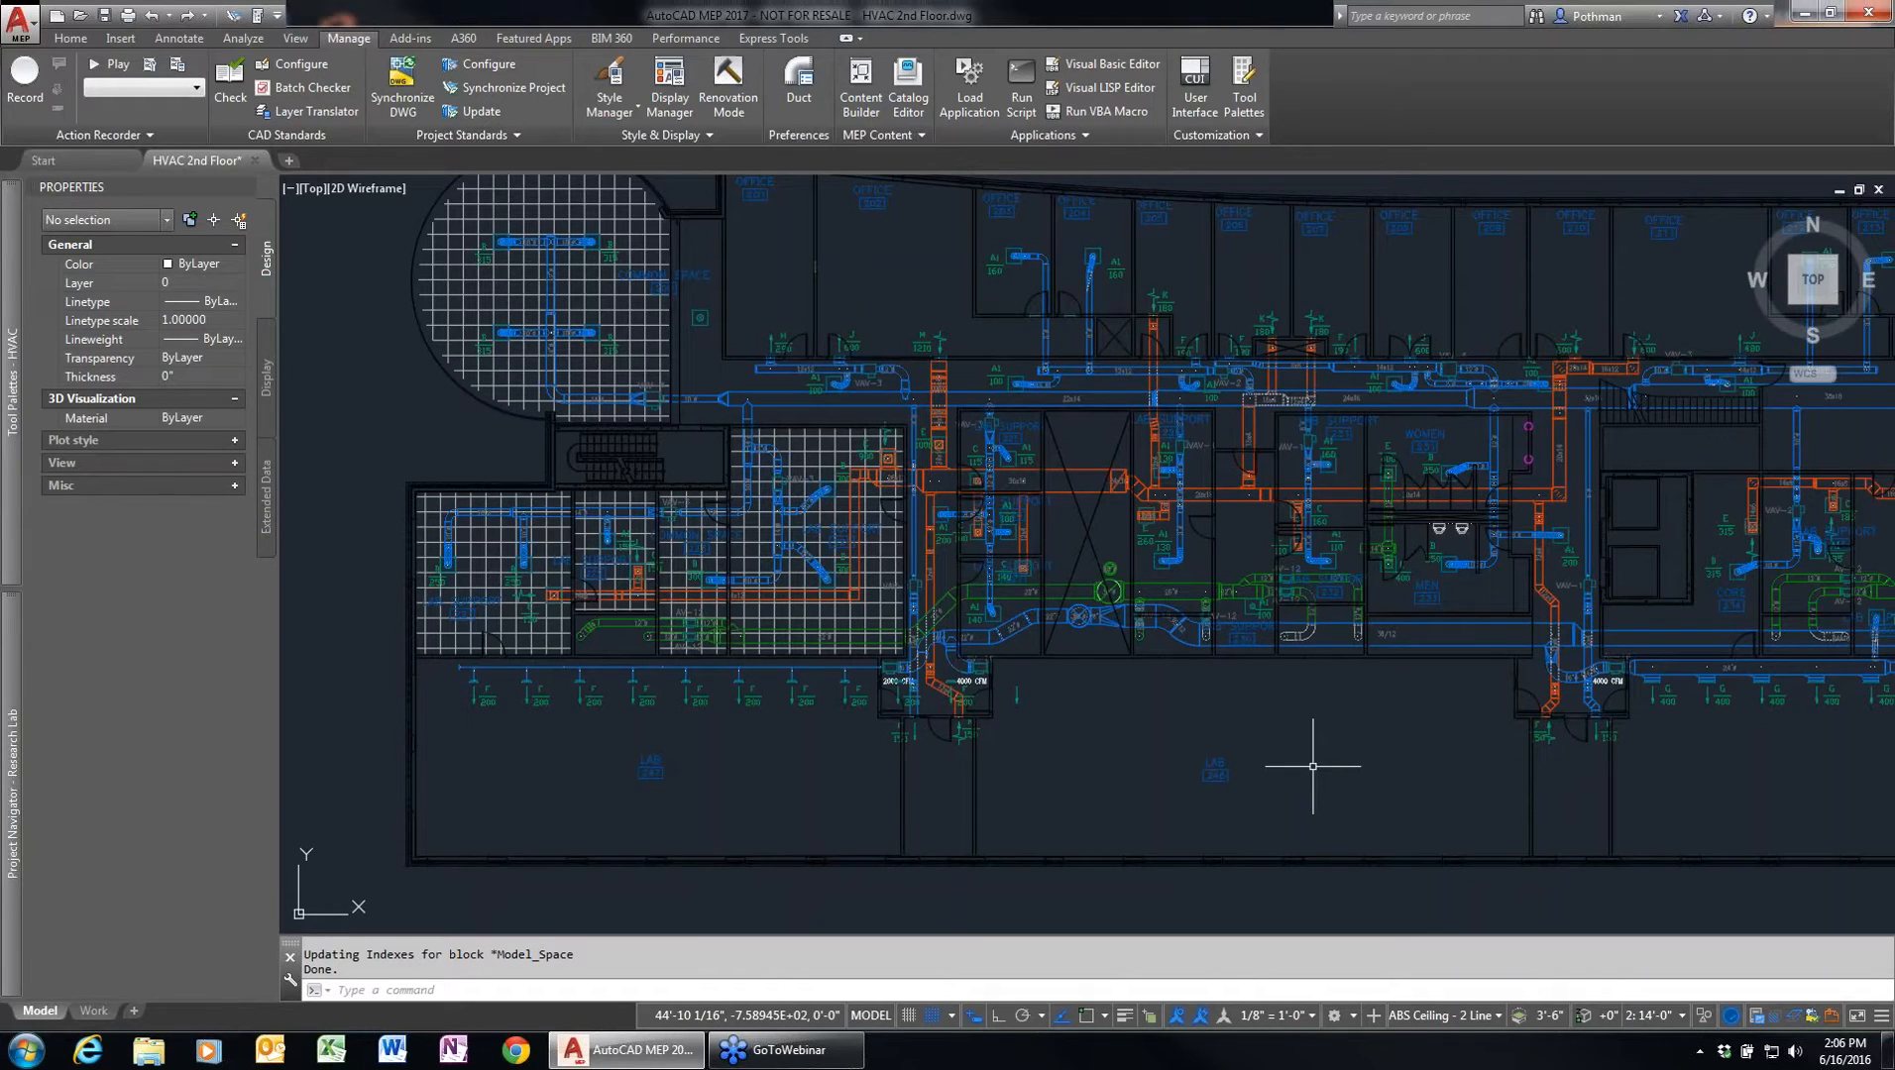
- Look over the HVAC duct tools by system, shape and size, and the Build commands for duct, fitting and equipment
middle_click_drag(1350, 708, 1321, 645)
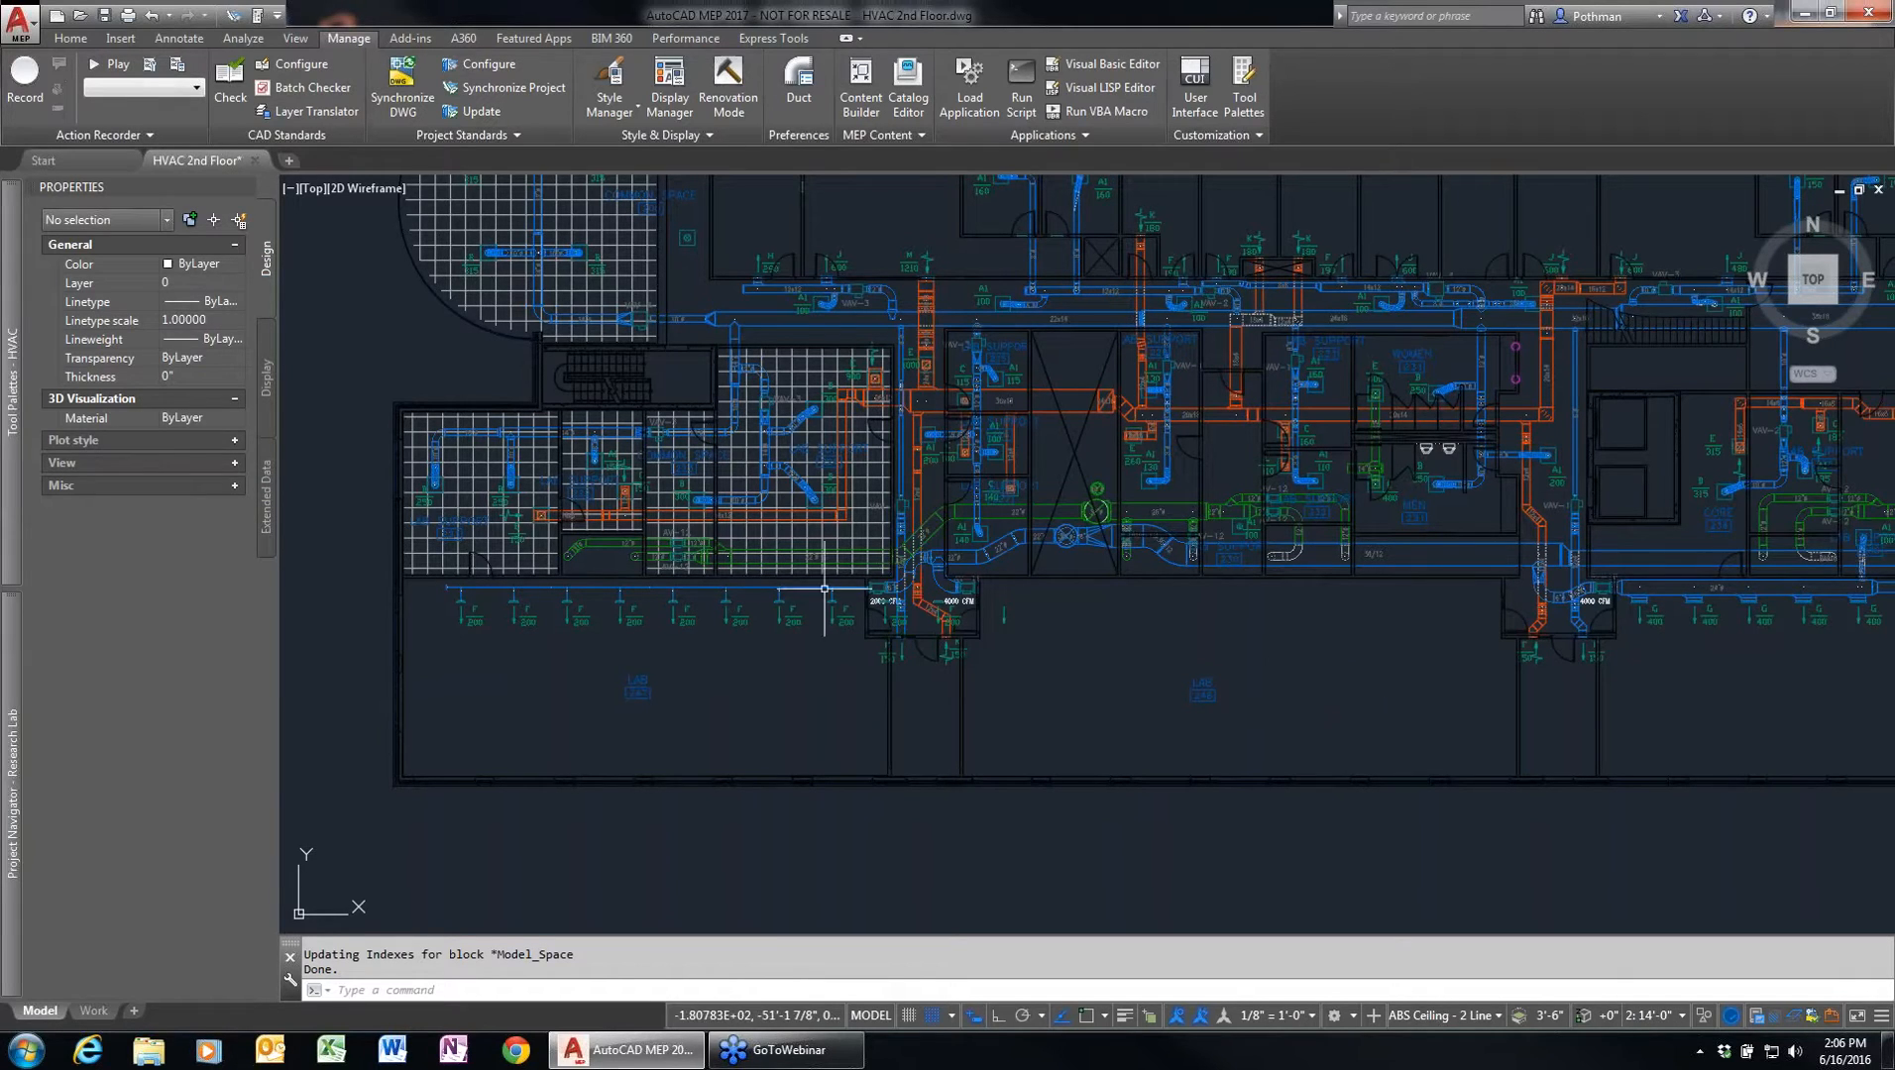
mouse_move(6, 332)
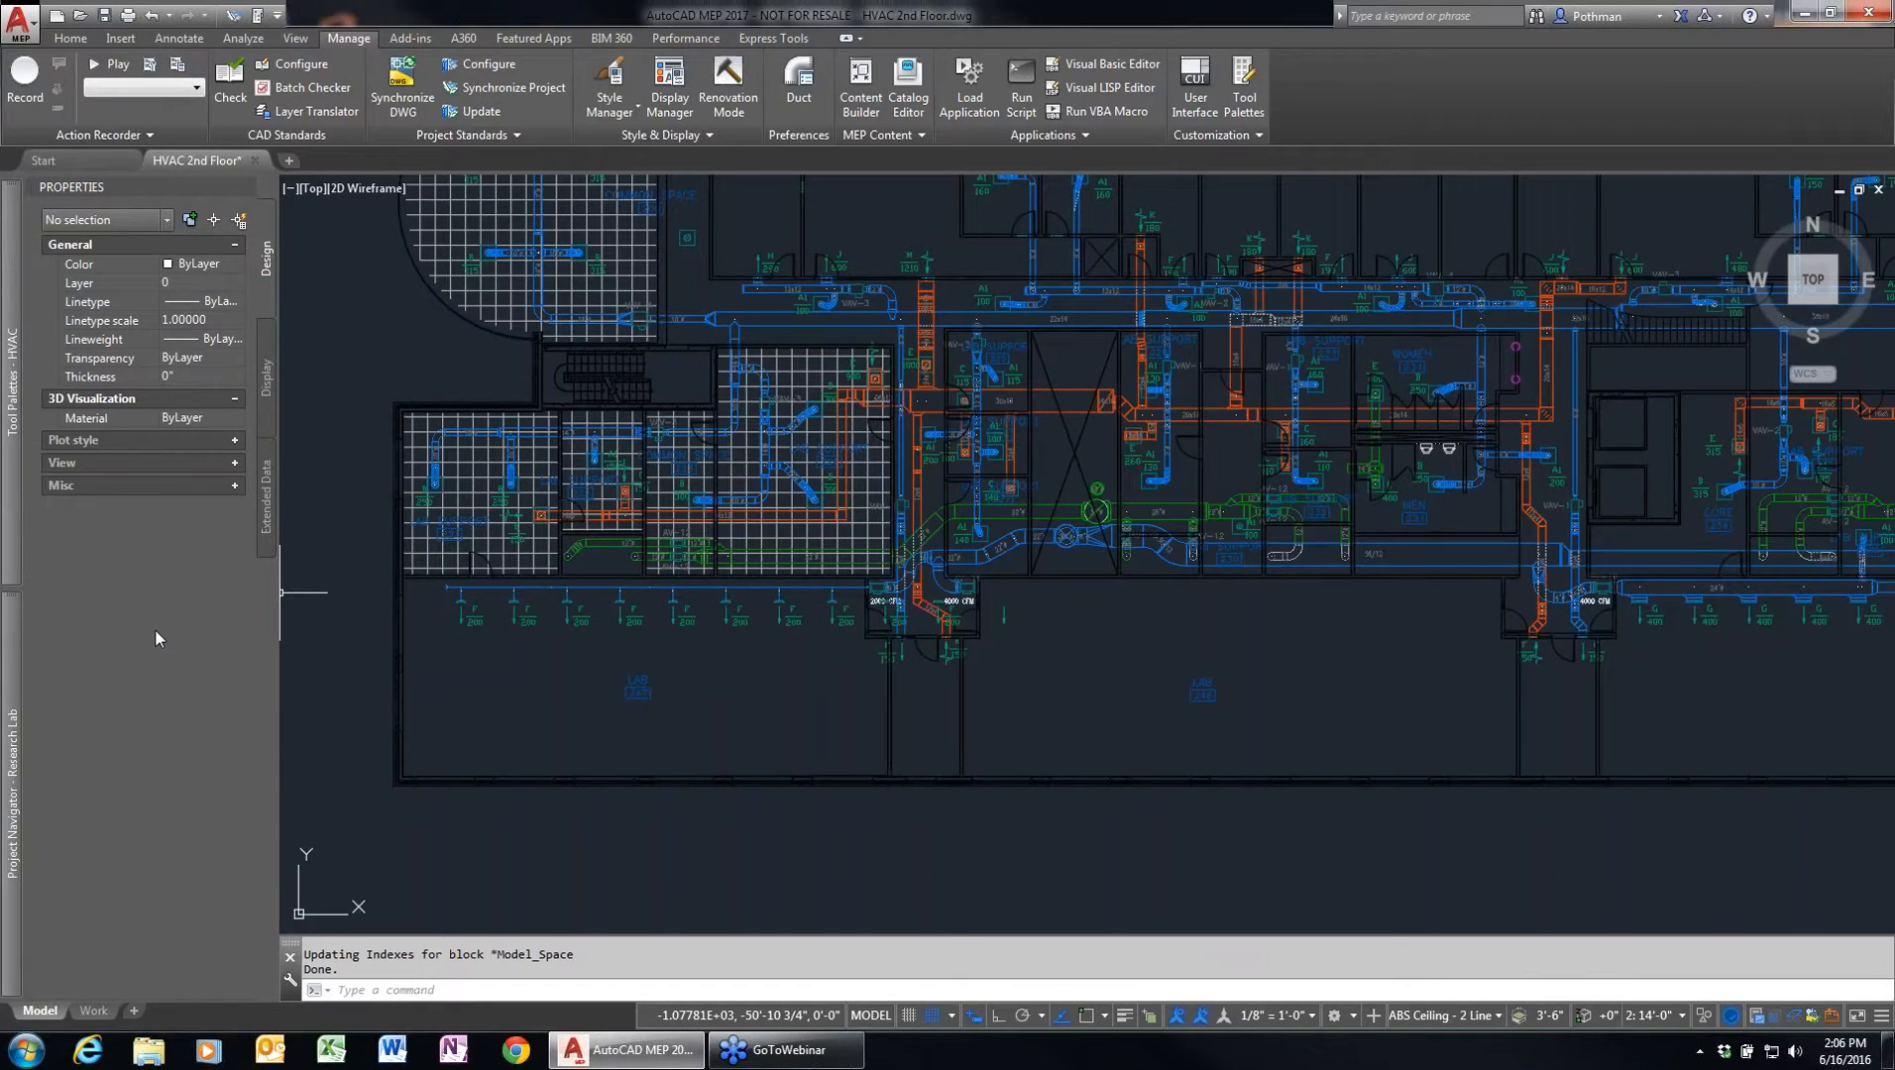
mouse_move(5, 503)
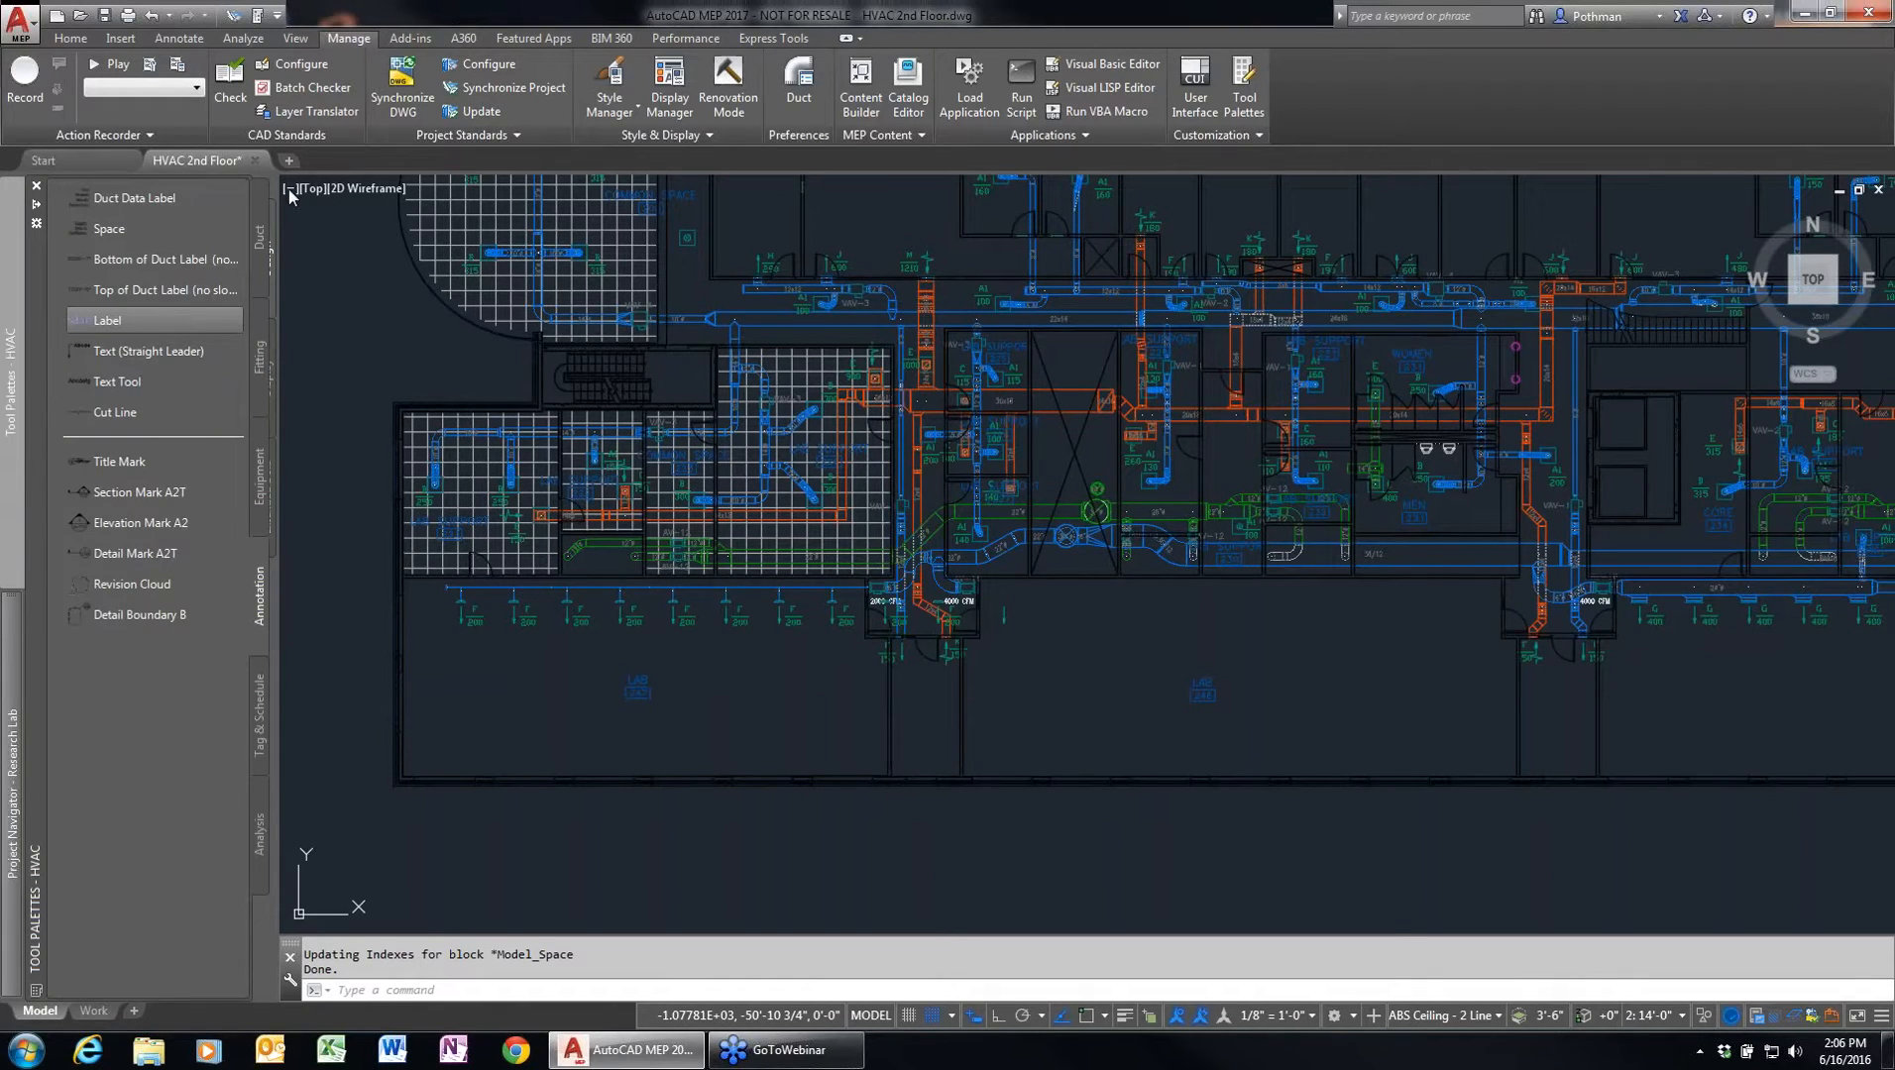
left_click(257, 226)
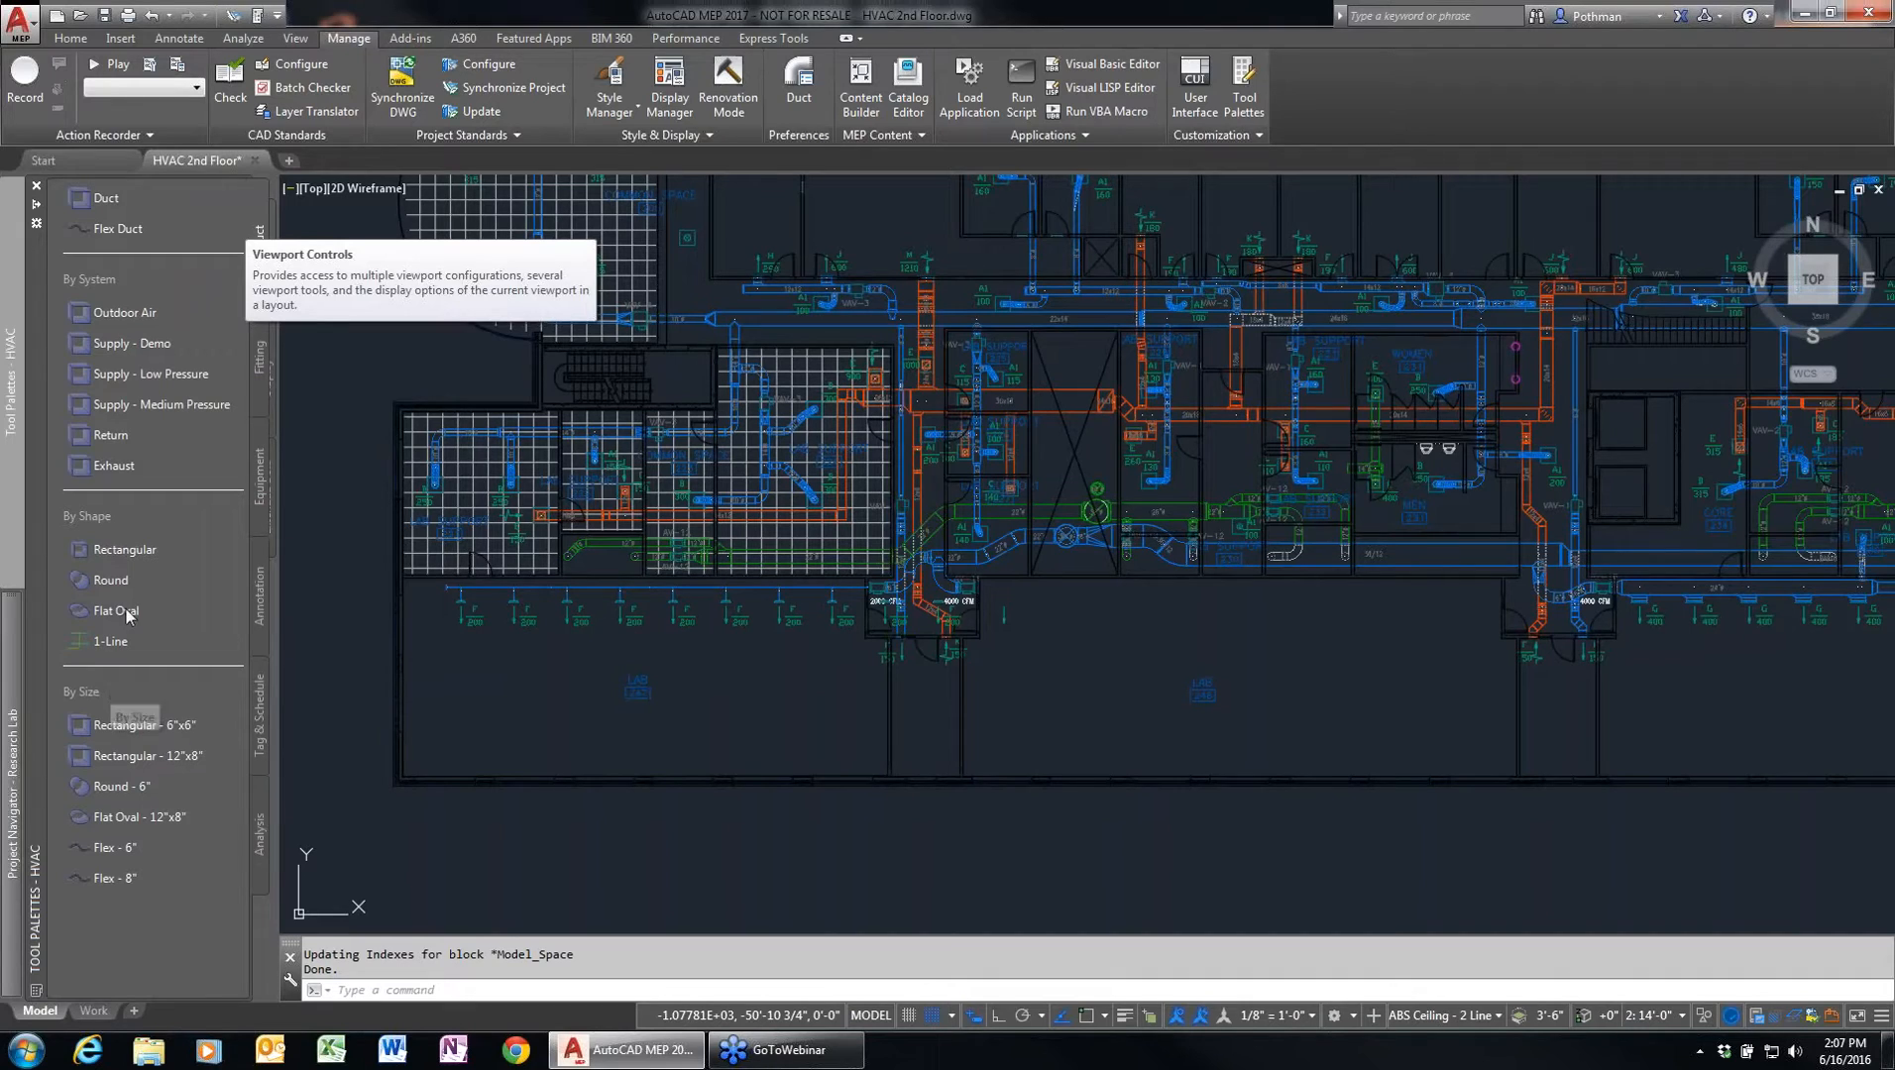
left_click(88, 39)
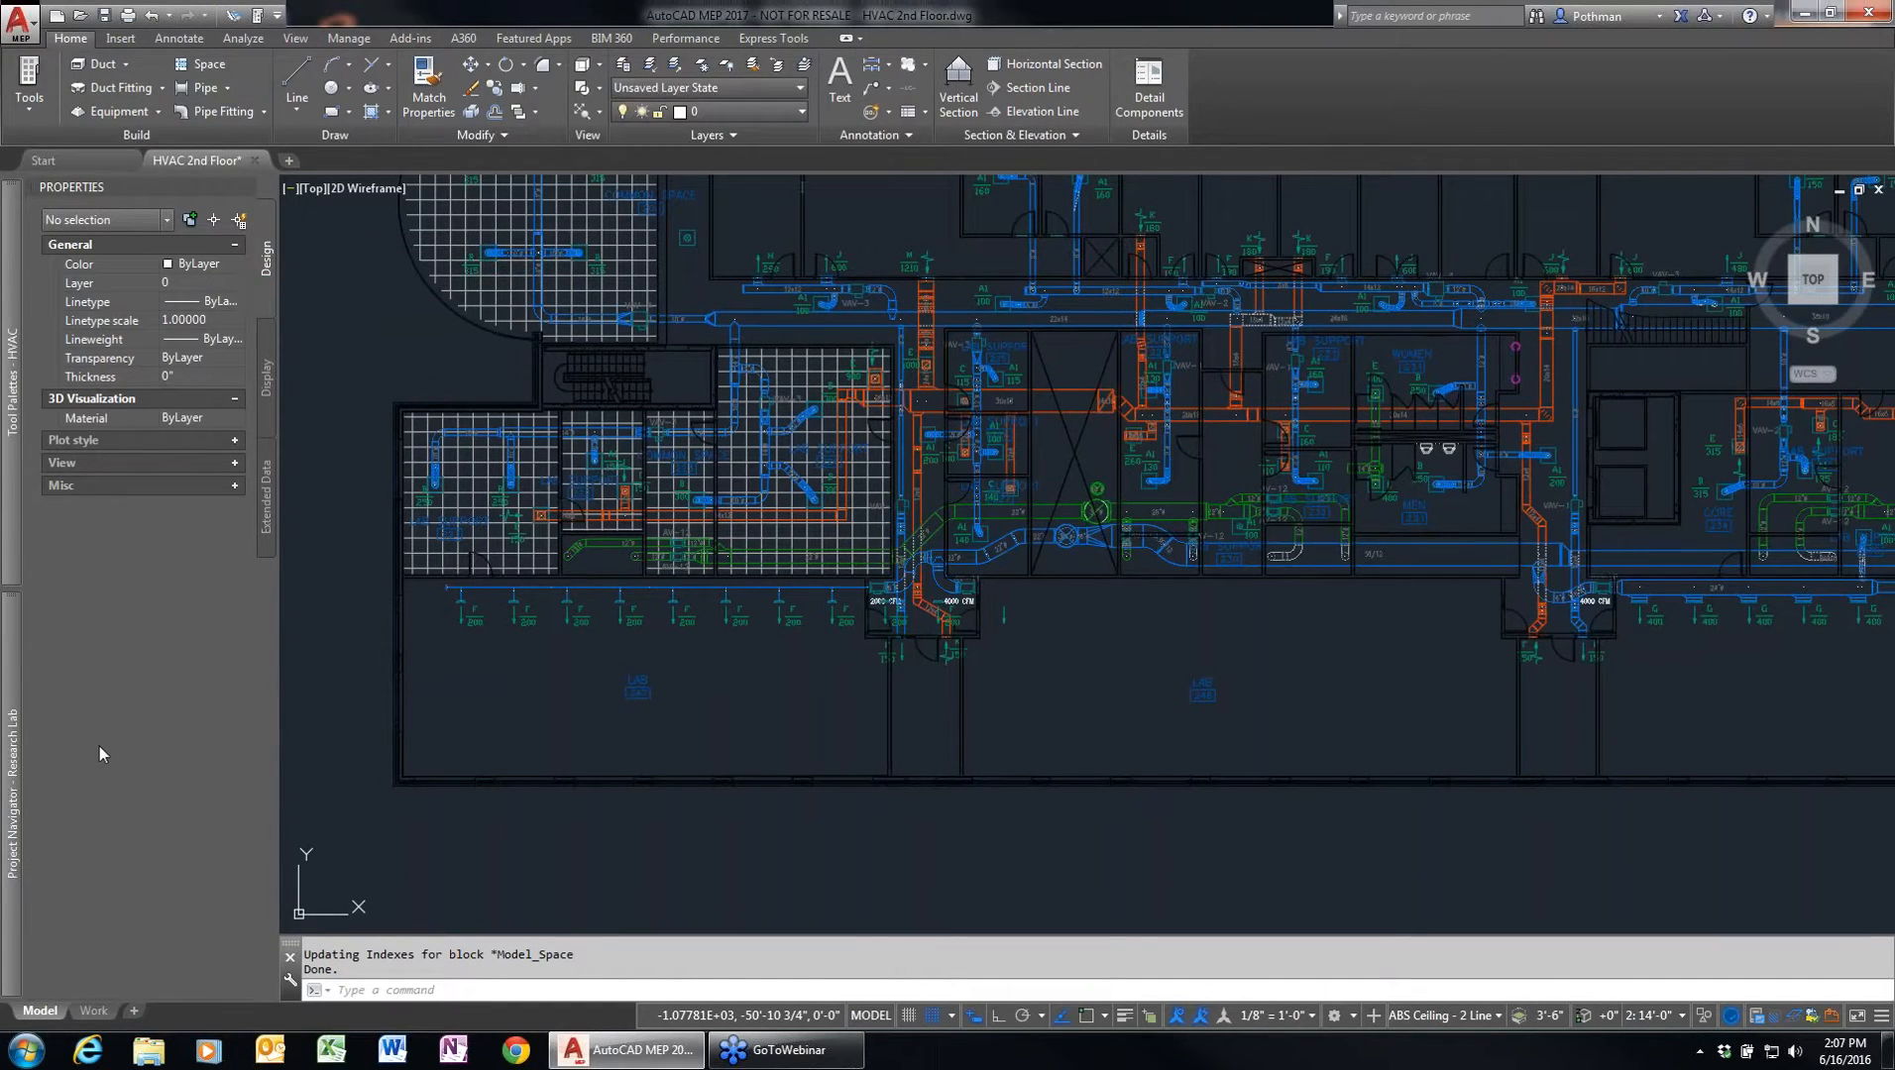
mouse_move(13, 758)
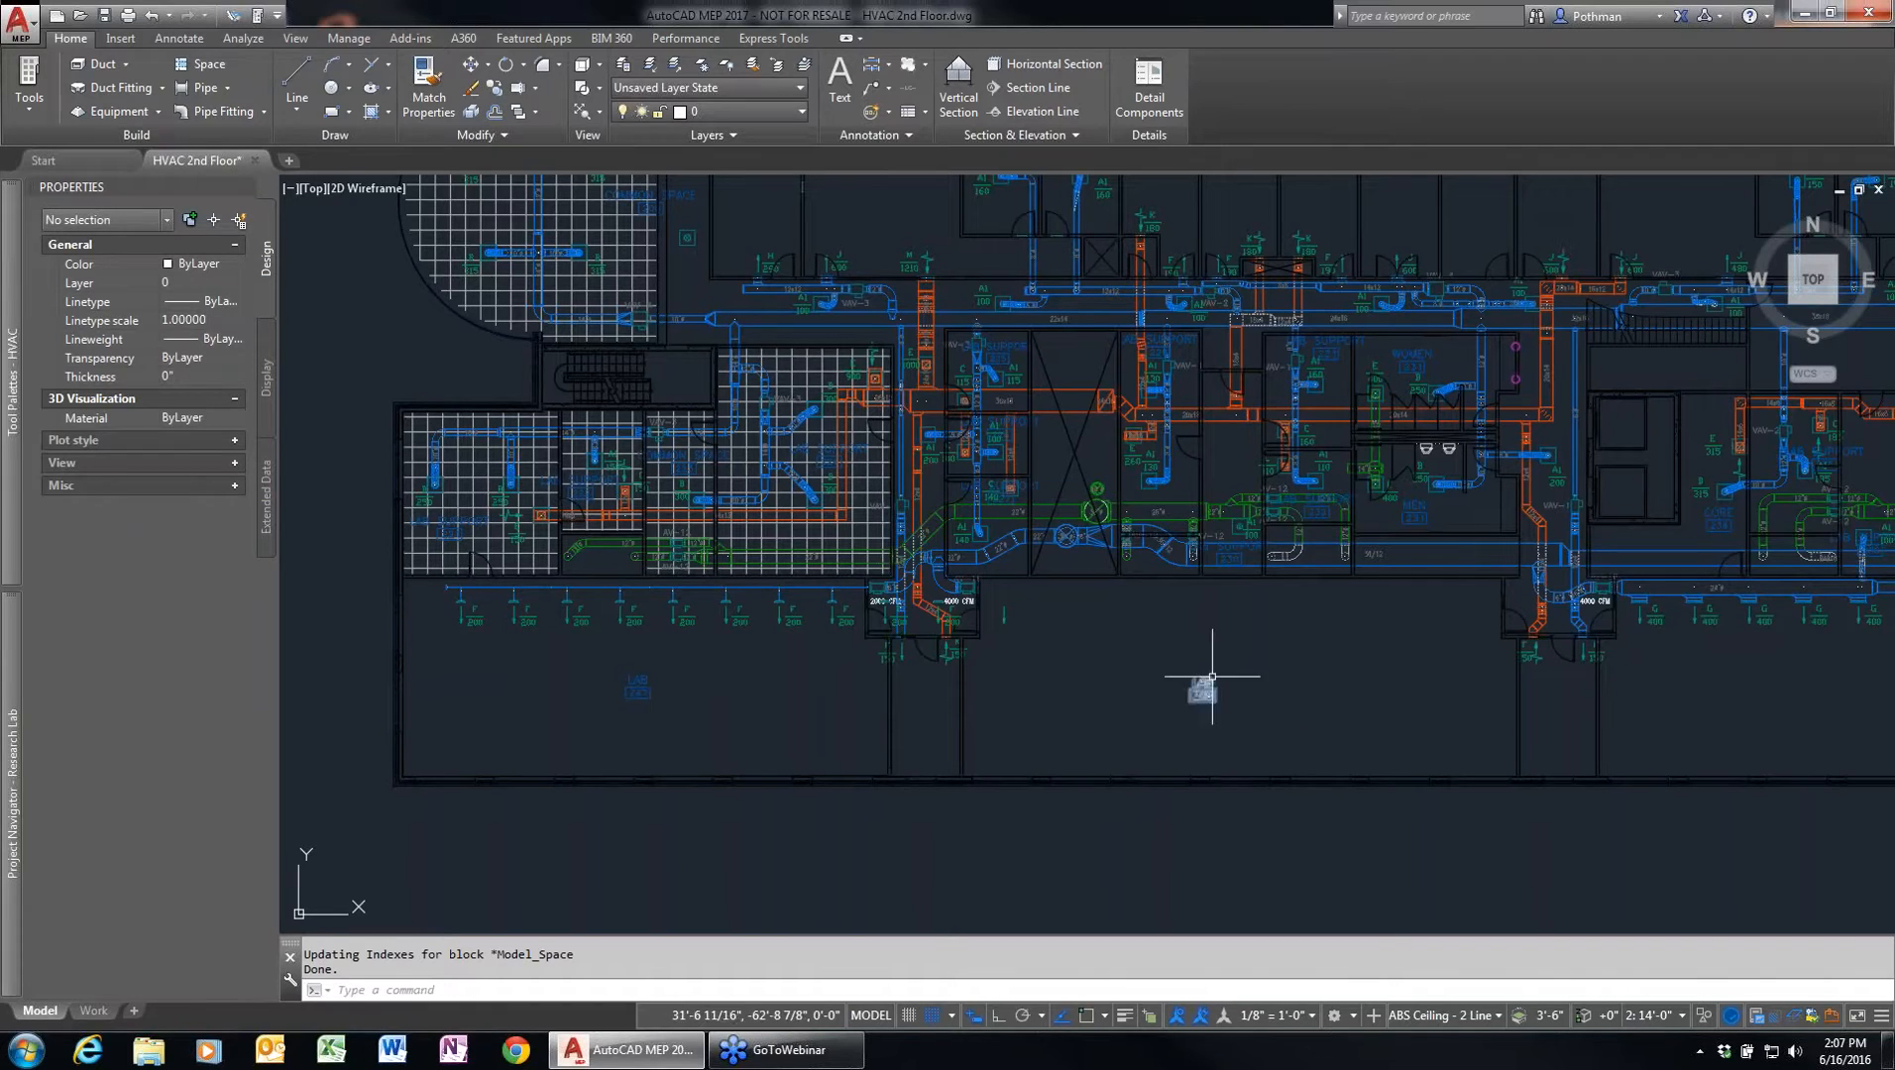
- Review the Global, US Imperial and US Metric AutoCAD MEP 2017 shortcuts in the desktop's 2017 folder, and return to the HVAC 2nd Floor drawing
left_click(1805, 11)
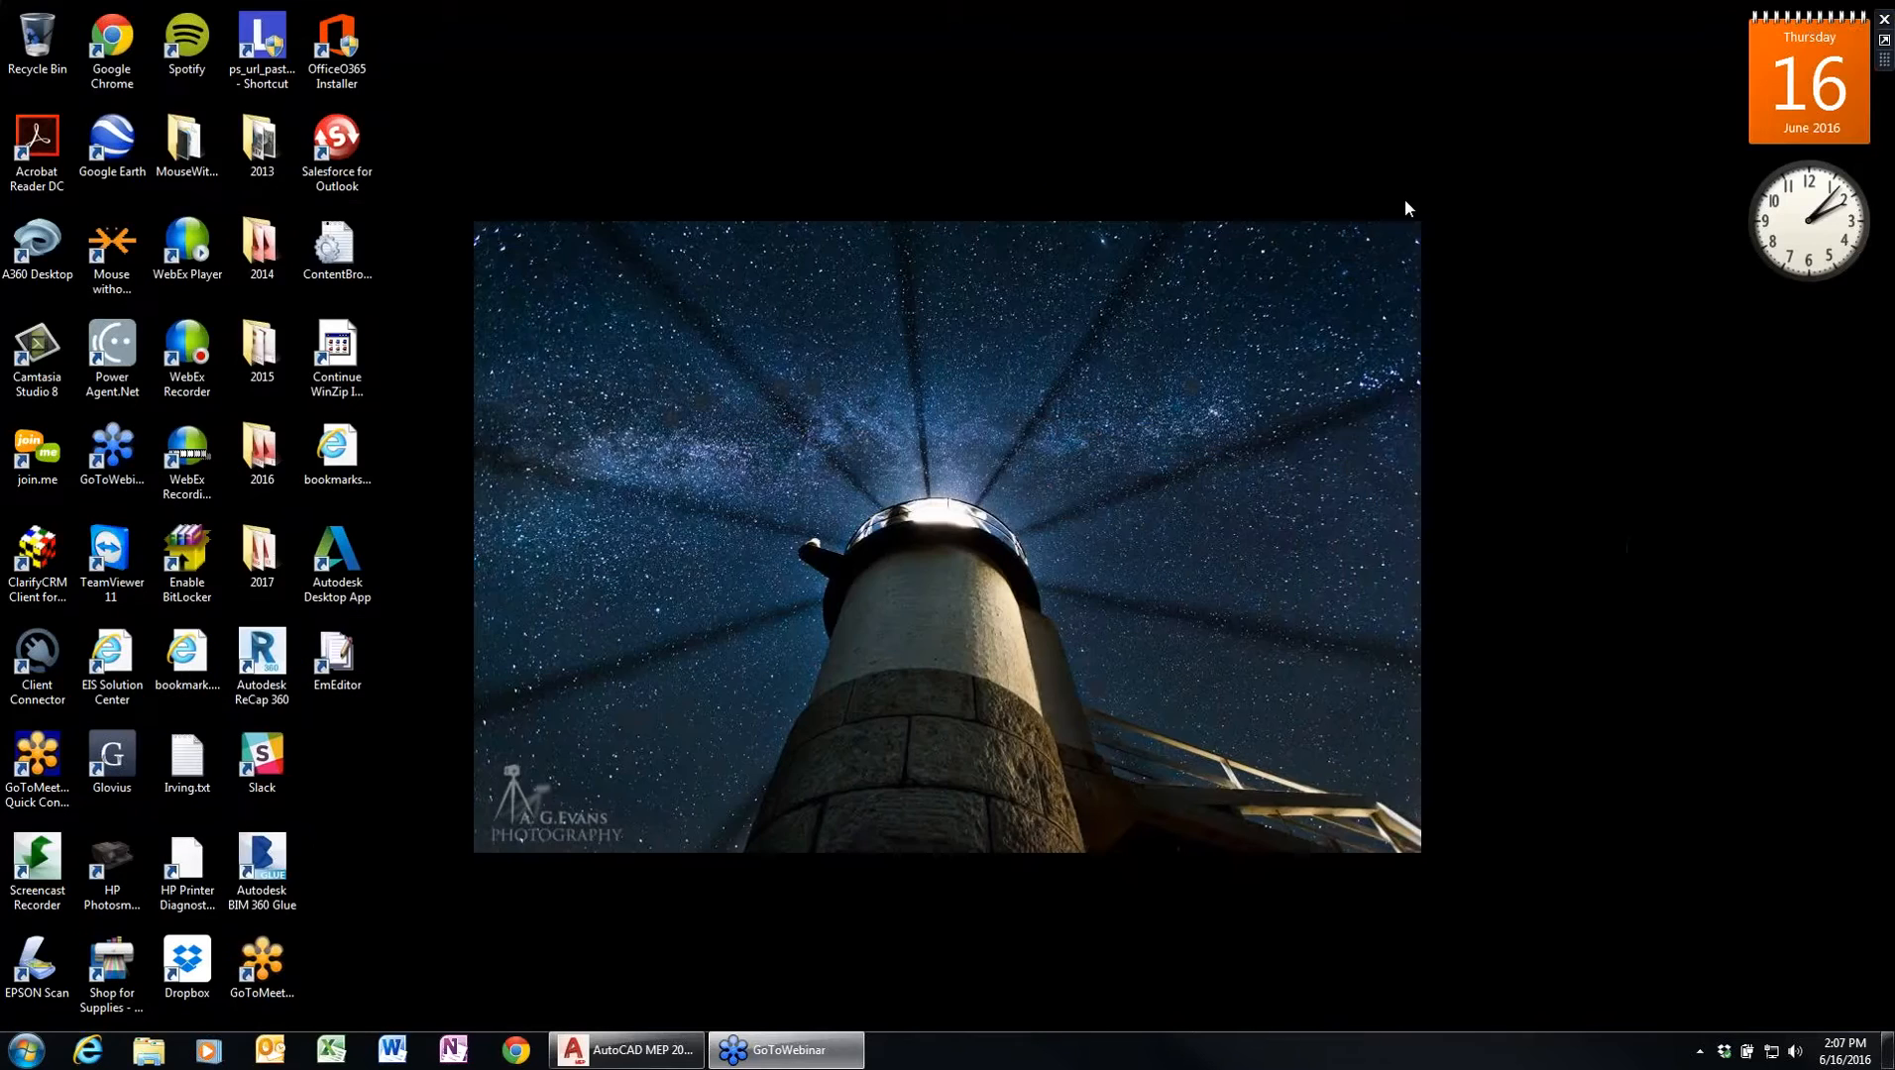
double_click(264, 551)
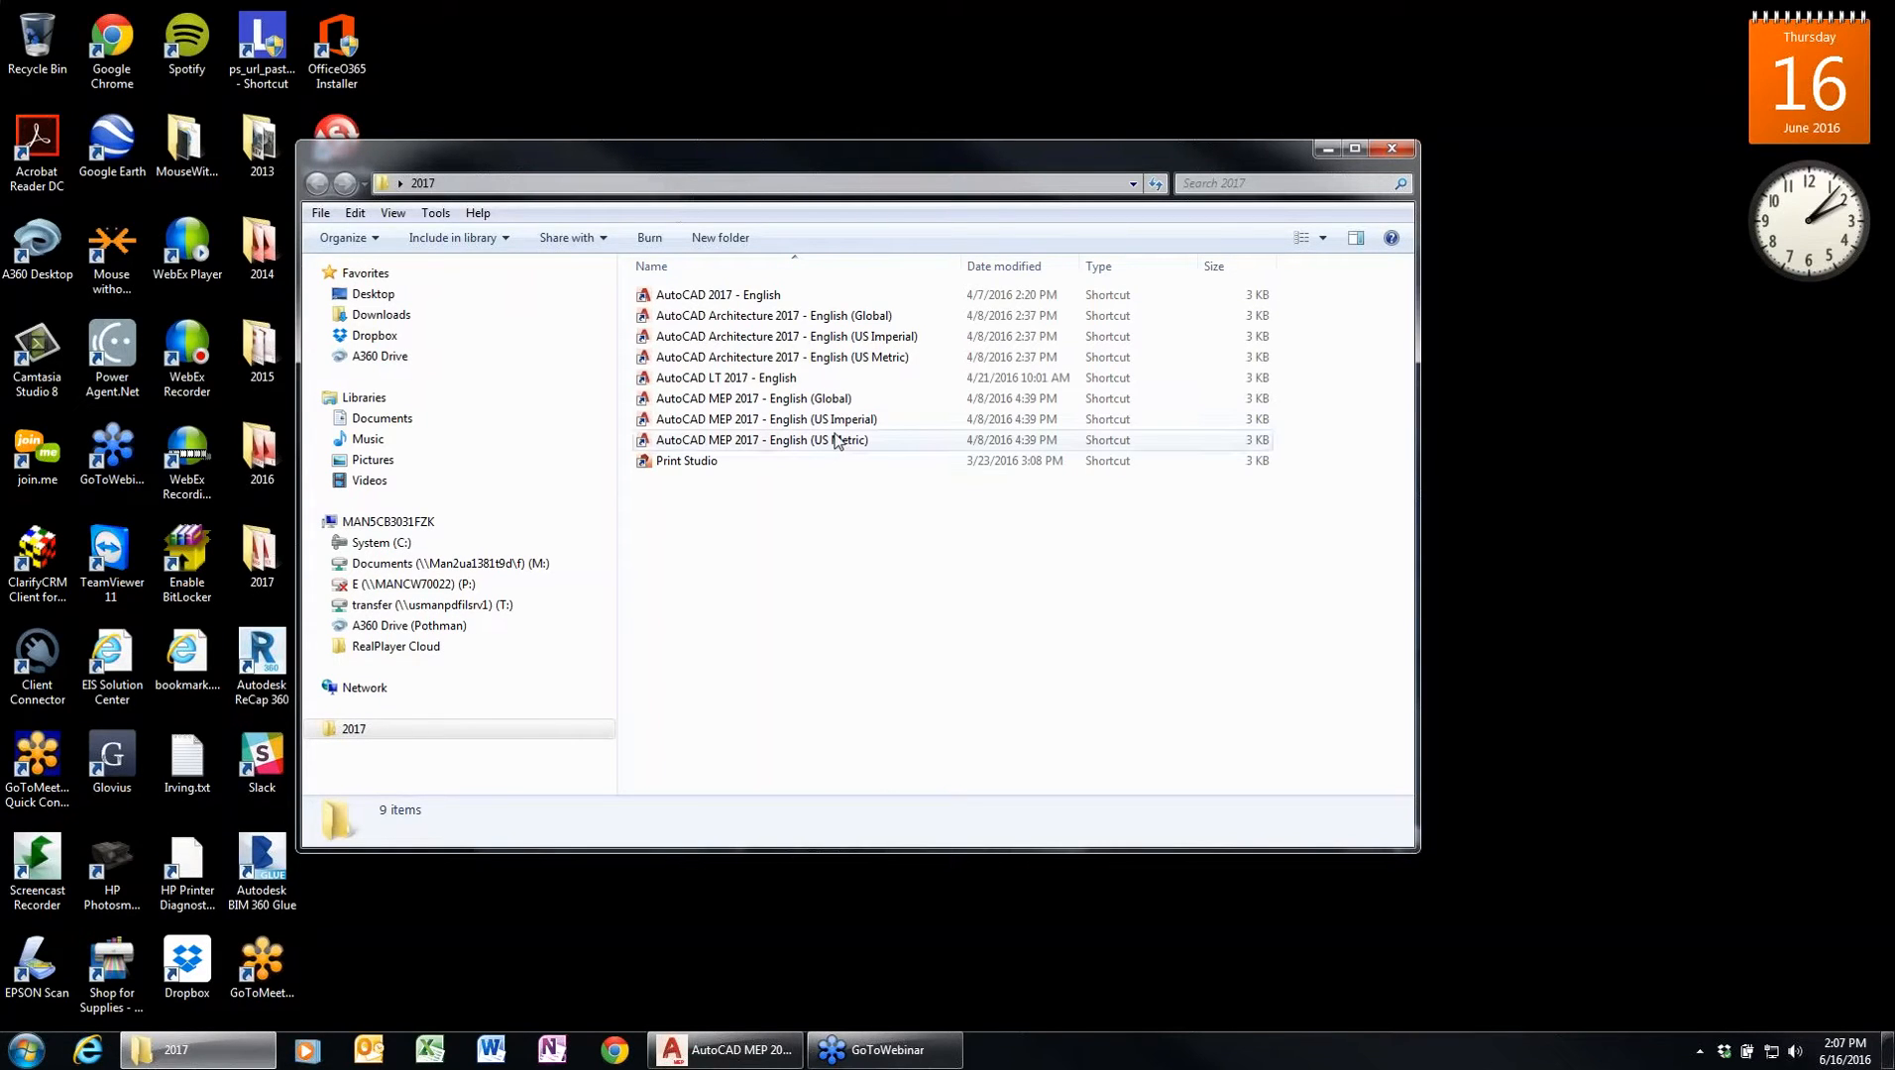
left_click(746, 426)
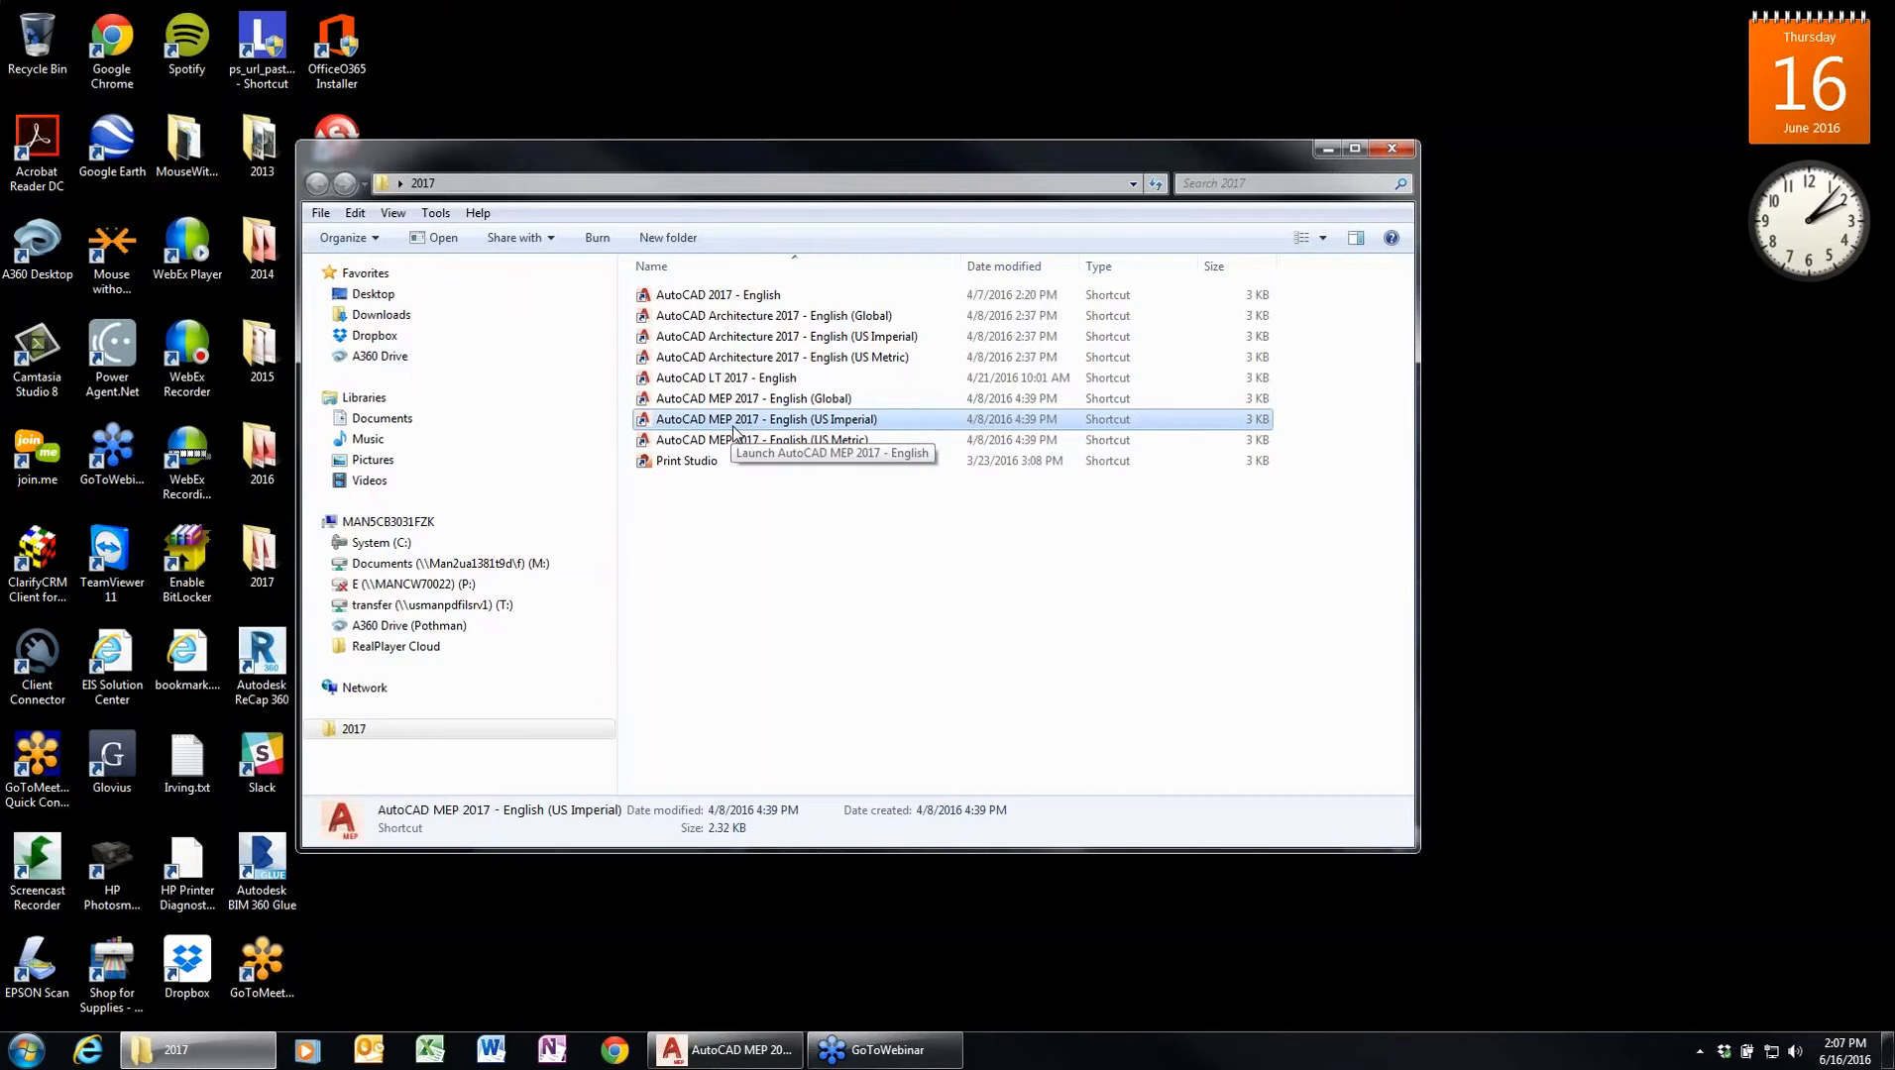
left_click(816, 402)
left_click(805, 442)
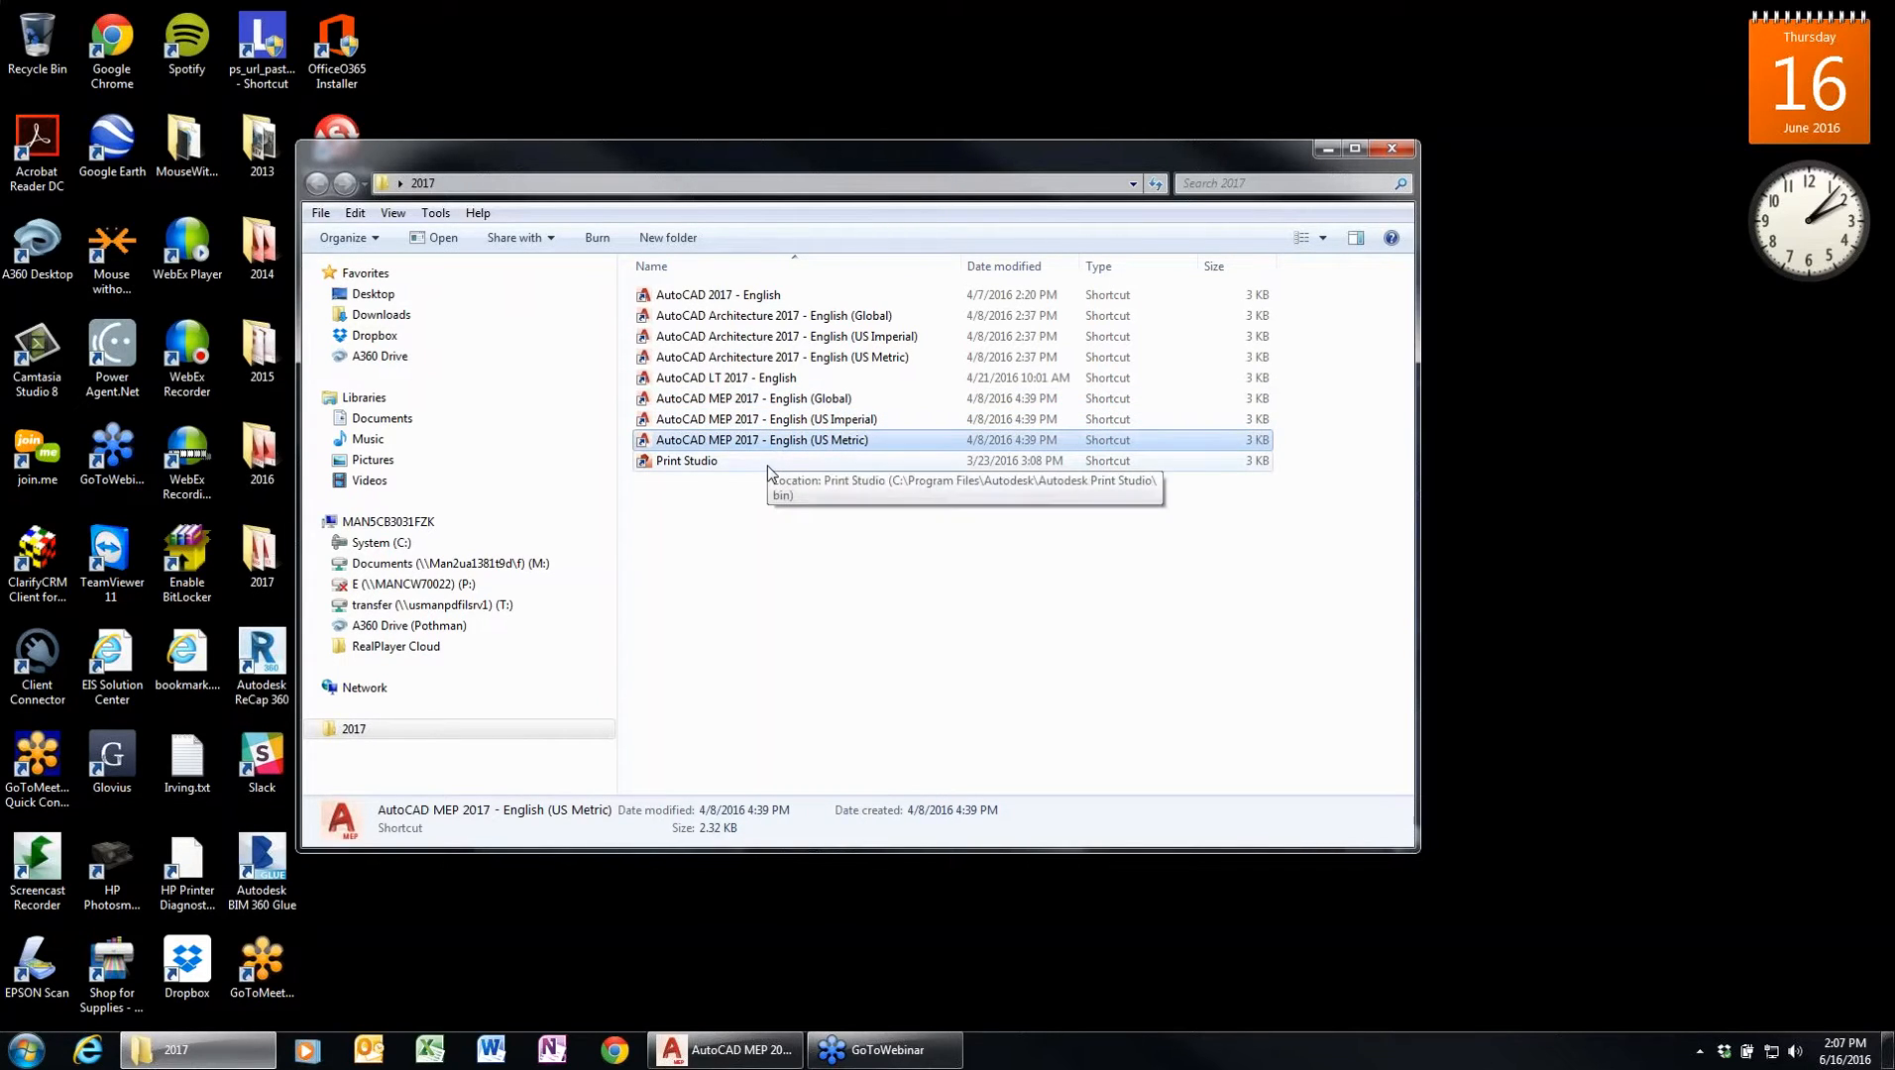
left_click(791, 424)
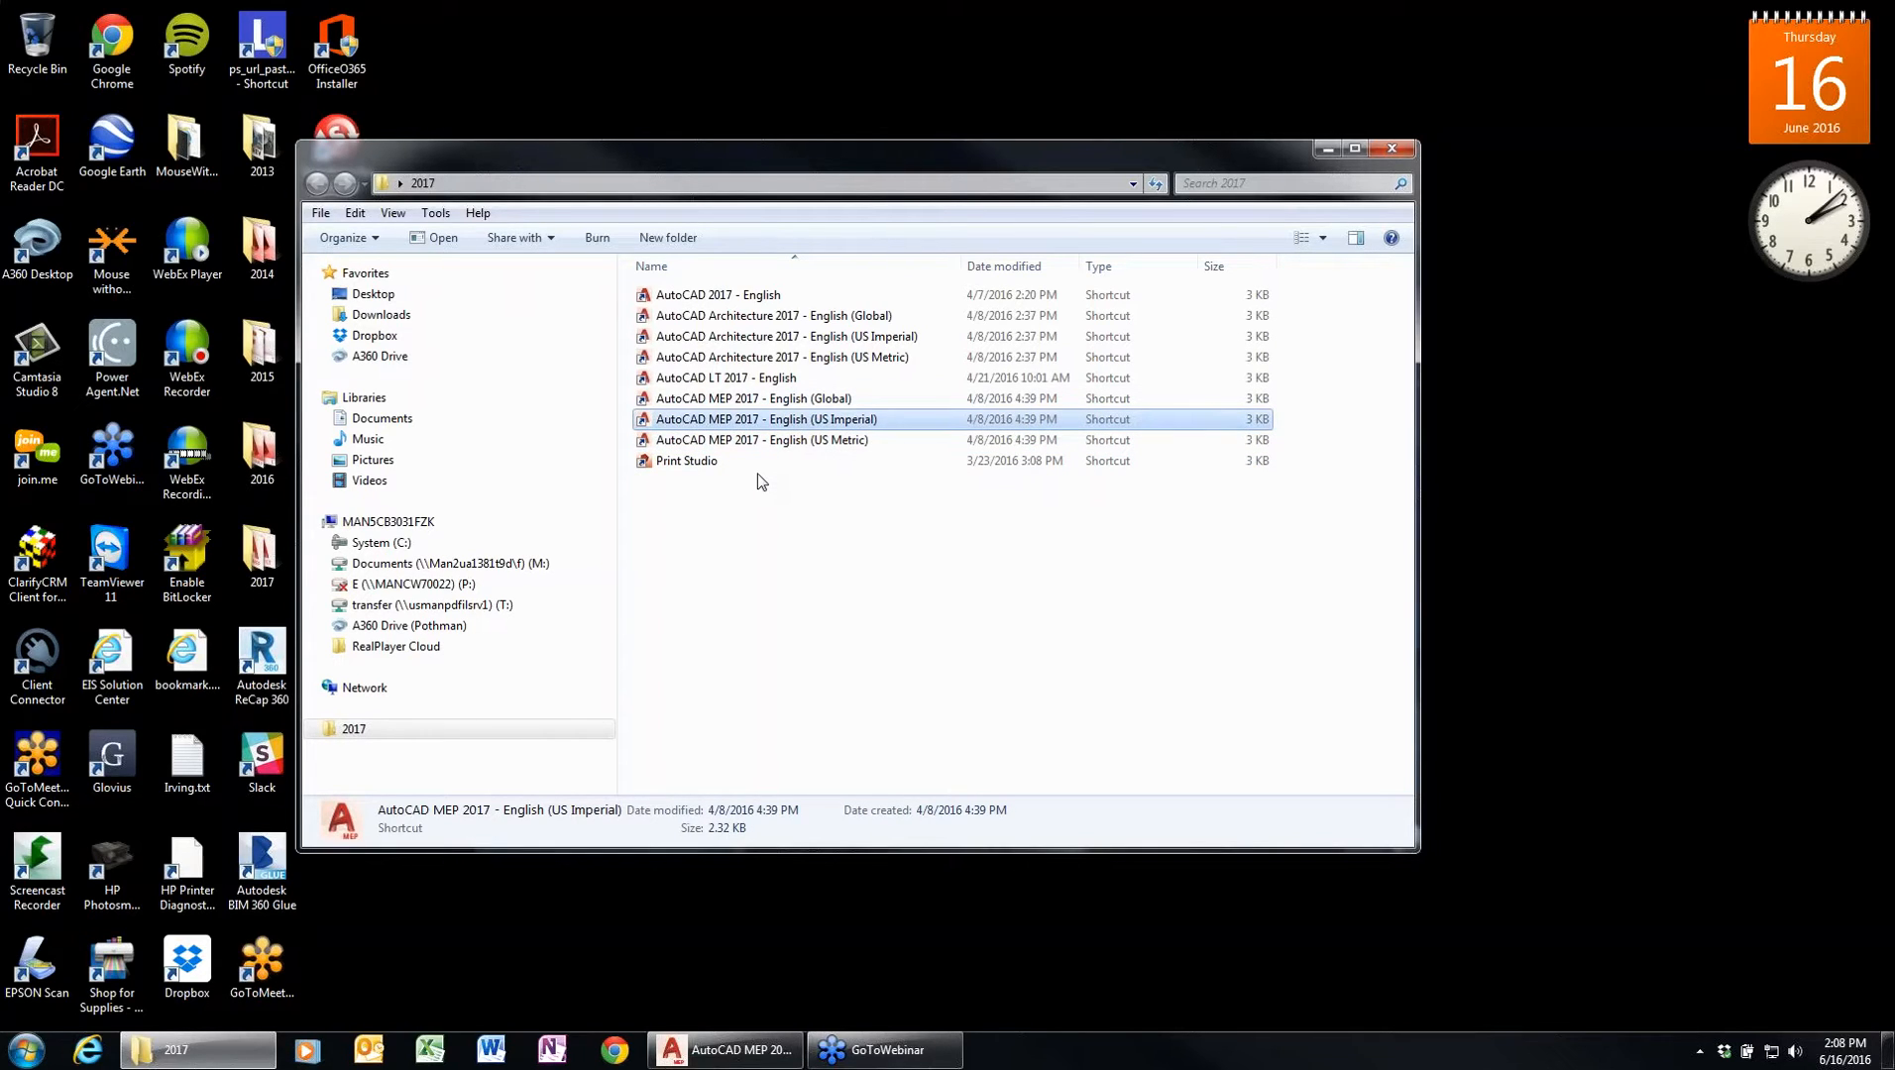
left_click(1393, 150)
left_click(624, 1049)
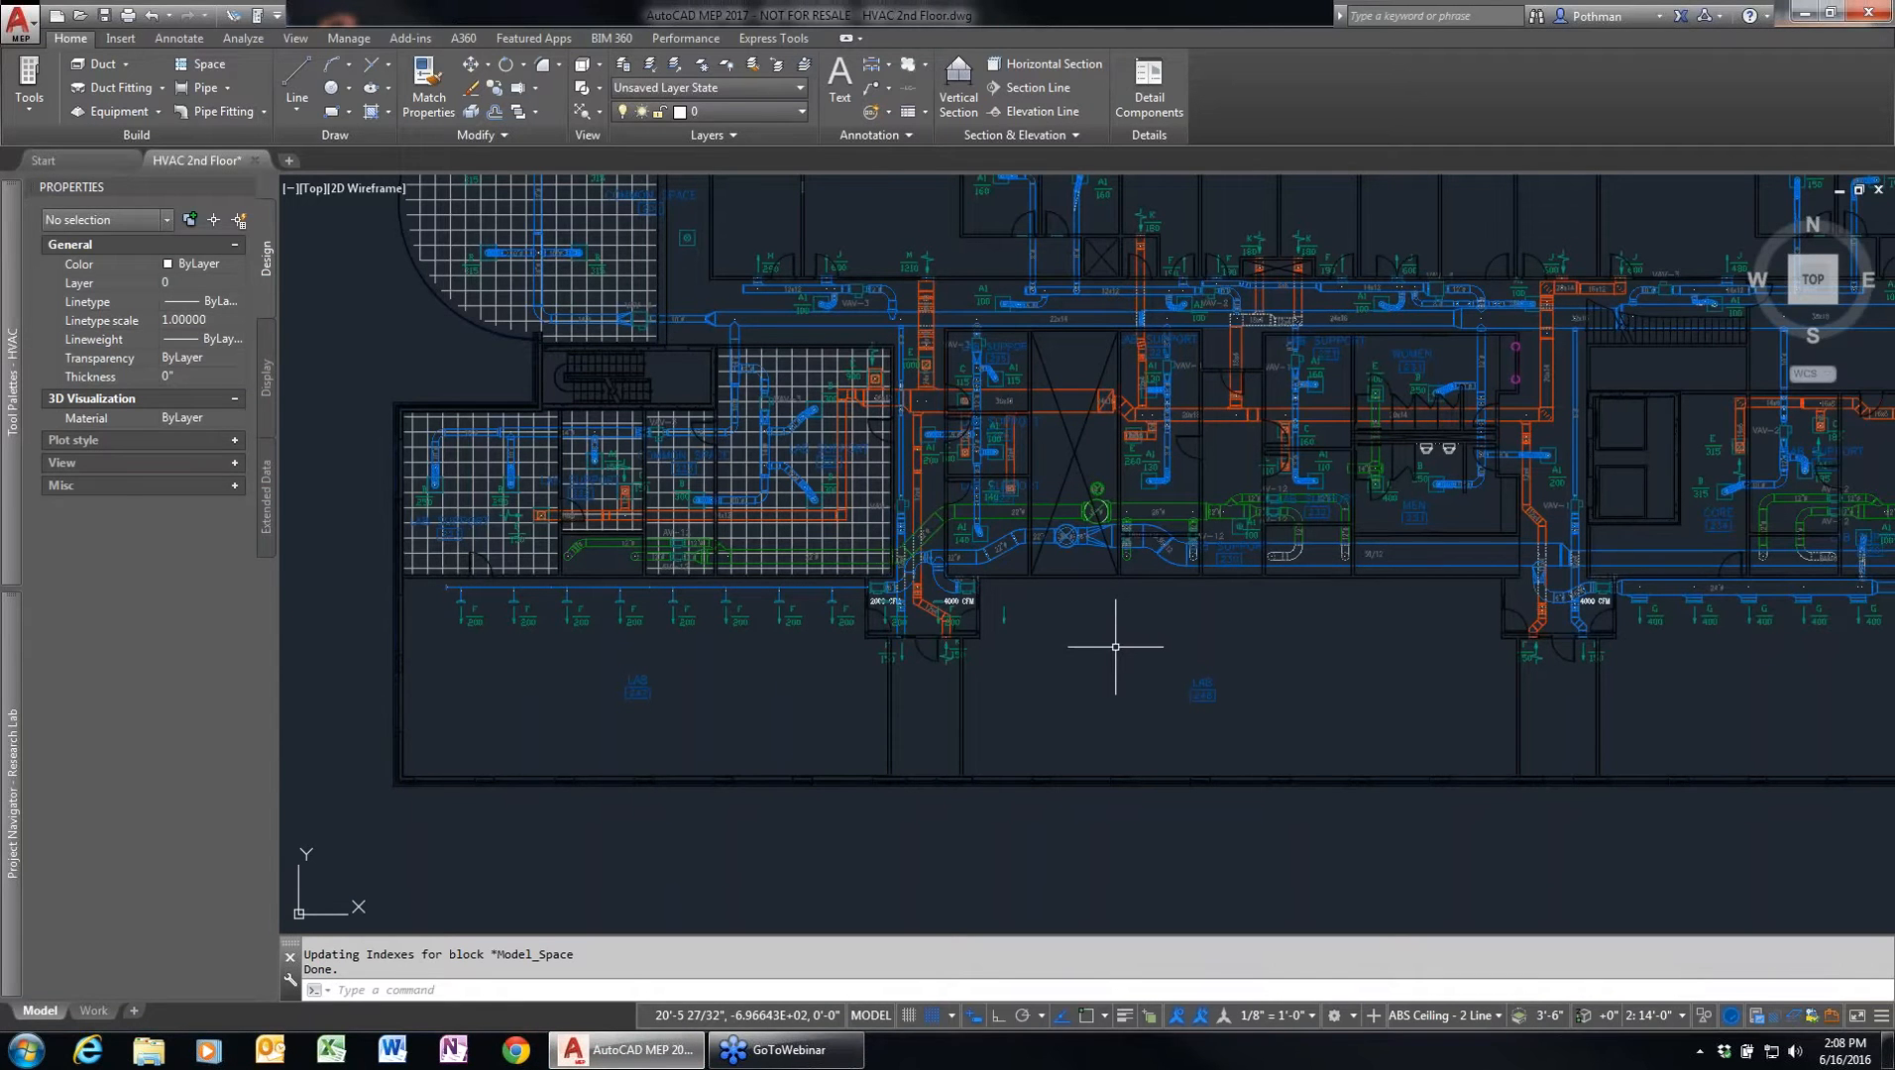
- Examine the available profiles in the Options dialog
type("op")
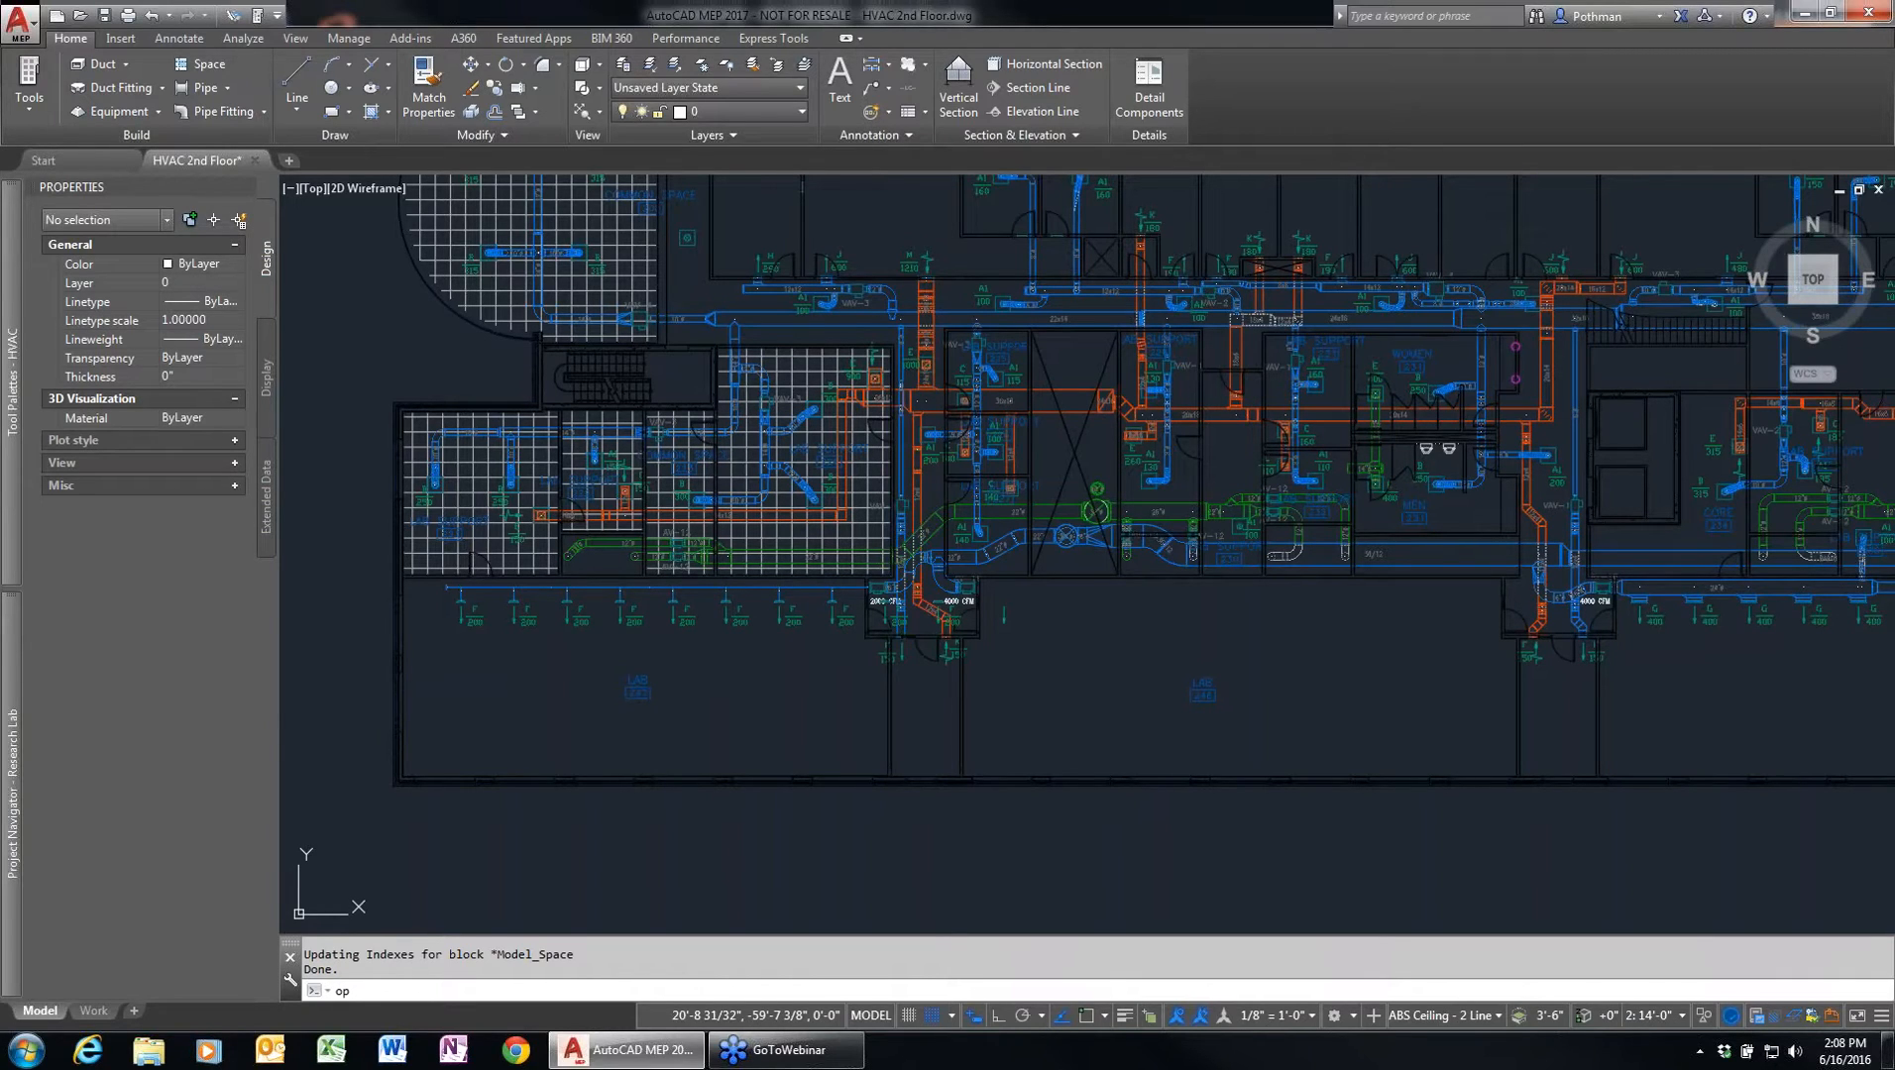
key("Return")
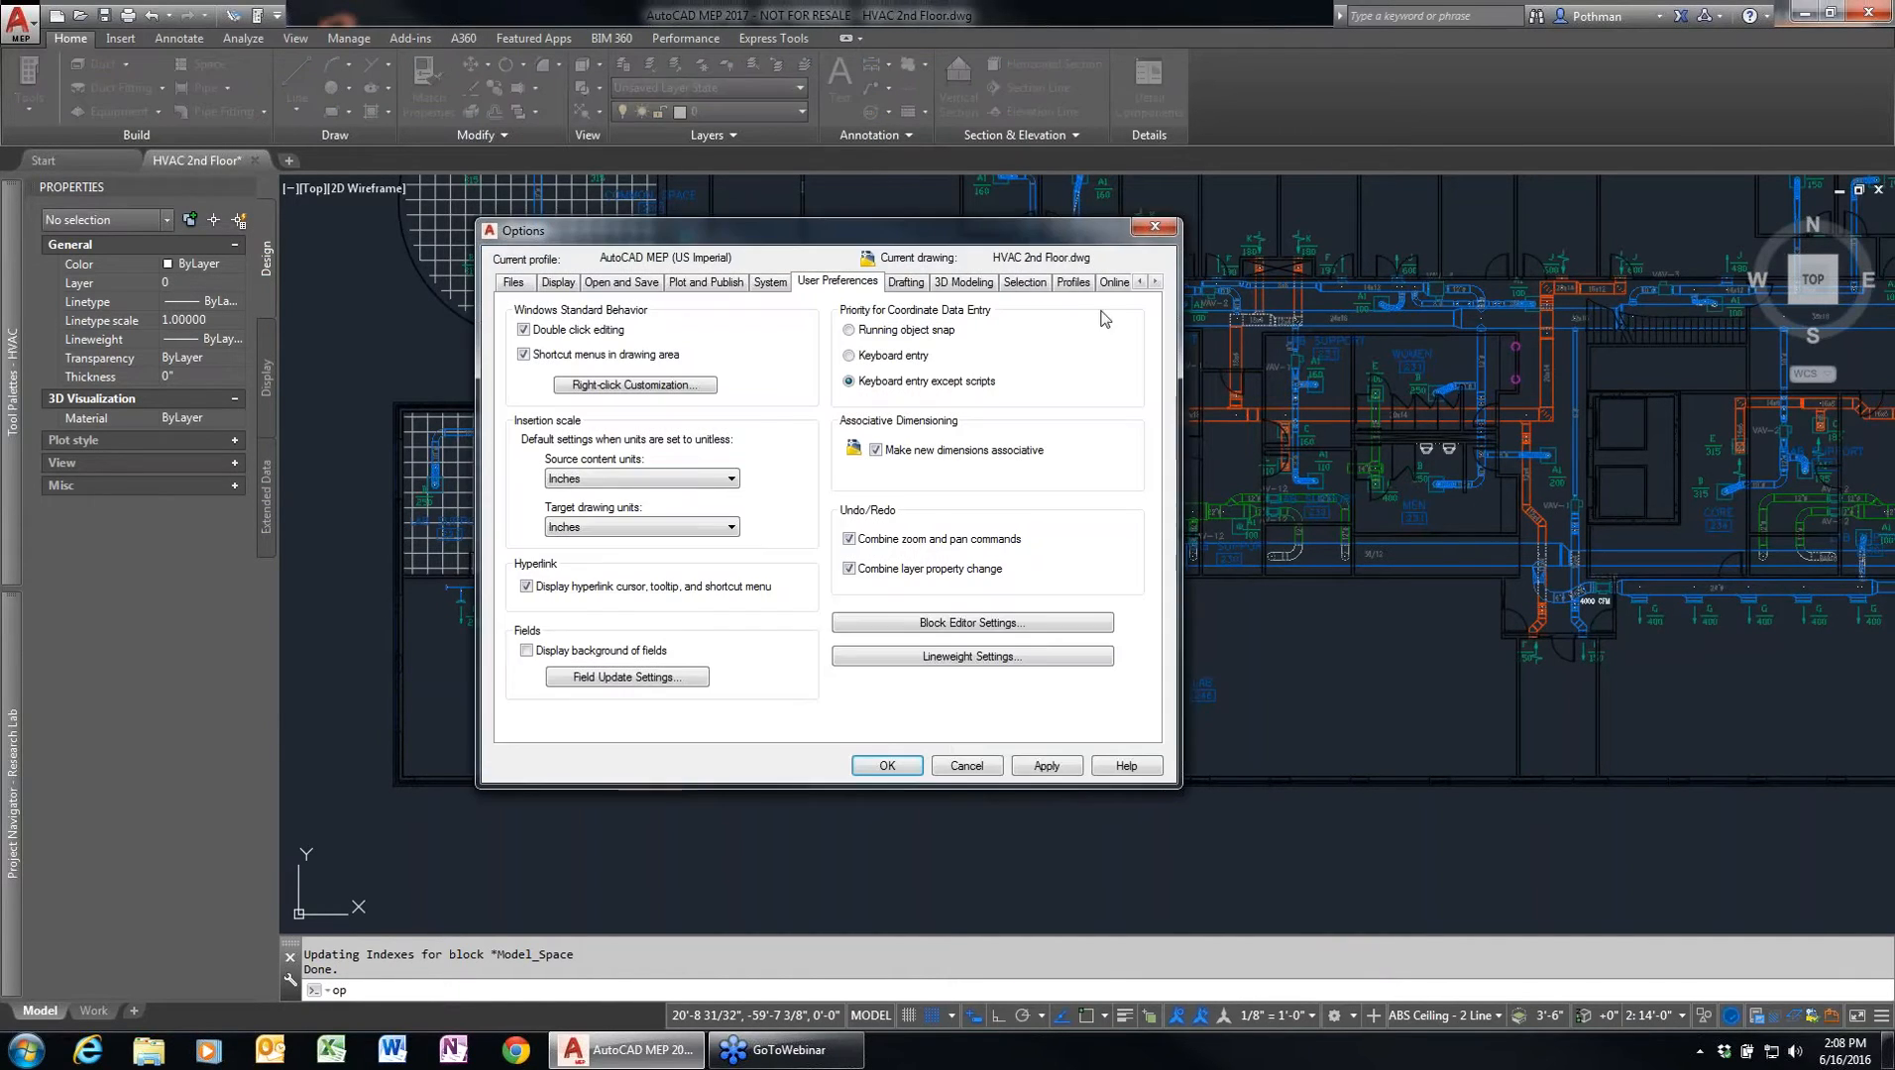
left_click(1074, 283)
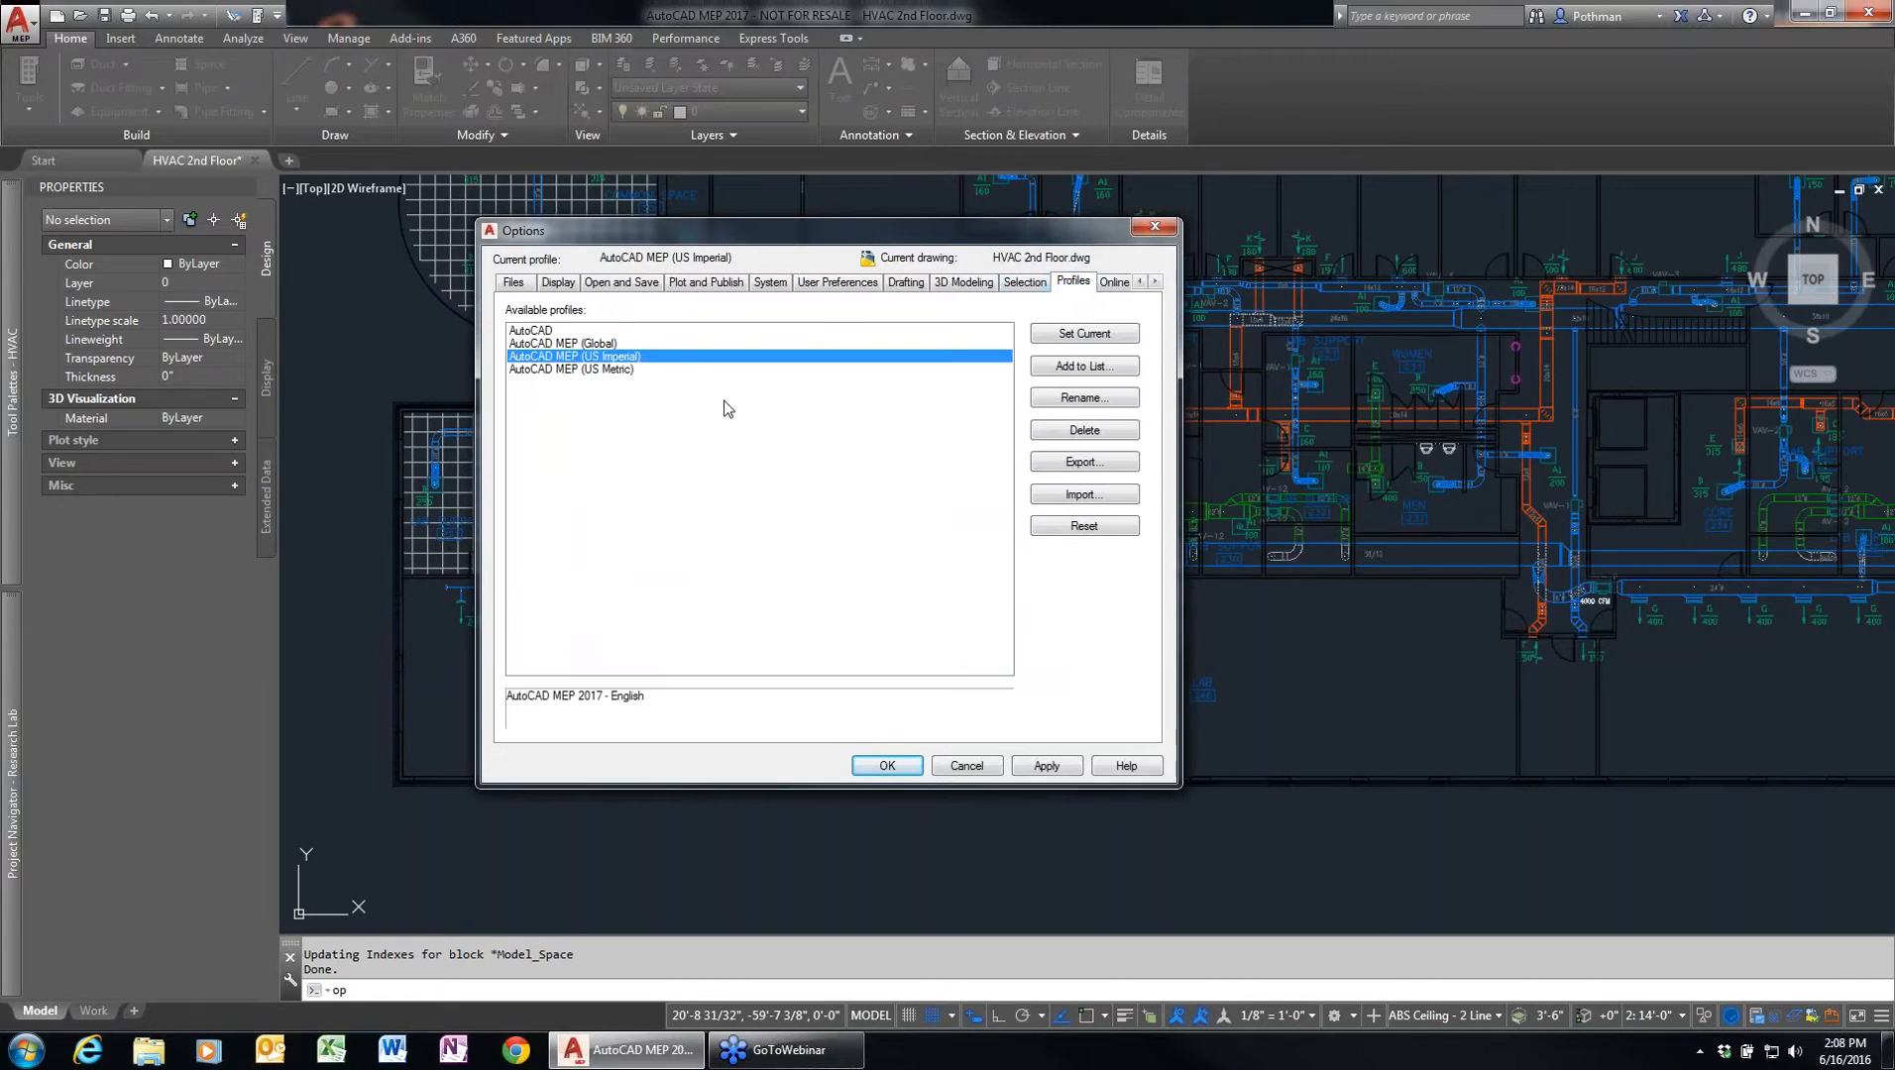
- Examine the MEP catalogs and style-based content paths in the Options dialog, and close it without changes
left_click(1157, 283)
left_click(1156, 283)
left_click(1156, 283)
left_click(1156, 284)
left_click(1156, 284)
left_click(1157, 283)
left_click(1156, 284)
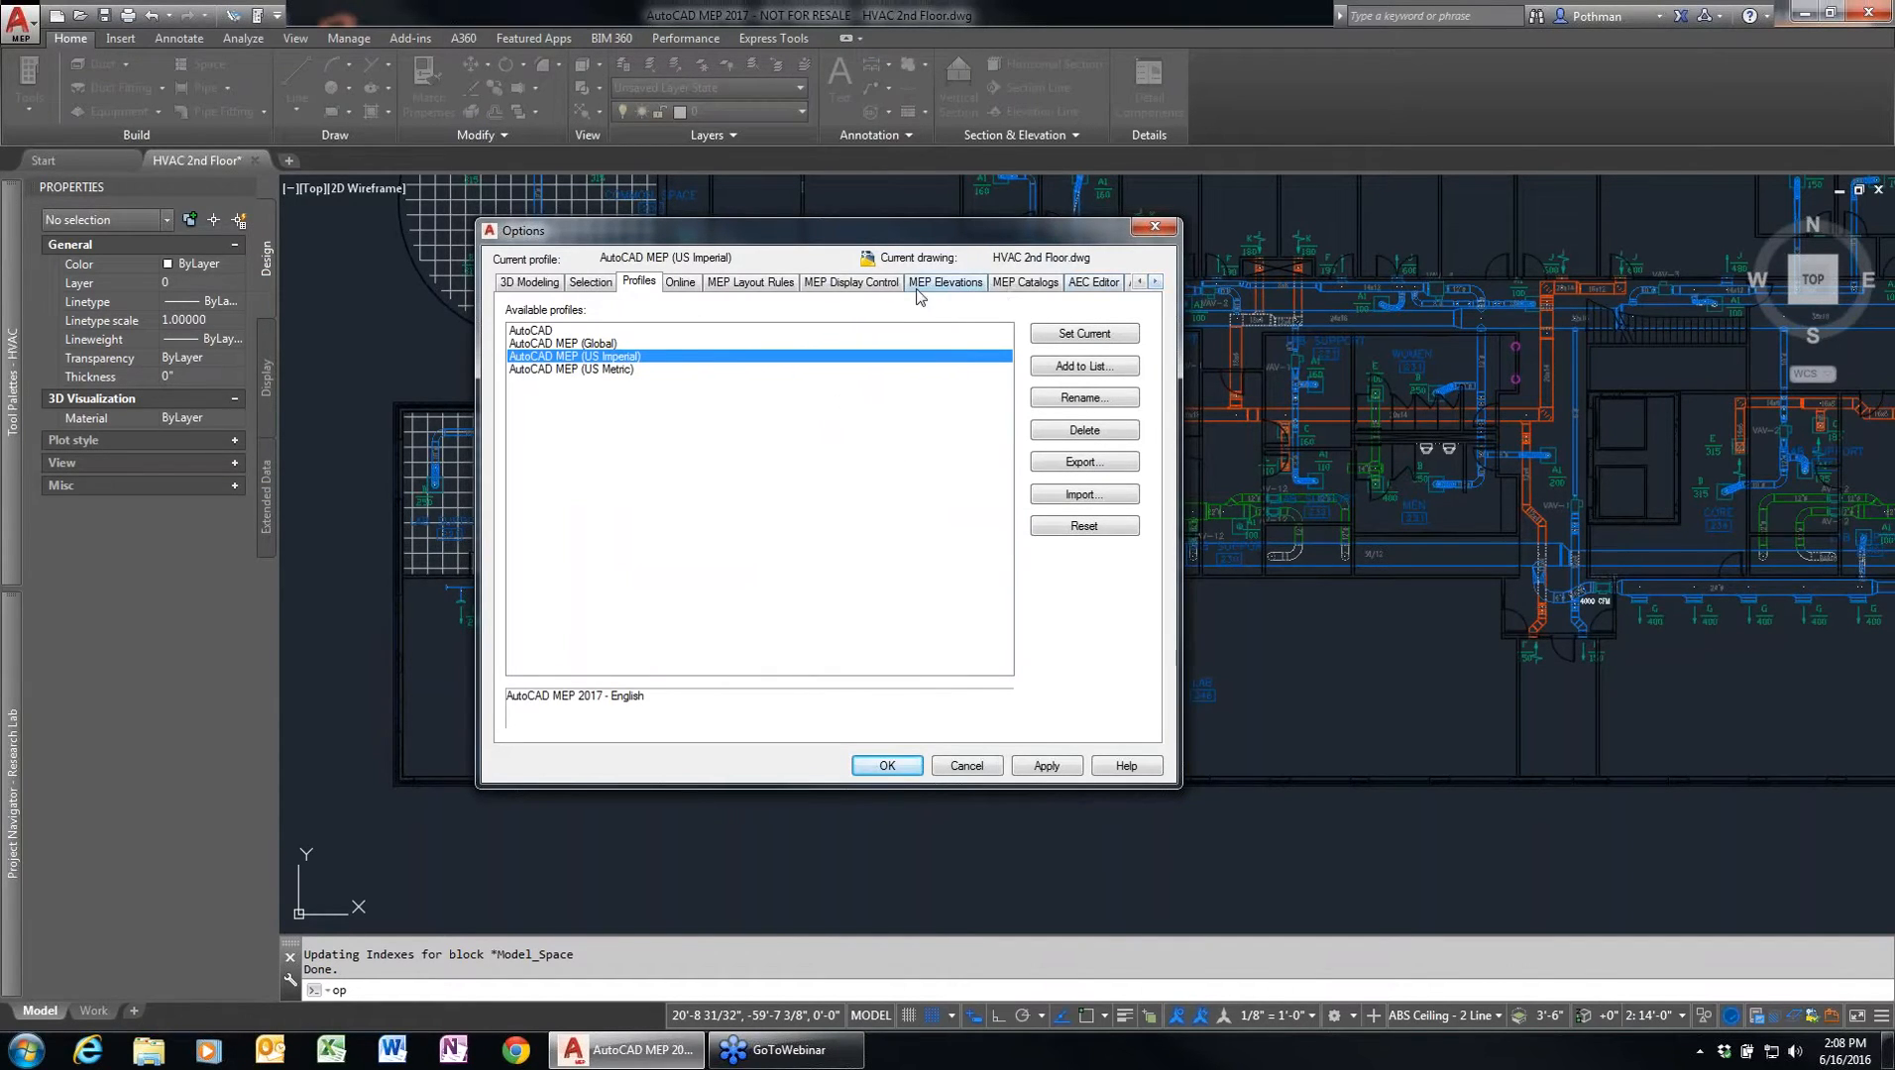
left_click(1024, 285)
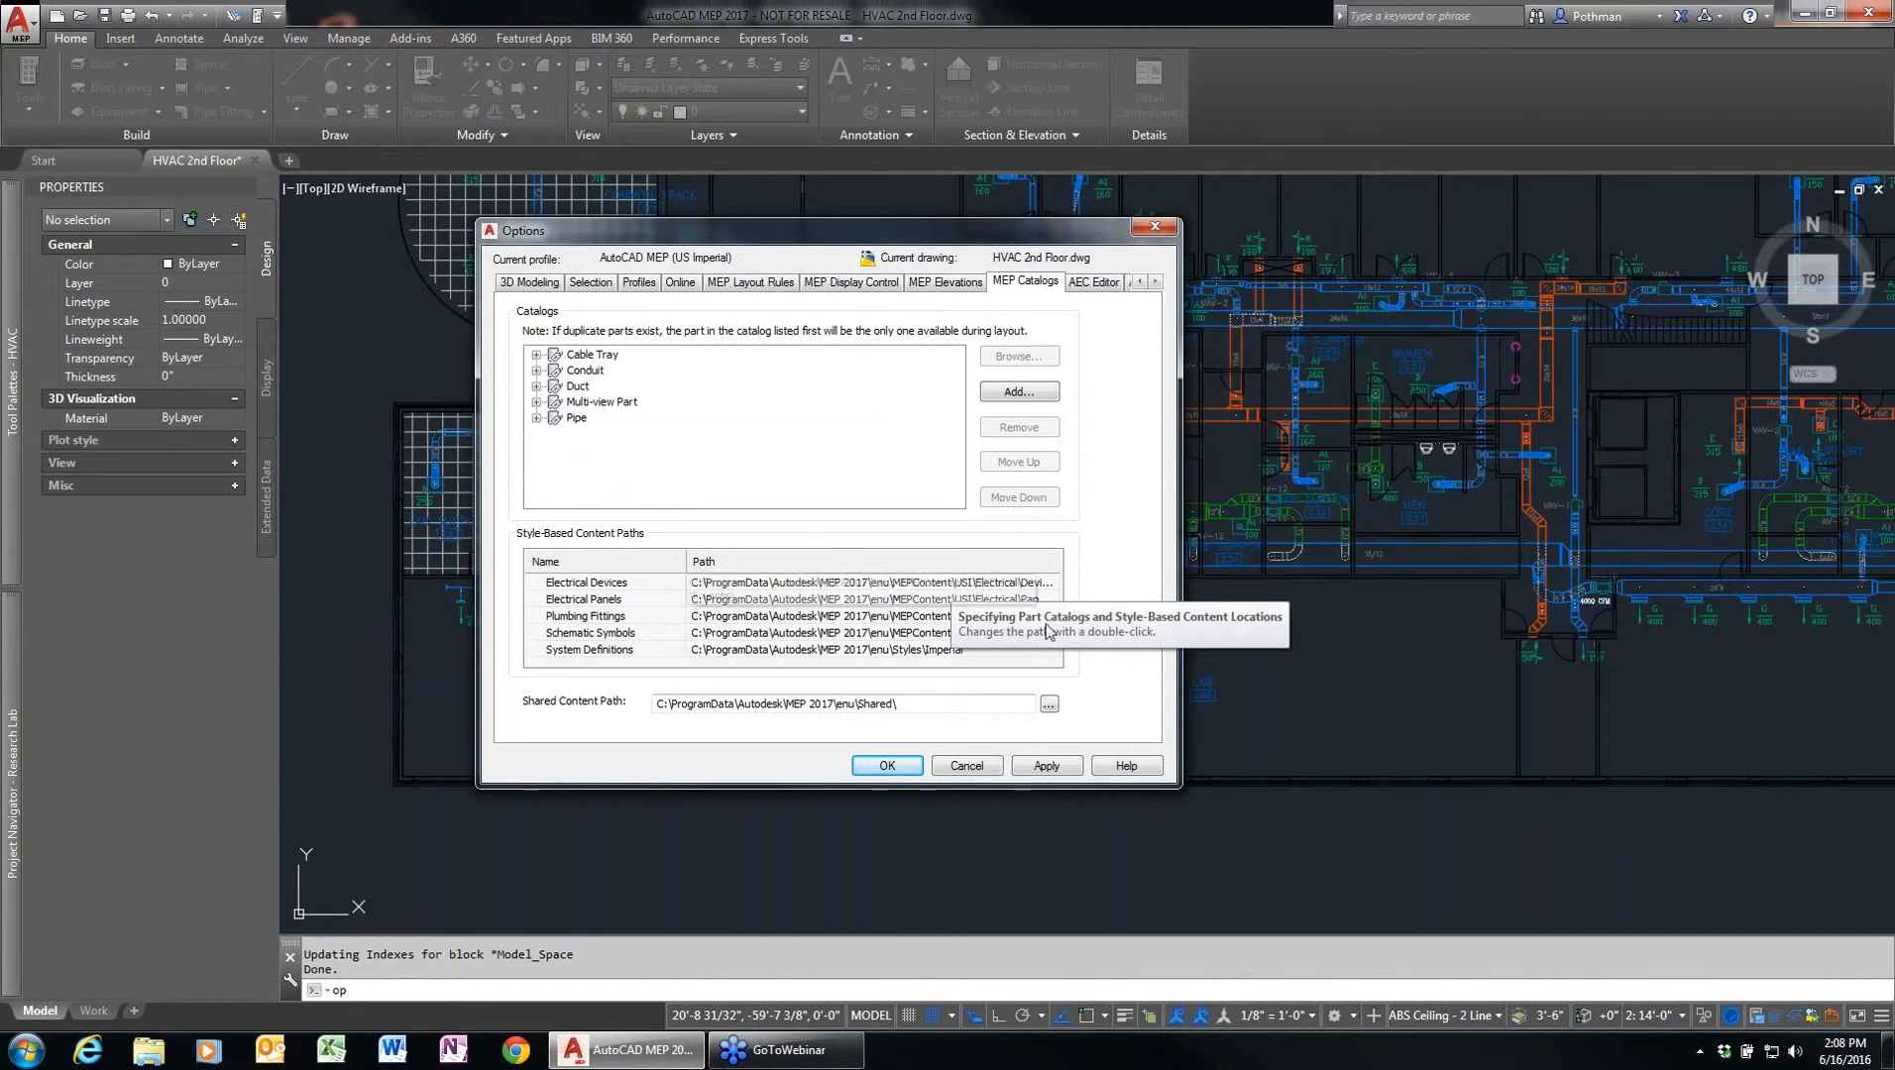
left_click(966, 766)
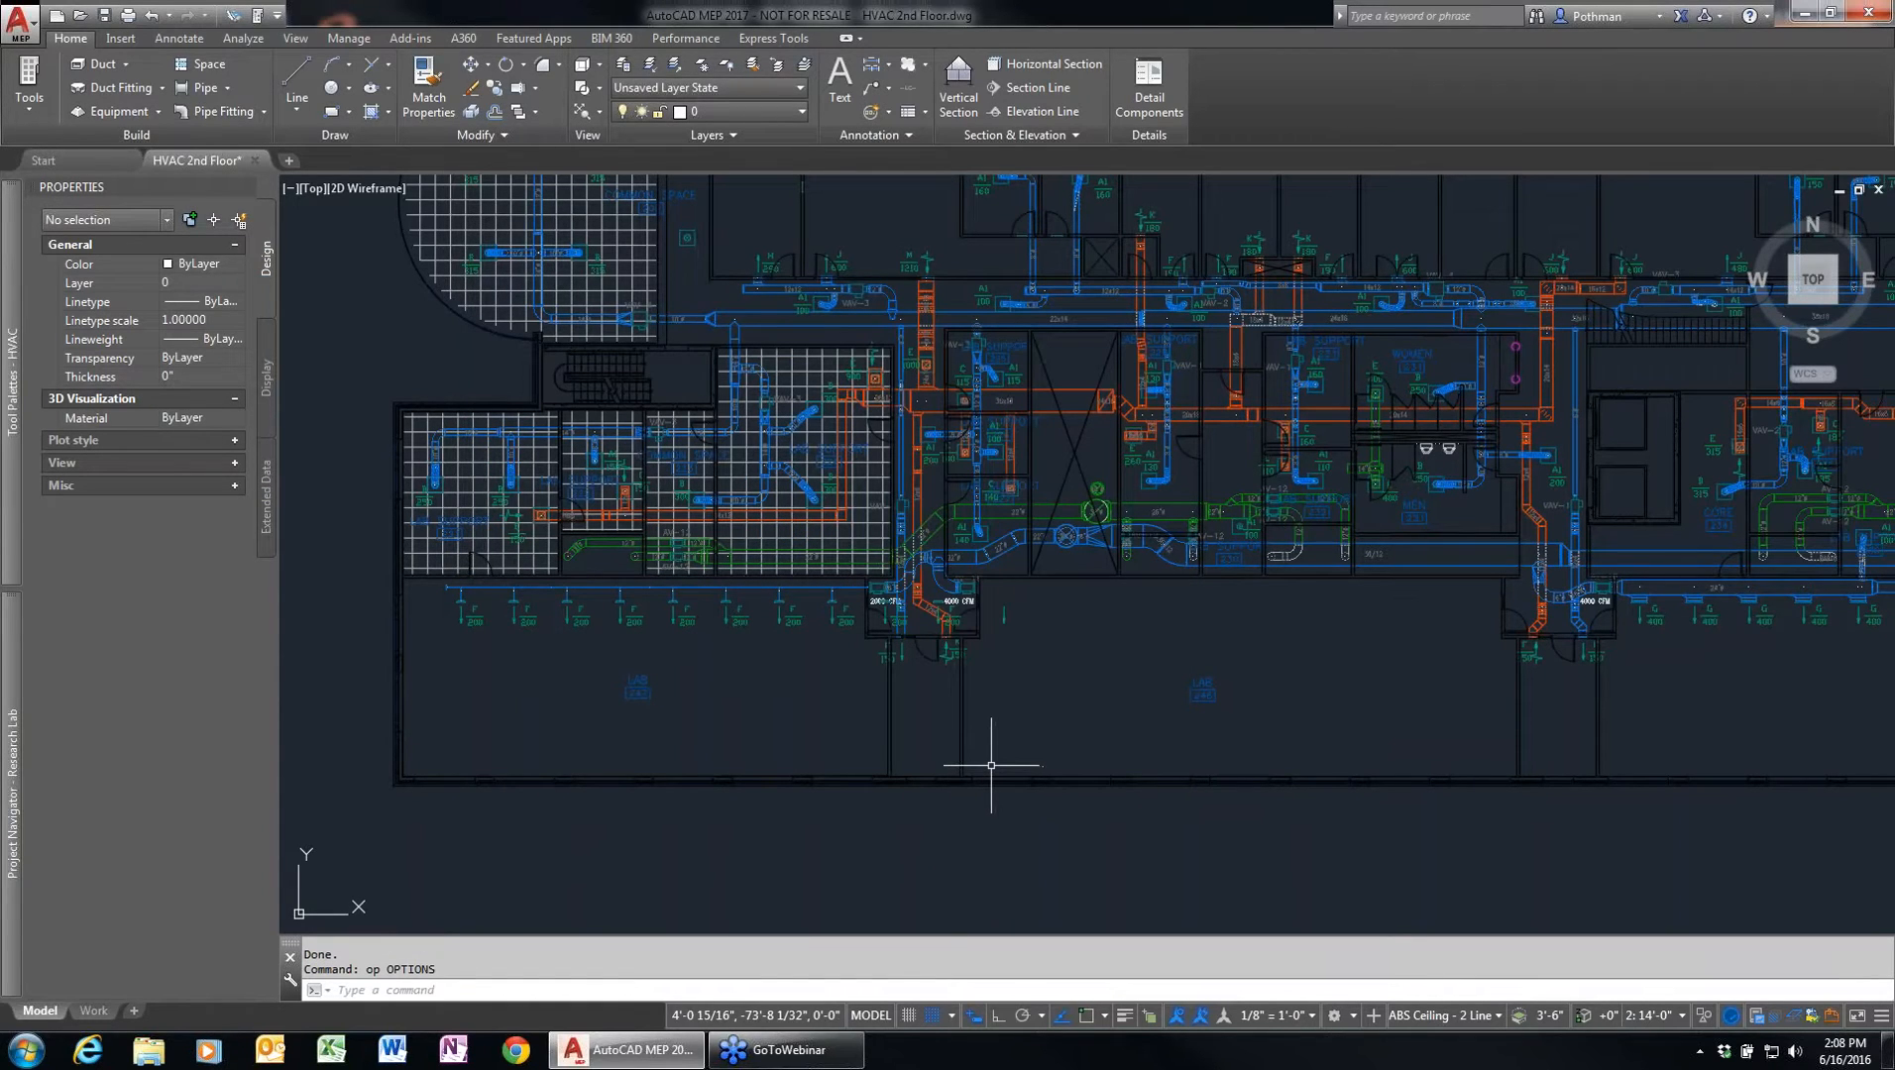
- Examine the Architectural Objects and Documentation Objects style categories in the Style Manager, and close it
left_click(348, 37)
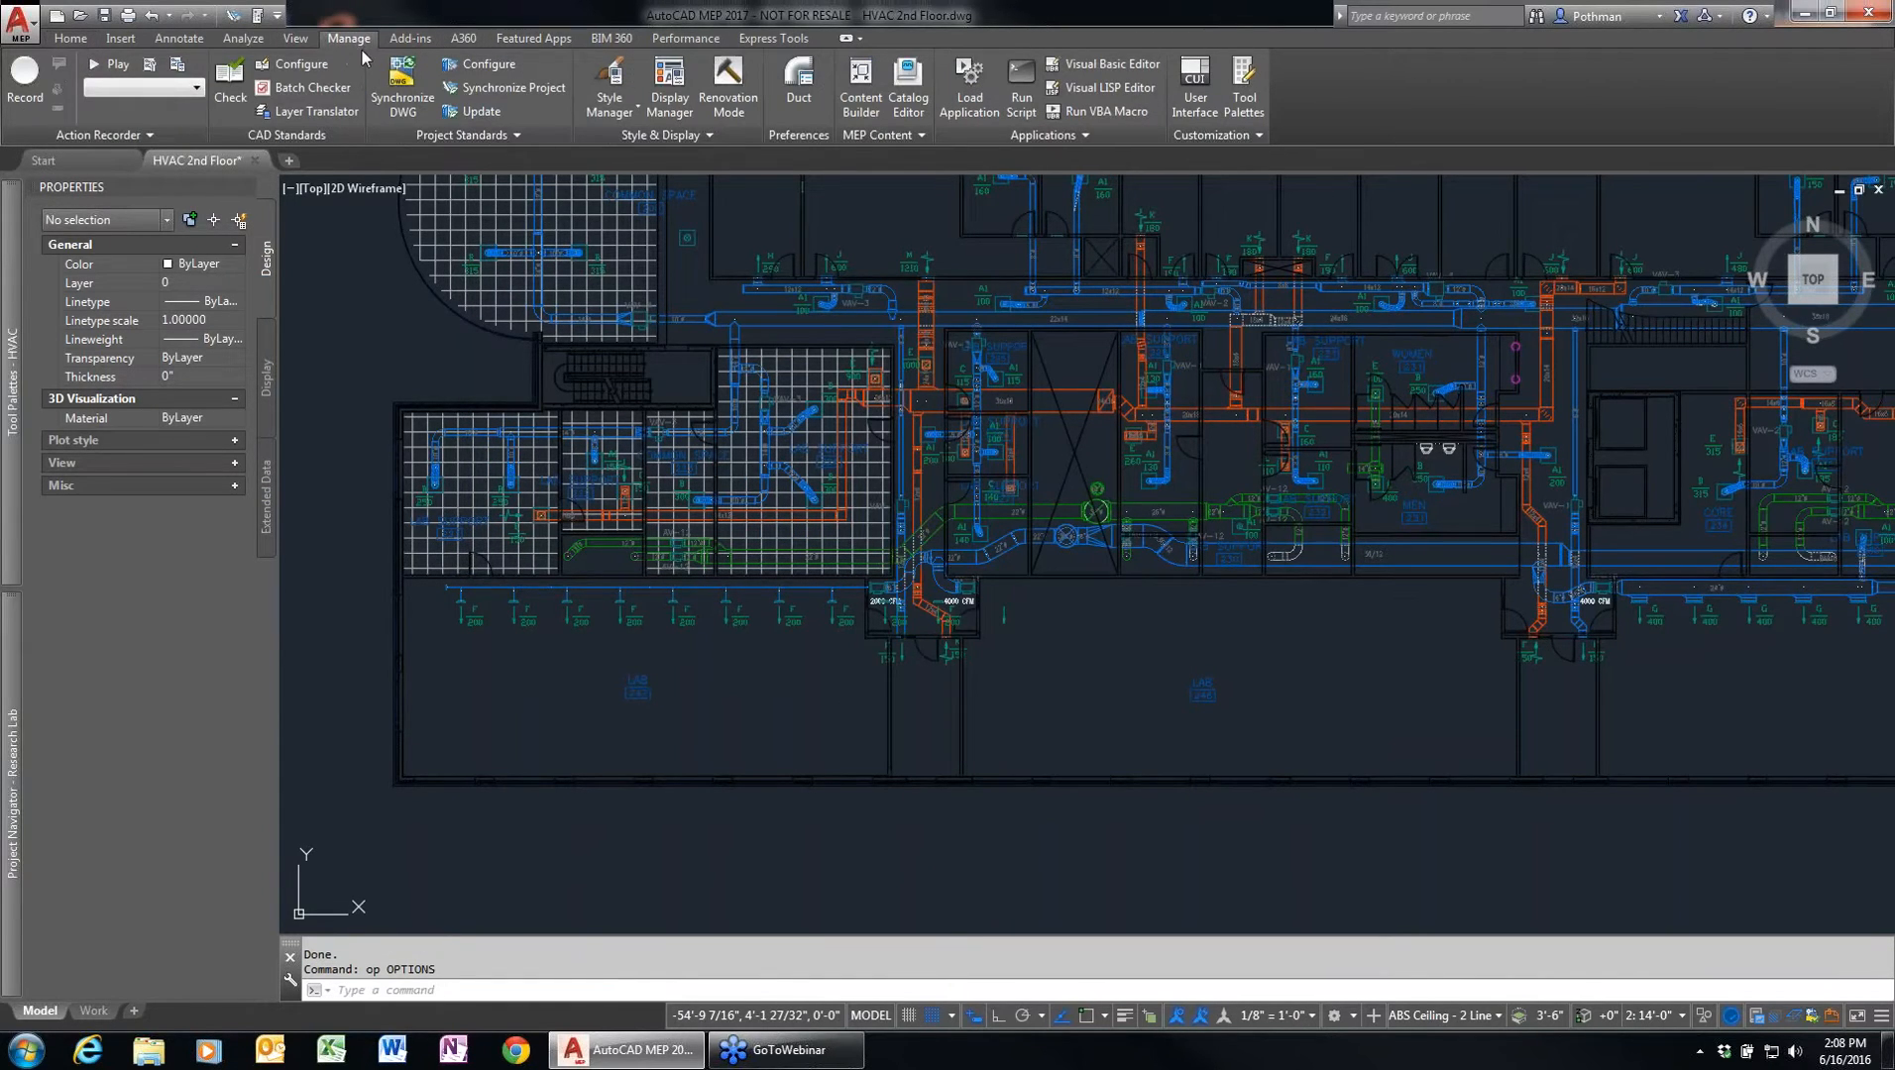
left_click(633, 115)
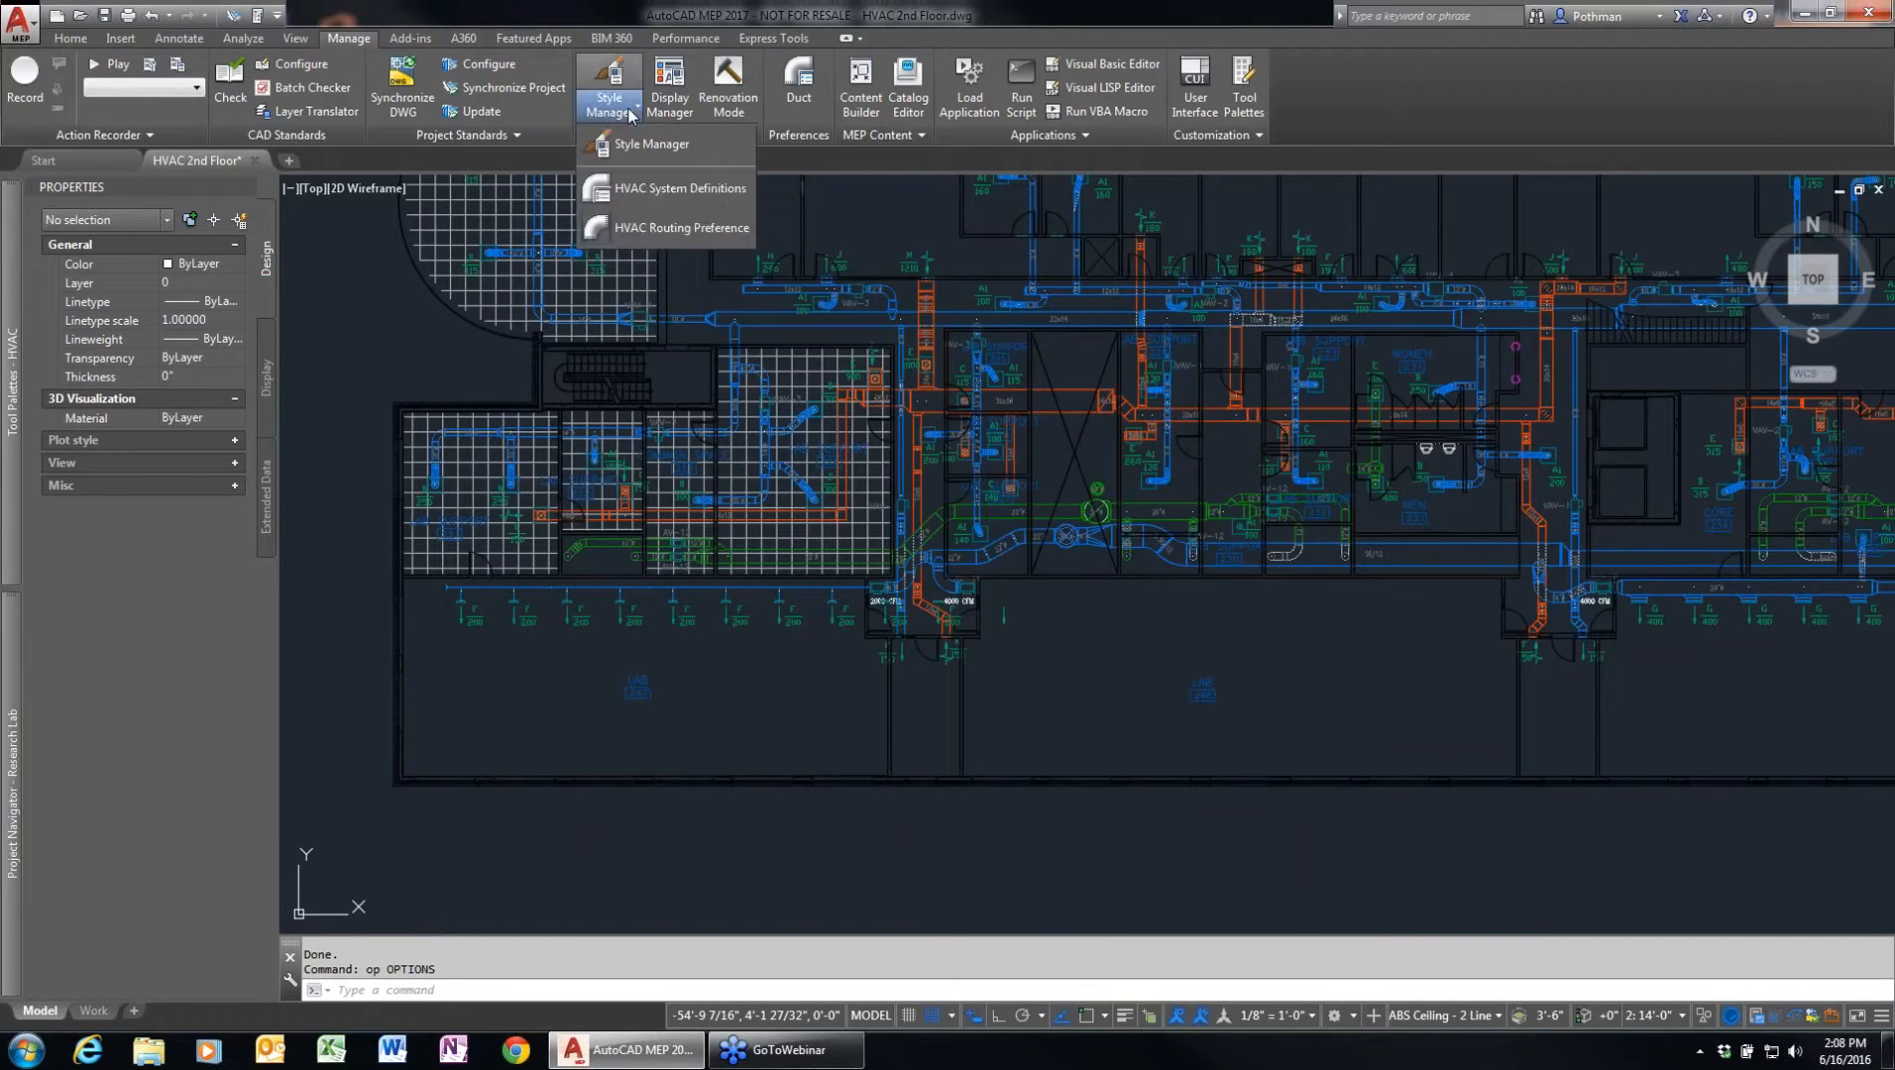
left_click(646, 144)
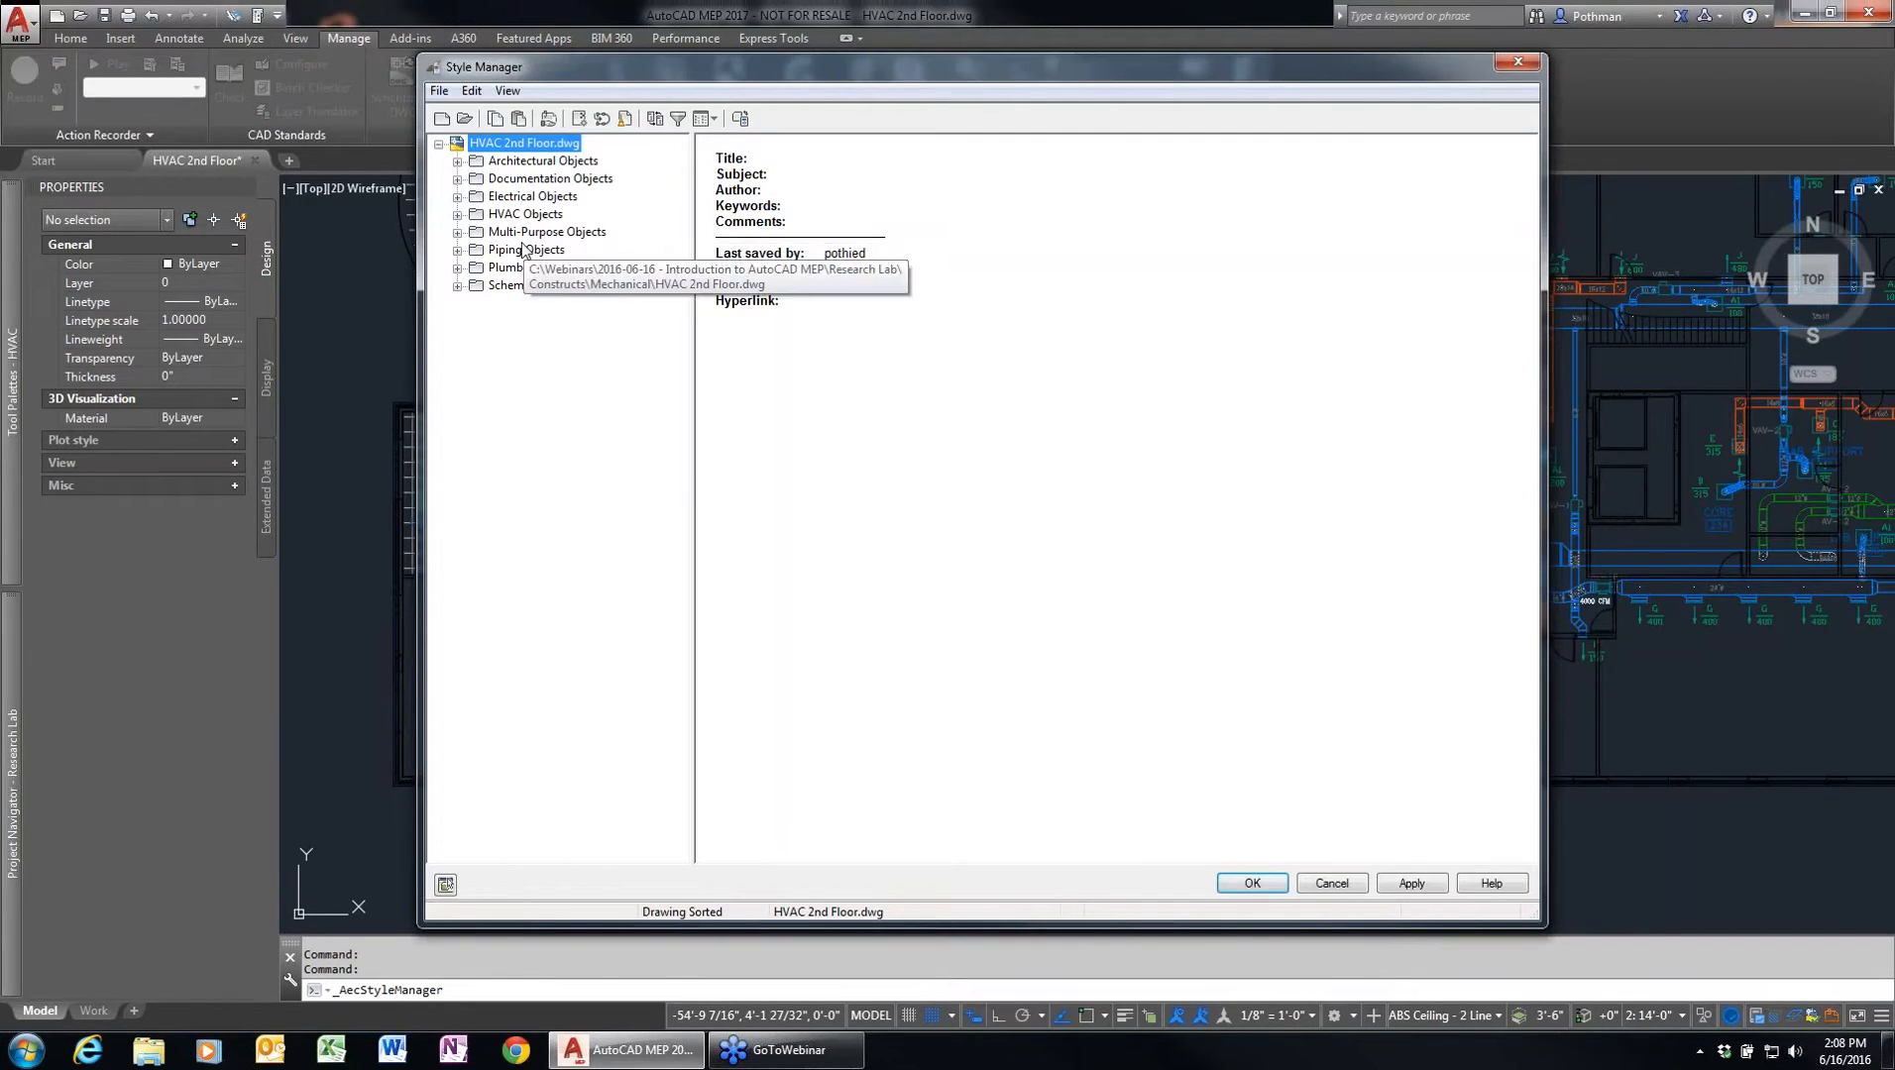
left_click(459, 162)
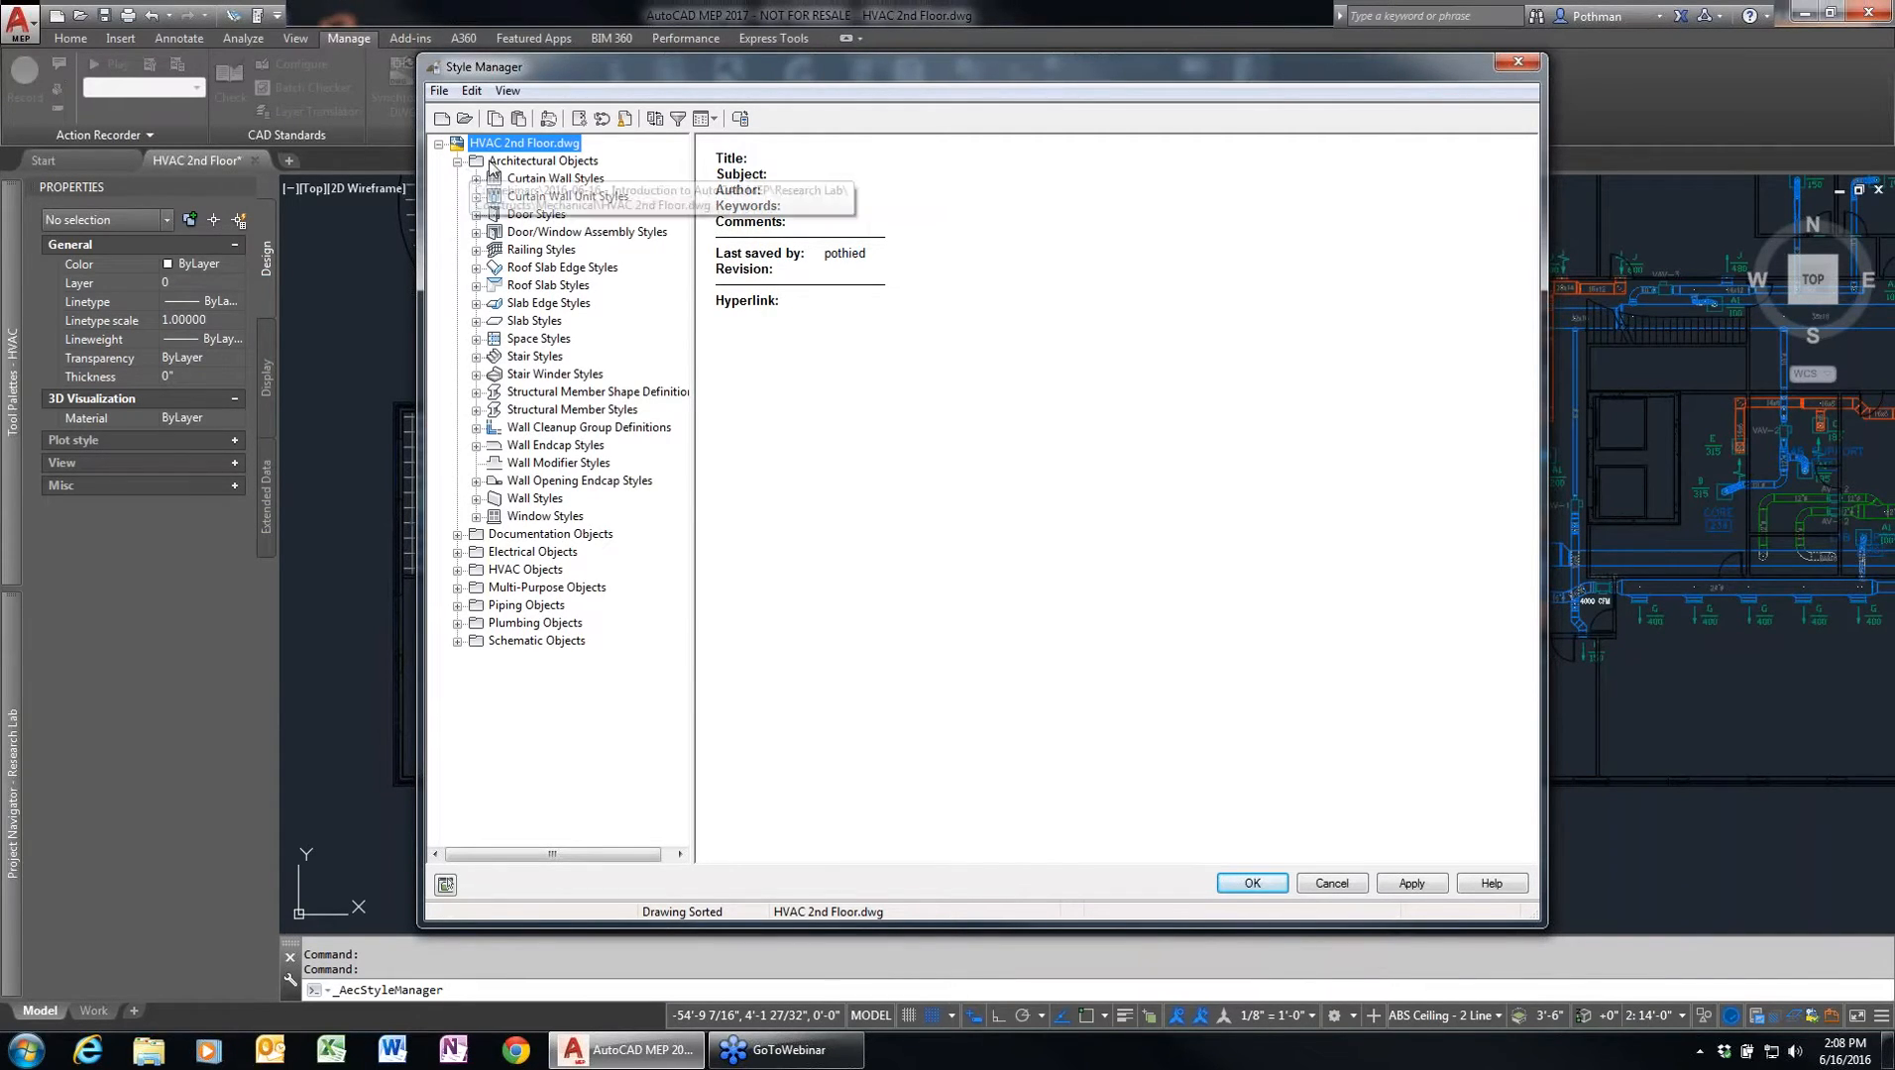
left_click(458, 163)
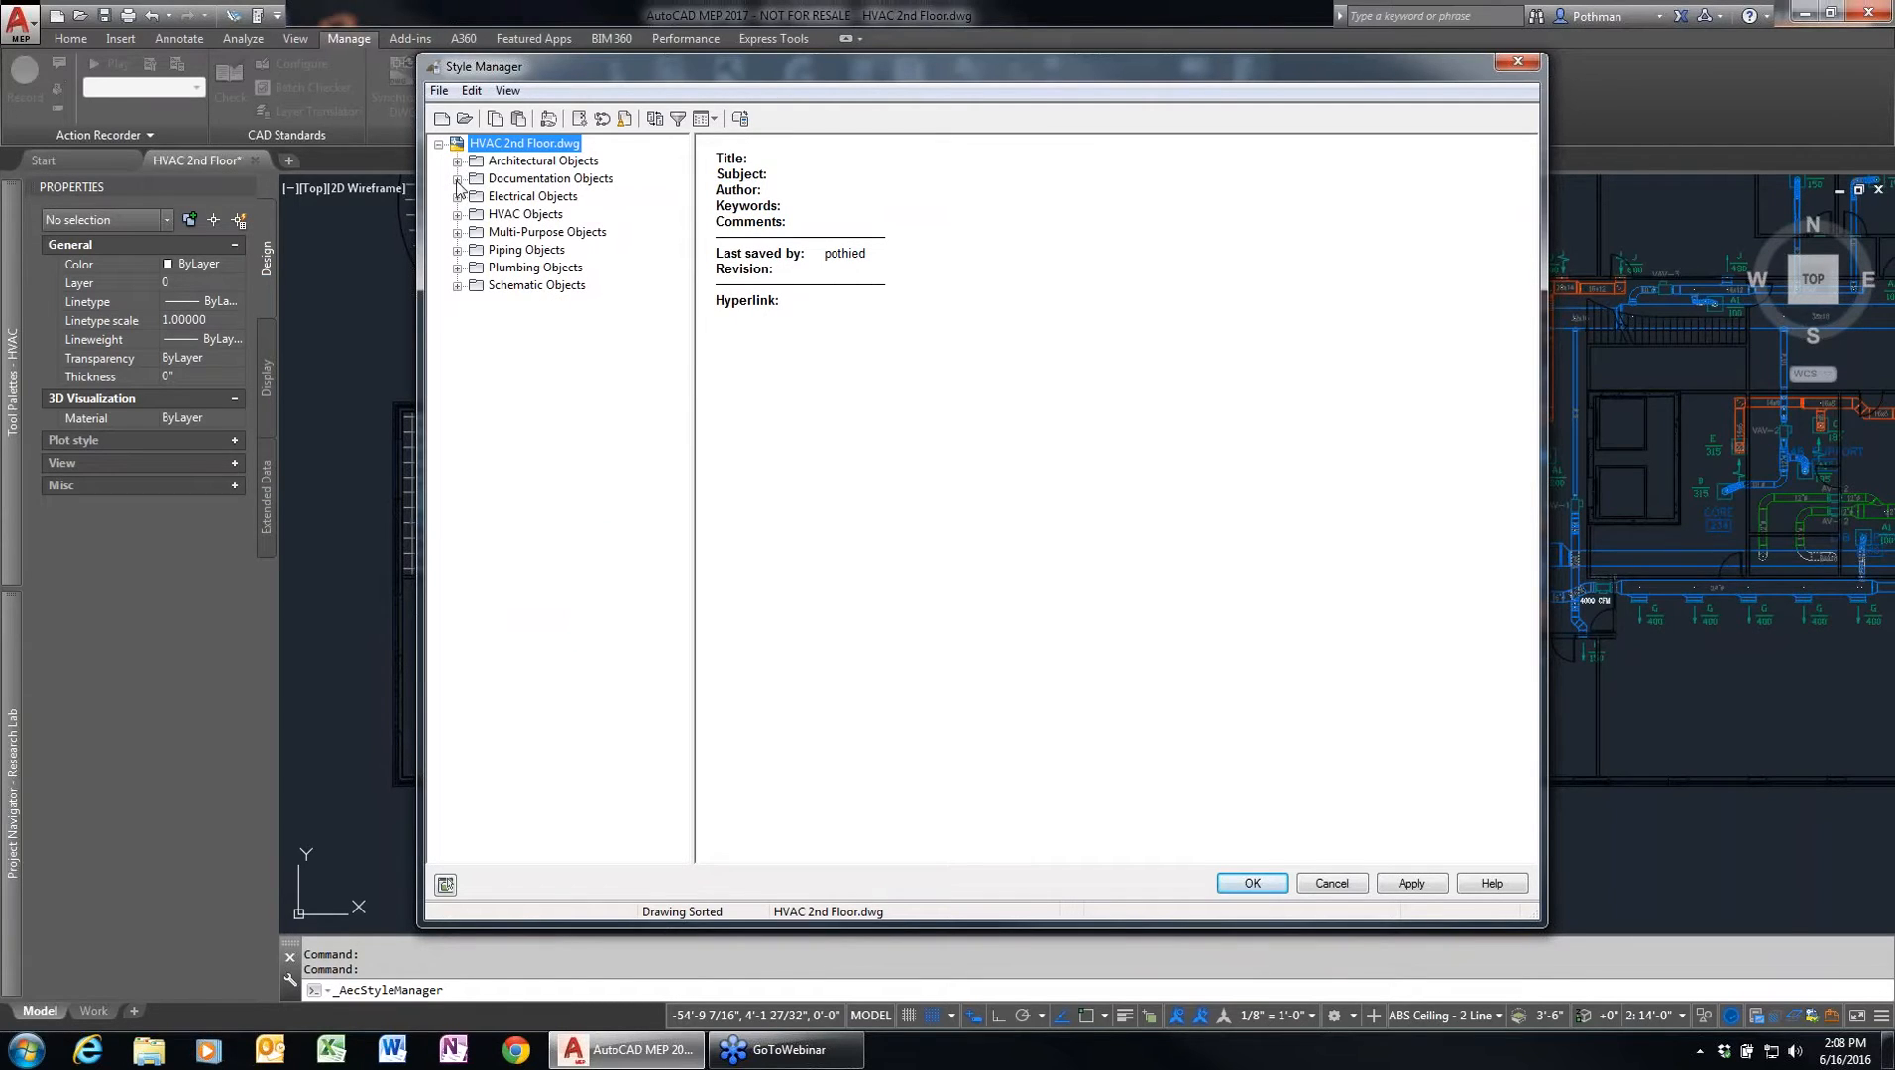
left_click(457, 178)
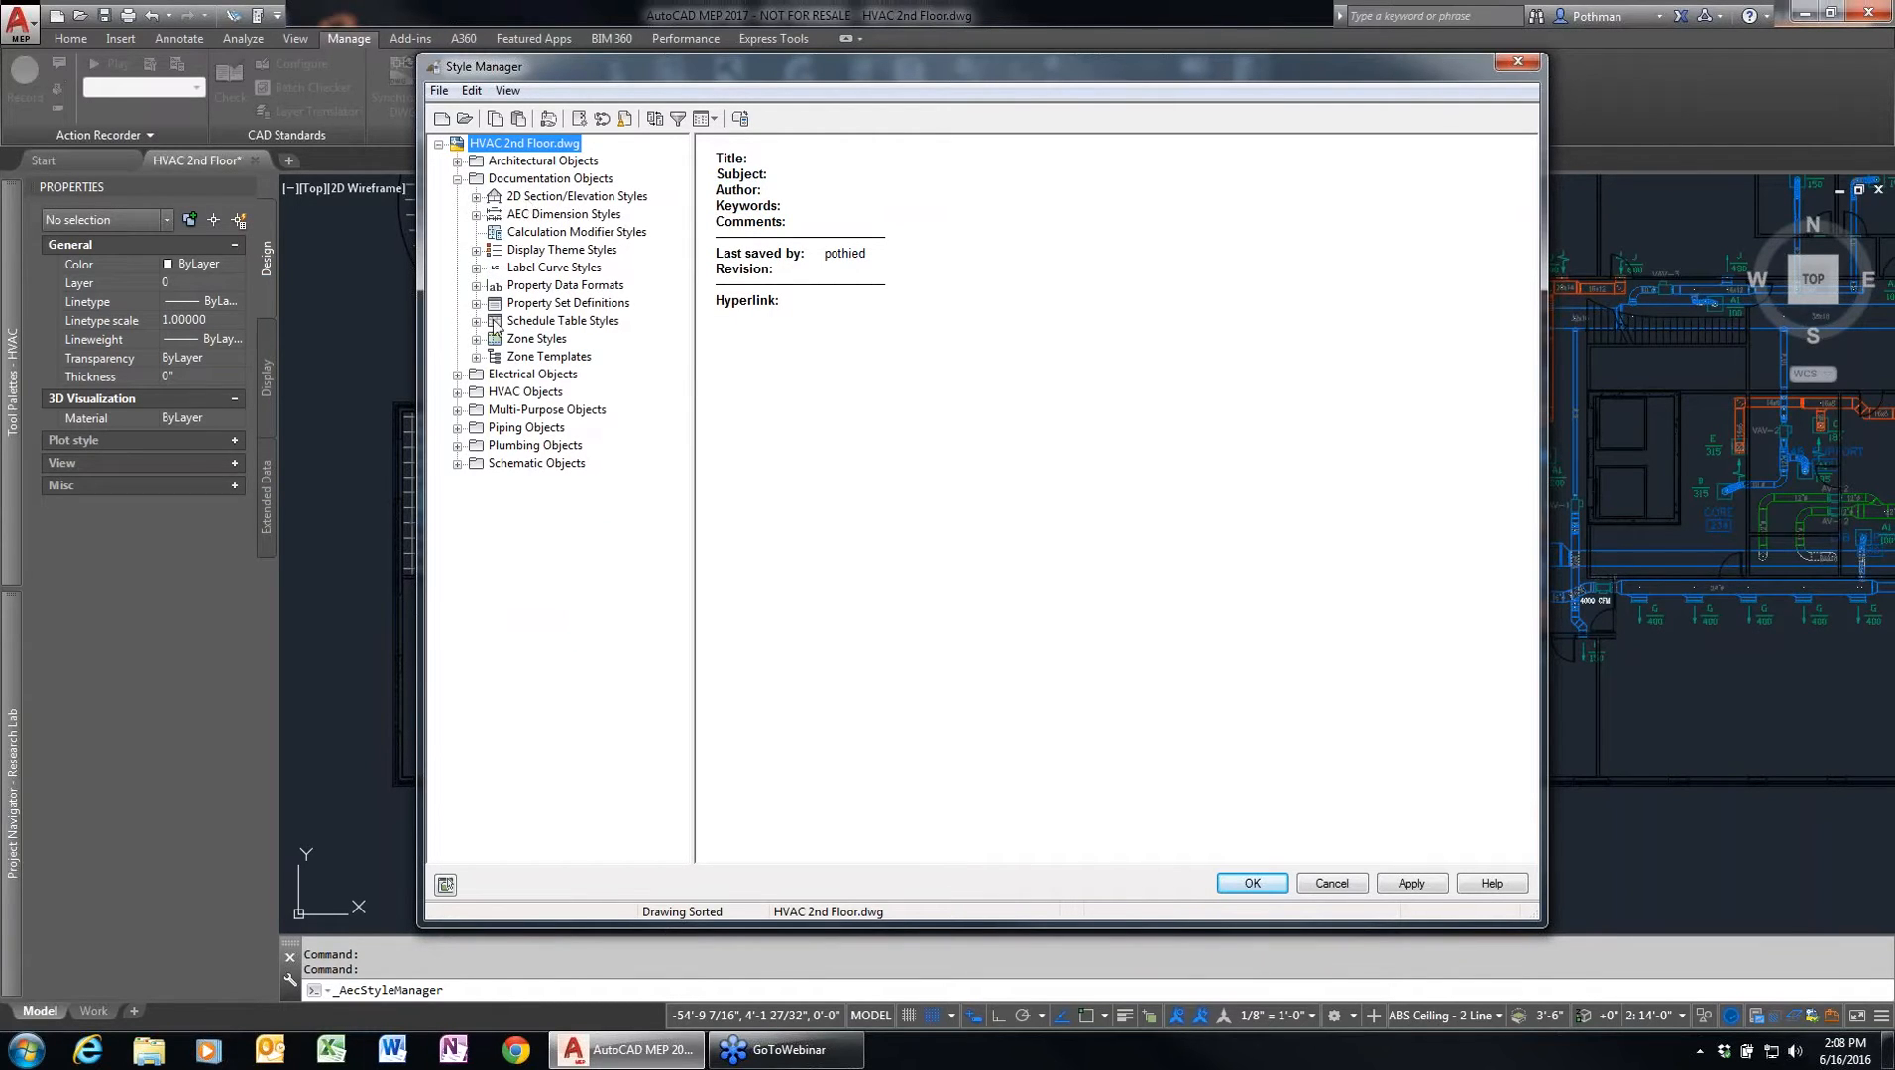
left_click(458, 179)
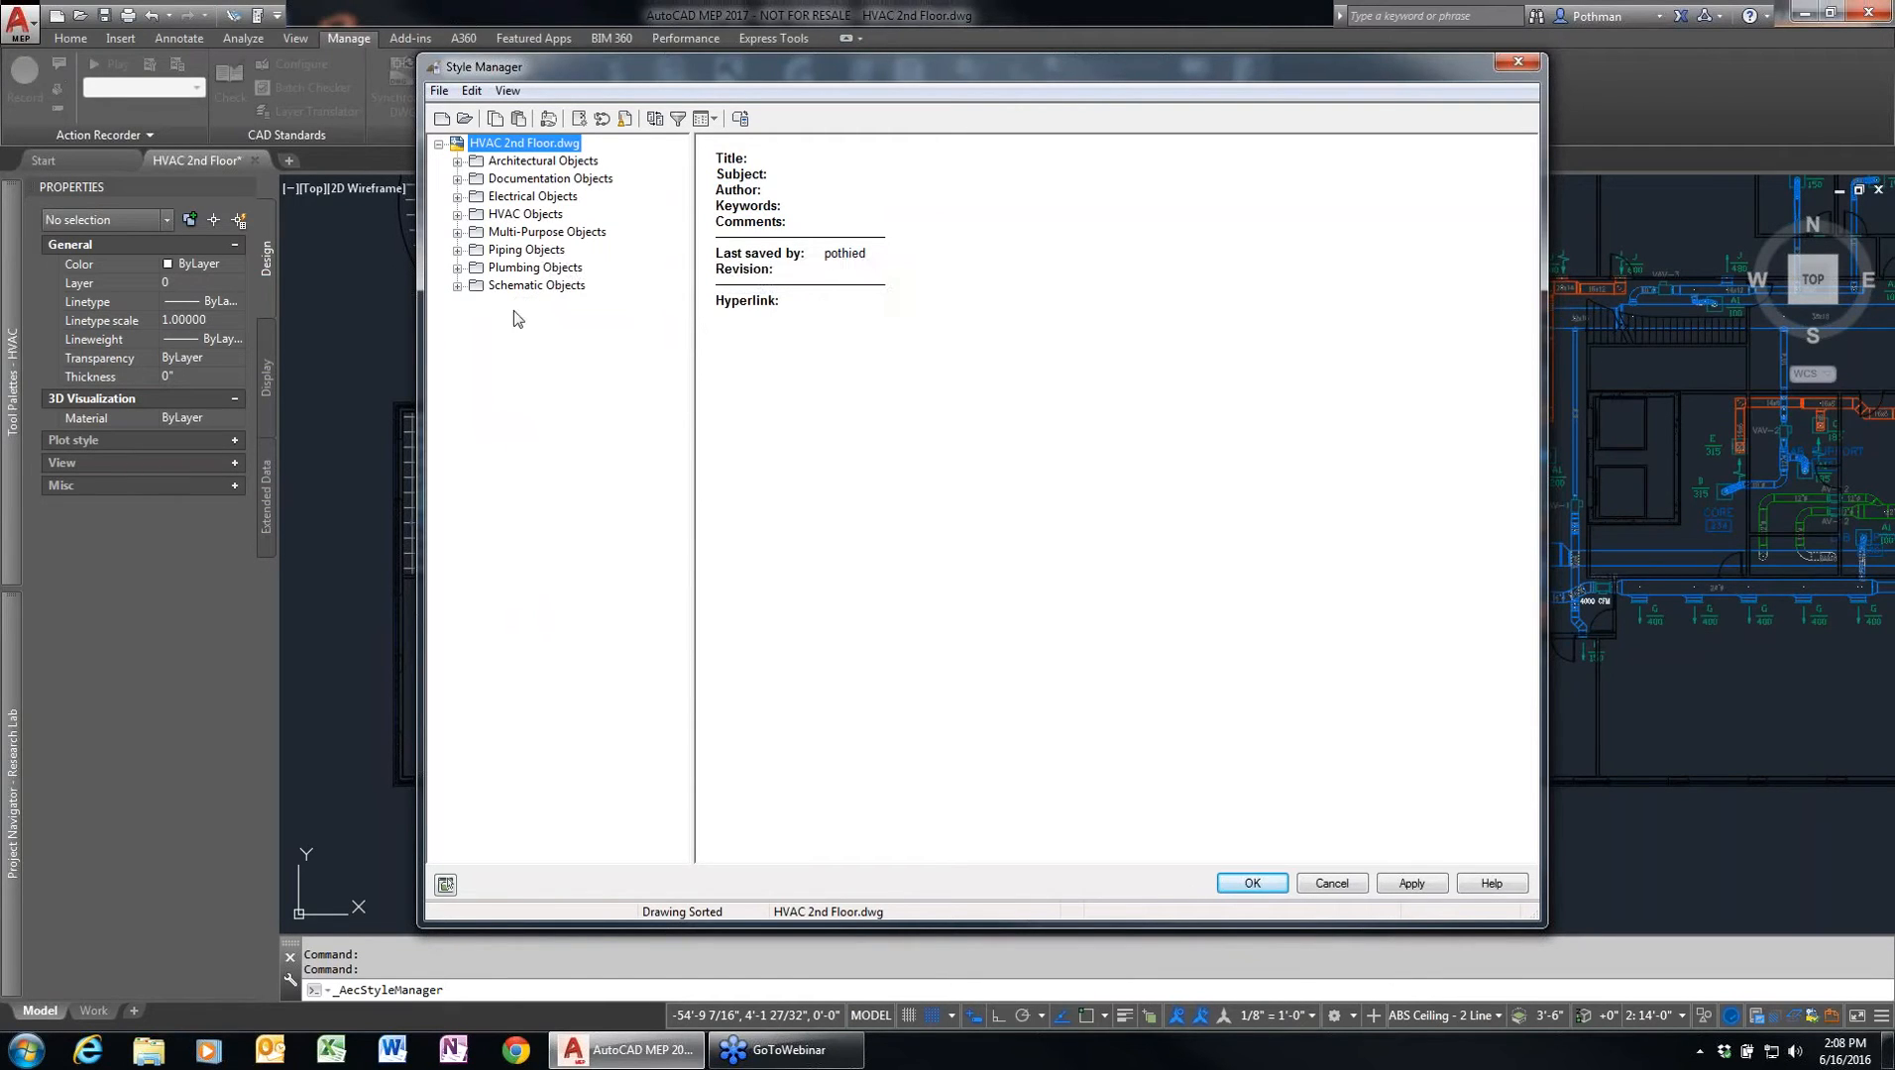
left_click(1517, 61)
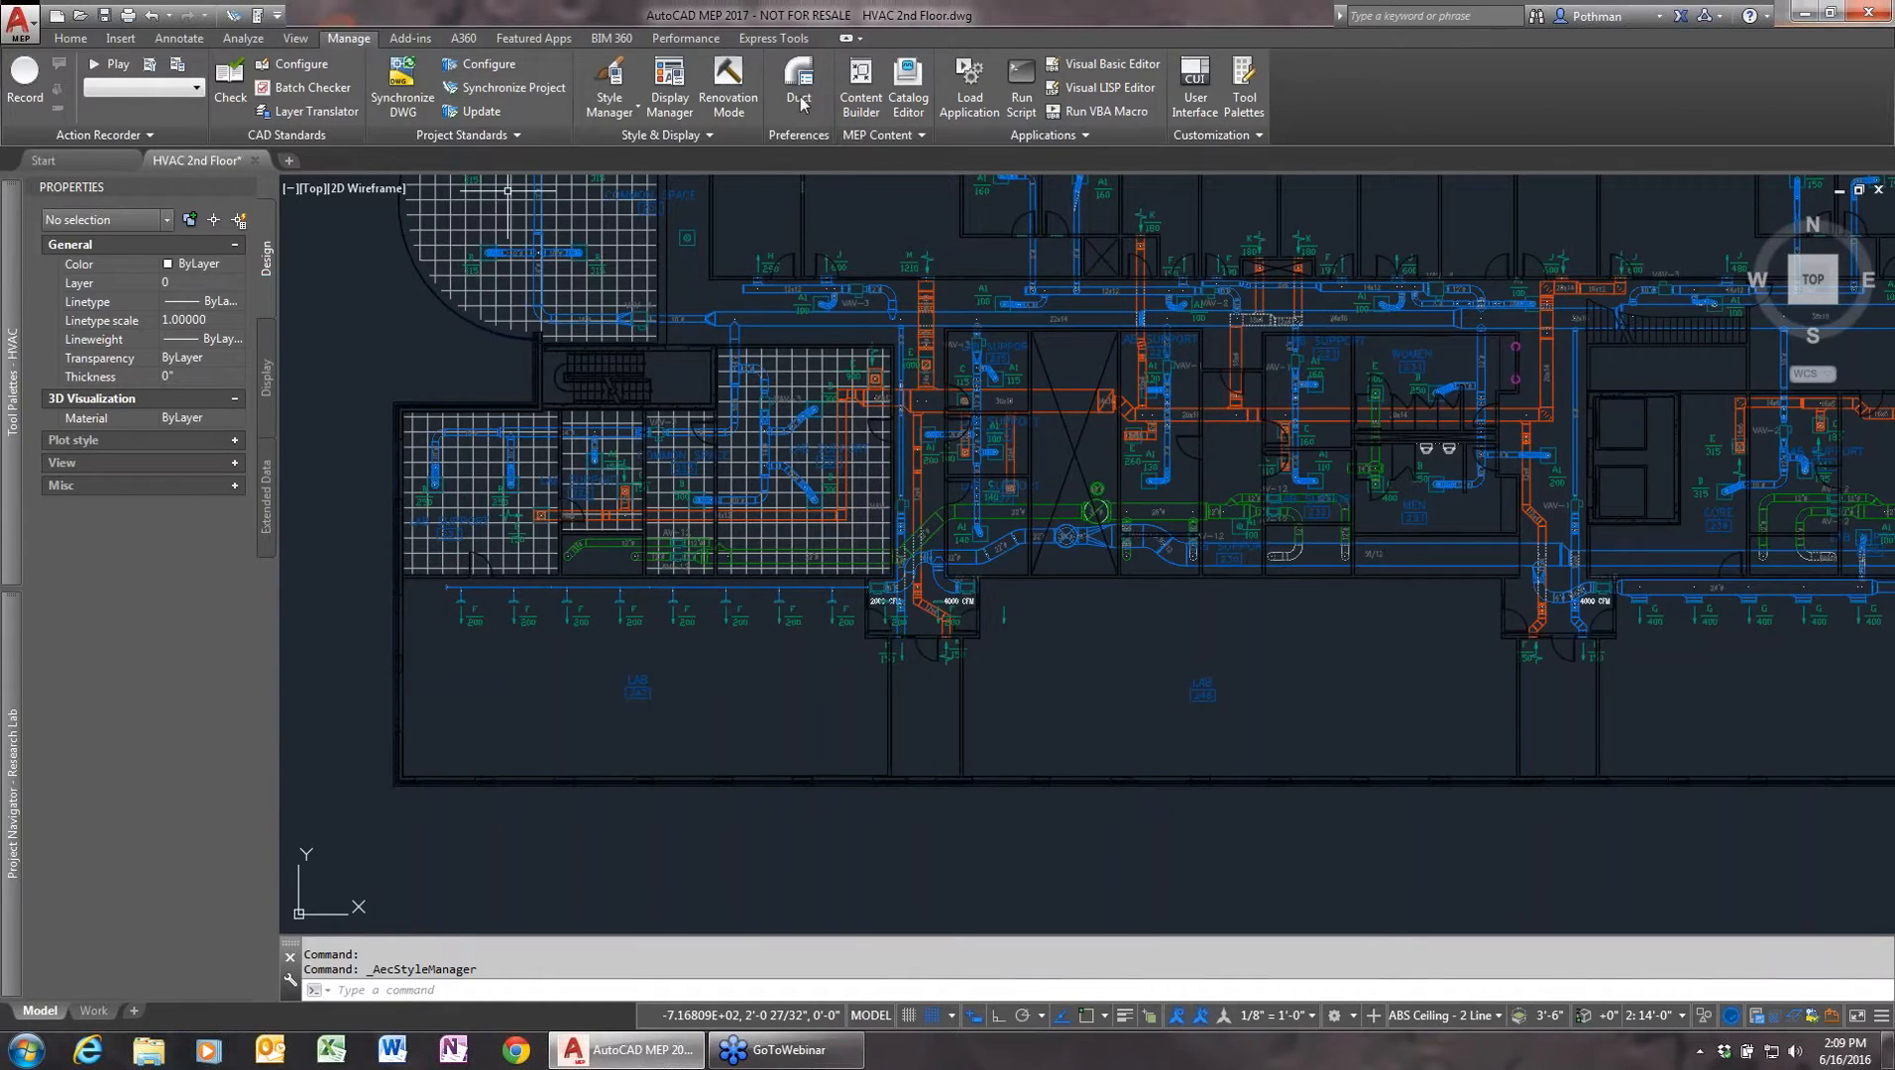
- Examine the display representation control of the ABS Ceiling Plan - 2 Line set in the Display Manager, and cancel
left_click(671, 79)
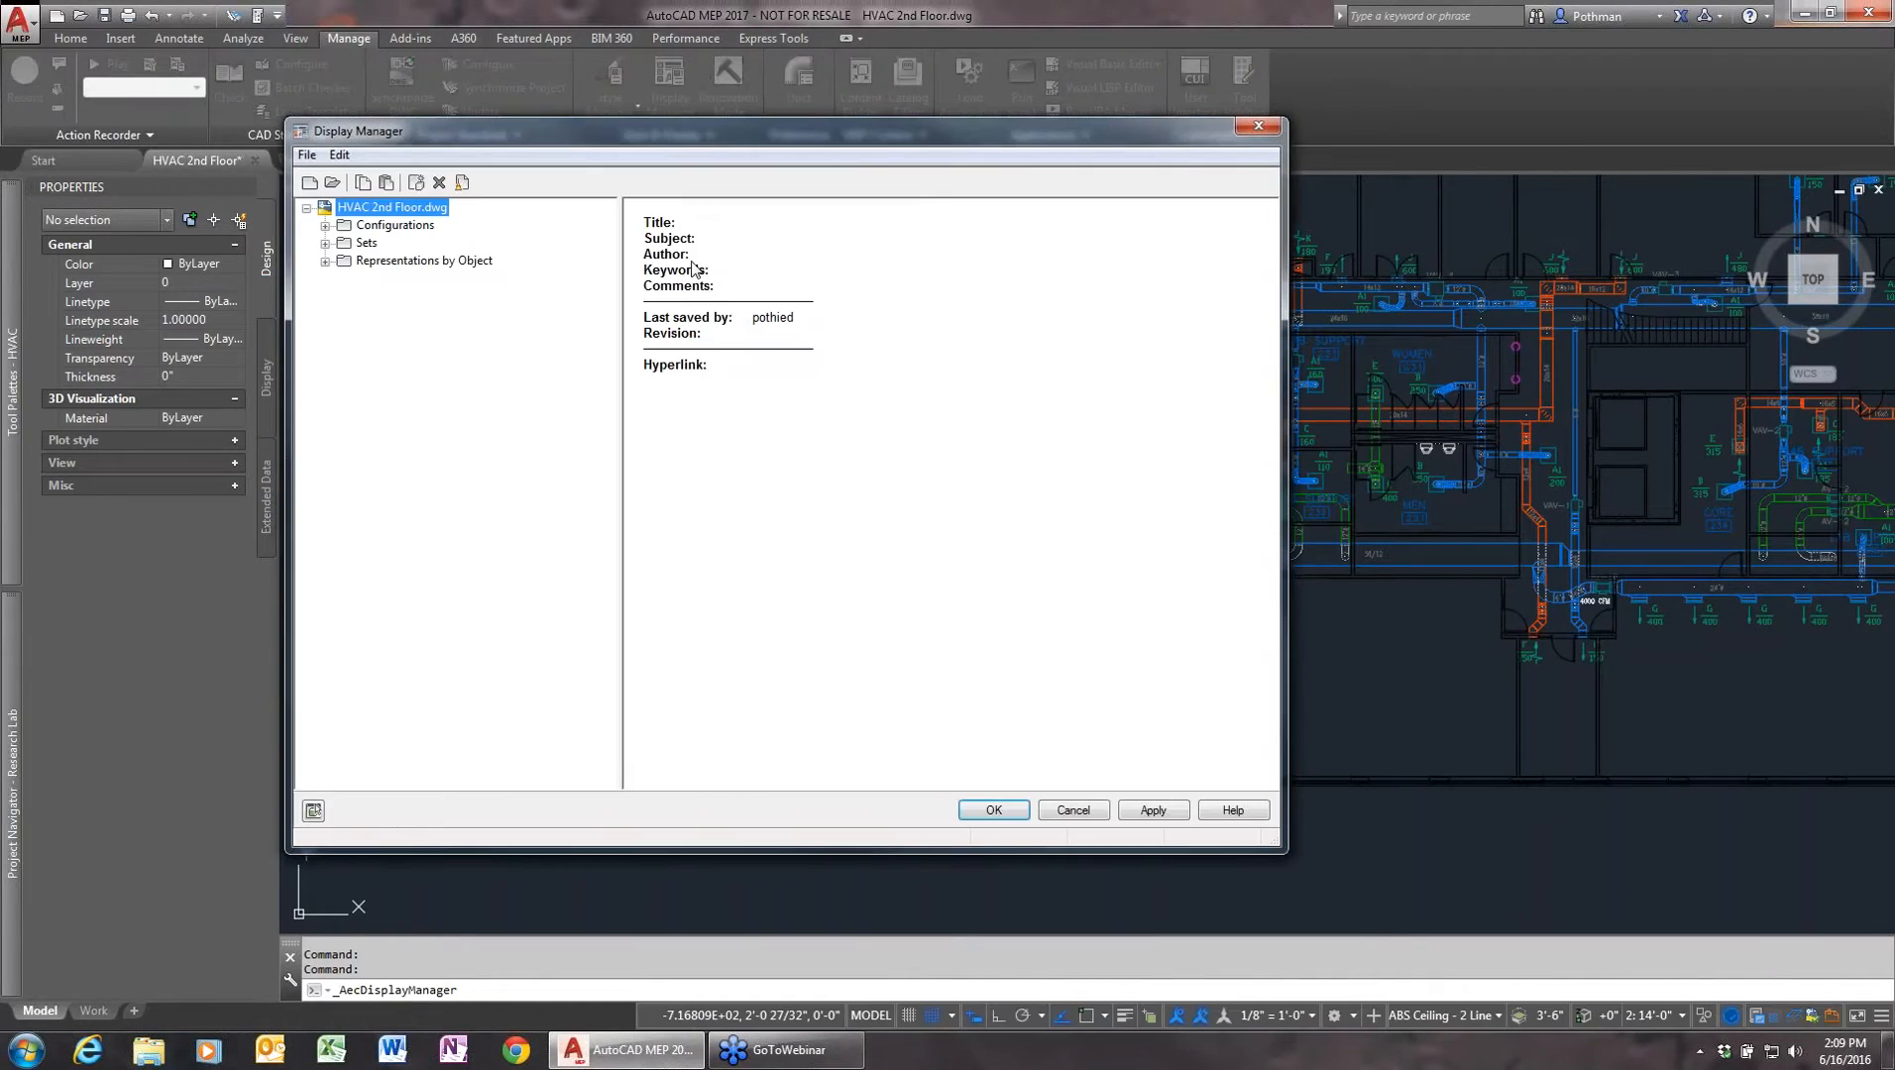
left_click(325, 243)
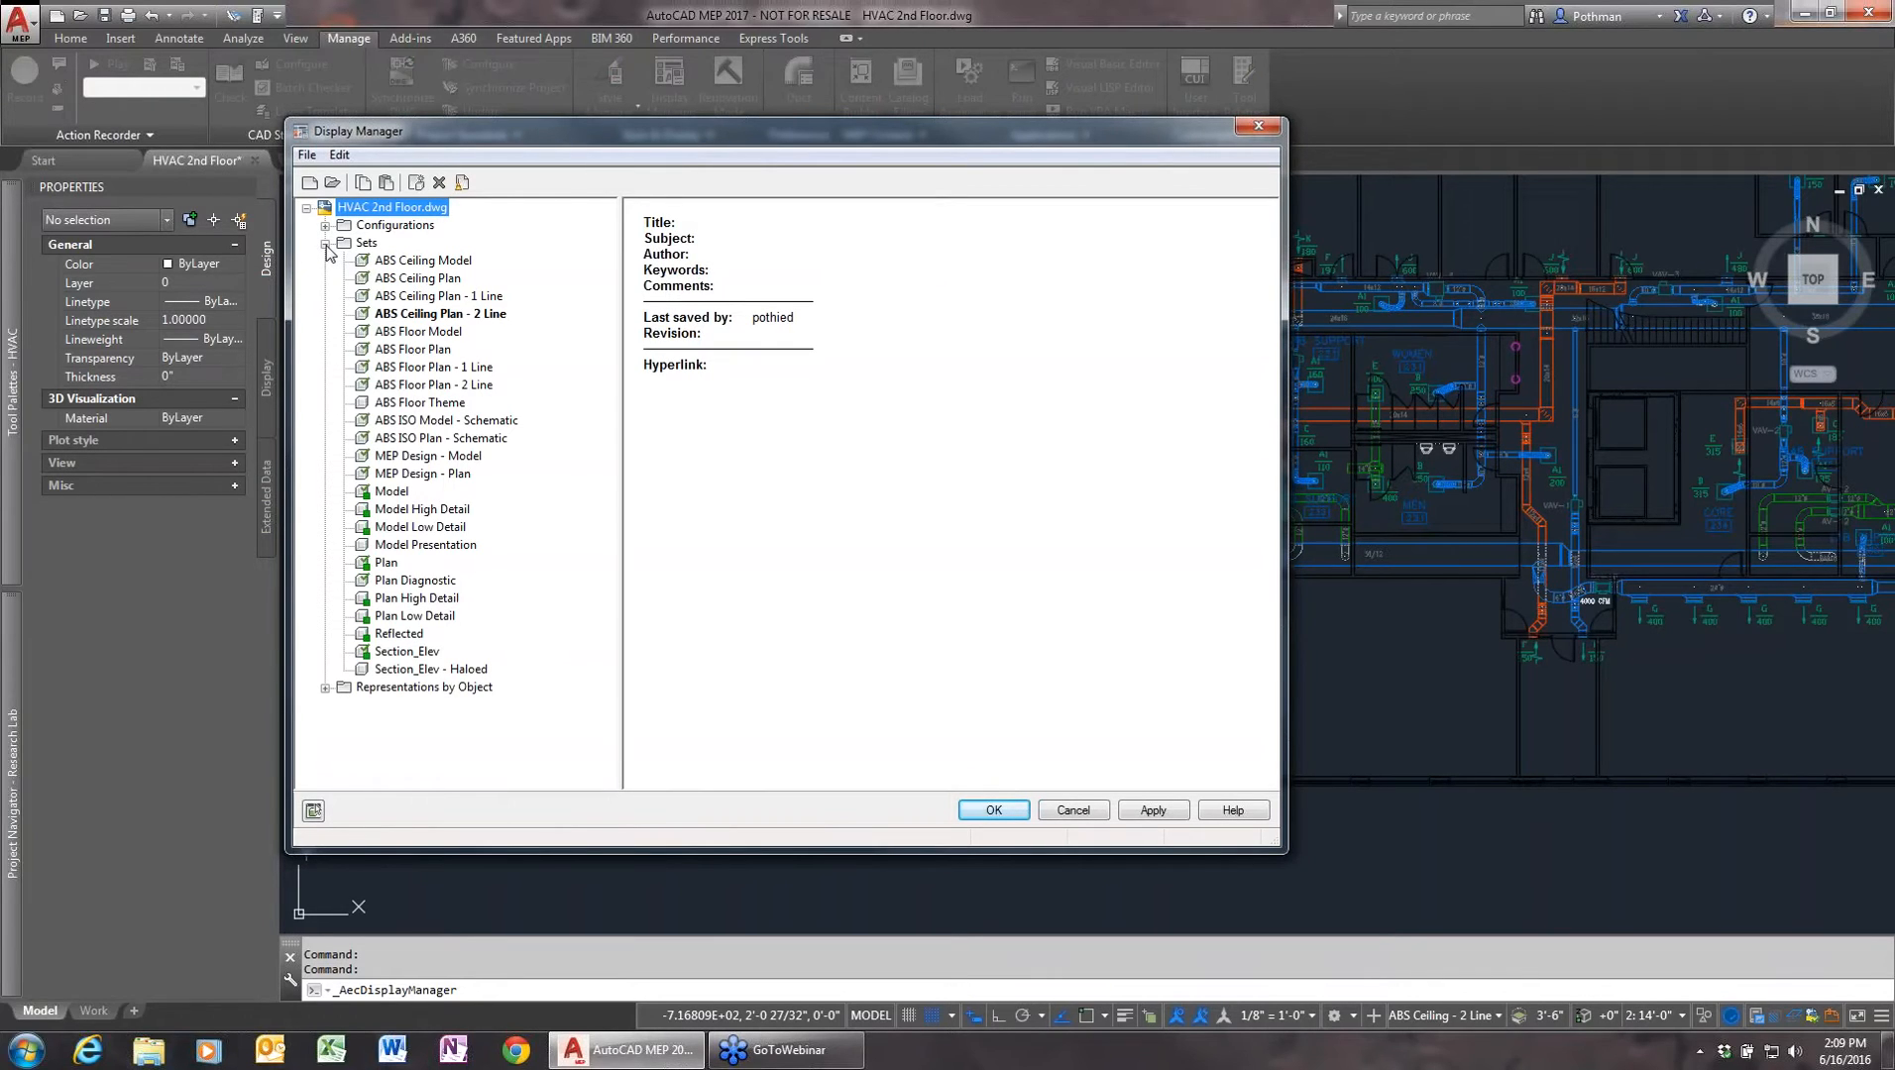
left_click(405, 315)
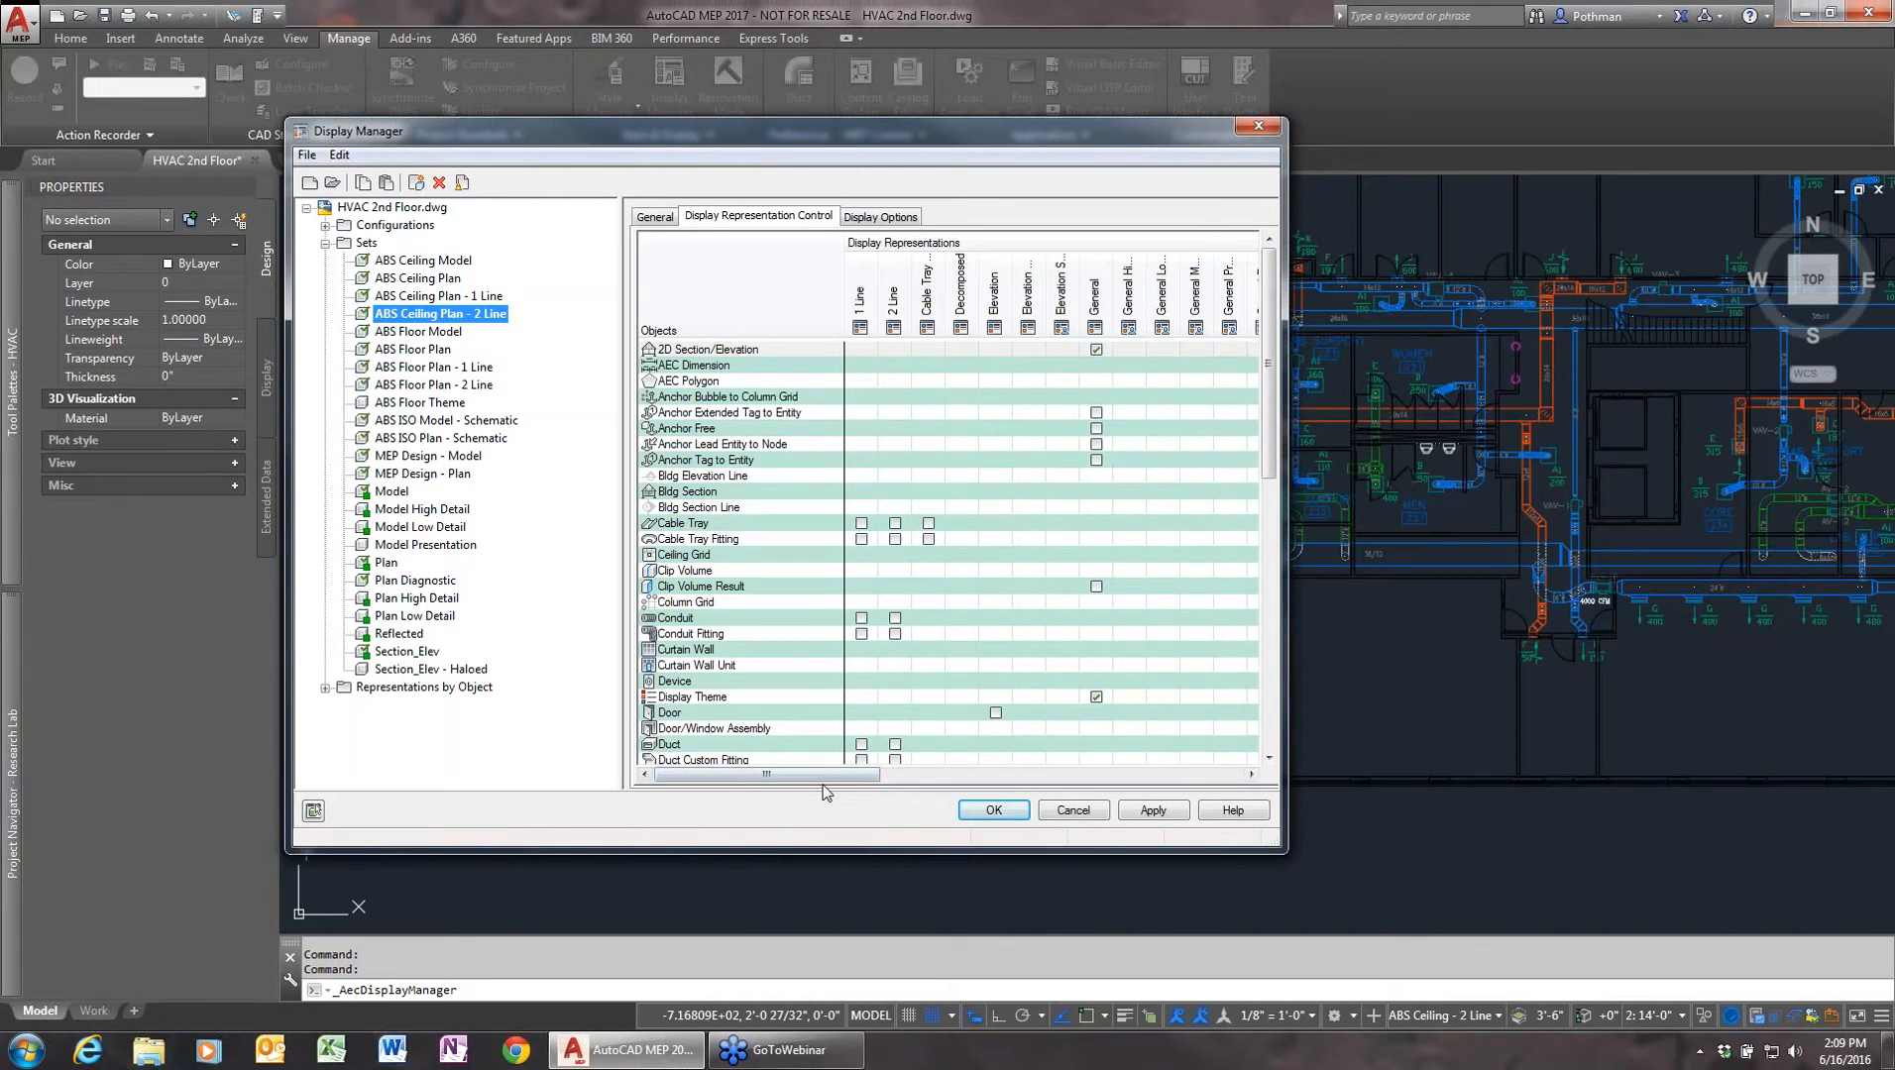
left_click(1073, 810)
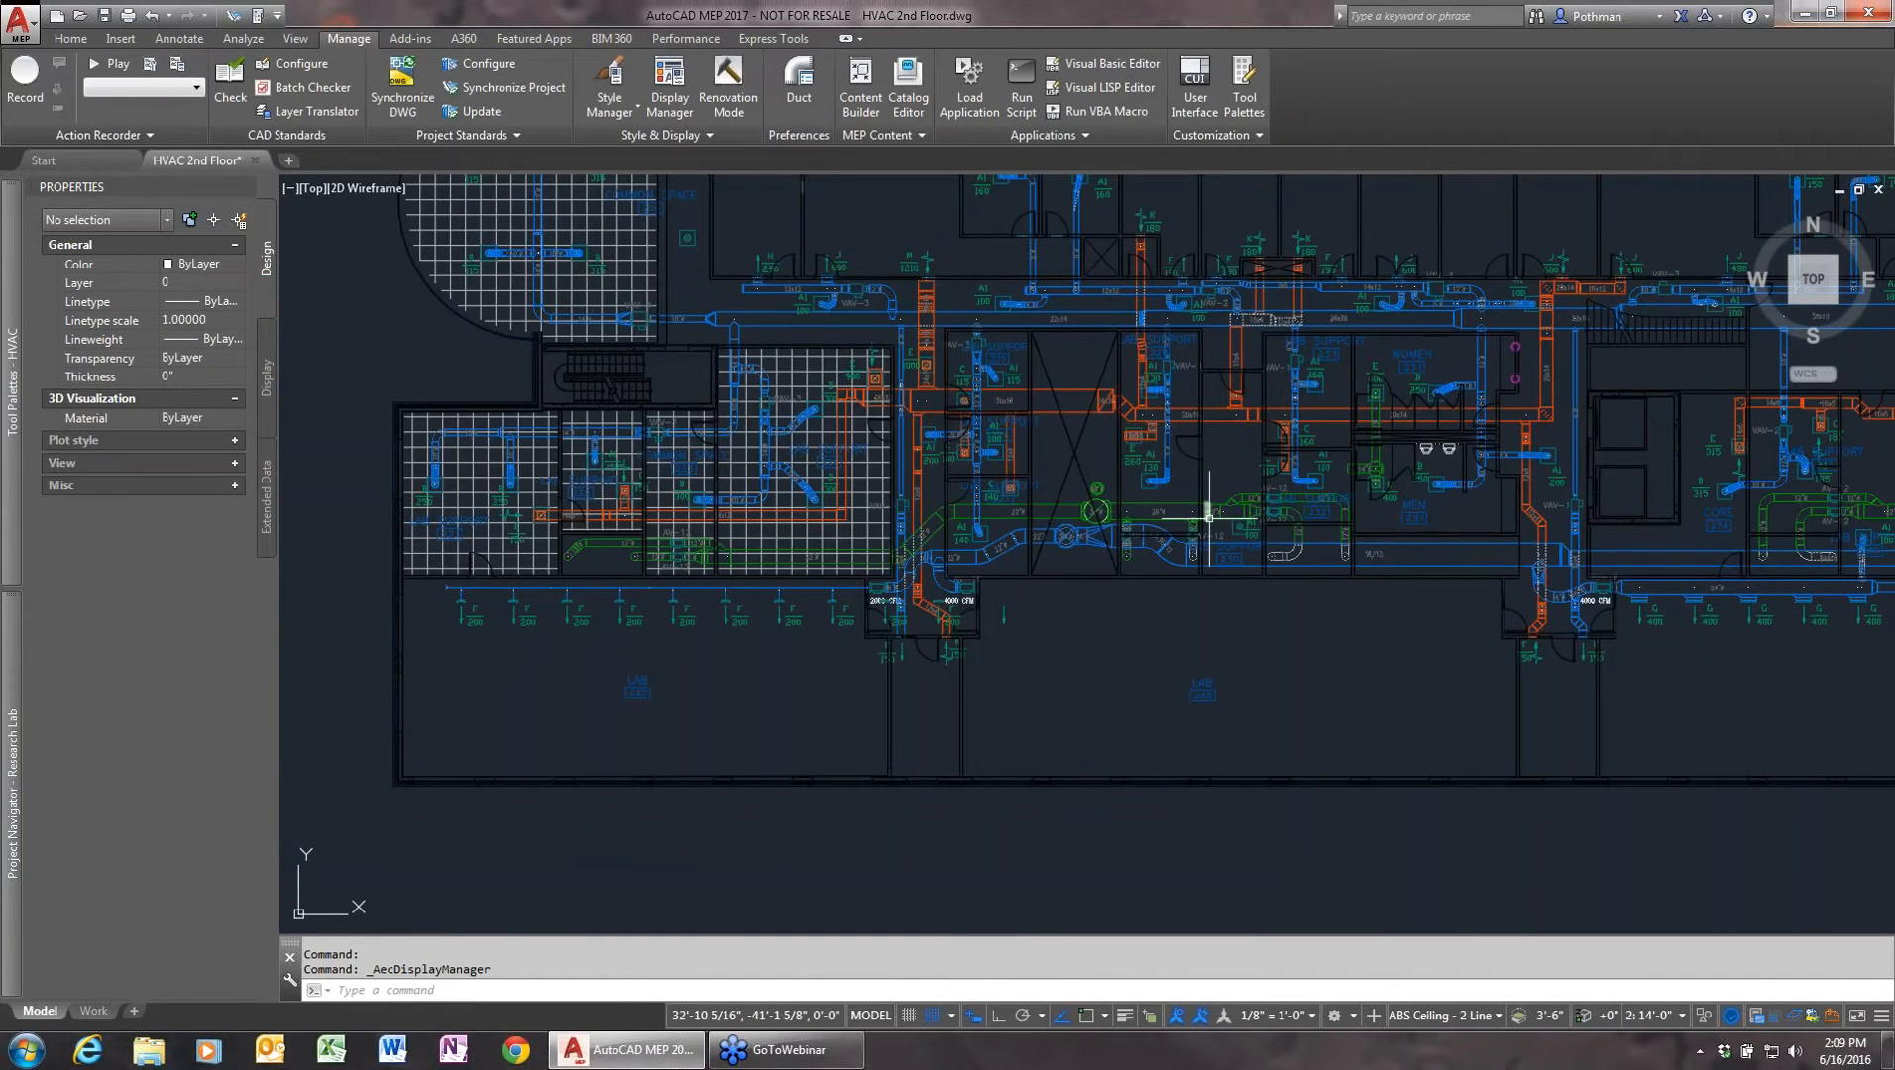
- Check which workspaces are available without switching from HVAC
left_click(1354, 1014)
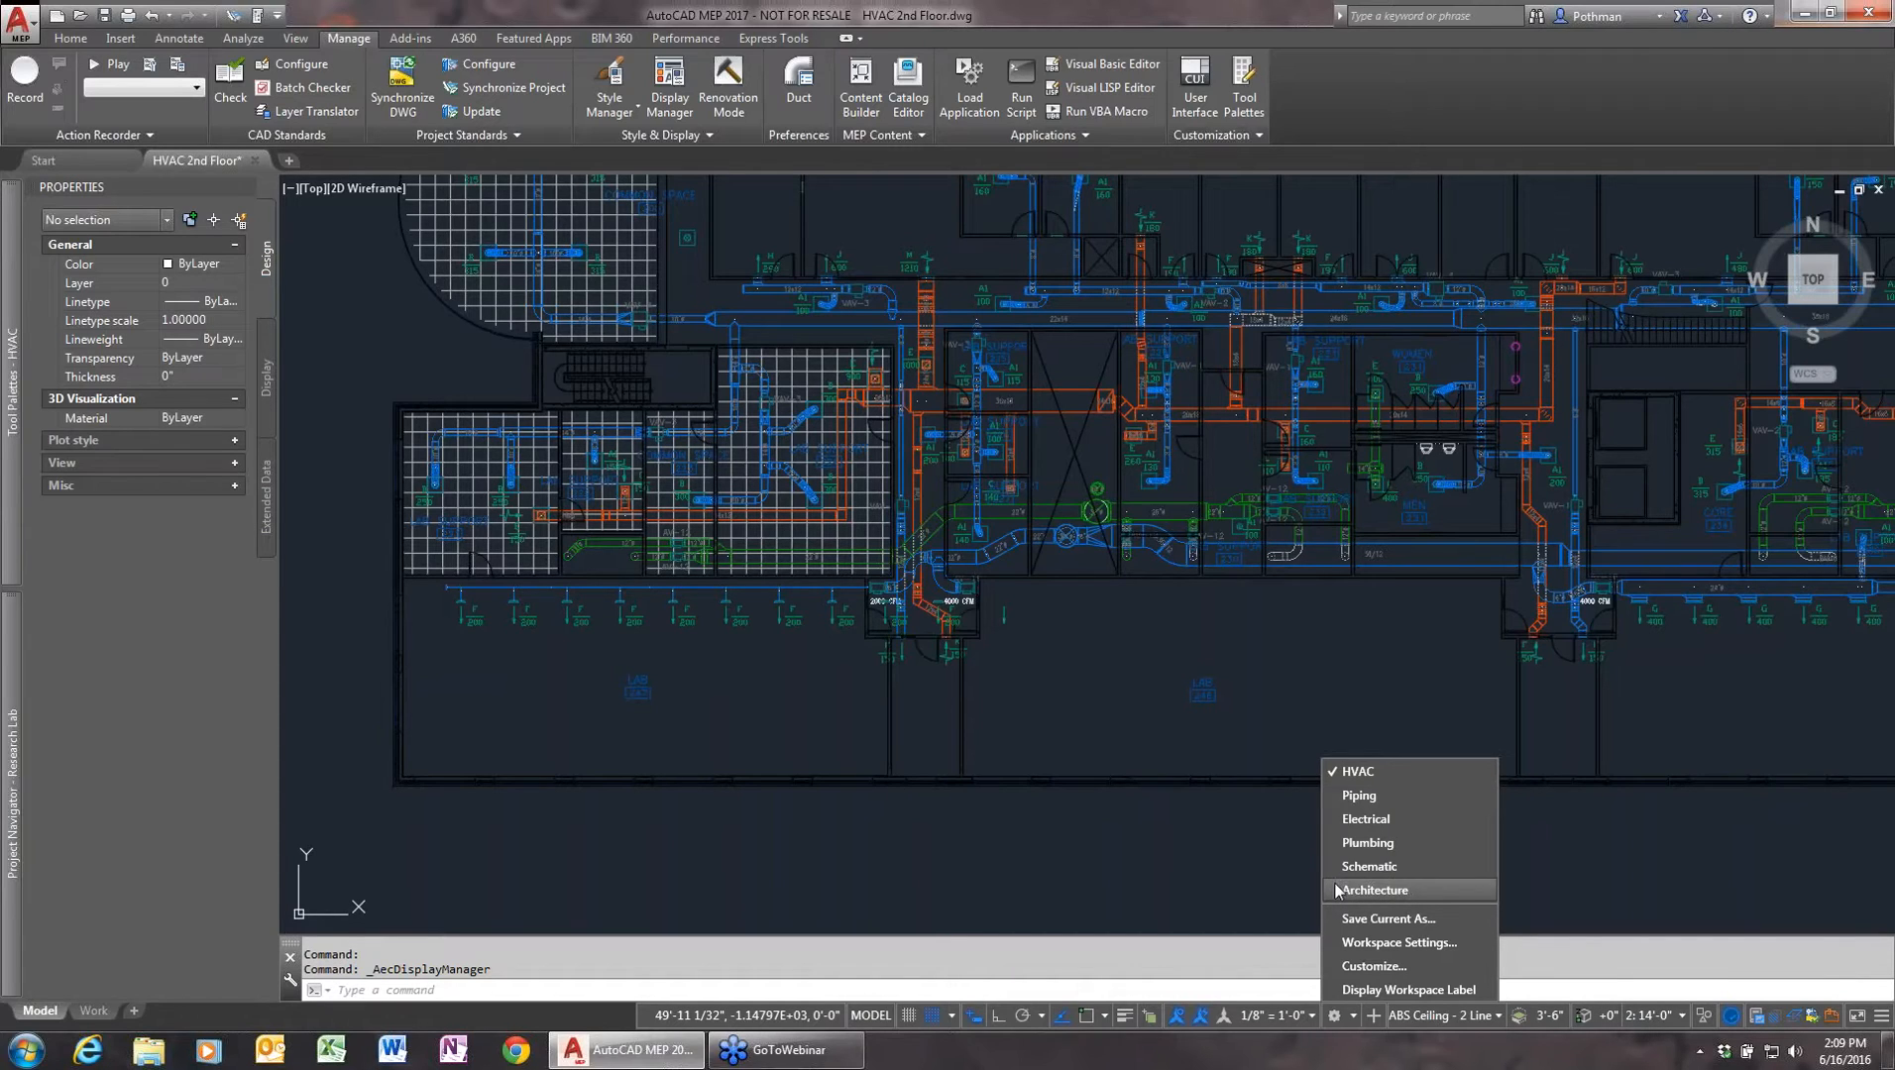
left_click(1090, 822)
- Draw a horizontal line and a connected vertical line running down from its end in the empty area beside Lab 248, with Ortho on
scroll(1362, 644, "up", 5)
middle_click_drag(1377, 648, 848, 506)
scroll(863, 521, "up", 2)
scroll(864, 521, "down", 2)
scroll(863, 521, "up", 2)
scroll(863, 521, "down", 2)
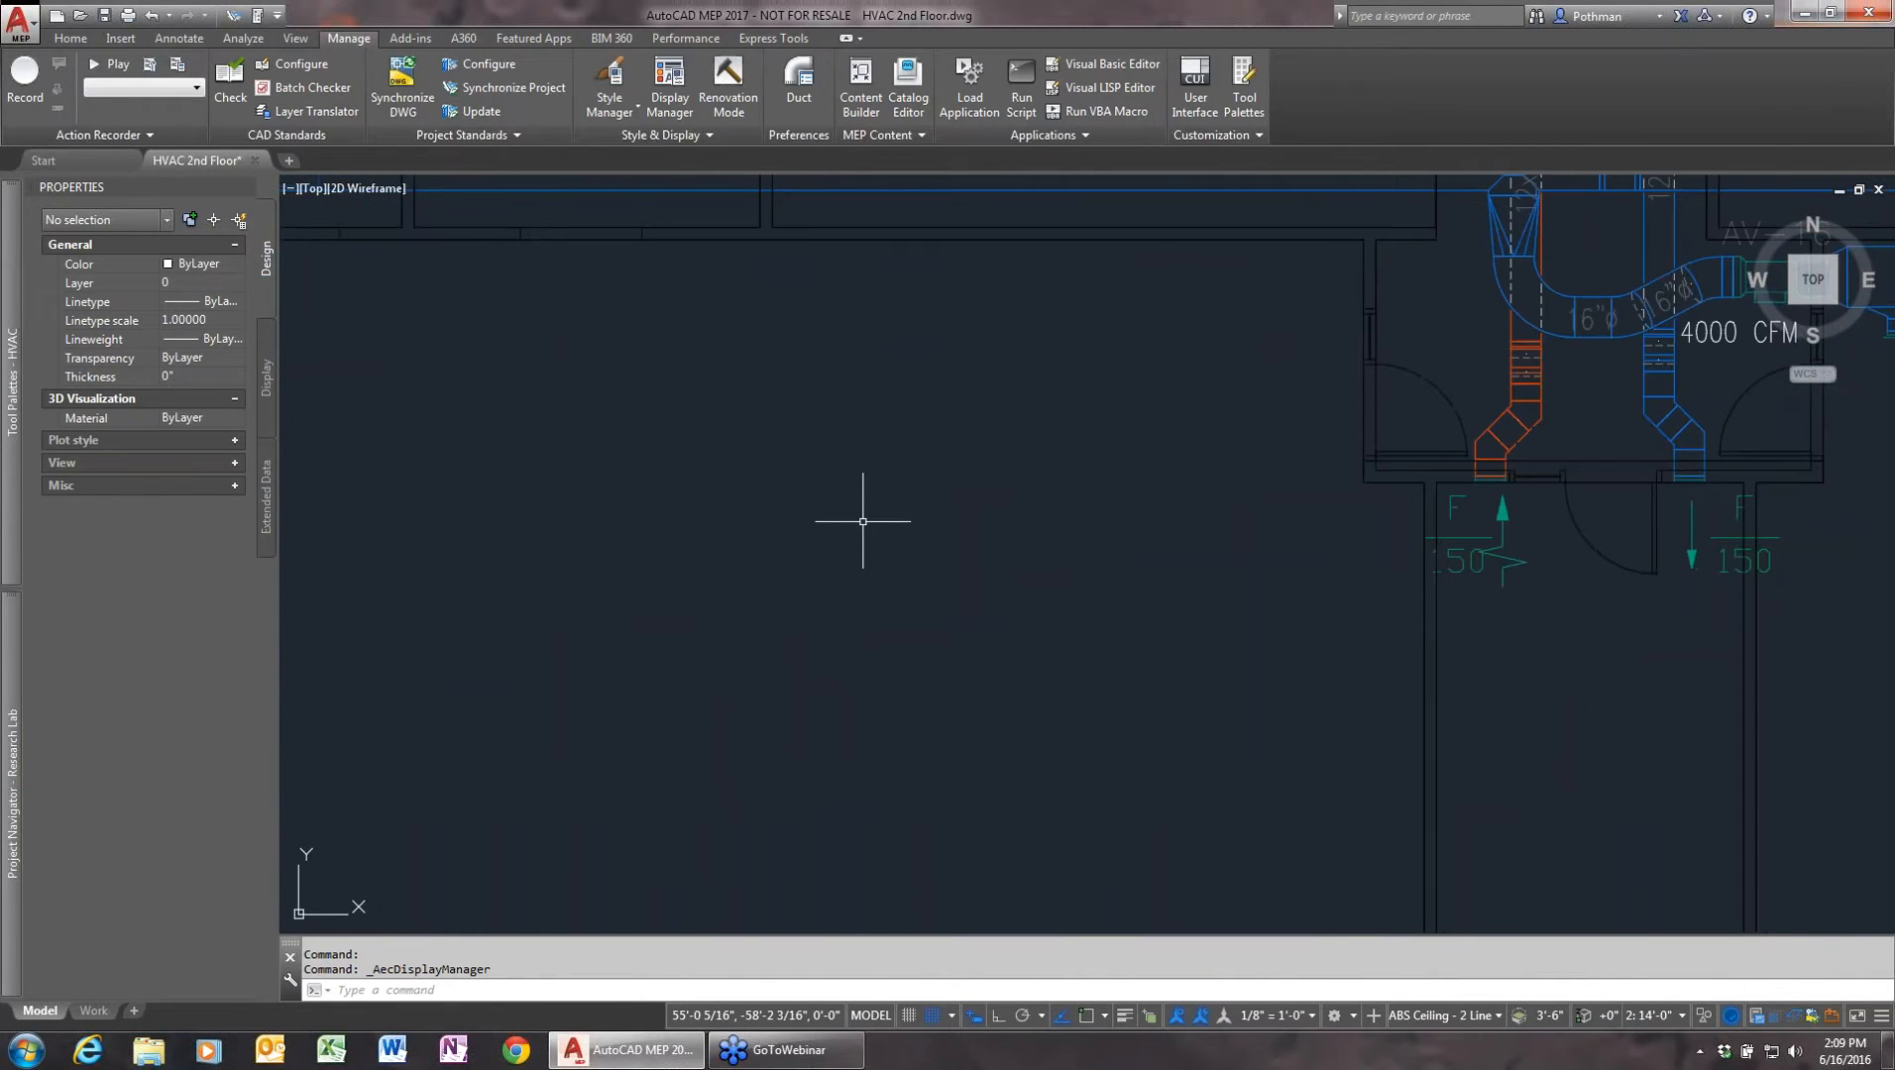
scroll(863, 521, "down", 2)
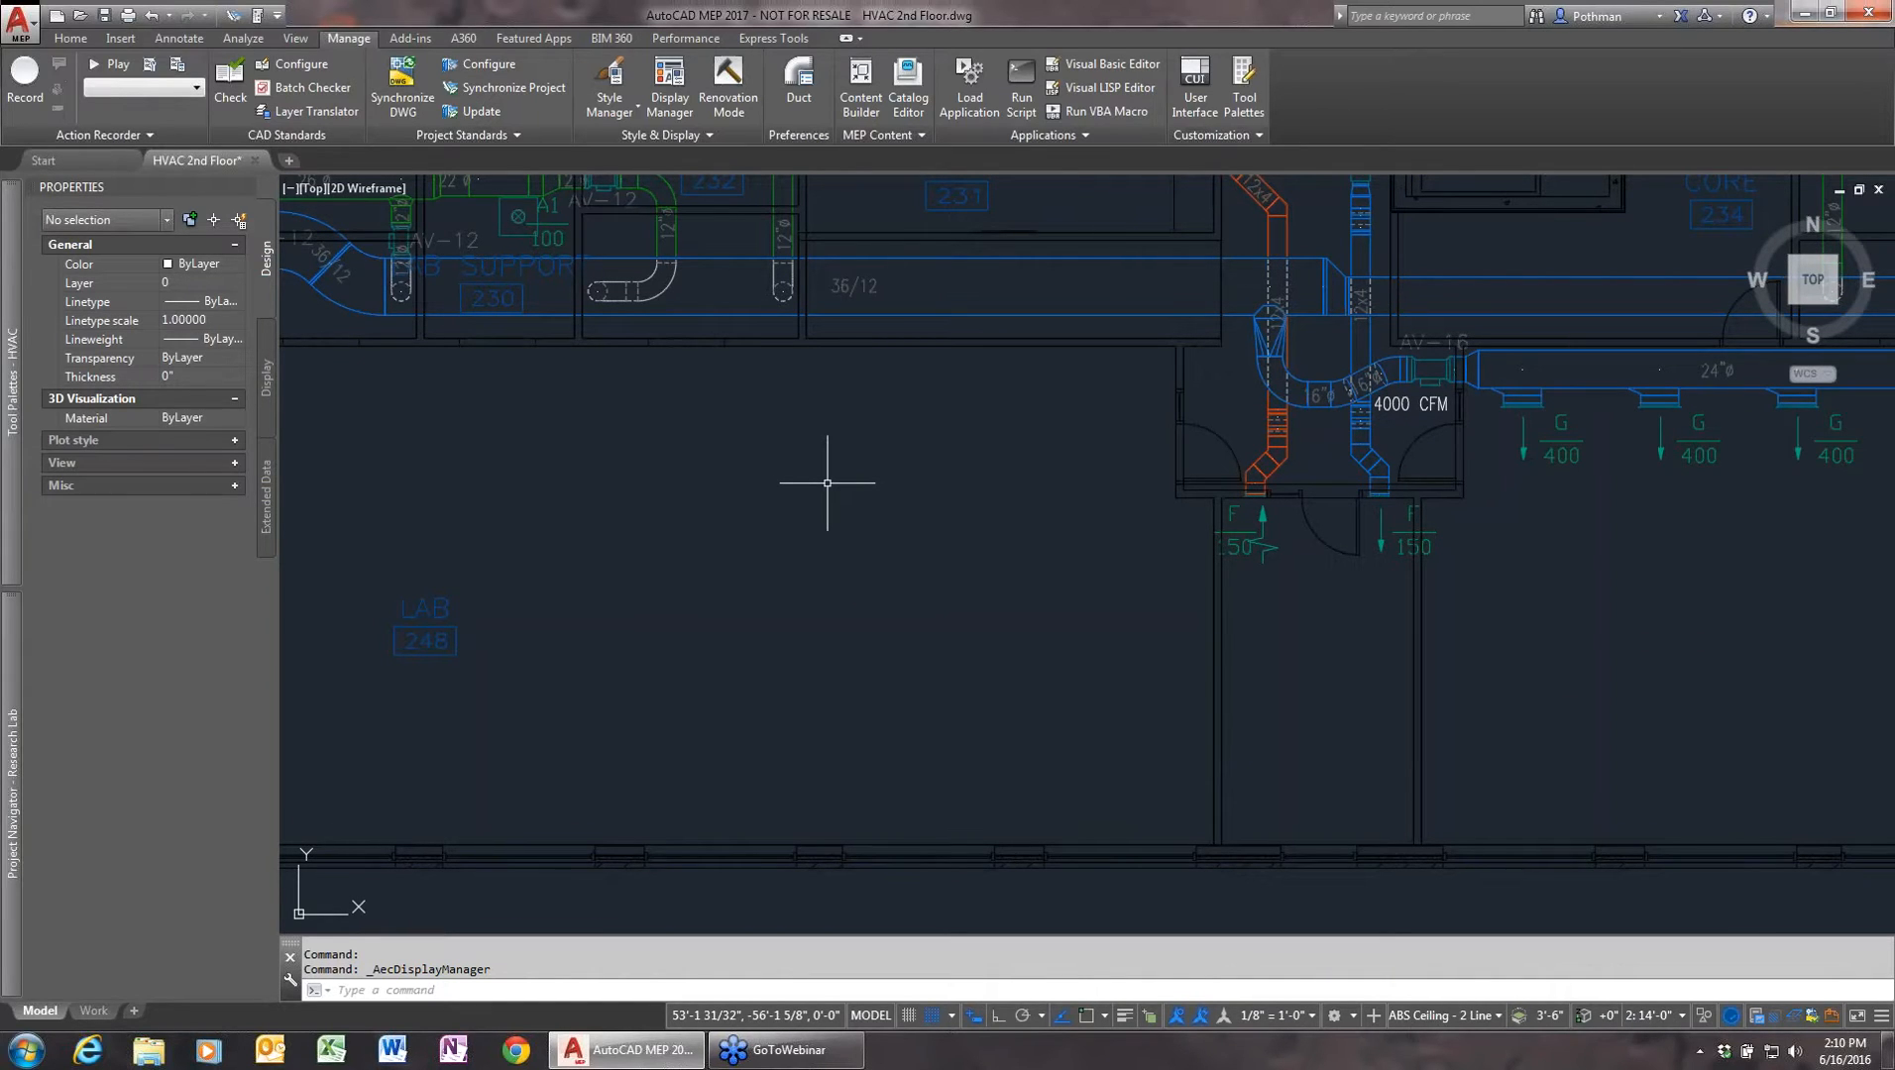
type("L")
key("Return")
left_click(633, 523)
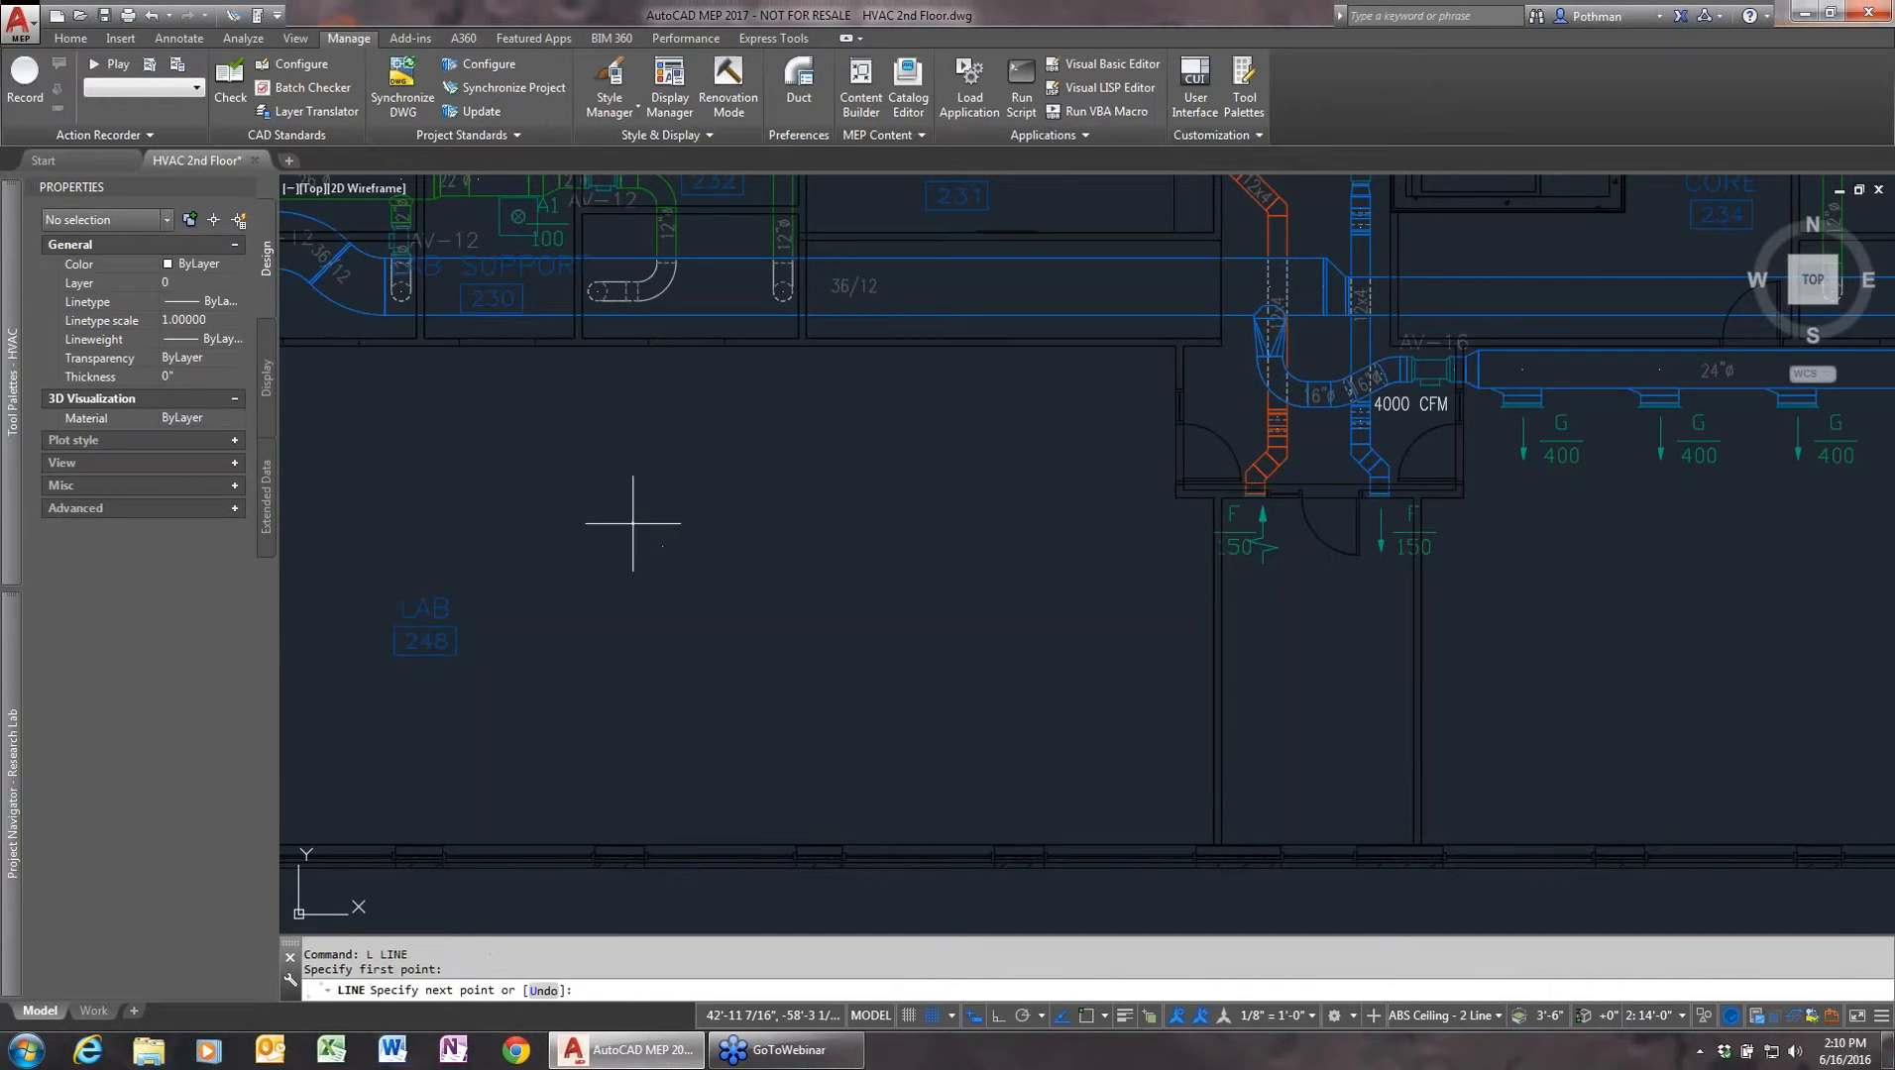
key("F8")
left_click(910, 523)
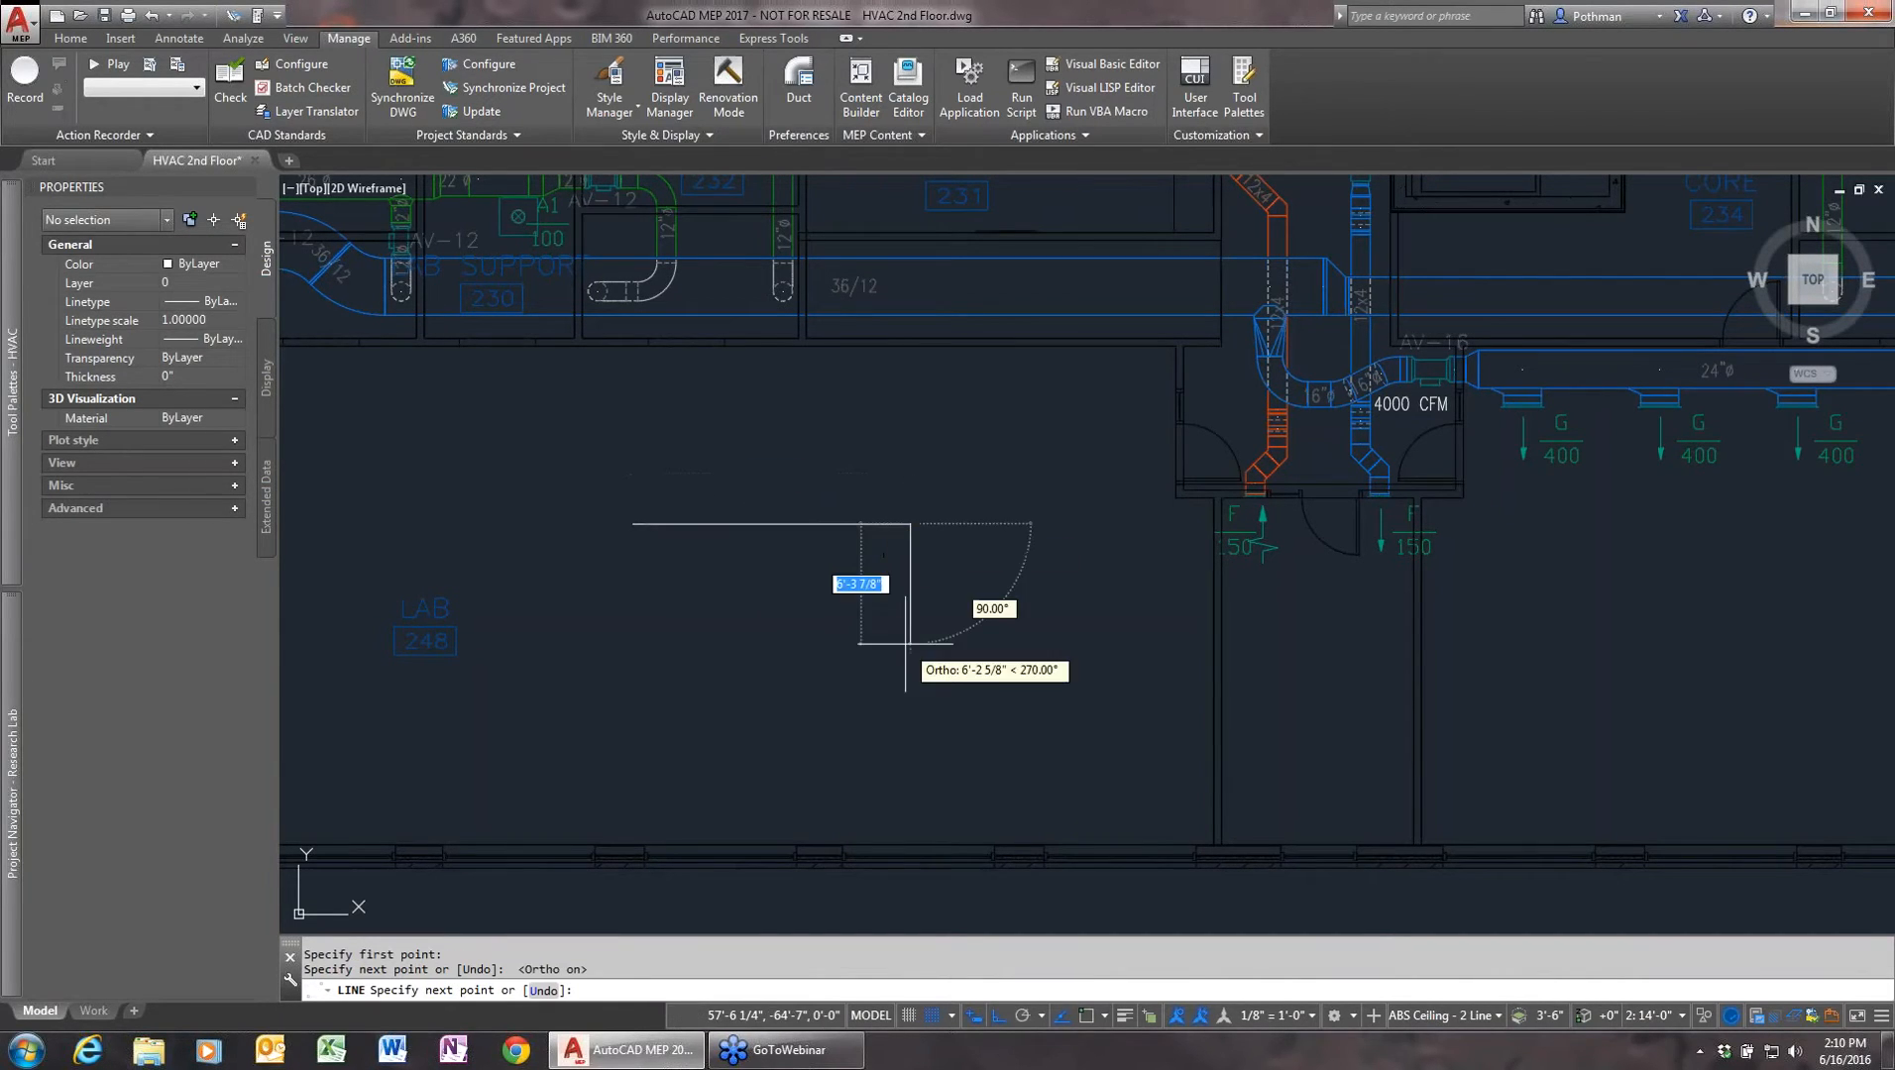
left_click(904, 723)
- Fillet the corner between the horizontal and vertical lines with a radius of 30 inches
type("f")
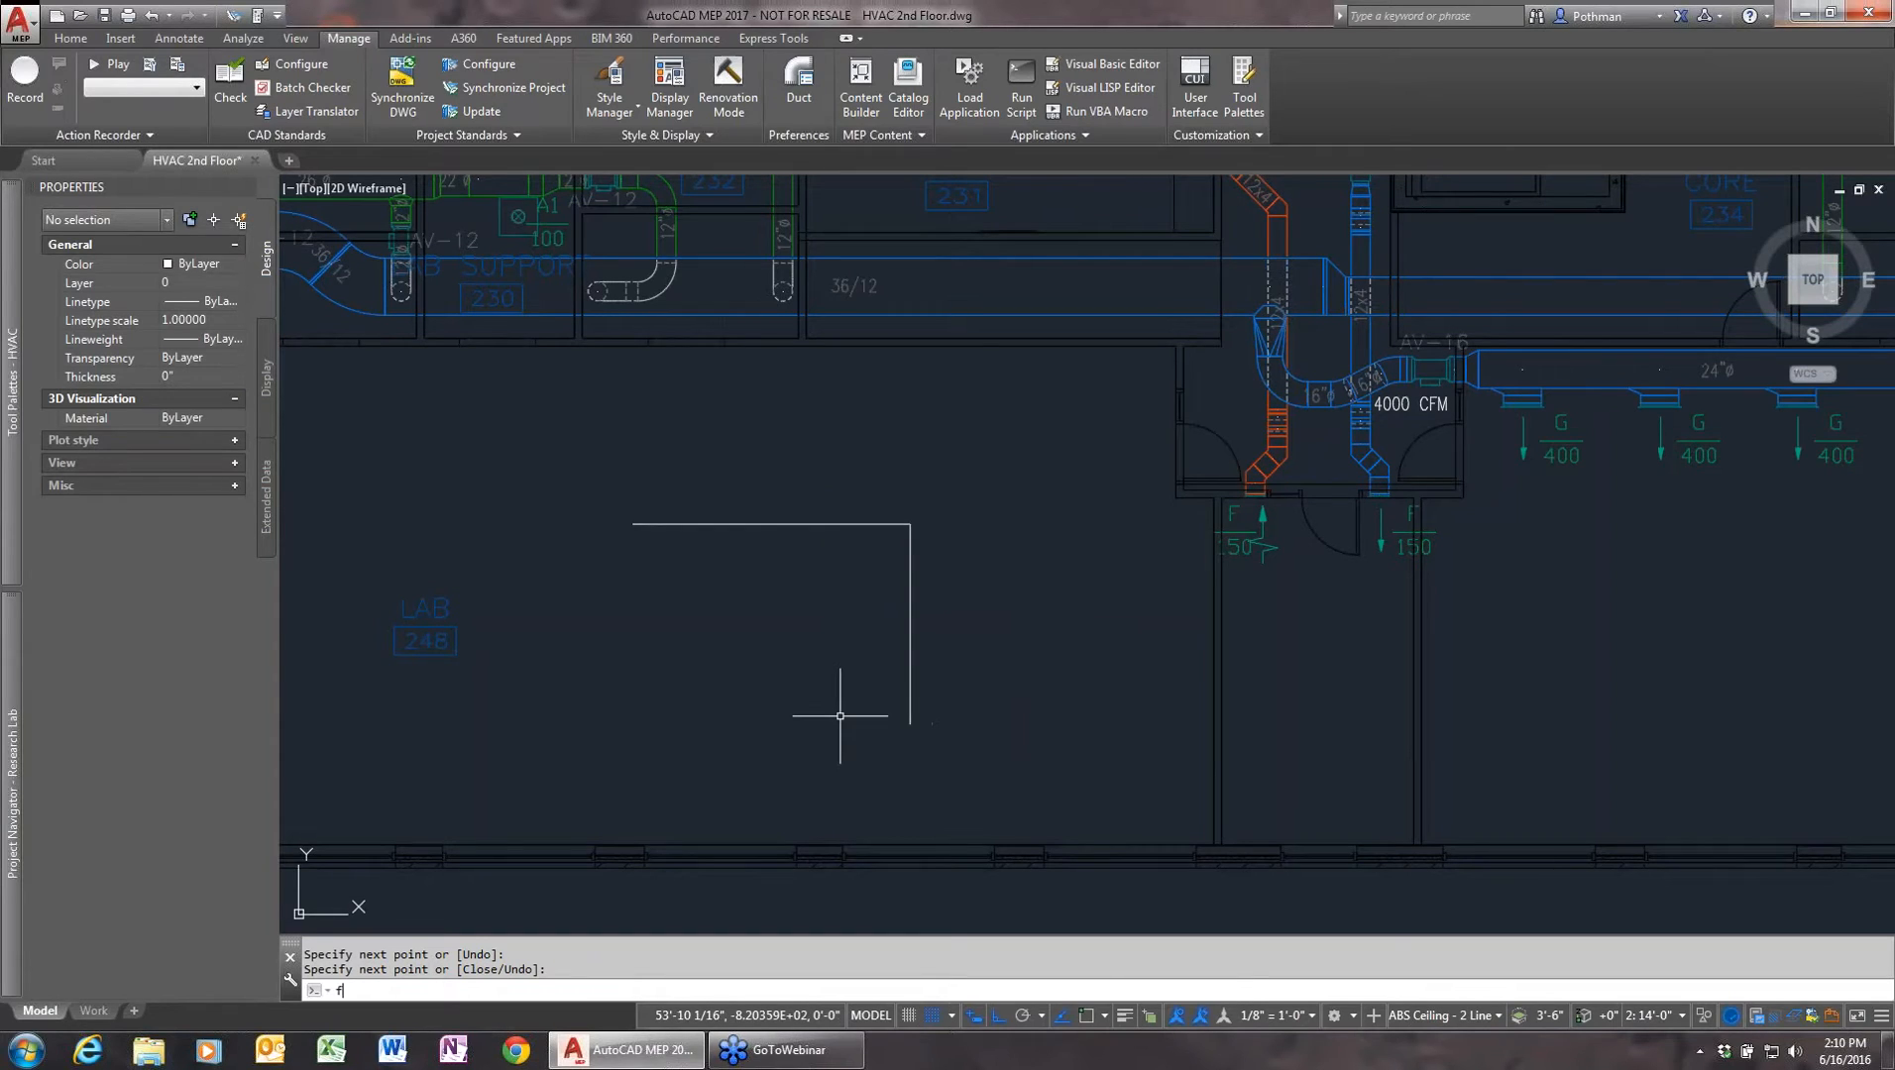
type("ill")
key("Return")
type("r")
key("Return")
type("30")
key("Return")
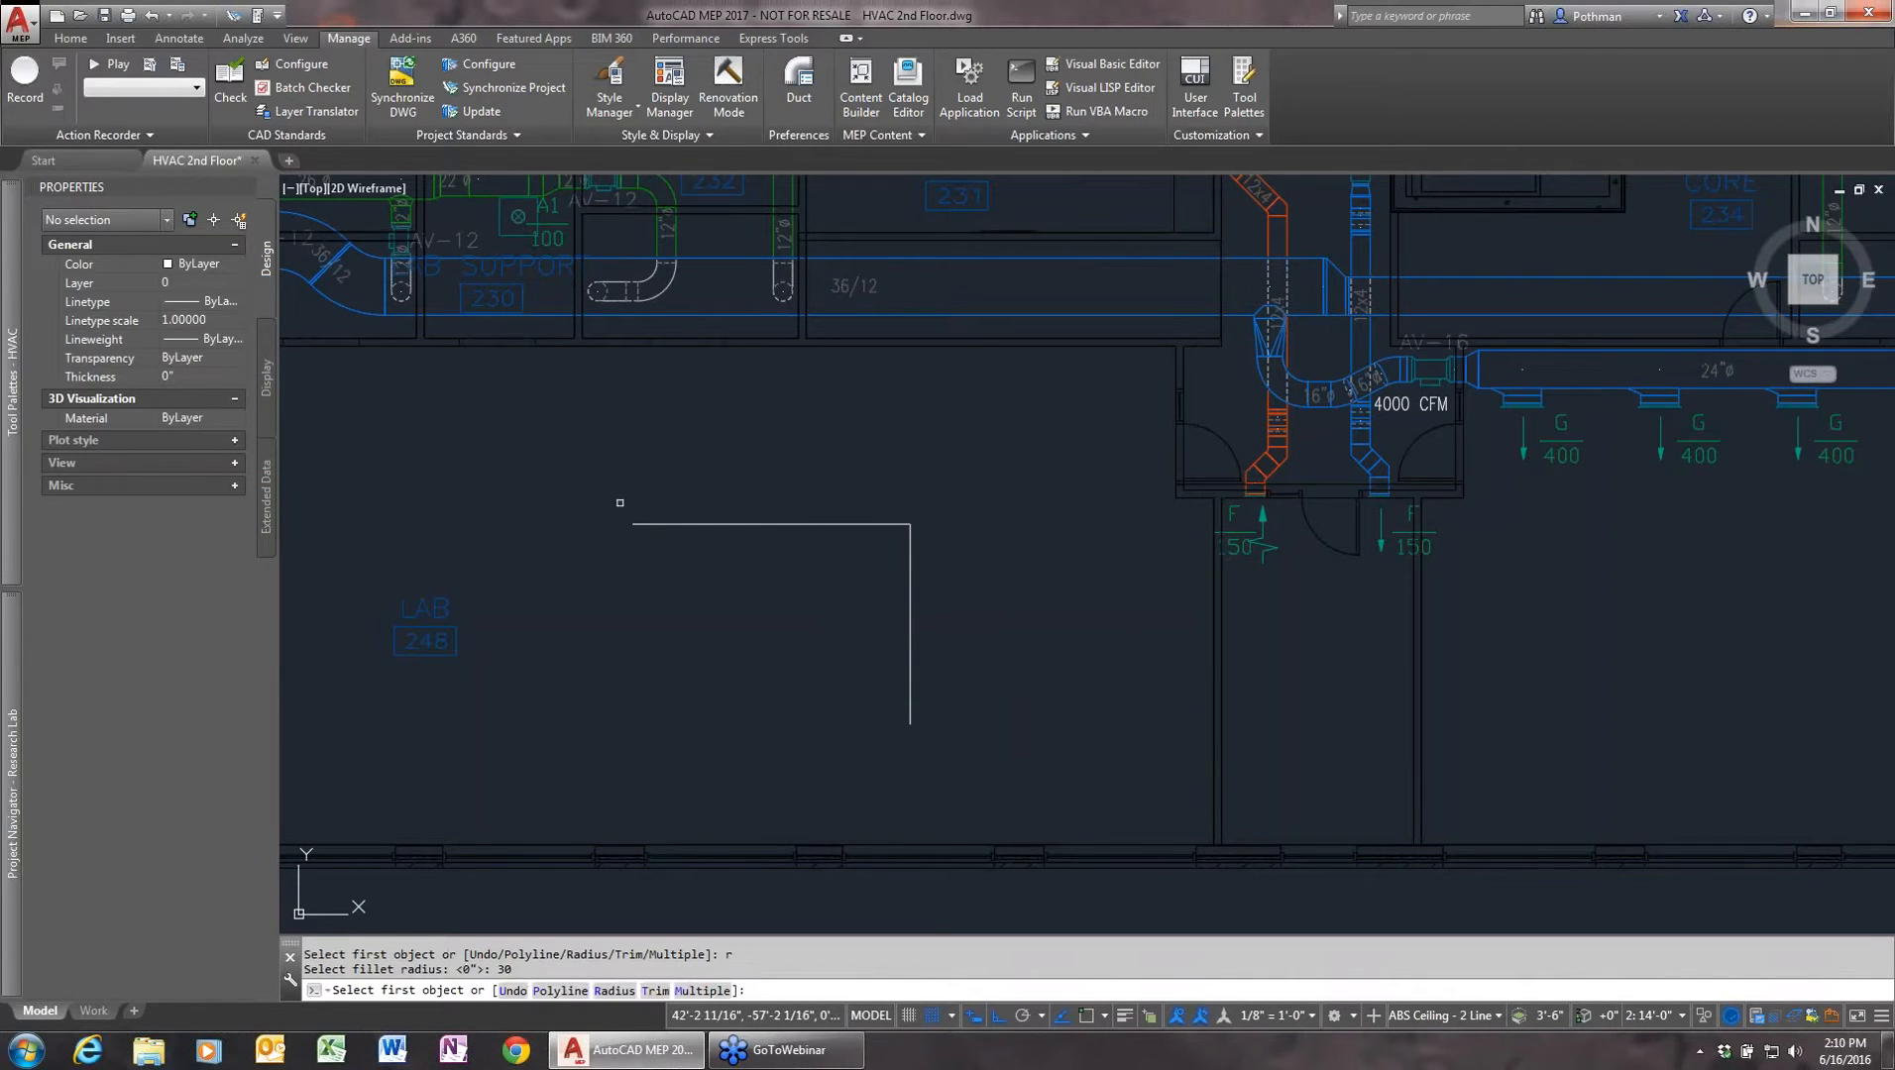
left_click(873, 525)
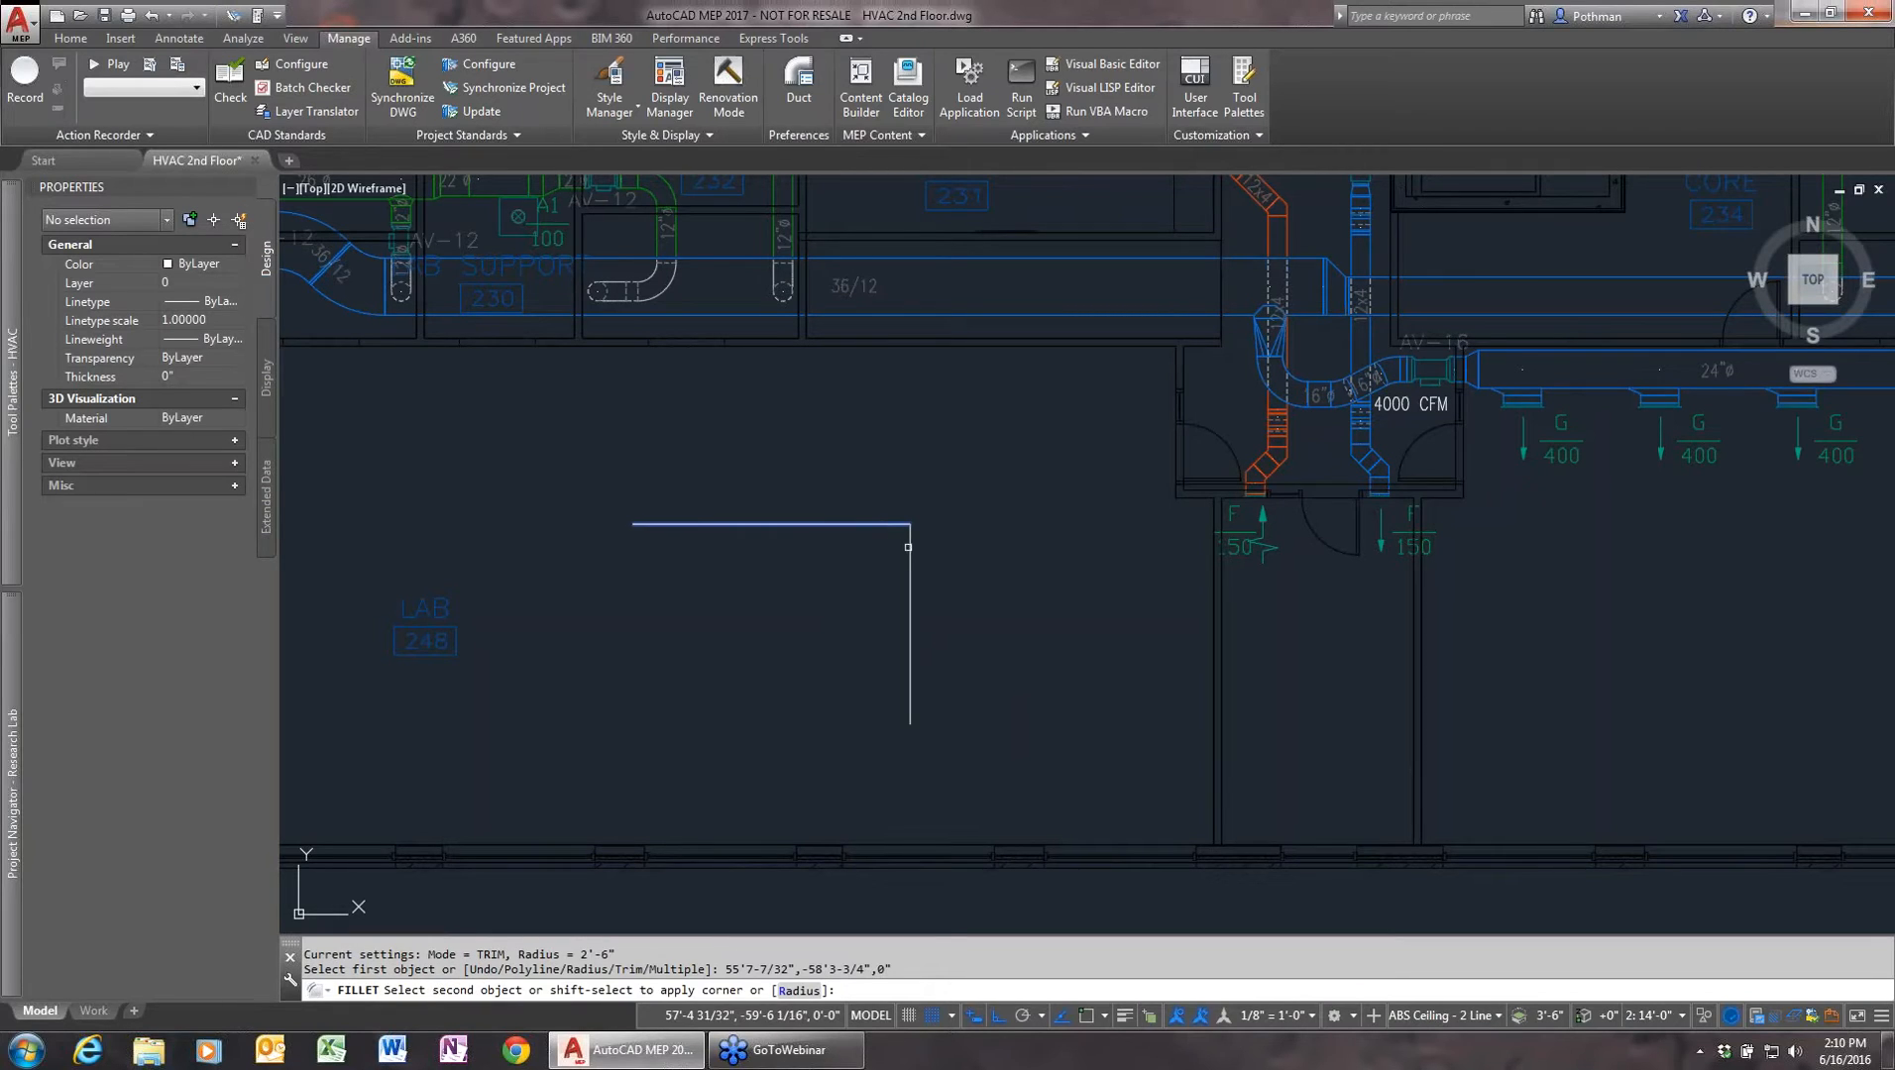
left_click(908, 547)
- Offset the horizontal line 12 inches to both sides
type("offset")
key("Return")
type("12")
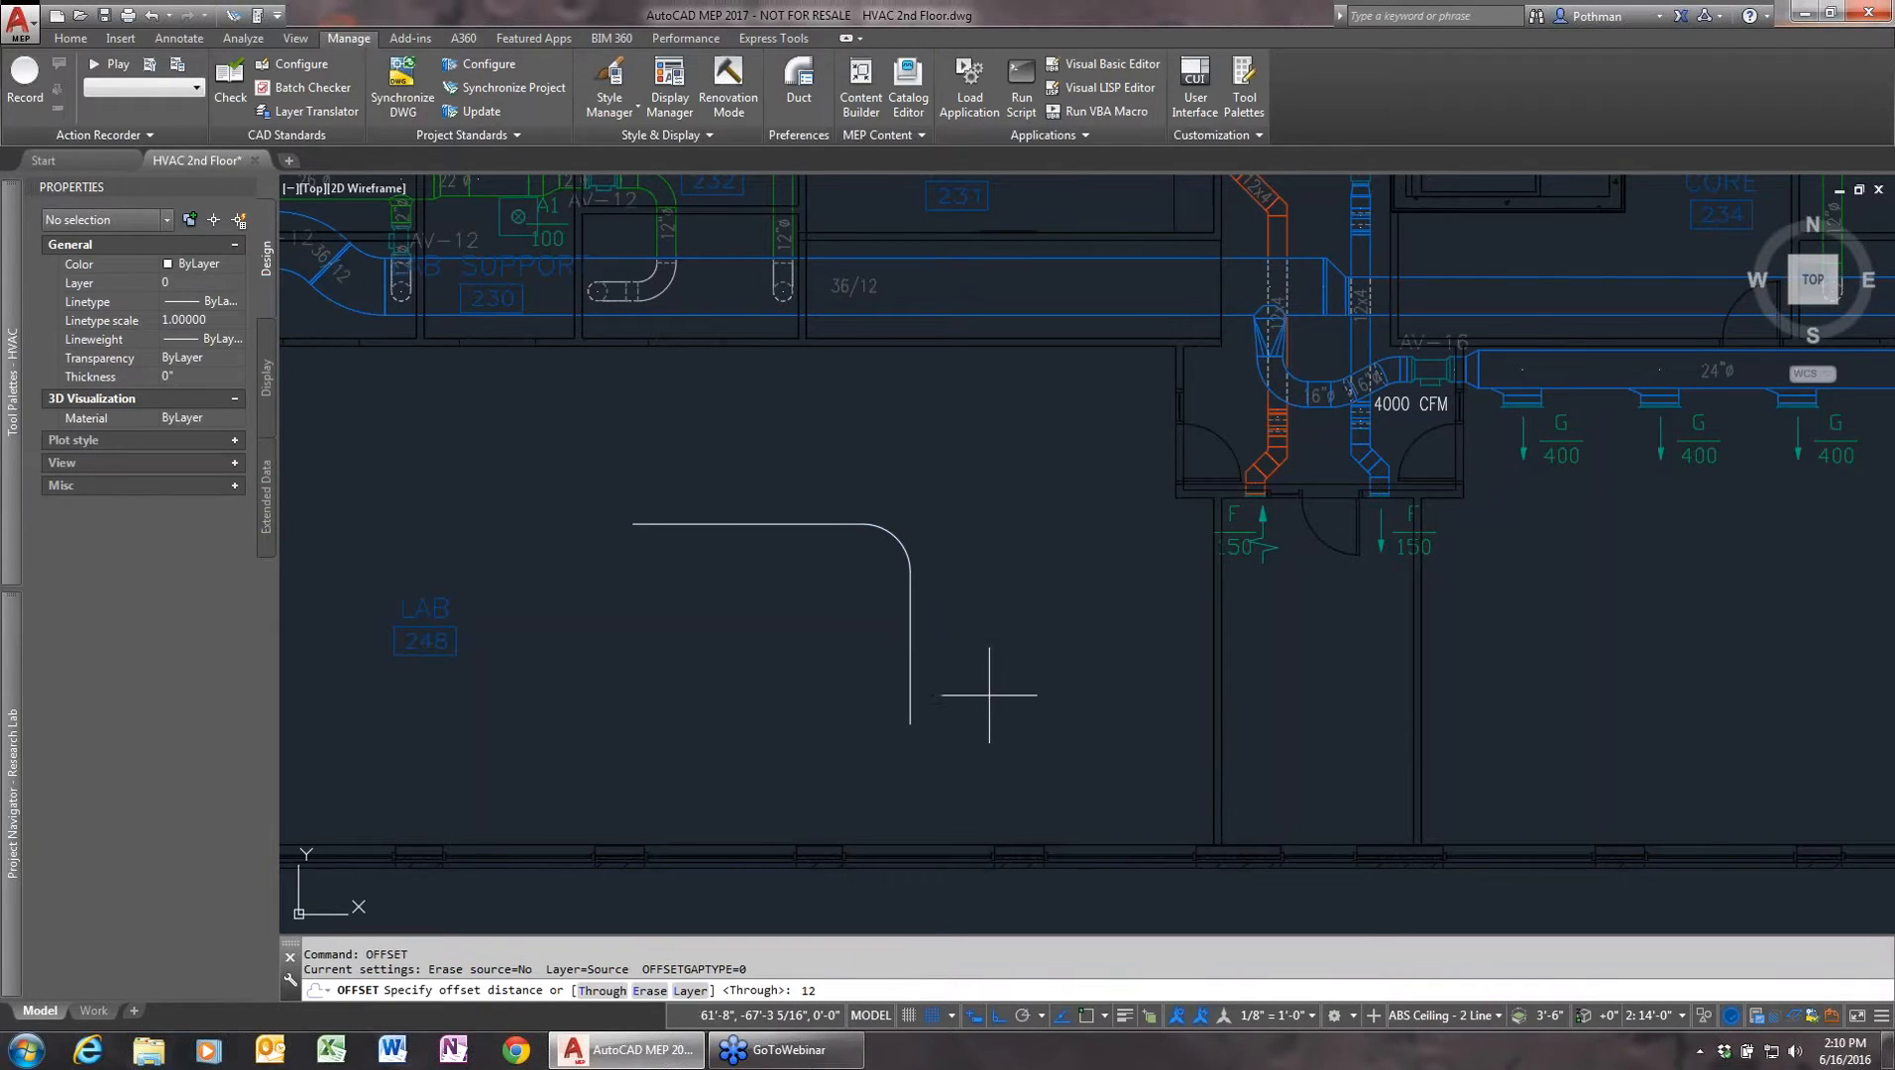
key("Return")
left_click(798, 523)
left_click(804, 497)
left_click(807, 526)
left_click(804, 561)
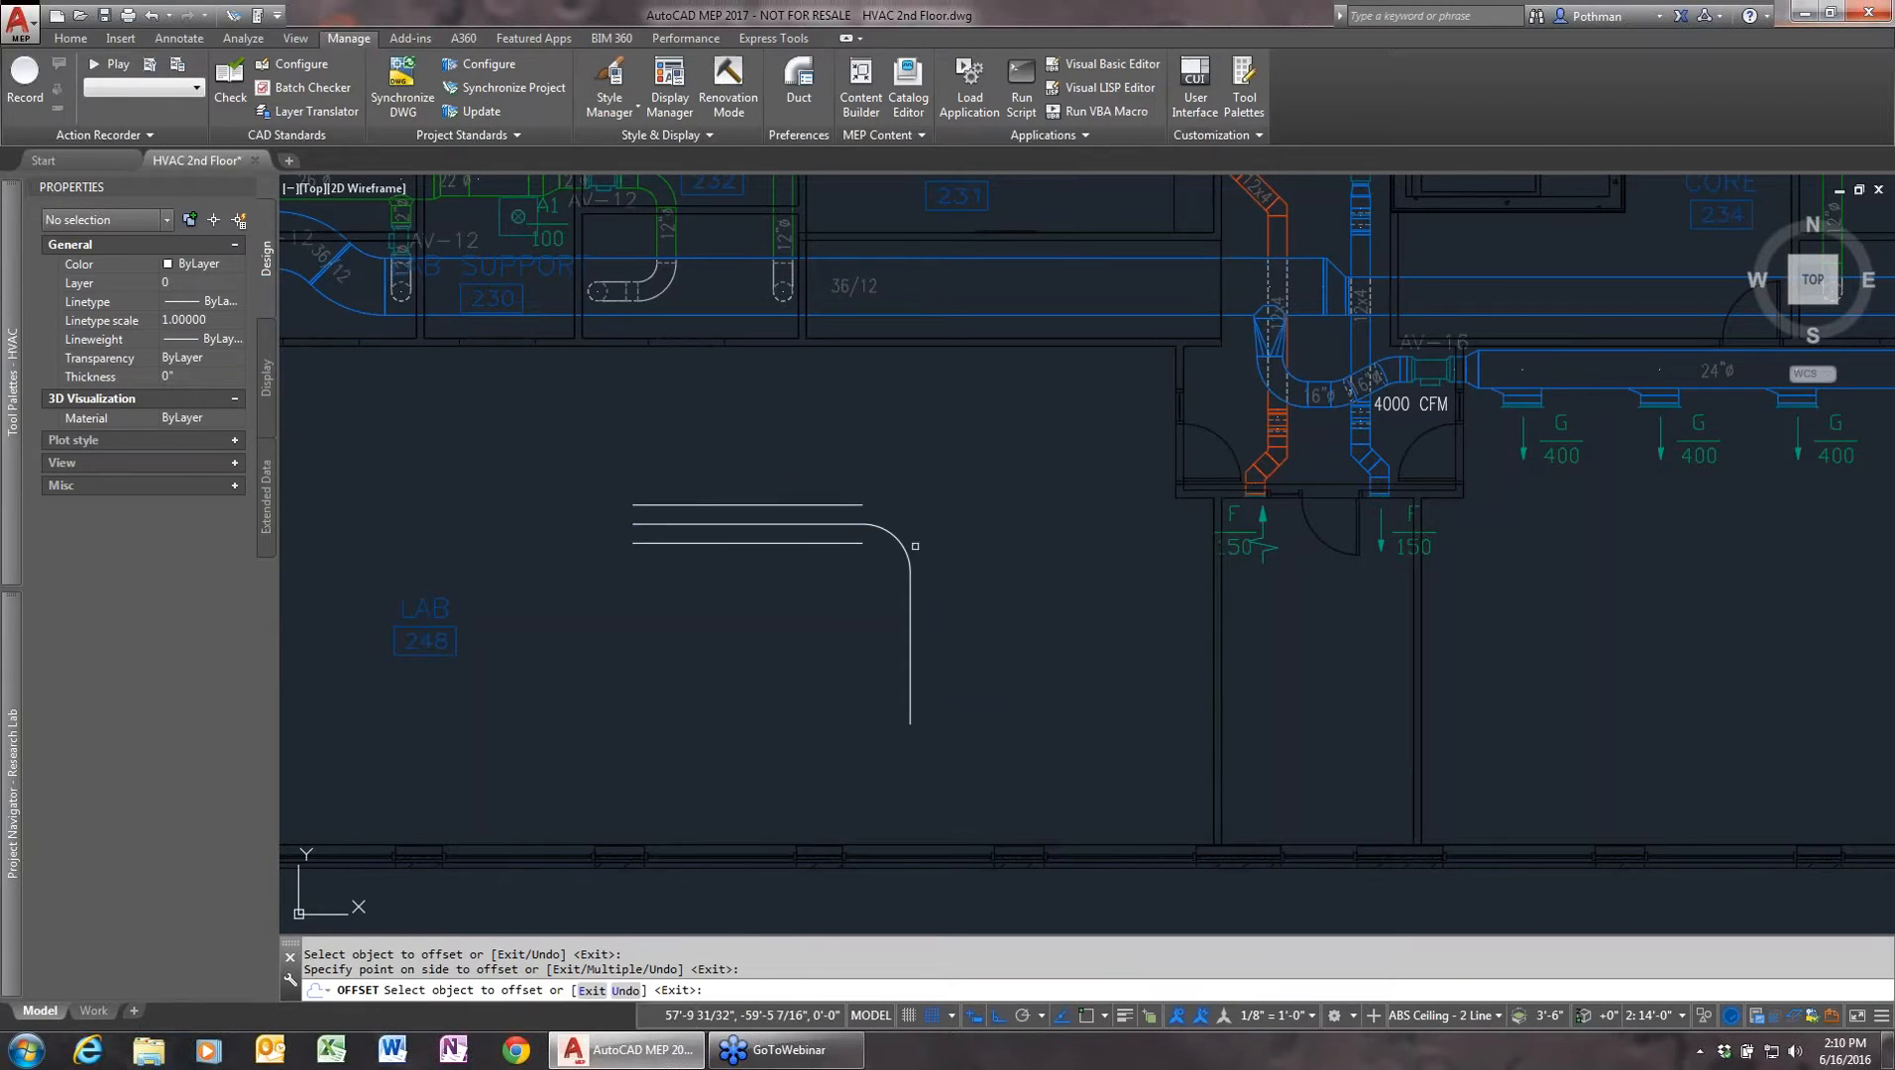
- Offset the fillet arc and the vertical line to both sides by the same 12-inch distance
left_click(902, 547)
left_click(917, 533)
left_click(903, 549)
left_click(886, 561)
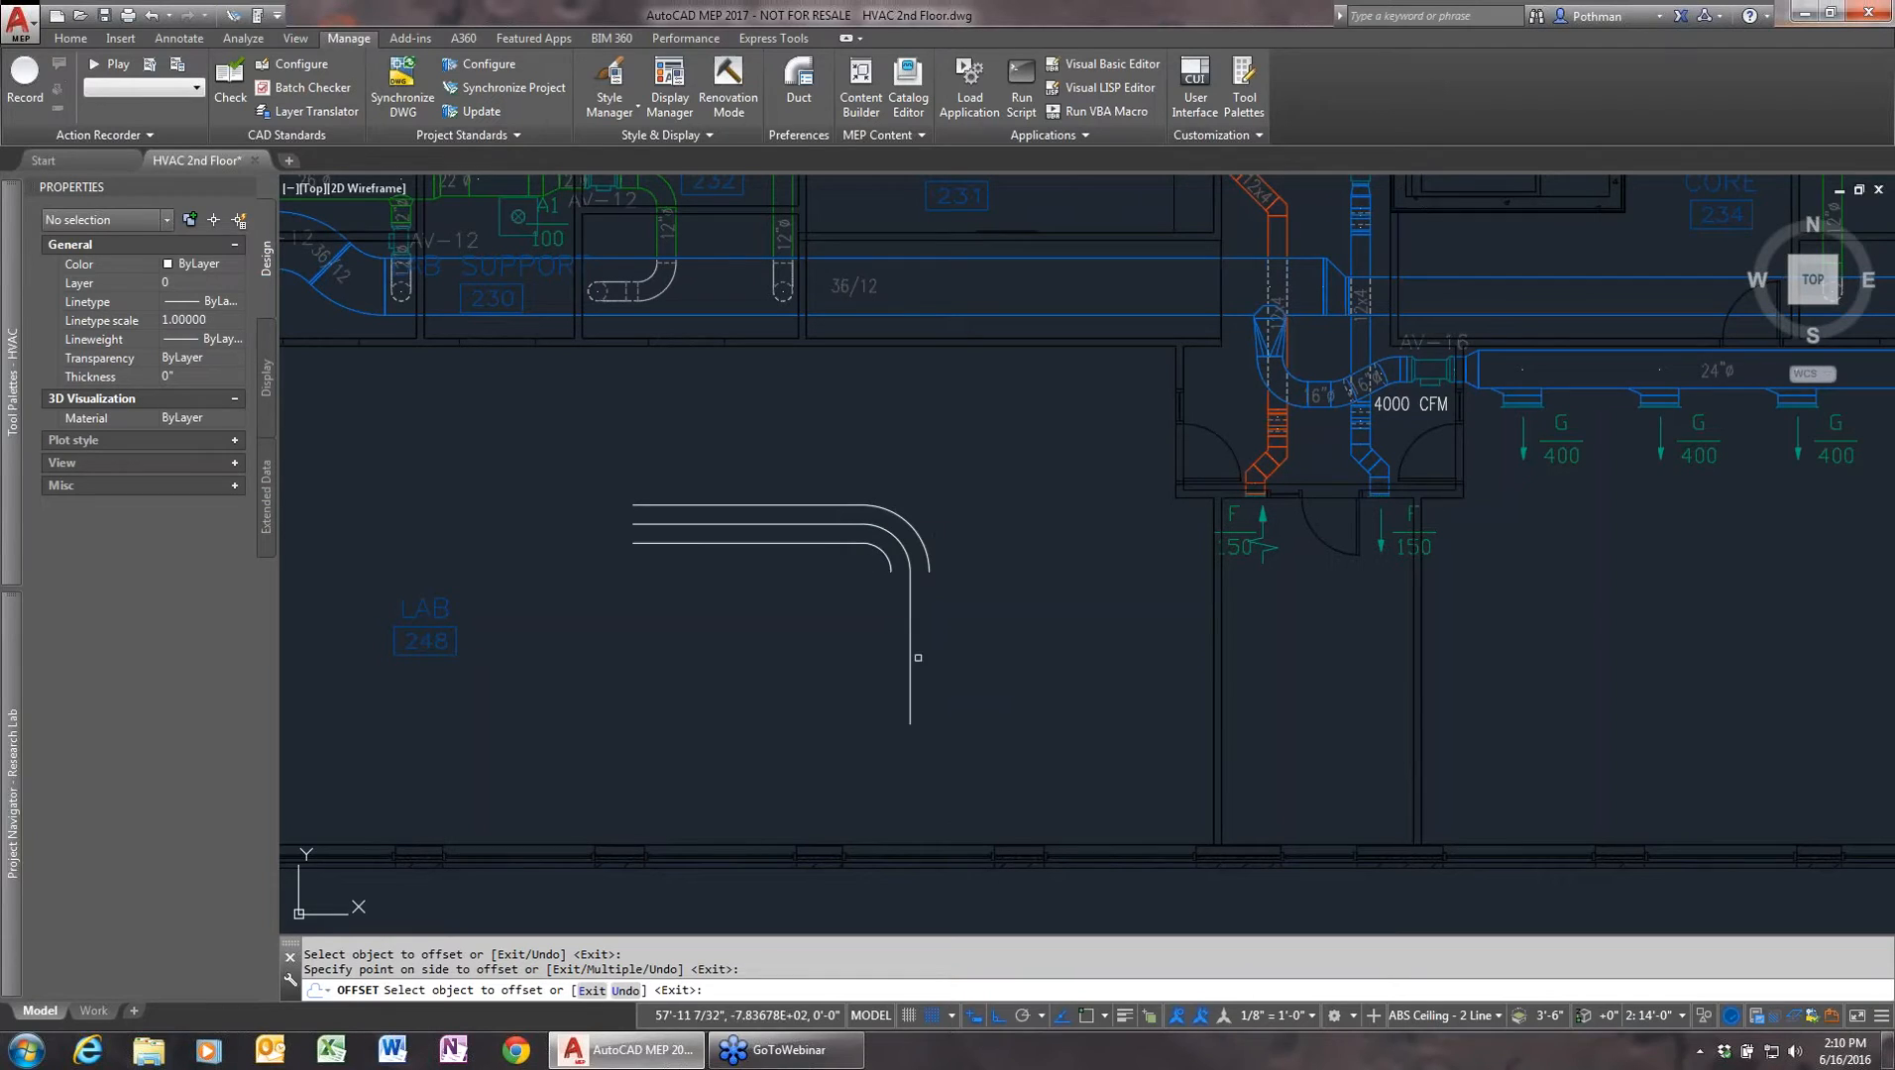
left_click(910, 656)
left_click(937, 655)
key("Return")
- Draw lines across both ends of the bend, from the inner arc's endpoints to the outer arc's endpoints
type("l")
key("Return")
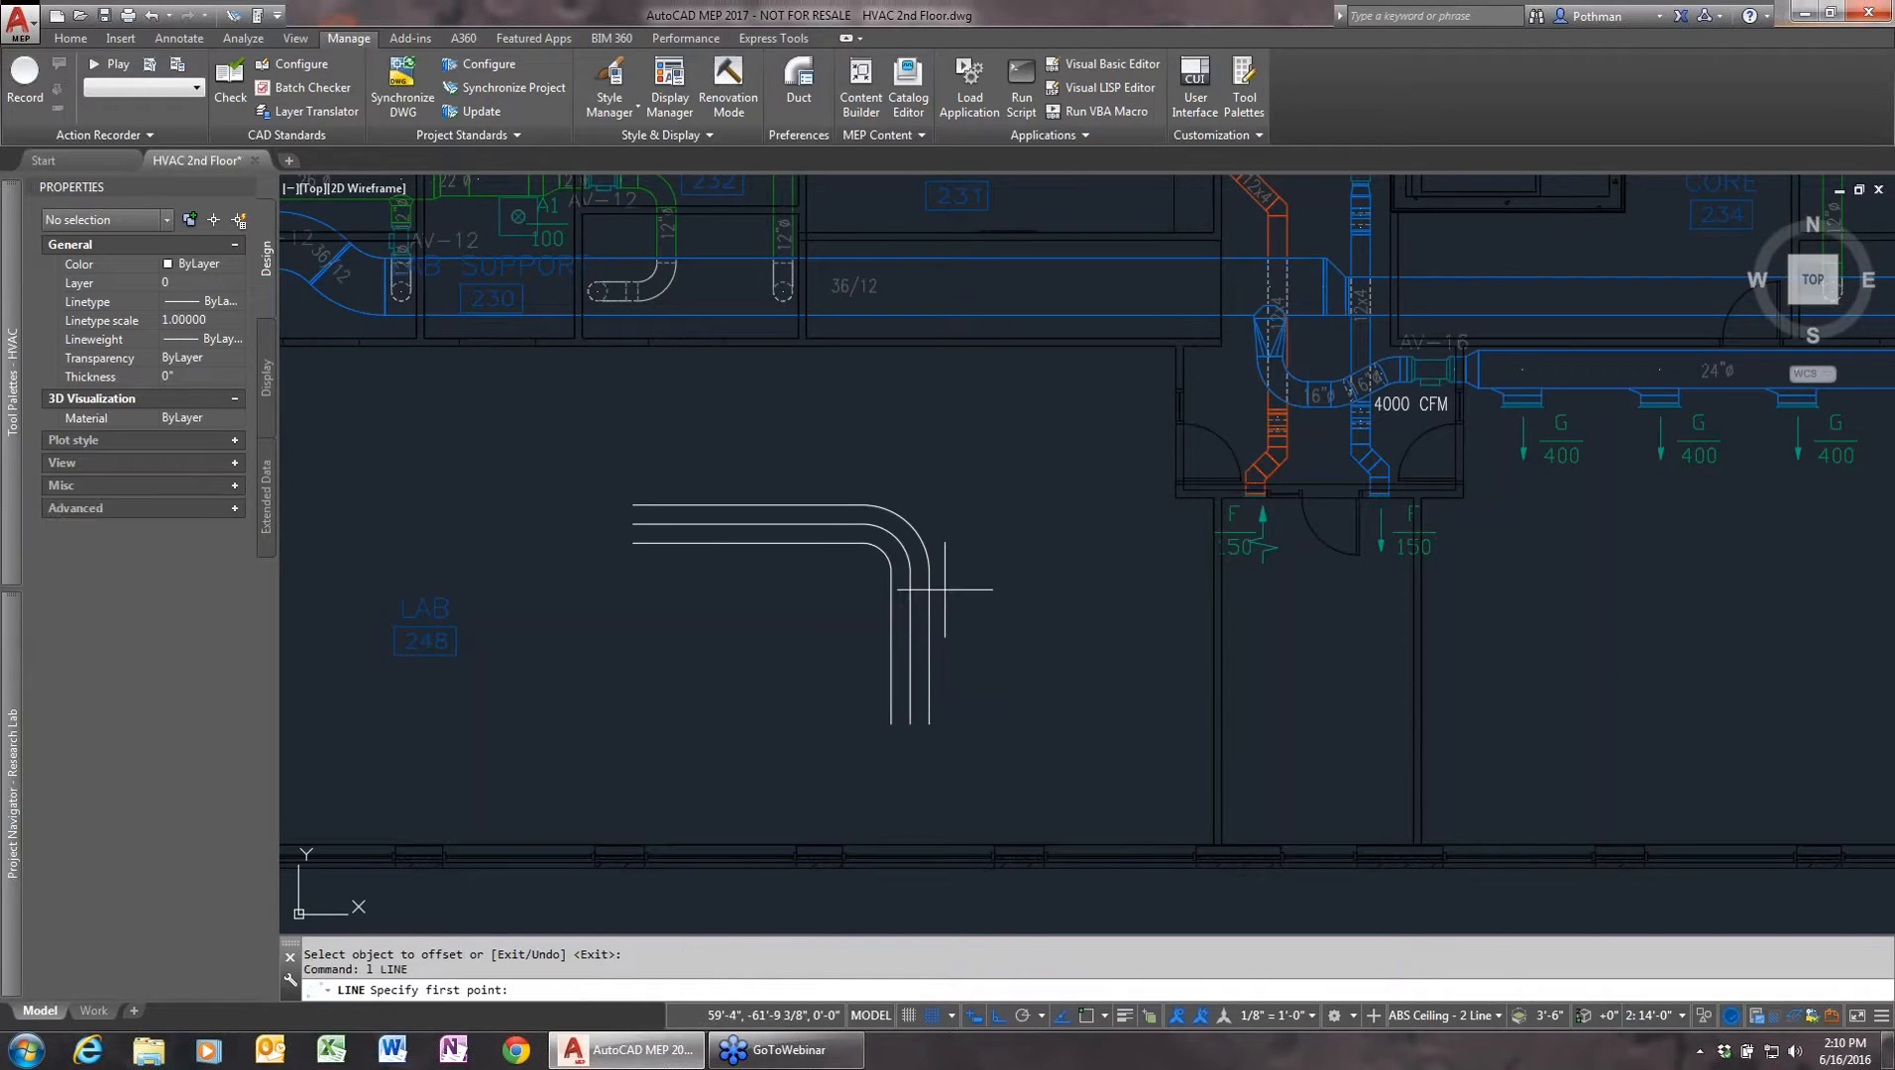
left_click(891, 572)
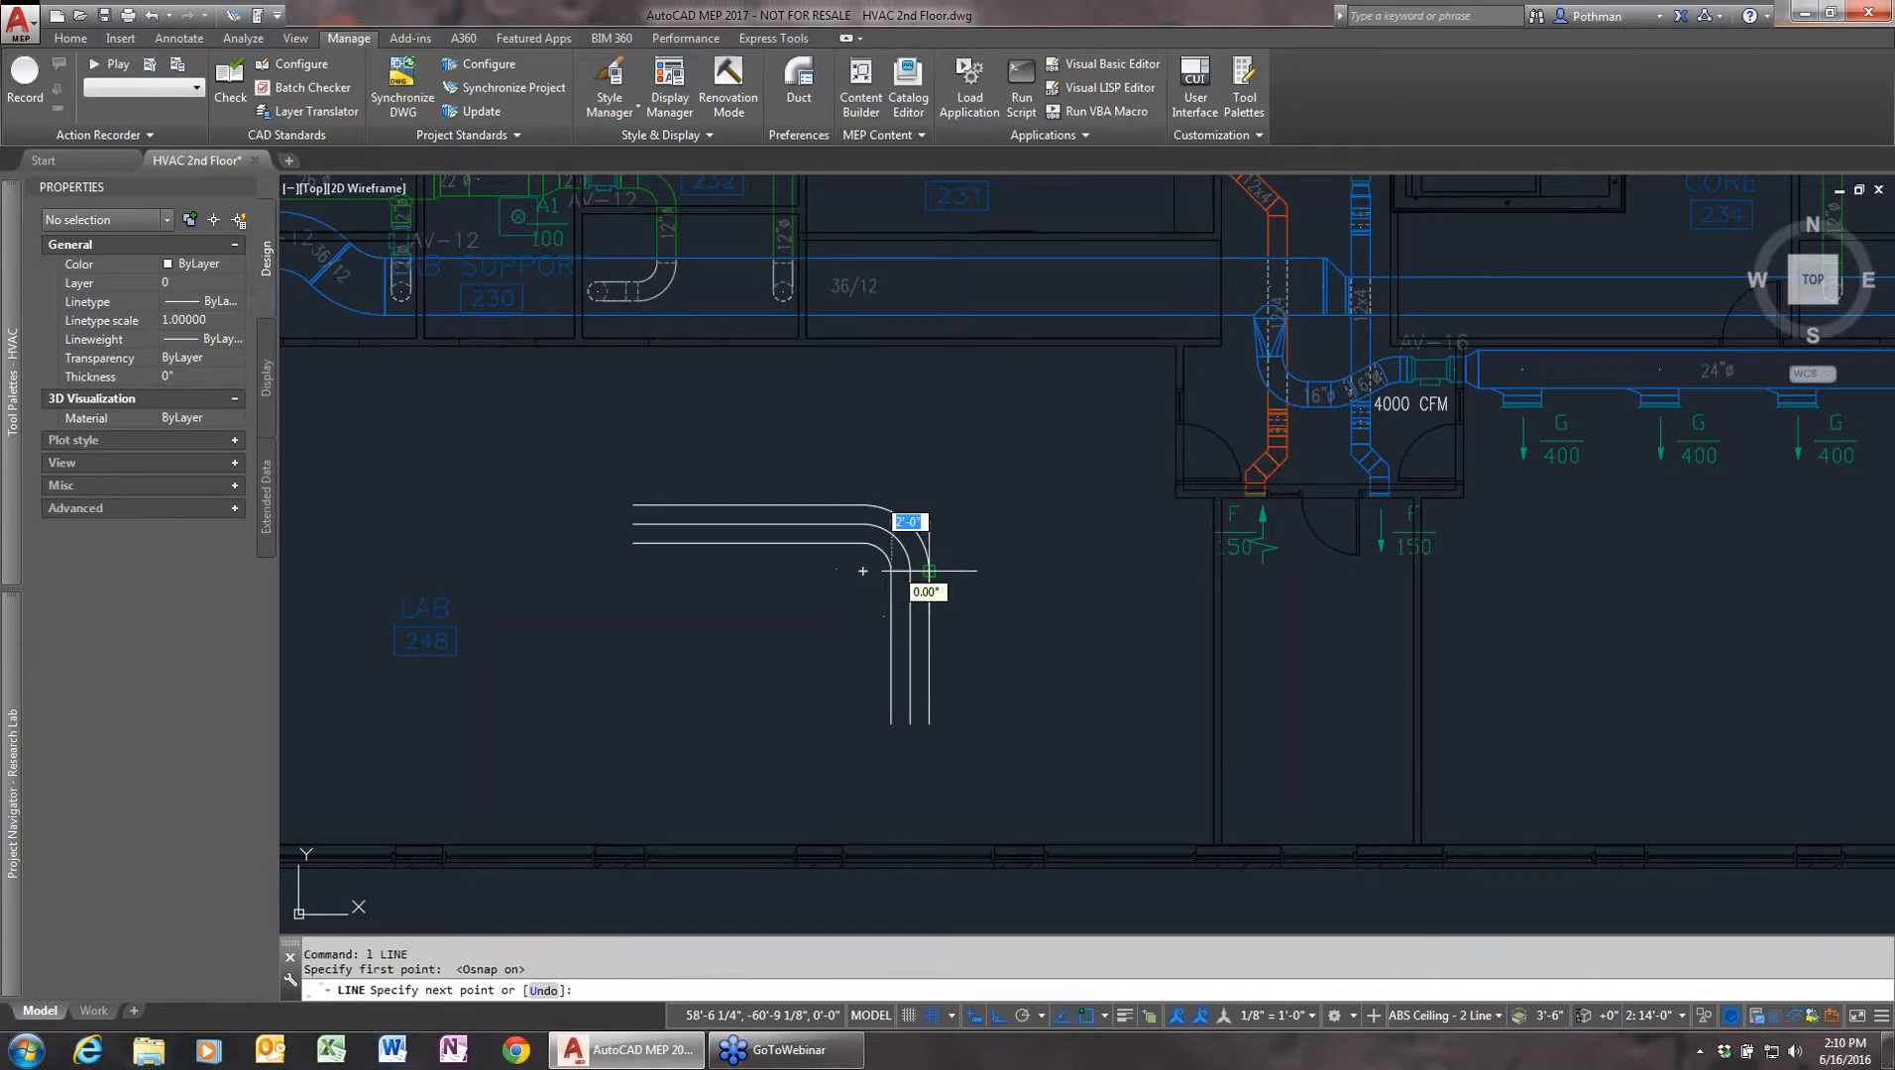
left_click(929, 572)
key("Return")
key("Return")
left_click(862, 543)
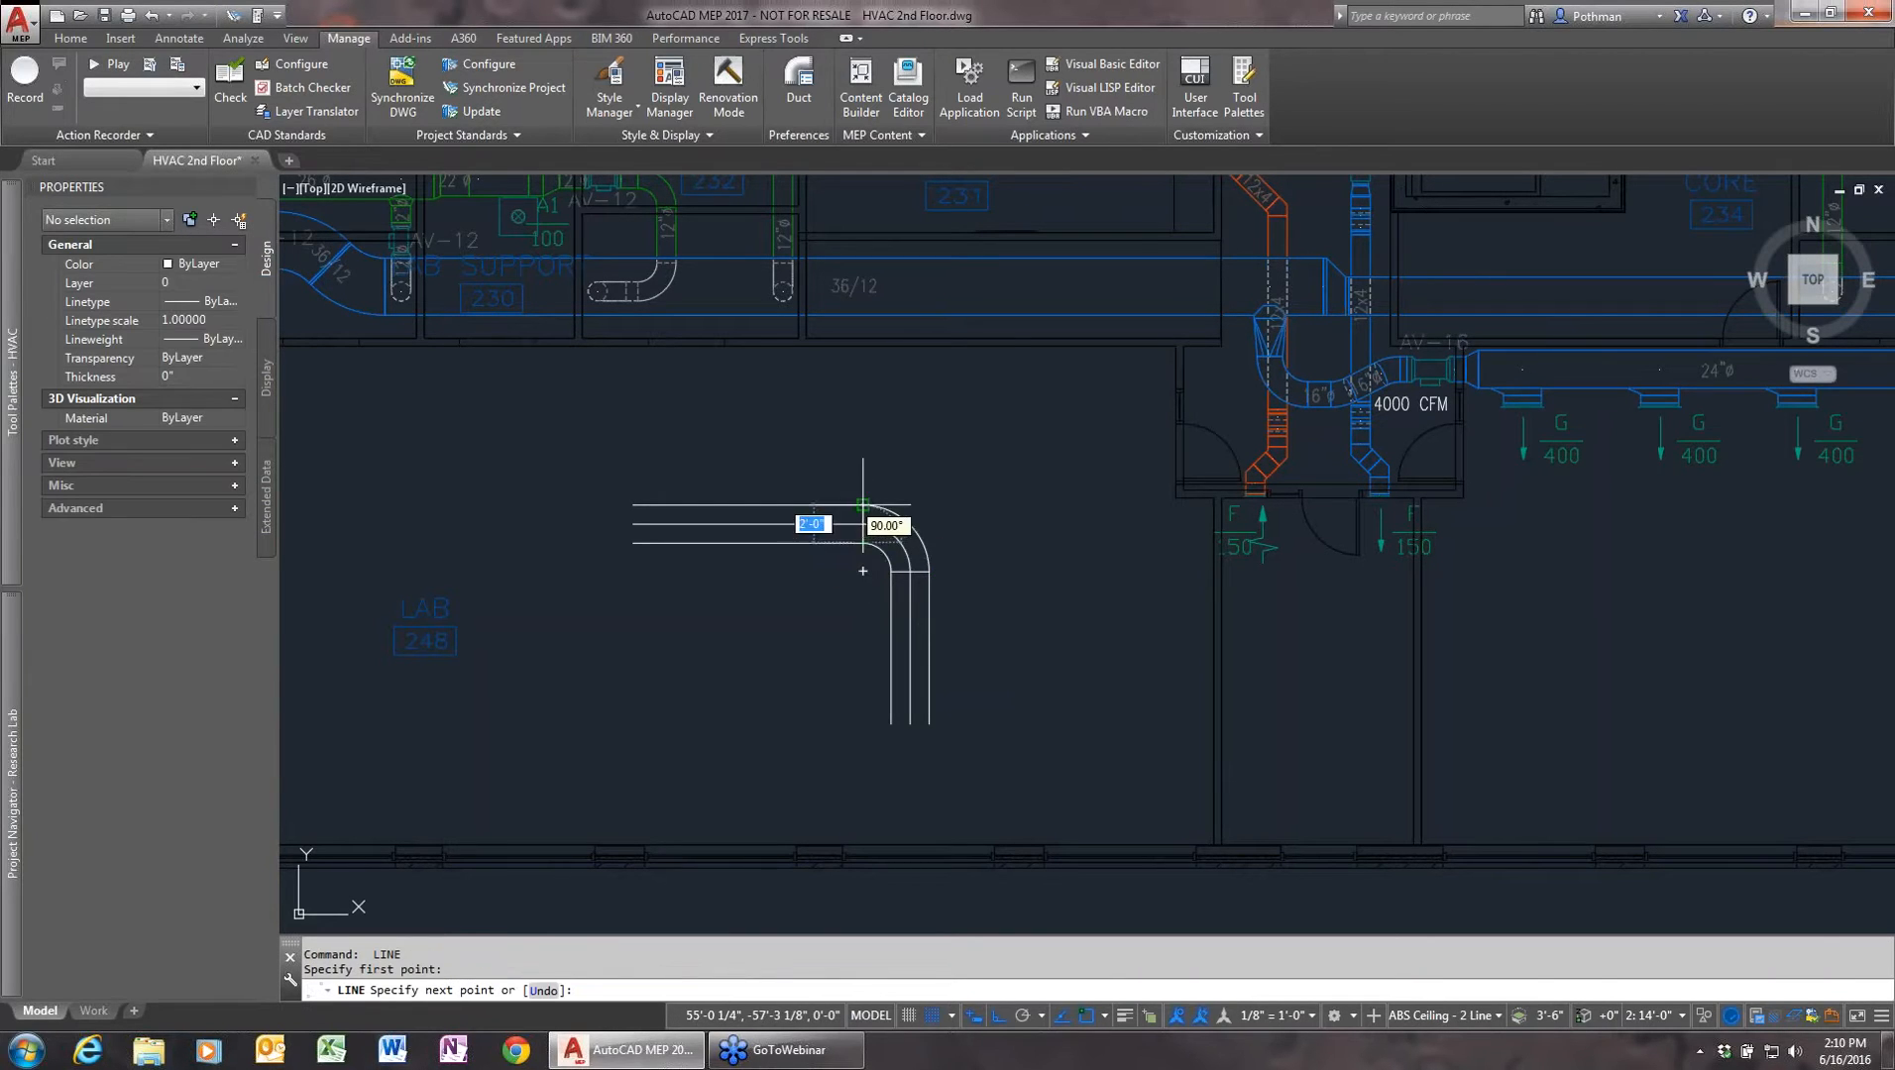
left_click(862, 505)
key("Return")
- Erase the three centerline pieces: the middle arc, the middle horizontal line and the middle vertical line
type("e")
key("Return")
left_click(886, 531)
left_click(824, 526)
left_click(829, 535)
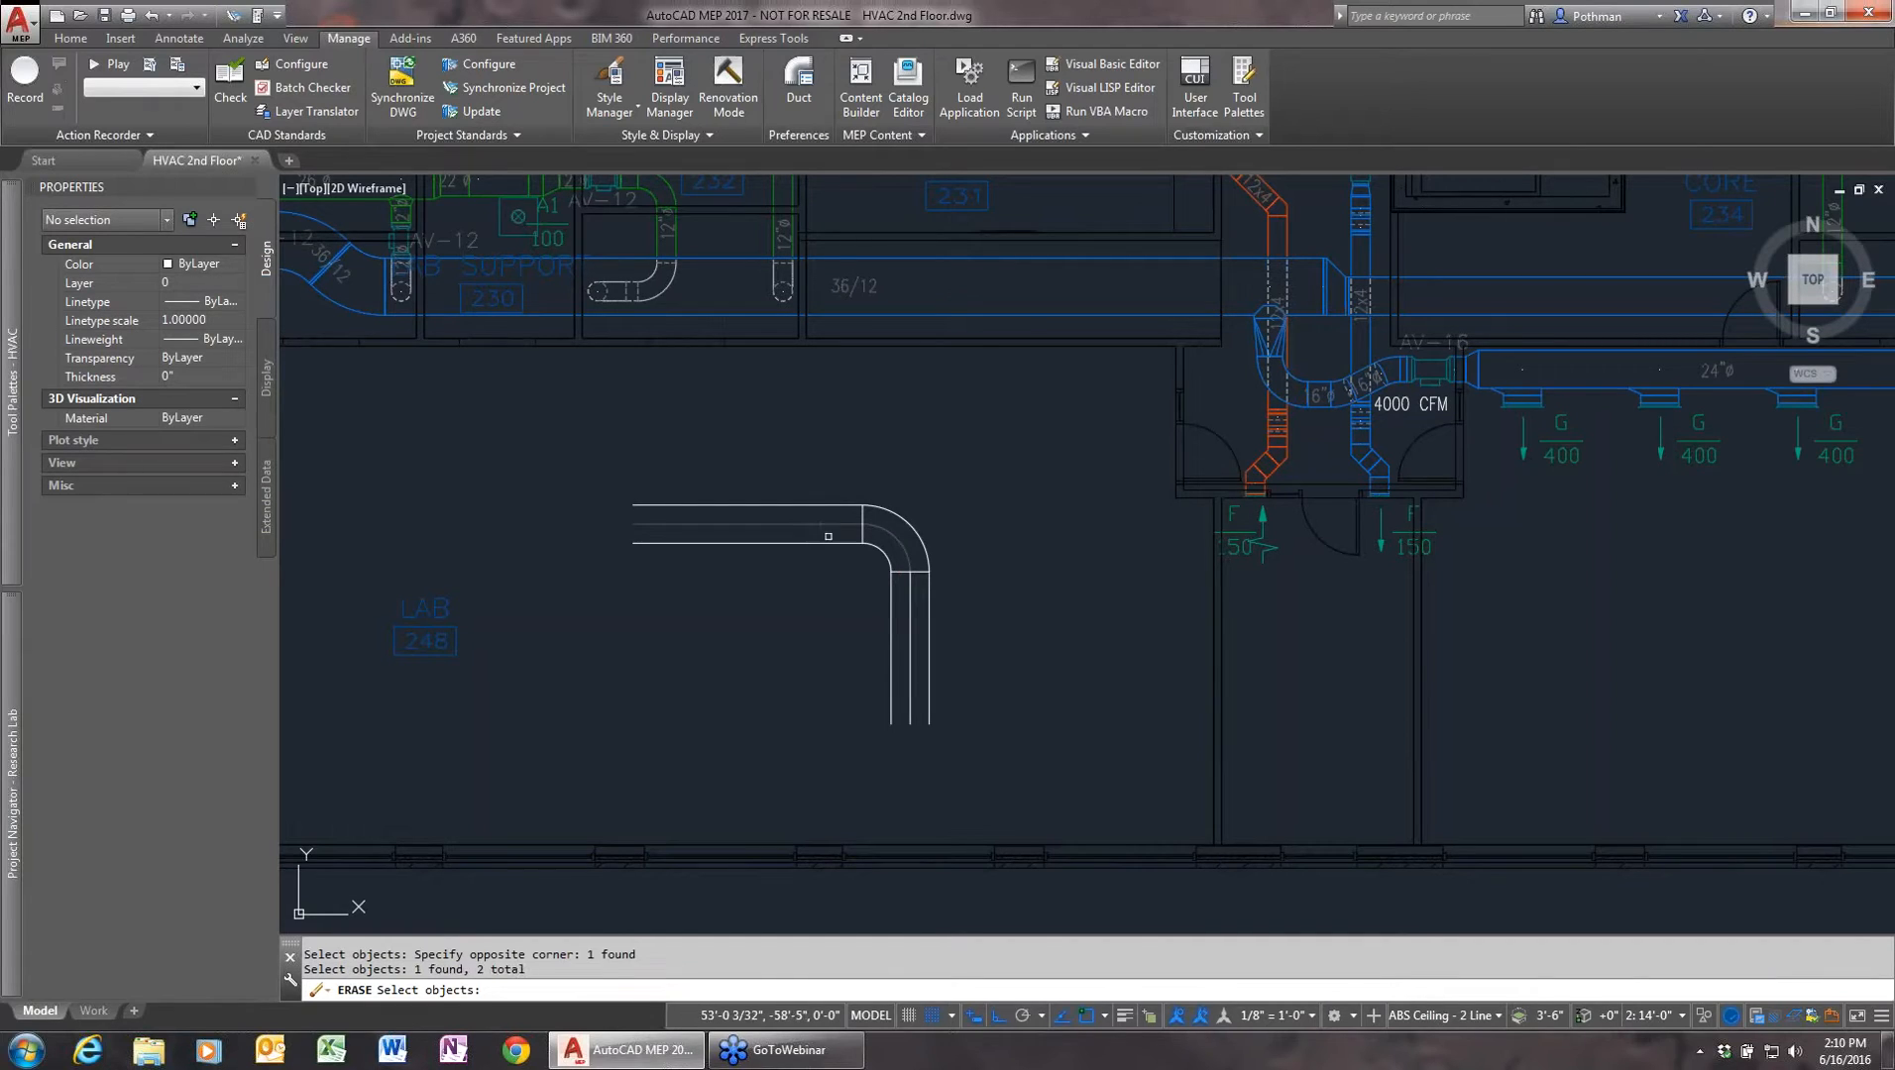
left_click(907, 607)
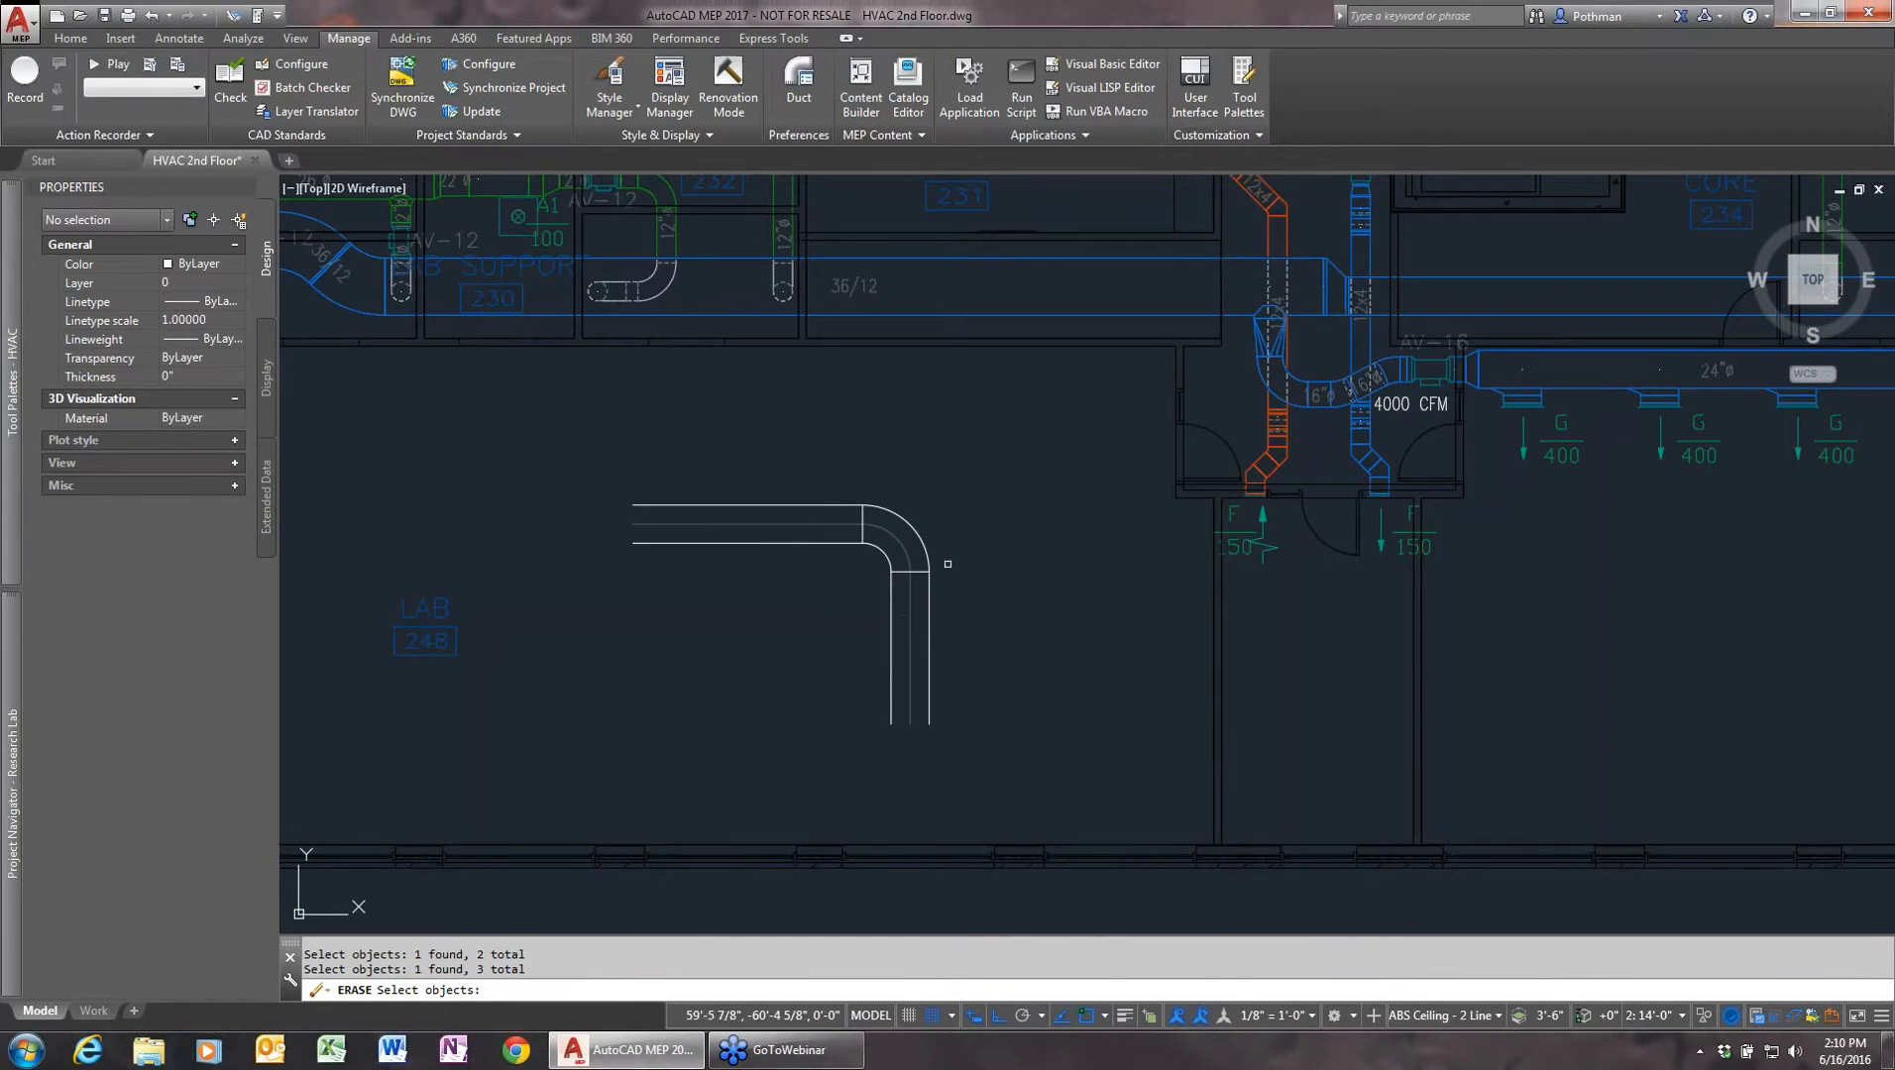
key("Return")
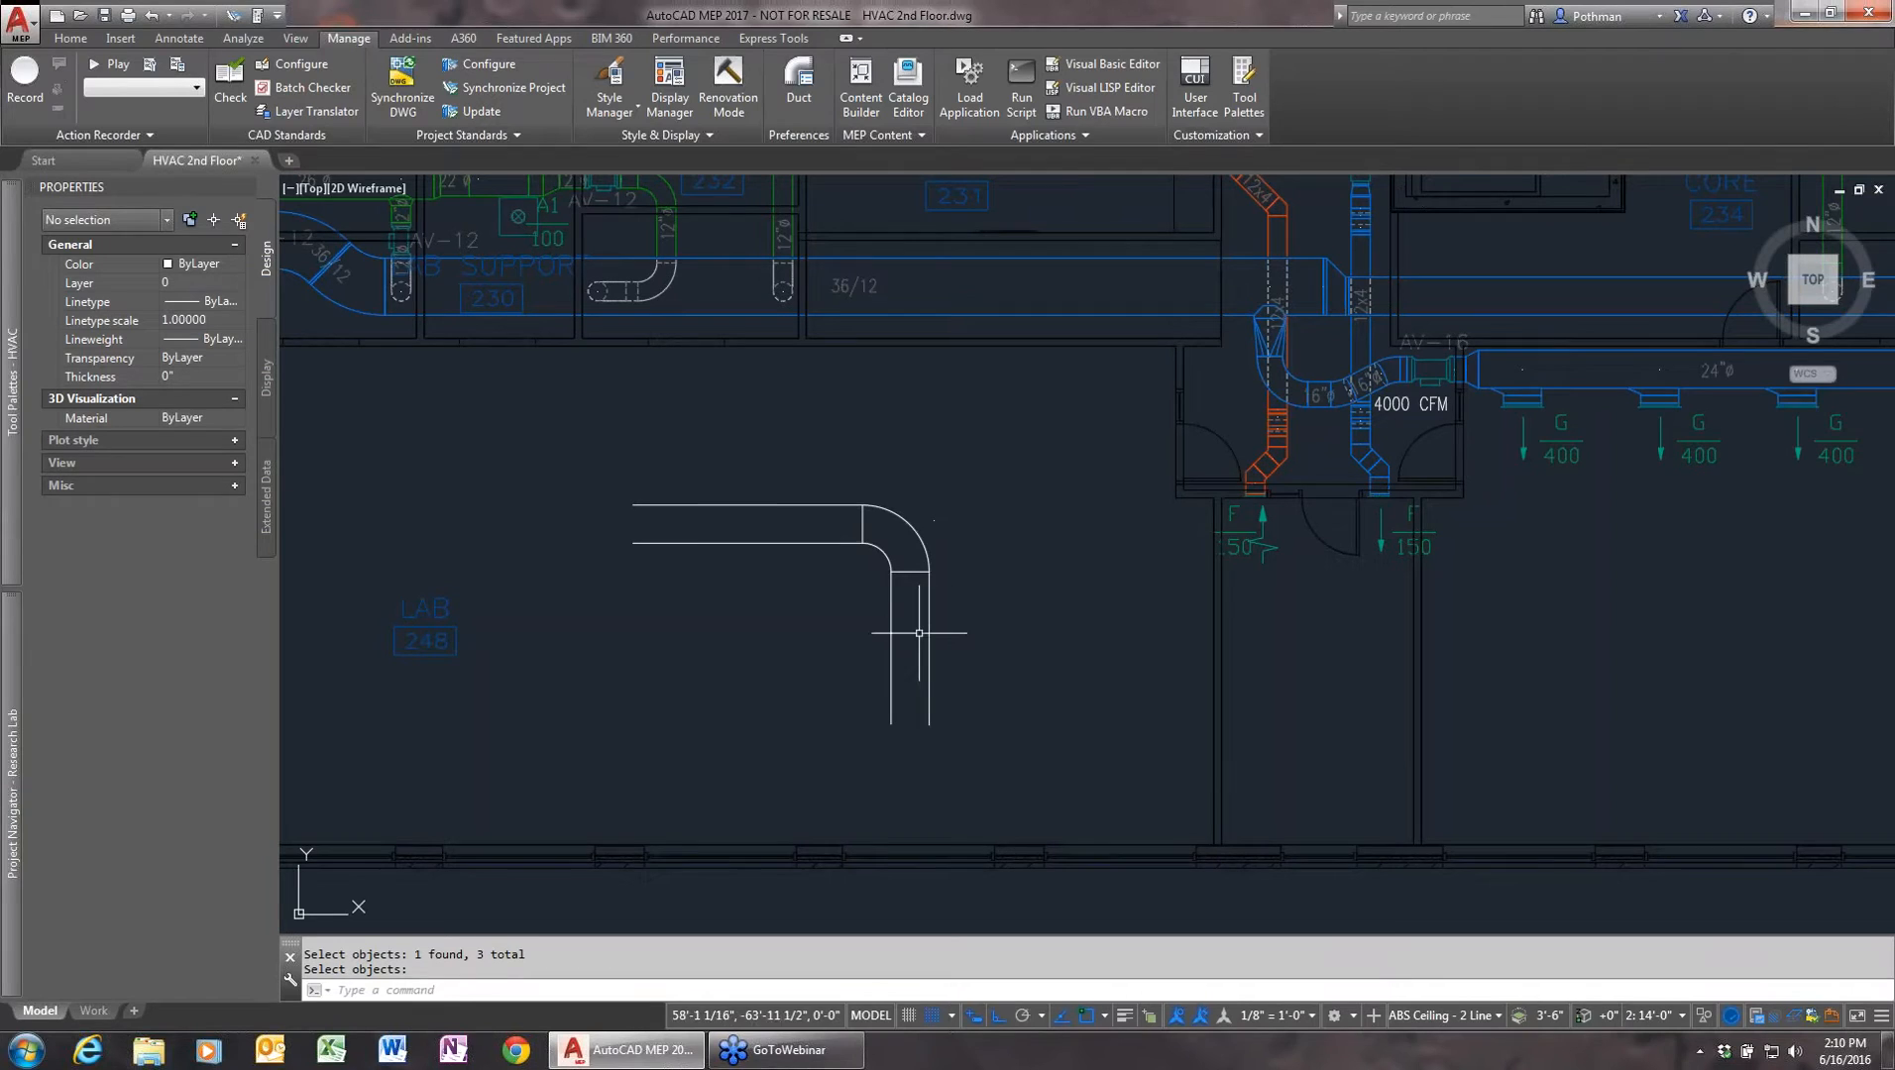
- Delete all of the hand-drawn duct linework beside Lab 248
left_click(1013, 671)
left_click(765, 455)
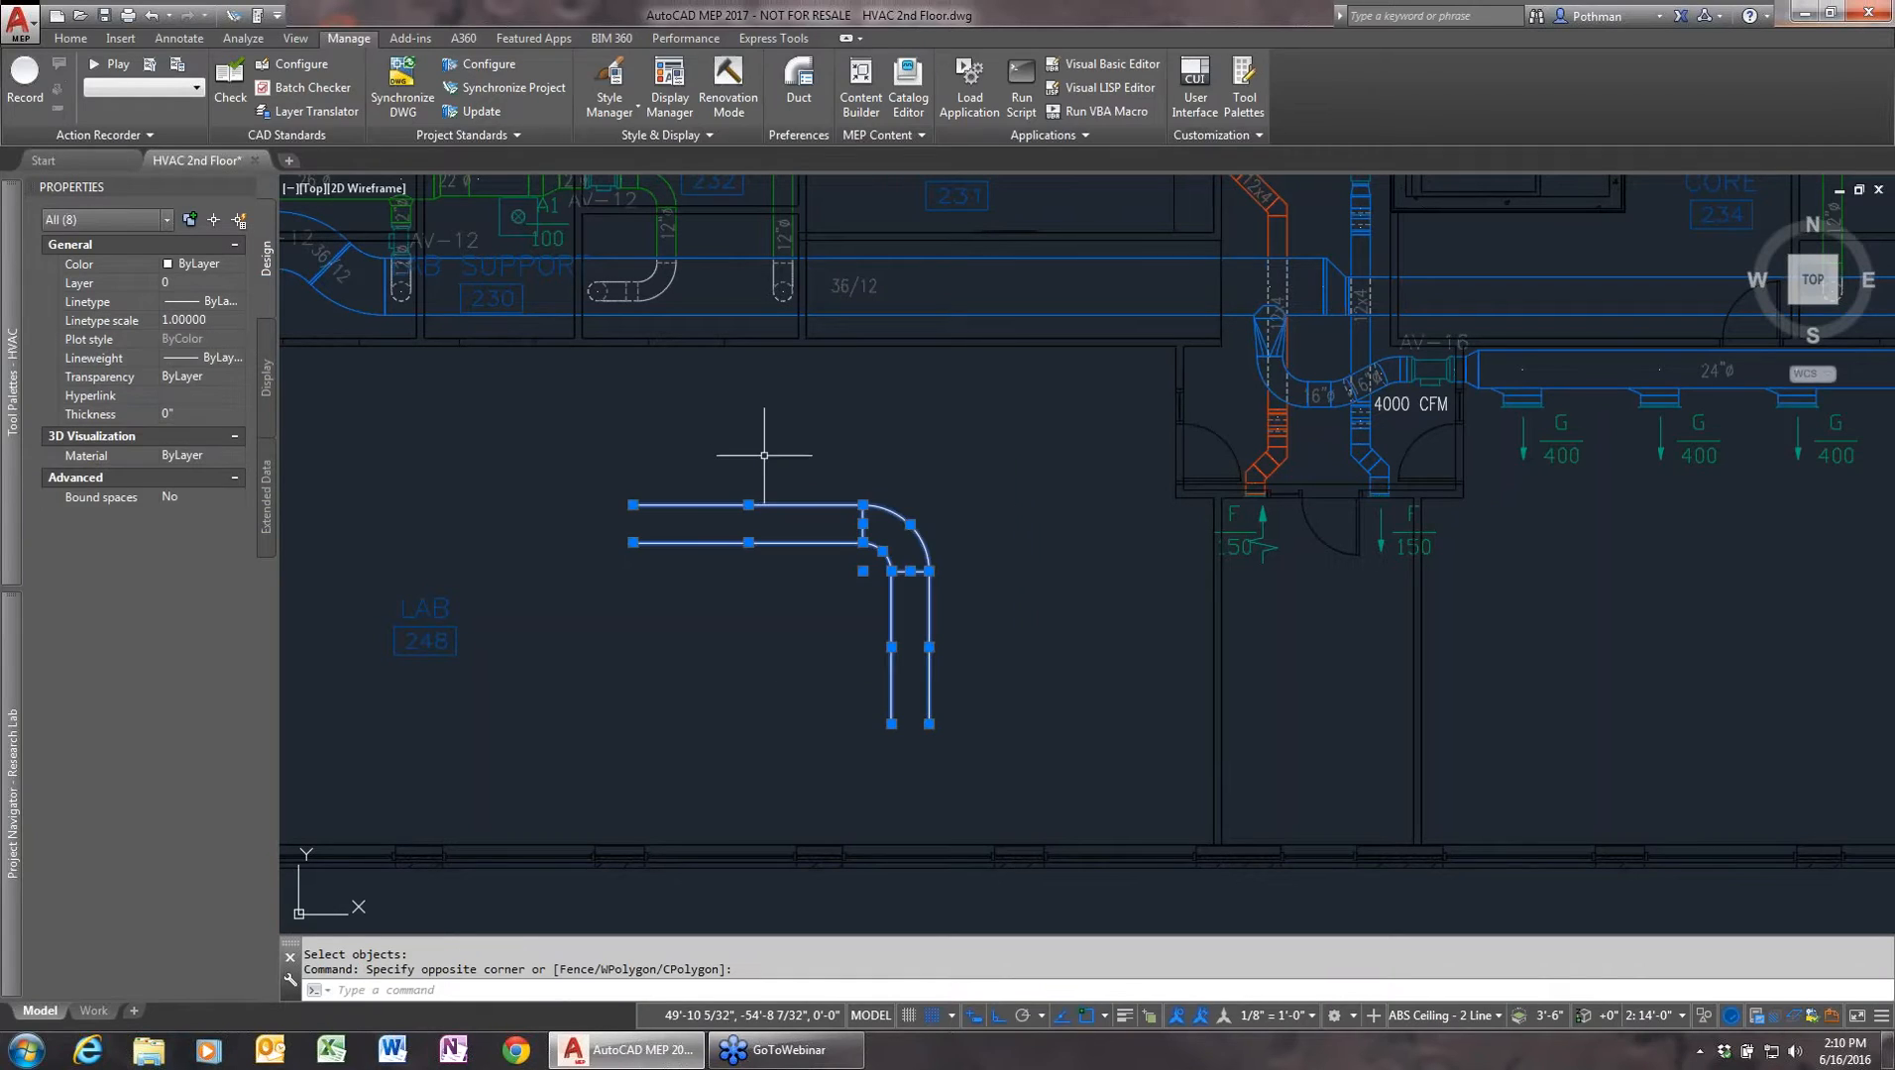
key("Delete")
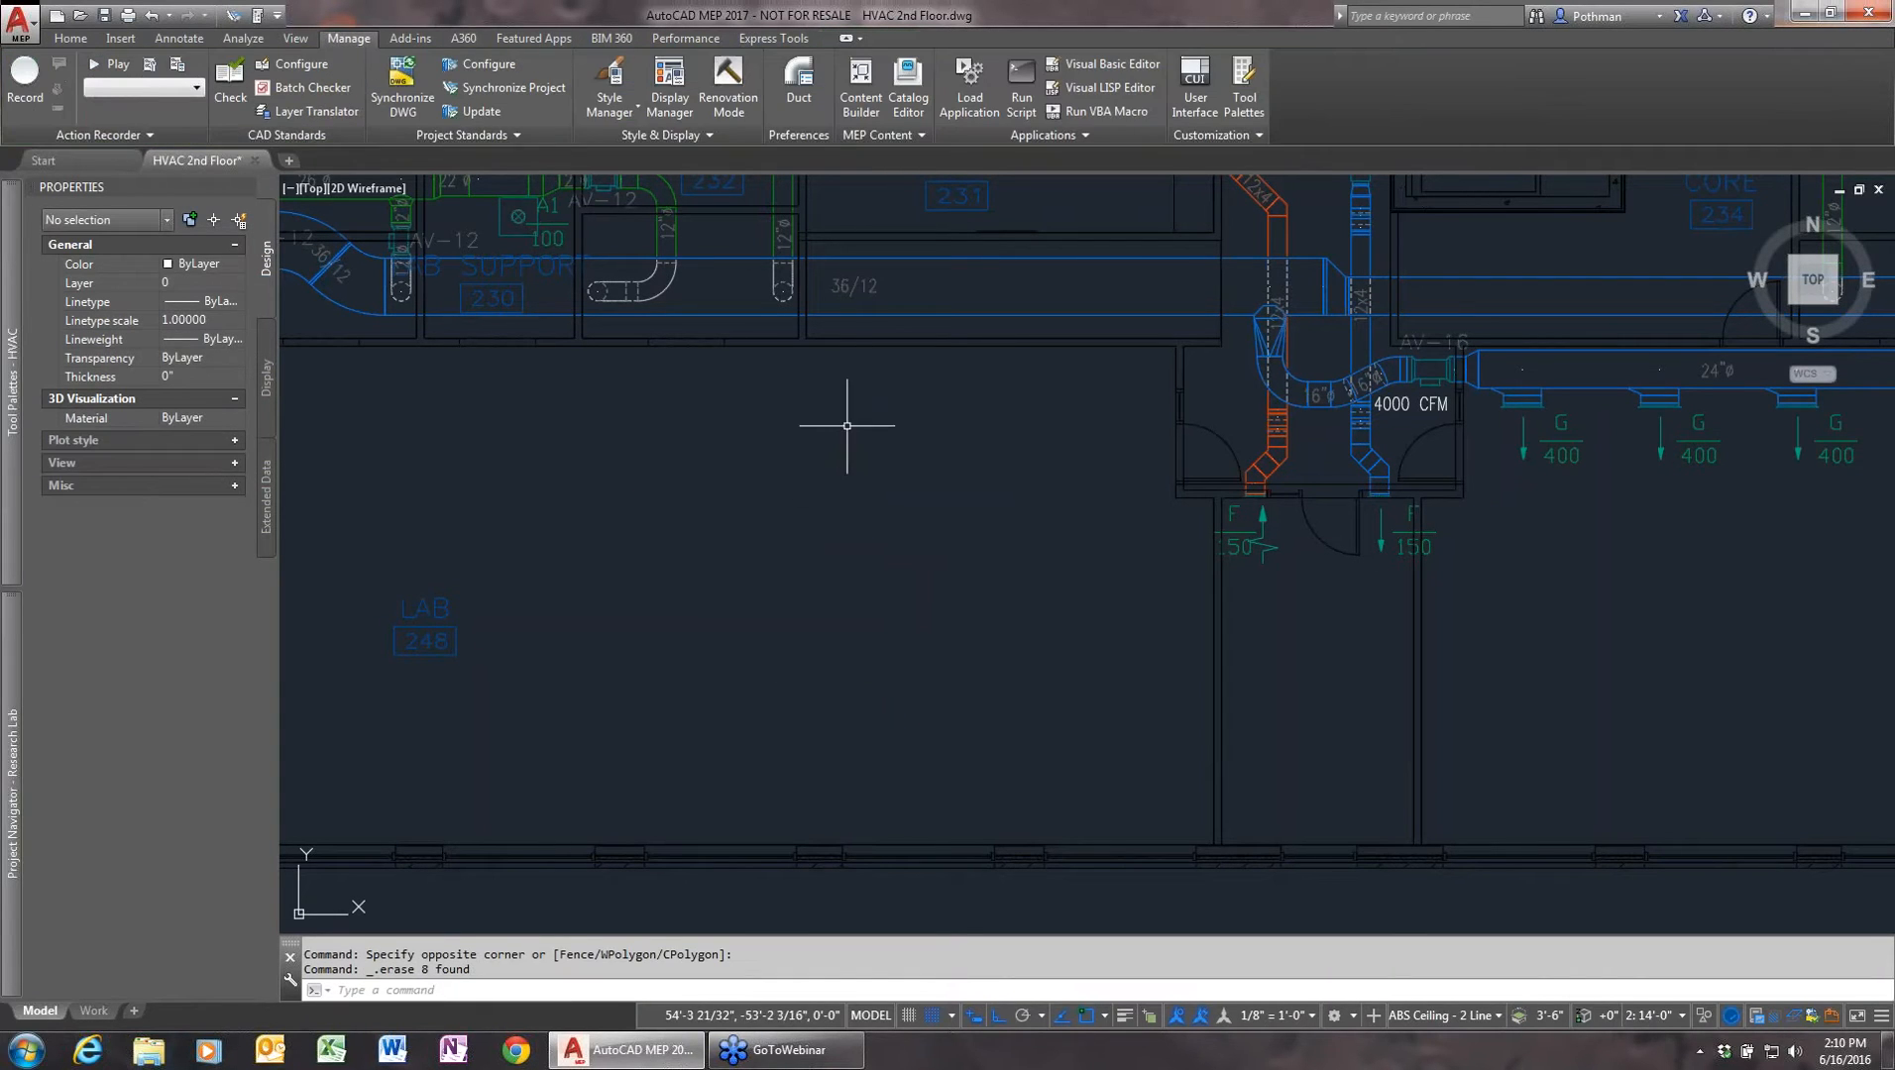
- Draw a round duct run with a 24-inch diameter and two 90° bends in the empty area beside Lab 248
left_click(70, 38)
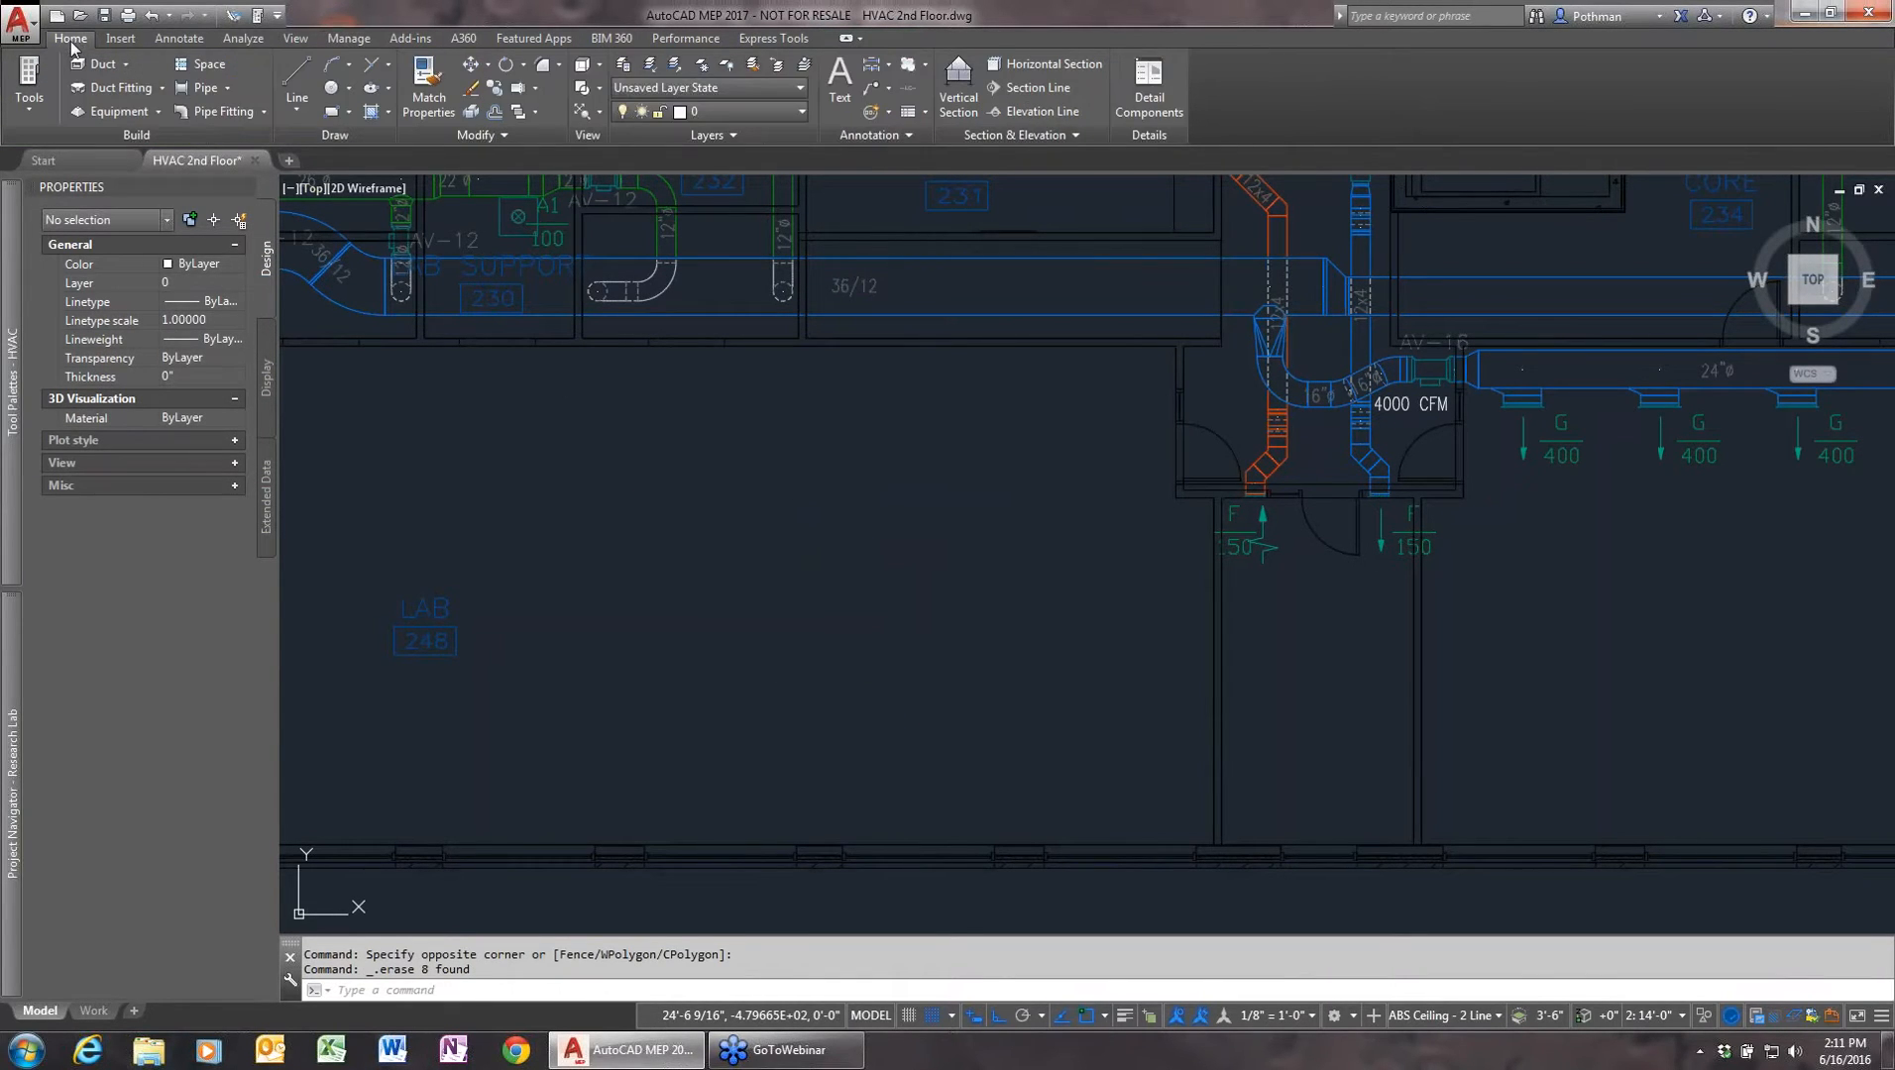
left_click(96, 62)
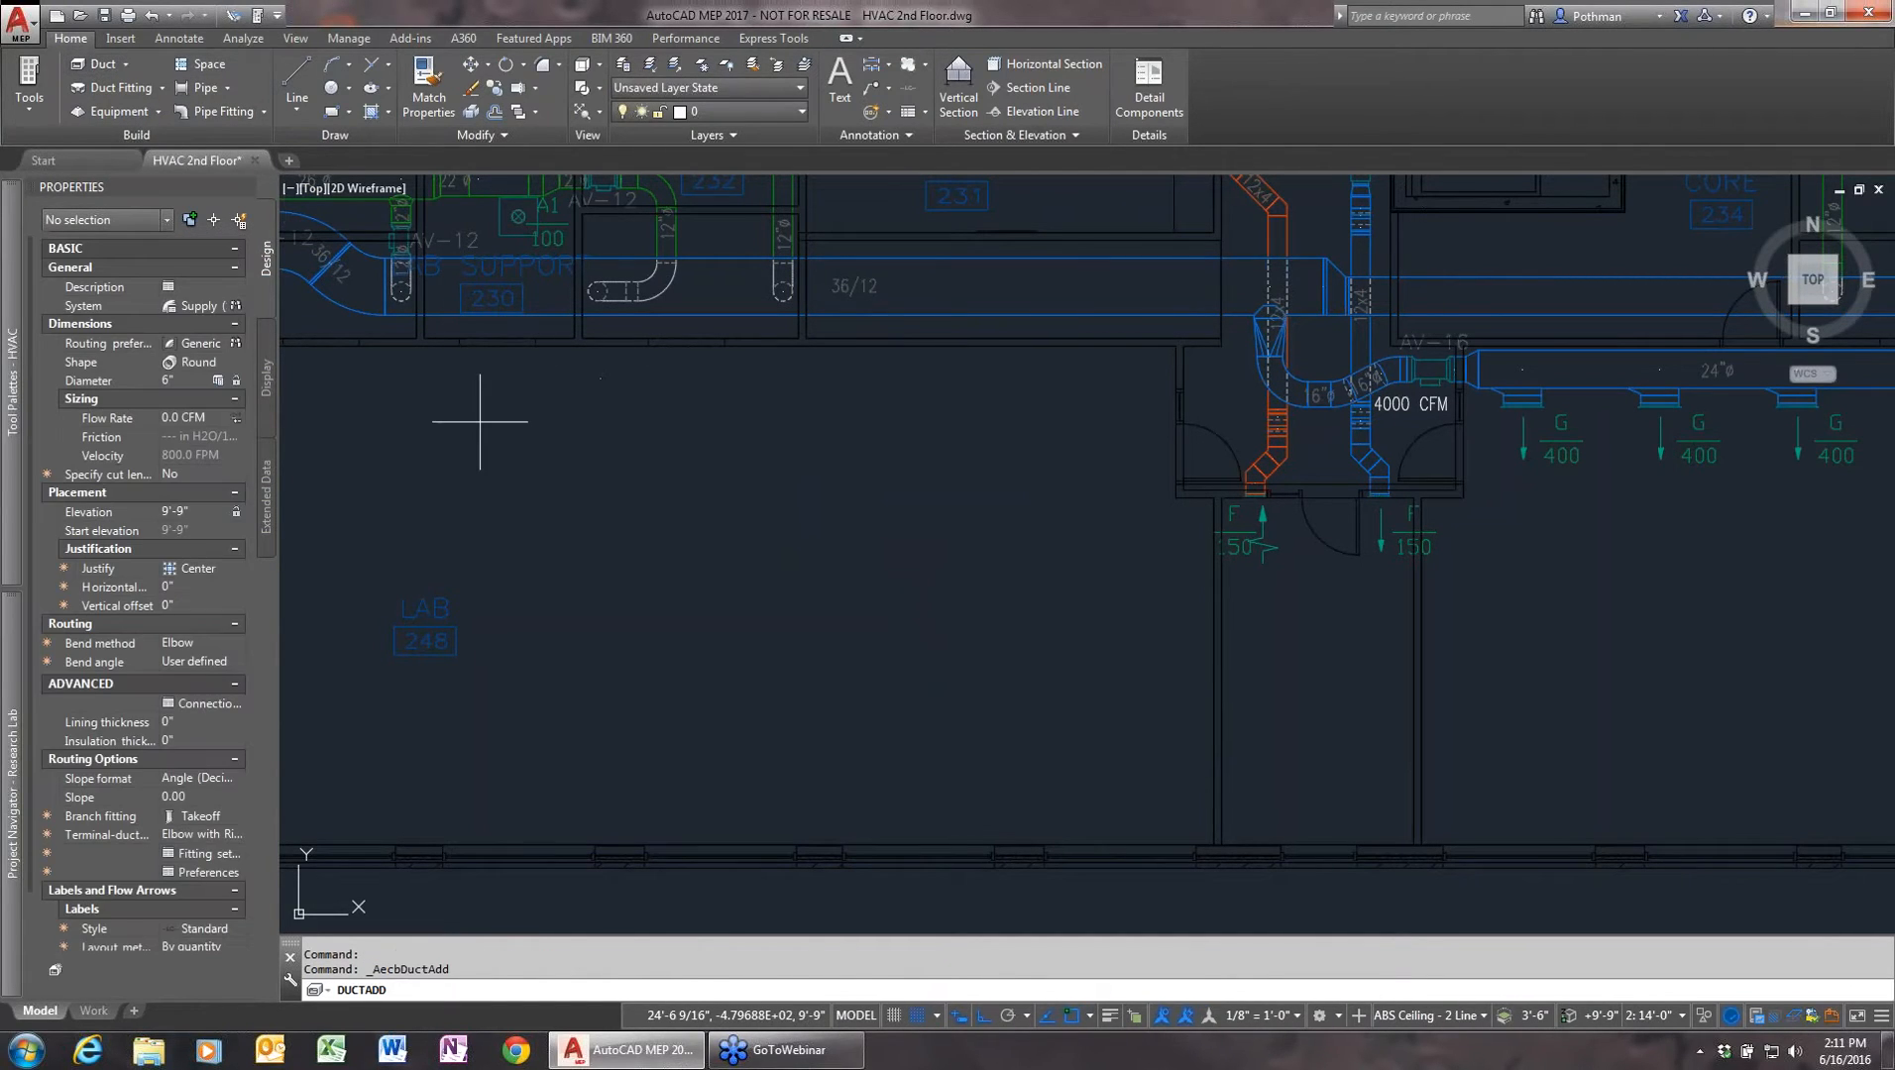
left_click(209, 347)
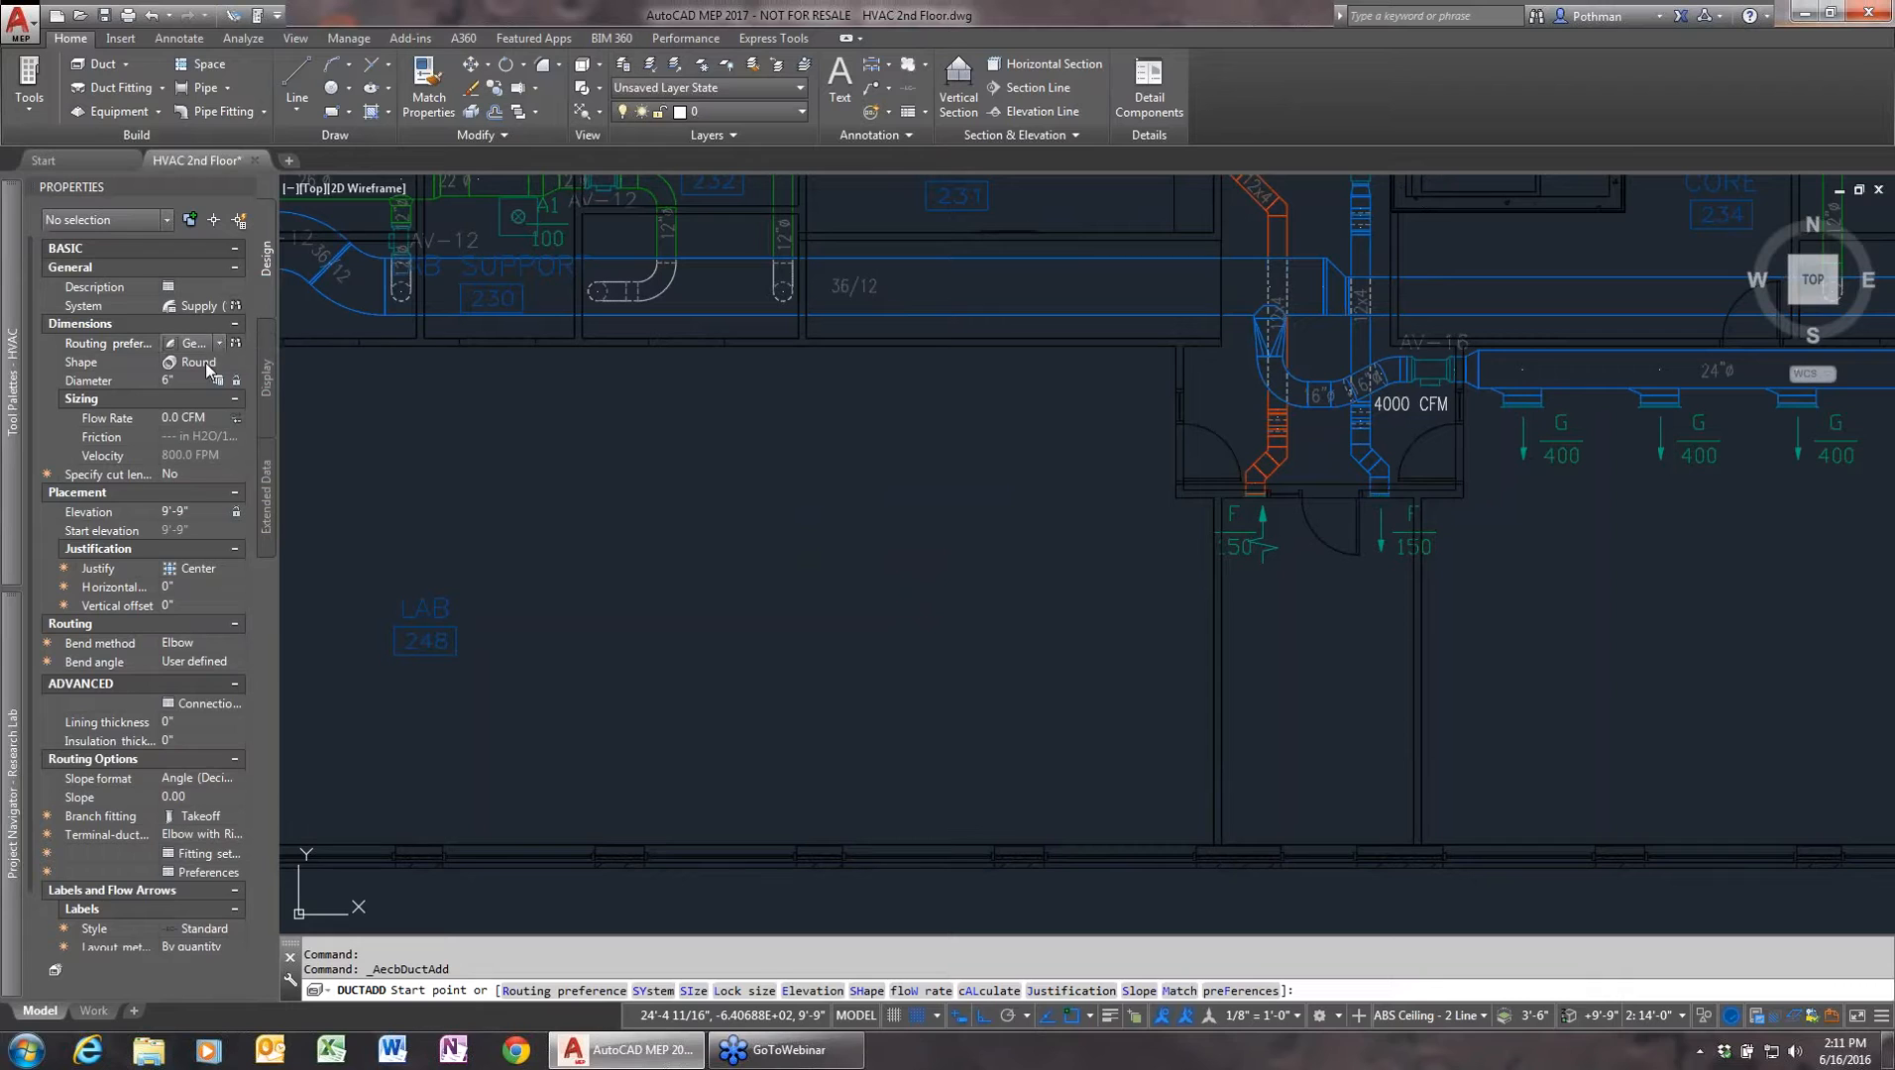
left_click(187, 379)
type("24")
key("Return")
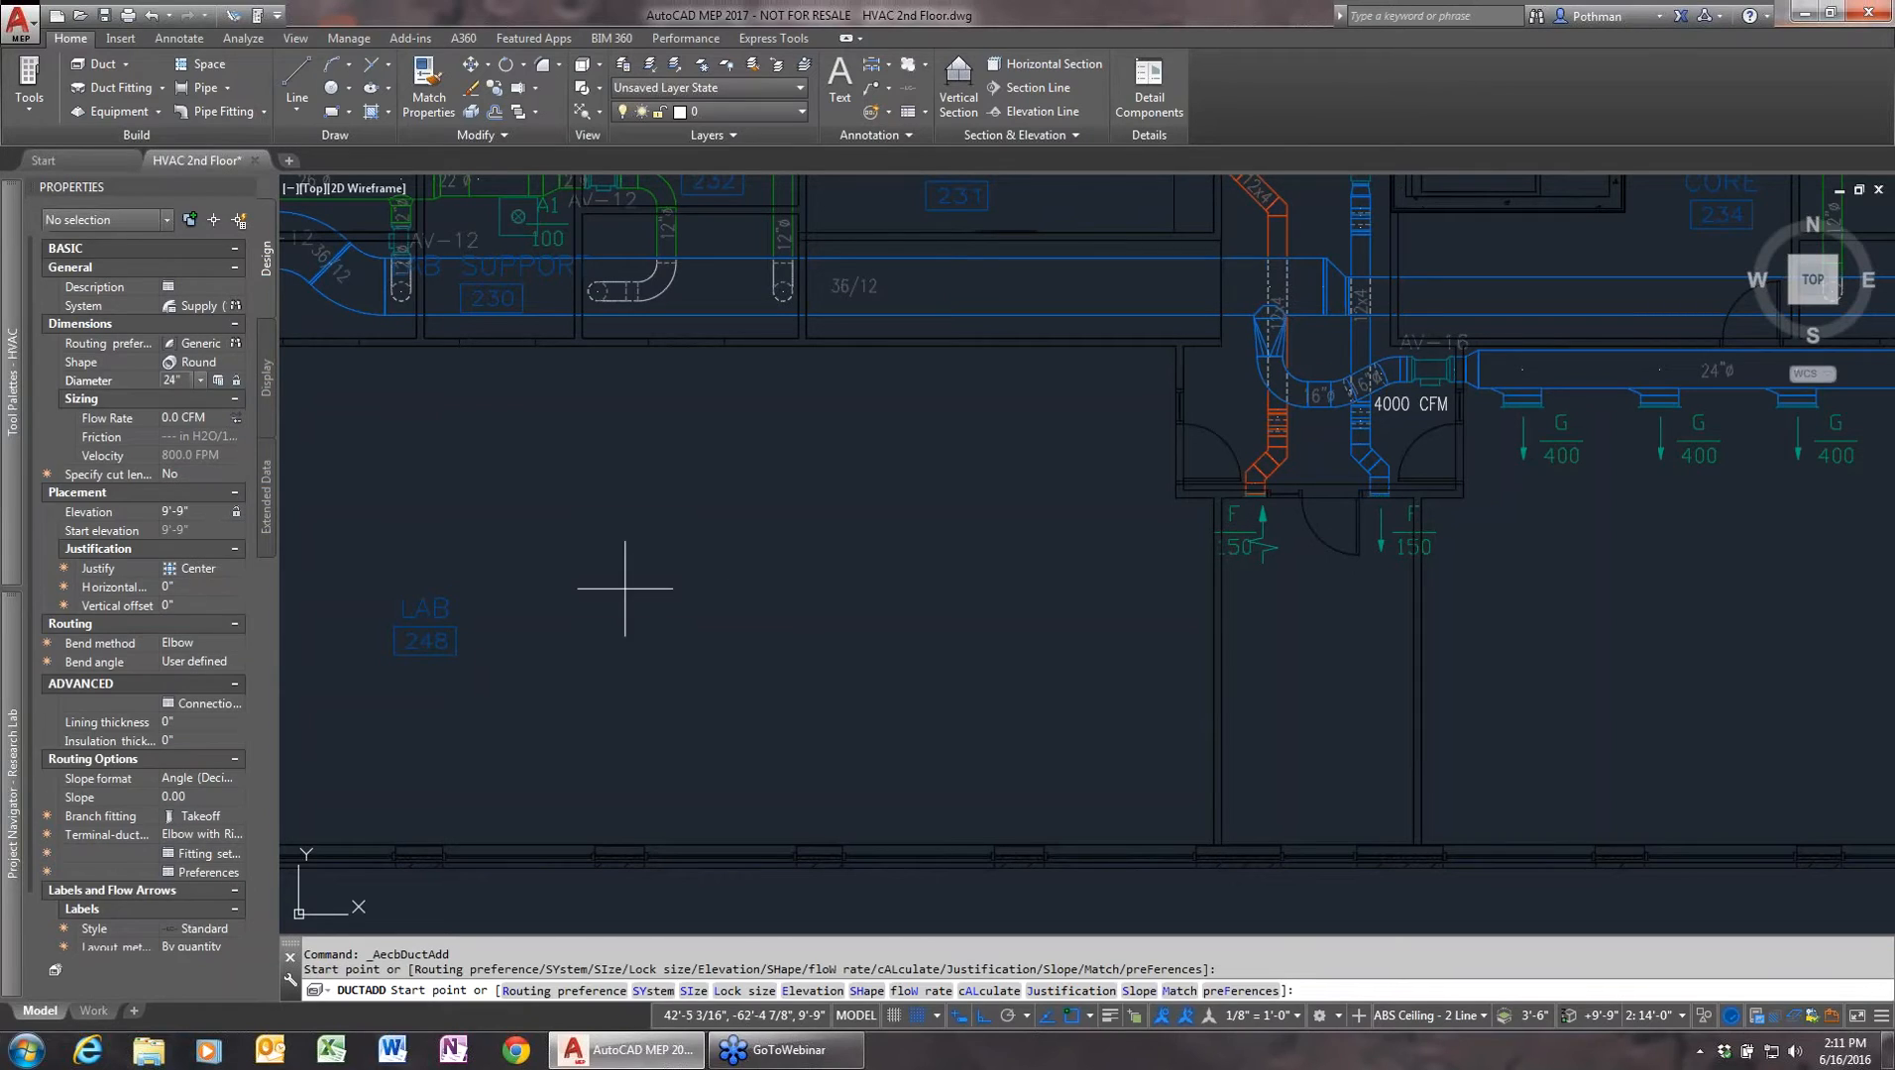
left_click(618, 567)
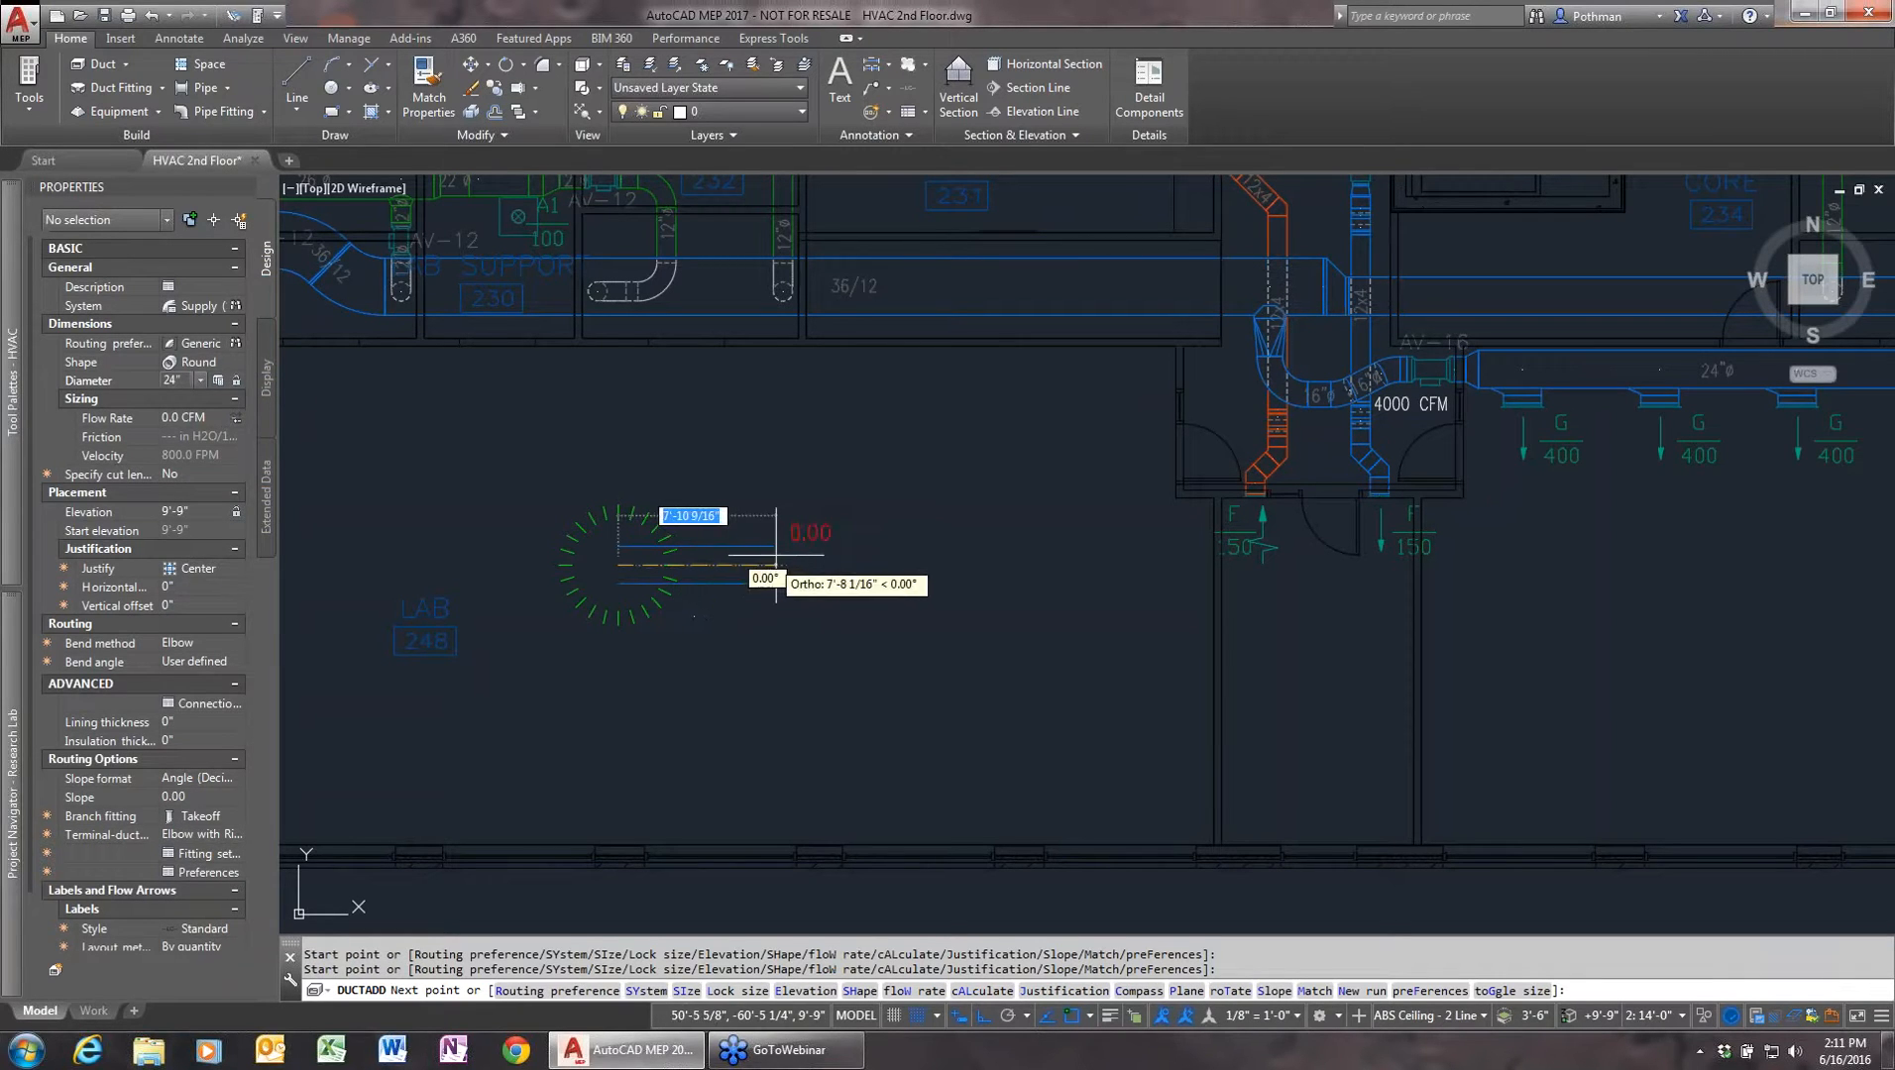
left_click(793, 567)
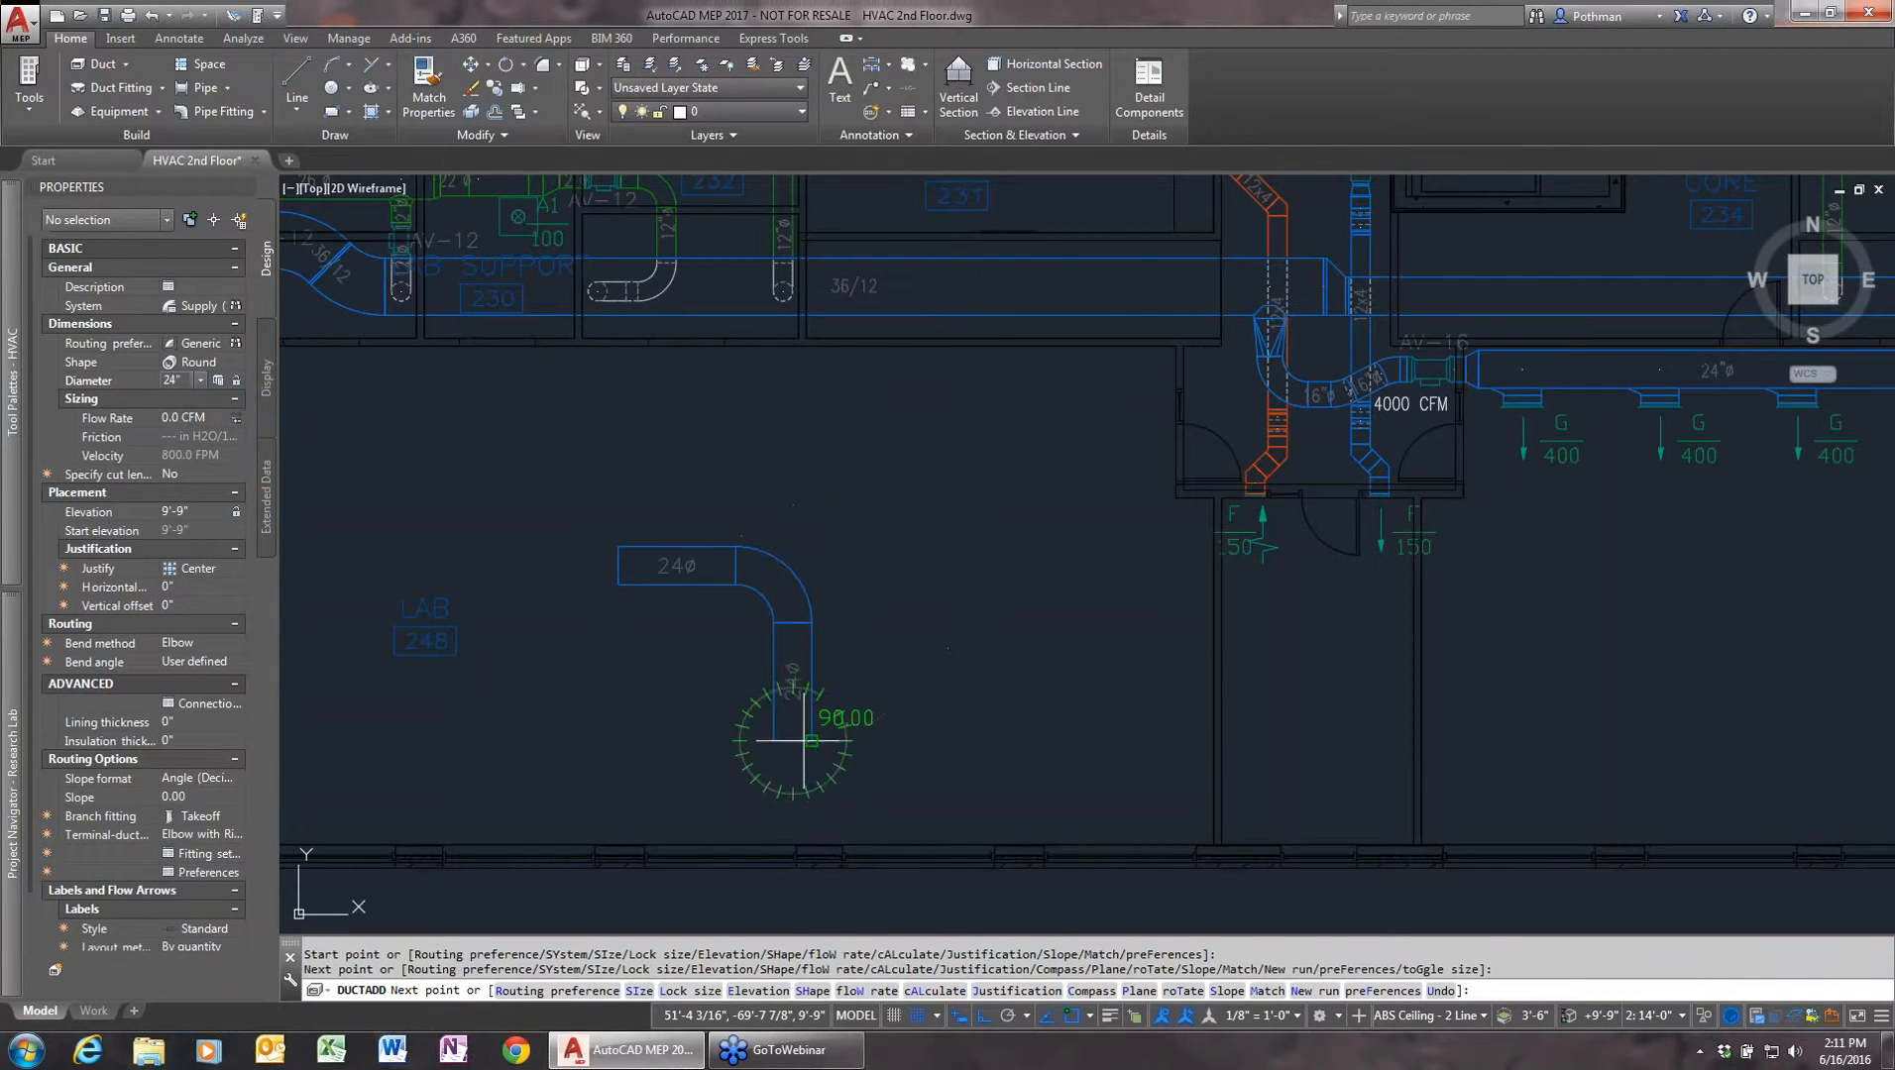
left_click(793, 740)
left_click(1122, 705)
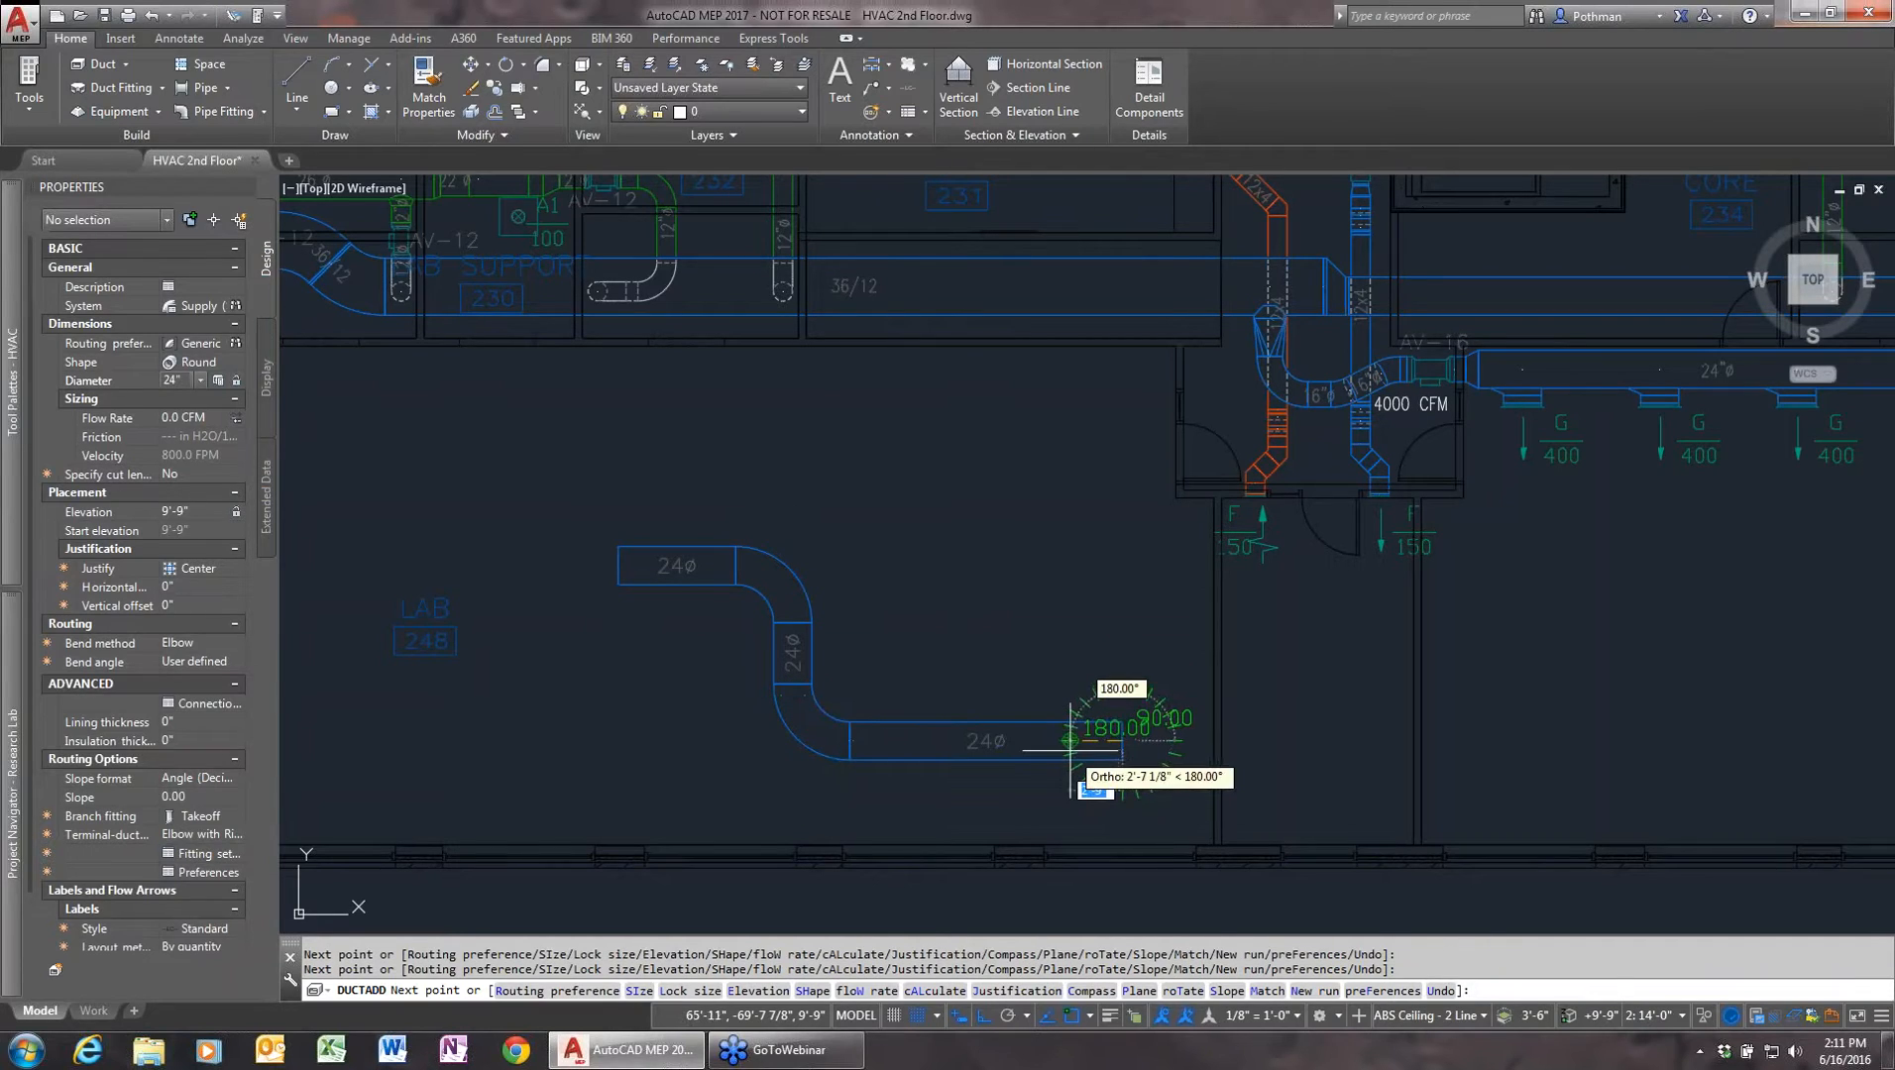
key("Return")
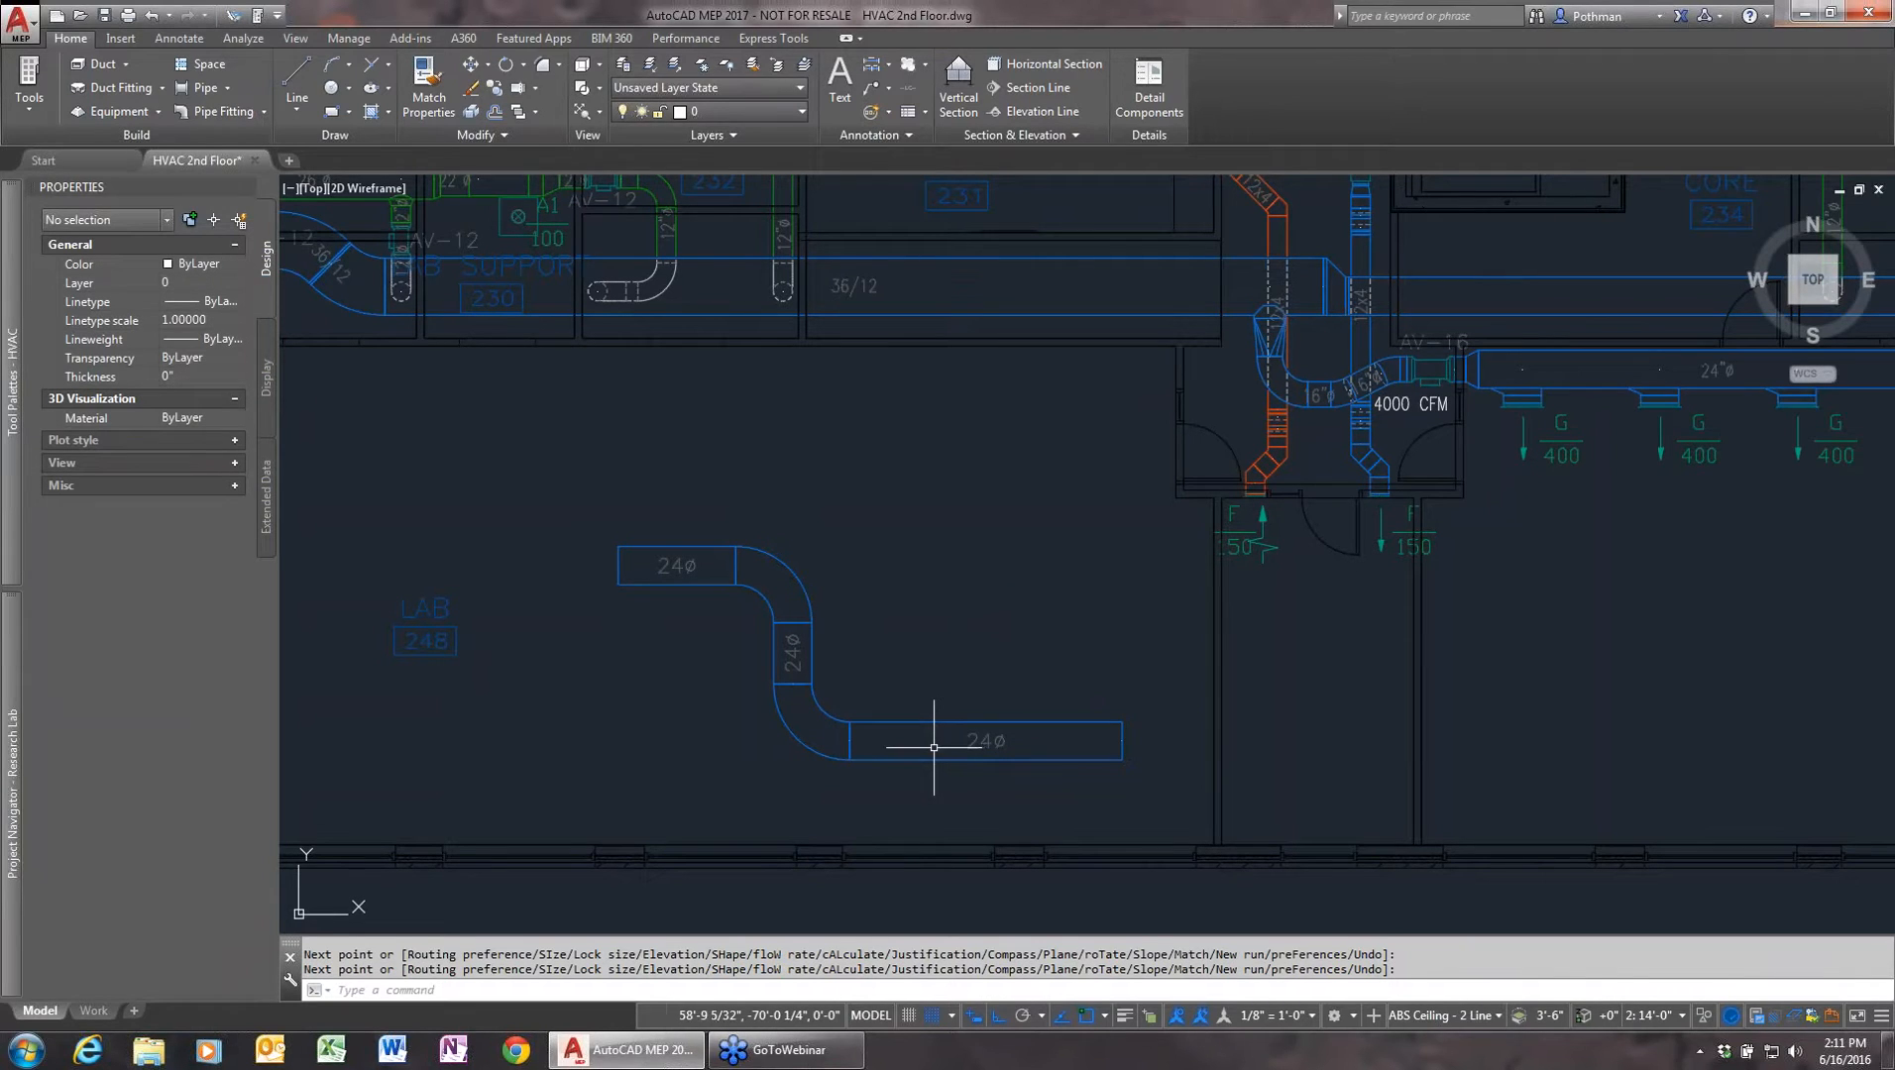
- Draw a rectangular 24x12 duct run with two 90° bends, starting above the round duct run
left_click(96, 64)
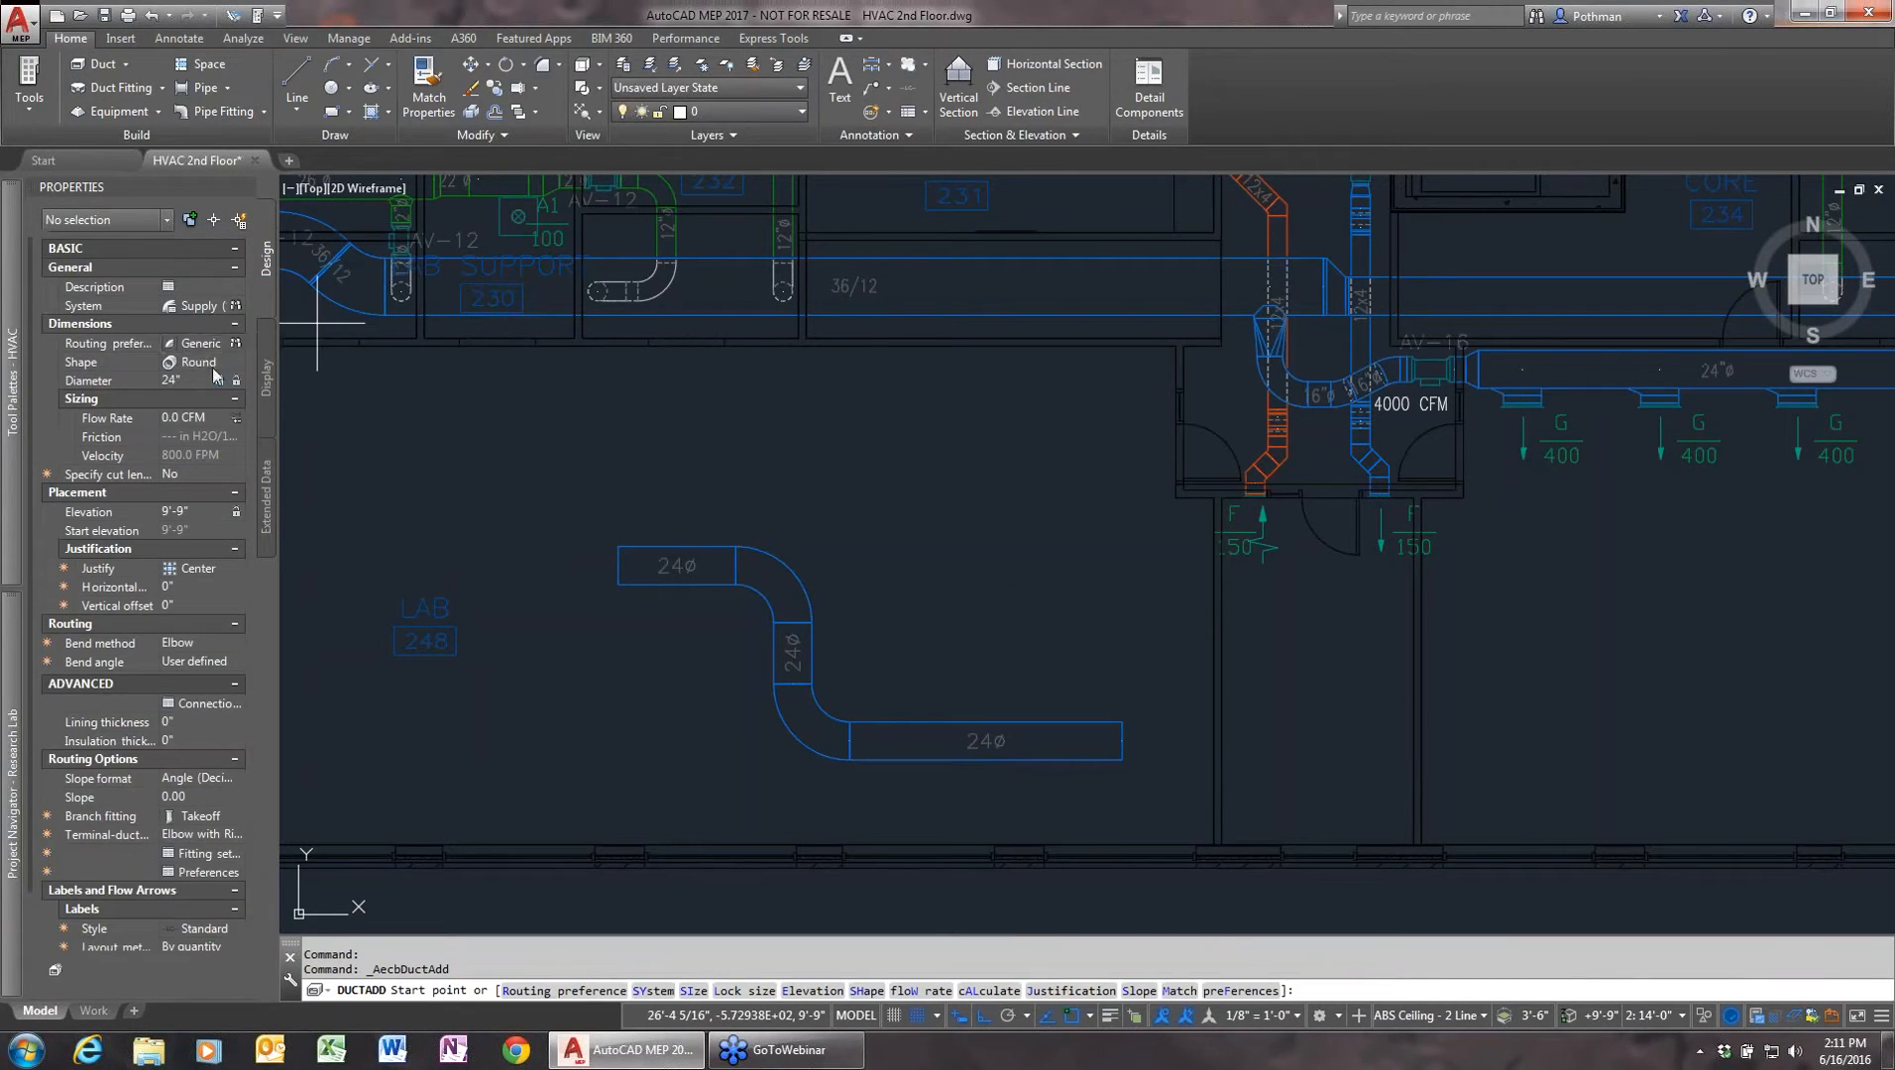
left_click(235, 361)
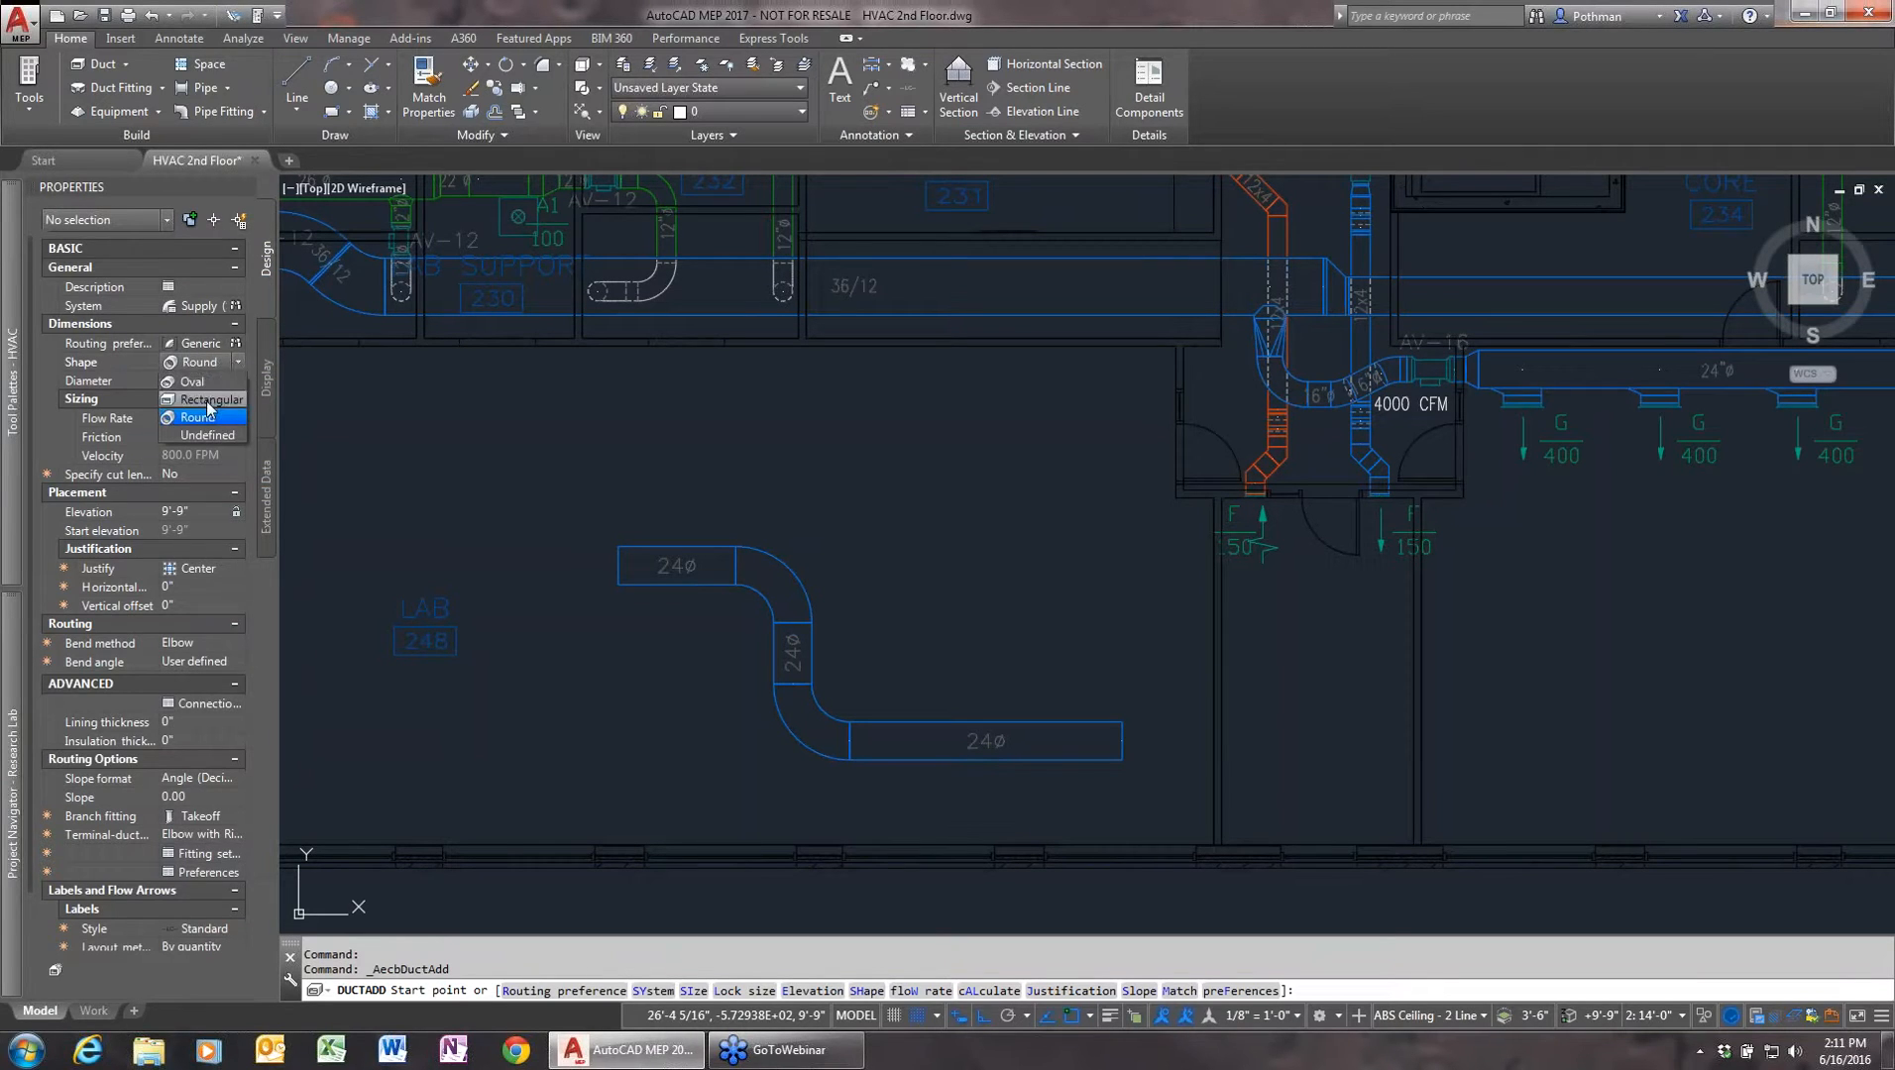
left_click(208, 399)
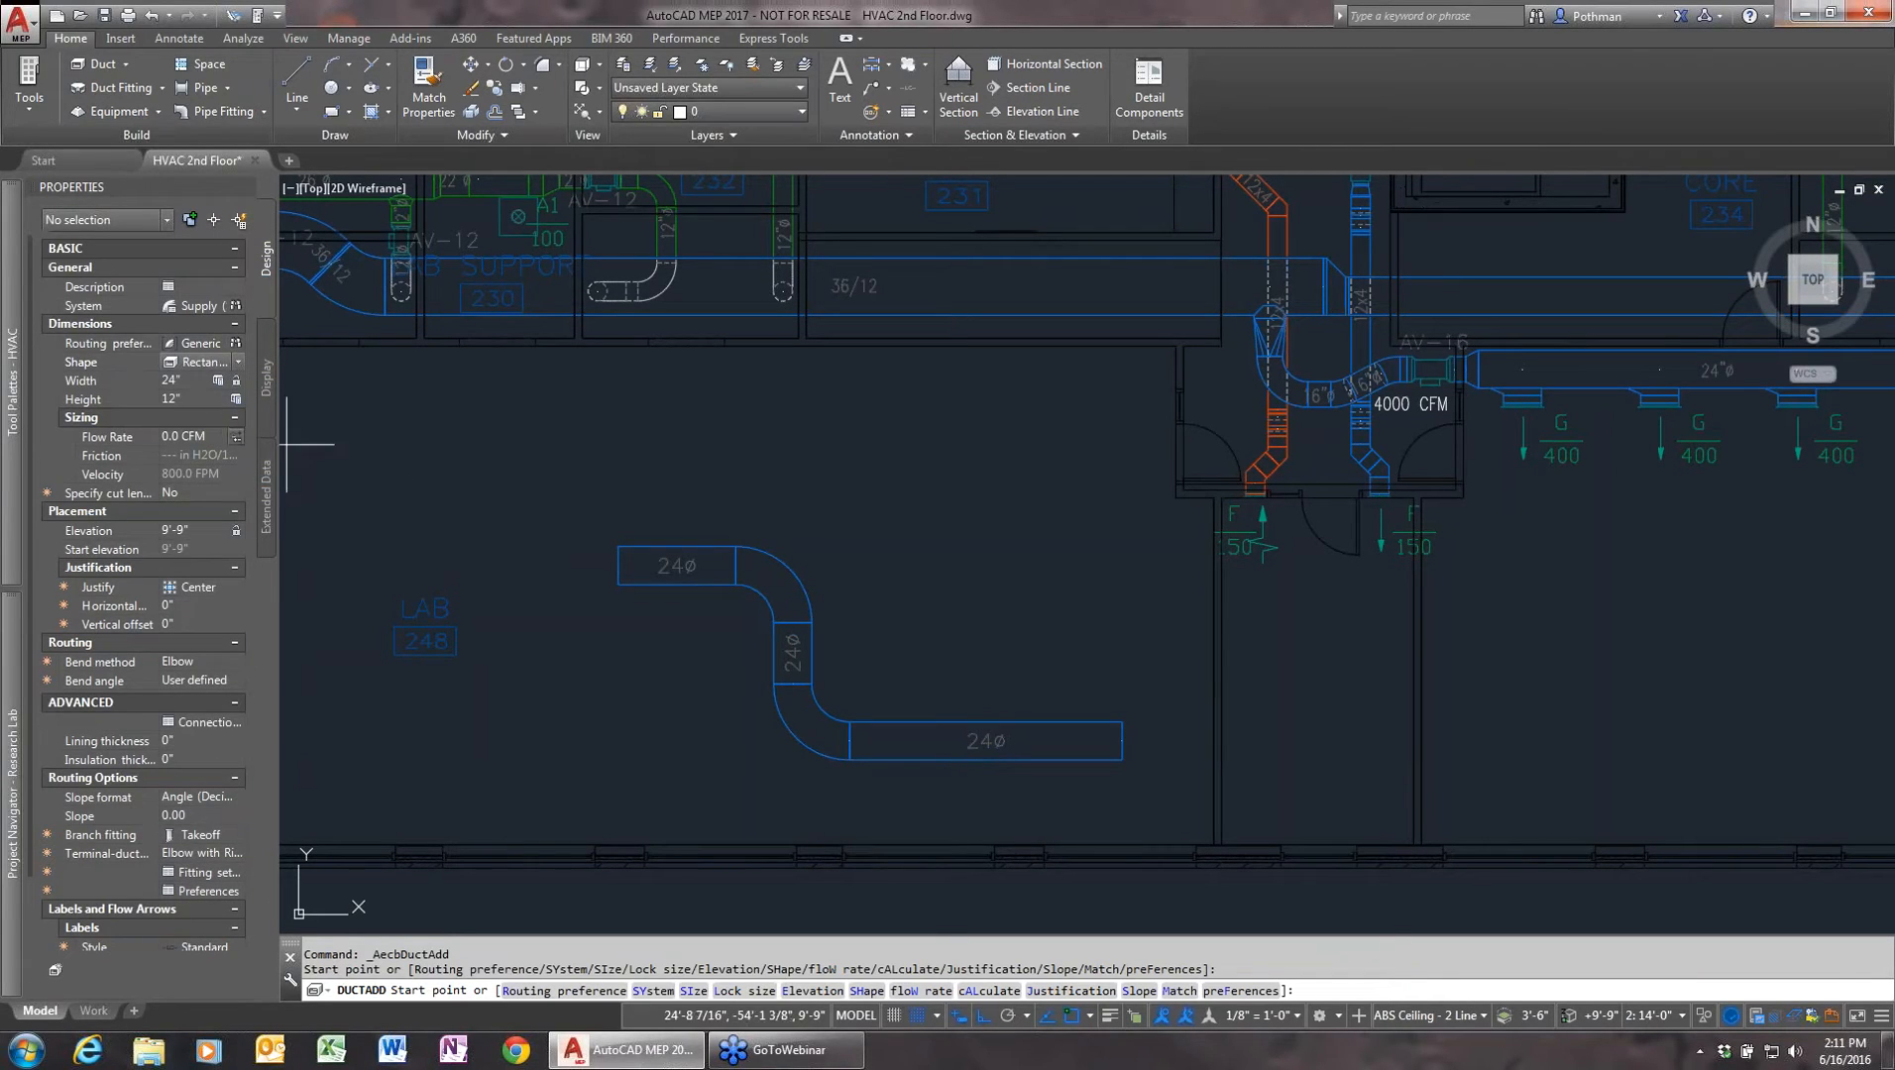
left_click(552, 459)
left_click(913, 481)
left_click(914, 634)
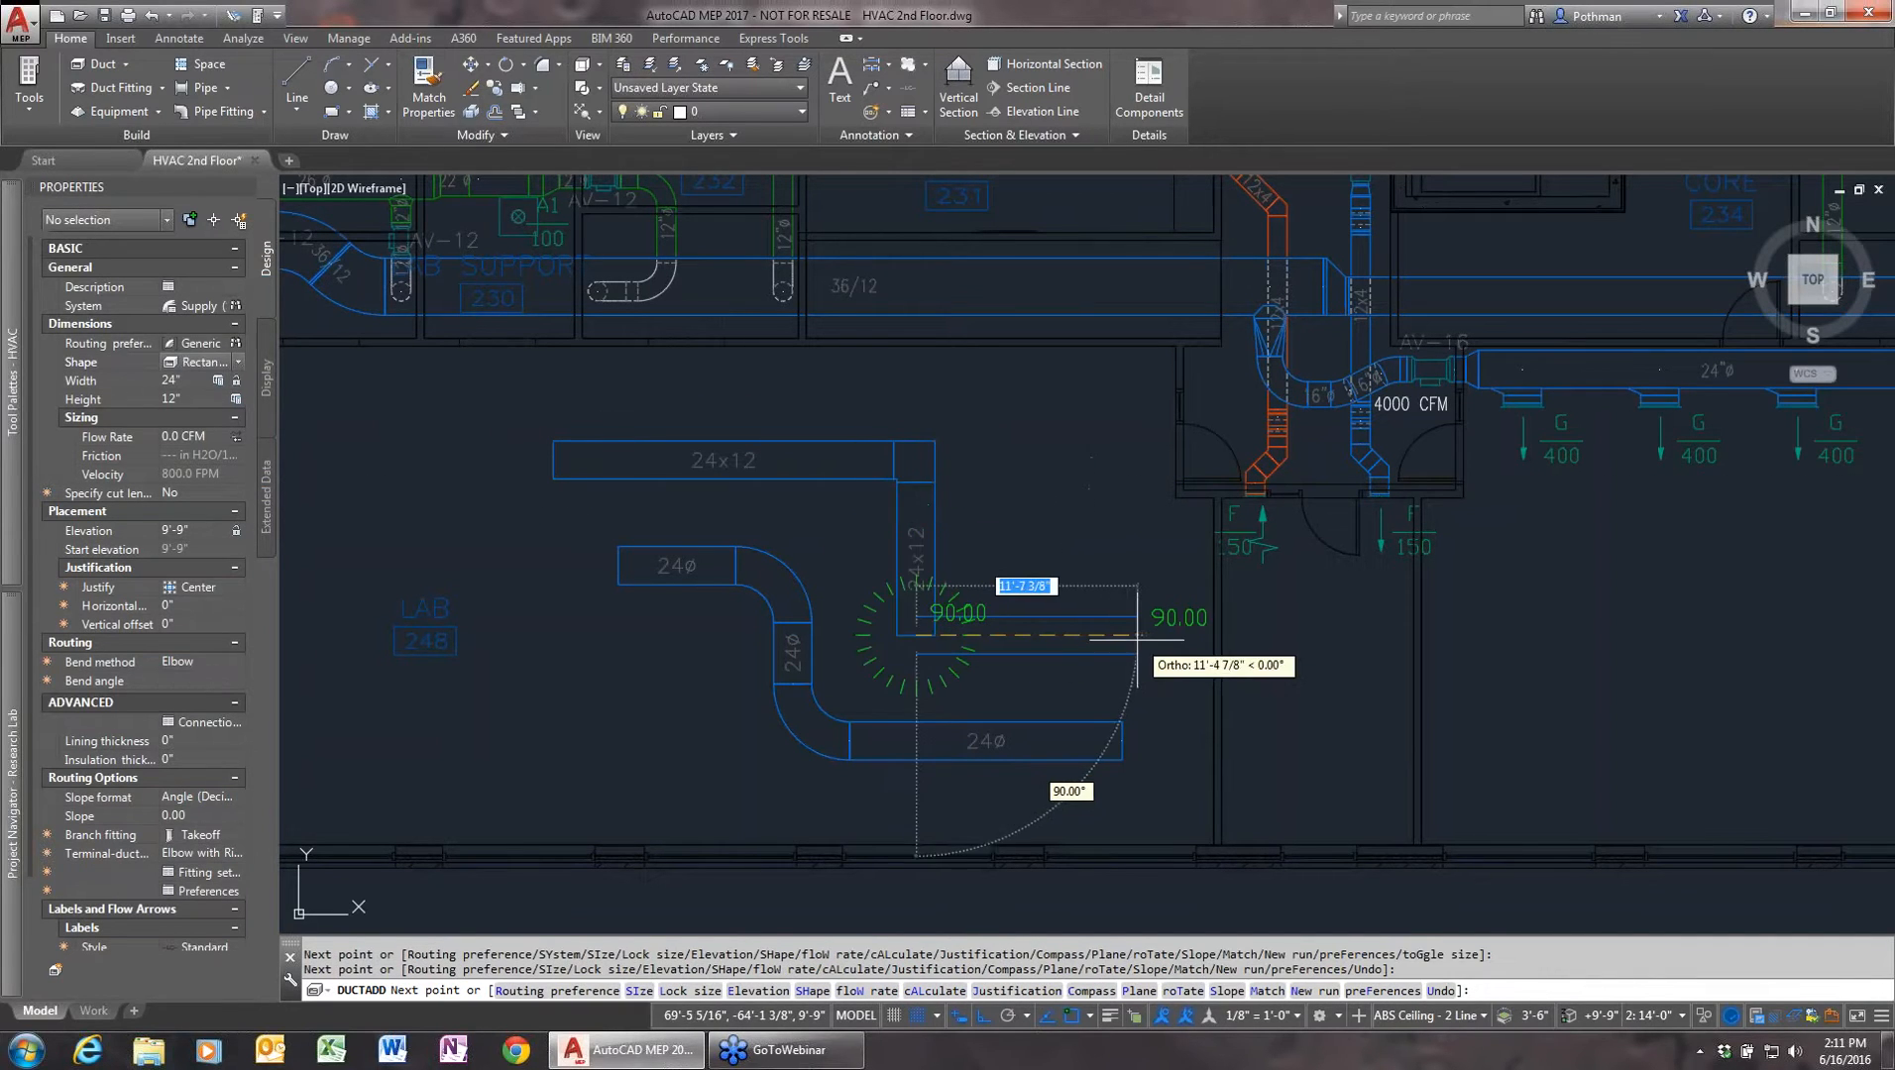
left_click(1137, 640)
key("Return")
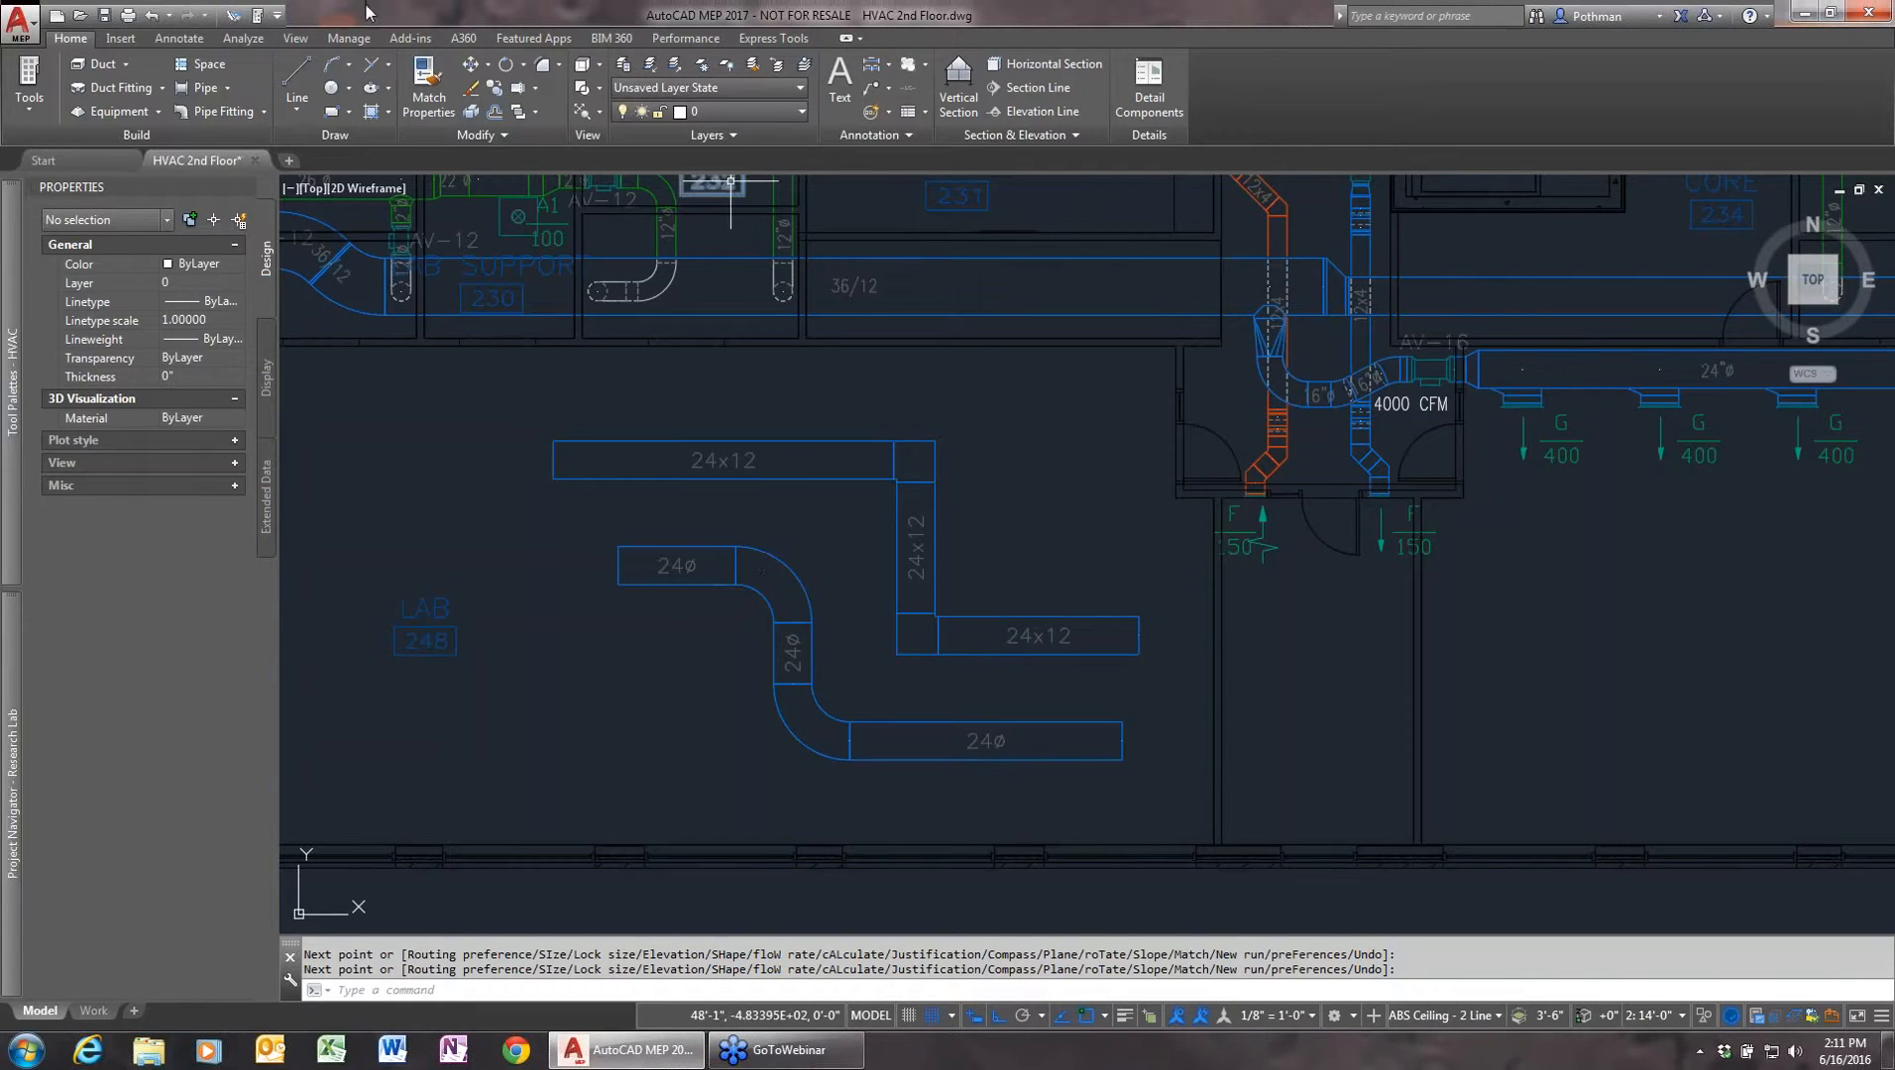
- Open the HVAC duct routing preferences and examine the part choices for the round straight elbow in Generic Slip Joint
left_click(363, 42)
left_click(612, 109)
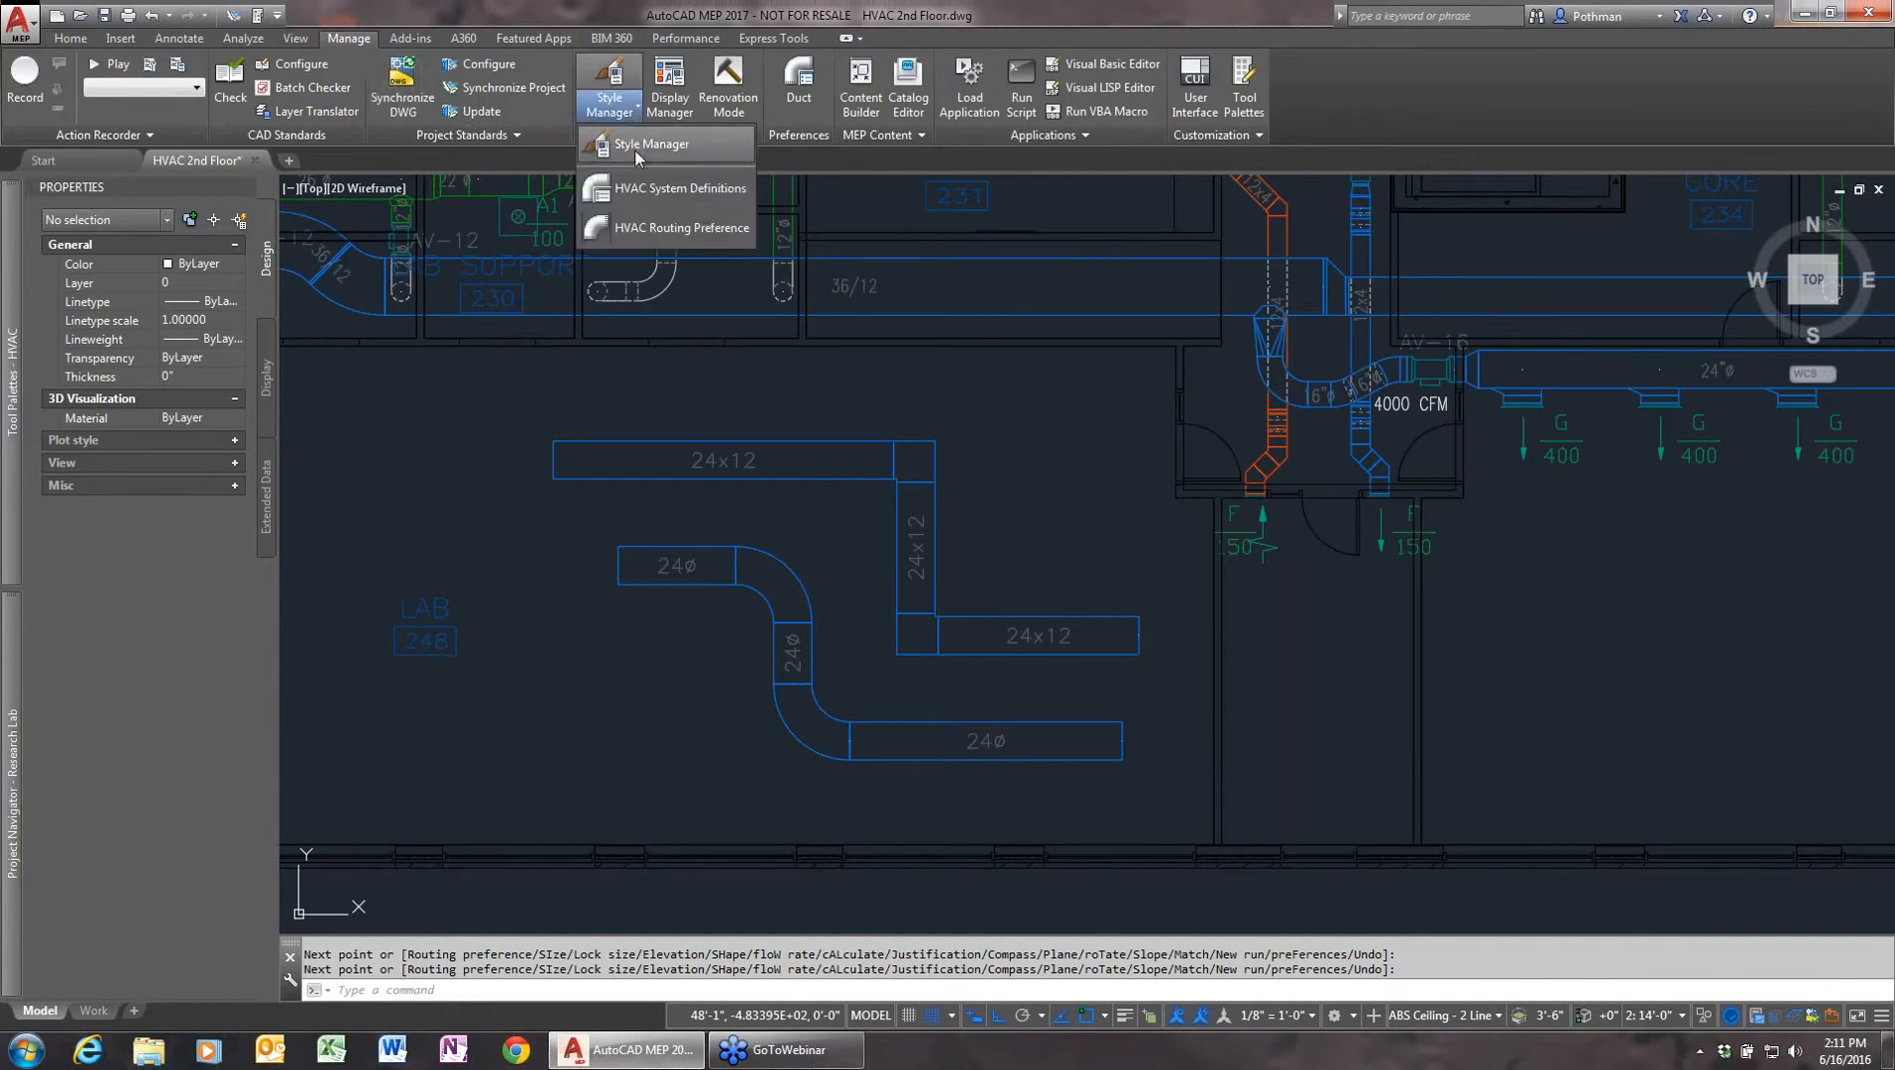
left_click(648, 227)
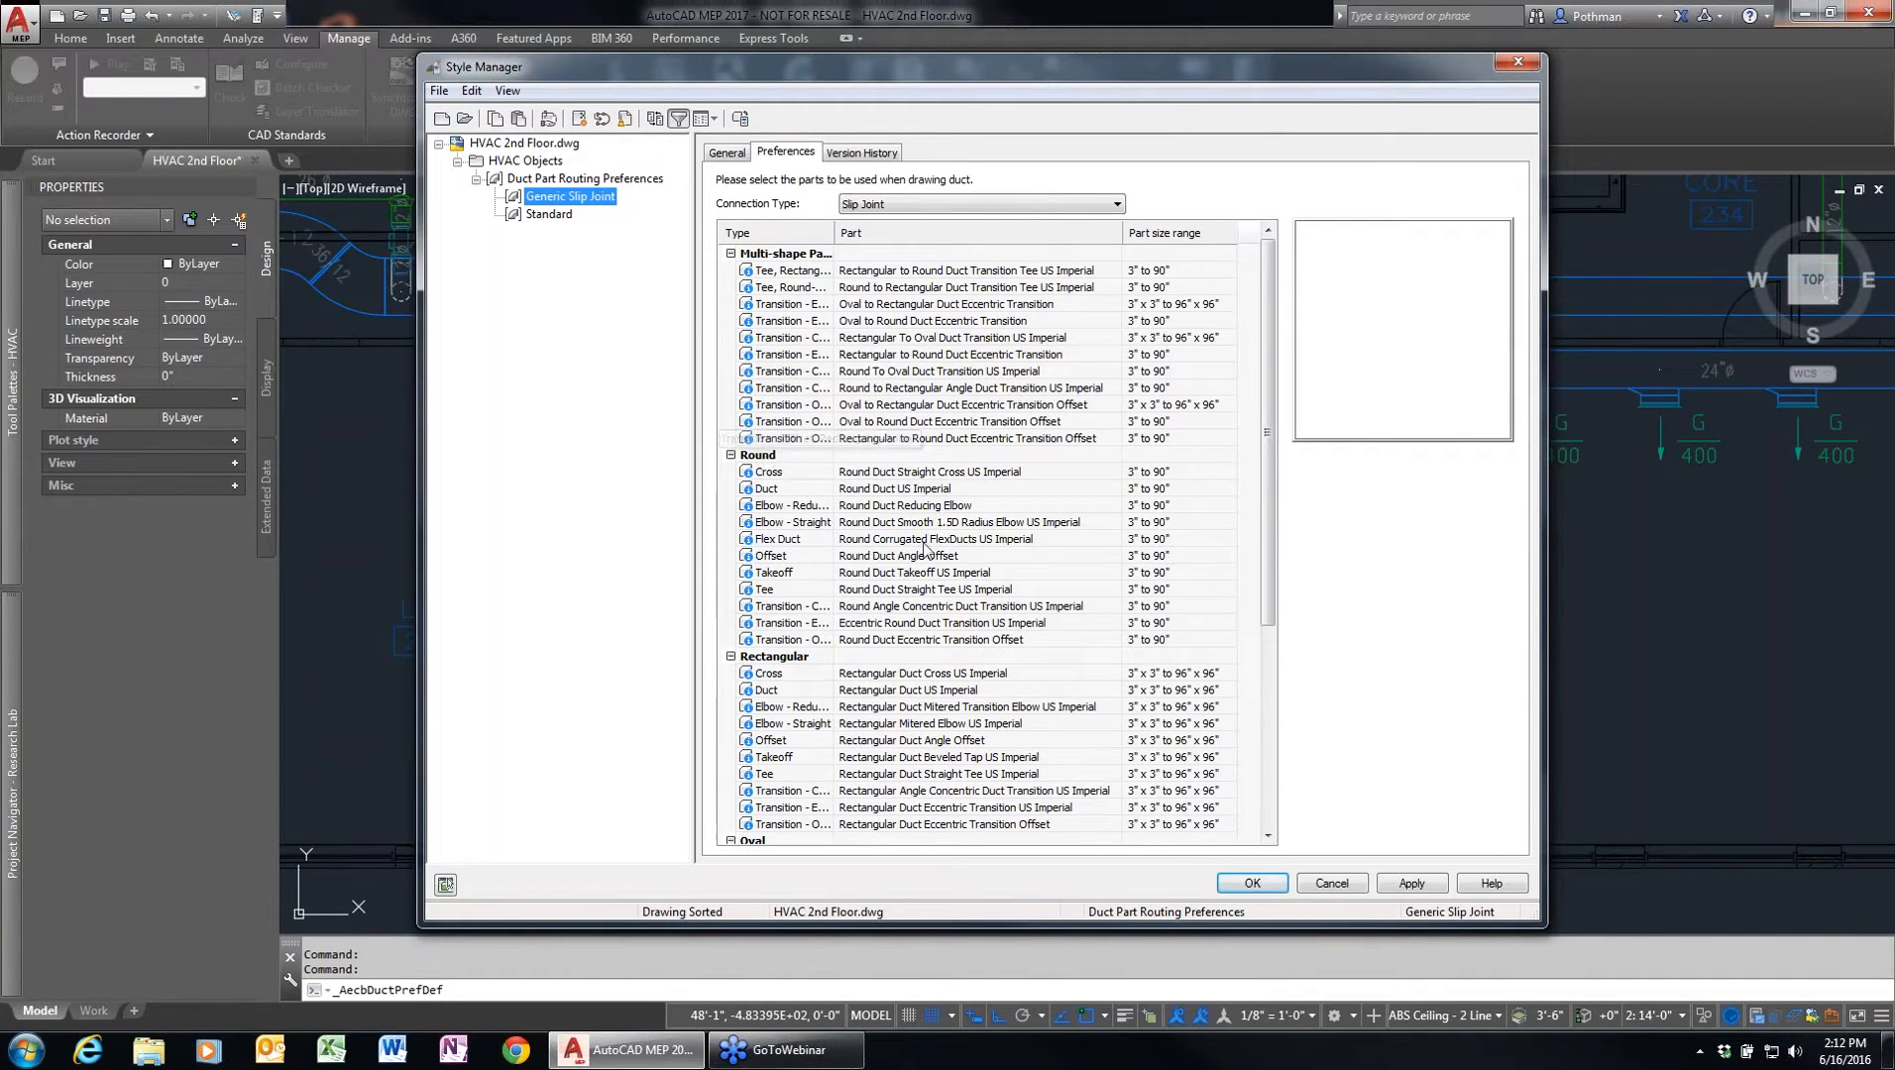
left_click(1028, 525)
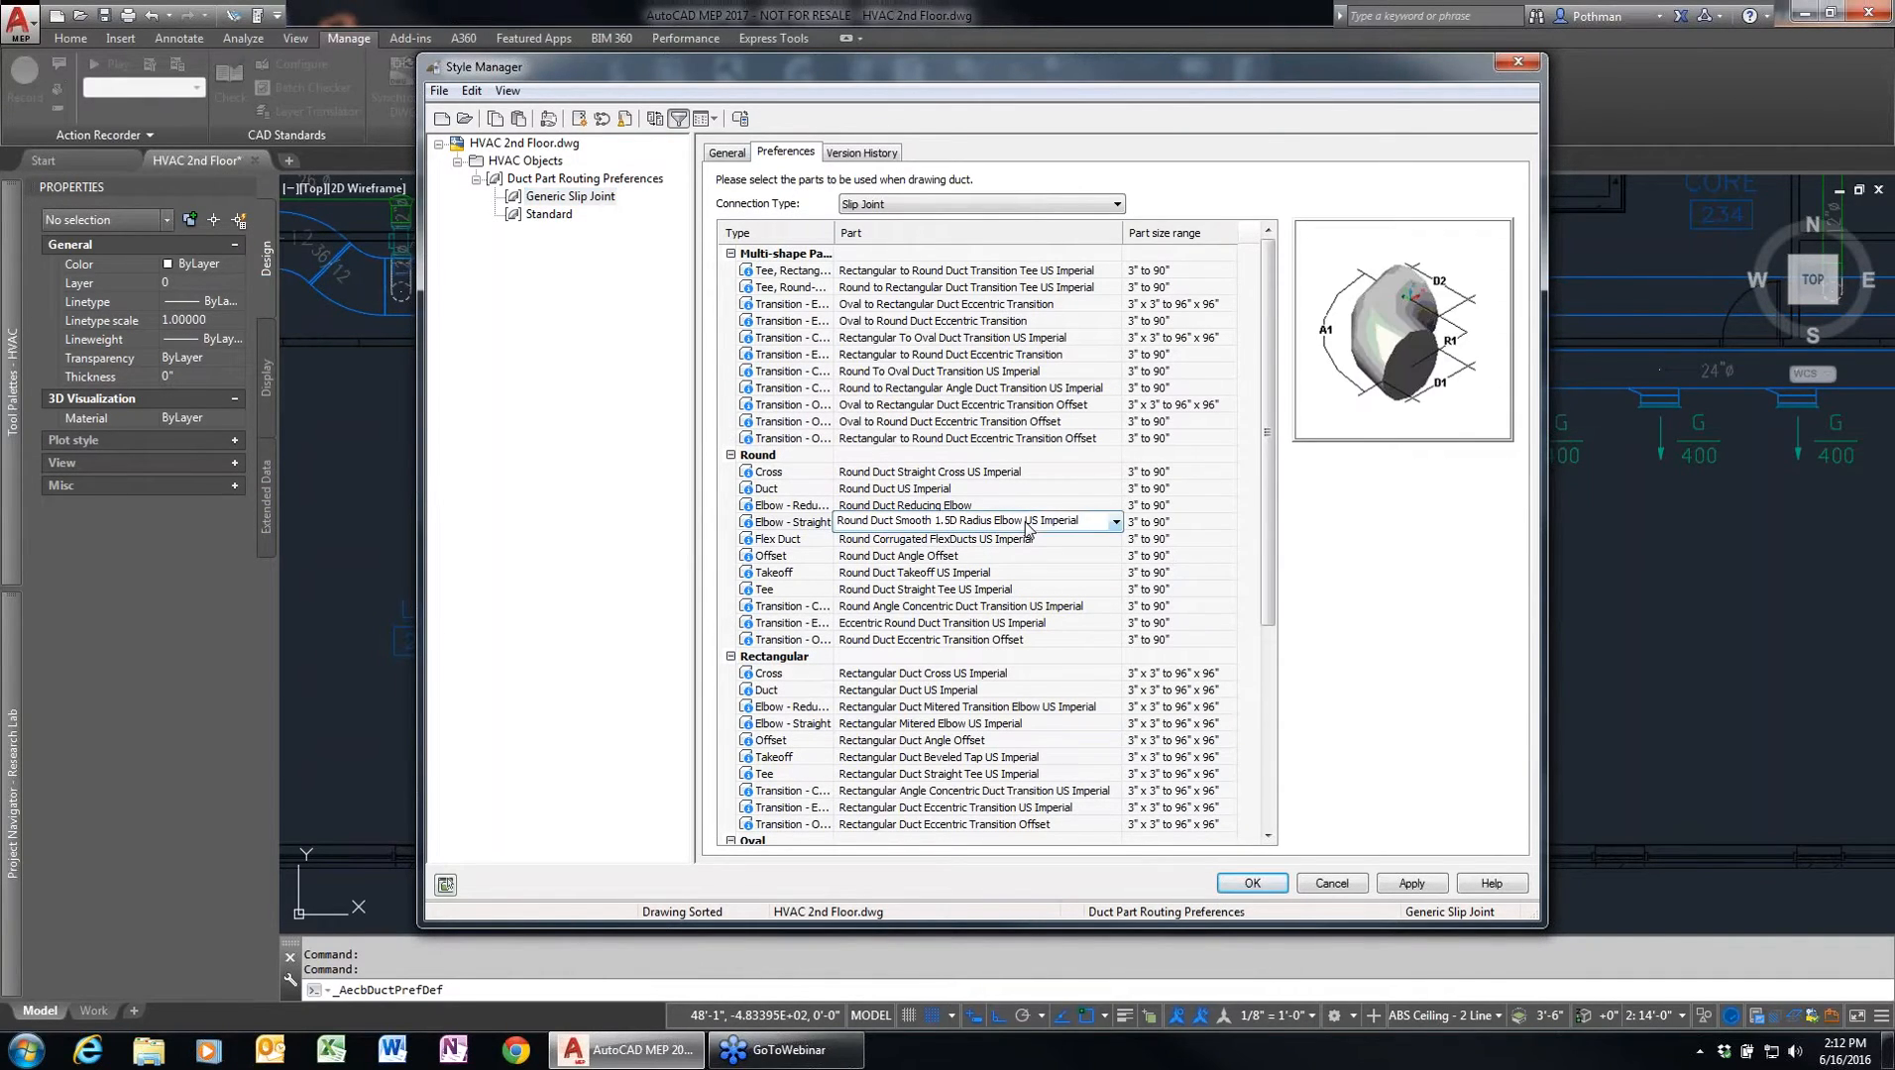
left_click(1117, 523)
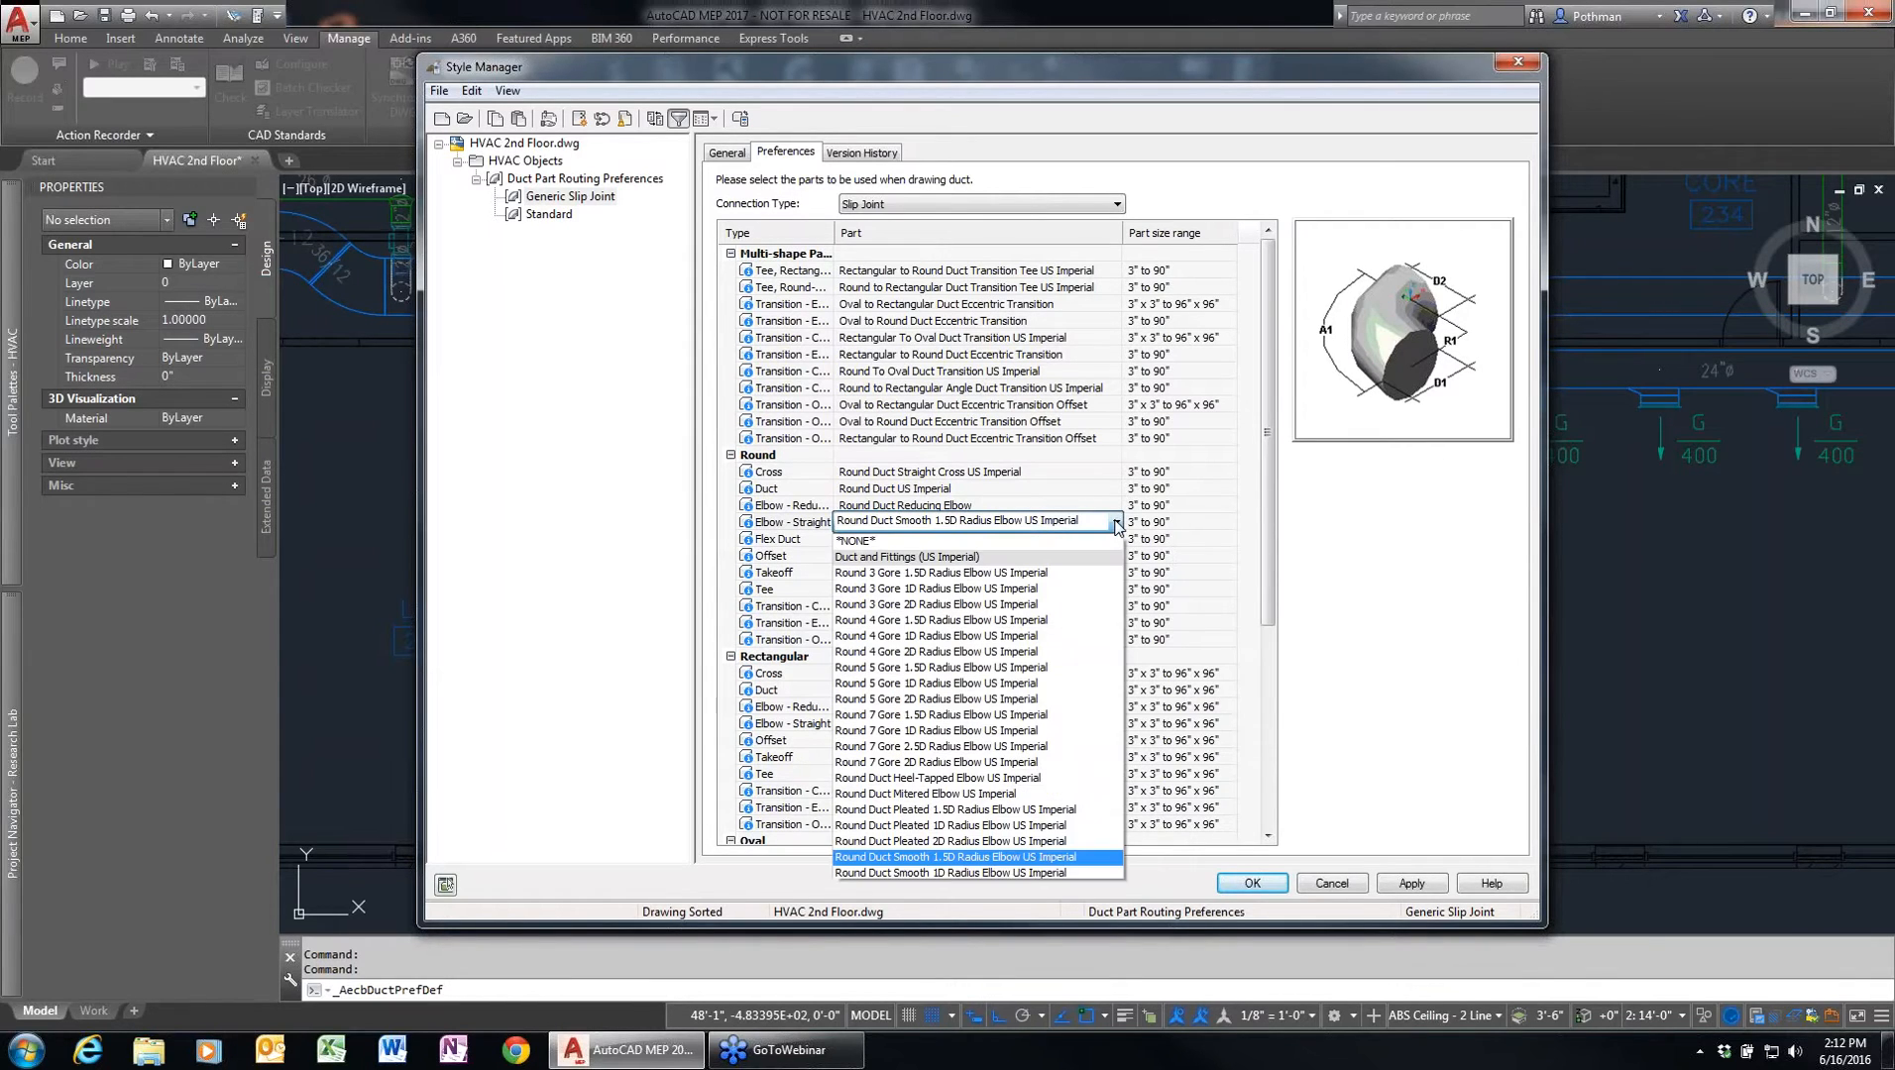
left_click(1117, 522)
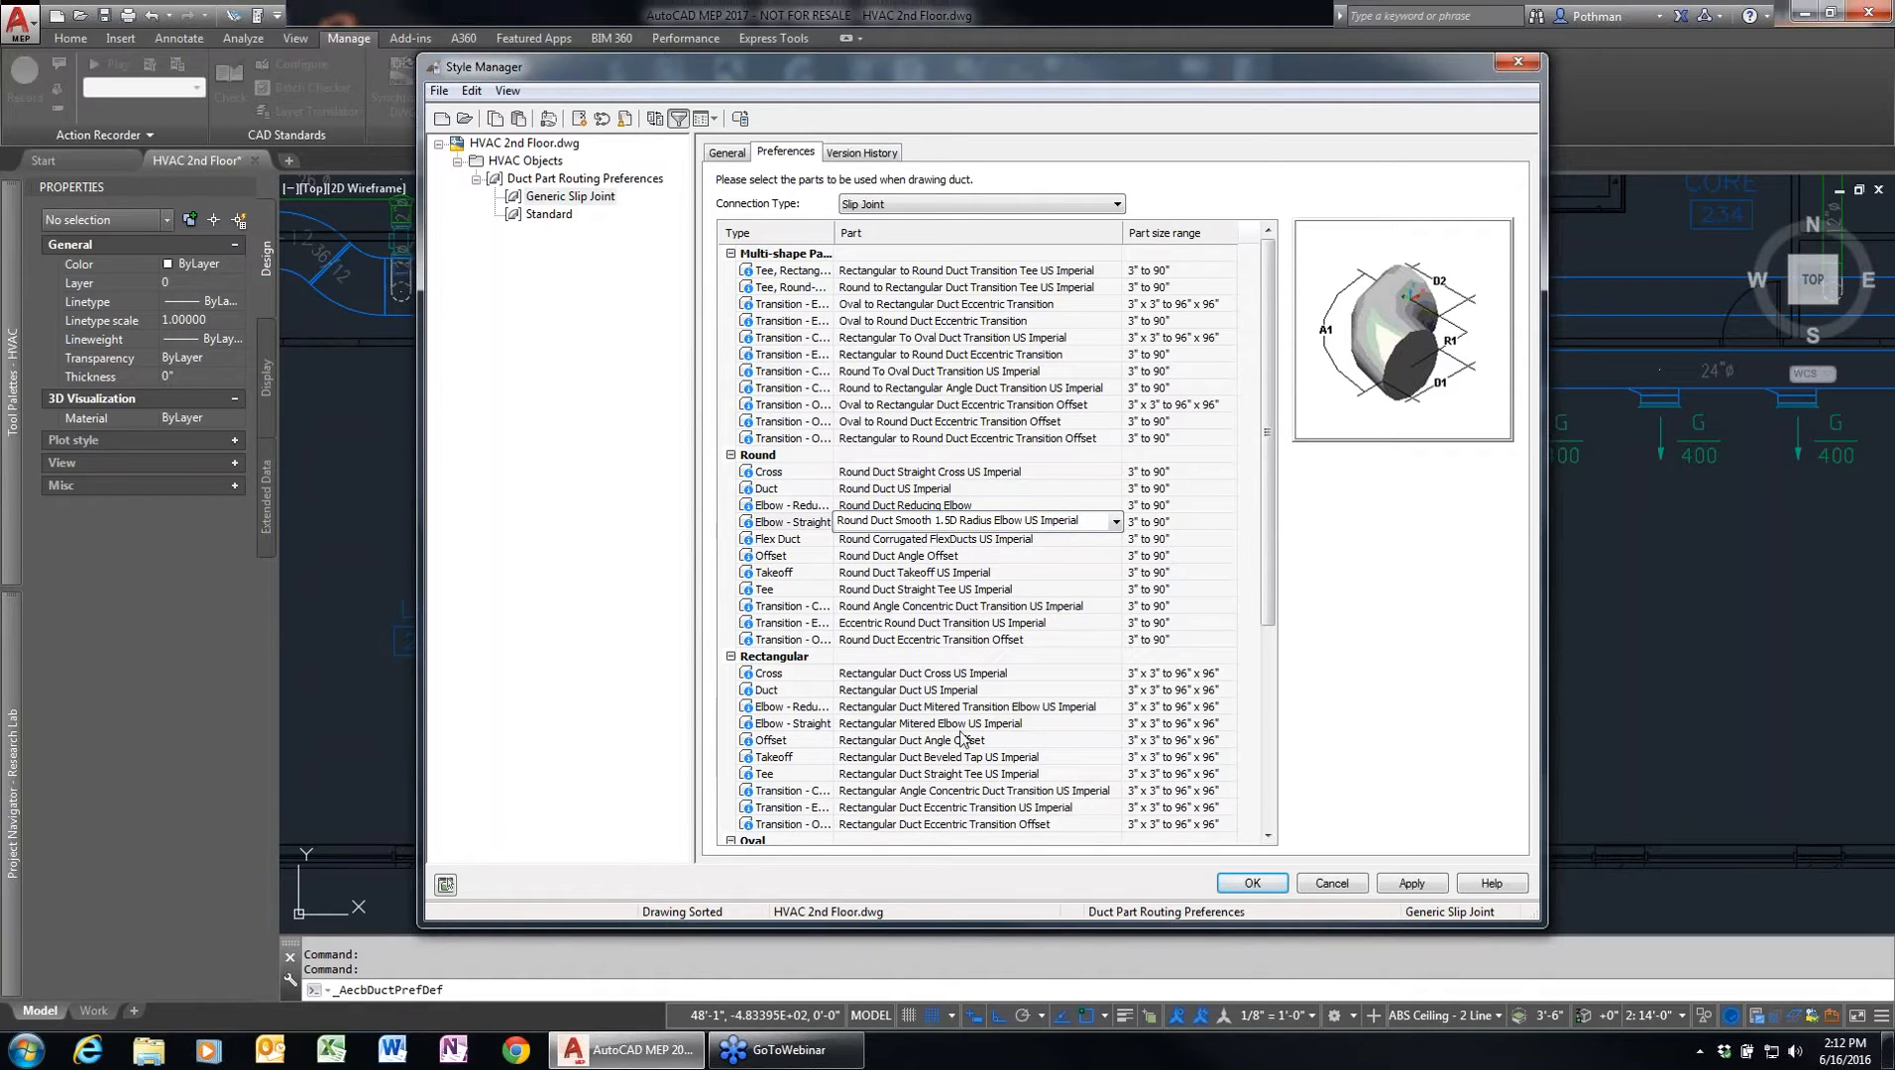
- Examine the part choices for the rectangular straight elbow and cancel out of the routing preferences
left_click(1011, 724)
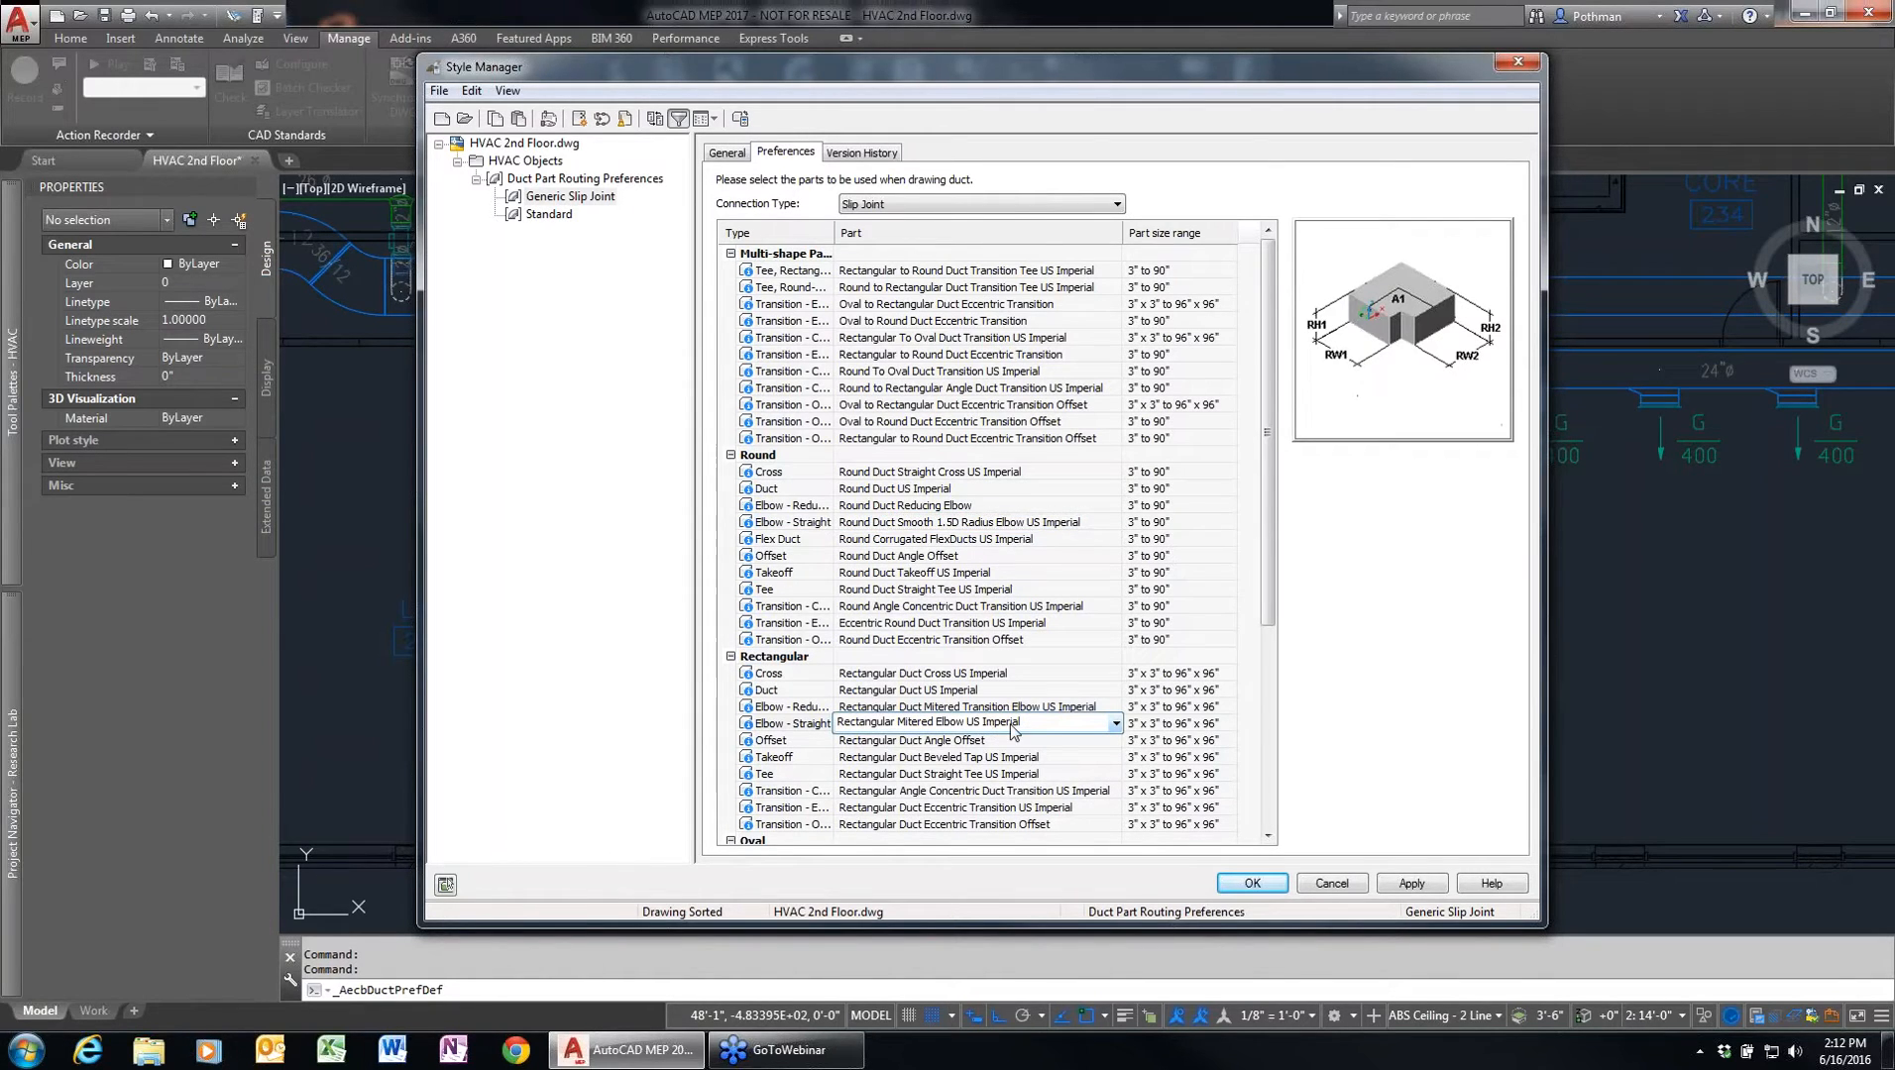
left_click(1116, 724)
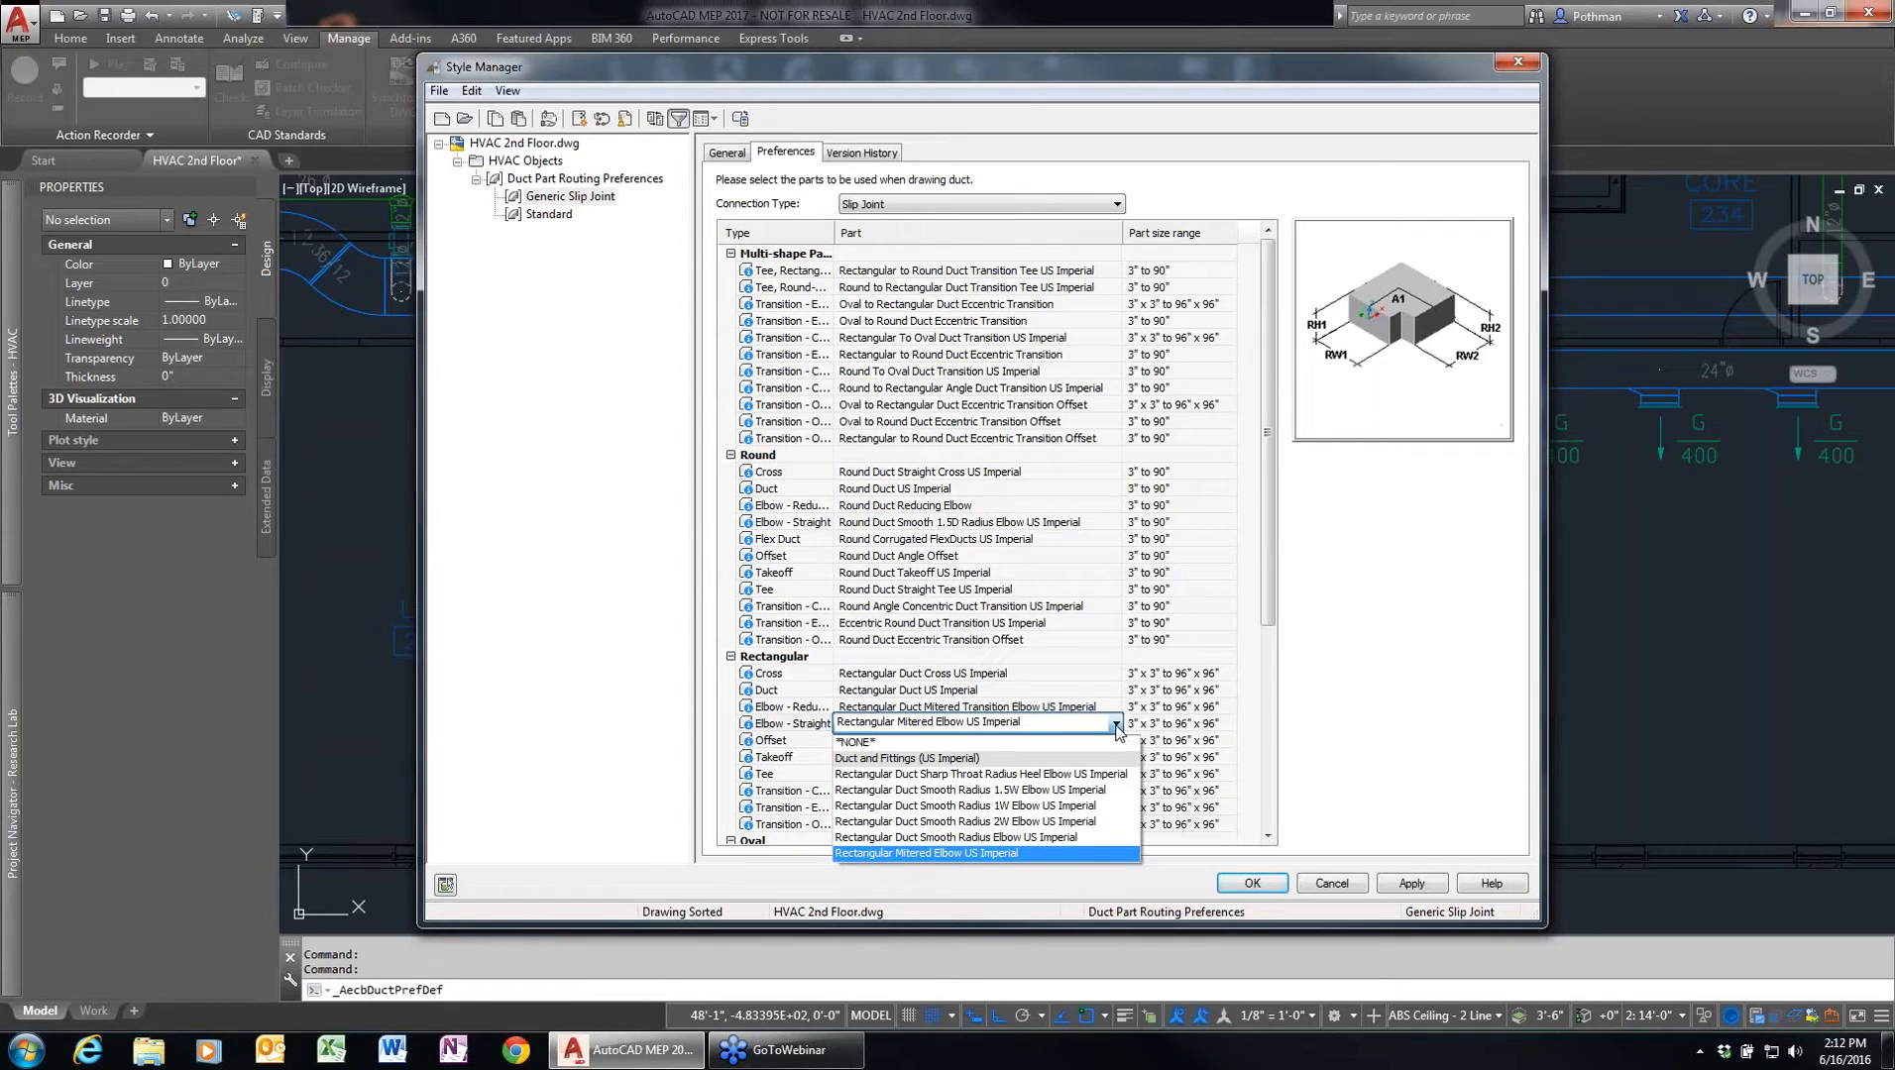
left_click(1116, 726)
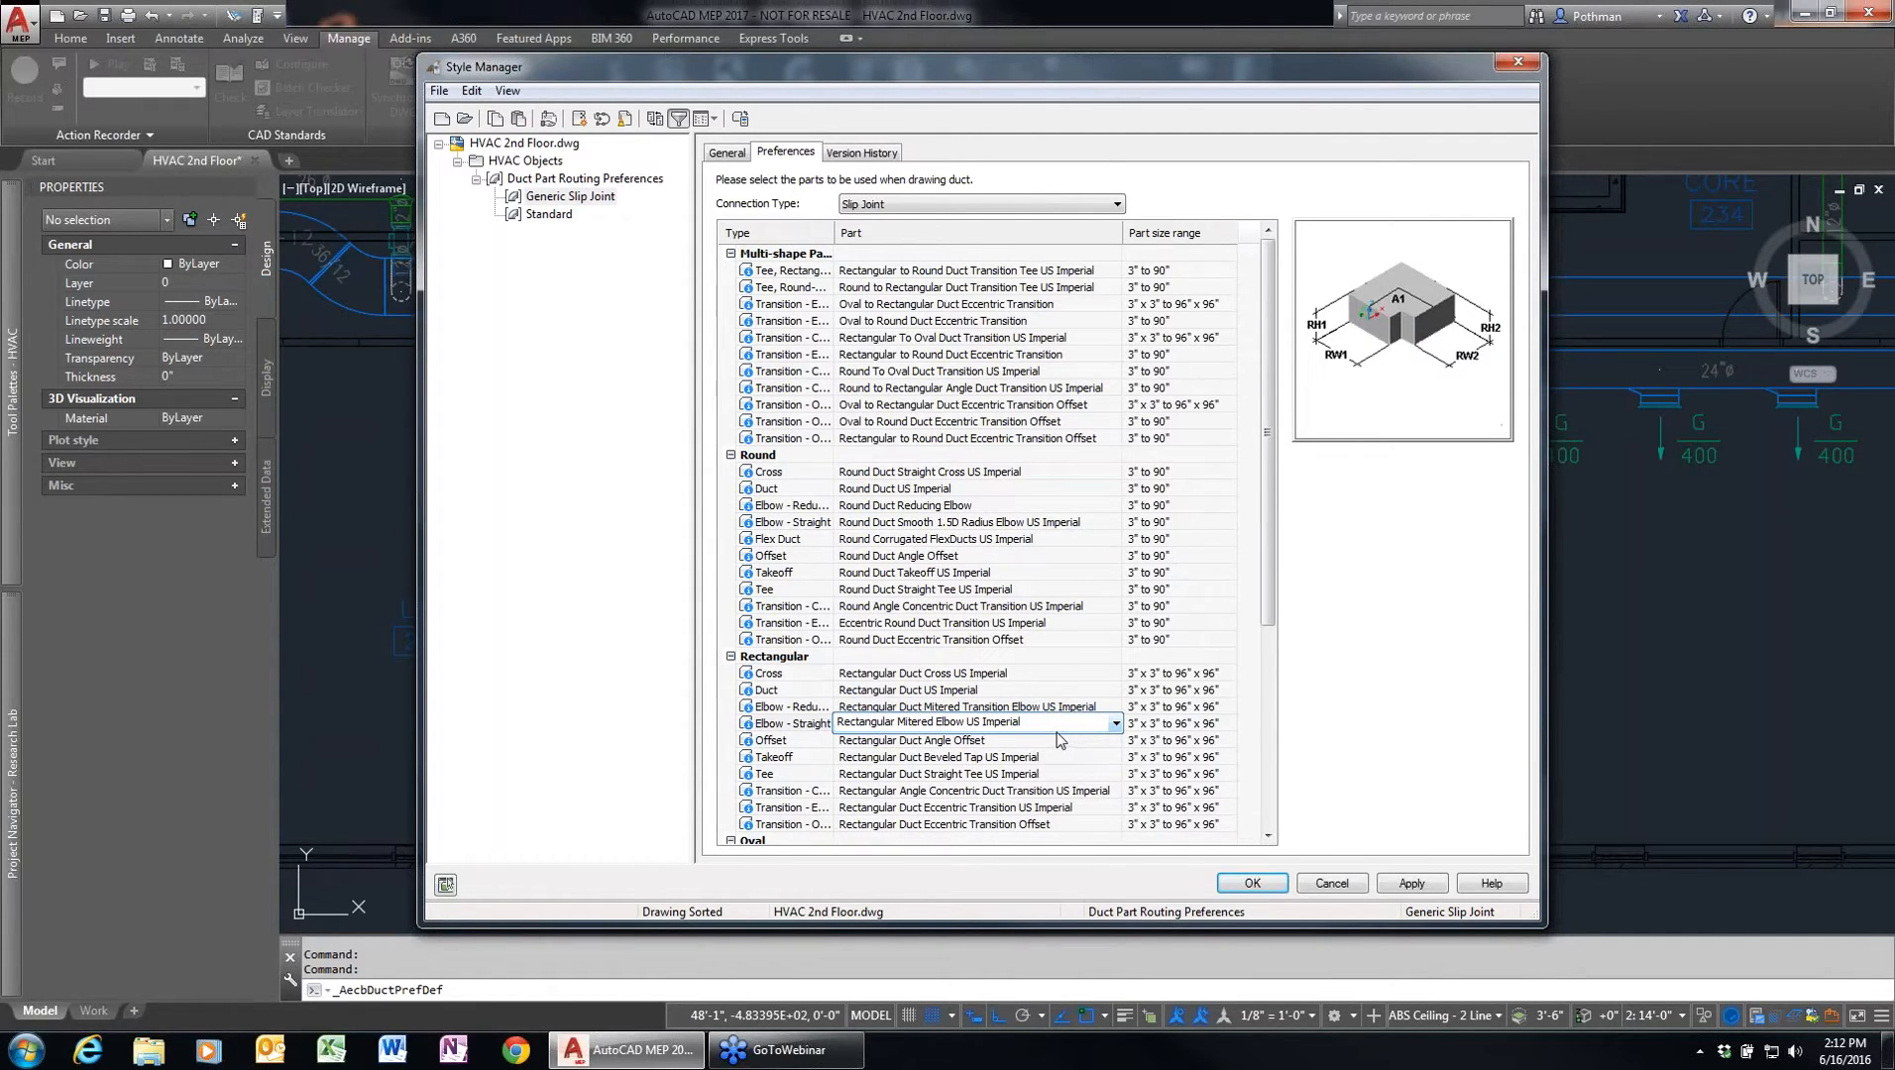
left_click(1348, 882)
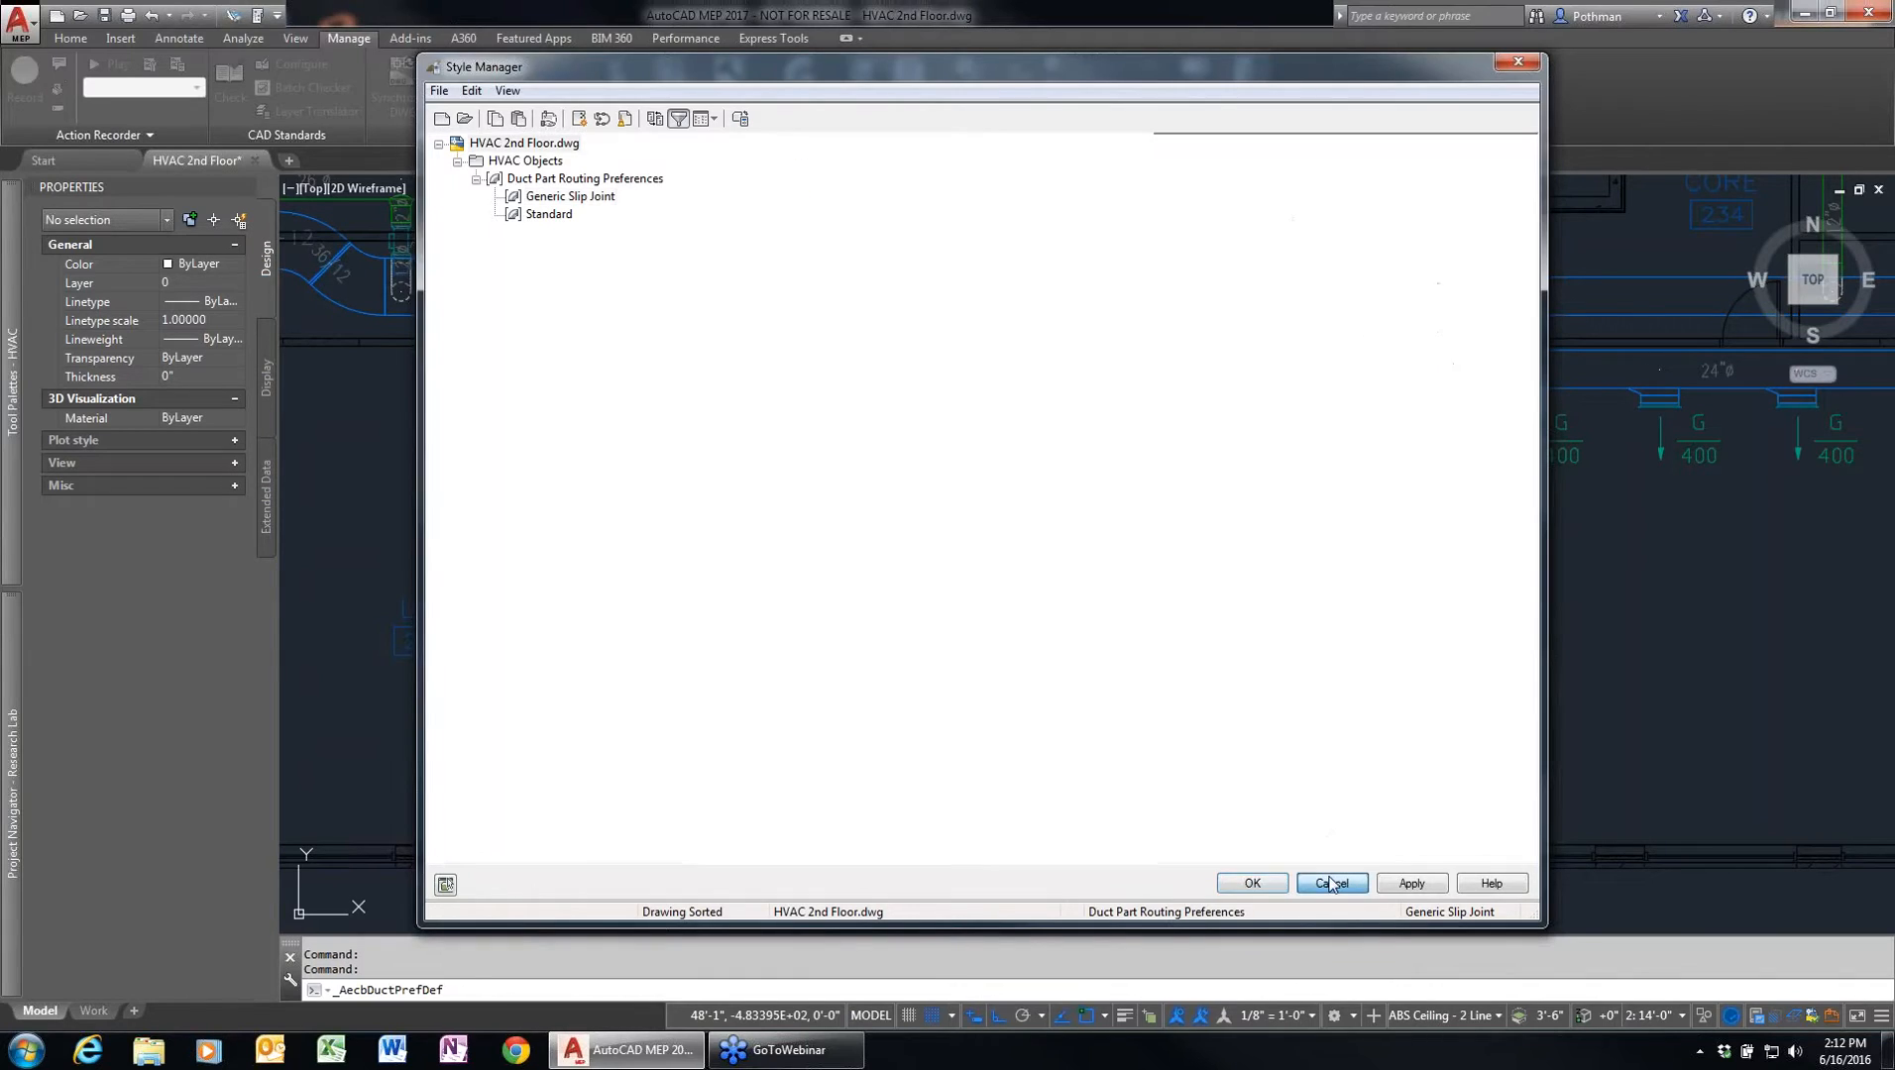
- Set the diameter of the round run's lower horizontal duct to 20 inches, accepting the 24-to-20-inch 15-degree concentric transition
left_click(974, 720)
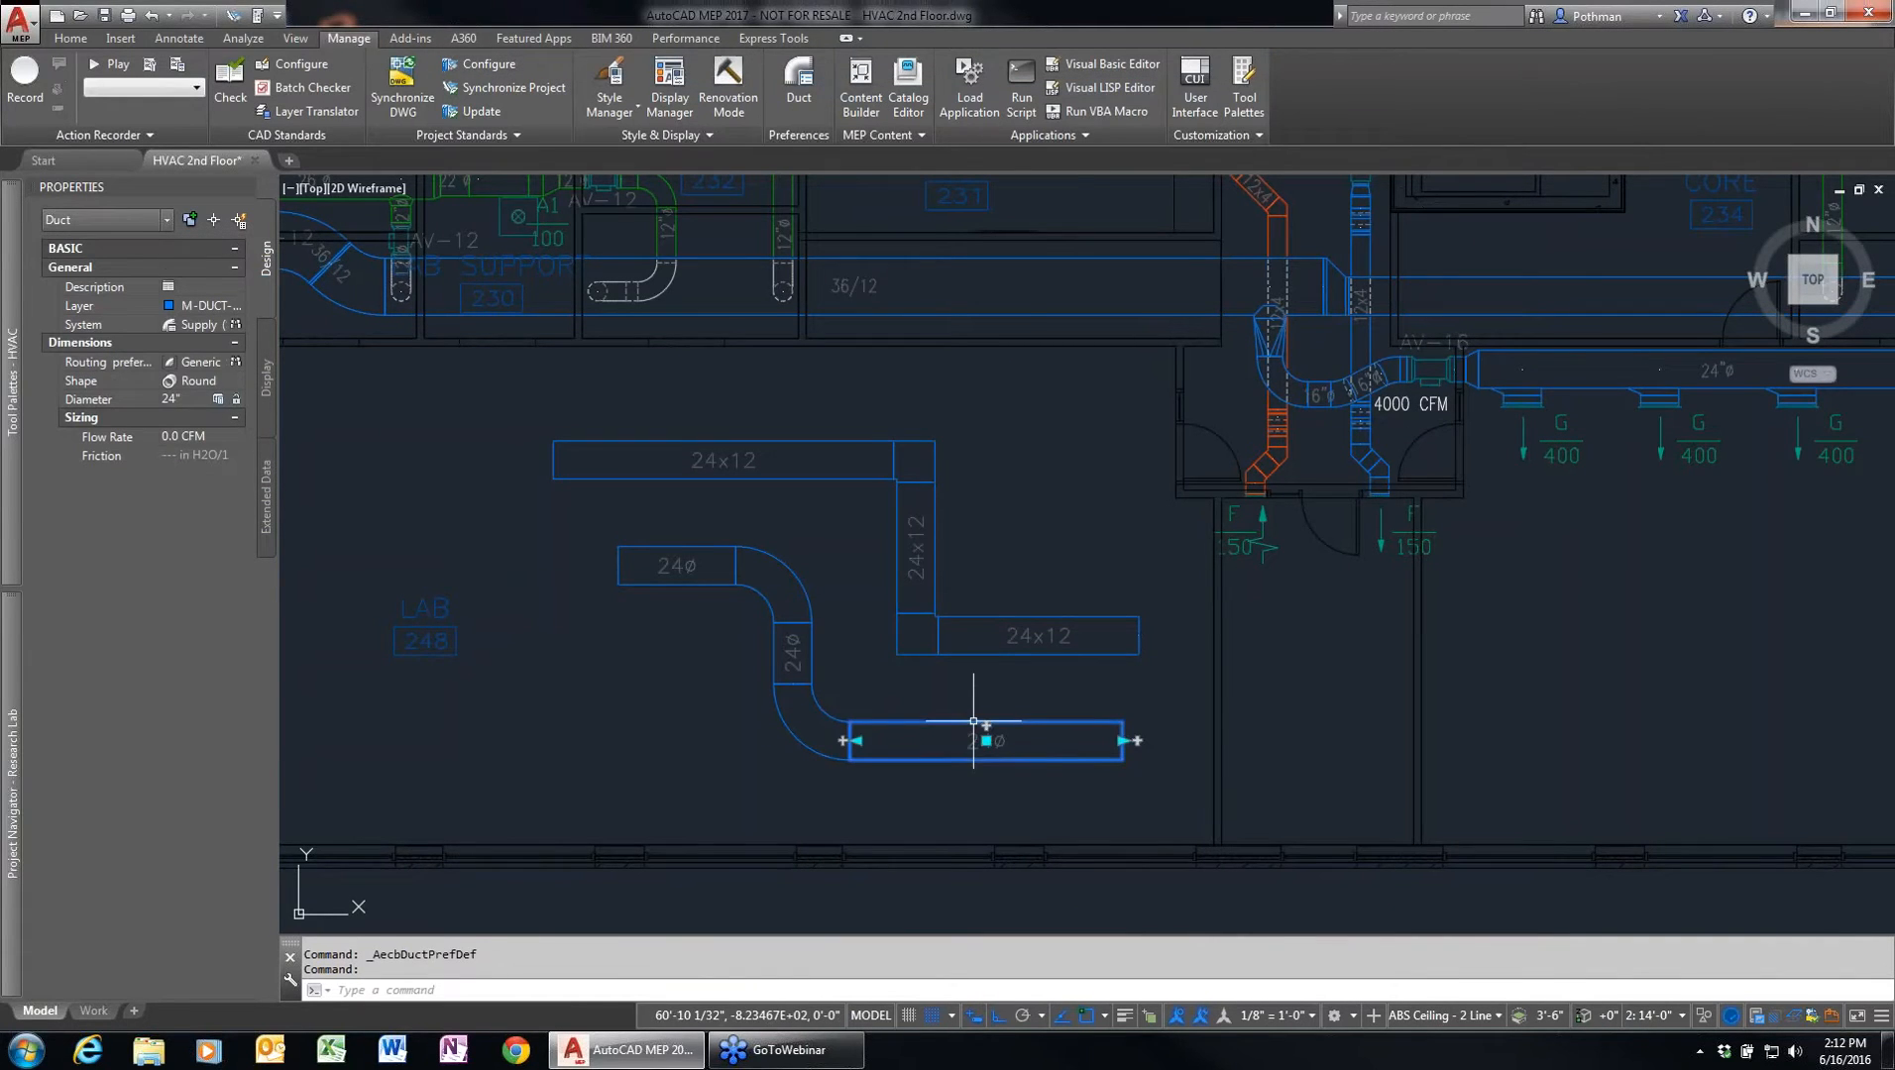
scroll(935, 678, "down", 2)
scroll(908, 721, "up", 2)
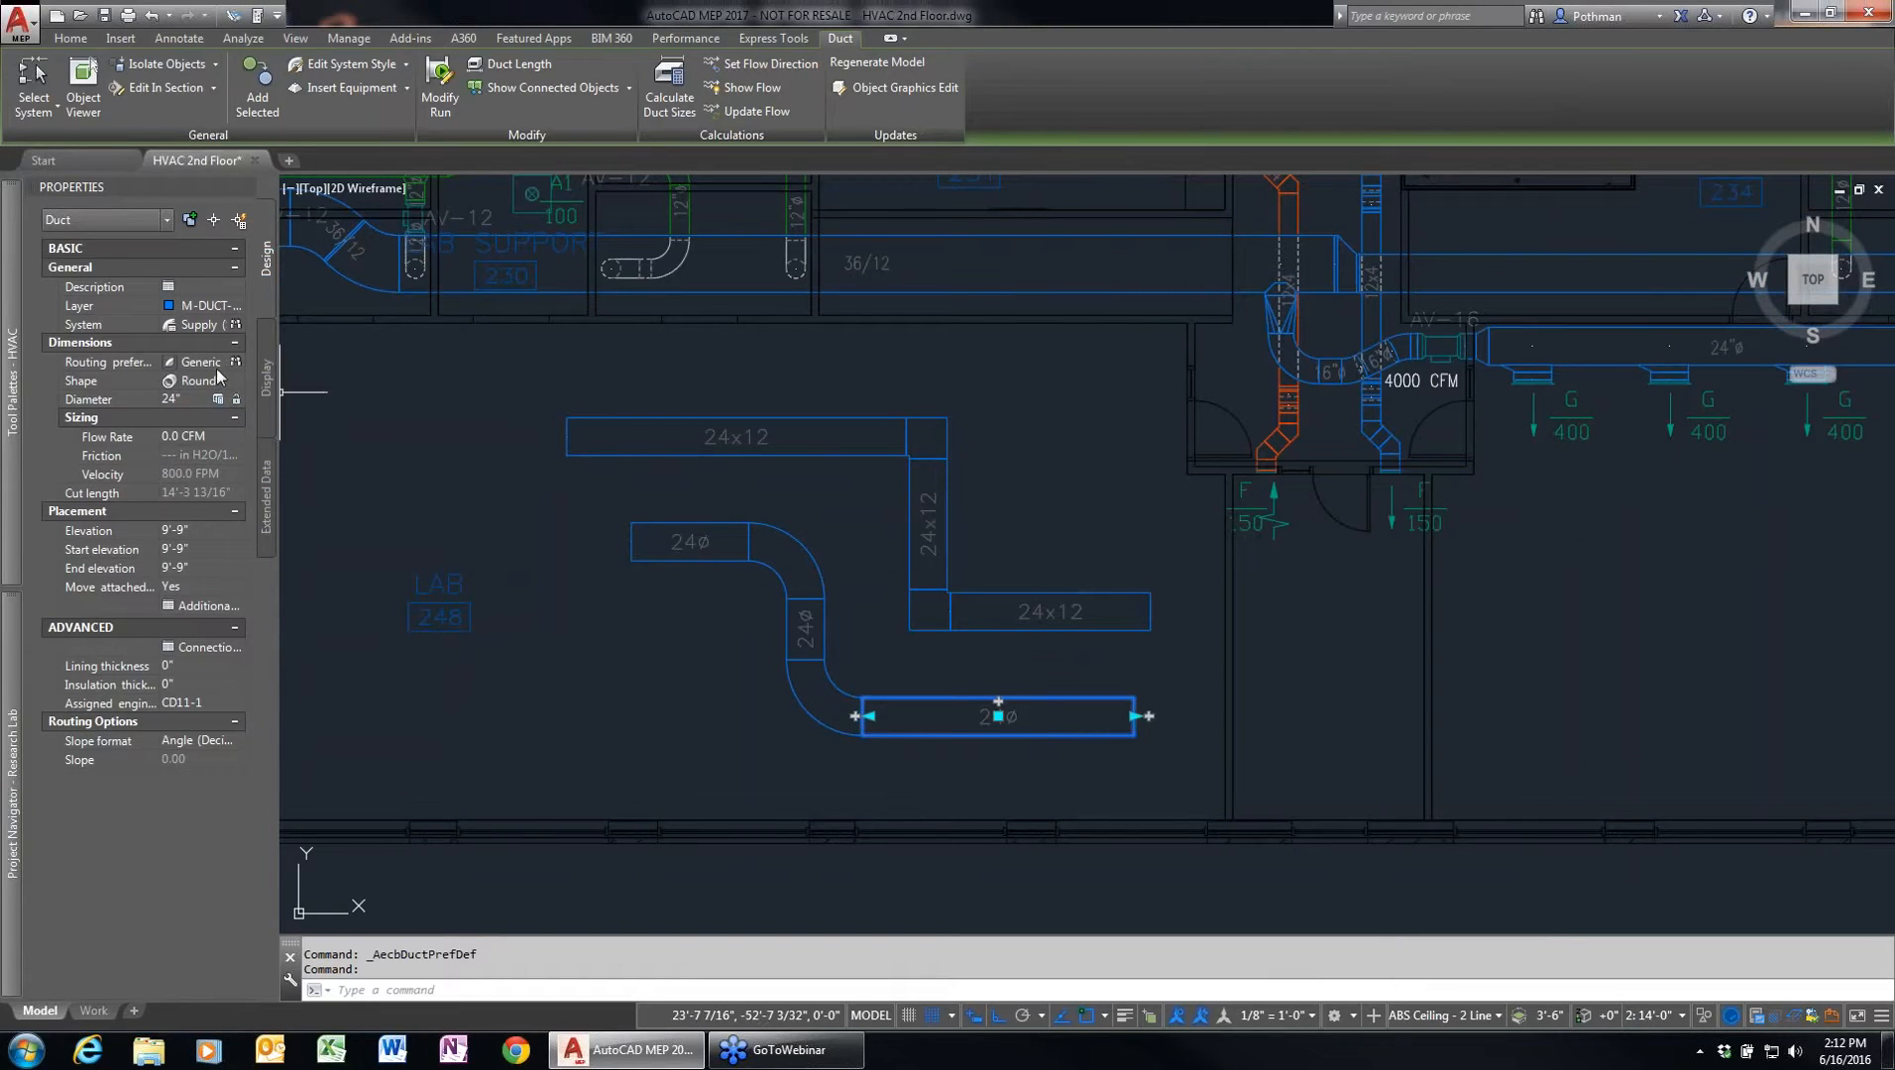
left_click(196, 400)
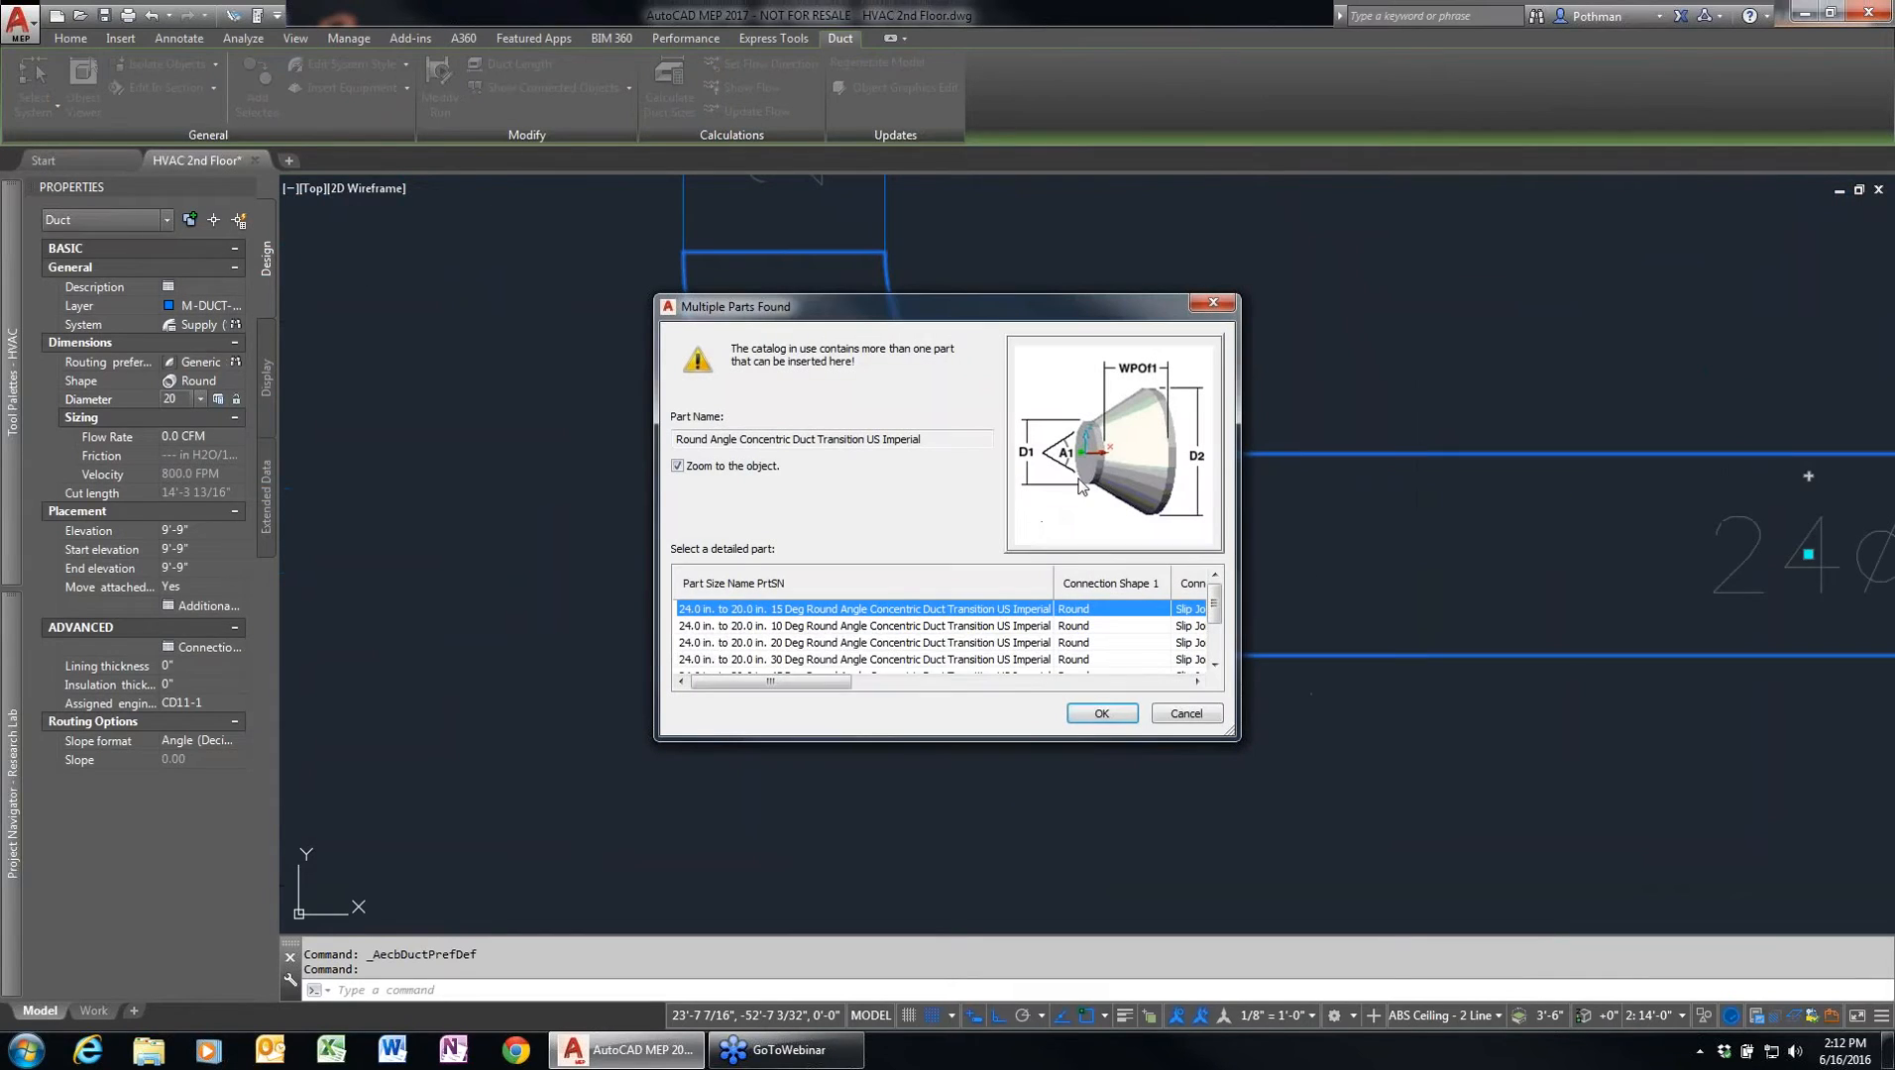
left_click(1106, 714)
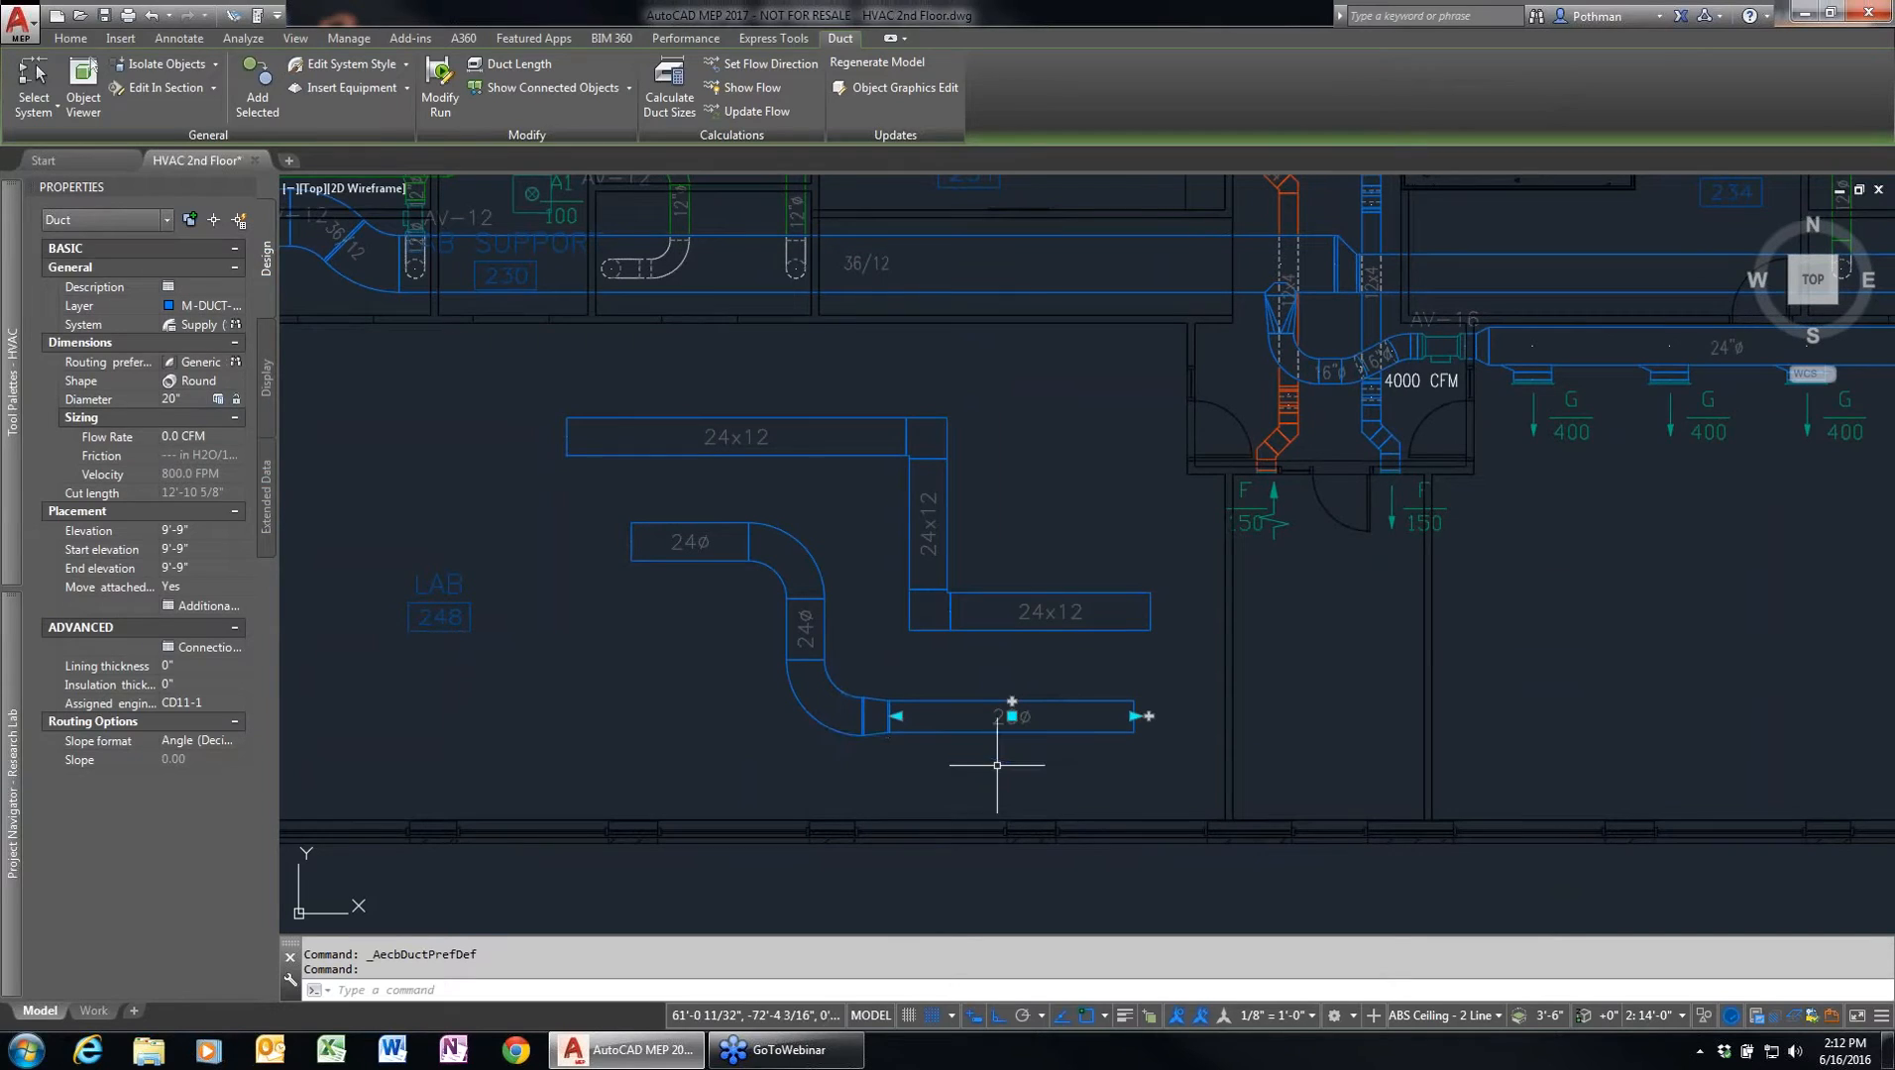
key("Escape")
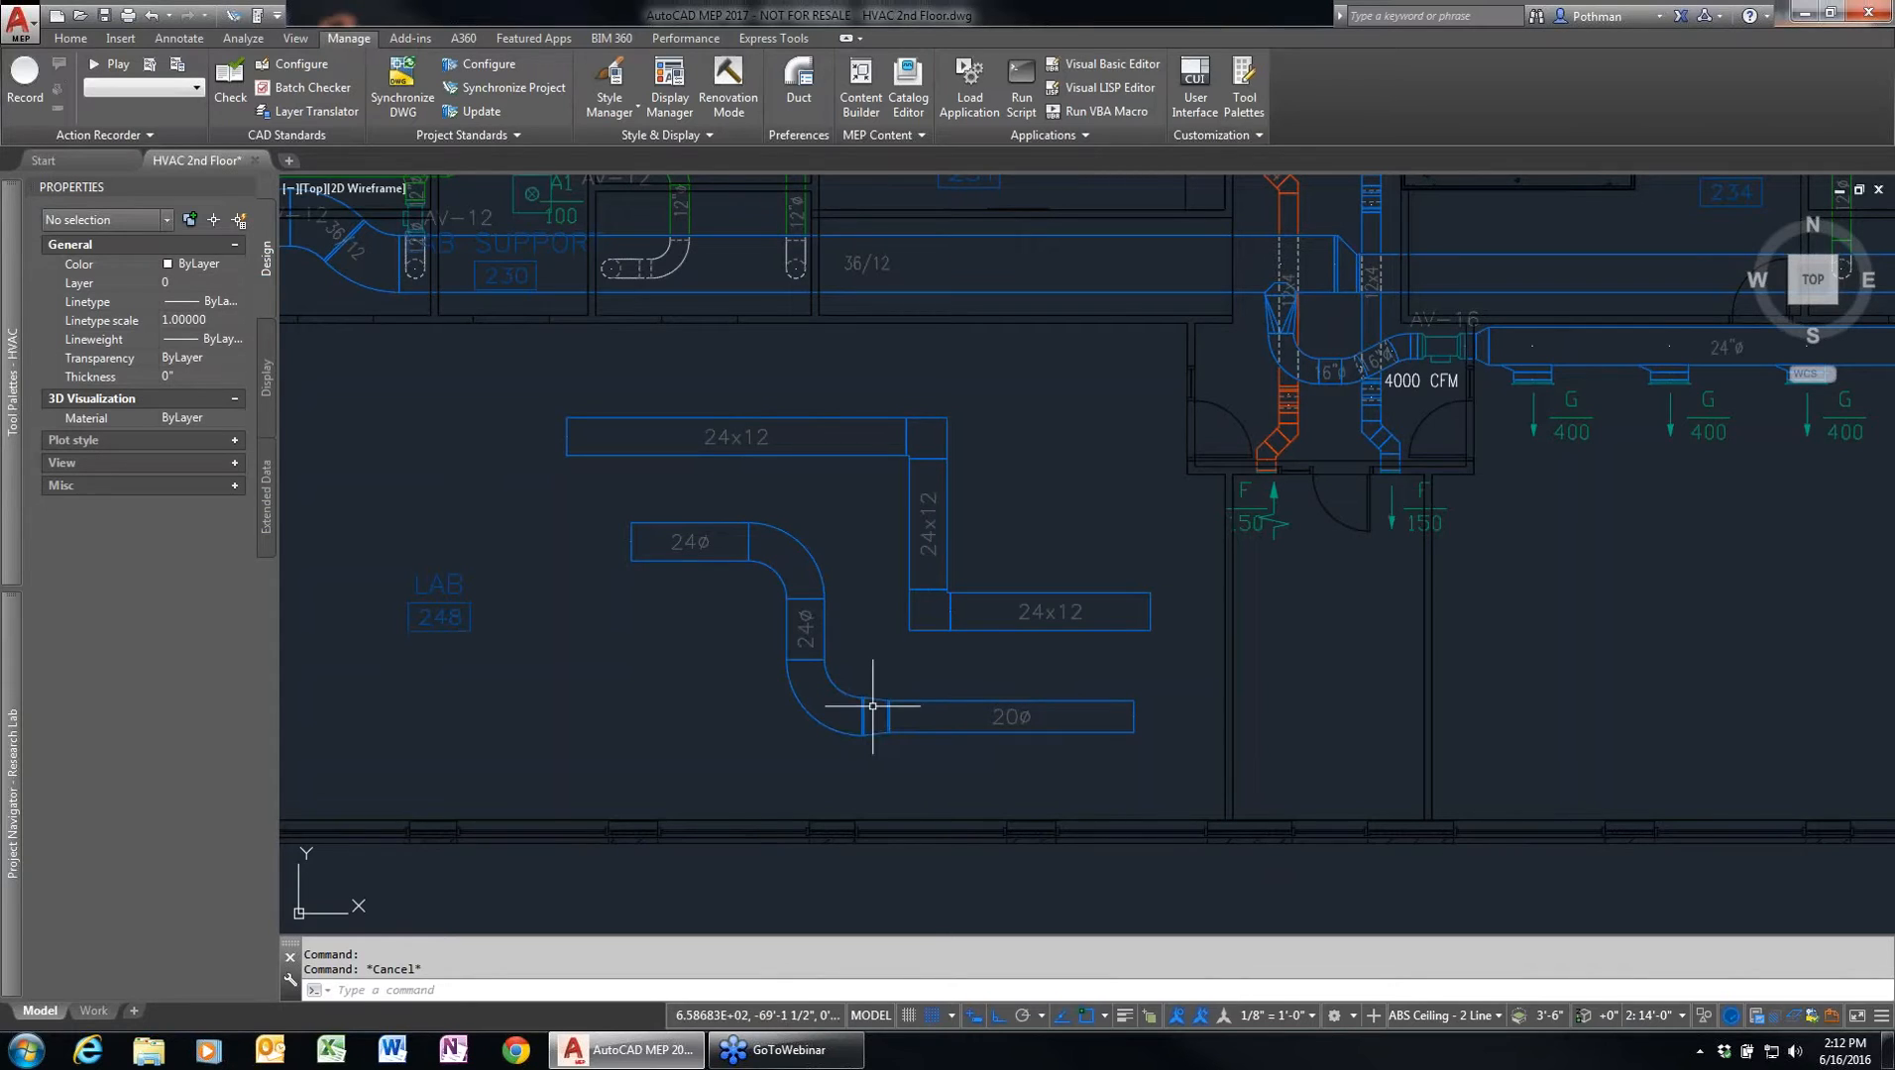
left_click(1175, 758)
left_click(626, 396)
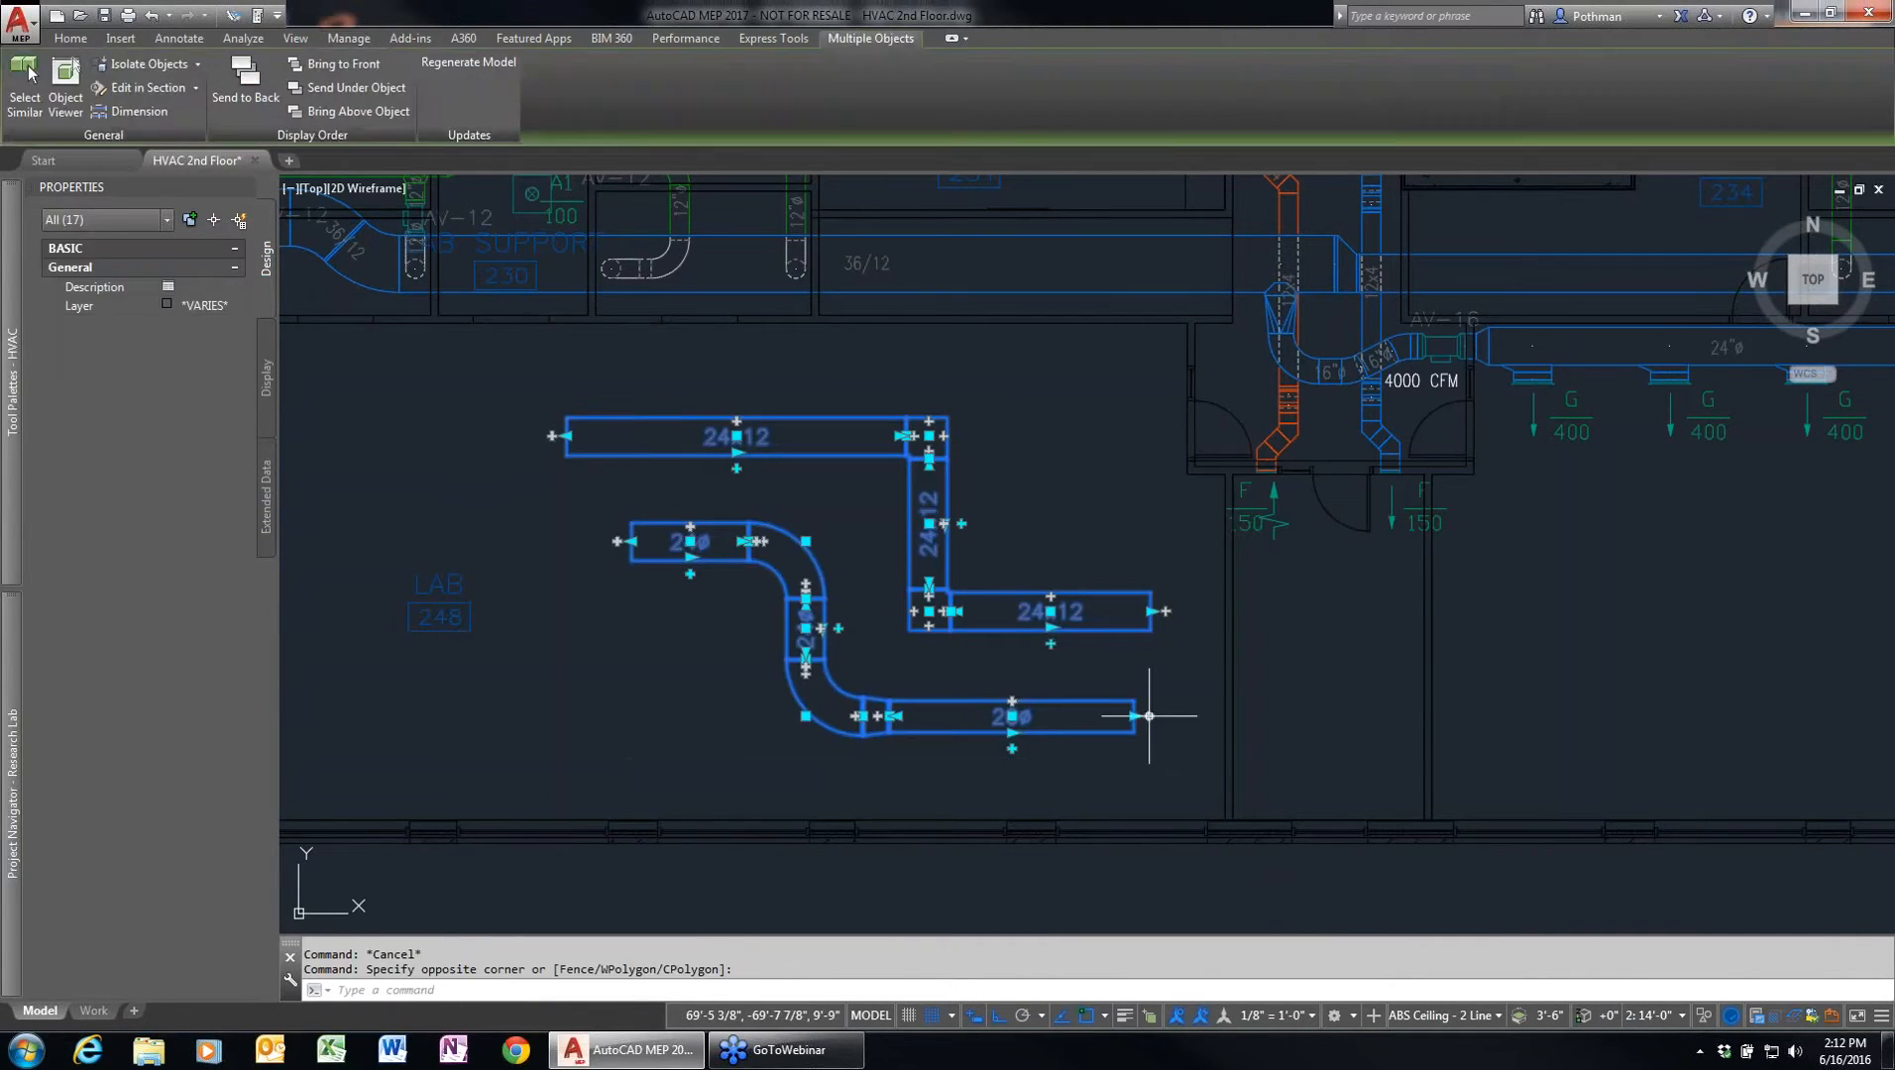
key("Escape")
key("Escape")
- Move the 20-inch round duct with its attached fittings down past the exterior wall, and move it back up inside Lab 248
left_click(1044, 698)
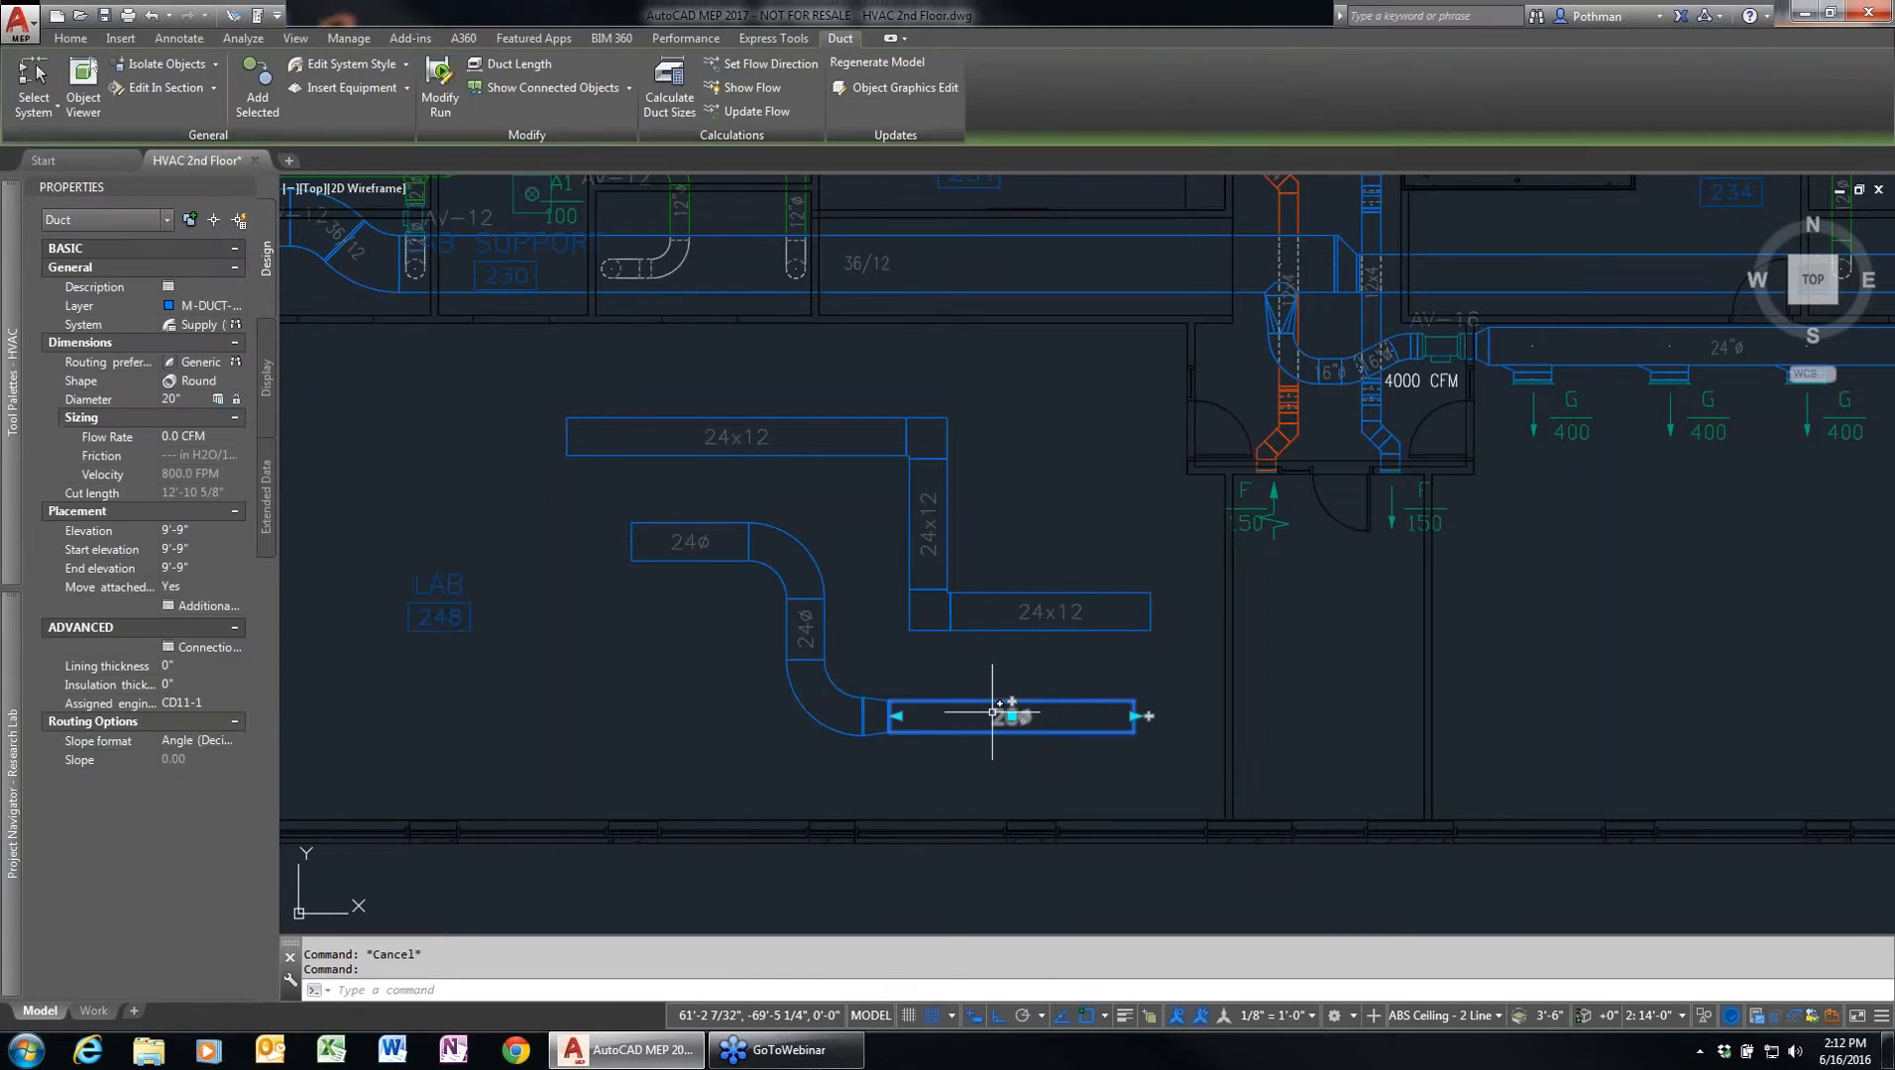
left_click(1011, 716)
left_click(1011, 889)
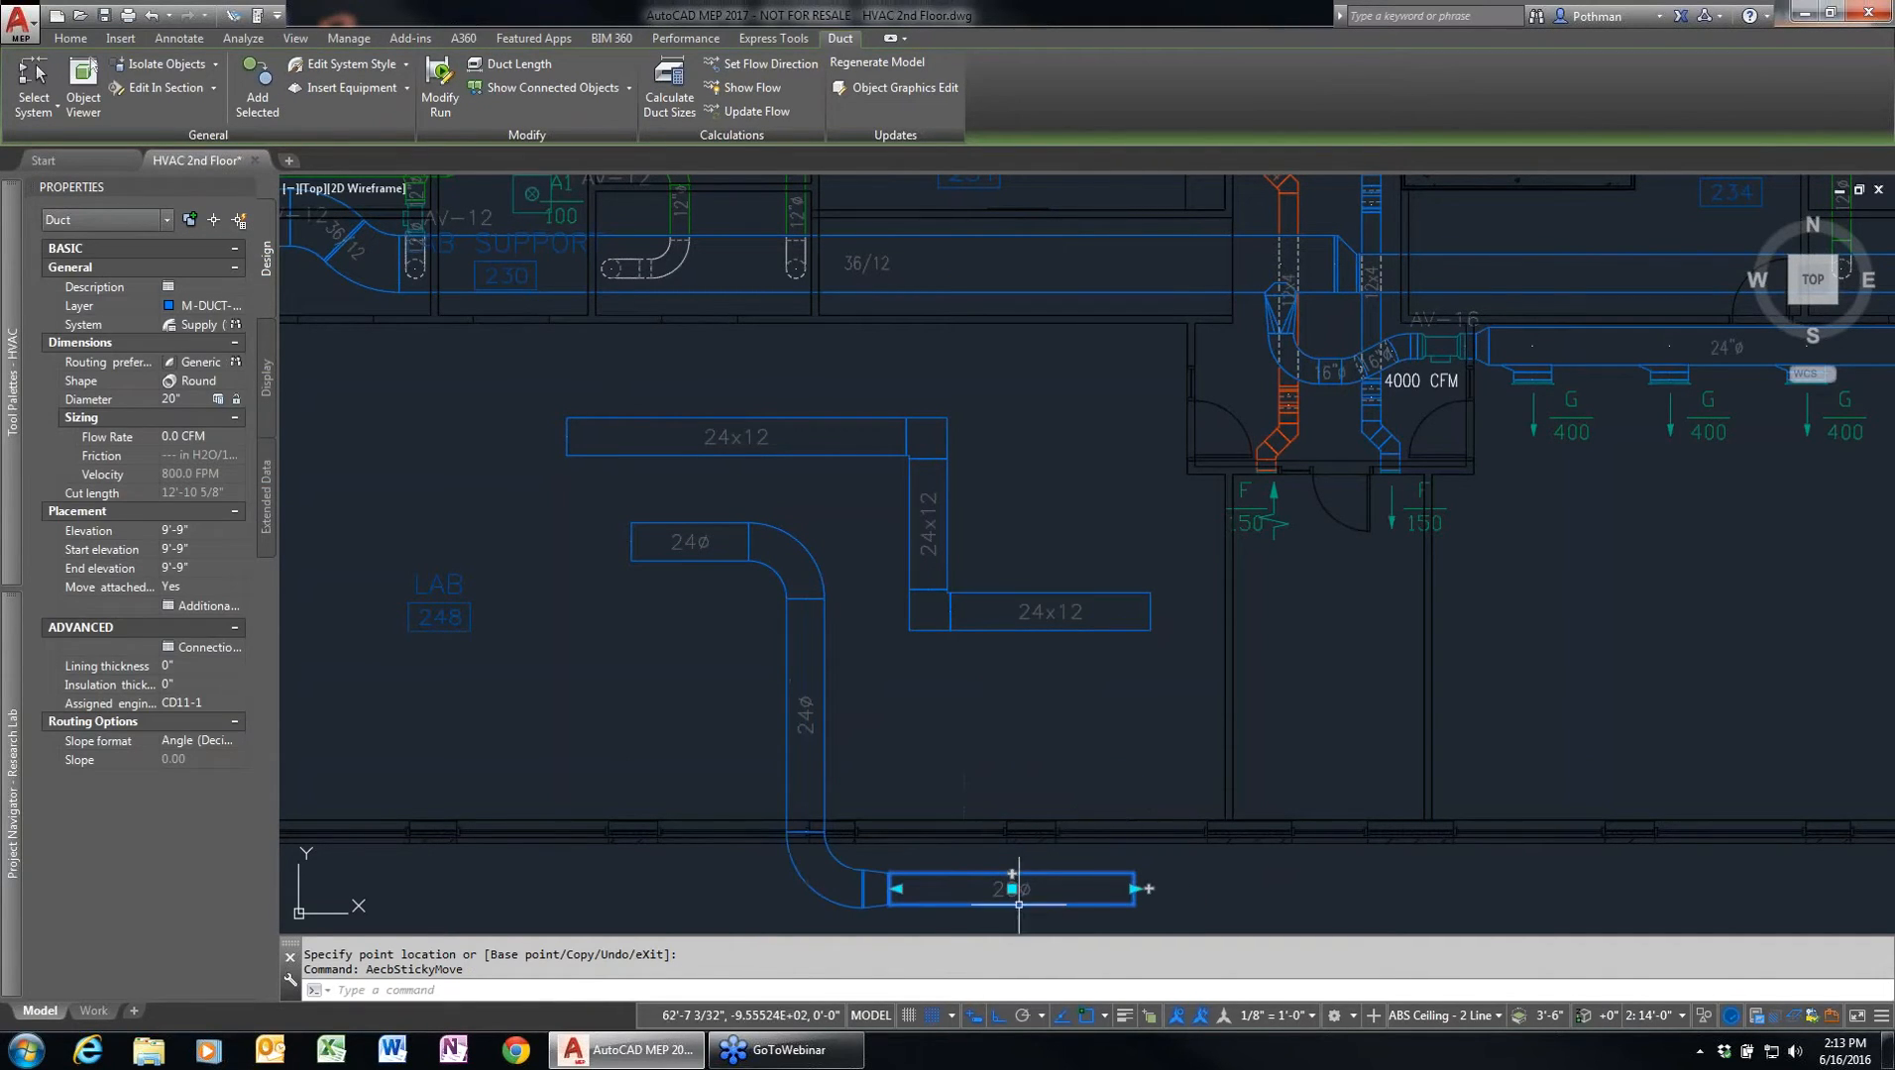
left_click(1012, 889)
left_click(1011, 729)
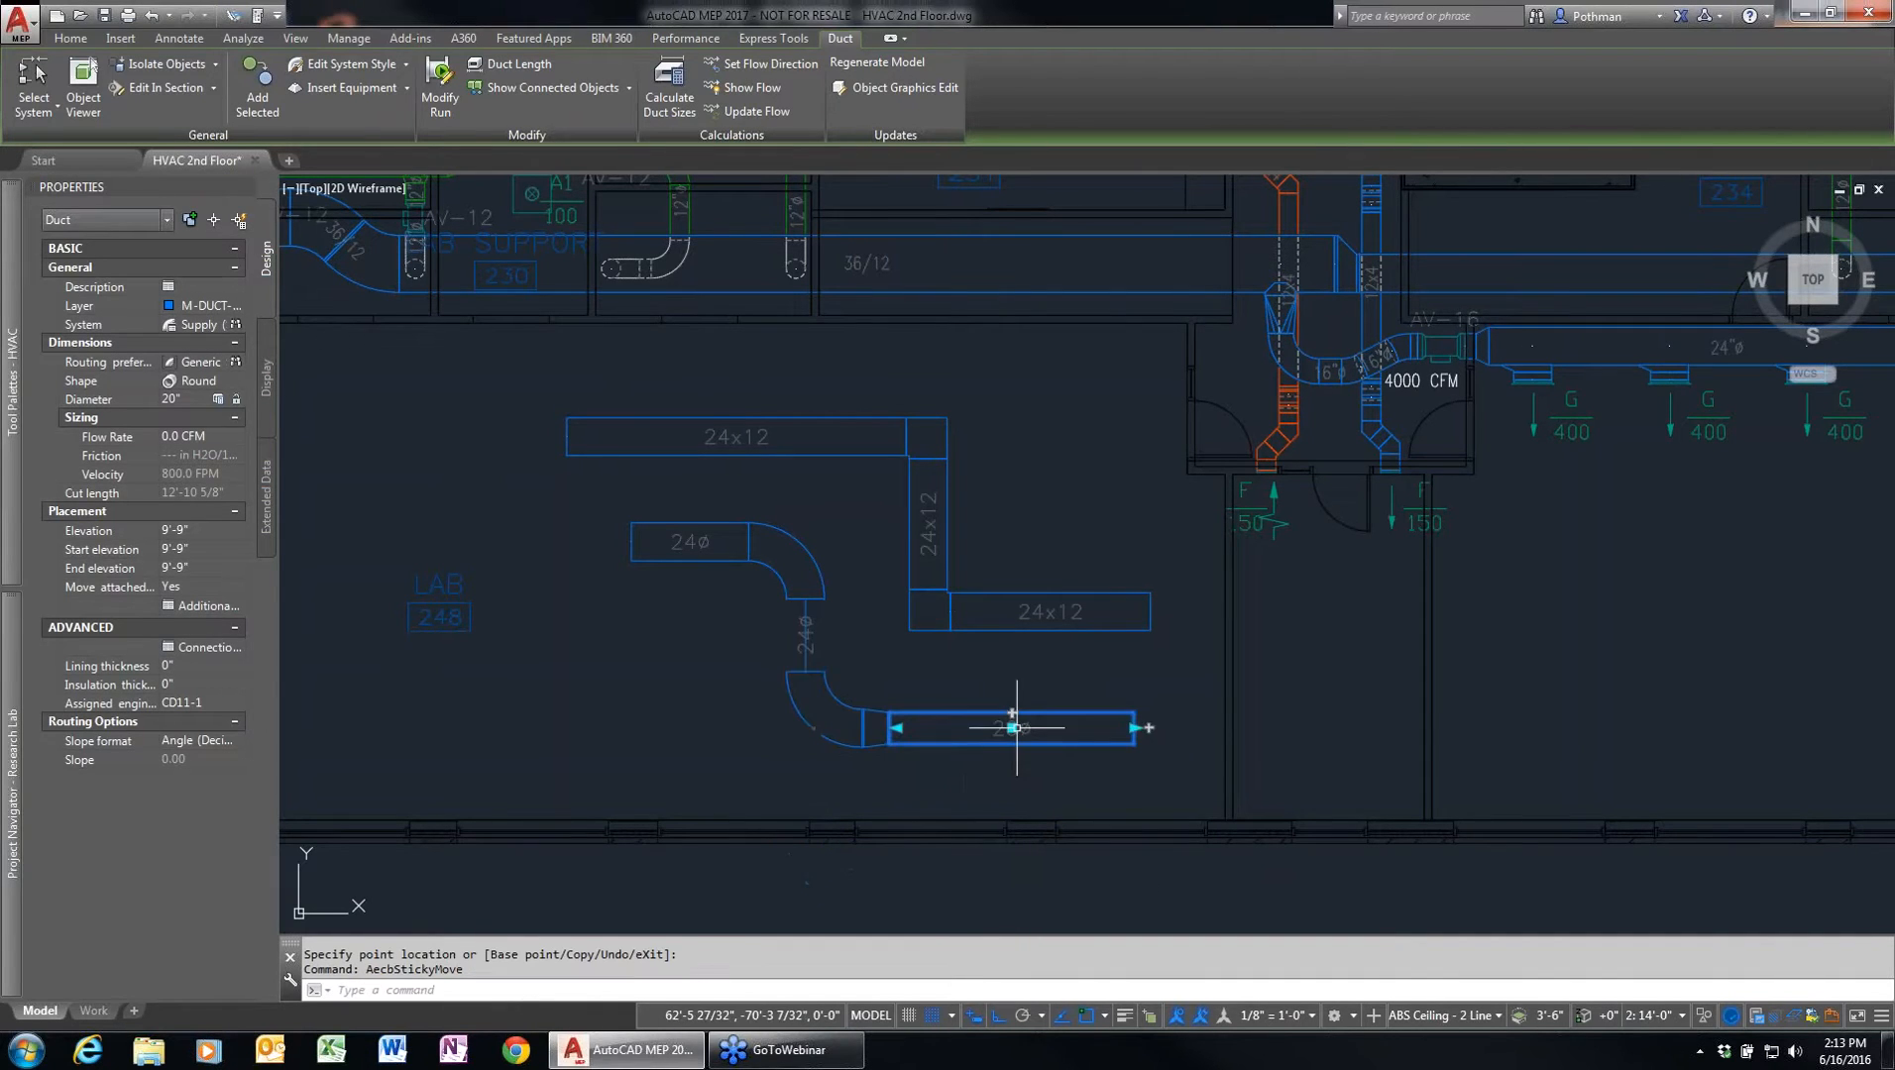
key("Escape")
- Continue the 20-inch round duct from its open end across the corridor walls with two 90° bends
left_click(1135, 728)
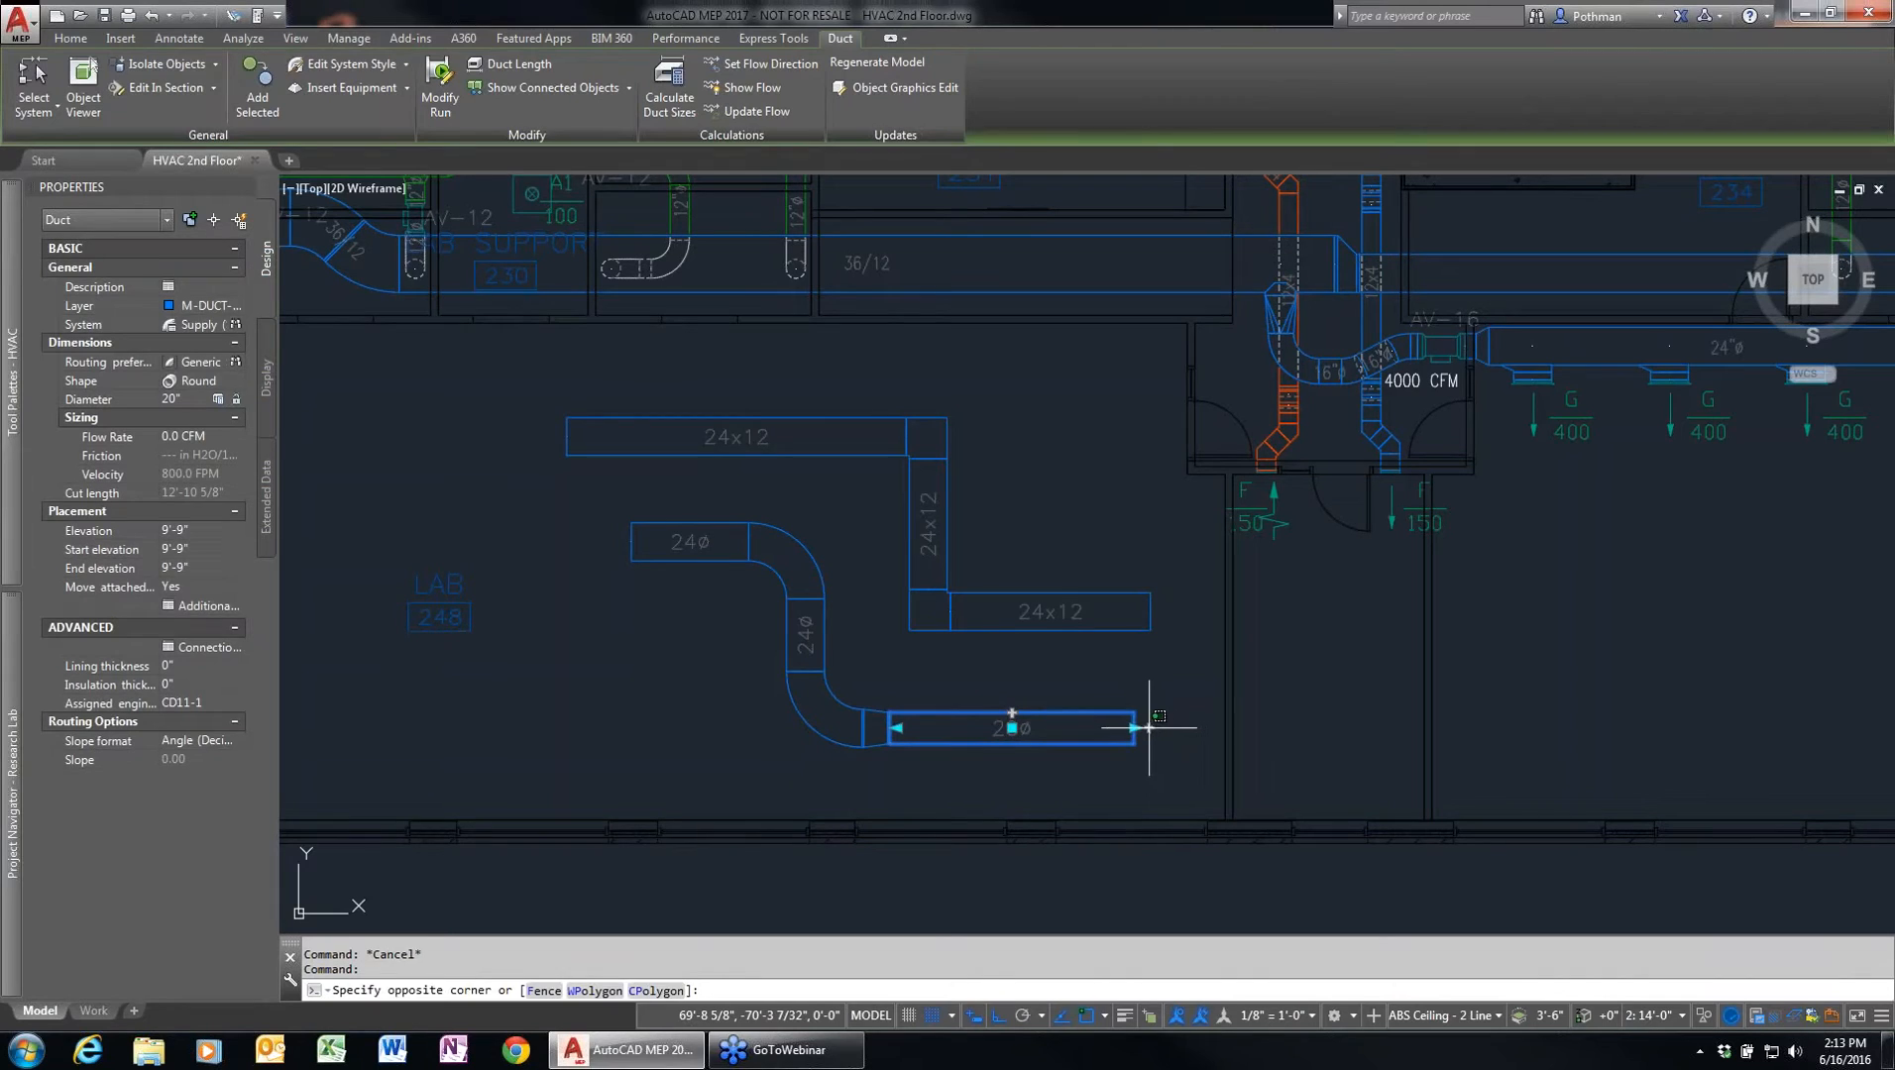
left_click(1136, 728)
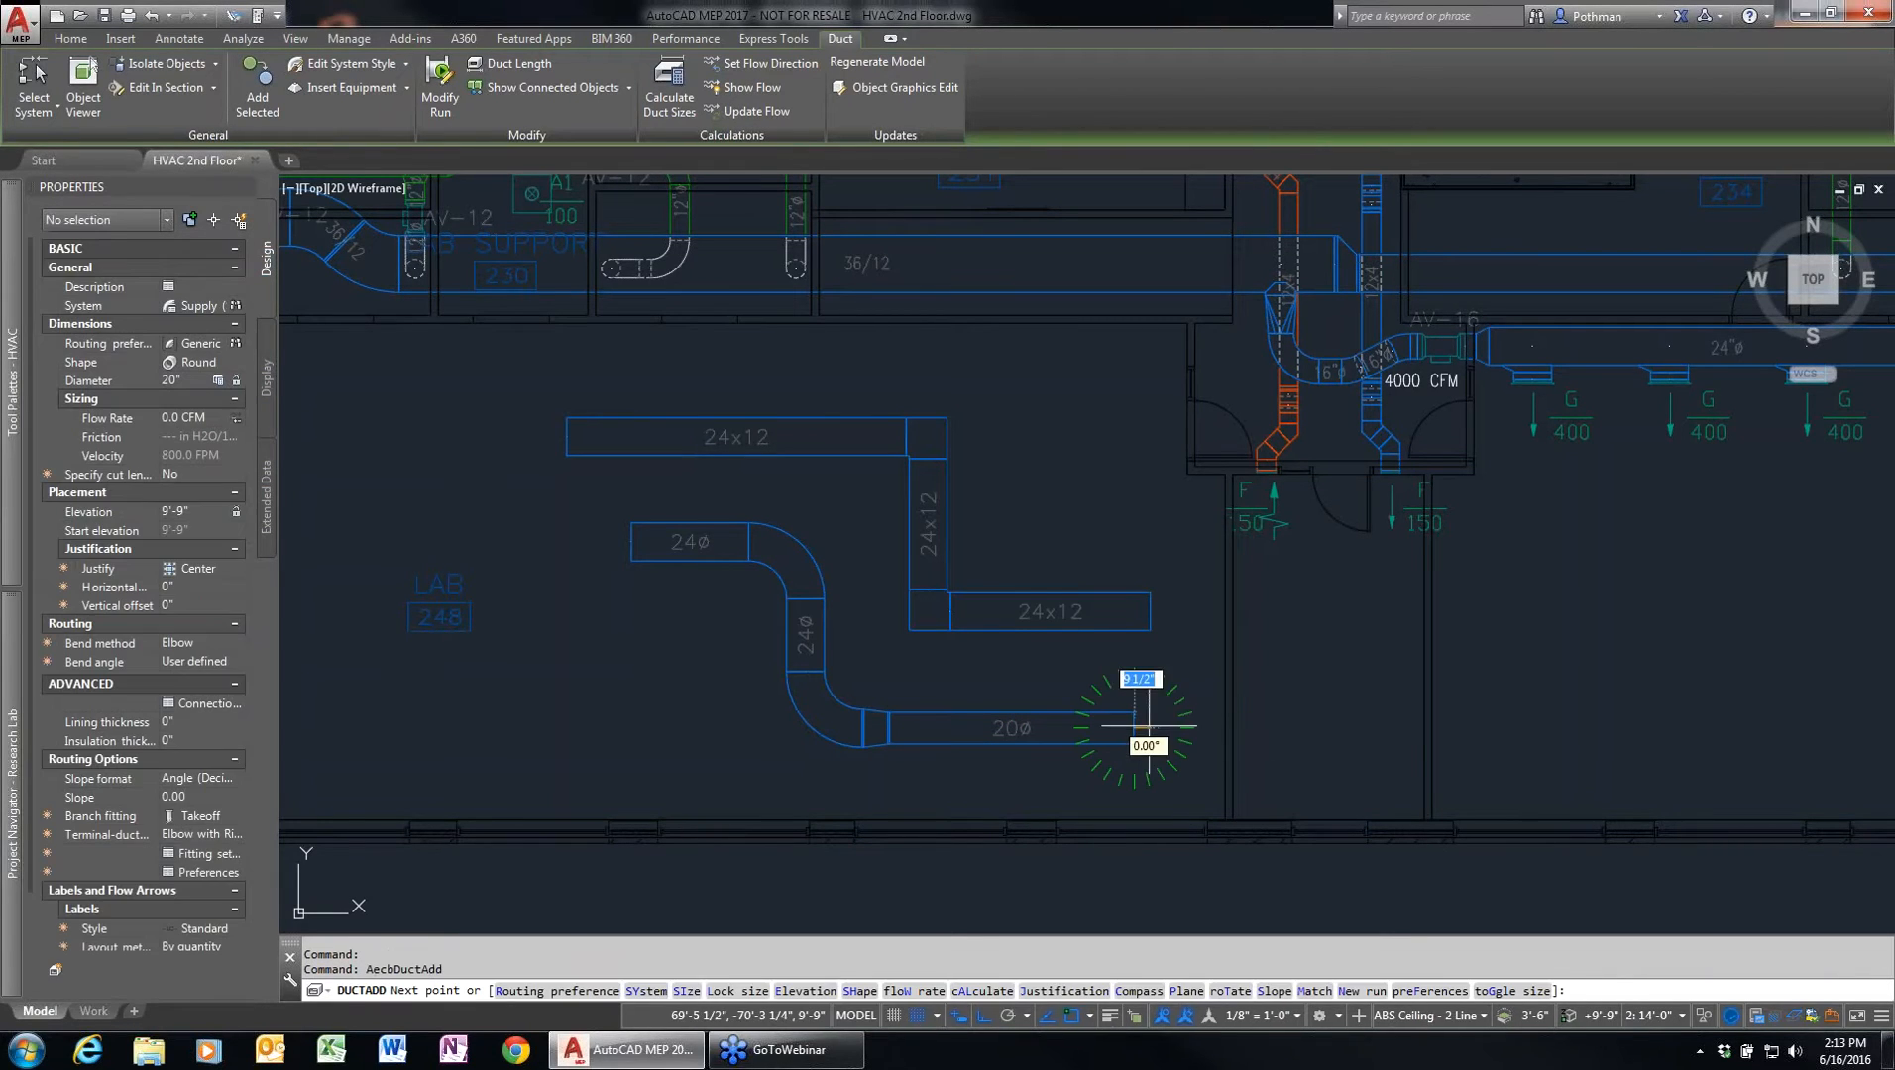
left_click(1343, 731)
left_click(1343, 606)
left_click(1588, 628)
key("Escape")
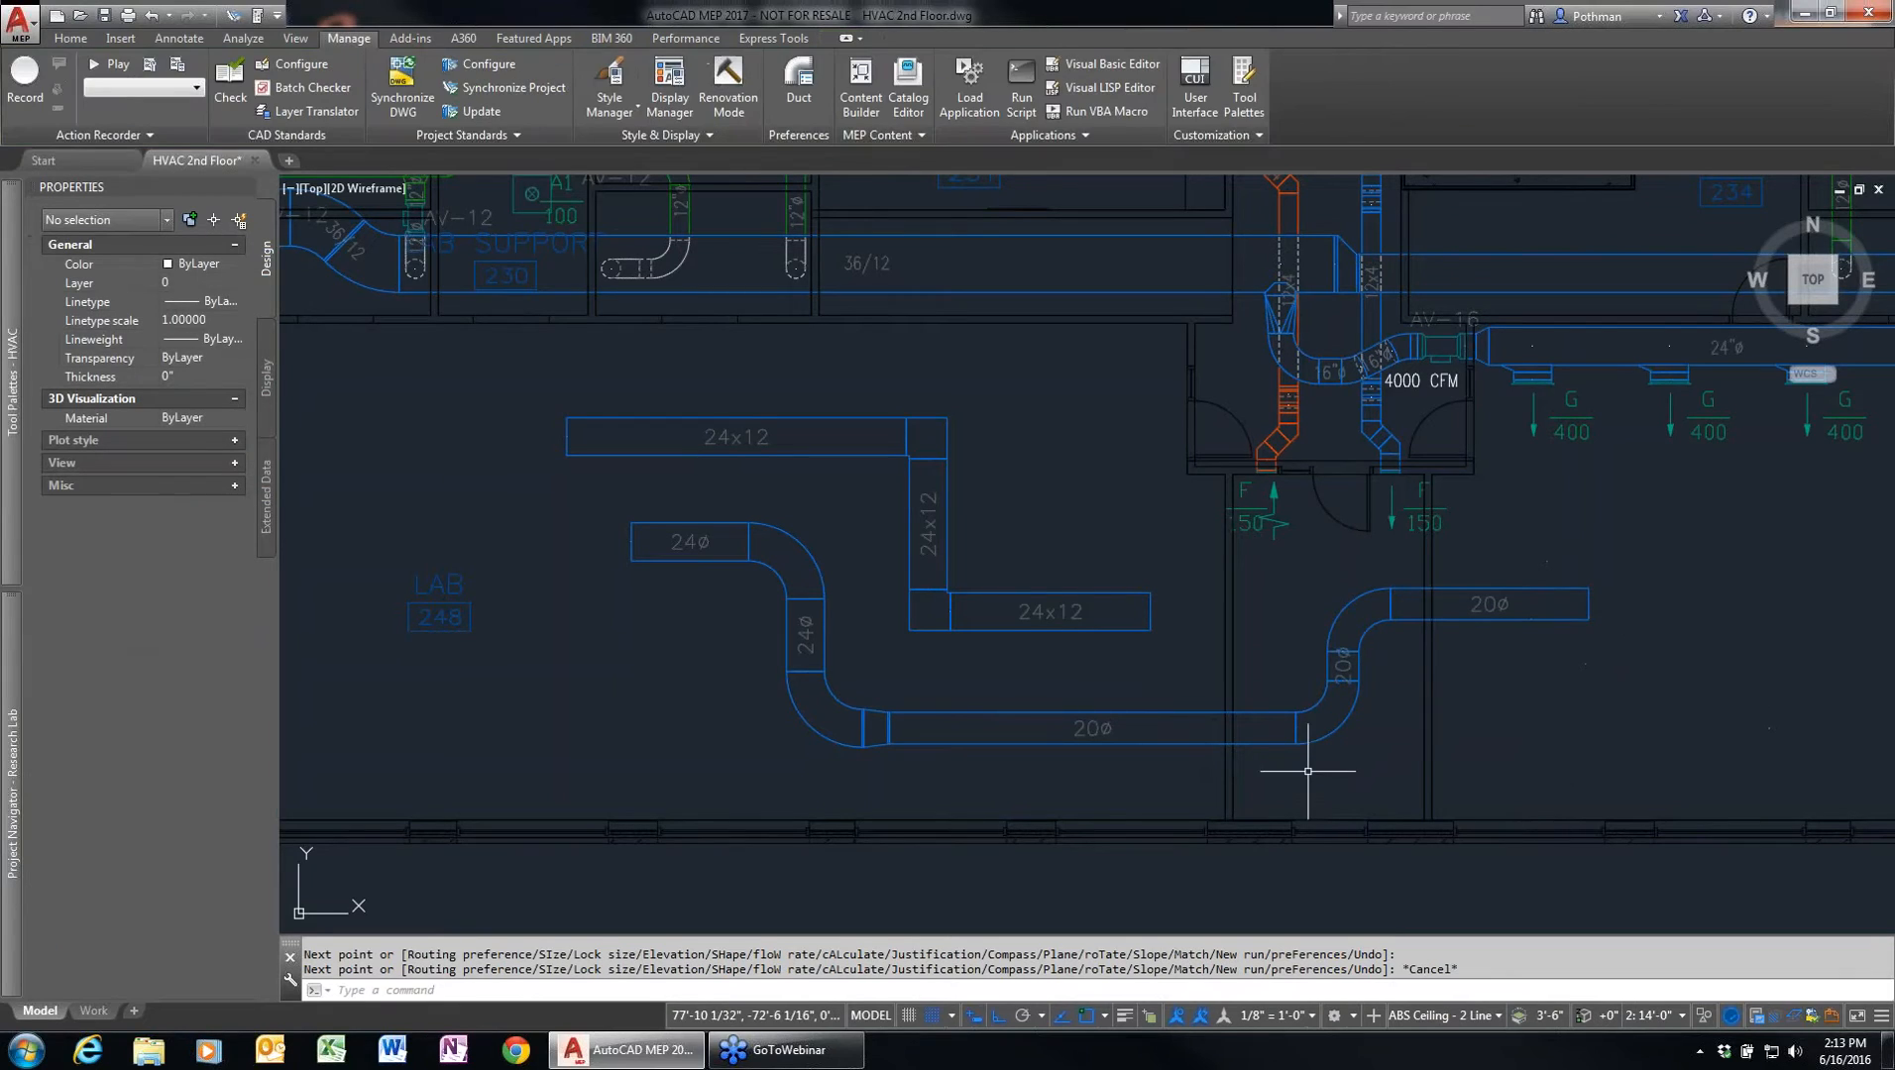
- Erase the whole round duct run, including its extension, and the rectangular 24x12 duct run
type("e")
key("Return")
left_click(1401, 764)
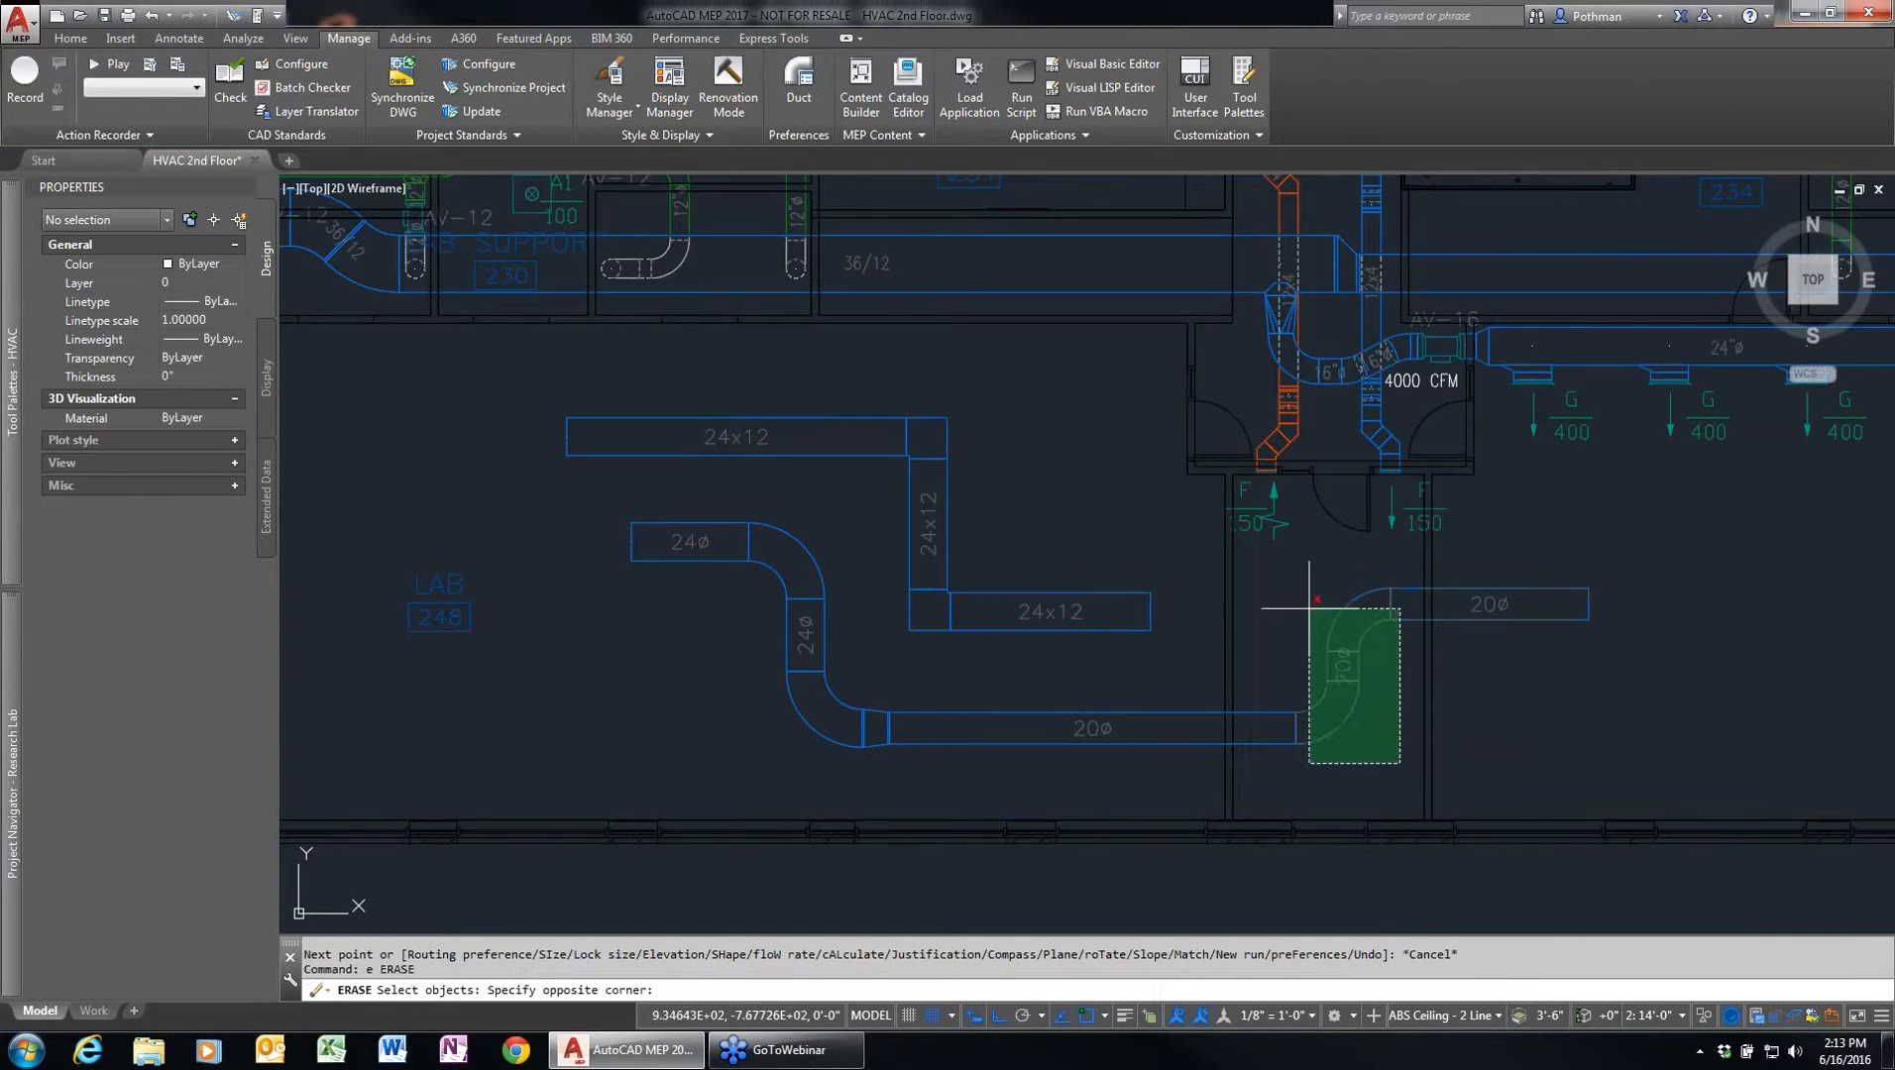
left_click(1262, 558)
left_click(1114, 771)
left_click(661, 472)
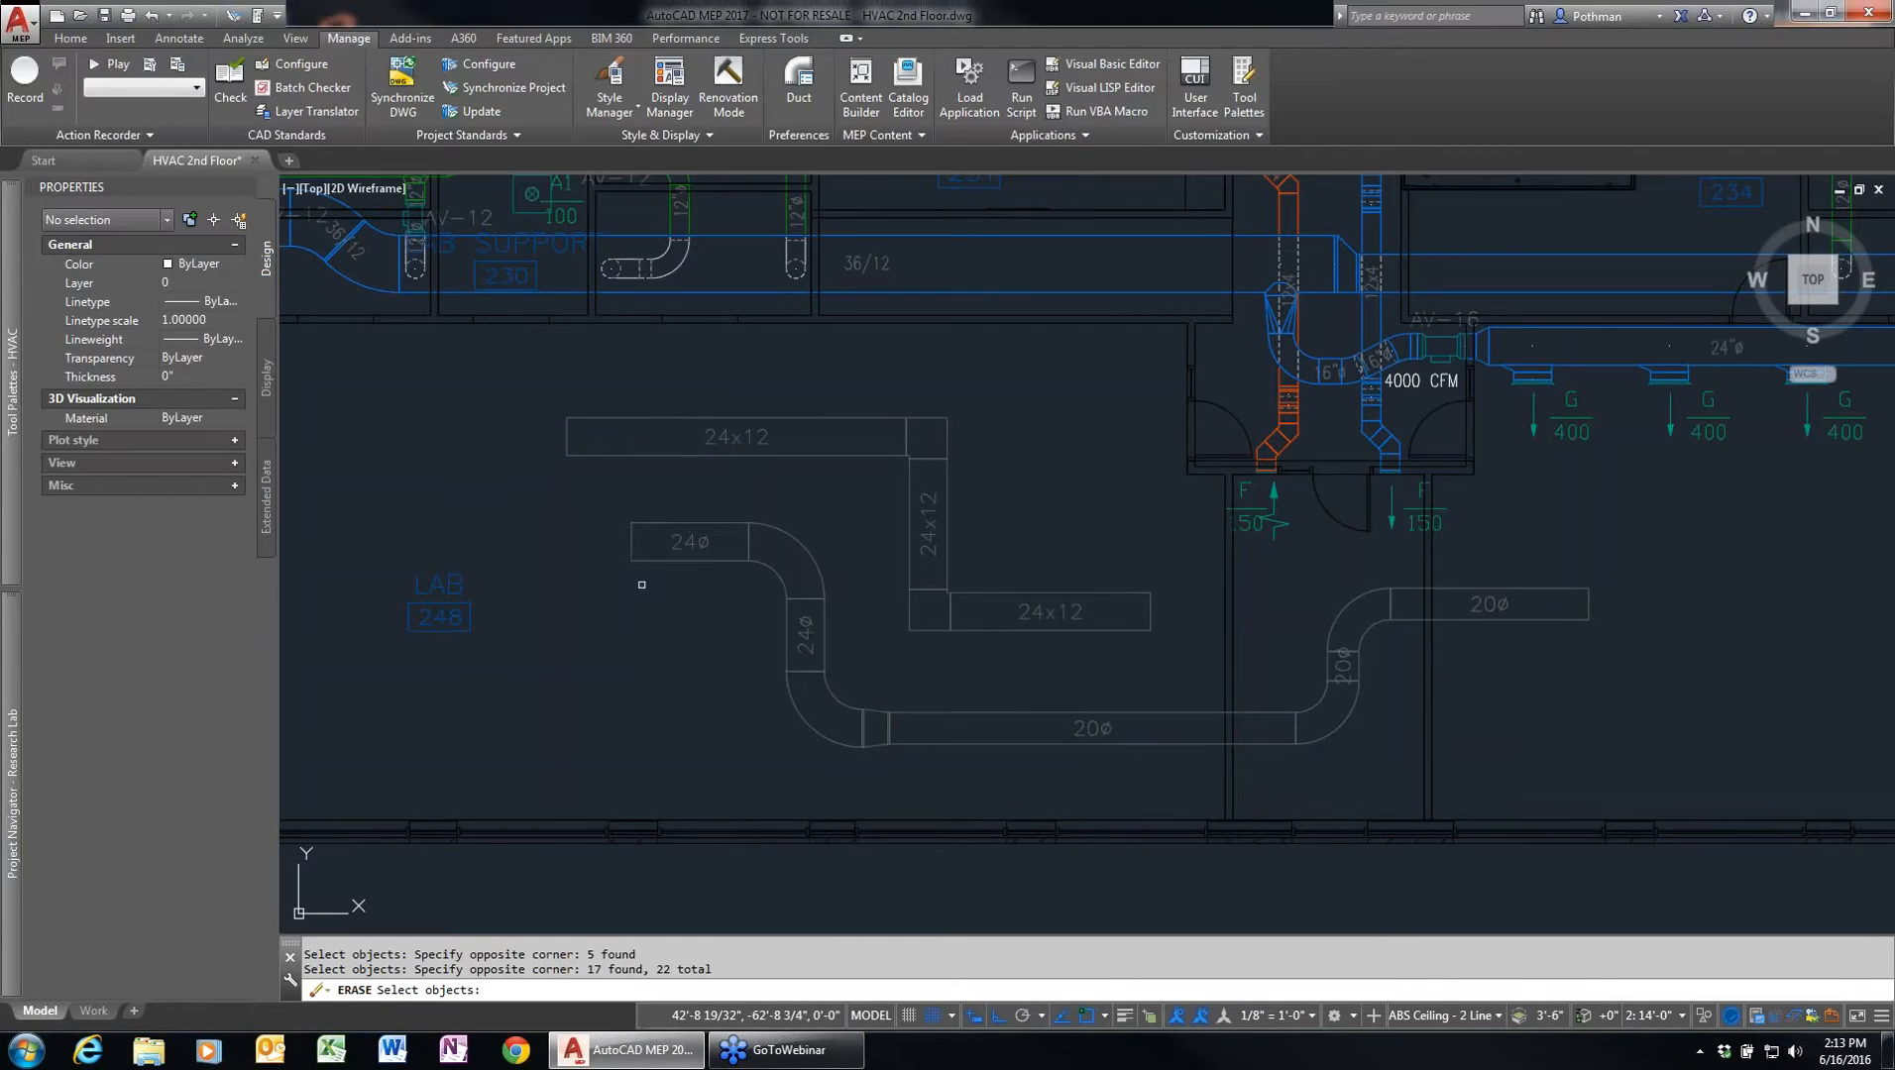
key("Return")
- Use Add Selected on the vertical 12-inch exhaust duct near Lab Support 232 to draw a matching run from Lab 248 with one 90° bend up into Men 231
middle_click_drag(987, 384, 952, 578)
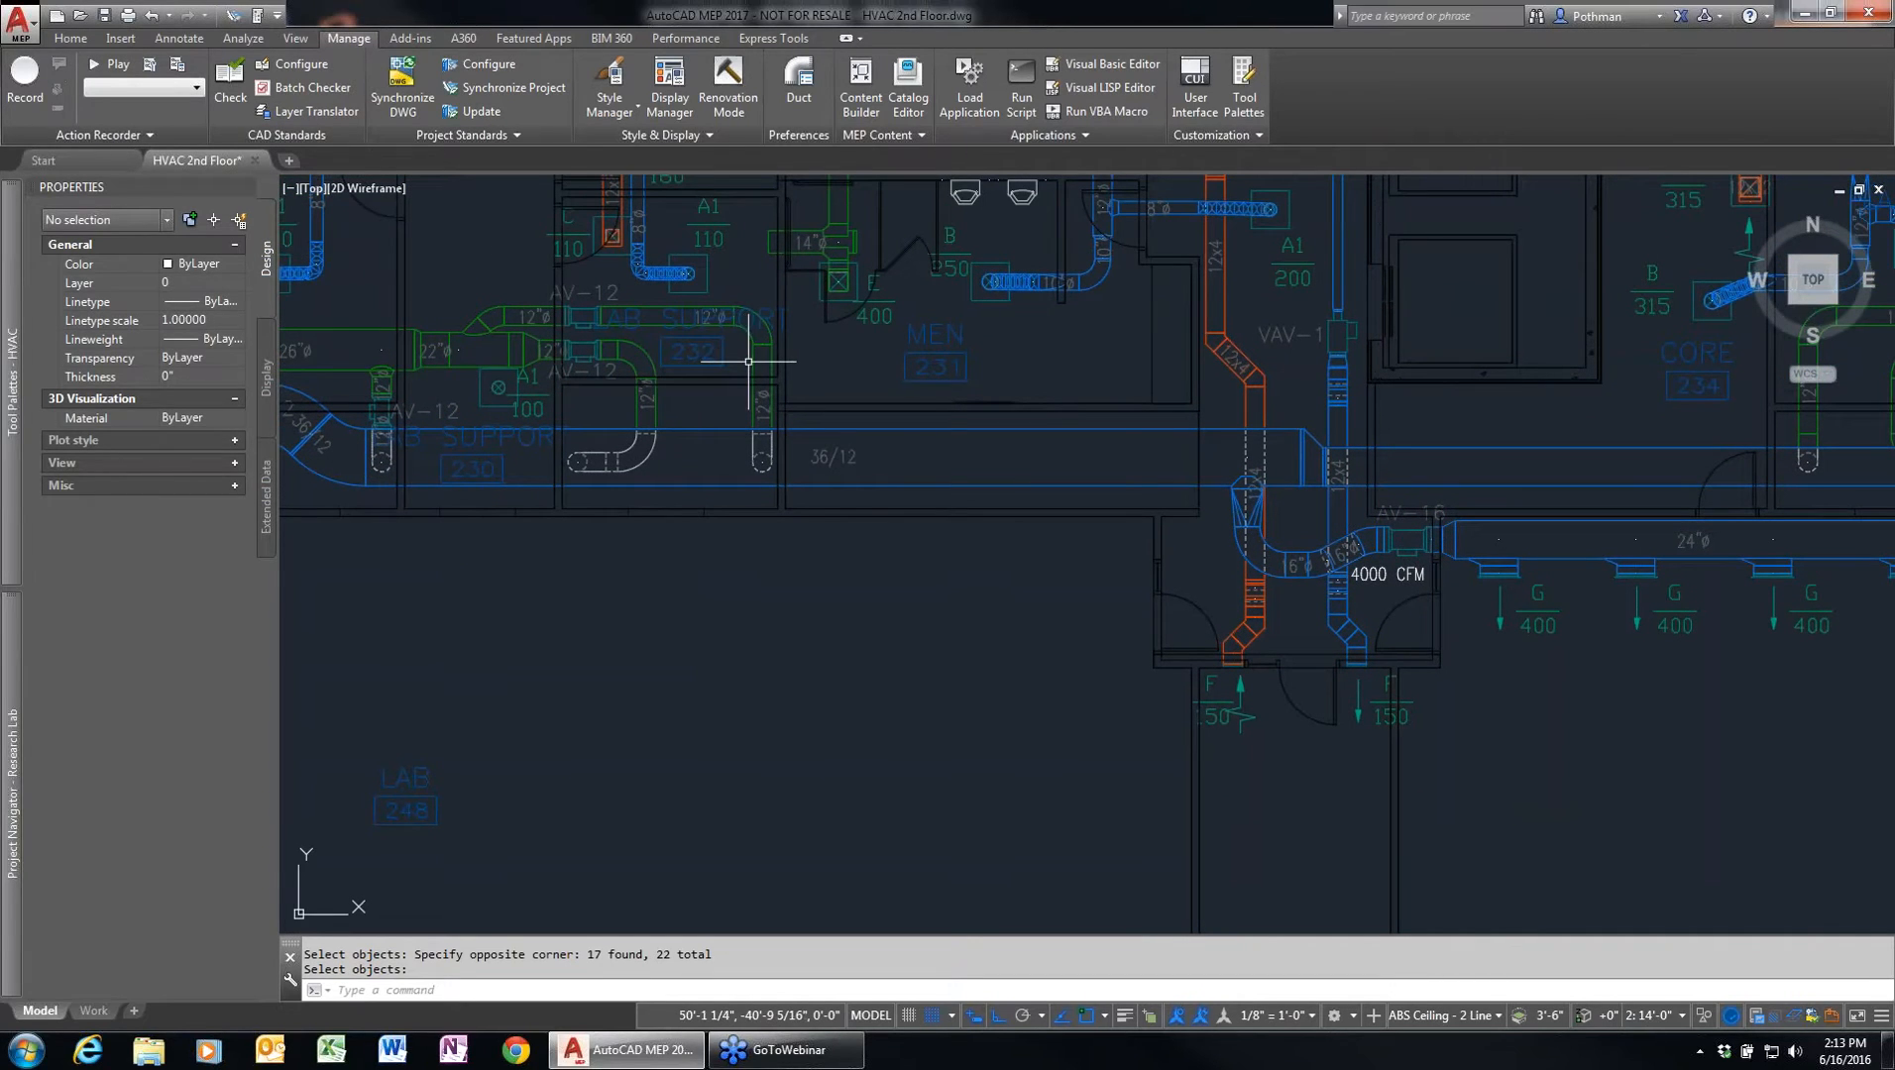
left_click(761, 396)
right_click(838, 598)
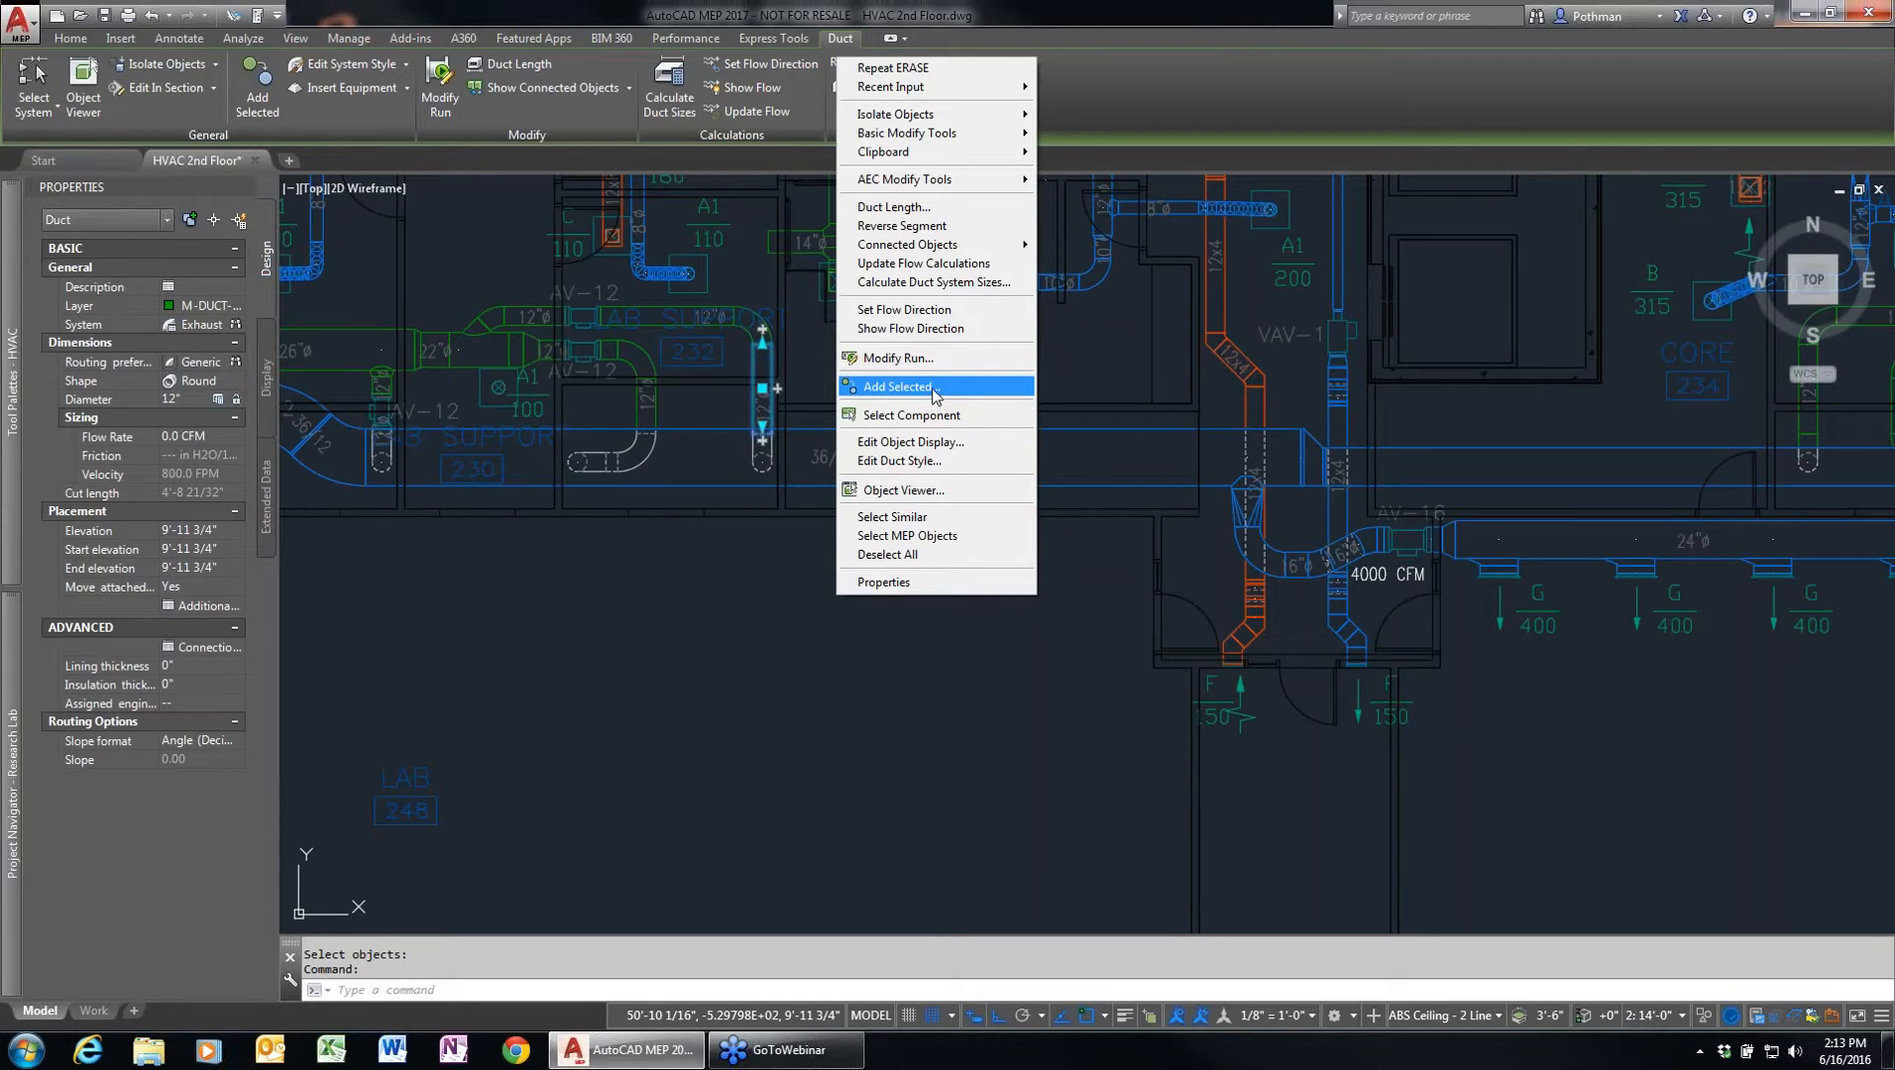
left_click(929, 385)
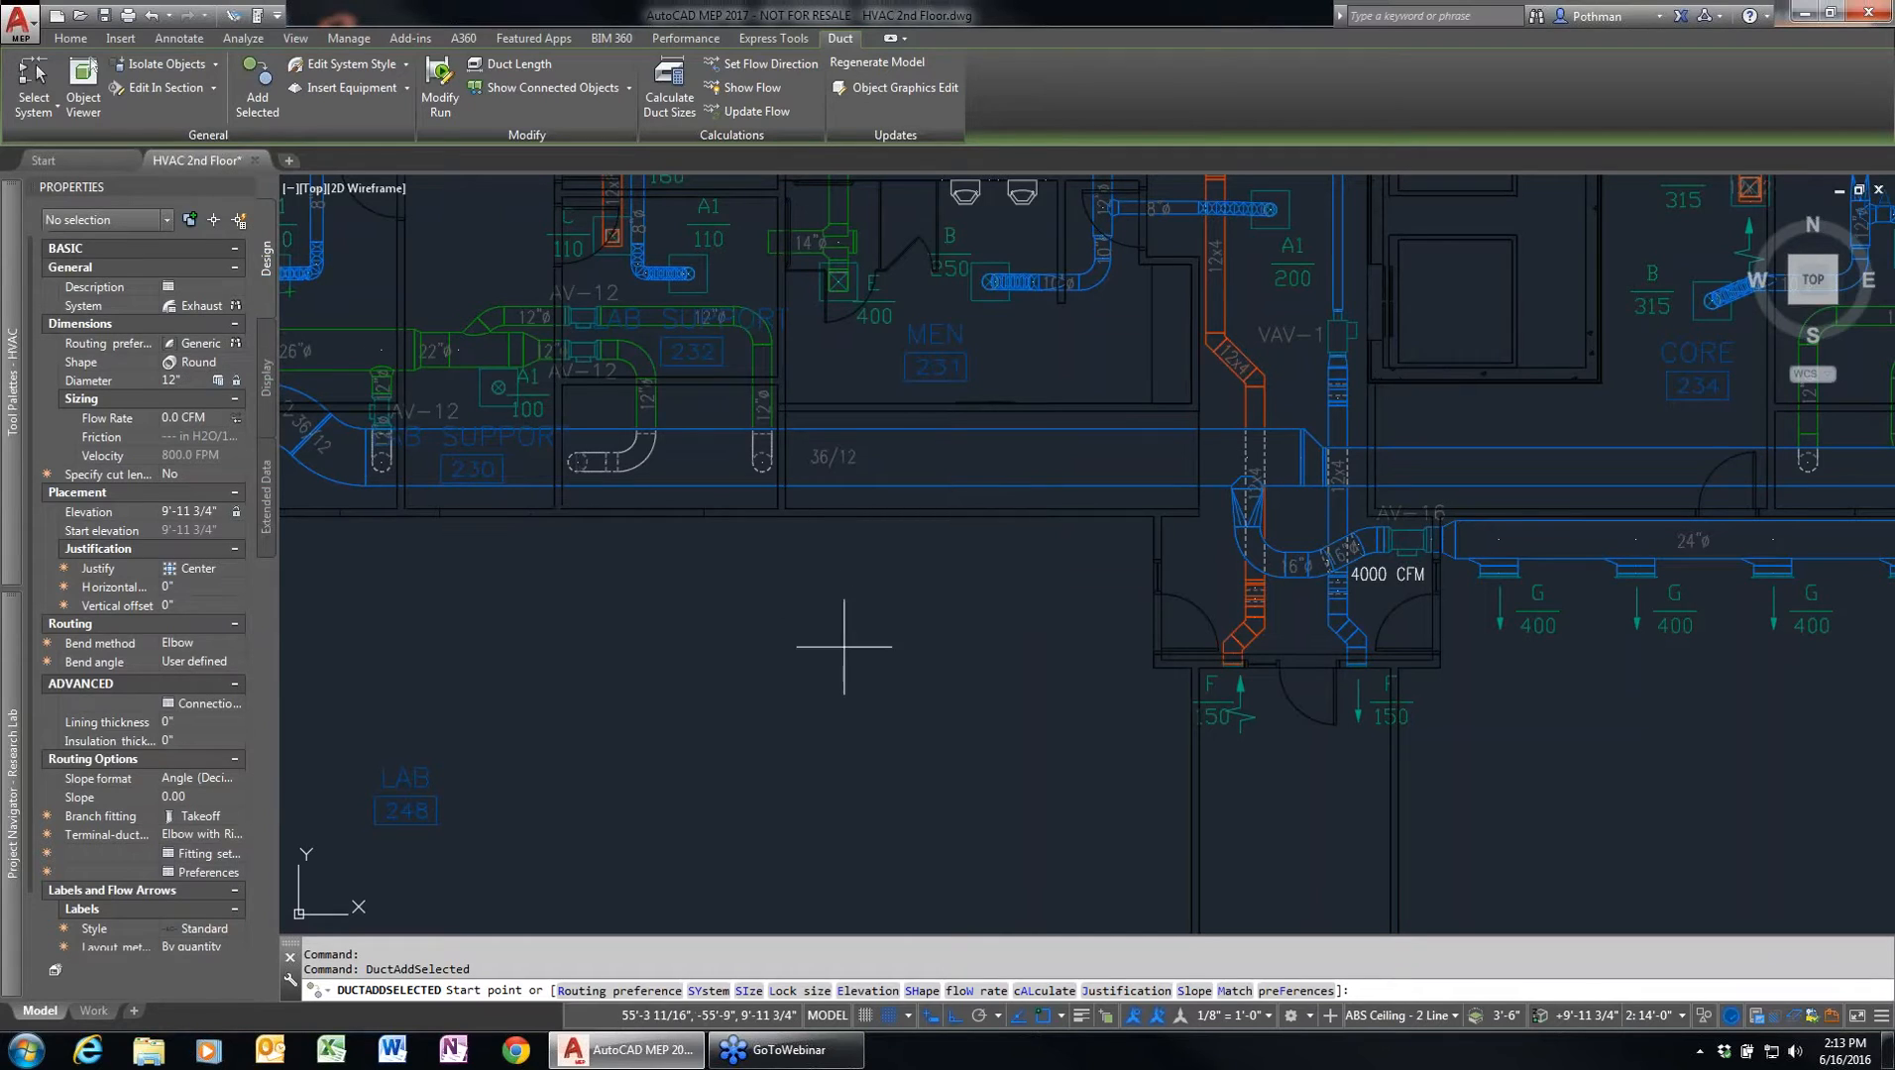
left_click(709, 671)
left_click(1031, 671)
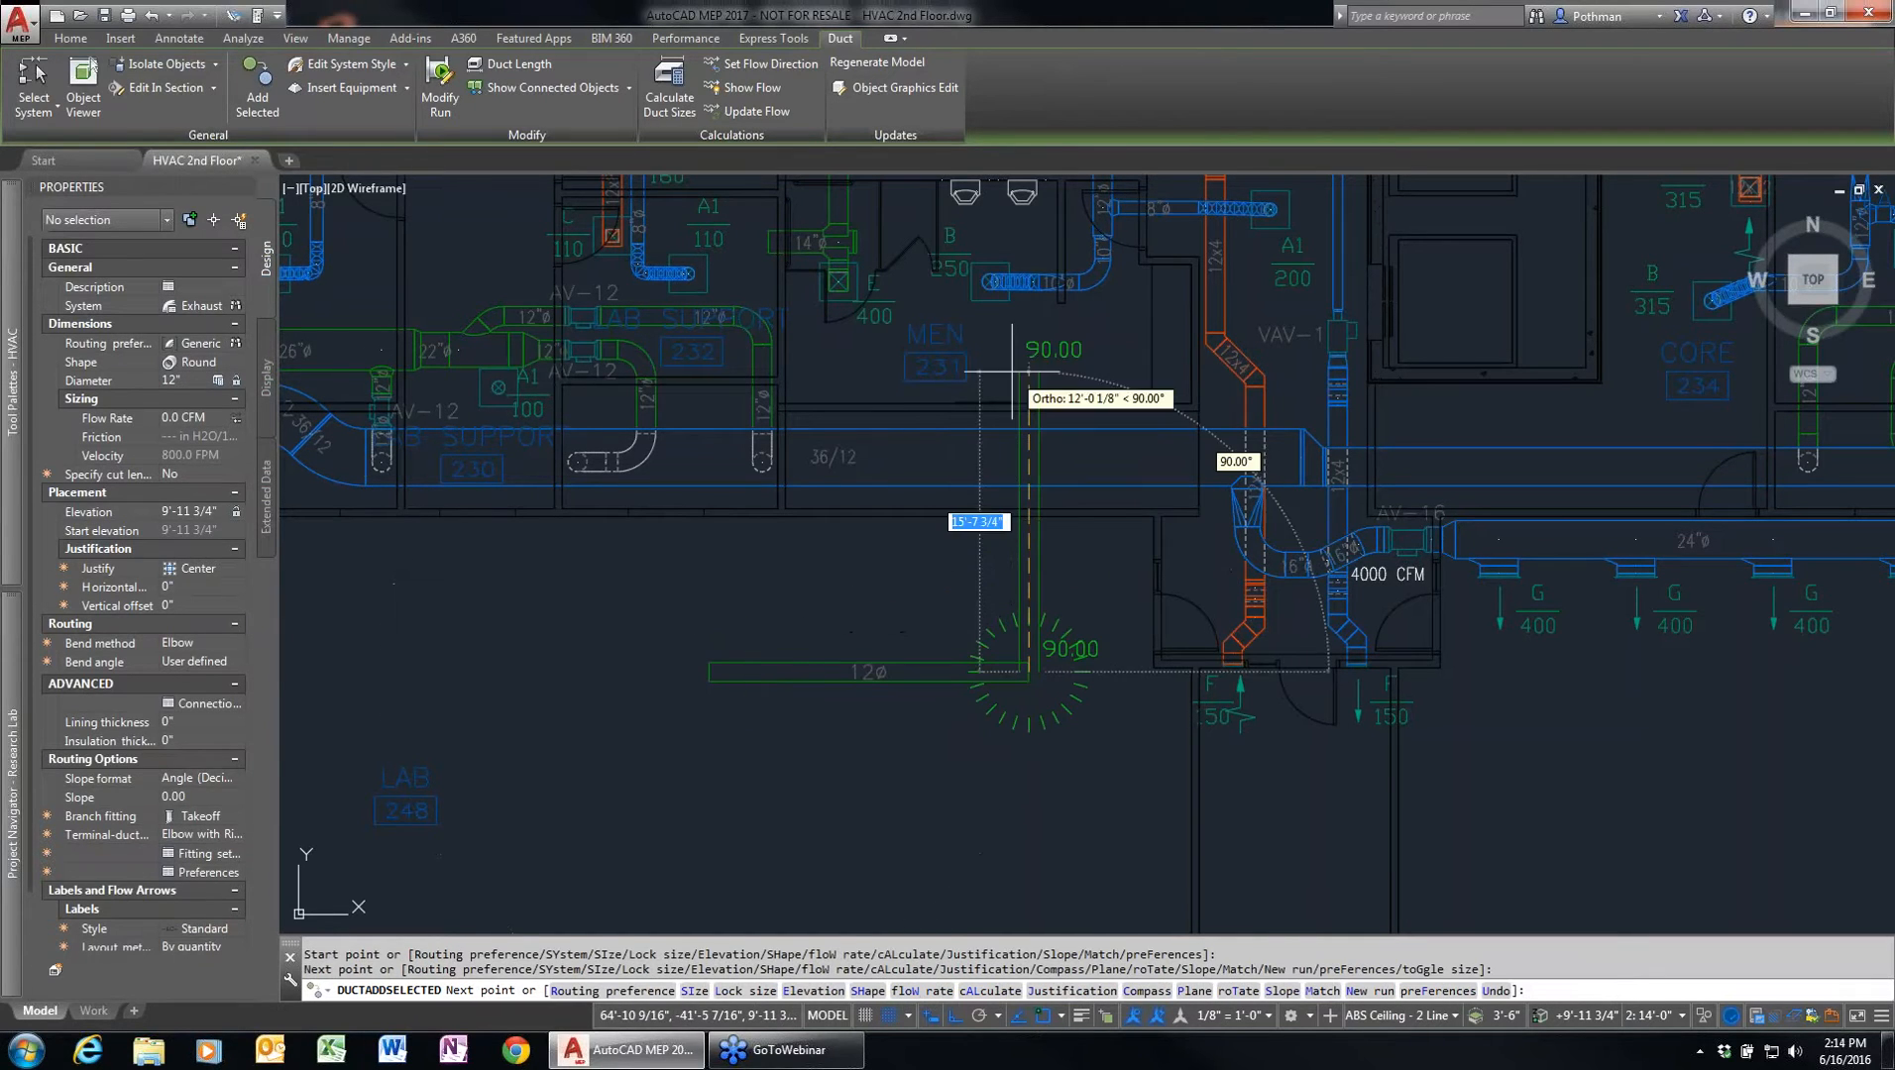
left_click(1033, 350)
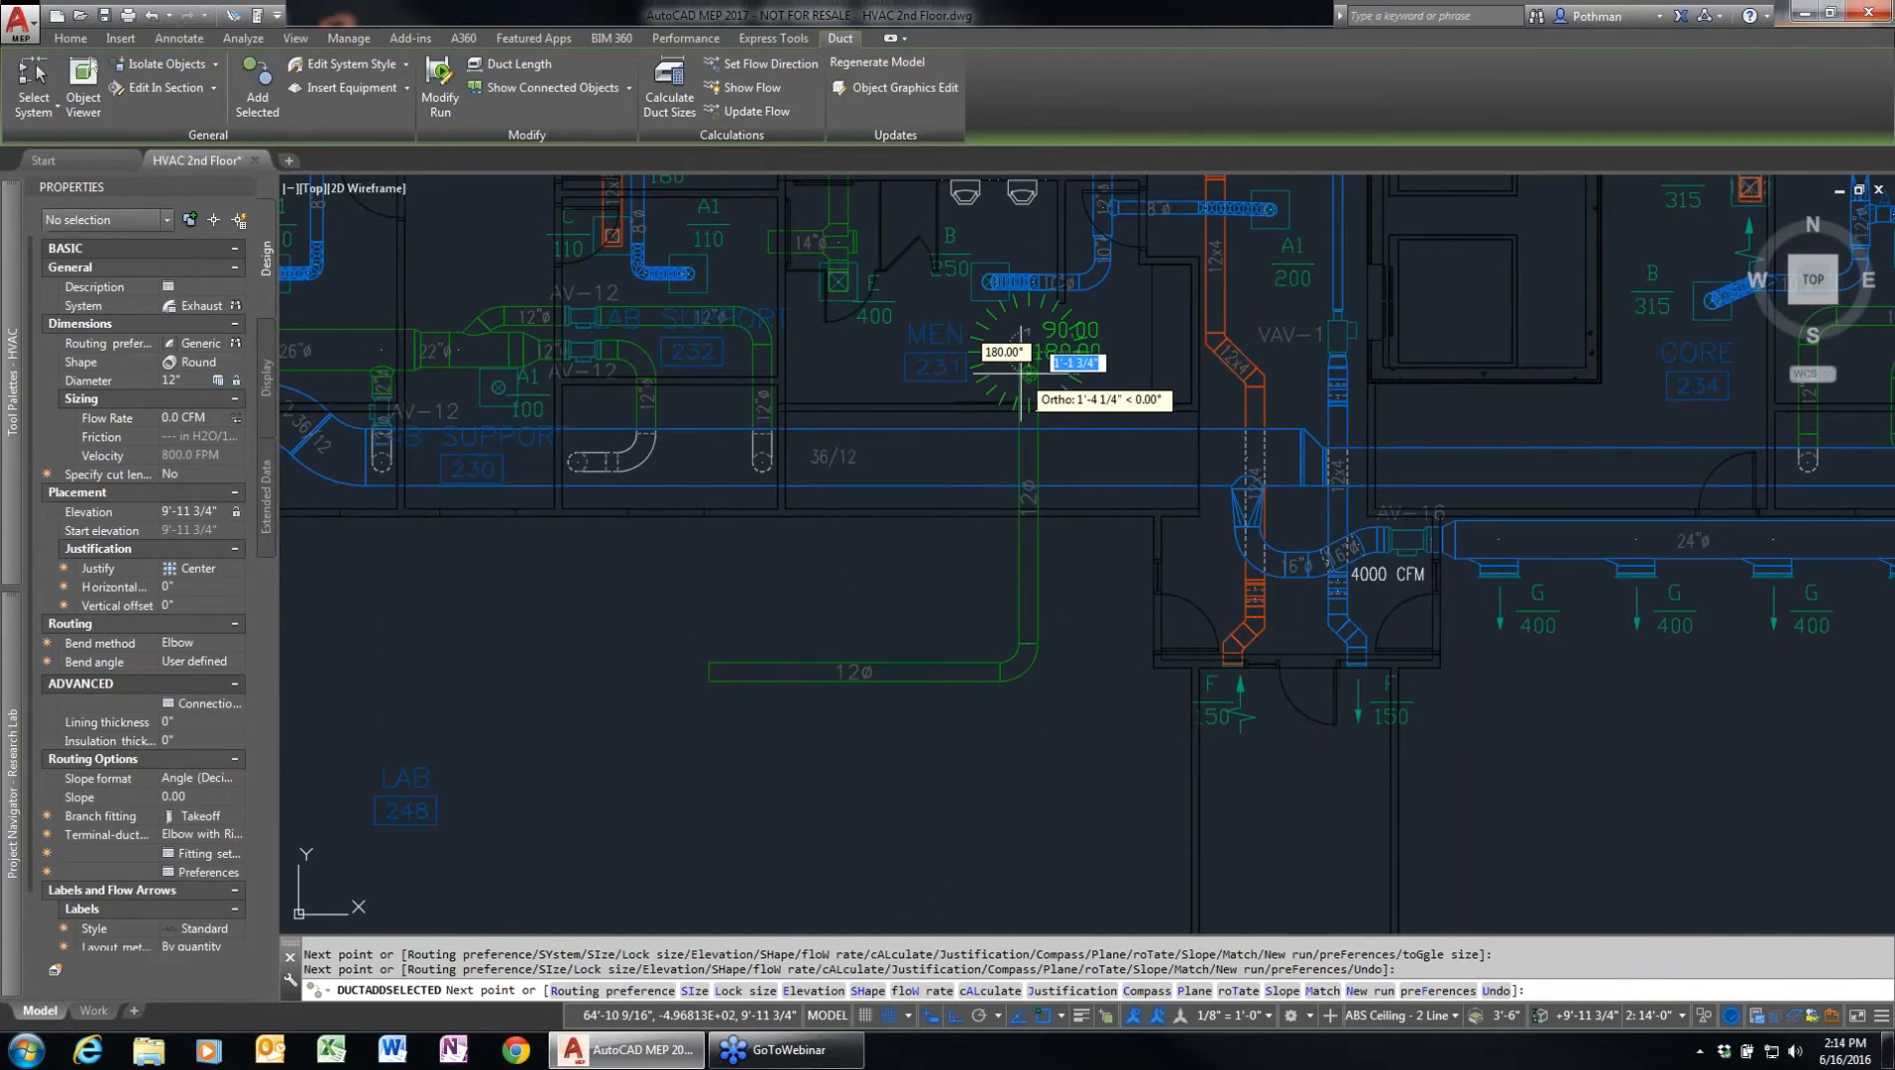
key("Return")
- Stretch the new vertical 12-inch duct's upper end back into the 36/12 duct, and extend it again into Men 231 for a cut length of about 14'-3"
scroll(1050, 483, "up", 6)
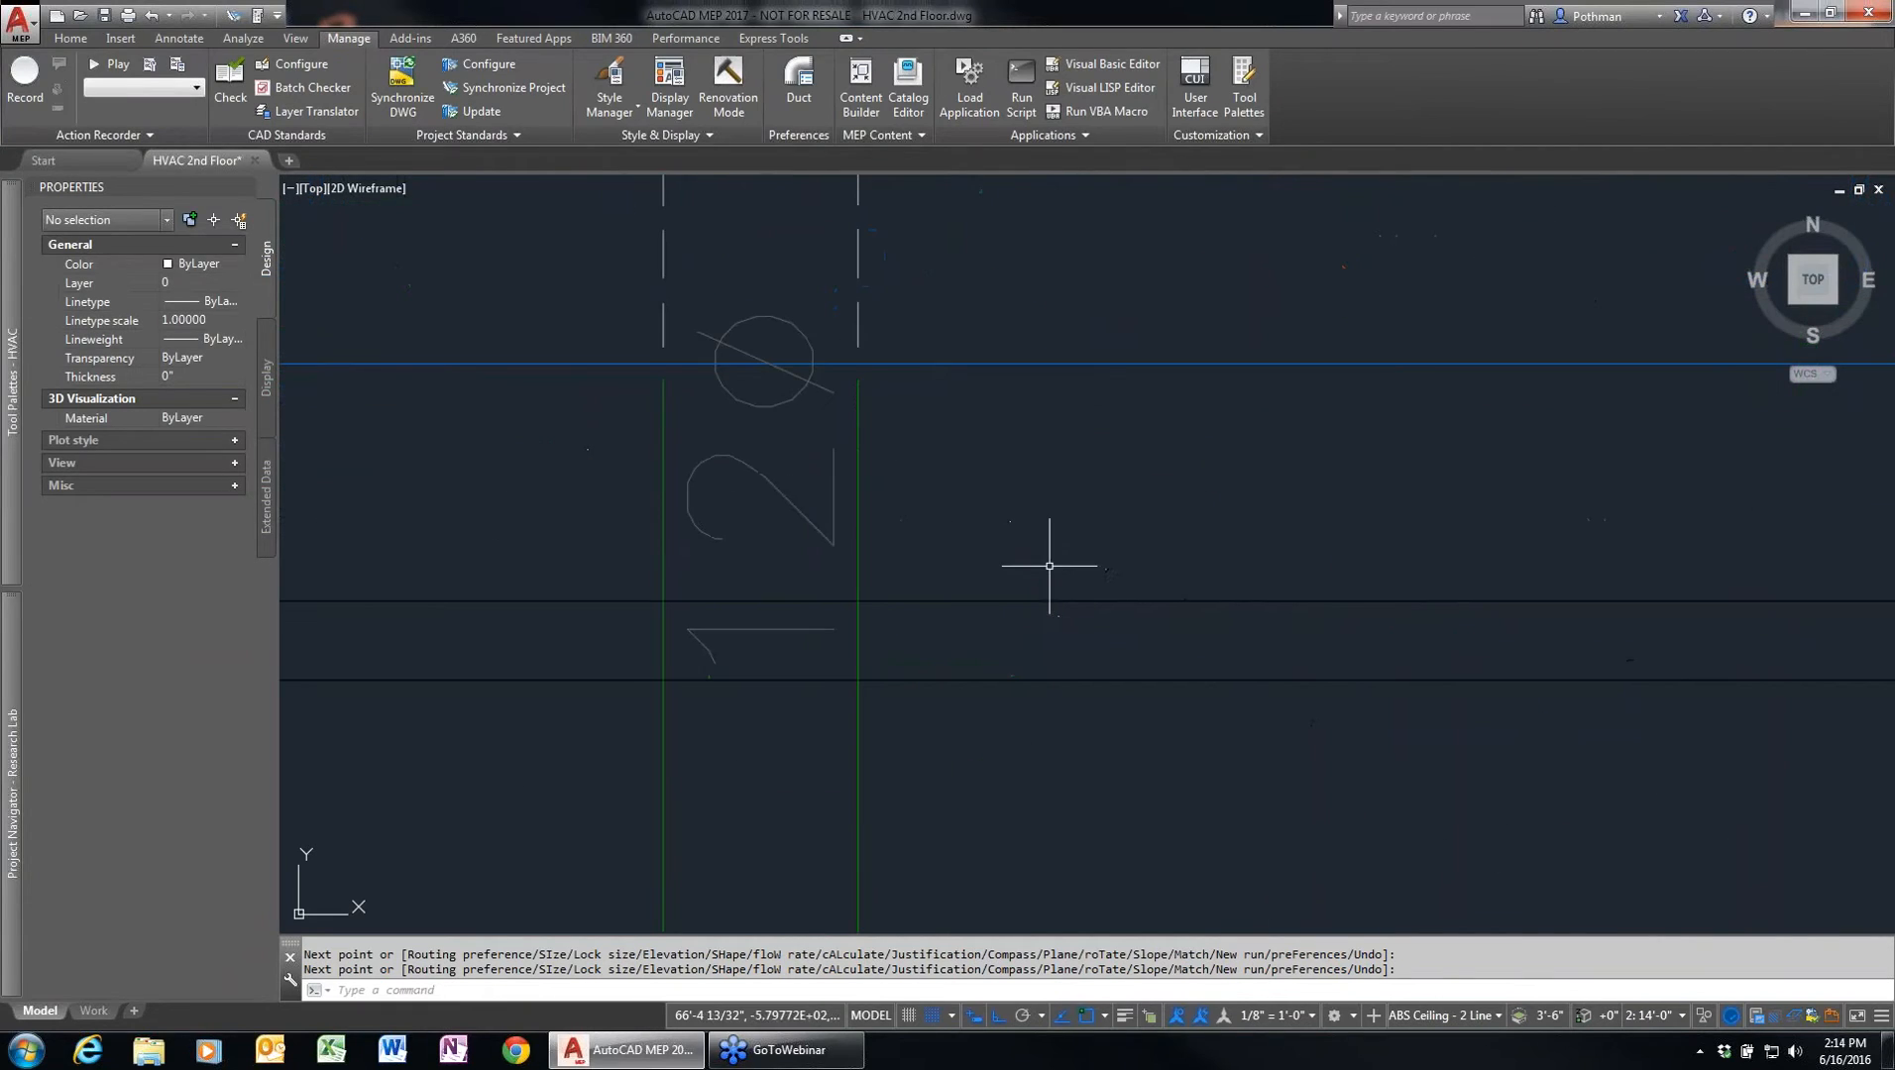
scroll(1092, 706, "down", 3)
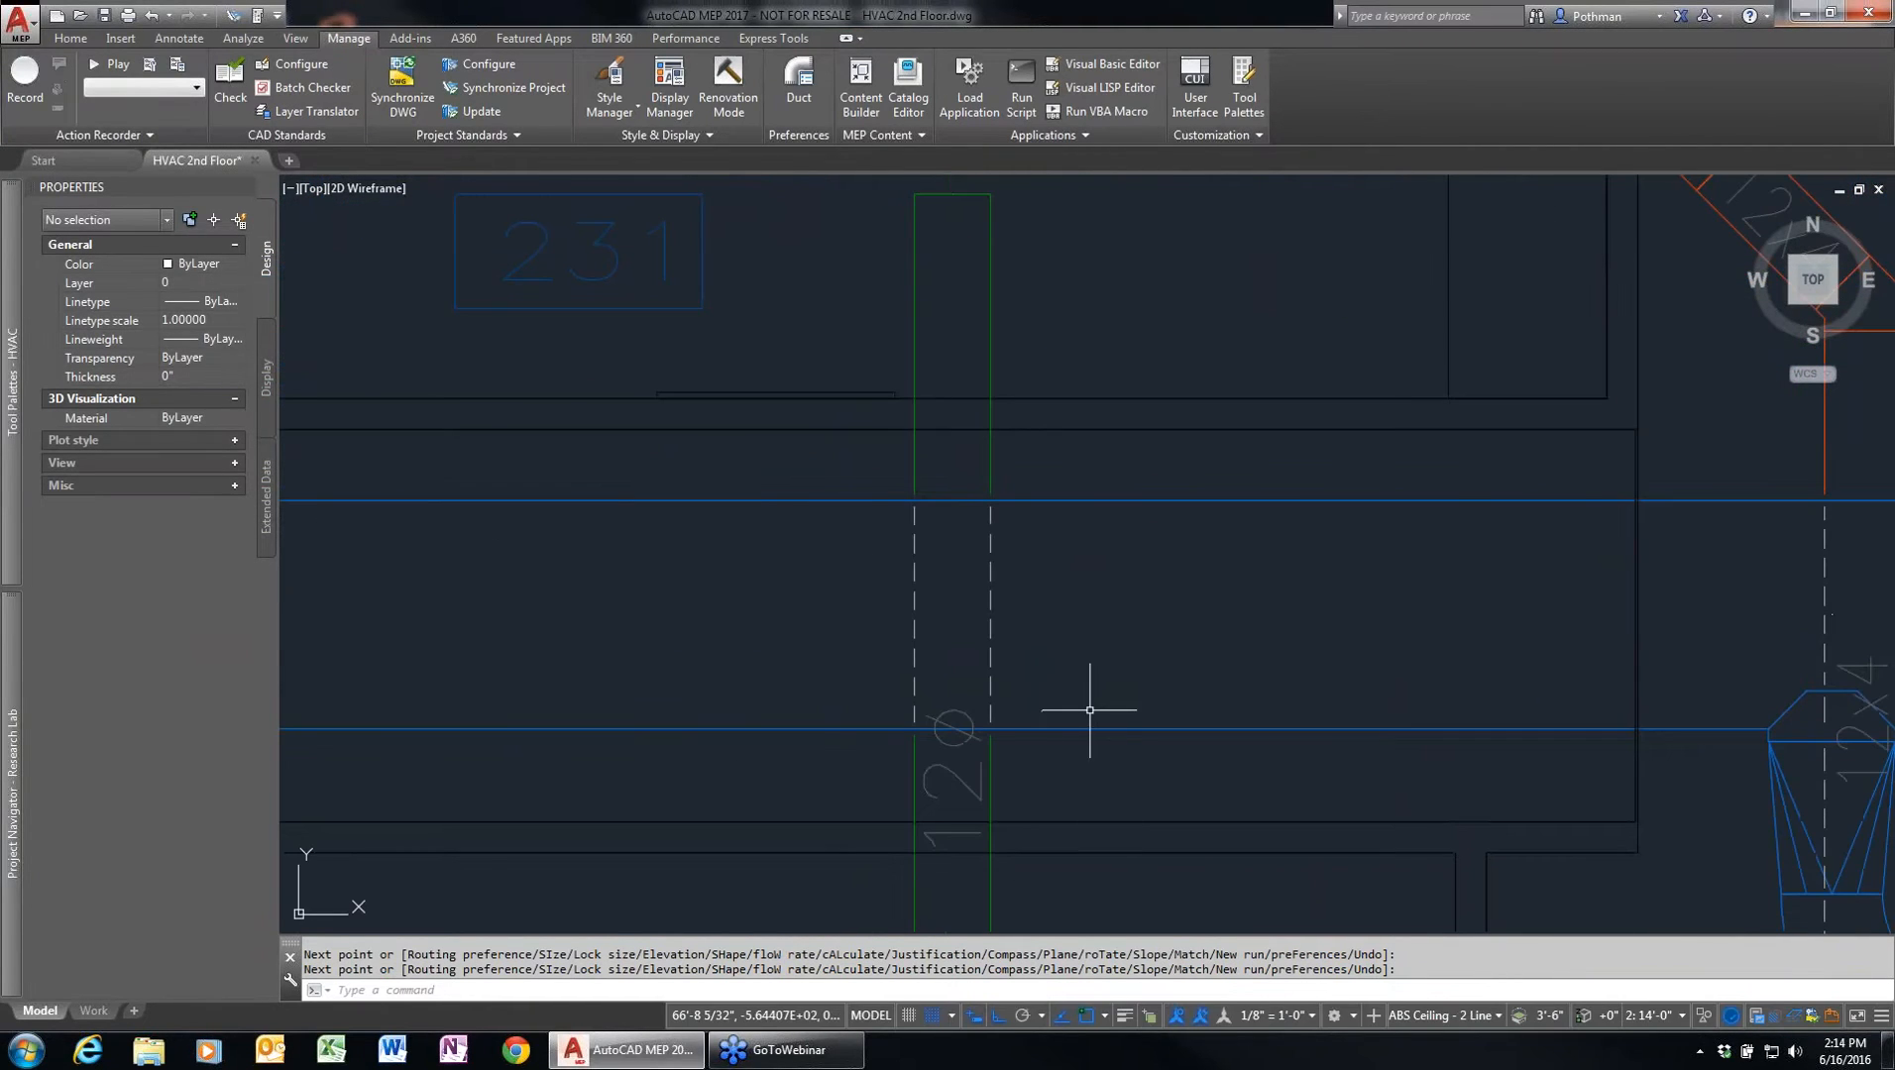
left_click(1025, 584)
left_click(899, 573)
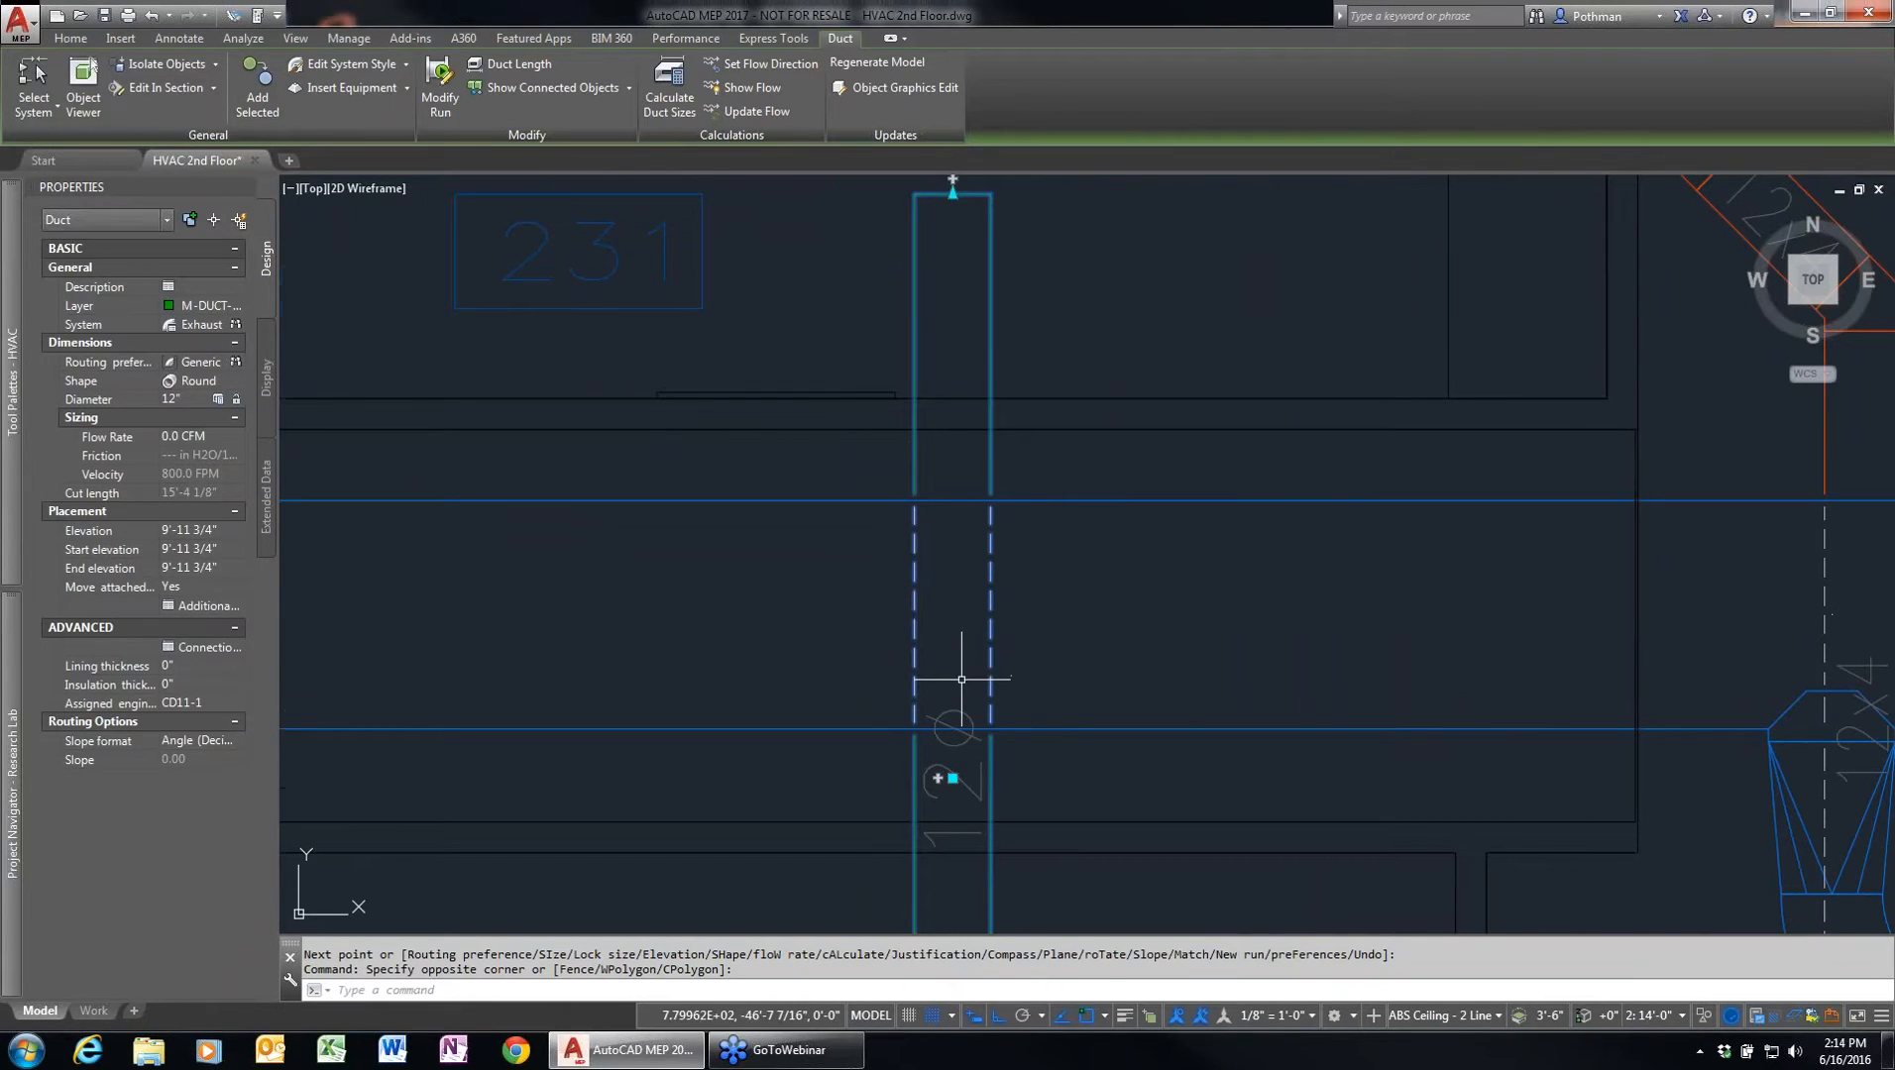
scroll(961, 680, "down", 1)
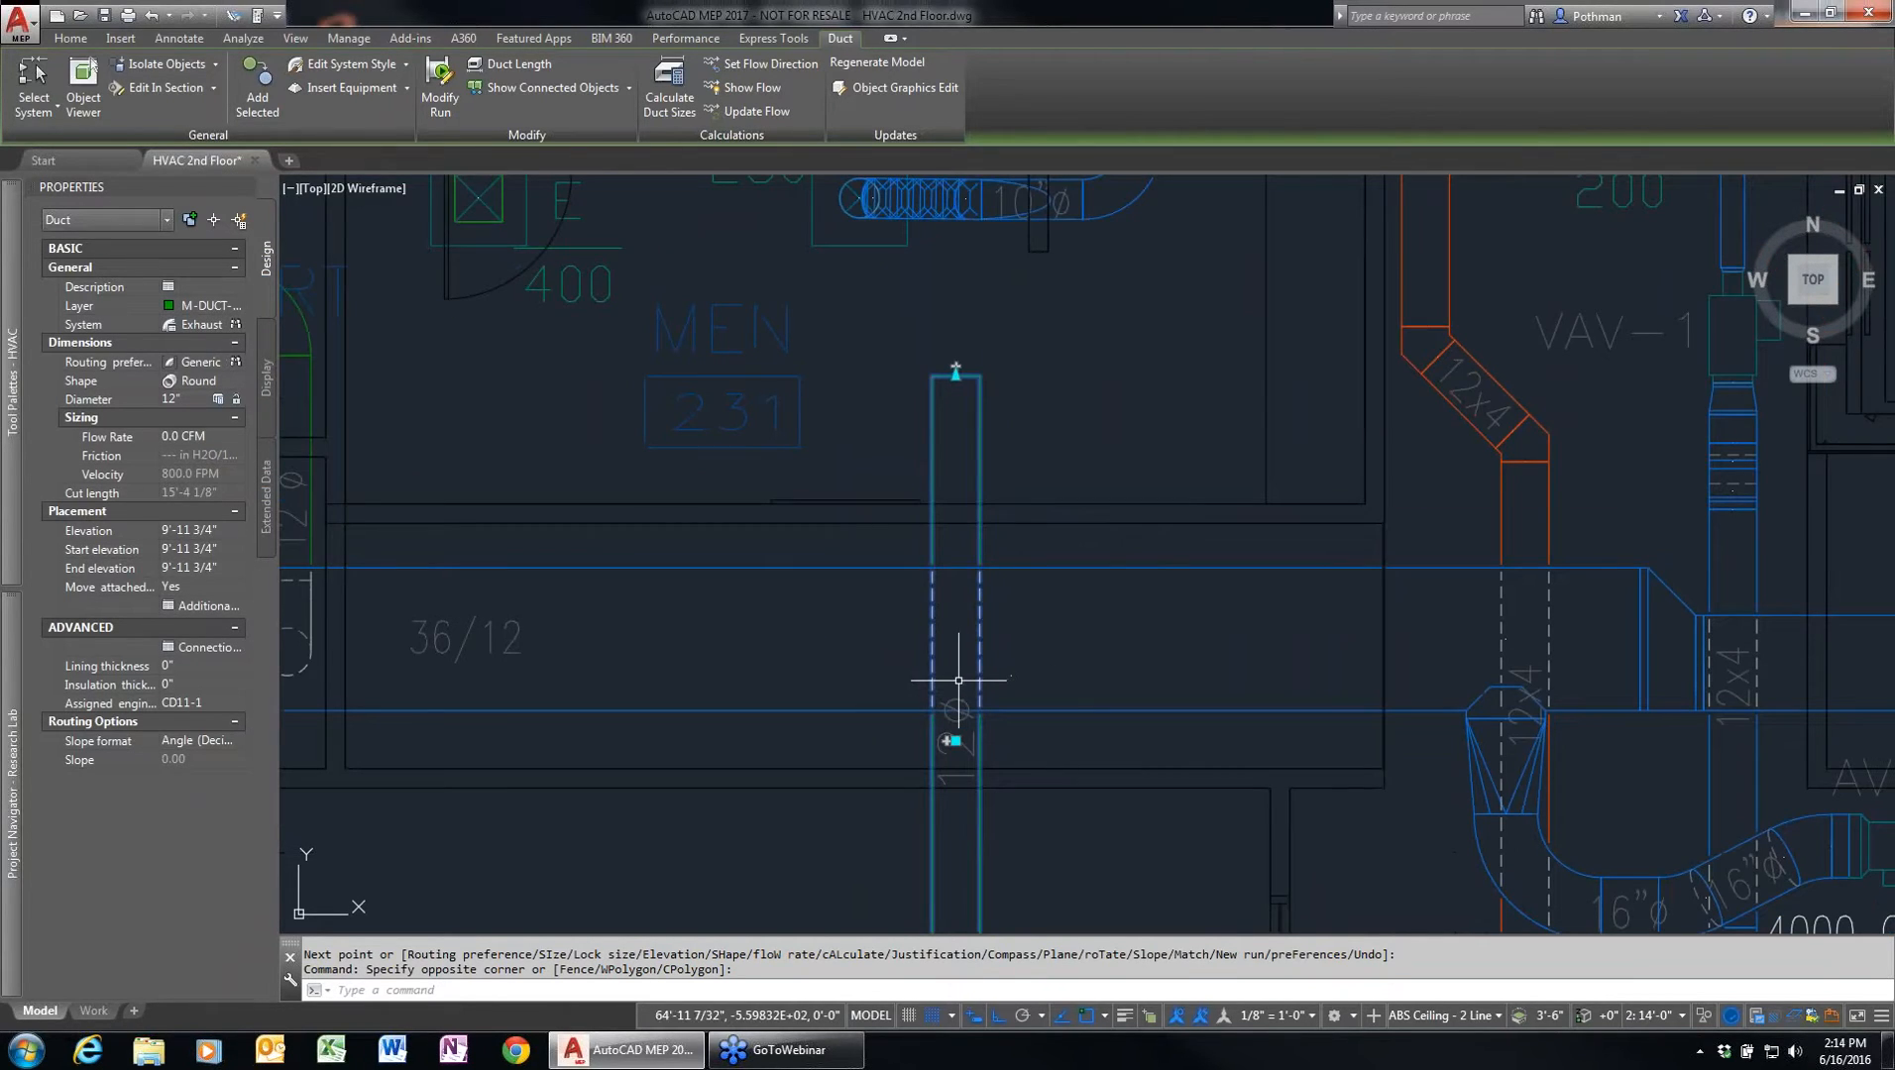
left_click(955, 372)
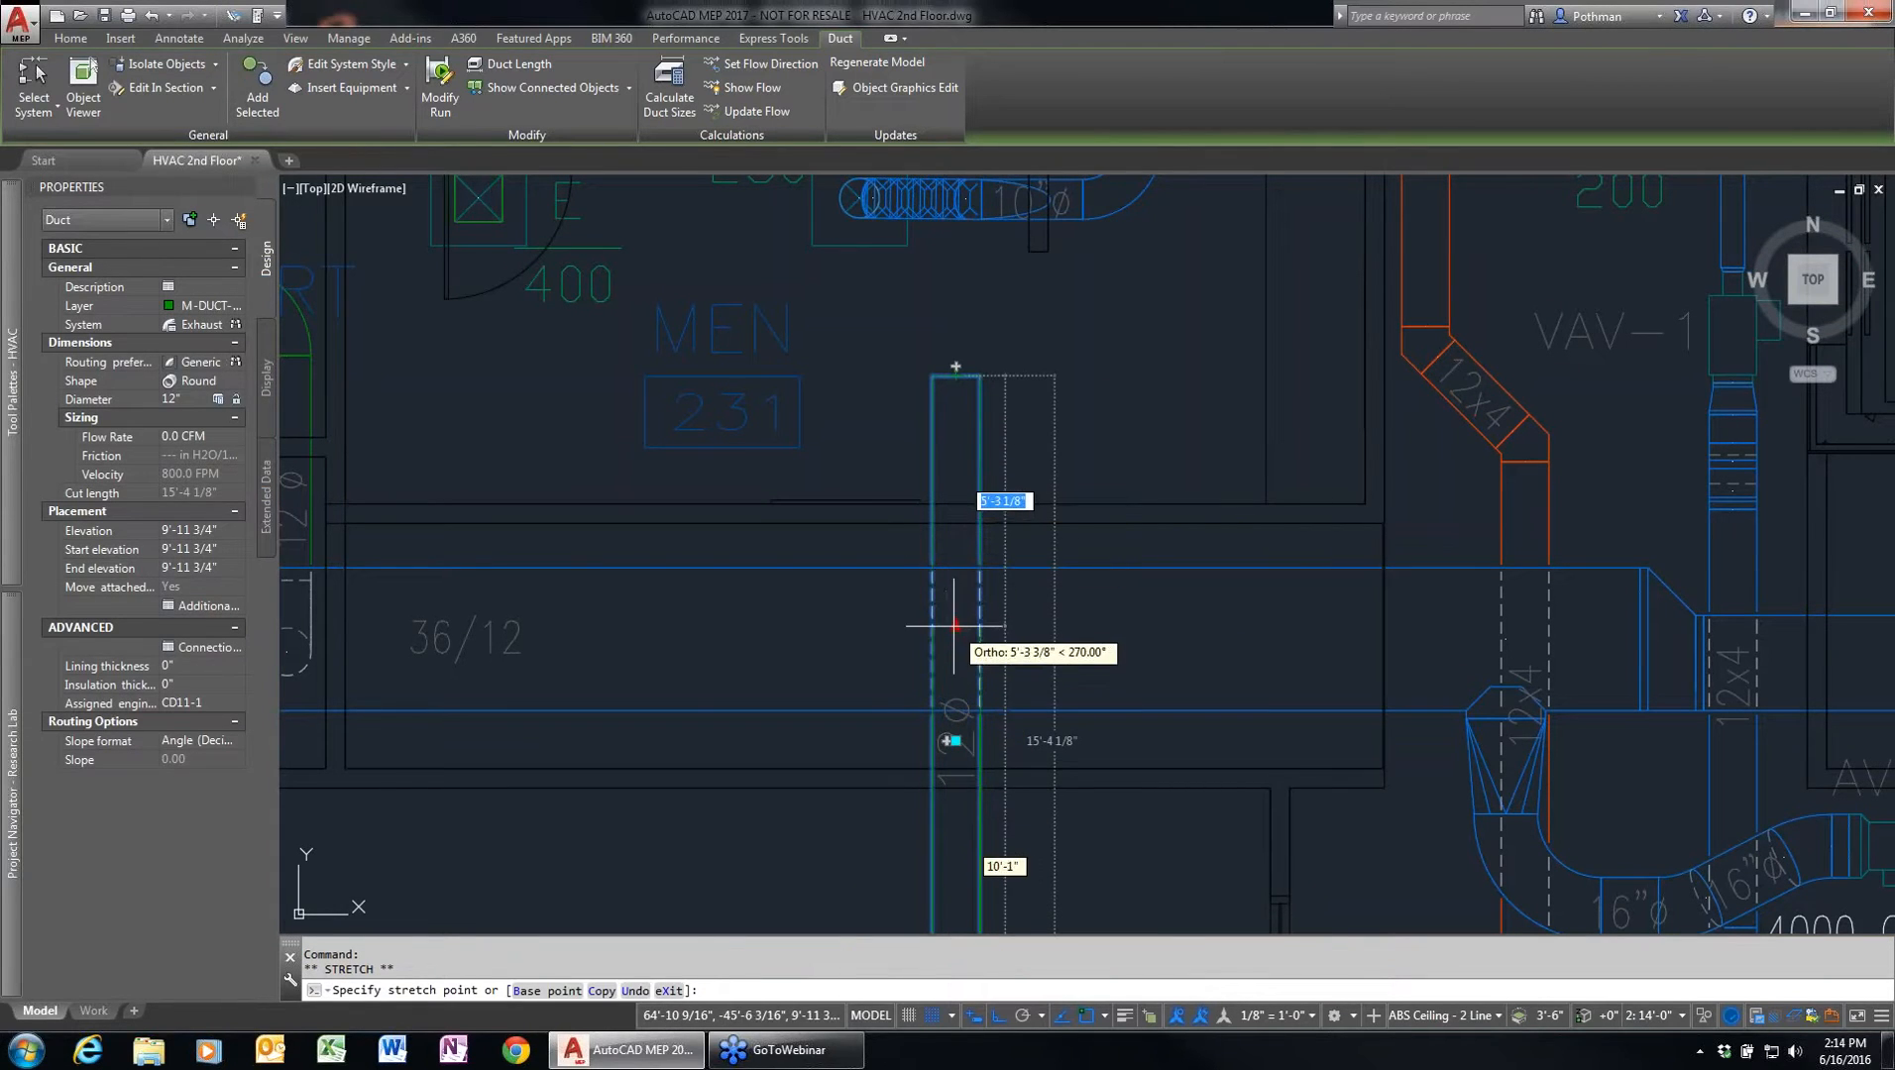
left_click(926, 635)
left_click(955, 625)
left_click(956, 429)
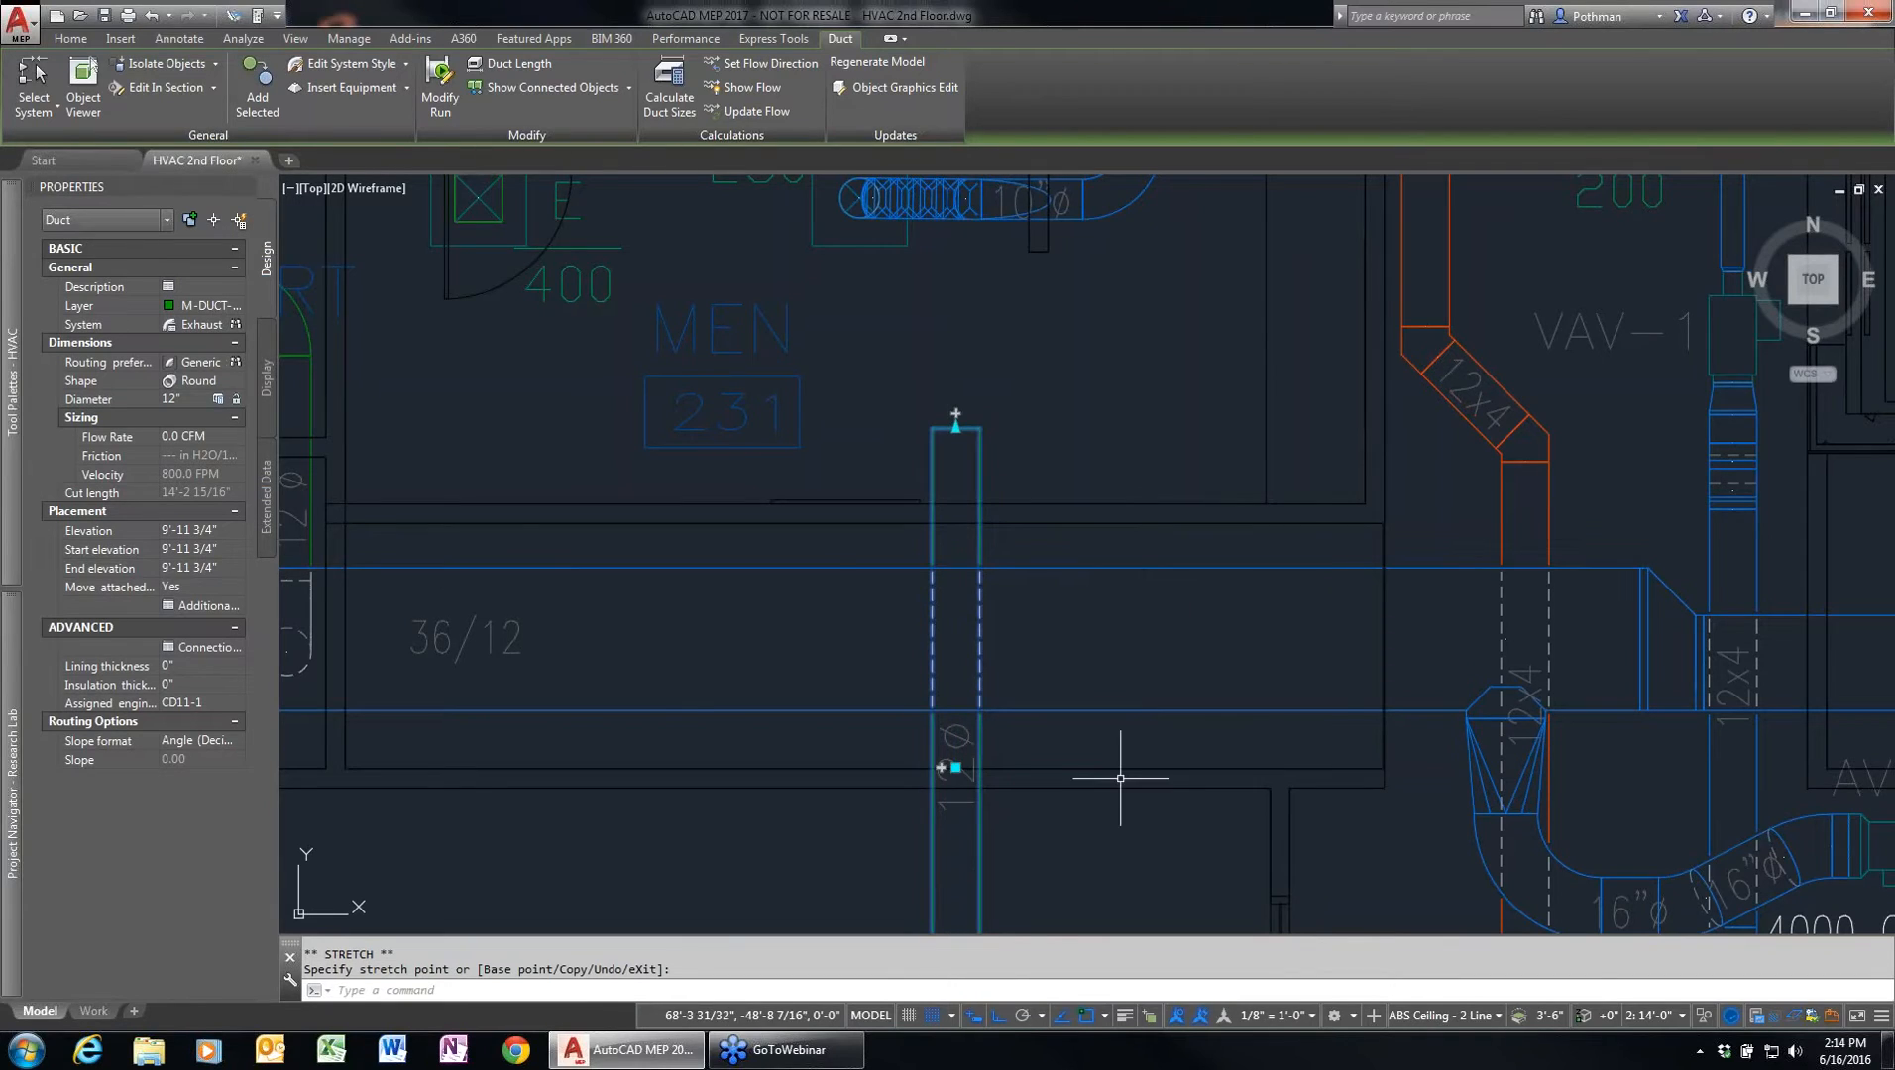
scroll(1121, 778, "down", 2)
middle_click_drag(1114, 765, 1092, 482)
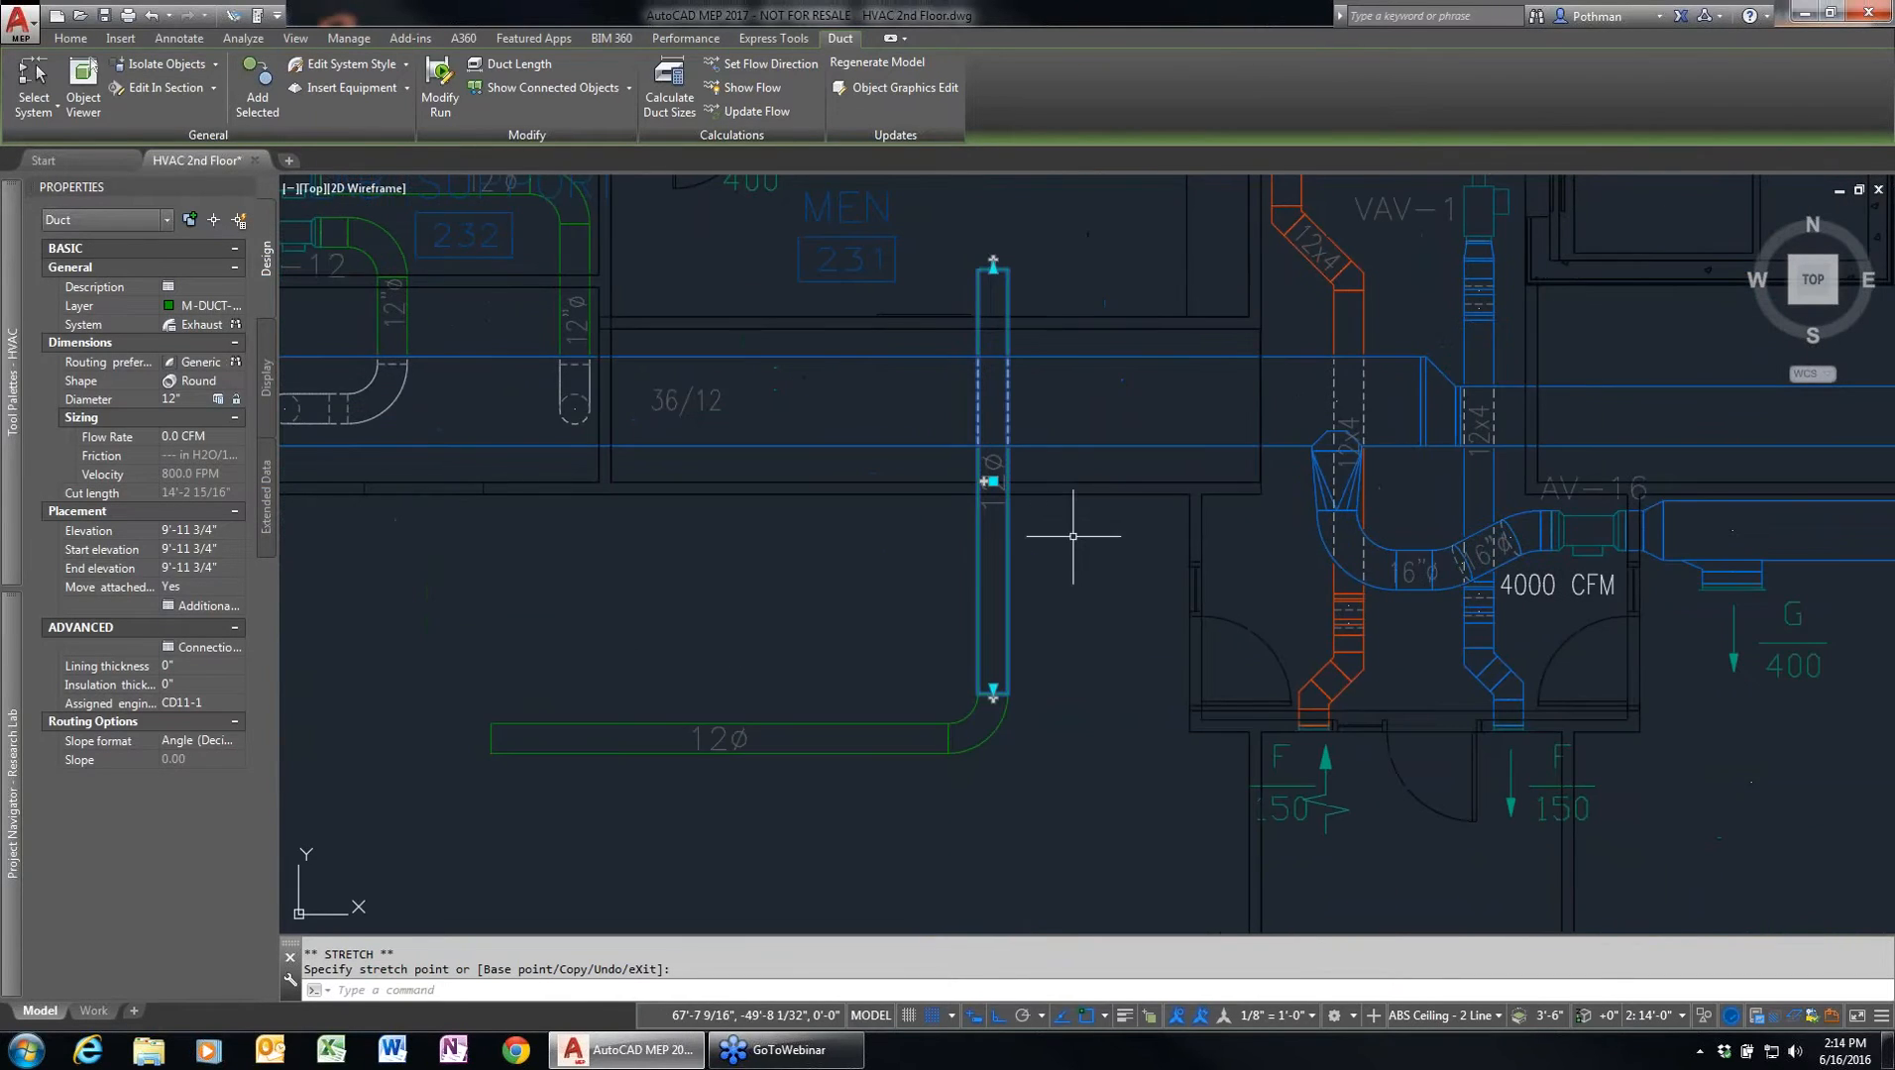
- Move the vertical 12-inch duct east towards the vestibule wall and back below Men 231, with its connected bend and horizontal duct following
left_click(991, 482)
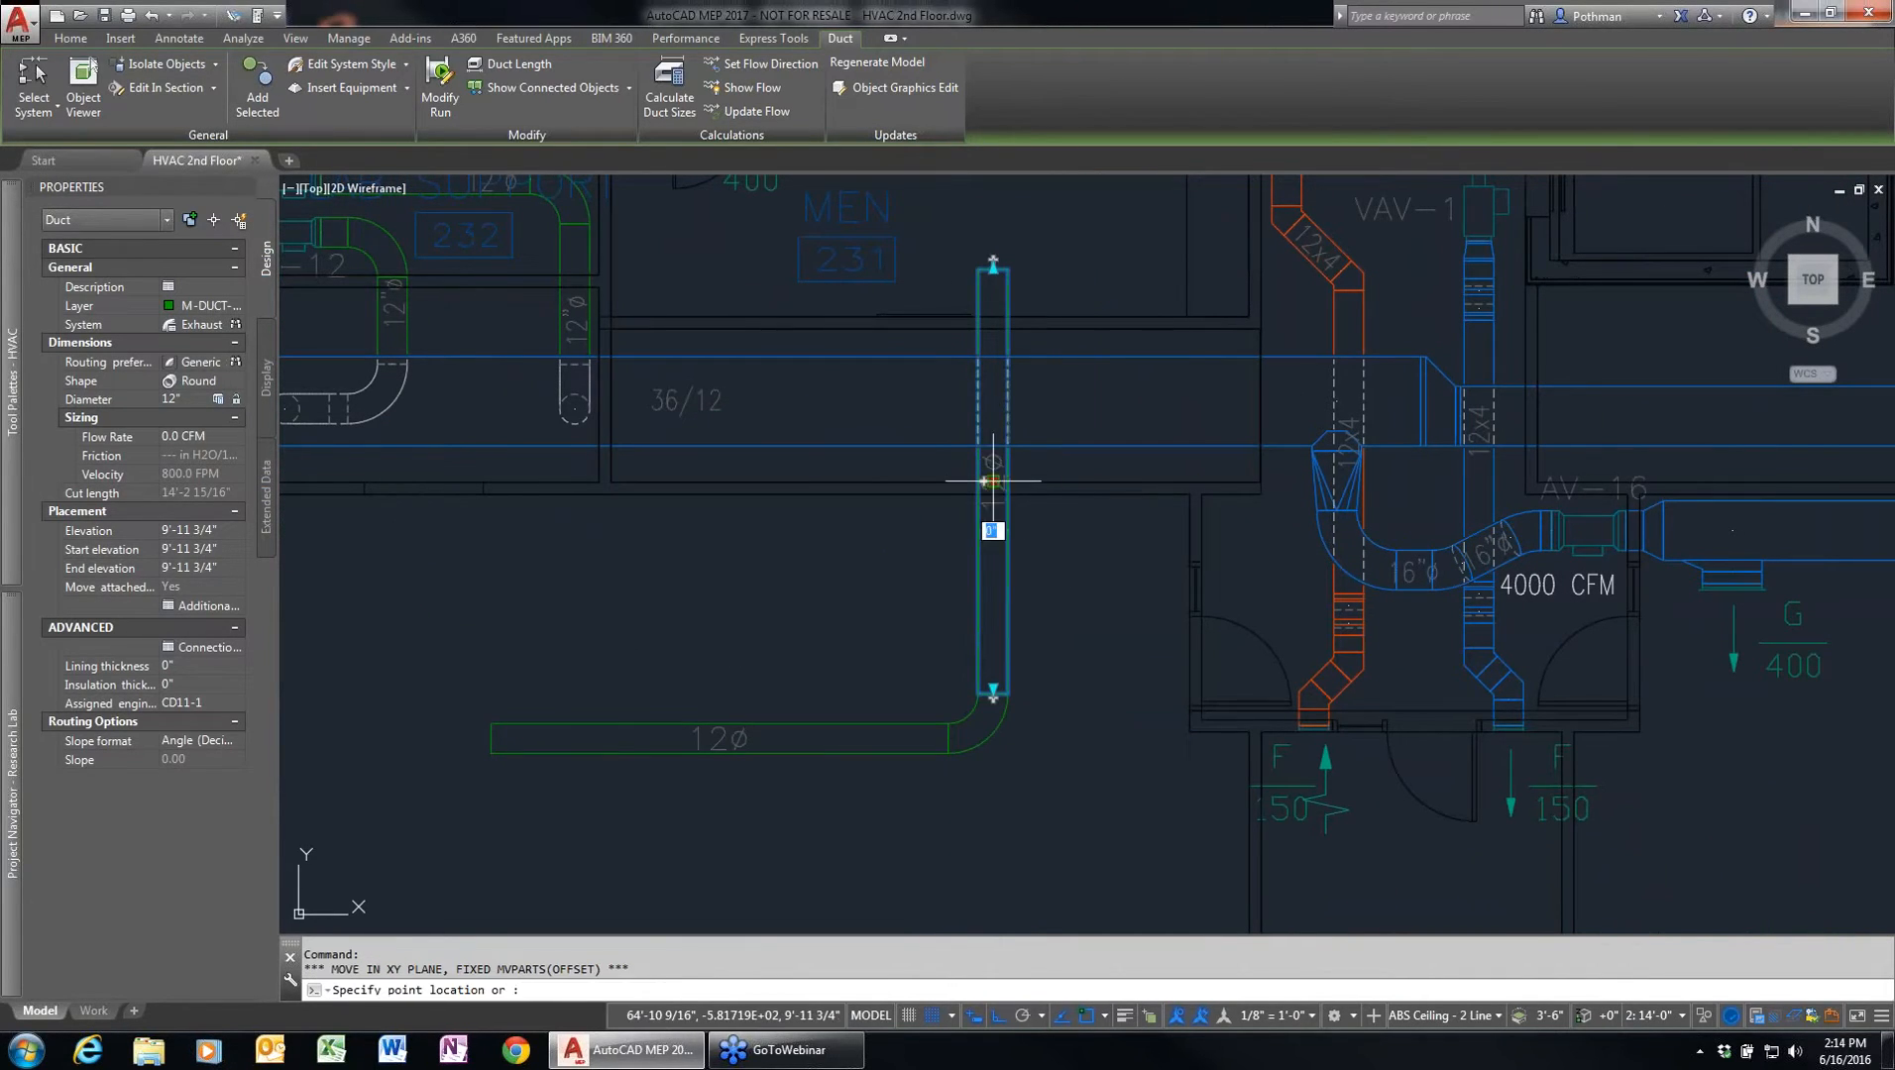
left_click(1099, 476)
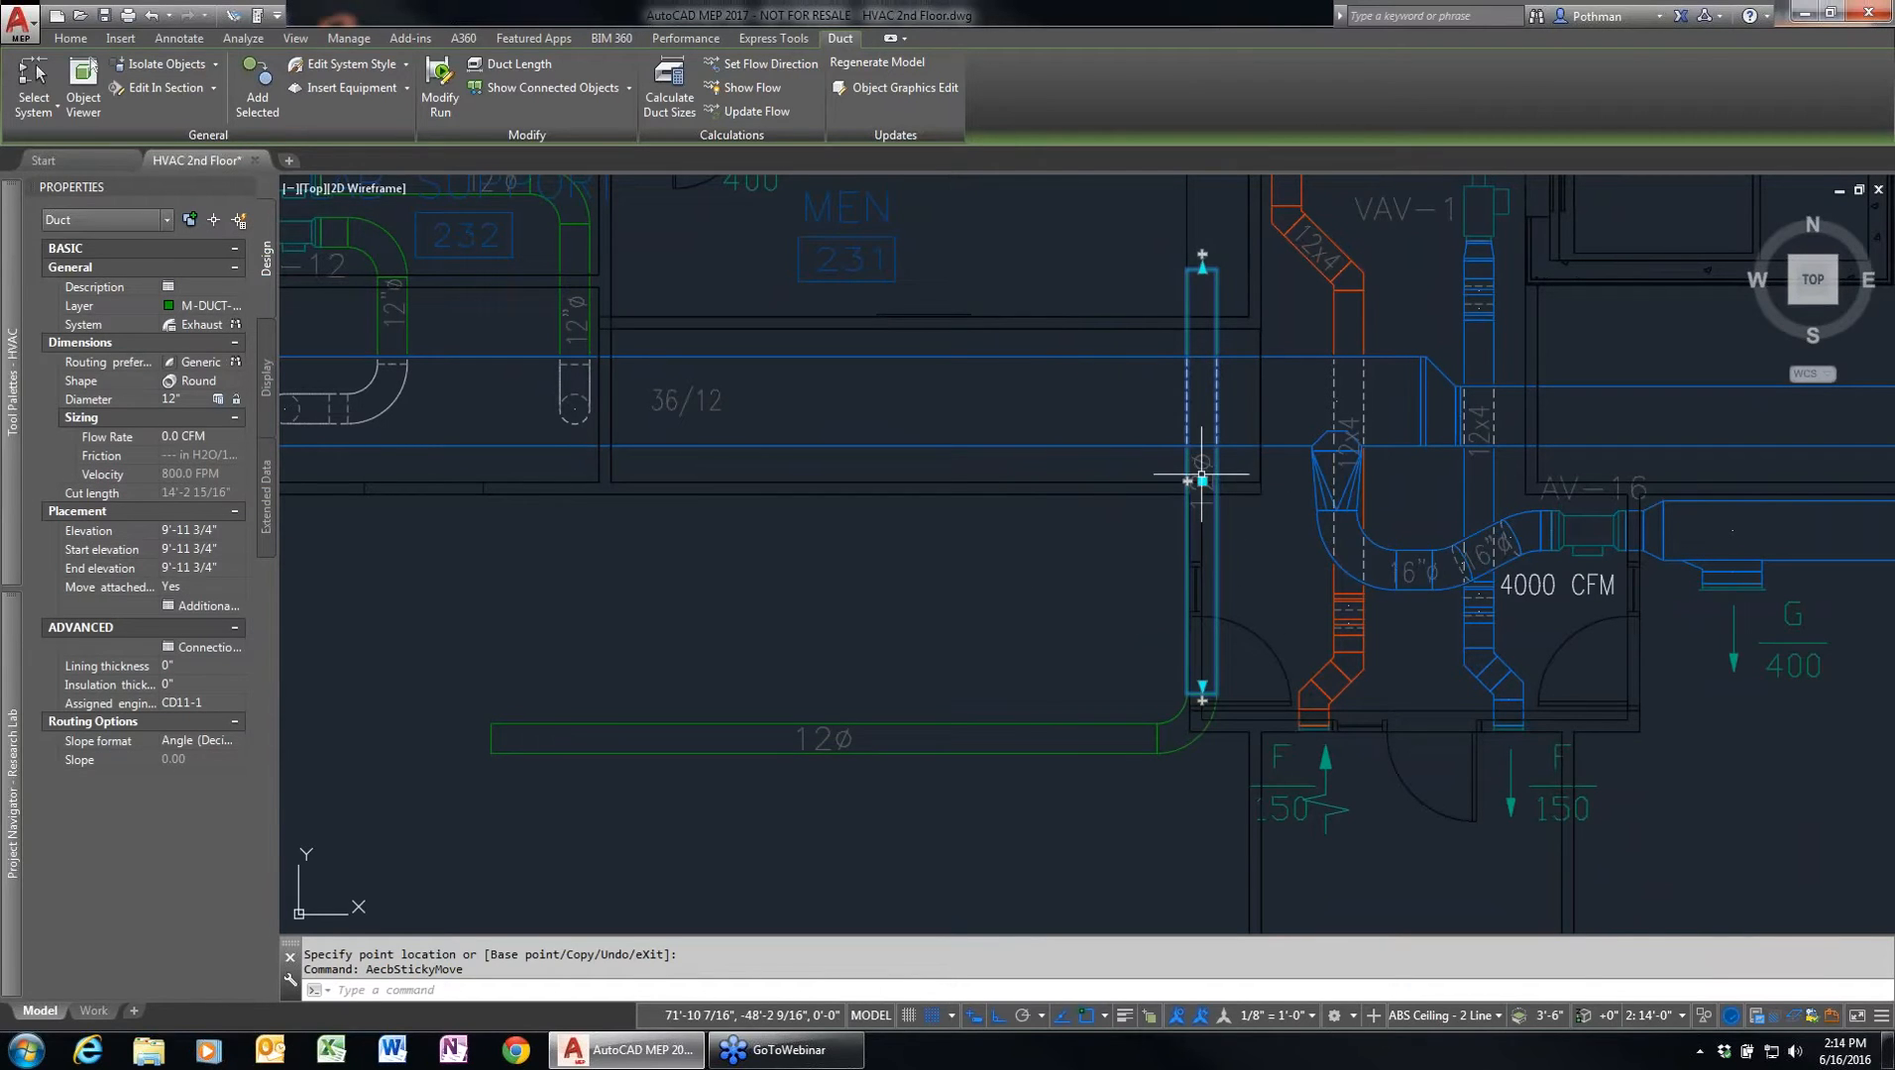
left_click(1201, 480)
left_click(998, 482)
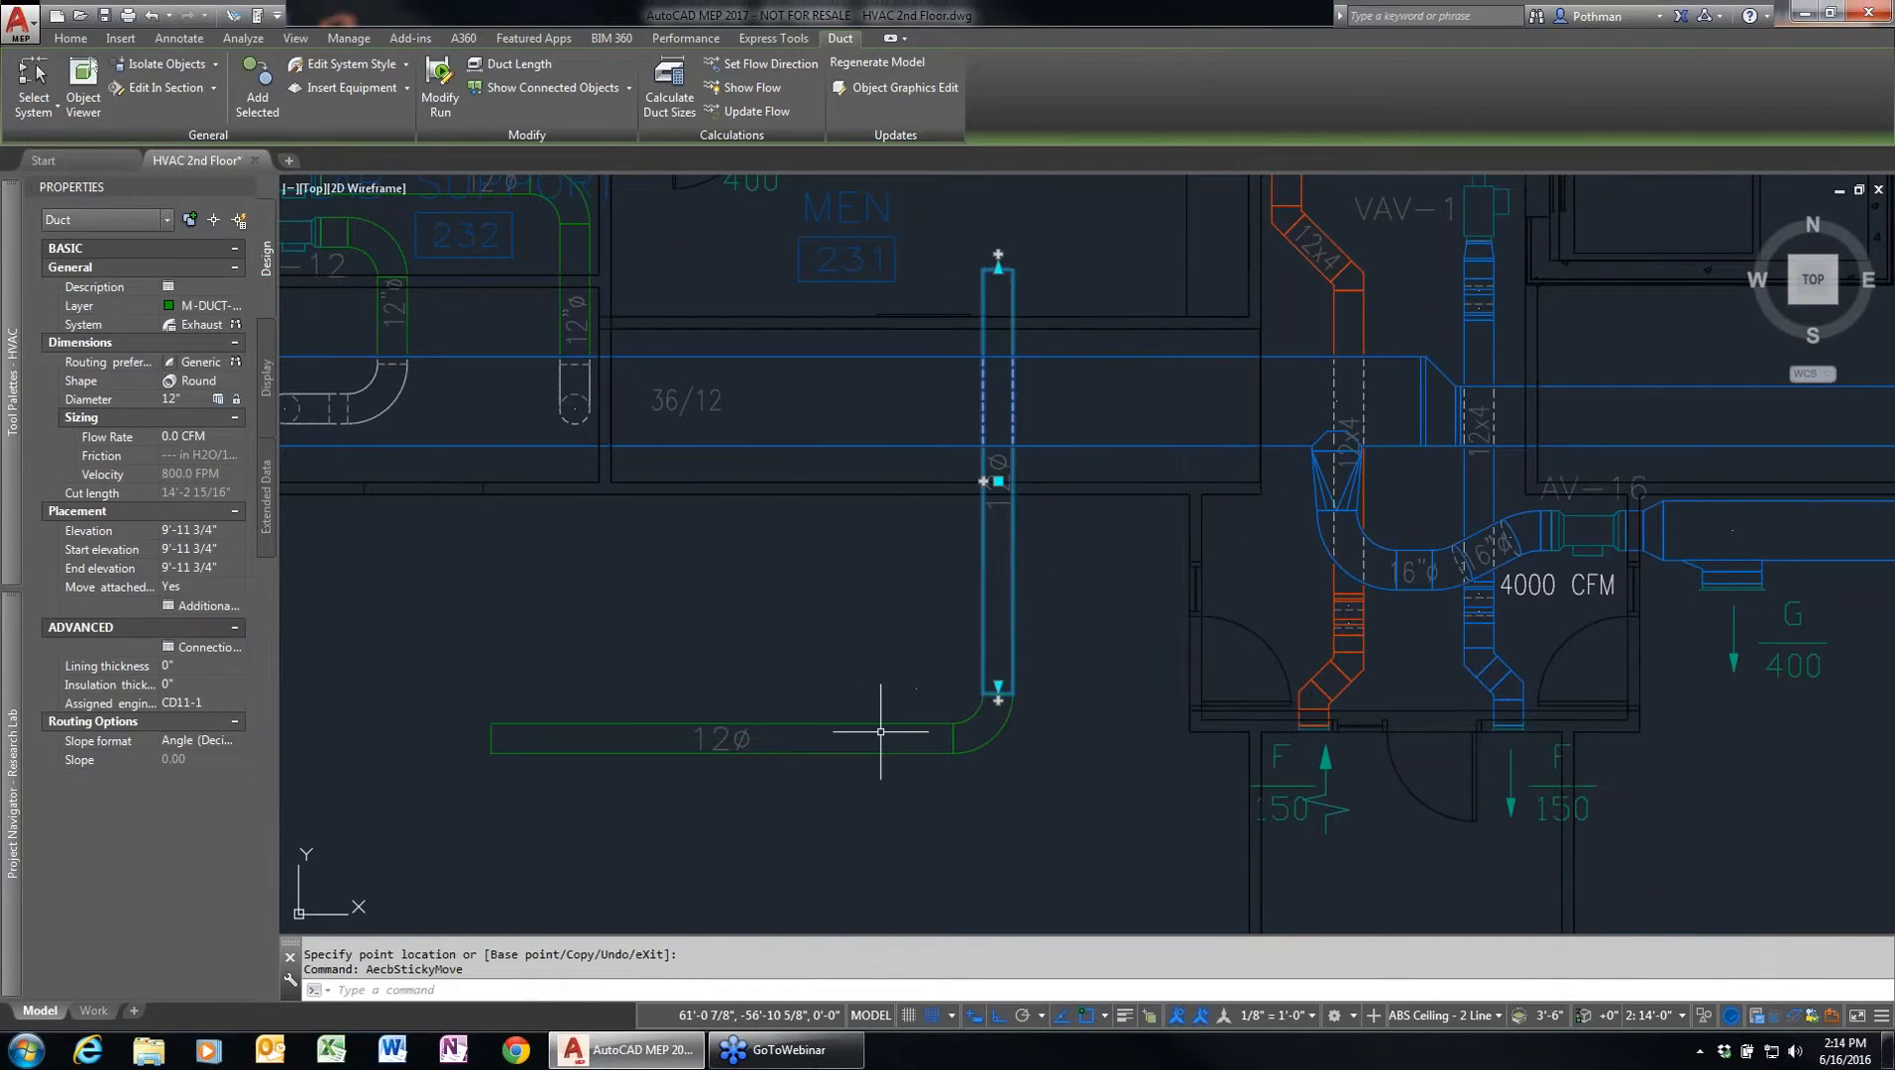
key("Escape")
- Erase the whole 12-inch exhaust duct run below Men 231, including the bend and both straight segments
left_click(1078, 806)
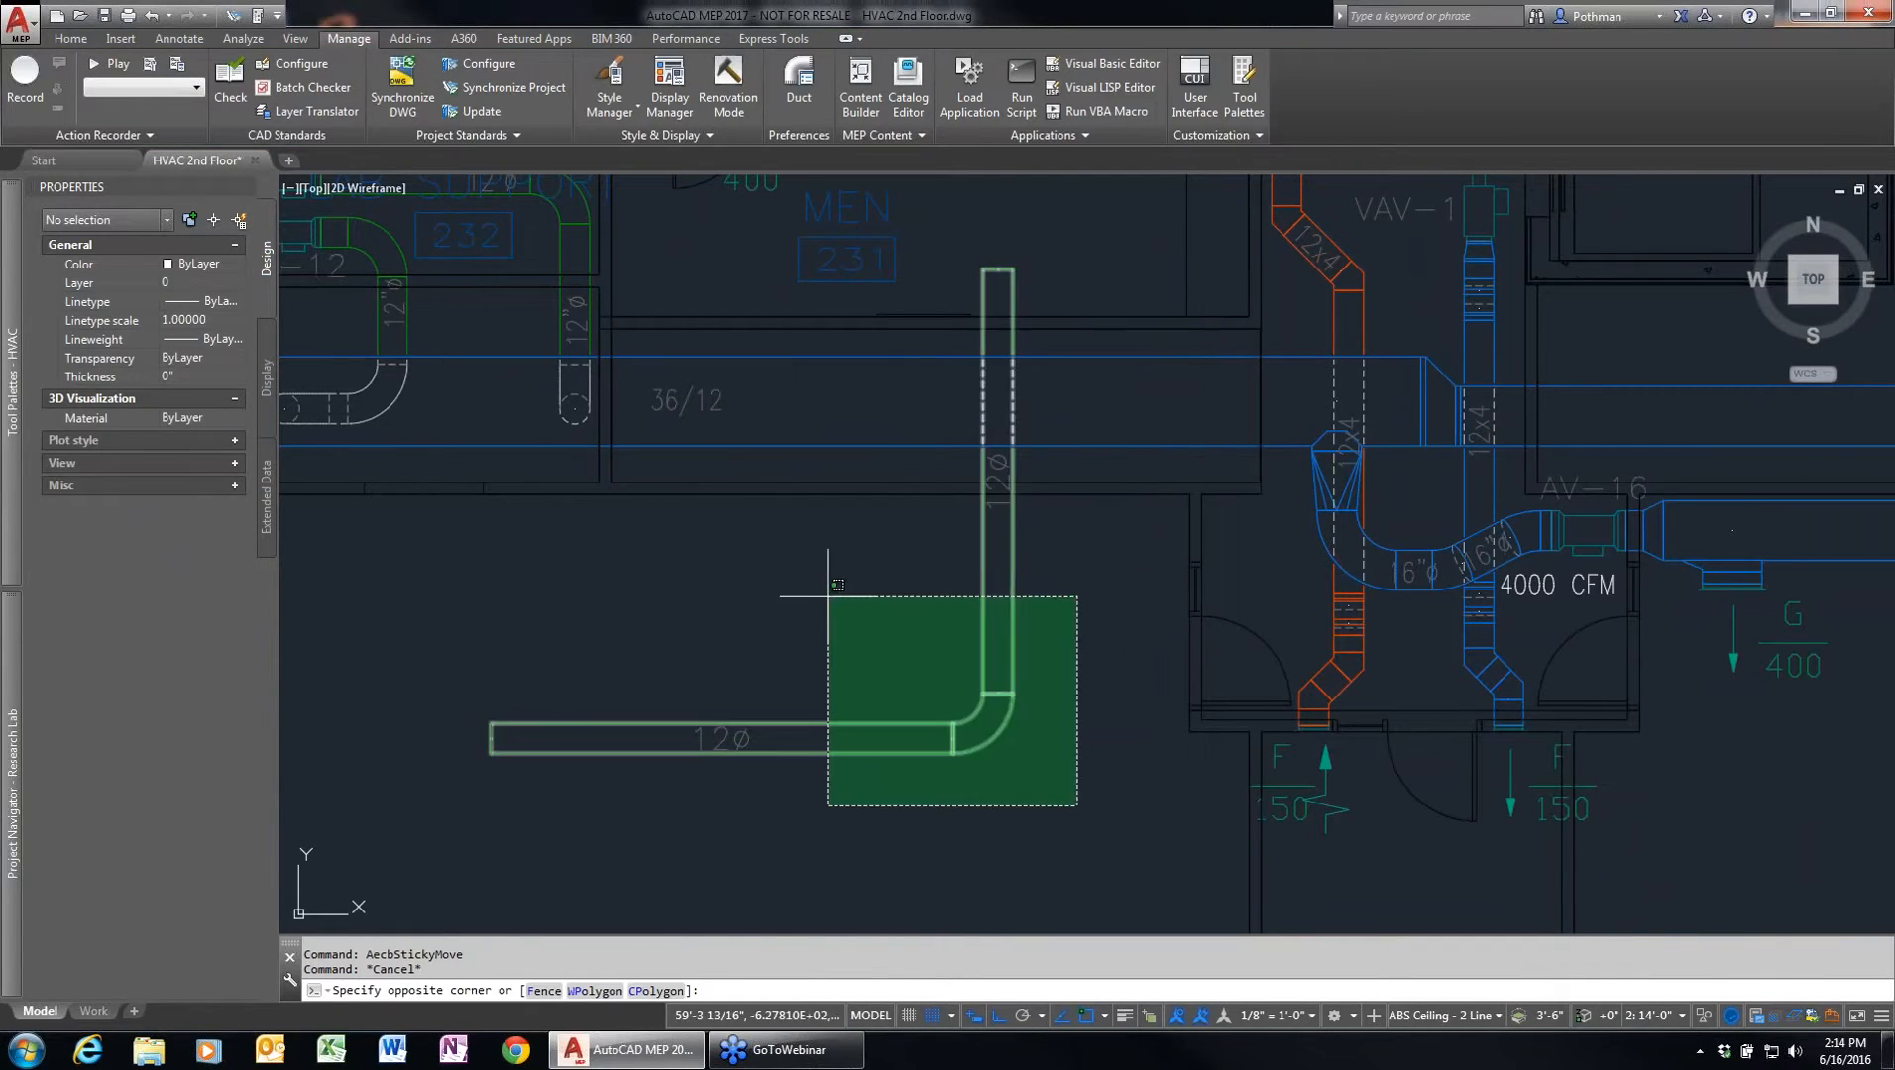
left_click(825, 609)
key("Delete")
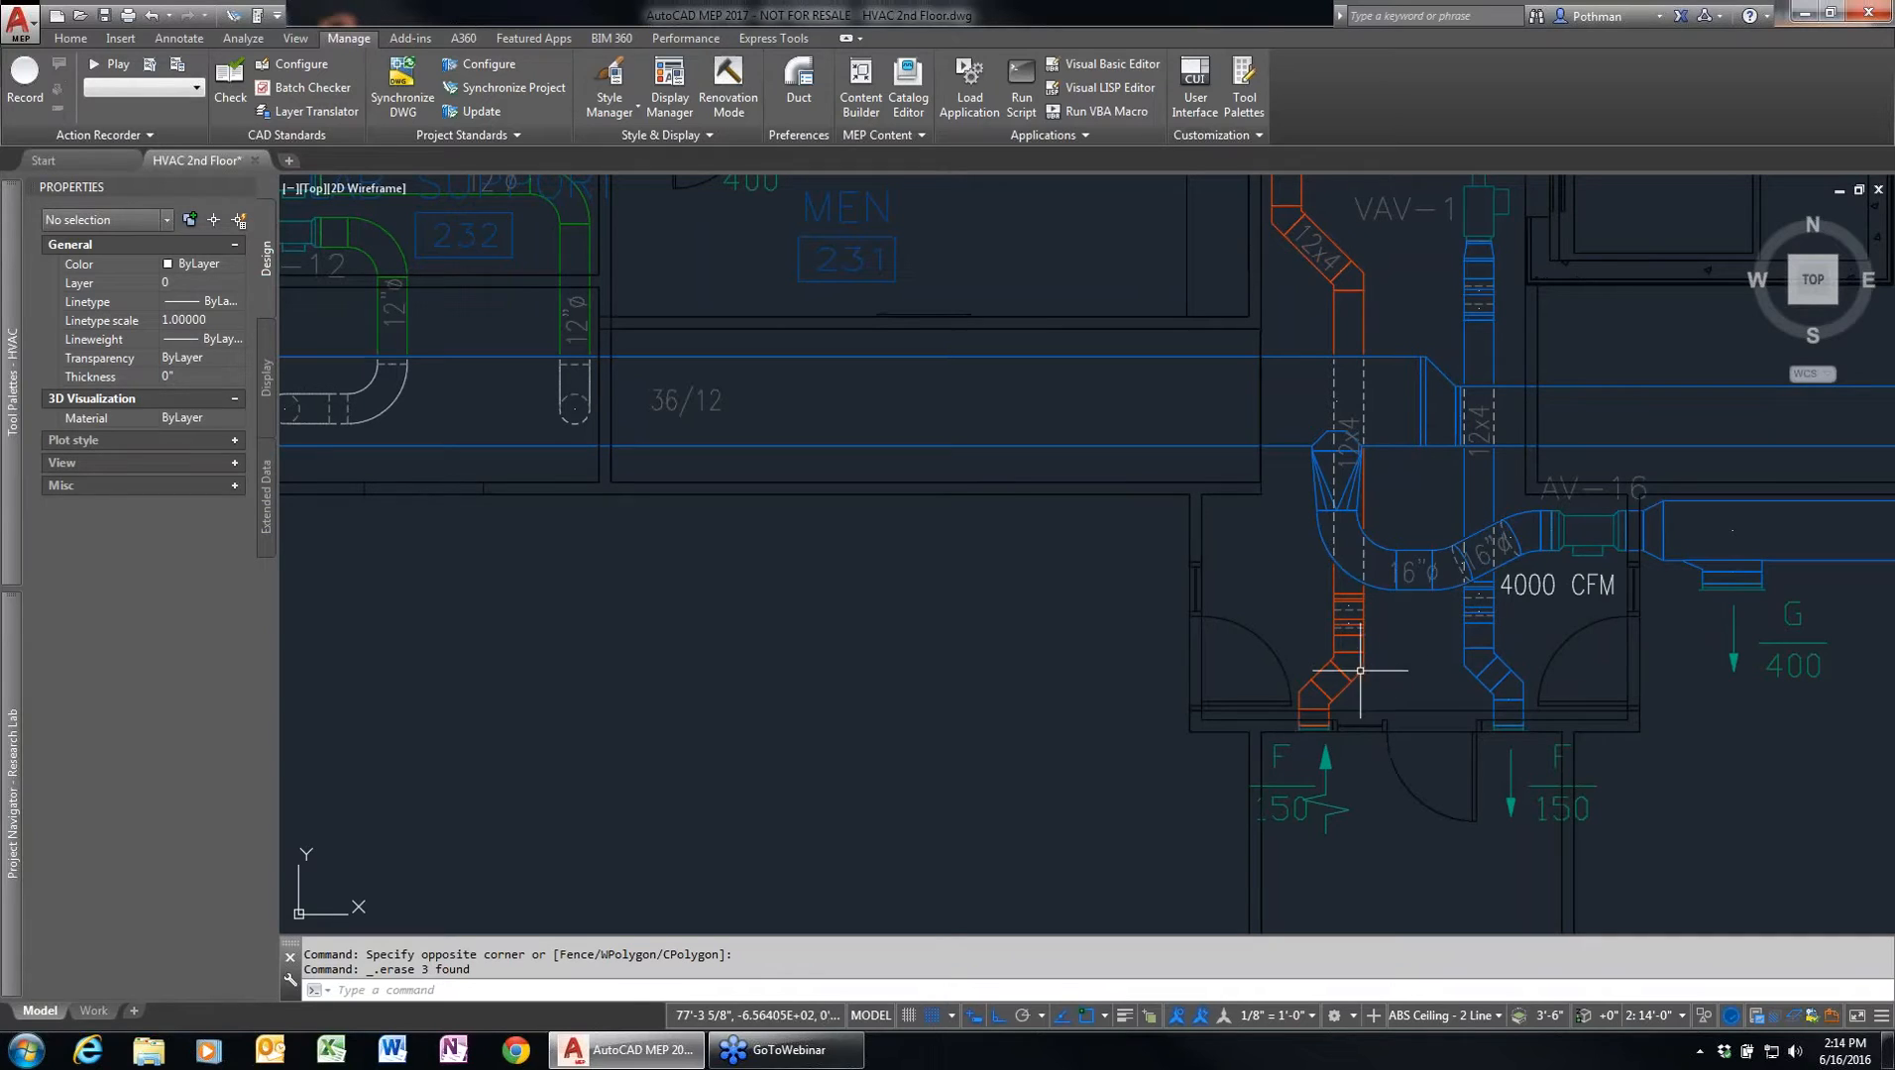
middle_click_drag(786, 714, 1051, 702)
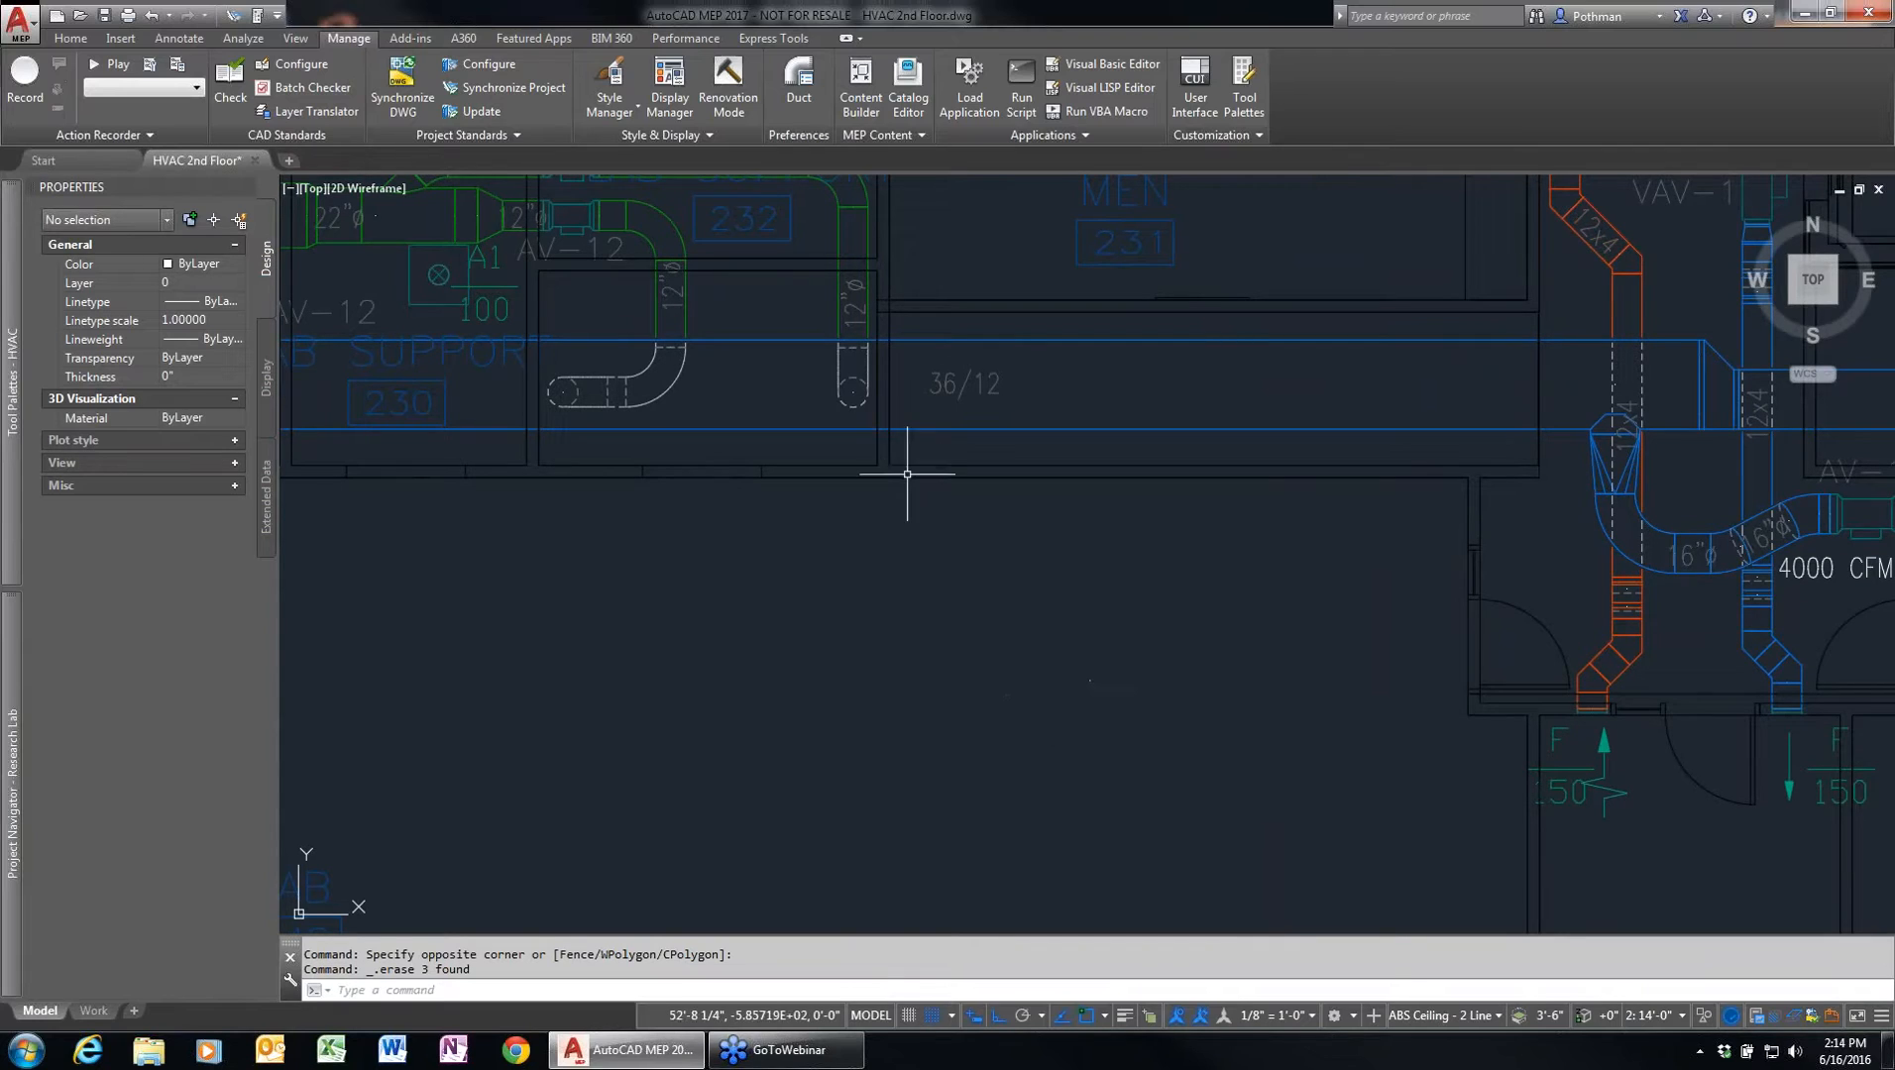
- Start placing a diffuser from the HVAC equipment tools, bringing up the multi-view parts catalog
left_click(70, 38)
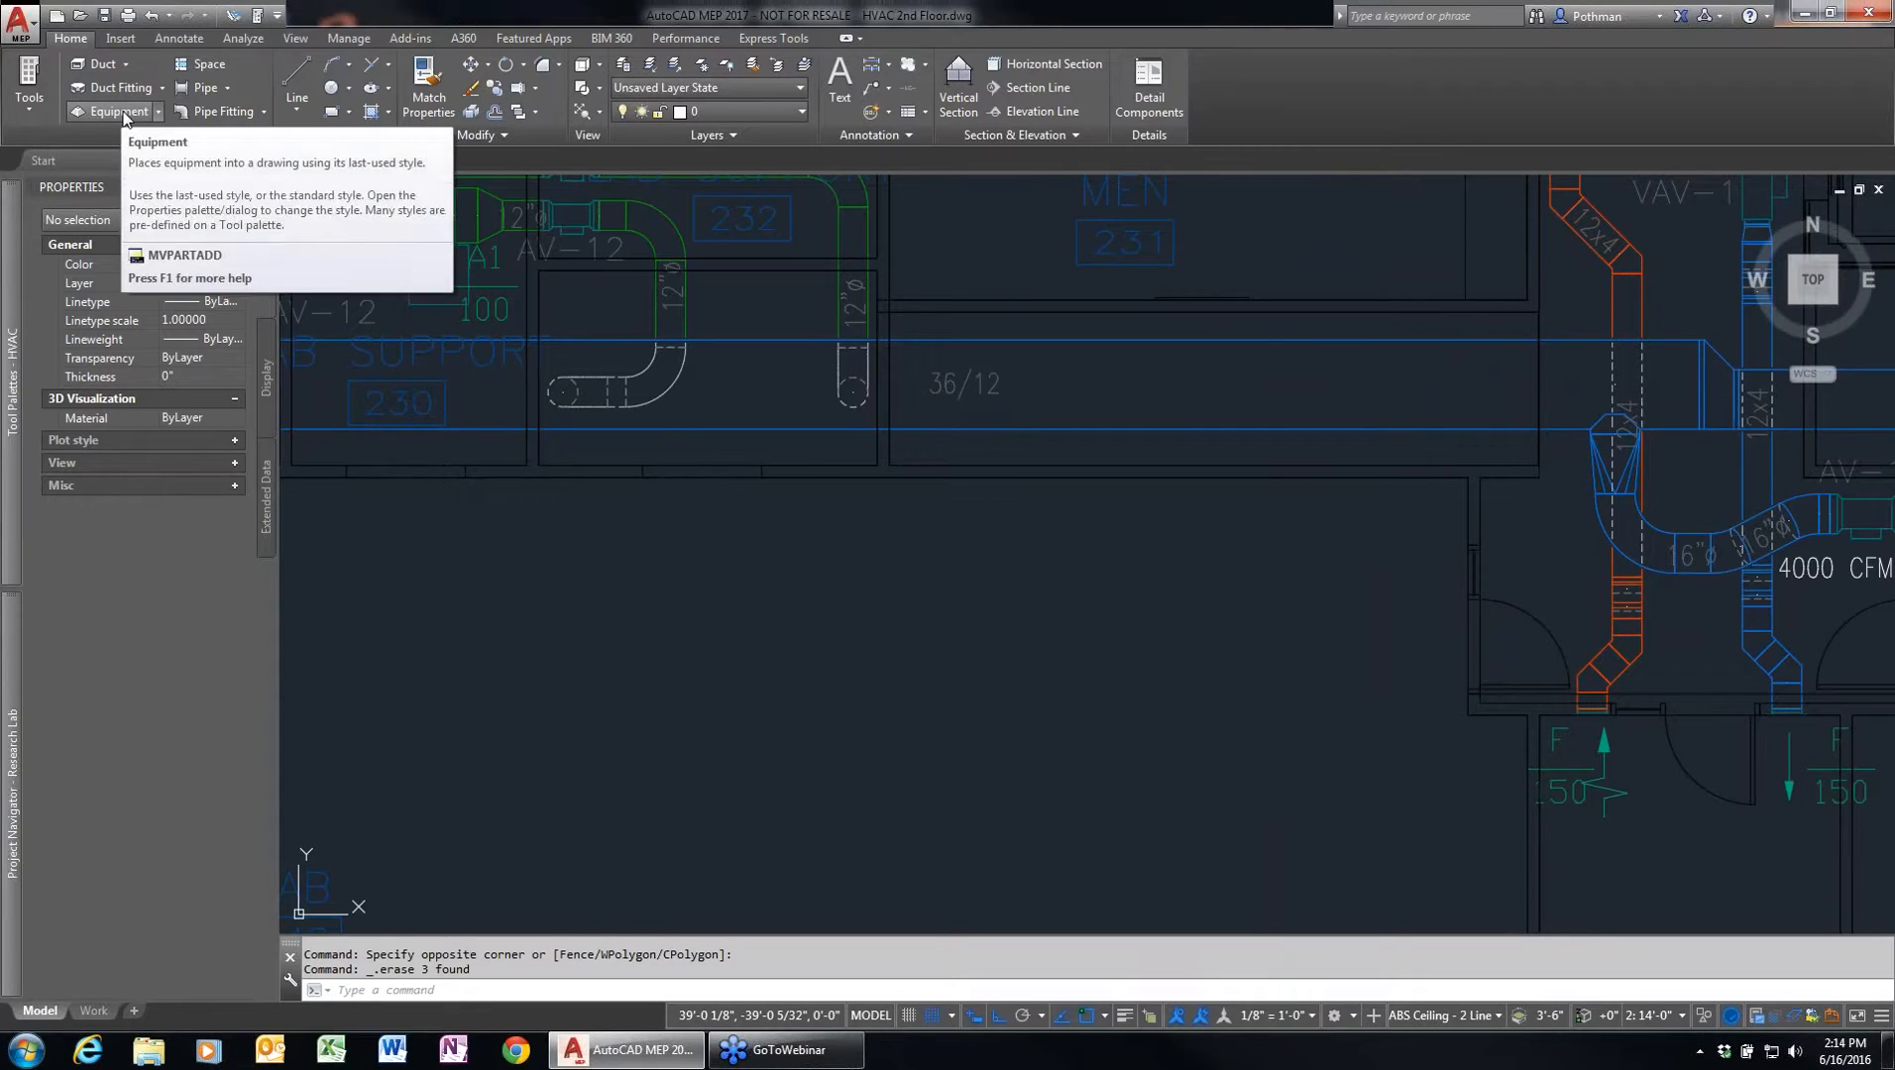
mouse_move(14, 297)
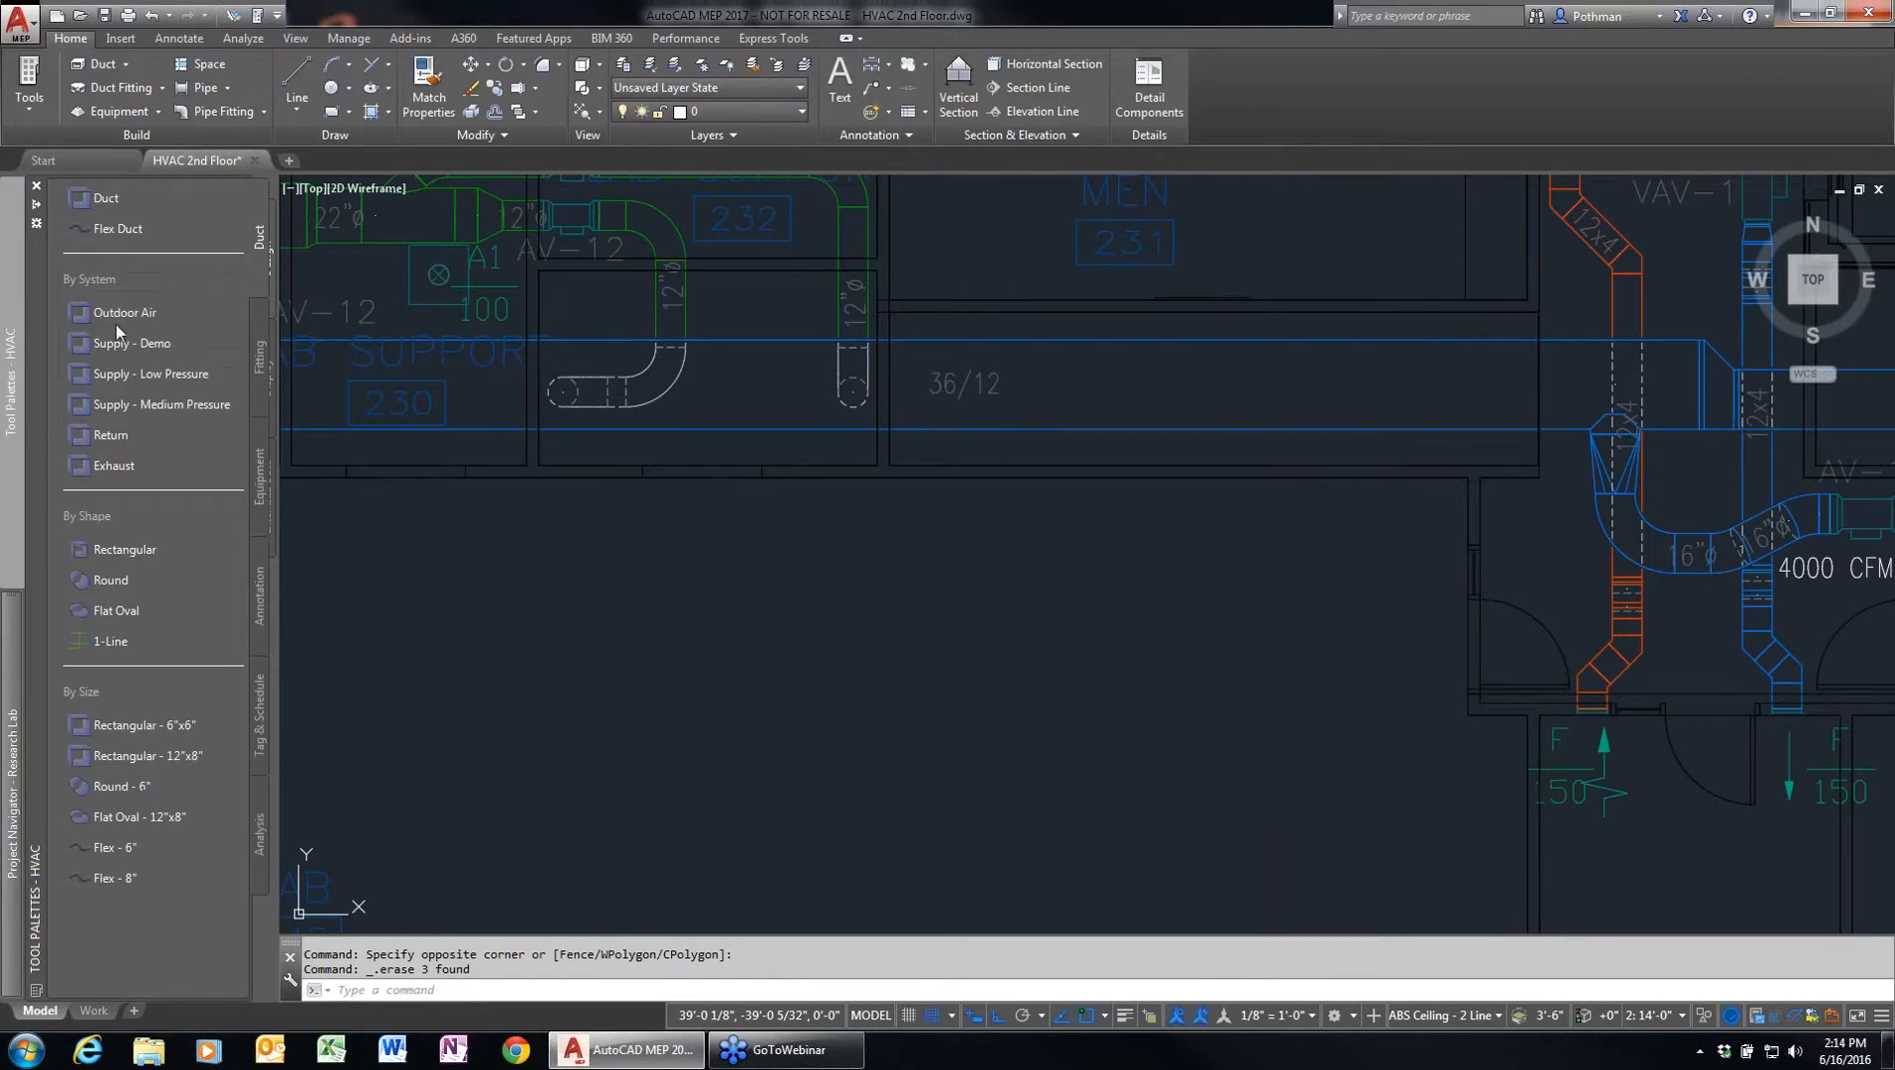
left_click(255, 507)
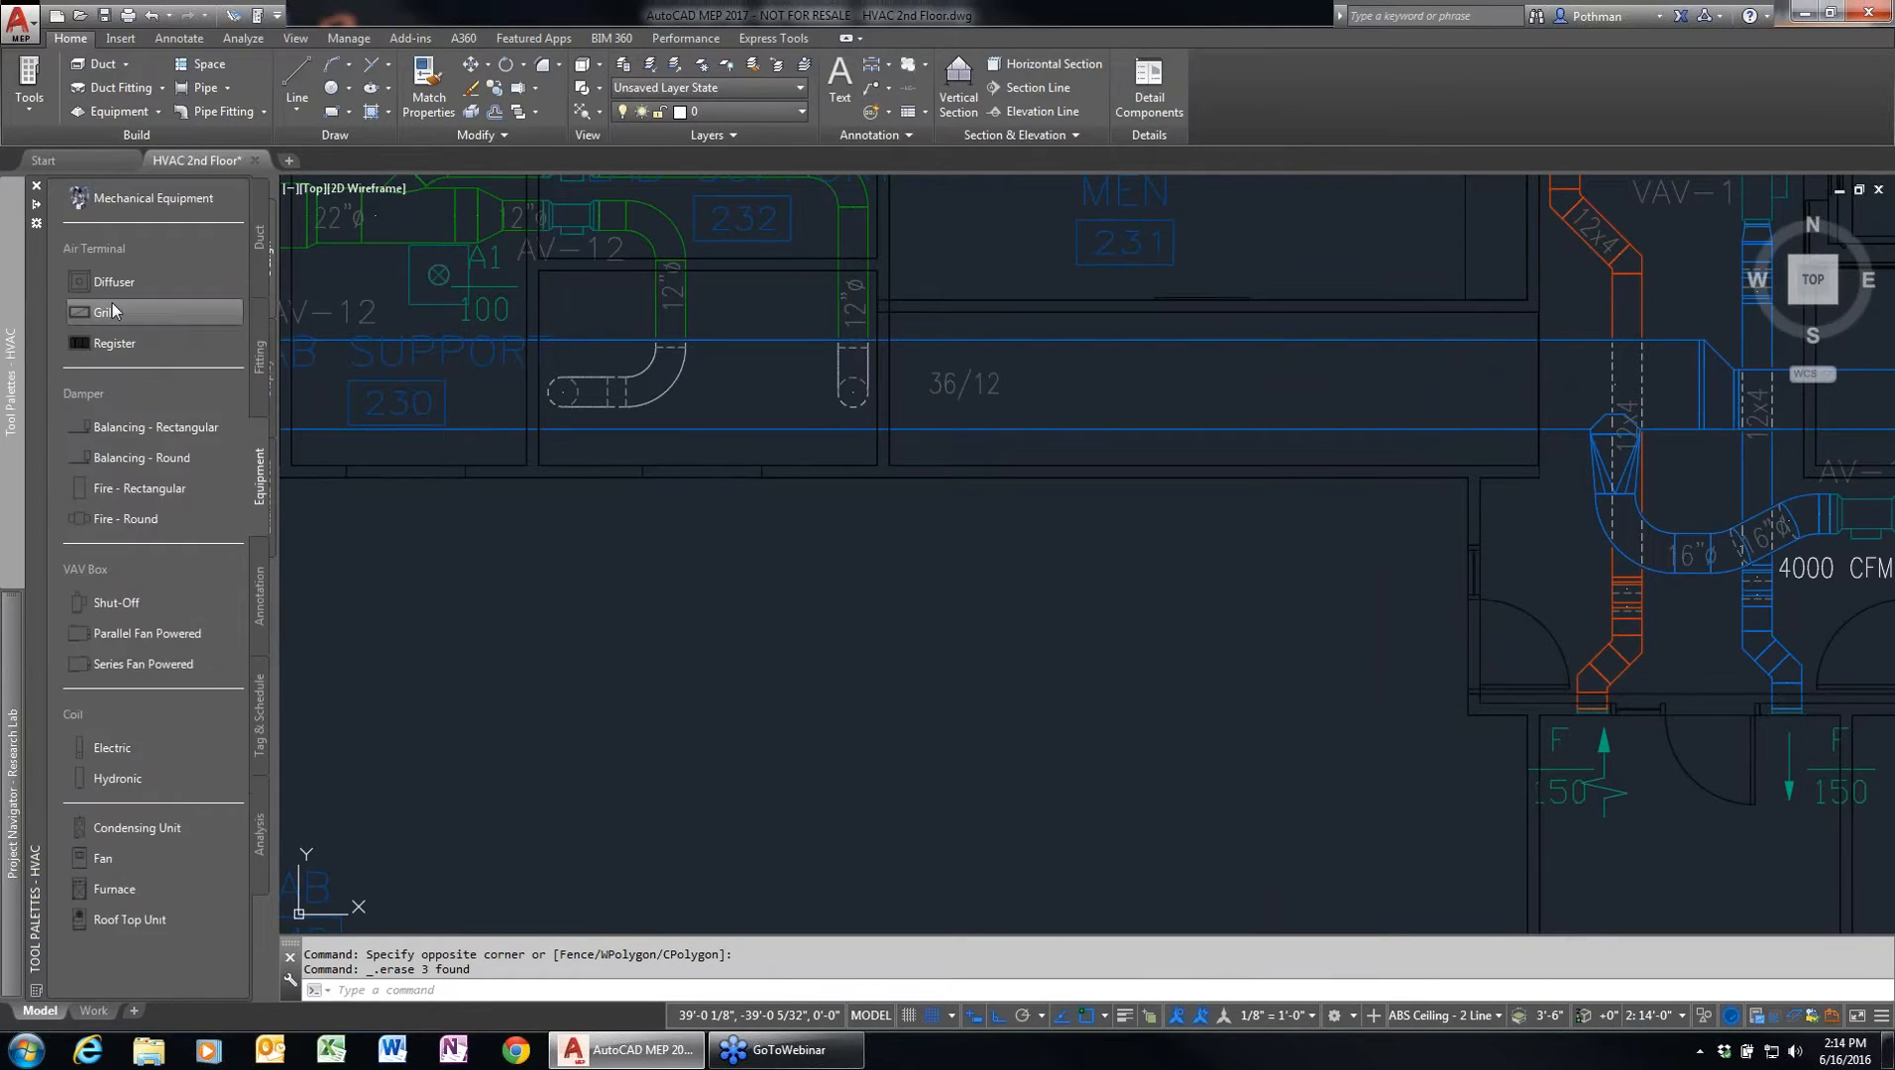
left_click(255, 13)
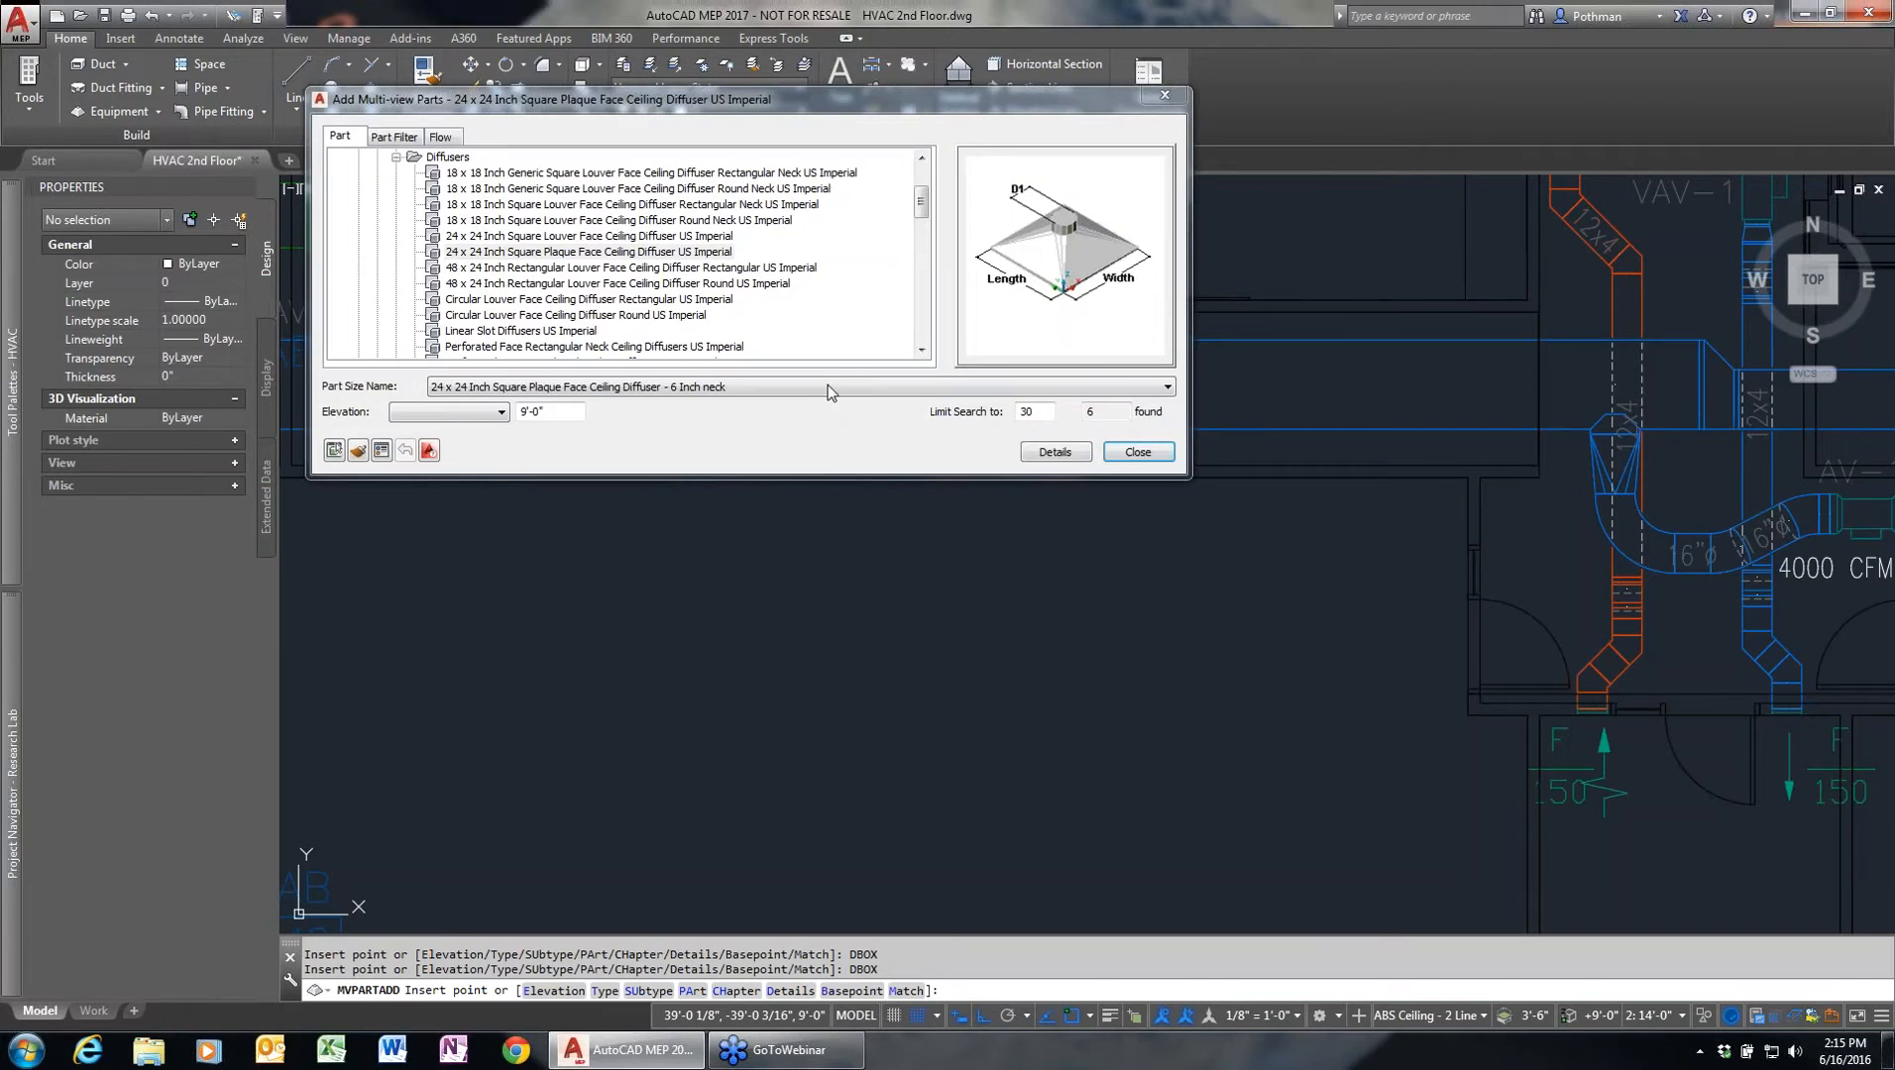
- Look through the electrical catalog's Emergency Power Generators and preview the 1600-2000 kW Diesel Emergency Power Generator US Imperial
left_click_drag(922, 213, 922, 195)
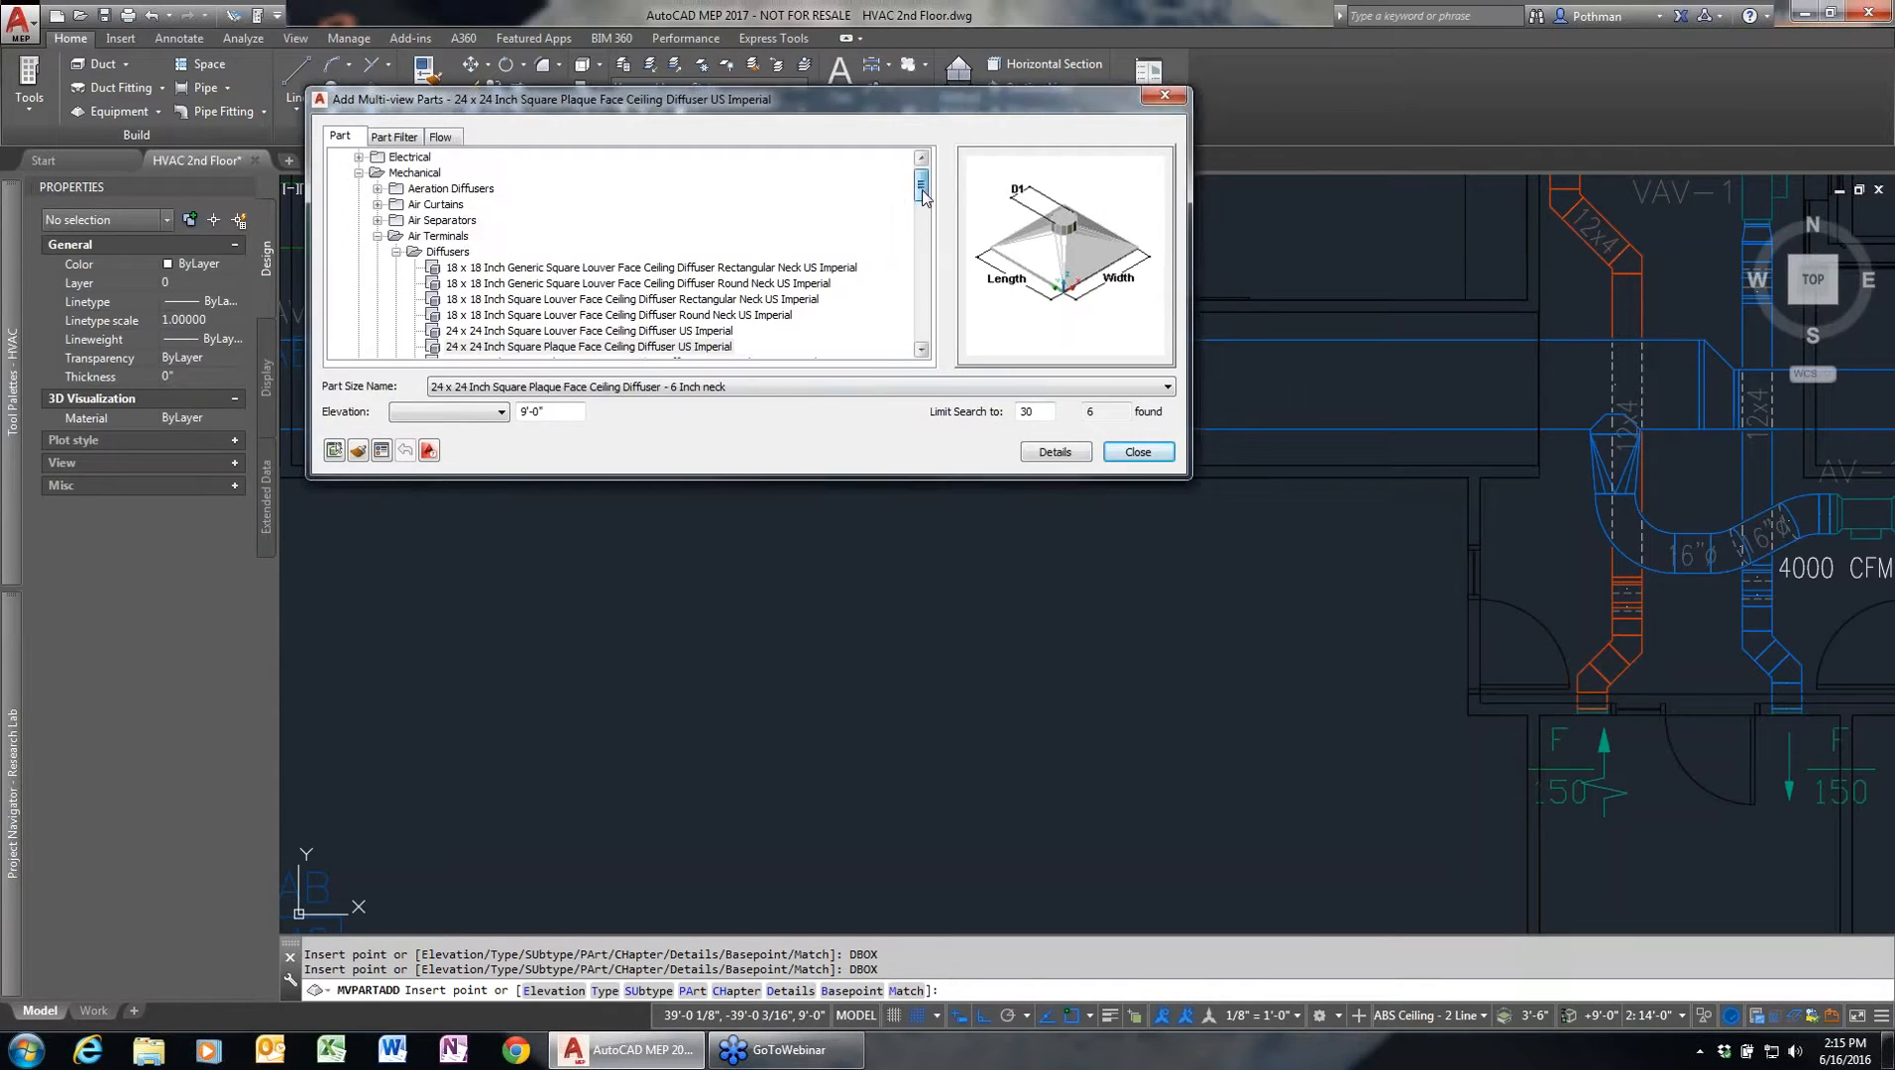
left_click(359, 157)
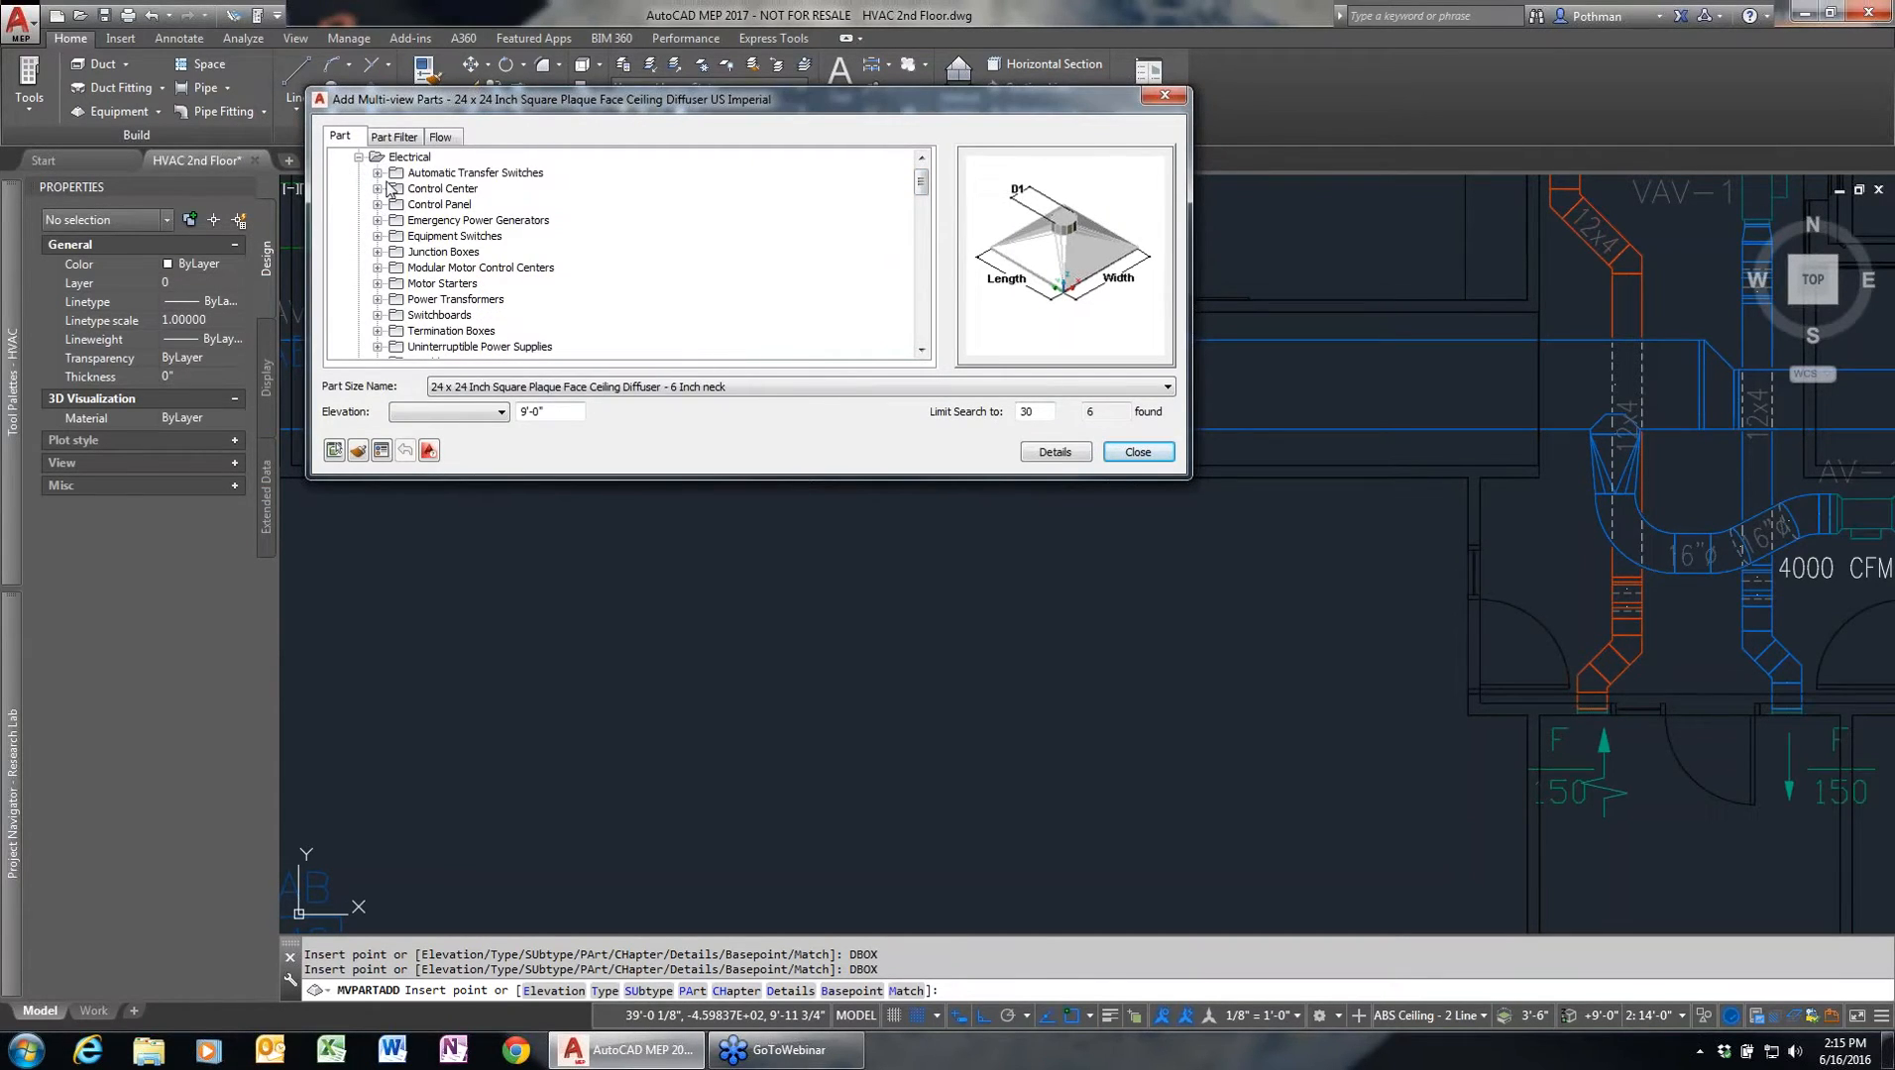
left_click(433, 221)
left_click(376, 220)
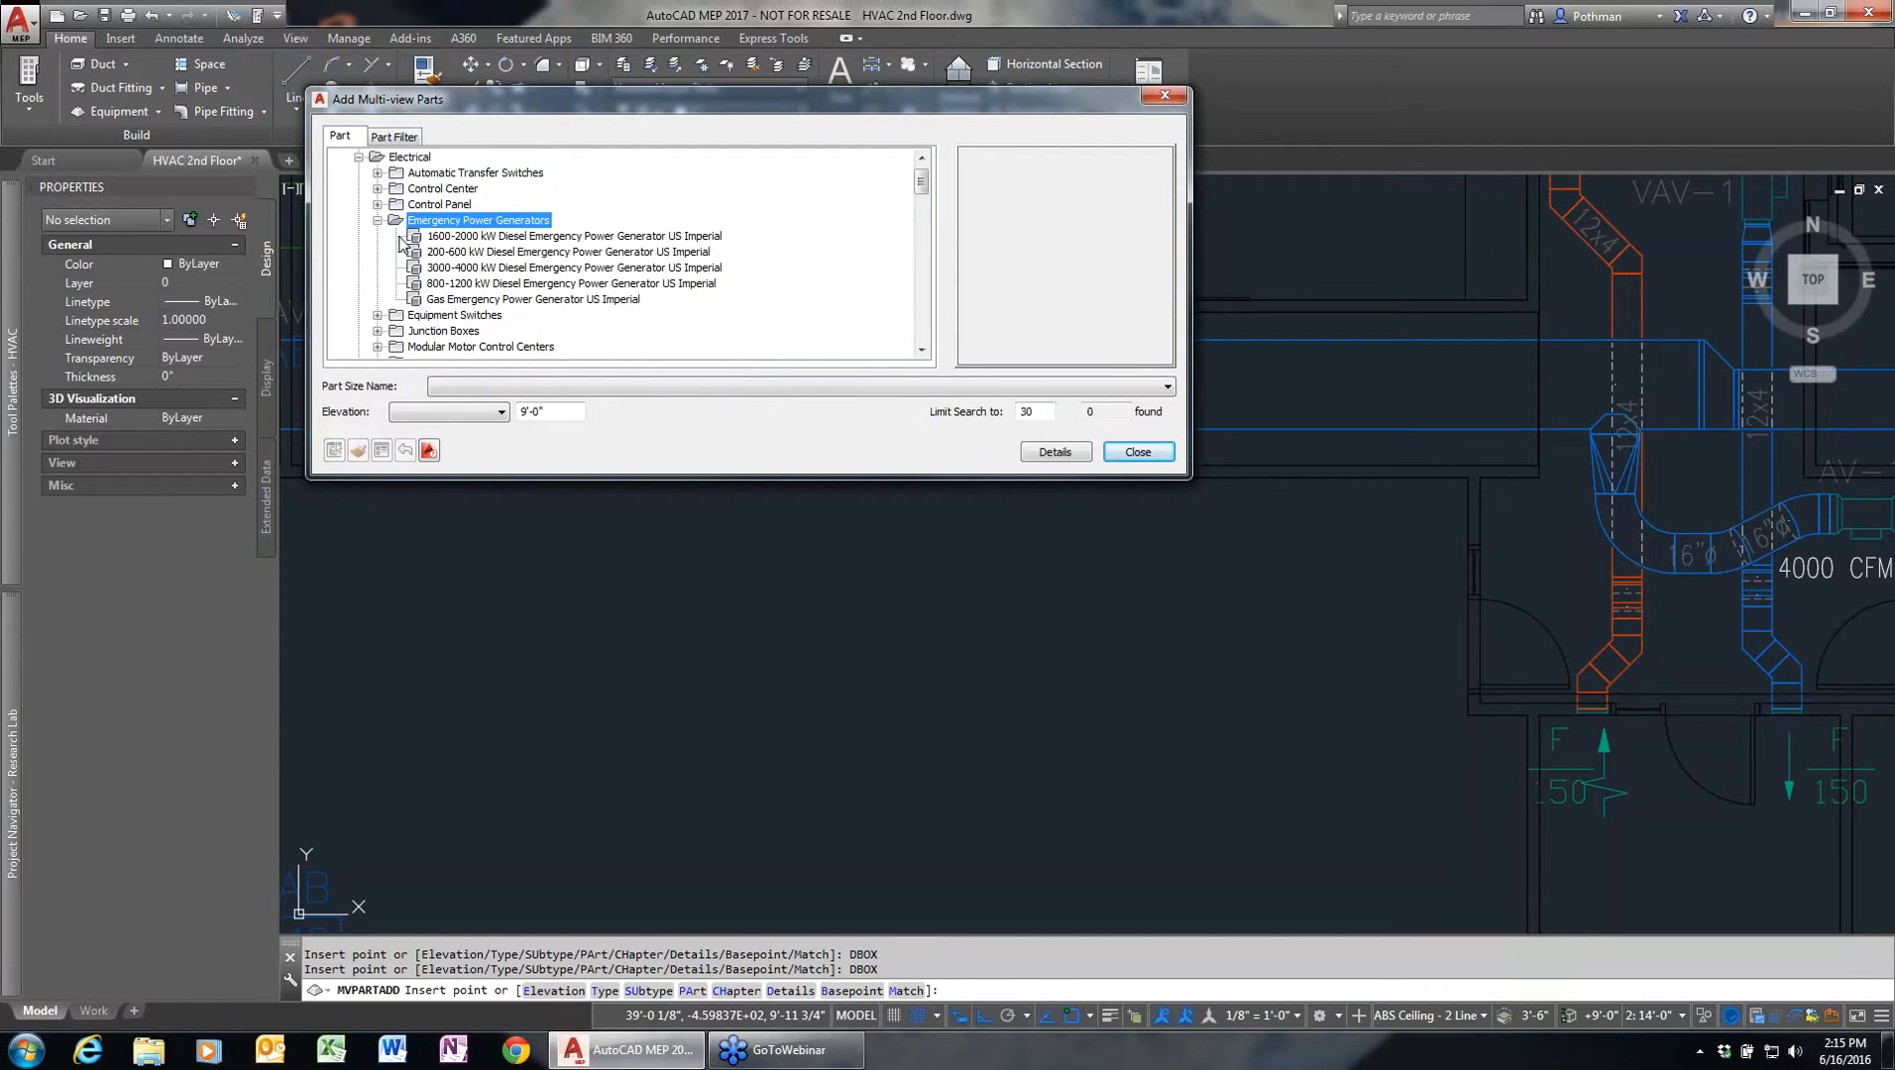
left_click(421, 237)
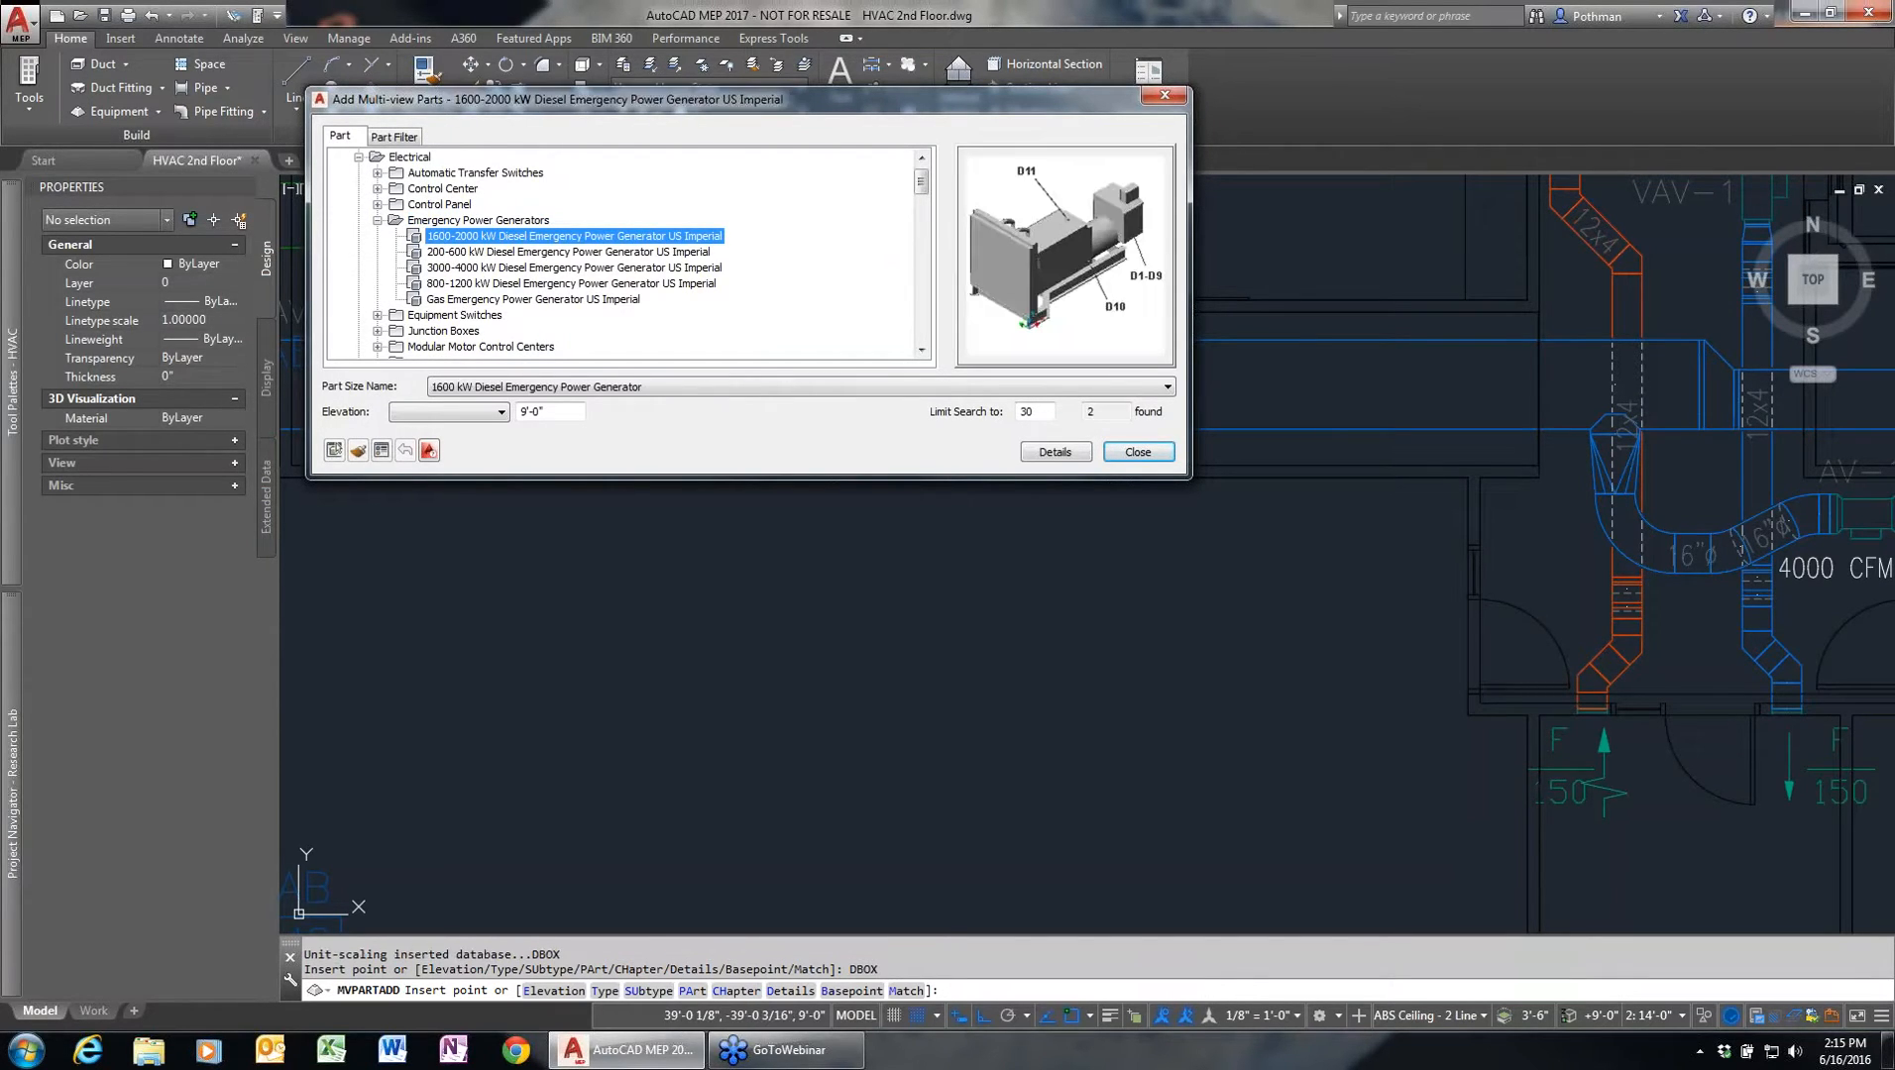
- Collapse the Air Terminals category and review the mechanical equipment categories down to Vertical Fan Coil Units
left_click_drag(920, 184, 921, 223)
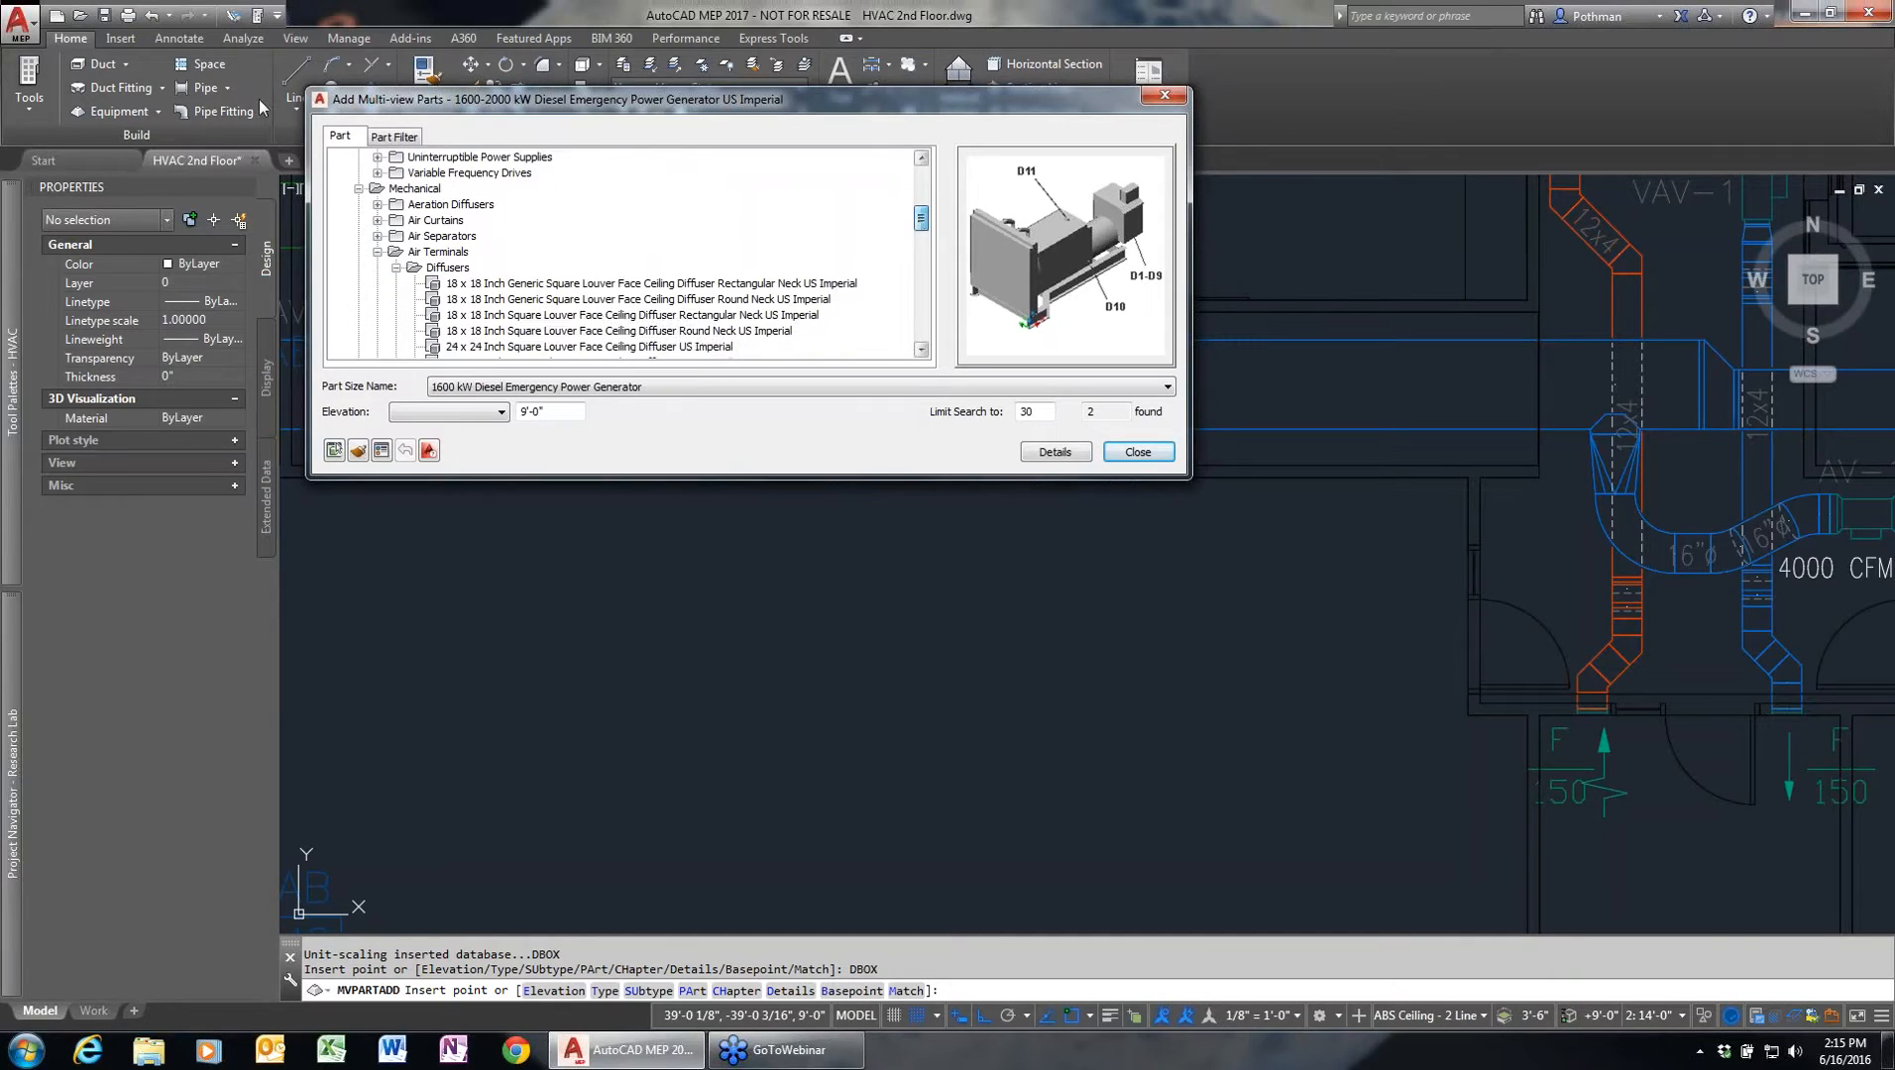
left_click(377, 252)
scroll(446, 238, "down", 2)
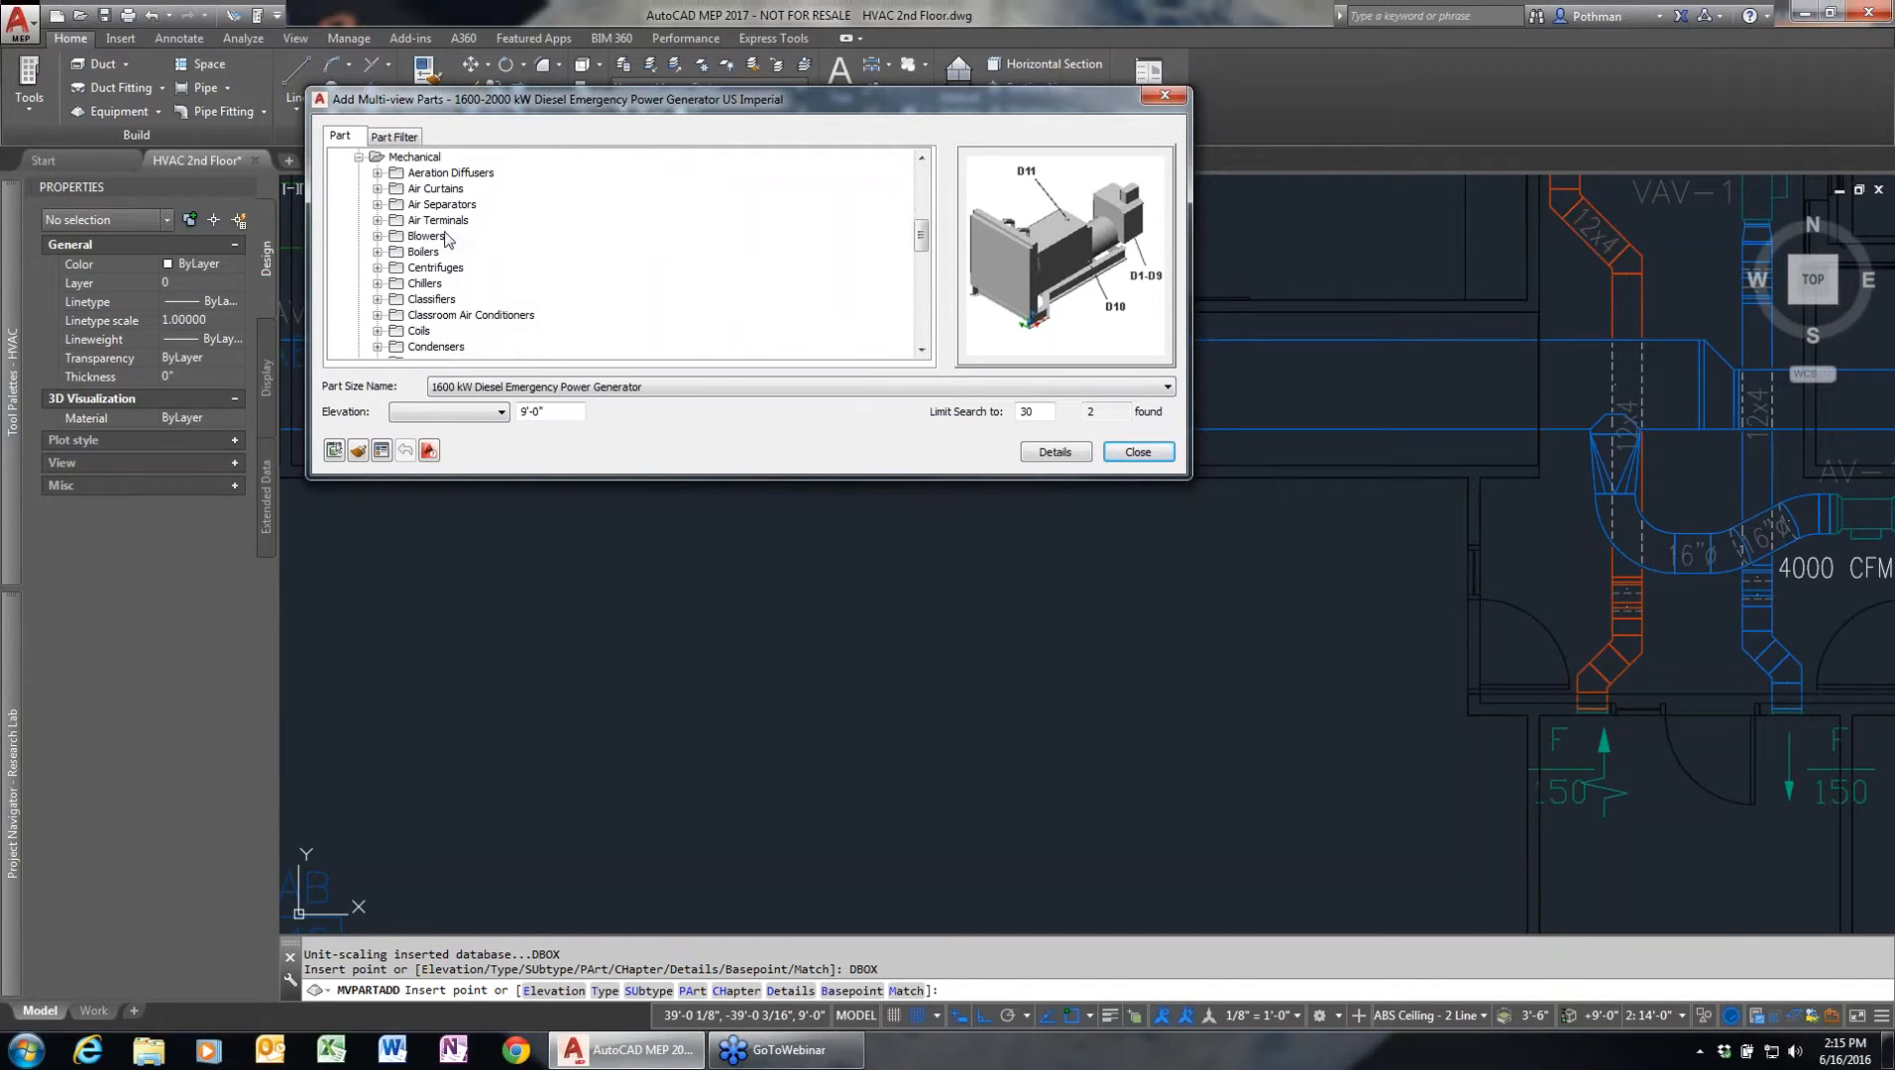
scroll(507, 330, "down", 4)
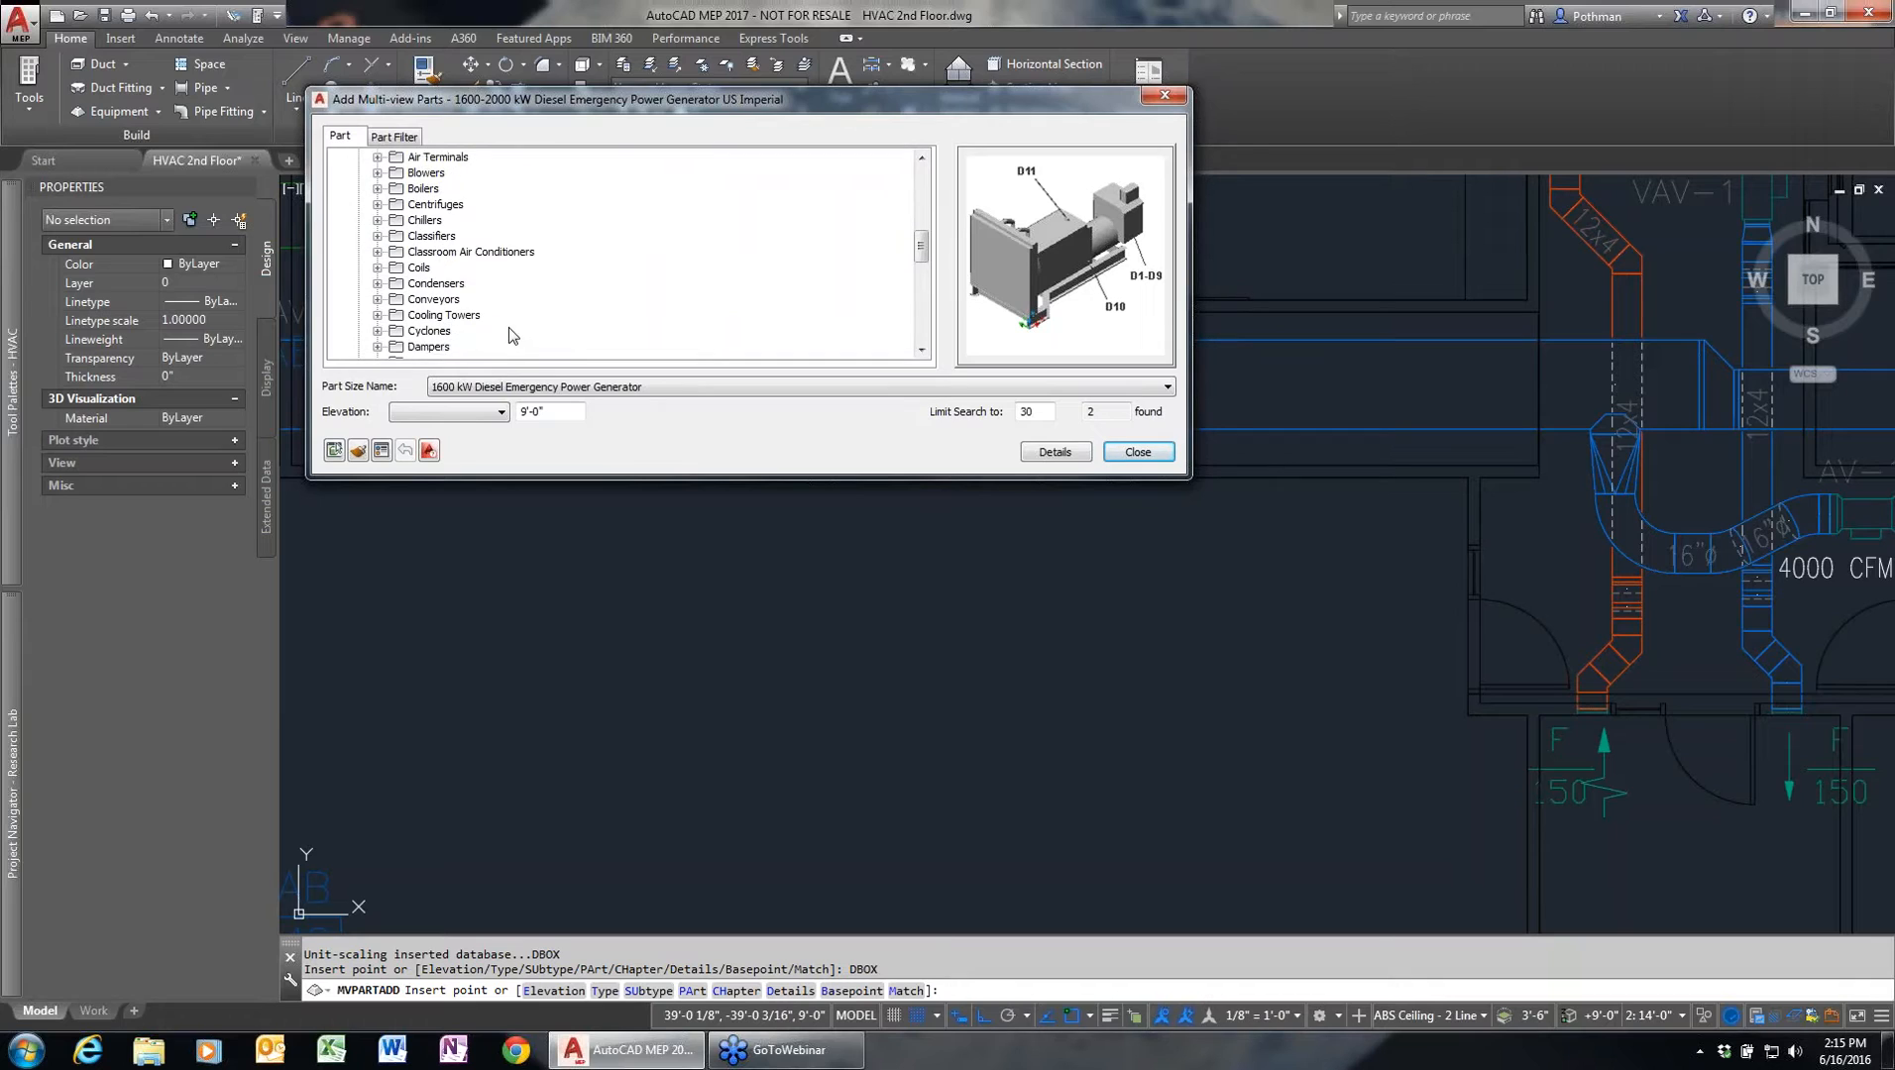
scroll(502, 321, "down", 1)
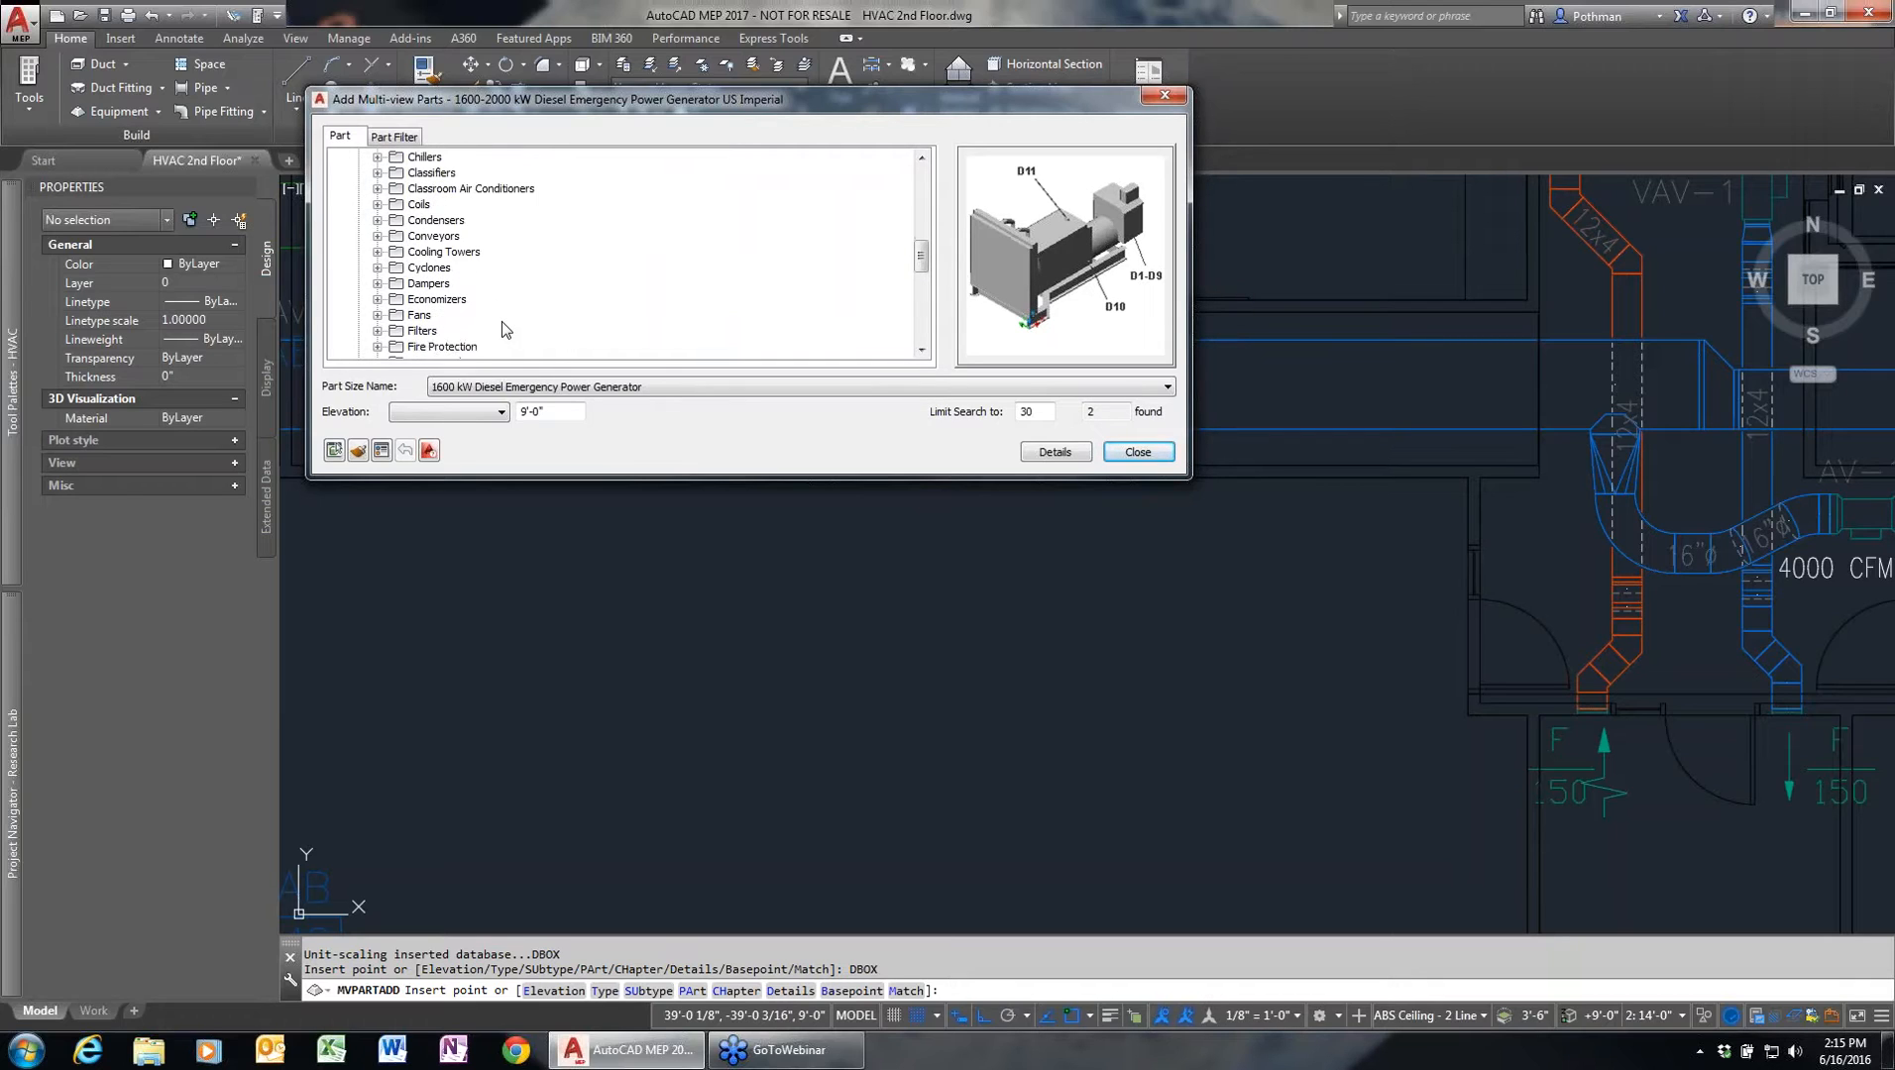
scroll(441, 309, "down", 4)
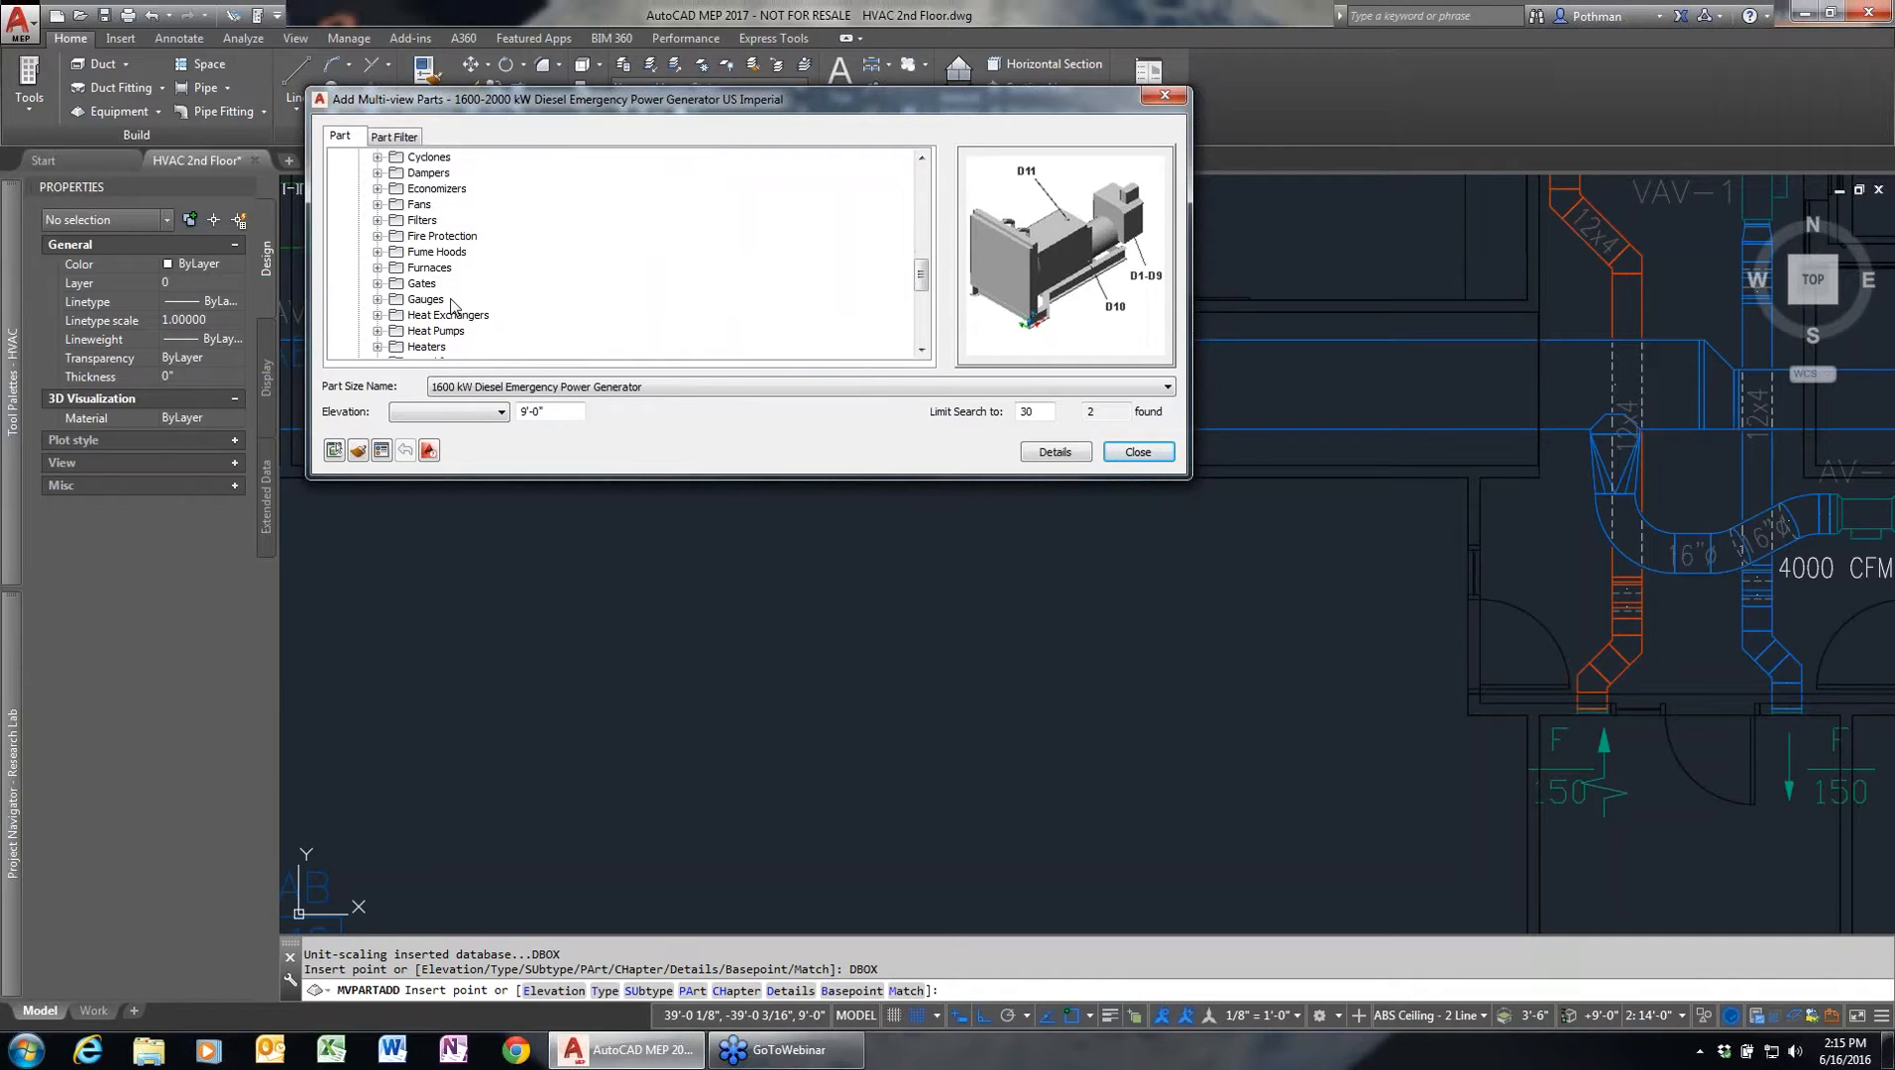
scroll(451, 310, "down", 4)
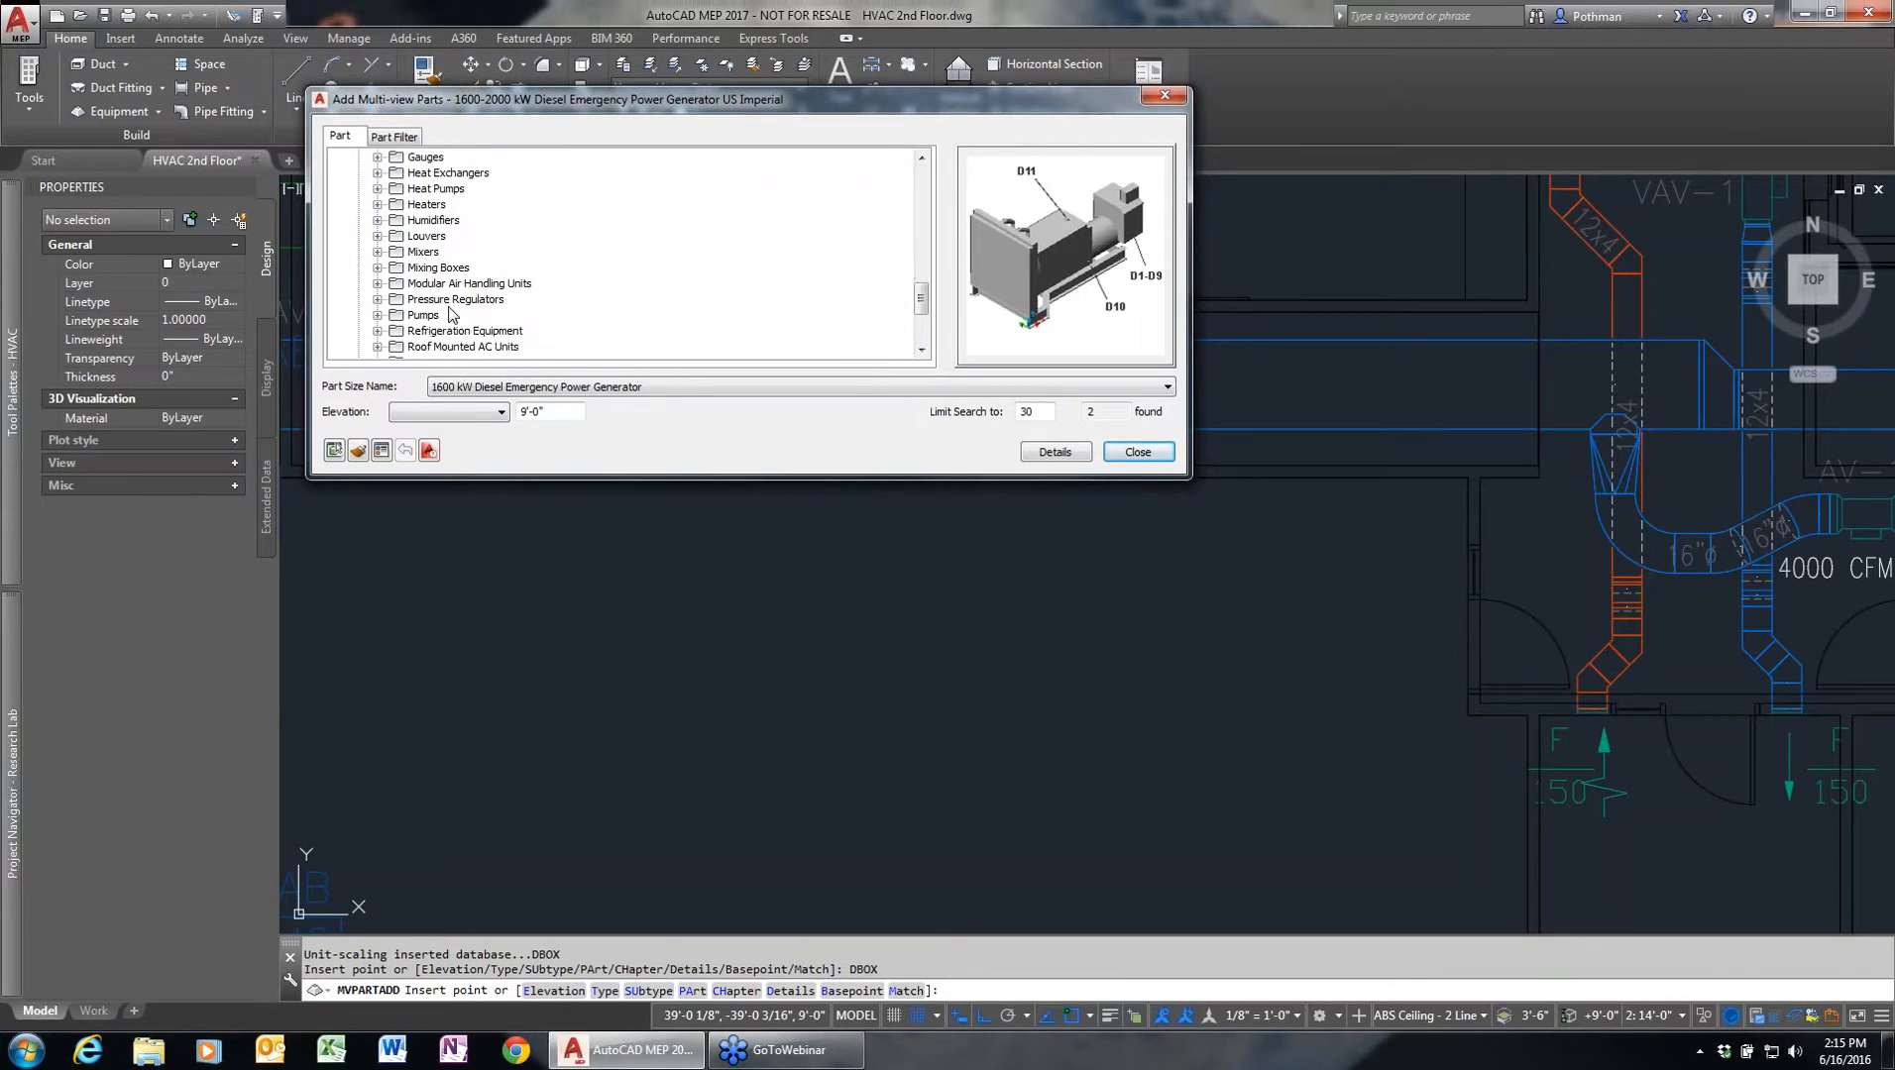
scroll(446, 311, "down", 1)
scroll(442, 312, "down", 1)
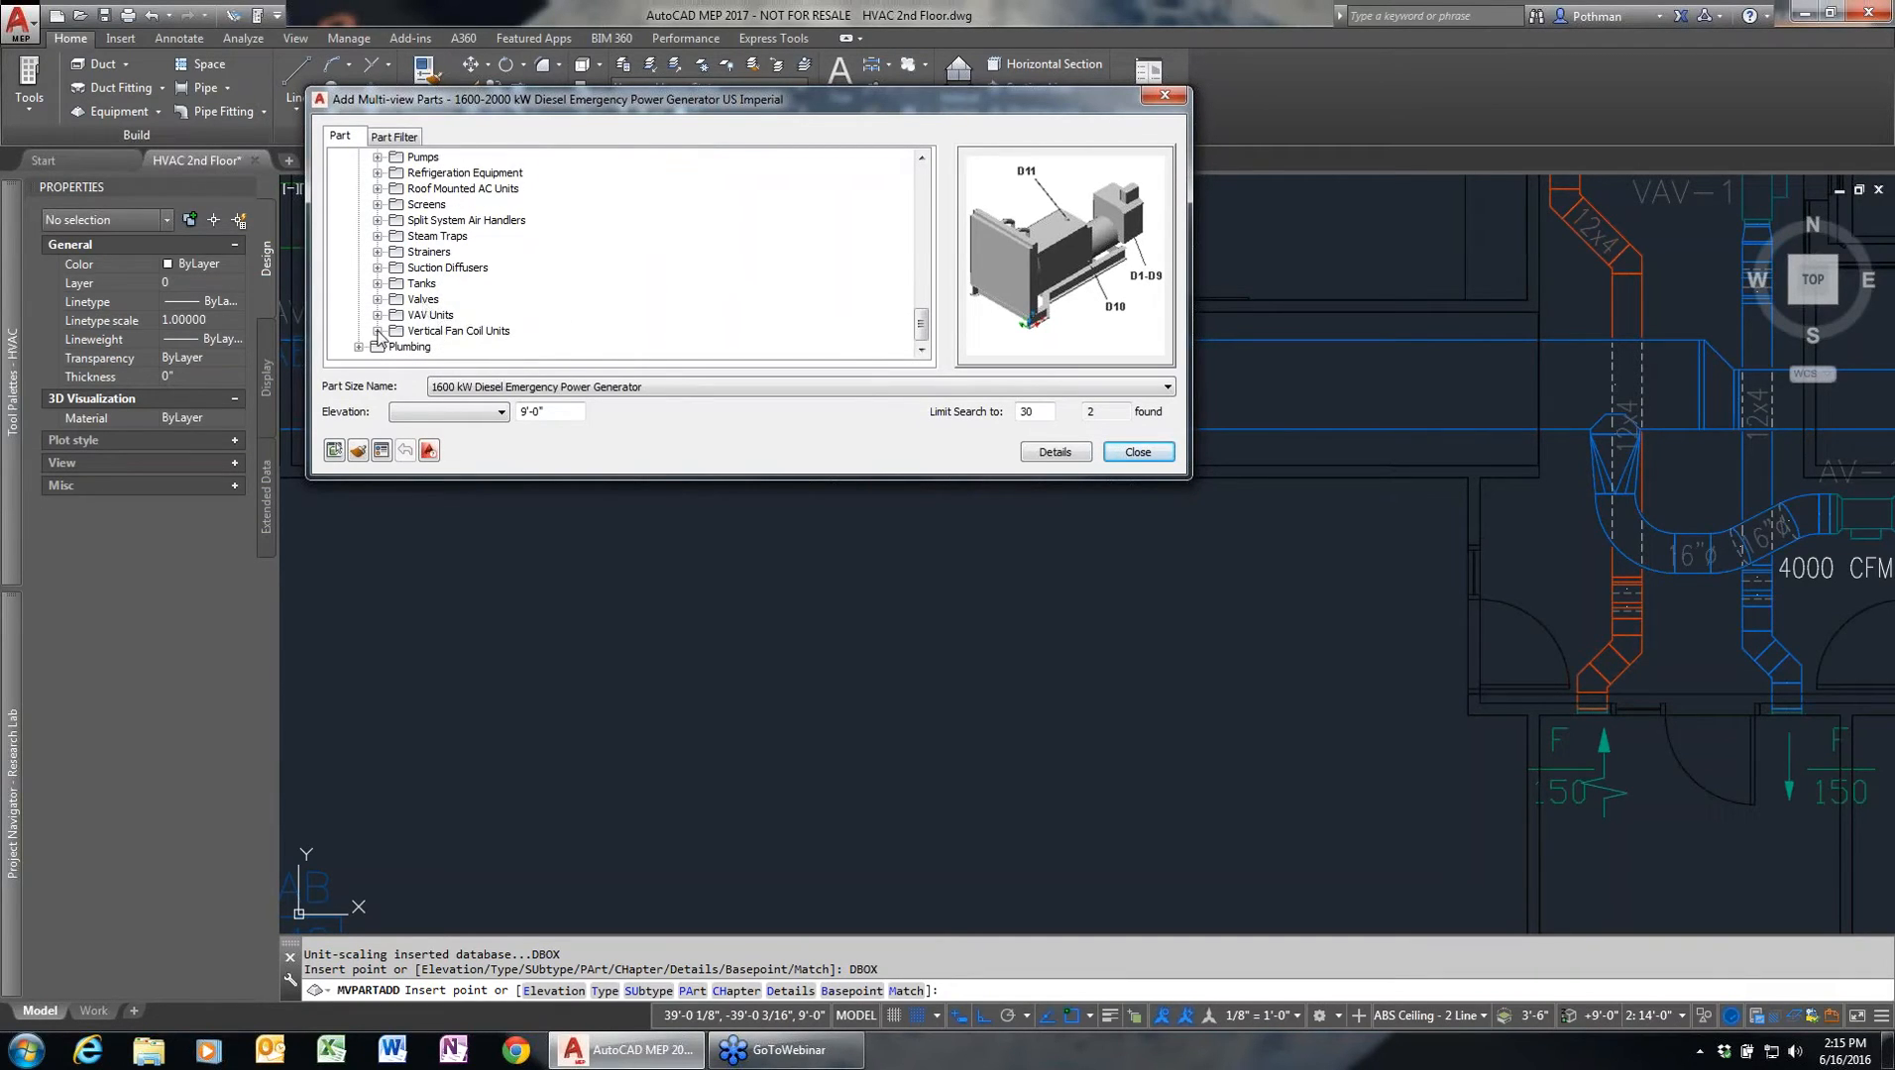
- Examine the part sizes offered for Ball Valves US Imperial and the equipment categories under Plumbing
left_click(378, 299)
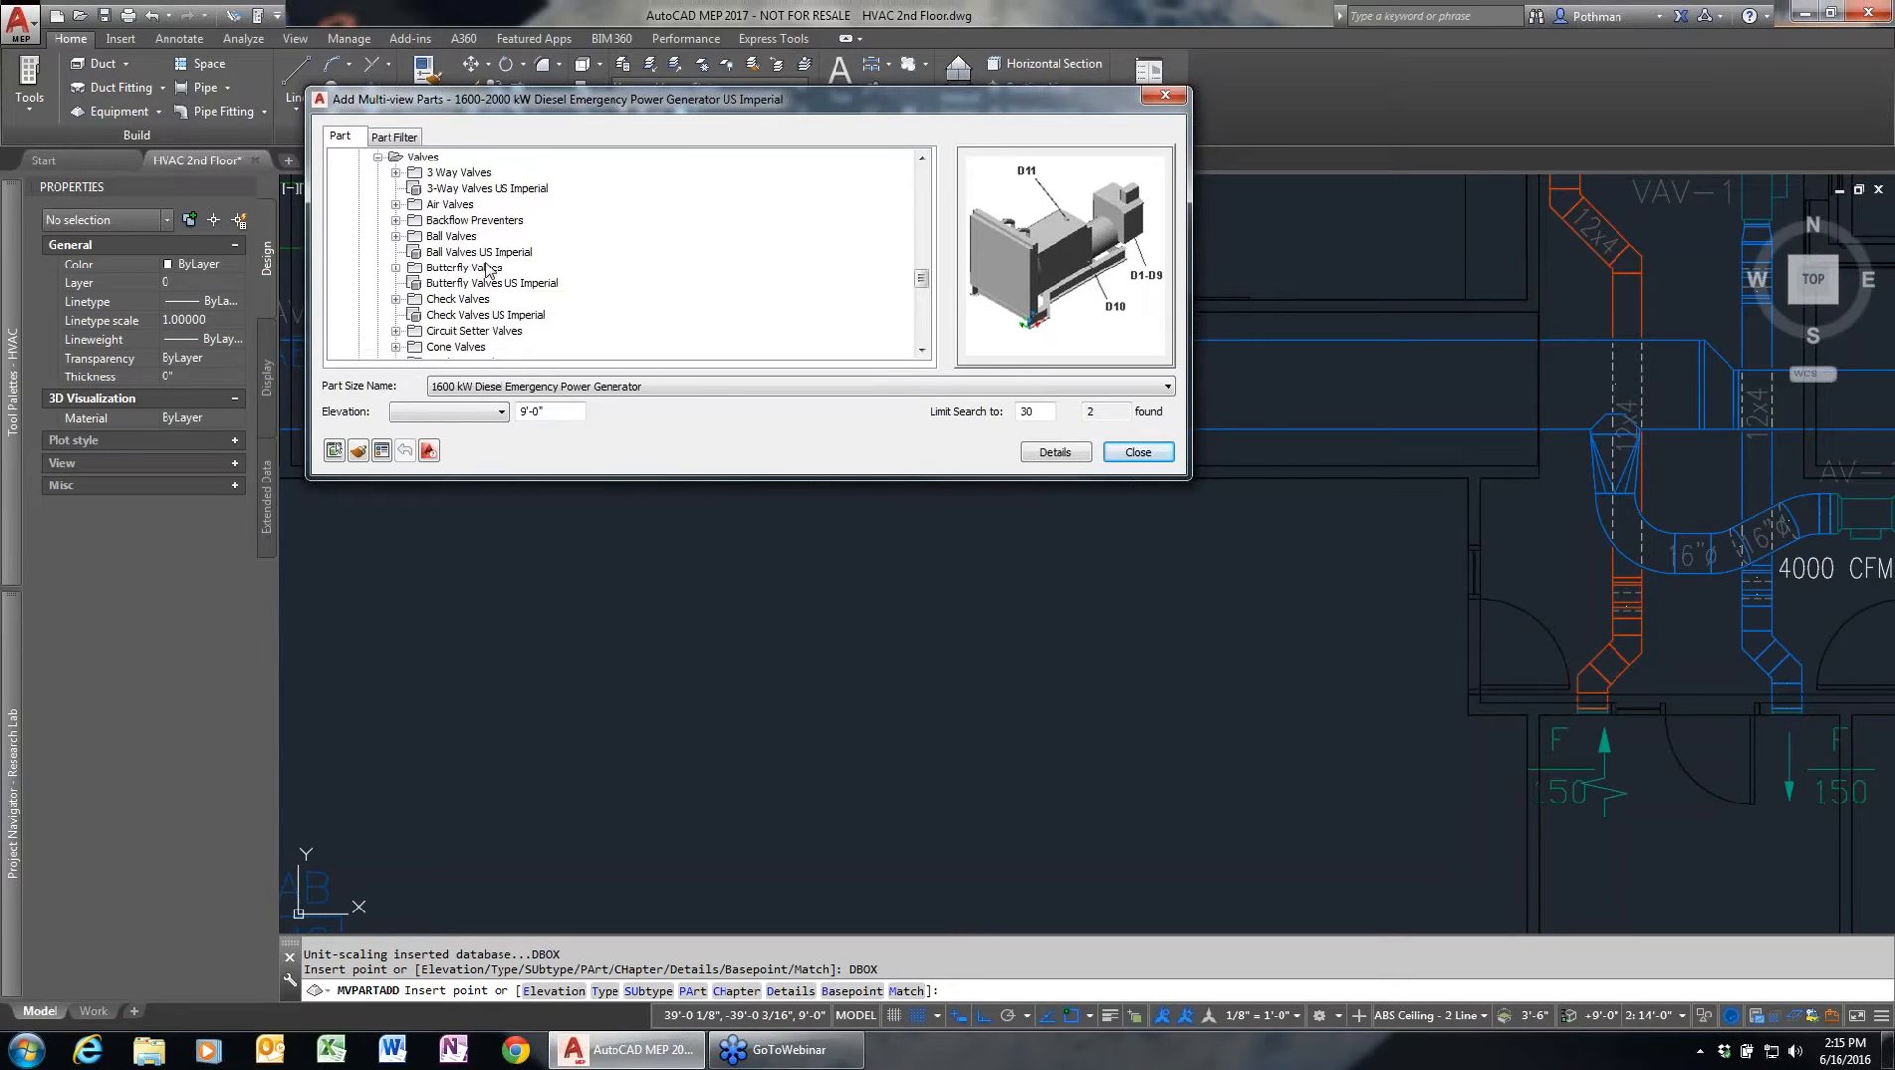
left_click(481, 252)
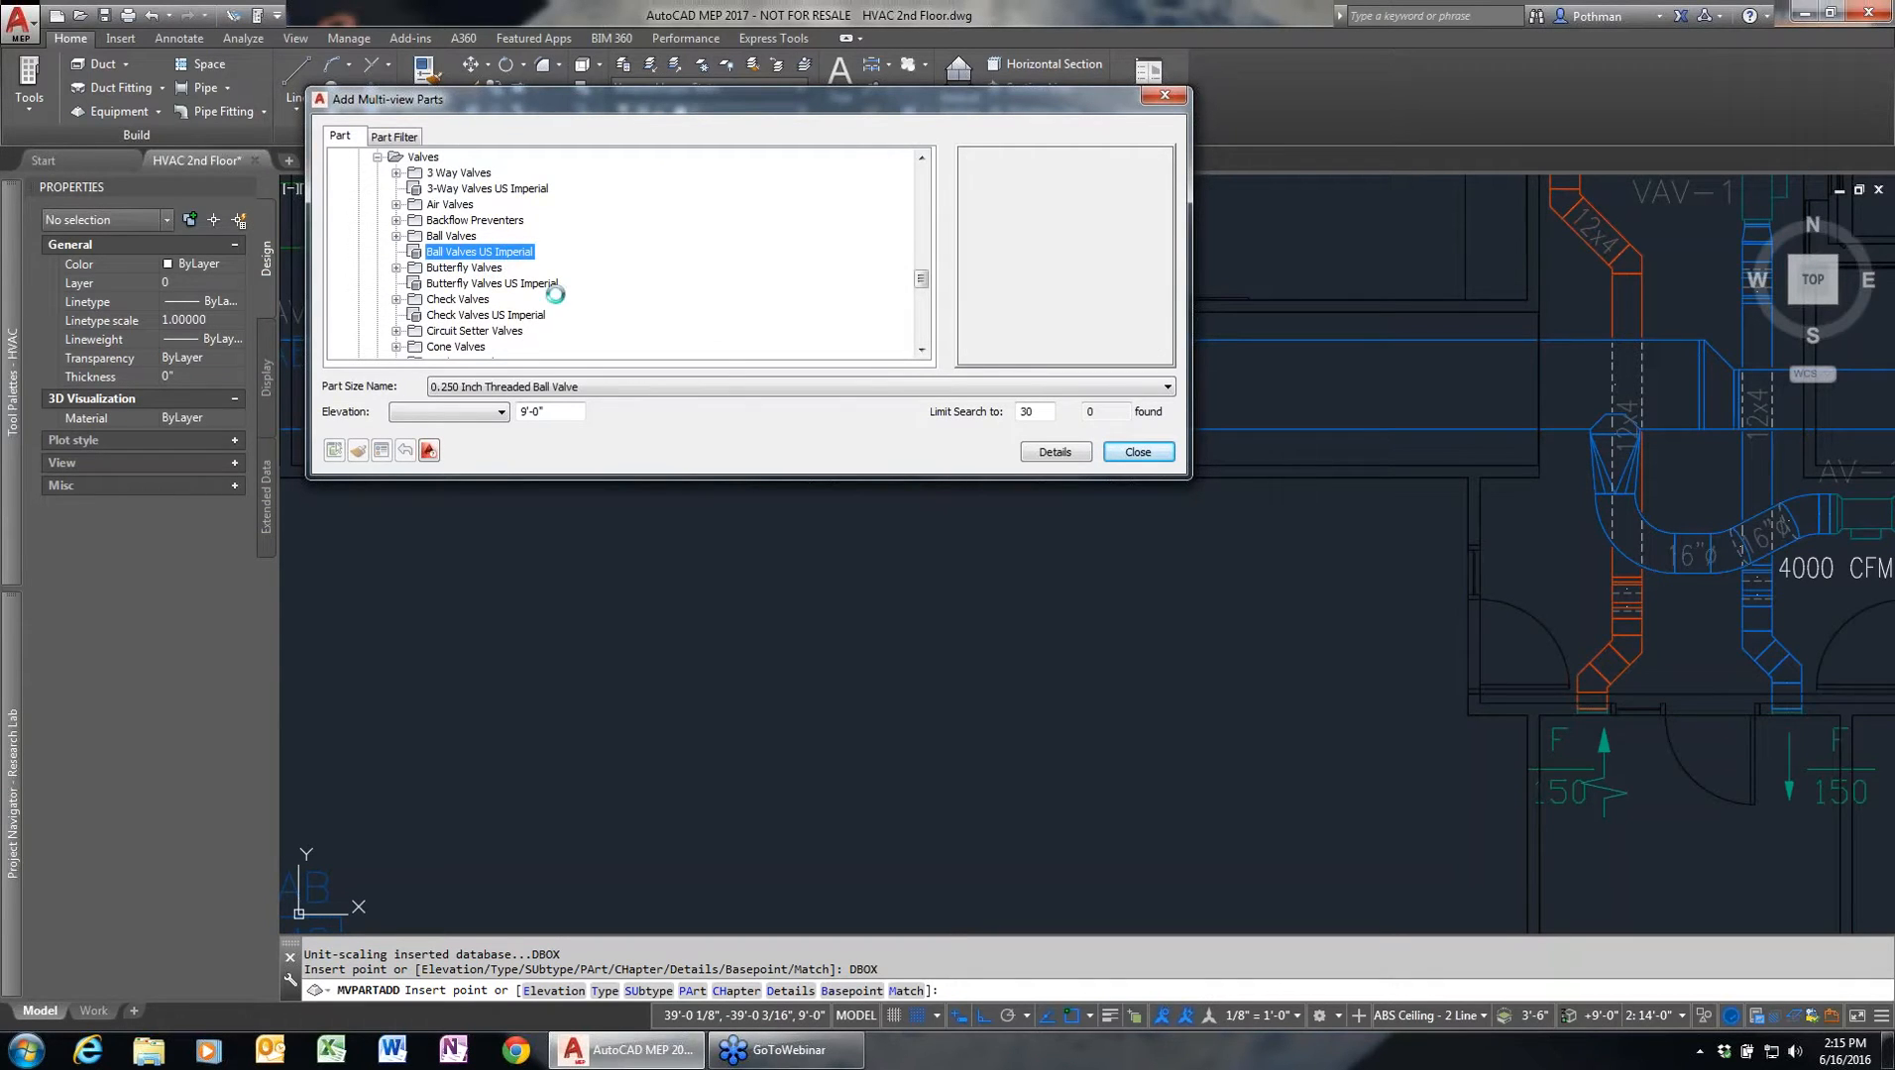
left_click(597, 385)
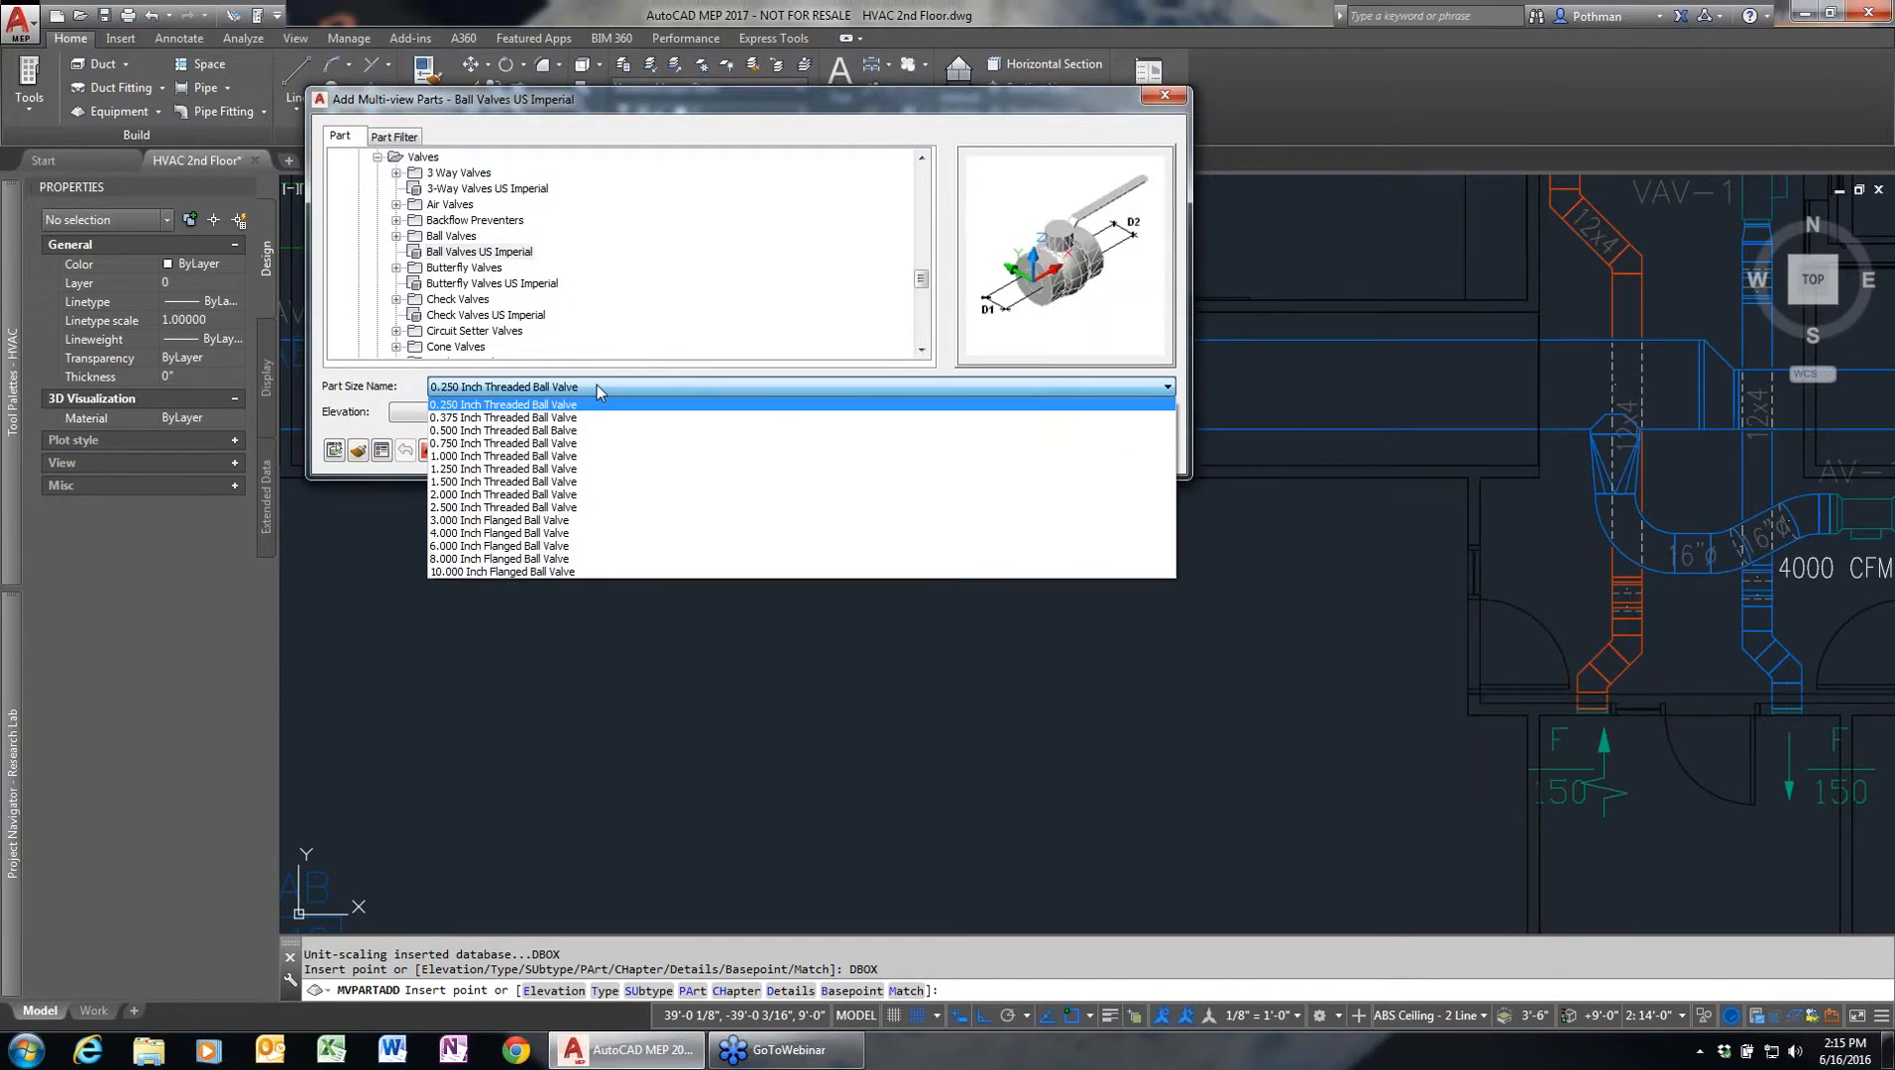
left_click(596, 386)
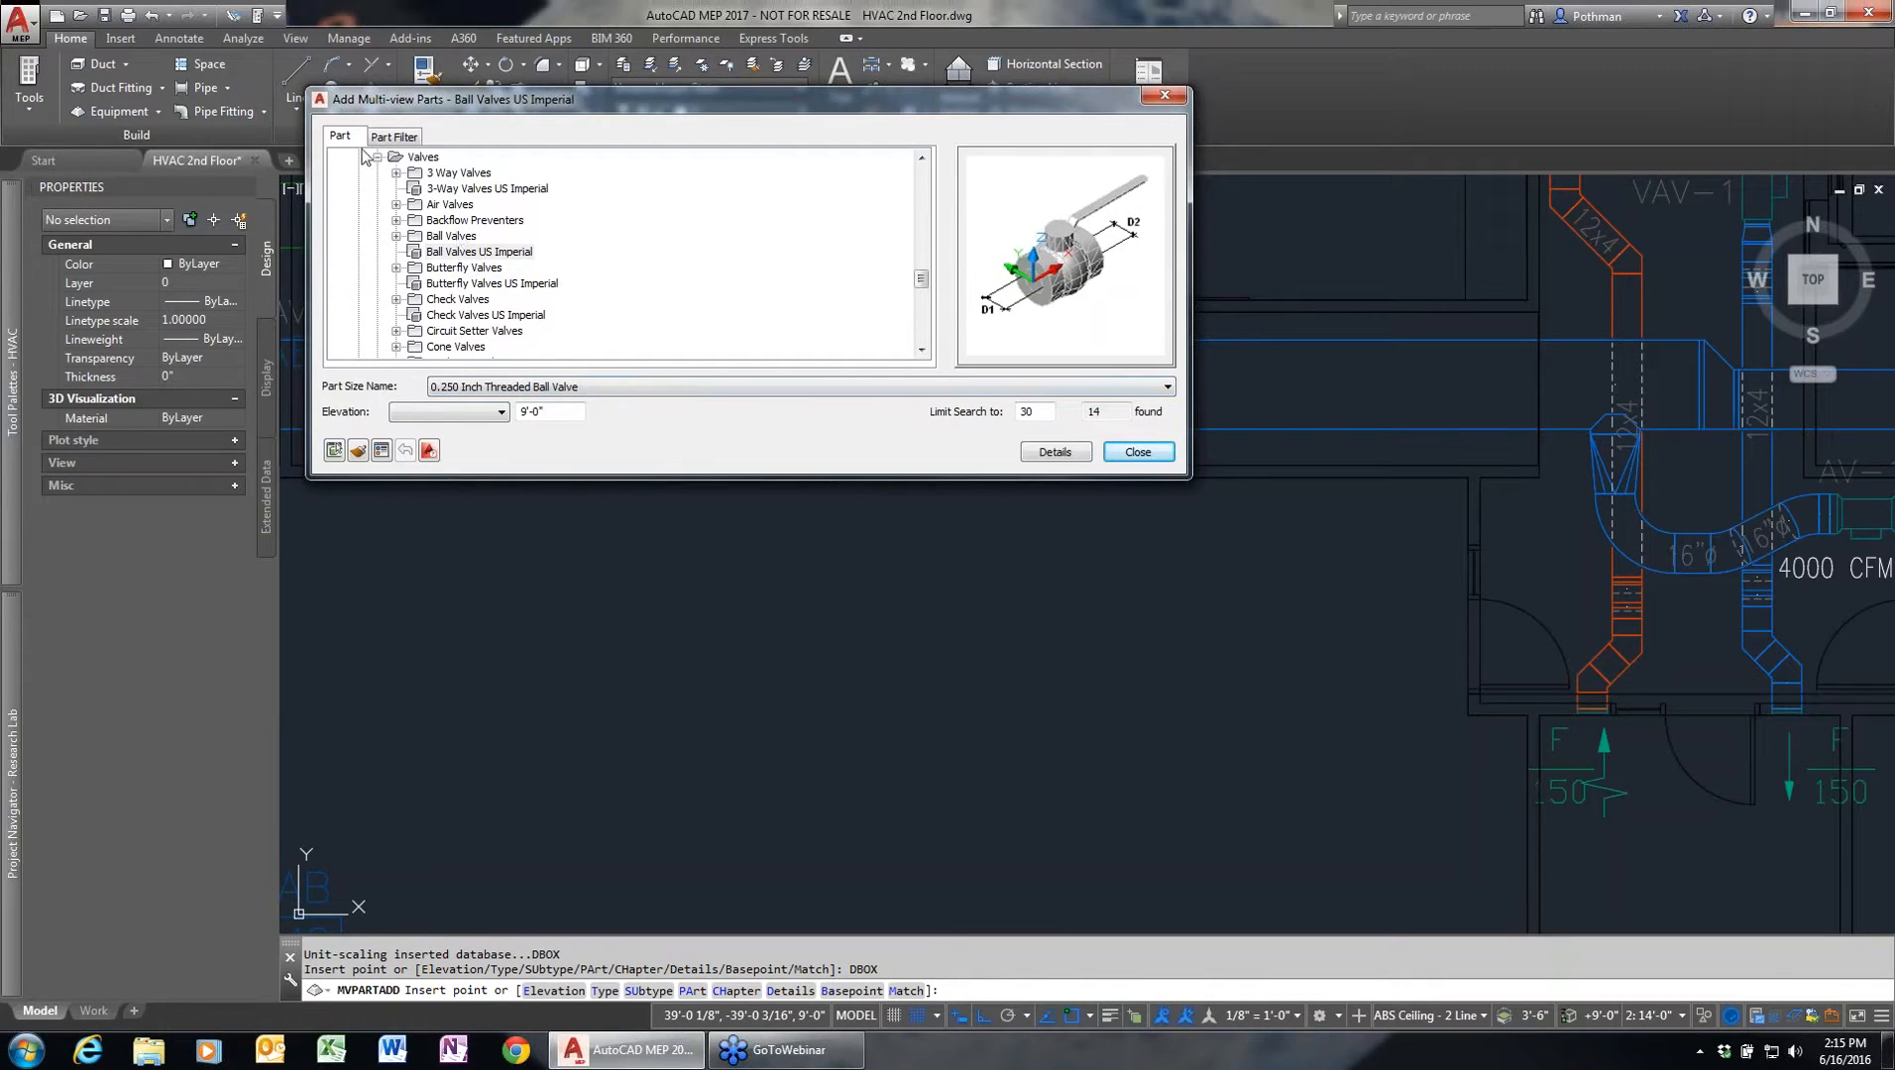
left_click_drag(924, 285, 916, 357)
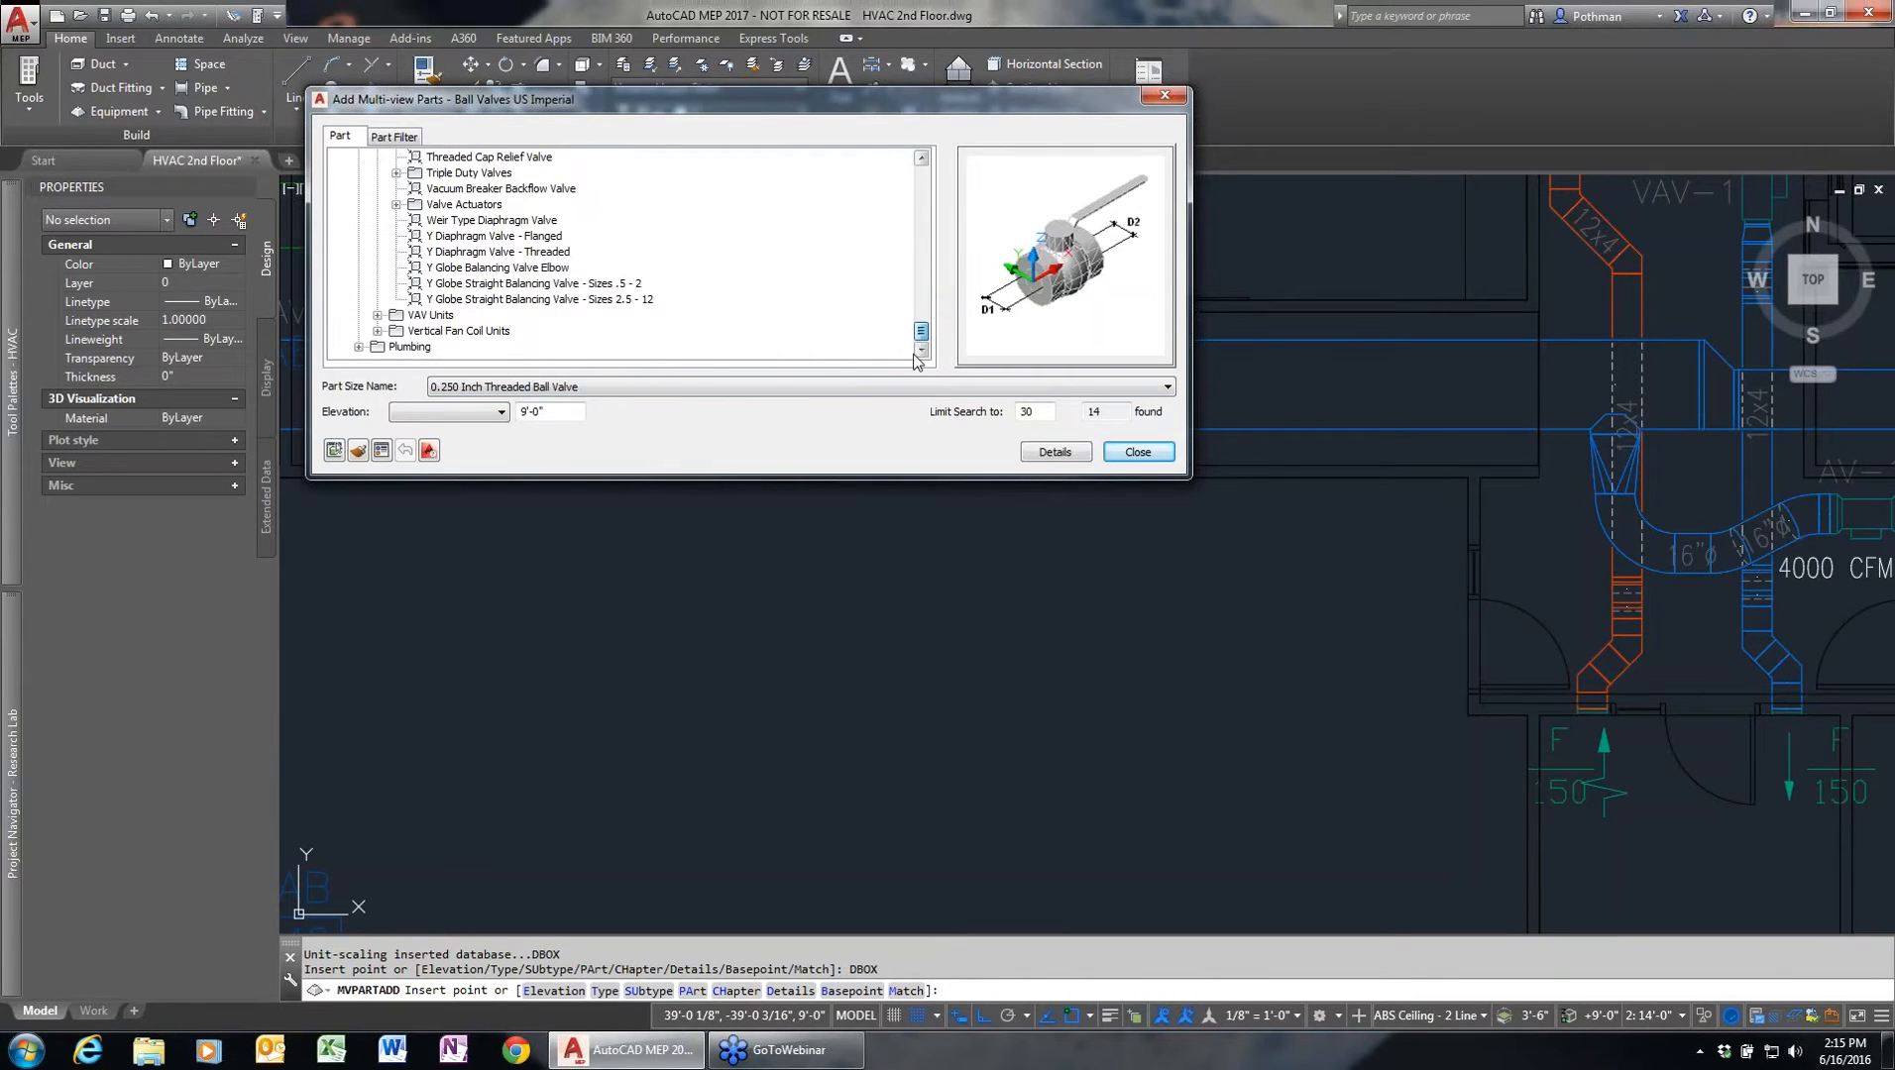
left_click(359, 348)
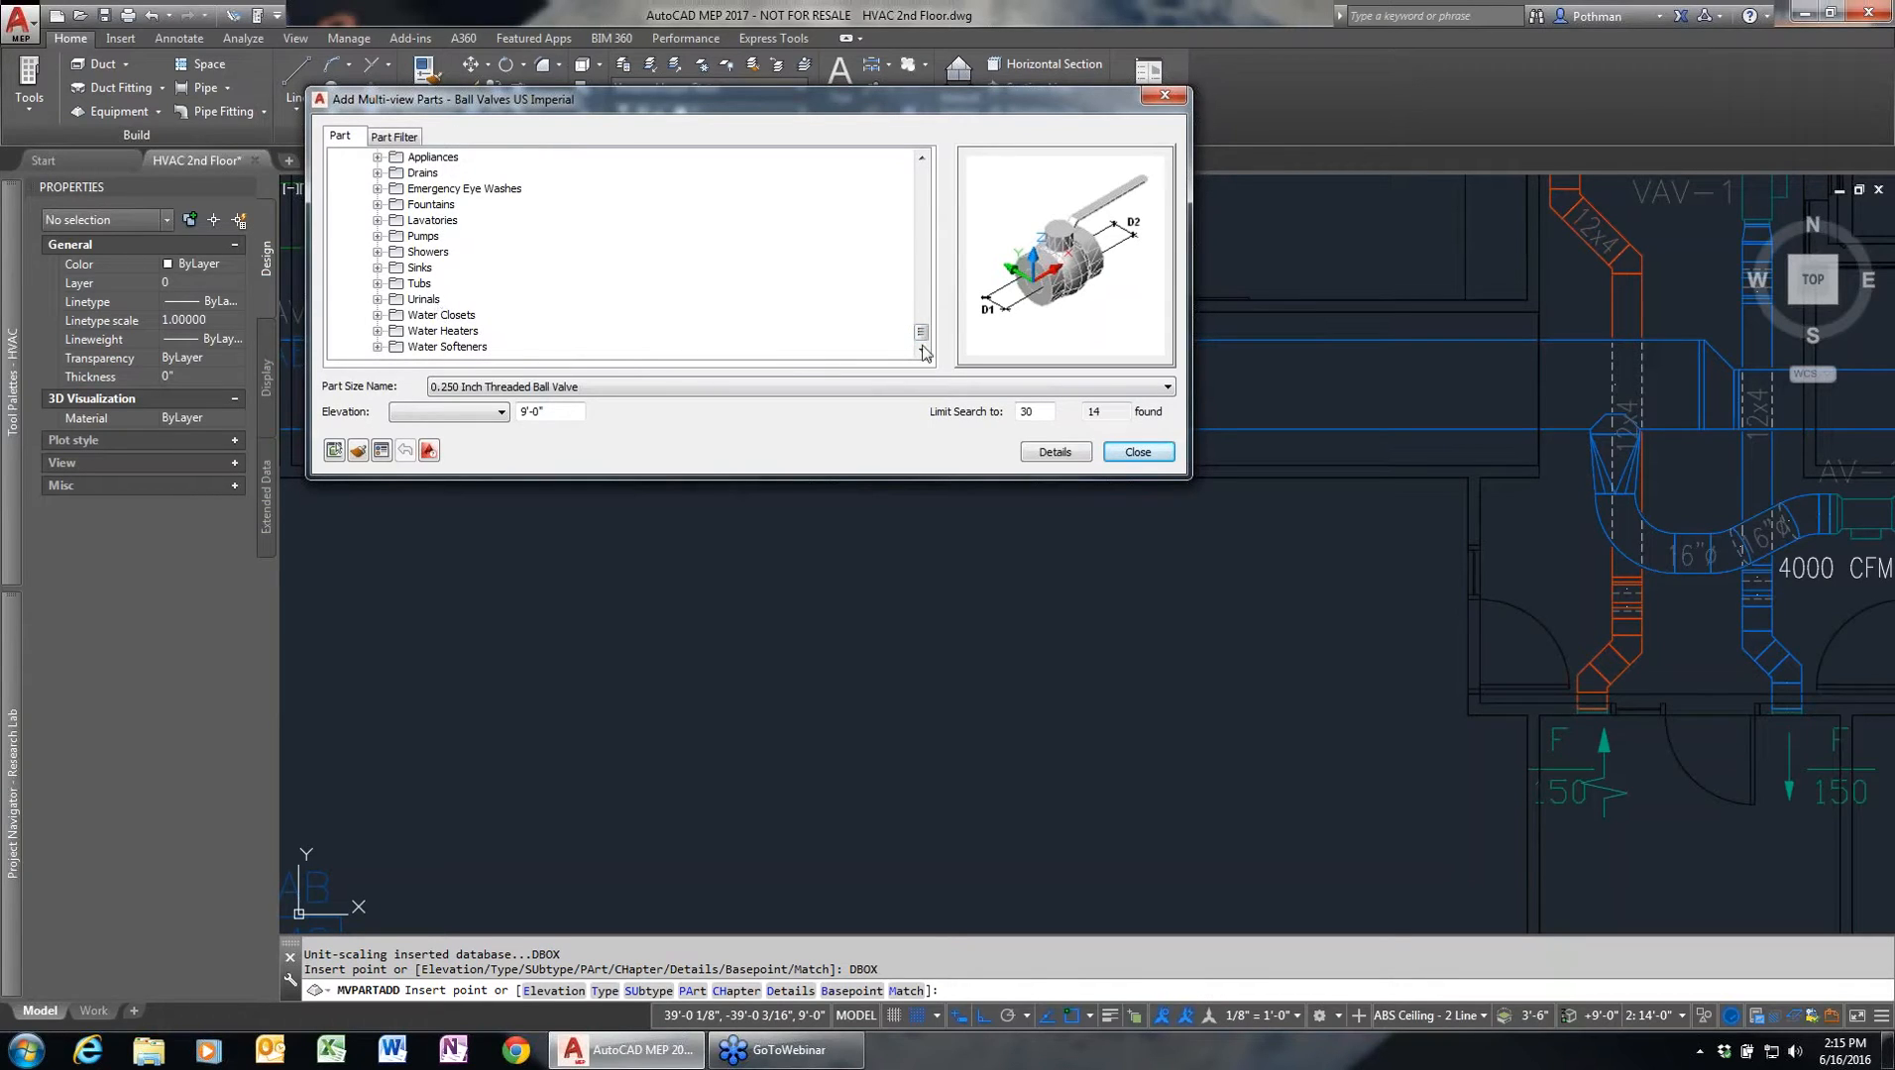
- Place a 24 x 24 Inch Square Louver Face Ceiling Diffuser with 6 inch neck in the open lab south of the corridor, elevation 9'-0", rotation 0
left_click_drag(930, 344, 957, 208)
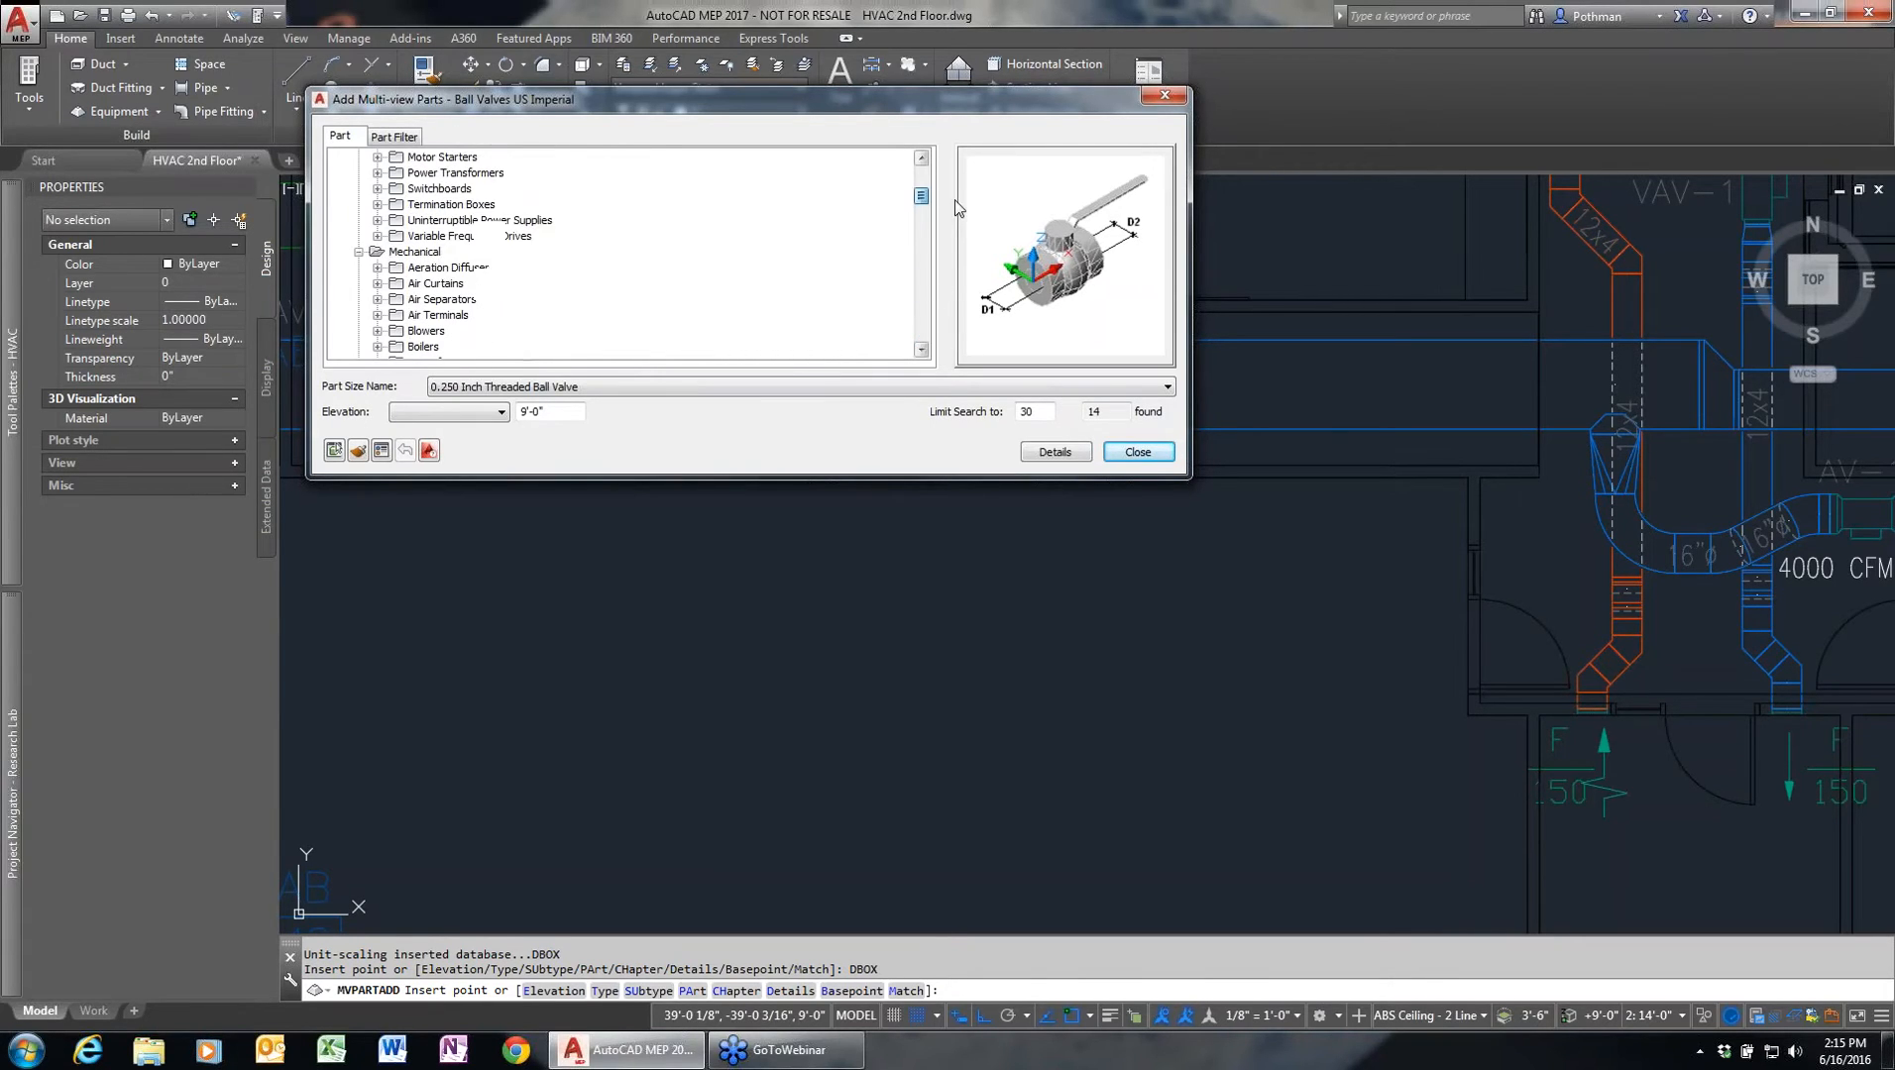
double_click(433, 315)
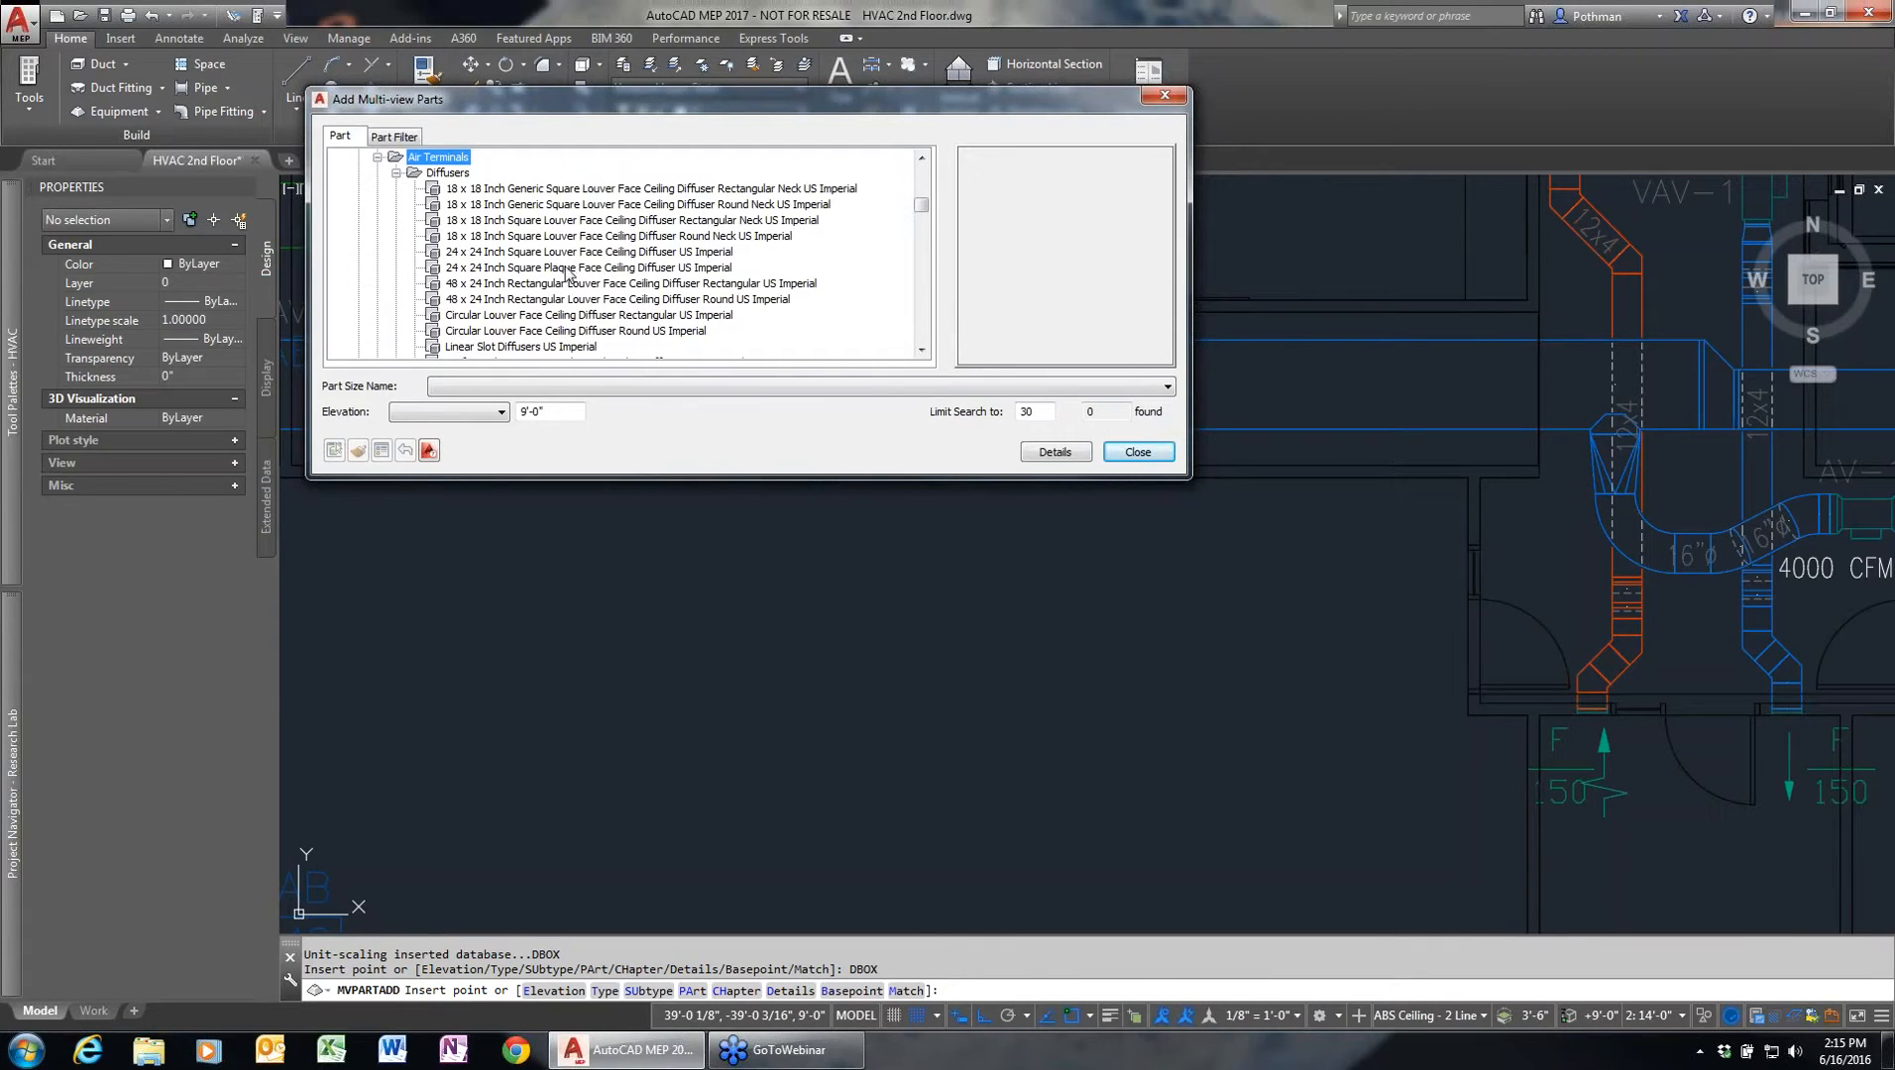
left_click(567, 269)
left_click(567, 253)
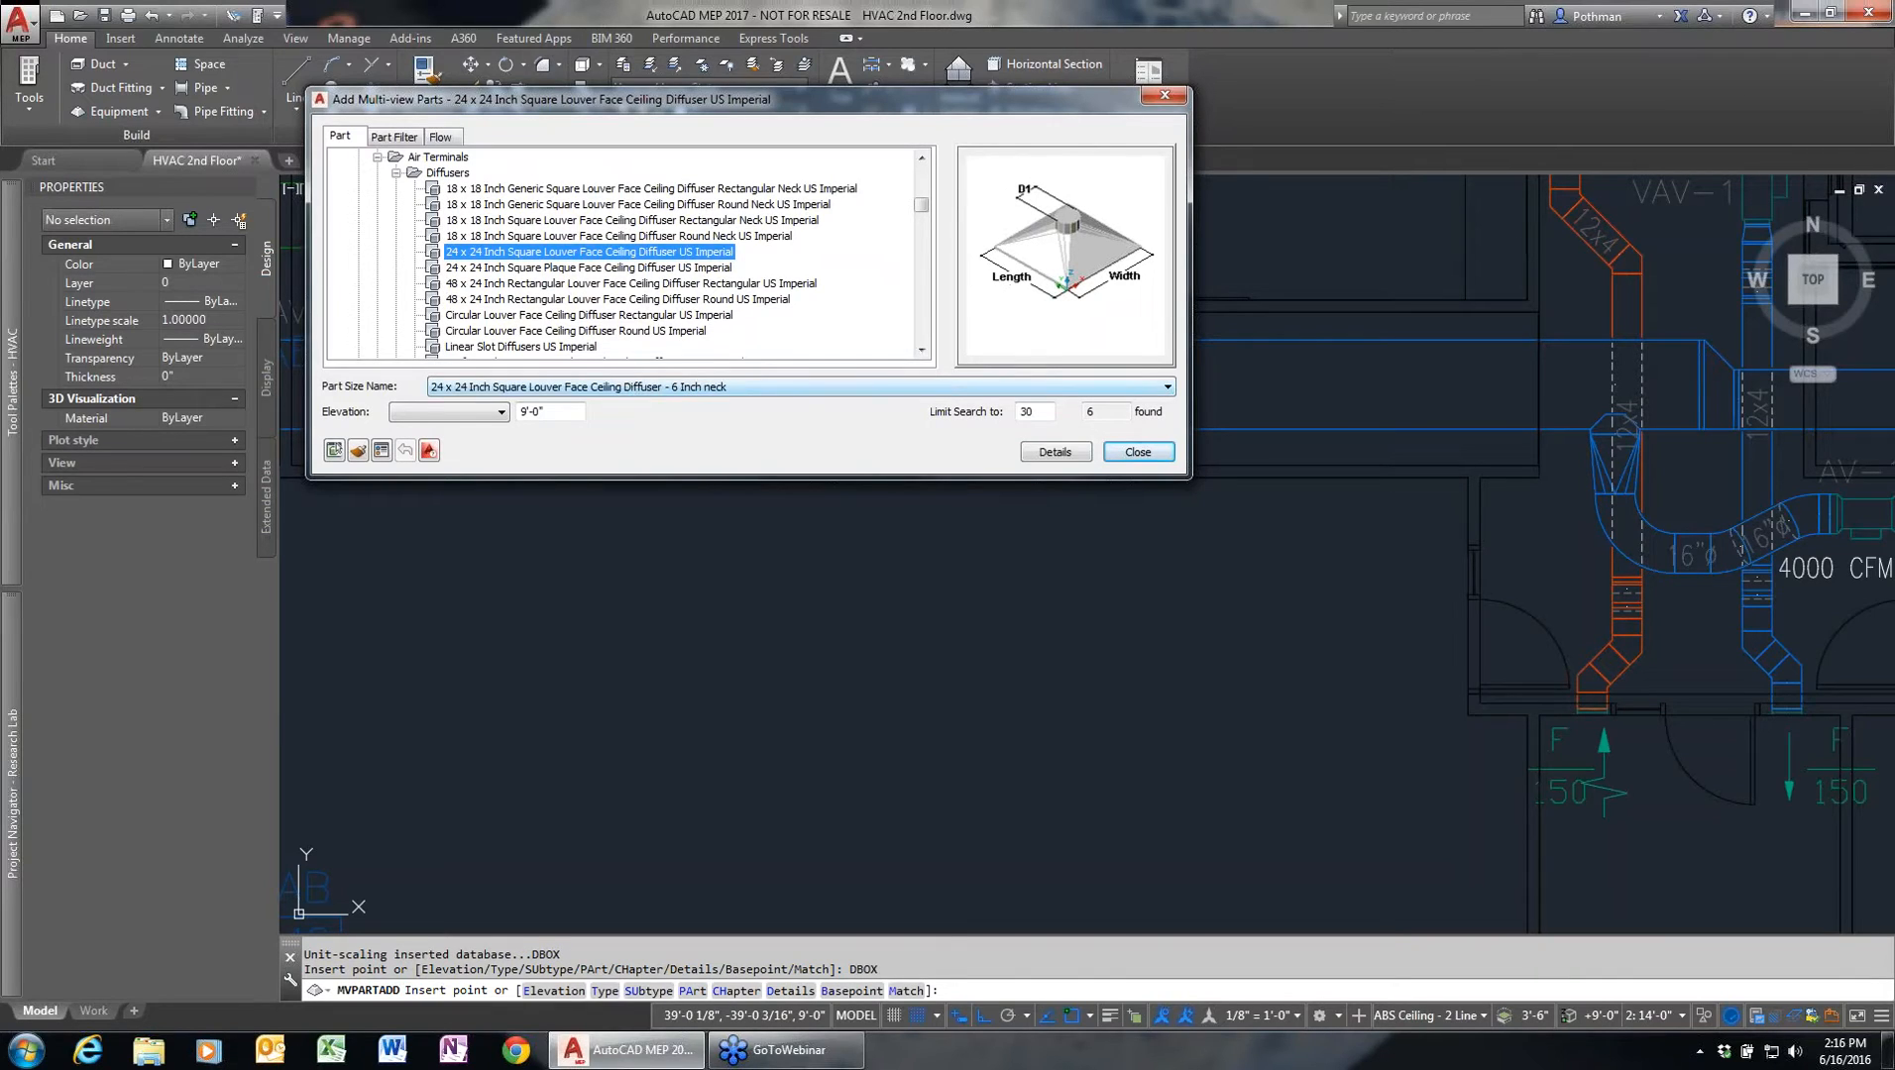
left_click_drag(556, 415, 485, 417)
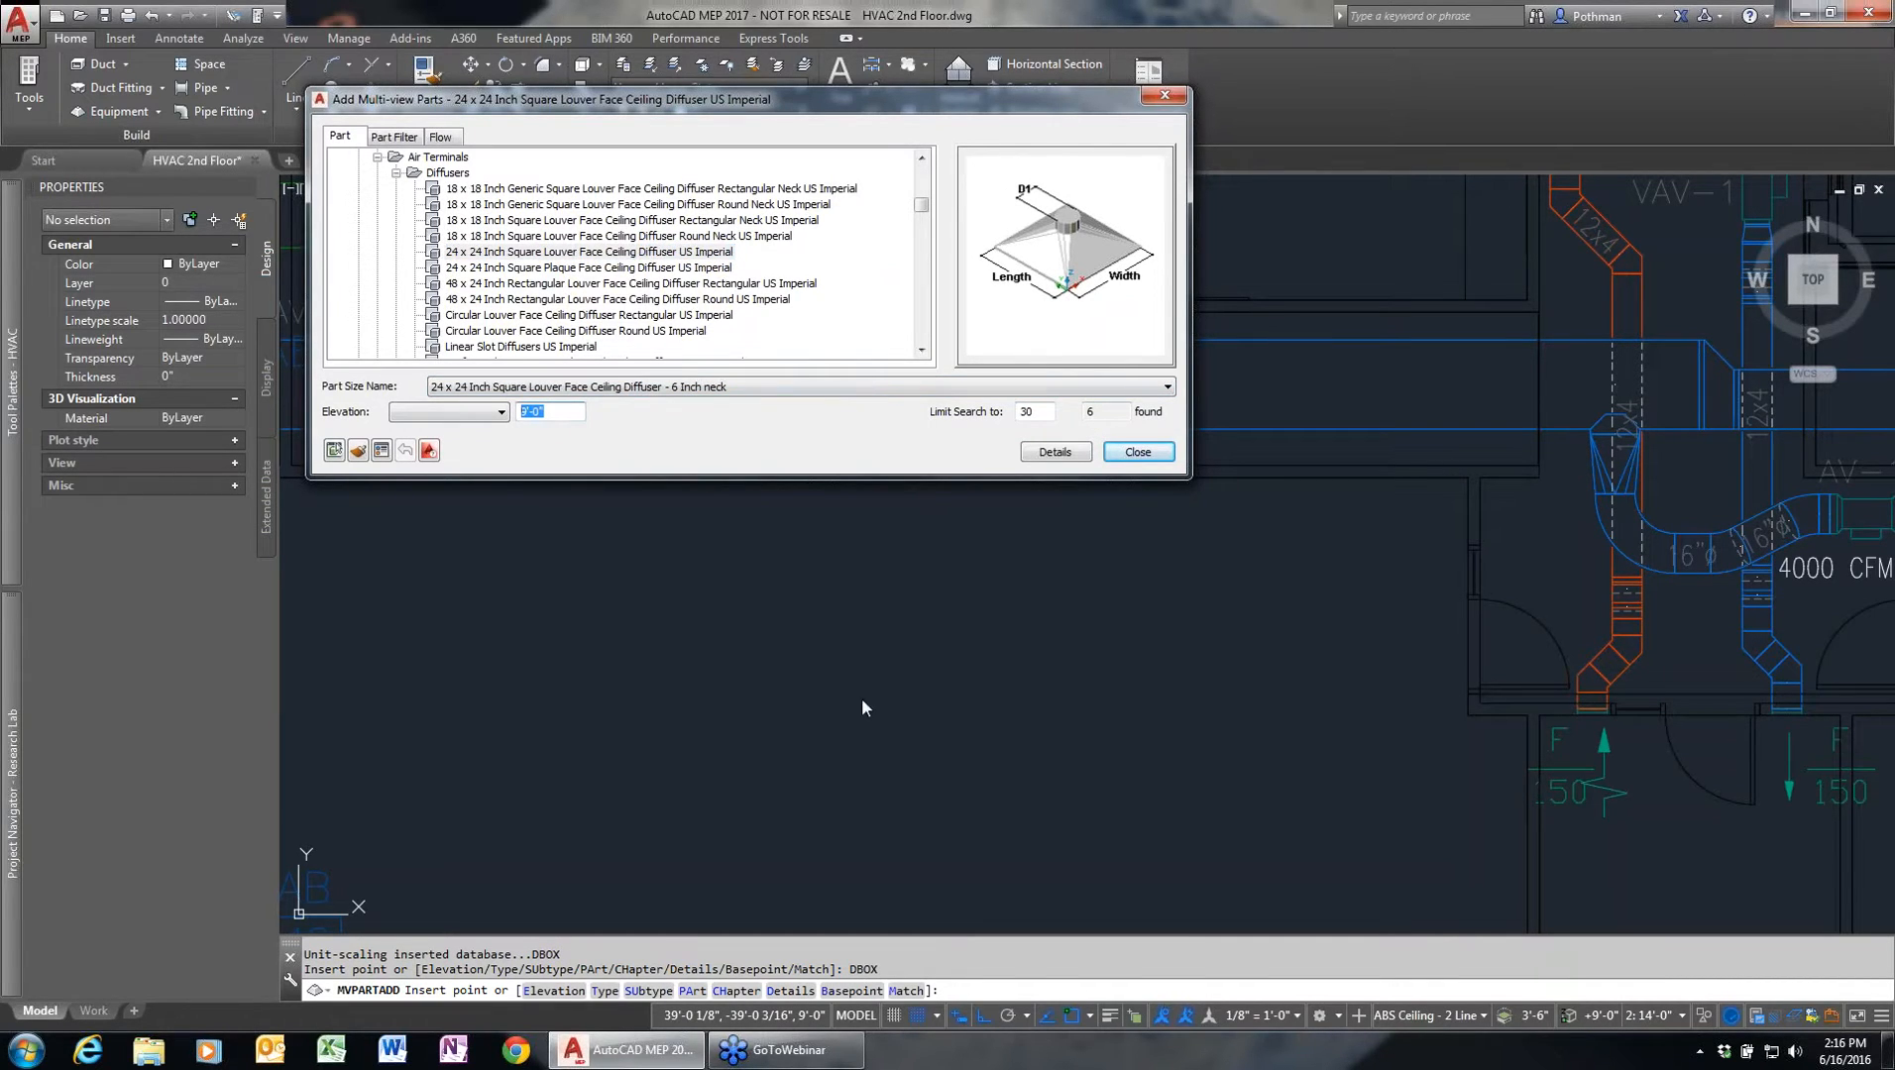
left_click(732, 689)
key("Return")
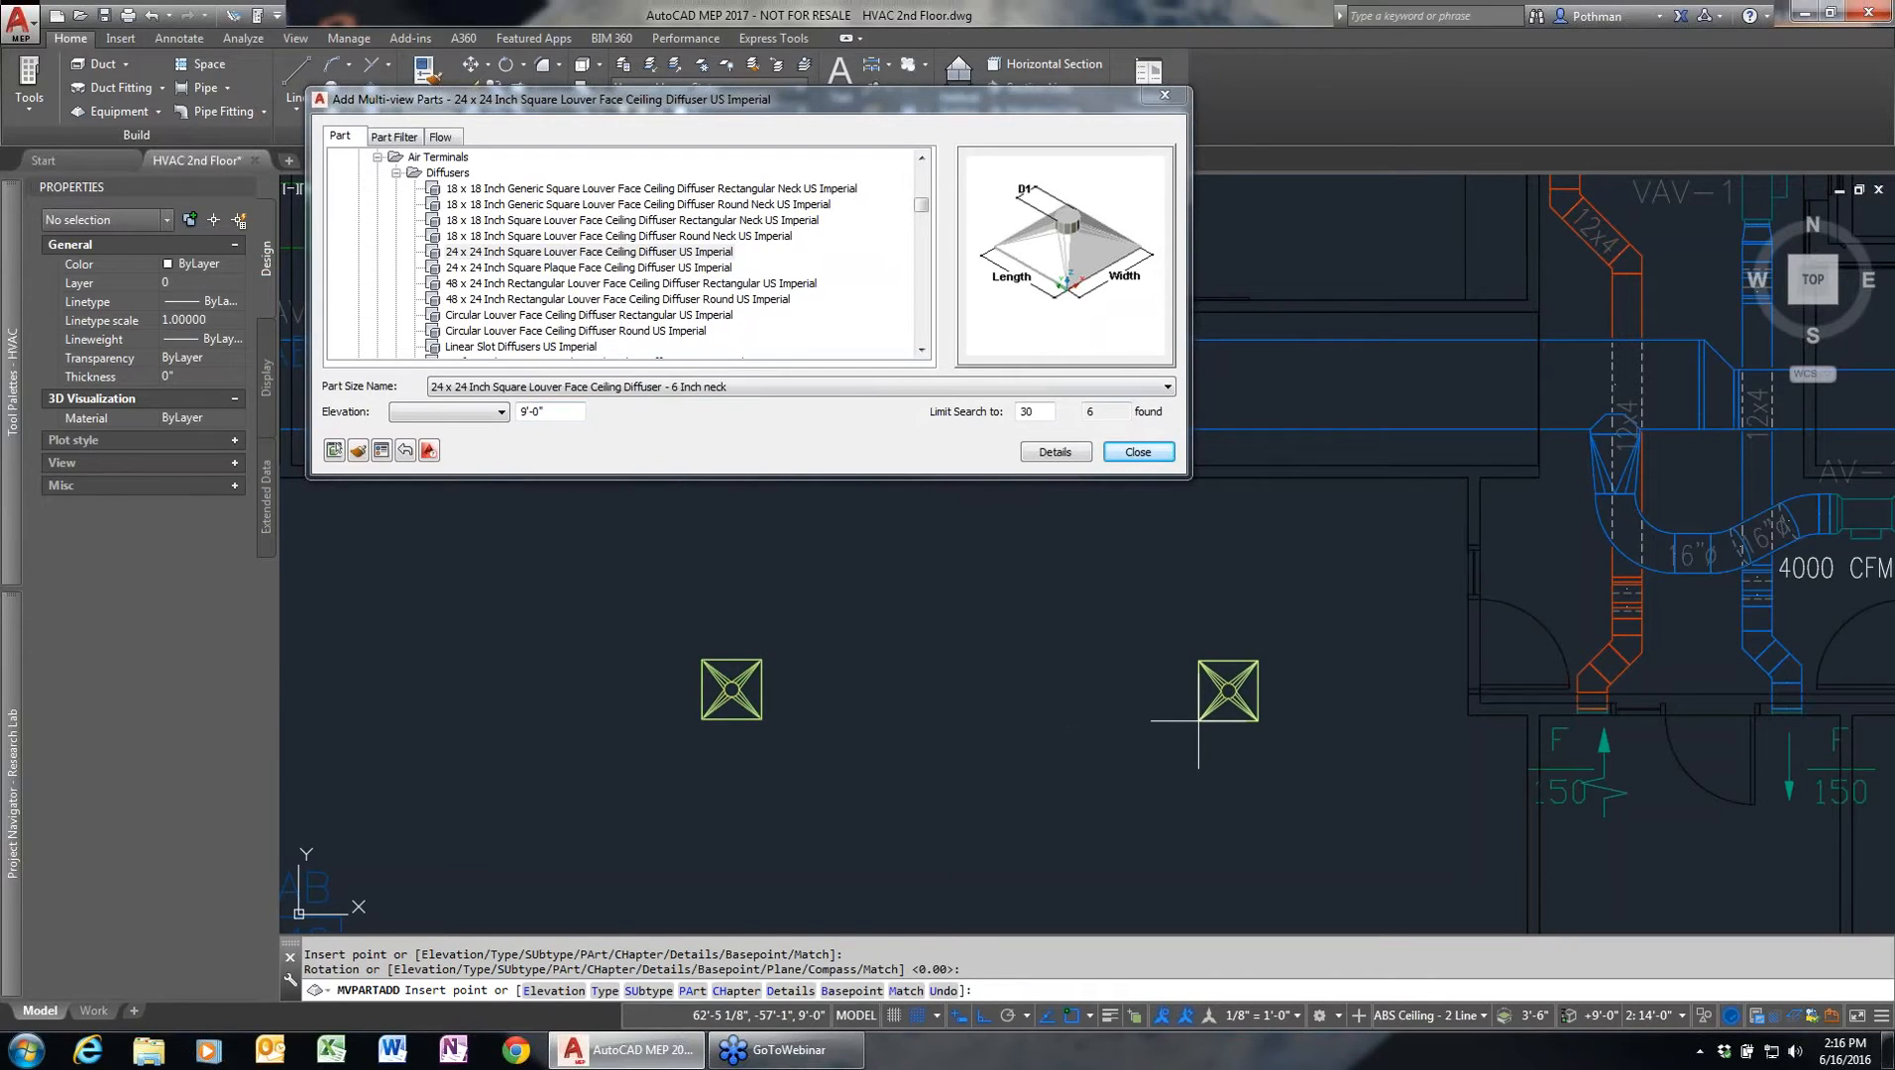
- End diffuser placement and copy the placed diffuser horizontally to a second position farther east in the lab
key("Escape")
type("co")
key("Return")
left_click(900, 785)
left_click(624, 629)
key("Return")
left_click(685, 789)
left_click(1232, 789)
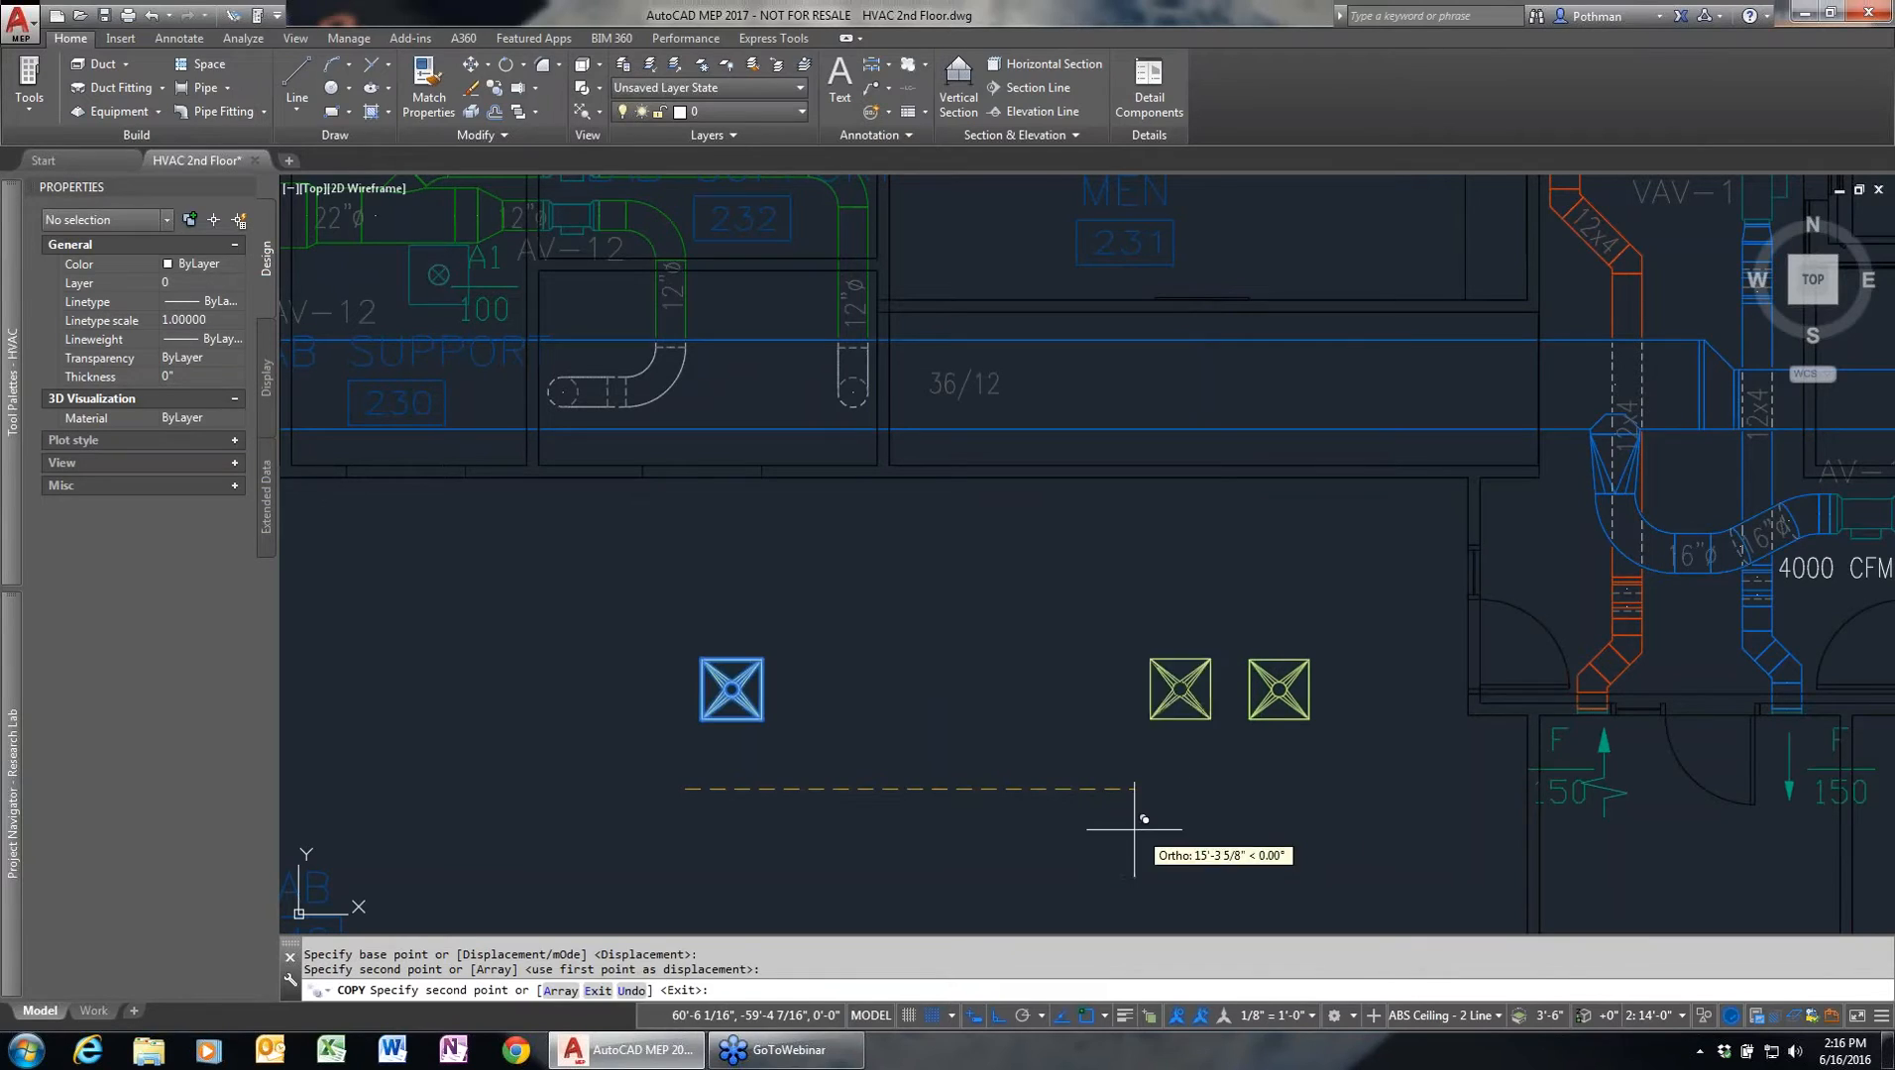
key("Escape")
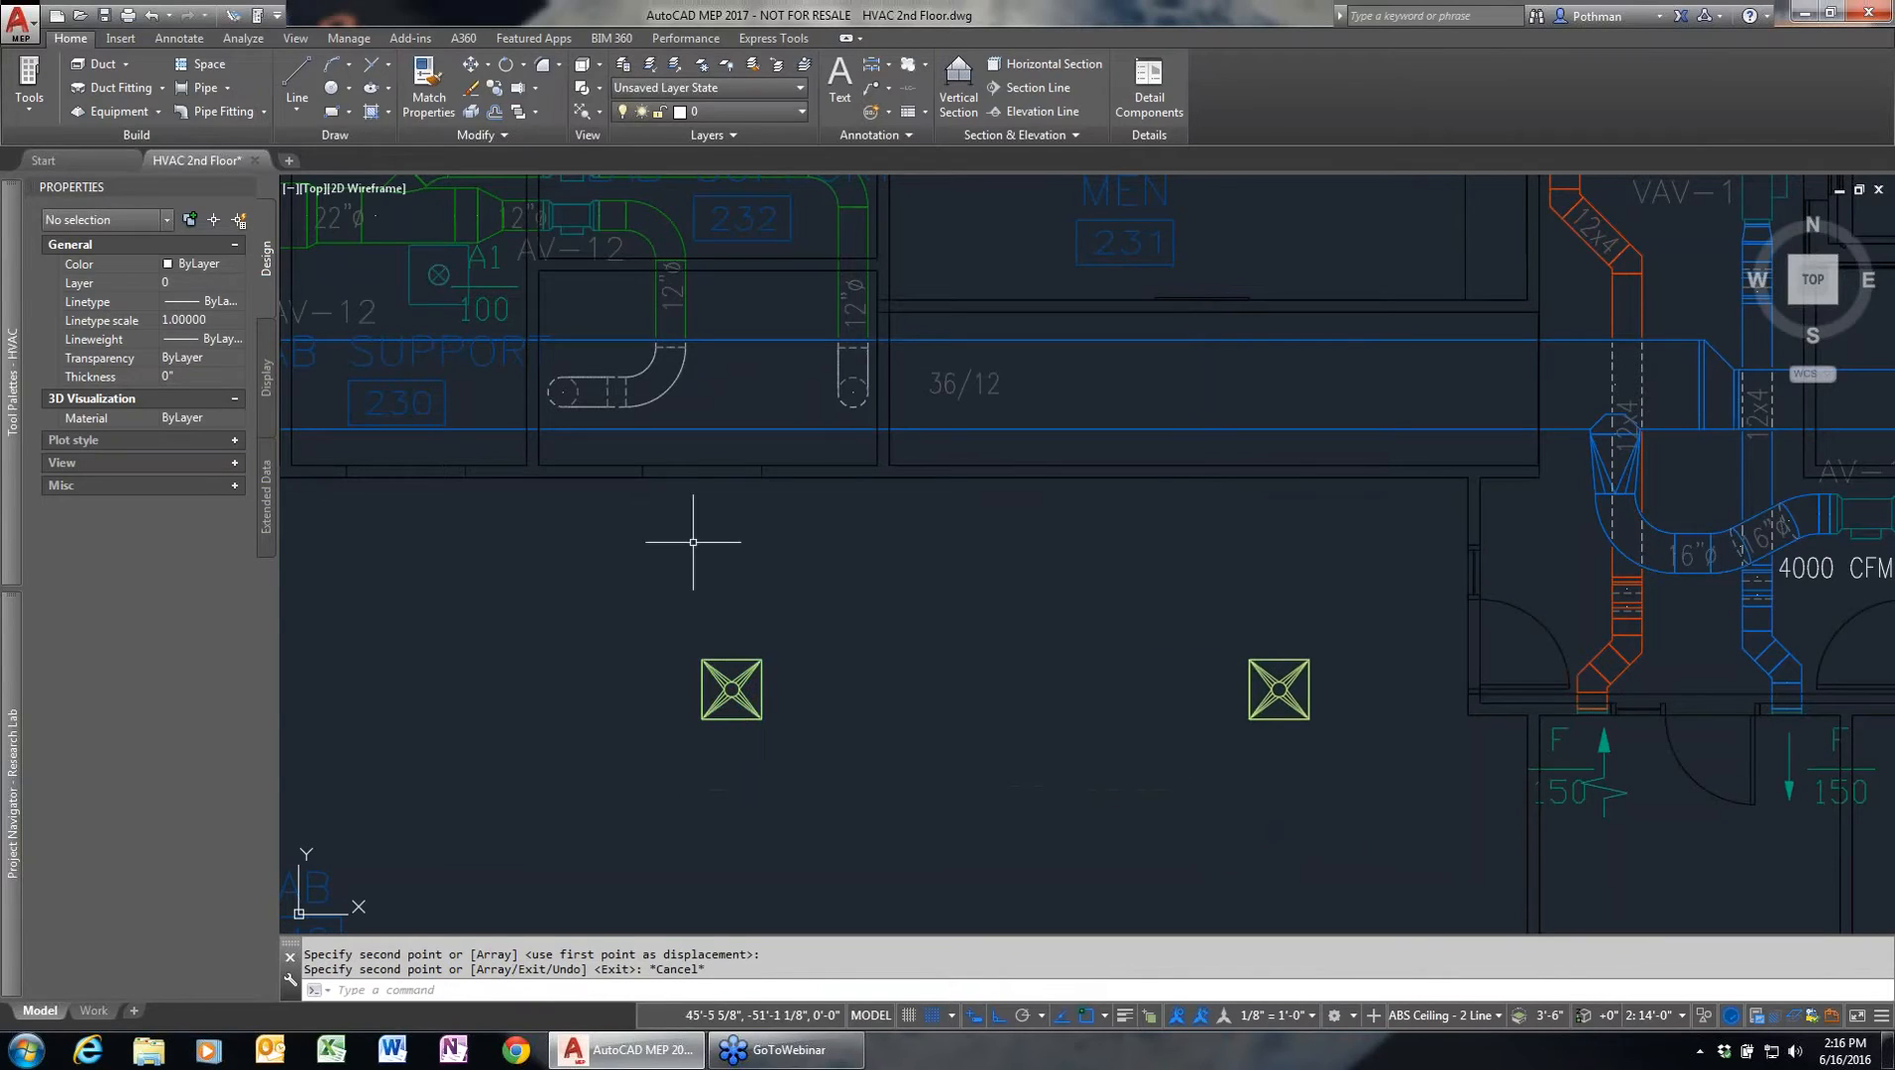
- Review the annotation and the tag and schedule tools on the HVAC tool palettes
left_click(597, 251)
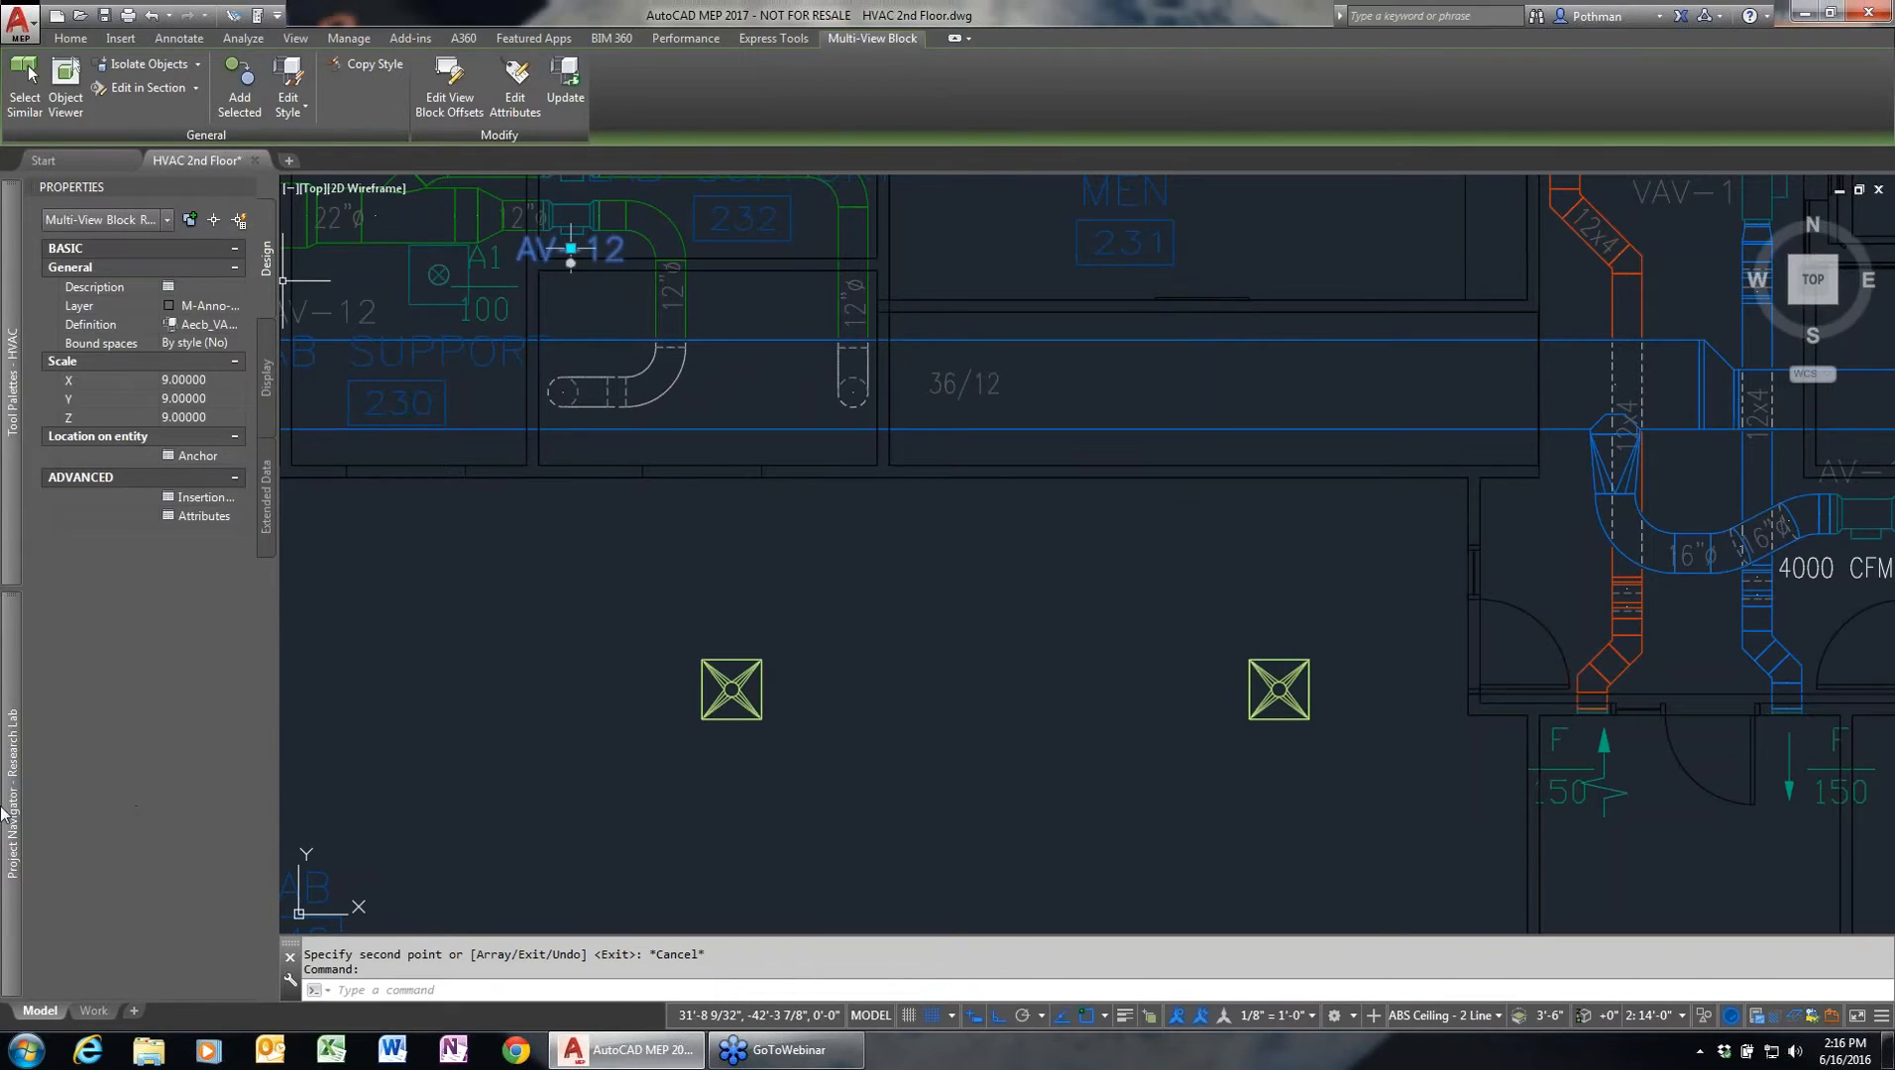
mouse_move(5, 327)
mouse_move(12, 793)
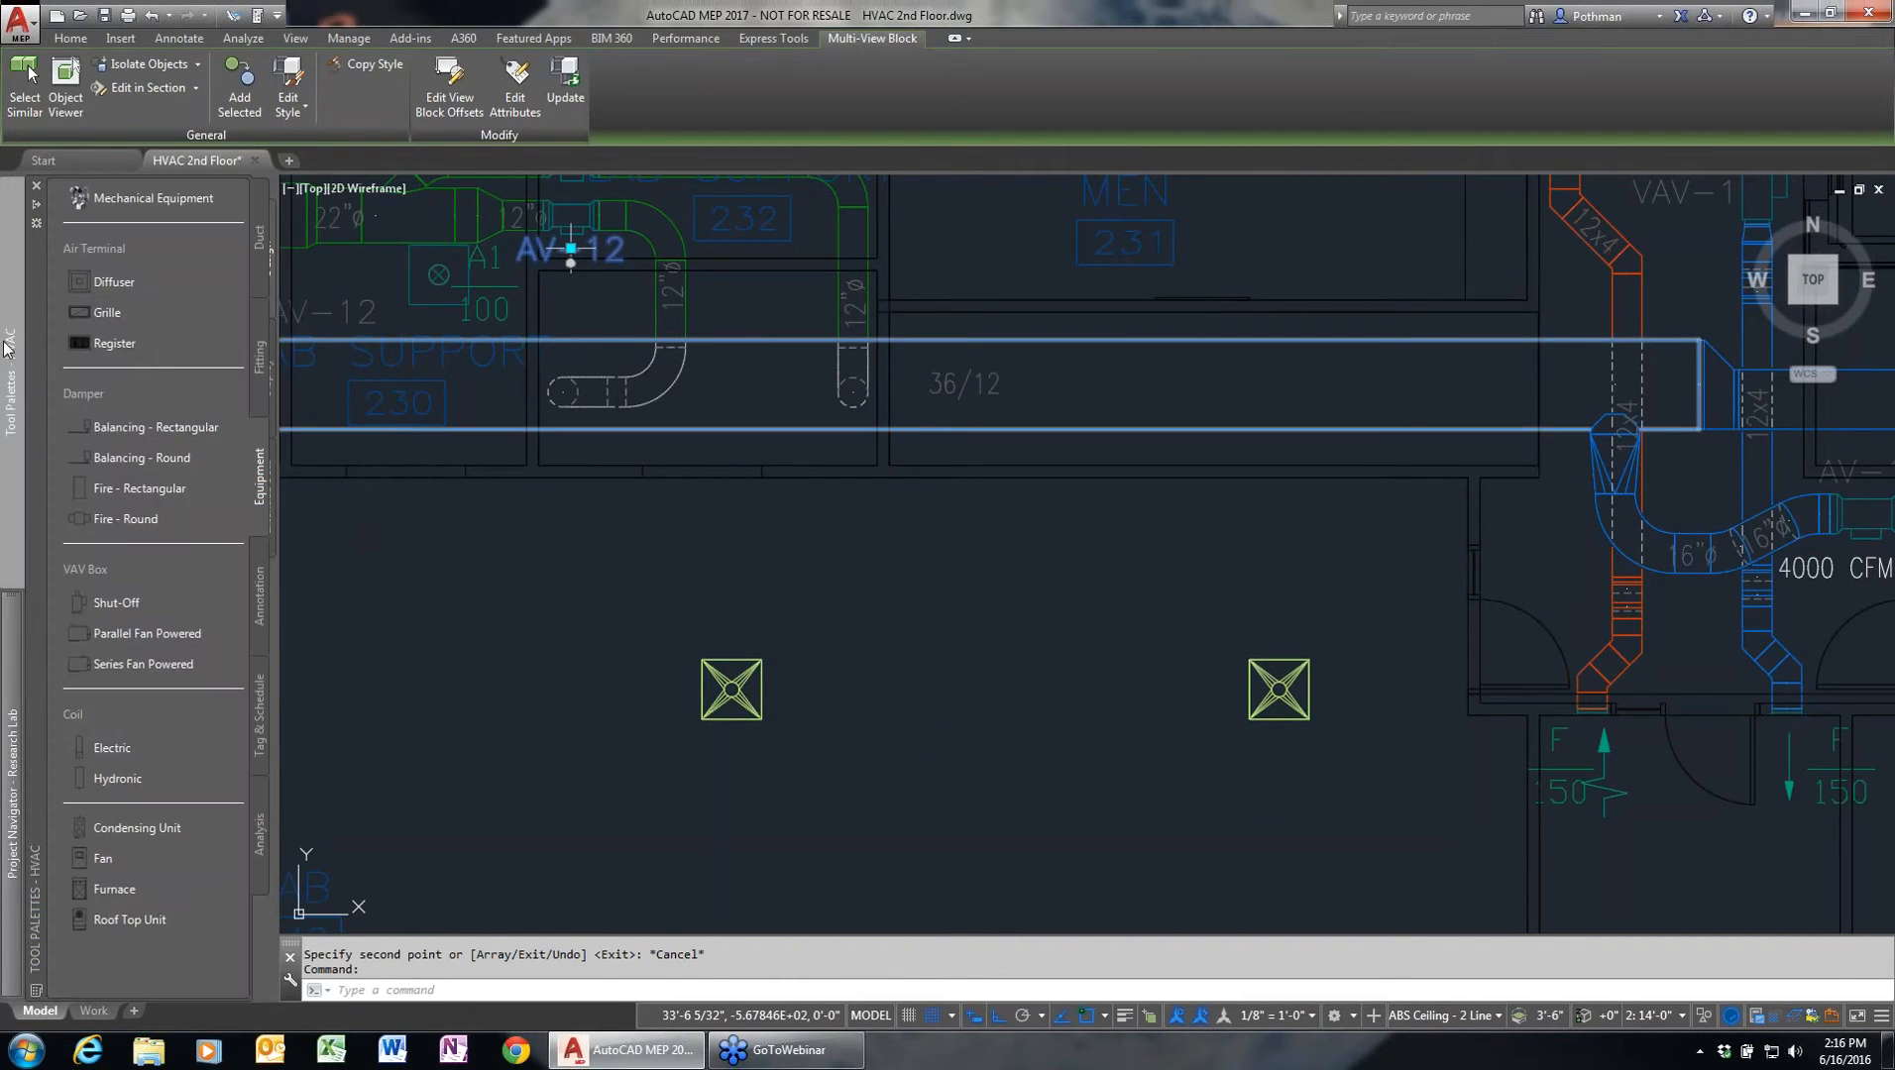
left_click(262, 594)
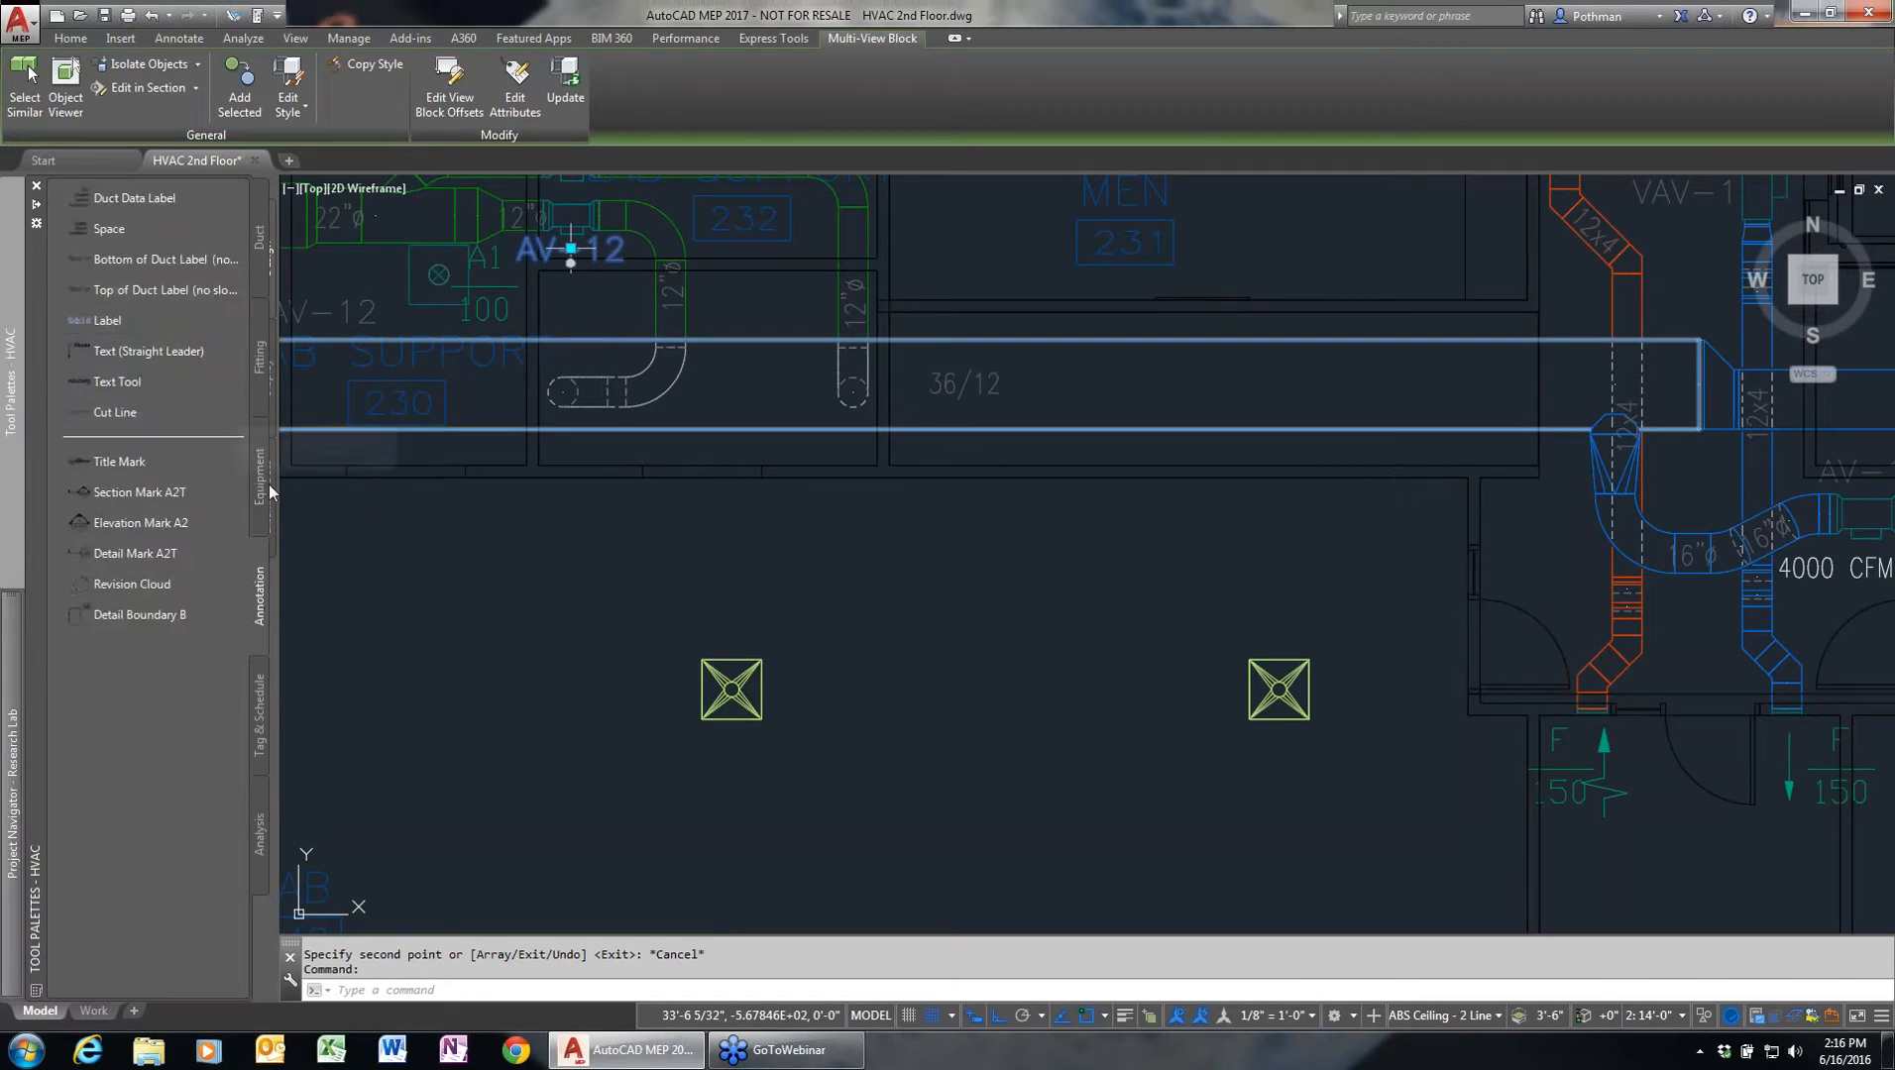
left_click(255, 718)
left_click(107, 236)
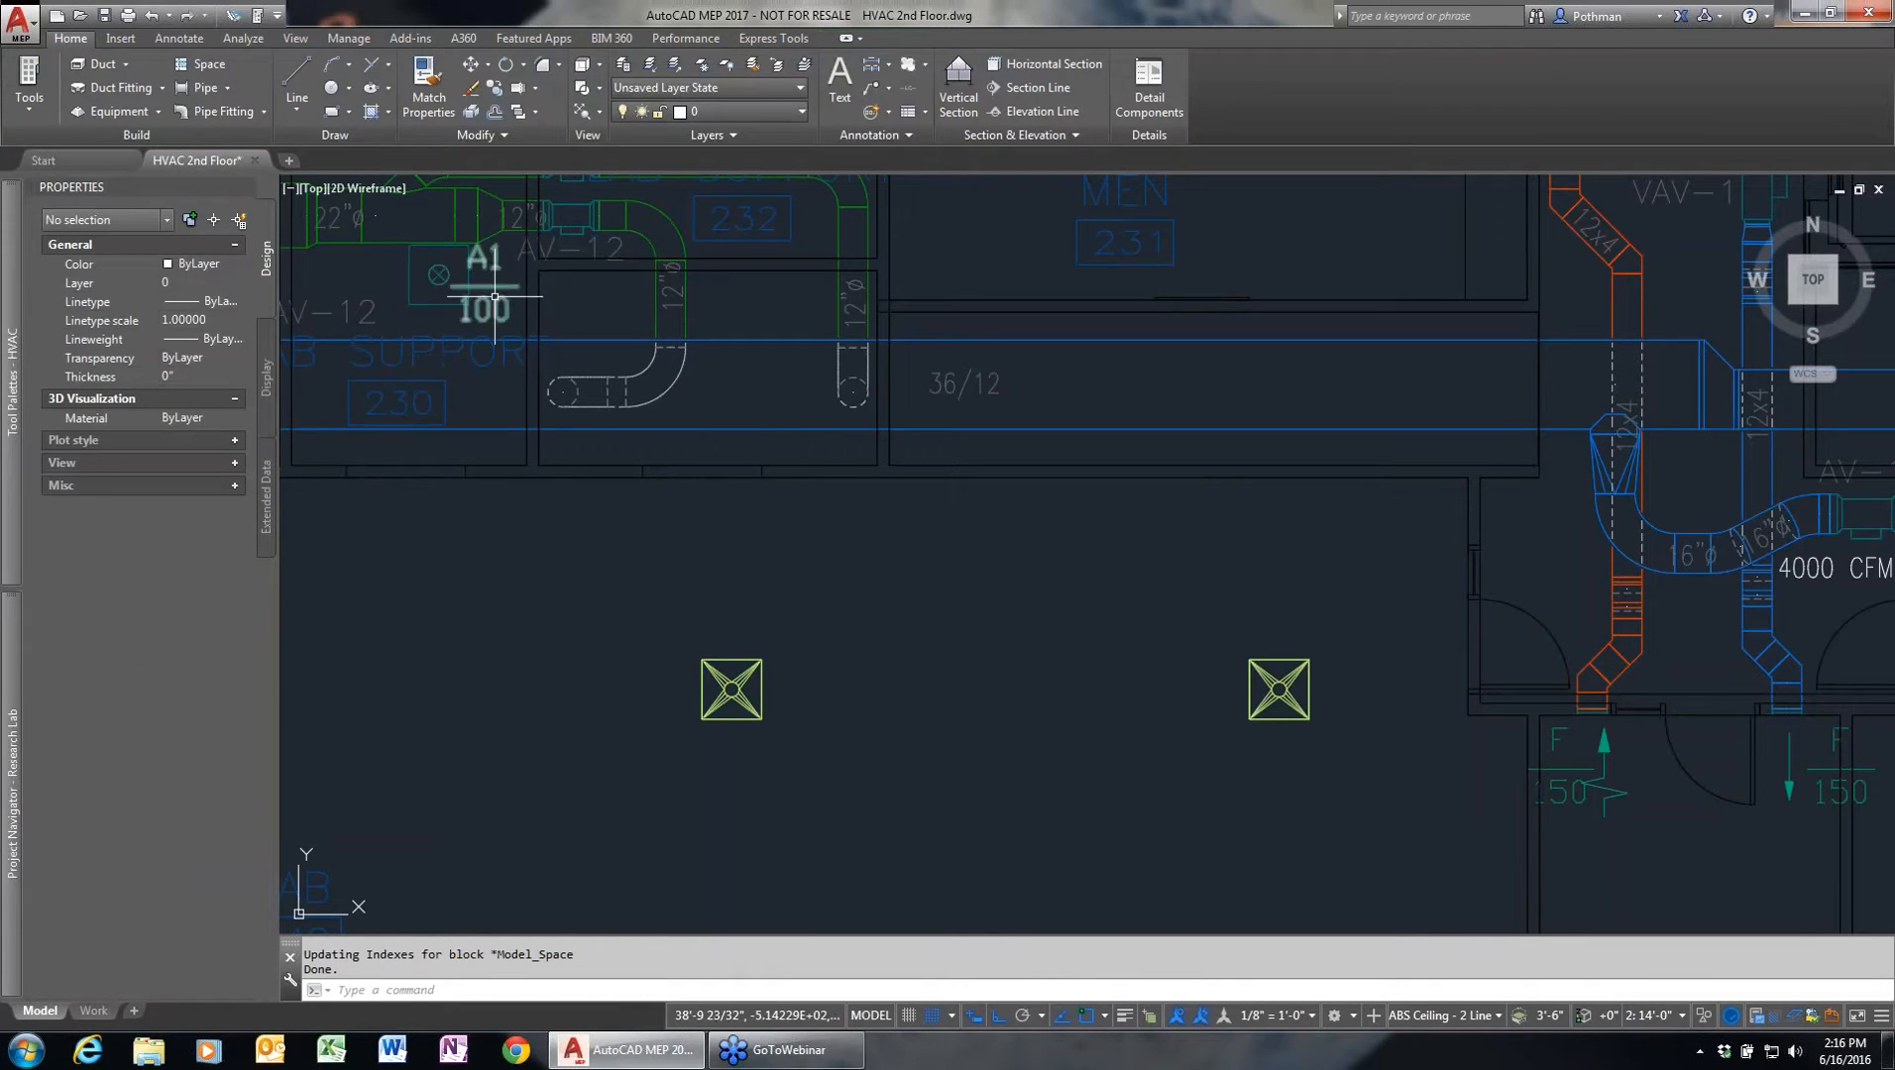
- Tag both lab diffusers with the same tag type as the existing A1 air terminal tag, placing each tag southwest of its diffuser
left_click(492, 295)
right_click(522, 410)
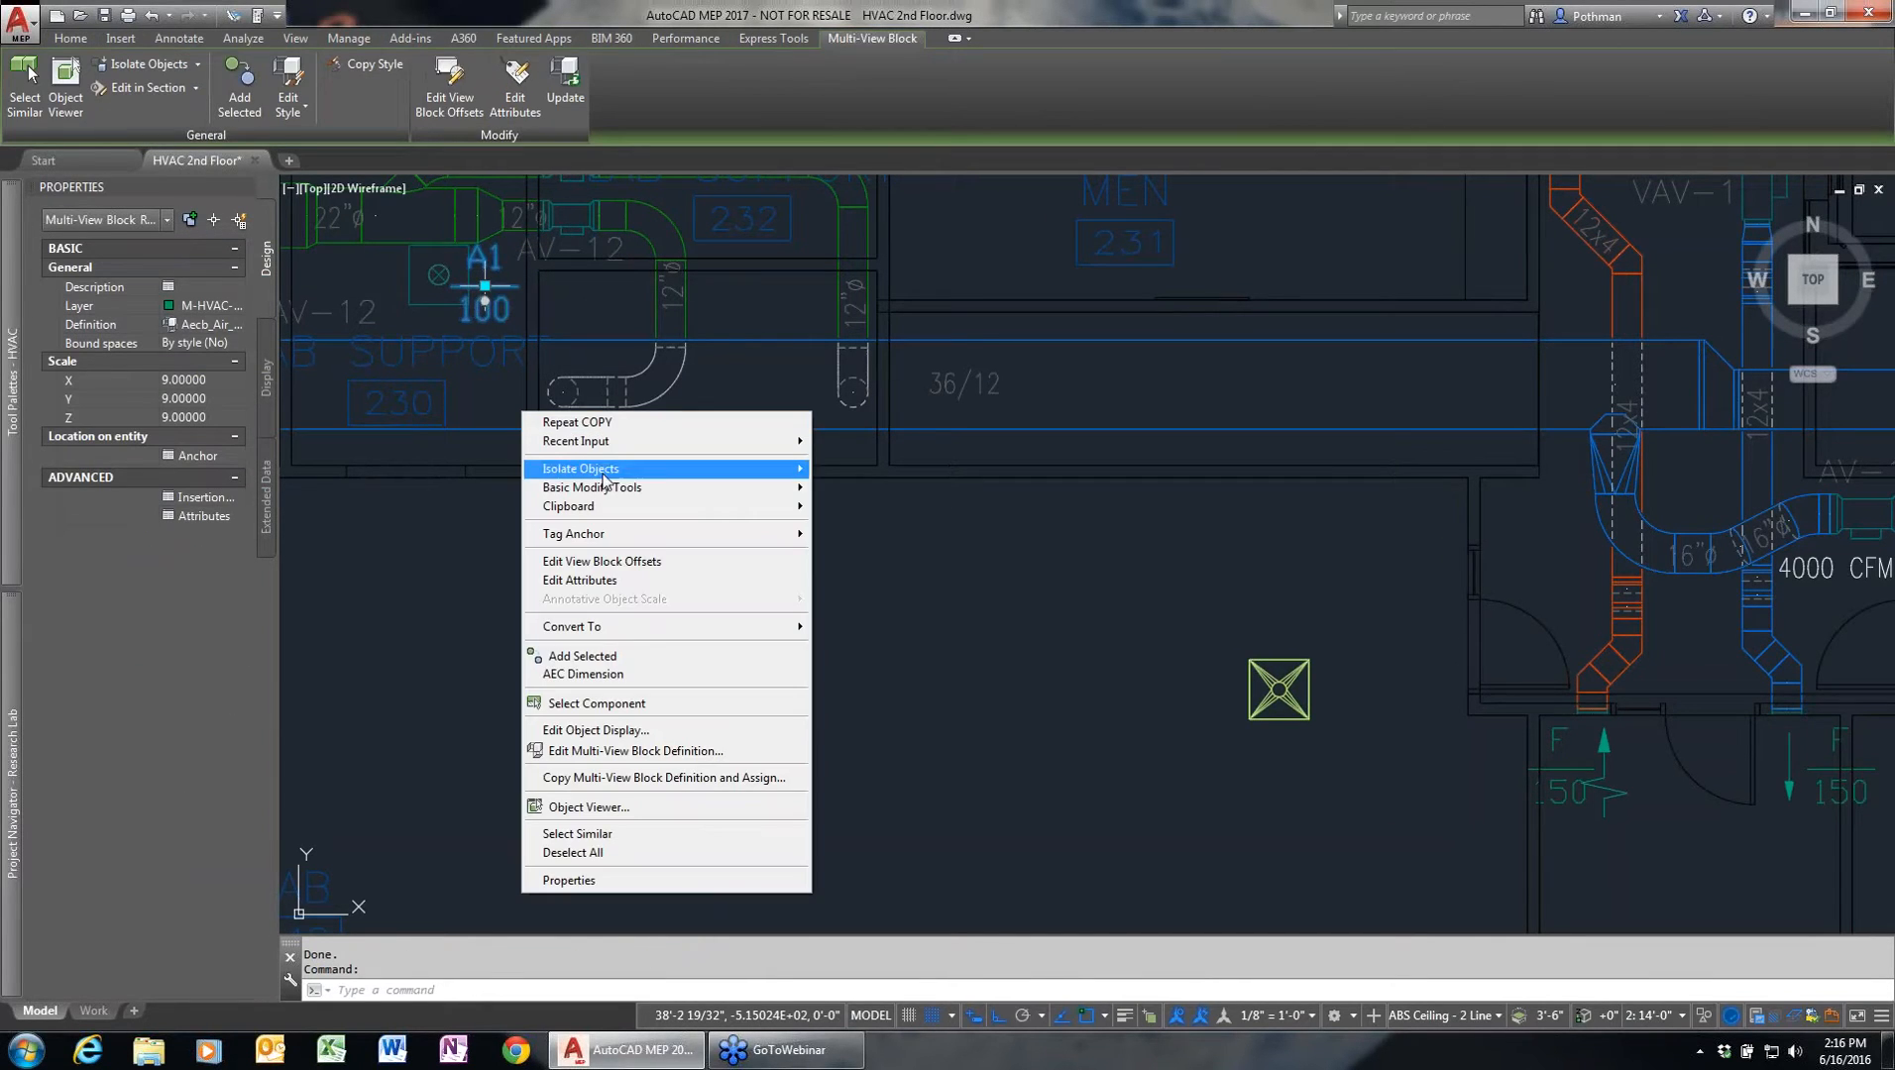
left_click(631, 657)
left_click(731, 683)
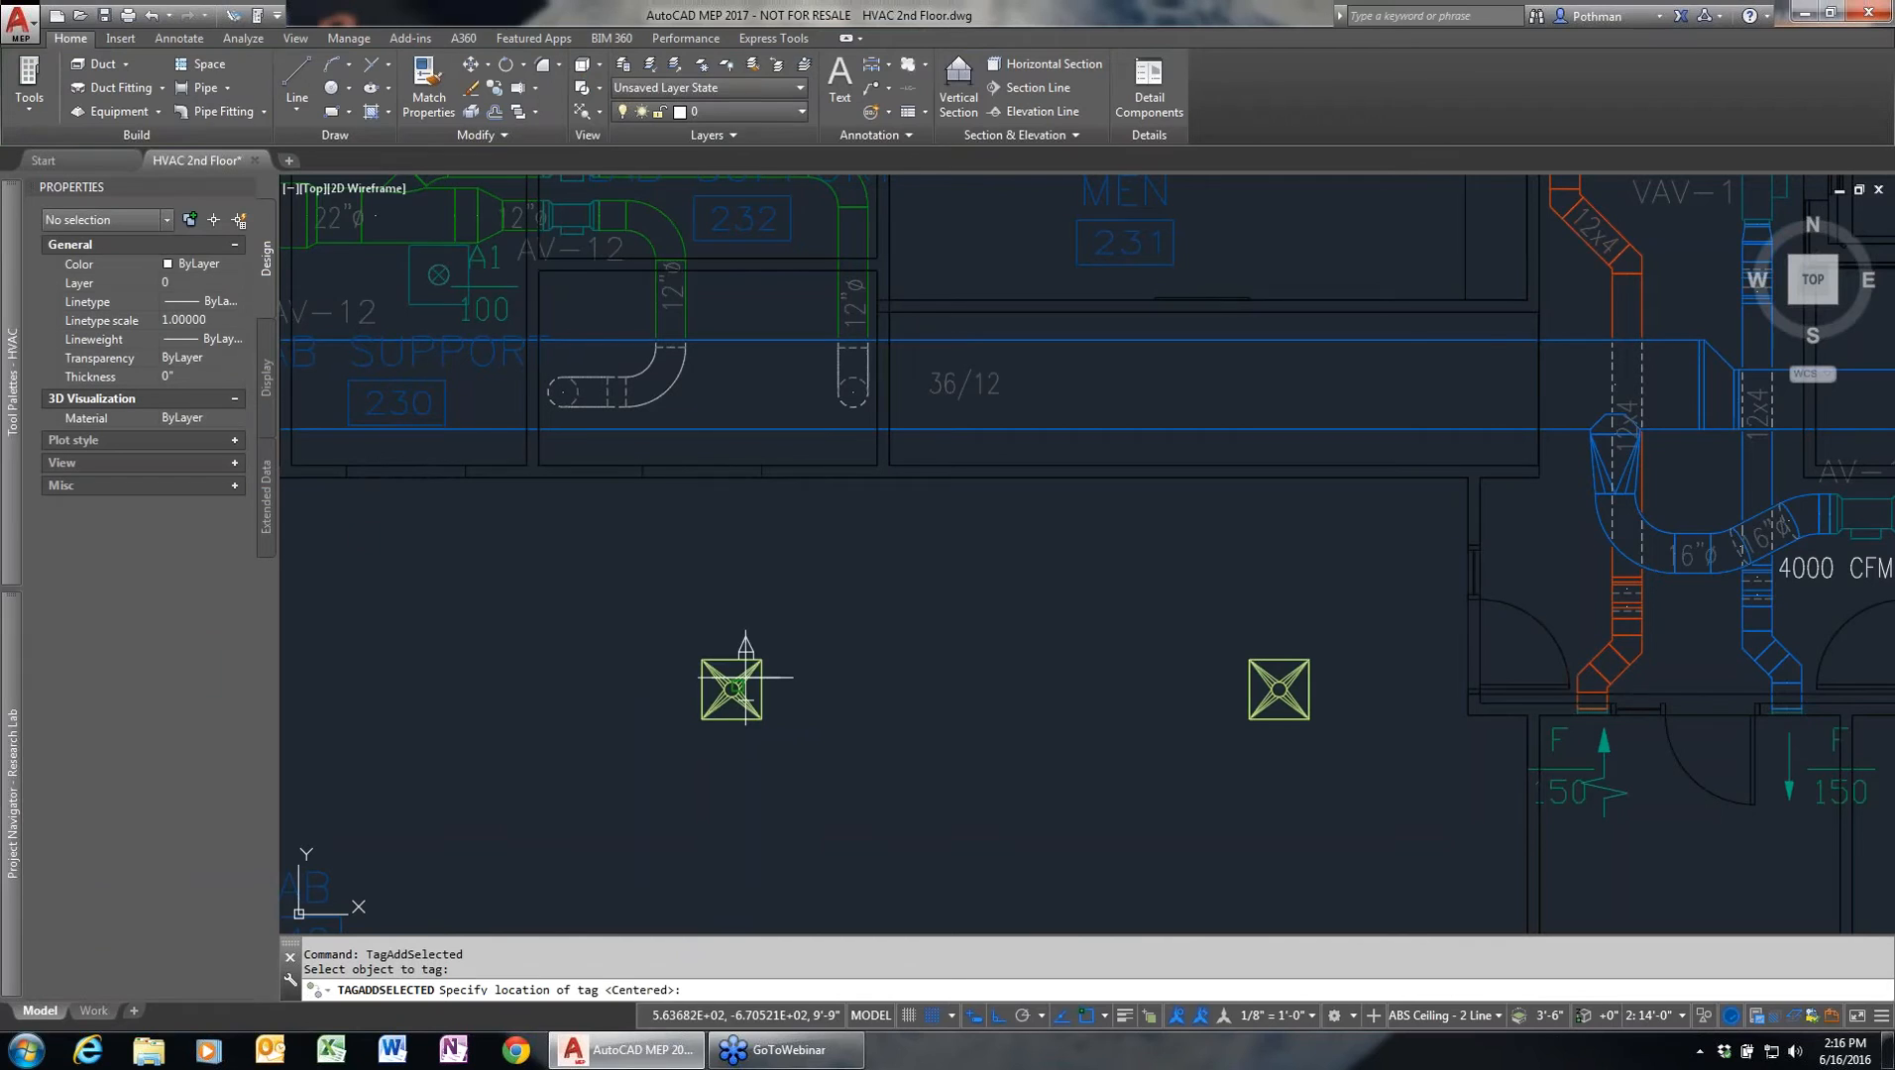
left_click(623, 752)
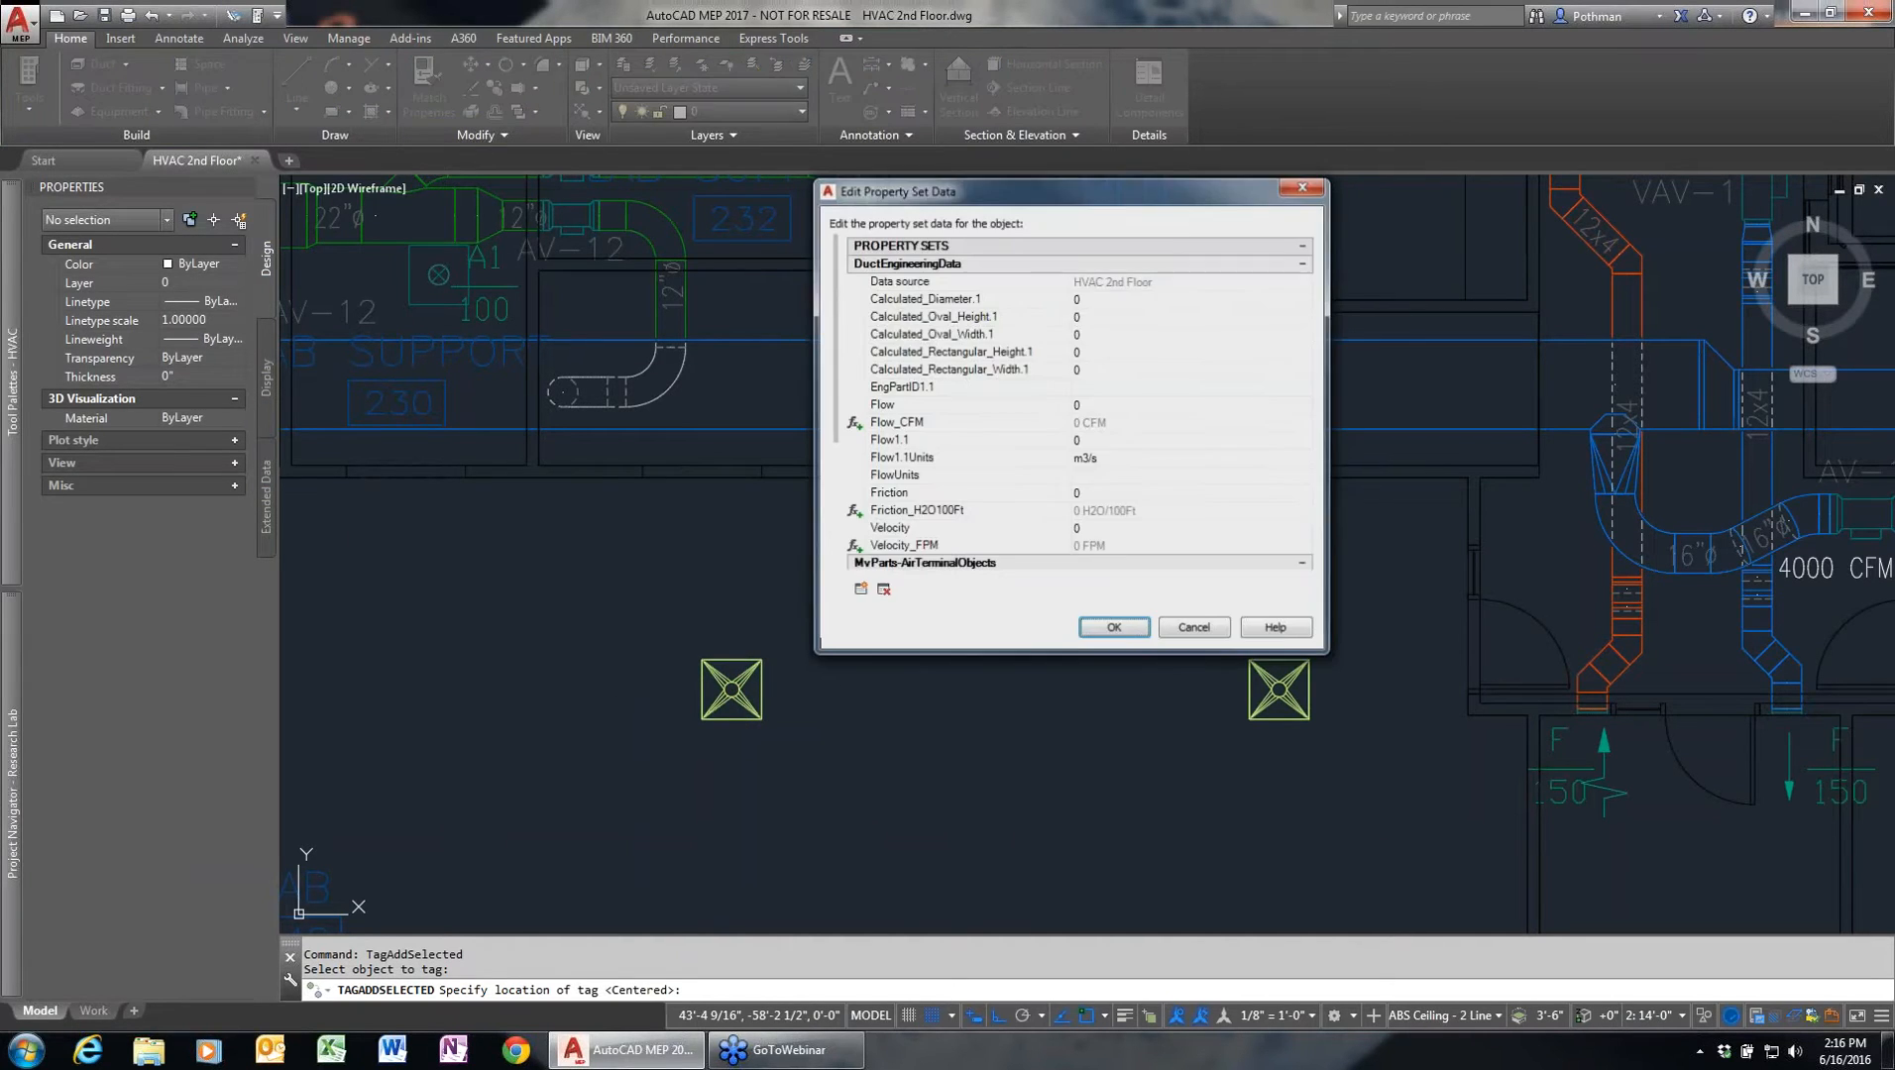
left_click(1196, 632)
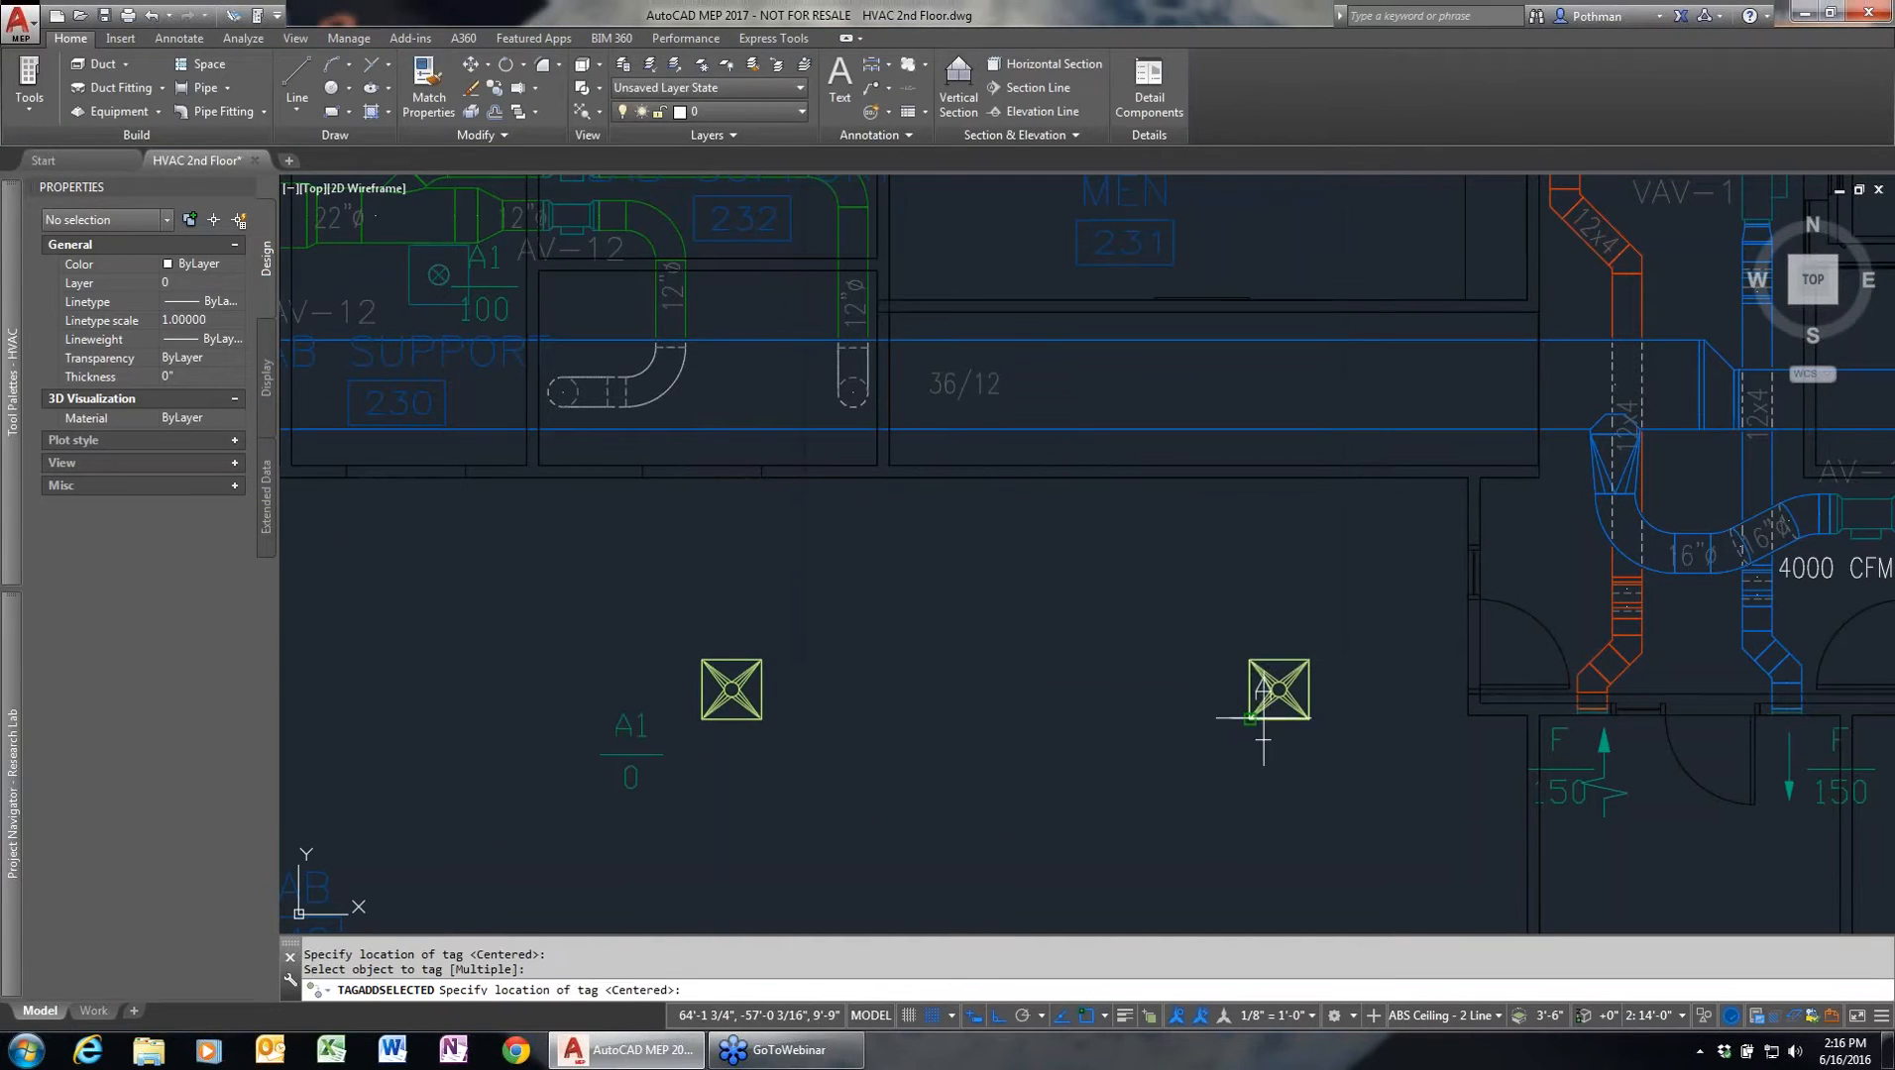
left_click(1189, 751)
left_click(1090, 639)
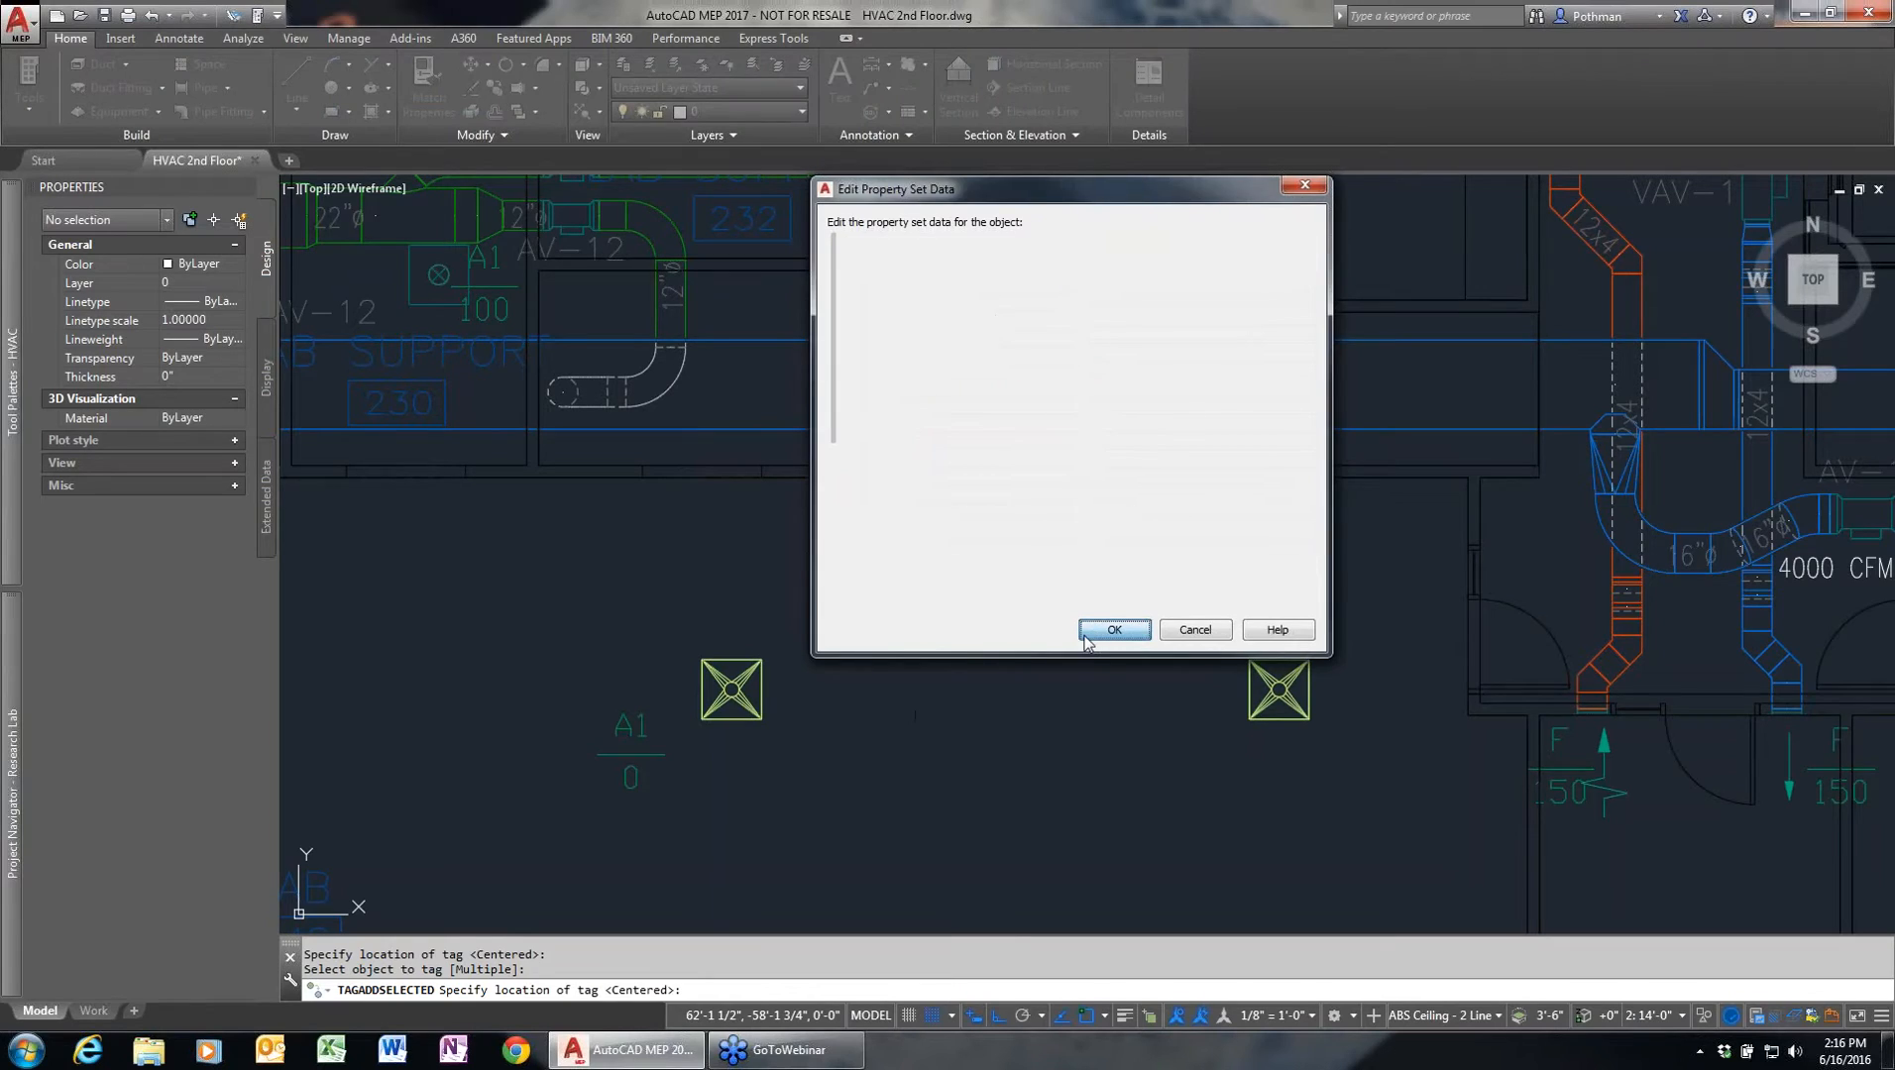
key("Return")
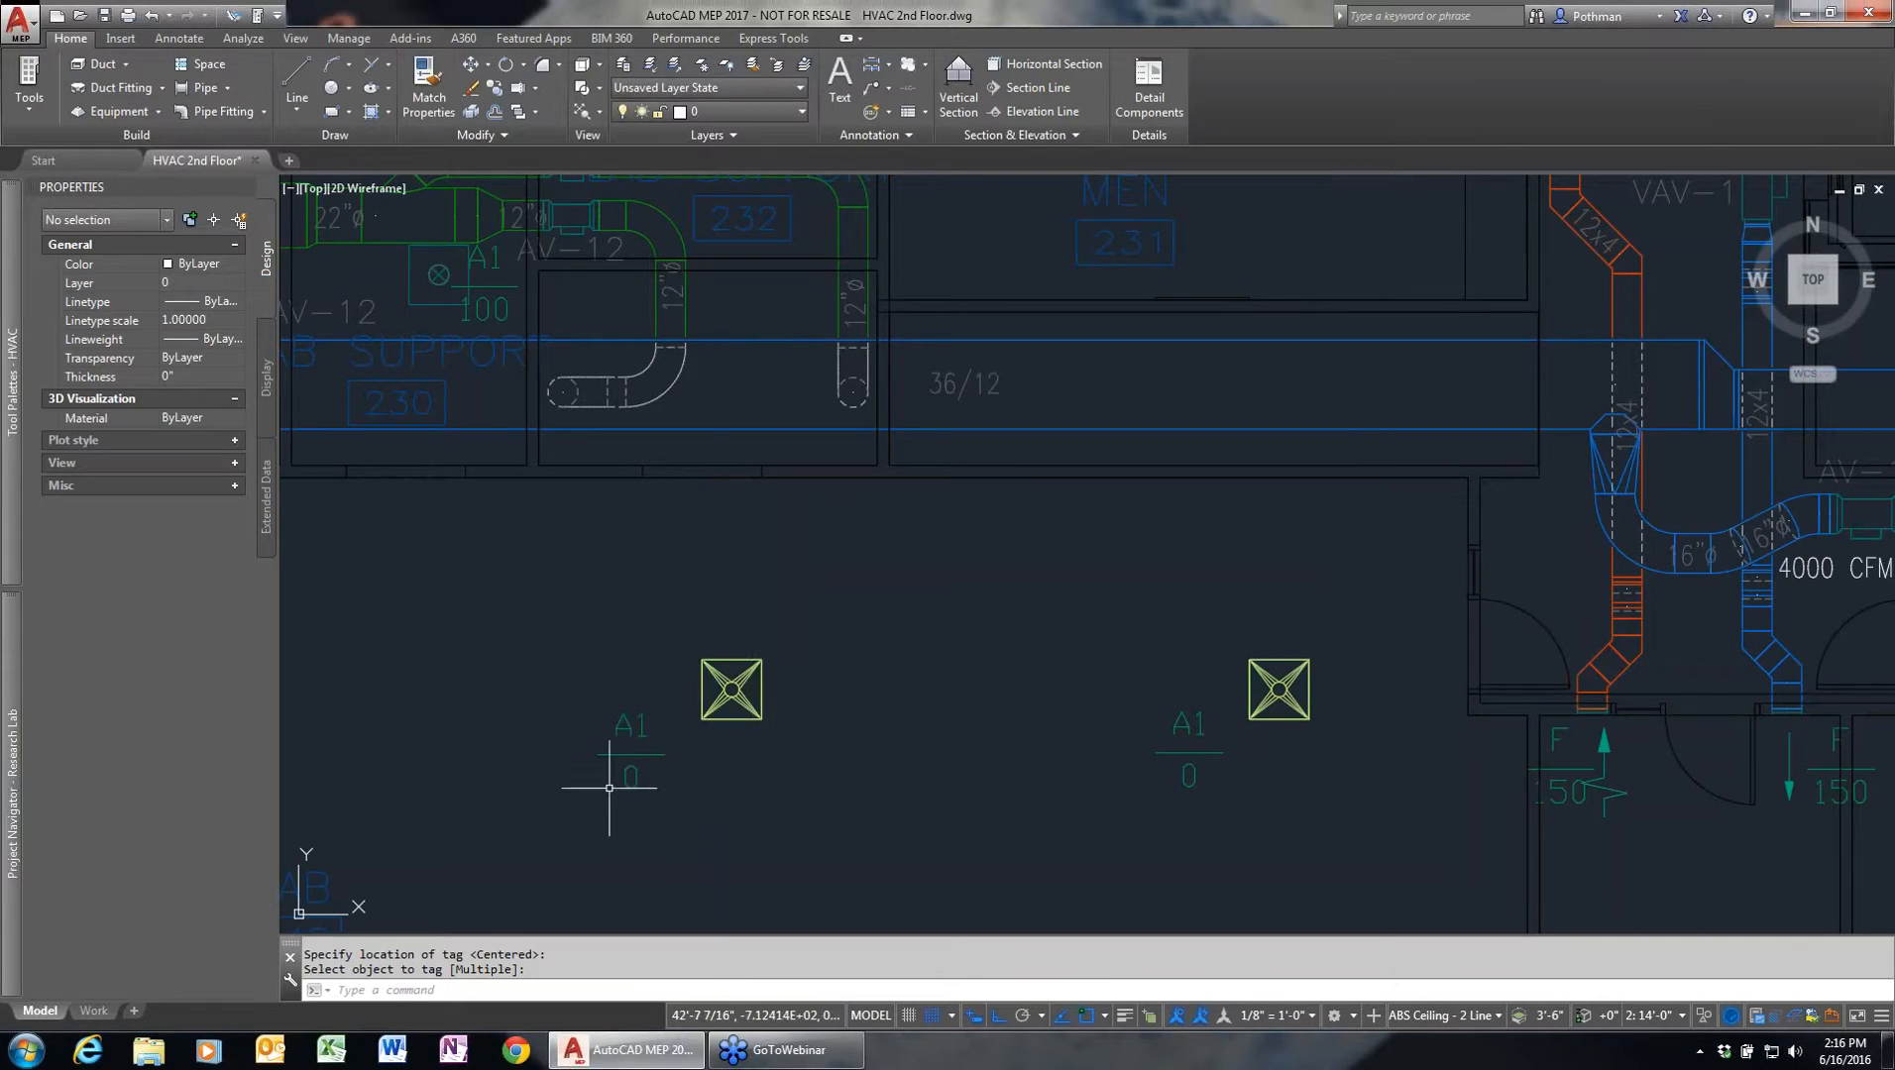
- Set the flow of both lab diffusers to 250 CFM per terminal
left_click(1350, 631)
left_click(654, 721)
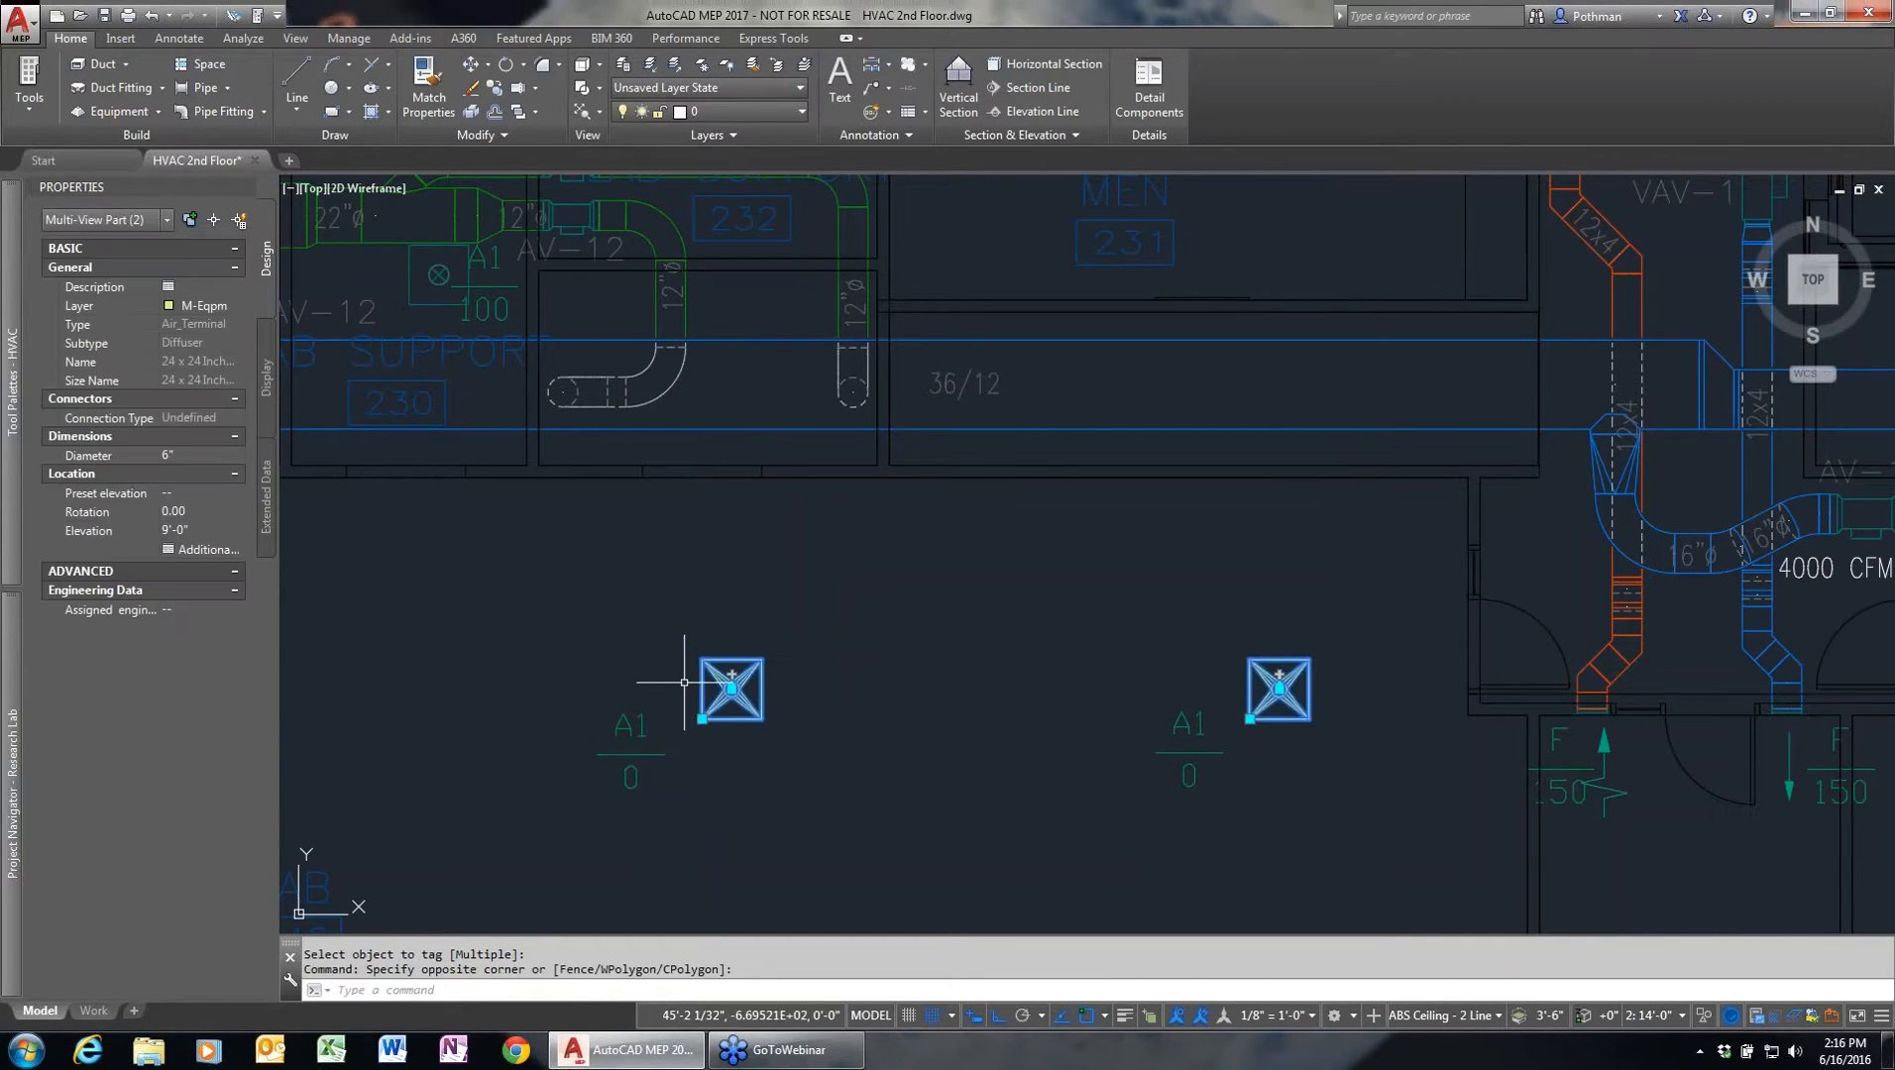
right_click(615, 585)
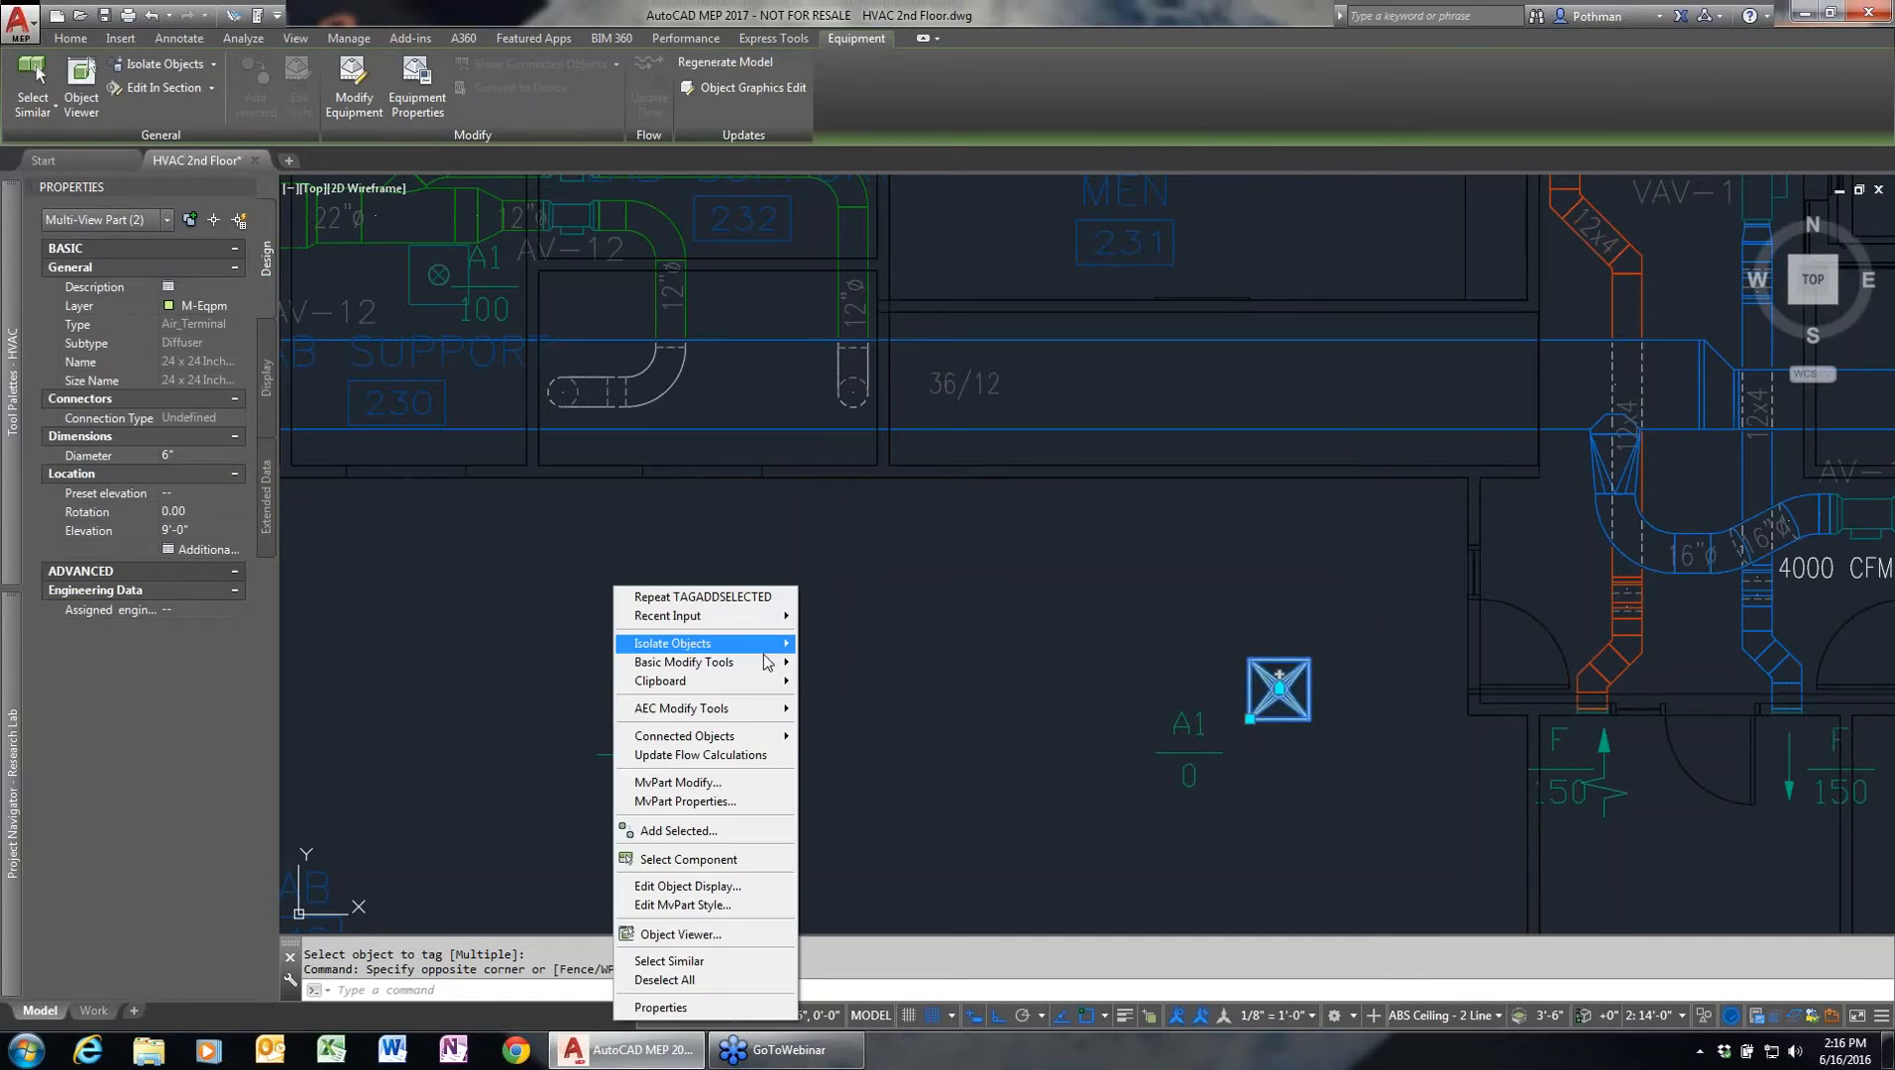
left_click(719, 779)
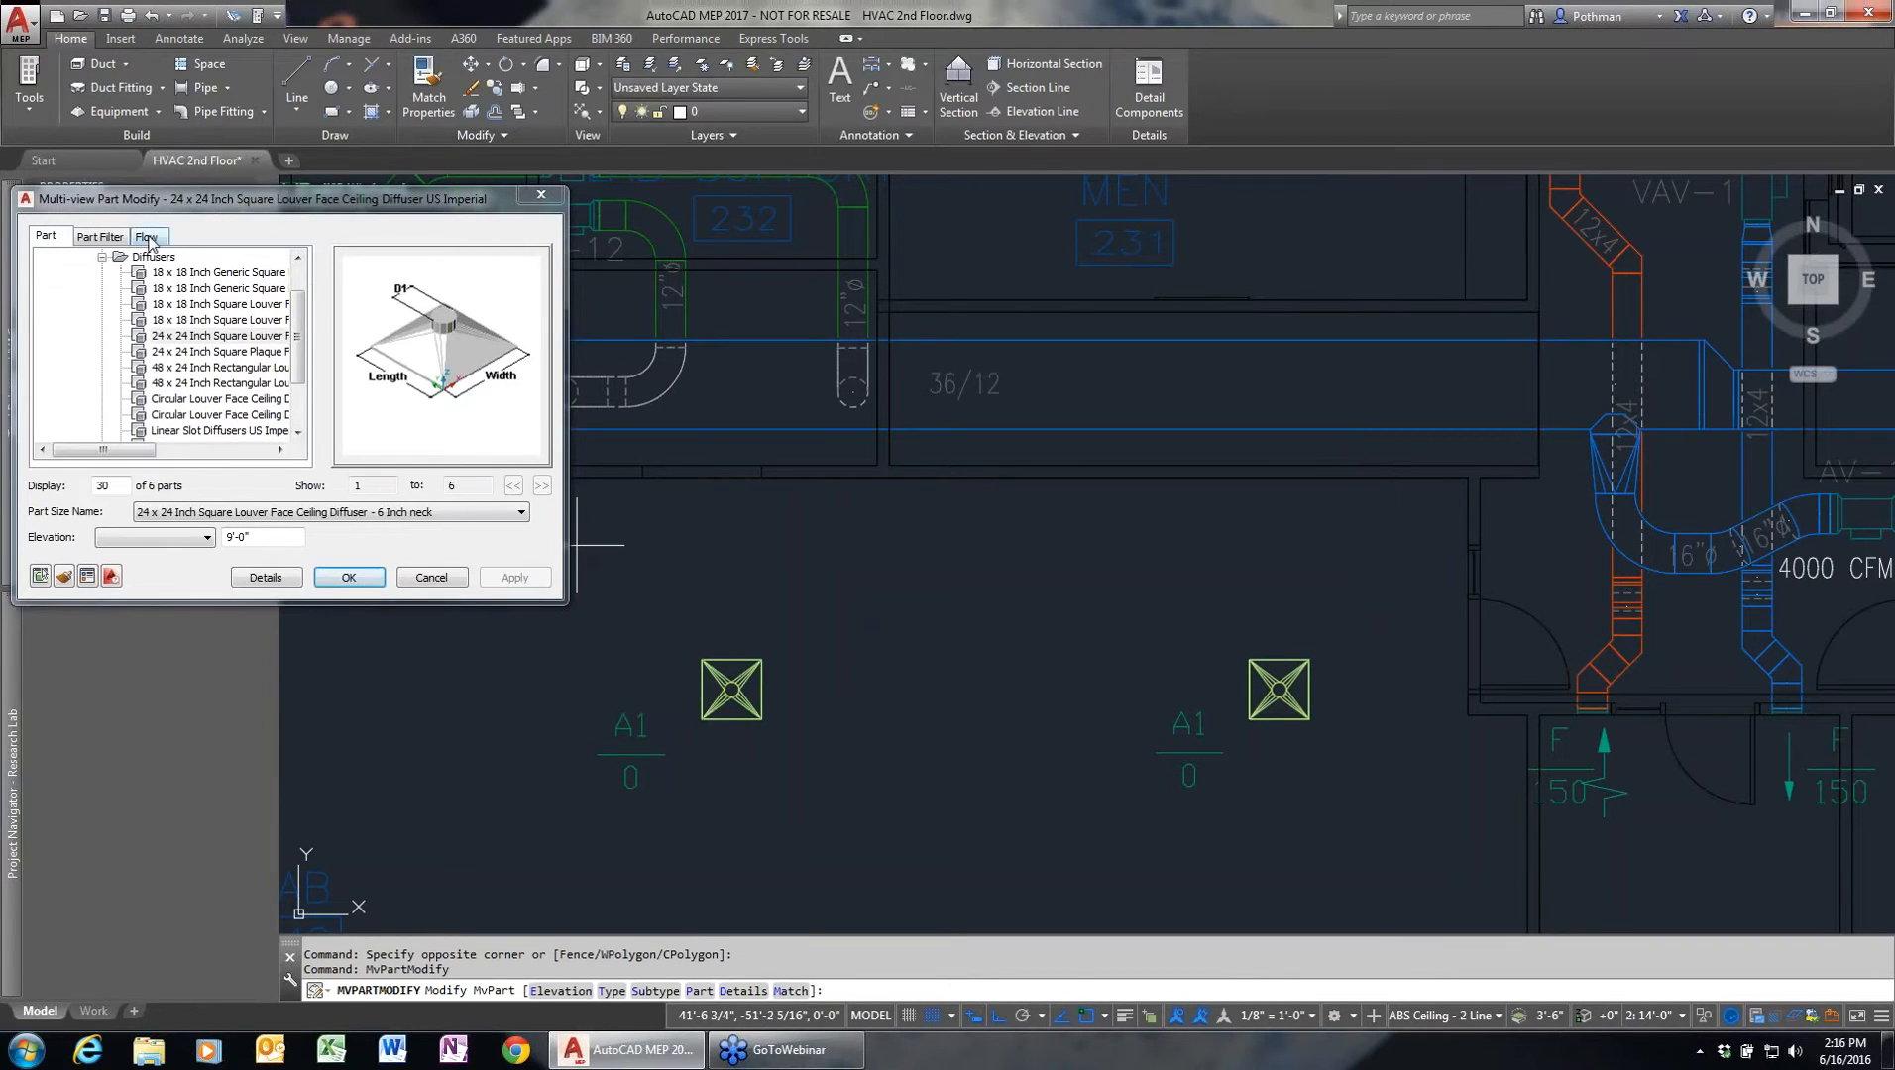
left_click(146, 238)
type("250.00000")
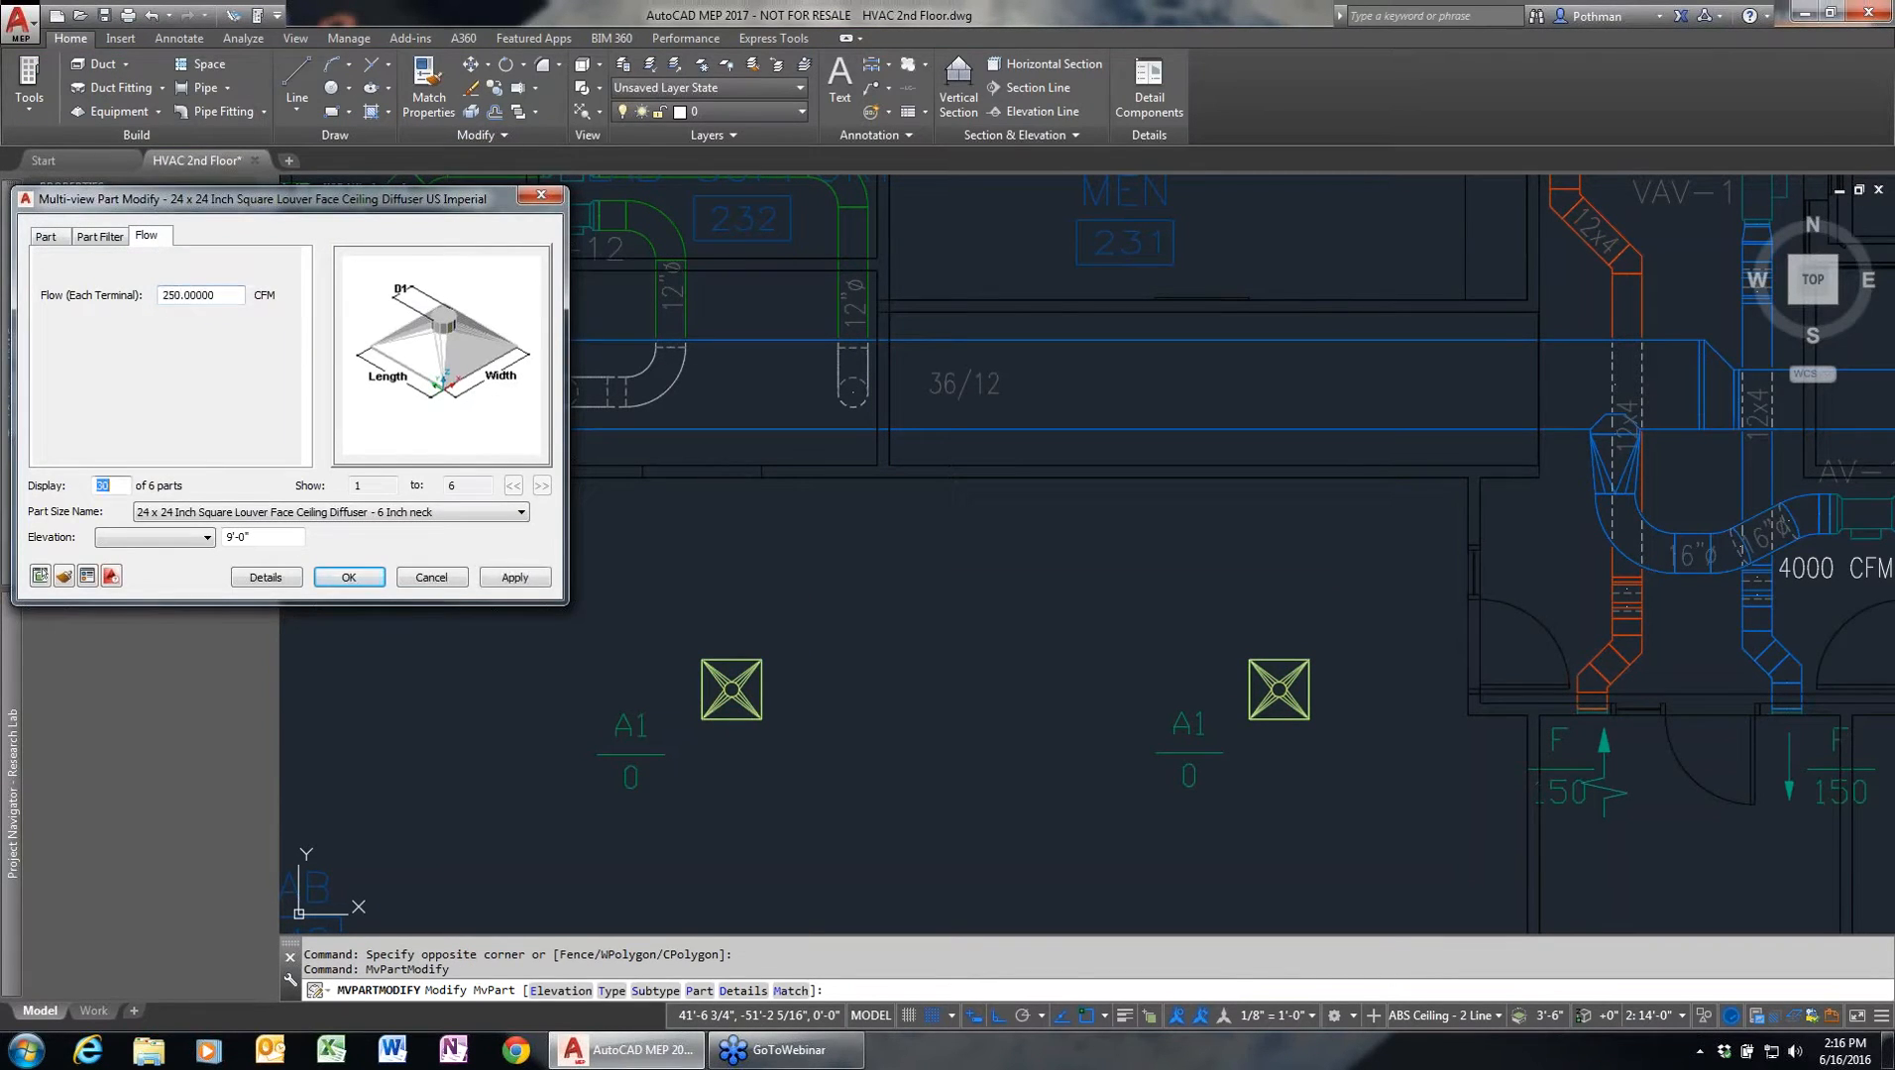
left_click(346, 578)
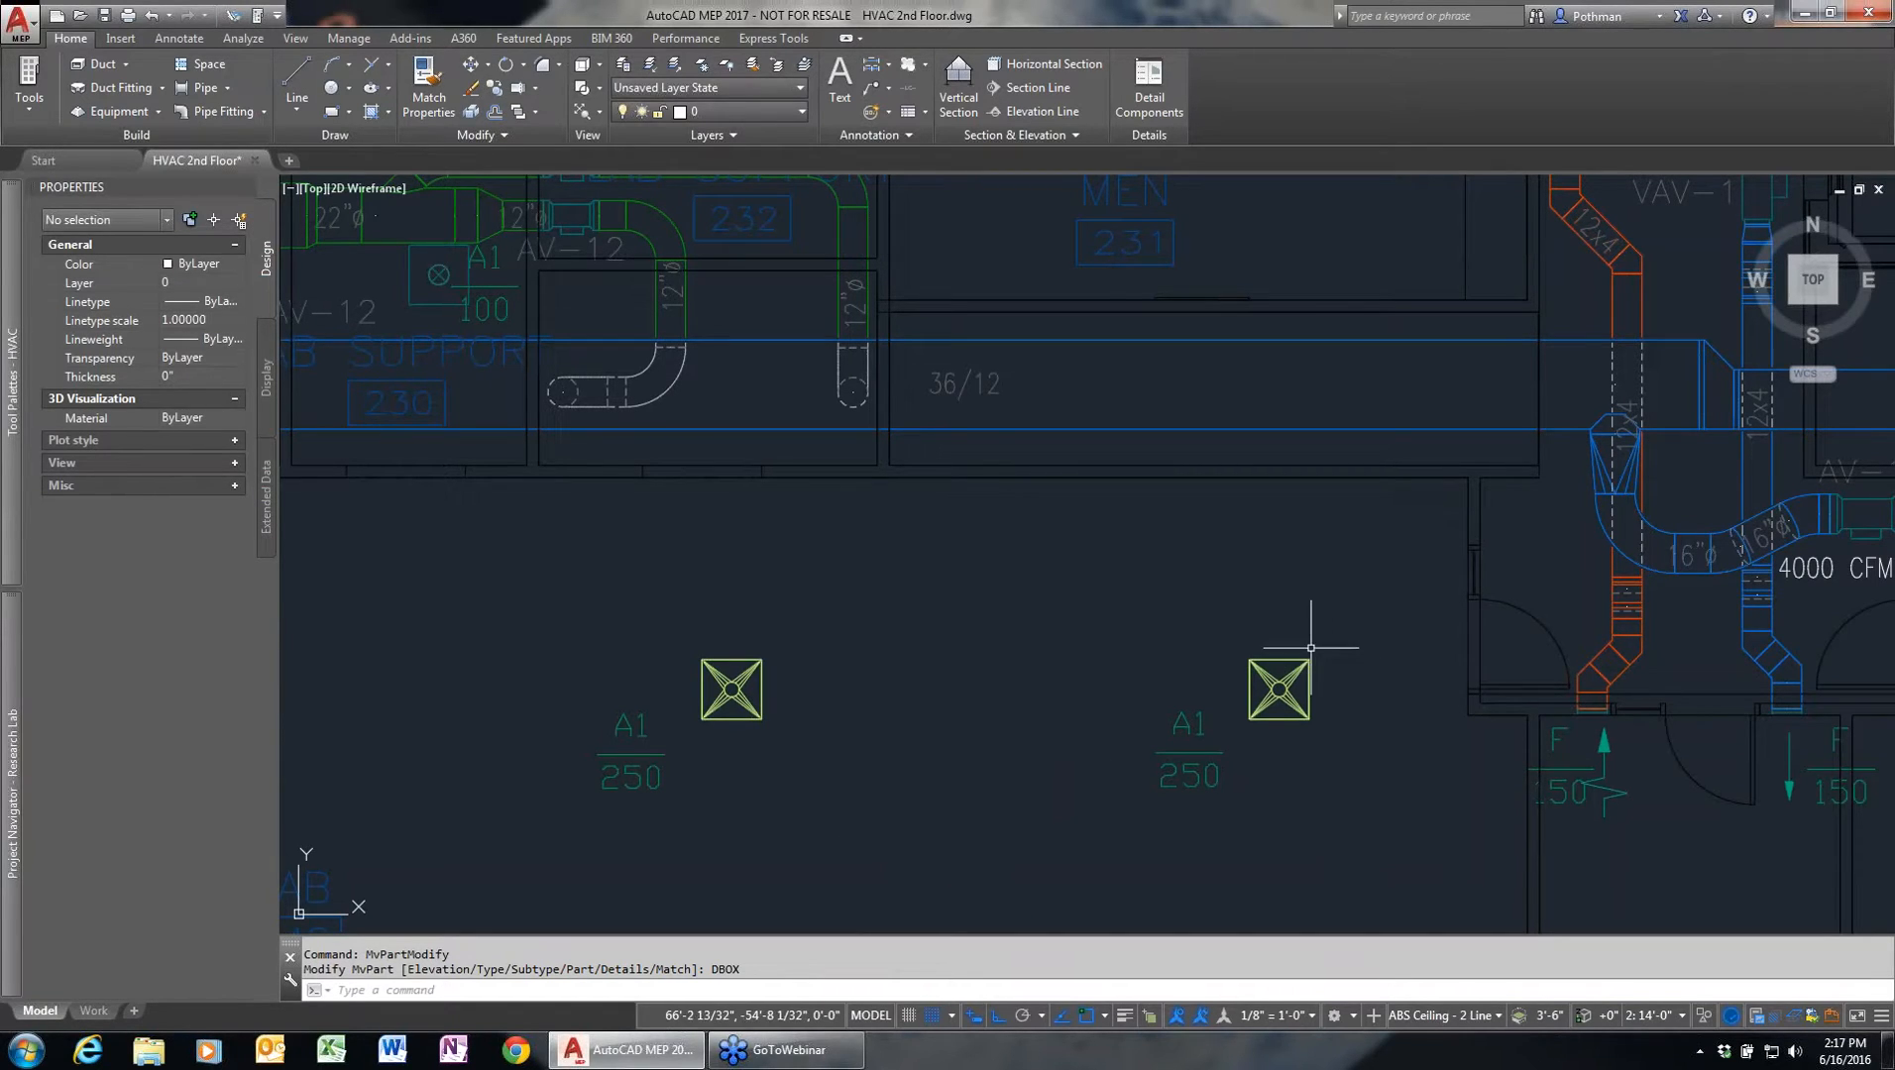
- Draw a 6 inch round supply duct from the west diffuser's connector north to the 36/12 main duct, accepting the connection
left_click(738, 691)
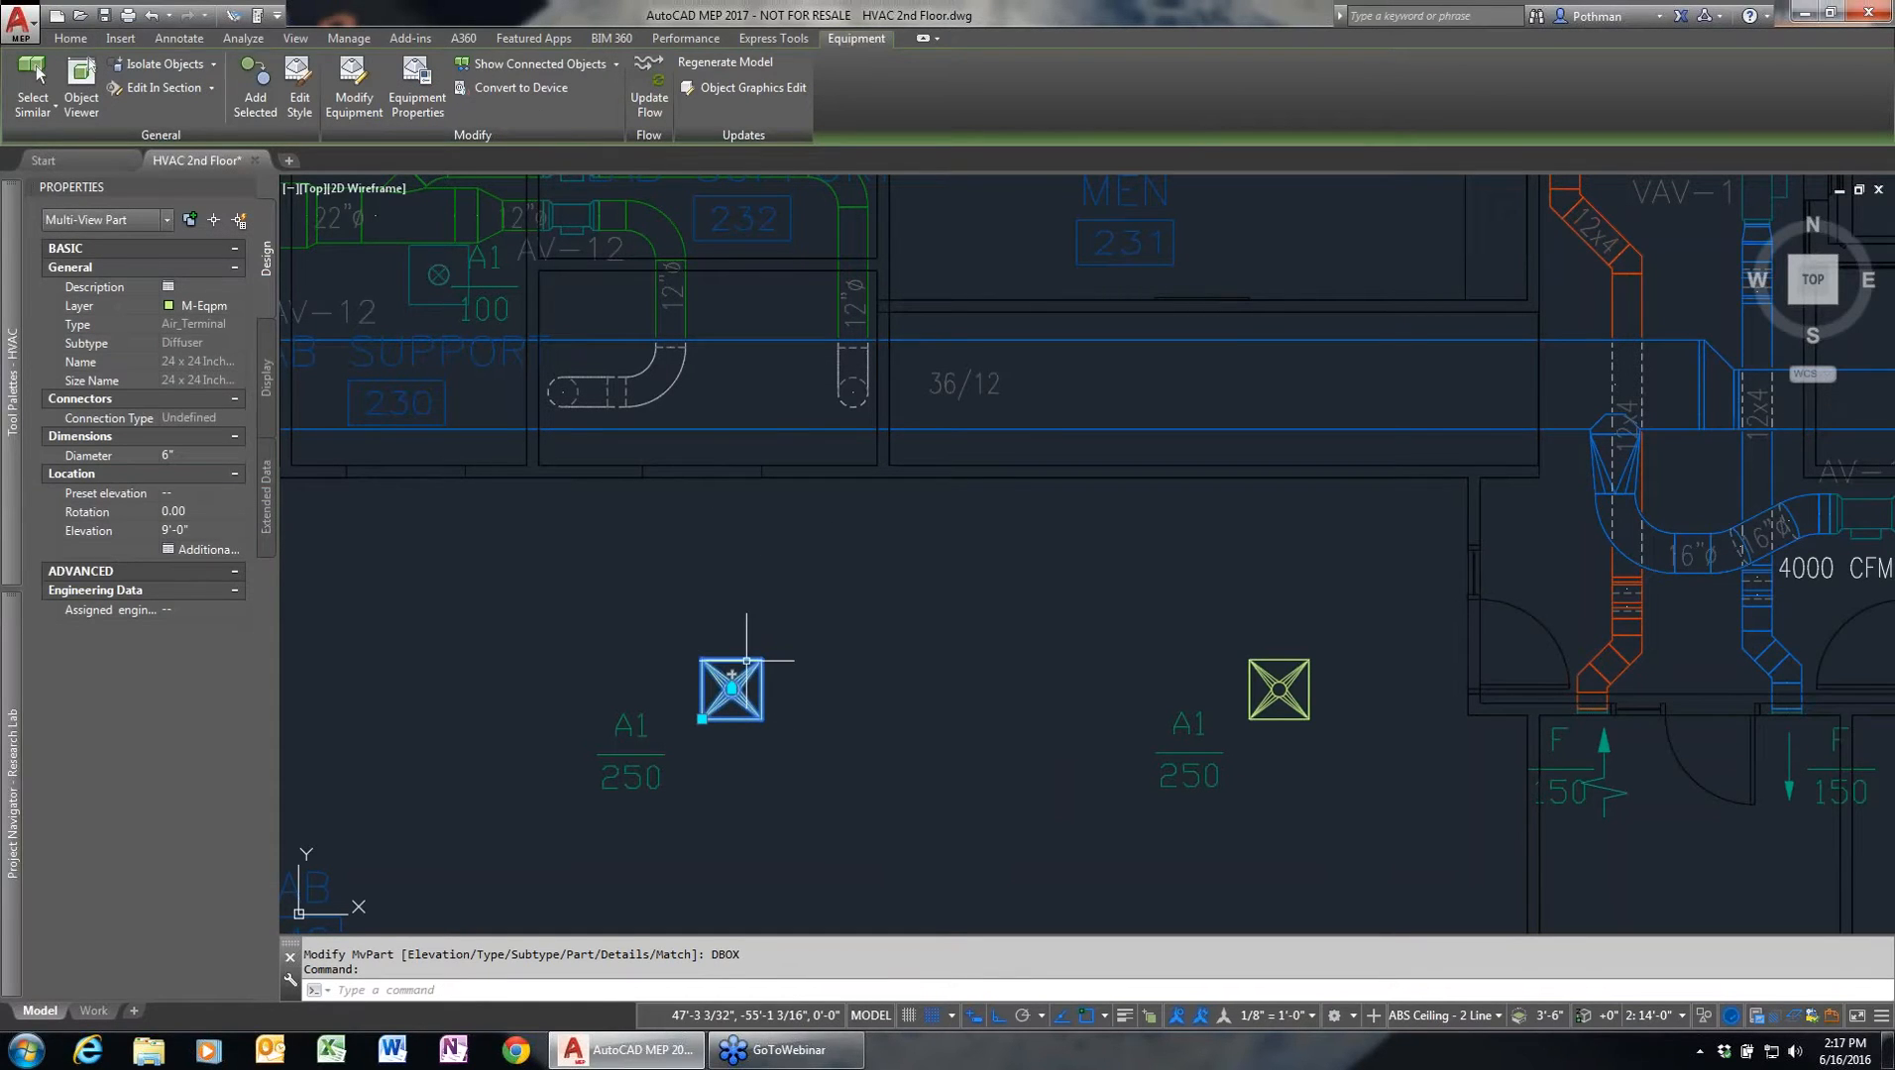
mouse_move(731, 675)
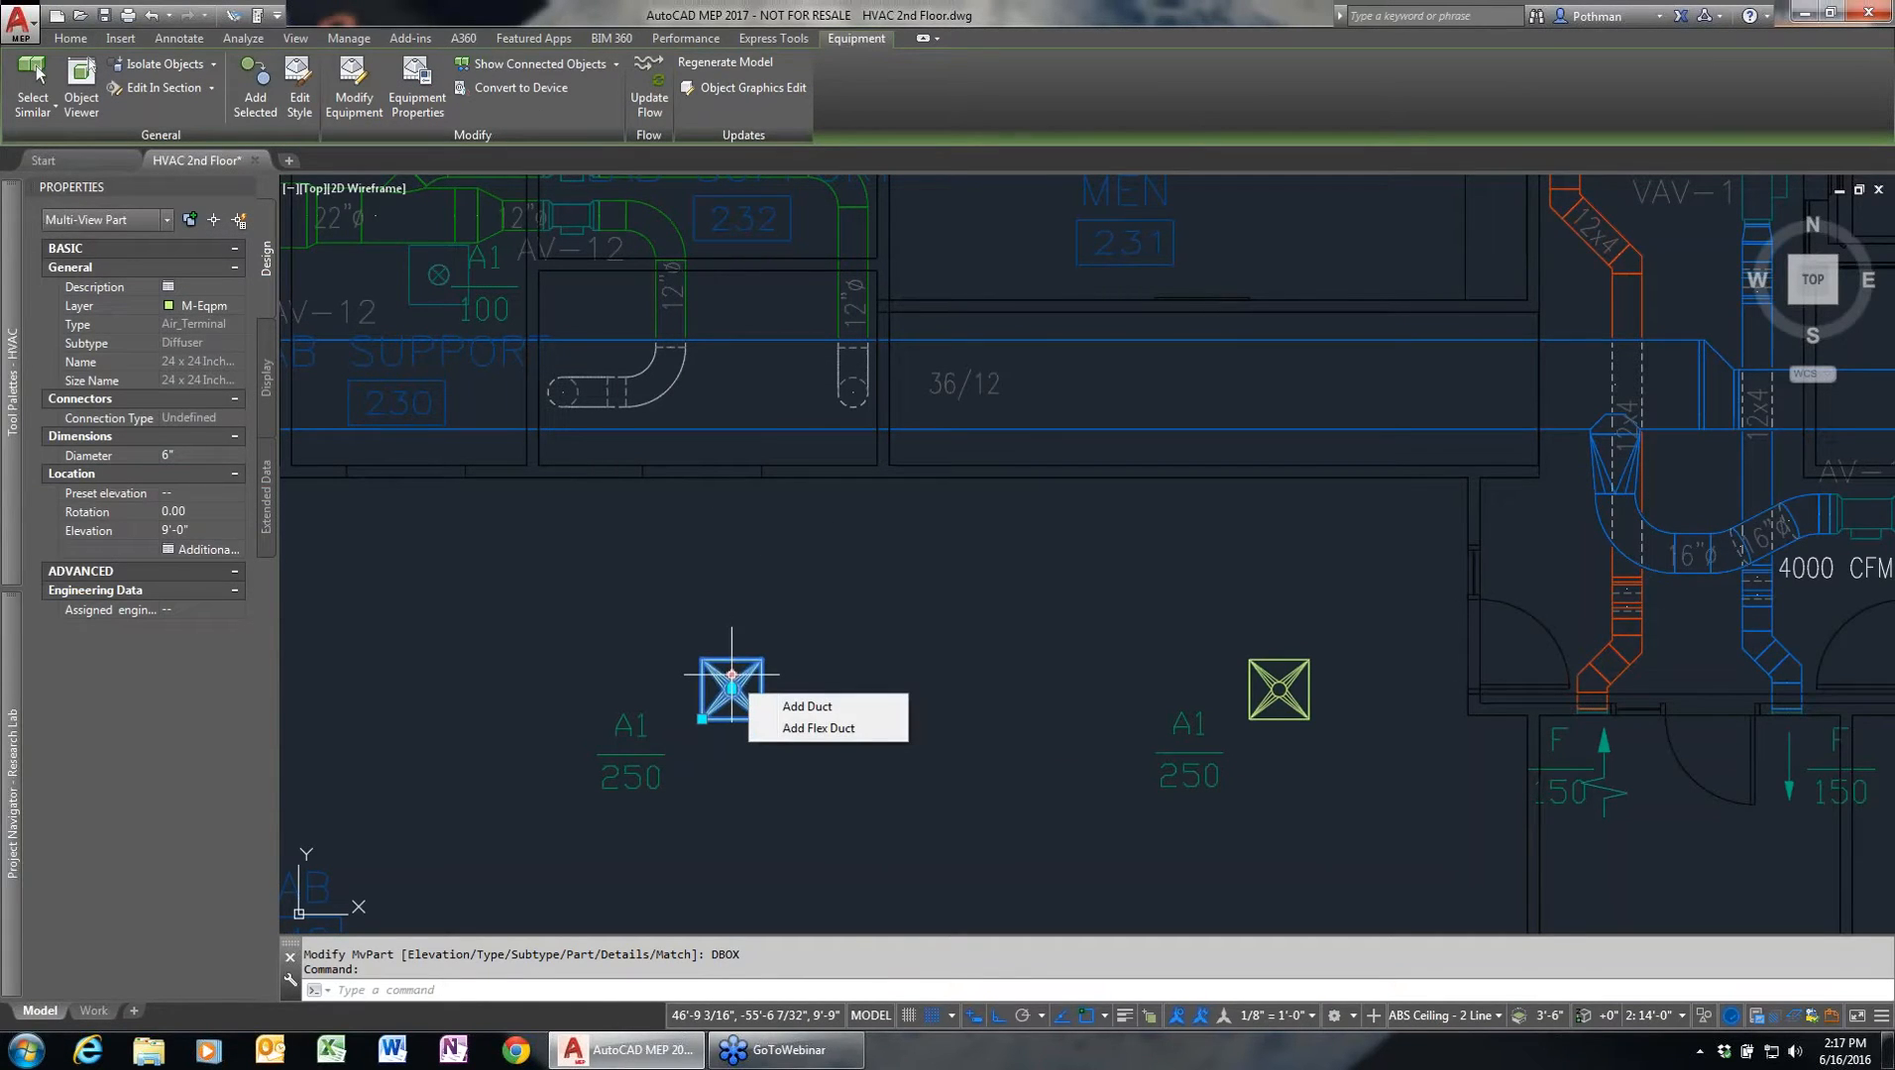
left_click(807, 706)
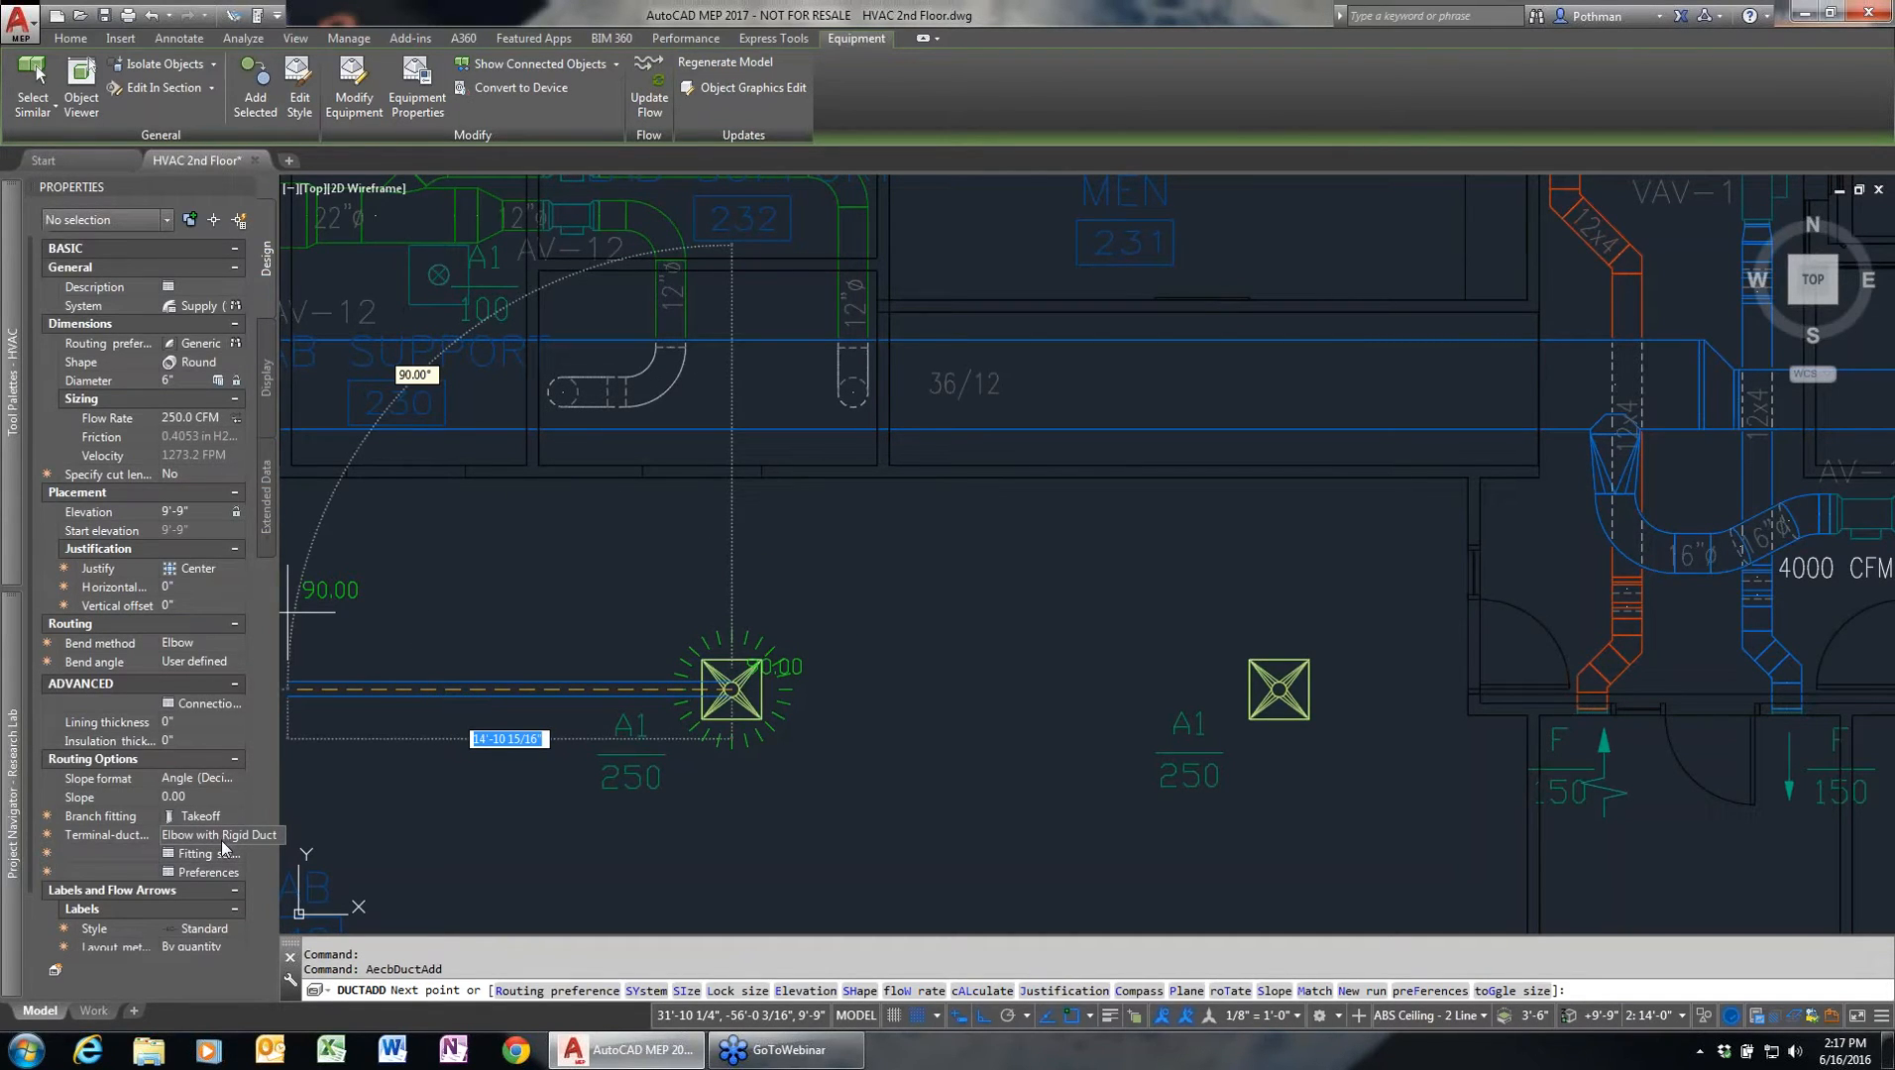
left_click(738, 387)
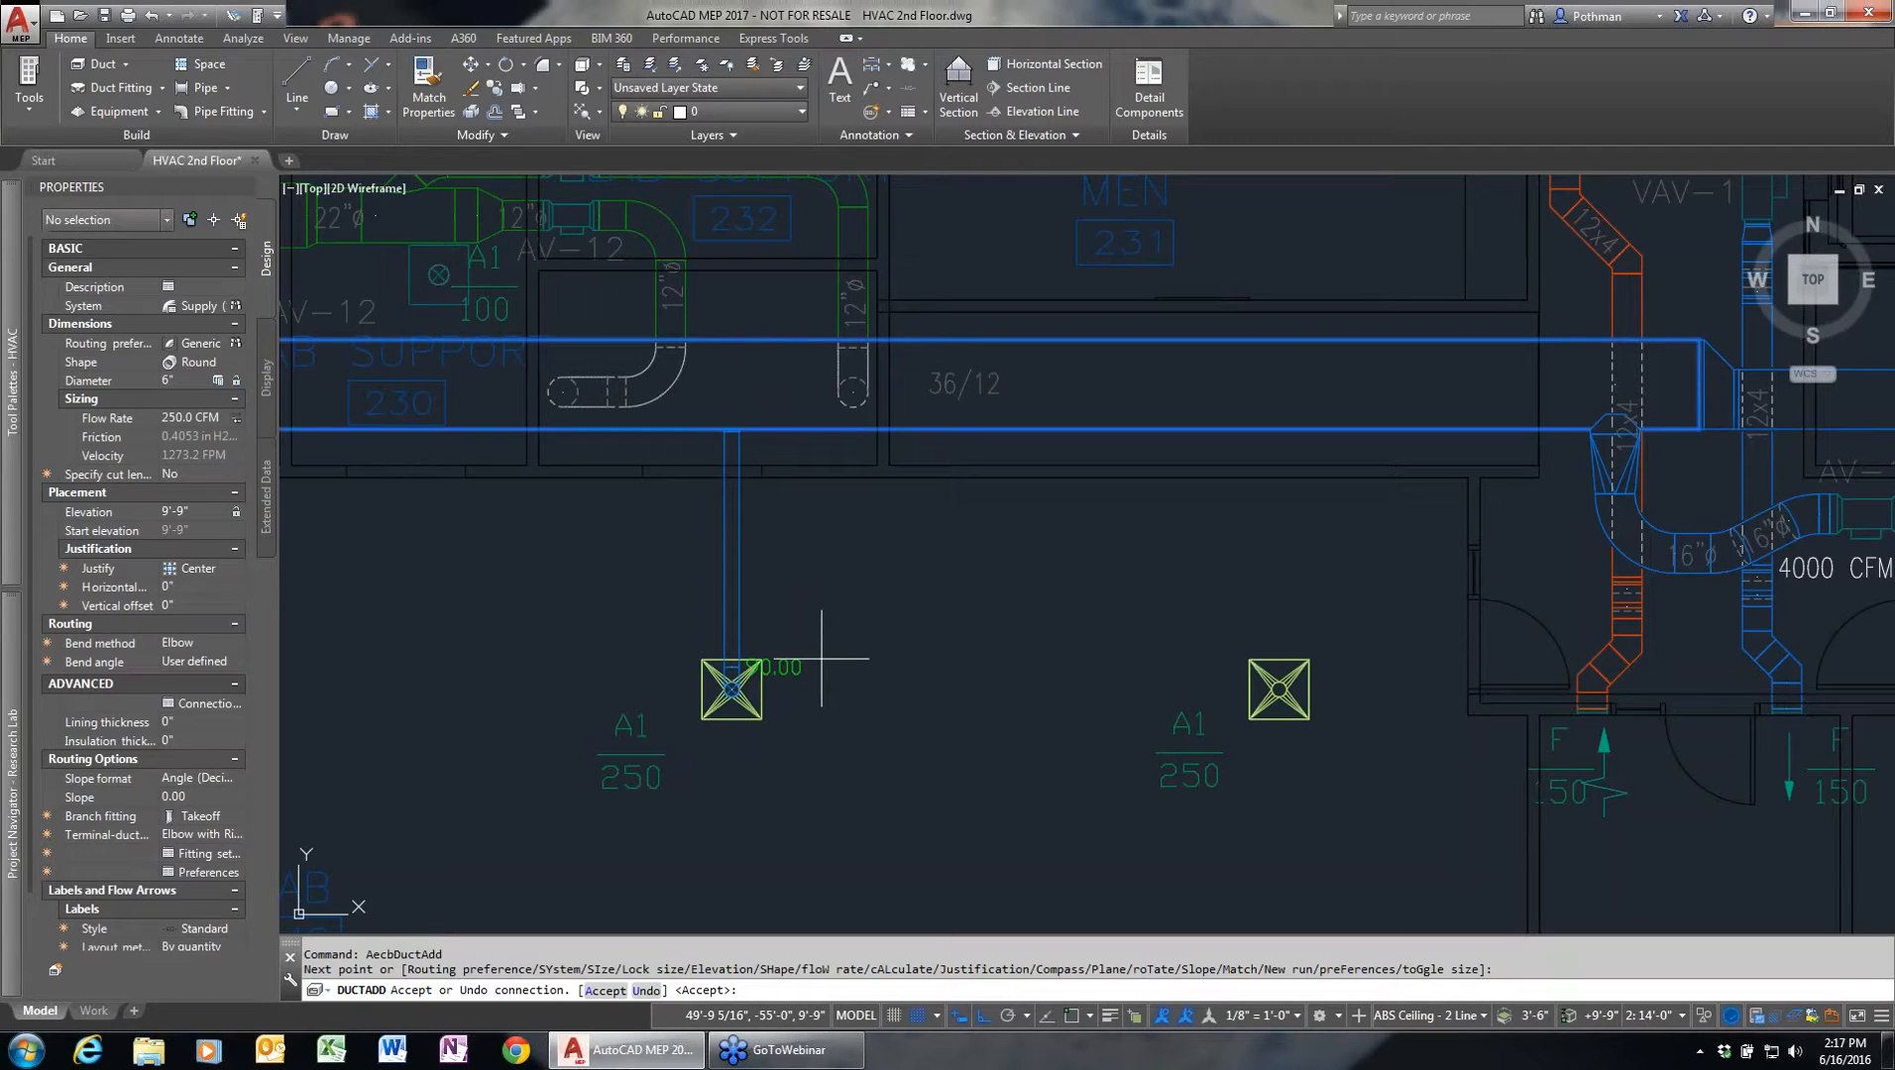
key("Return")
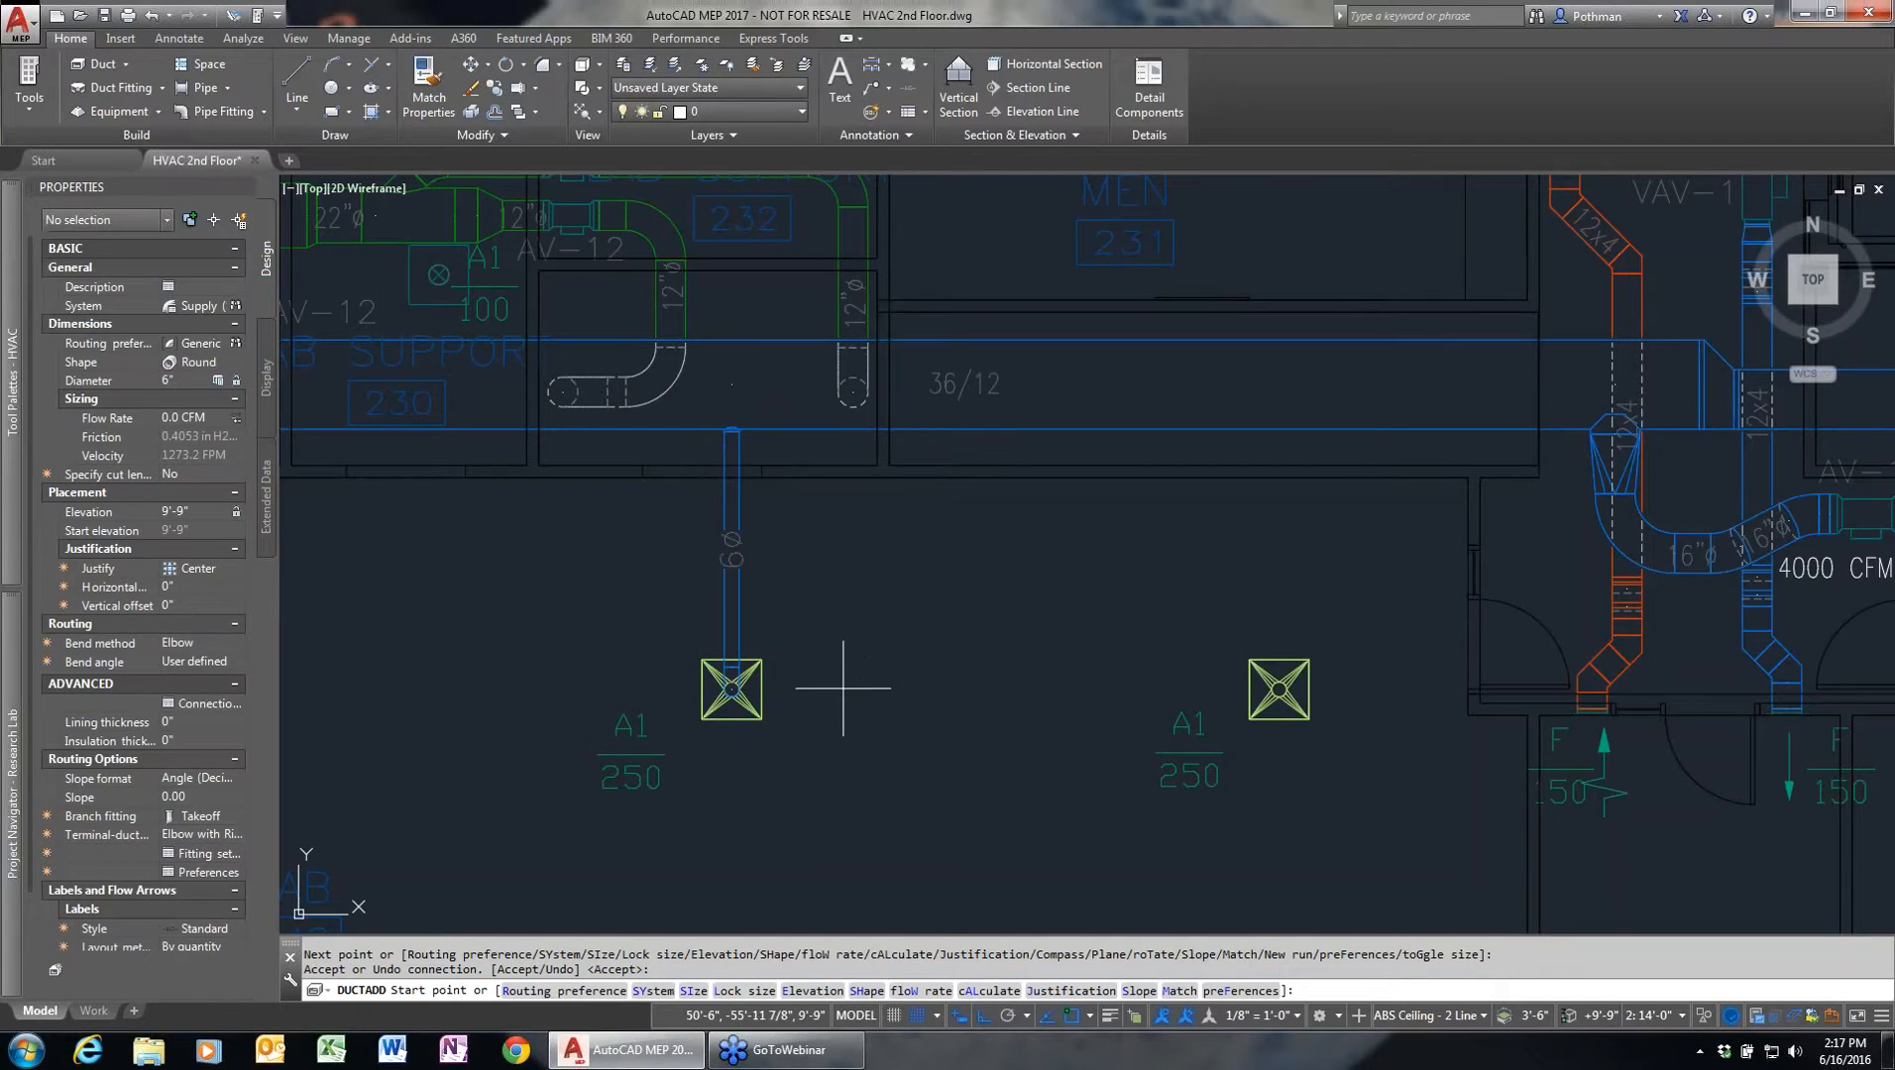
key("Return")
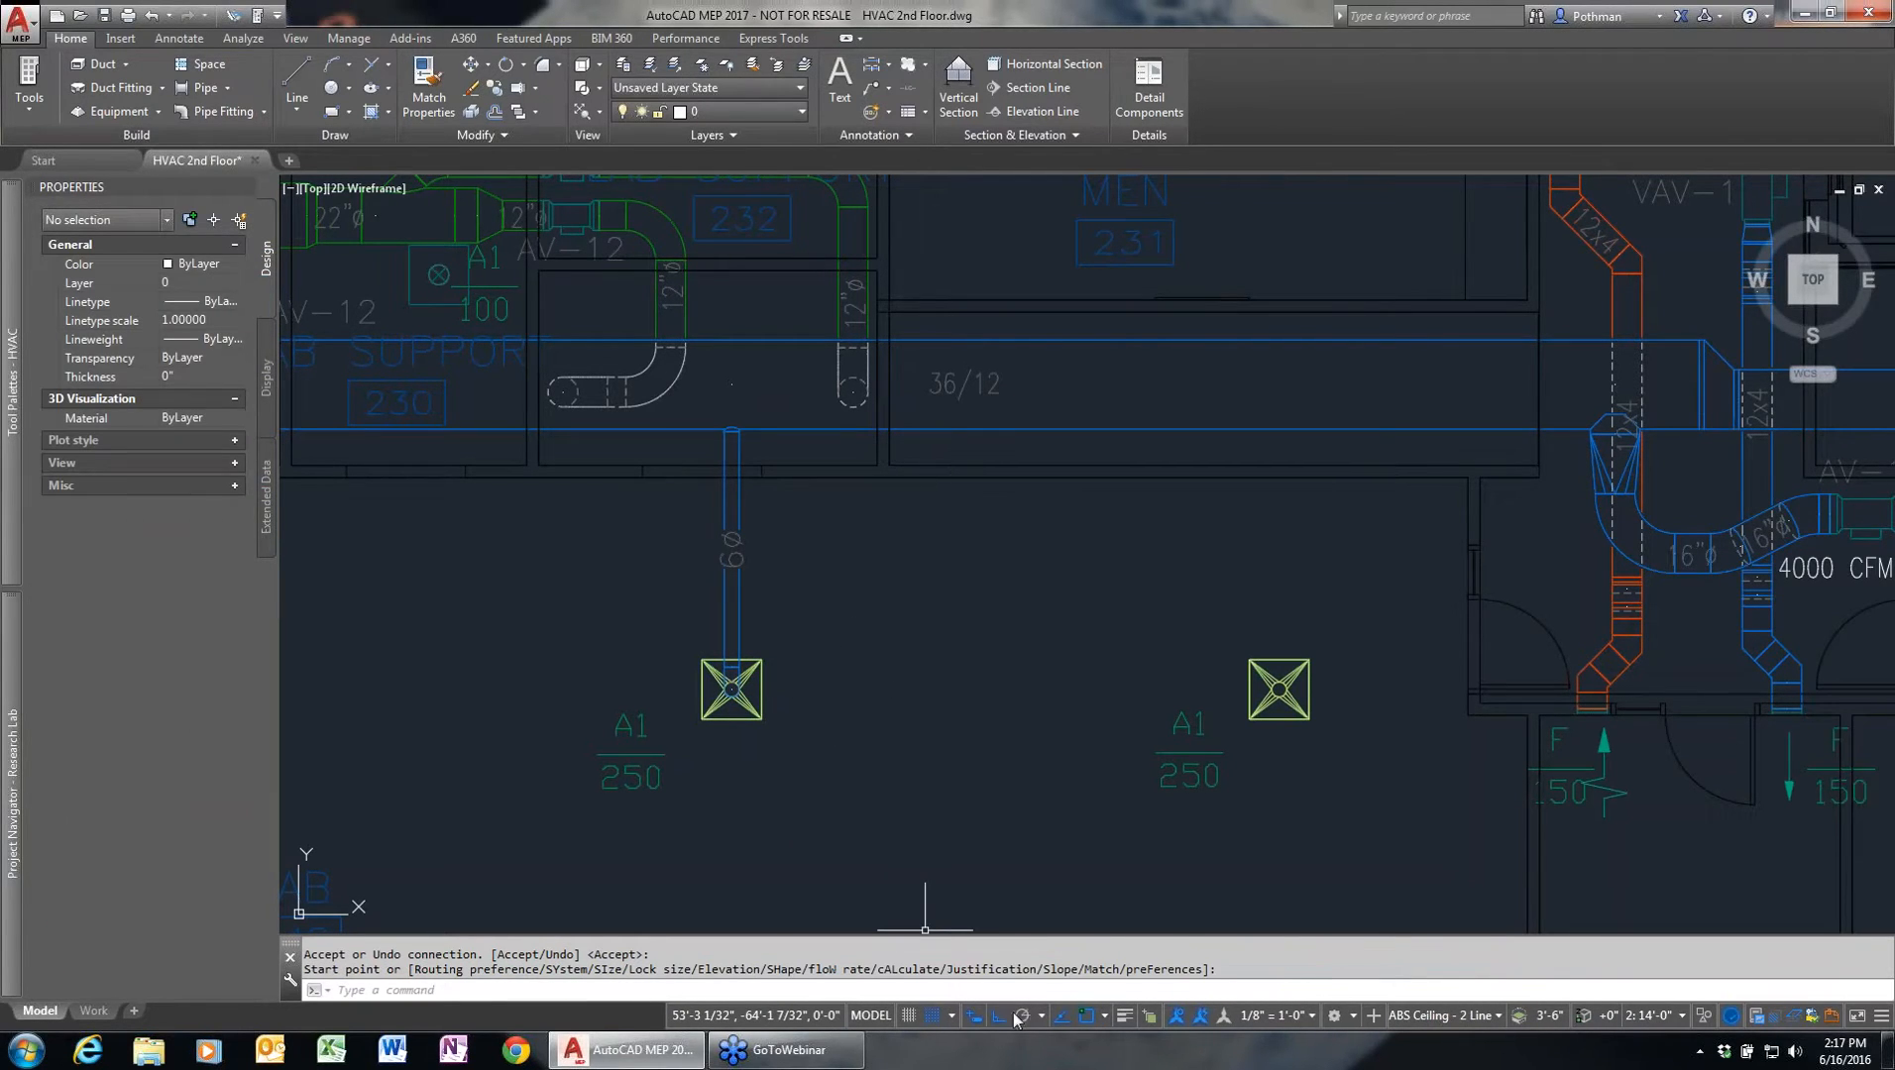
- Examine the general and AutoCAD MEP object snap options in the drafting settings, leaving without saving
right_click(1087, 1014)
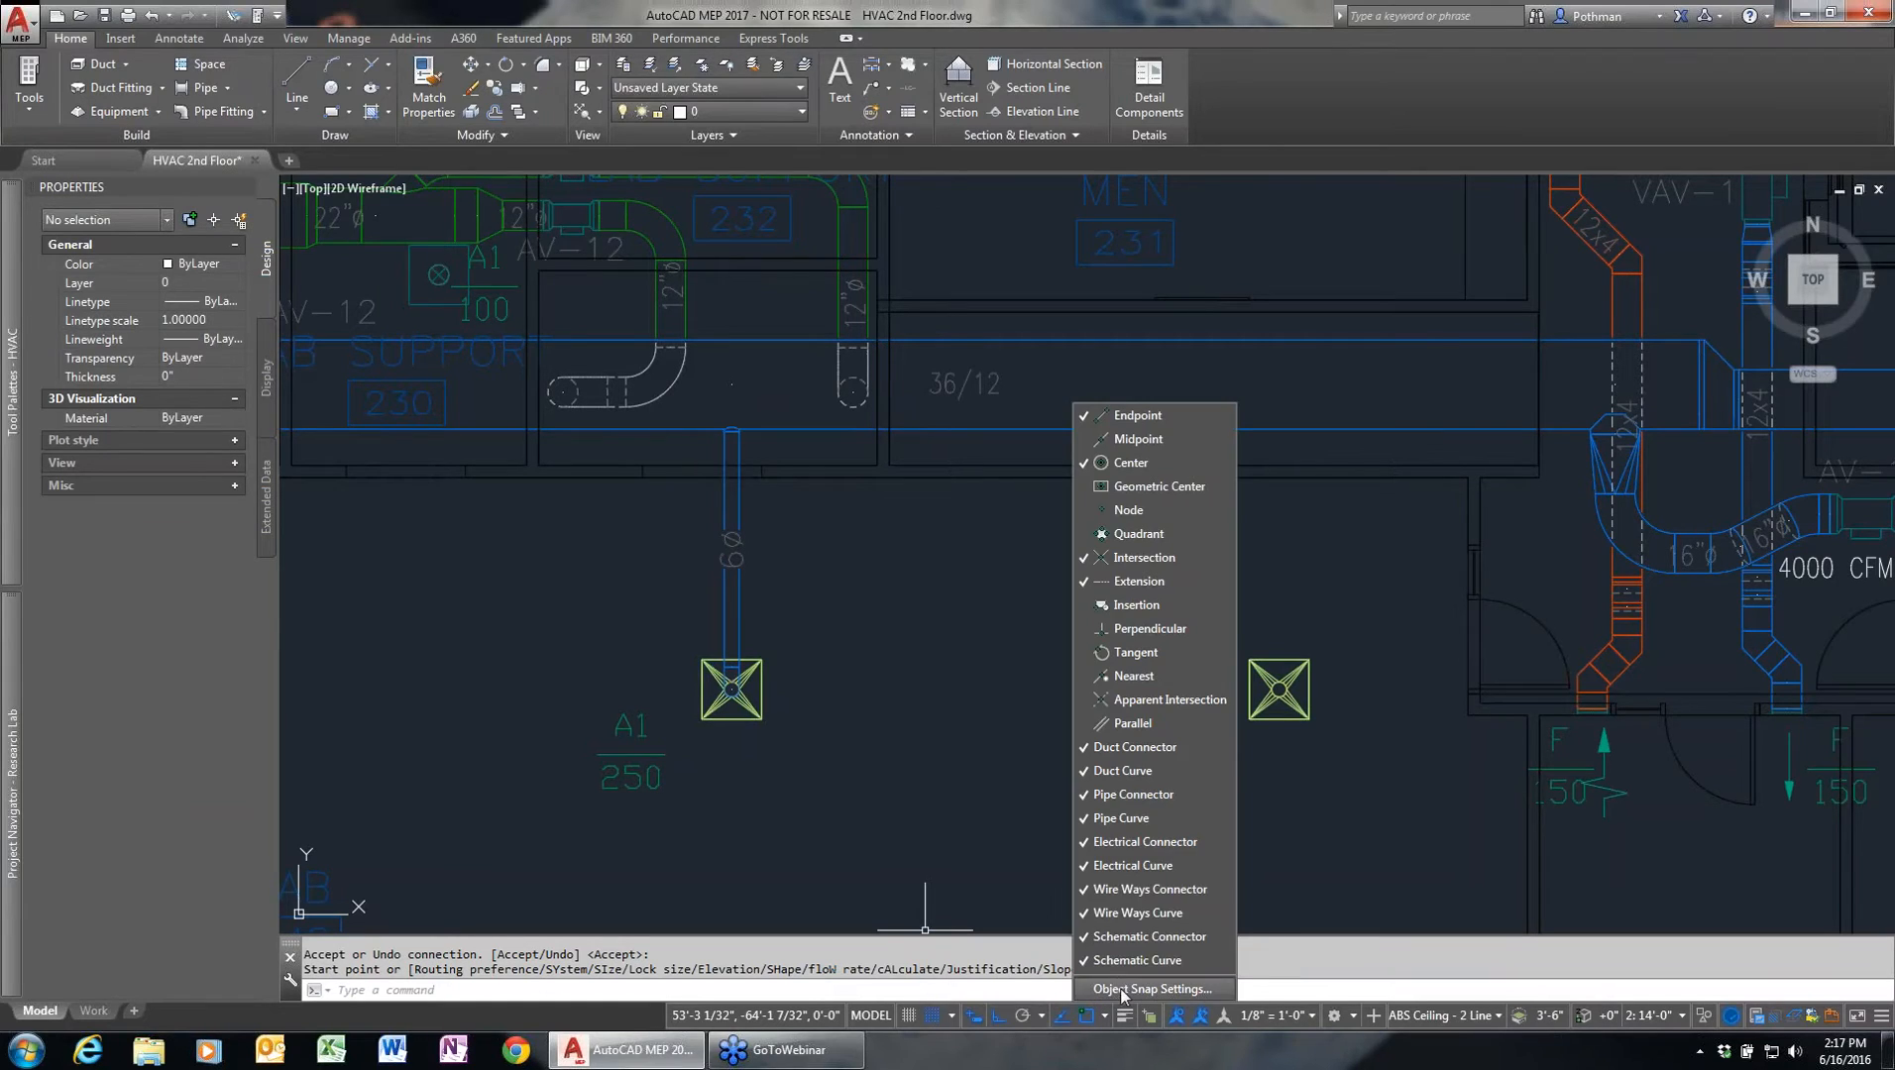
left_click(1121, 990)
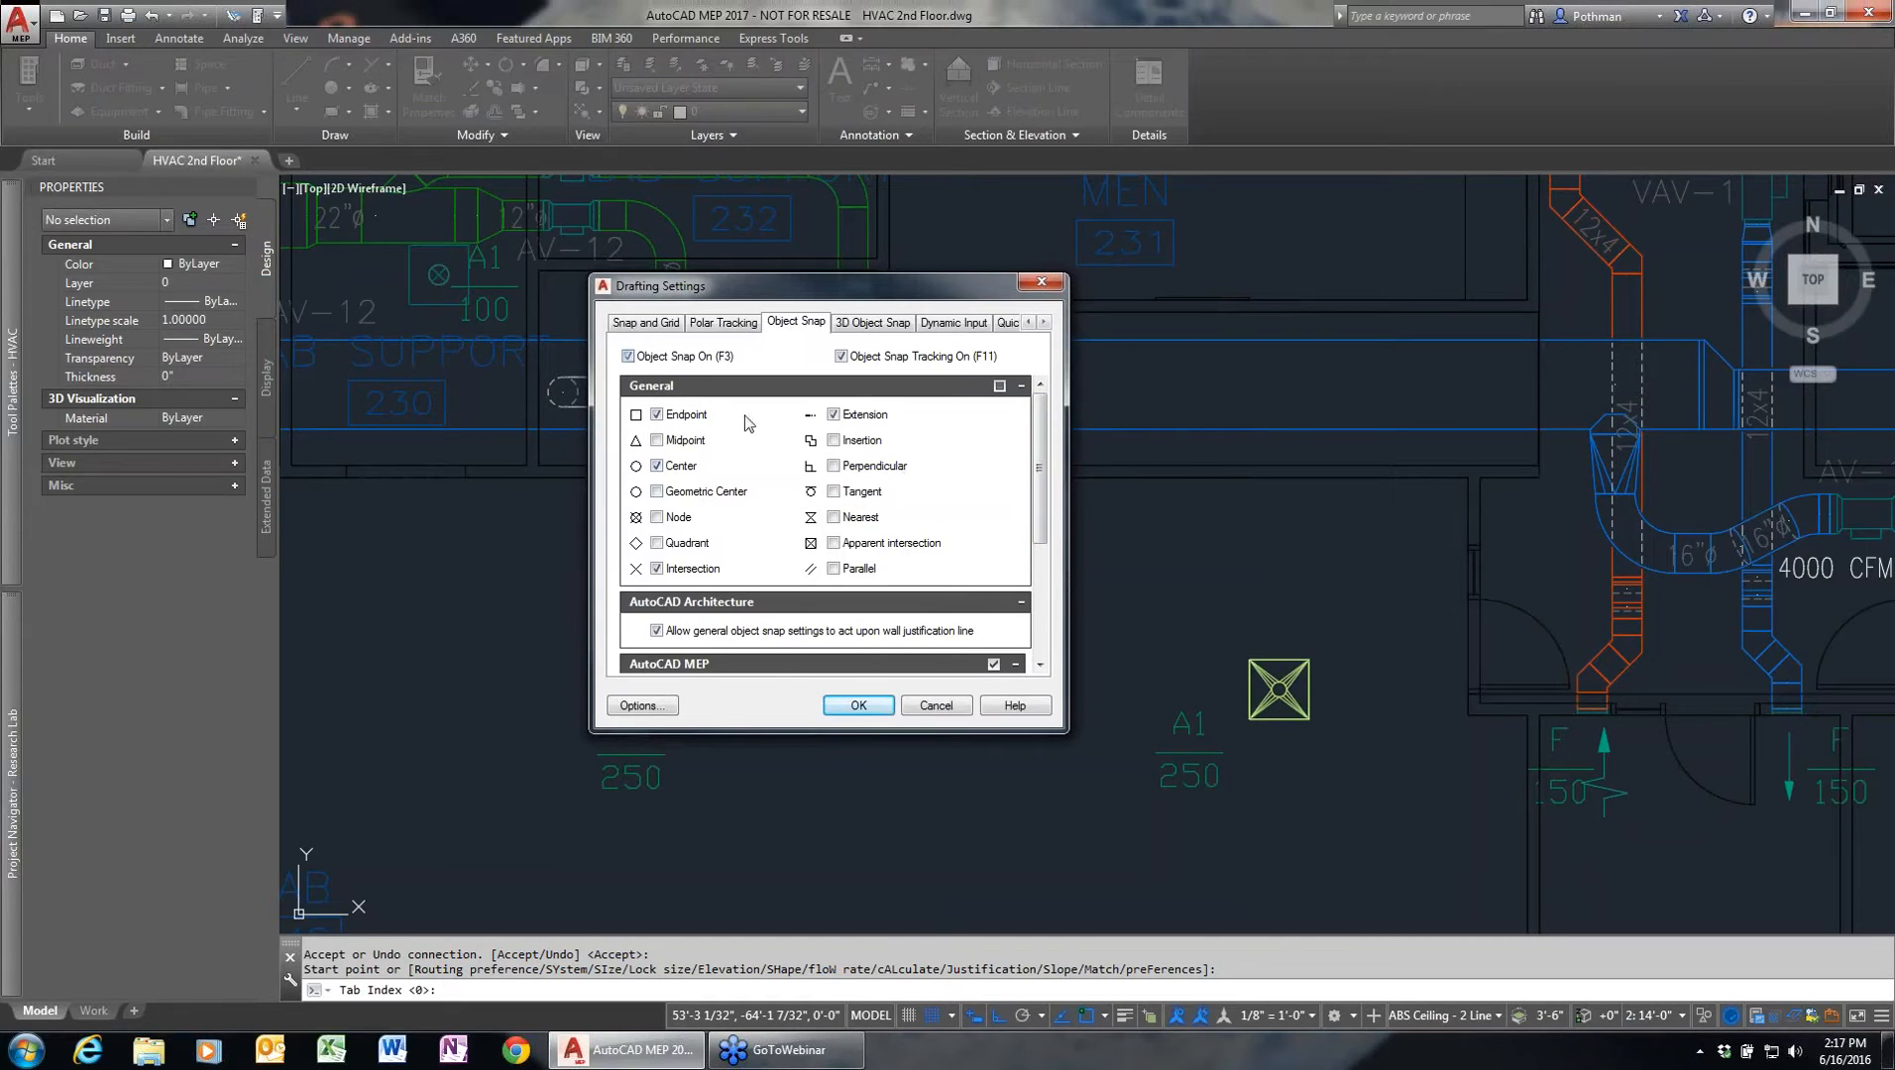
left_click_drag(1038, 464, 1044, 581)
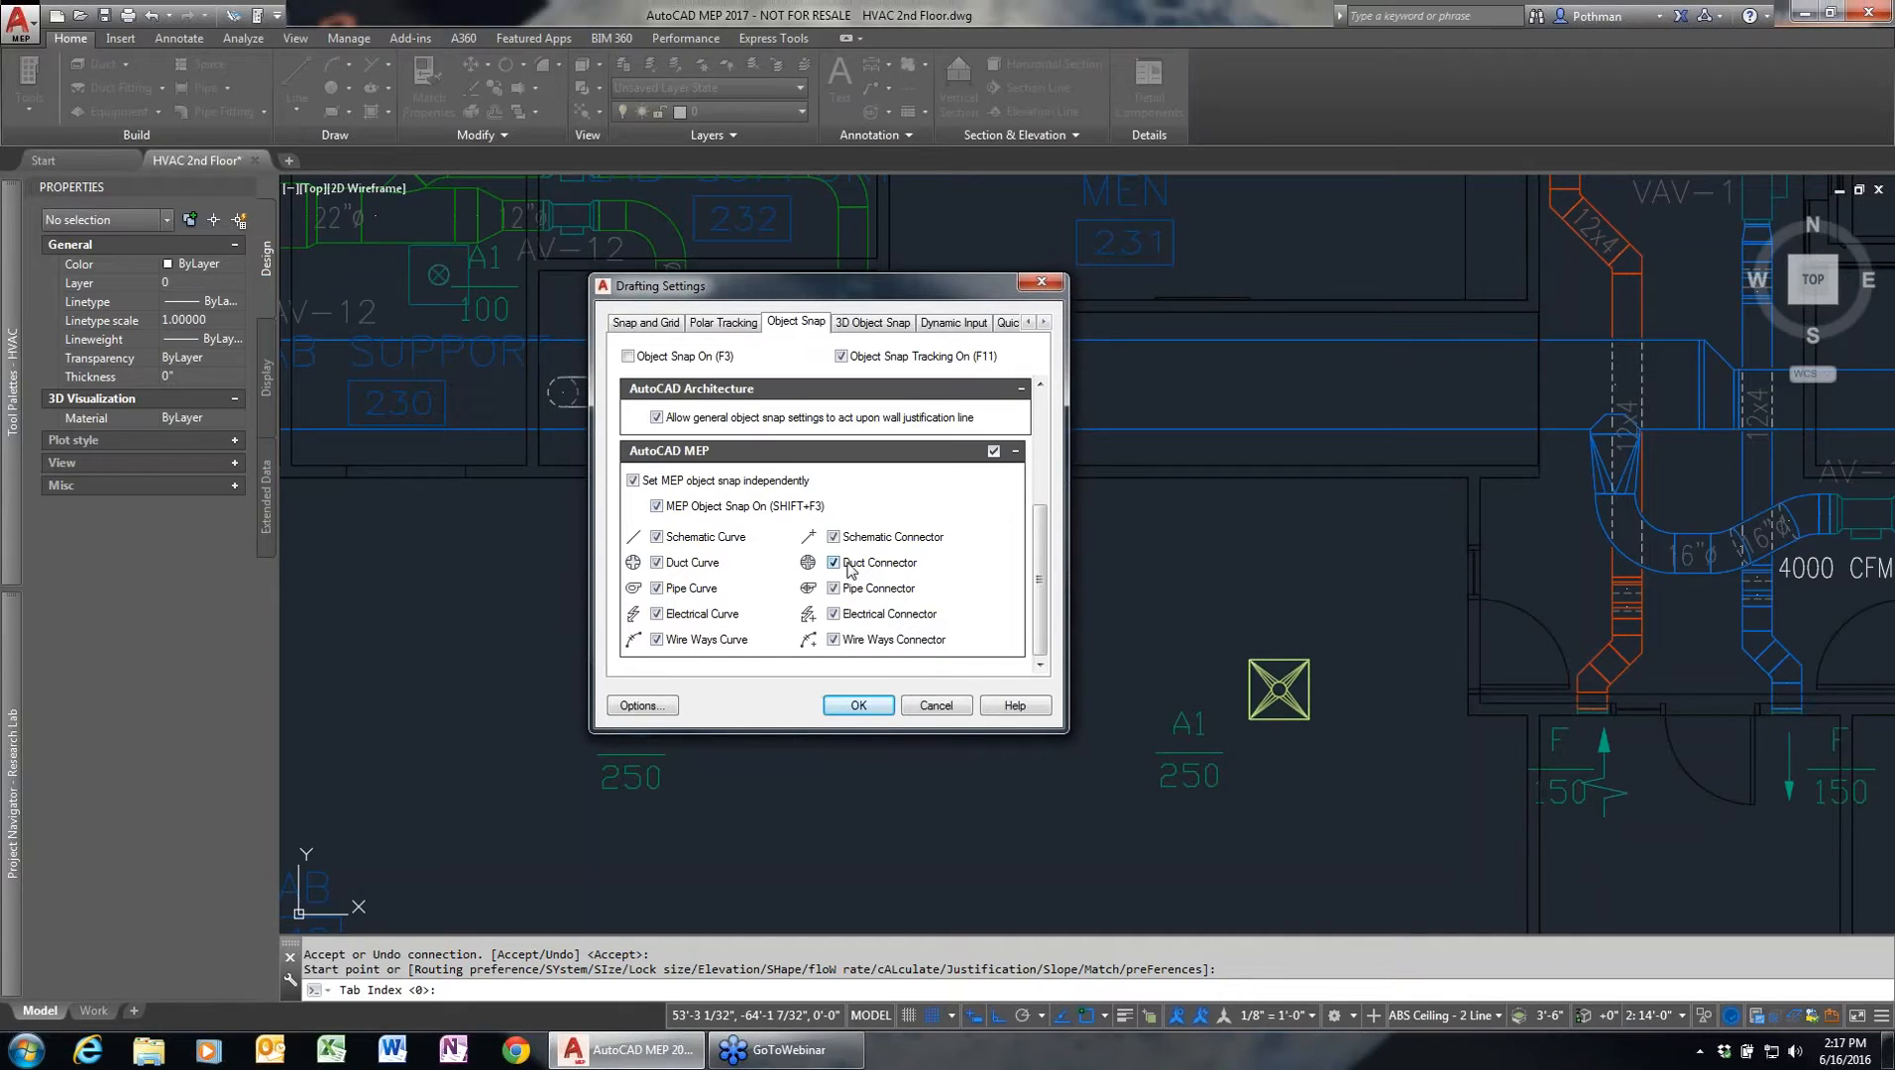
left_click(935, 706)
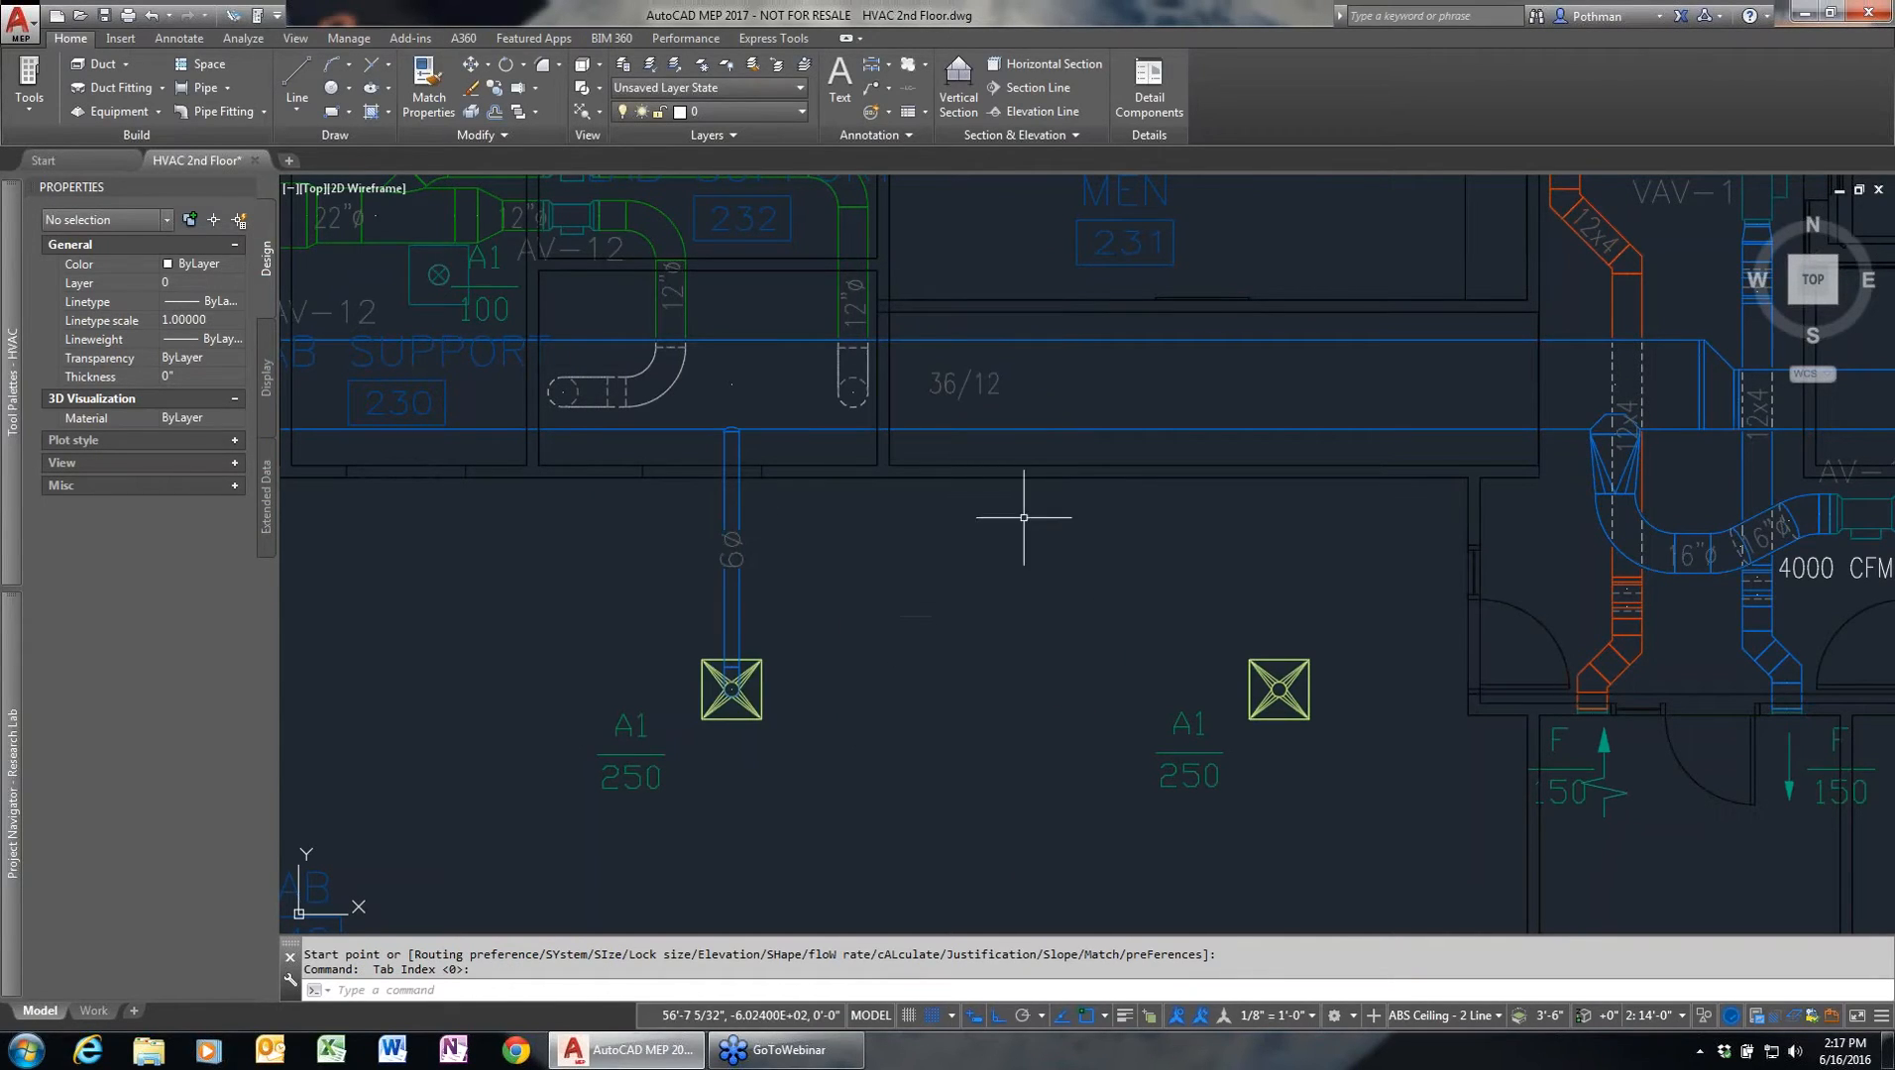
- Add a matching 6 inch round branch off the 36/12 main duct between the diffusers, accepting the offered takeoff, and run it south into the lab
left_click(789, 619)
left_click(653, 568)
right_click(737, 599)
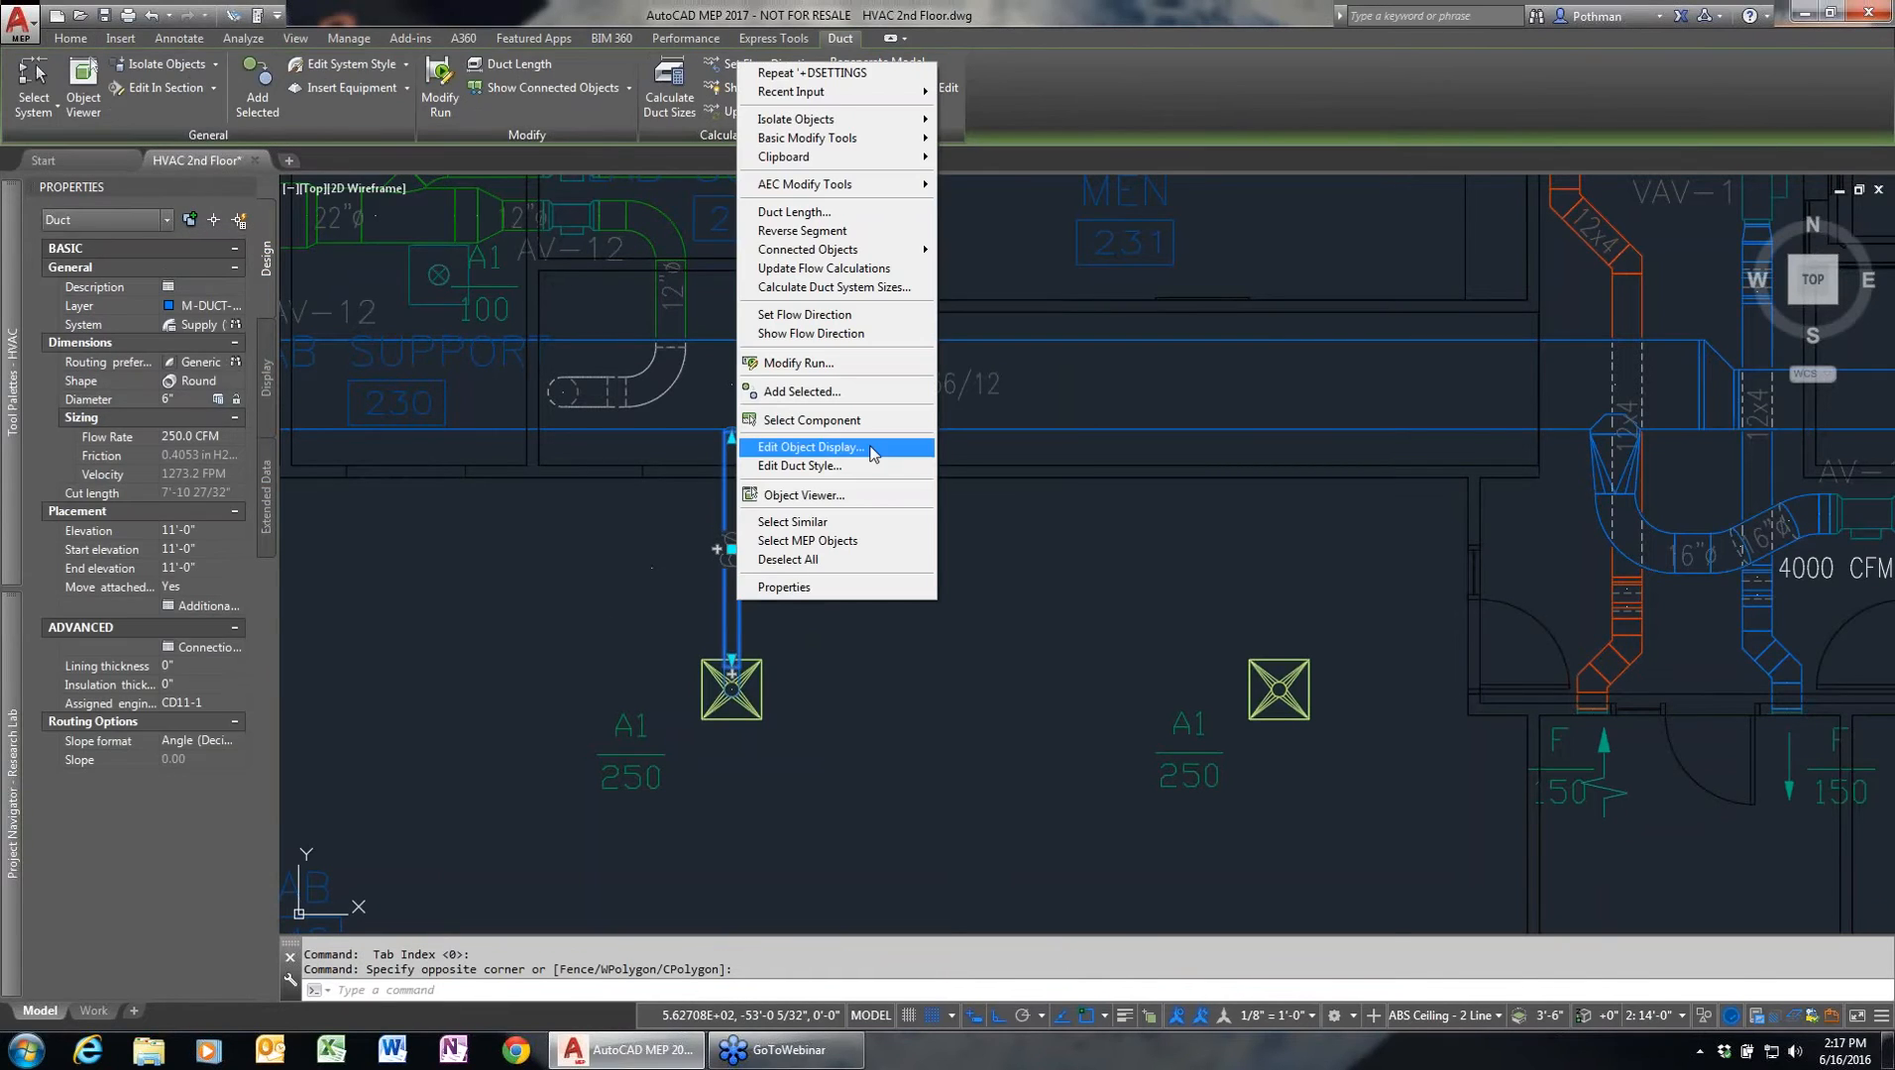
left_click(855, 393)
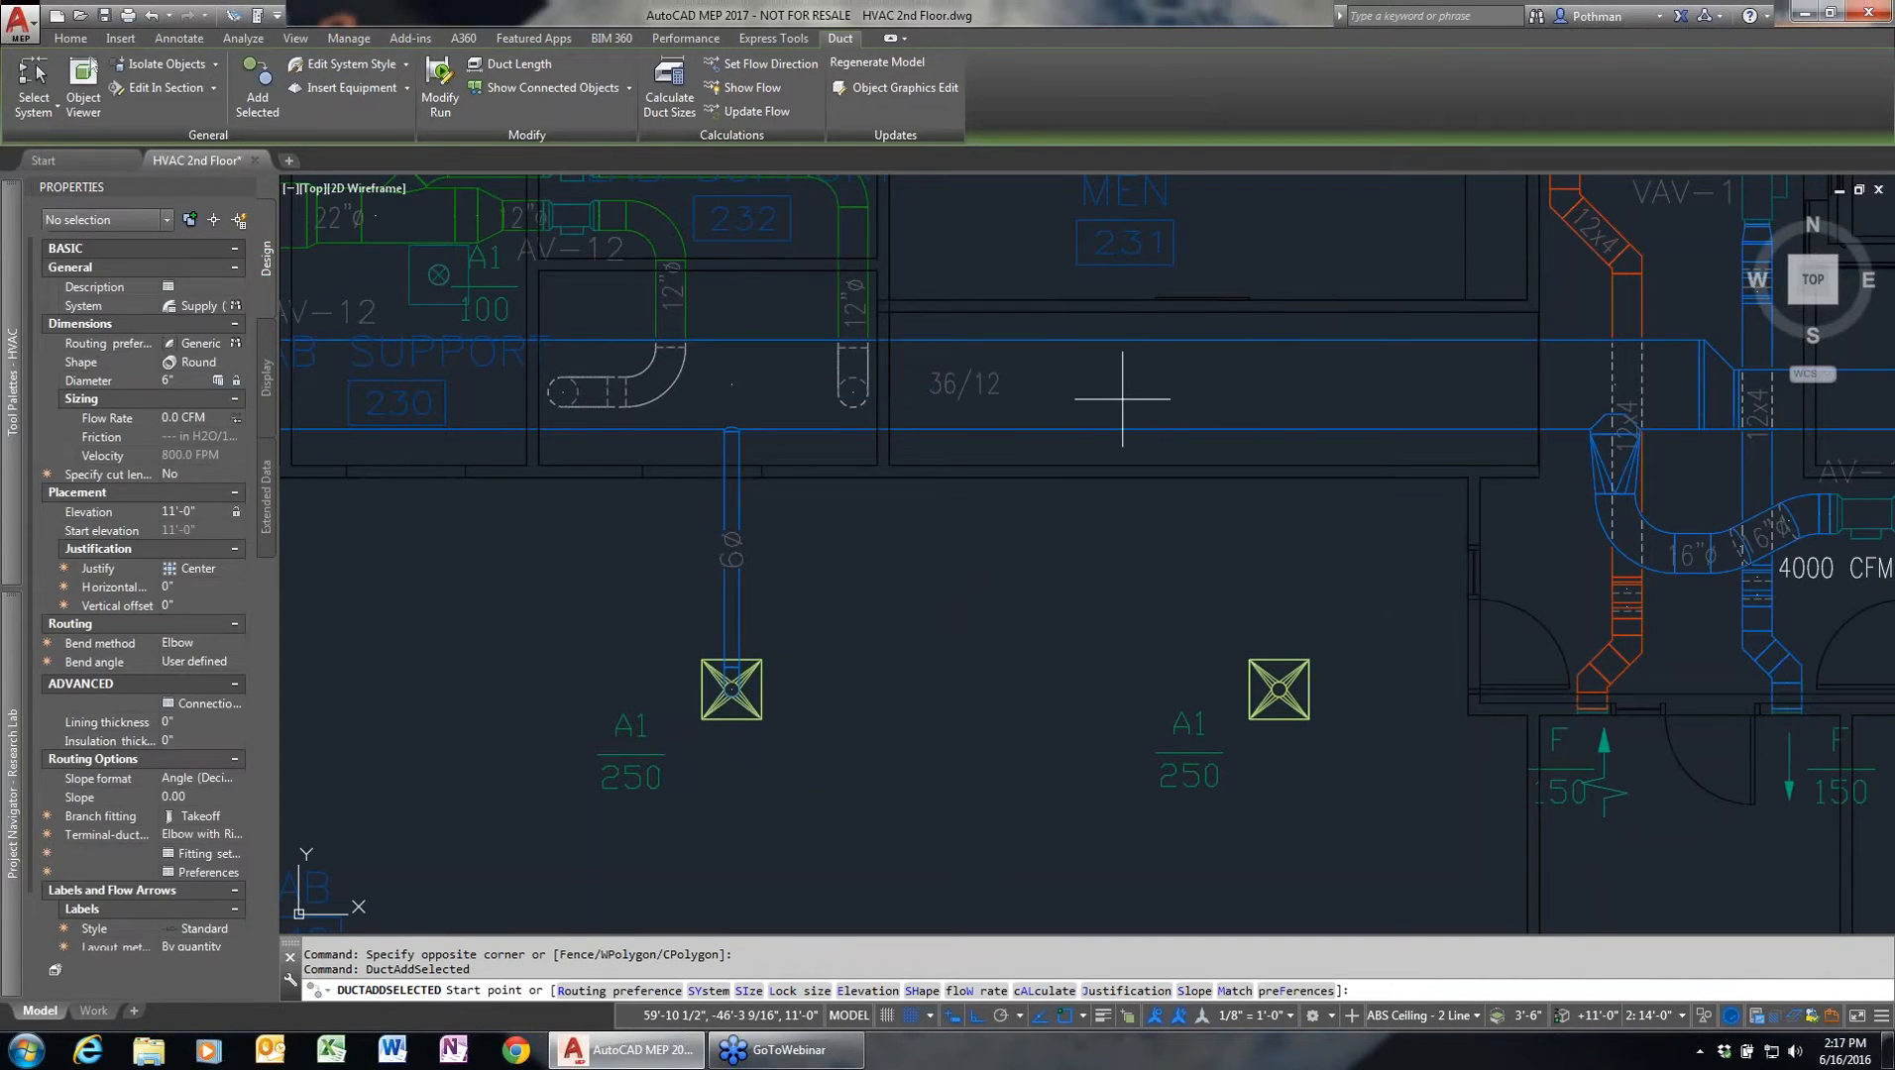
left_click(1121, 398)
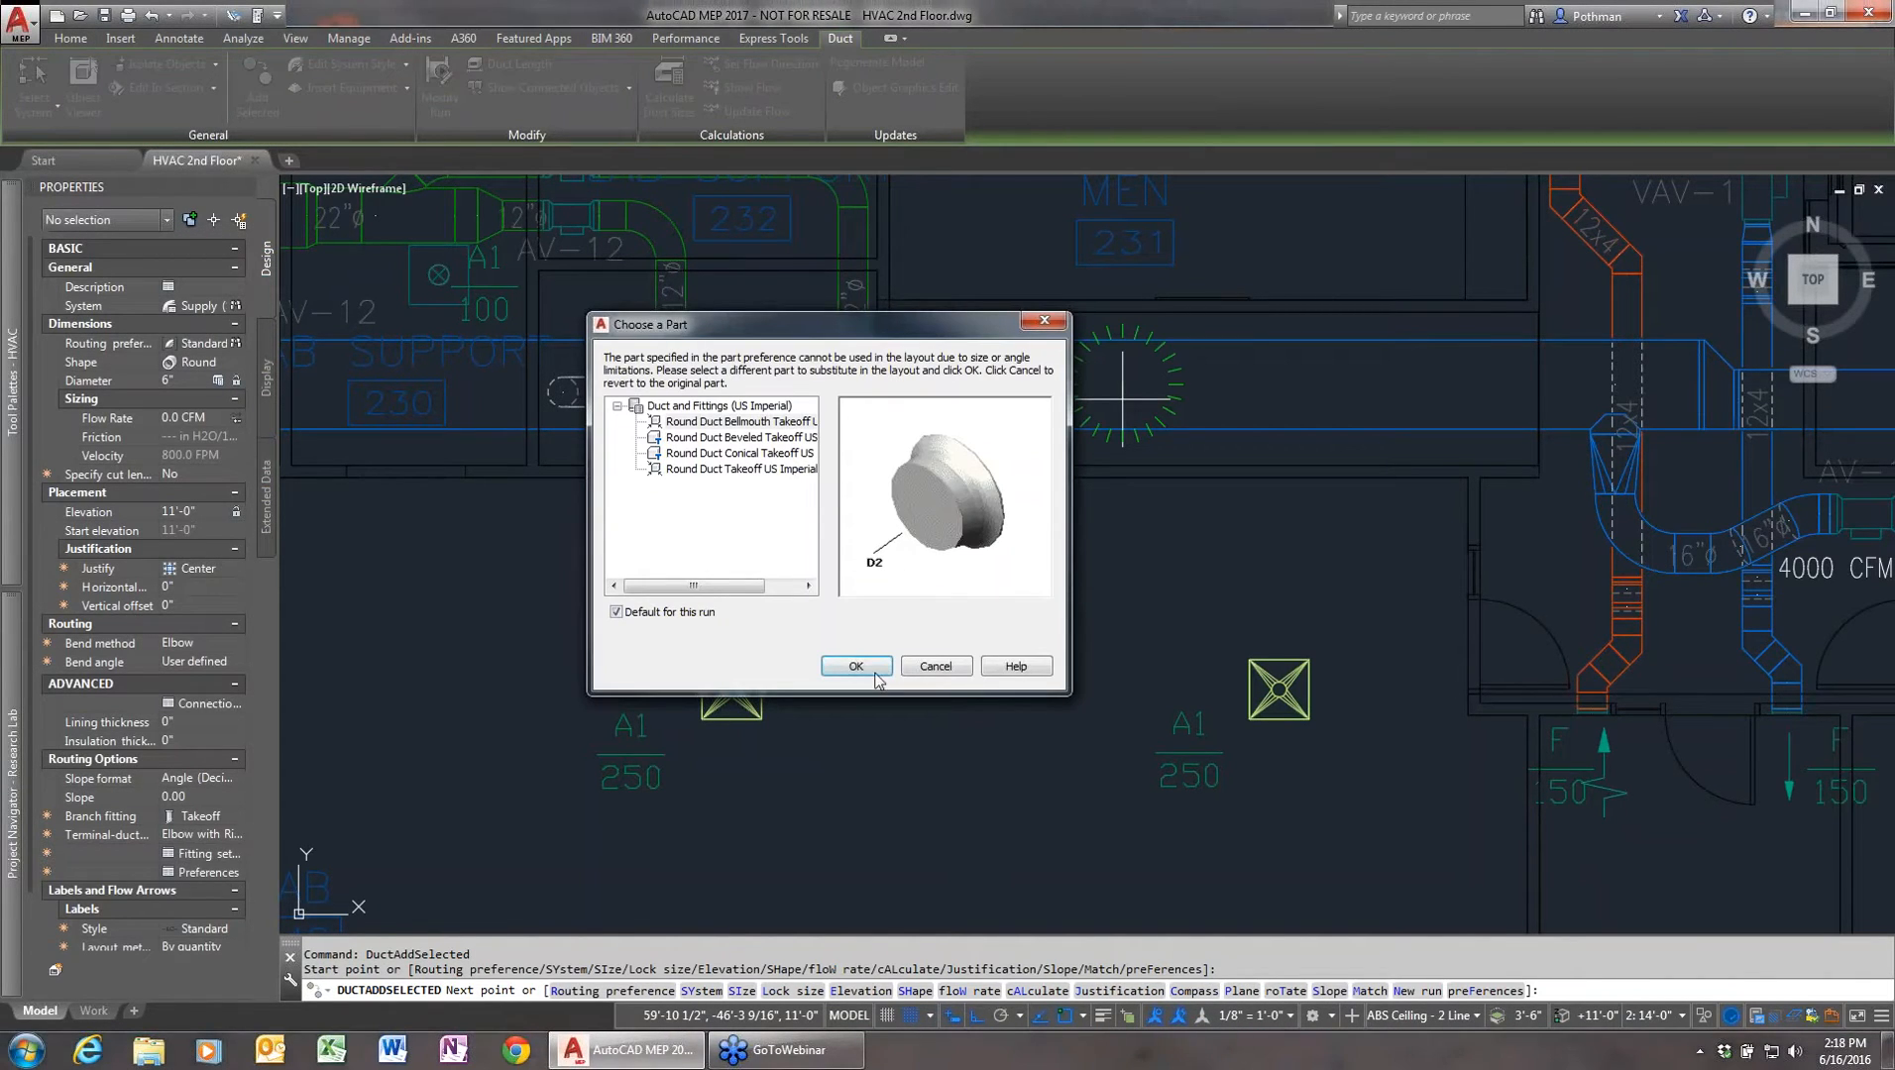
left_click(905, 672)
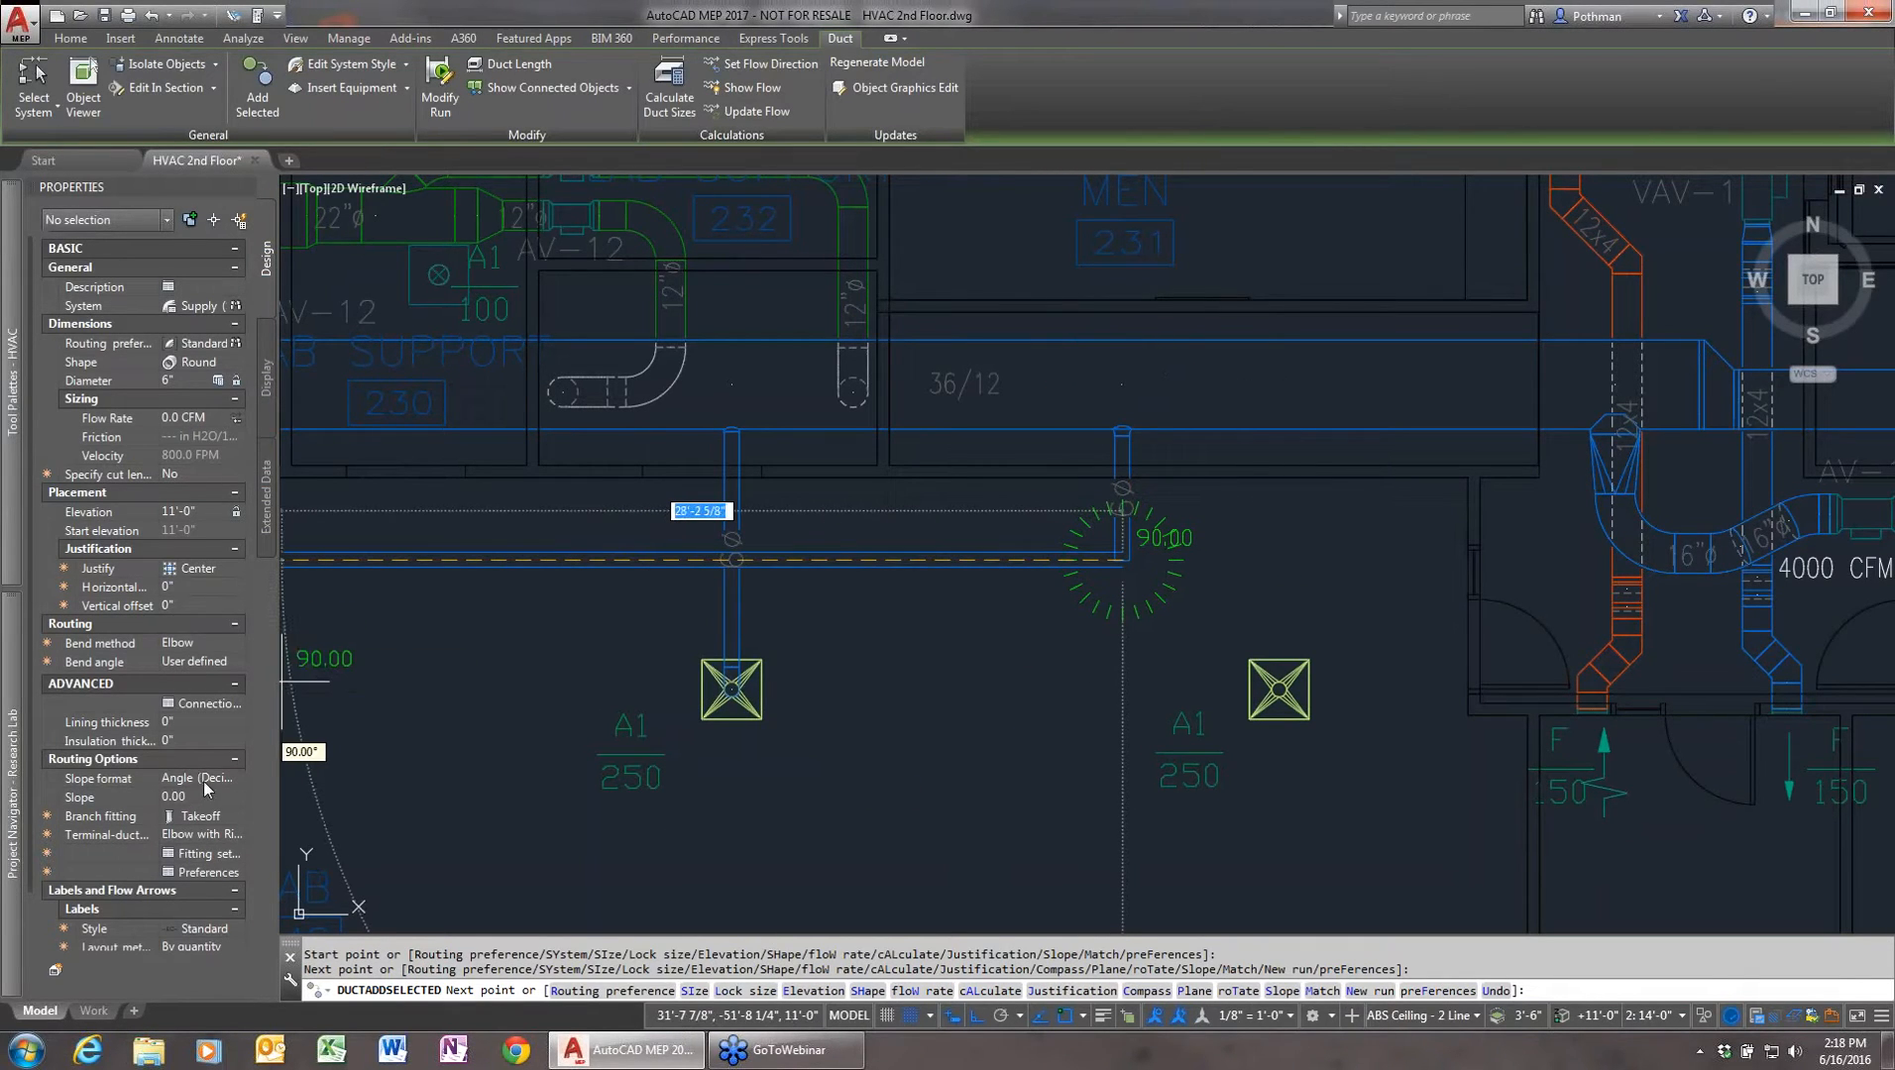
- Set the terminal-duct connection to Flexible and connect the branch to the east diffuser, accepting the connection
left_click(203, 836)
left_click(208, 836)
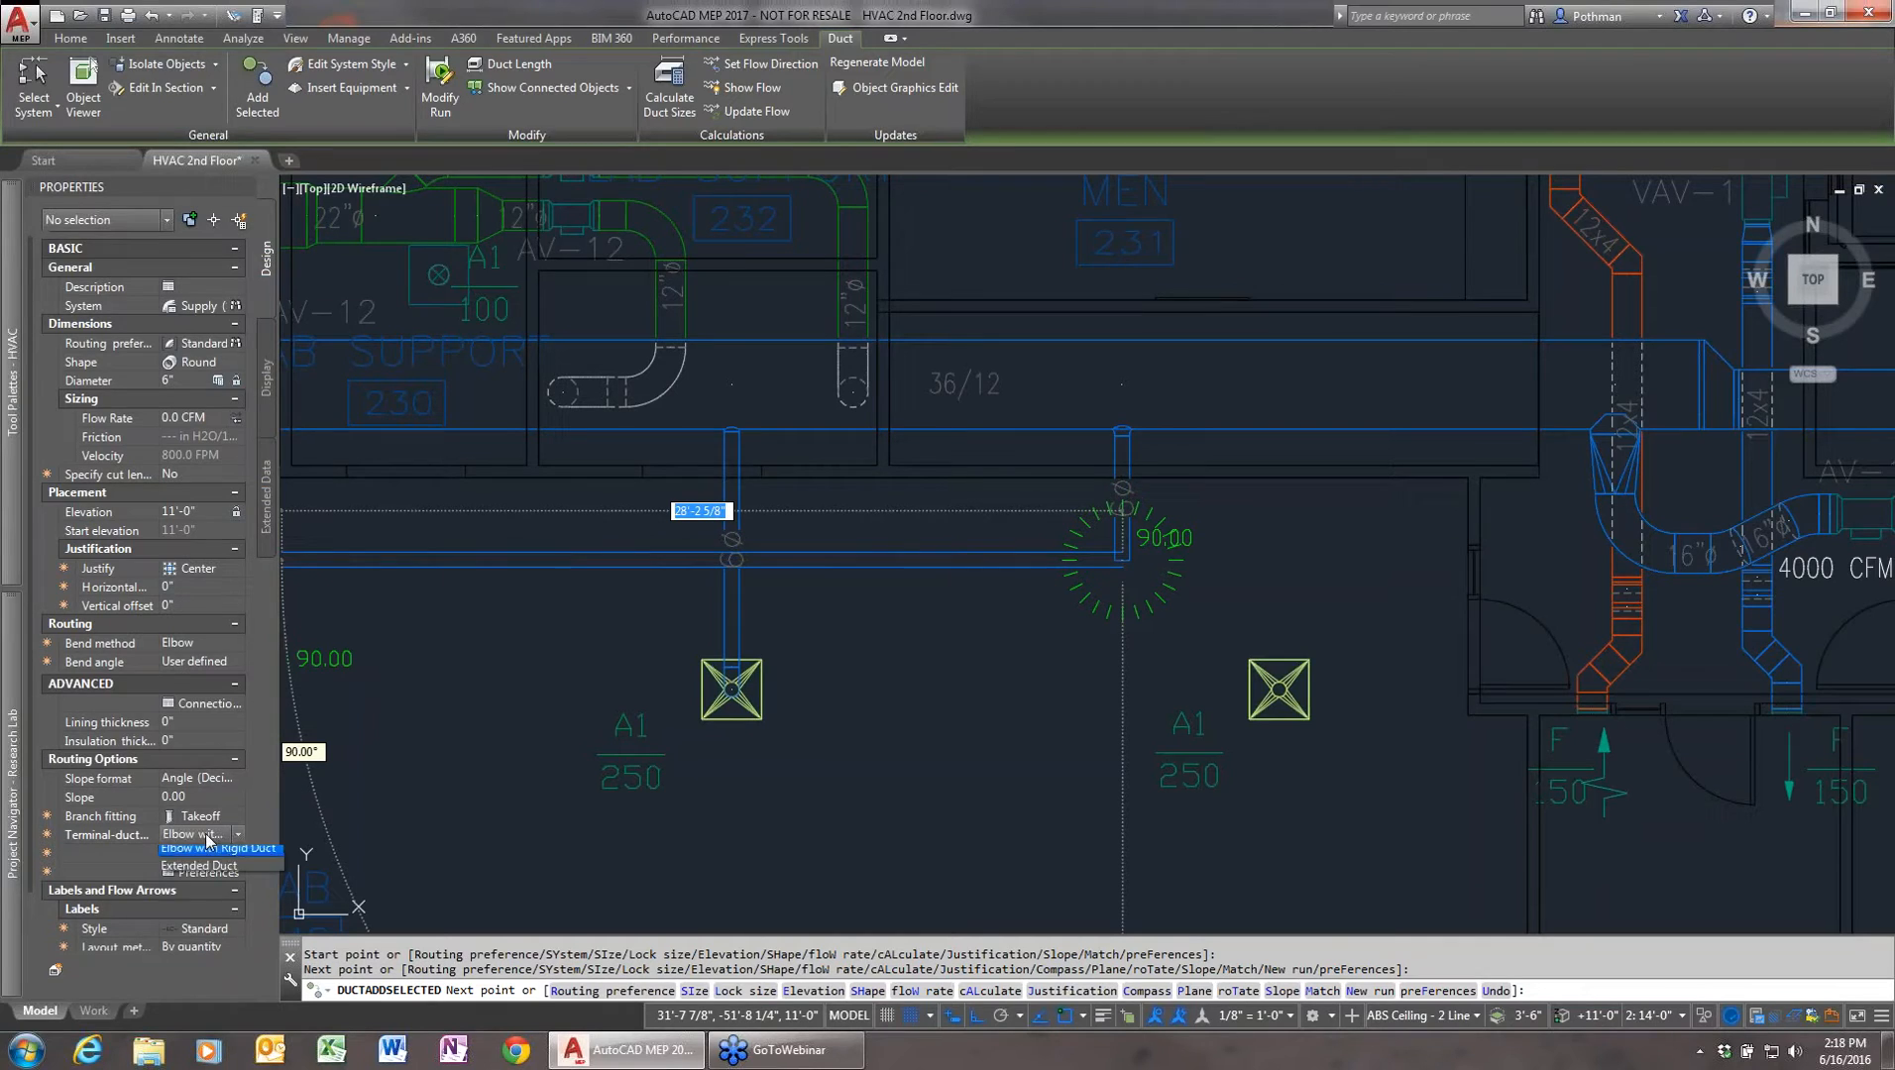
left_click(211, 878)
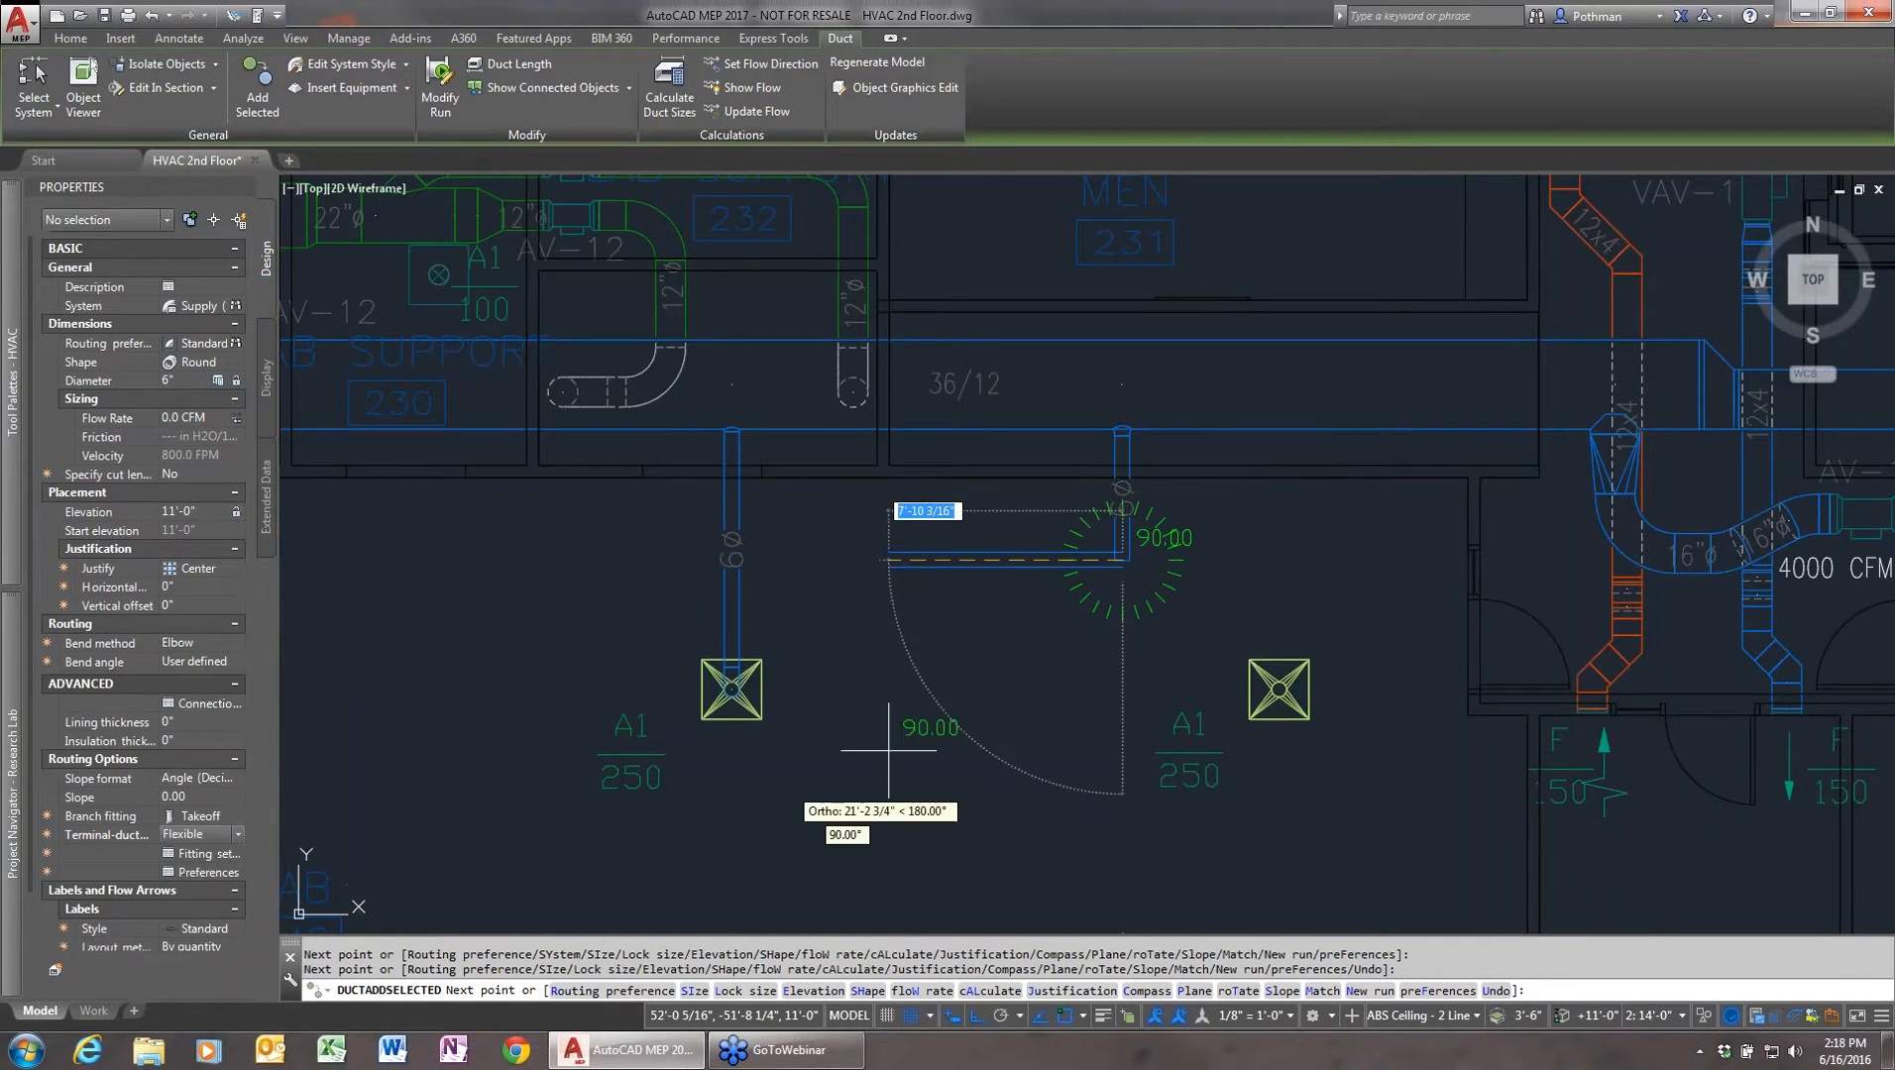
left_click(1277, 689)
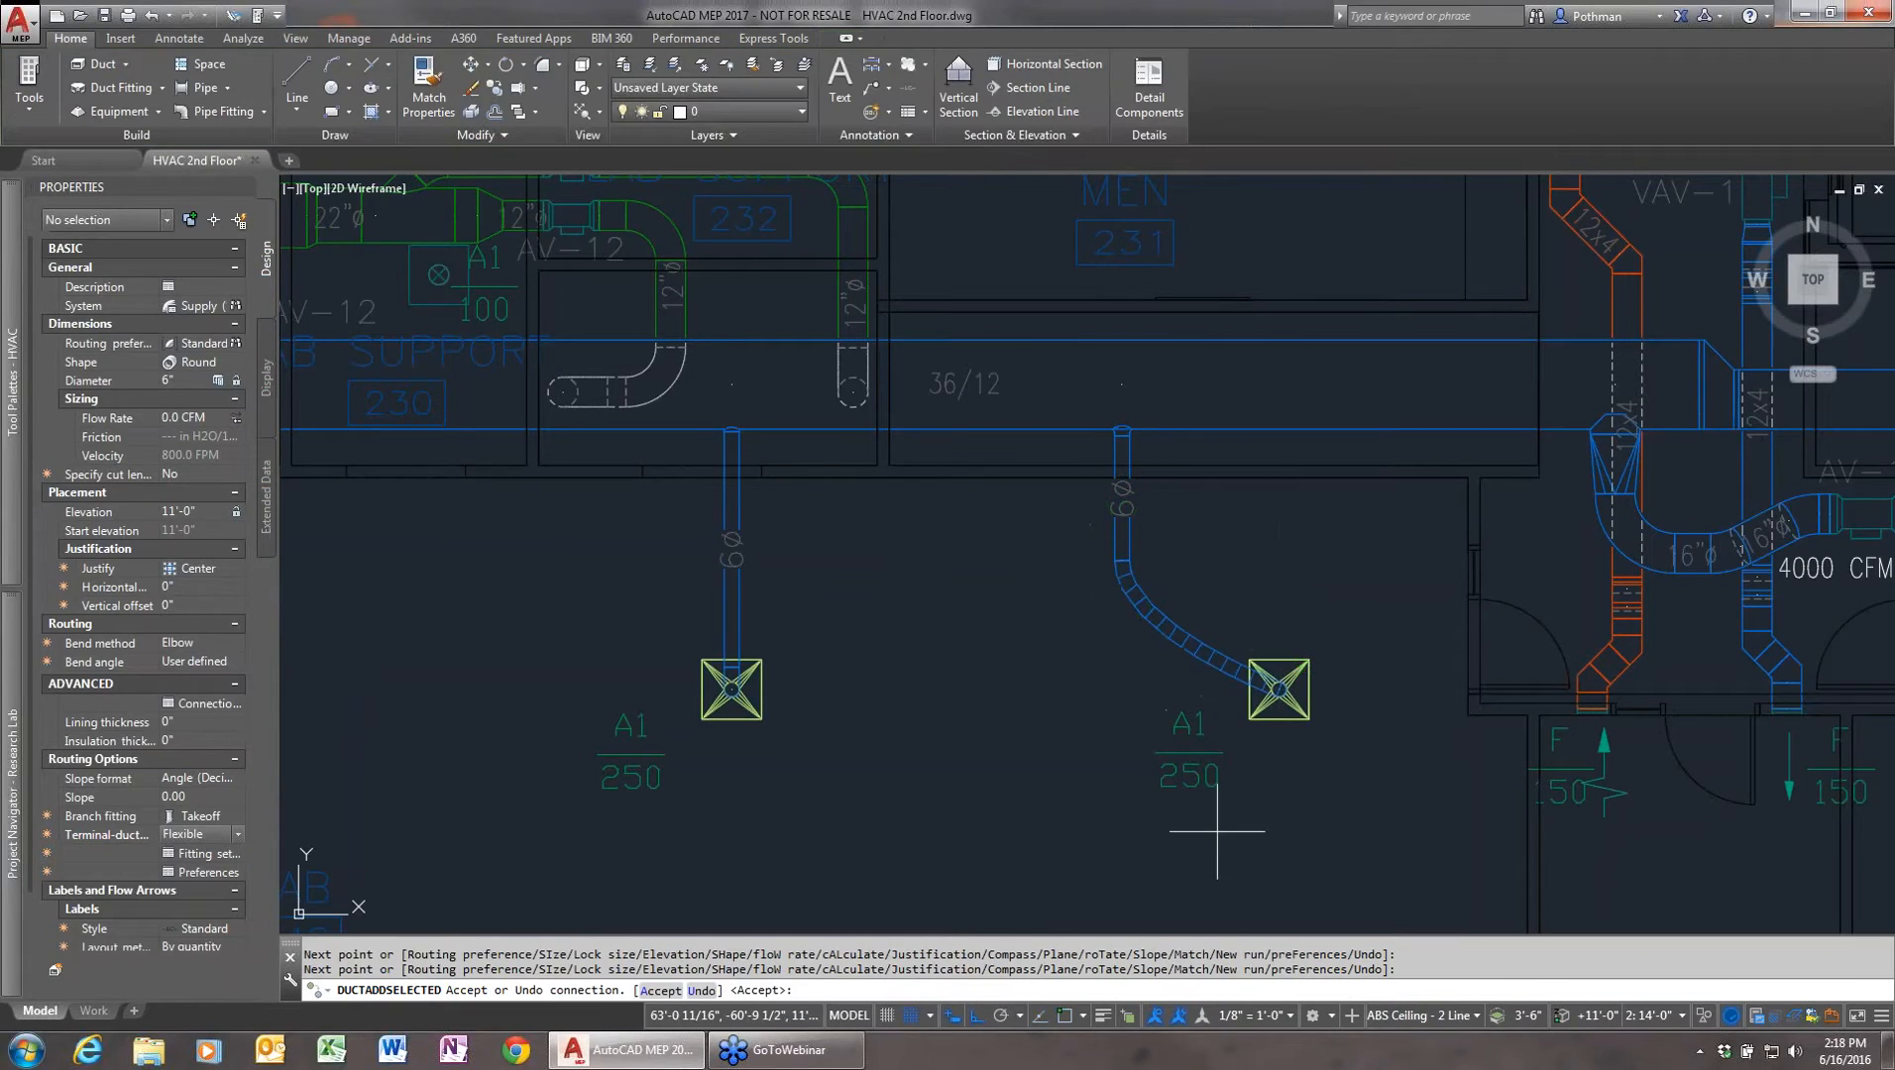
key("Return")
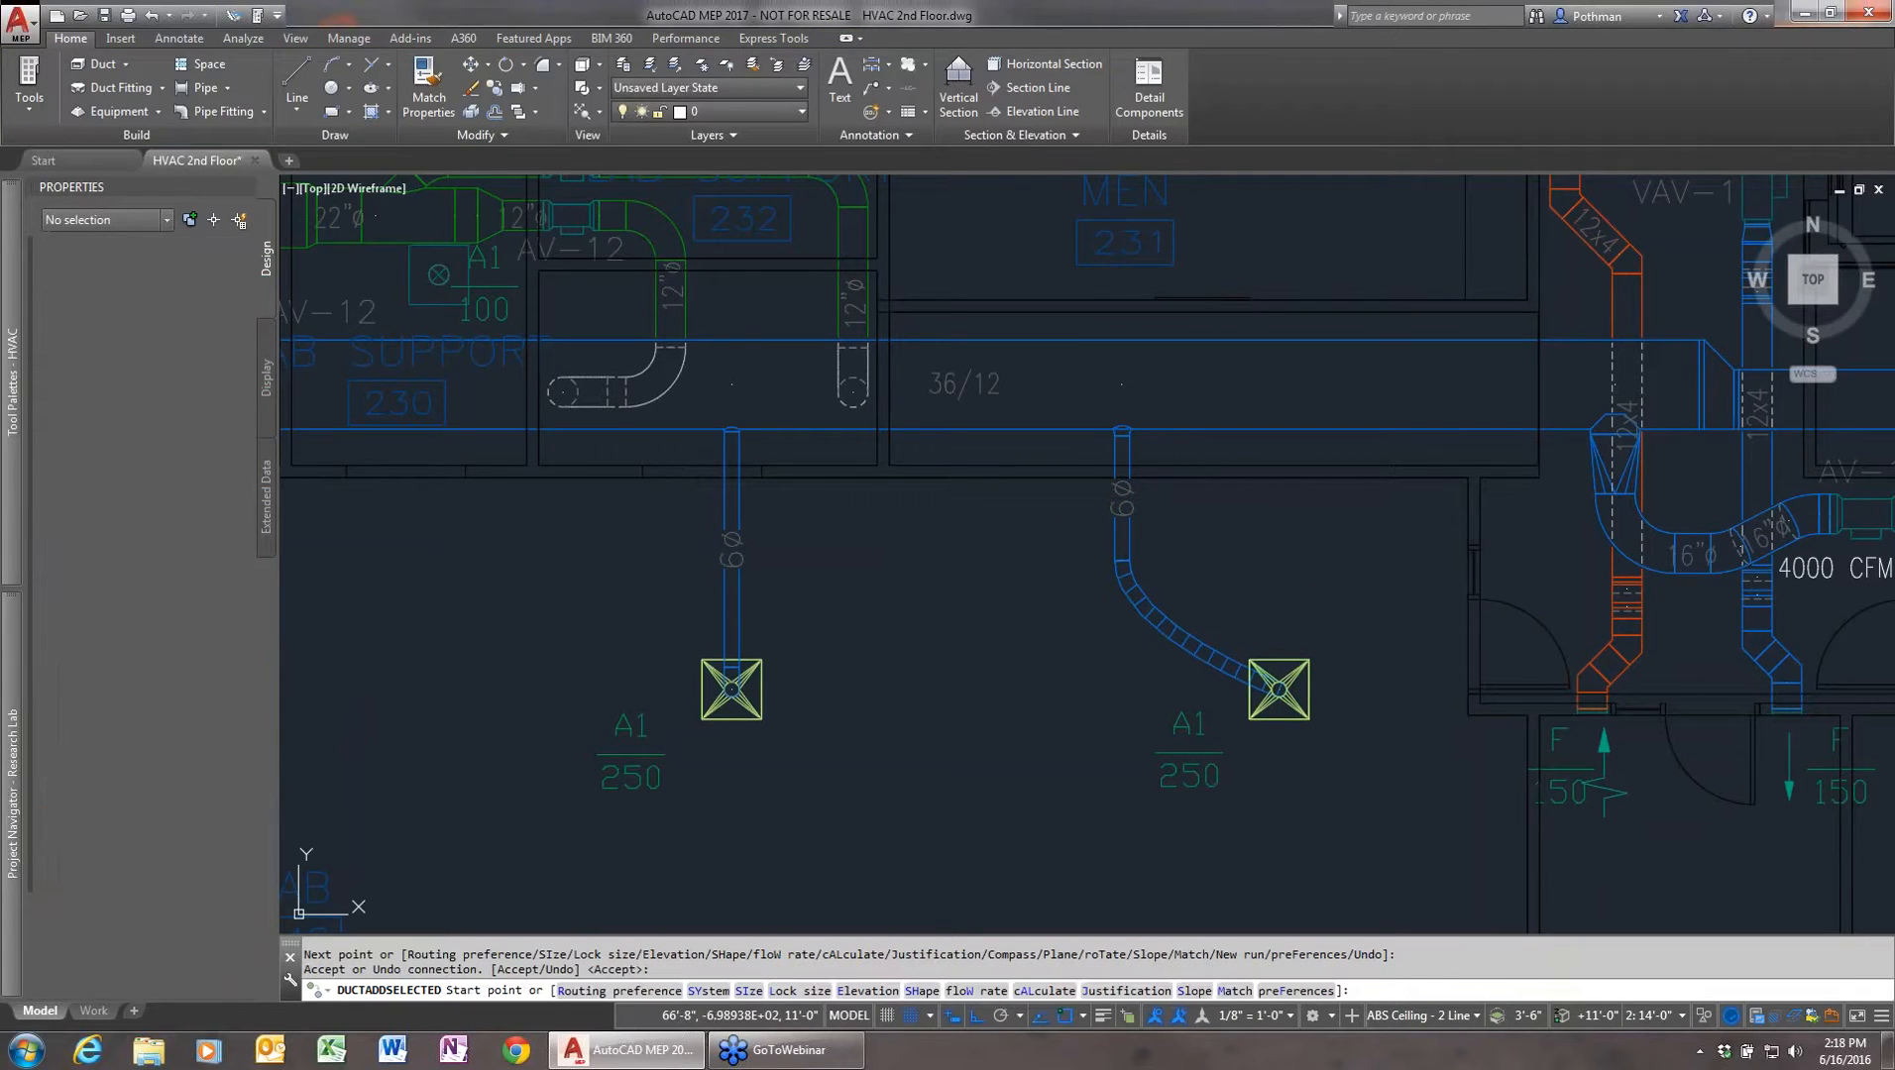
key("Escape")
- Move the east diffuser slightly west along its row with its flexible duct attached
left_click(1291, 693)
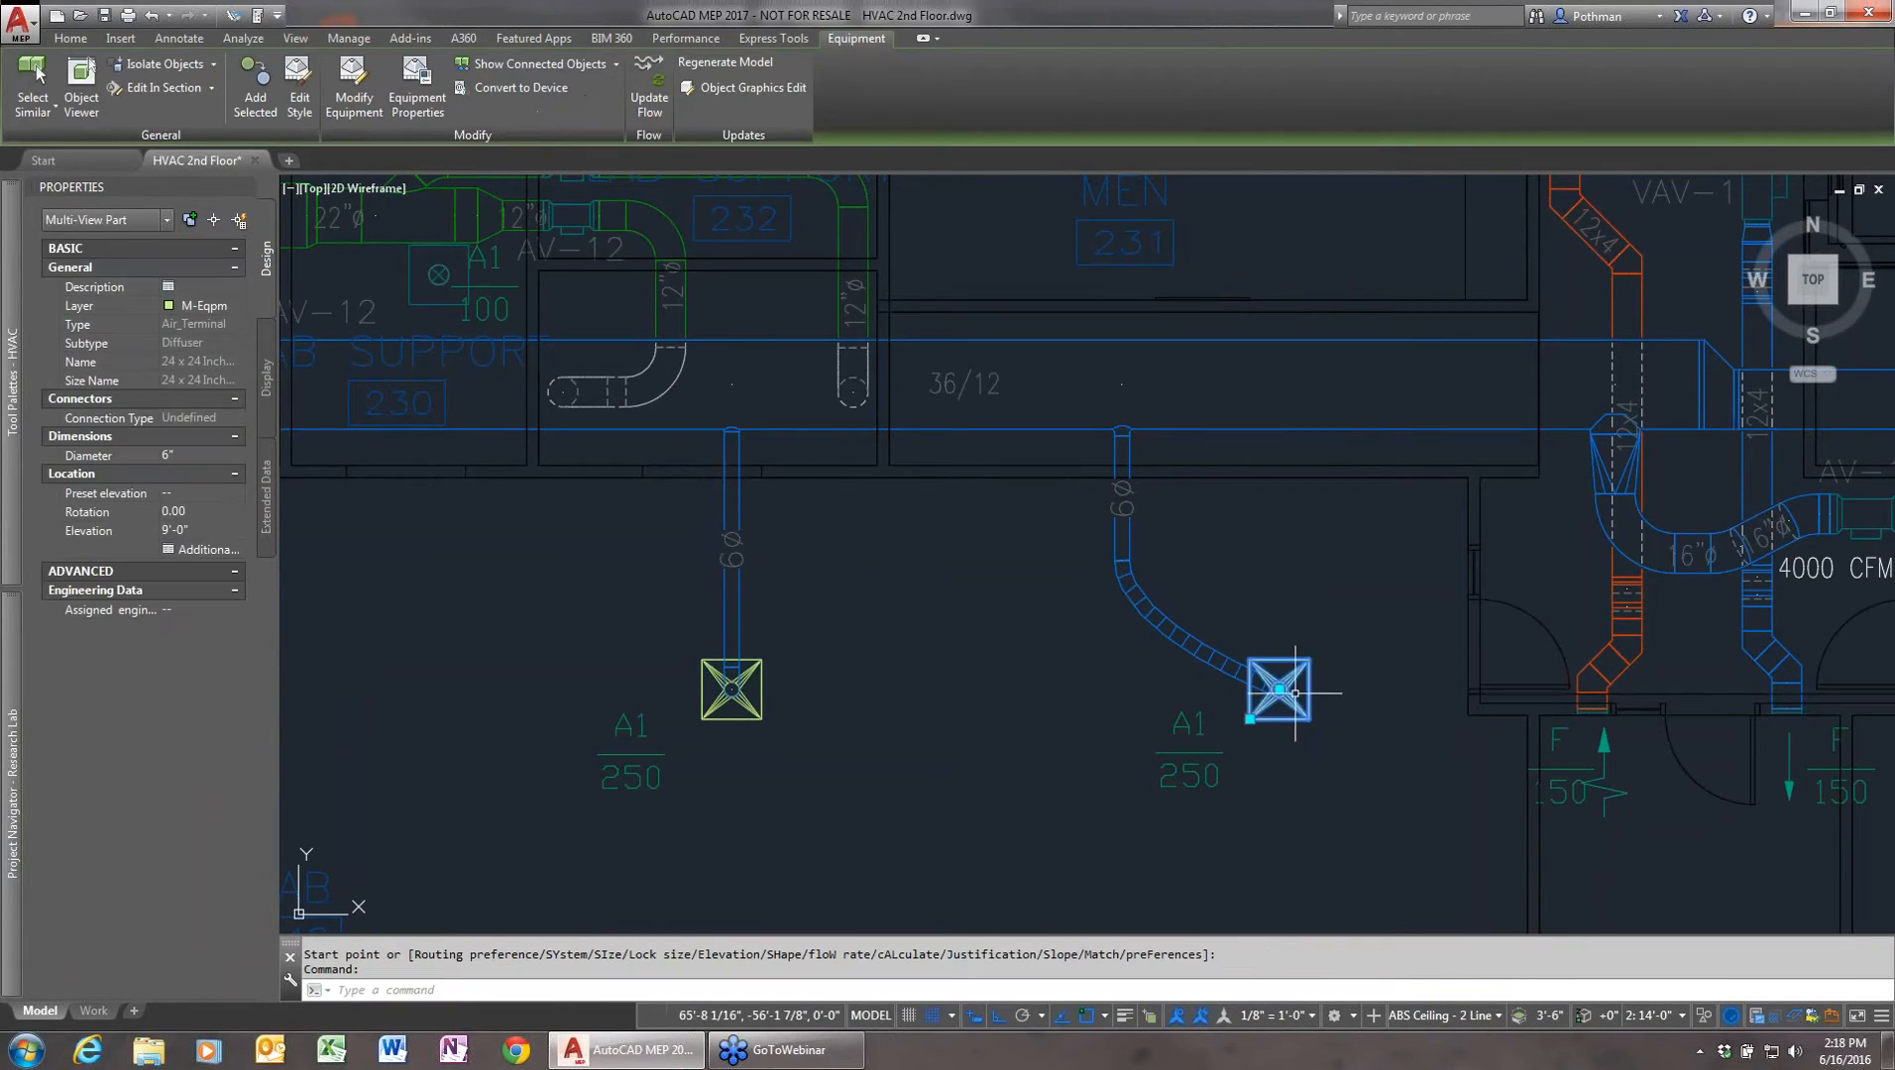
left_click(1278, 688)
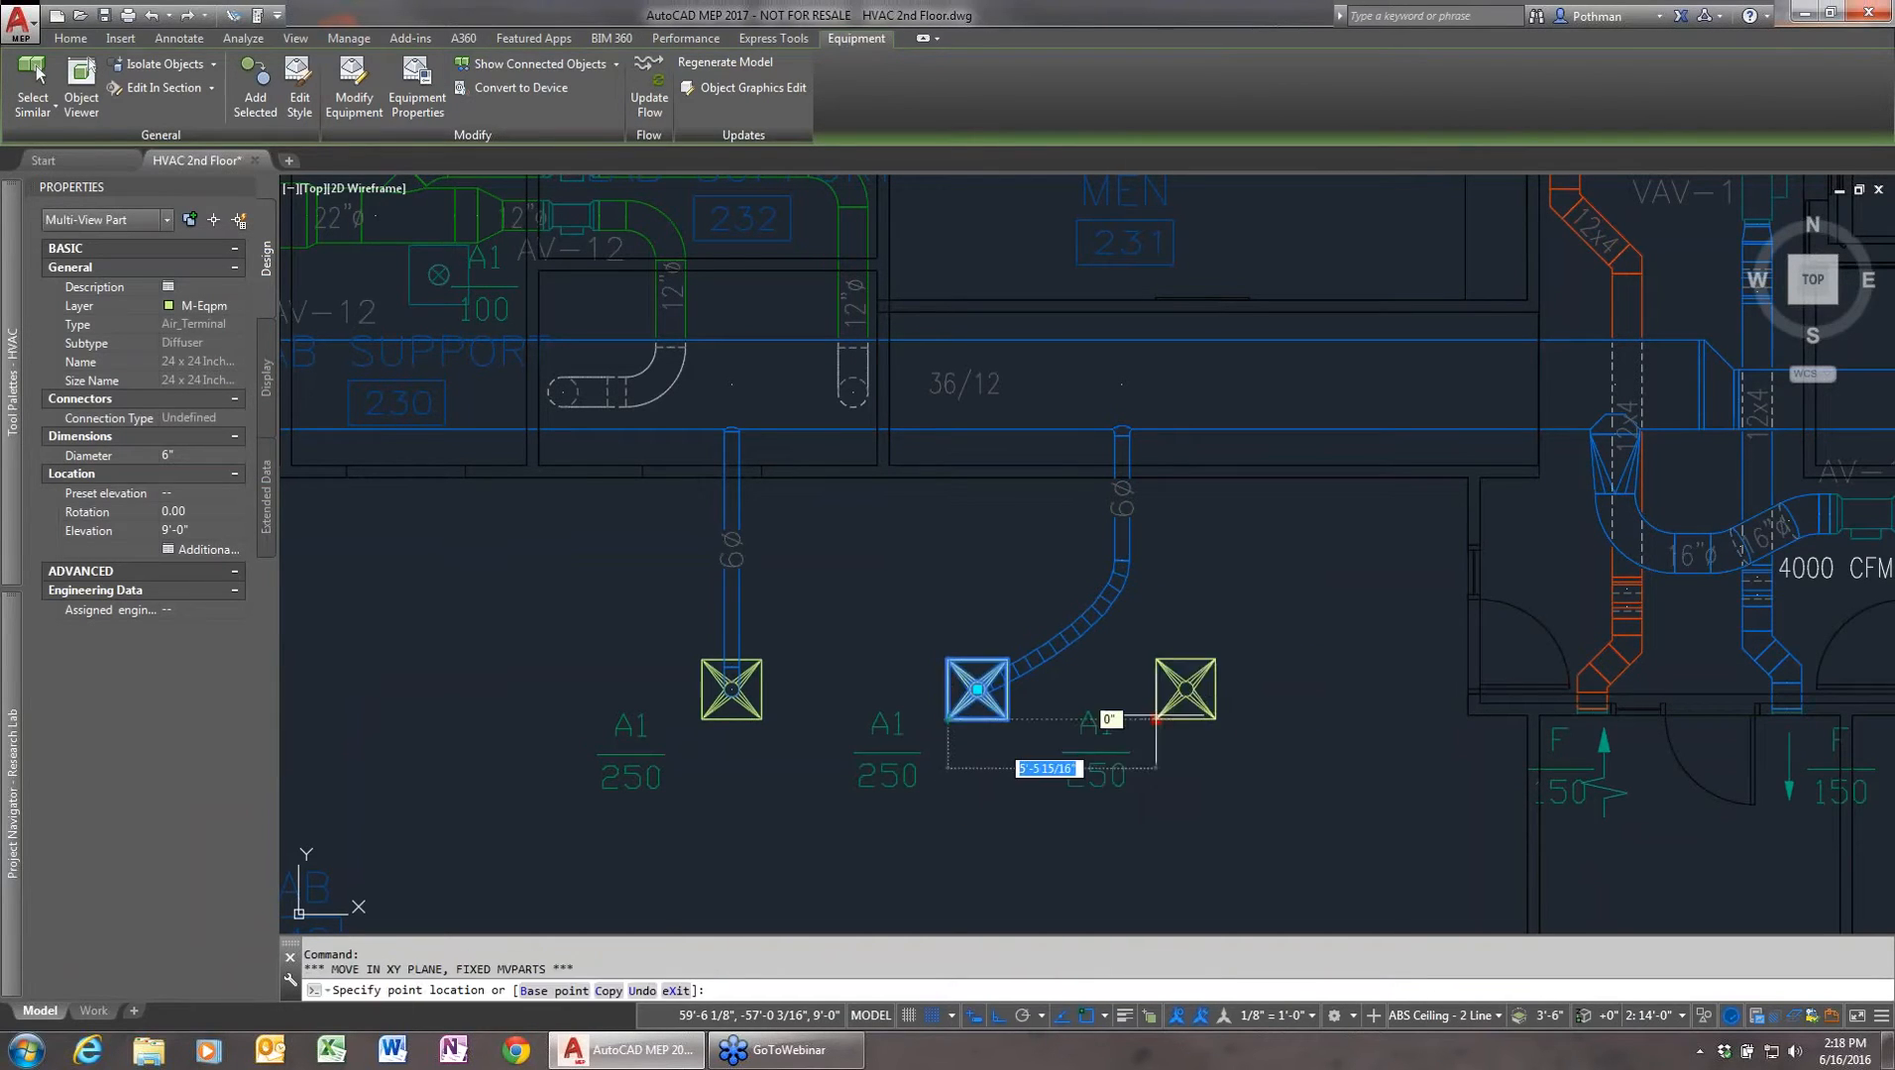
left_click(1241, 718)
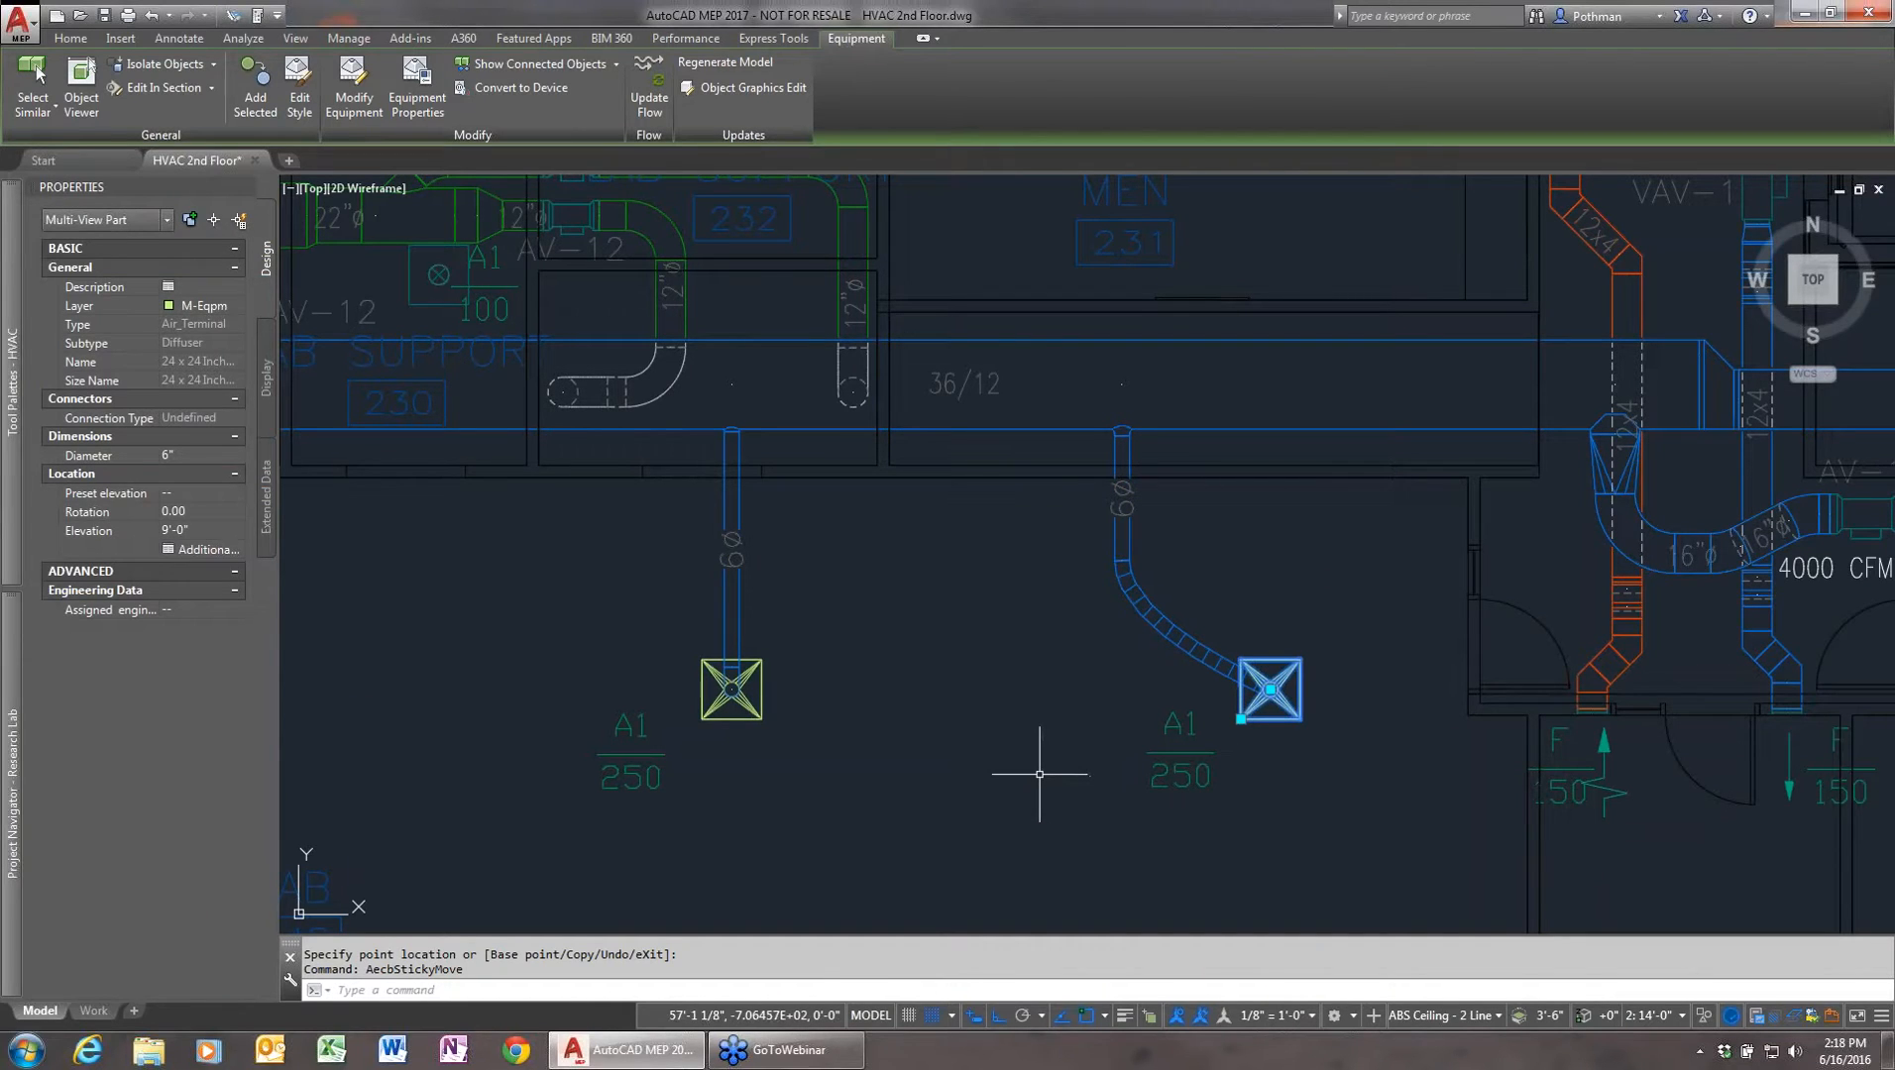
key("Escape")
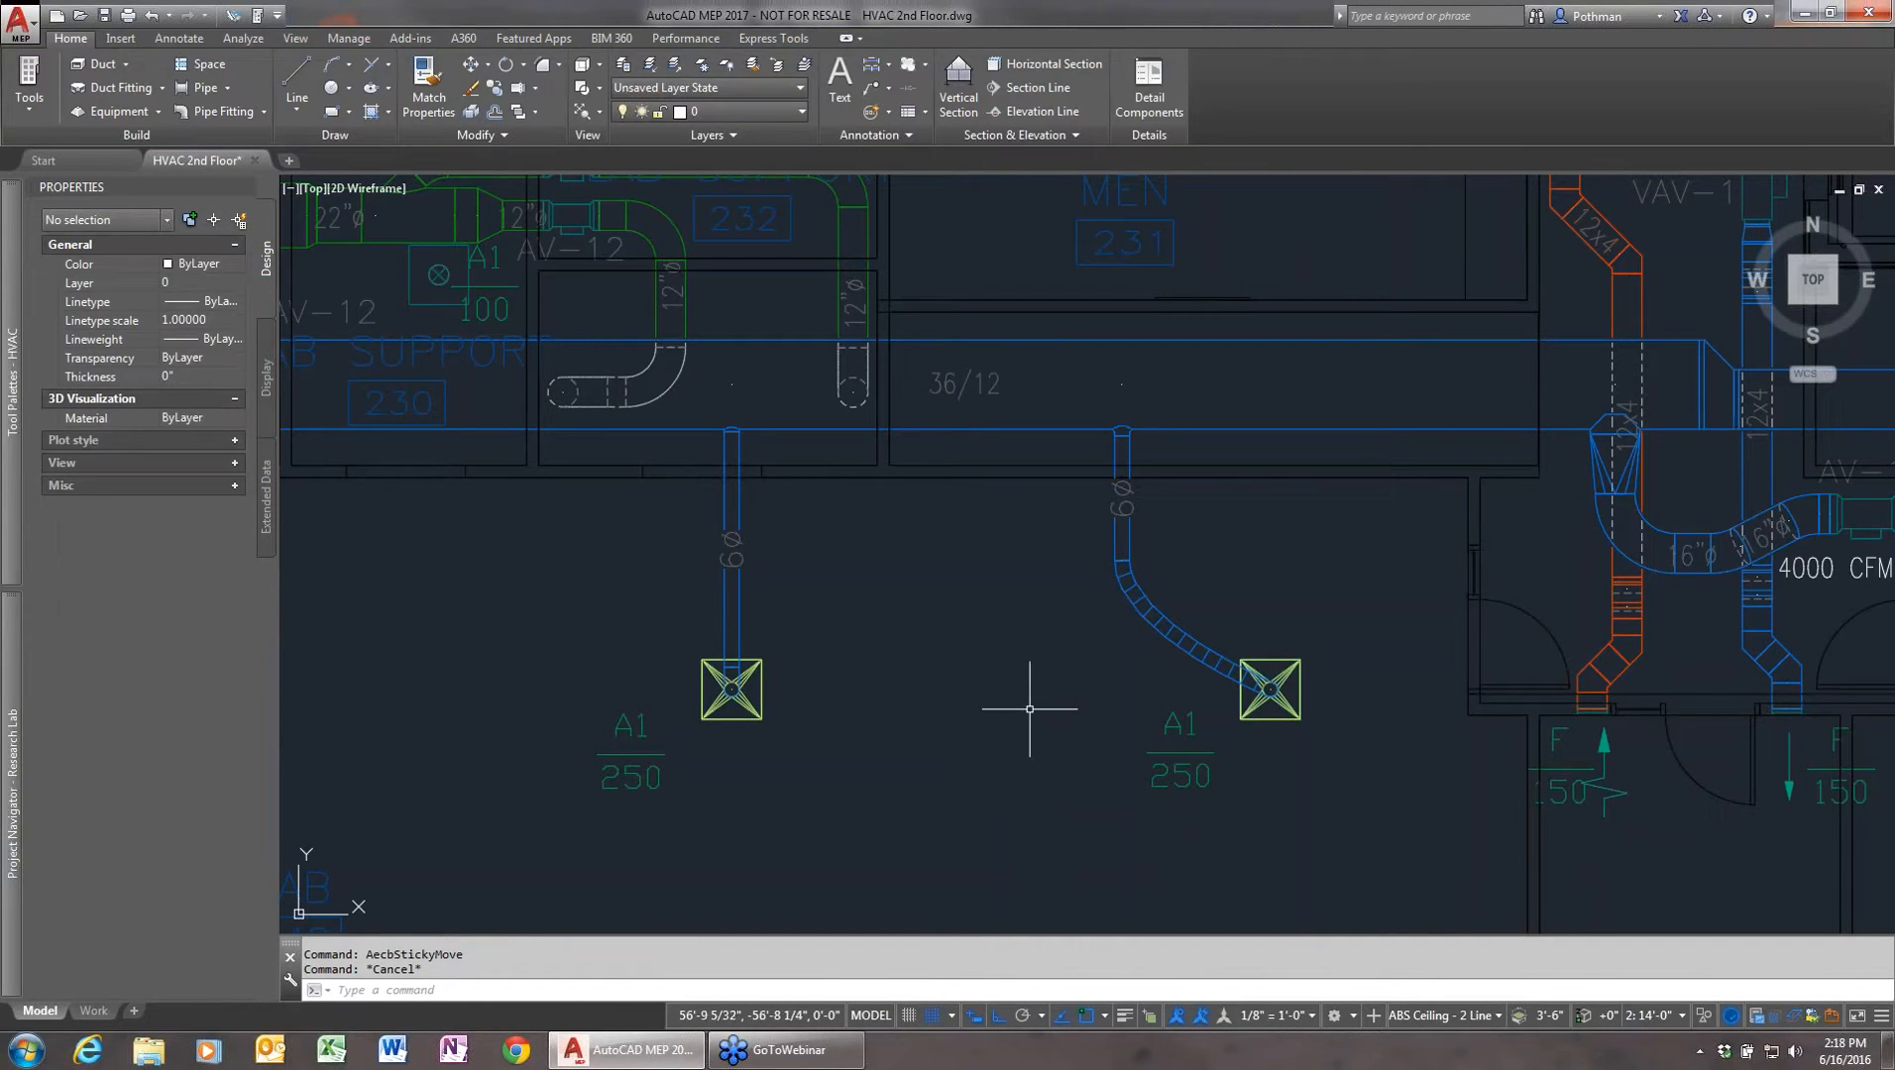
- Examine the properties of the unsized supply duct run serving the F 200 air terminals along the north side of lab 247
scroll(986, 674, "down", 2)
mouse_move(685, 656)
middle_mouse_down()
mouse_move(1002, 757)
mouse_move(1391, 666)
middle_mouse_up()
scroll(1119, 689, "down", 3)
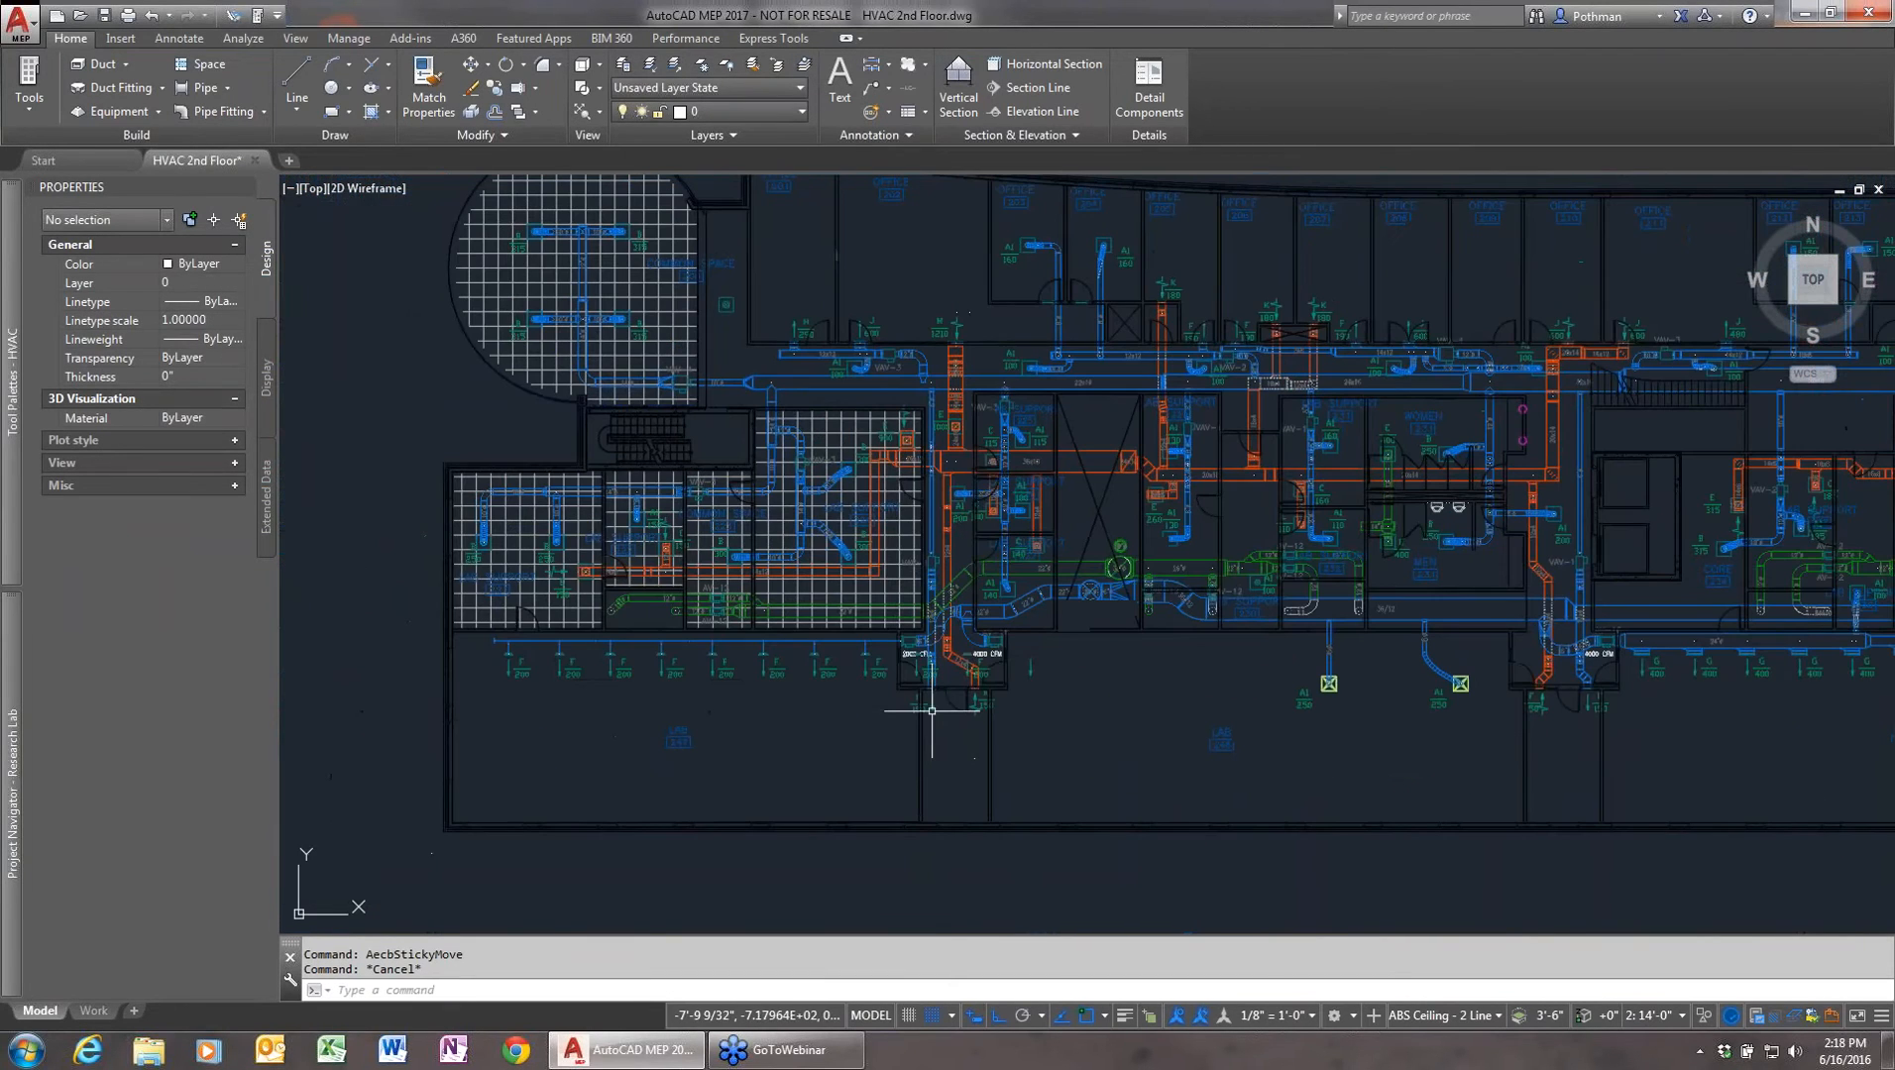
middle_click_drag(684, 661, 848, 641)
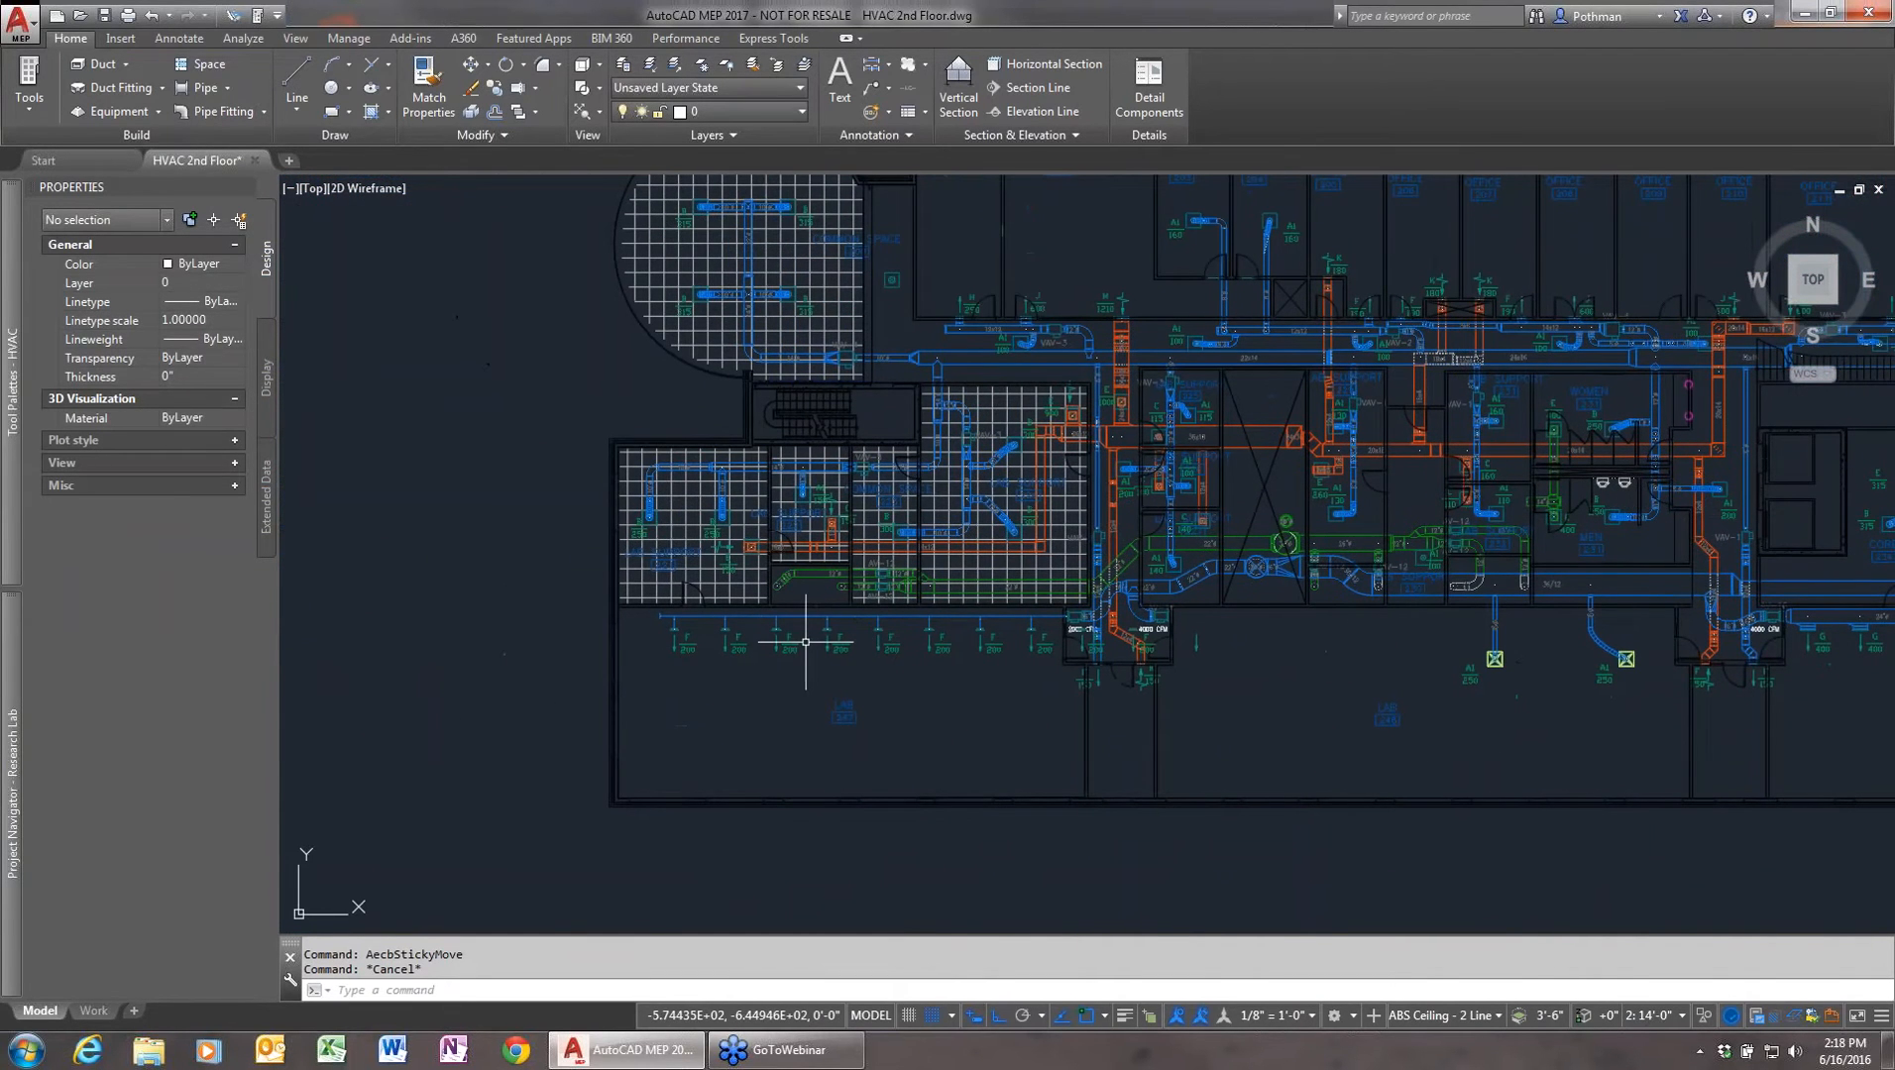
scroll(804, 639, "up", 1)
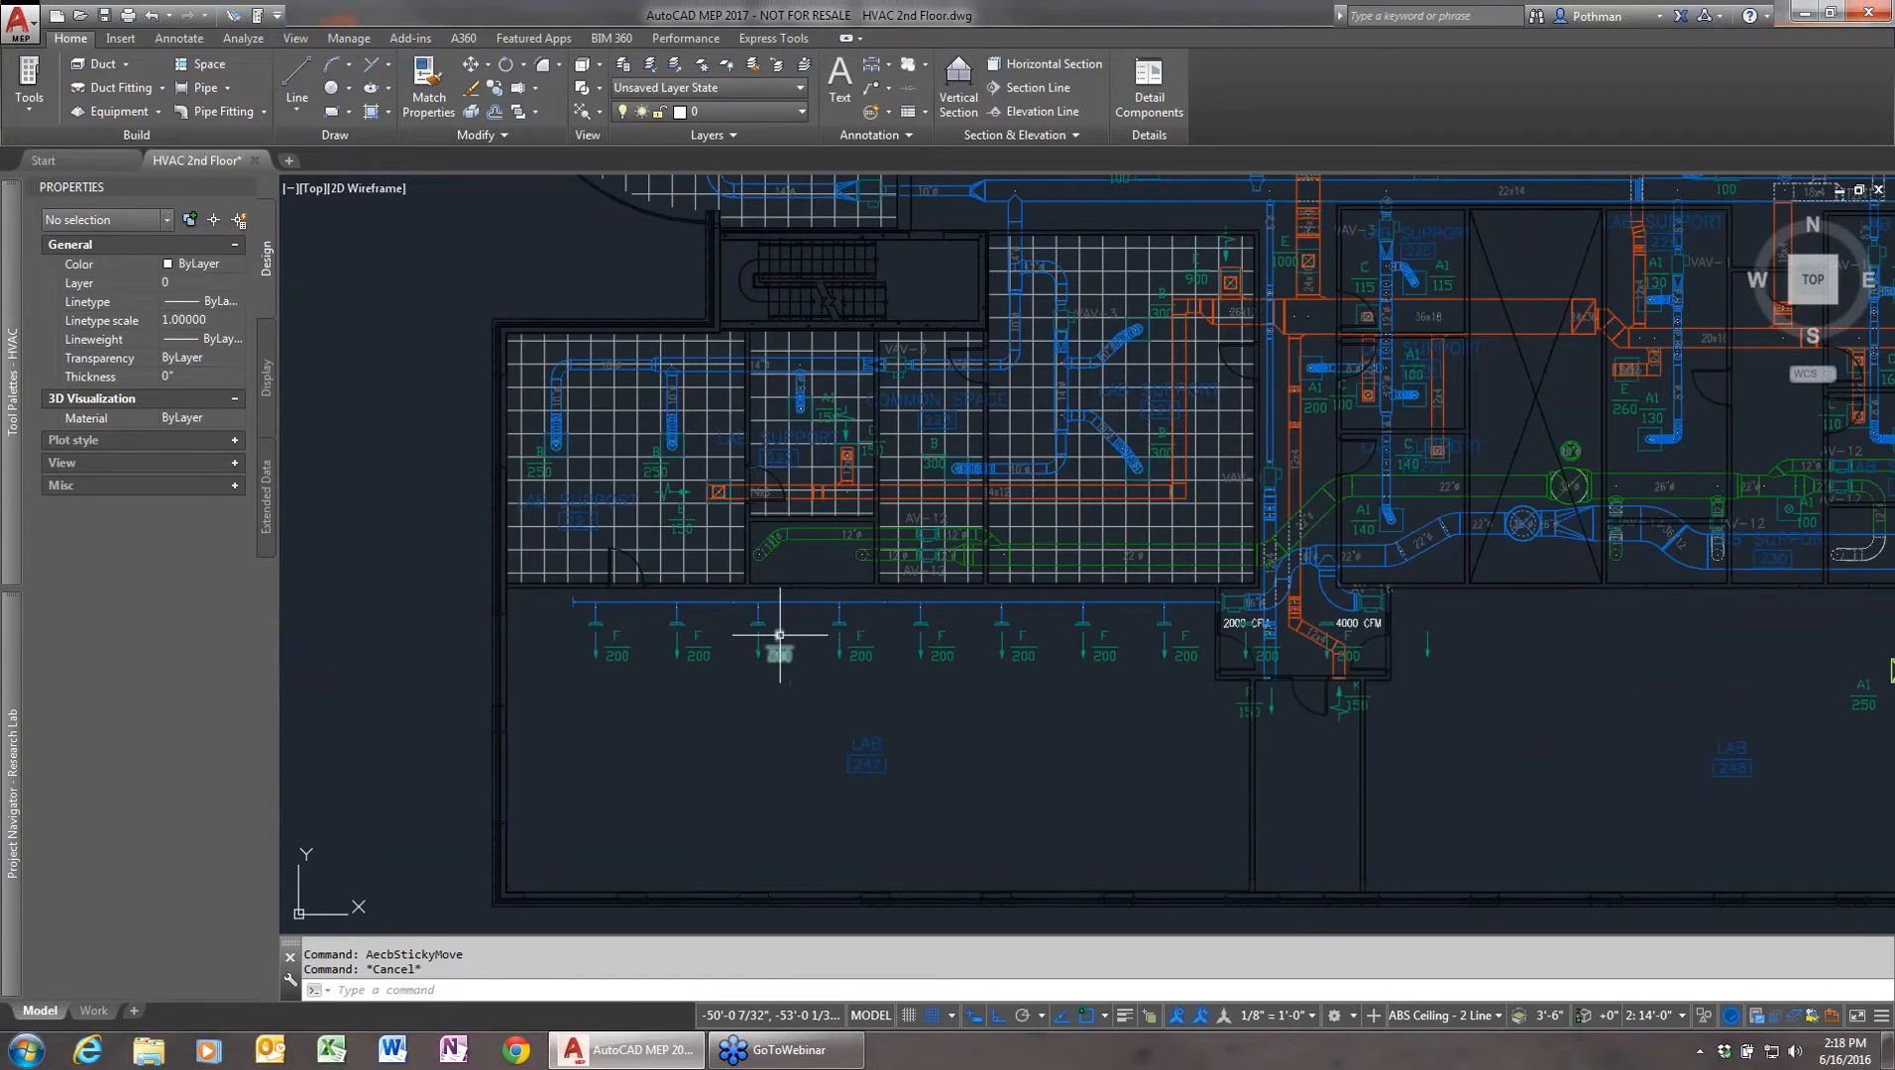
scroll(779, 636, "up", 3)
scroll(779, 636, "up", 3)
scroll(779, 635, "down", 3)
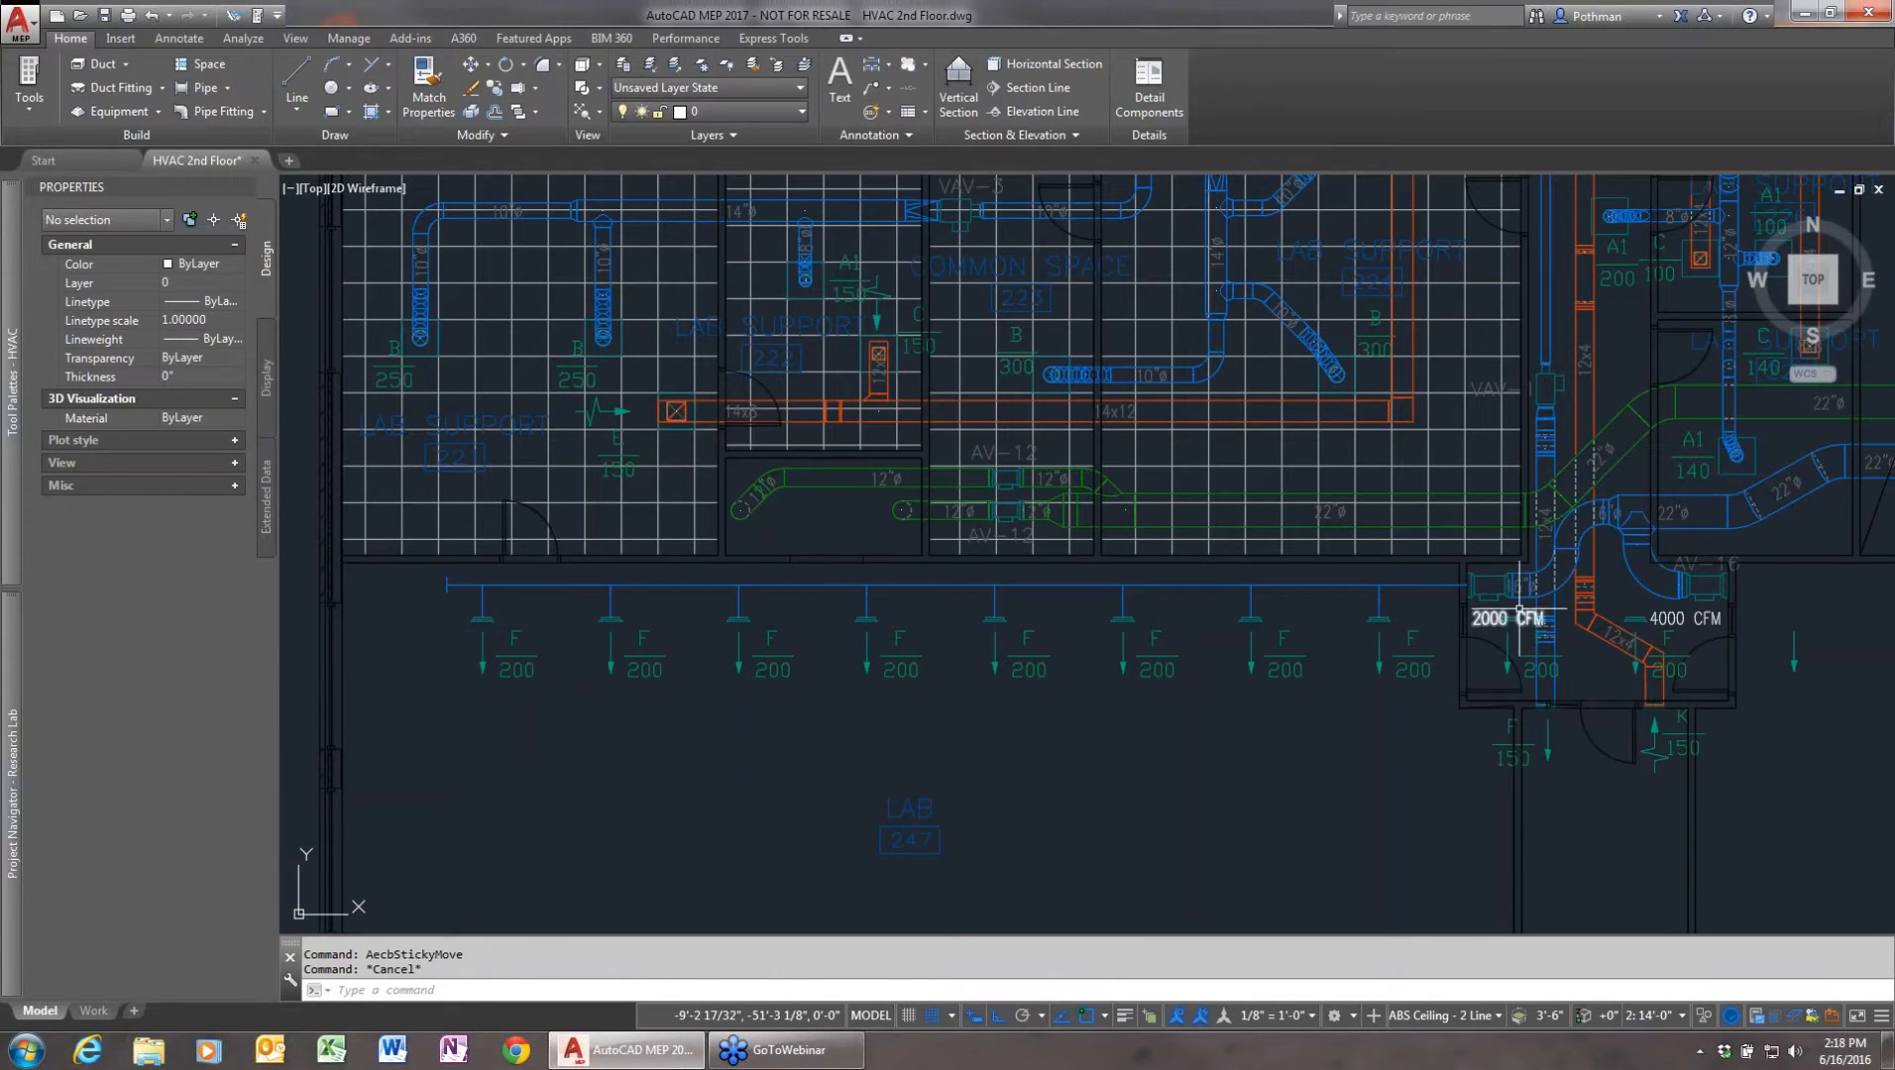
left_click(1430, 584)
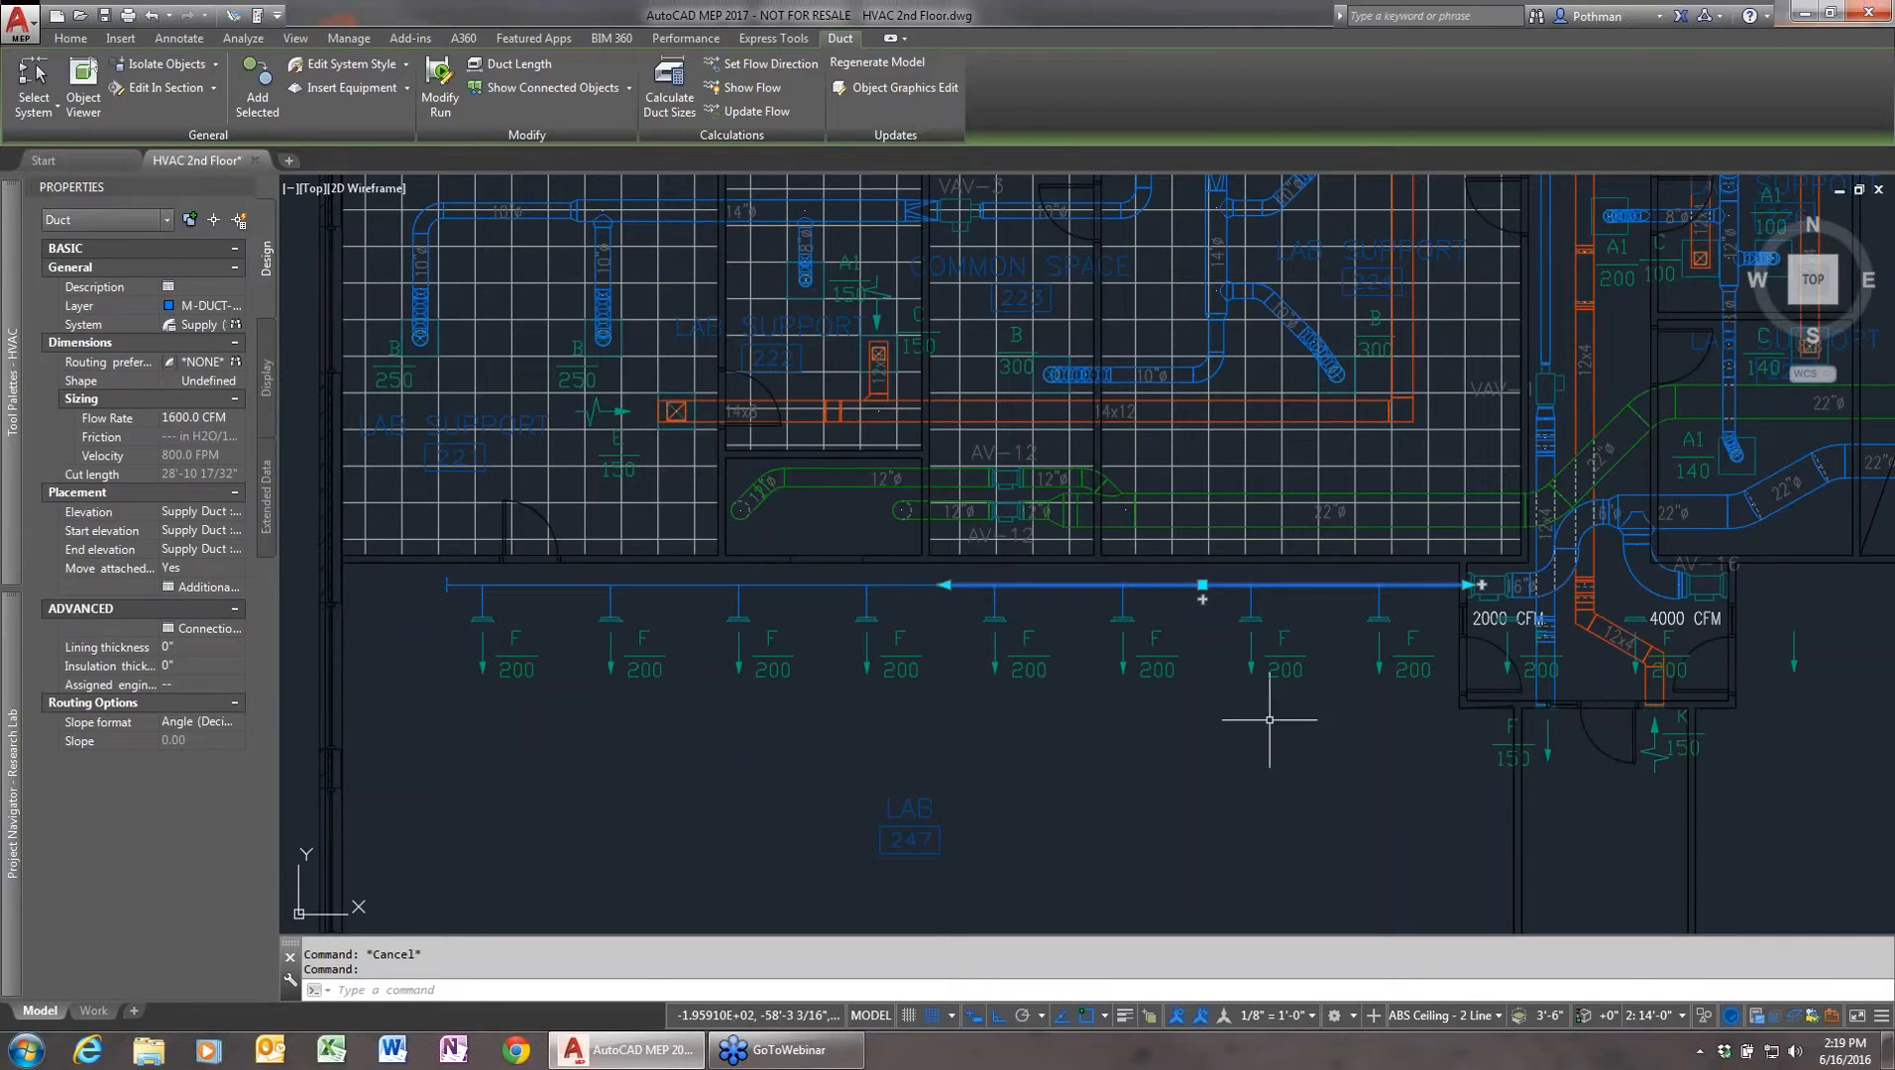
key("Escape")
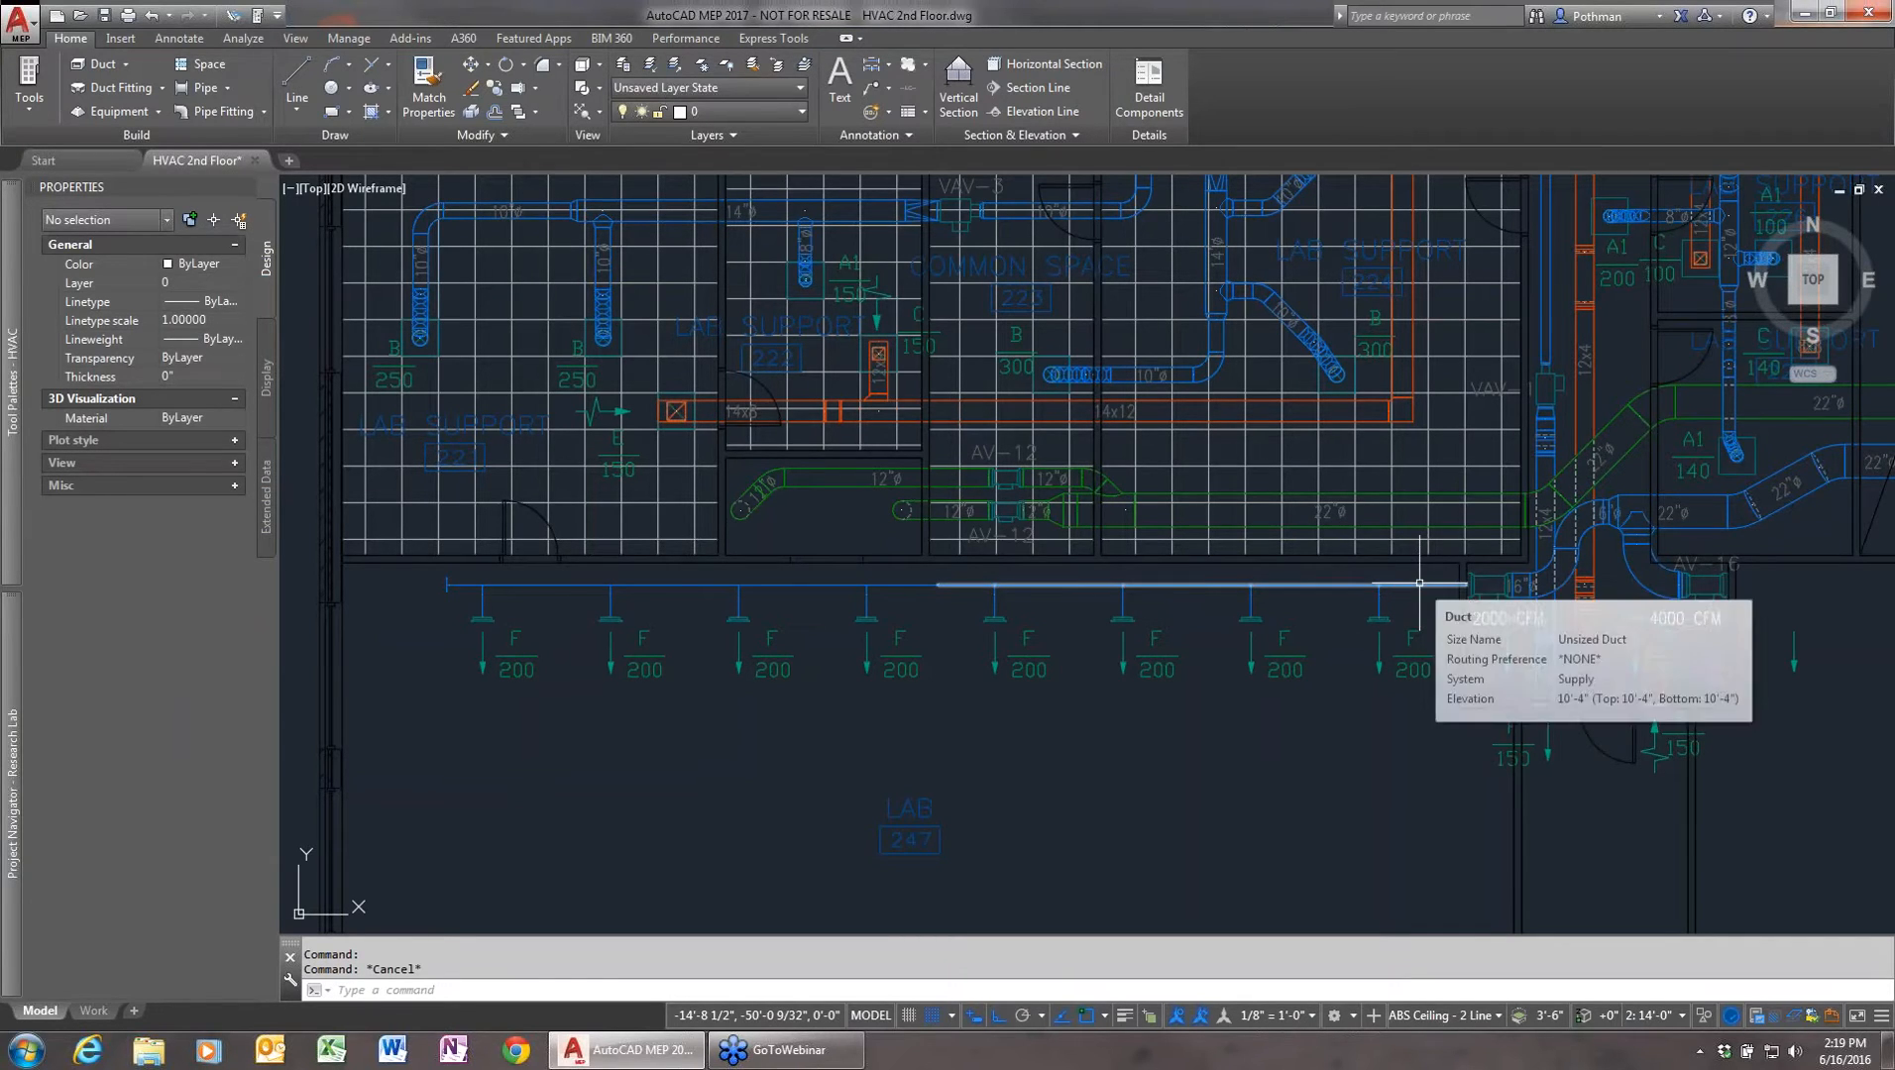
left_click(1359, 591)
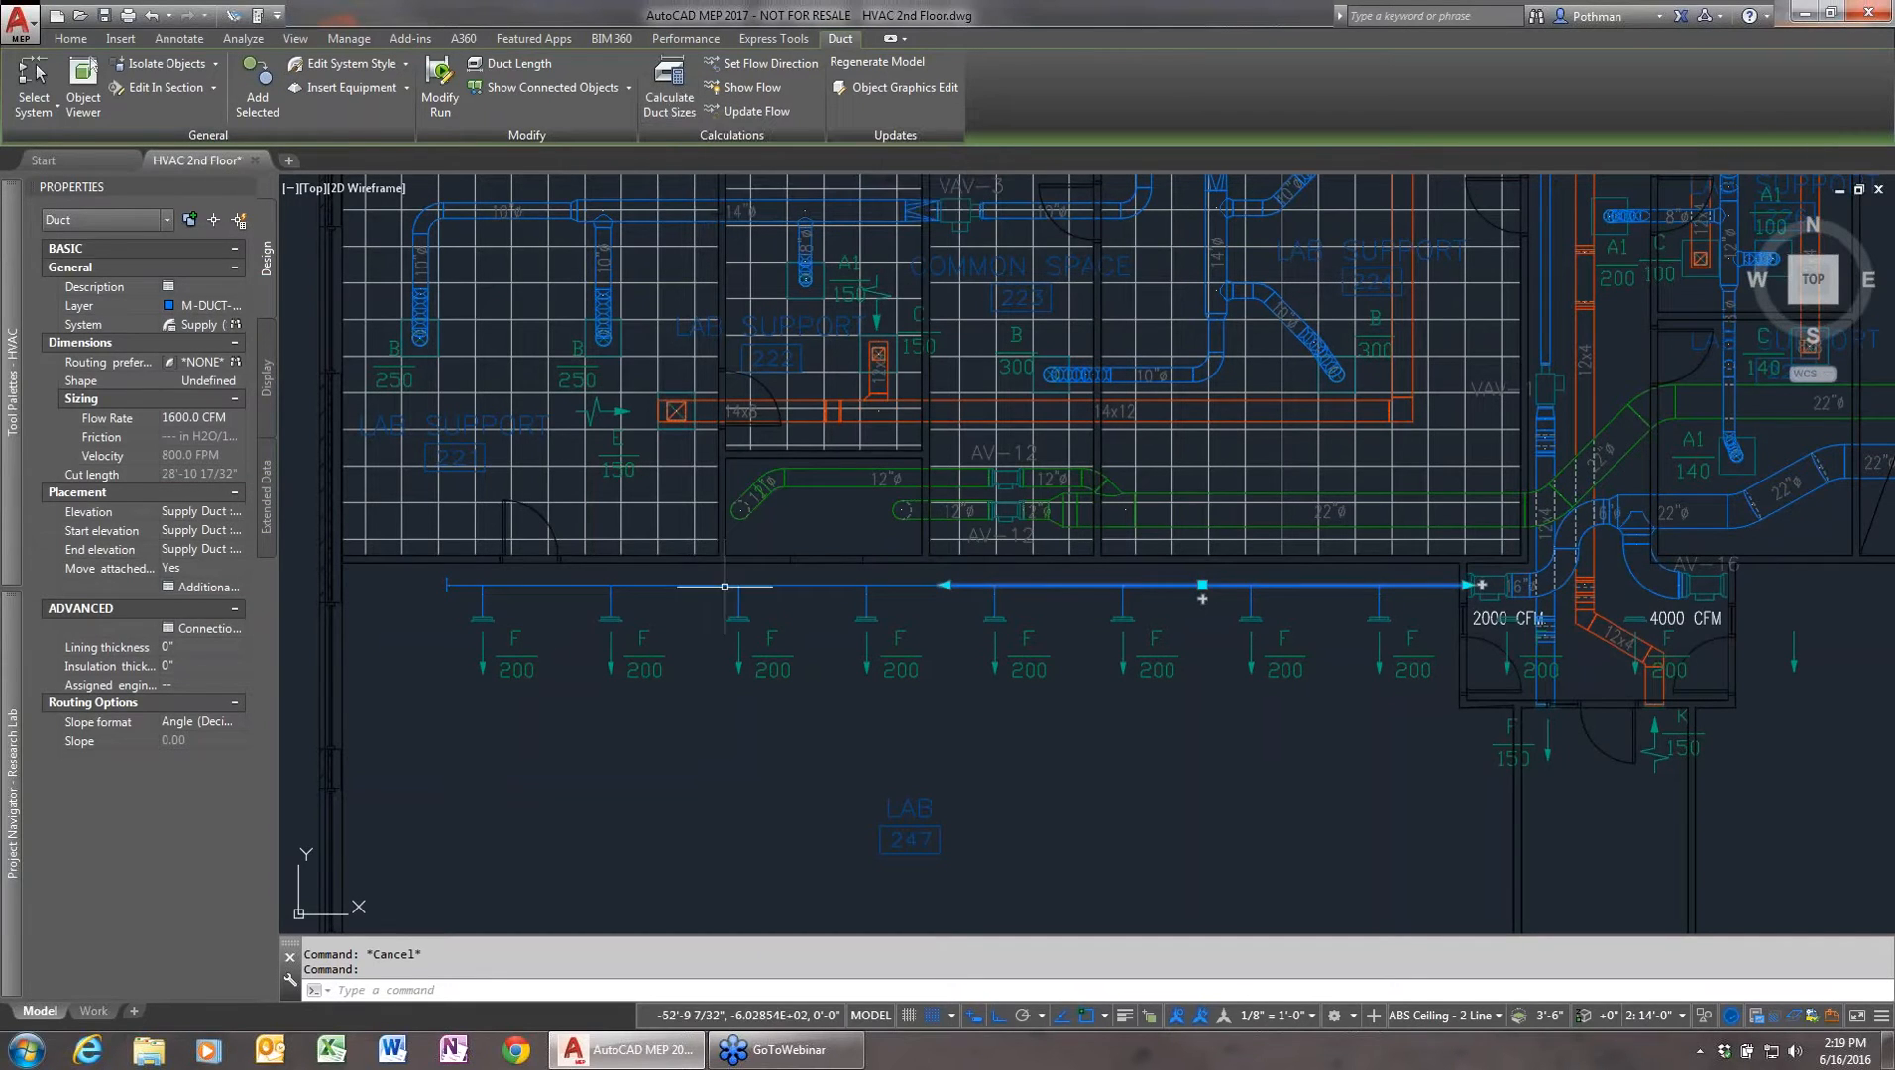
key("Escape")
- Review the velocity-based duct sizing parameters of the Supply duct system definition, leaving them as they are
left_click(346, 37)
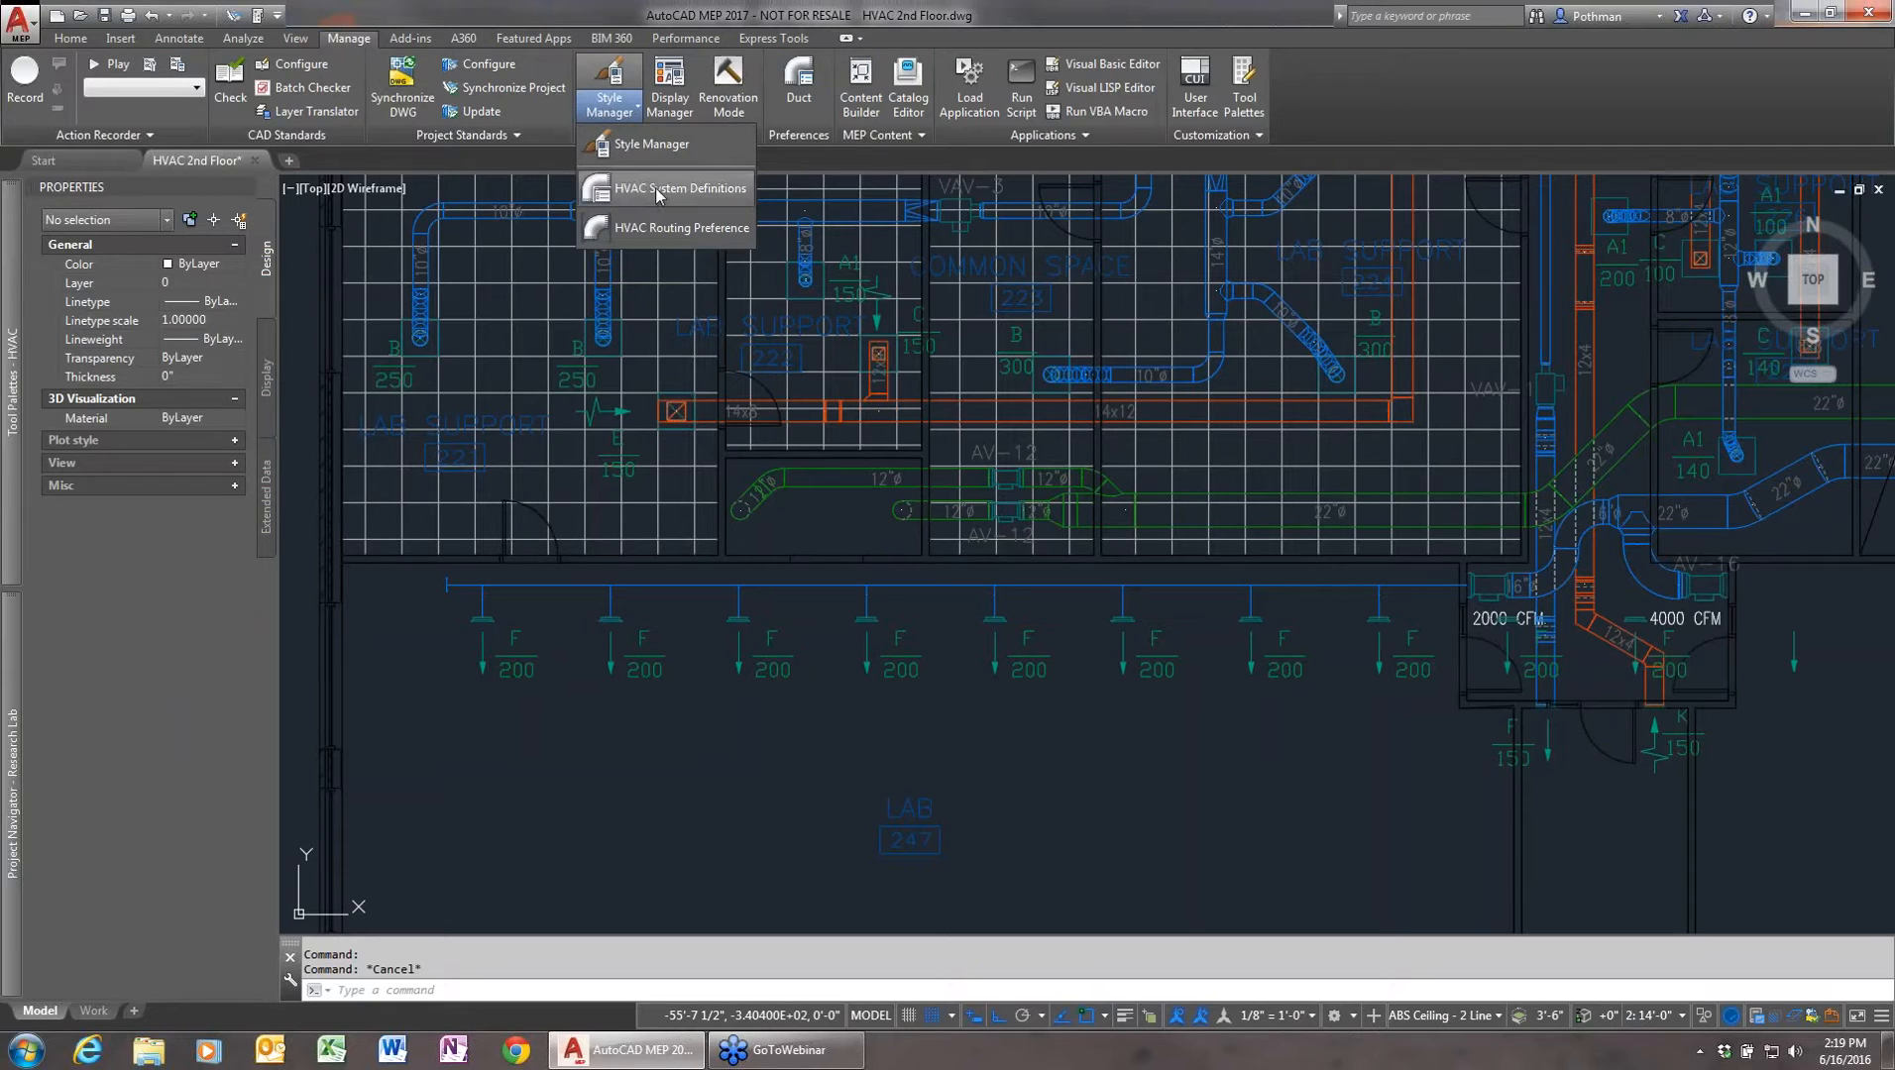
left_click(654, 188)
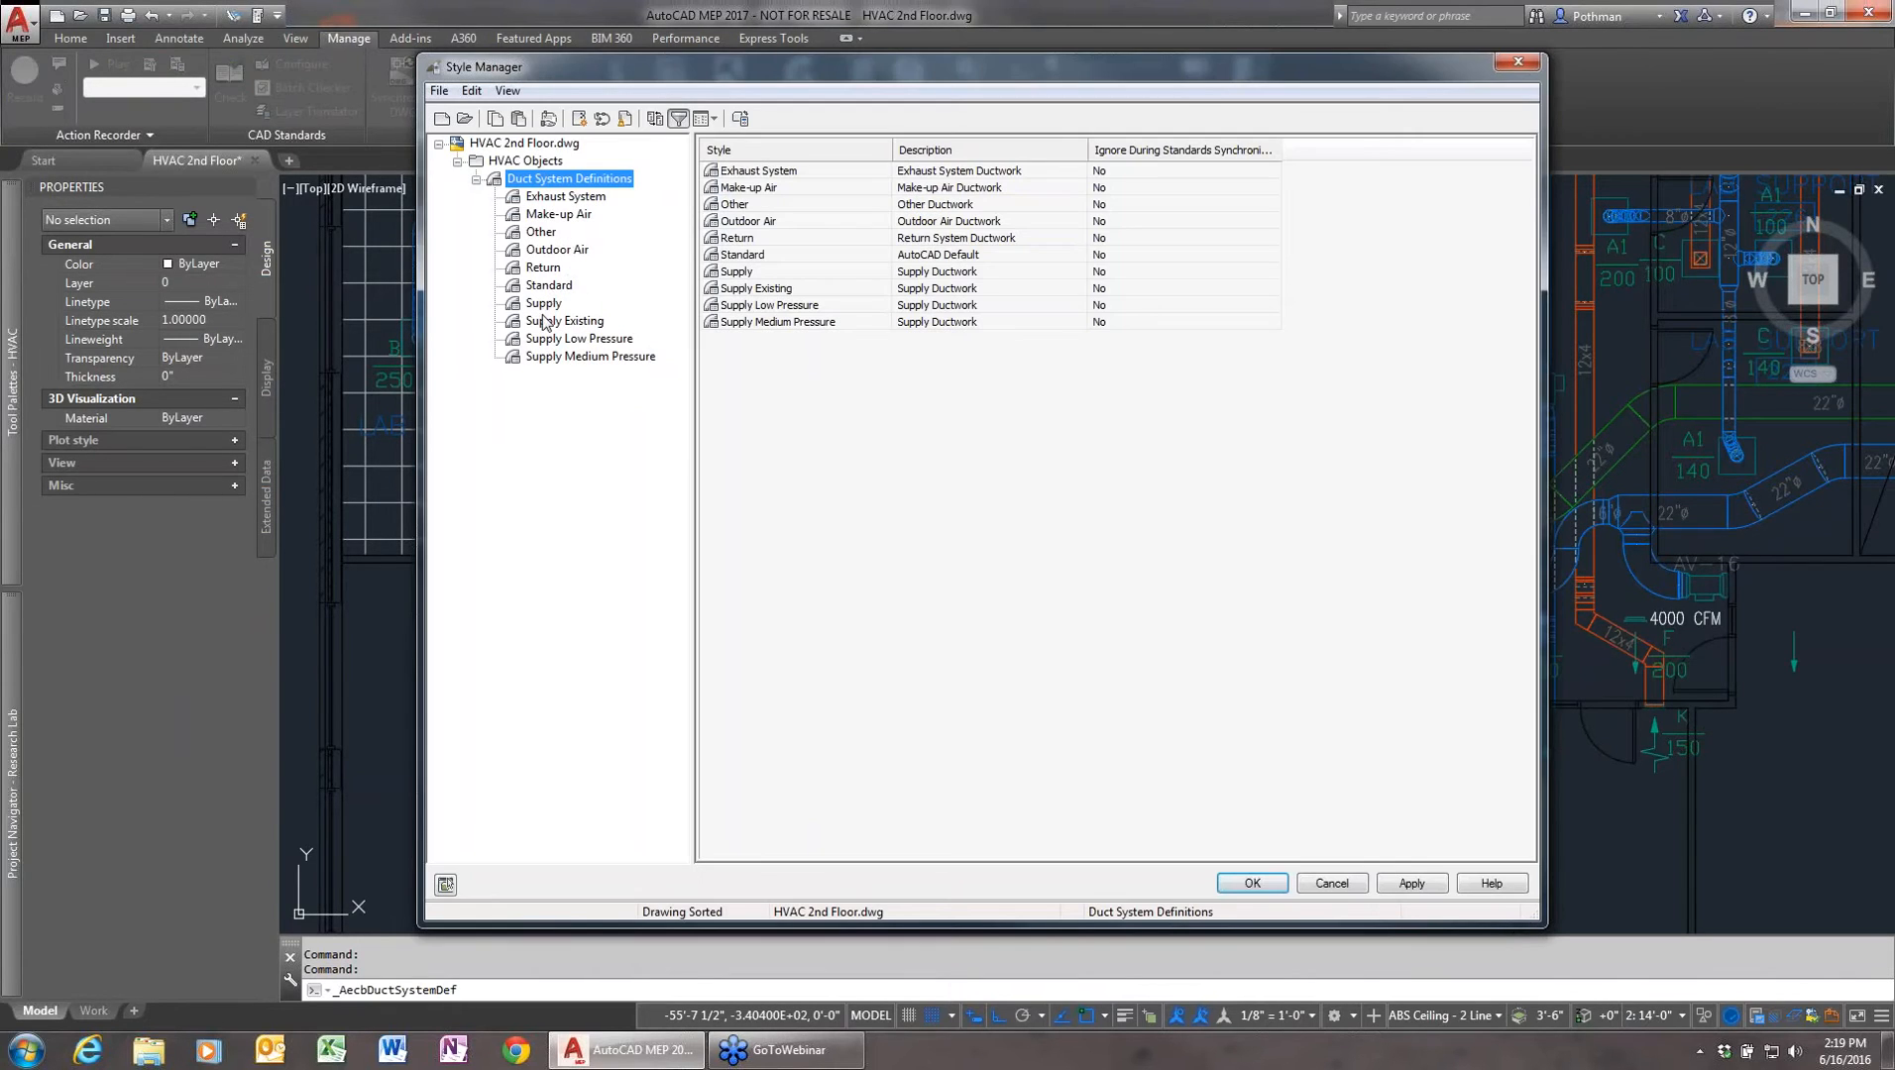
left_click(543, 303)
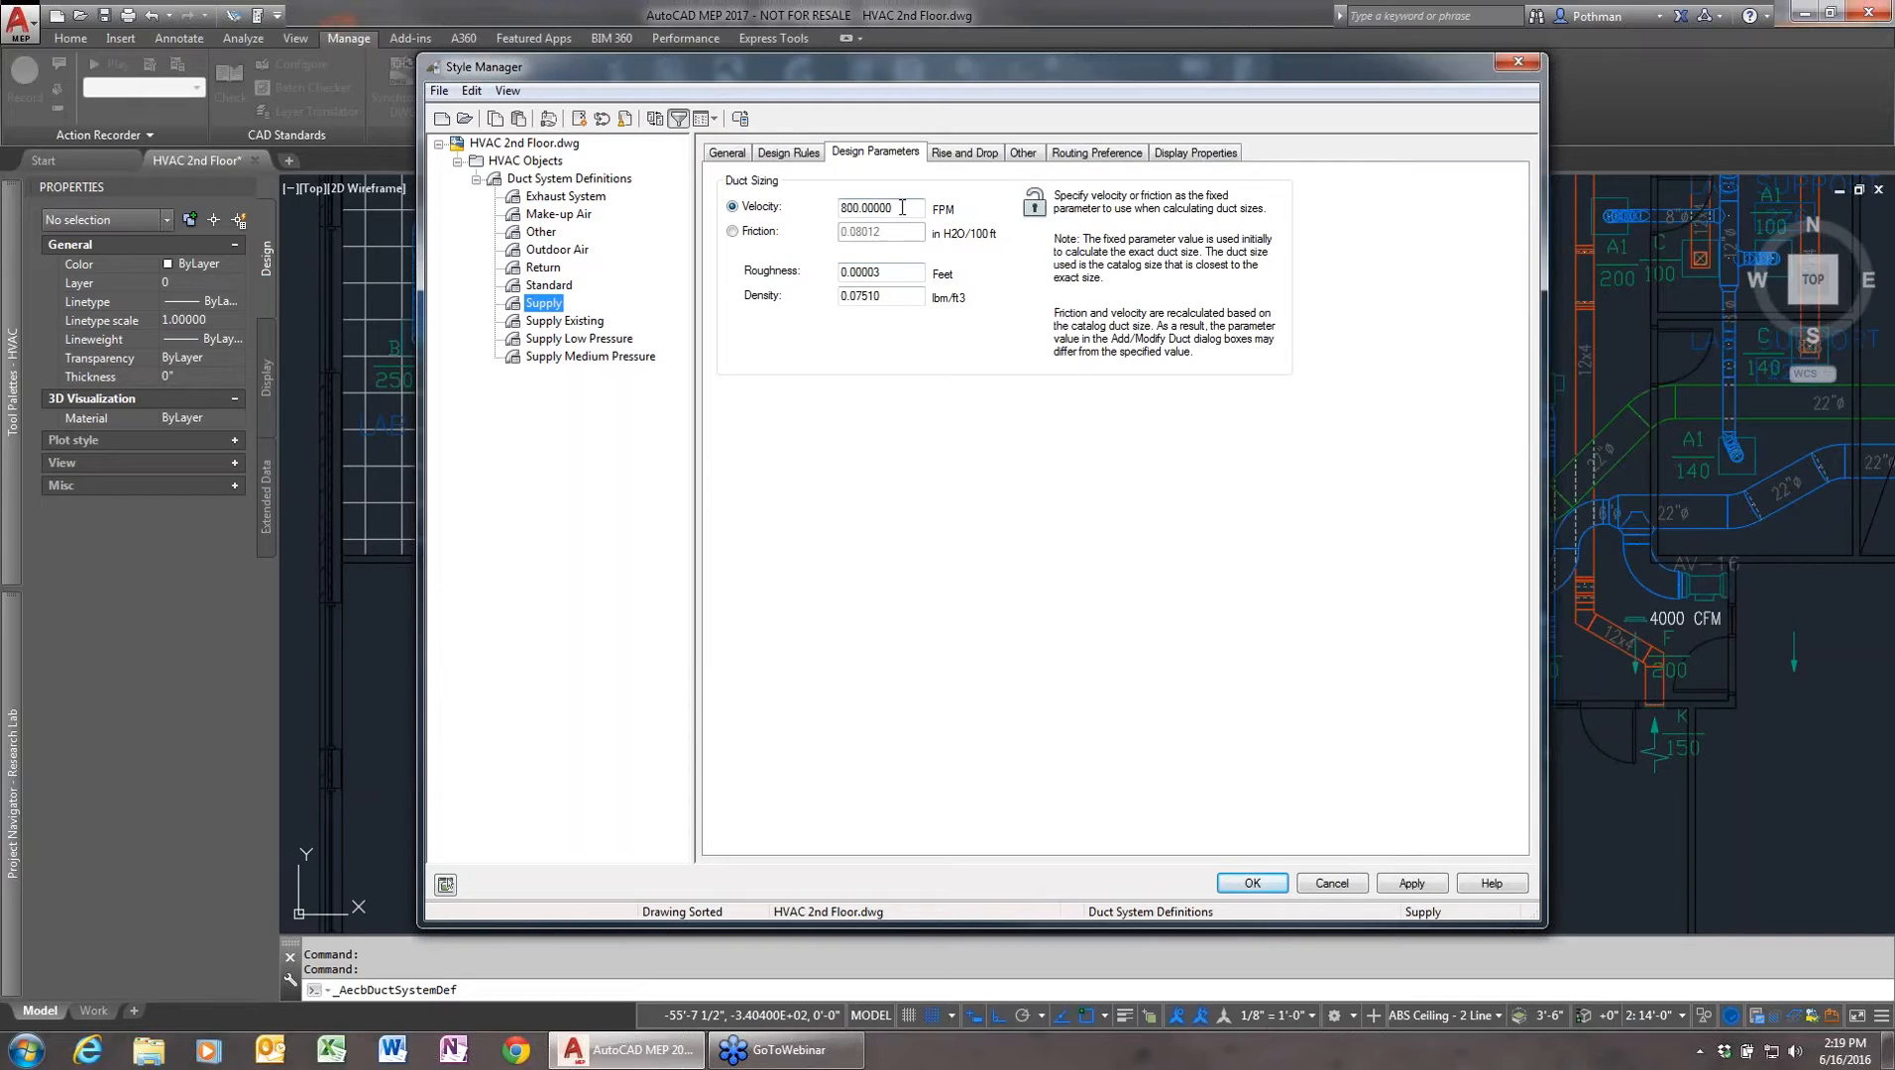
left_click_drag(903, 211, 800, 199)
left_click(1523, 63)
left_click(1034, 525)
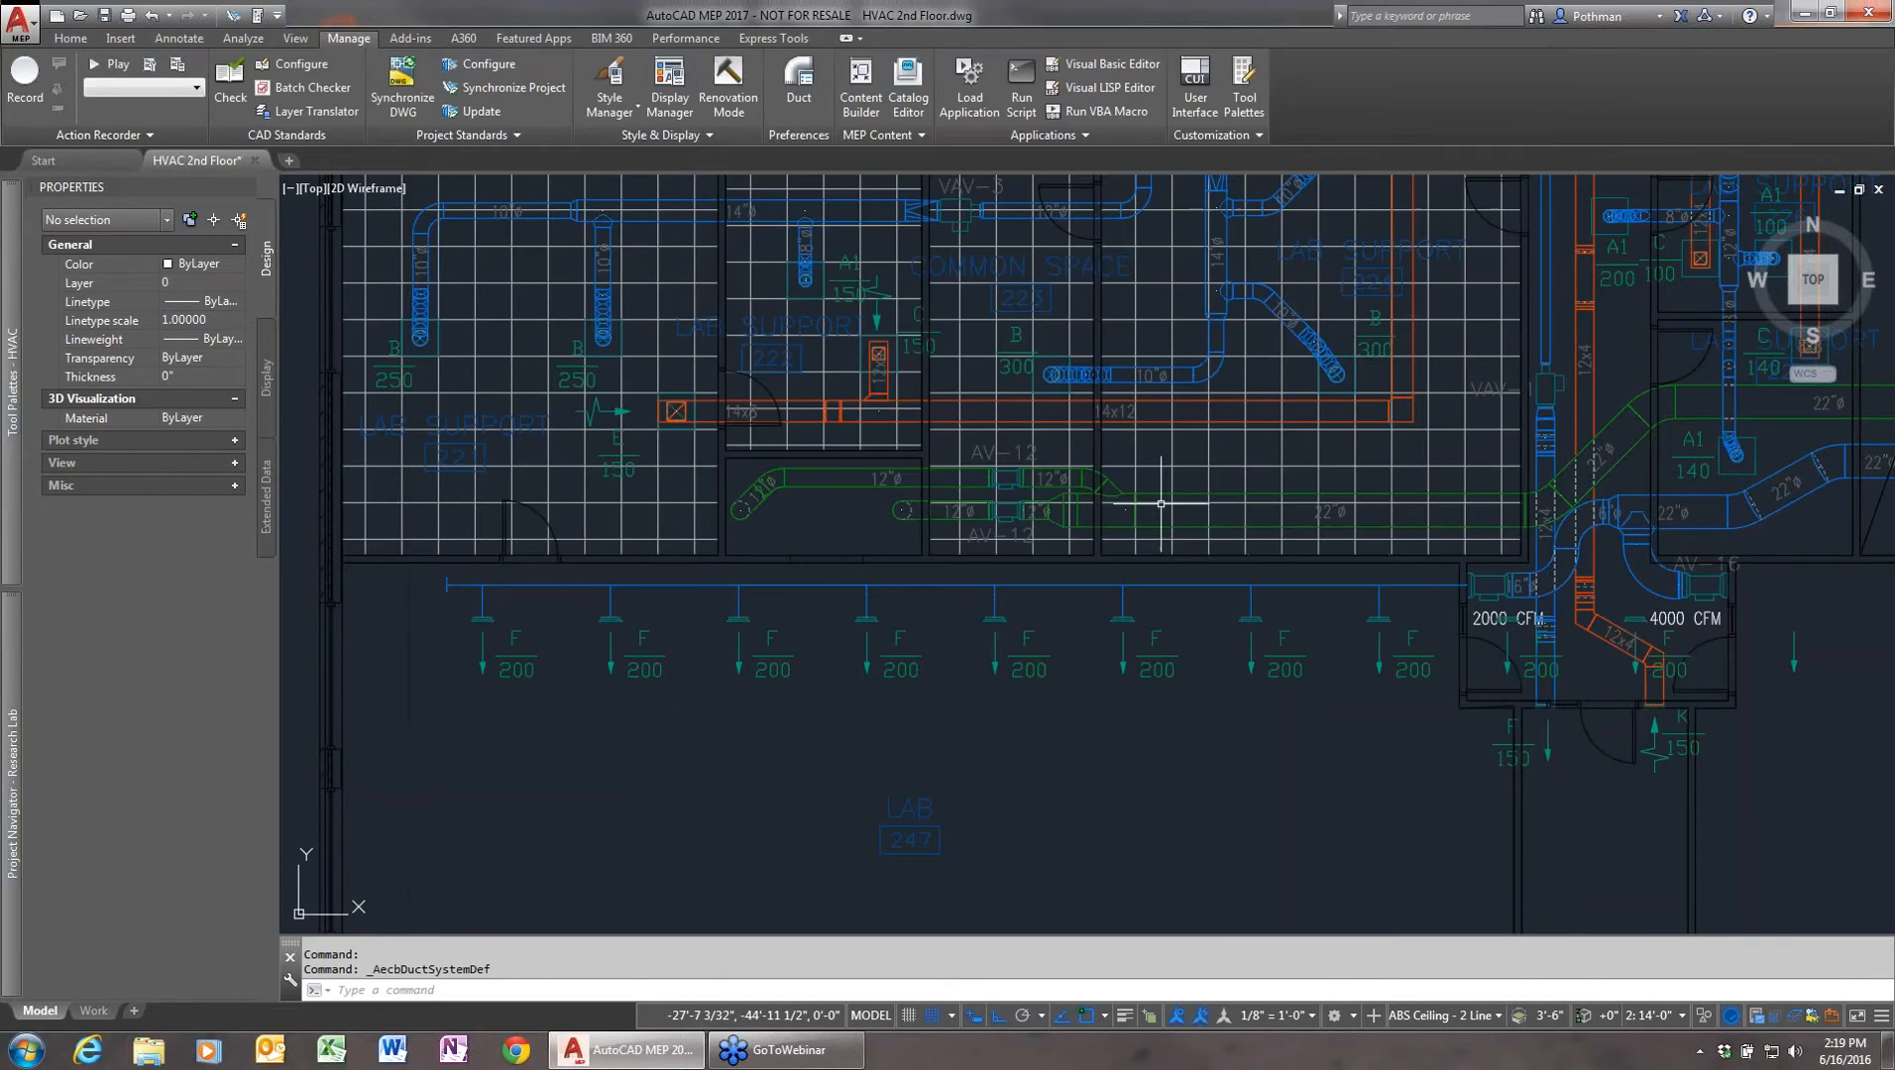
- Prepare Calculate Duct Sizes for the lab supply run with no design-parameter override, a 20" maximum height and even sizes only
left_click(1433, 584)
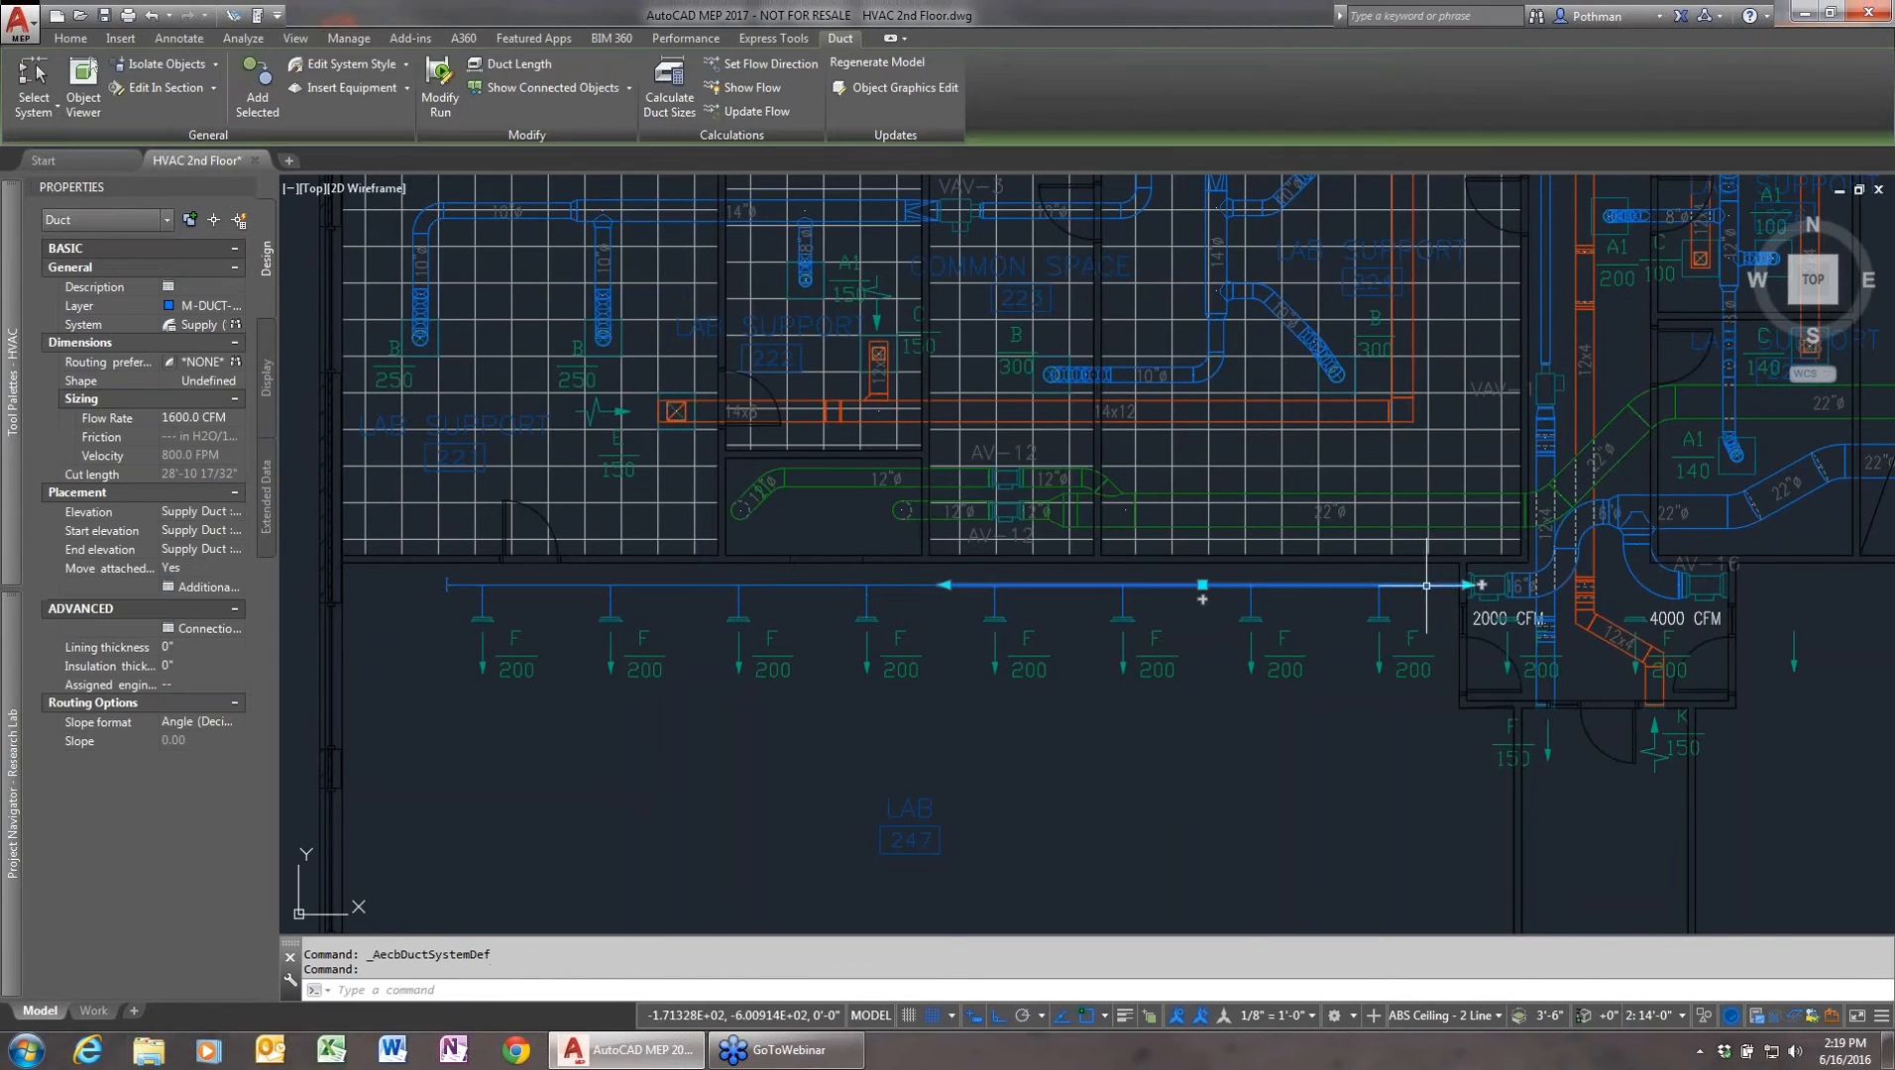
left_click(670, 94)
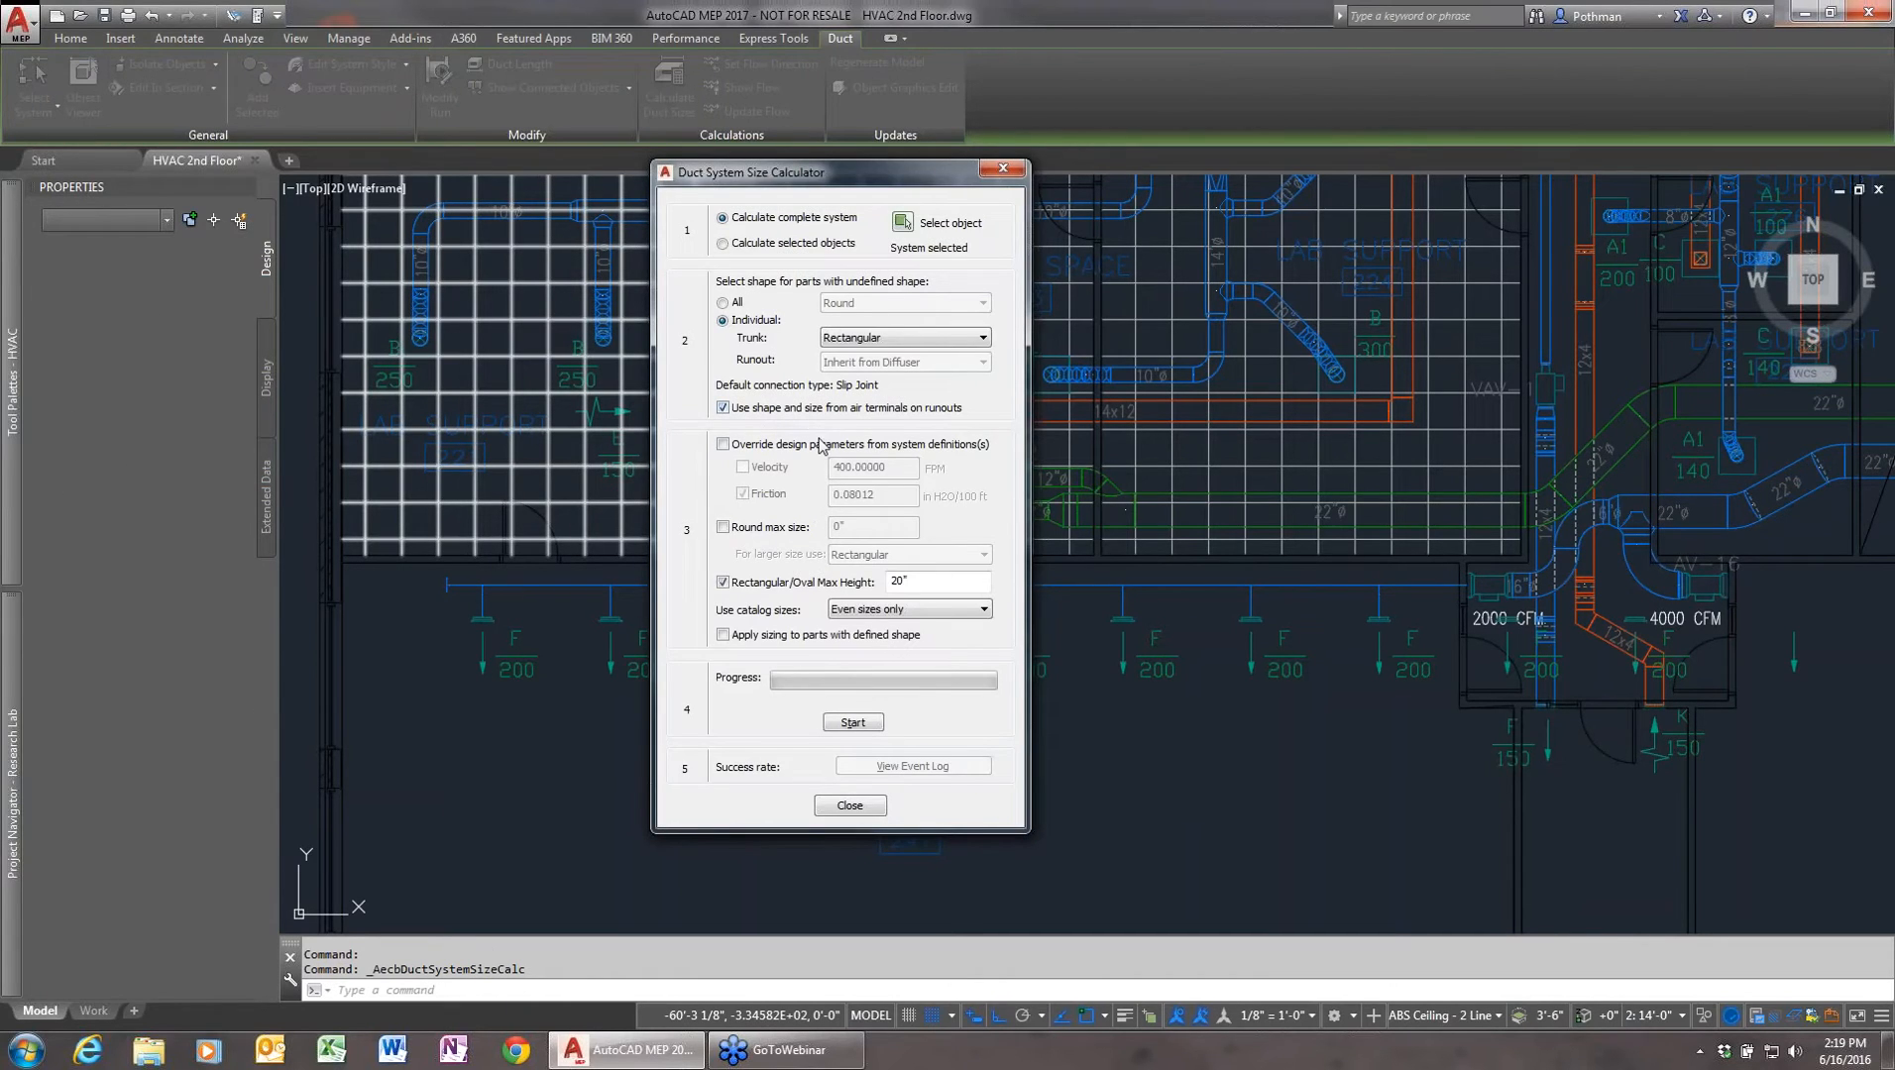
left_click(723, 445)
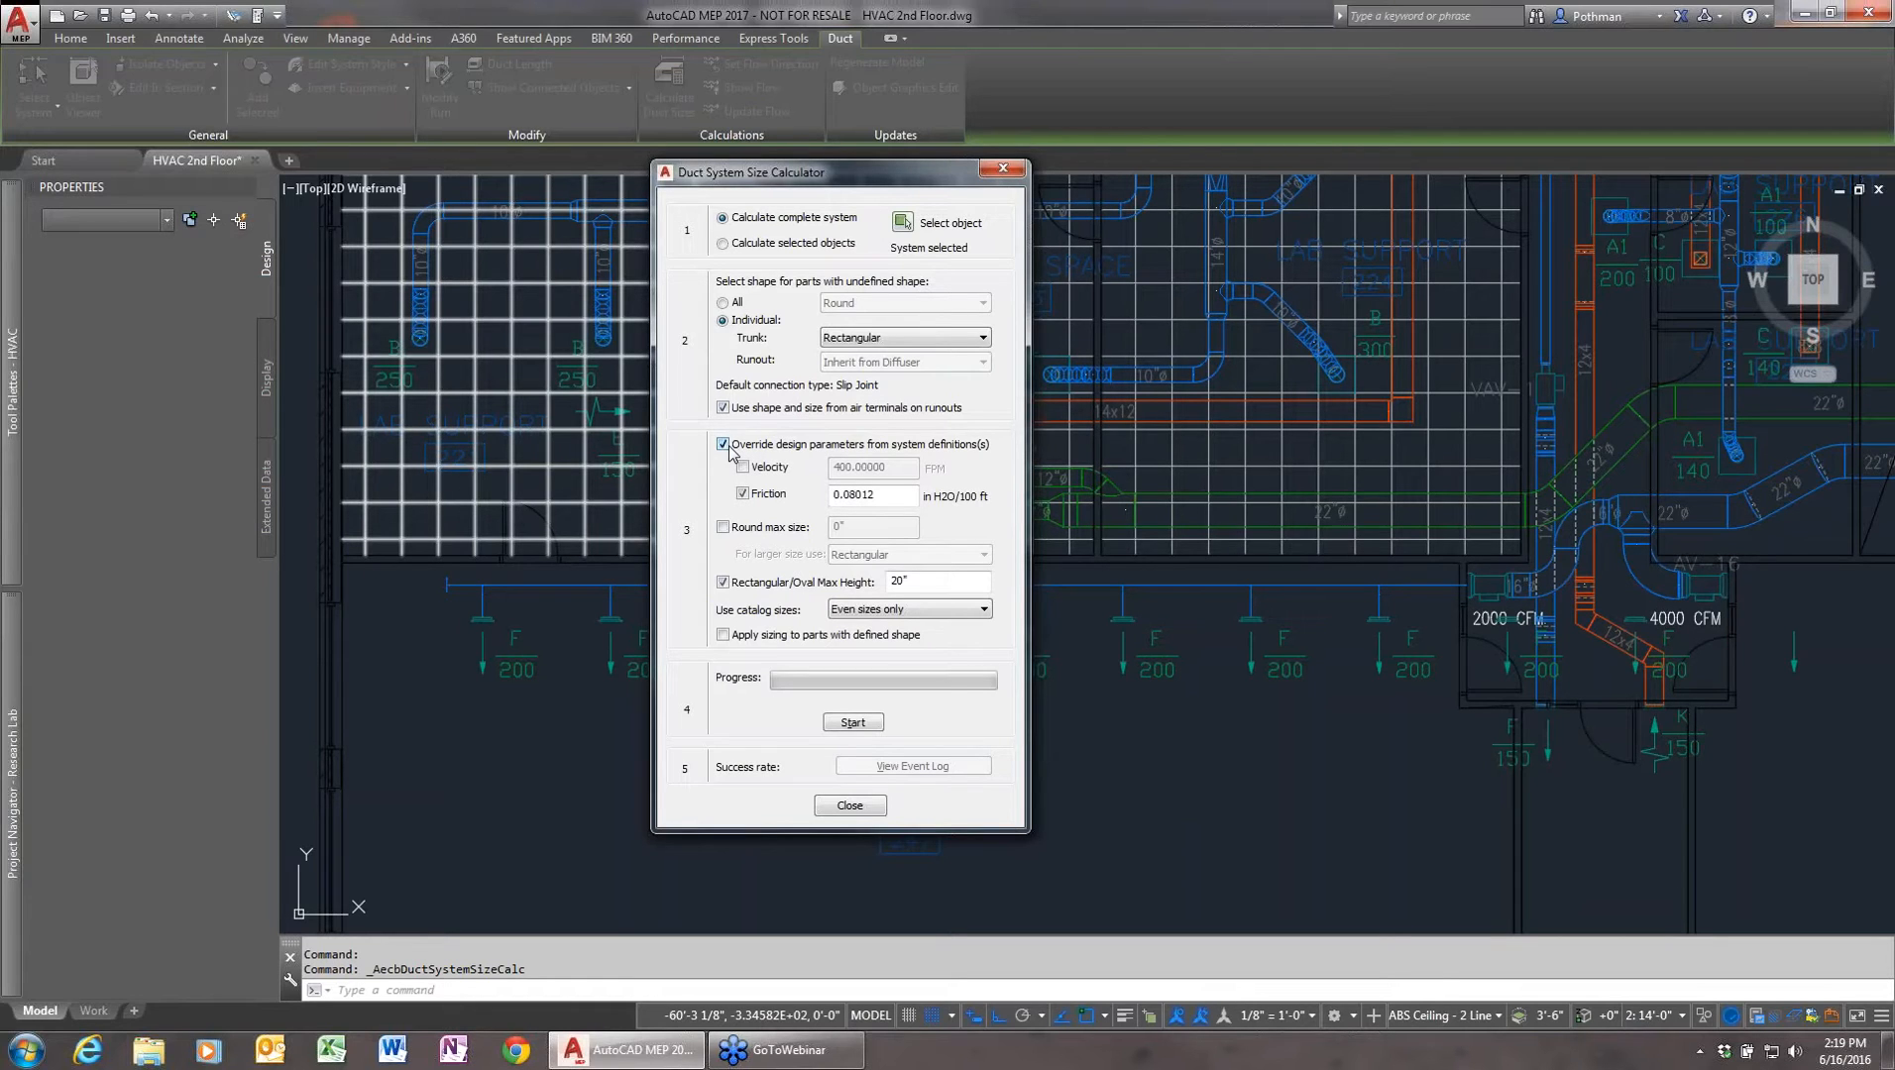
left_click(724, 445)
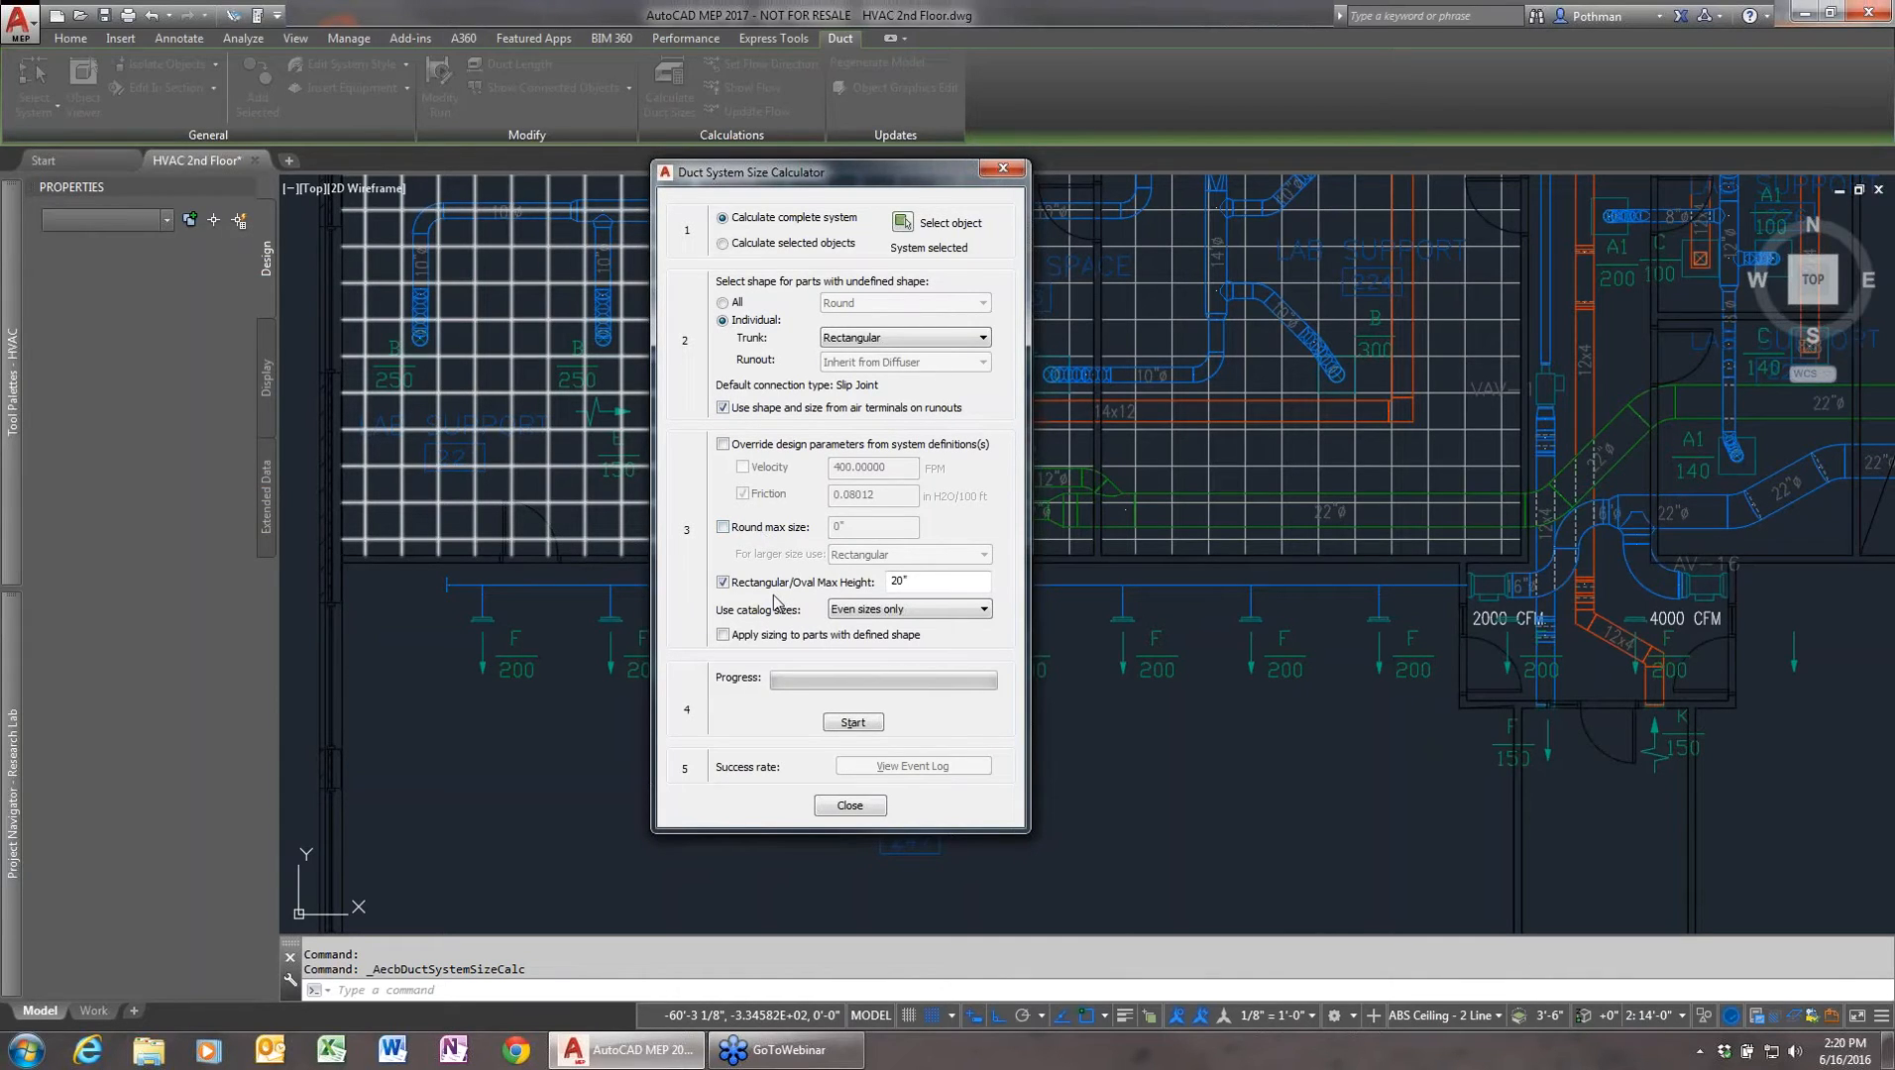
left_click_drag(940, 577, 888, 574)
left_click(917, 610)
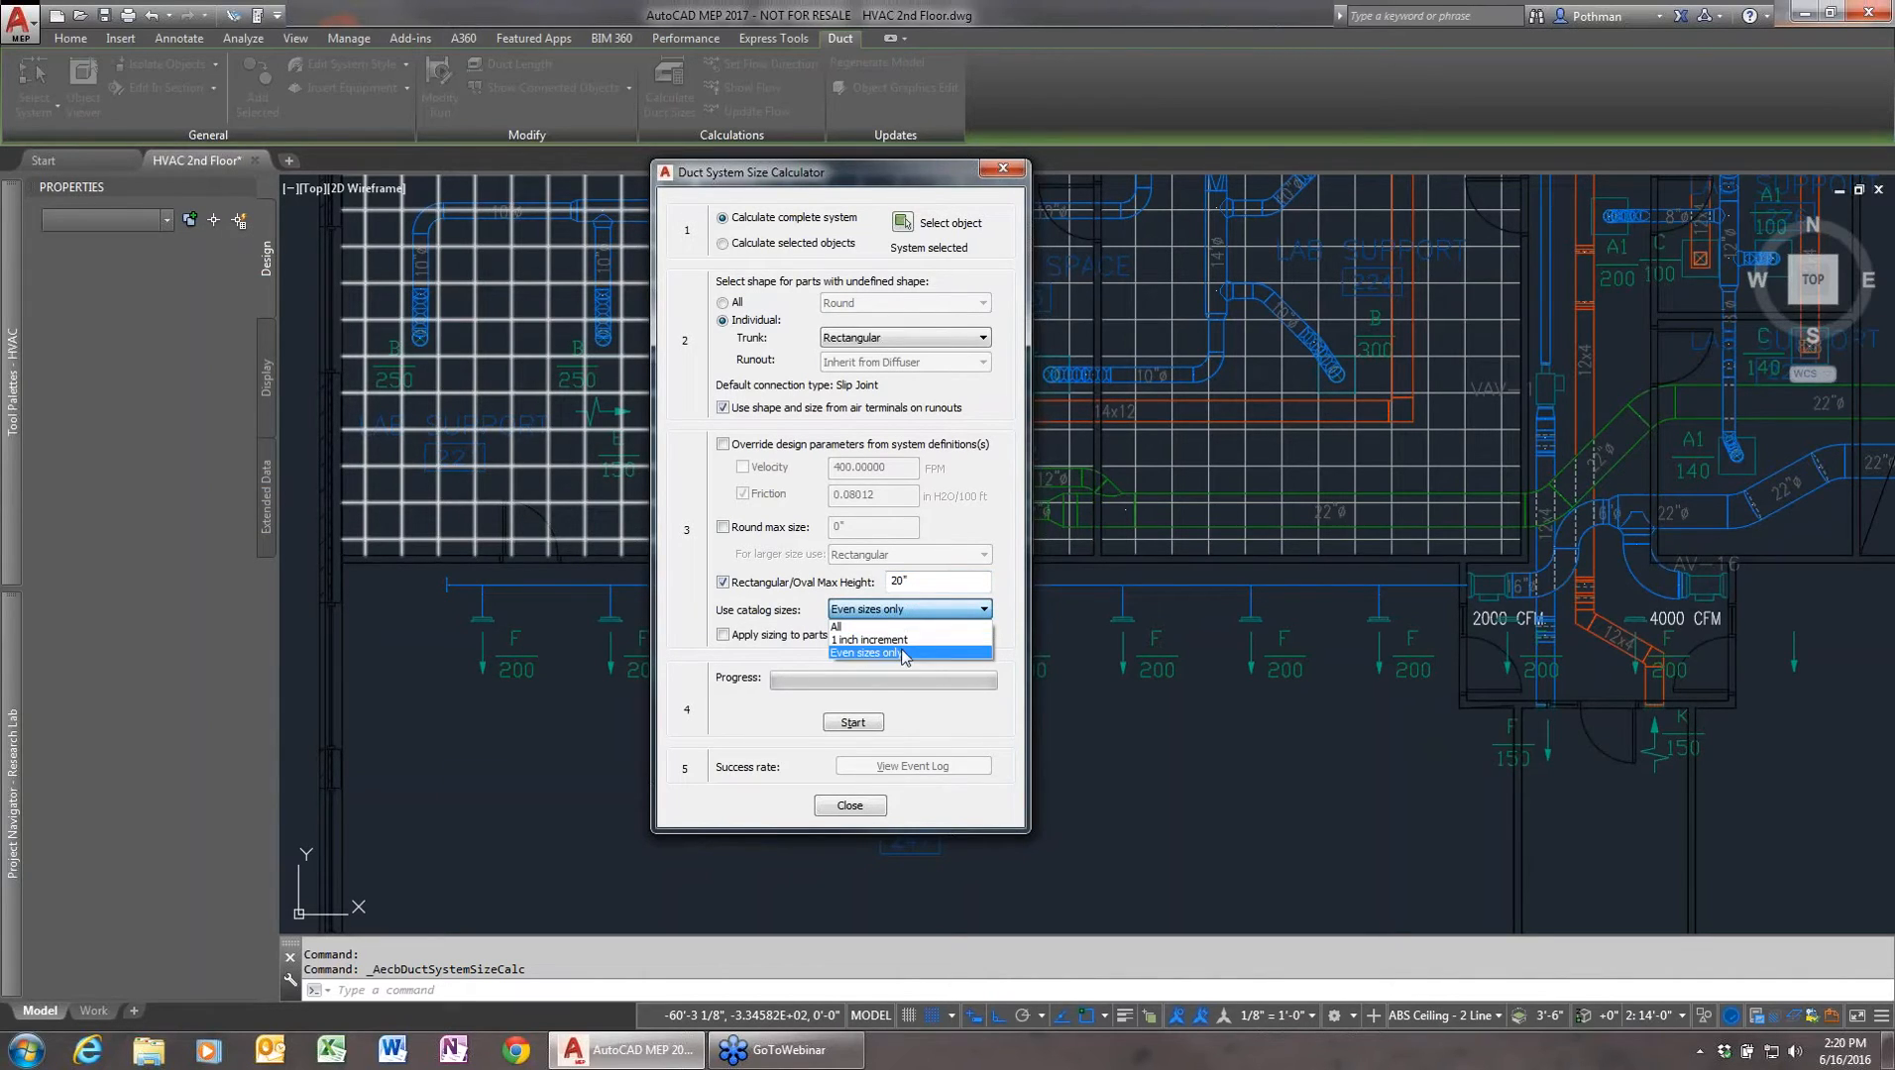
left_click(903, 654)
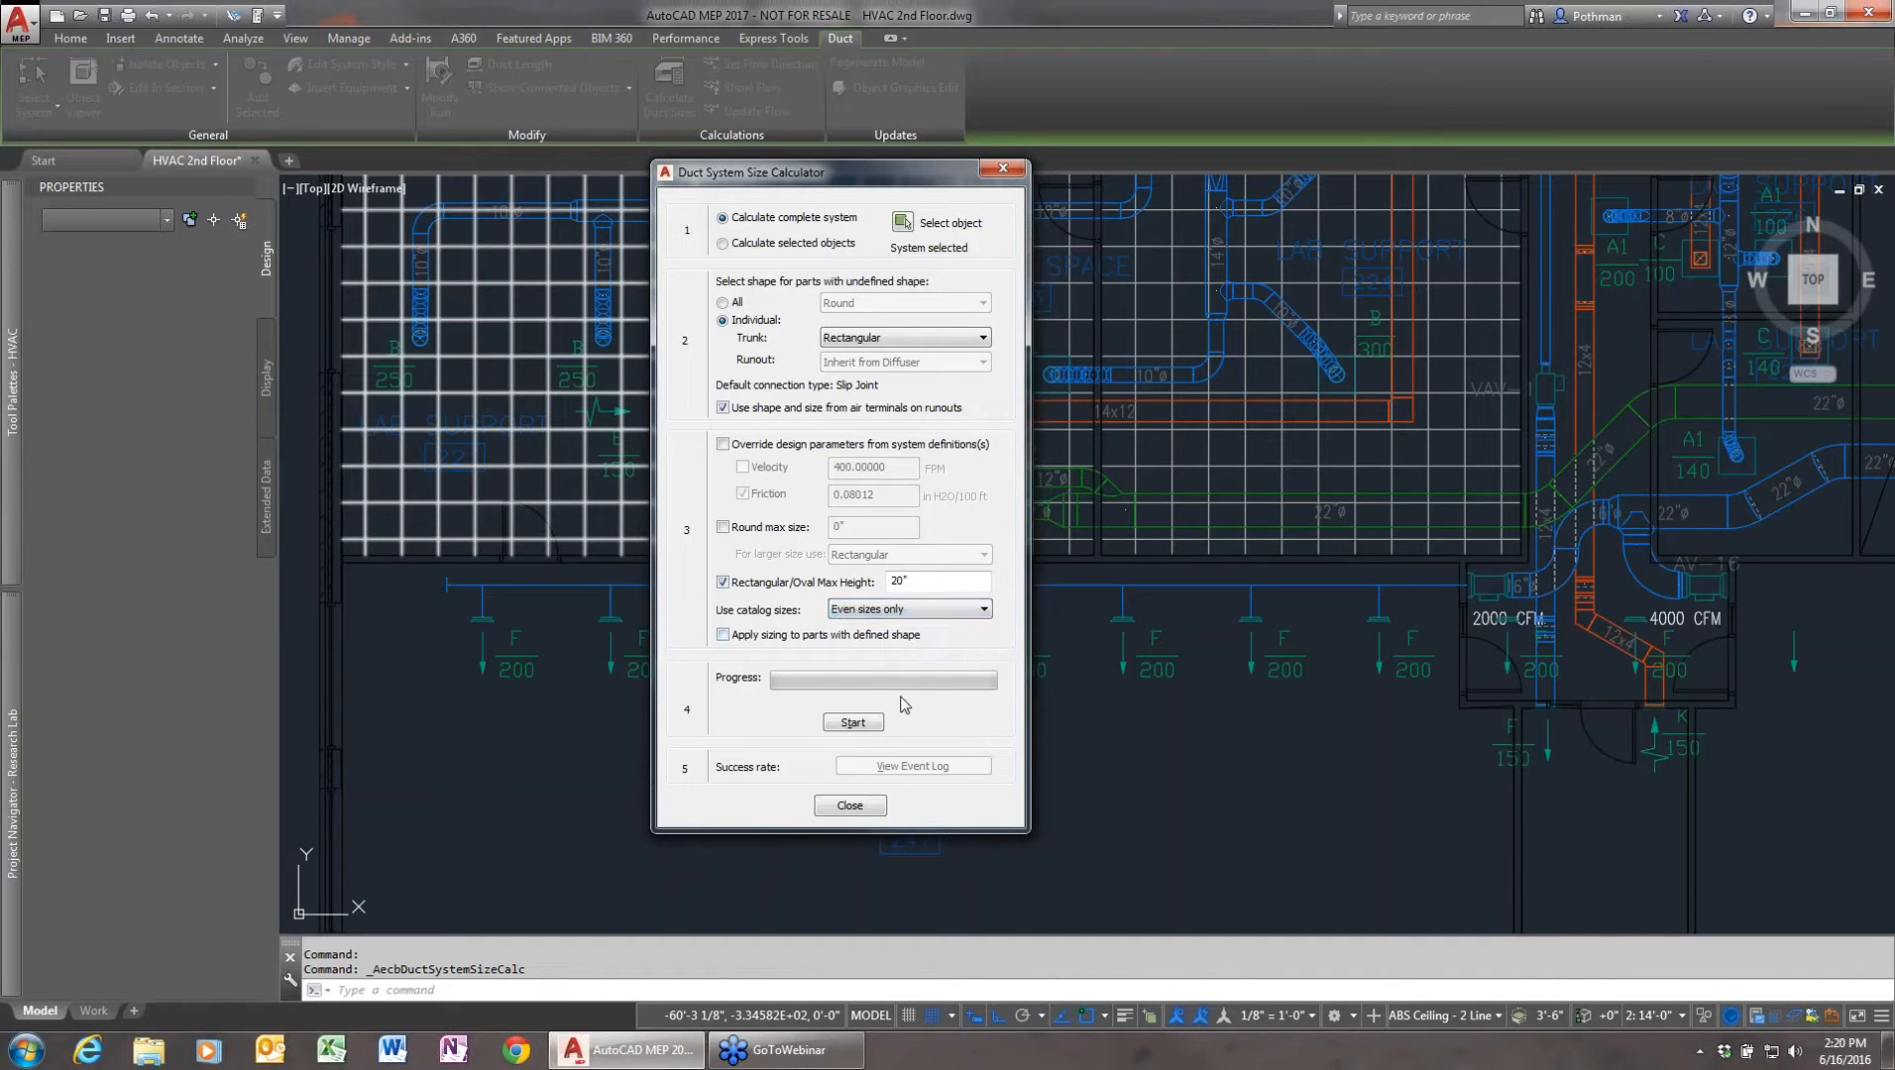
- Run the sizing calculation on the complete duct system, accepting the proposed rectangular tap fittings for the air terminal runouts
left_click(861, 722)
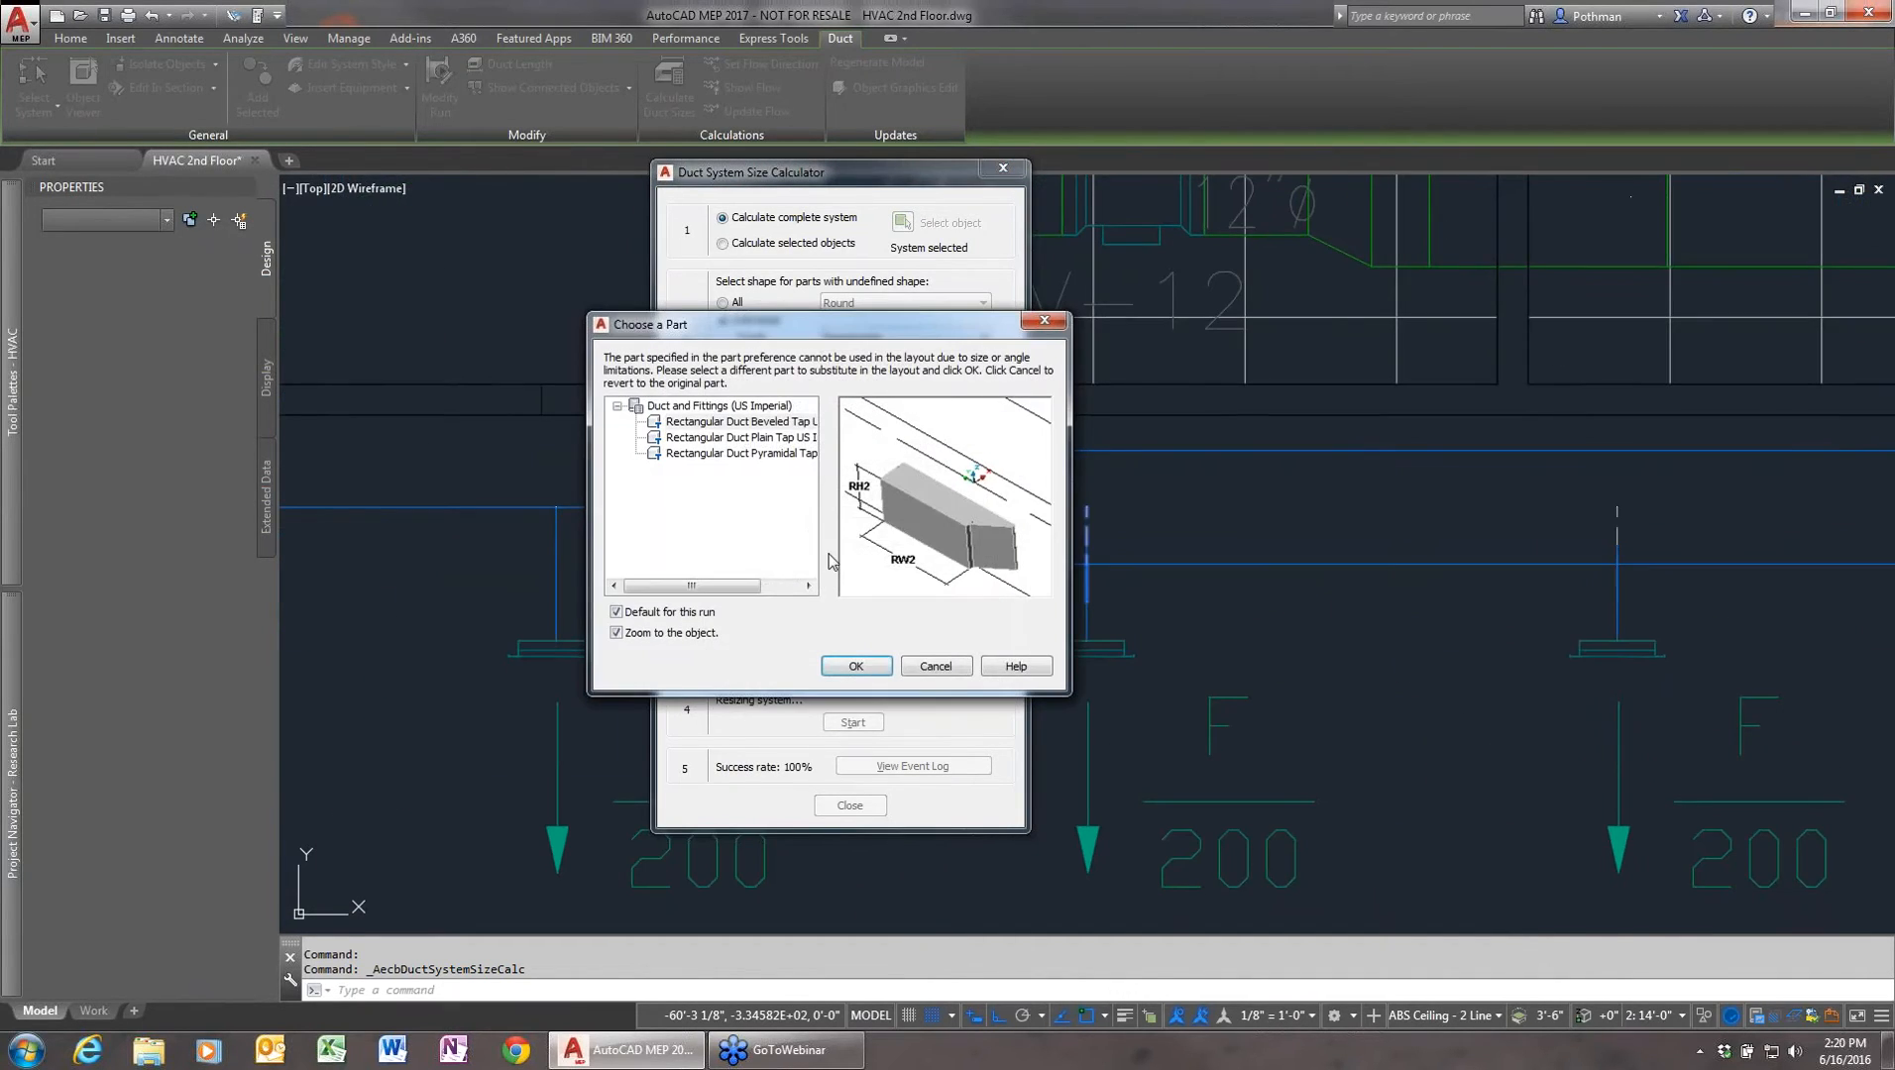
left_click(878, 666)
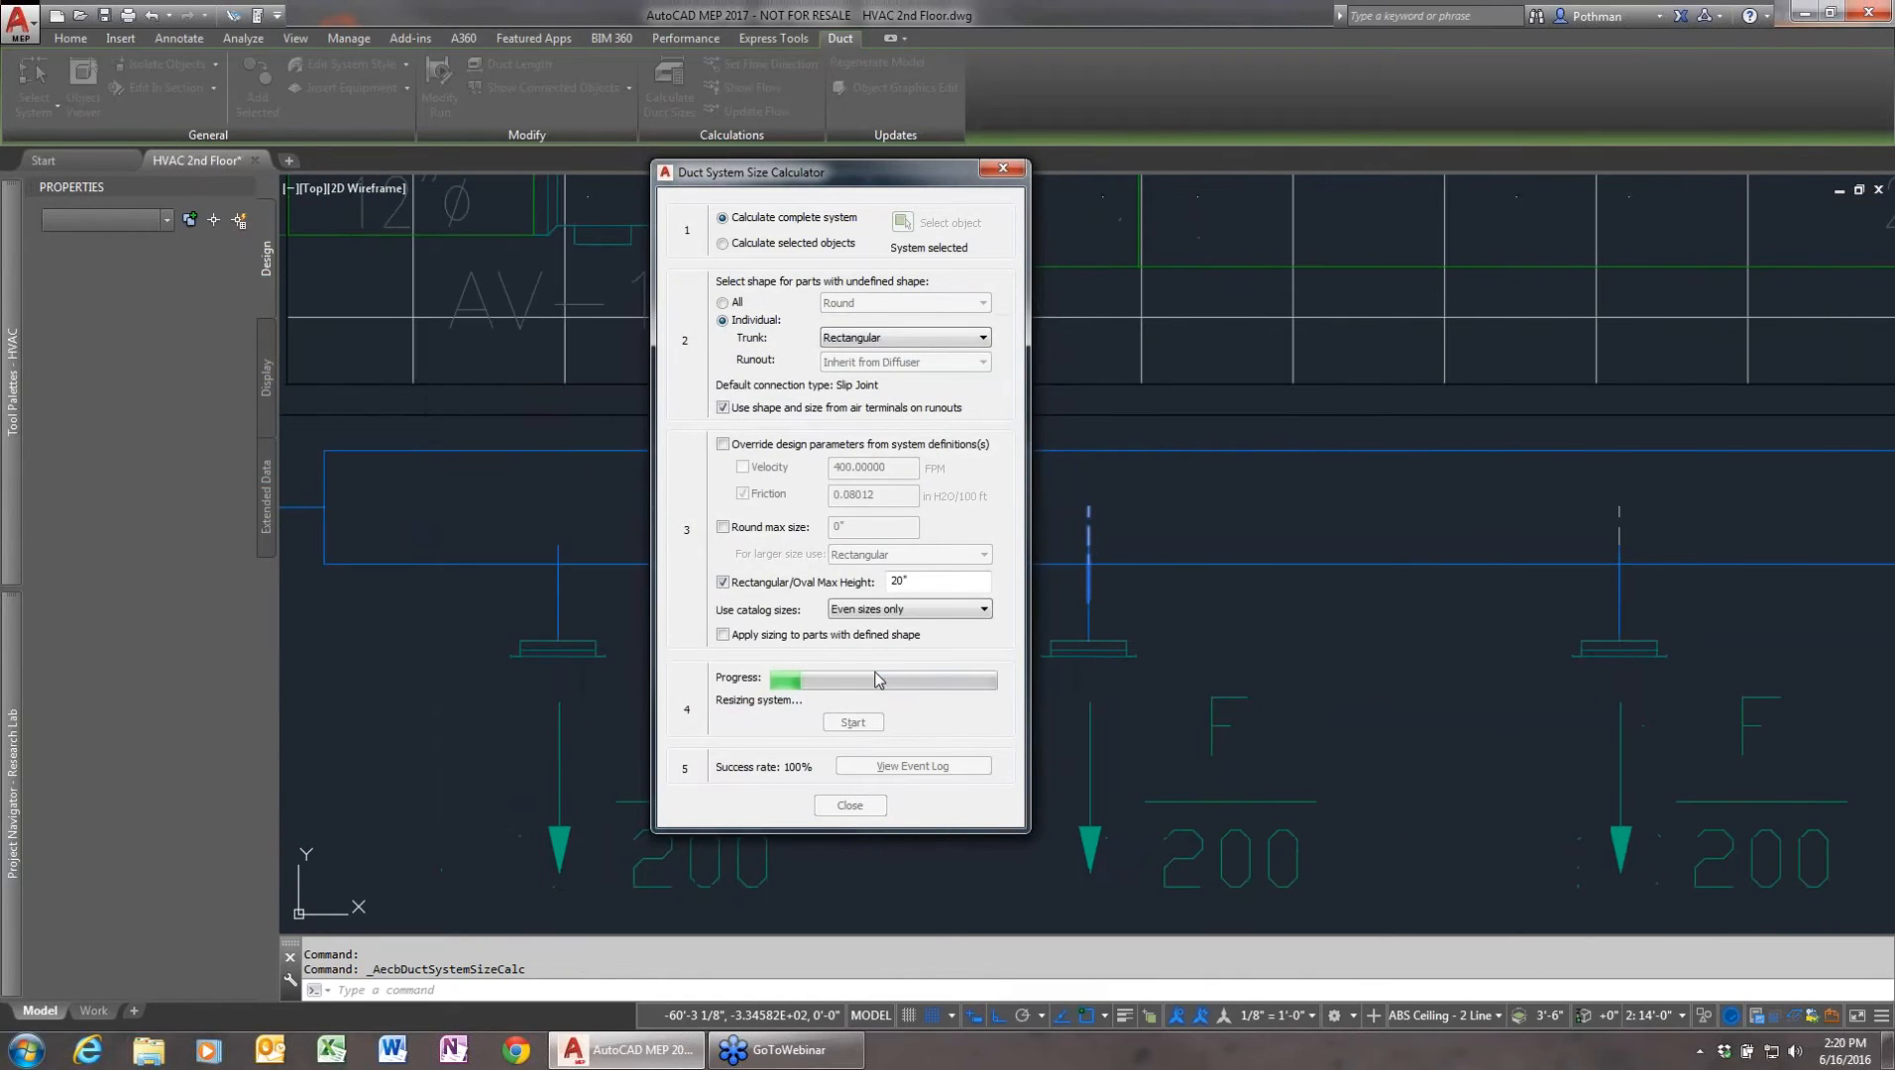
left_click(856, 661)
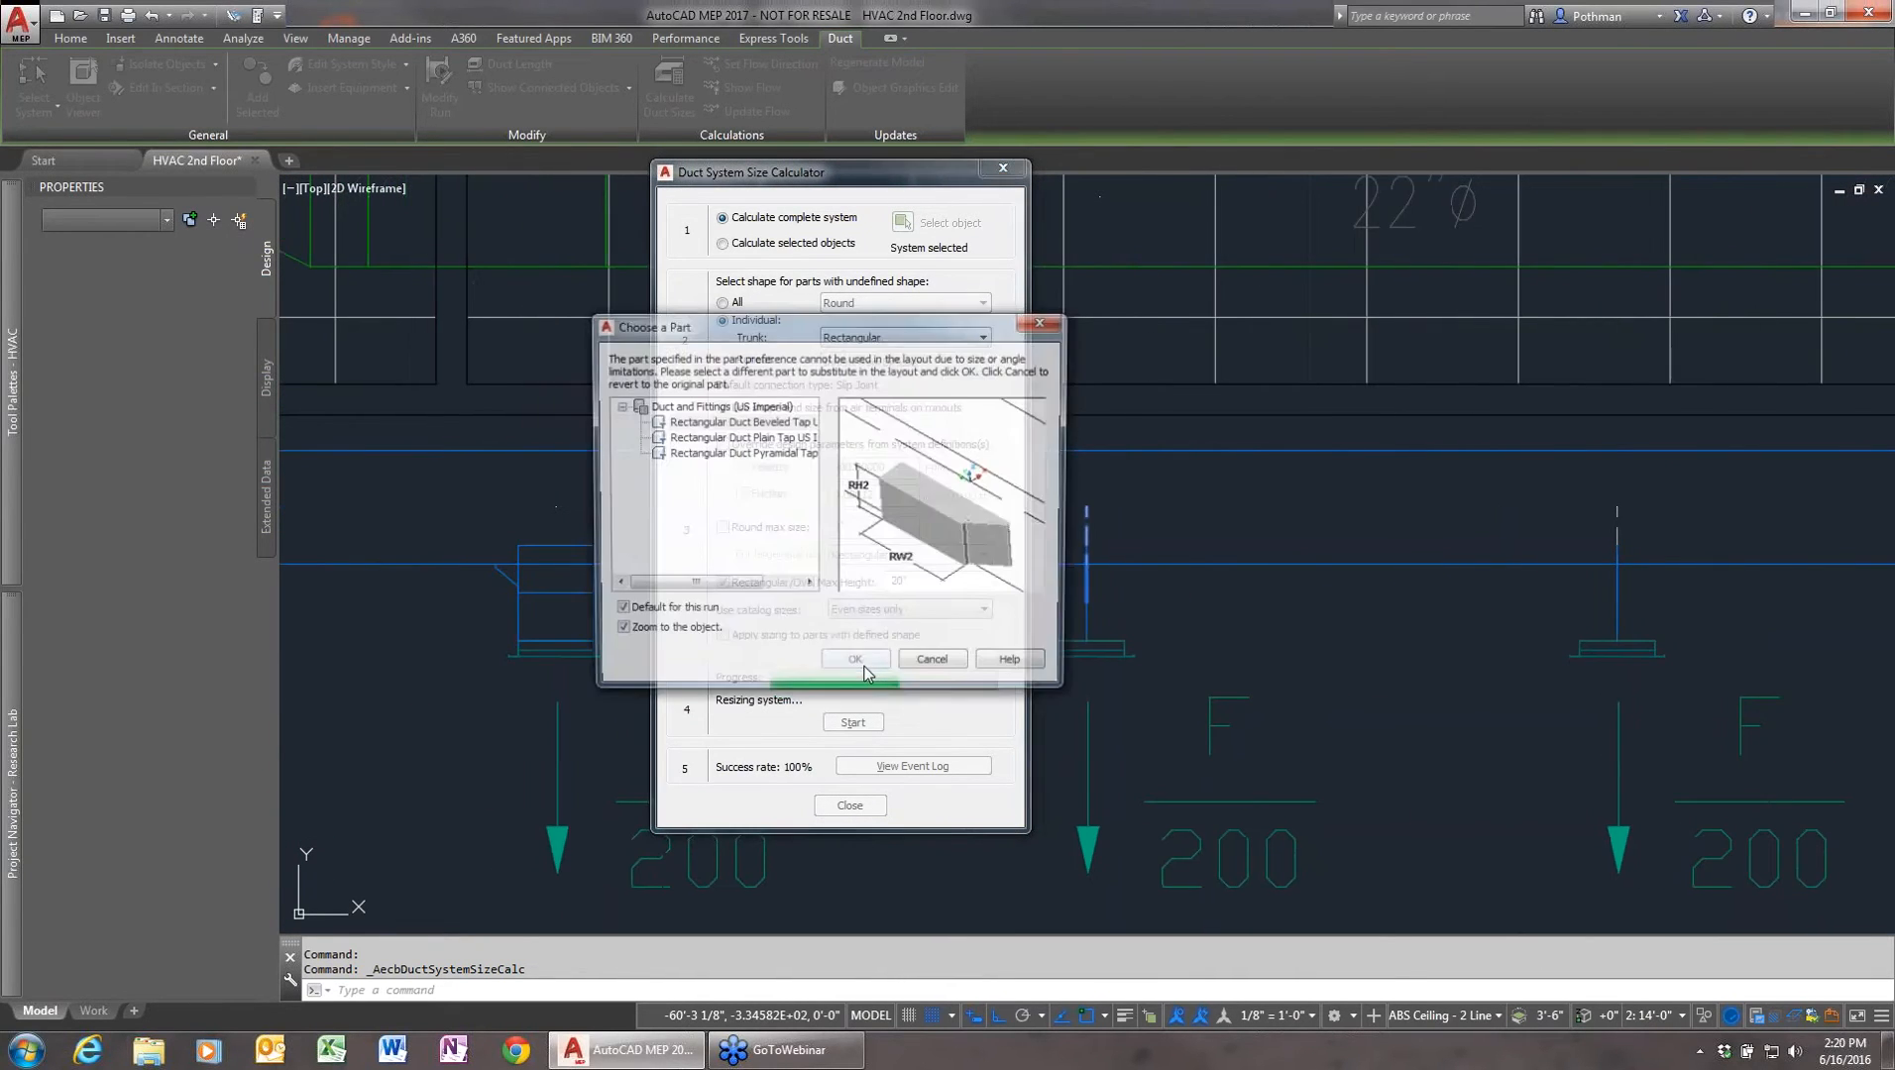
left_click(858, 663)
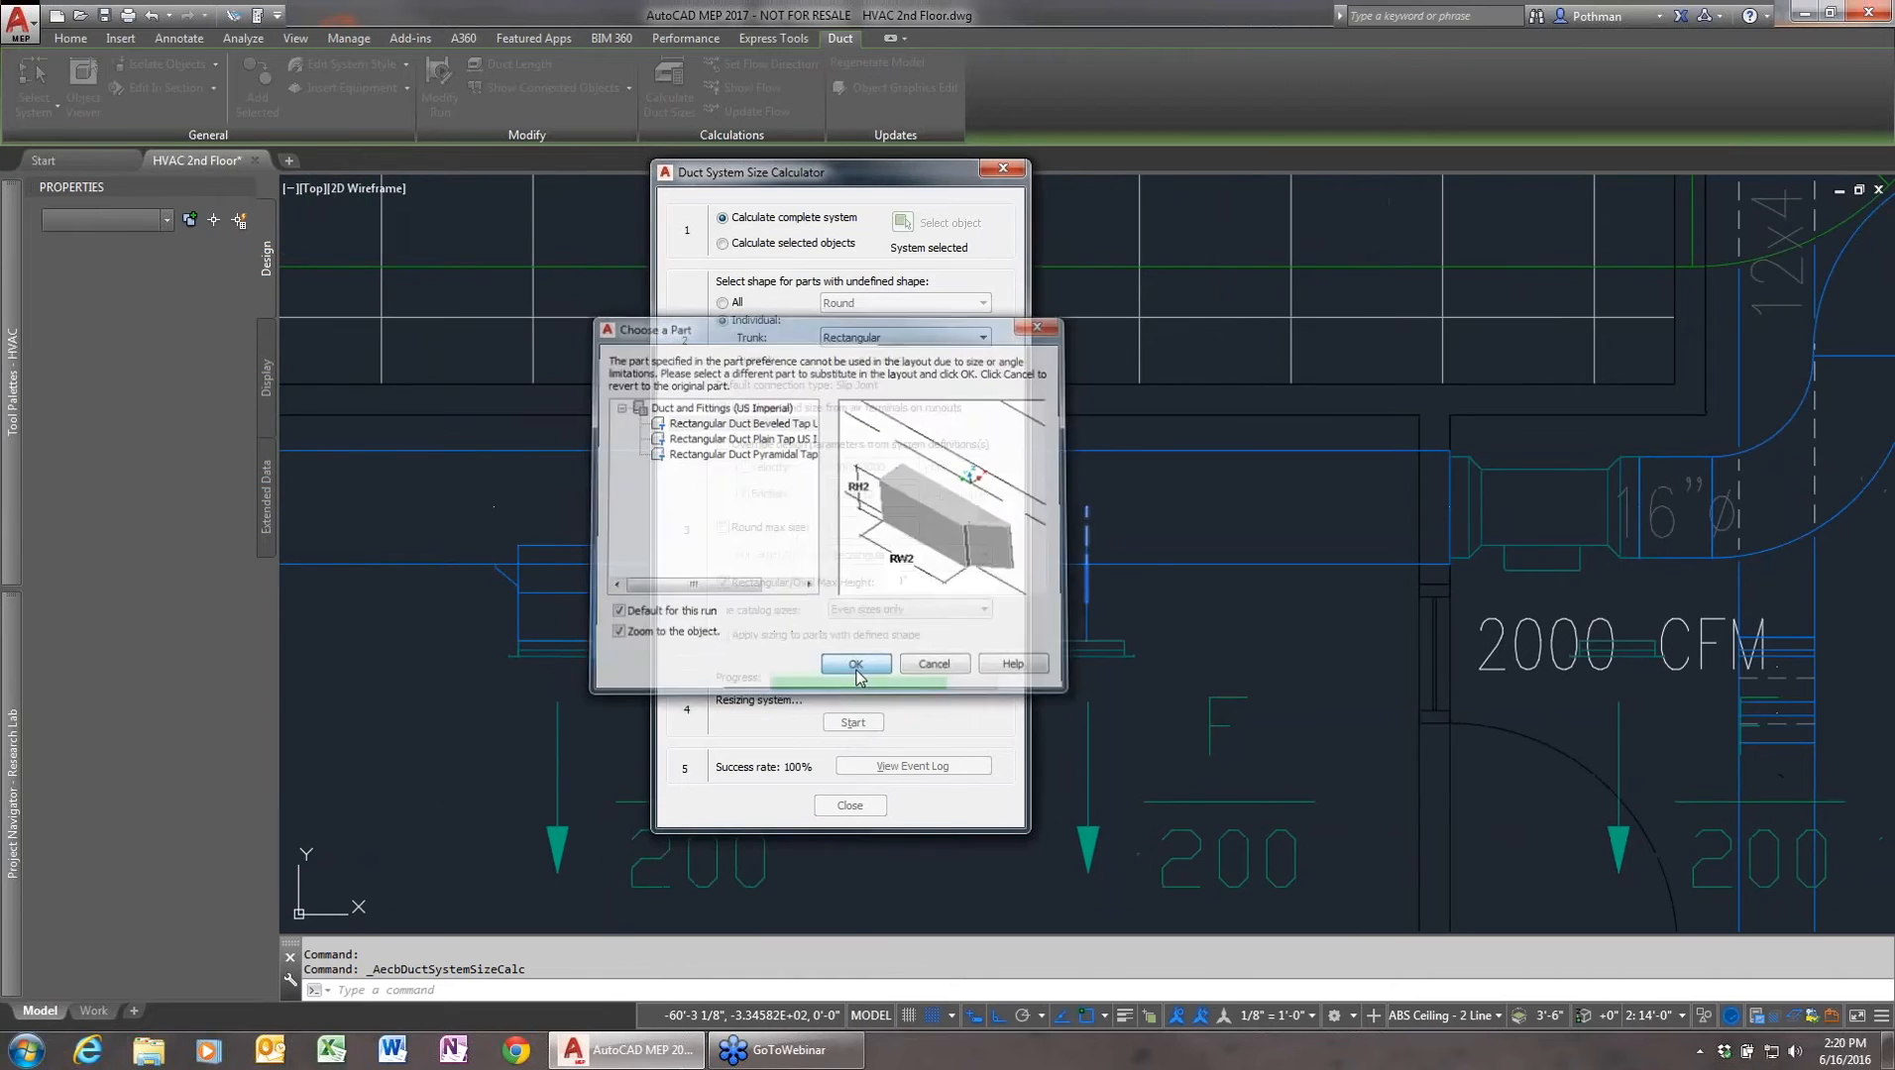
left_click(858, 666)
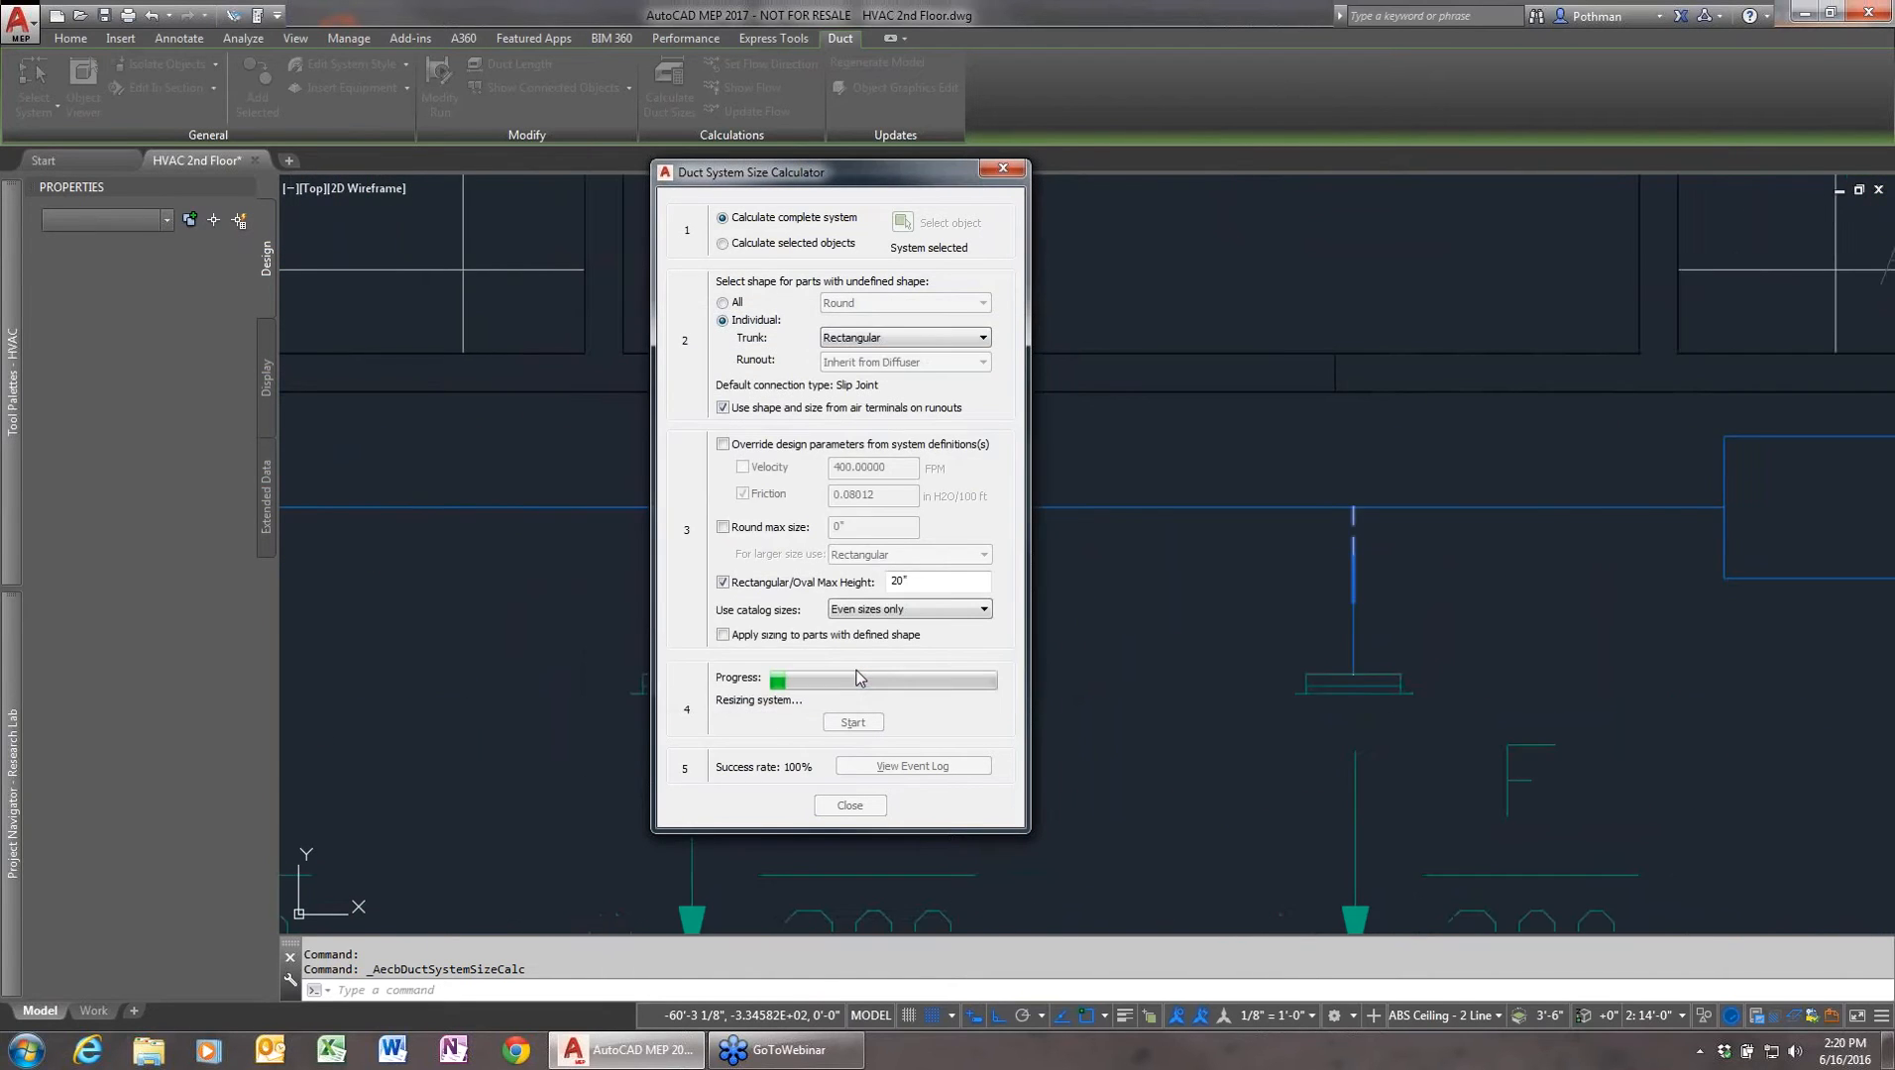
left_click(856, 667)
left_click(856, 666)
left_click(857, 666)
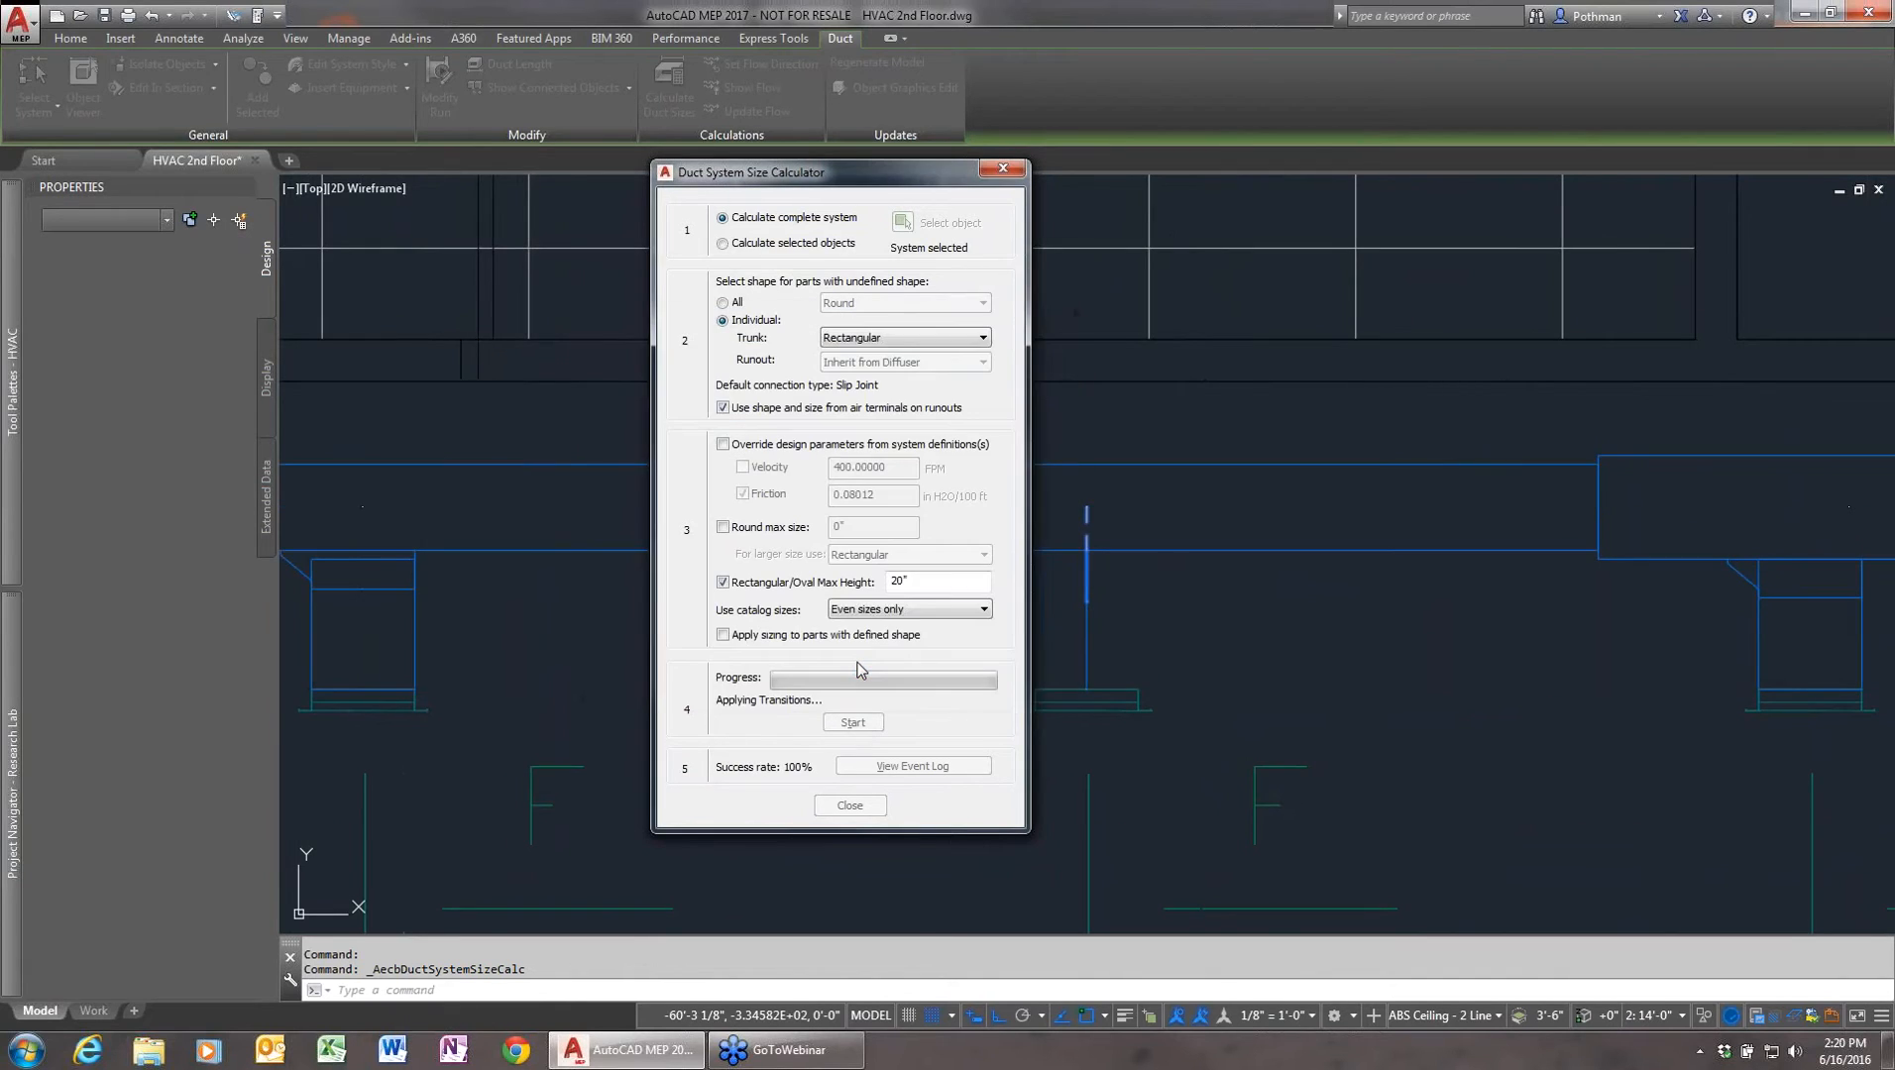
left_click(858, 666)
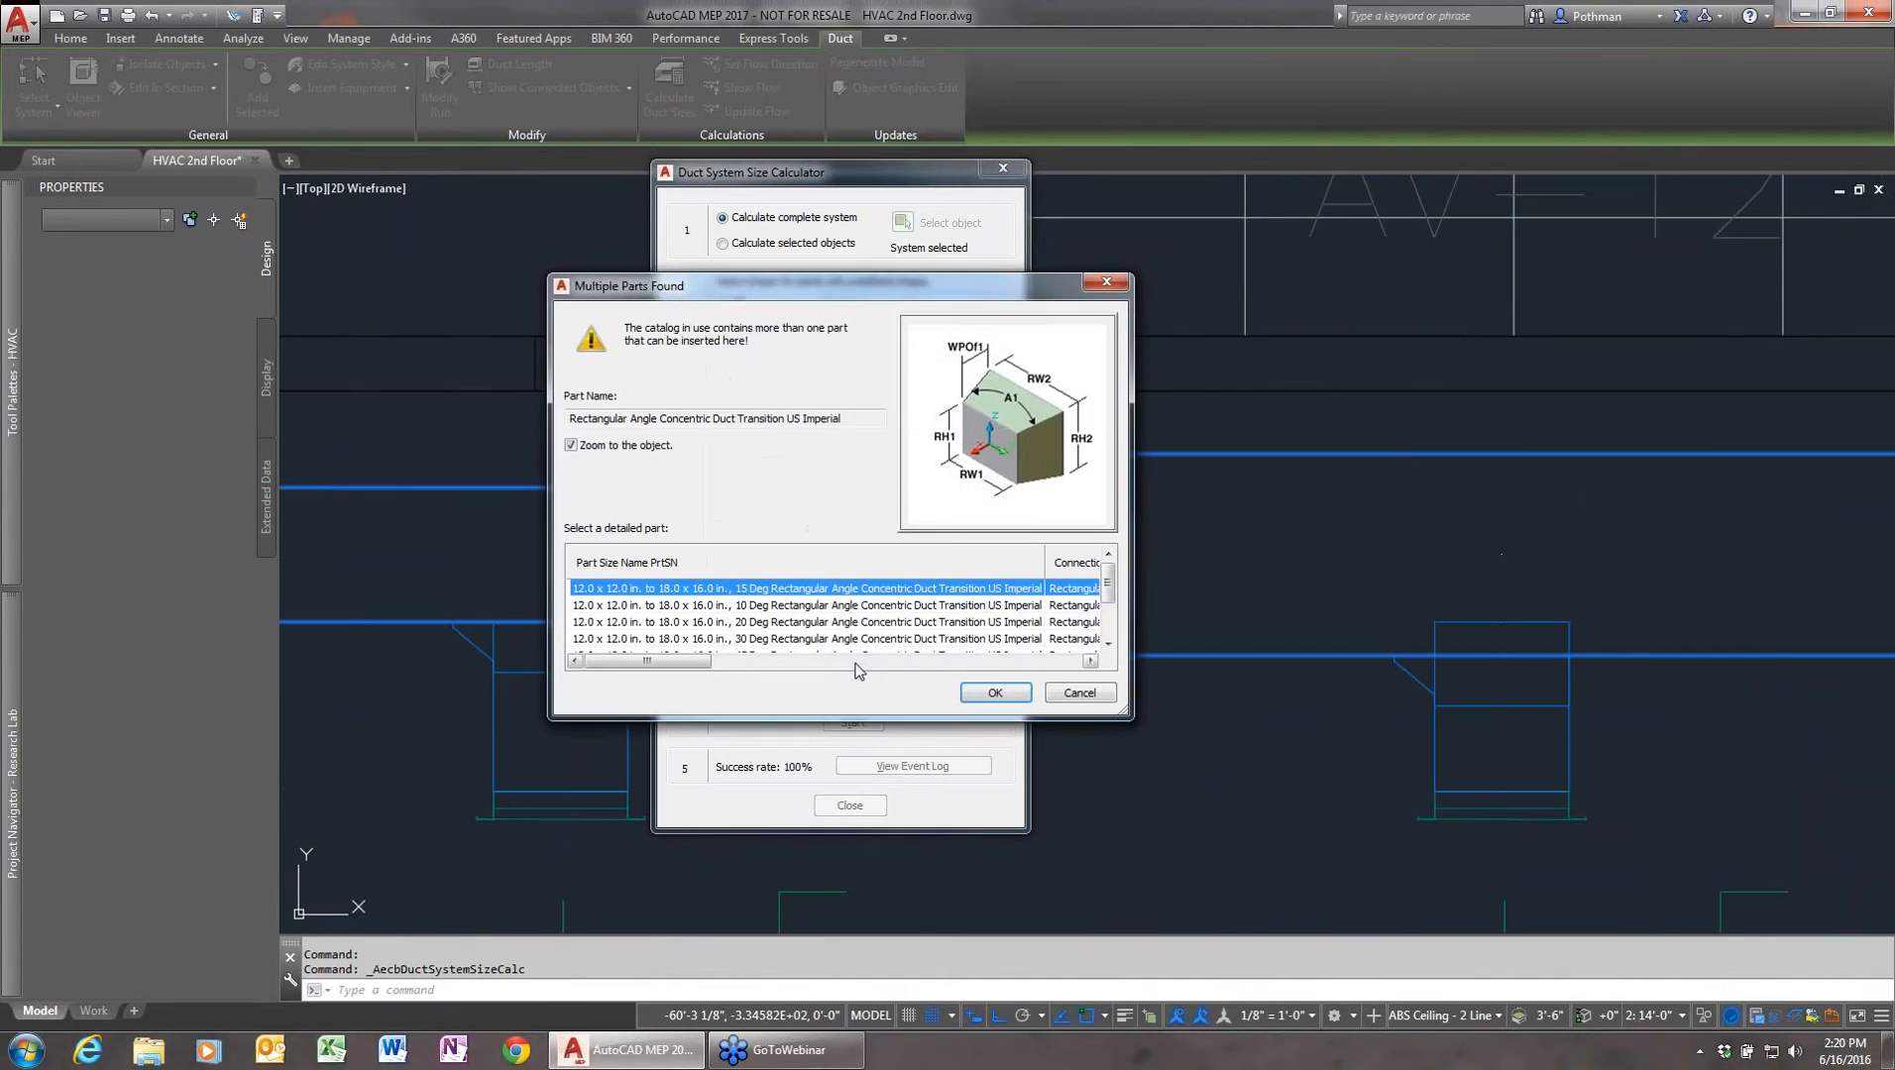
- Accept the 15 degree 12 x 12 to 18 x 16 in. transition, use the Rectangular Duct Concentric Transition for the other, and finish the sizing
left_click(994, 692)
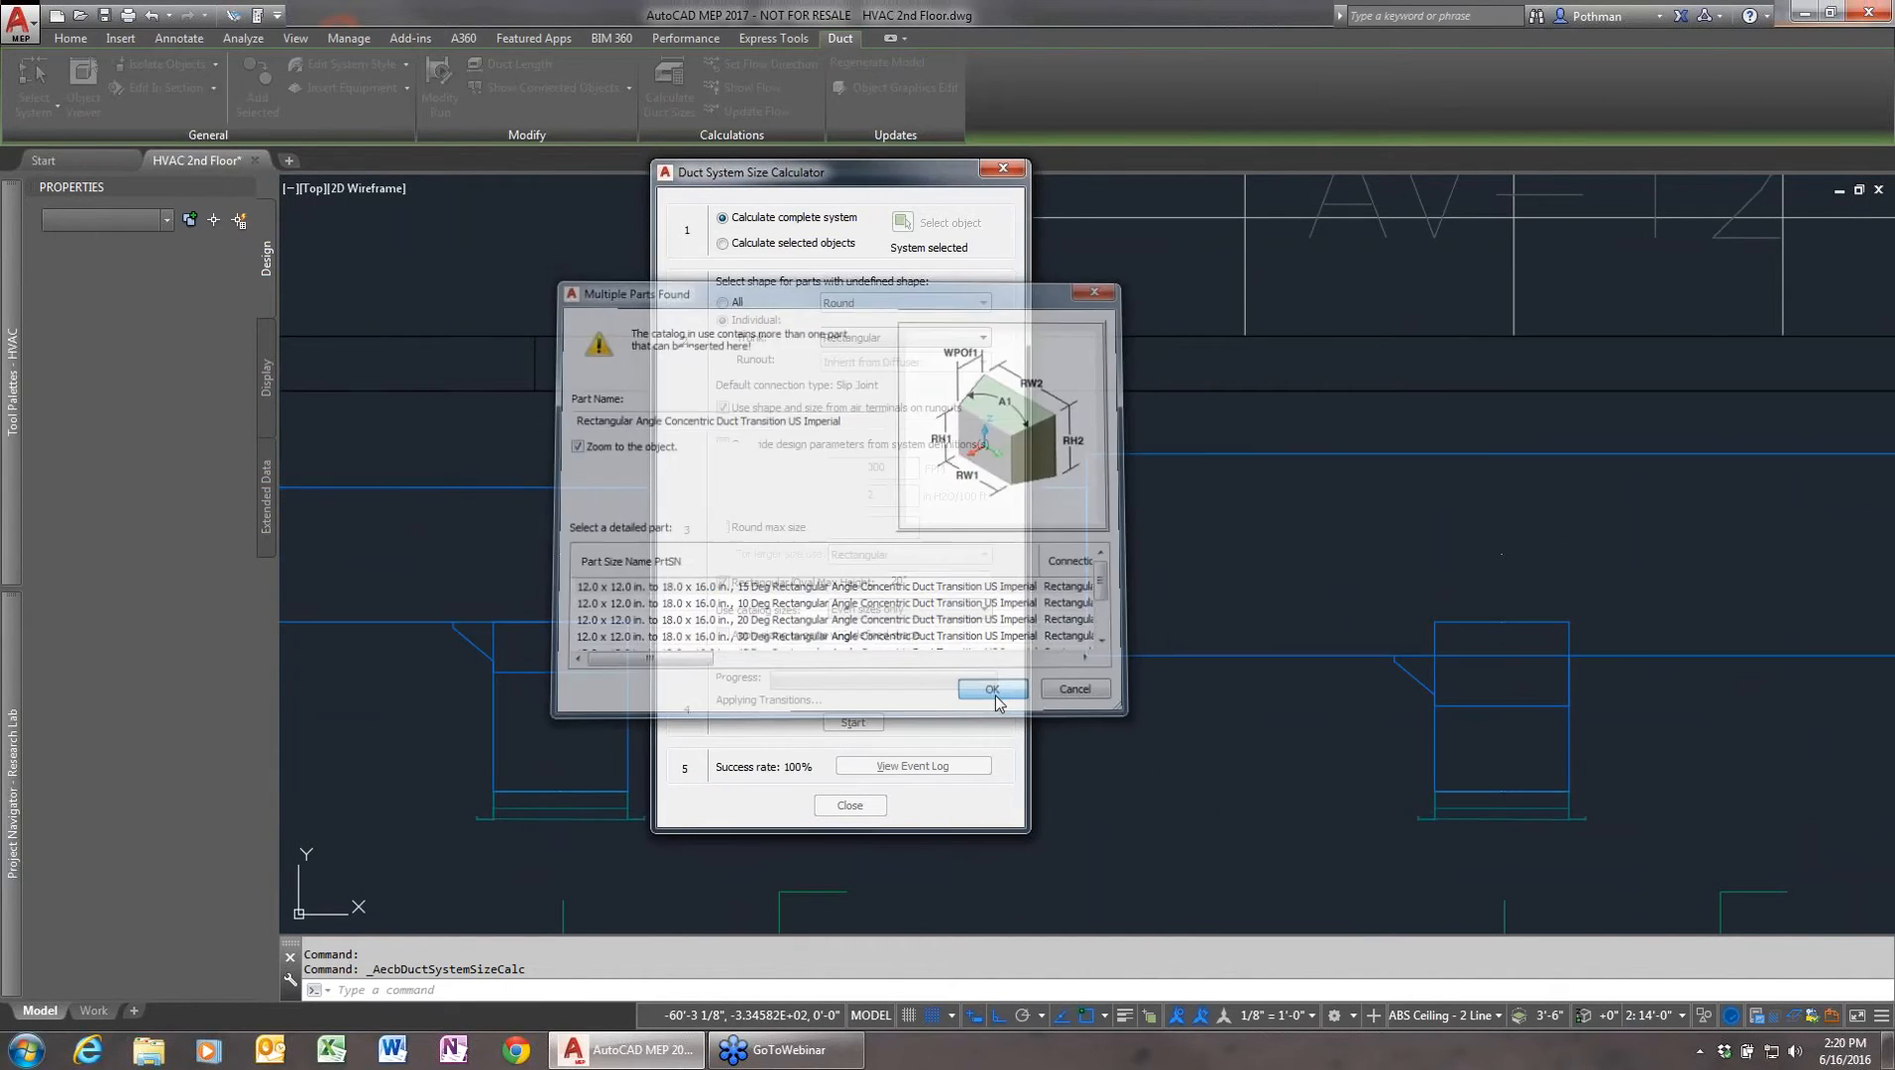
left_click(755, 442)
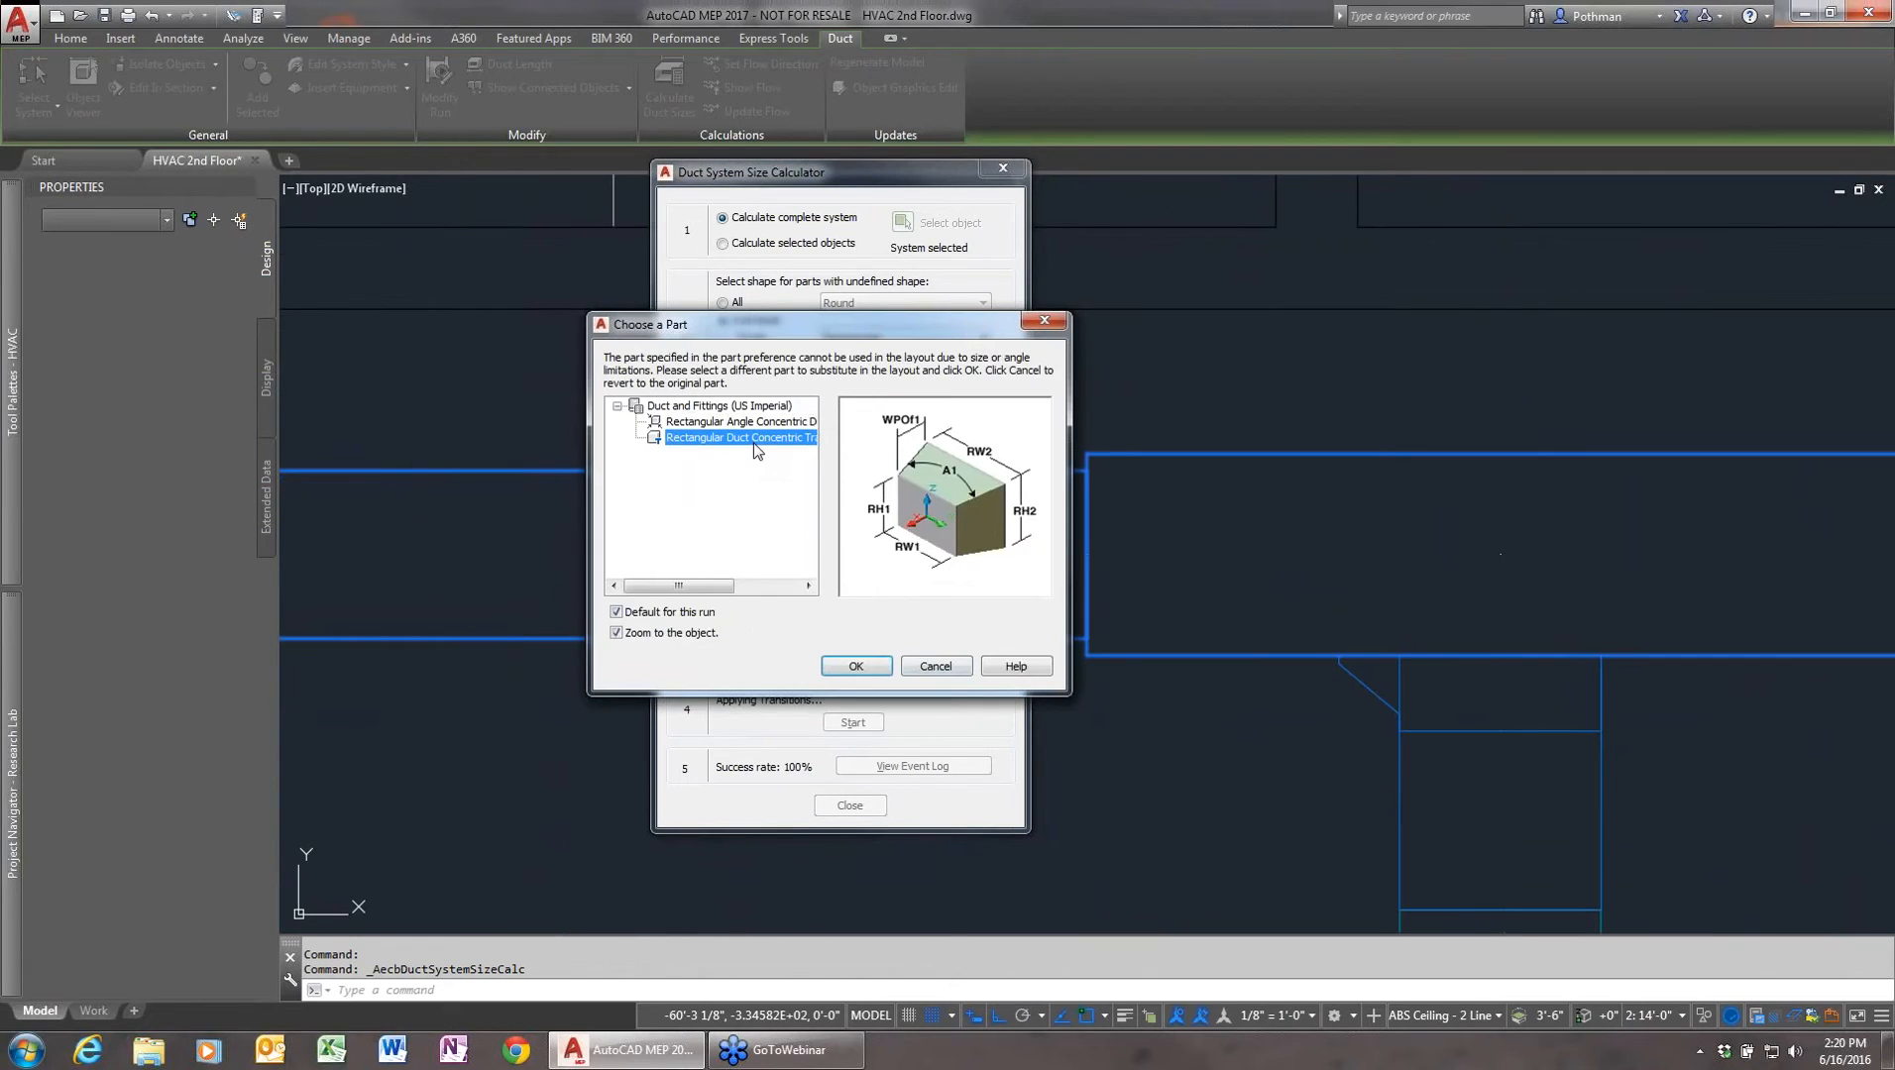
left_click(856, 666)
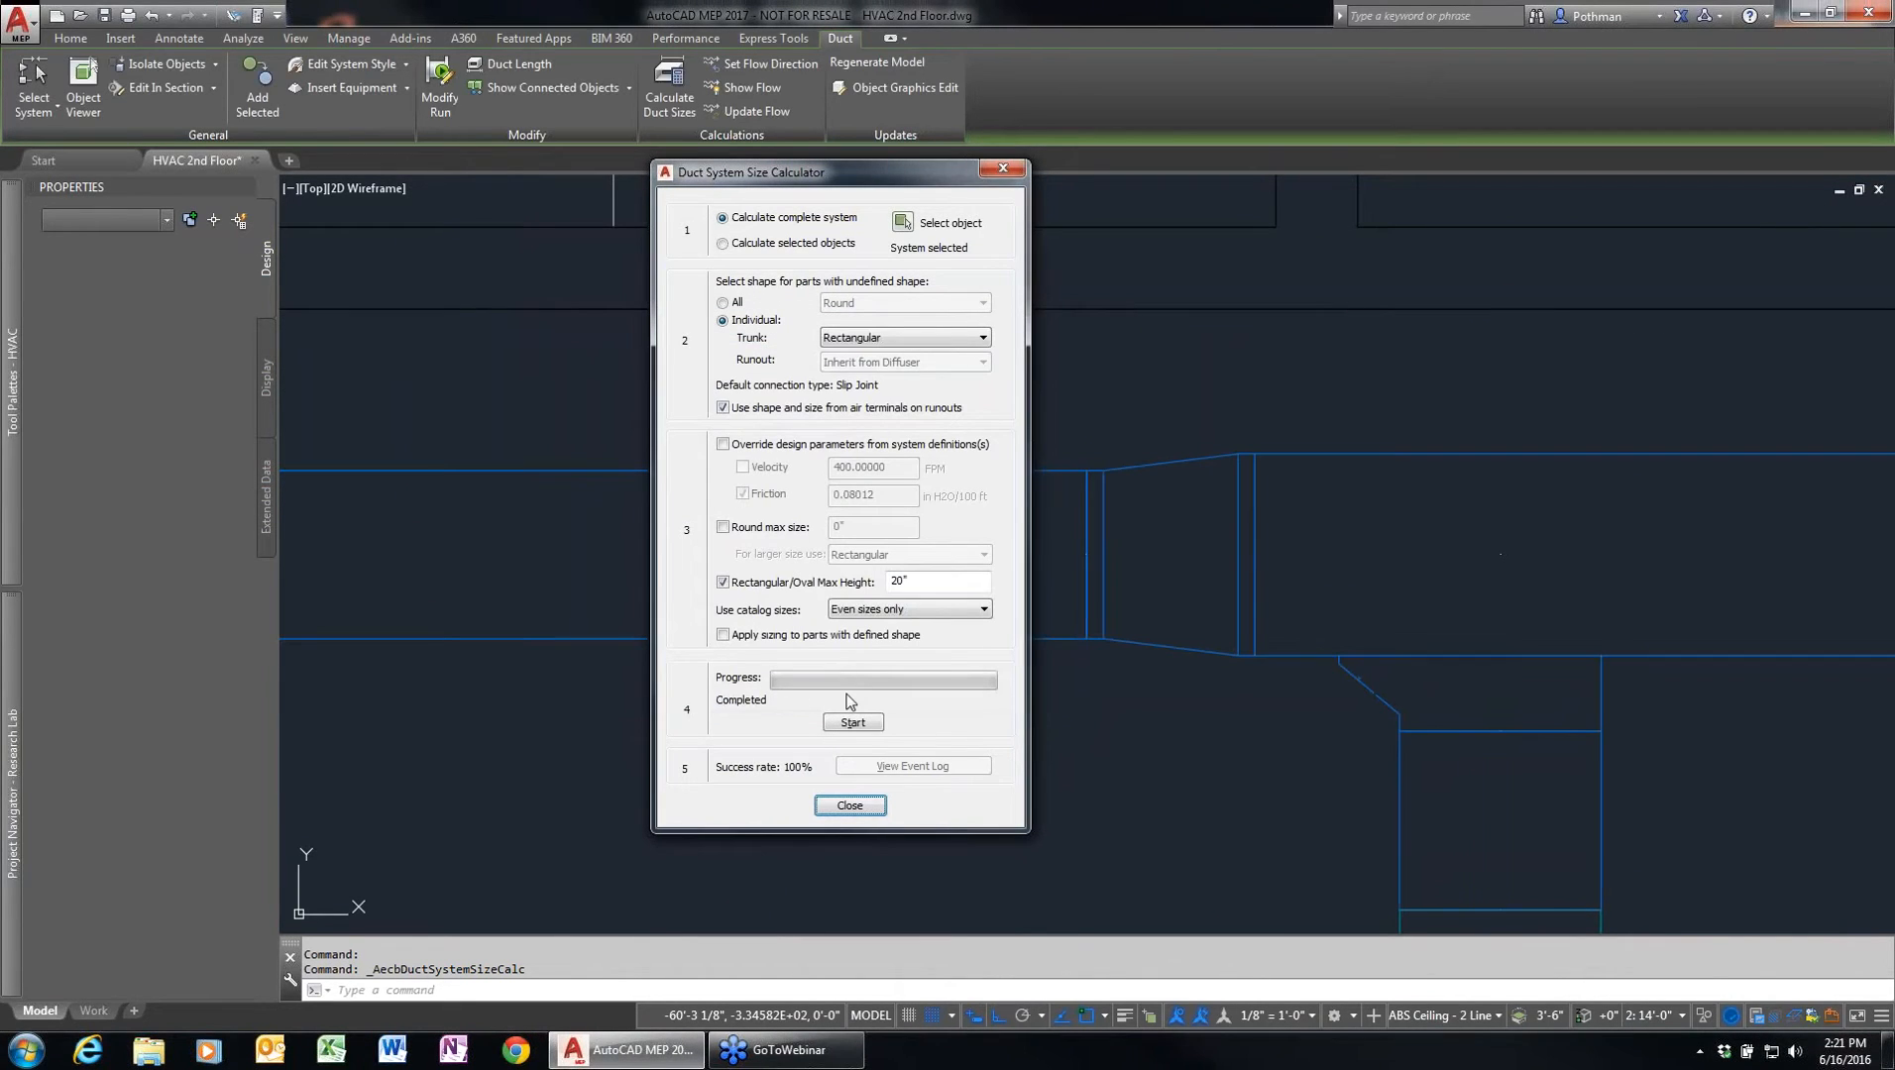
left_click(851, 806)
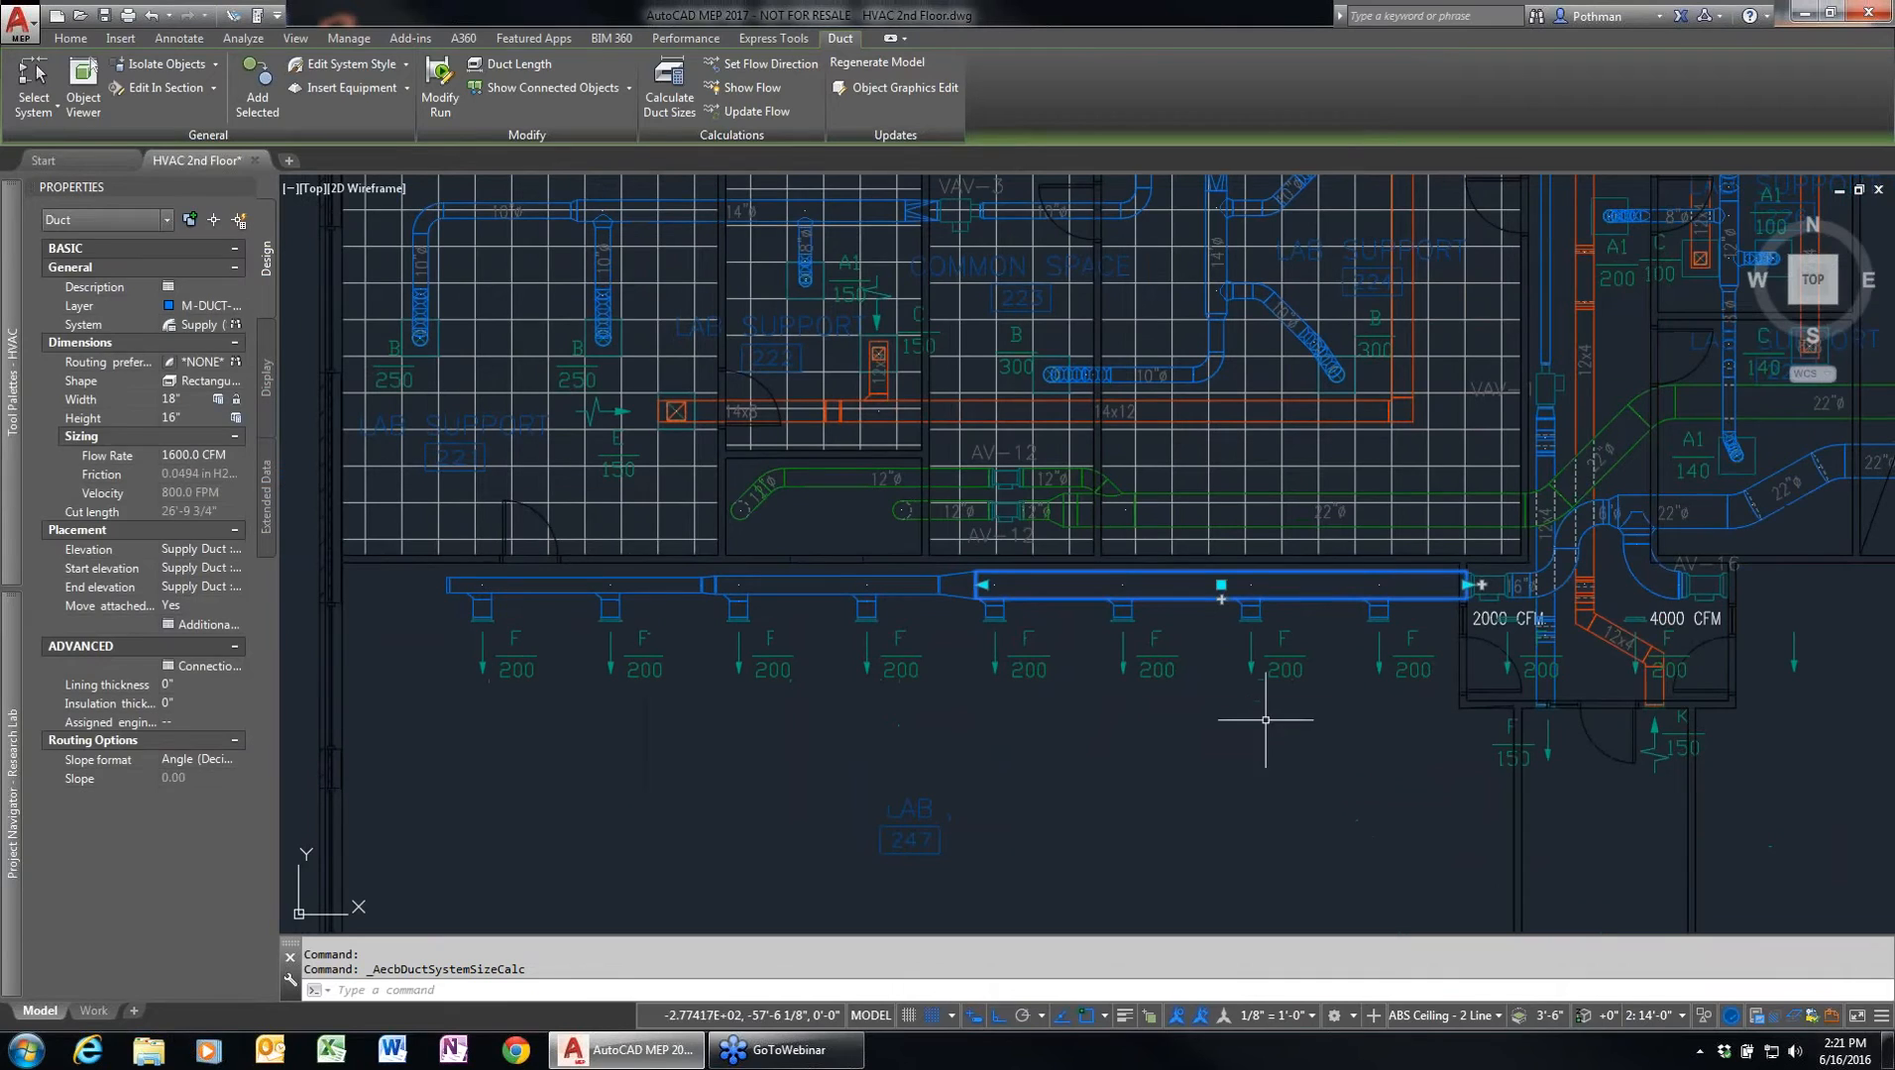
key("Escape")
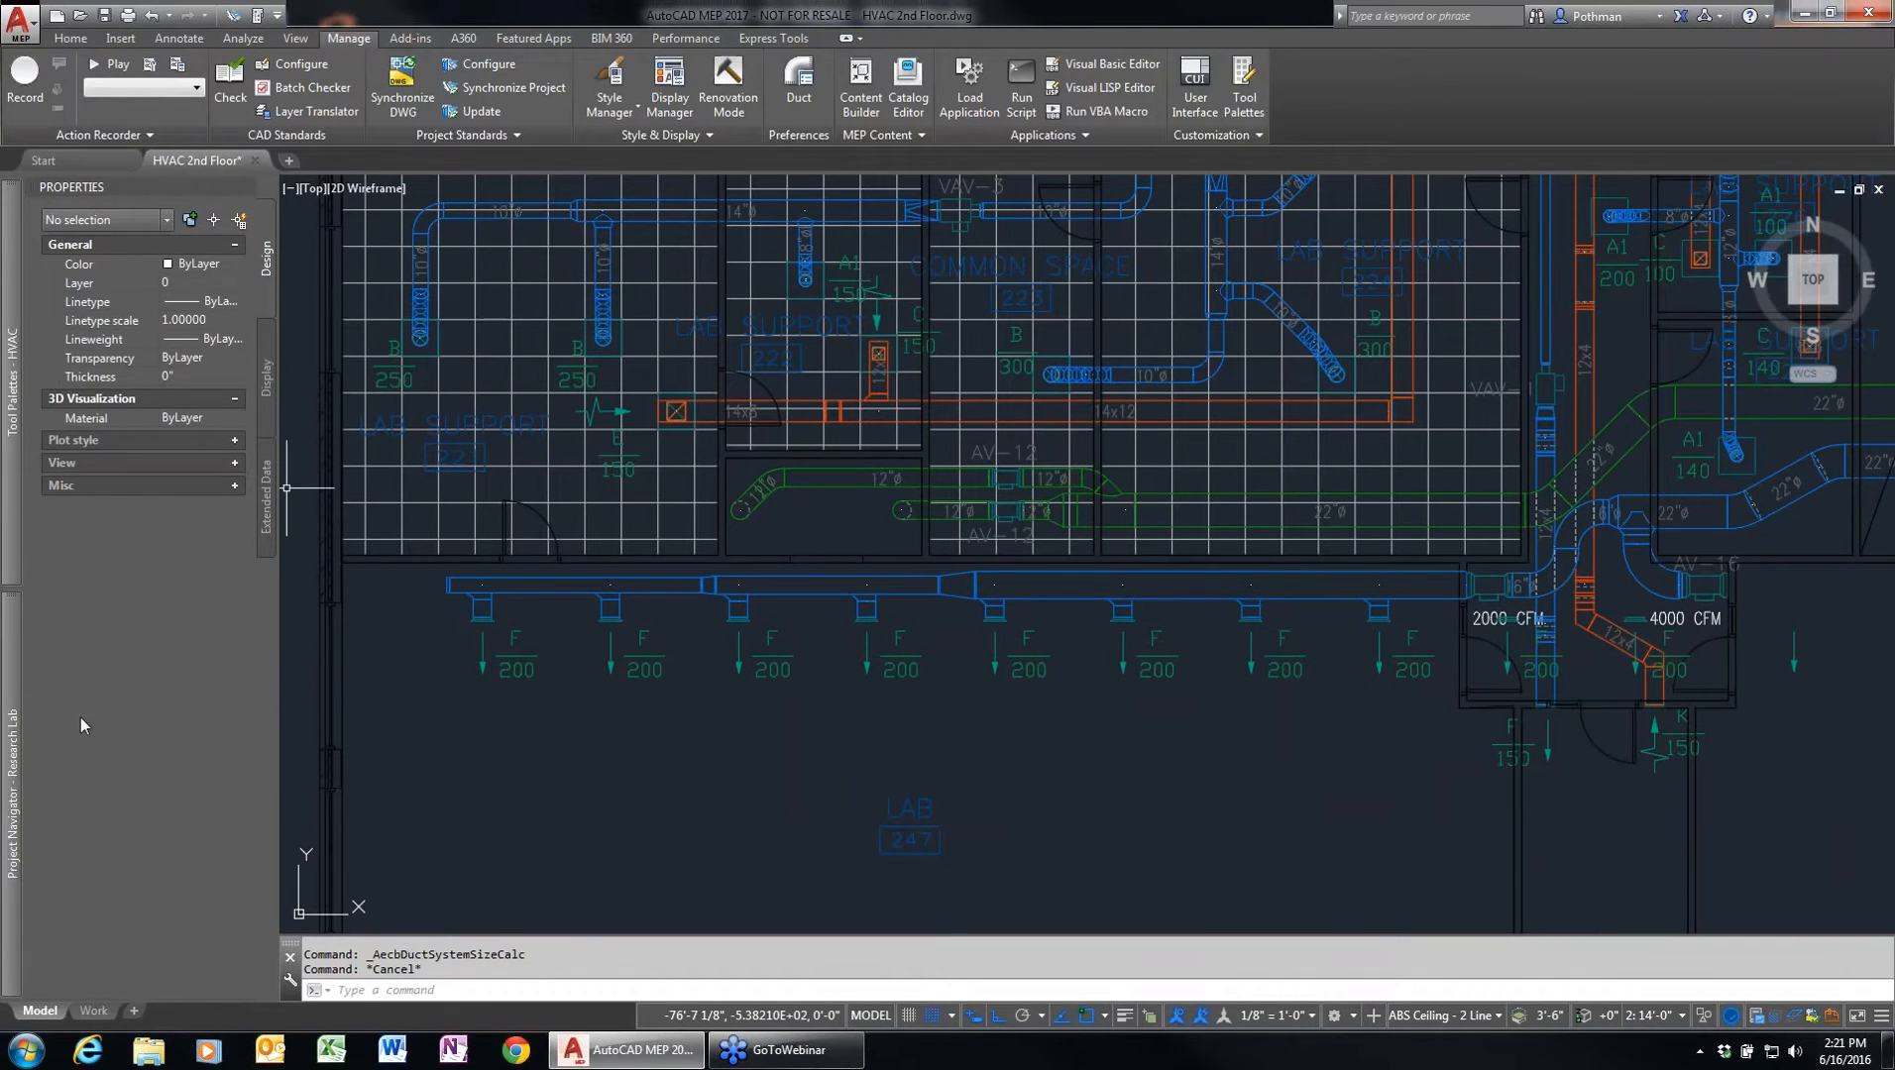
- Label the three duct segments of the lab supply run with their sizes, placing each label on its segment one by one
mouse_move(18, 726)
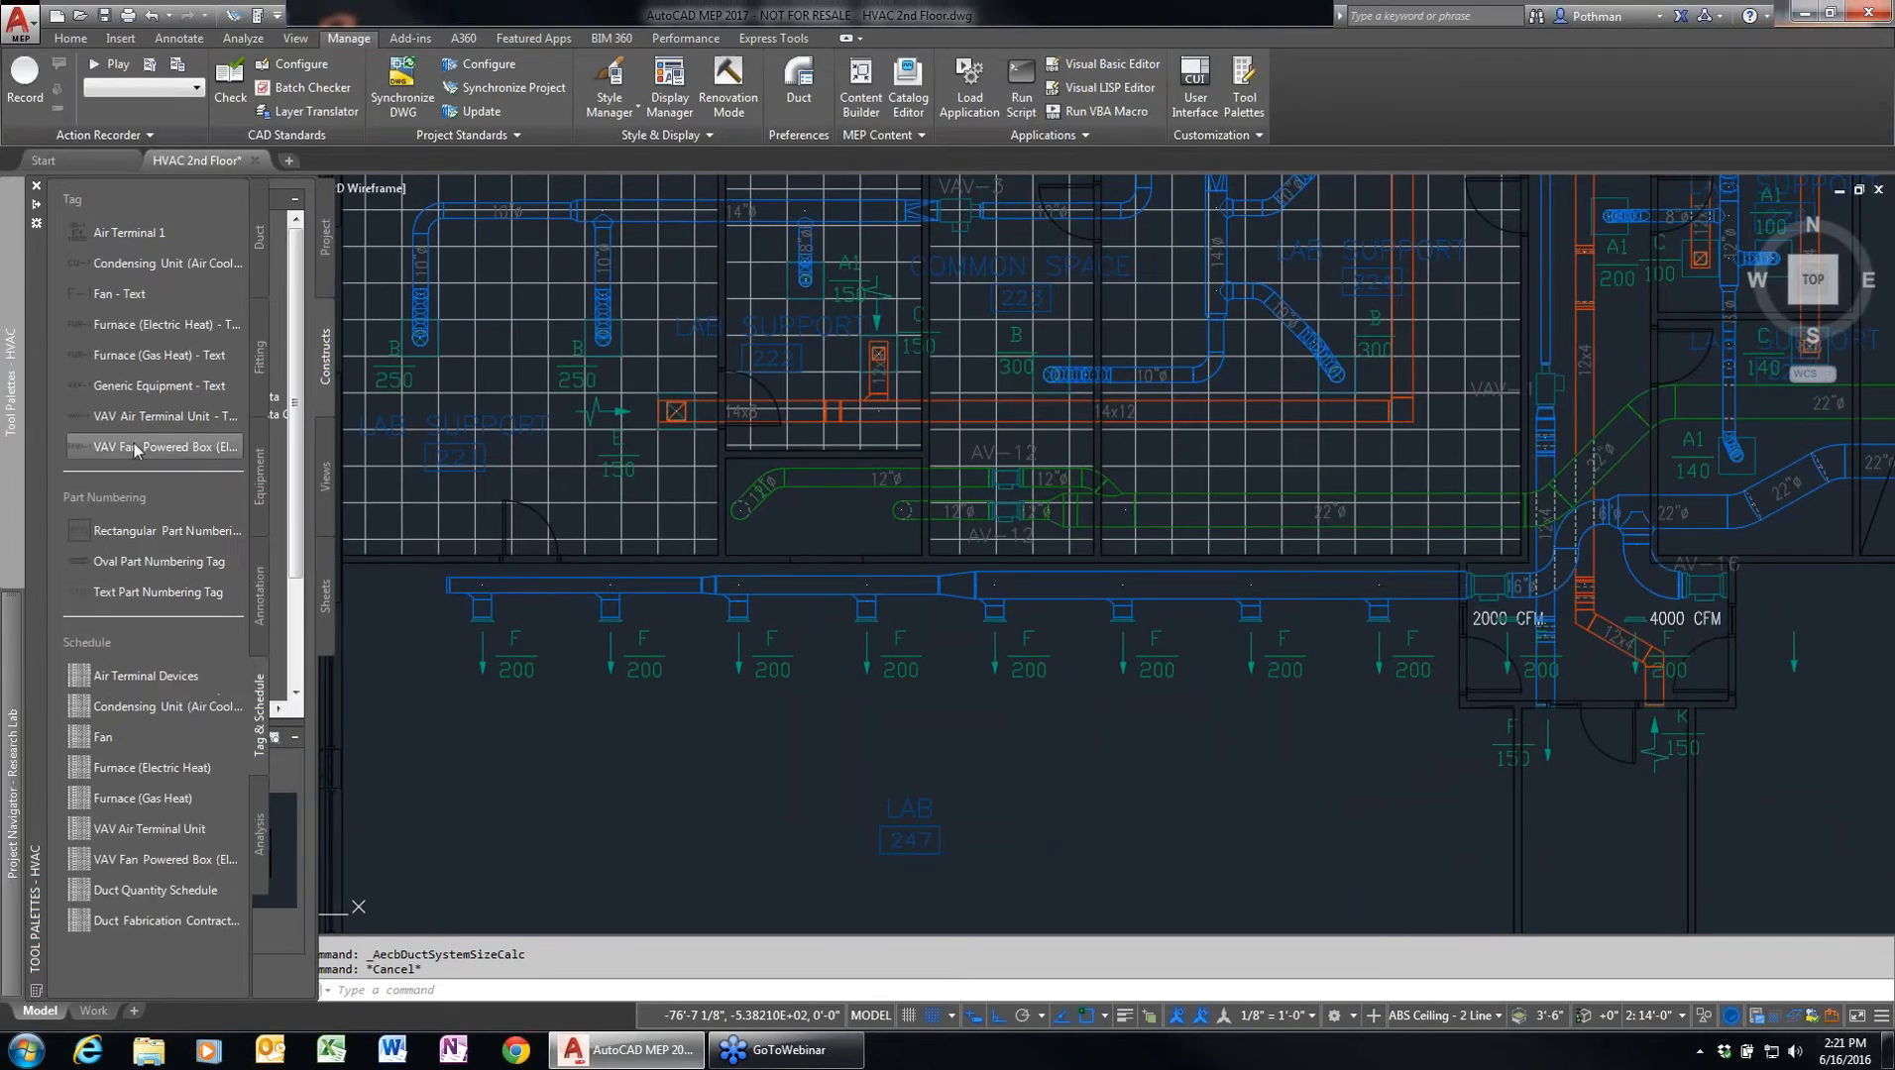
mouse_move(7, 317)
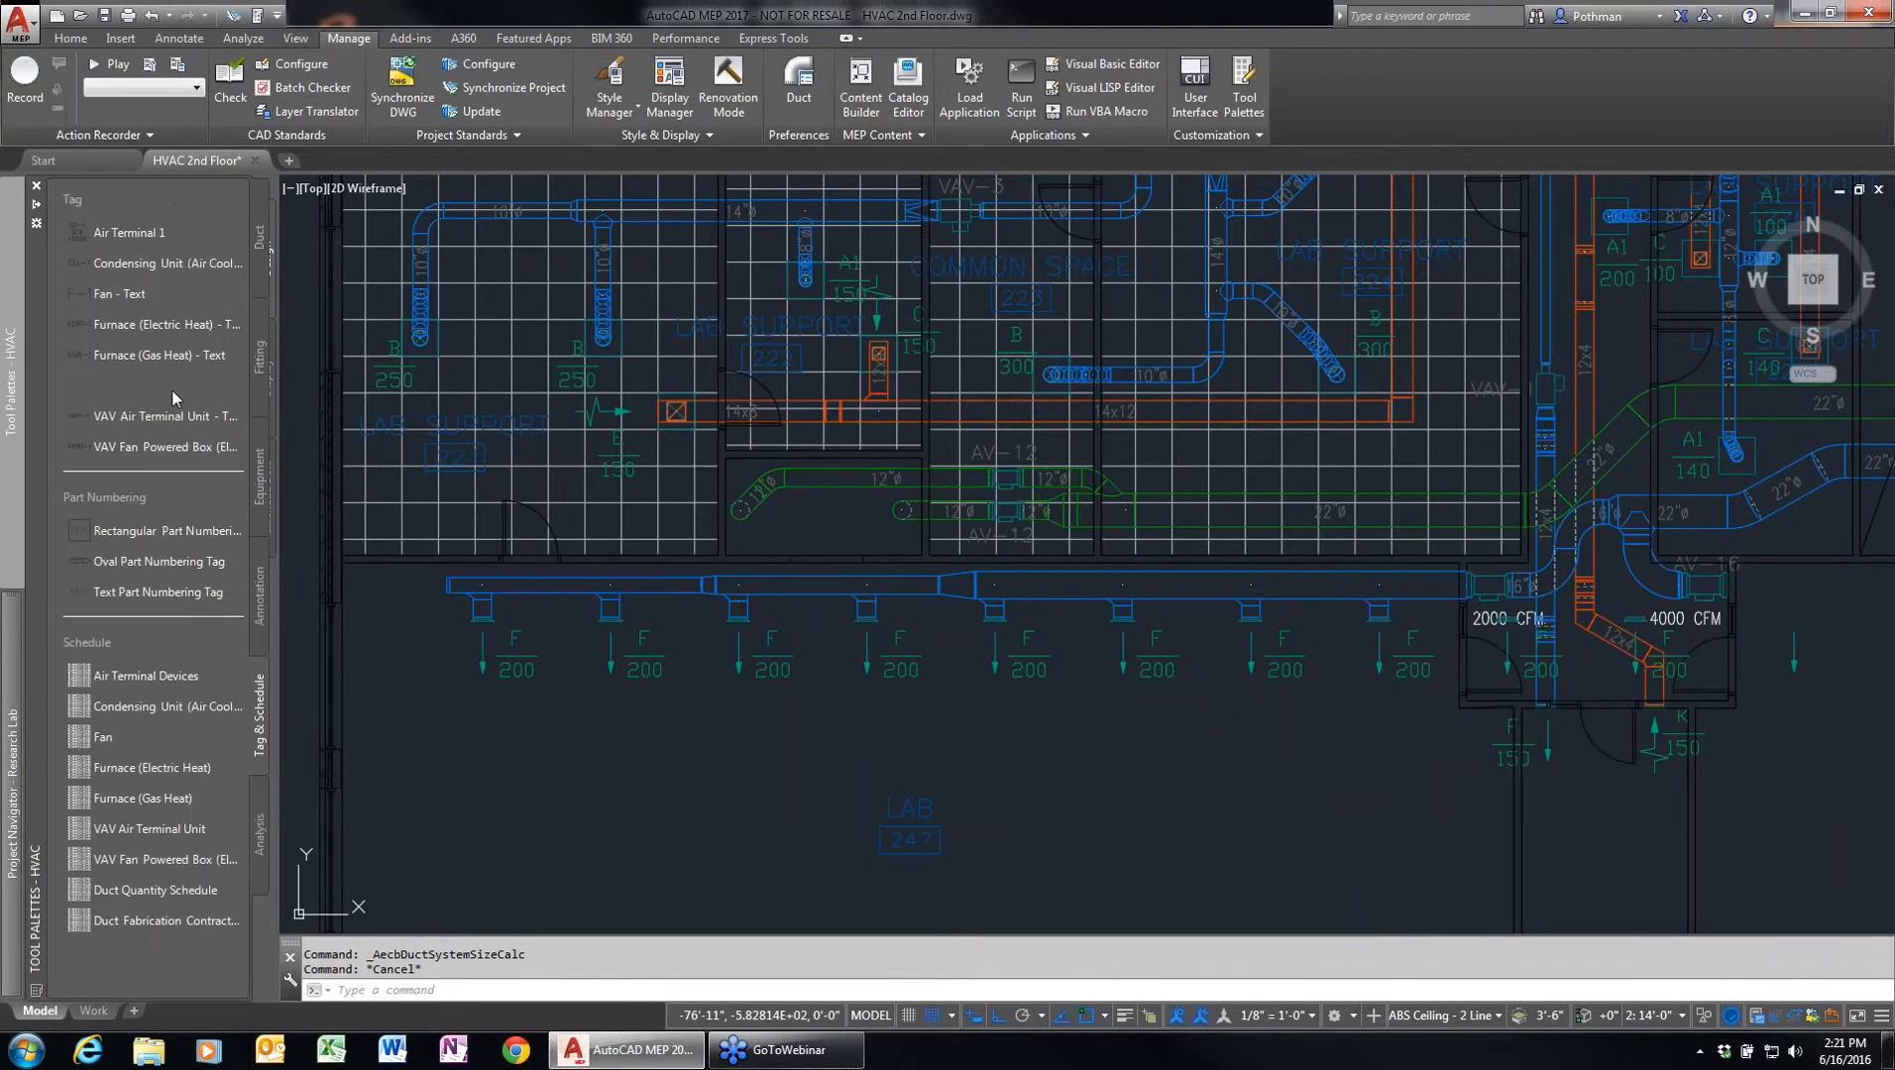
left_click(257, 592)
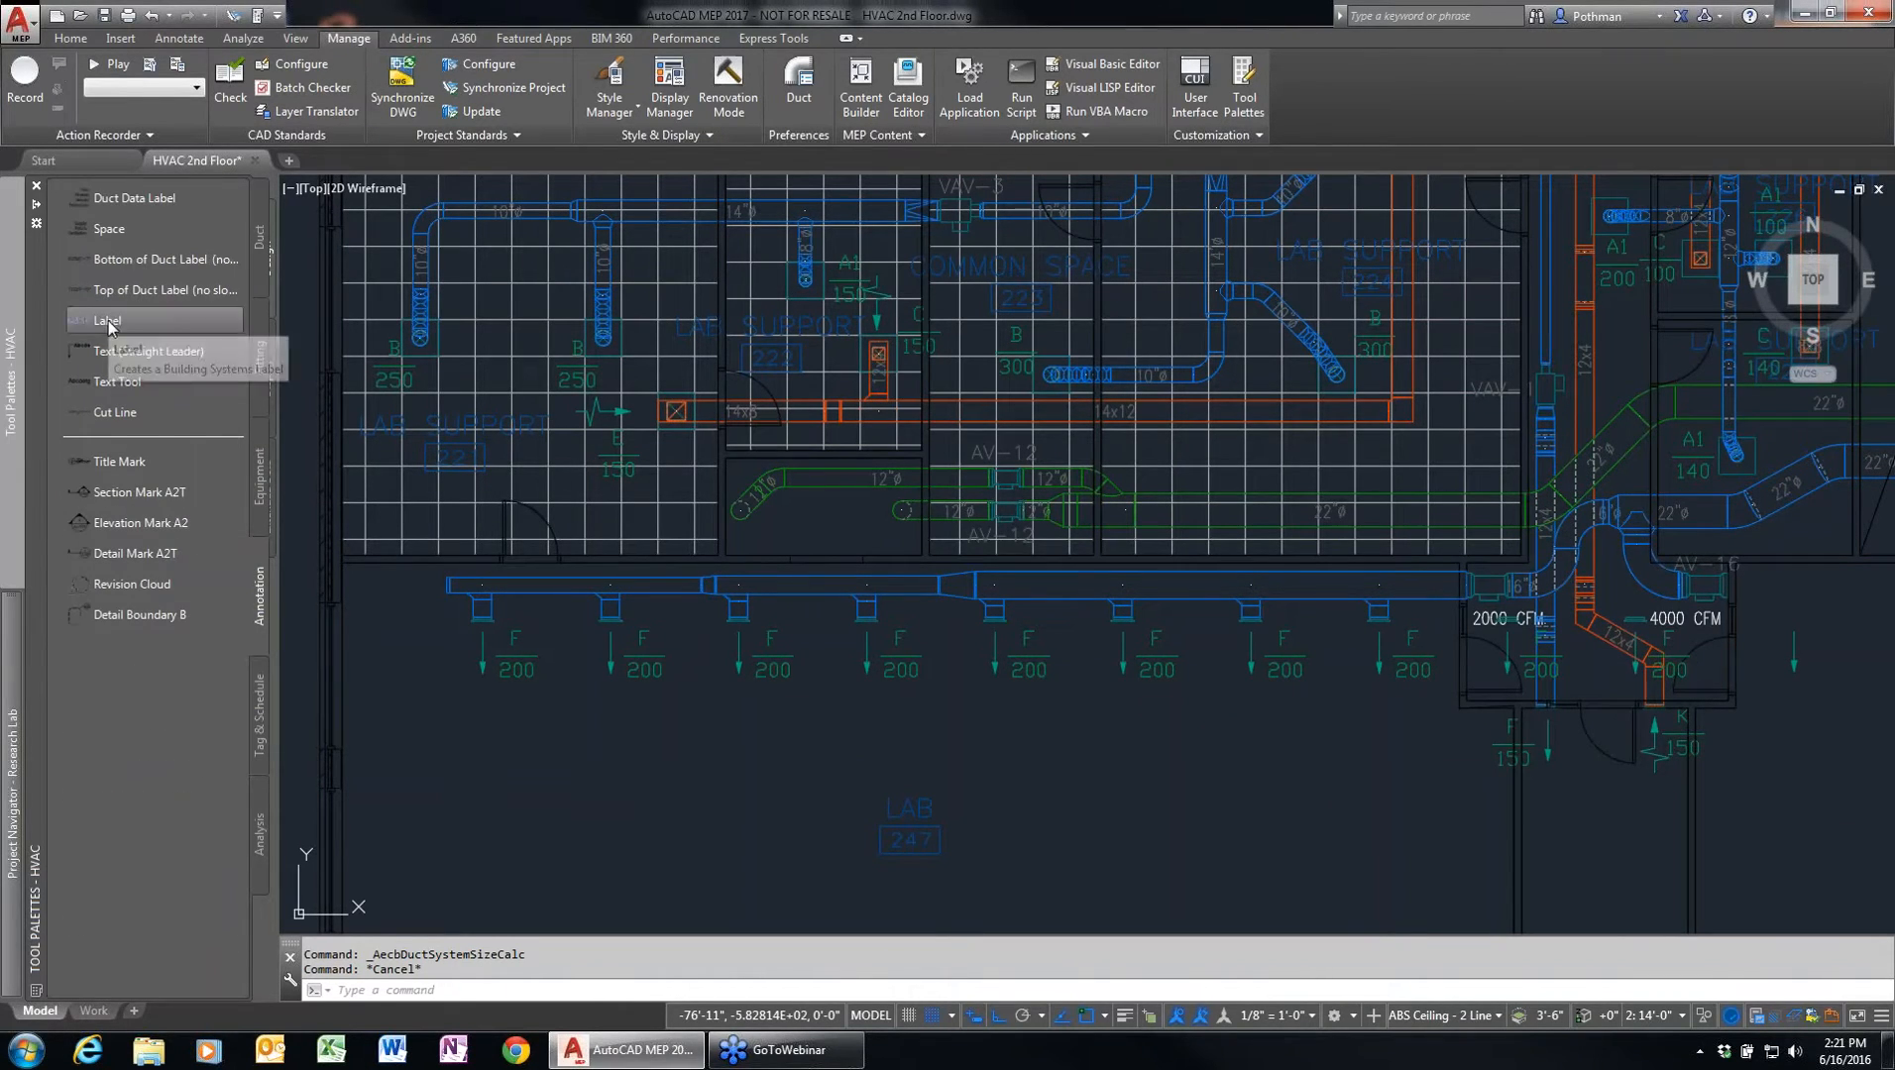
left_click(1338, 587)
key("Return")
left_click(1225, 632)
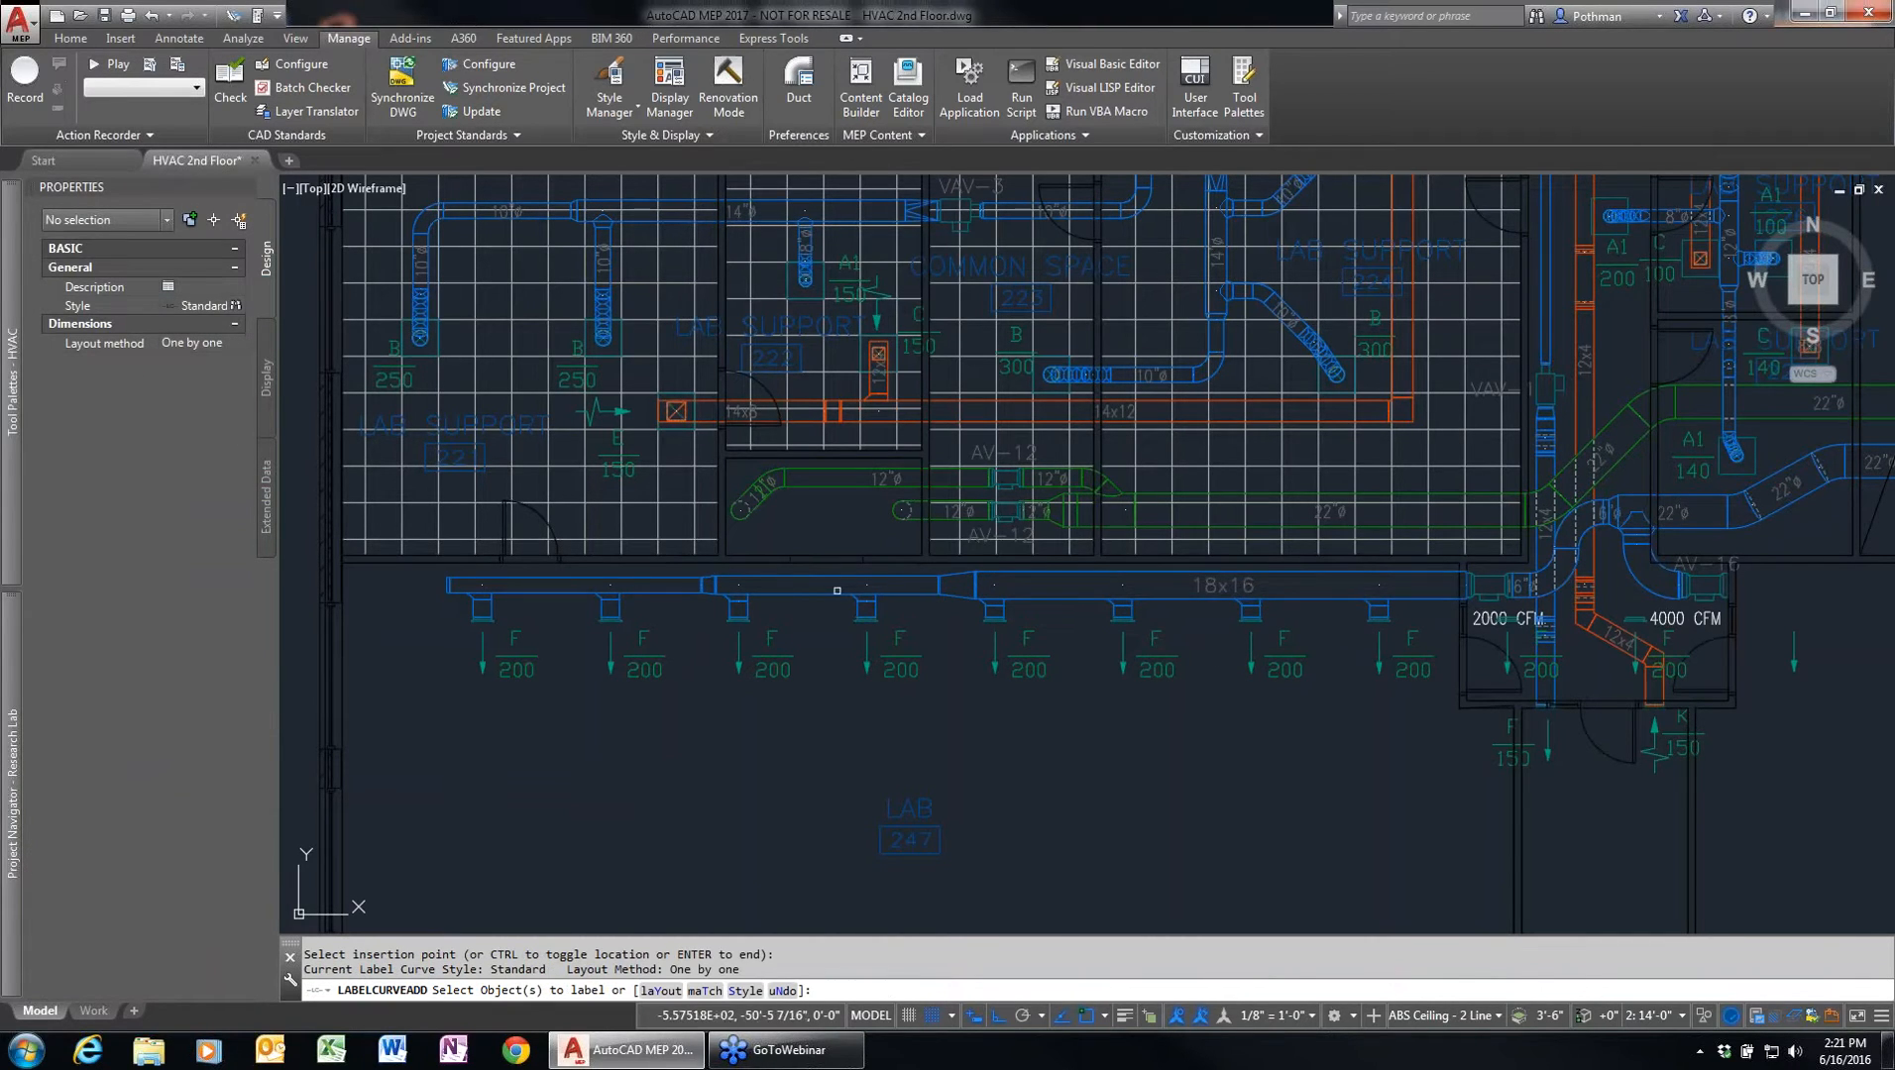
left_click(842, 585)
key("Return")
left_click(807, 600)
left_click(571, 591)
key("Return")
left_click(554, 613)
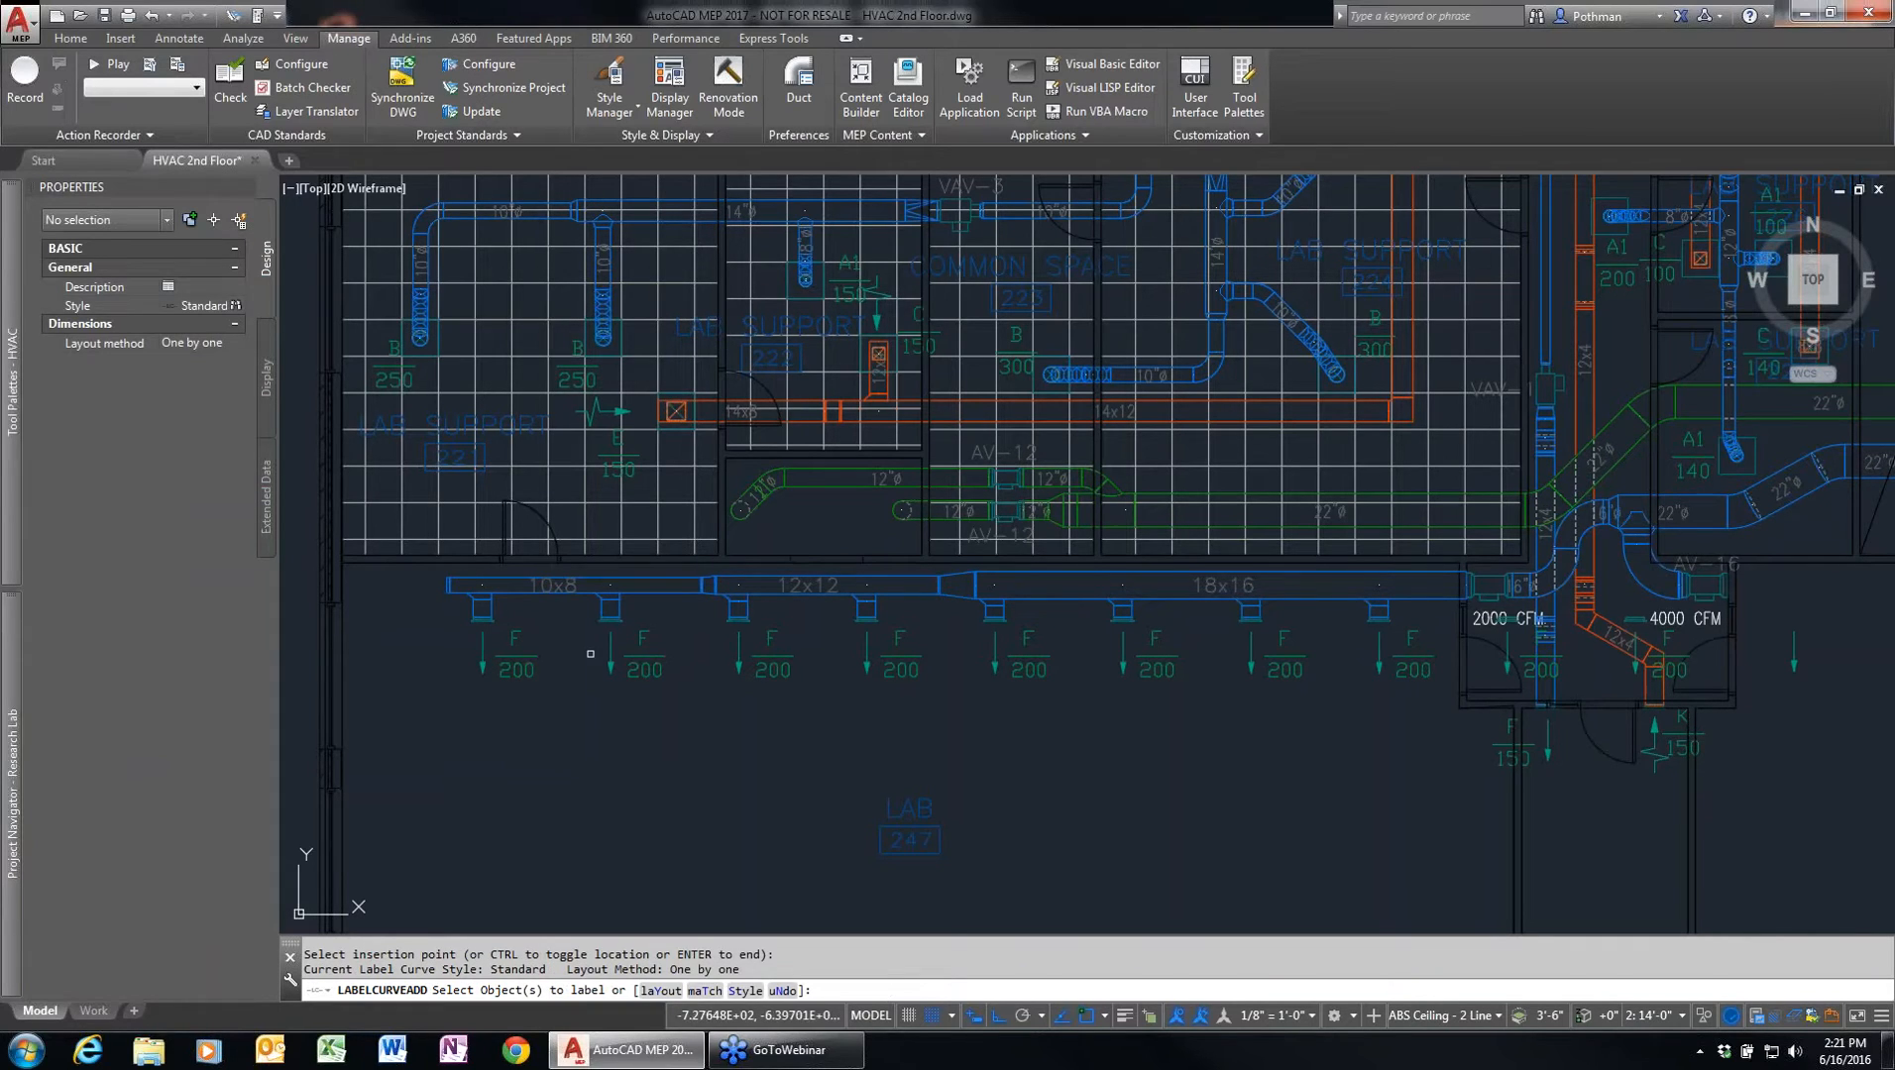
key("Return")
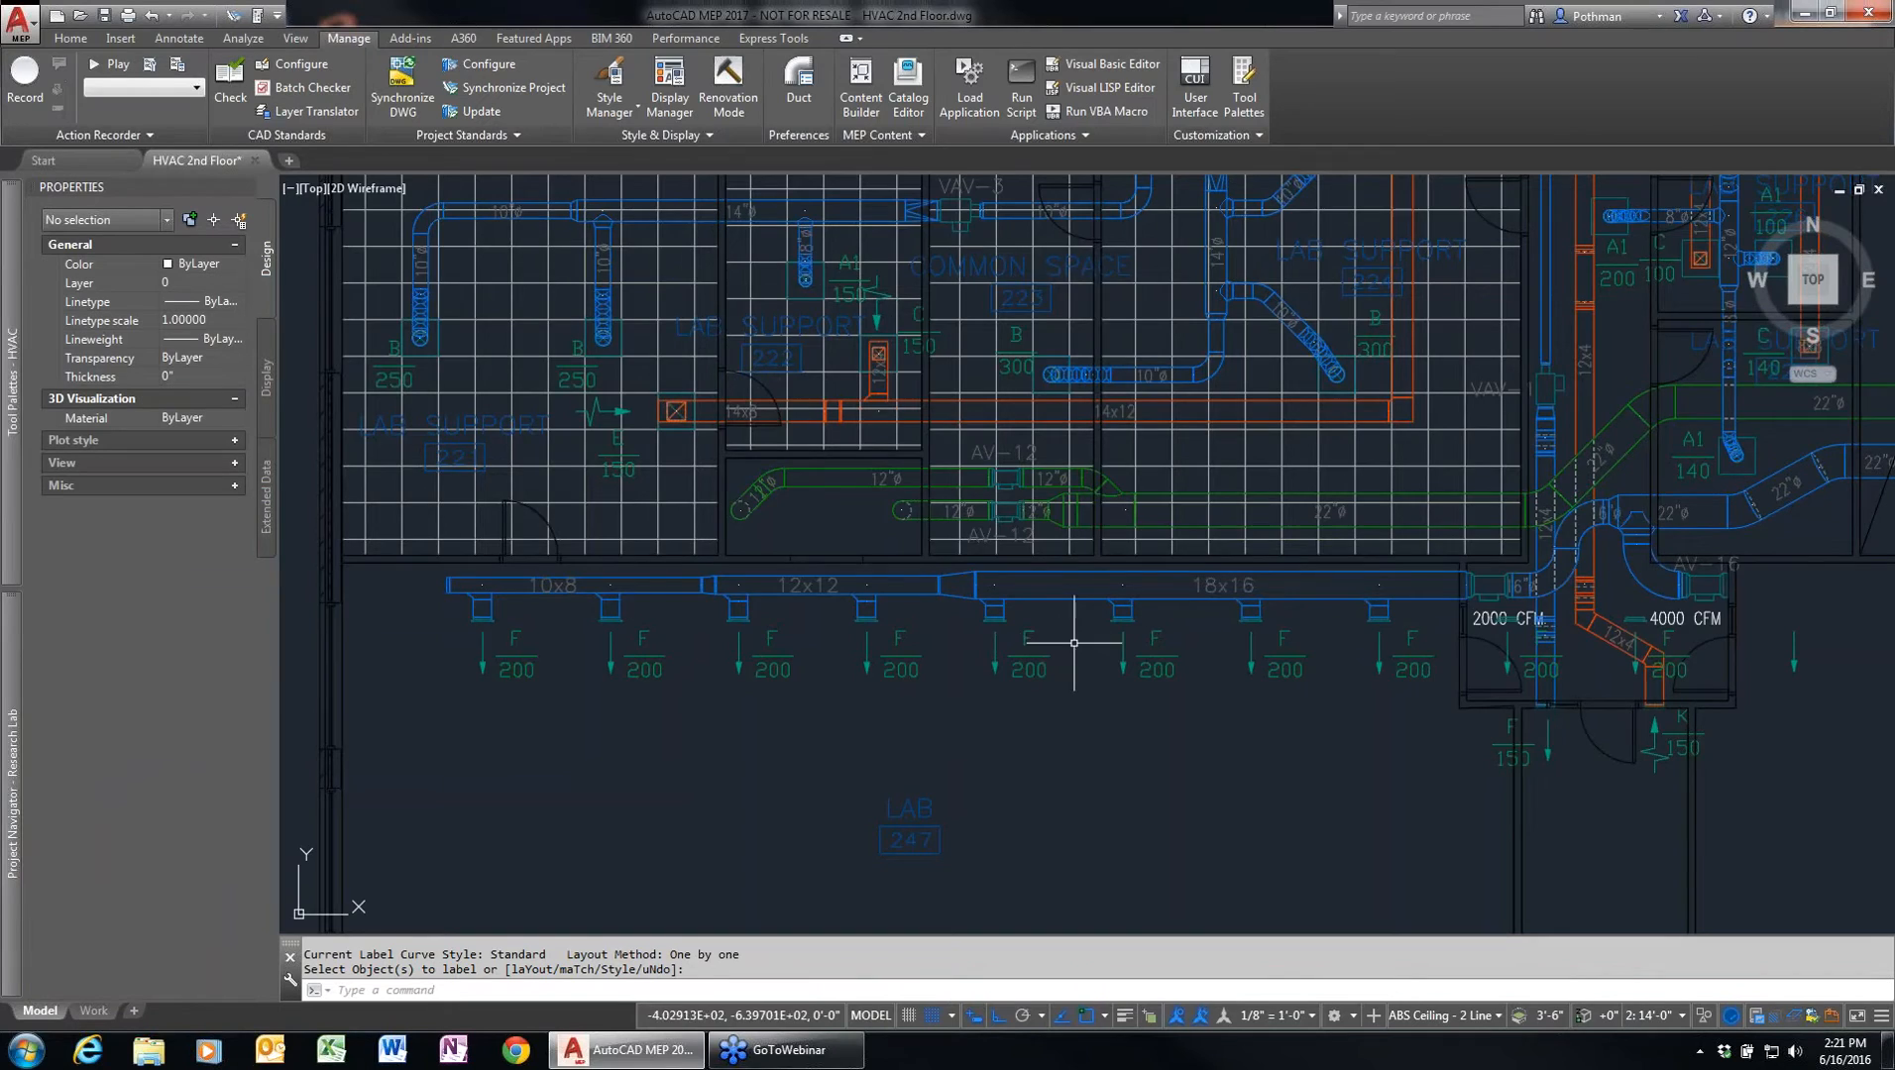
- Flip the direction of the four tap fittings that feed the air terminals along the 18x16 duct segment
scroll(1229, 630, "up", 4)
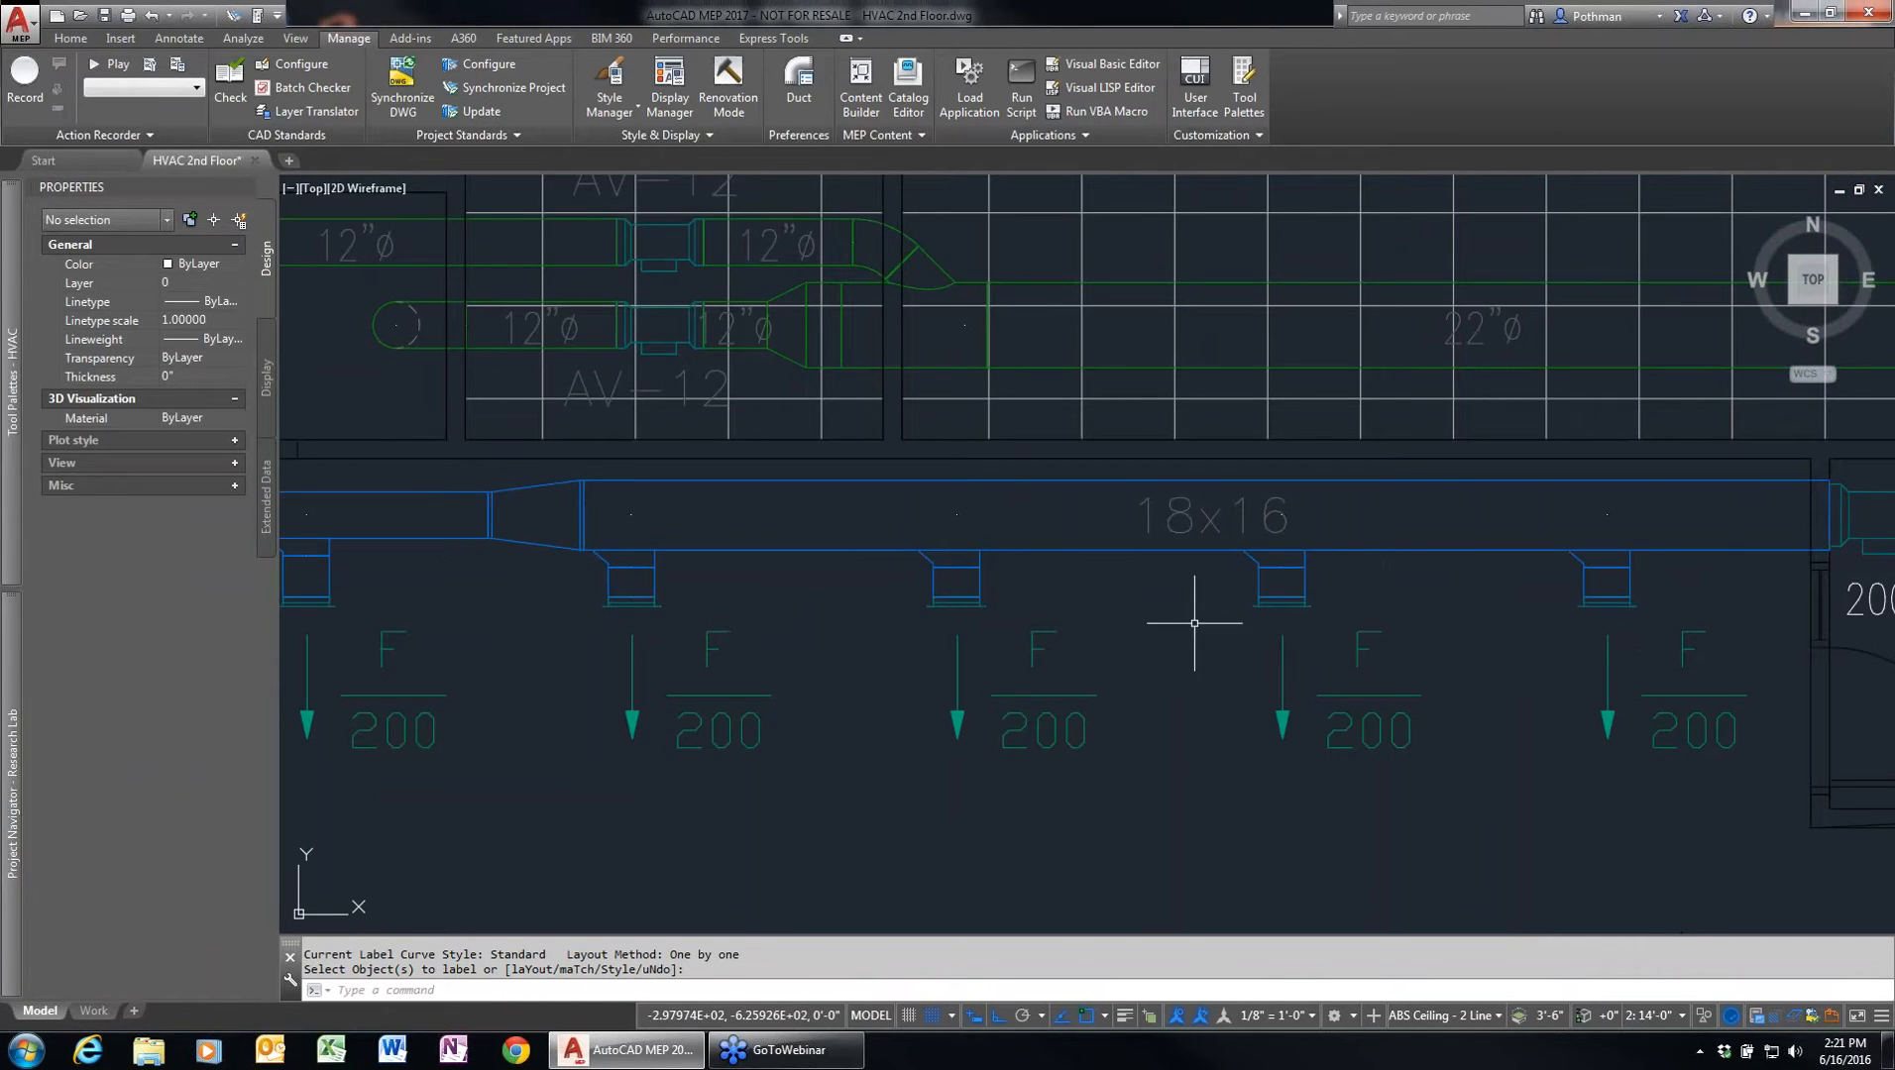
left_click(602, 562)
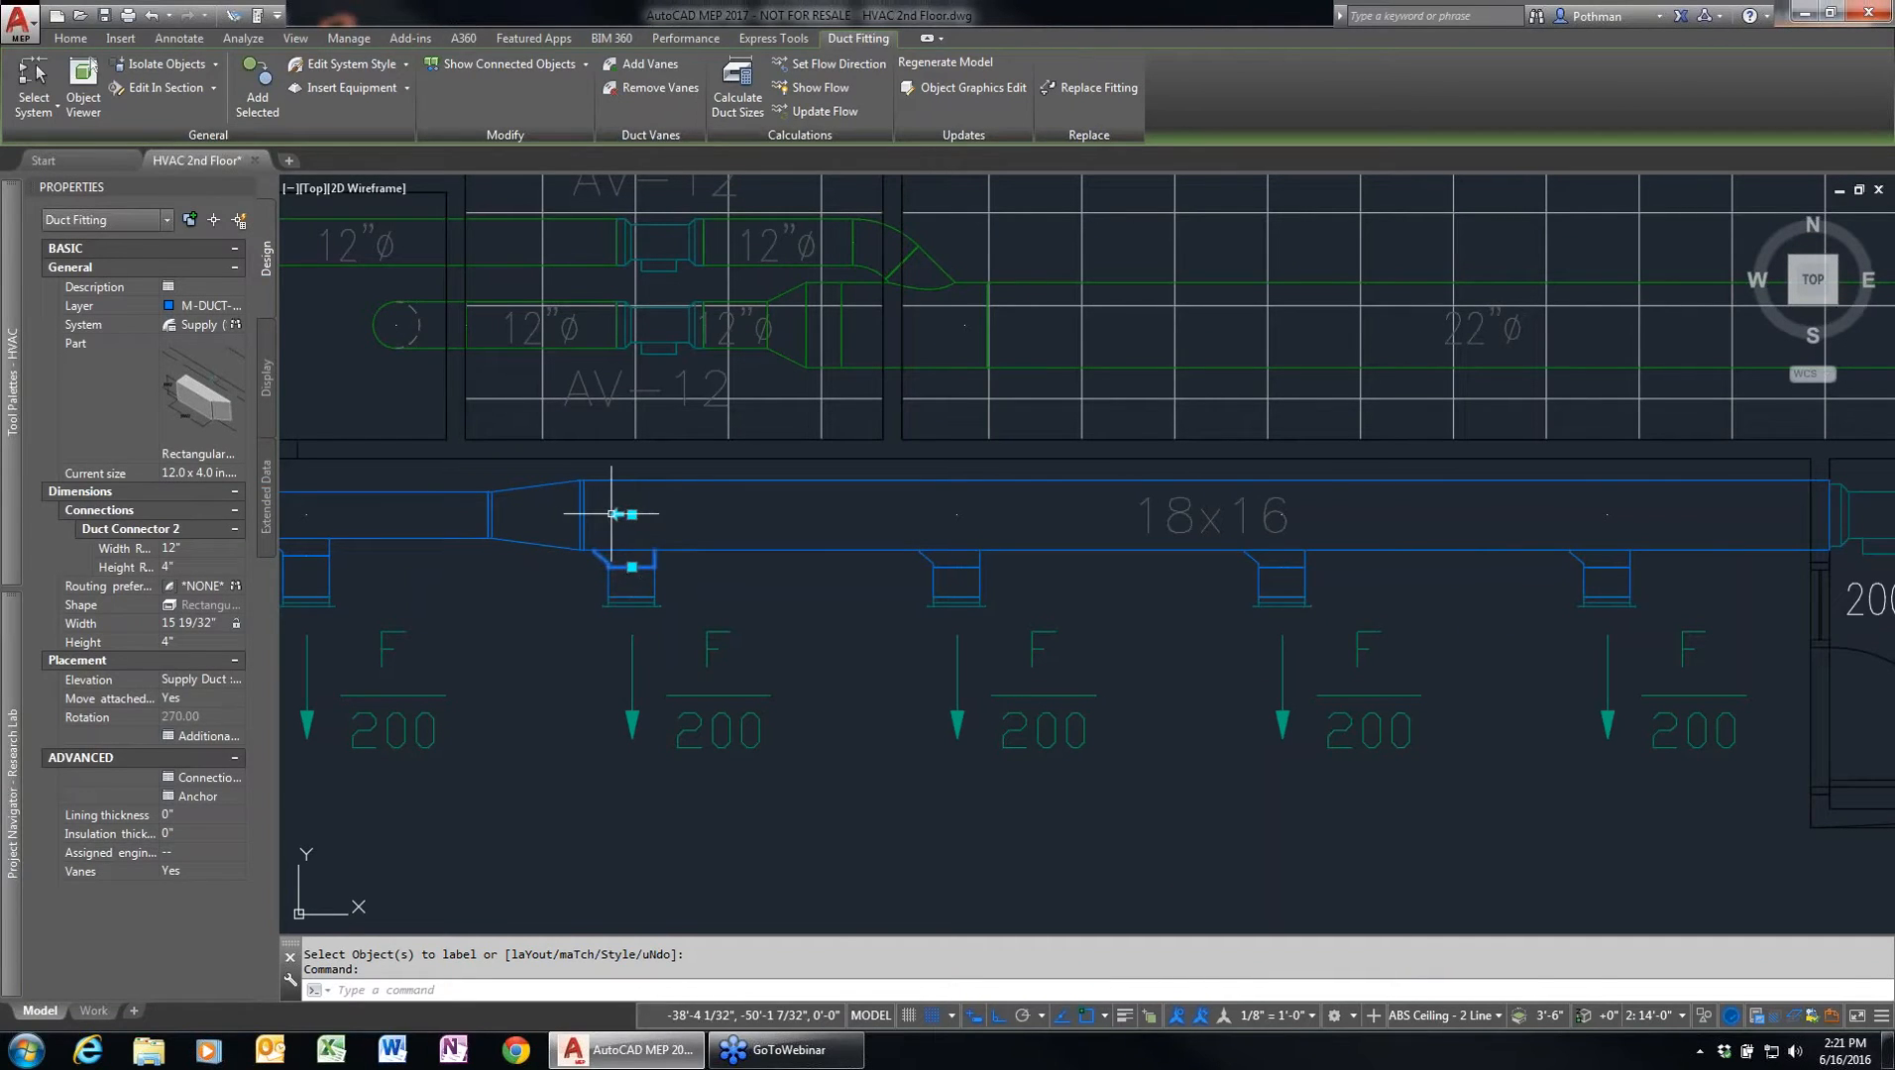
left_click(614, 513)
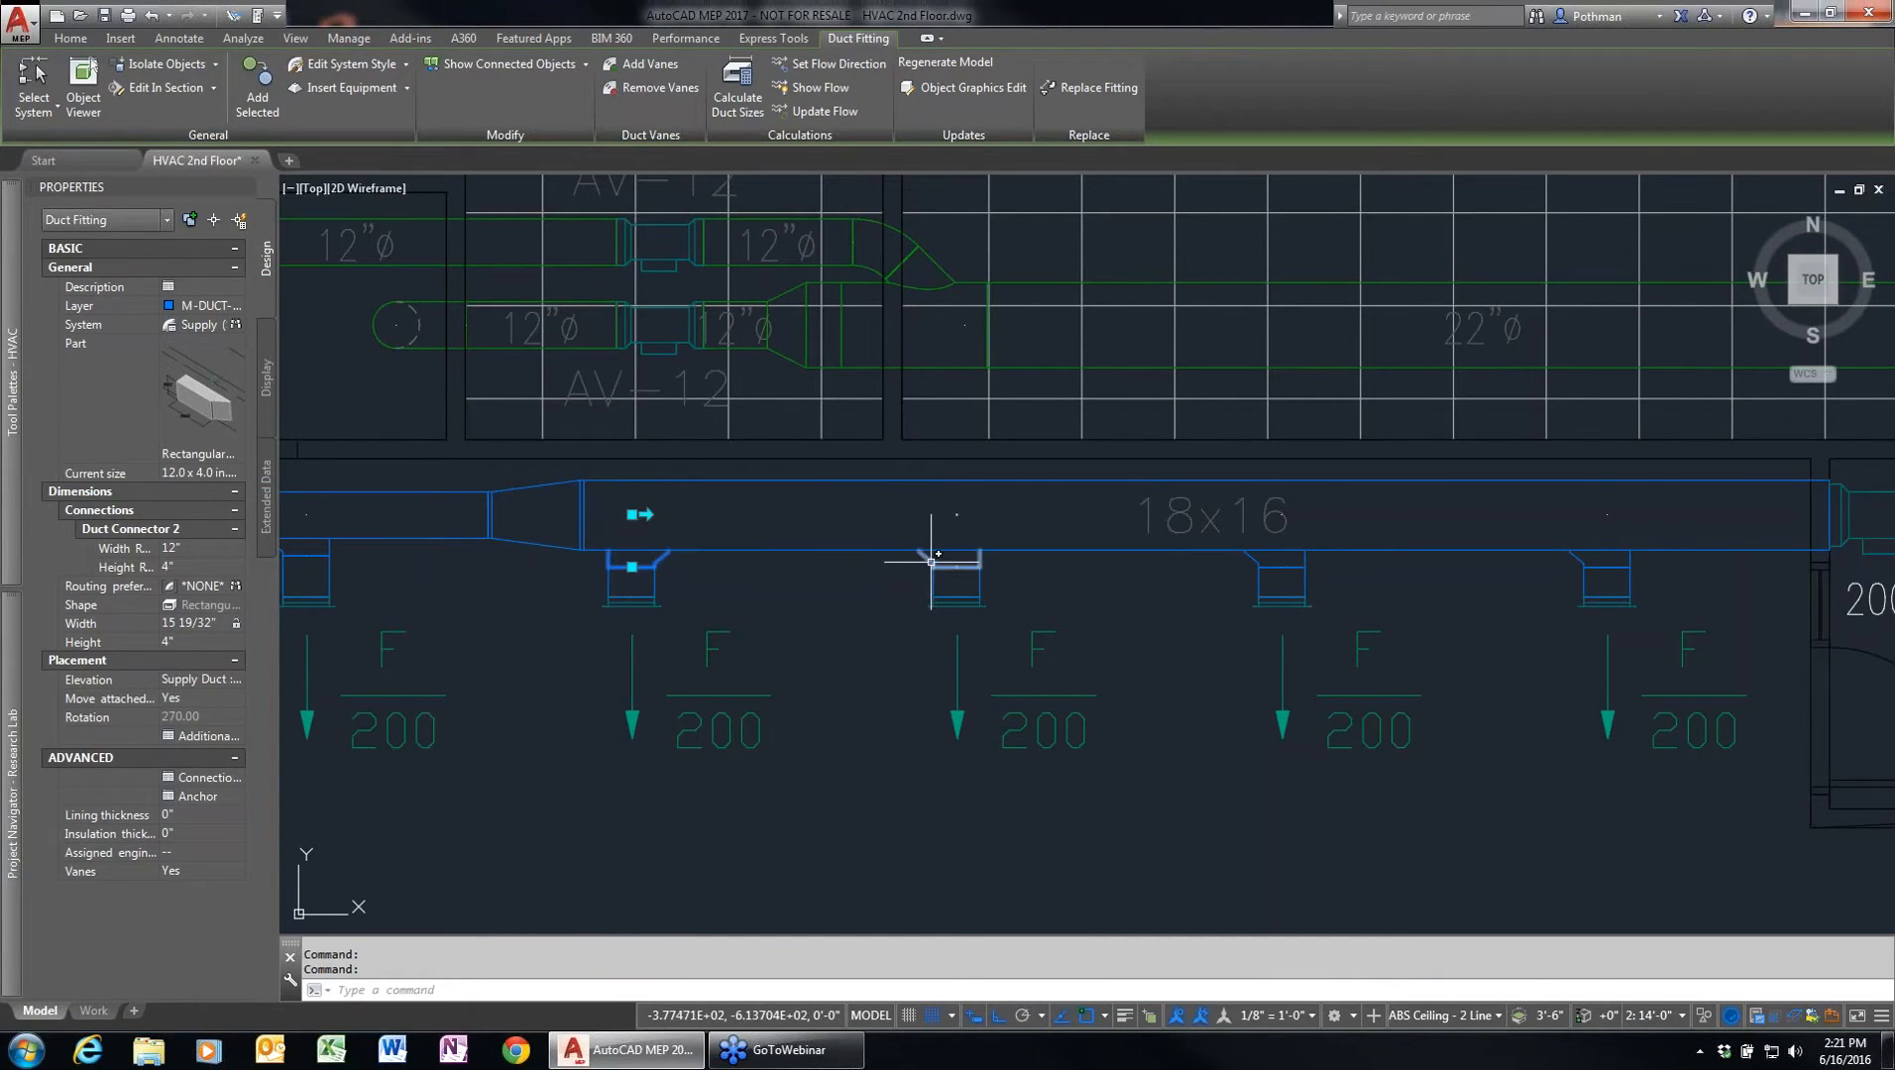
left_click(931, 561)
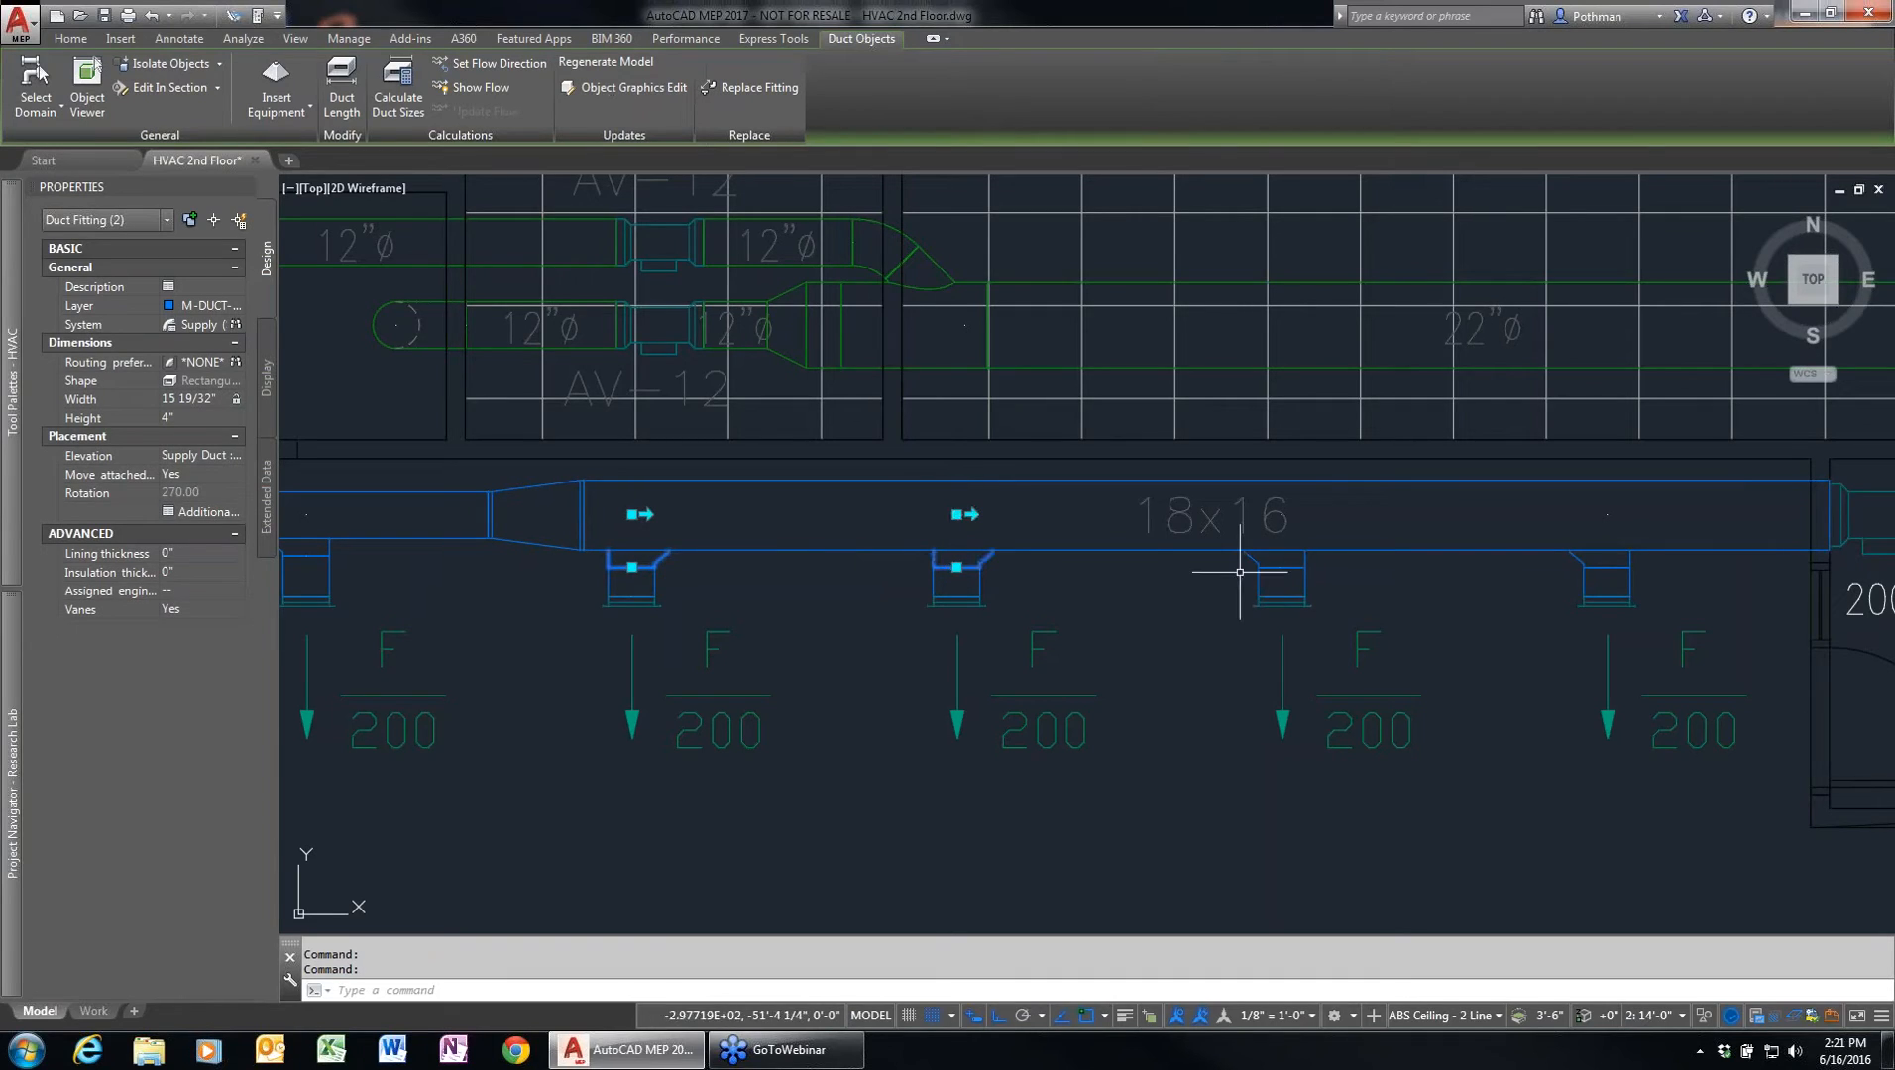
left_click(1275, 561)
left_click(1586, 559)
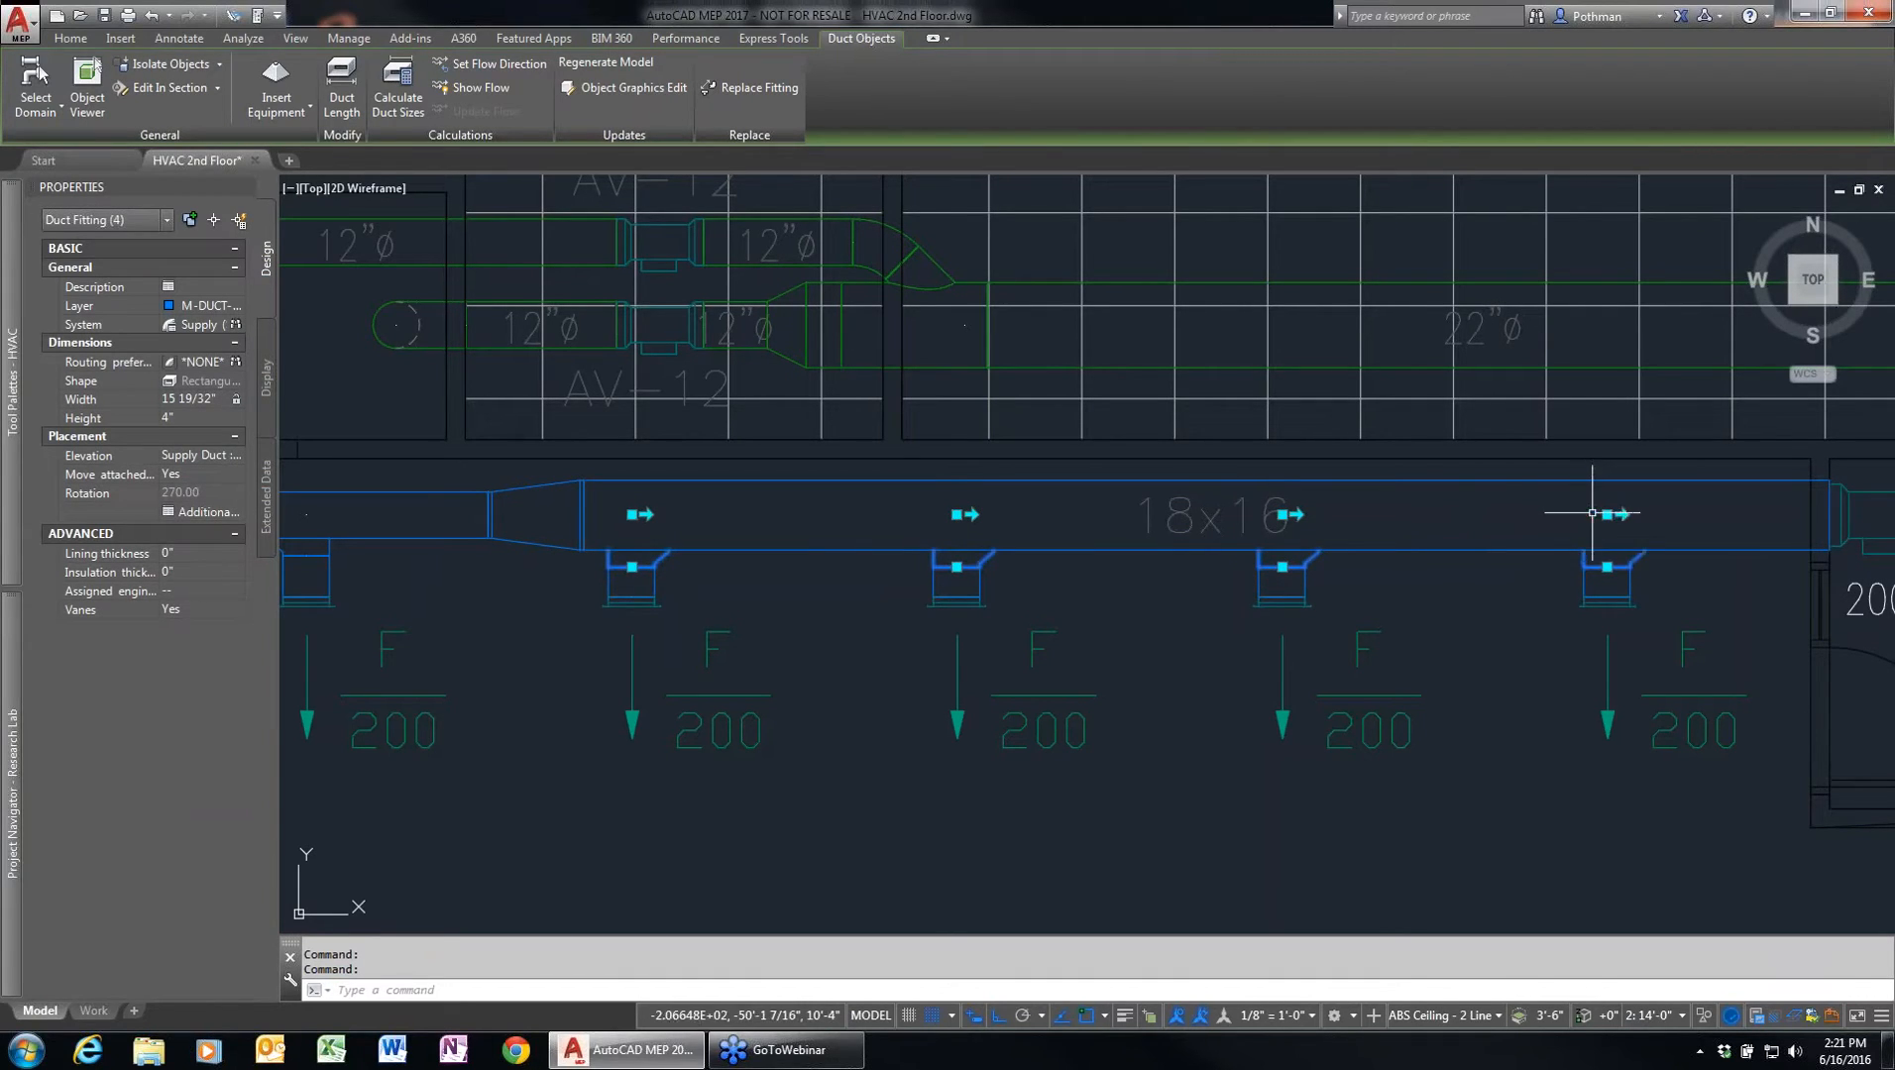
key("Escape")
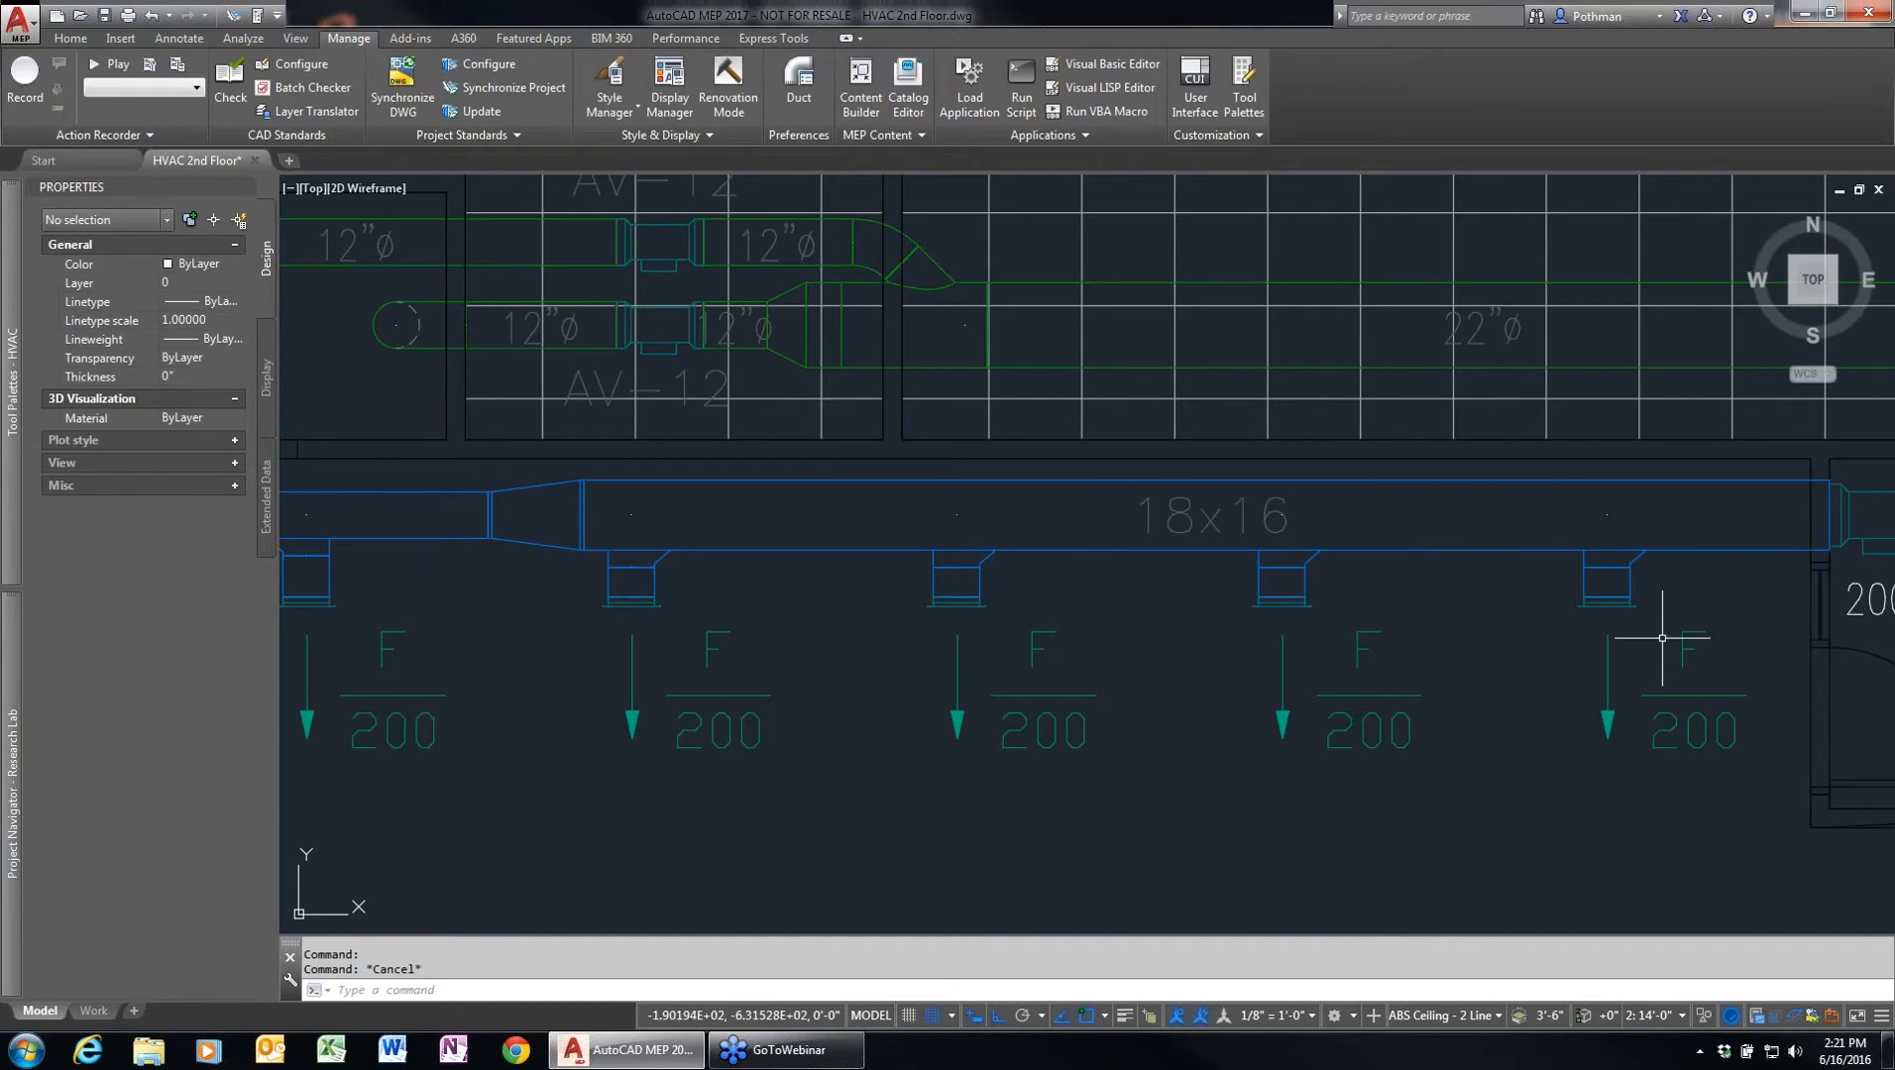
- Close the HVAC 2nd Floor drawing and open the HVAC Penthouse construct from the project's Mechanical folder
scroll(1644, 657, "down", 4)
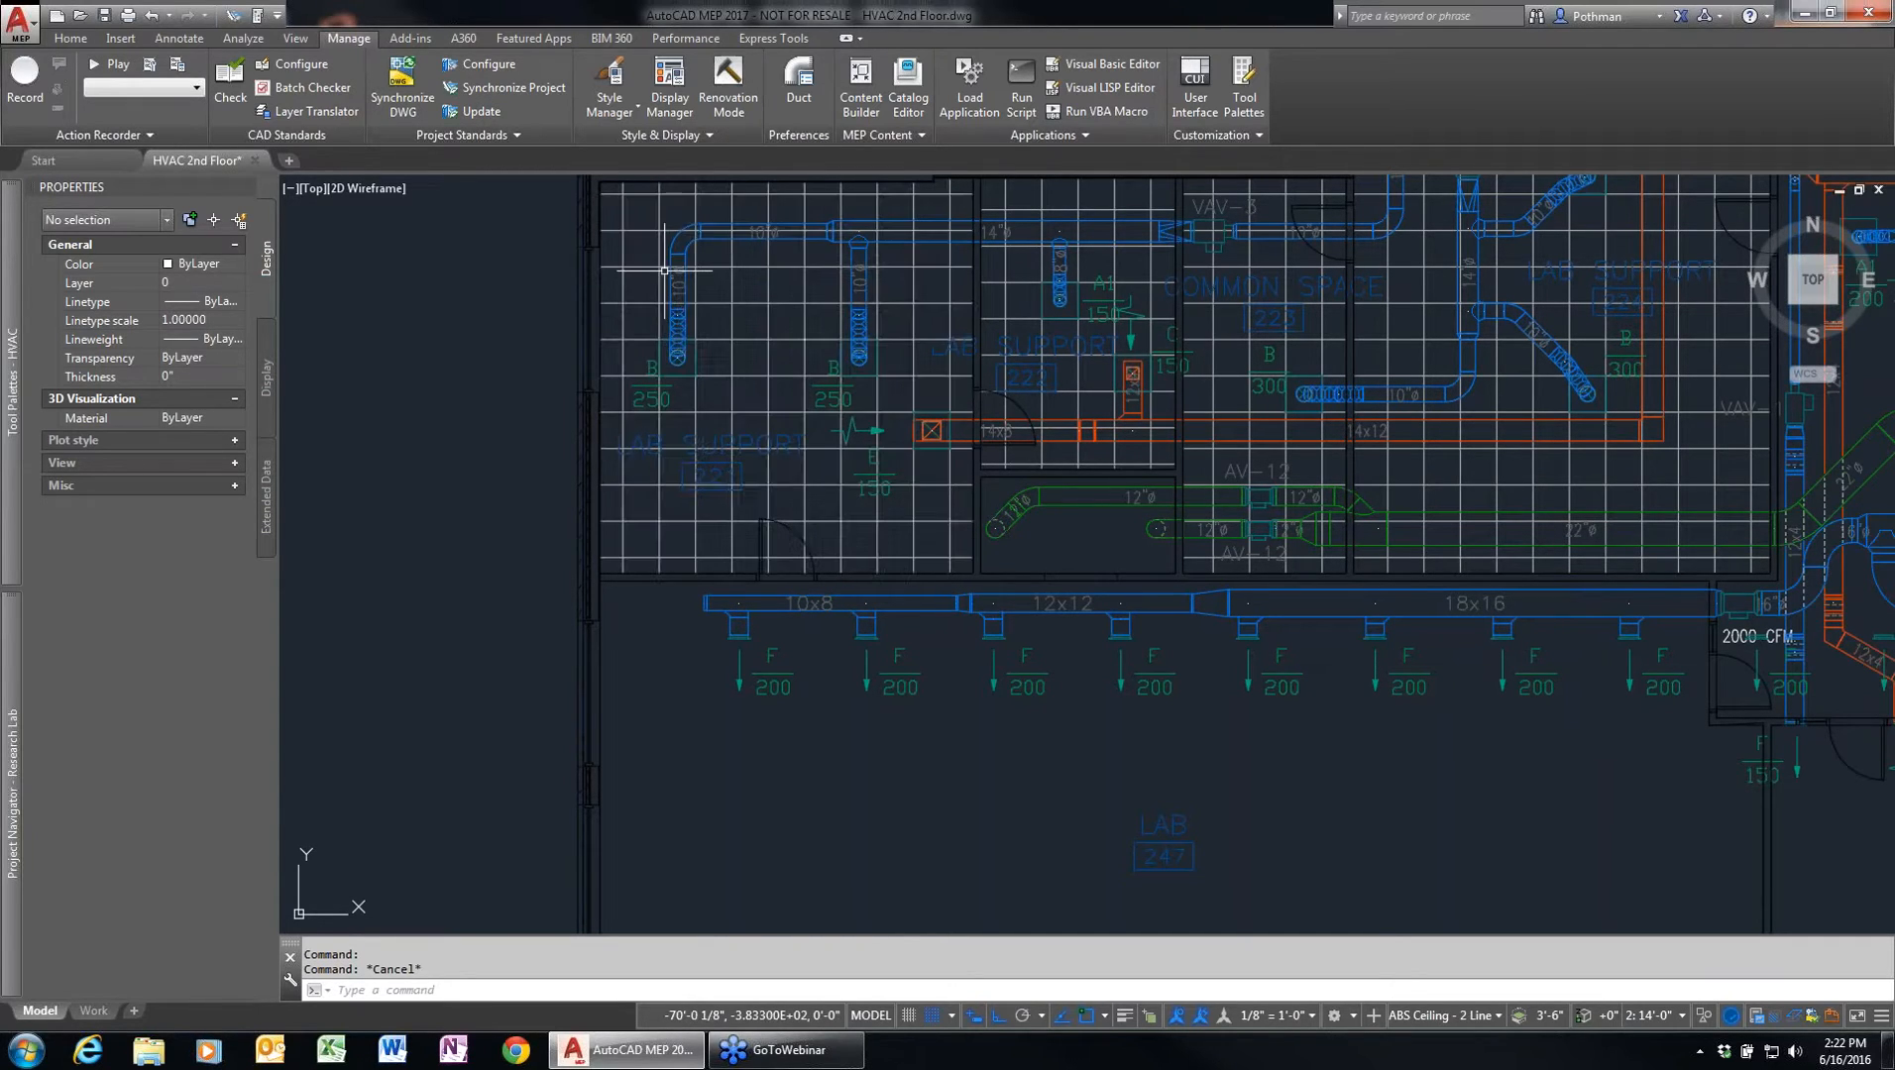
mouse_move(662, 276)
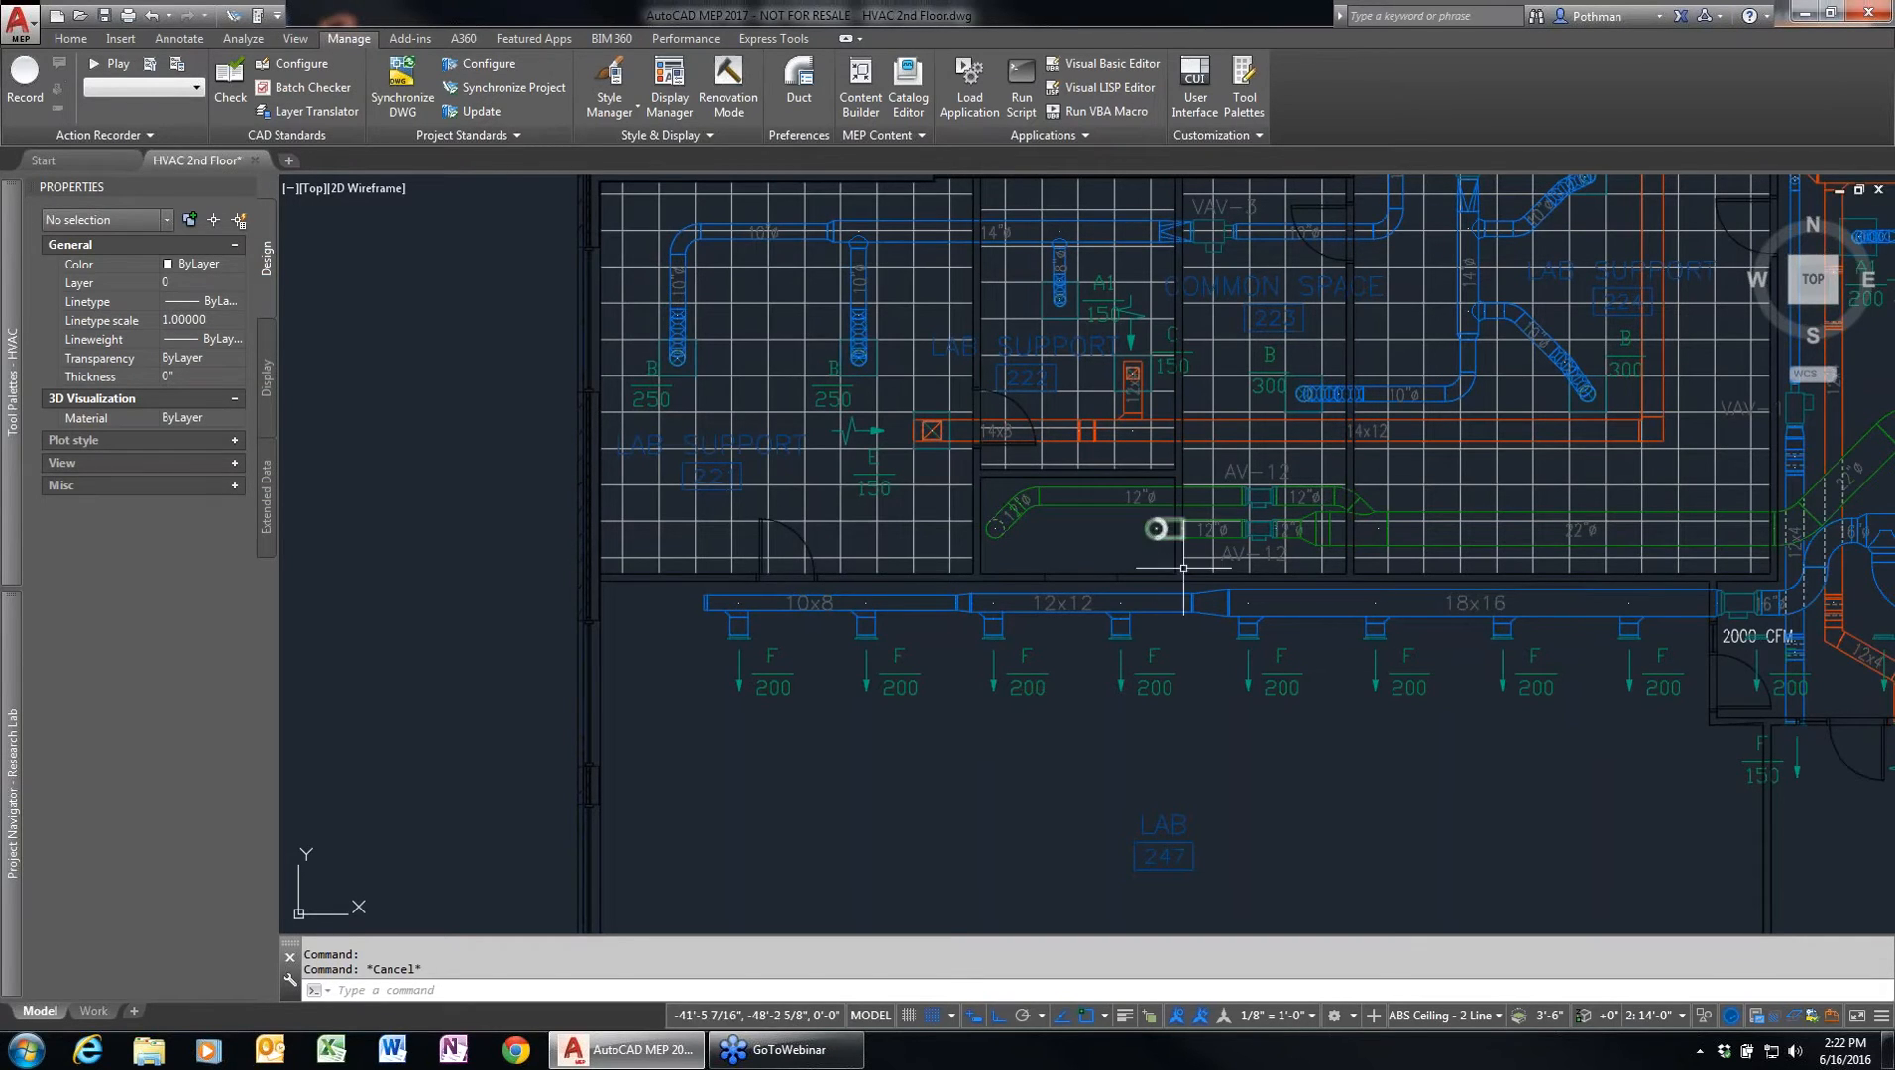
scroll(1240, 473, "up", 3)
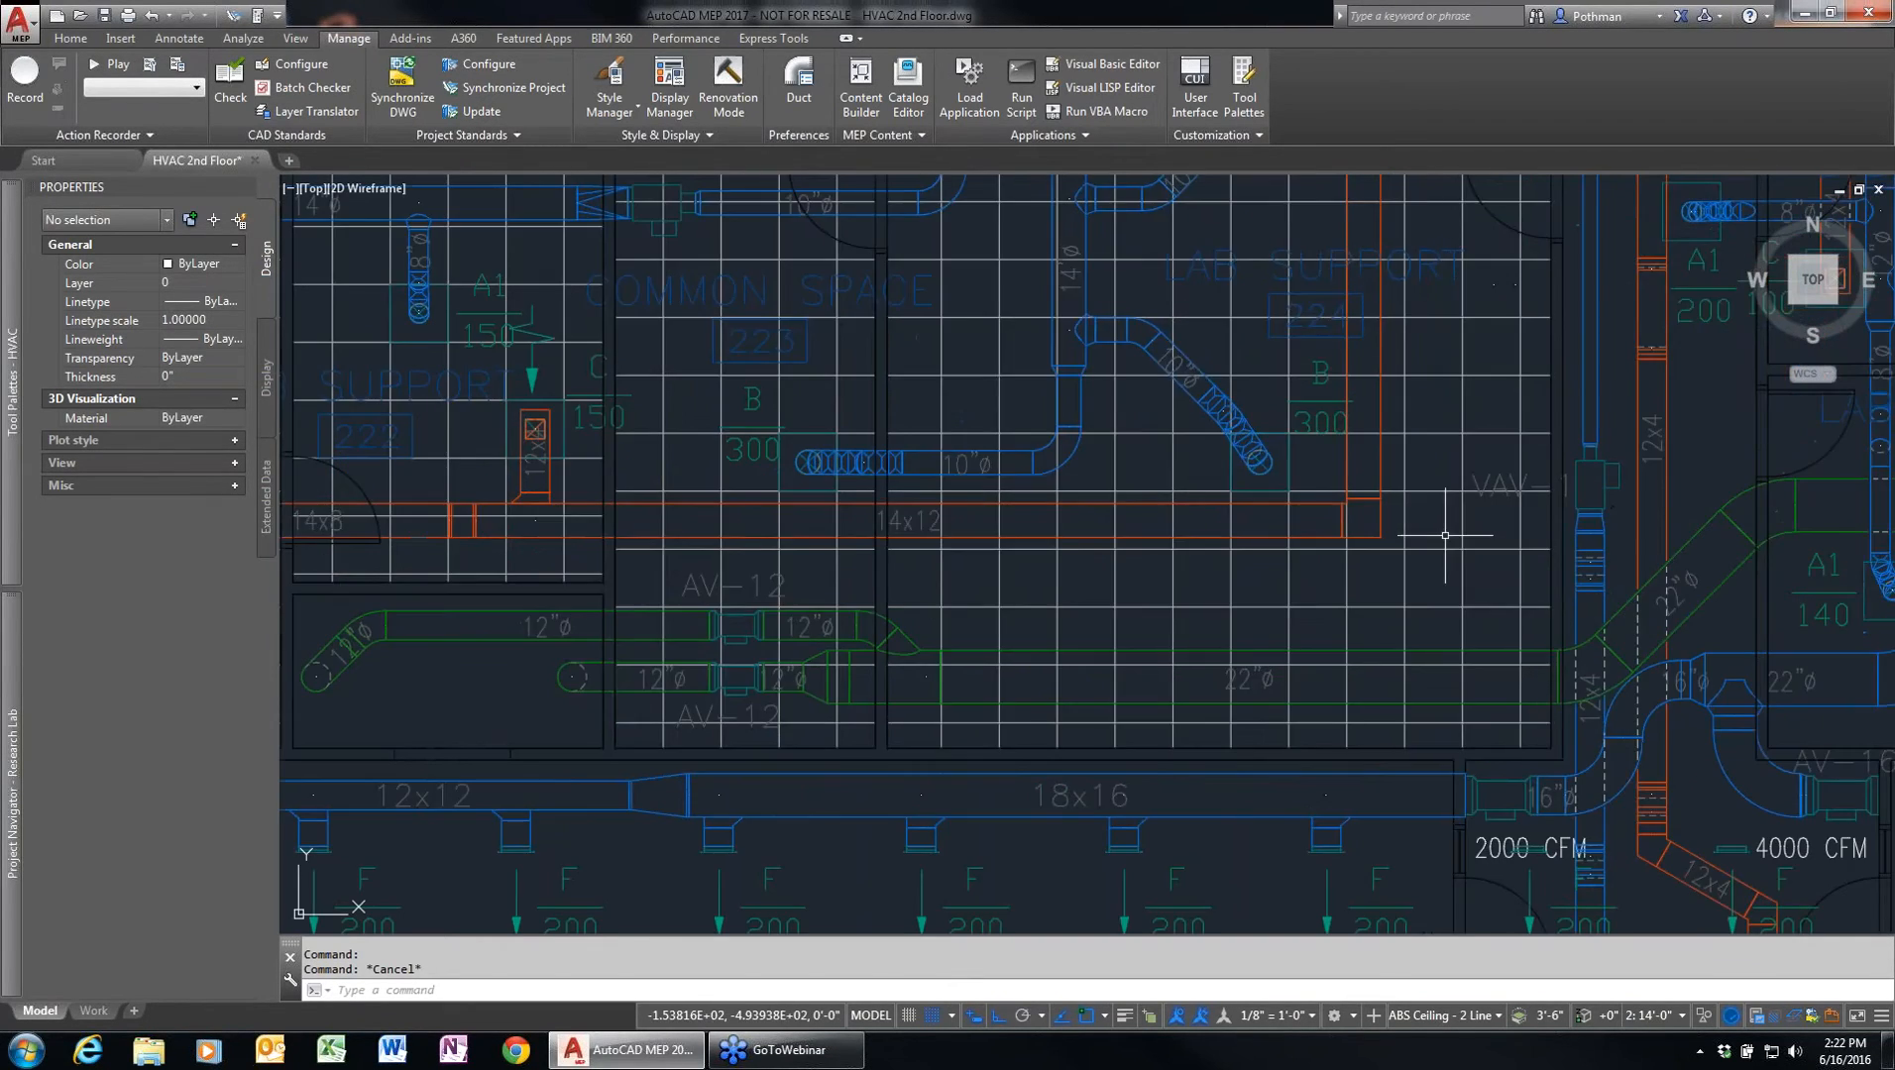
scroll(1445, 535, "down", 5)
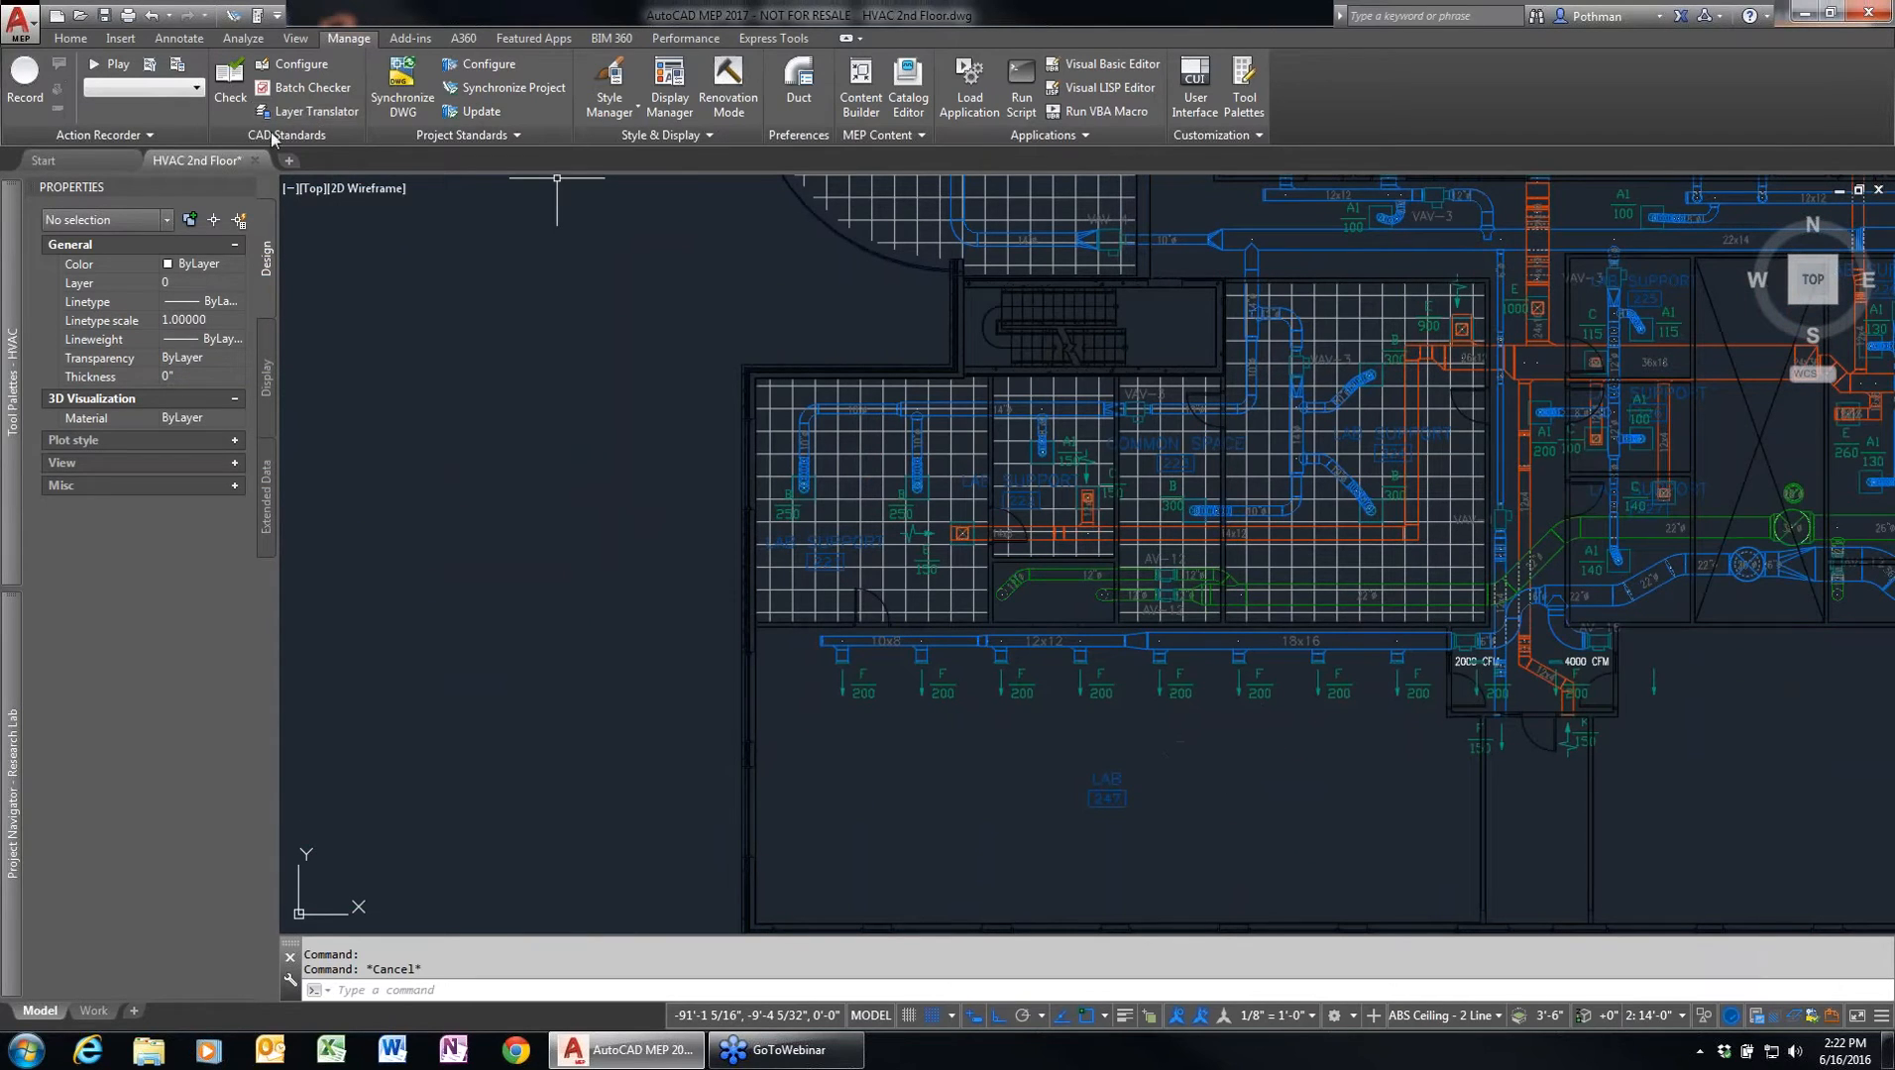
left_click(255, 159)
left_click(1051, 575)
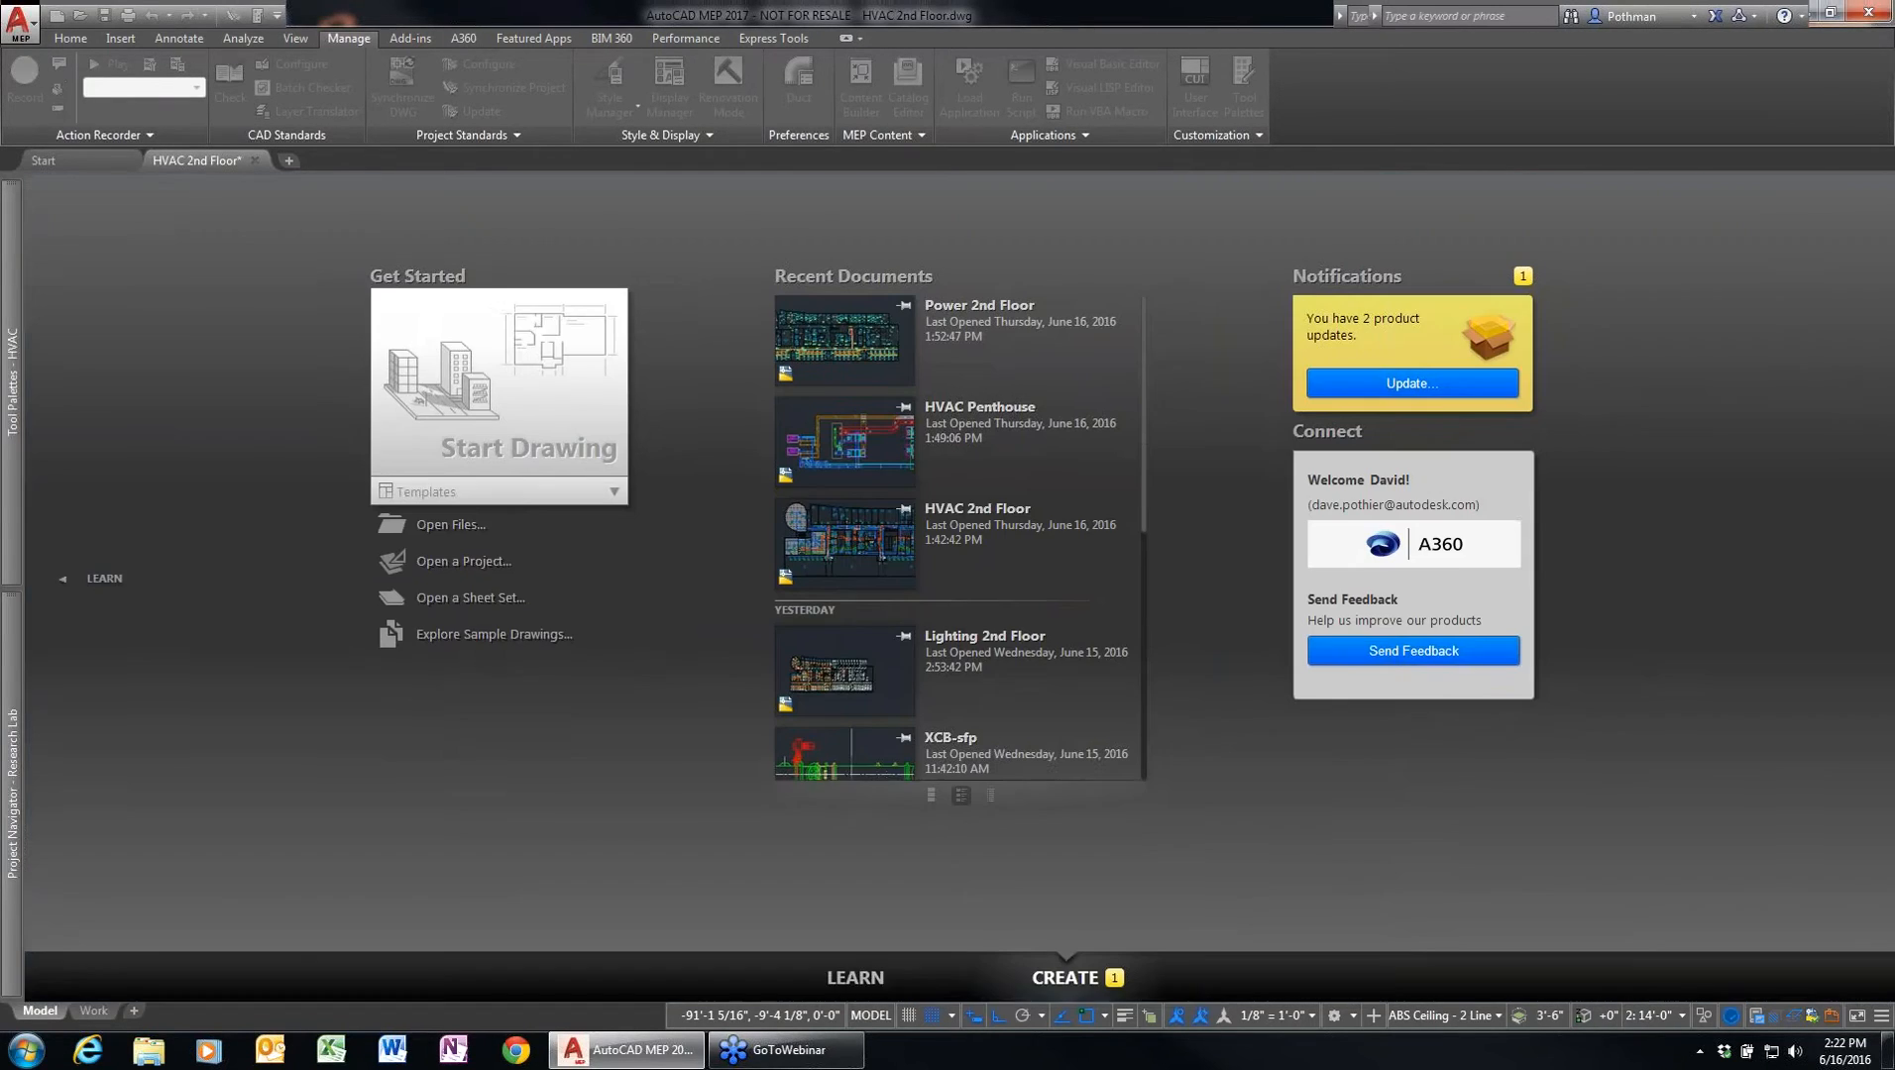
mouse_move(5, 274)
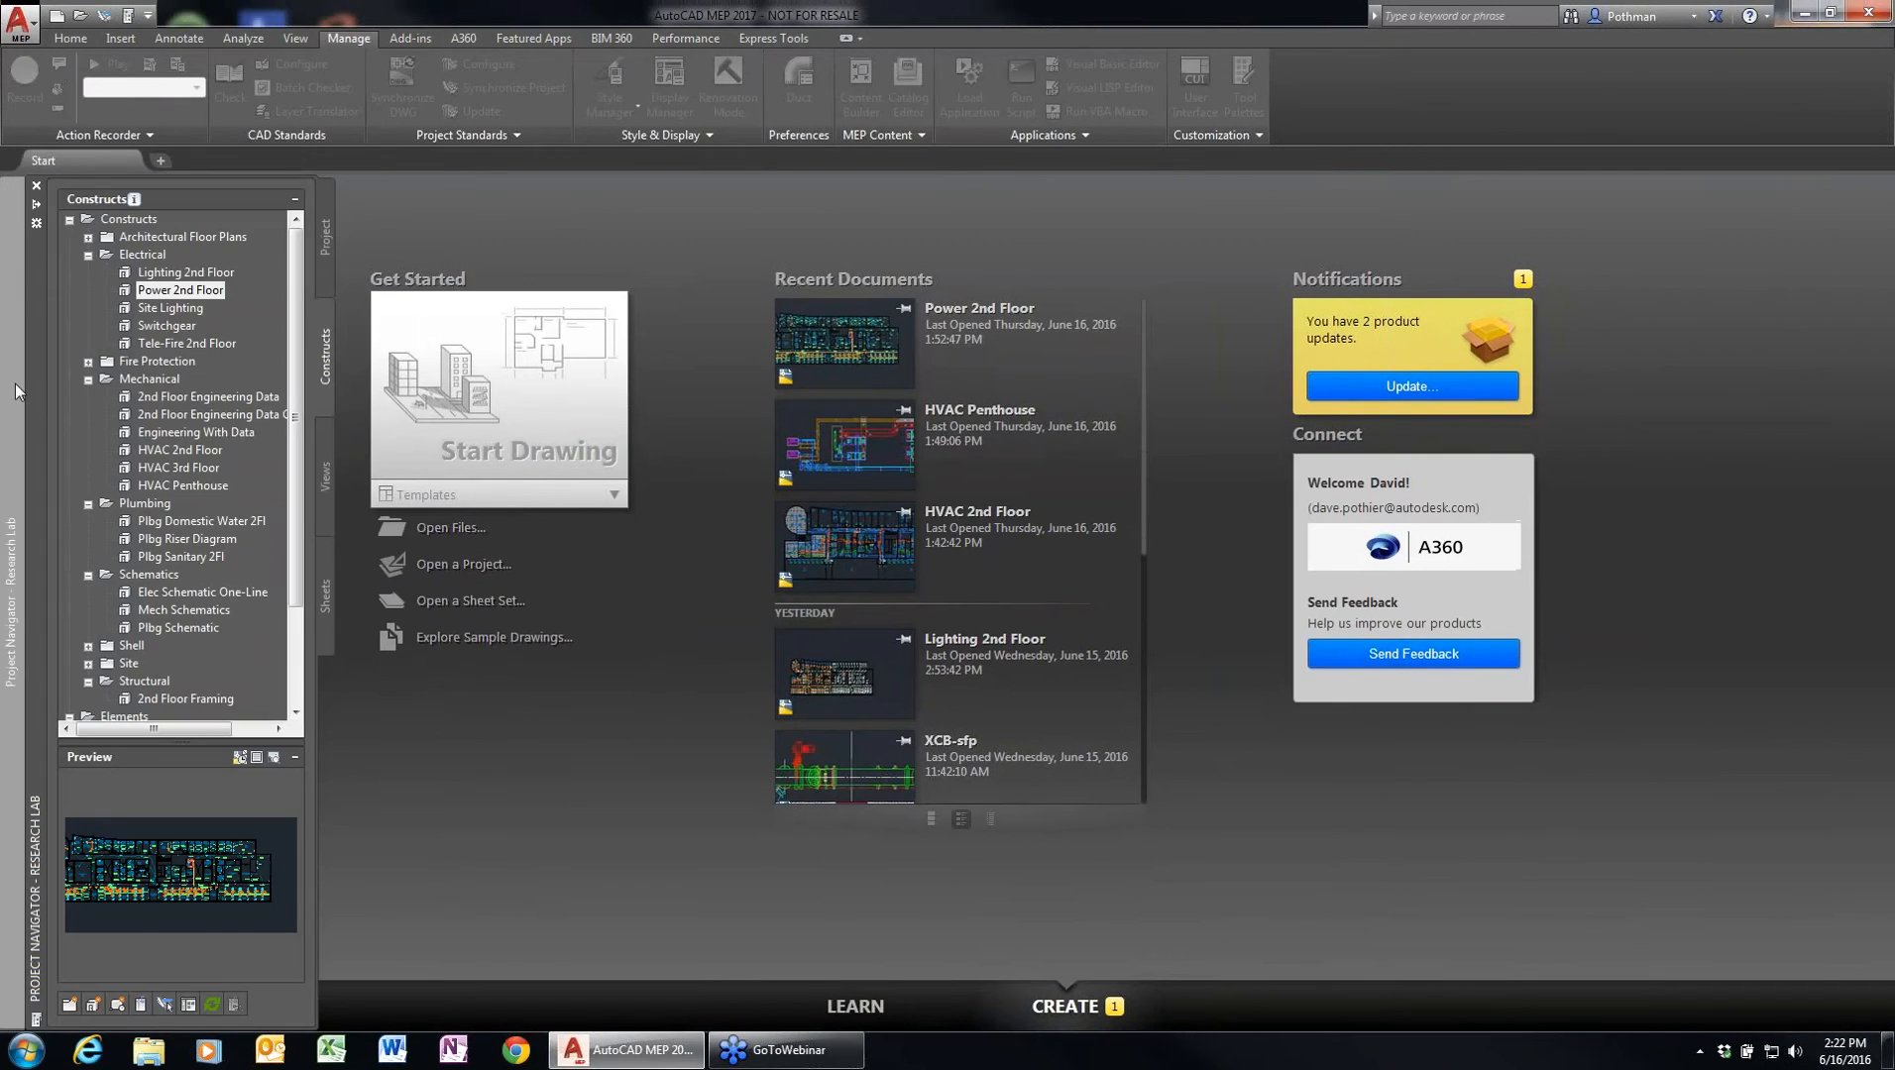
double_click(170, 486)
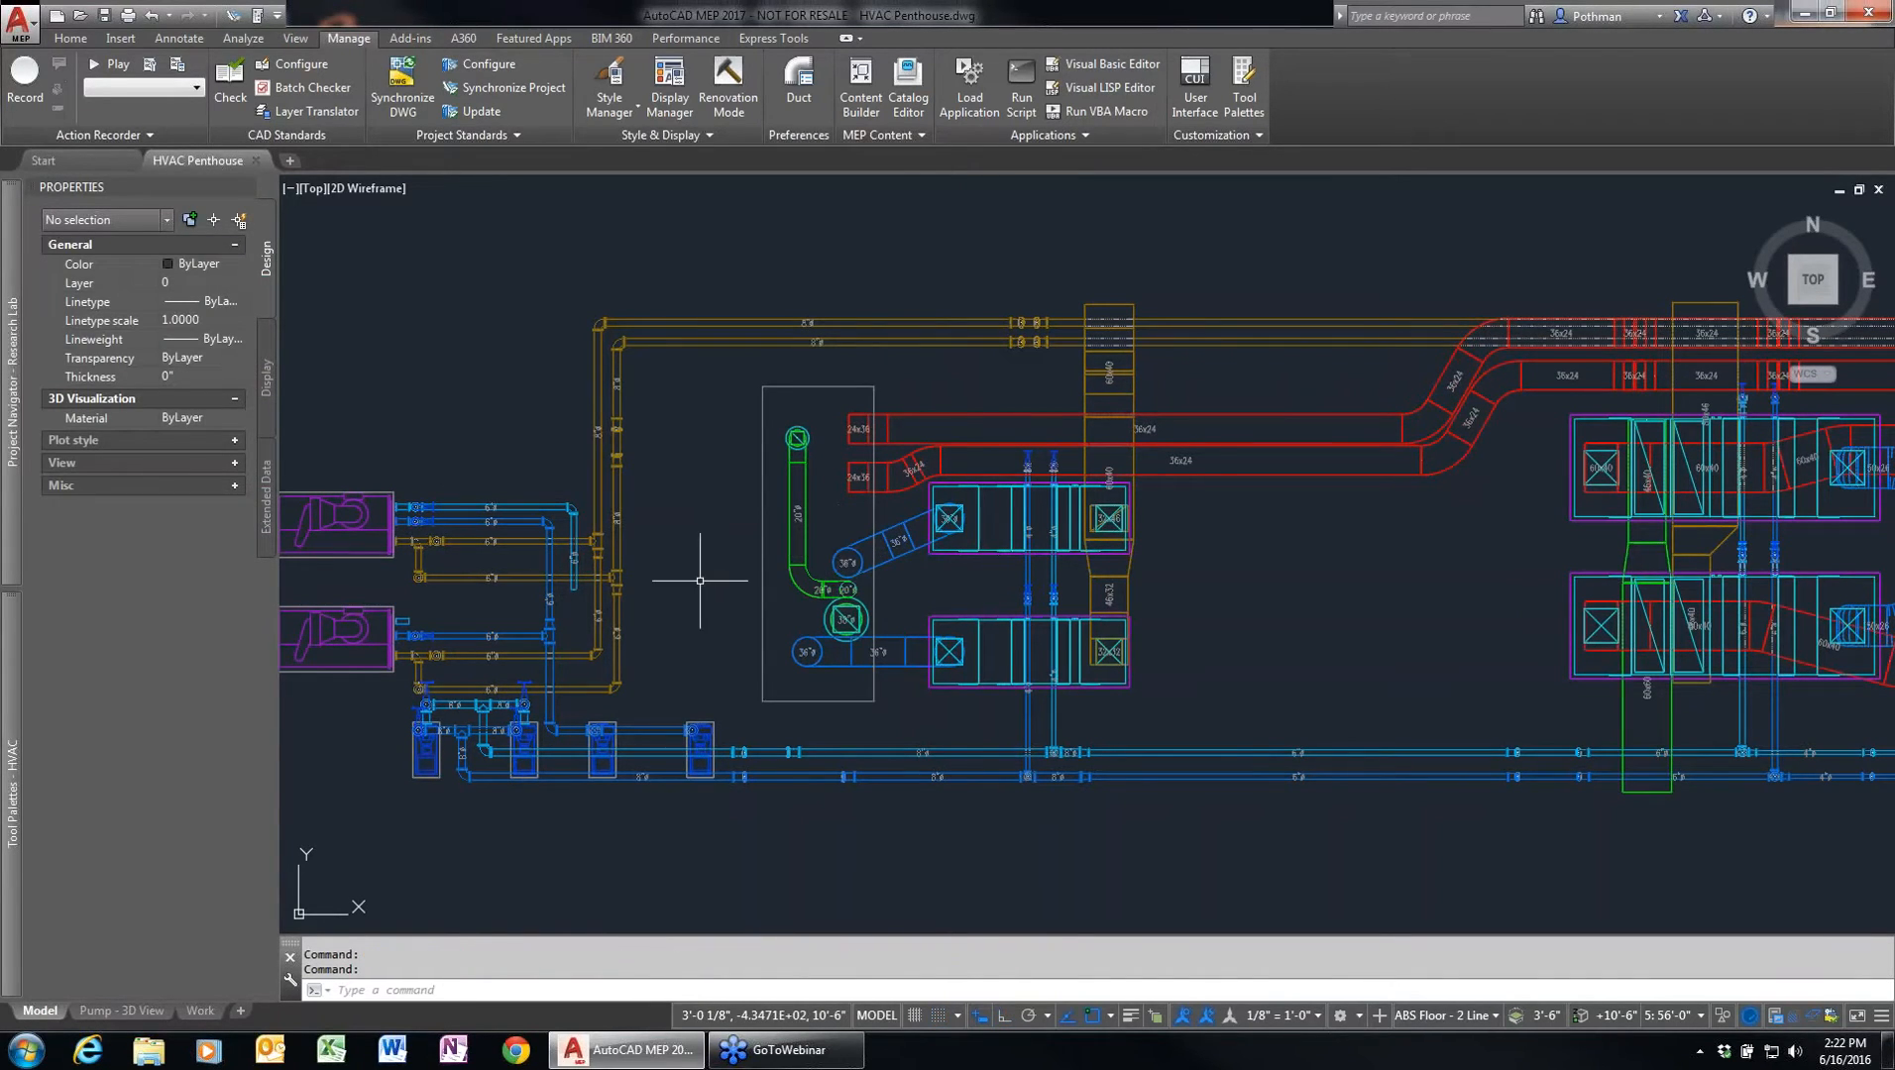
- Switch the penthouse drawing session to the Piping workspace and display its pipe drawing tools
middle_click_drag(707, 574, 1010, 538)
scroll(996, 541, "down", 2)
scroll(984, 570, "up", 2)
scroll(984, 570, "up", 2)
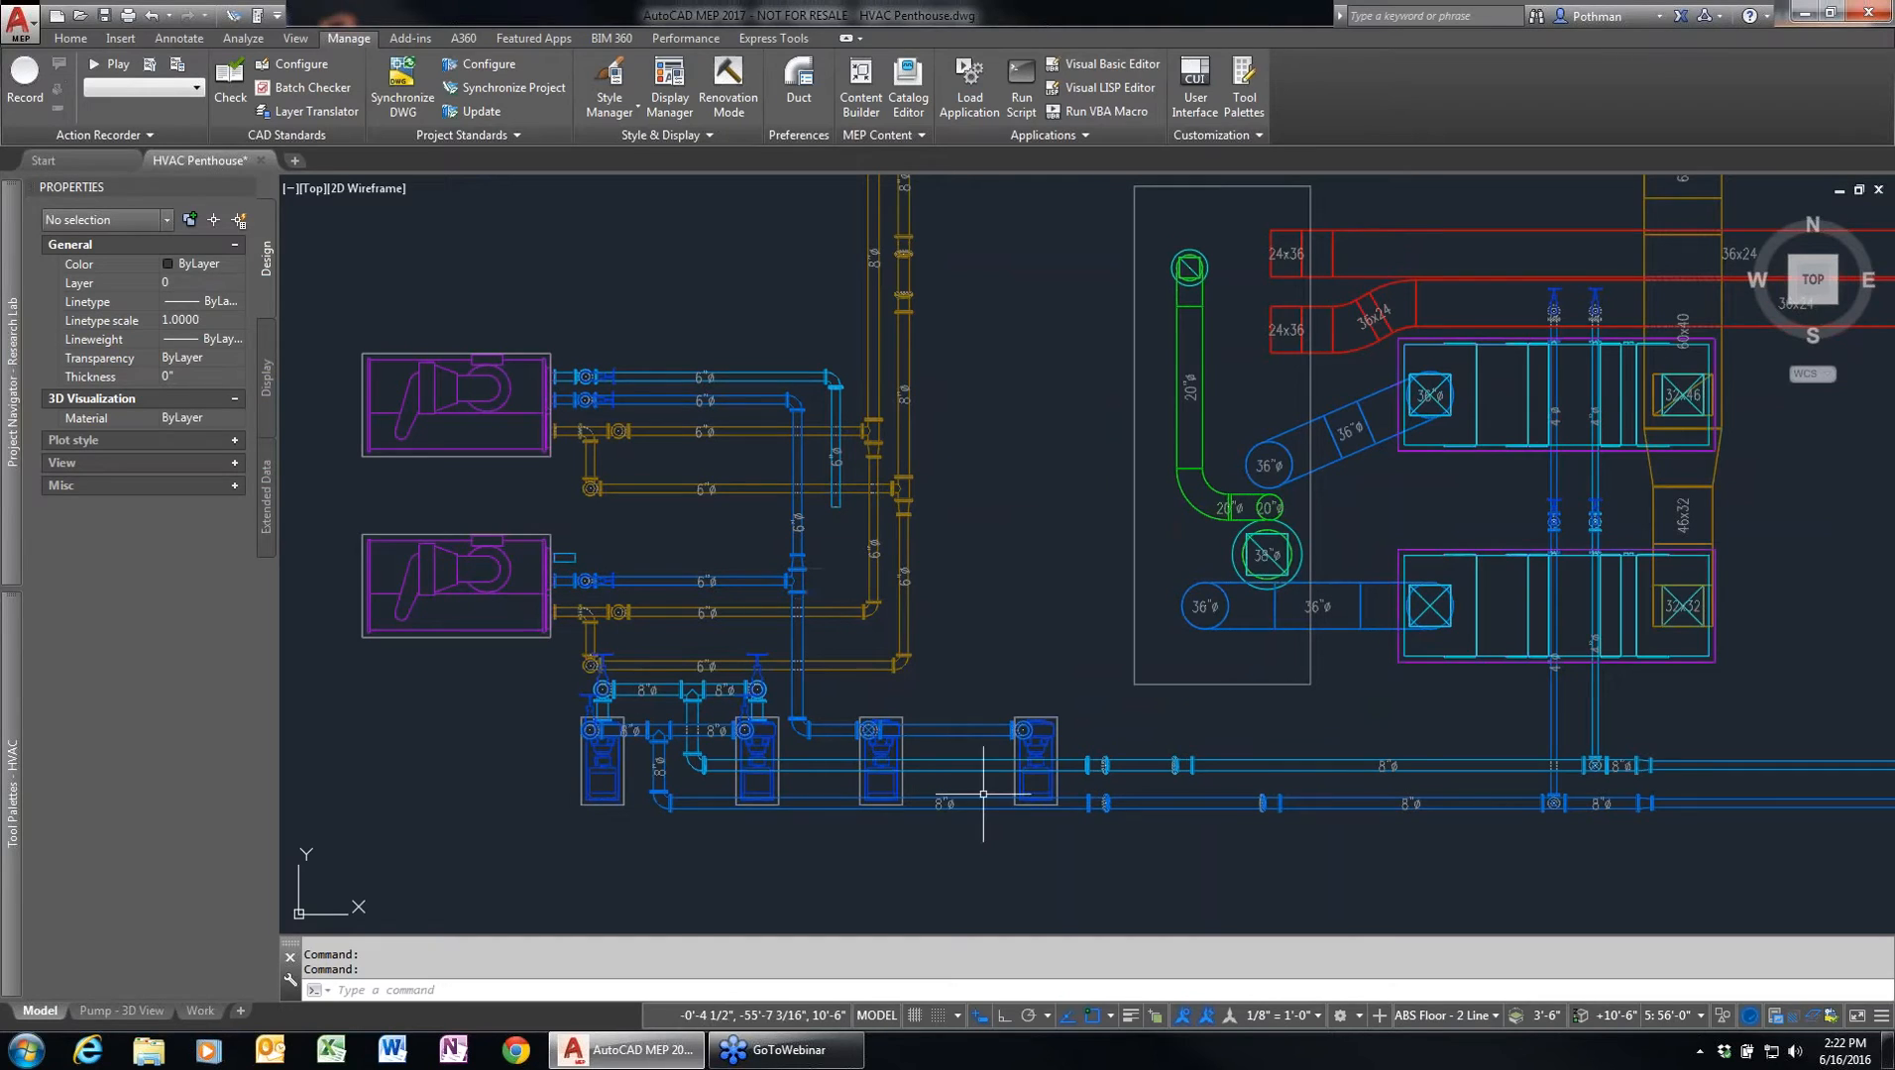
scroll(982, 838, "up", 2)
scroll(1101, 841, "down", 3)
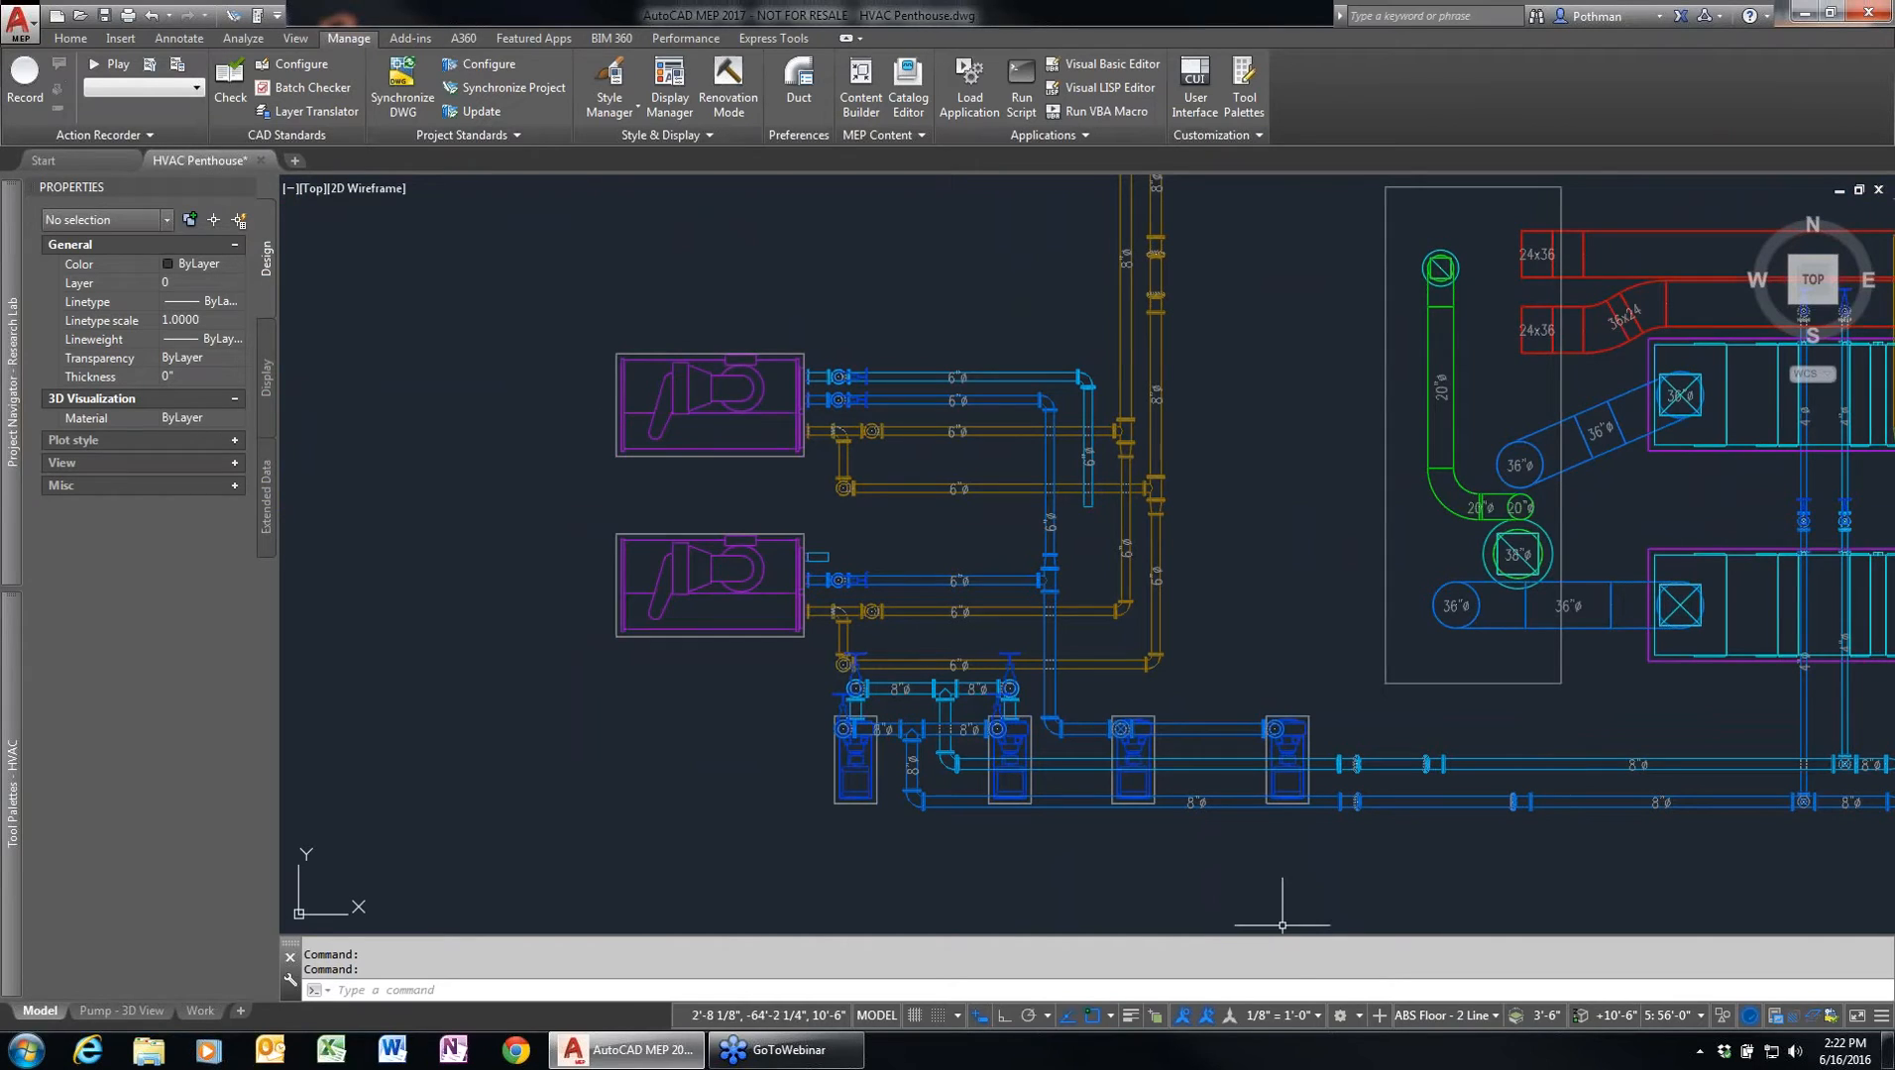
left_click(1358, 1017)
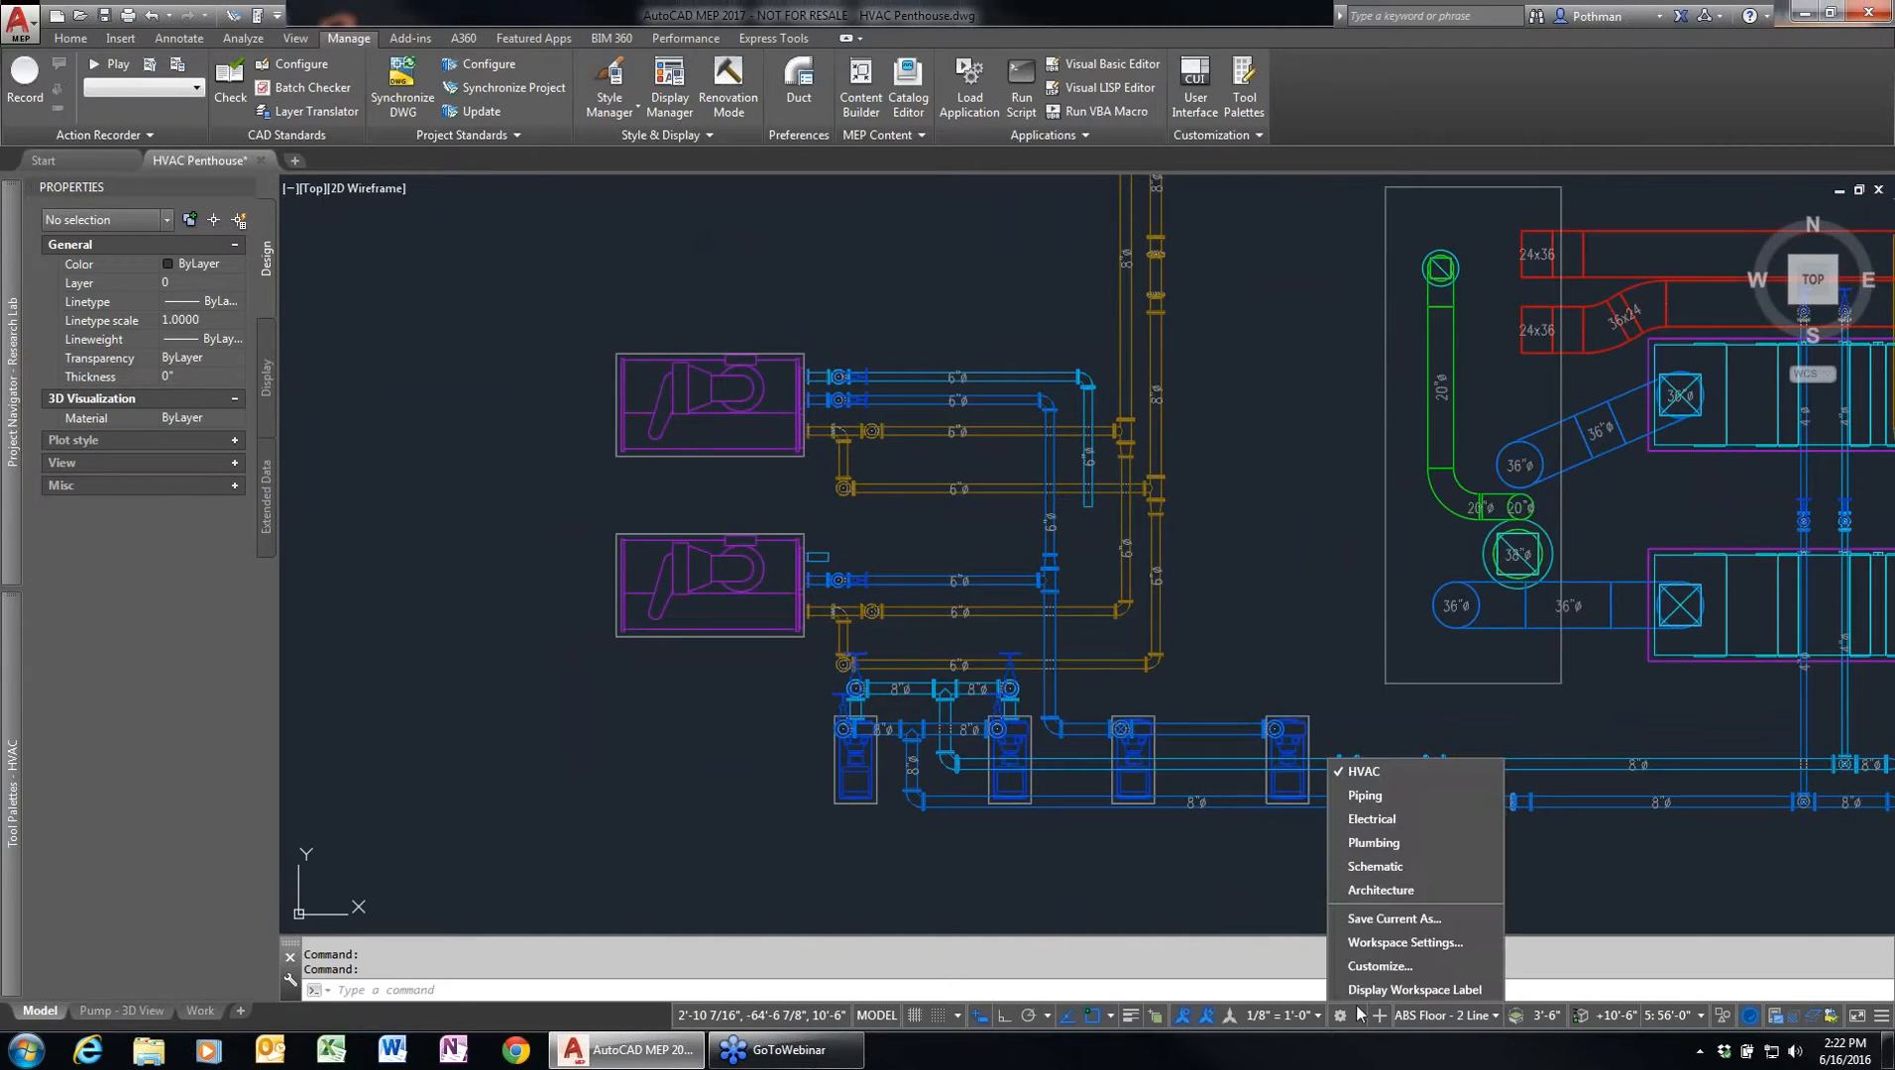
left_click(1384, 797)
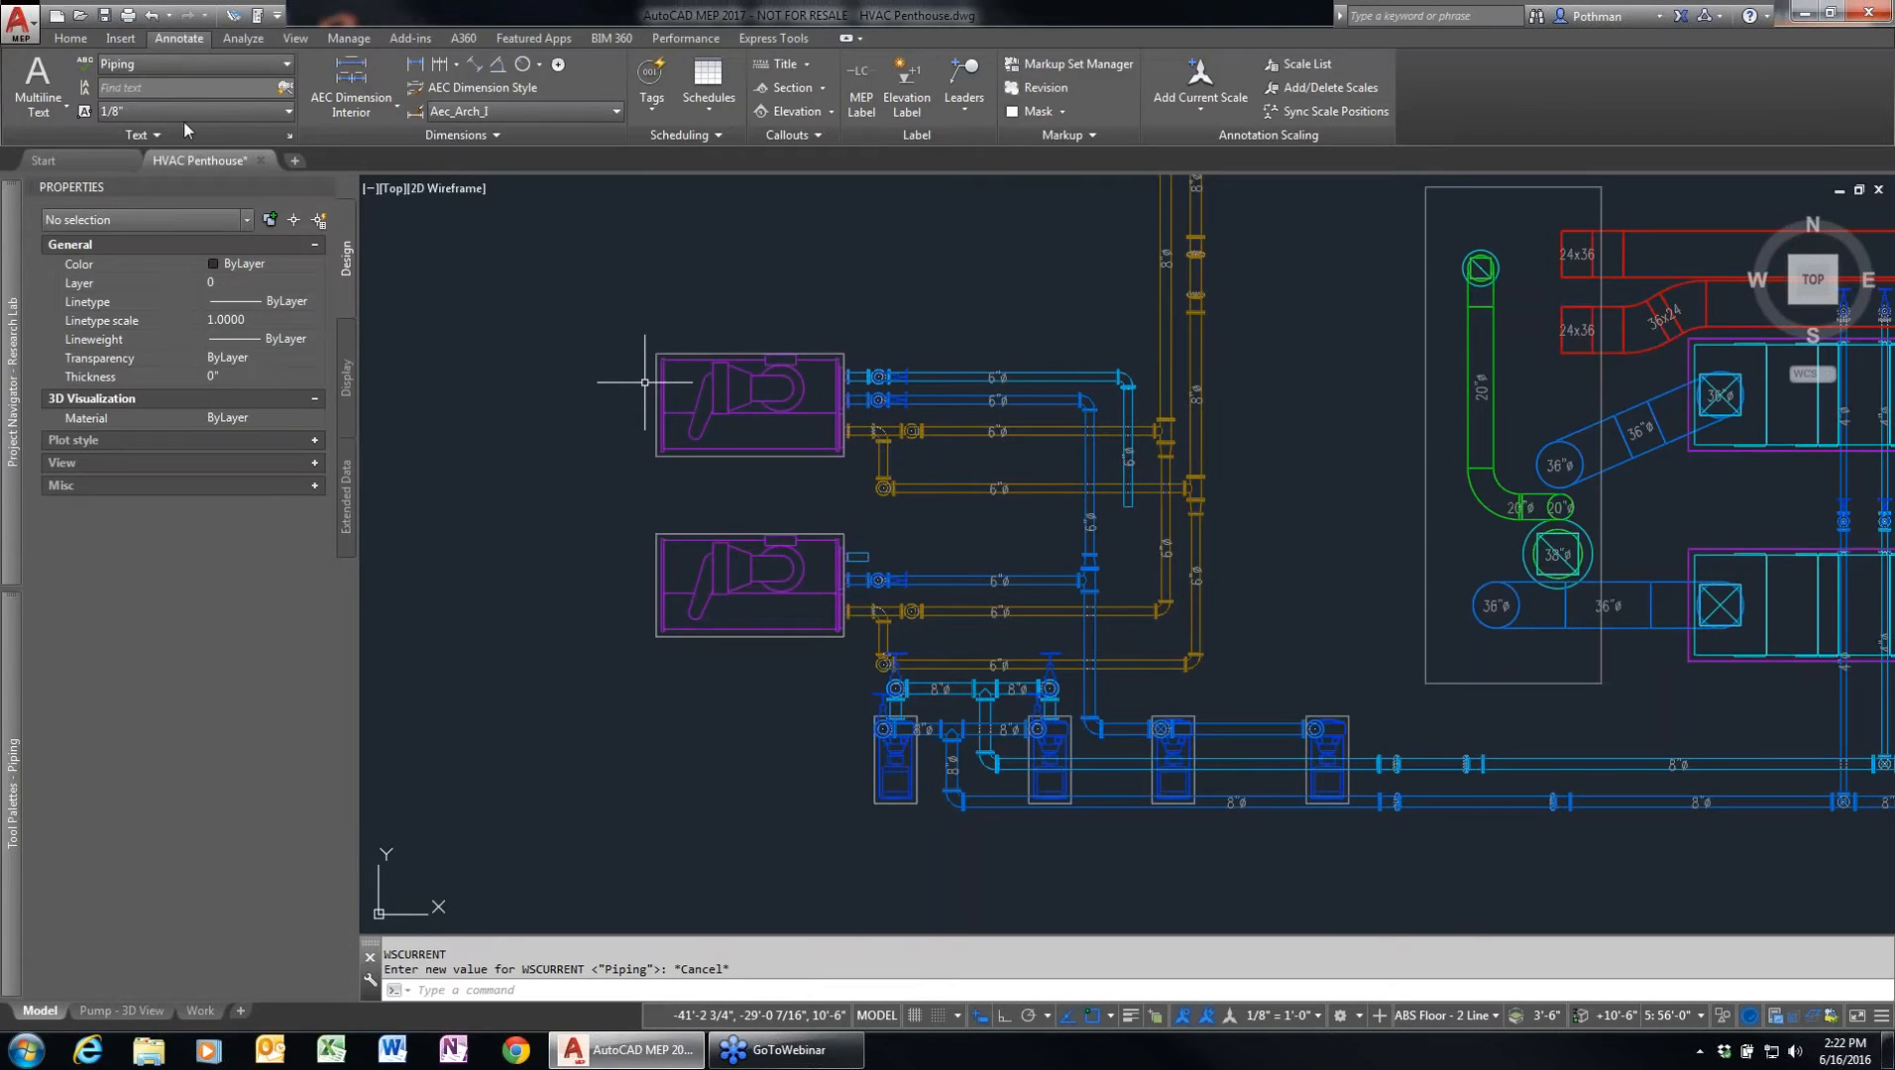
left_click(69, 39)
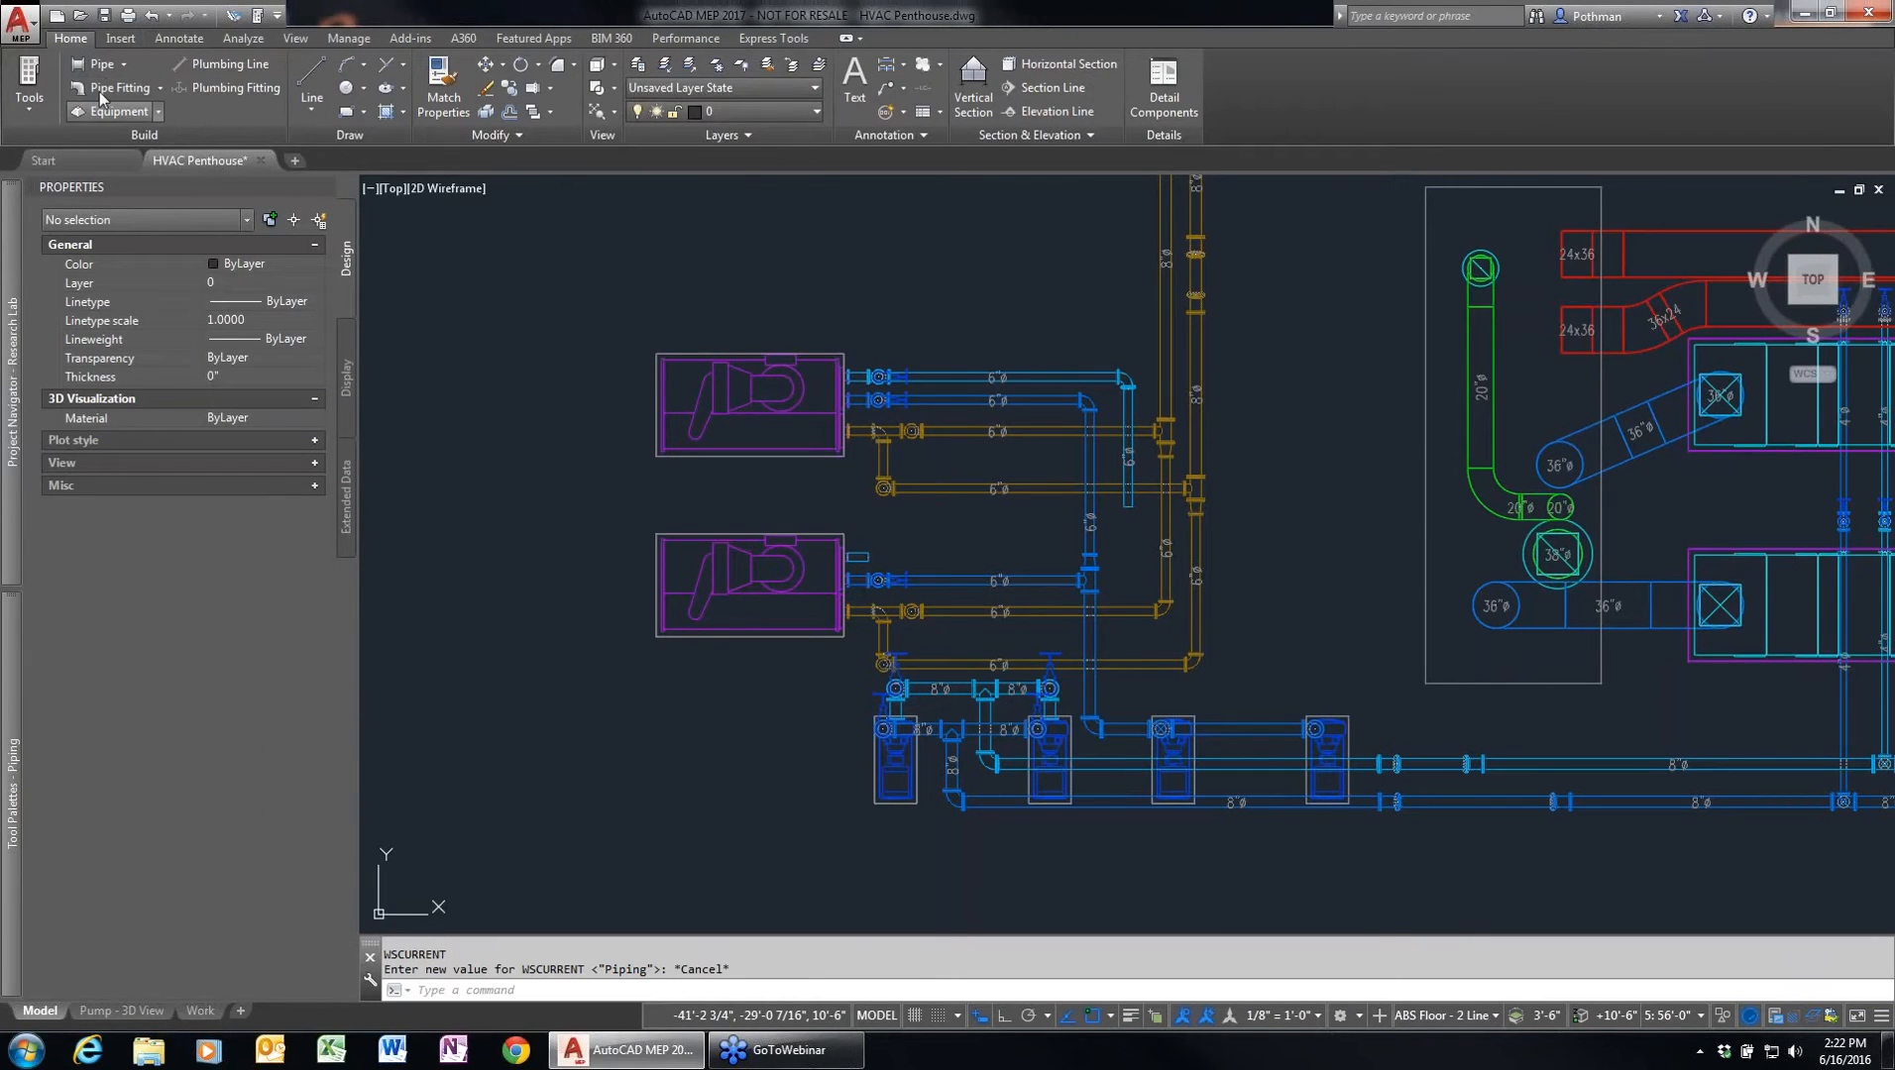
mouse_move(13, 840)
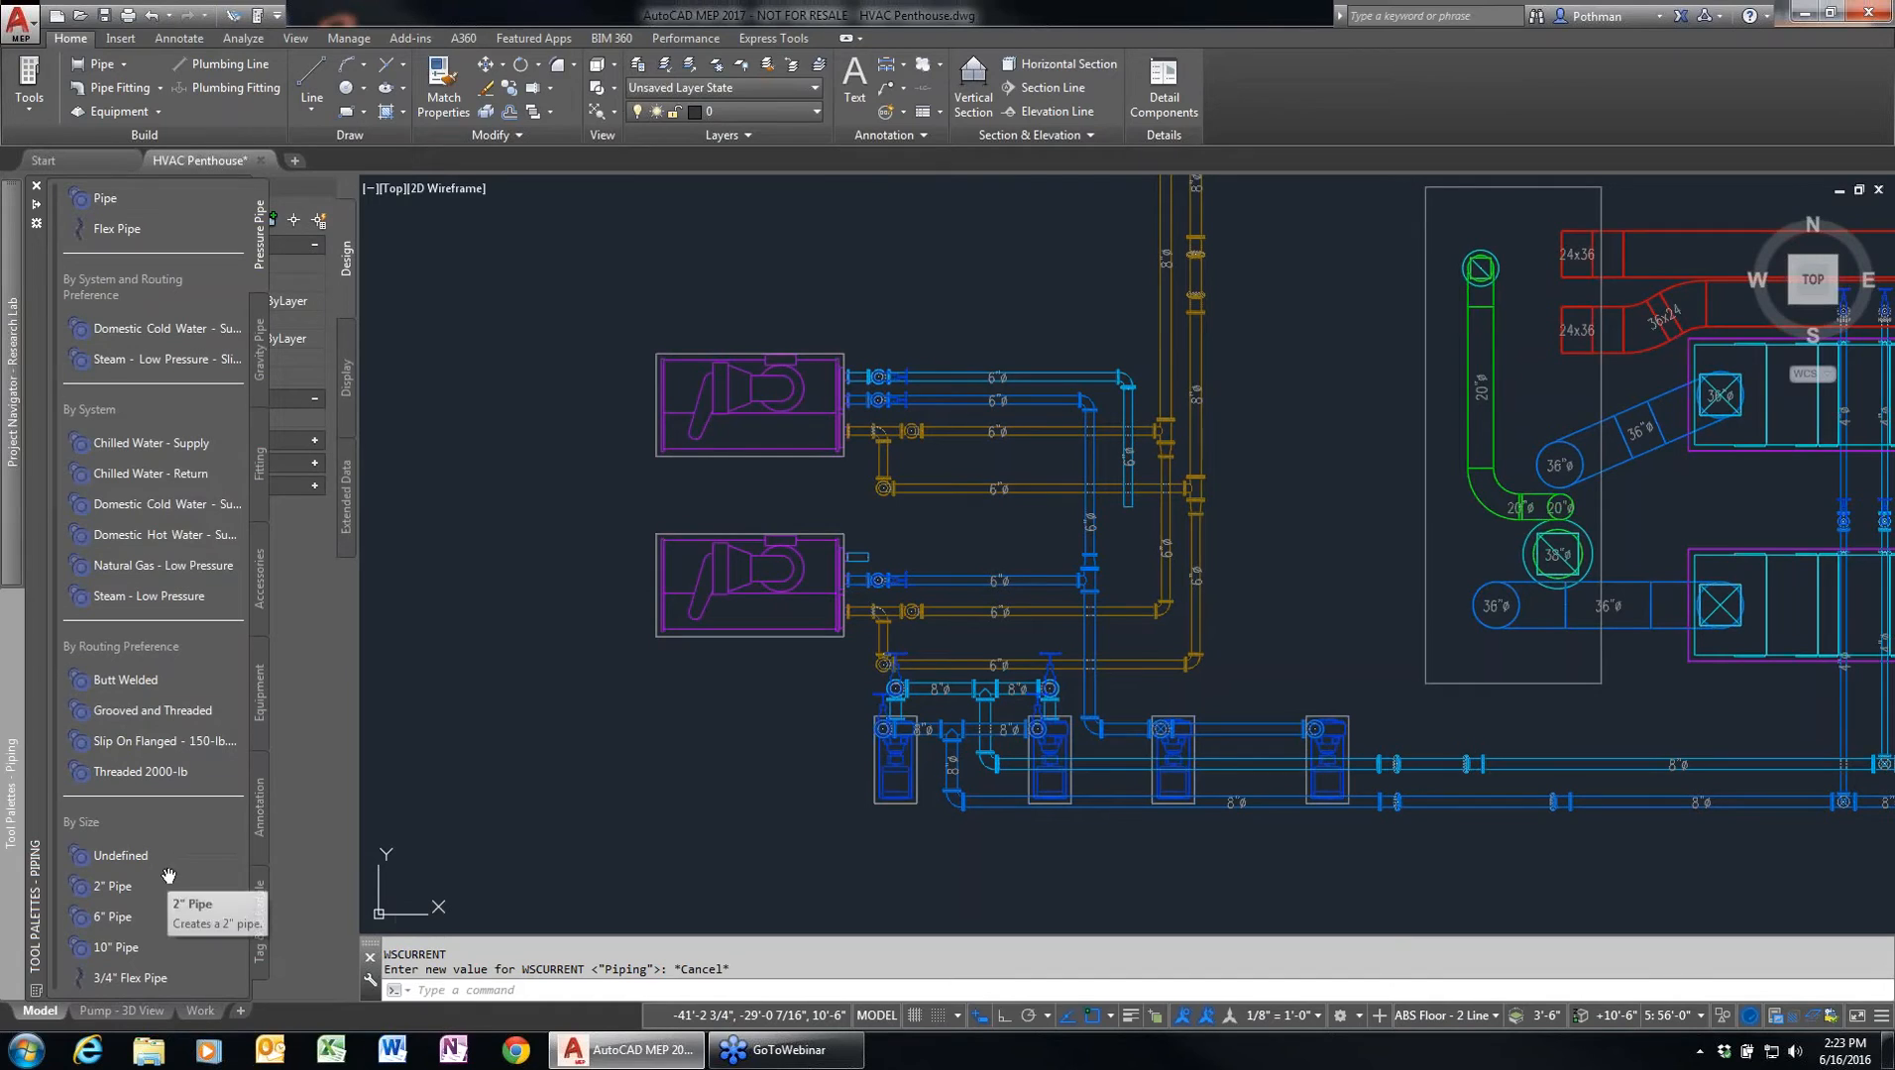
- Review the parts and size ranges of the Generic Flanged and Grooved and Threaded pipe routing preferences, leaving them as they are
middle_click_drag(1328, 698, 1202, 525)
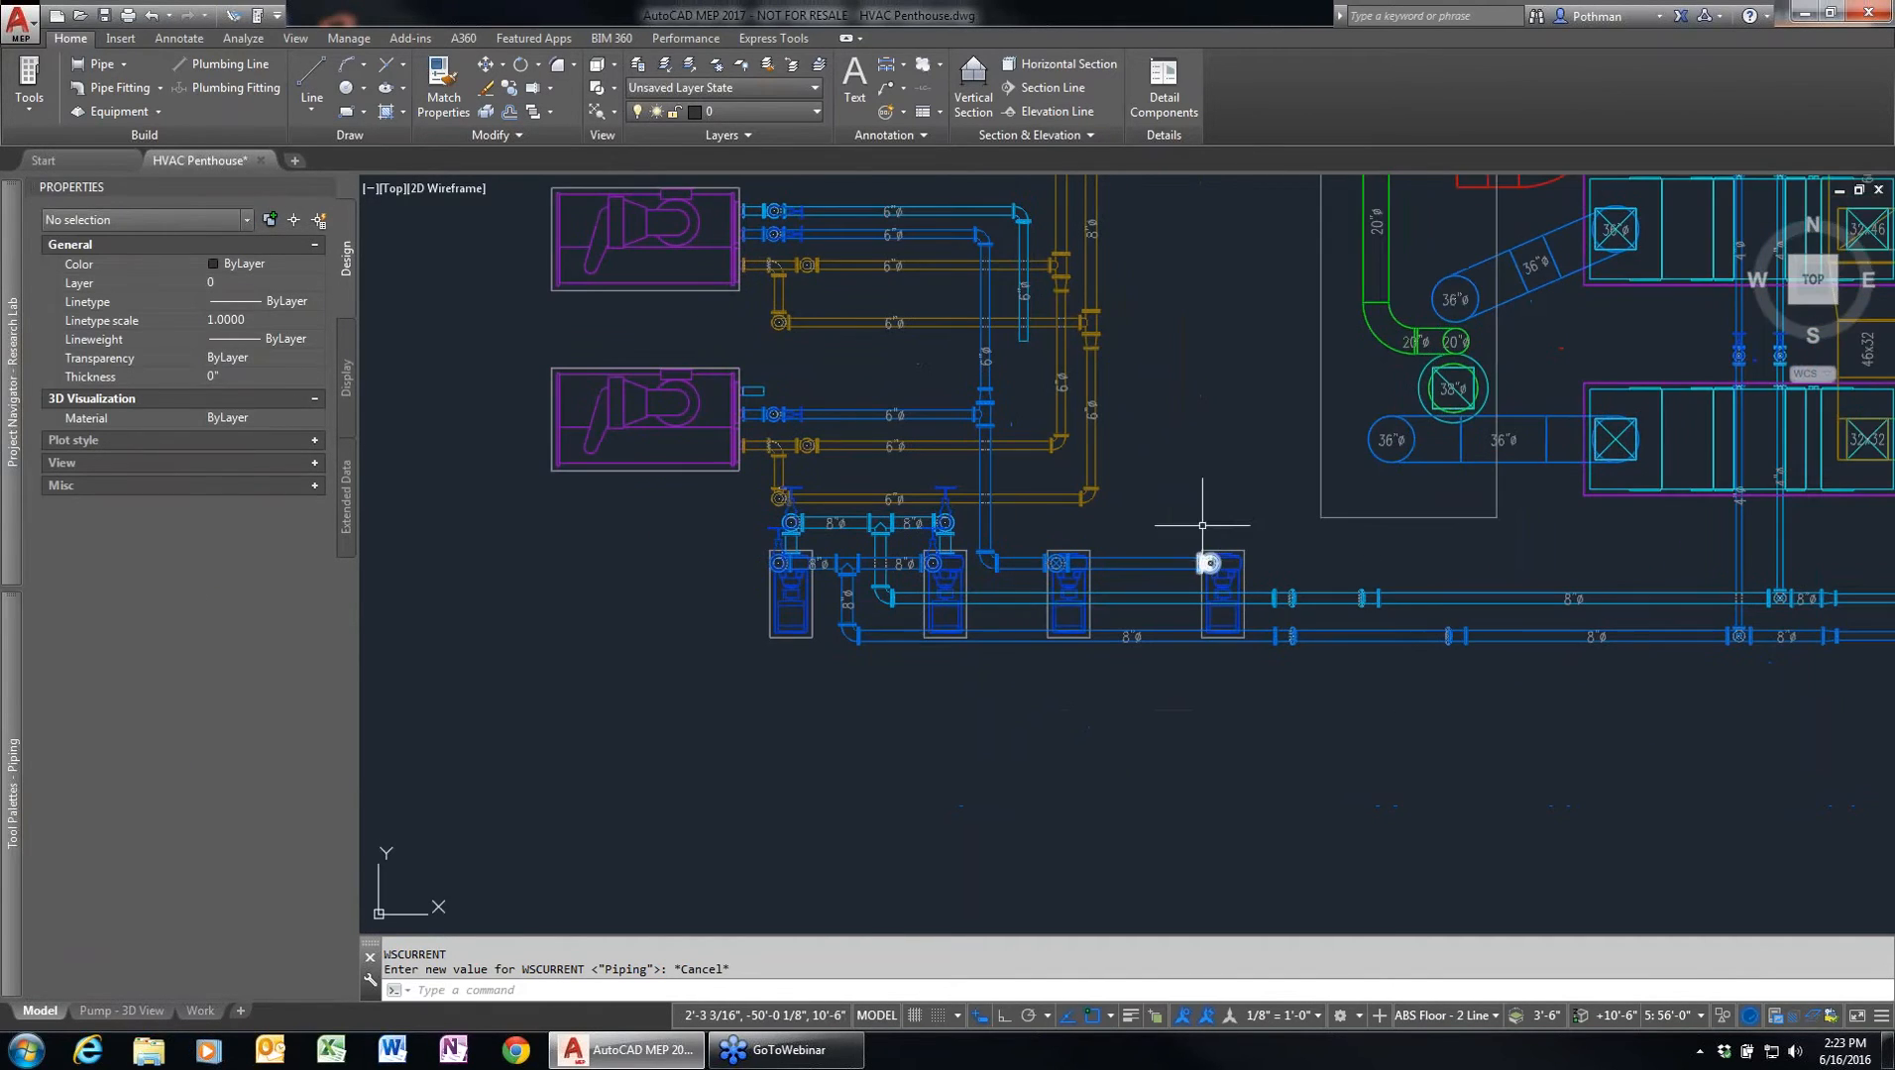
left_click(348, 38)
left_click(609, 107)
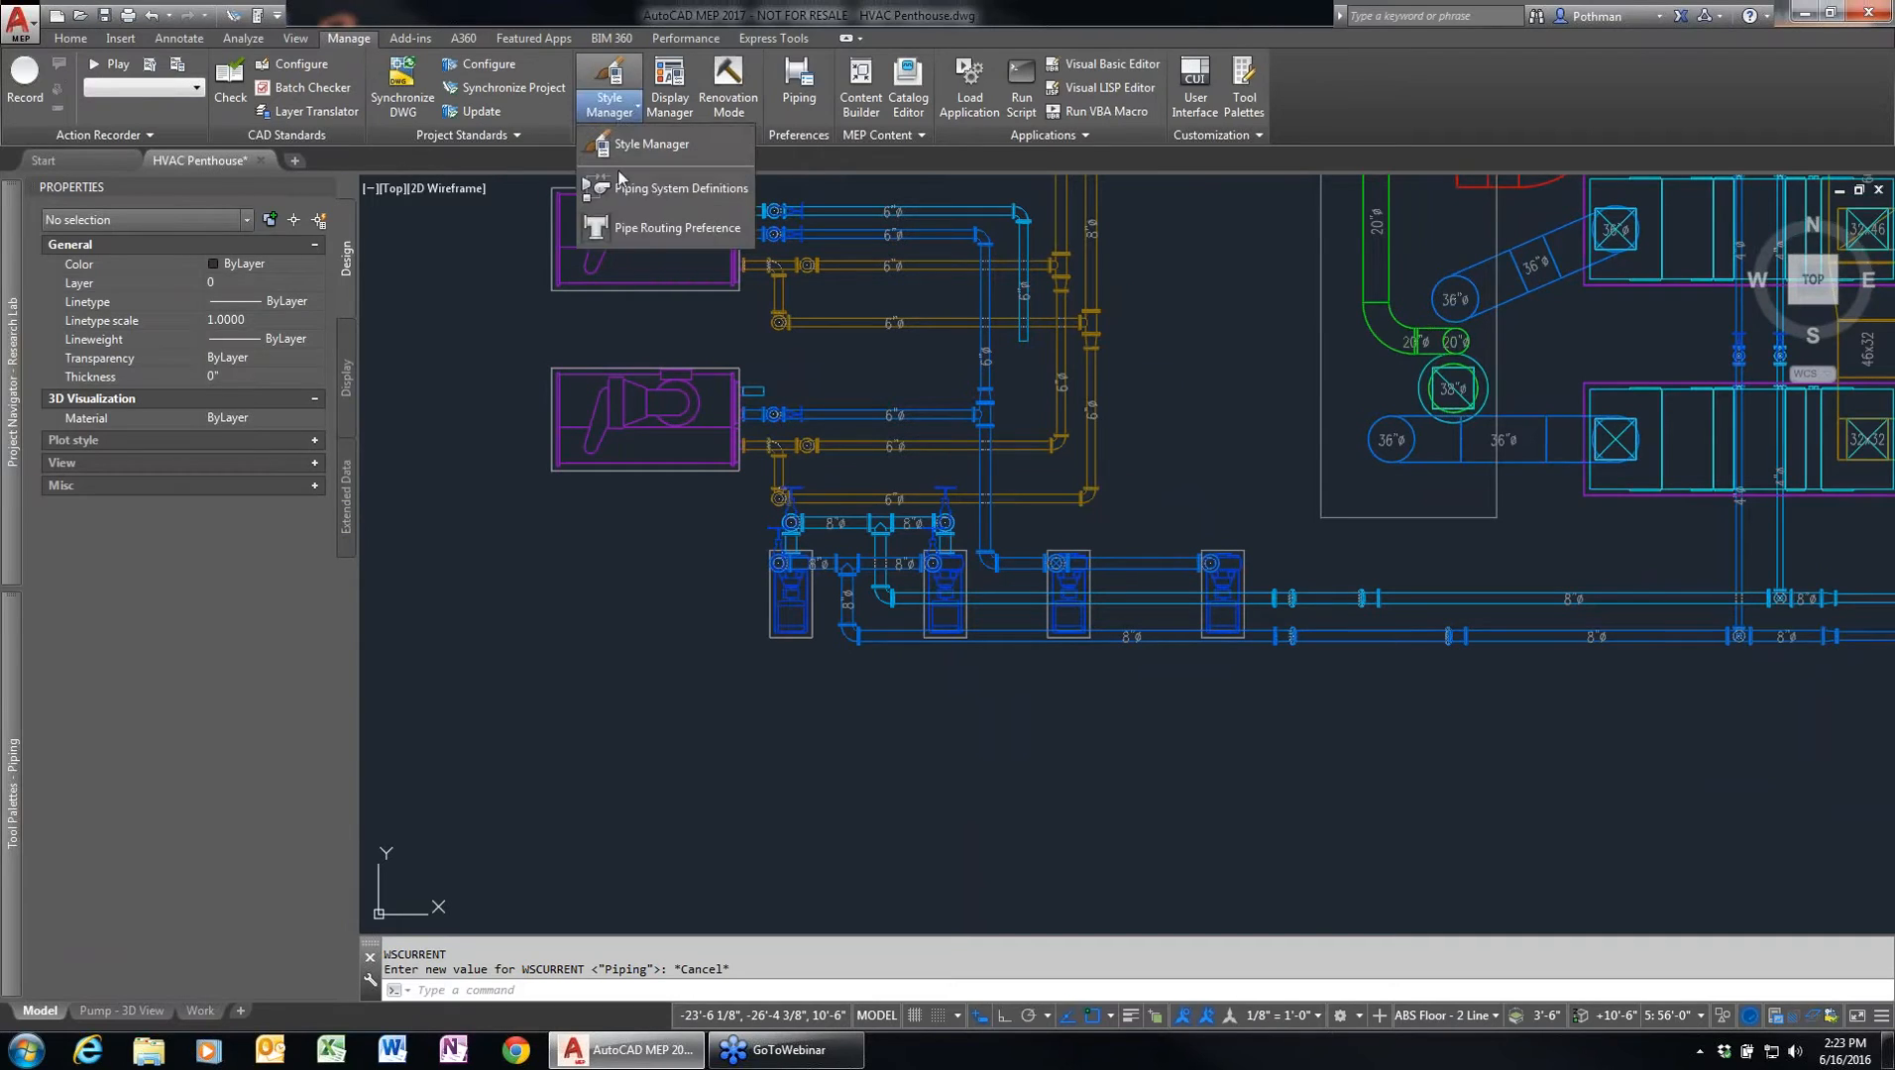
left_click(641, 230)
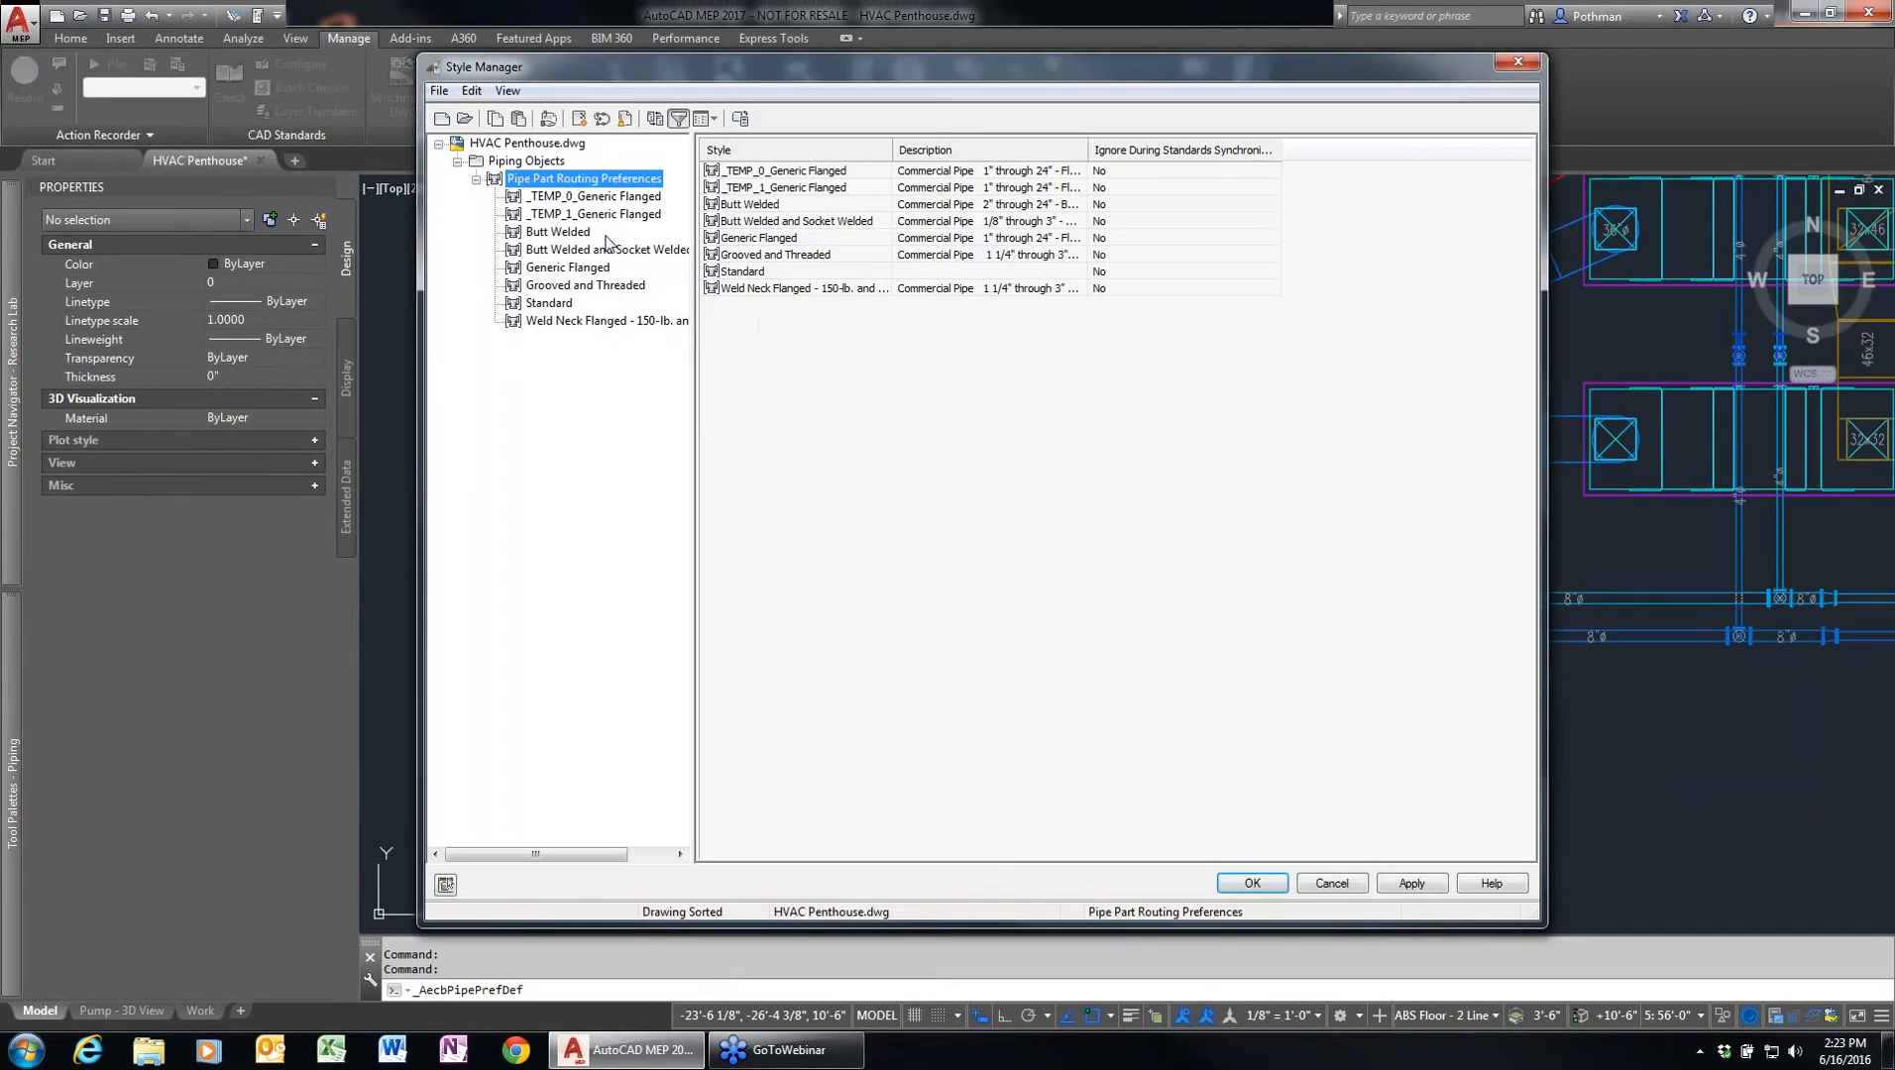
left_click(574, 268)
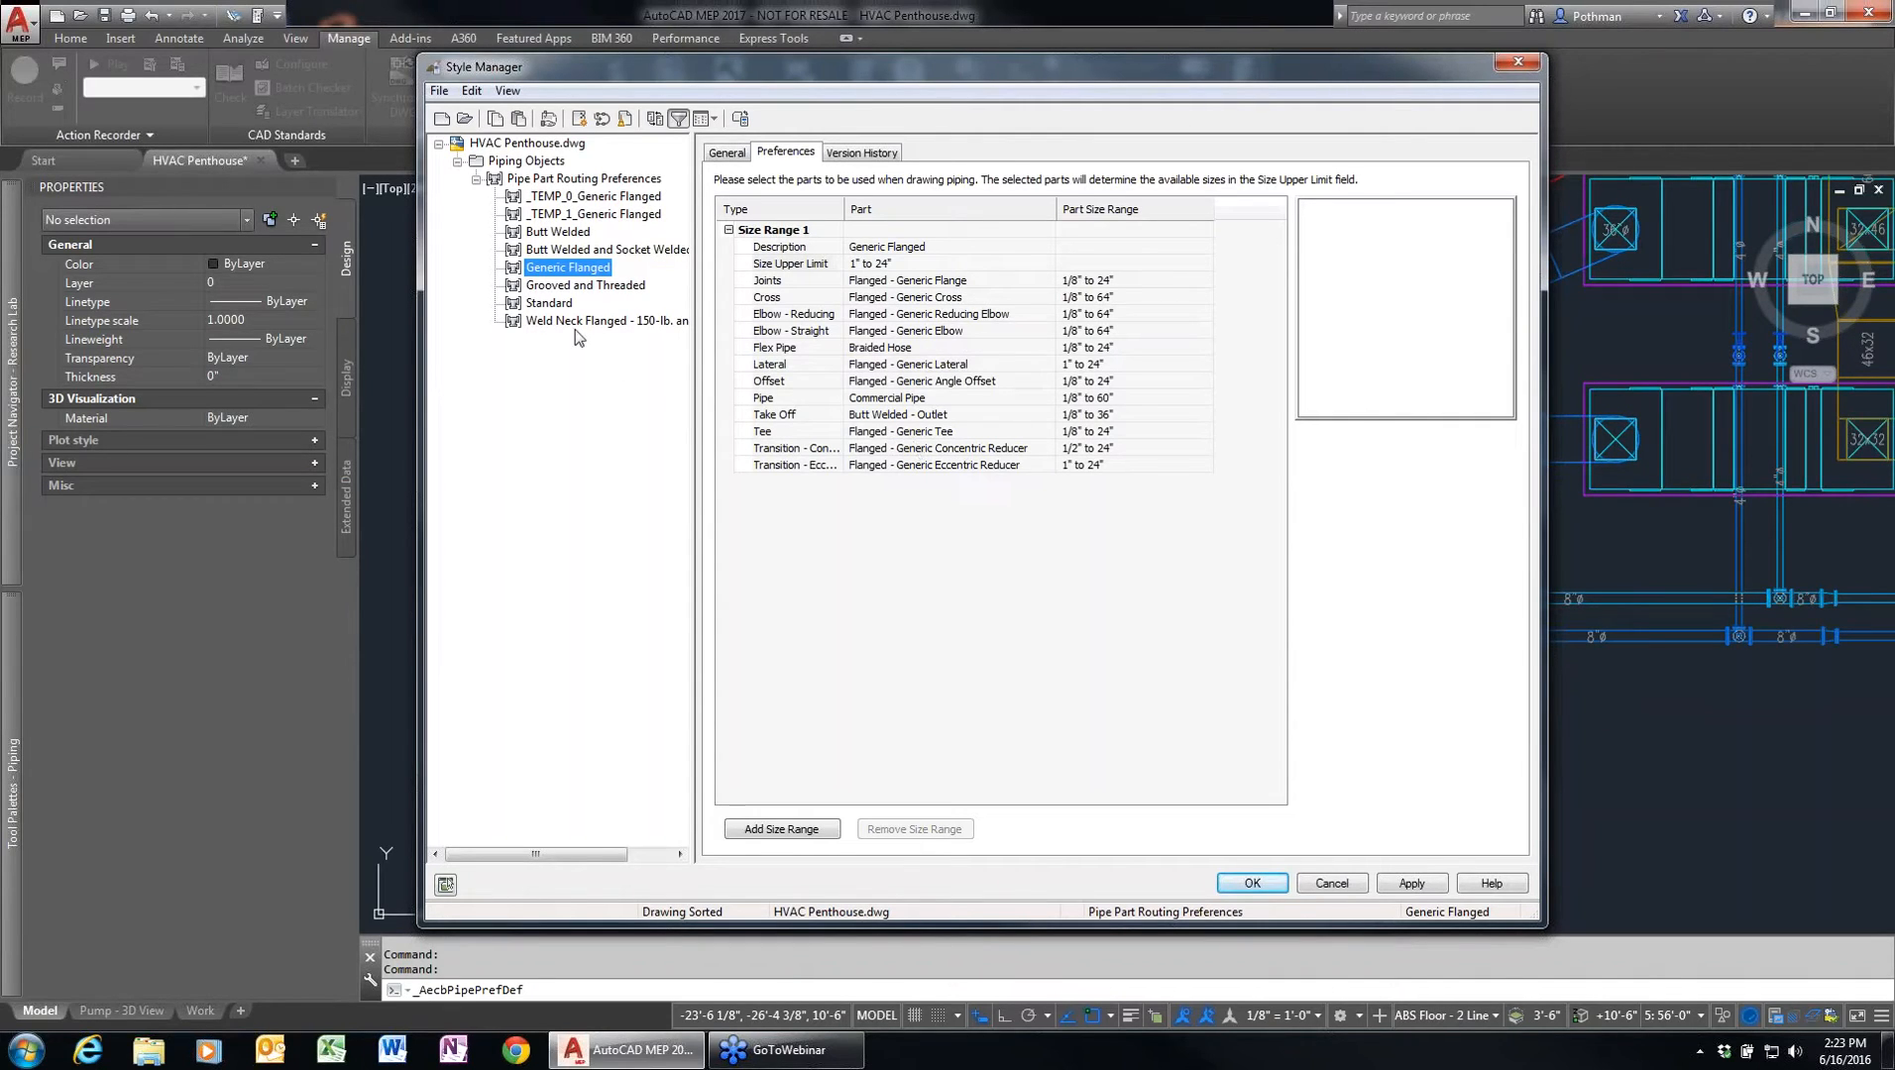
left_click(574, 289)
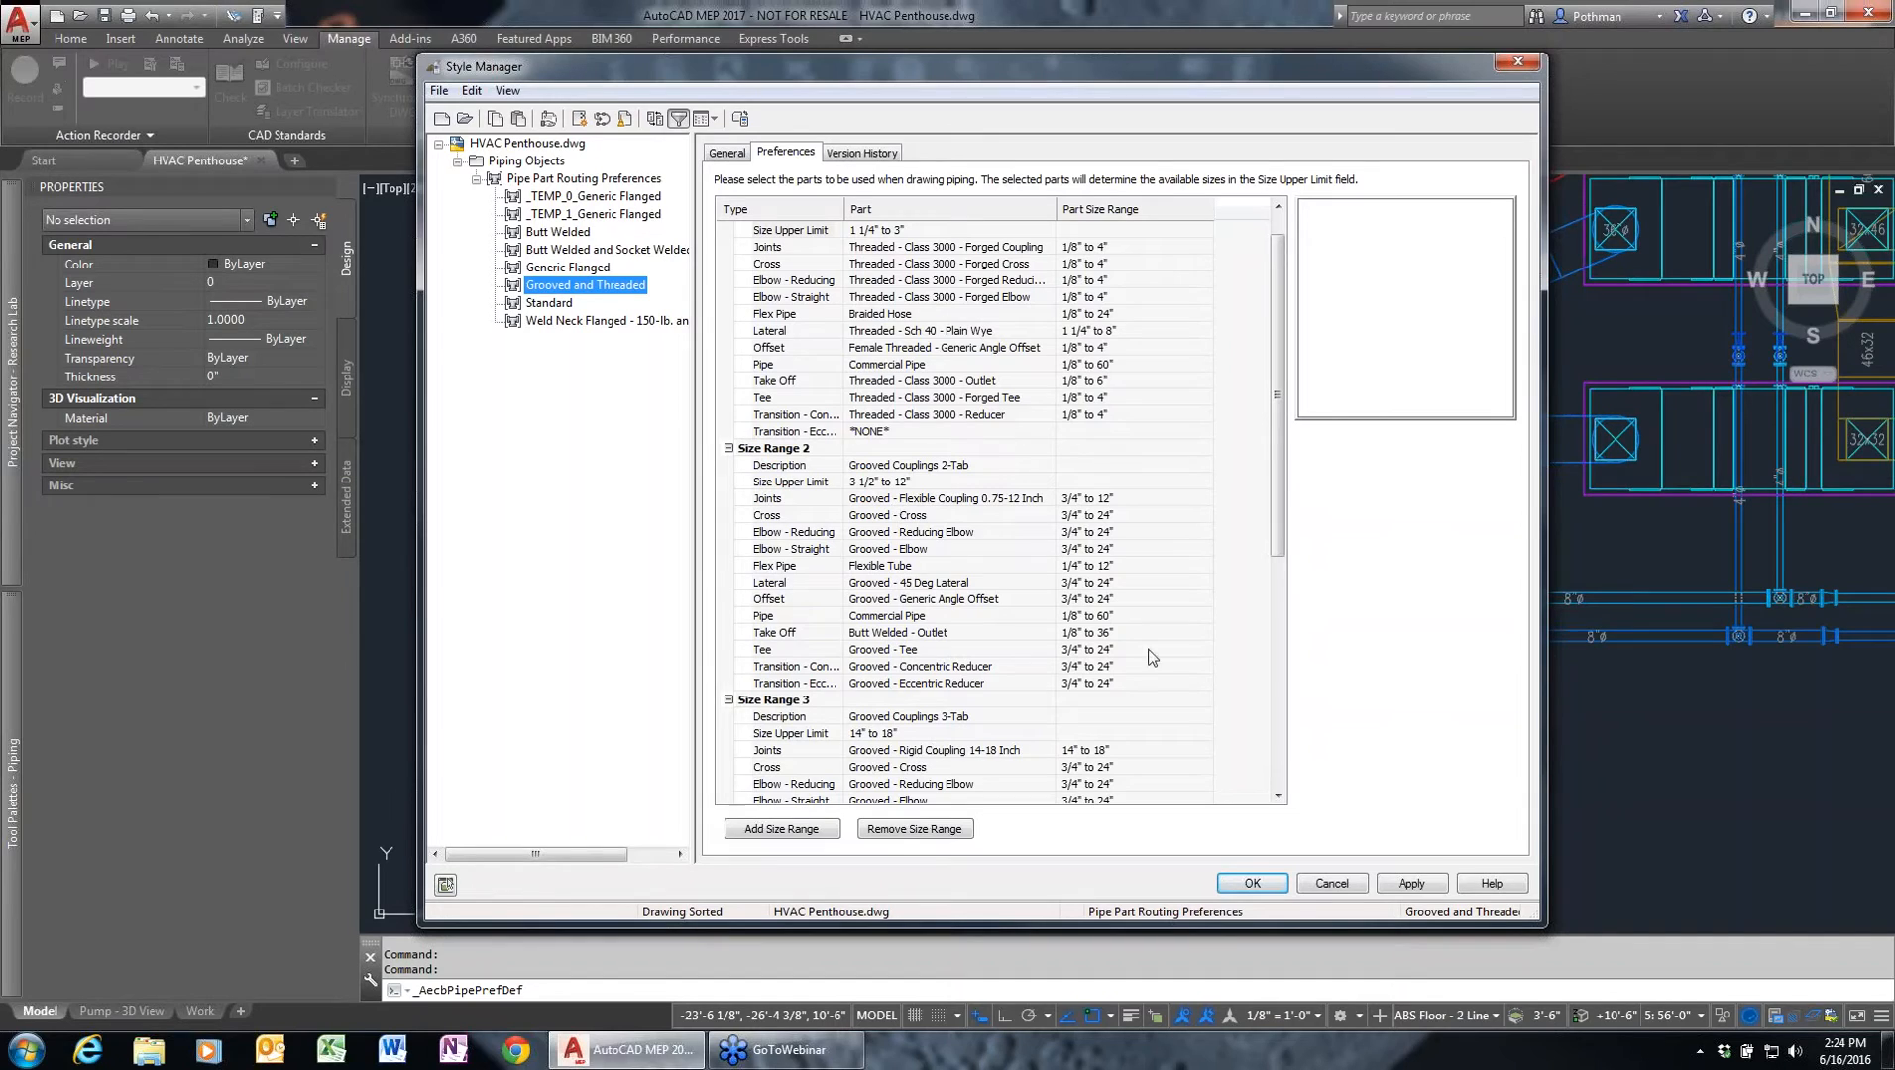
left_click_drag(1276, 413, 1221, 606)
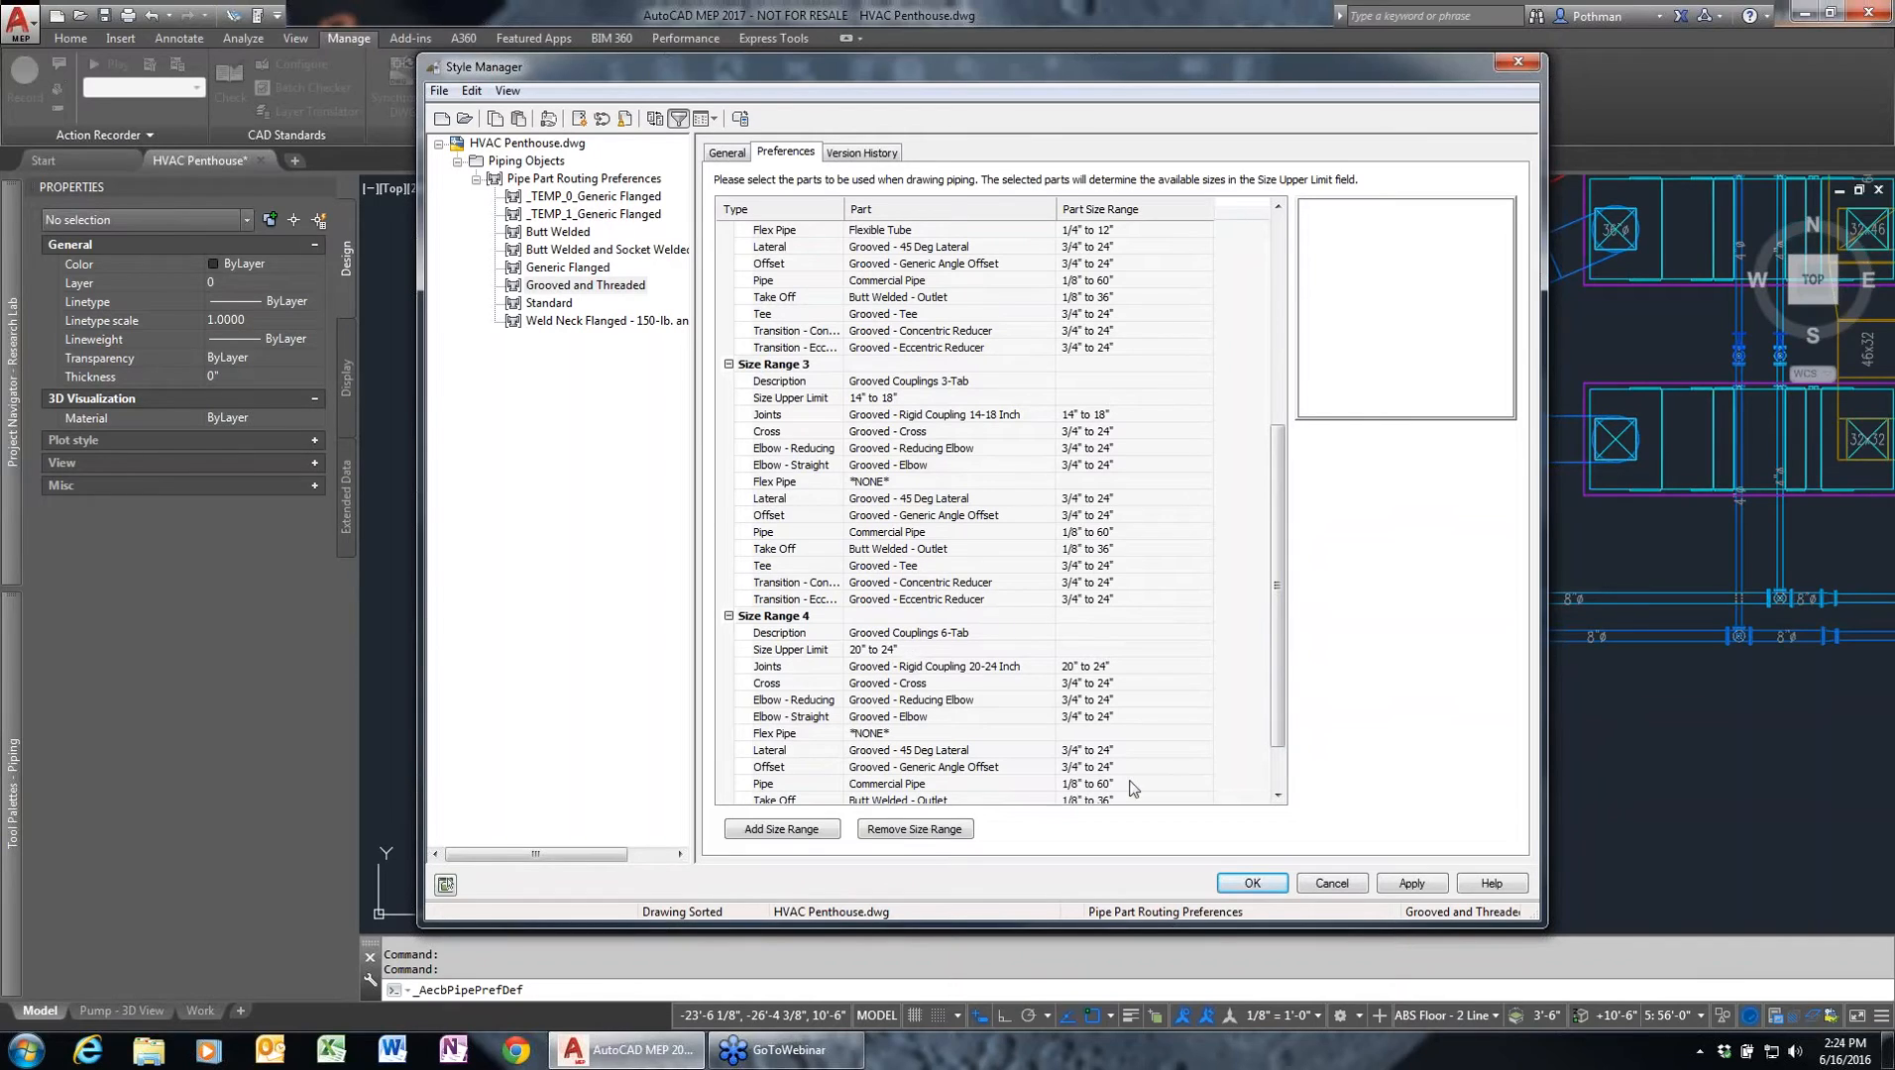
left_click(1331, 883)
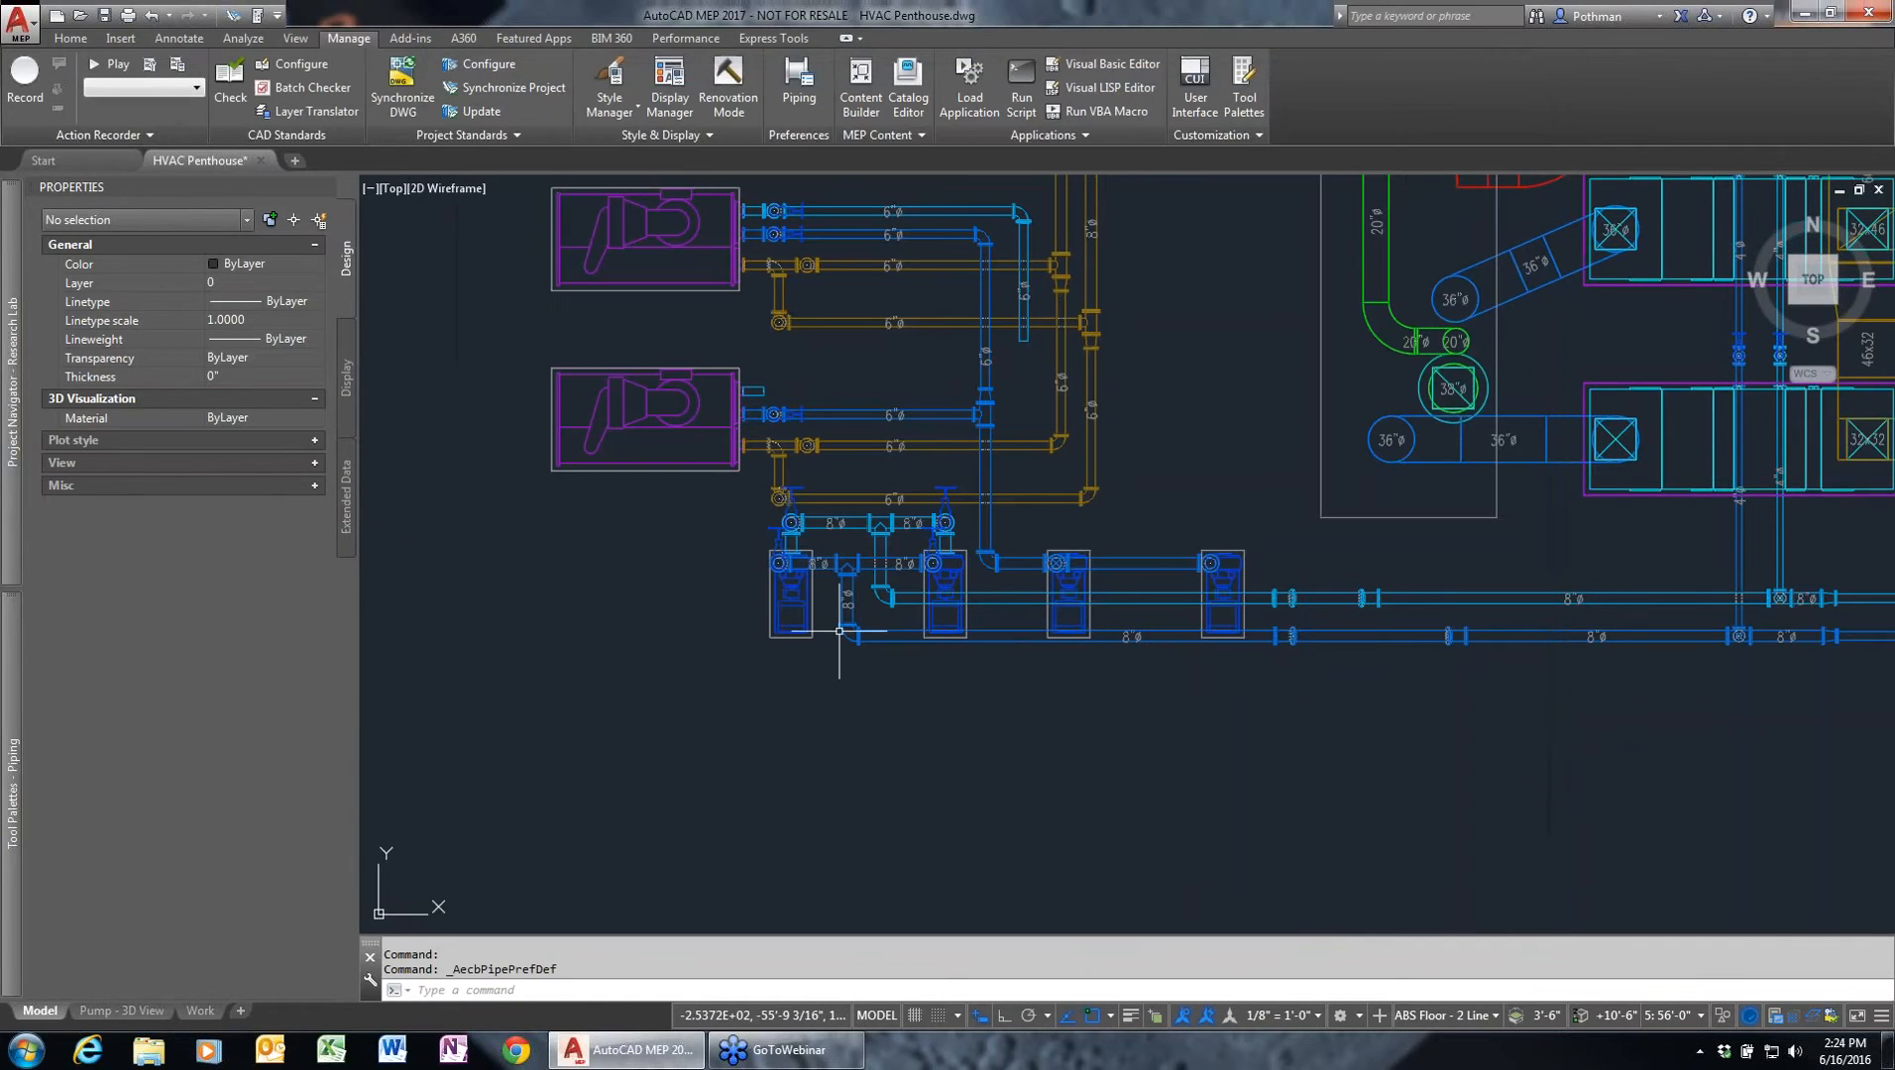
- Draw a three-segment 3" chilled water return pipe run in an empty area using the Grooved and Threaded routing preference
left_click(70, 37)
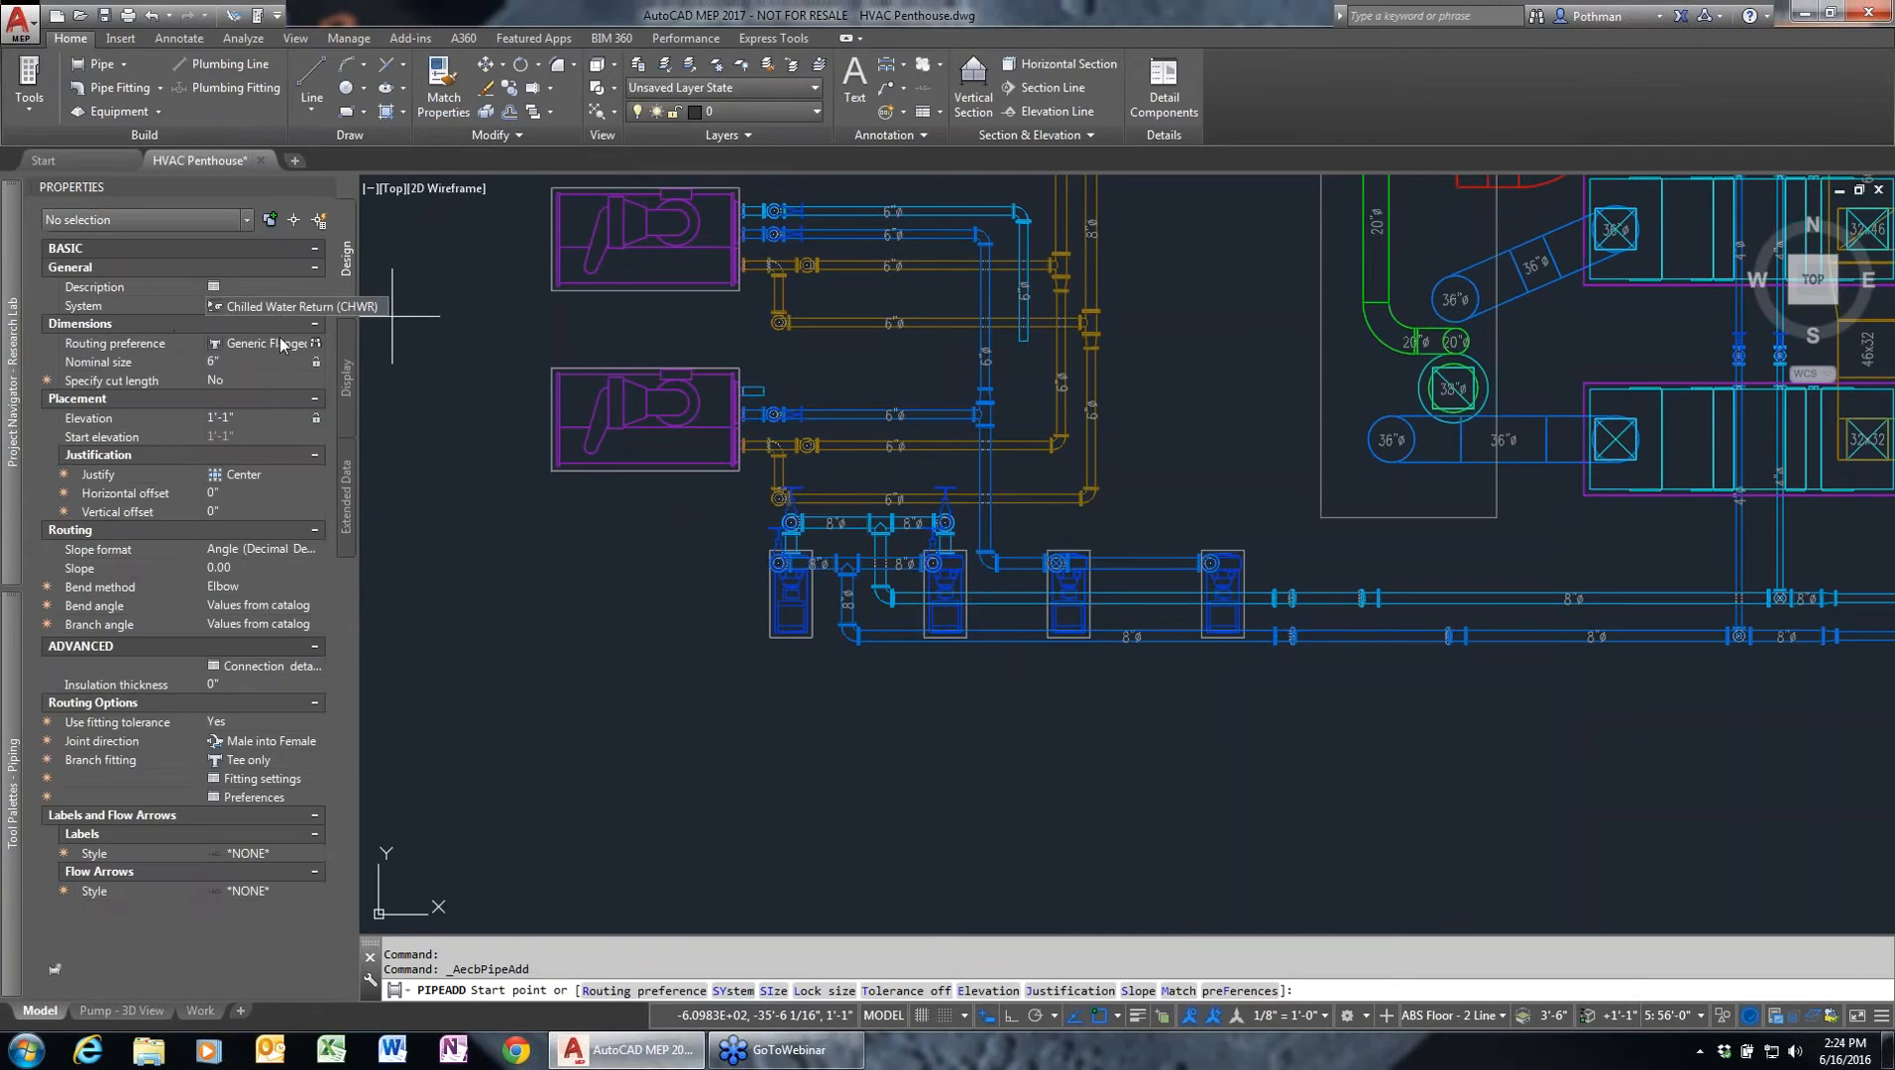
left_click(299, 344)
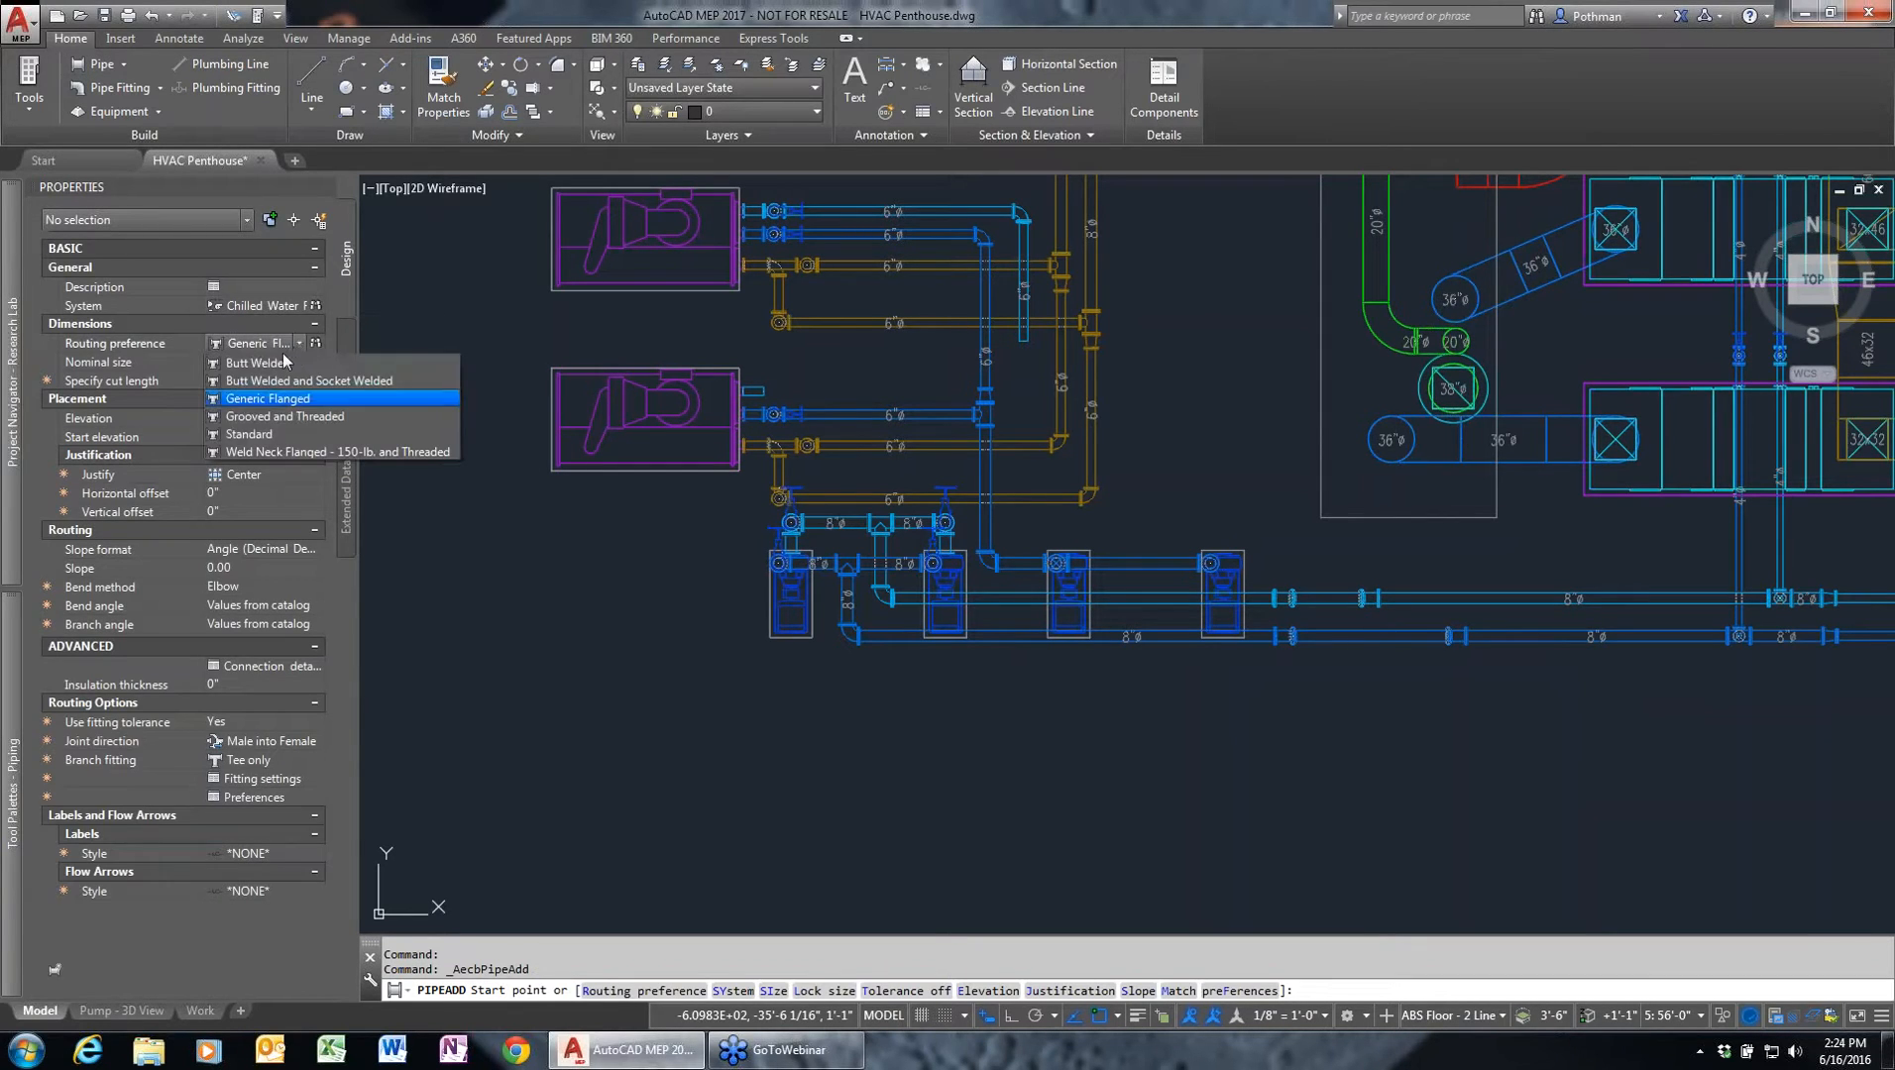
left_click(289, 418)
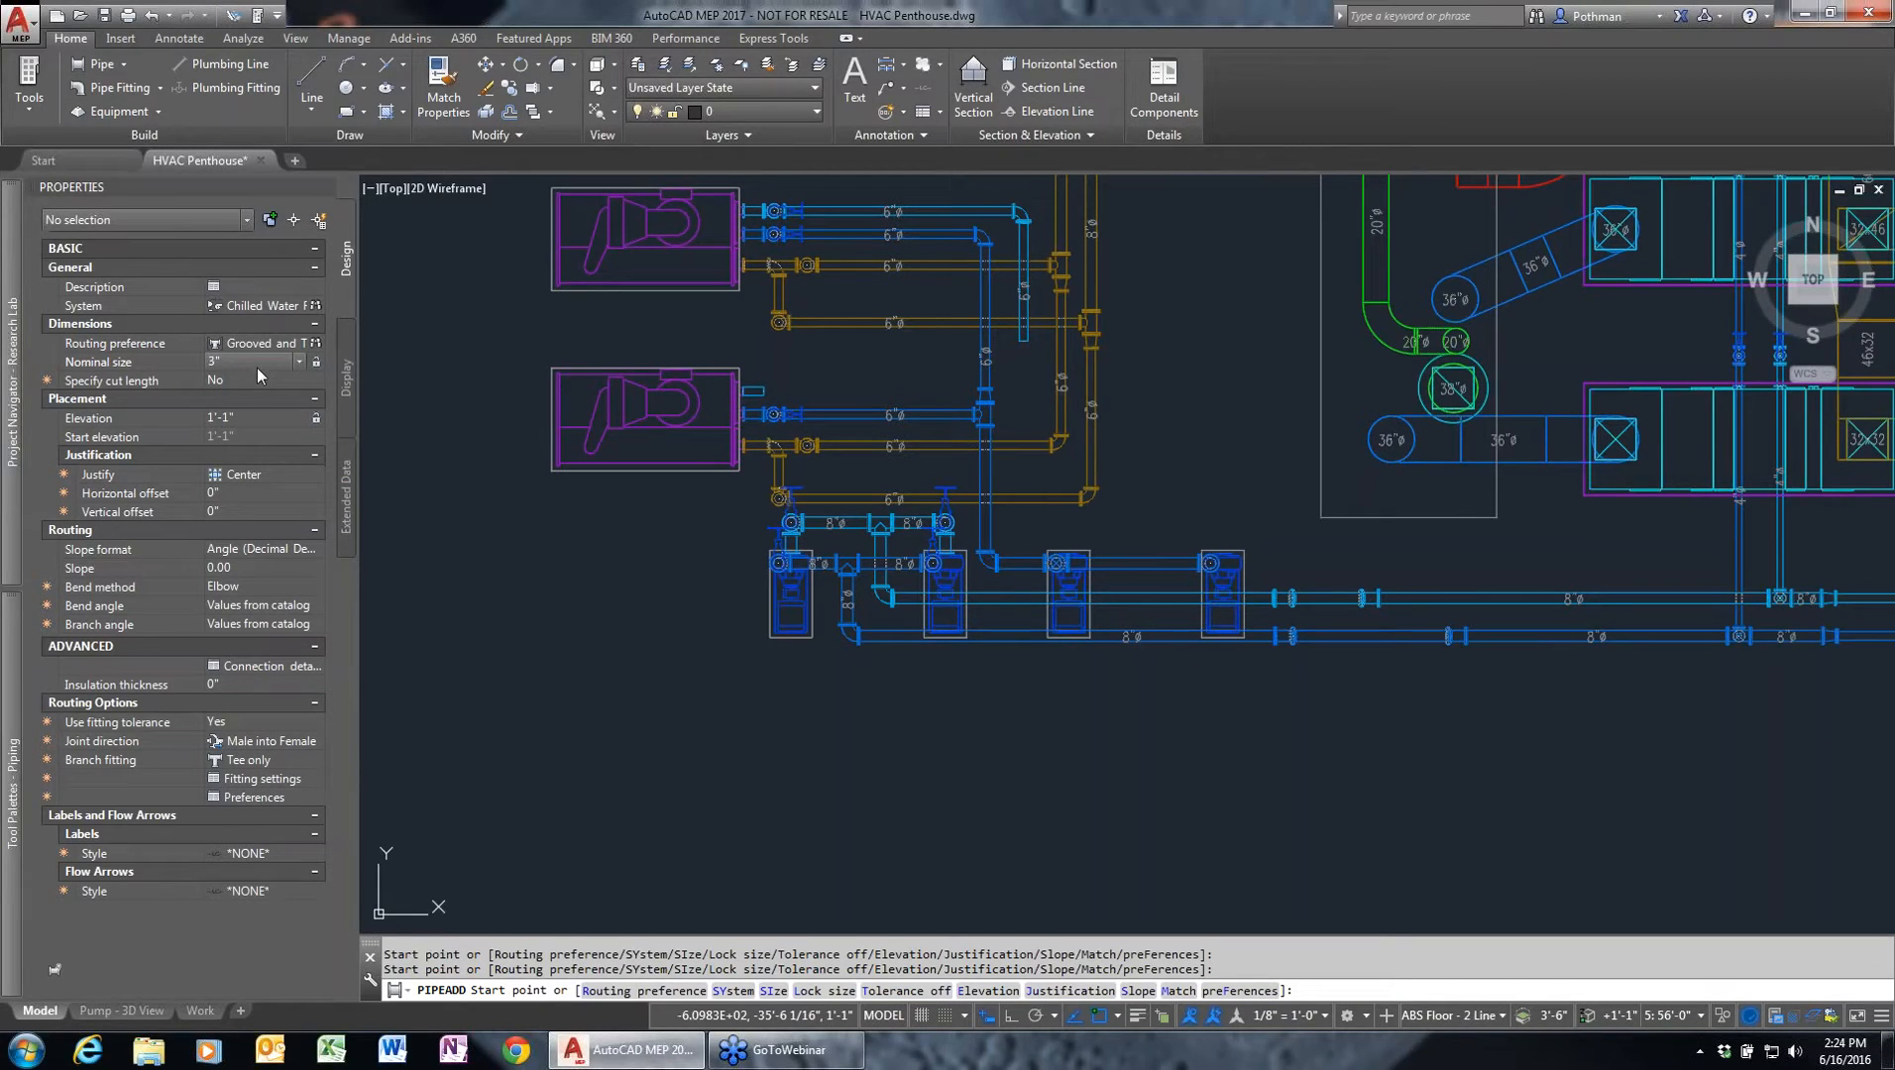
scroll(811, 803, "up", 5)
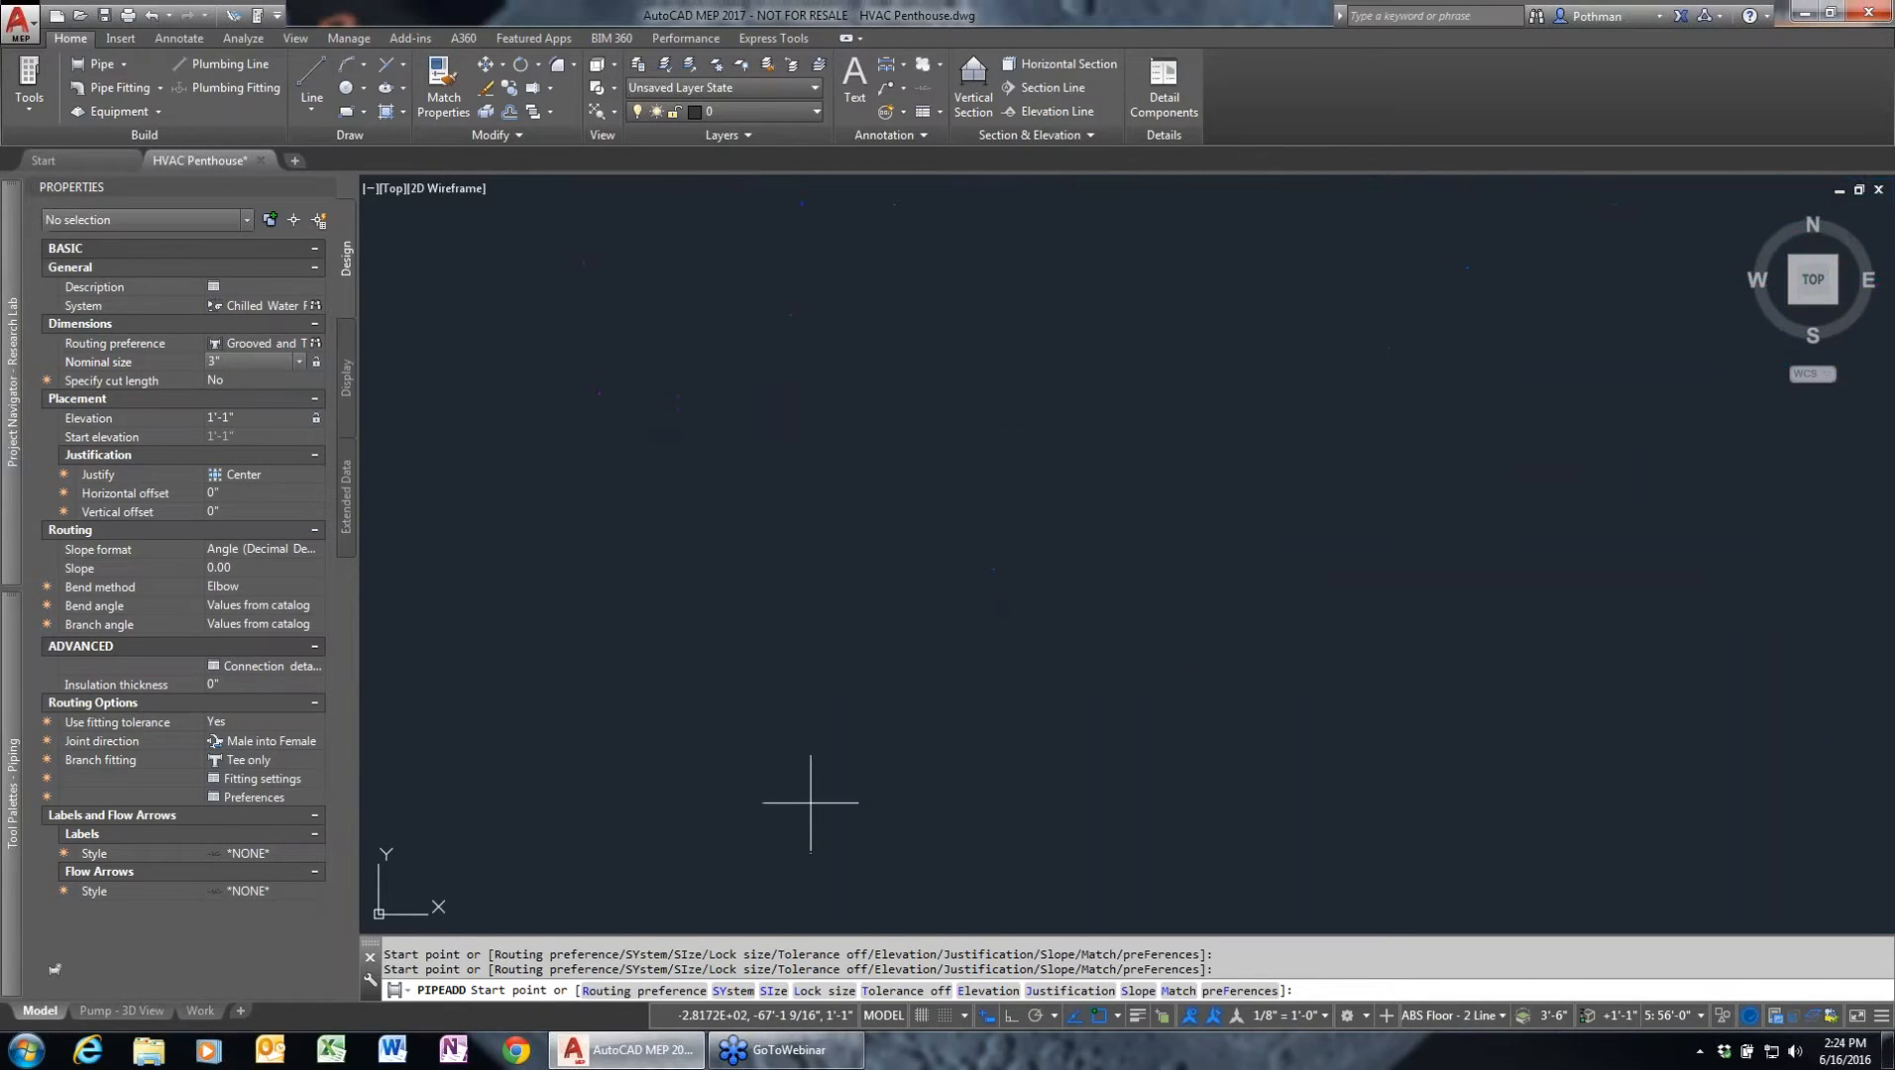
left_click(735, 587)
left_click(1130, 588)
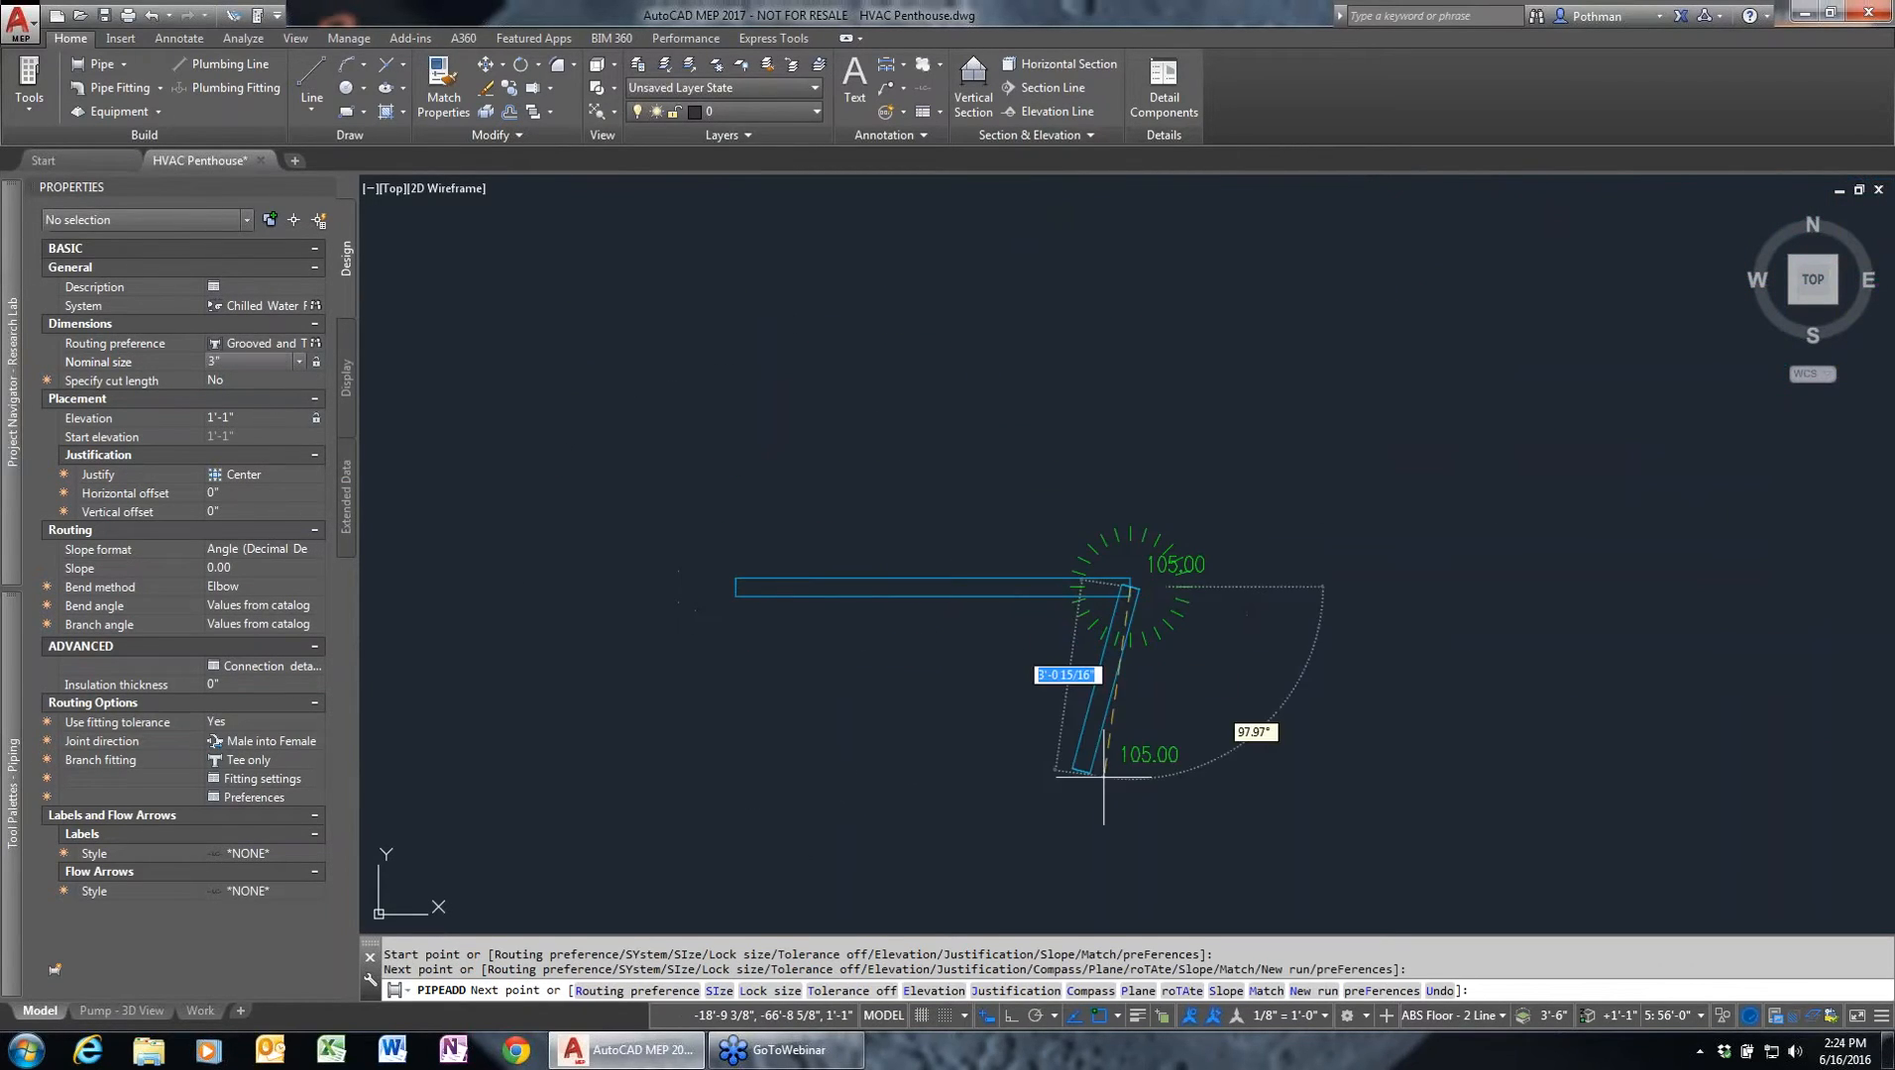
left_click(1130, 837)
left_click(1429, 838)
- Continue the sample run at 4" nominal size with four more segments turning at right angles, and end the run
left_click(300, 361)
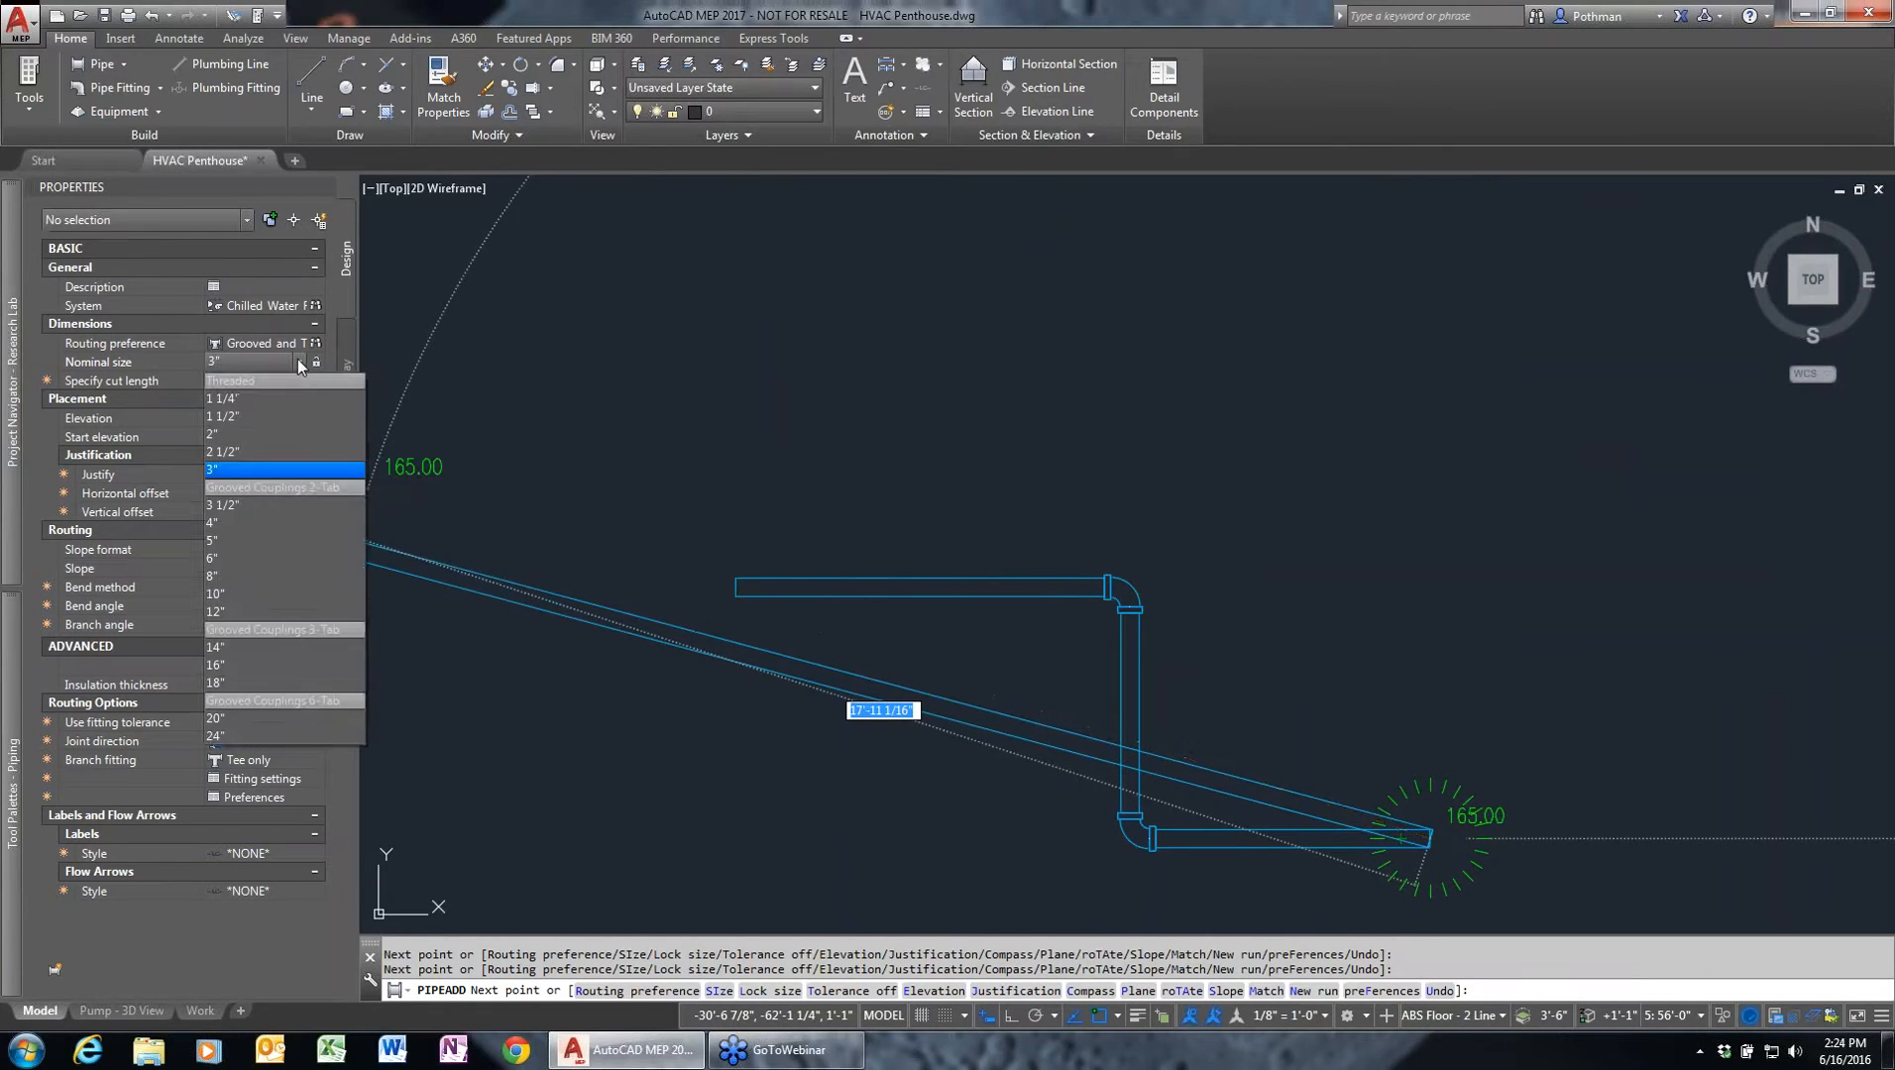
left_click(221, 521)
left_click(1628, 851)
left_click(1626, 566)
left_click(1417, 565)
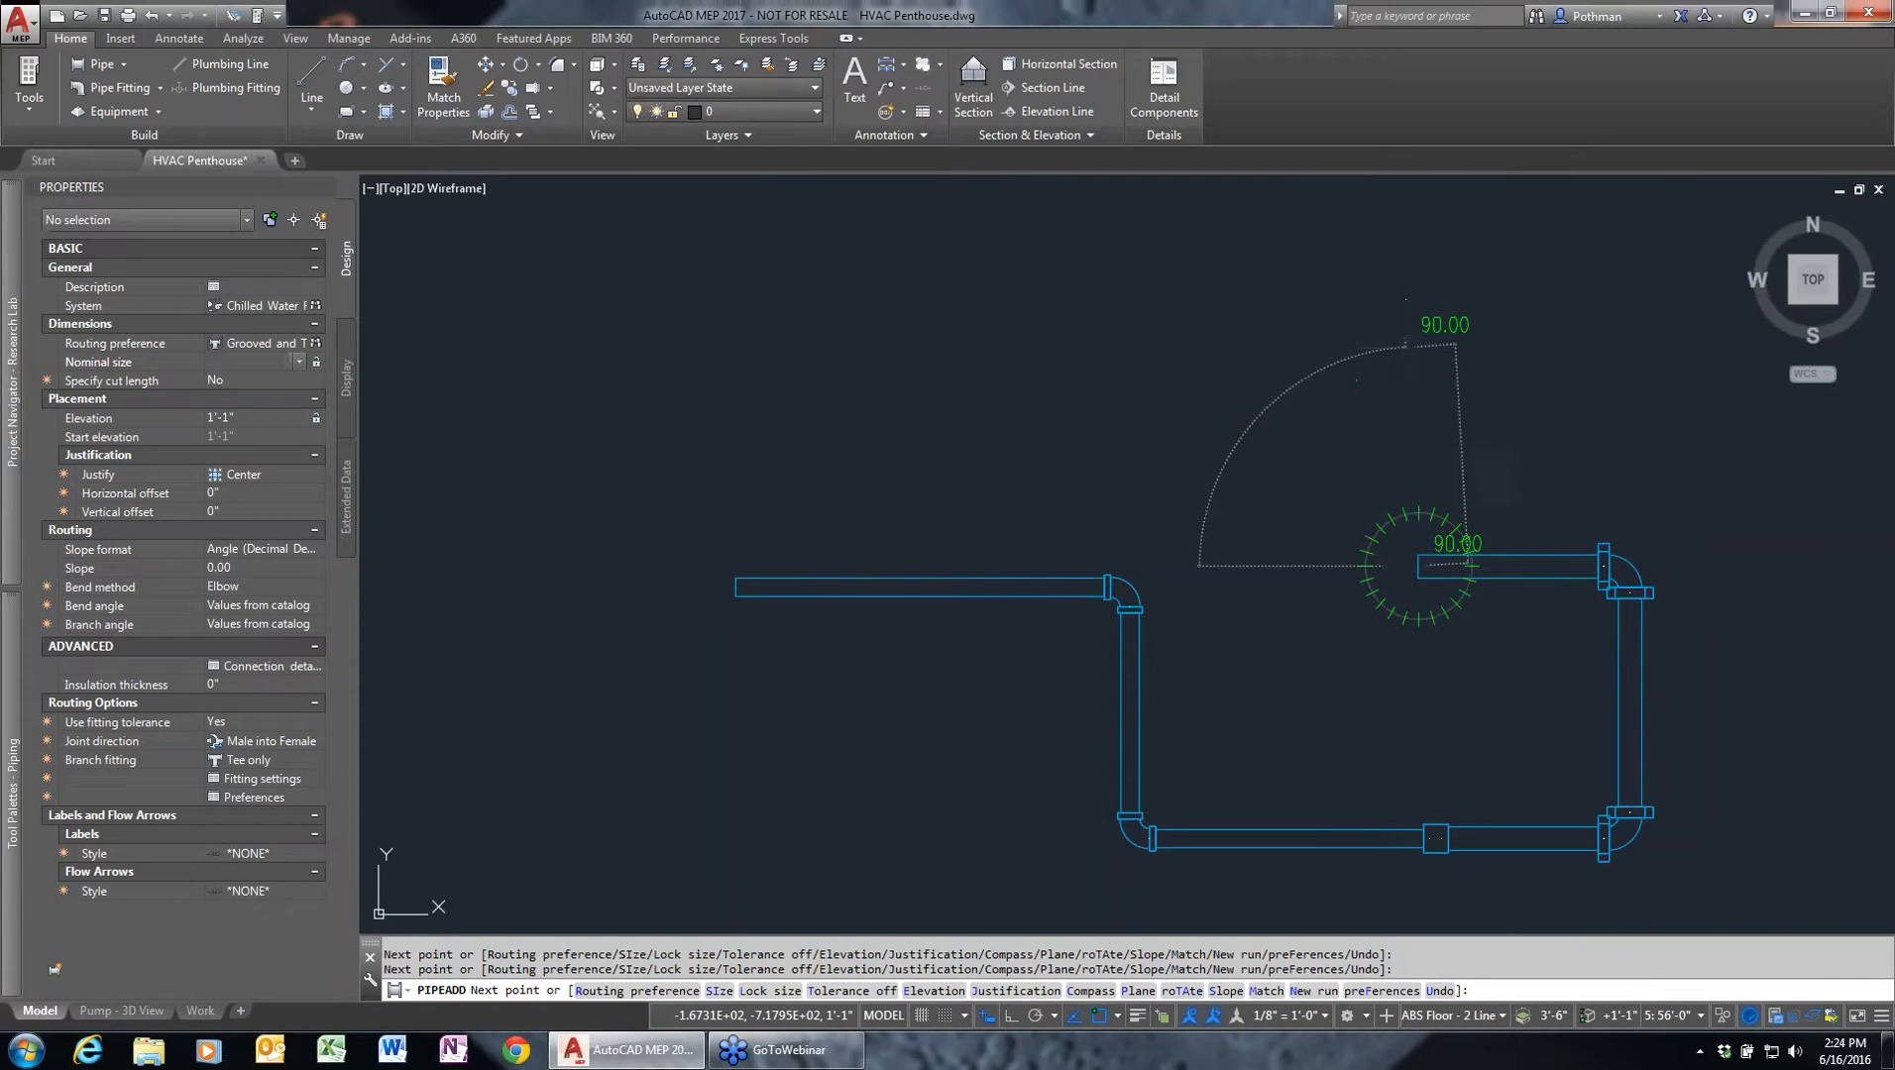
left_click(1417, 349)
key("Return")
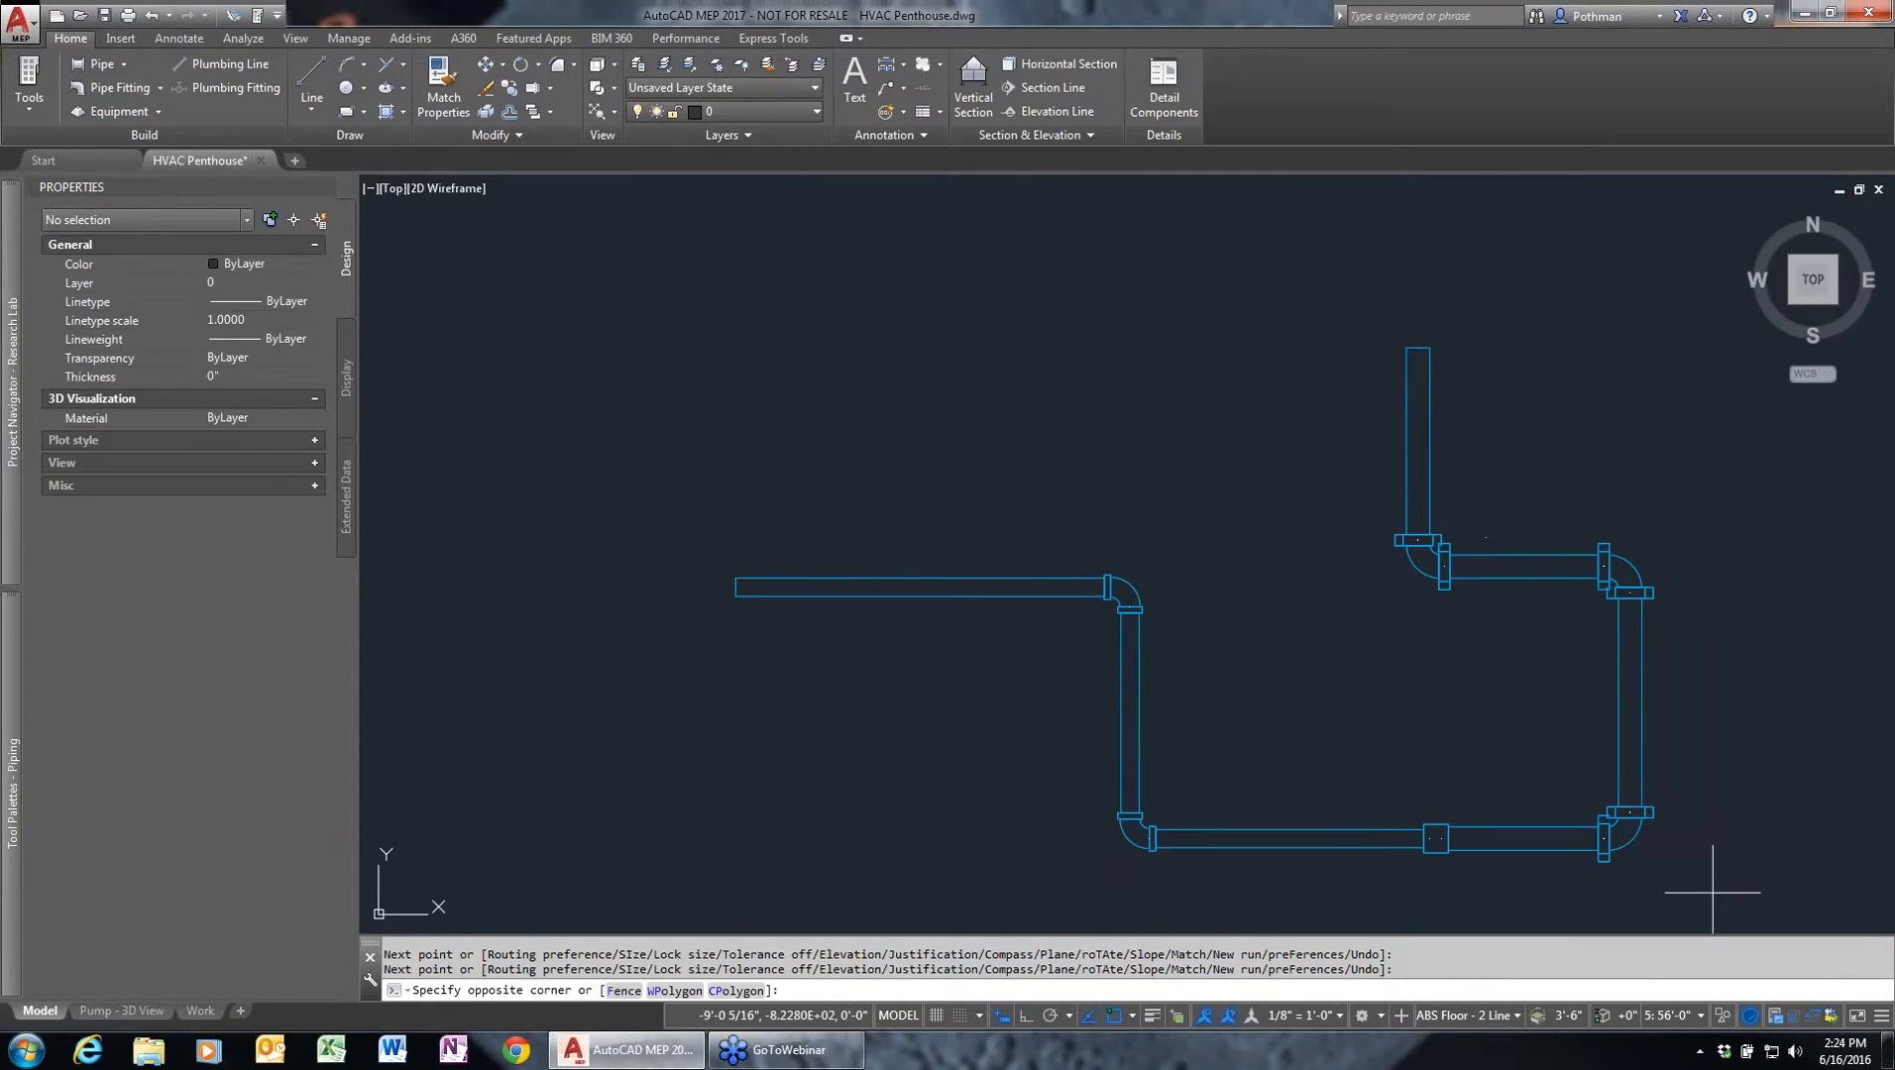
- Examine the whole sample pipe run in the Object Viewer, rotating and enlarging it to inspect its couplings and elbows in 3D
left_click(1708, 880)
left_click(822, 422)
right_click(896, 416)
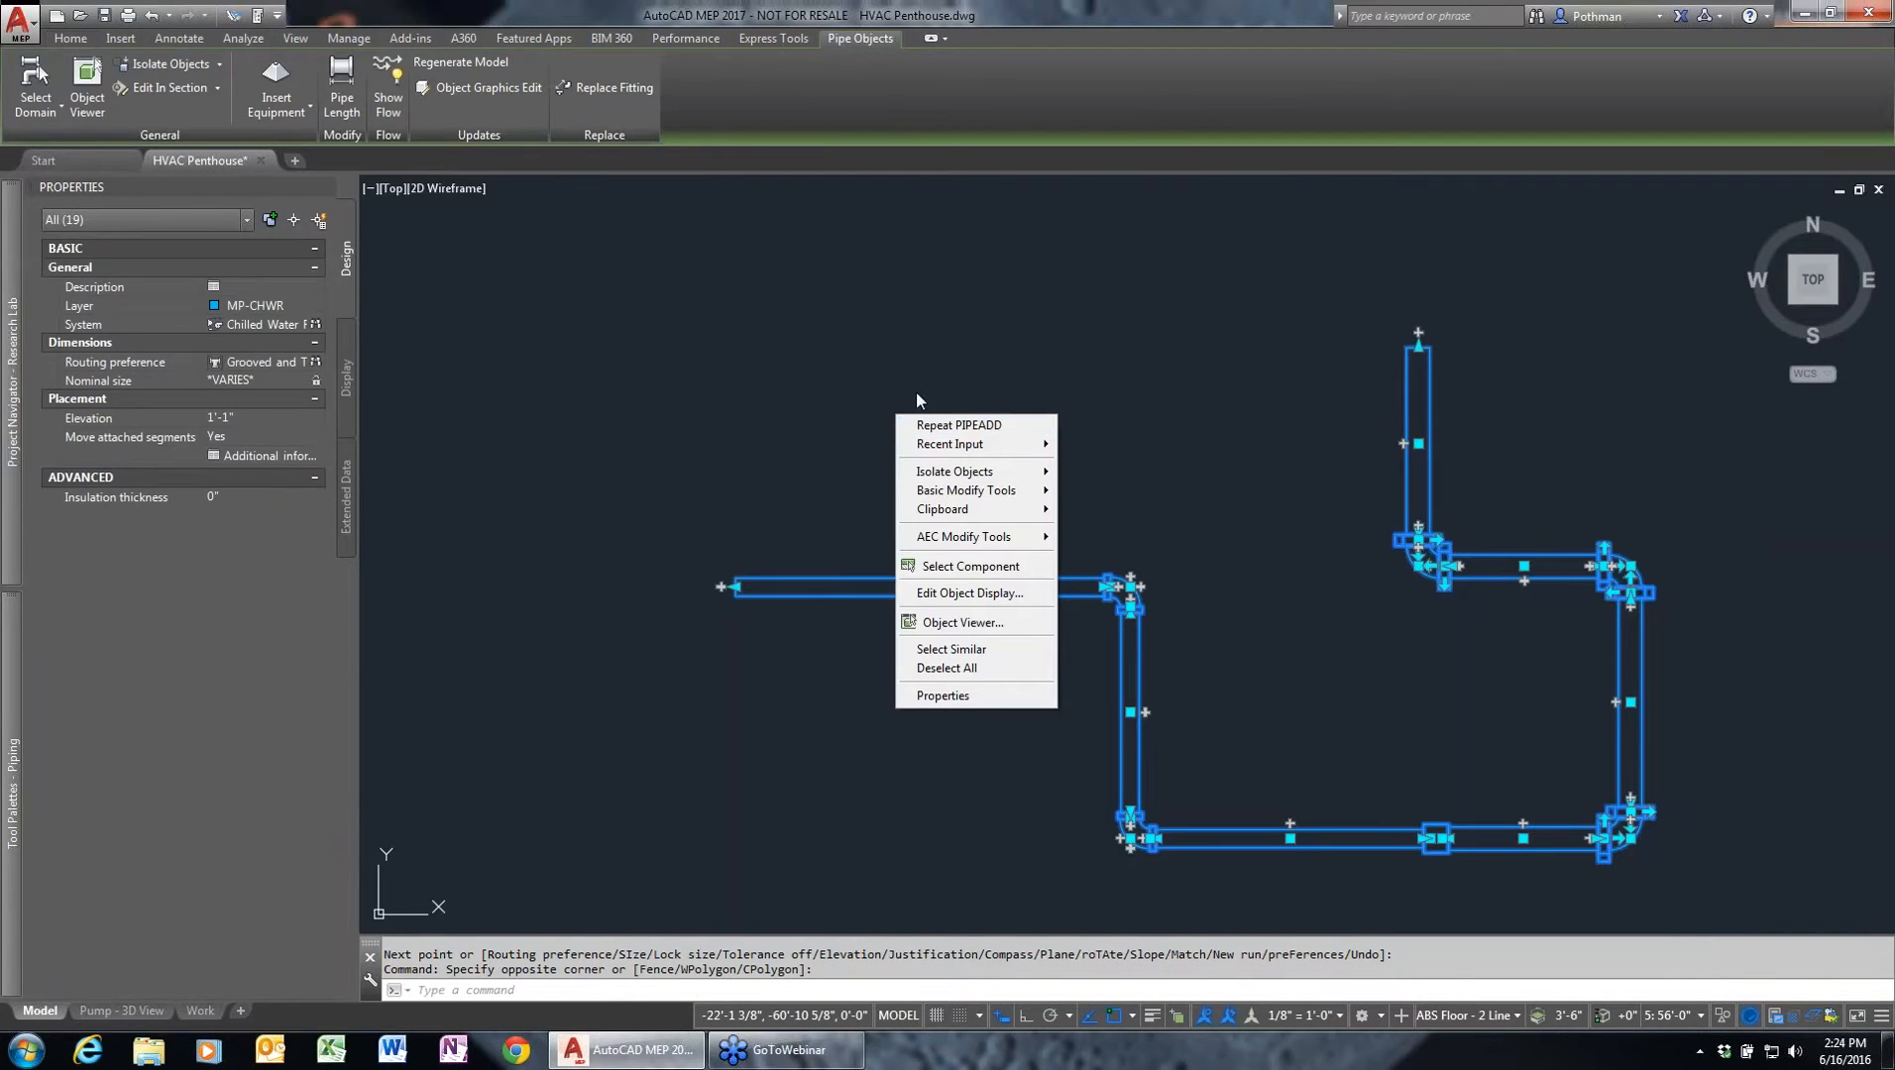
left_click(986, 624)
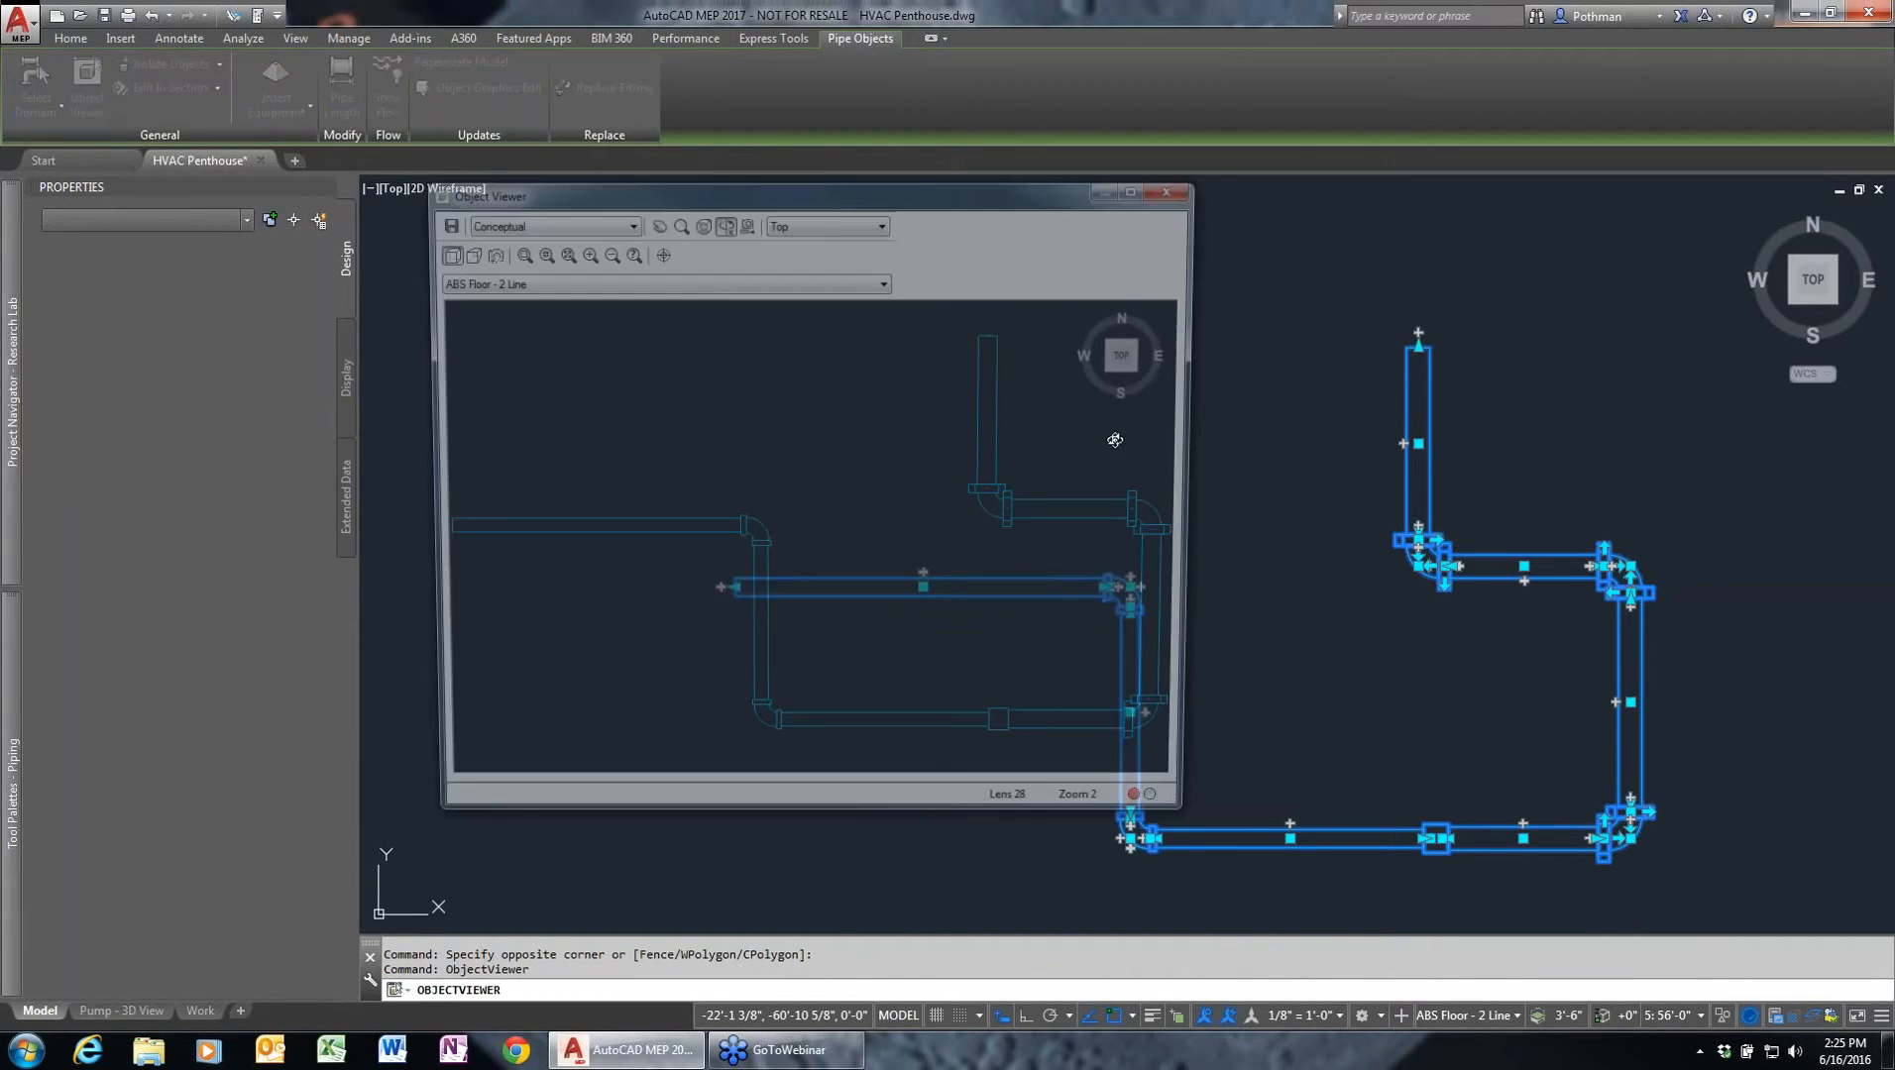
left_click(1149, 372)
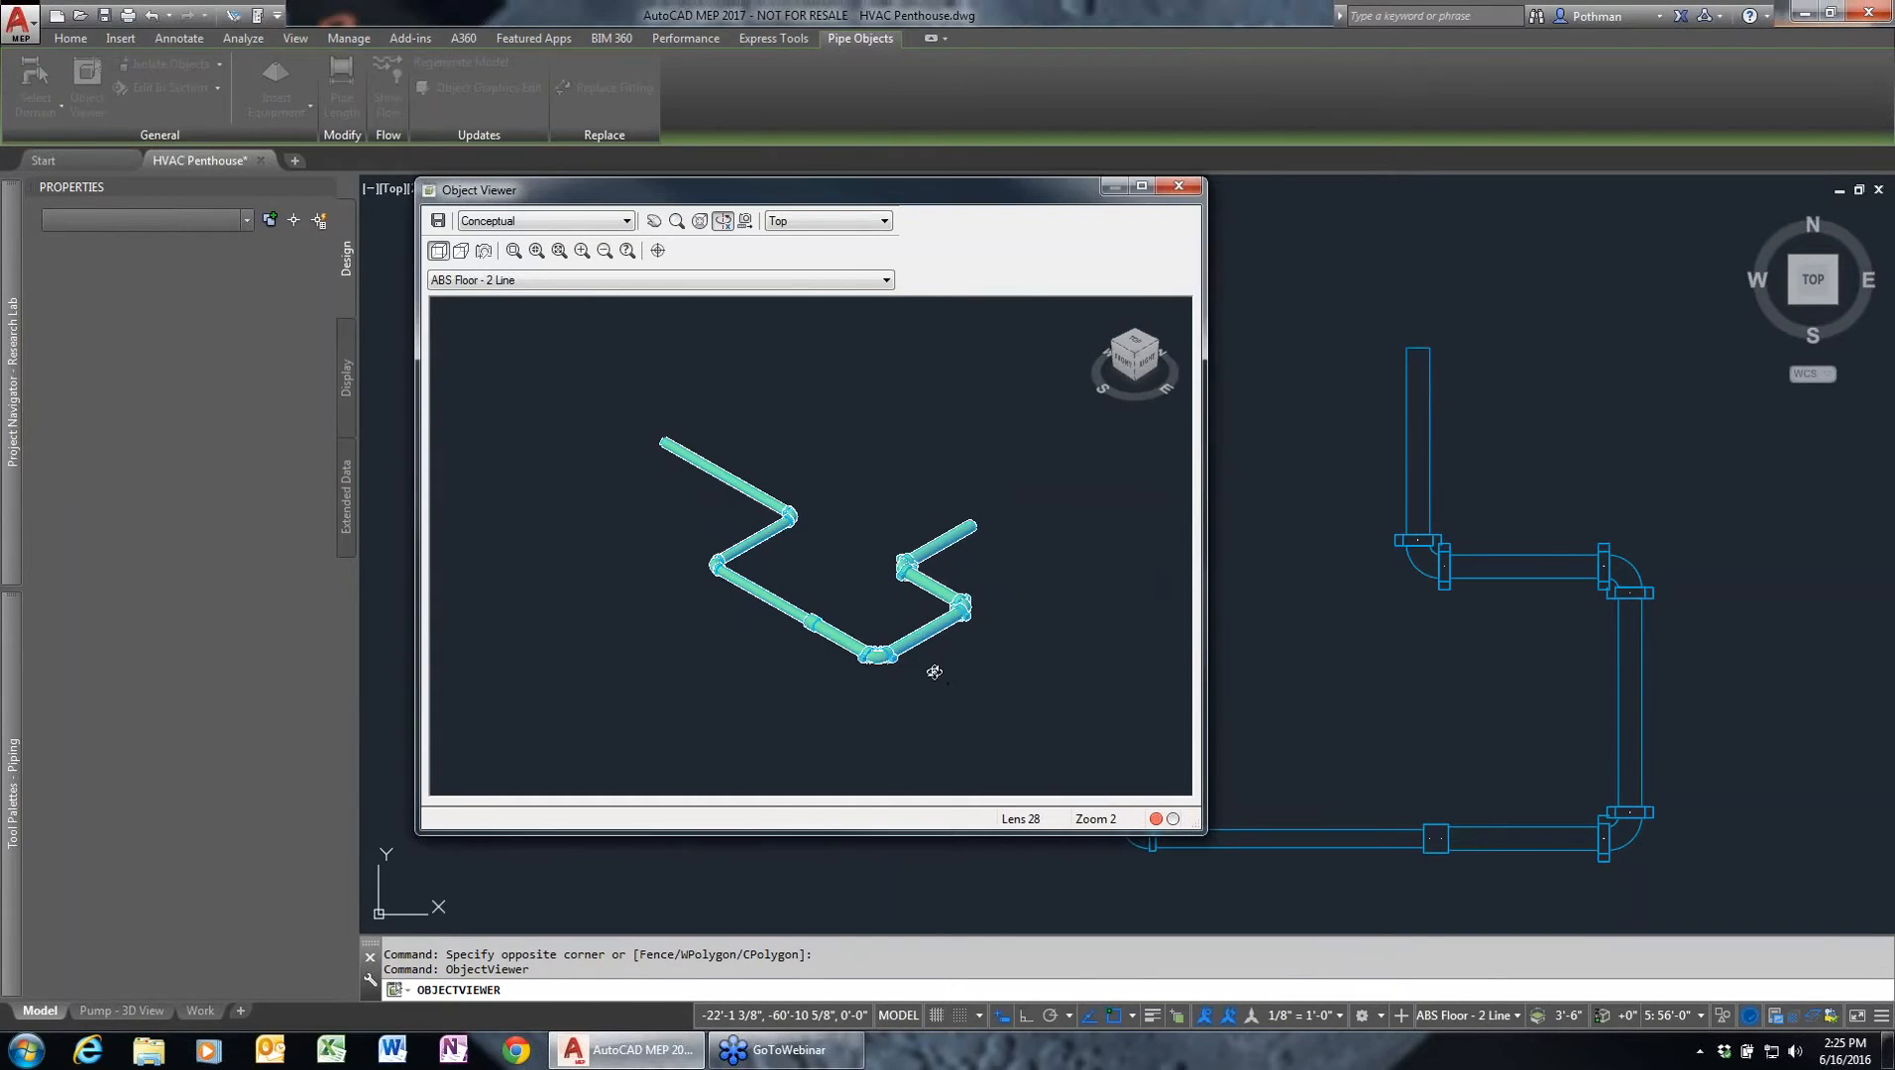
scroll(932, 675, "up", 4)
left_click_drag(927, 678, 816, 546)
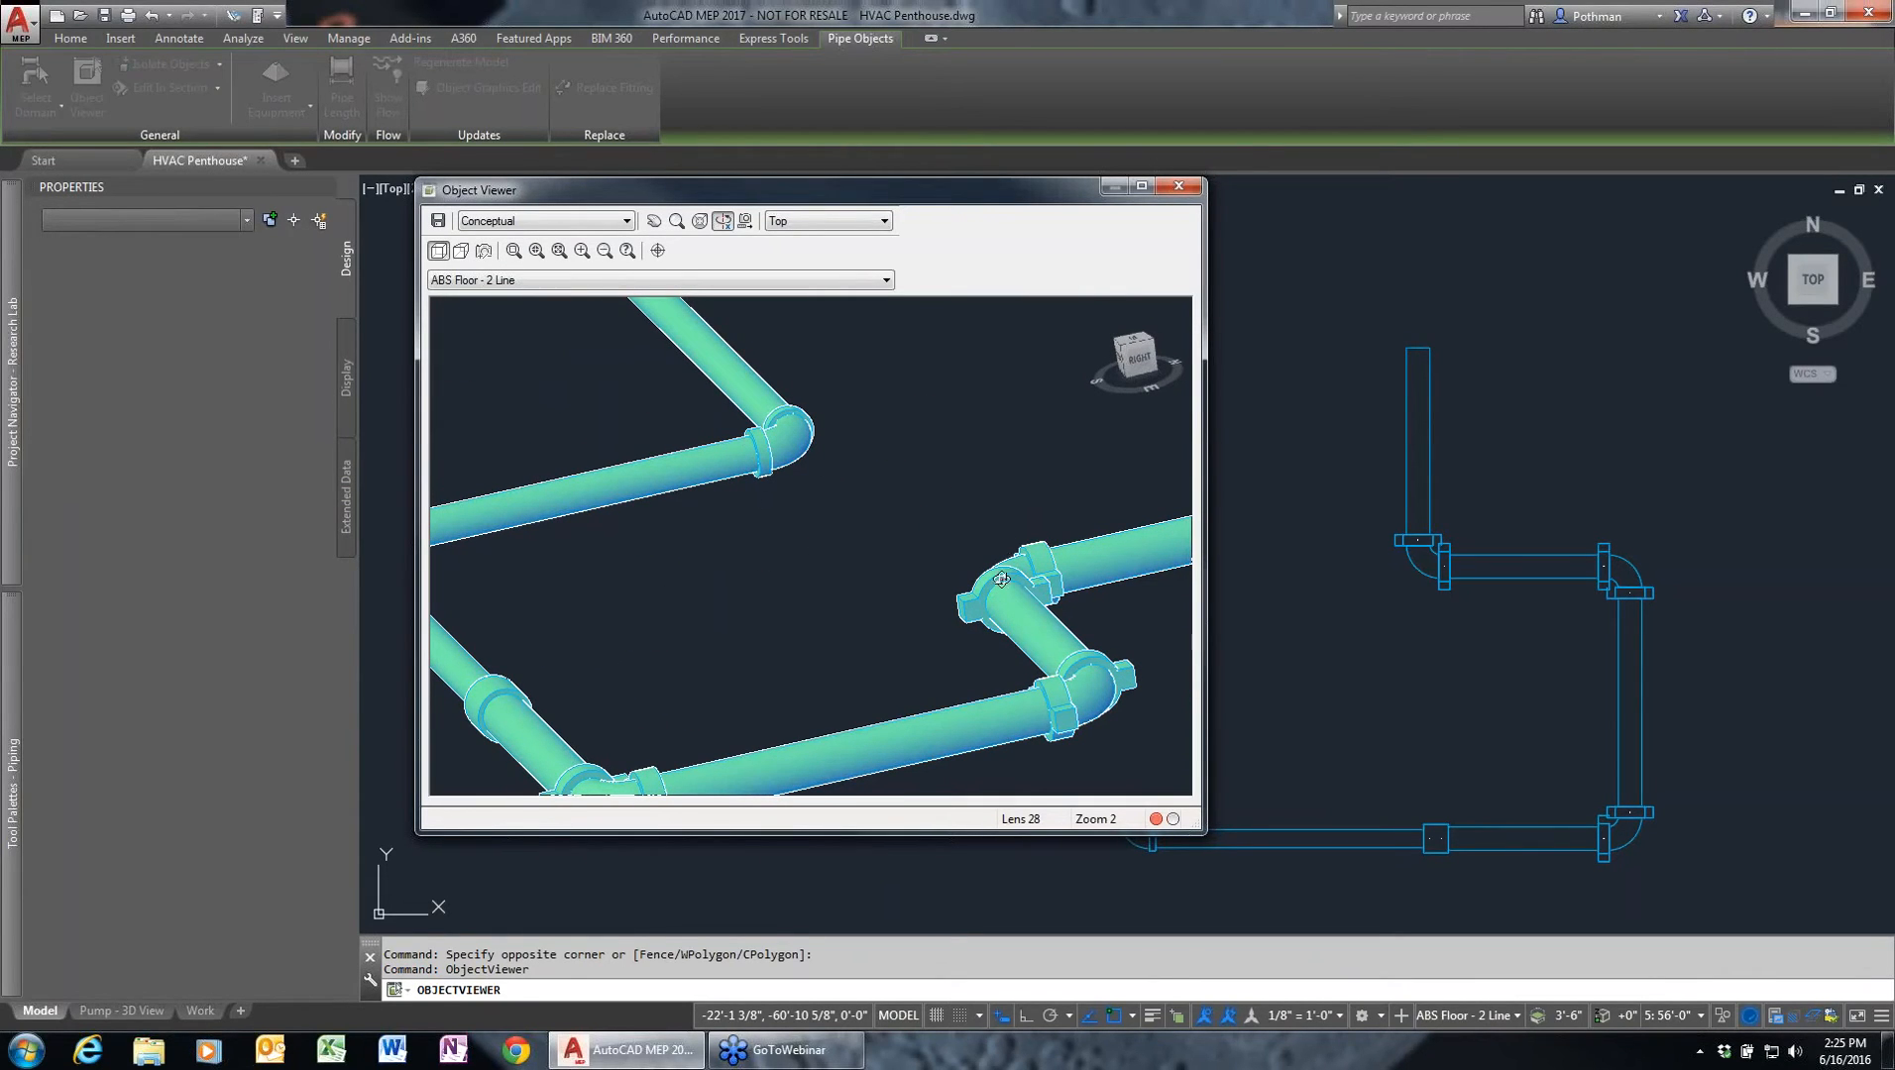
left_click(1180, 187)
- Erase the entire sample pipe run with all its fittings
scroll(1222, 520, "up", 2)
left_click(1590, 753)
left_click(999, 471)
key("Delete")
- Start a pipe from the upper connector of the easternmost base mounted pump, using the Generic Flanged routing preference
middle_click_drag(1344, 410, 948, 841)
scroll(984, 784, "down", 2)
mouse_move(1197, 563)
middle_mouse_down()
mouse_move(1164, 648)
mouse_move(1175, 627)
middle_mouse_up()
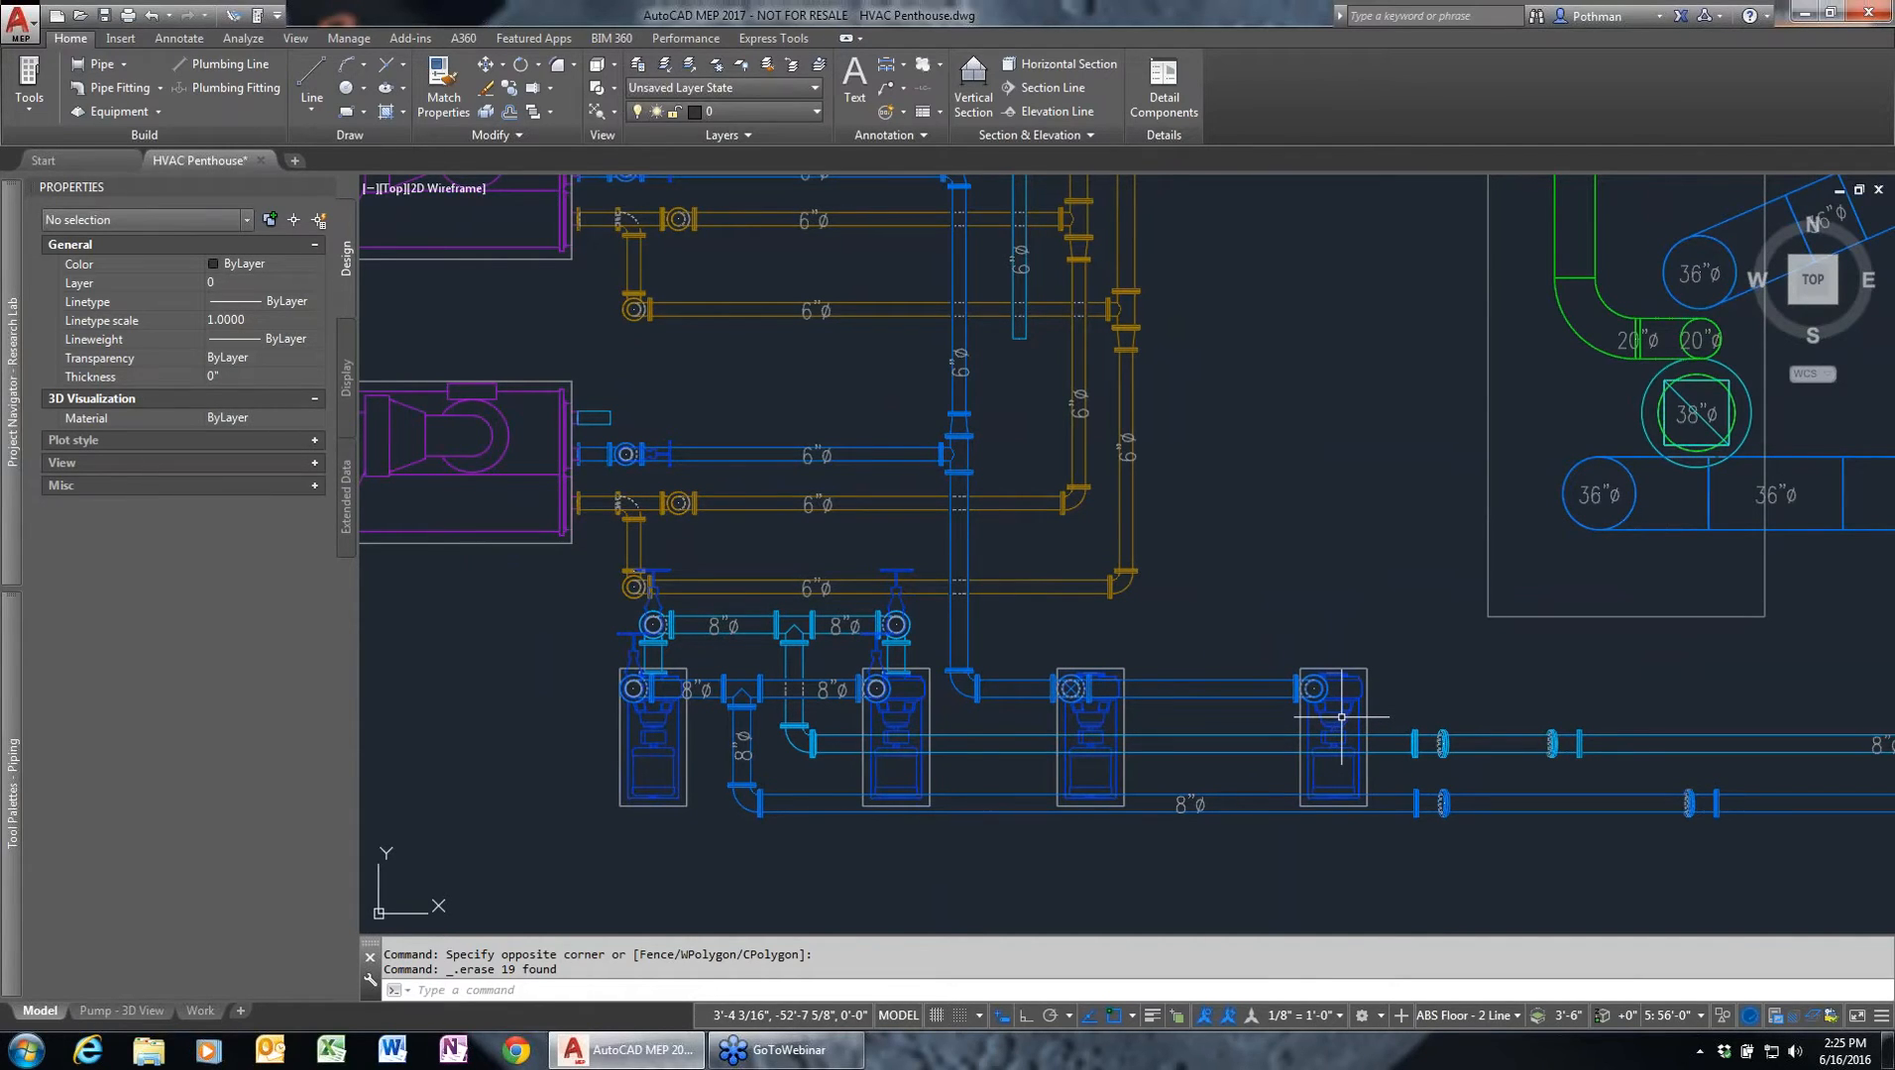
left_click(1341, 716)
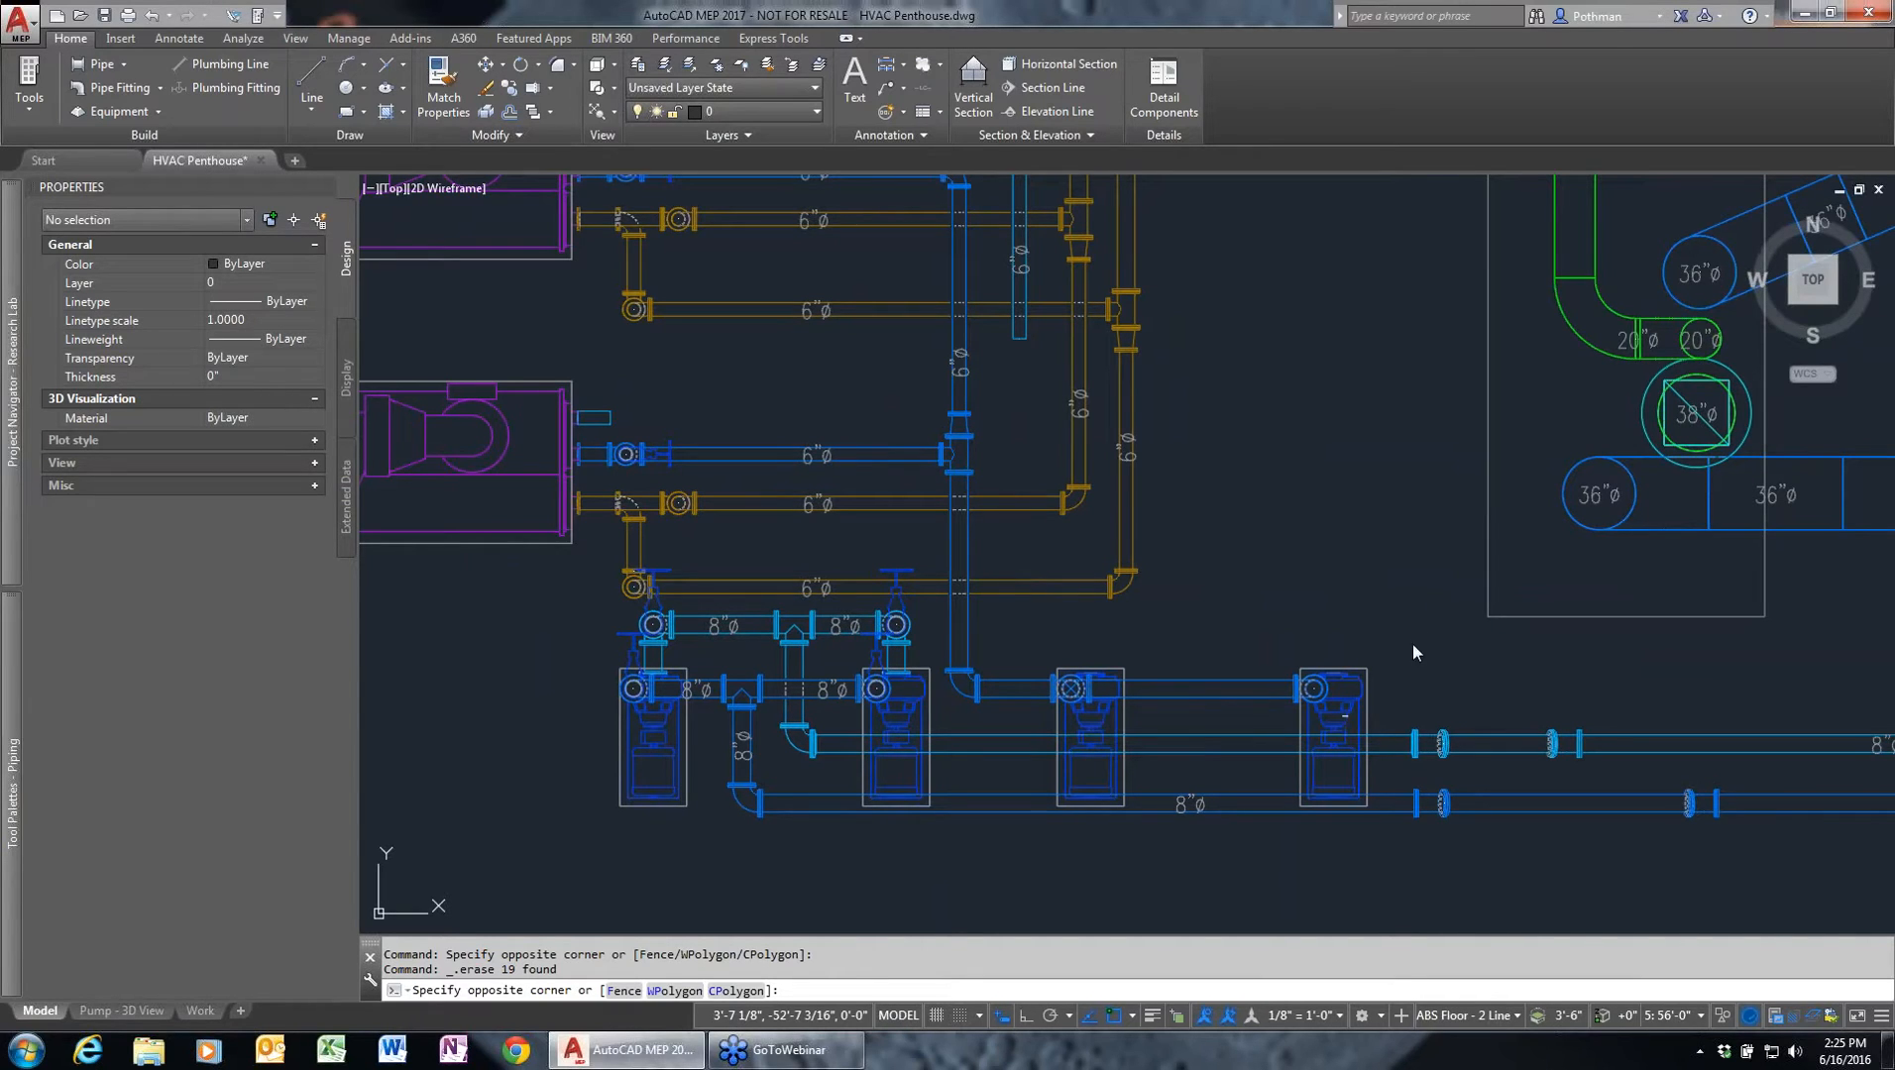
key("Escape")
left_click(1351, 698)
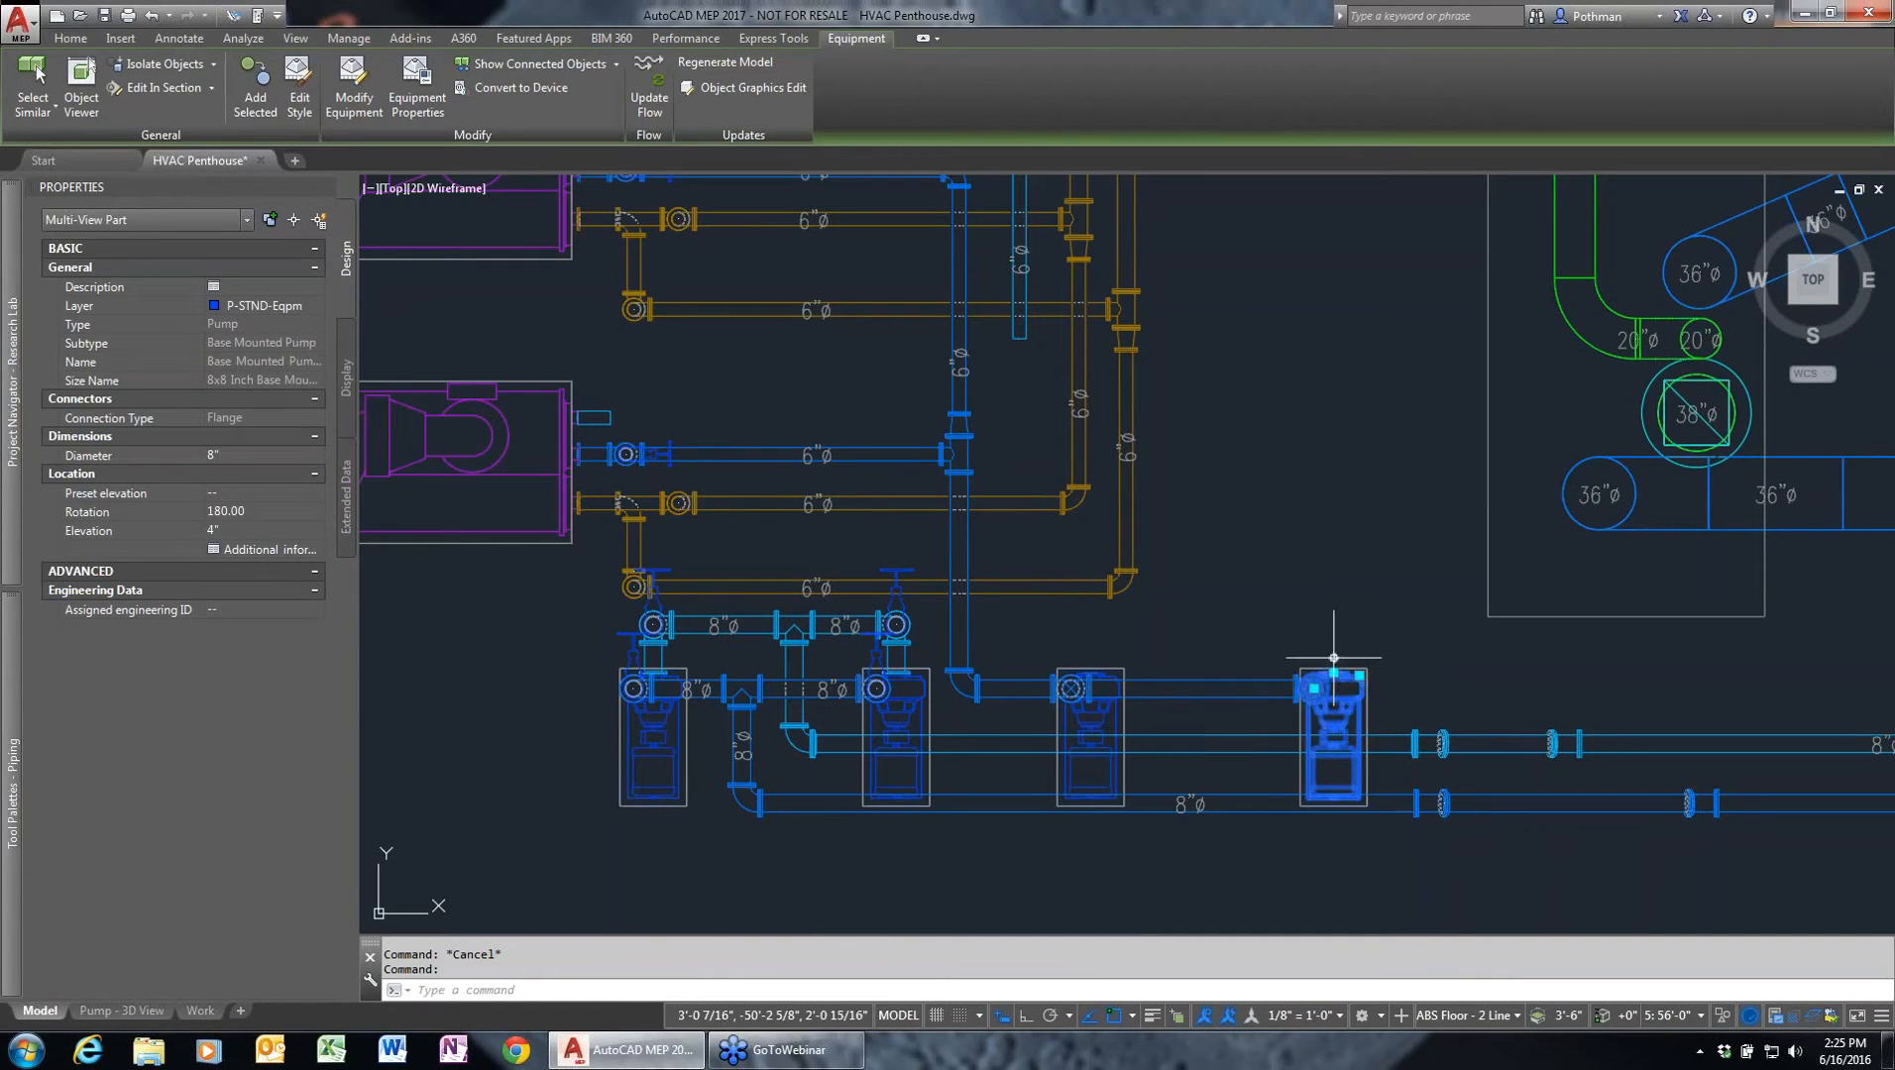
mouse_move(1334, 657)
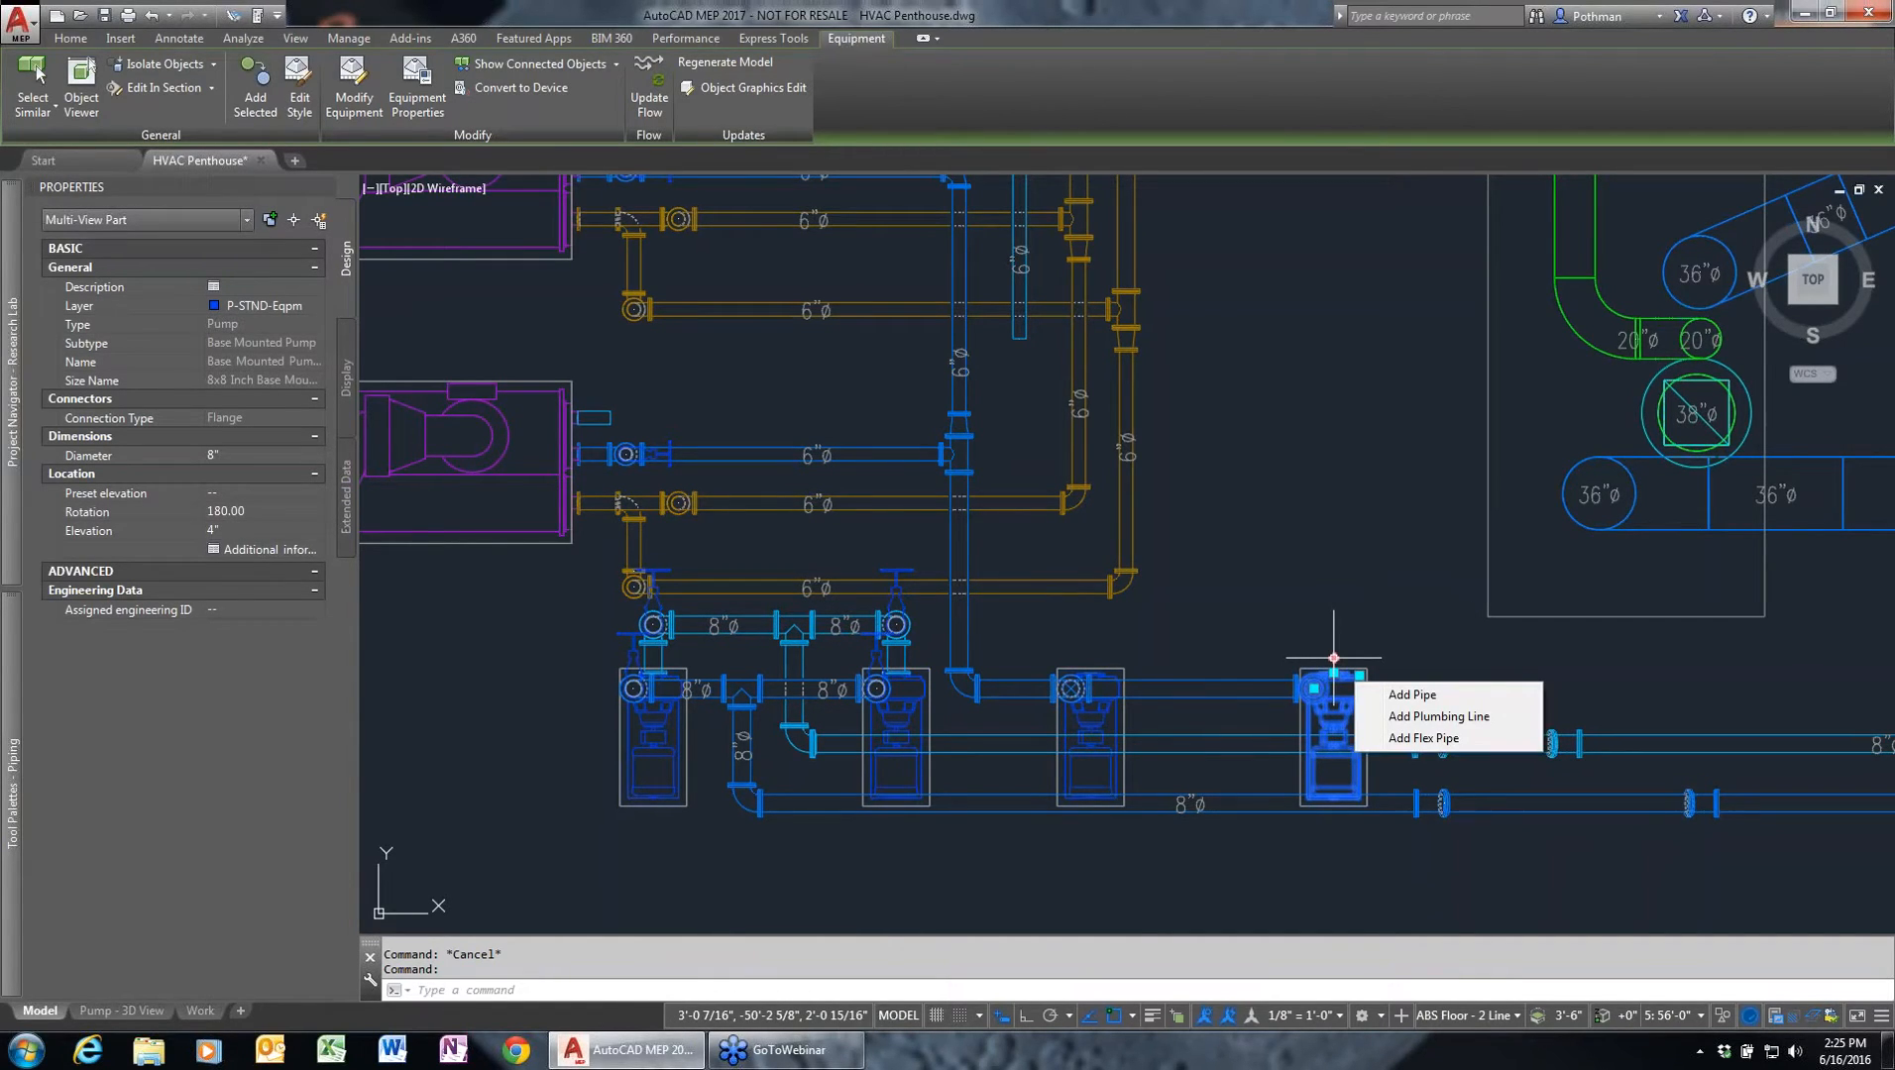
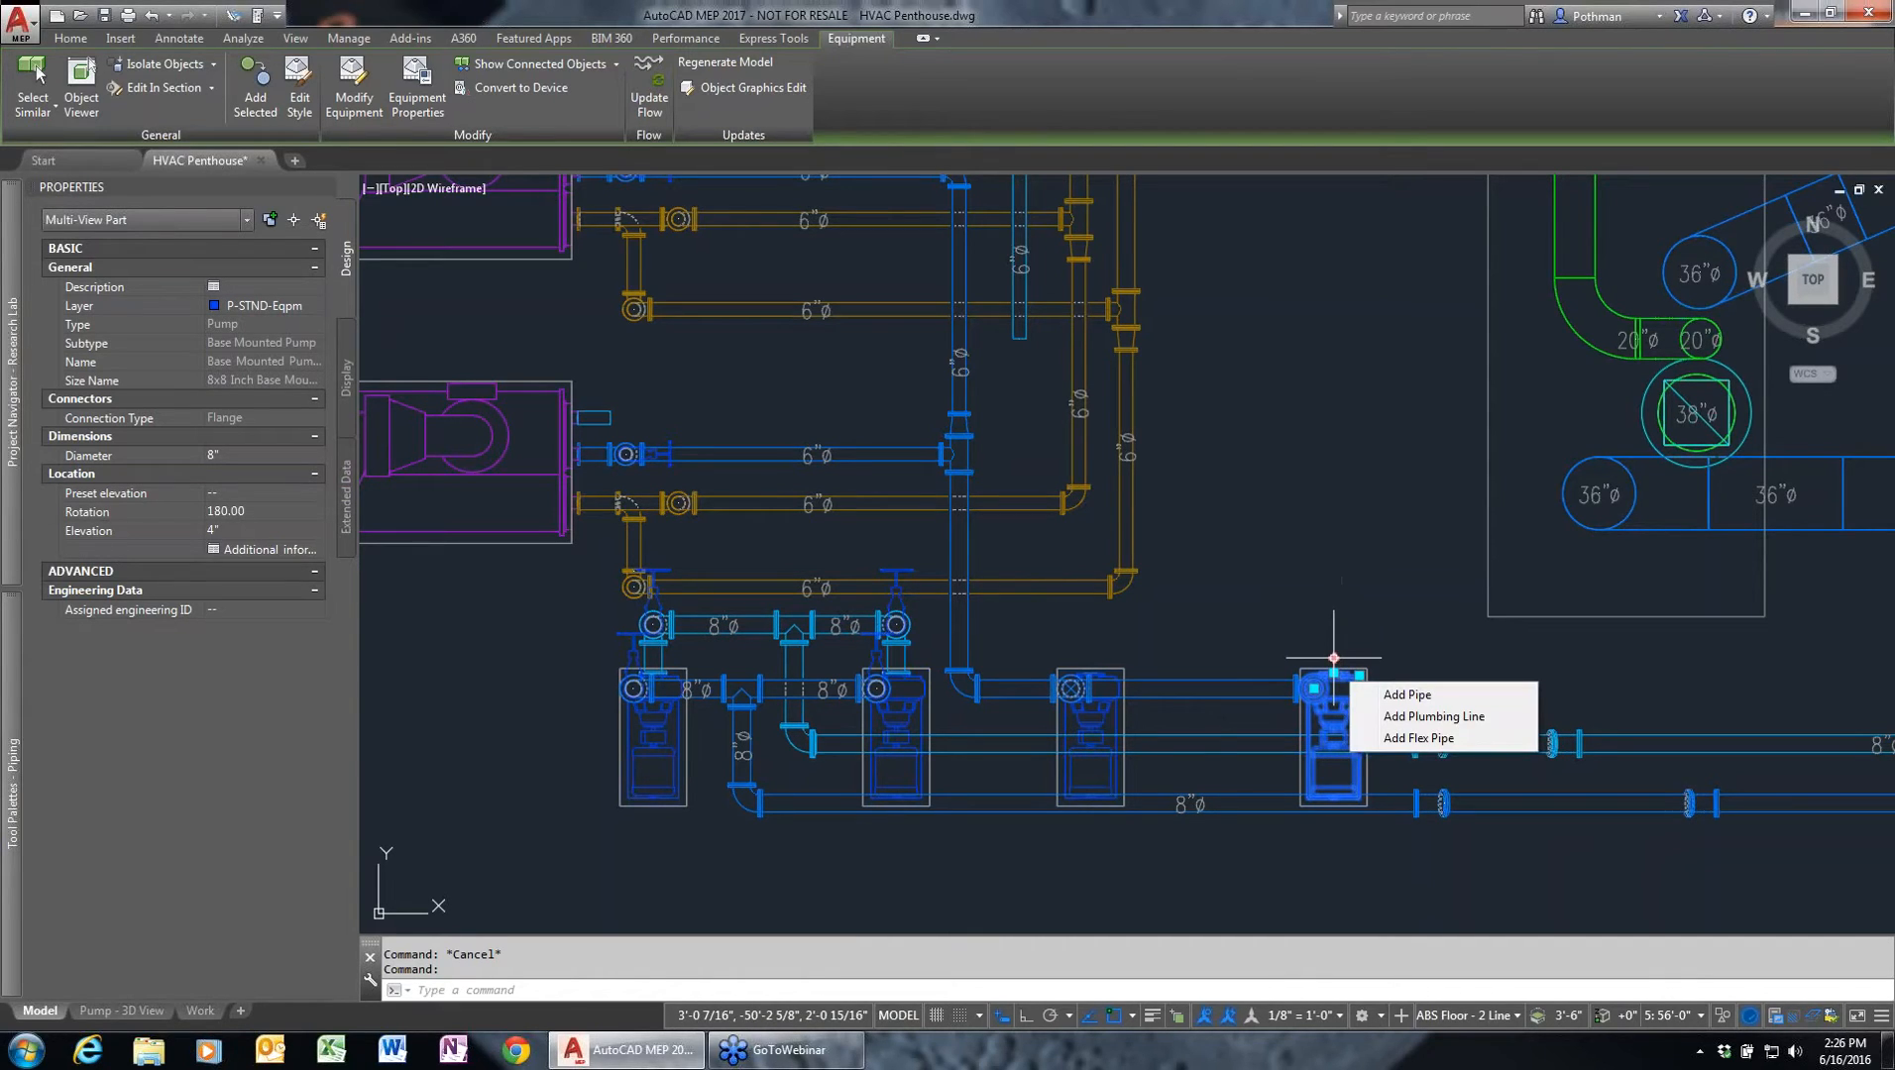
left_click(1334, 657)
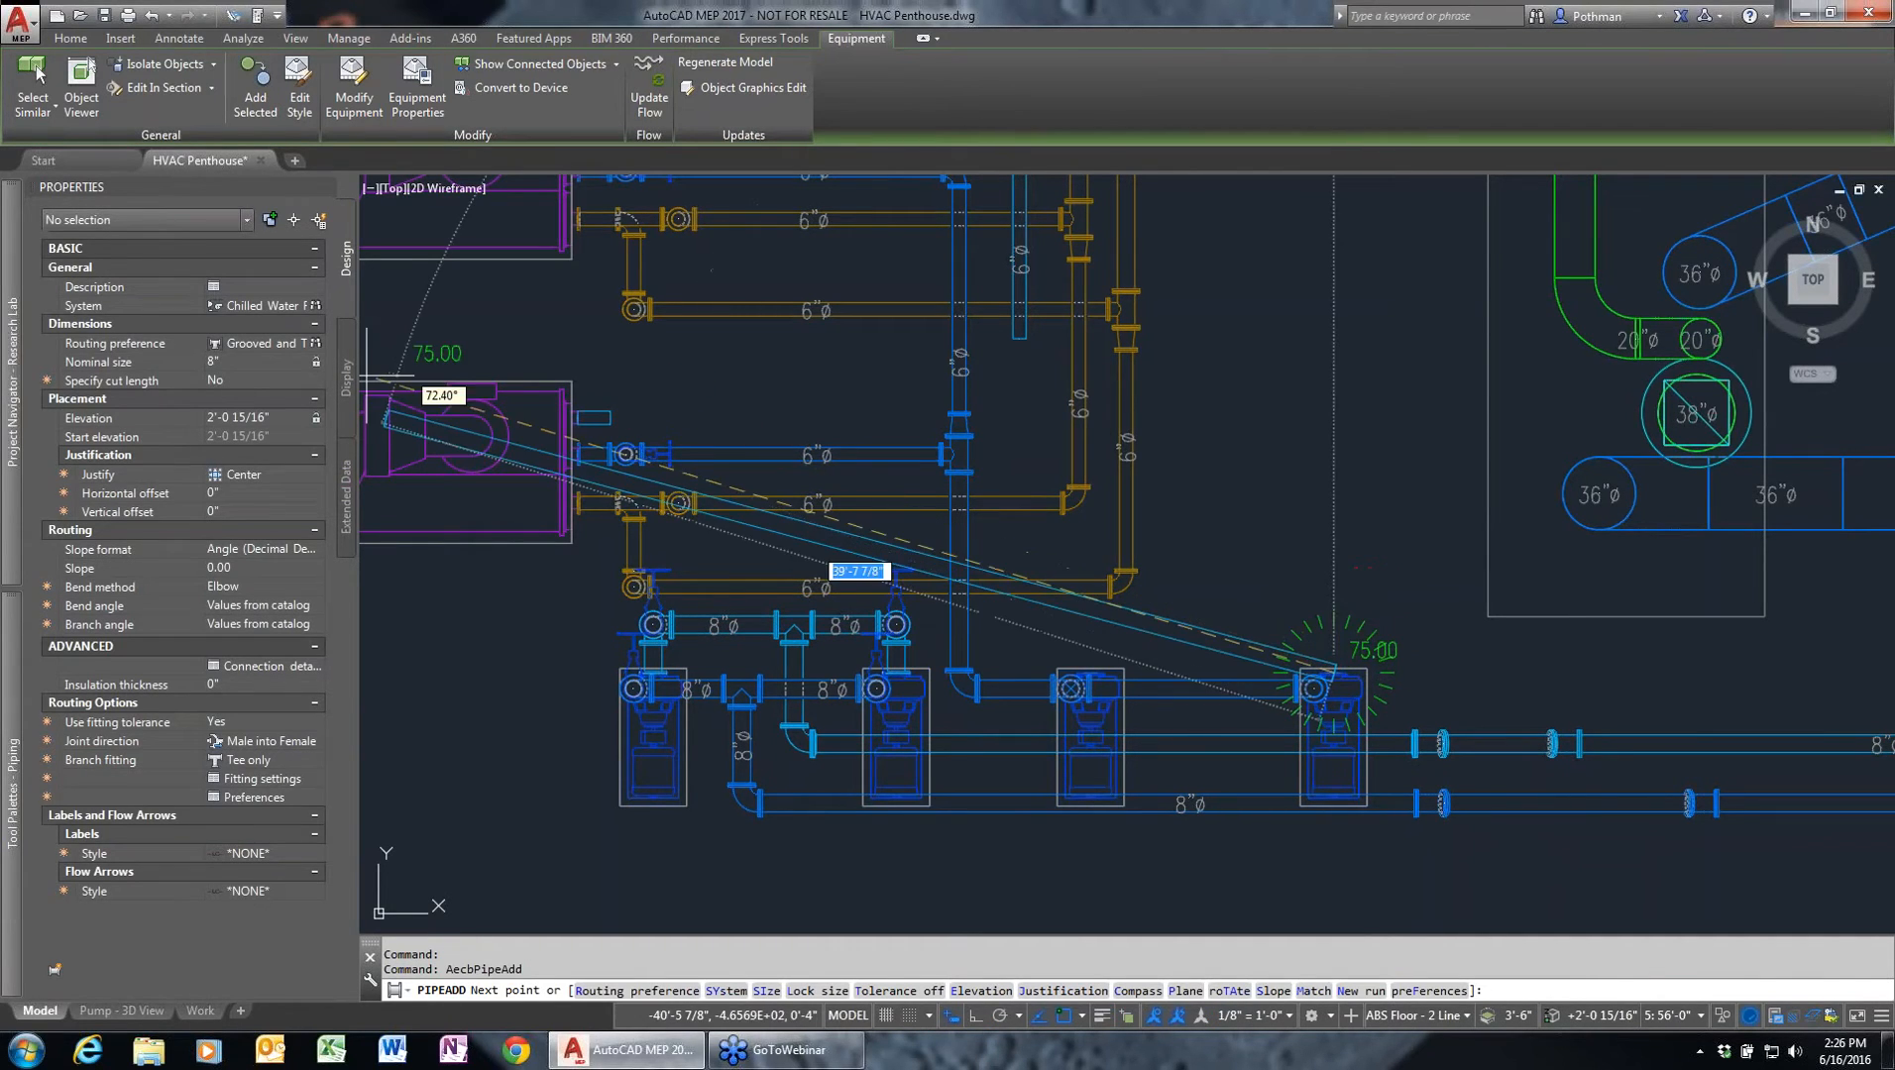
left_click(285, 345)
left_click(298, 343)
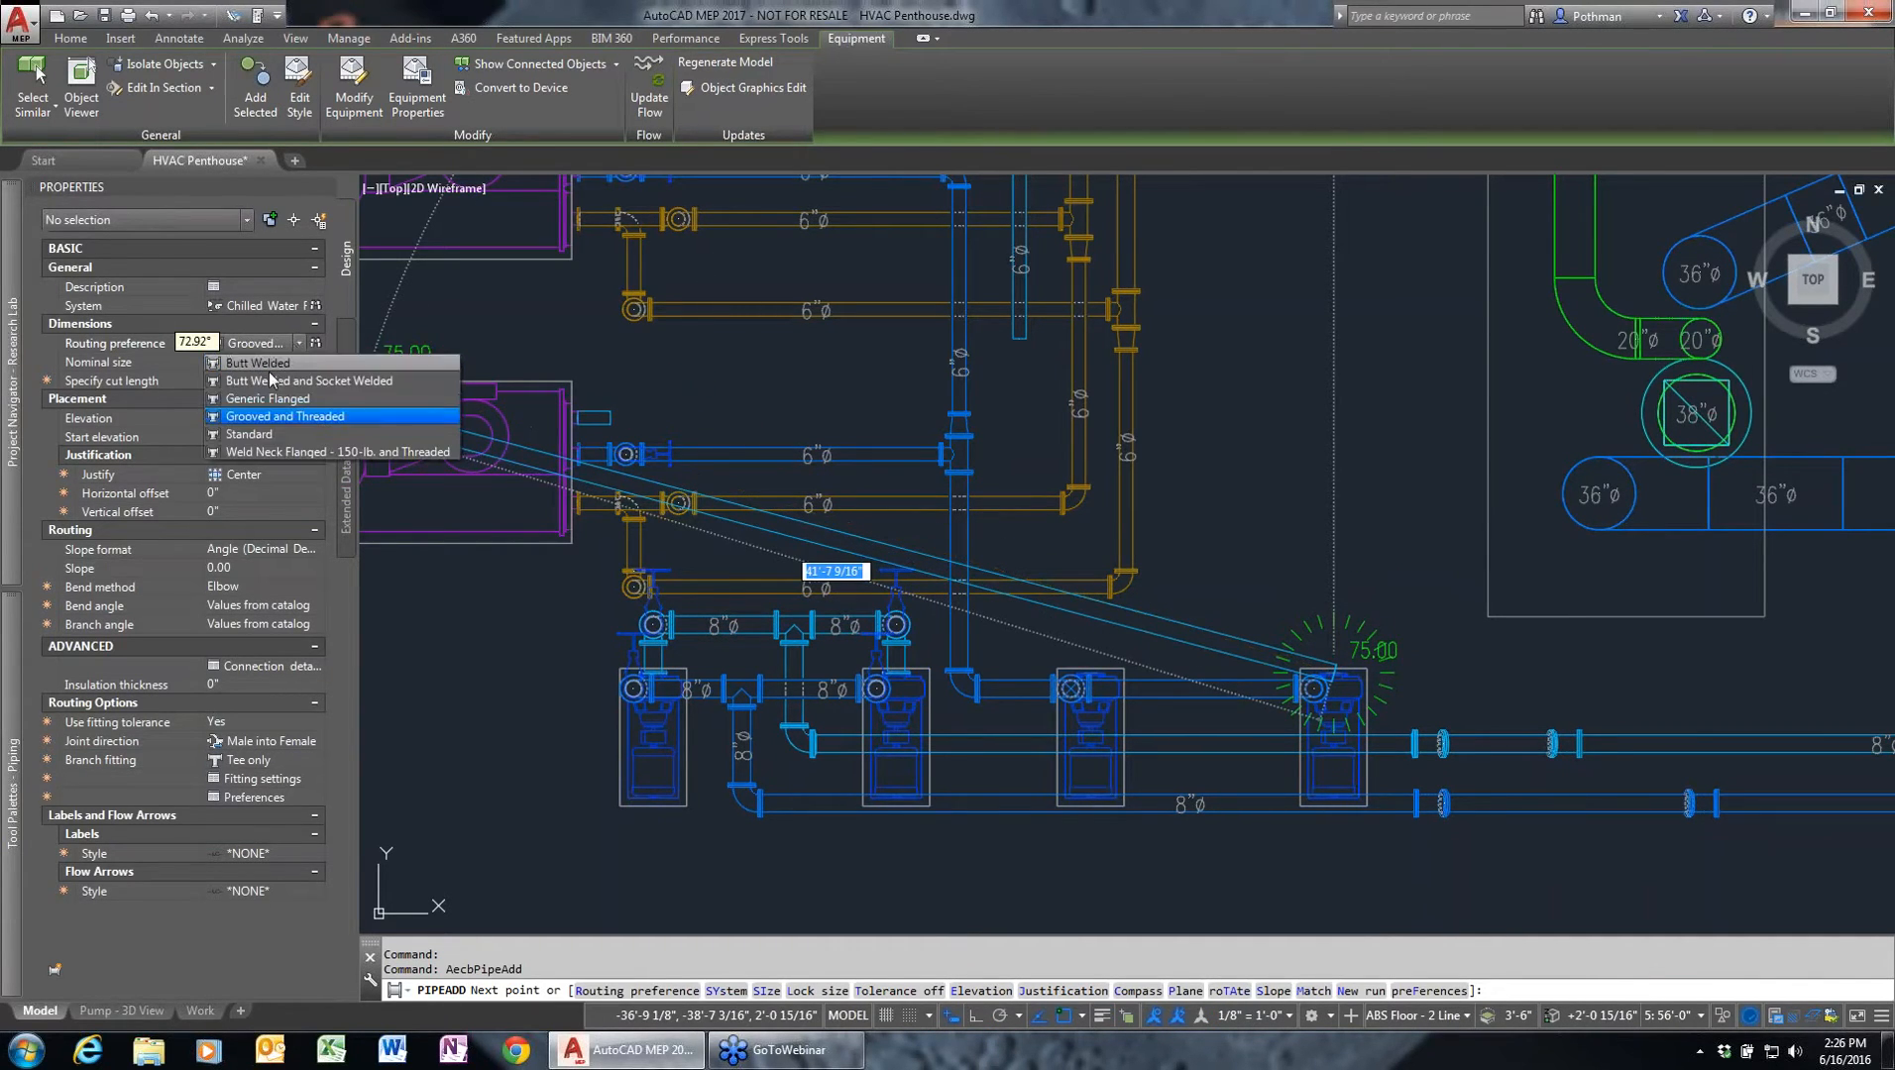
left_click(270, 398)
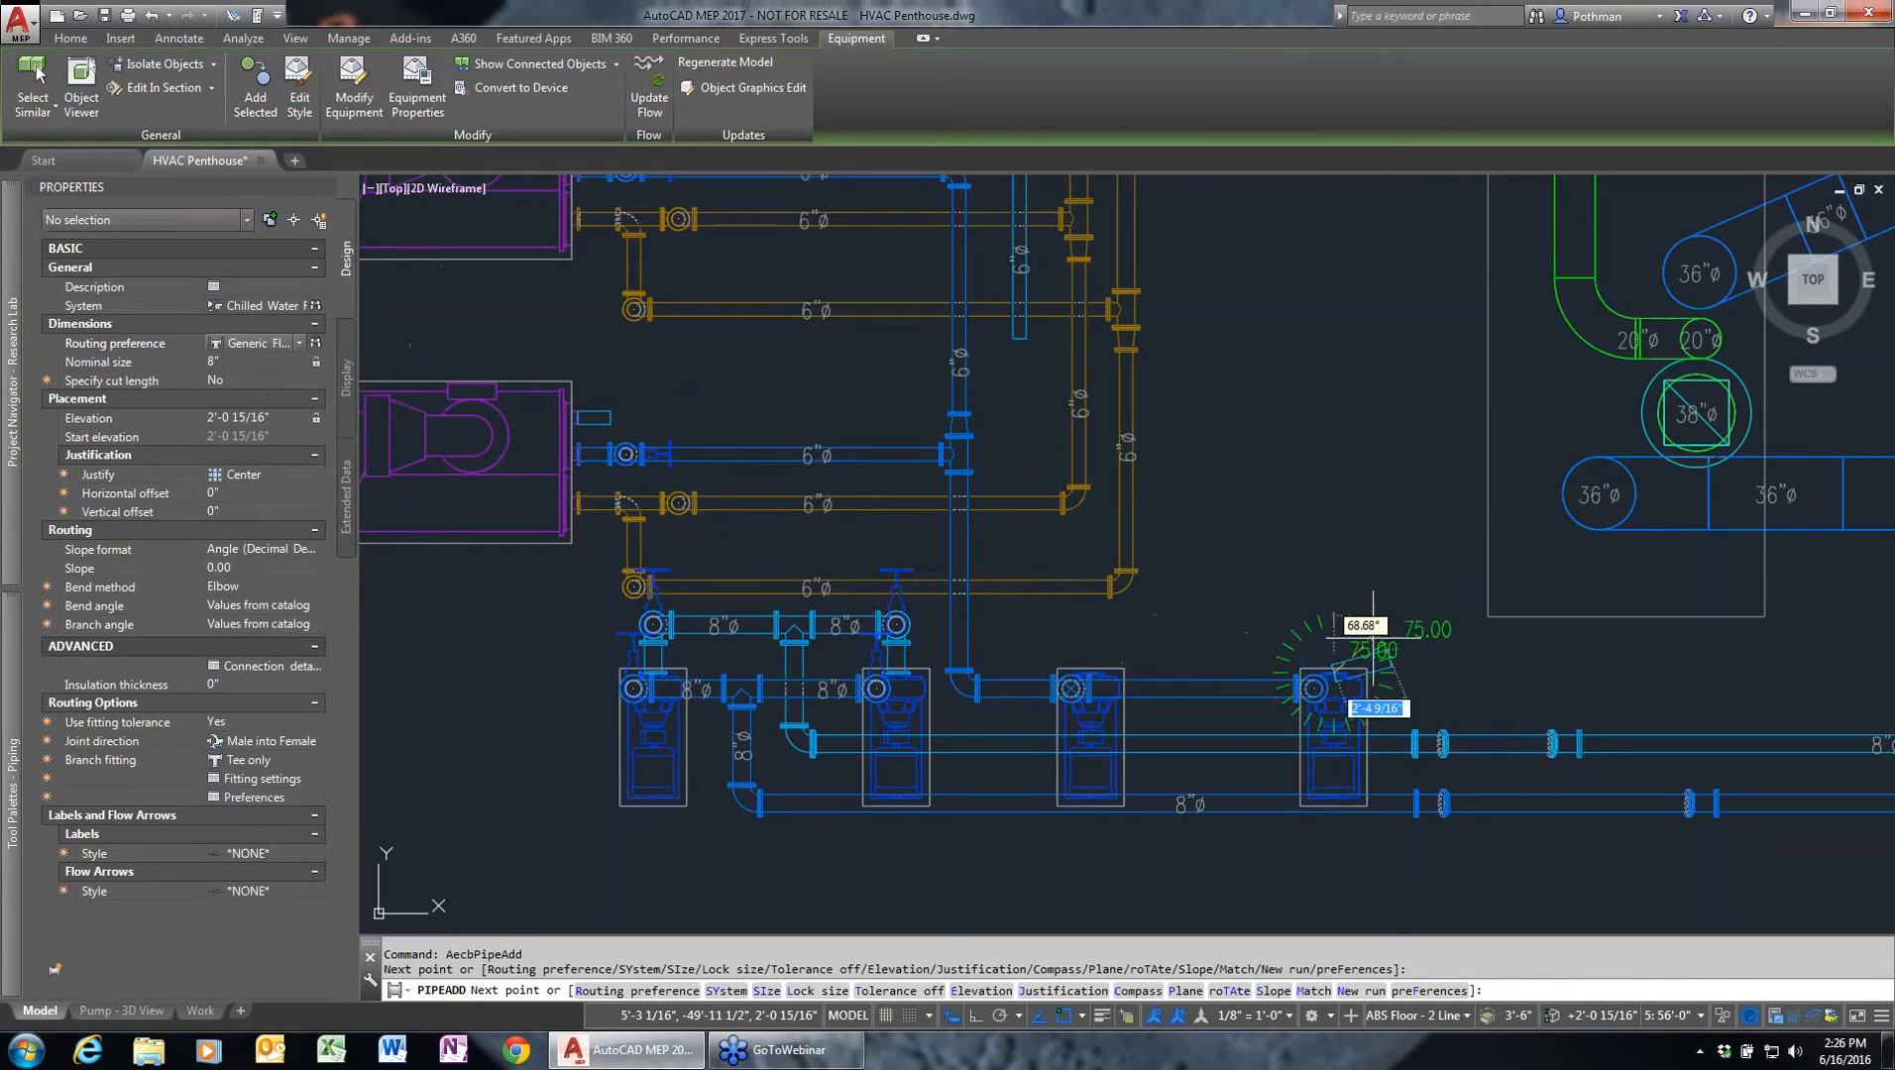
- Route the pipe a short way north of the pump, connect it to the neighbouring pump's matching connector, and accept the connection
left_click(1318, 616)
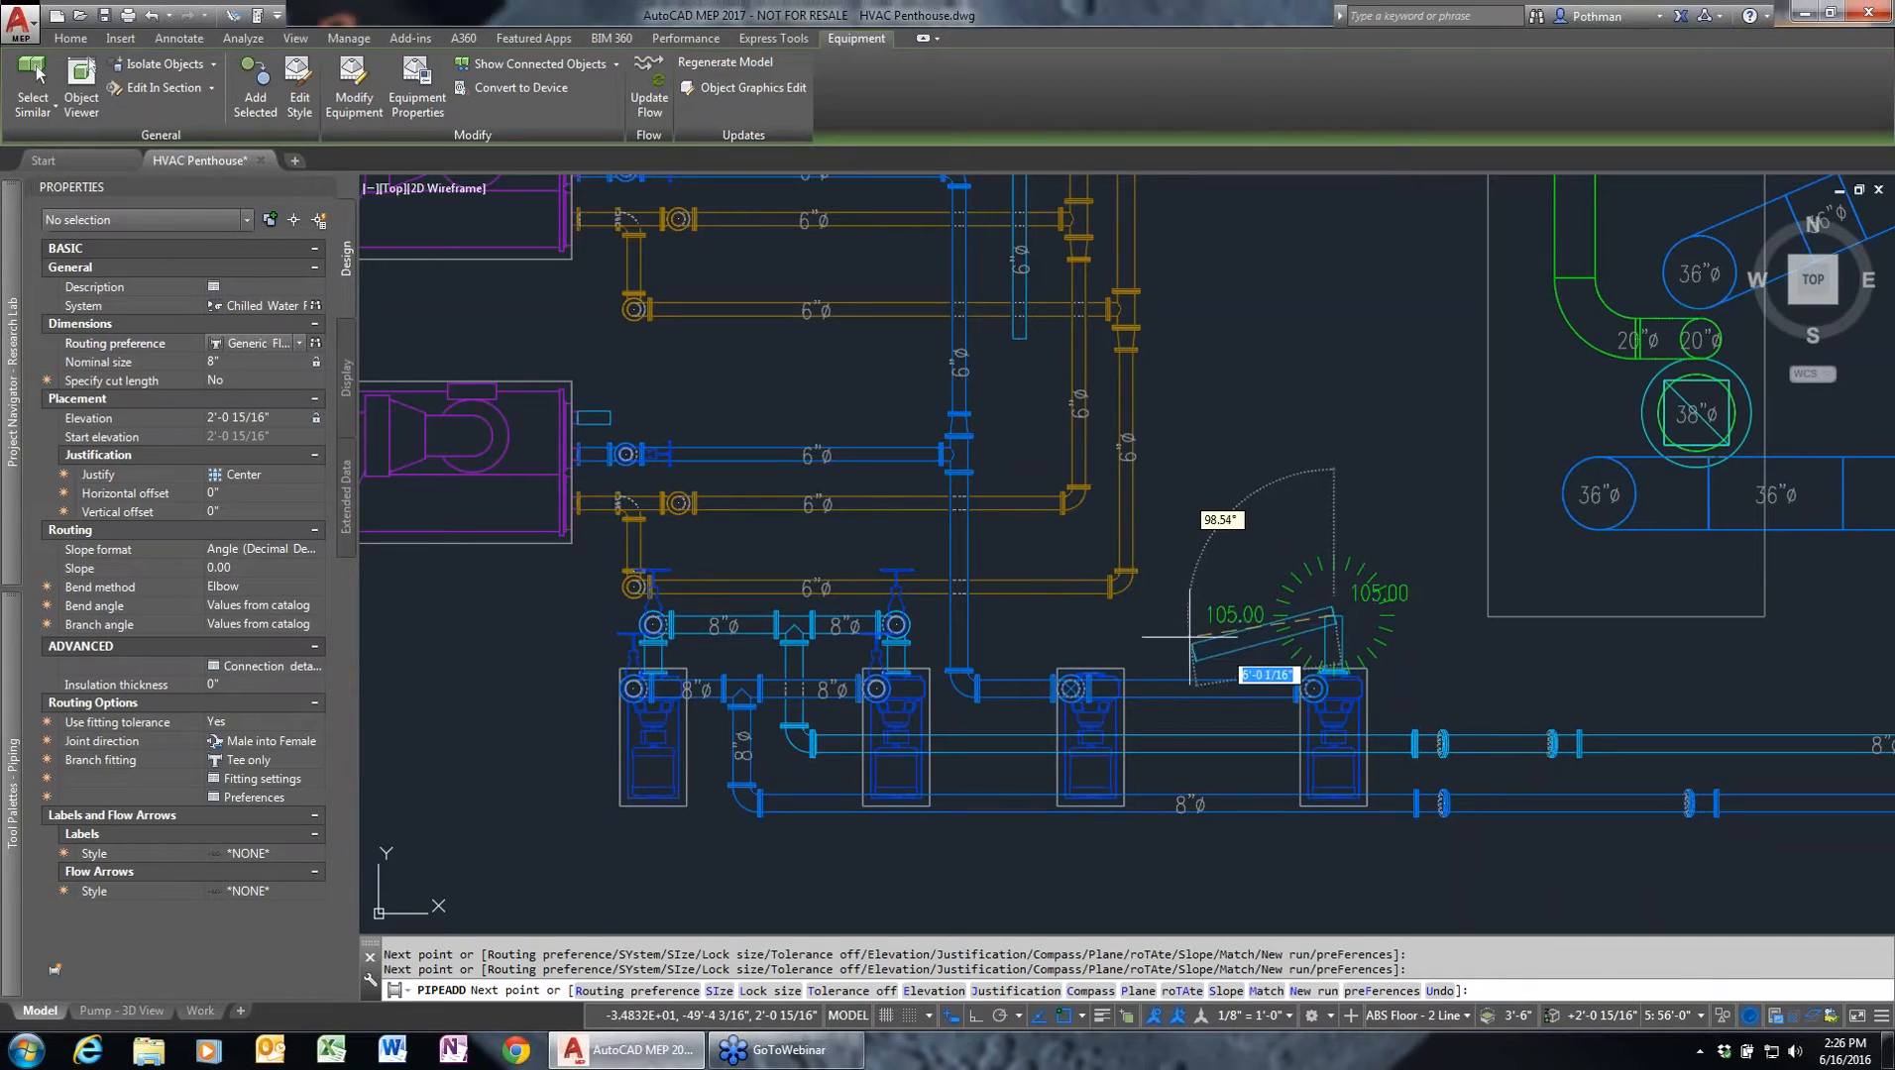
key("F3")
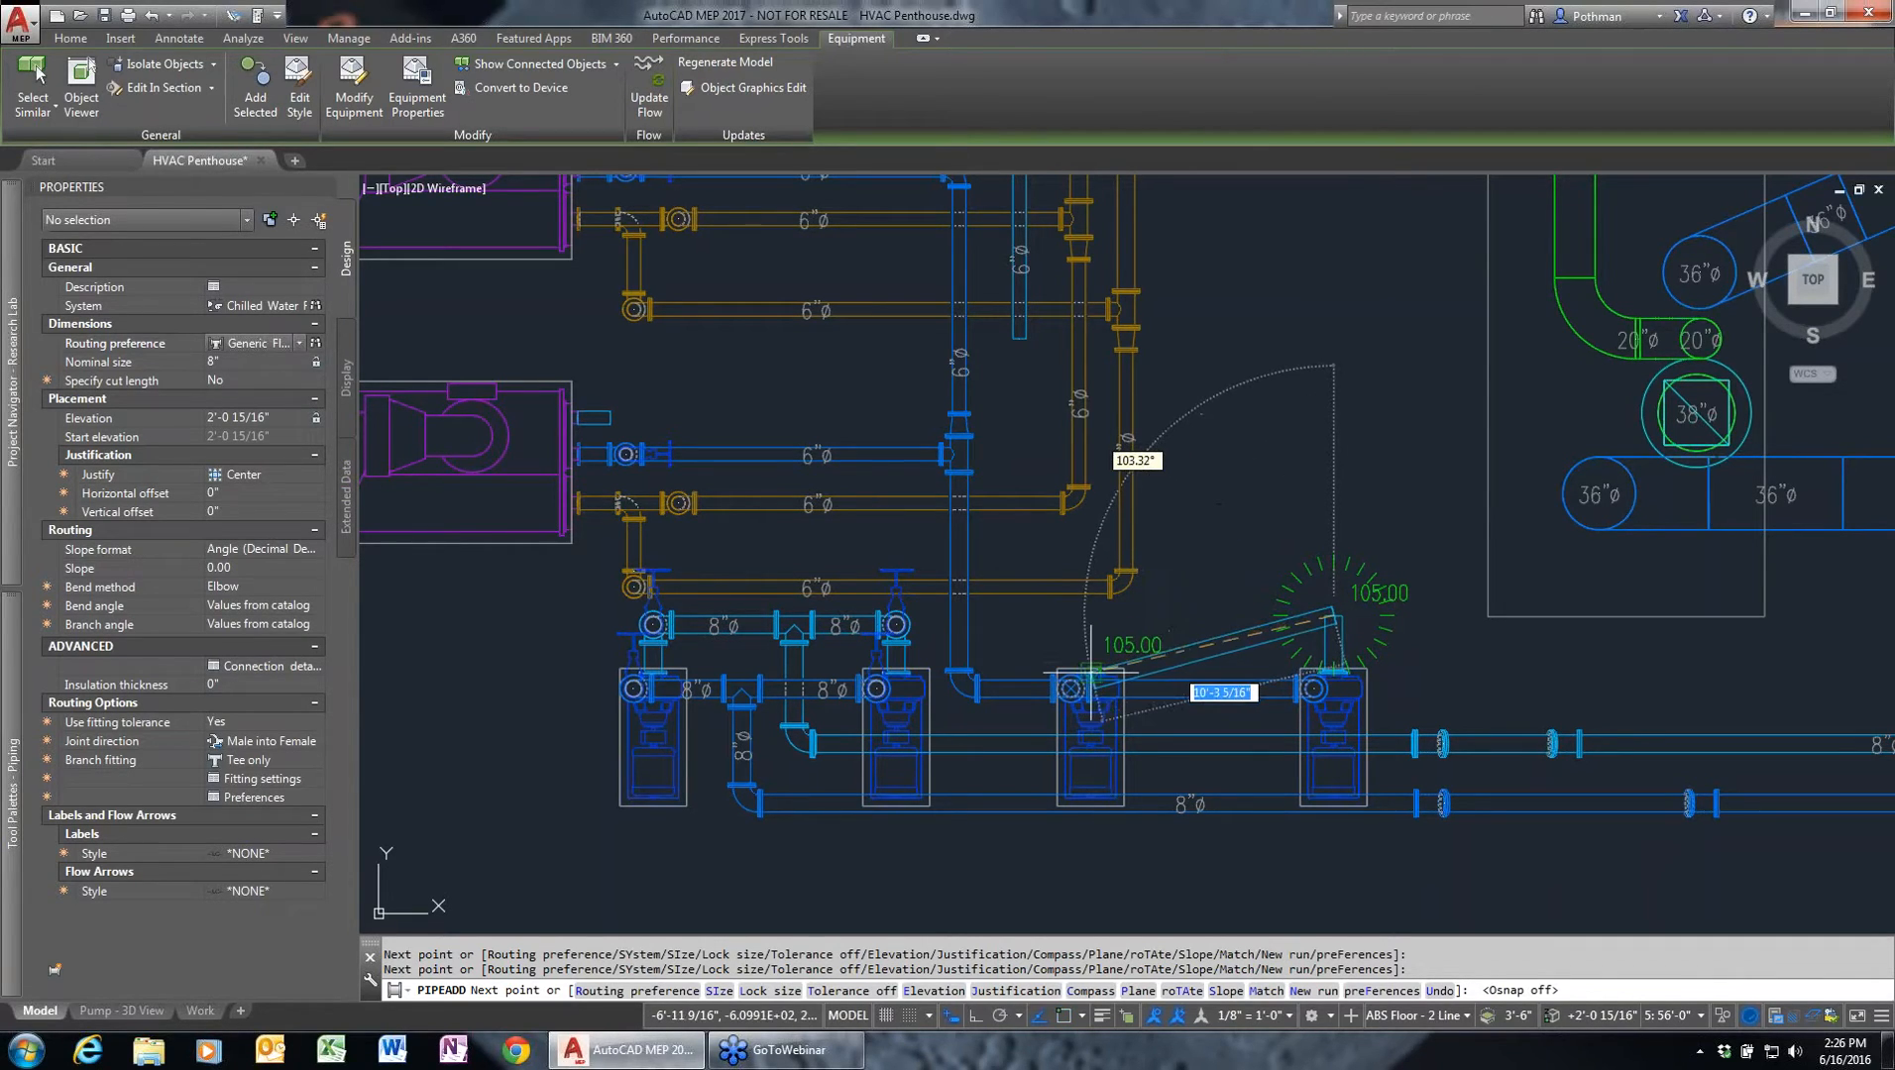
left_click(1091, 674)
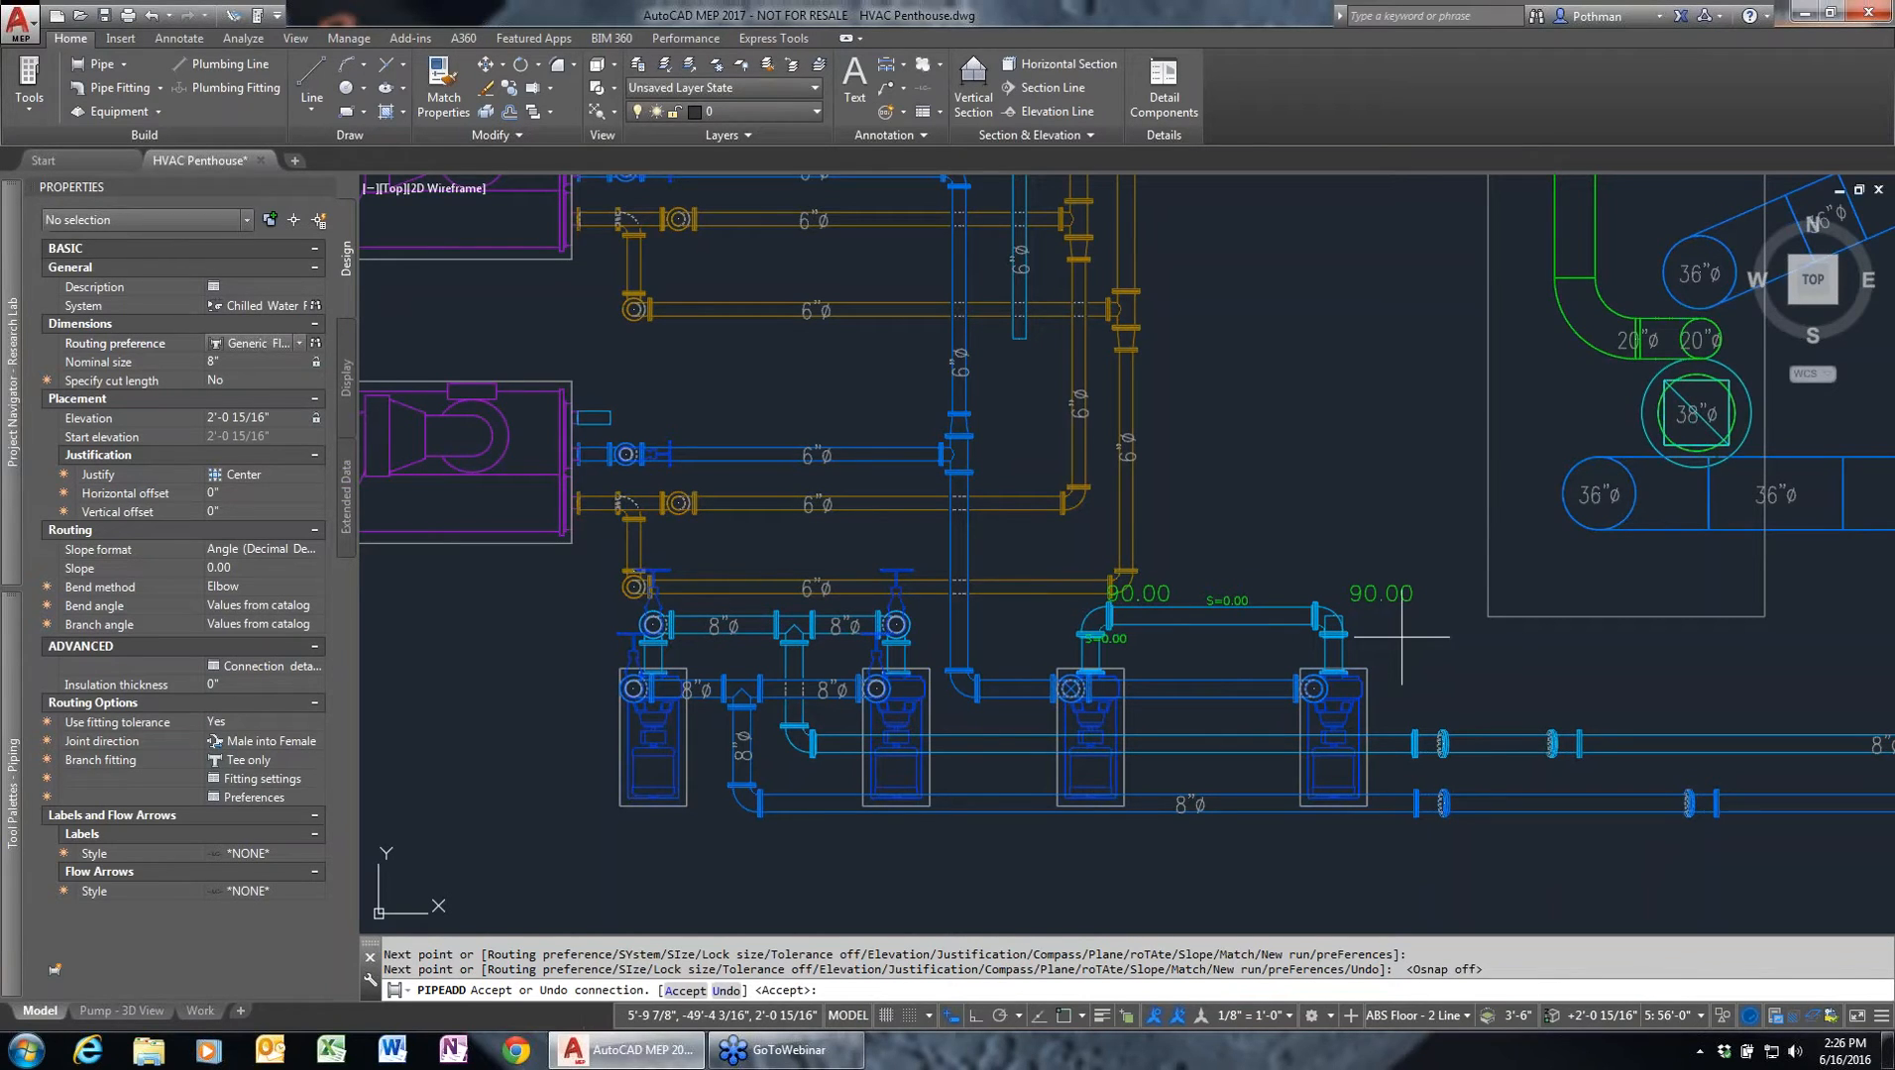
key("Return")
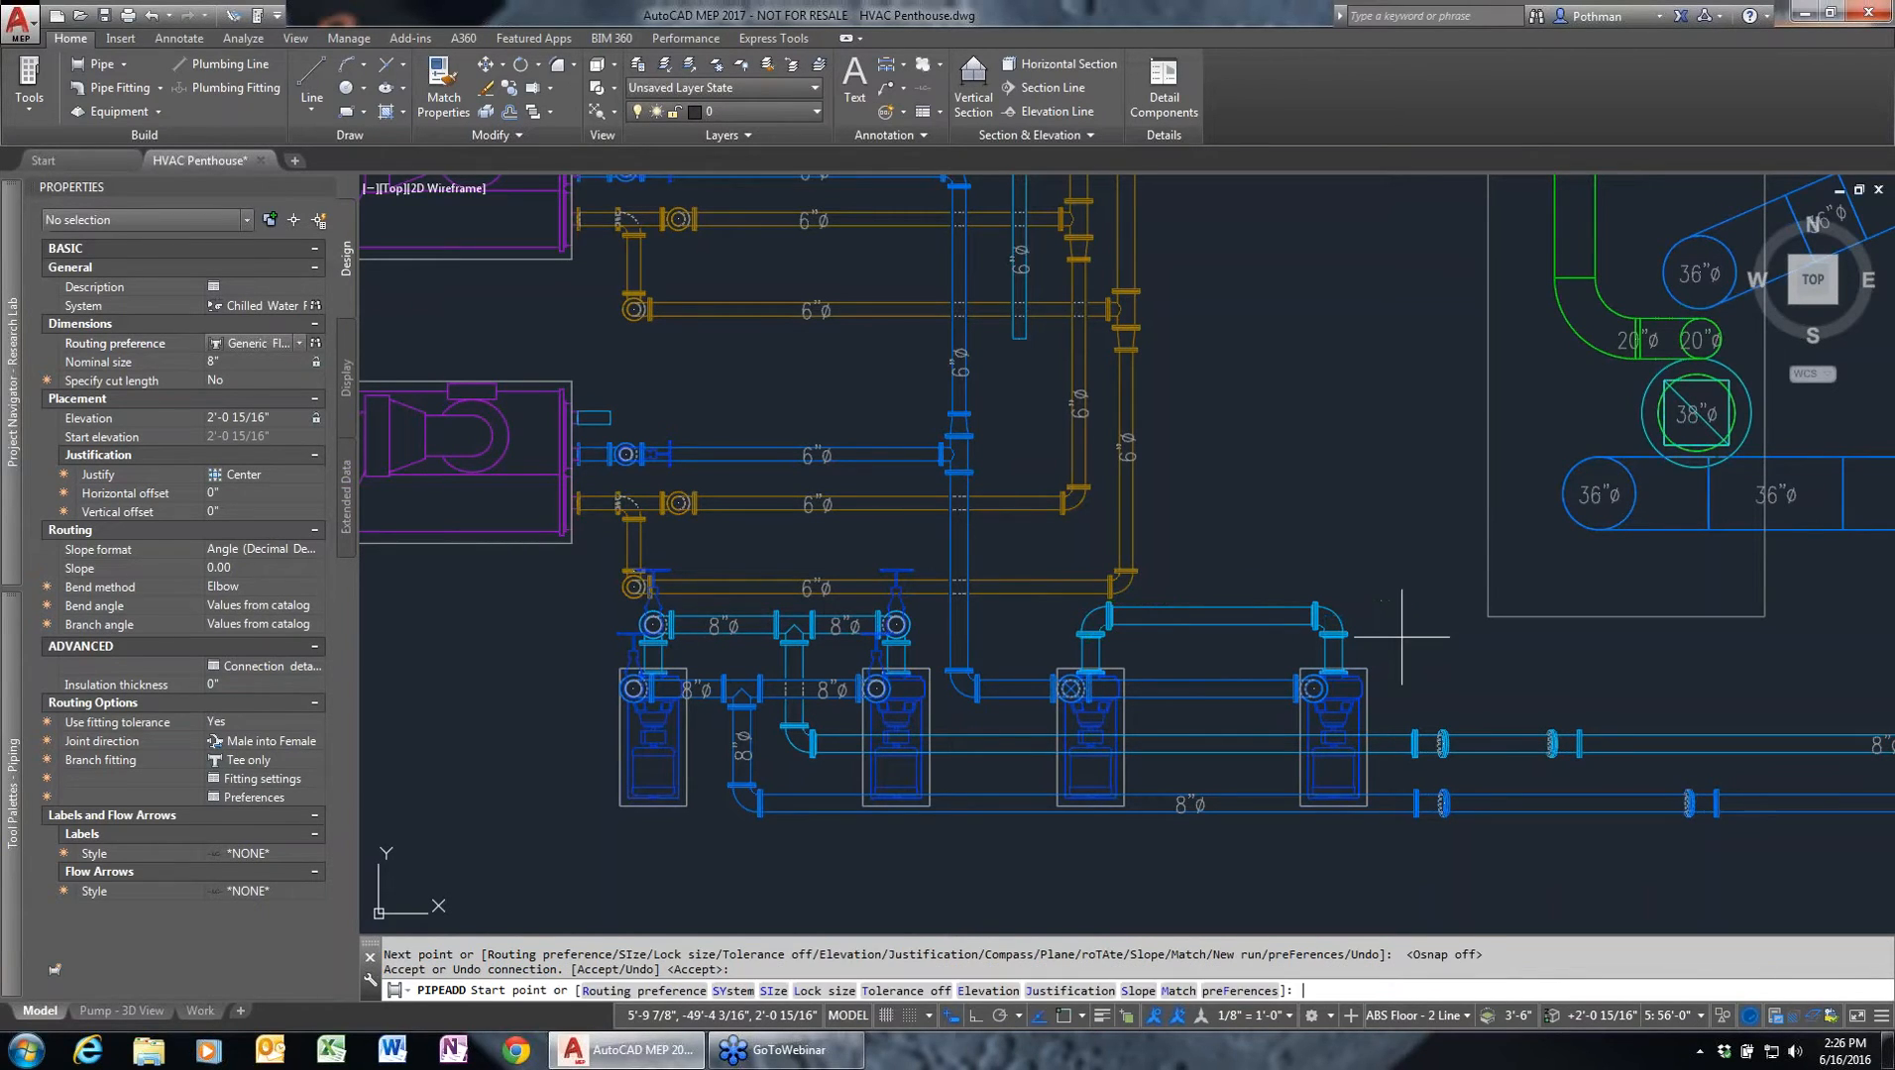
key("Escape")
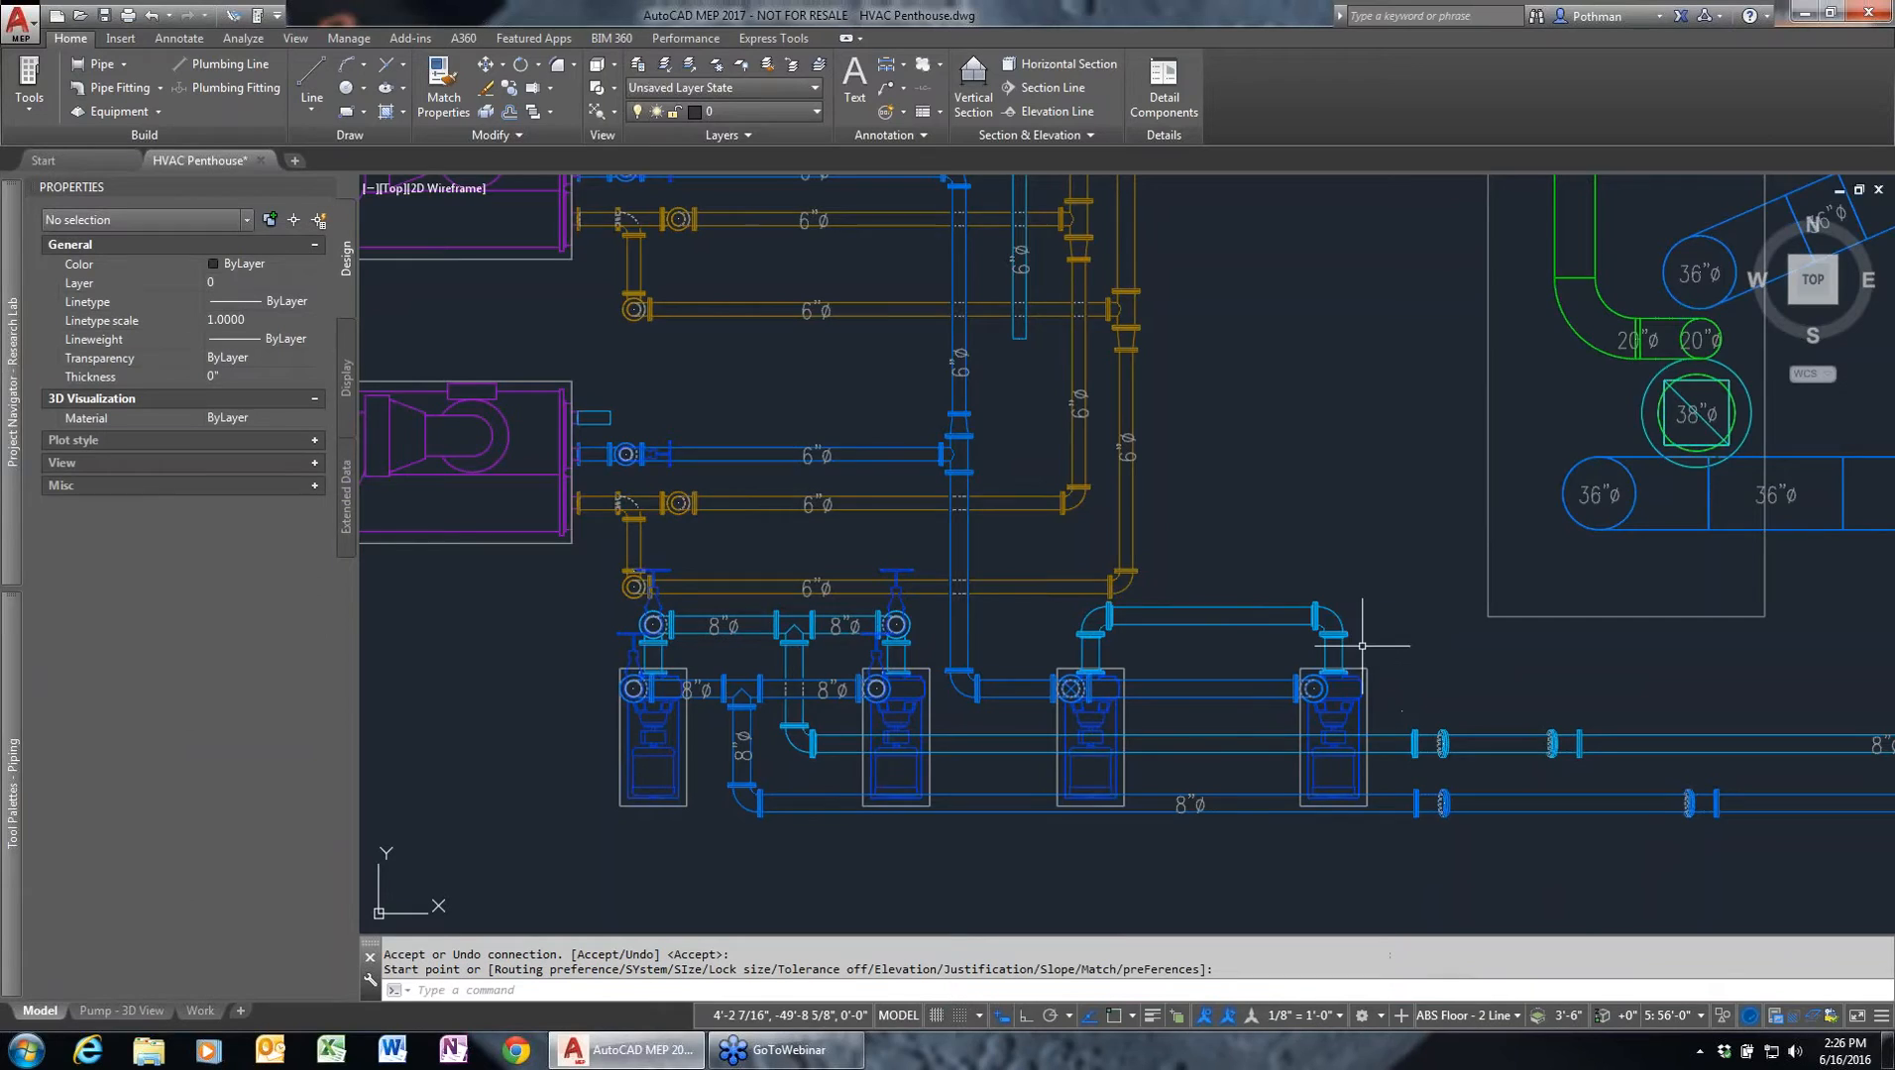
- Move the horizontal pipe joining the two pumps closer to them and back out, keeping its elbows connected
scroll(1359, 637, "up", 4)
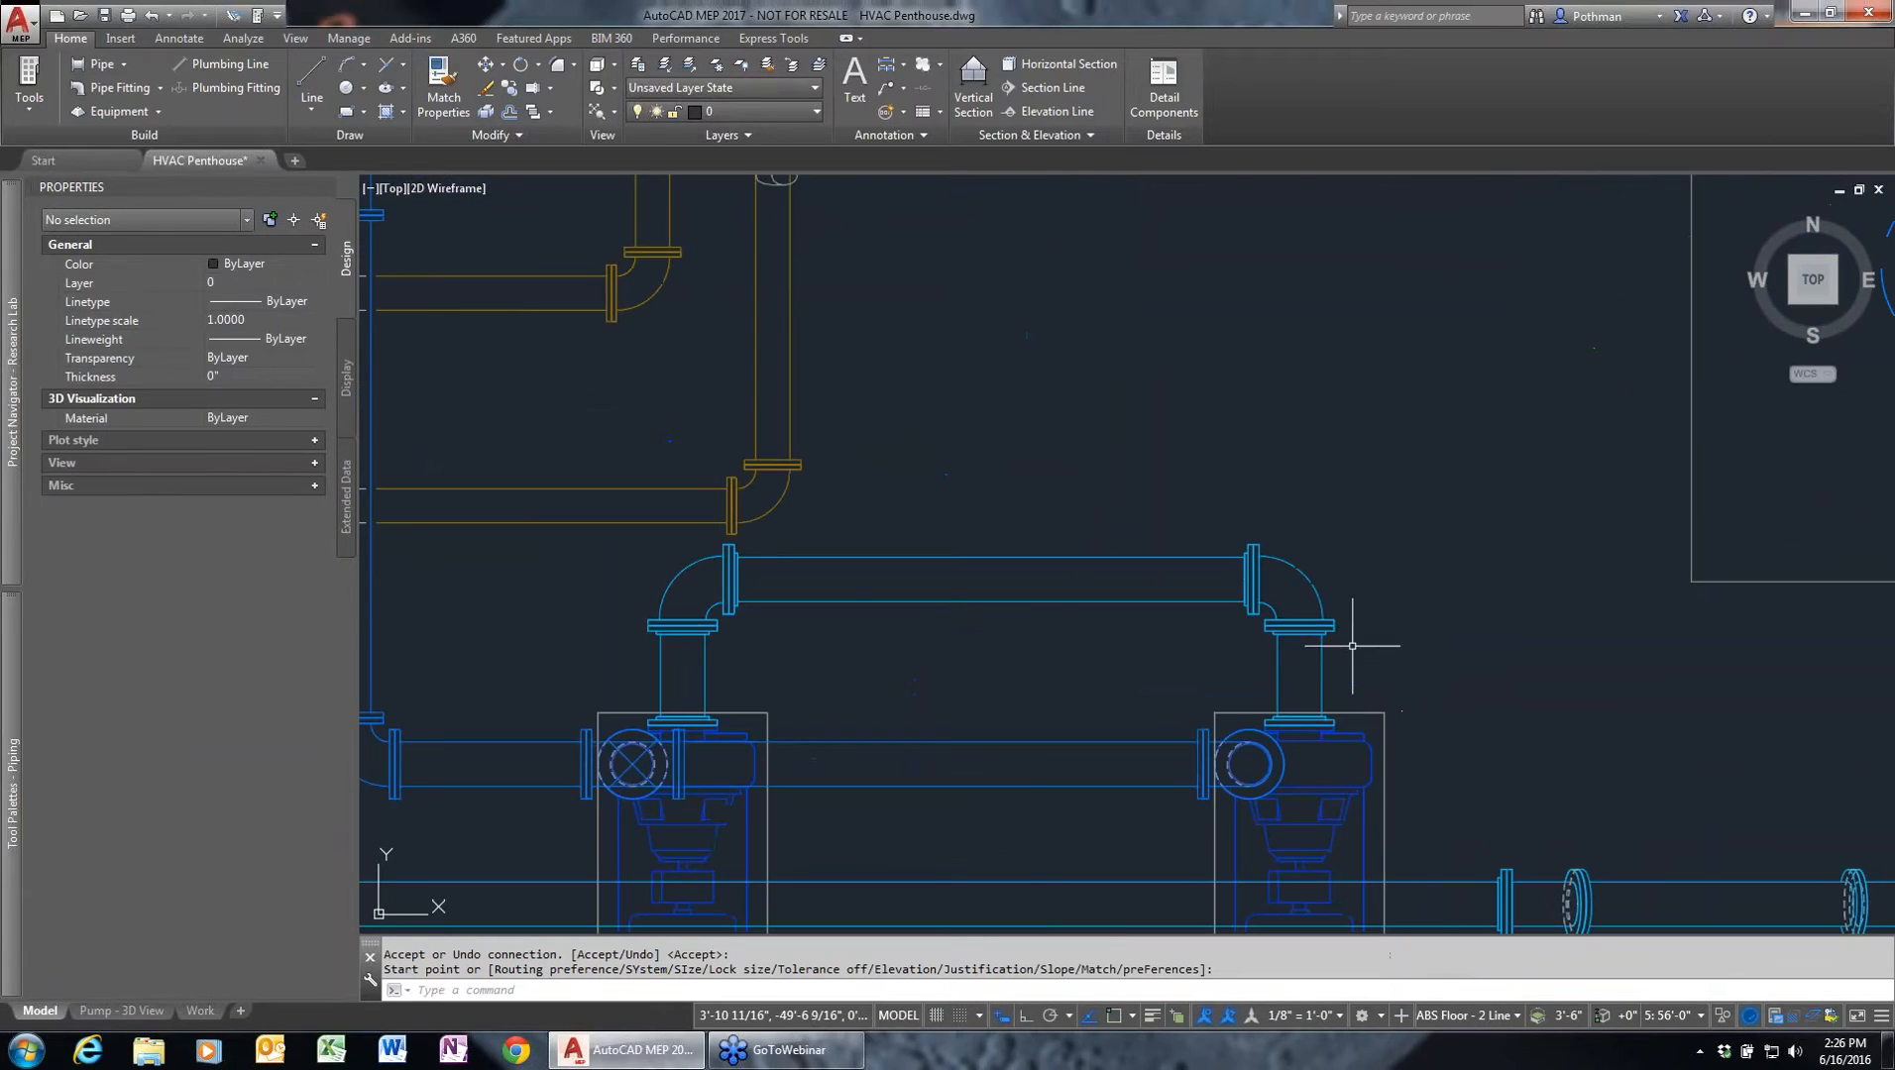
left_click(1078, 592)
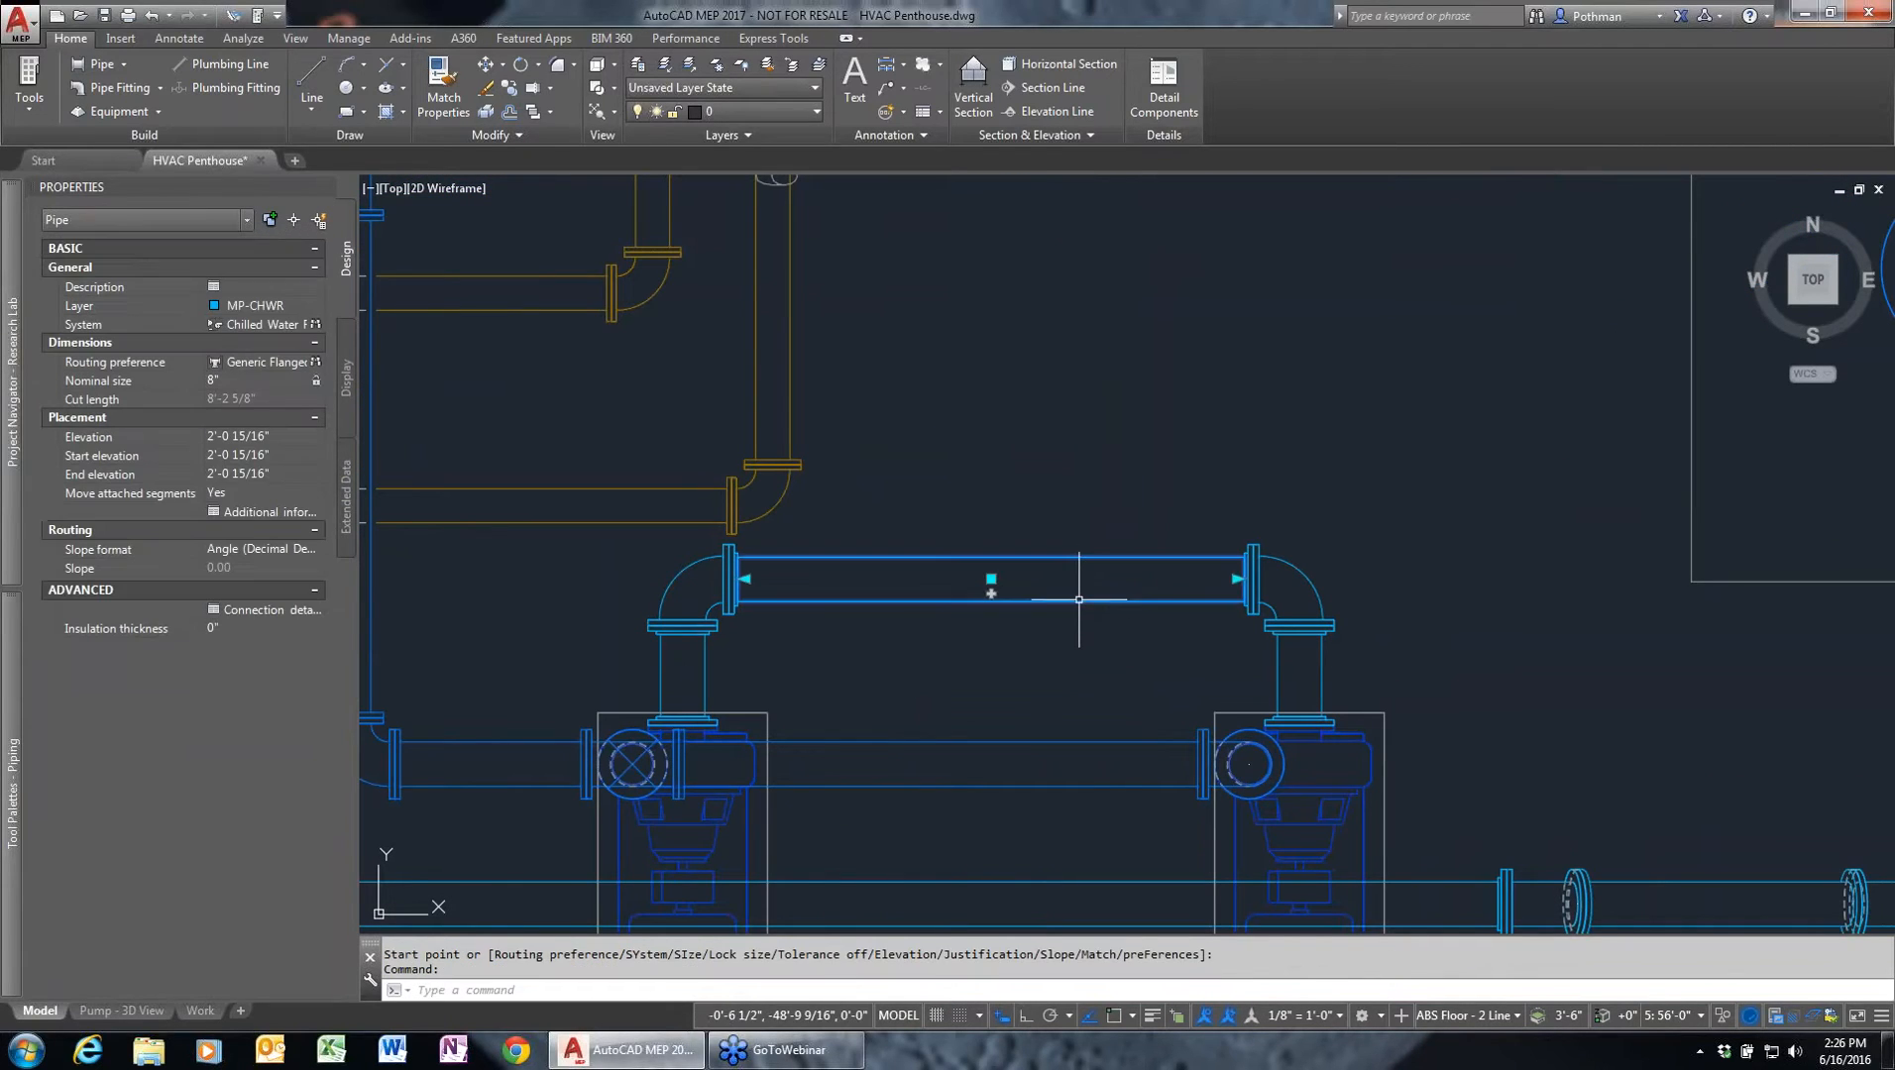
left_click(991, 579)
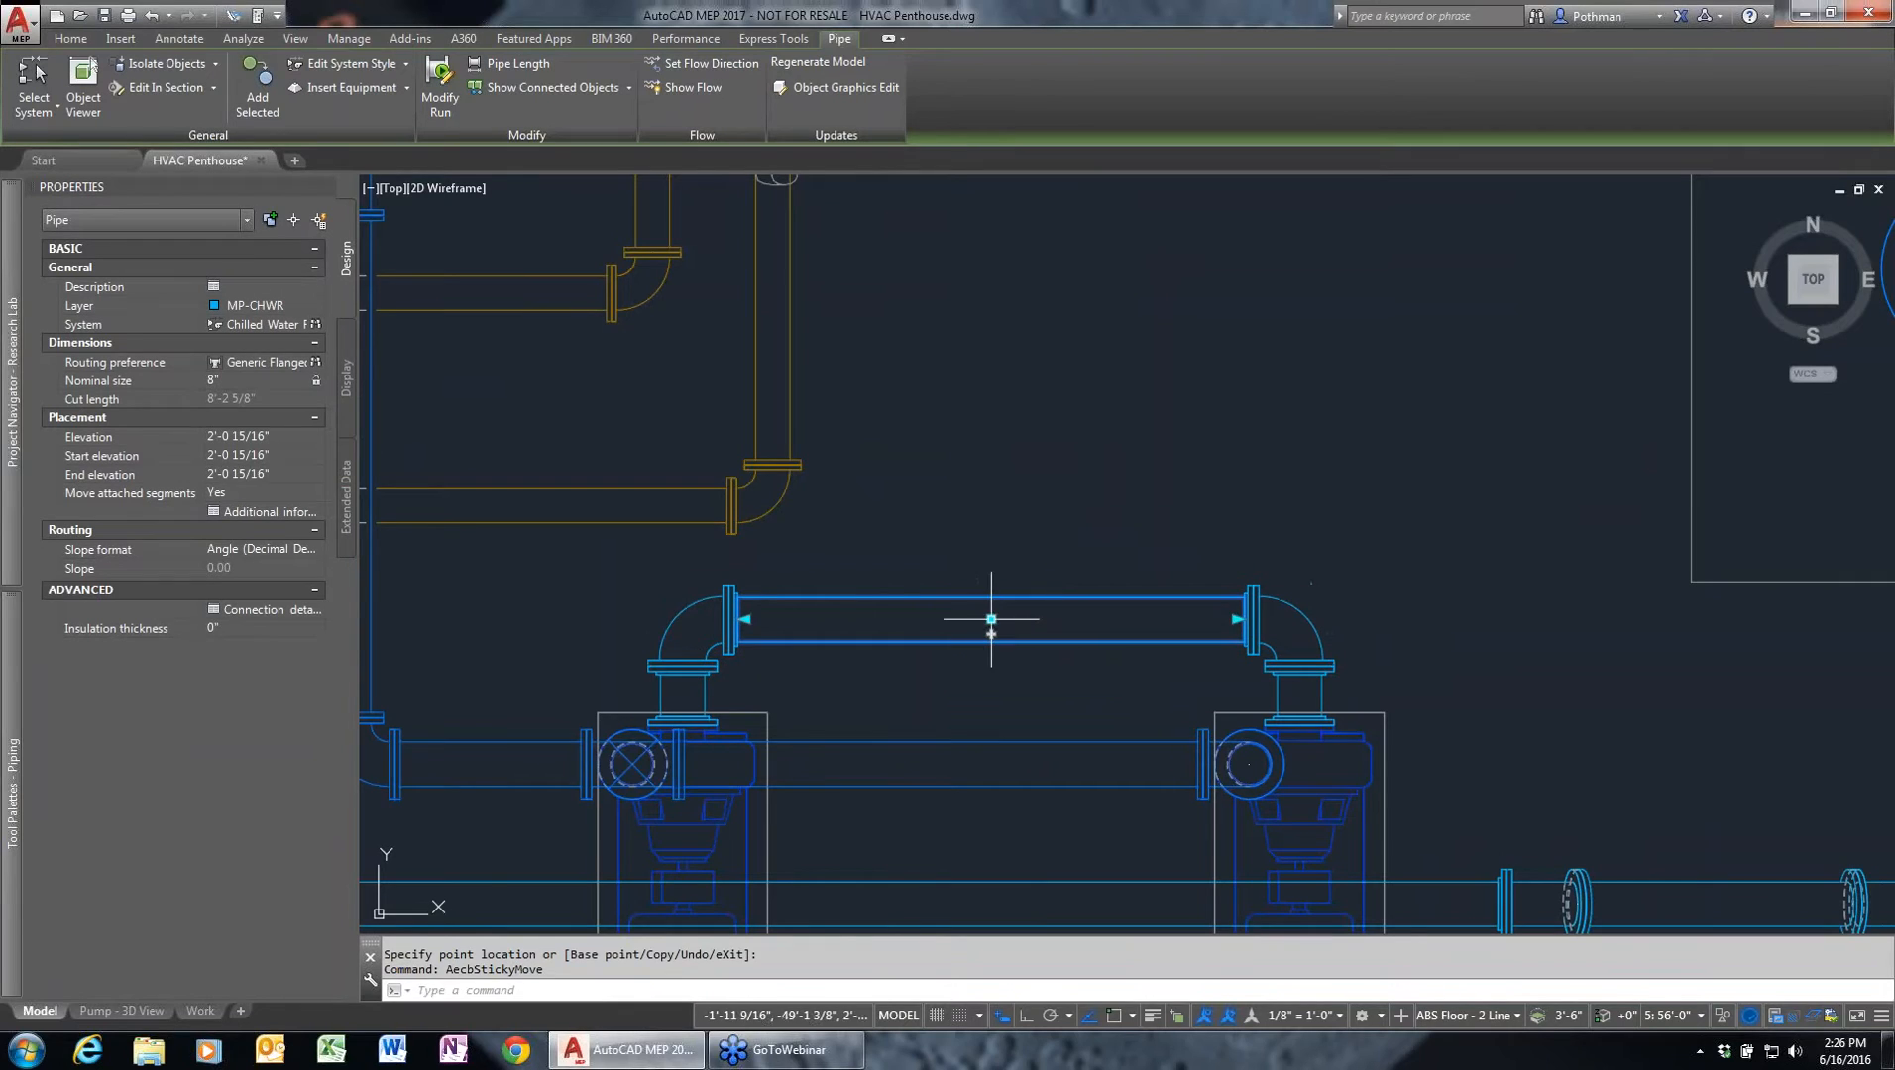
left_click(999, 575)
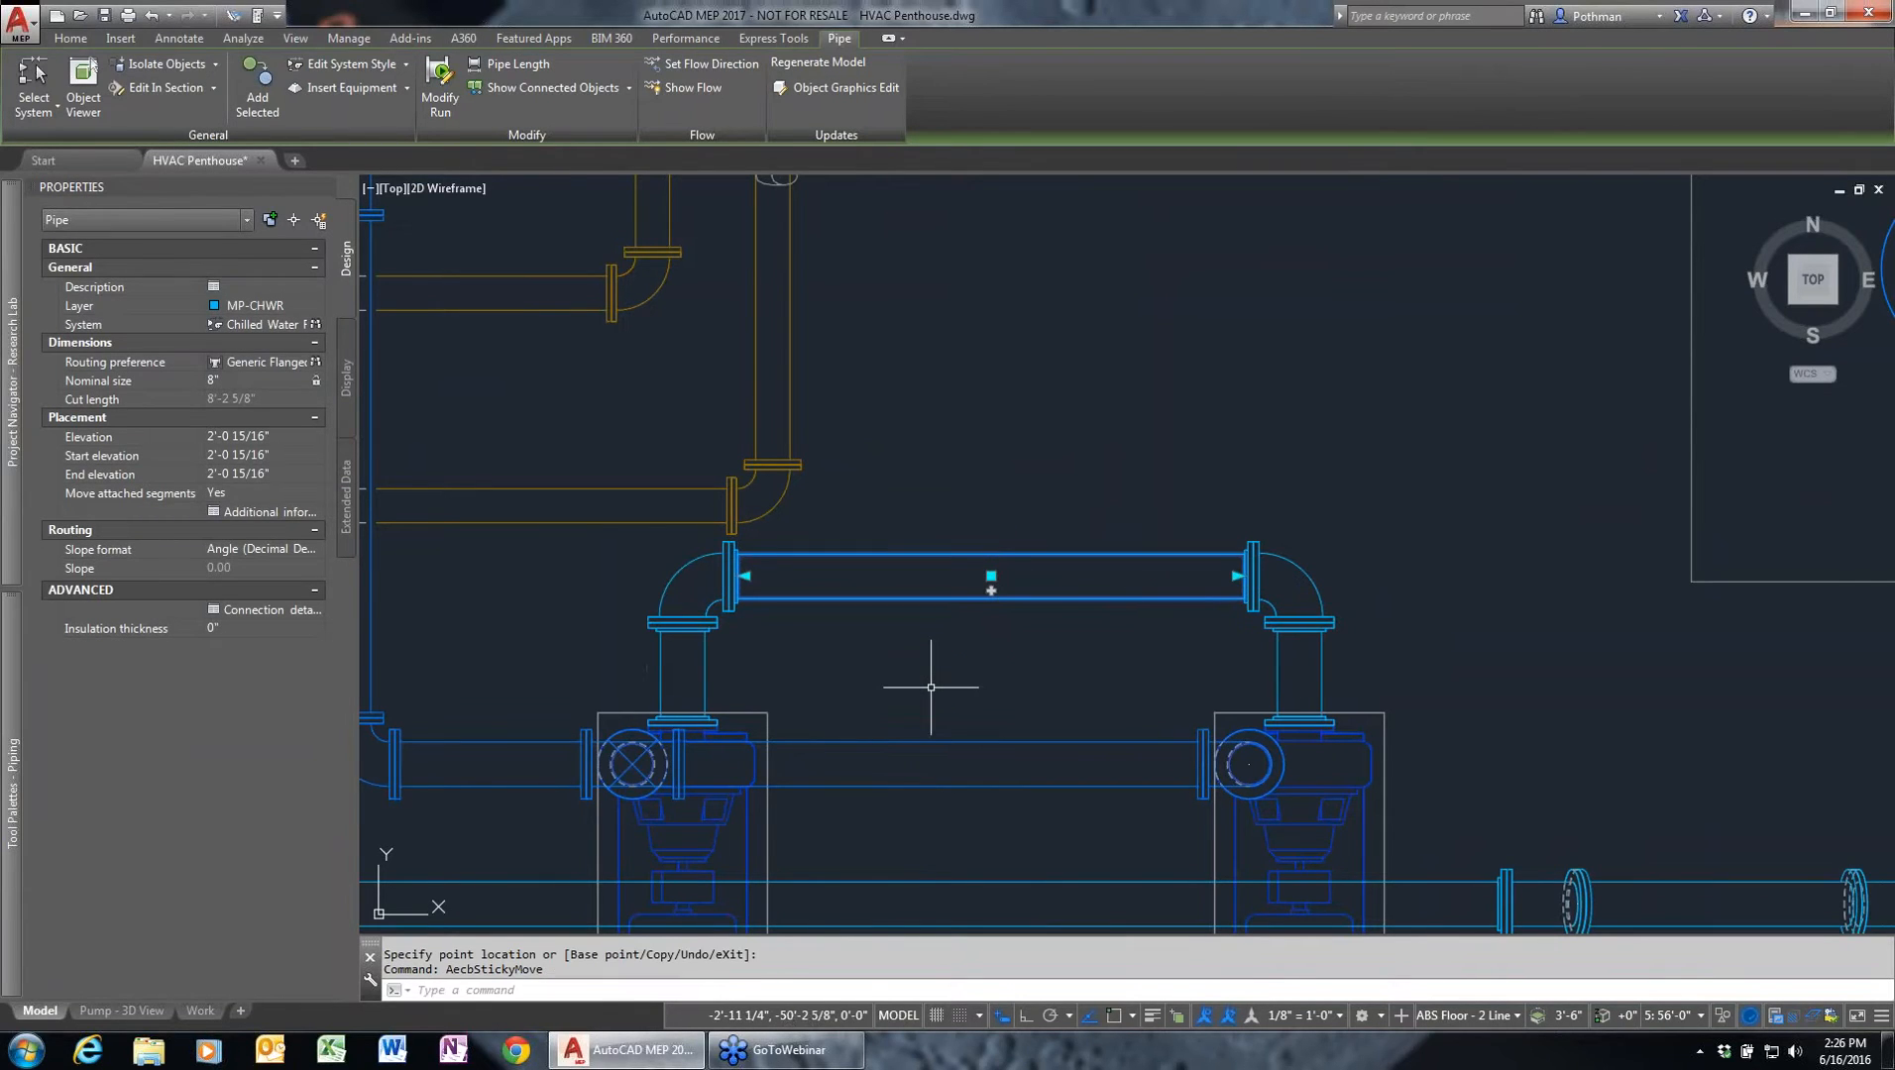
key("Escape")
- Branch a pipe from the midpoint of the horizontal pipe joining the two eastern pumps south to the chilled water return main
middle_click_drag(944, 668, 1057, 466)
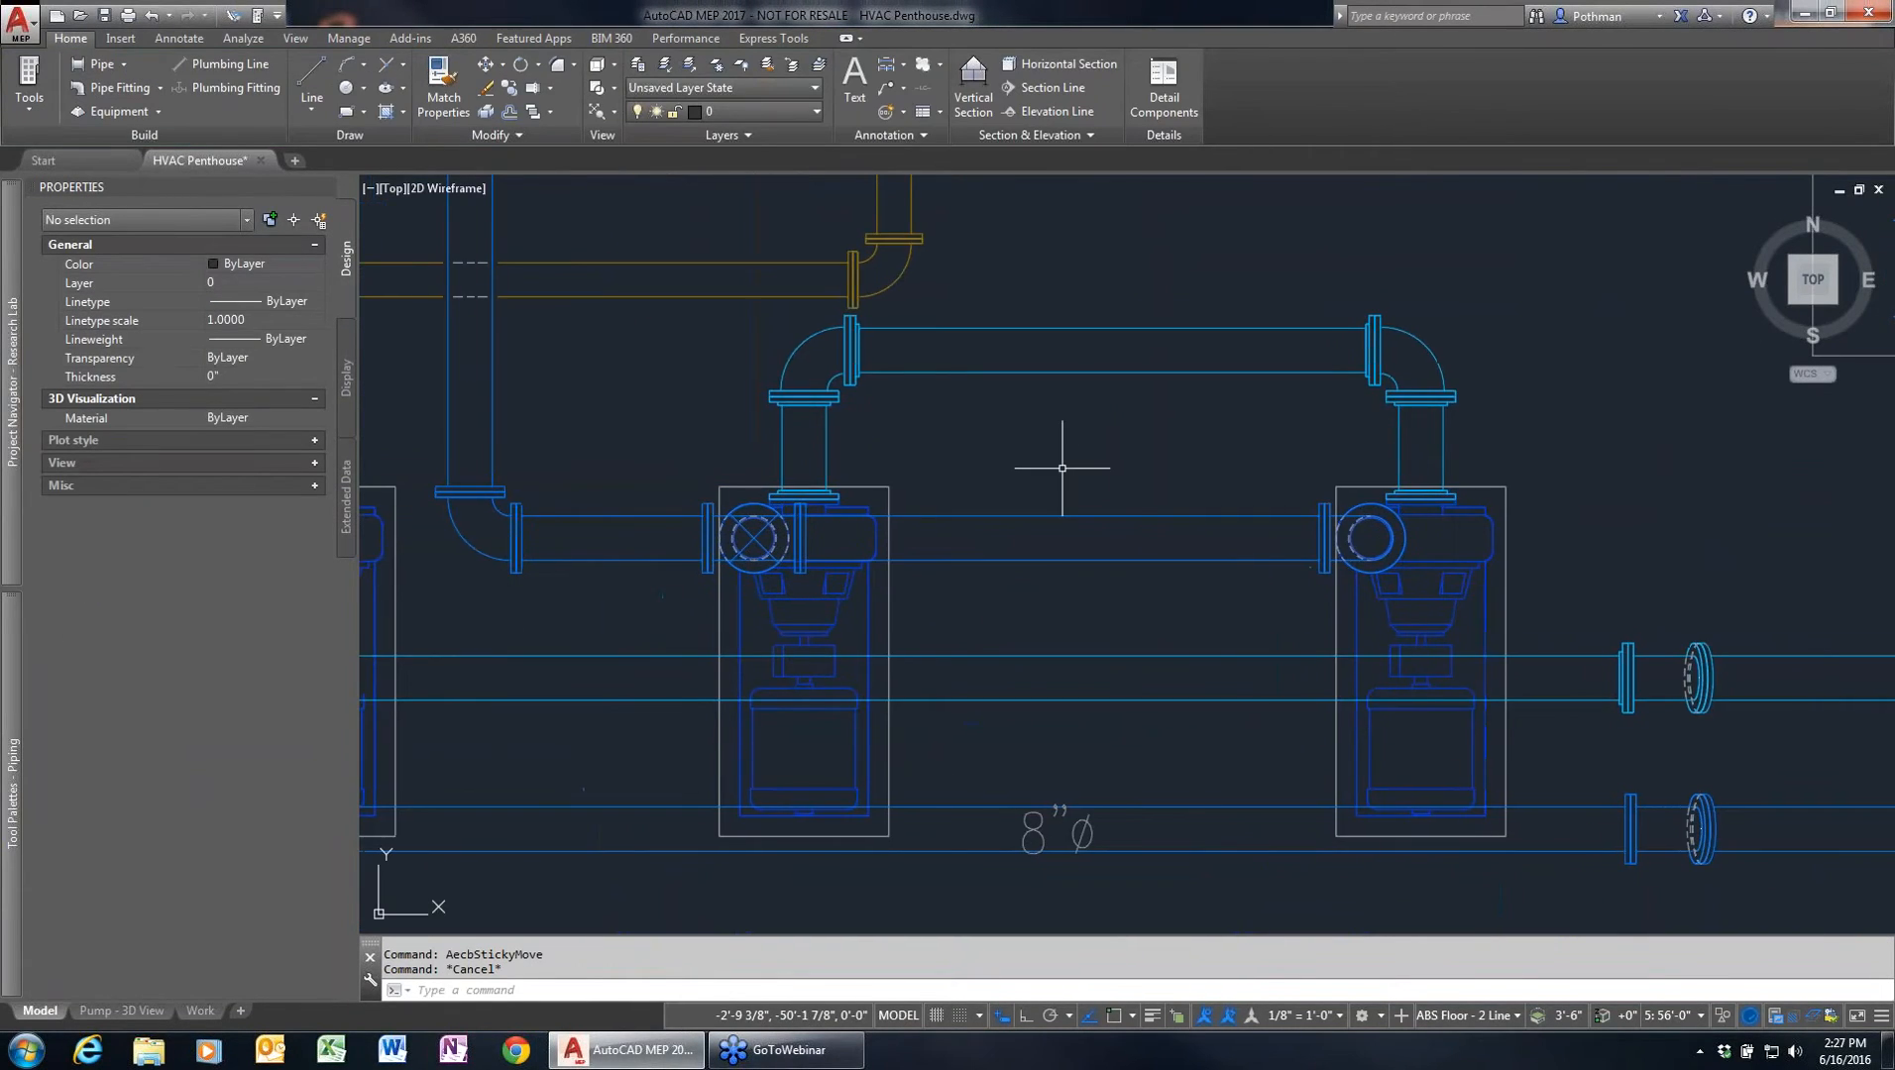
left_click(1162, 369)
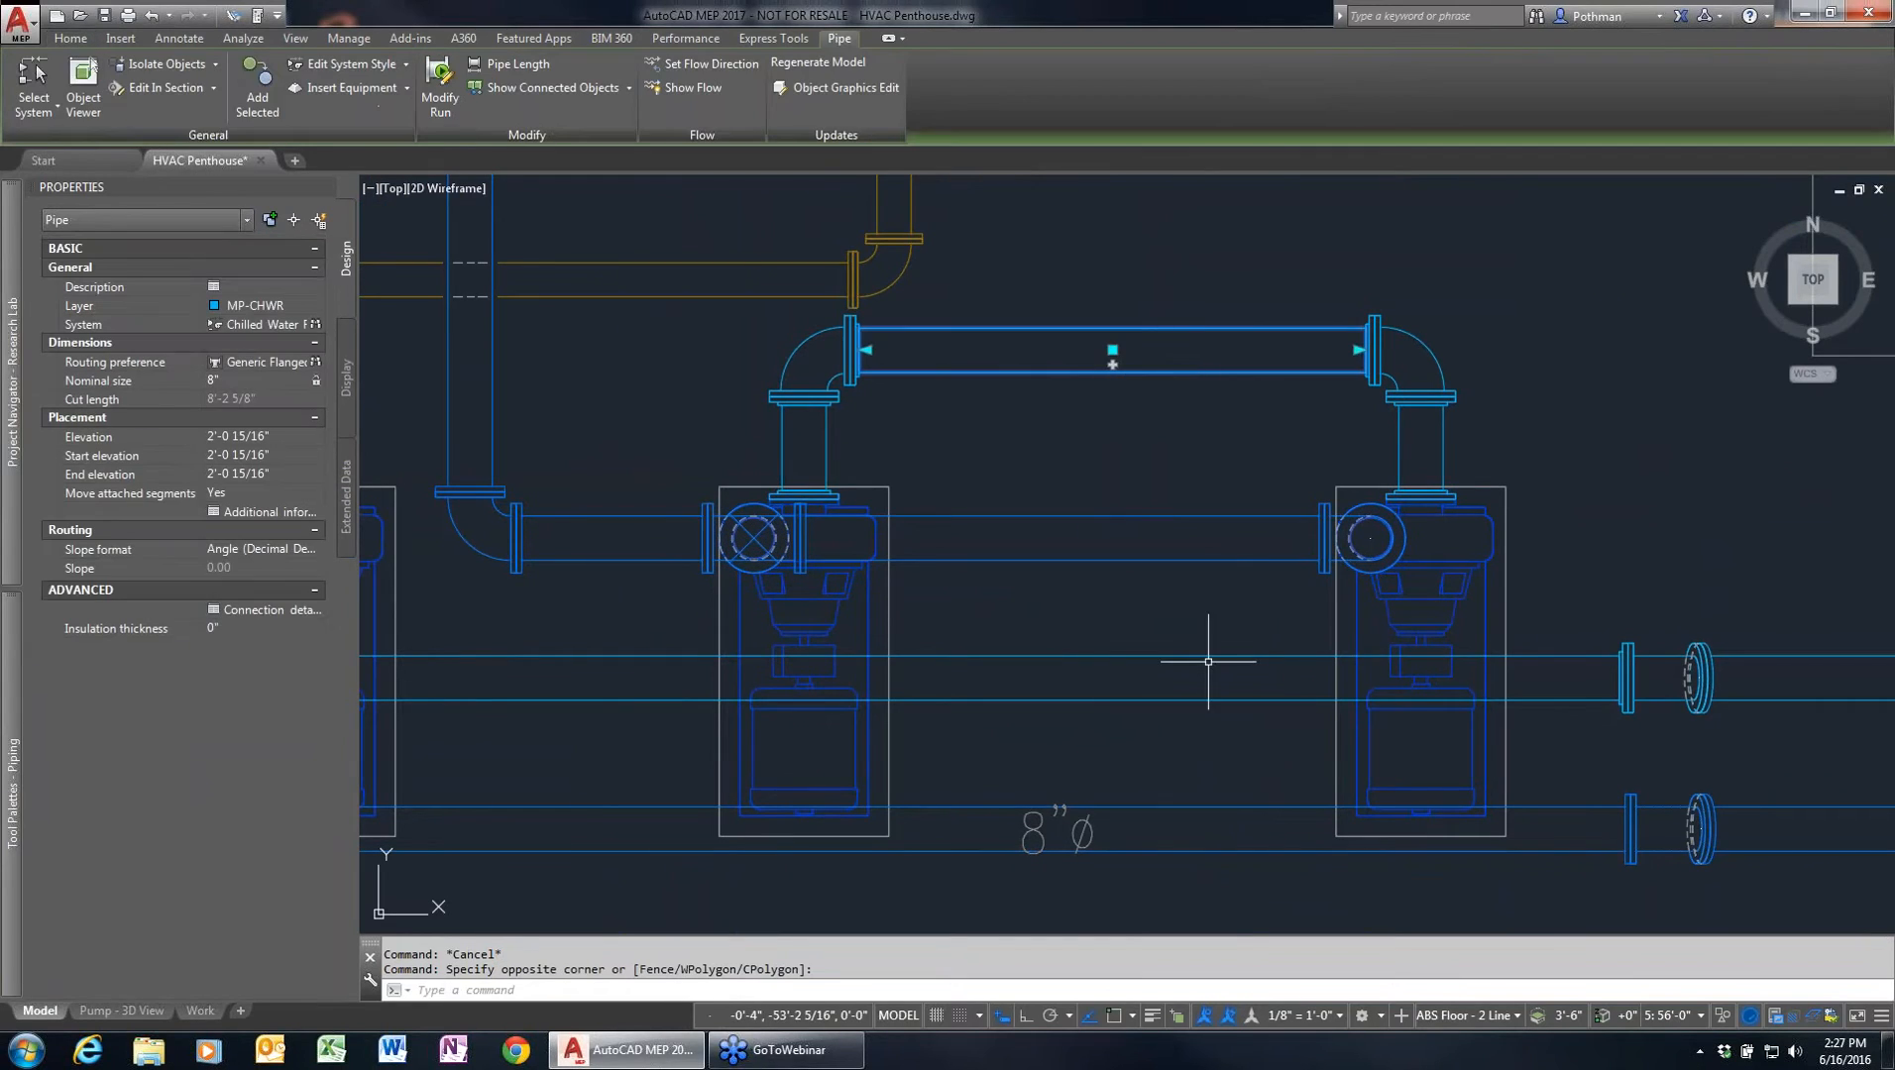
left_click(1111, 365)
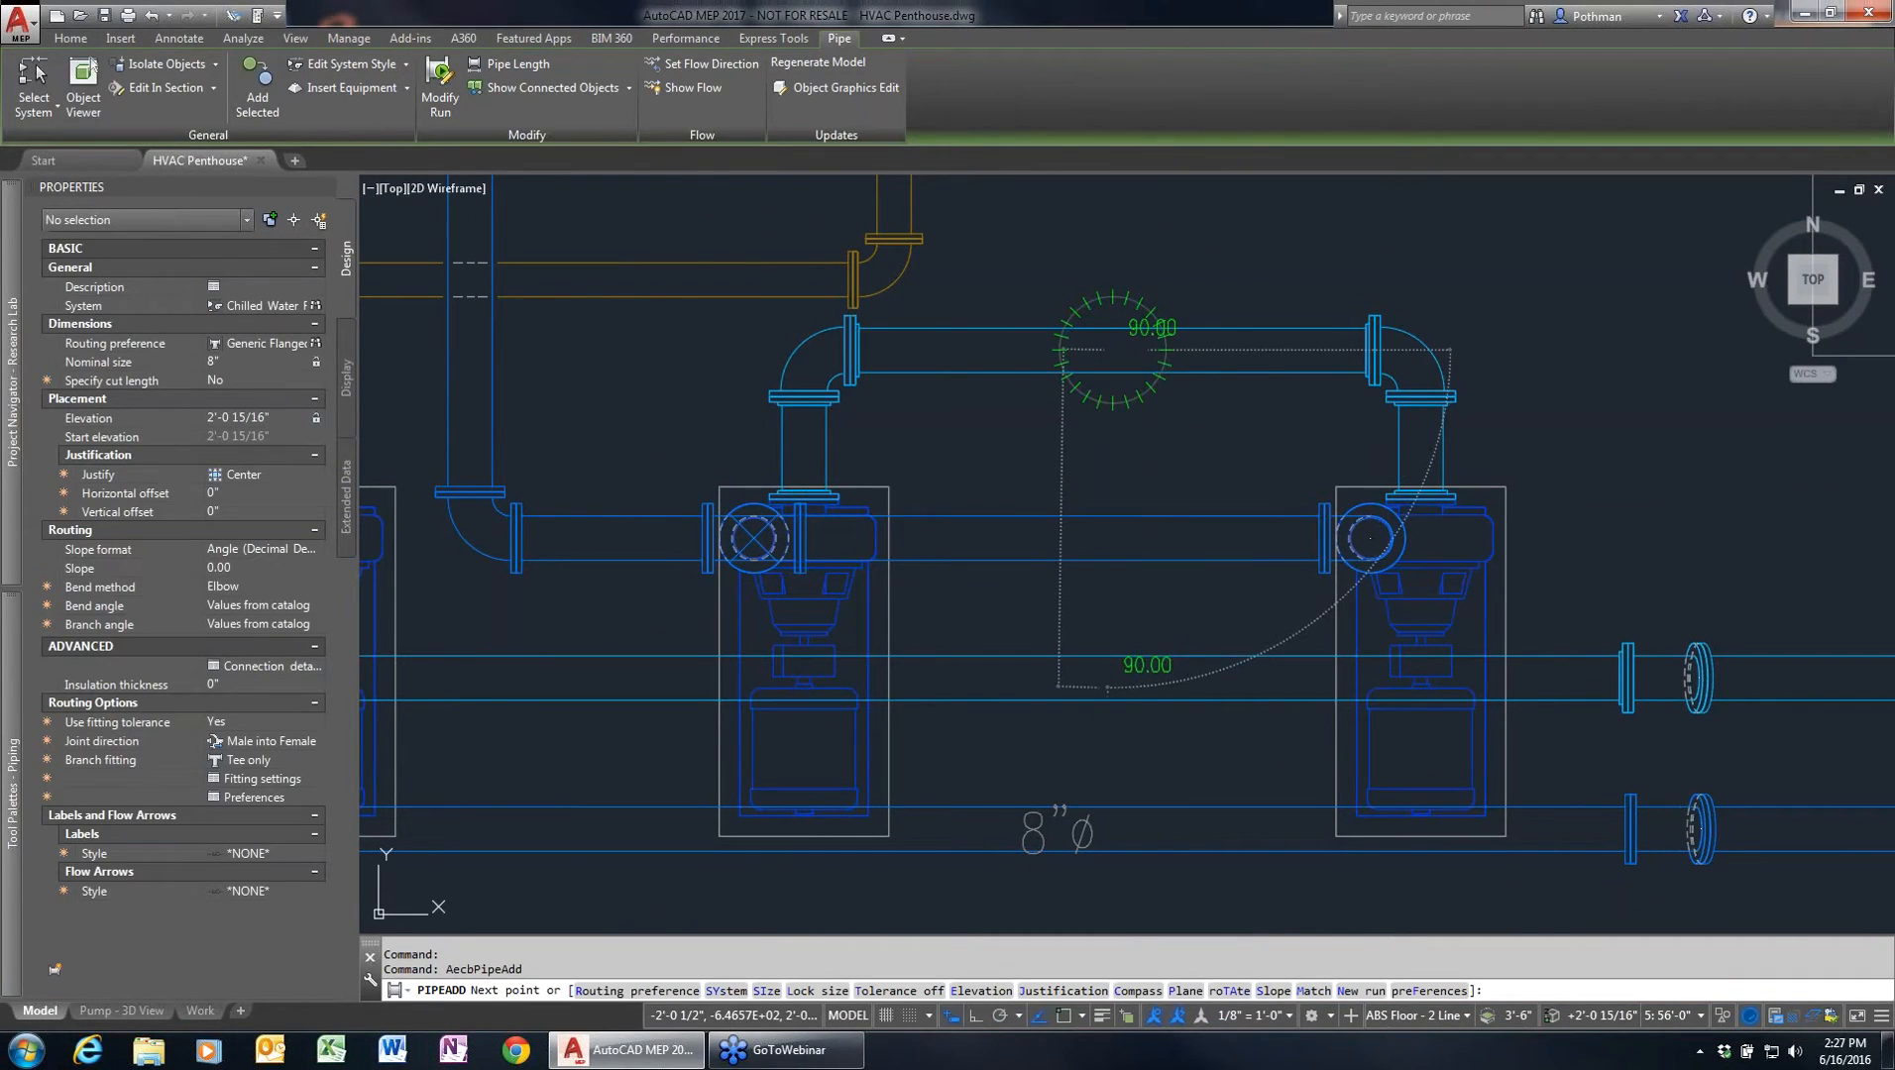
left_click(1107, 686)
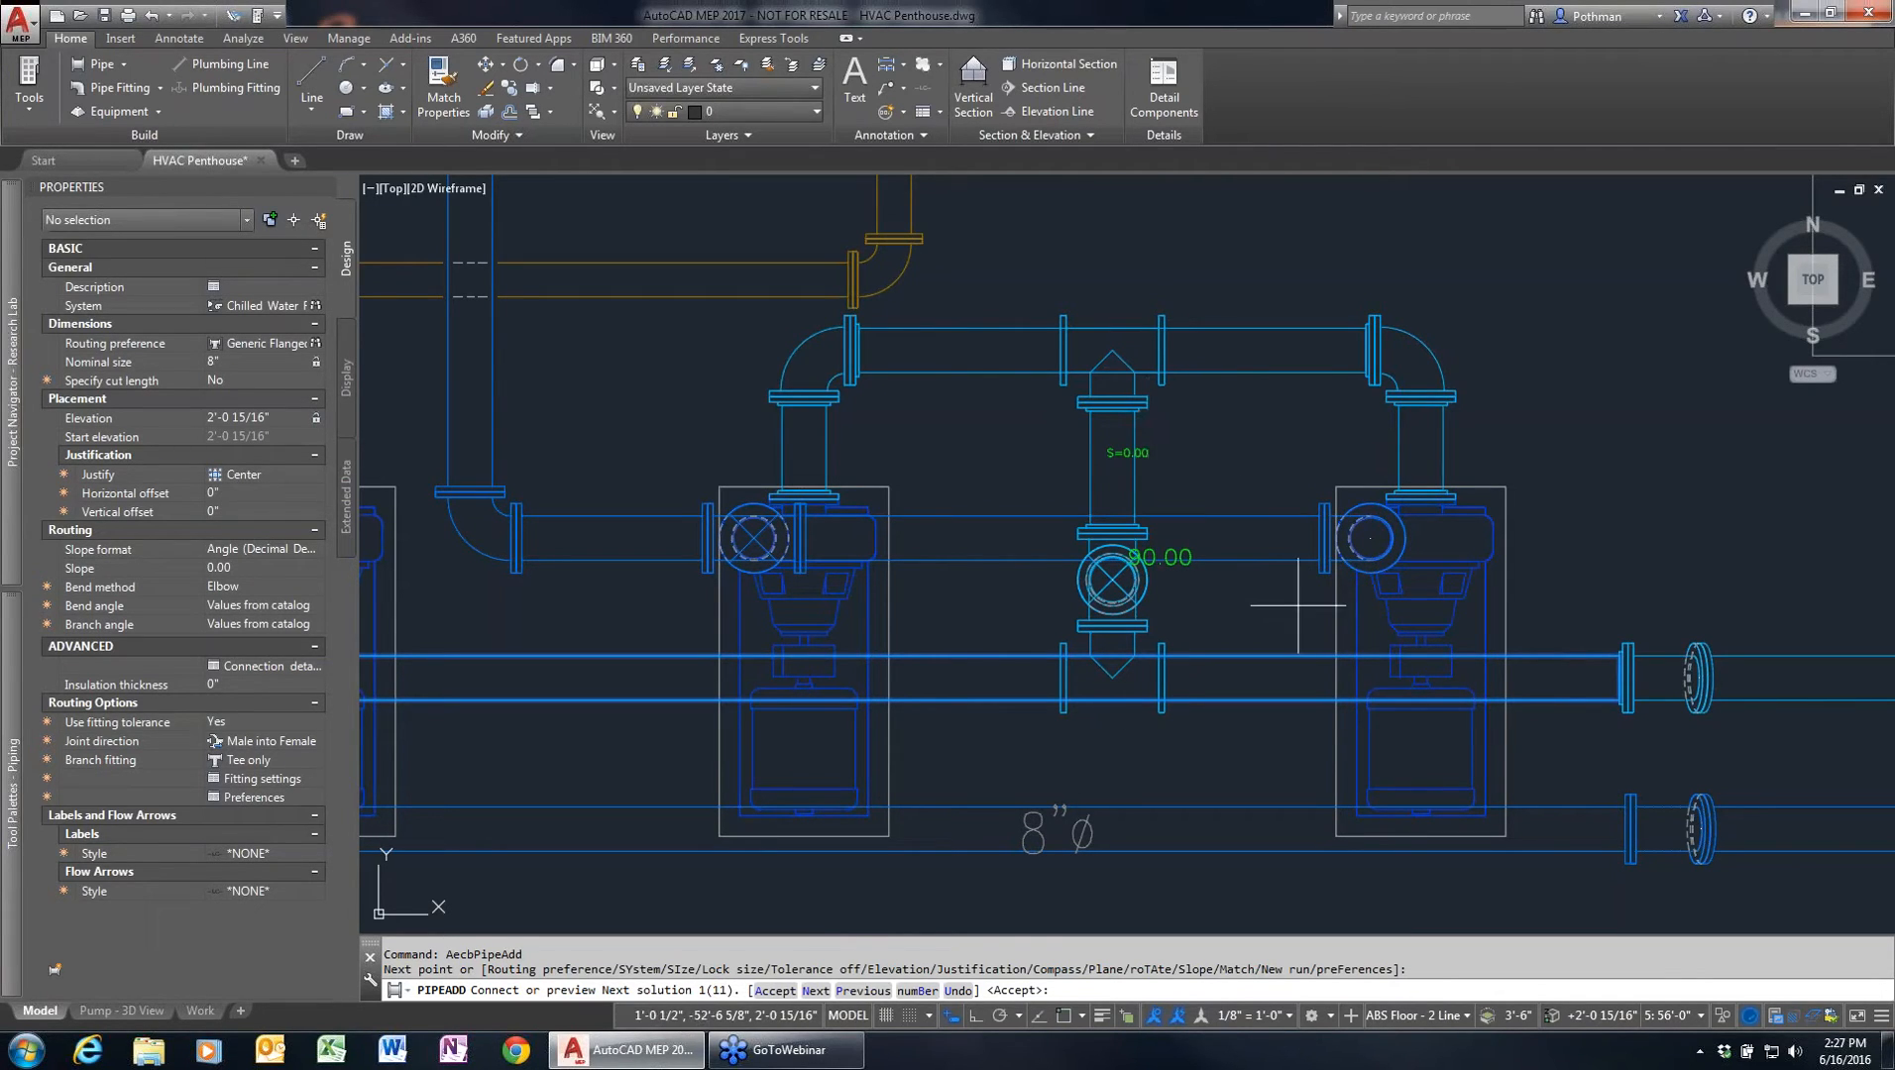
- Preview the alternative connection layouts up to solution 11 of 11, accept that one, and end the pipe run
type("n")
key("Return")
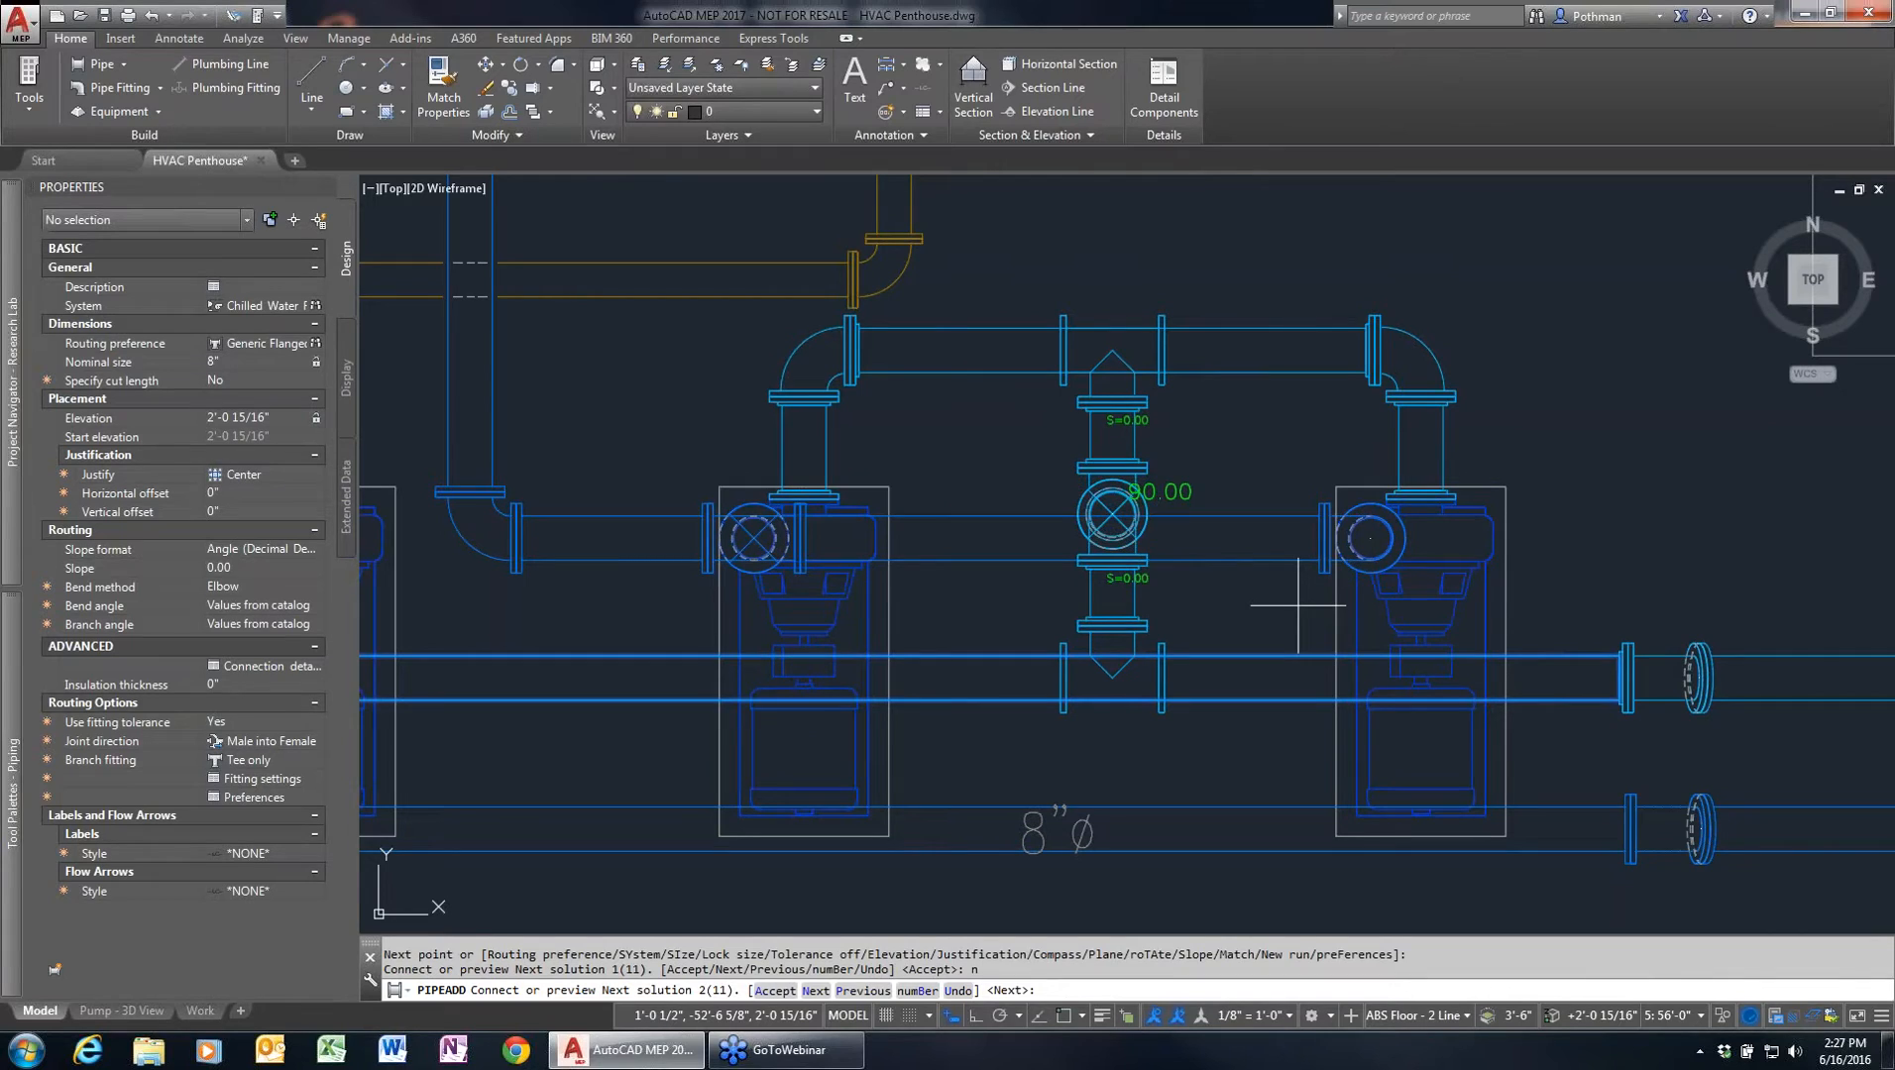
key("Return")
key("Return")
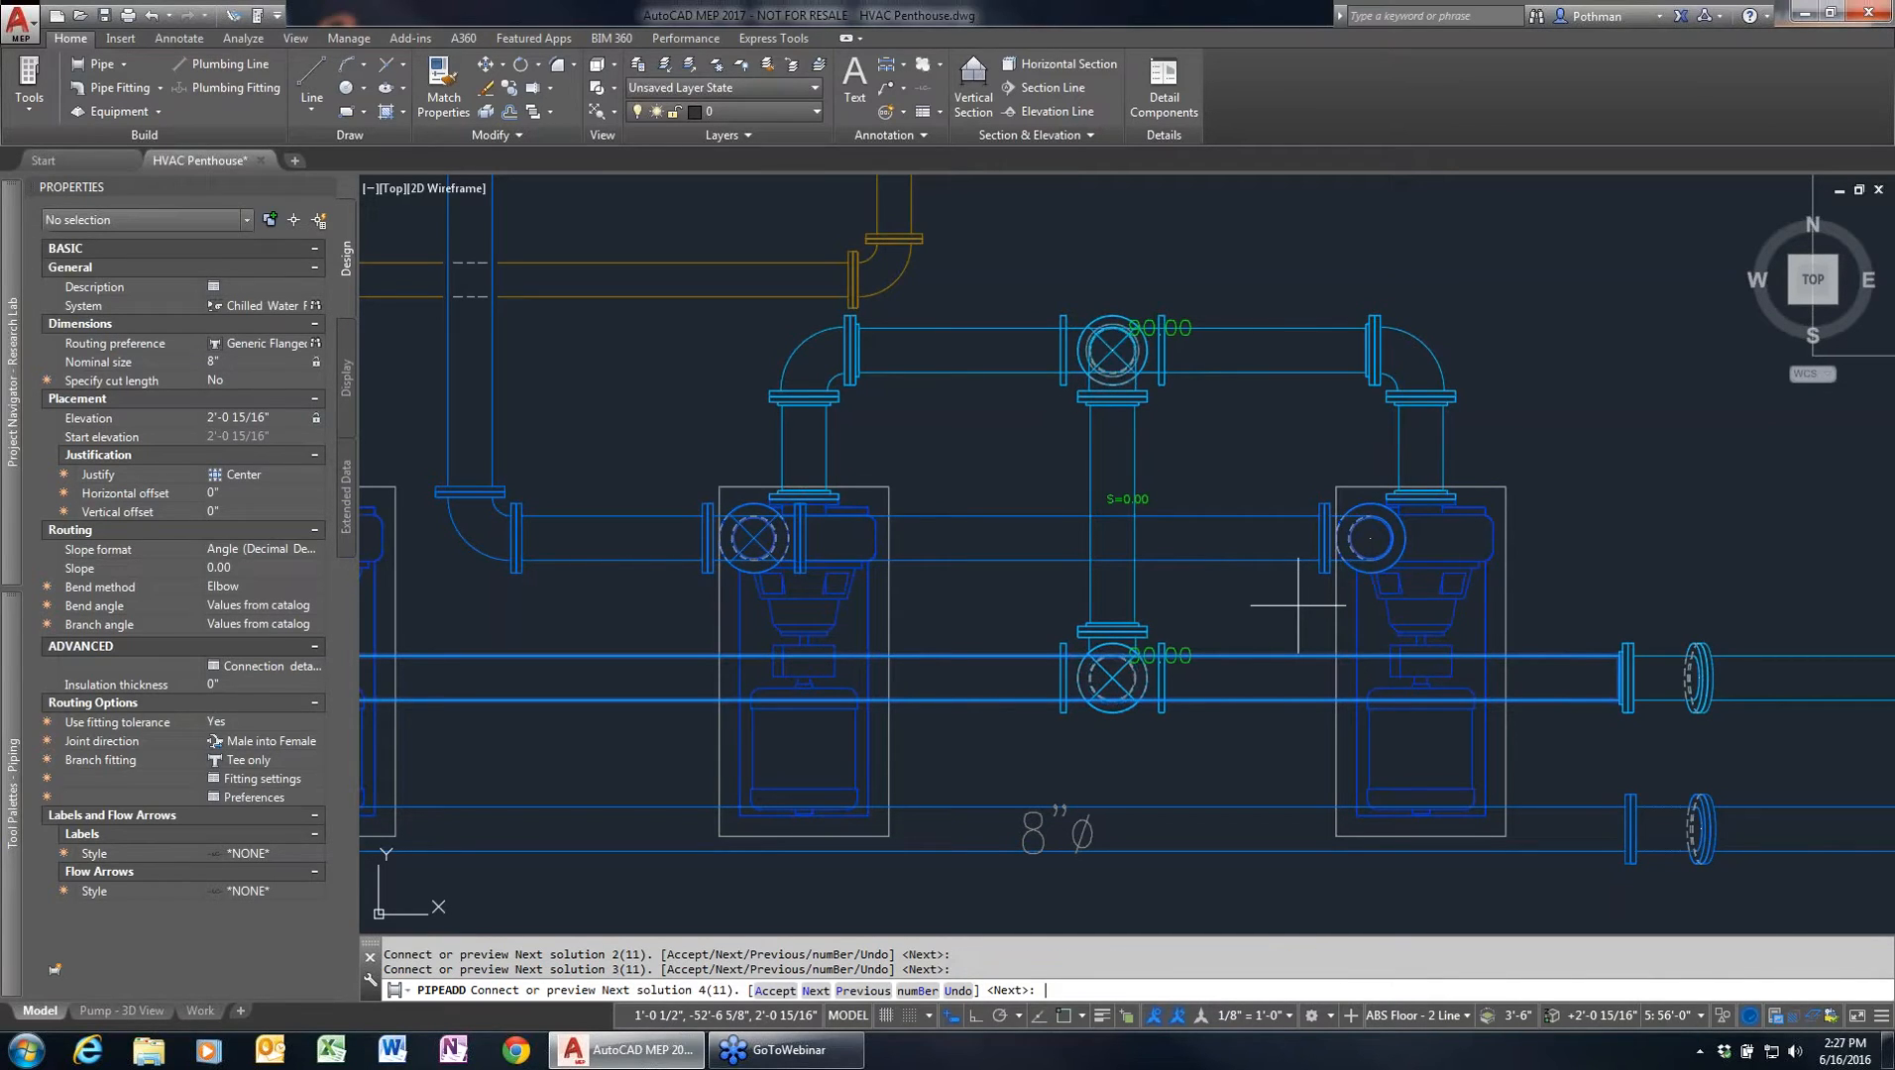
key("Return")
key("Return")
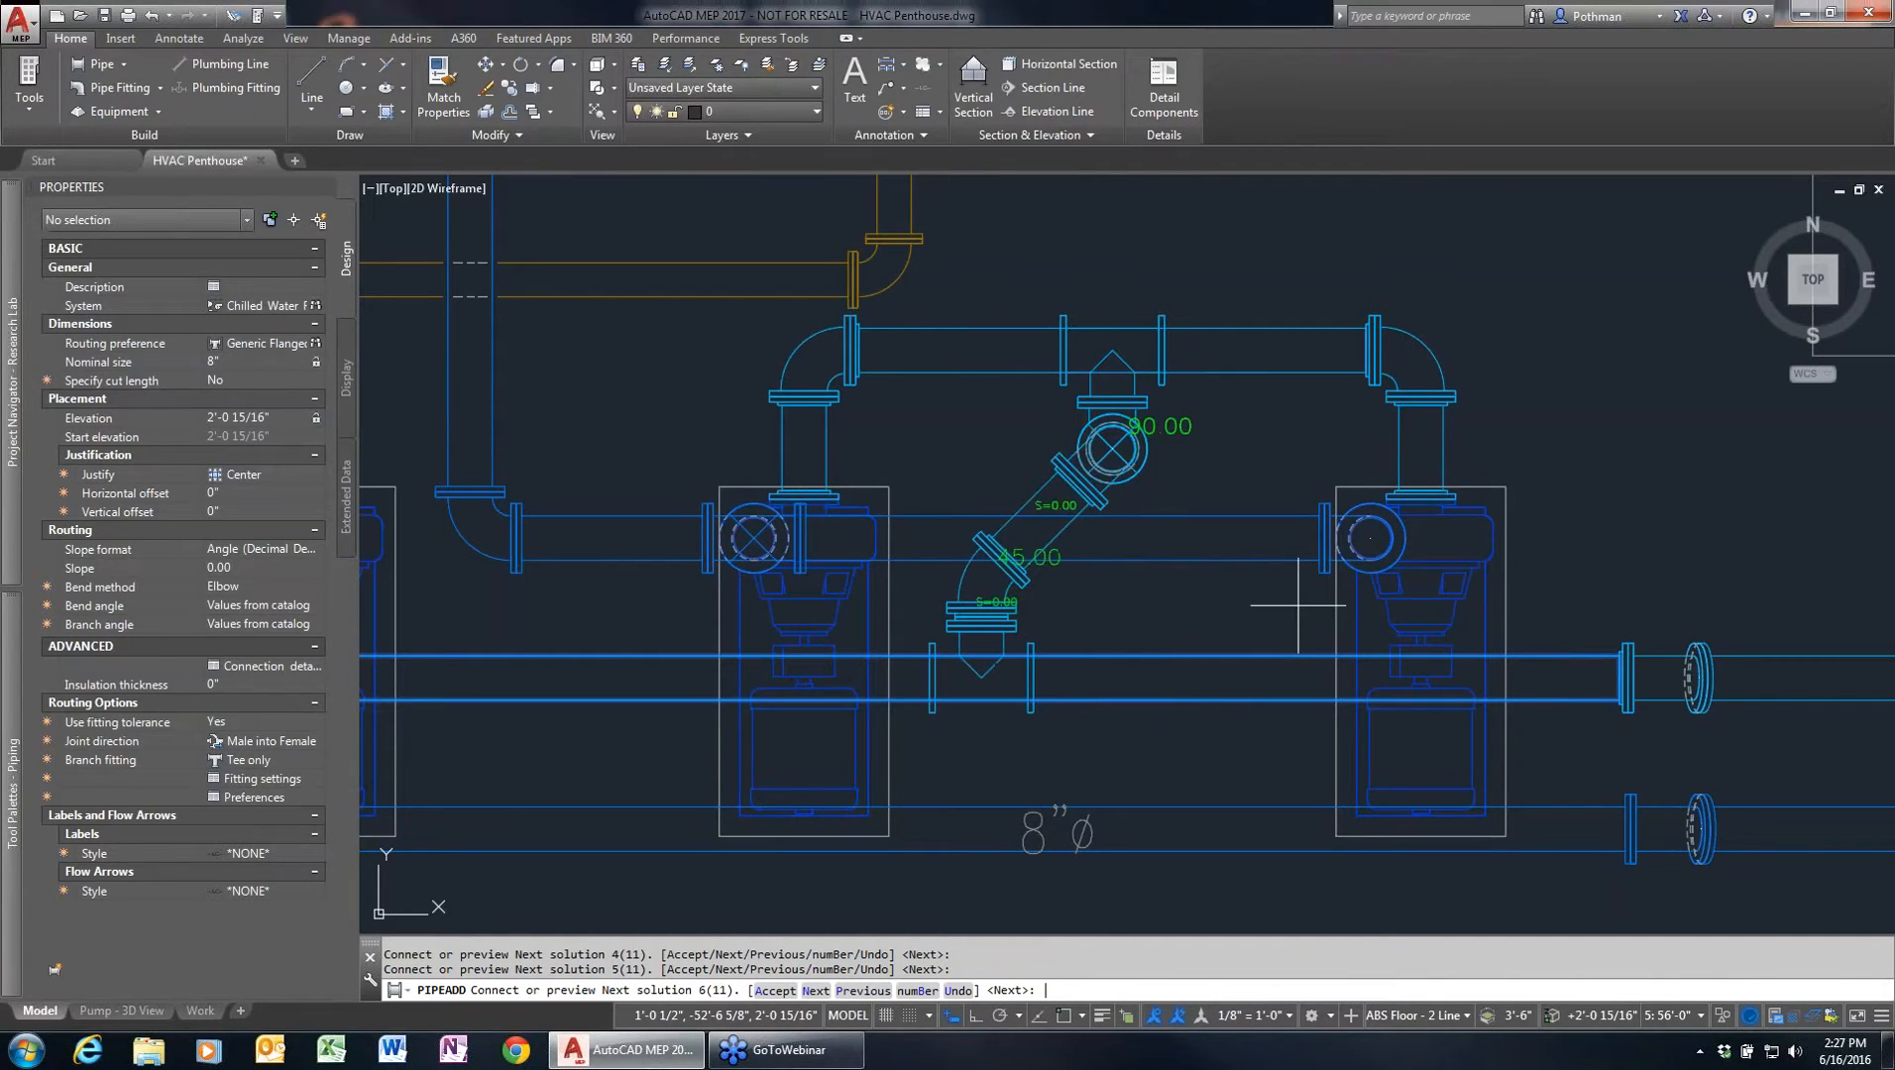
key("Return")
key("Return")
key("Return")
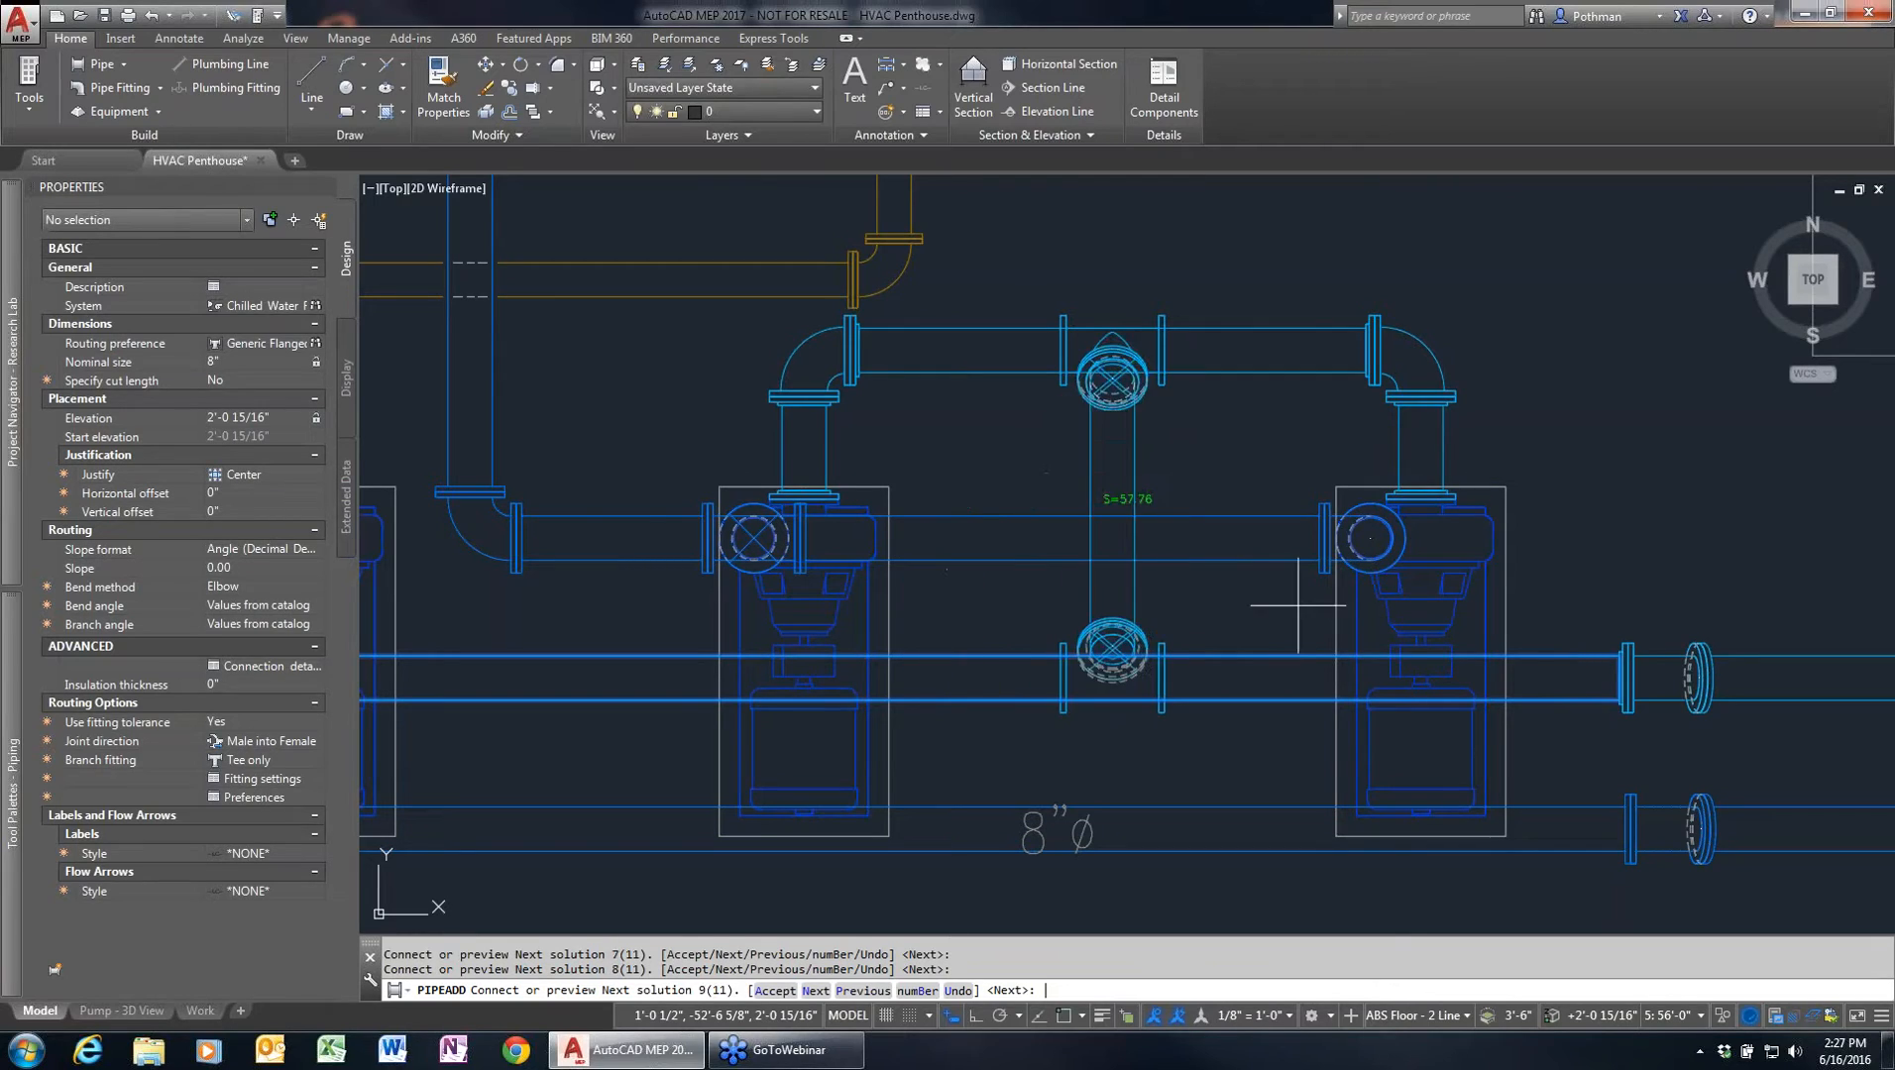
key("Return")
key("Return")
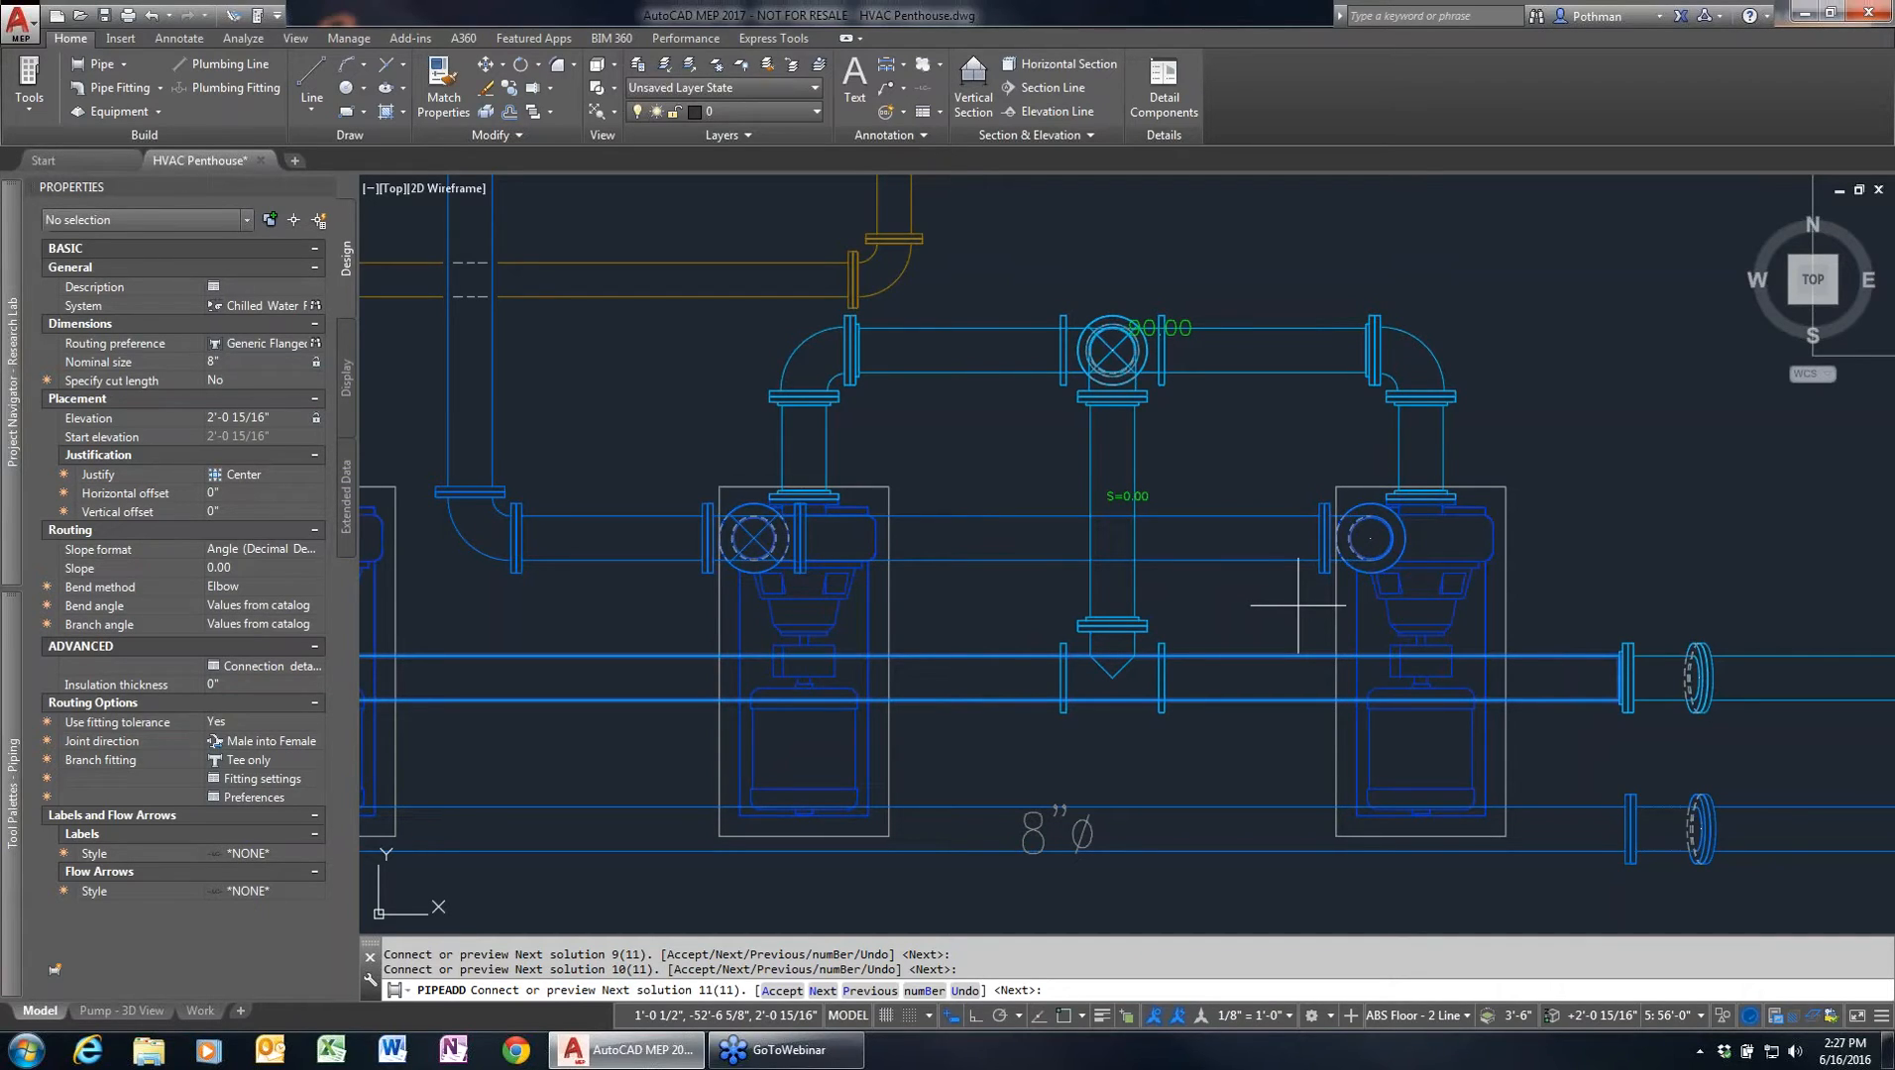
type("a")
key("Return")
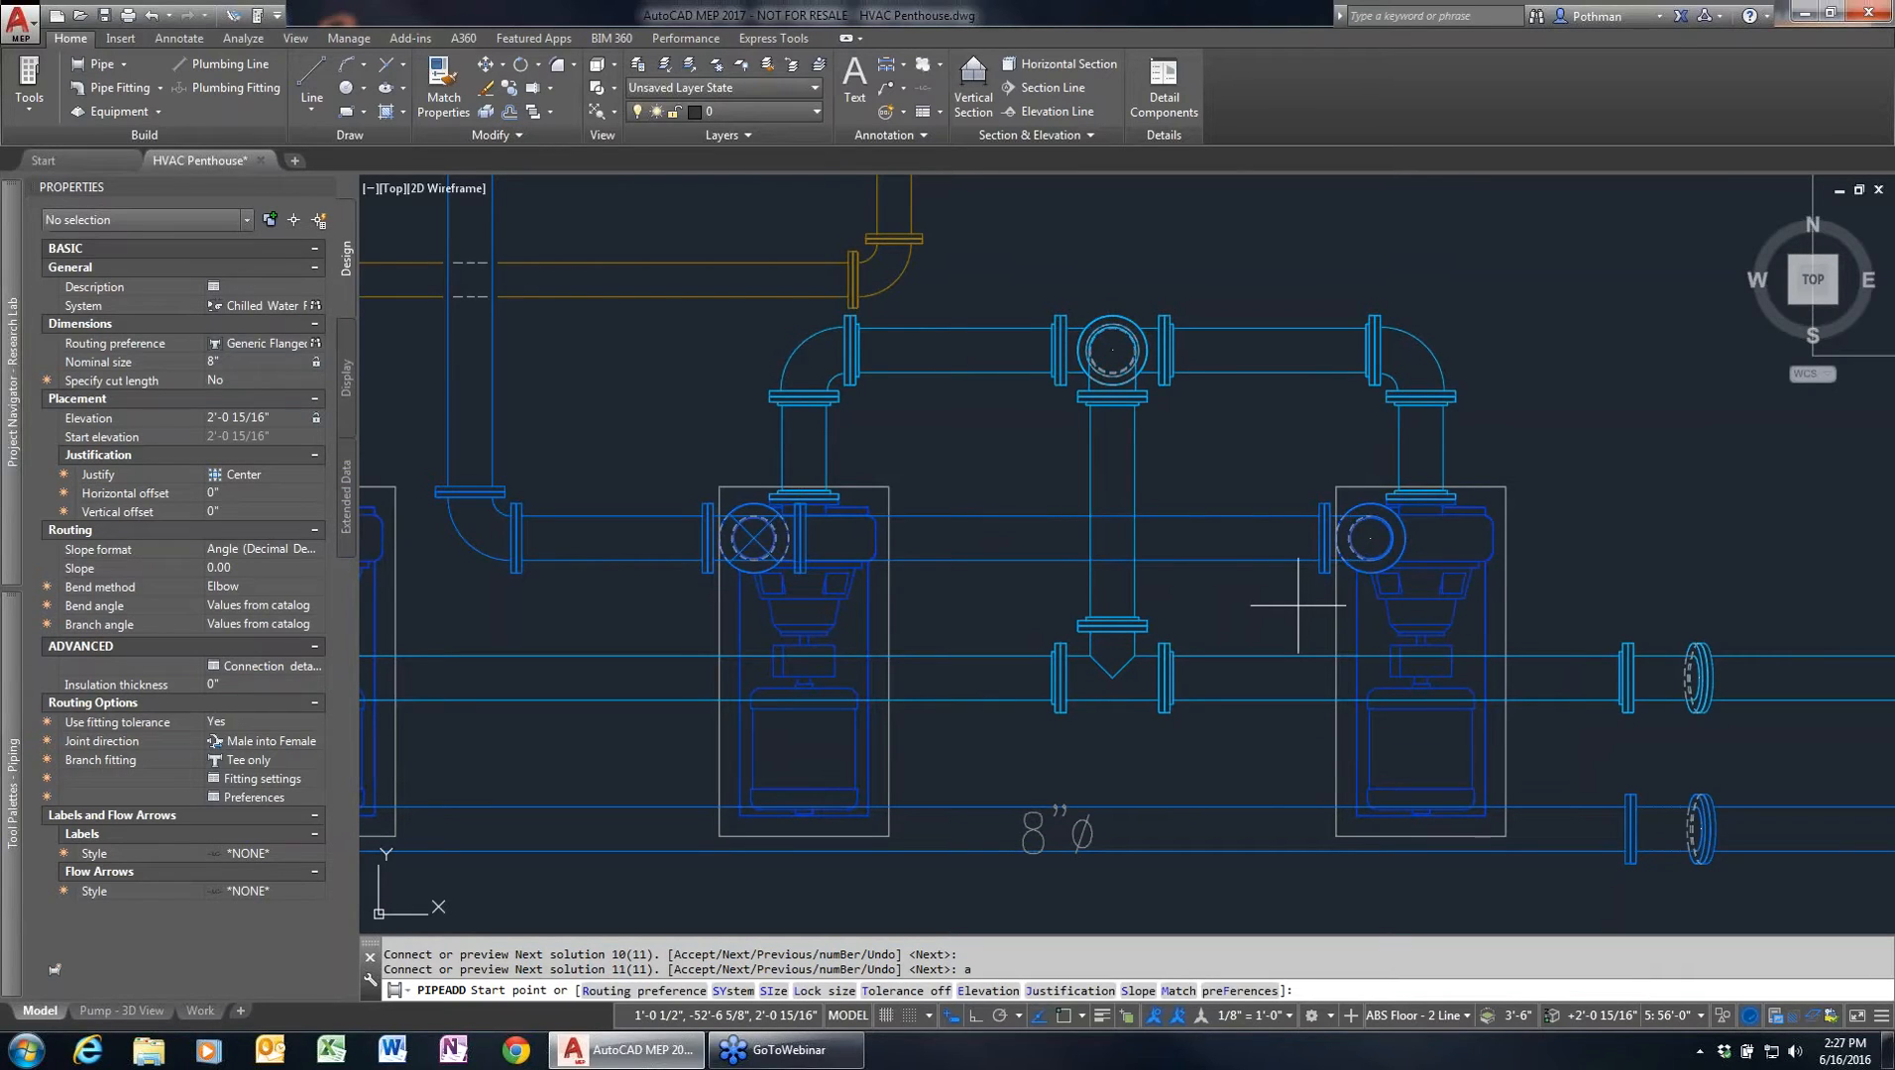
key("Return")
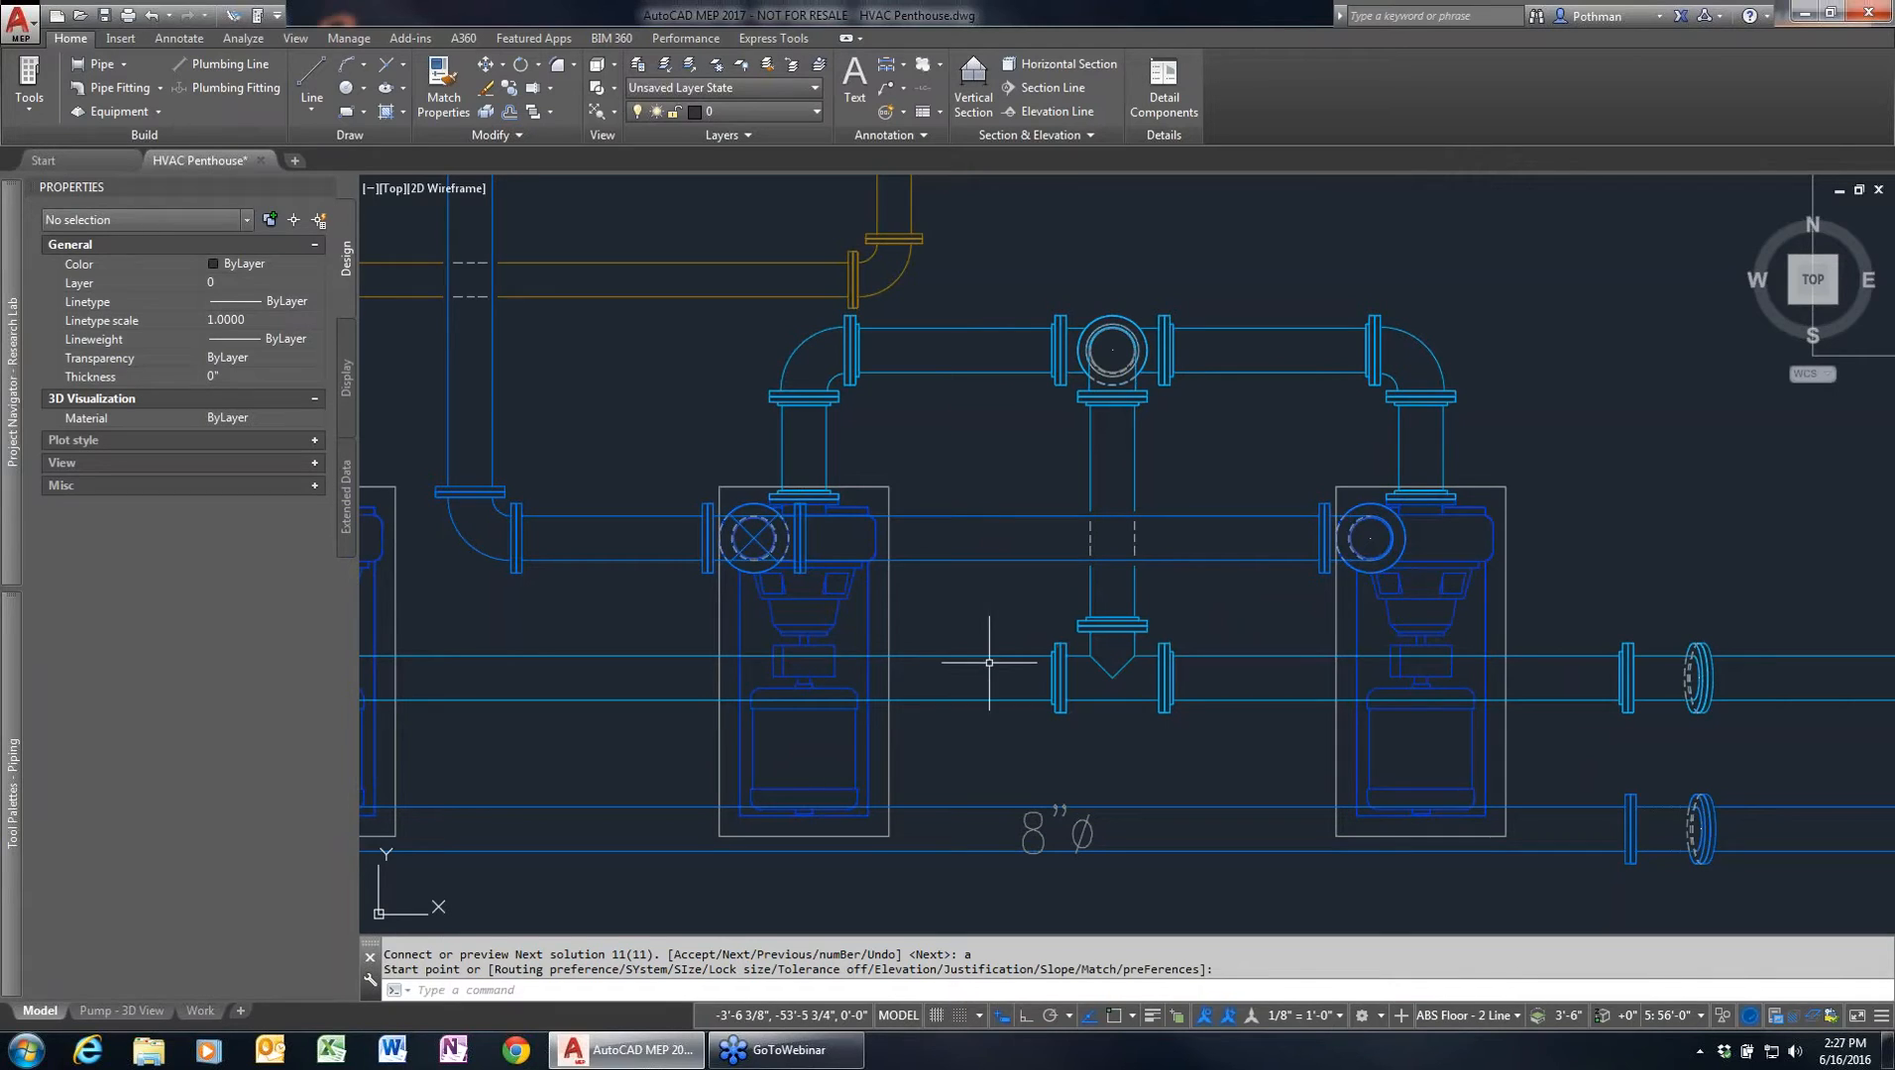
- Start a pipe from the open south end of the vertical 6" chilled water return pipe with a nominal size of 8"
scroll(528, 575, "down", 5)
mouse_move(529, 575)
middle_mouse_down()
mouse_move(593, 577)
mouse_move(774, 693)
middle_mouse_up()
left_click(1048, 336)
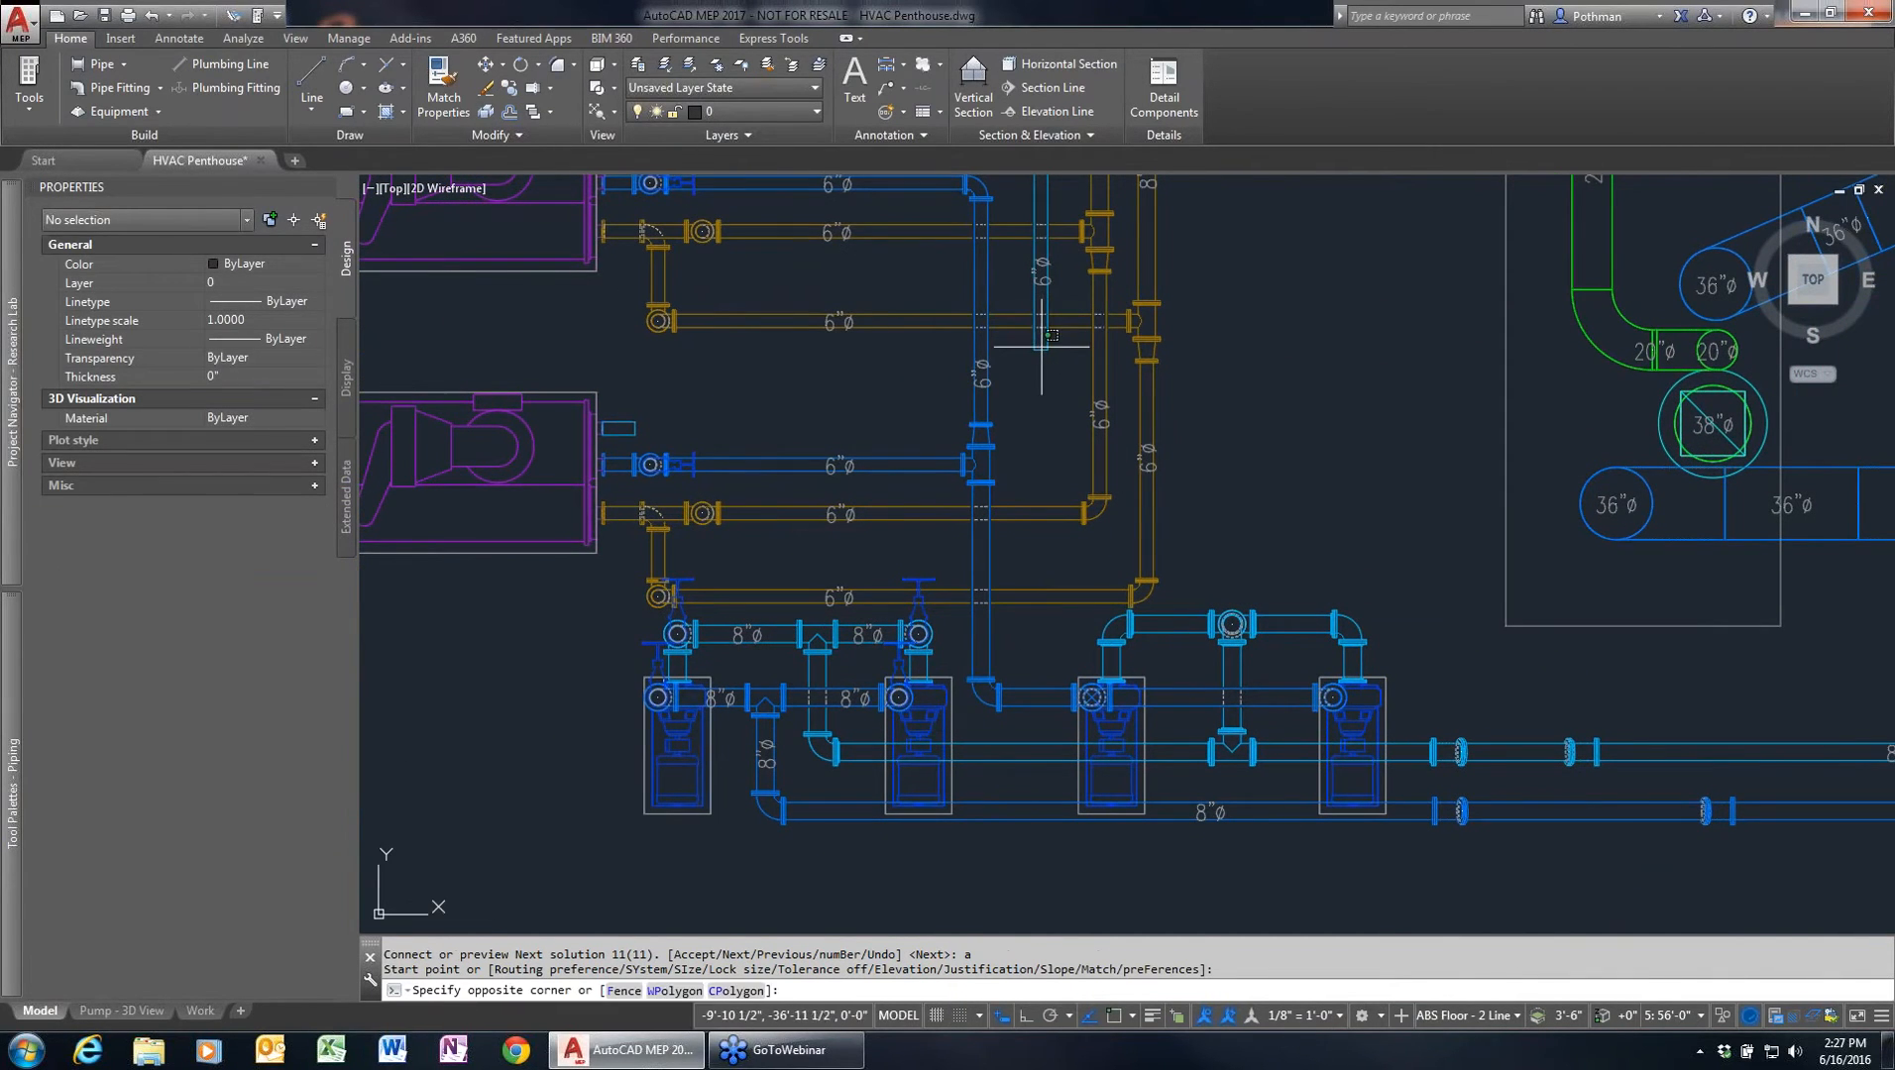
left_click(1042, 365)
left_click(1041, 351)
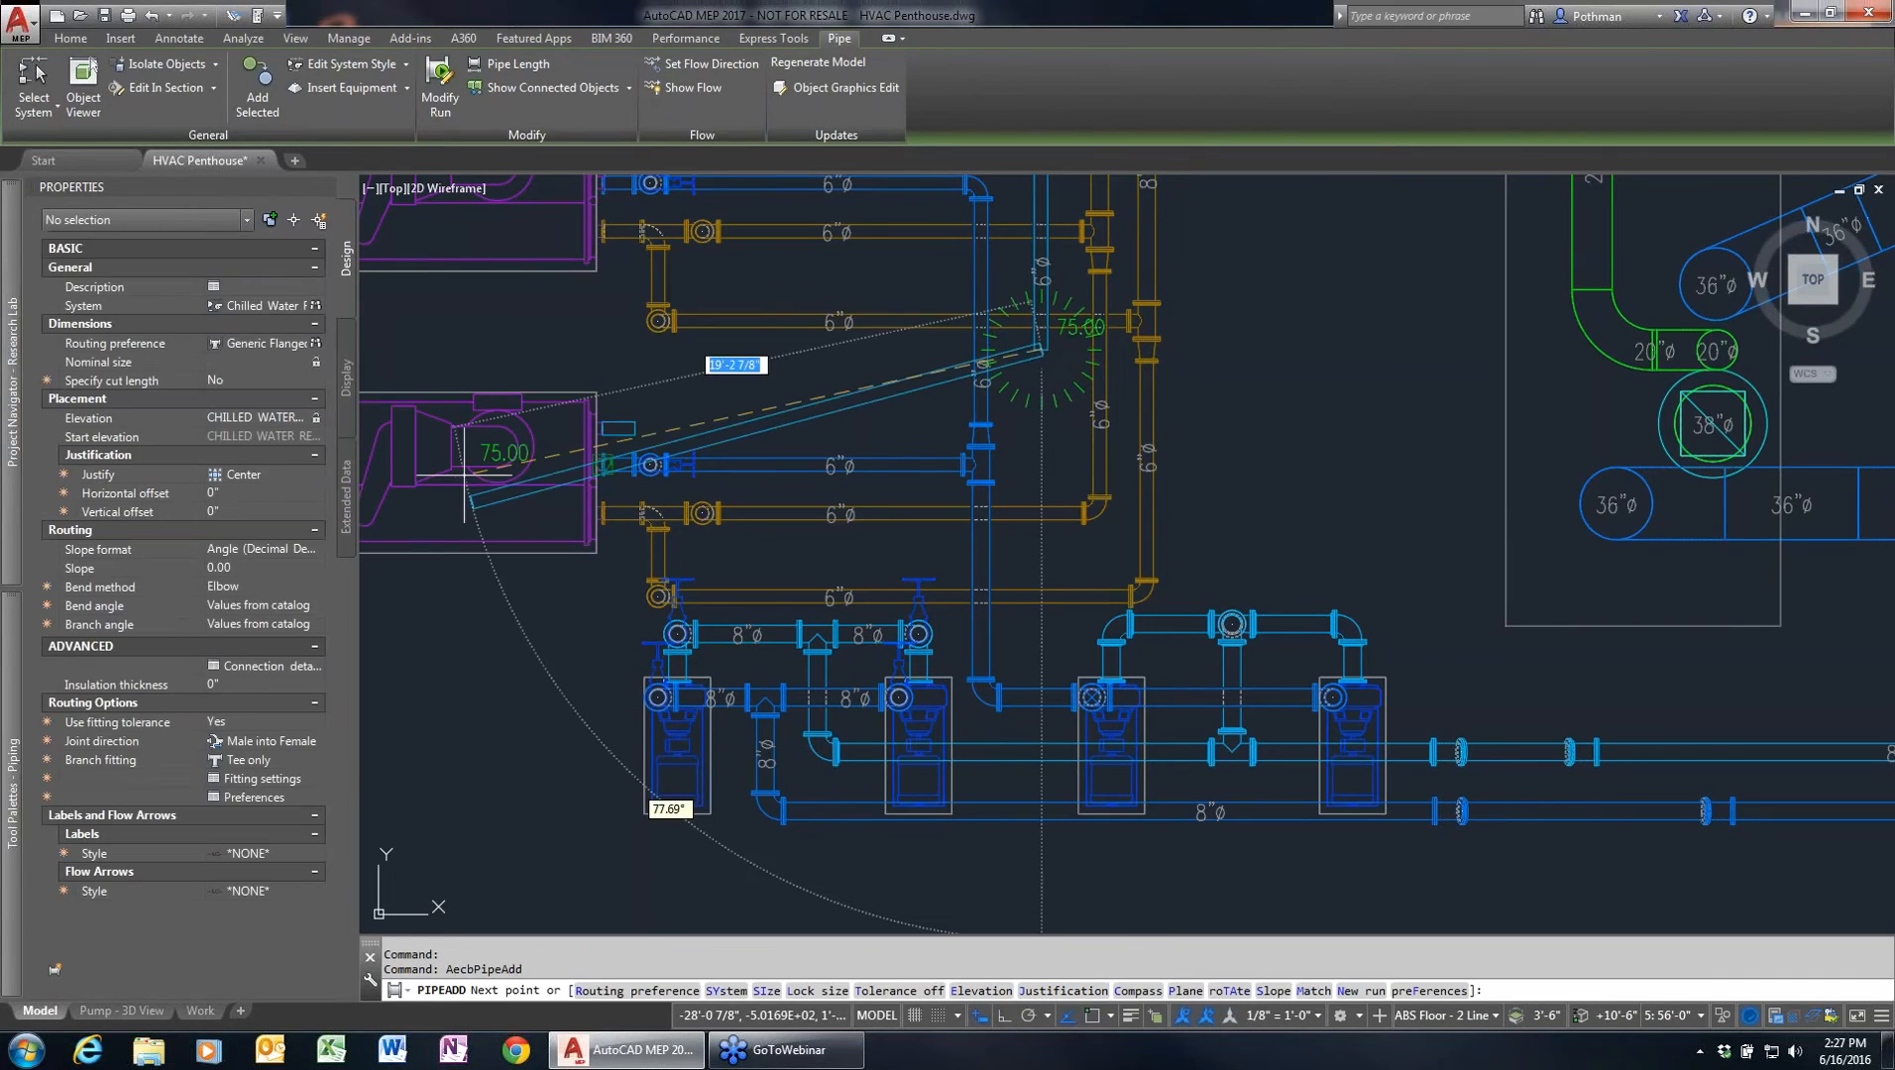
left_click(247, 359)
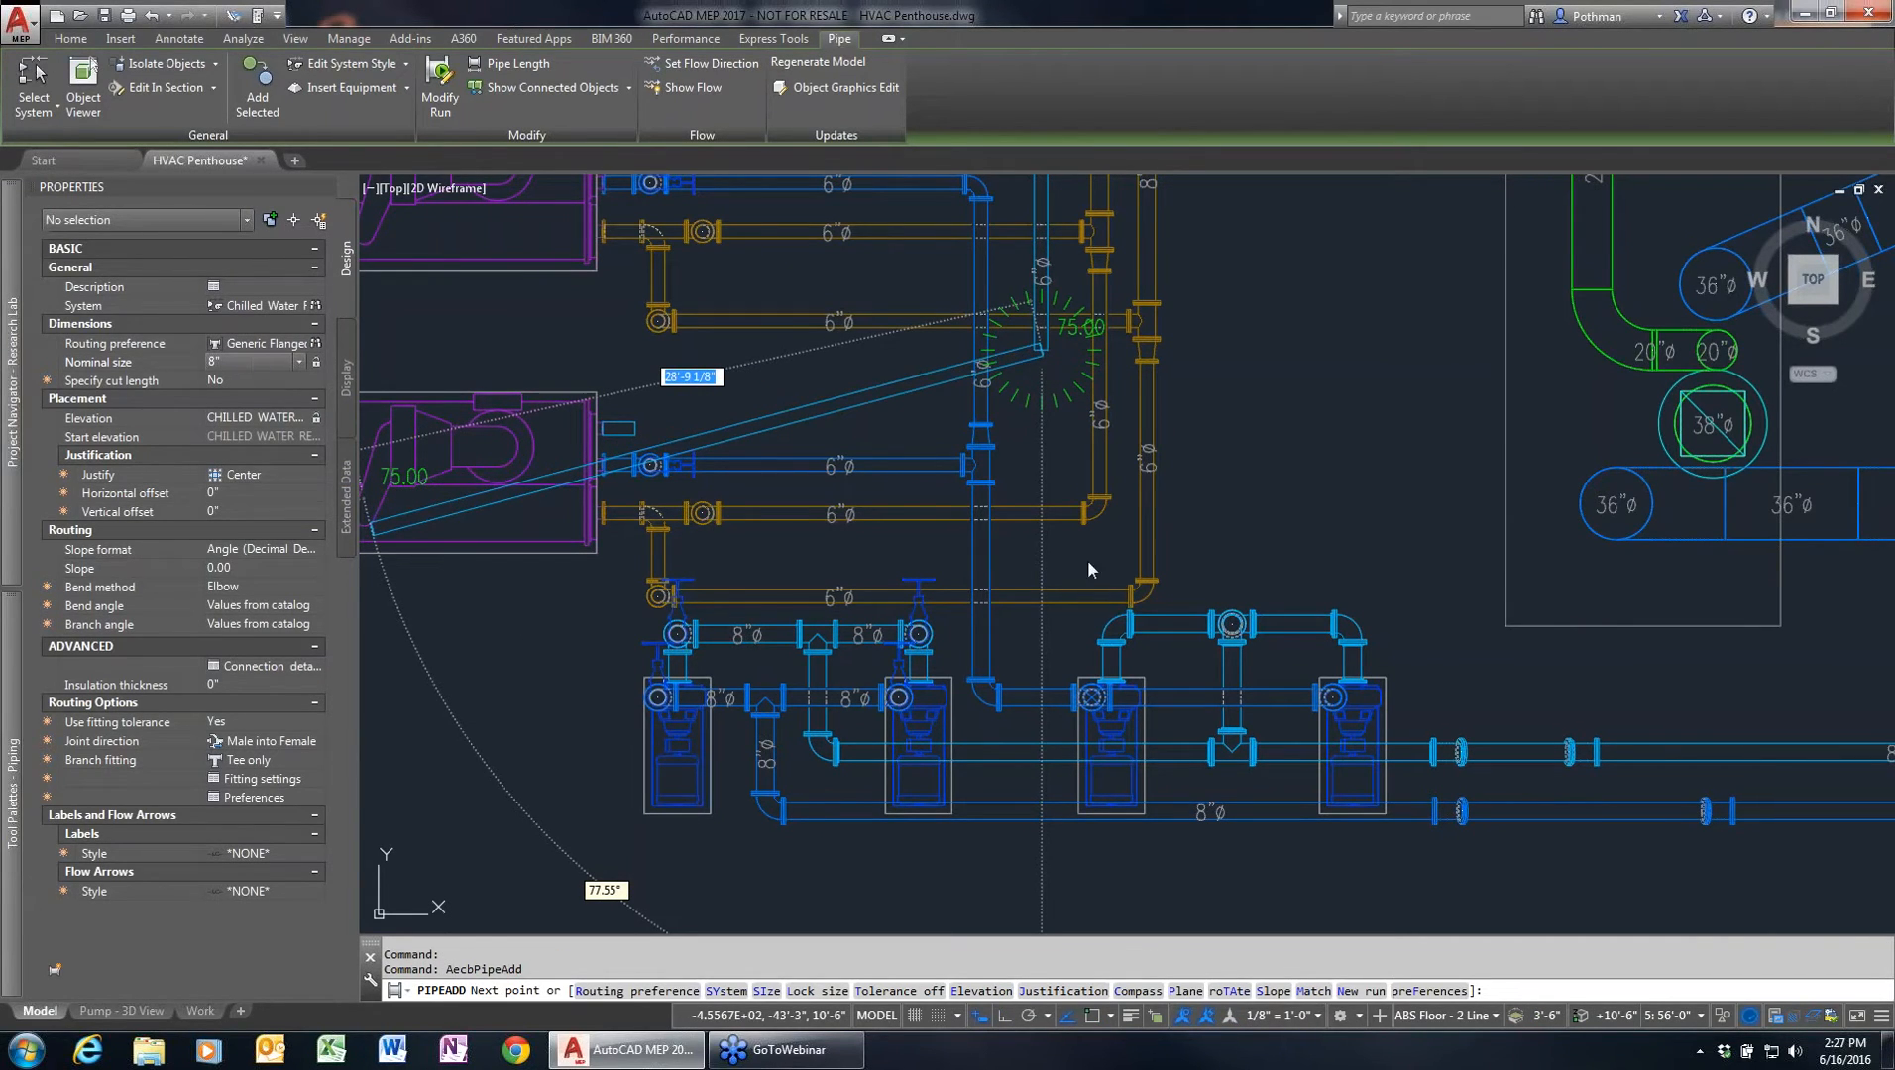
key("Return")
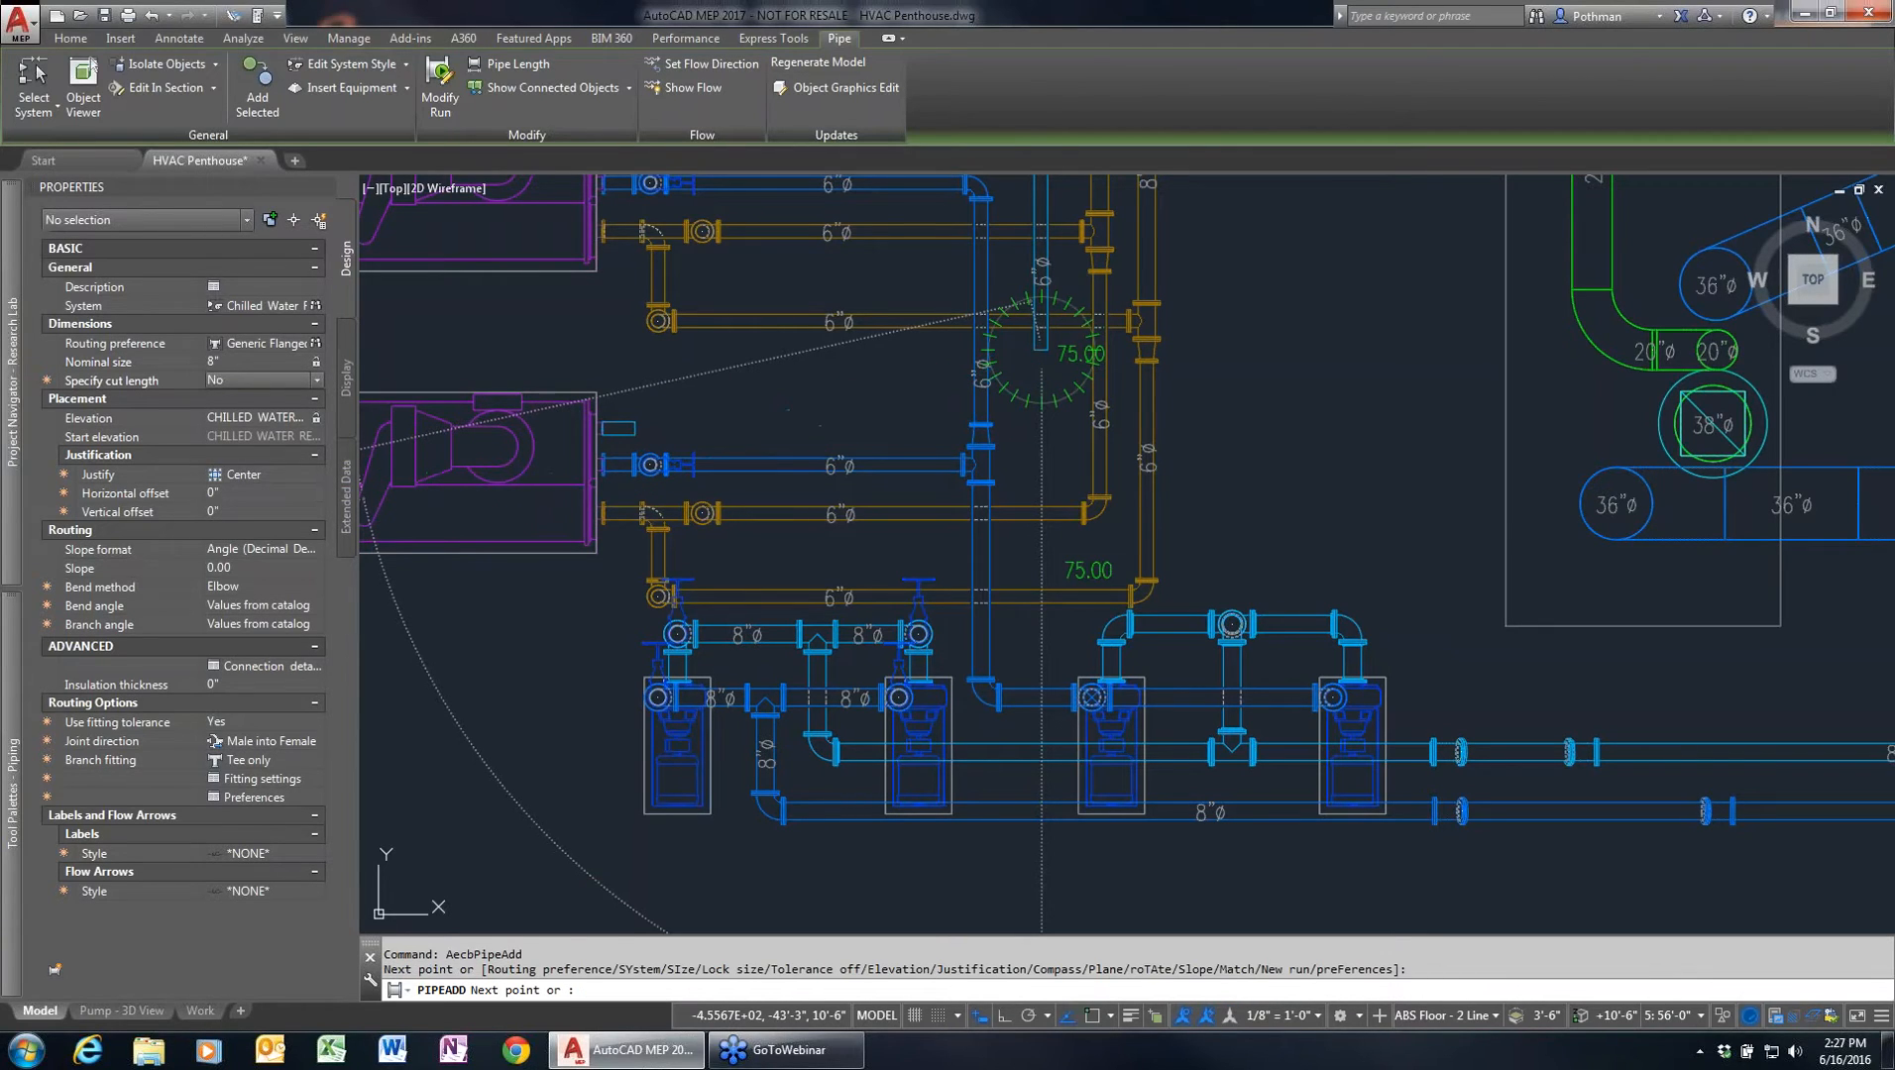
- Route the 8" pipe straight south to the chilled water return main and accept the connection, undoing any connection to the condenser water pipe
left_click(1050, 593)
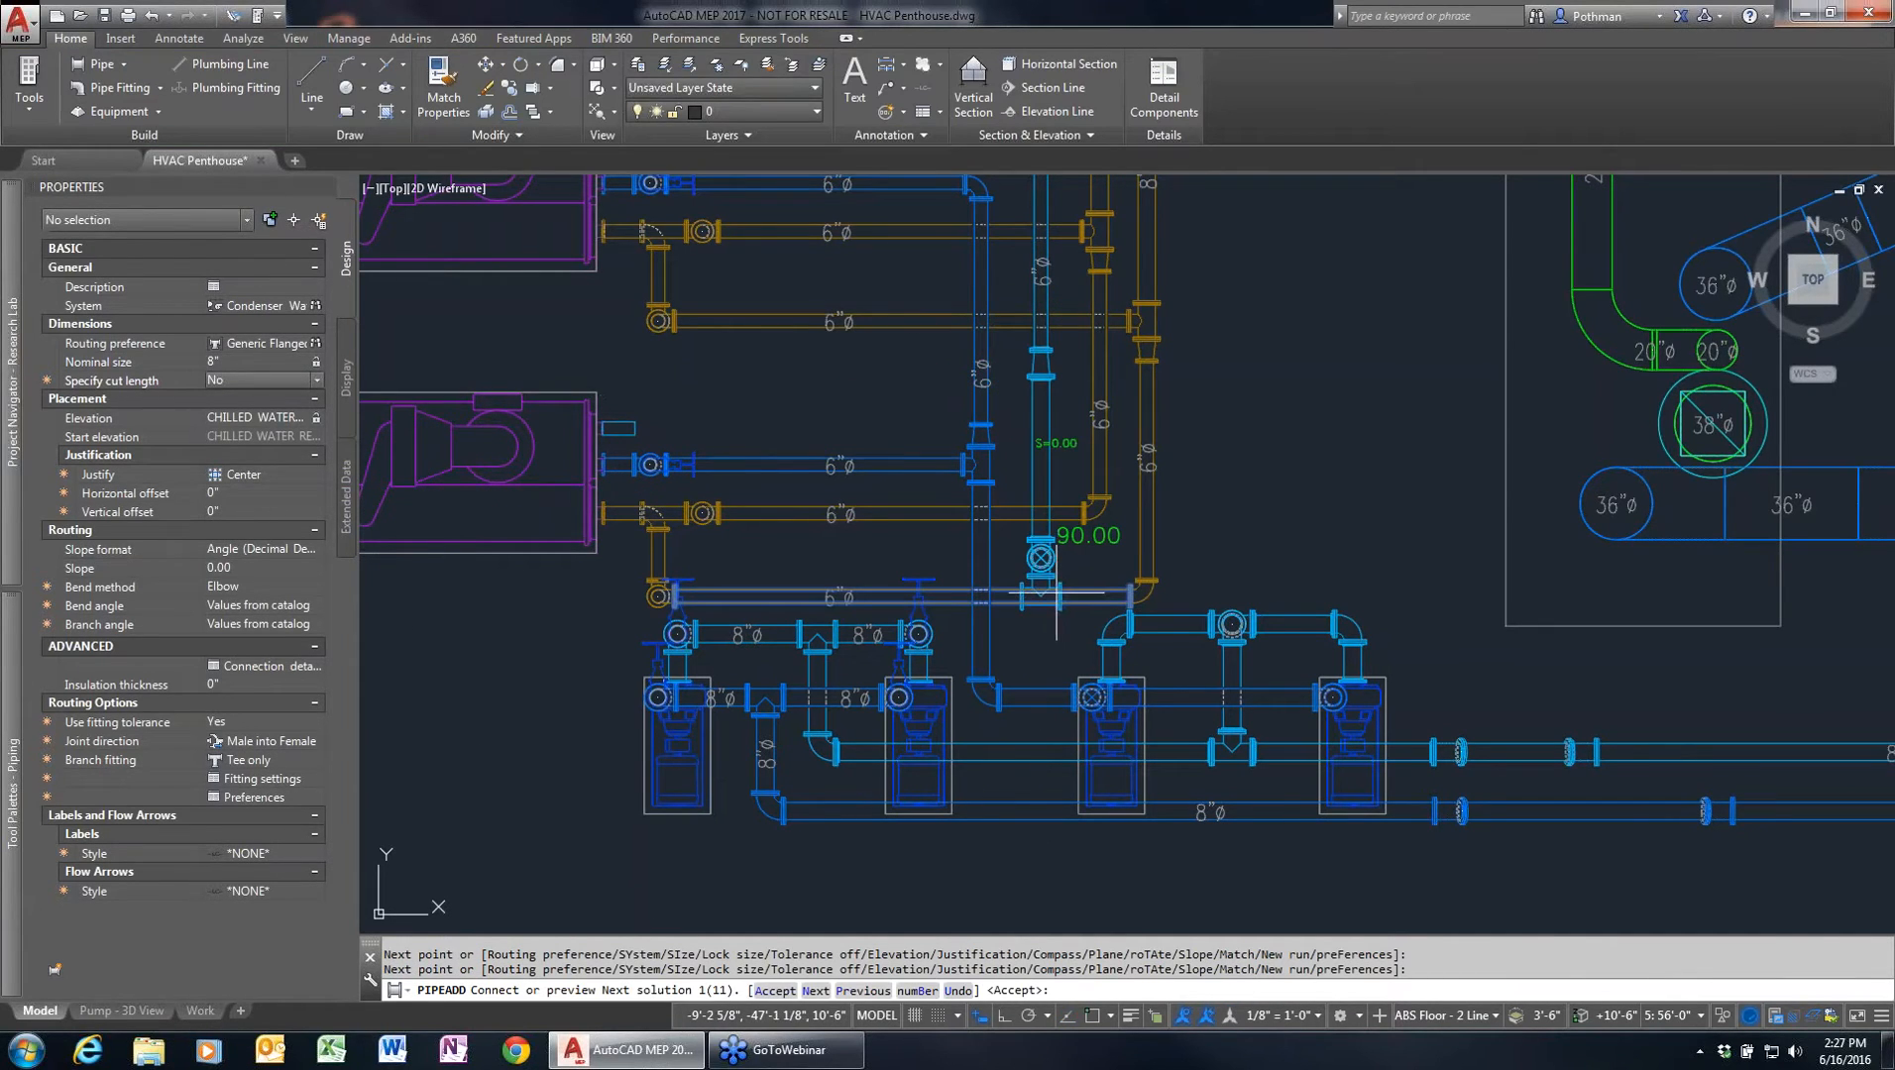
key("ctrl+z")
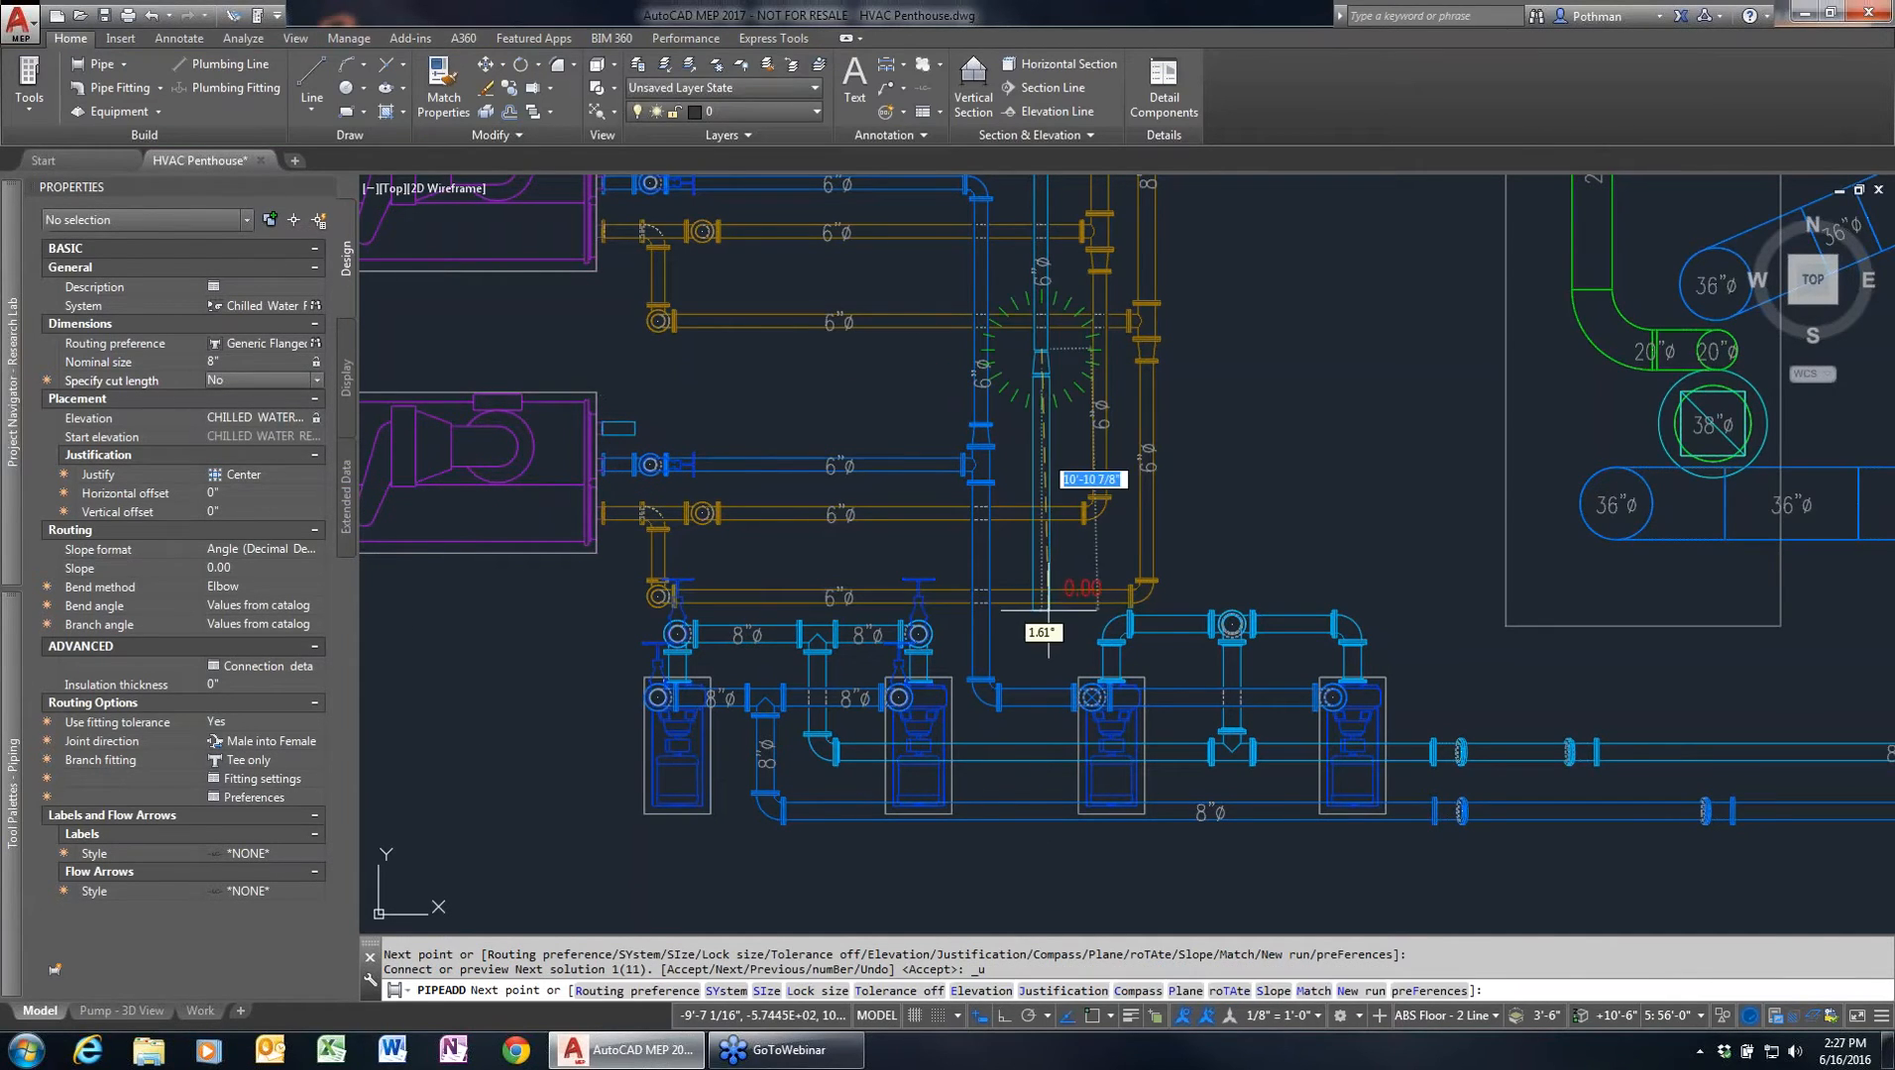
left_click(1040, 750)
key("Return")
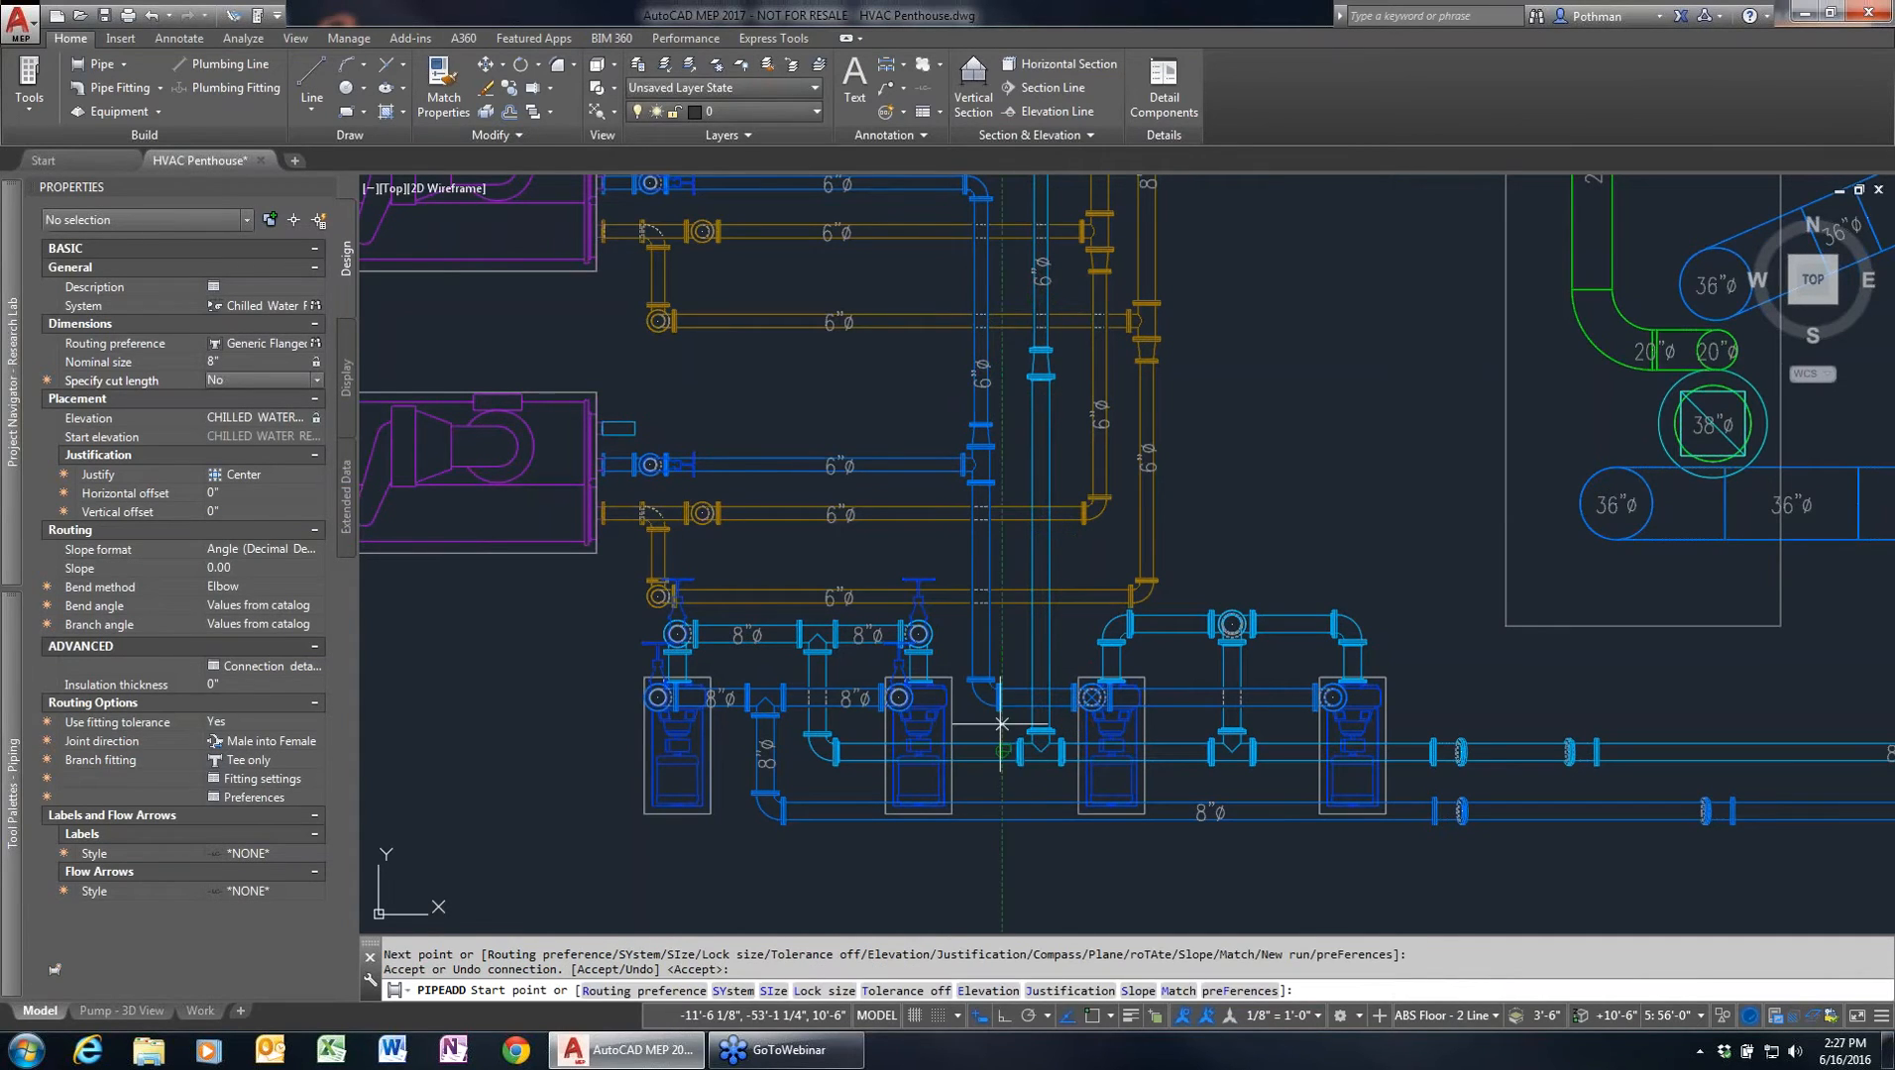
- Route a 6" pipe from the southern chiller's open connector east to the vertical return pipe, accepting connection solution 7 of 7
left_click(627, 421)
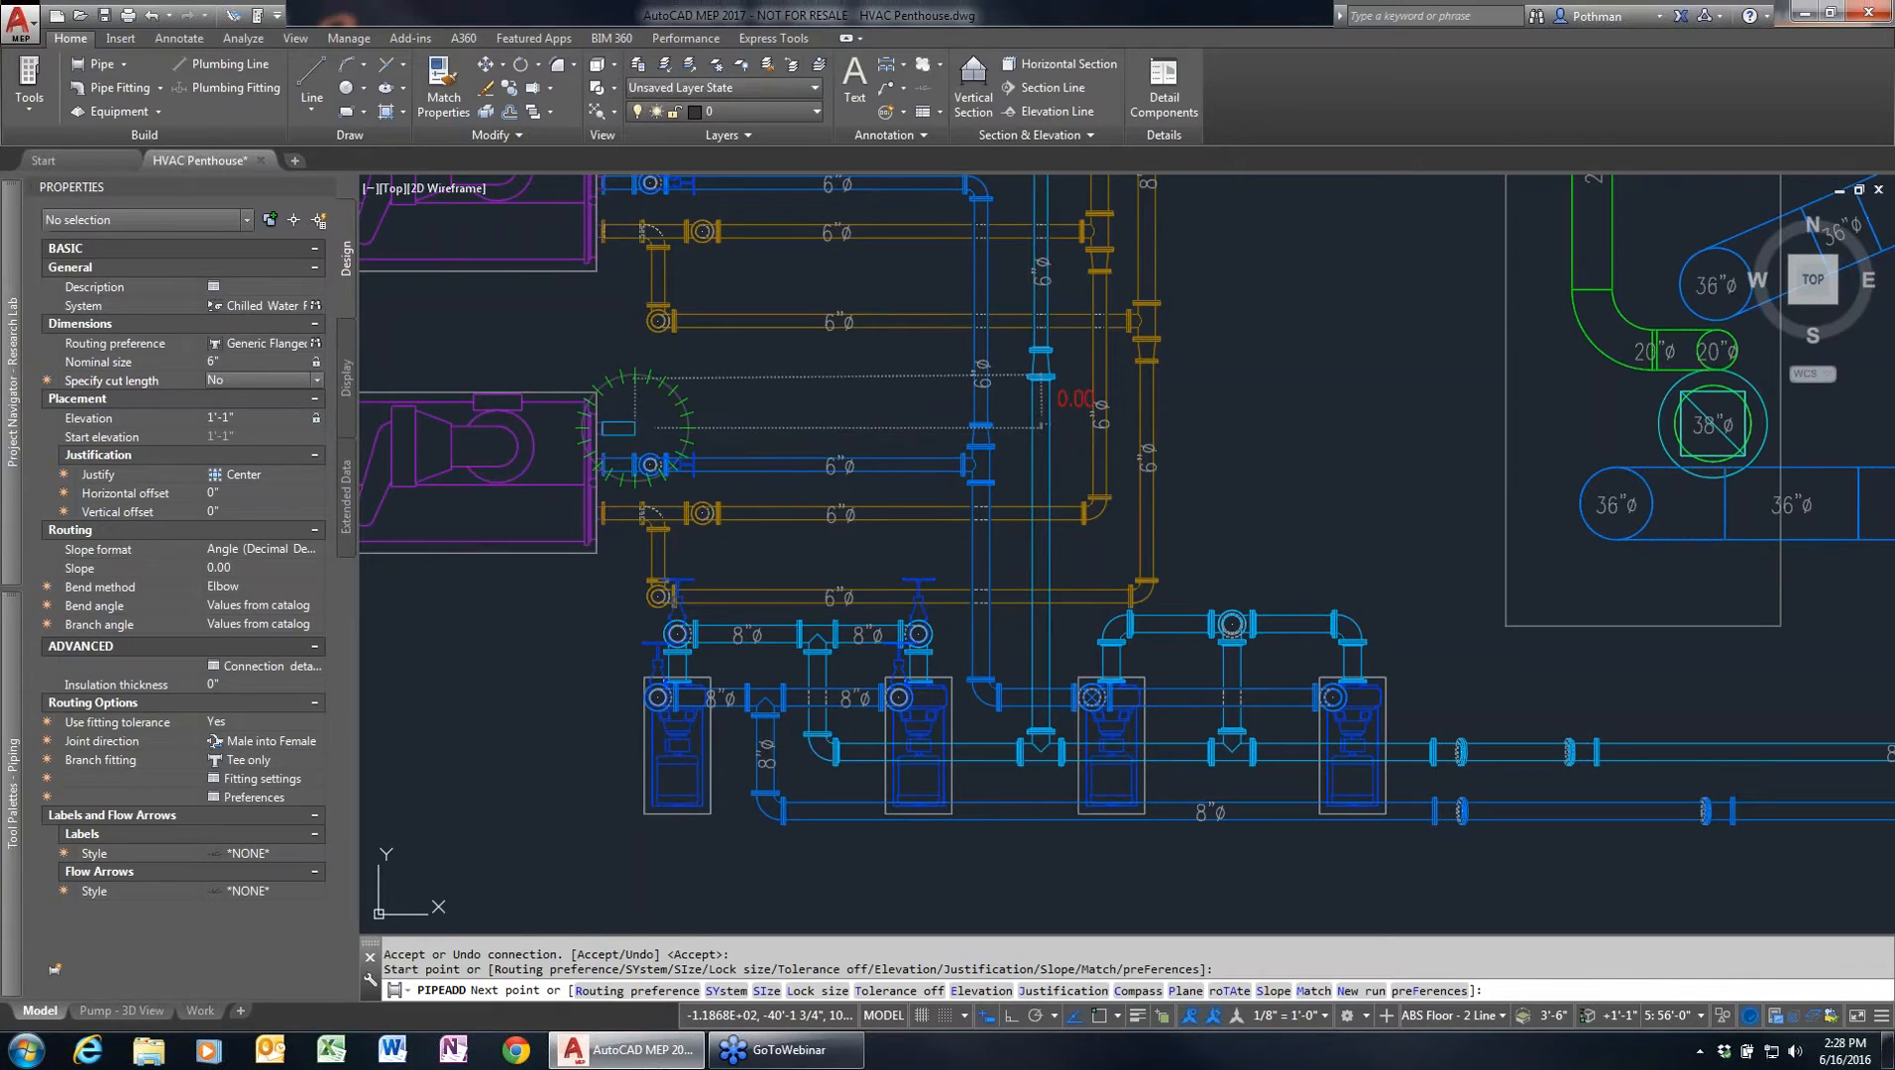
left_click(1038, 428)
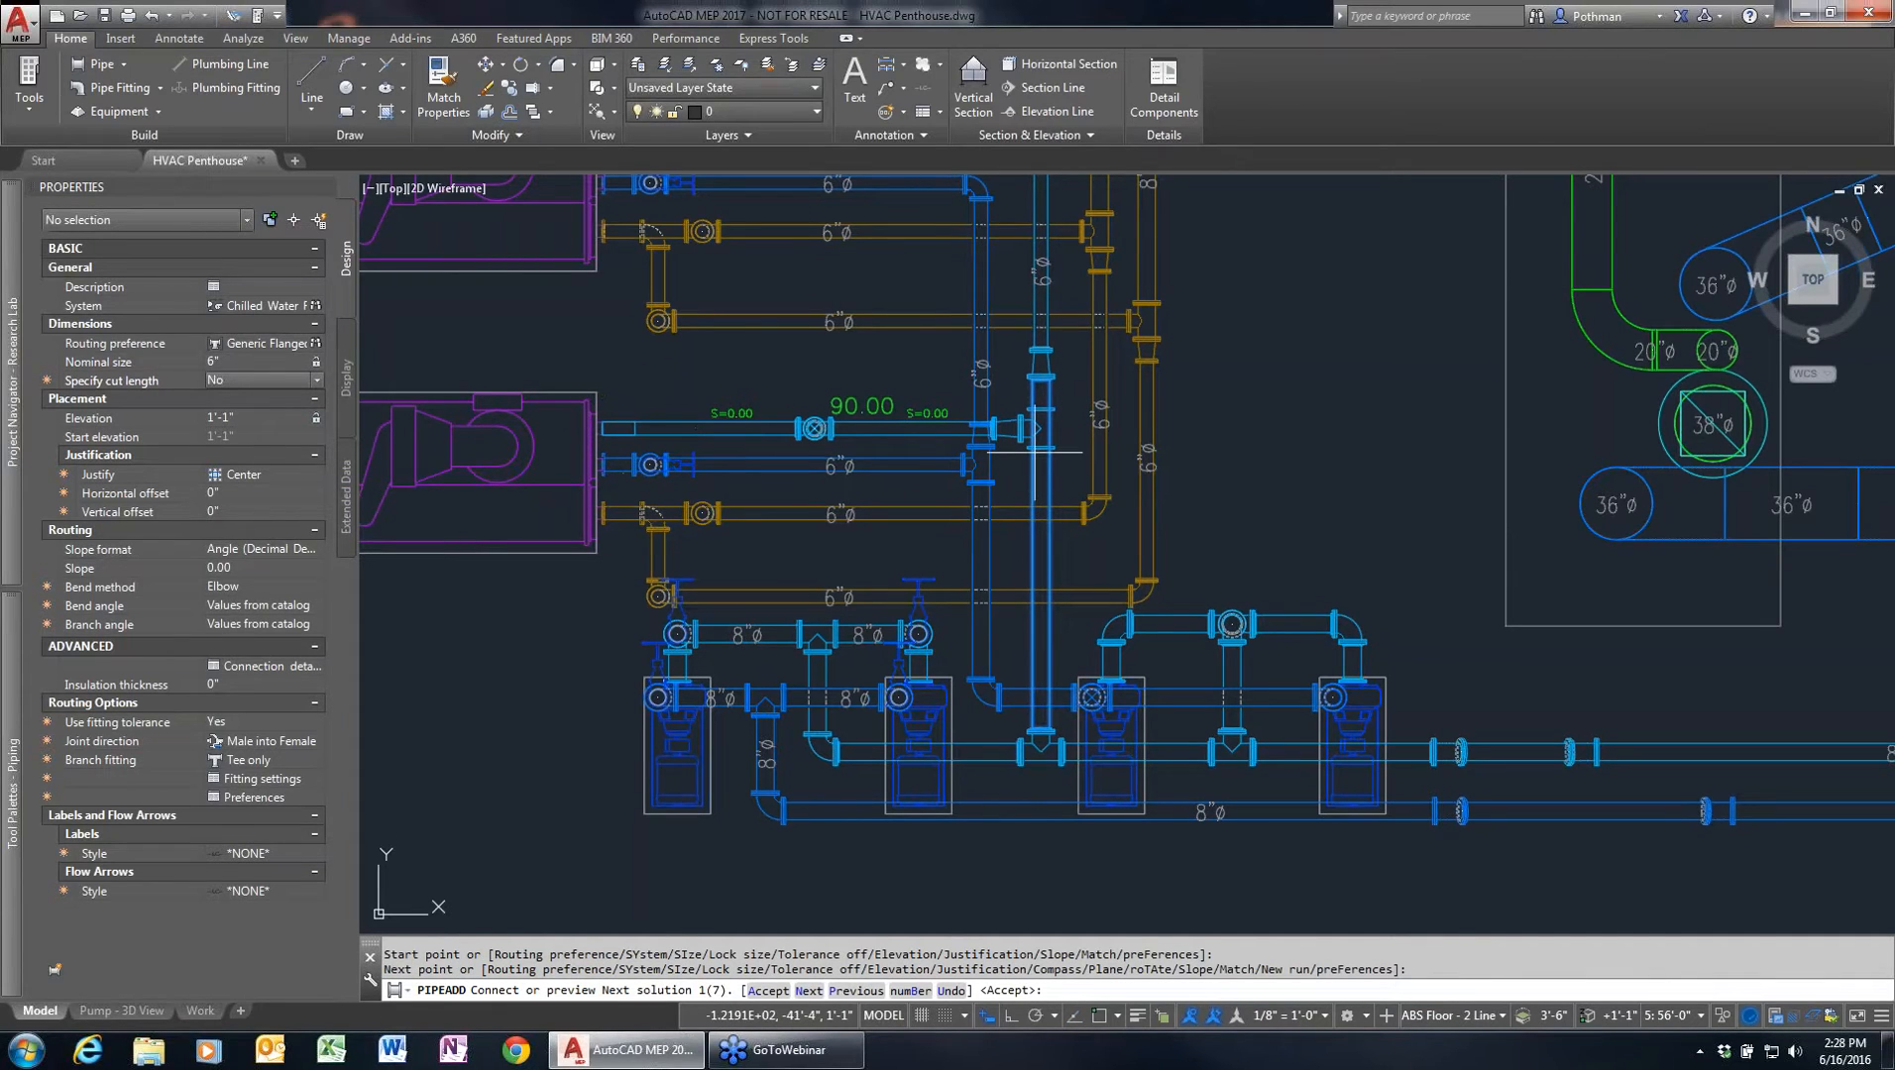
type("p")
key("Return")
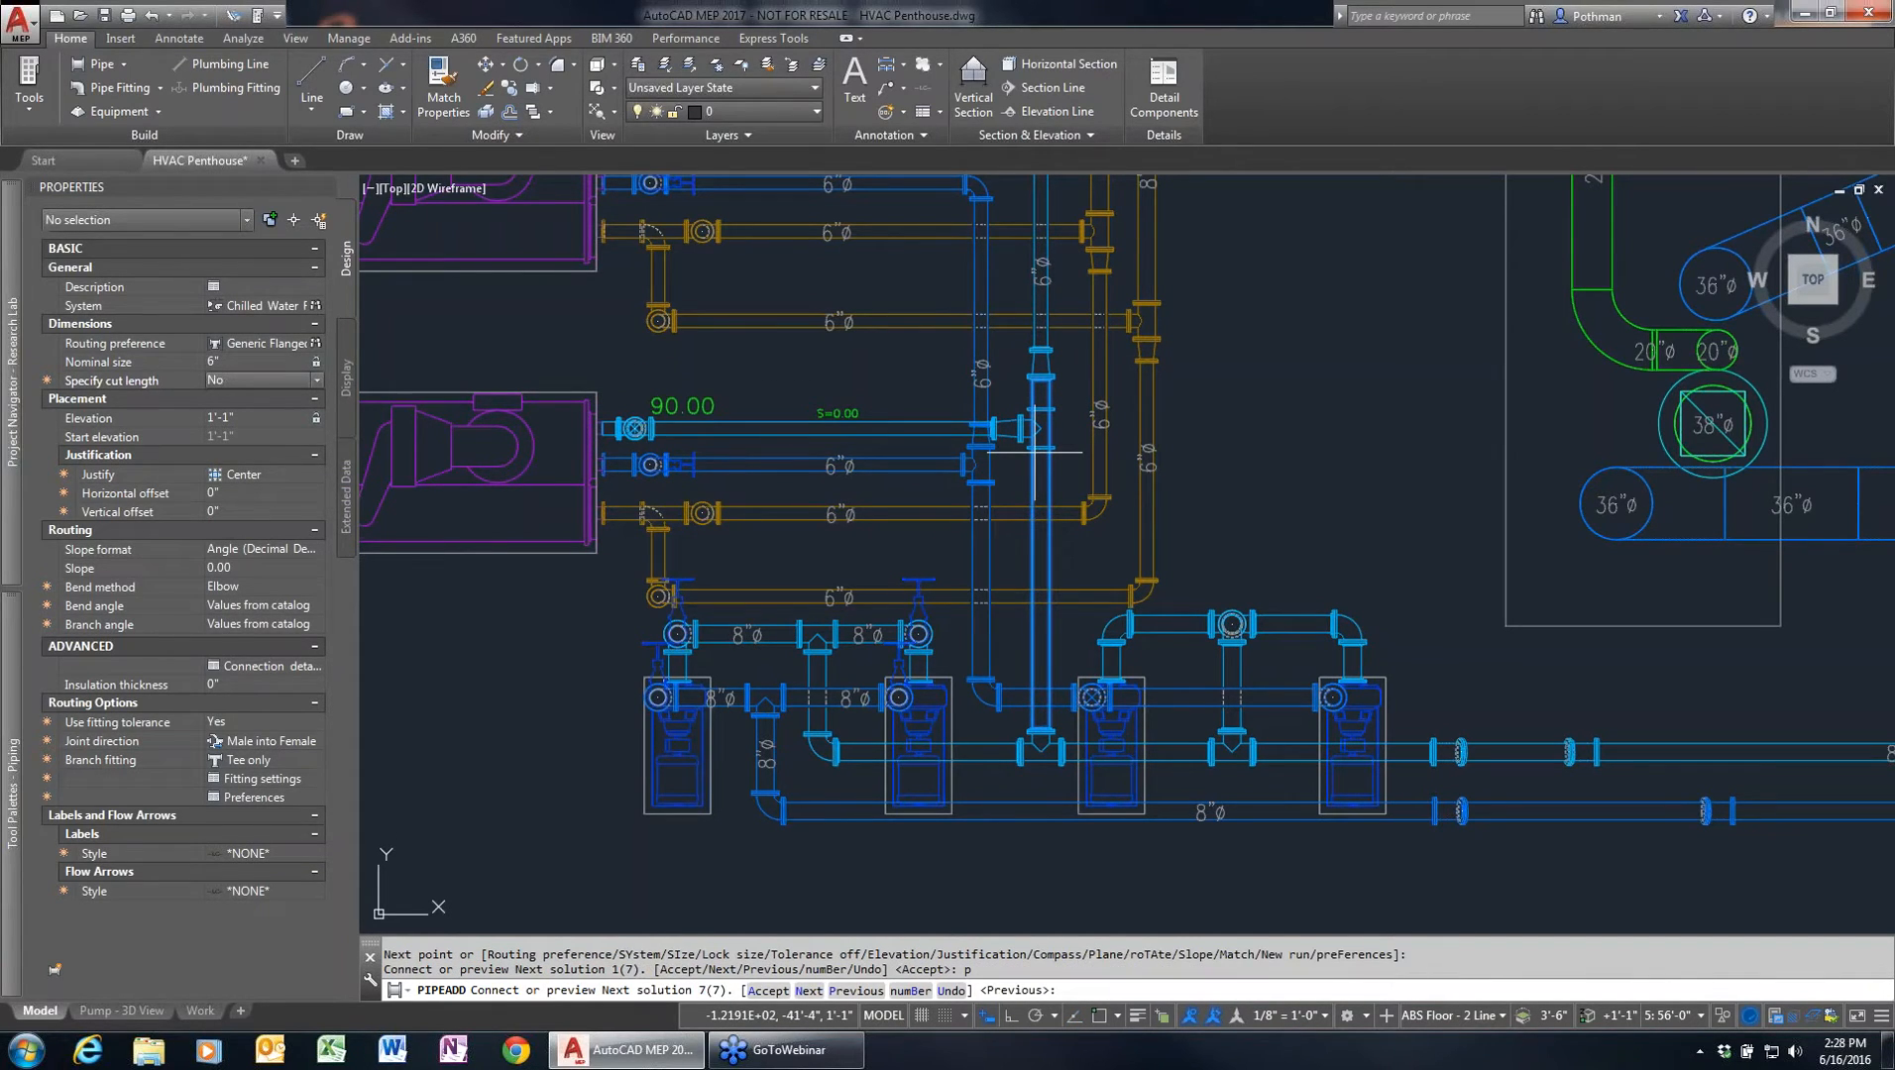
type("a")
key("Return")
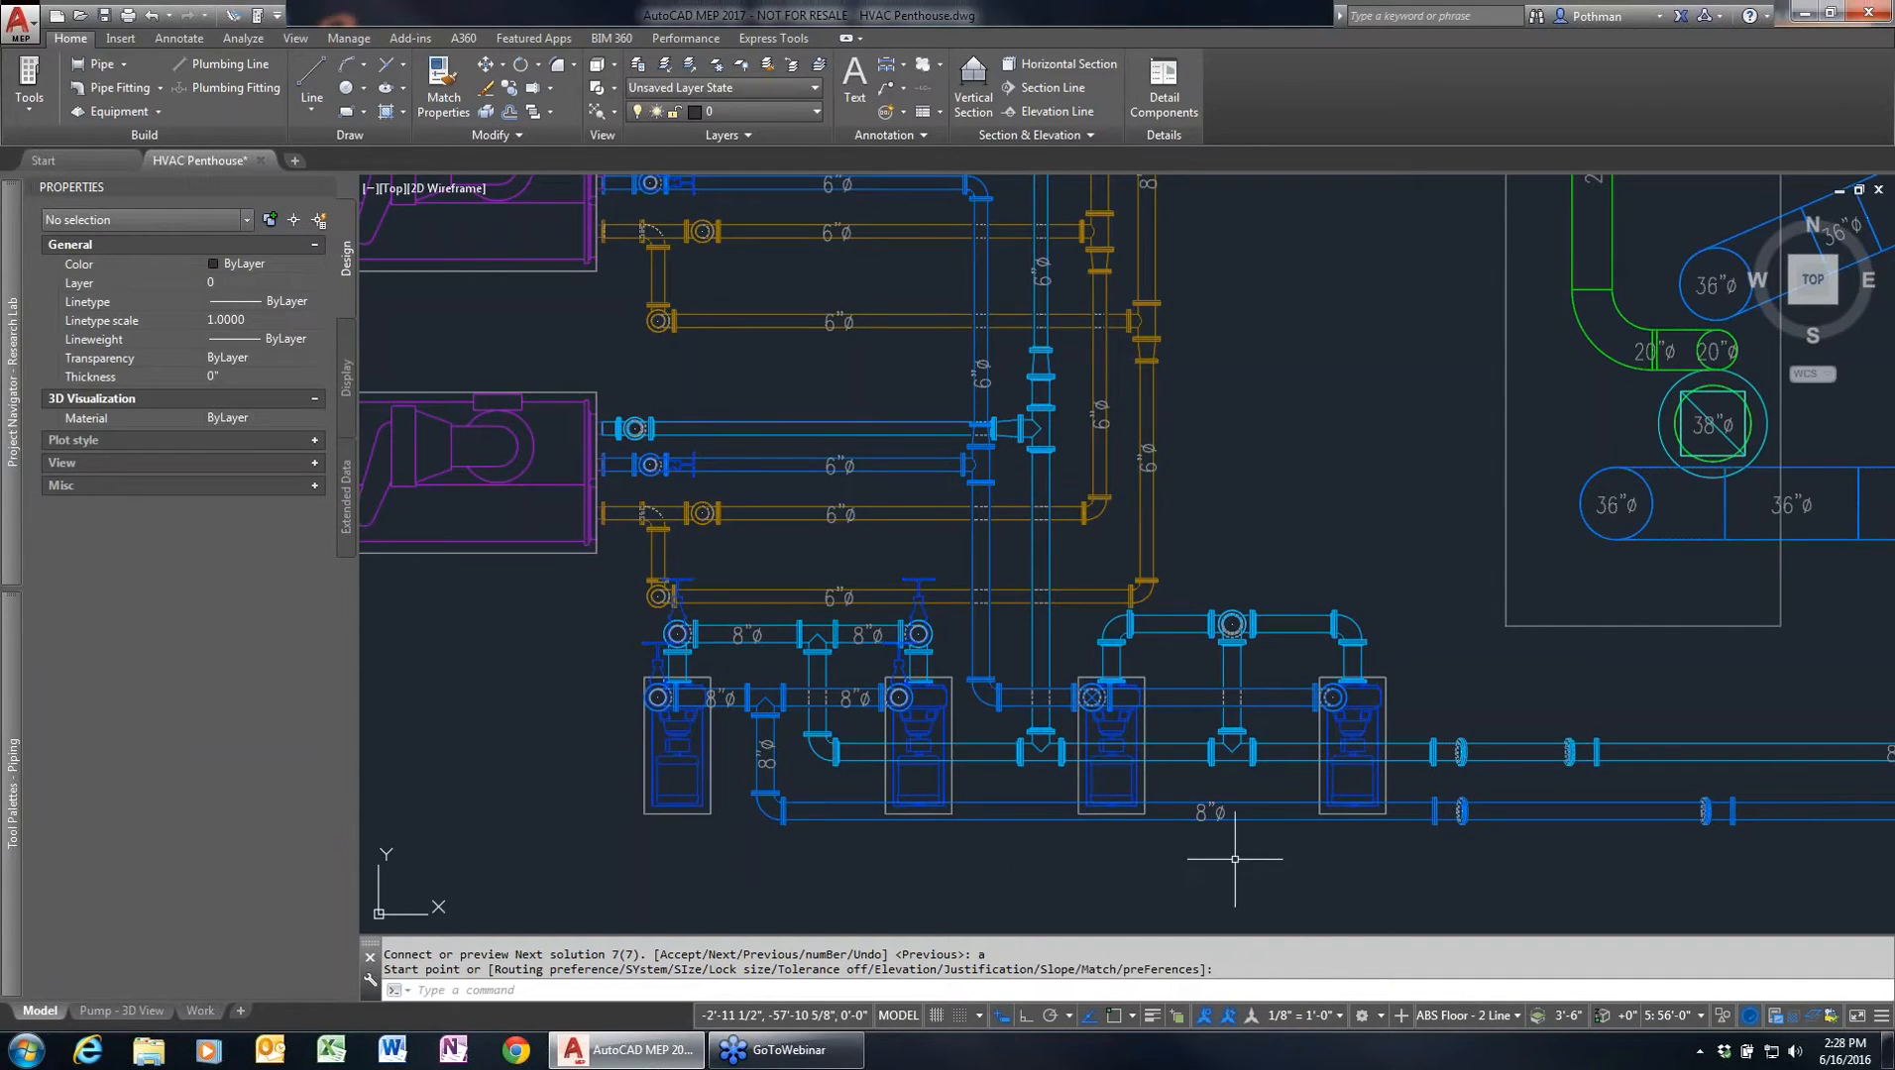
- Select both chillers, the four pumps and their connecting piping, and open them in the Object Viewer
scroll(758, 788, "down", 2)
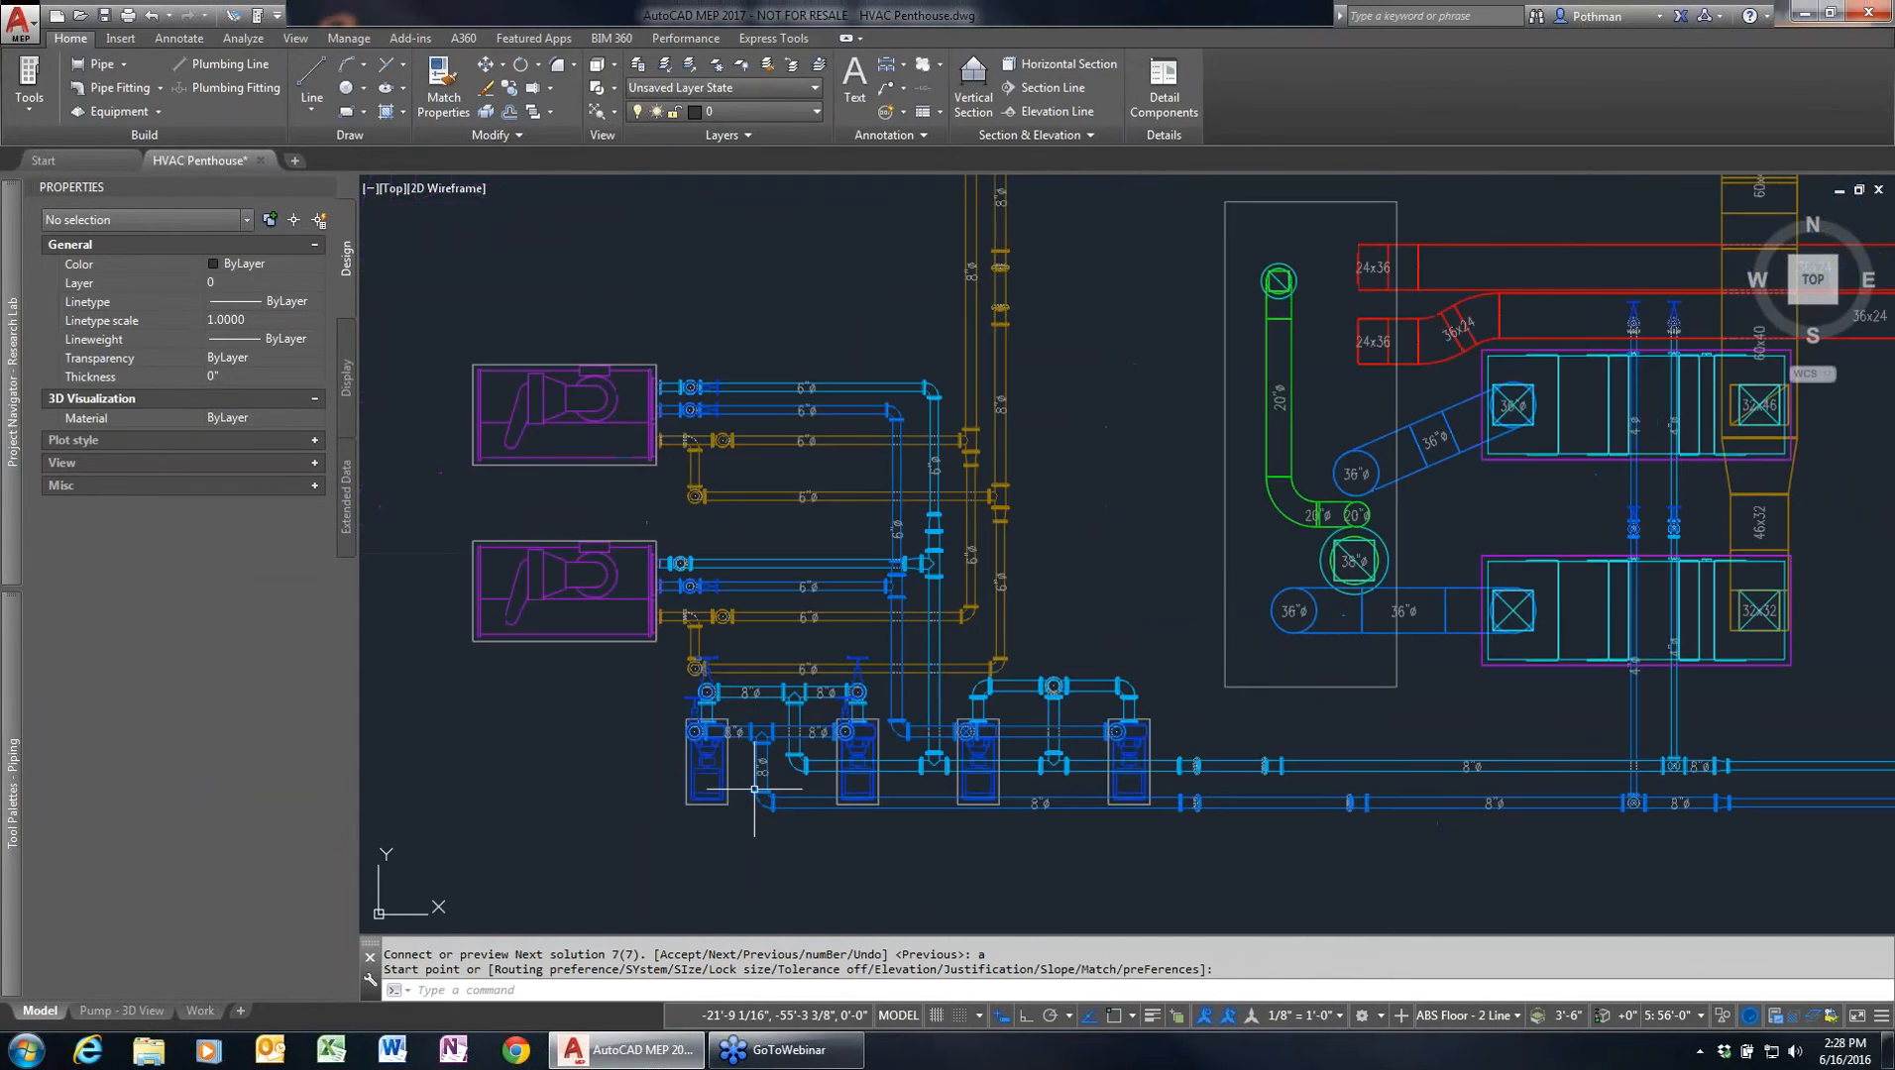
left_click(426, 838)
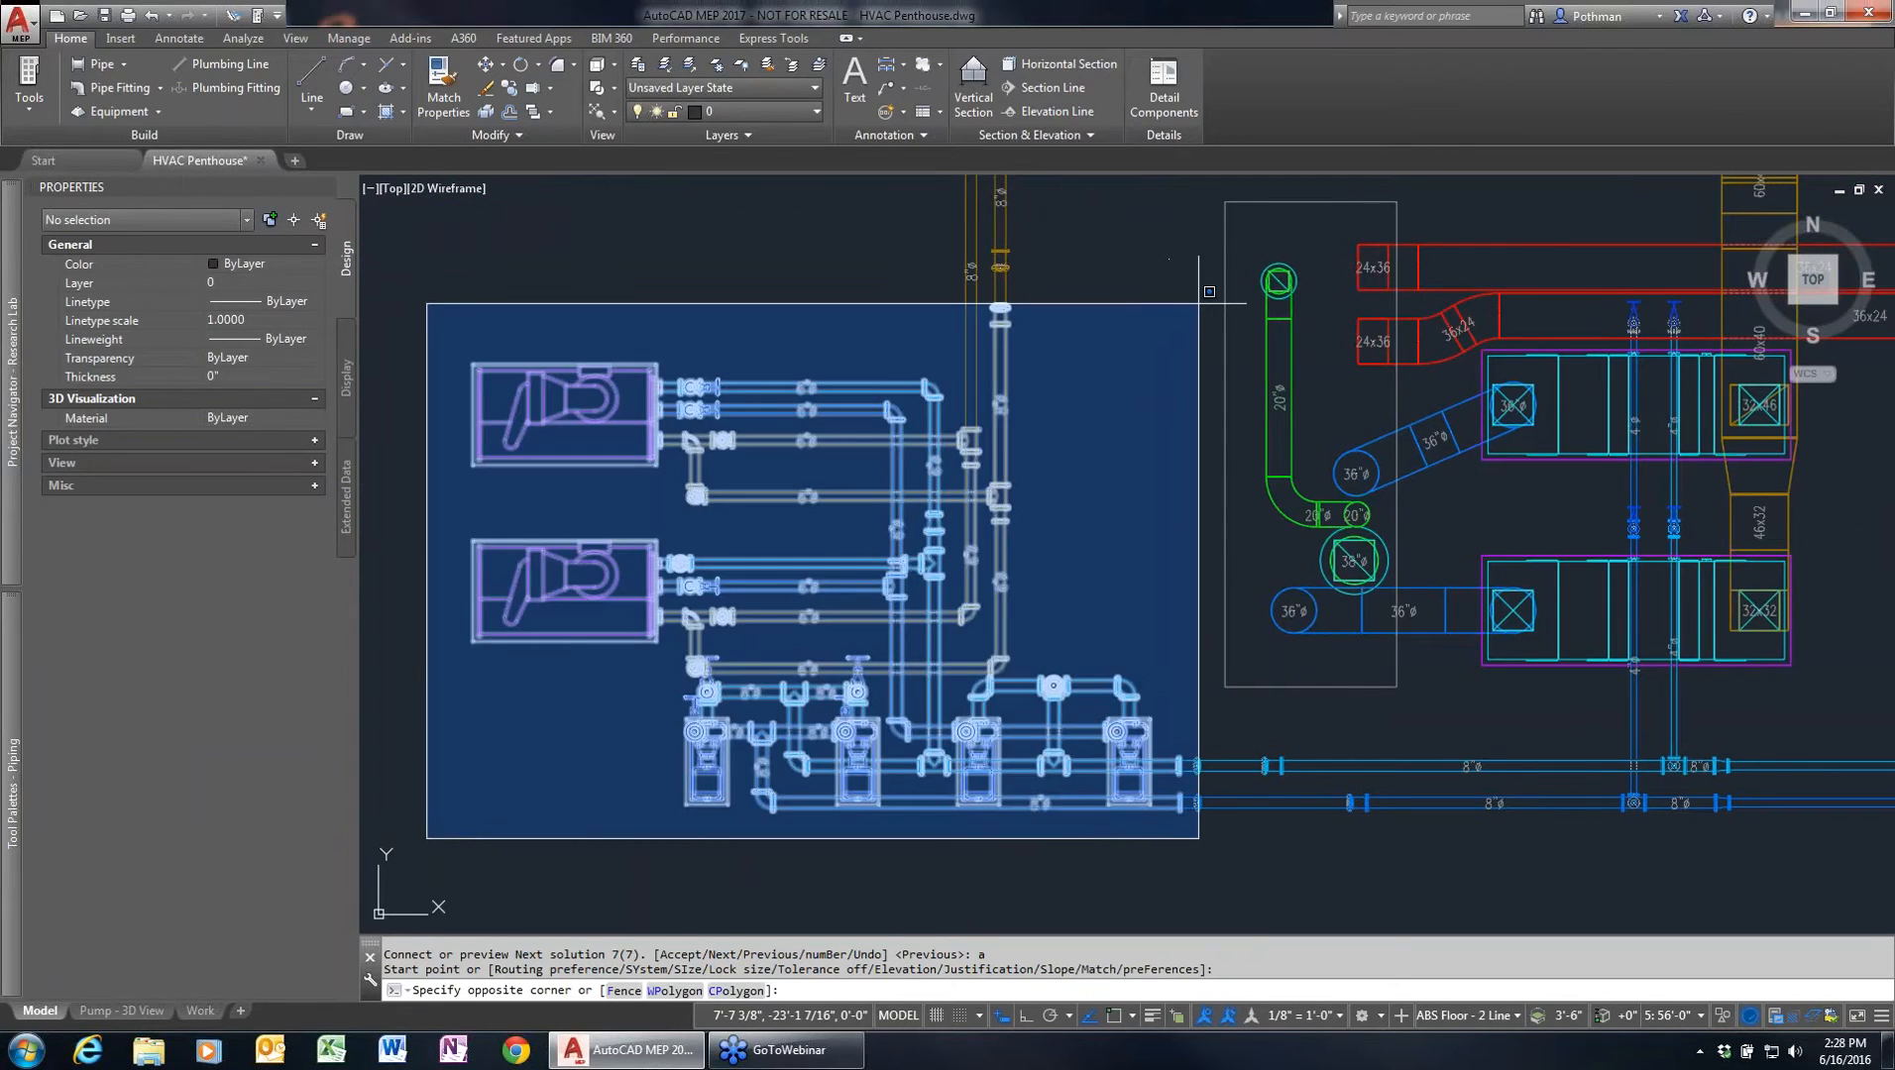
left_click(1181, 302)
right_click(1134, 530)
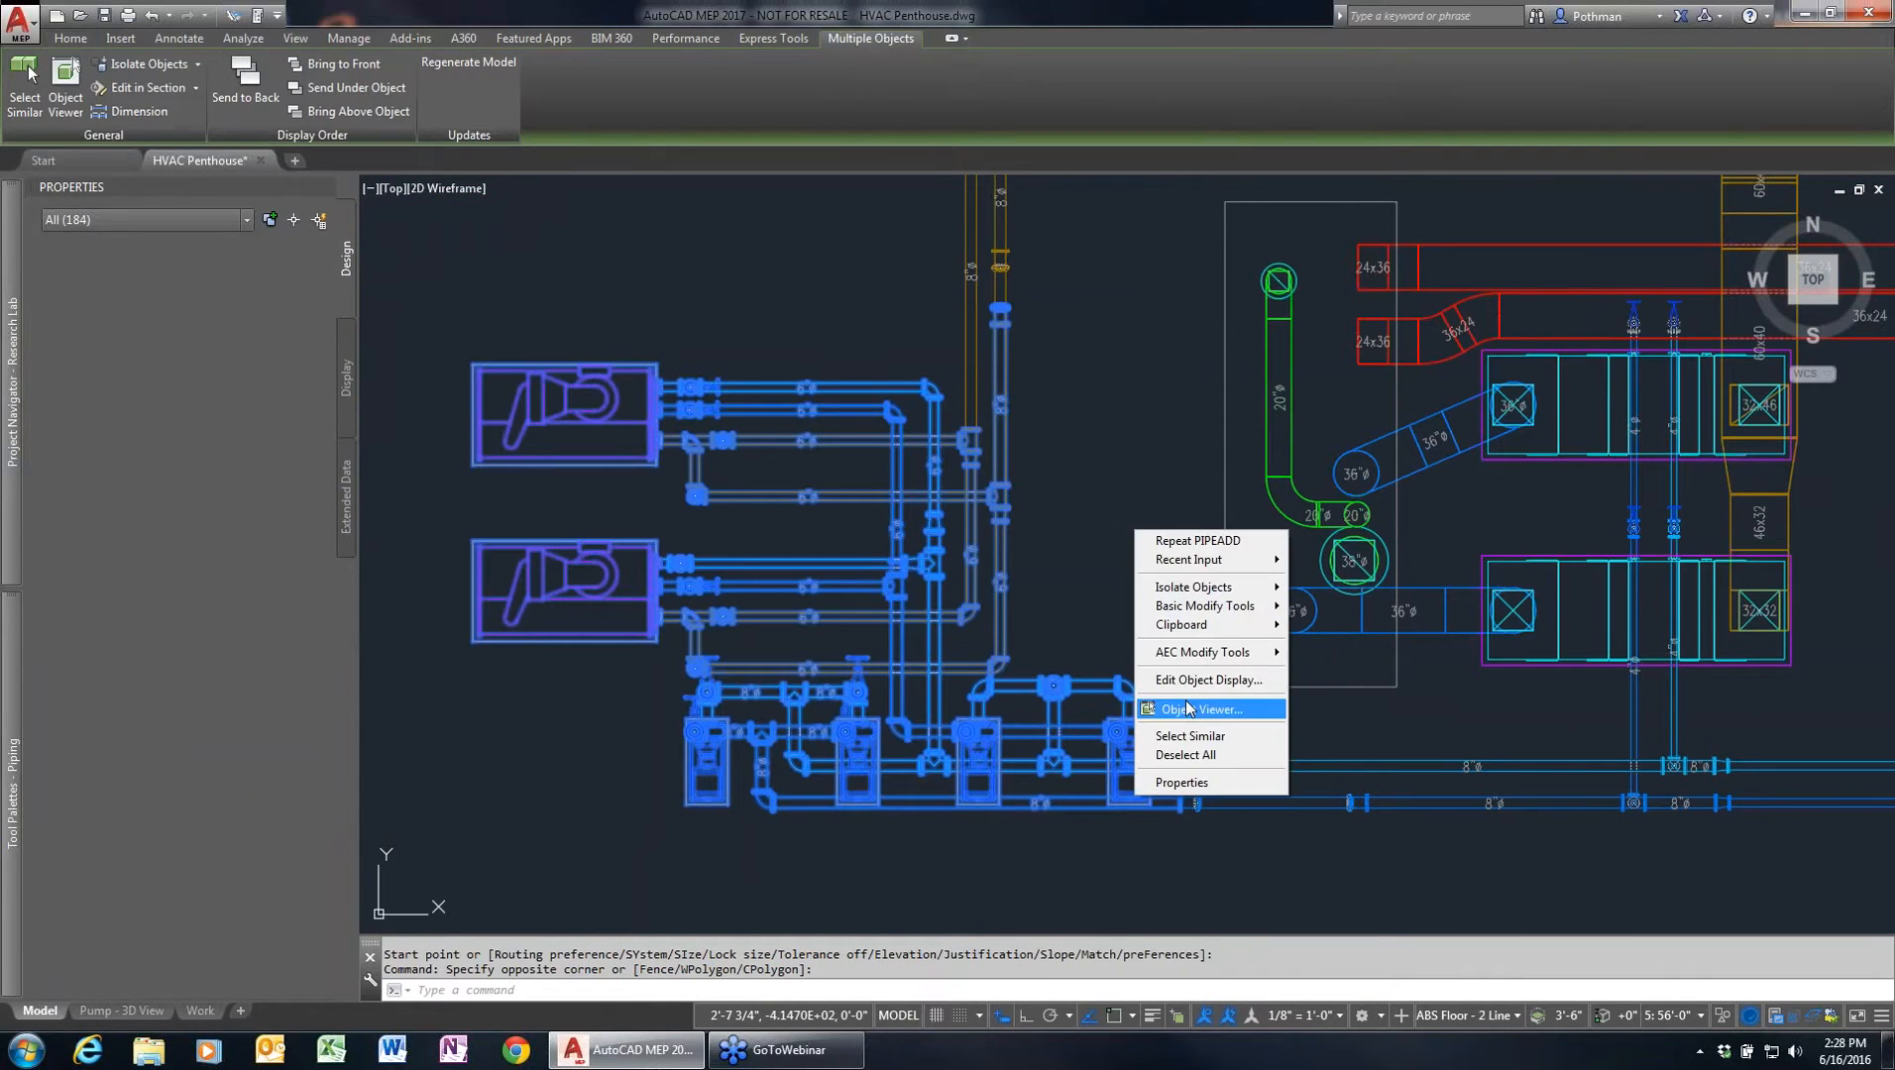
left_click(1201, 710)
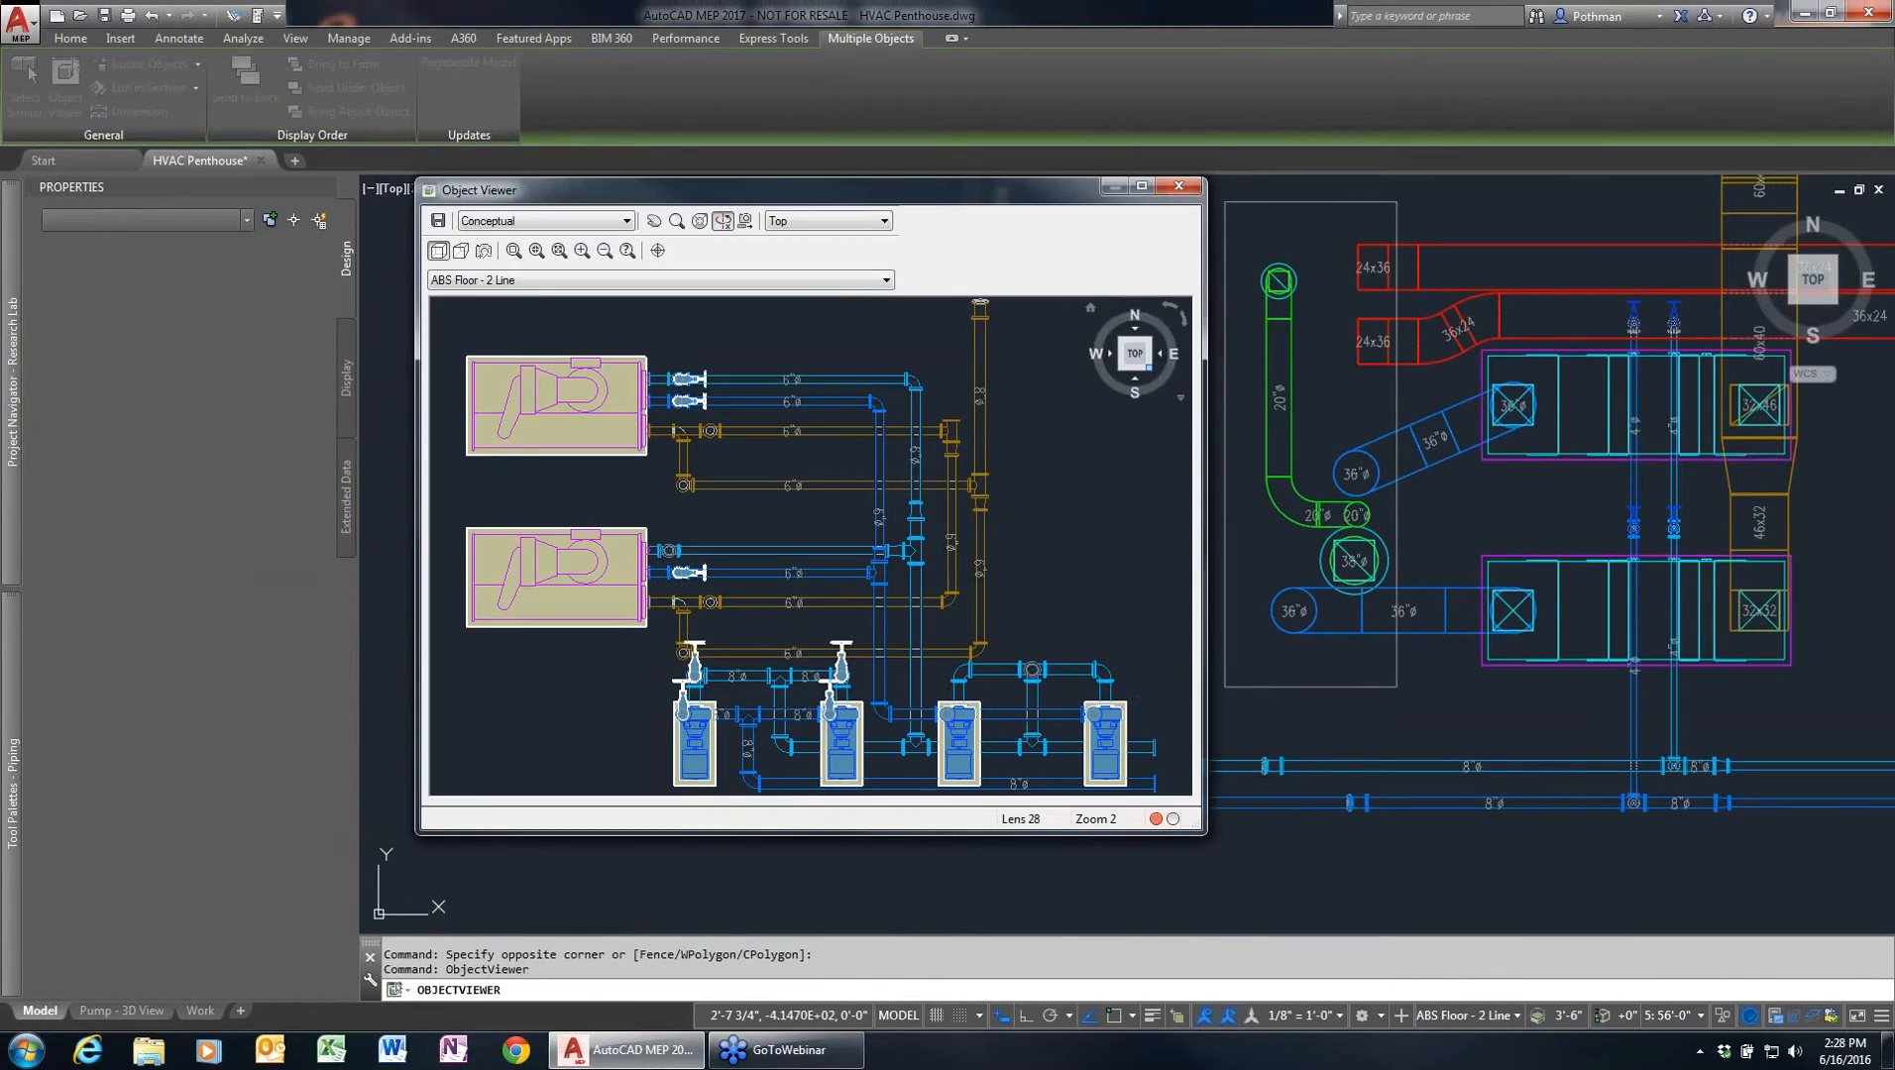
- Examine the chiller and pump piping in an enlarged southeast isometric view, orbit around it, and close the Object Viewer
left_click(1148, 368)
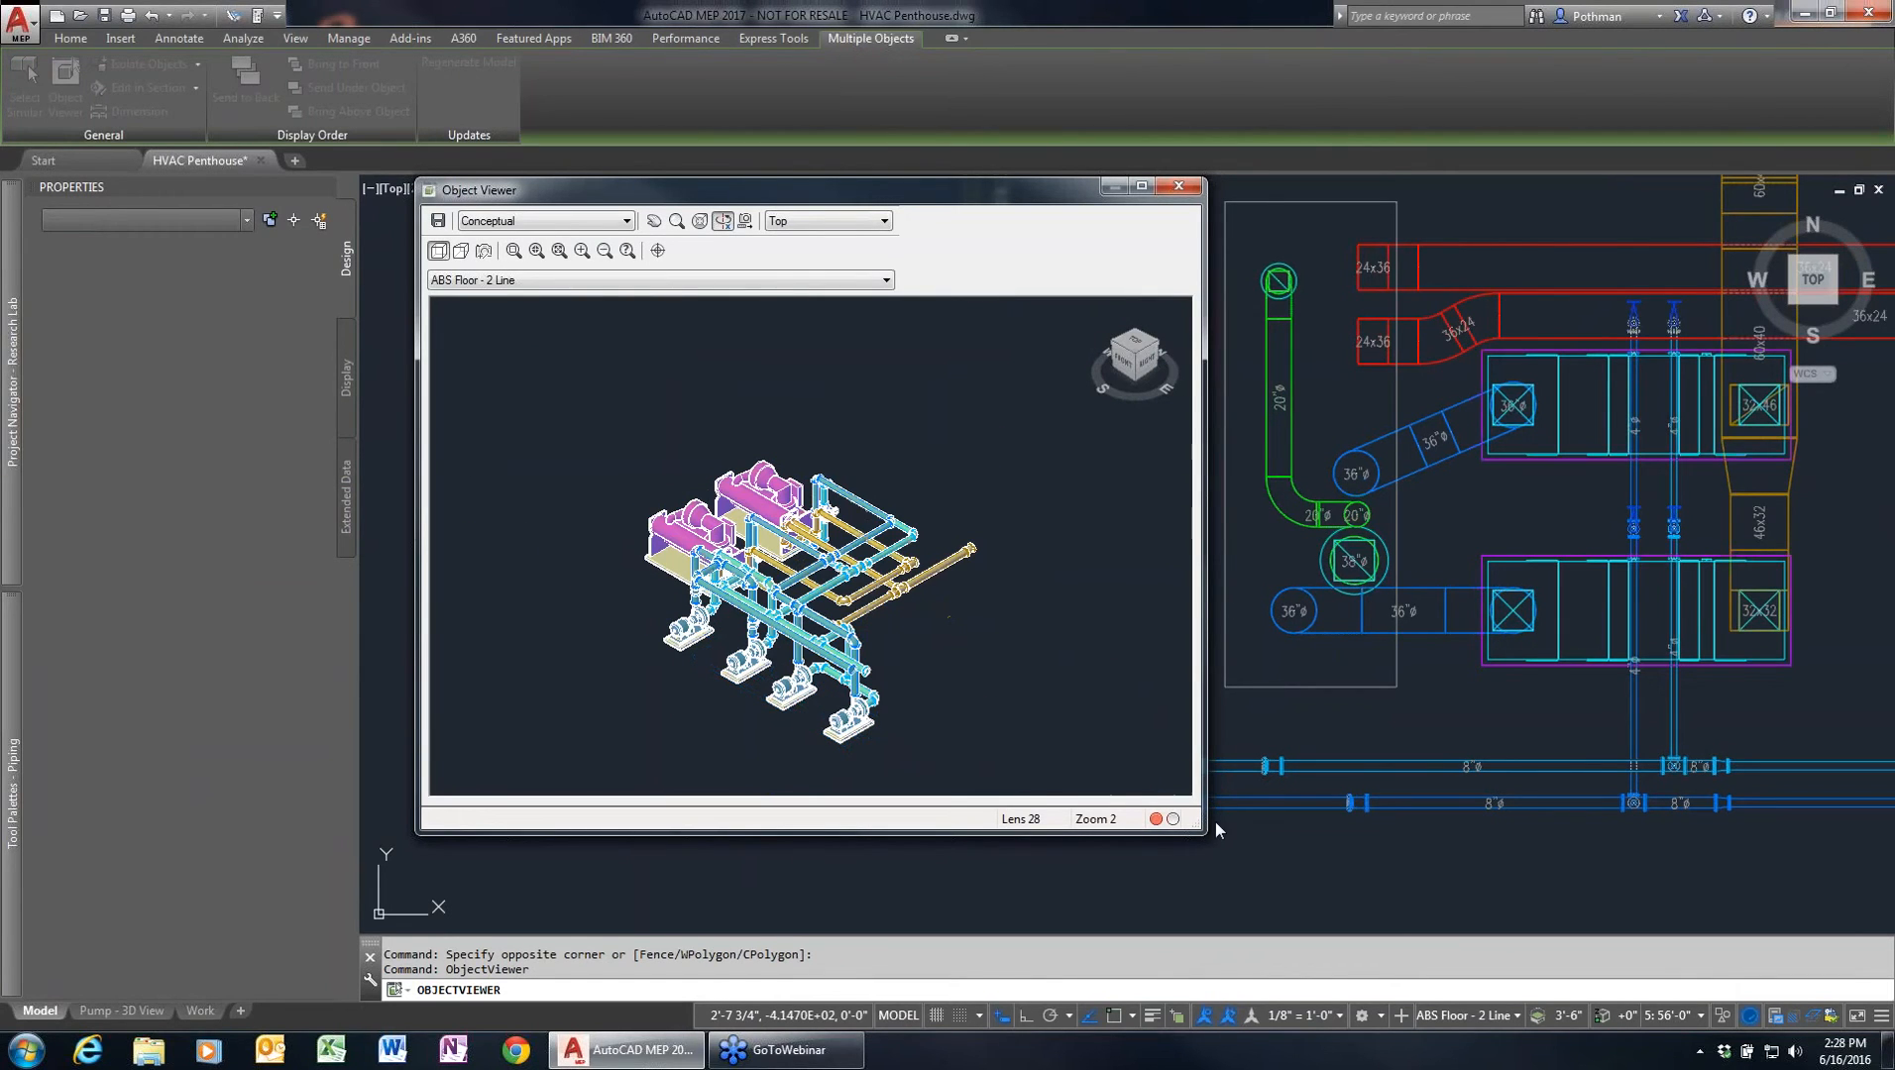
left_click_drag(1204, 835, 1718, 921)
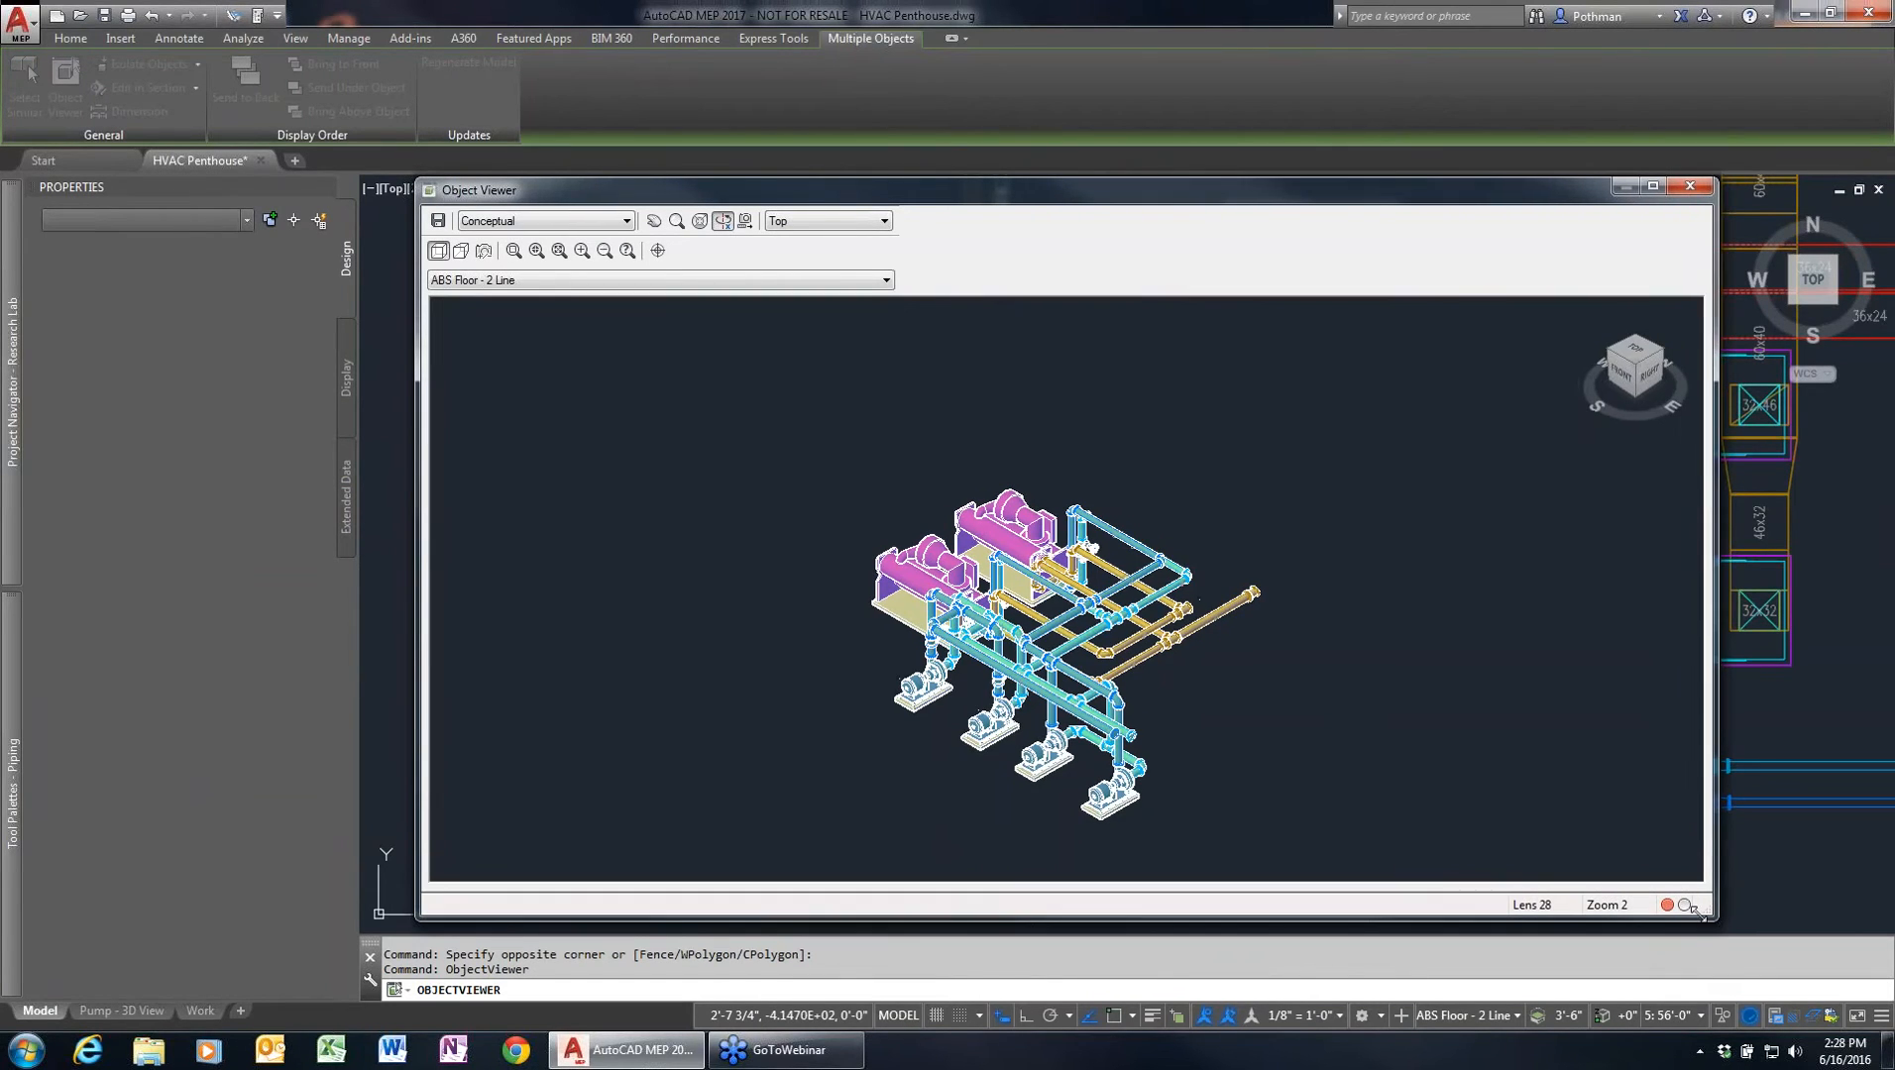
scroll(1161, 696, "up", 2)
left_click_drag(1162, 710, 1293, 643)
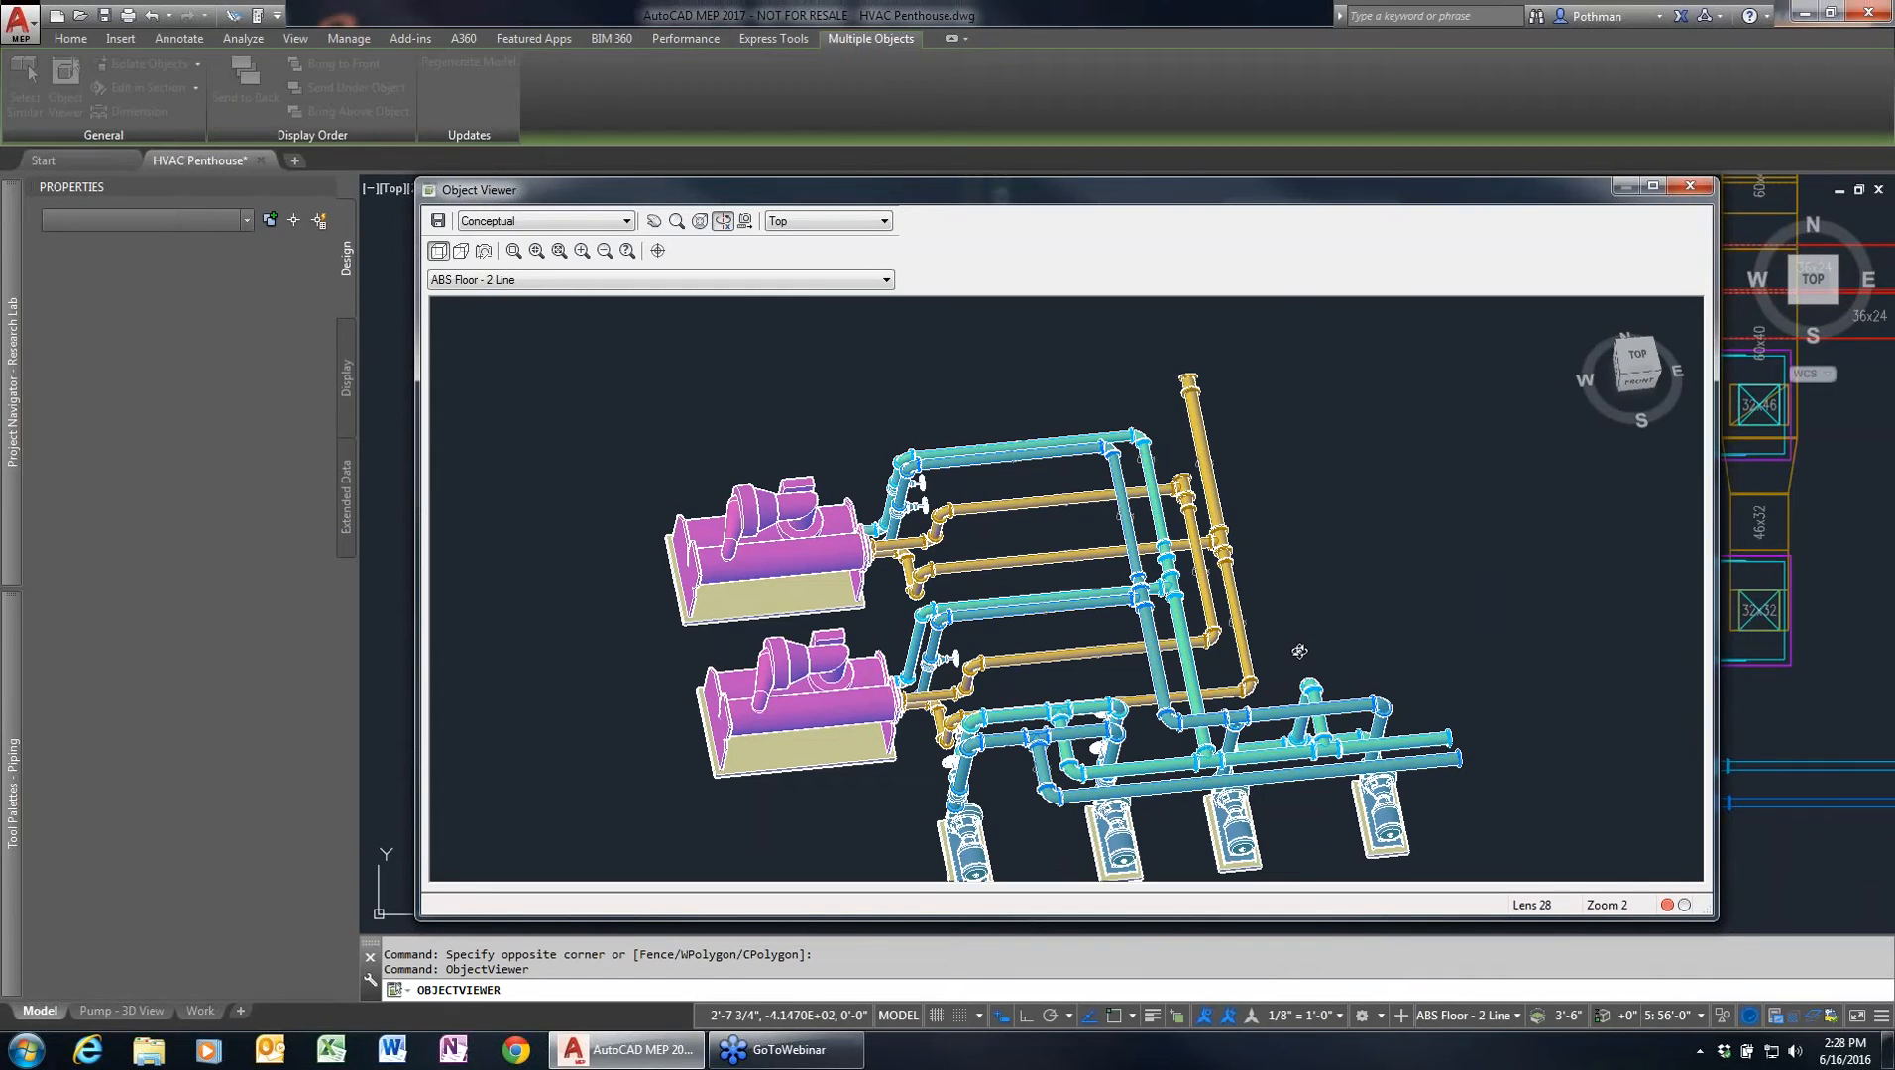
left_click(1695, 188)
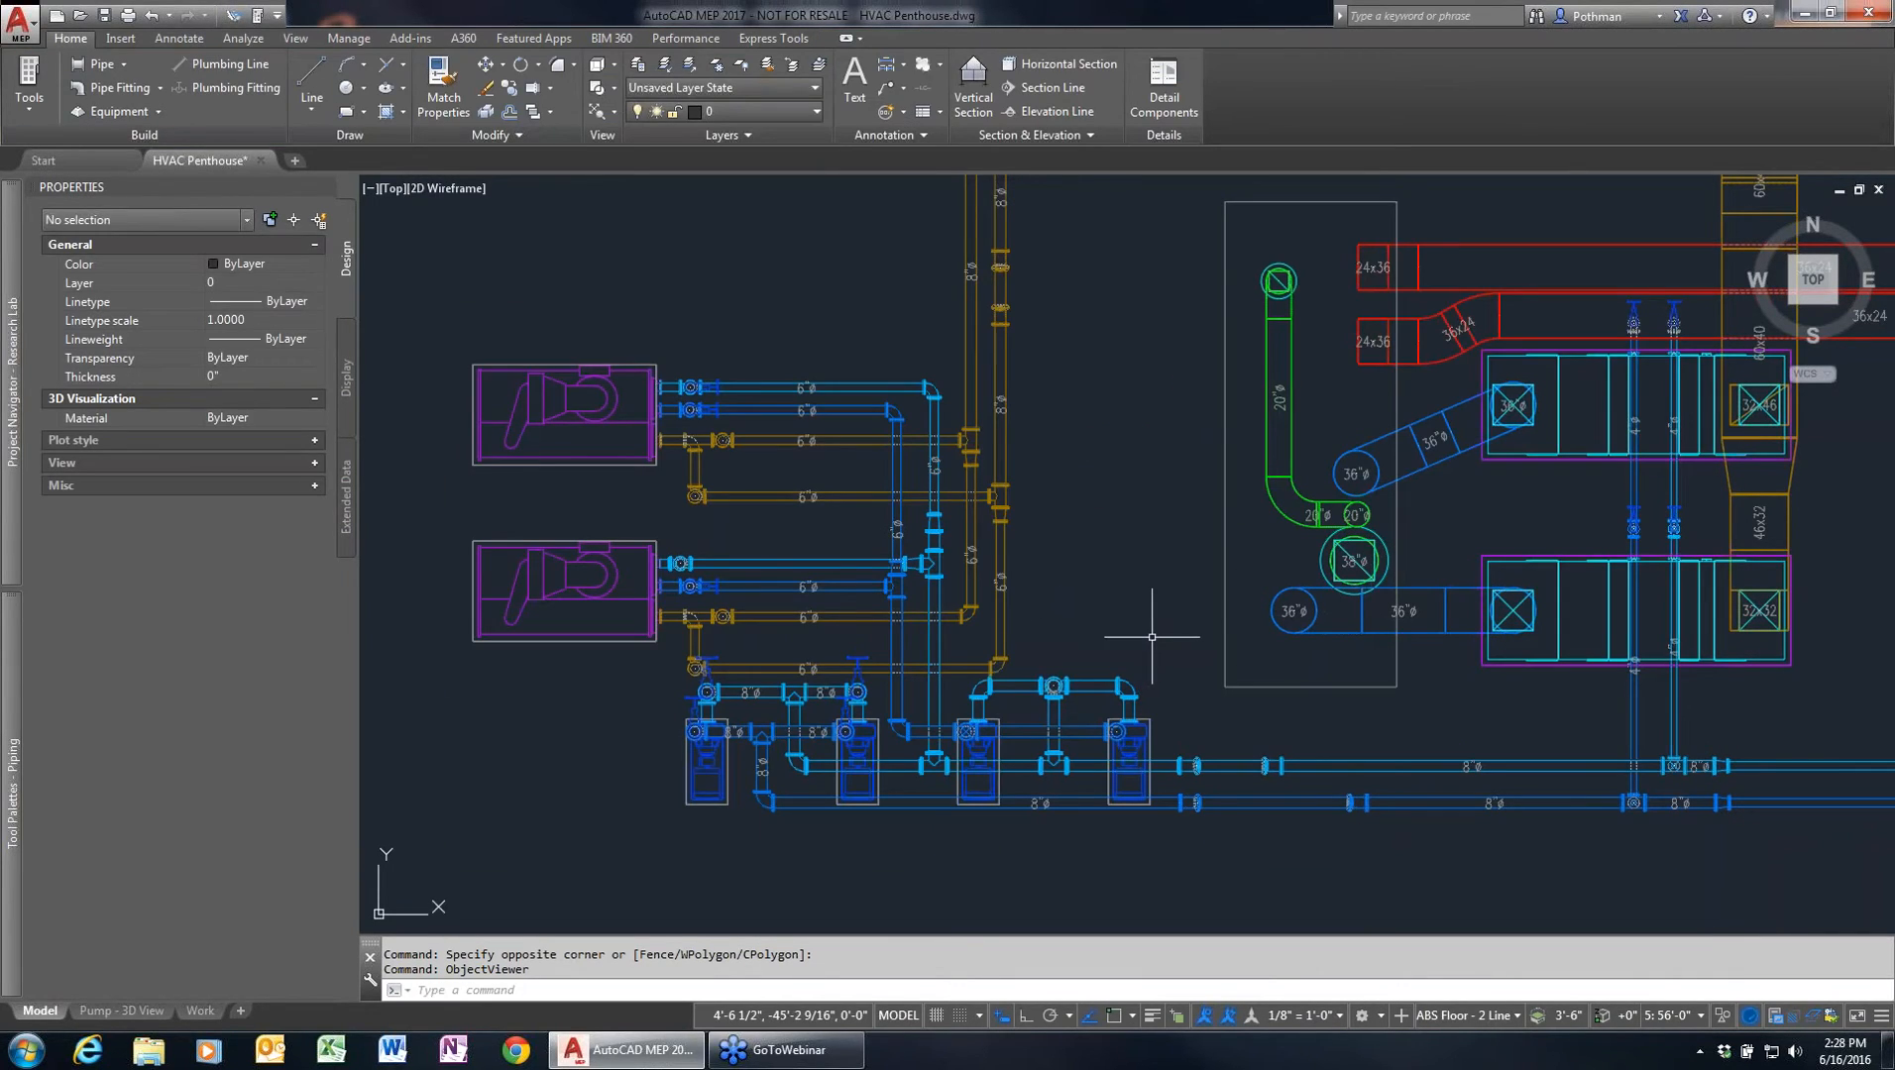
- Open the Plbg Domestic Water 2Fl construct from the project's plumbing constructs
mouse_move(1092, 683)
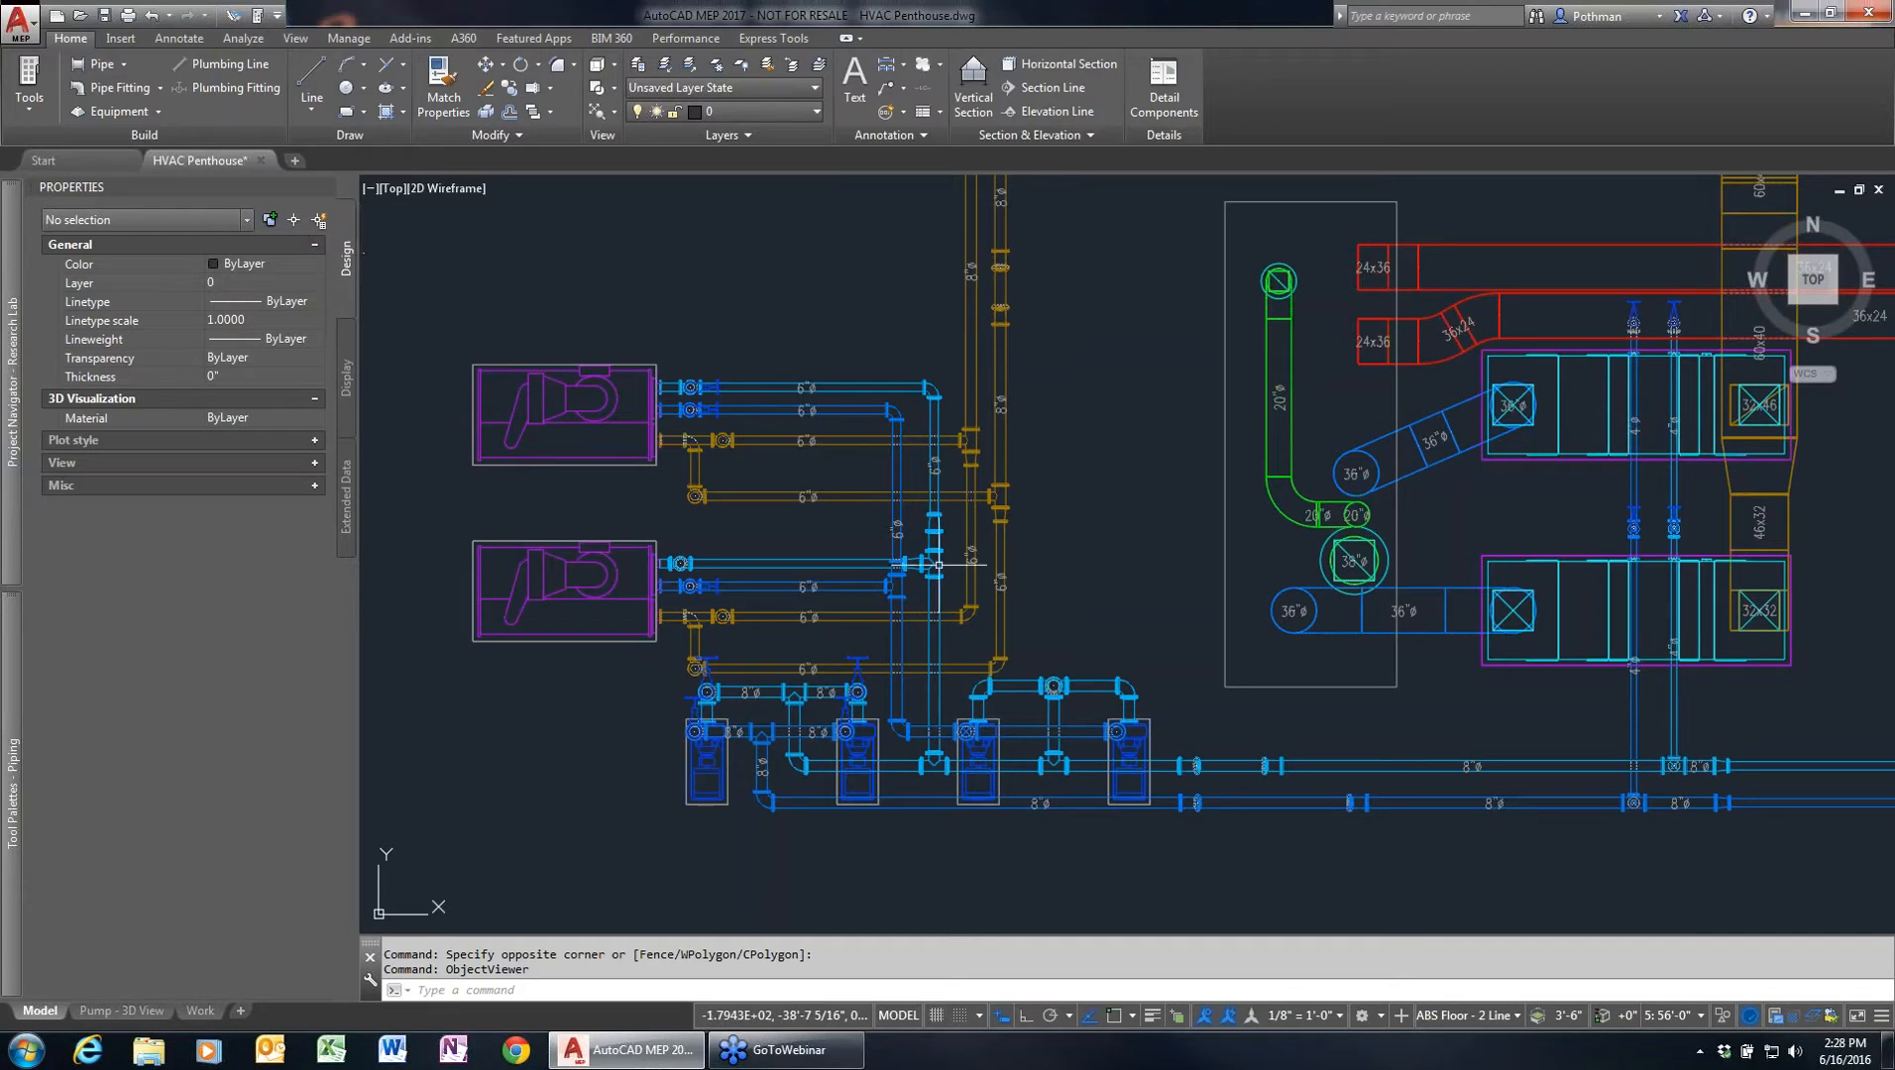
mouse_move(14, 414)
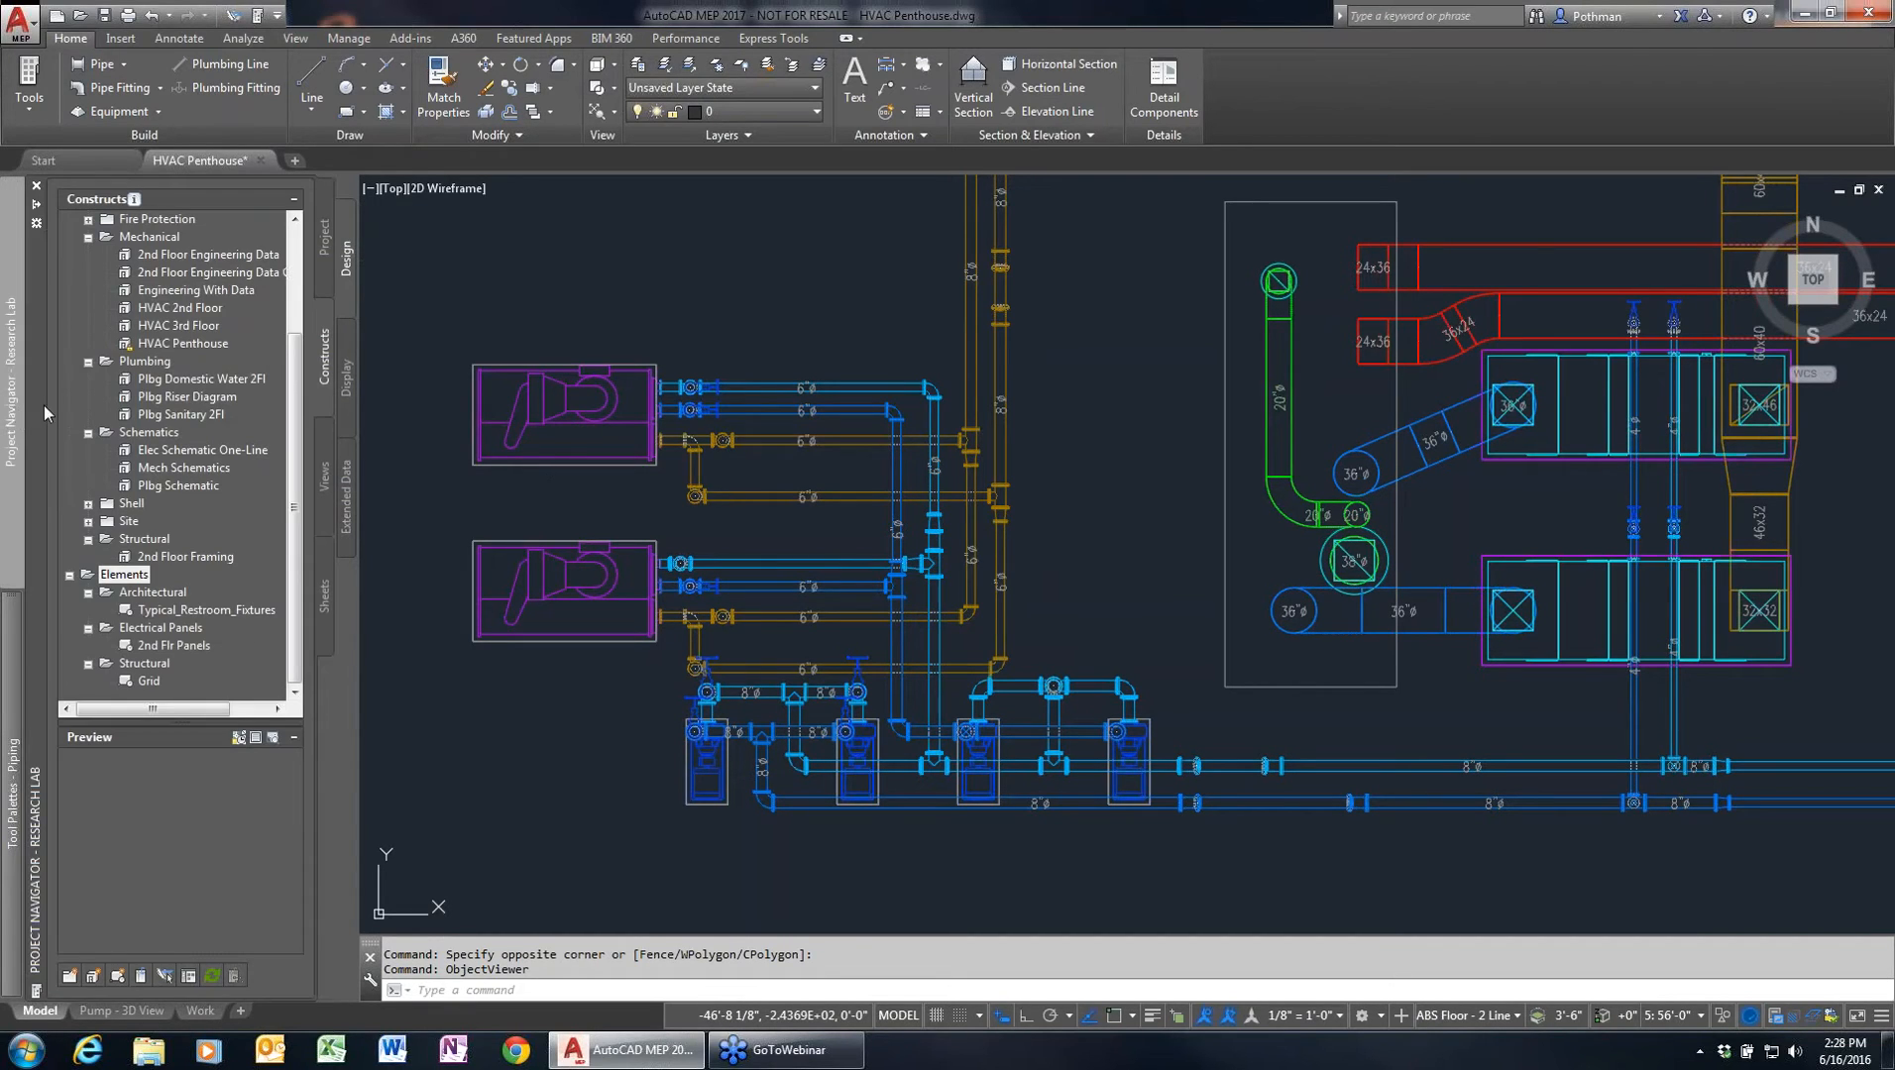
double_click(174, 383)
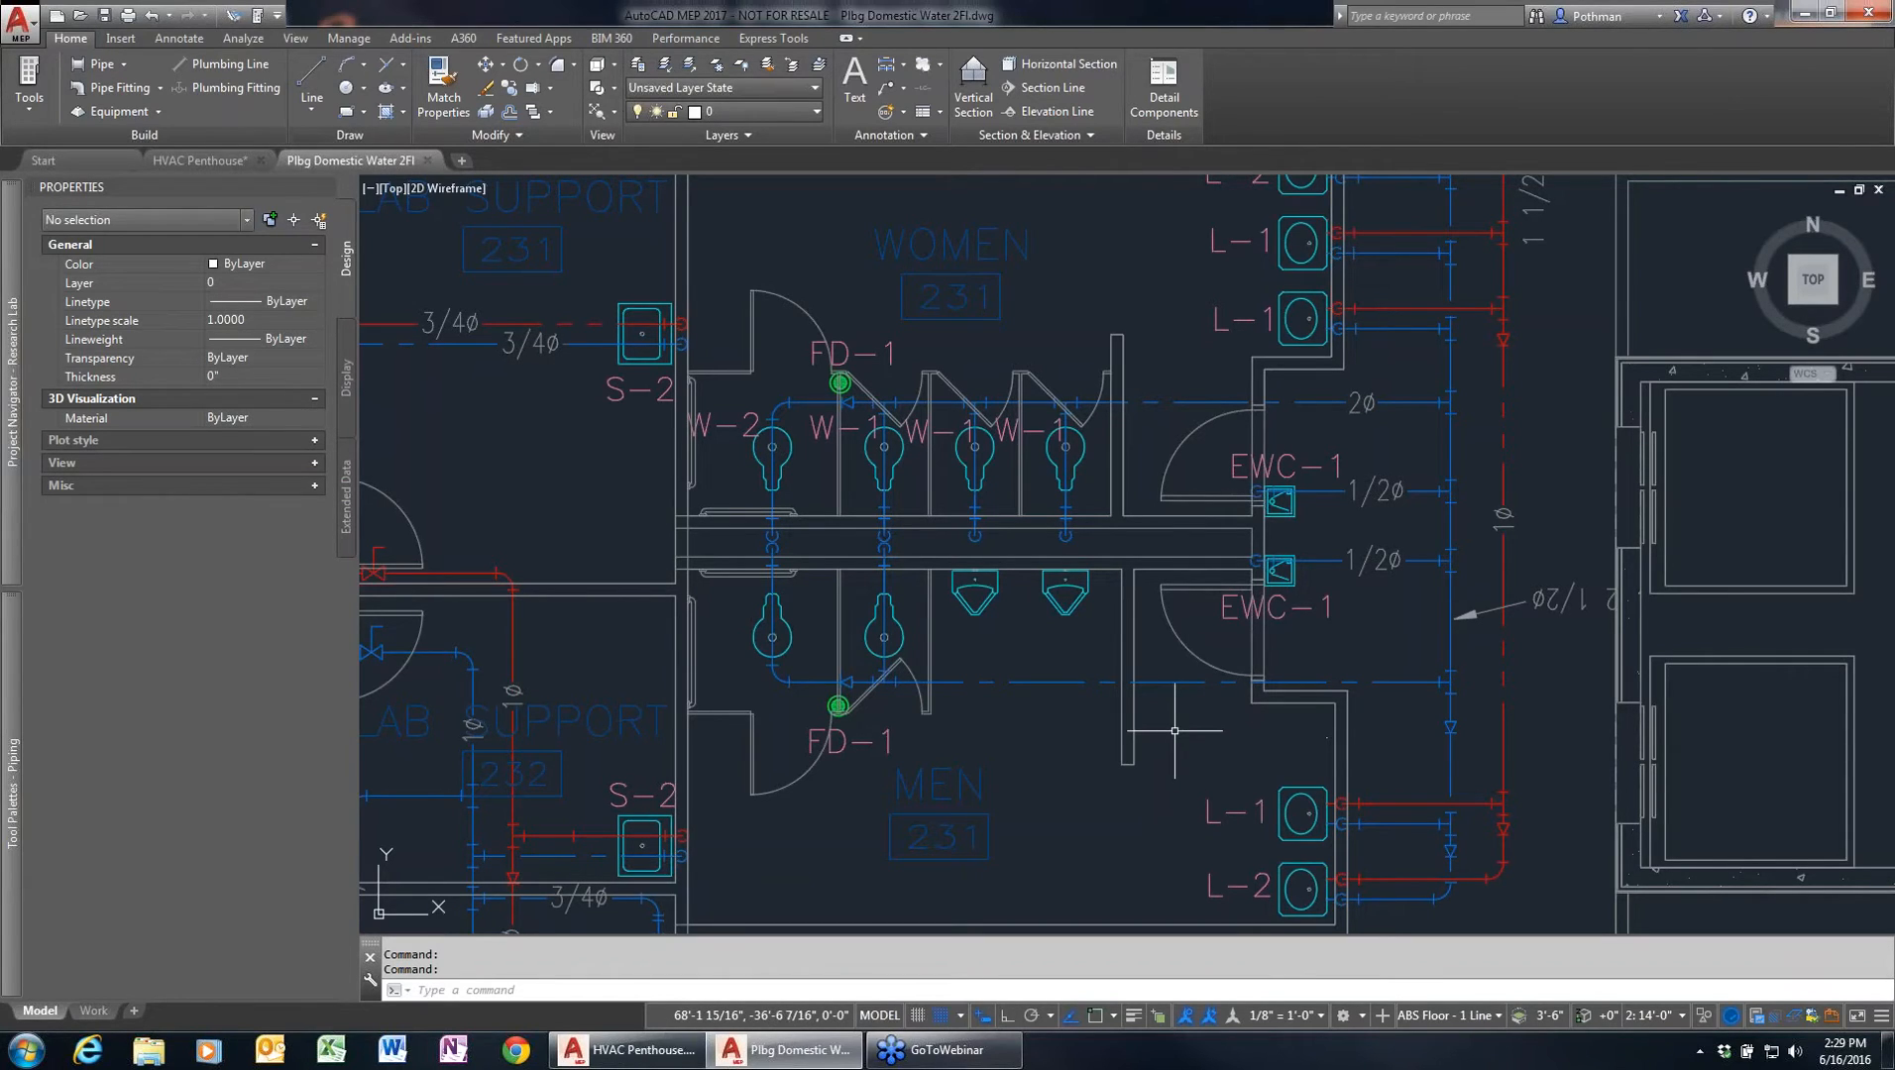
- Check the properties of the domestic cold water line running through the men's restroom, and clear the selection
left_click(1197, 681)
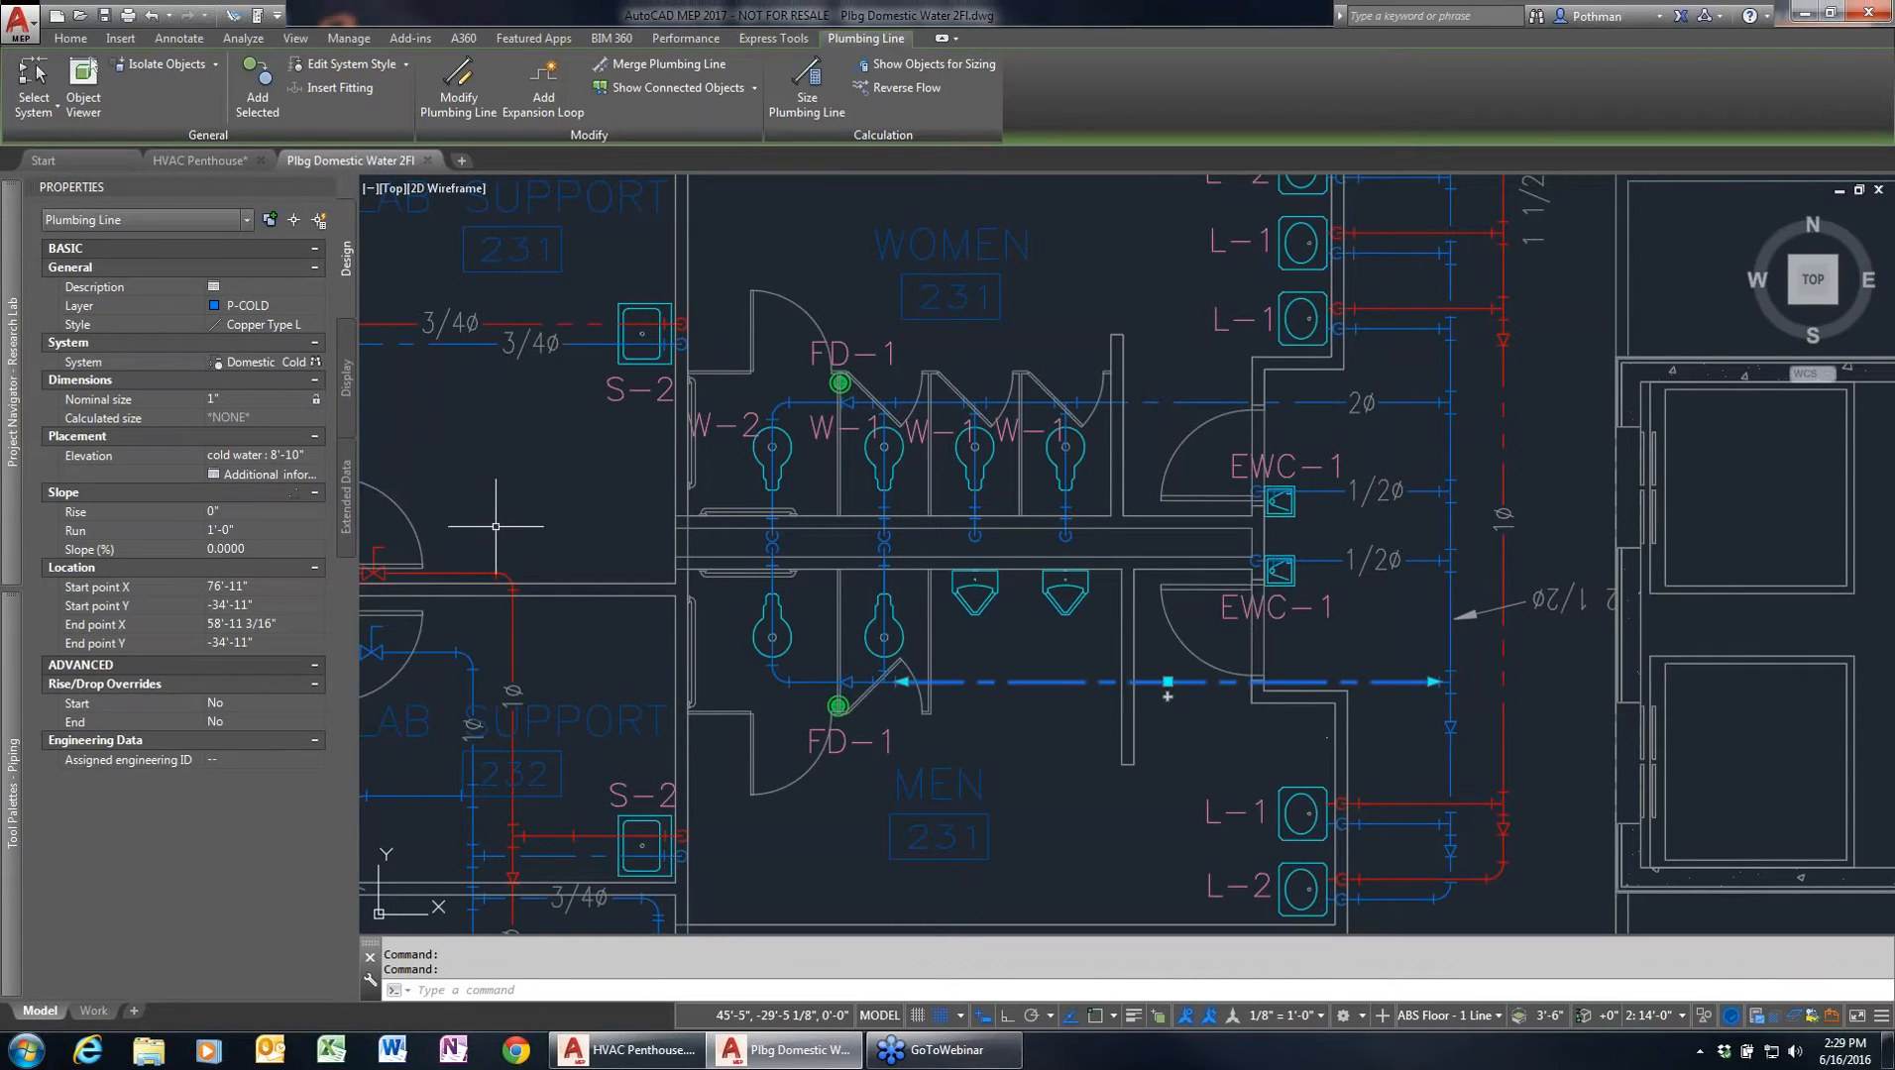
key("Escape")
scroll(979, 706, "up", 2)
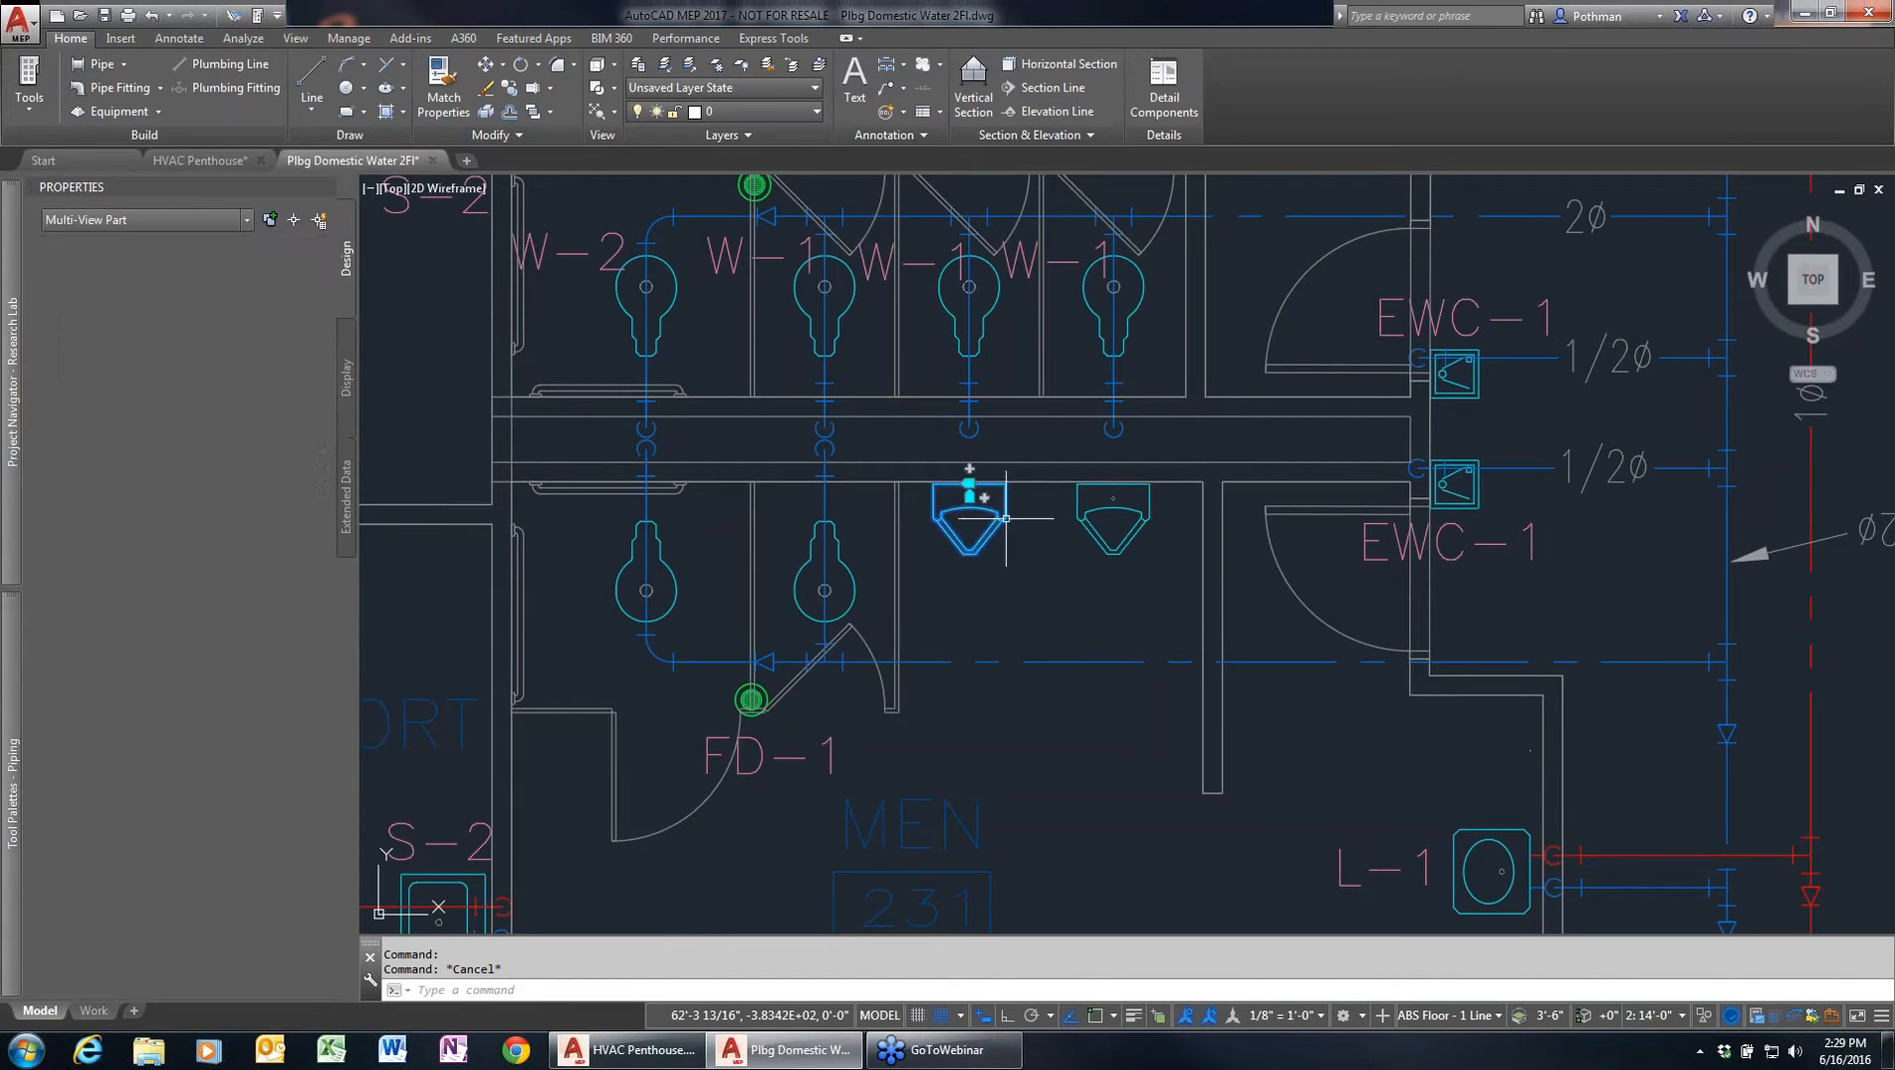
- Add a matching plumbing line from the men's restroom cold water line to the left urinal's Cold Water connector, resolving the elevation mismatch with a riser
left_click(1062, 661)
right_click(1055, 661)
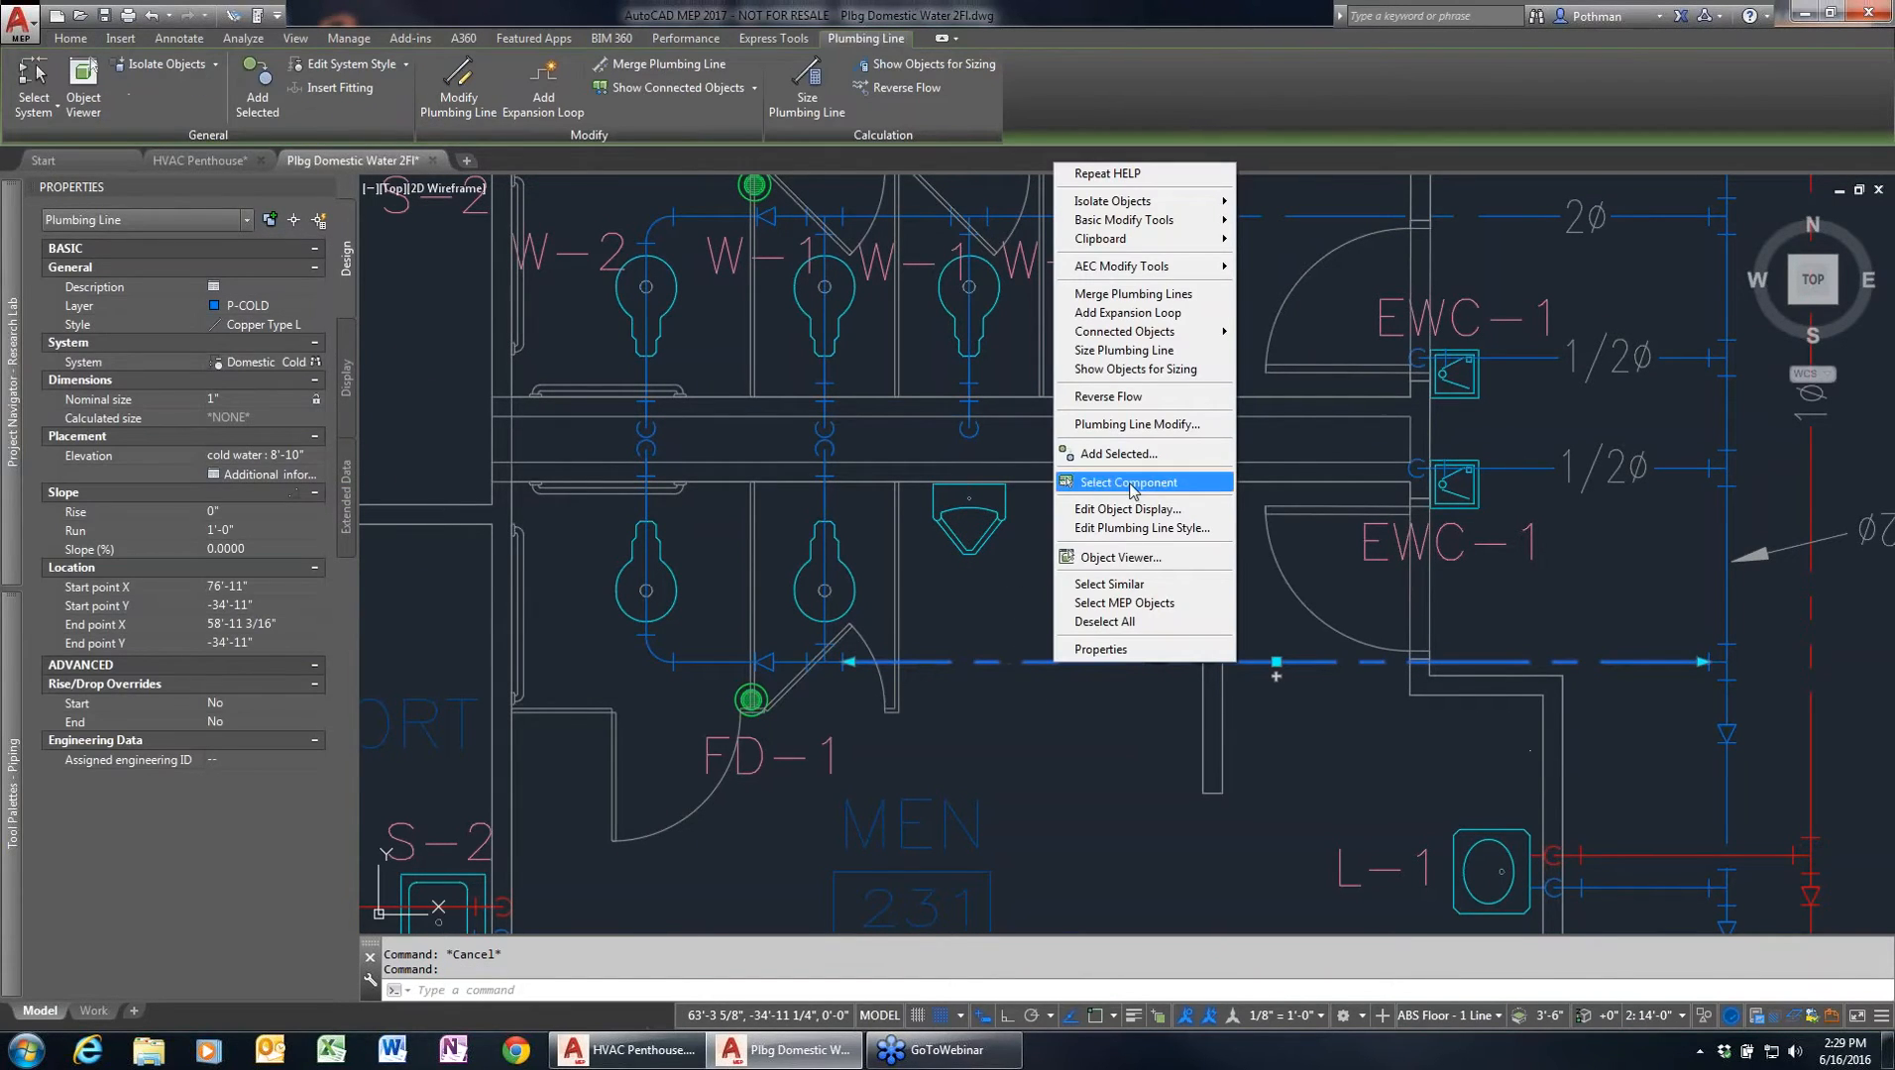
left_click(1118, 453)
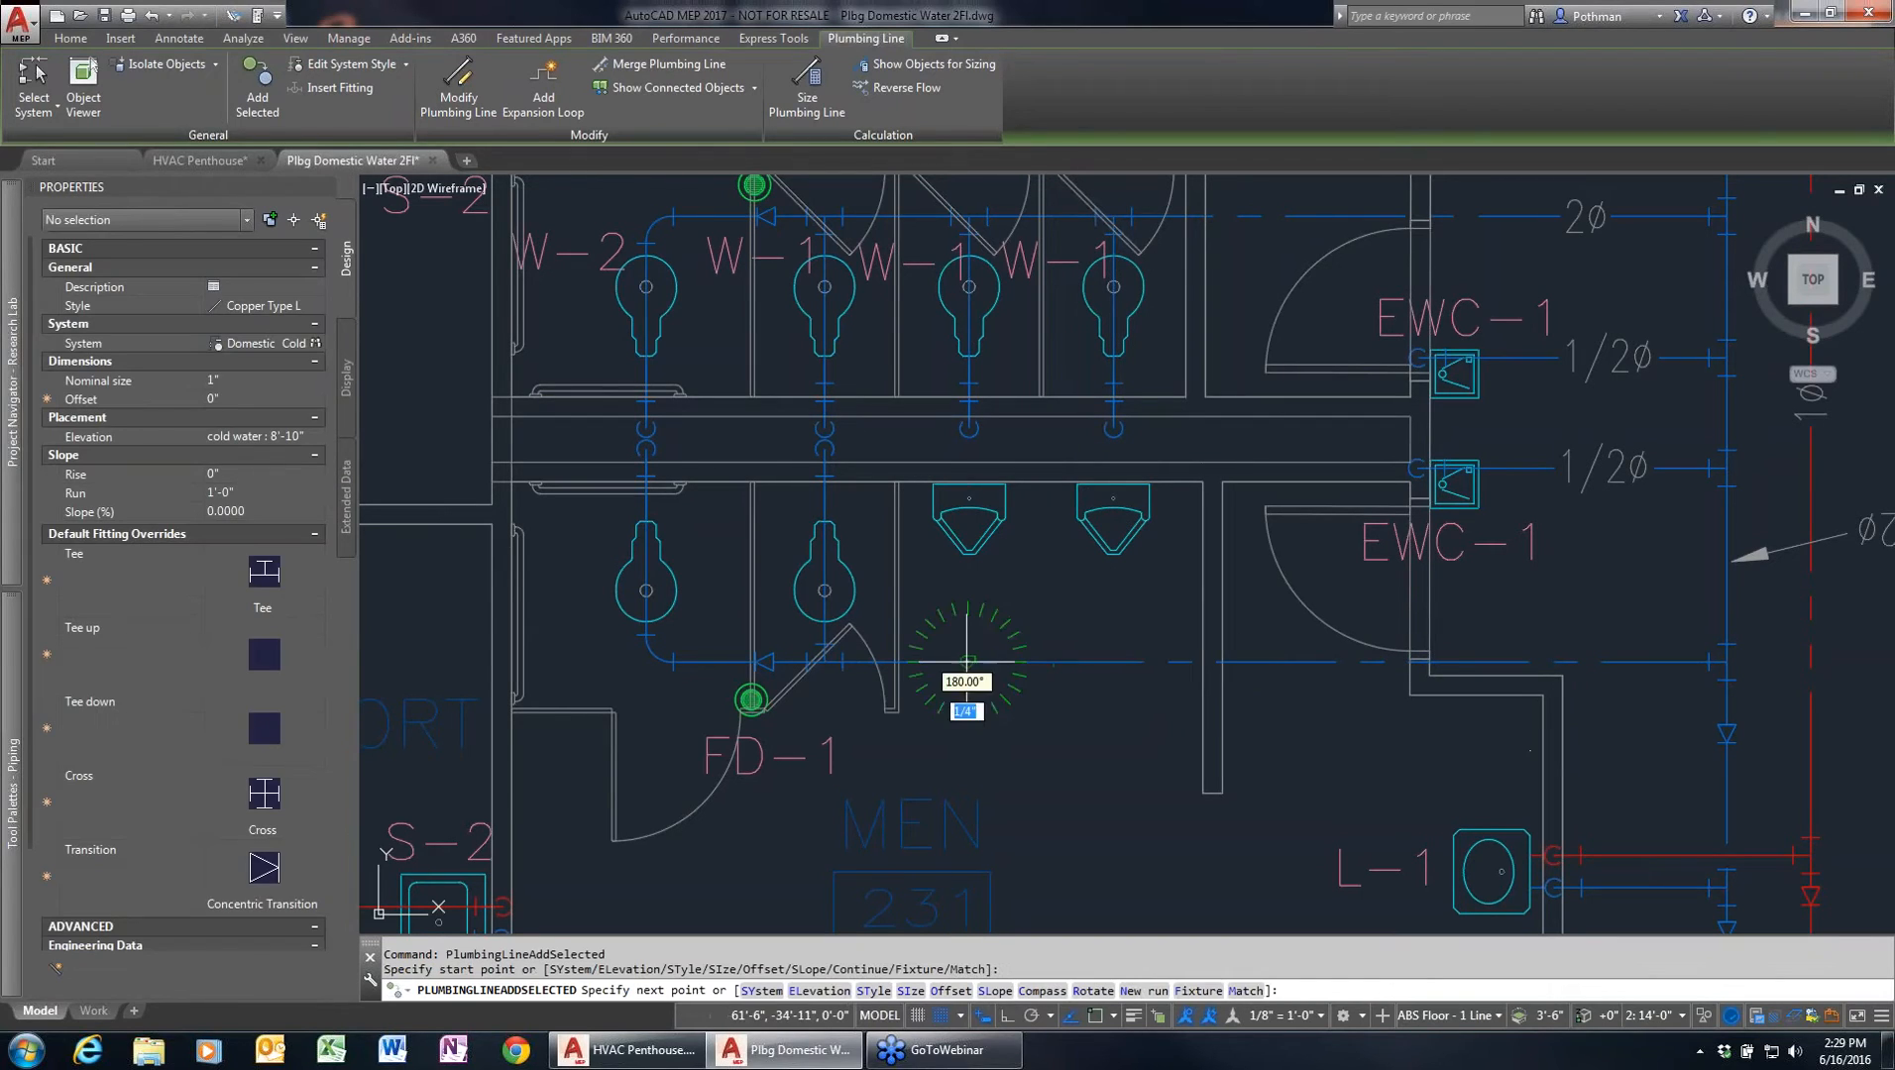
left_click(970, 498)
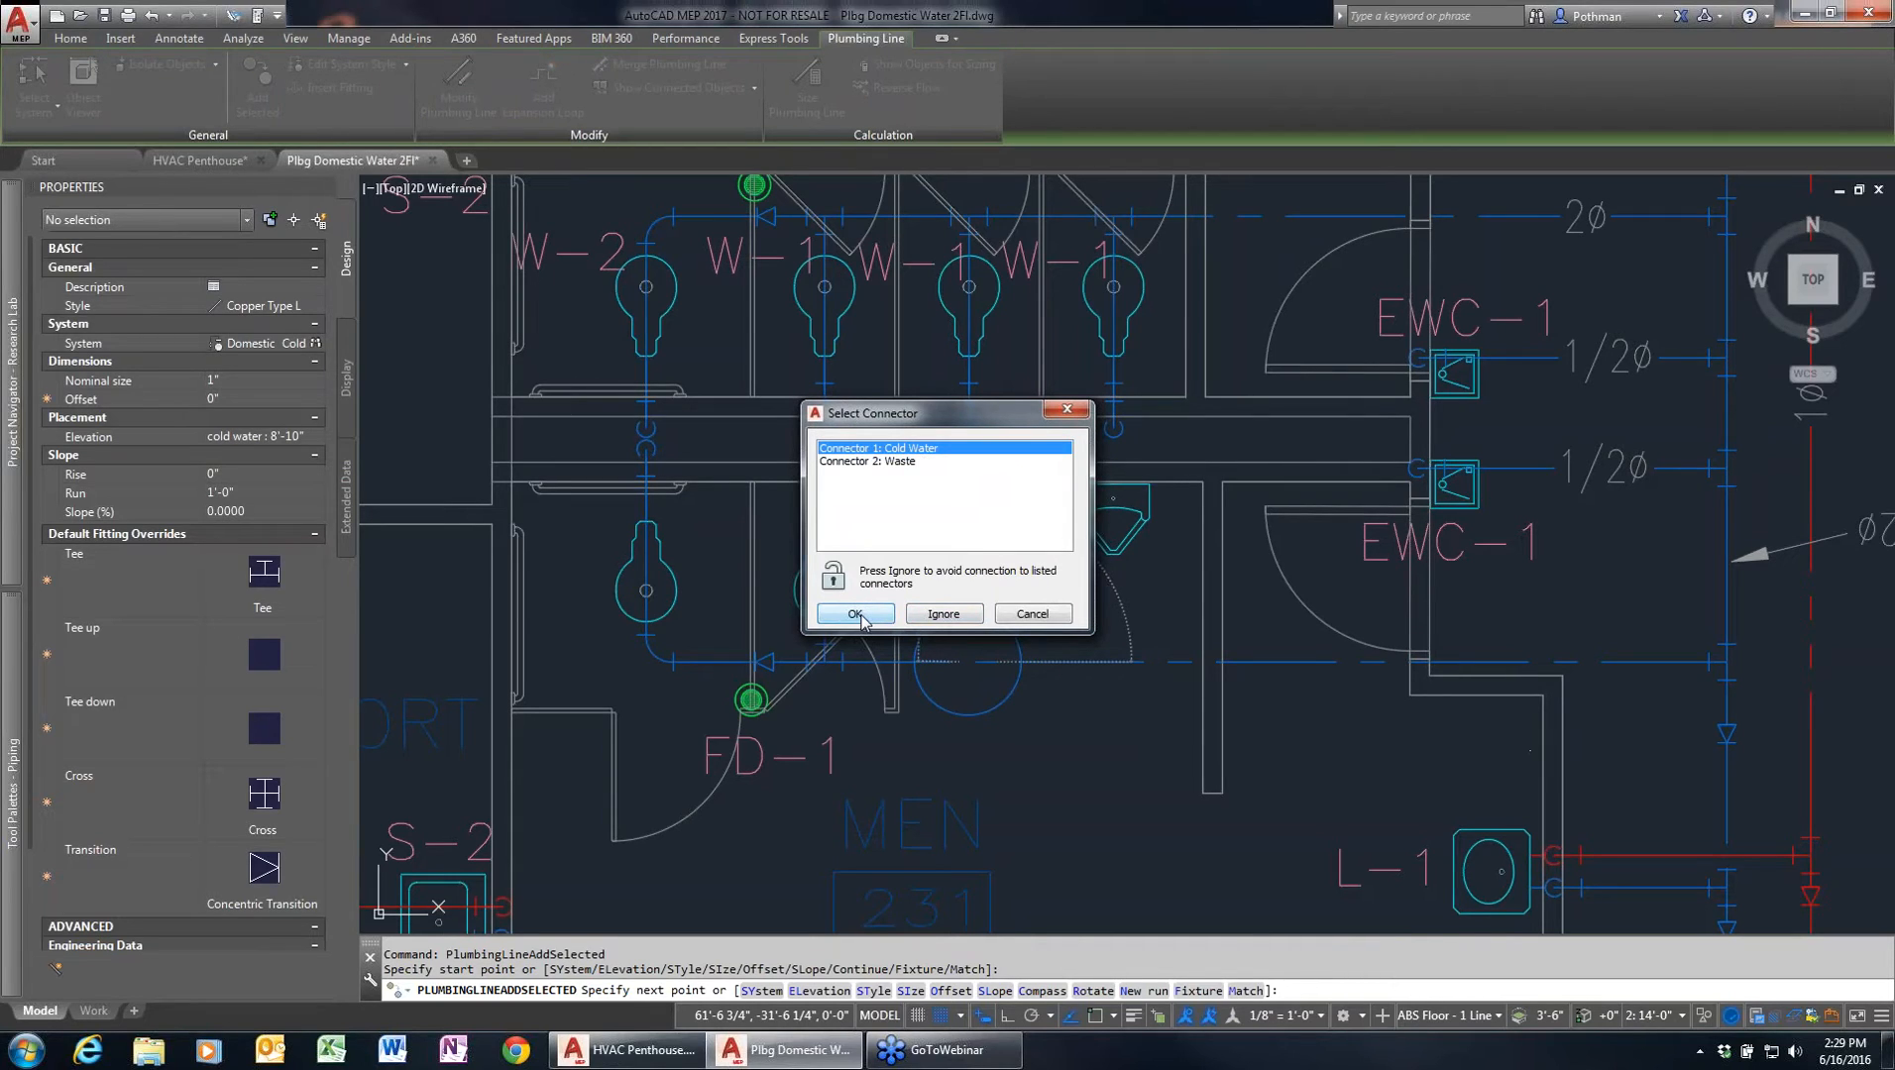
left_click(901, 462)
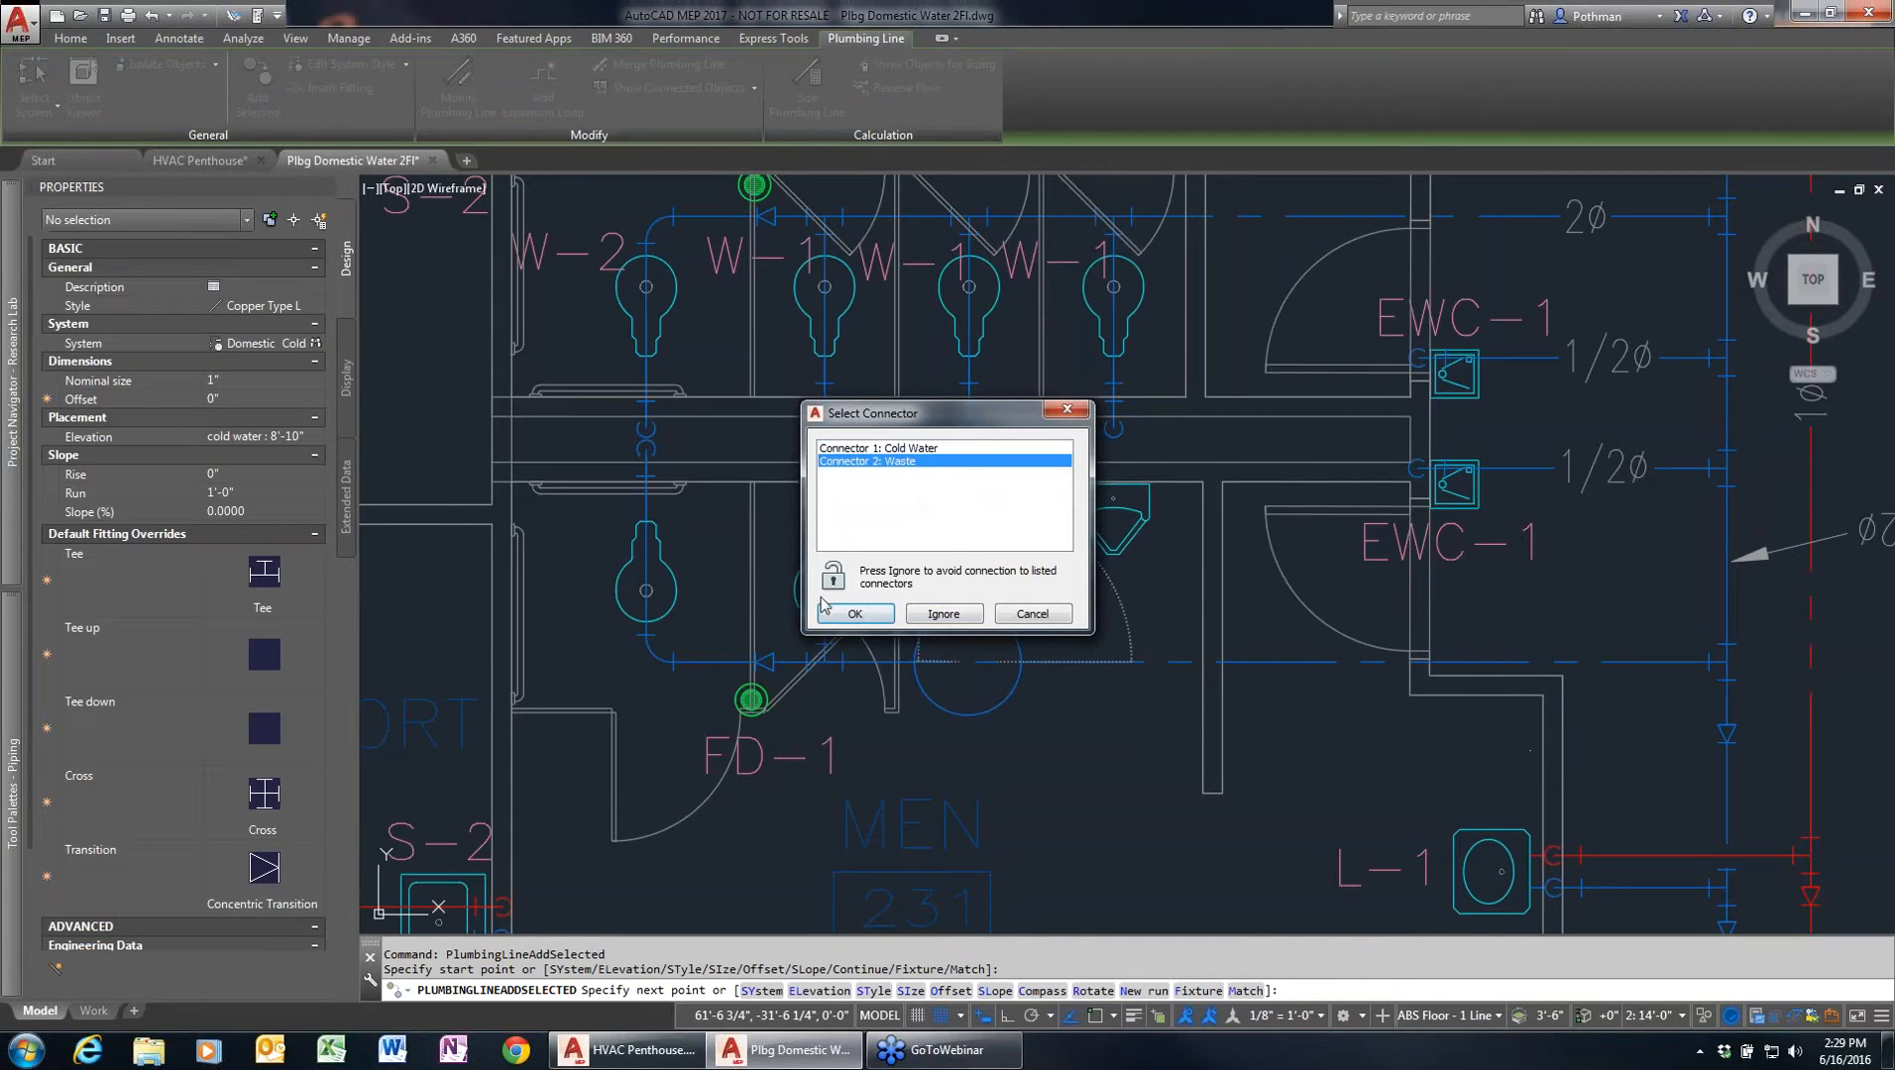
left_click(894, 451)
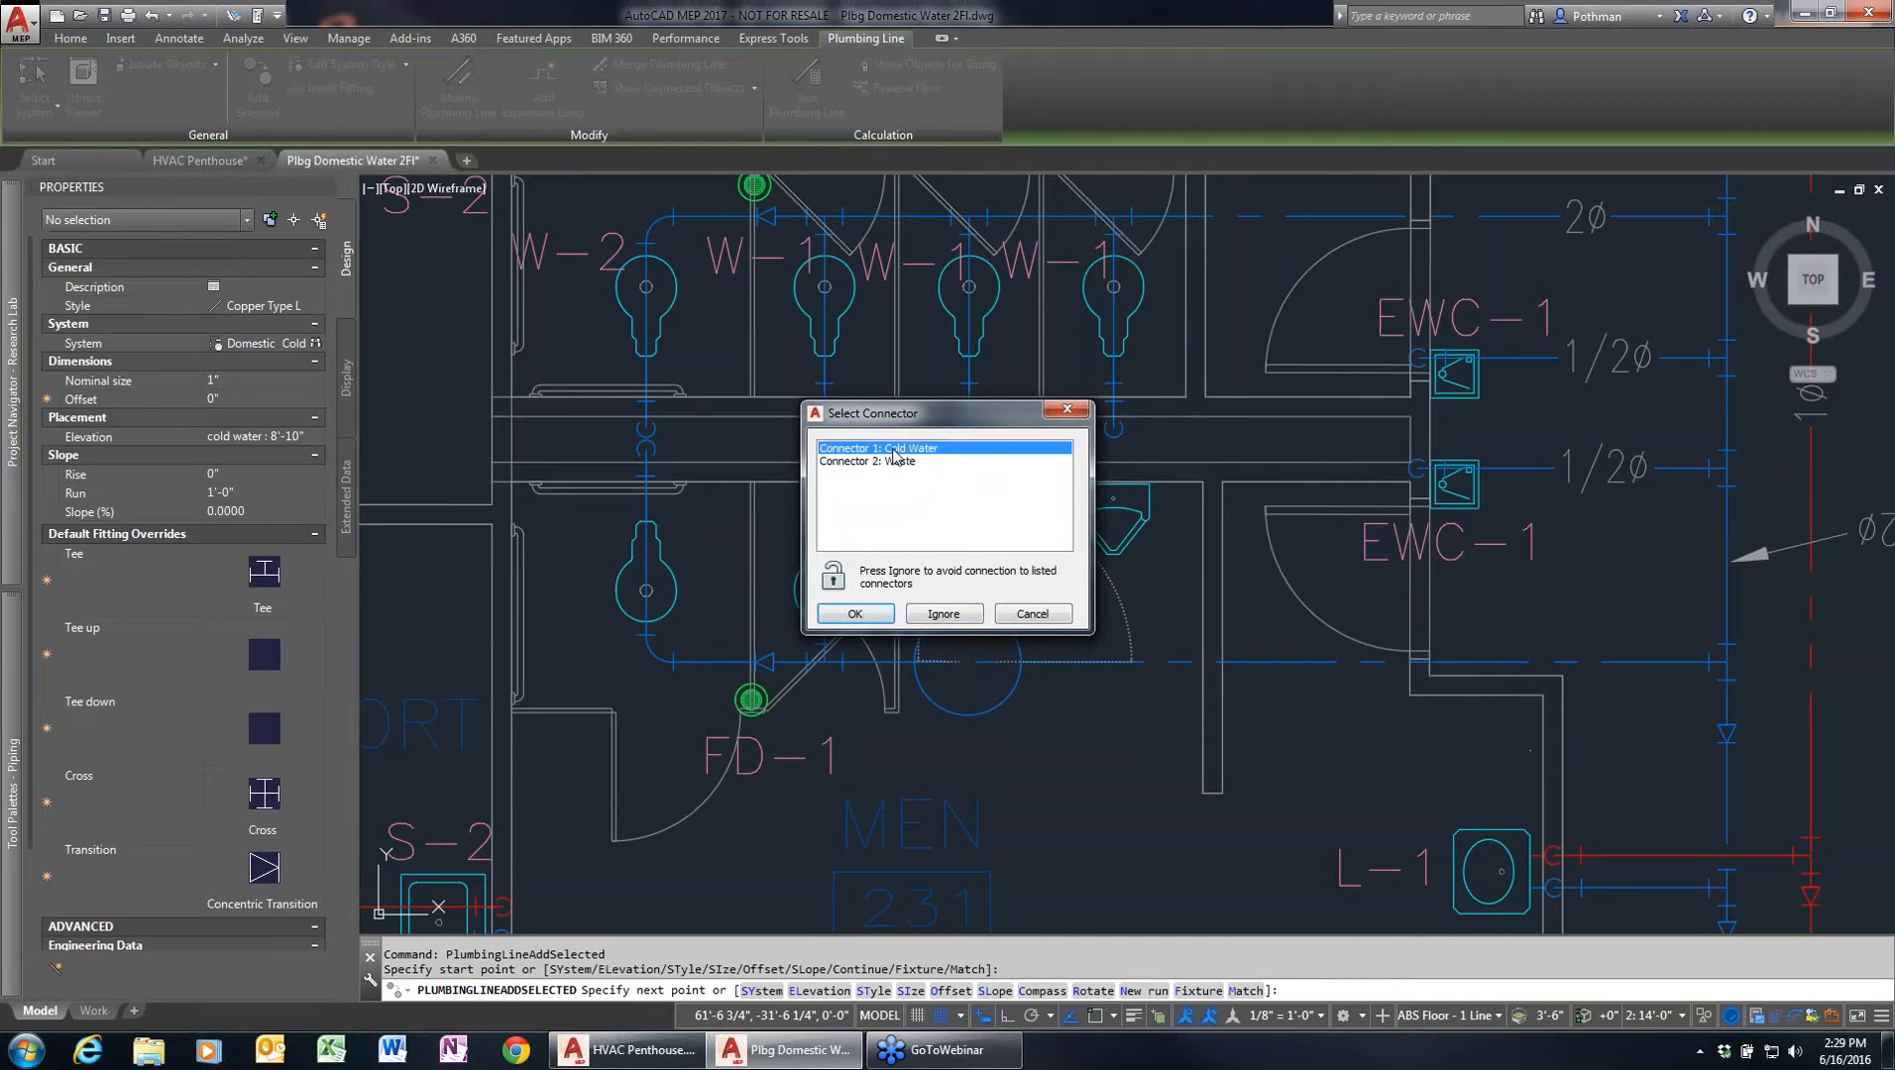
left_click(854, 615)
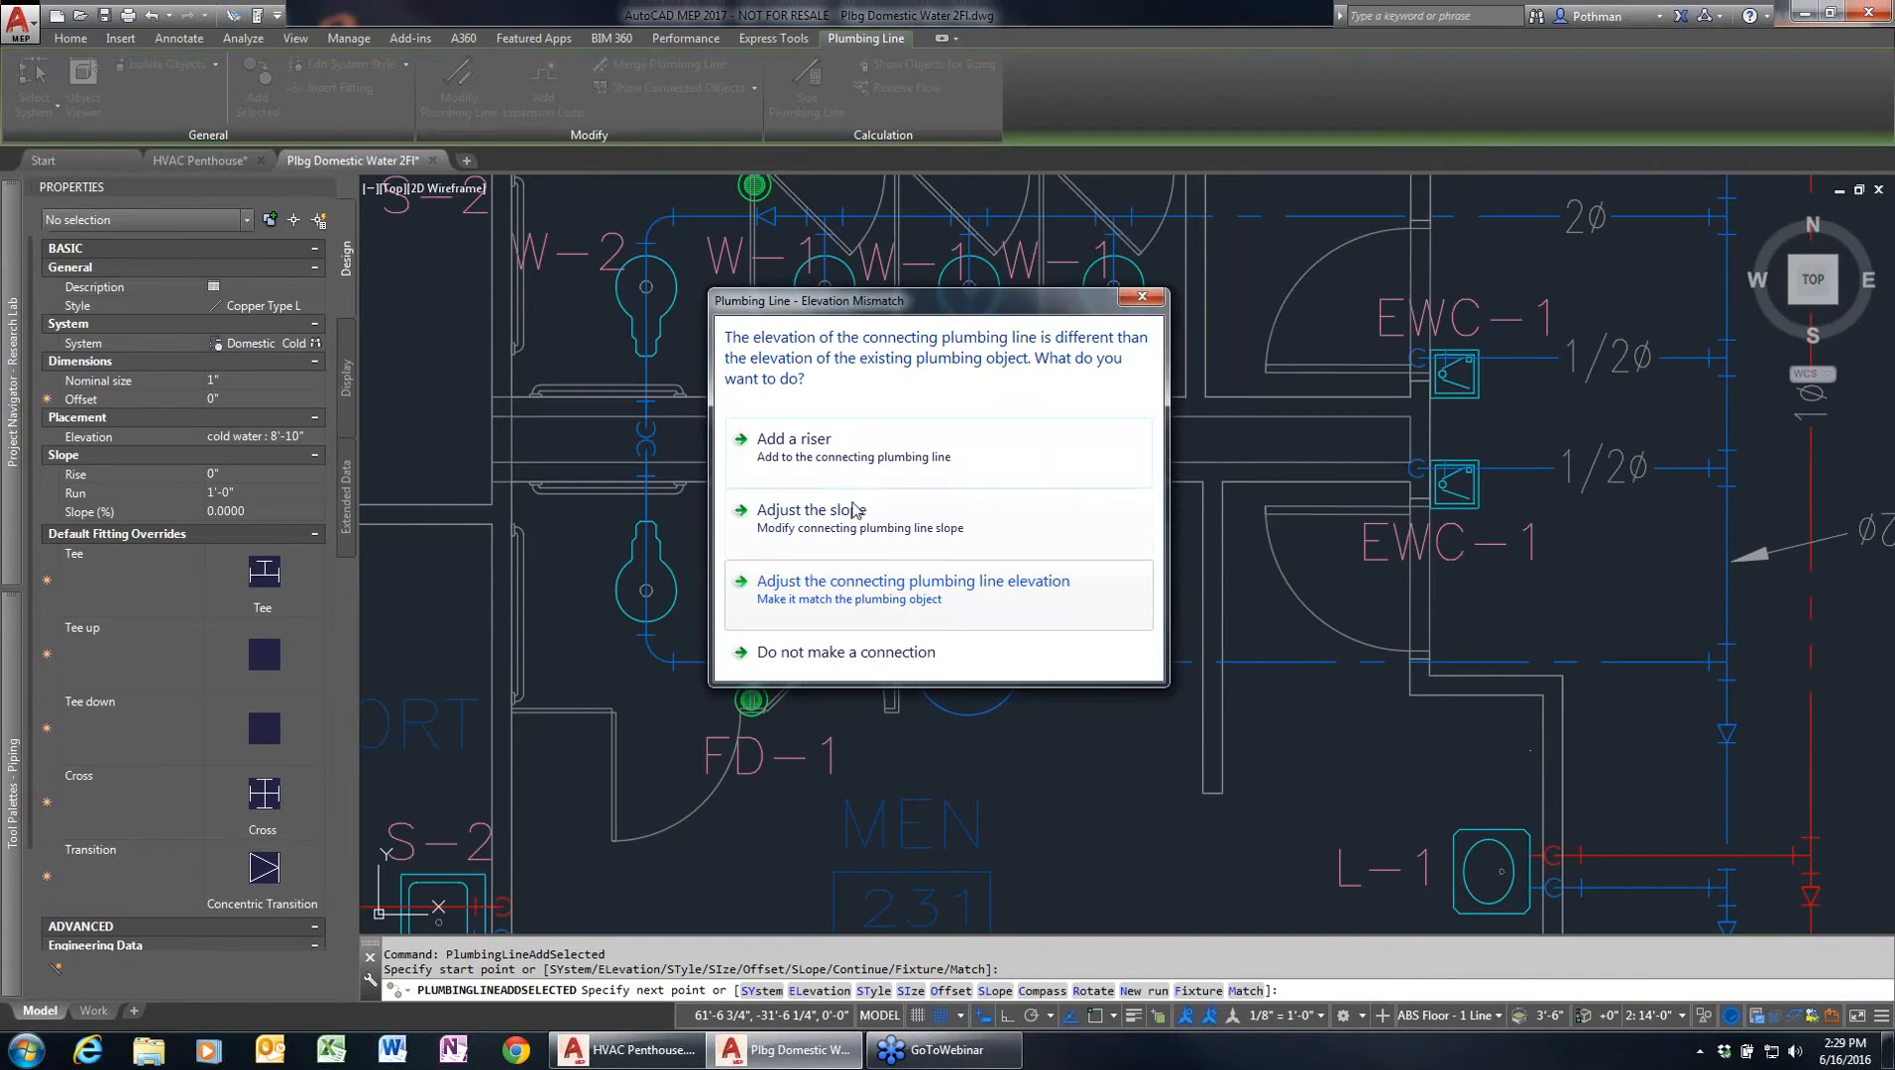
left_click(815, 448)
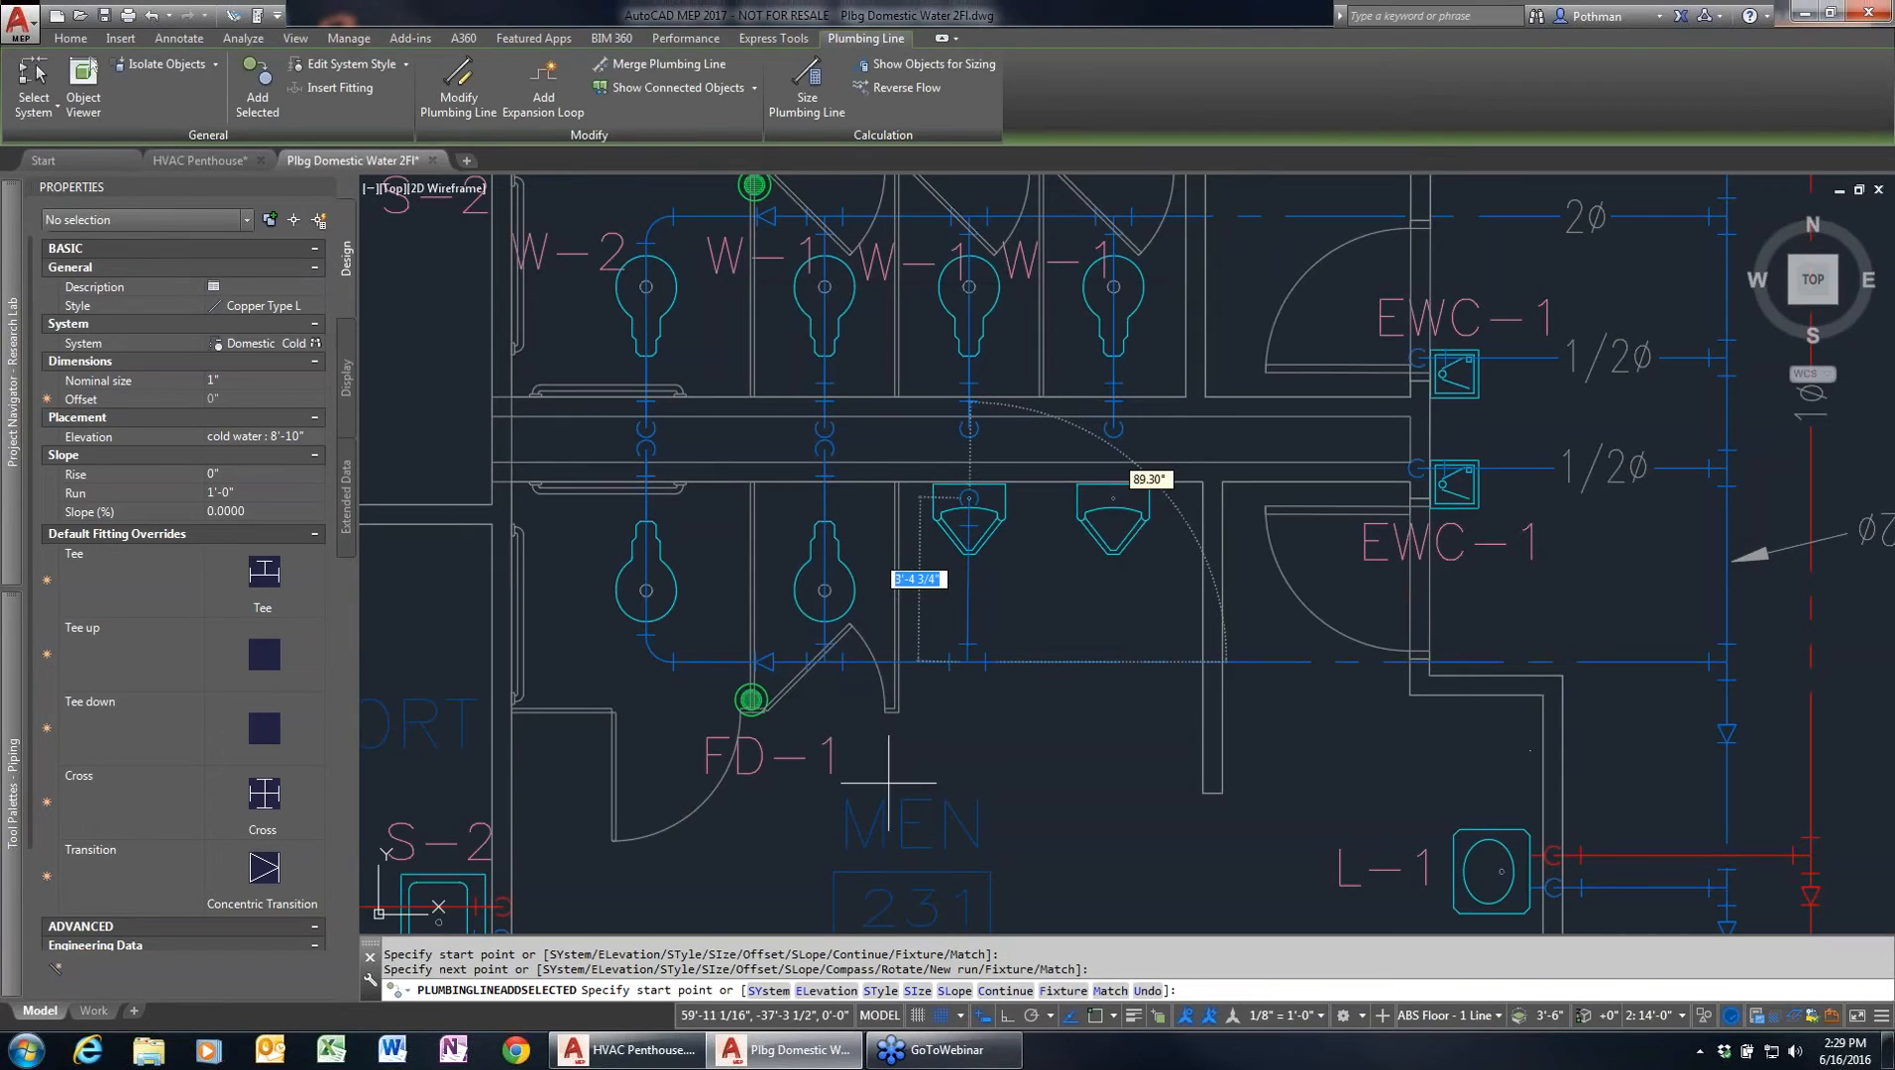
key("Escape")
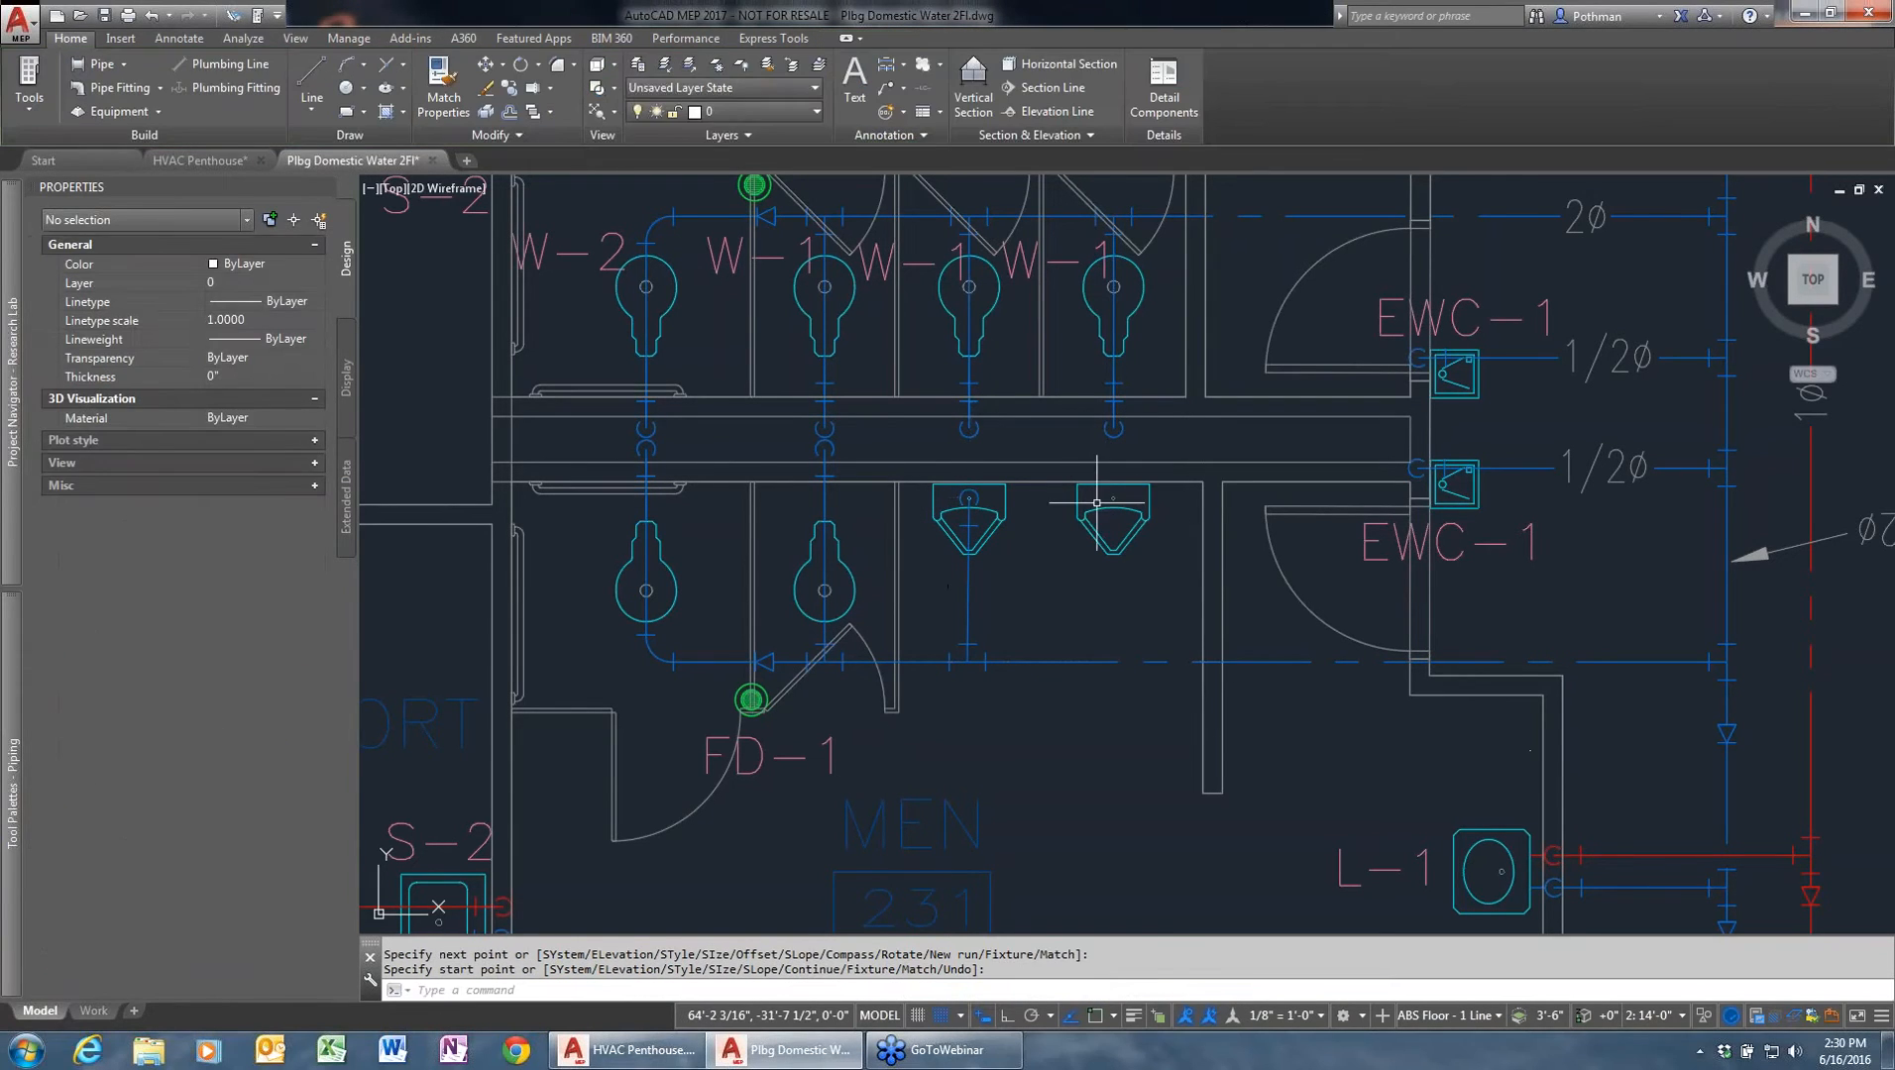
- Start a pipe run from the right urinal's connector, accepting Commercial Pipe from Cast Iron Pipe (US Imperial) as the substitute part
left_click(1105, 507)
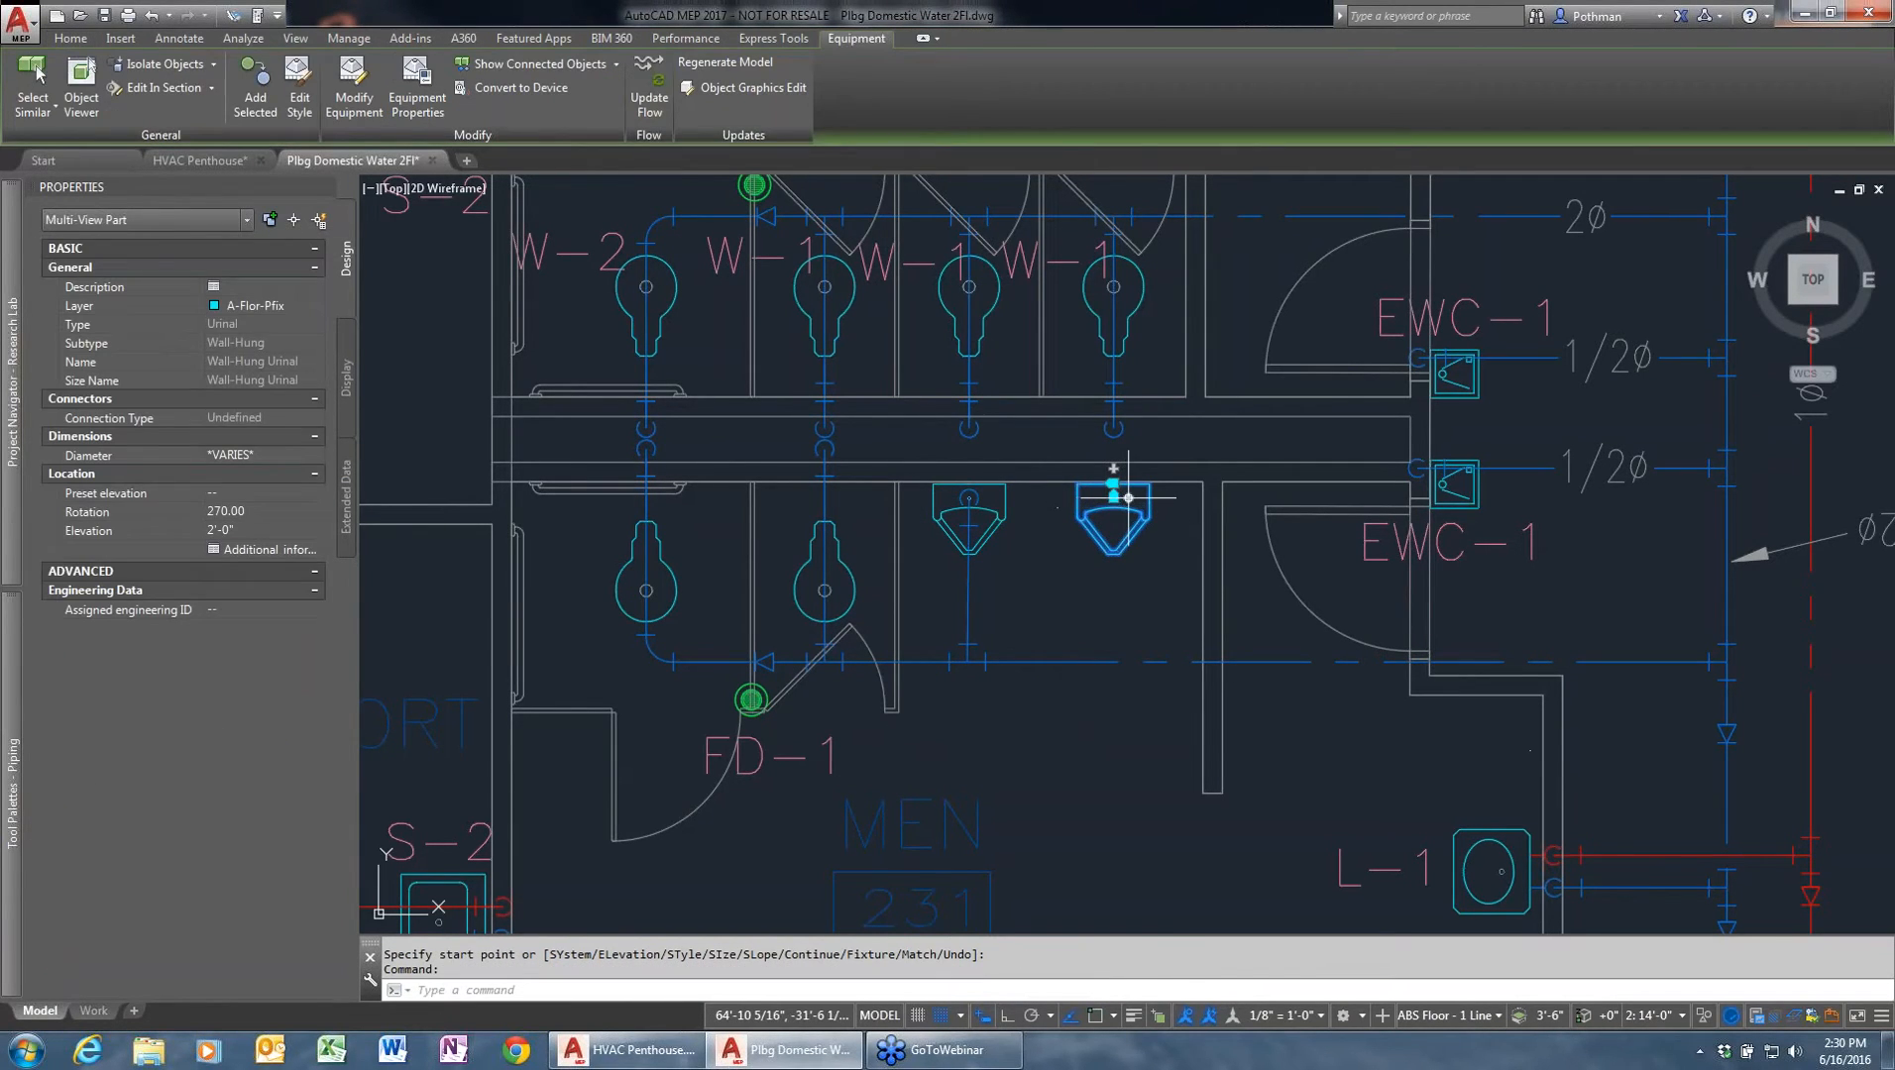
left_click(1127, 498)
left_click(882, 650)
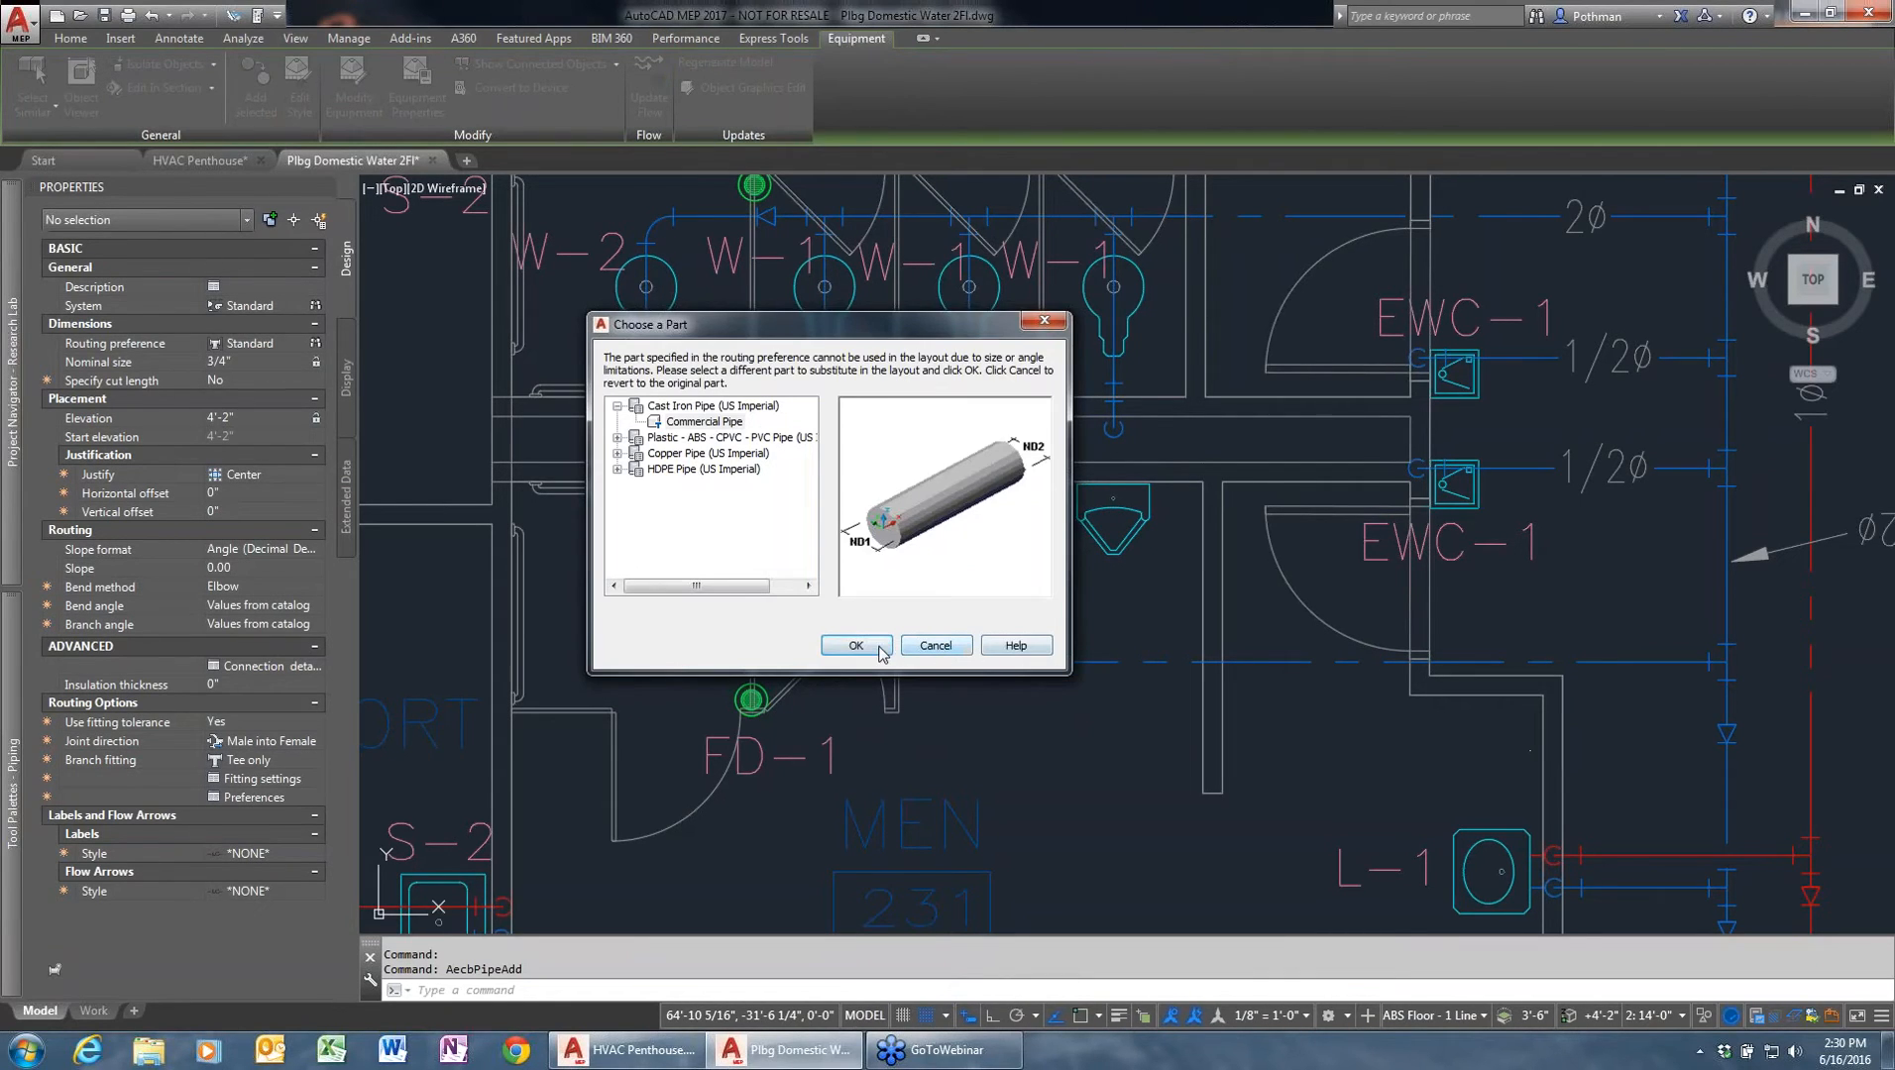
left_click(855, 646)
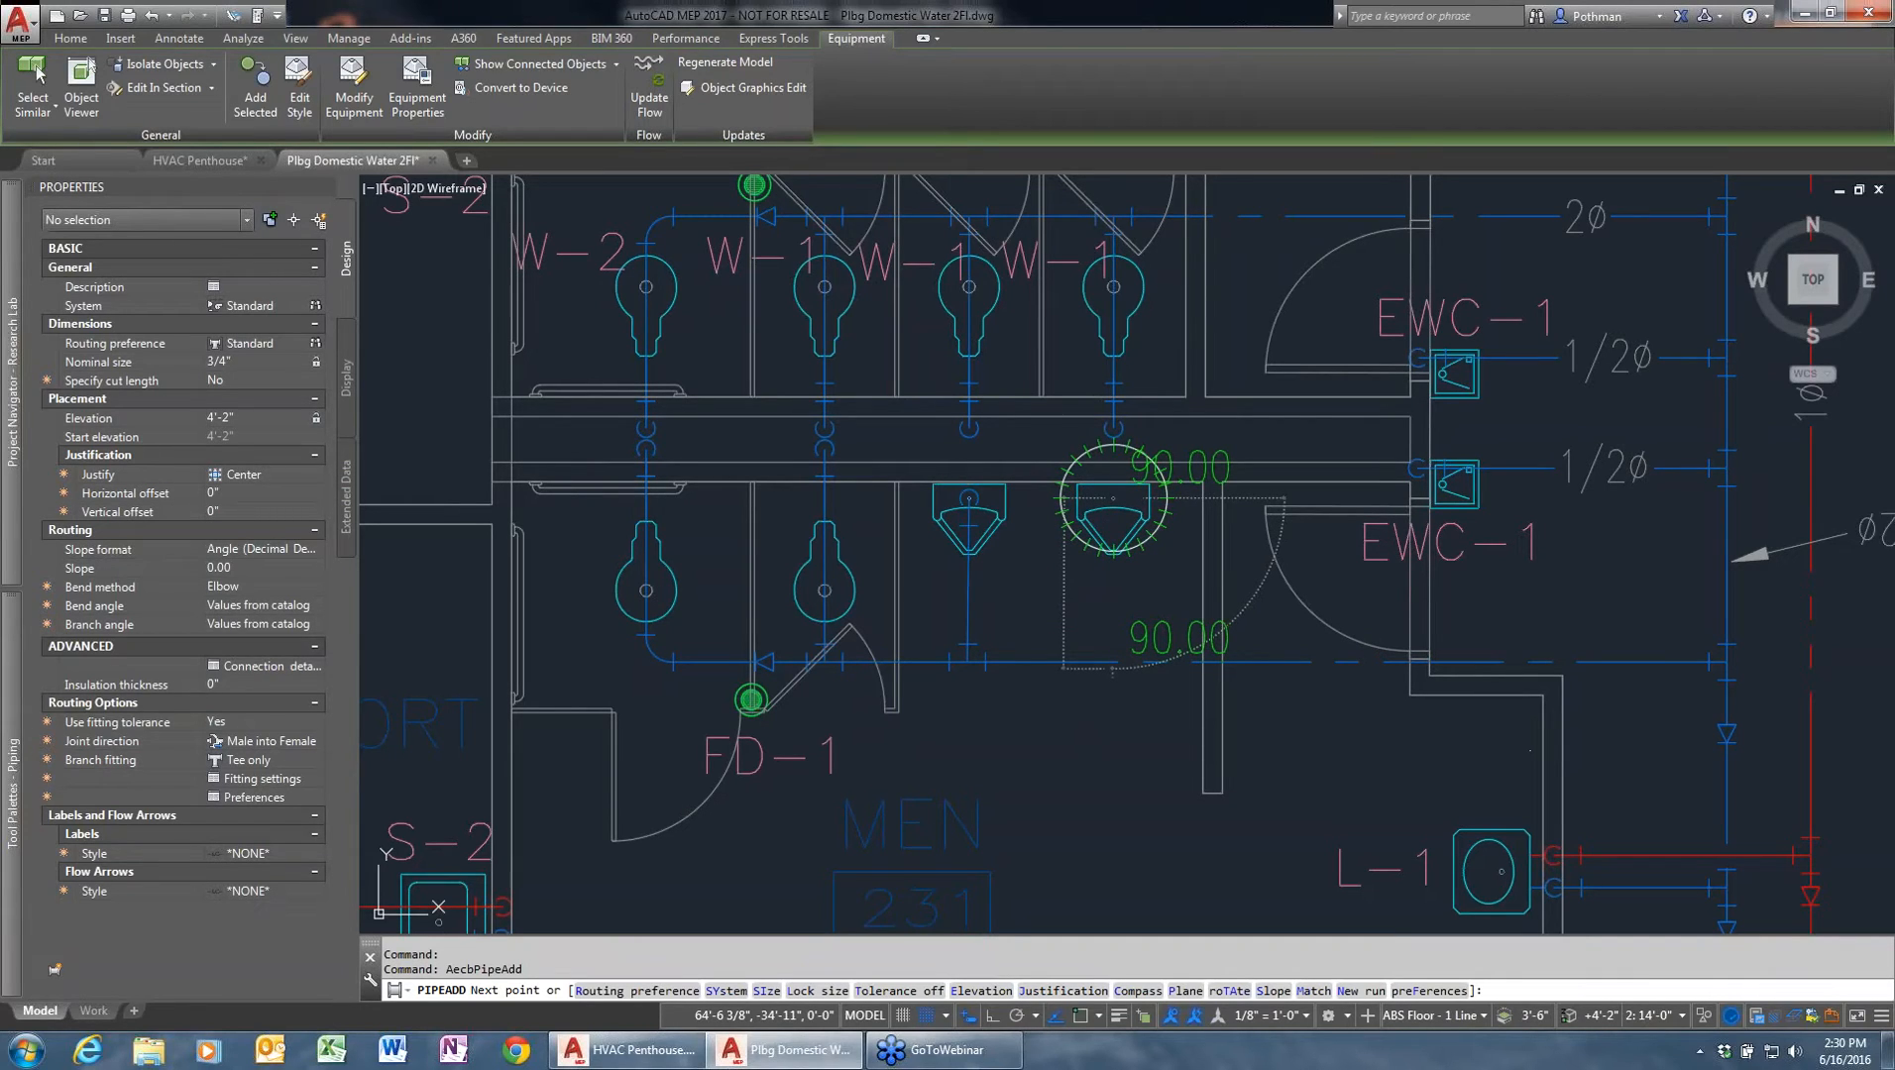
left_click(1113, 663)
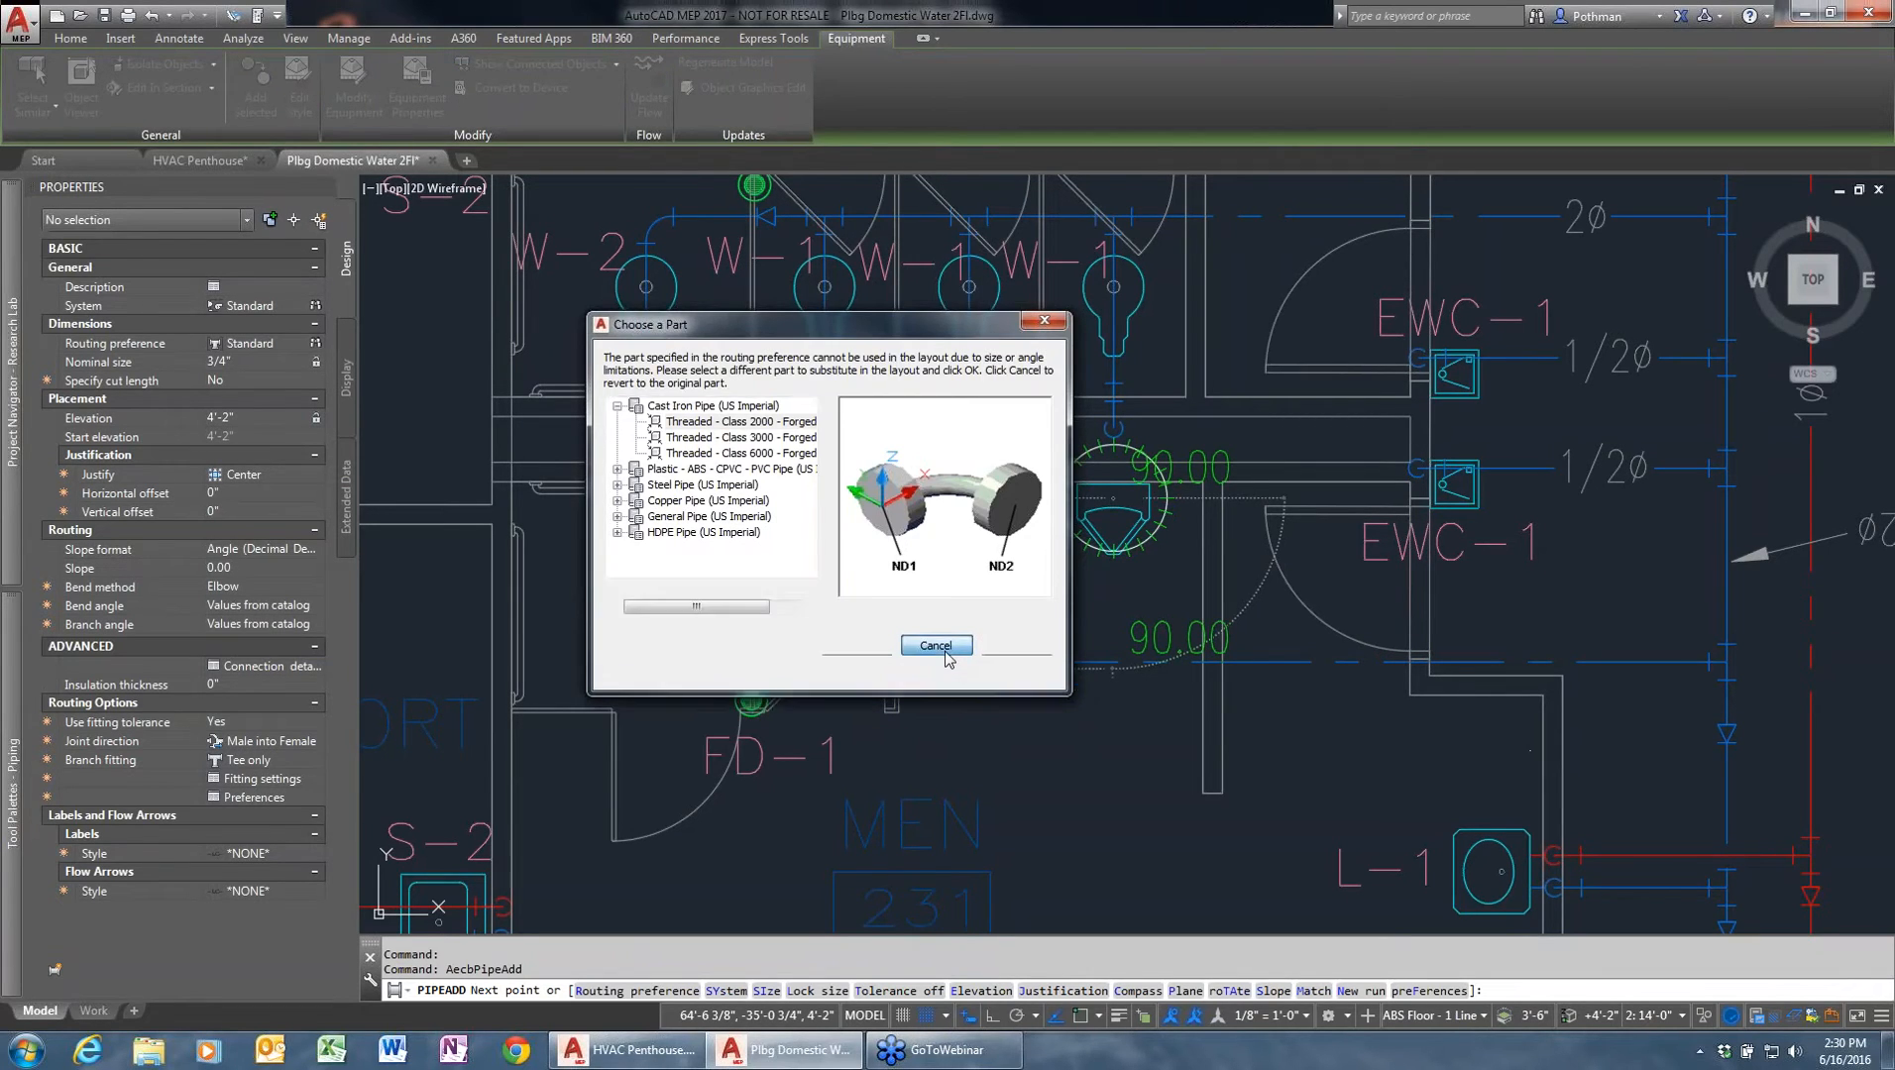
left_click(936, 646)
key("Escape")
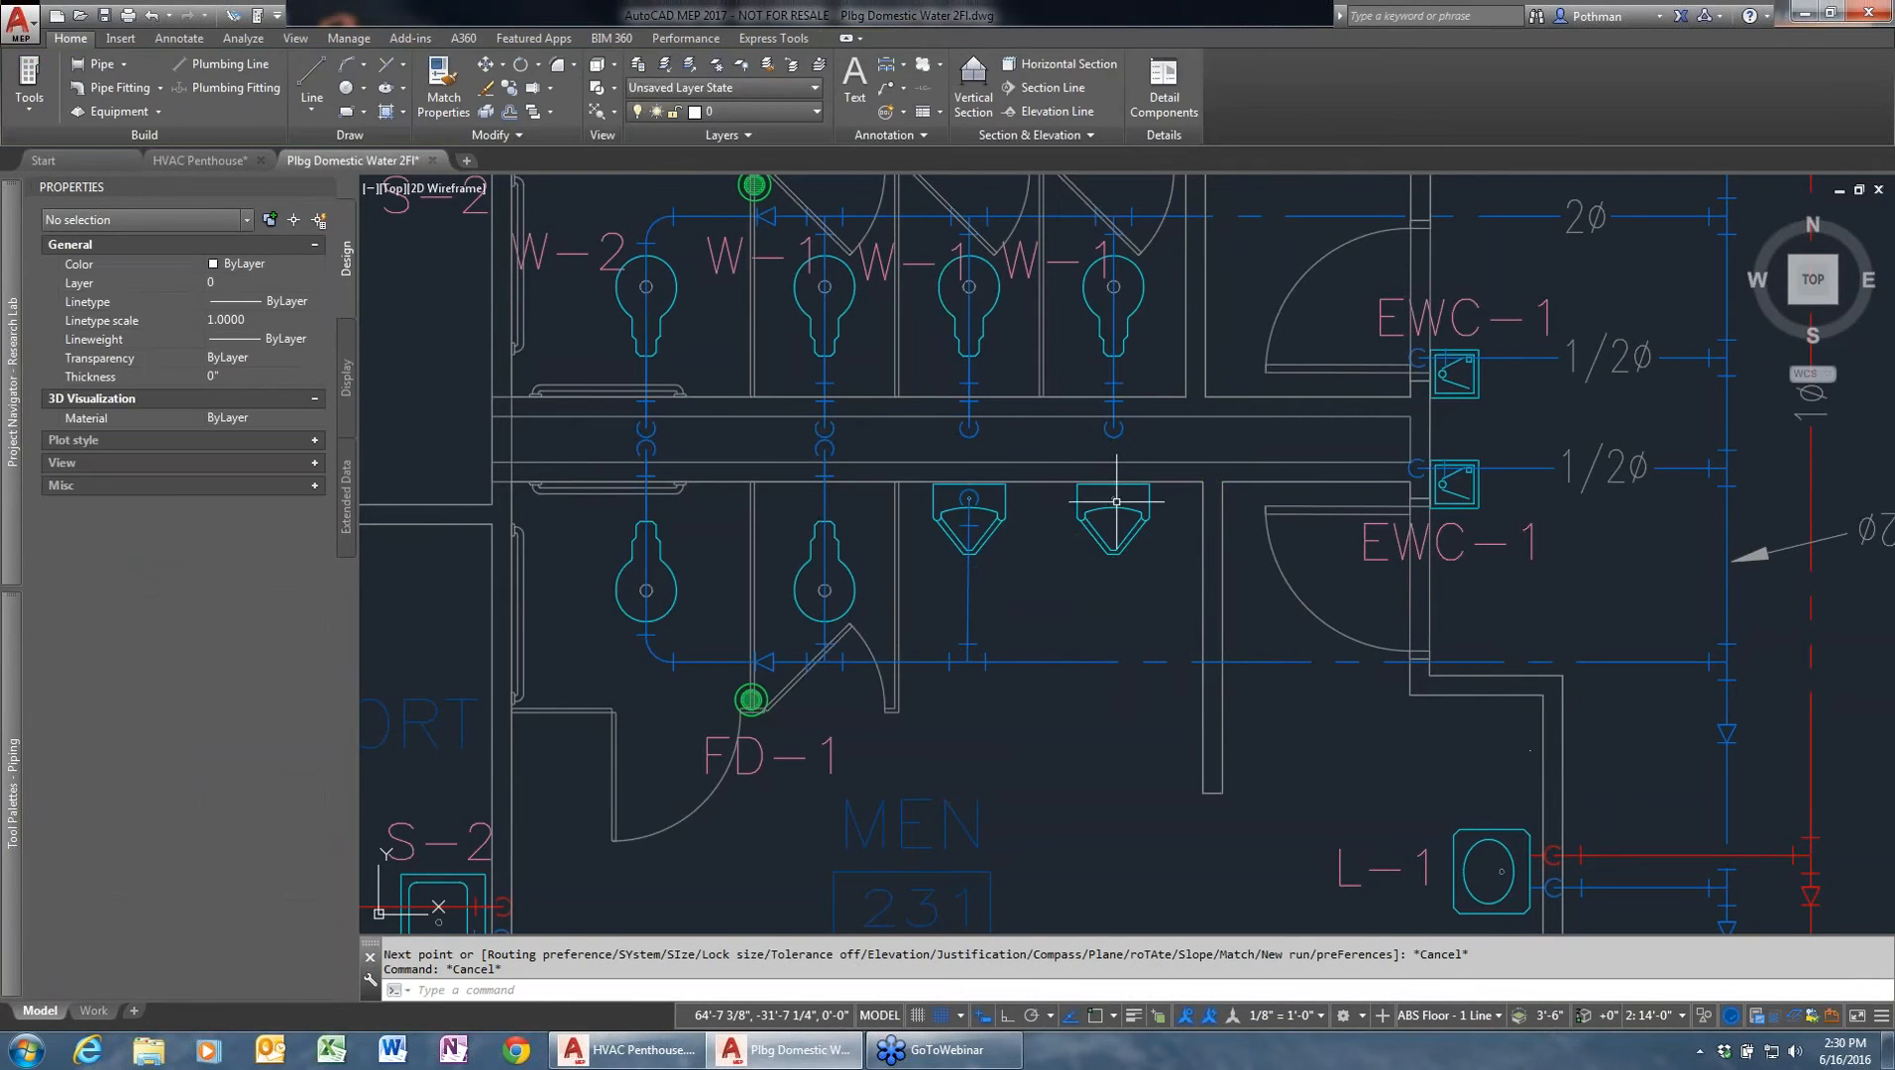
- Add a matching cold water plumbing line from the men's room branch to the second urinal's Cold Water connector, adding a riser for the elevation mismatch
left_click(1094, 661)
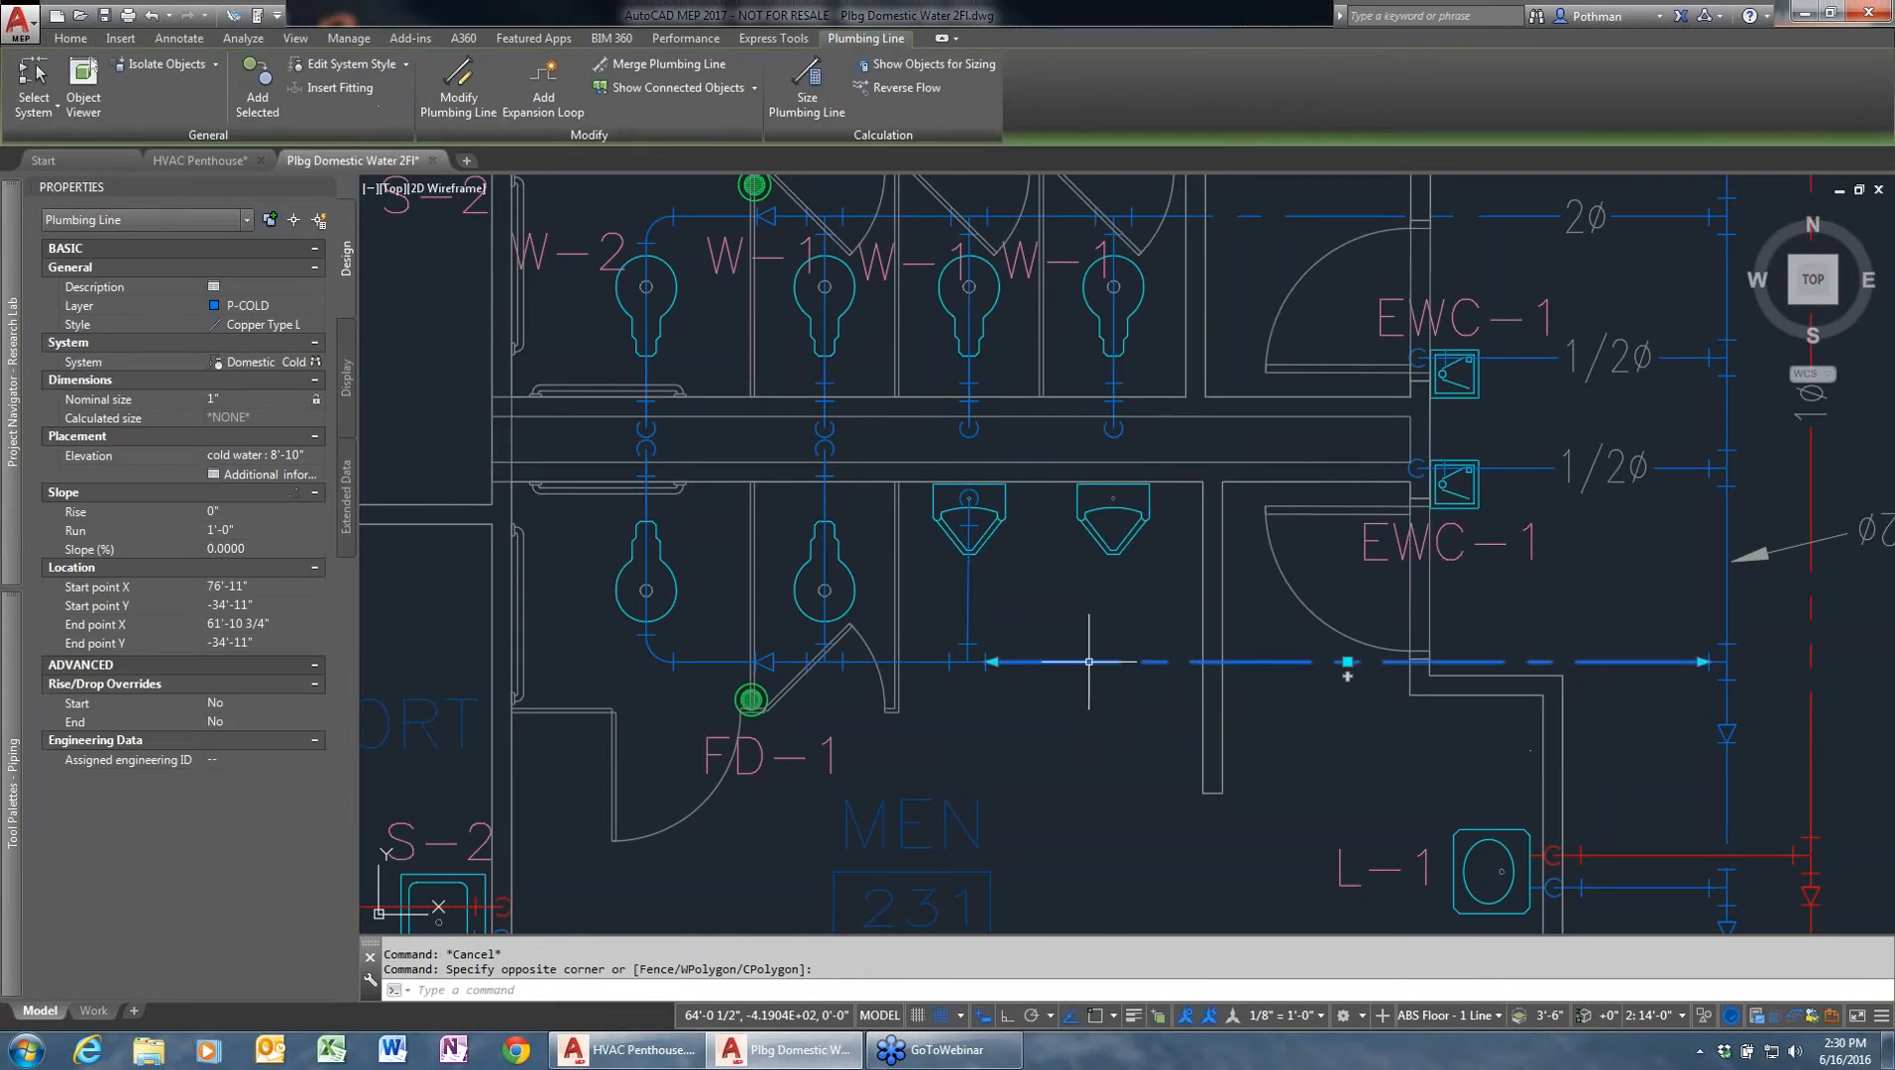
right_click(1091, 658)
left_click(1150, 452)
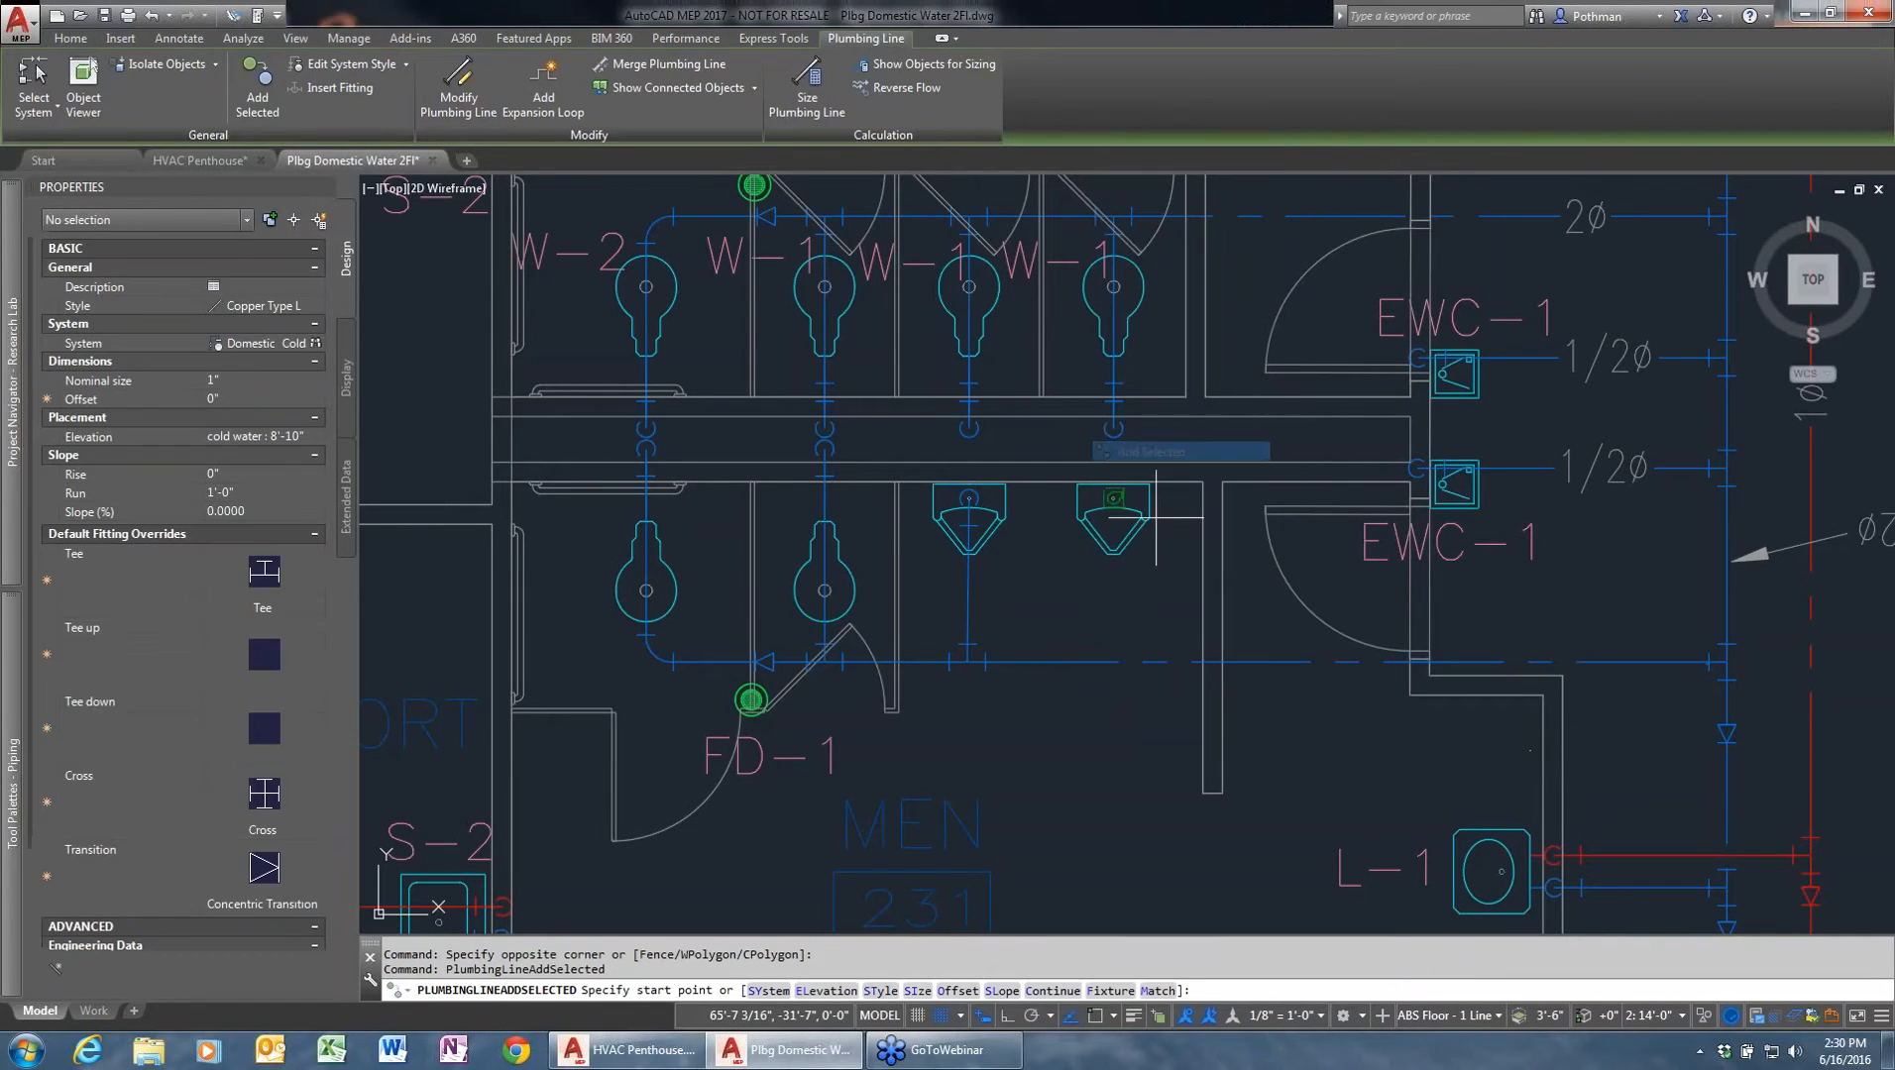
left_click(1109, 661)
left_click(1114, 496)
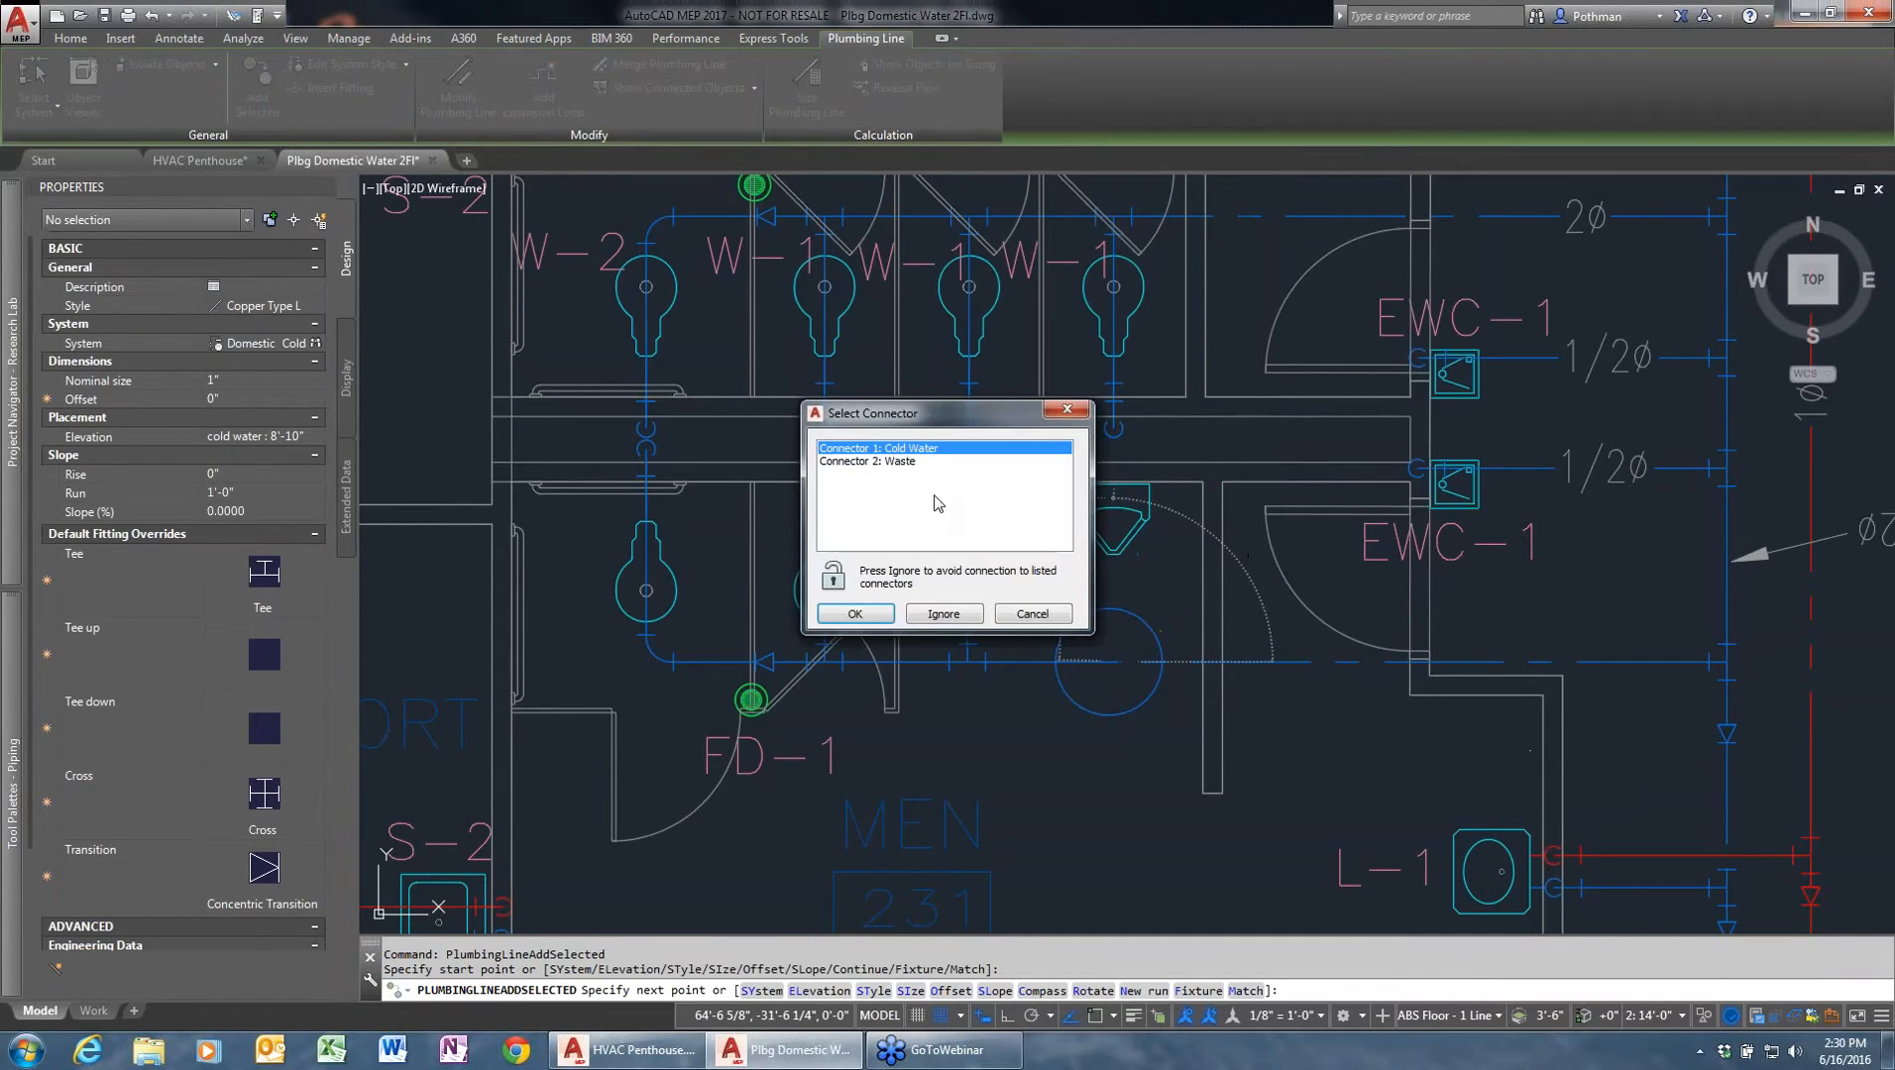
left_click(873, 616)
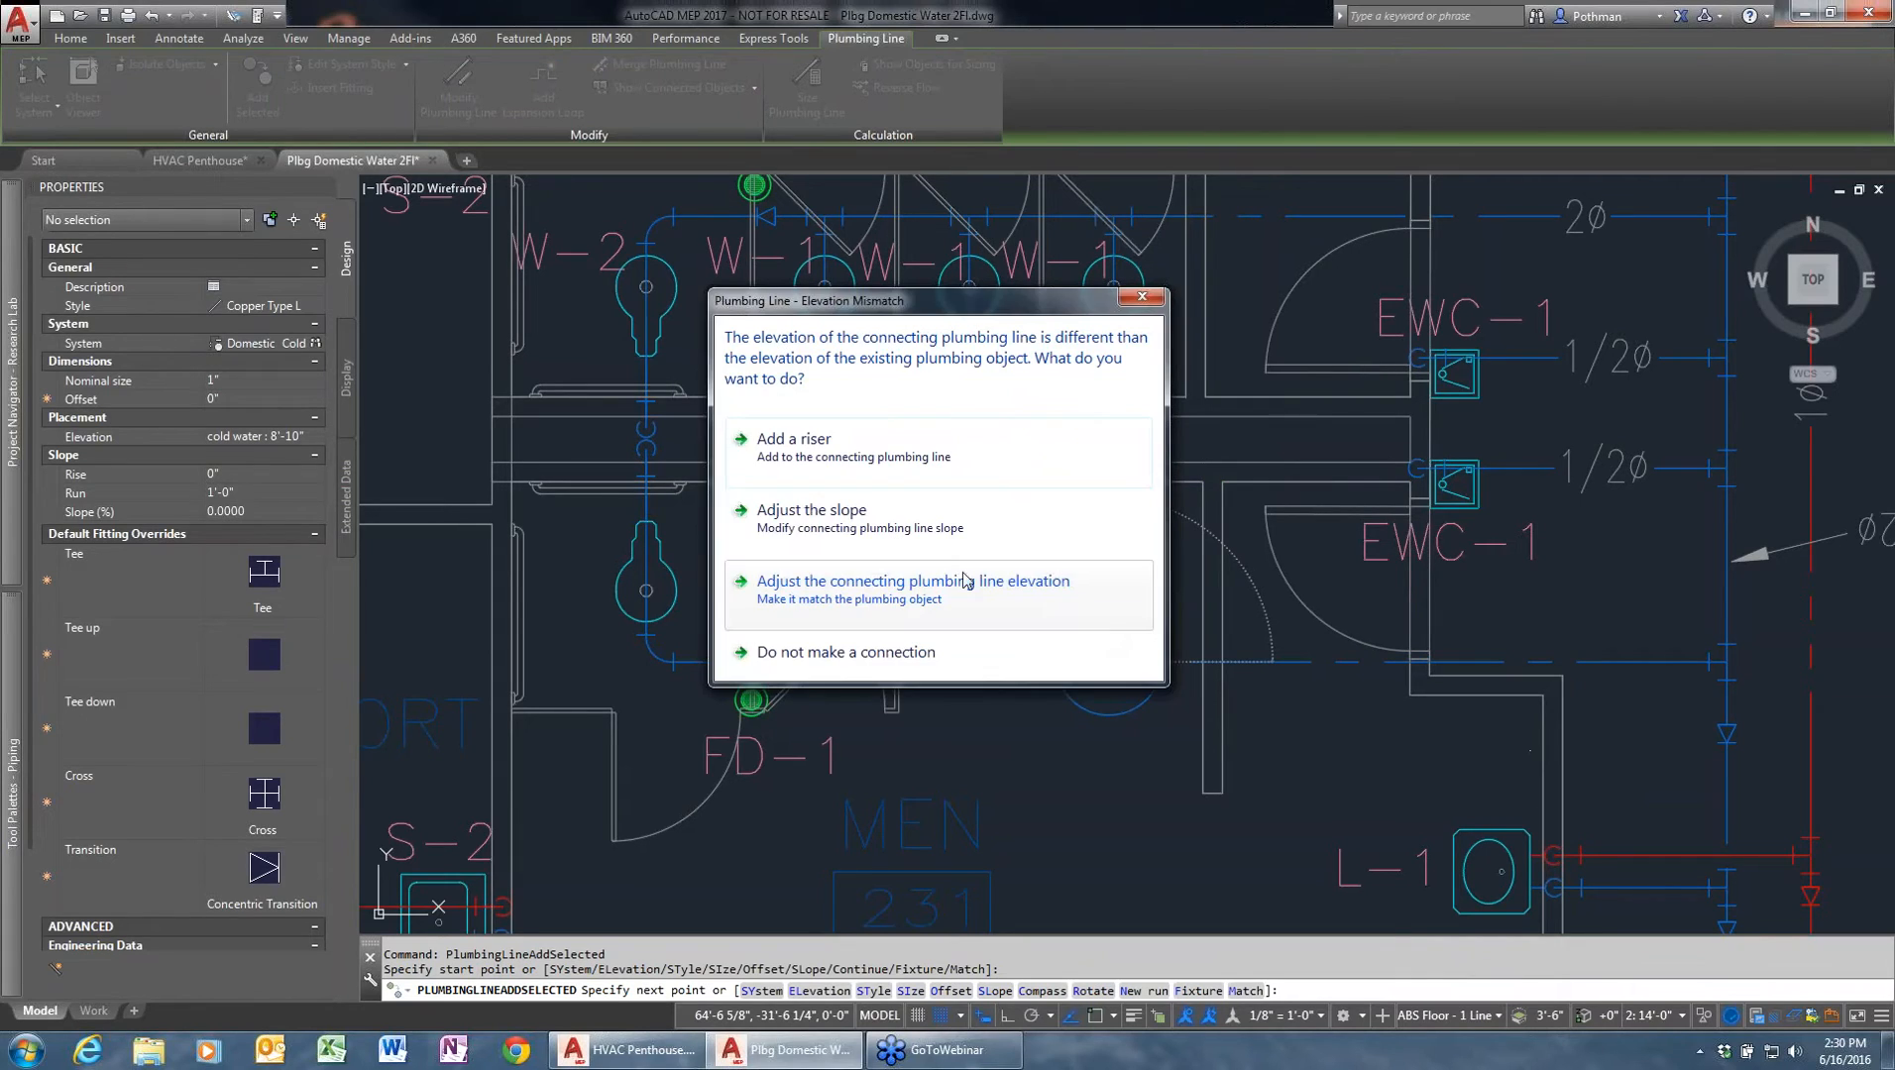
left_click(850, 460)
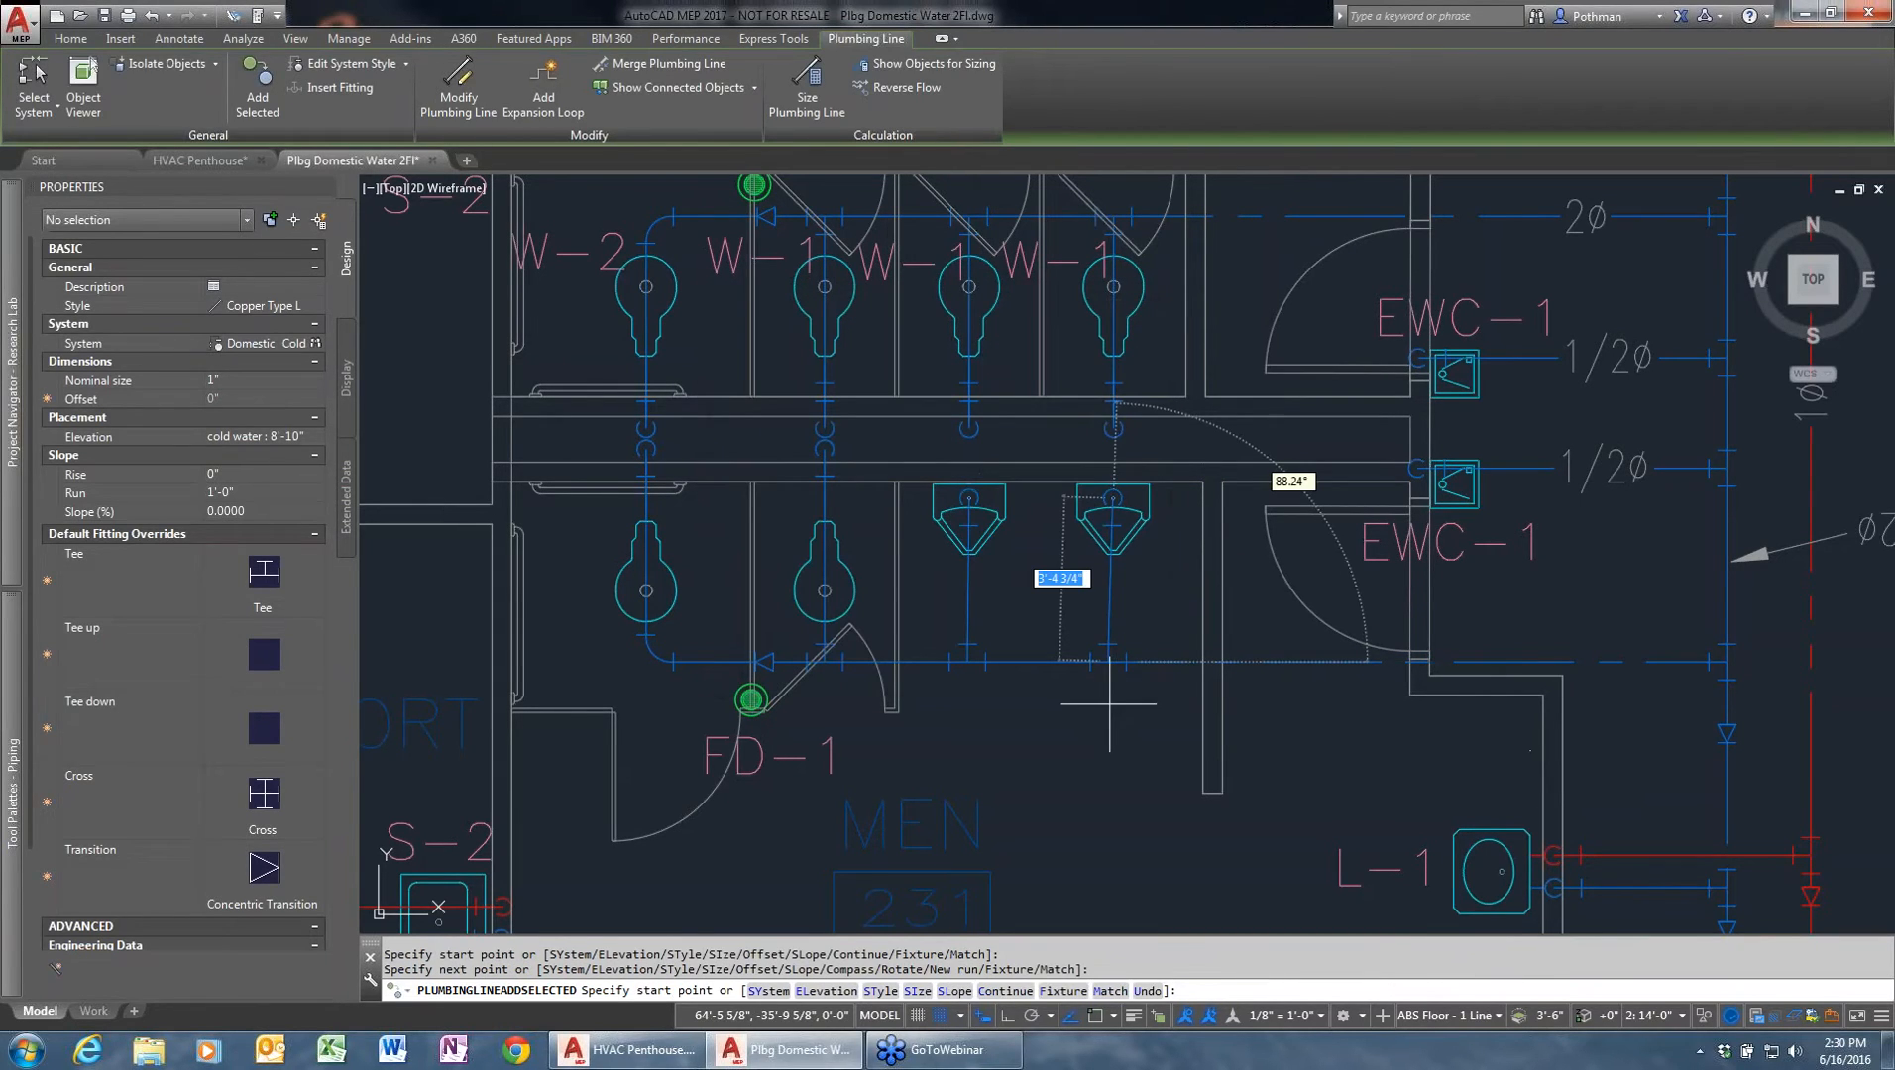
key("Return")
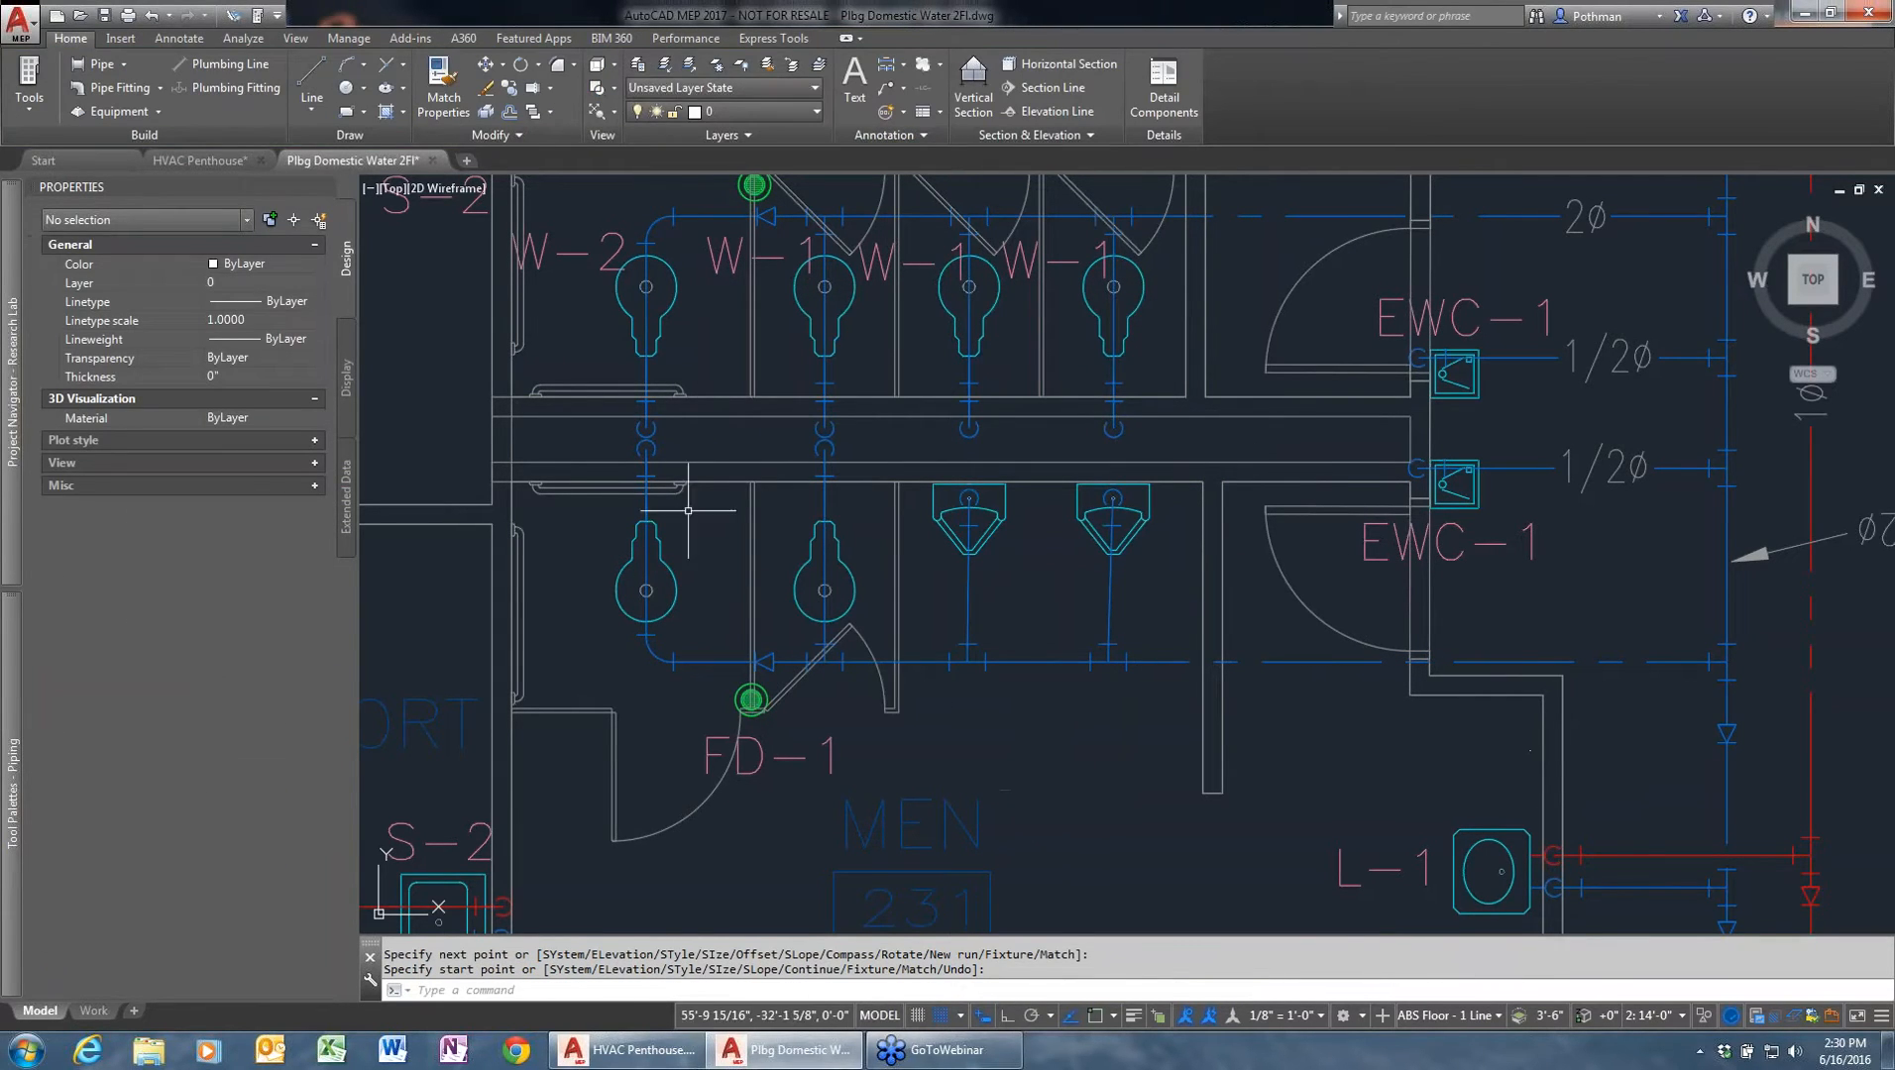
- Tag the two men's room water closets using the existing W-2 fixture tag, accepting their property set data
left_click(565, 249)
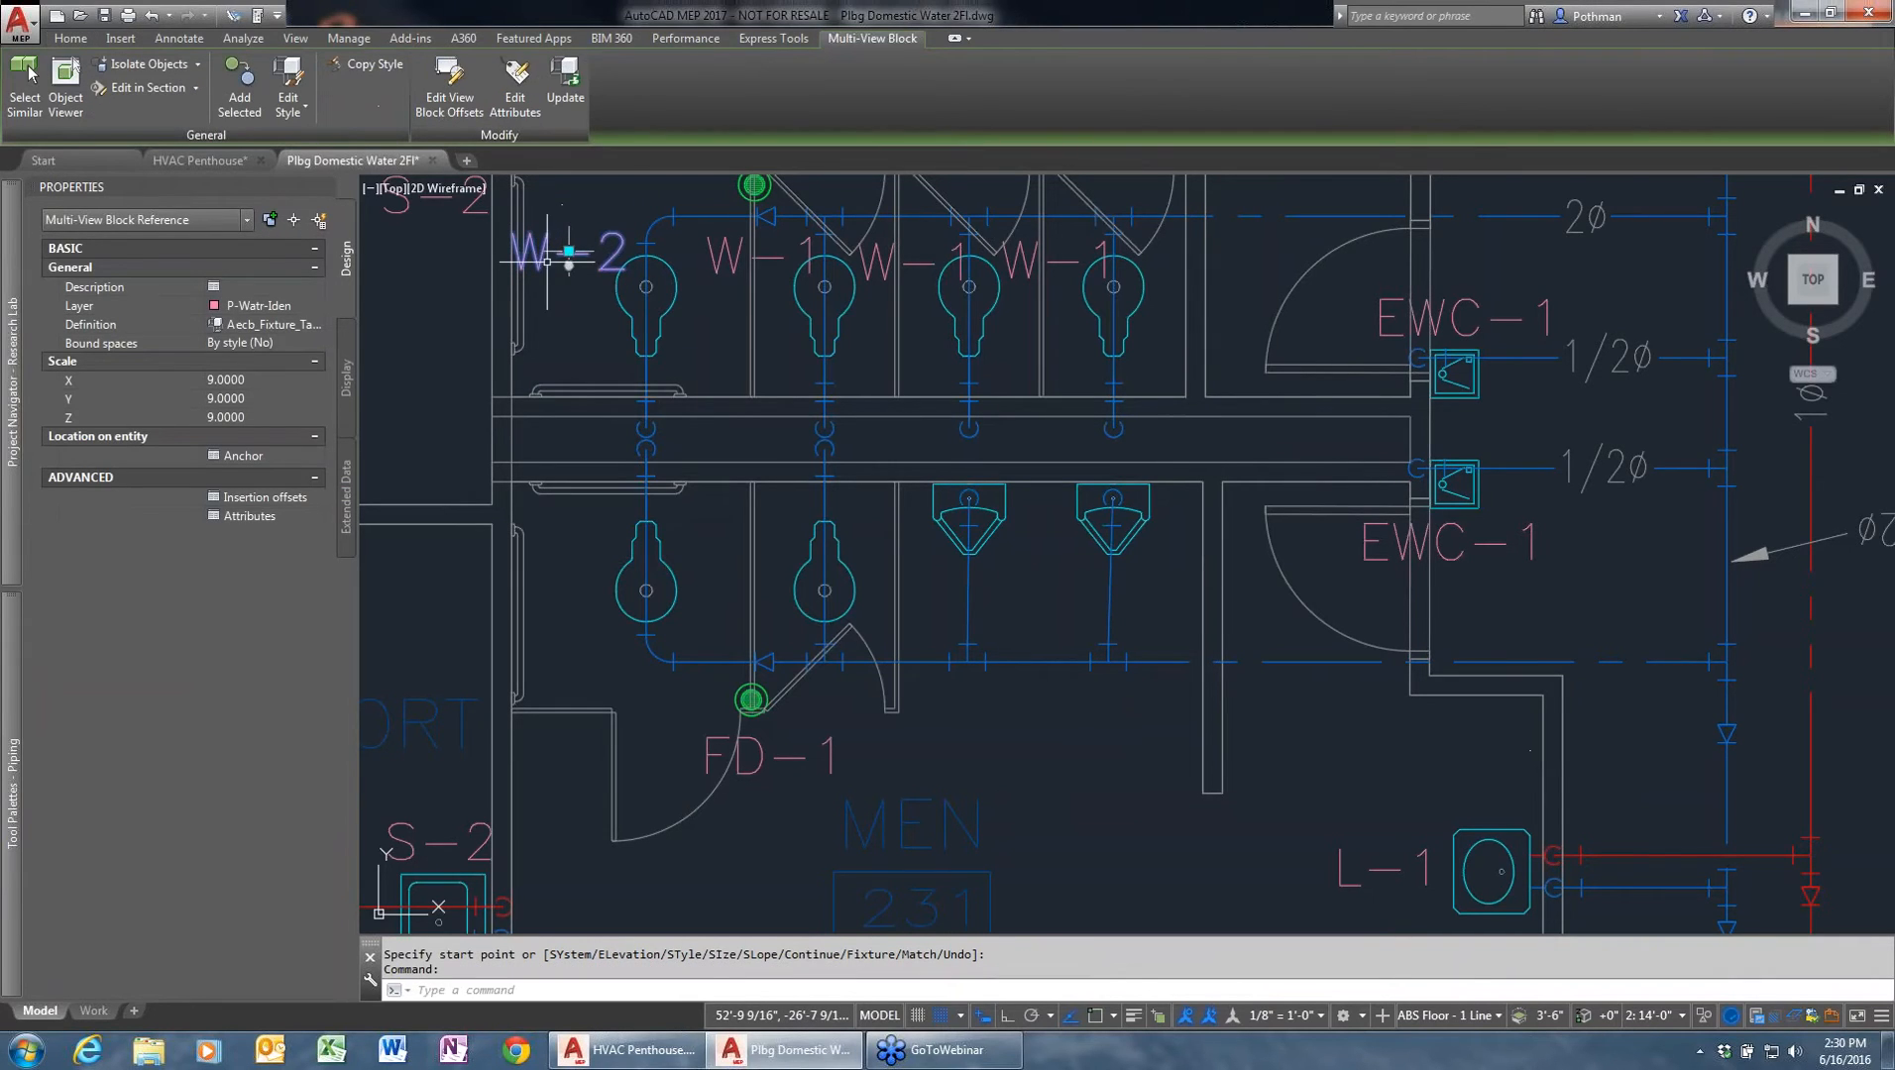
right_click(566, 256)
left_click(604, 507)
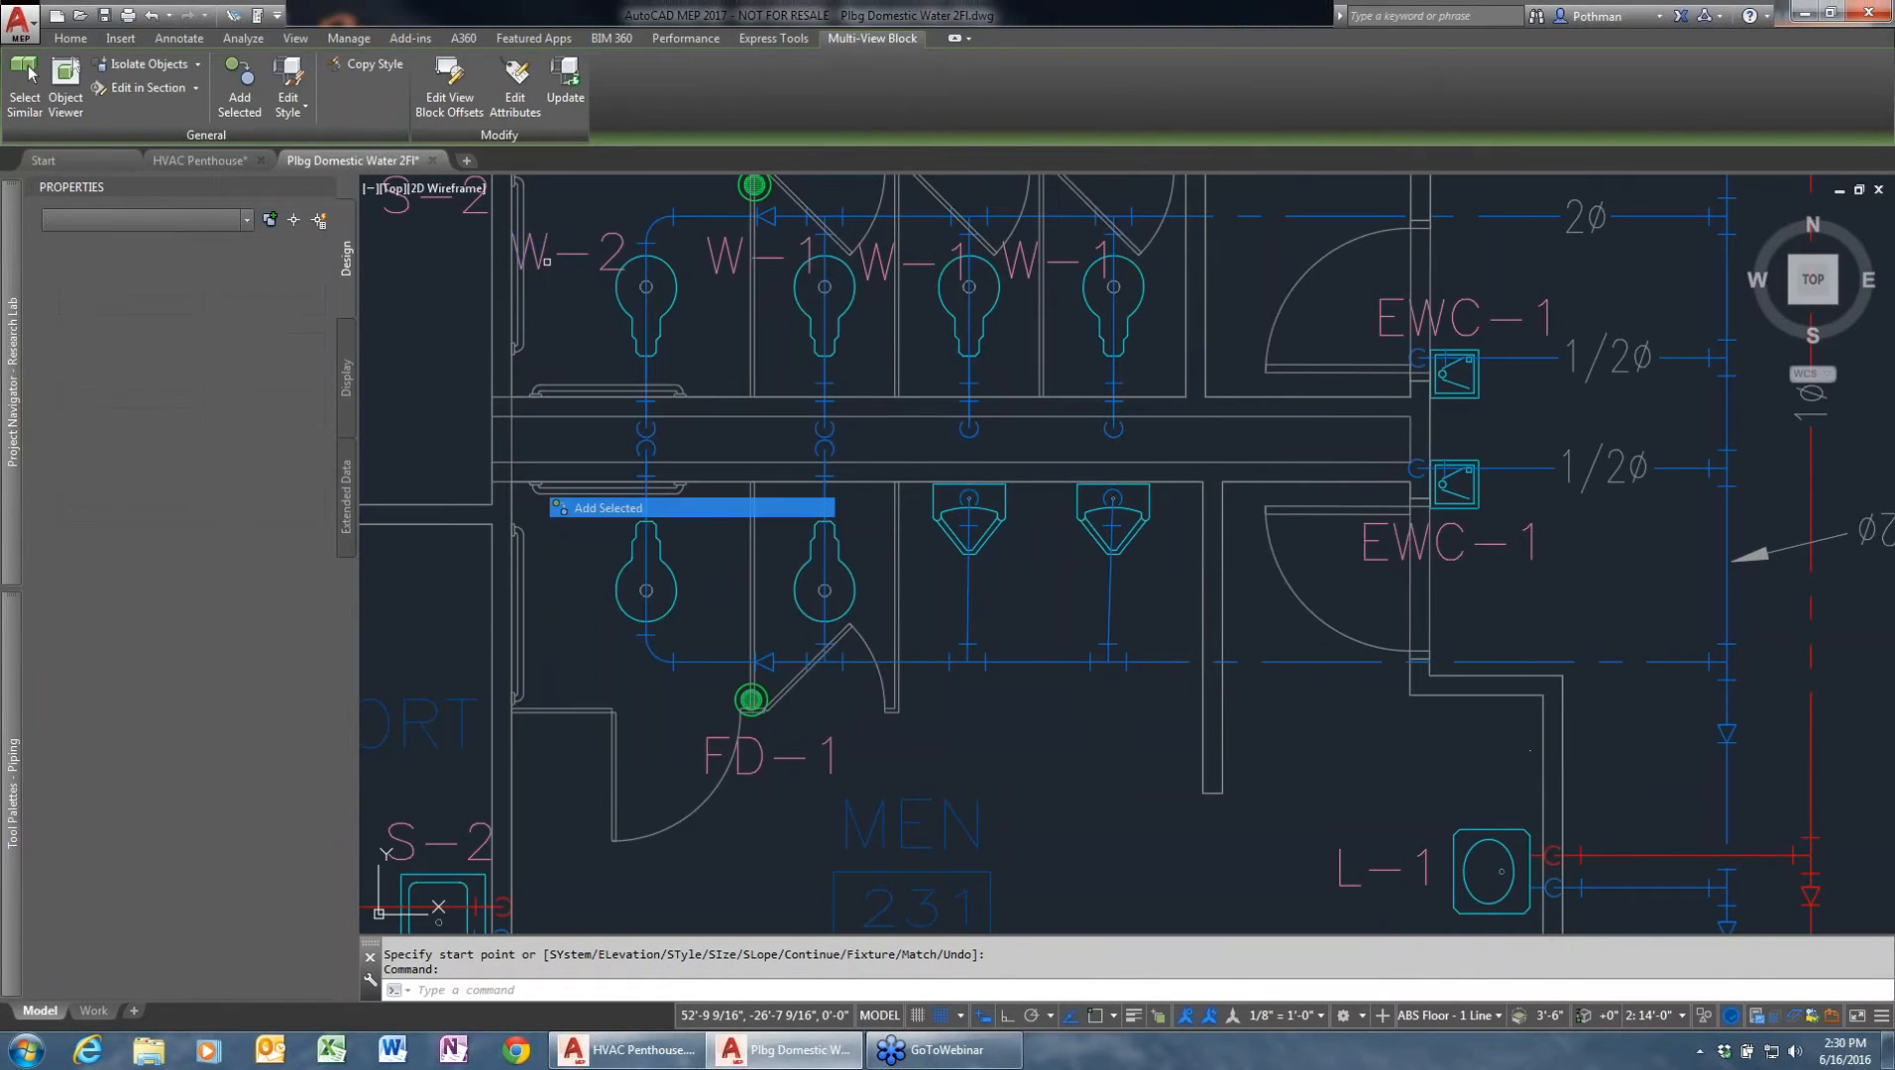
left_click(677, 592)
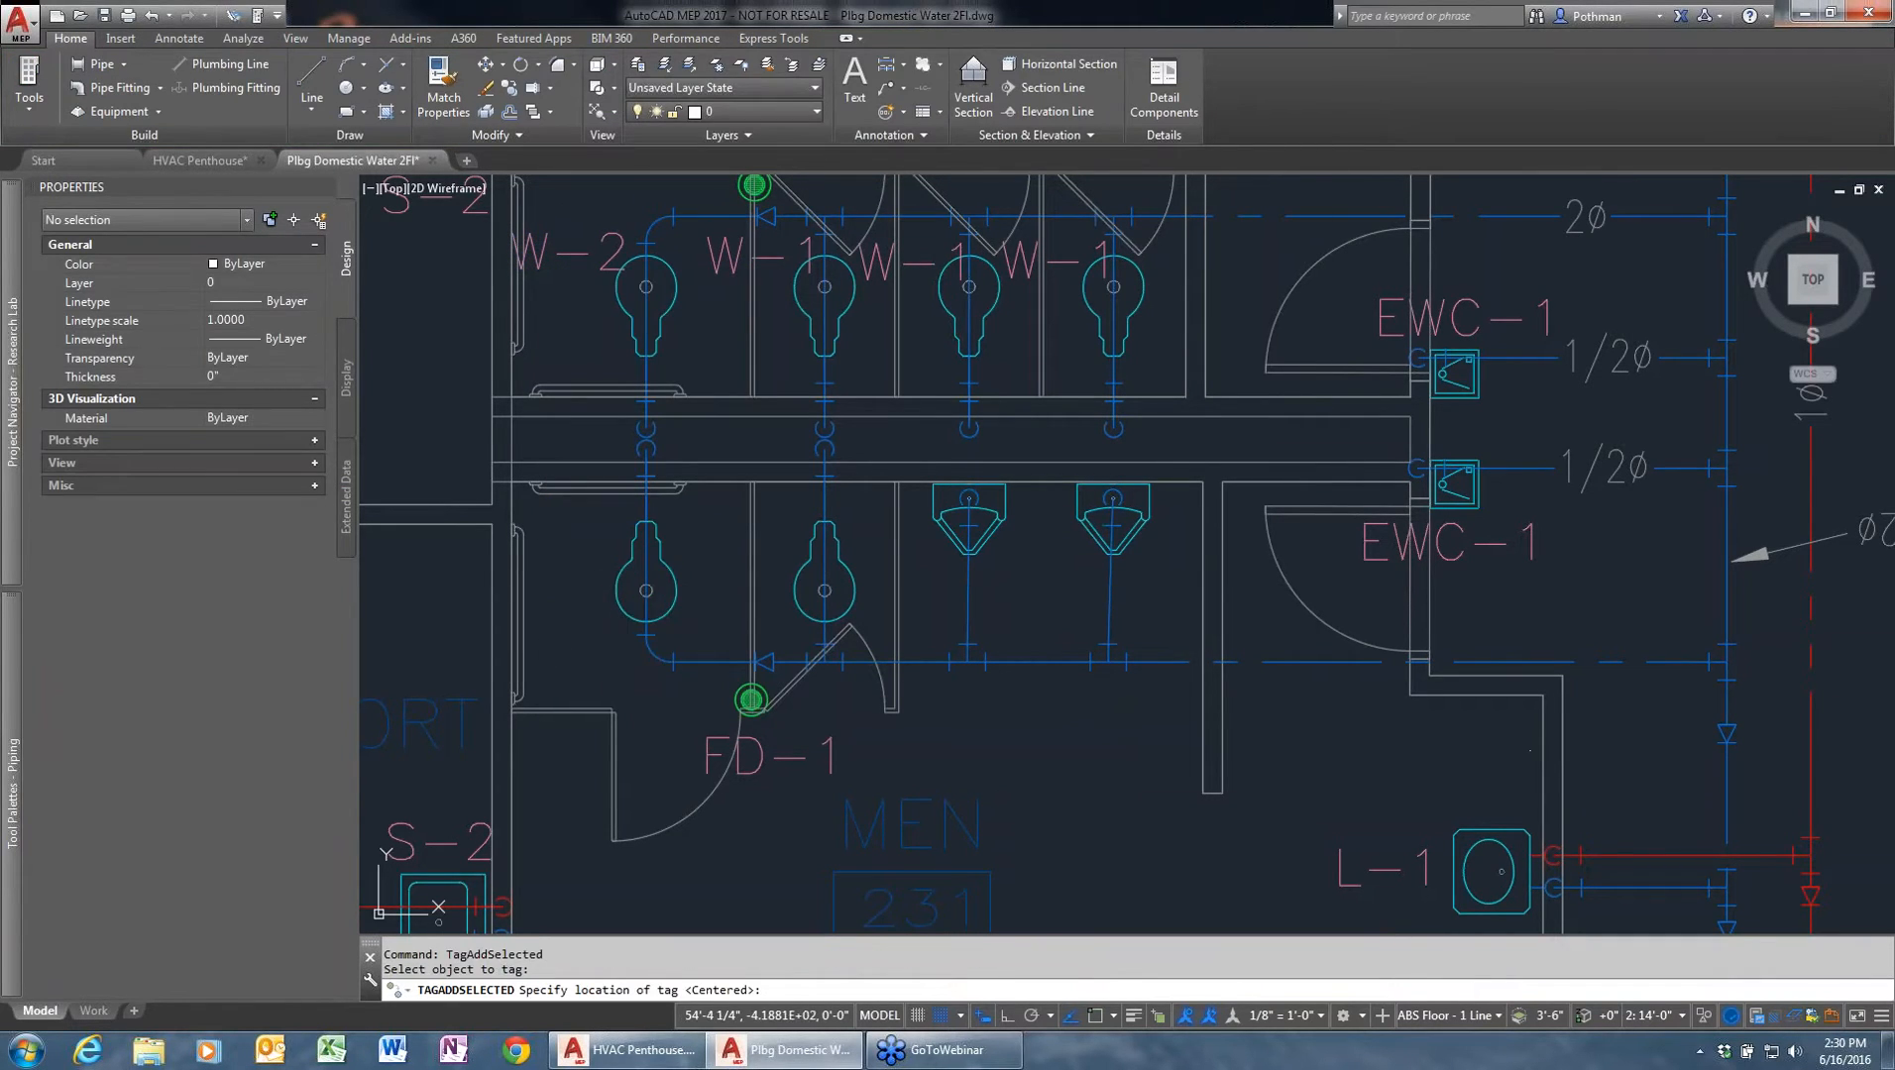
left_click(553, 660)
left_click(1114, 630)
left_click(797, 561)
left_click(832, 716)
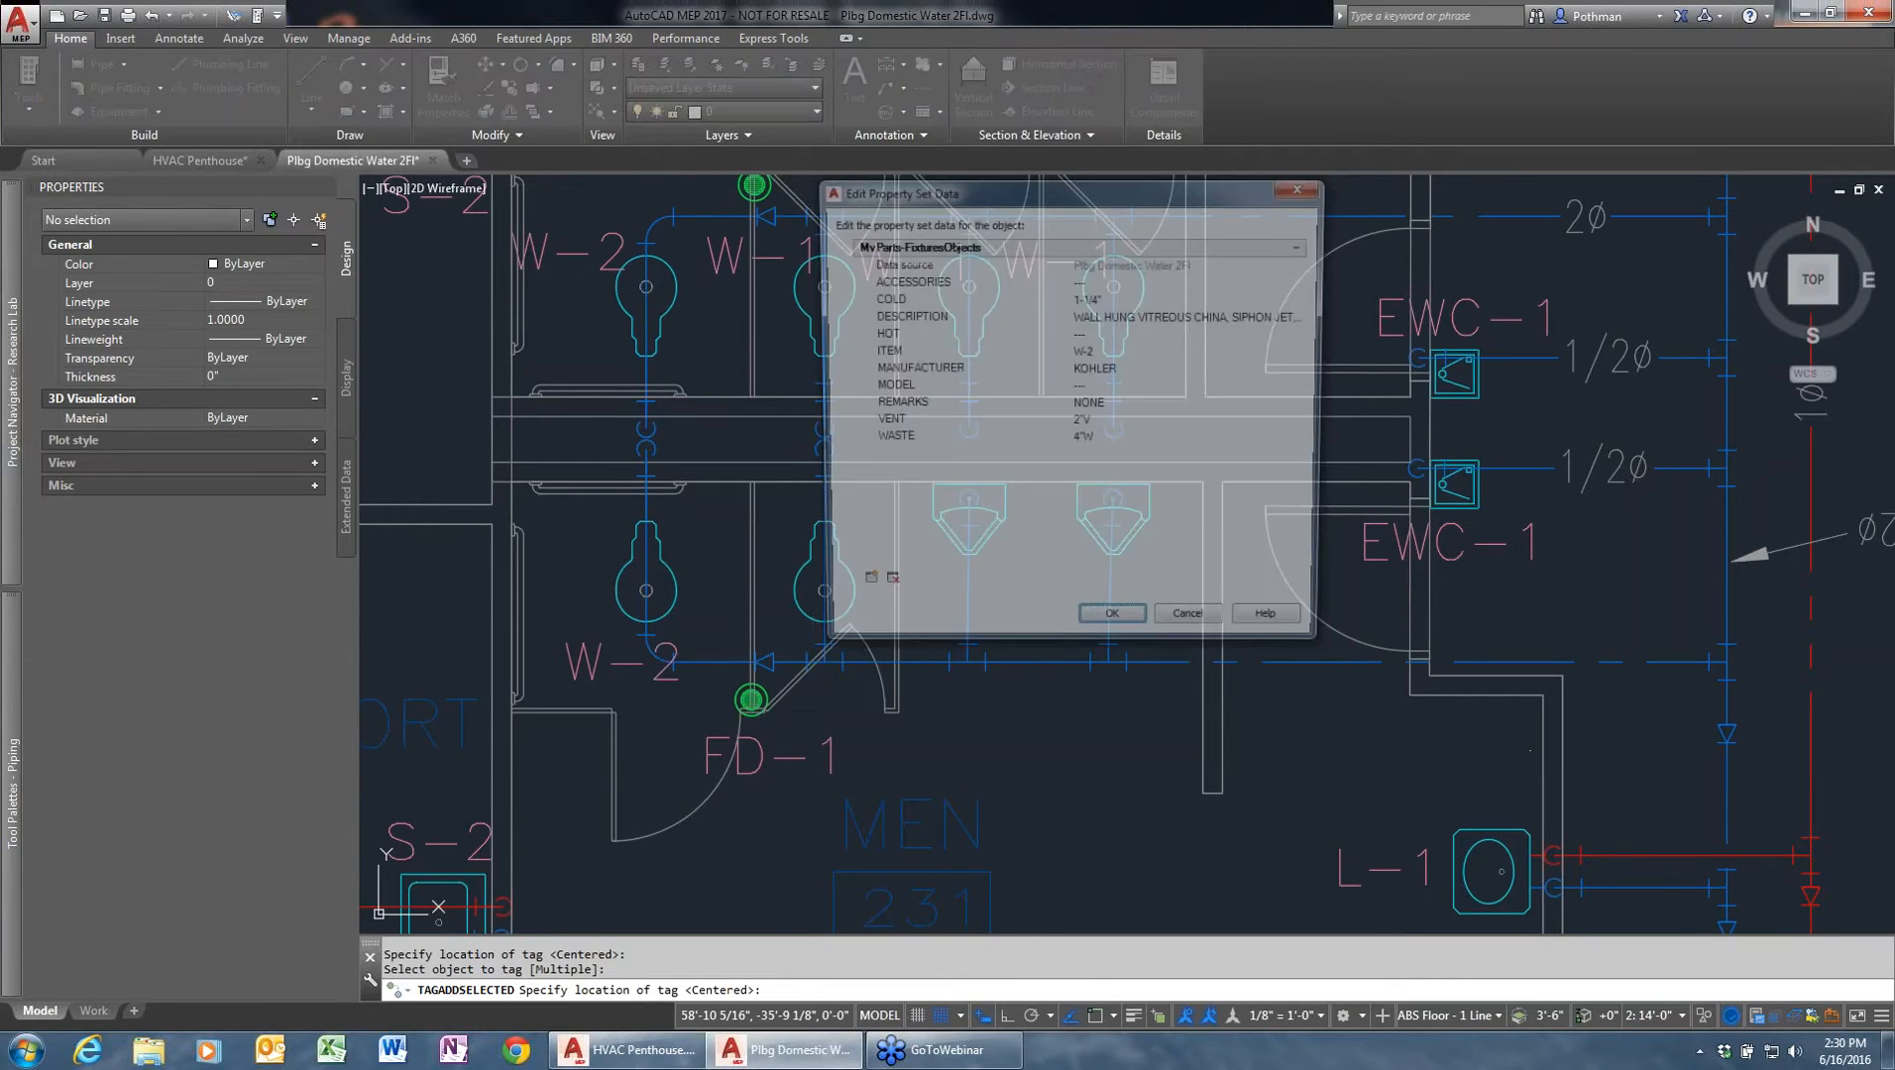
left_click(1117, 631)
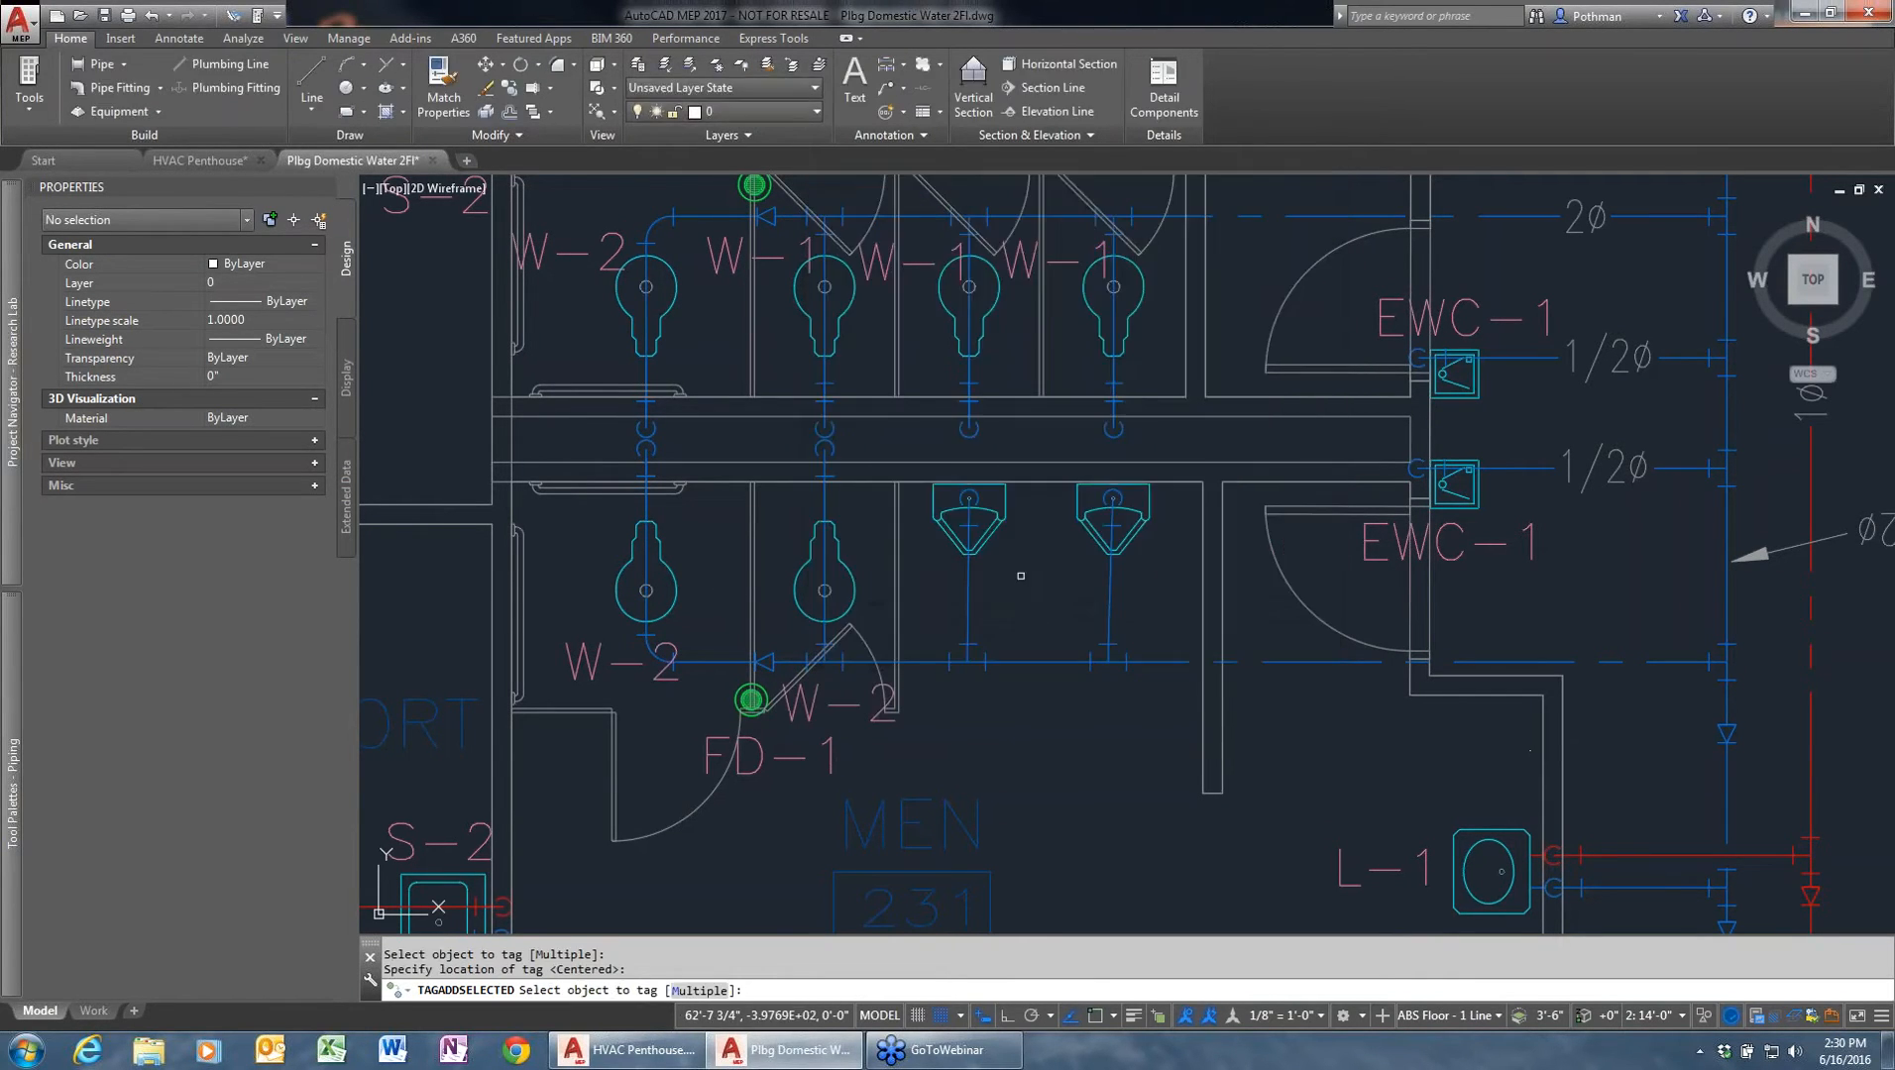
- Tag both men's room urinals with the same fixture tag below each one, accepting their property set data, and finish tagging
left_click(998, 530)
left_click(969, 594)
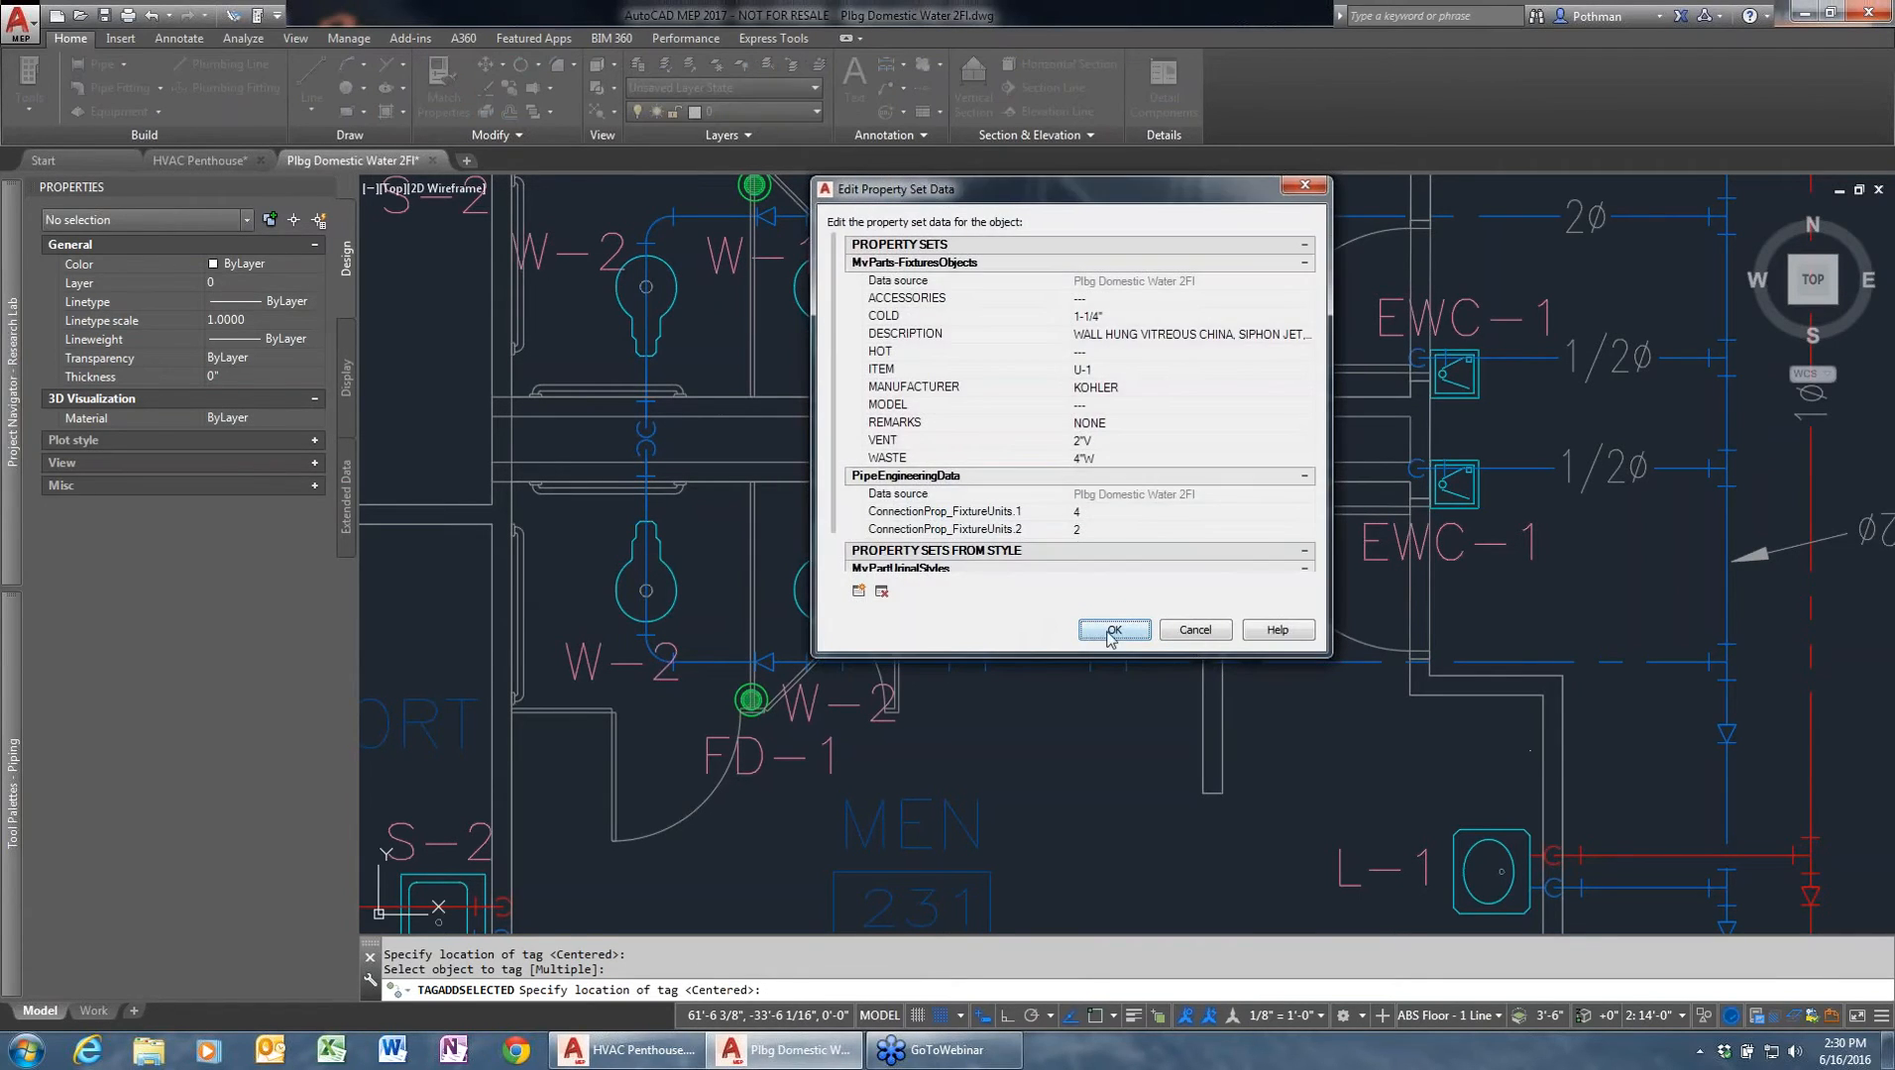
left_click(1114, 632)
left_click(1112, 511)
left_click(1110, 593)
left_click(1113, 631)
key("Return")
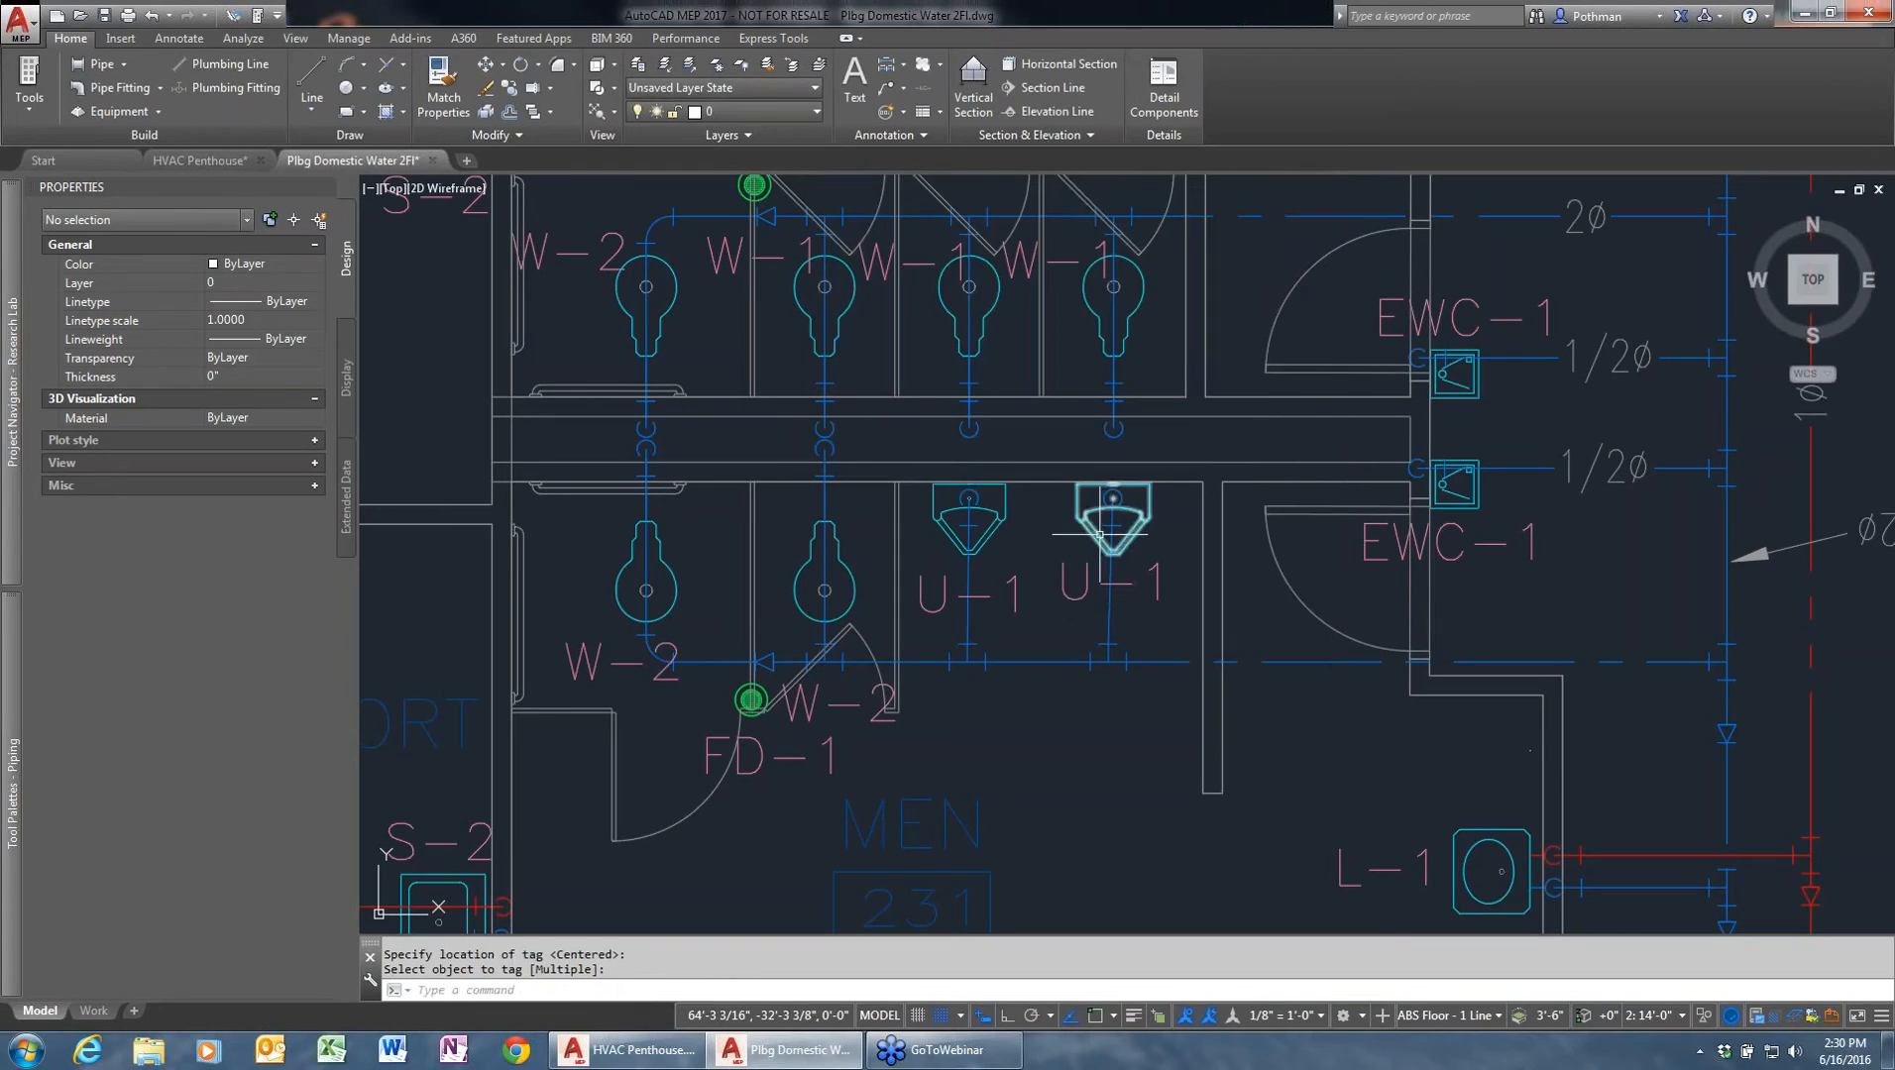
- Inspect the extended property set data of the urinal nearest the entrance partition, then deselect it
left_click(1100, 535)
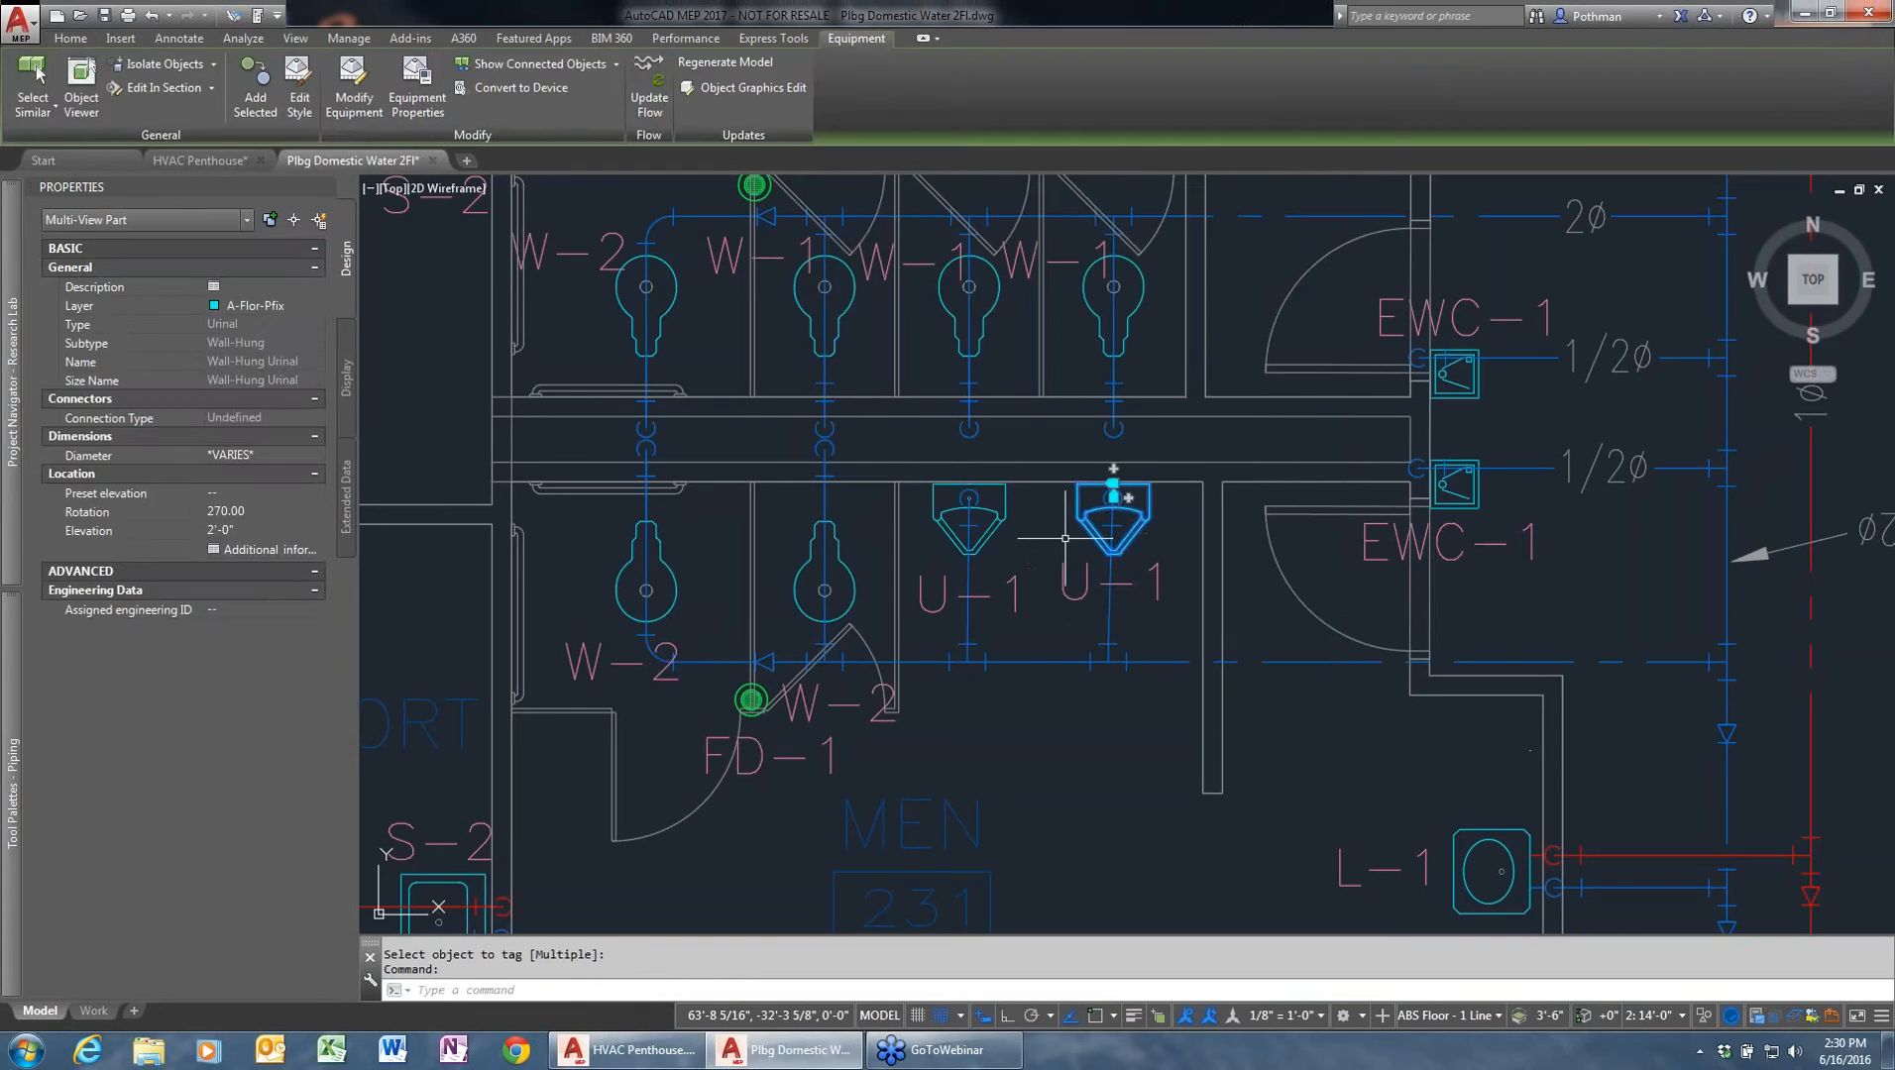
left_click(349, 499)
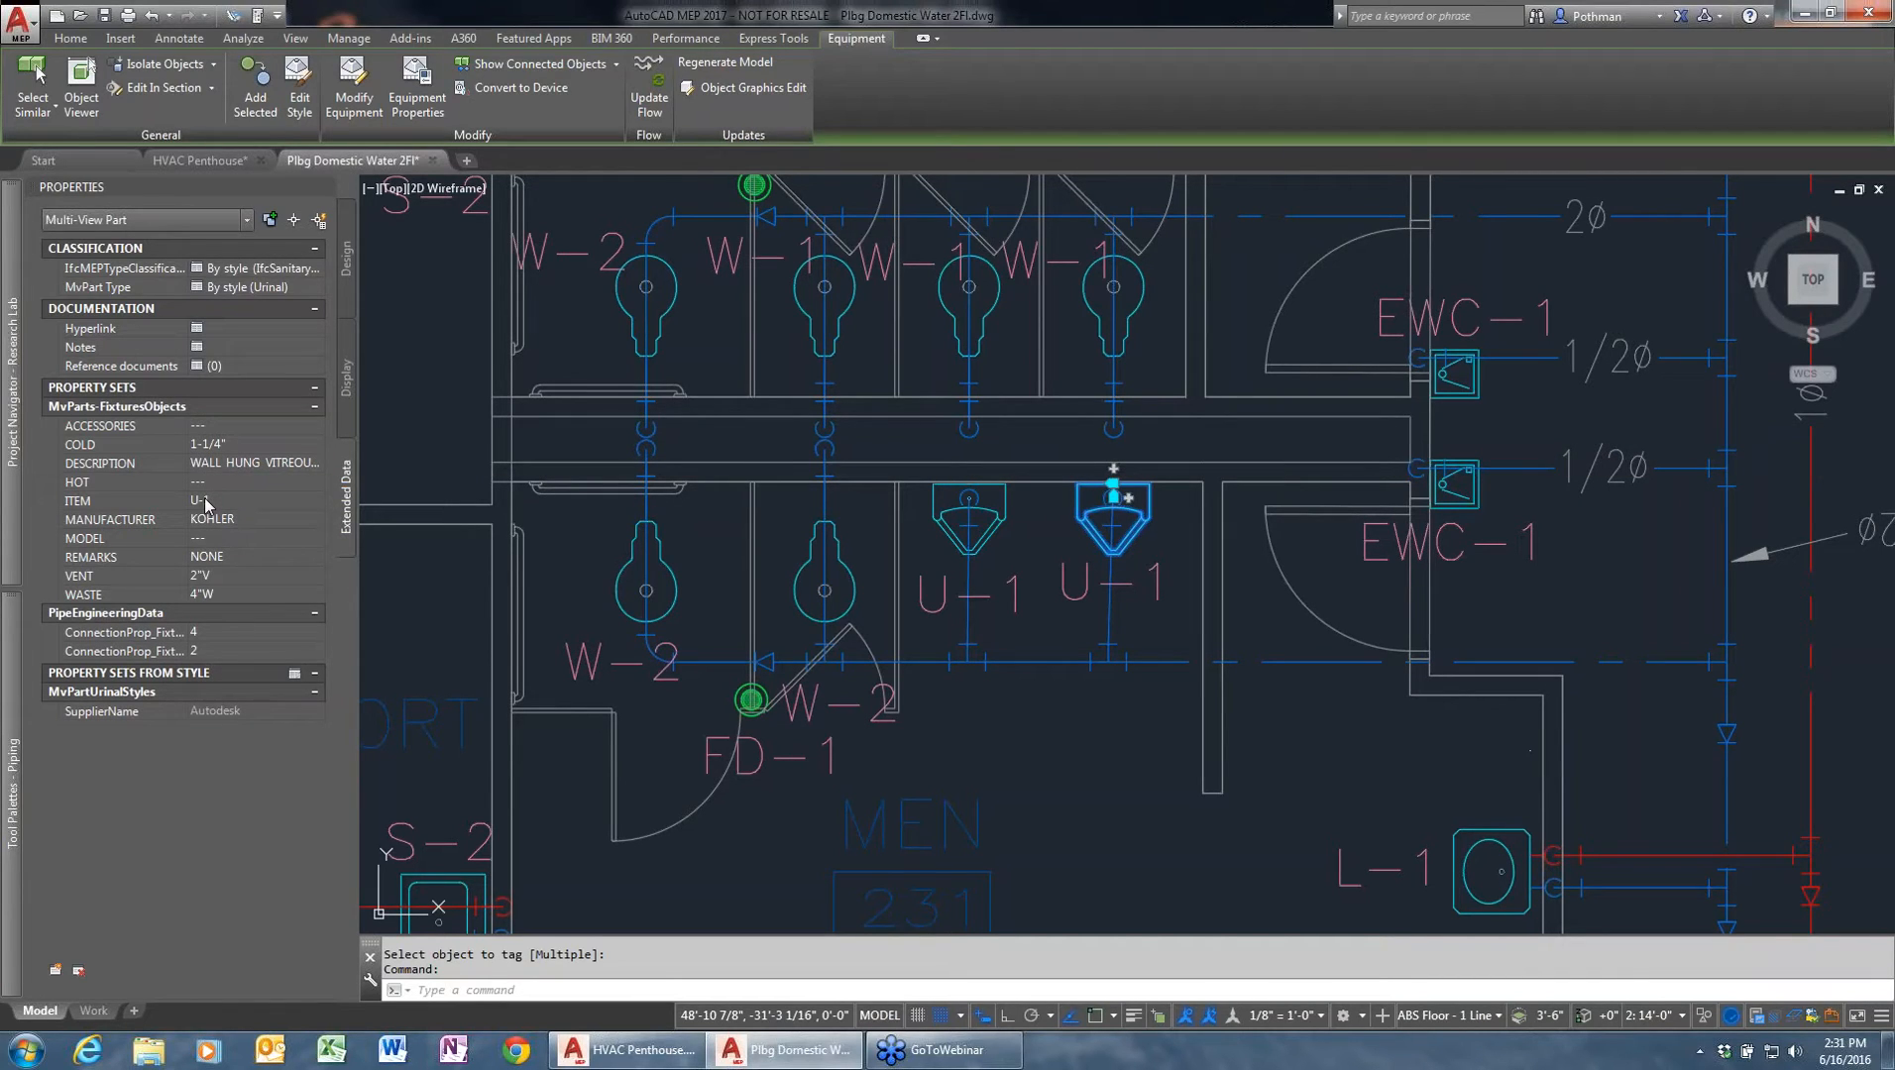
key("Escape")
- Switch the workspace from Piping to Plumbing
scroll(1194, 555, "down", 6)
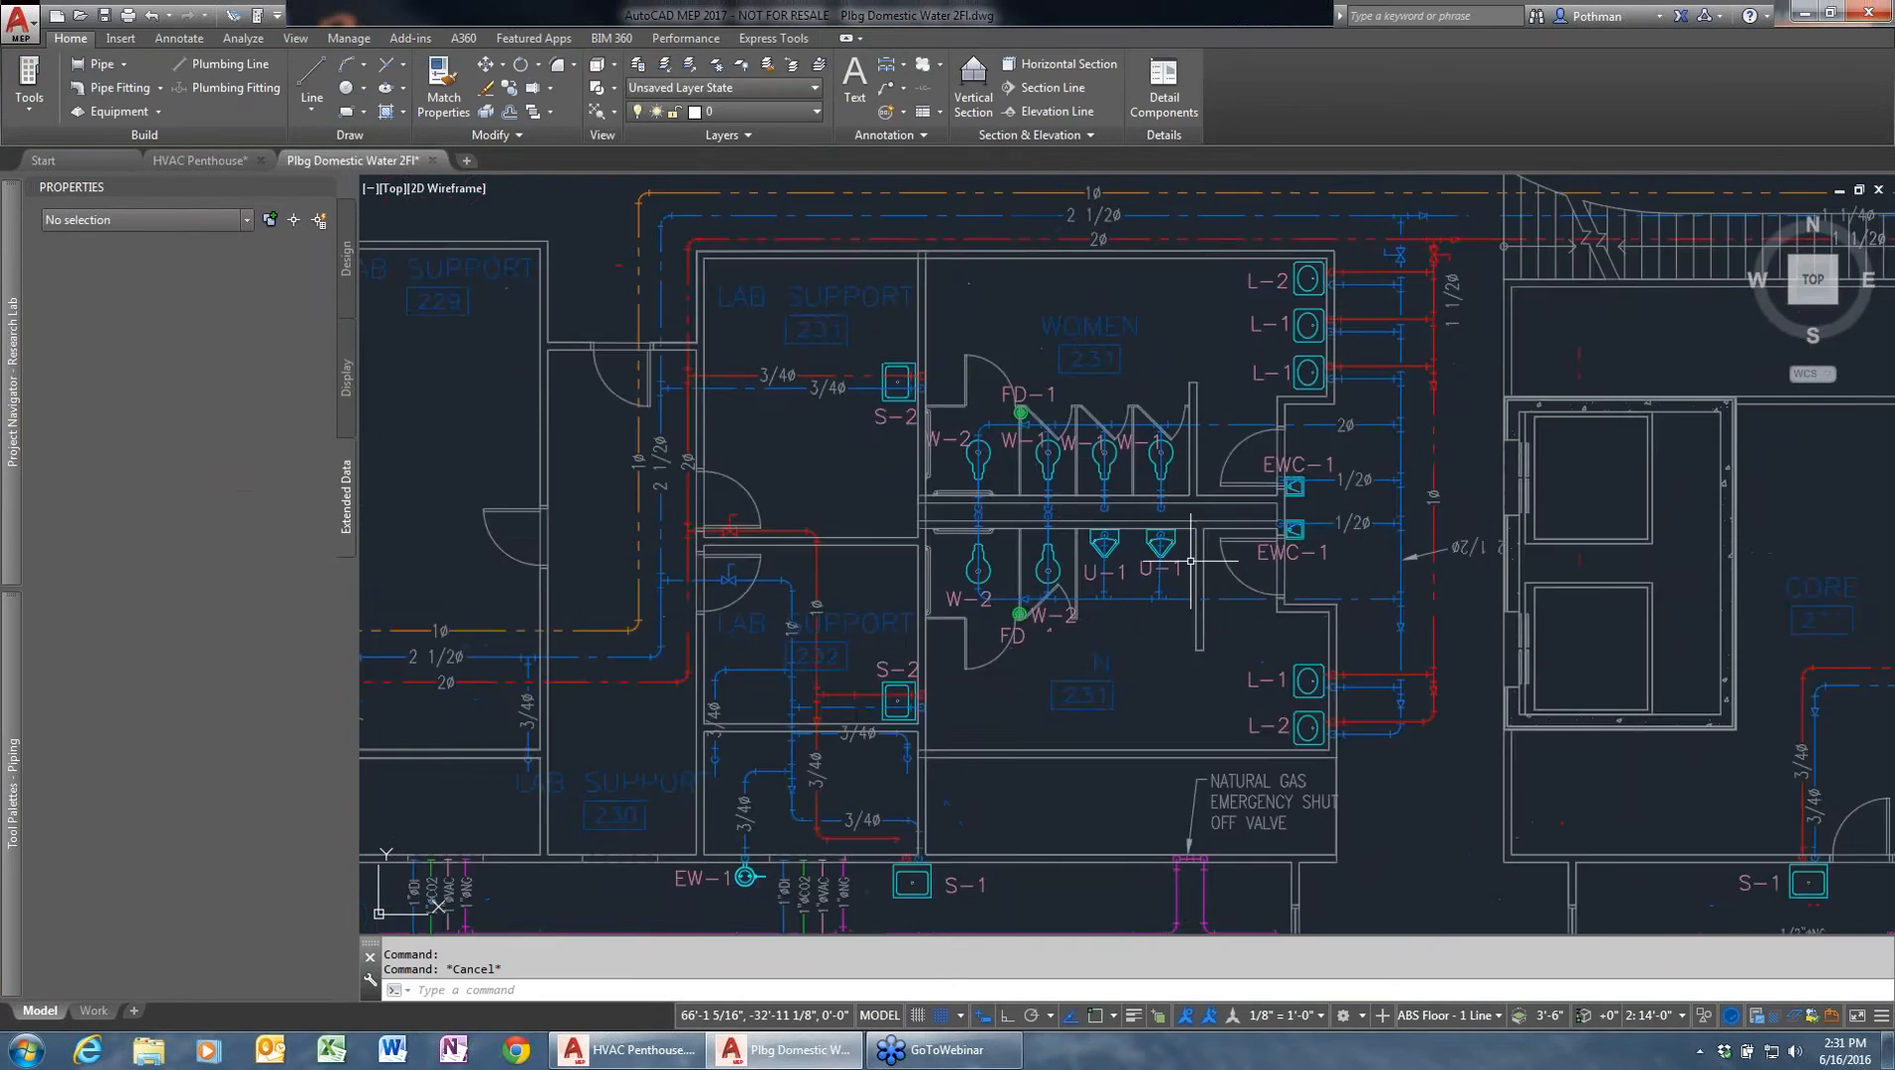
scroll(1167, 424, "down", 4)
middle_click_drag(1142, 371, 992, 581)
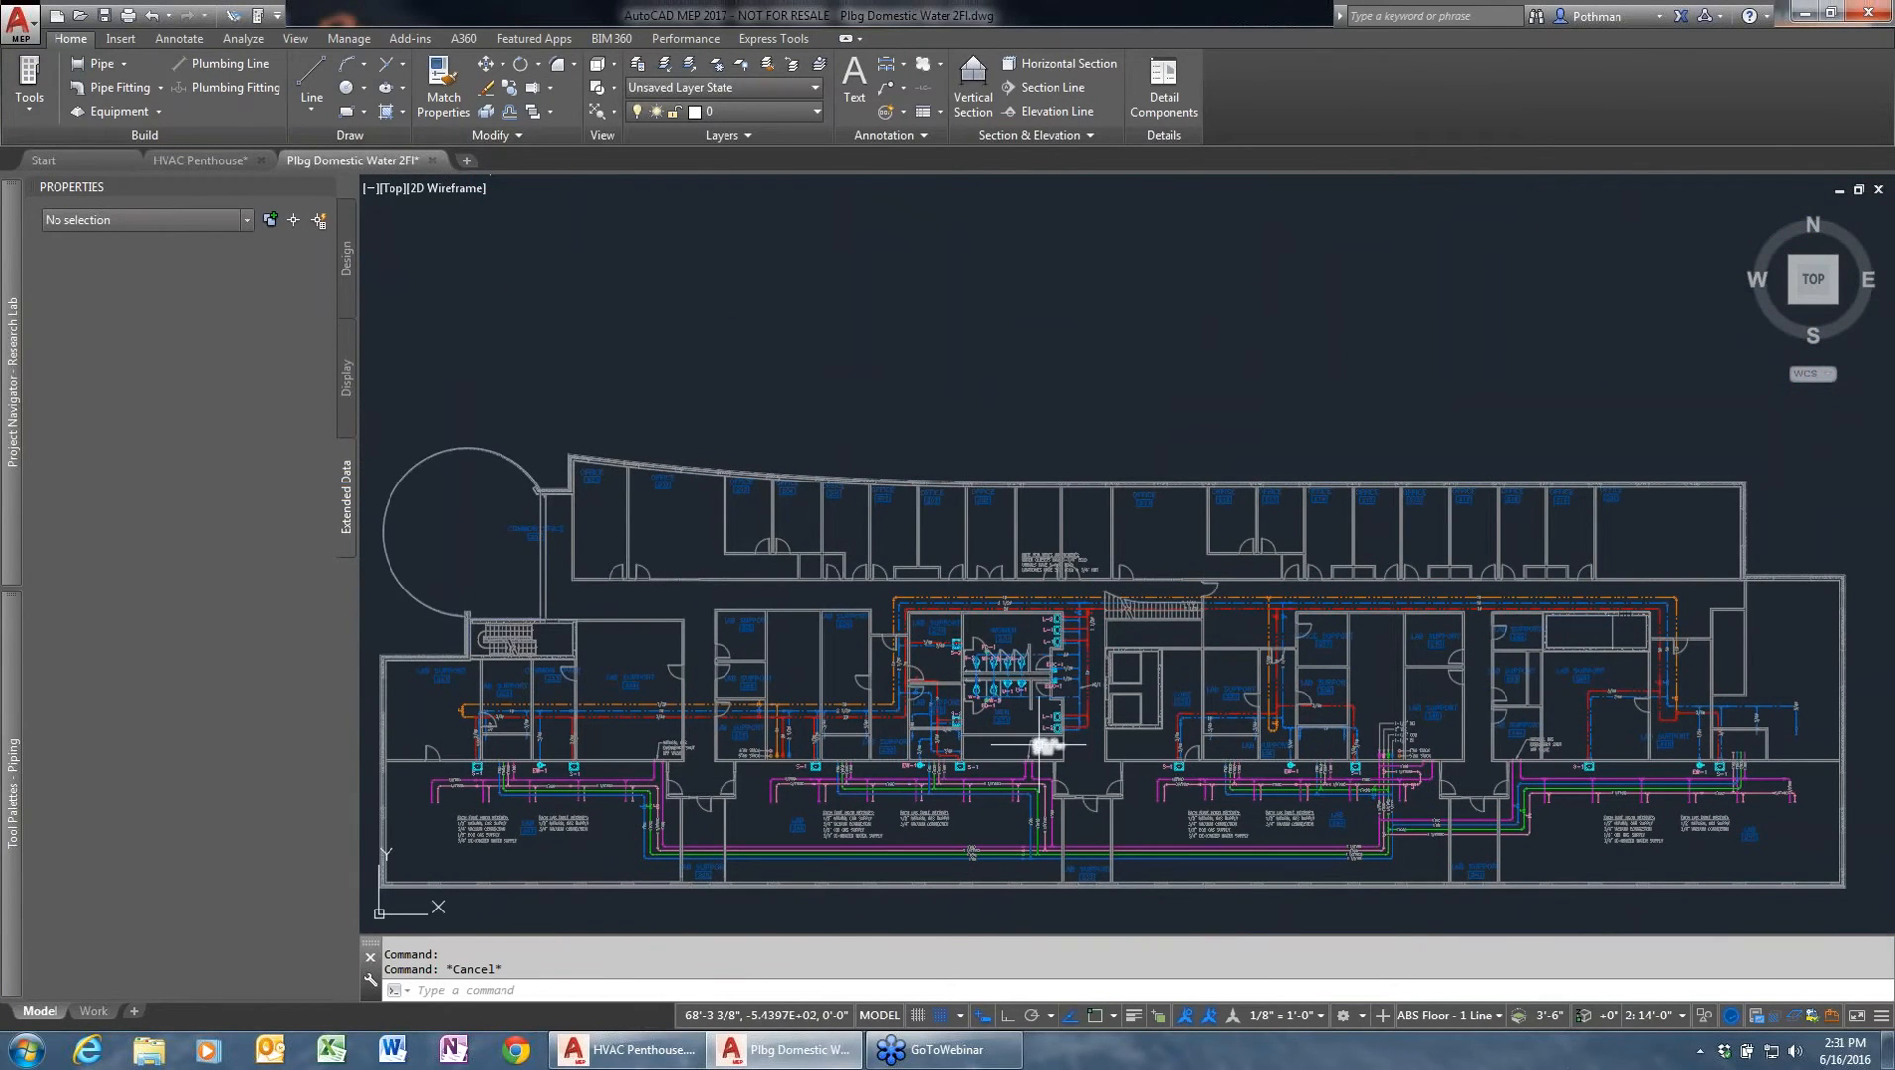
left_click(1363, 1017)
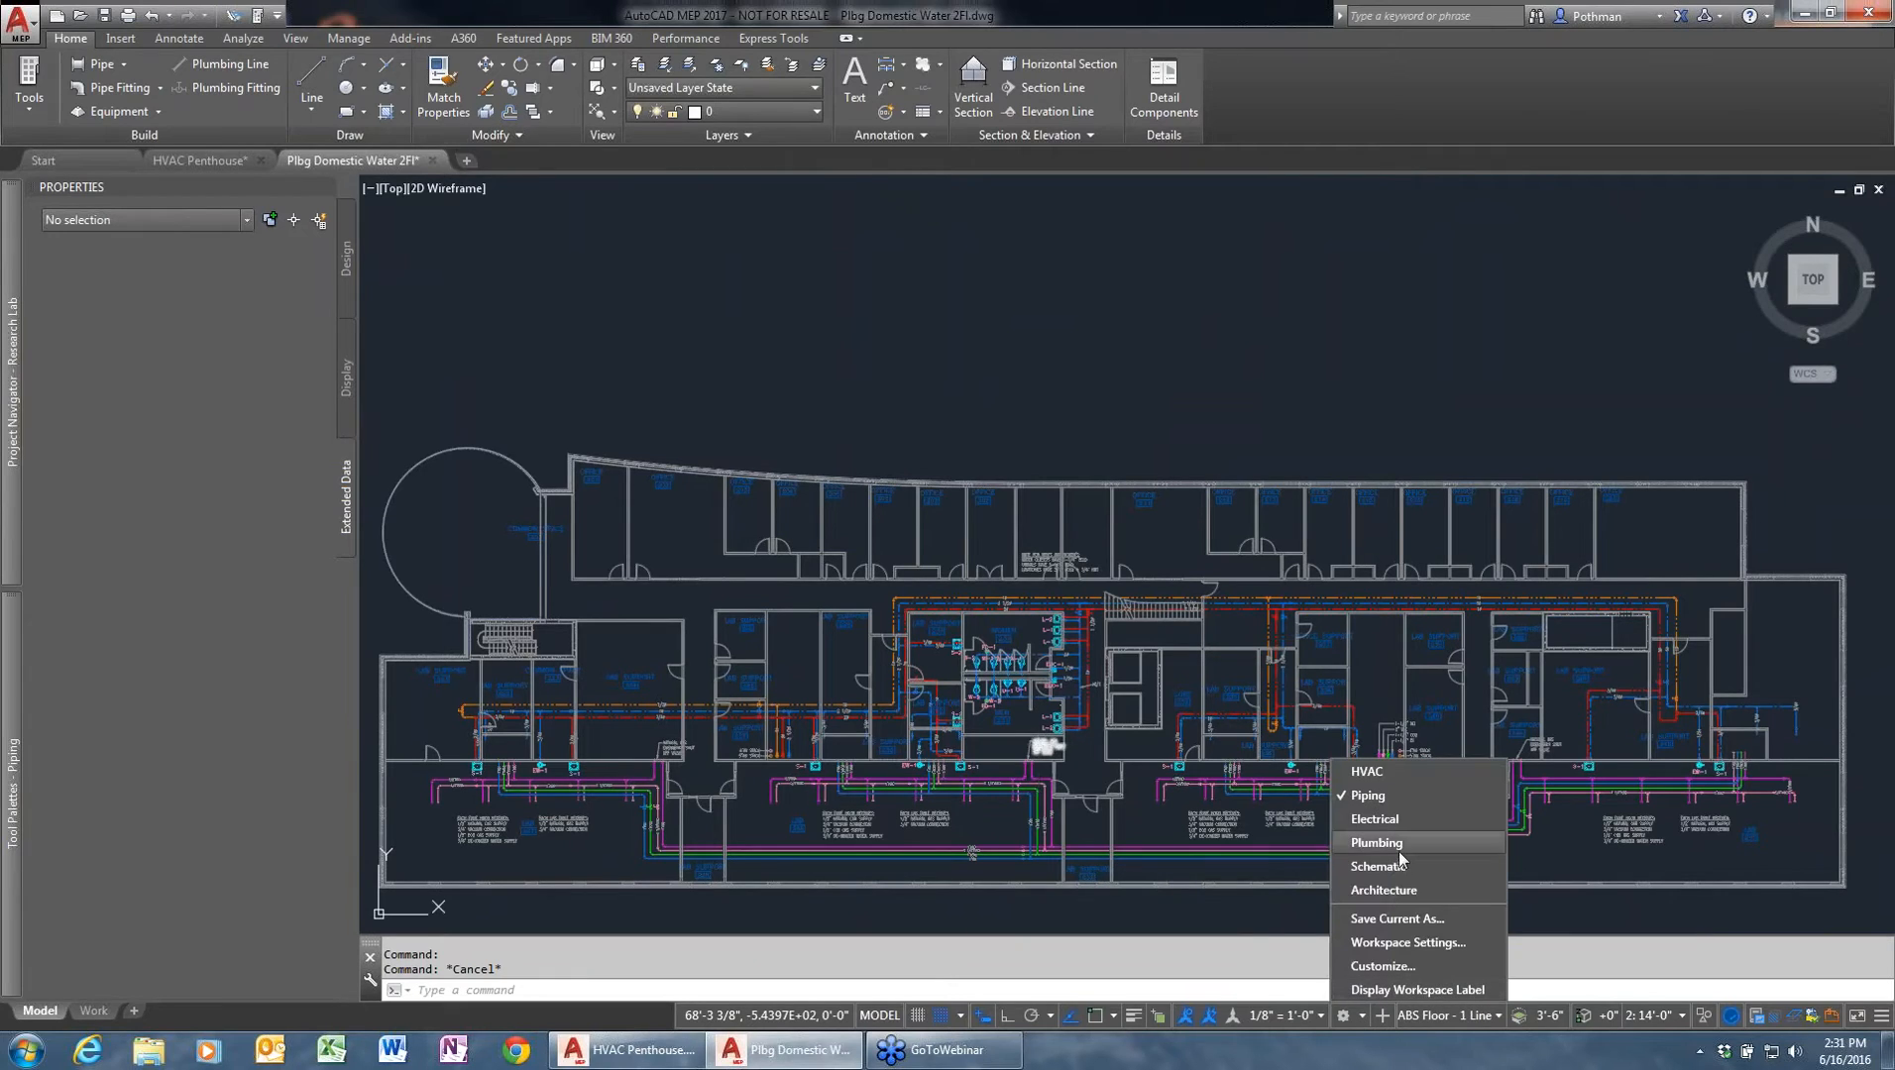
left_click(1398, 848)
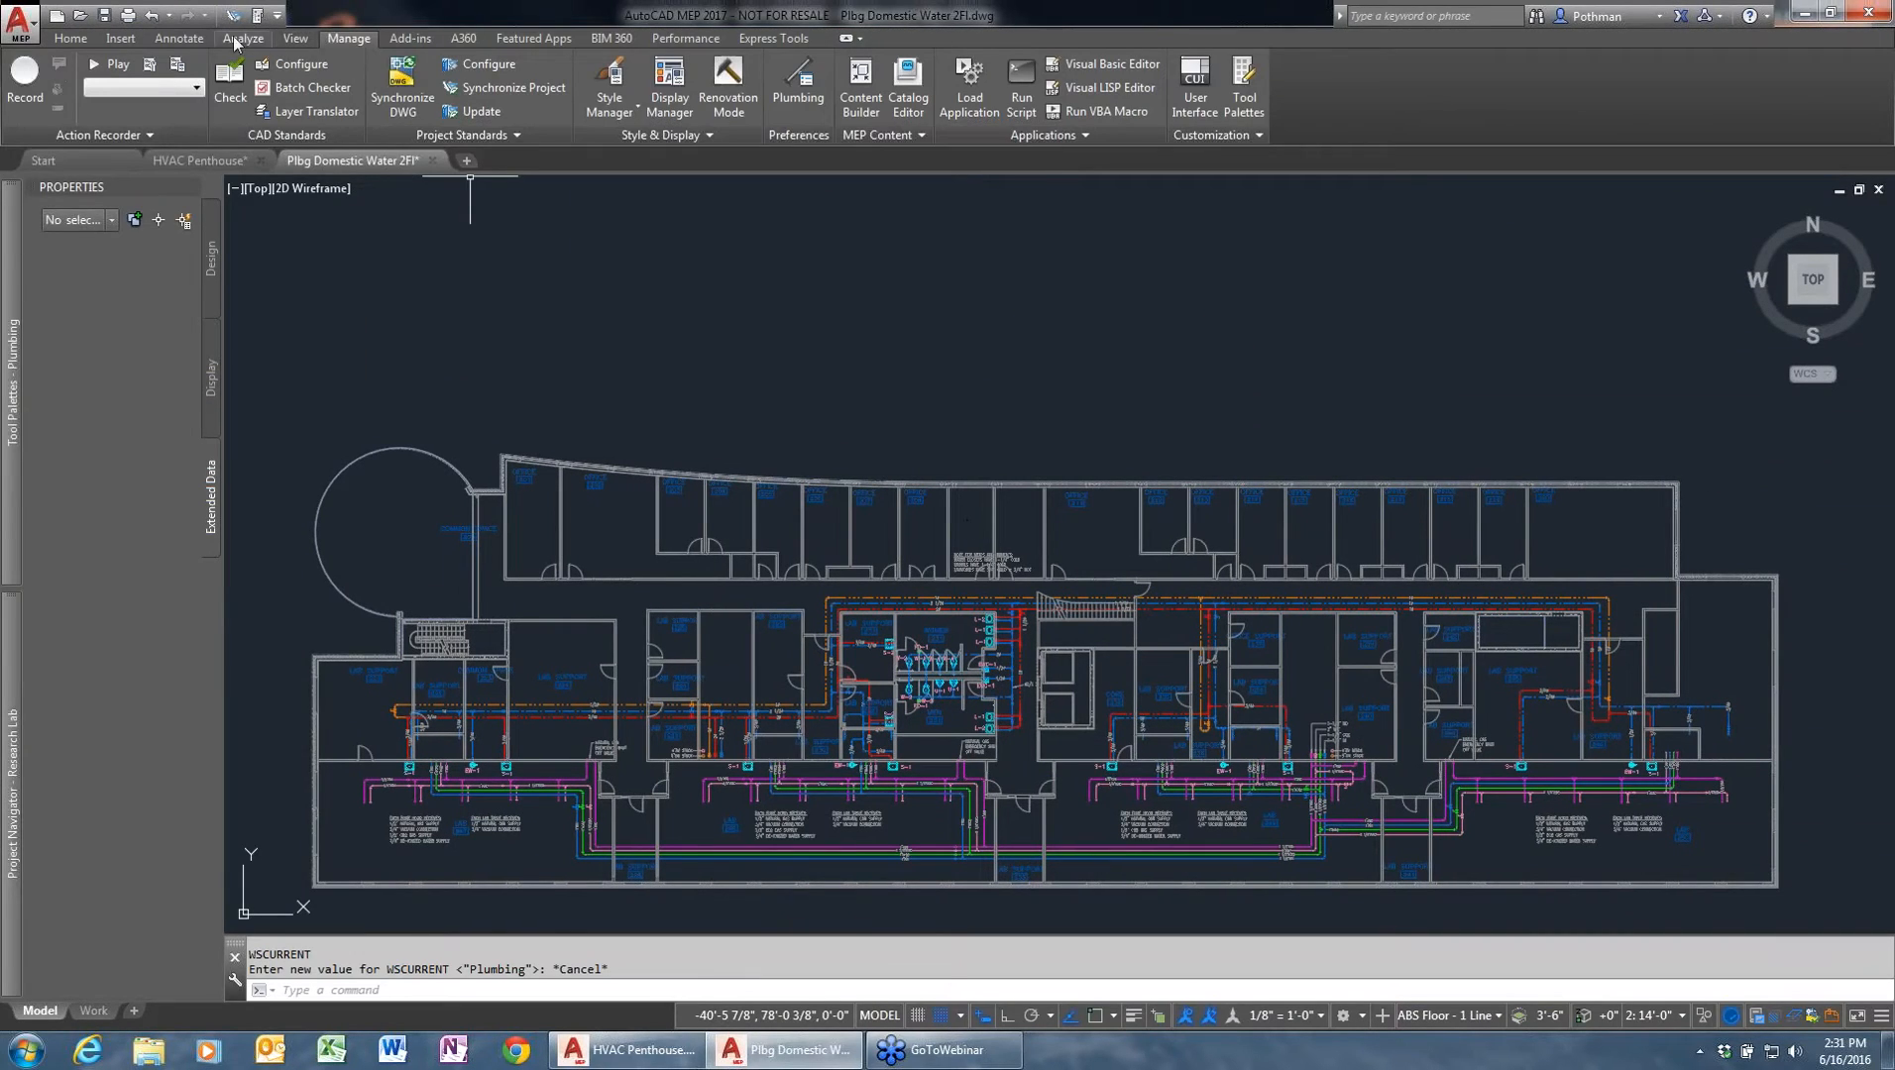
- Add a plumbing fixture and equipment schedule of all objects and place it above the floor plan at its default size
scroll(528, 72, "up", 3)
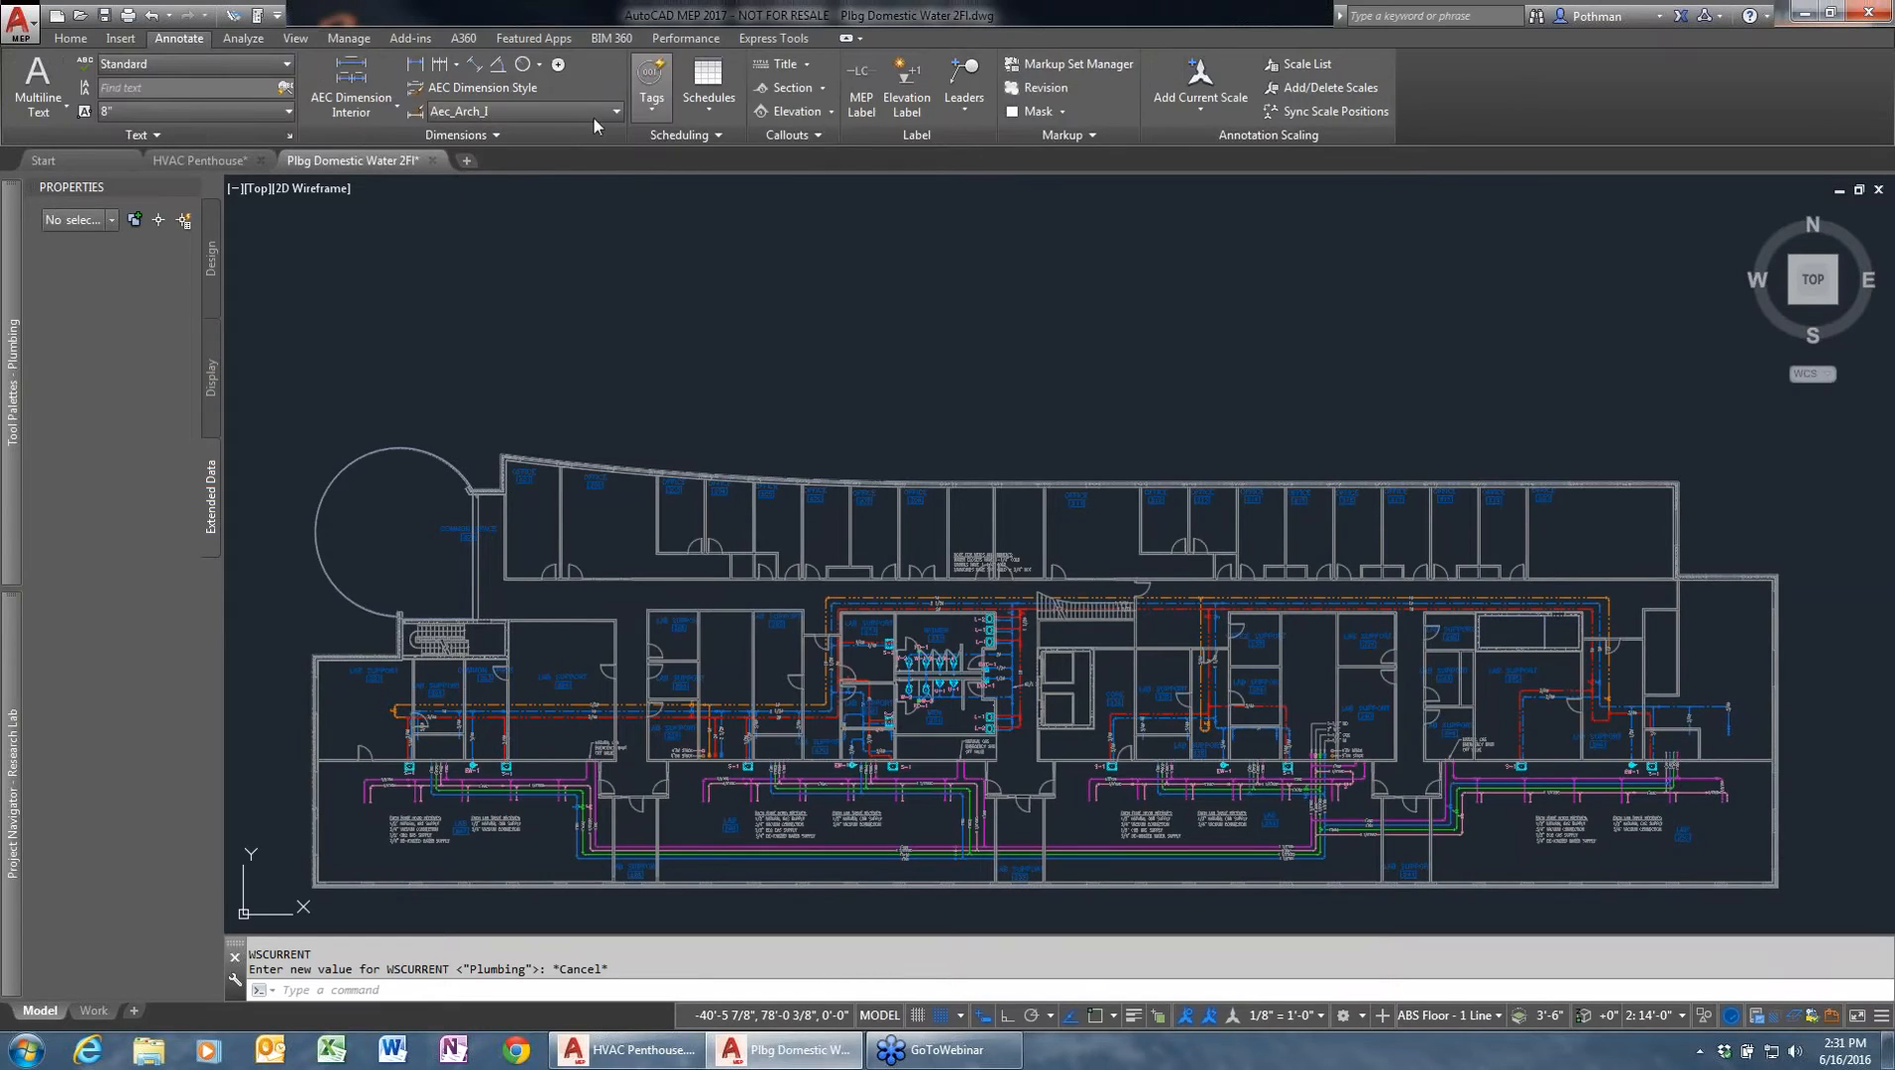
left_click(727, 109)
left_click(740, 148)
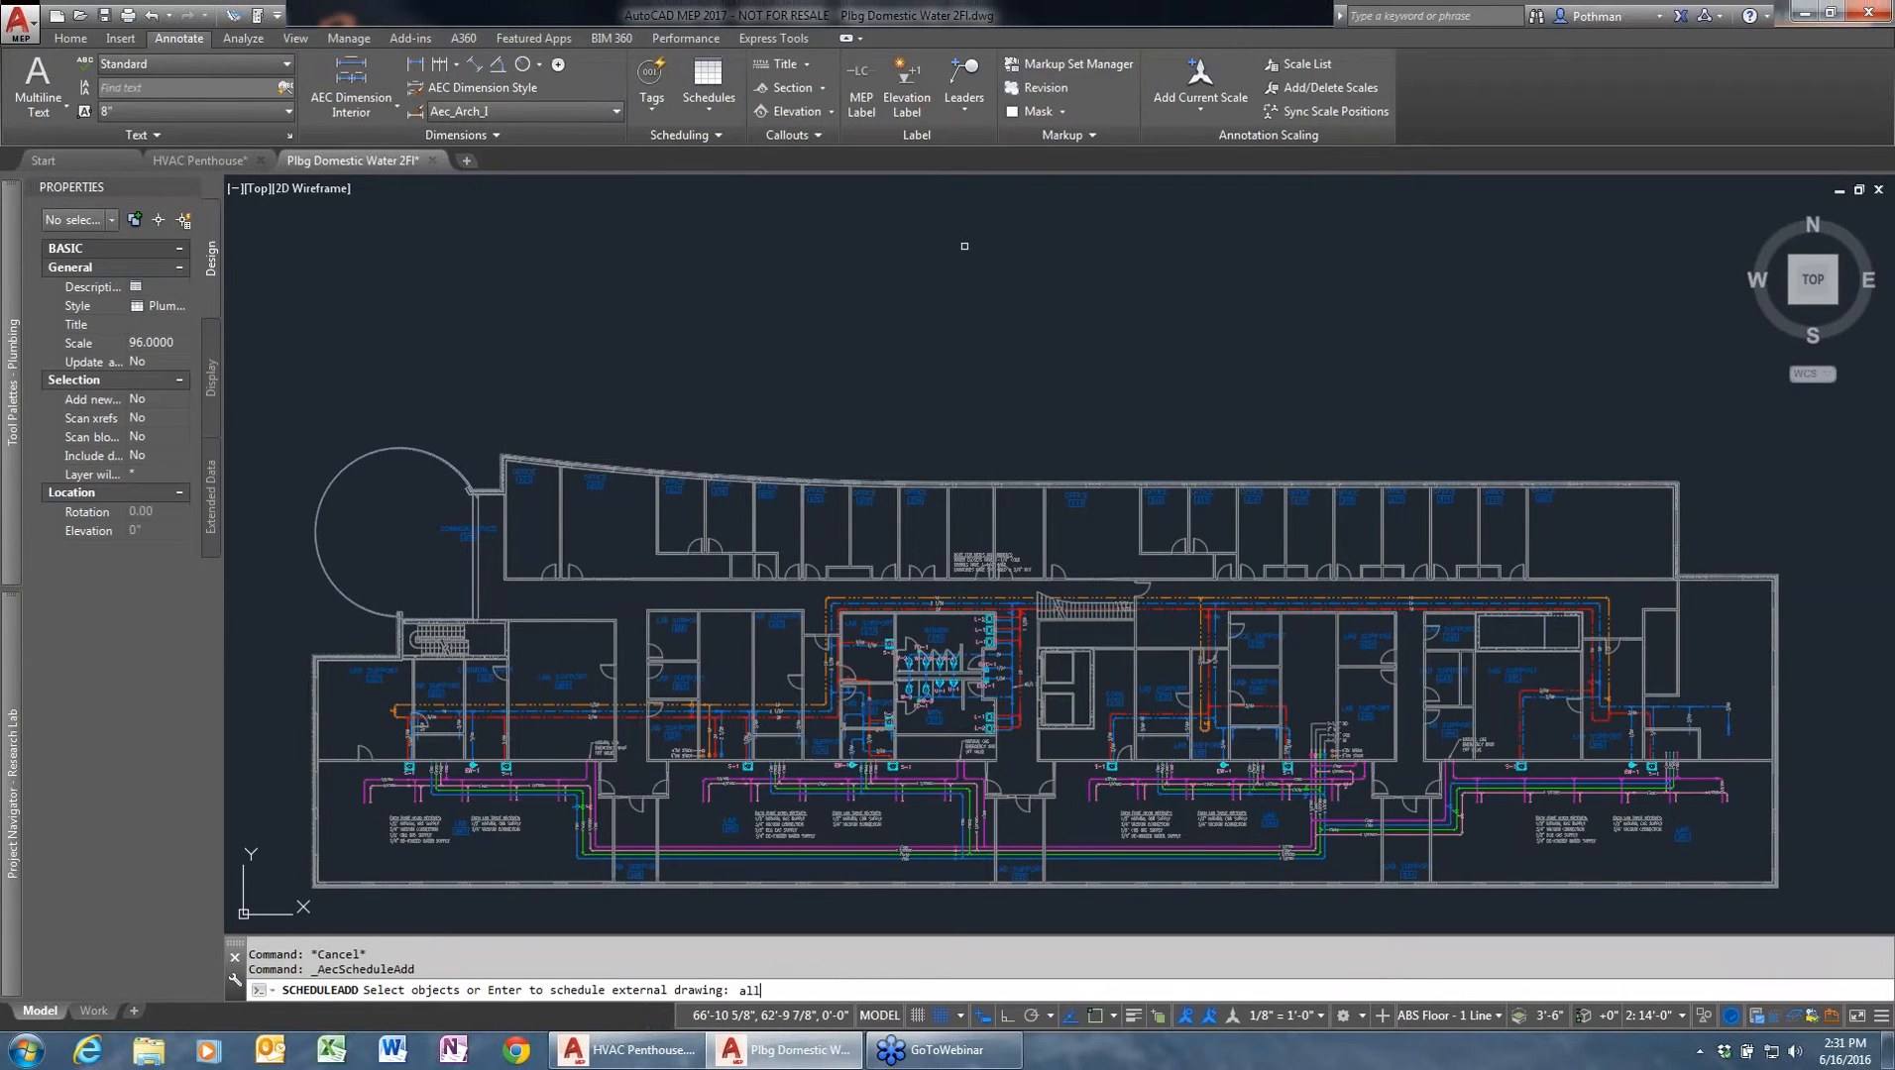
key("Return")
key("Return")
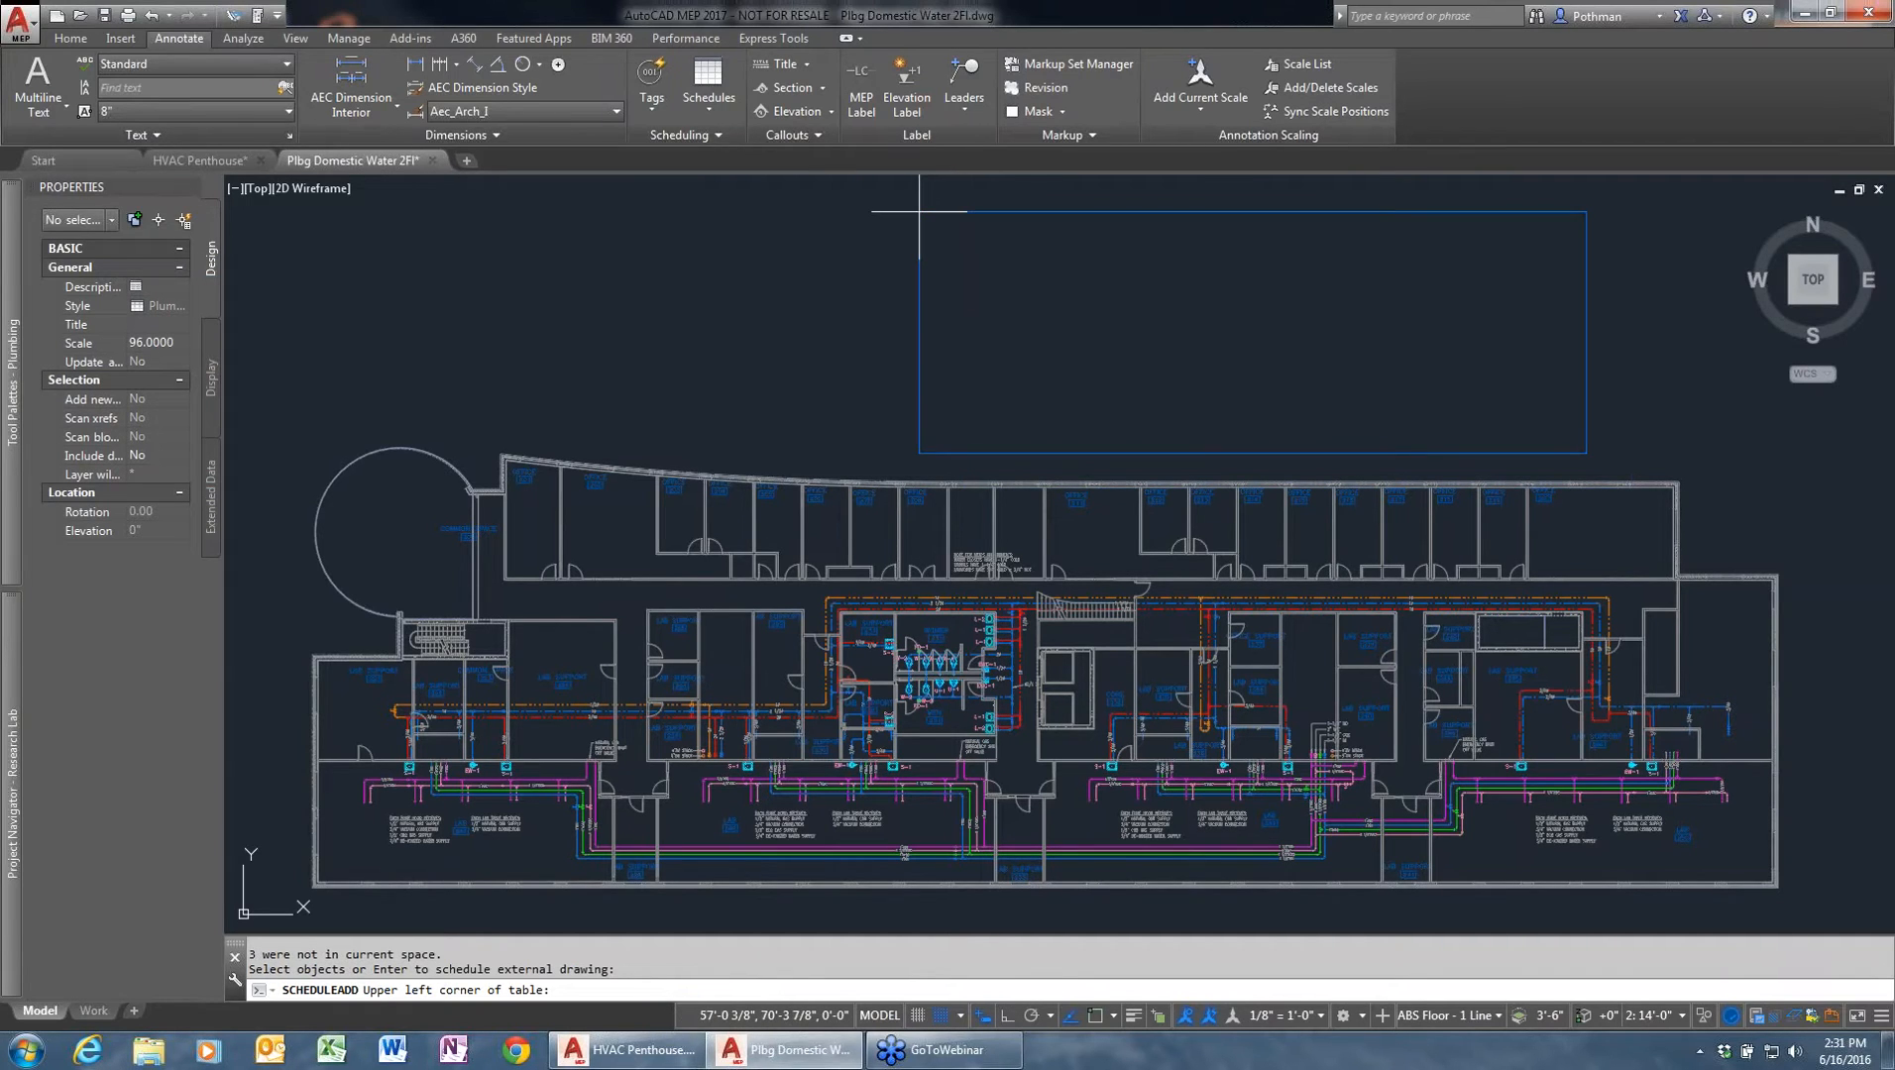
left_click(917, 211)
key("Return")
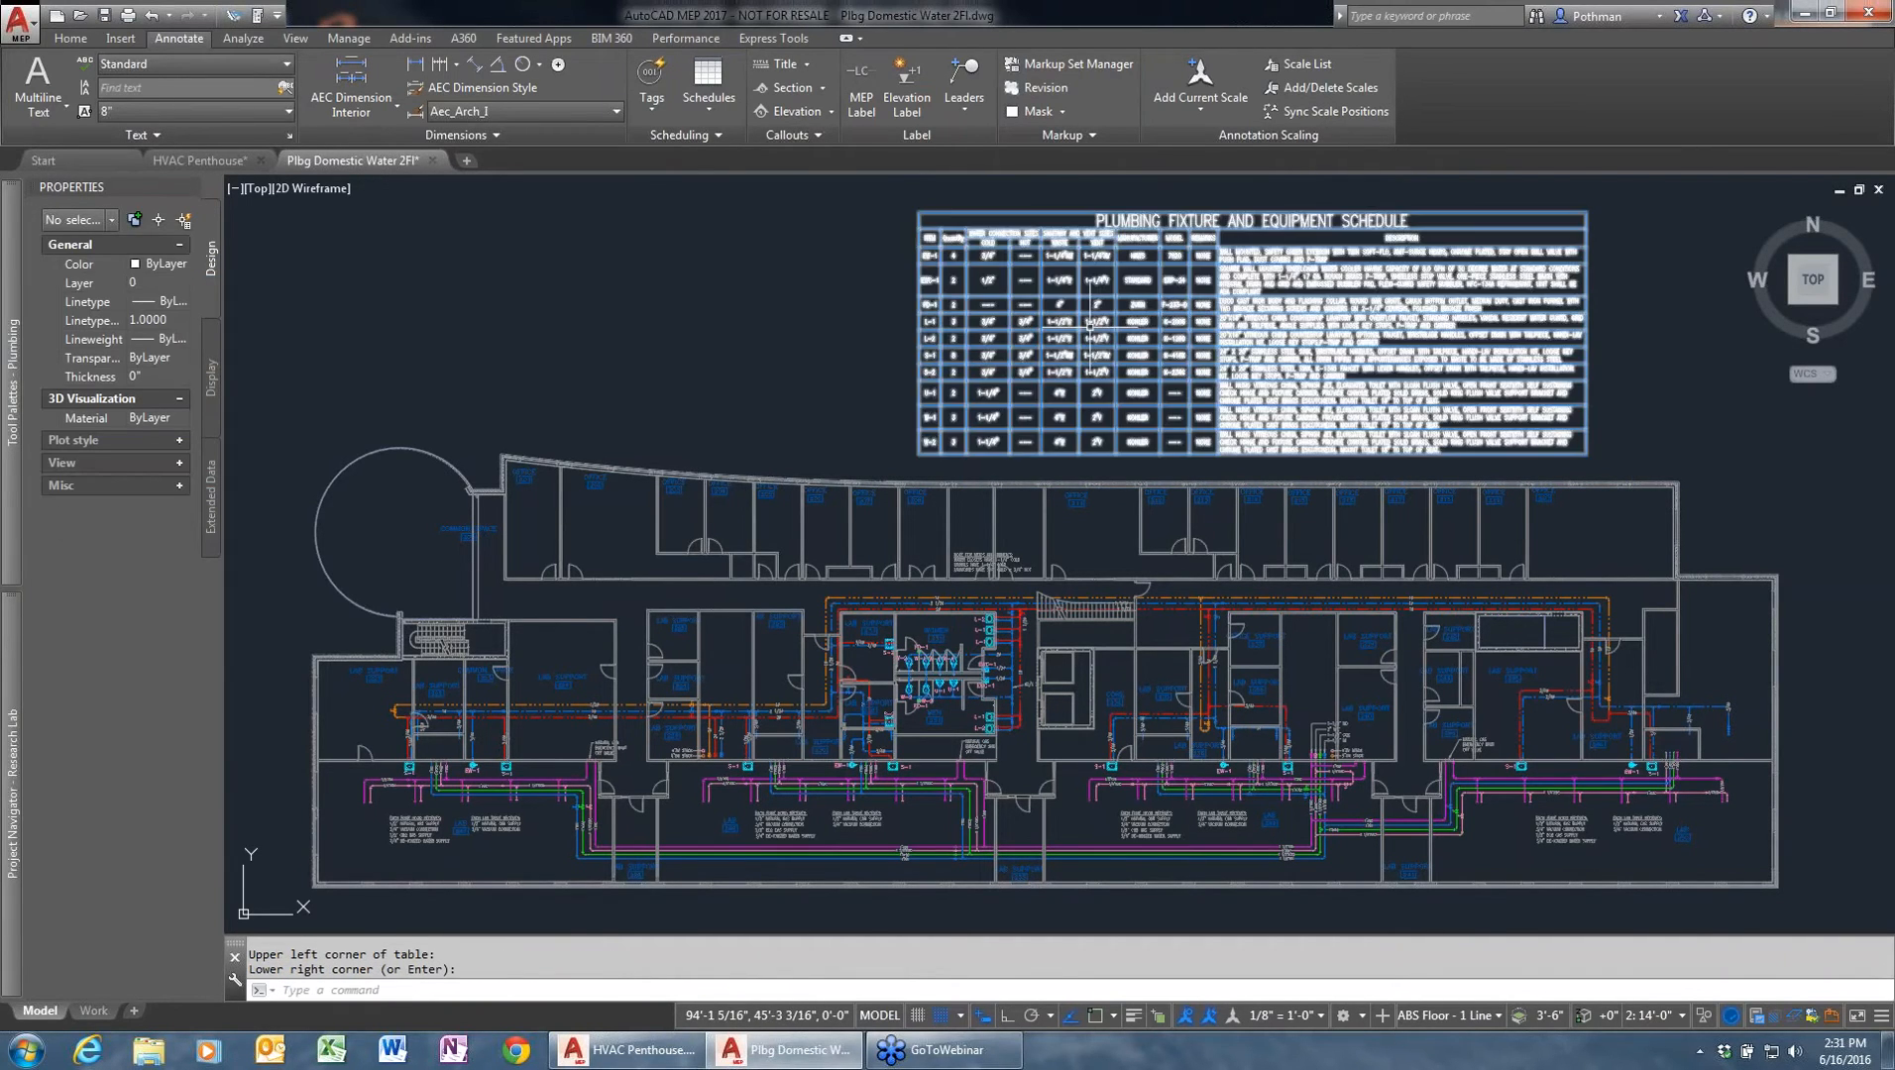
- Examine the items, quantities, connection sizes and descriptions in the plumbing fixture and equipment schedule
scroll(1093, 336, "up", 4)
scroll(1093, 340, "down", 3)
scroll(713, 804, "up", 3)
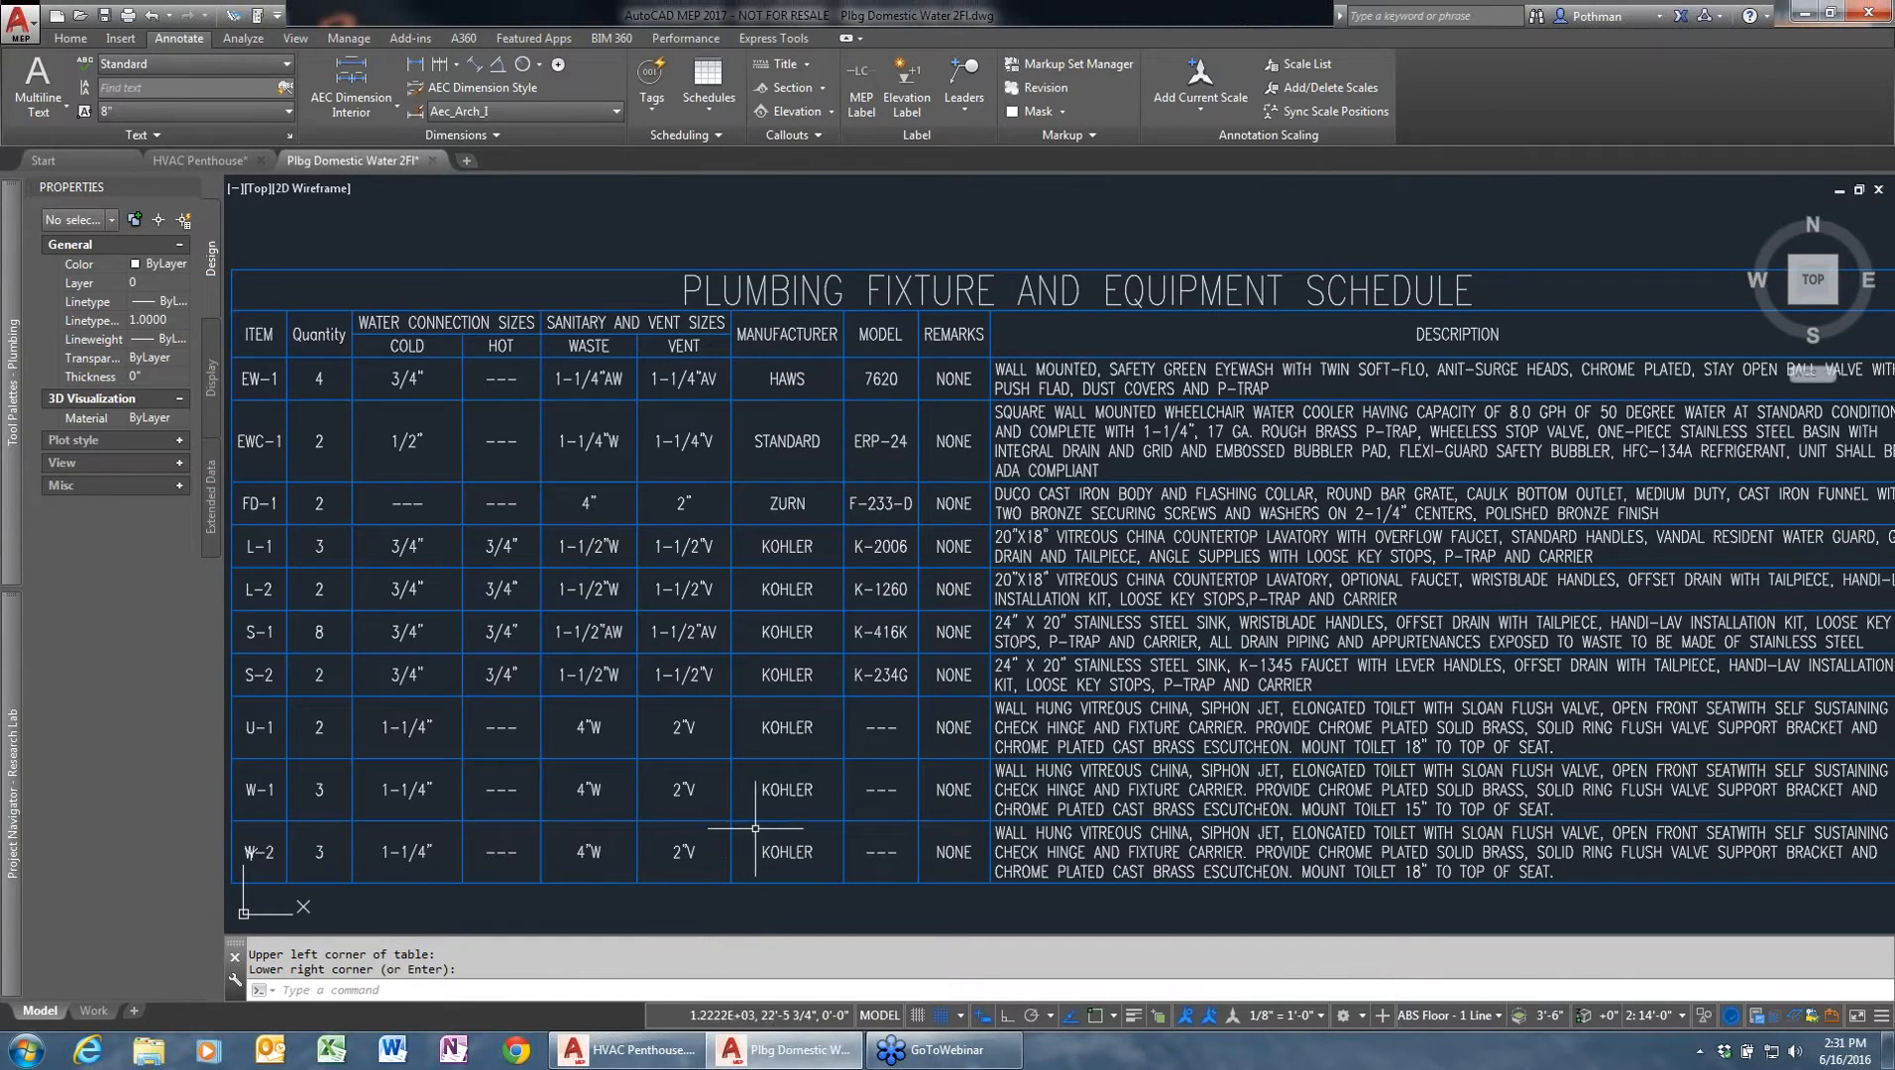
middle_click_drag(562, 843, 808, 782)
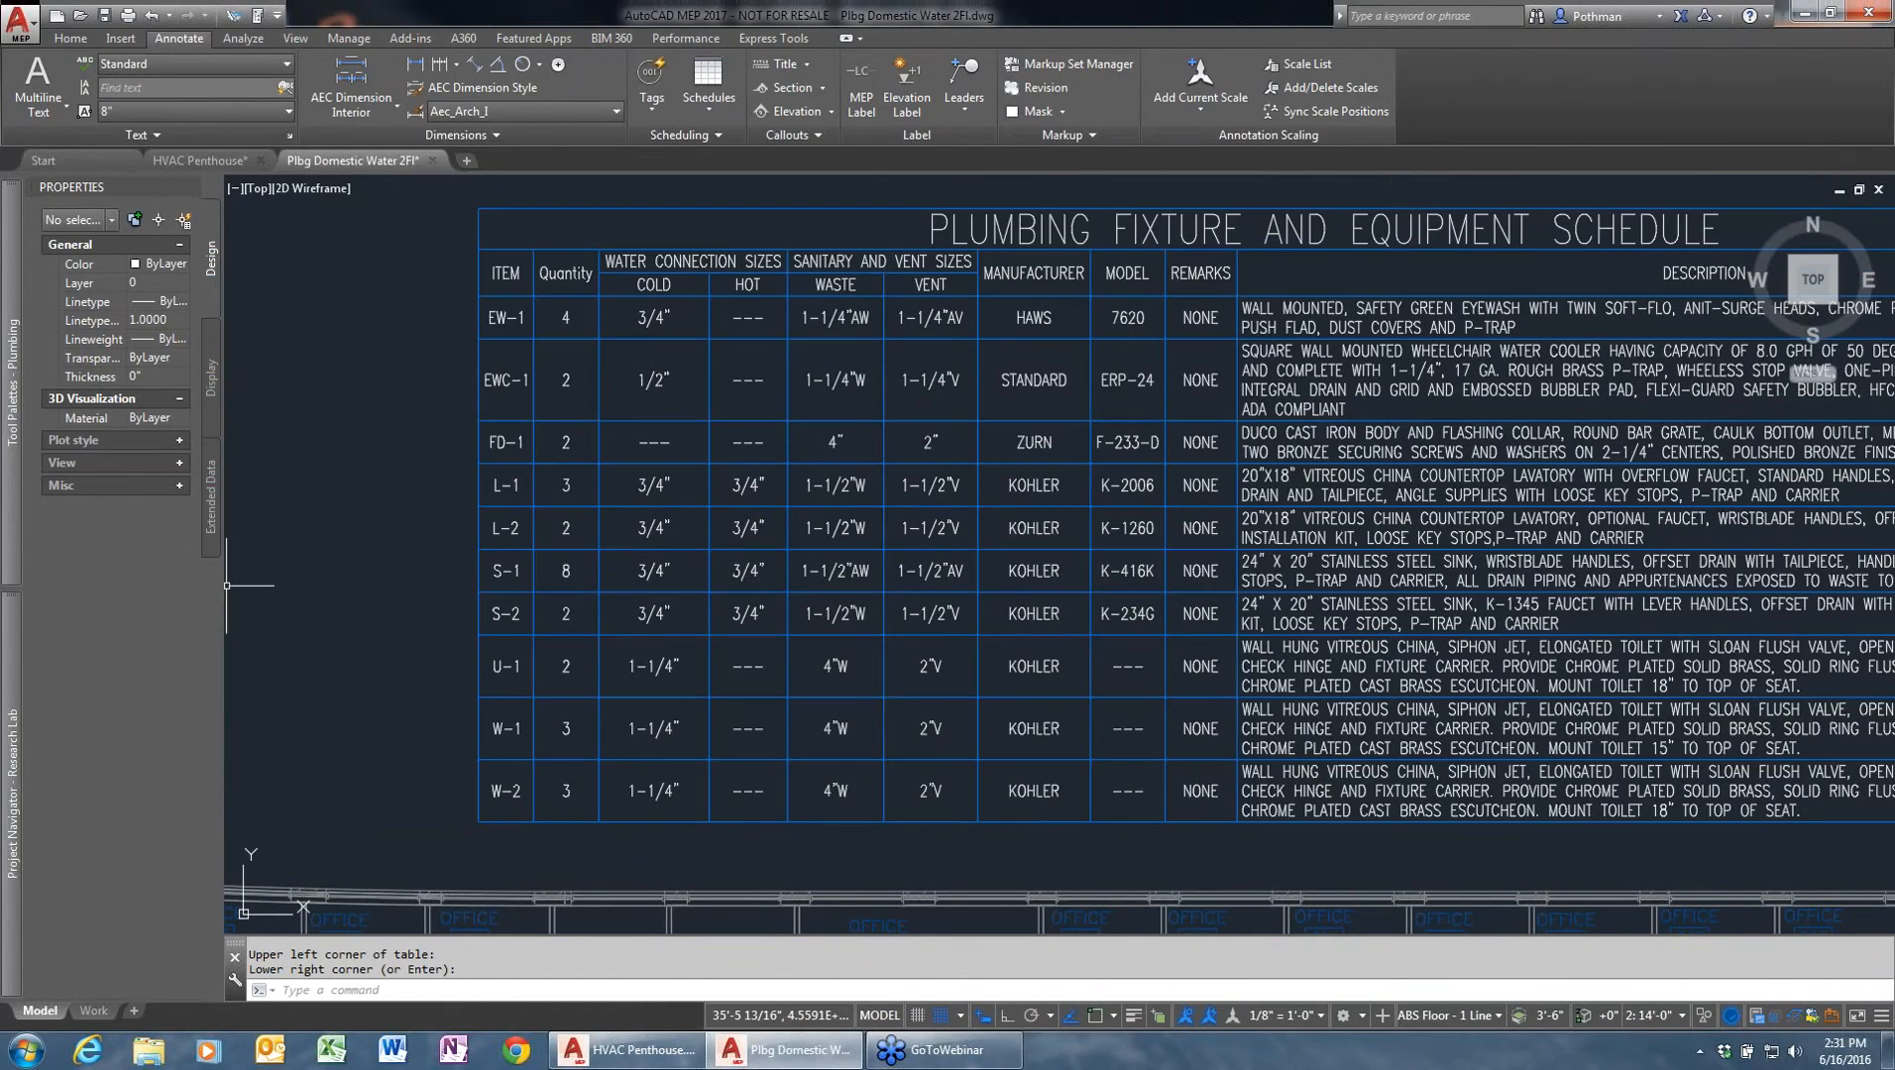
- Close the Plbg Domestic Water 2Fl drawing without saving and open the Plbg Riser Diagram construct from the project
left_click(432, 160)
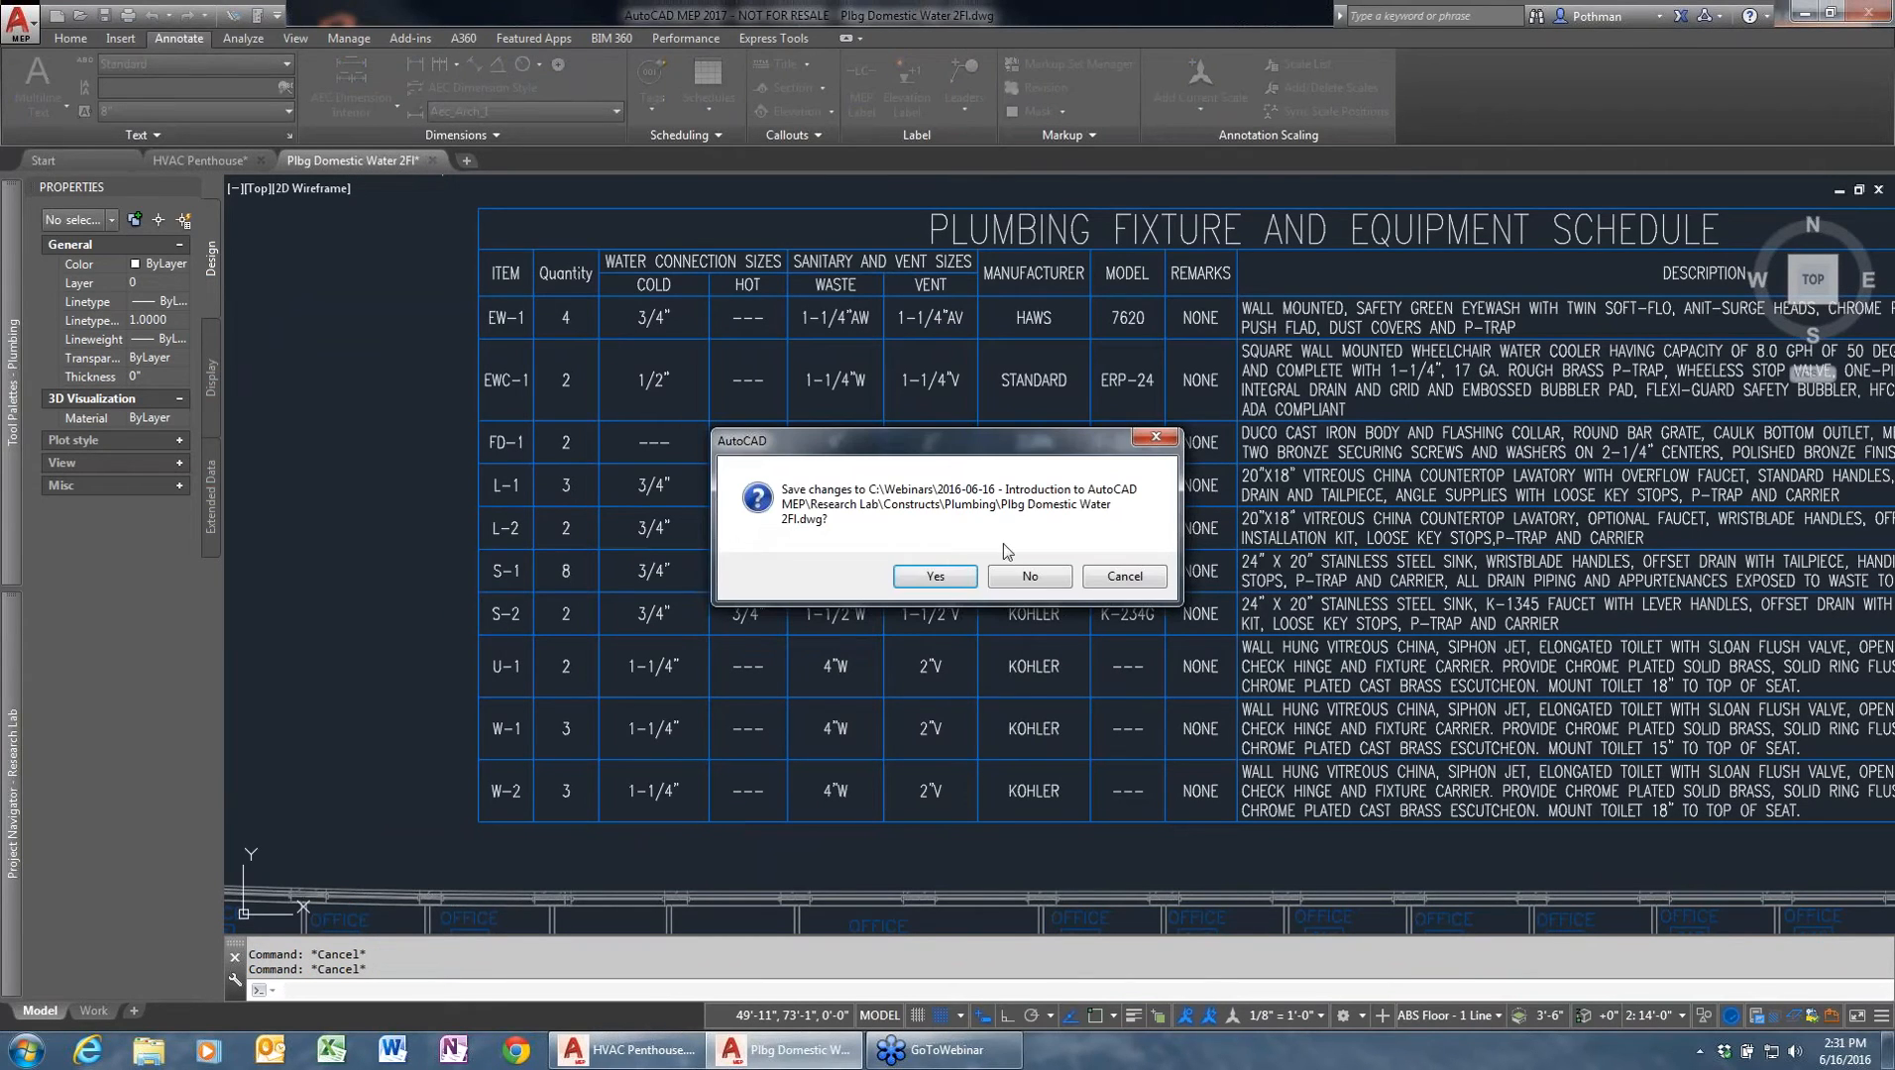
left_click(1027, 575)
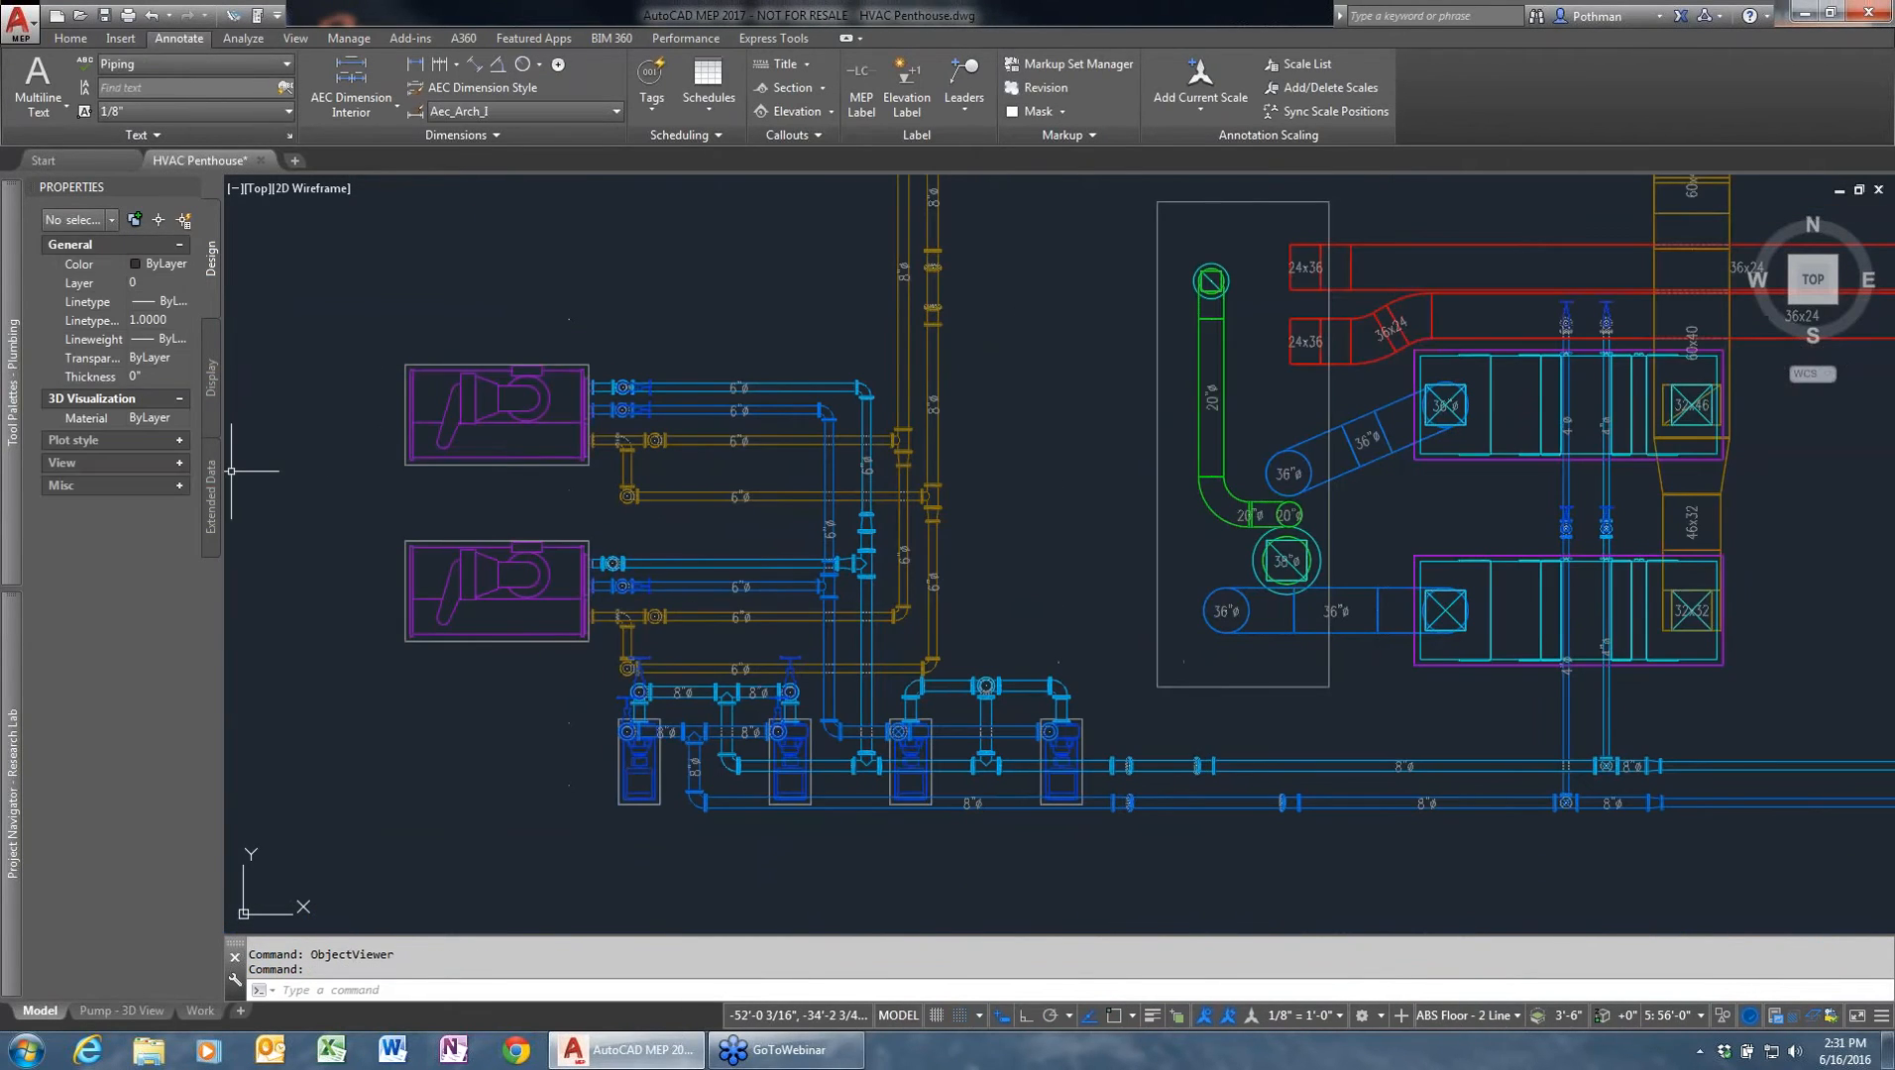
mouse_move(35, 783)
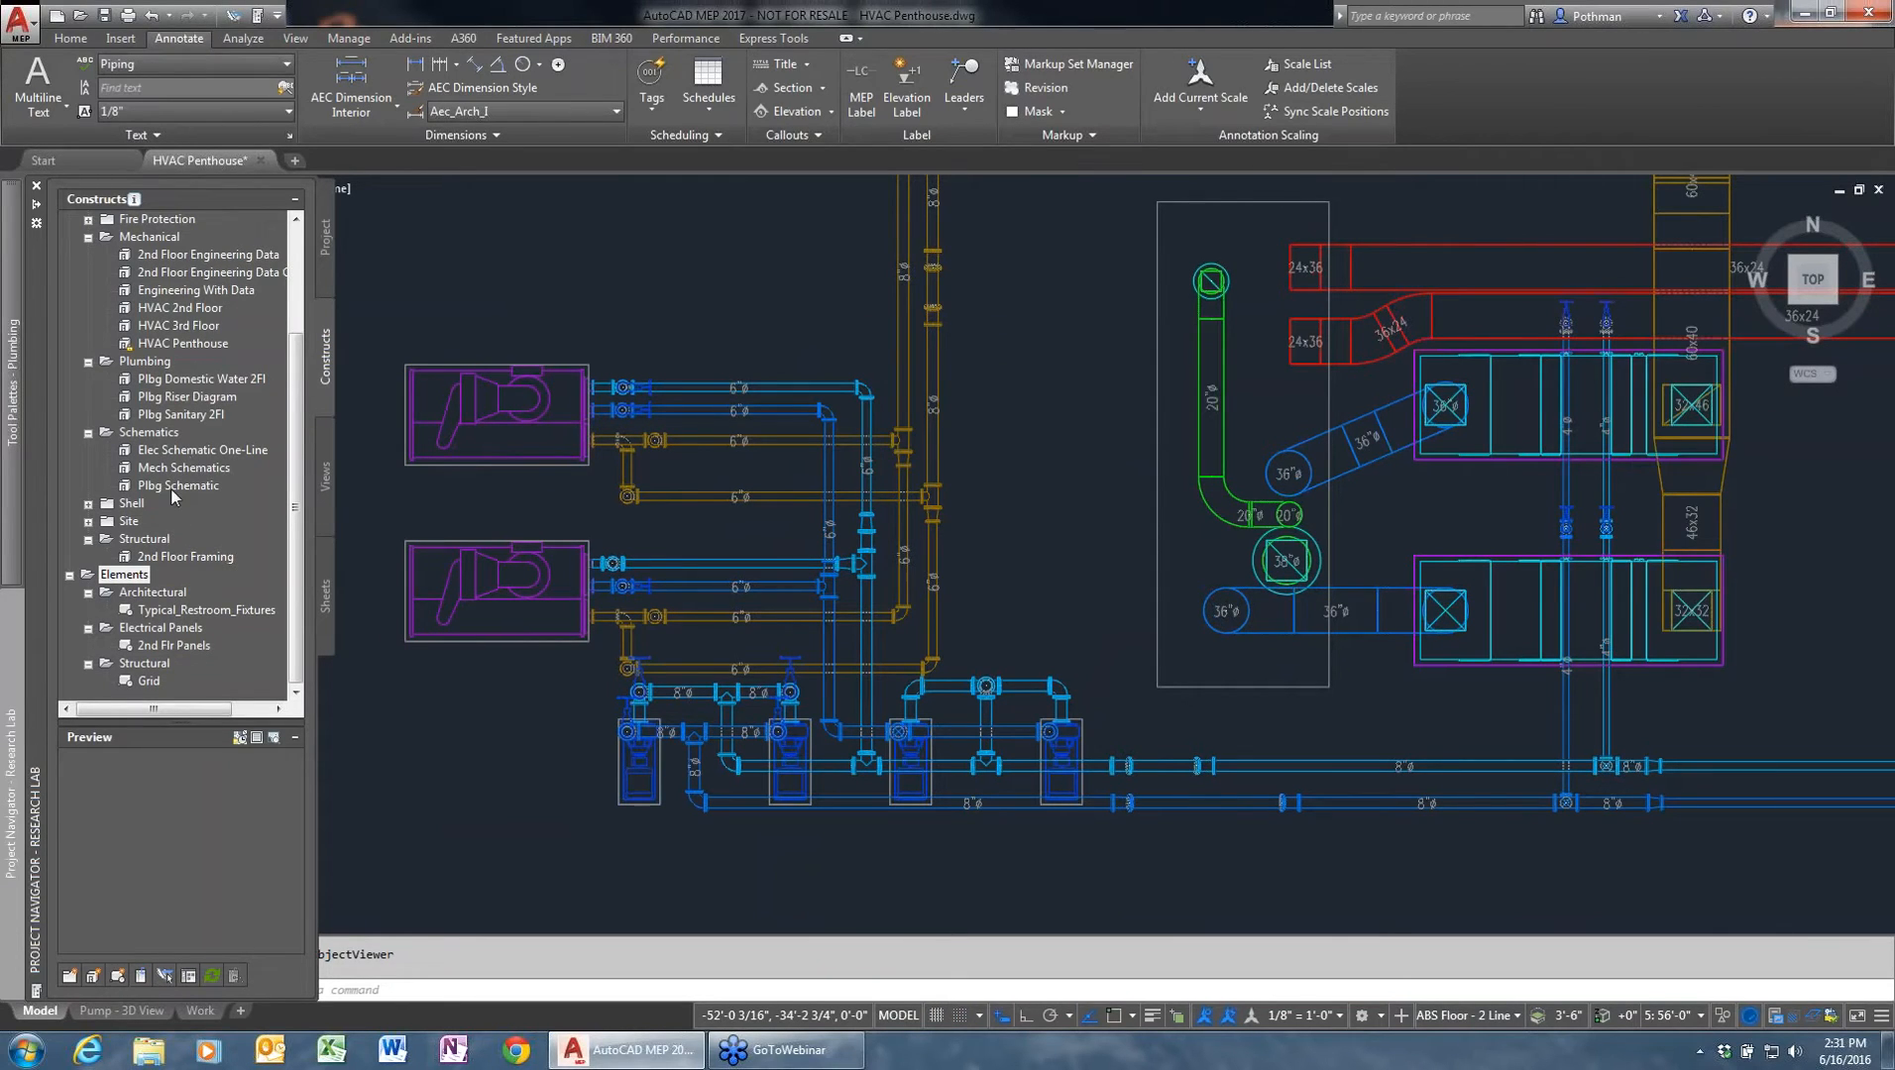
double_click(189, 397)
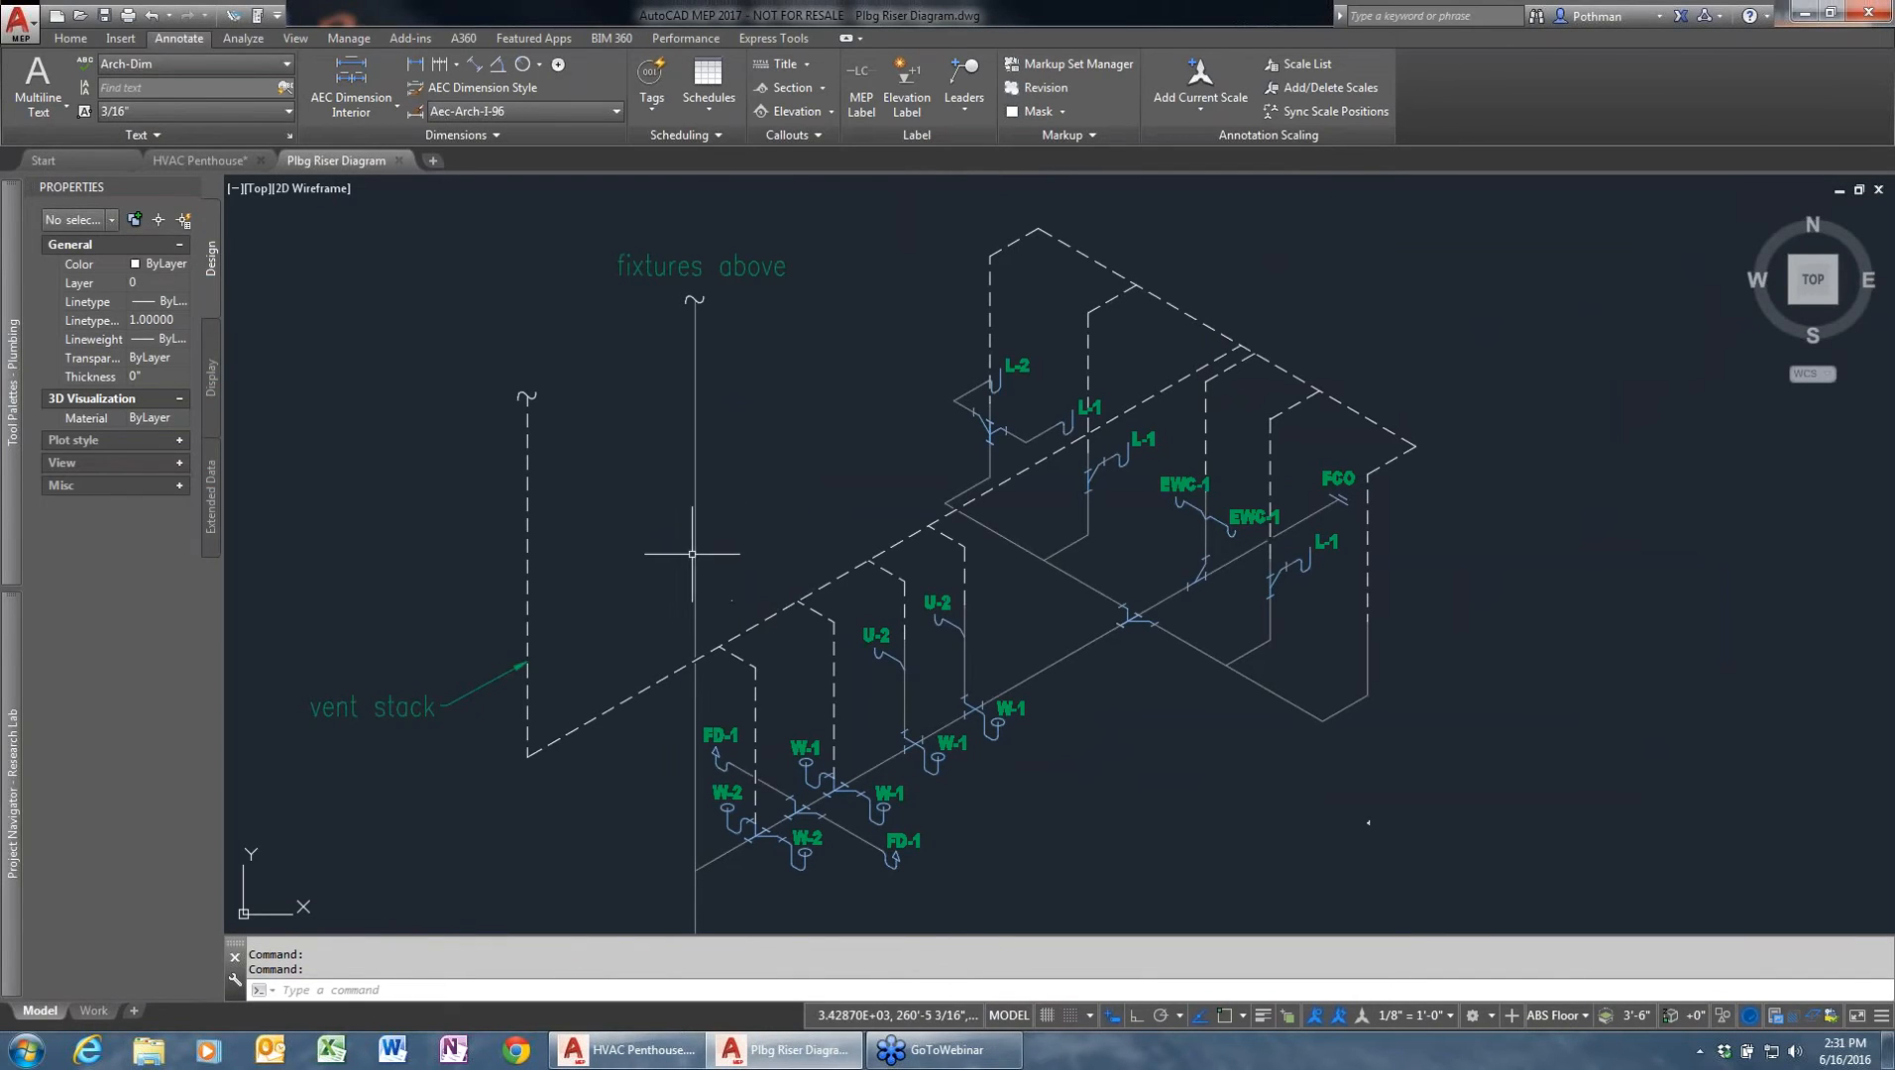
- Add a copy of the existing Double Lateral schematic symbol on the vertical stack above the dashed vent line
middle_click_drag(873, 720, 947, 685)
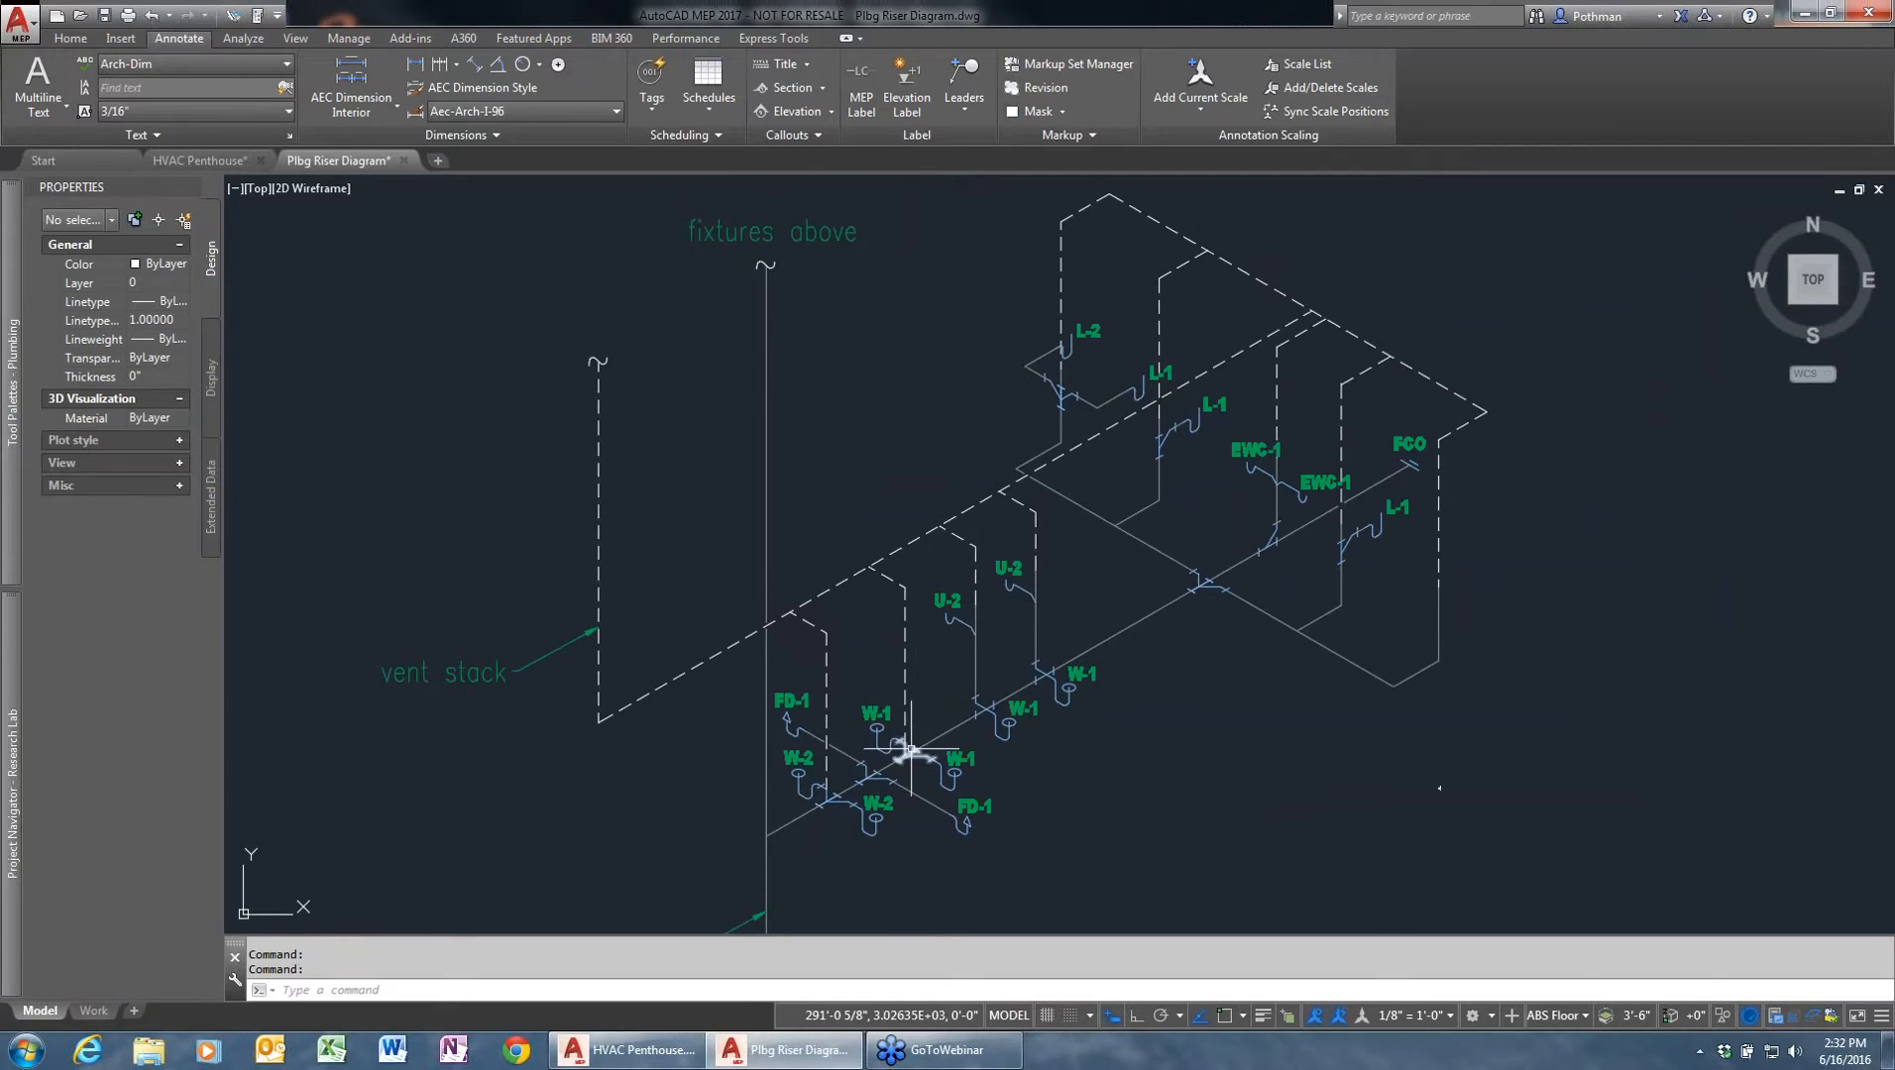
scroll(1031, 670, "up", 2)
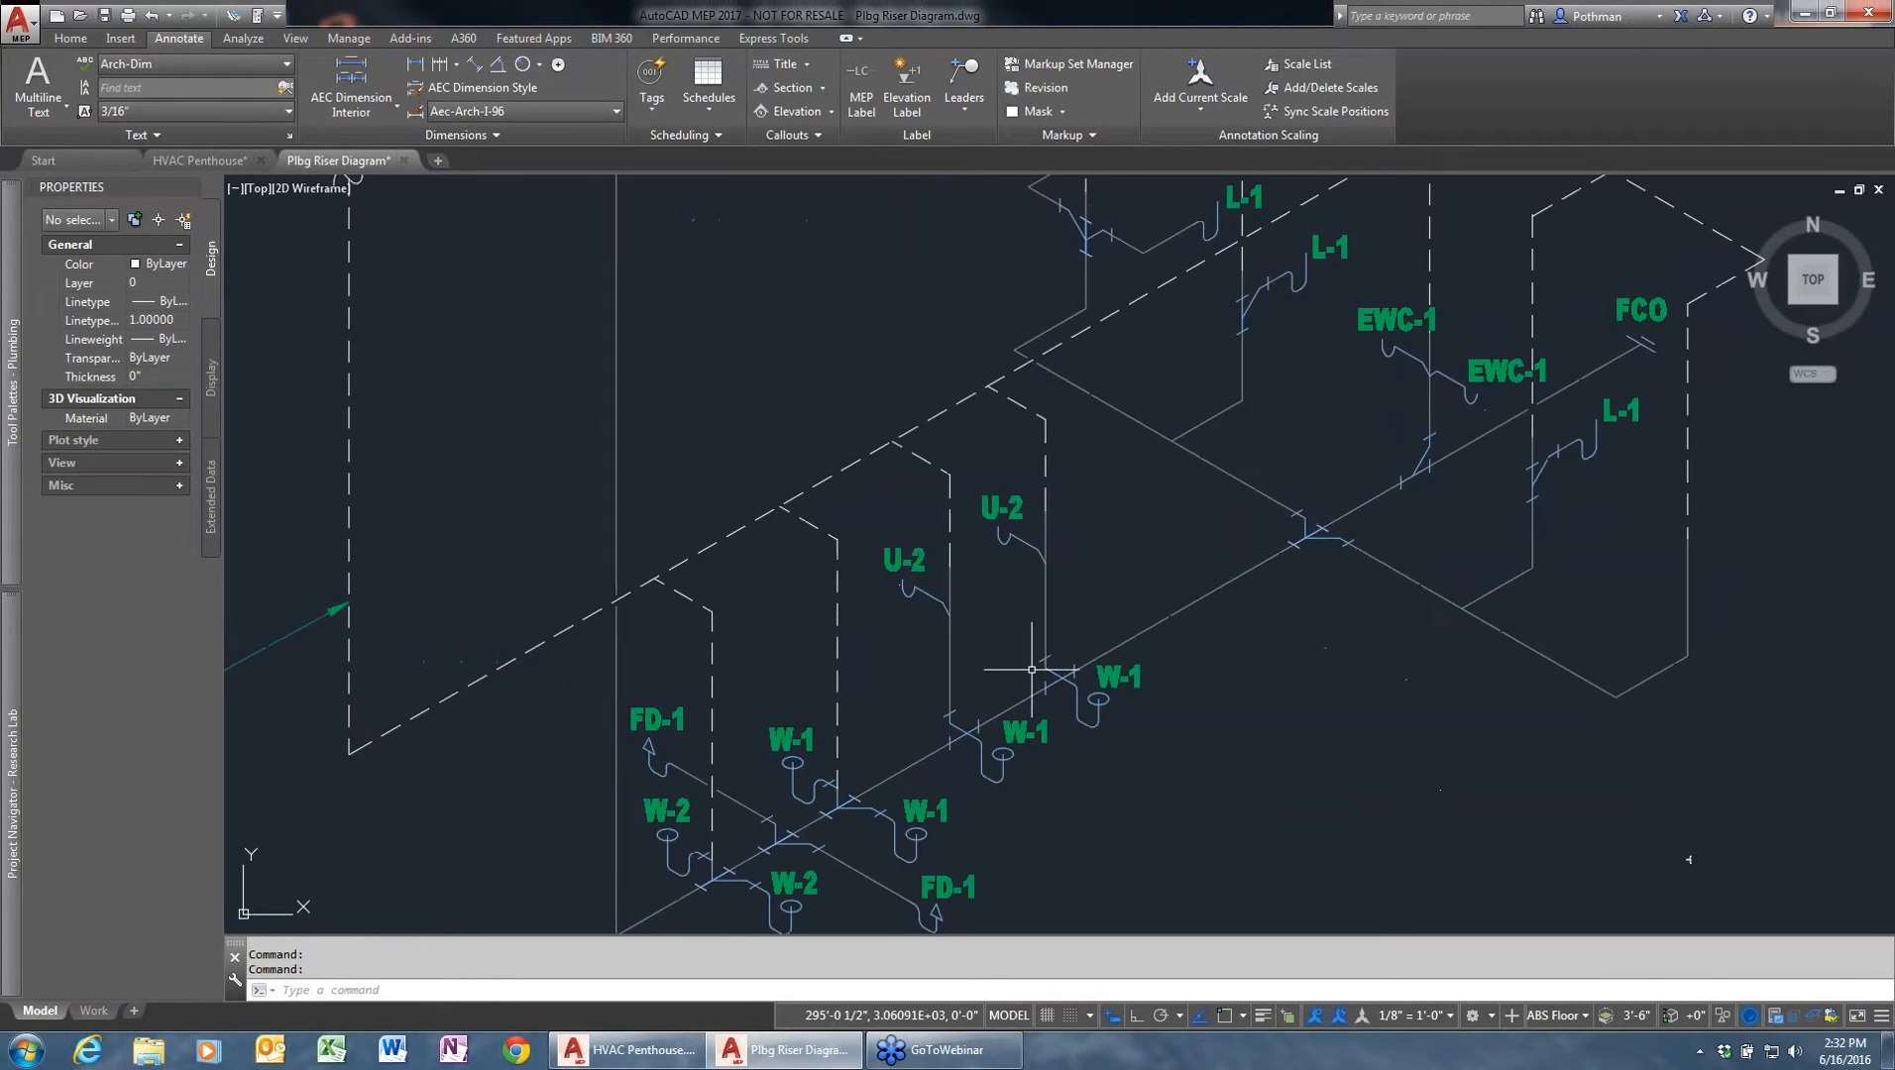
left_click(1318, 530)
right_click(1311, 571)
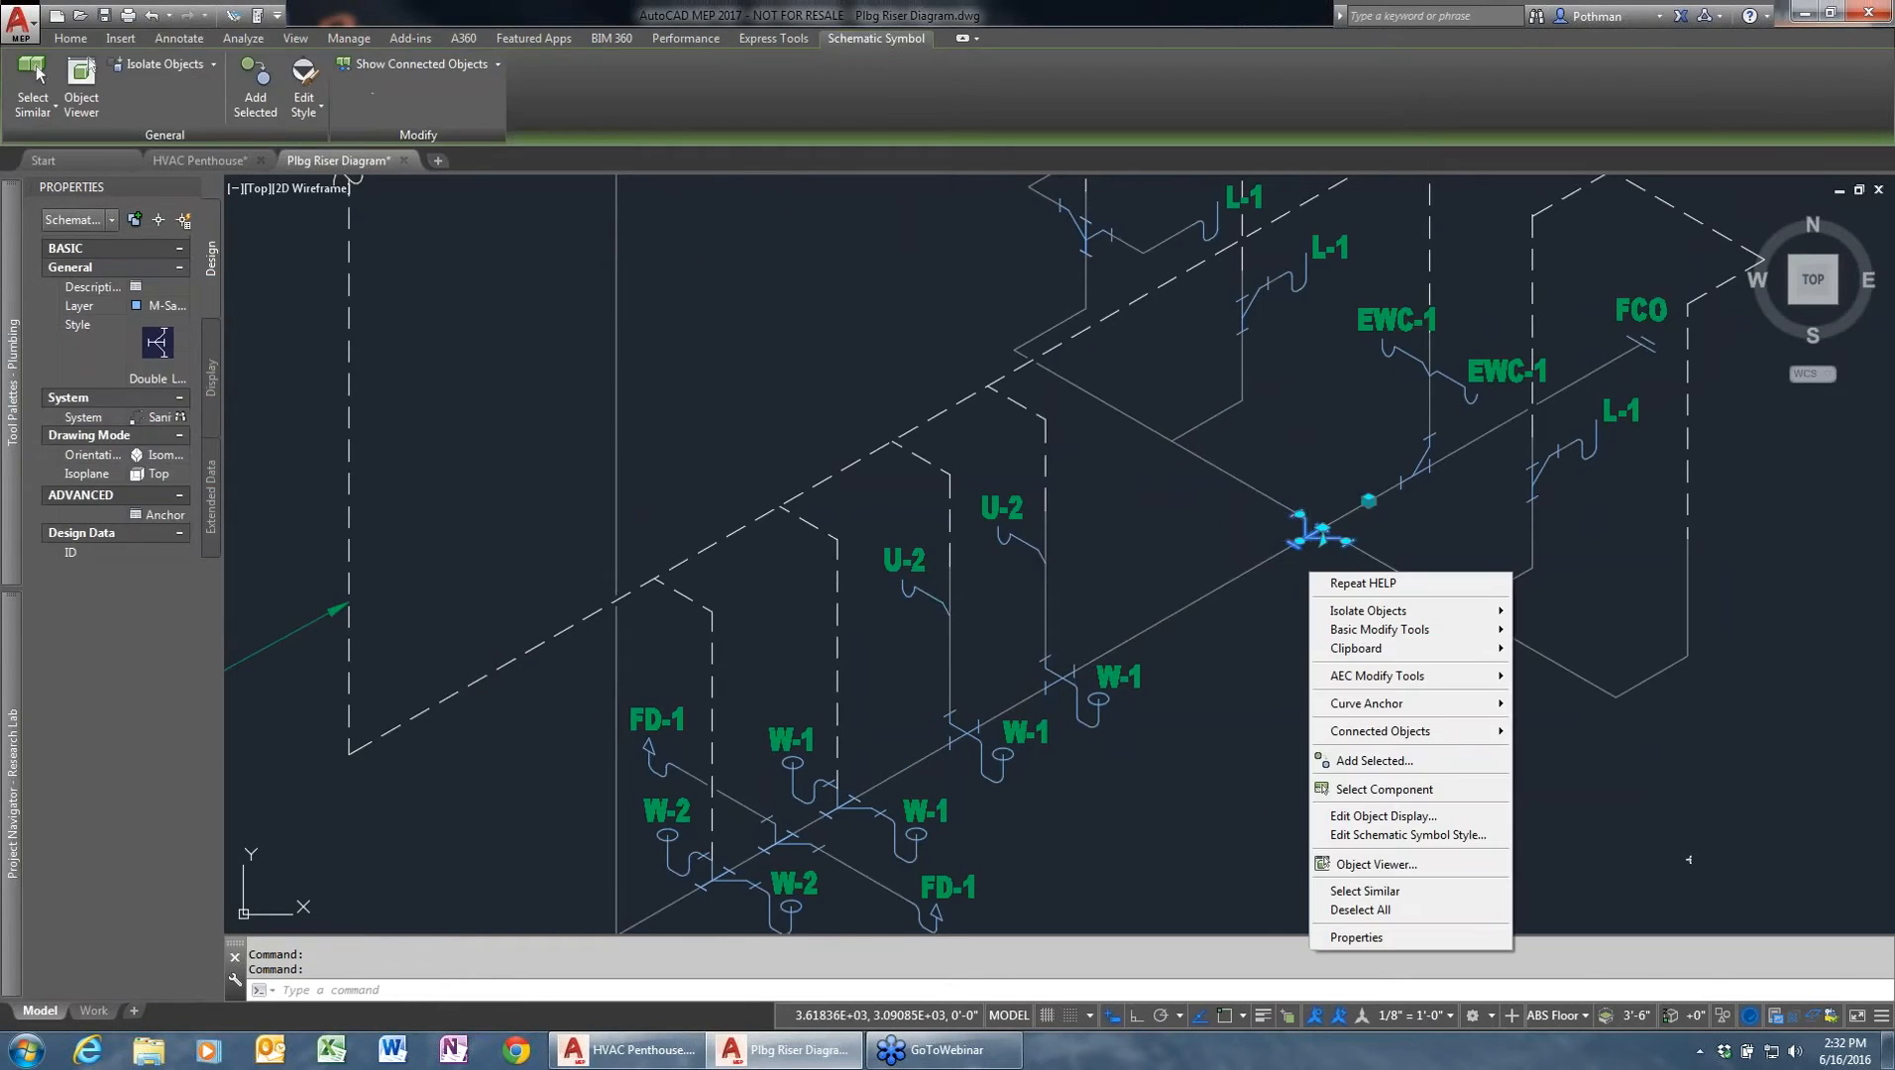
left_click(1373, 760)
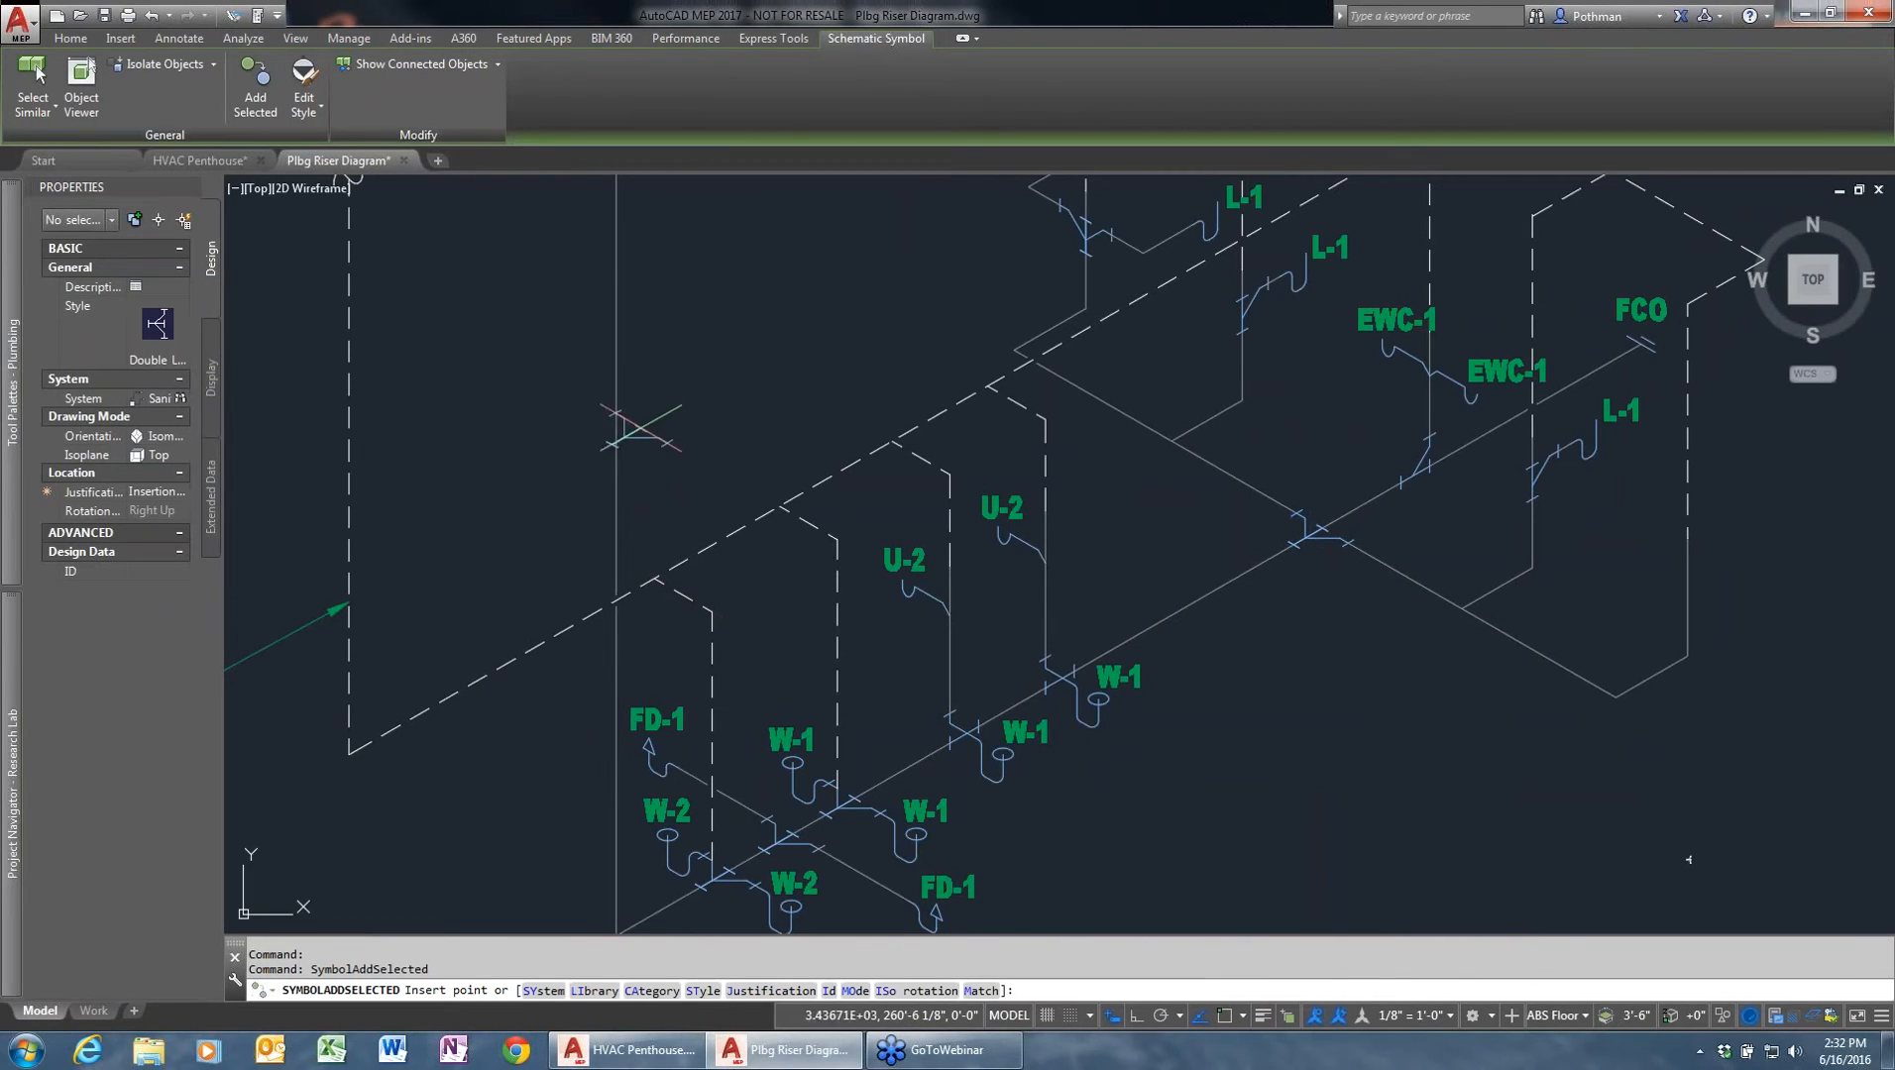
left_click(611, 398)
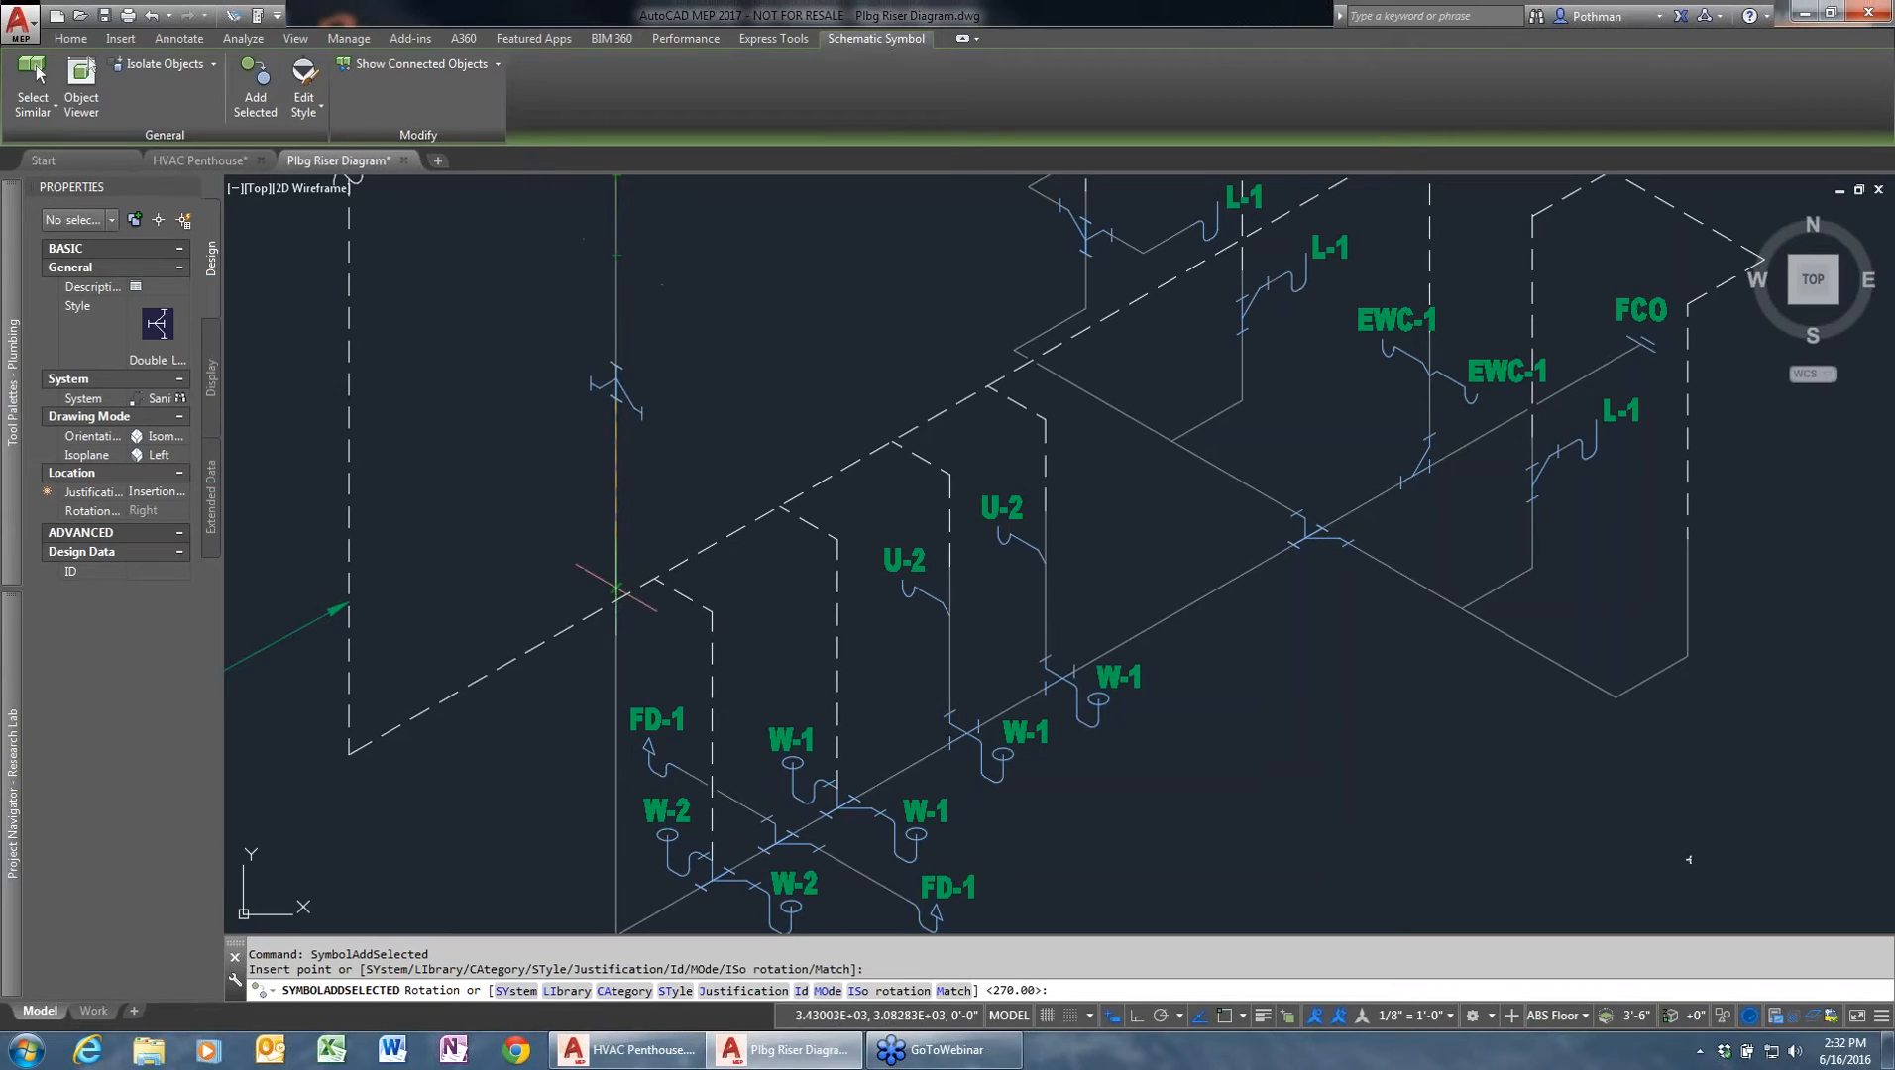
left_click(602, 306)
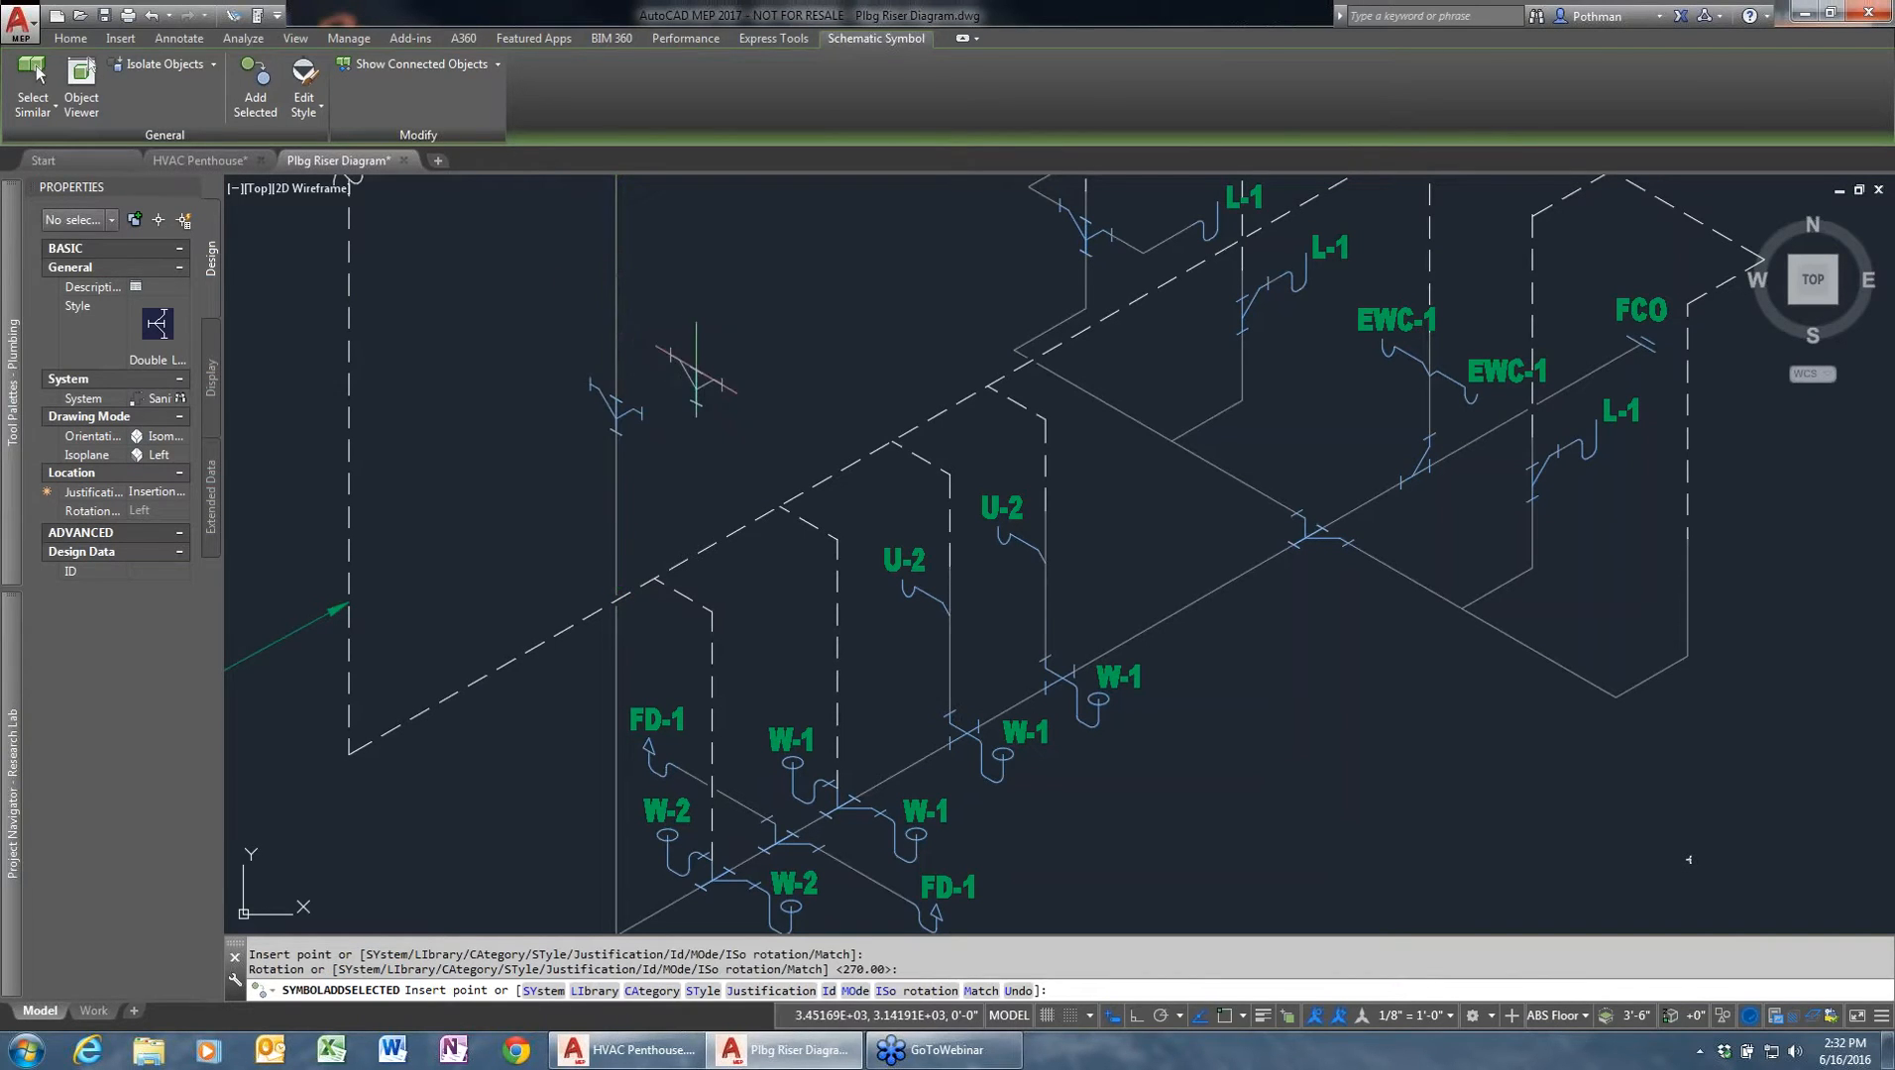
key("Return")
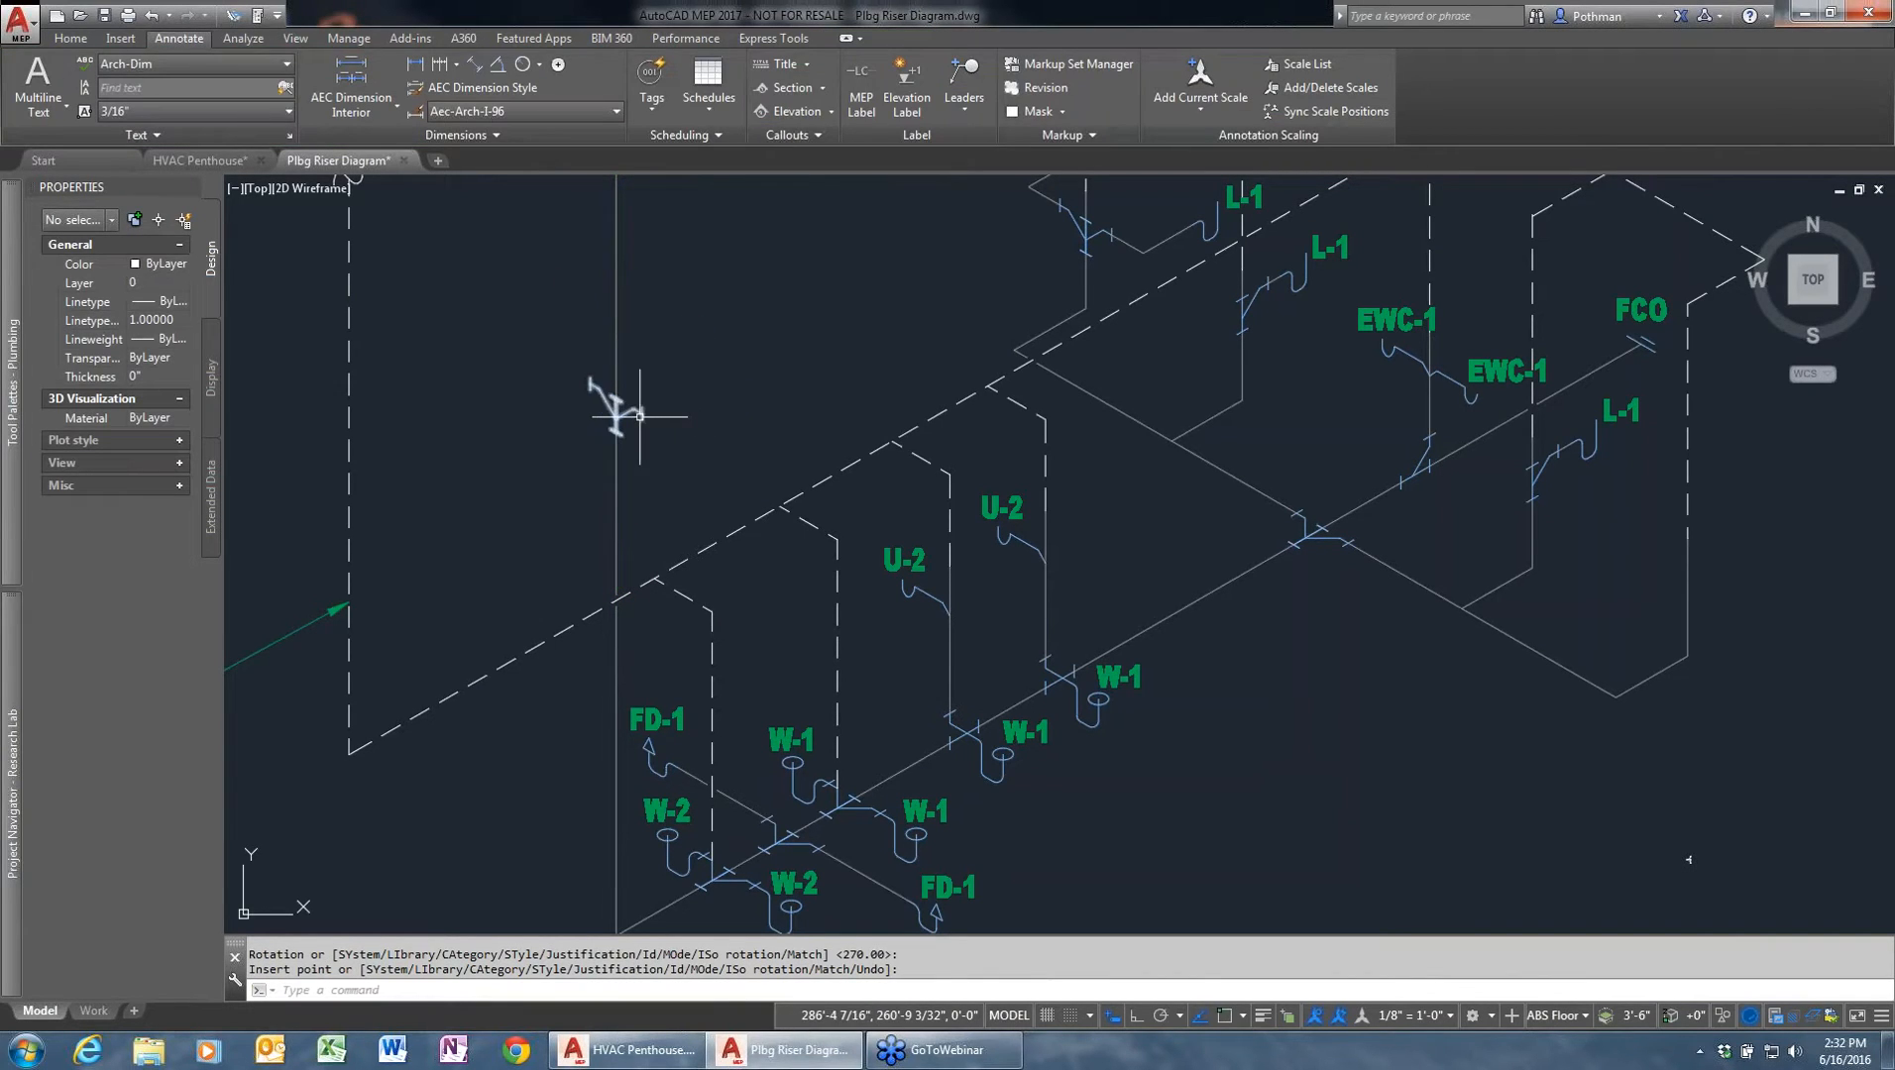
- Cycle the new Double Lateral symbol's isoplane through Top to Right
left_click(615, 404)
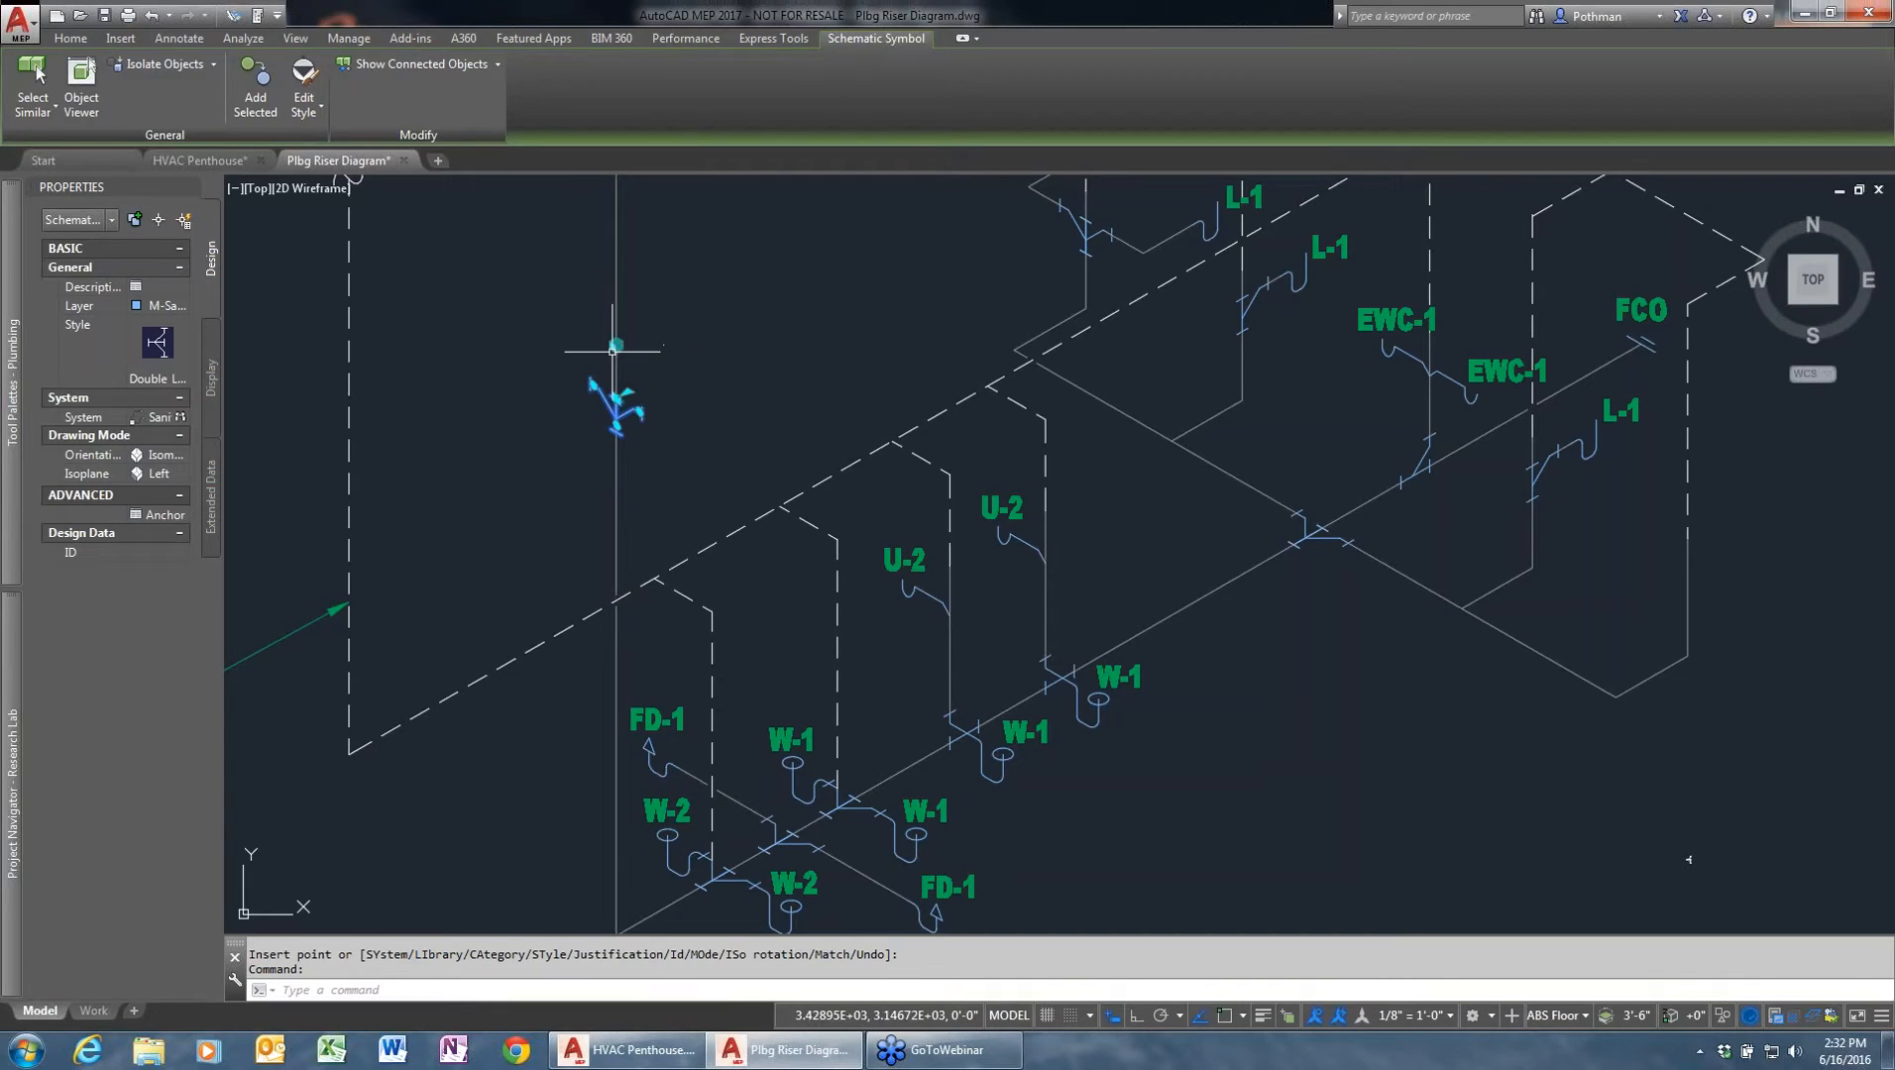
left_click(615, 346)
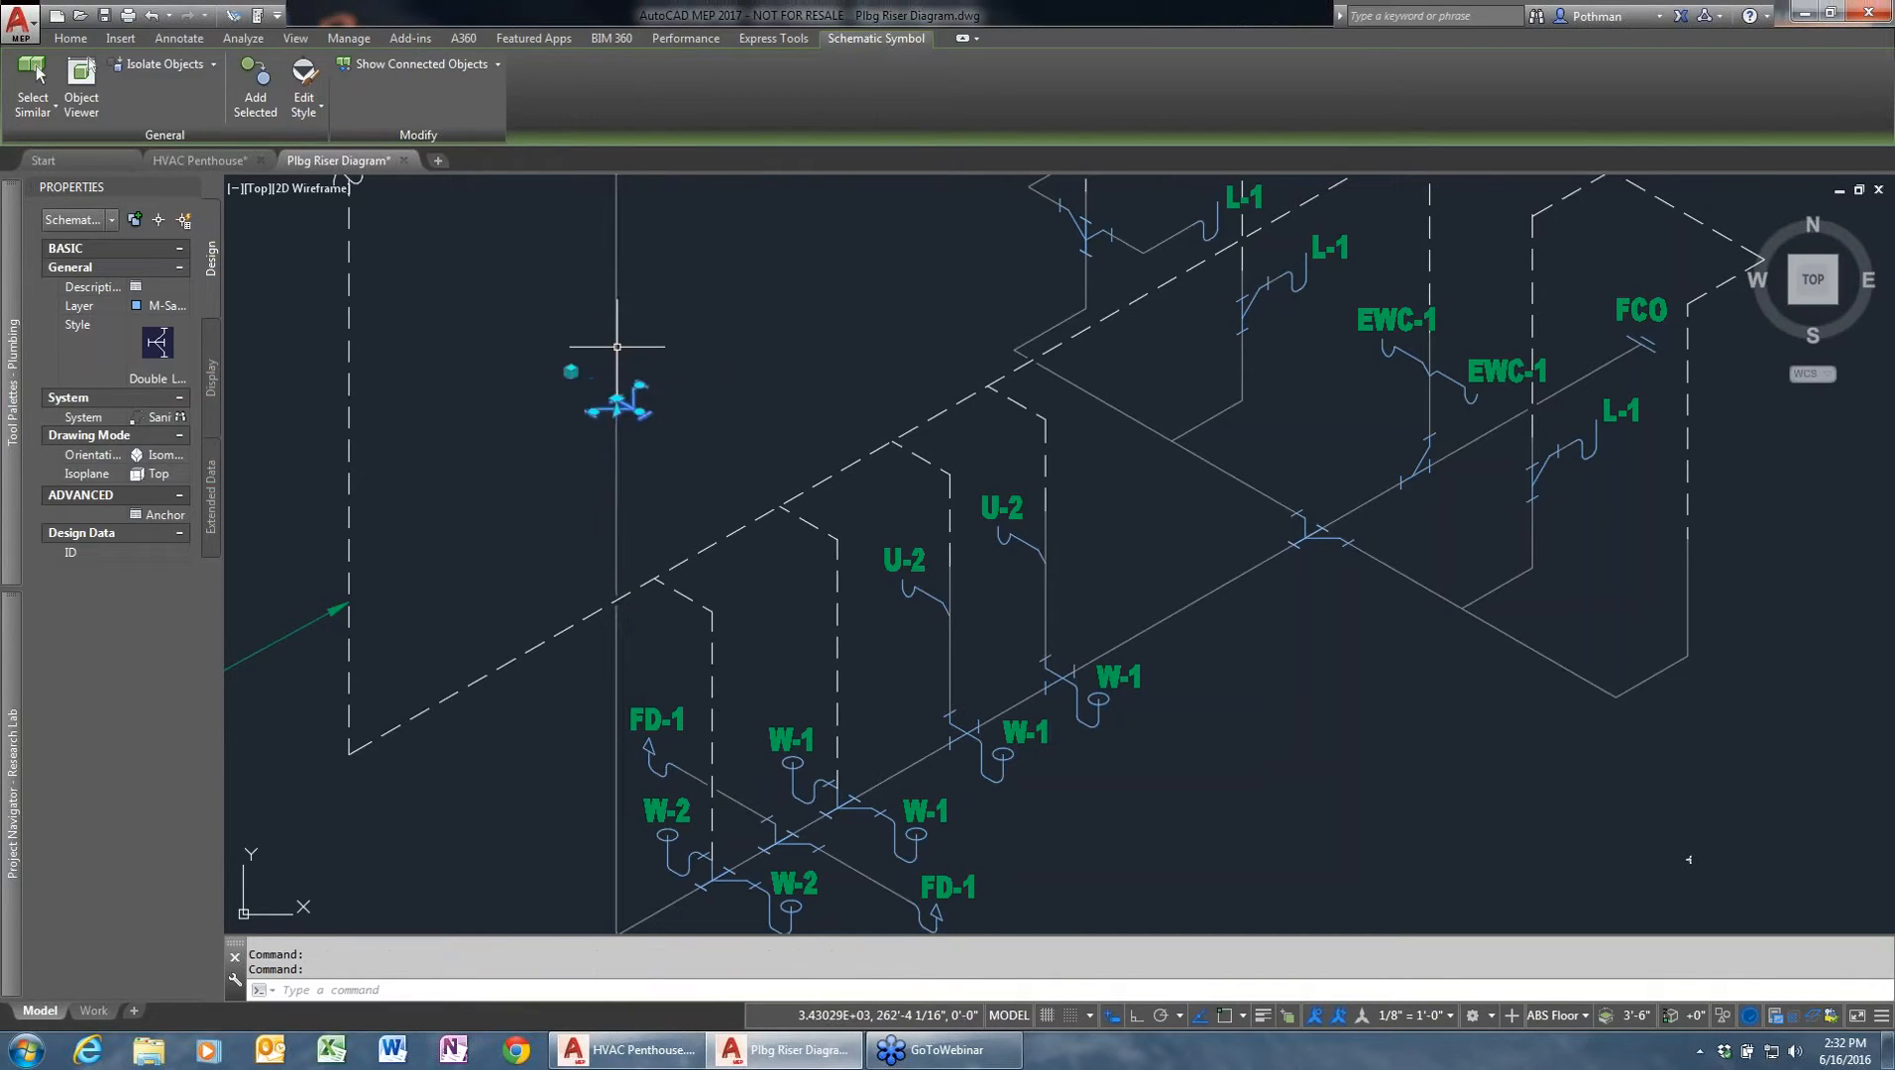
left_click(570, 373)
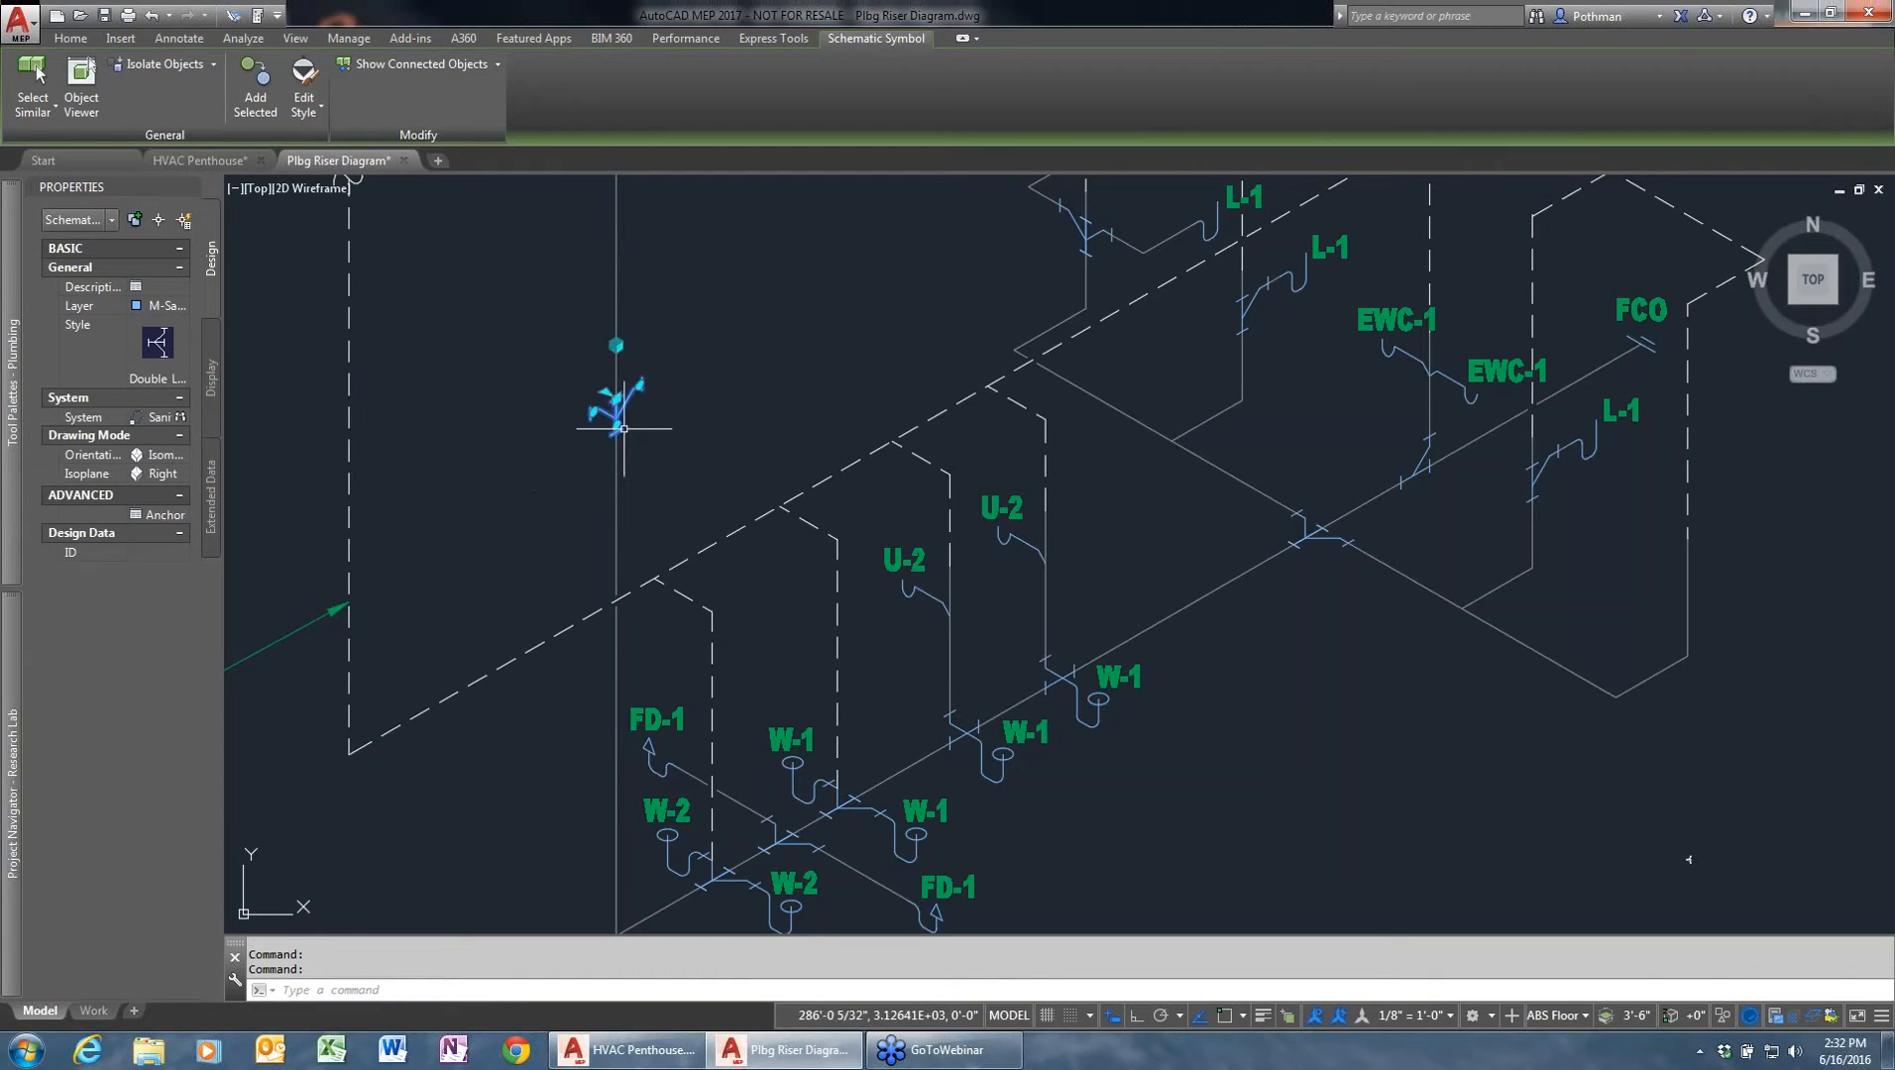
key("Escape")
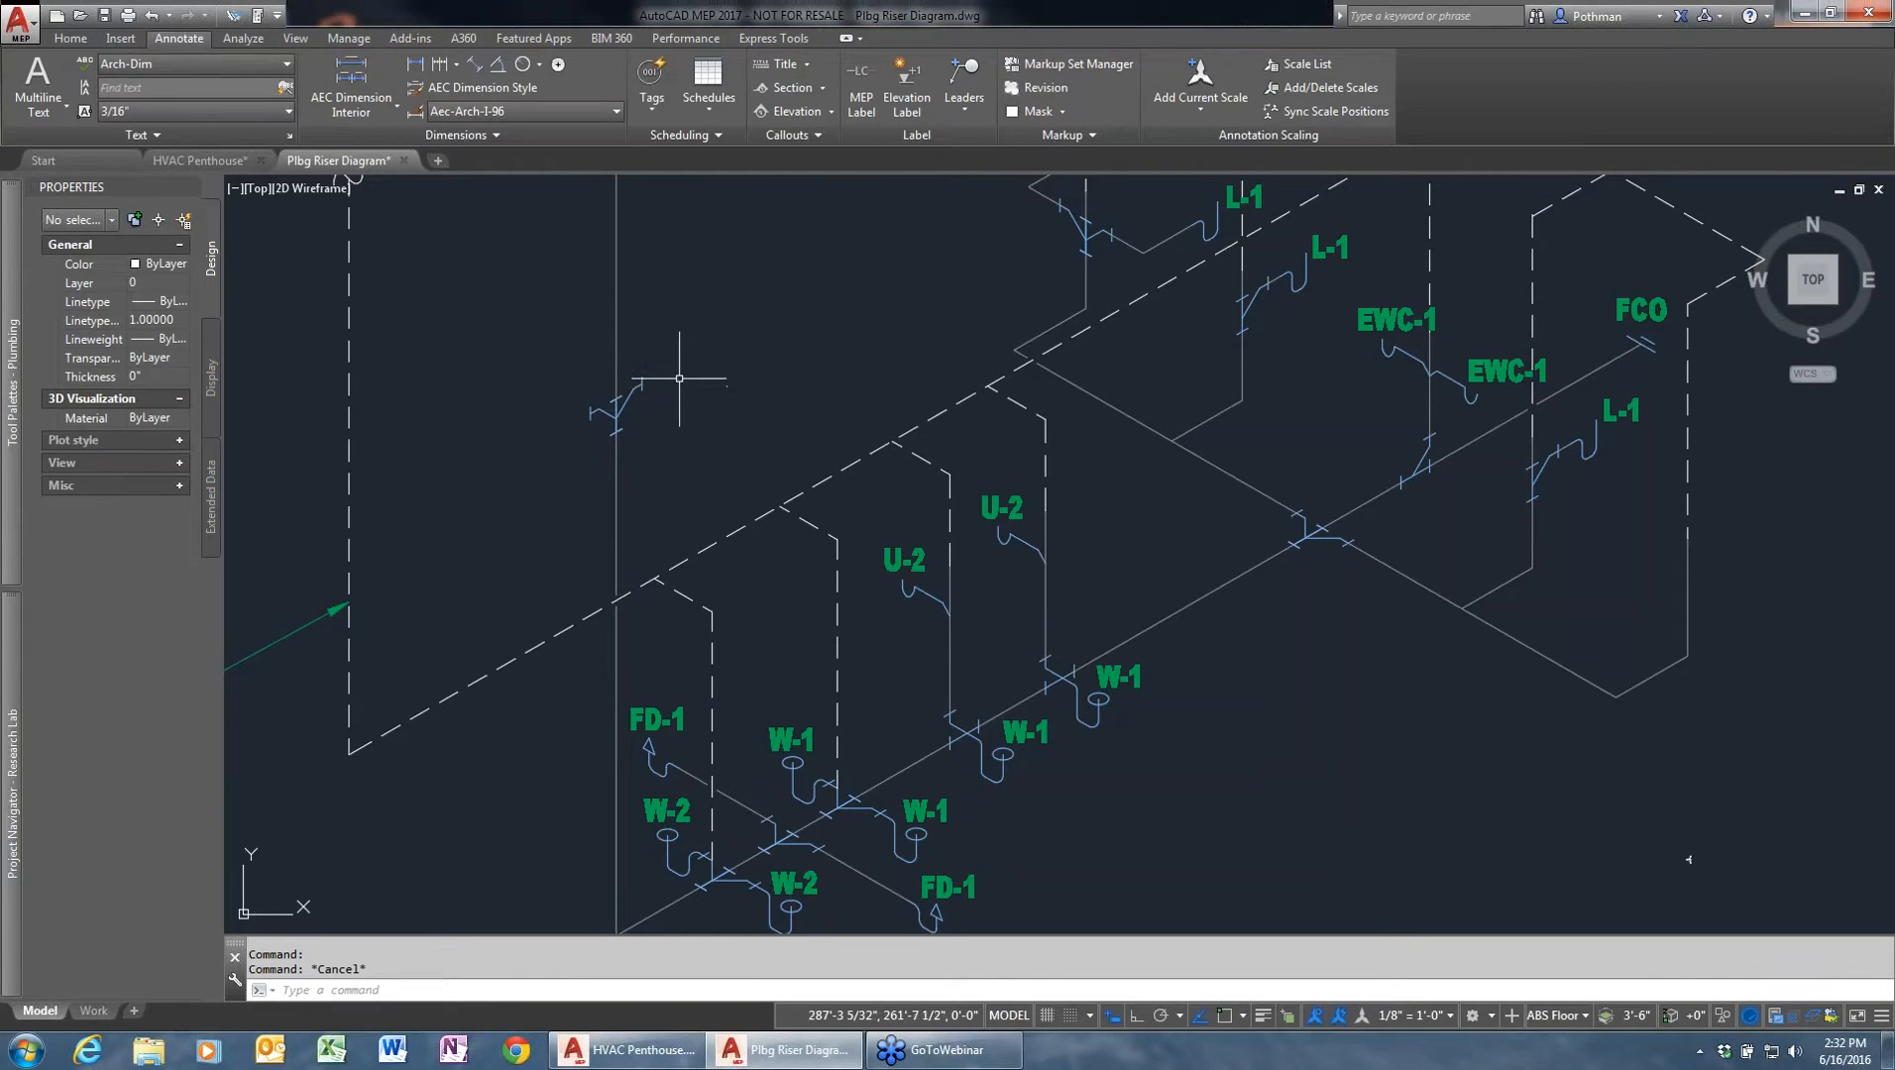
mouse_move(623, 398)
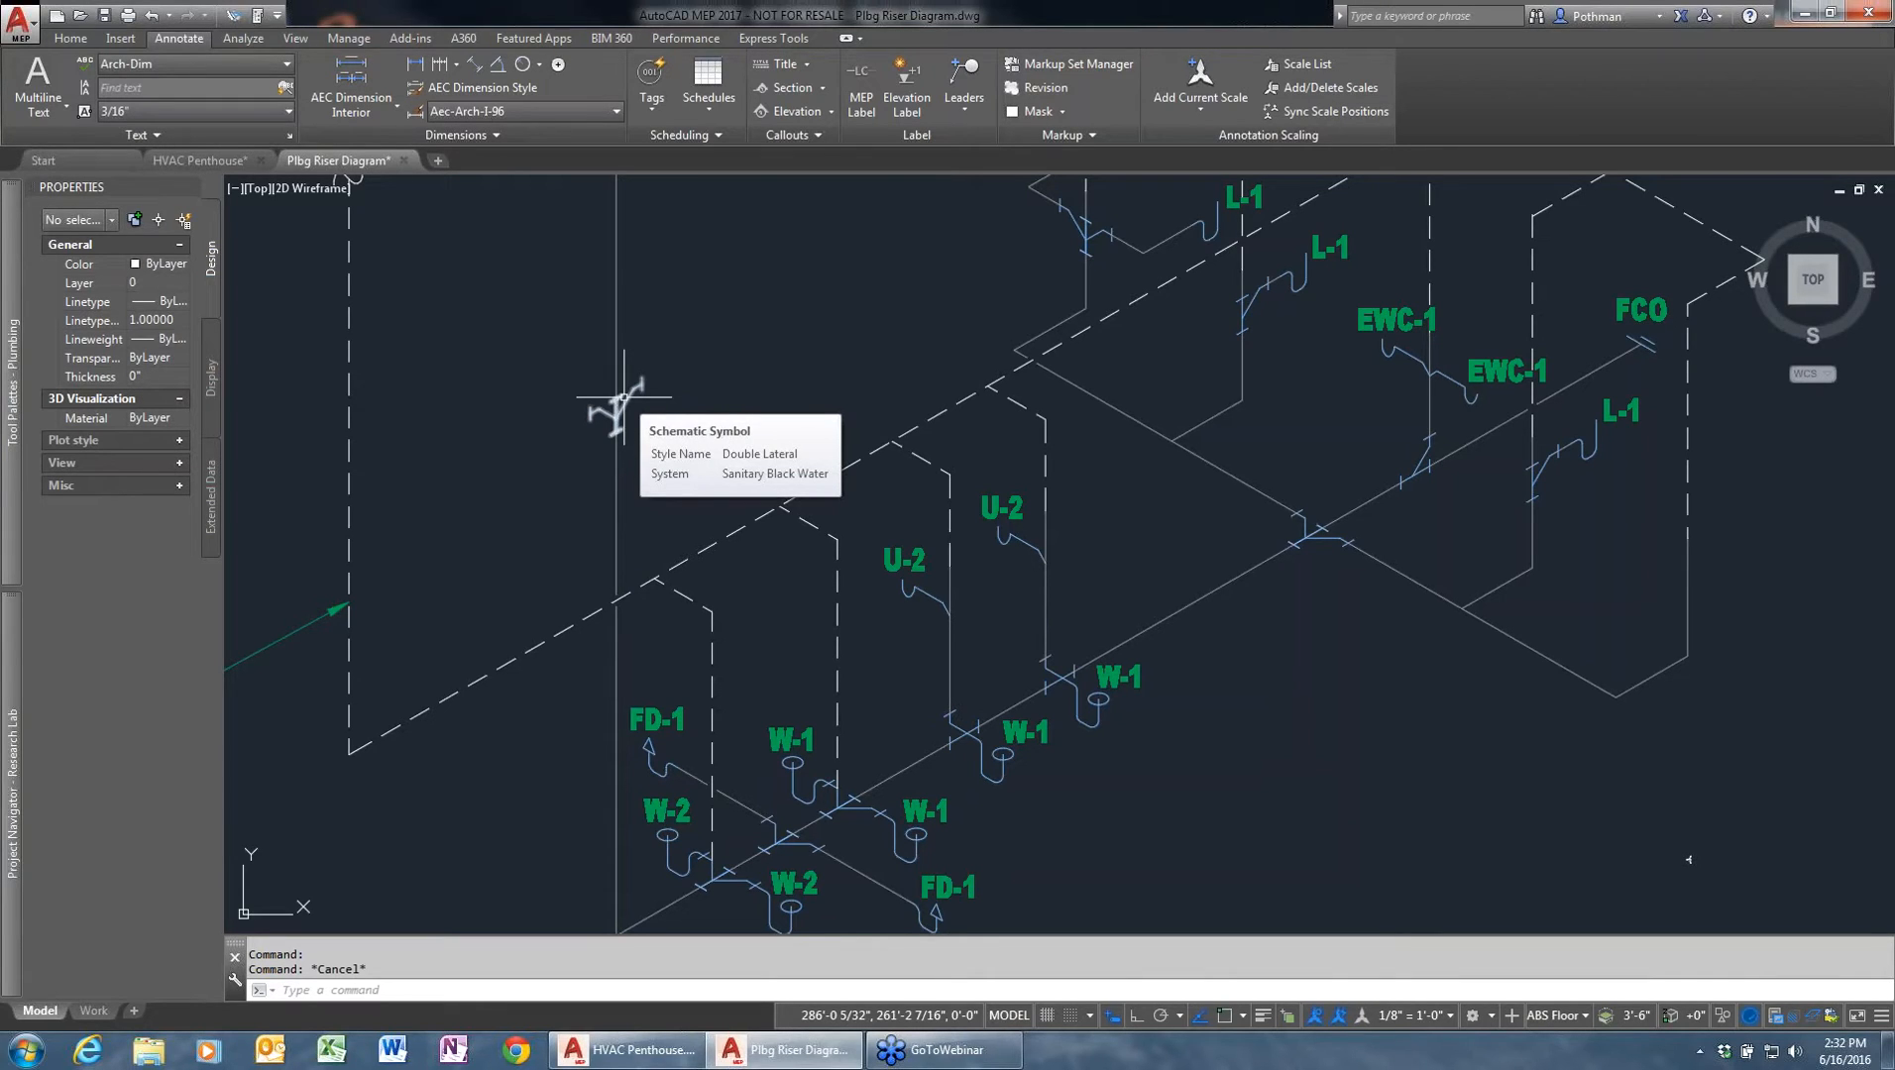
- Try to draw a matching schematic line from the new double lateral in the Top isometric plane
left_click(616, 309)
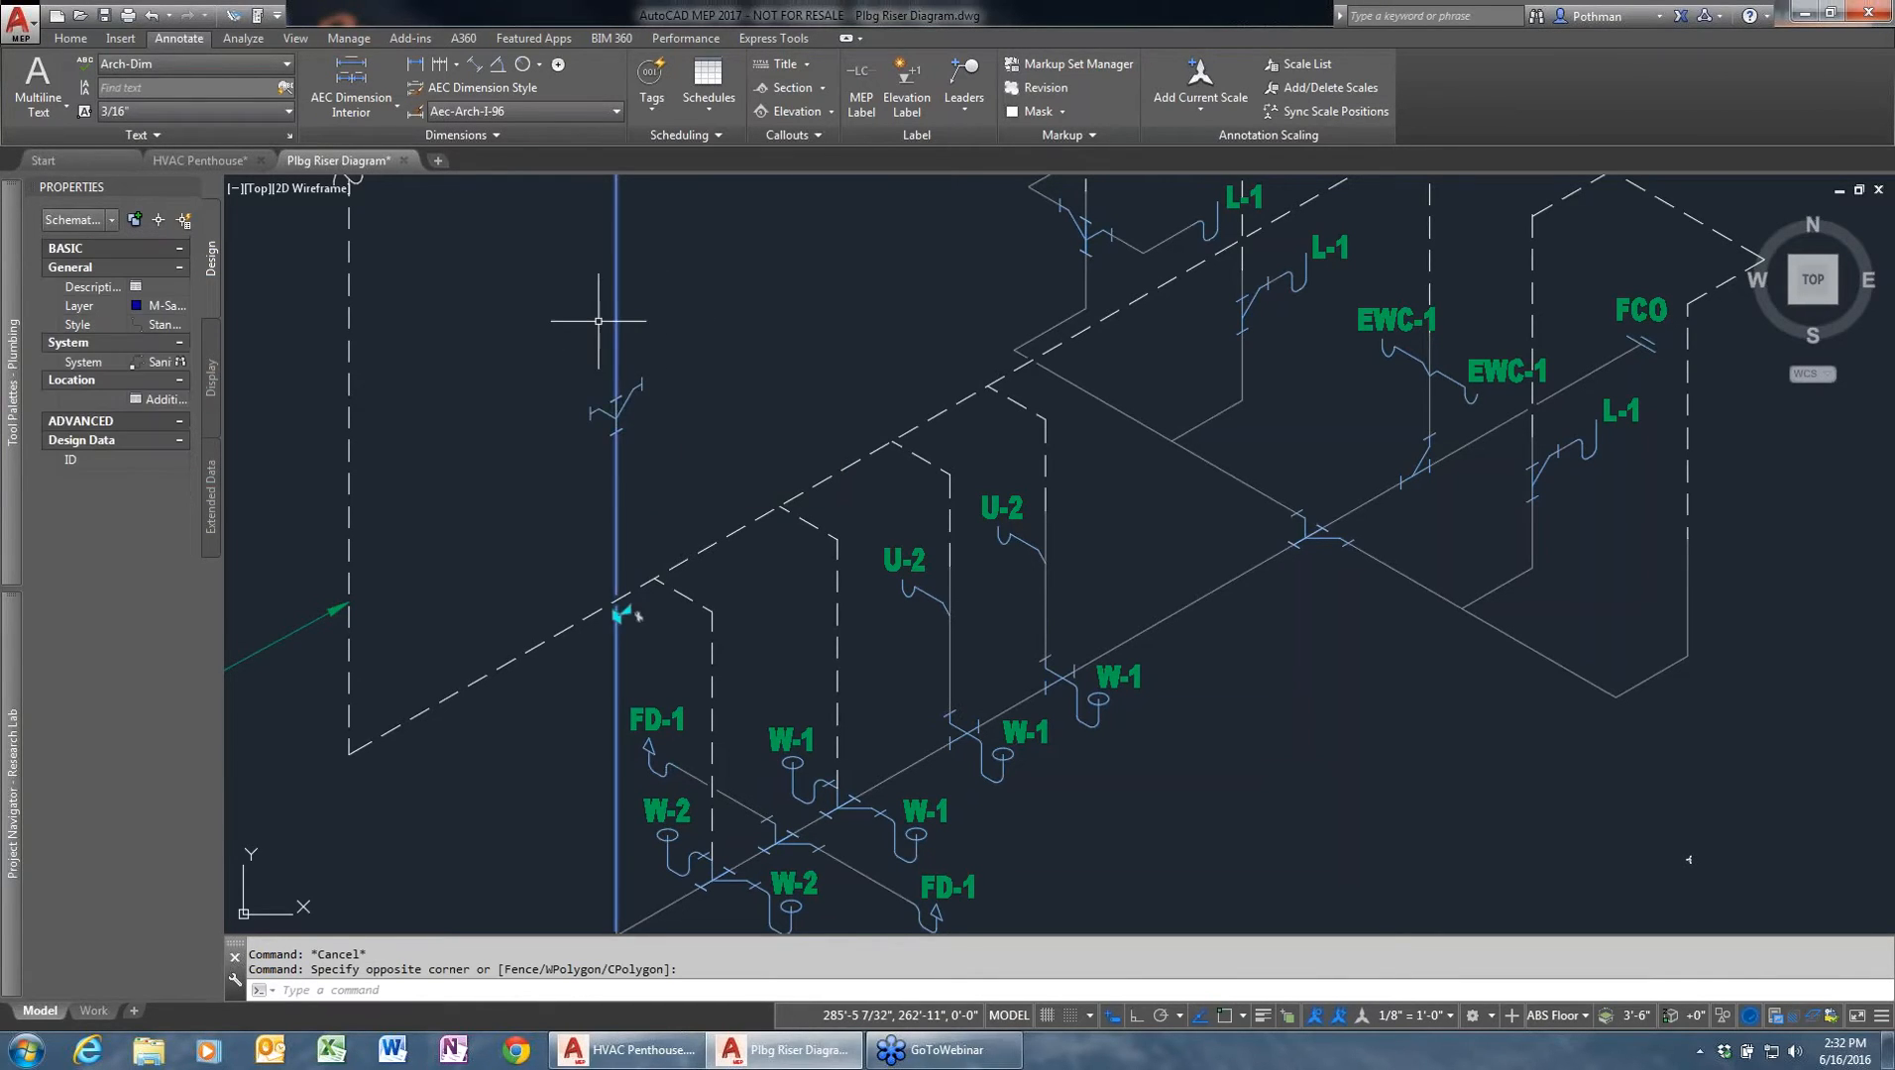
right_click(615, 315)
left_click(664, 493)
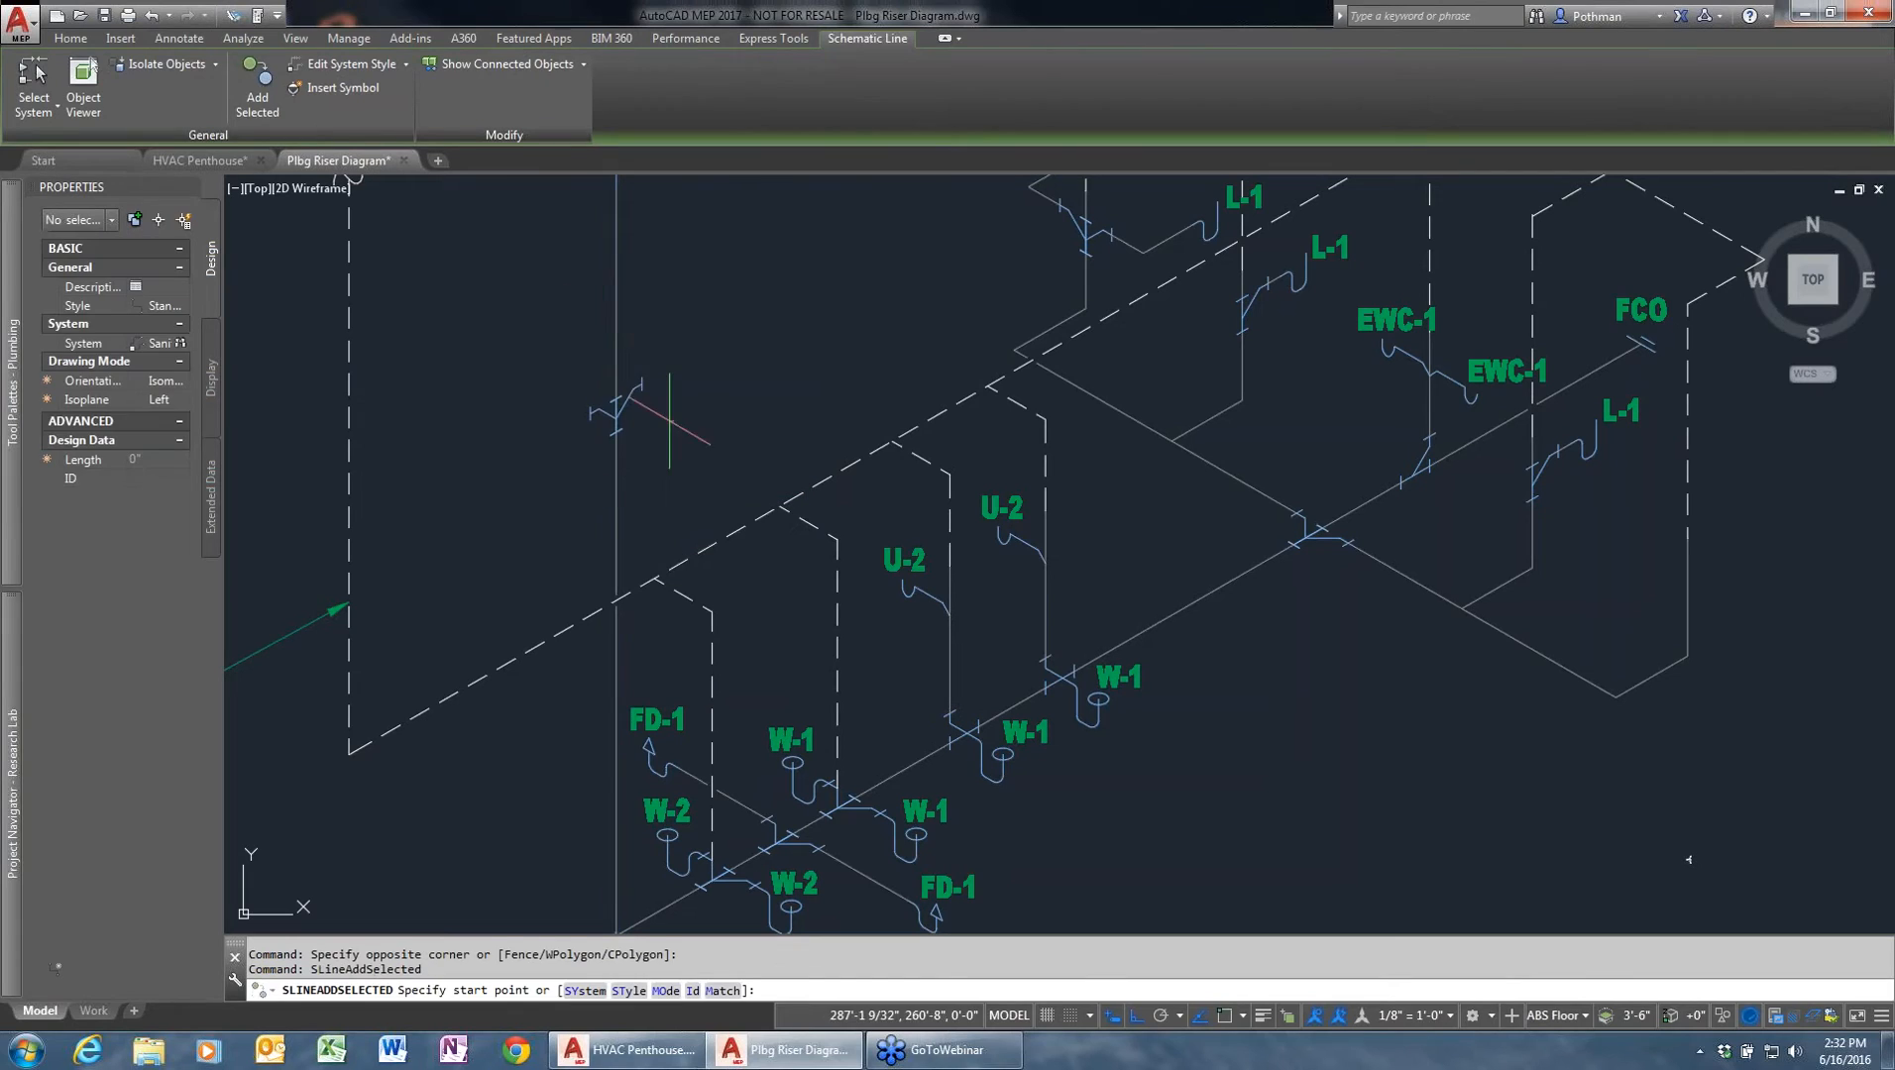
left_click(619, 407)
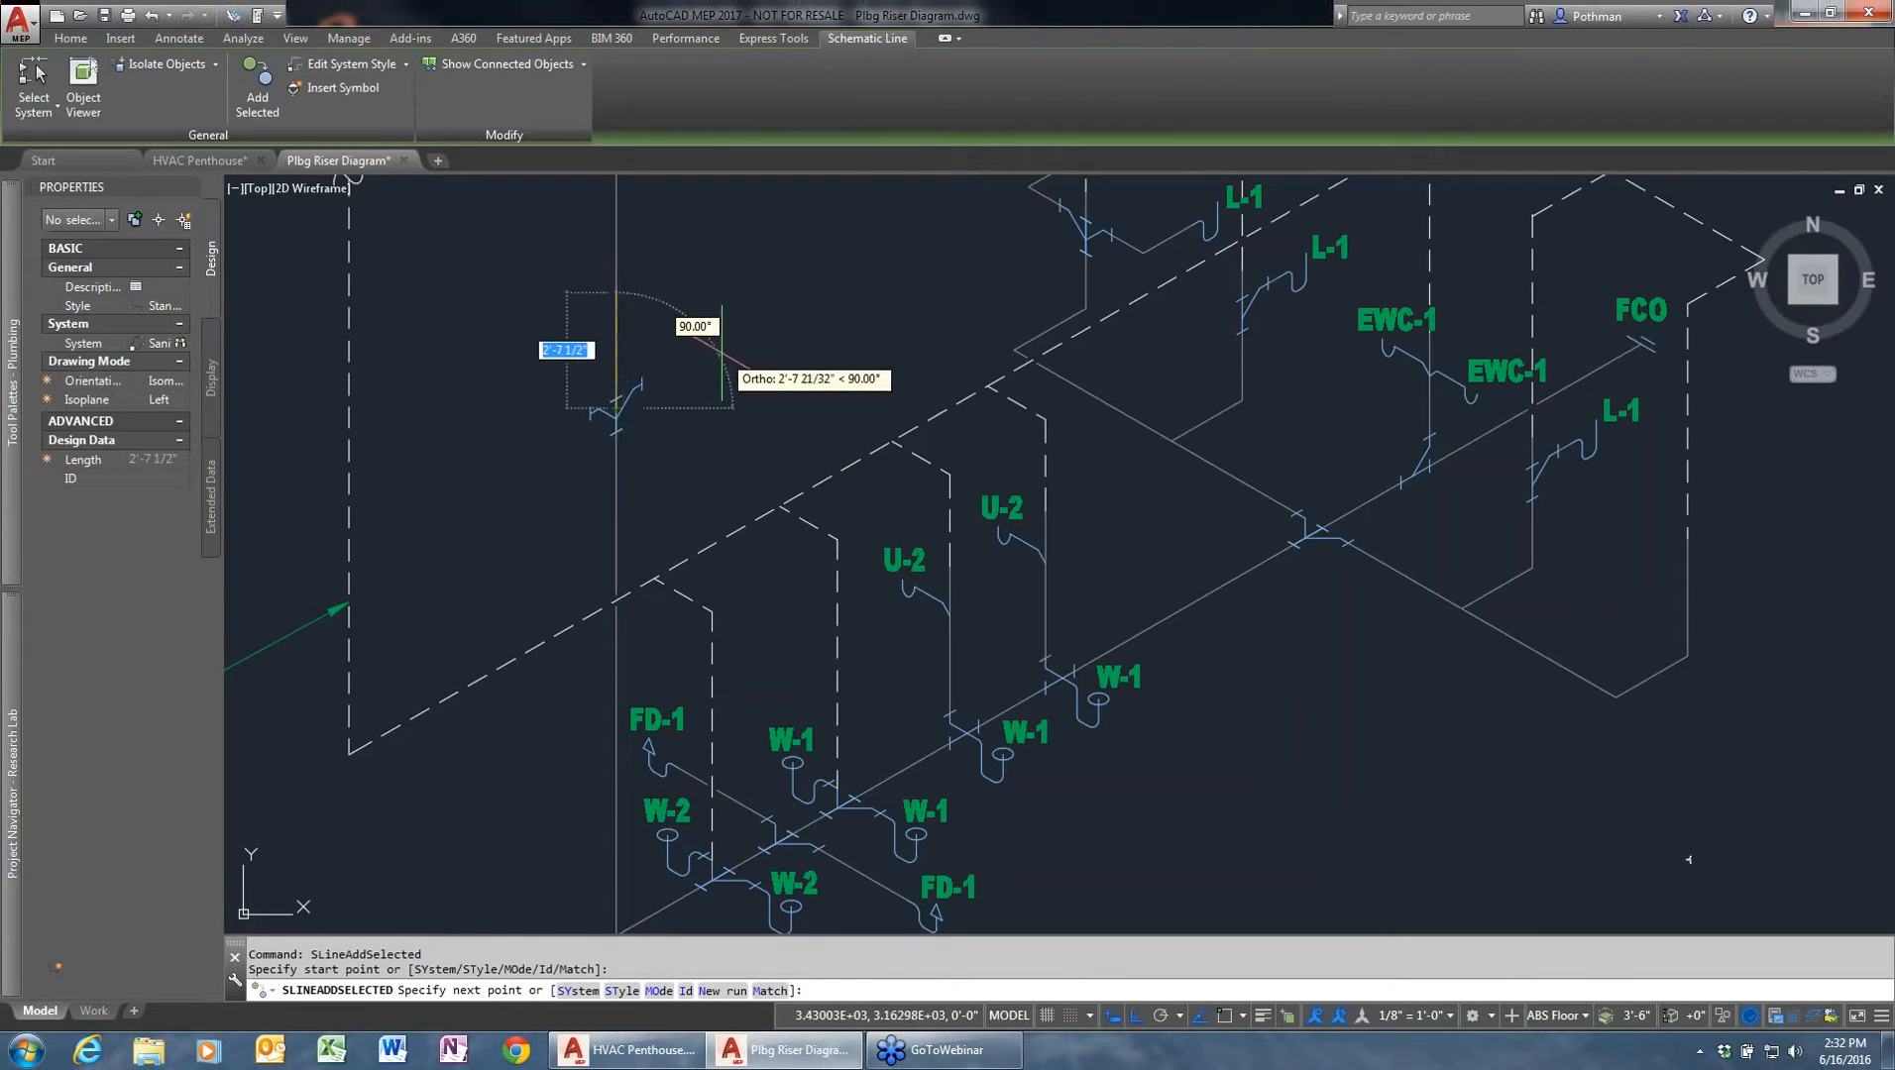
type("mo")
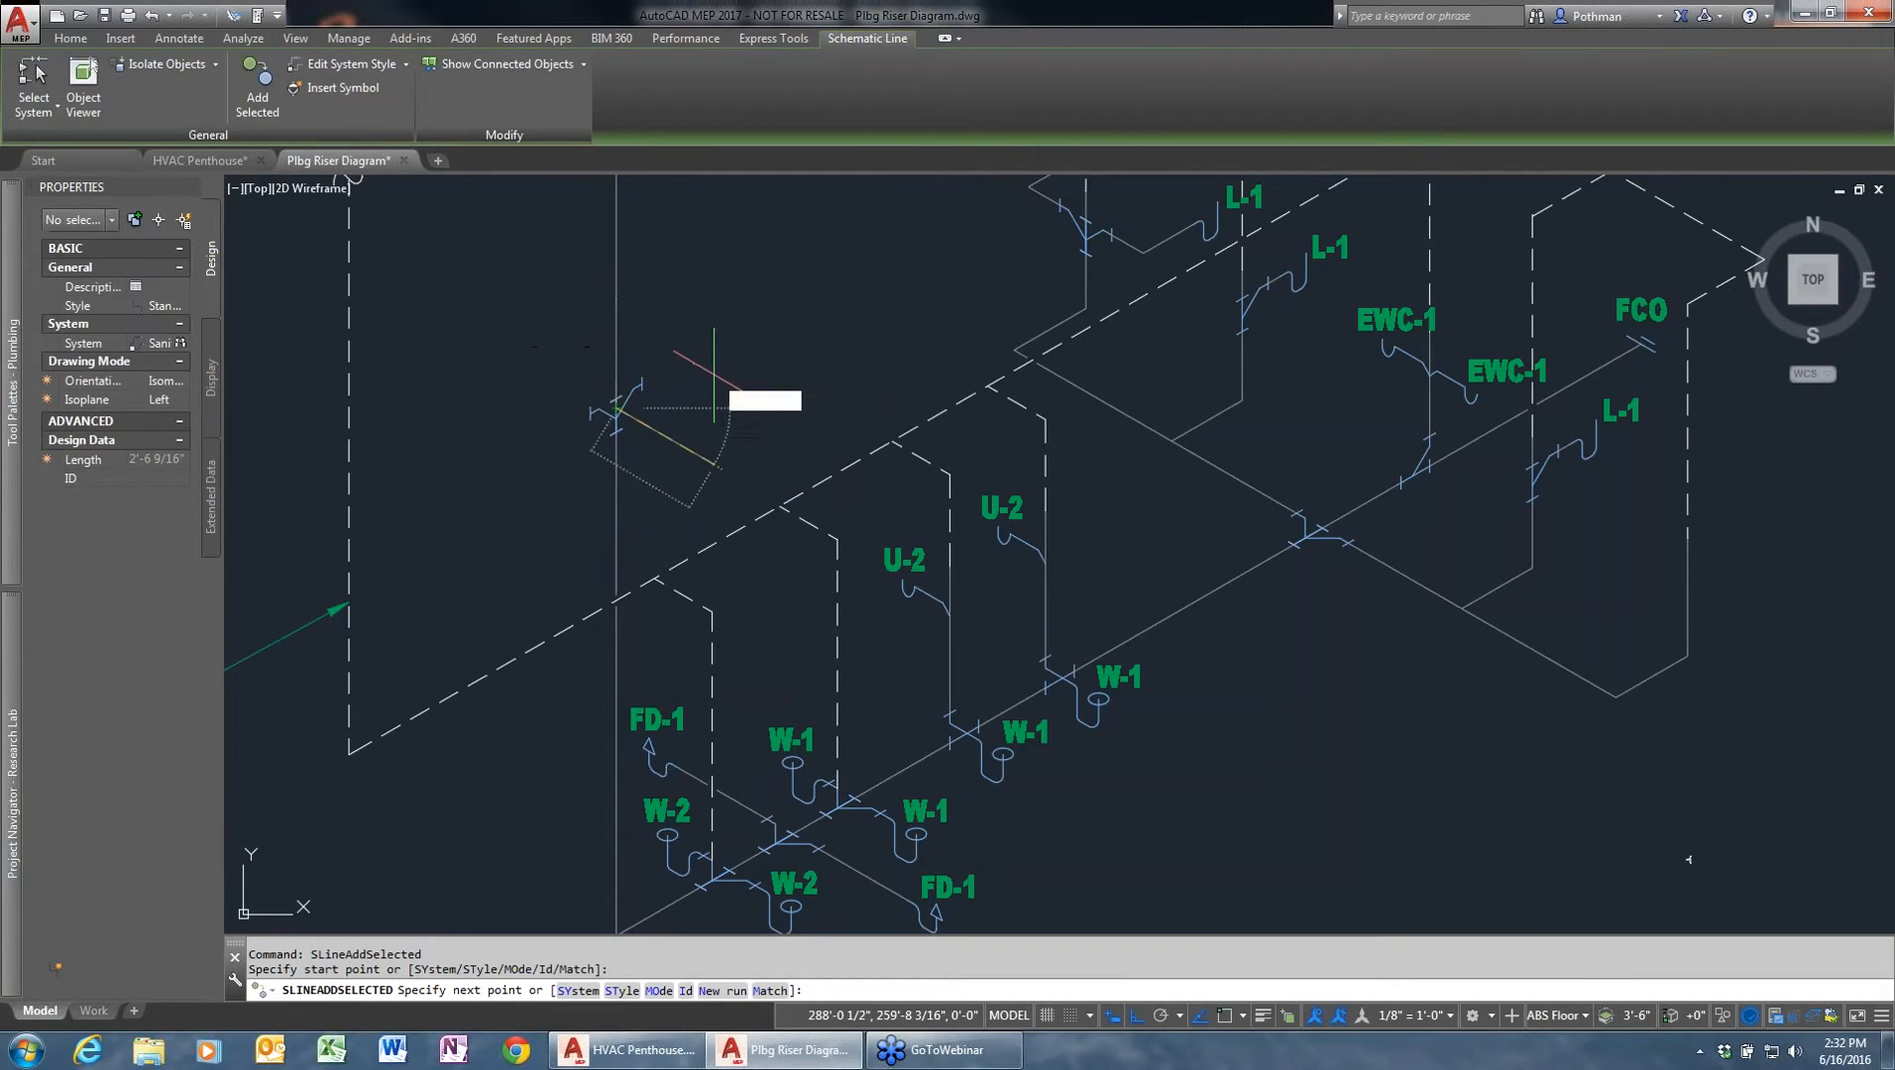
key("Return")
key("Return")
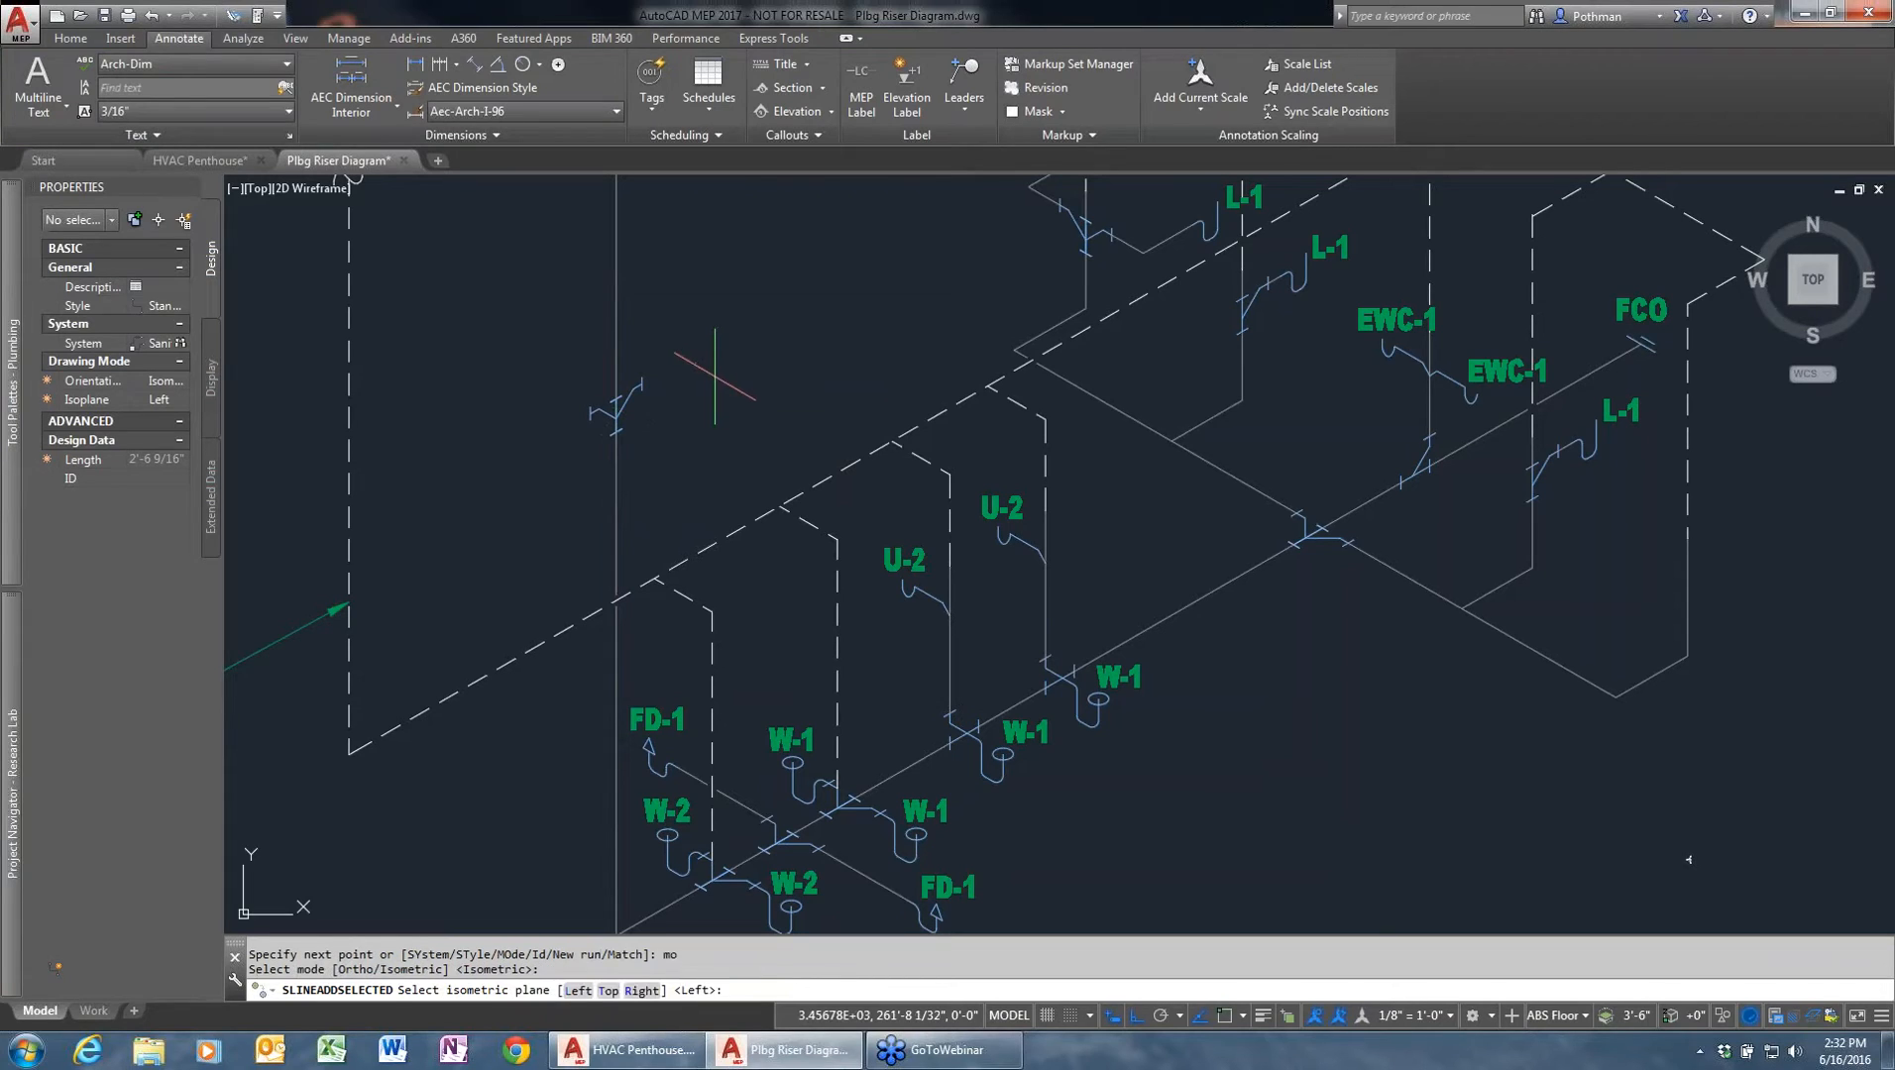
type("t")
key("Return")
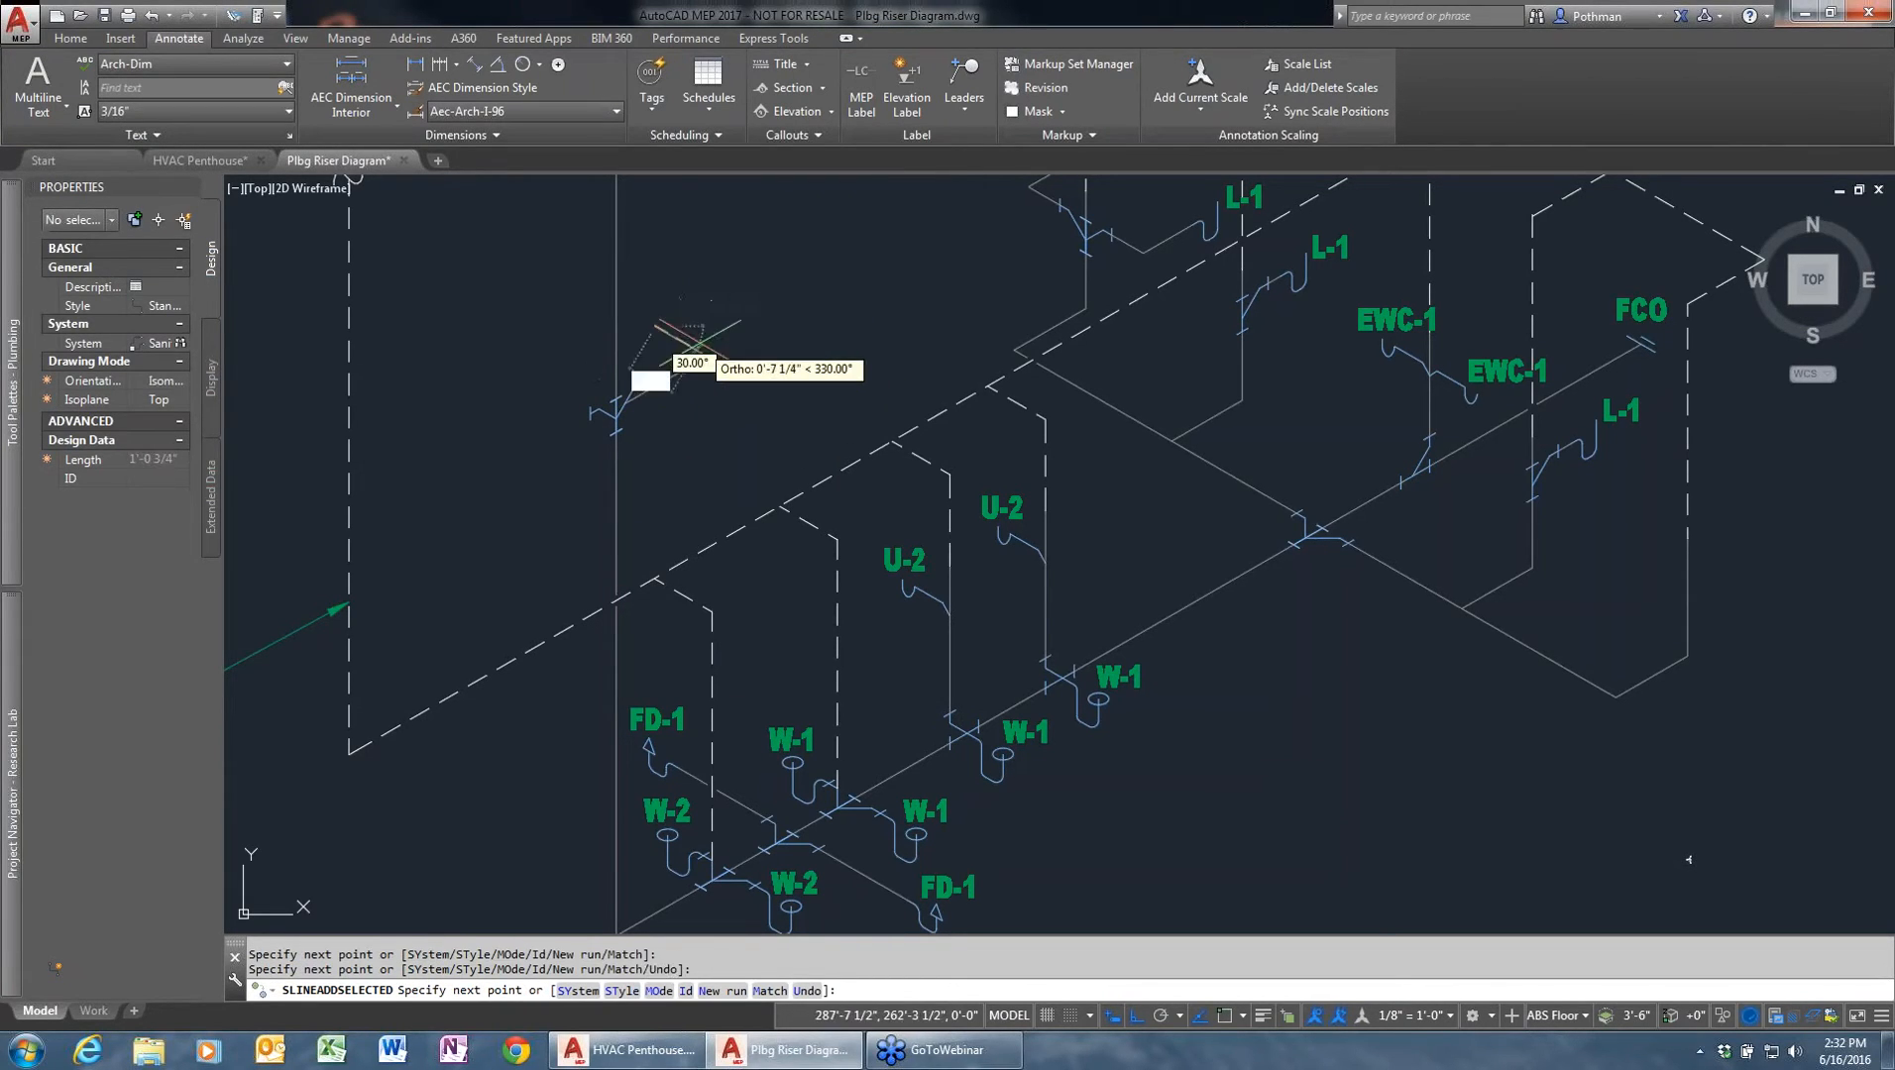
key("Escape")
- Delete the misdrawn schematic line beside the new double lateral
left_click(726, 376)
left_click(695, 357)
key("Delete")
- Draw a branch line matching the stack from the double lateral's right outlet, in the Top isometric plane, ending in a short segment back at 150°
left_click(657, 339)
left_click(609, 334)
right_click(624, 334)
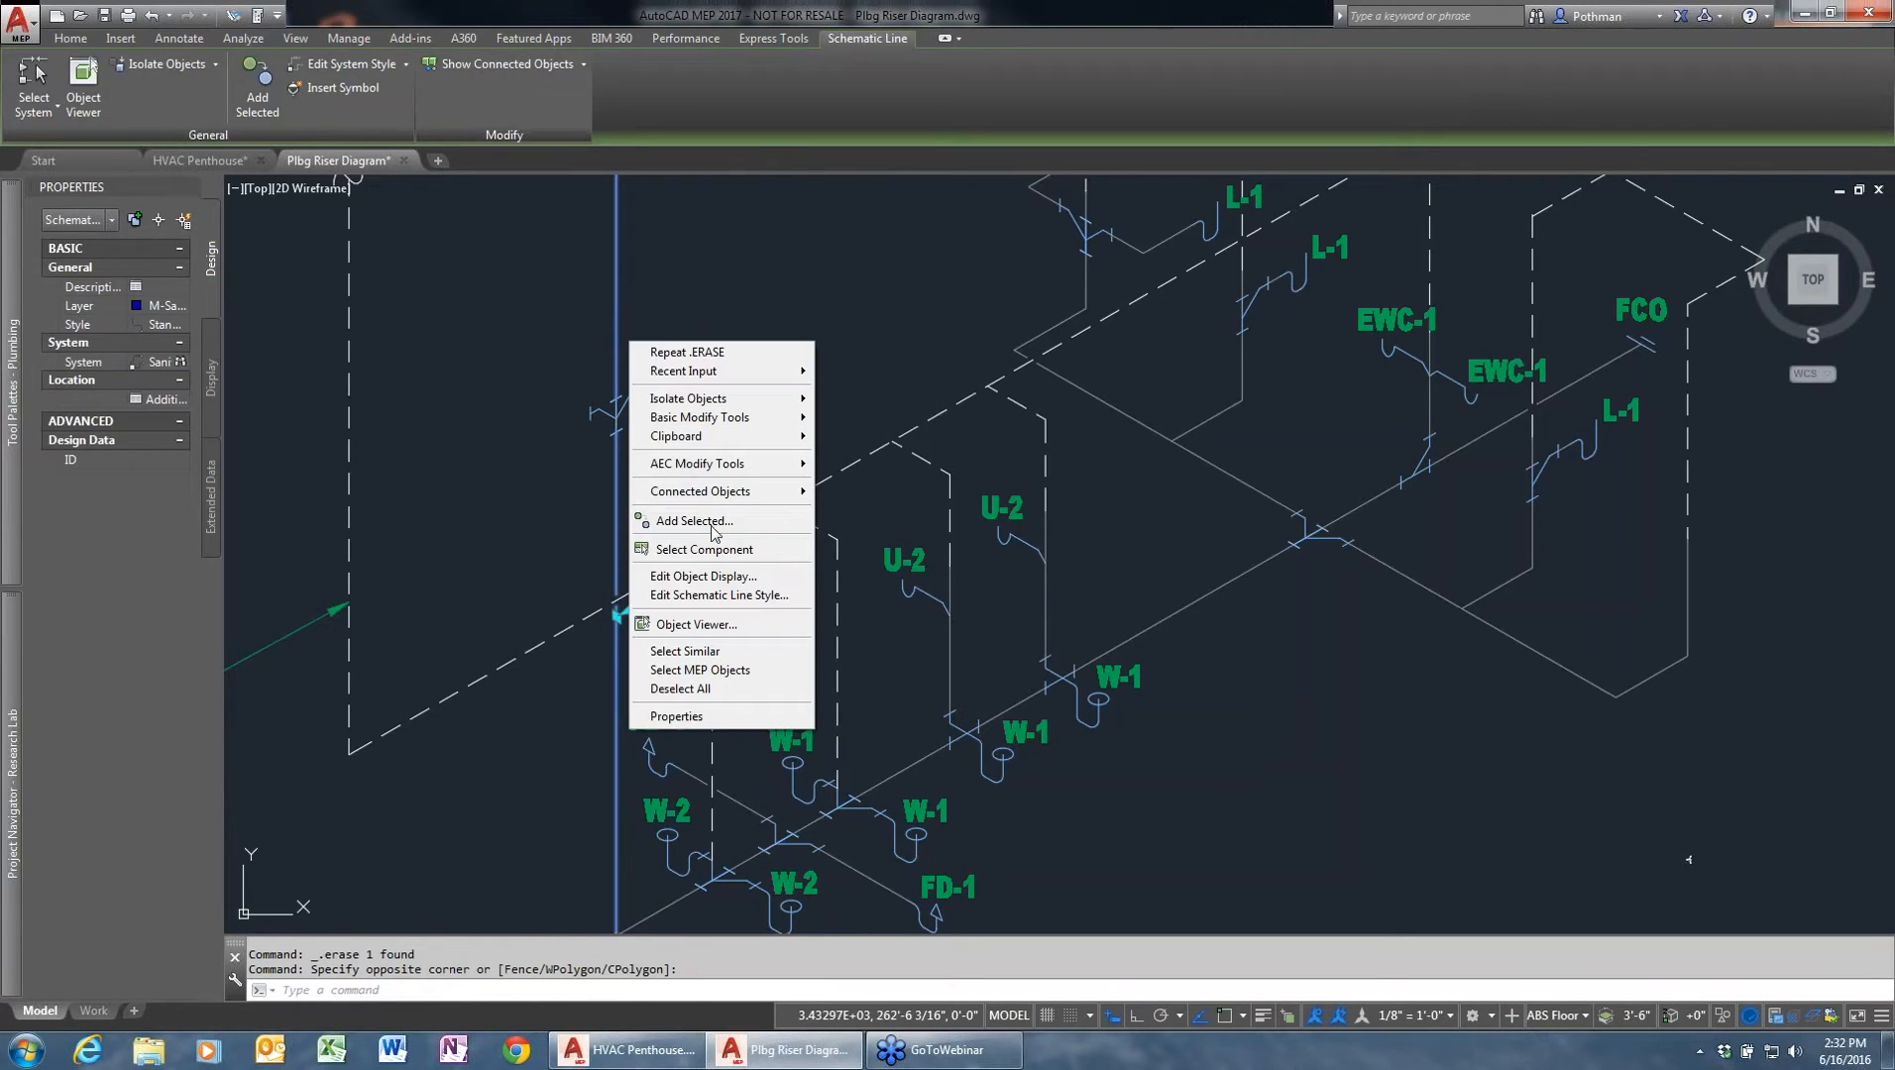
left_click(694, 519)
left_click(617, 407)
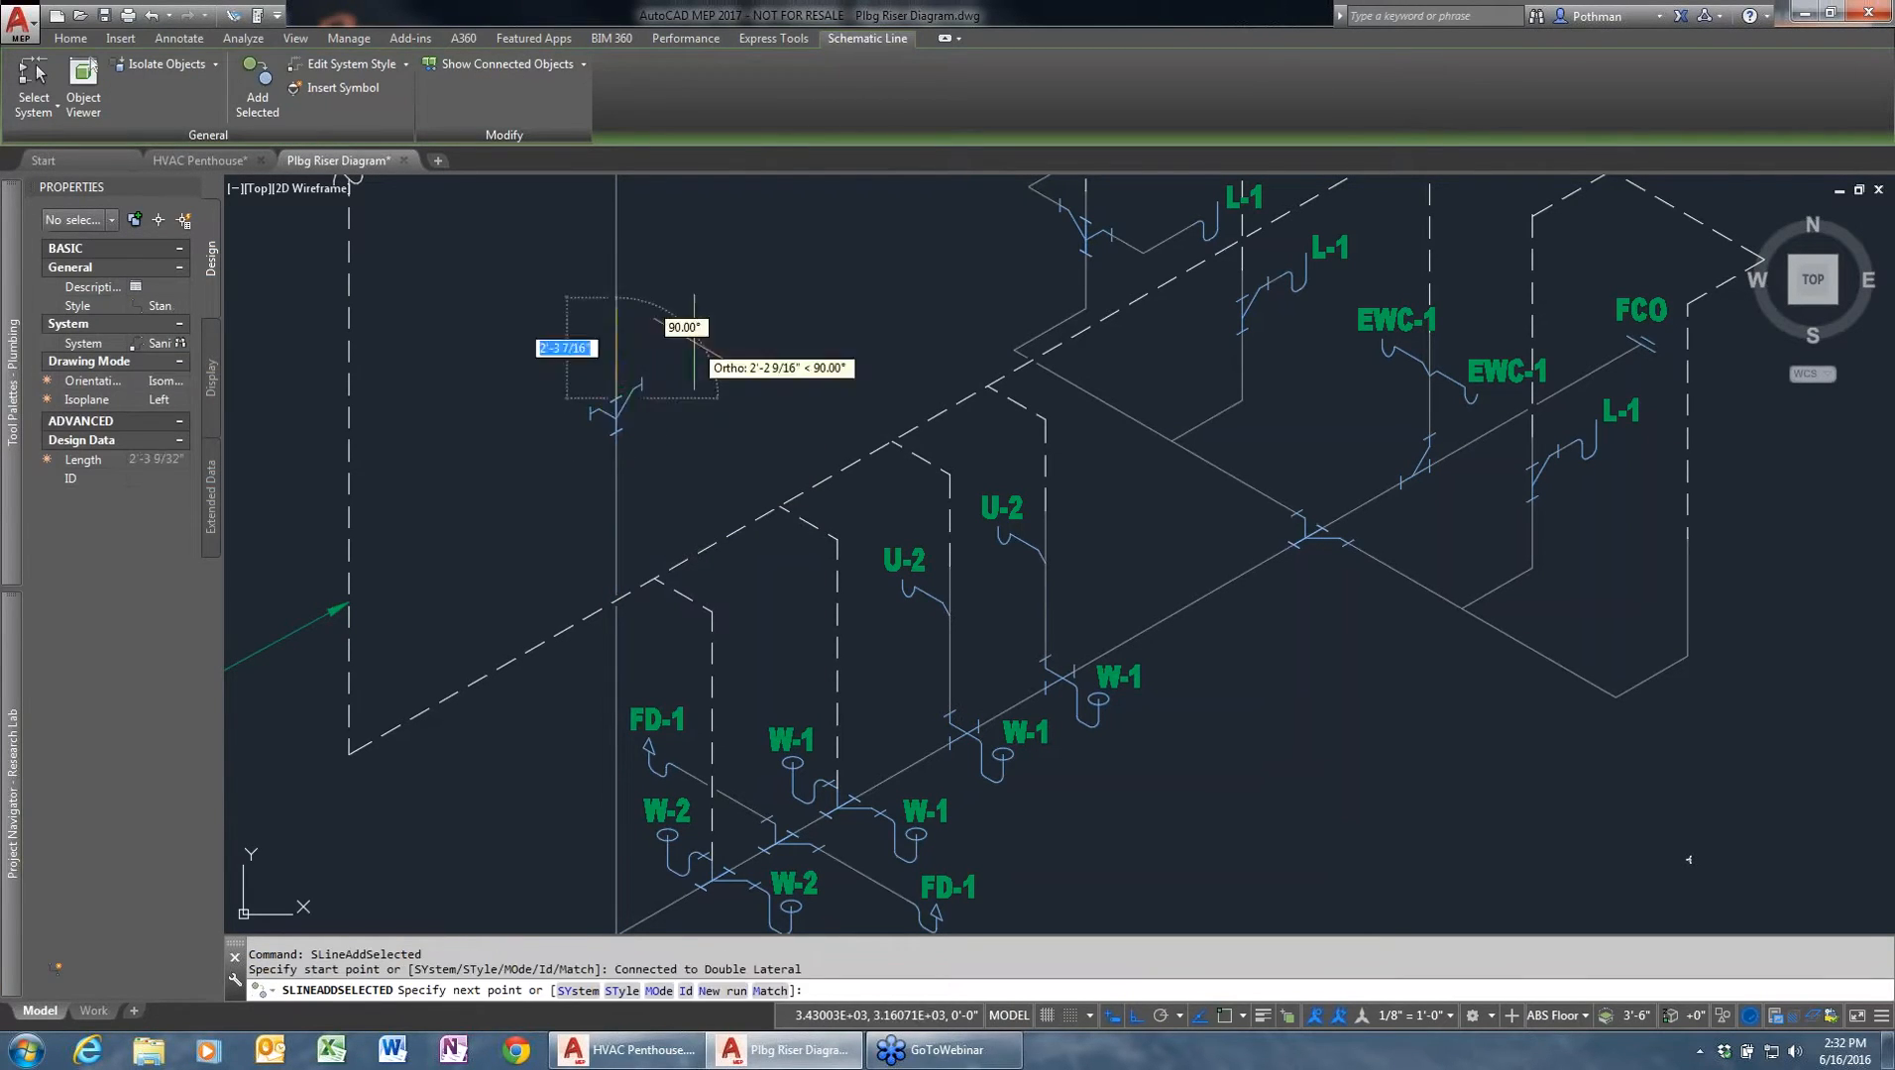
type("mo")
key("Return")
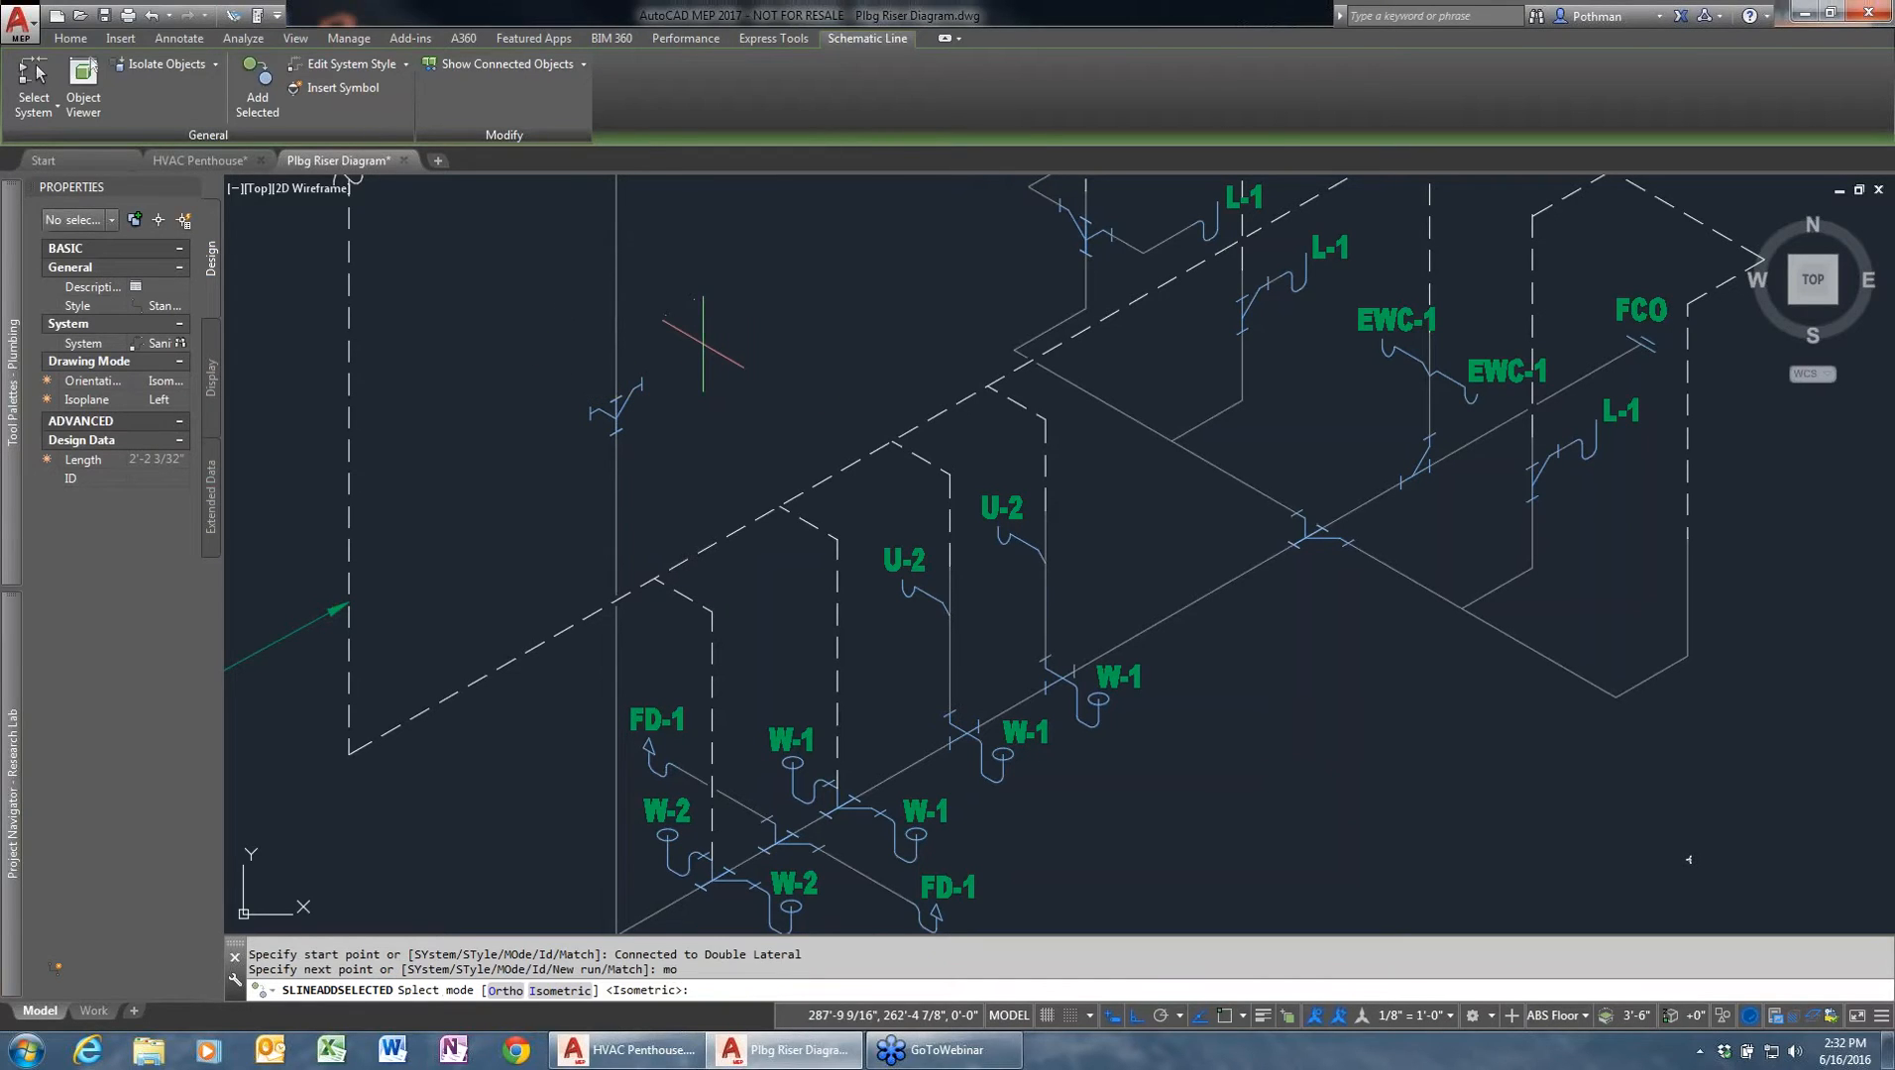
key("Return")
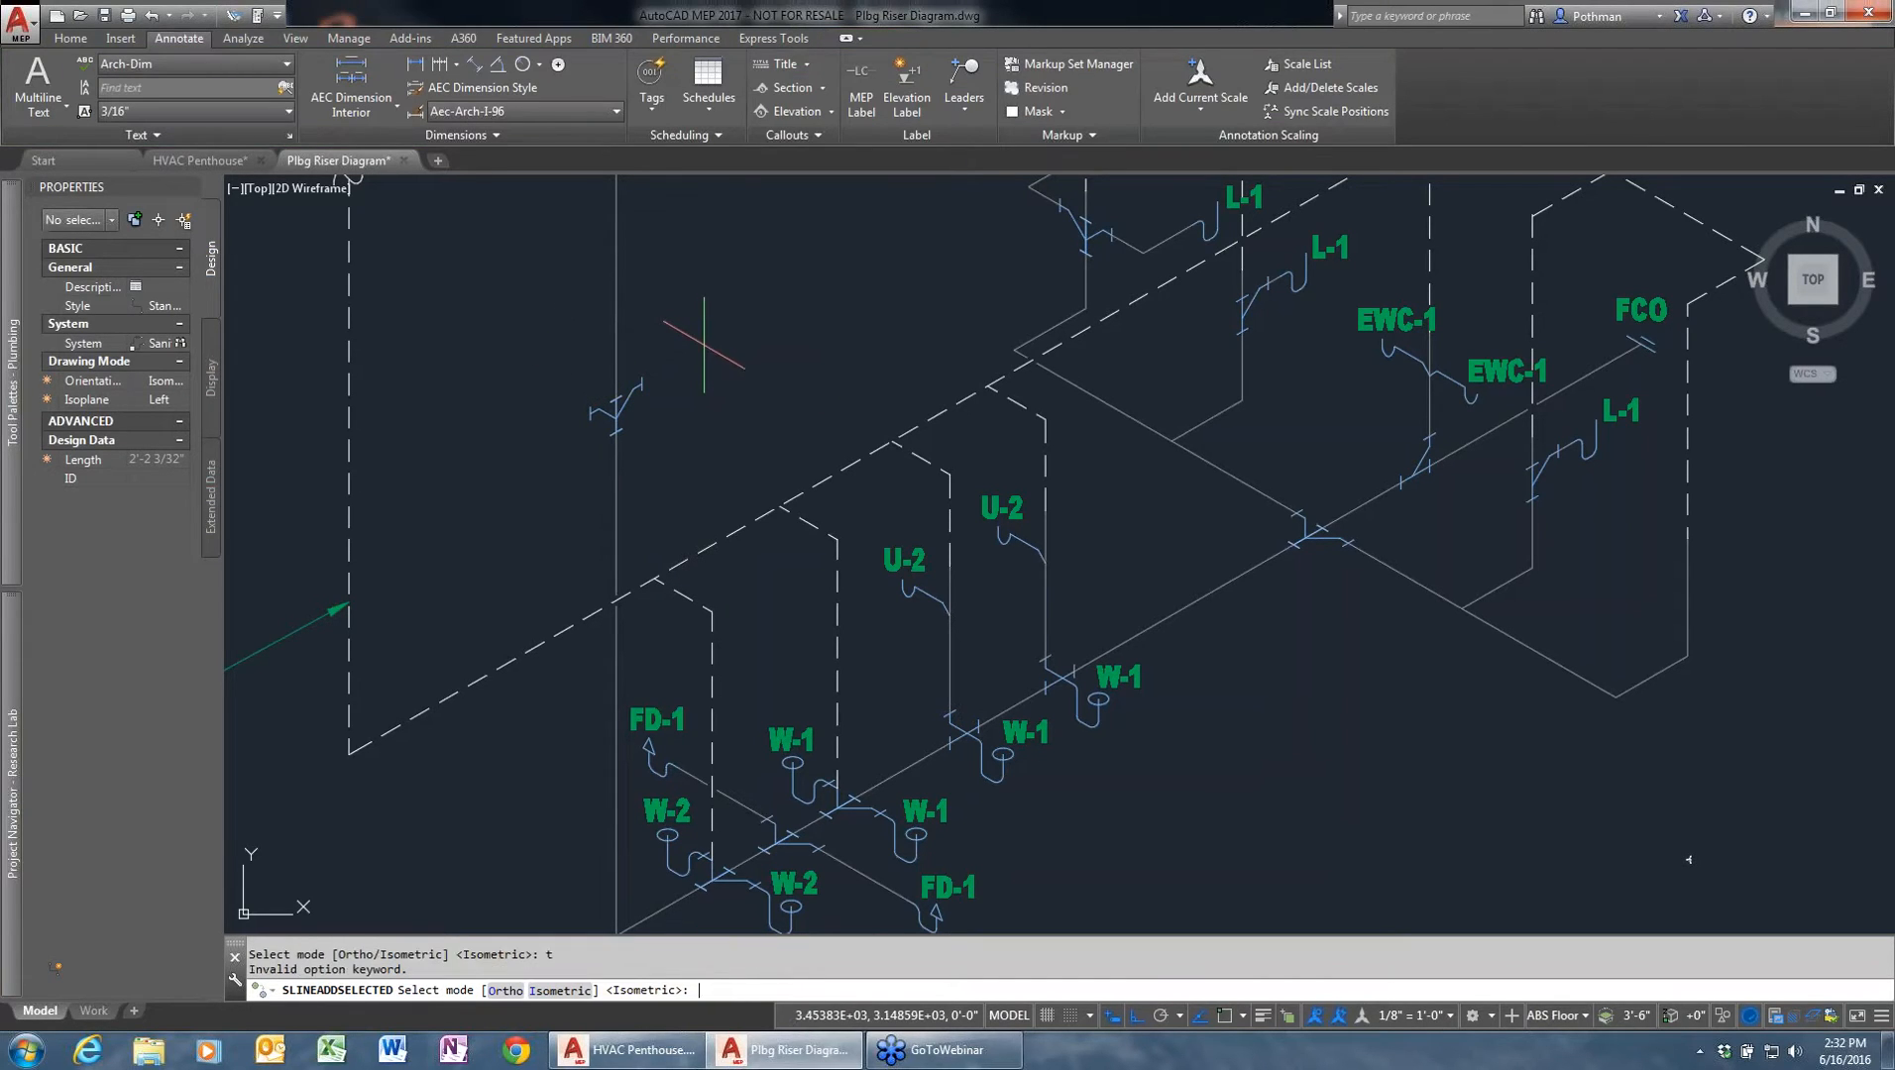
key("Return")
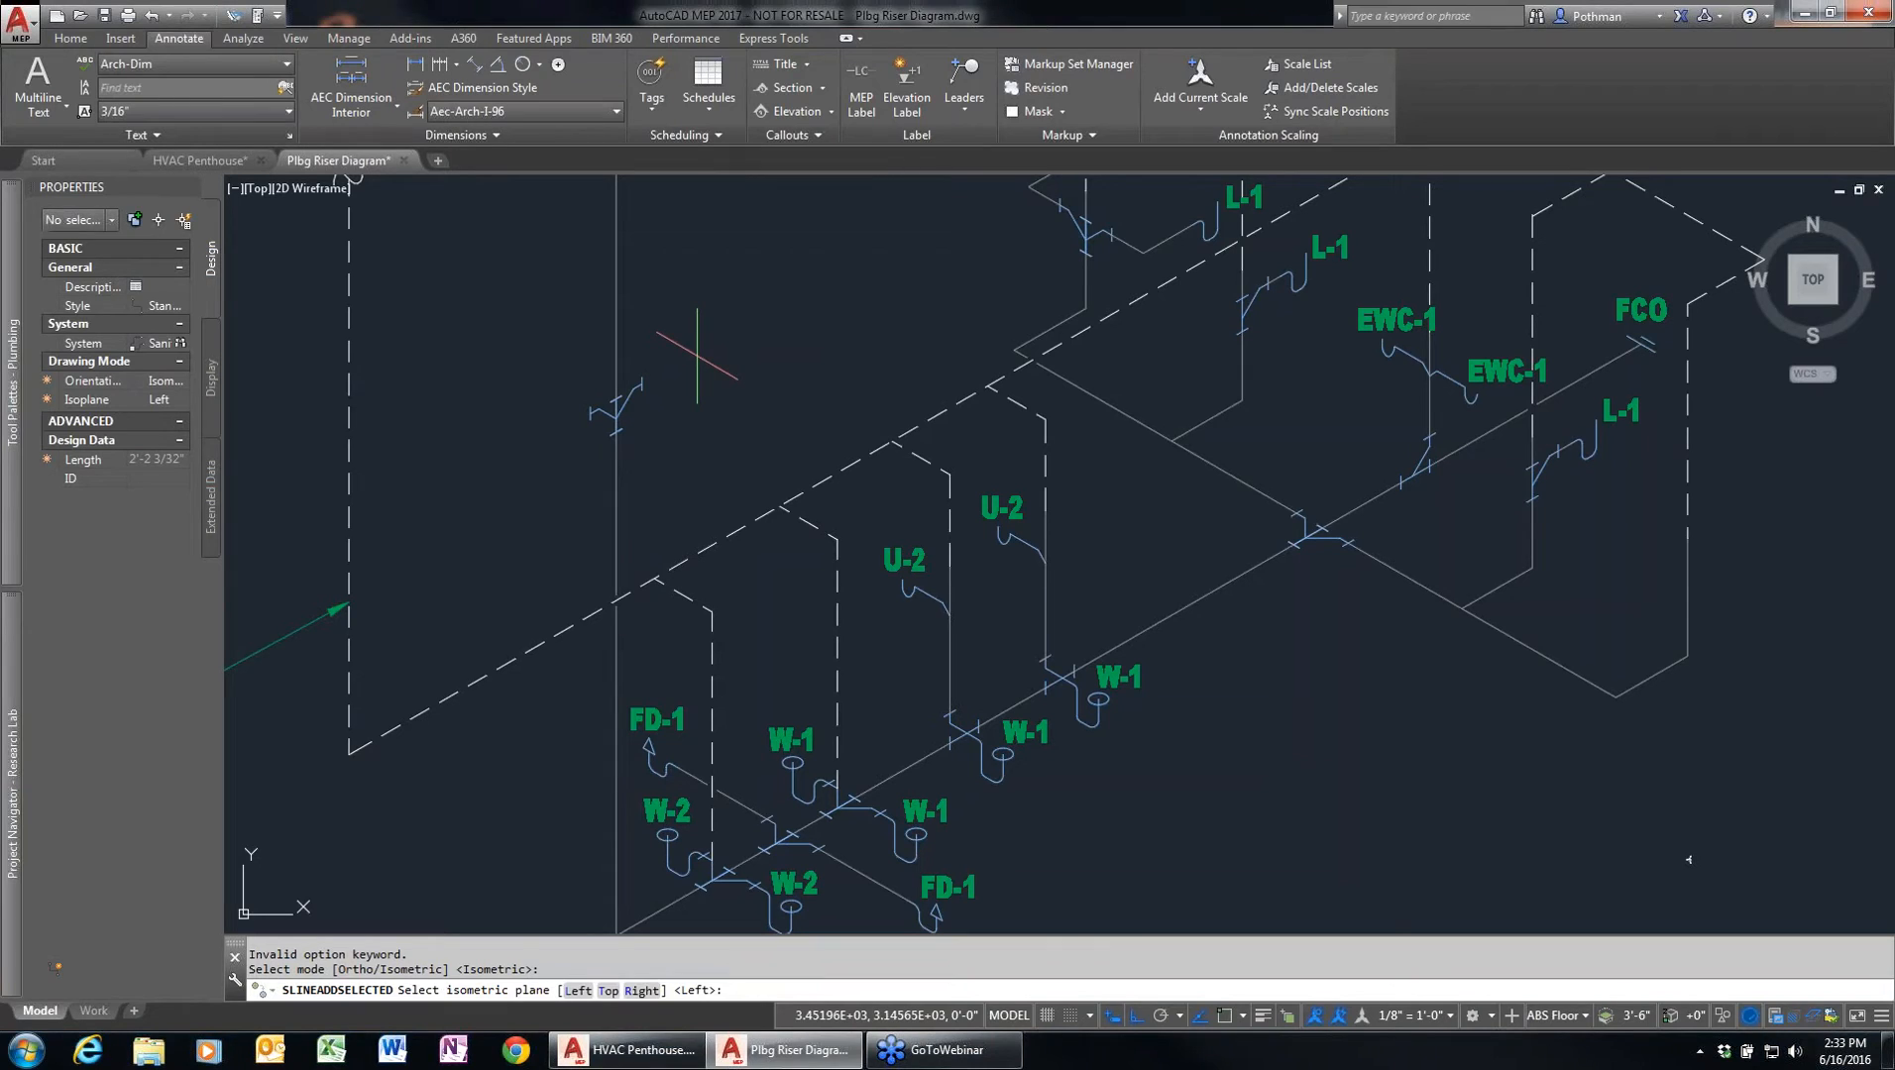
type("t")
key("Return")
left_click(697, 349)
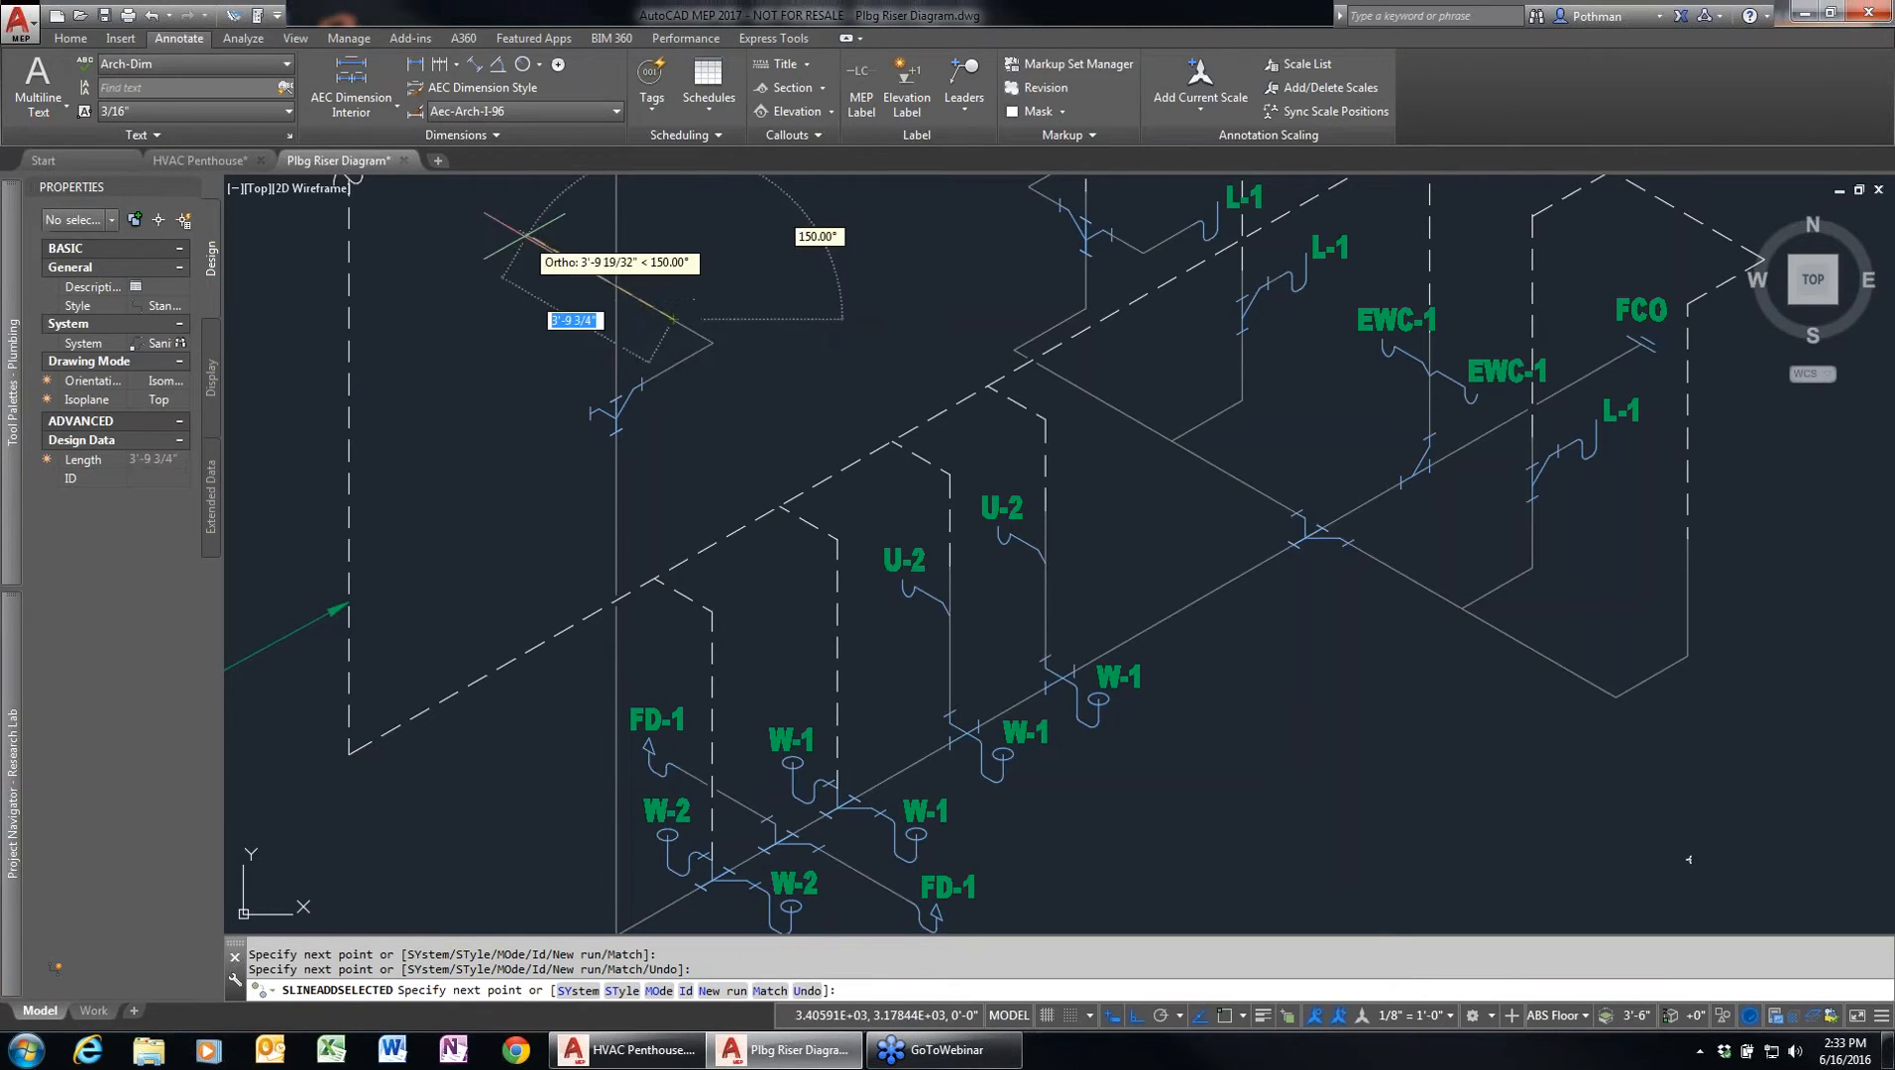
key("Return")
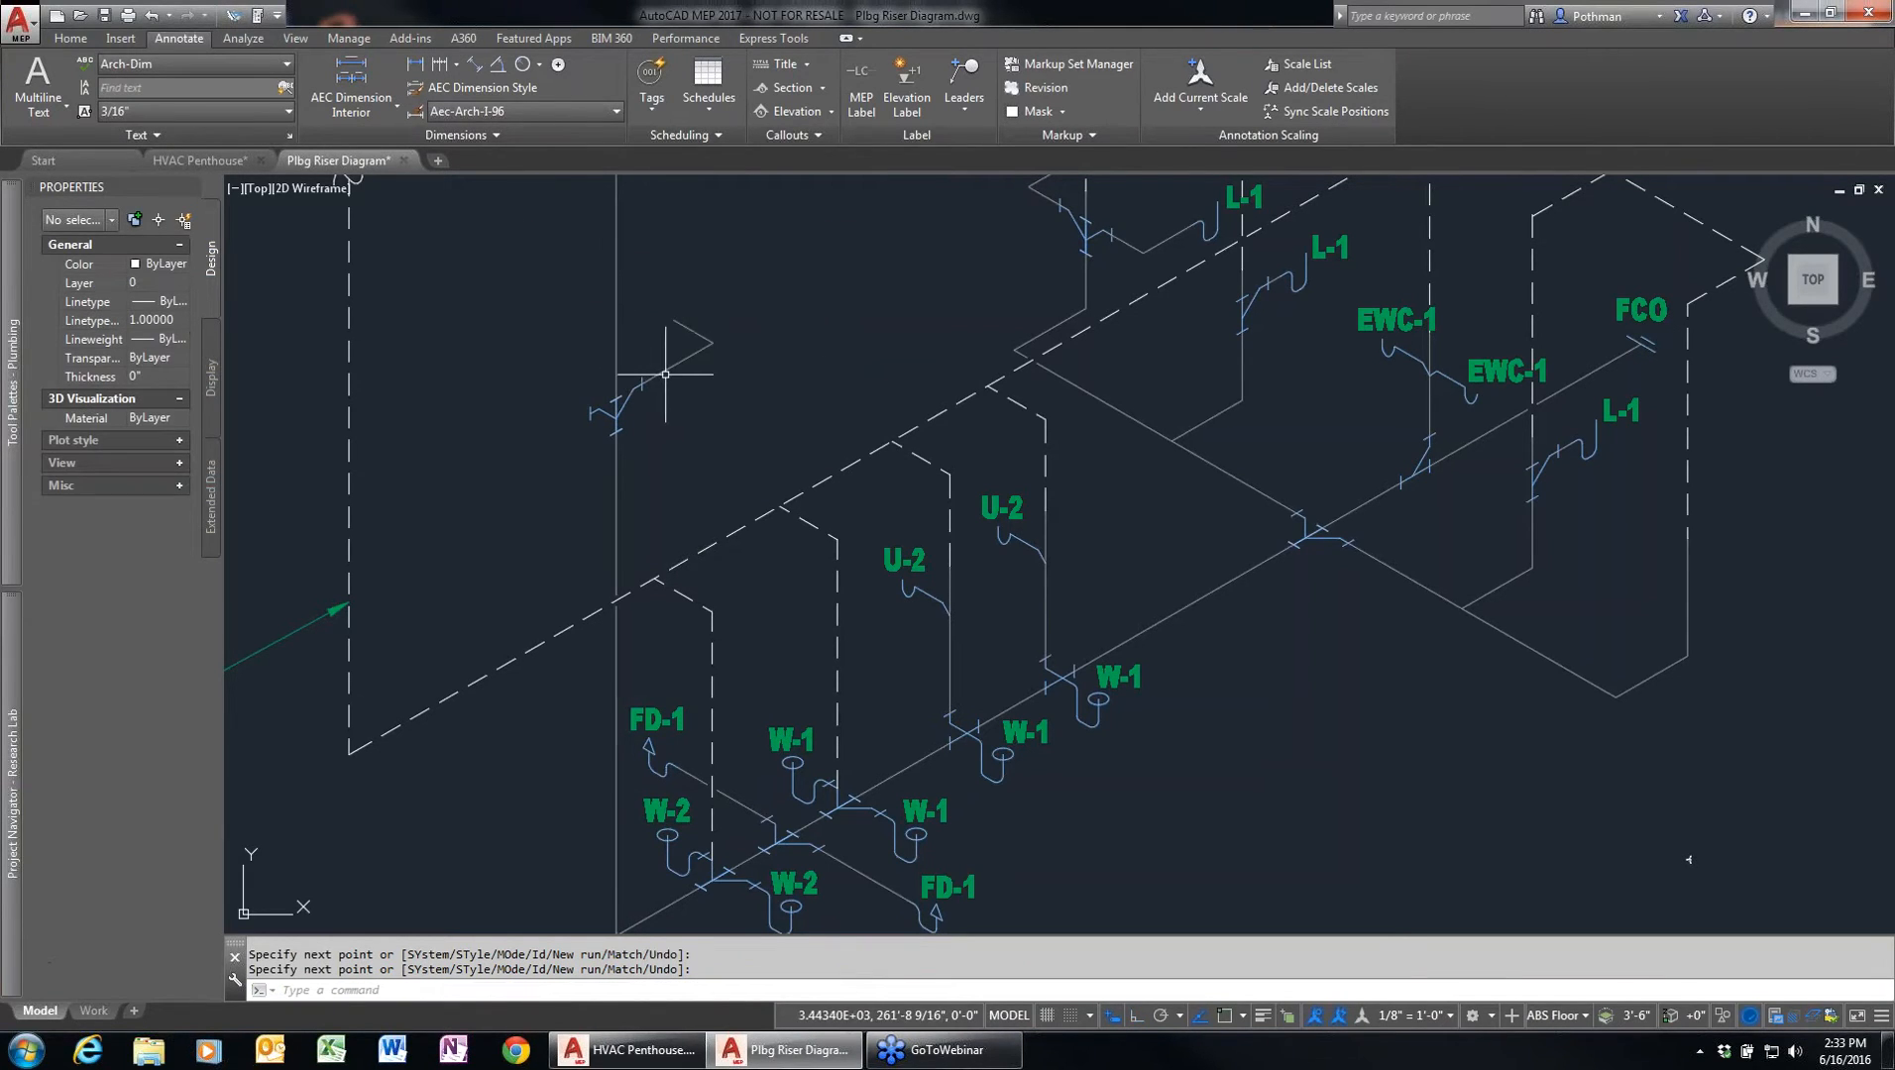
- Draw a matching two-segment schematic line from the double lateral's left outlet, down to the lower left and back up to the upper left
left_click(666, 375)
left_click(665, 372)
right_click(667, 377)
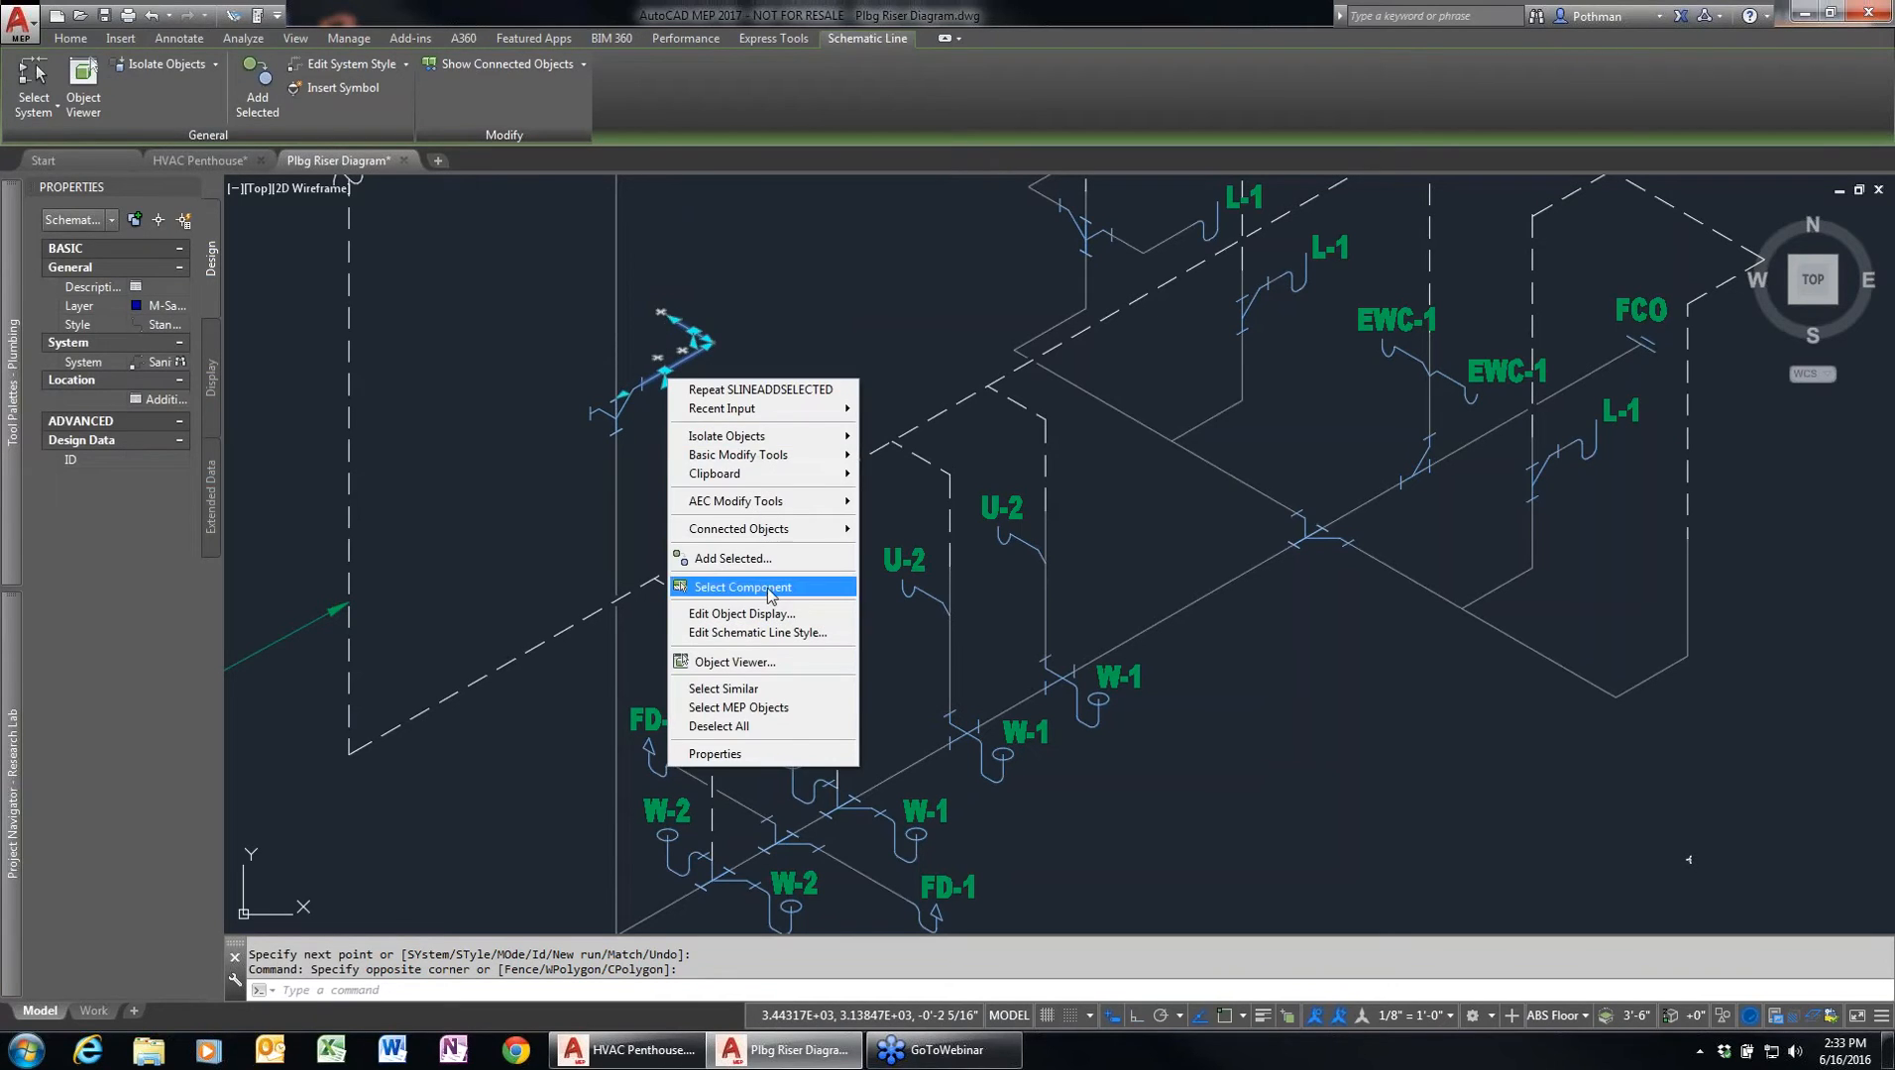
left_click(734, 558)
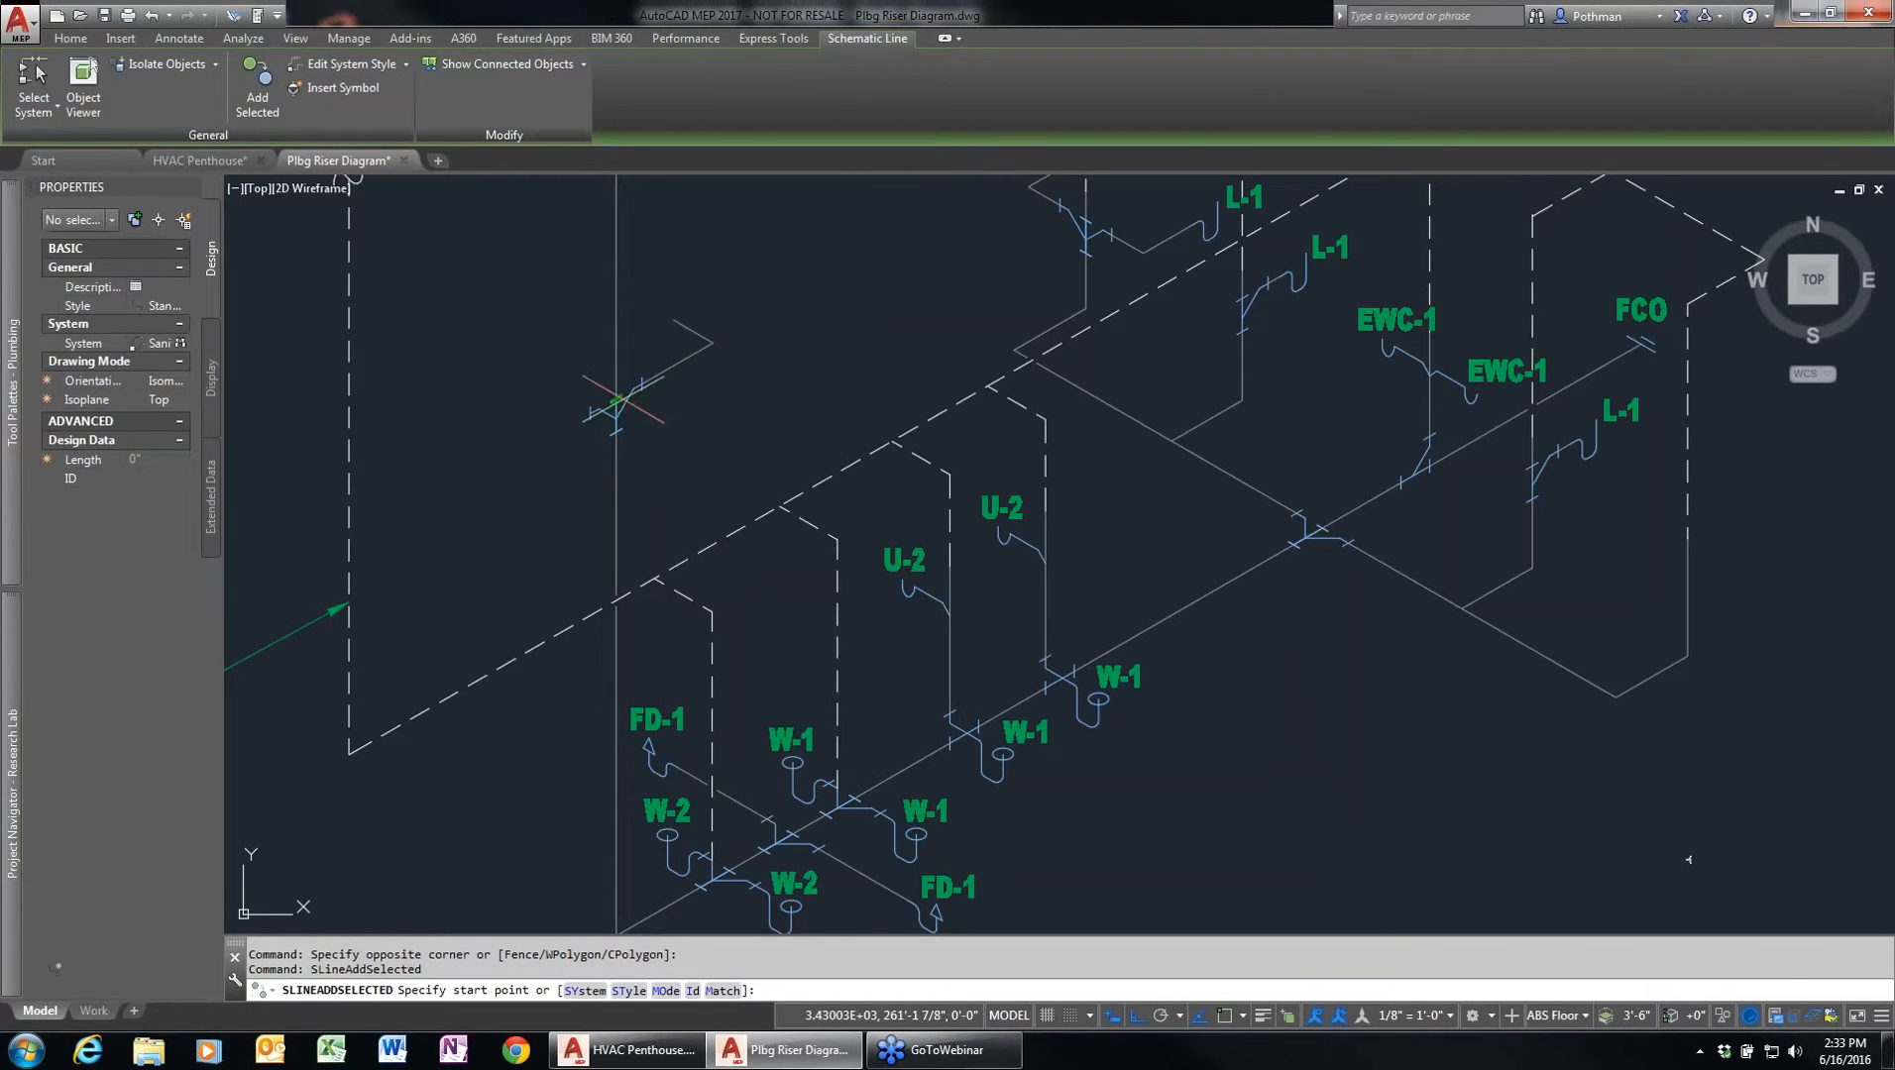
left_click(615, 397)
left_click(534, 444)
left_click(474, 409)
key("Return")
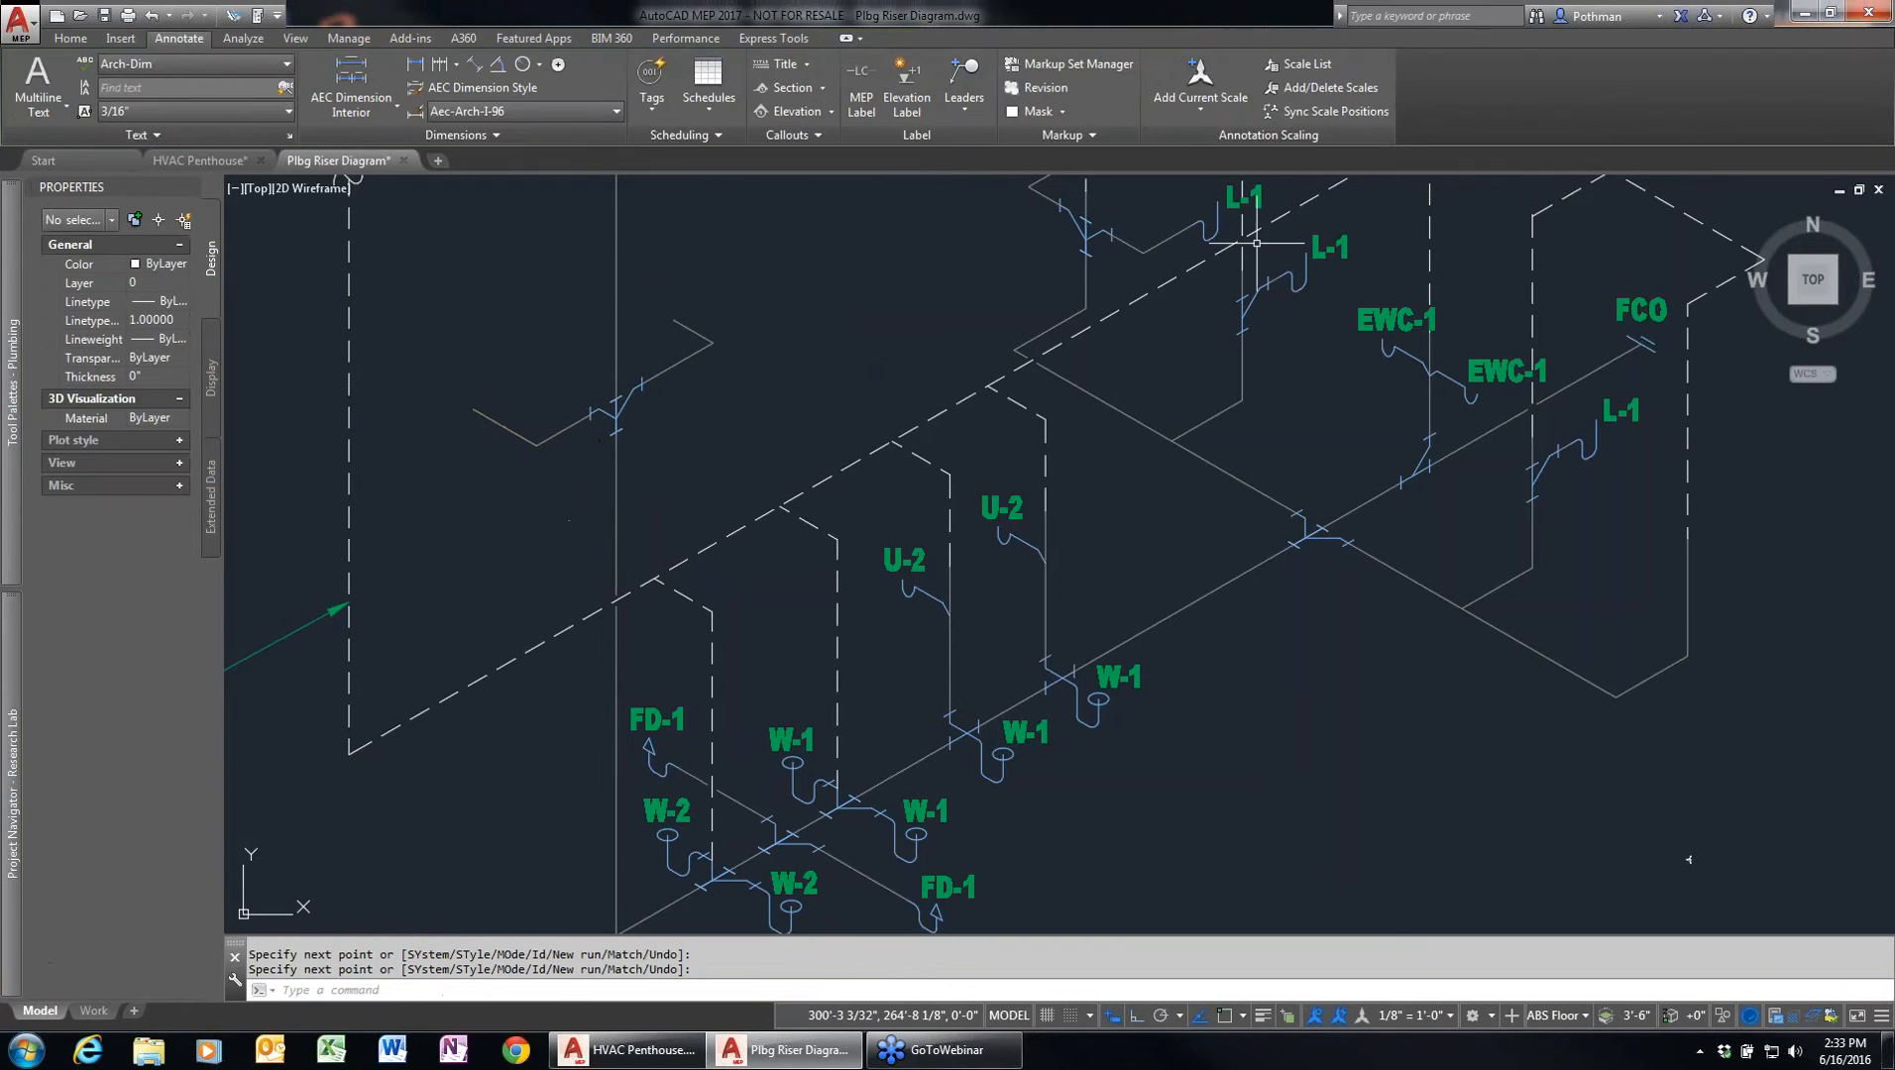
- Add copies of the upper L-1 fixture's trap symbol to the open ends of both new branch lines, at 150° rotation
left_click(1194, 233)
right_click(1210, 251)
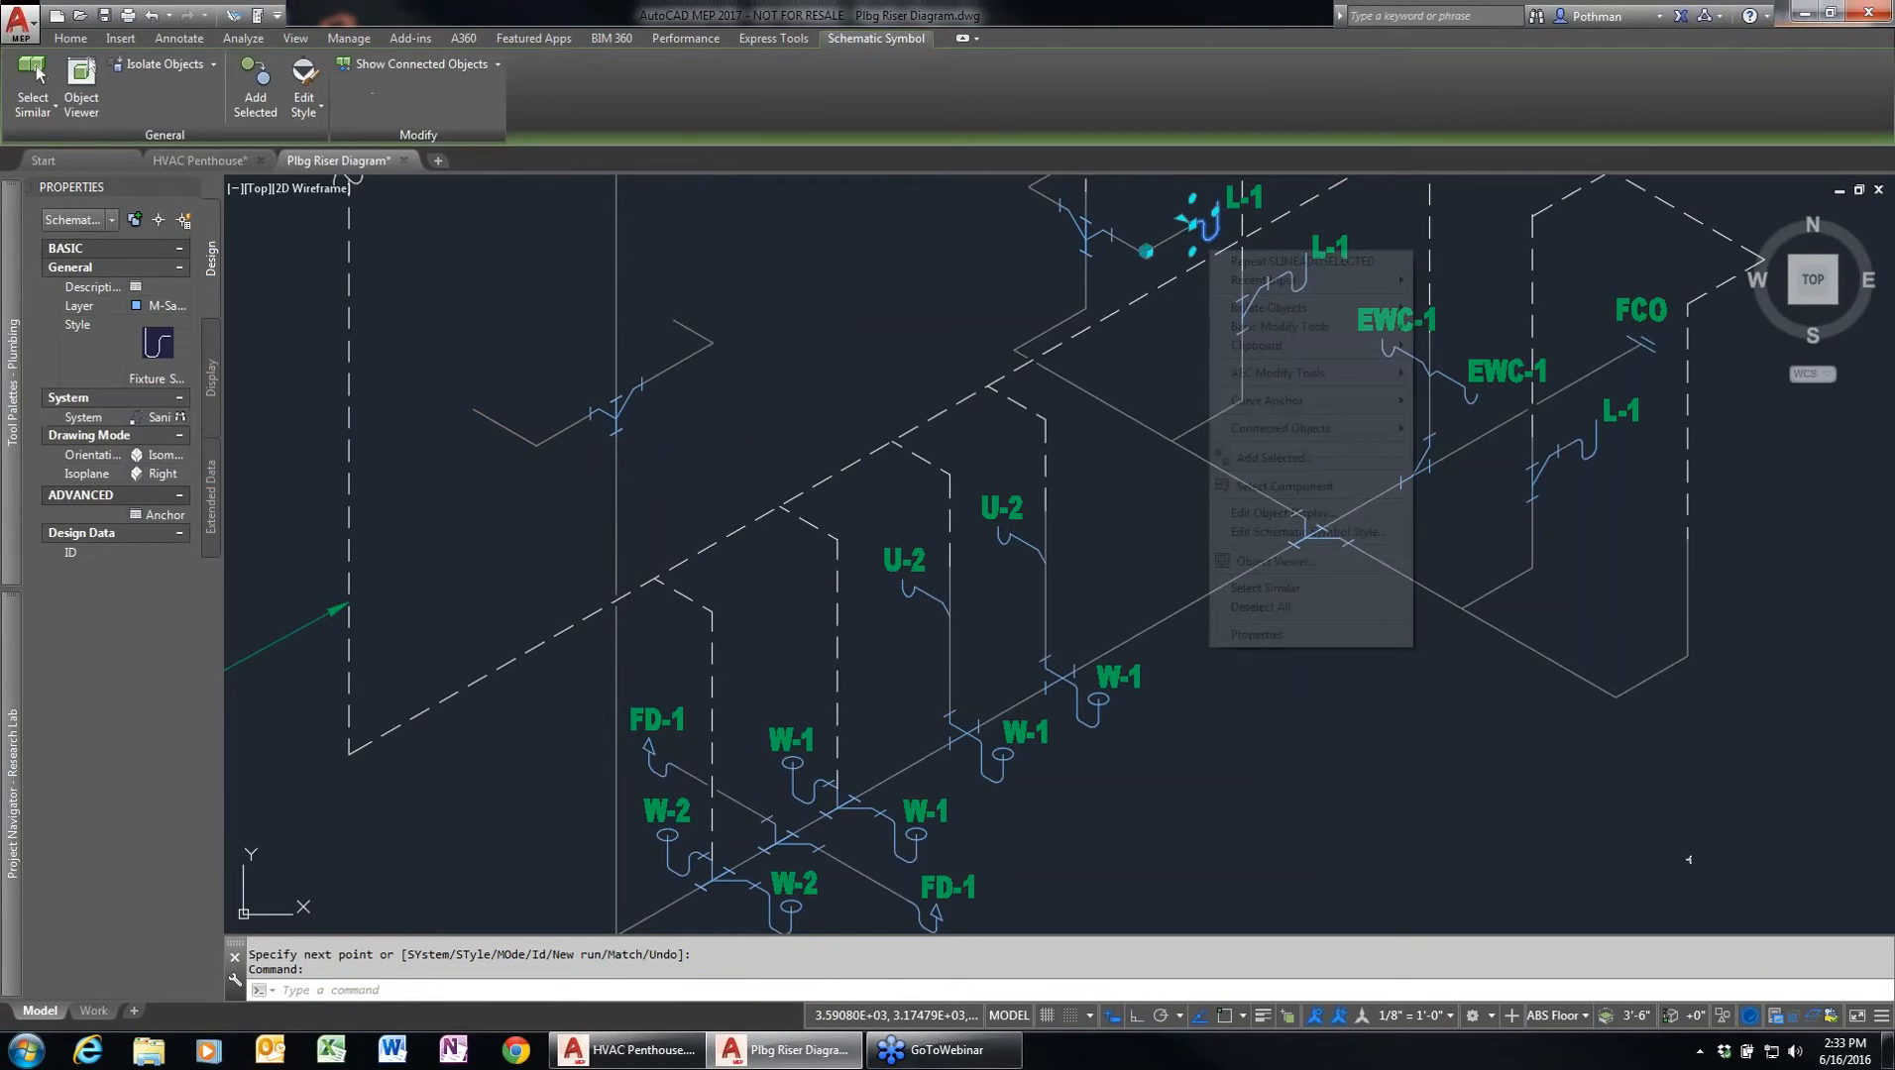
left_click(1276, 458)
left_click(676, 318)
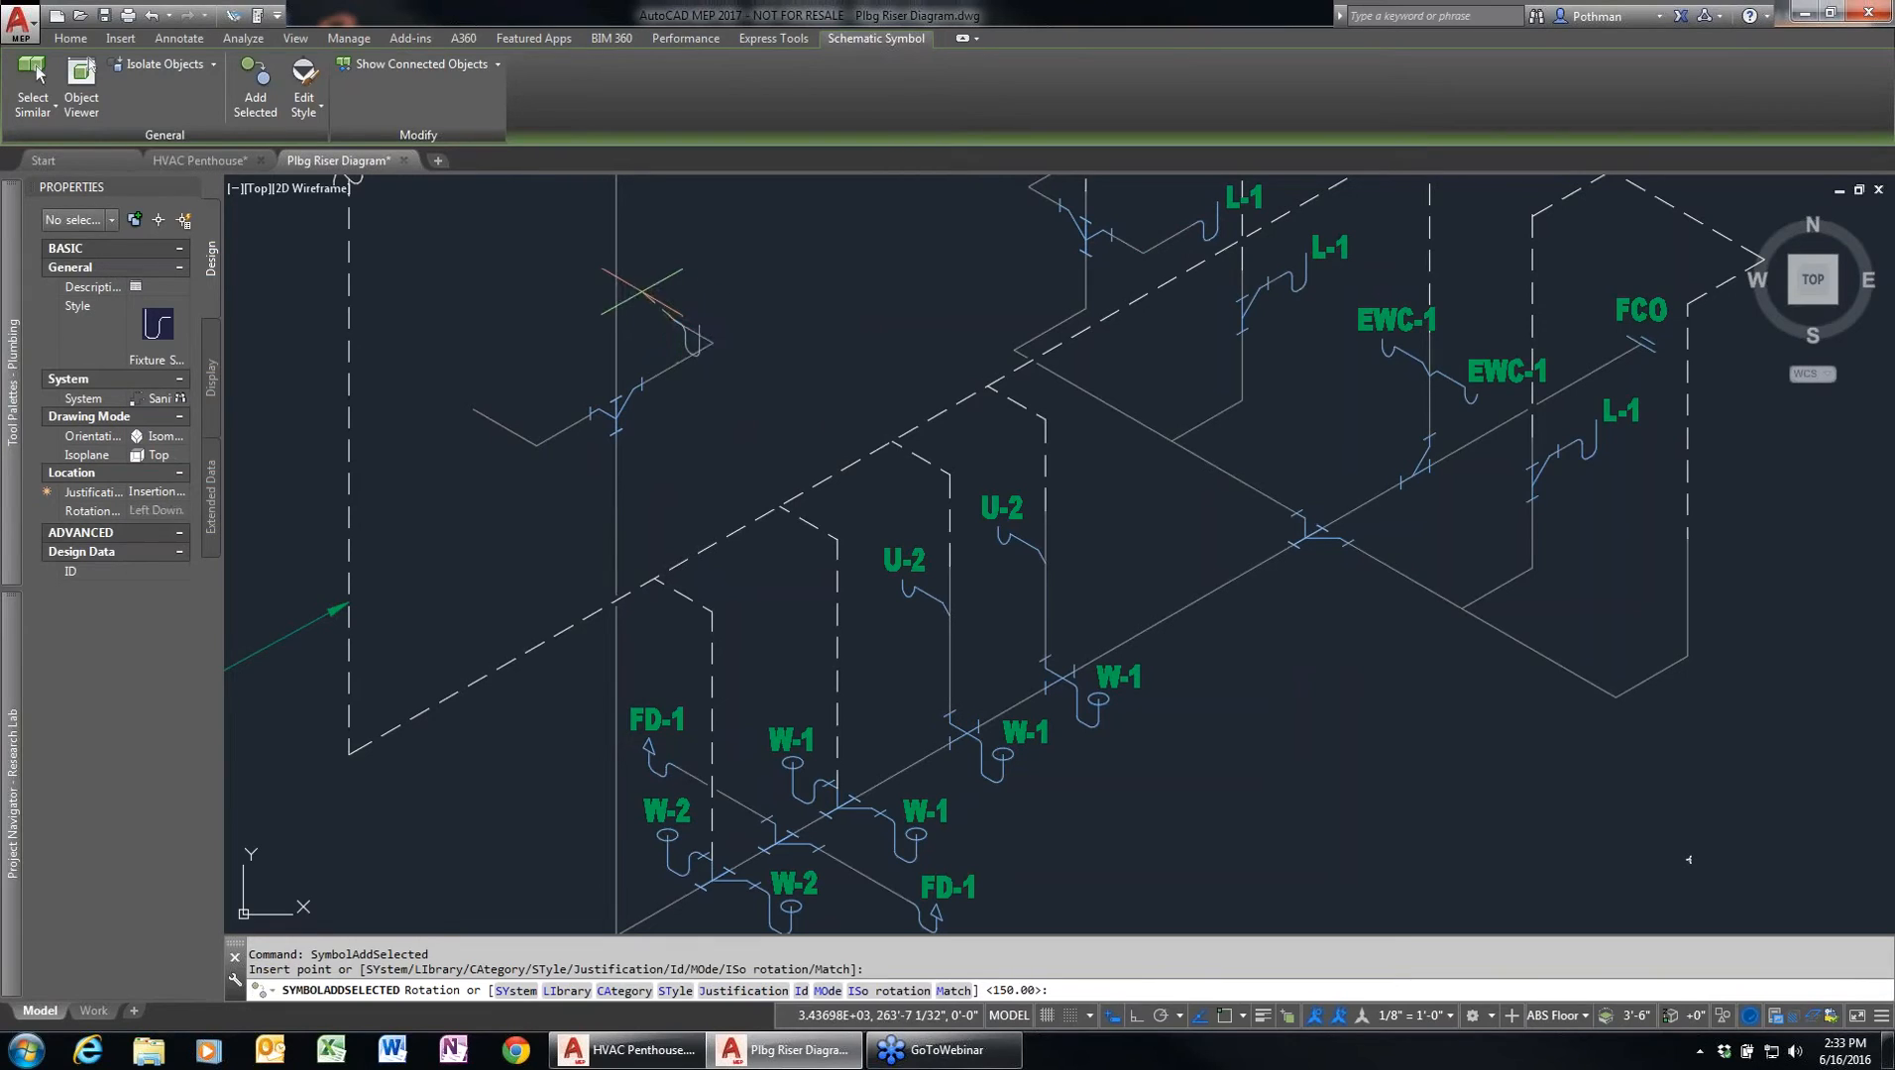
key("Return")
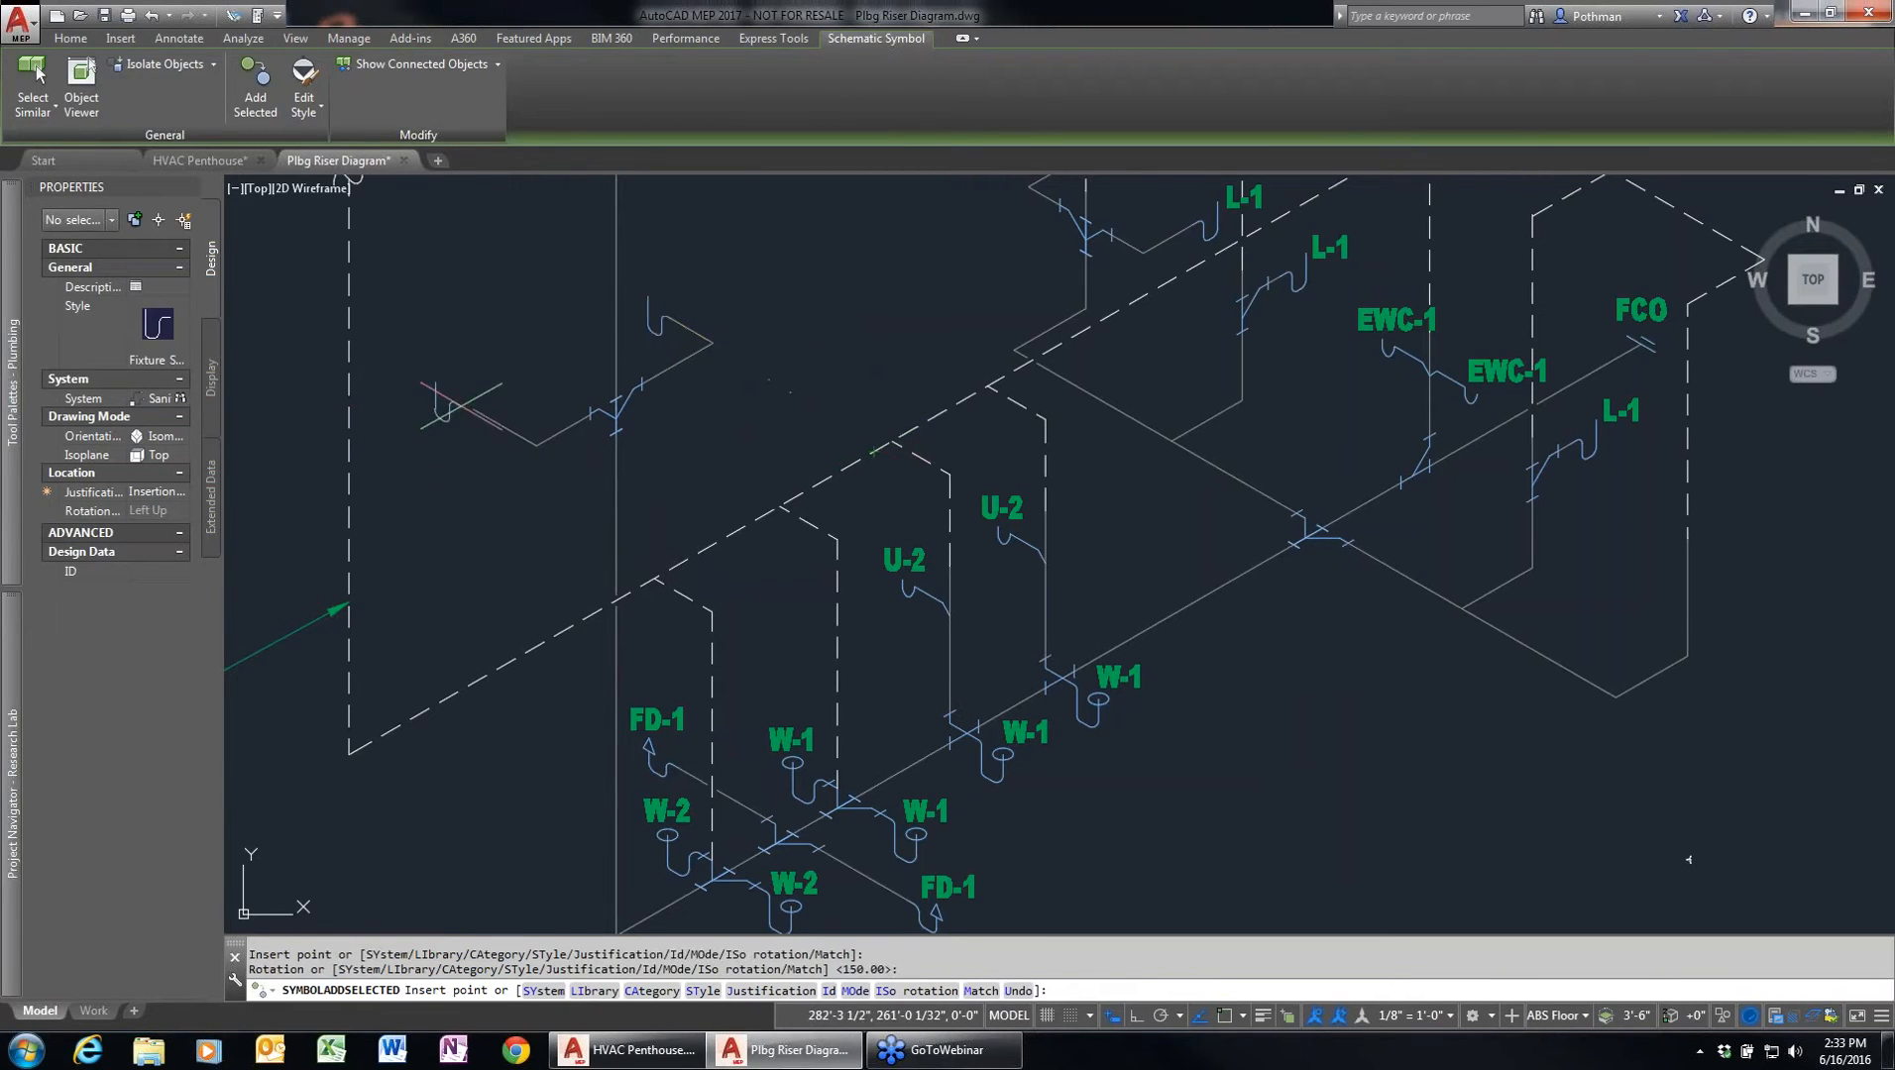
left_click(474, 414)
key("Return")
key("Return")
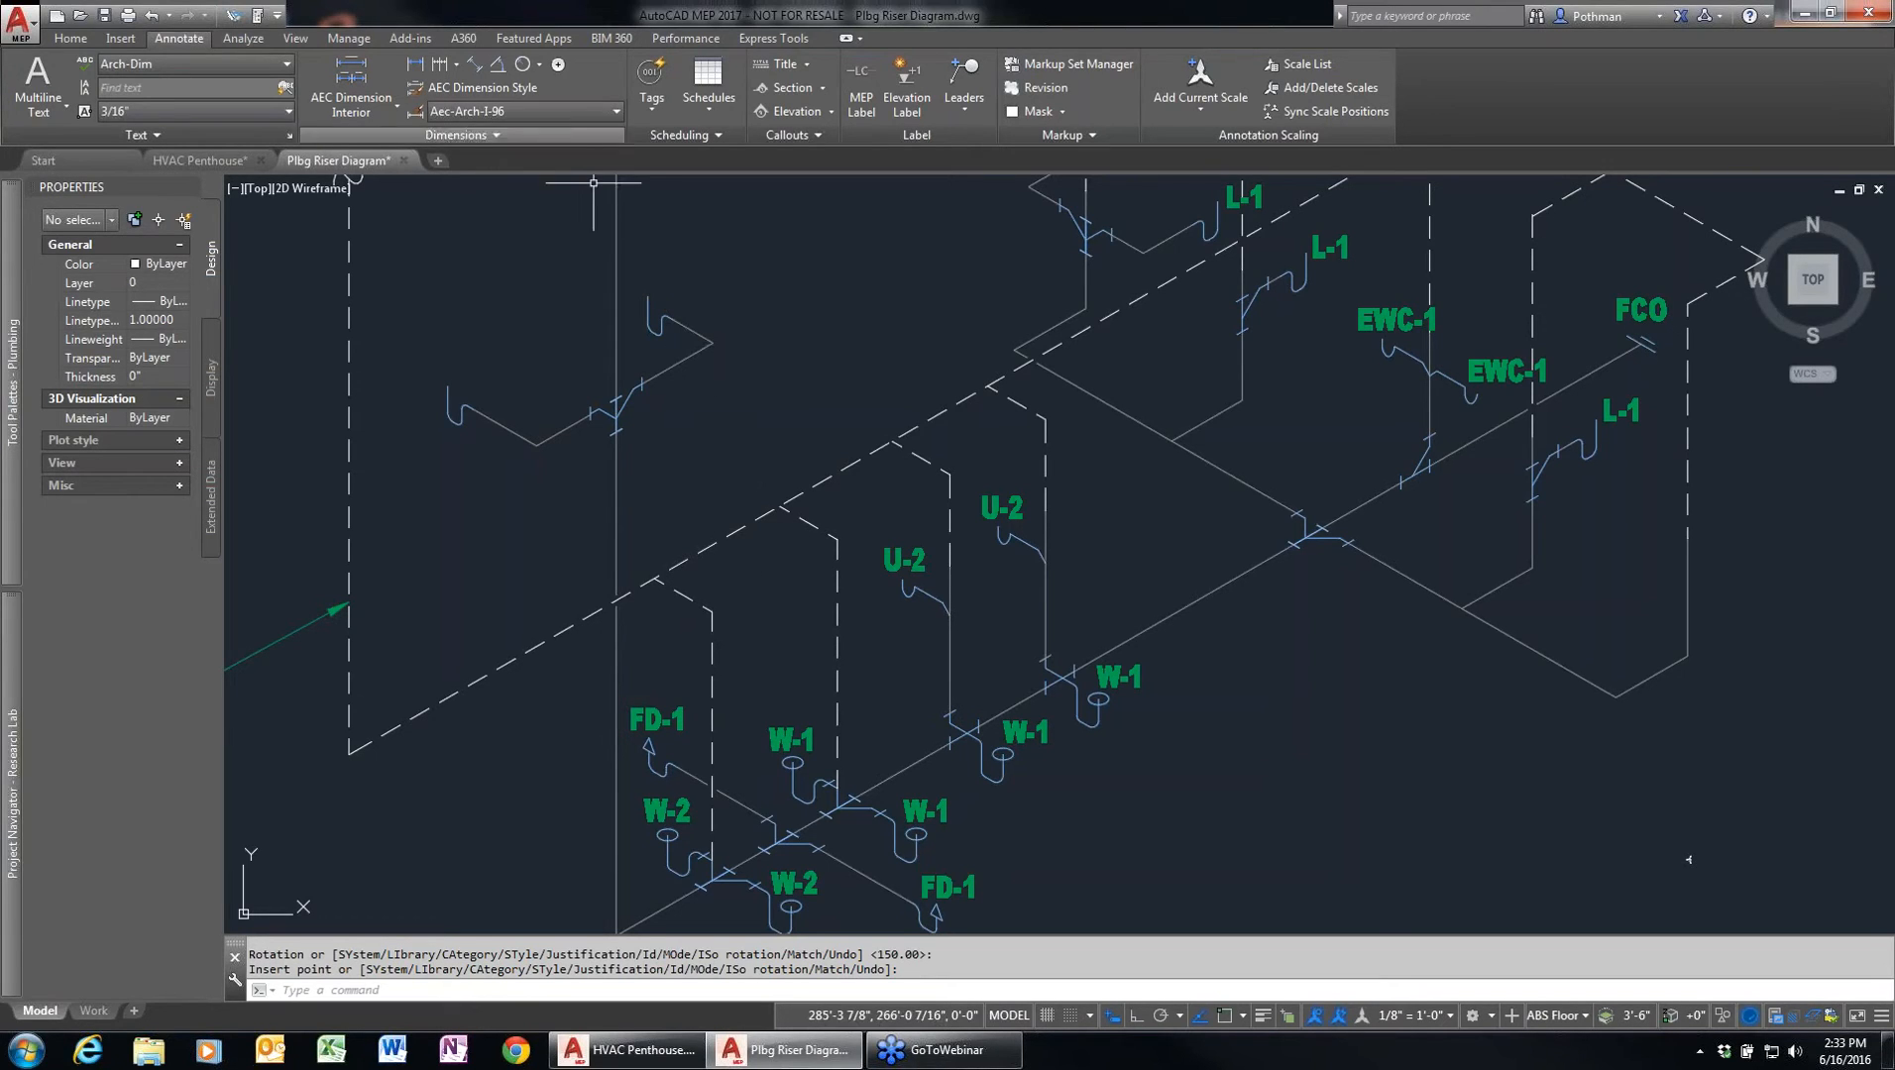
- Close the plumbing riser diagram without saving it and open the Mech Schematics construct from the project's Schematics folder
left_click(403, 161)
left_click(1031, 572)
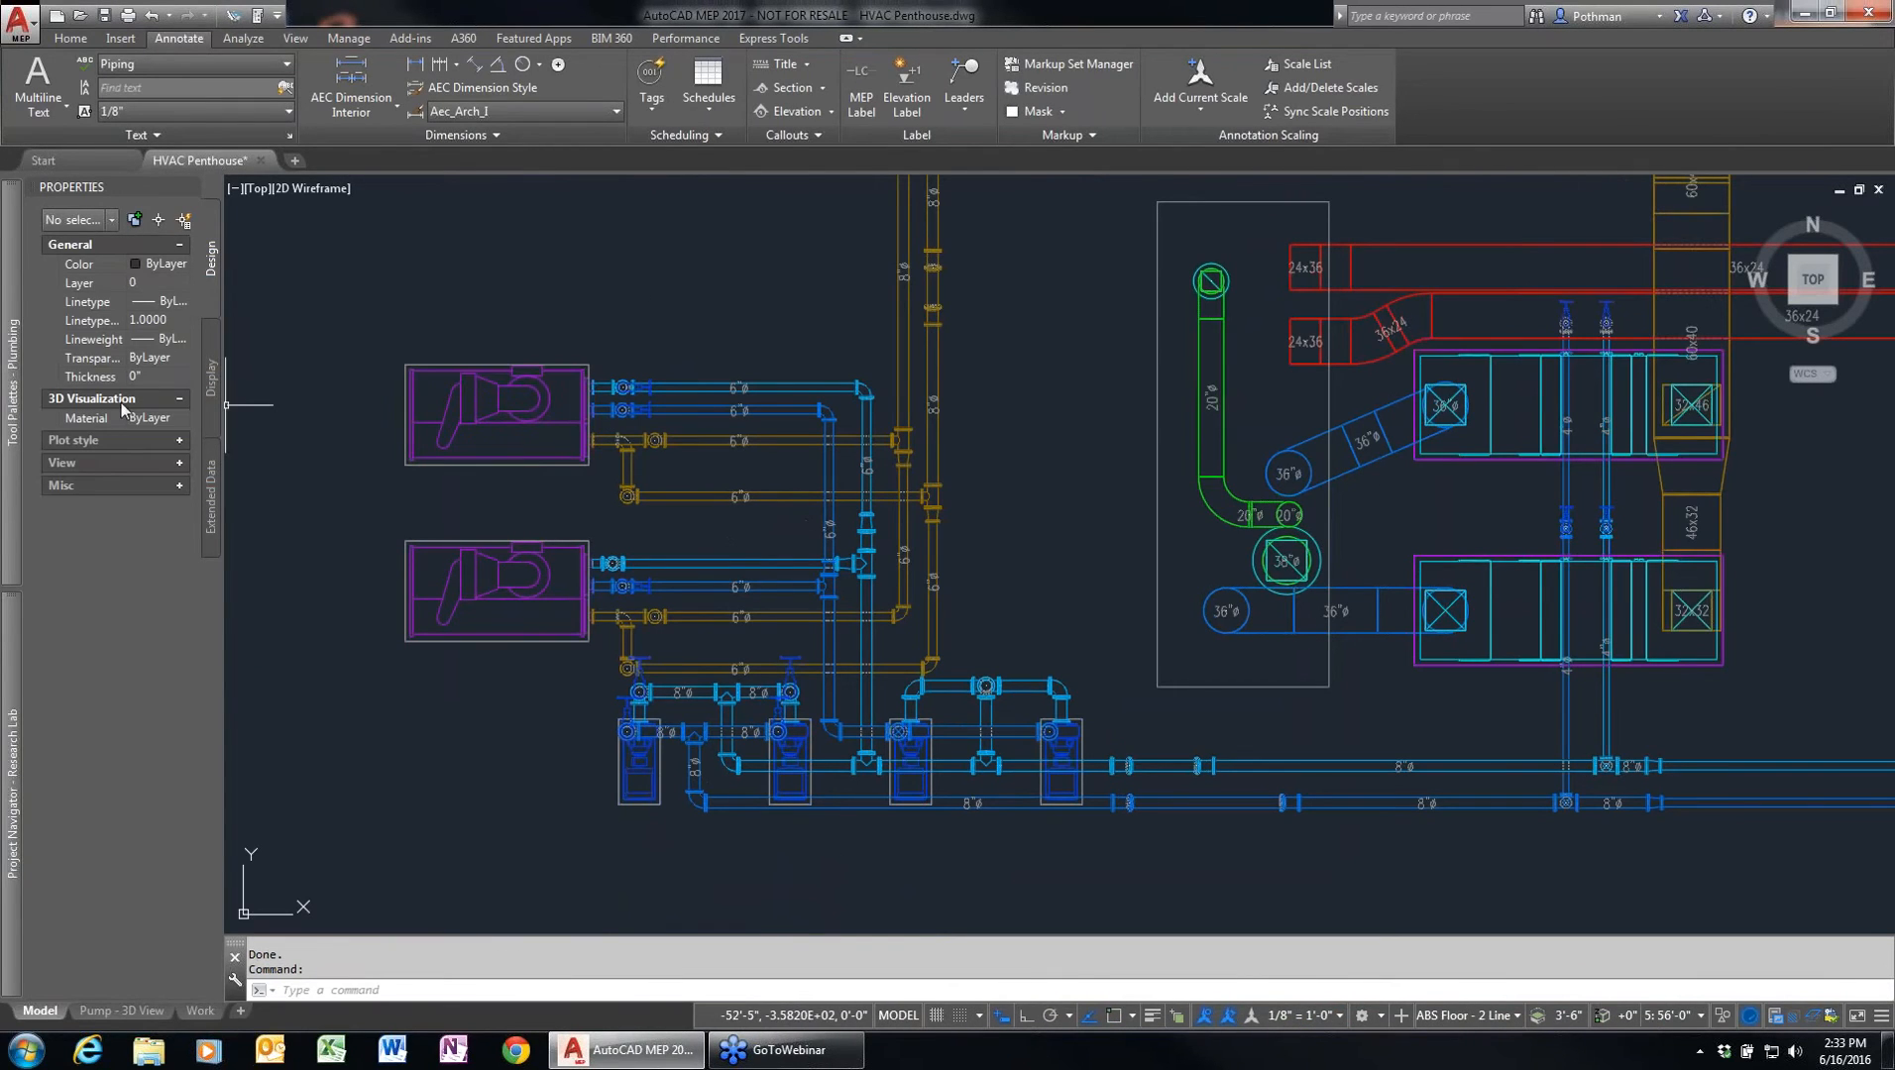
mouse_move(5, 720)
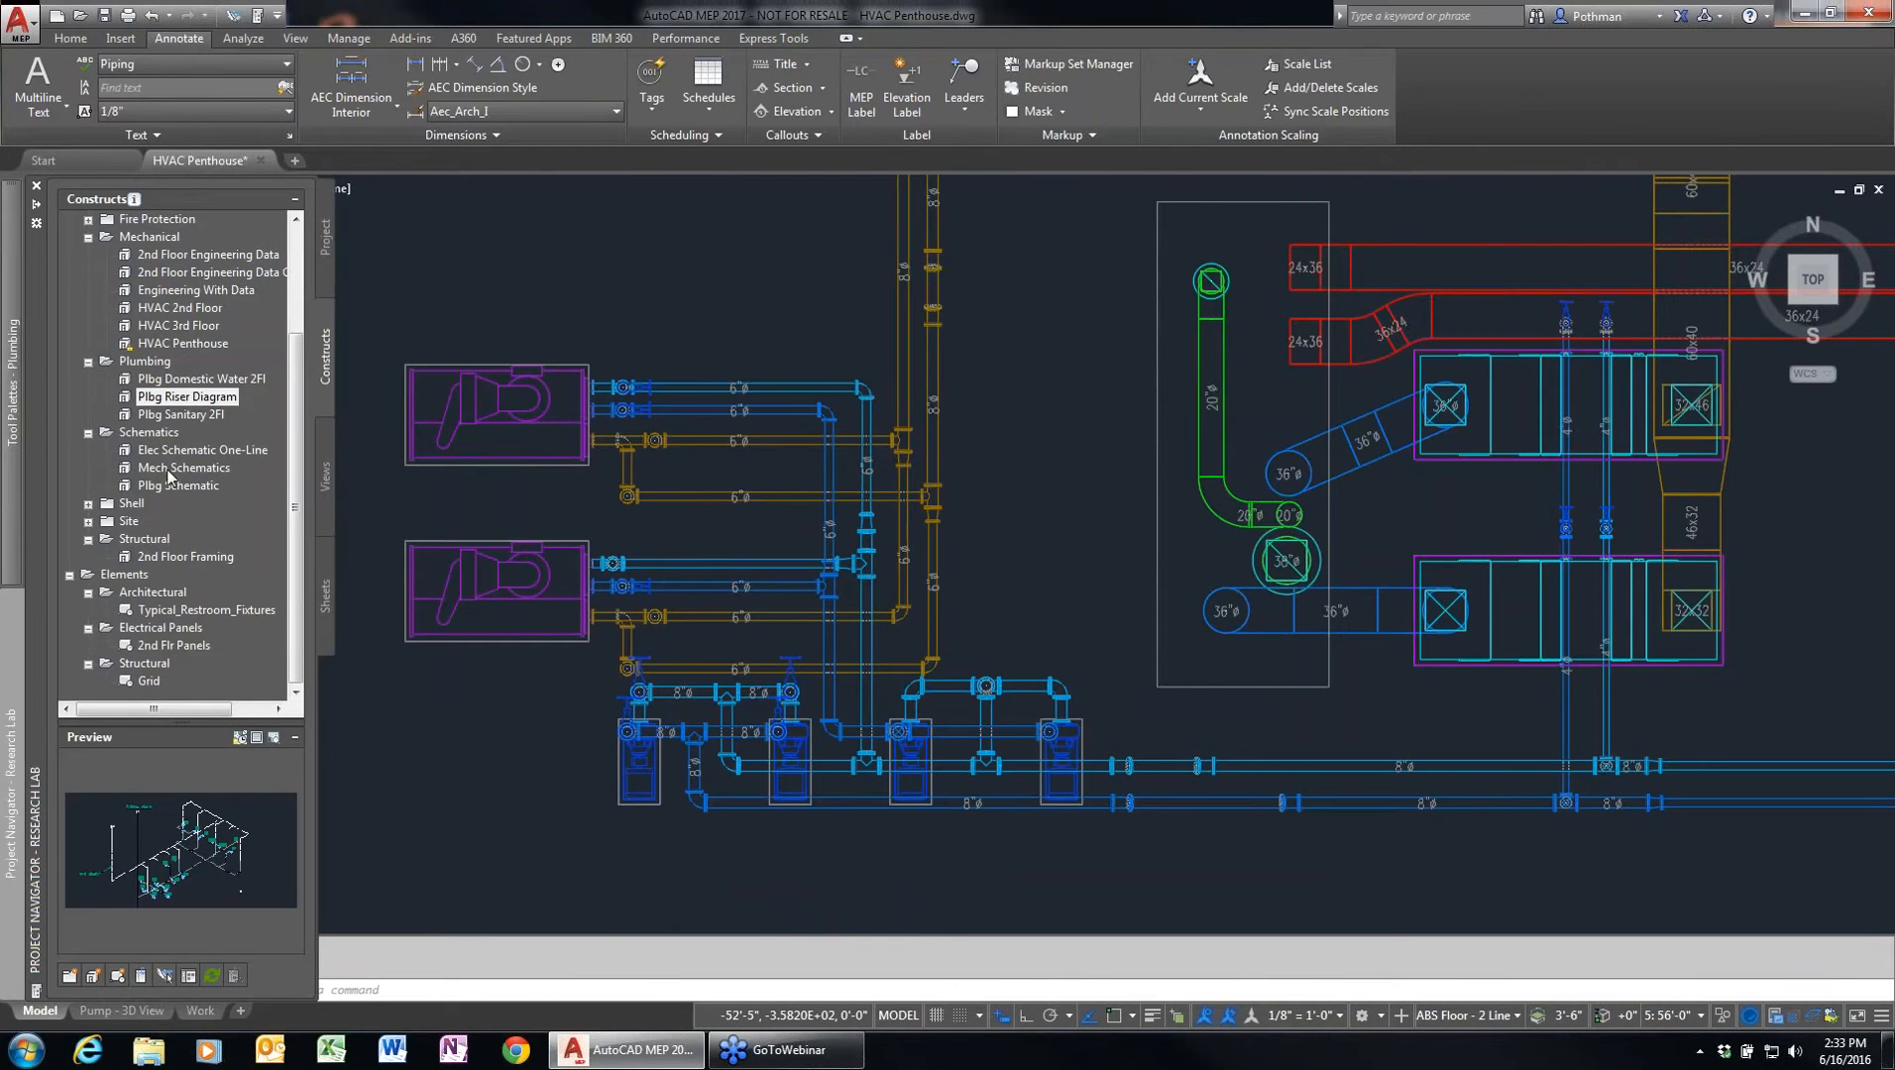
mouse_move(168, 476)
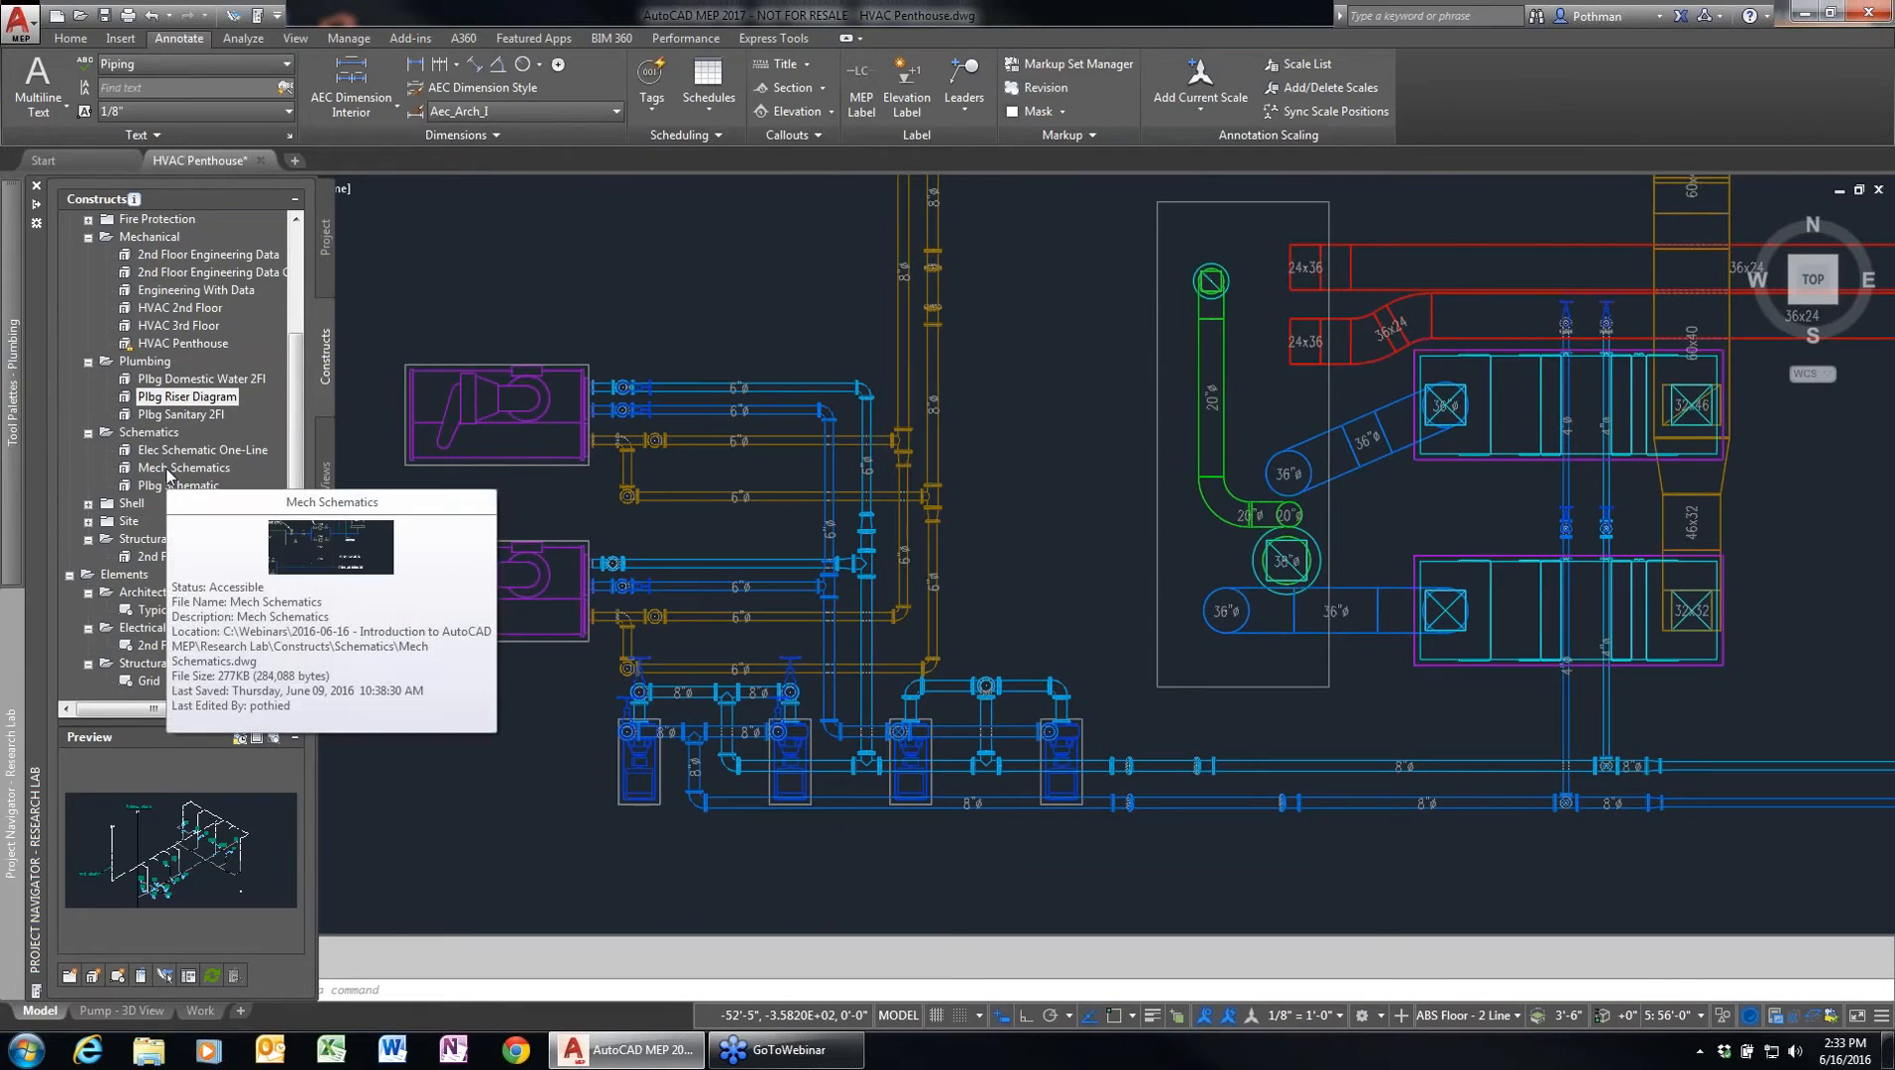
double_click(164, 469)
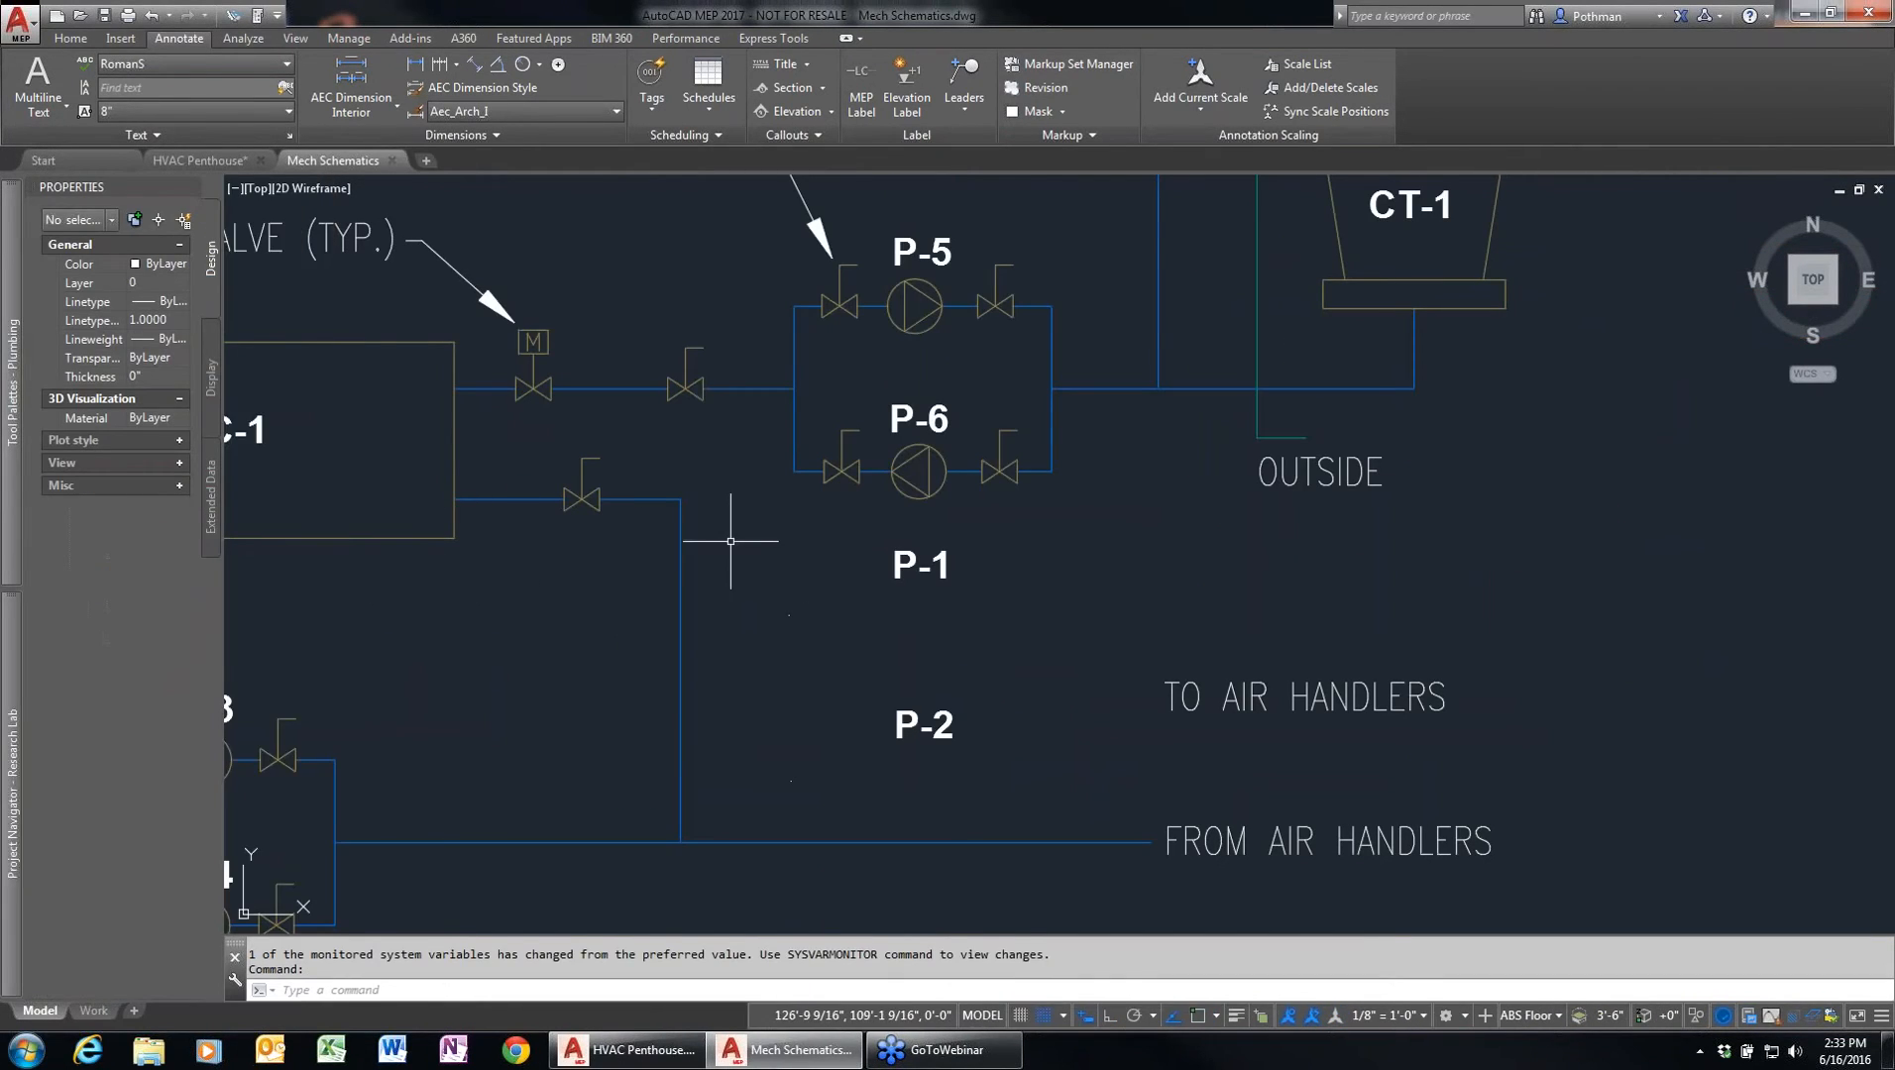
- Draw a matching schematic line from the vertical line below chiller C-1, stepping up through the P-1 label and down toward TO AIR HANDLERS
scroll(715, 539, "down", 2)
scroll(694, 524, "up", 1)
scroll(693, 524, "up", 3)
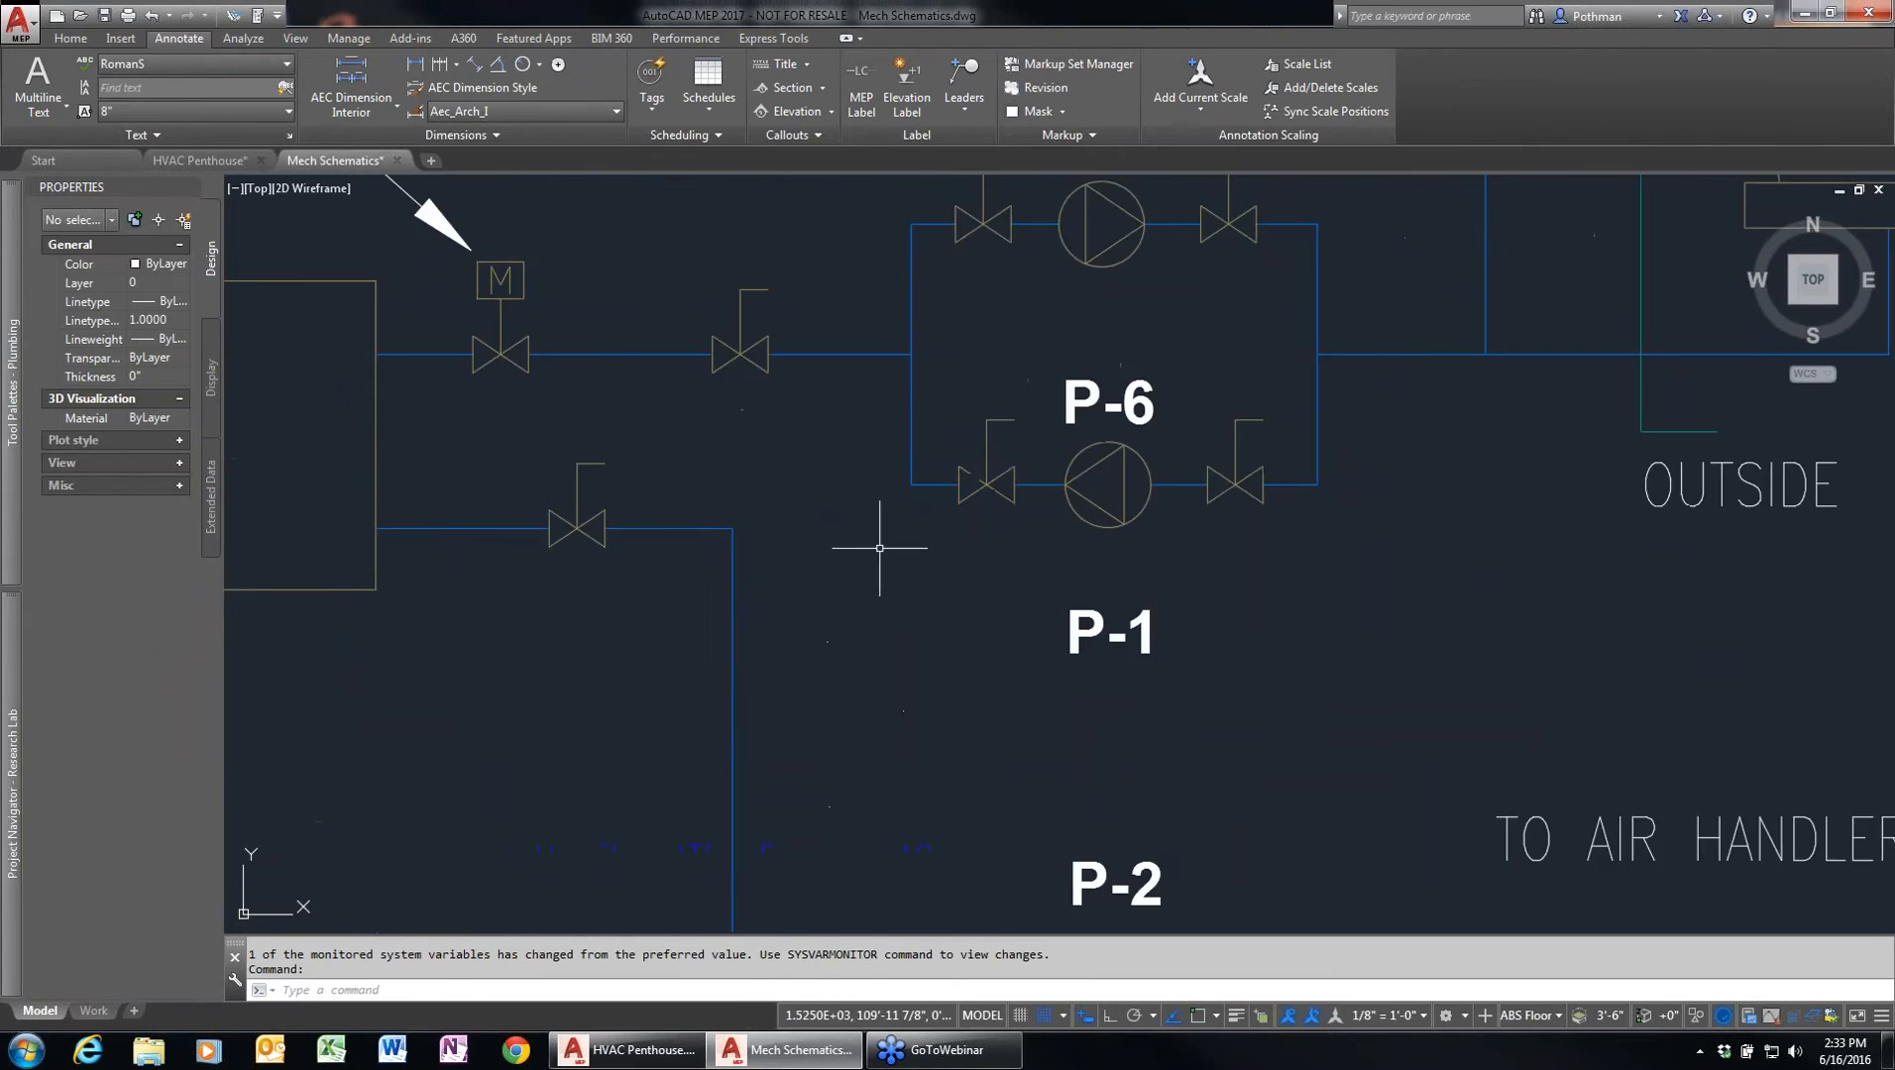
scroll(989, 601, "down", 2)
middle_click_drag(1121, 648, 1137, 576)
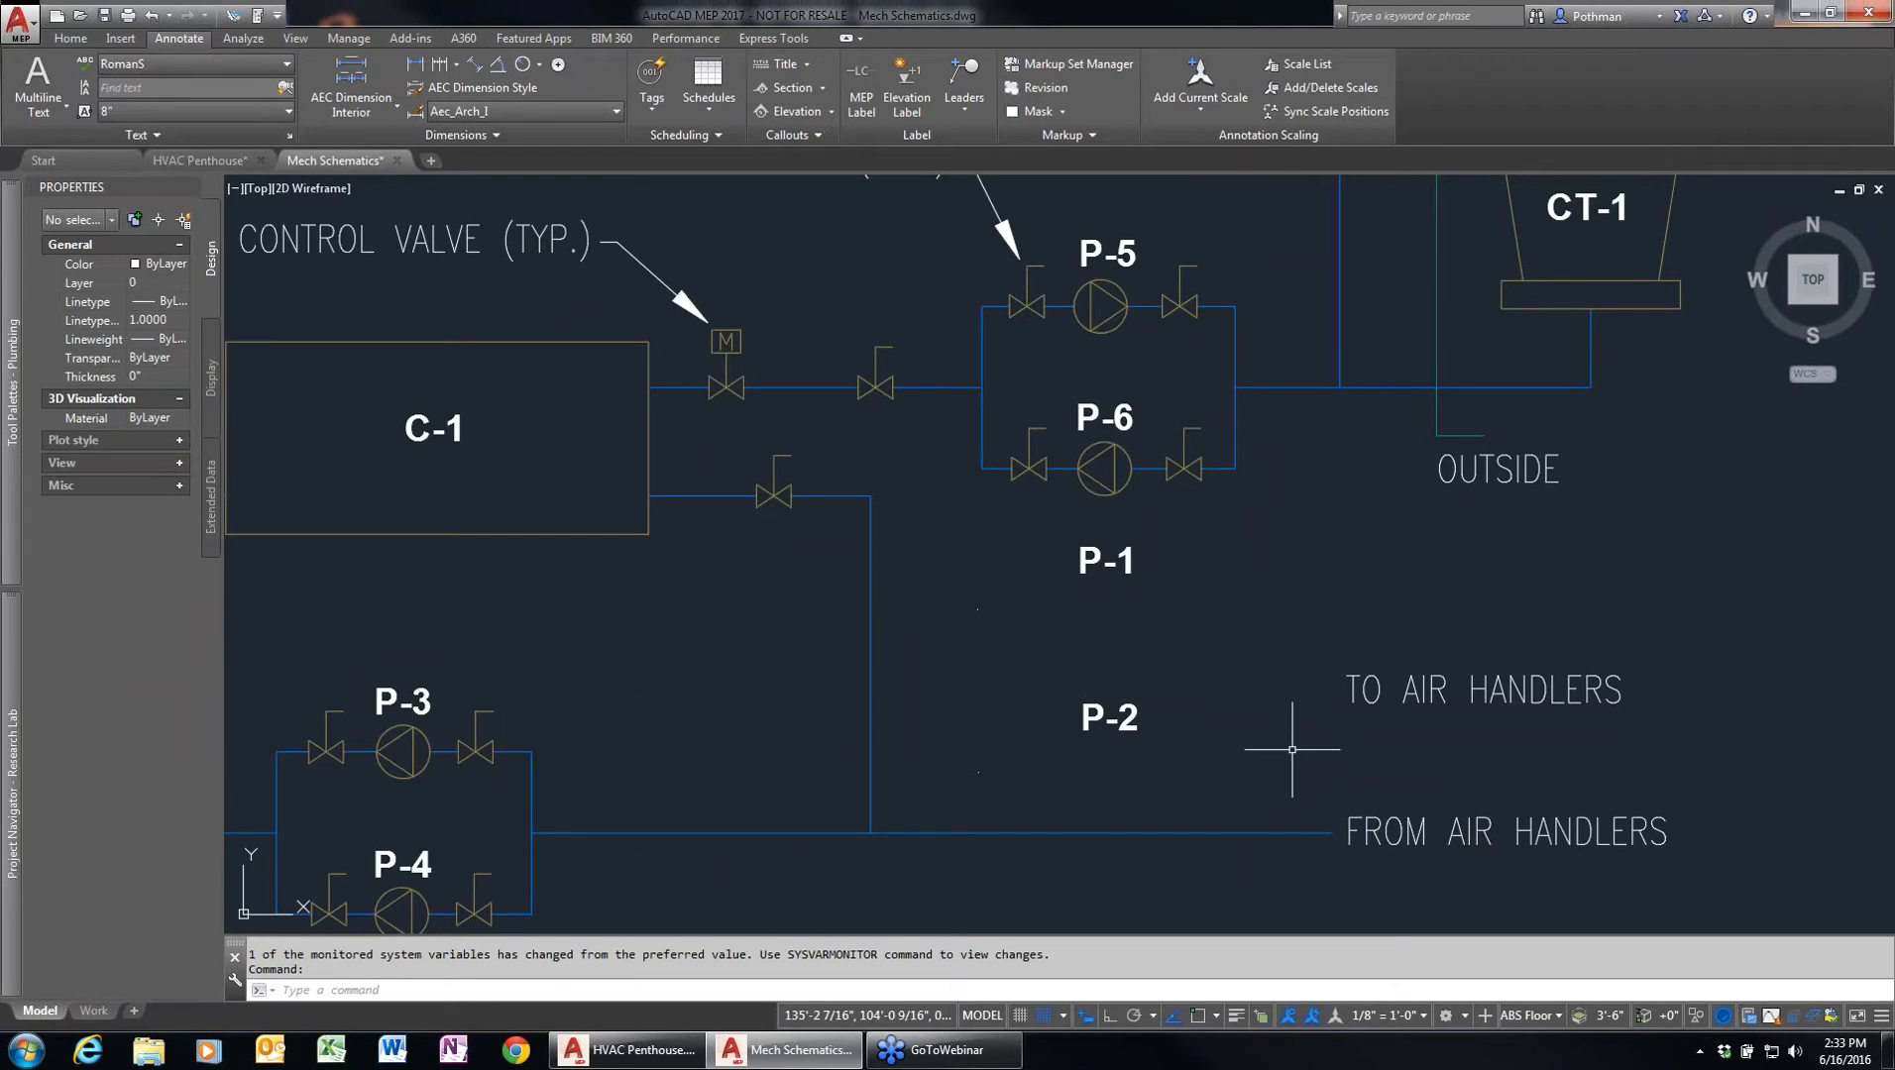
left_click(872, 631)
right_click(889, 637)
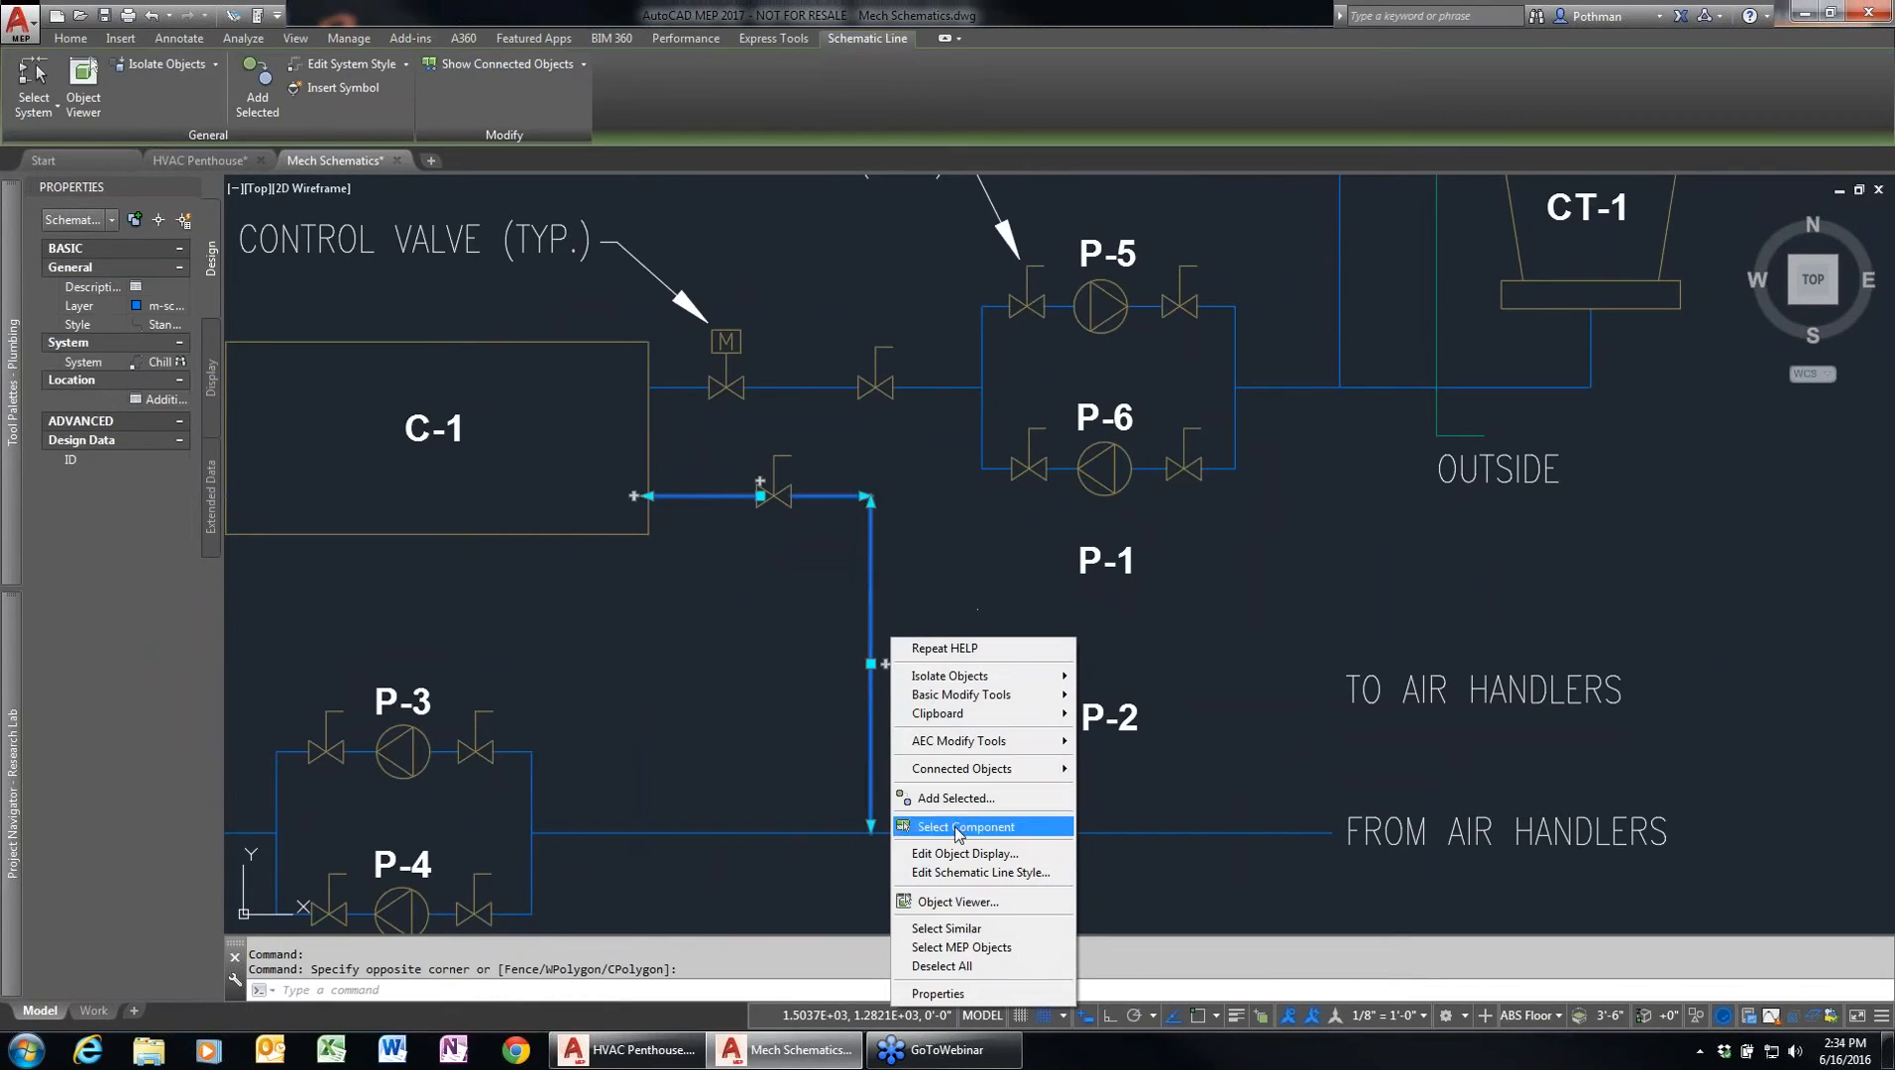
left_click(953, 799)
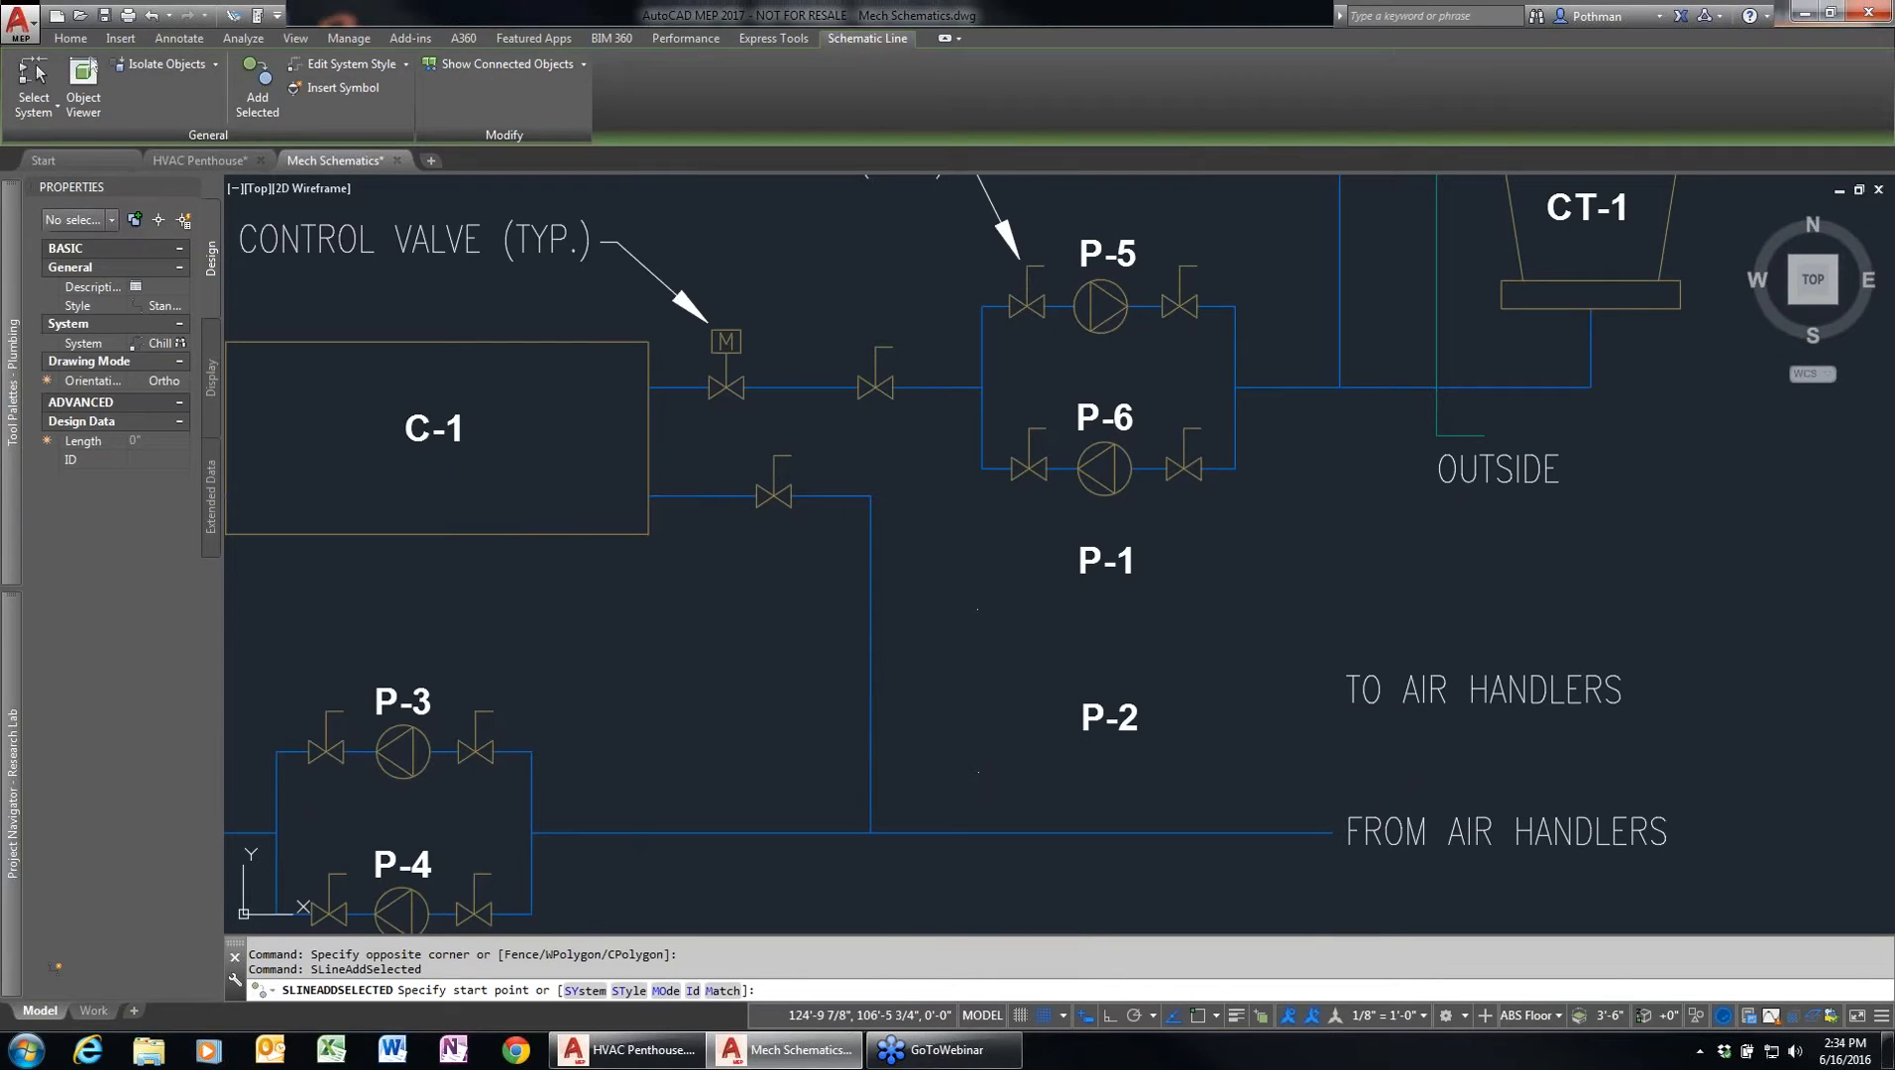
left_click(870, 651)
left_click(993, 651)
left_click(993, 566)
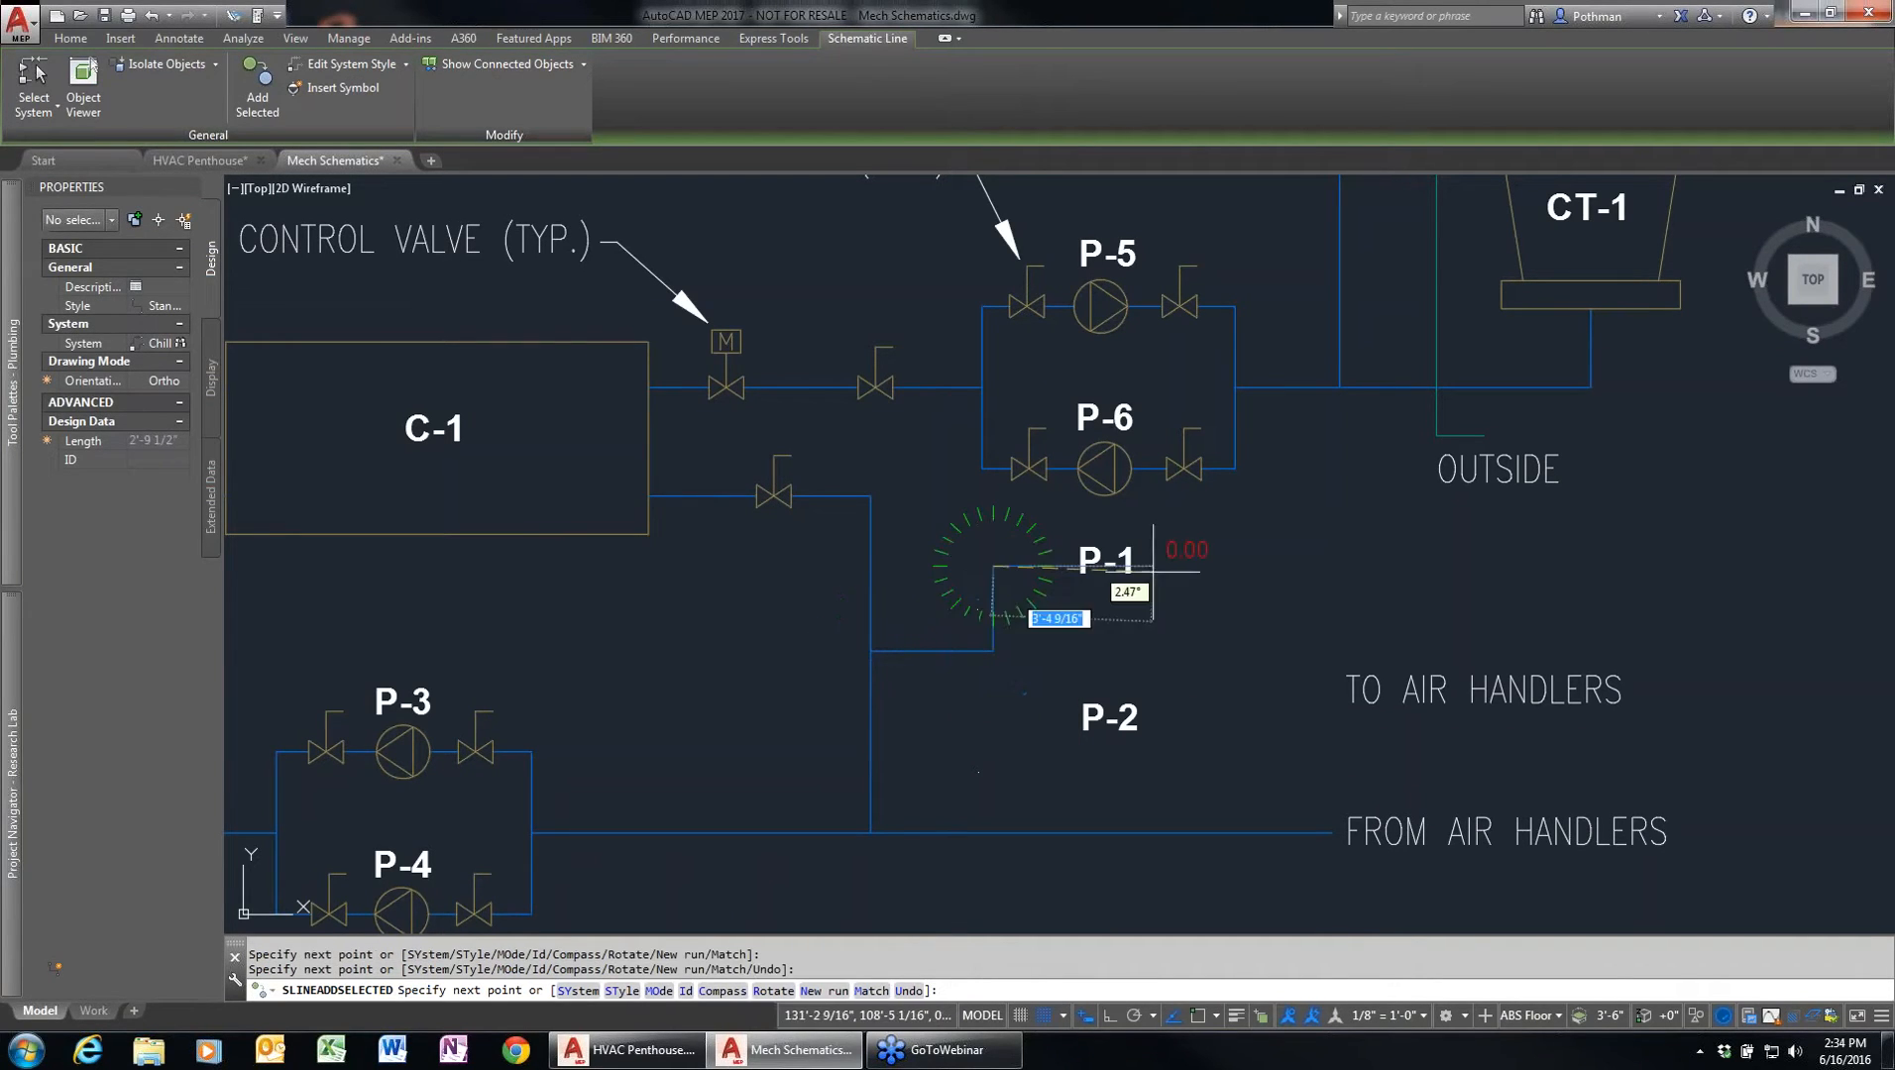
left_click(1254, 567)
left_click(1377, 644)
key("Return")
- Draw a parallel lower branch from the P-1 line's left corner, passing below the P-2 label and rejoining at the TO AIR HANDLERS line
key("Return")
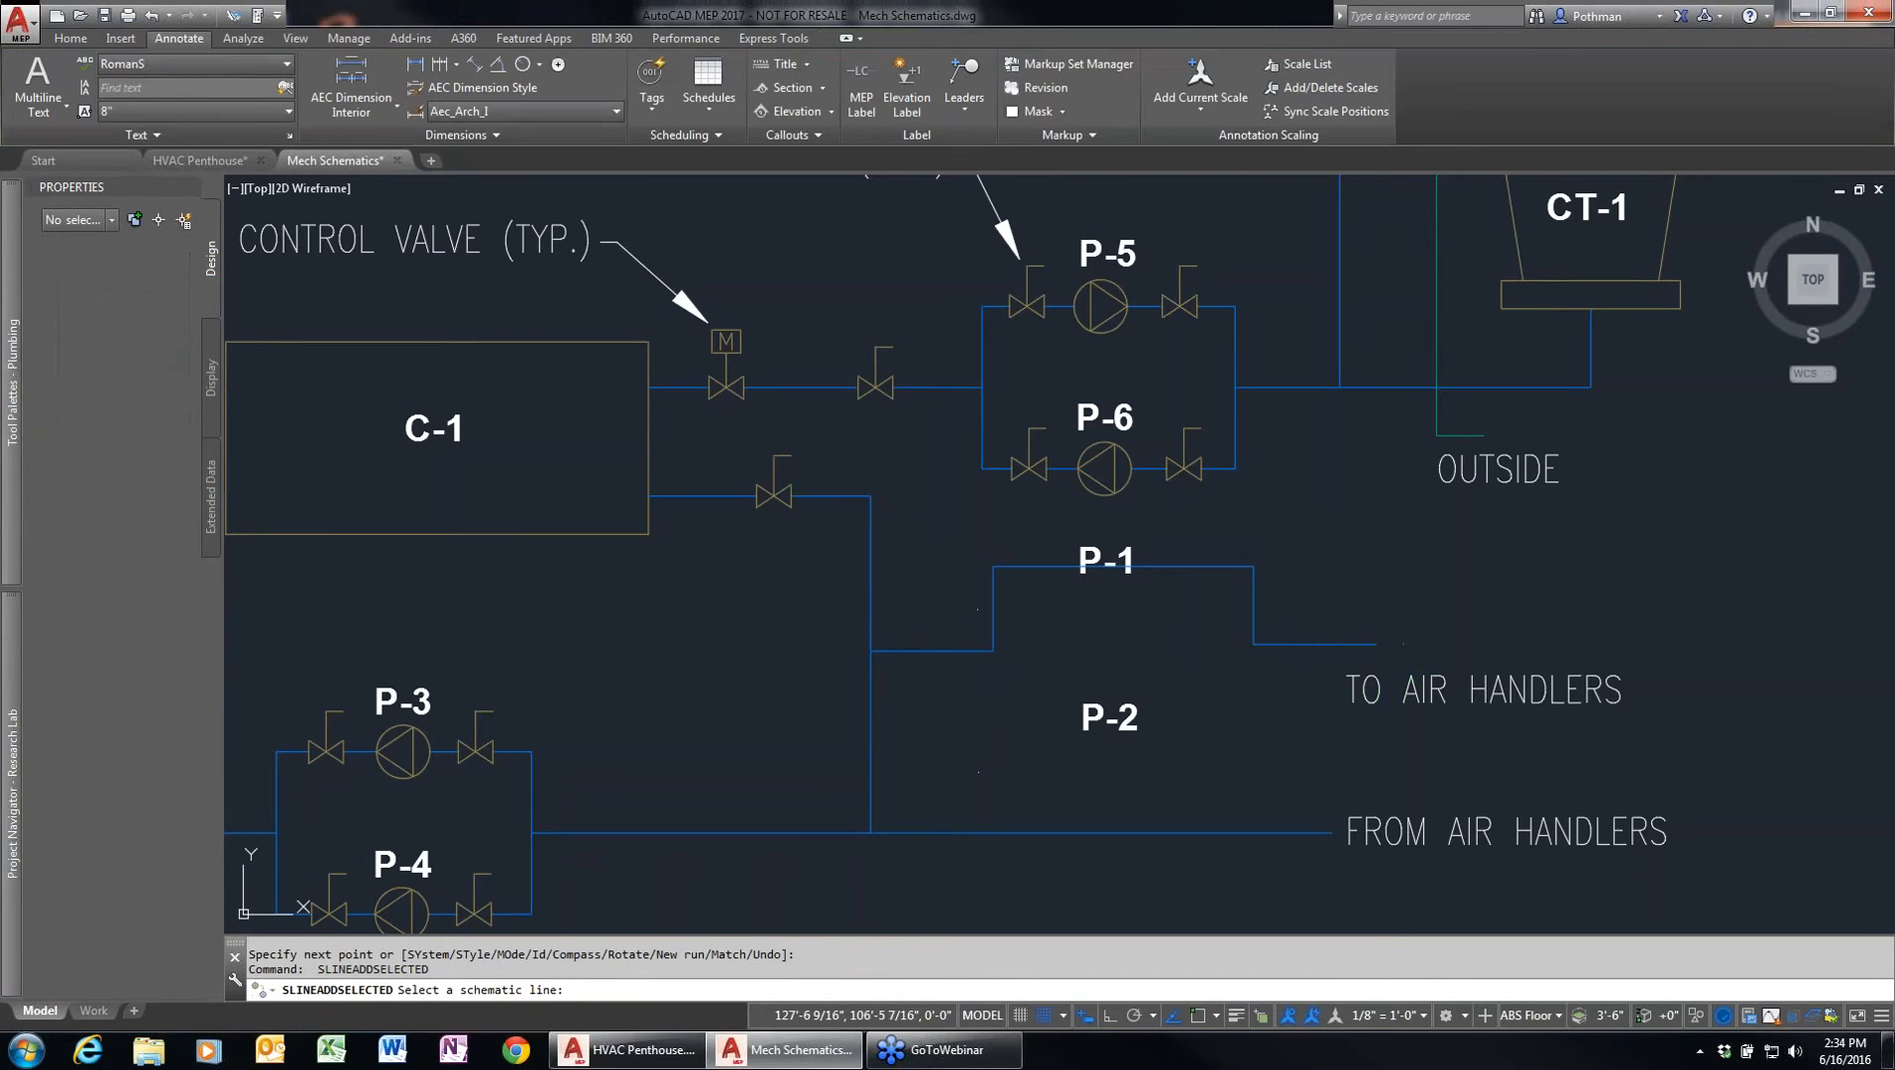
left_click(993, 614)
left_click(993, 737)
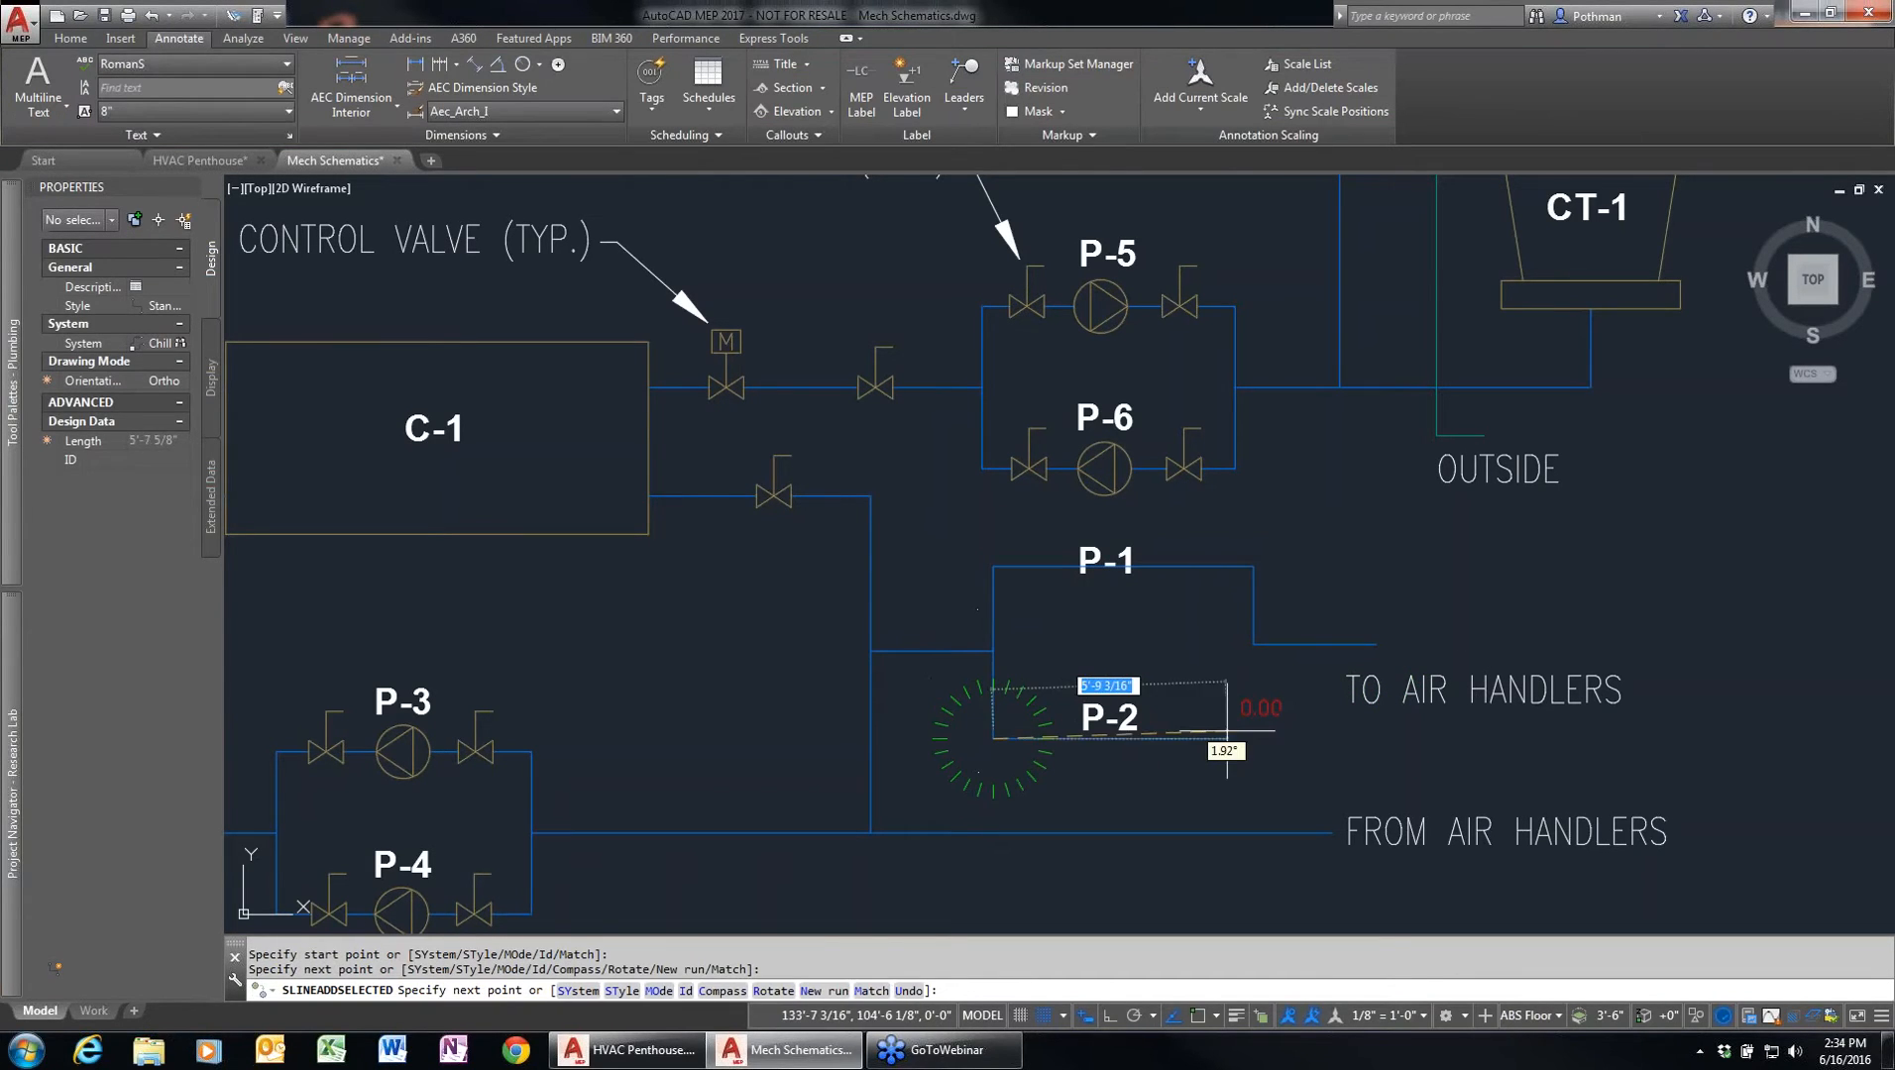
left_click(1254, 739)
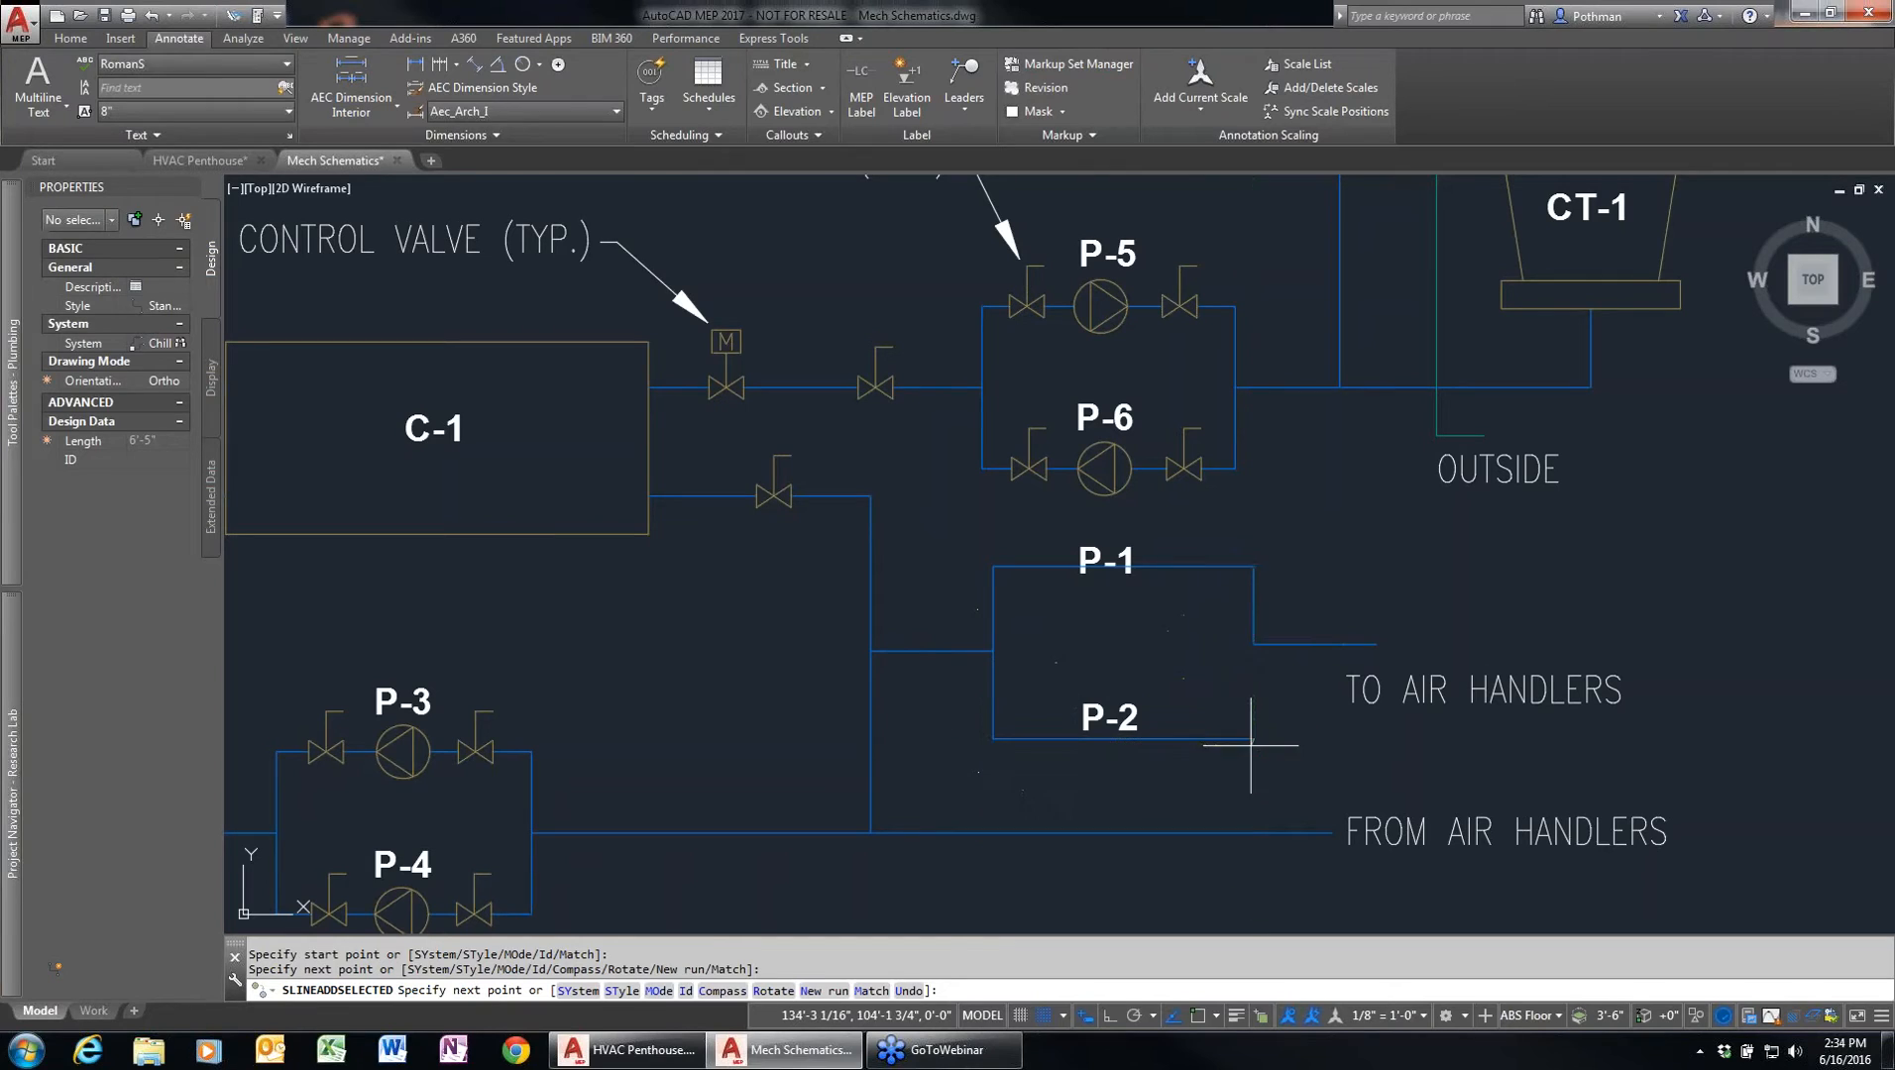
left_click(1254, 644)
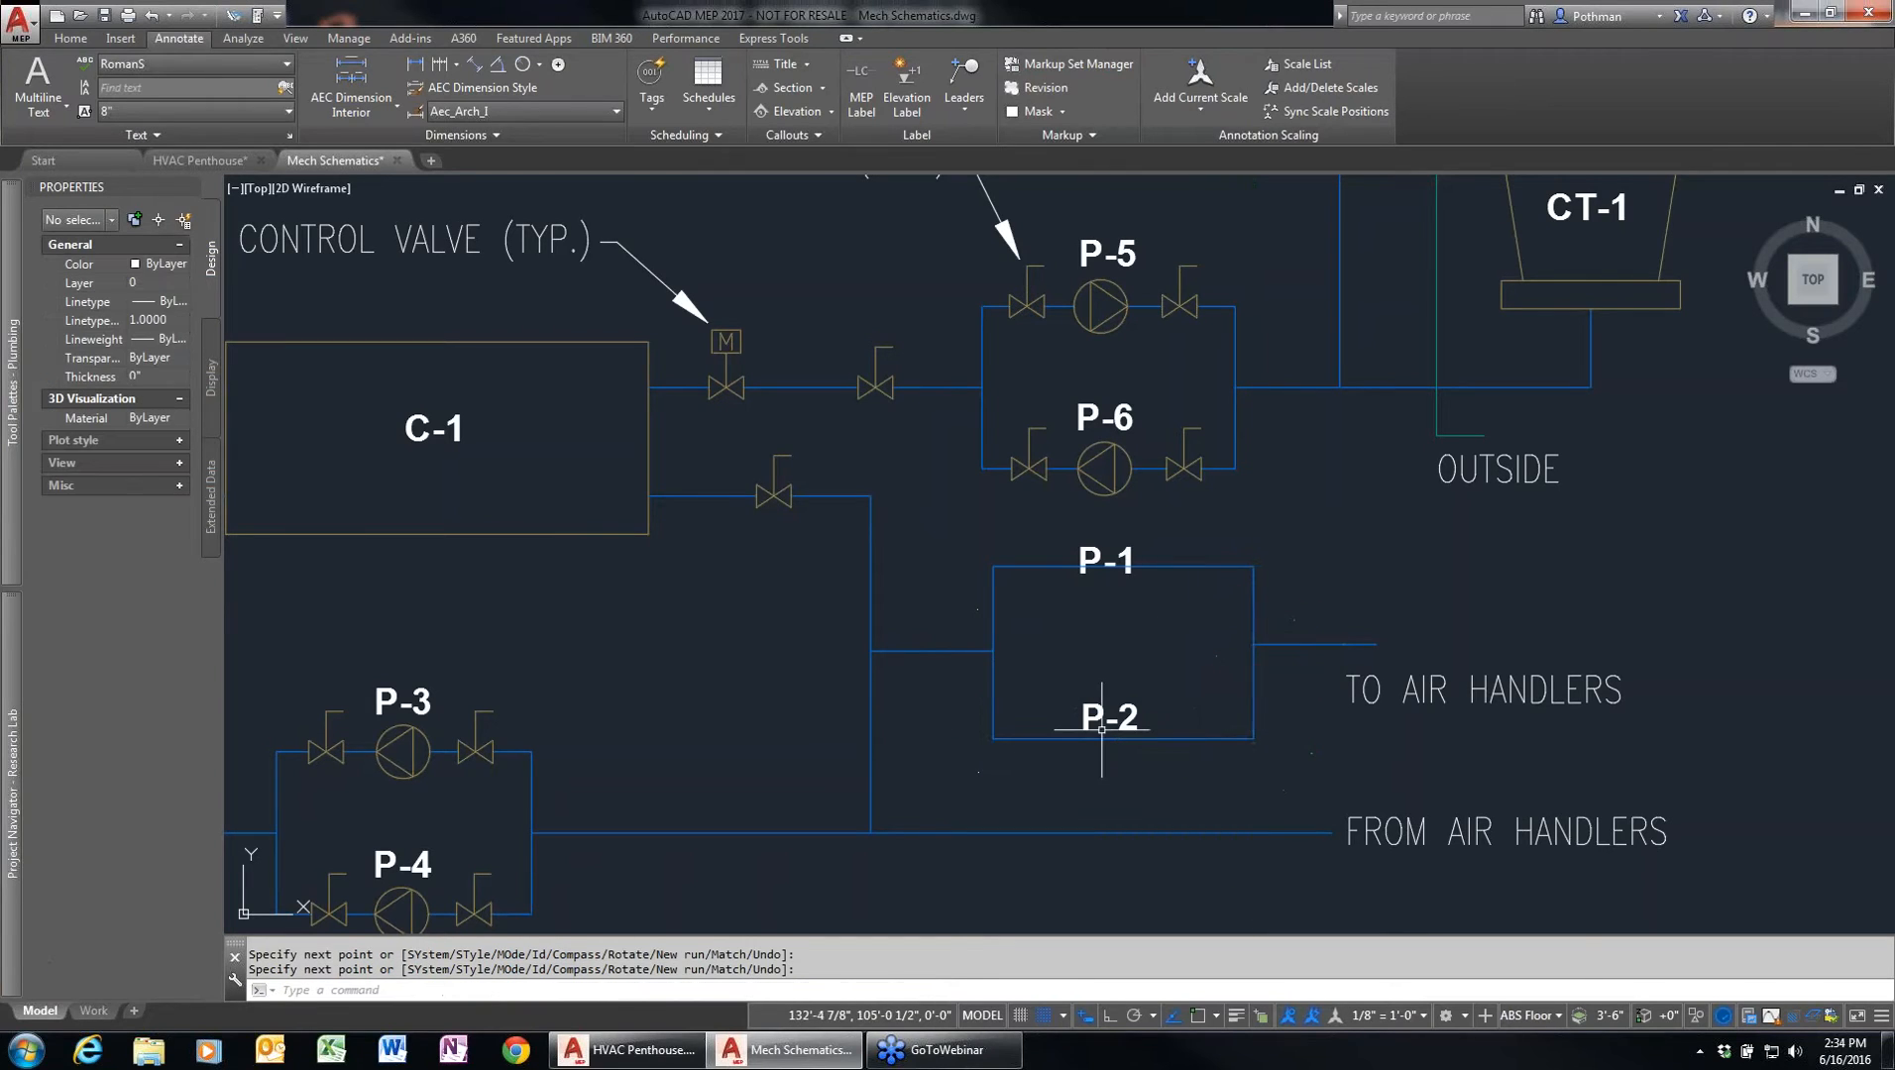
- Add copies of the P-5 pump symbol to the P-1 branch, facing right, and to the P-2 branch, facing left
left_click(1125, 305)
right_click(1095, 310)
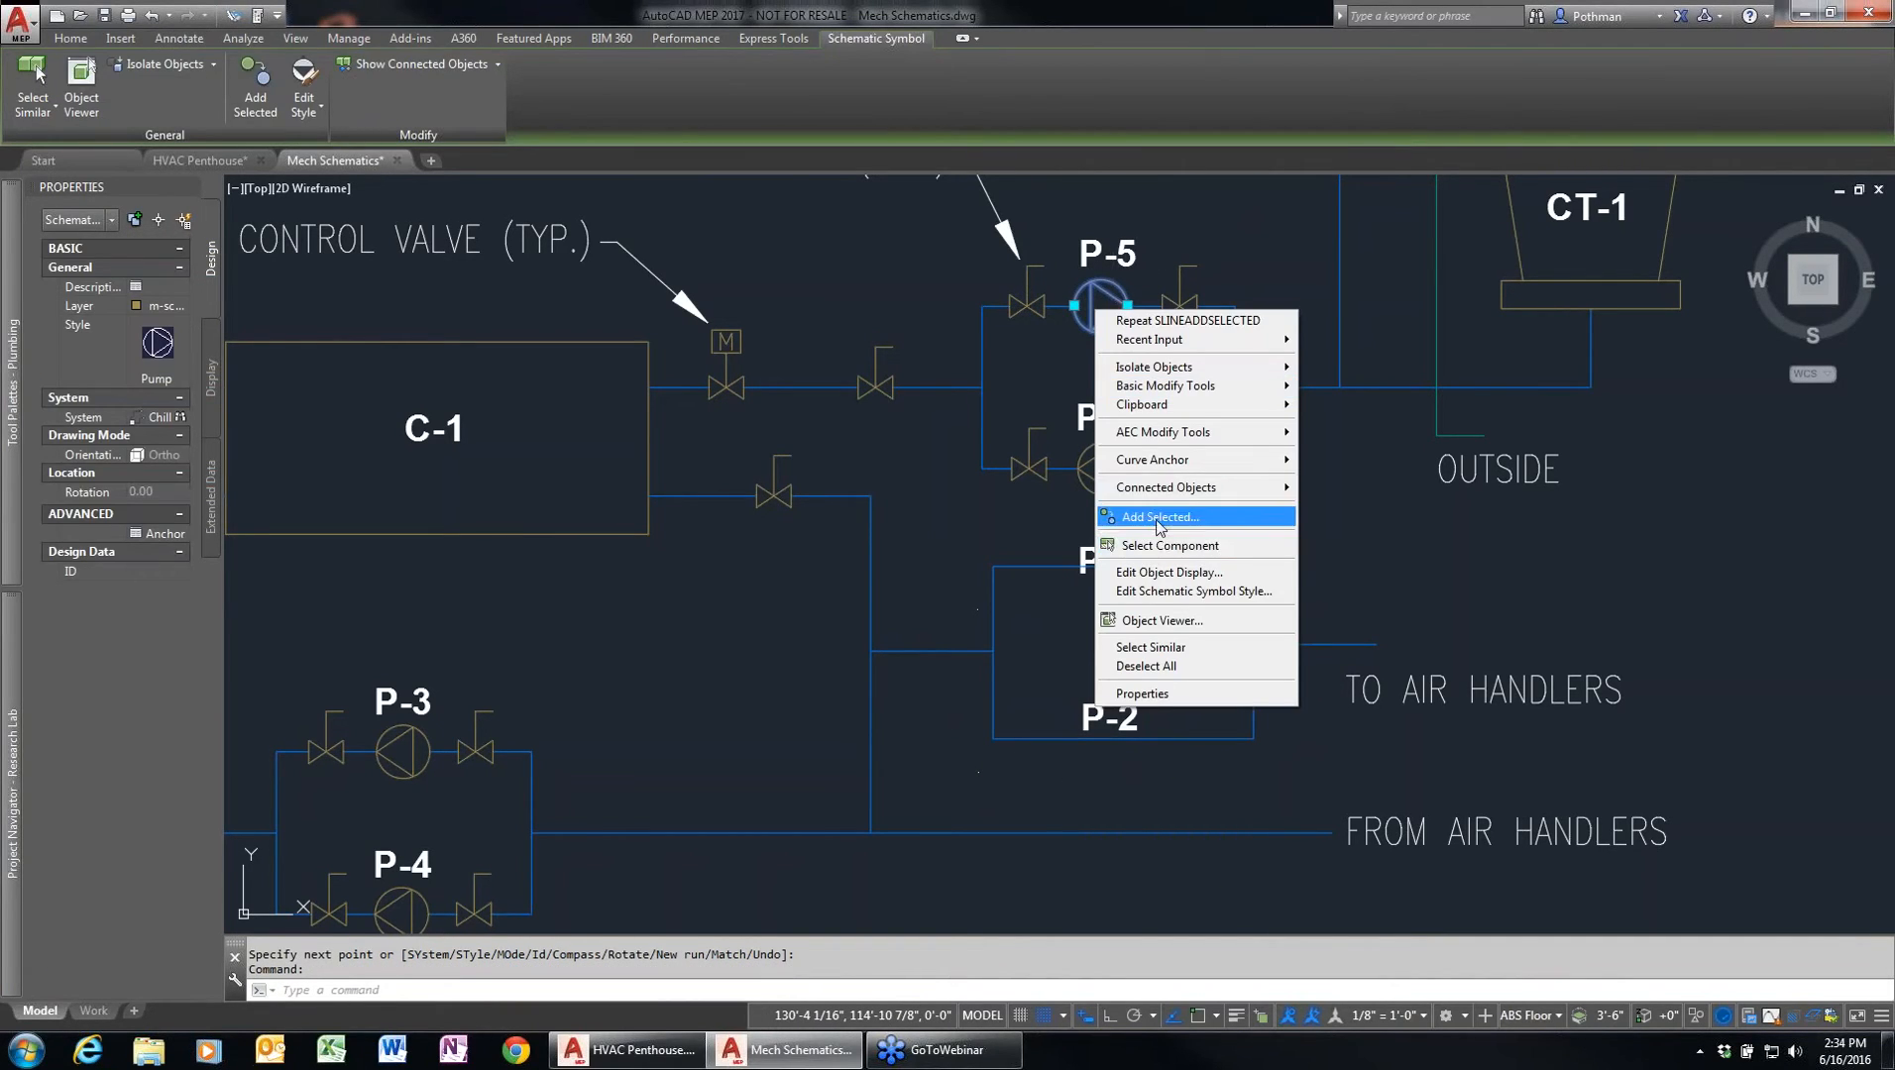
left_click(1157, 517)
left_click(1117, 566)
left_click(1222, 585)
left_click(1124, 738)
left_click(993, 736)
- Add copies of P-5's gate valve symbol on both sides of the P-1 and P-2 pumps, at 0° rotation
left_click(1028, 306)
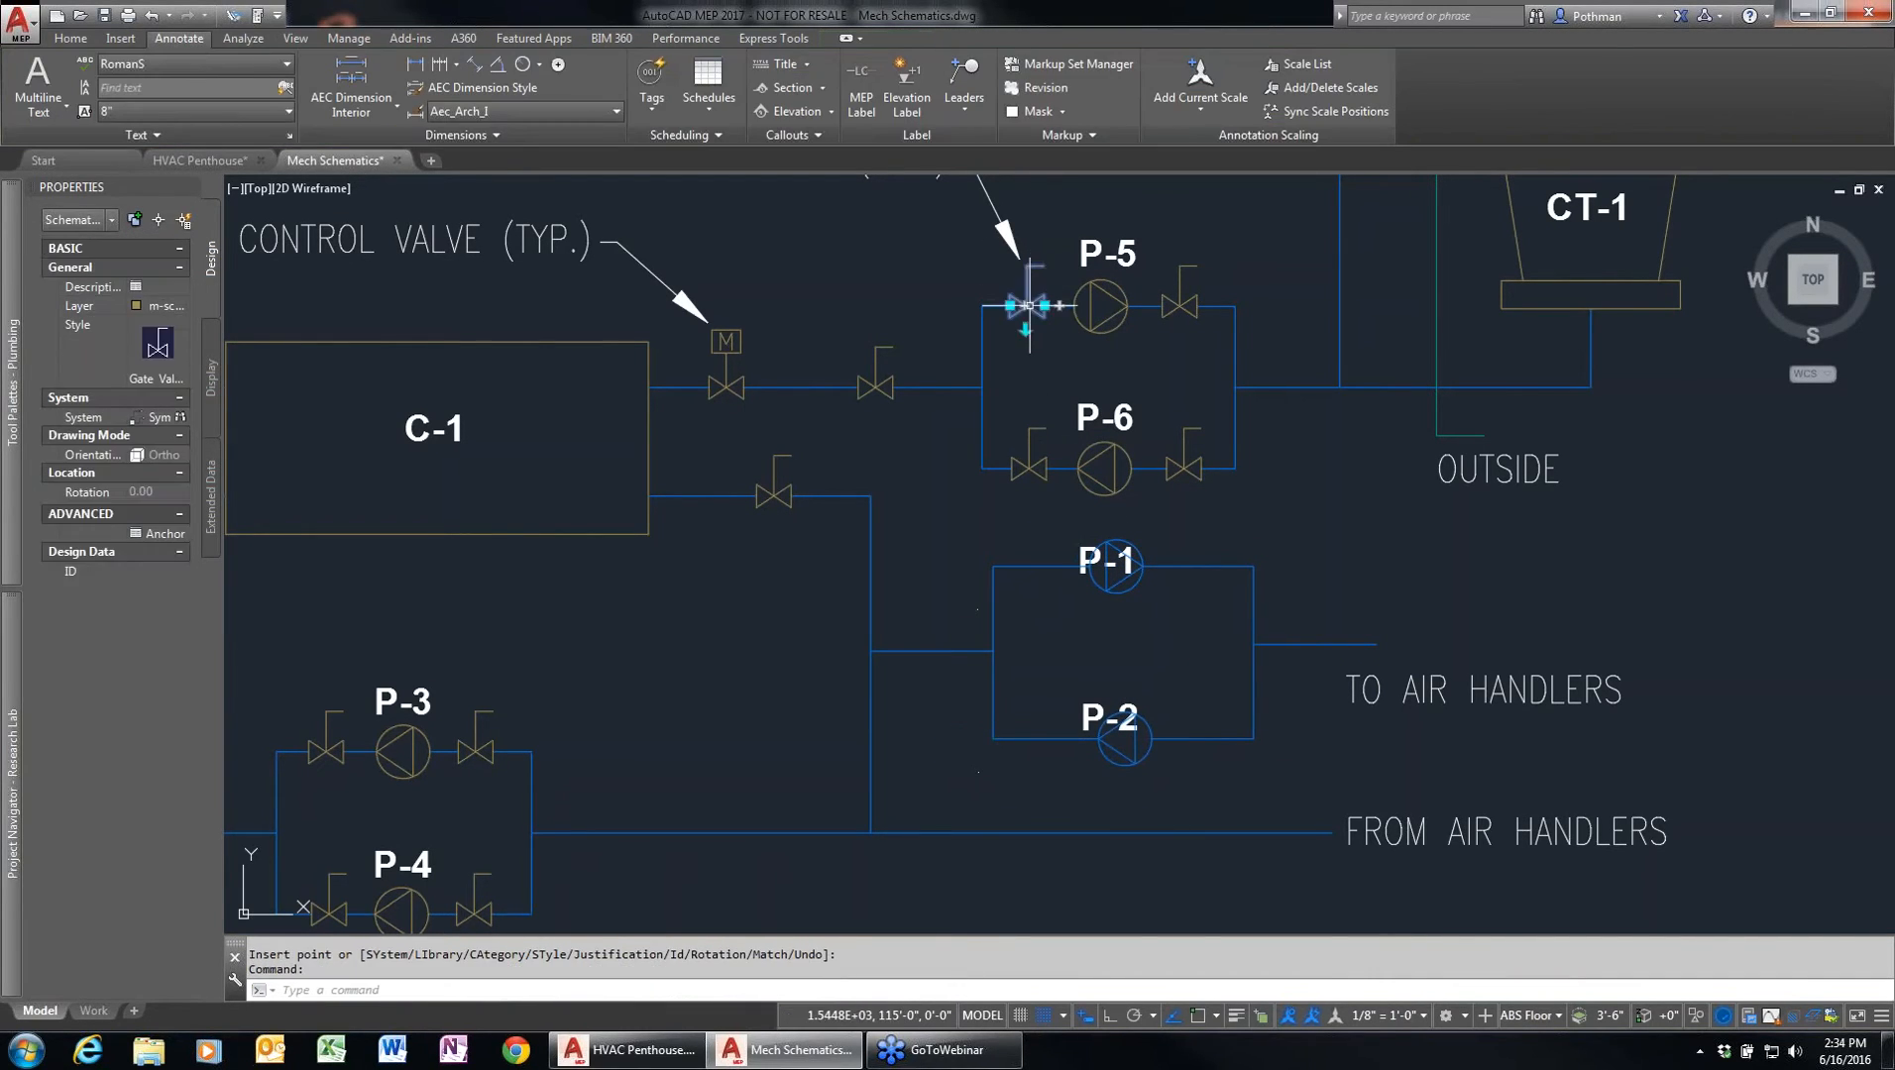
right_click(1028, 306)
left_click(1092, 523)
left_click(1040, 566)
key("Return")
left_click(1205, 573)
key("Return")
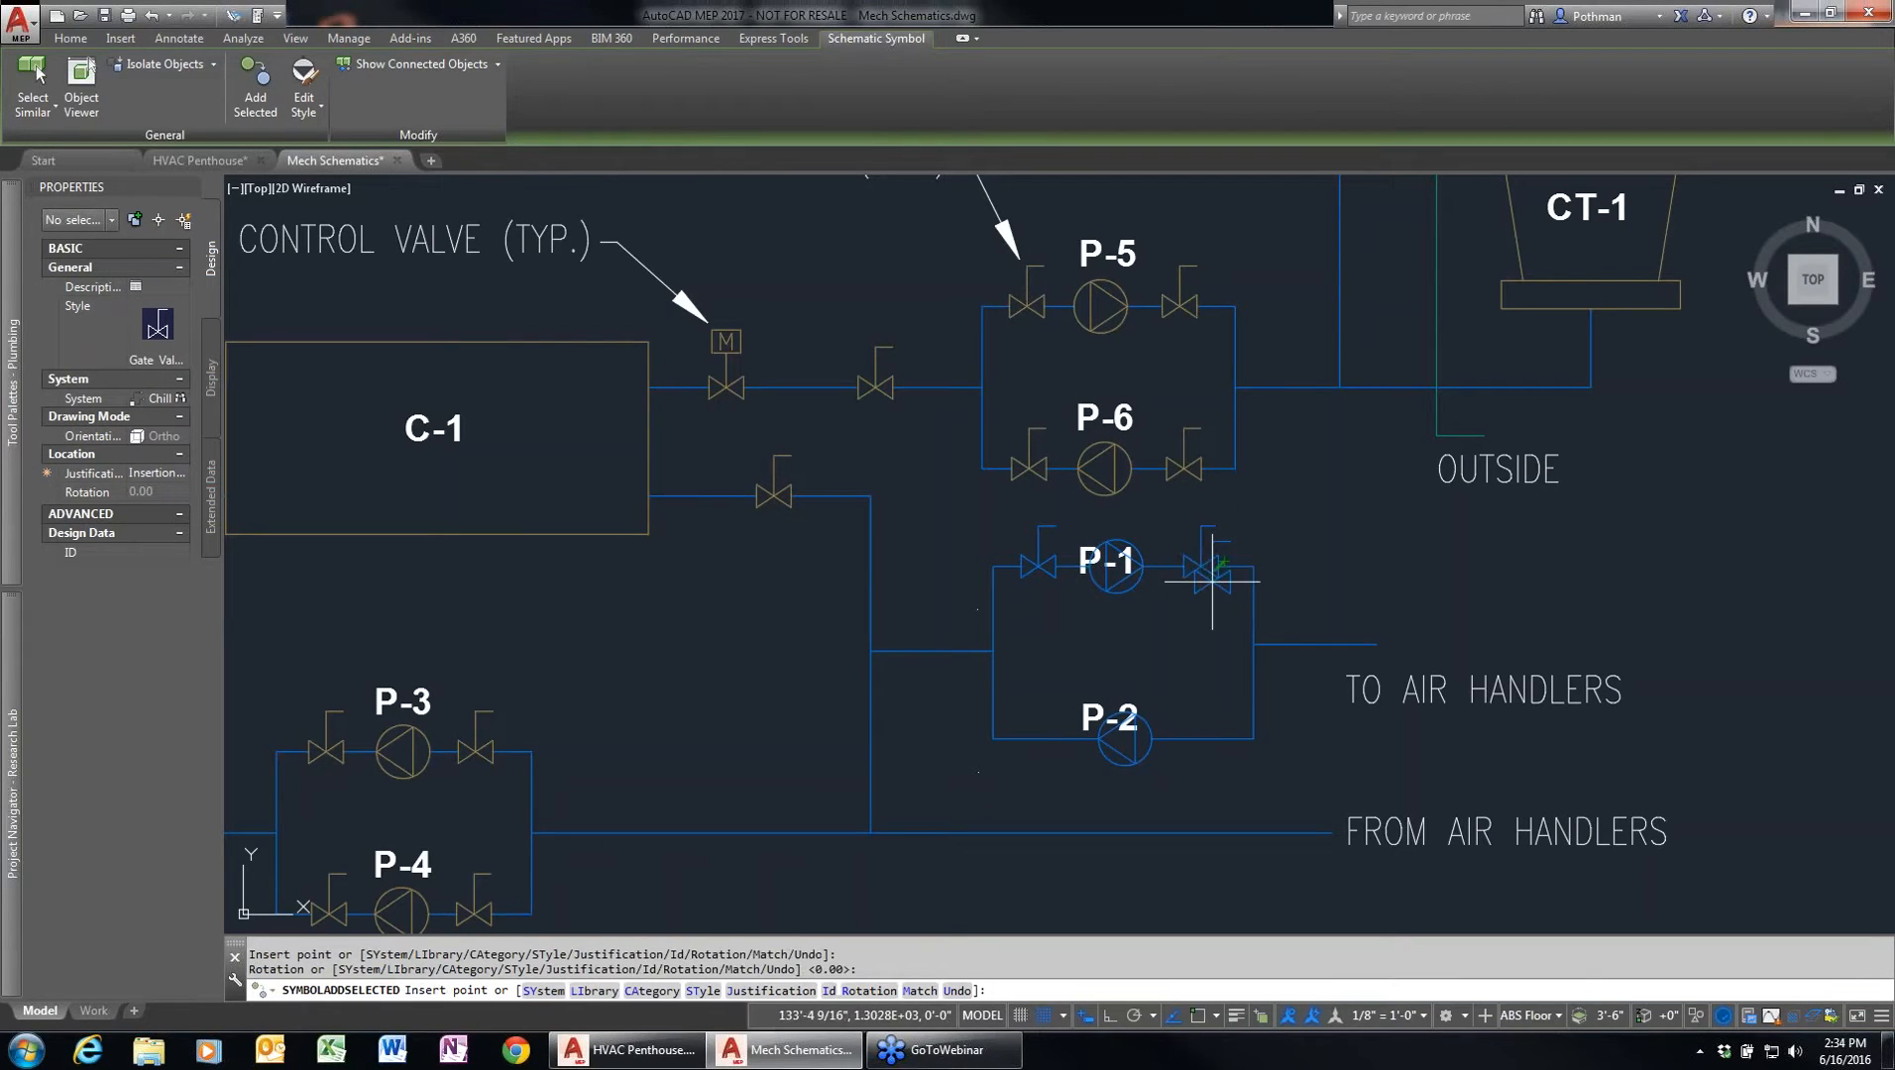
left_click(1035, 739)
key("Return")
left_click(1201, 738)
key("Return")
key("Return")
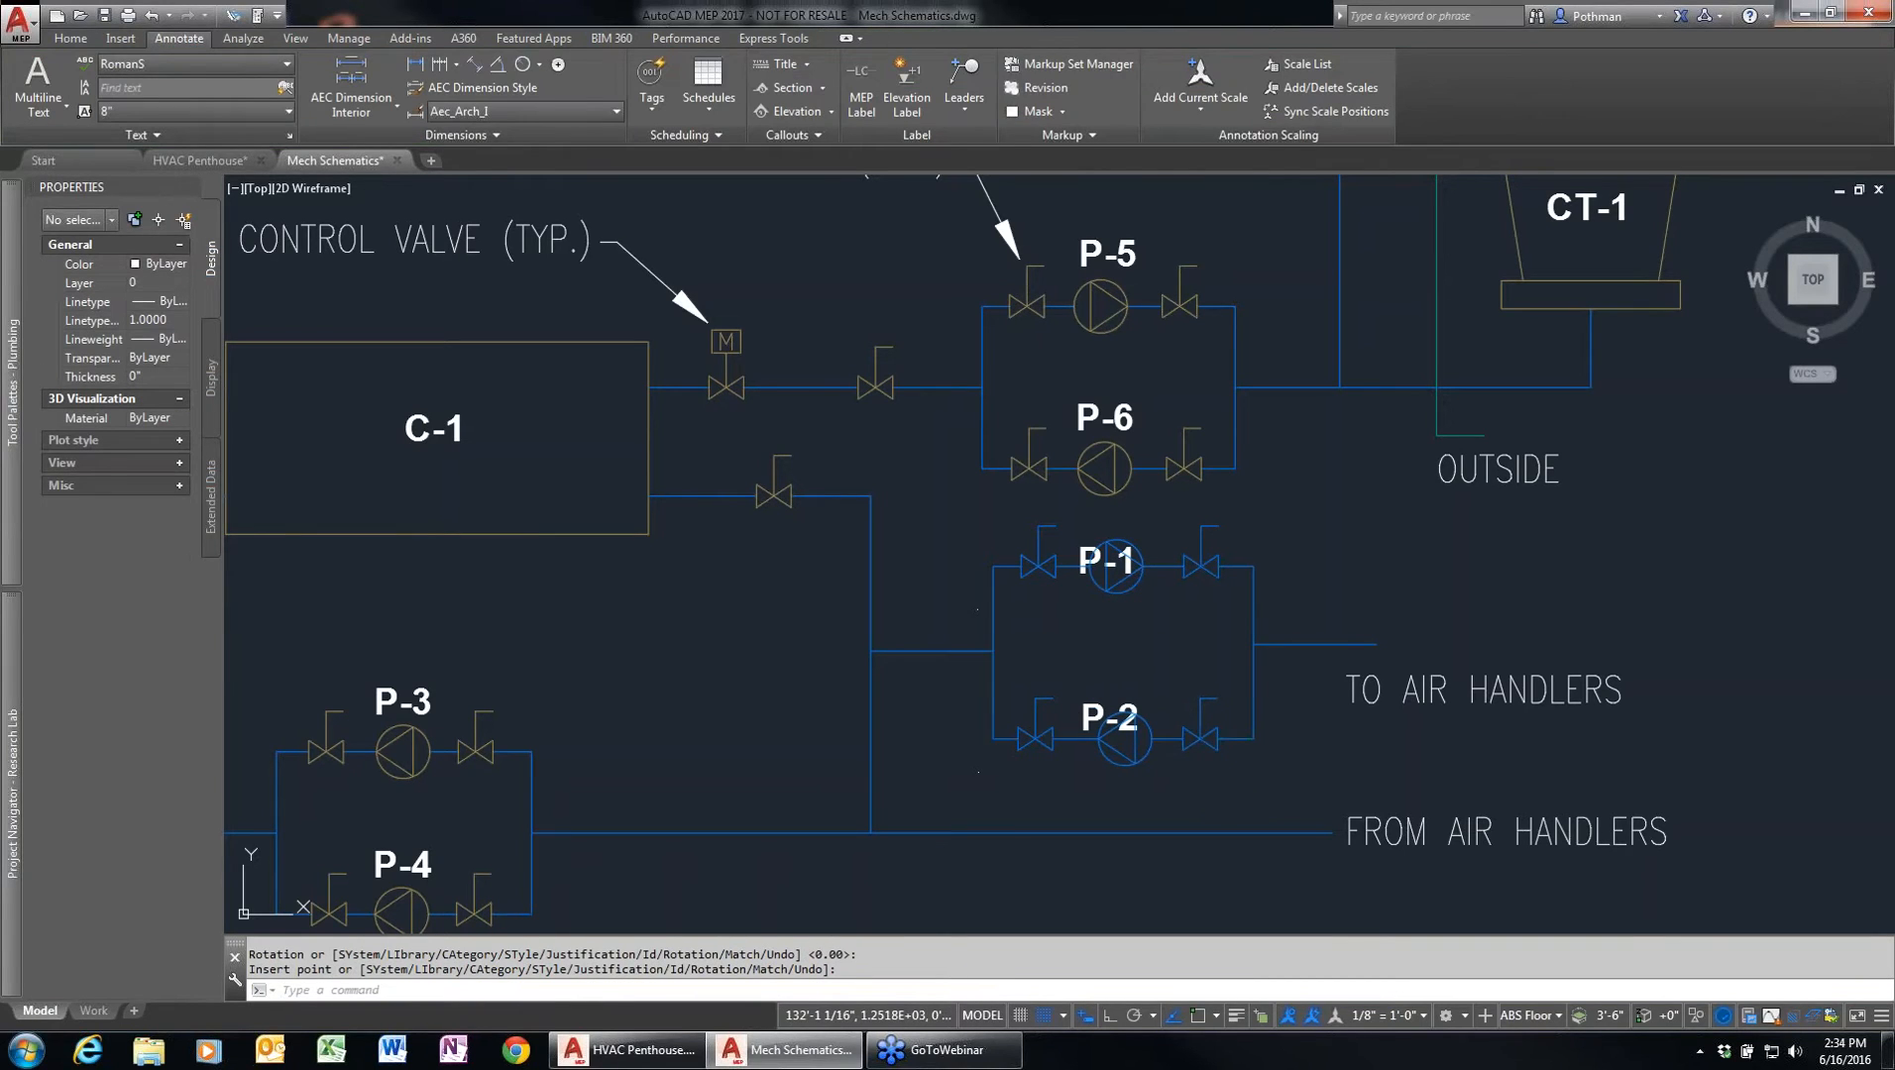
- Move the P-2 branch line down with its connected symbols, and move it back up to the P-2 label
left_click(1123, 738)
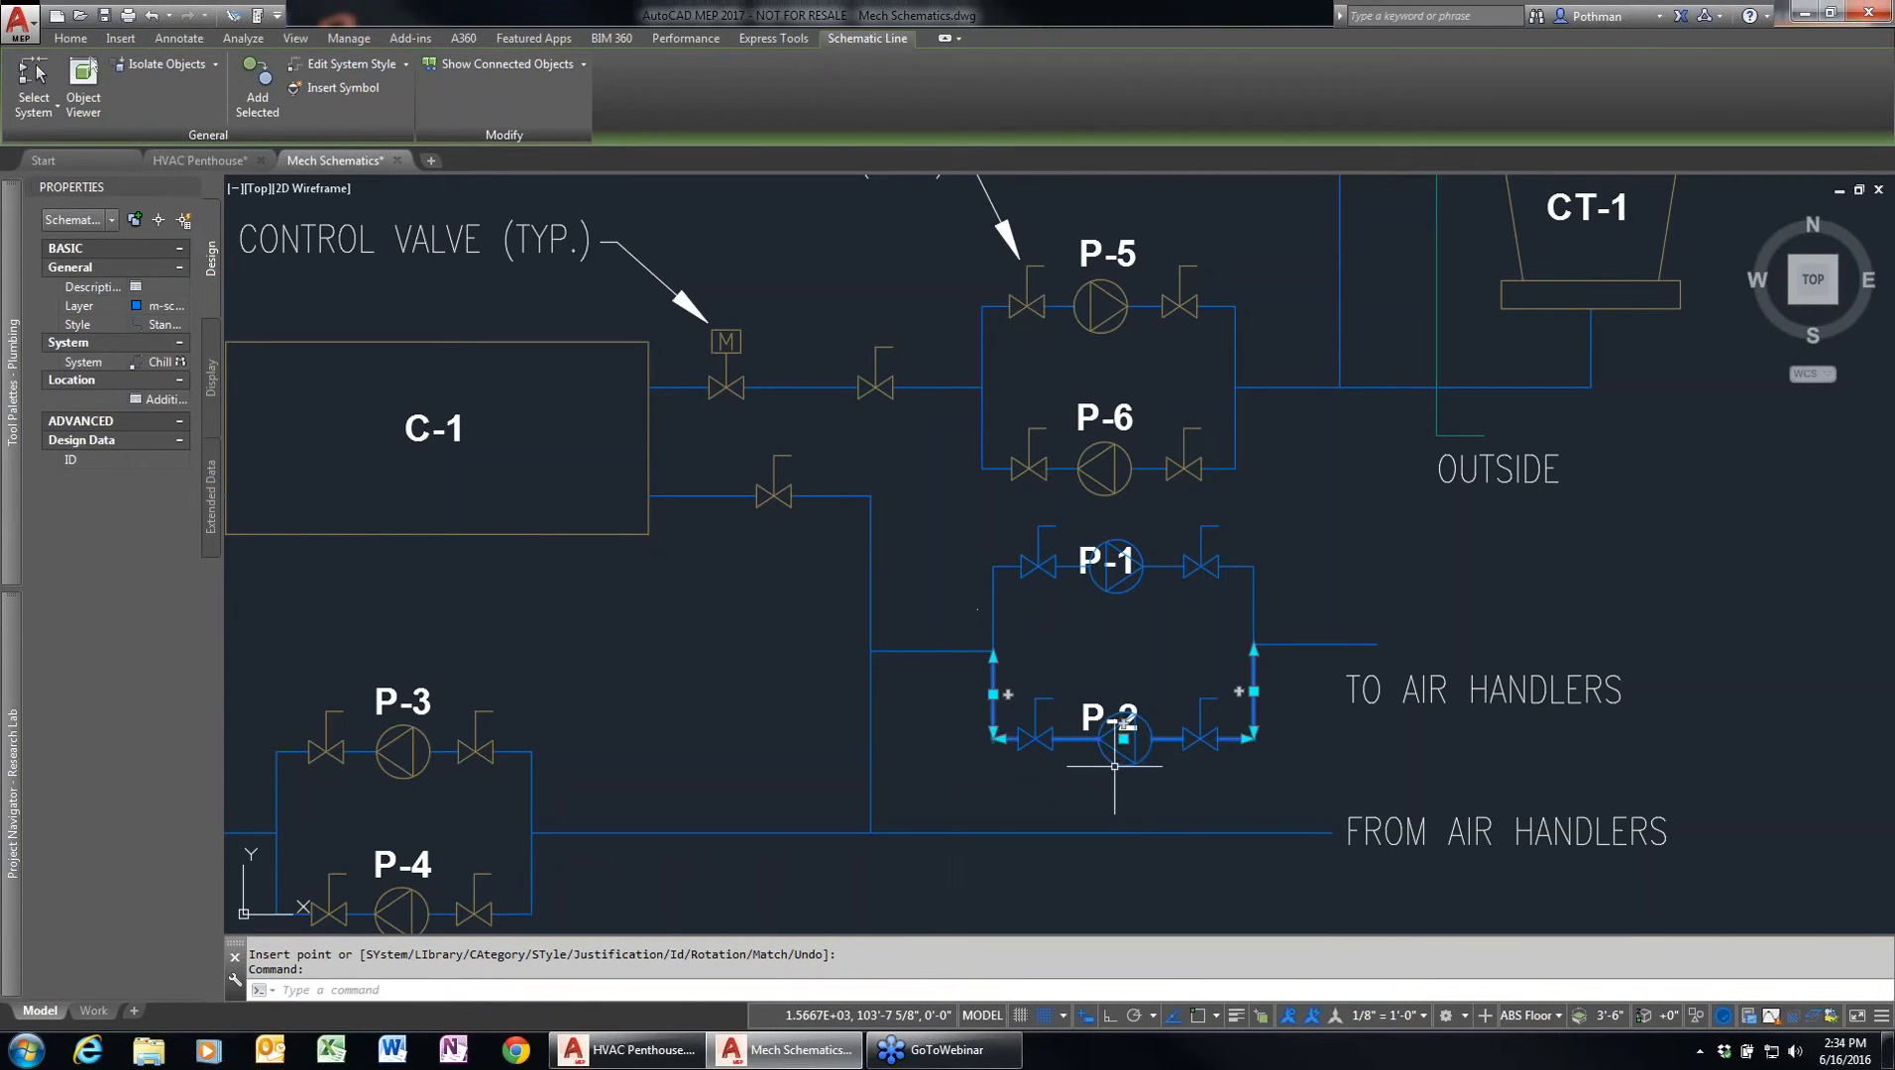
left_click(1123, 739)
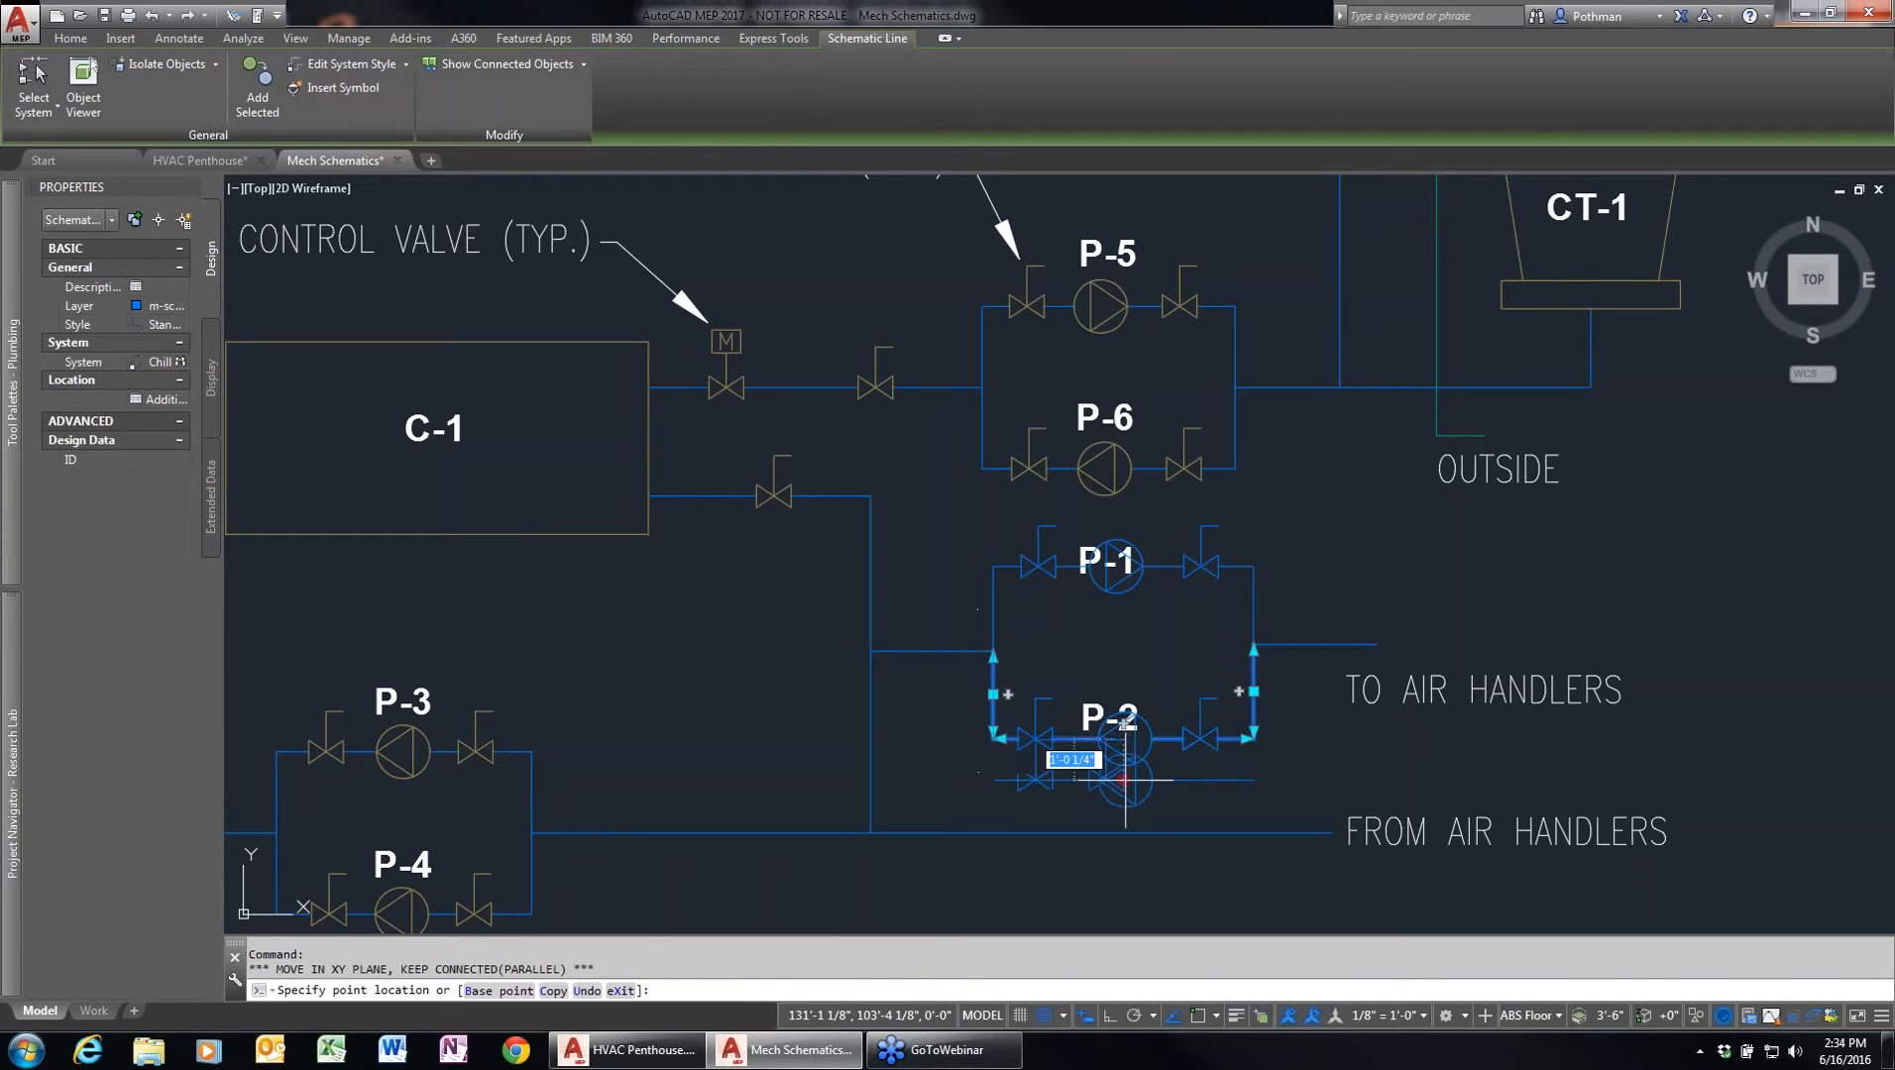
left_click(1126, 770)
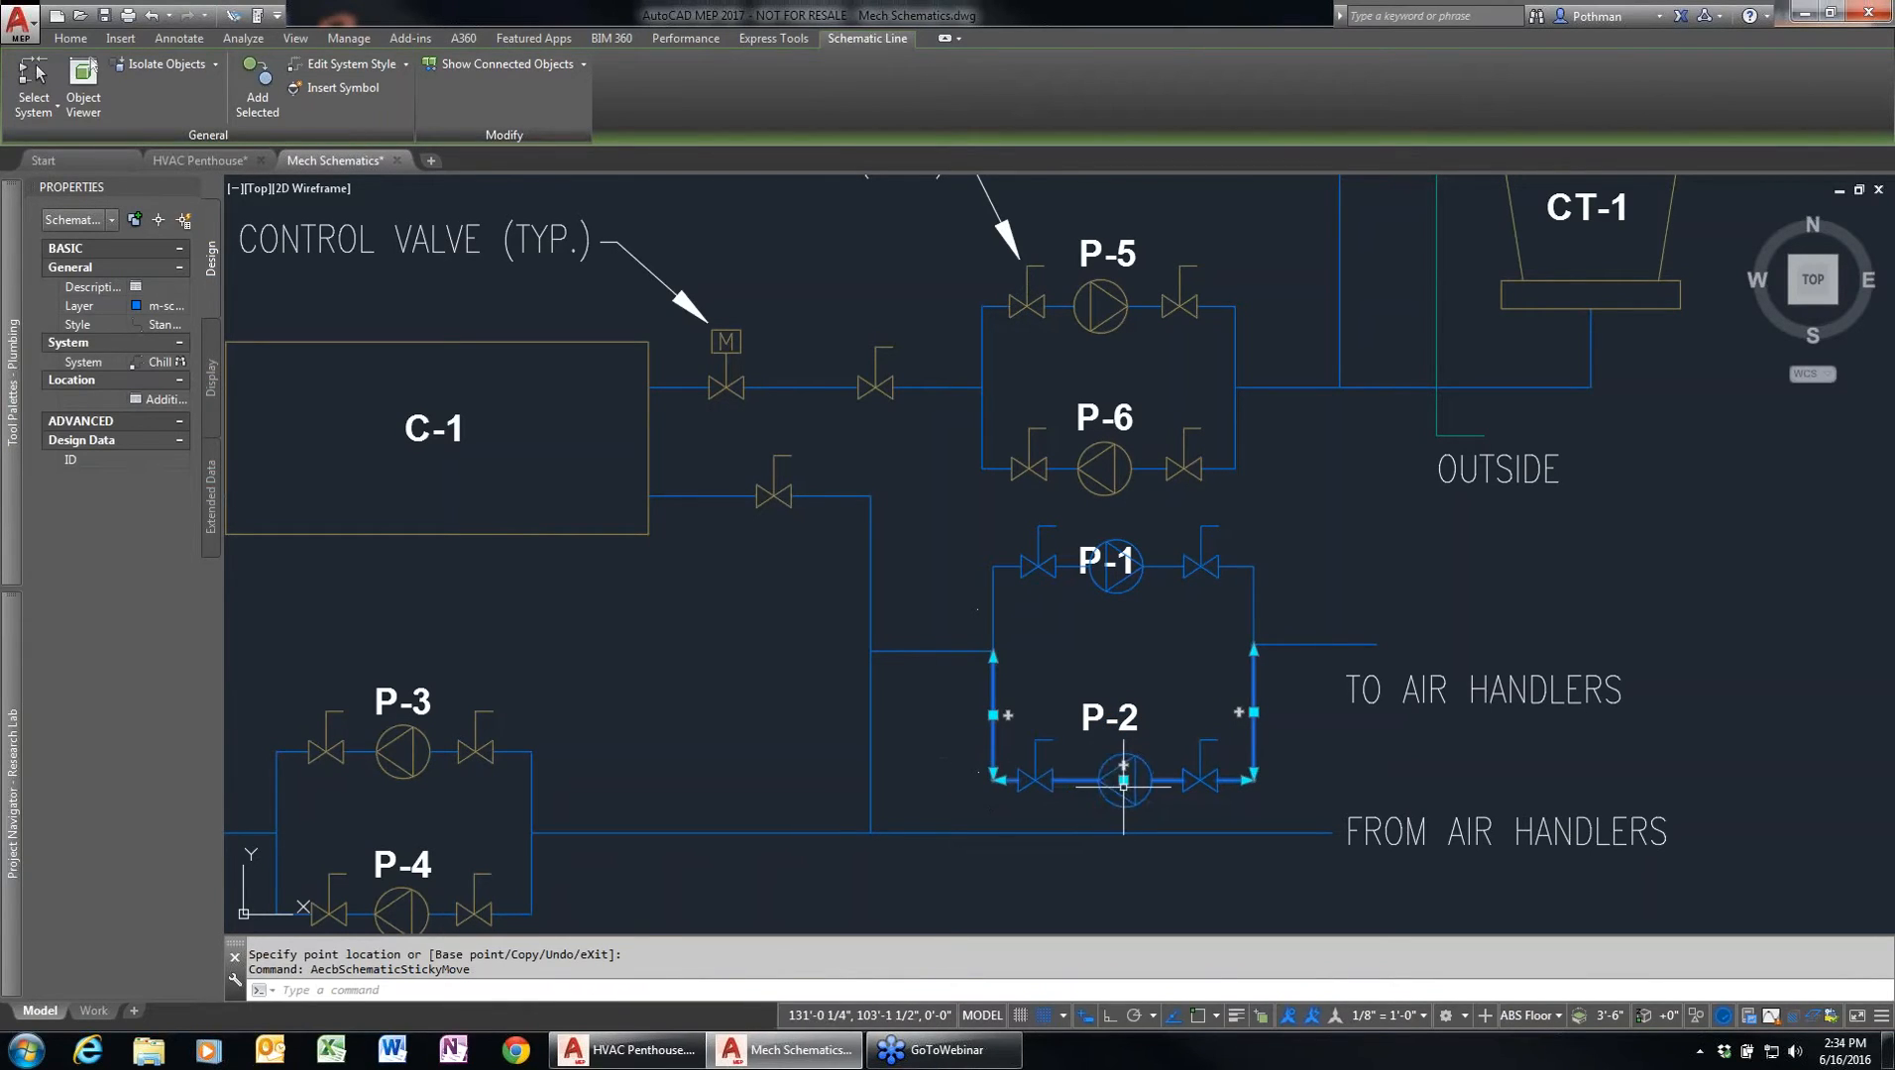
left_click(1123, 781)
left_click(1124, 741)
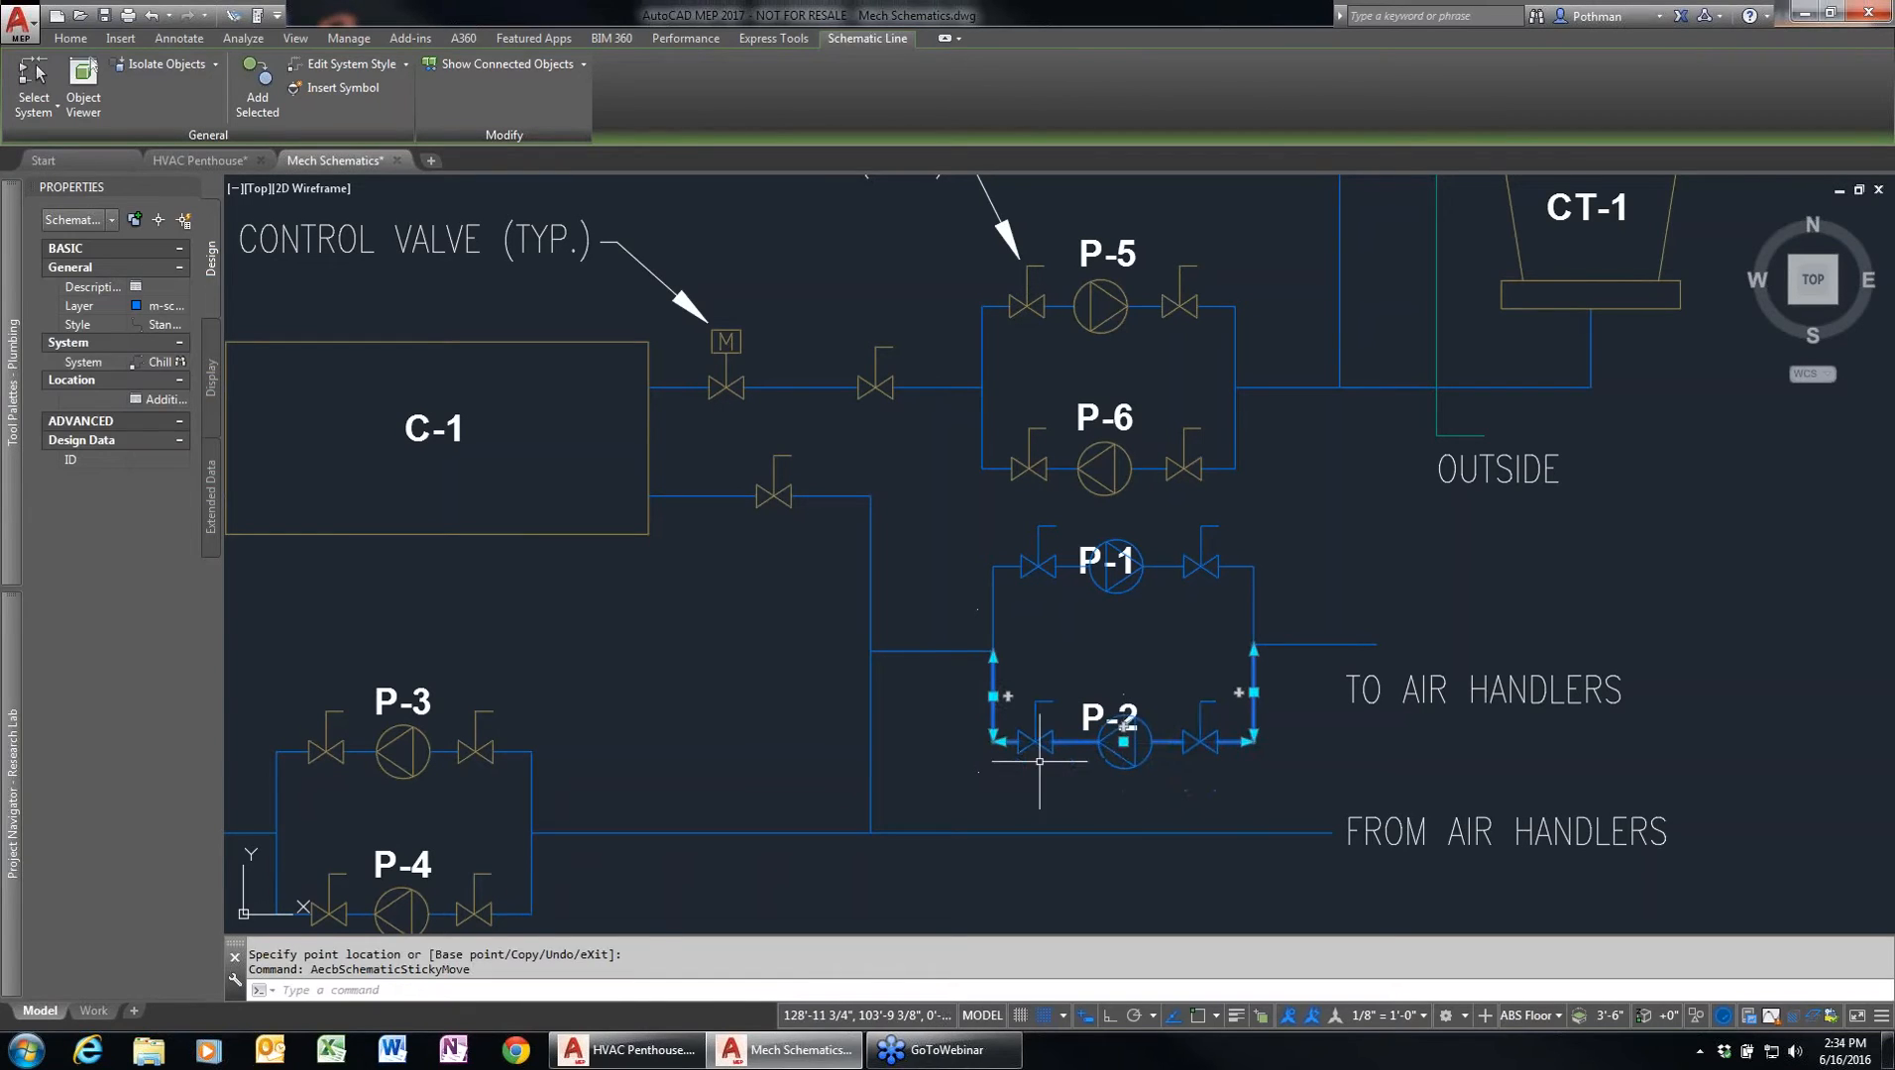
key("Escape")
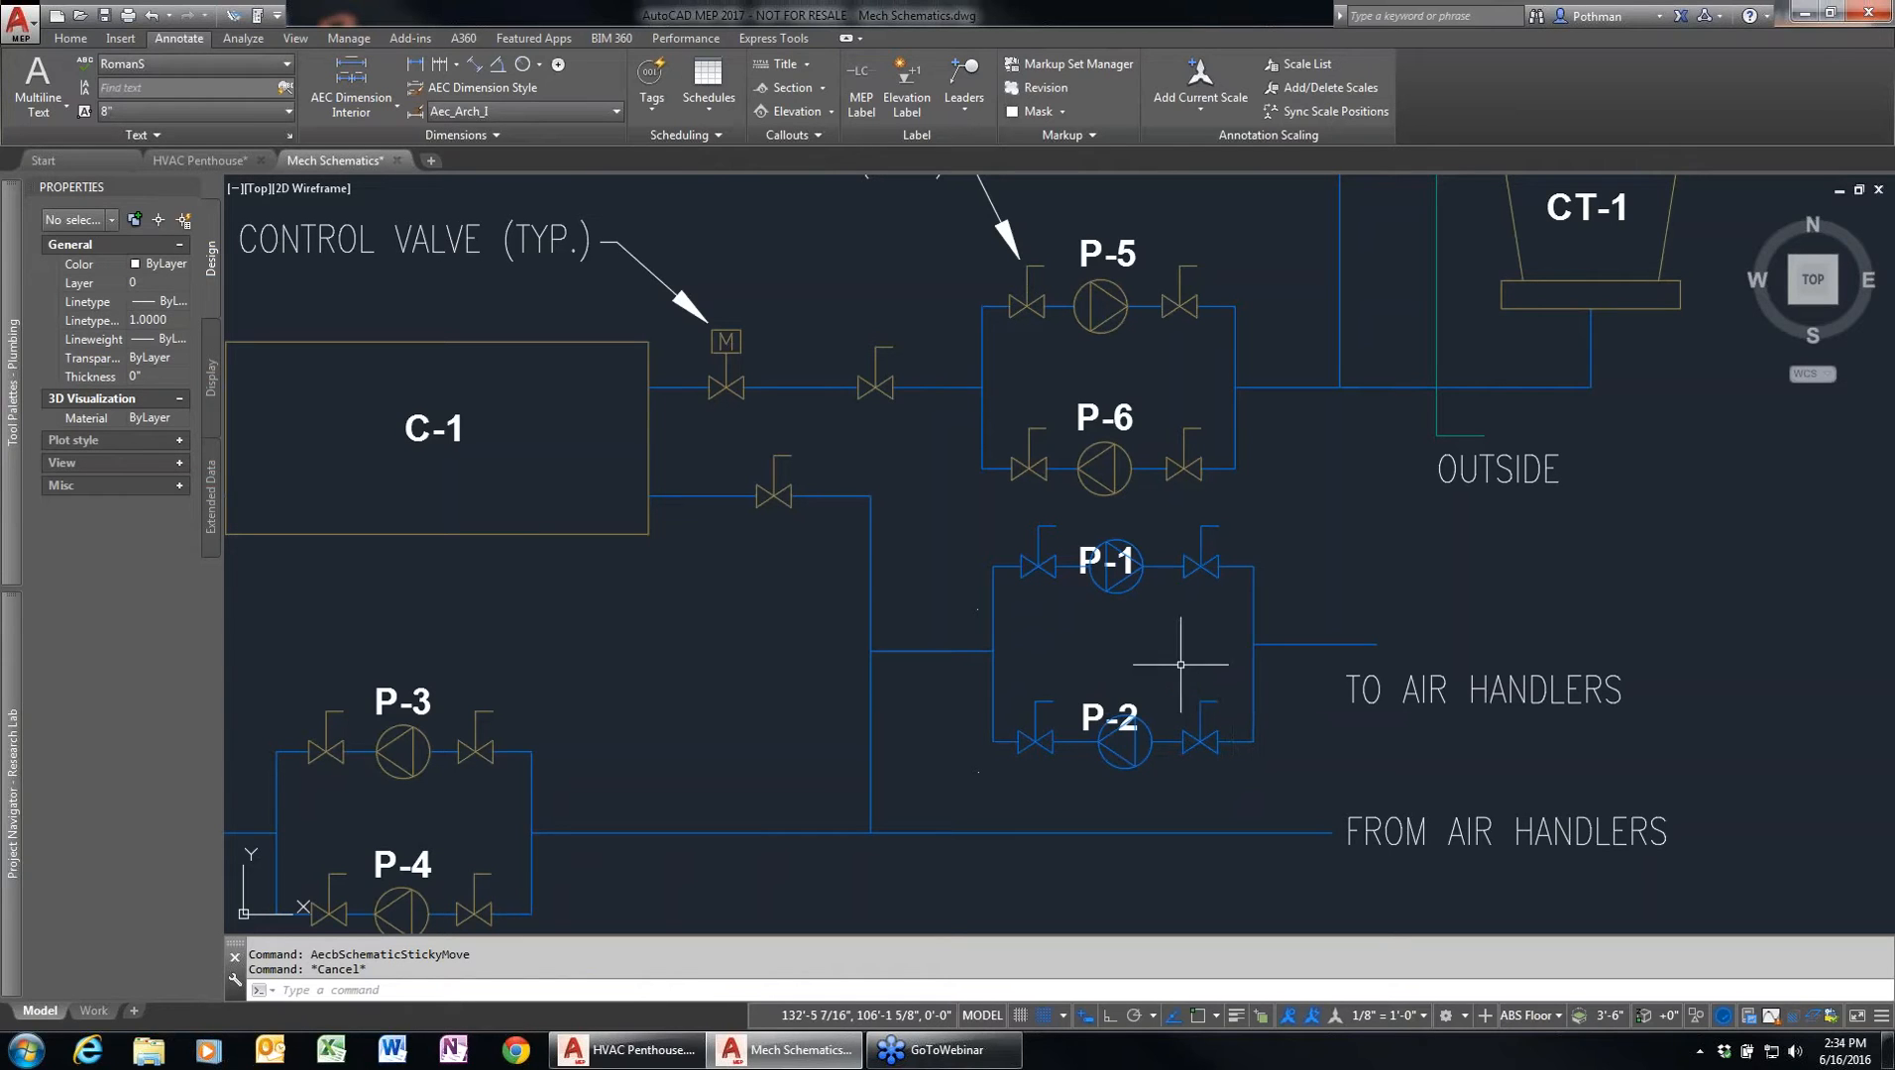
- Close the mechanical schematic without saving it and open the Plbg Schematic construct from the Schematics folder
scroll(659, 722, "down", 2)
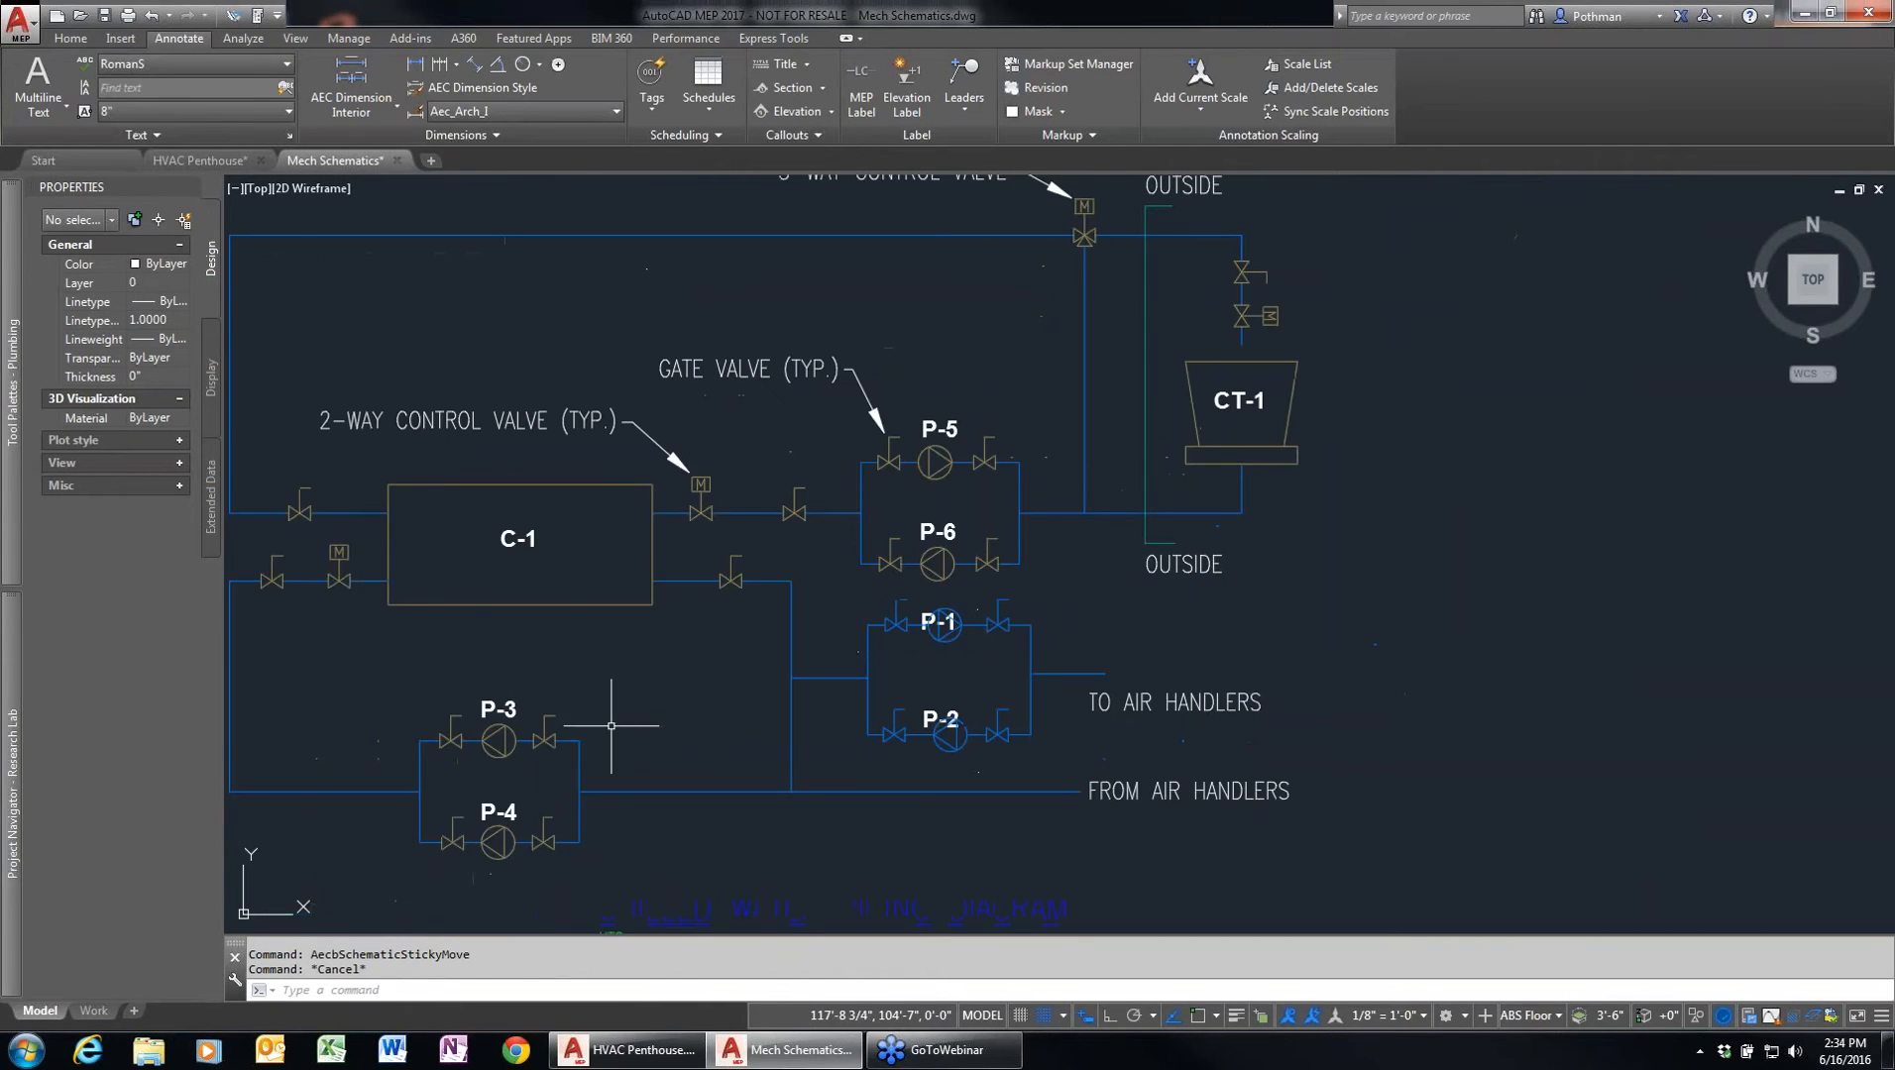
middle_click_drag(612, 726, 796, 721)
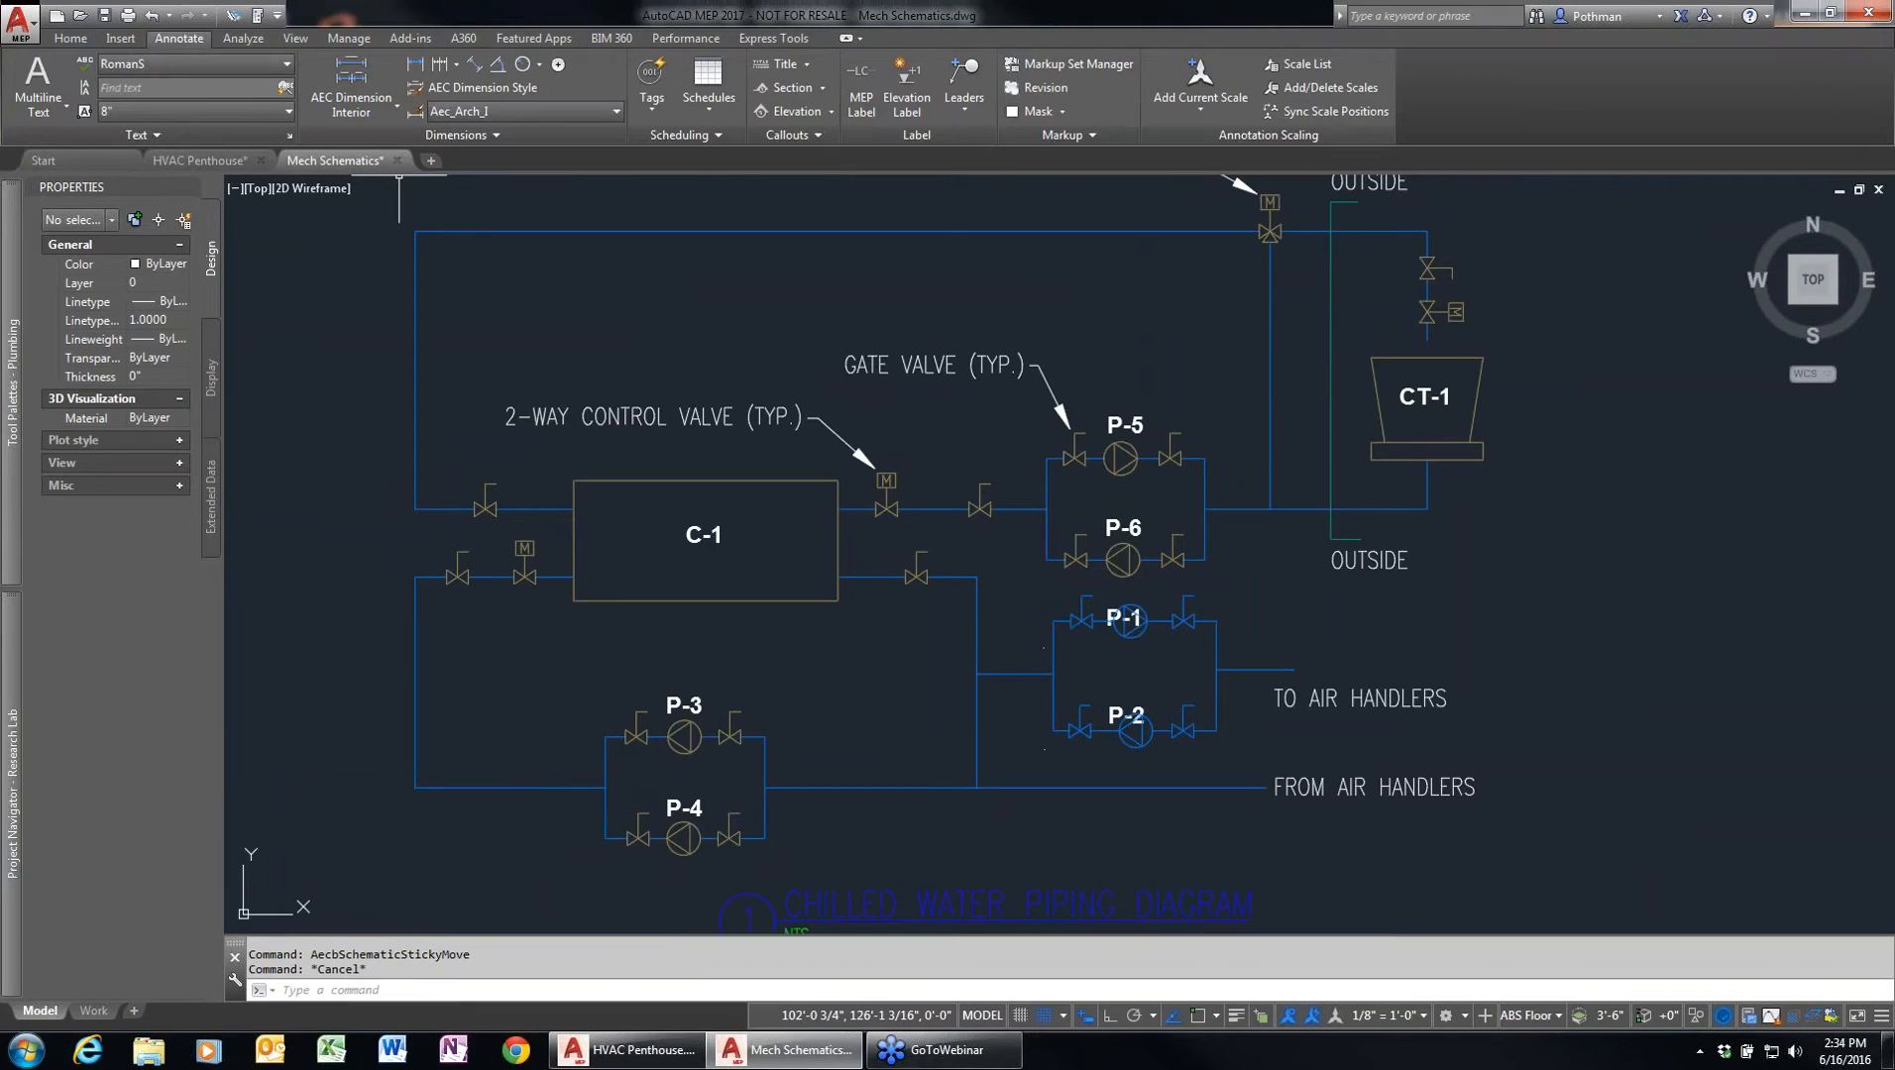
left_click(397, 160)
left_click(1031, 572)
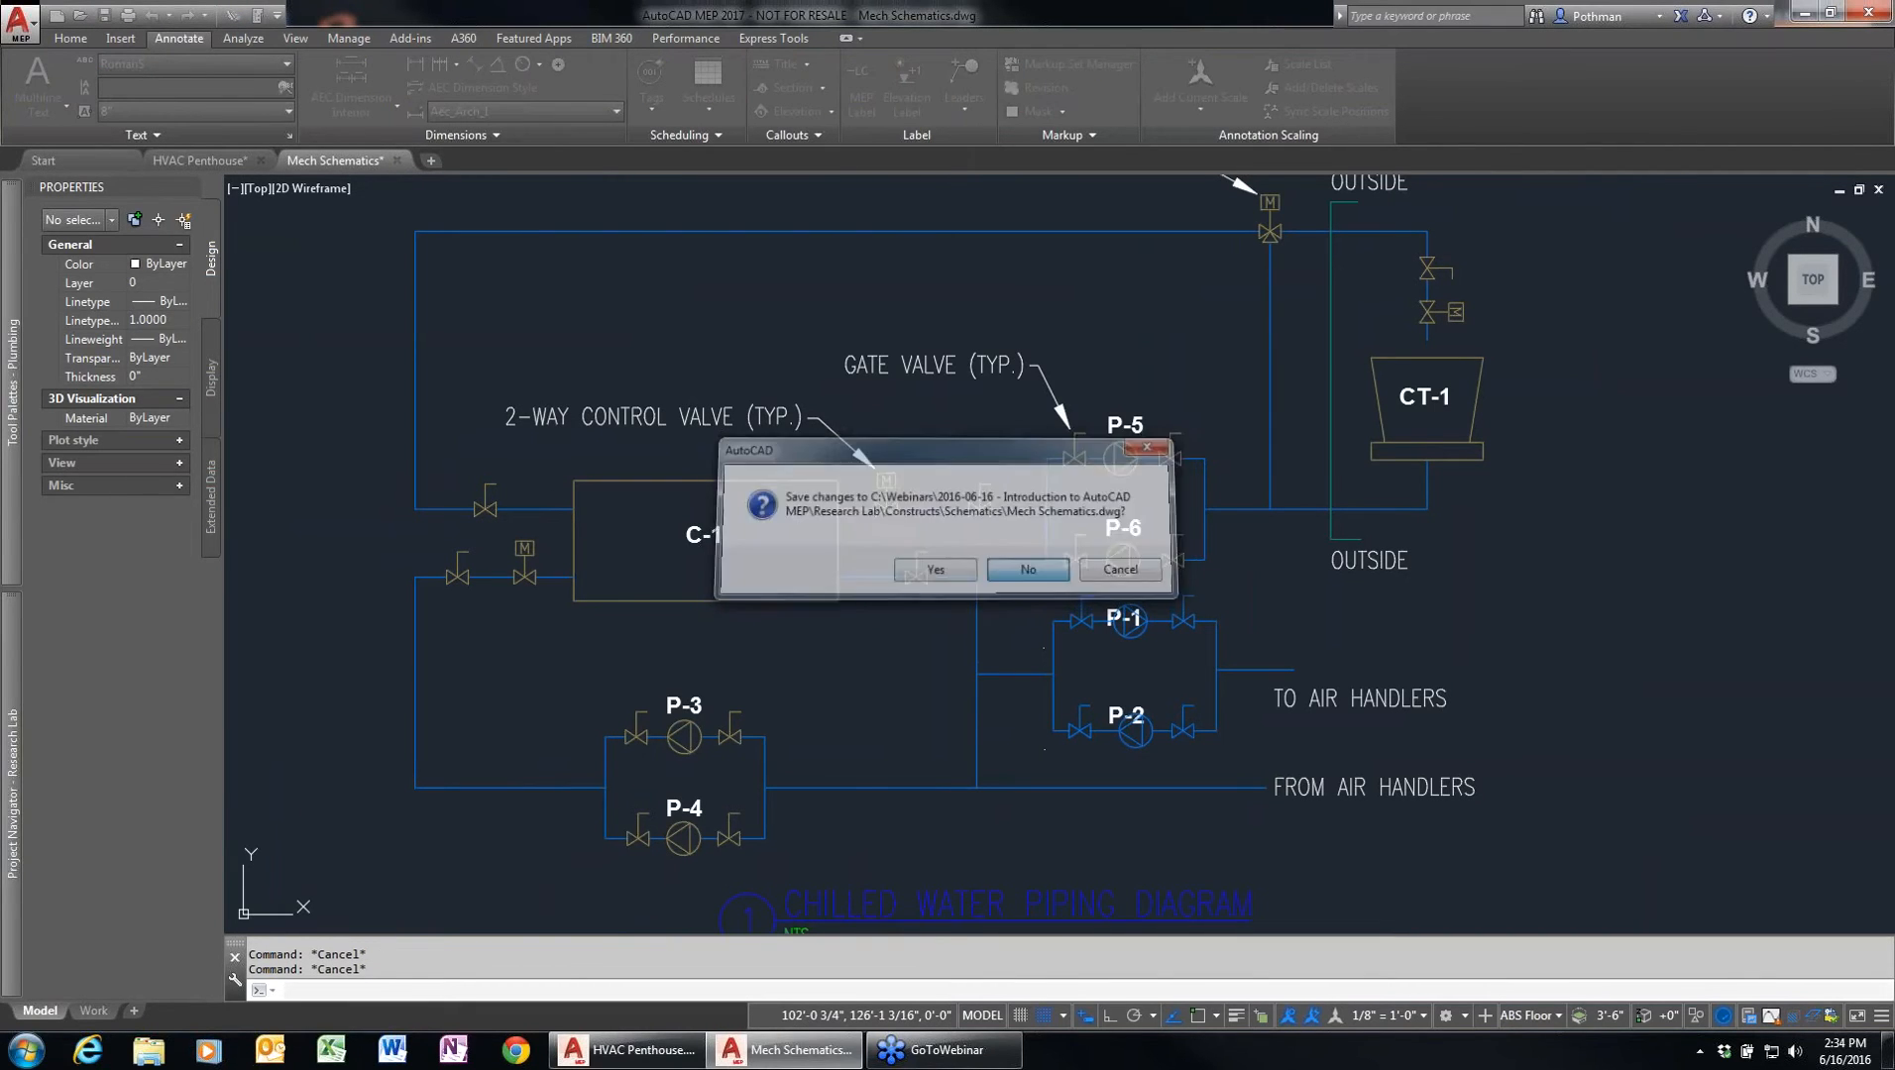
mouse_move(20, 646)
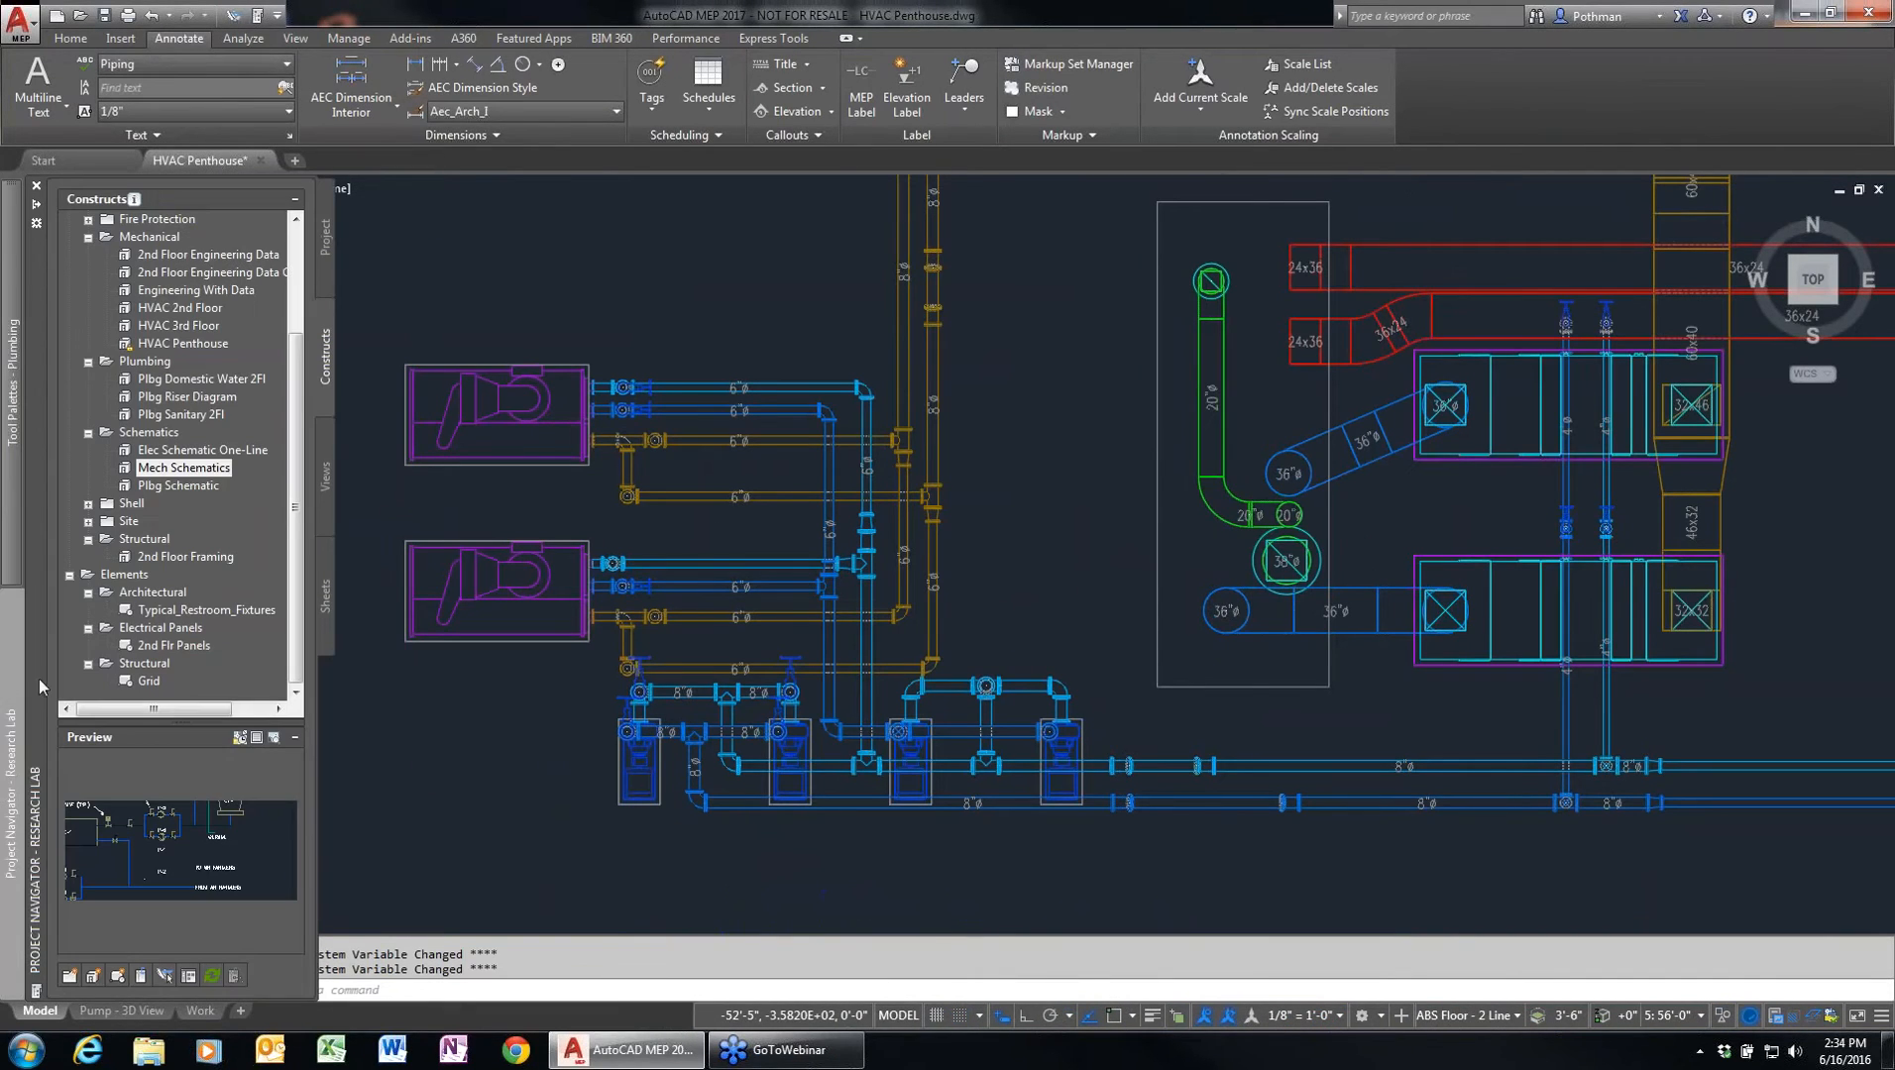
double_click(177, 486)
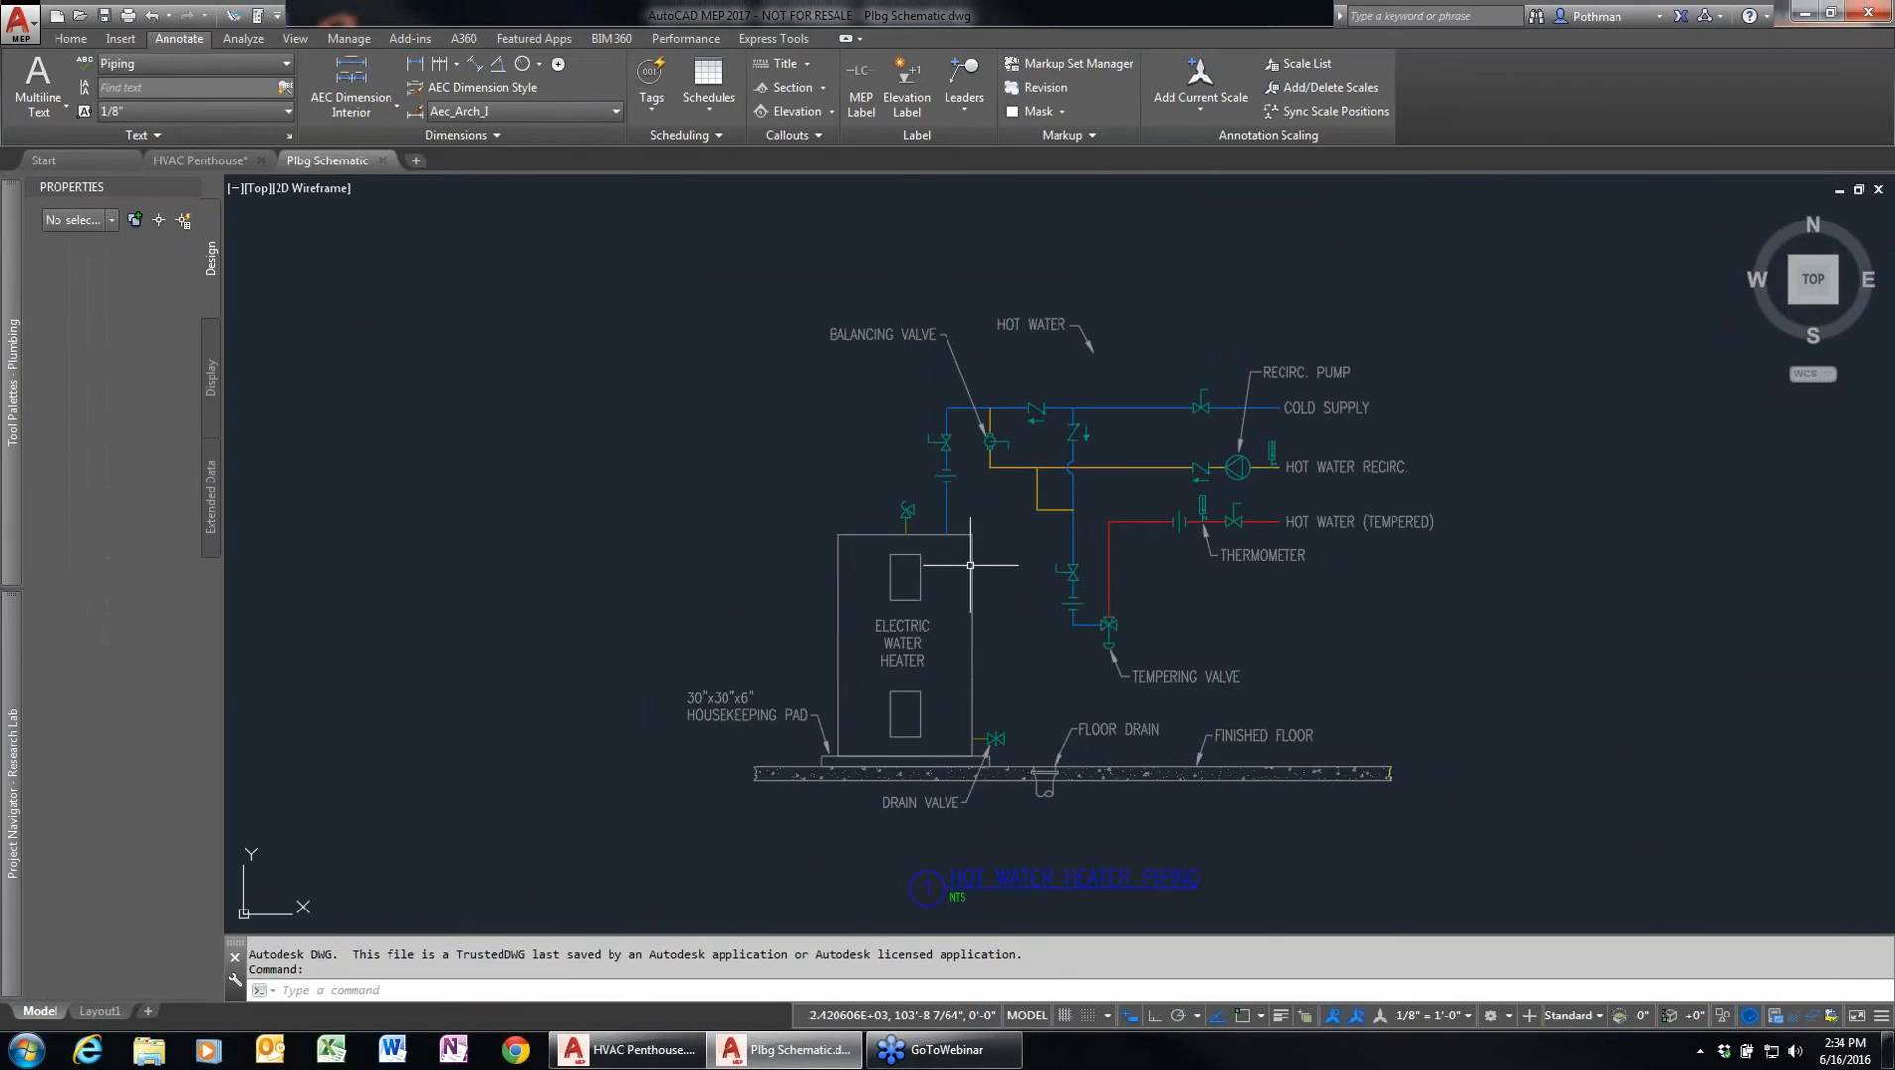
- Review the crossing options in the cold supply line's schematic line style annotation settings, leaving the style unmodified
scroll(1011, 456, "up", 5)
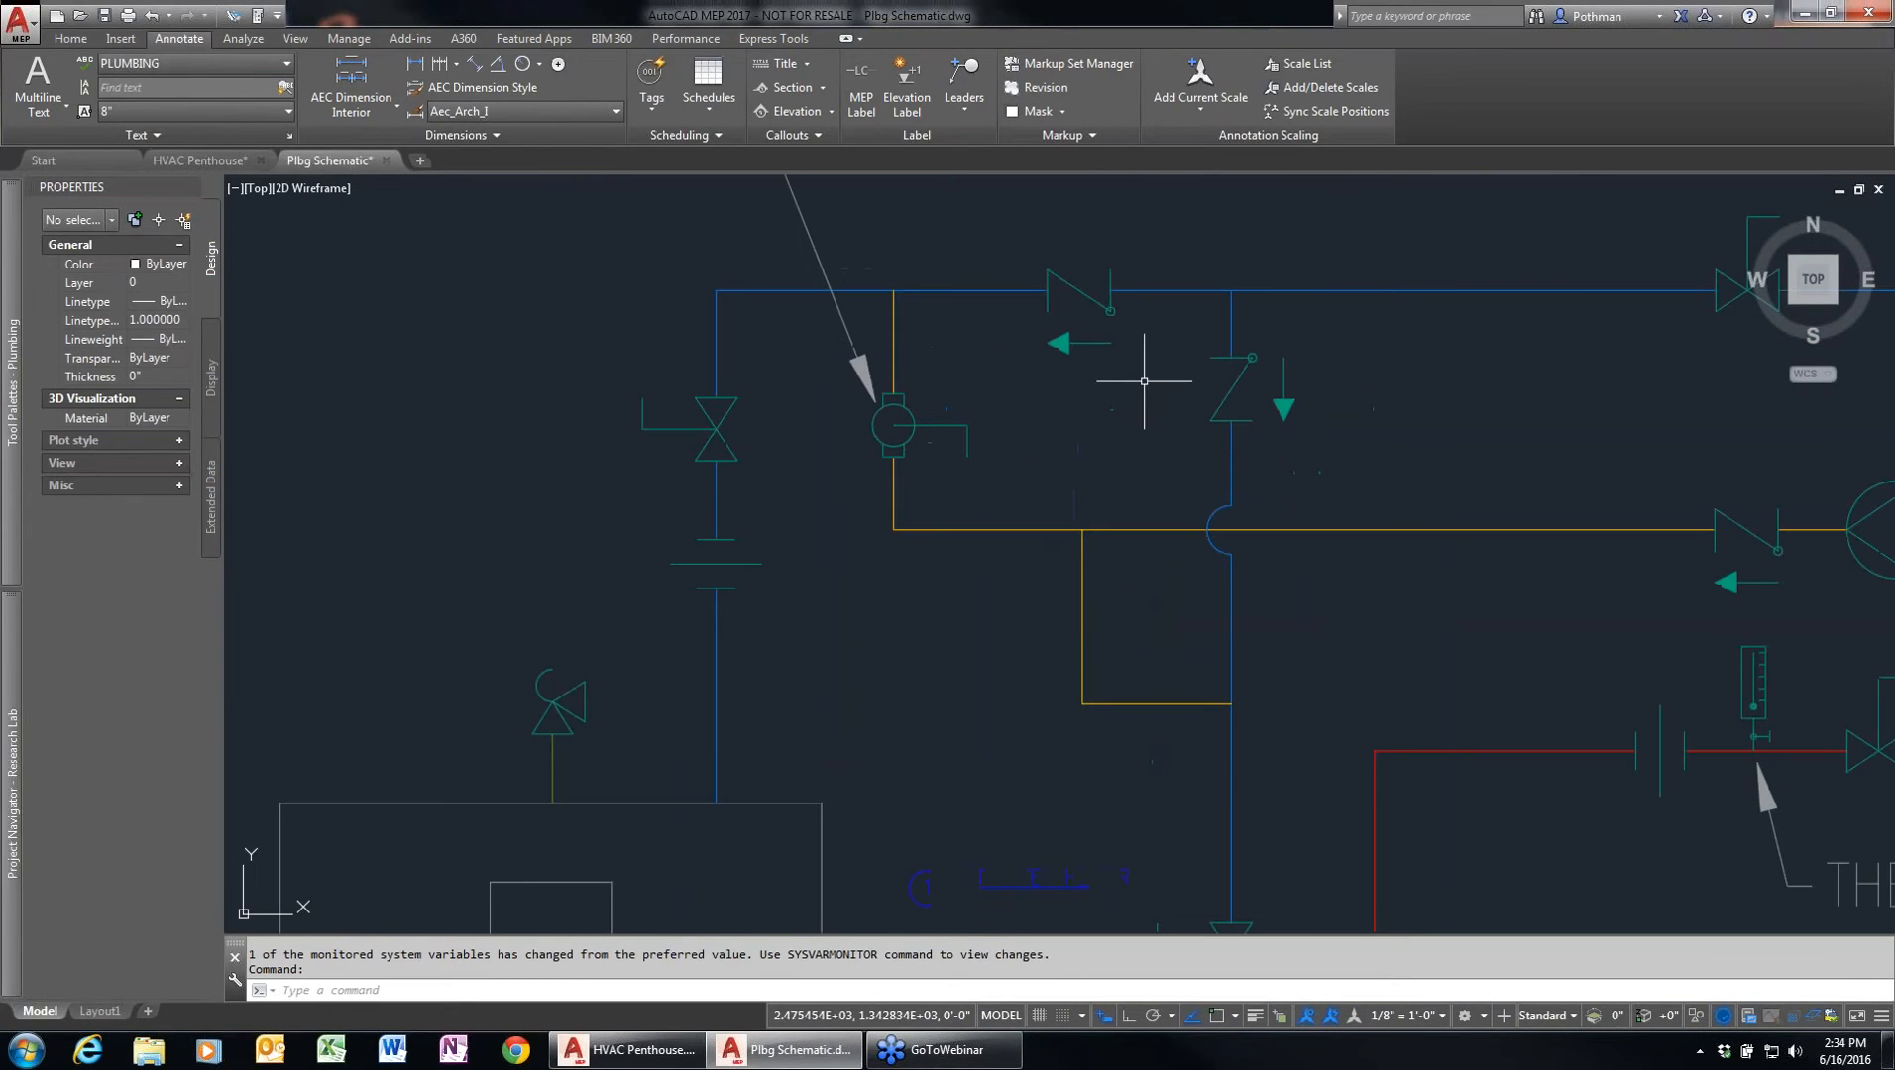
left_click(1309, 300)
right_click(1314, 300)
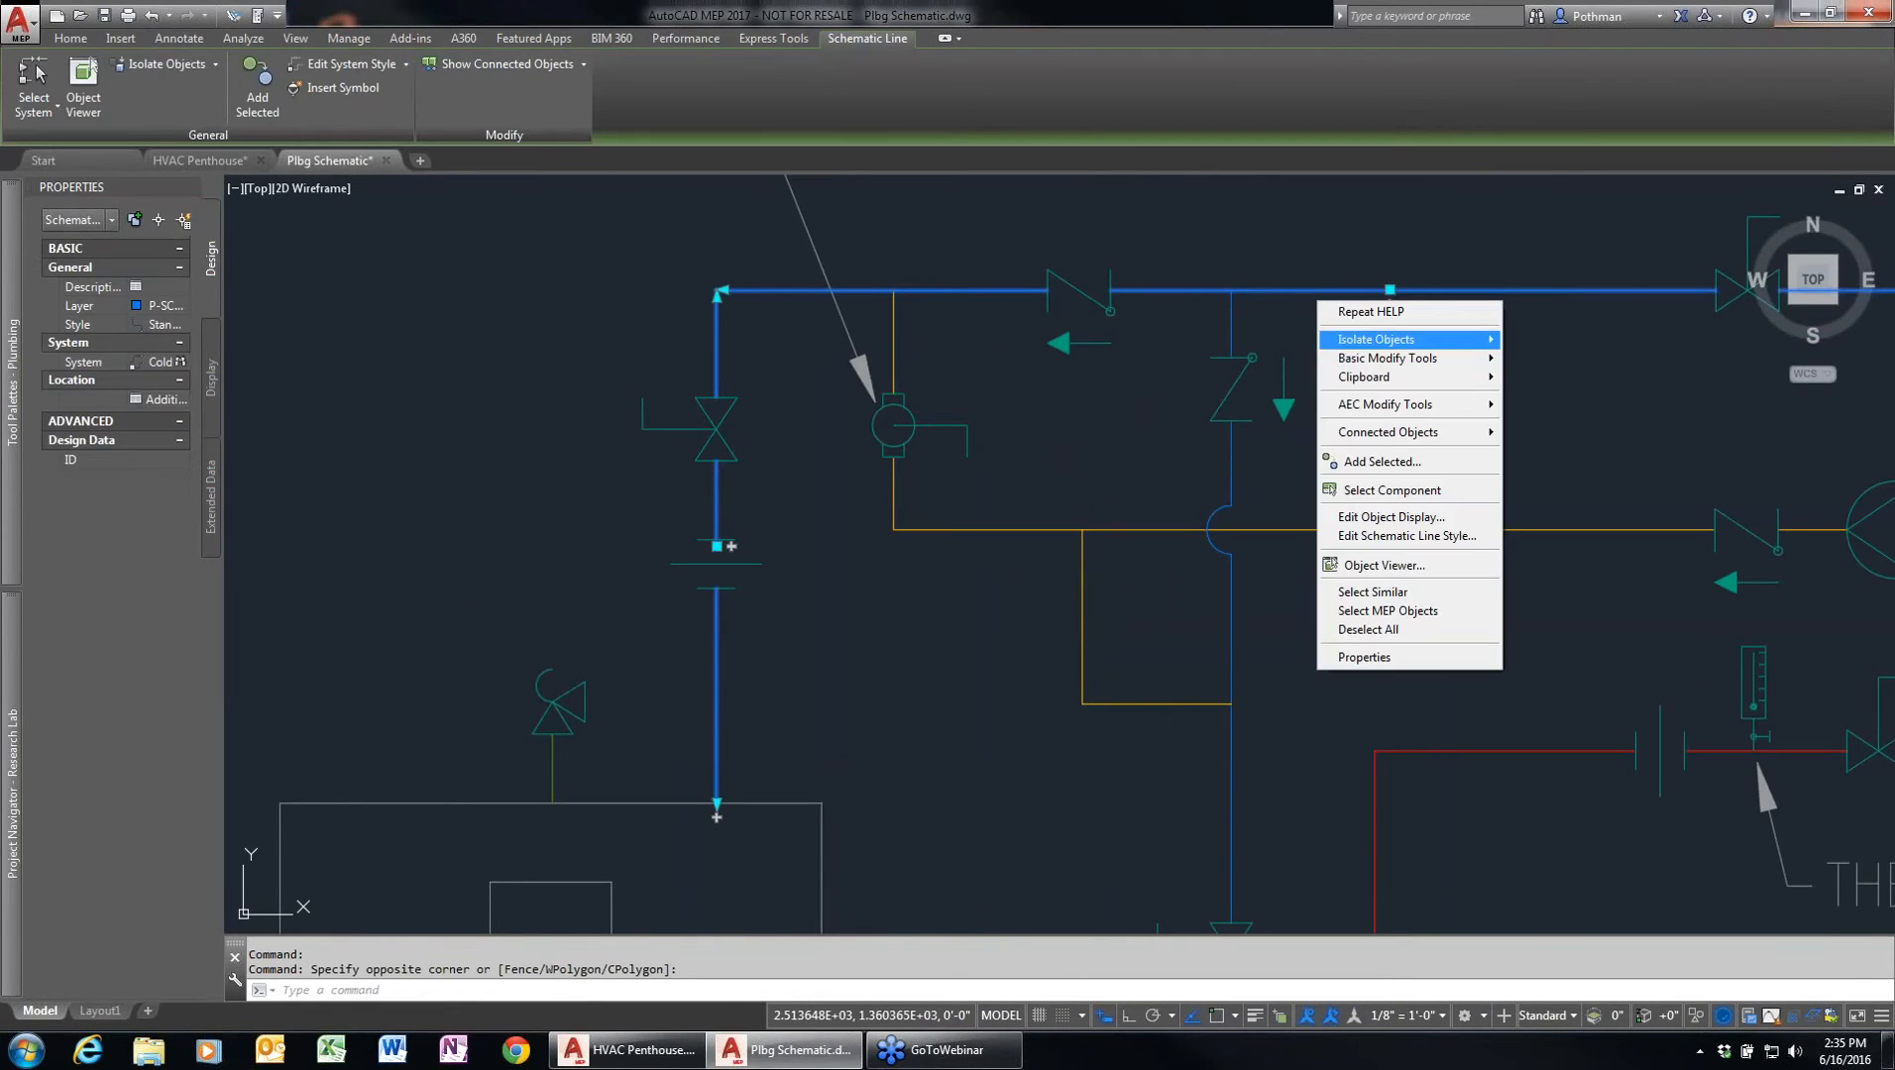
left_click(1415, 537)
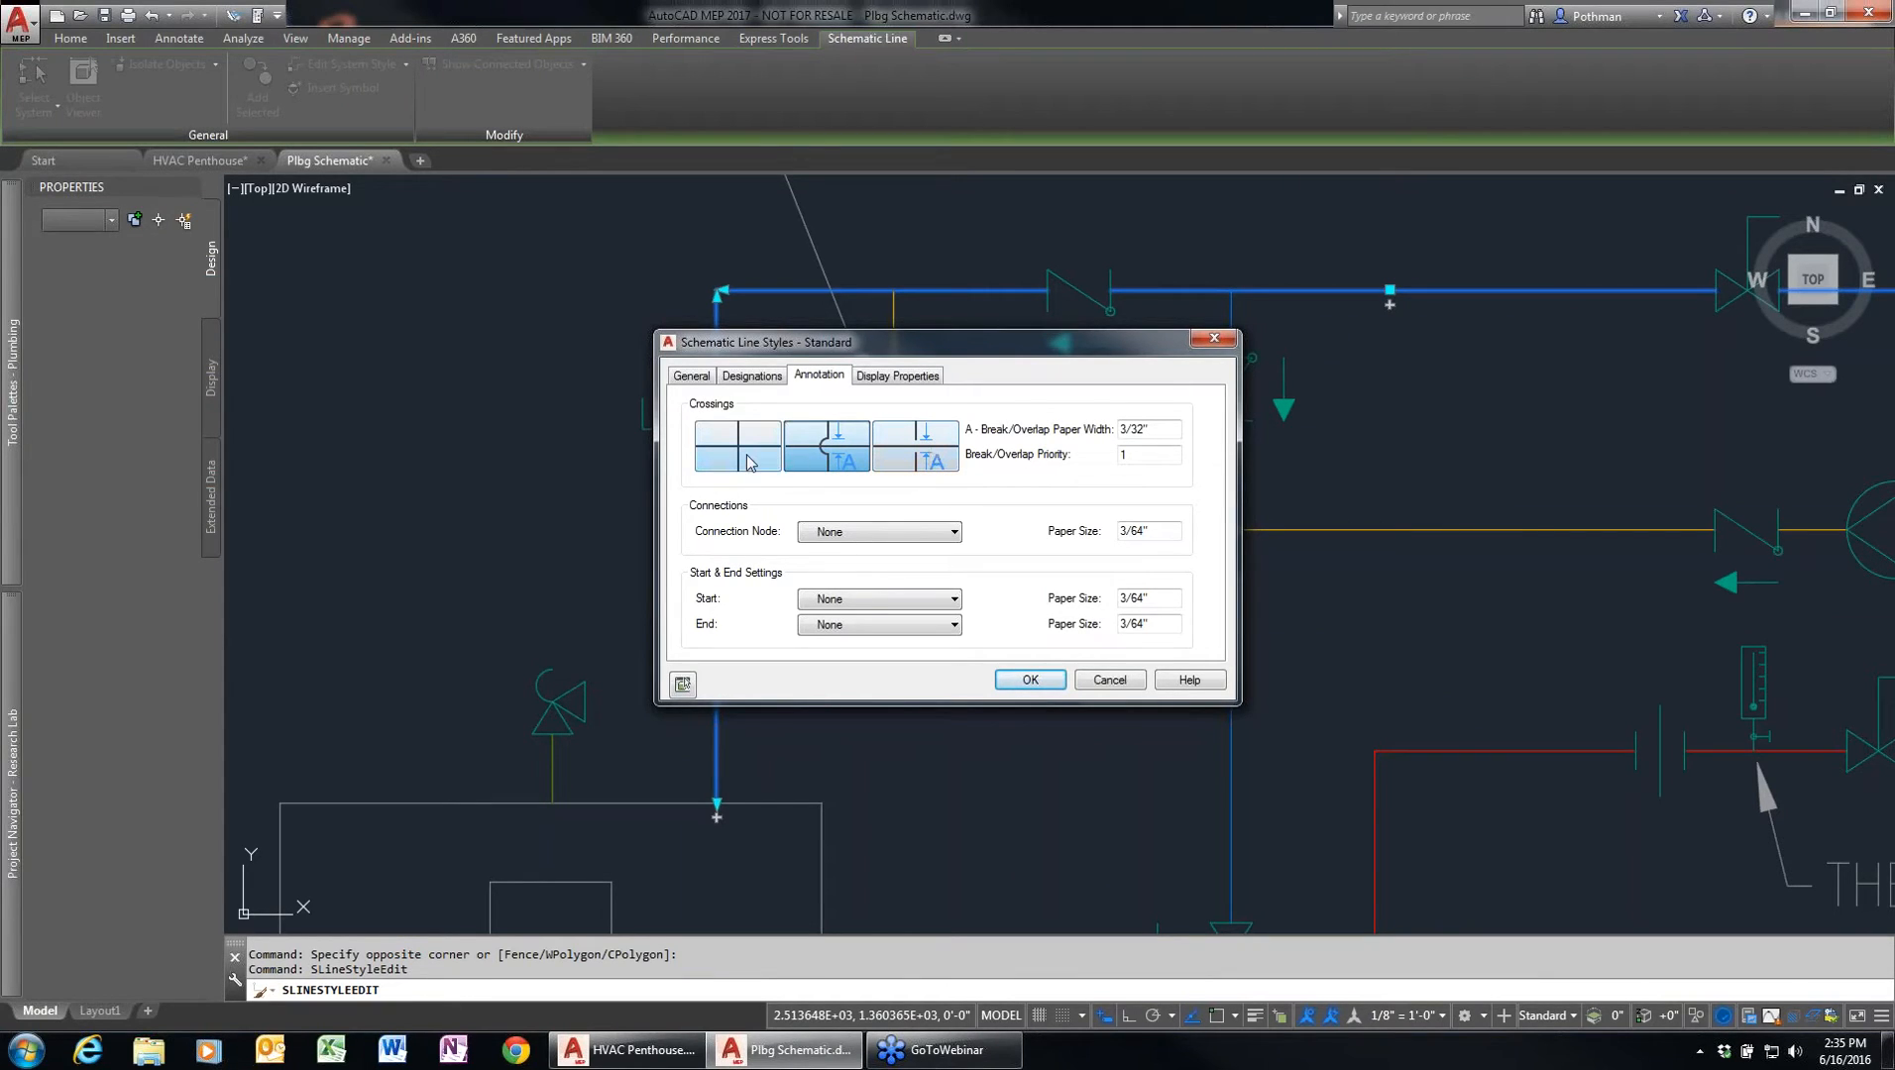
left_click(1108, 682)
- Start a new schematic line from the pressure relief valve, based on its existing line, and run it horizontally across the water heater's cold water line
scroll(825, 647, "up", 5)
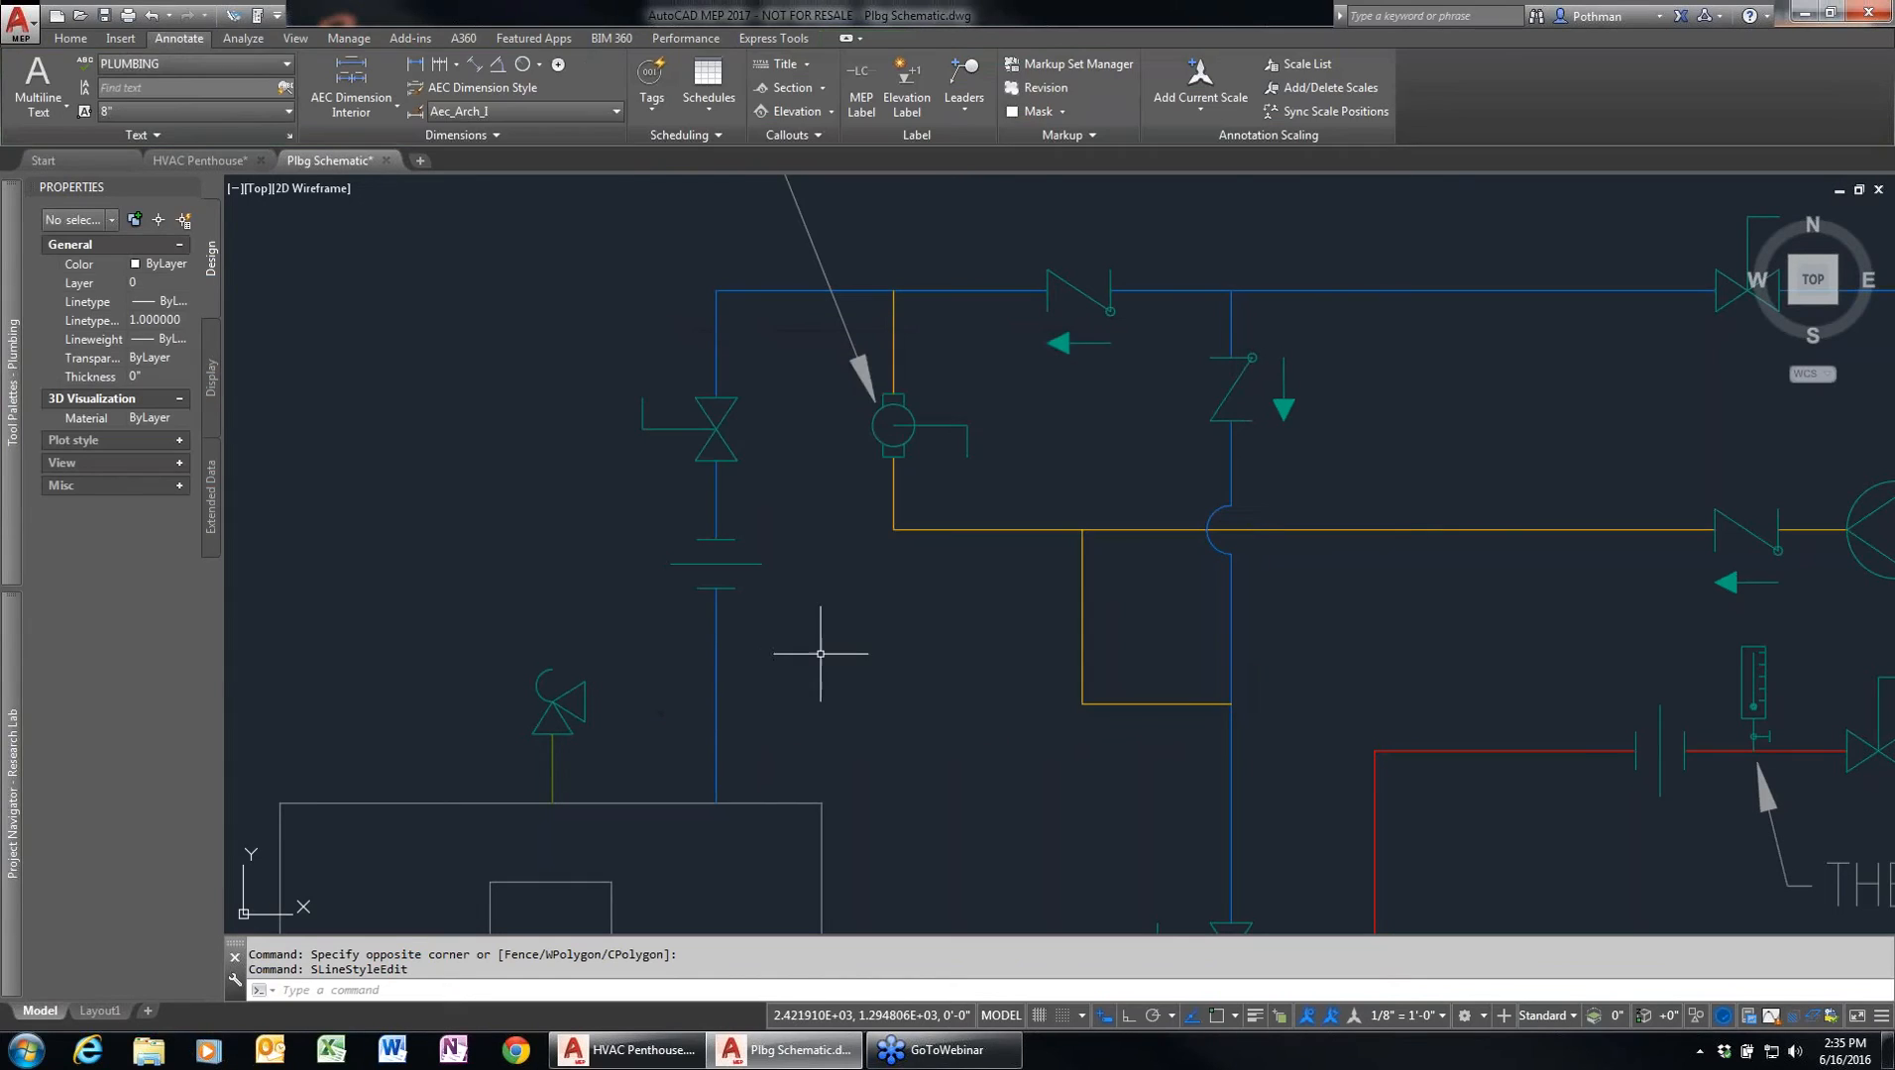
scroll(778, 700, "down", 2)
middle_click_drag(777, 736, 683, 444)
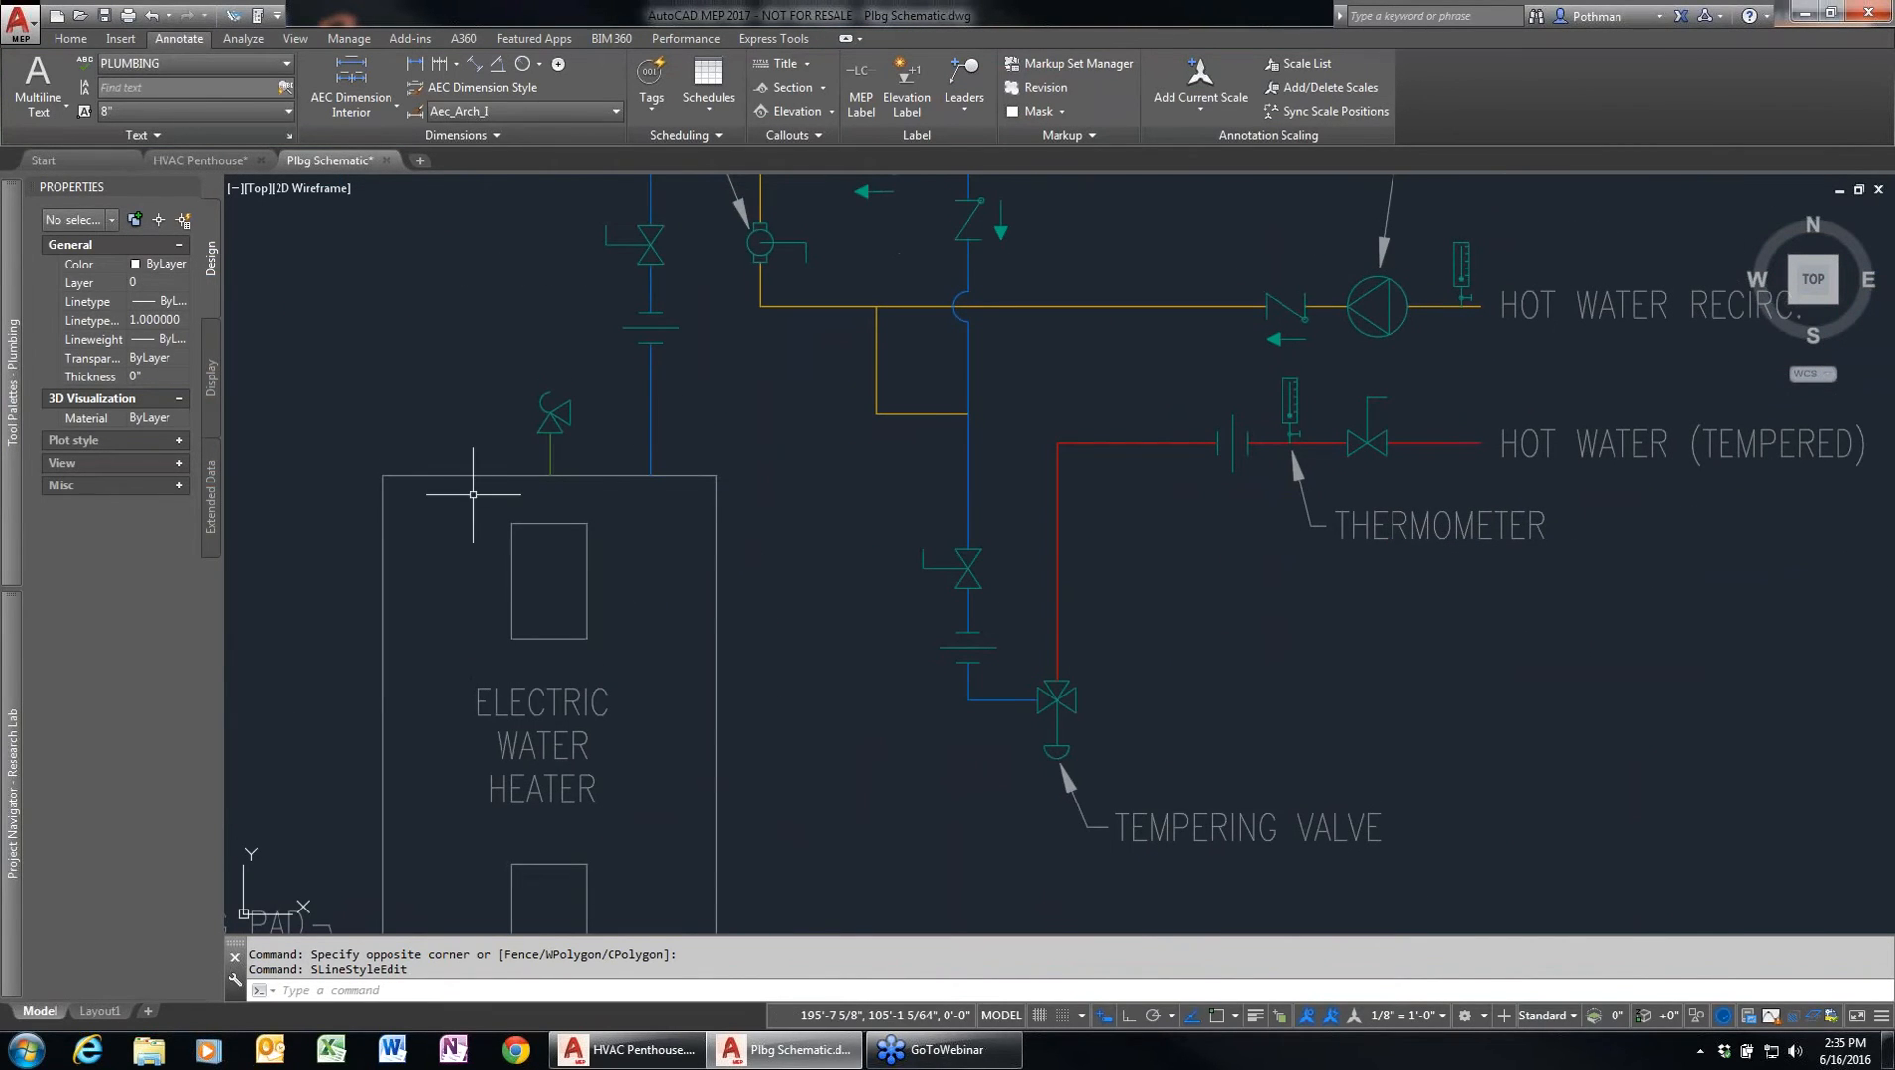
left_click(570, 459)
left_click(506, 458)
right_click(506, 458)
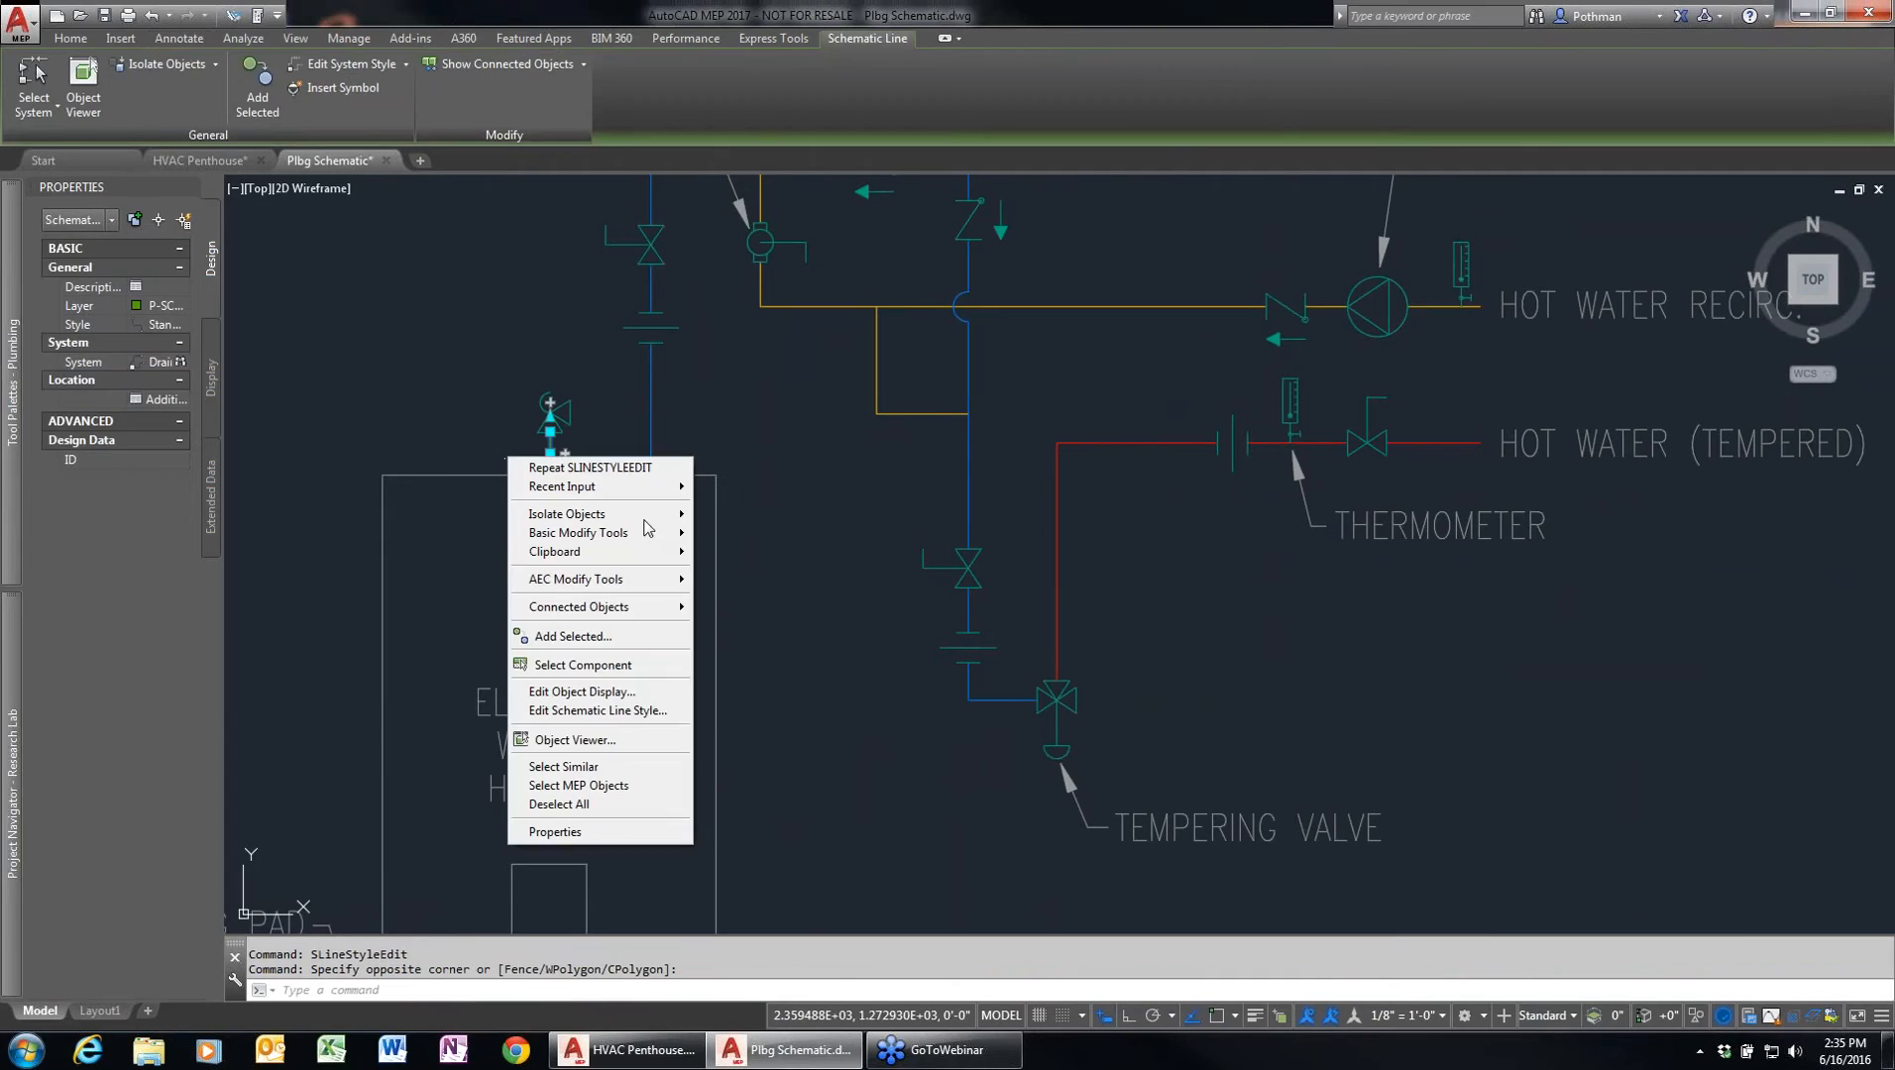
left_click(573, 636)
left_click(553, 416)
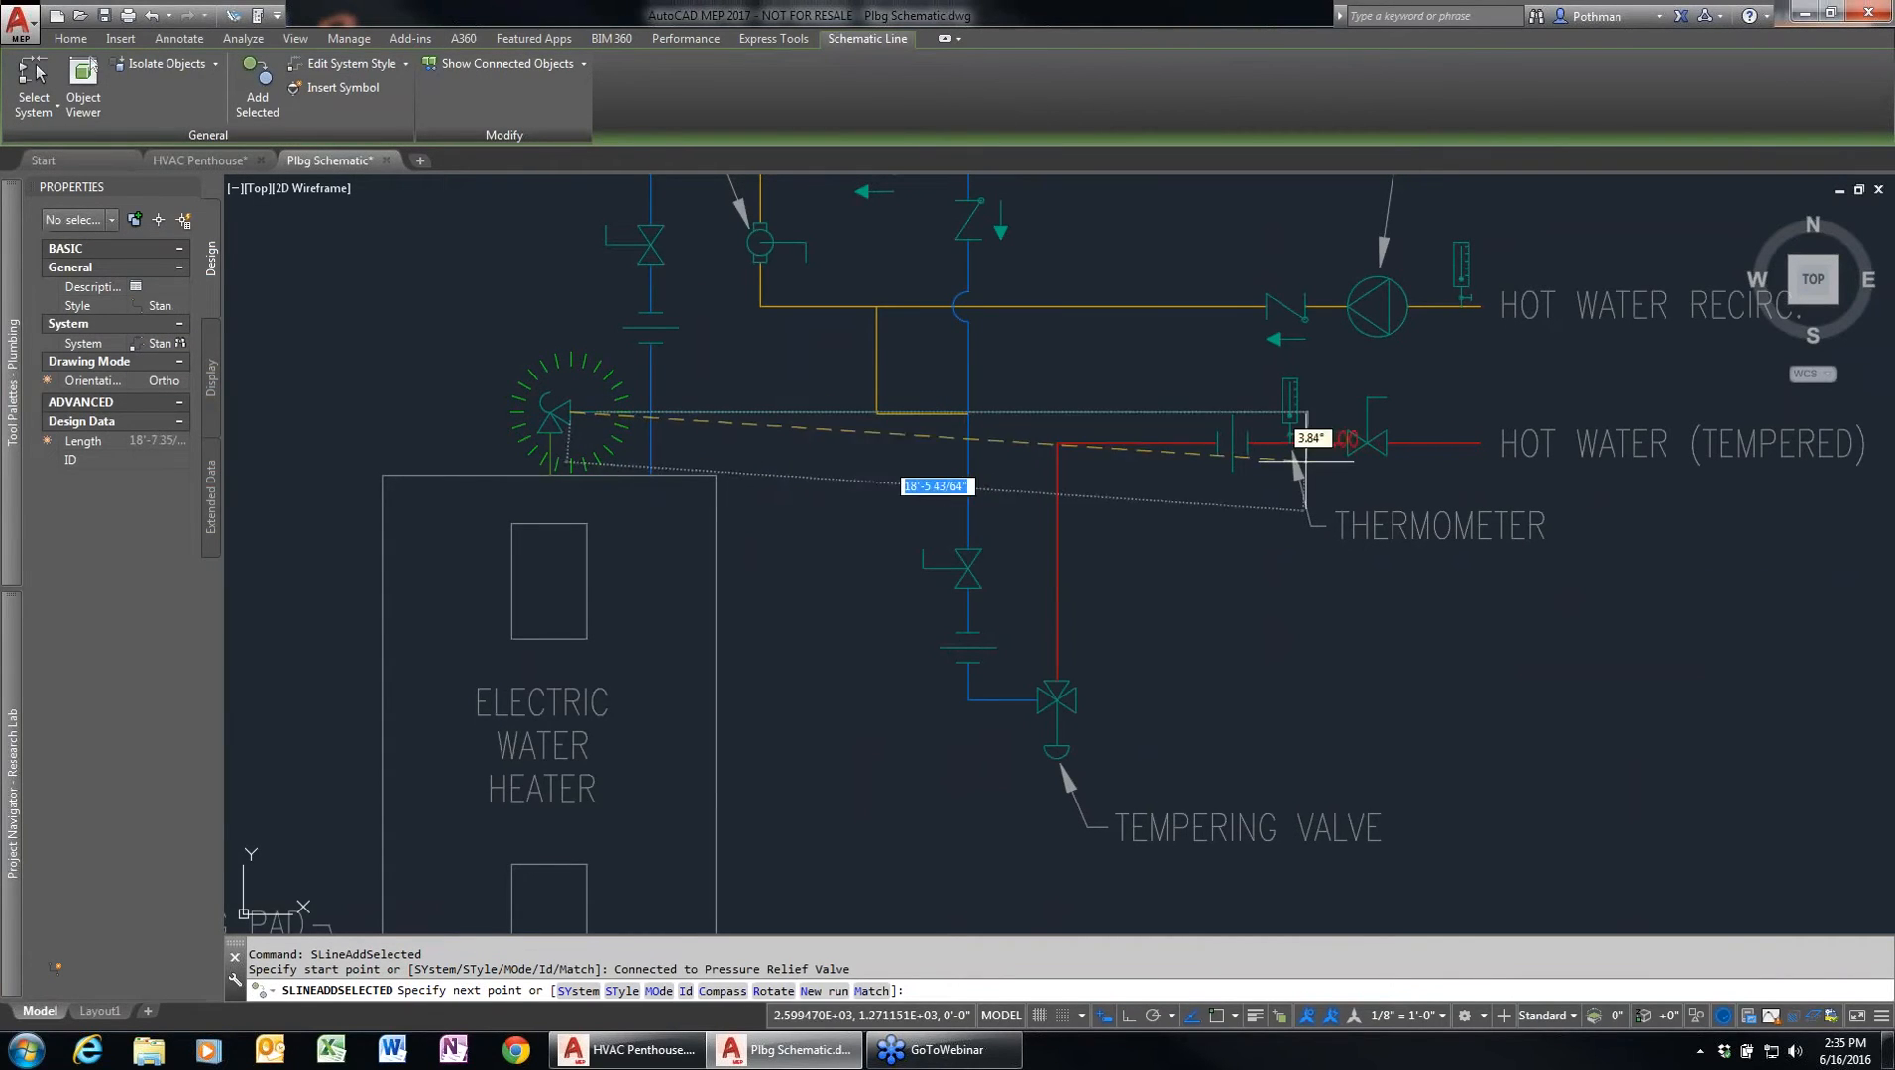
left_click(802, 411)
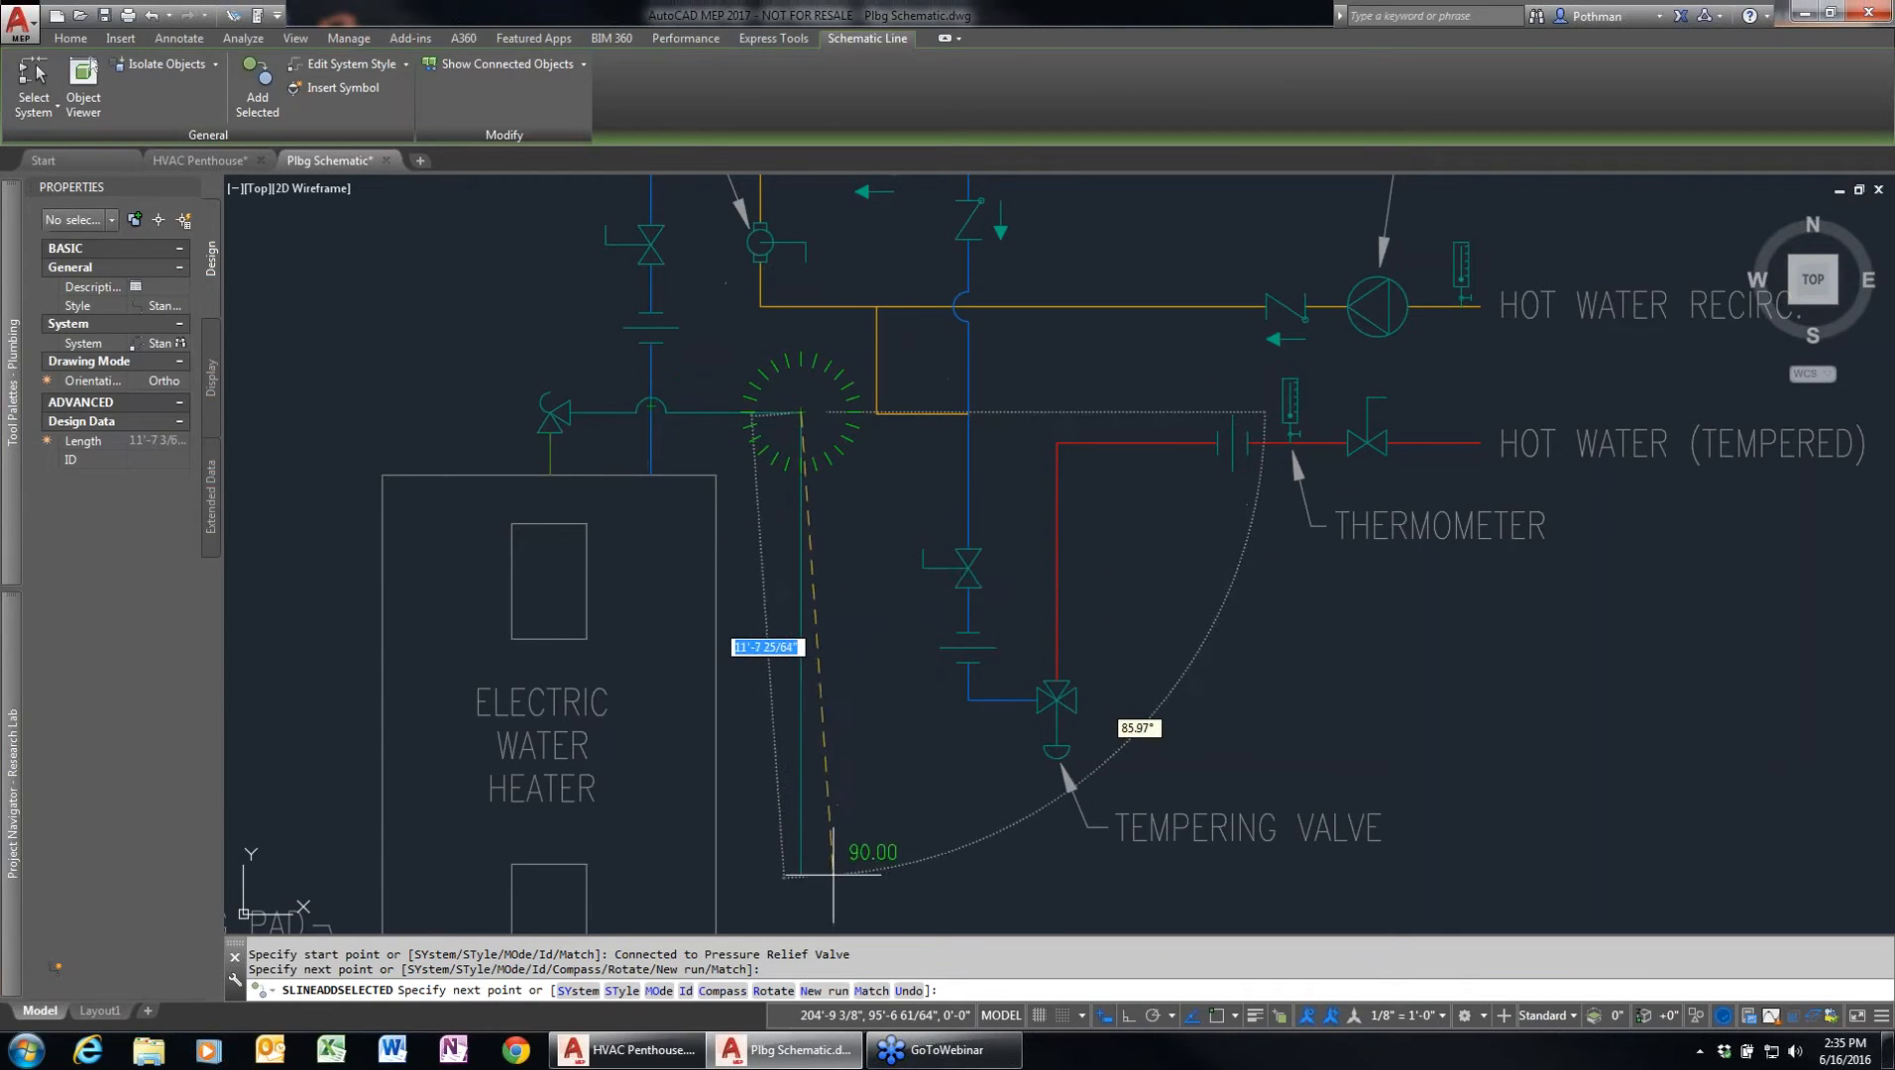
- Route the relief discharge line down beside the water heater, over toward the floor drain, and down to end just above the drain
middle_click_drag(827, 885, 789, 503)
scroll(789, 502, "up", 2)
left_click(780, 526)
left_click(895, 525)
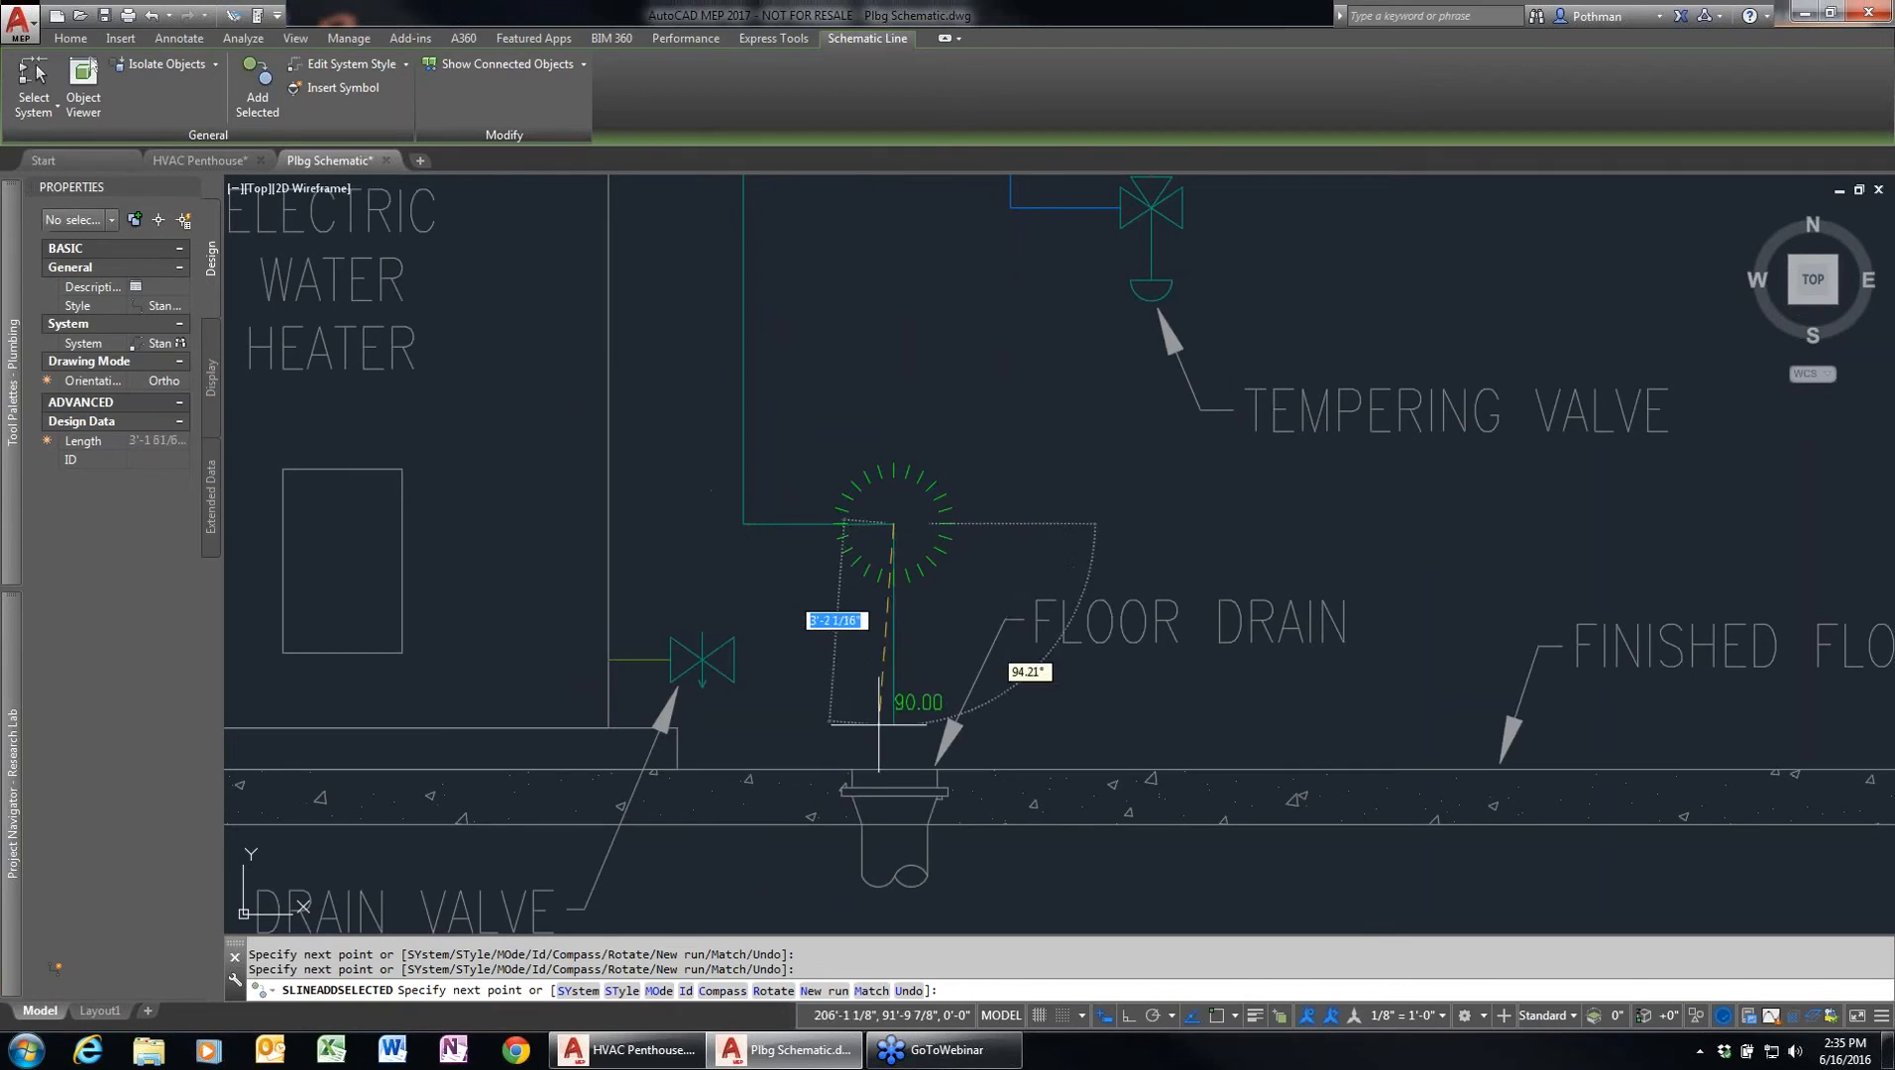
left_click(893, 778)
key("Return")
scroll(951, 447, "down", 4)
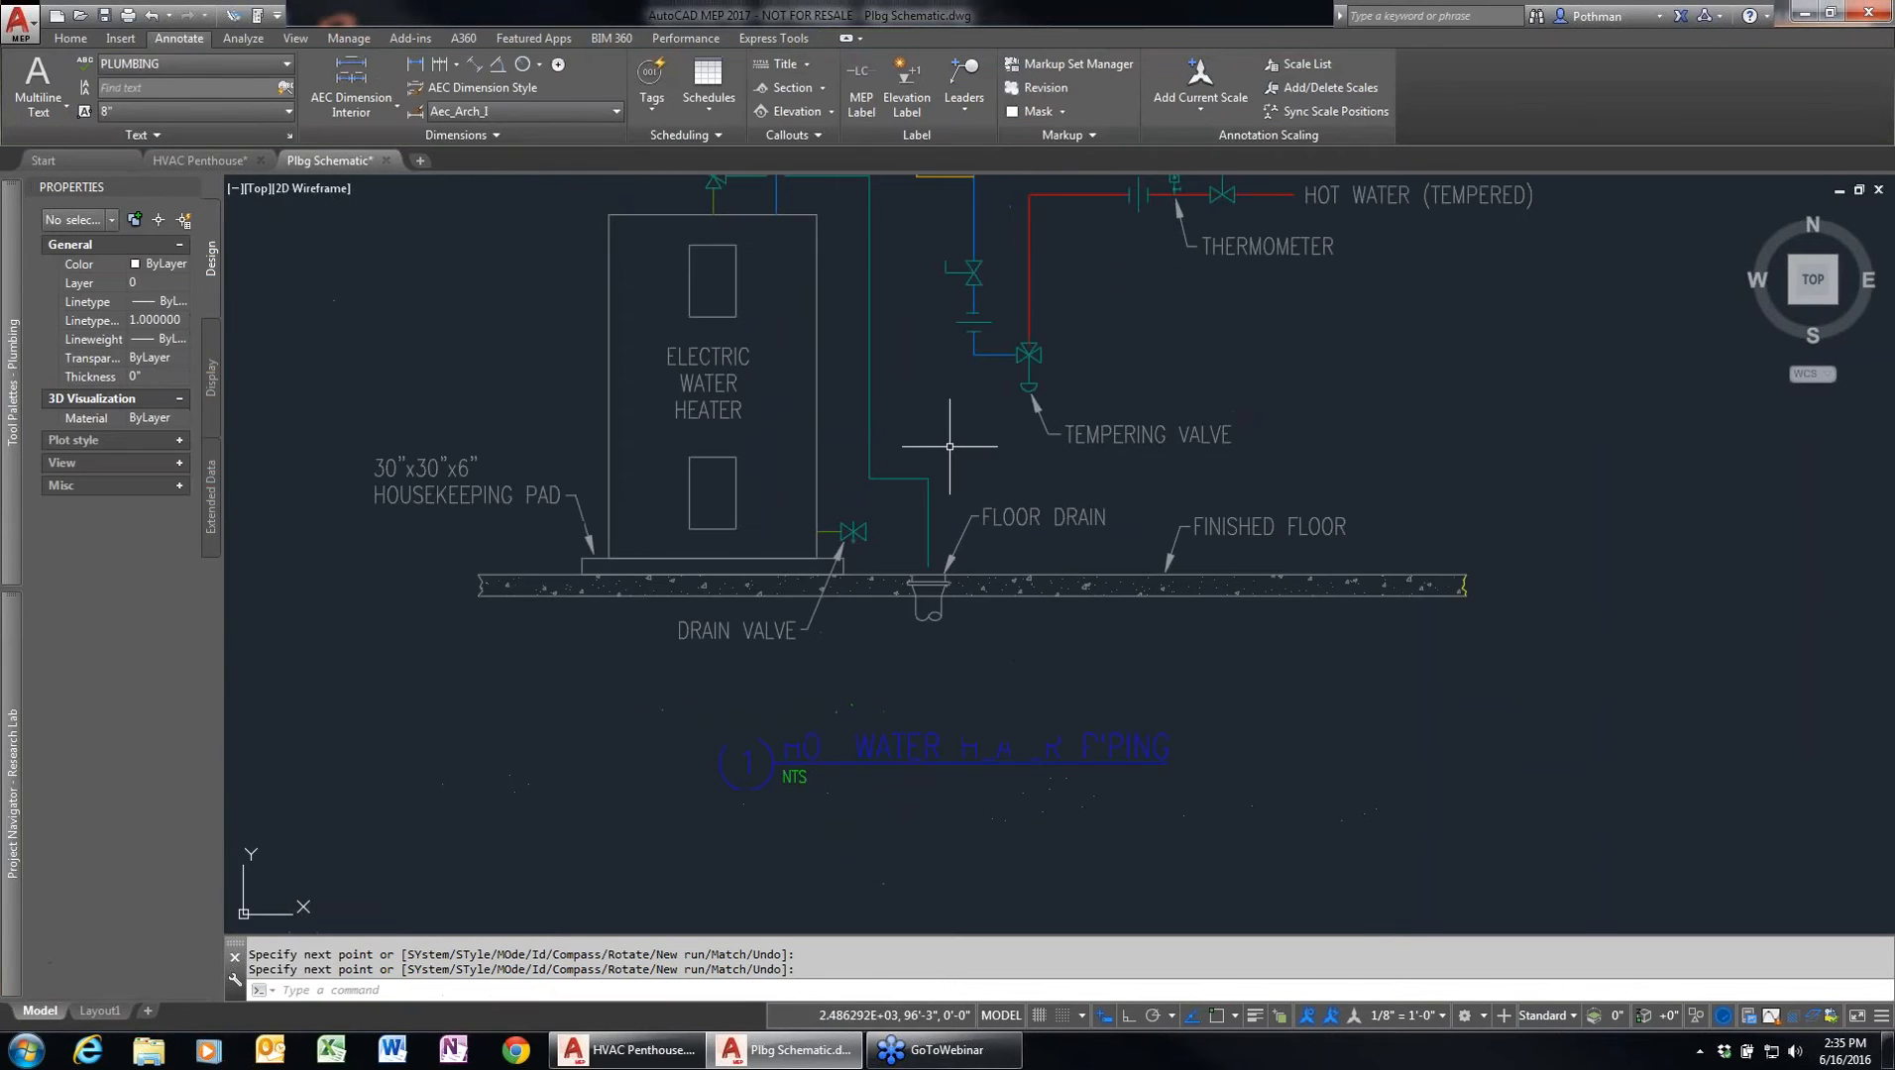
middle_click_drag(979, 357, 870, 625)
left_click(724, 442)
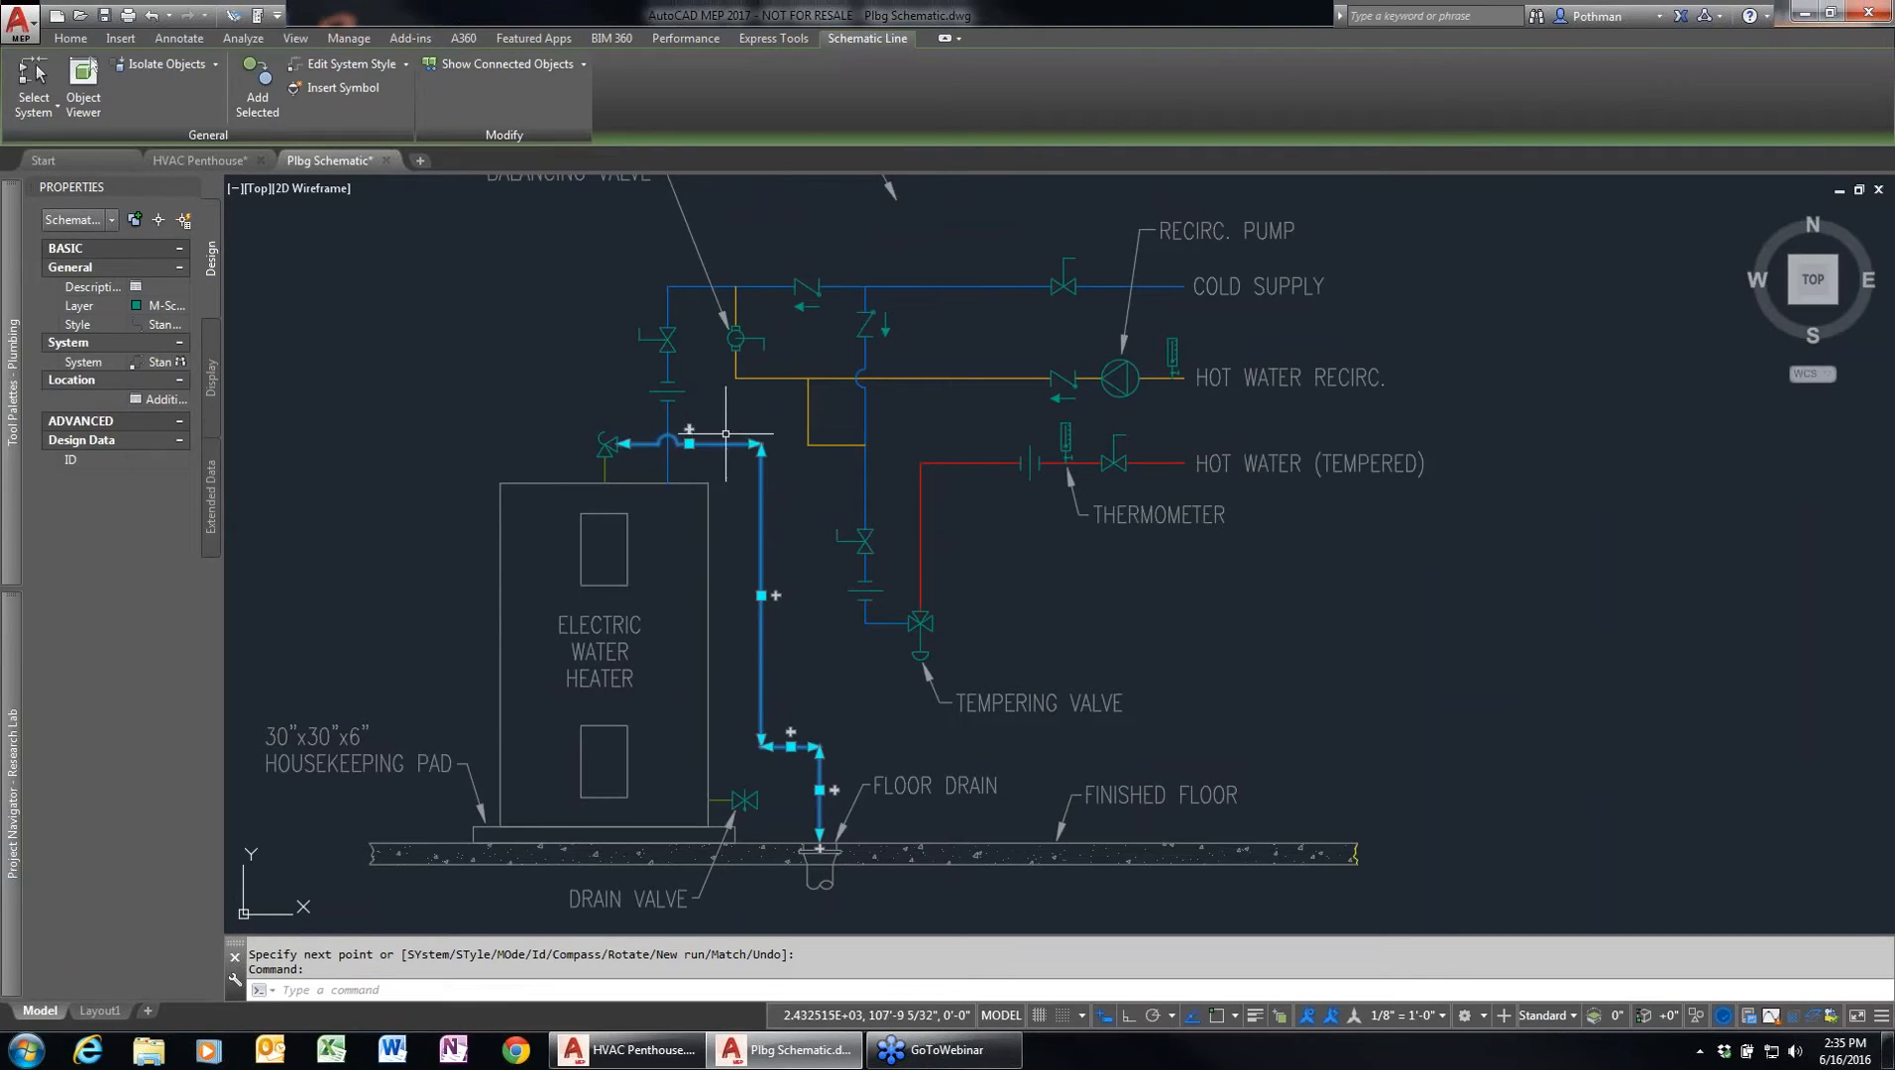
key("Escape")
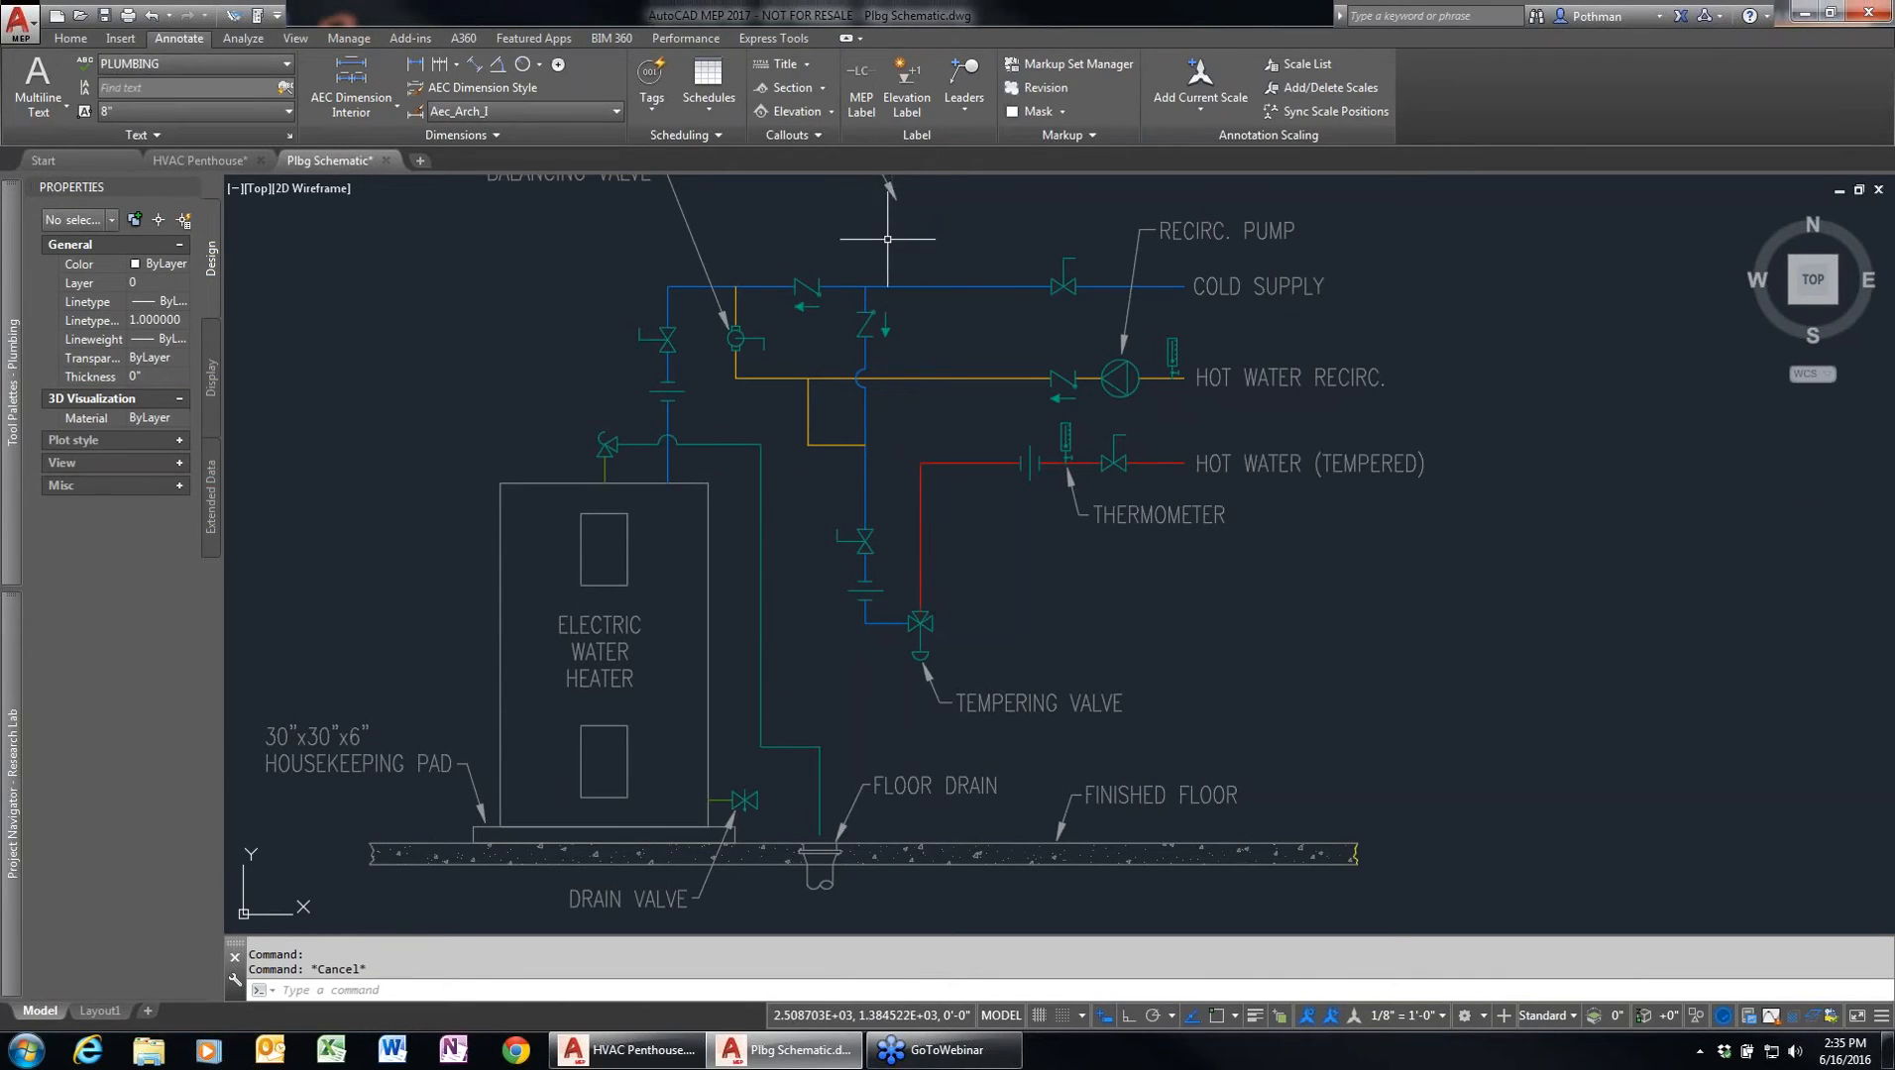
- Close the Plbg Schematic drawing and open the Lighting 2nd Floor construct from the Electrical folder
left_click(386, 160)
left_click(1029, 571)
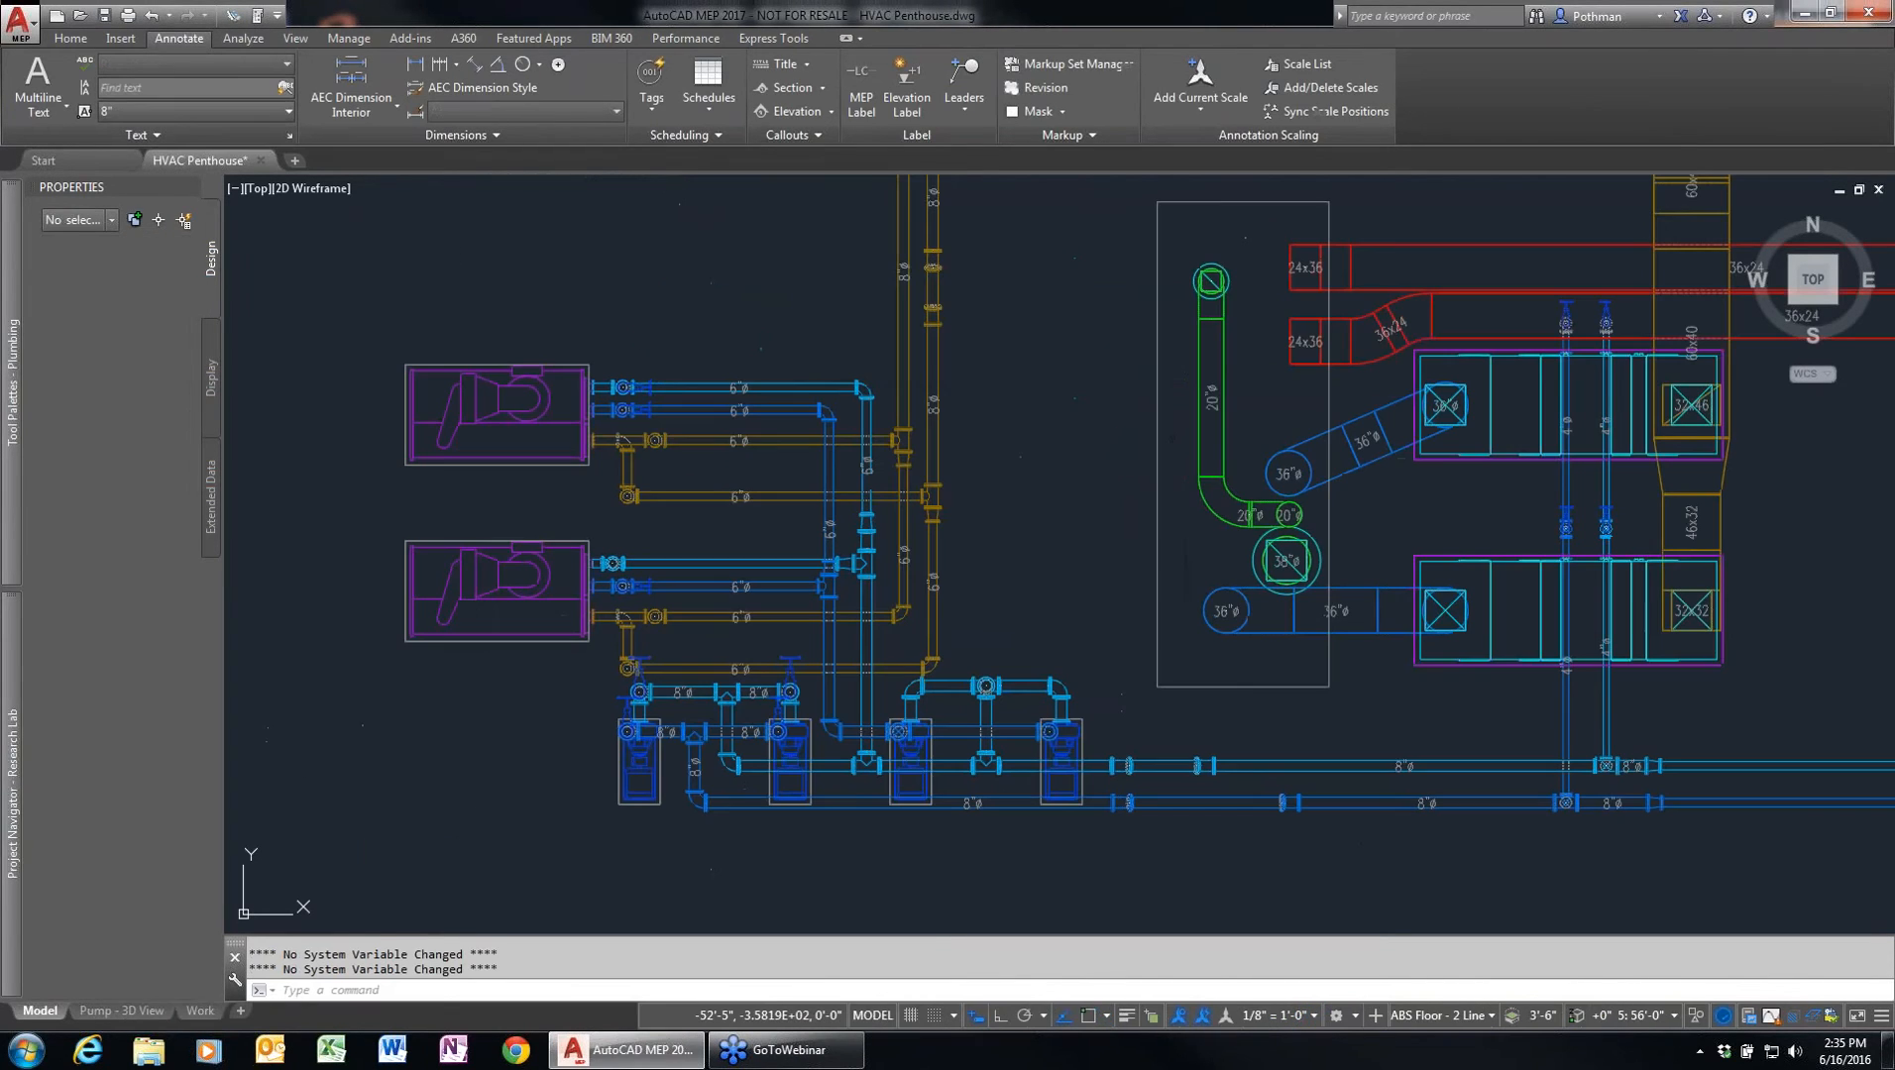
mouse_move(8, 725)
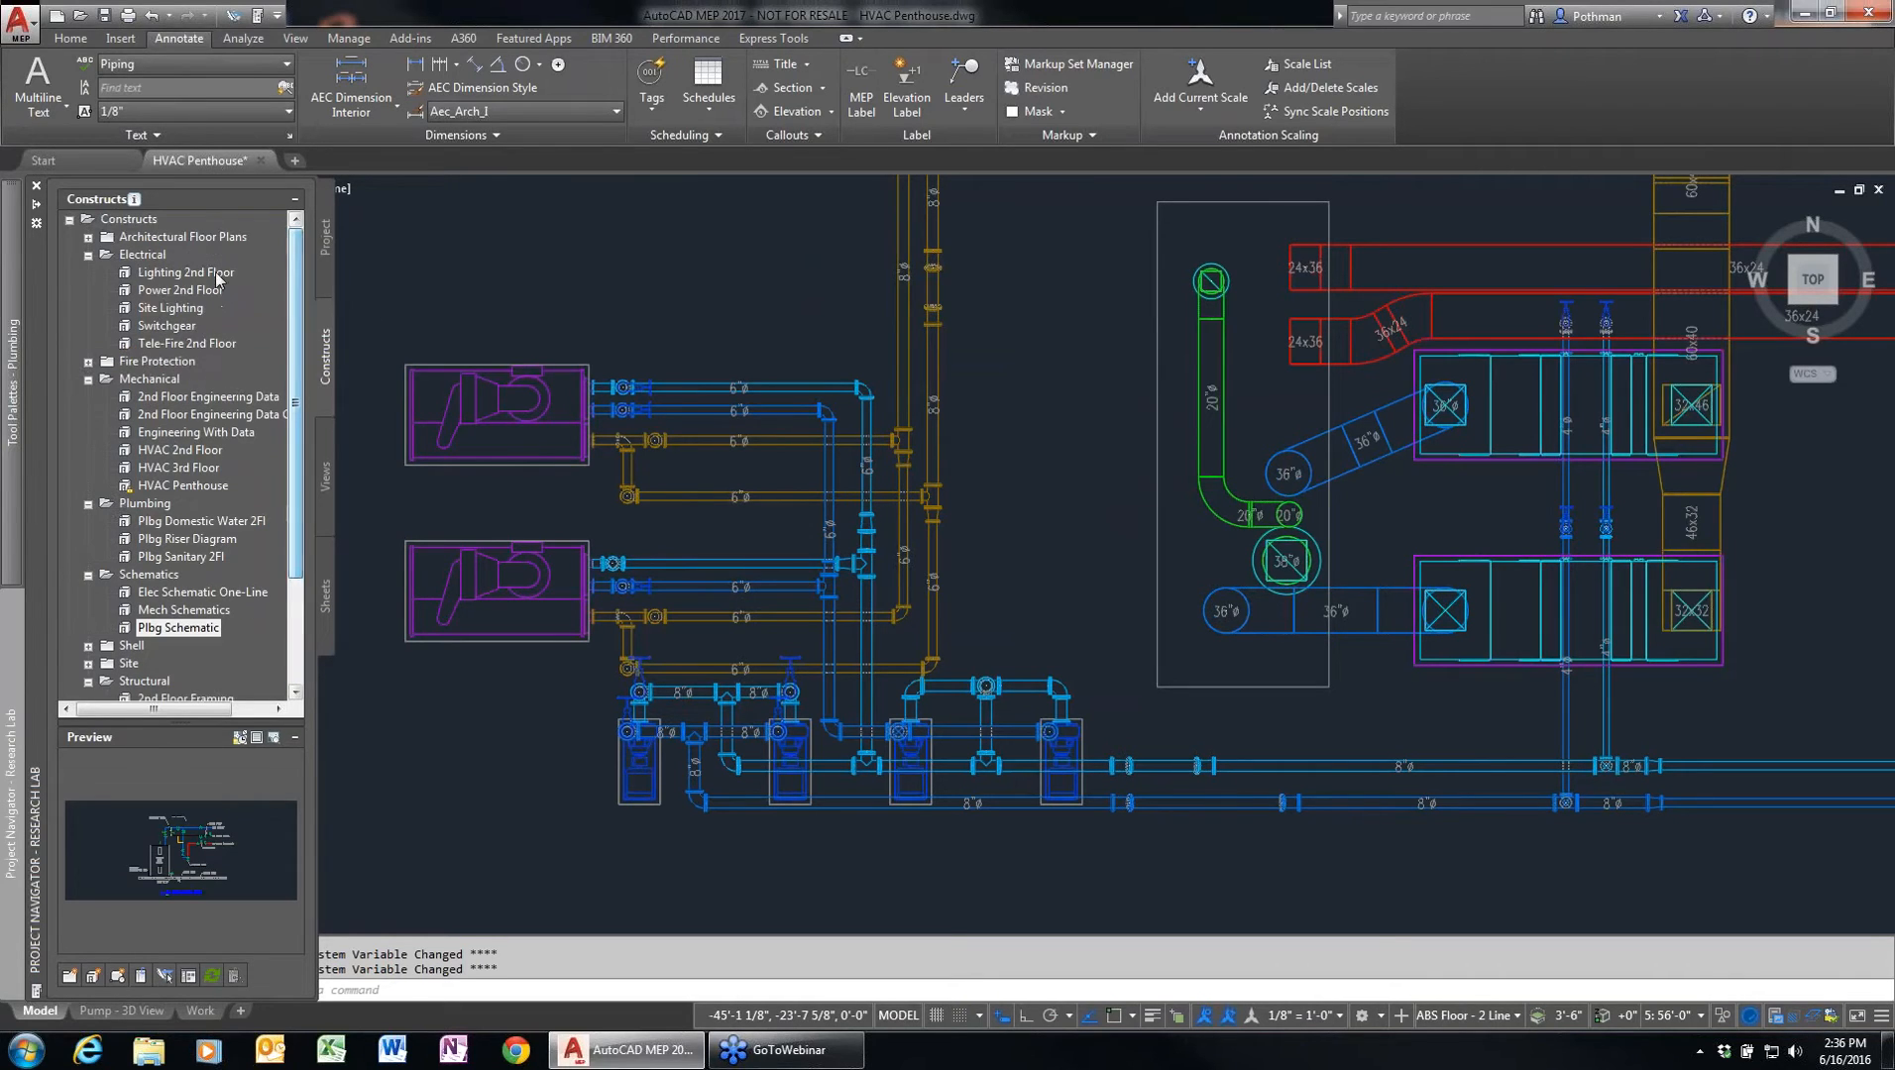
double_click(204, 273)
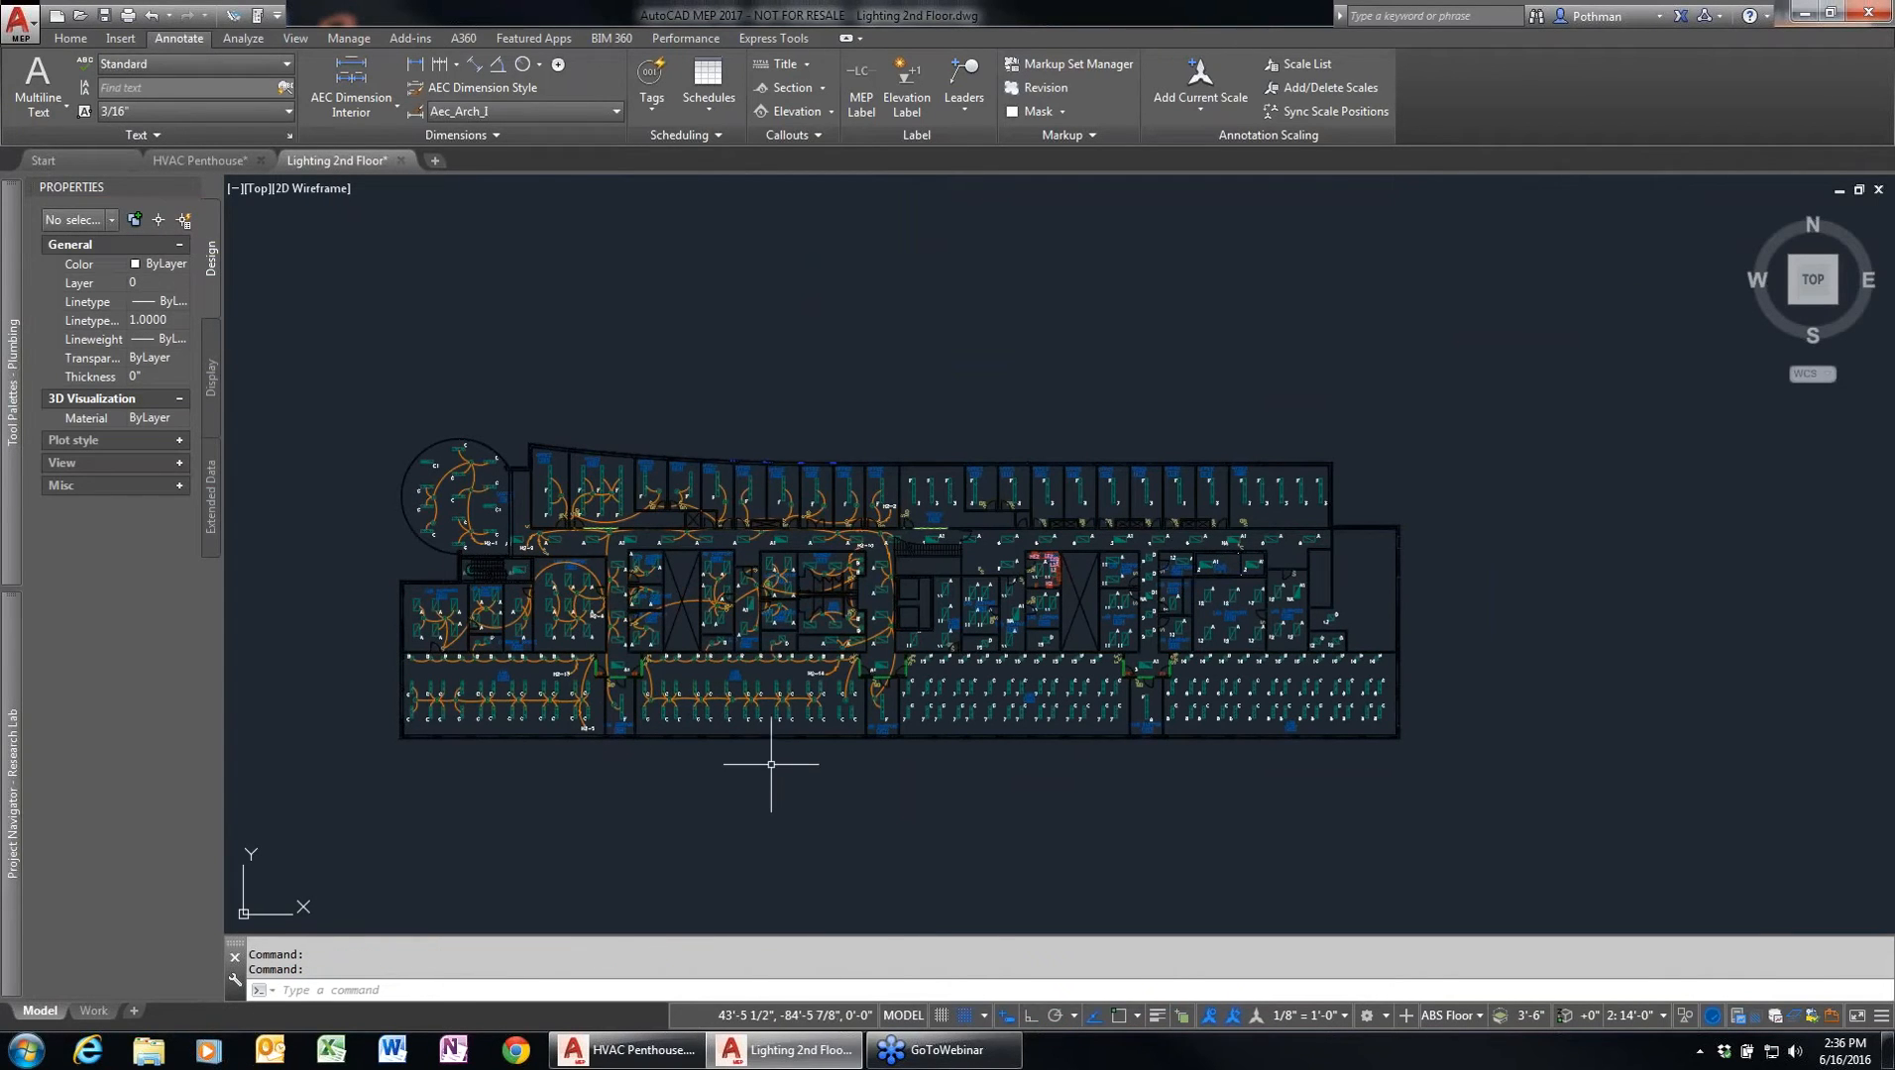
- Examine the electrical connector properties of a Type C light fixture in Lab 249, including its load and number of poles, and discard any changes
scroll(926, 731, "up", 1)
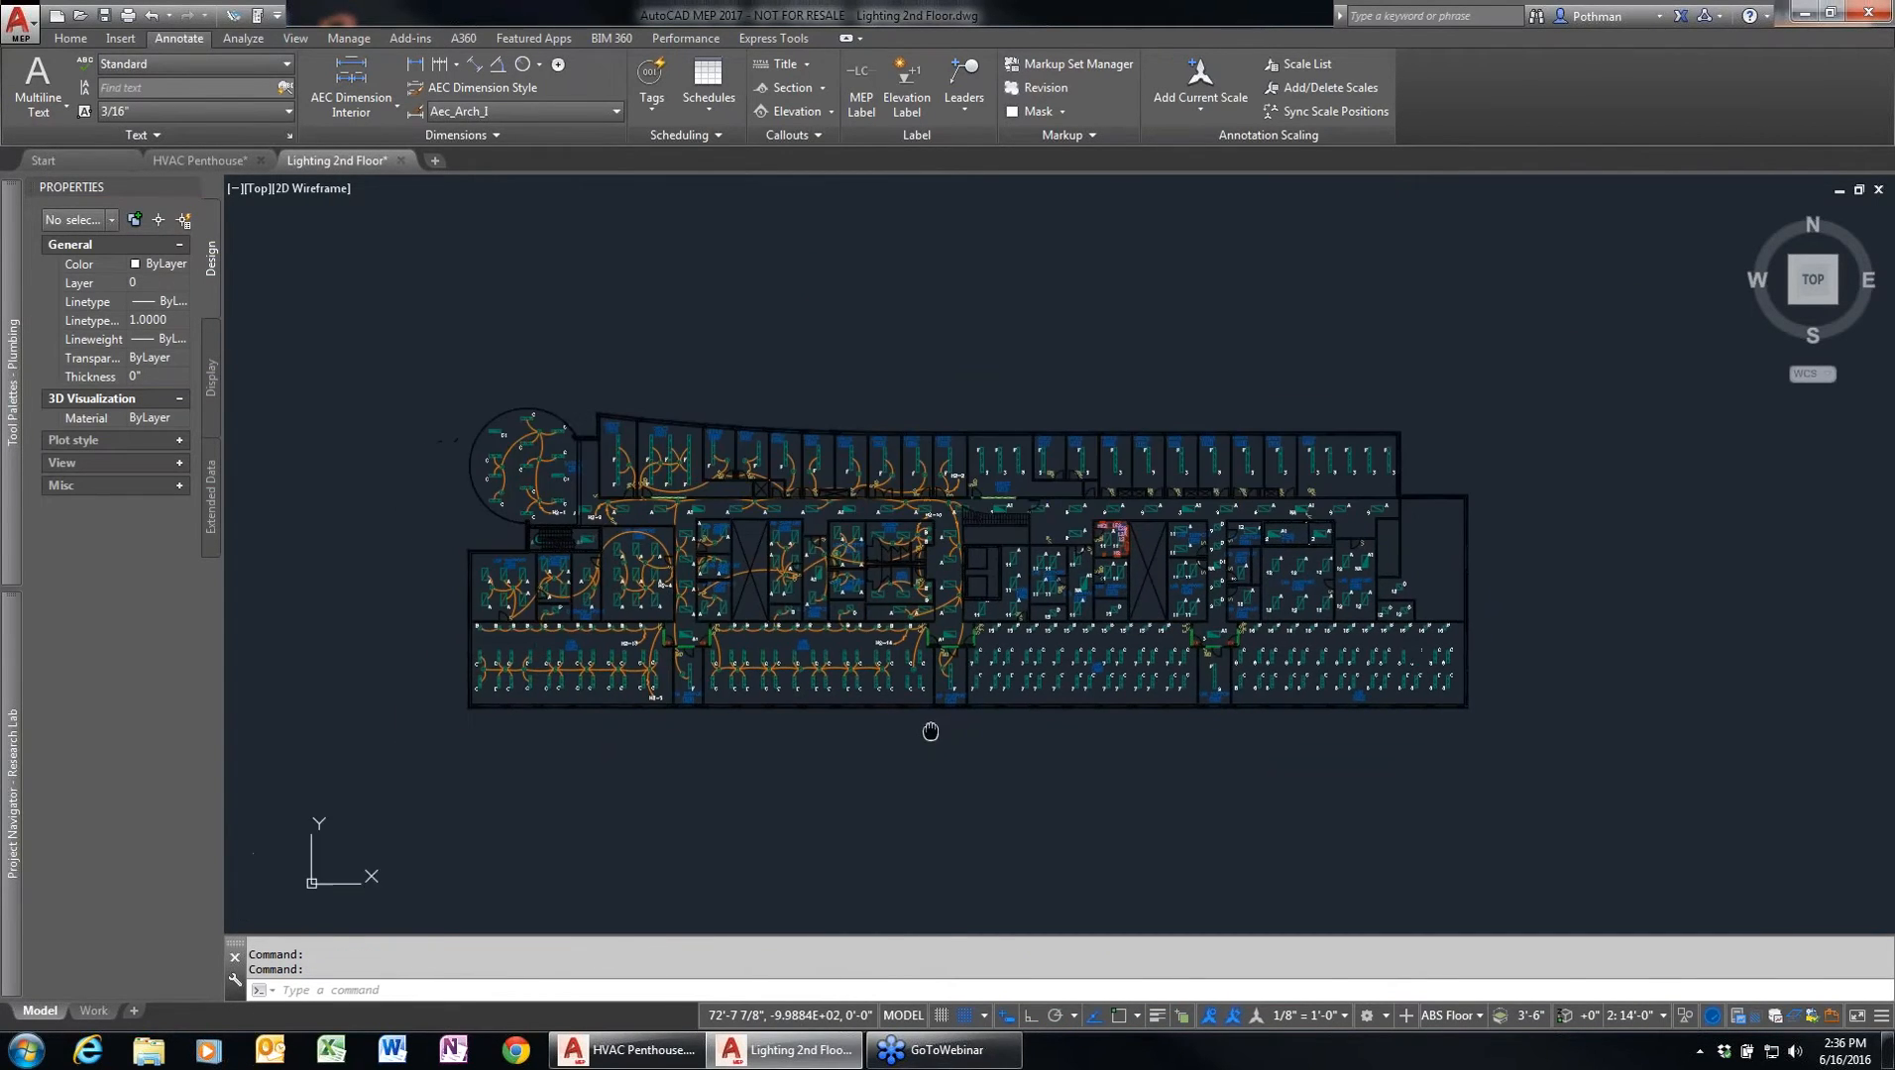
scroll(933, 727, "up", 2)
scroll(933, 726, "up", 2)
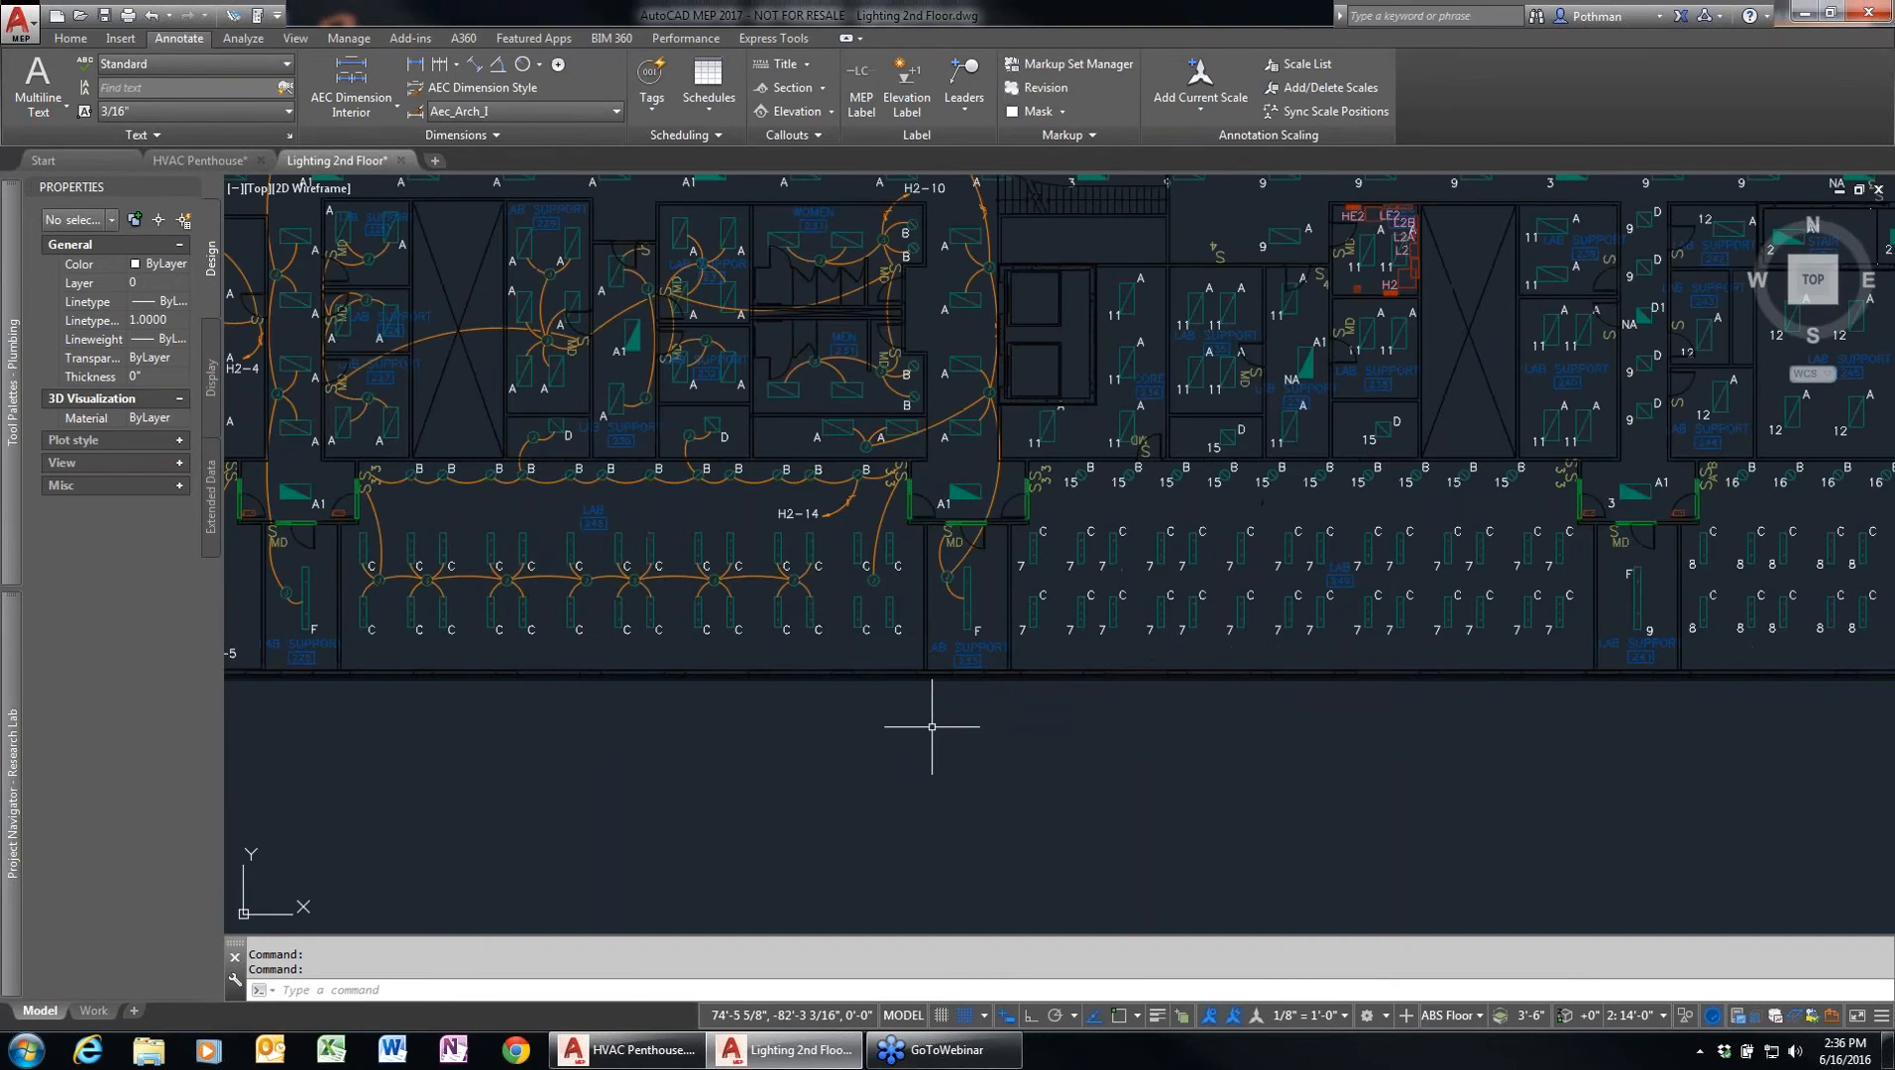
middle_click_drag(981, 690, 1021, 889)
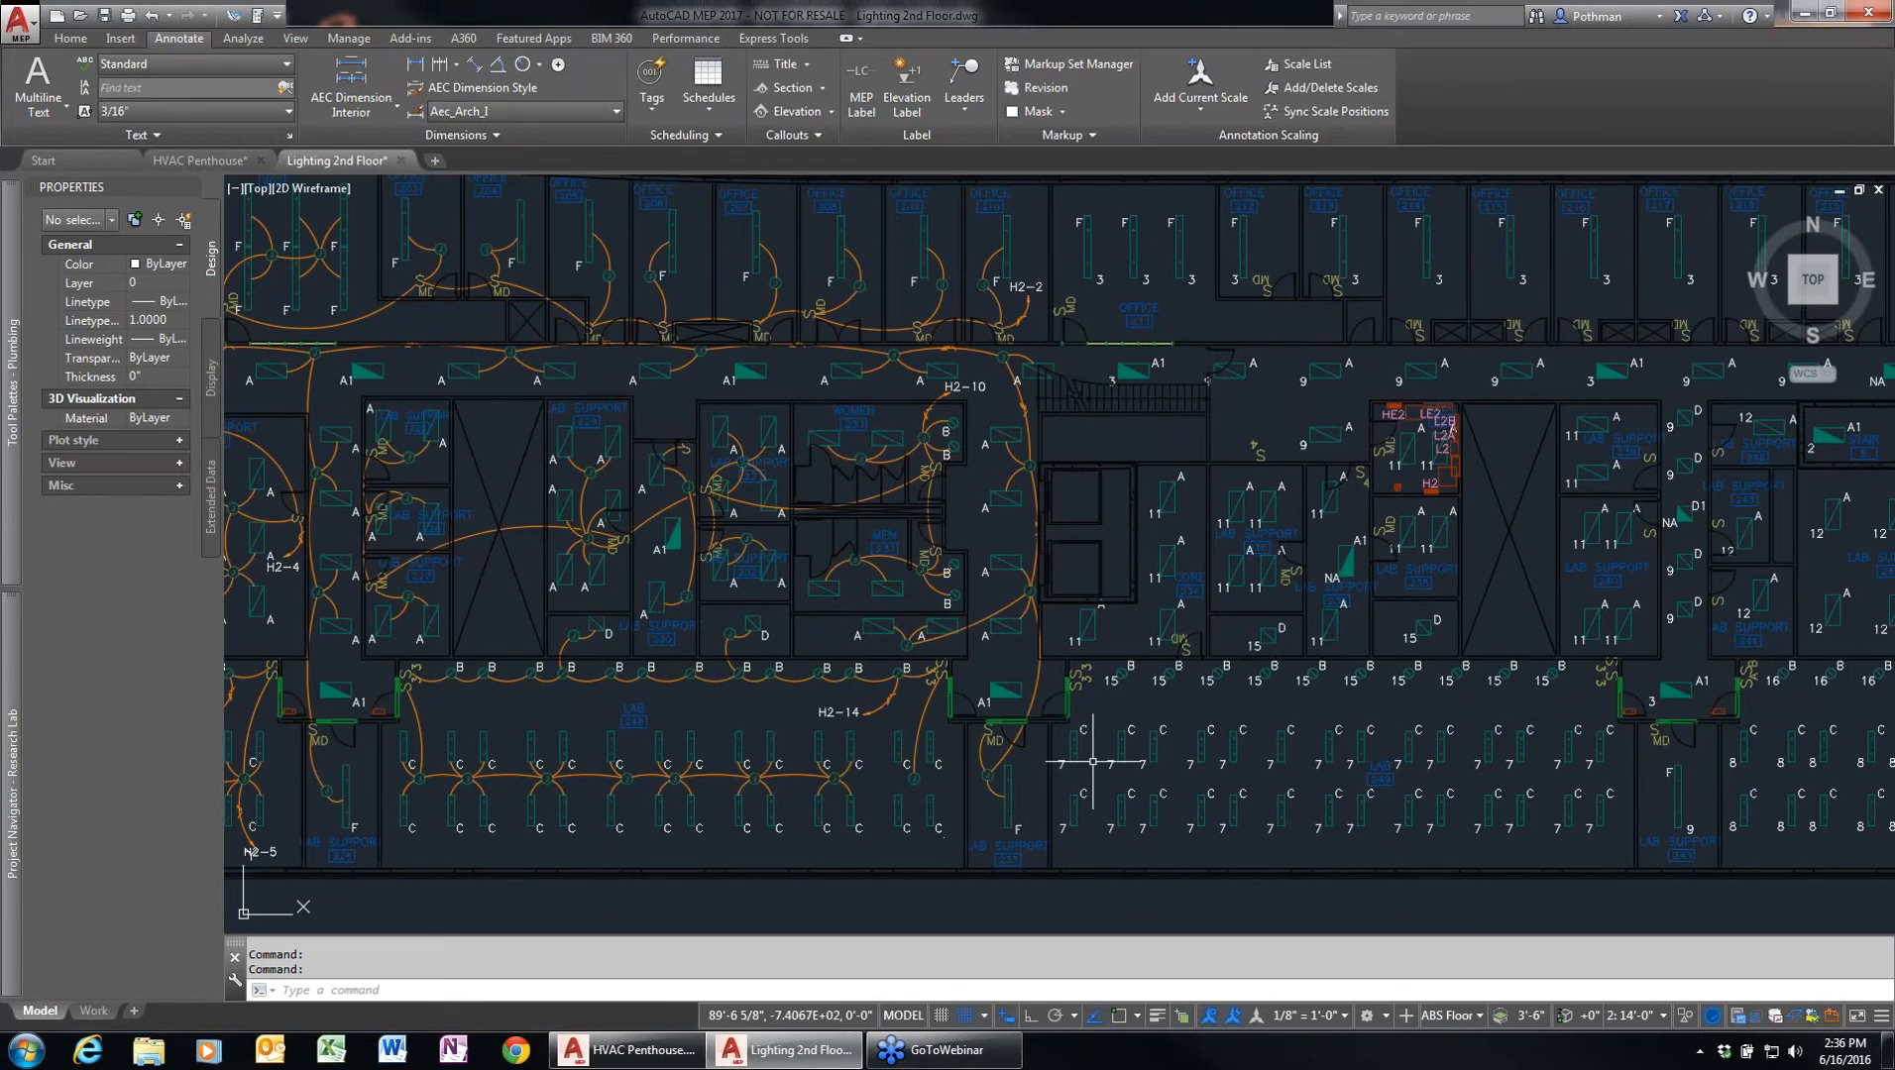
scroll(1091, 761, "up", 2)
left_click(1063, 753)
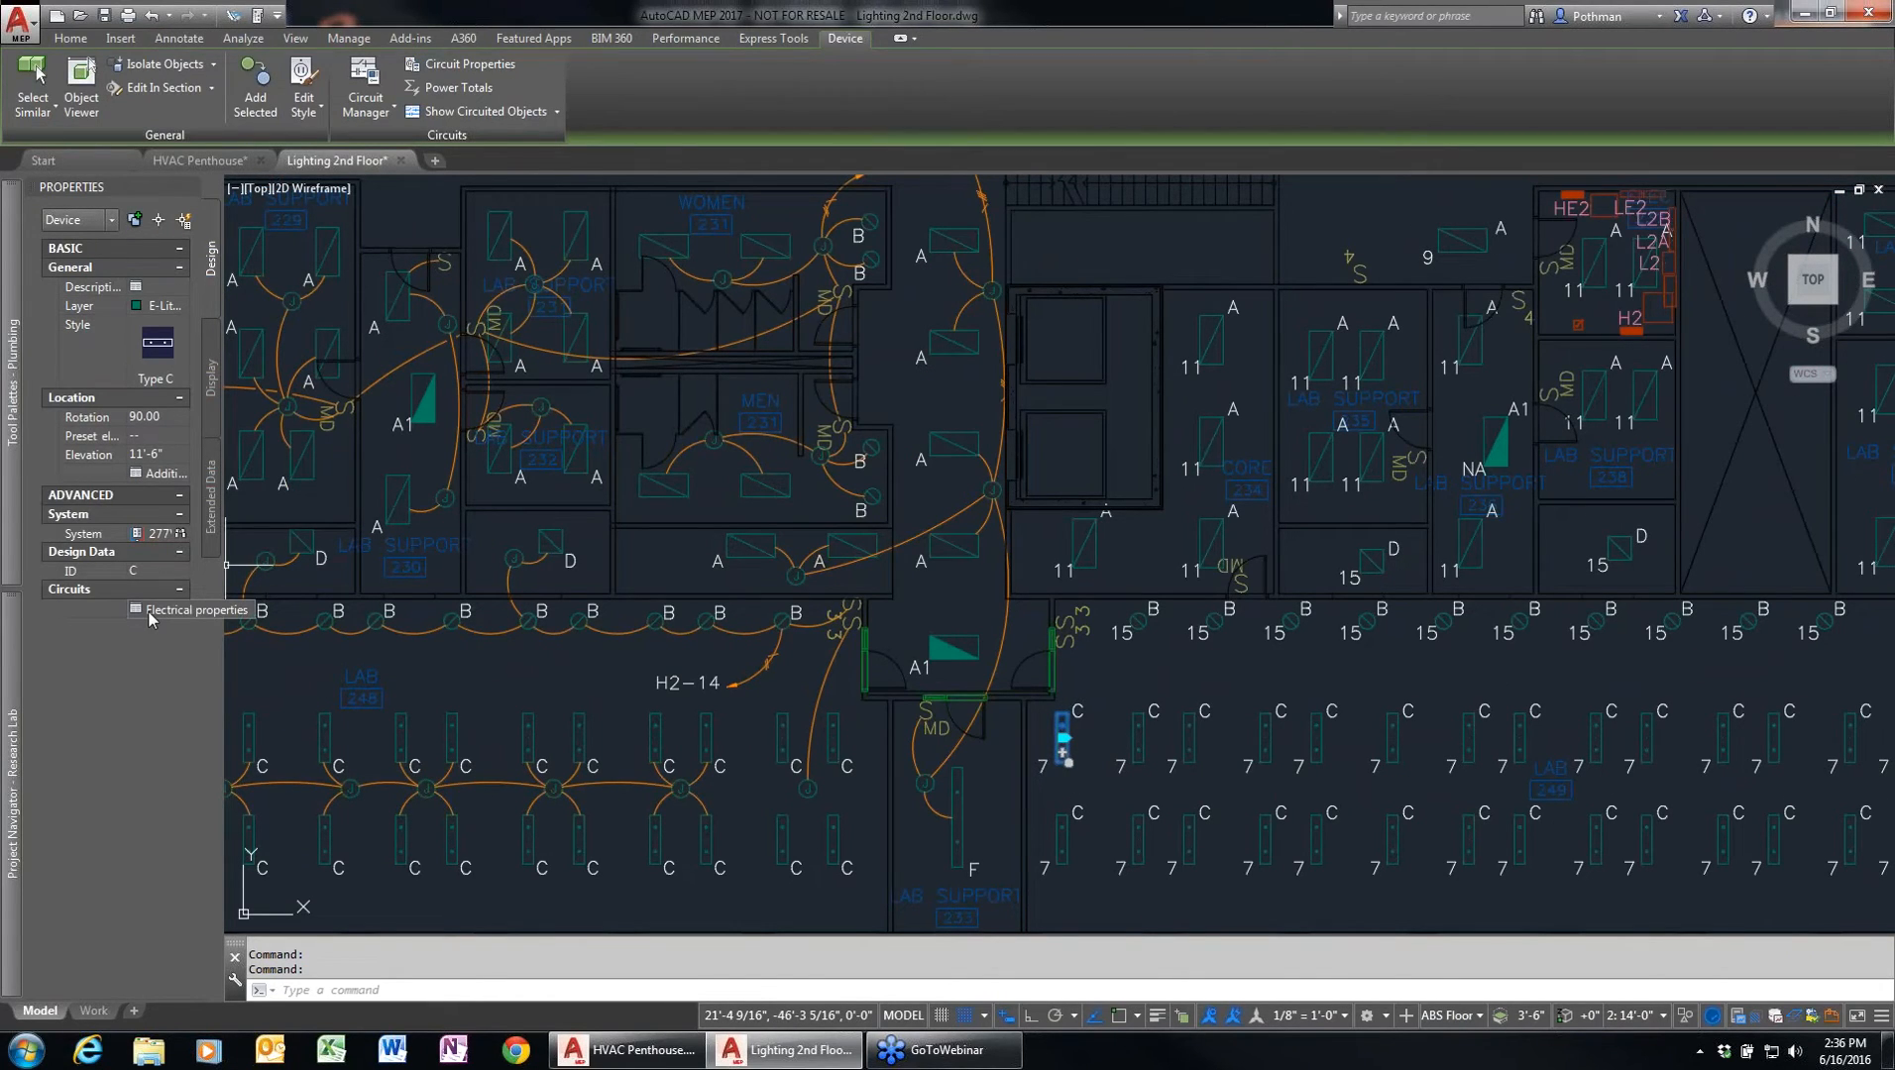
left_click(150, 613)
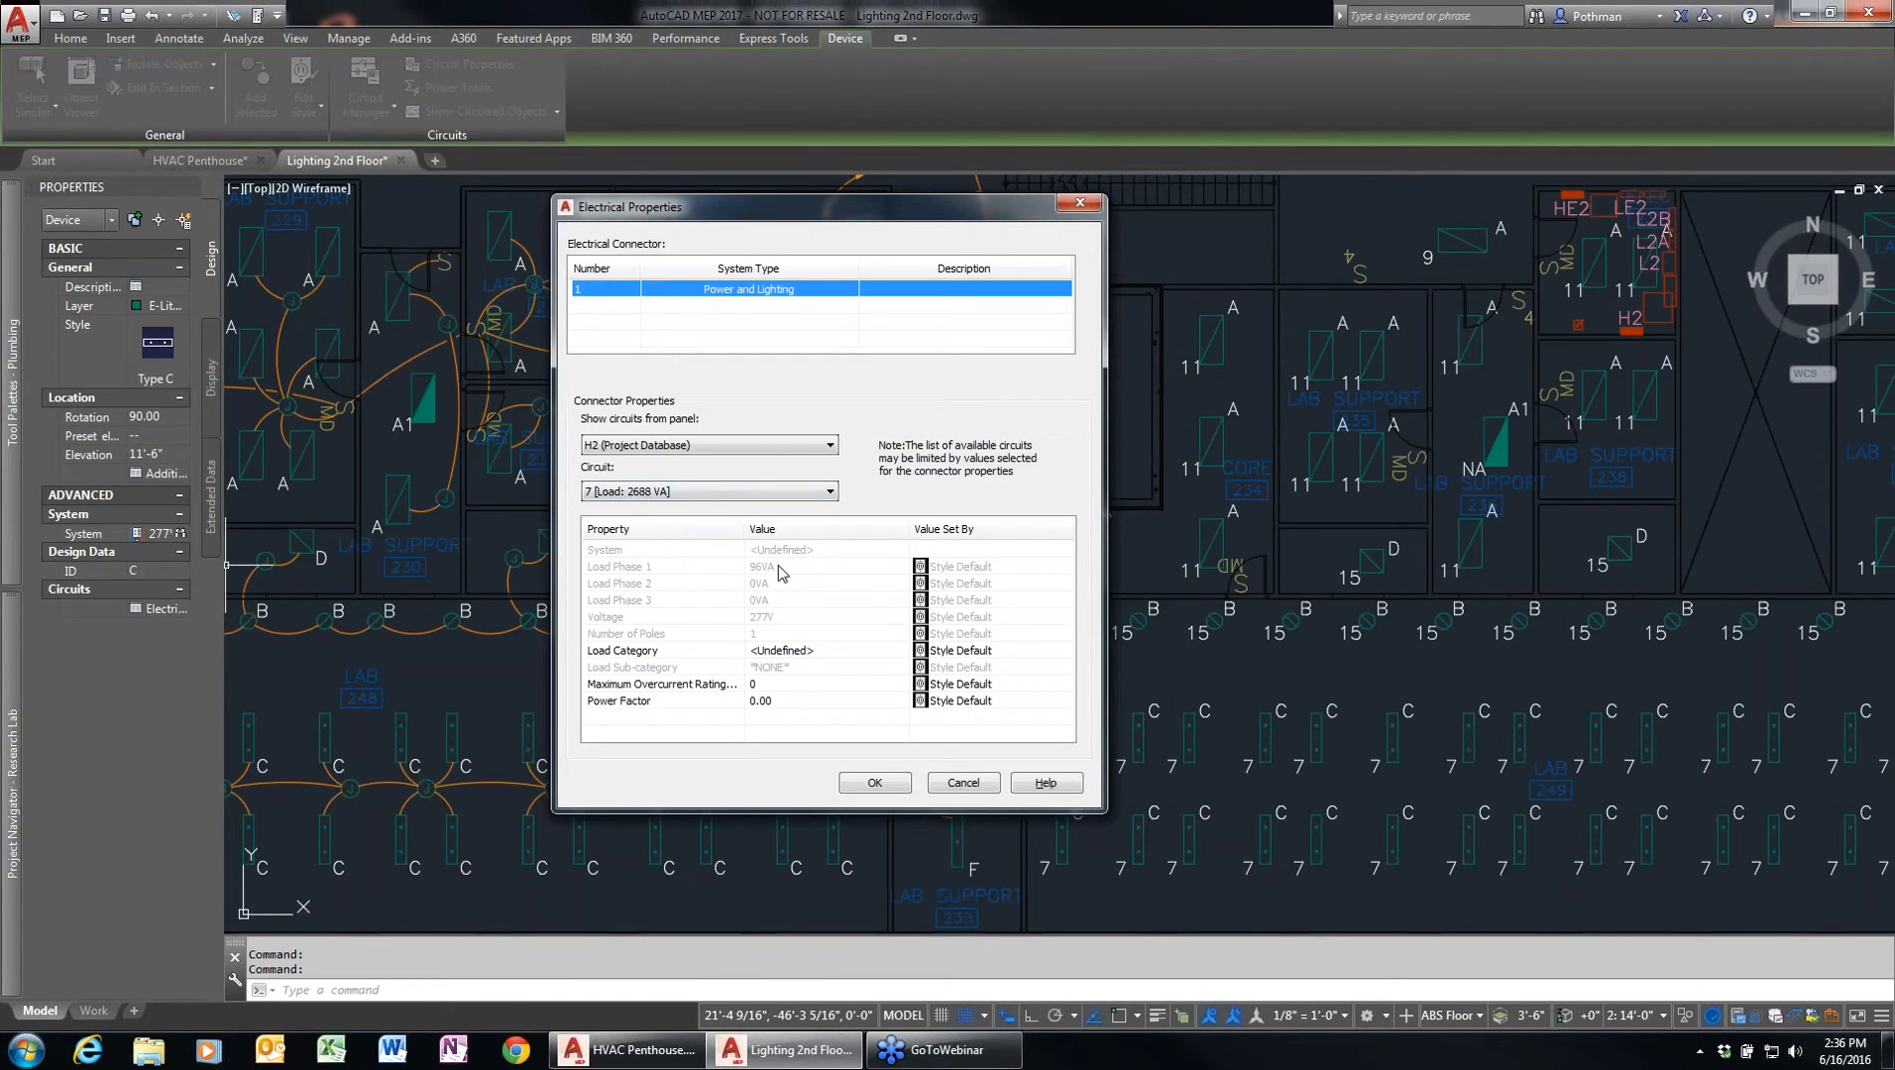
left_click(780, 570)
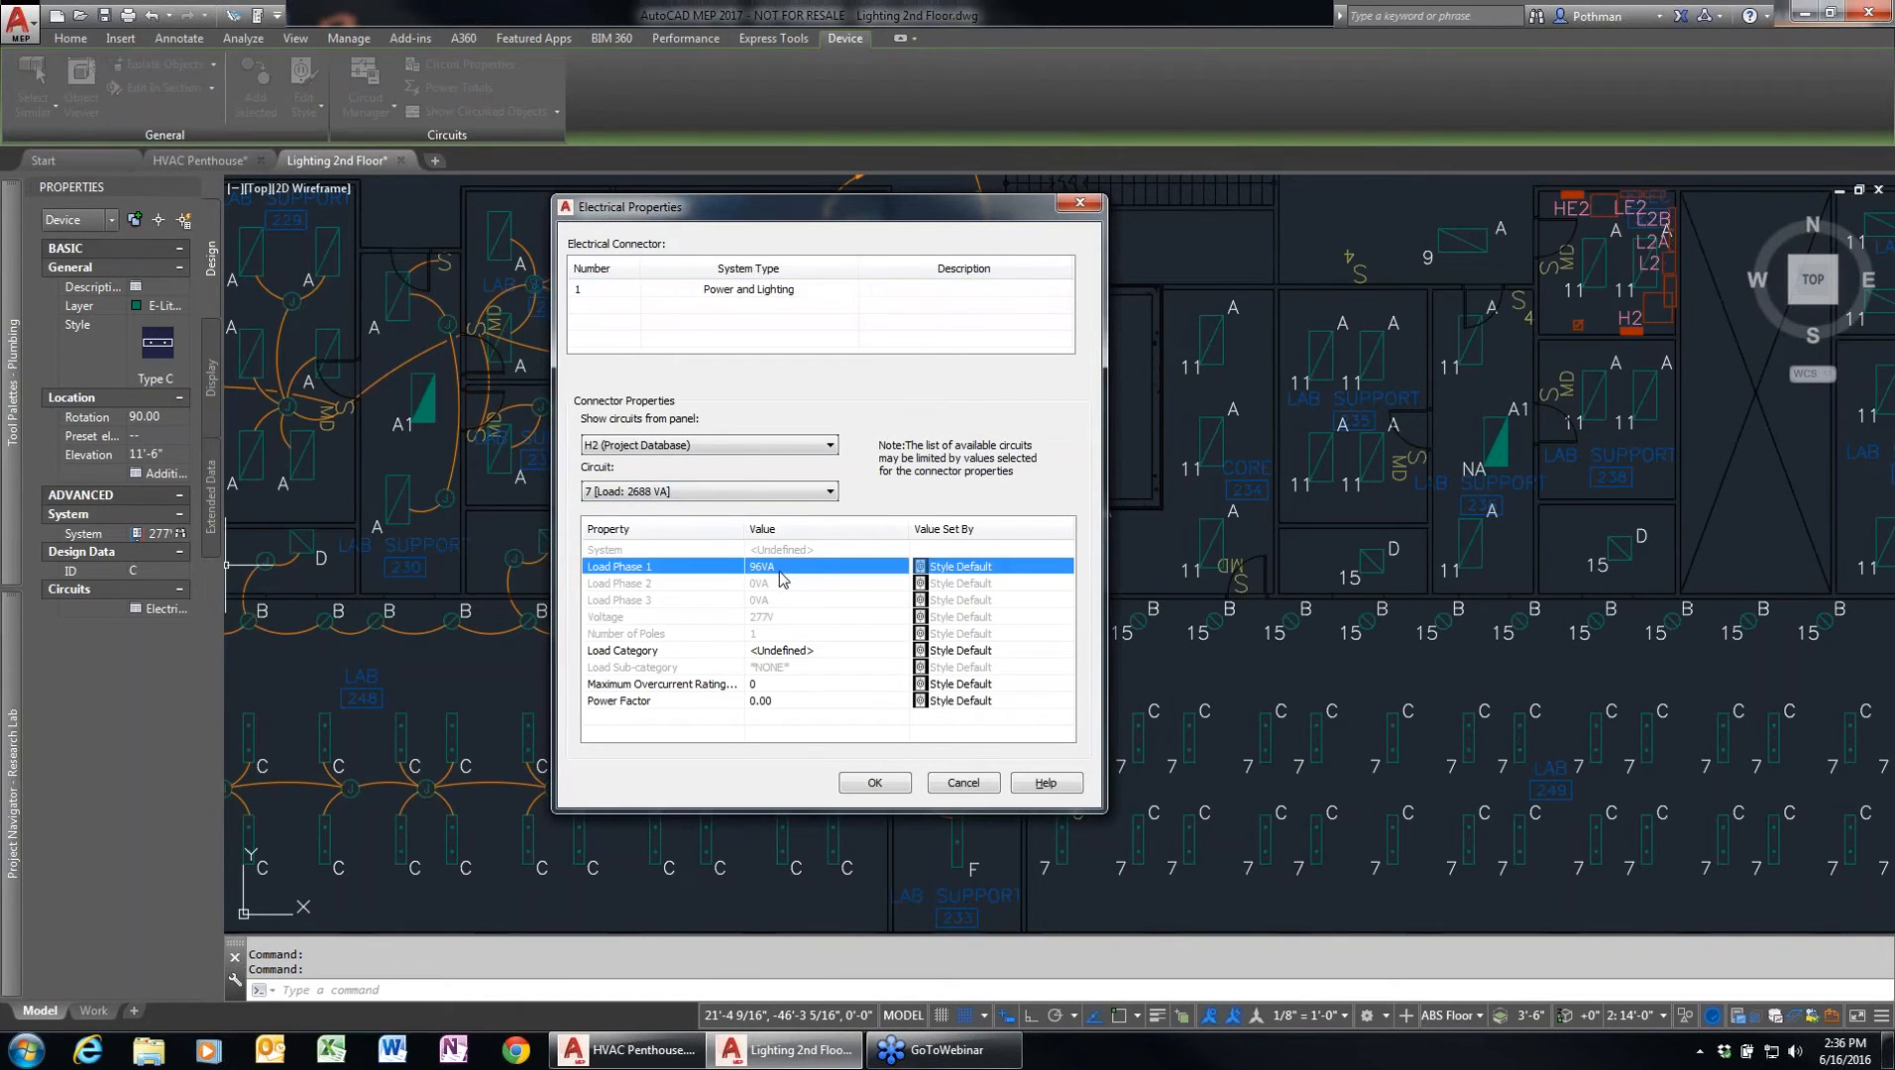
left_click(767, 636)
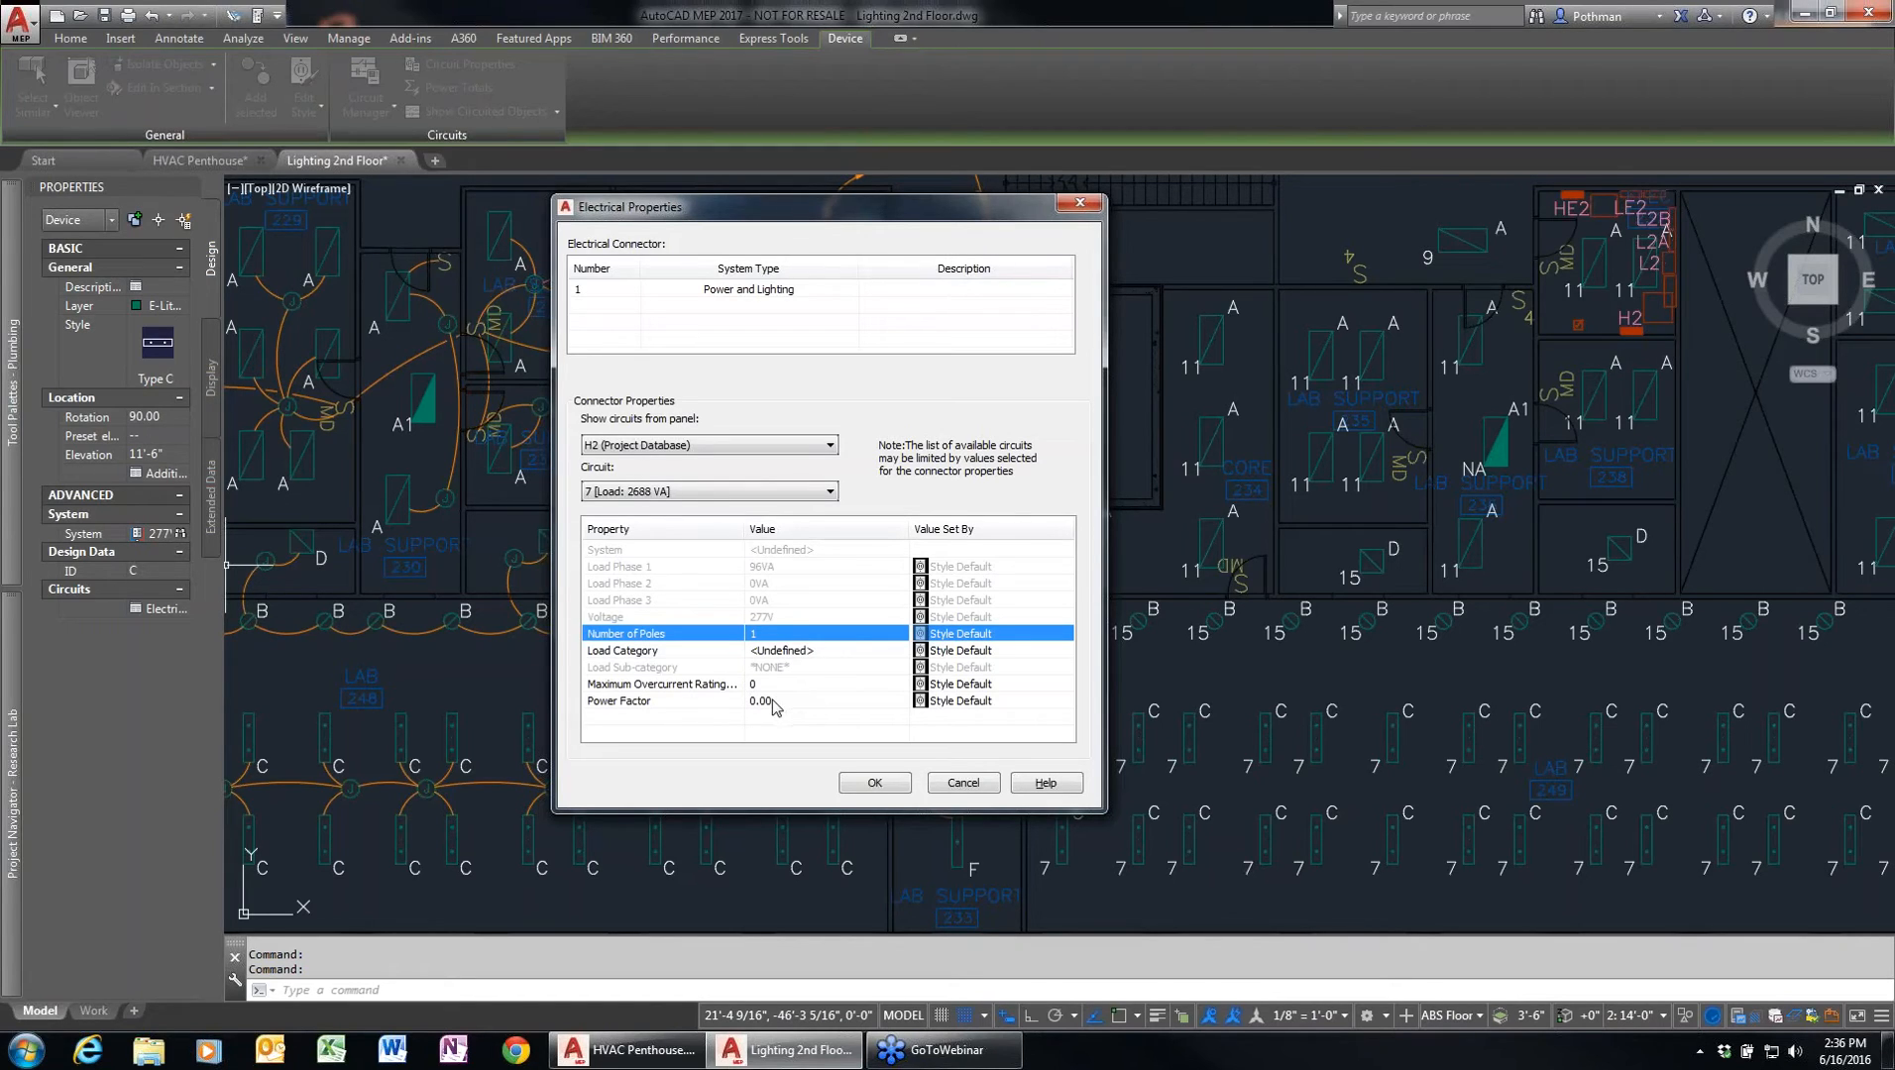
left_click(951, 782)
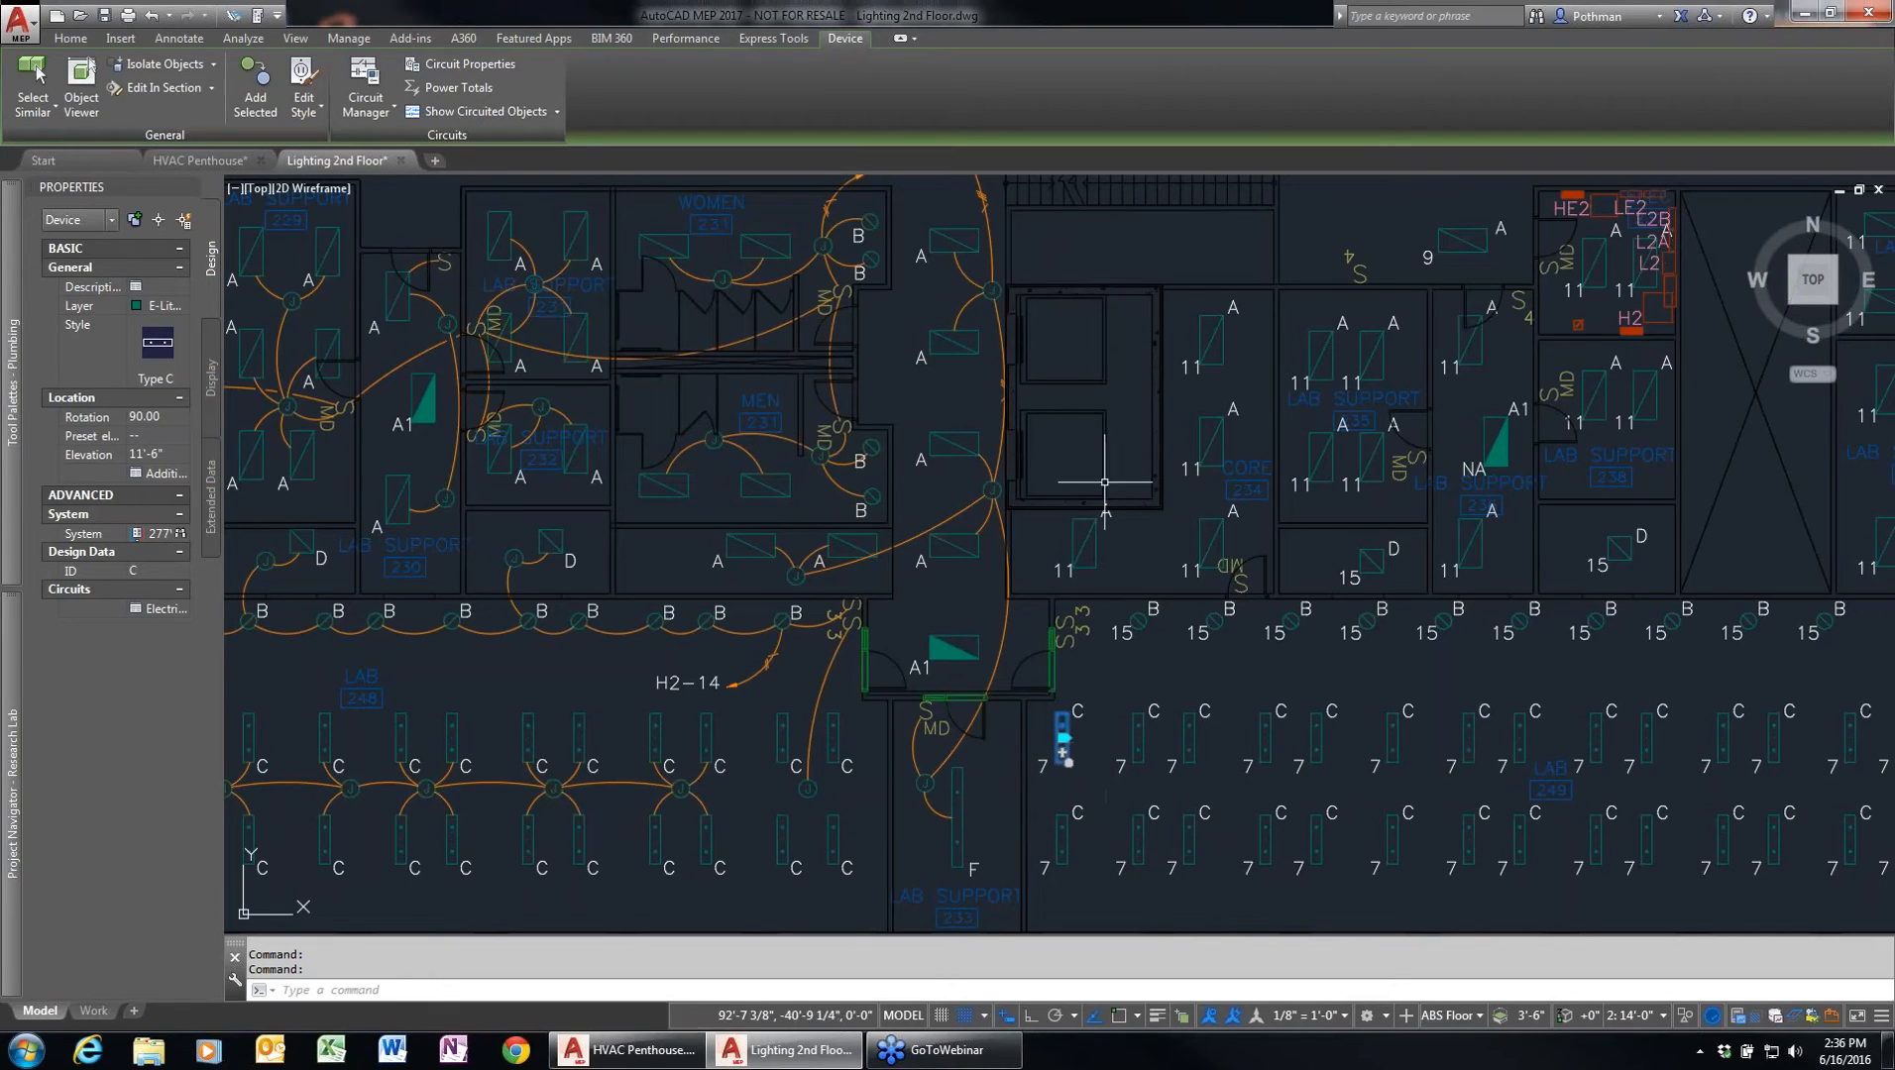
- Review the connector settings in the Type C device style without modifying the style
left_click(303, 72)
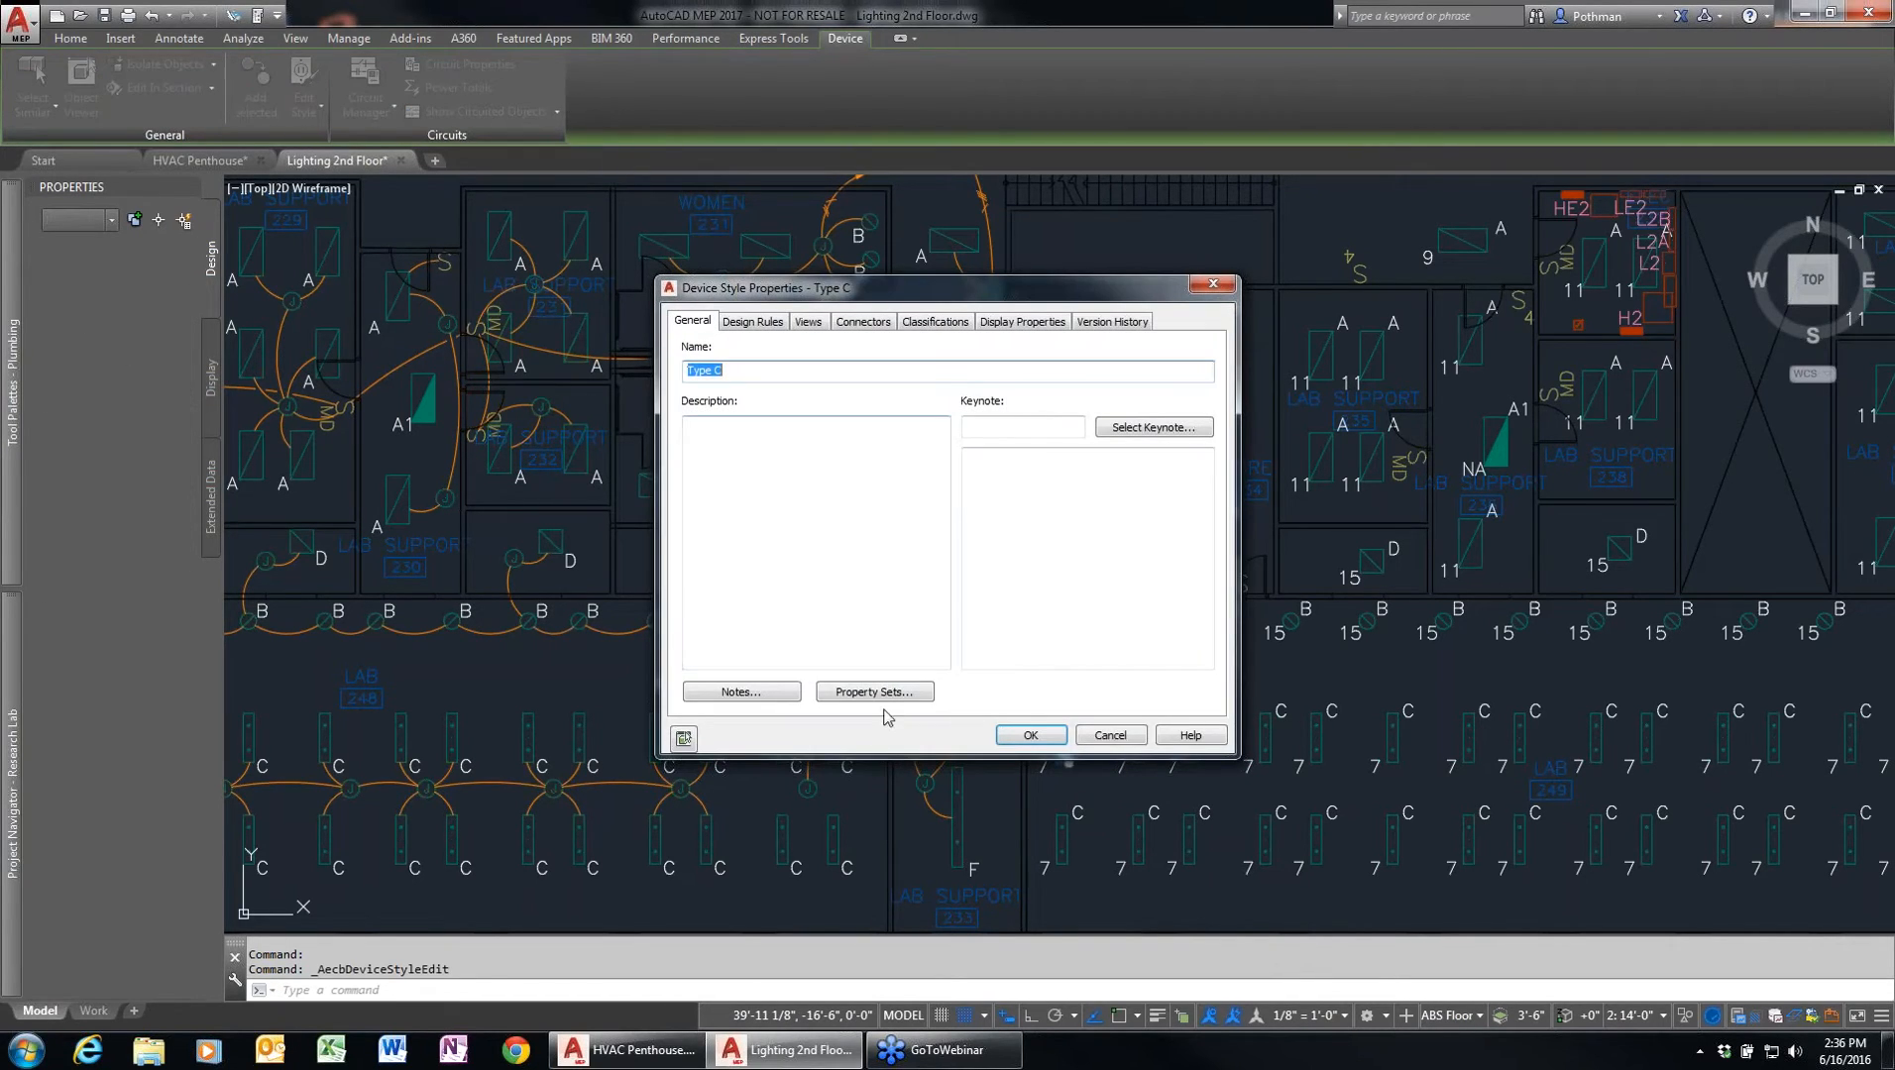
left_click(863, 322)
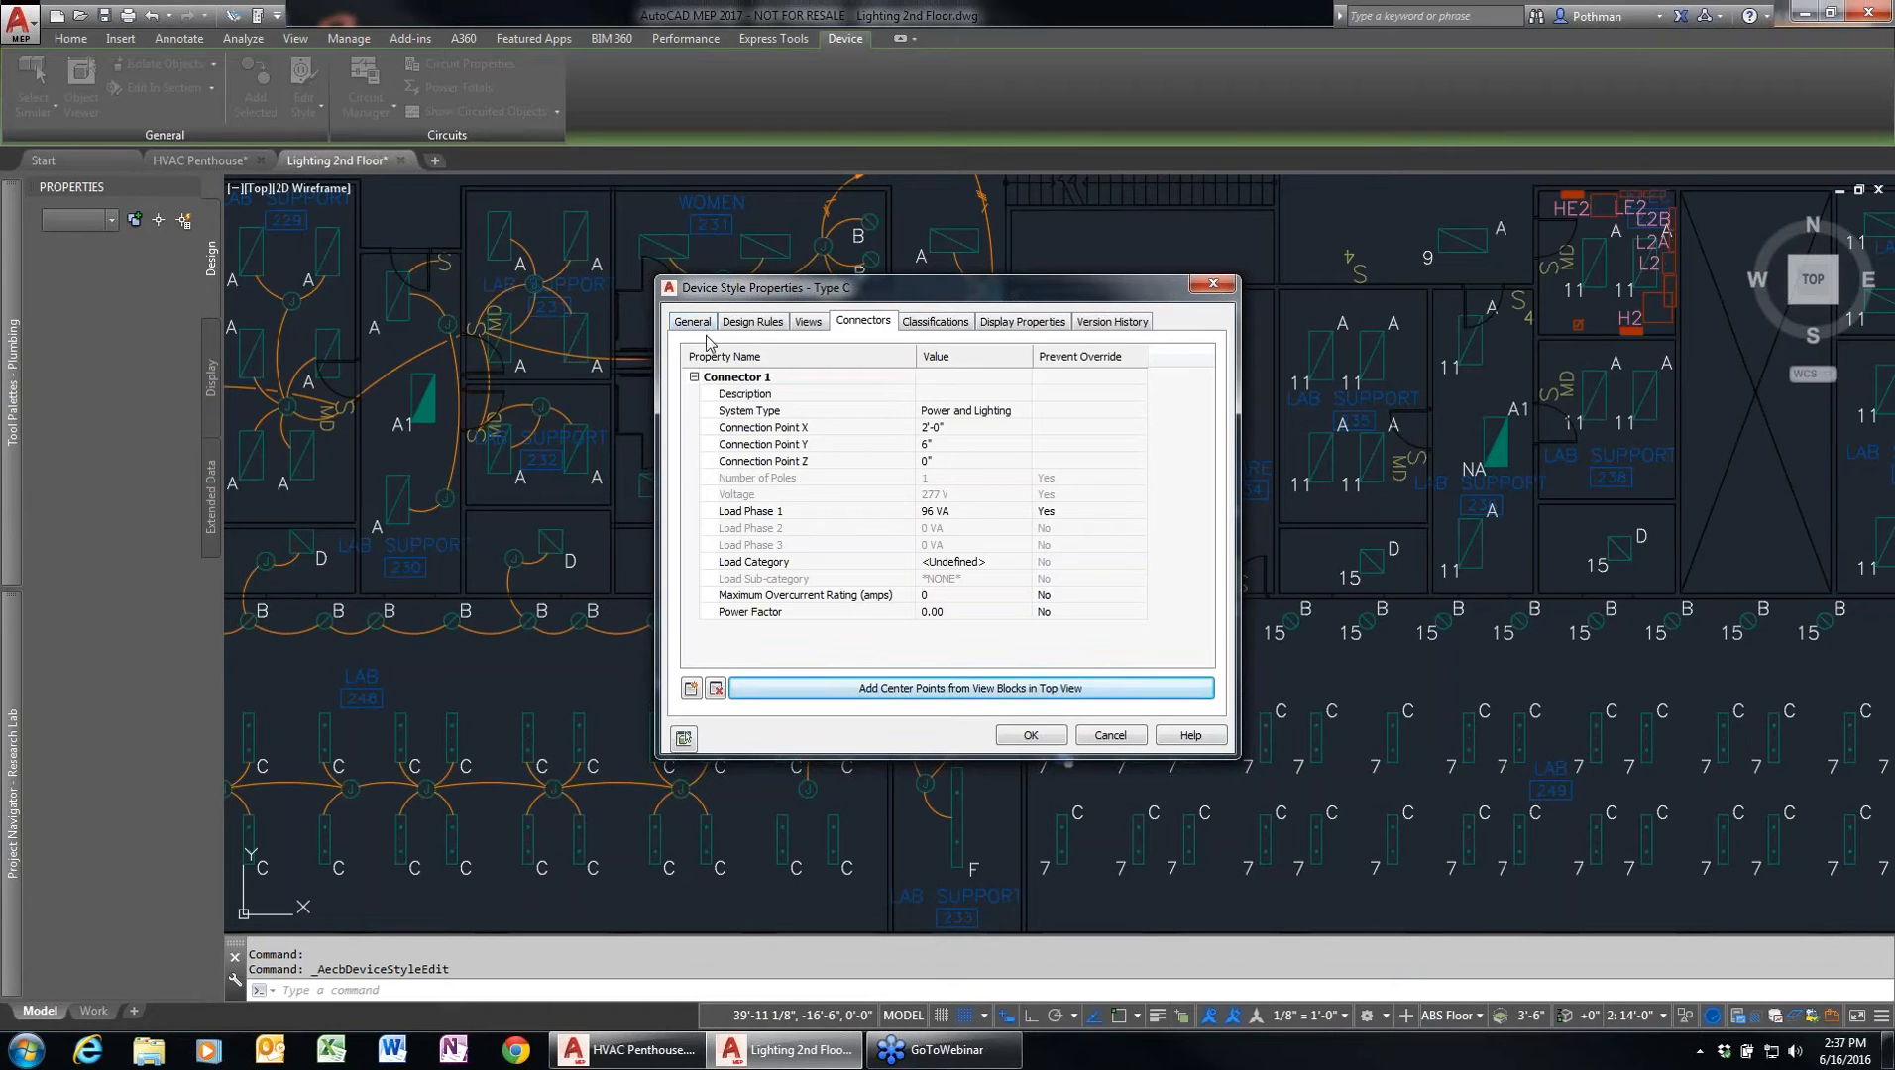
left_click(1111, 734)
- Deselect the light fixture and switch the workspace from Plumbing to Electrical
mouse_move(1227, 791)
middle_mouse_down()
mouse_move(1060, 682)
mouse_move(1028, 682)
middle_mouse_up()
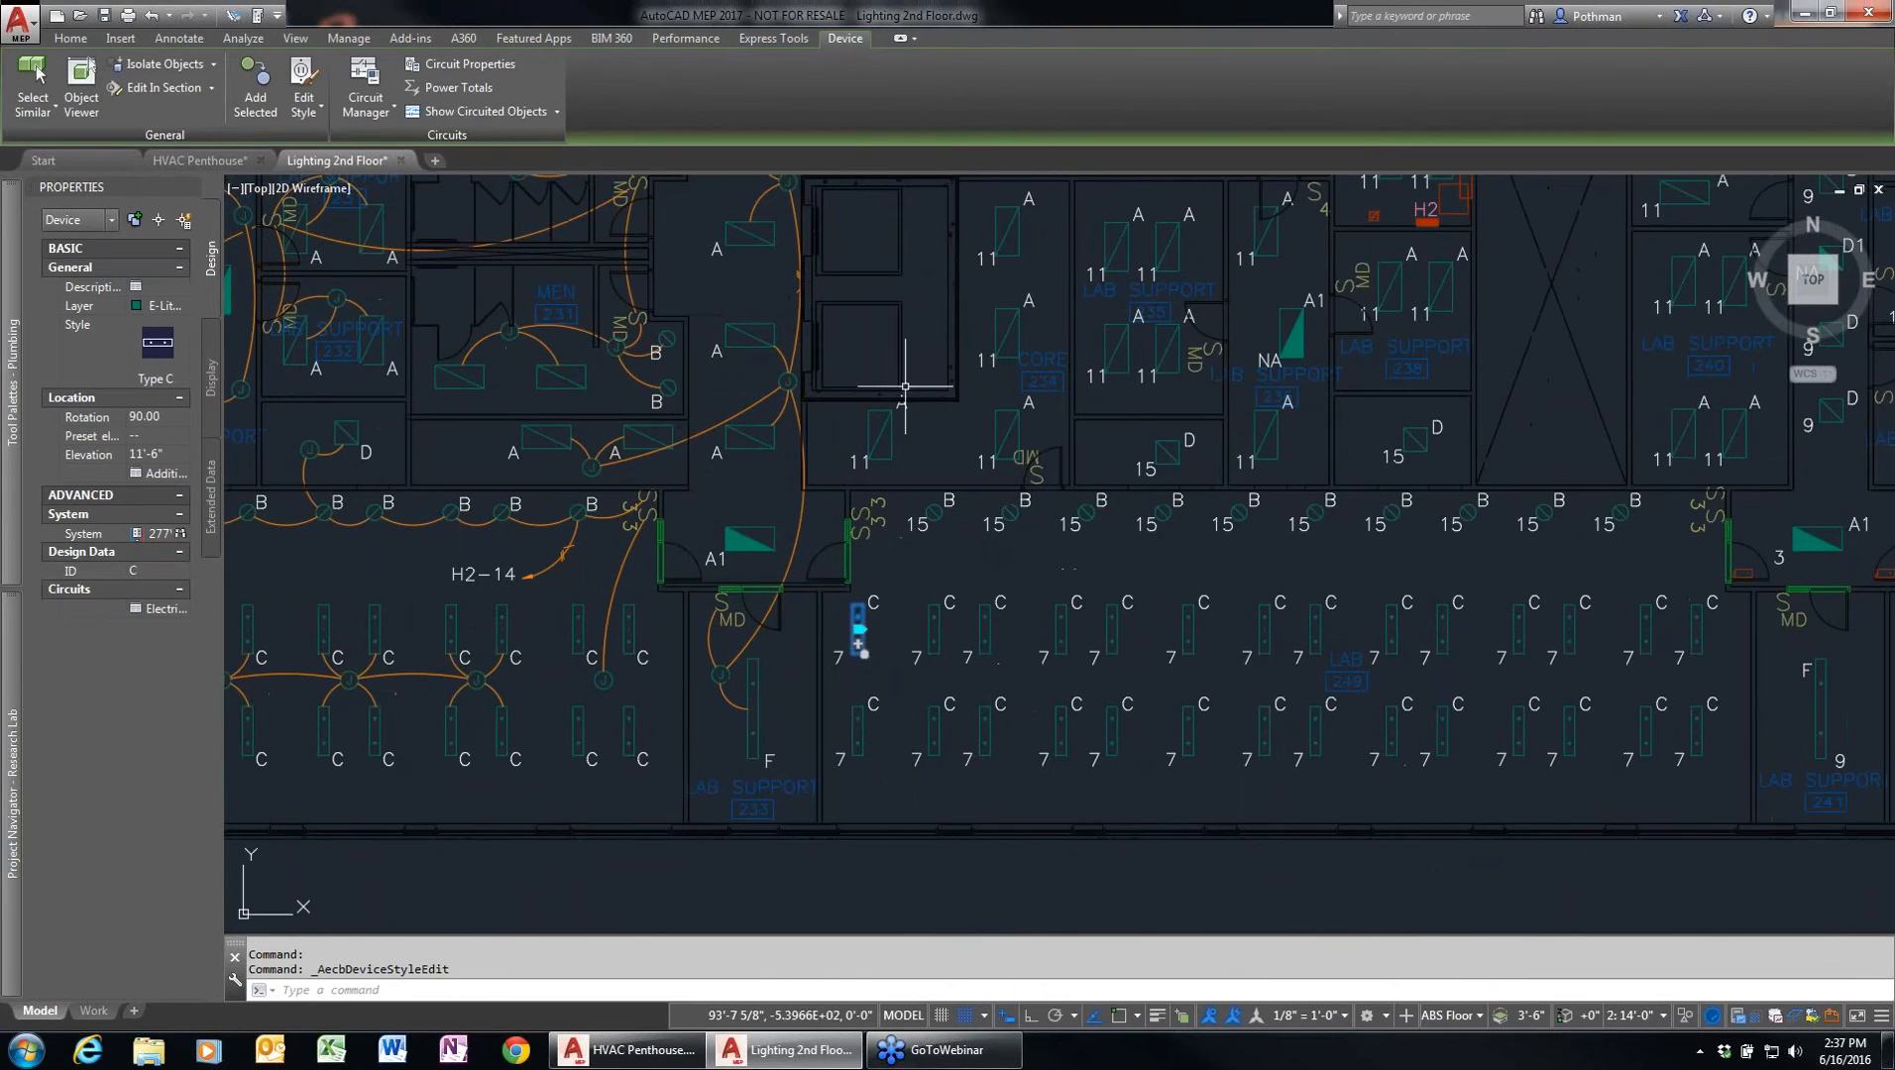
left_click(348, 37)
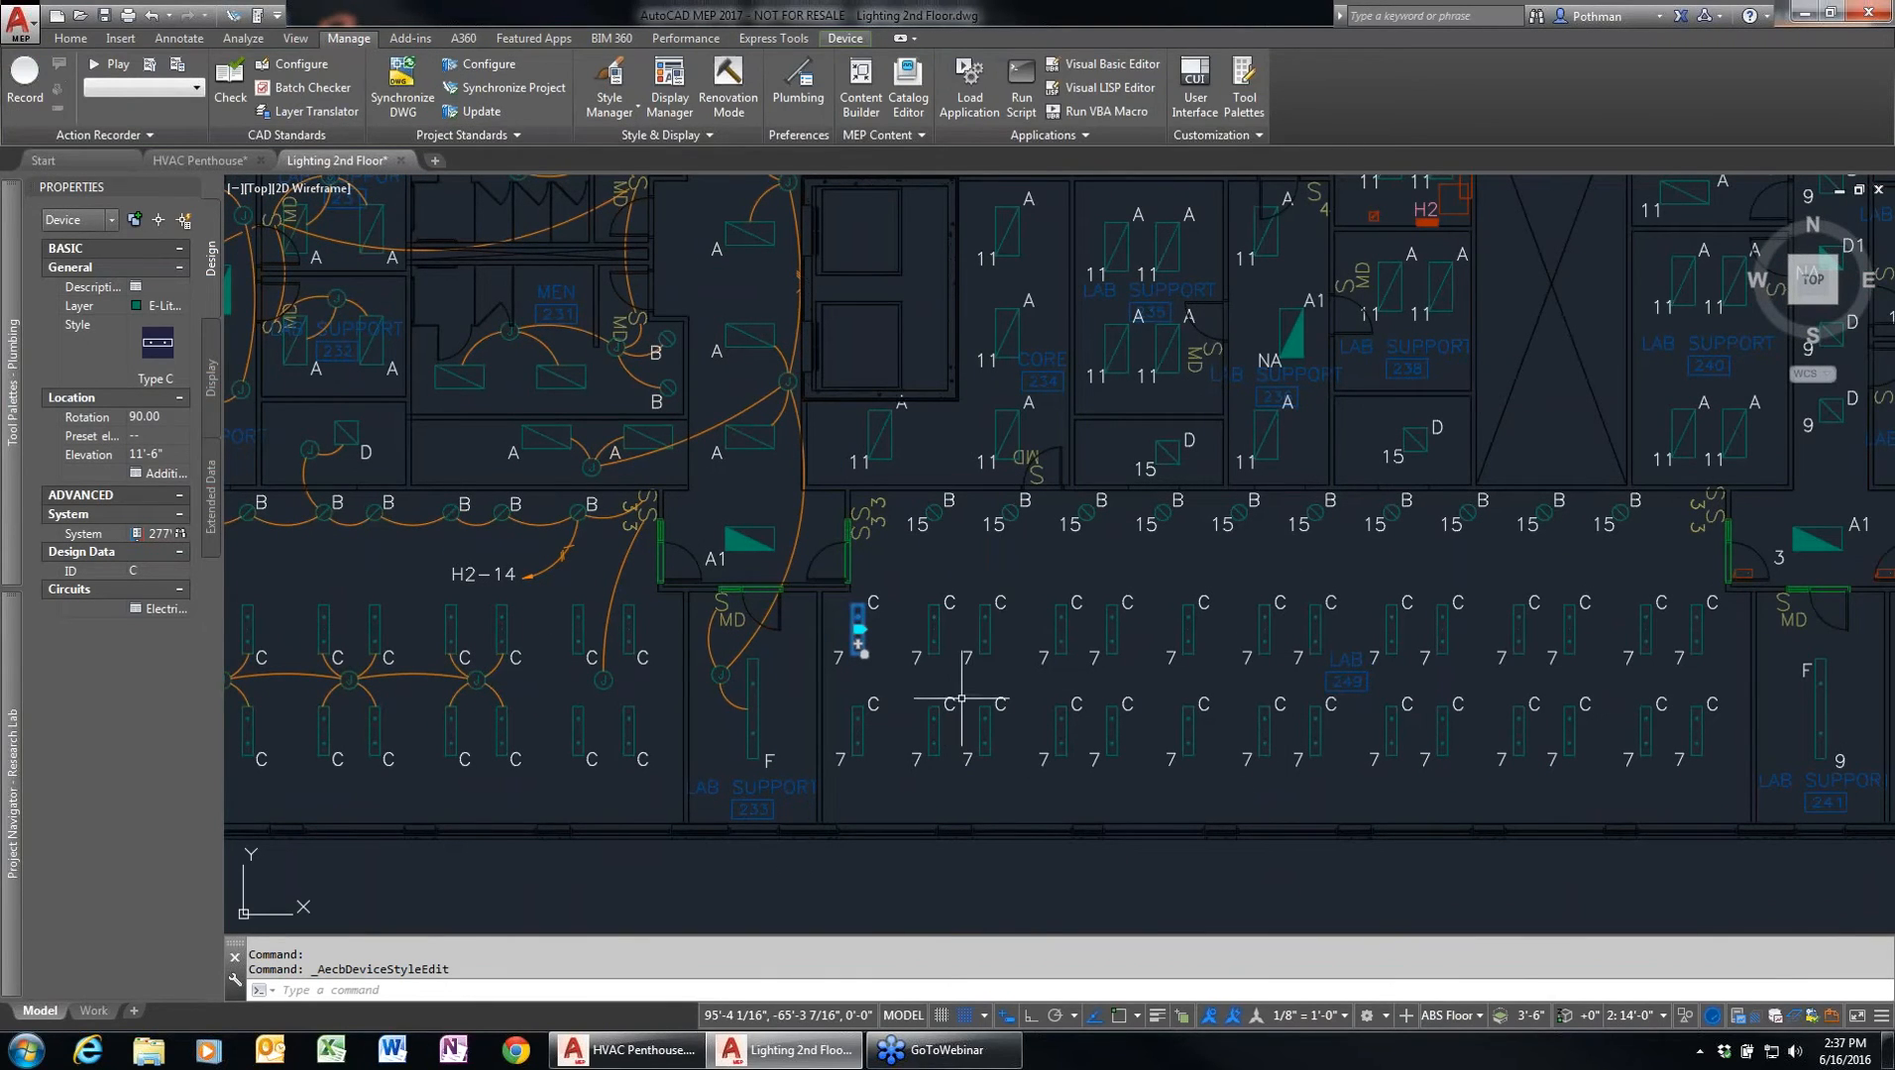
key("Escape")
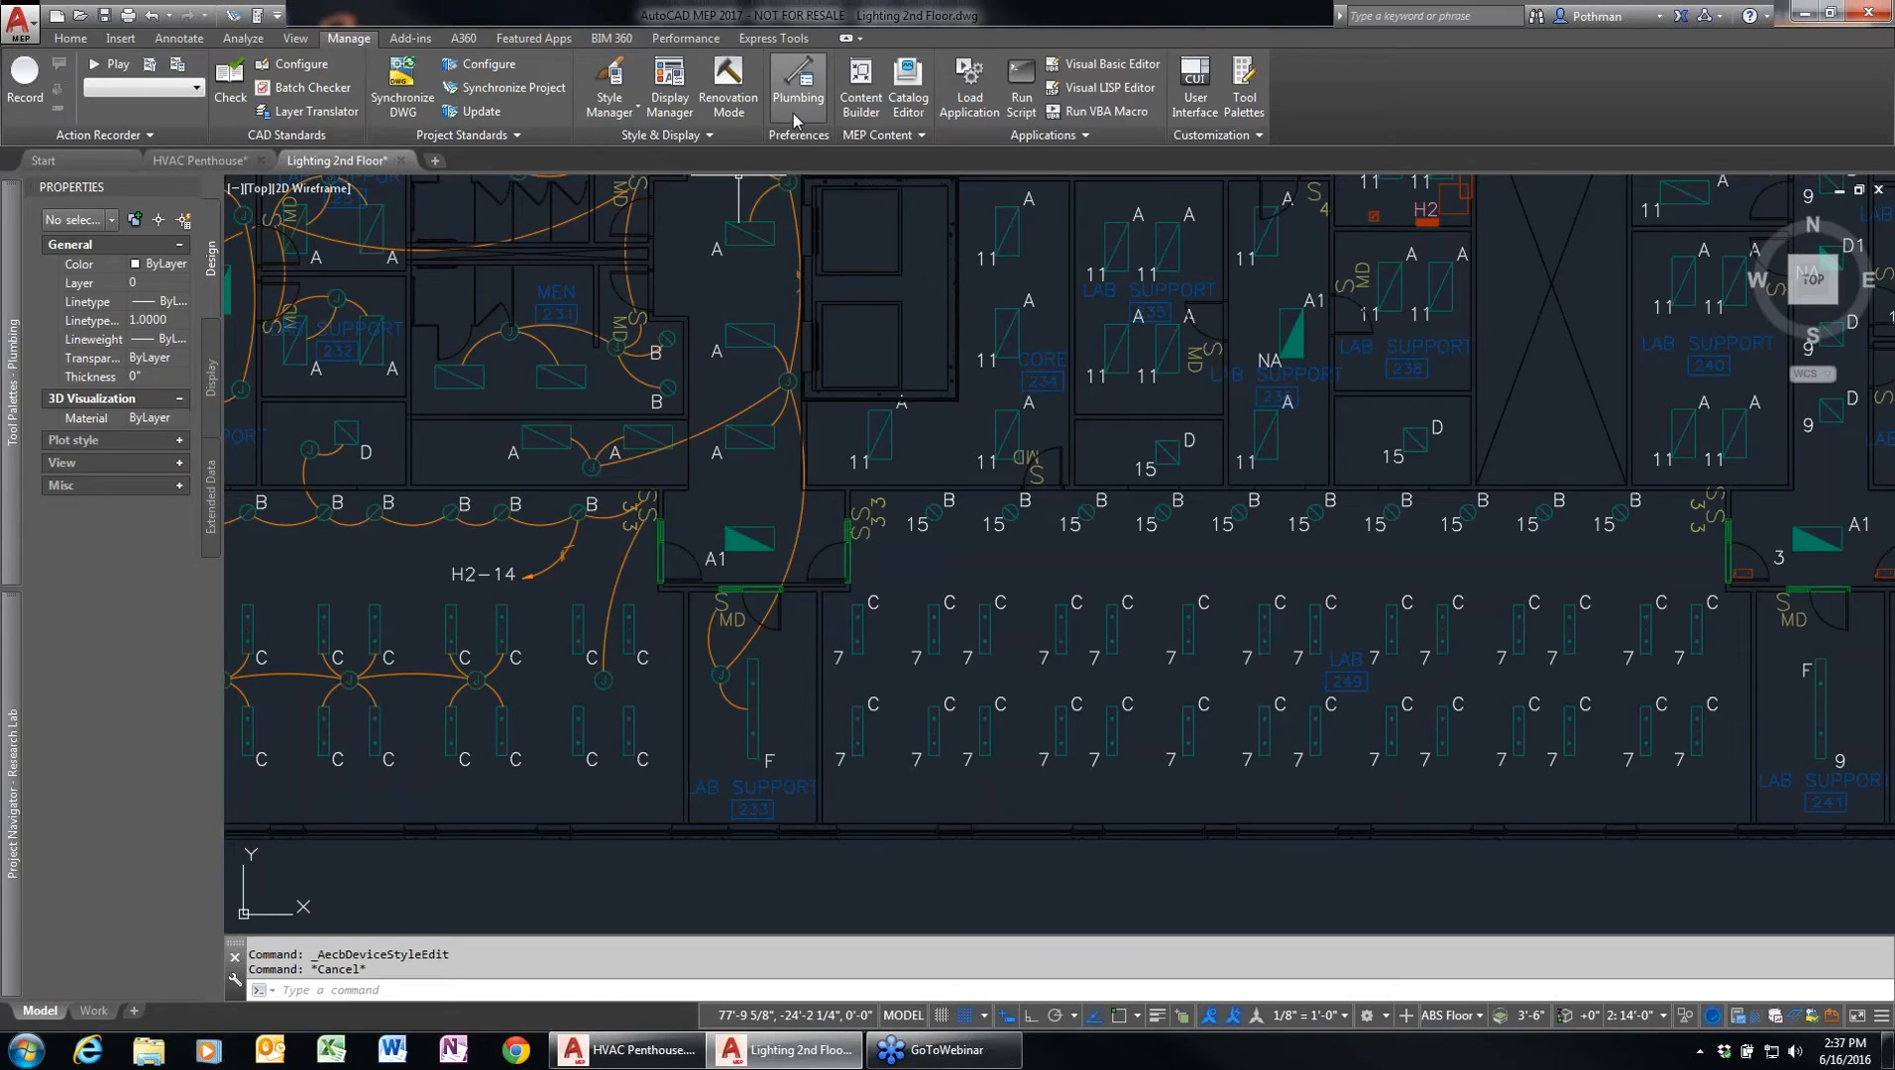
left_click(1383, 1019)
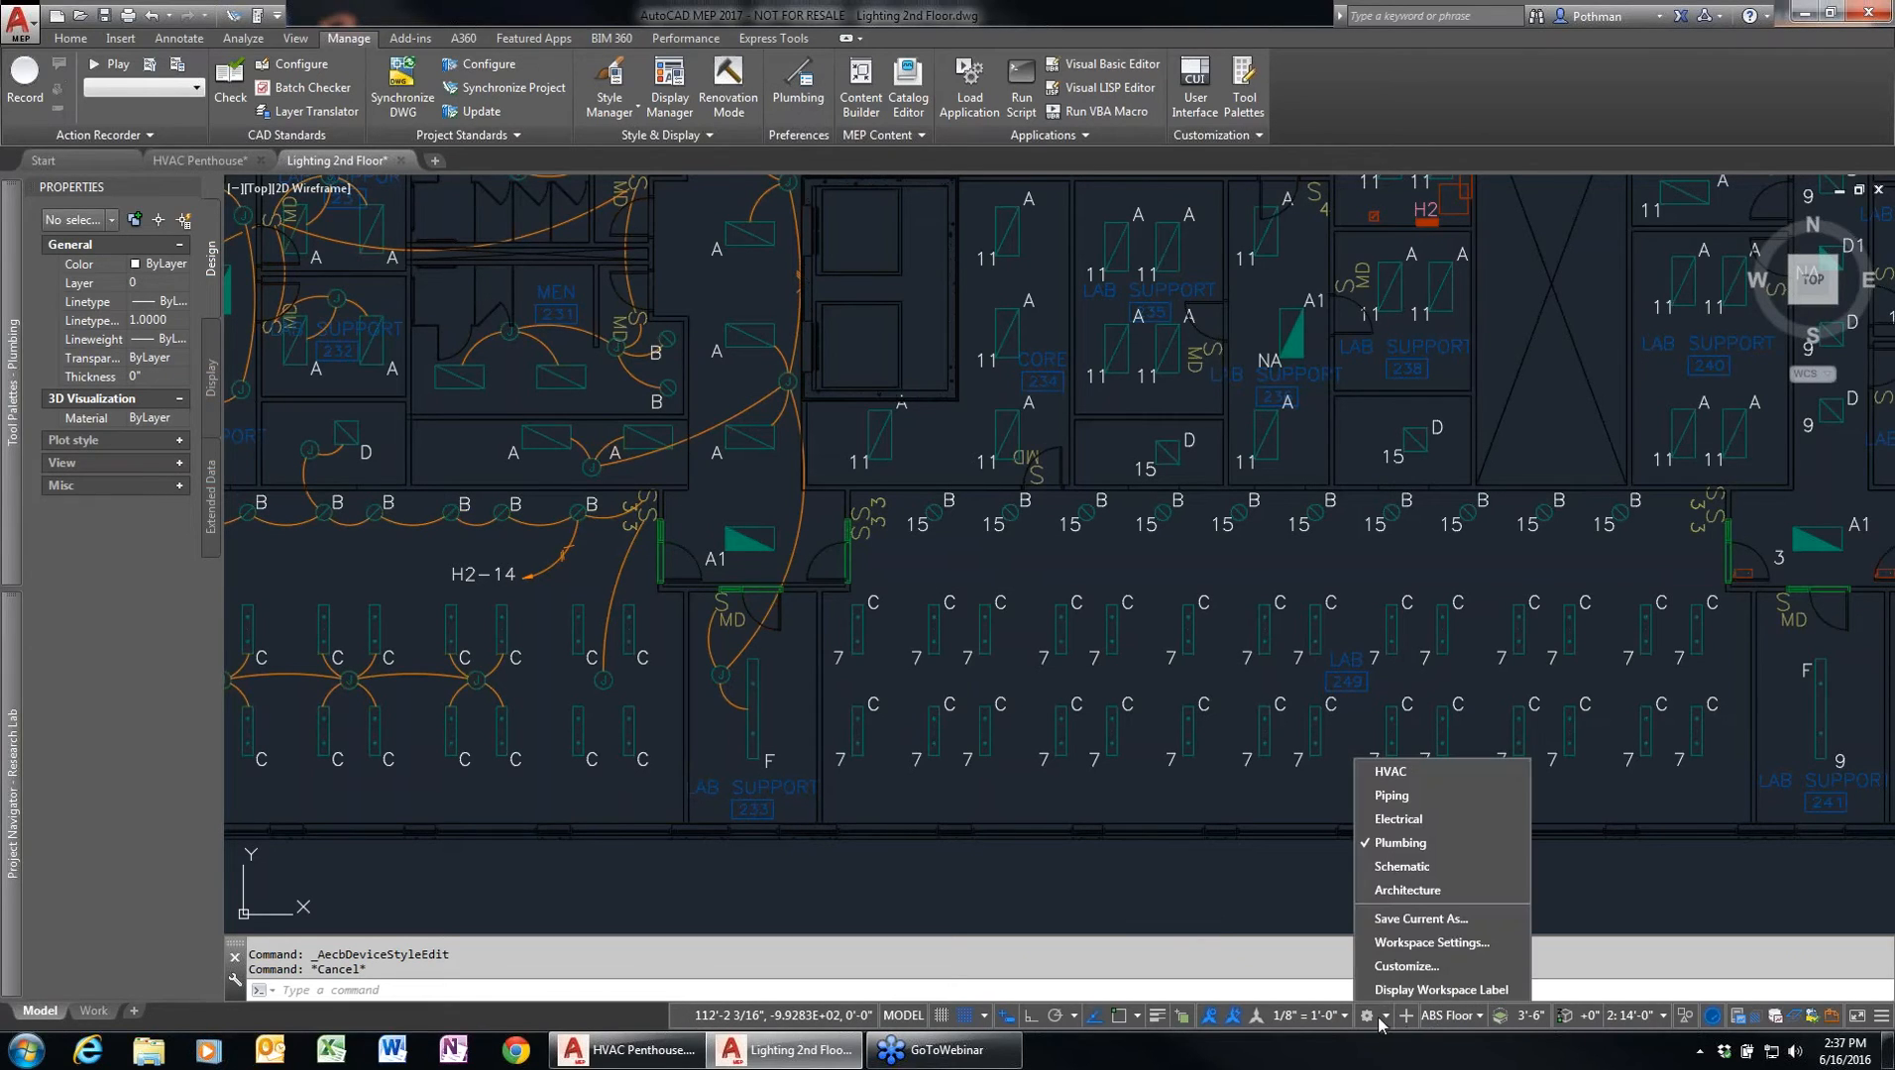
left_click(1393, 814)
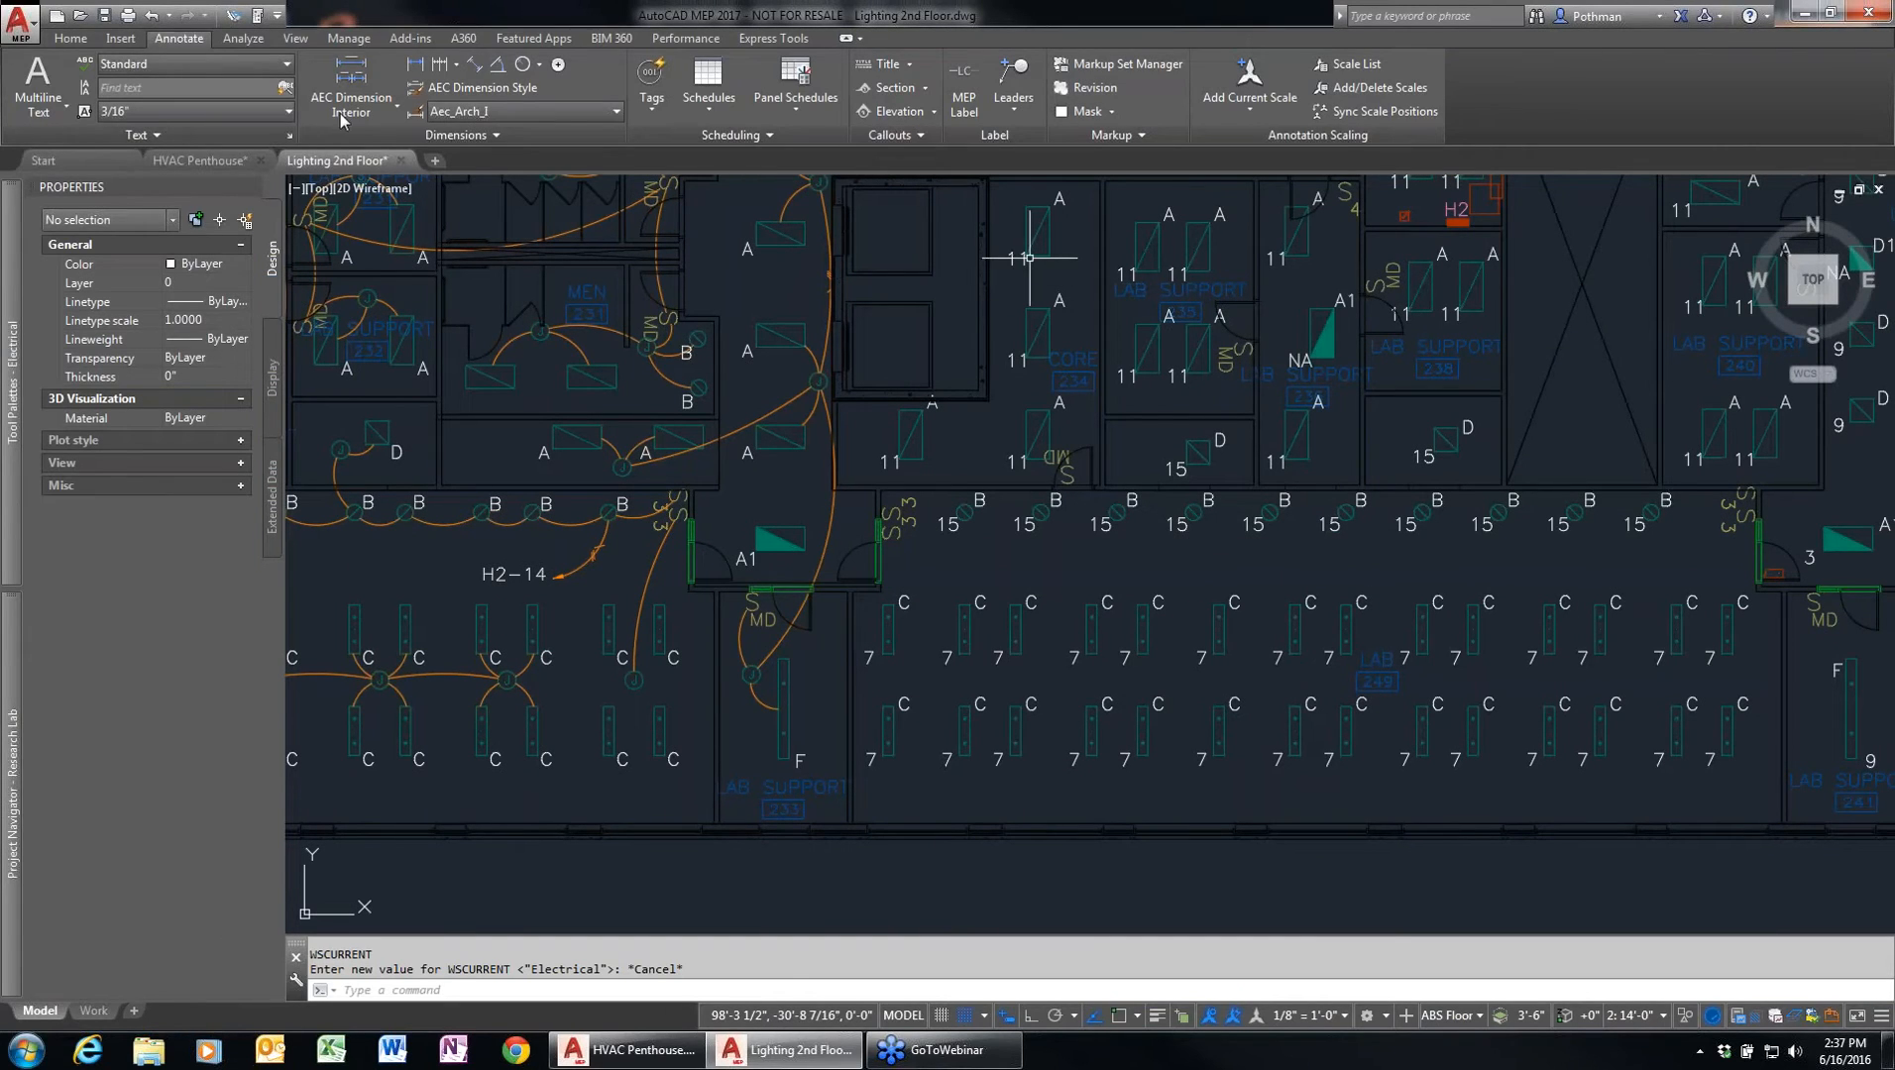
- Examine the 1-pole voltage definitions in the electrical preferences, including the minimum and maximum of the 120 V entry
left_click(350, 40)
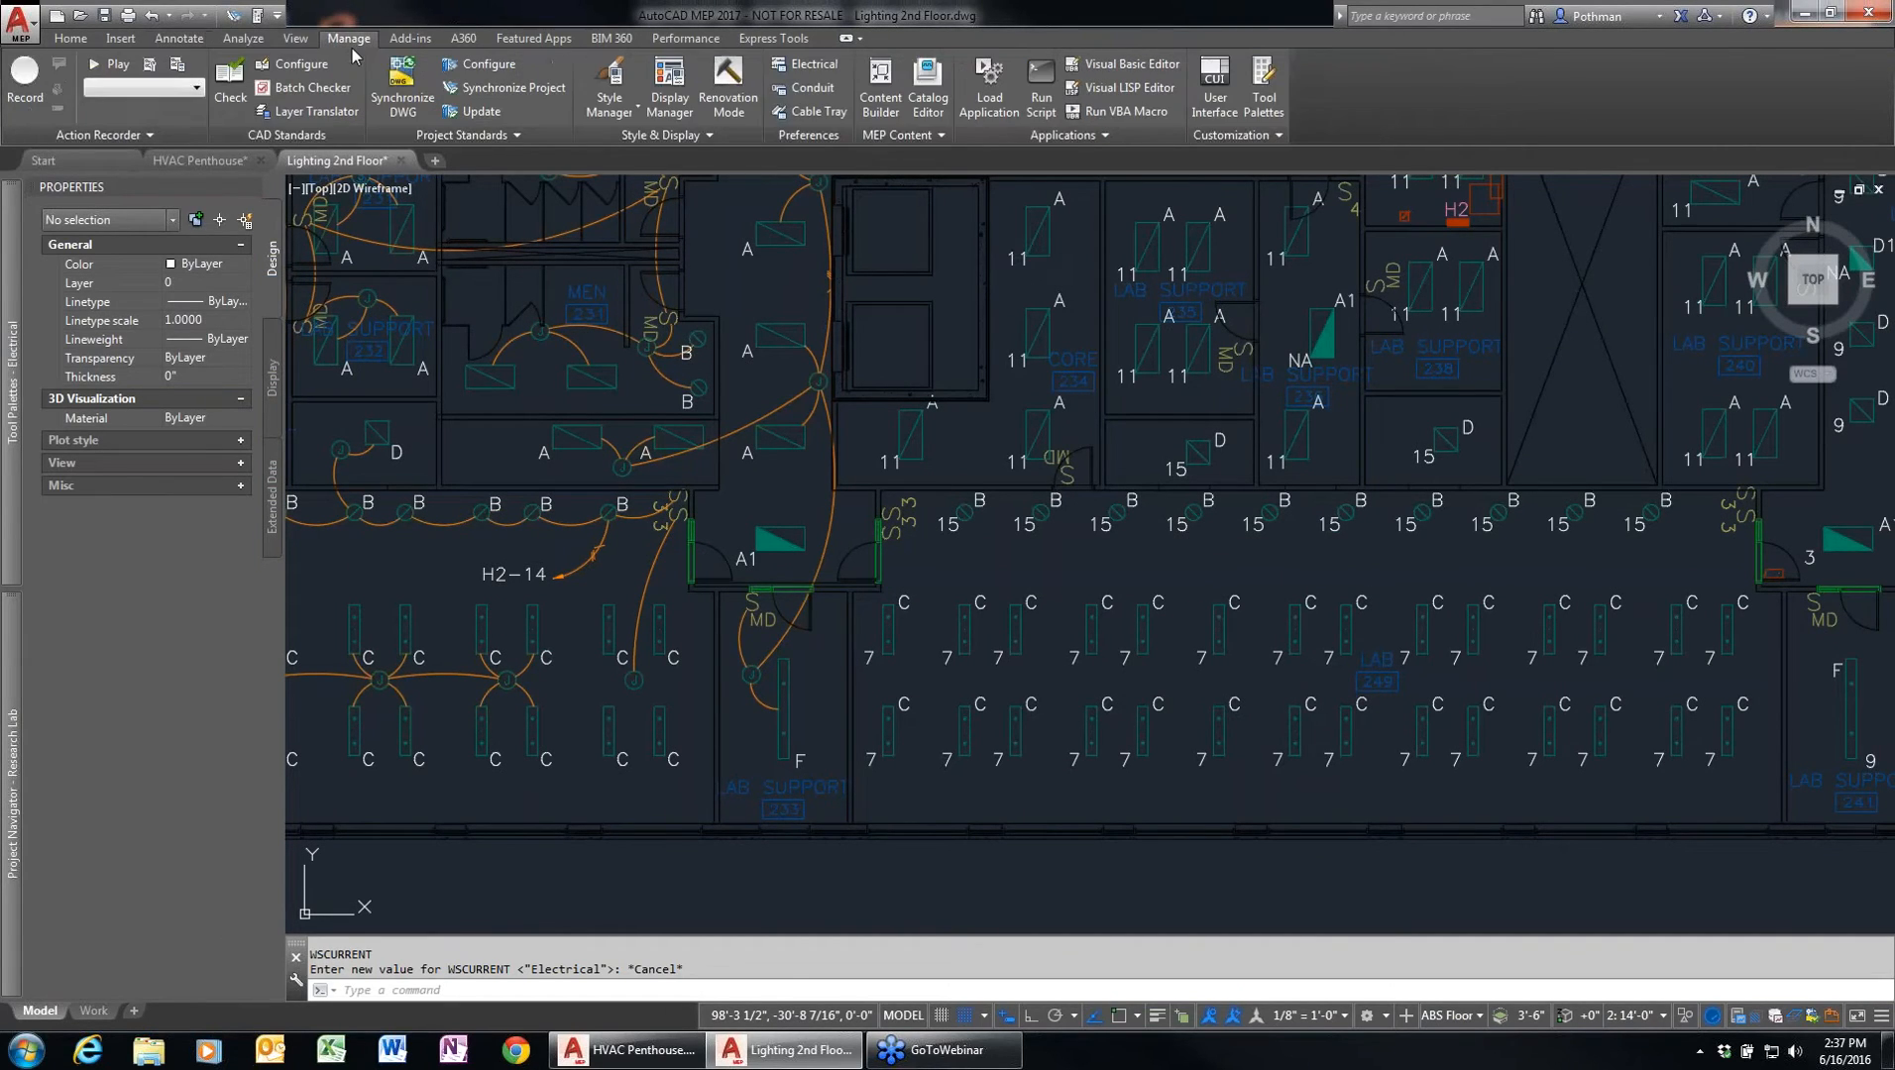
left_click(811, 67)
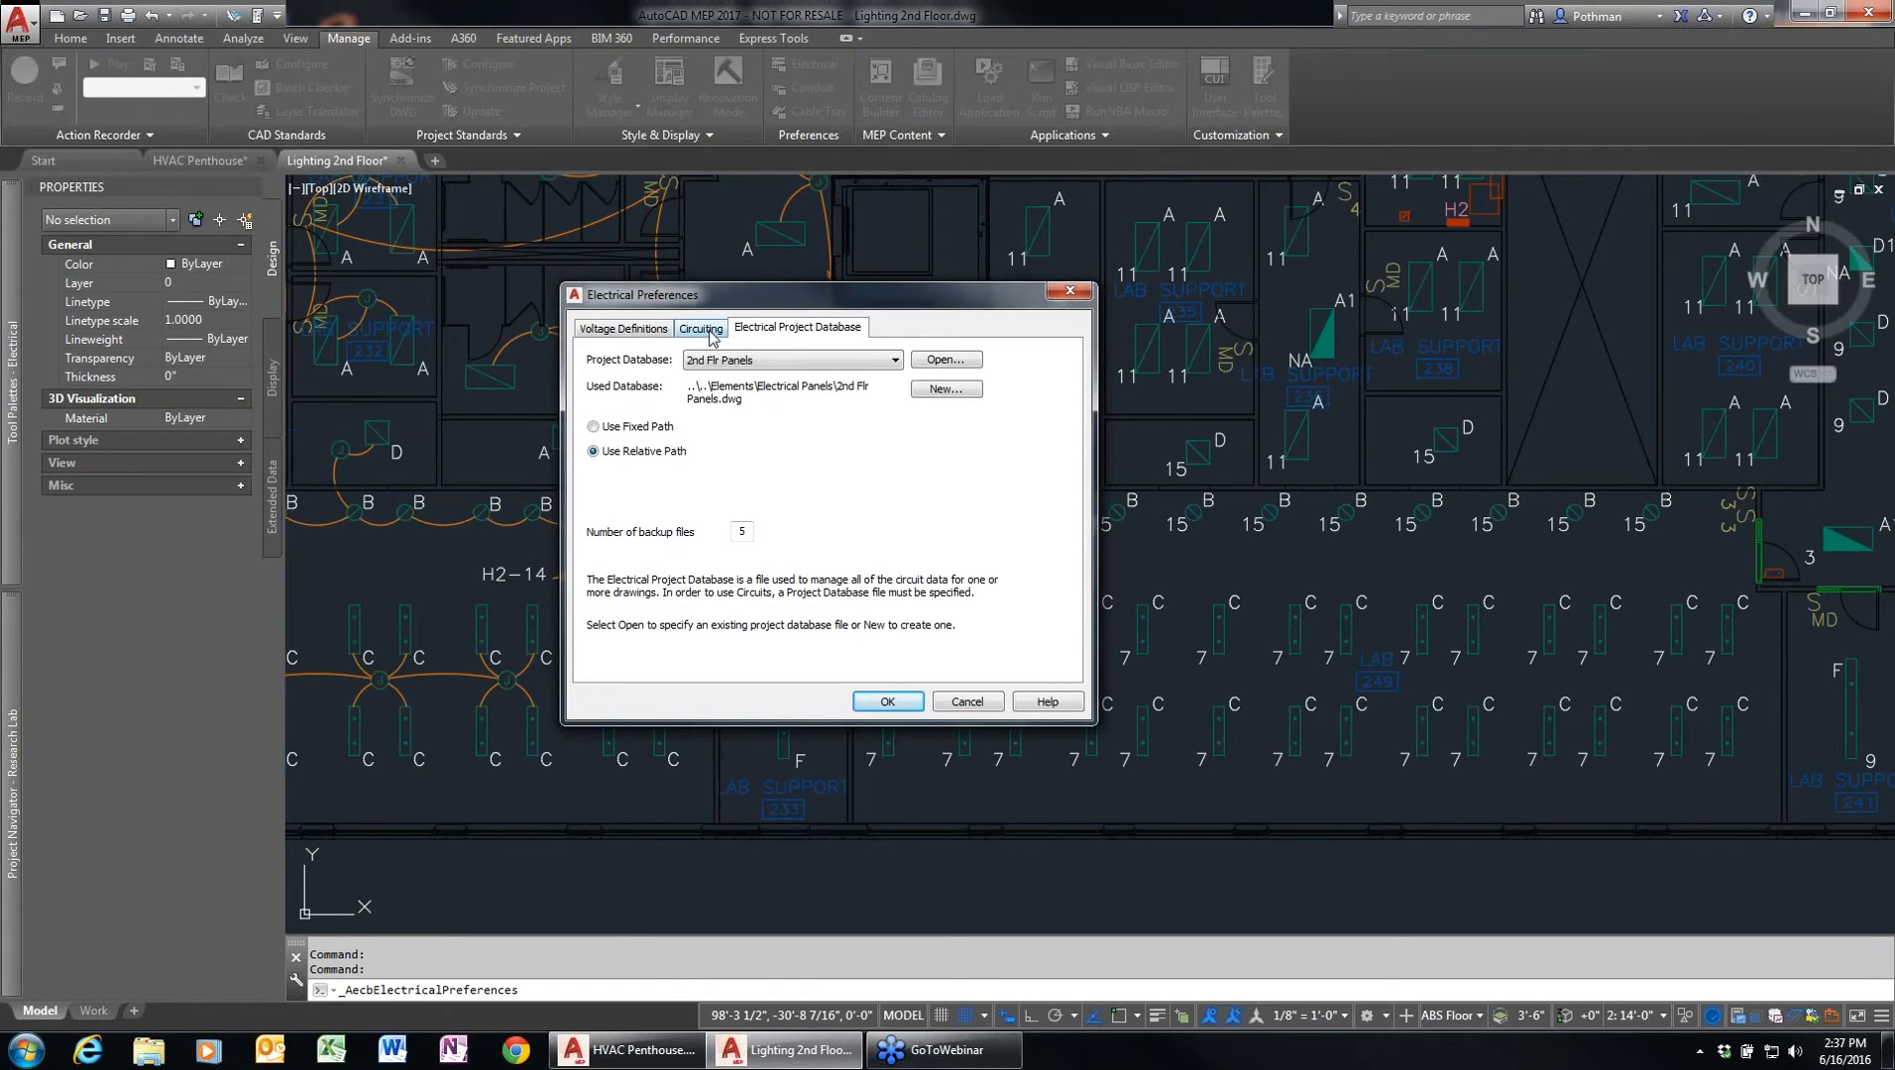
left_click(657, 337)
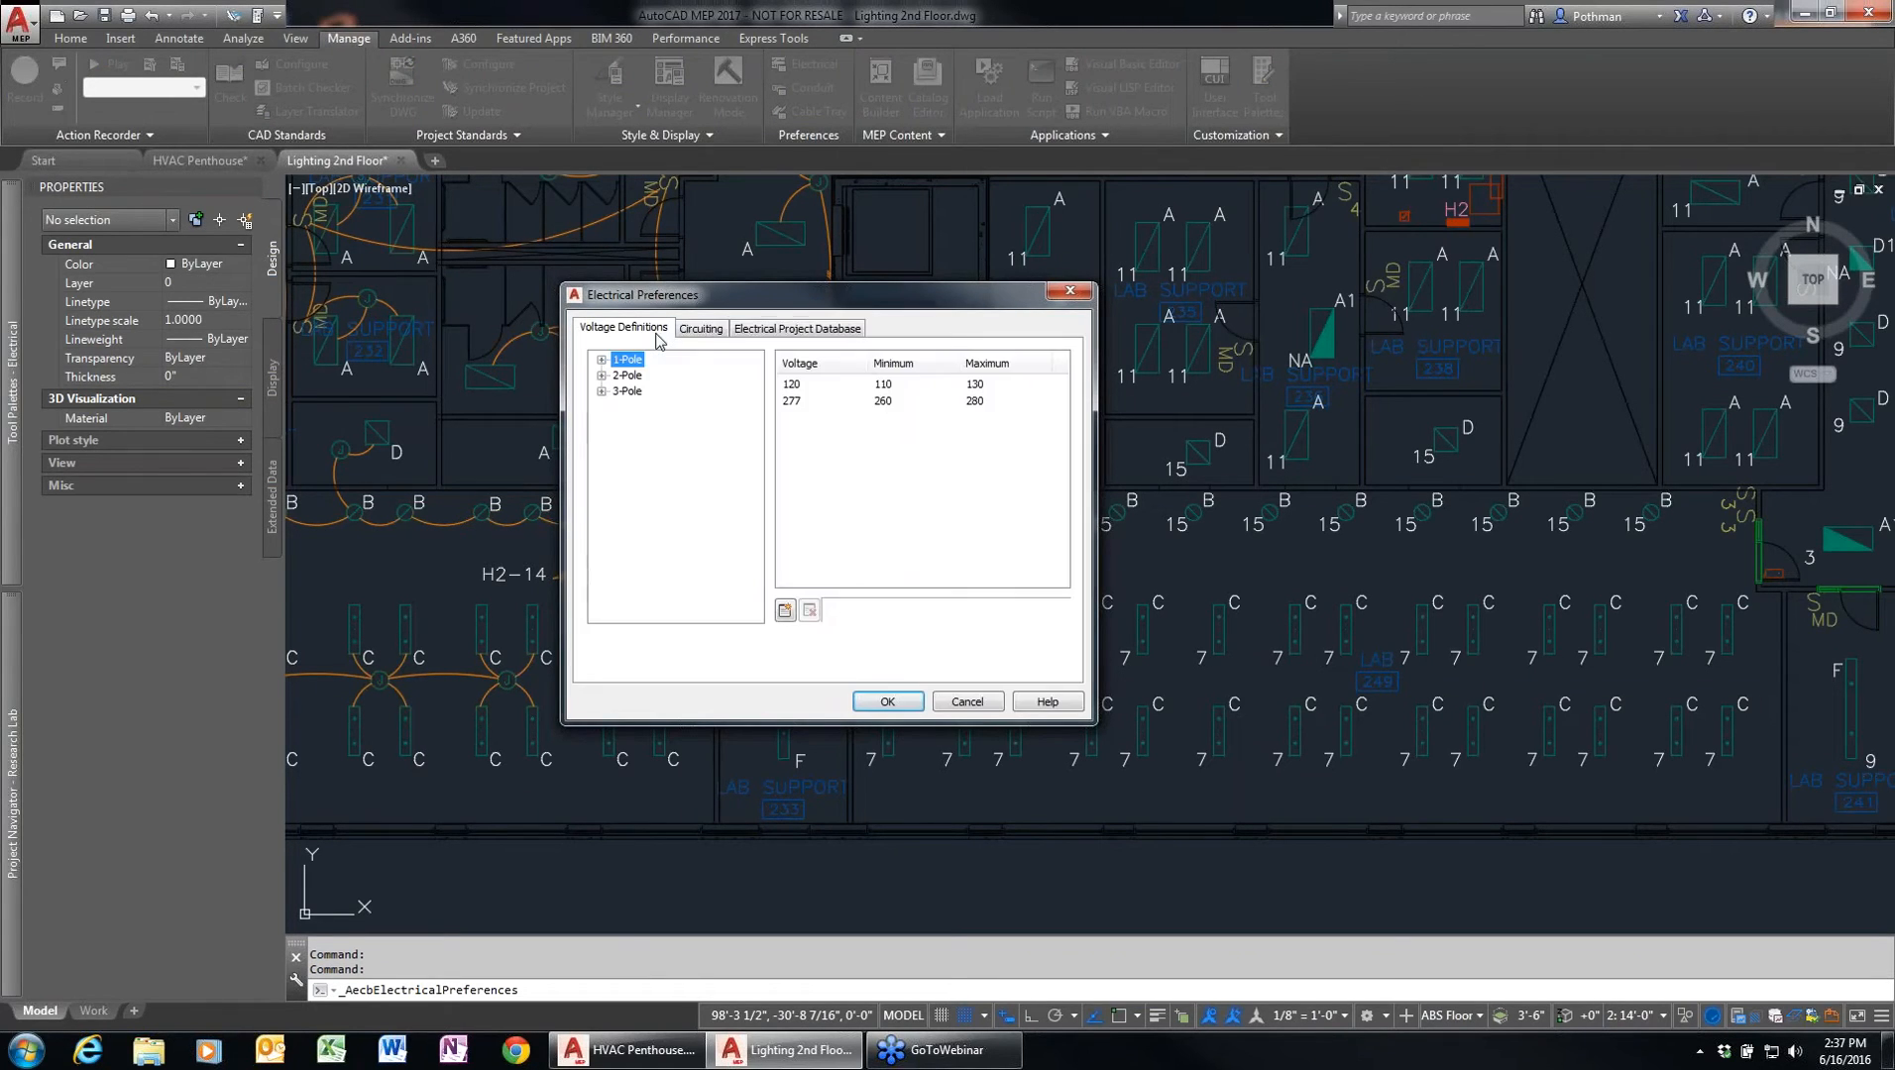
left_click(601, 361)
left_click(641, 377)
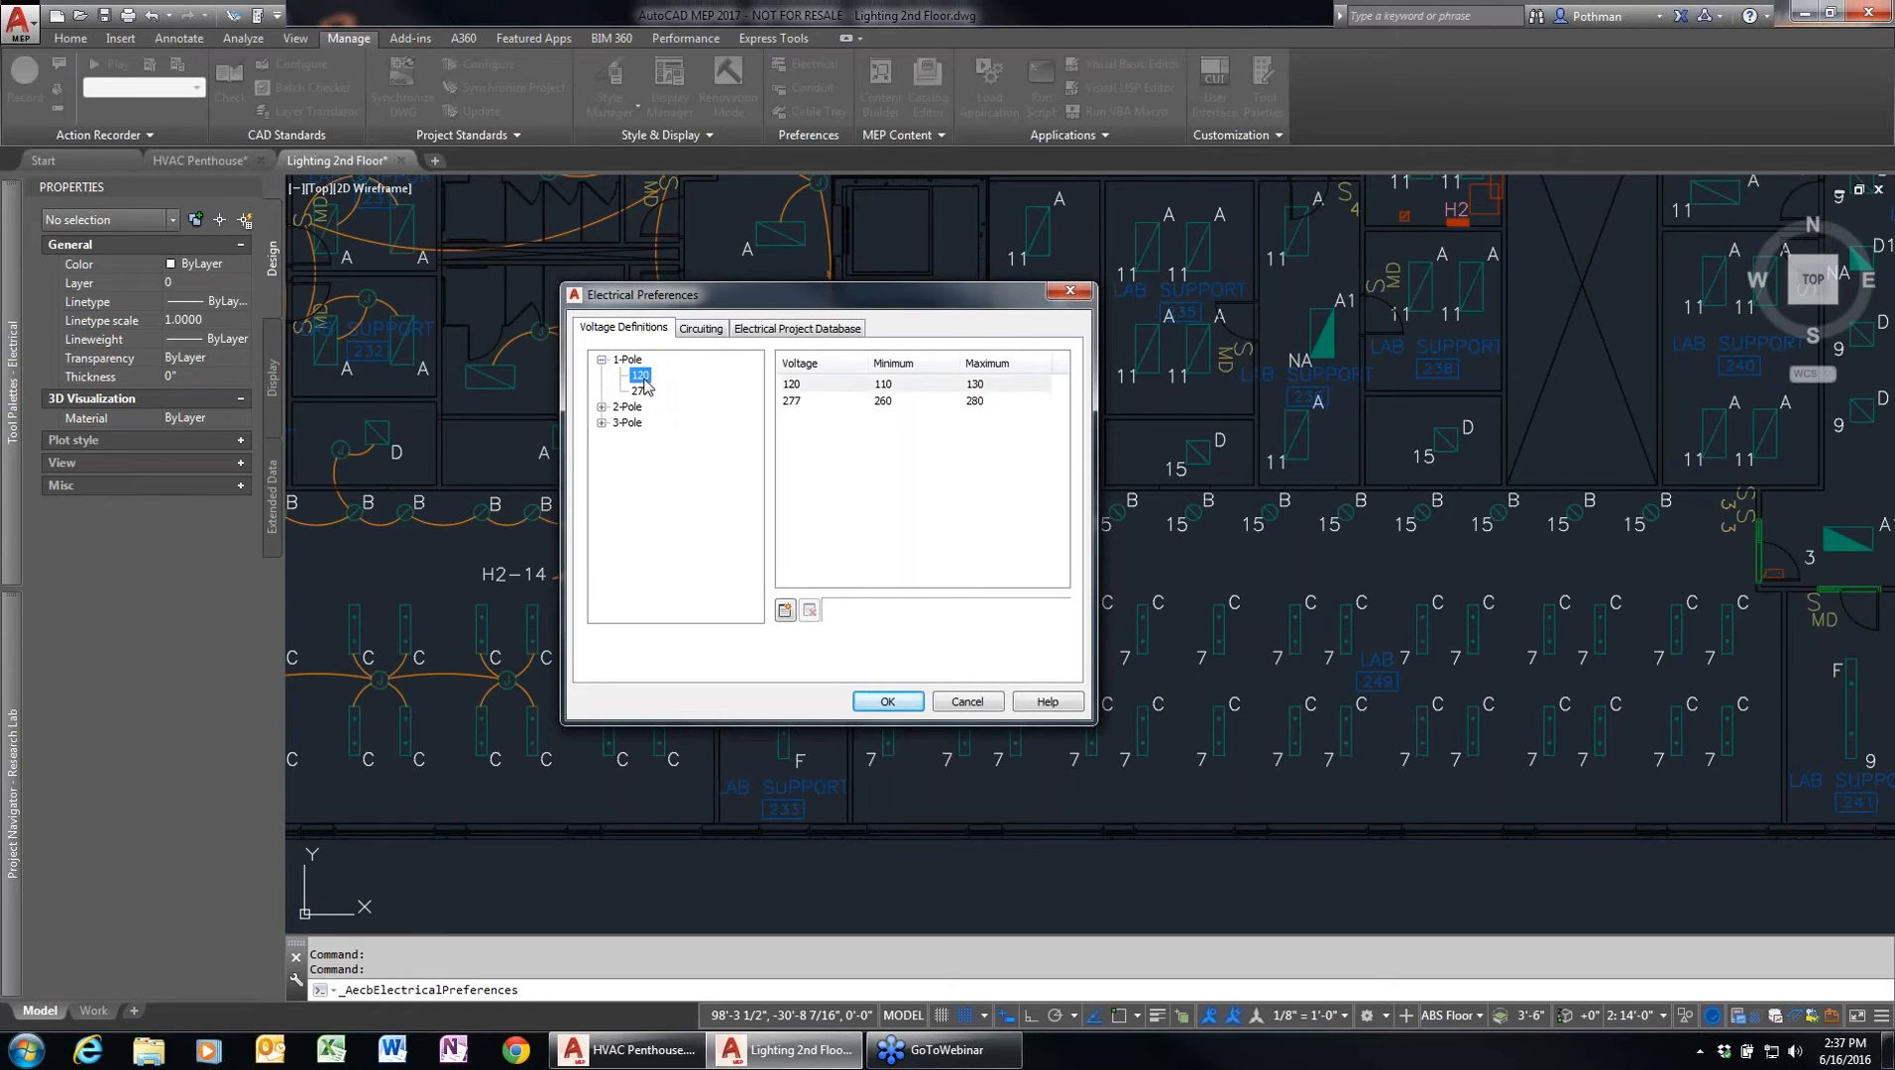
double_click(892, 385)
double_click(993, 389)
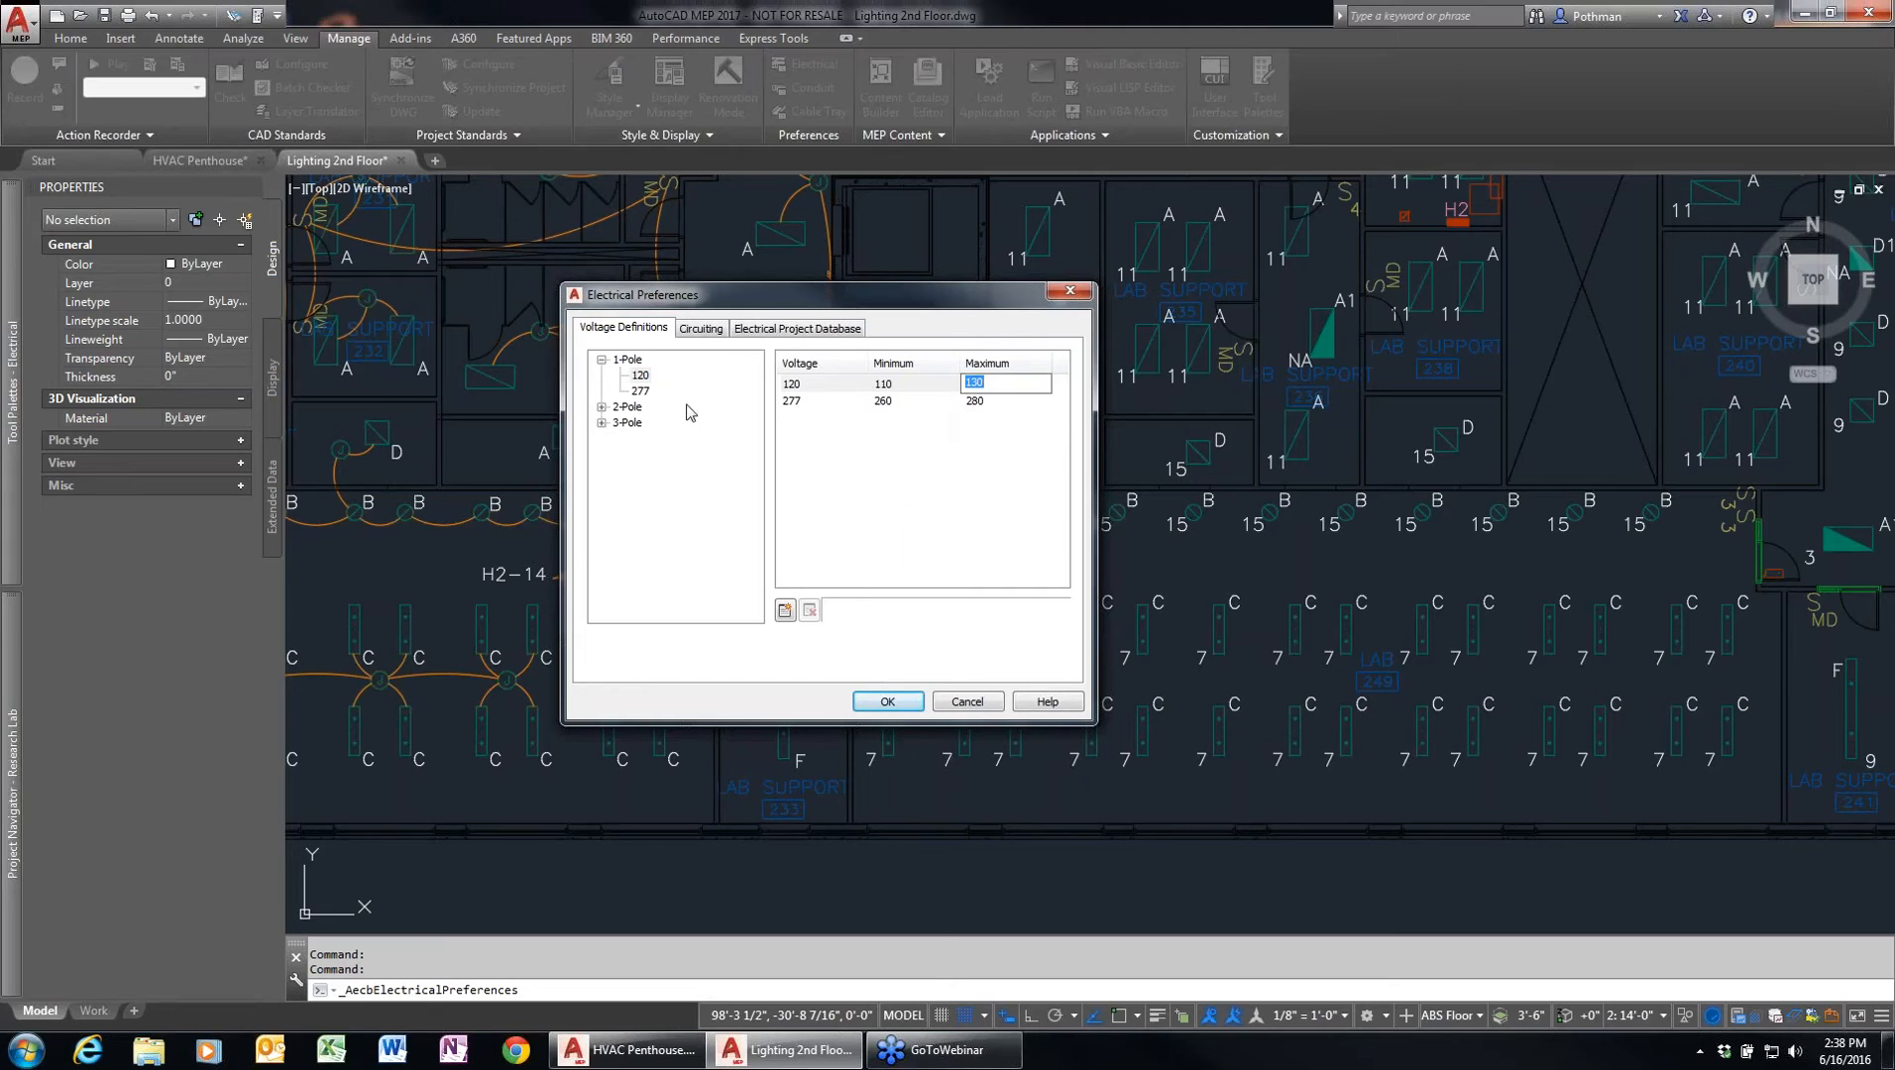
- Review the circuiting overload options and the electrical project database settings, and leave the electrical preferences unmodified
left_click(718, 331)
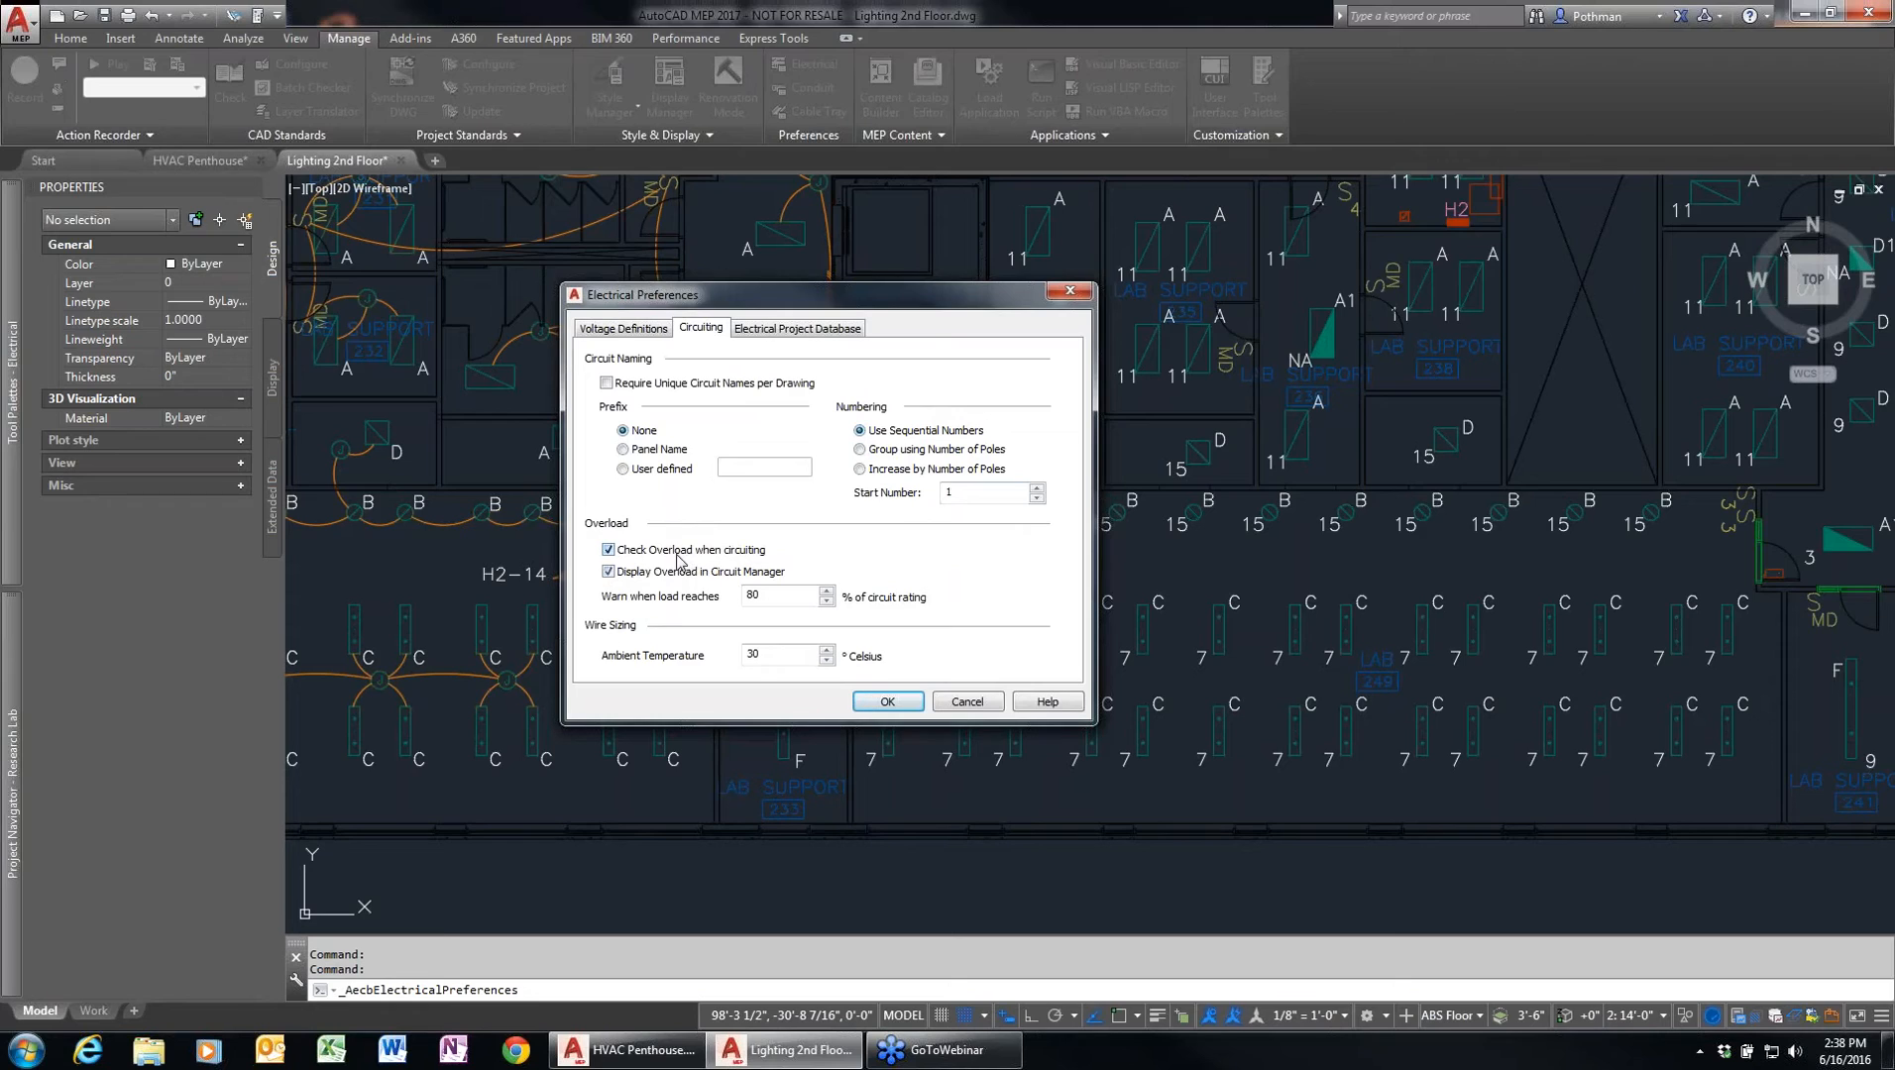
left_click_drag(771, 593, 724, 589)
left_click(841, 334)
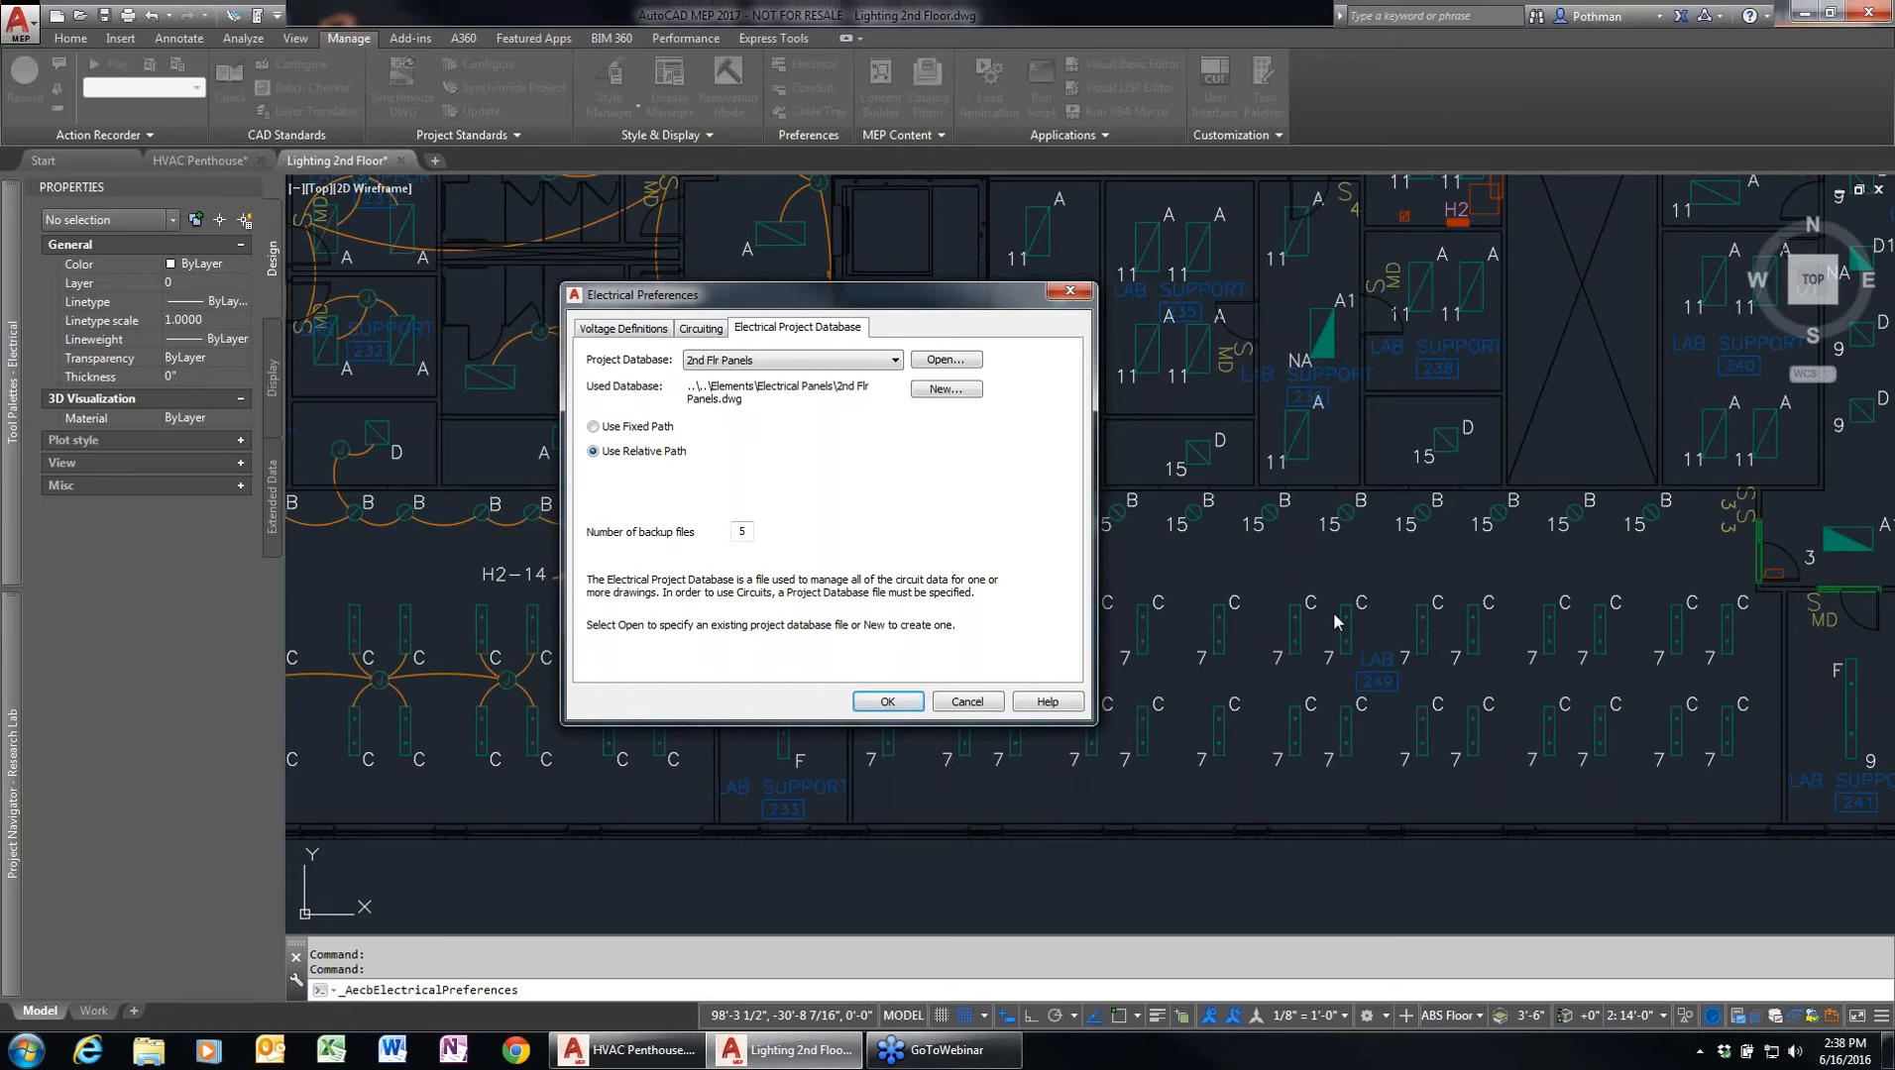
left_click(967, 703)
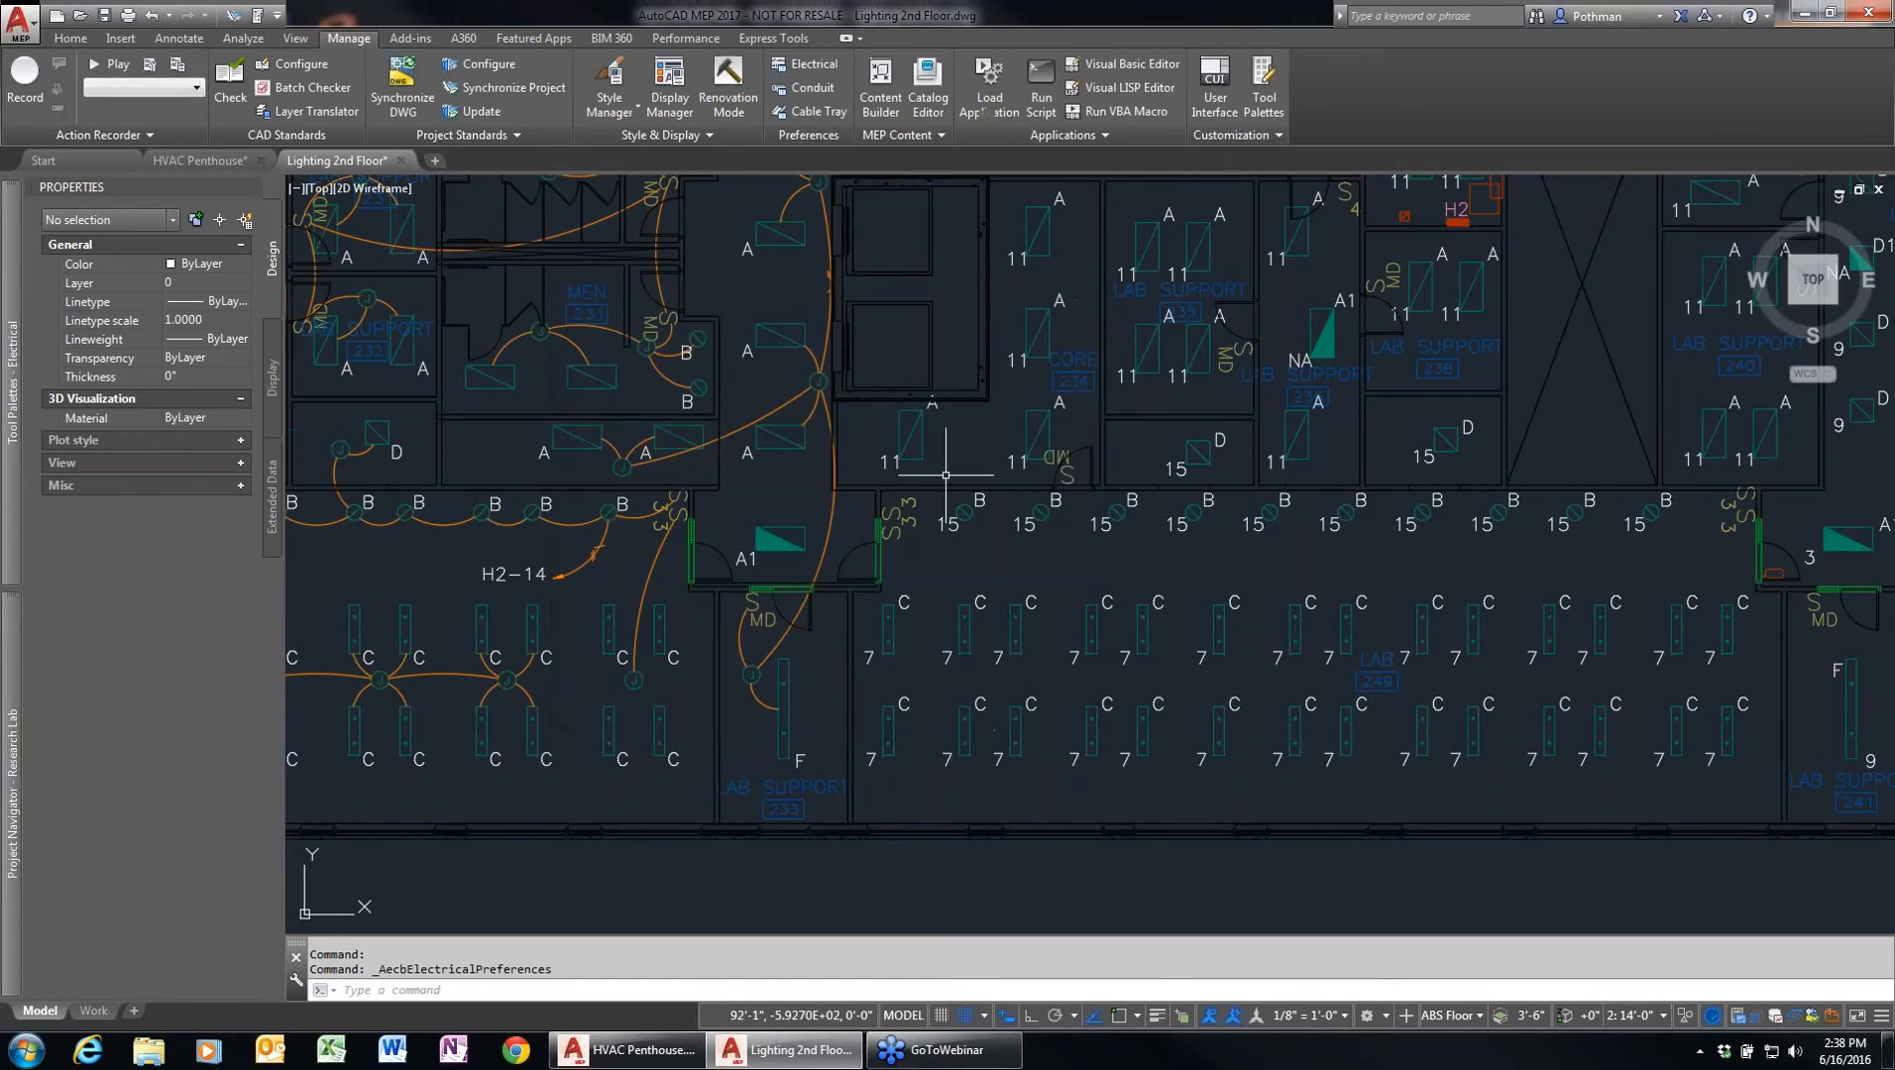
- Open the Circuit Manager and check the panel and circuit assignment of the first Type C fixture in Lab 249, leaving it unmodified
left_click(233, 40)
left_click(188, 105)
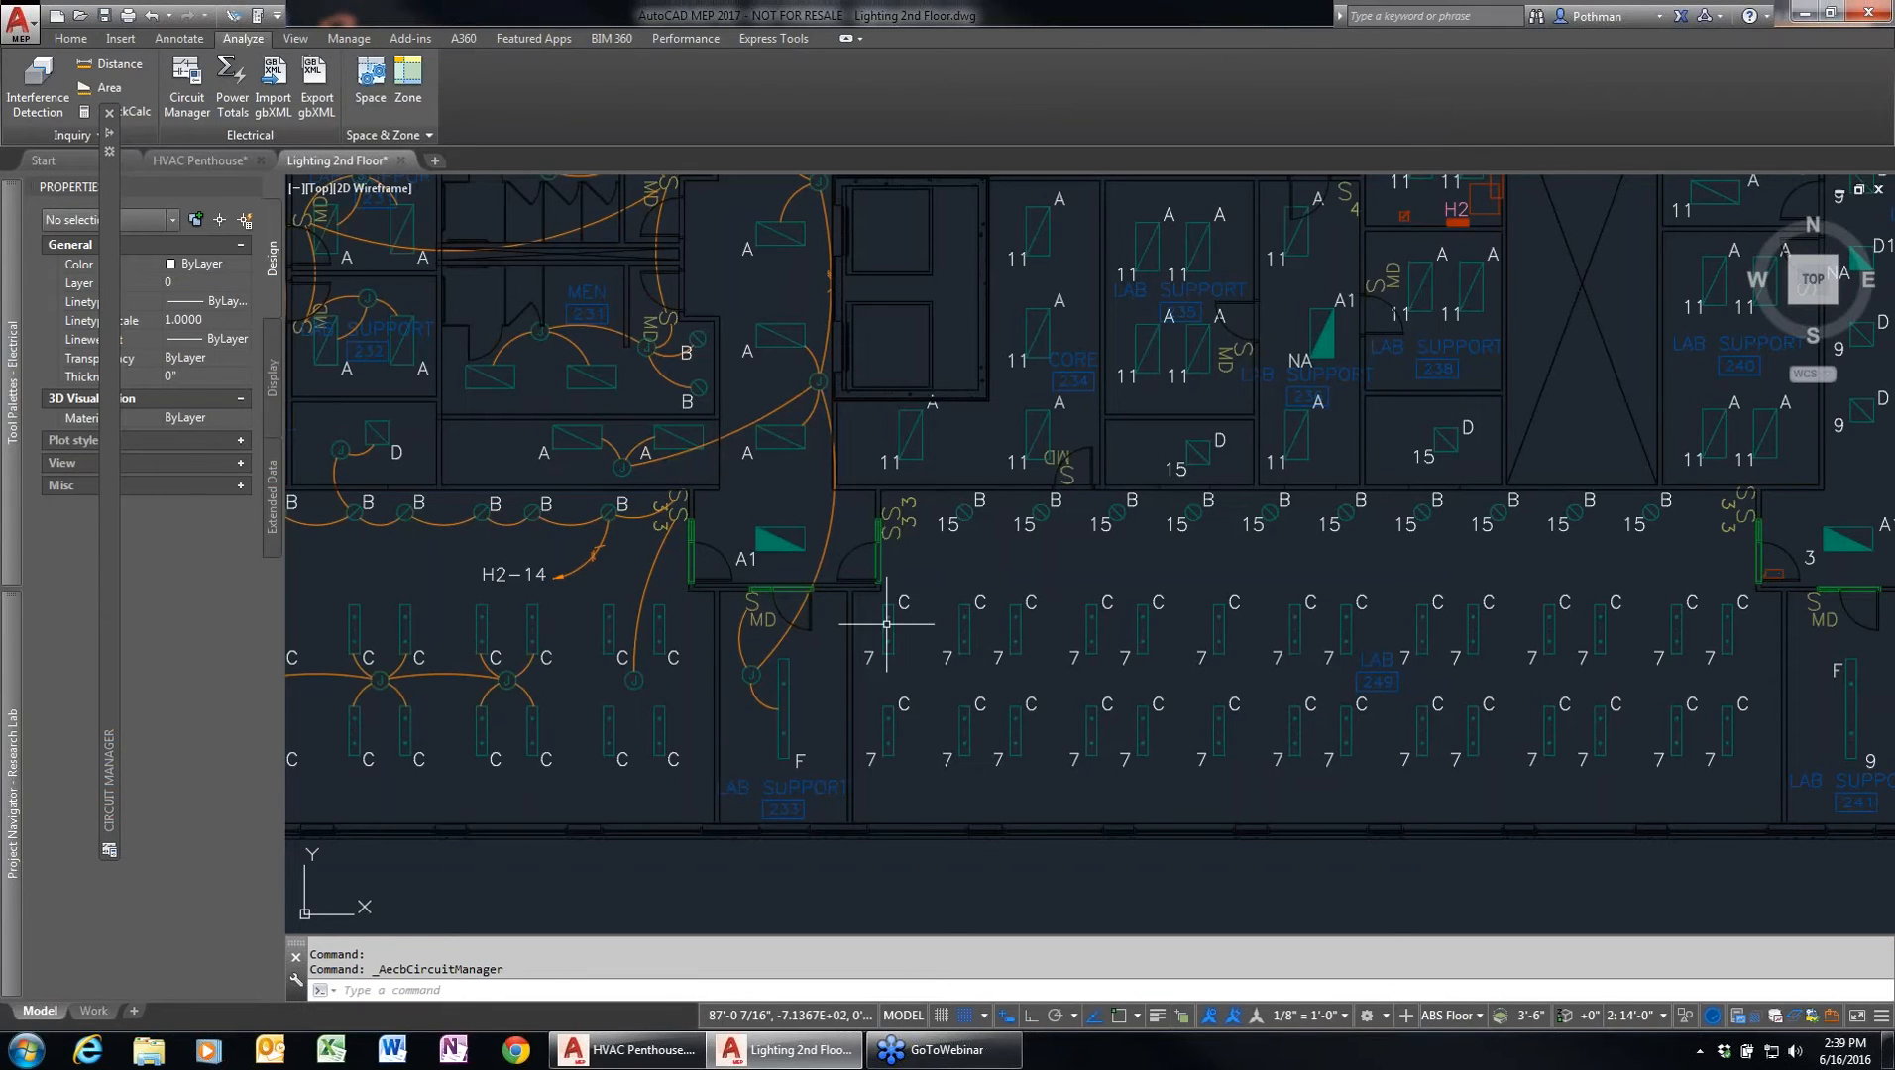
left_click(888, 624)
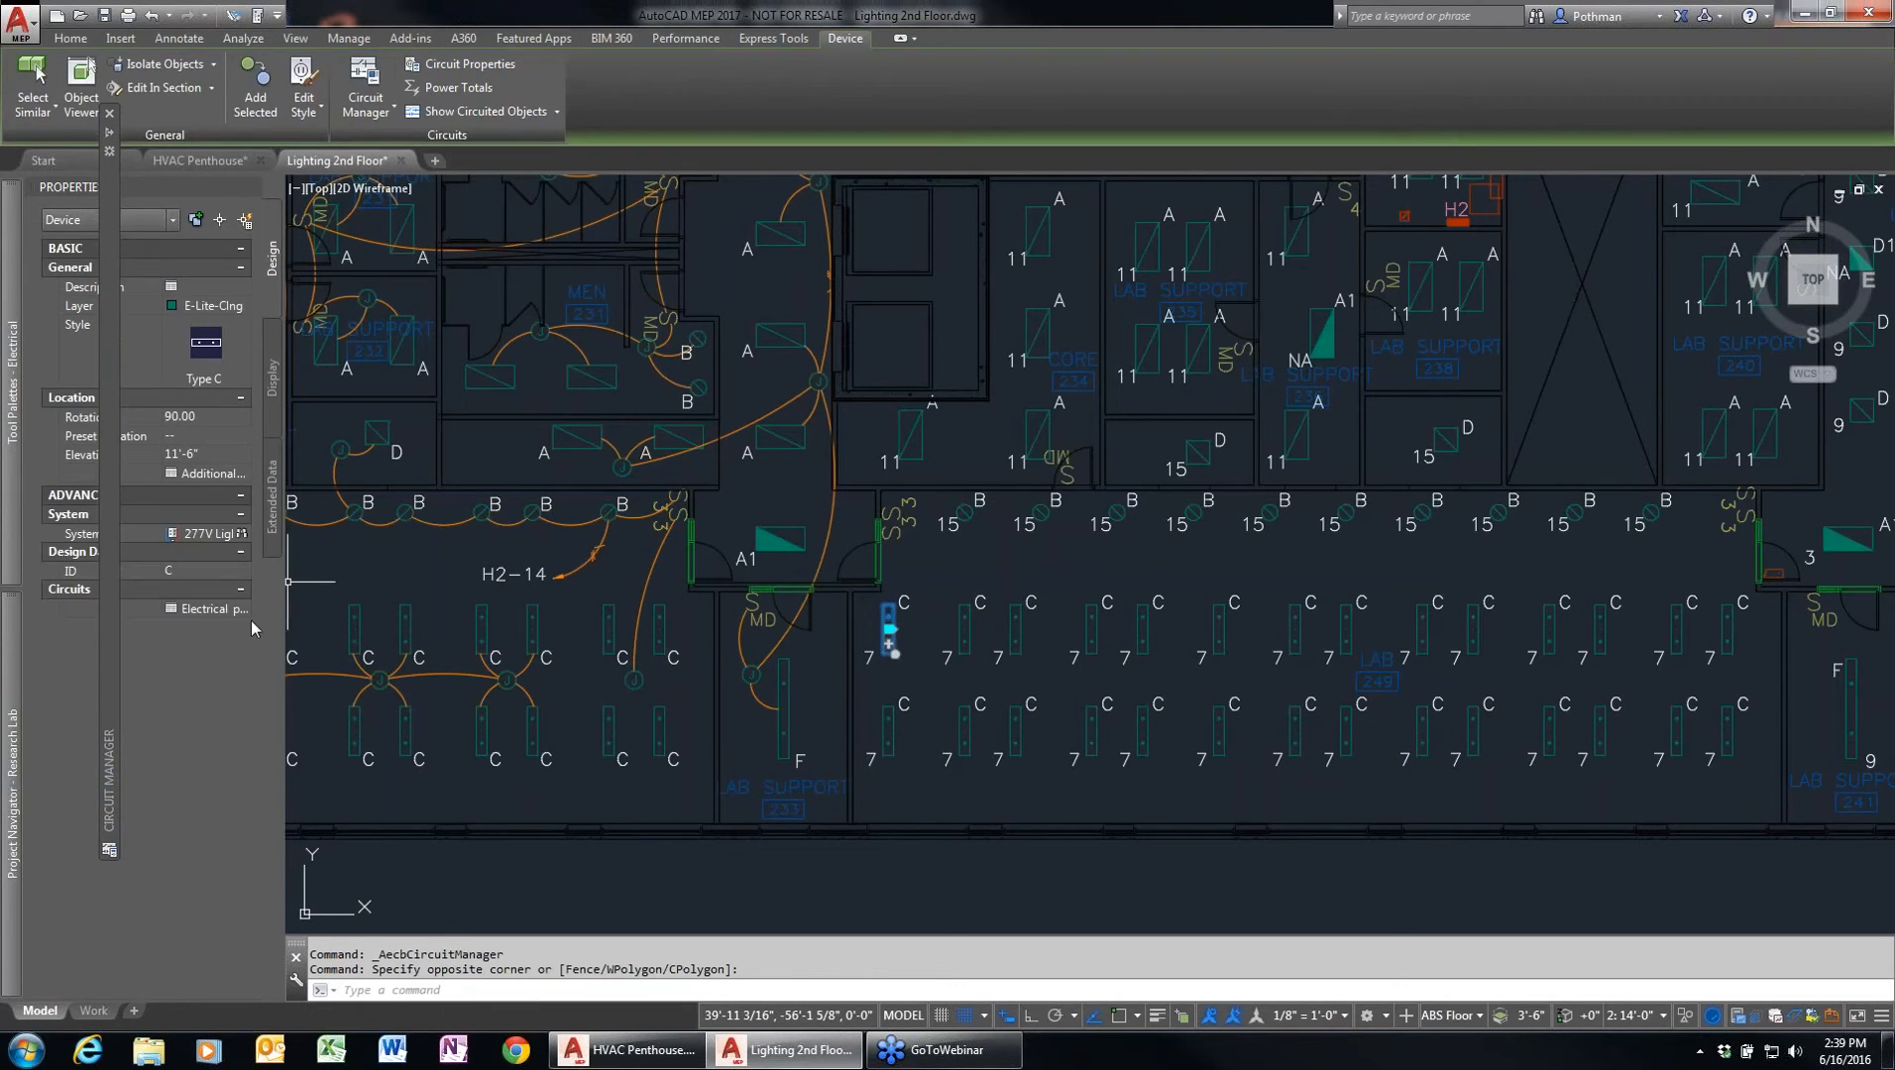
left_click(238, 609)
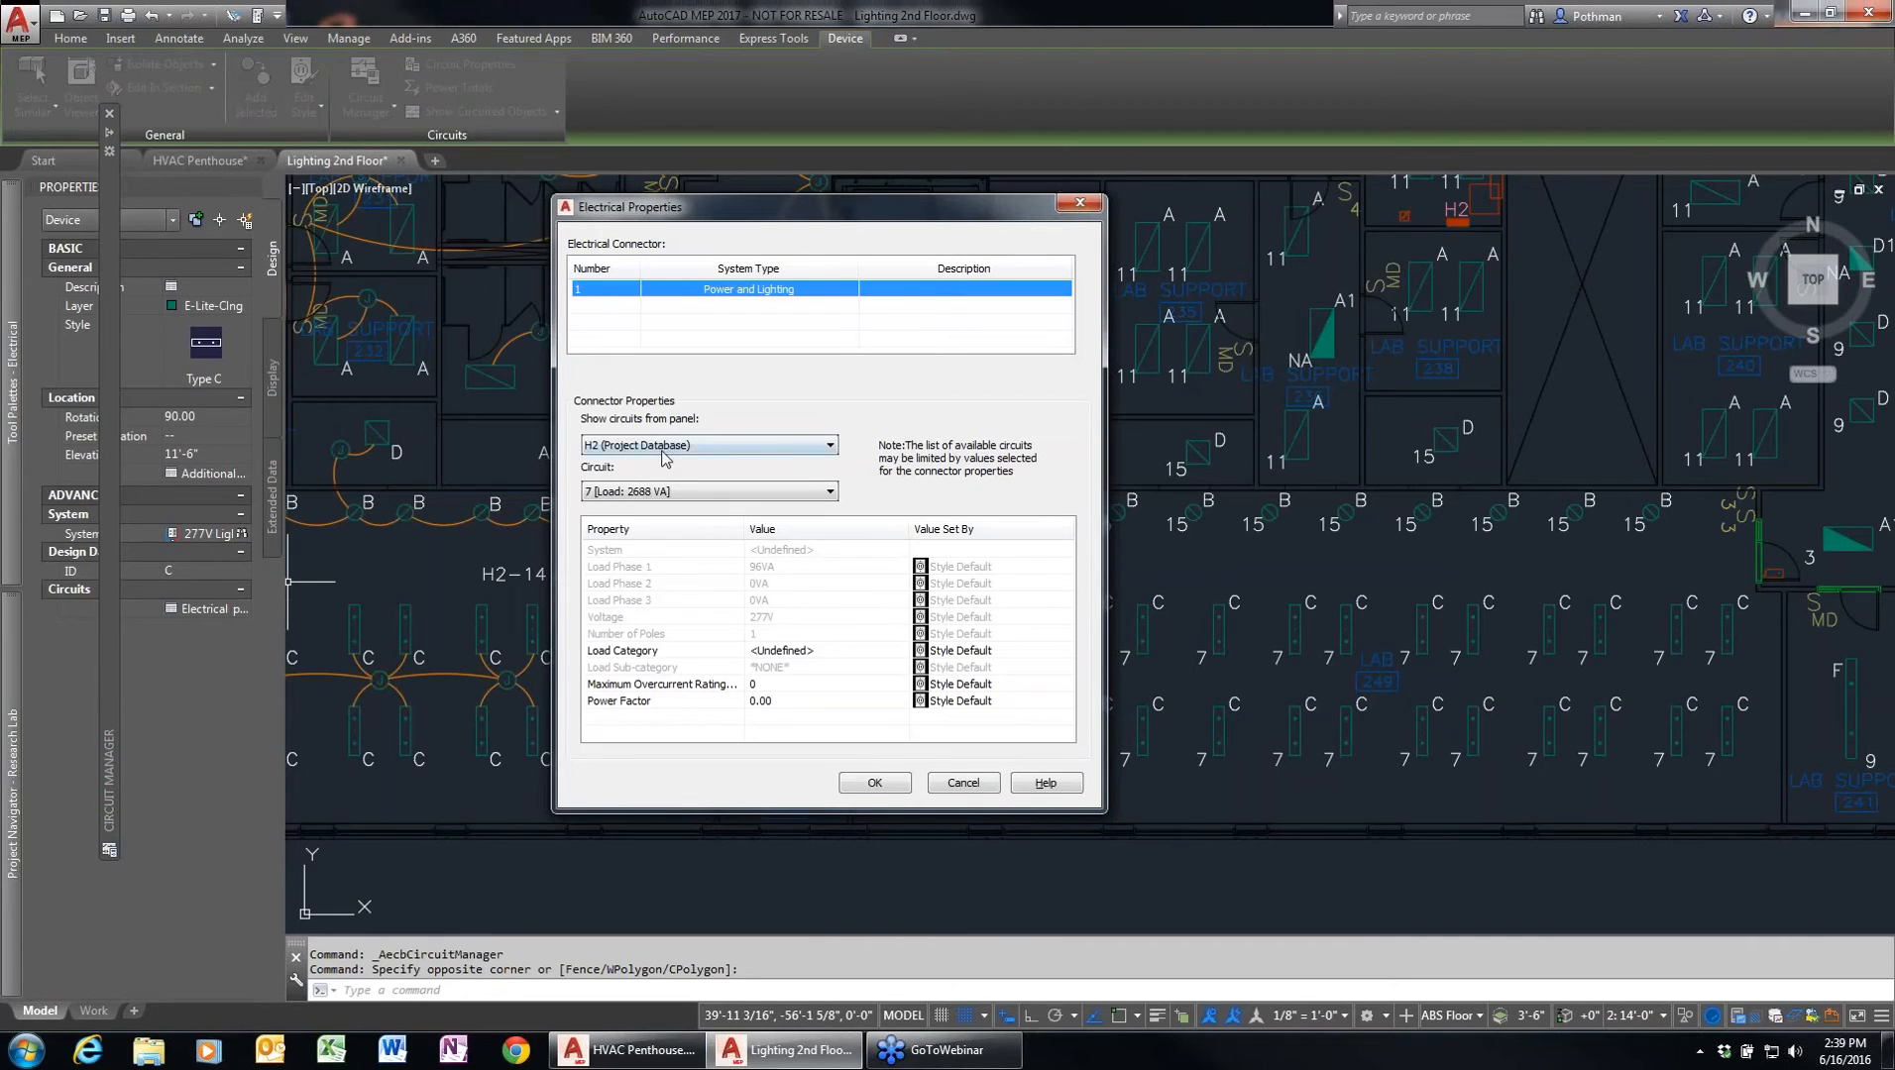
left_click(971, 783)
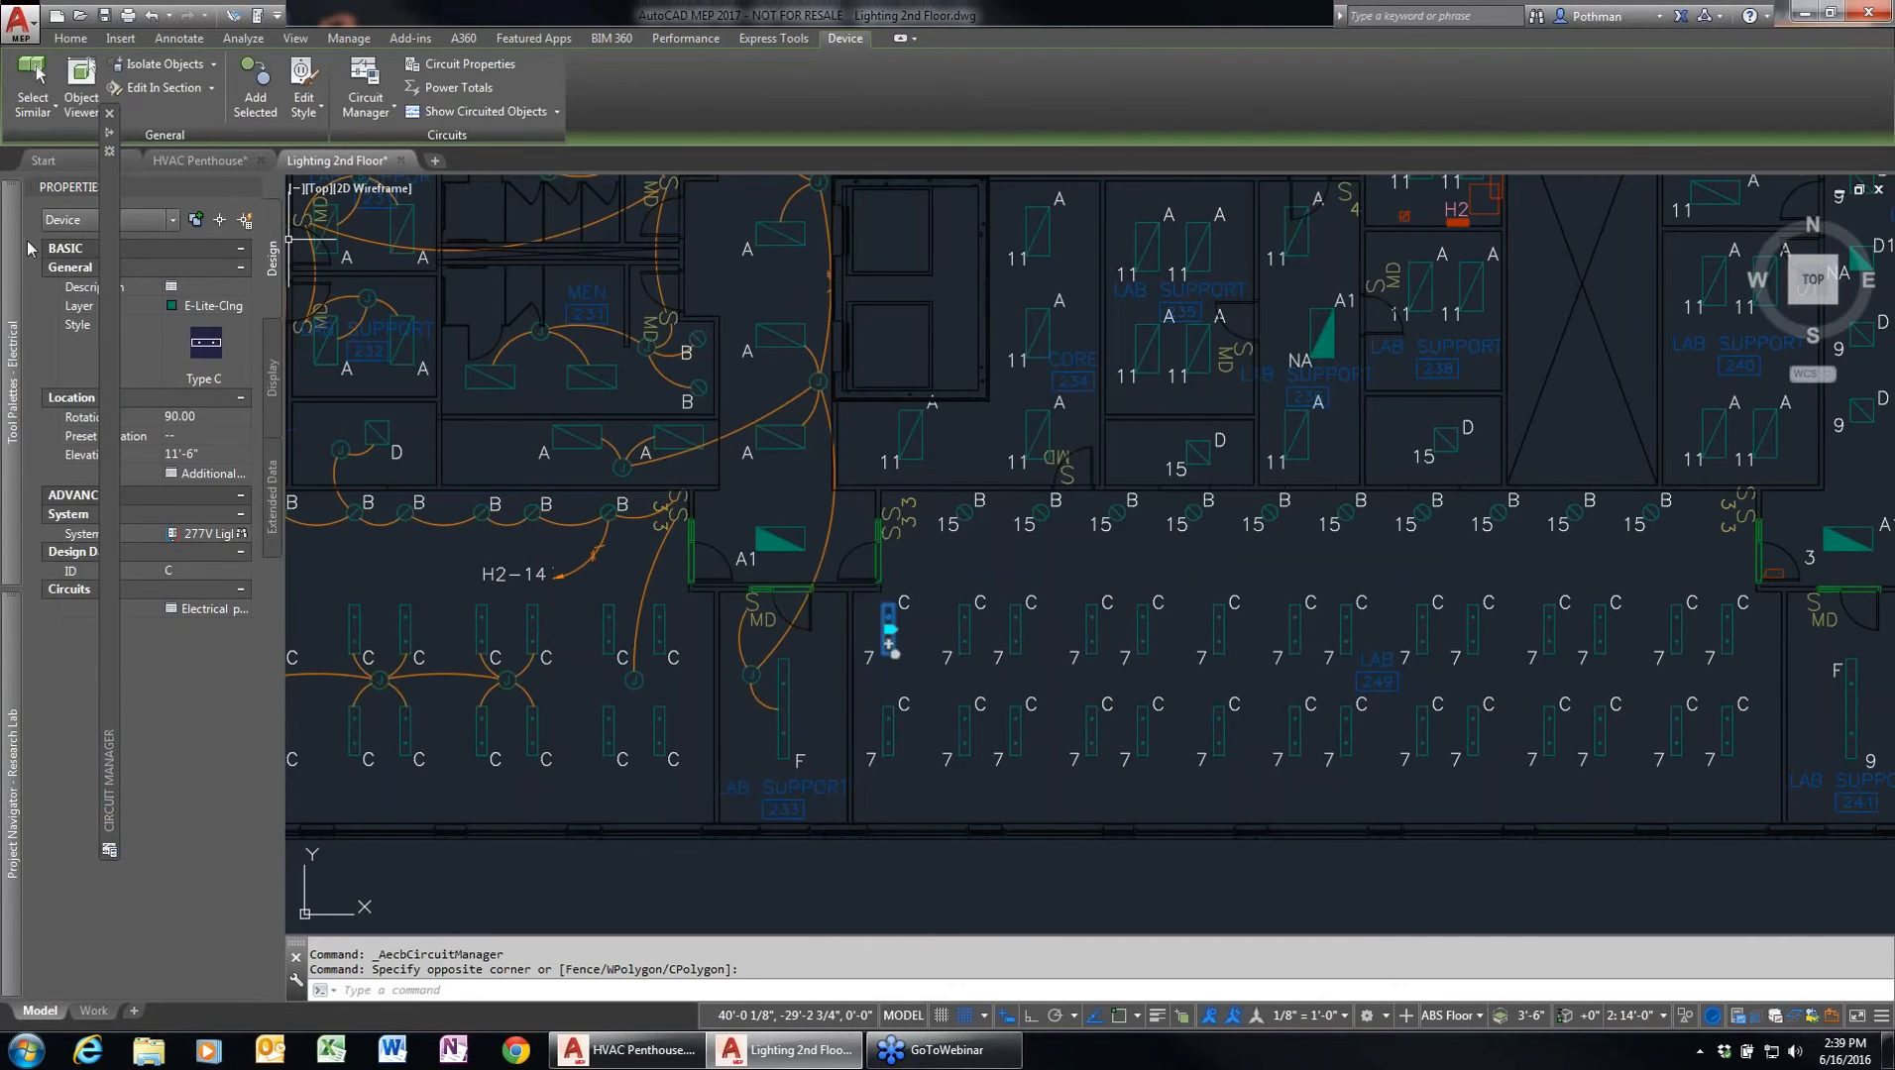
- Review panel H2's Power and Lighting circuits in the Circuit Manager with the Description column widened, and close the manager
mouse_move(115, 249)
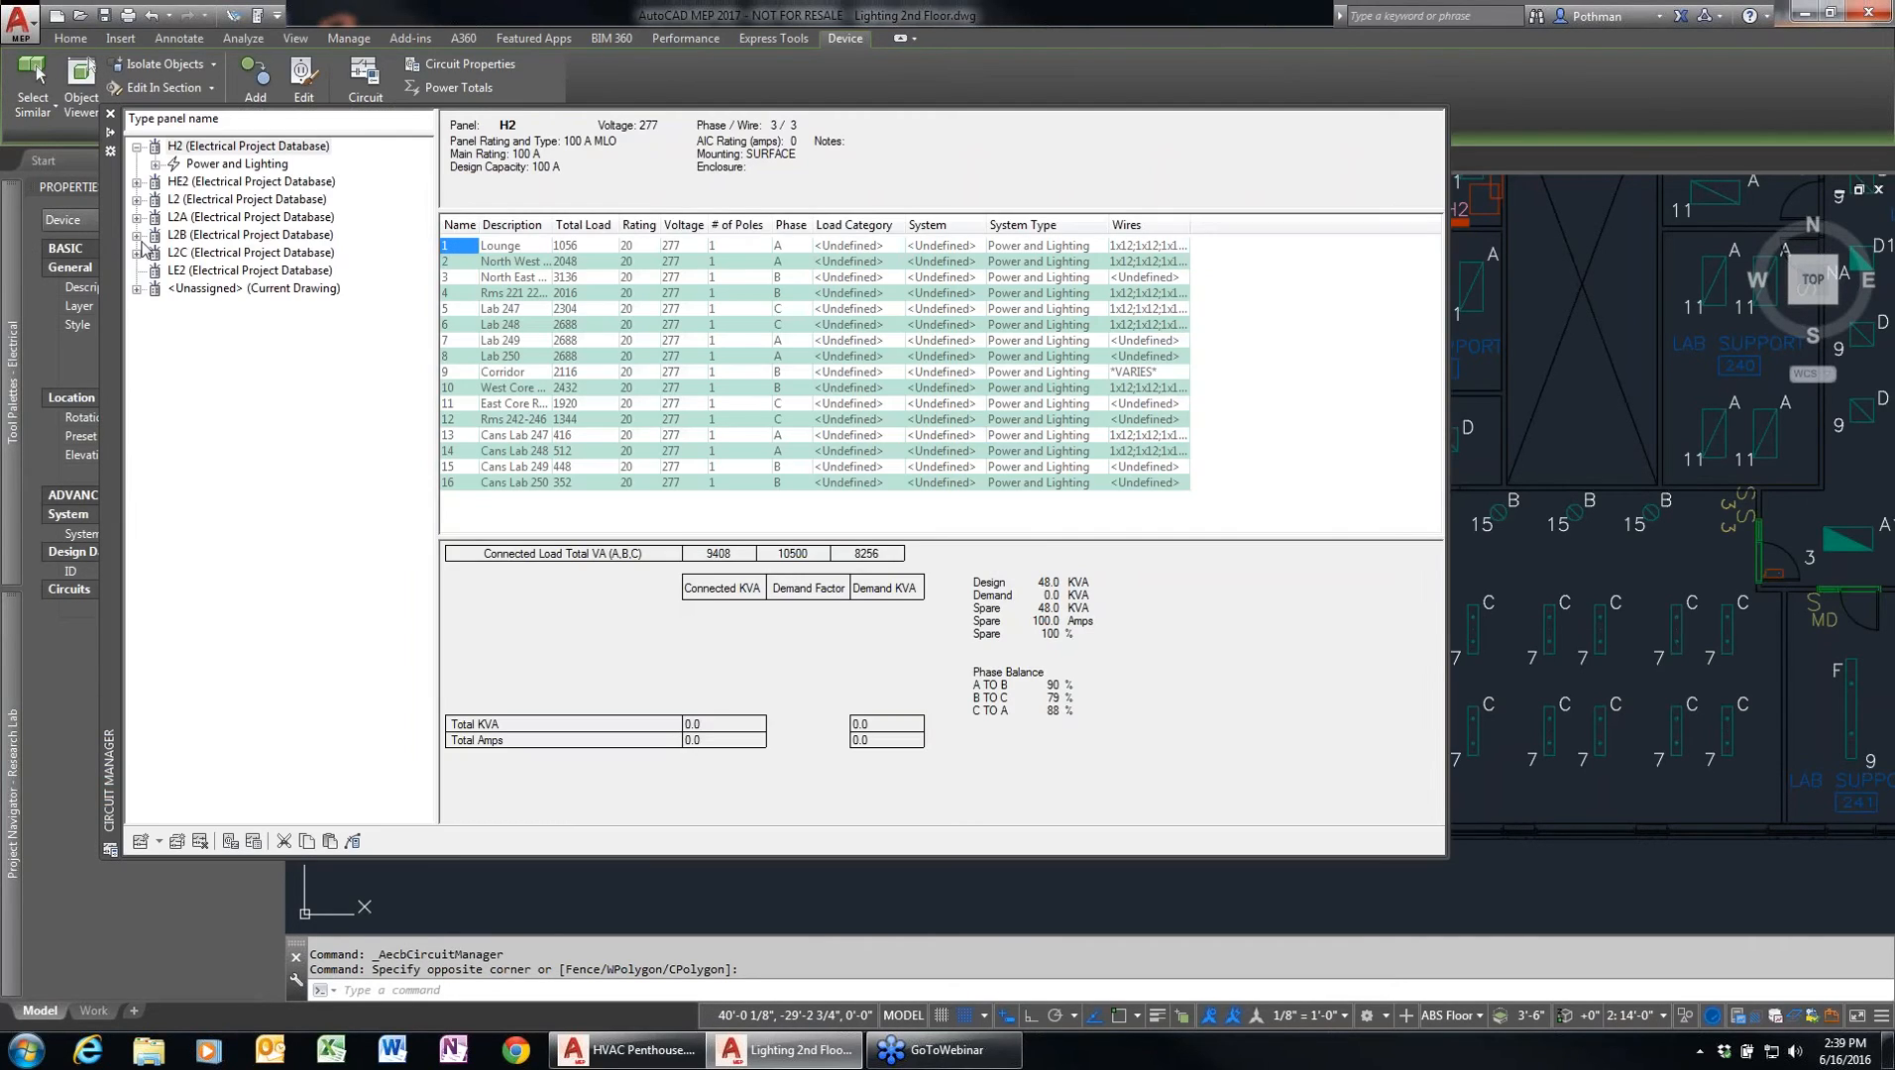
left_click(218, 163)
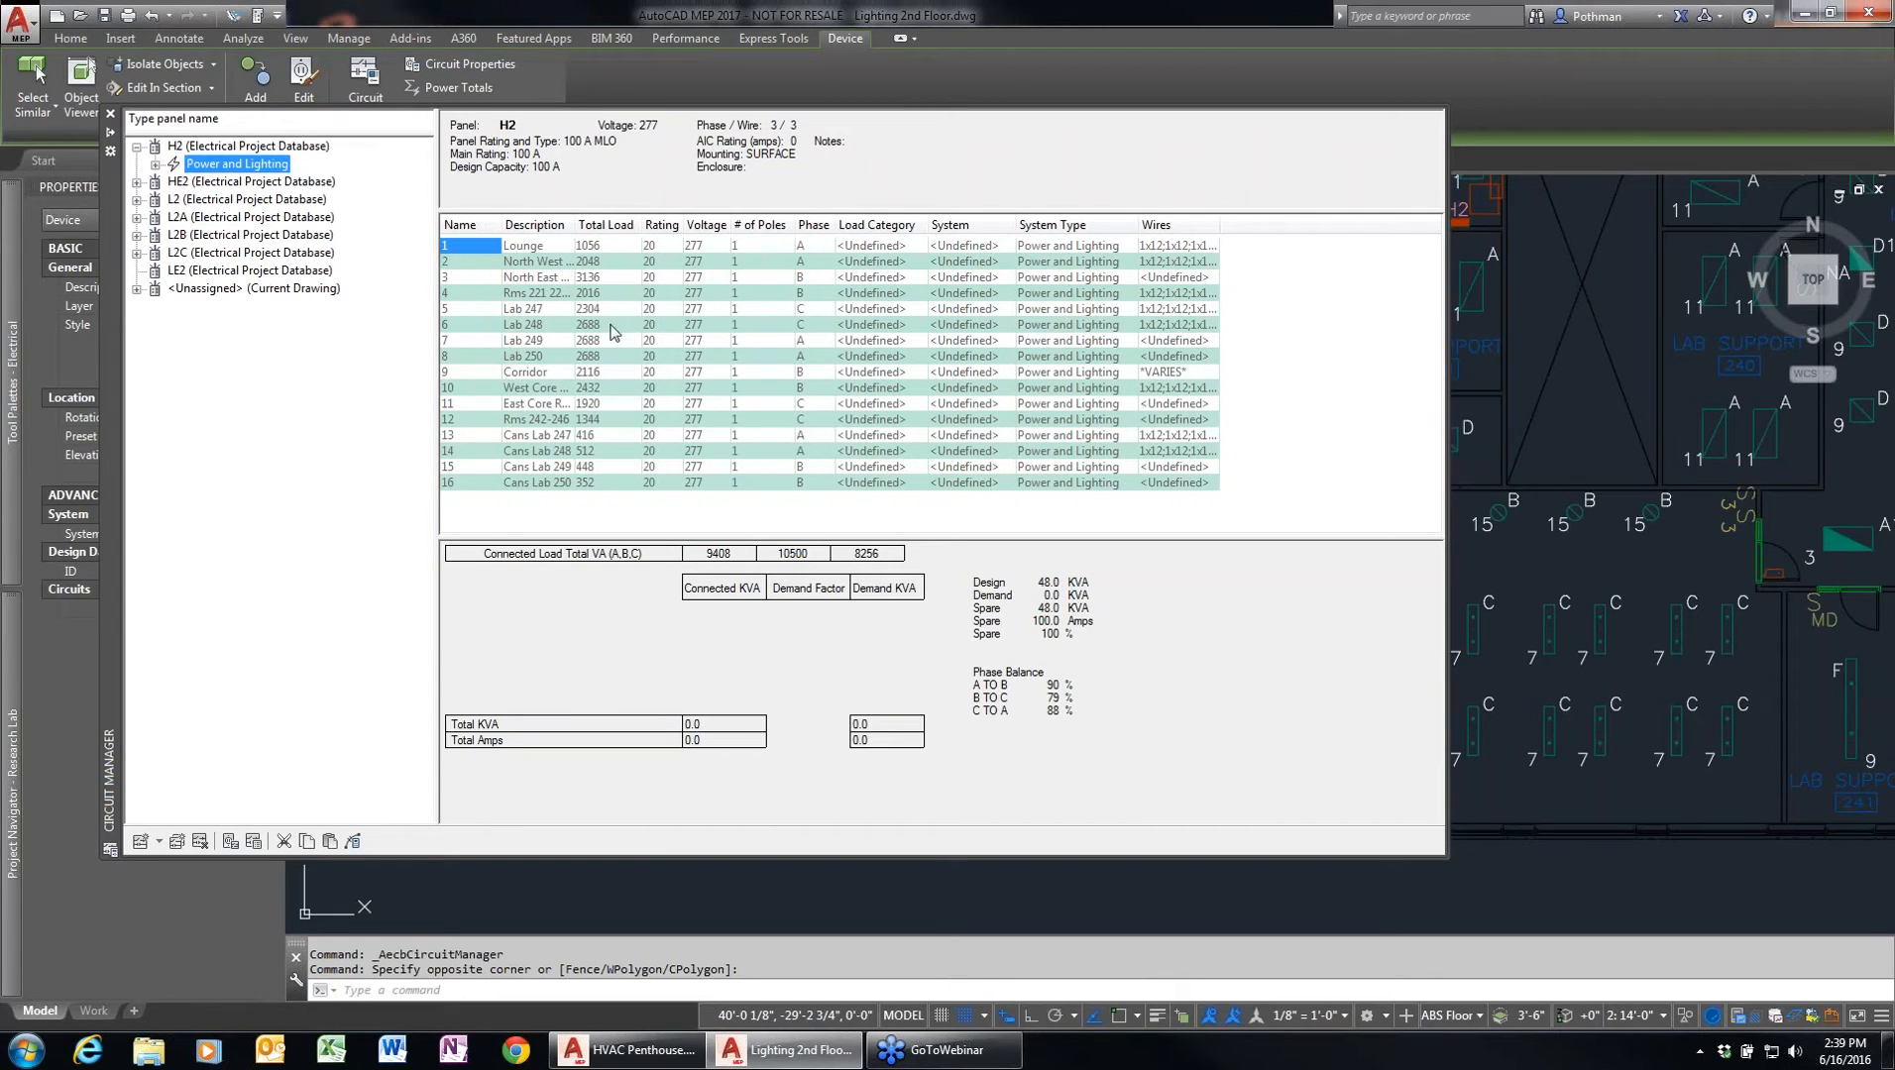
left_click_drag(576, 224, 634, 224)
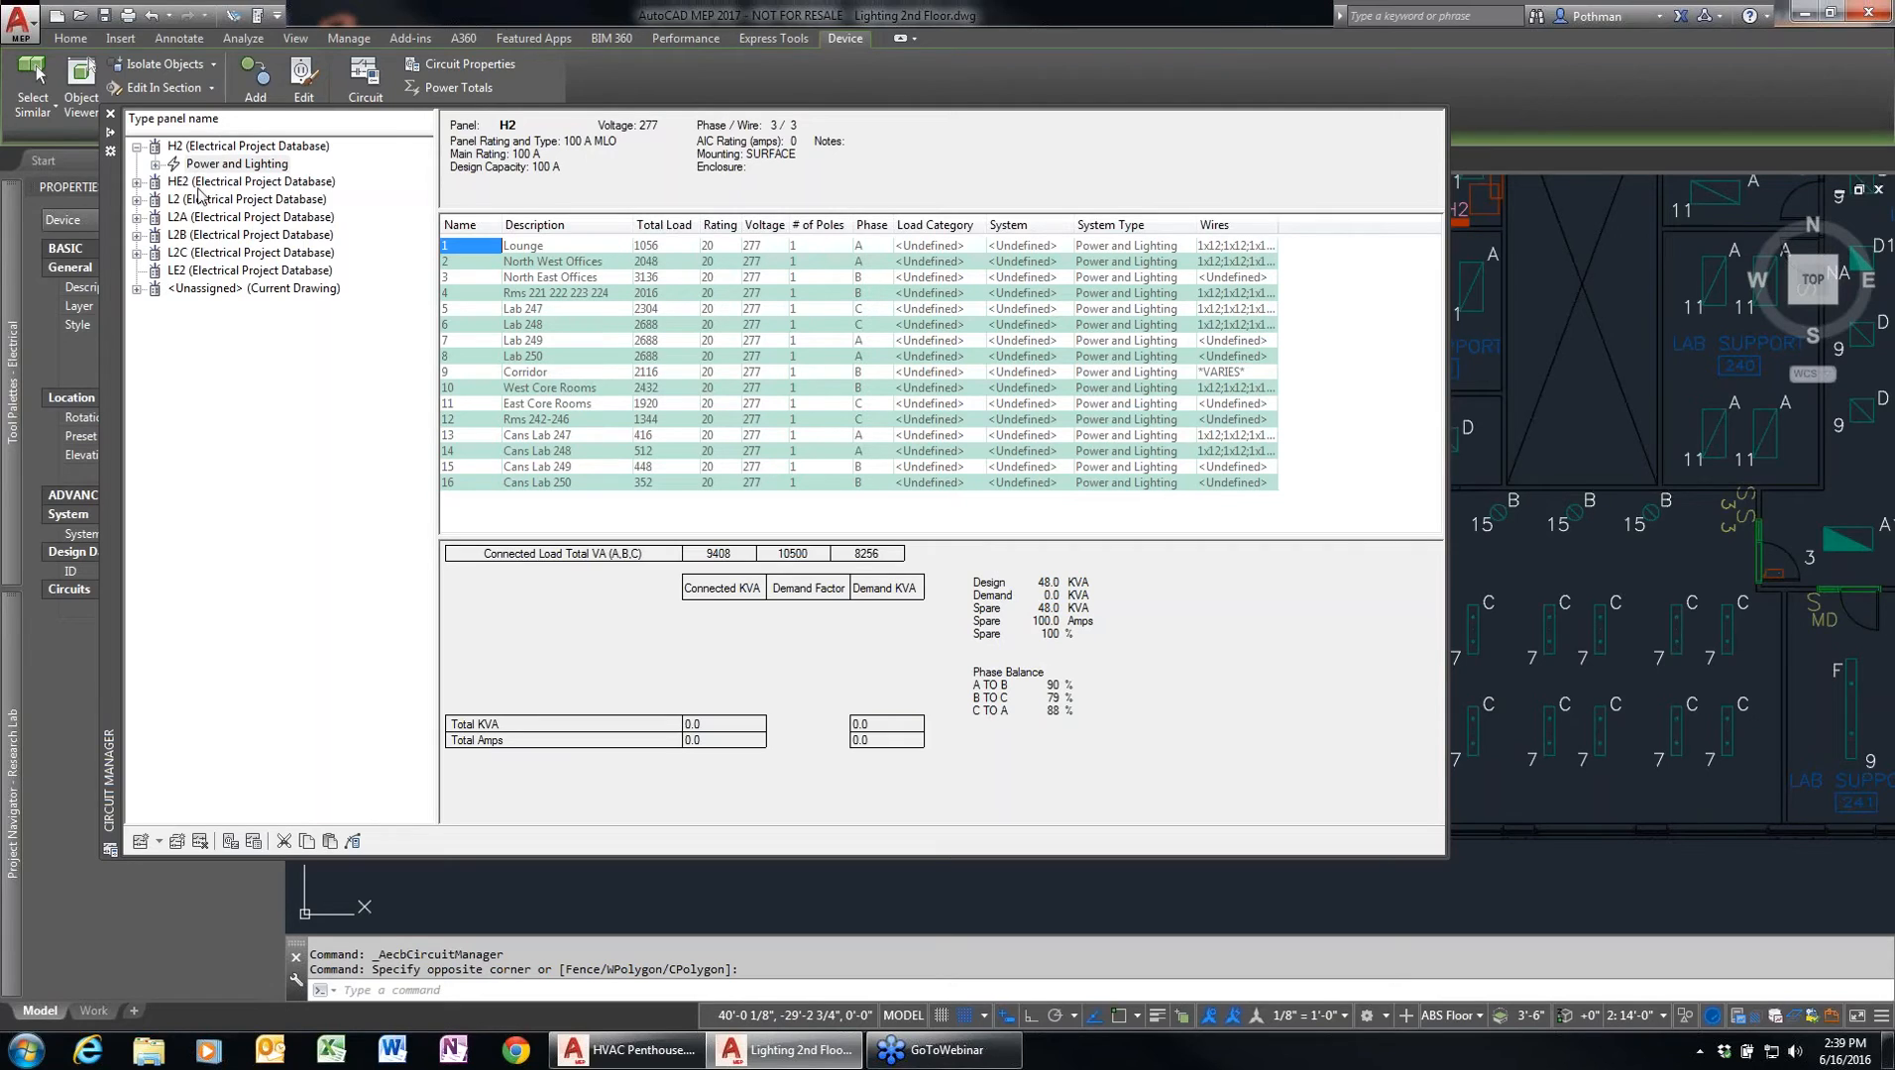
left_click(111, 120)
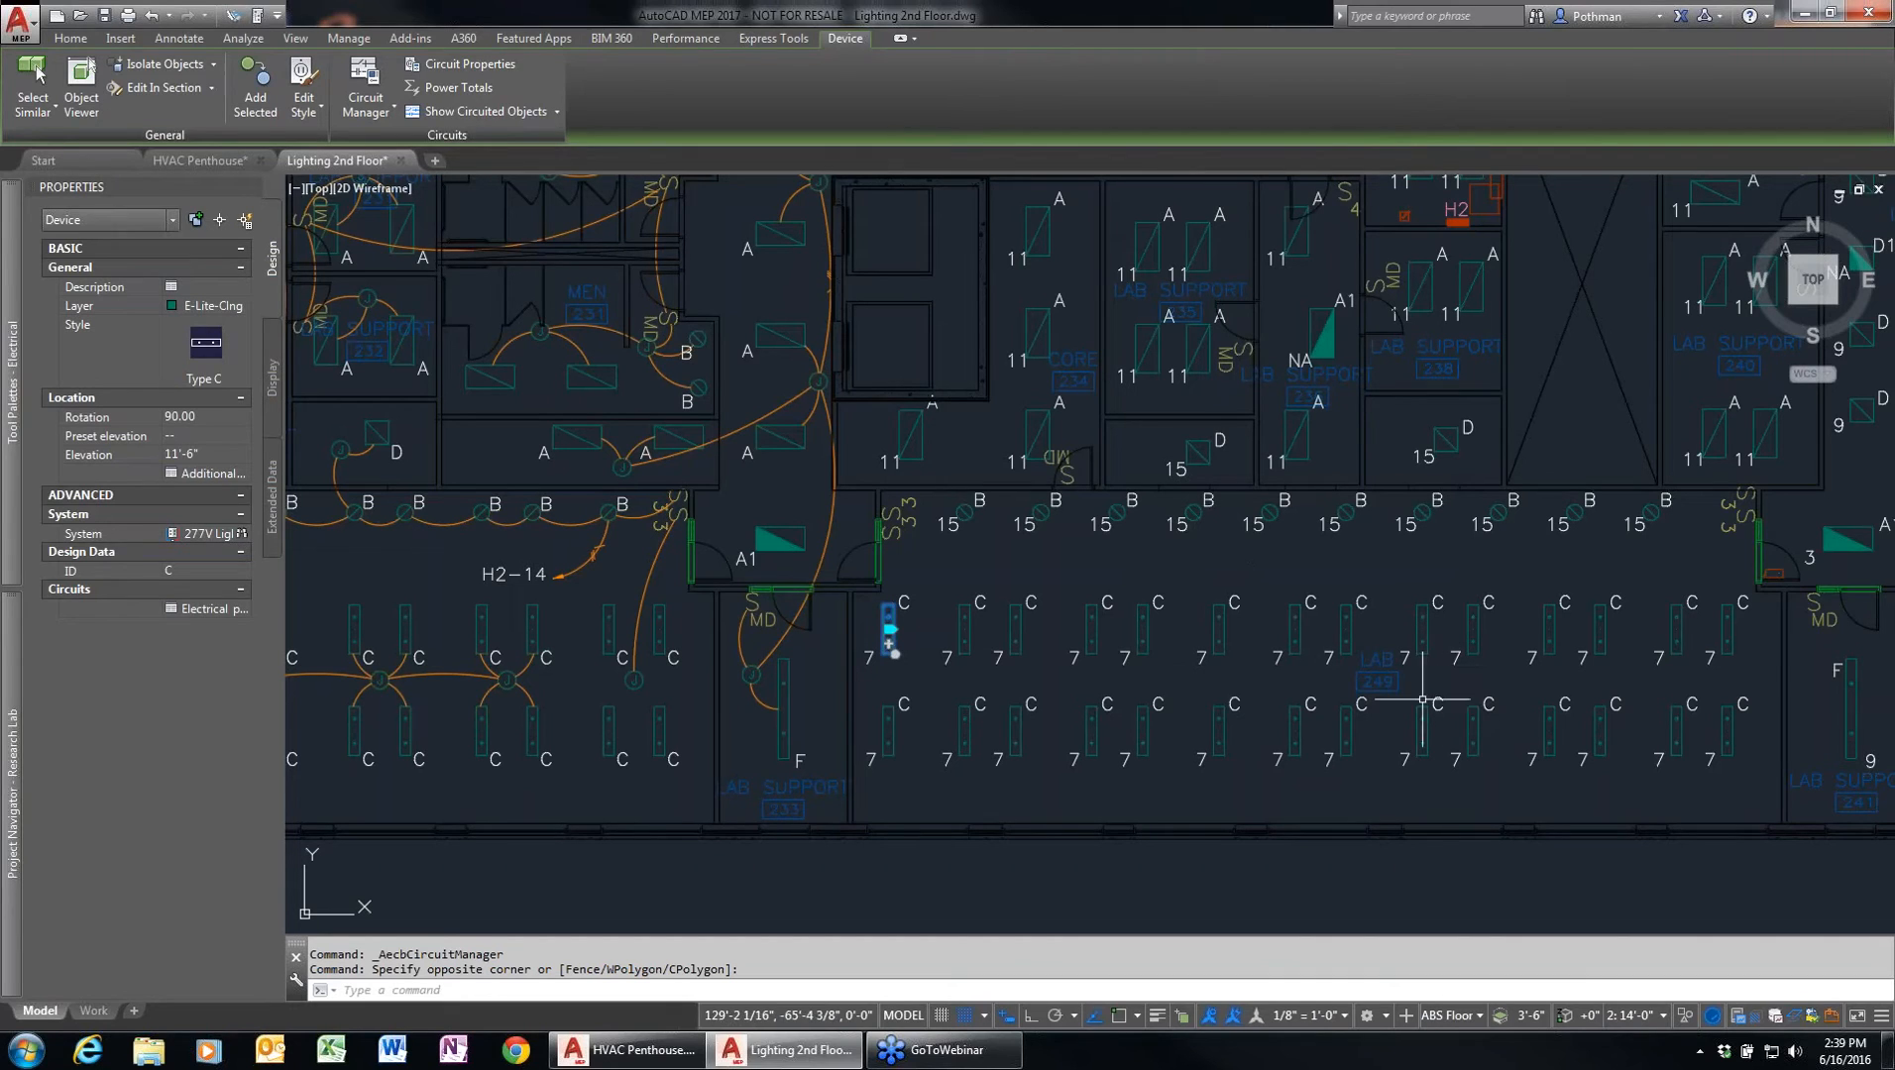
- Start a new schedule table and choose the light fixture schedule style for it
scroll(1402, 699, "down", 1)
scroll(1399, 694, "down", 2)
mouse_move(1379, 672)
middle_mouse_down()
mouse_move(1134, 738)
mouse_move(1134, 679)
mouse_move(1189, 795)
middle_mouse_up()
scroll(1189, 795, "up", 5)
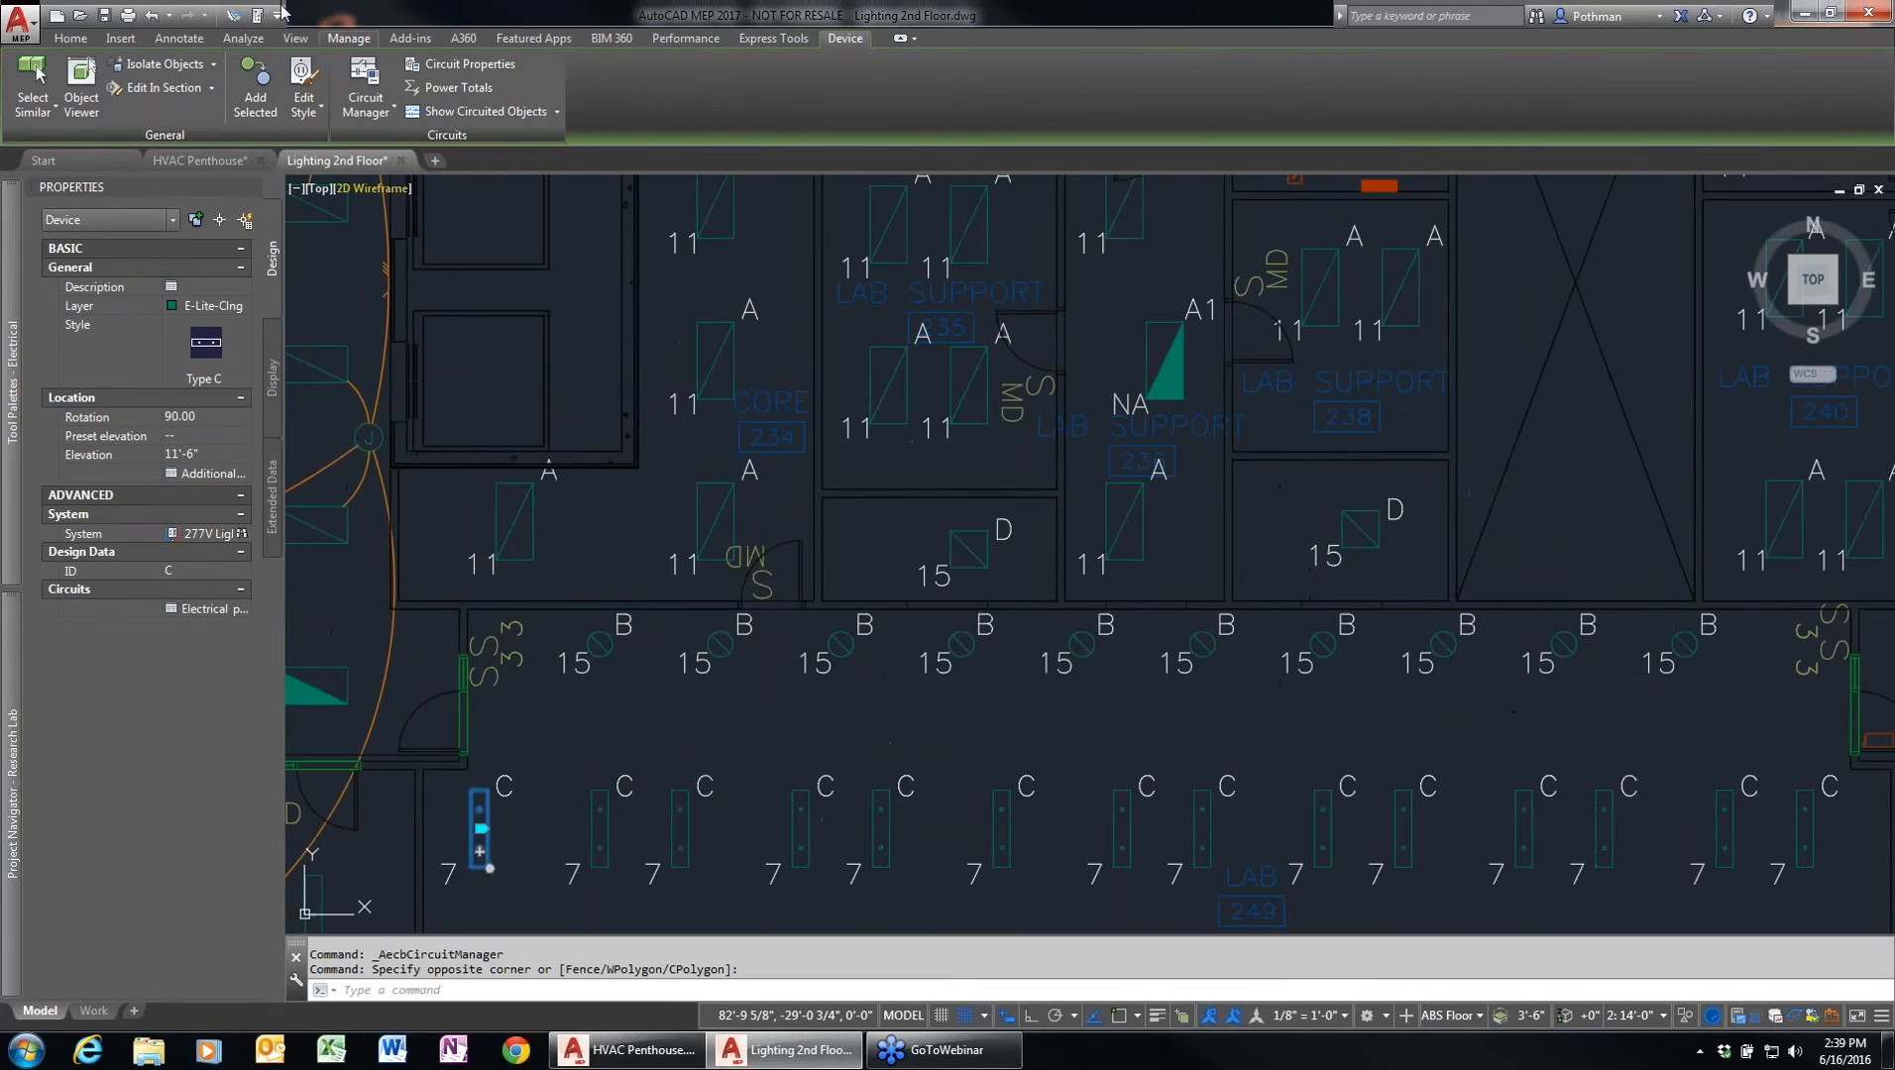
left_click(180, 38)
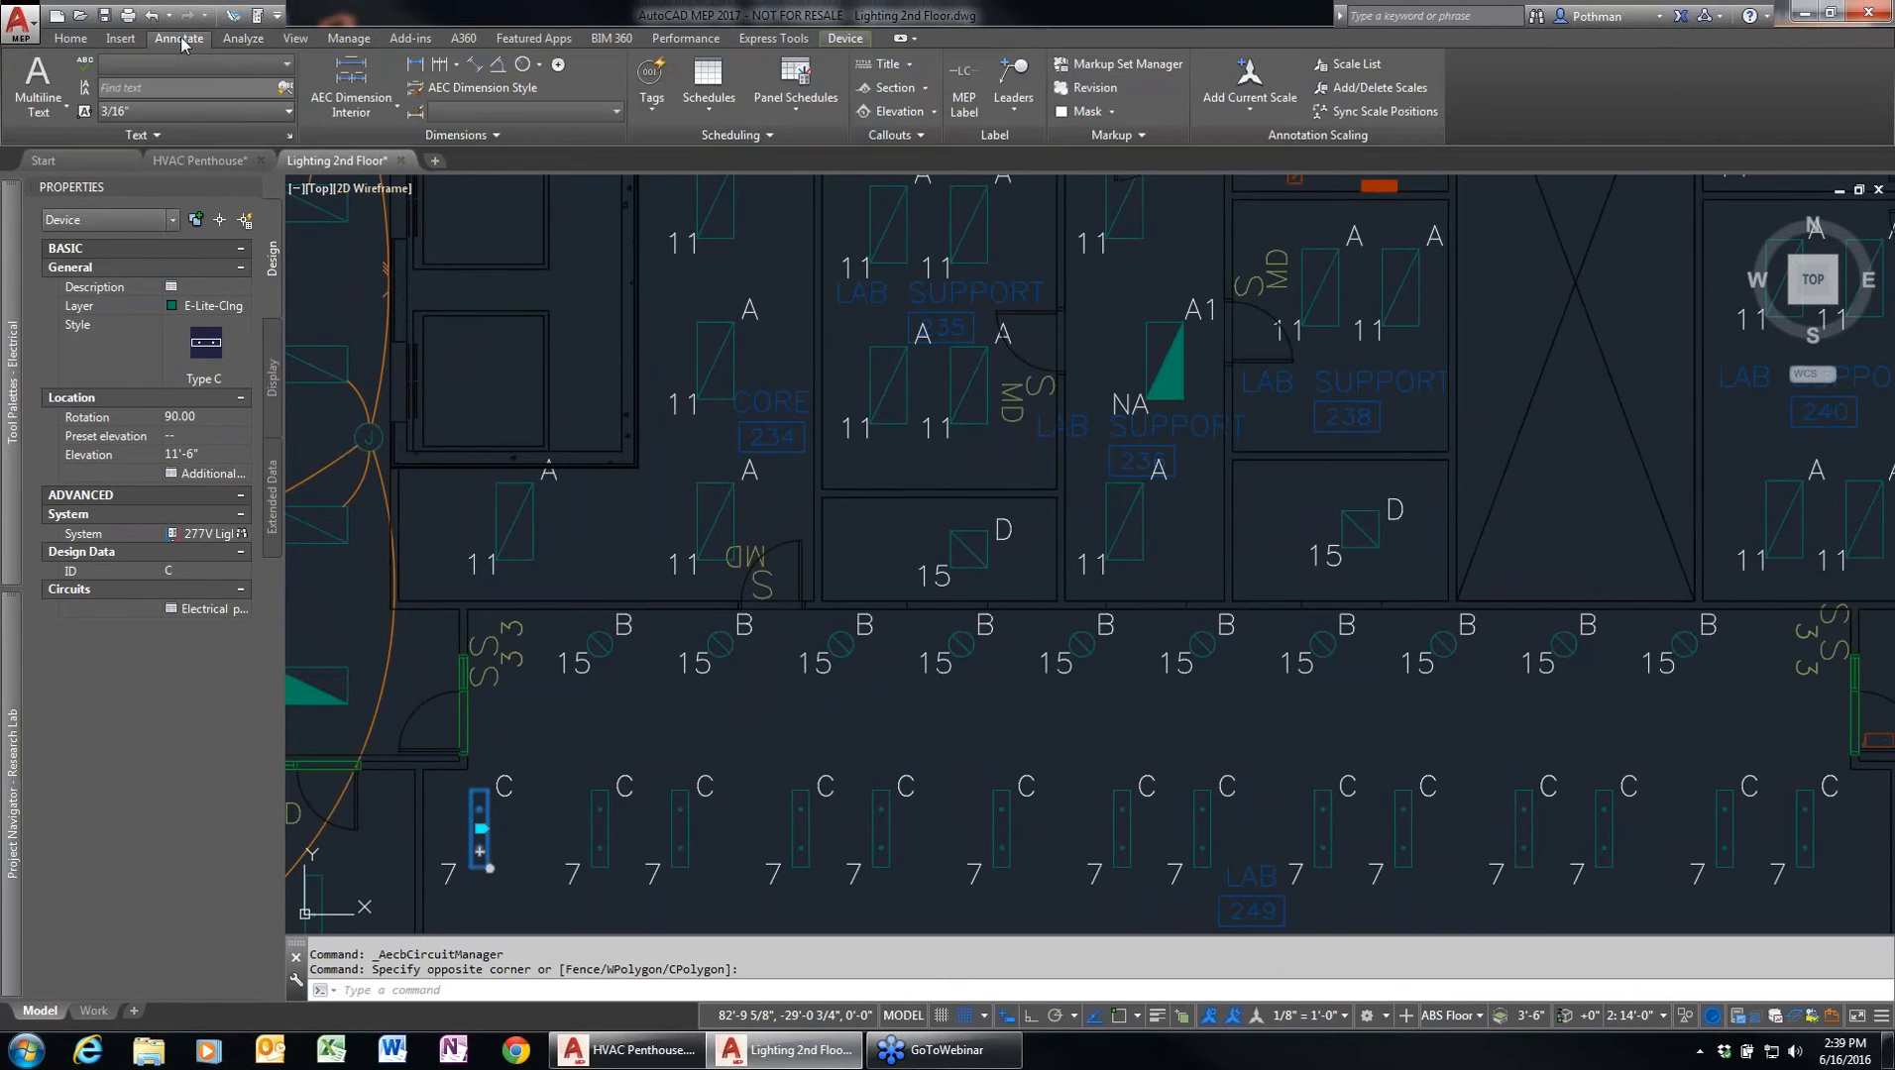
left_click(710, 105)
left_click(778, 183)
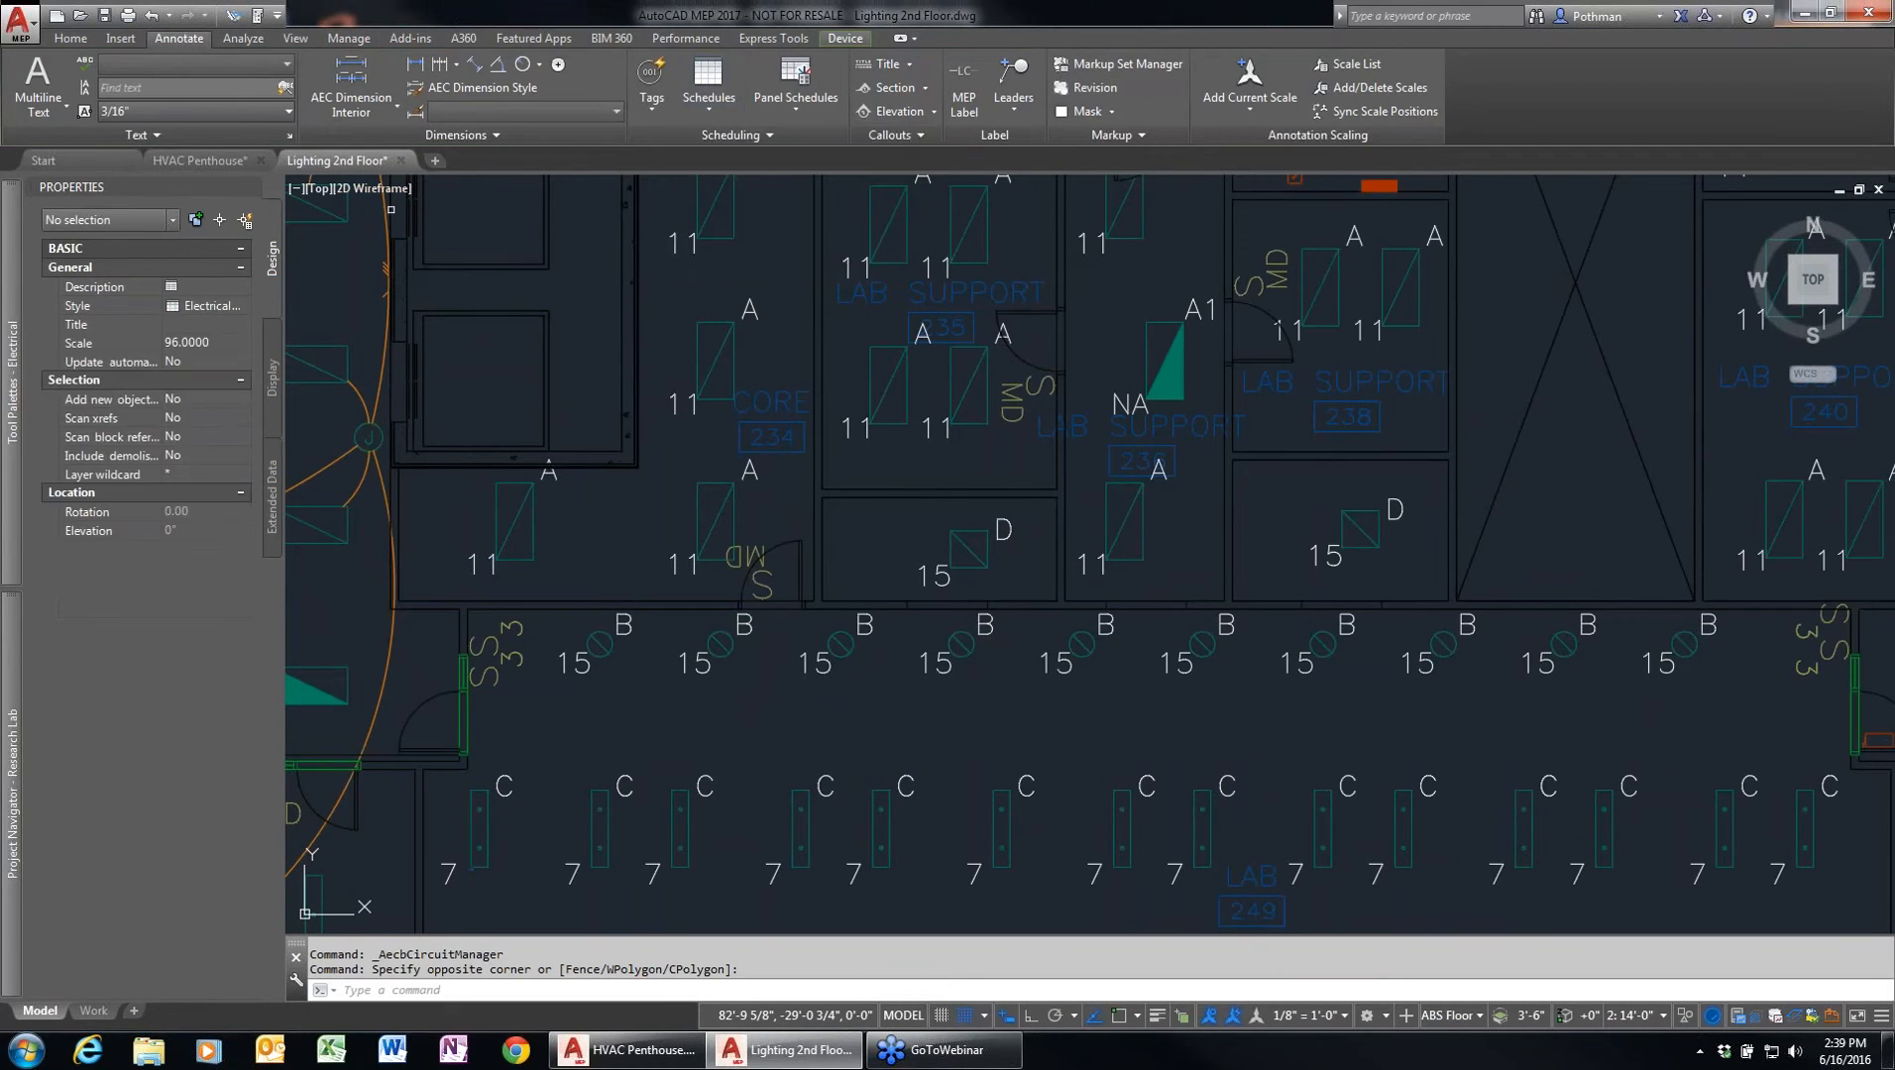
left_click(244, 309)
left_click(240, 378)
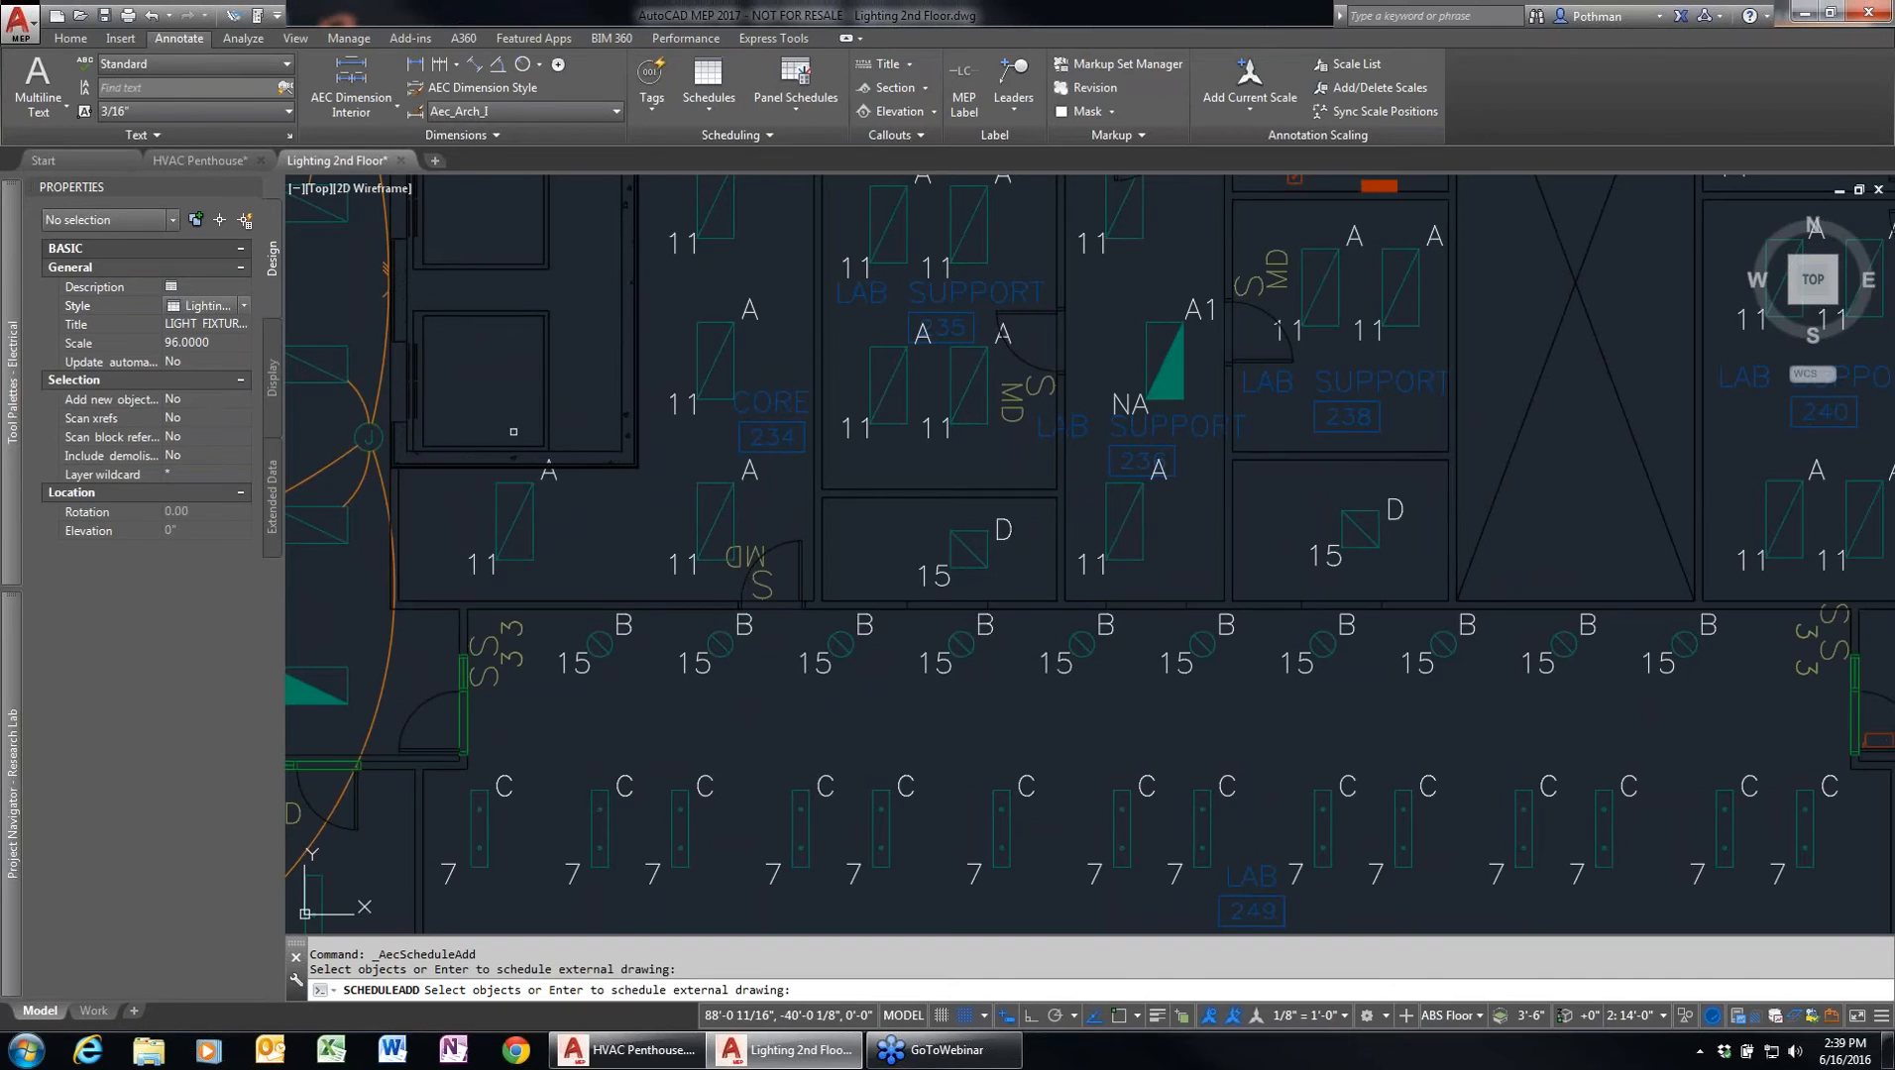
- Schedule all objects in the drawing and place the light fixture schedule below the floor plan at its default size
scroll(598, 431, "down", 5)
scroll(1052, 598, "down", 3)
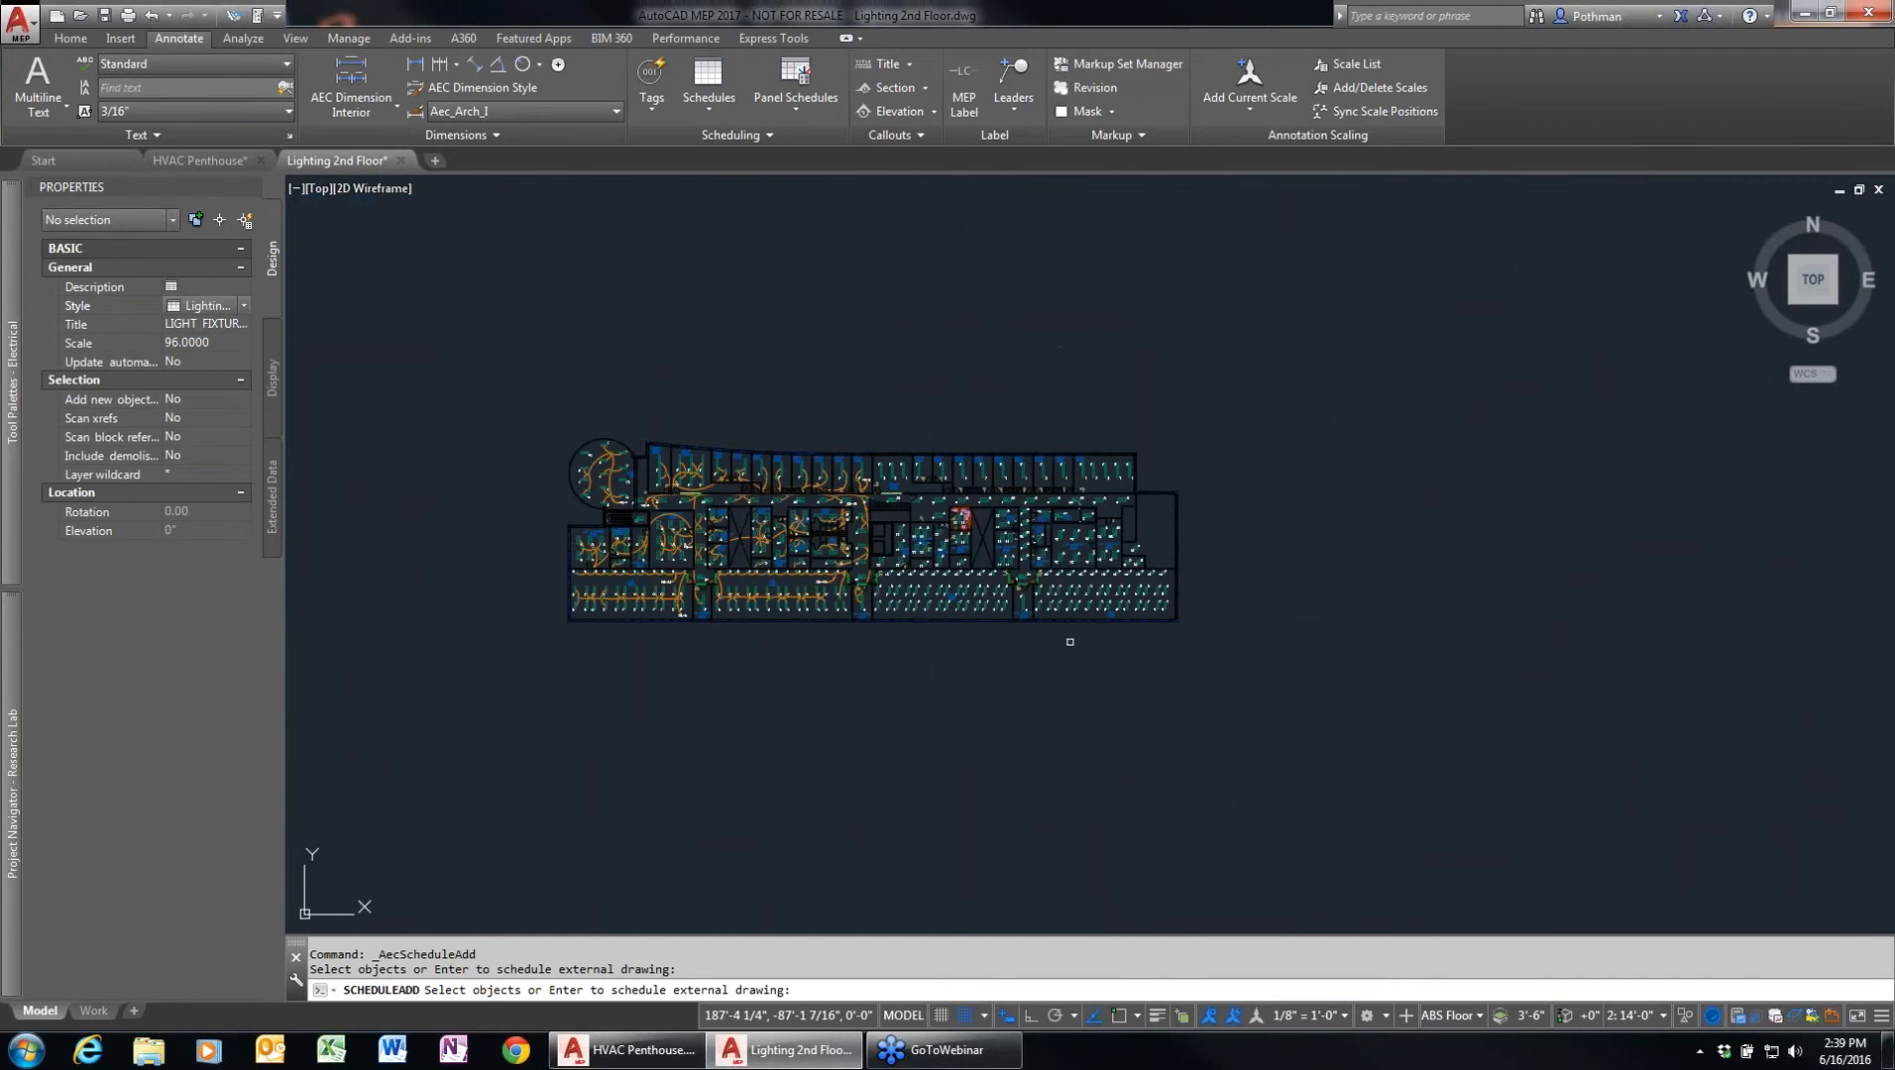
key("Return")
key("Return")
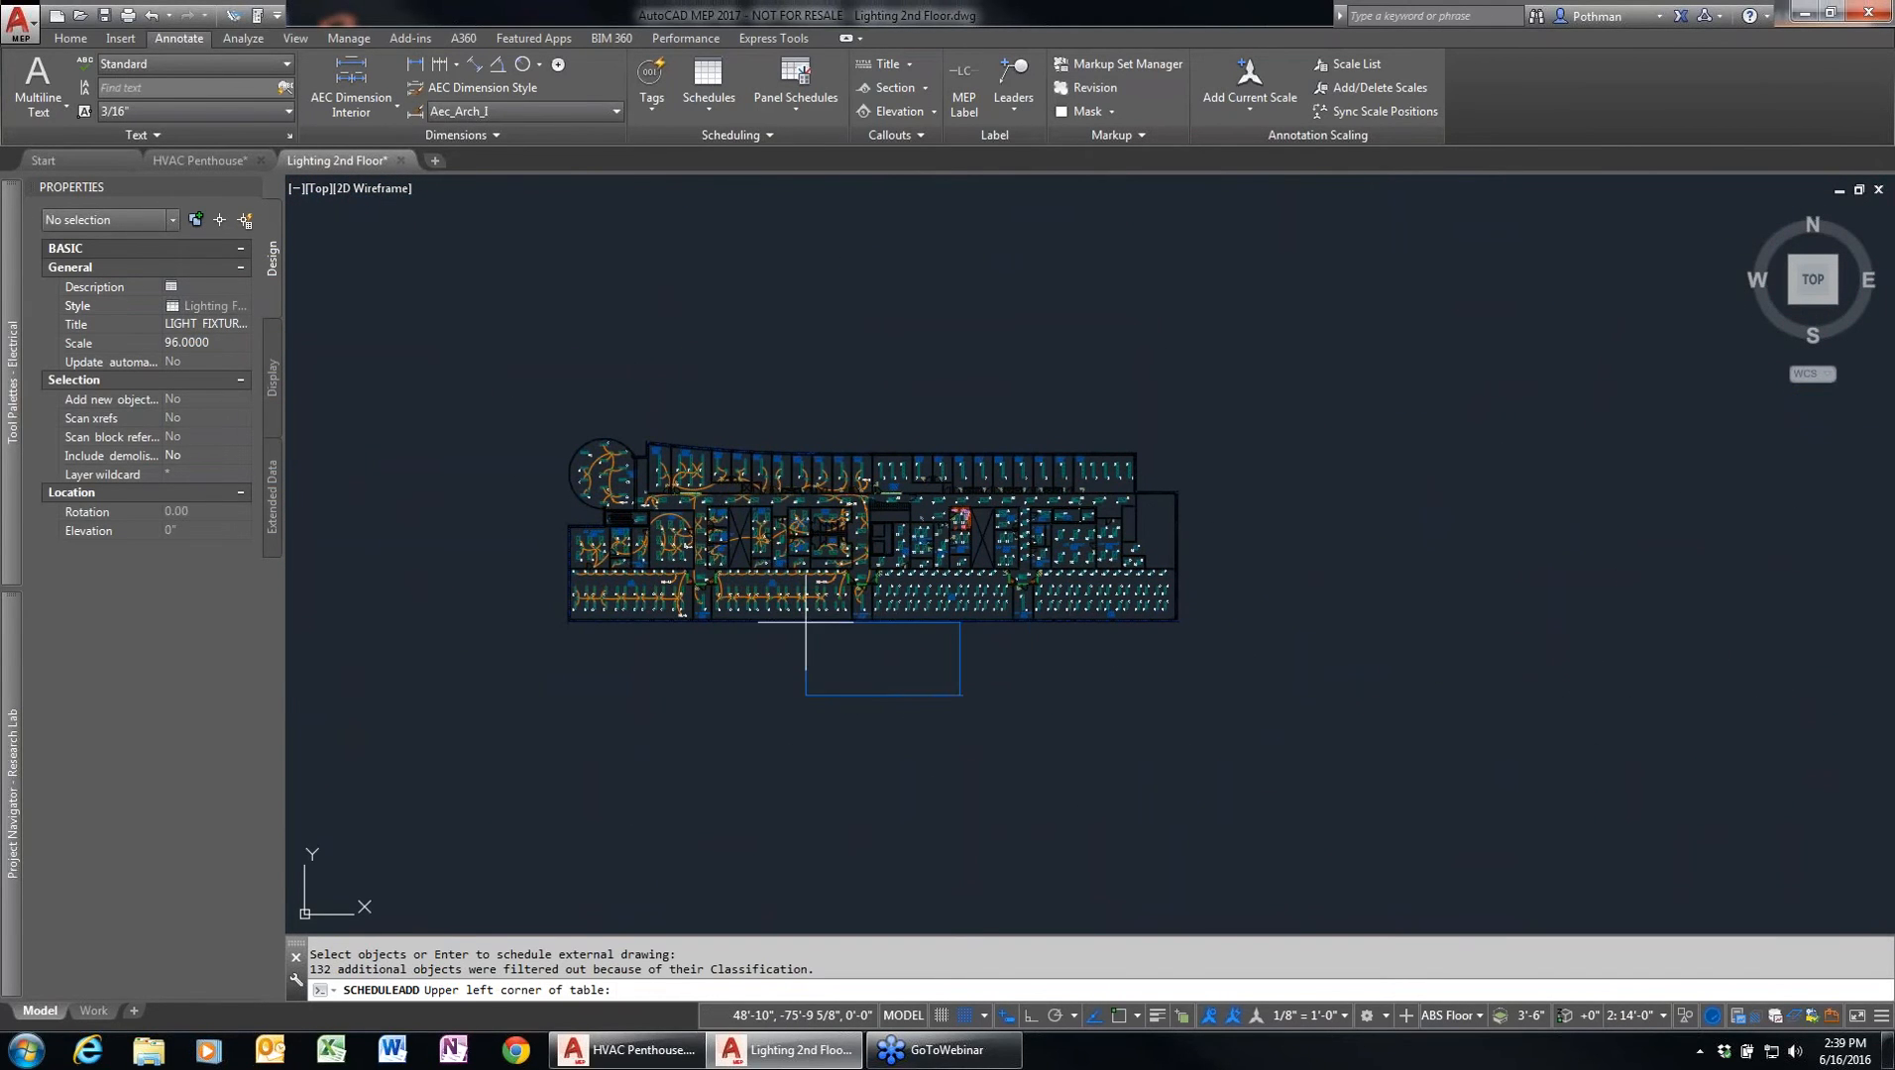
left_click(848, 641)
key("Return")
scroll(932, 723, "up", 8)
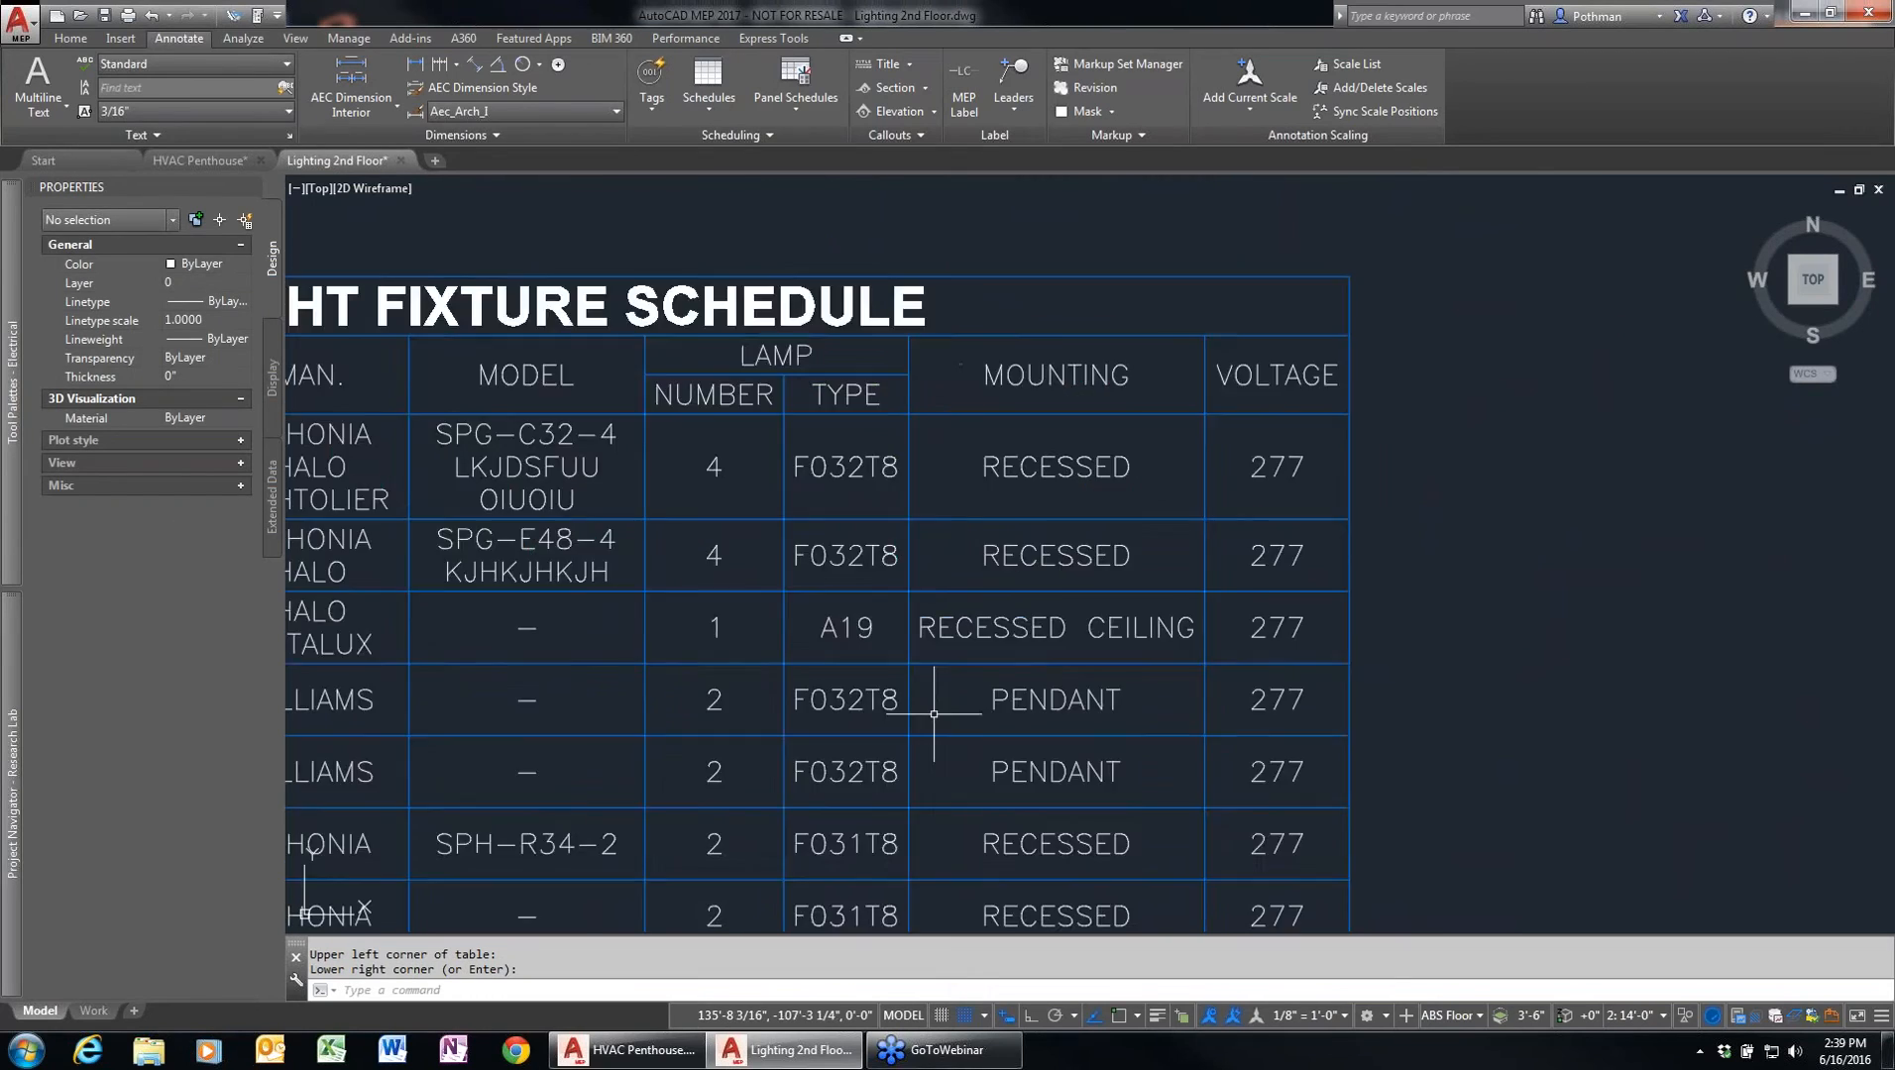
scroll(929, 728, "down", 8)
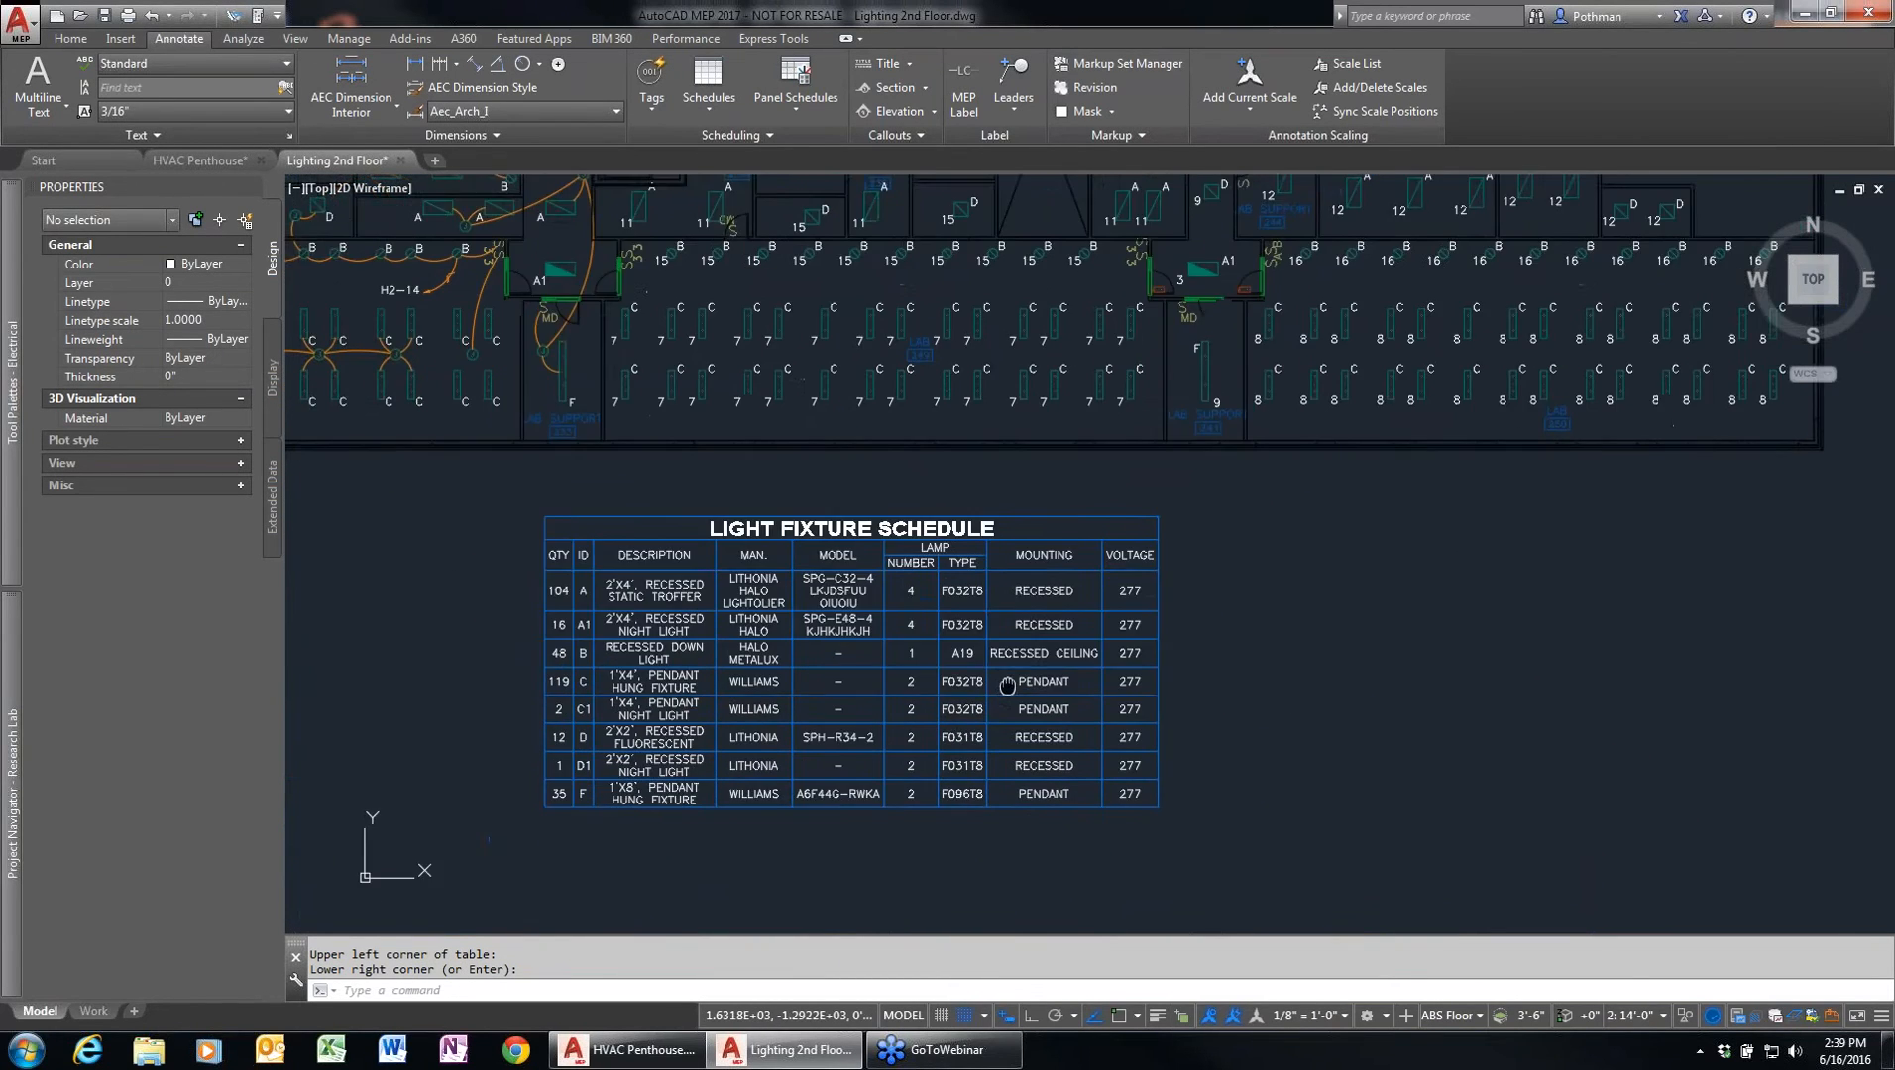
scroll(999, 618, "up", 2)
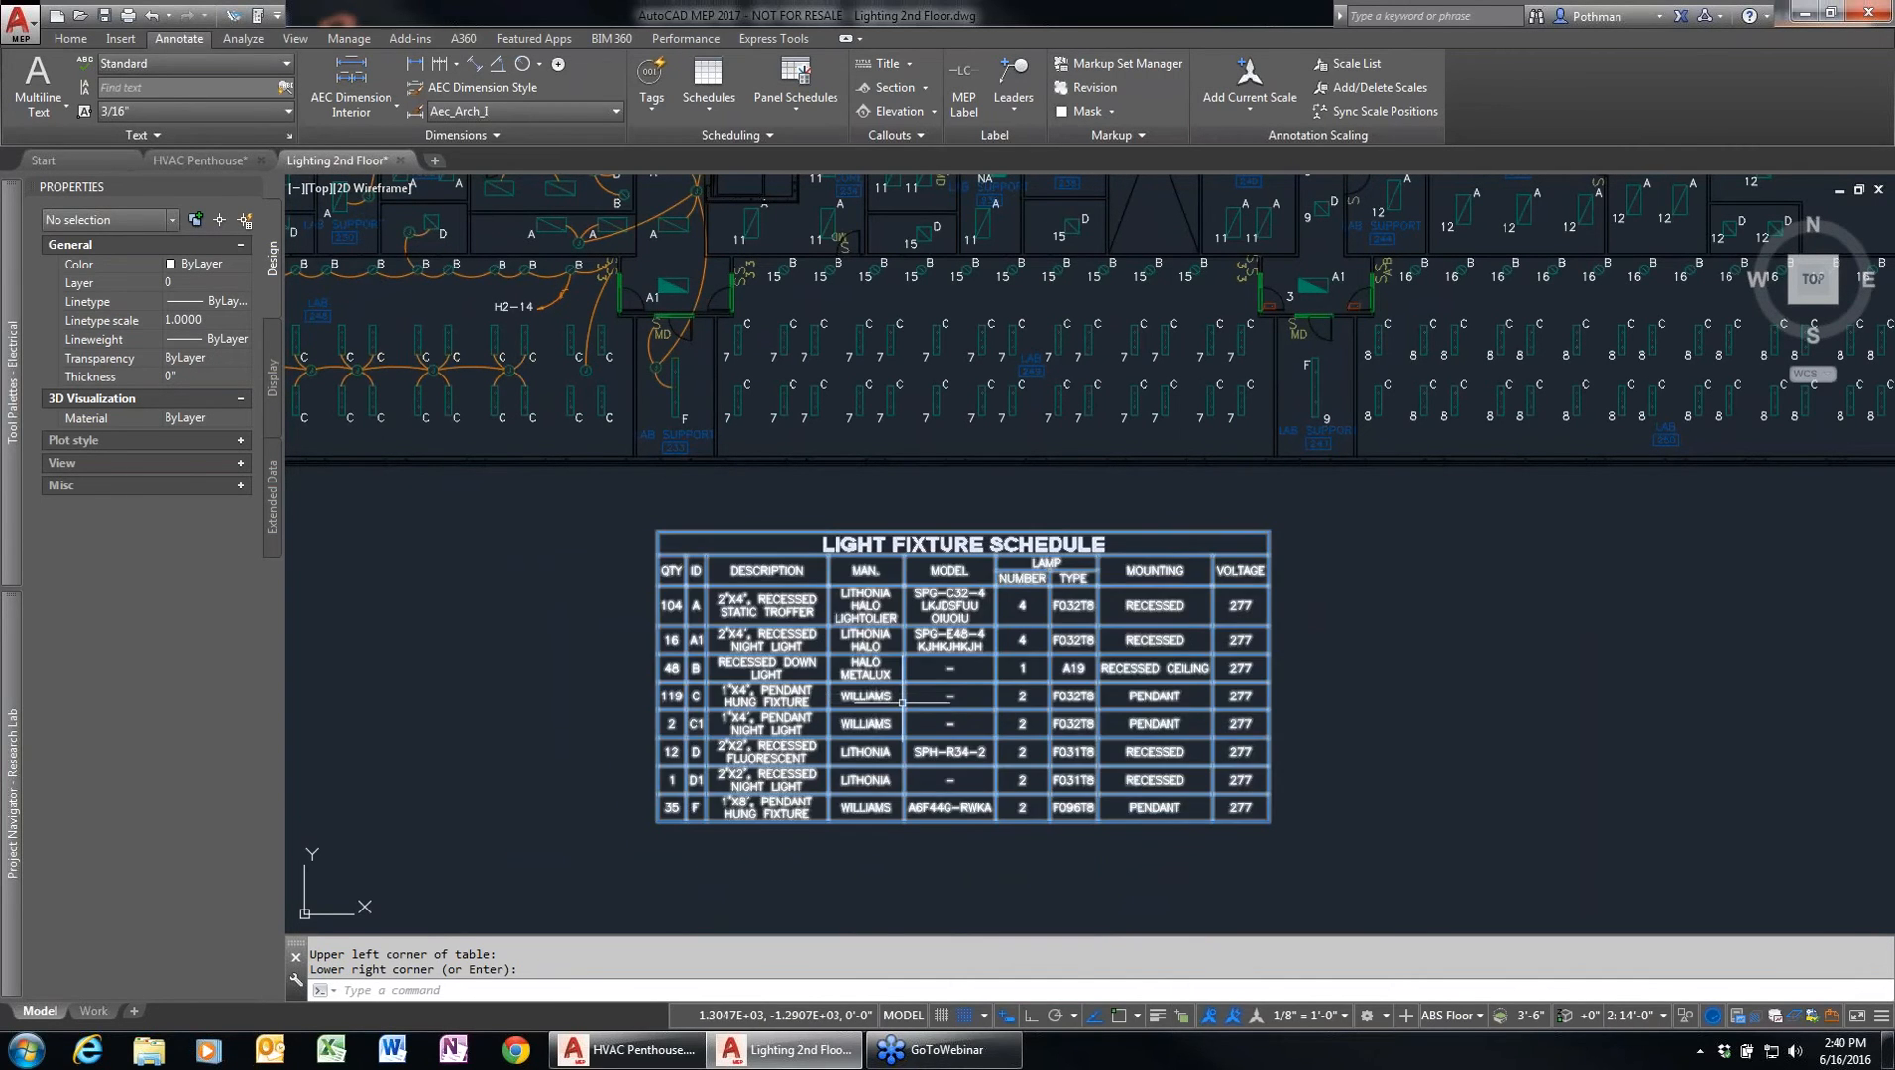
type("c")
key("Return")
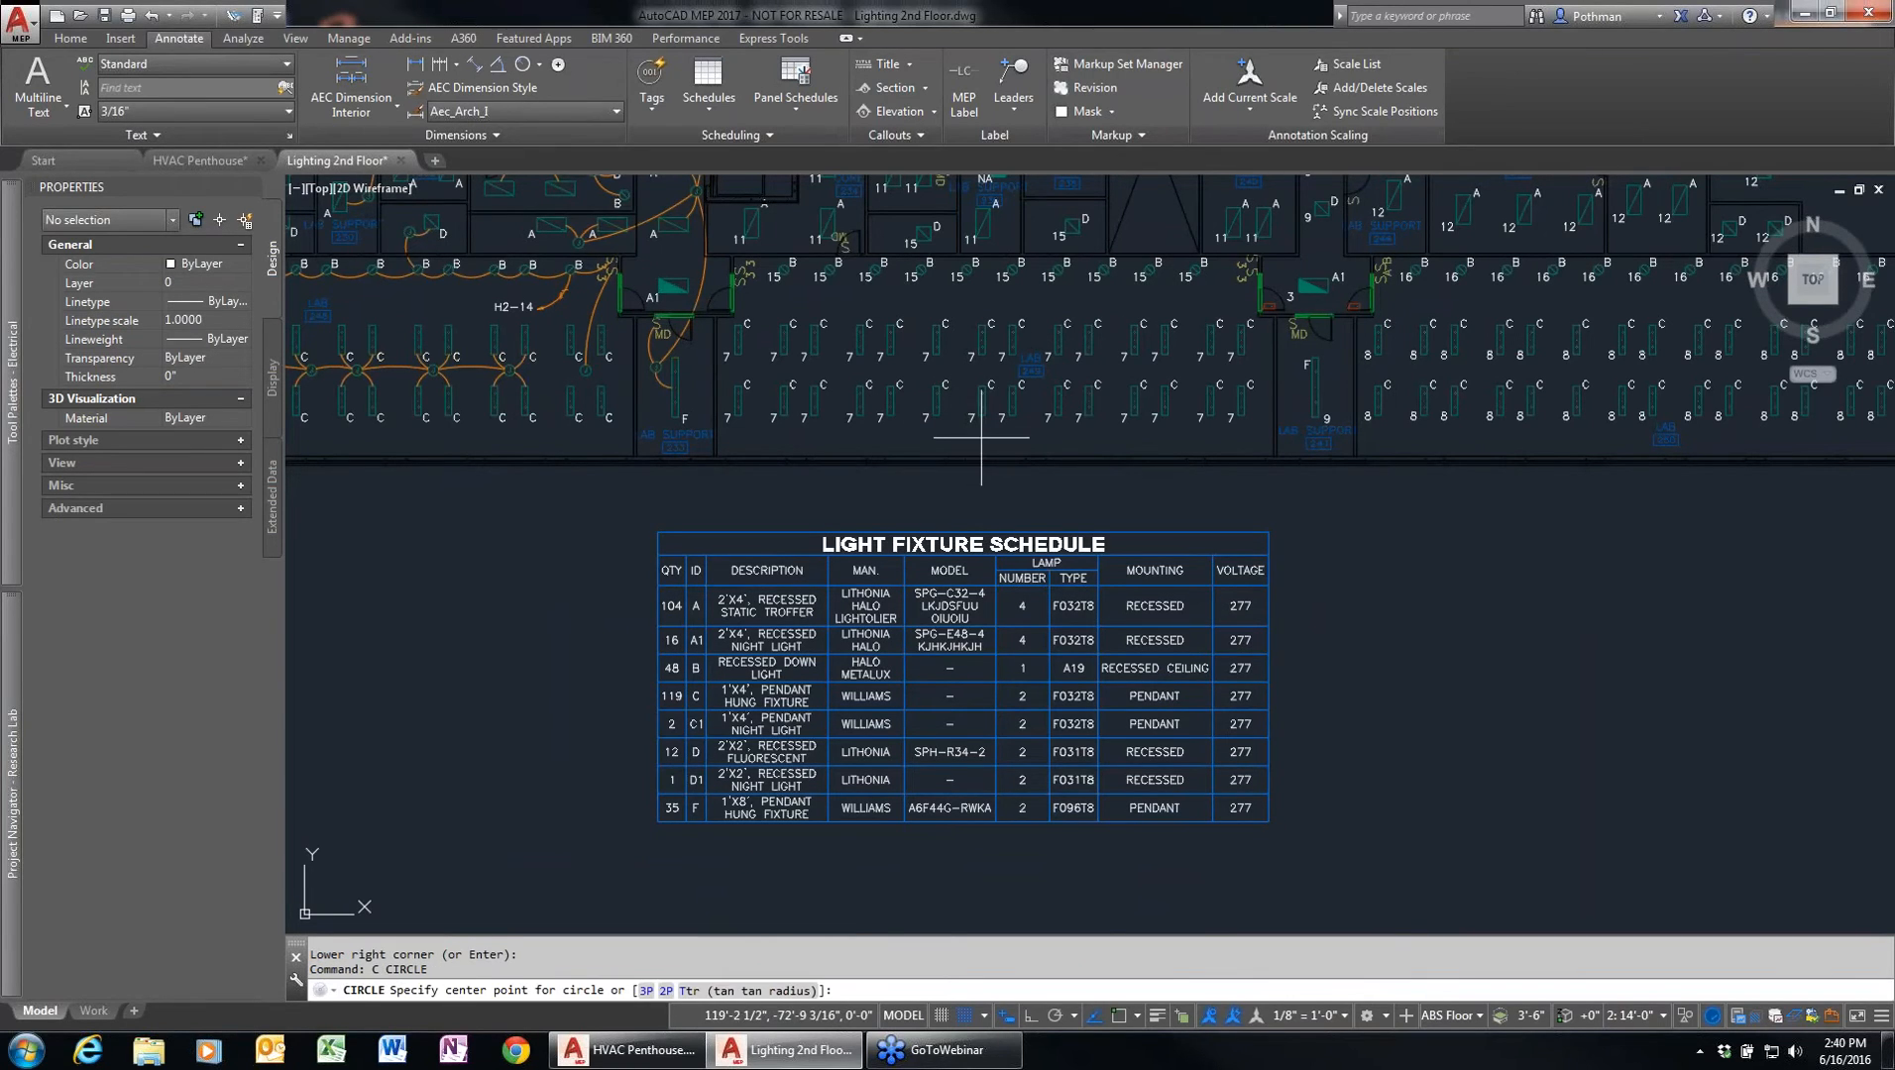
key("Escape")
- Copy a group of lower-row fixtures from Lab 249 to just above the schedule, and undo the copy
type("co")
key("Return")
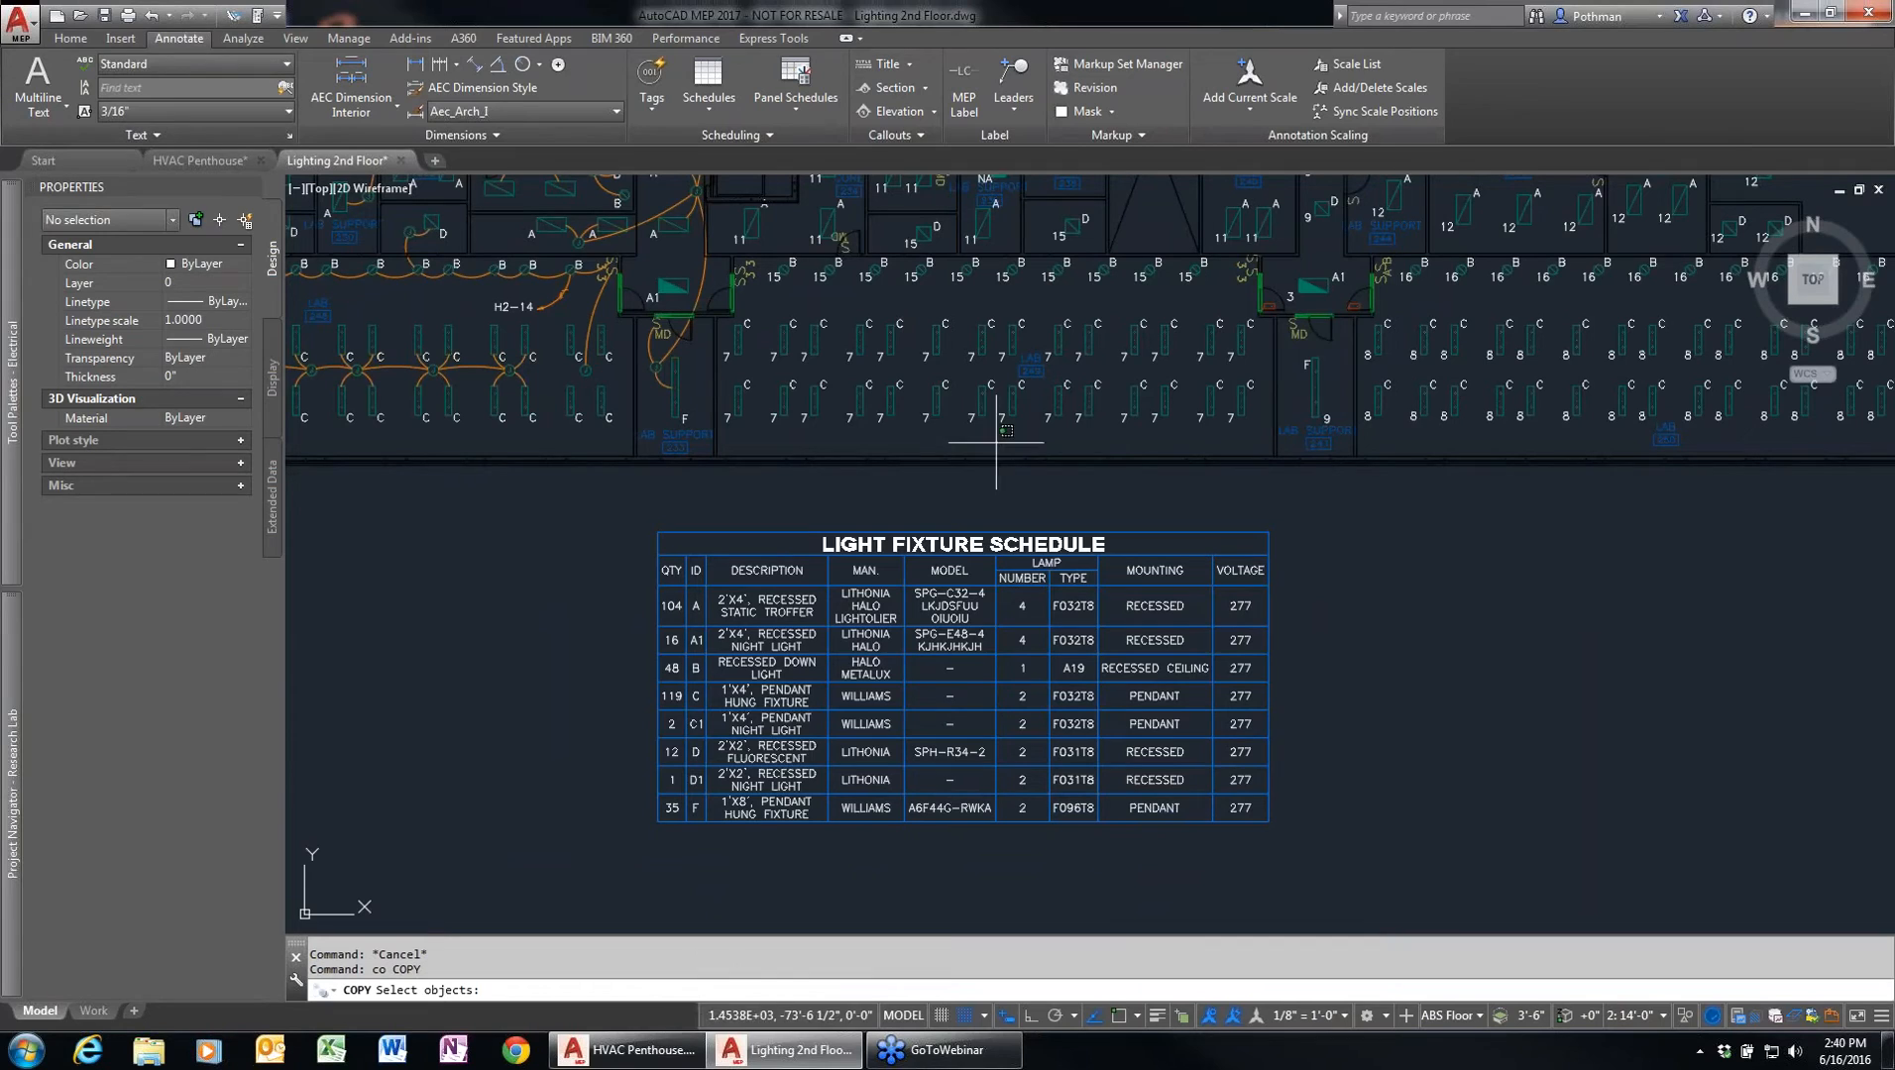
left_click(997, 442)
left_click(798, 394)
key("Return")
left_click(1500, 517)
left_click(1501, 607)
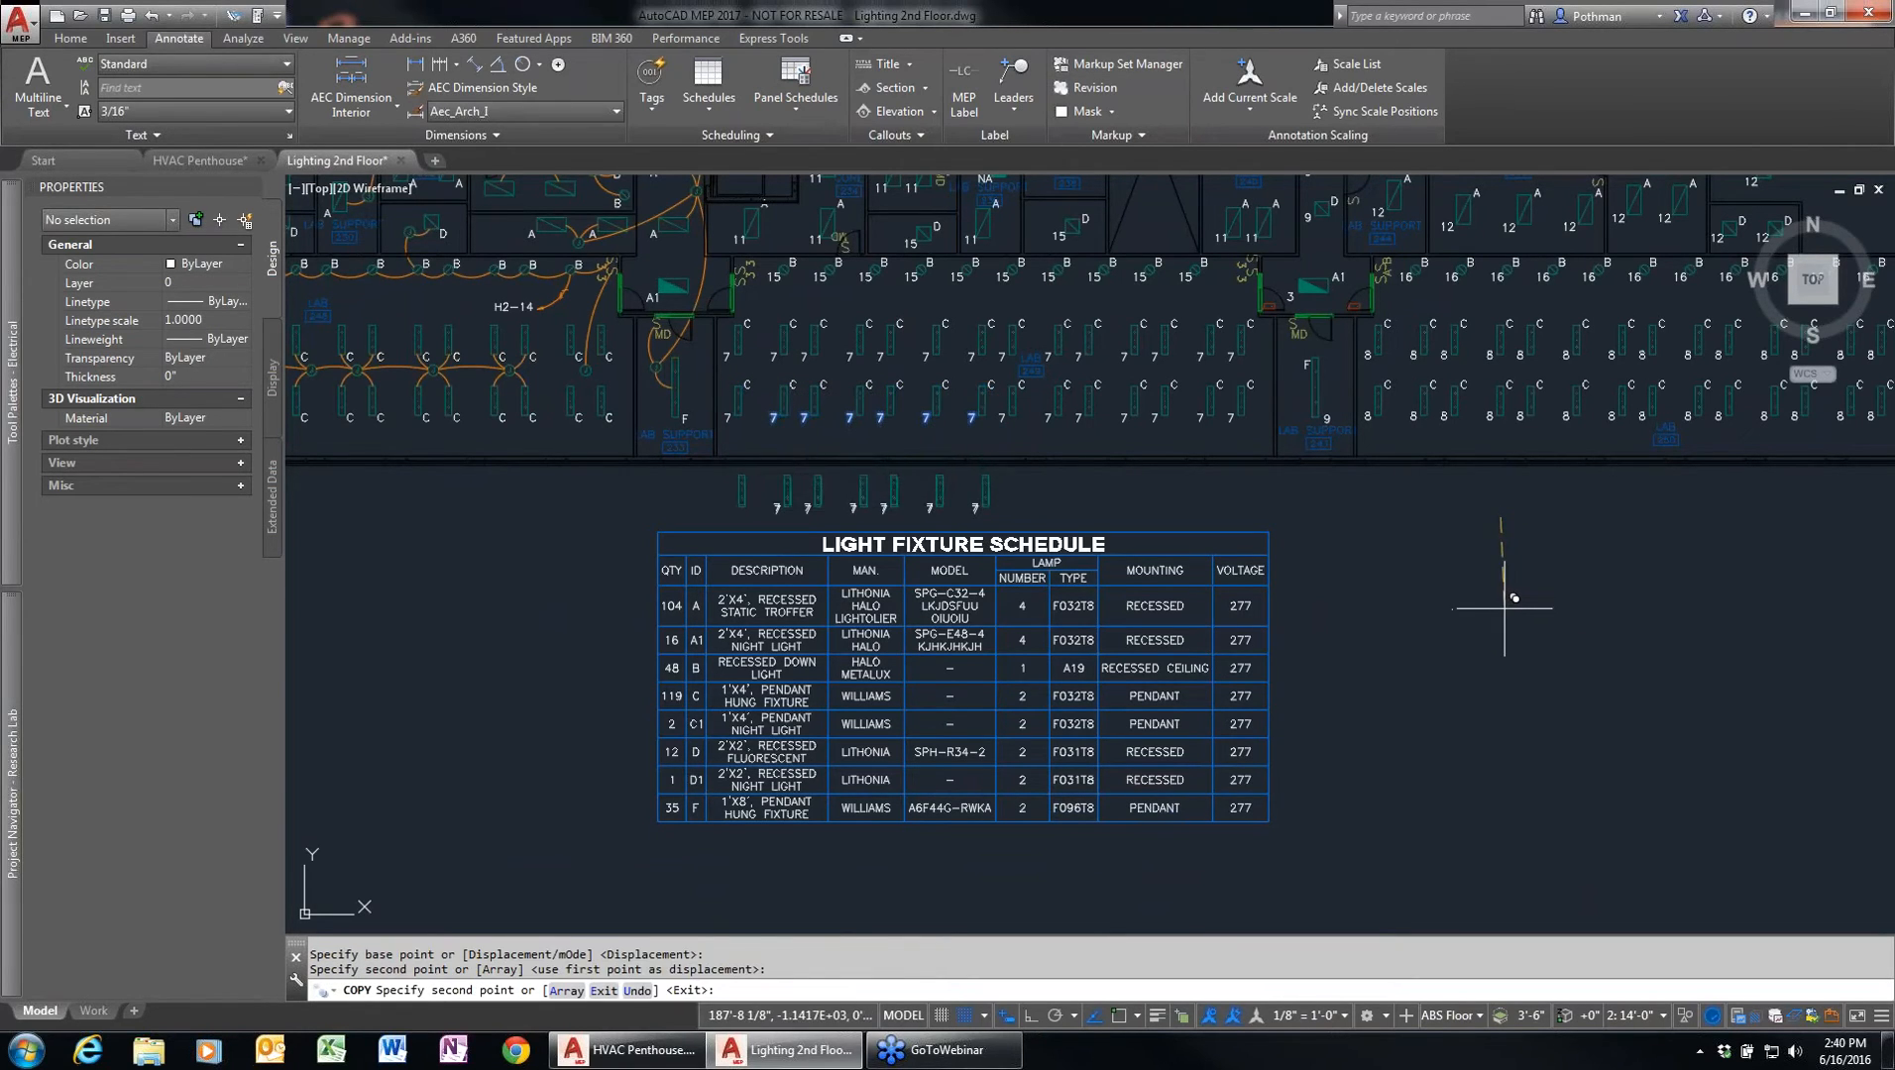
key("Return")
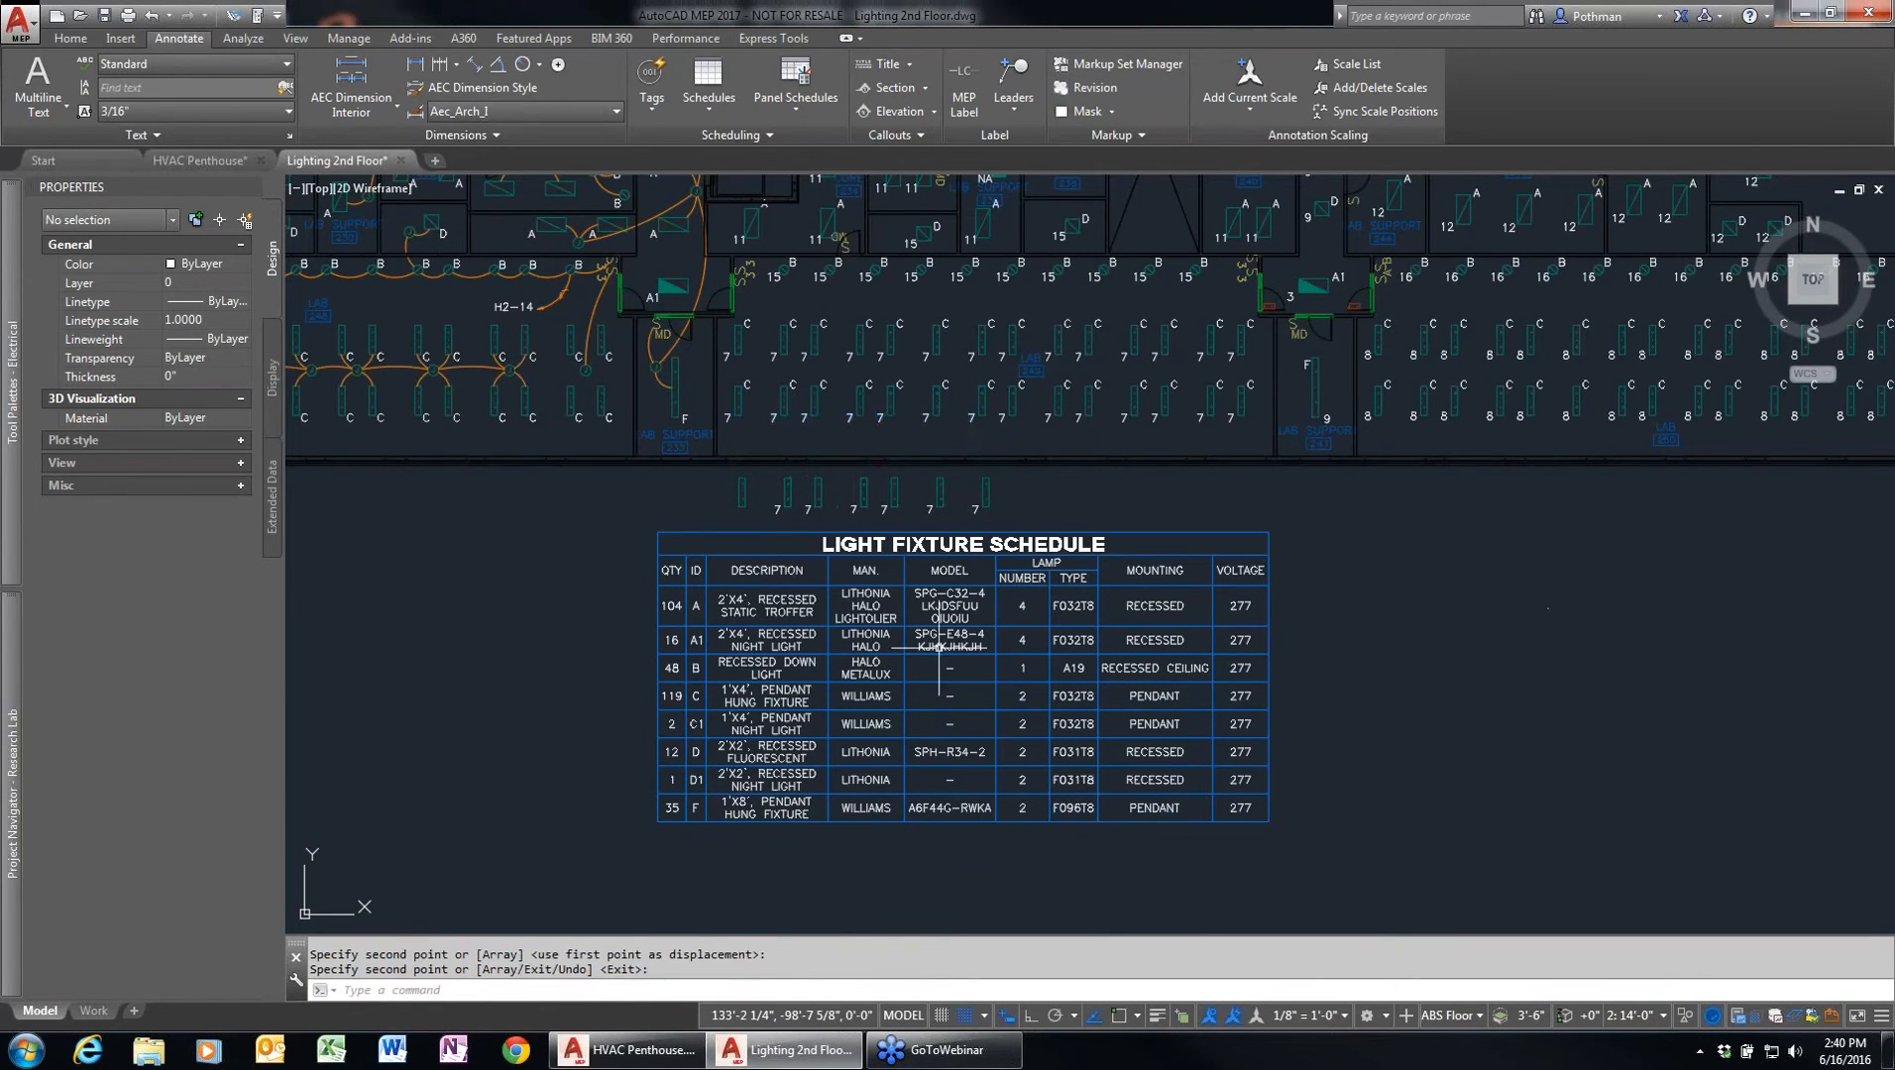
left_click(726, 720)
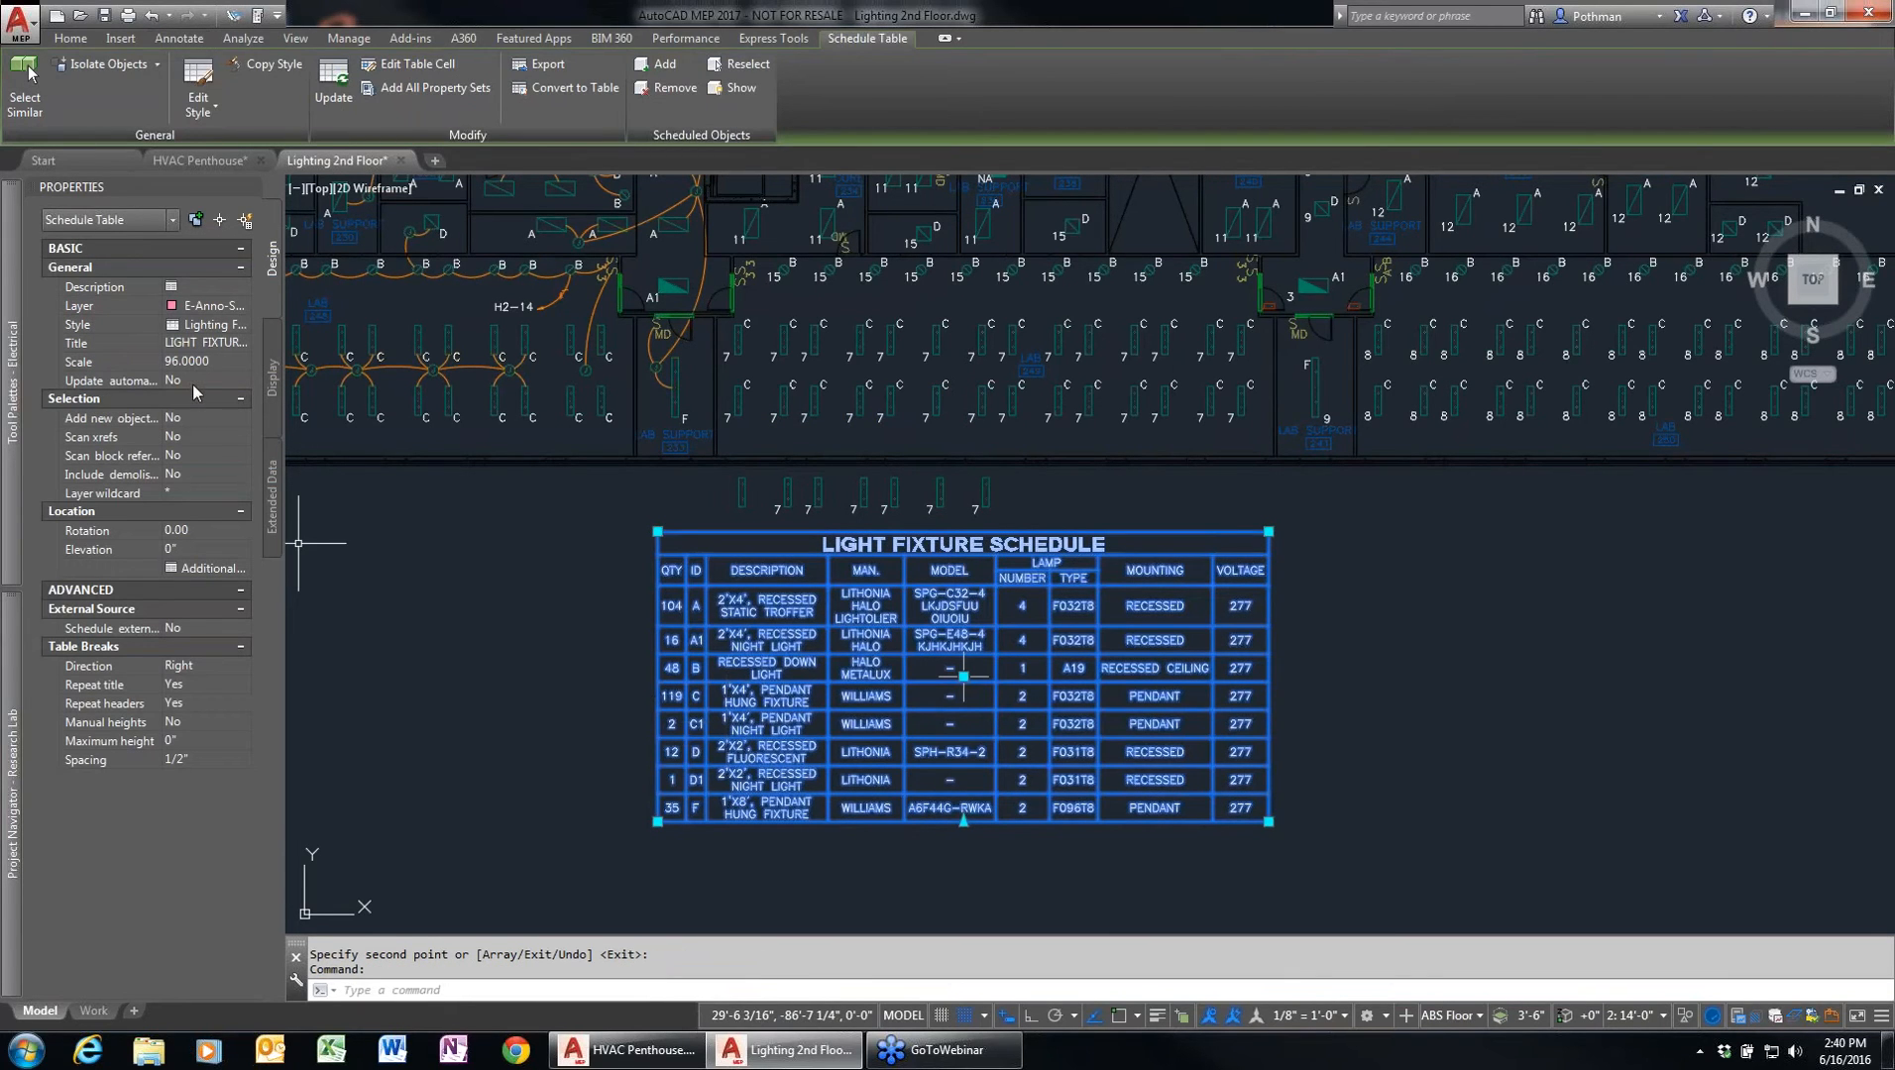
key("ctrl+z")
- Set the light fixture schedule to update automatically and to add new objects automatically, and deselect it
left_click(991, 647)
left_click(783, 593)
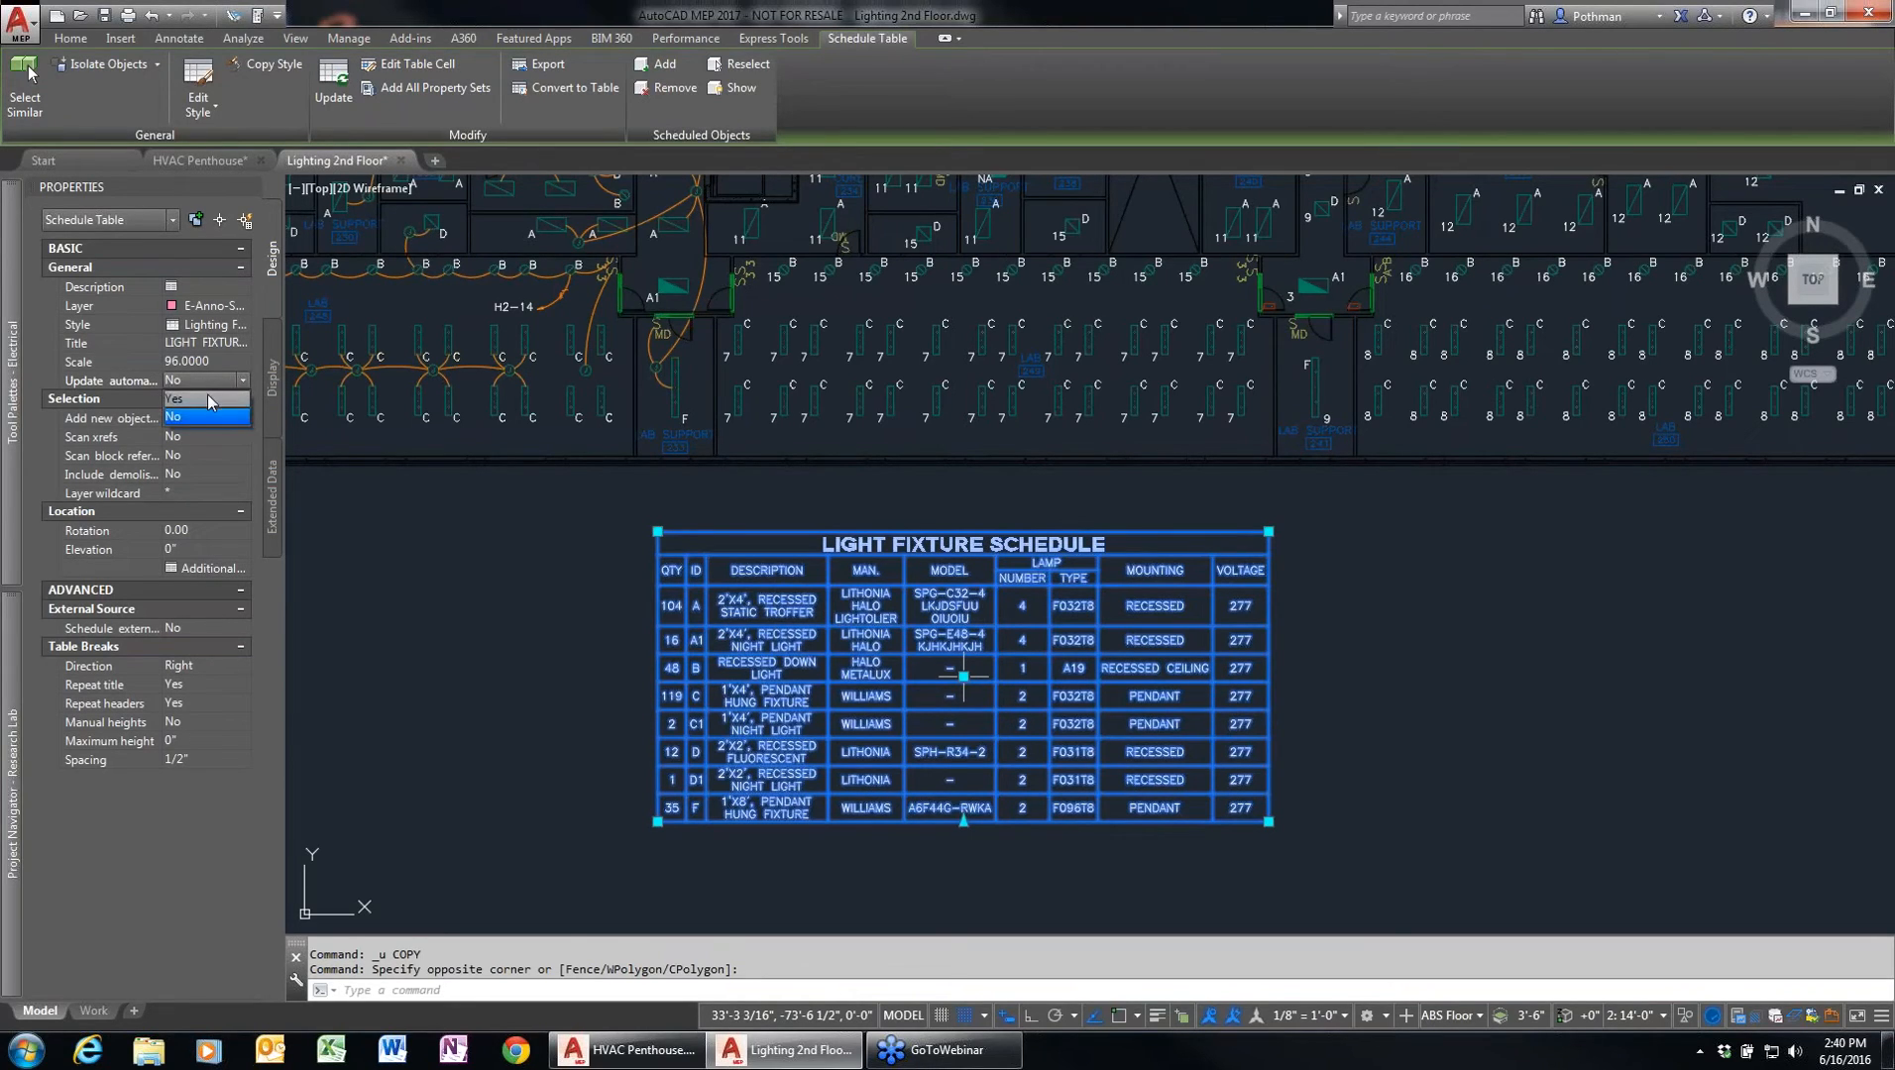
left_click(207, 399)
left_click(241, 419)
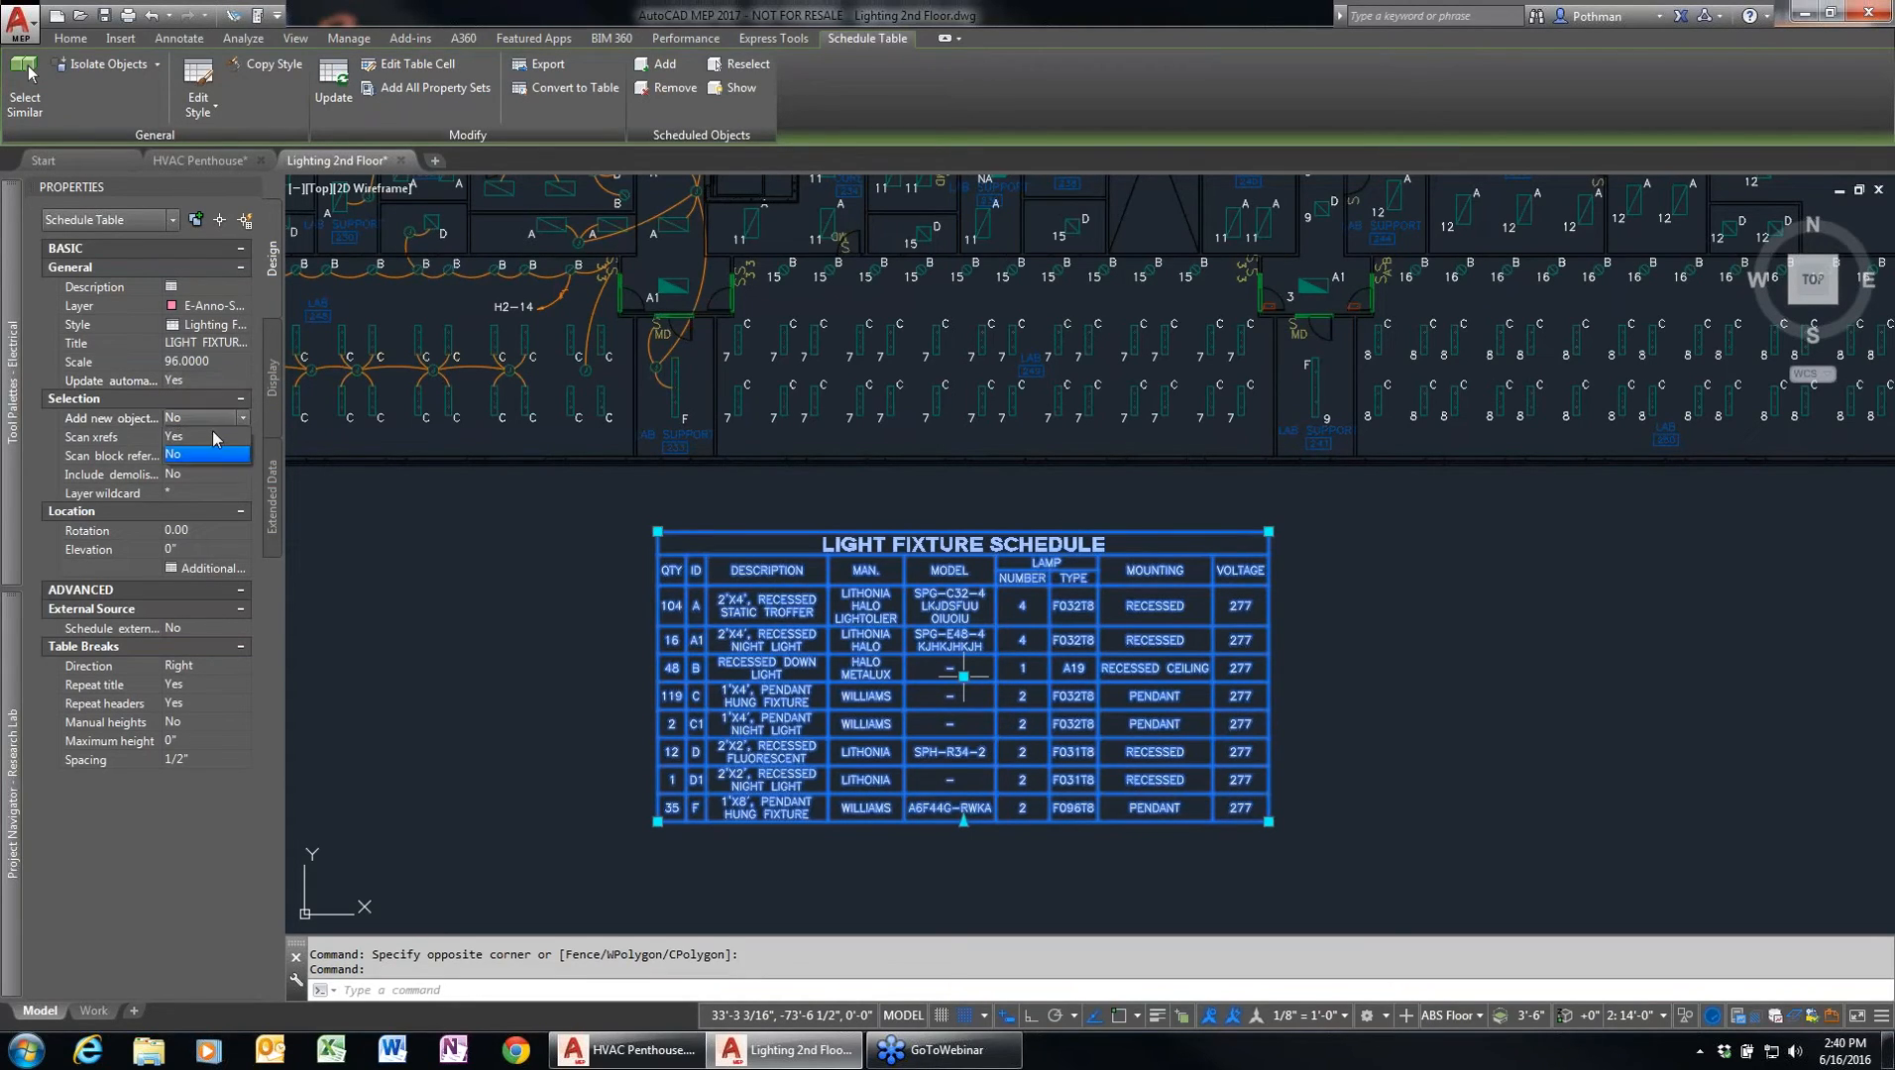
left_click(198, 437)
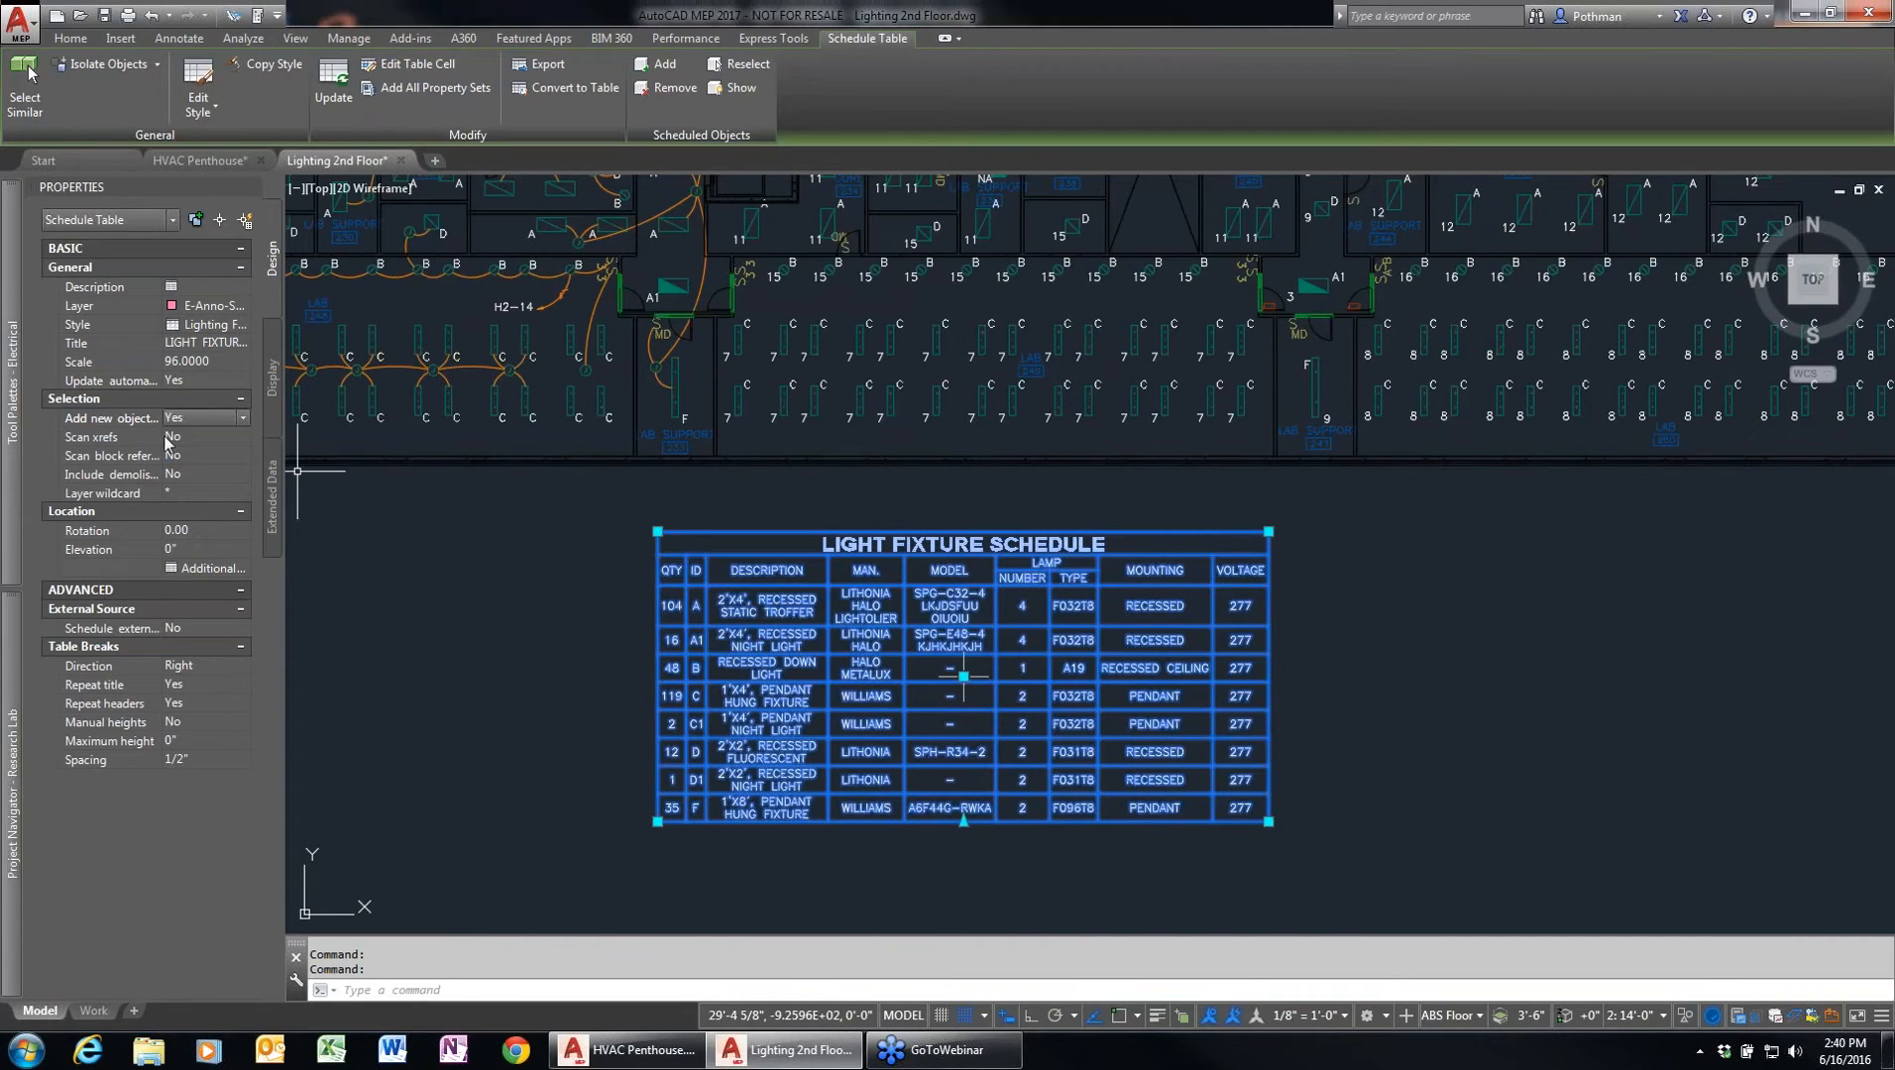
key("Escape")
key("Escape")
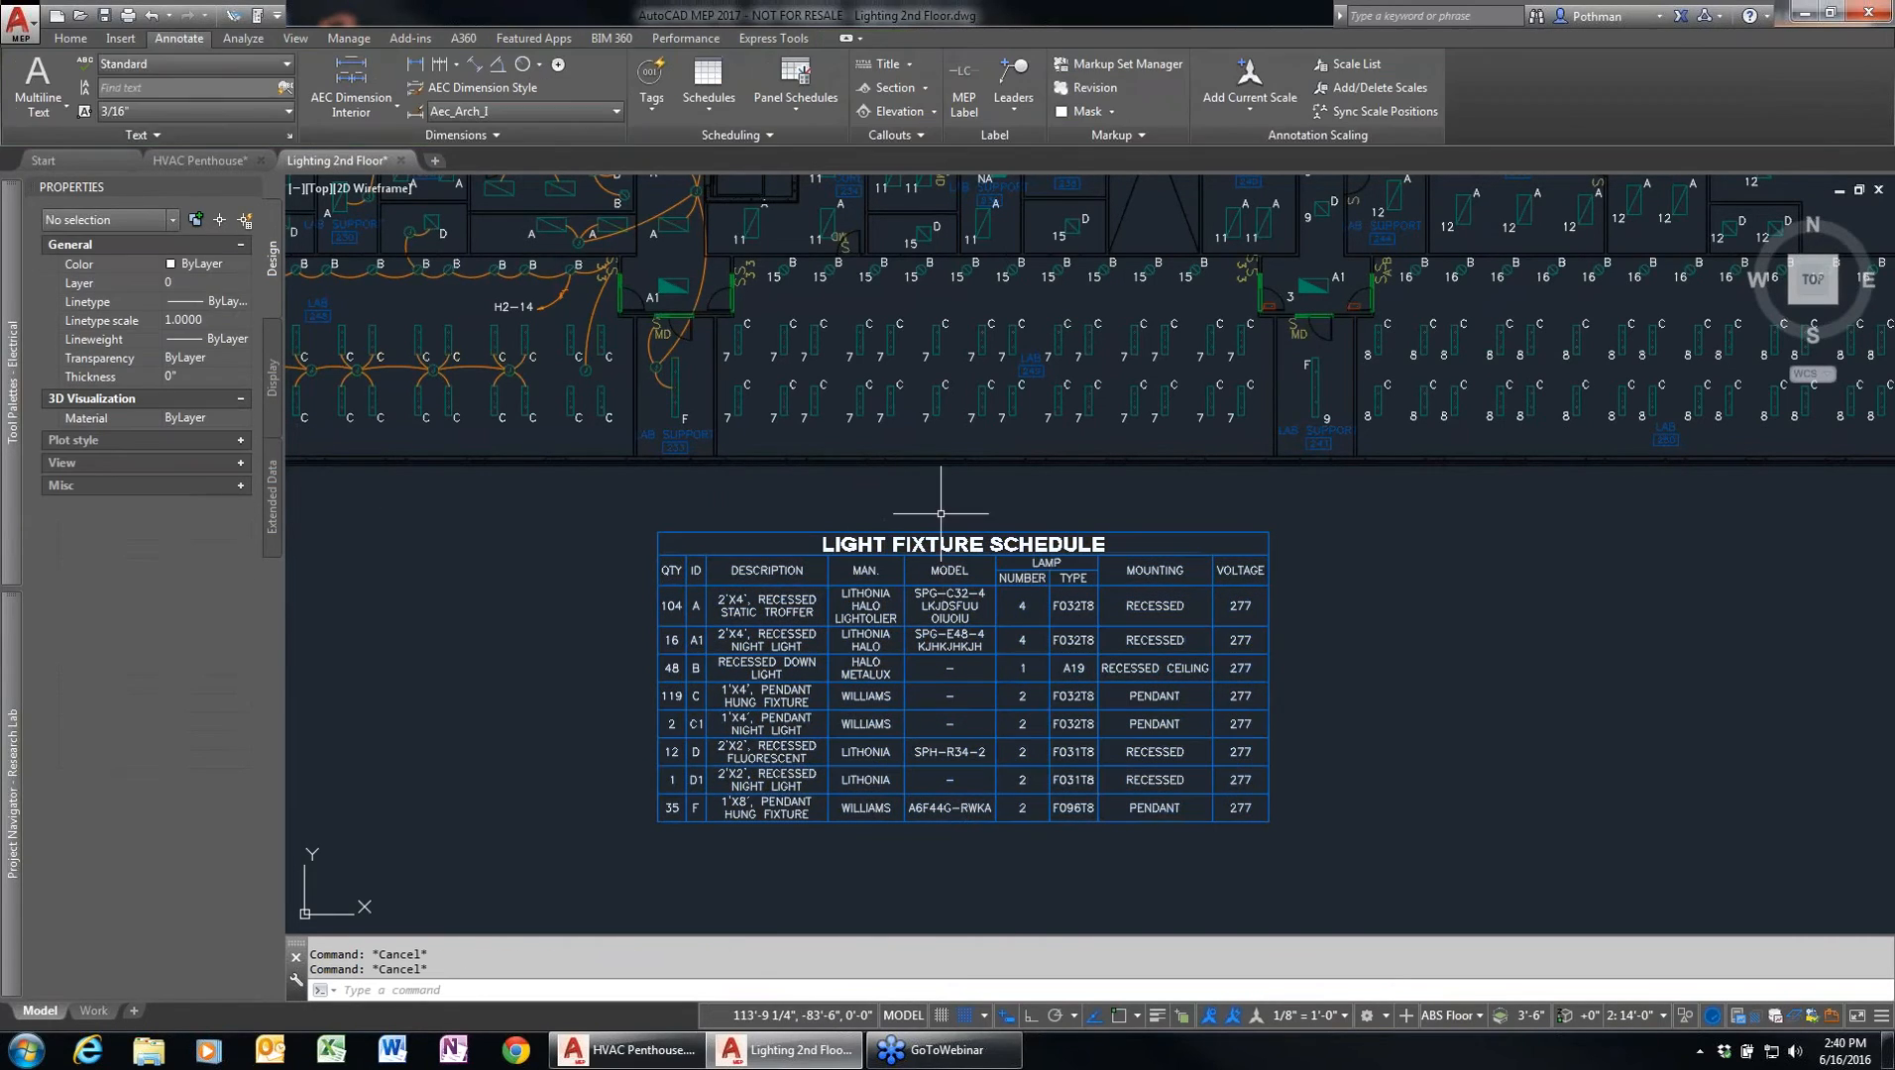
- Copy six lower-row Type C fixtures with their tags from Lab 249 to just above the schedule and check the Type C quantity
type("co")
key("Return")
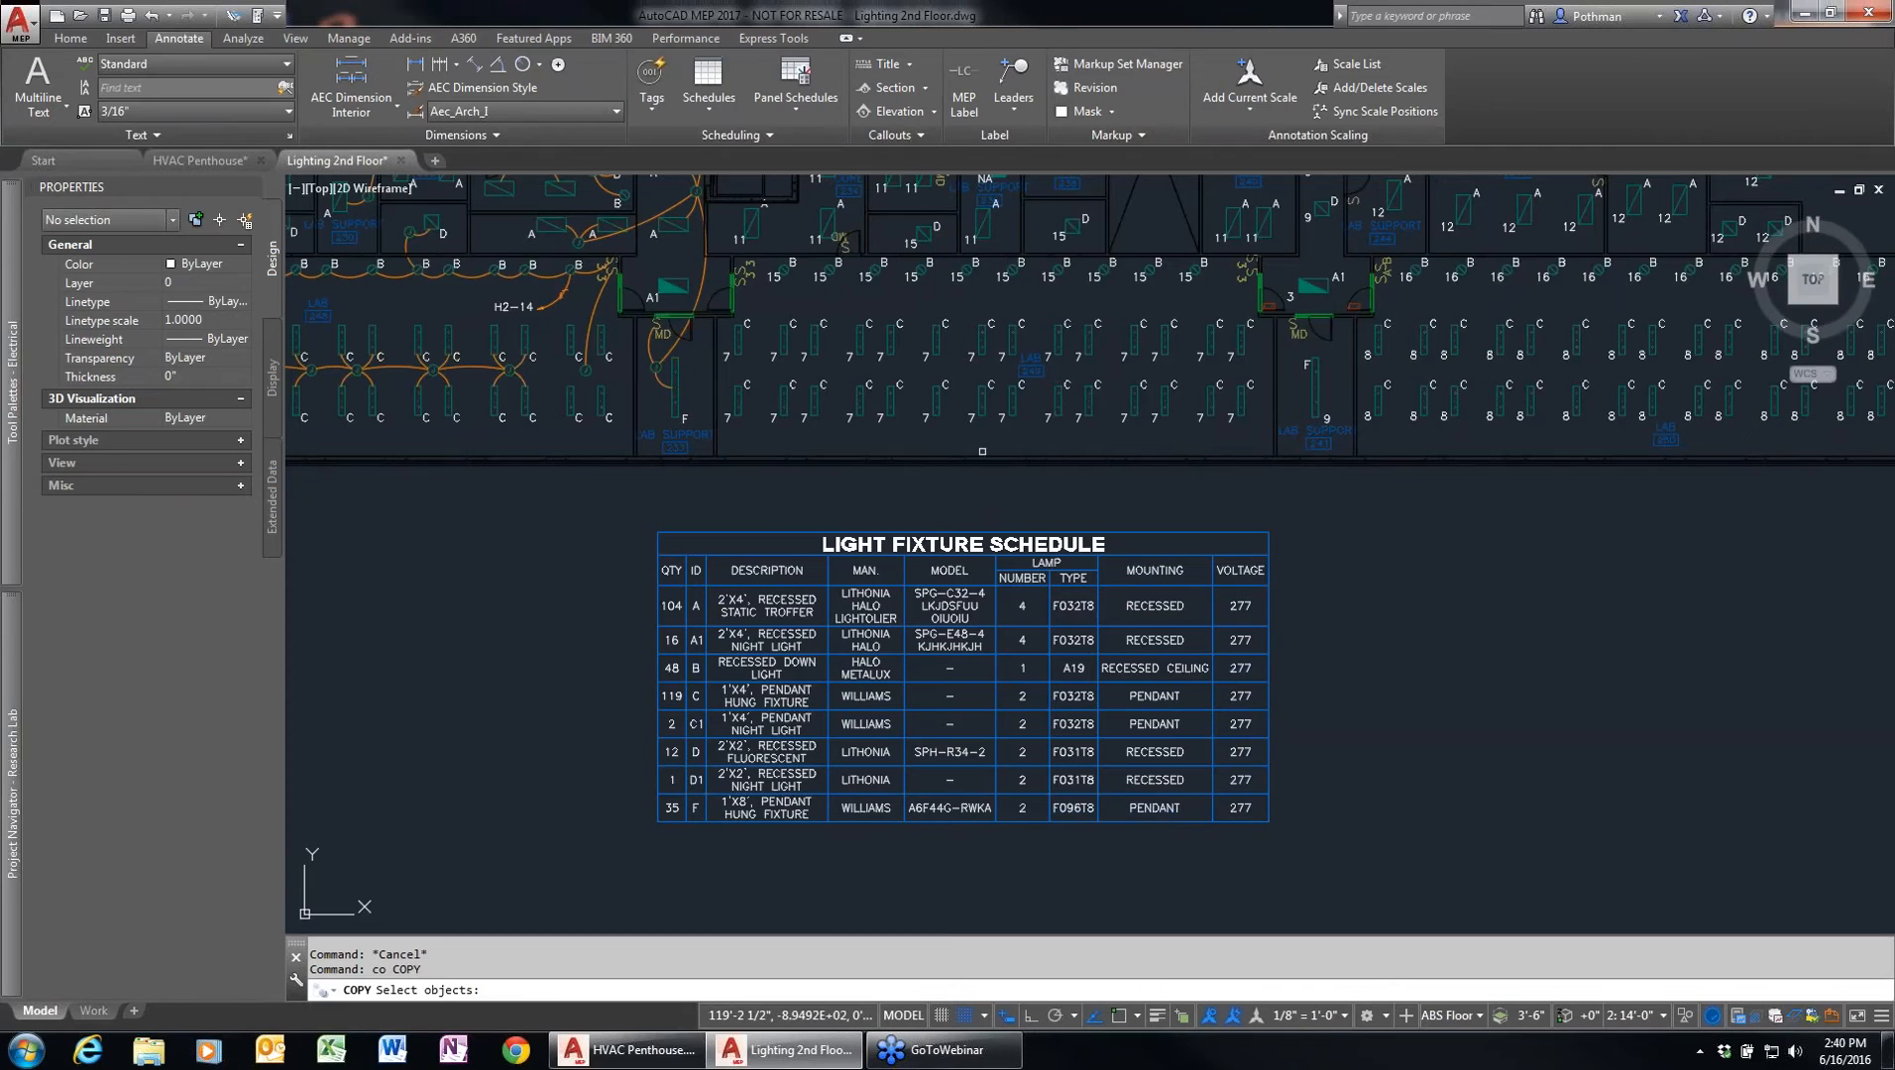
left_click(978, 443)
left_click(724, 384)
key("Return")
left_click(1151, 500)
left_click(1150, 603)
key("Return")
scroll(683, 693, "up", 4)
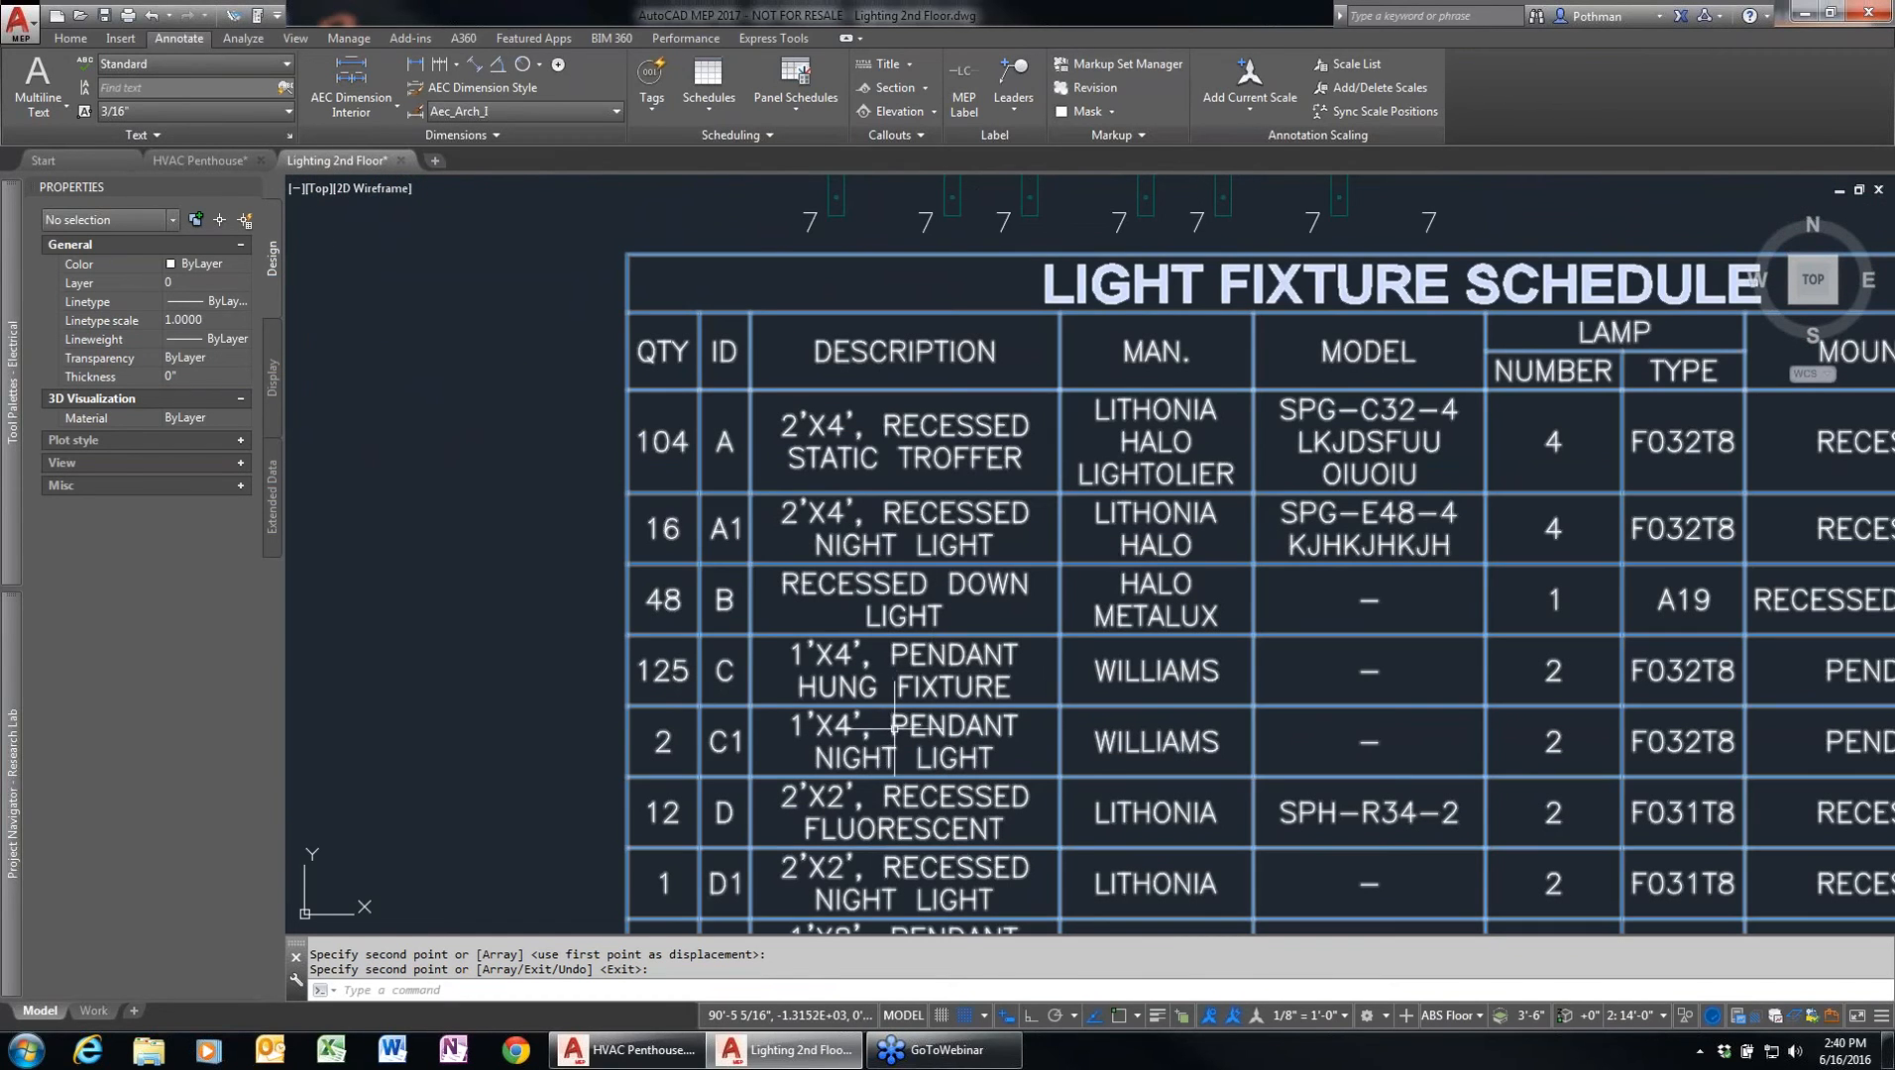
scroll(1013, 641, "down", 2)
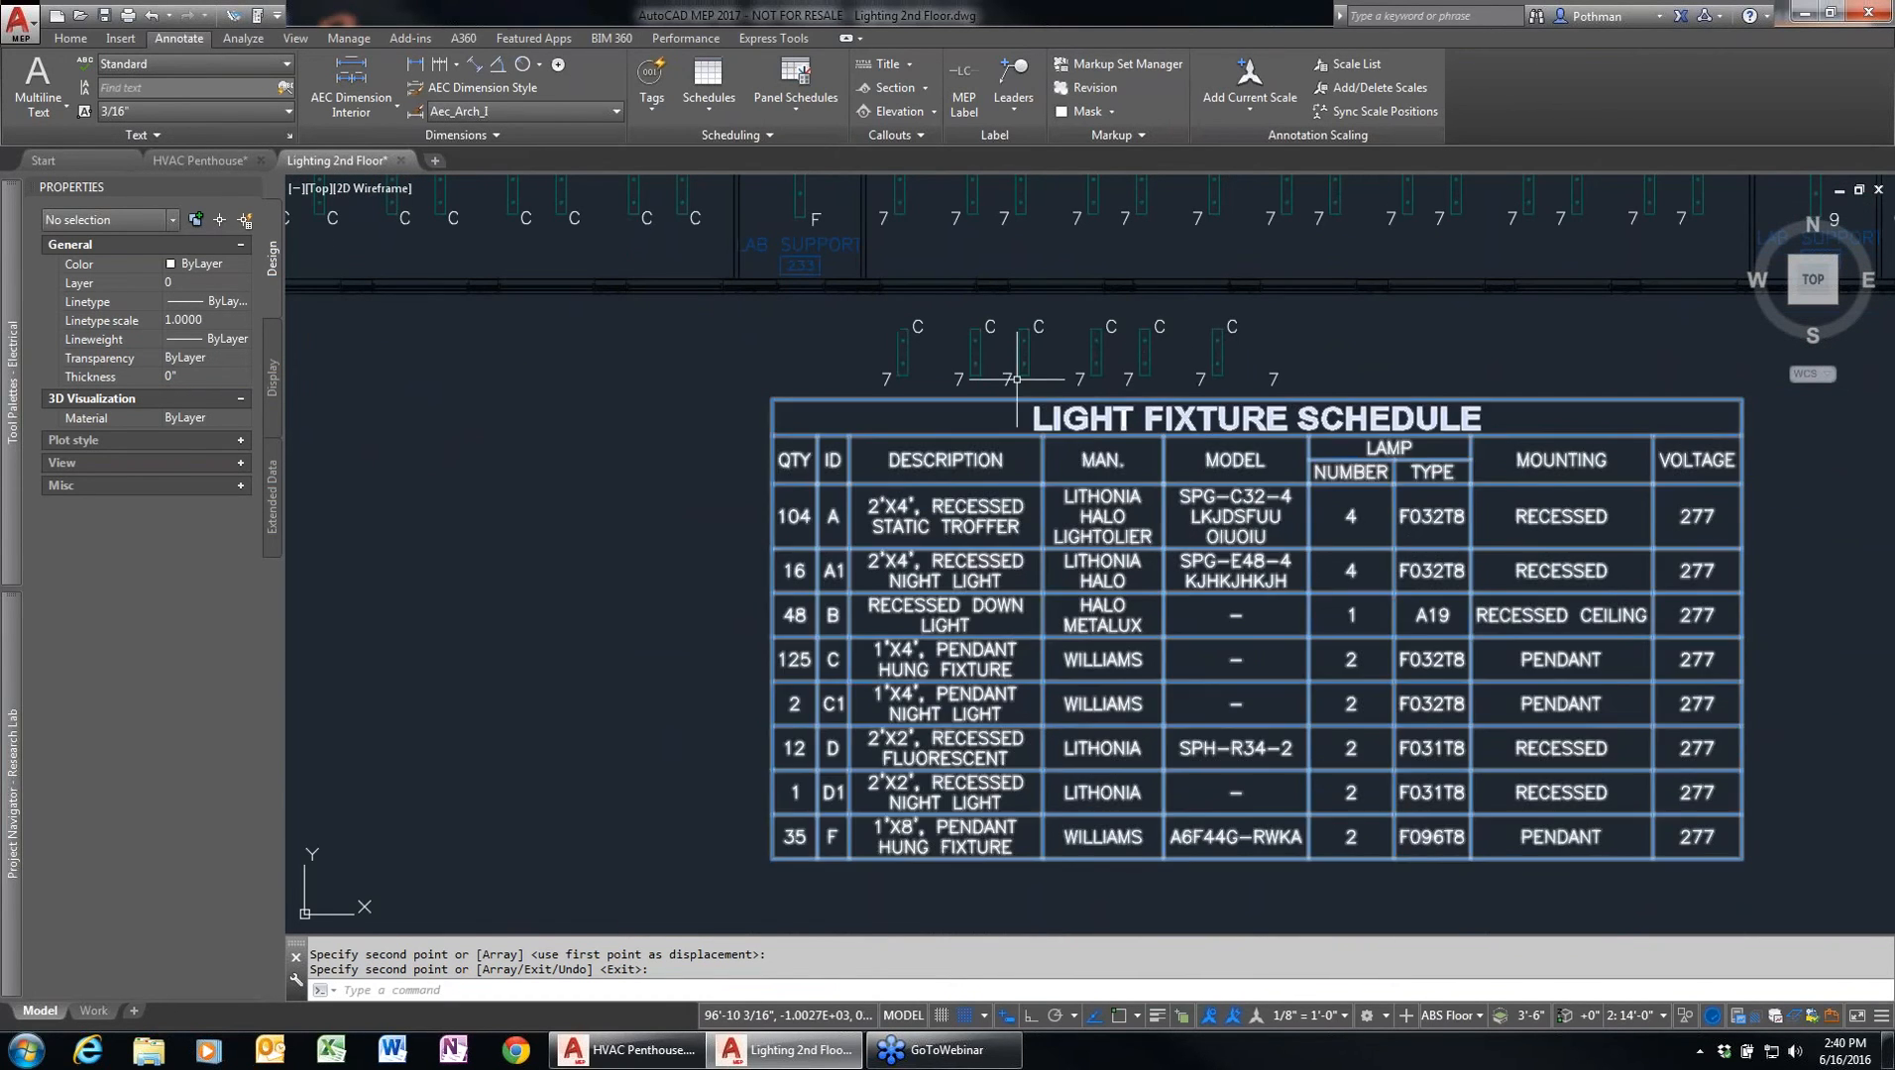
- Examine the property set data in the device style of the first copied Type C fixture, leaving the style unmodified
key("Return")
left_click(902, 349)
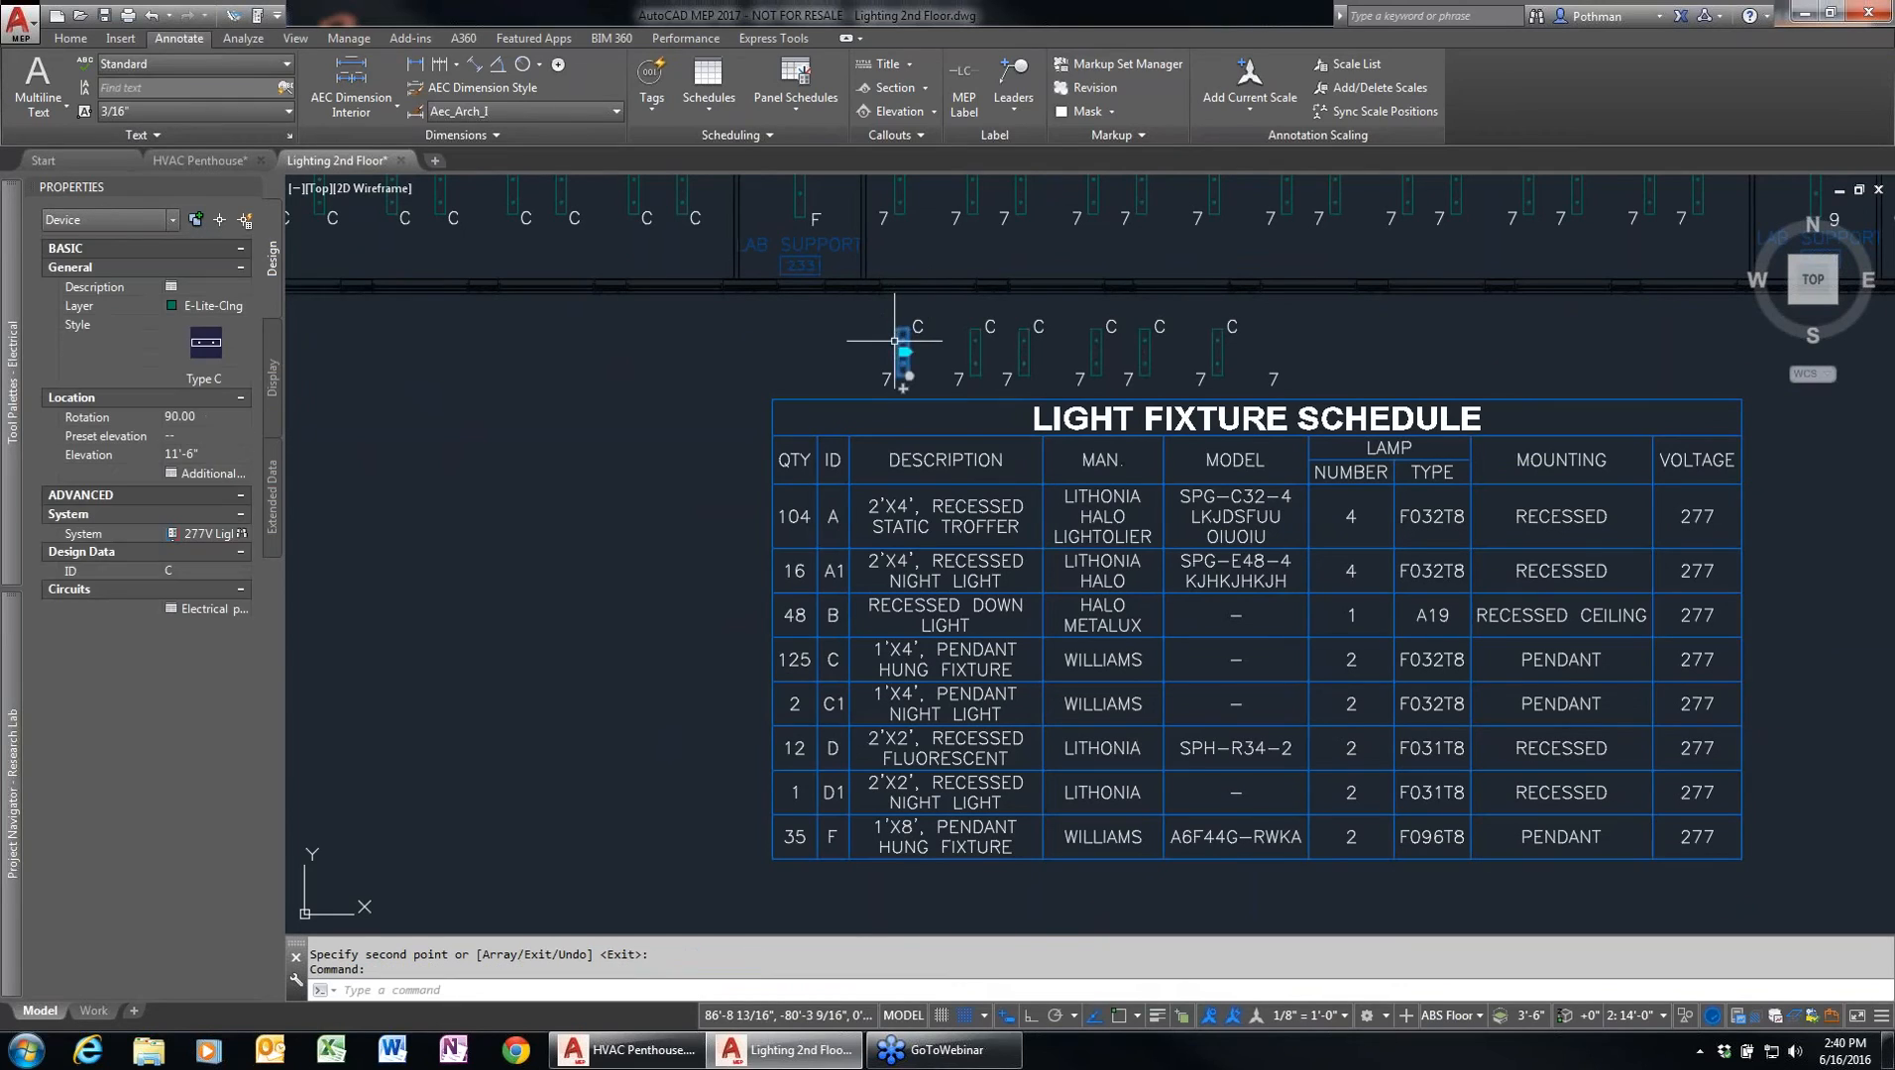
left_click(307, 97)
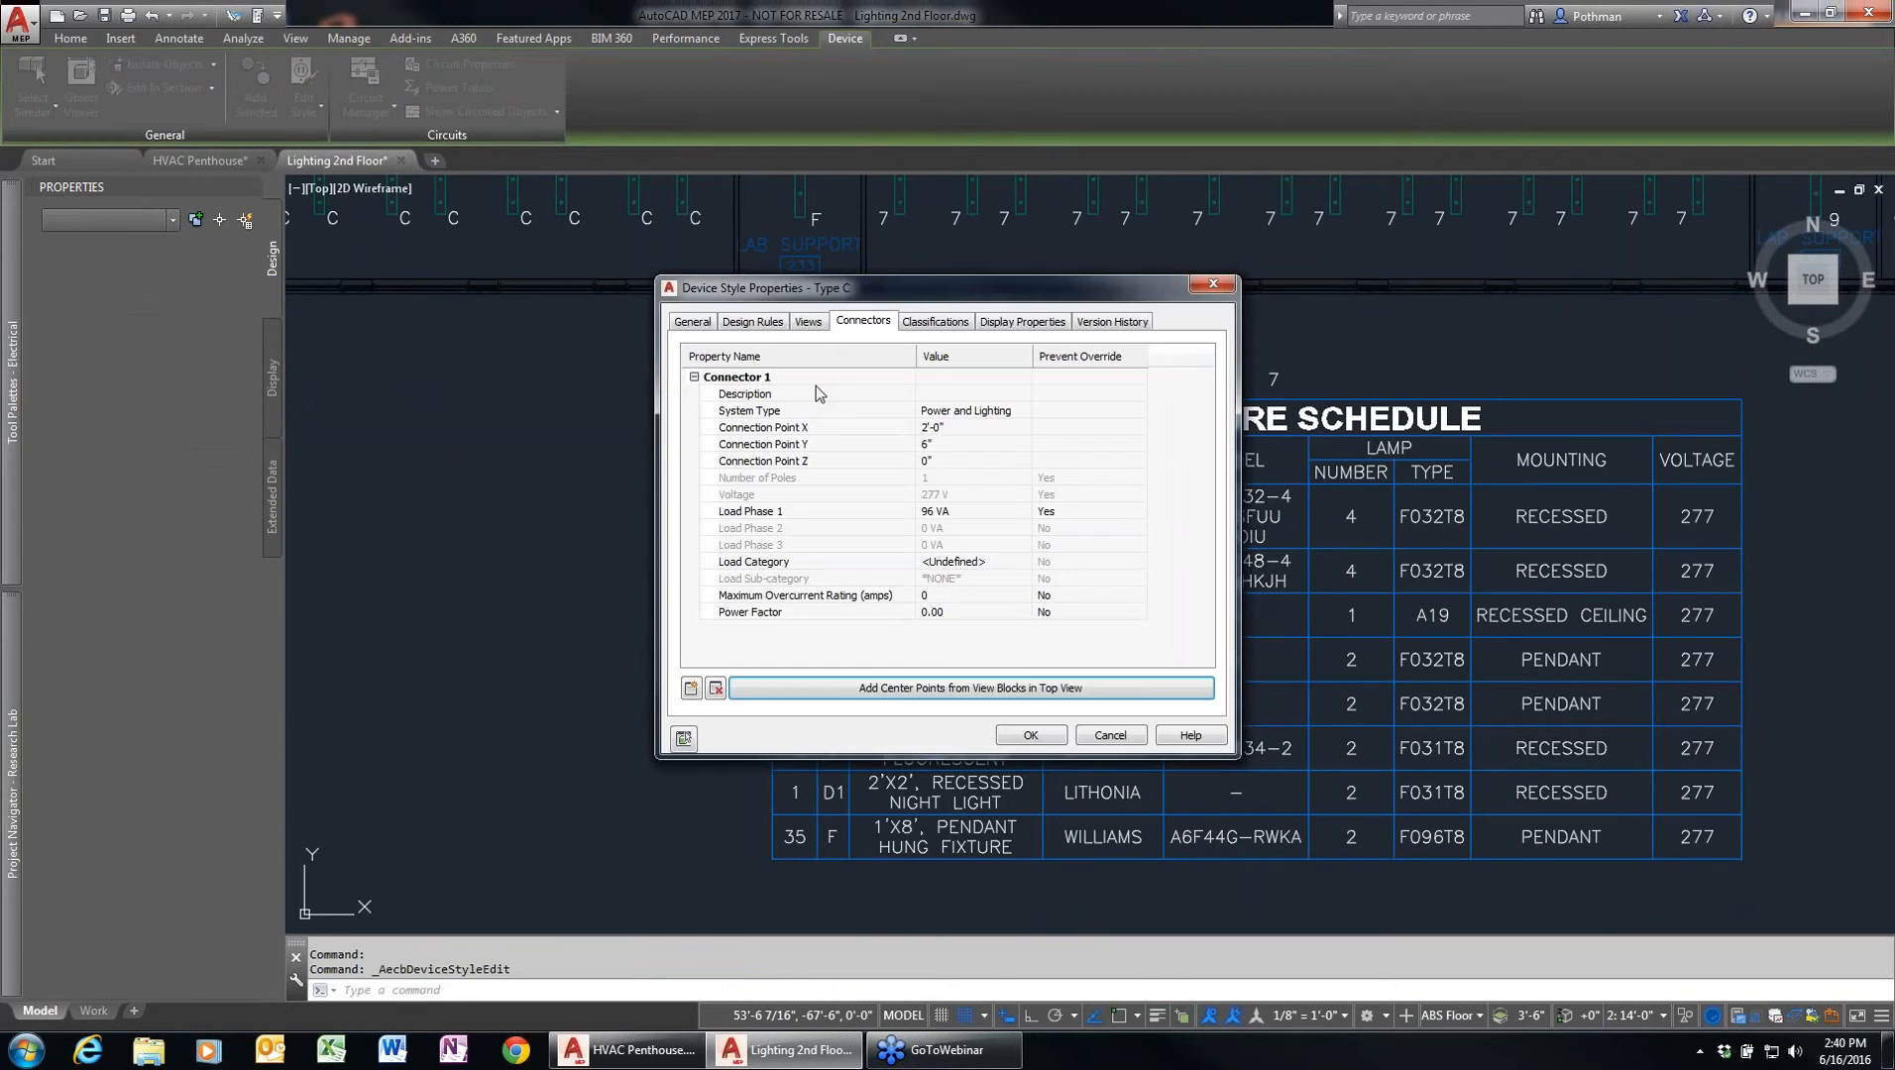
left_click(682, 323)
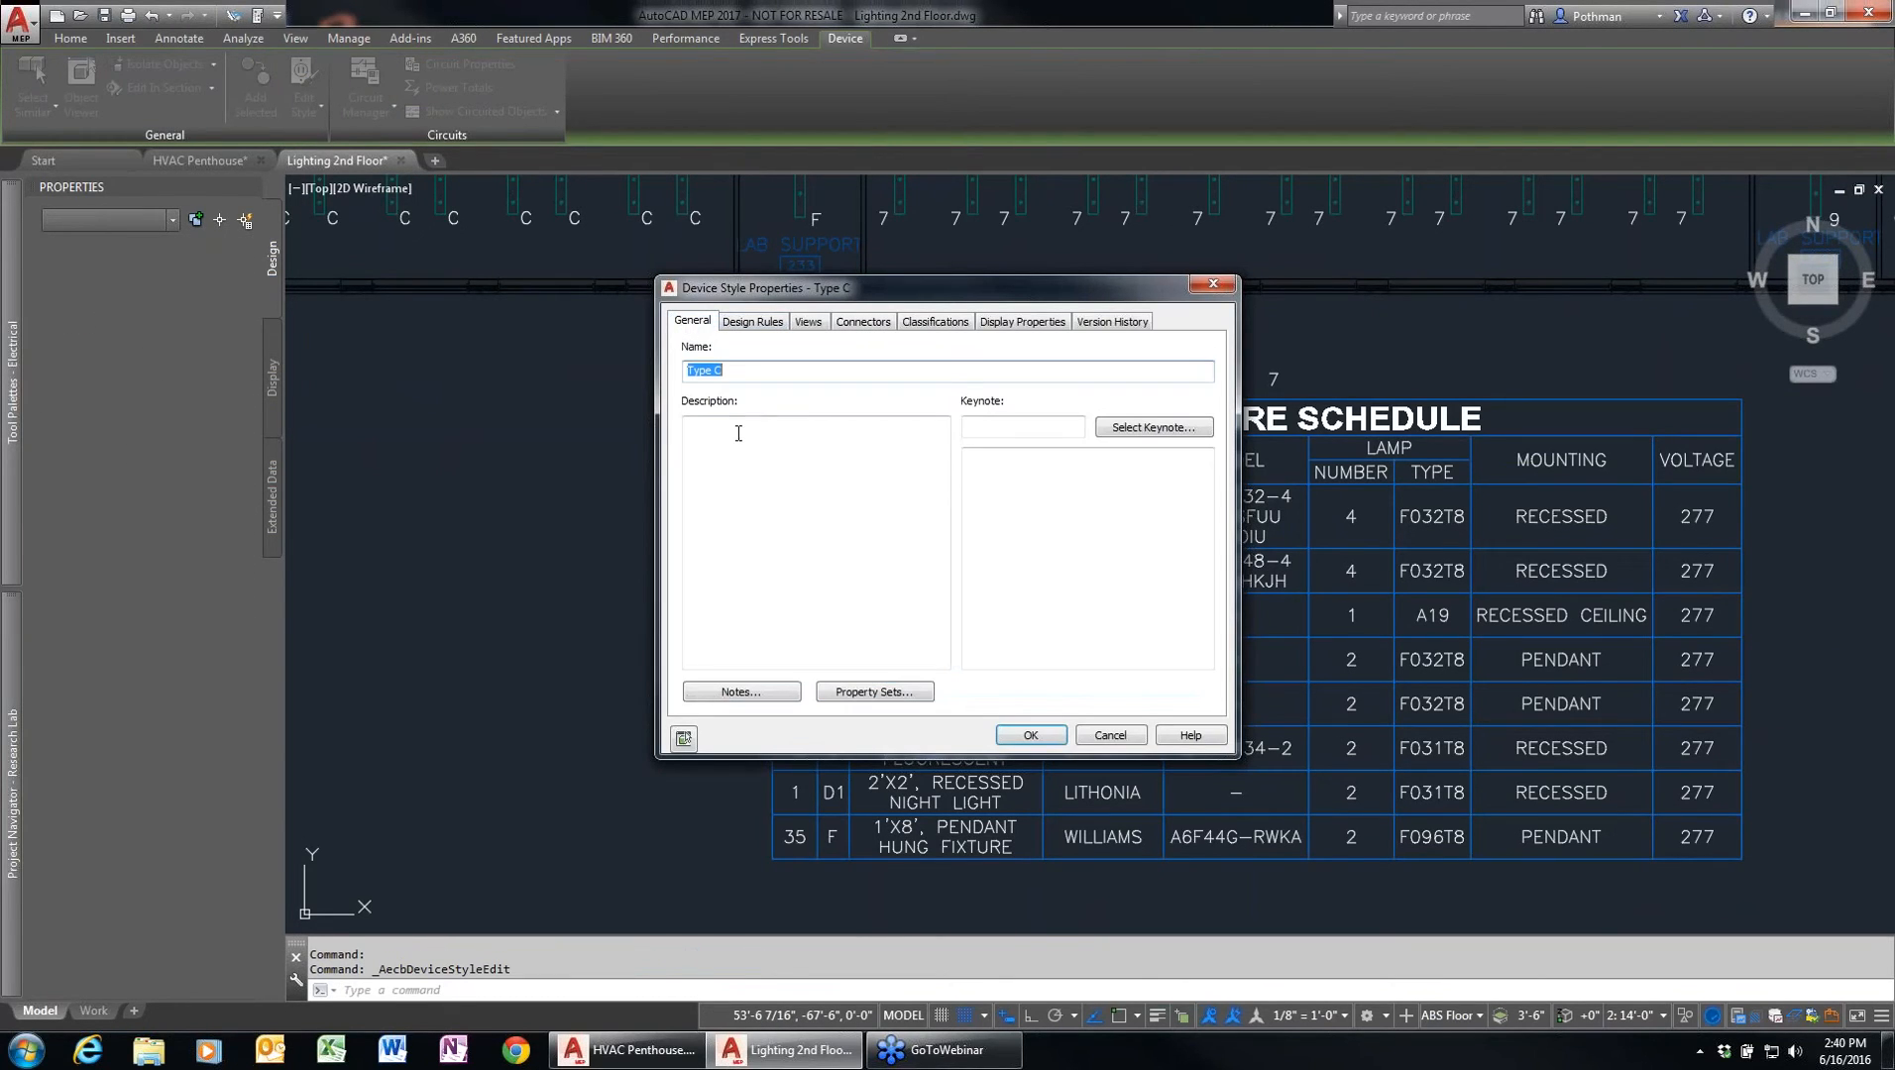
left_click(895, 692)
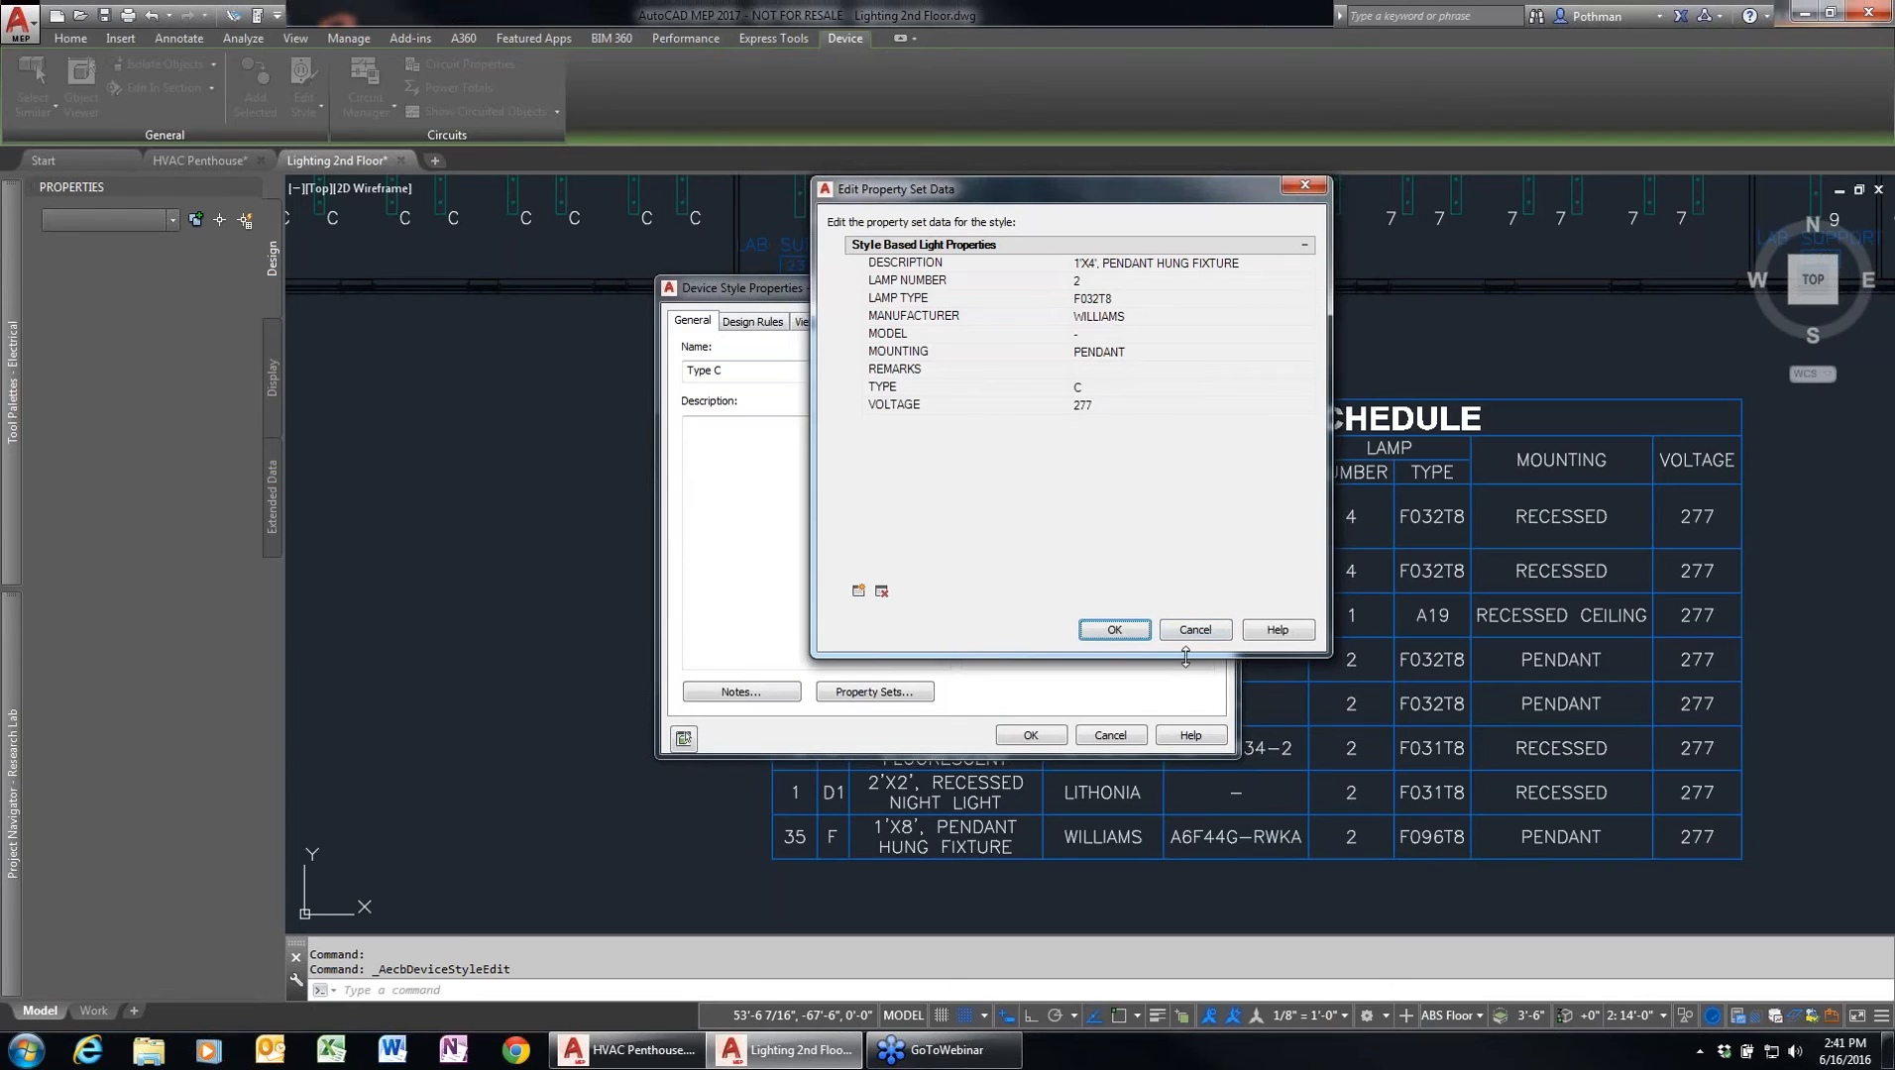
left_click(1114, 629)
left_click(1100, 734)
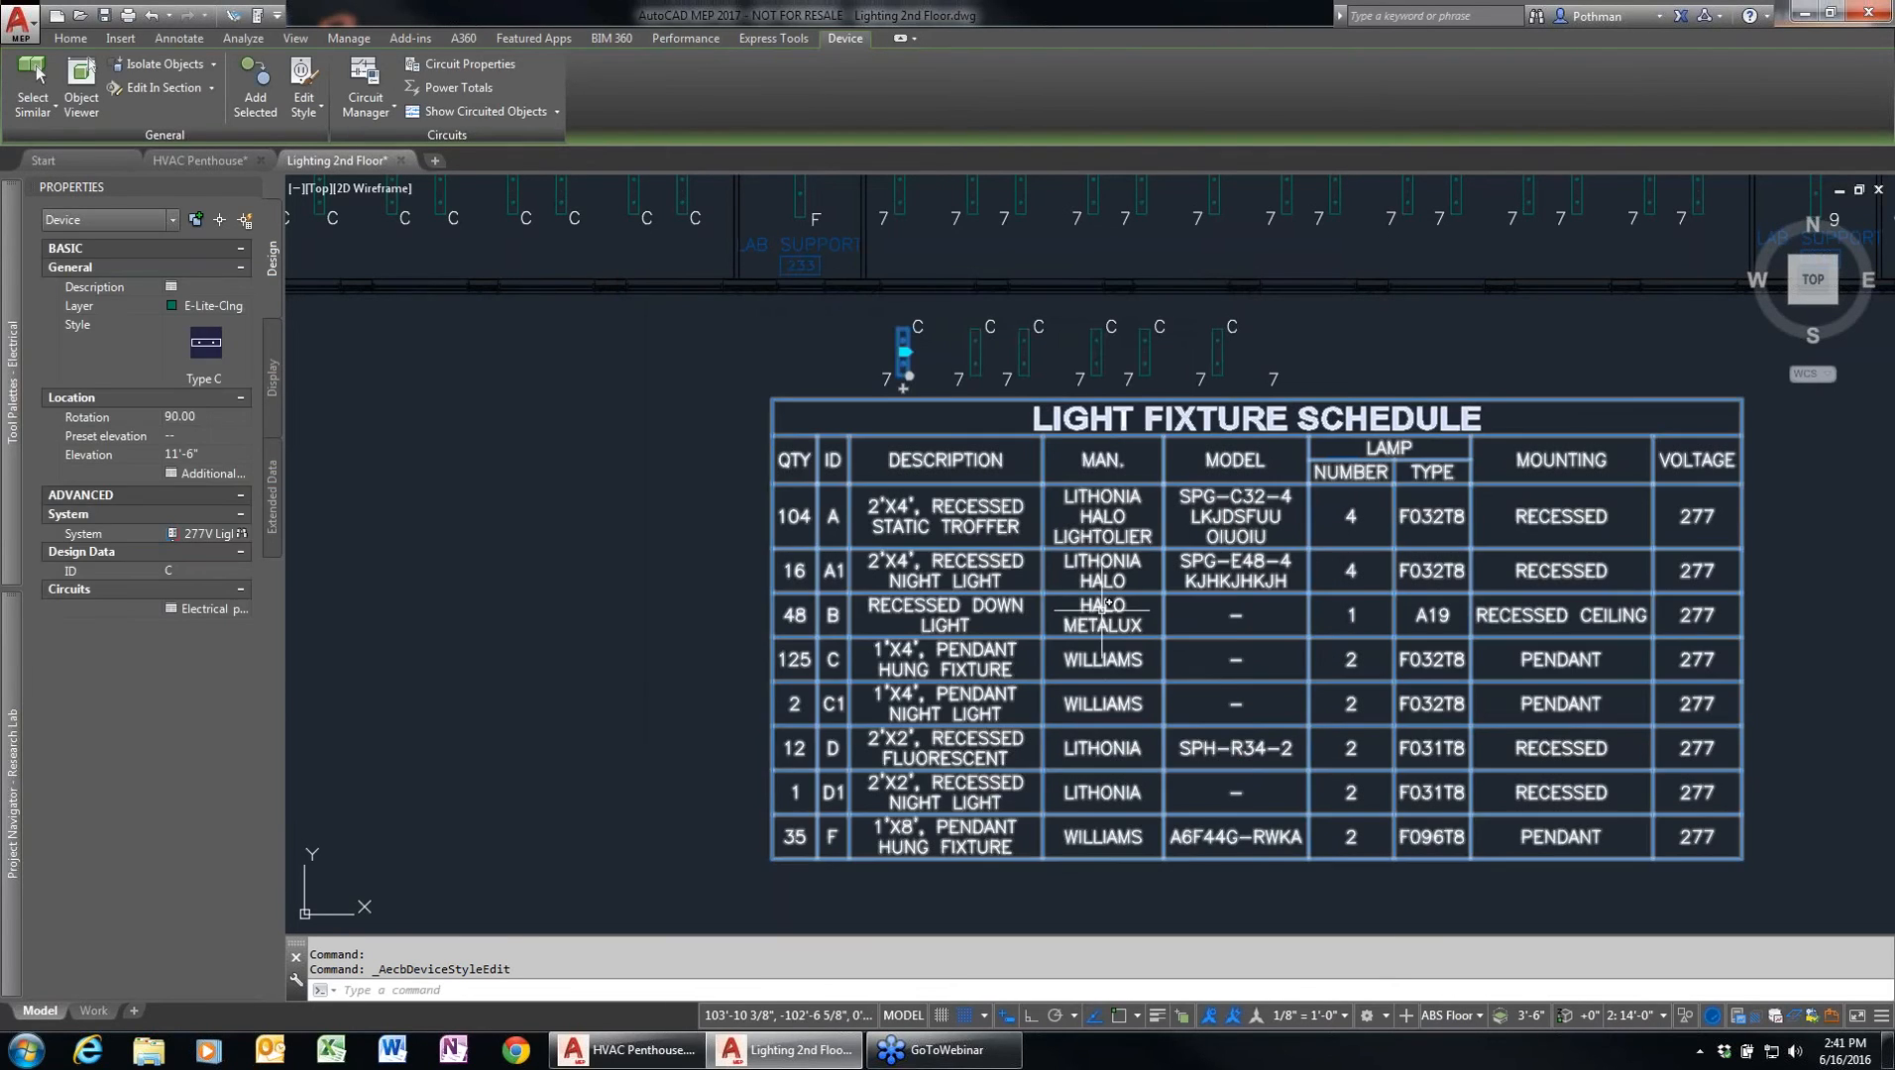
left_click(1102, 606)
right_click(1086, 560)
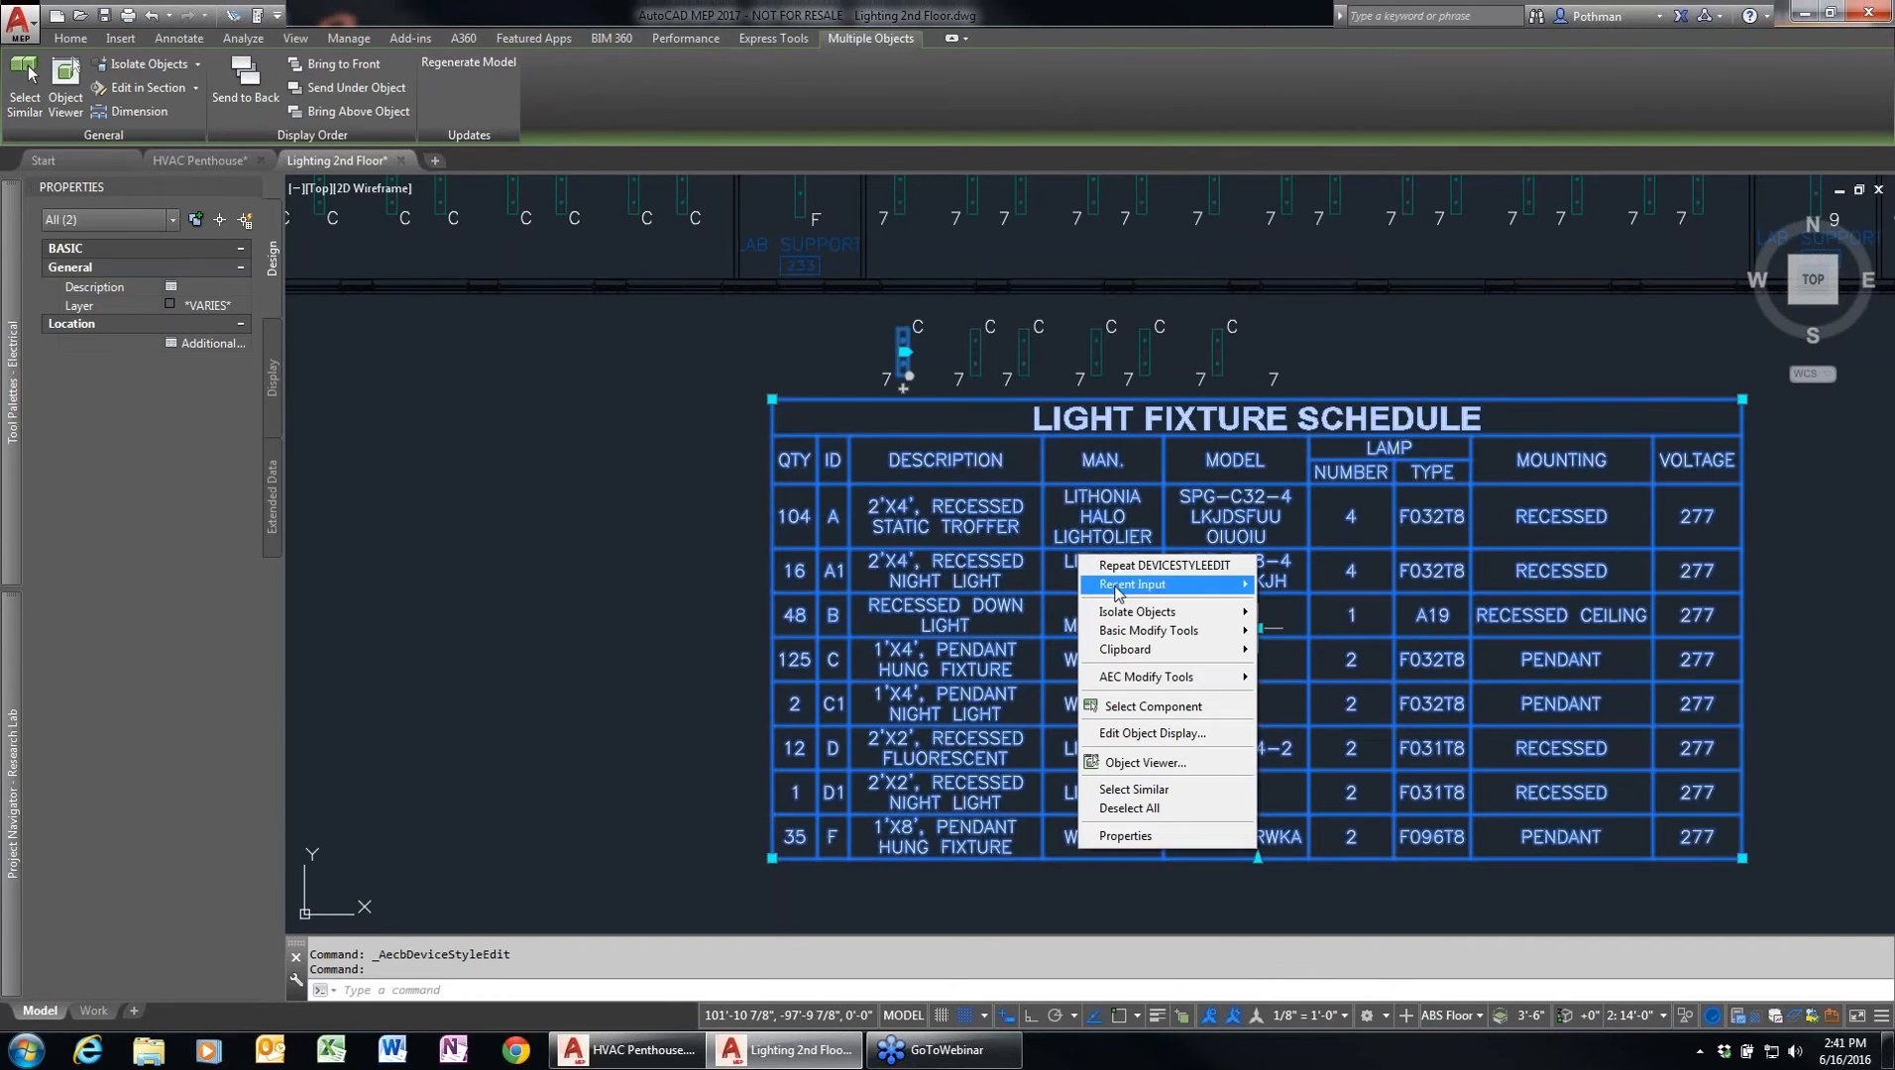
key("Escape")
key("Escape")
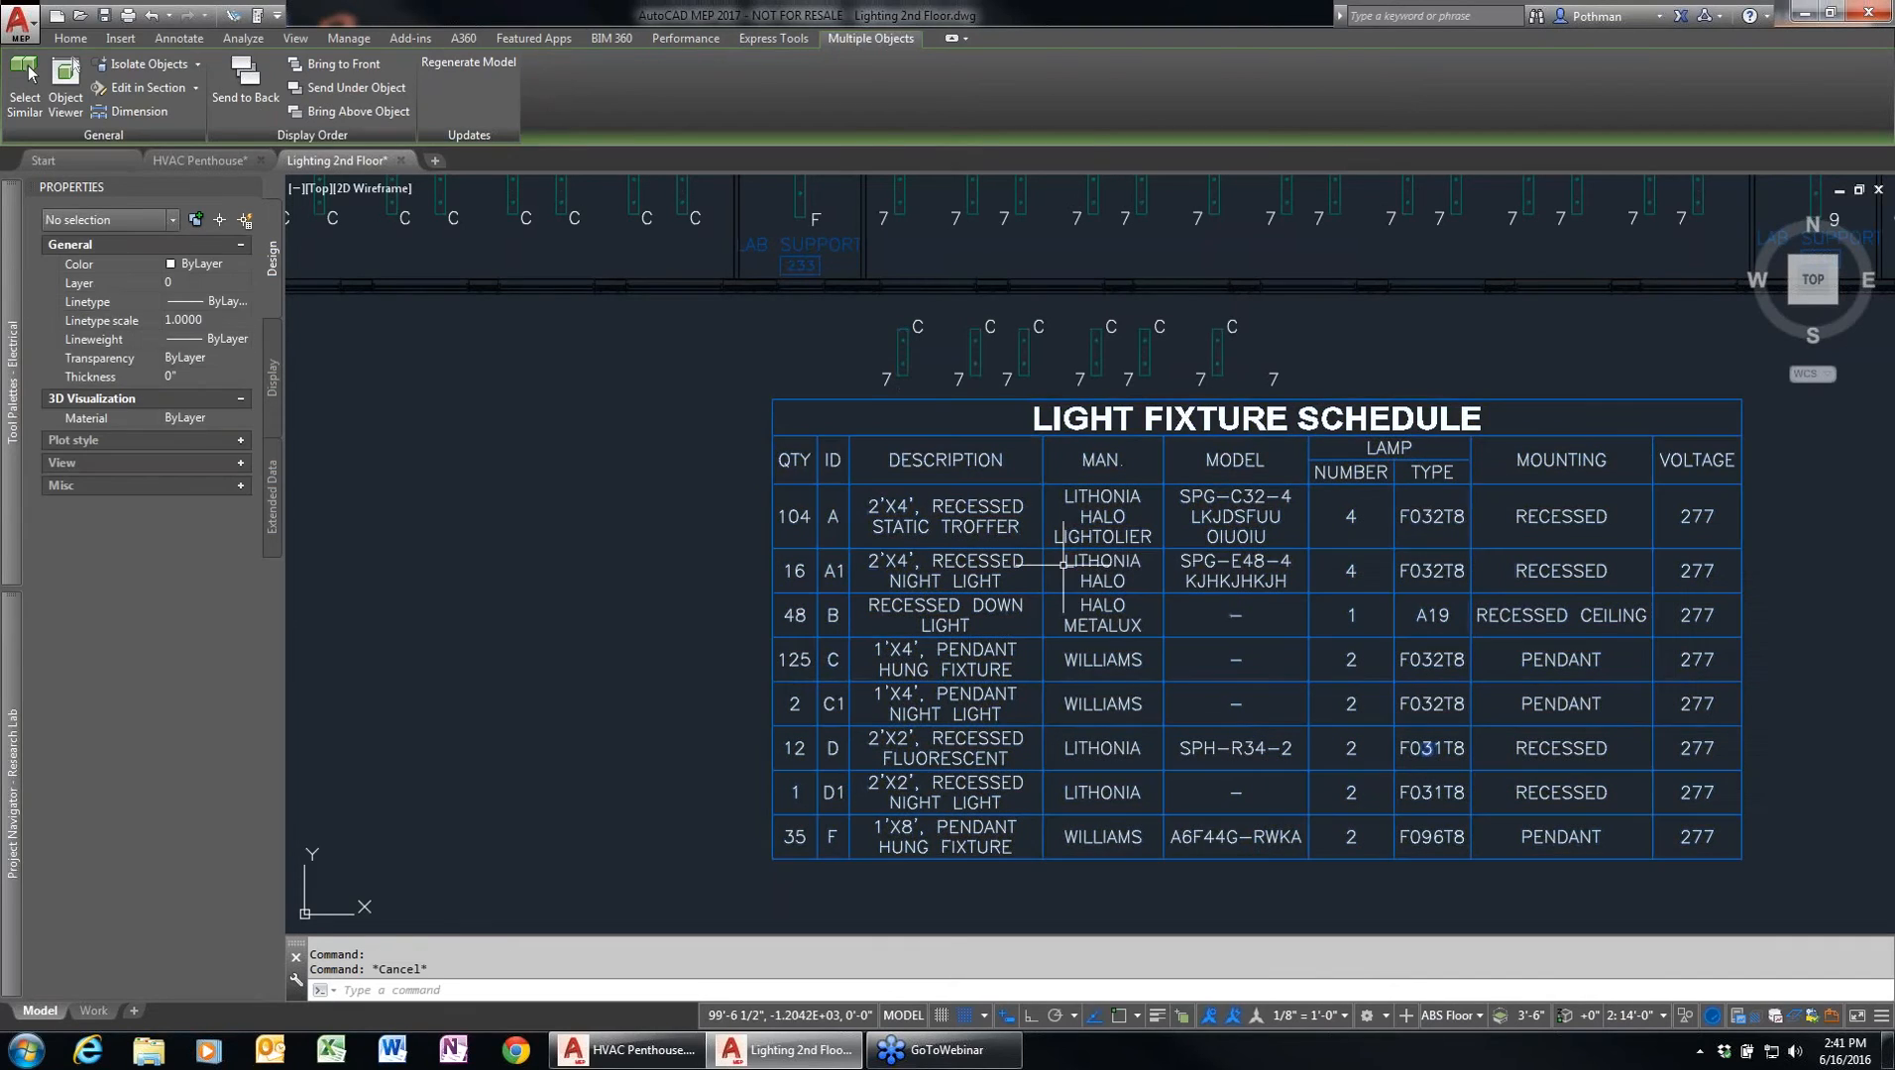
- Edit the Type C model cell in the light fixture schedule to 123456, accepting the change to the referenced style data
left_click(1070, 565)
left_click(1044, 597)
right_click(1056, 602)
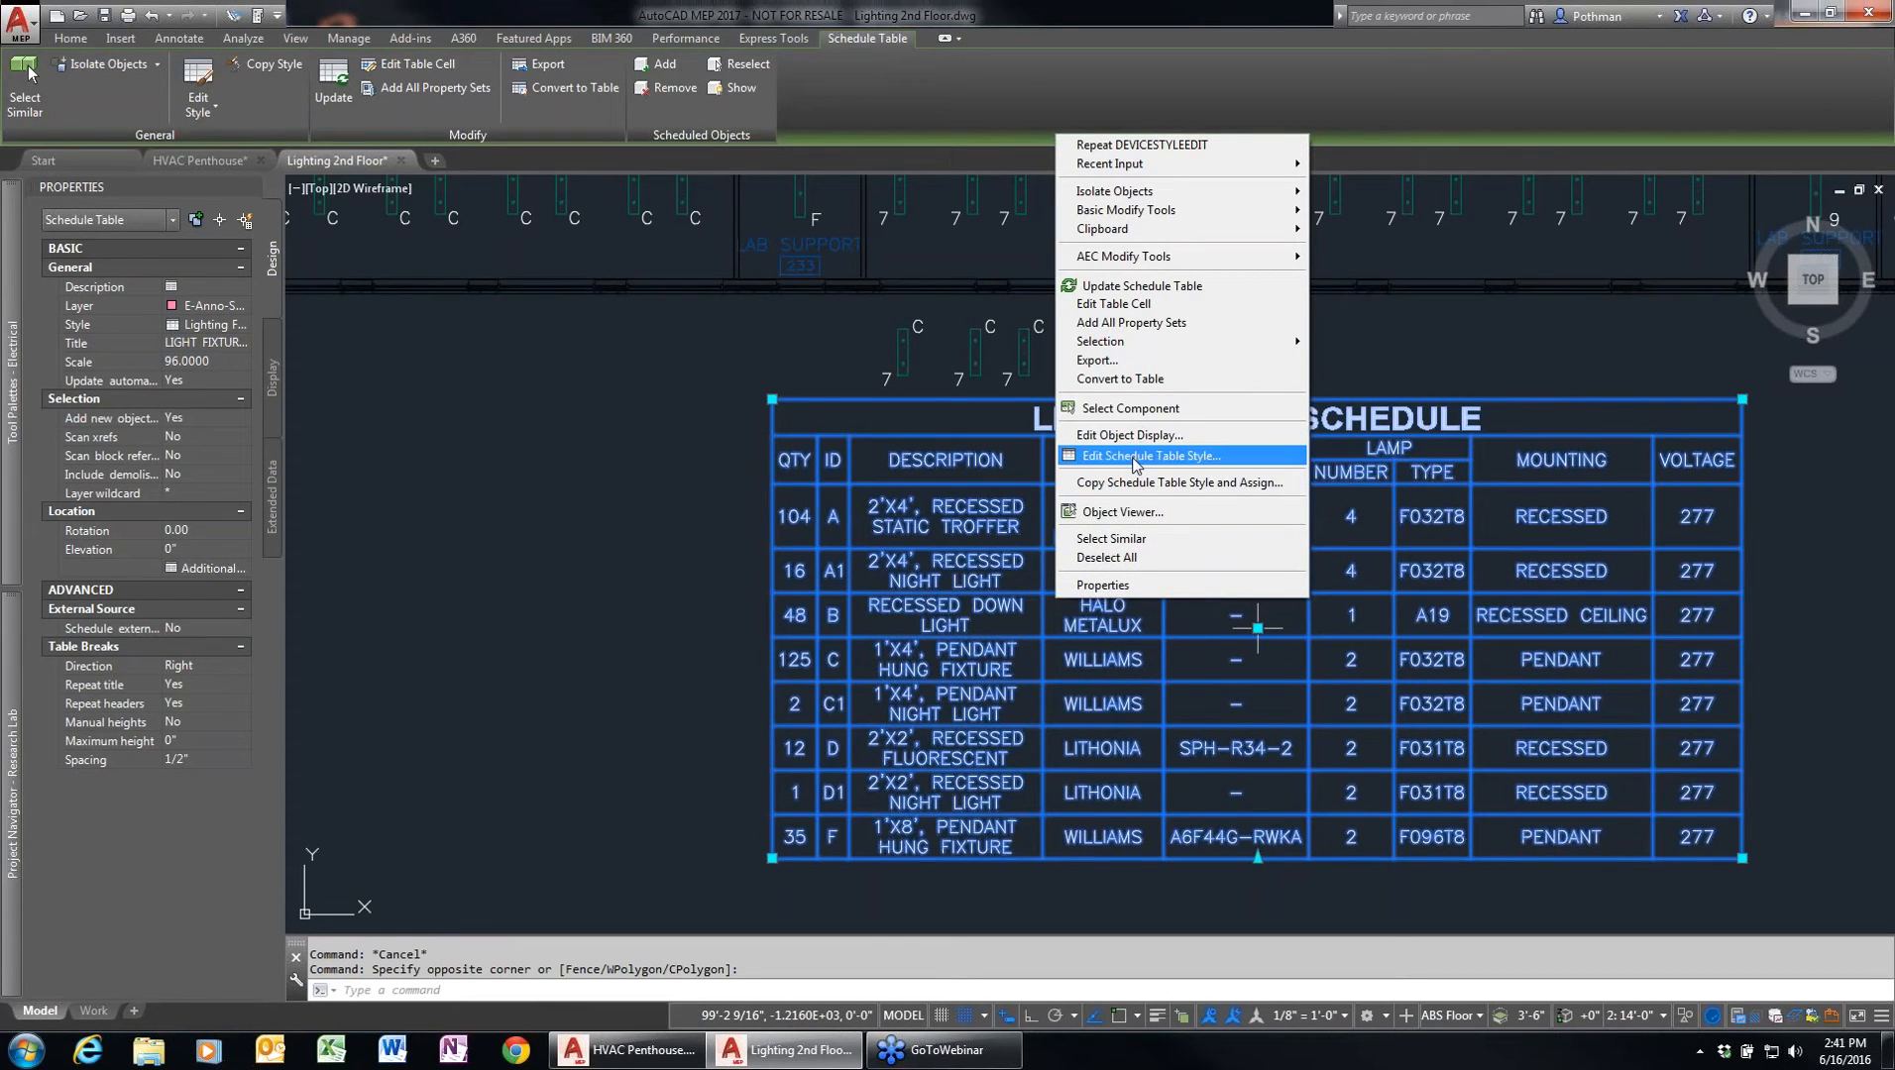
left_click(1145, 307)
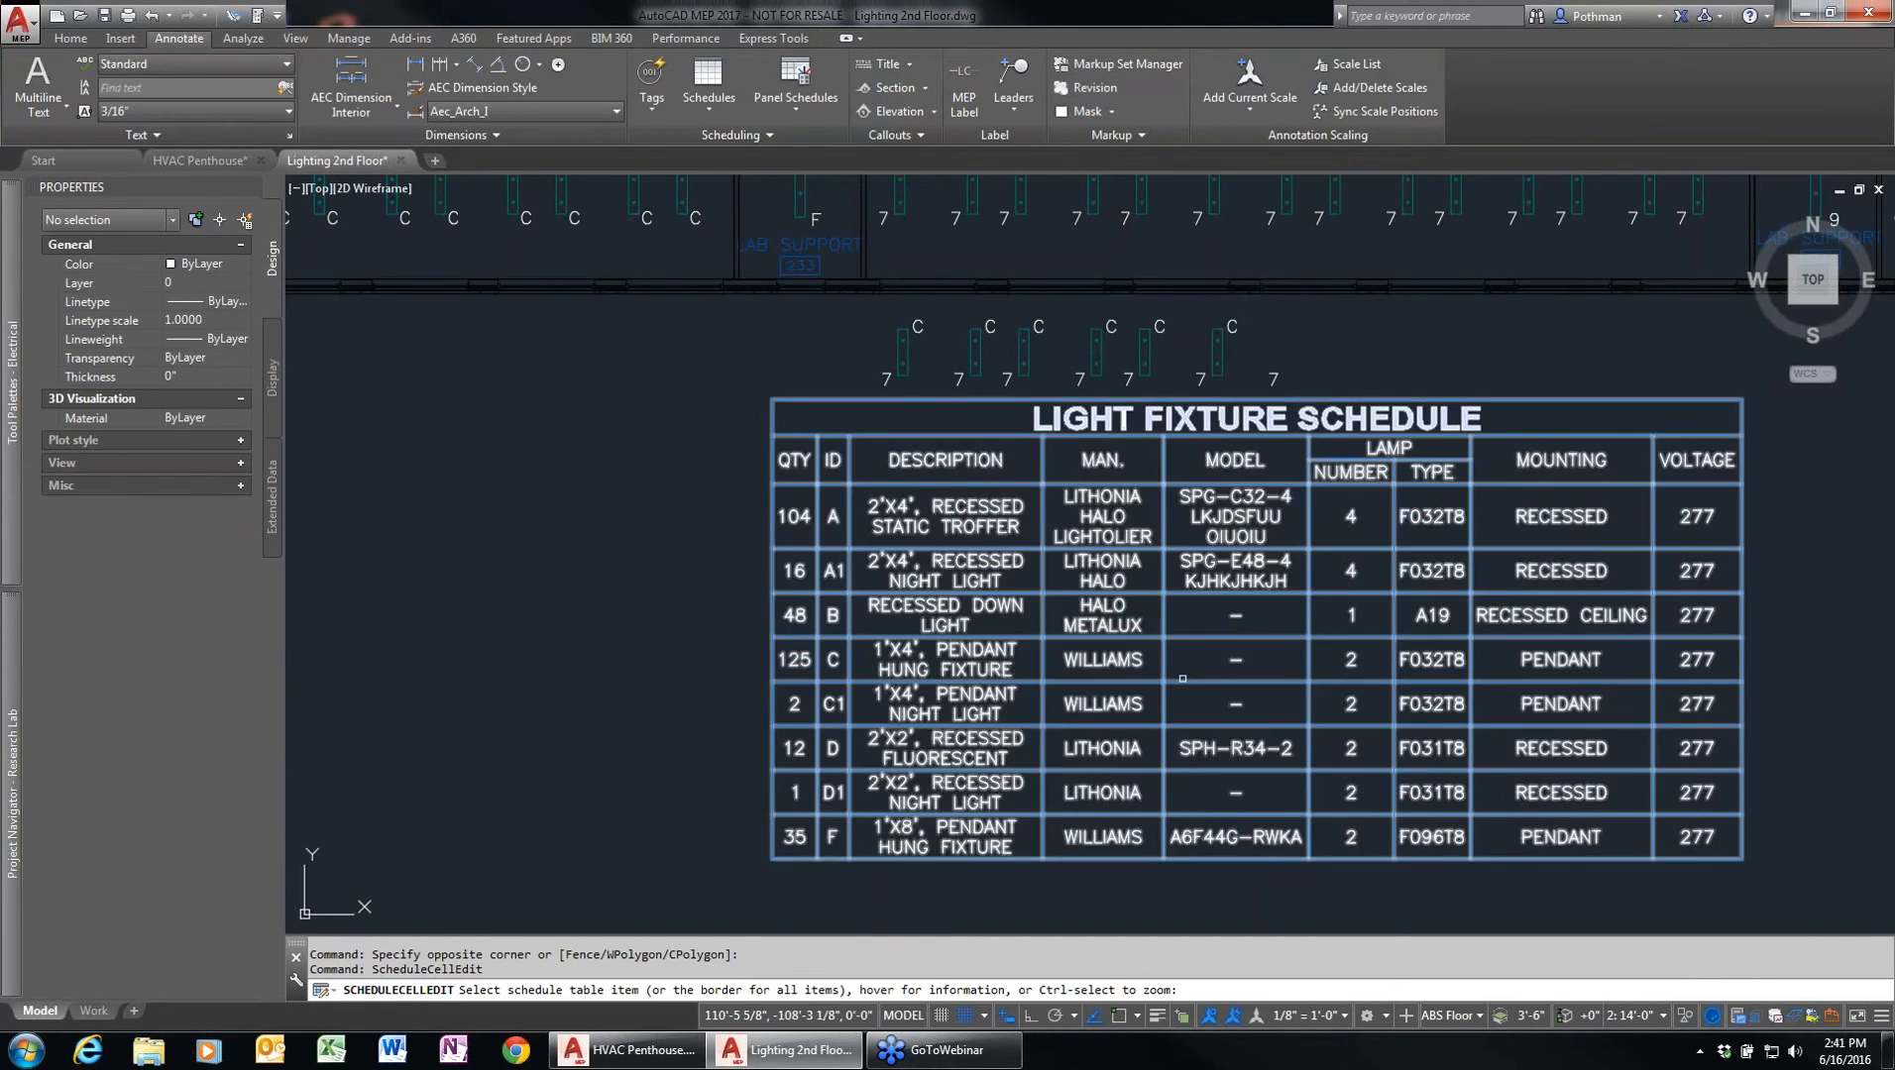
left_click(1234, 660)
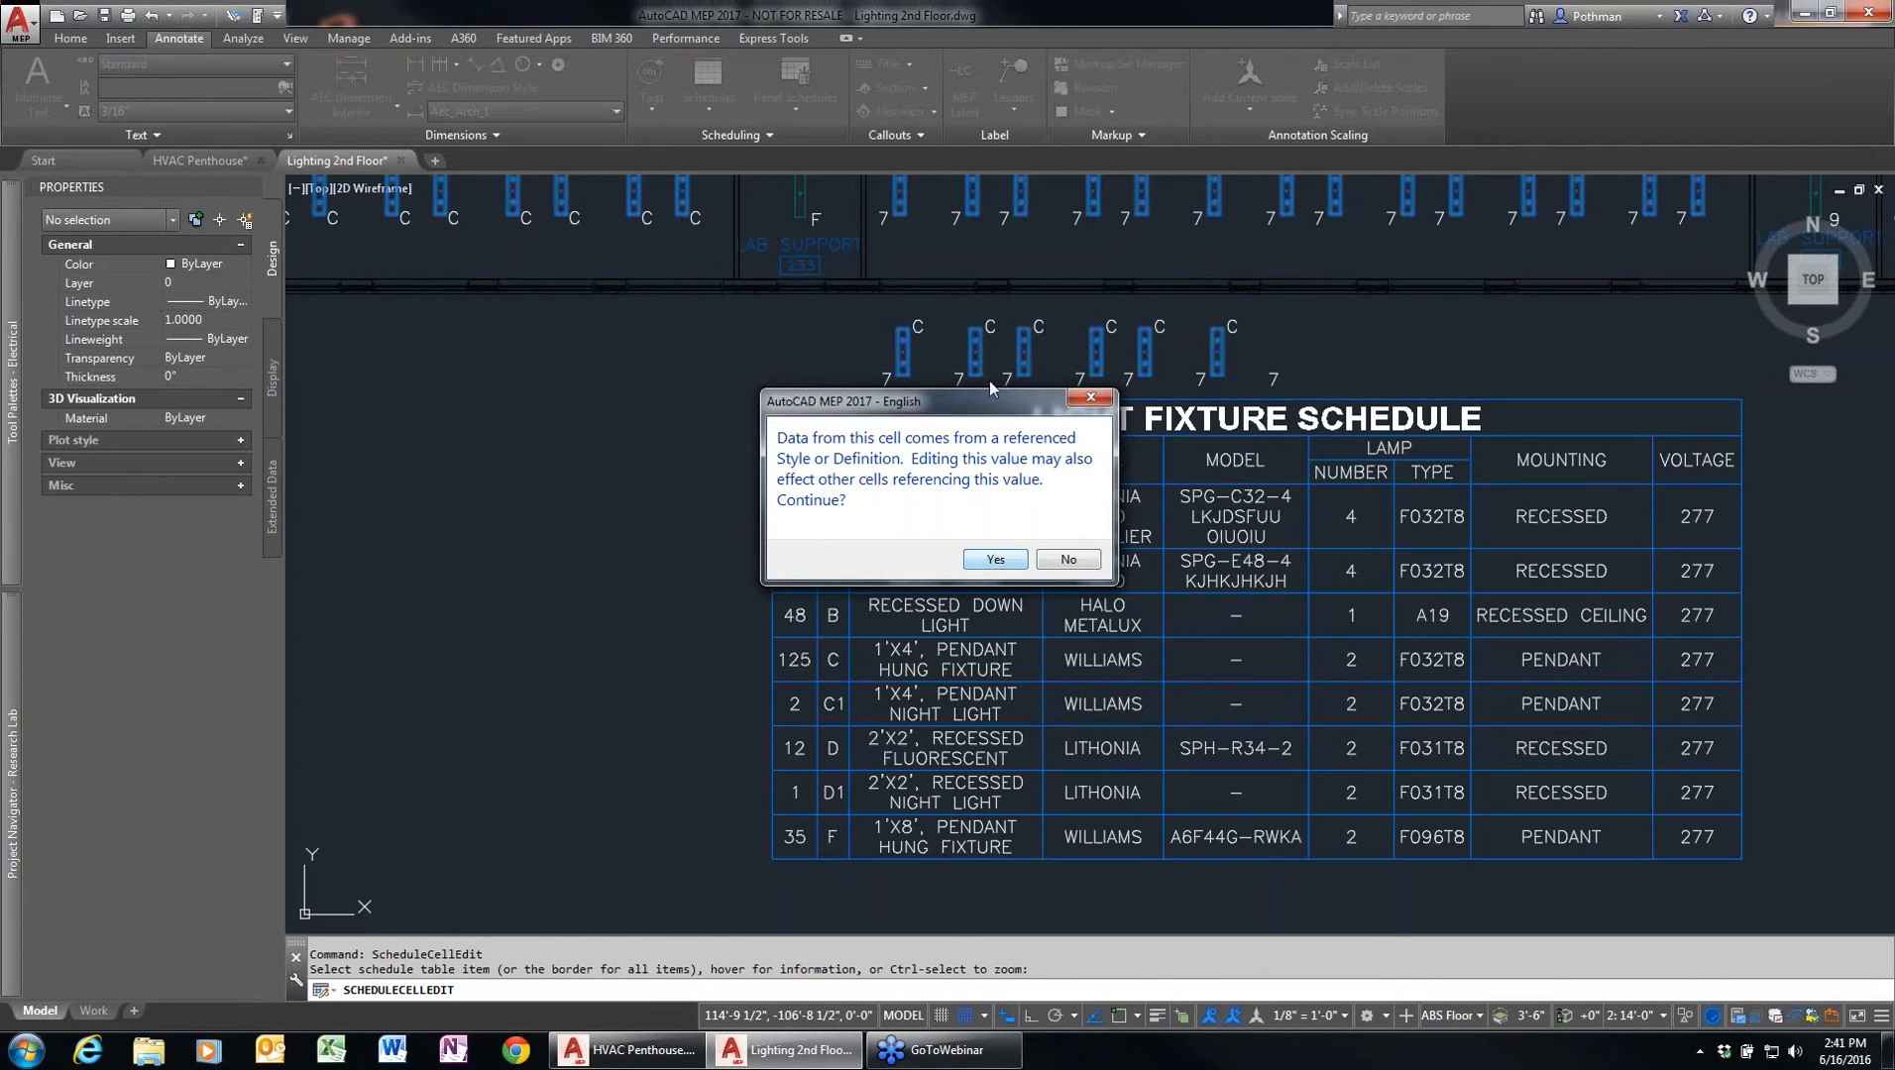
left_click(995, 560)
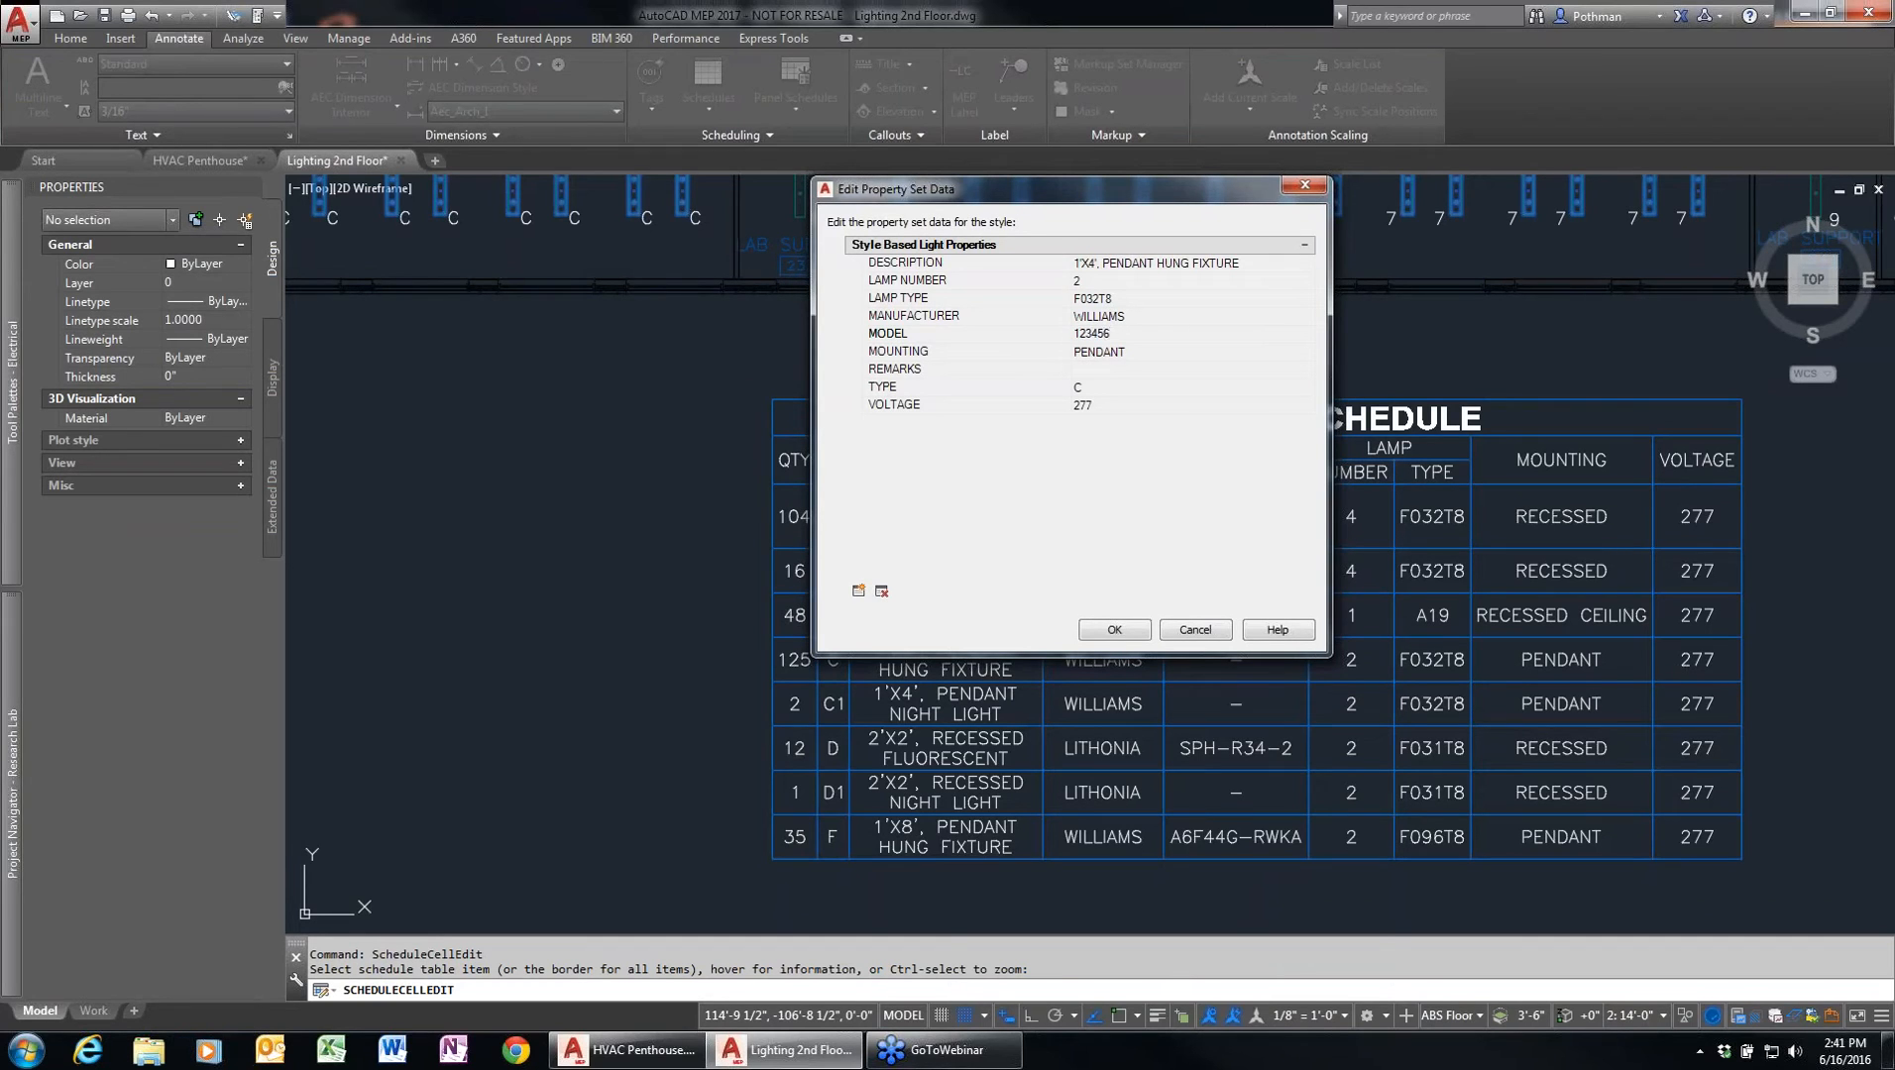
left_click(1123, 635)
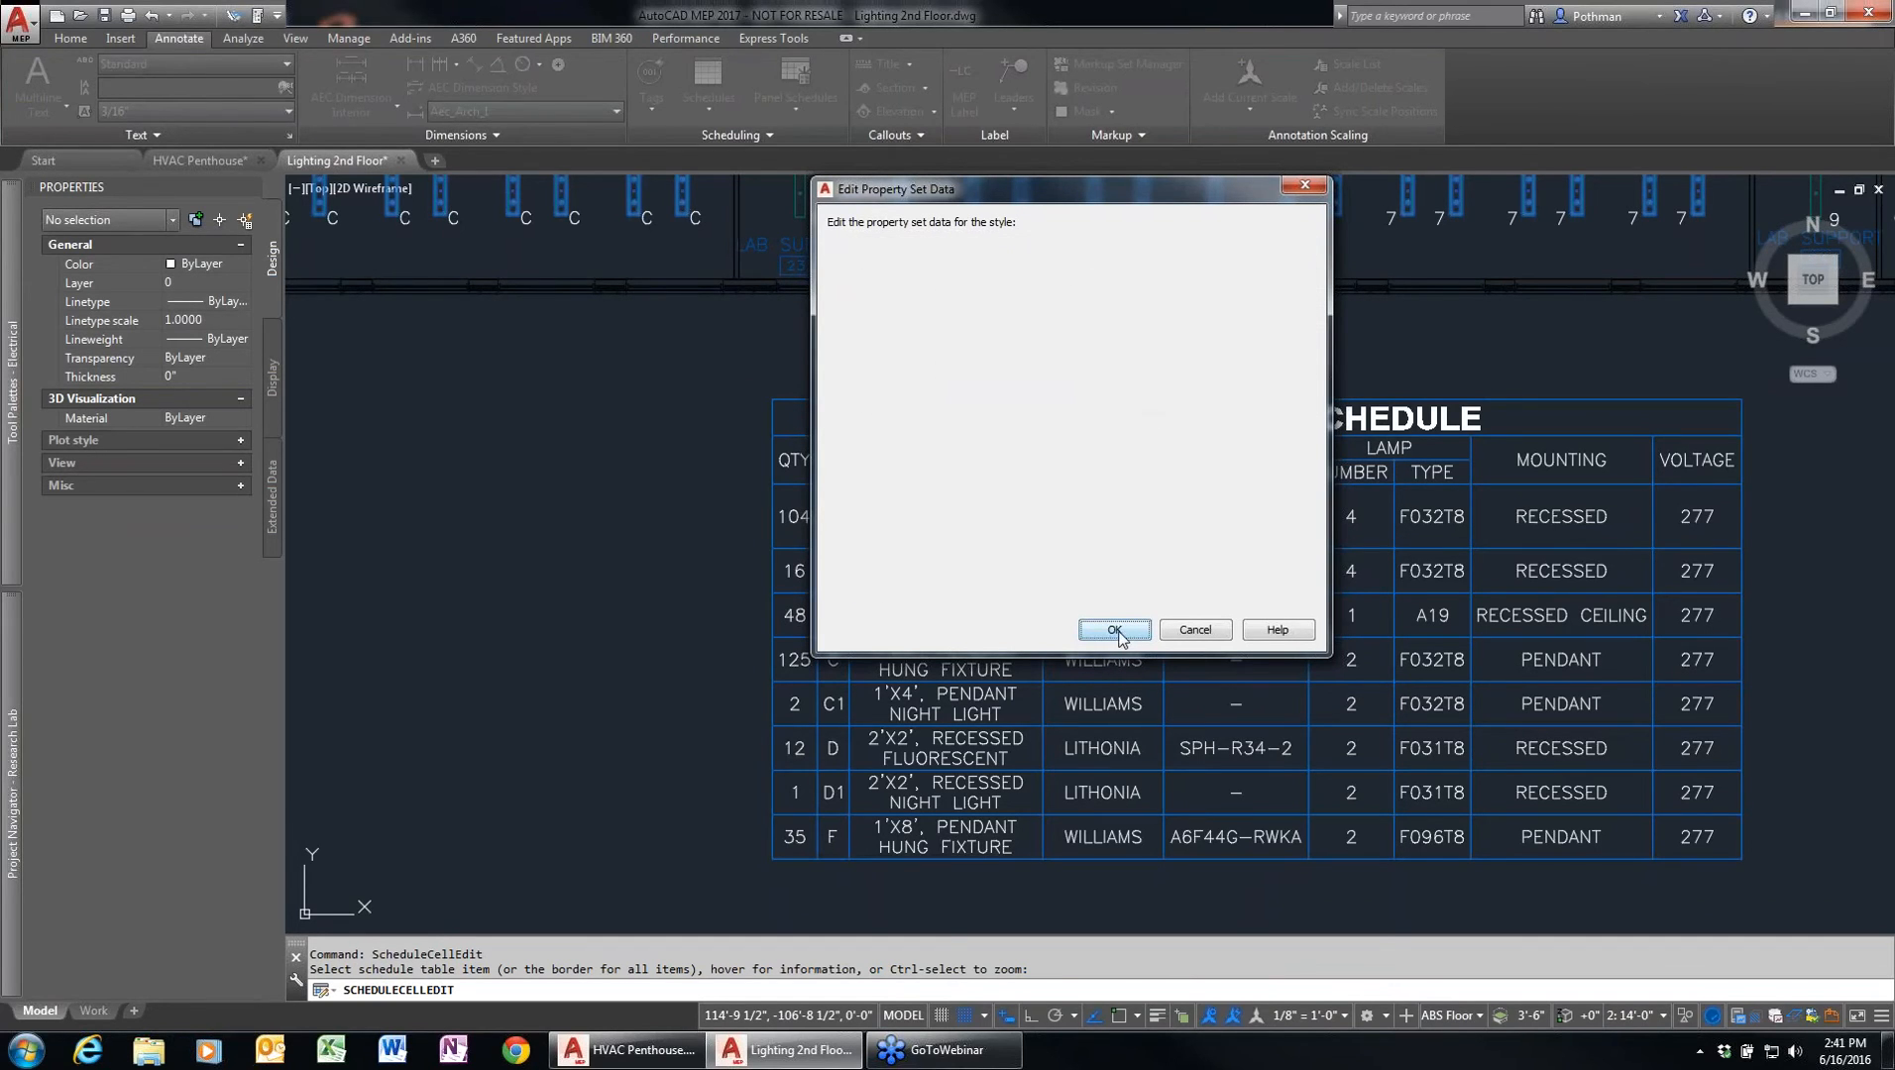
key("Escape")
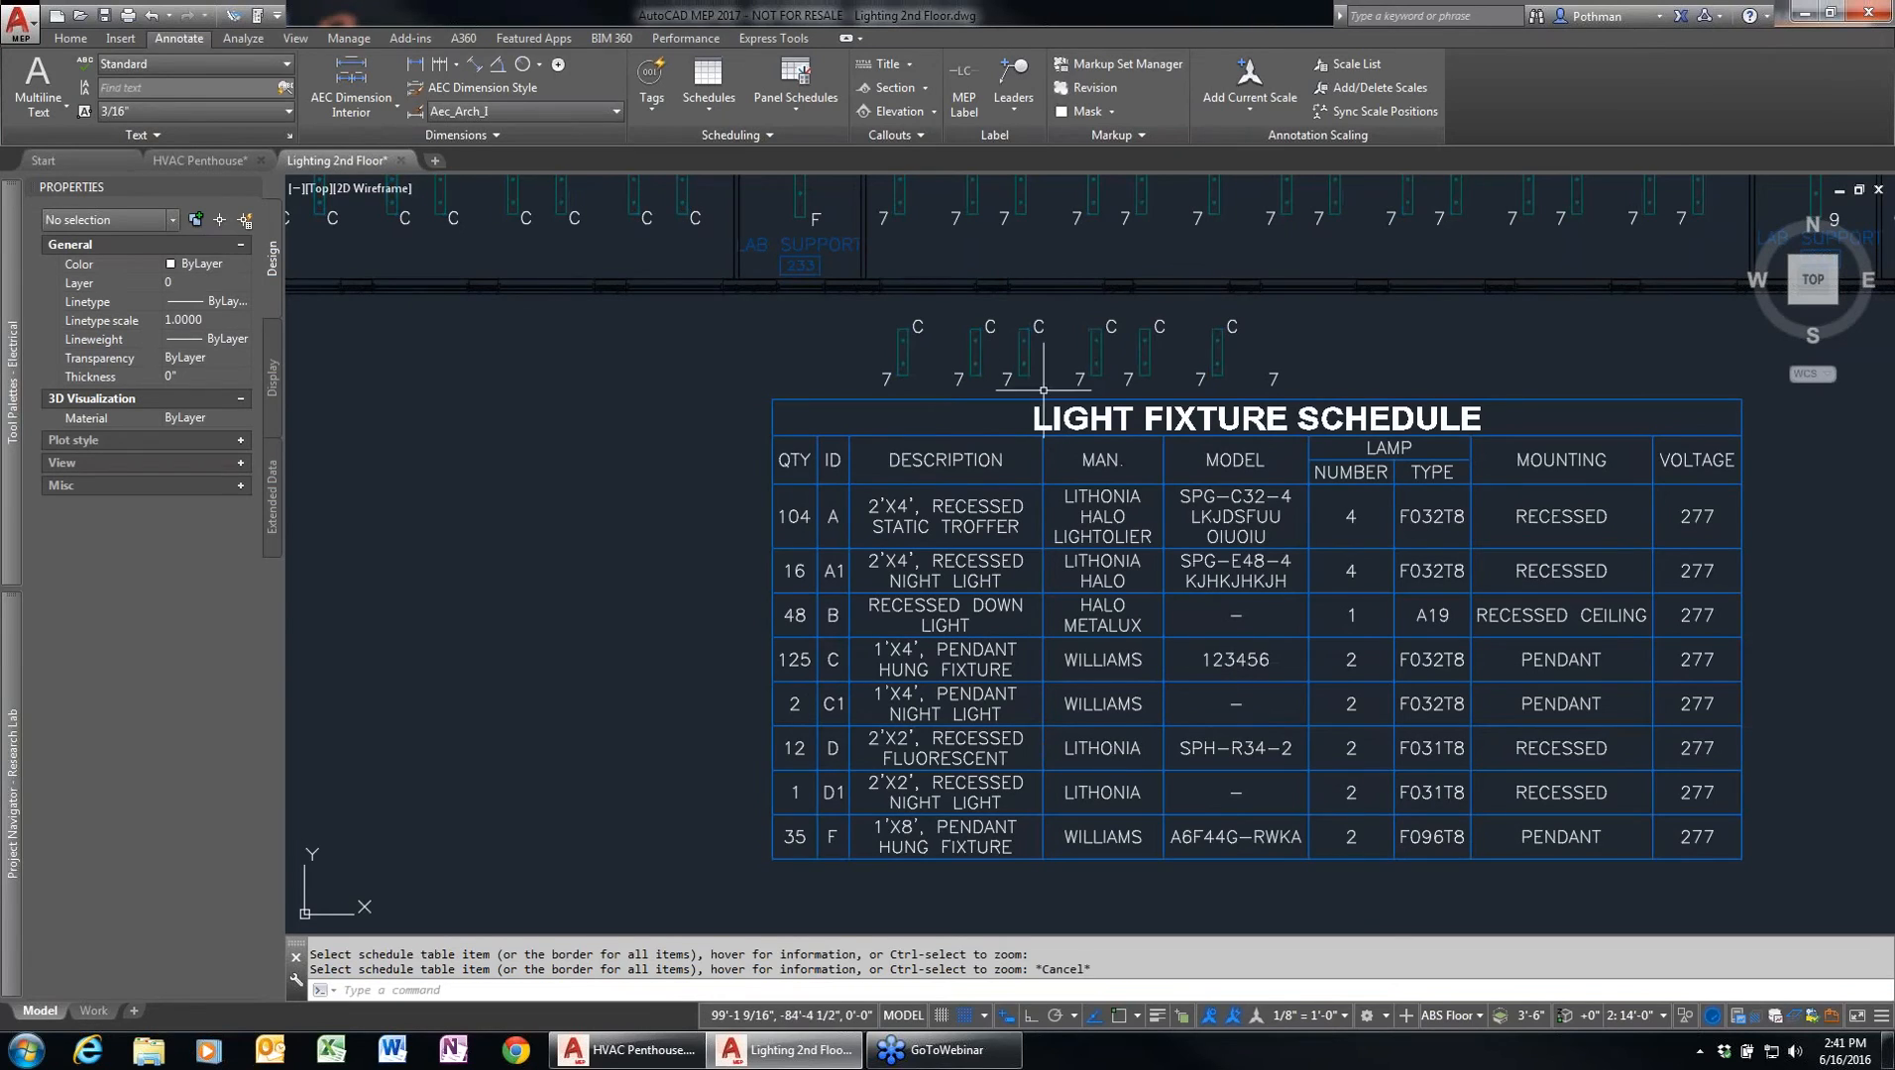
- Set the MODEL property in the Type C device style's property set data to ABCDEF, and deselect the fixture
left_click(906, 352)
left_click(304, 89)
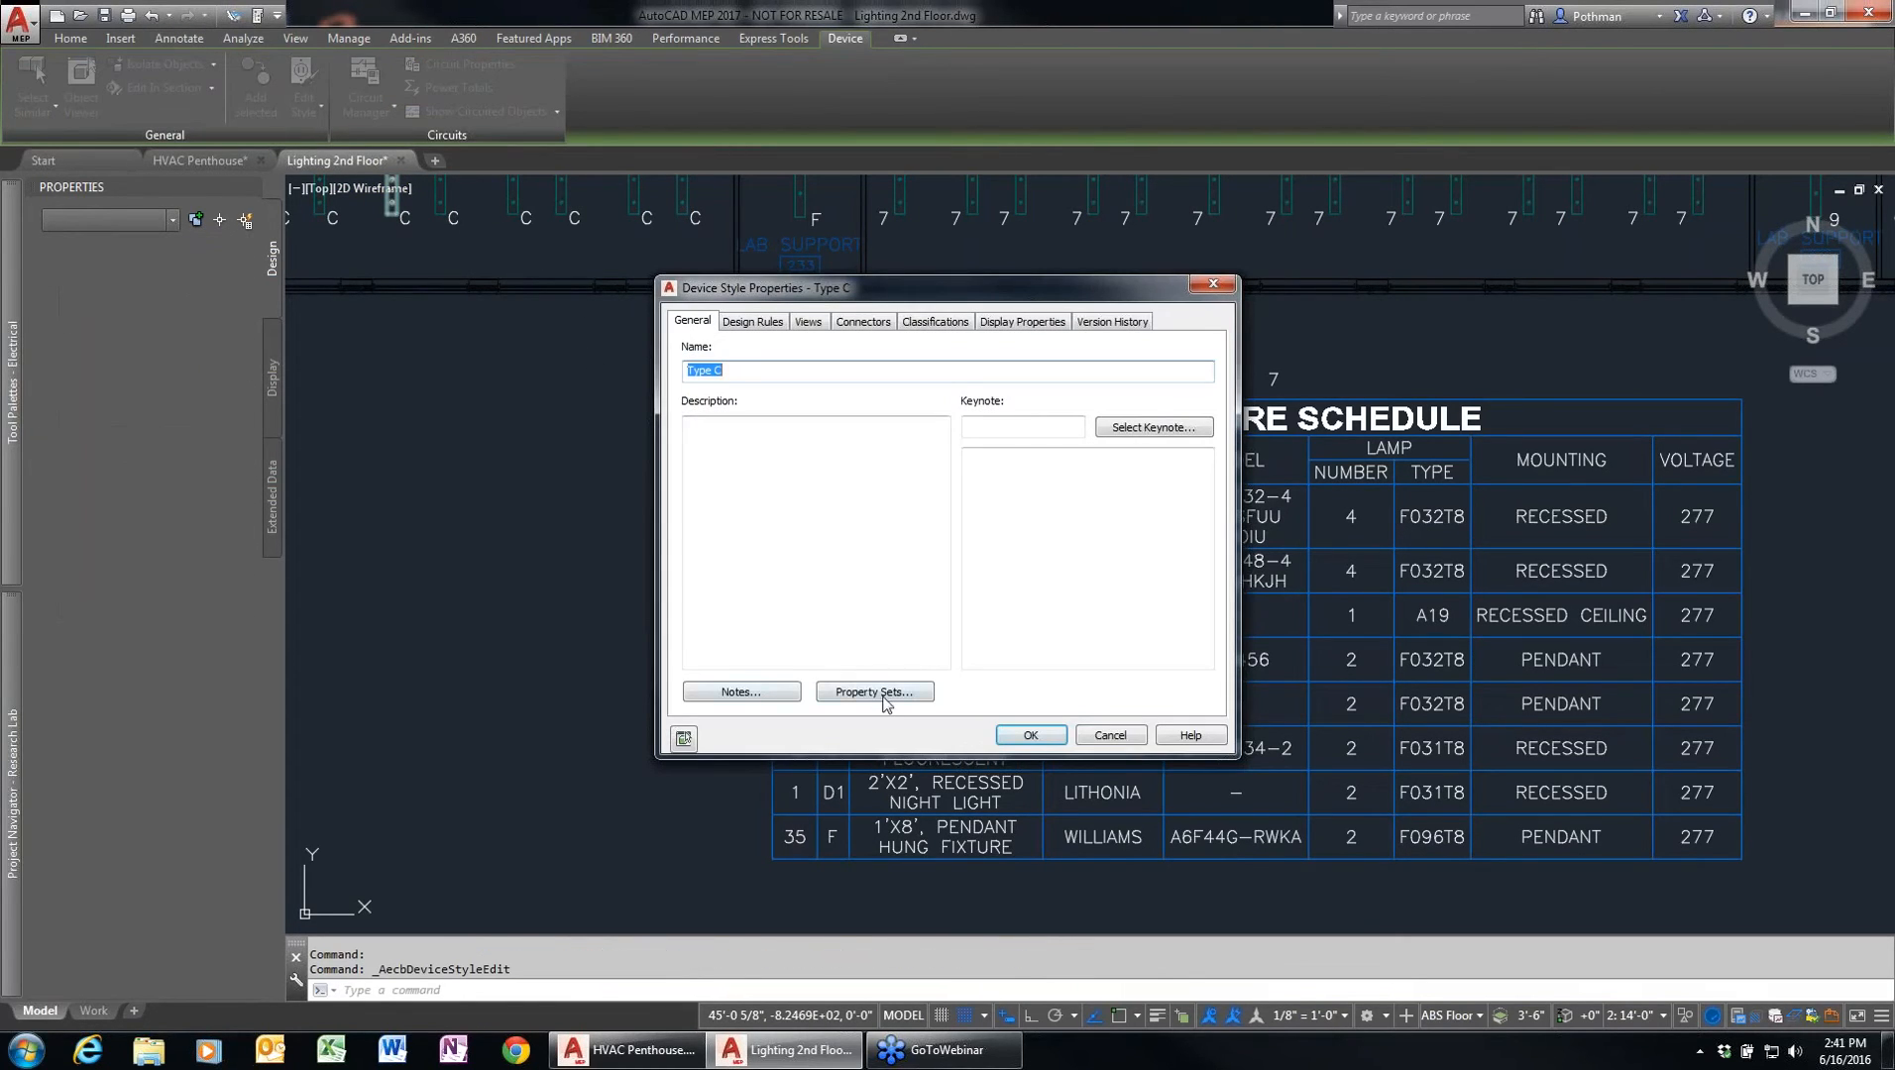
left_click(874, 698)
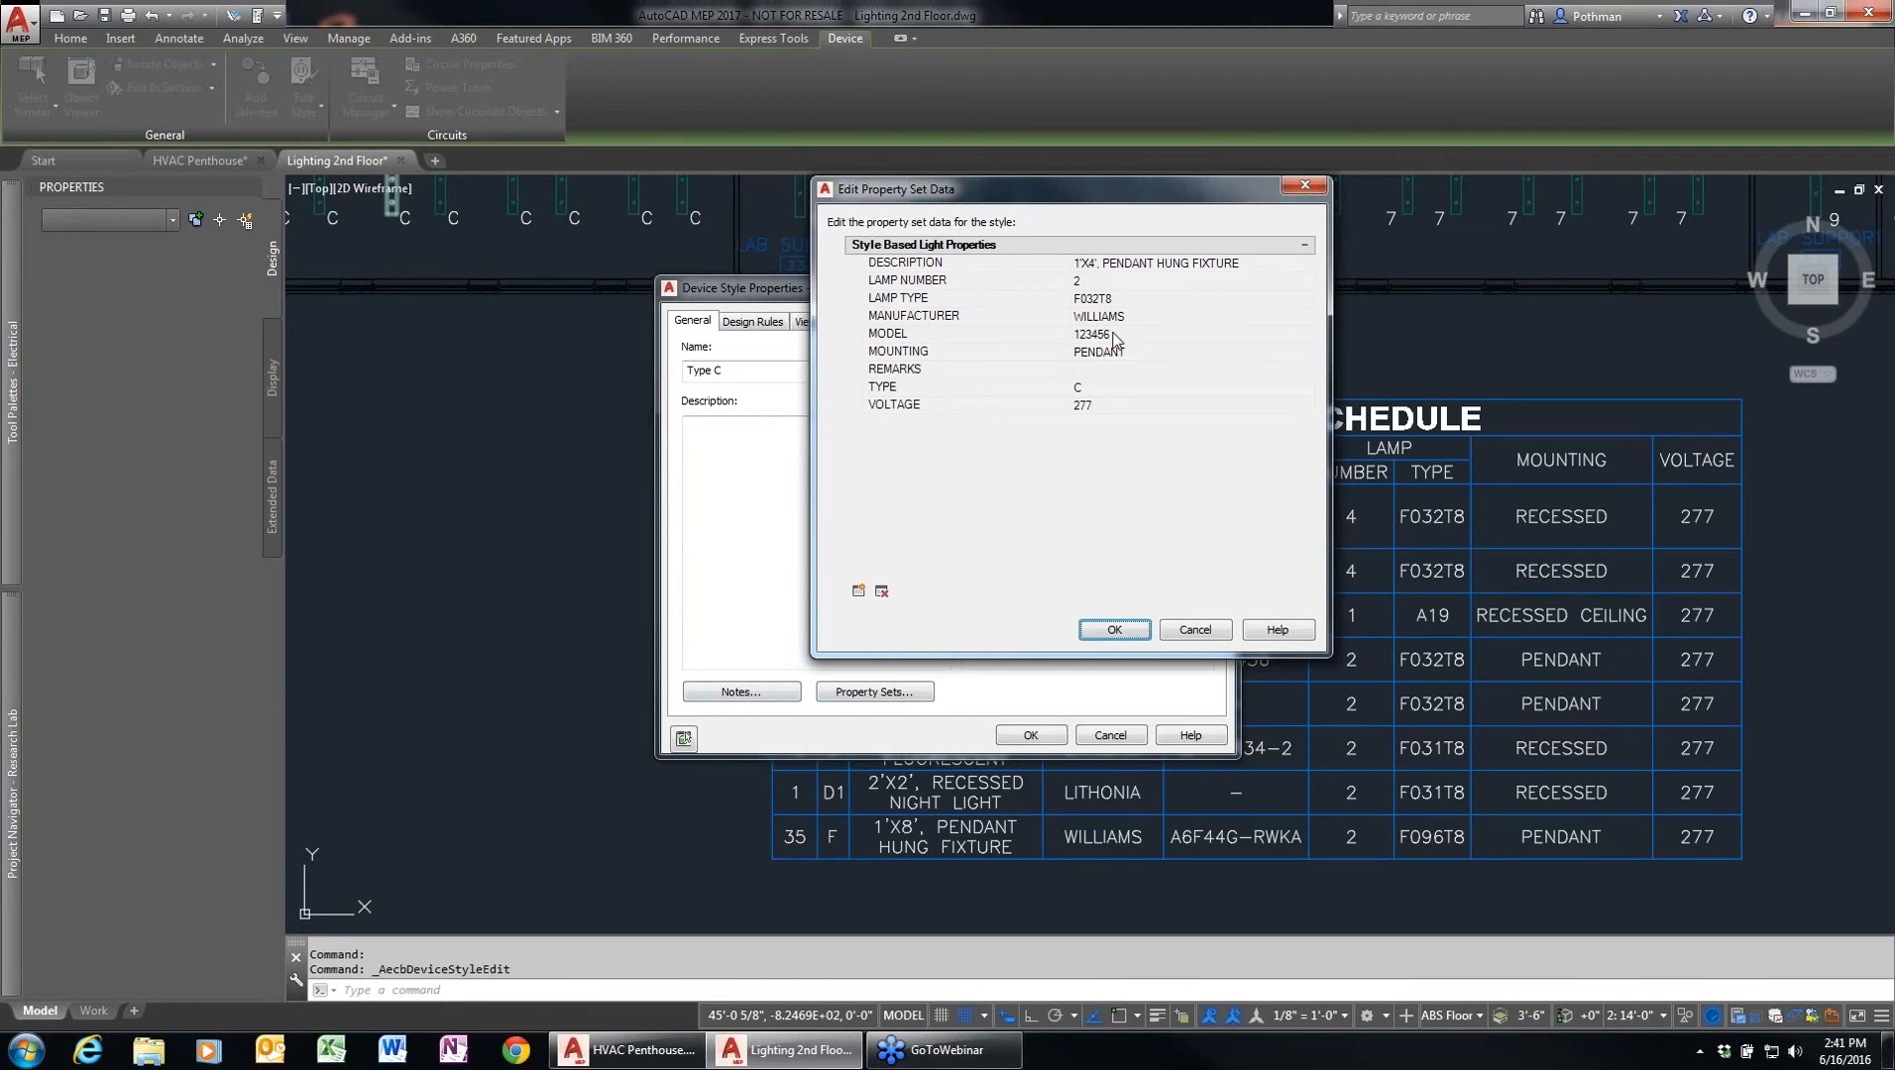
left_click(1111, 339)
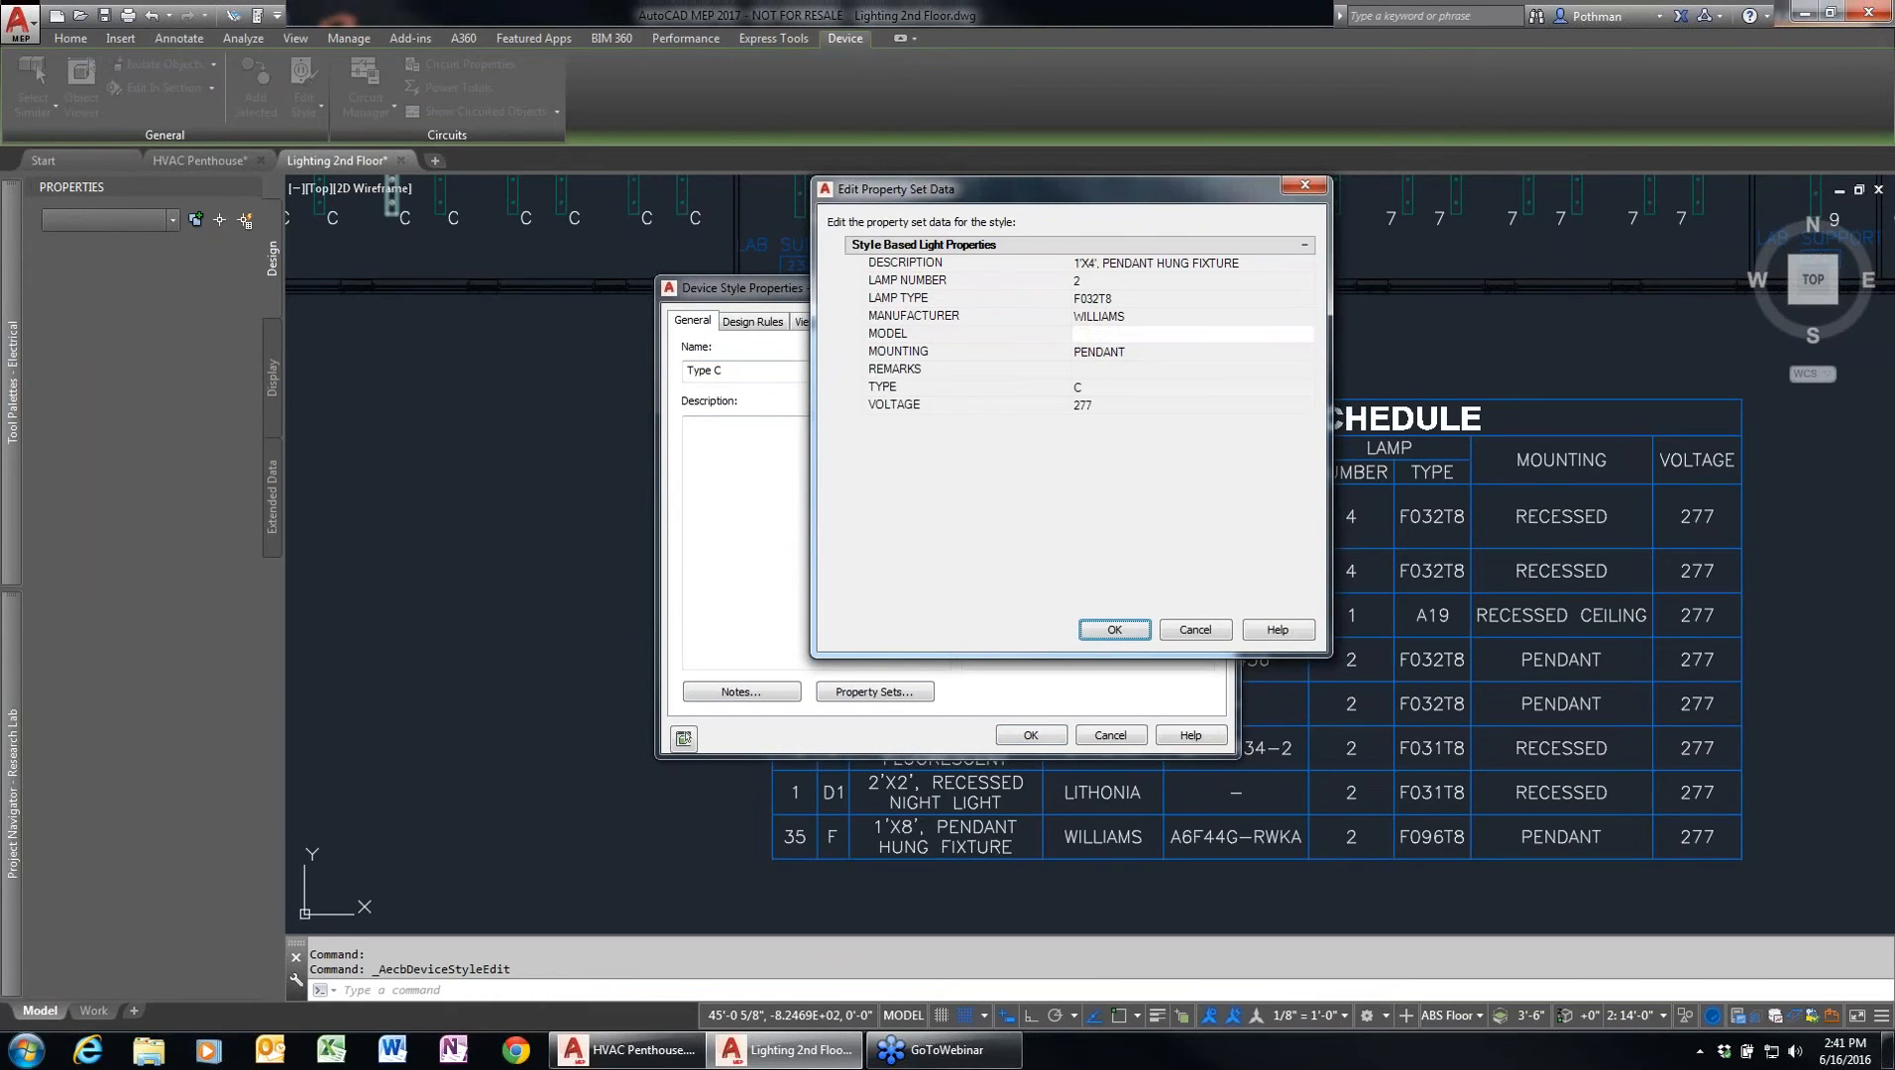
type("ABCDEF")
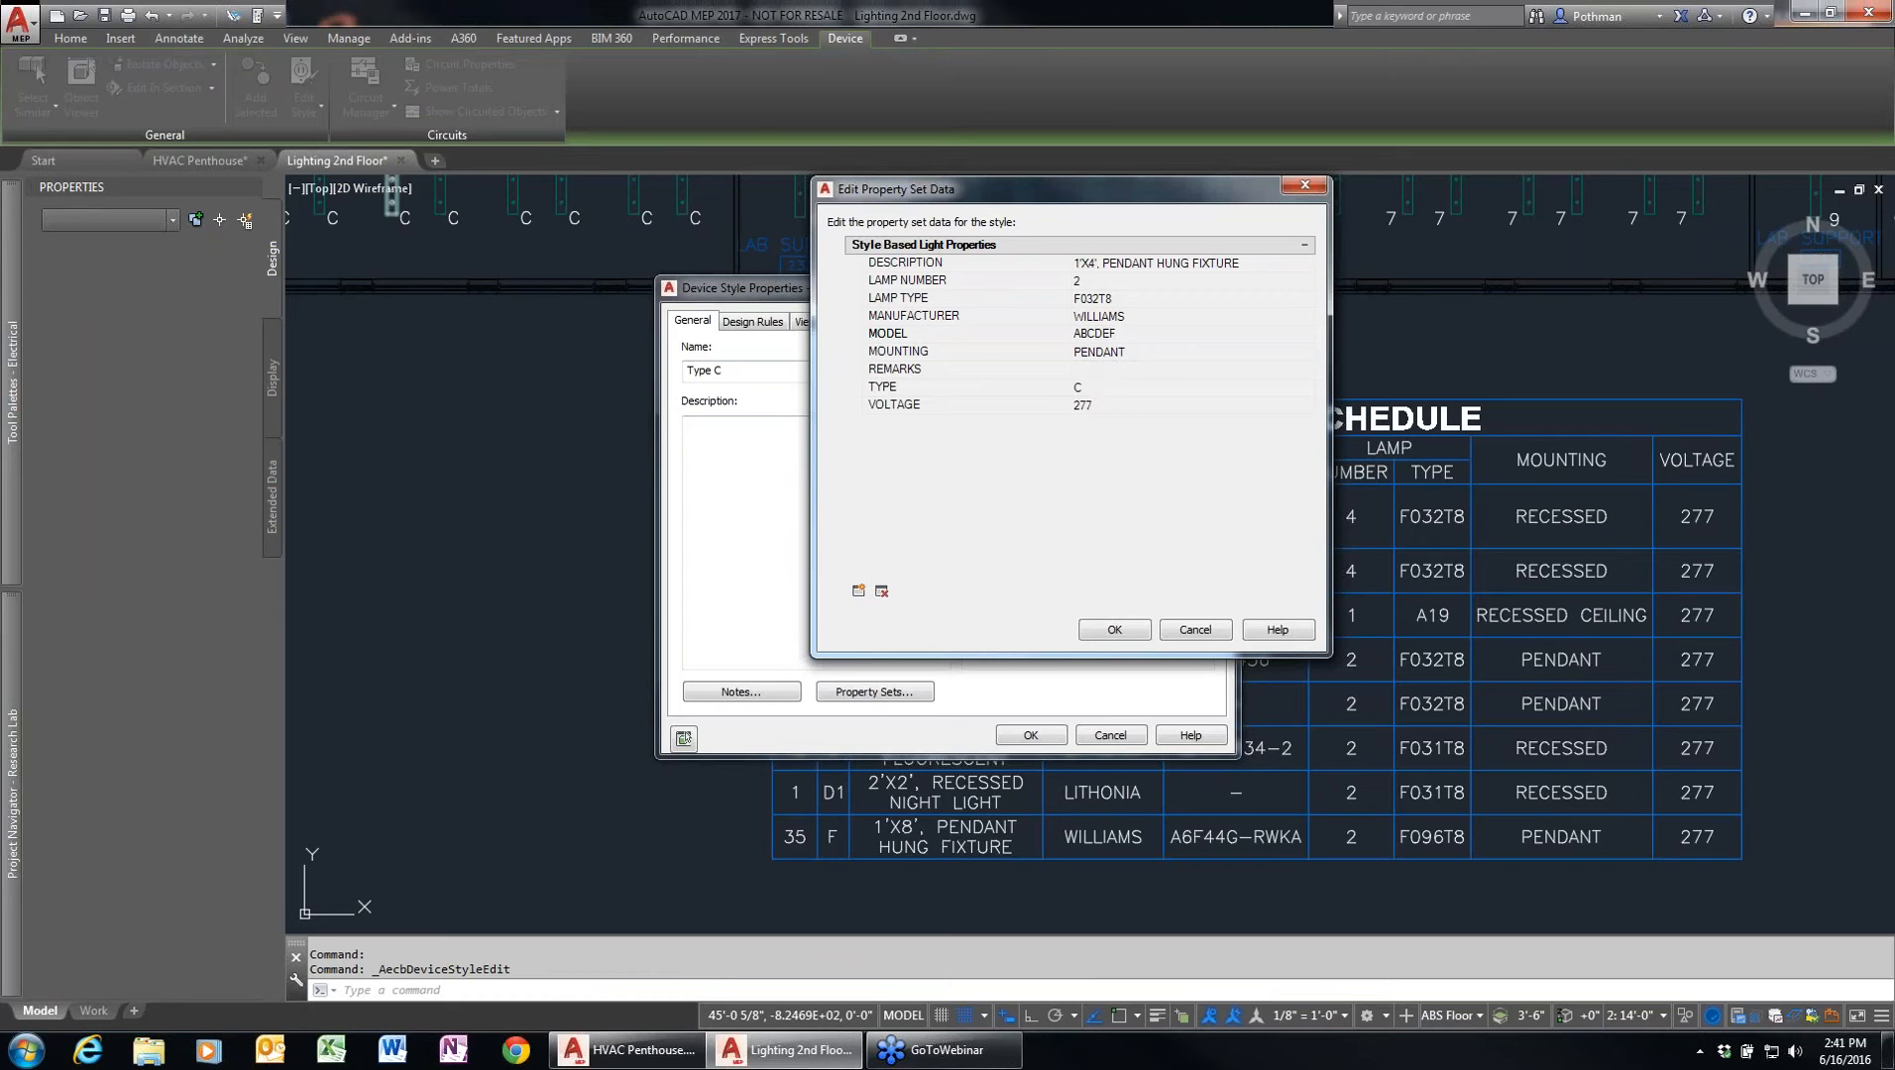
left_click(1129, 631)
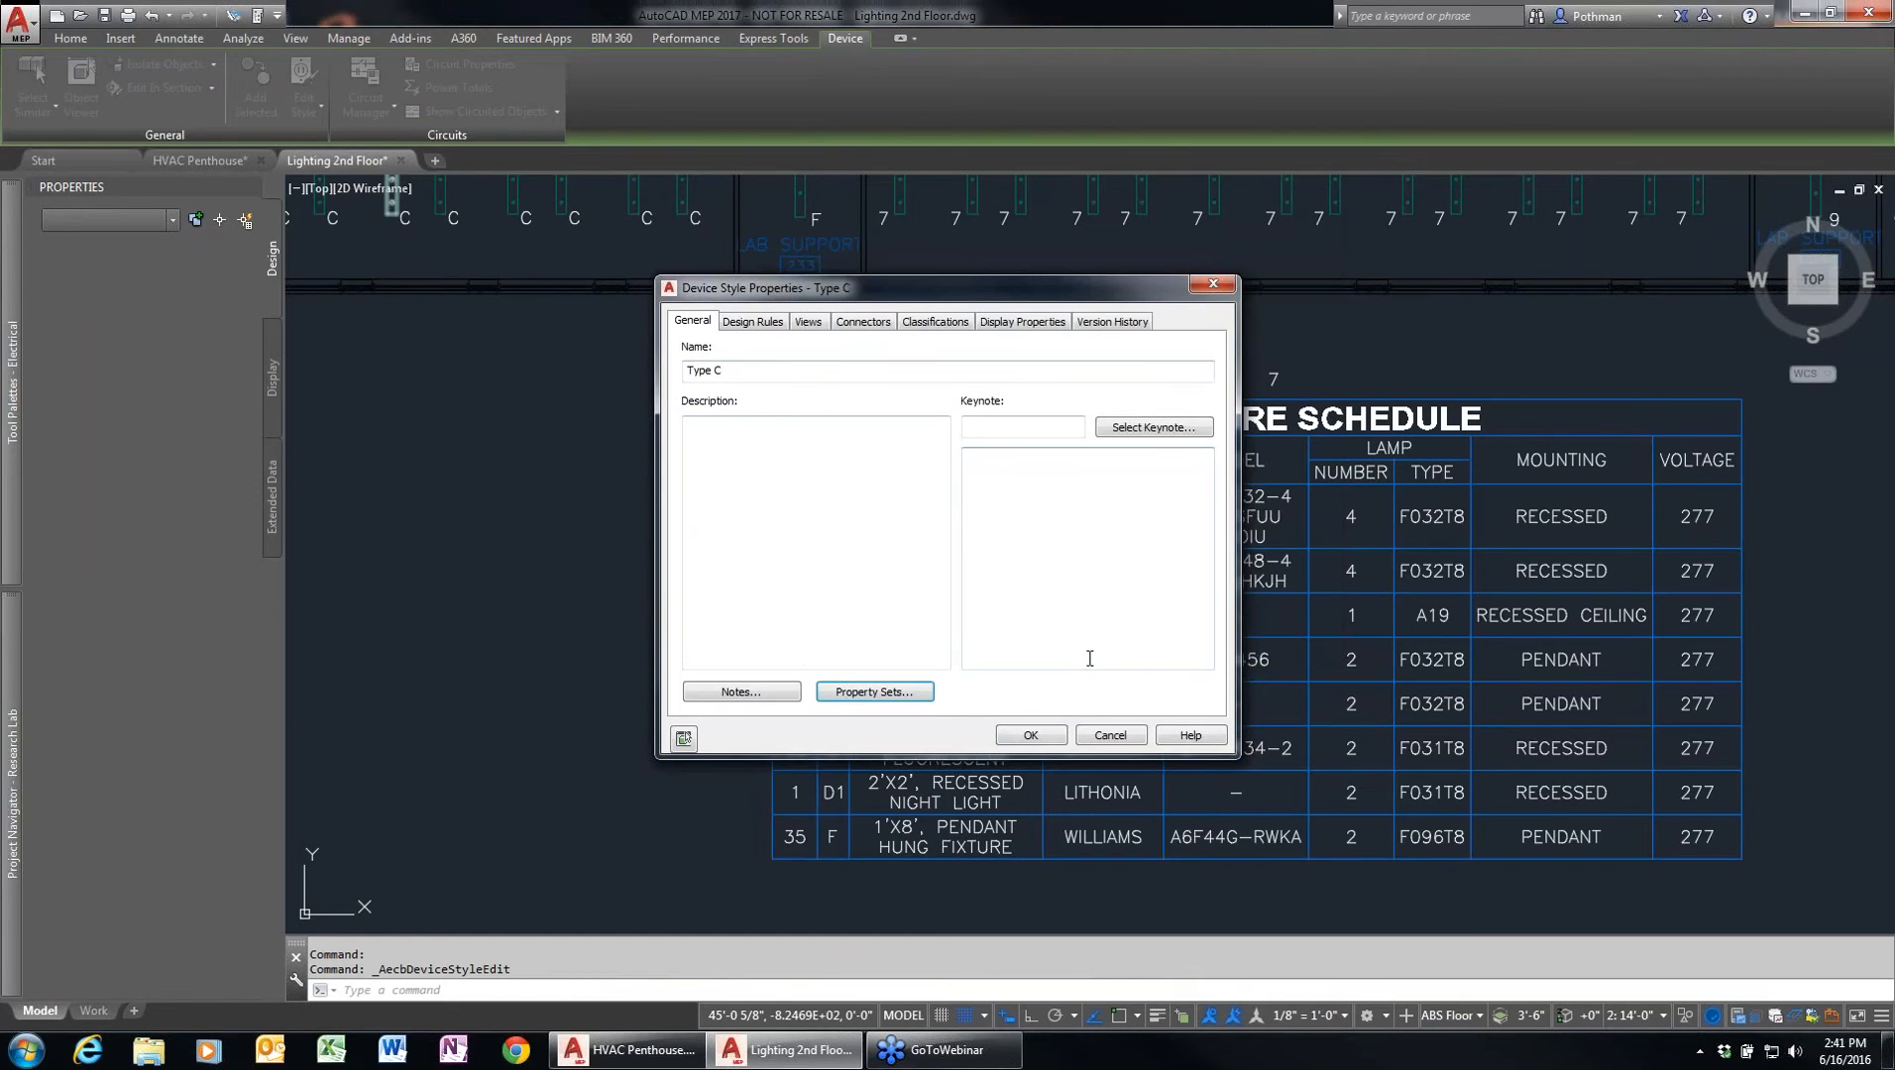
left_click(1020, 733)
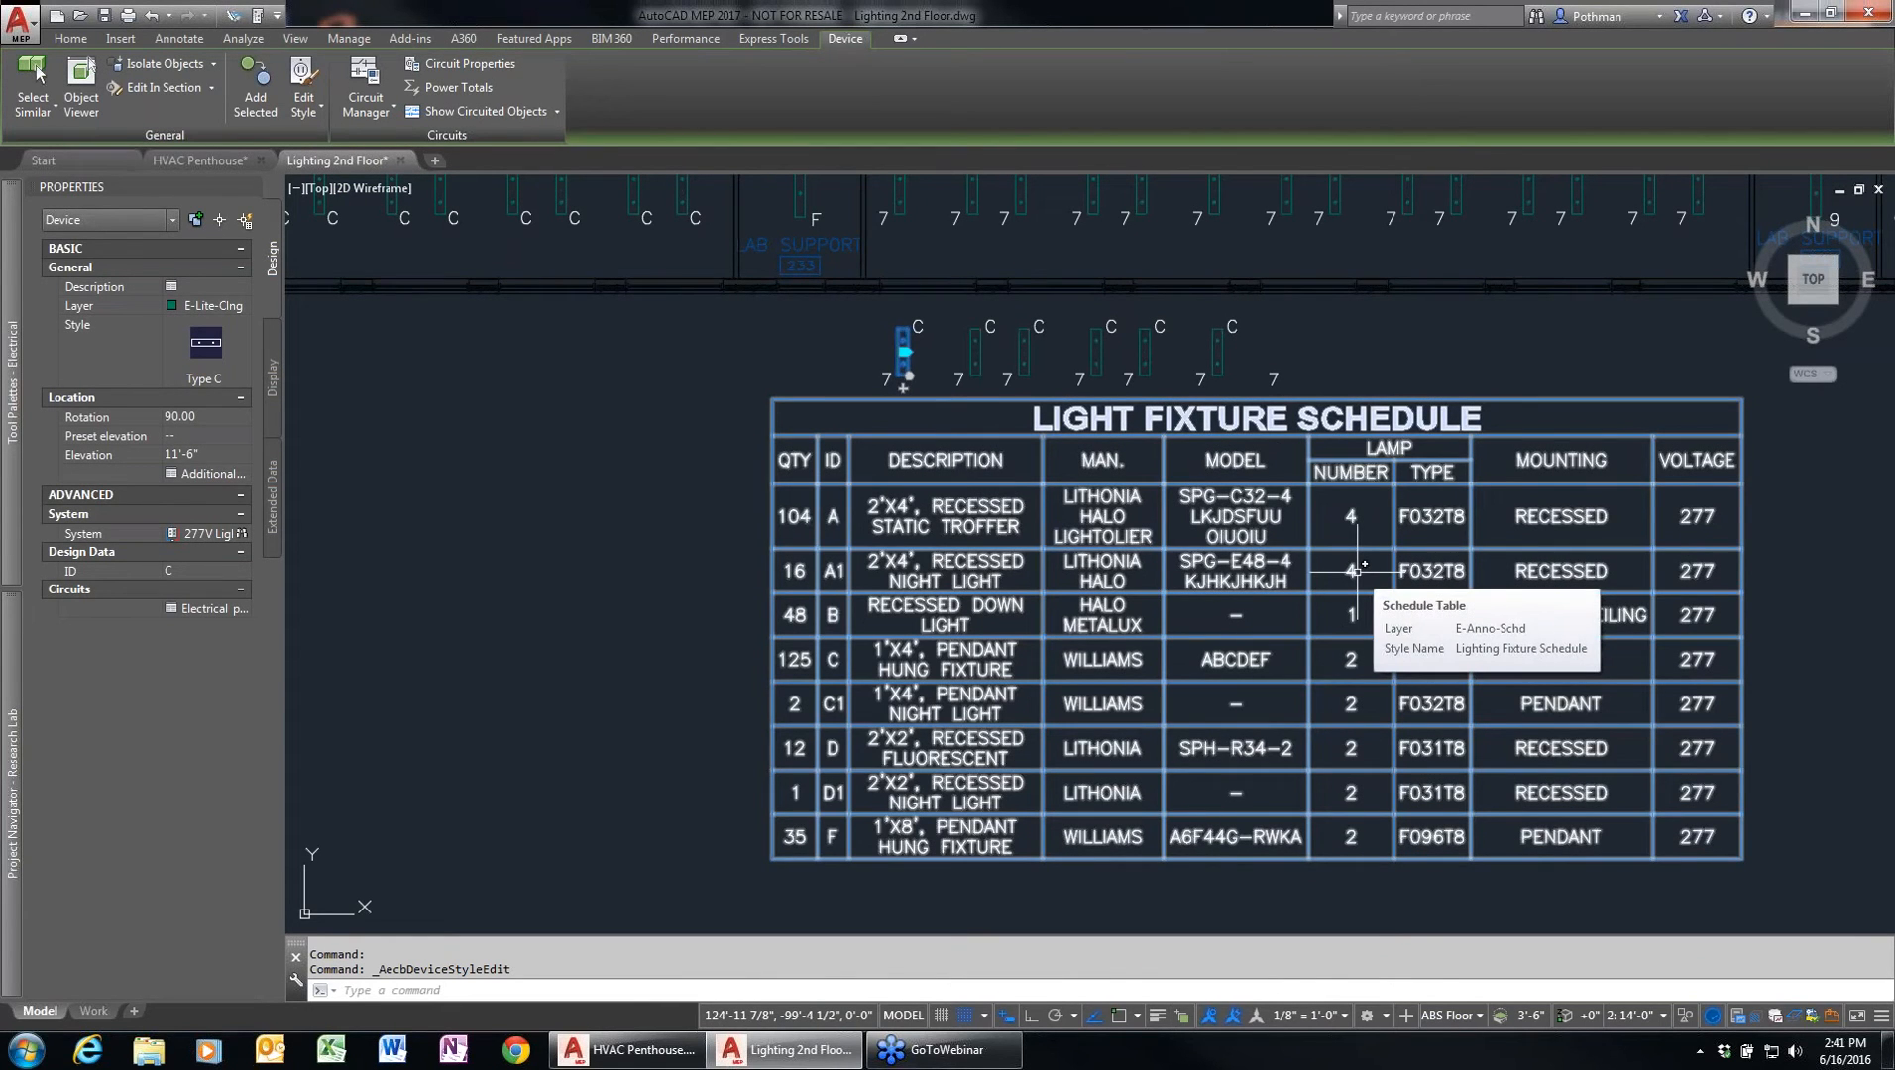
key("Escape")
key("Escape")
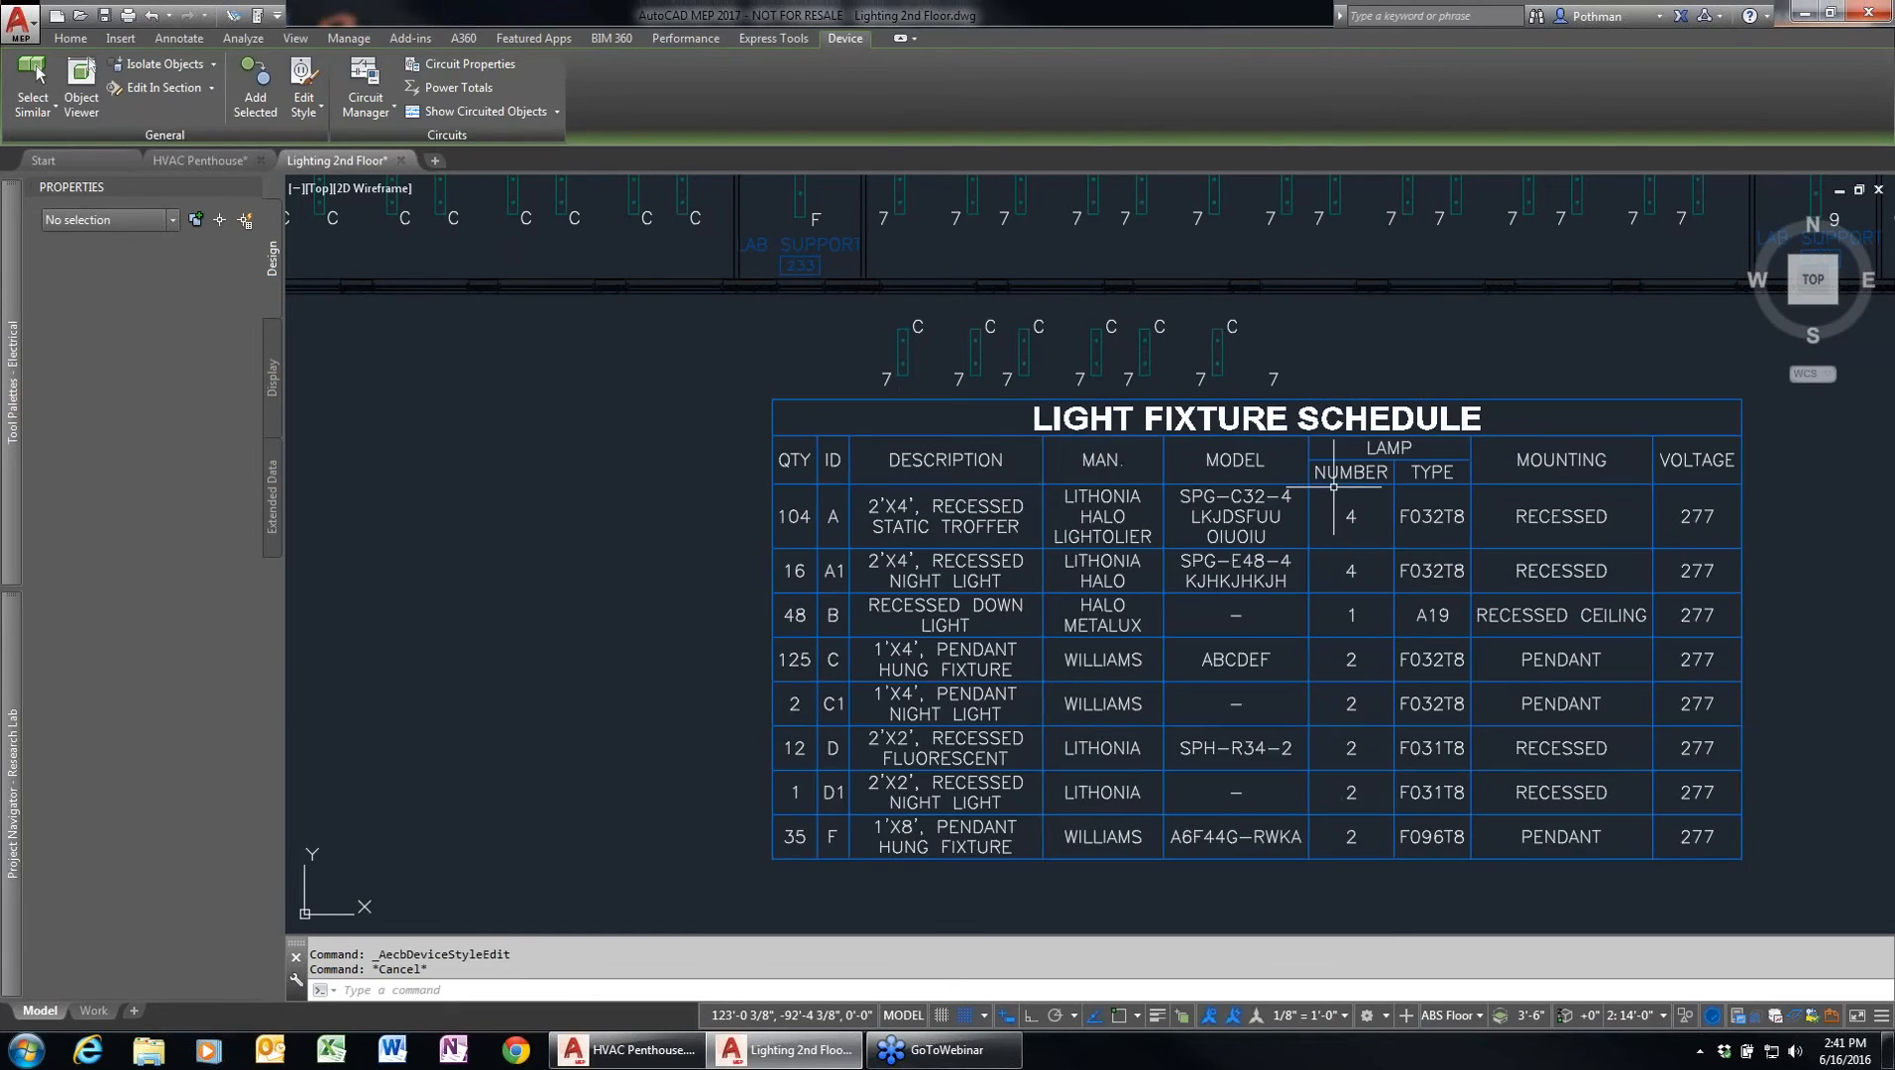
- Delete the copied Type C fixtures and their tags above the schedule, and close the Lighting 2nd Floor drawing
left_click(826, 389)
left_click(1288, 297)
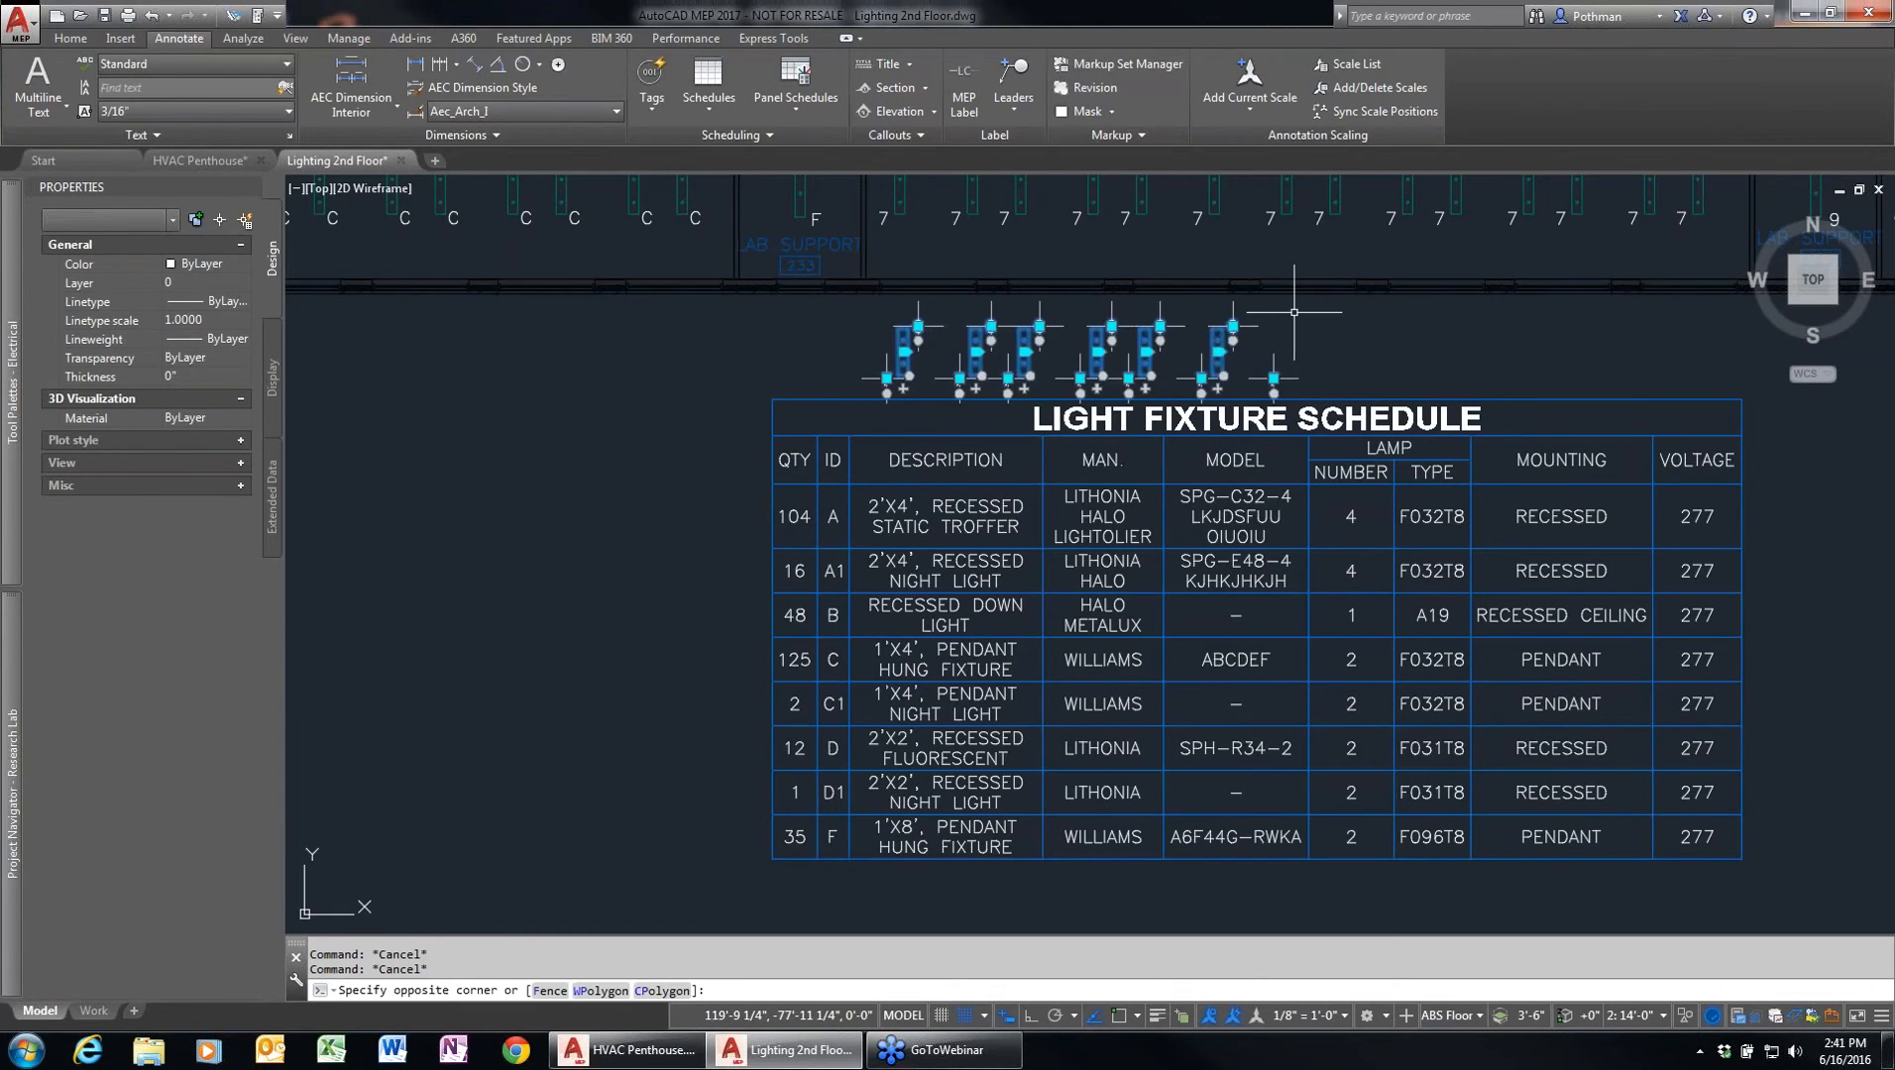
key("Delete")
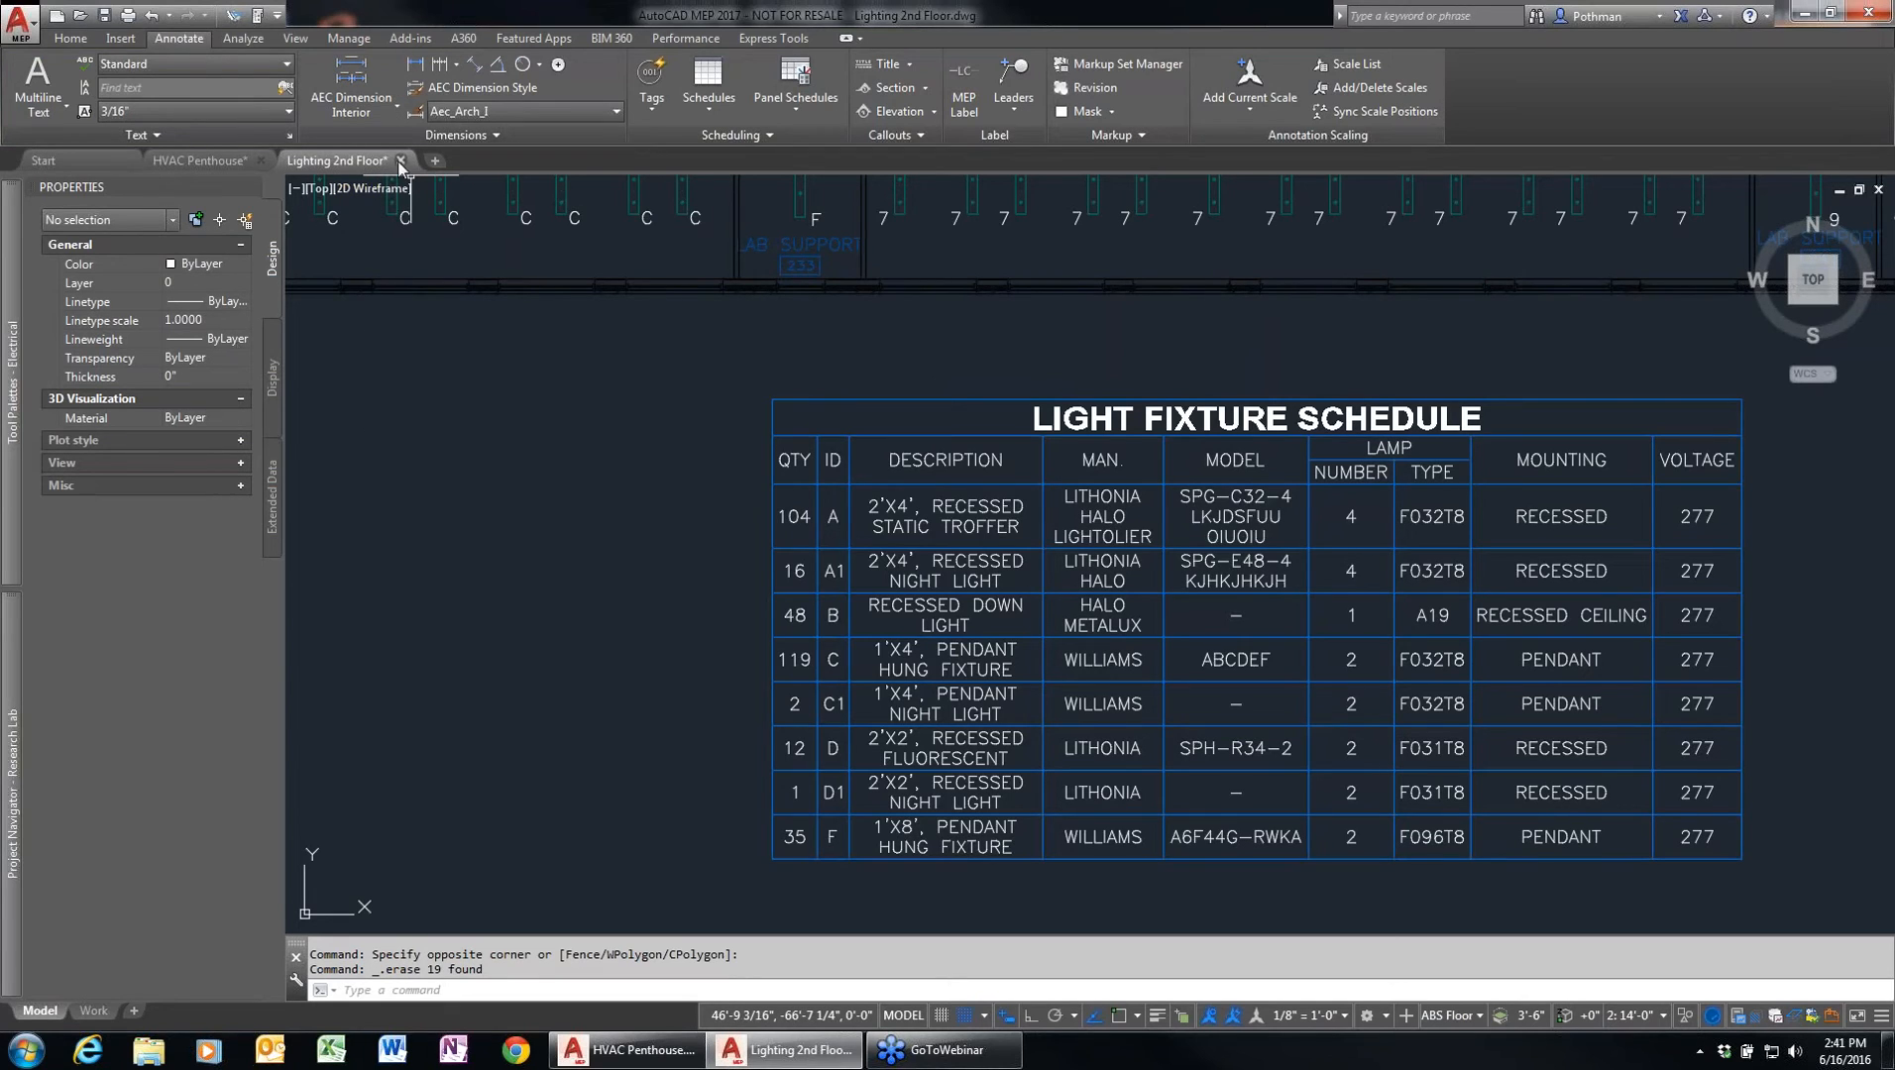
left_click(401, 161)
left_click(1012, 572)
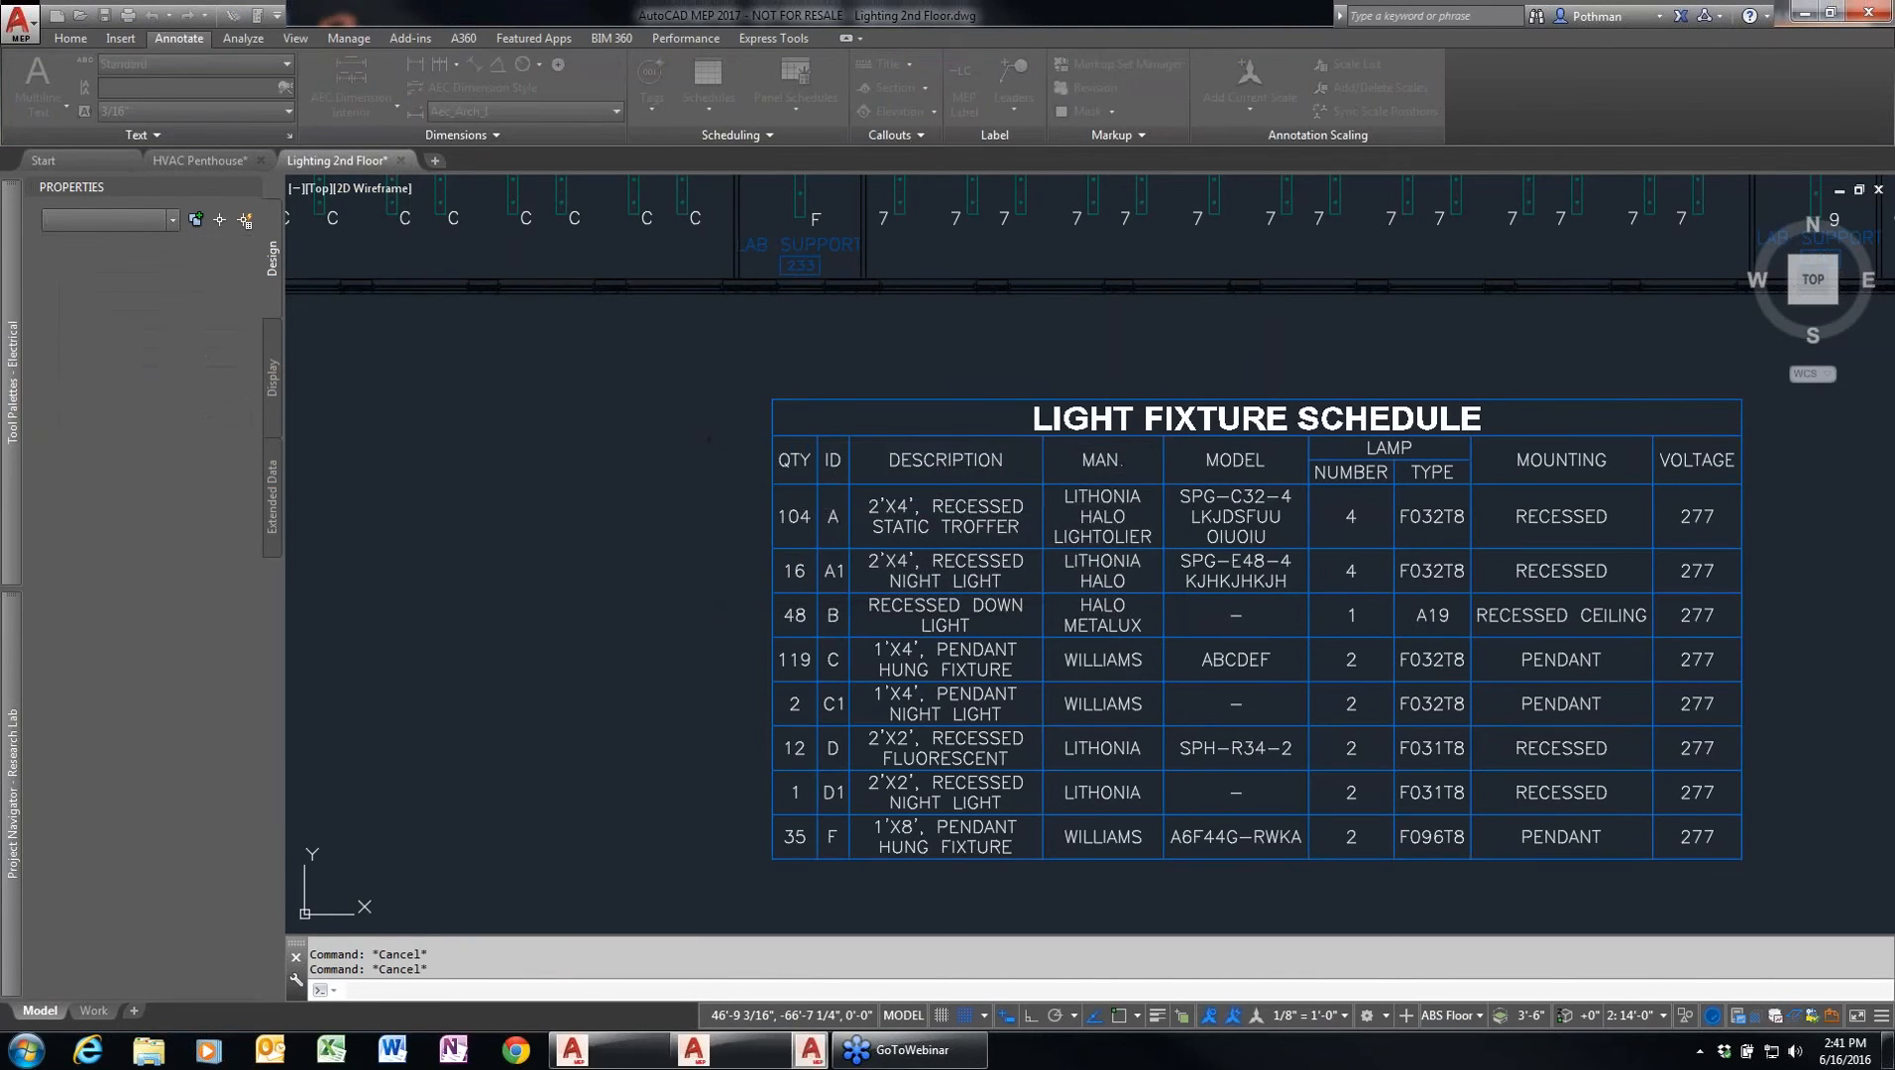
- Open the Power 2nd Floor construct from the project's Electrical constructs
mouse_move(21, 783)
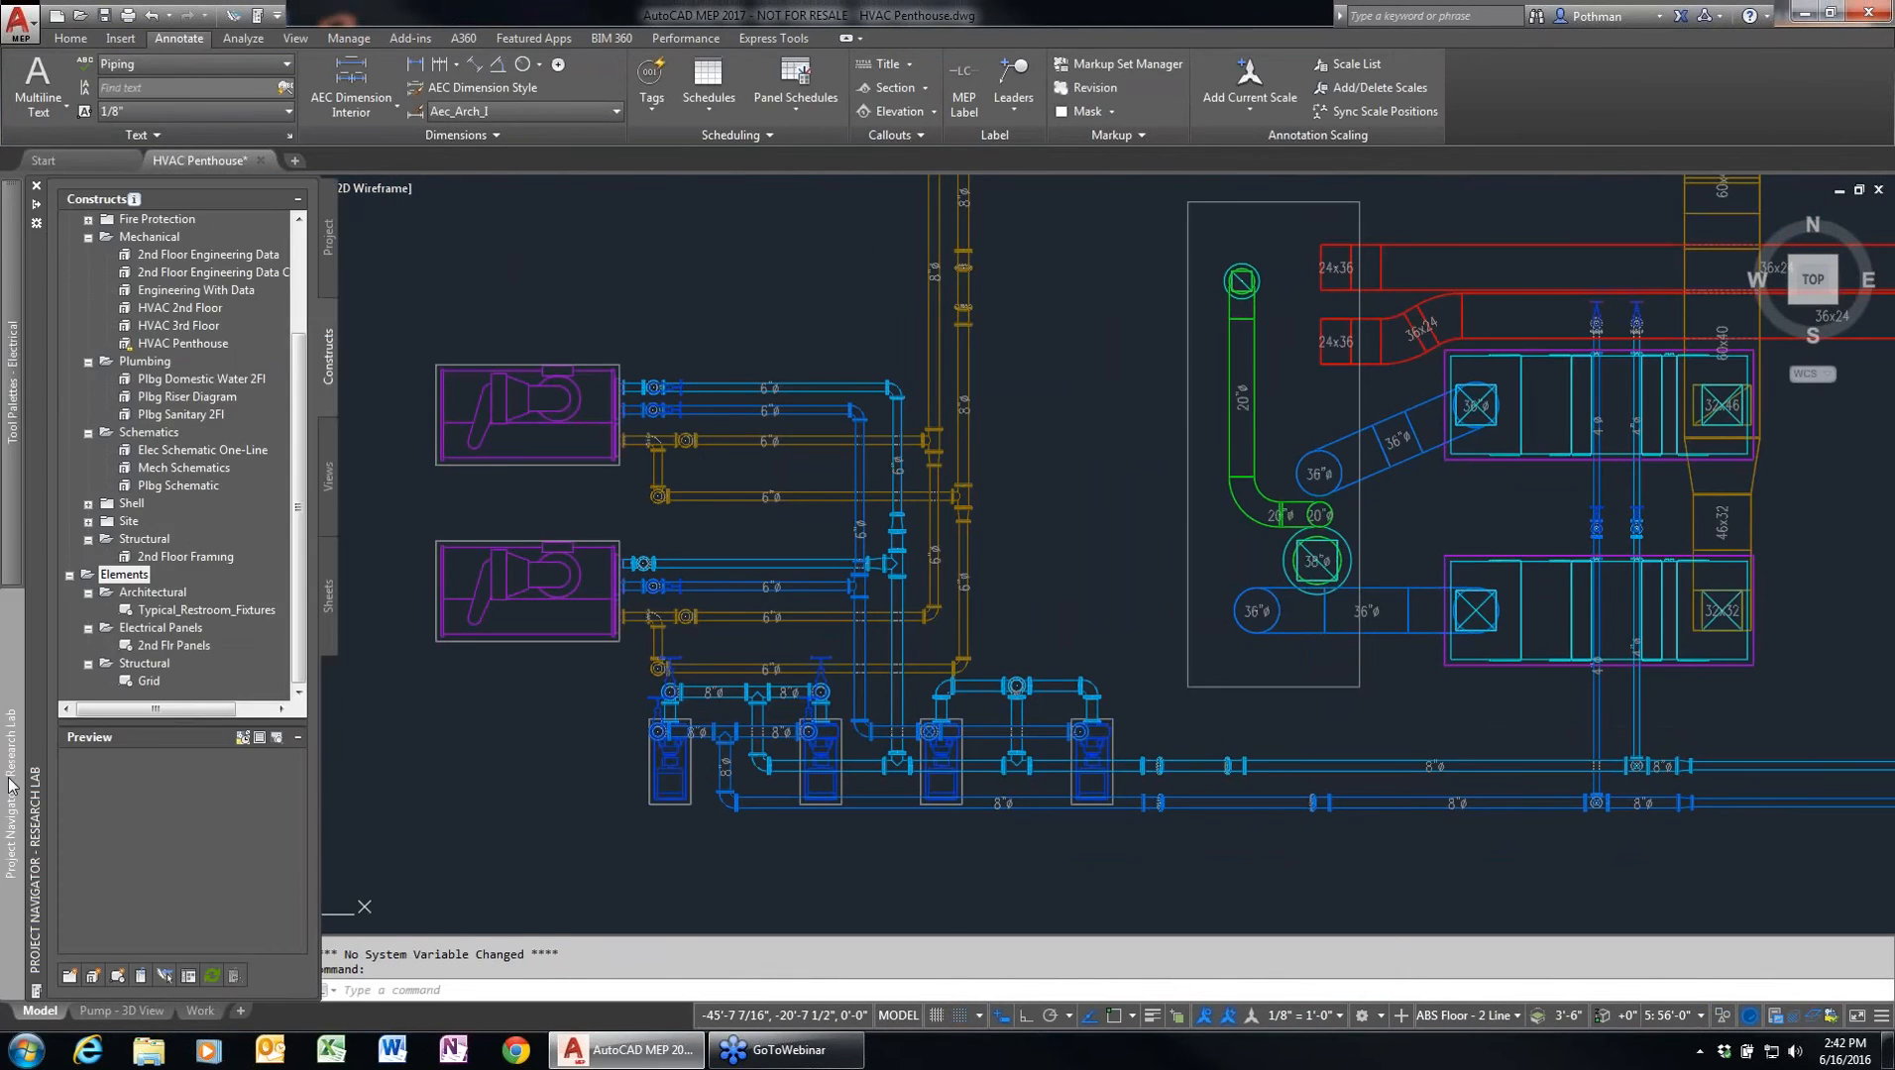
left_click_drag(300, 357, 316, 282)
left_click(181, 256)
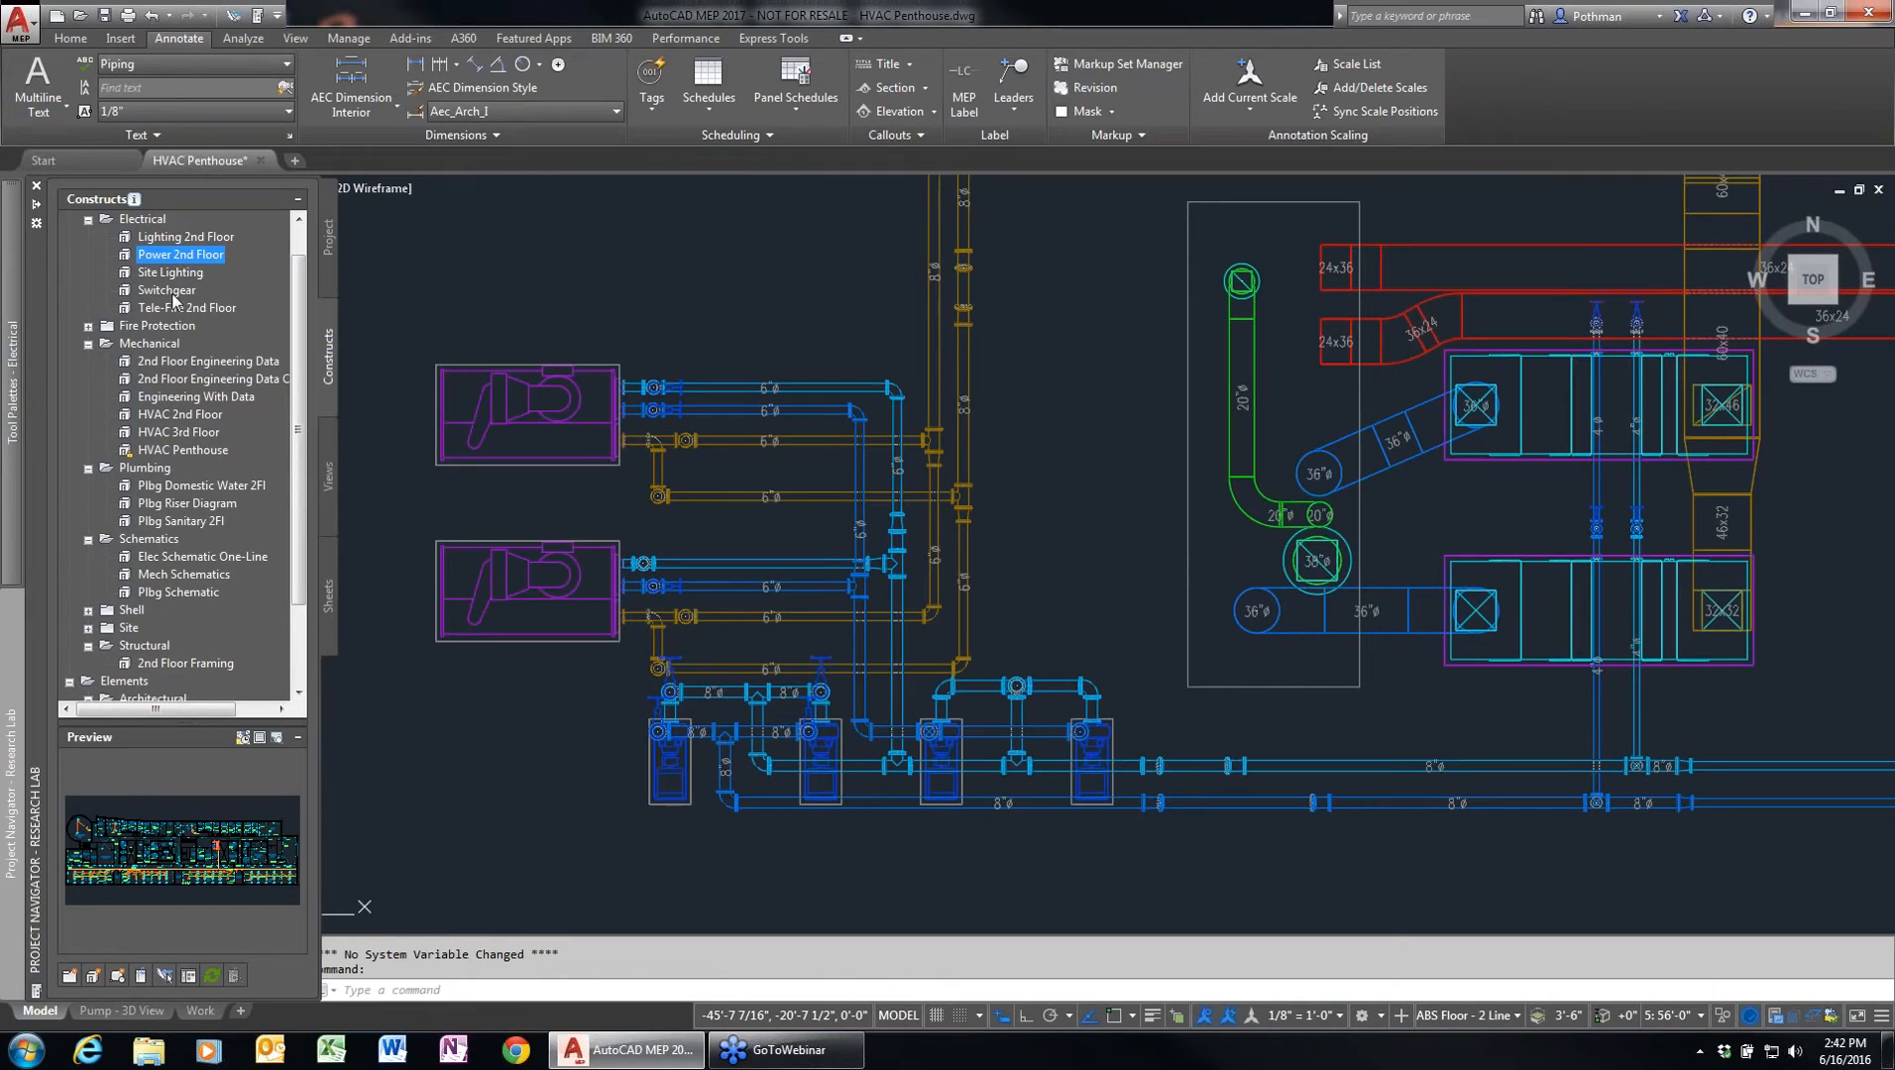
mouse_move(5, 317)
mouse_move(5, 744)
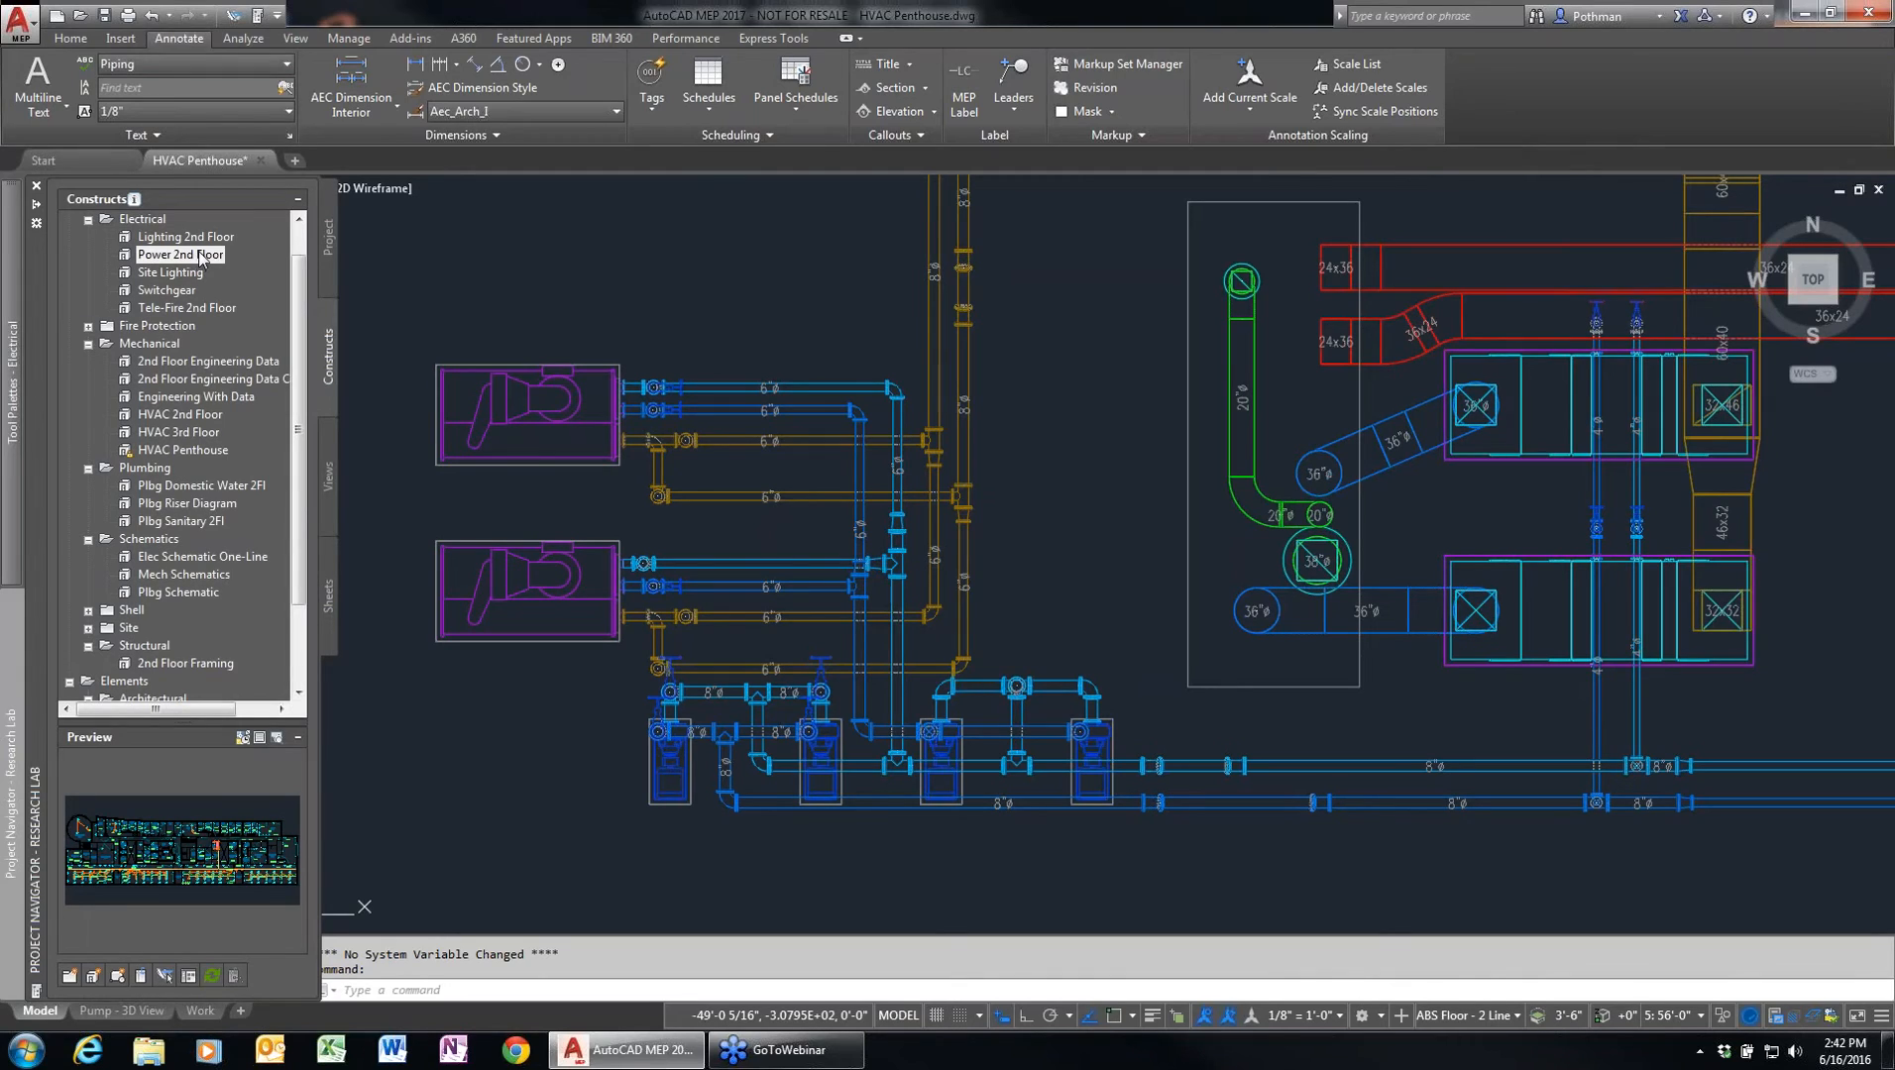
mouse_move(201, 258)
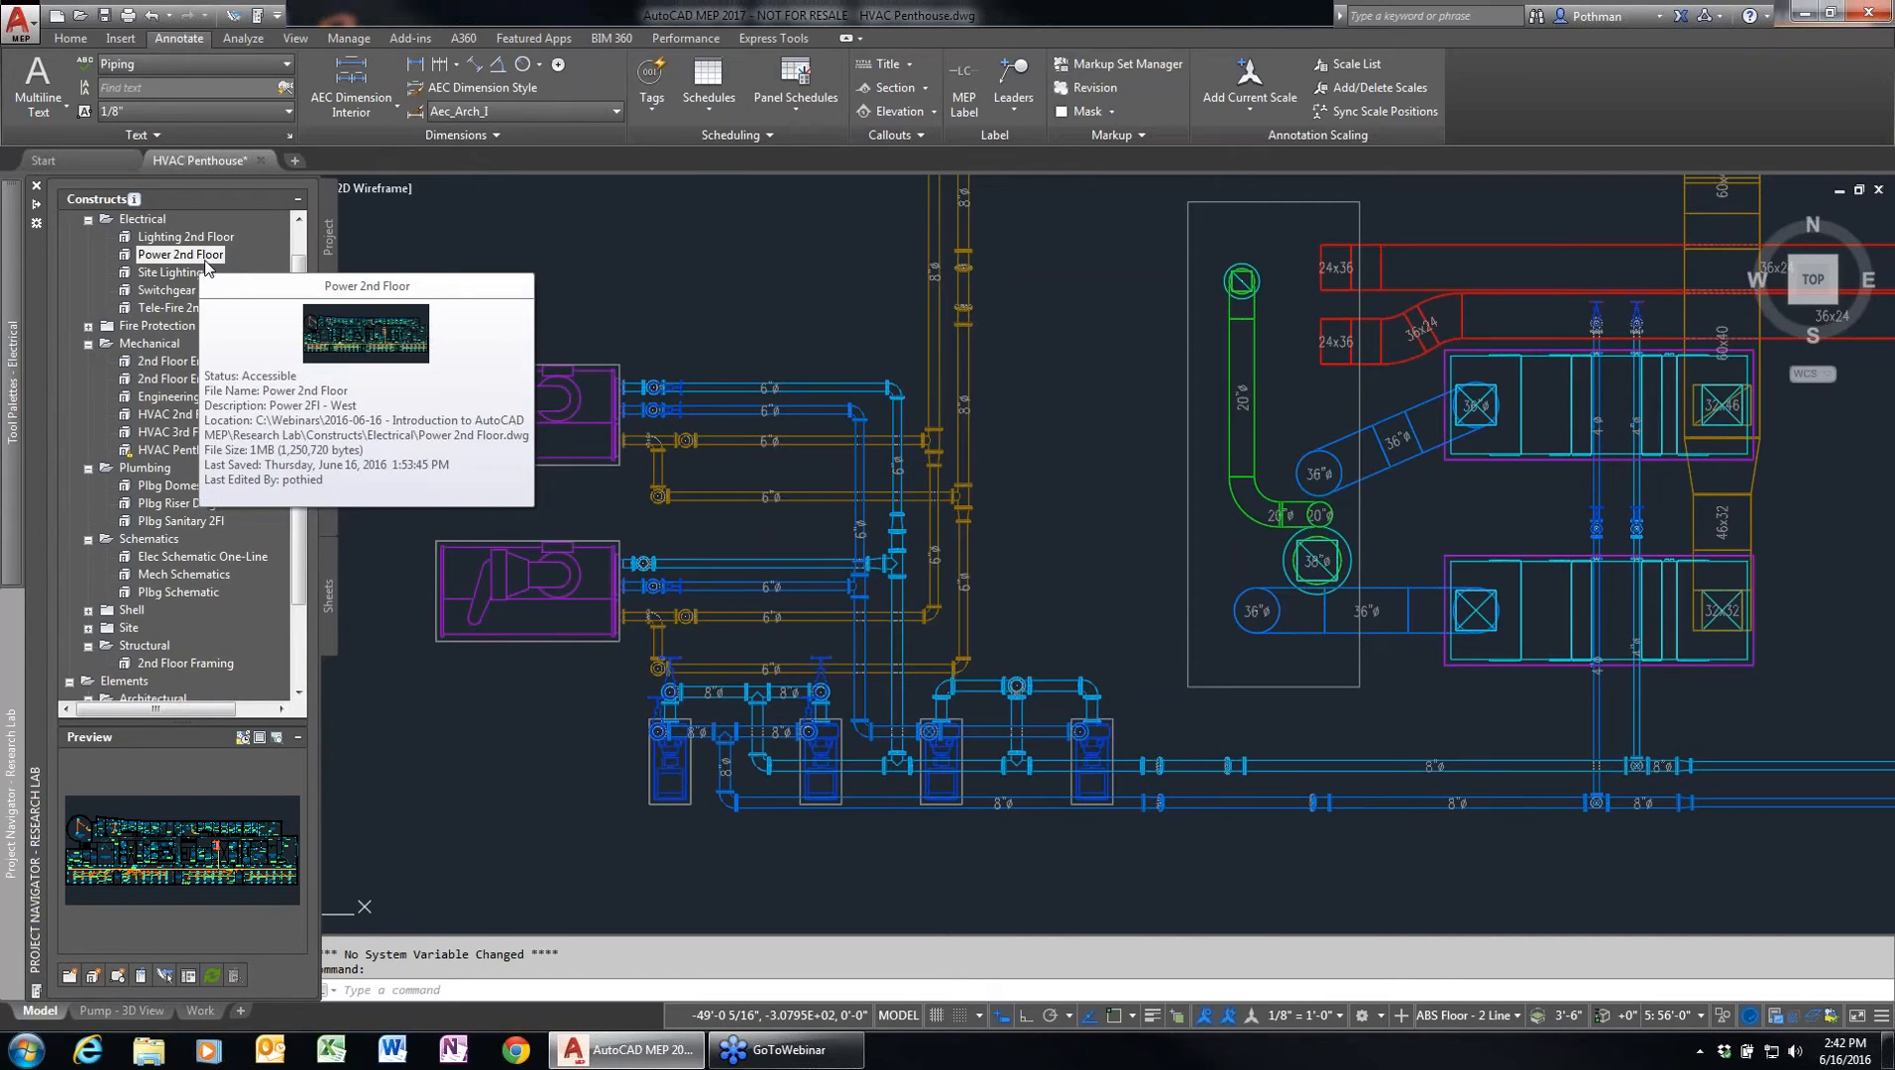
left_click(186, 309)
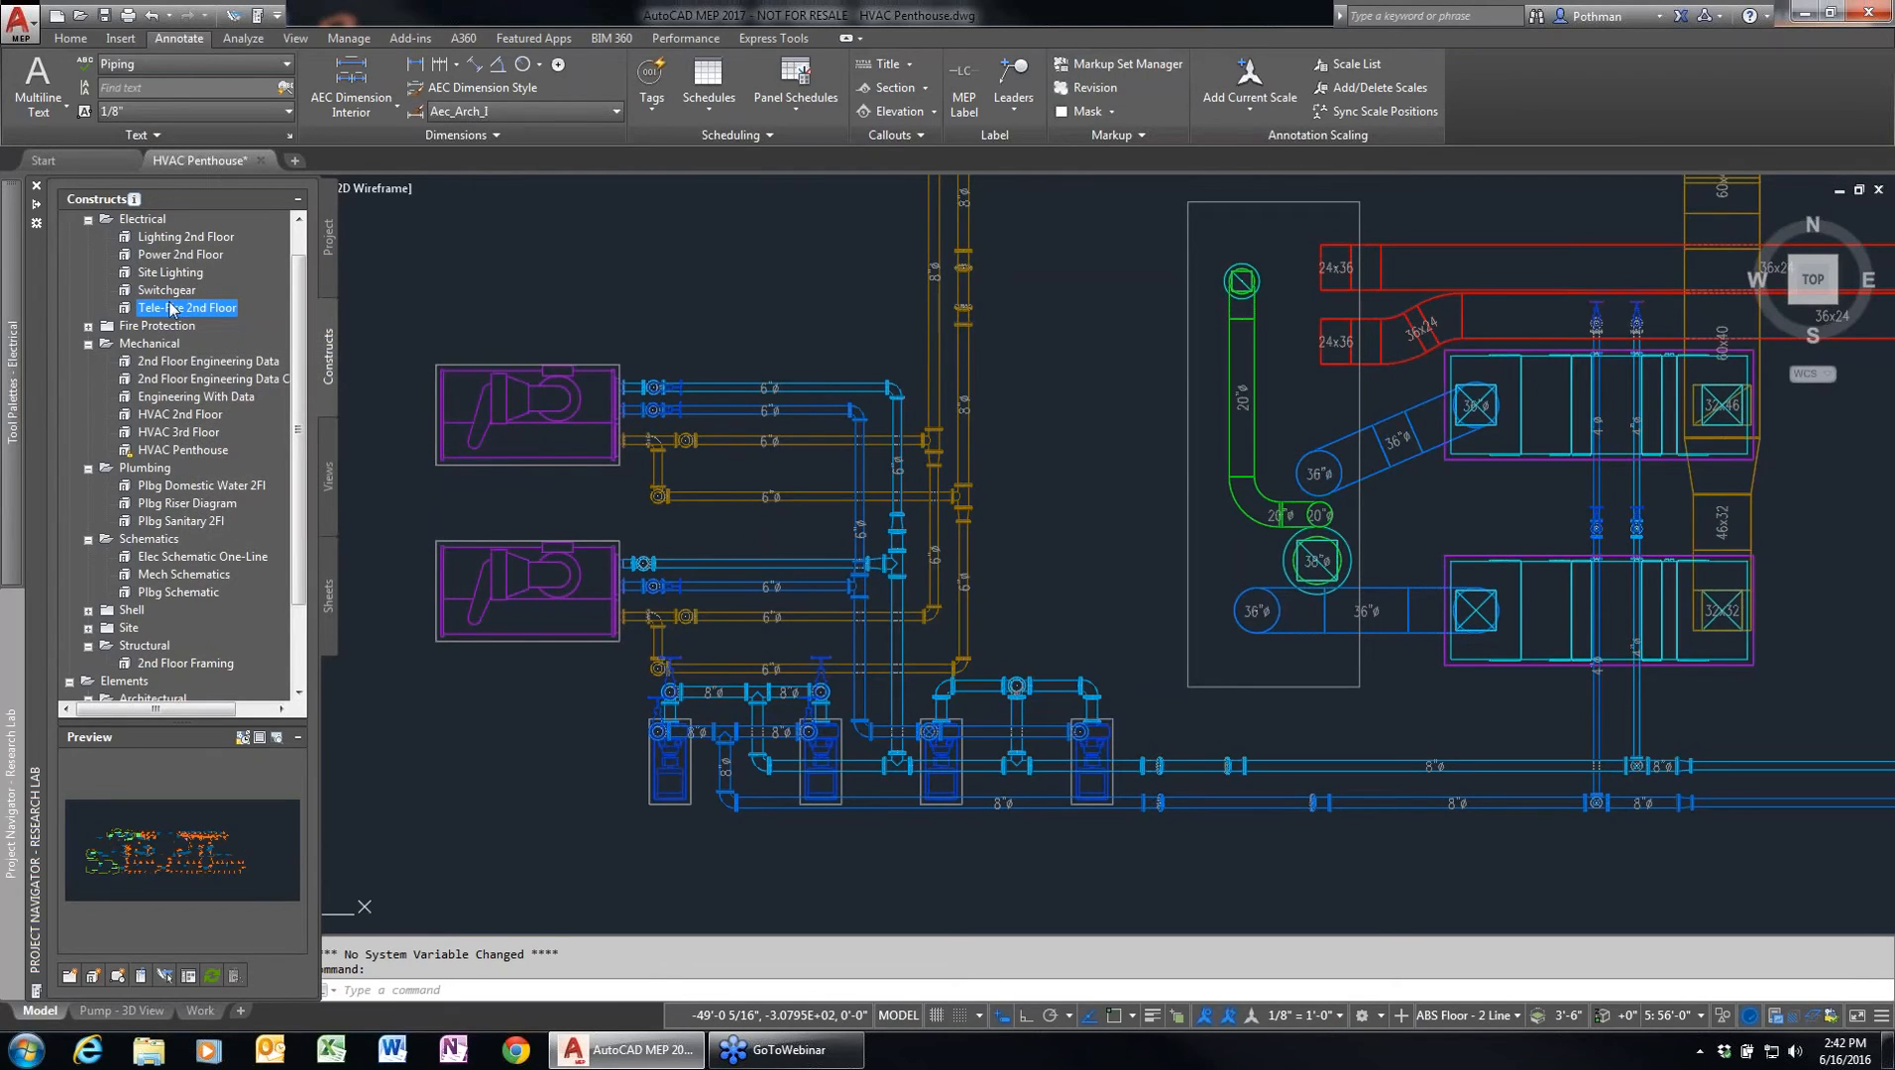
mouse_move(187, 263)
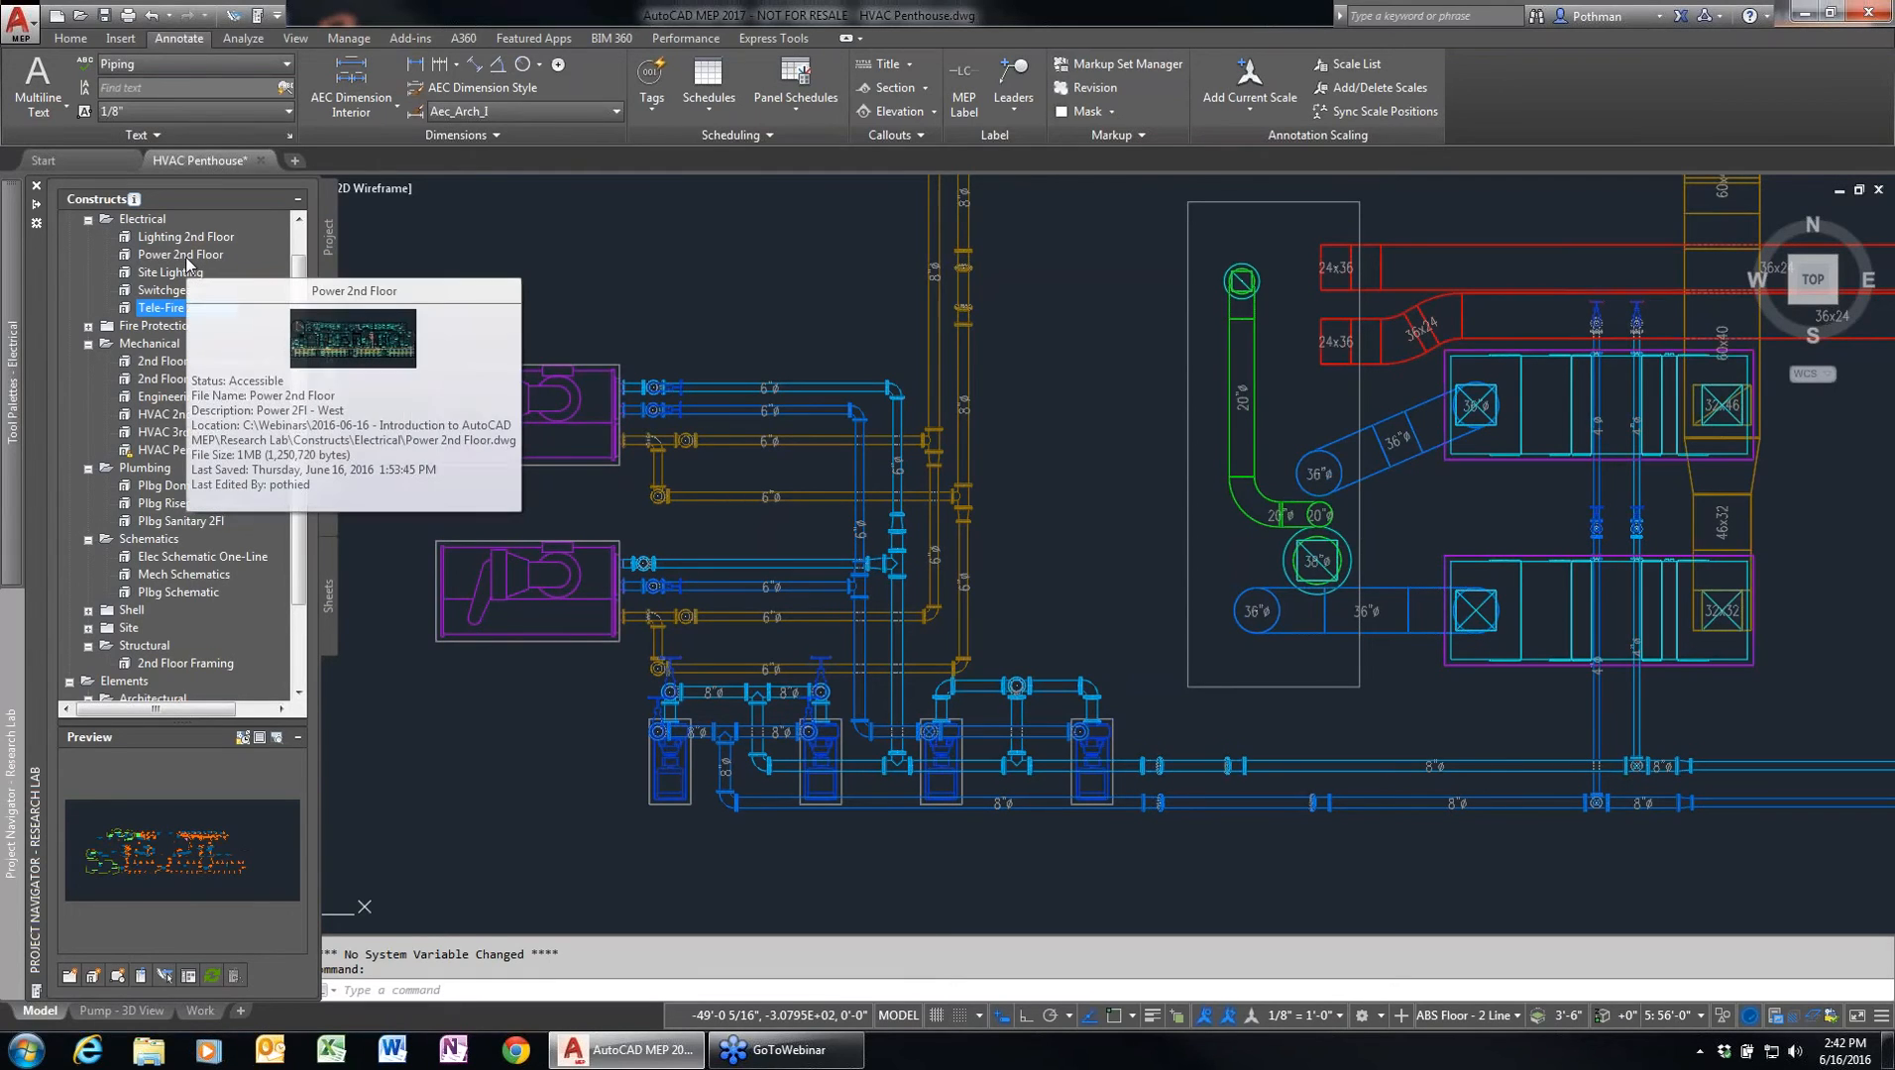
left_click(183, 398)
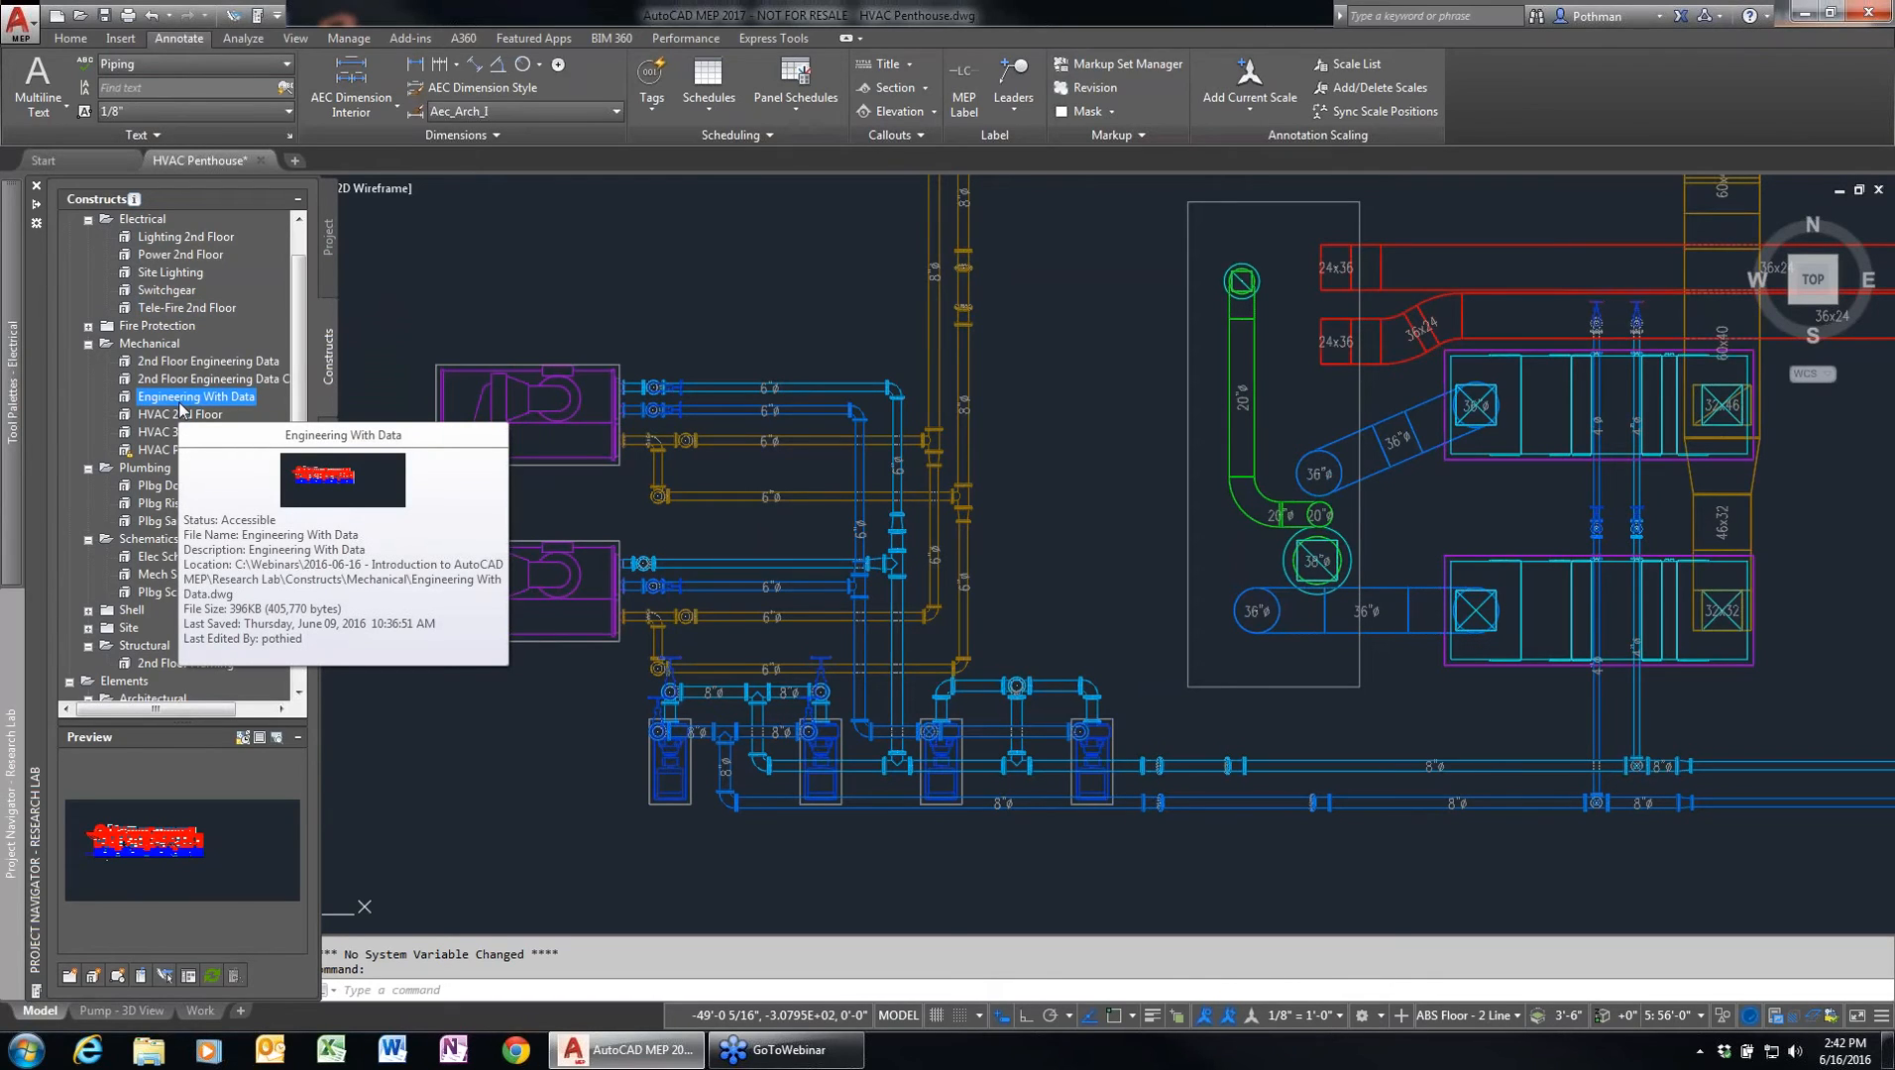
left_click(177, 256)
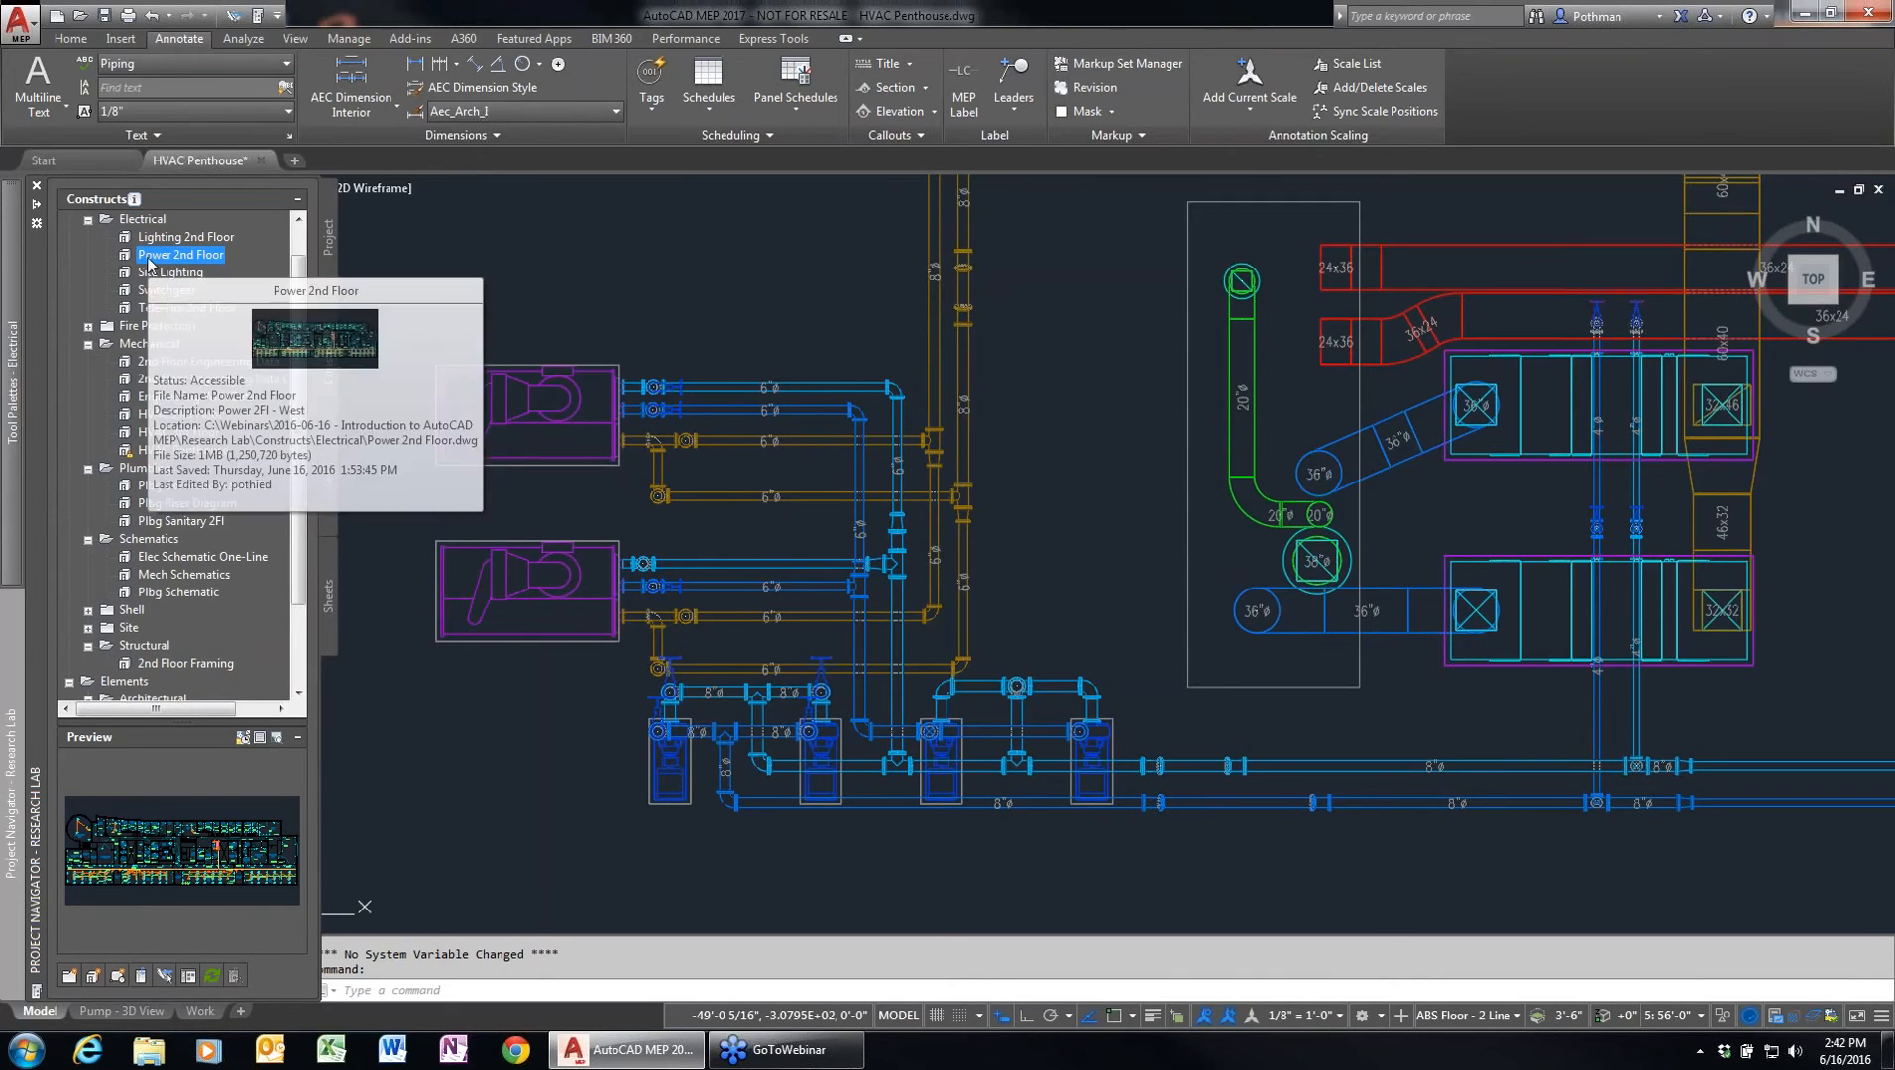
double_click(147, 262)
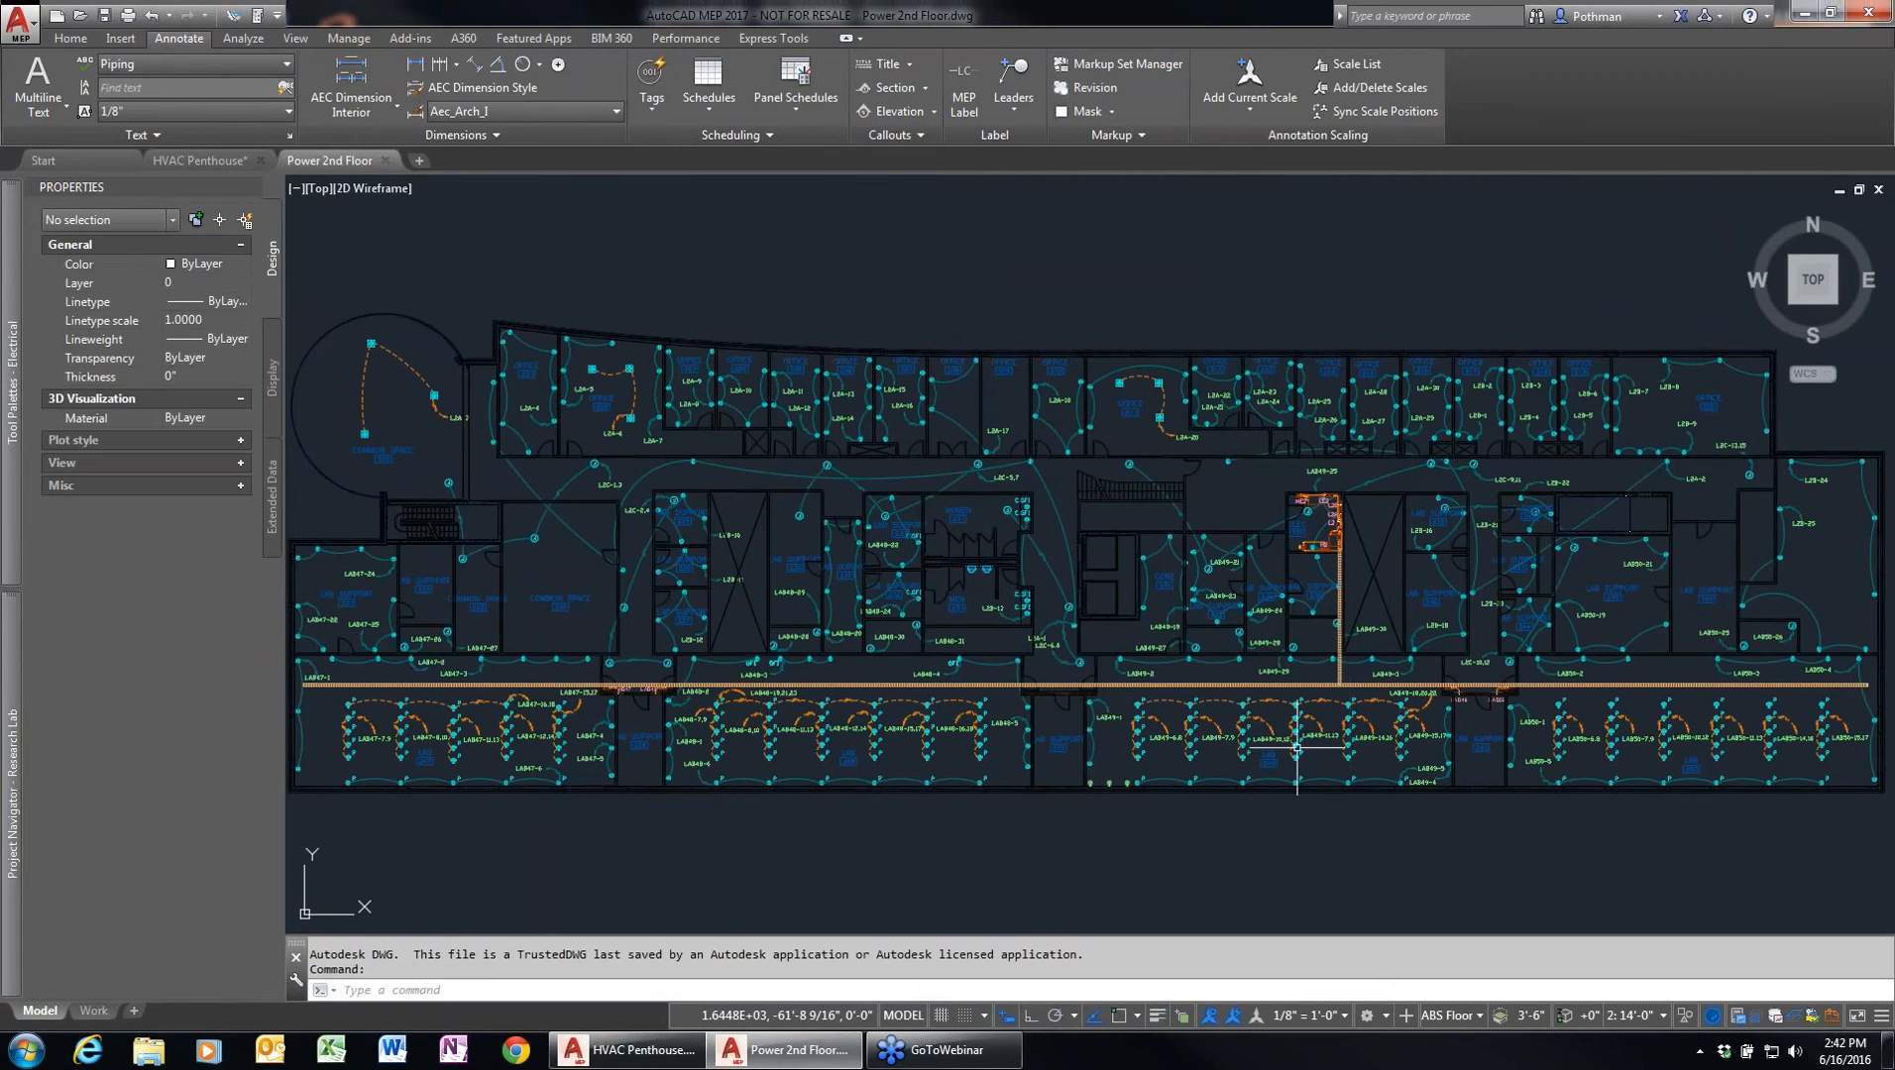
- Examine the connector load settings in the Duplex Receptacle style of the lowest LAB49-1 wall receptacle in Lab 249
scroll(1297, 749, "up", 4)
middle_click_drag(1144, 766, 1012, 797)
scroll(1011, 797, "down", 1)
scroll(1010, 799, "up", 1)
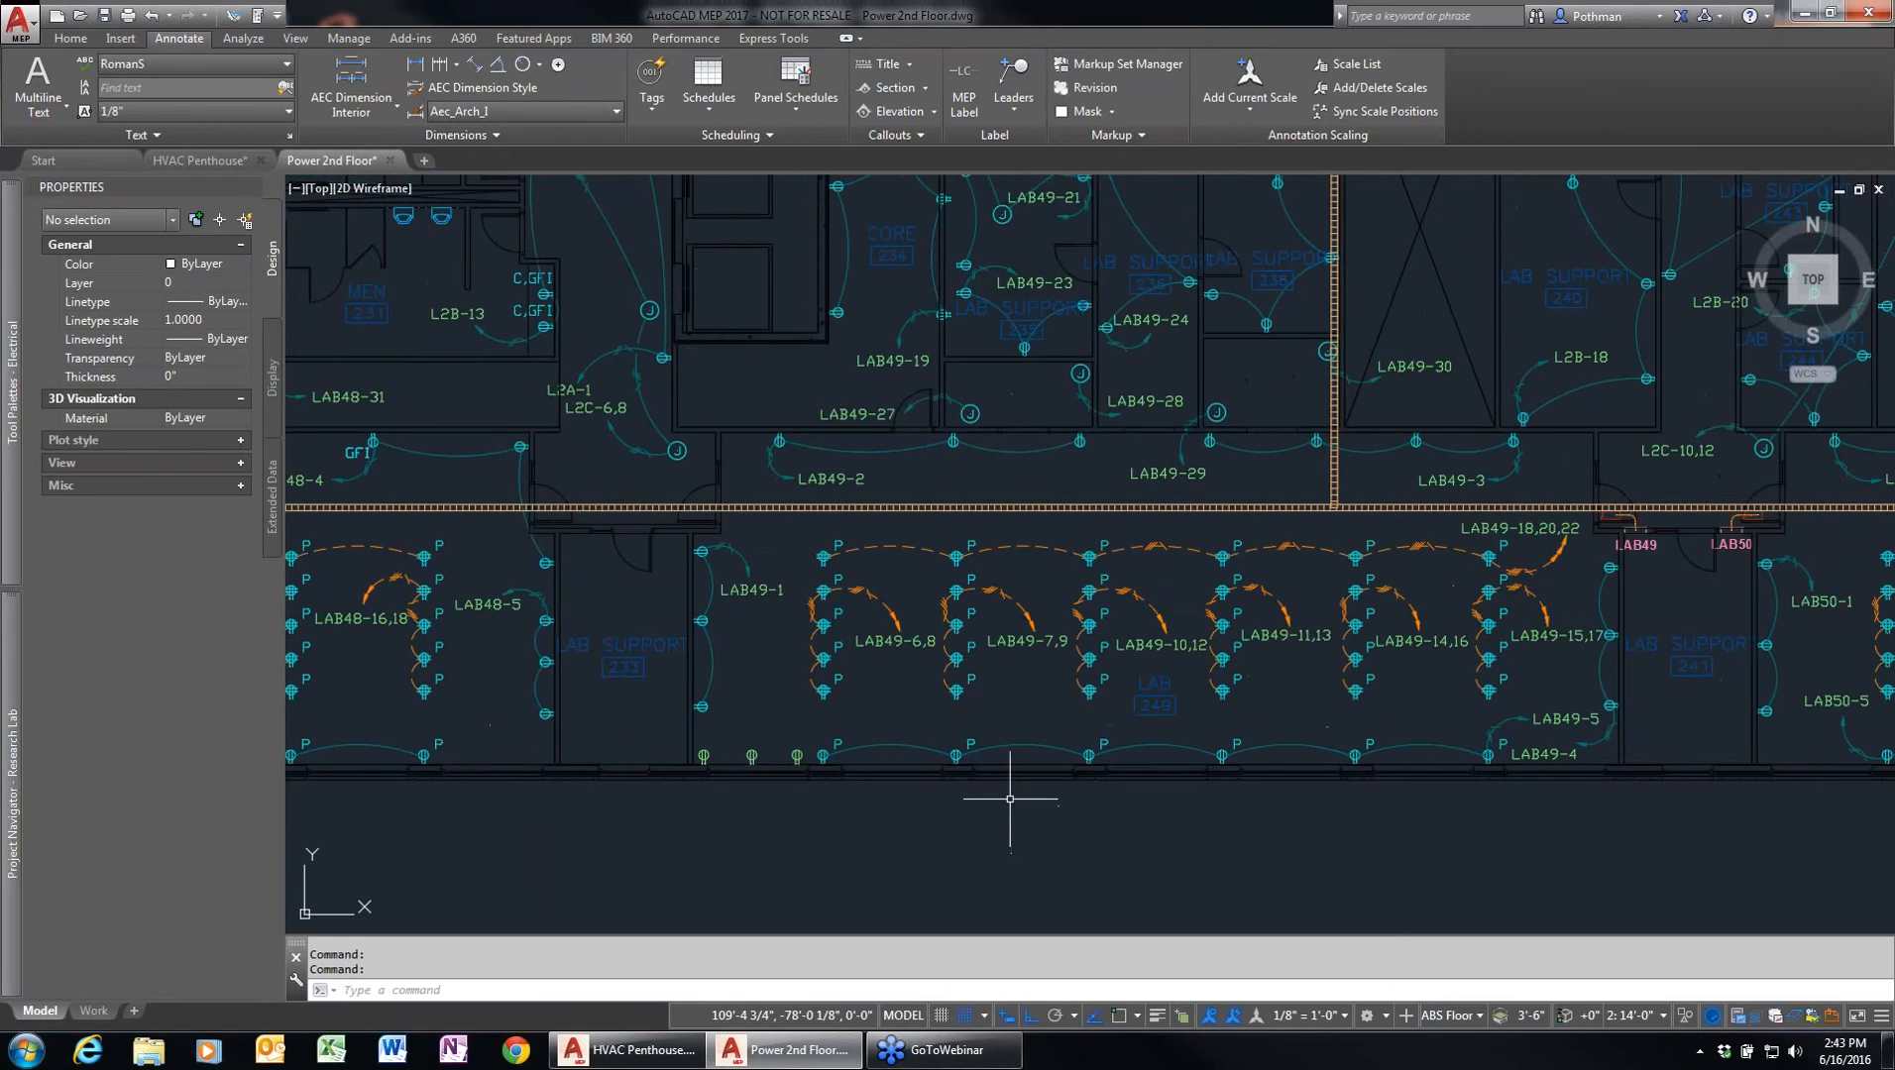
scroll(895, 642, "up", 4)
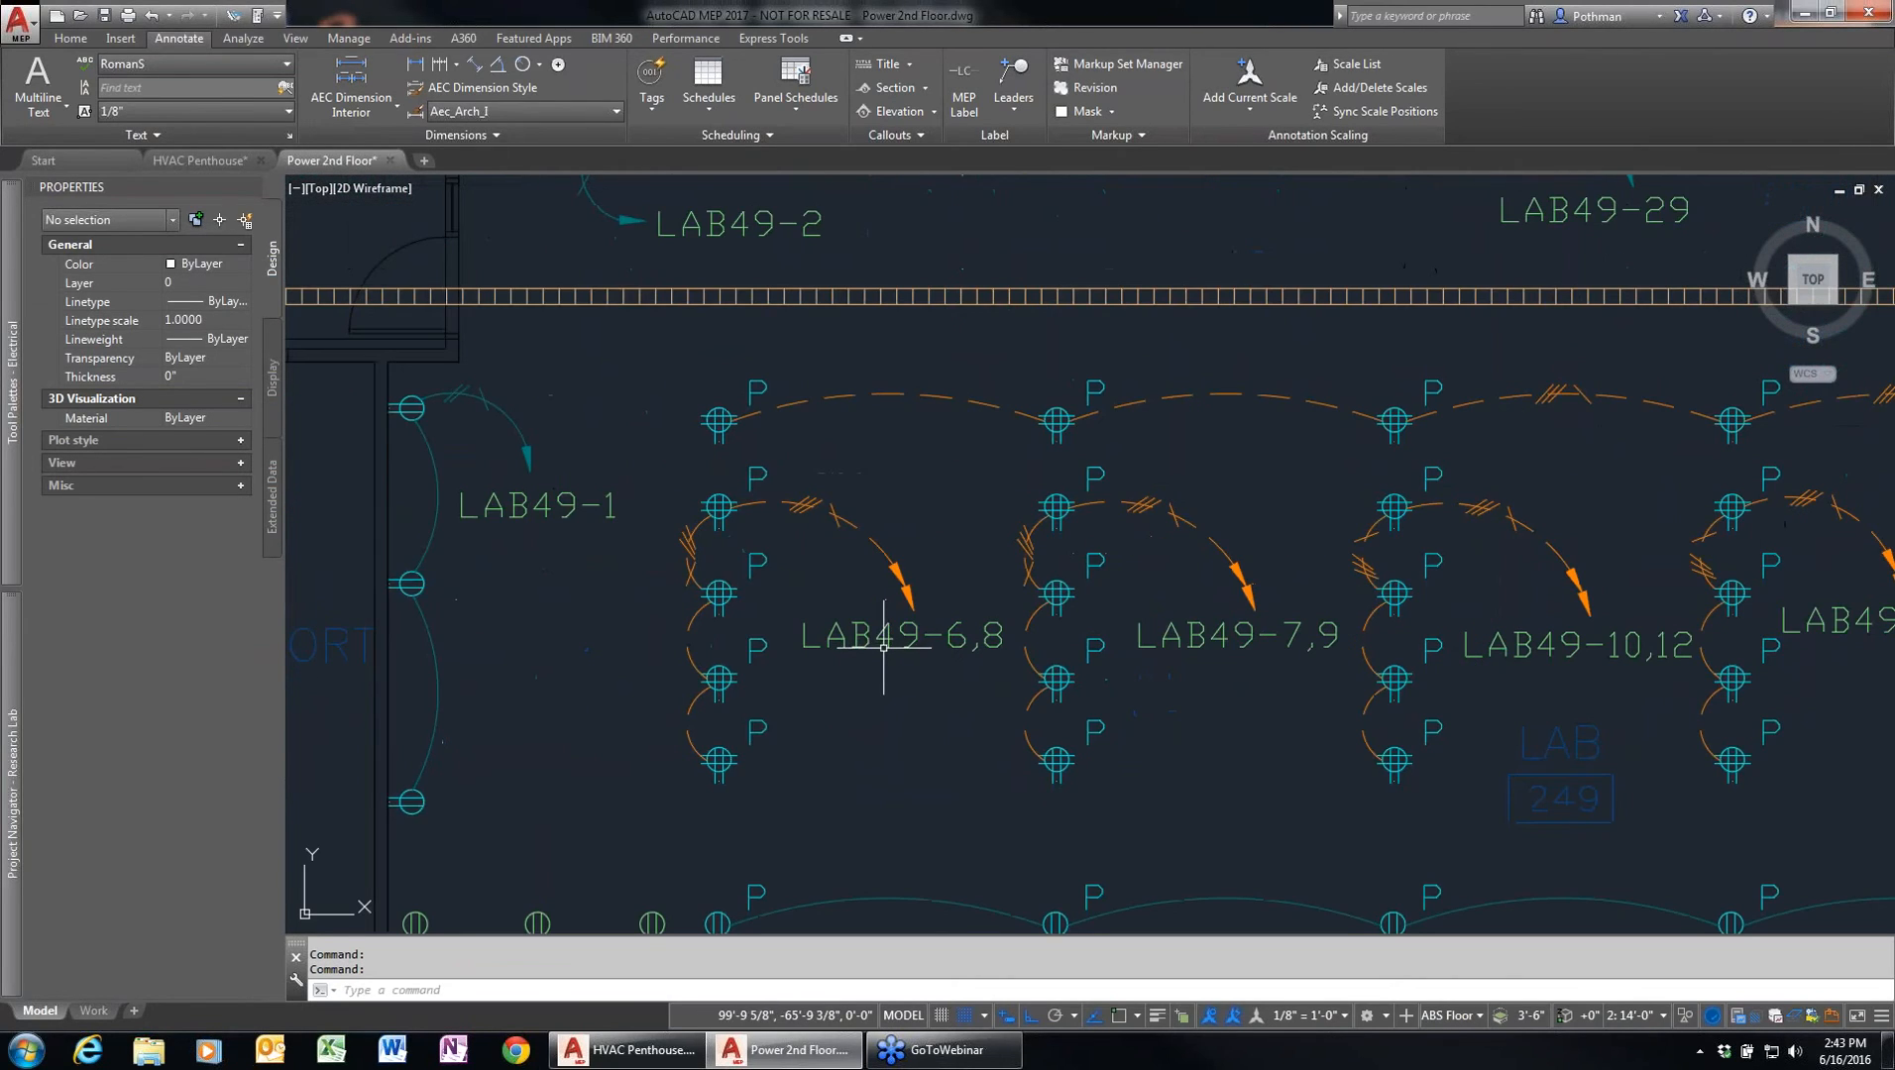
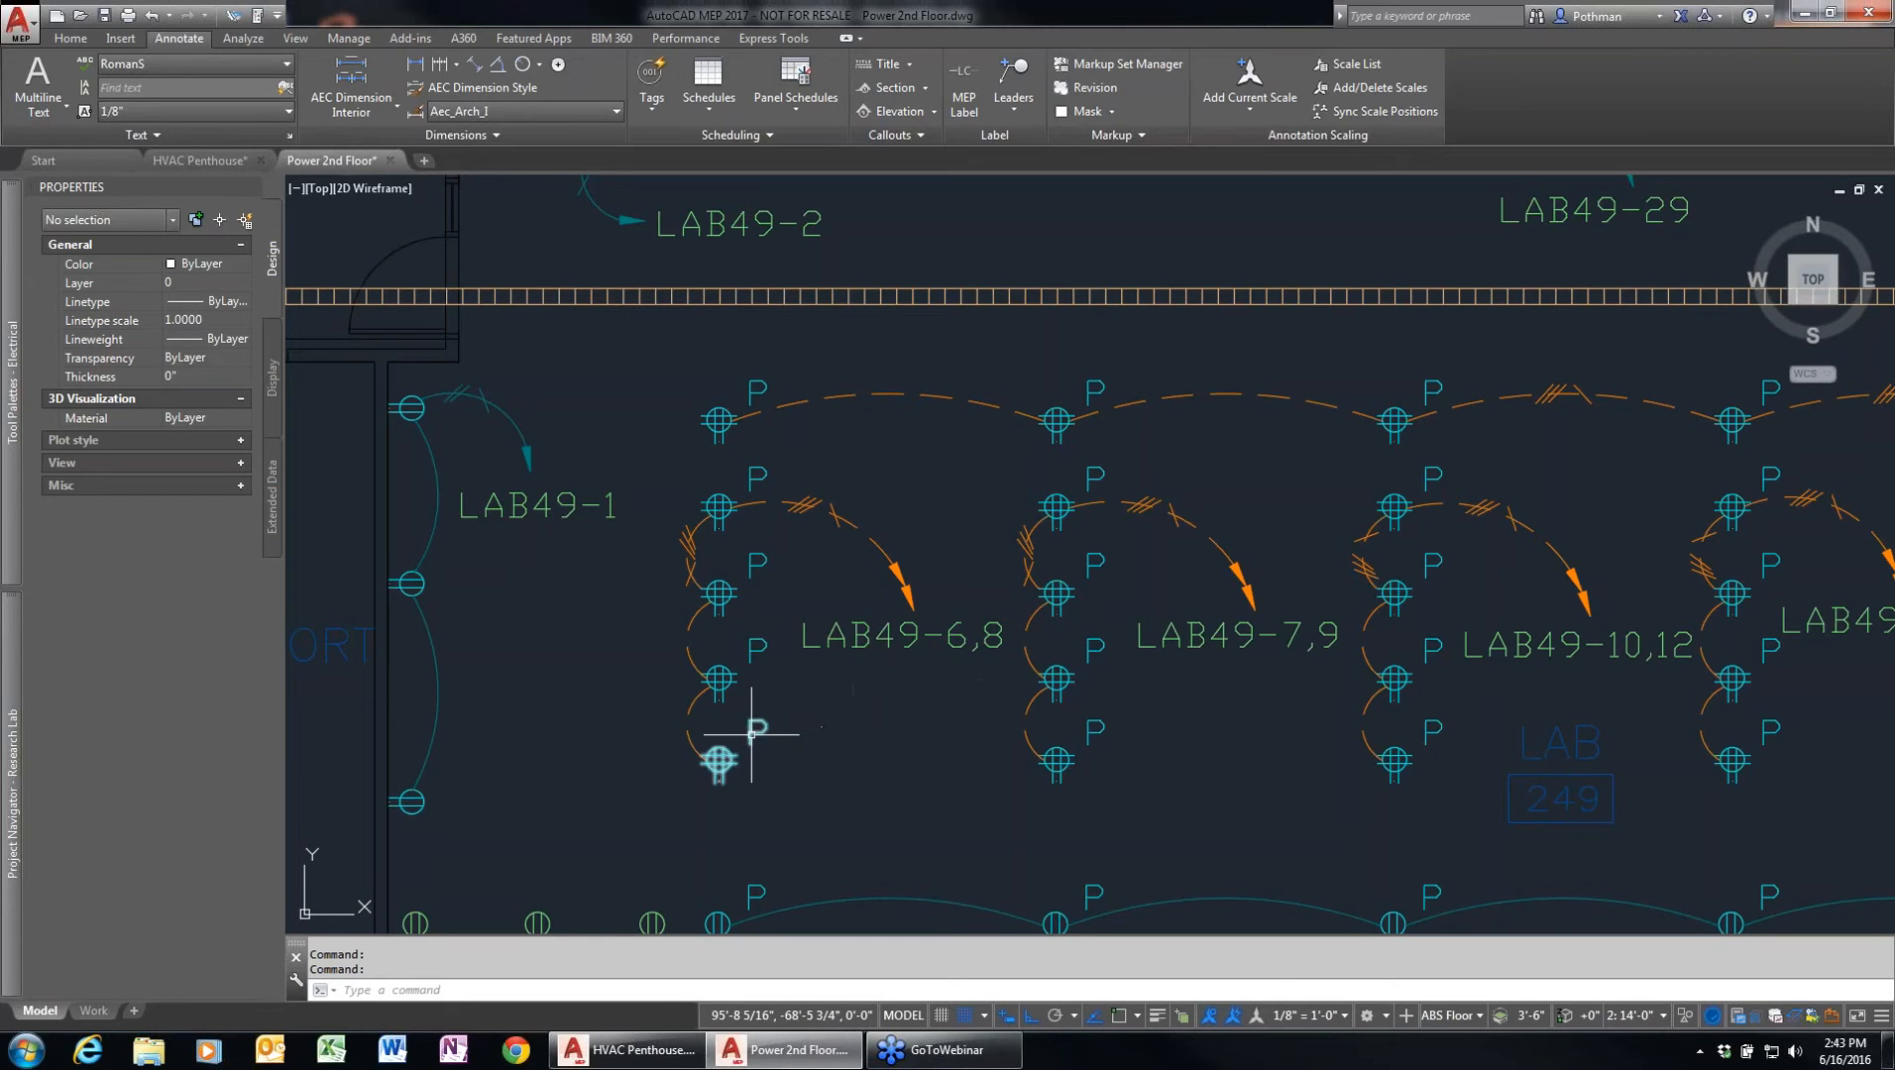
middle_click_drag(754, 734, 940, 600)
scroll(939, 601, "down", 2)
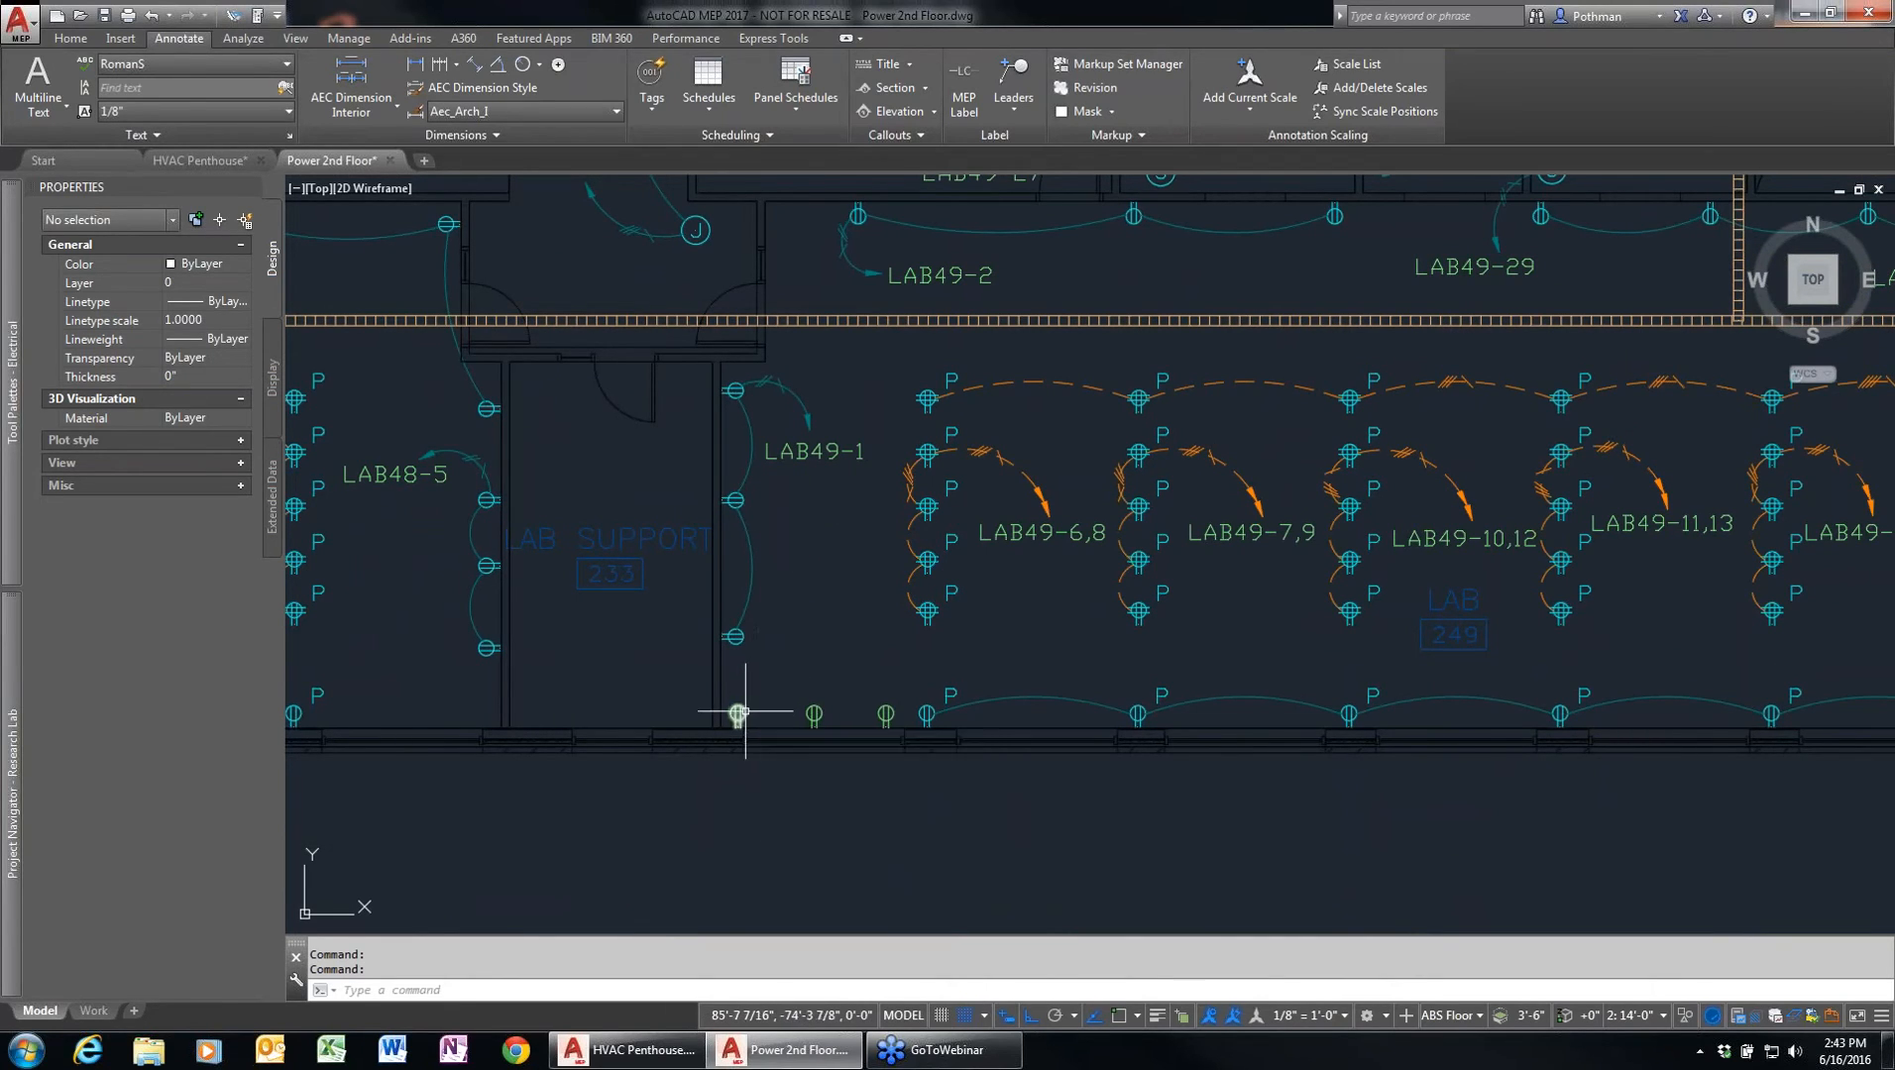
left_click(734, 637)
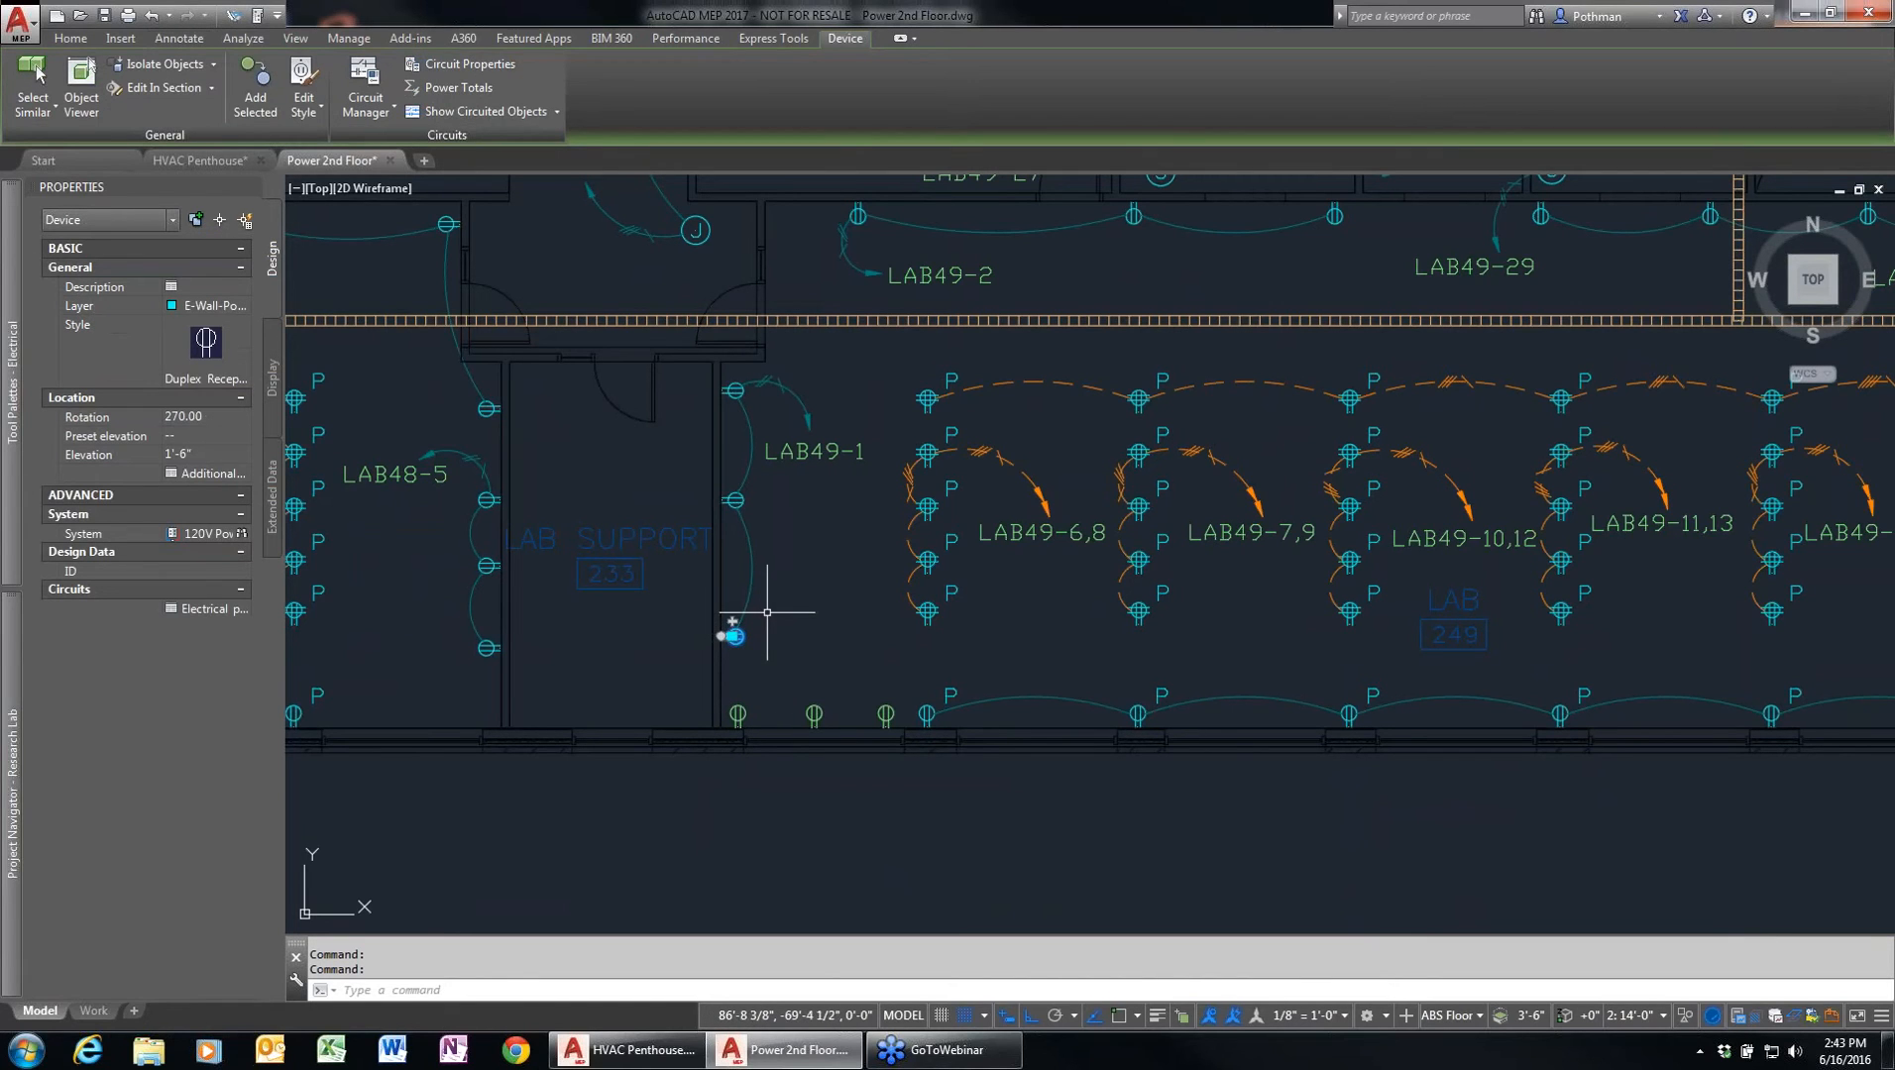
left_click(304, 82)
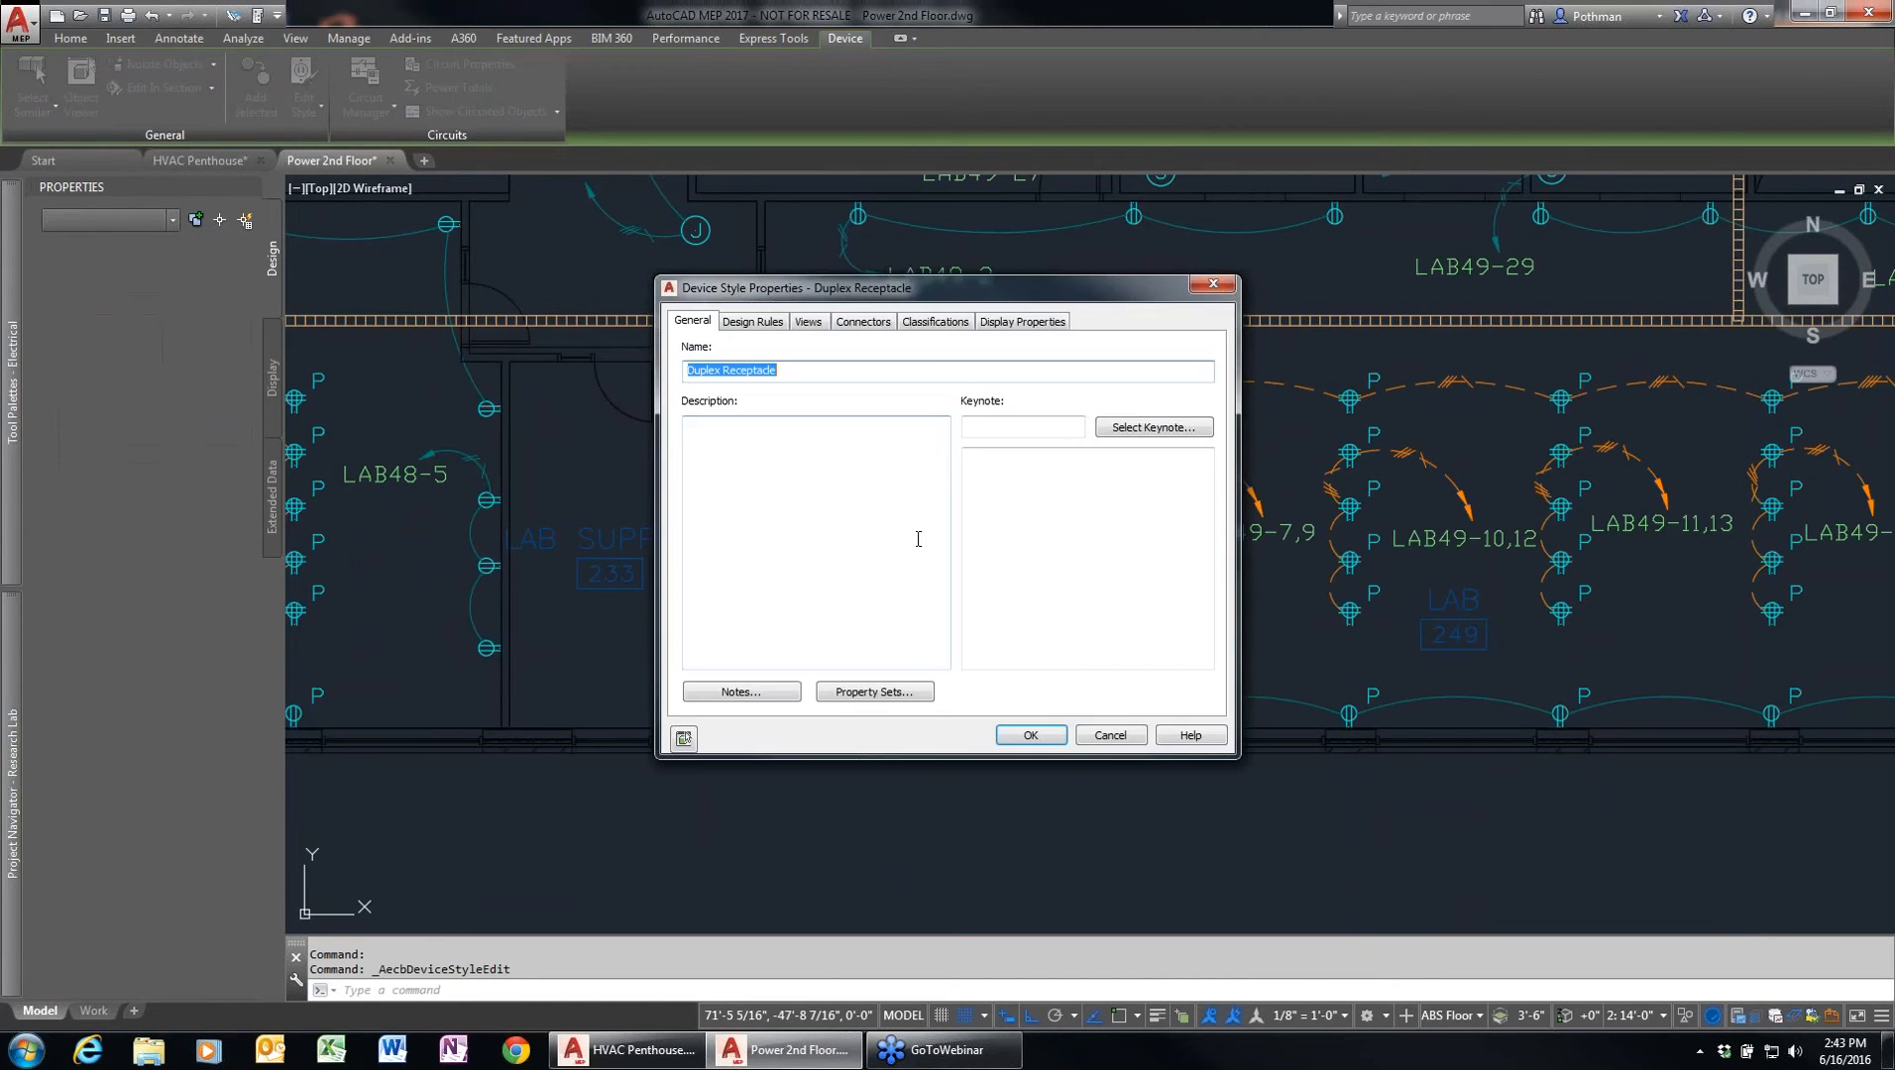
left_click(865, 323)
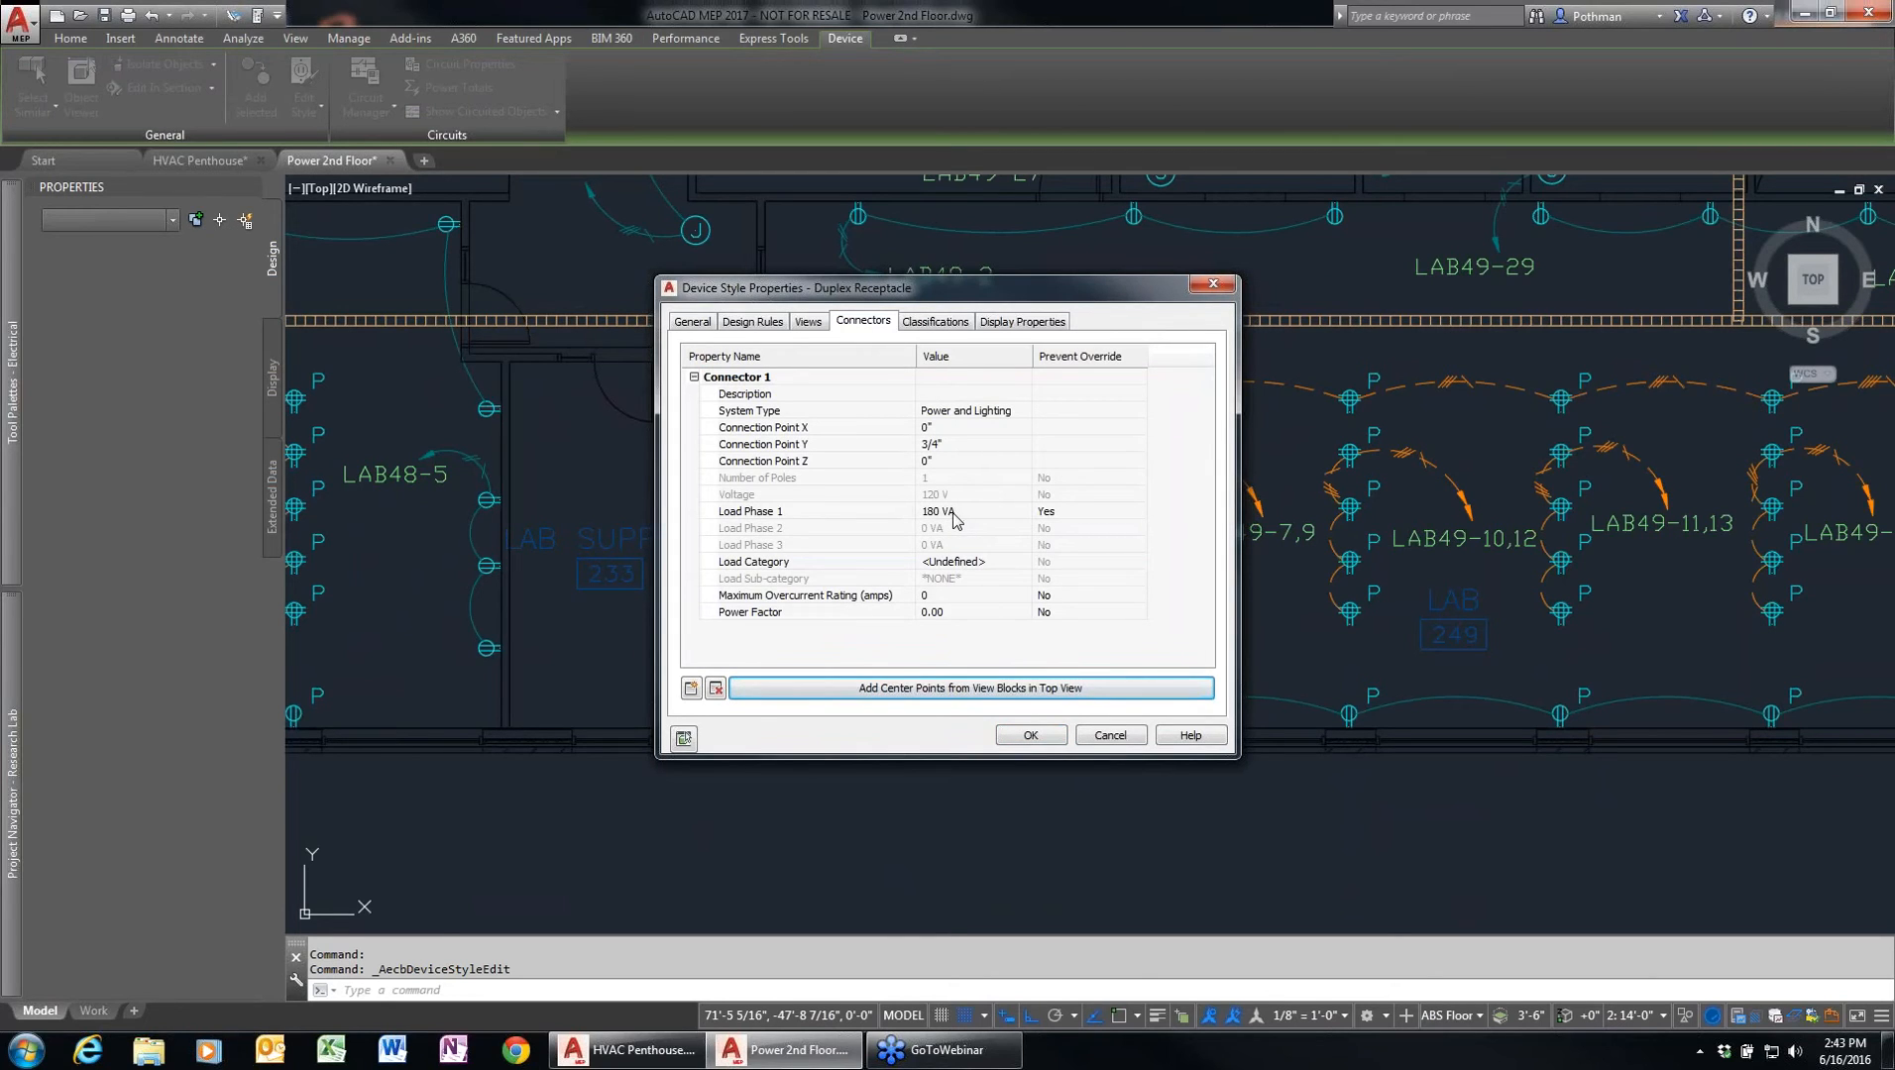
left_click(1031, 735)
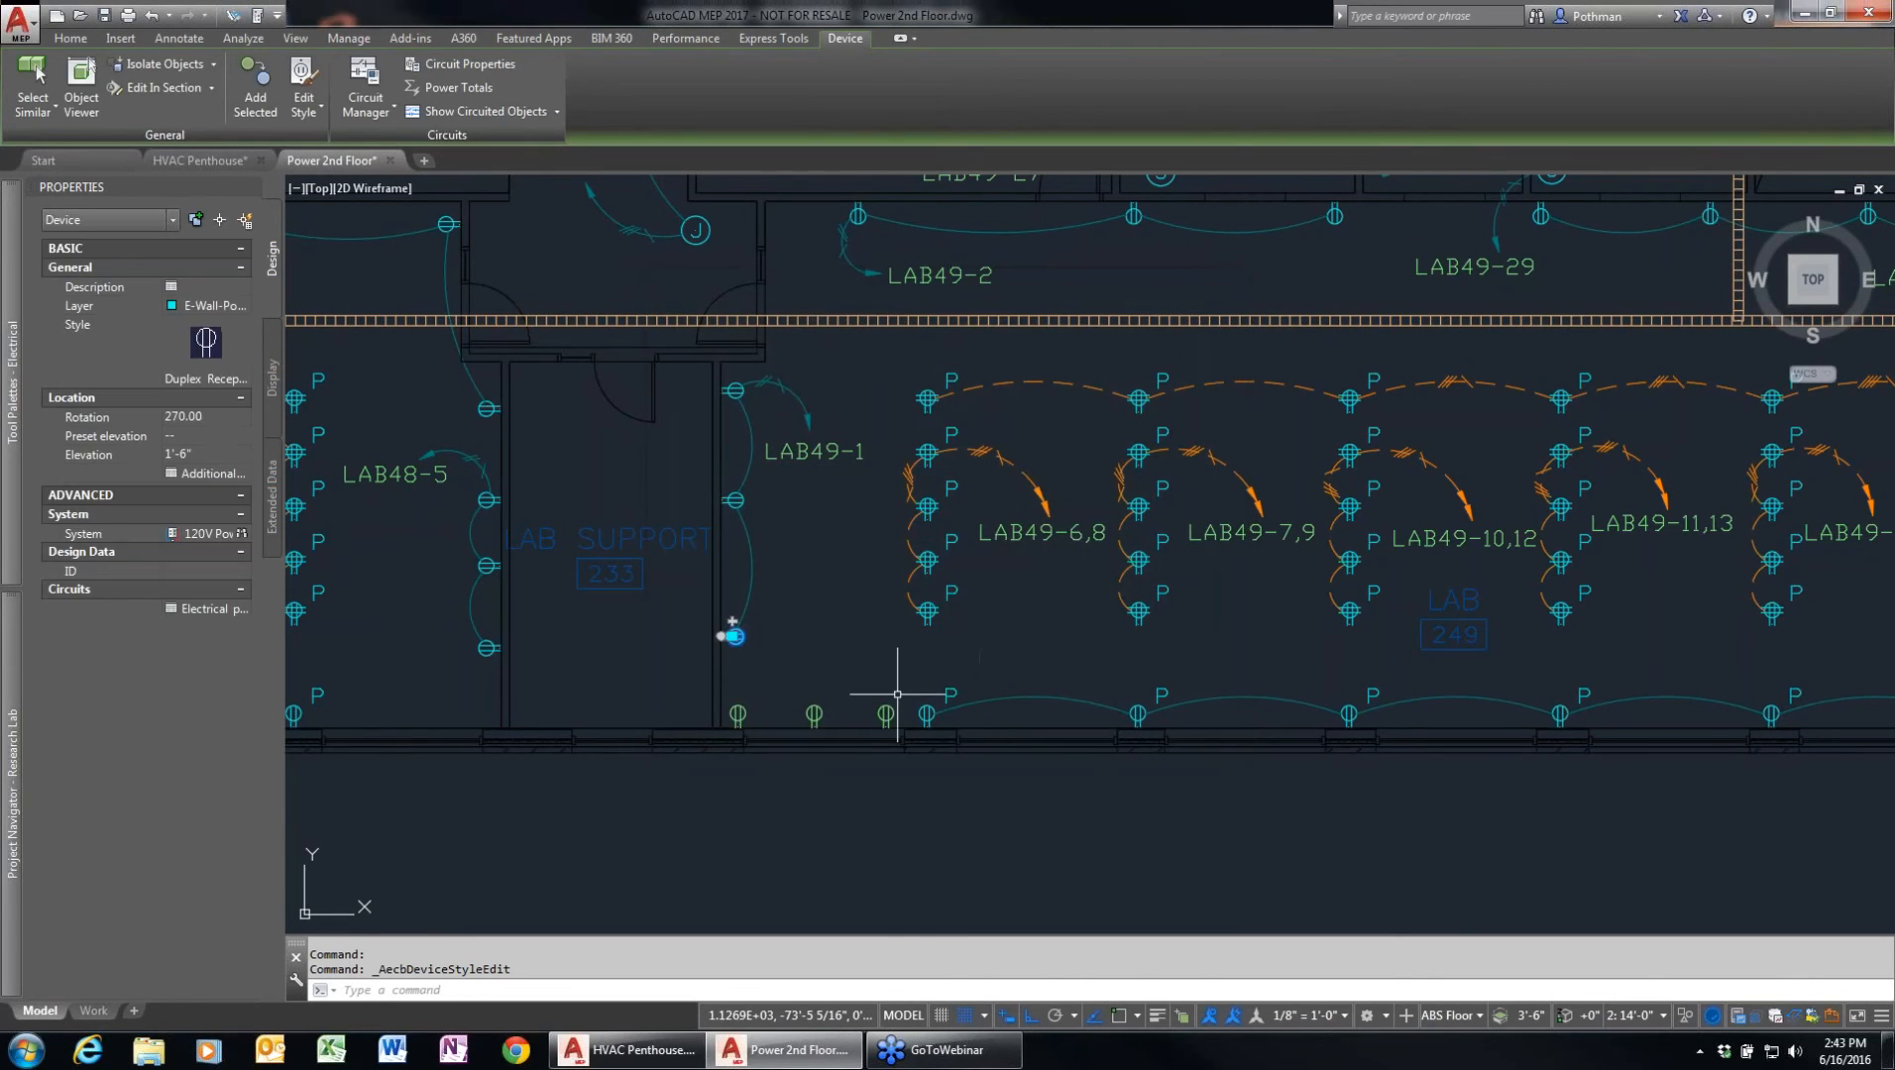
- Examine the connector load settings in the device style of the leftmost green receptacle along Lab 249's lower wall
key("Escape")
left_click(739, 713)
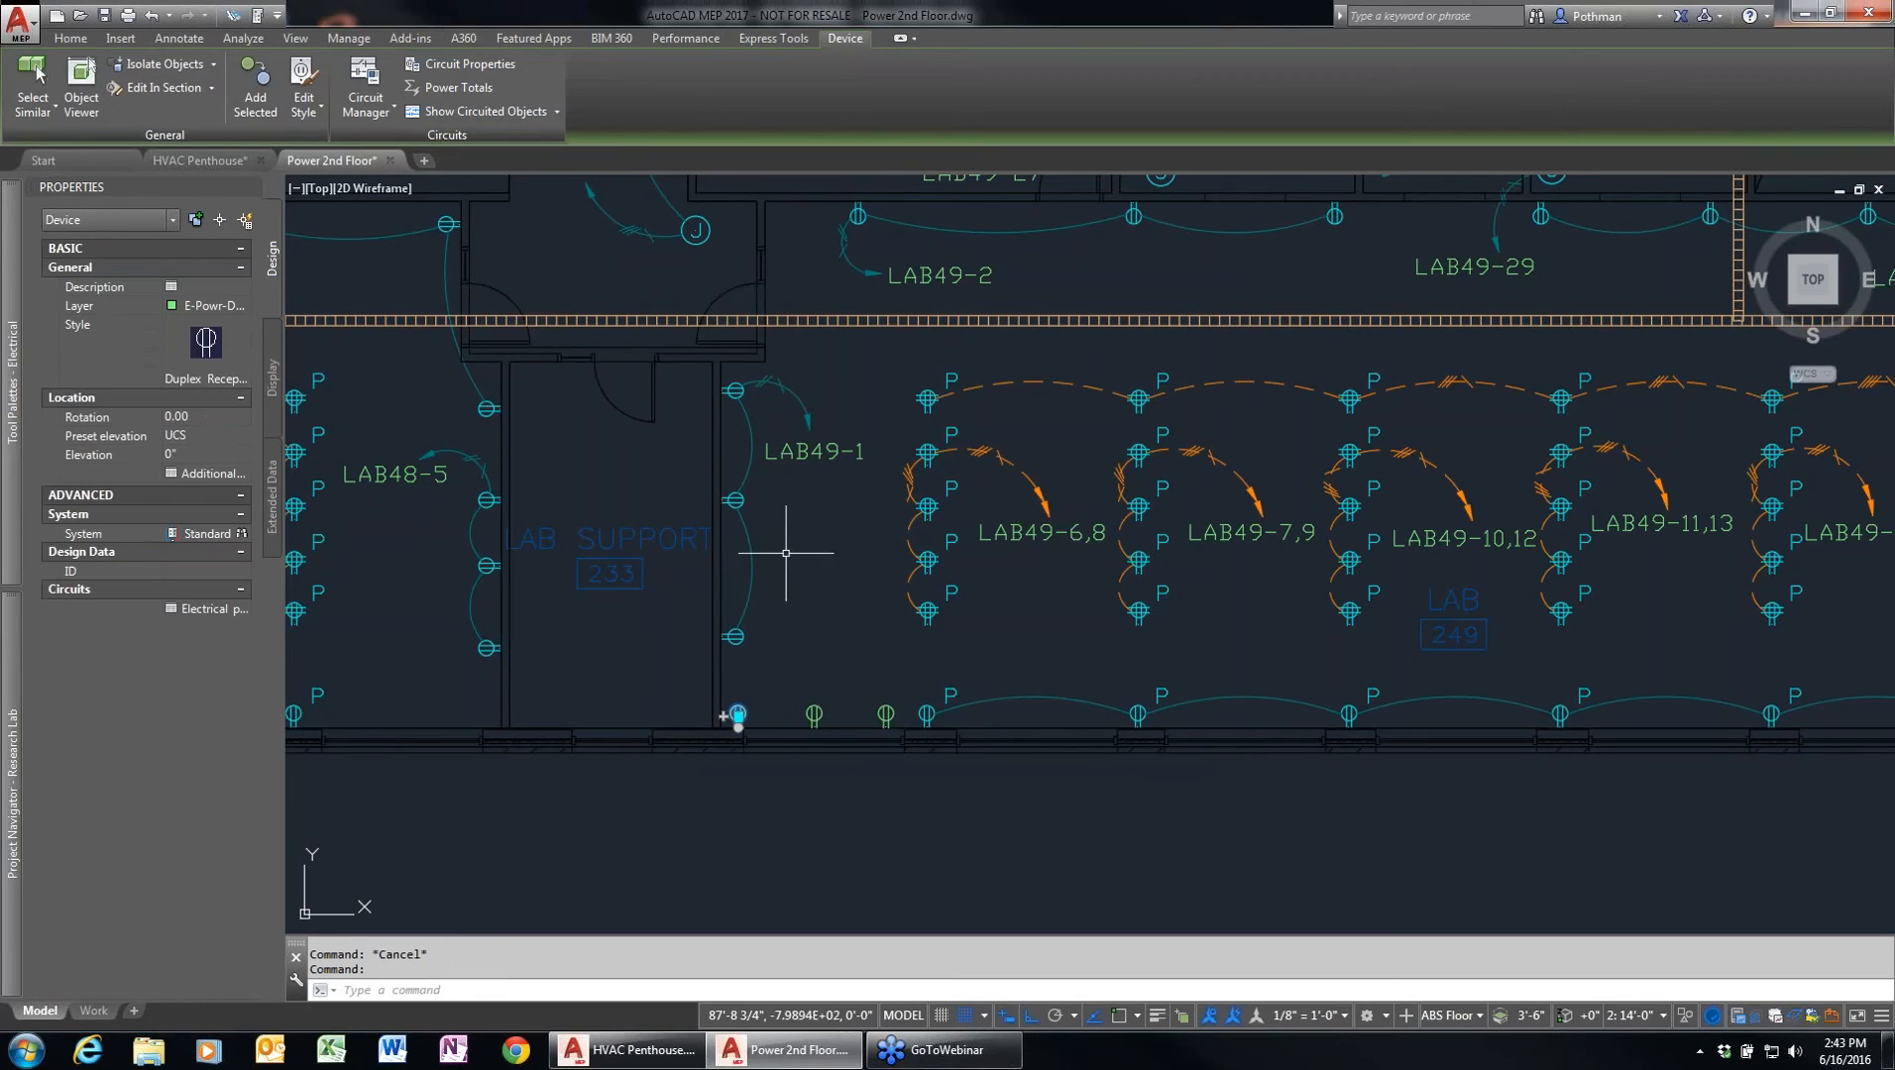
left_click(303, 89)
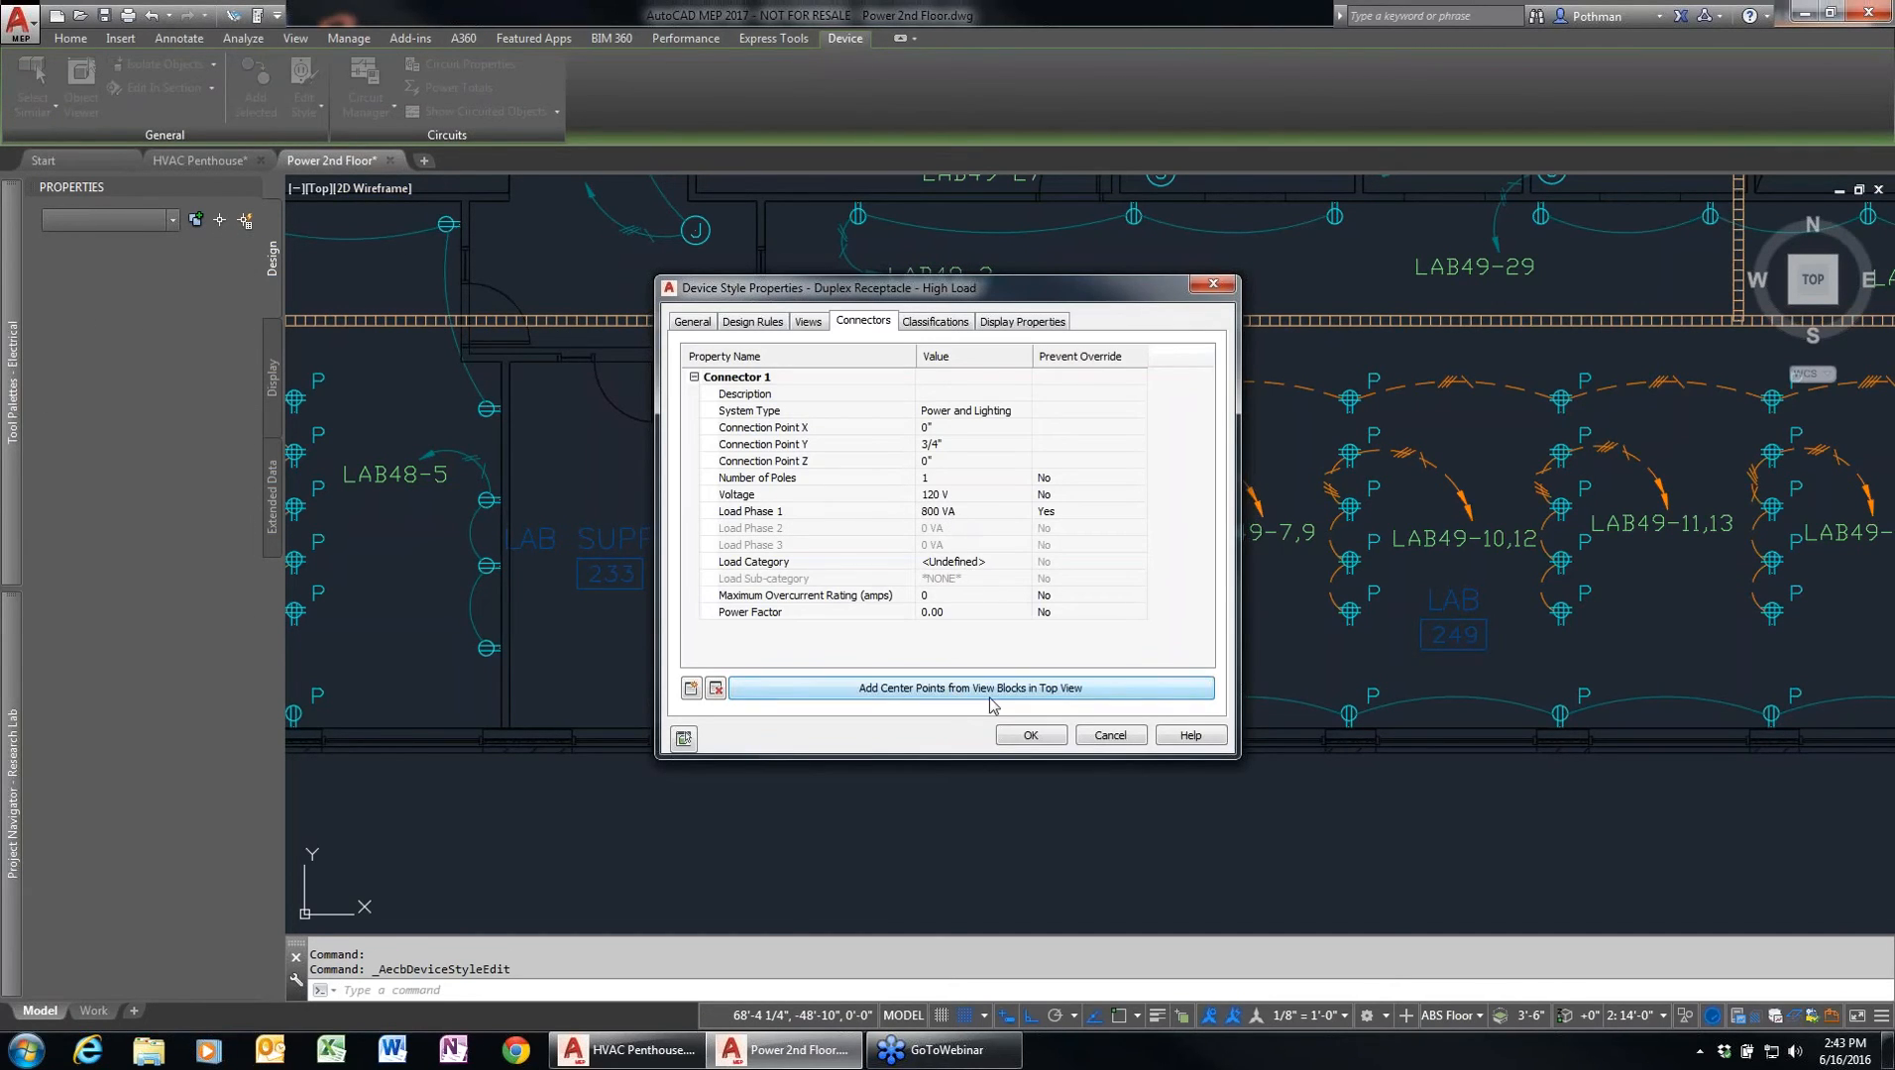
left_click(1100, 738)
key("Escape")
key("Escape")
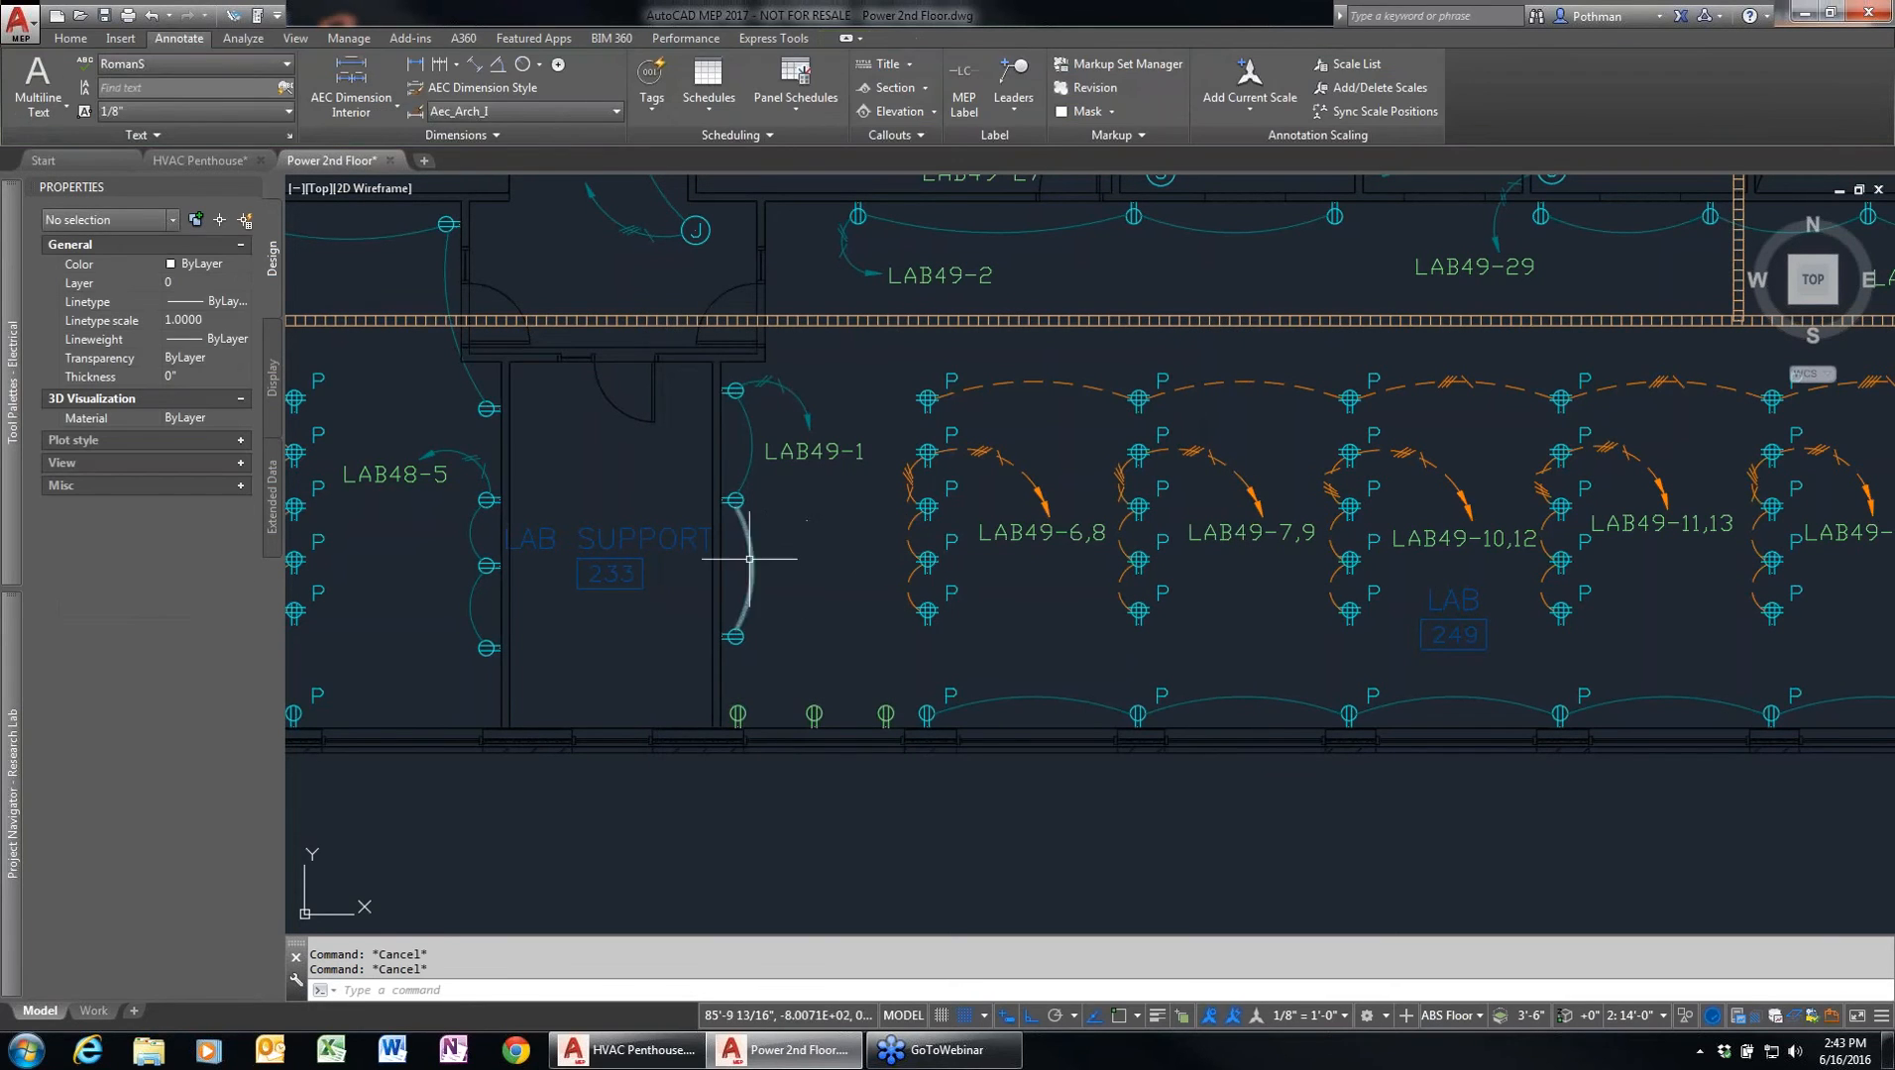
- Add an arc wire matching the LAB49-1 wiring from the lowest wall receptacle to the leftmost green high-load receptacle
left_click(744, 560)
right_click(808, 552)
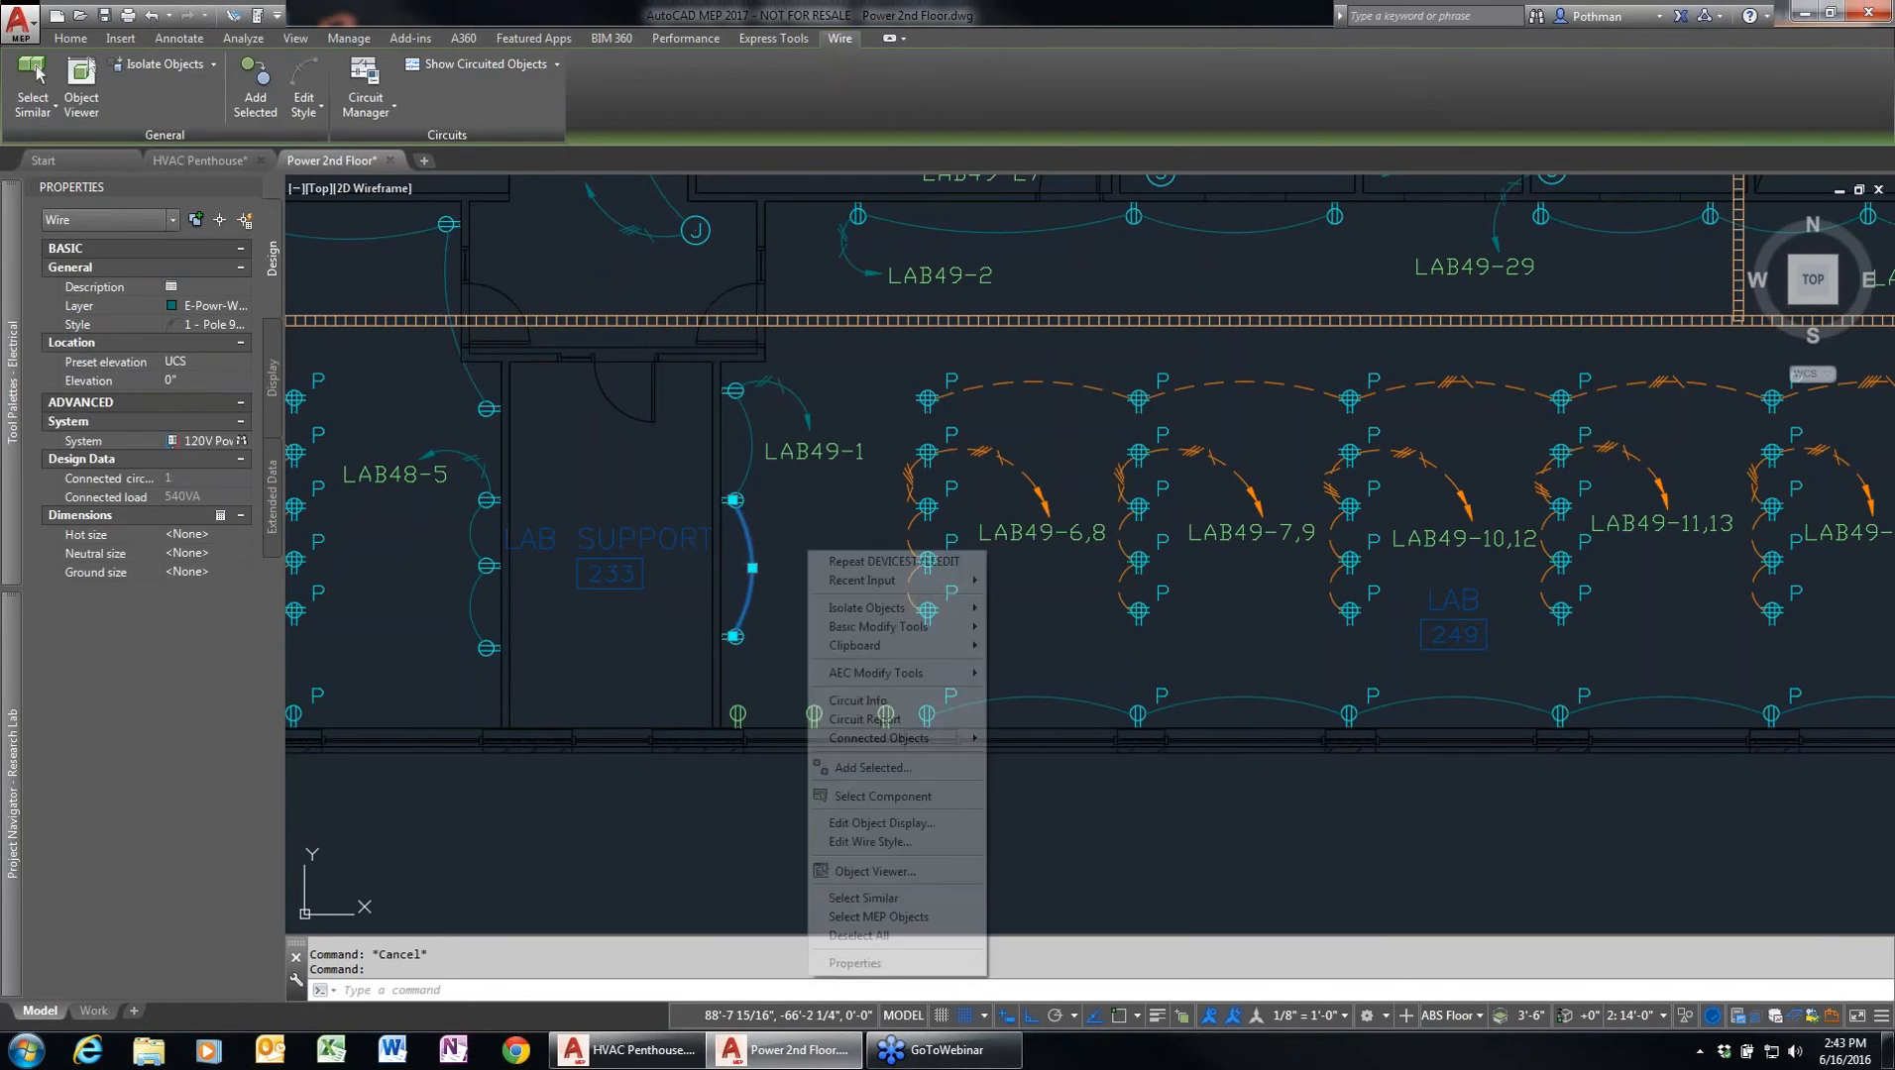
left_click(880, 769)
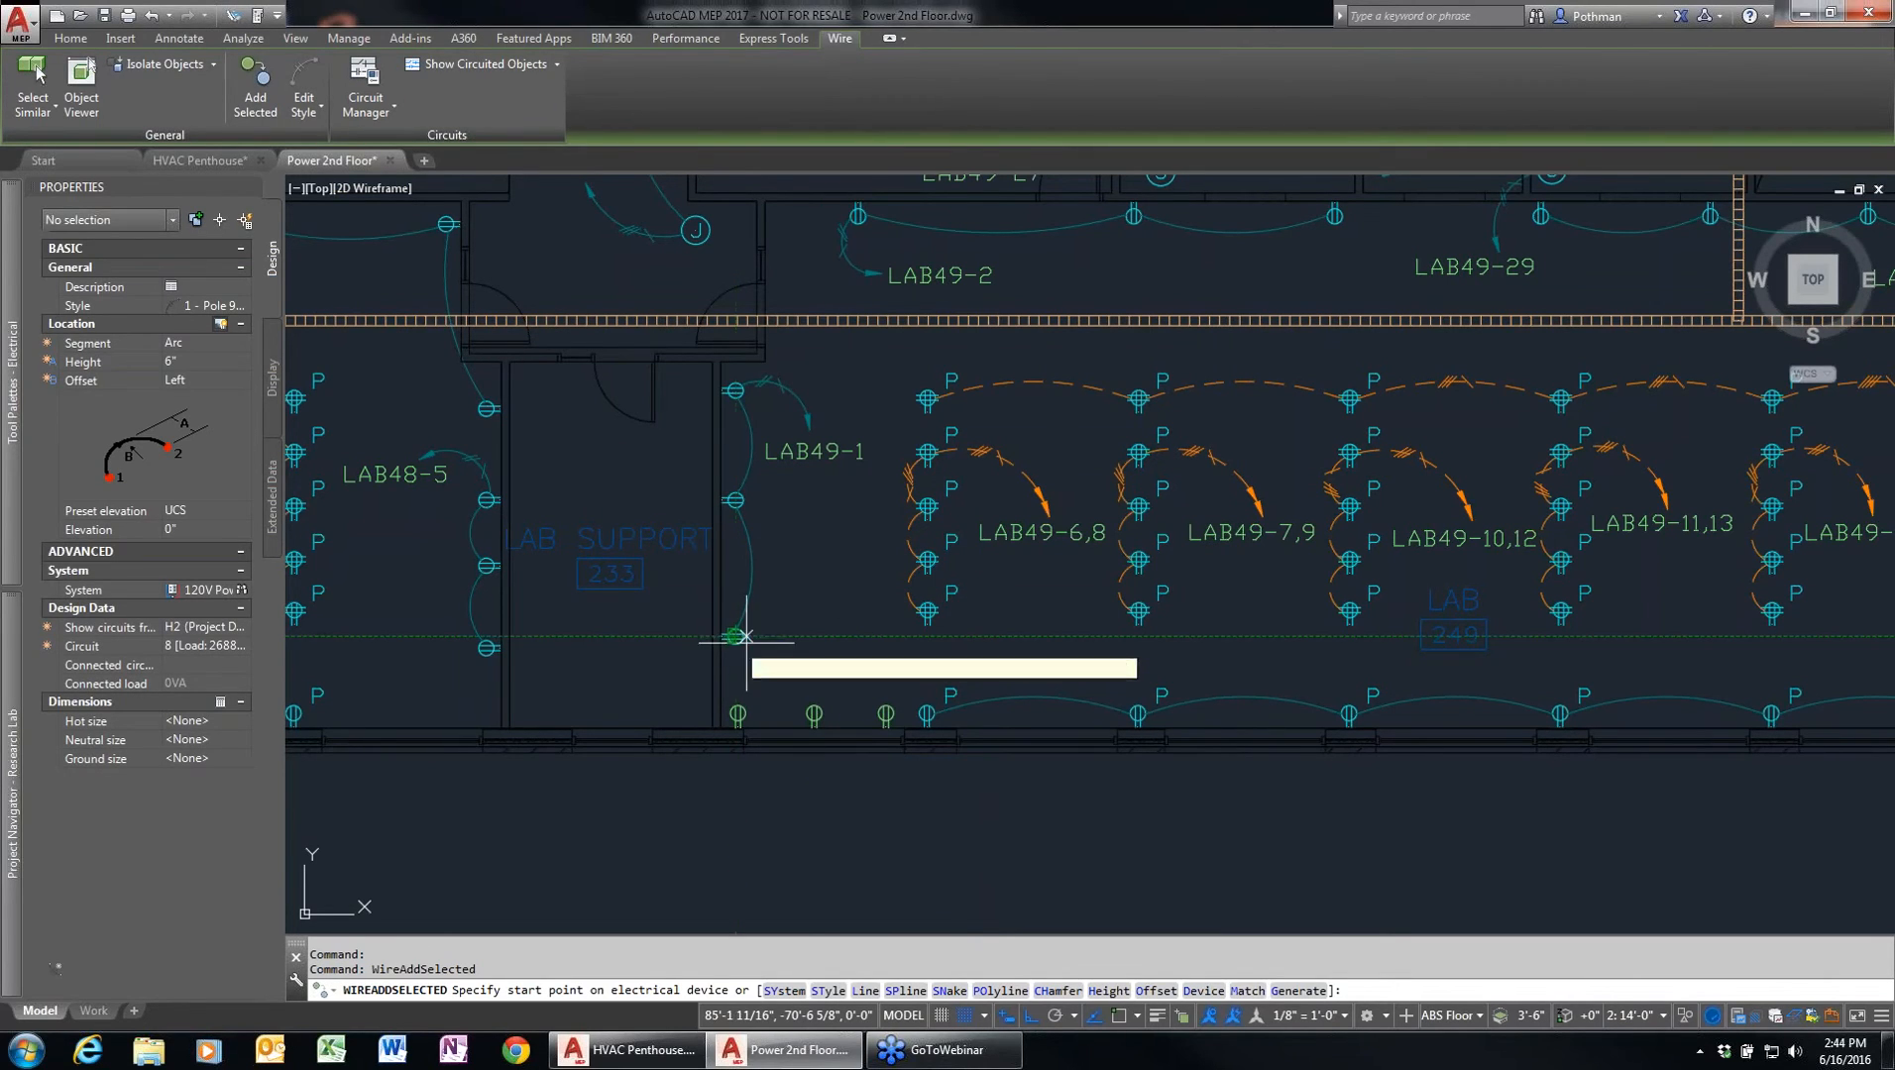
key("F3")
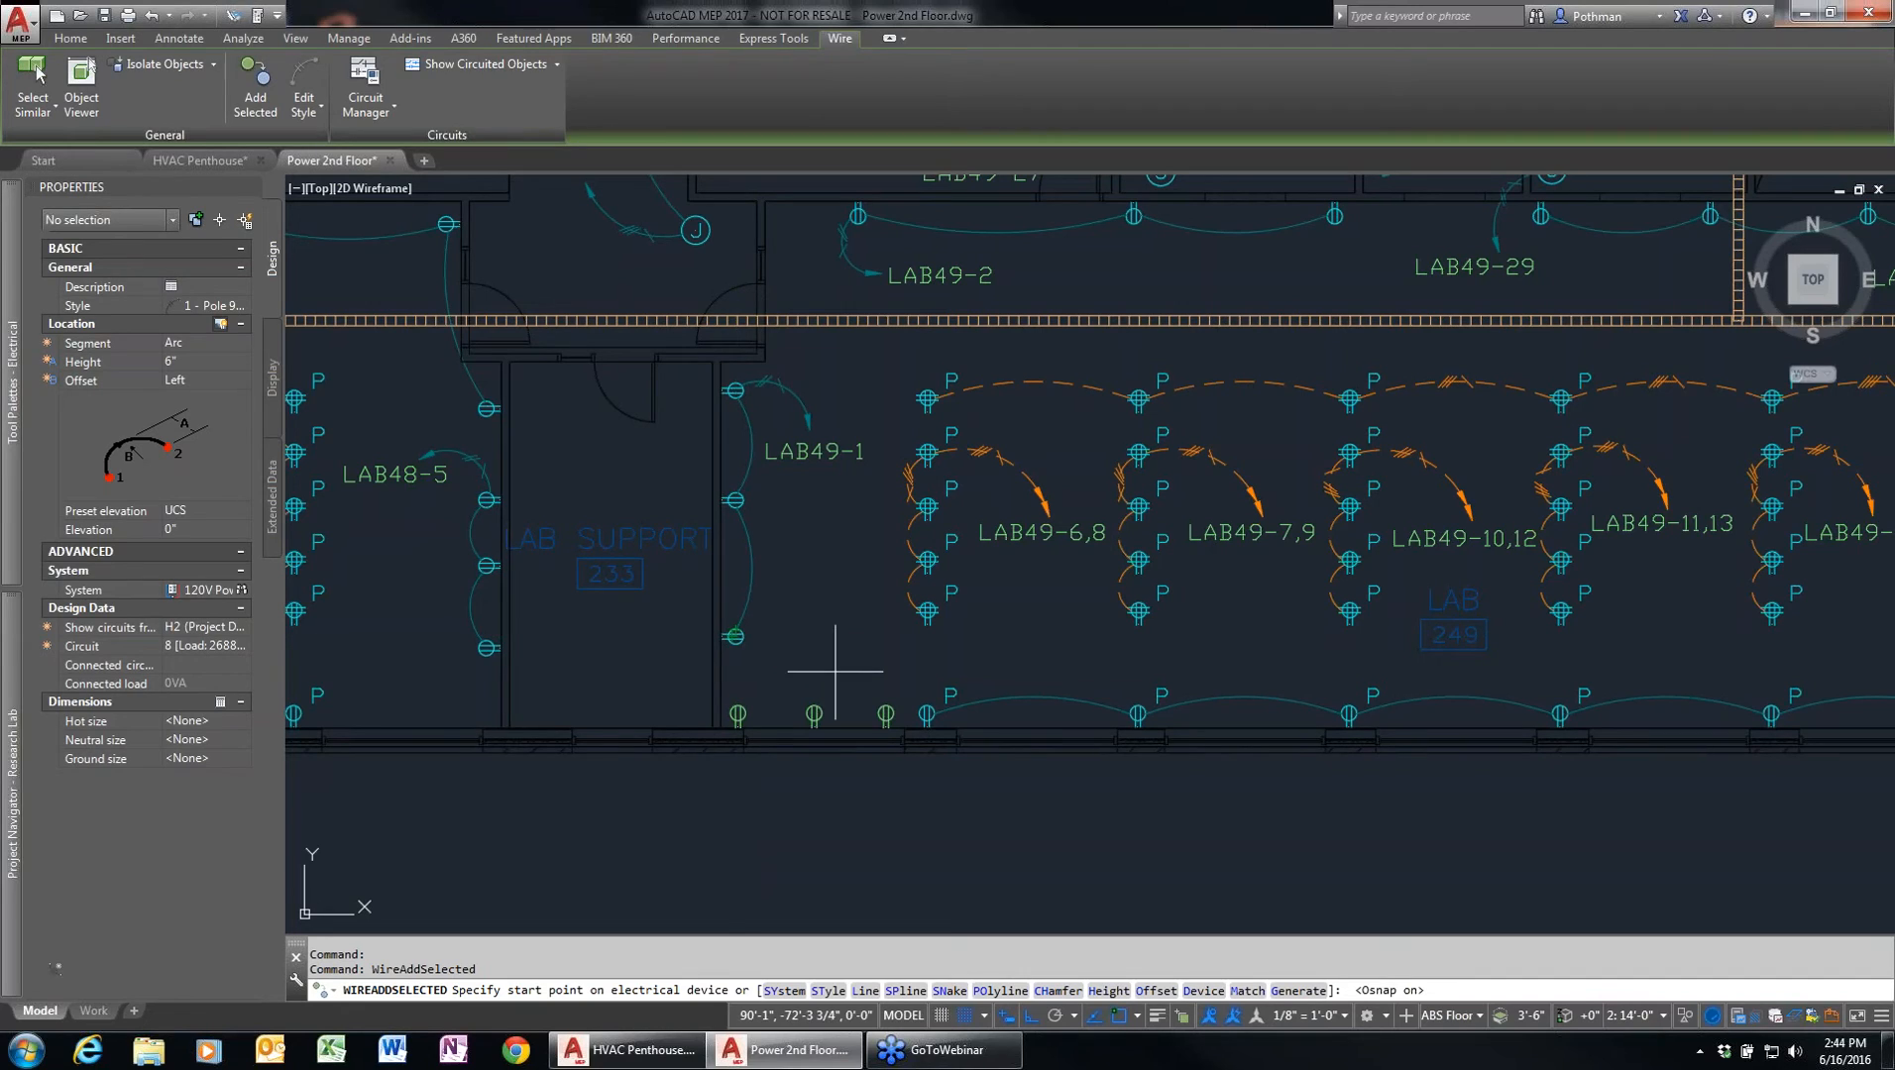
key("F3")
scroll(804, 656, "up", 4)
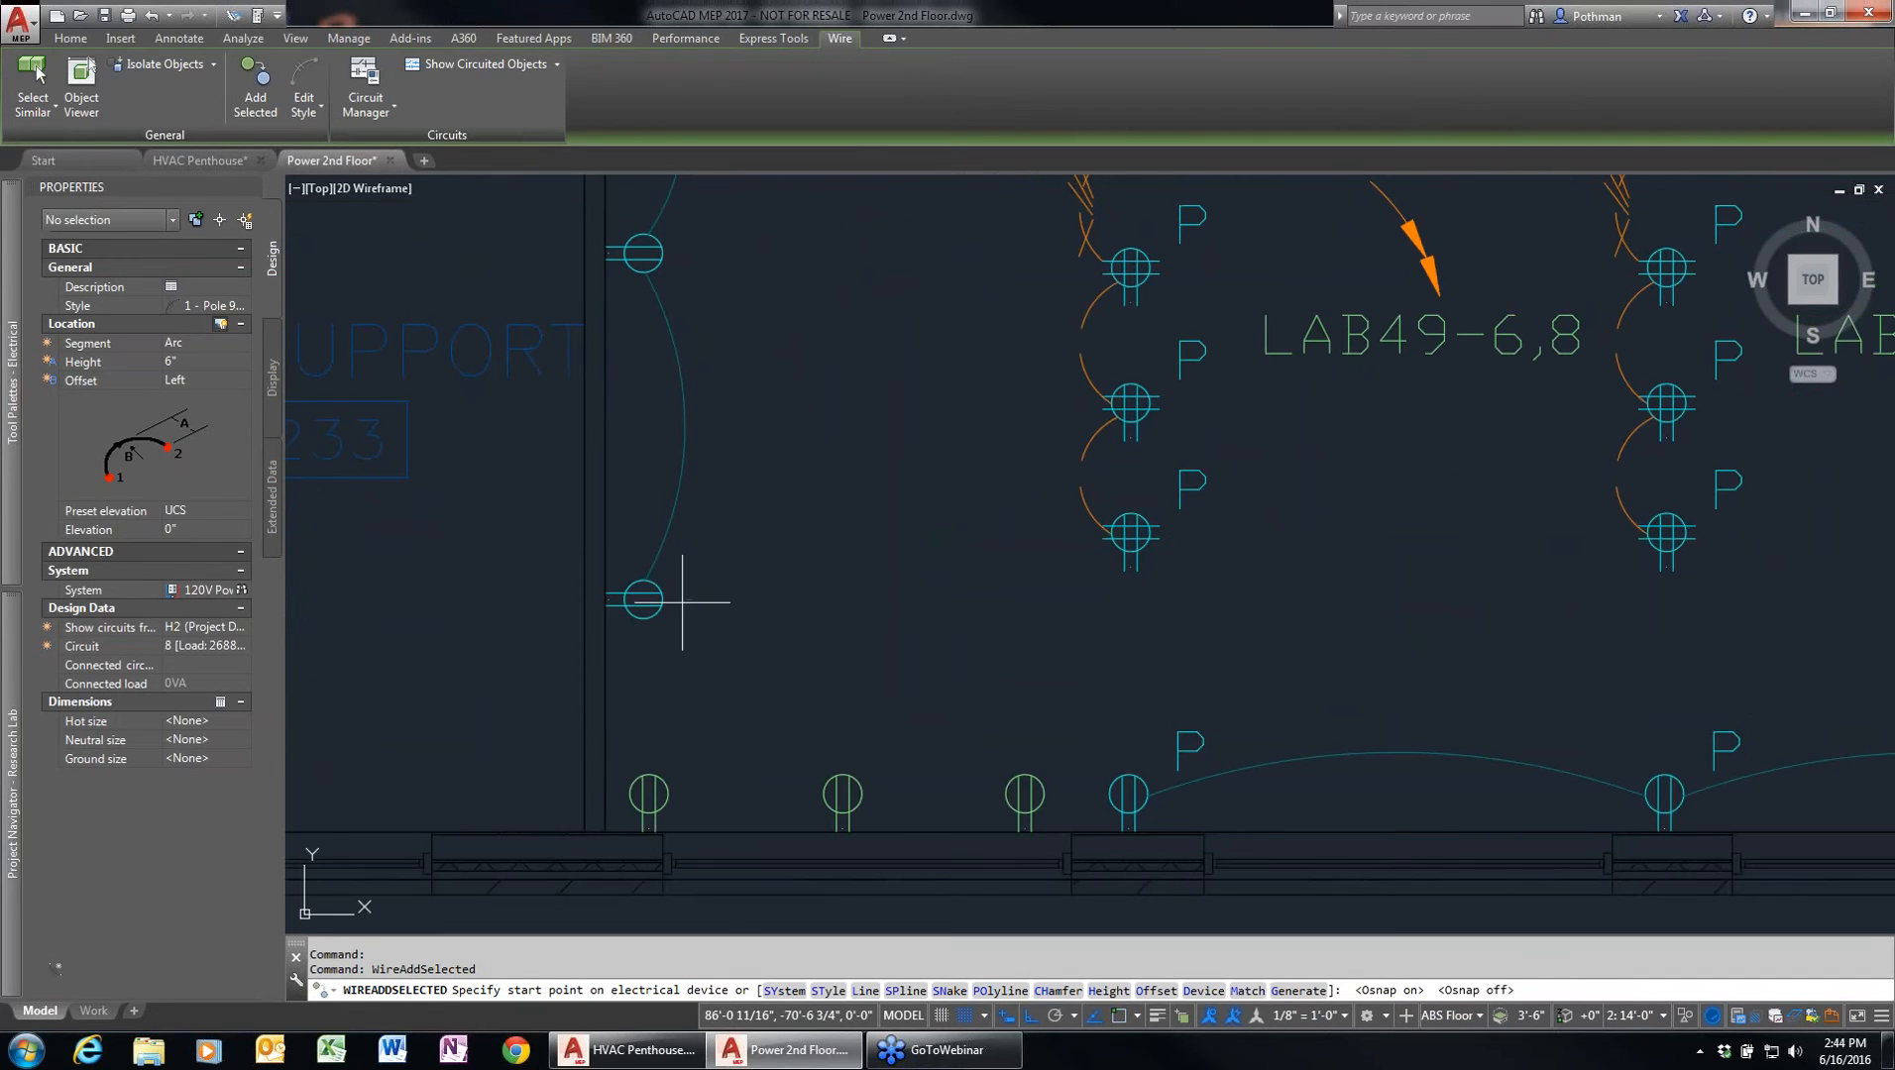
left_click(644, 599)
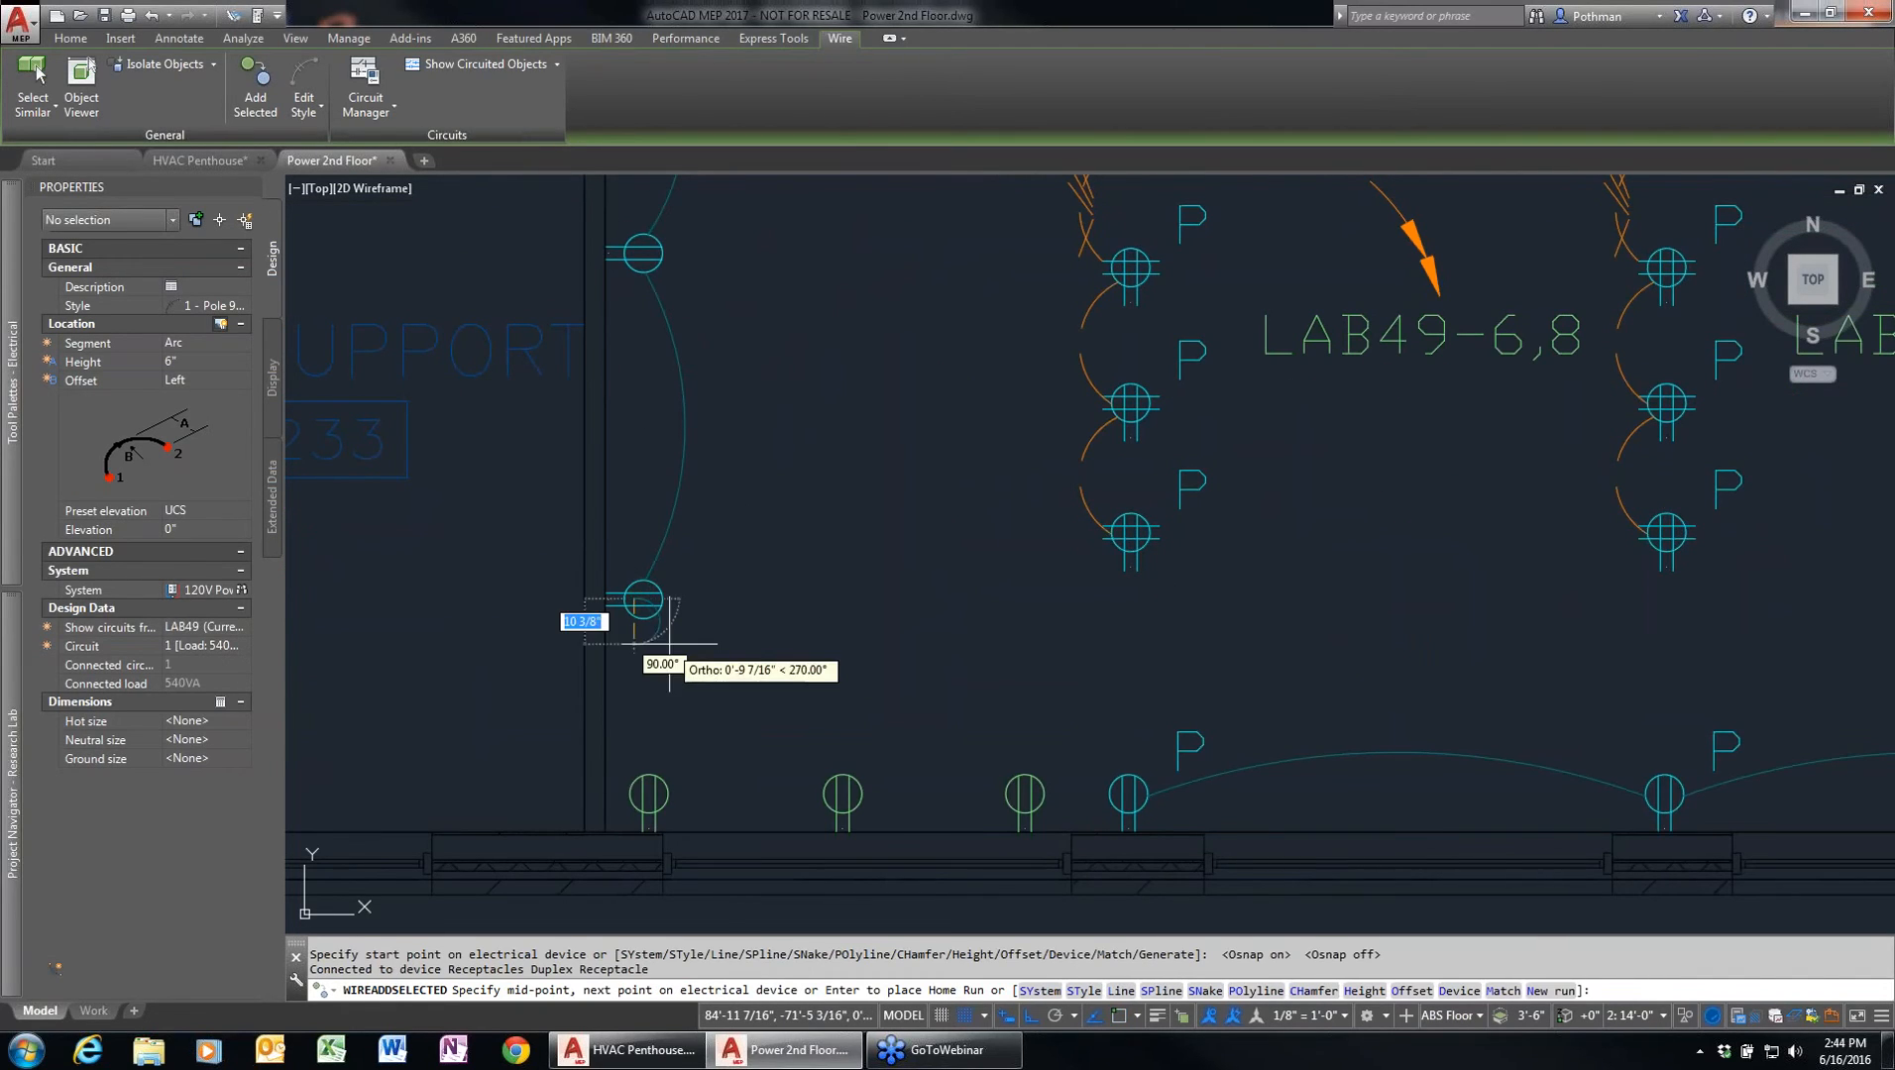
left_click(649, 802)
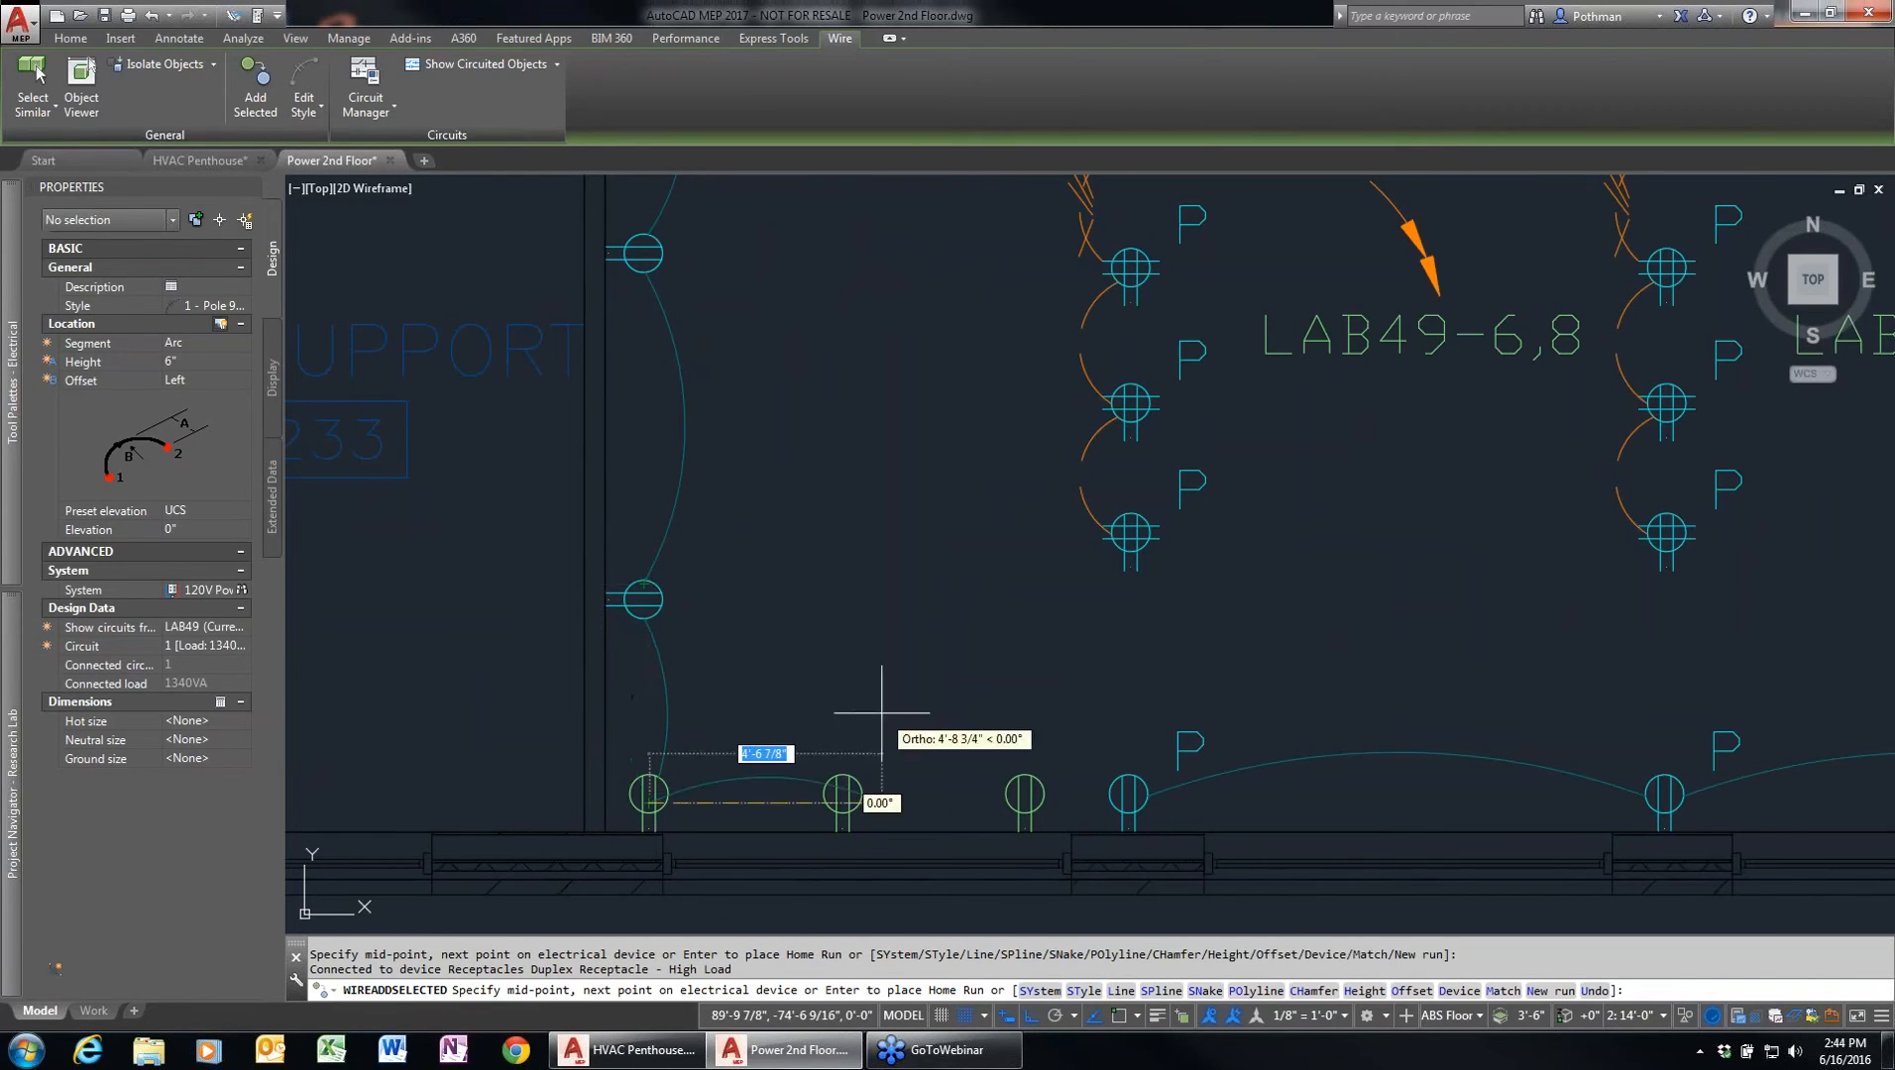
- Extend the wire run through the other two green high-load receptacles, accepting the circuit overload, and finish without a home run
left_click(843, 792)
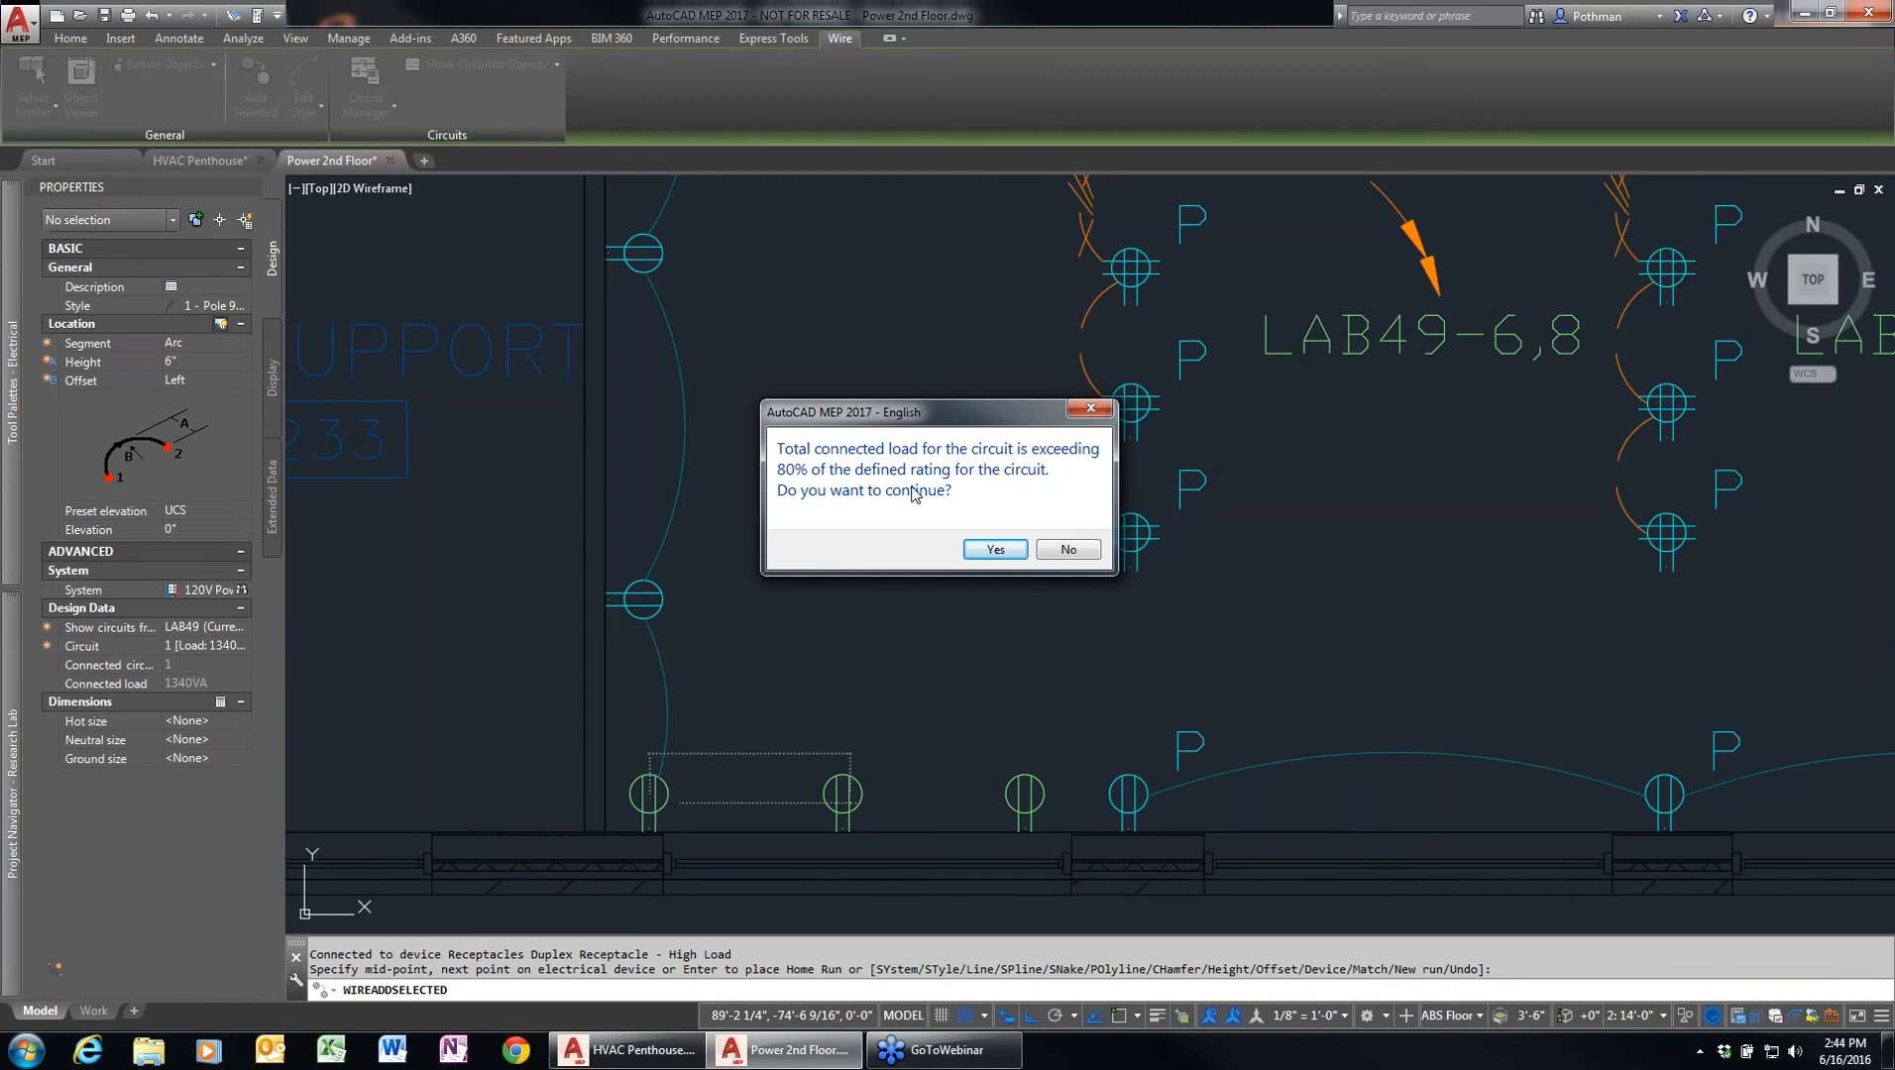
left_click(996, 550)
left_click(1023, 790)
left_click(996, 550)
key("Return")
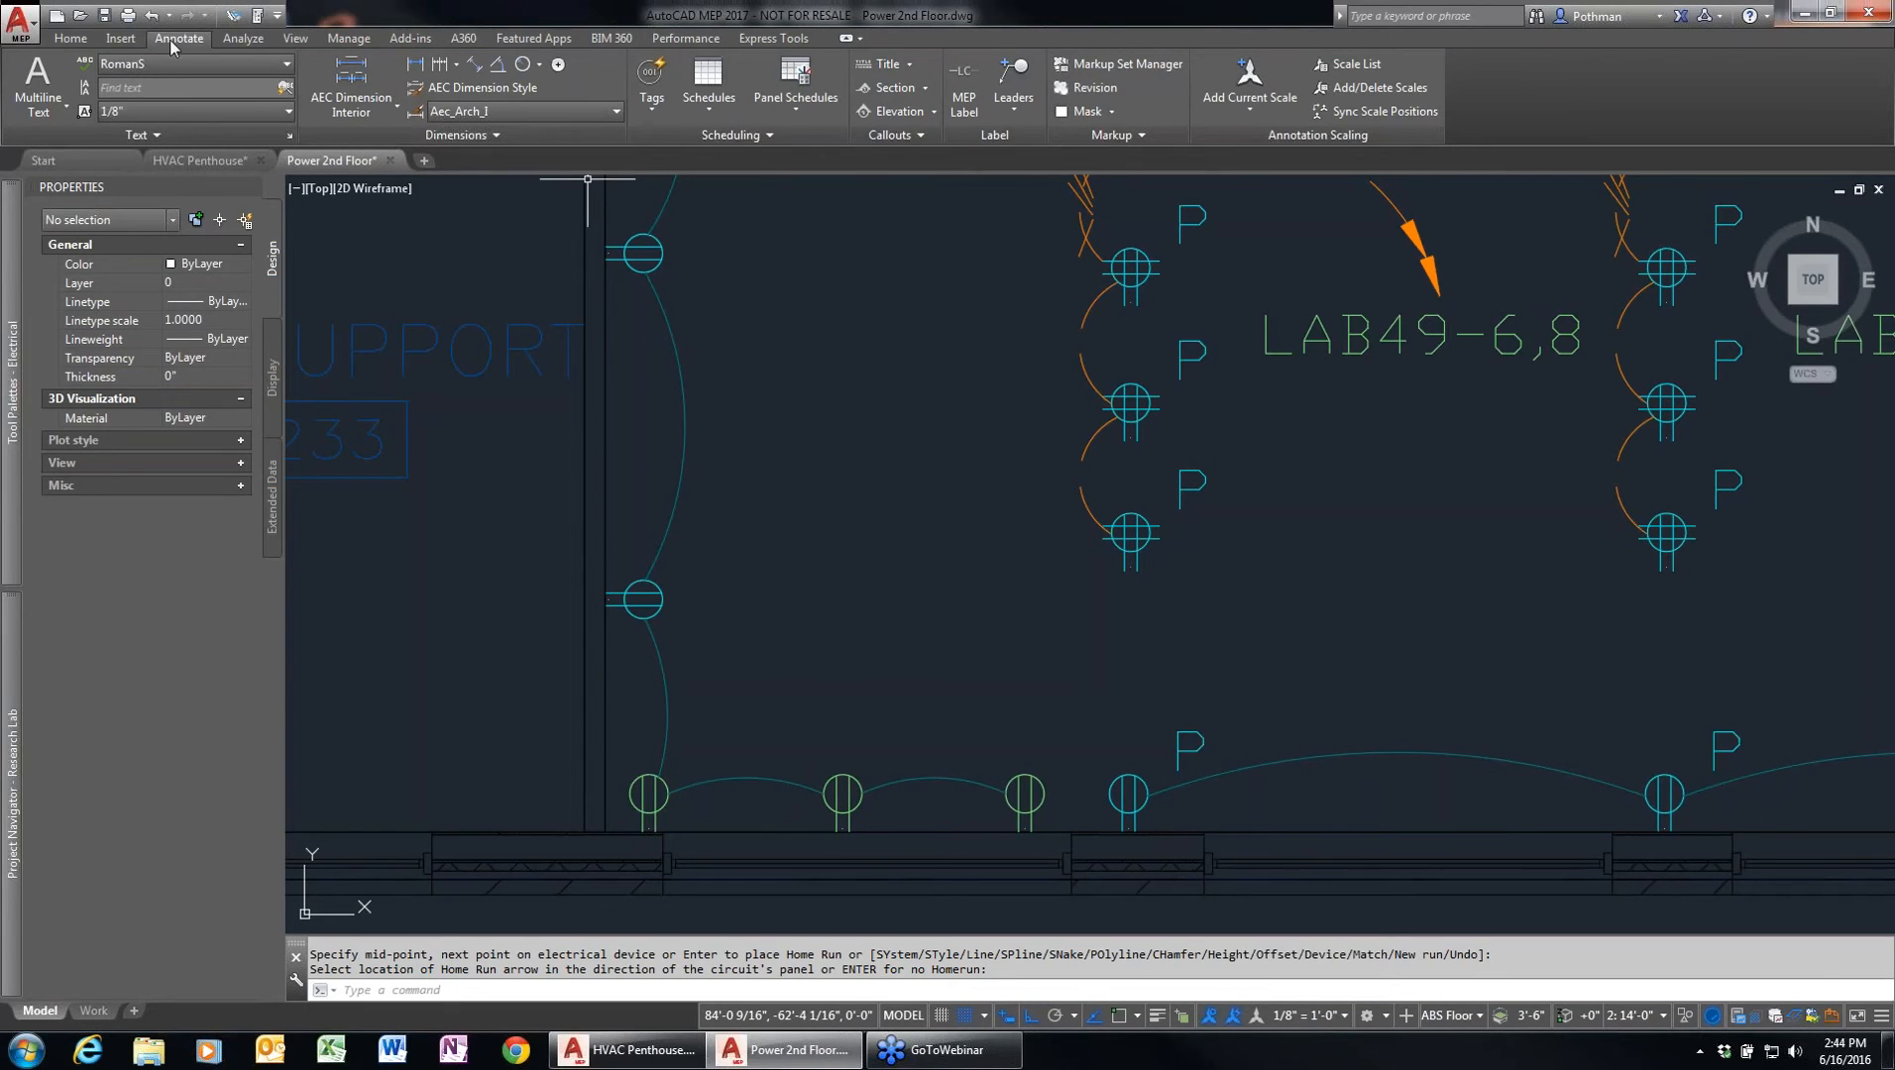
- Set the rating of circuit 1 on panel LAB49 to 40 in the Circuit Manager, and close it
left_click(243, 38)
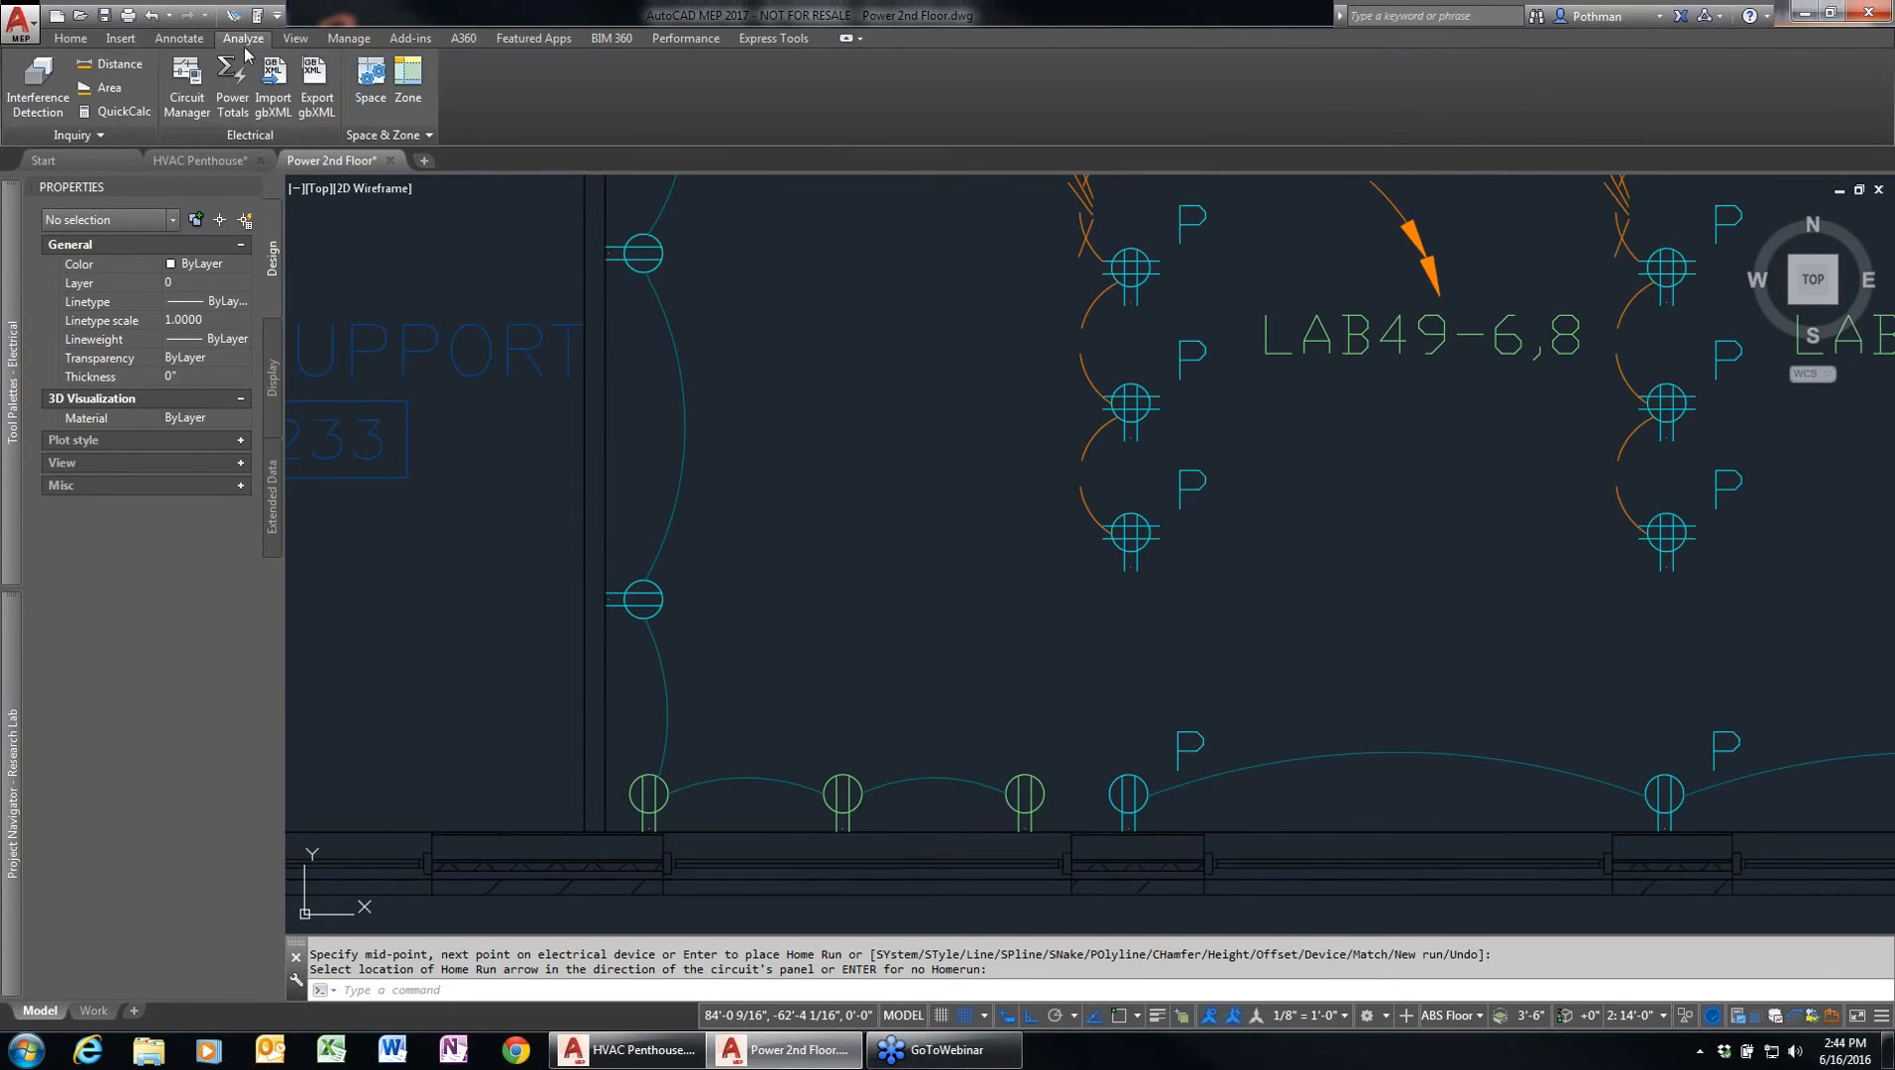
left_click(185, 97)
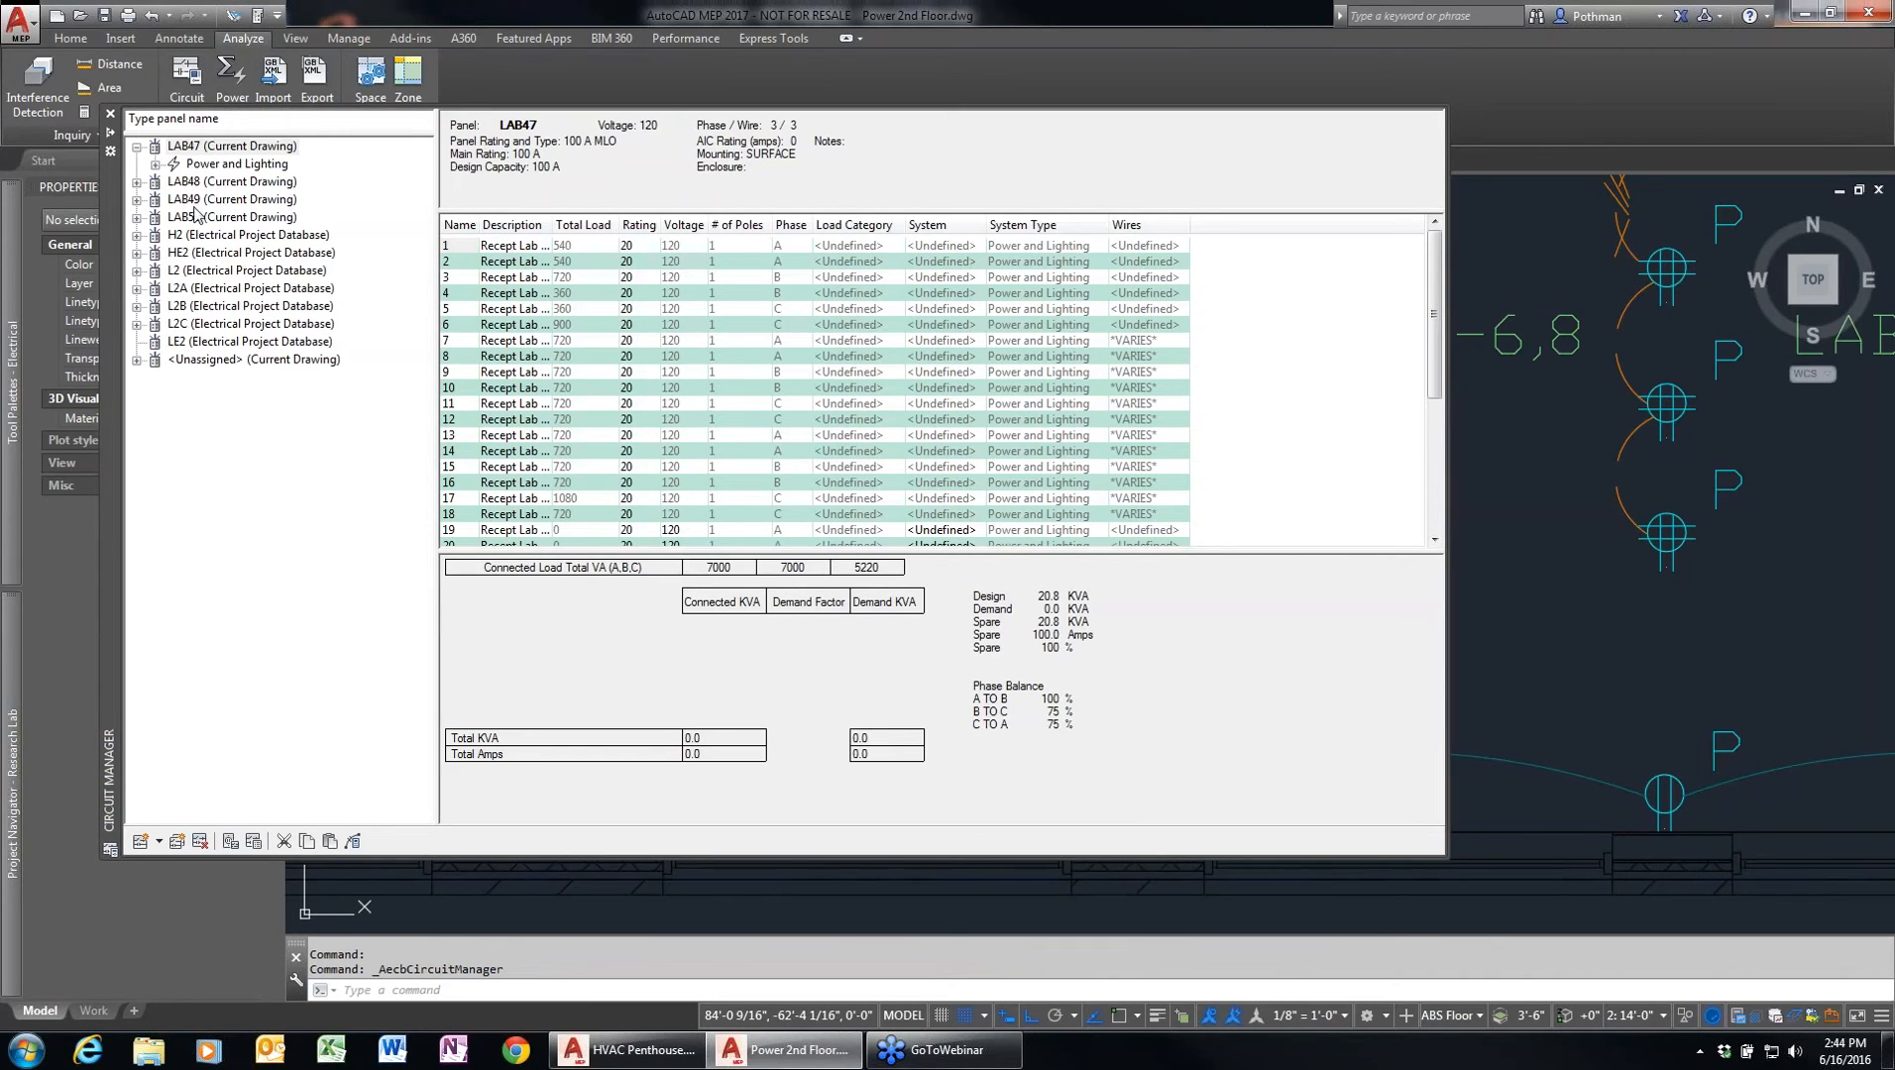
left_click(202, 202)
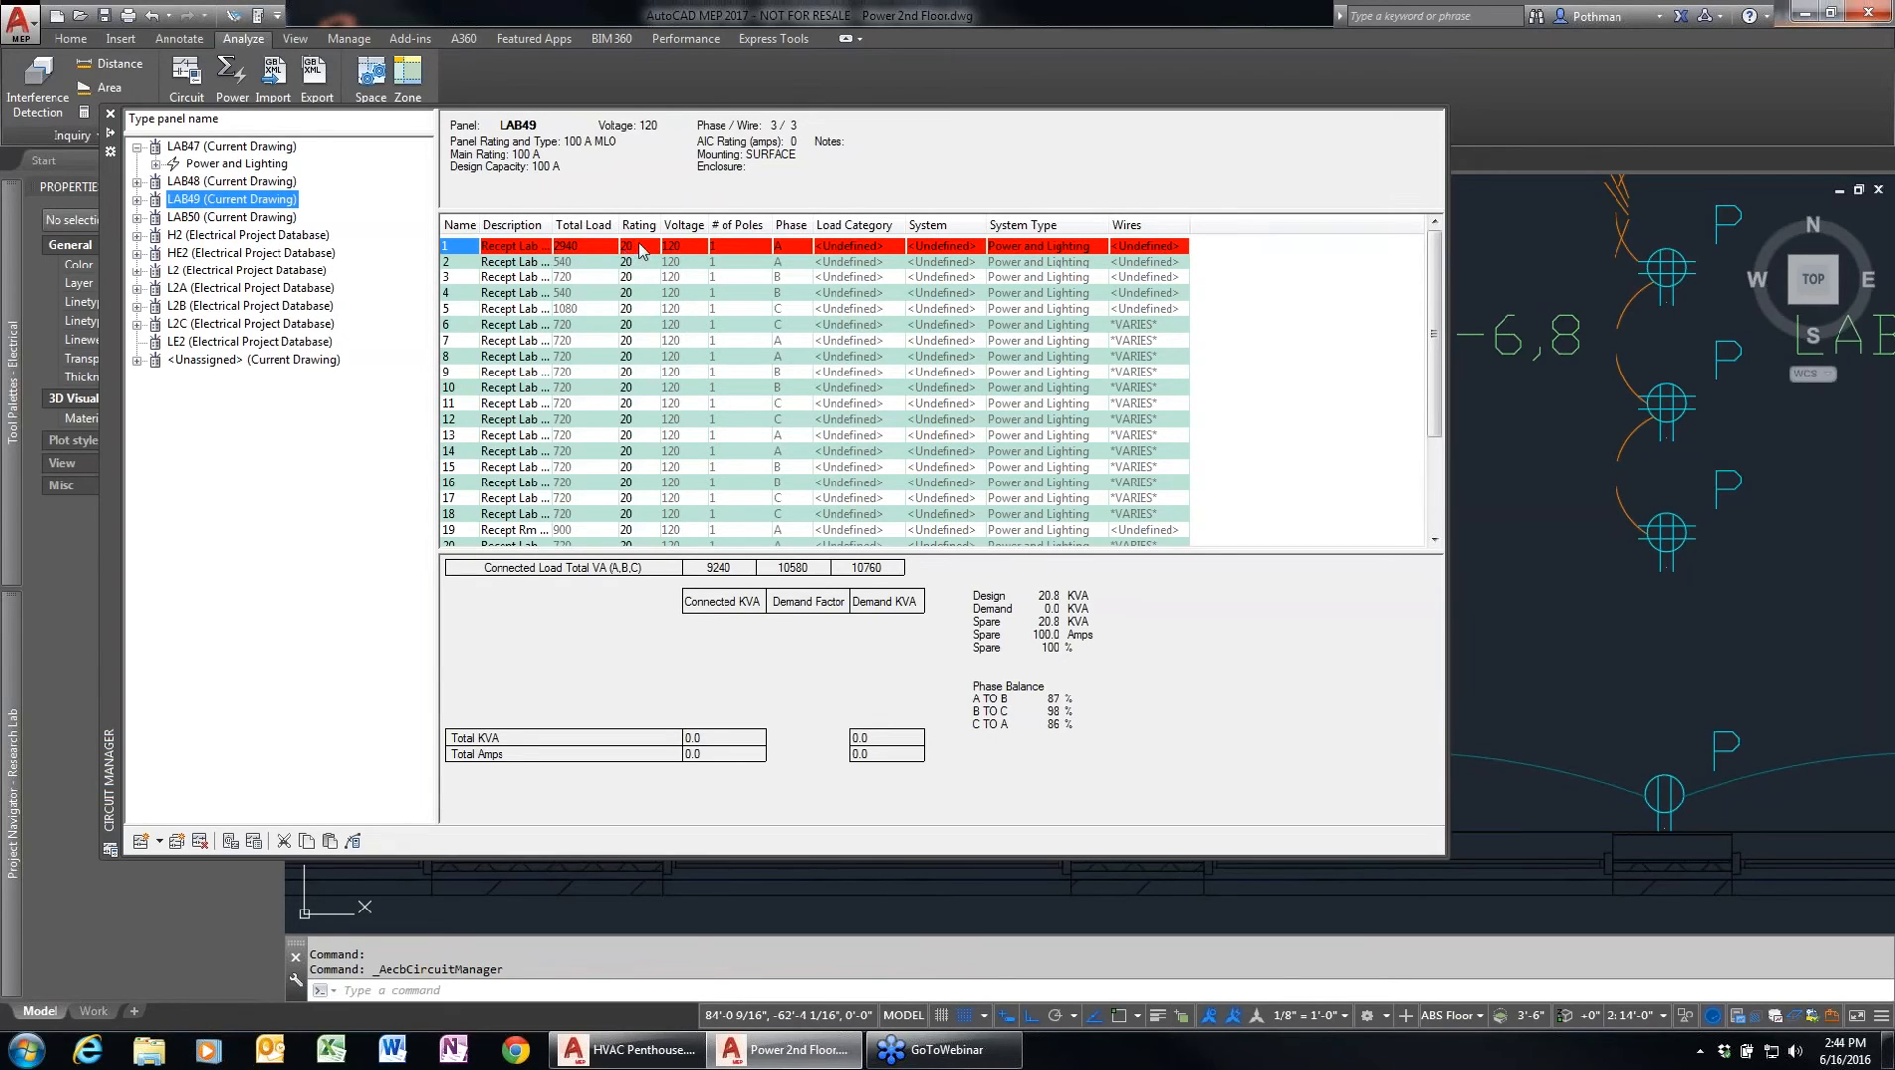
left_click(639, 245)
key("Return")
left_click(648, 242)
type("40")
key("Return")
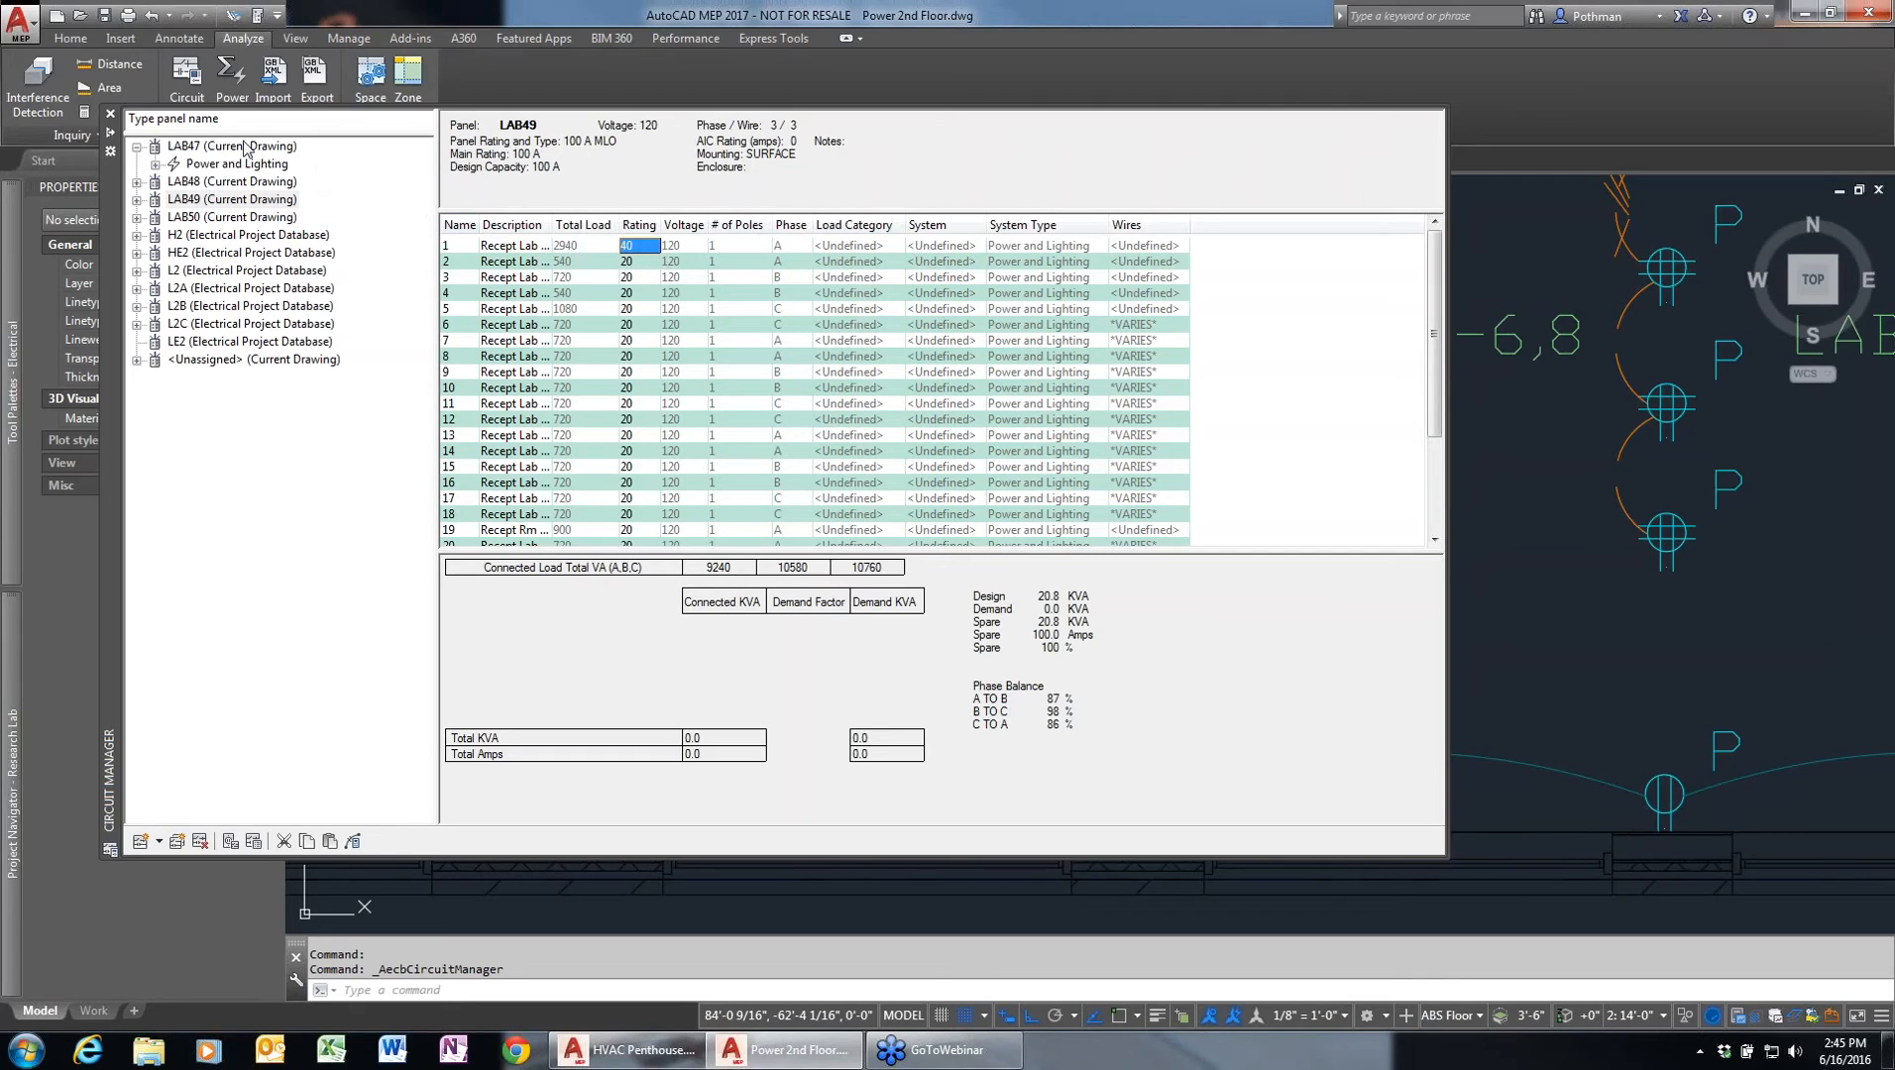
left_click(111, 118)
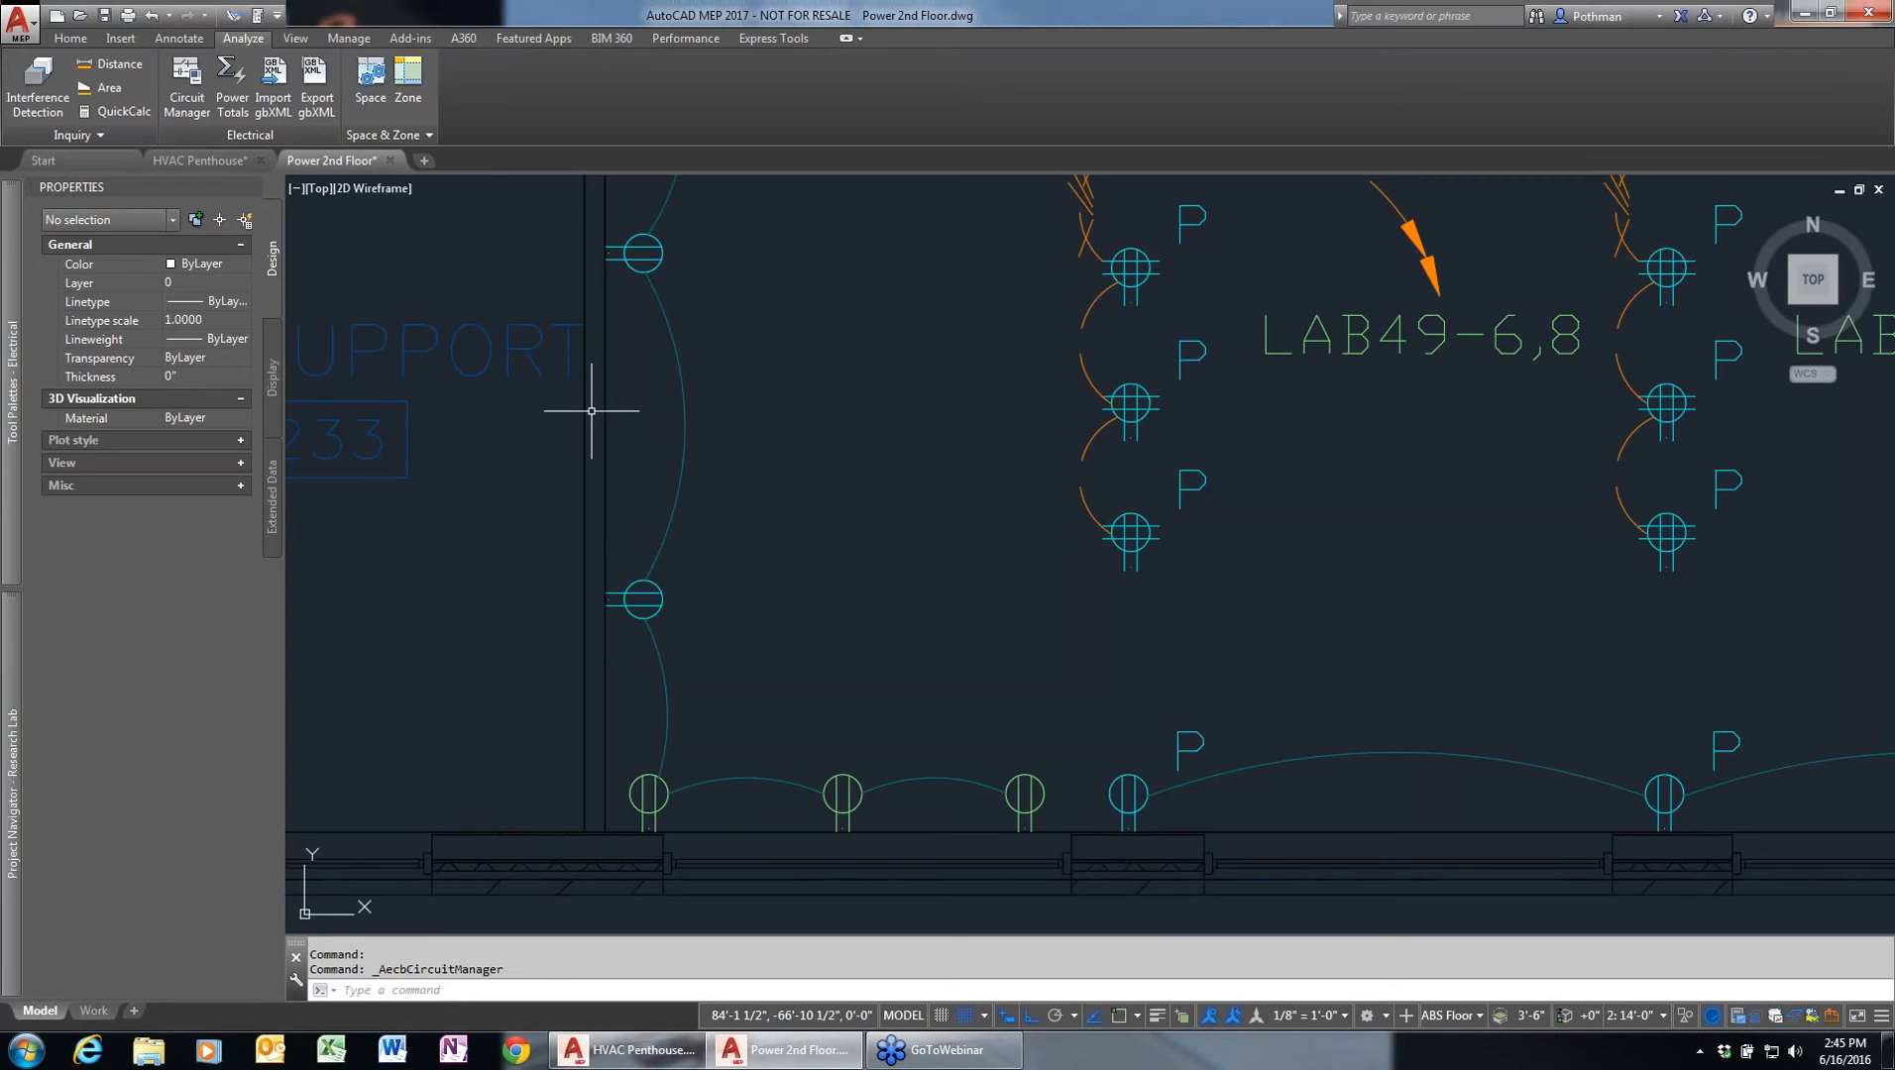
- Insert a 3-phase branch panel schedule for panel LAB49 in the empty area below the floor plan
scroll(900, 537, "down", 2)
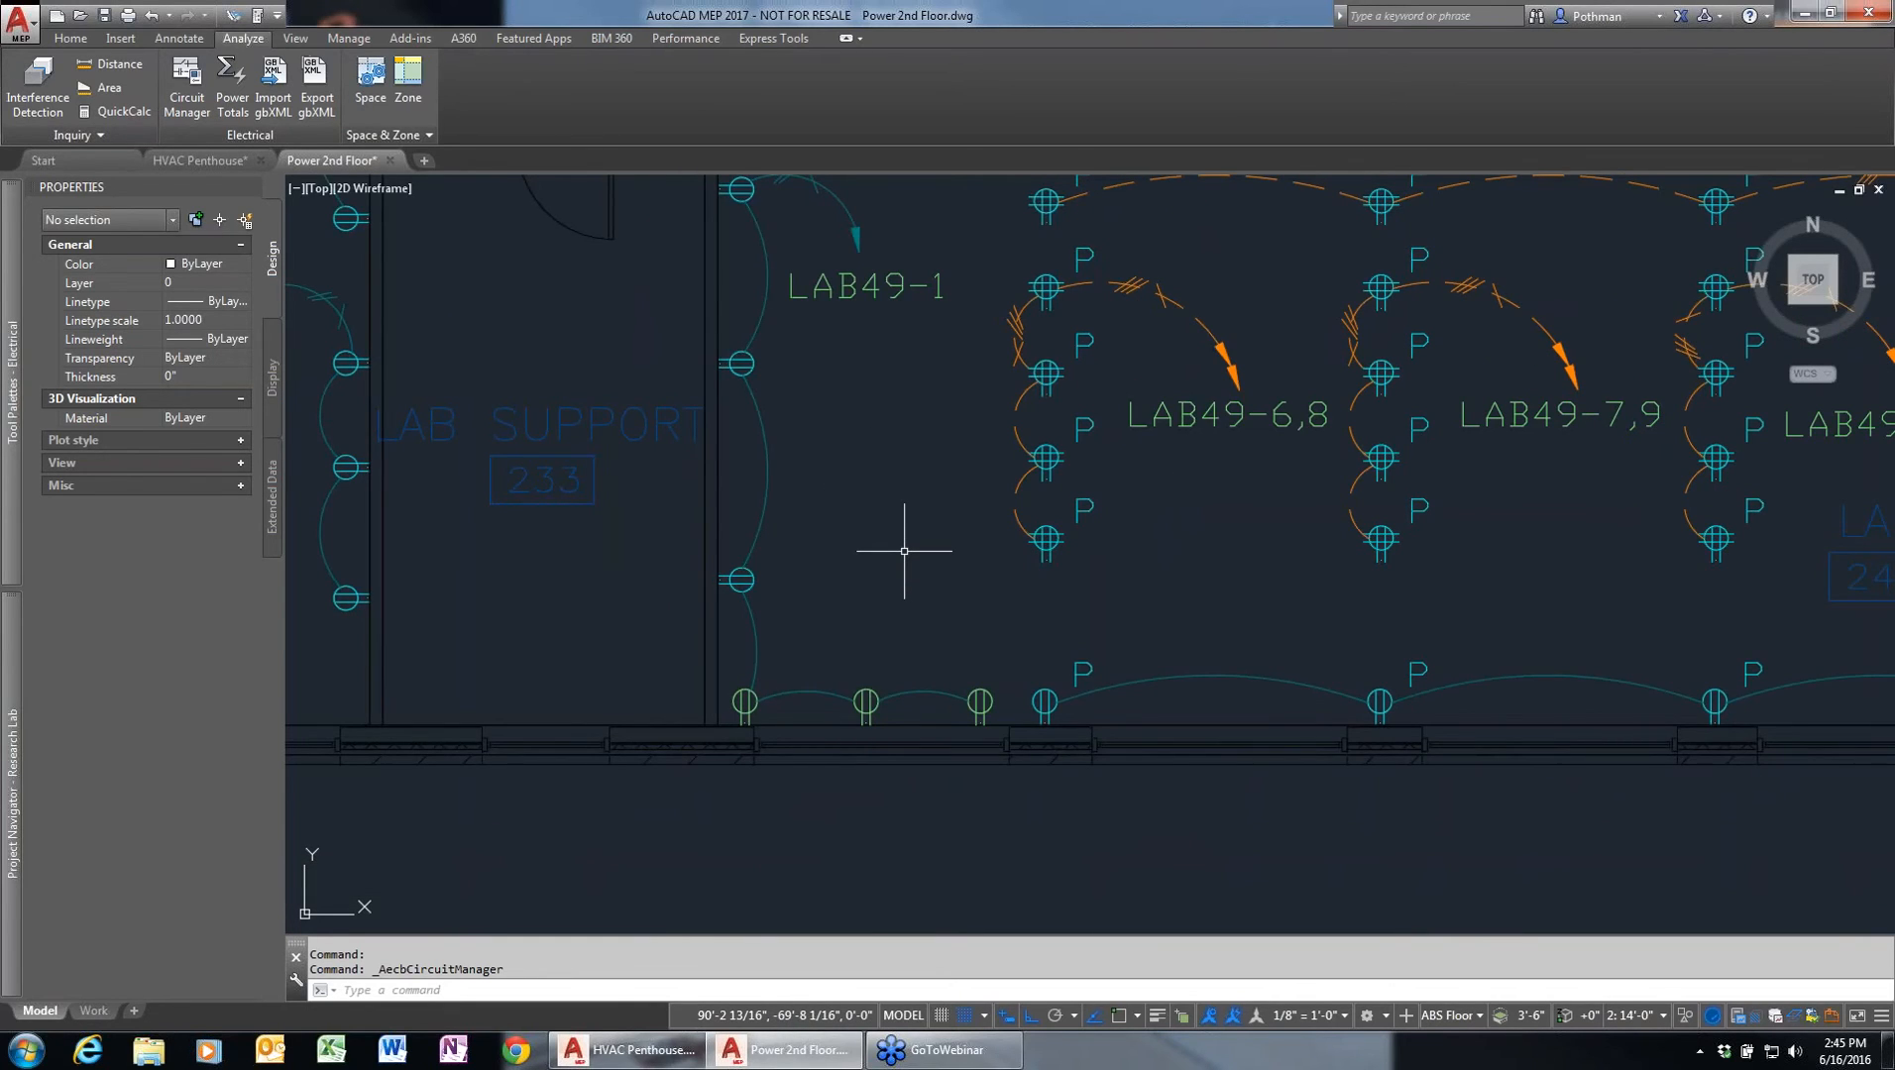
scroll(902, 548, "down", 2)
scroll(897, 555, "down", 4)
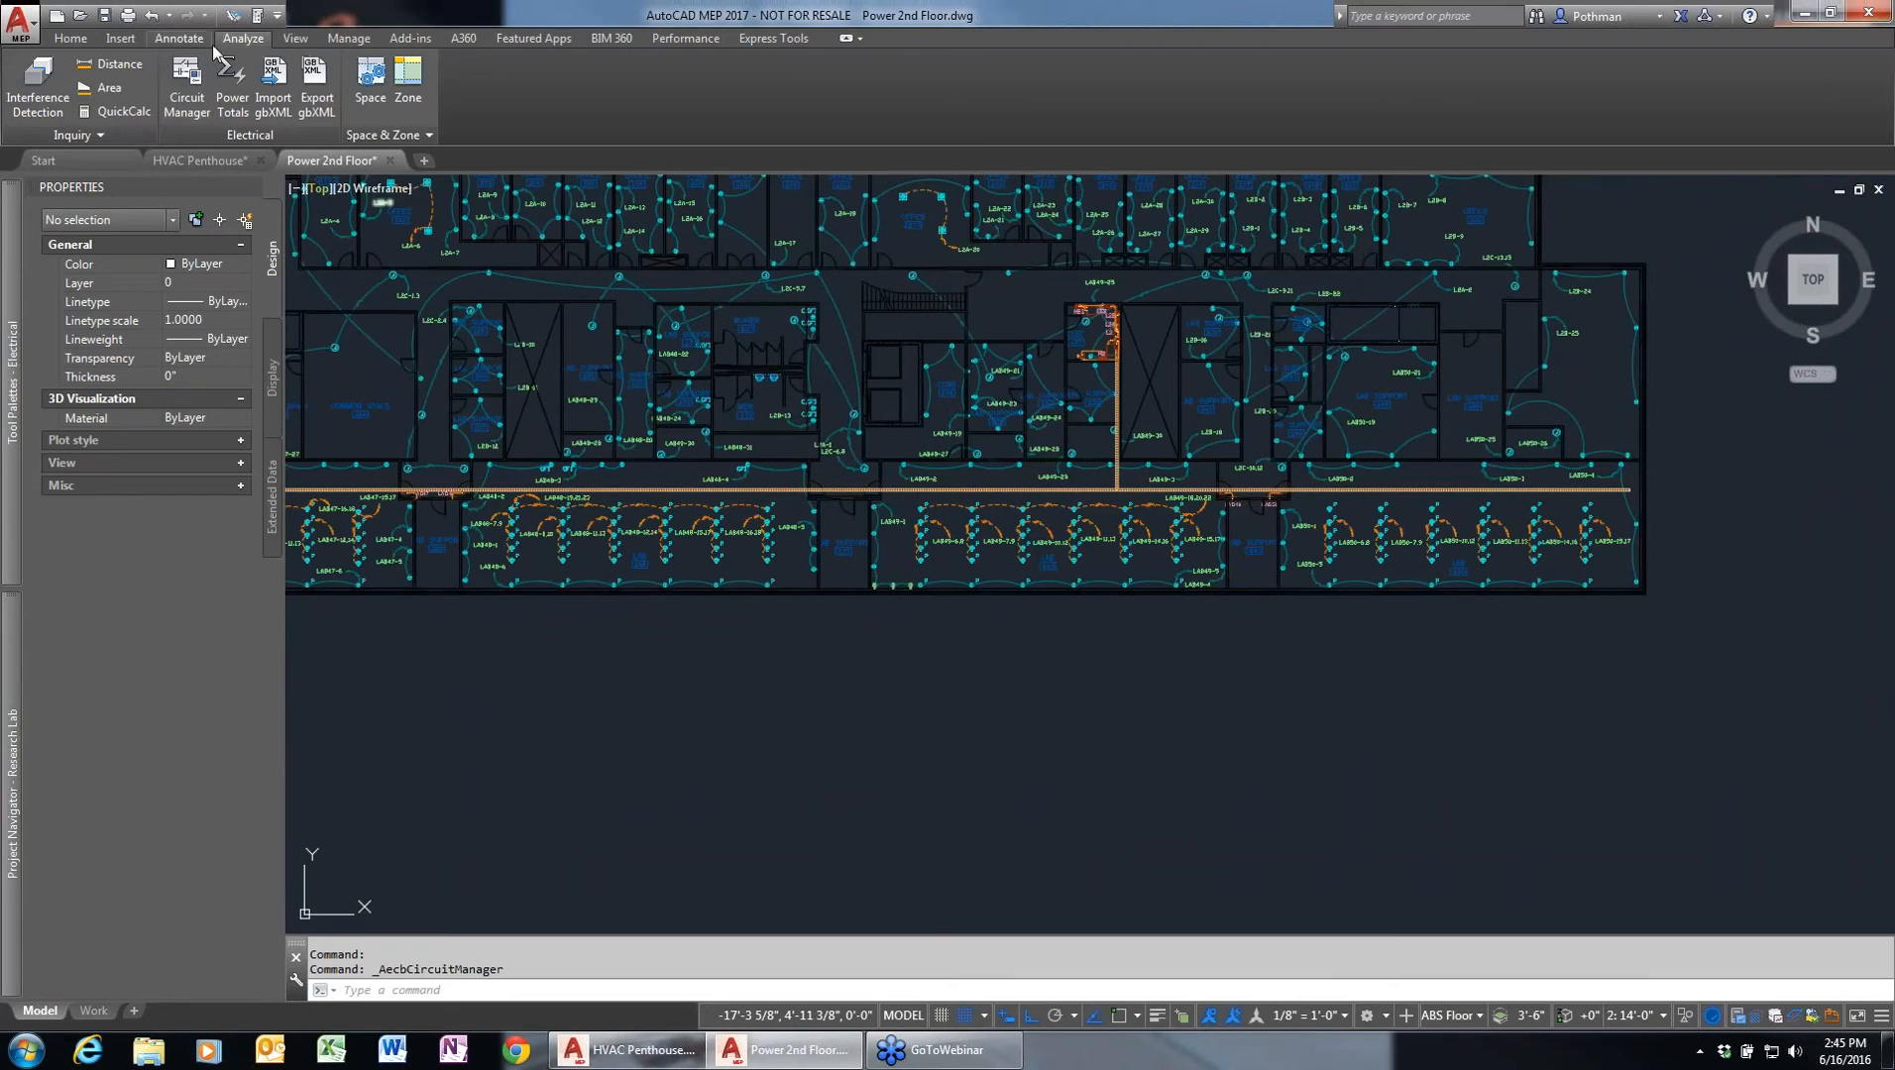
left_click(179, 38)
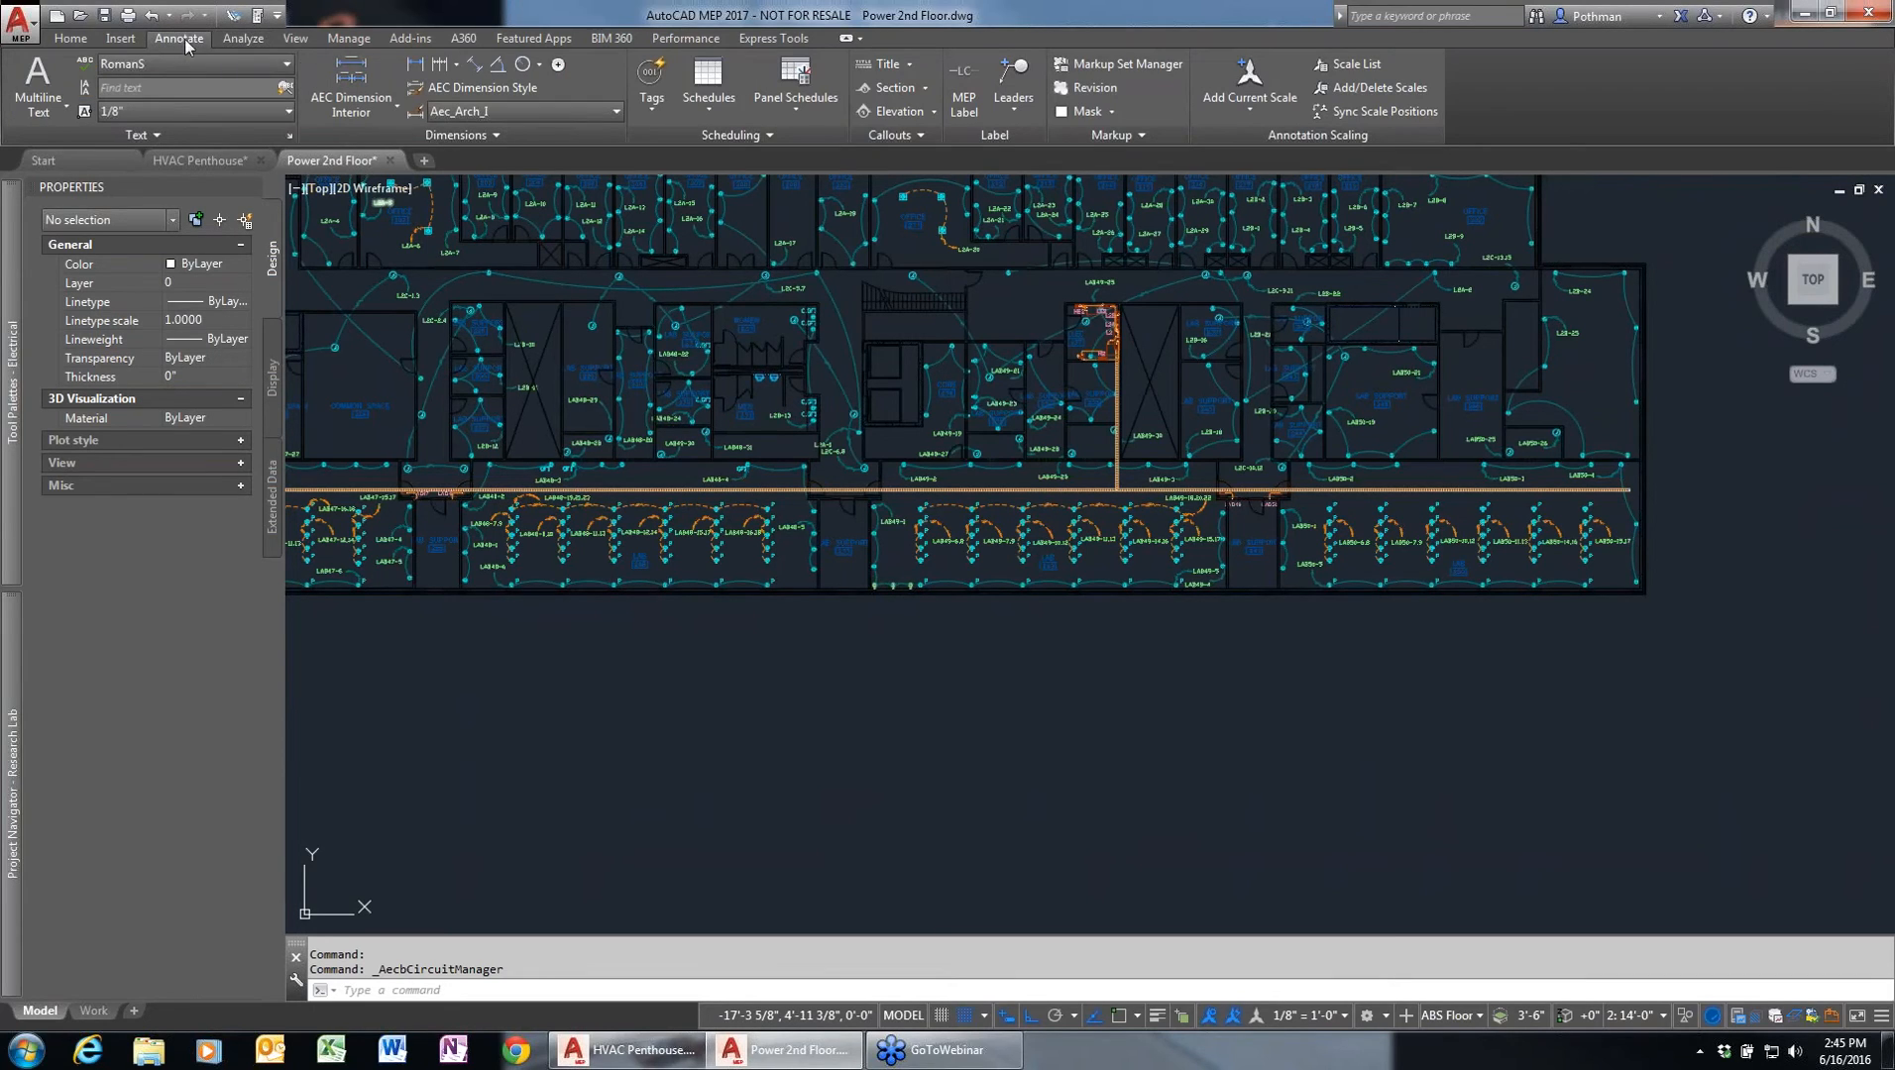
left_click(788, 95)
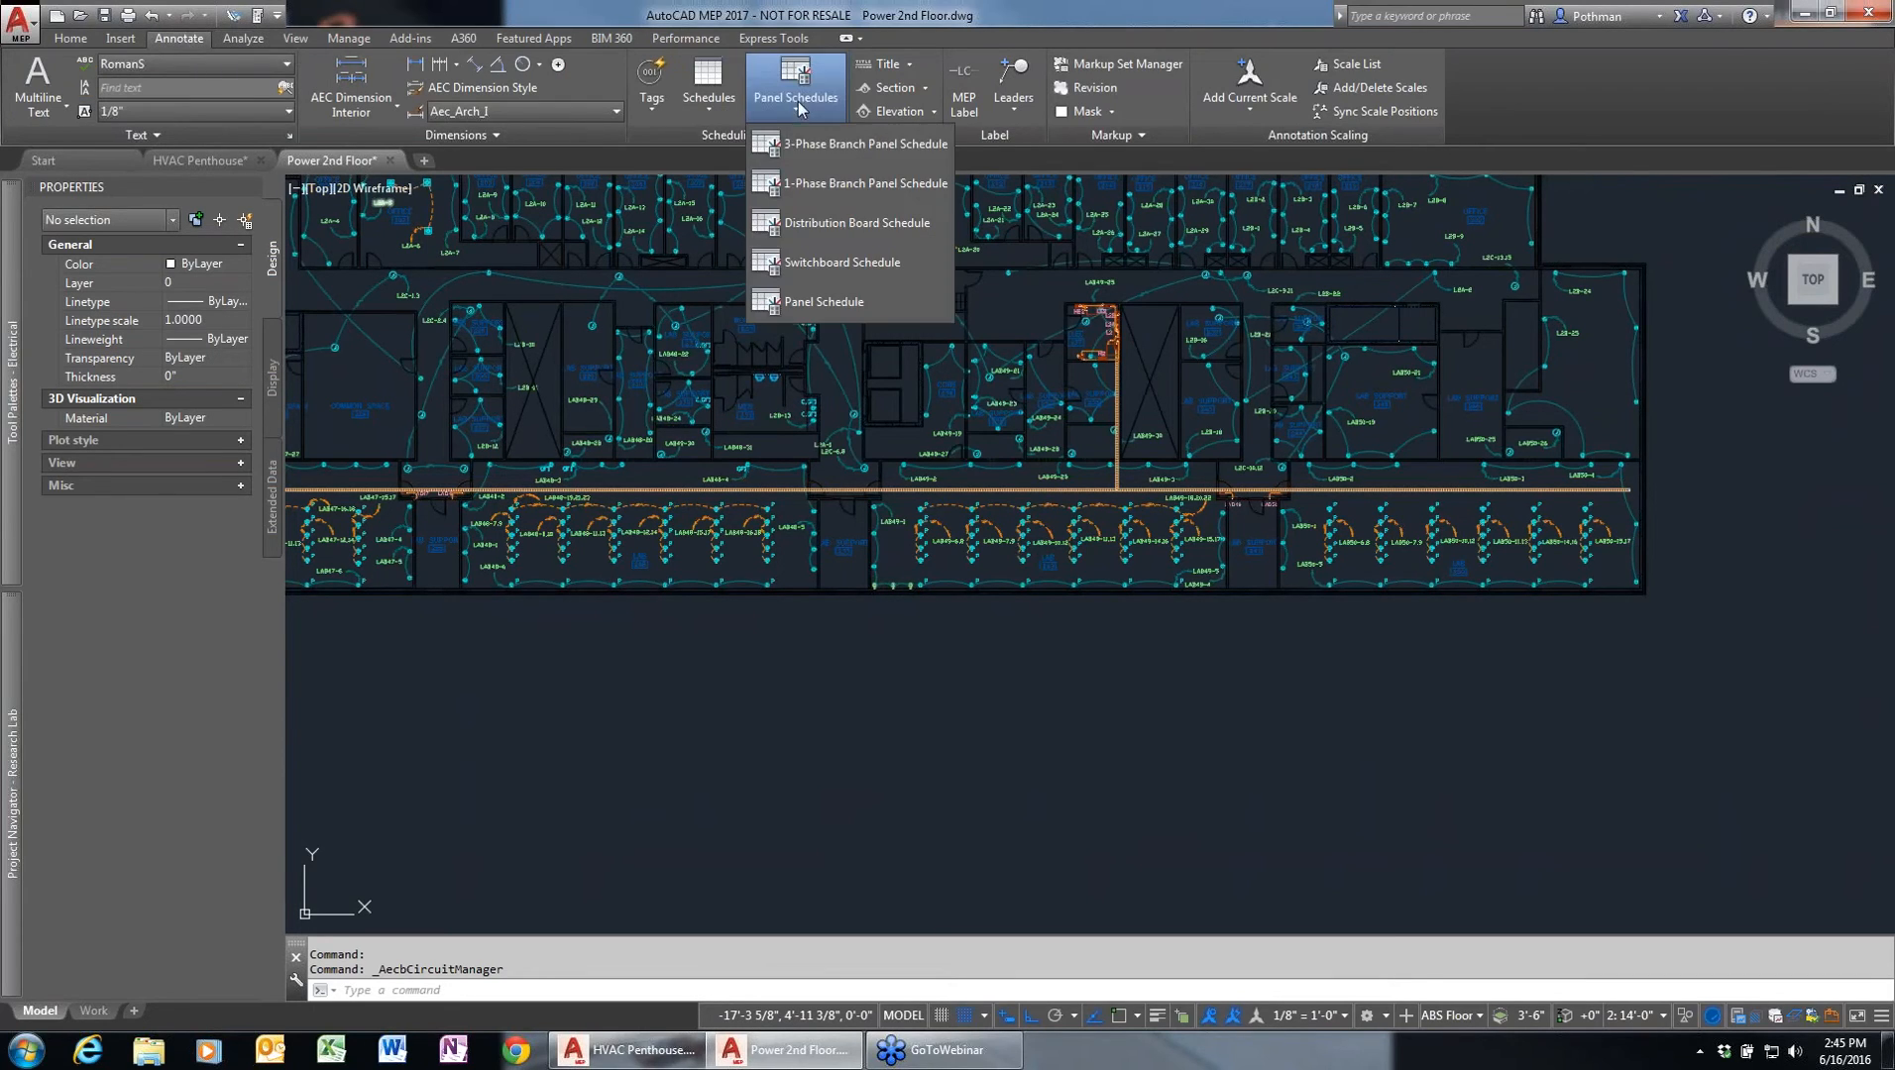
left_click(824, 150)
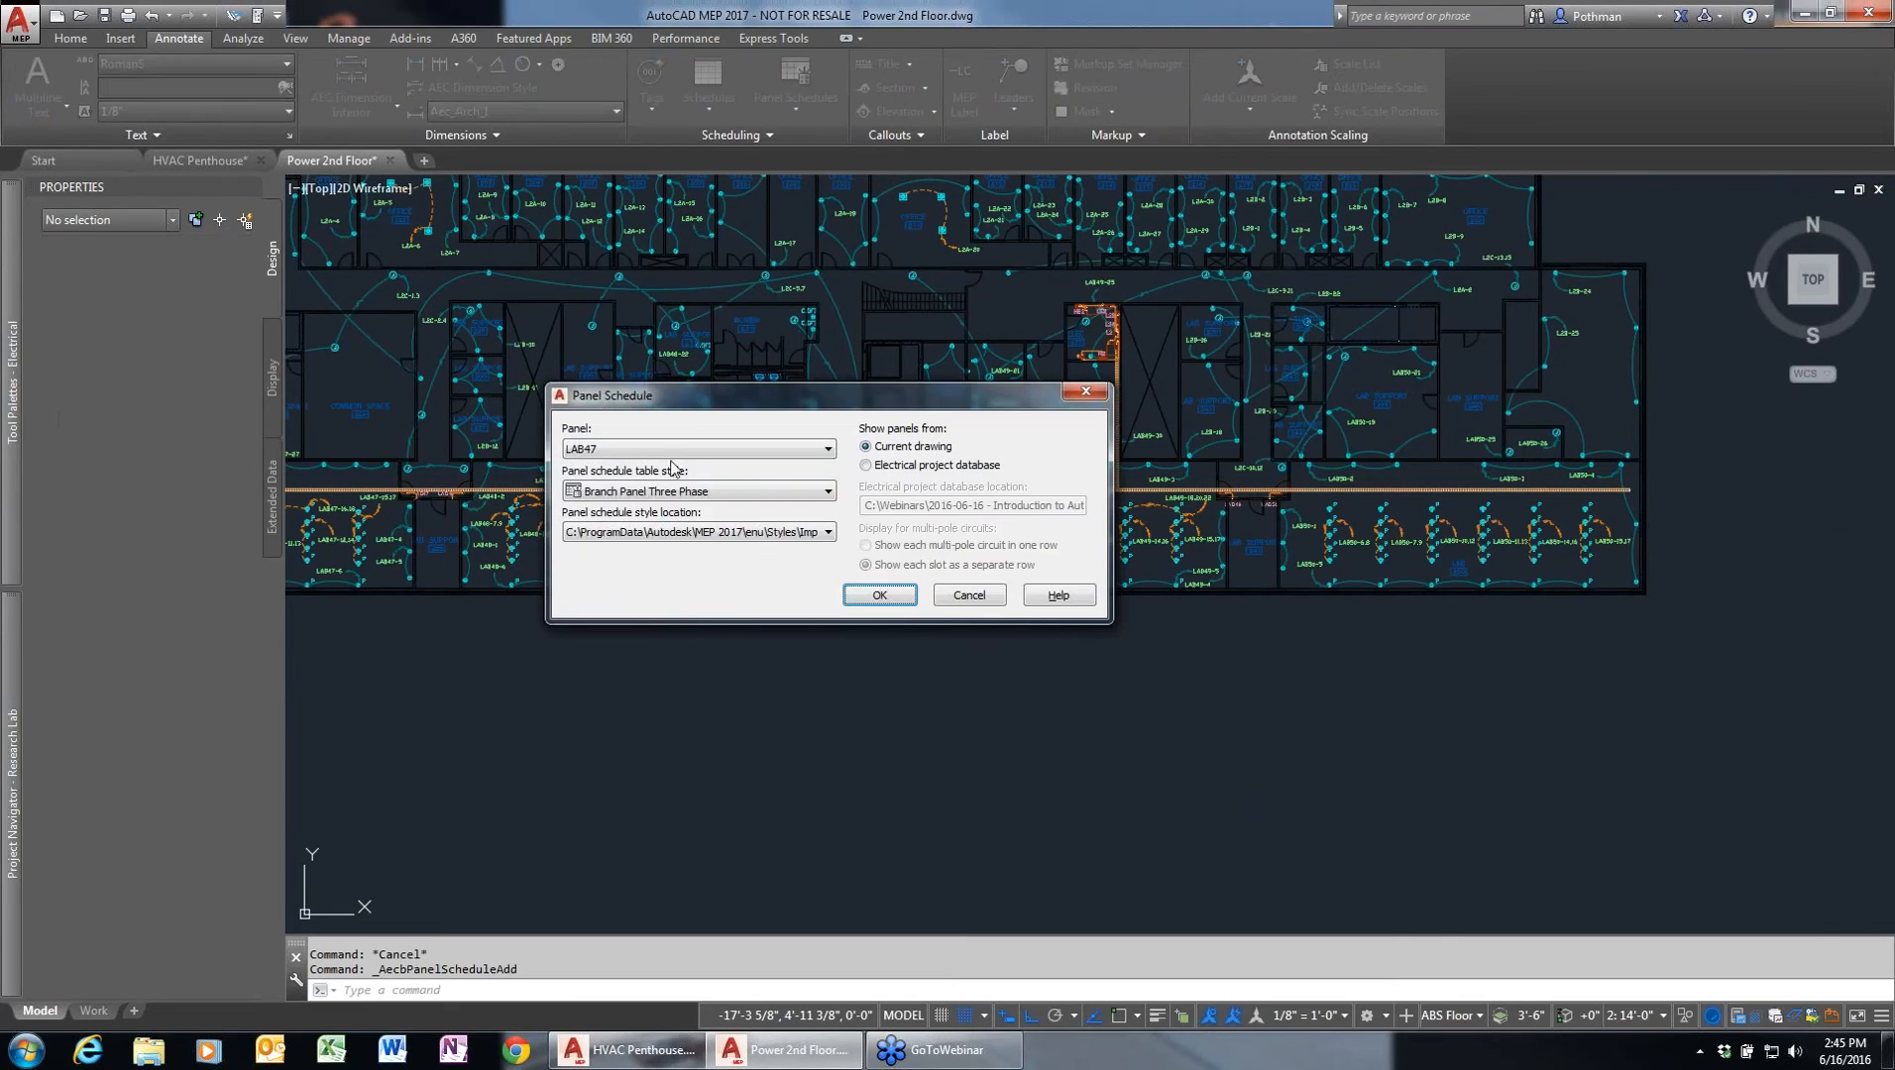
left_click(663, 457)
left_click(651, 494)
left_click(879, 596)
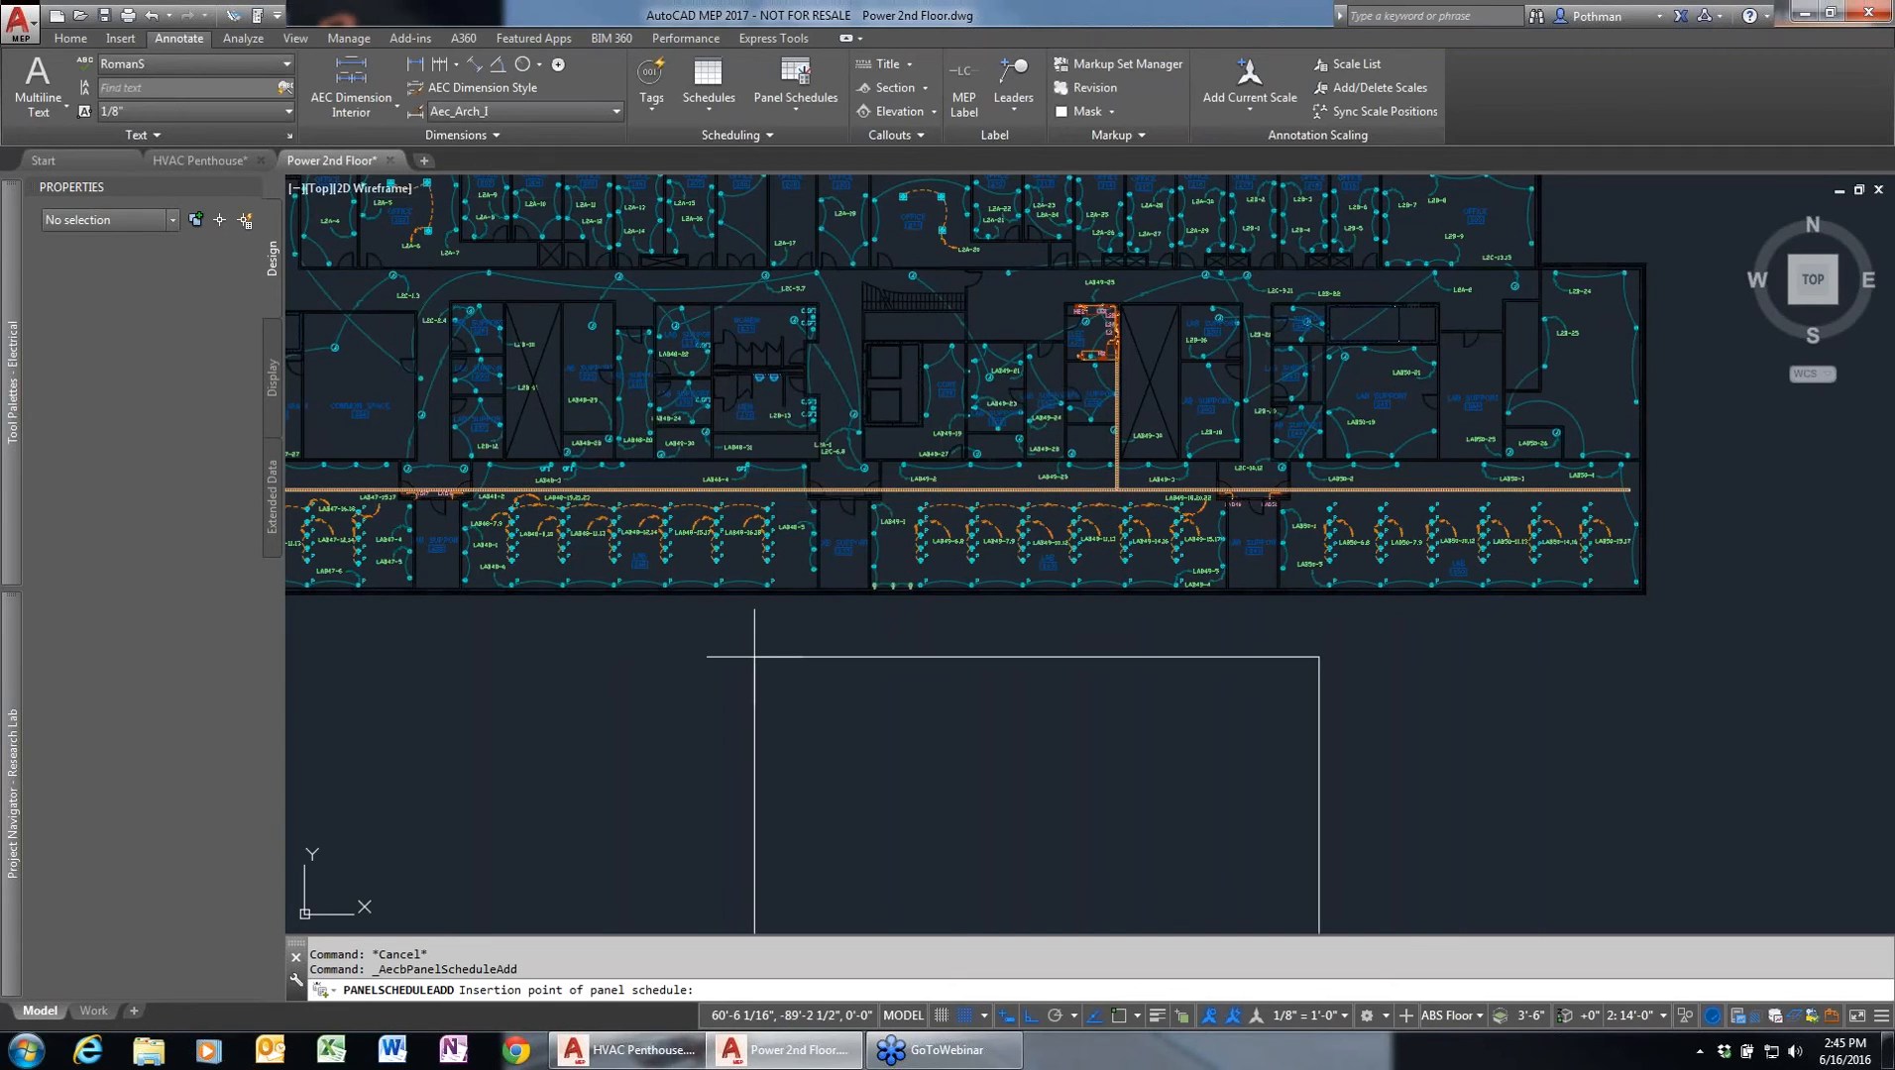
left_click(752, 624)
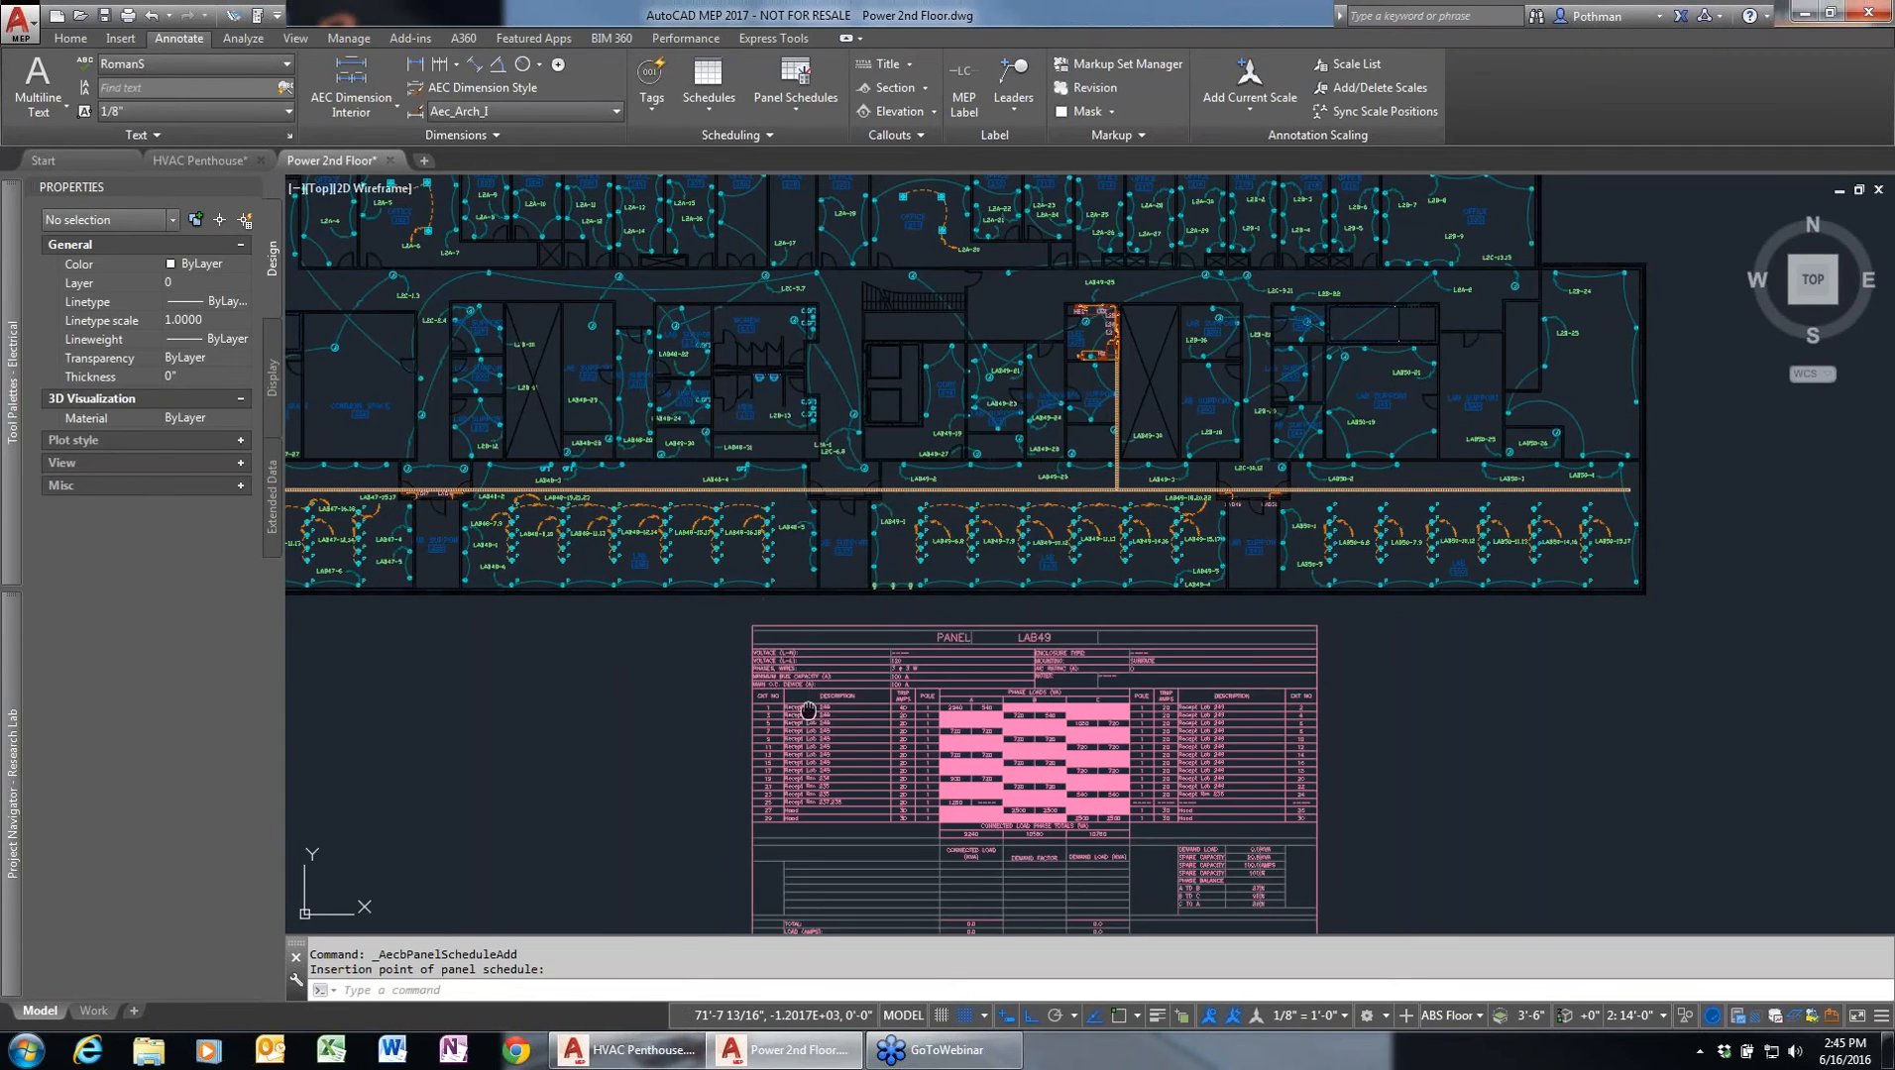
- Review the LAB49 panel schedule's circuit loads and phase totals, and close the Power 2nd Floor drawing without saving
scroll(810, 717, "up", 3)
scroll(779, 496, "up", 2)
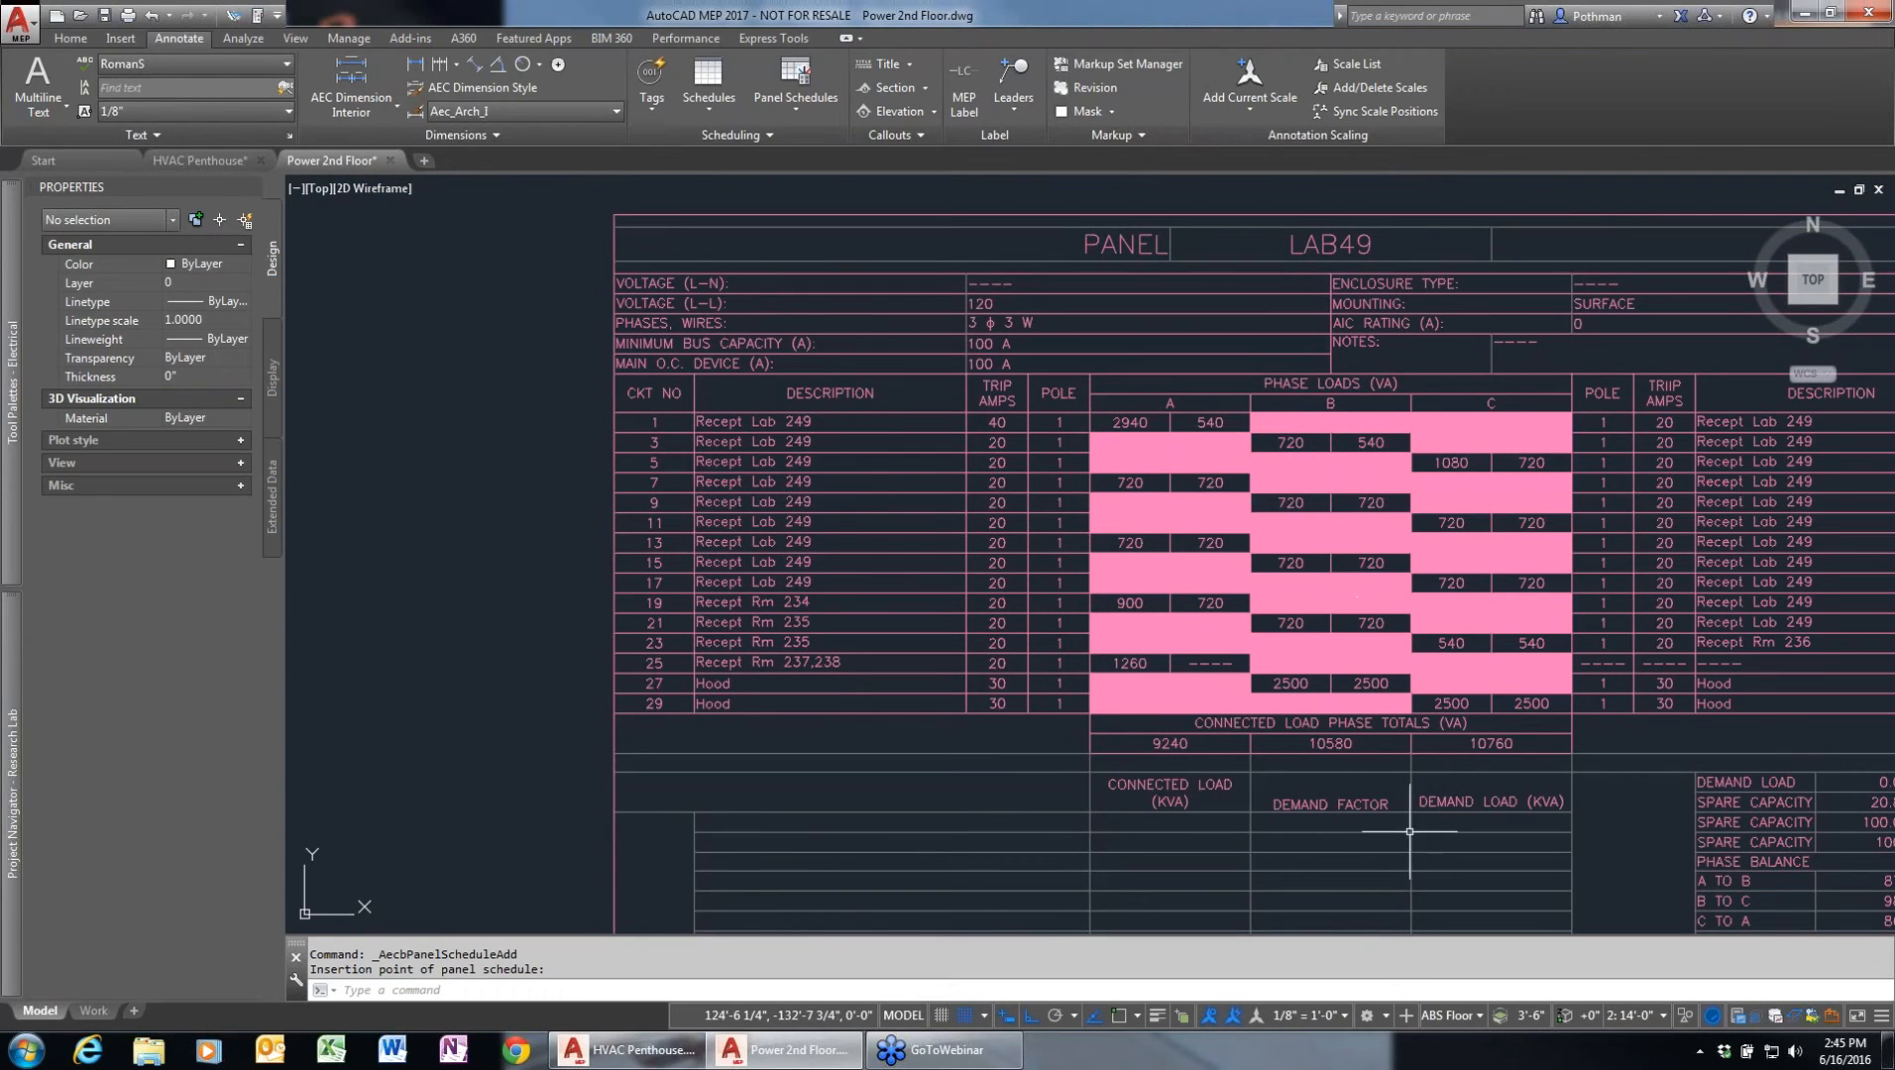
middle_click_drag(1405, 824, 1289, 601)
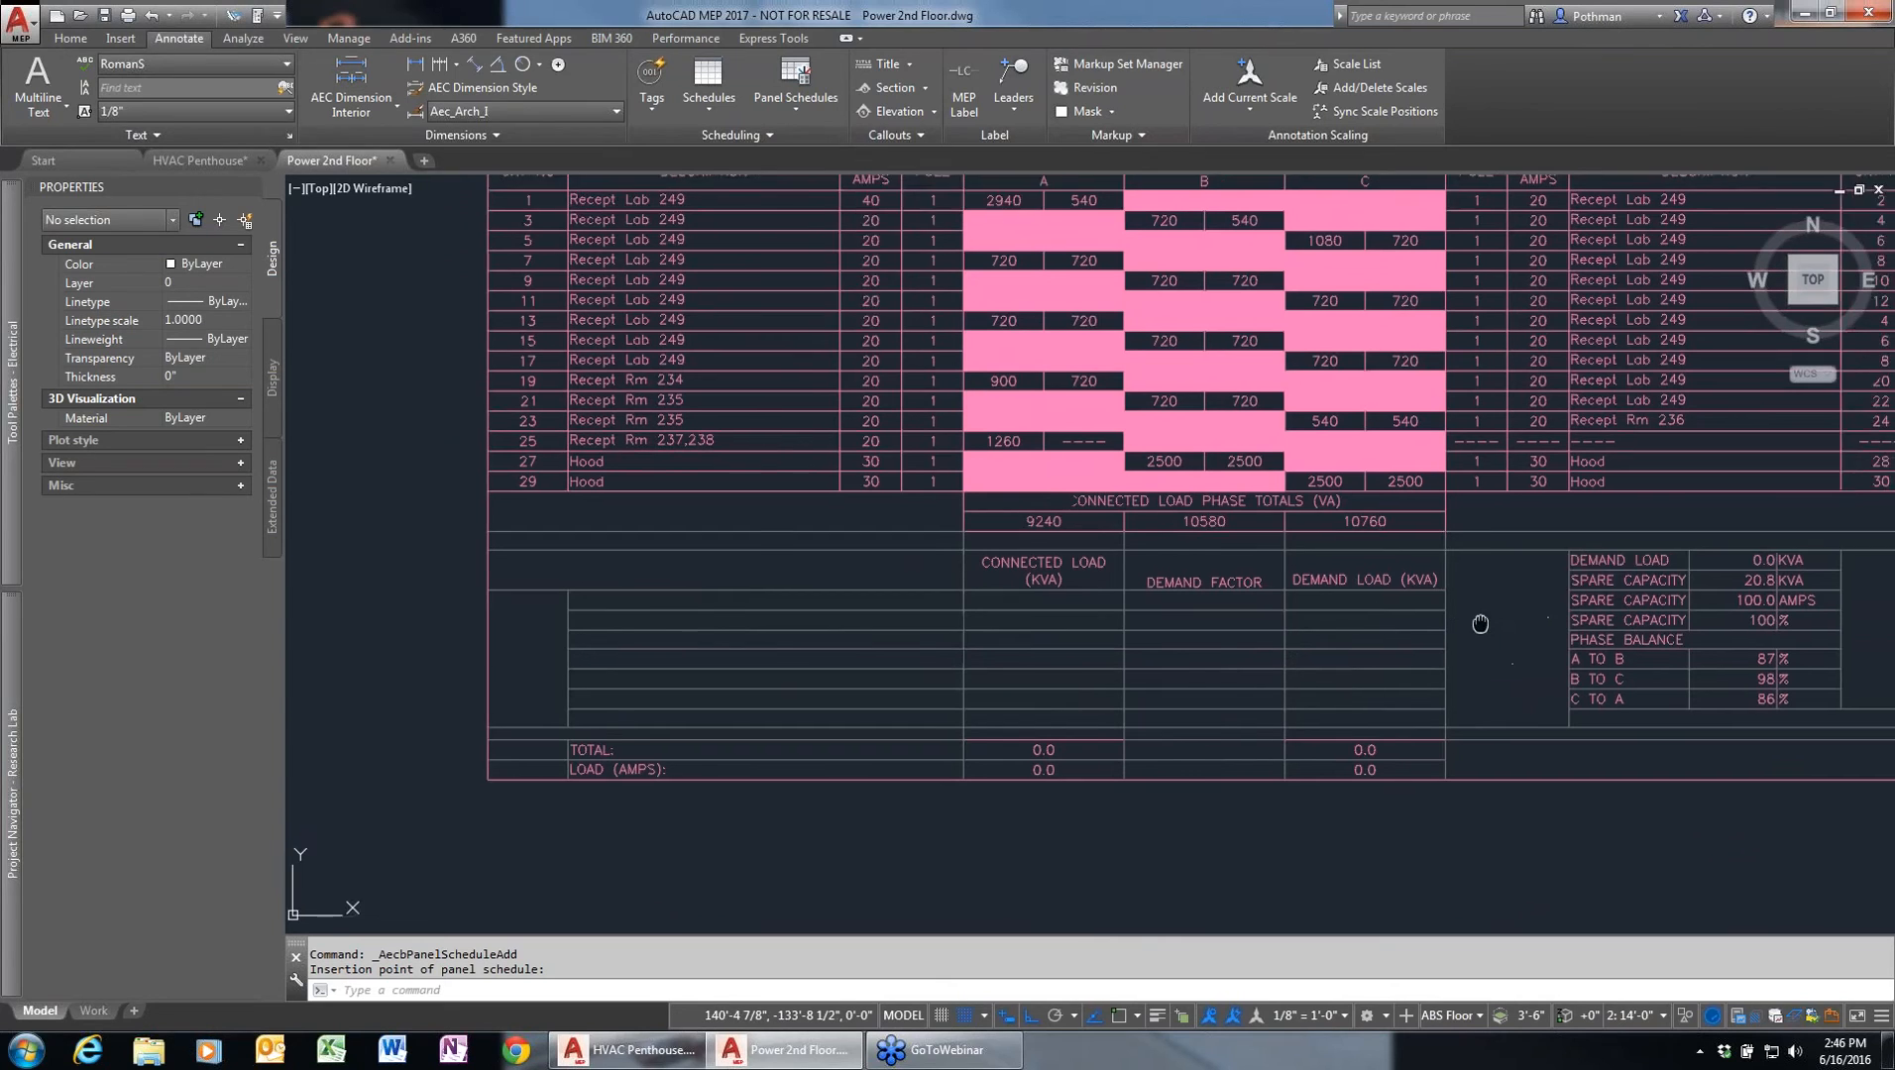
scroll(1480, 627, "up", 3)
scroll(1316, 670, "down", 5)
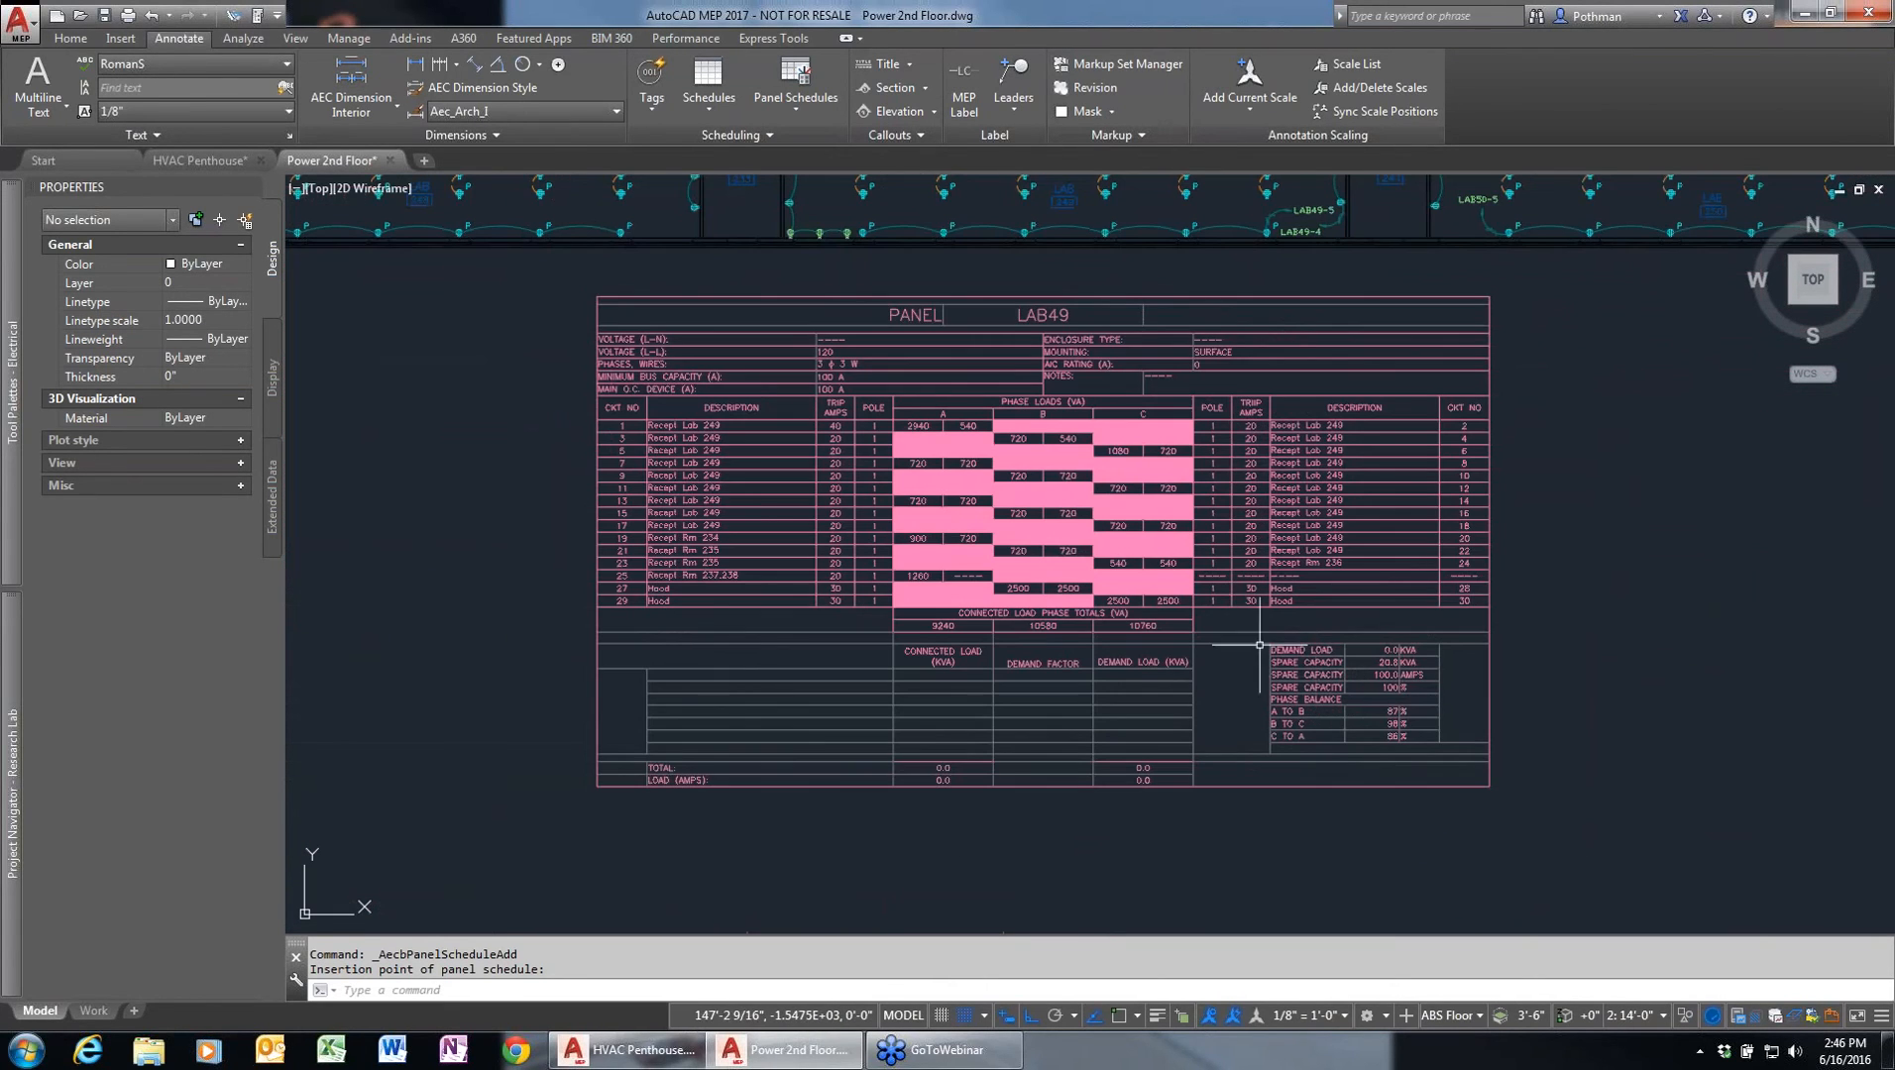
scroll(781, 354, "up", 3)
scroll(781, 354, "up", 2)
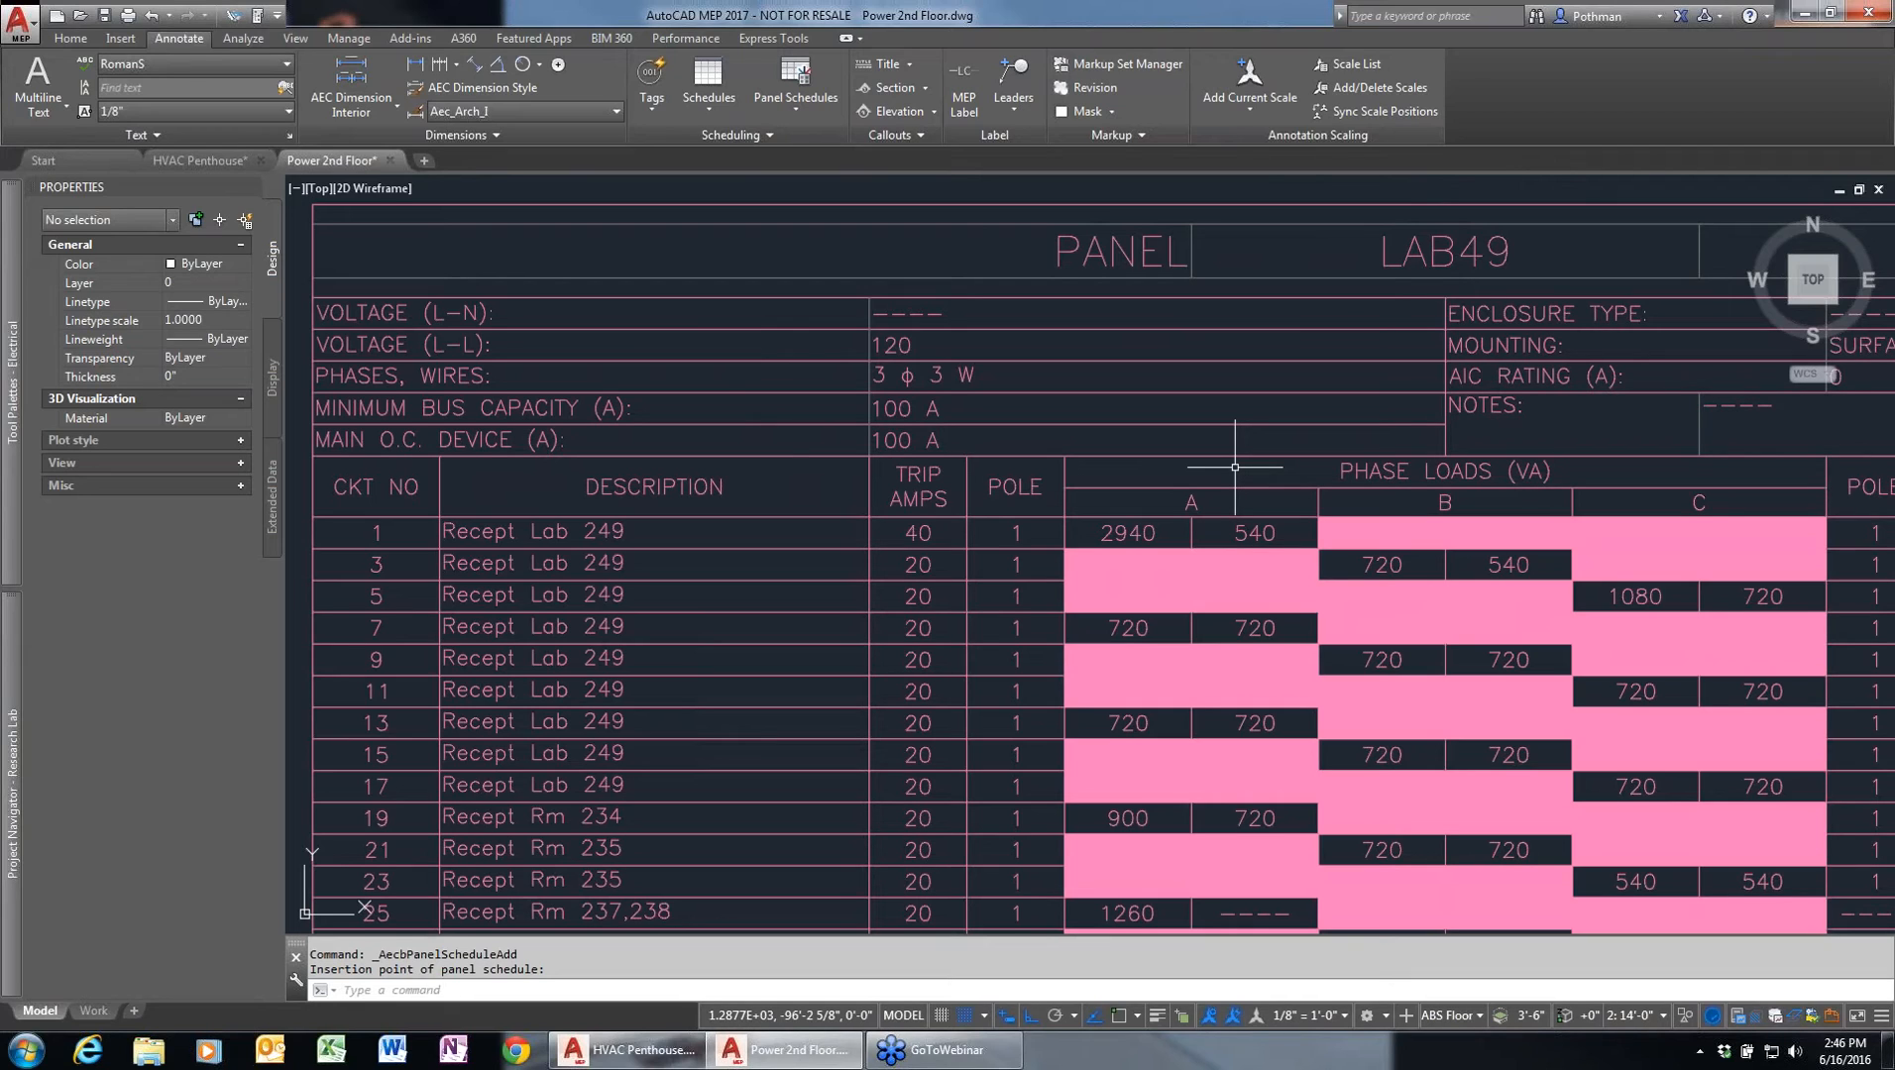
left_click(392, 162)
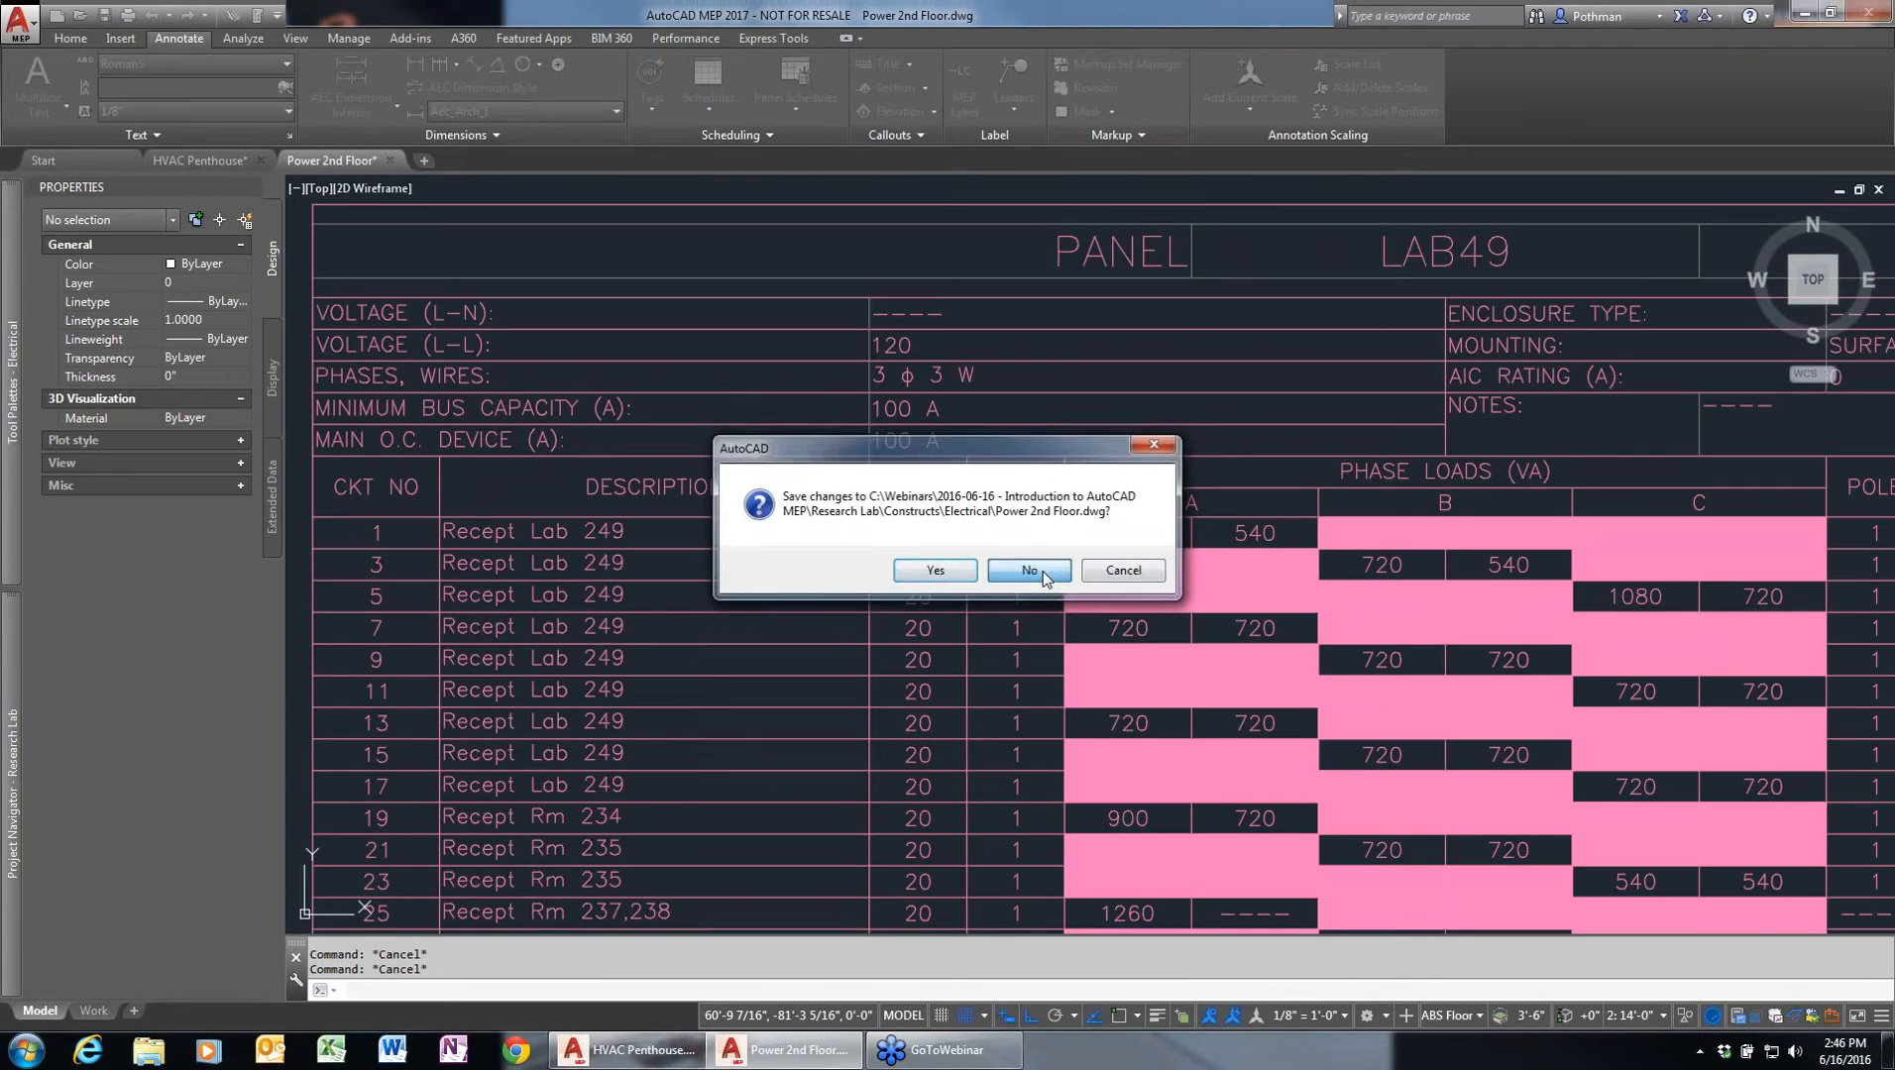
left_click(1038, 574)
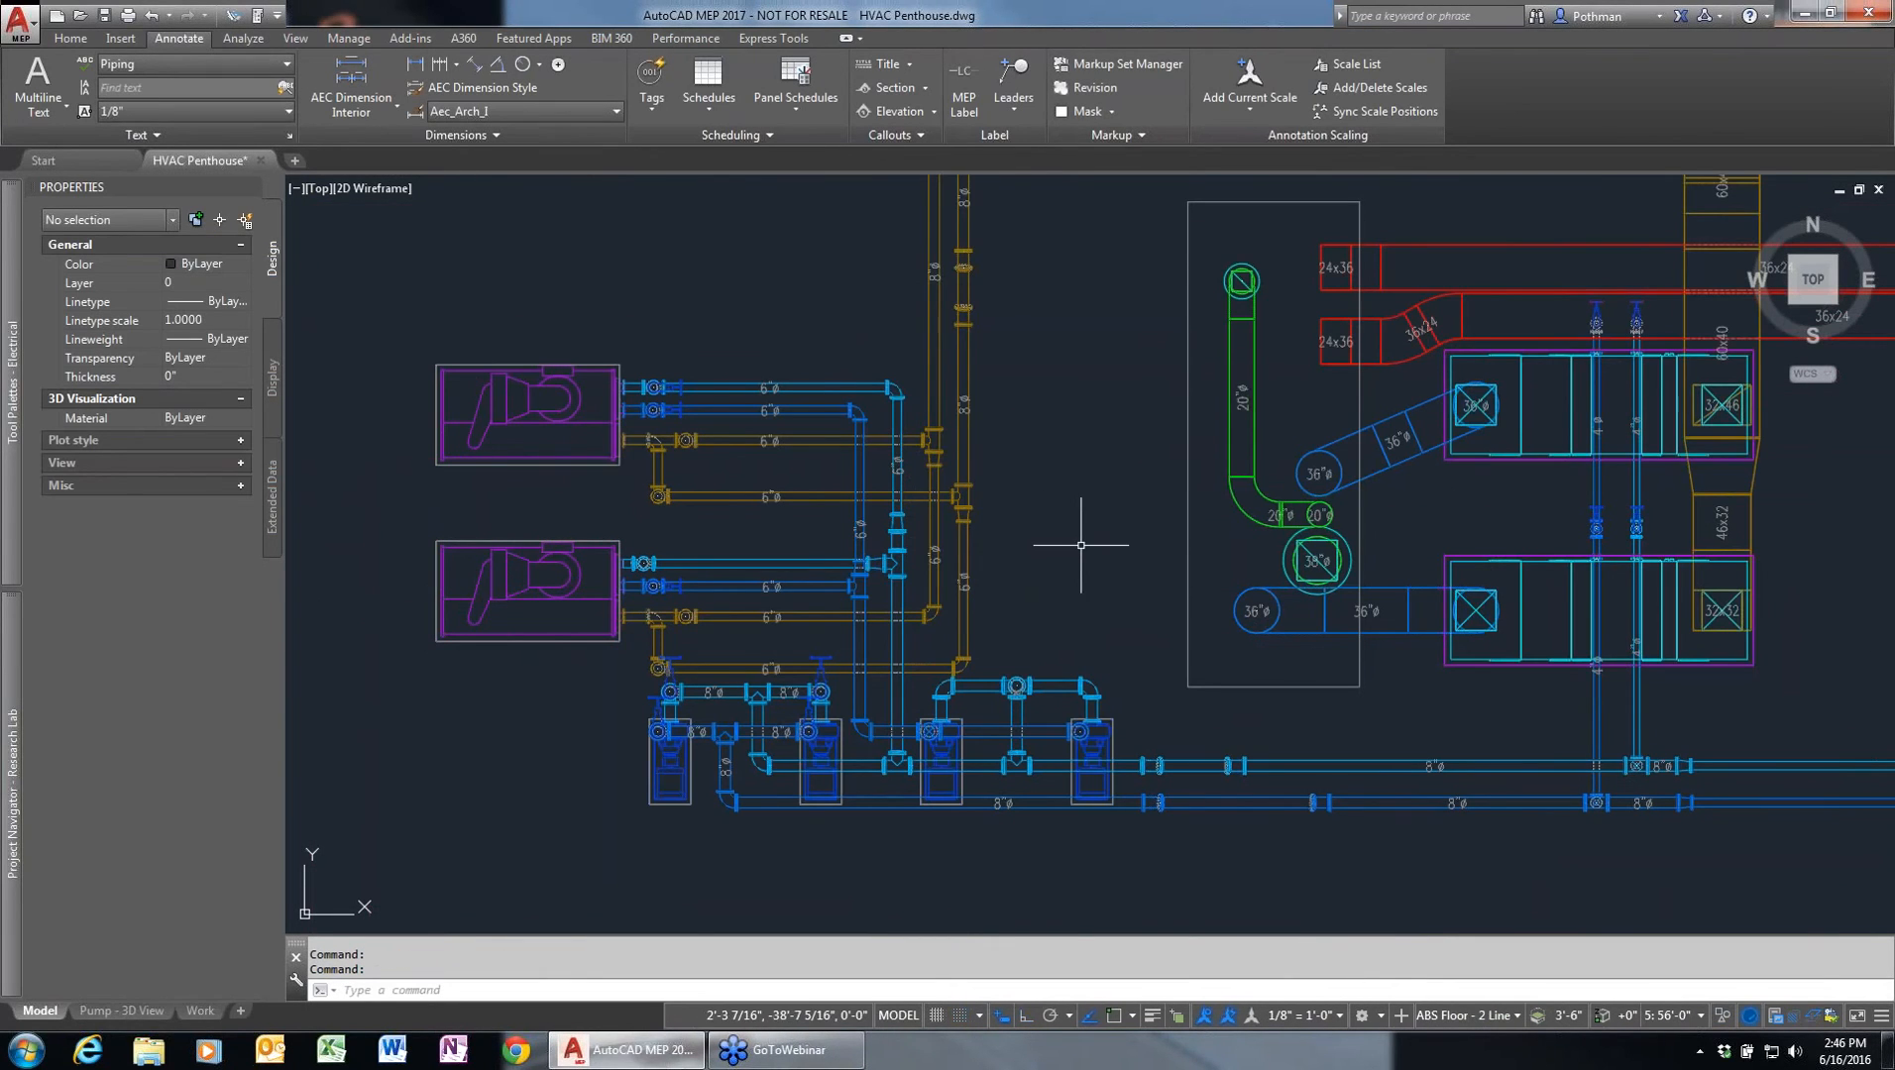
- Show the leftmost upper air handler with its surrounding ducts and pipes from the HVAC Penthouse drawing in the Object Viewer
scroll(1083, 550, "down", 2)
middle_click_drag(1439, 498, 1043, 563)
scroll(1031, 572, "up", 2)
scroll(1028, 577, "down", 4)
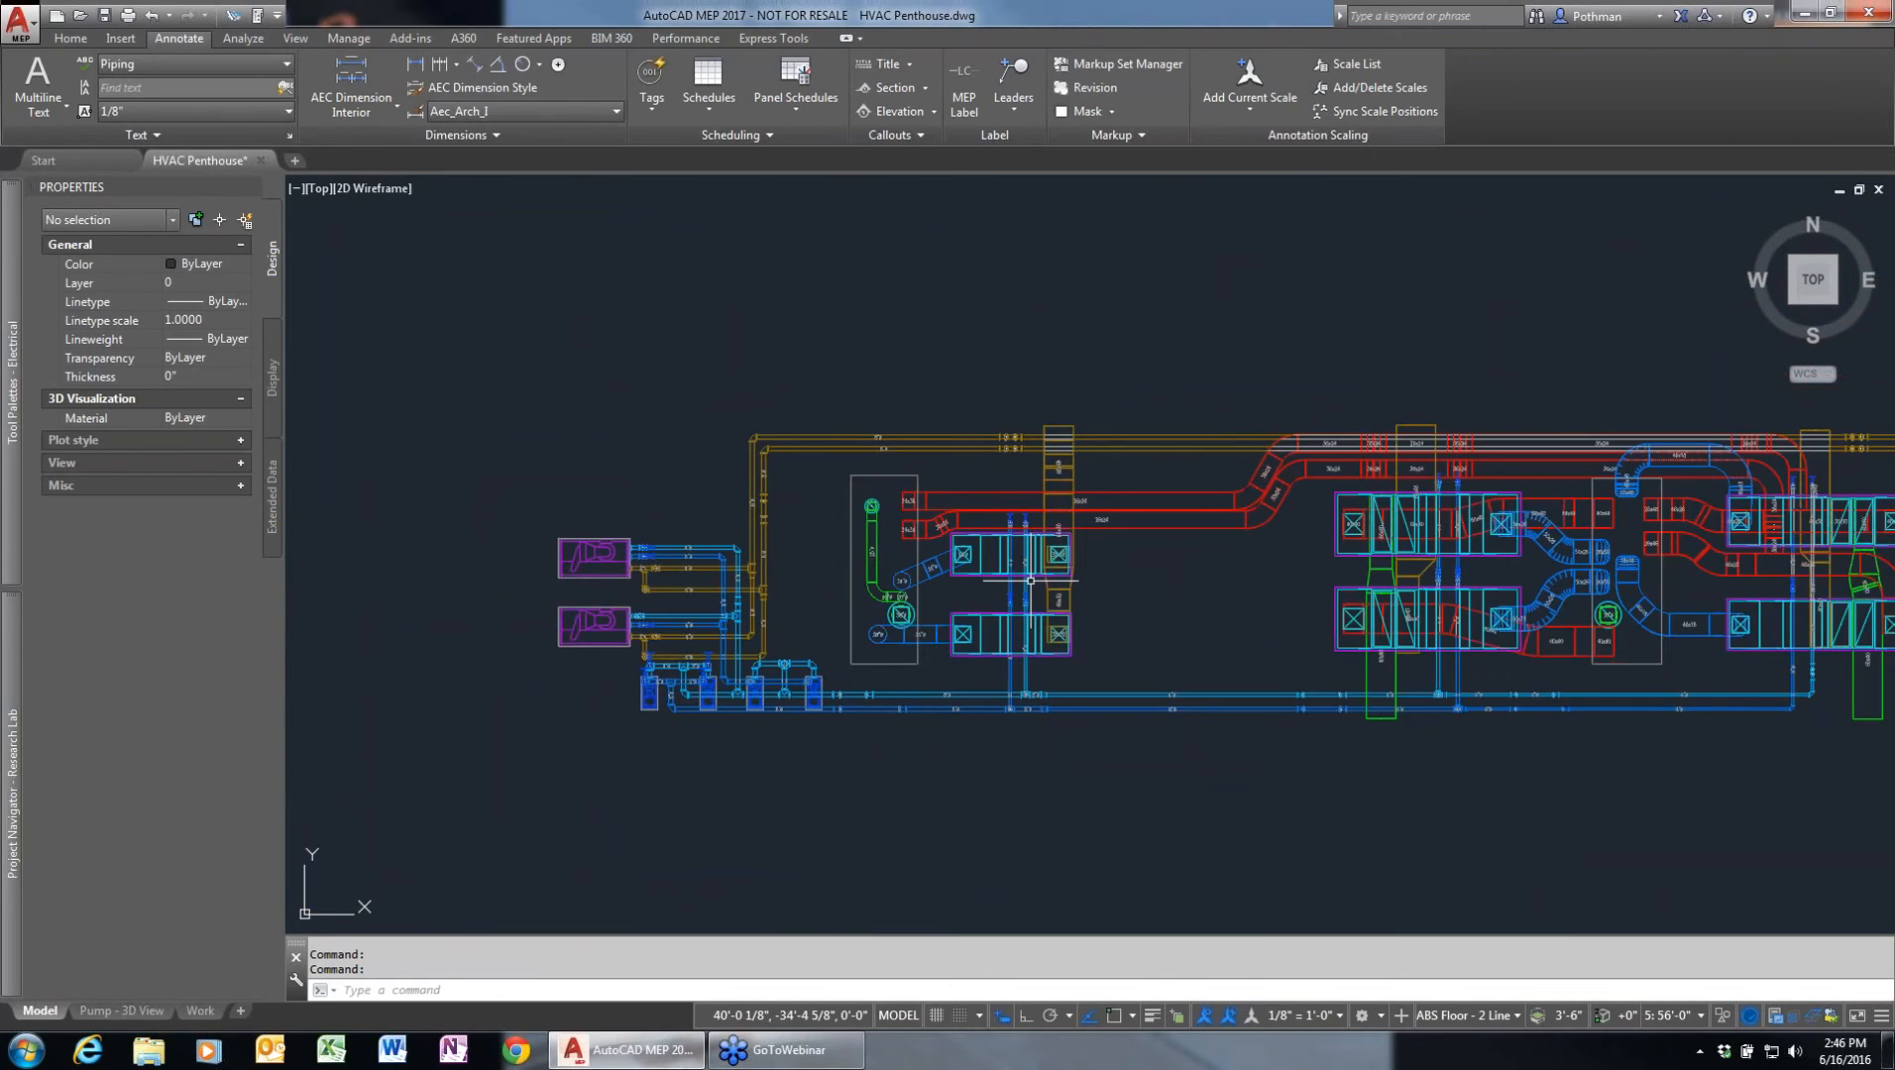
scroll(1031, 580, "down", 2)
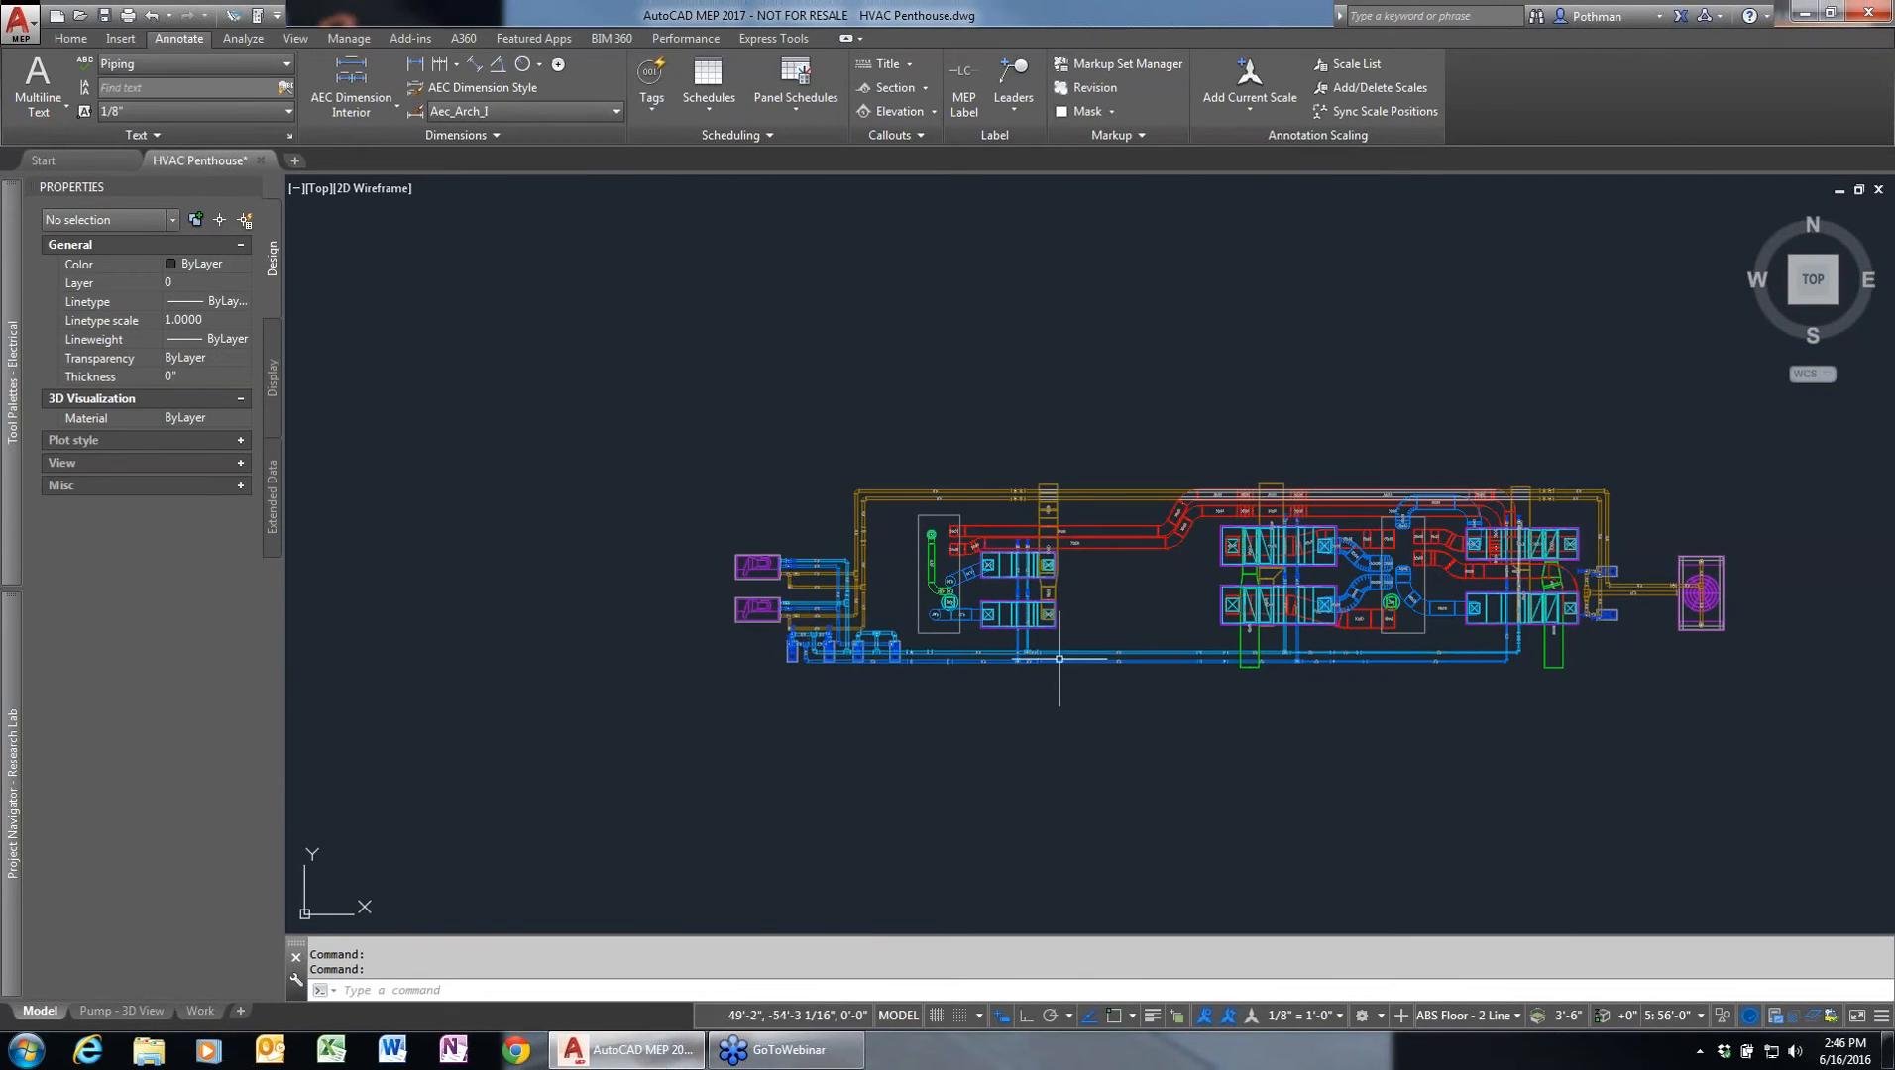
scroll(991, 639, "up", 4)
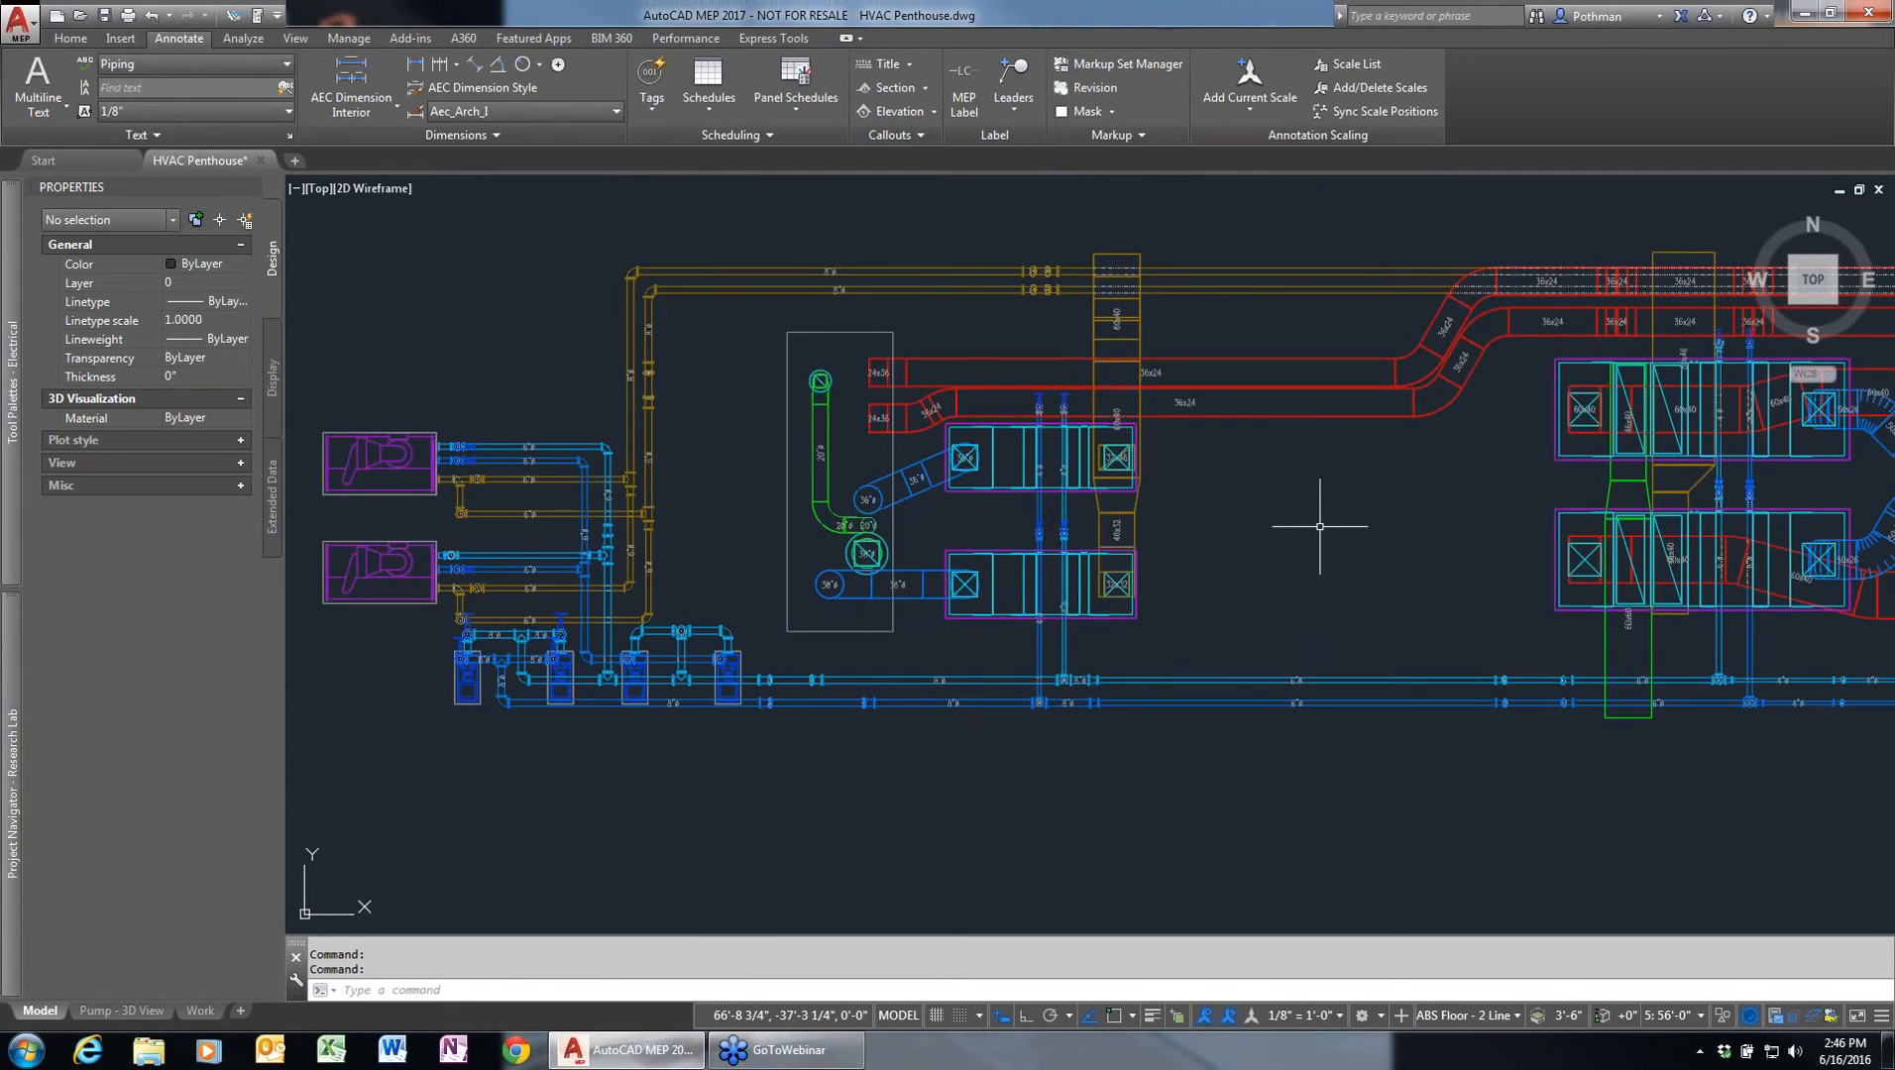
left_click(769, 210)
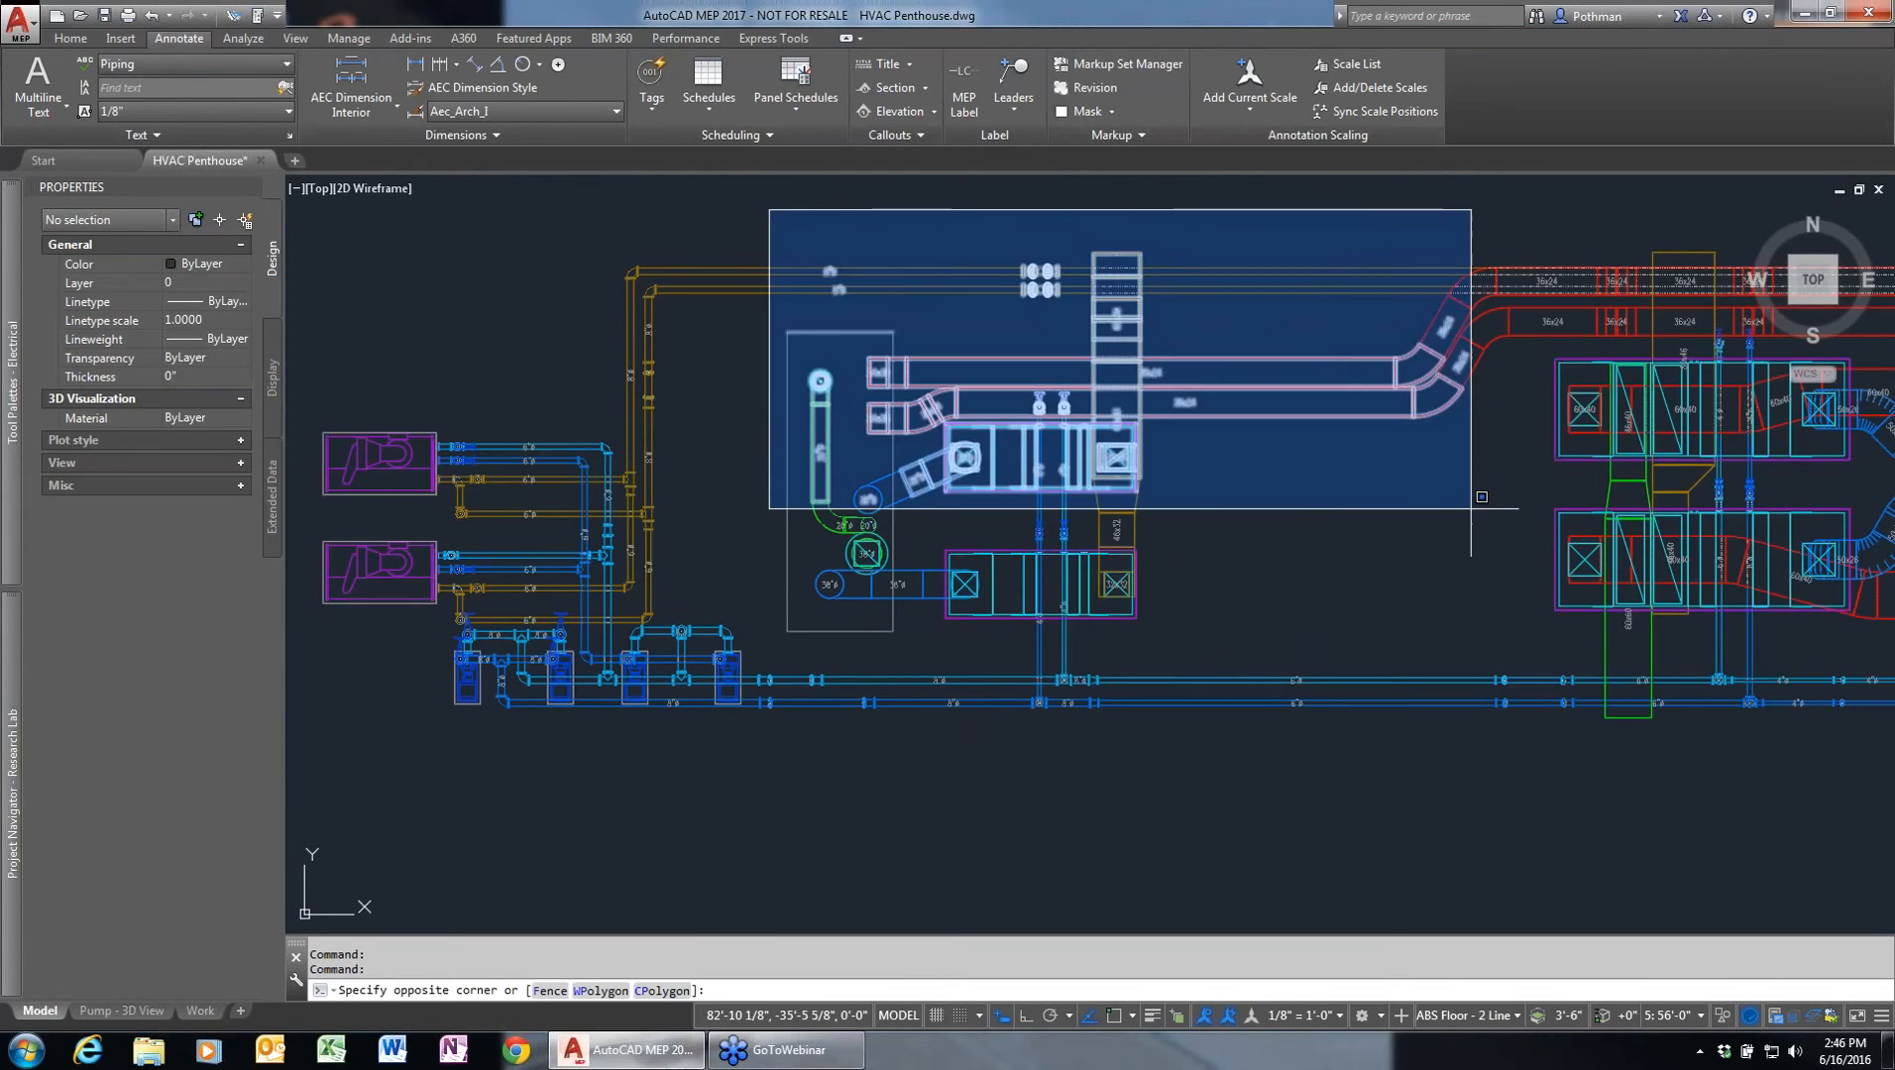
left_click(1517, 555)
right_click(1331, 499)
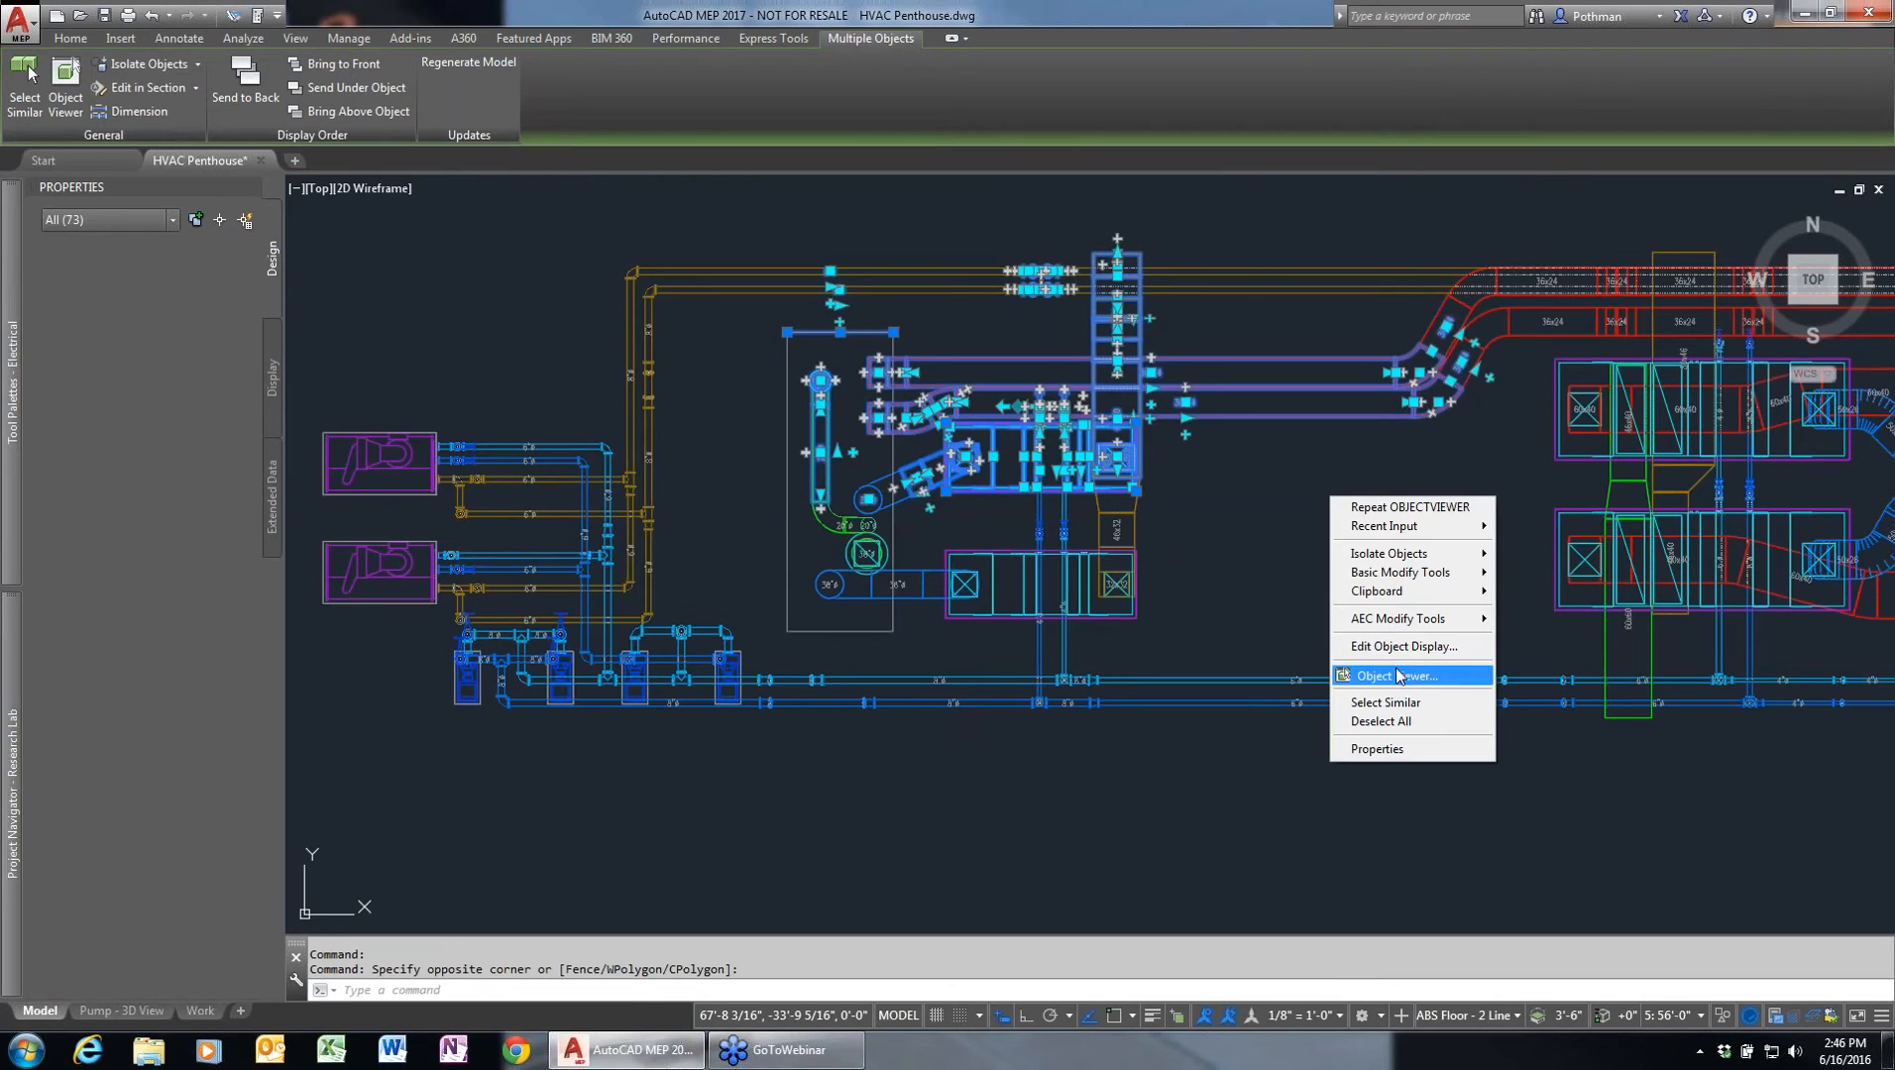
left_click(1397, 676)
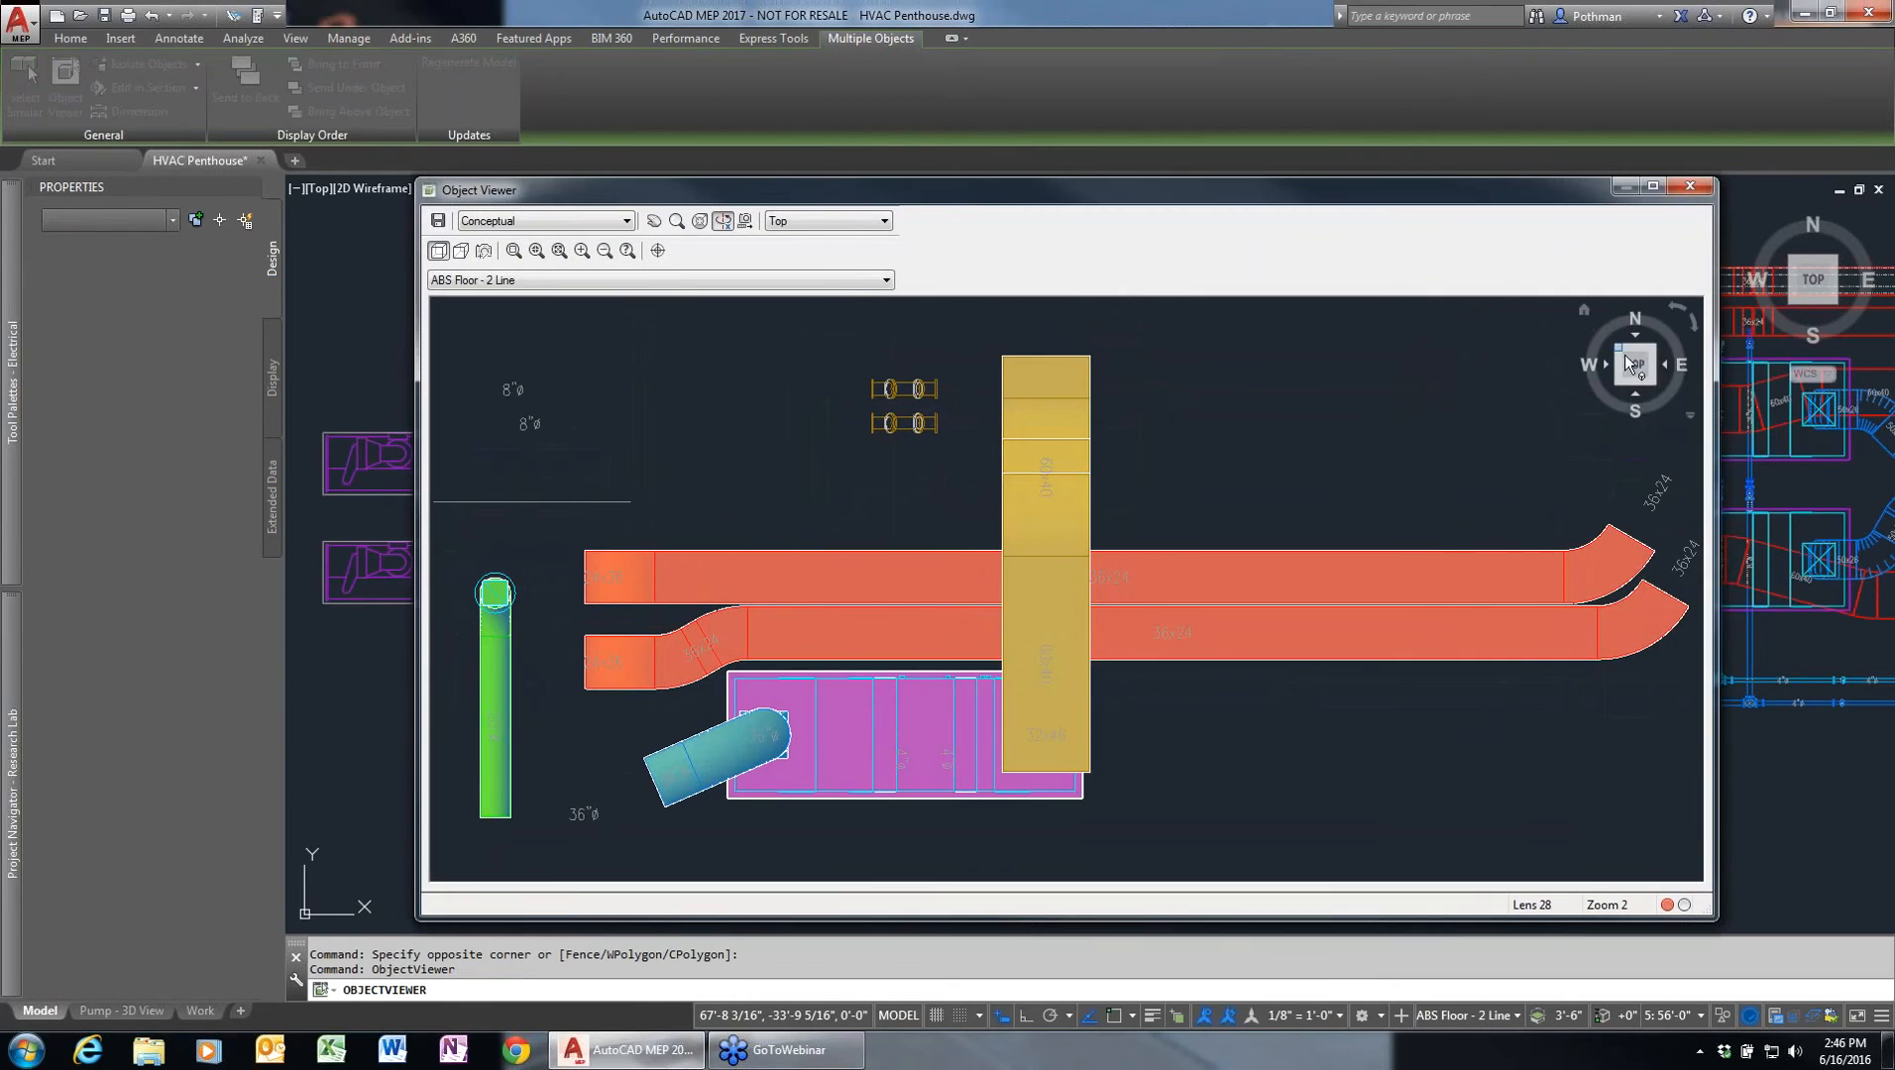
- Inspect the air handler with its ducts and pipe valves from an isometric view and close up, and close the Object Viewer
left_click(1652, 389)
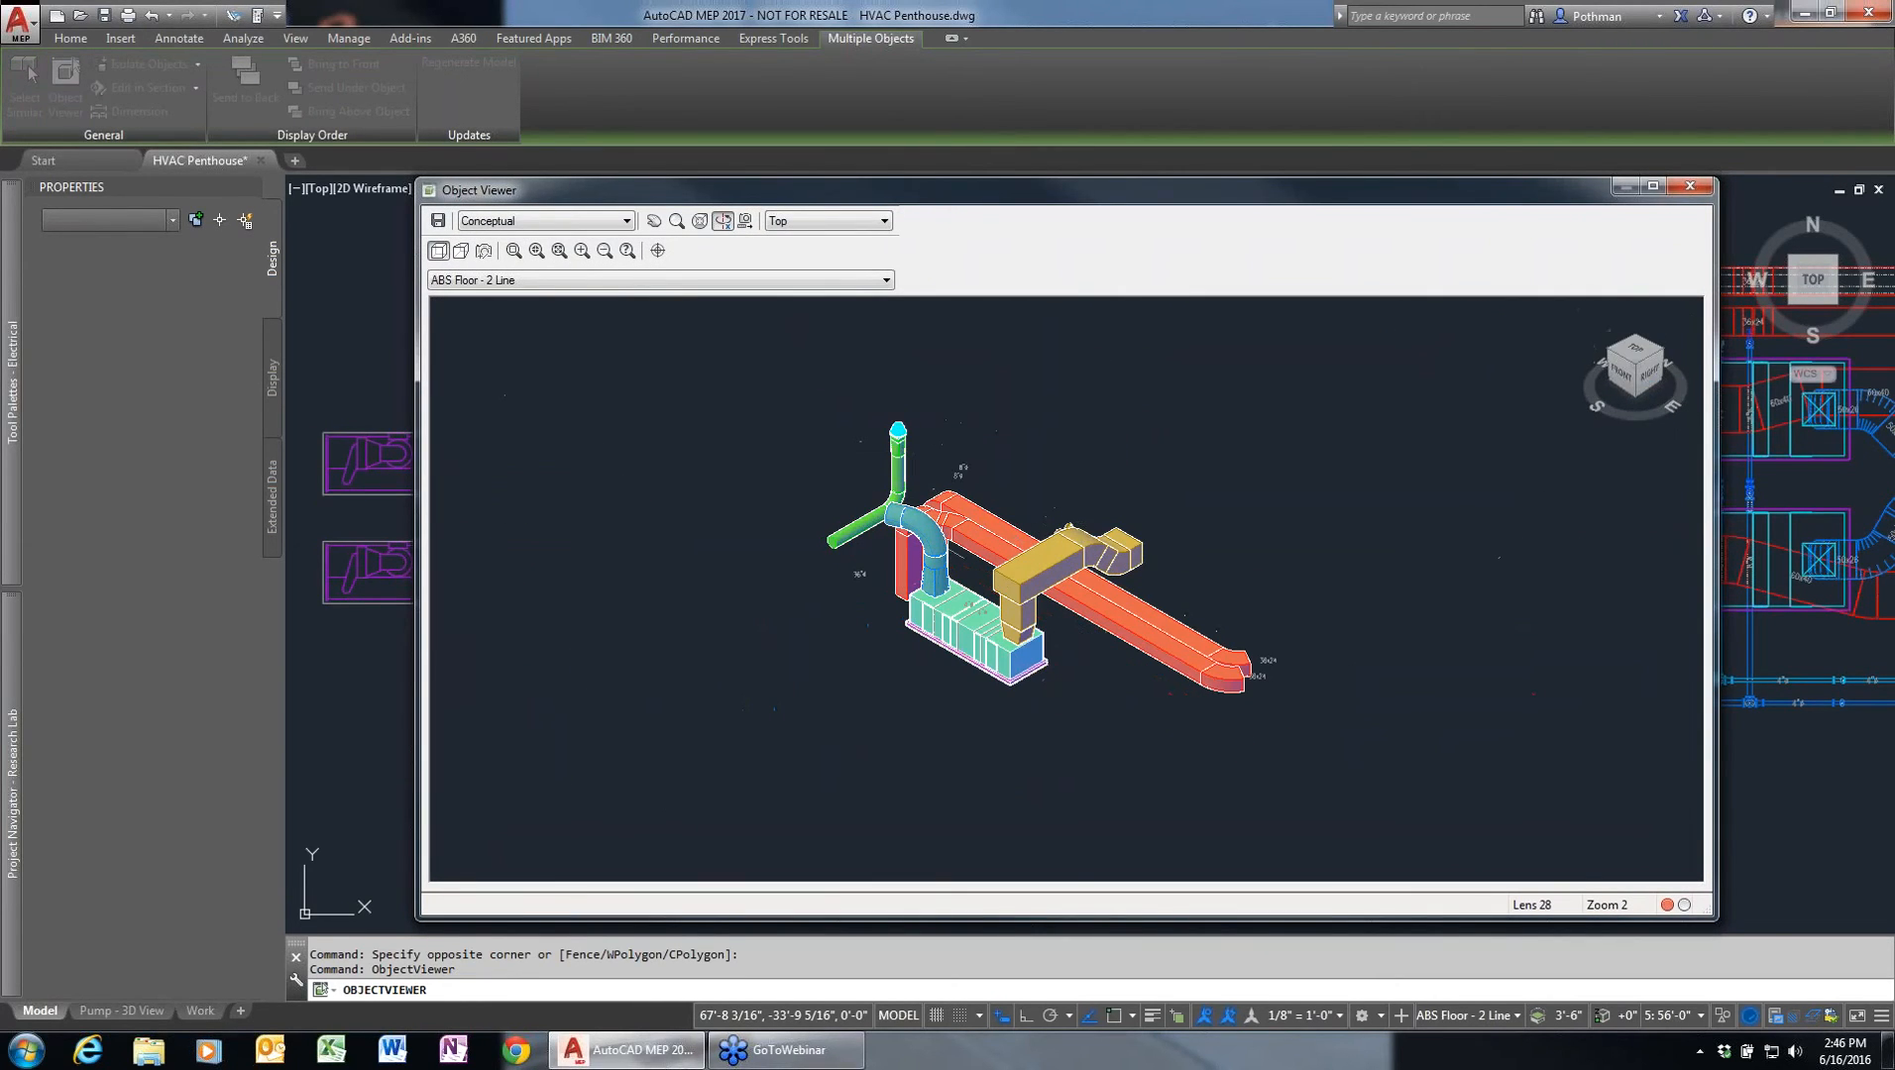
left_click_drag(960, 627, 925, 594)
scroll(1115, 609, "up", 5)
scroll(1121, 625, "down", 2)
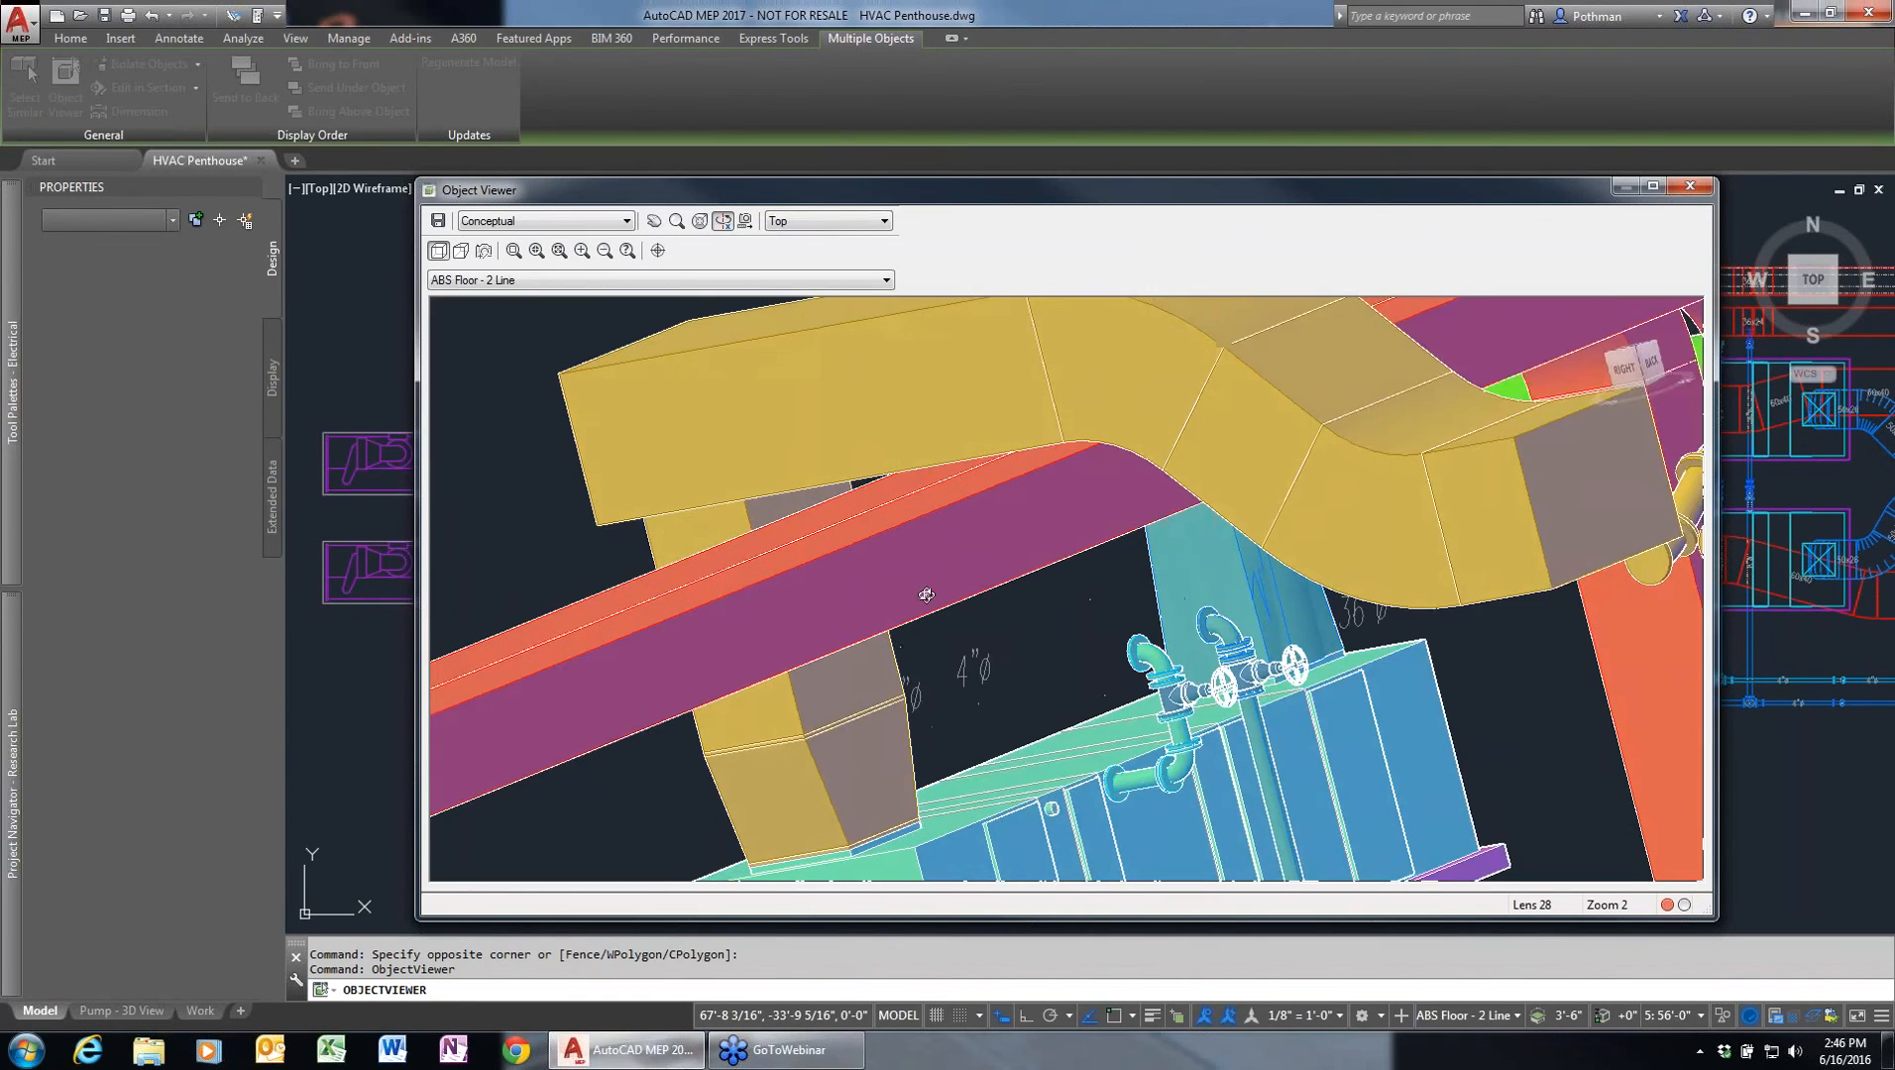
left_click(1677, 187)
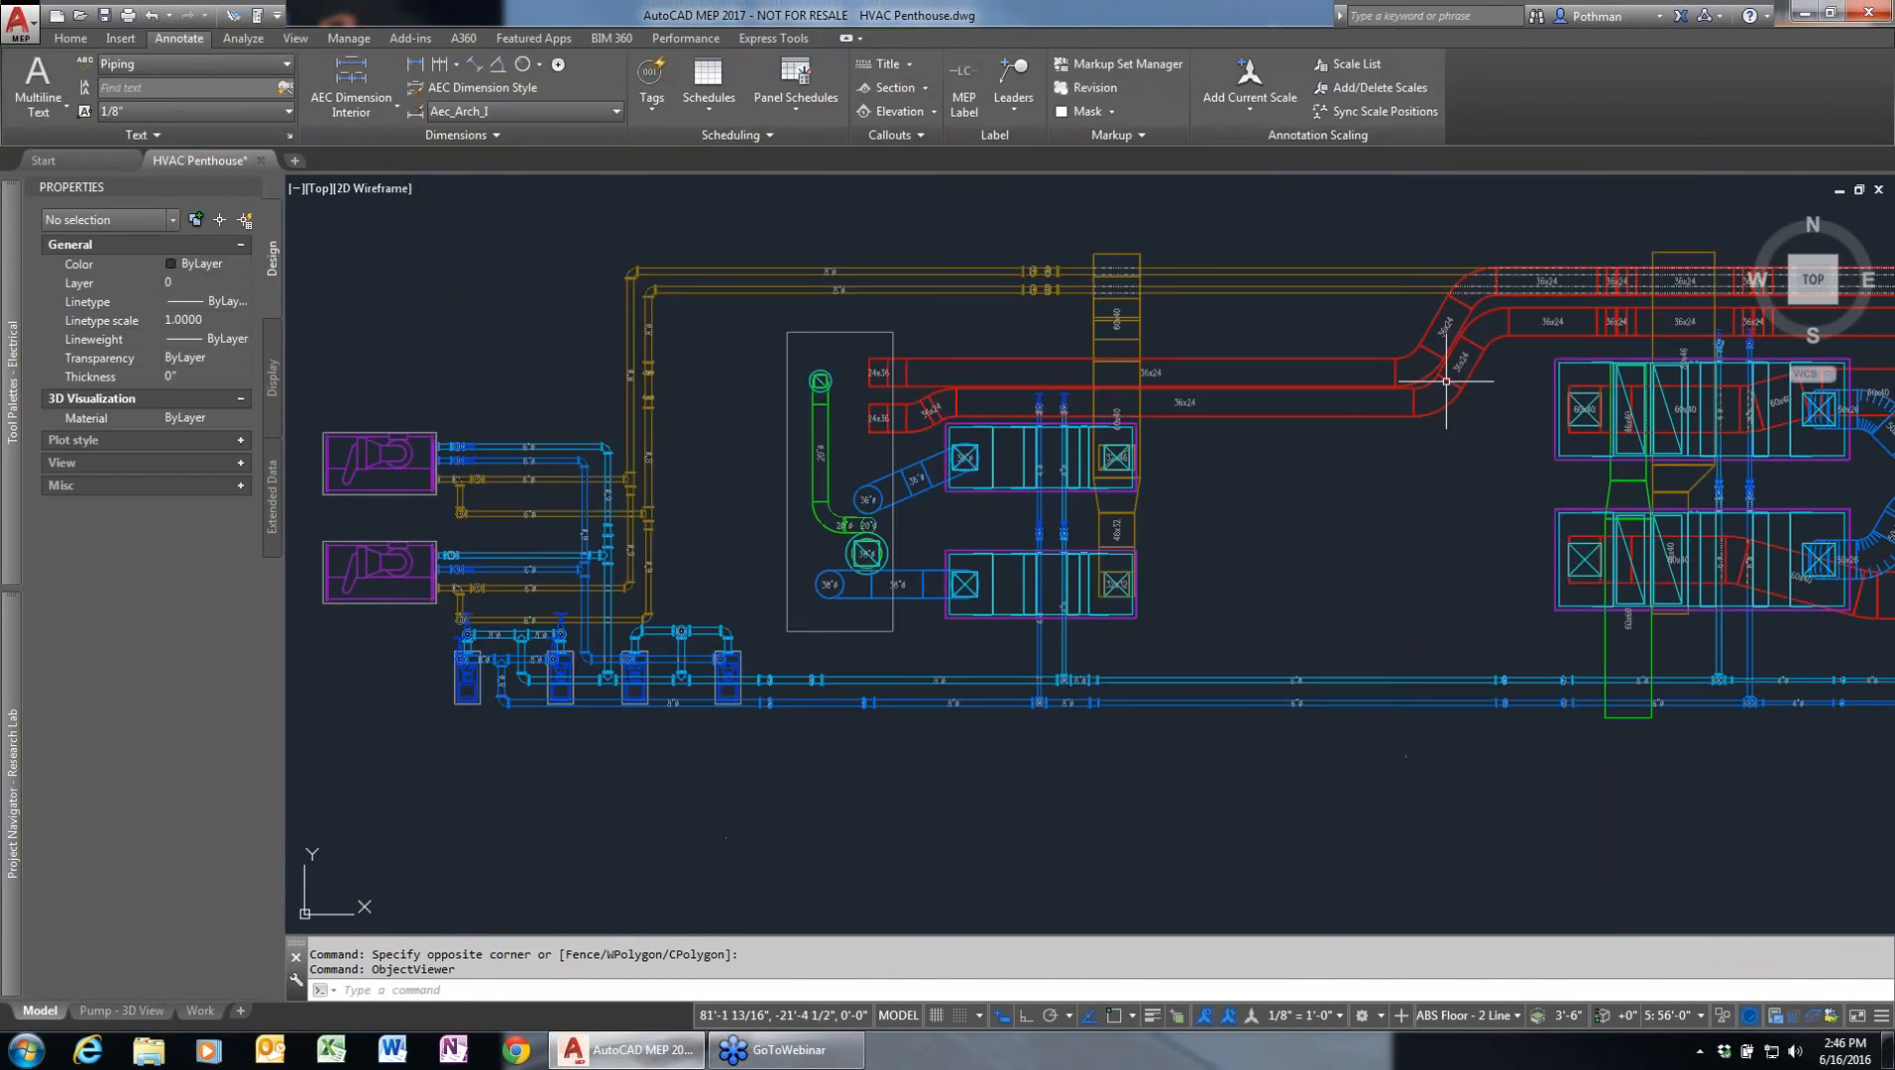
- Place a straight section callout lengthwise through the whole penthouse plan, looking north, and generate its 2D section in the current drawing above the plan
scroll(1458, 407, "down", 2)
scroll(1463, 410, "down", 2)
middle_click_drag(1463, 410, 1021, 507)
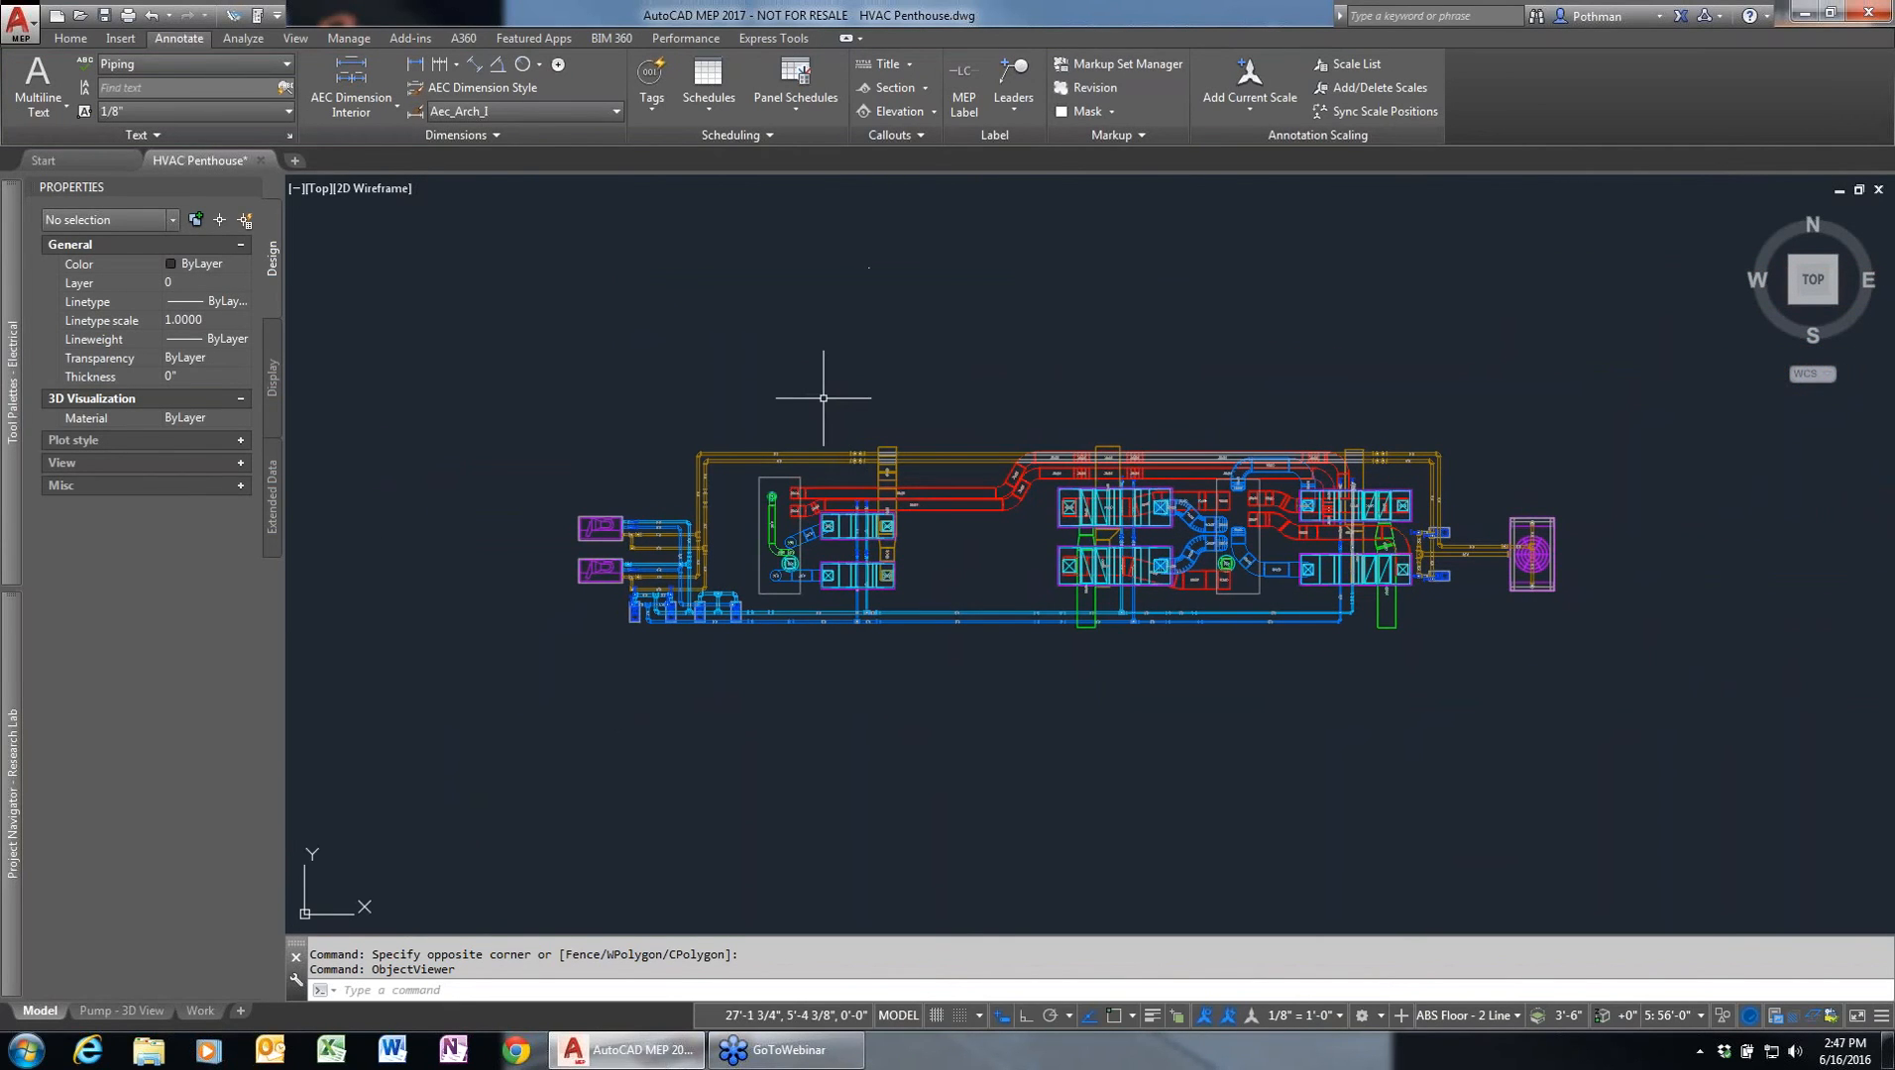
left_click(926, 92)
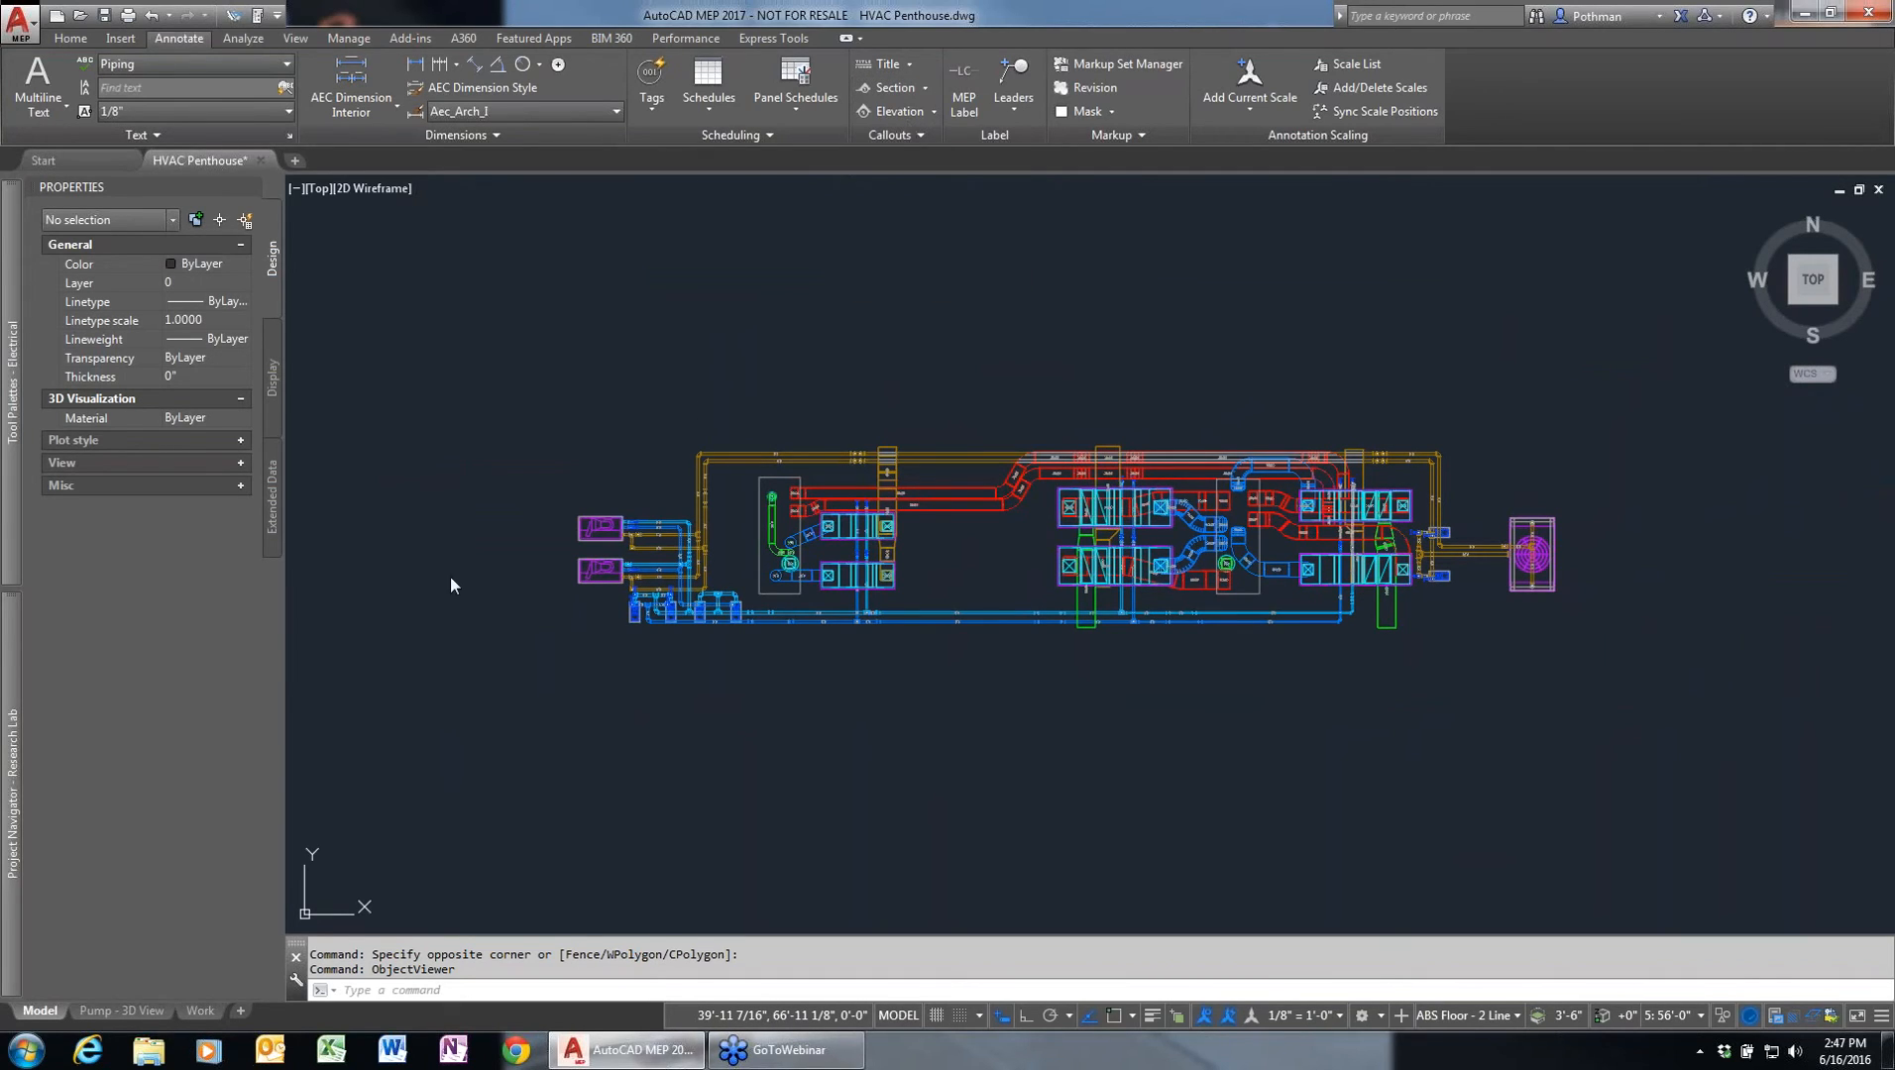
left_click(548, 546)
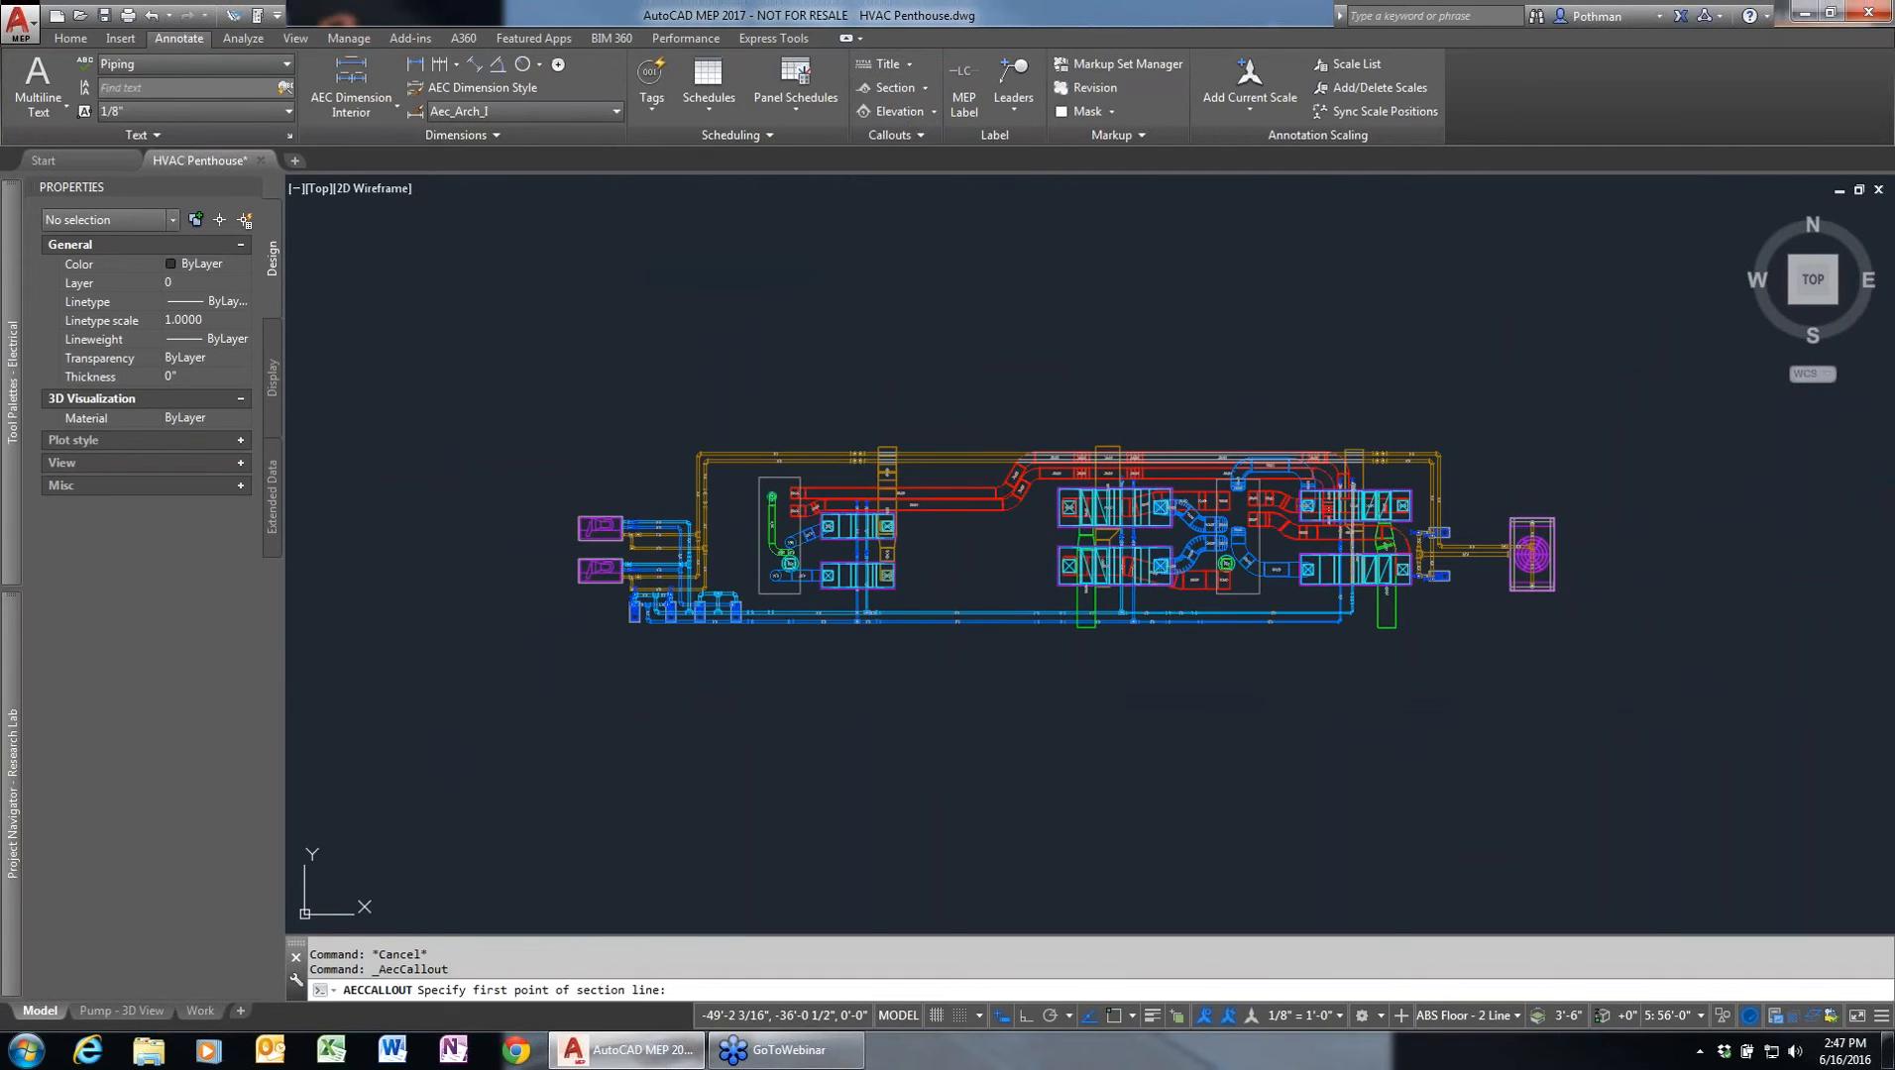
key("F8")
left_click(1593, 546)
key("Return")
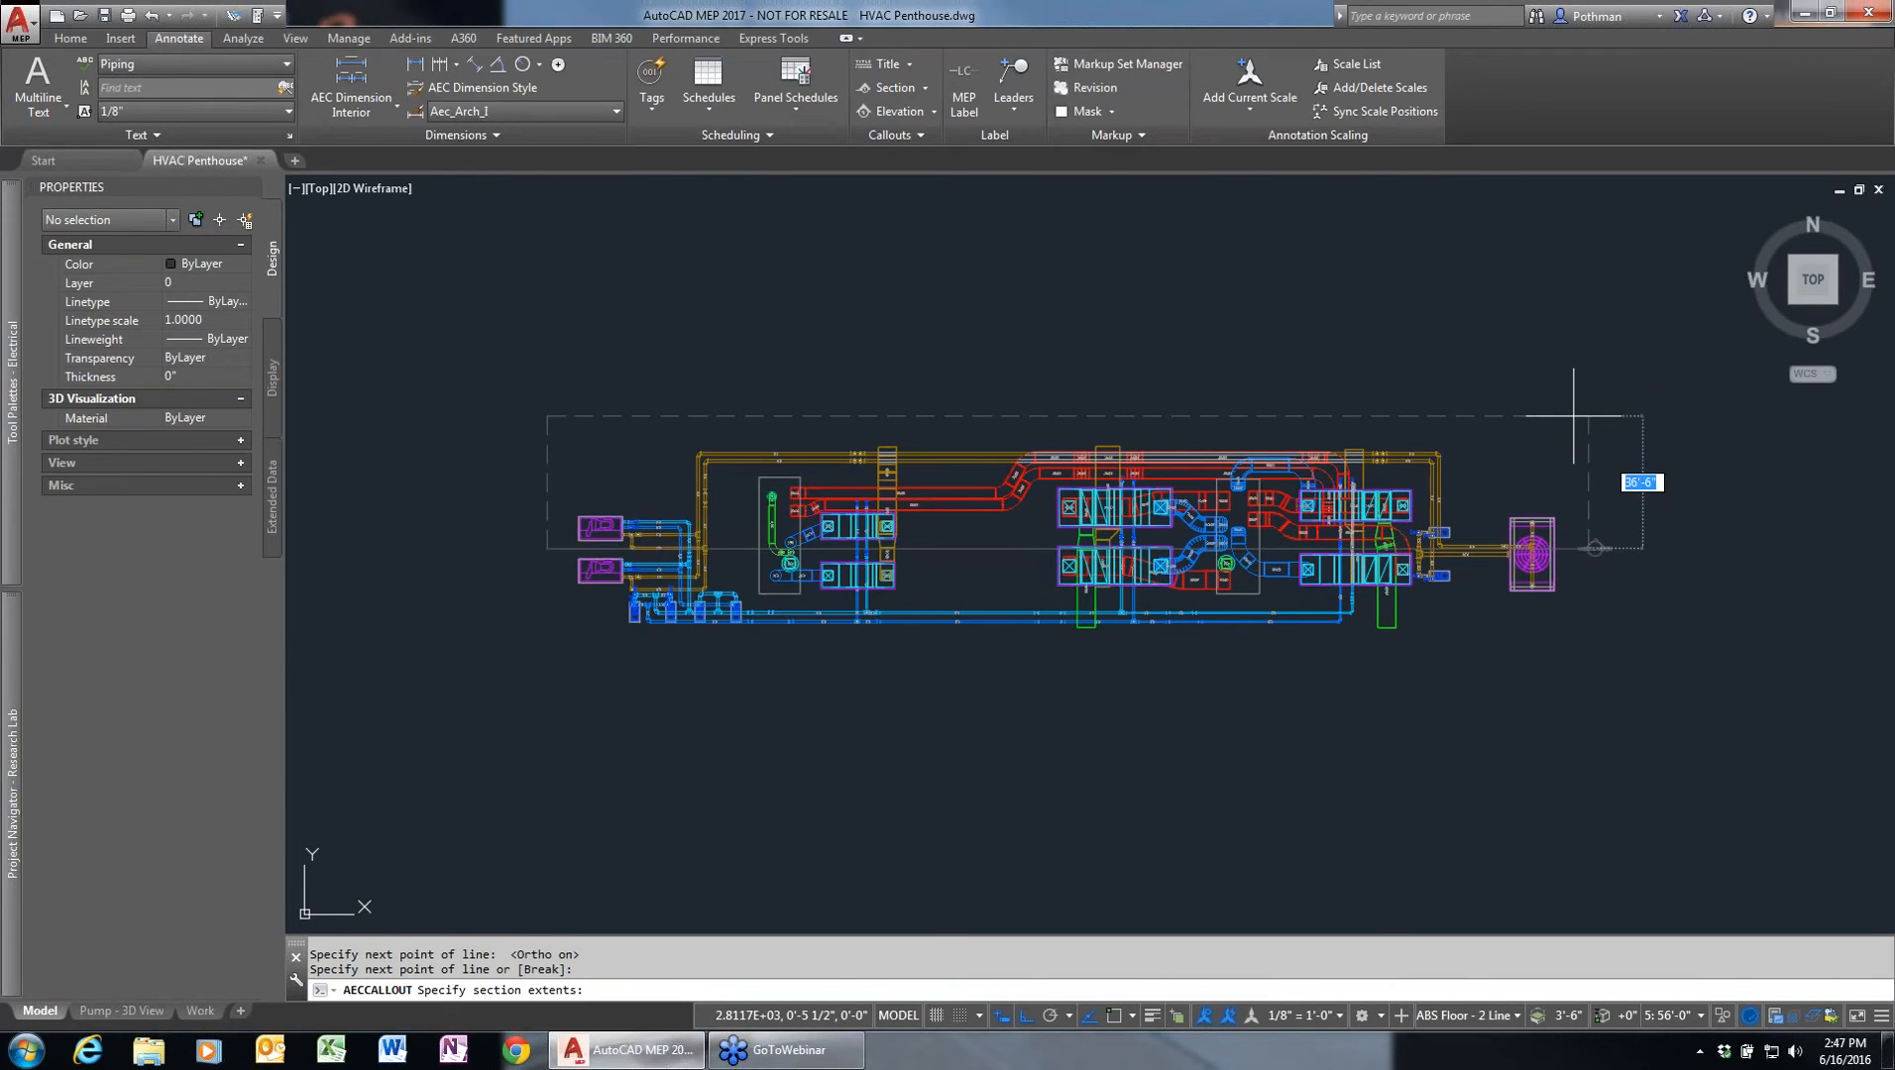
left_click(1455, 406)
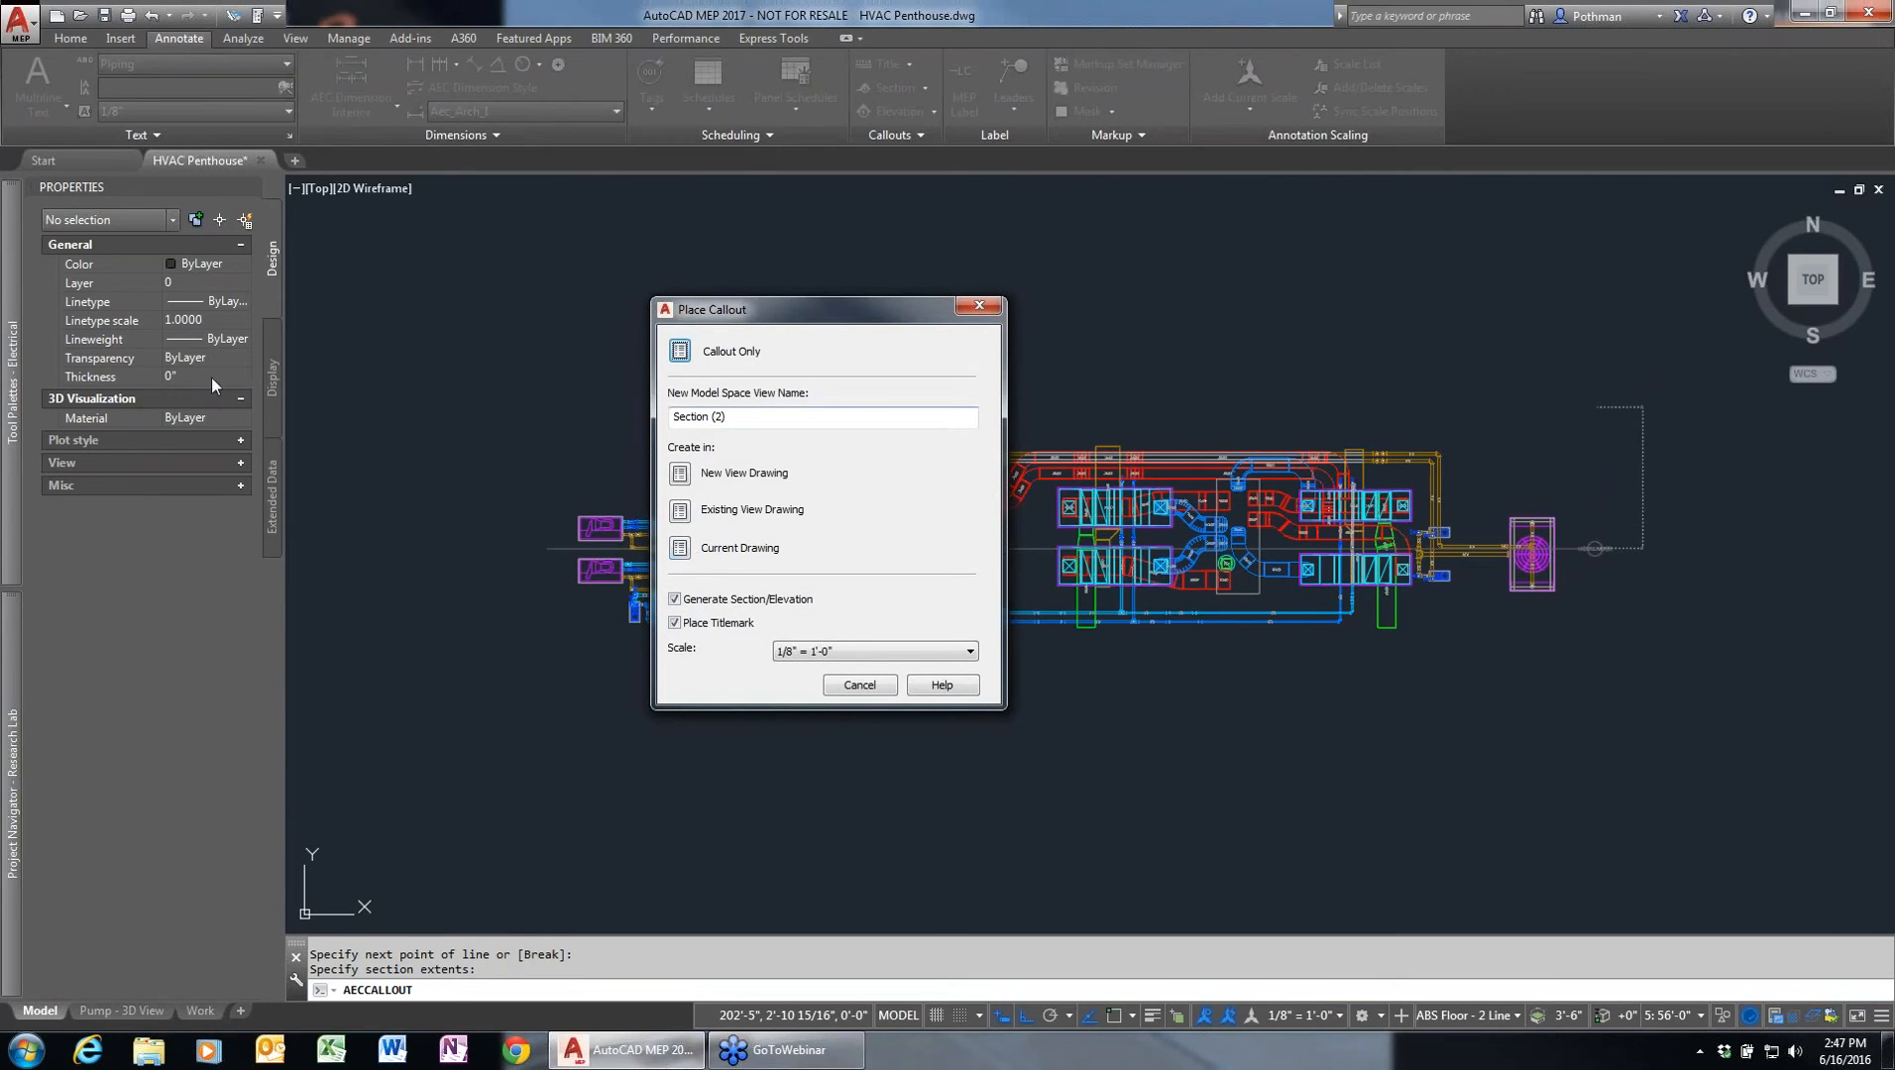
left_click(680, 548)
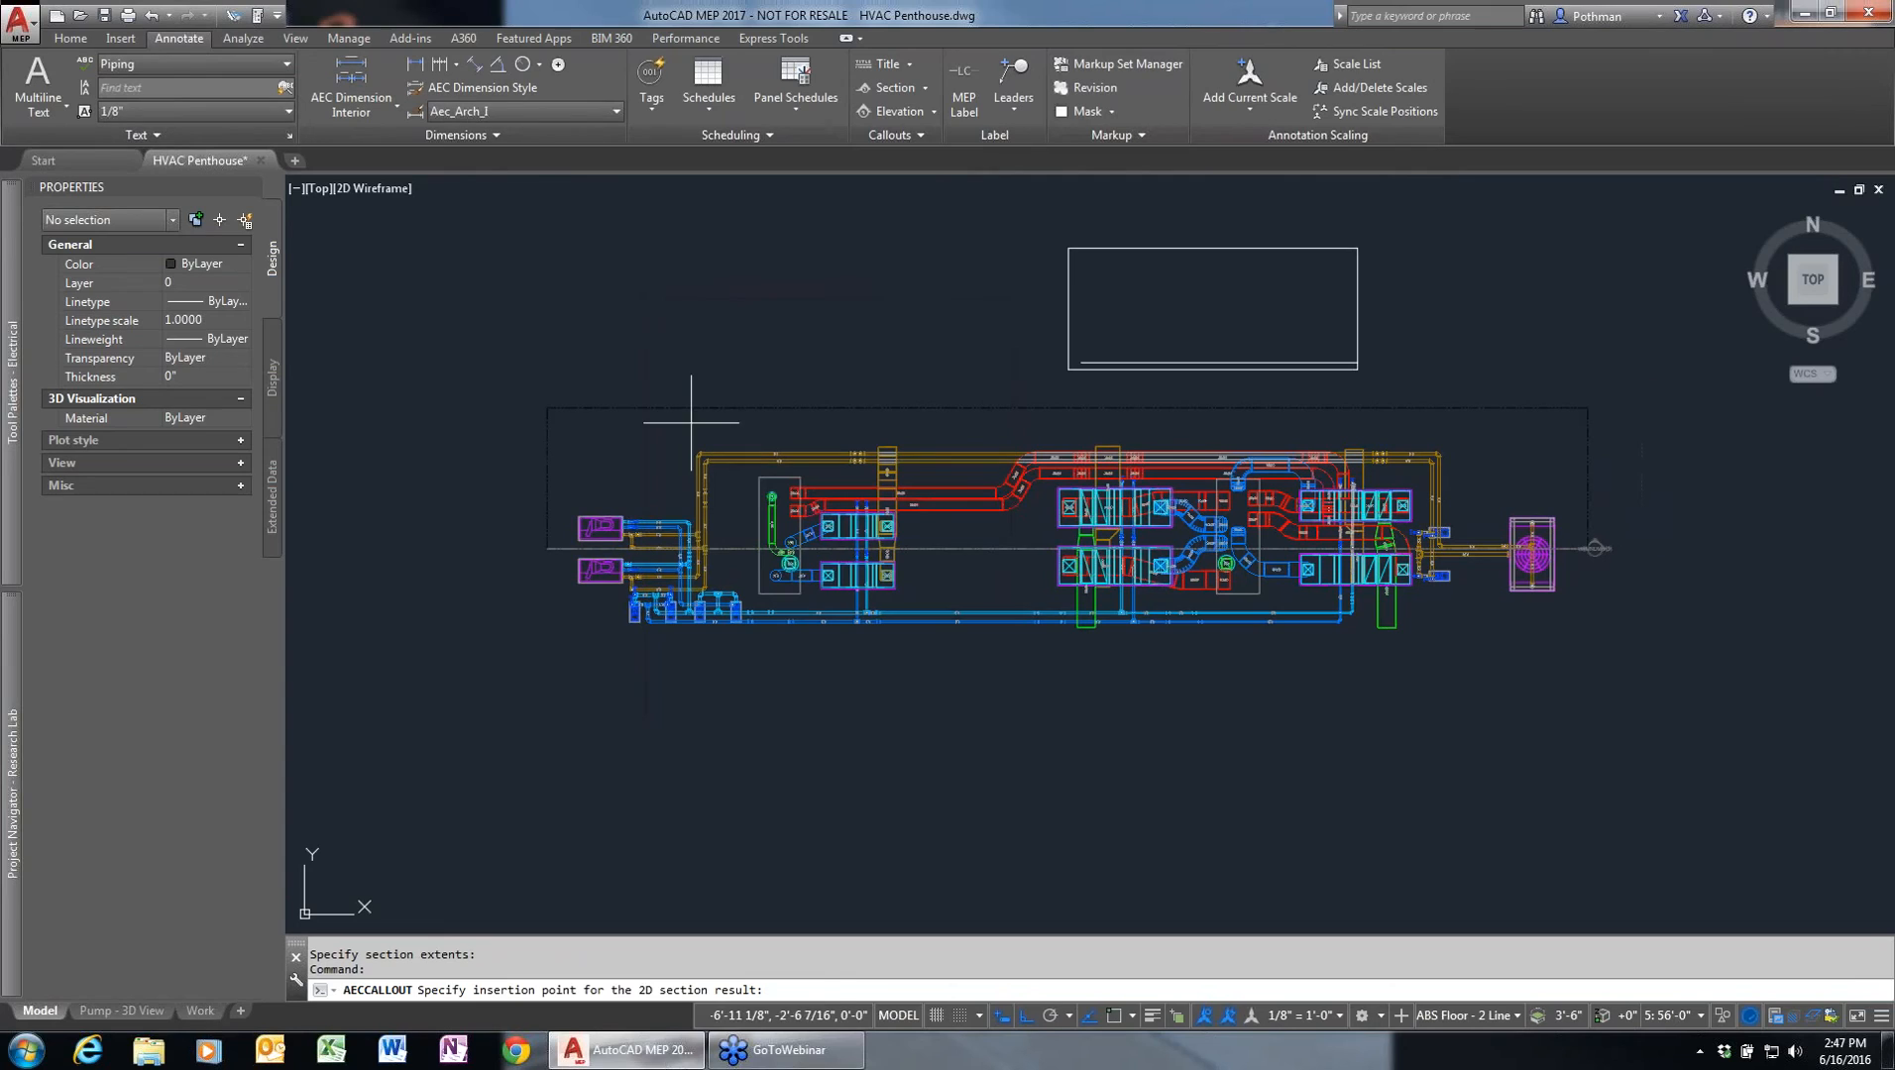
left_click(550, 383)
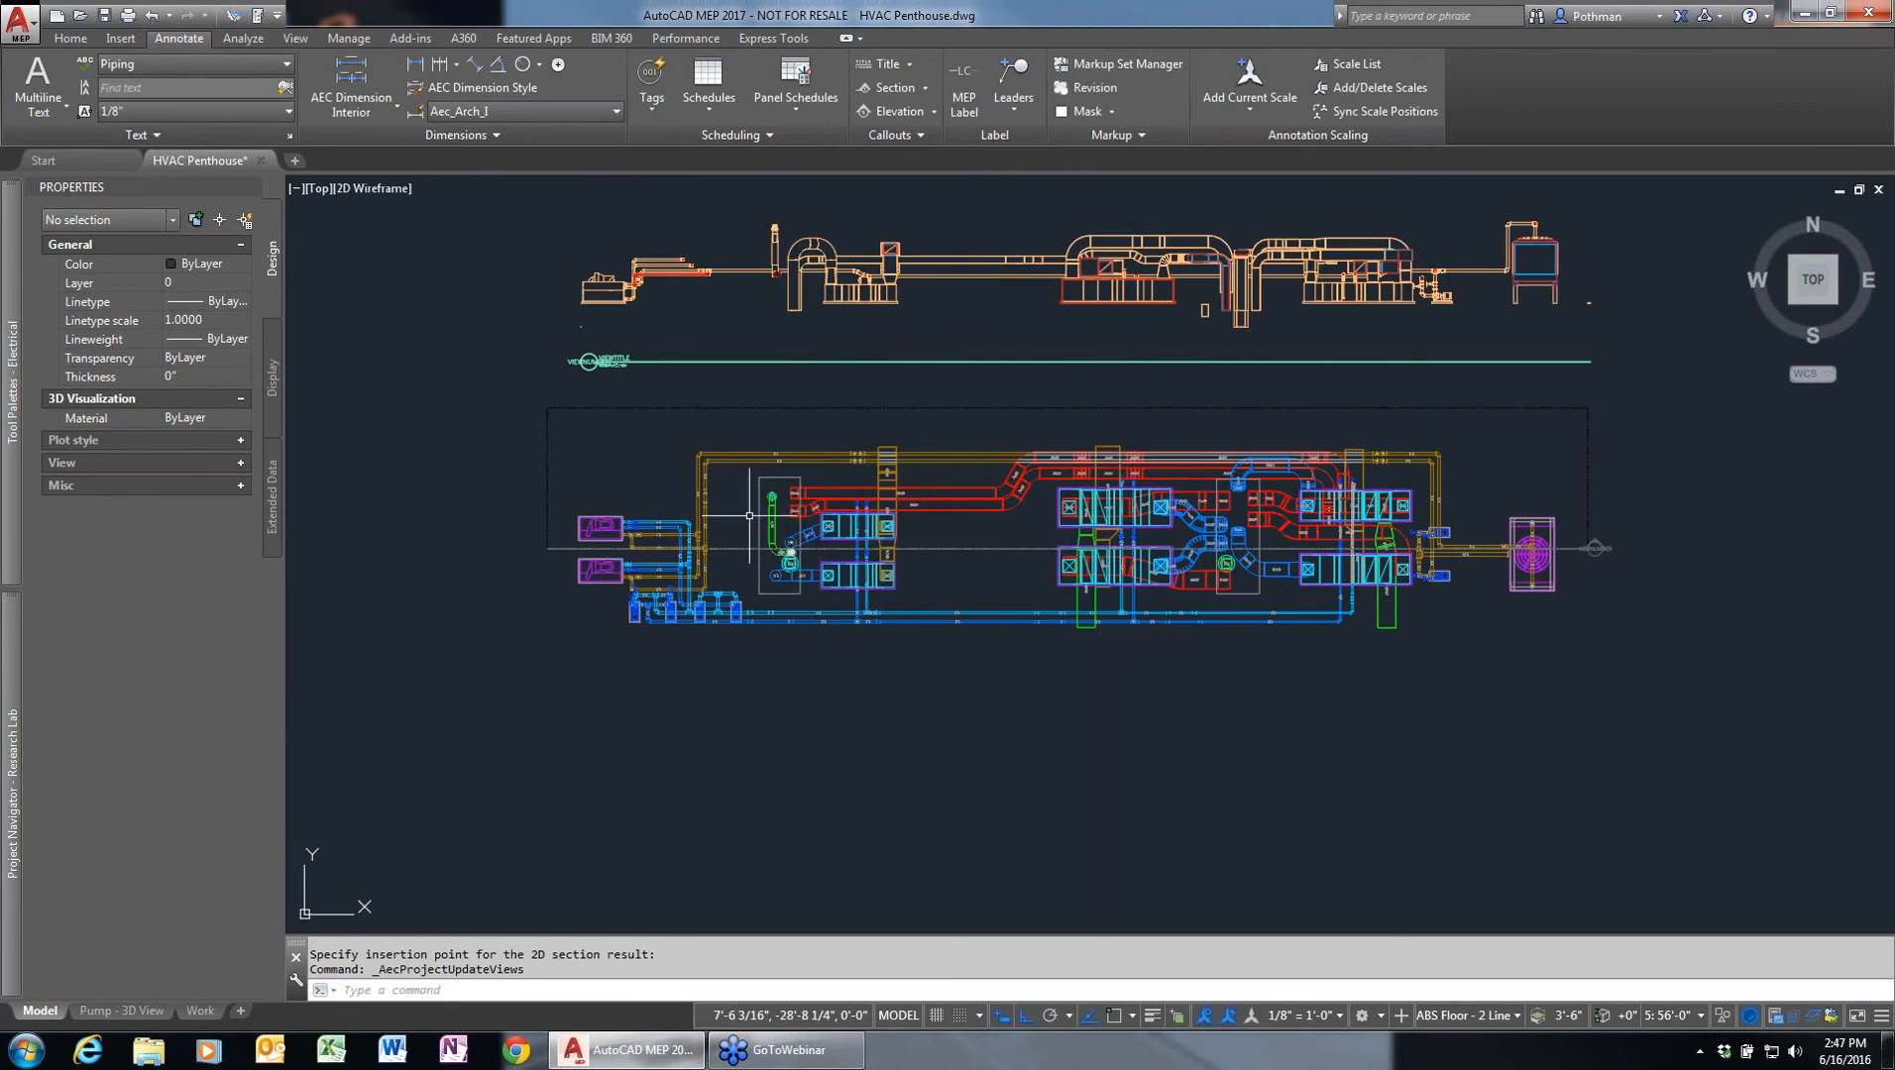
- Move the rooftop fan at the upper end of the westernmost green duct straight west, outside the rectangular outline, keeping its duct connected
middle_click_drag(801, 426, 918, 498)
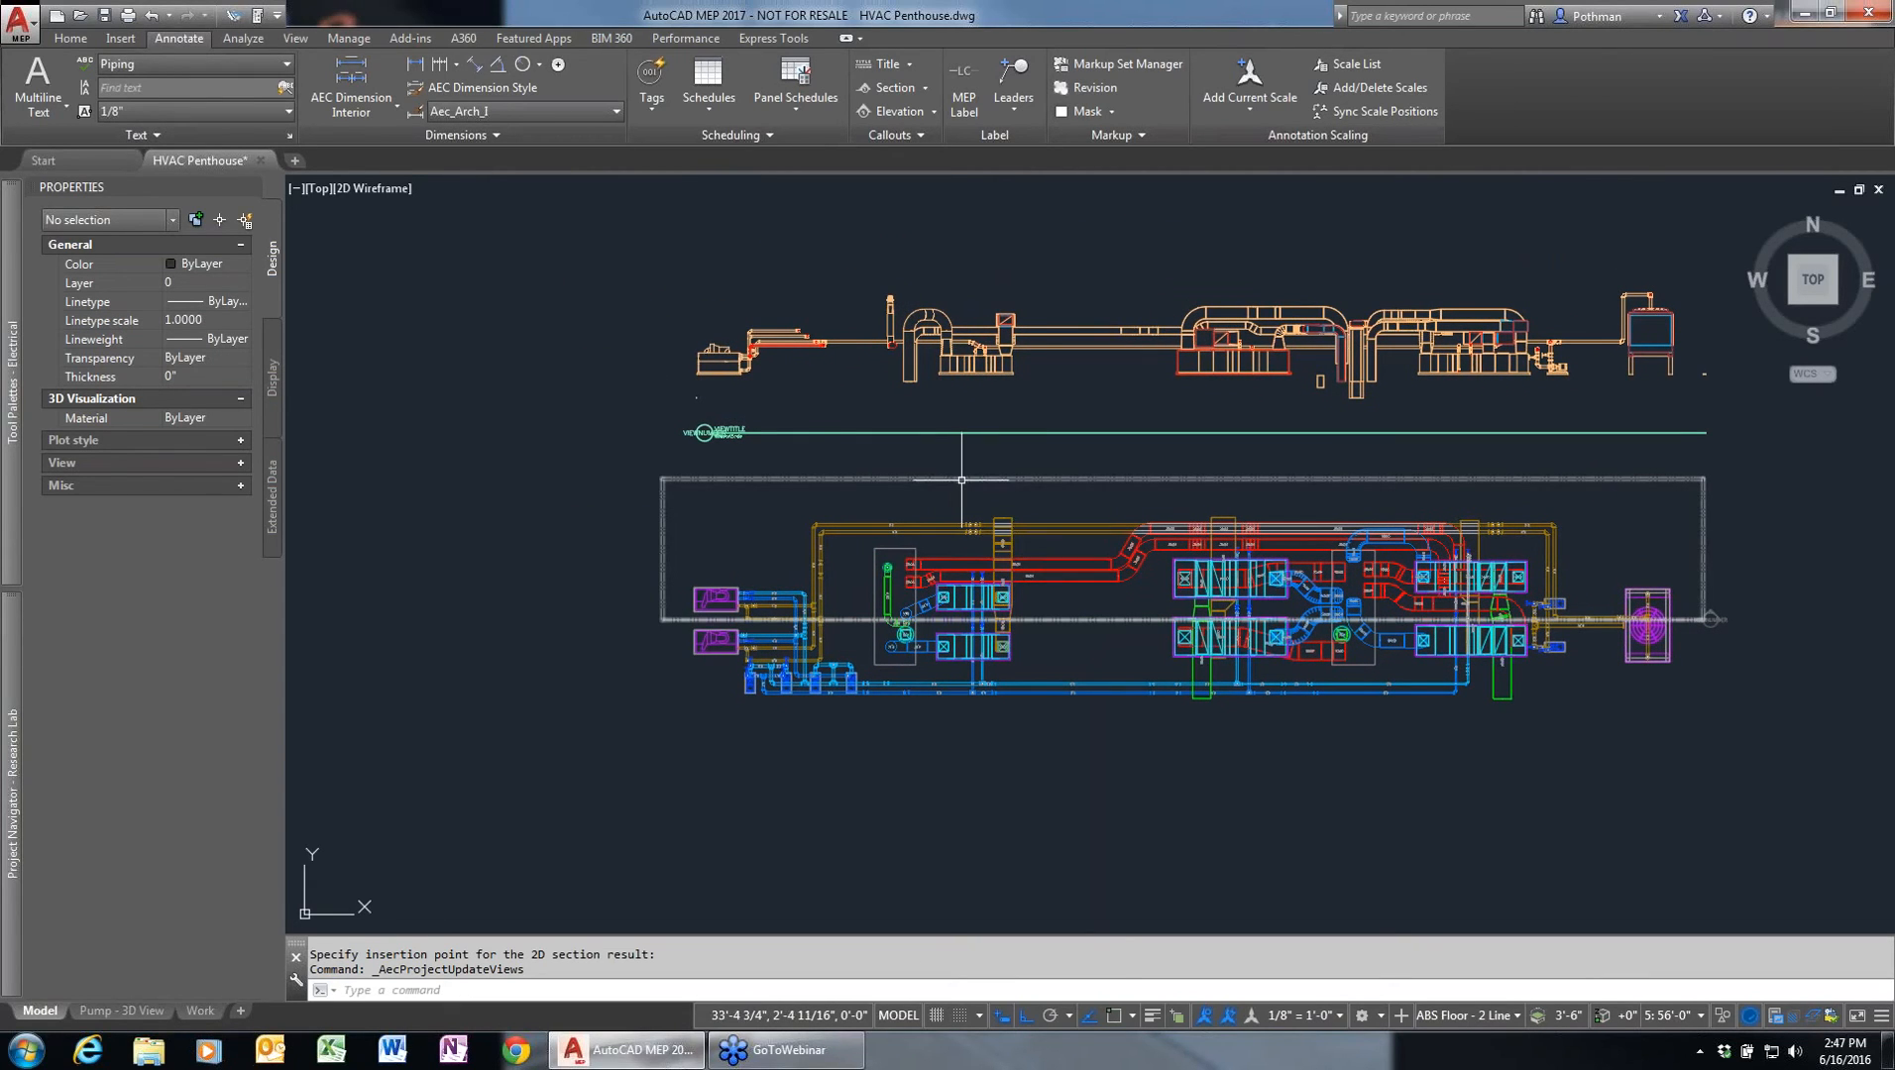
scroll(957, 511, "down", 2)
scroll(942, 523, "up", 4)
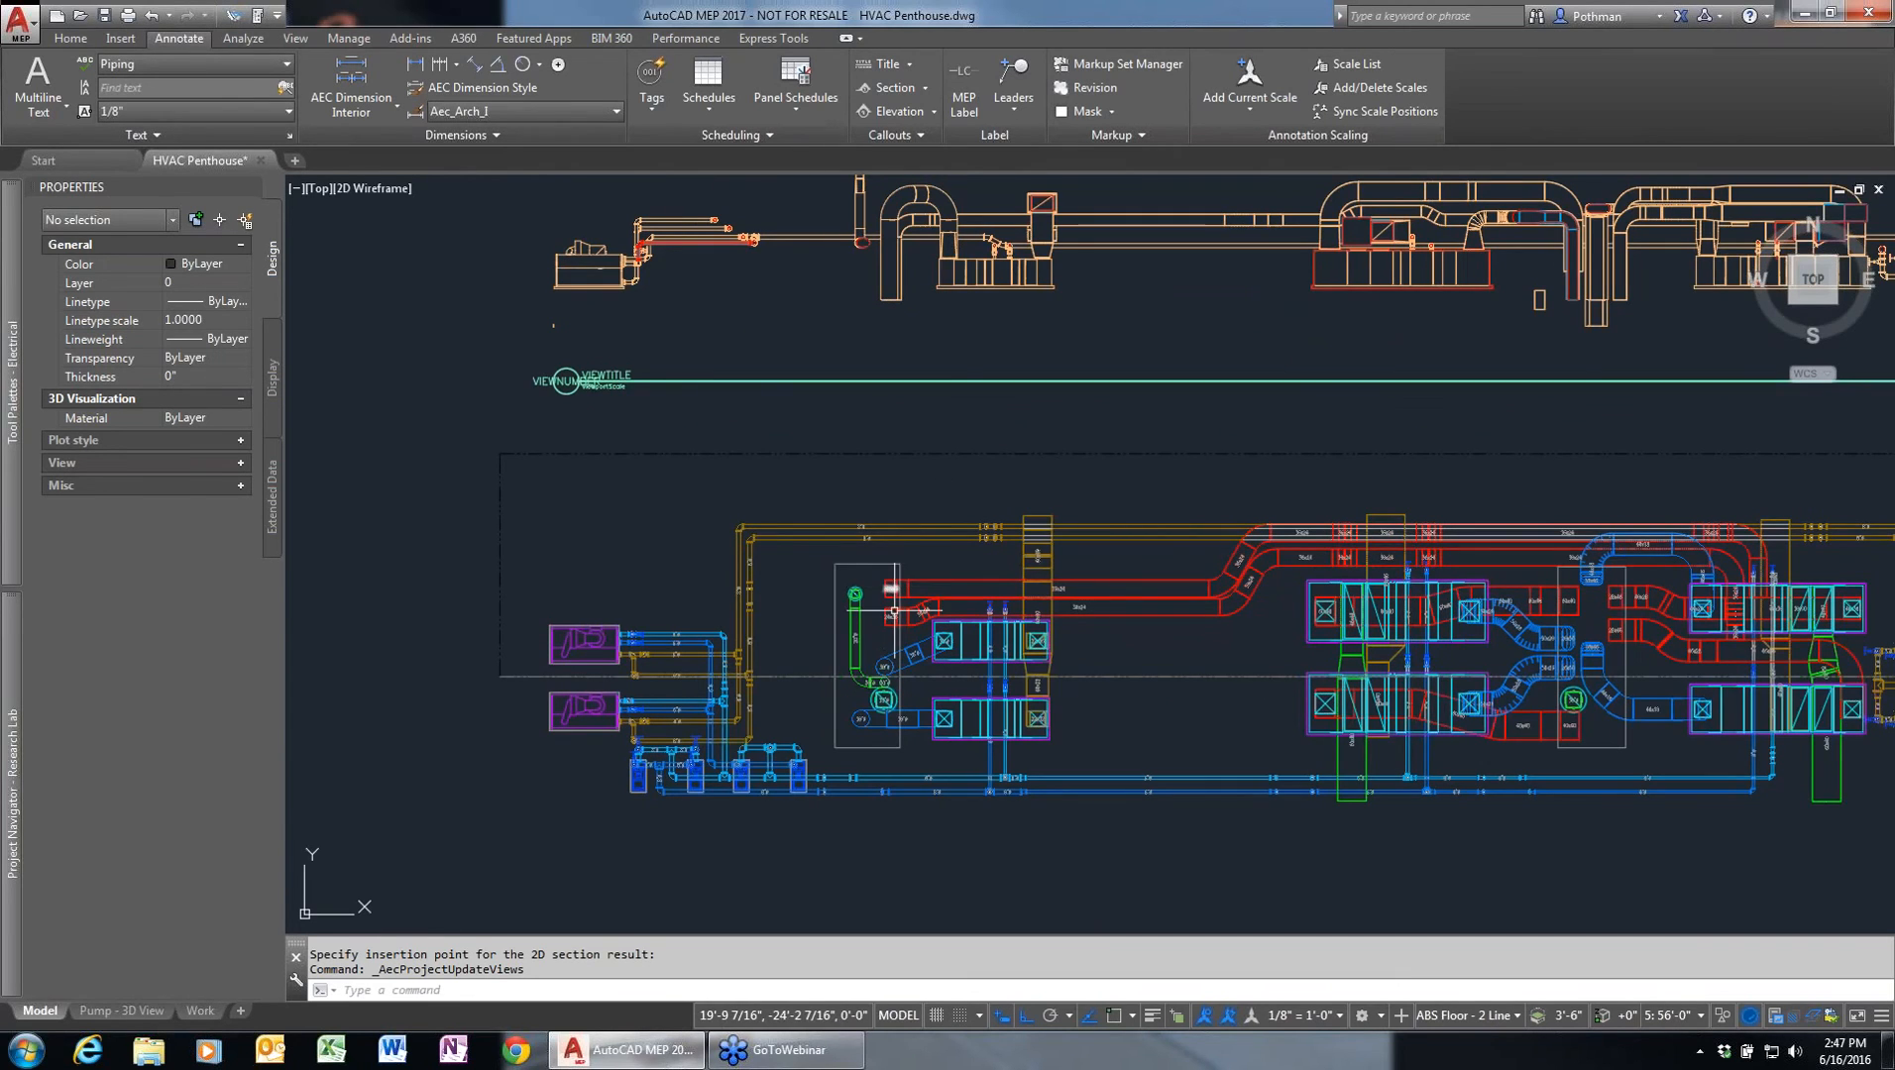
scroll(880, 709, "down", 4)
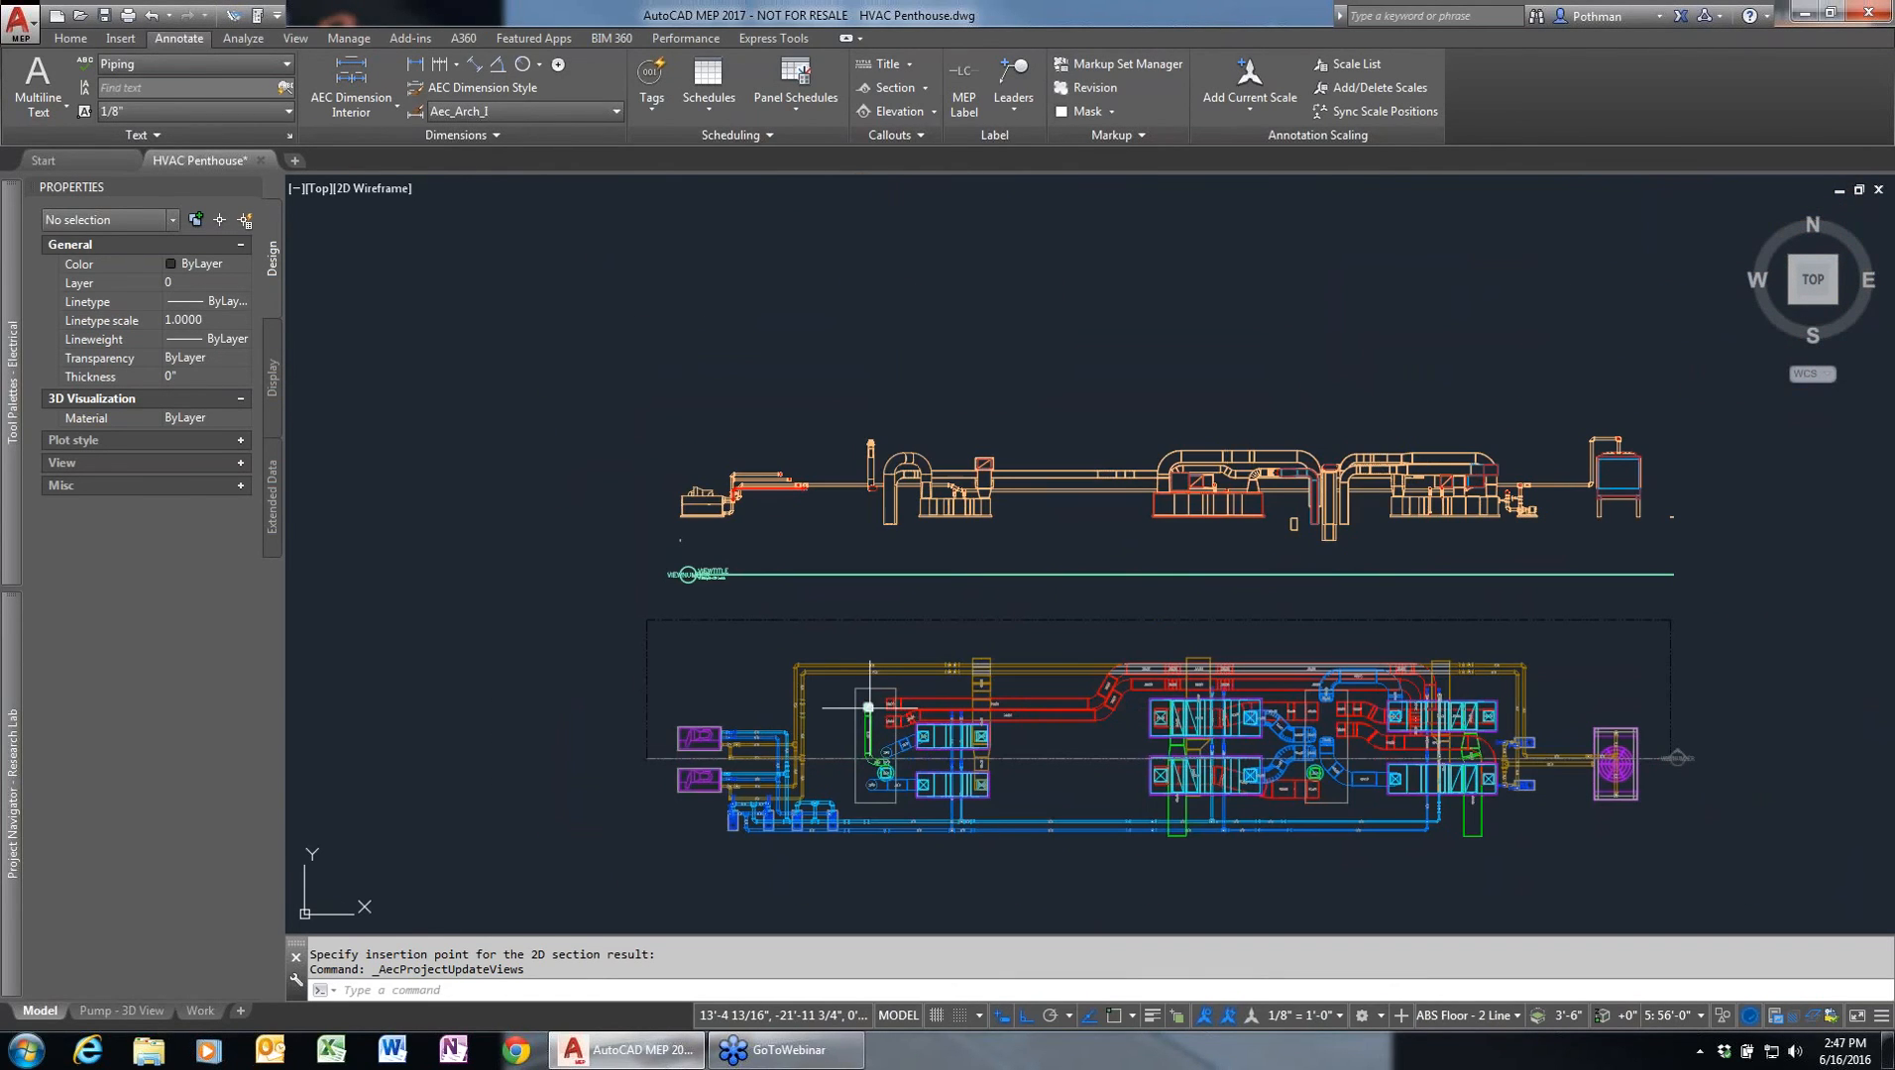
scroll(870, 709, "up", 5)
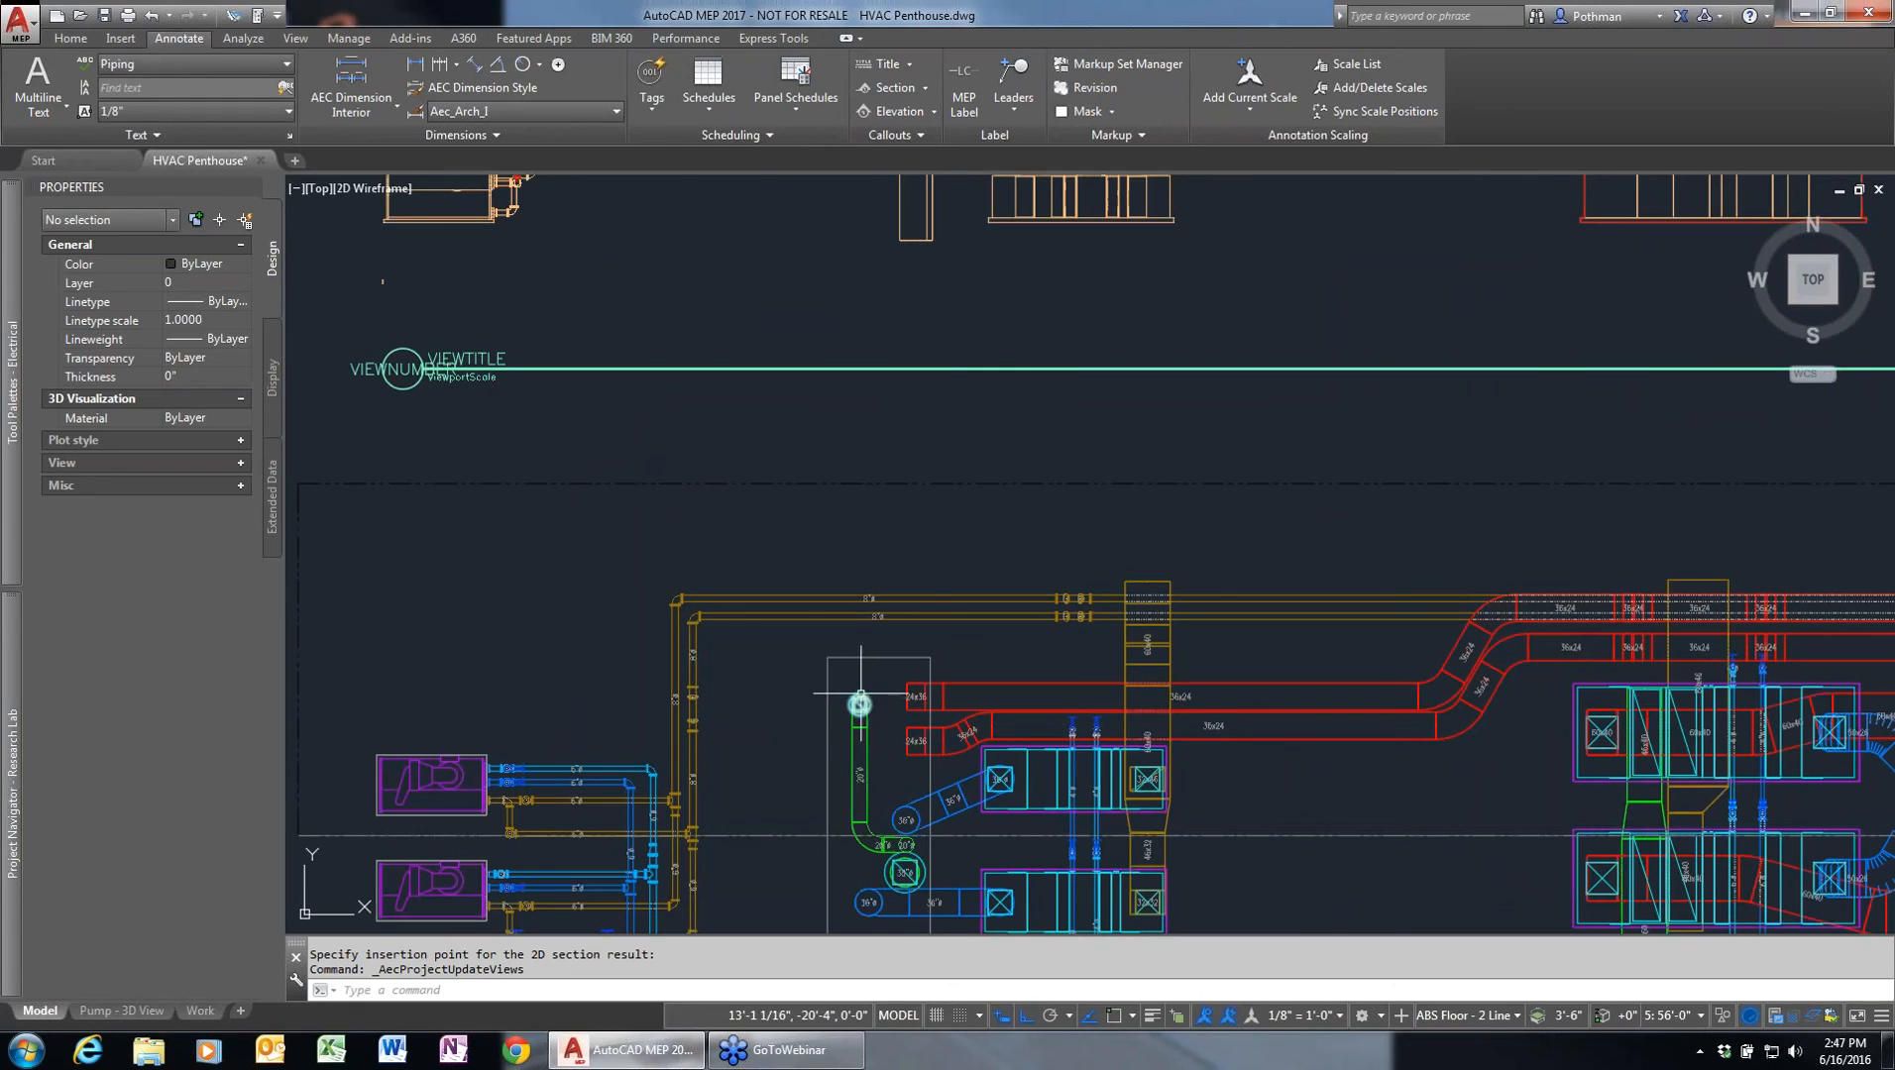
left_click(860, 706)
left_click(860, 705)
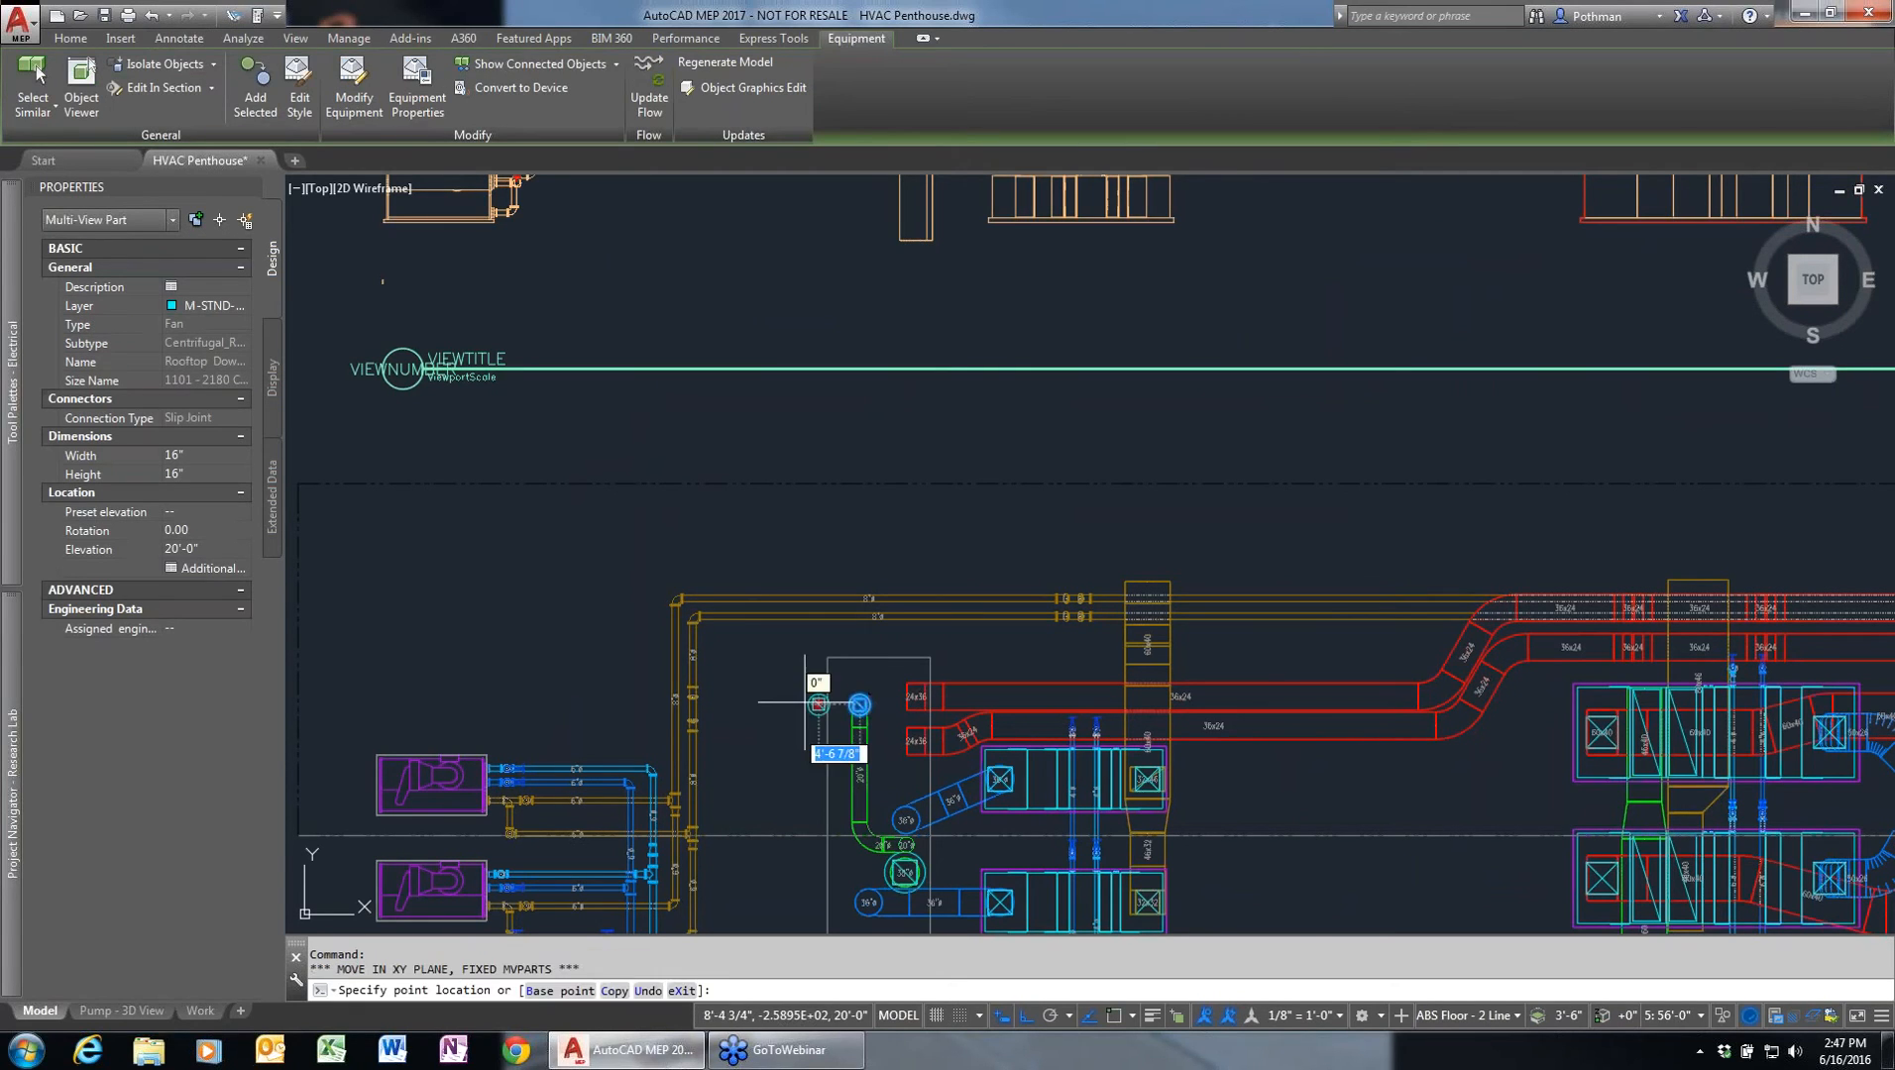
left_click(755, 705)
key("Escape")
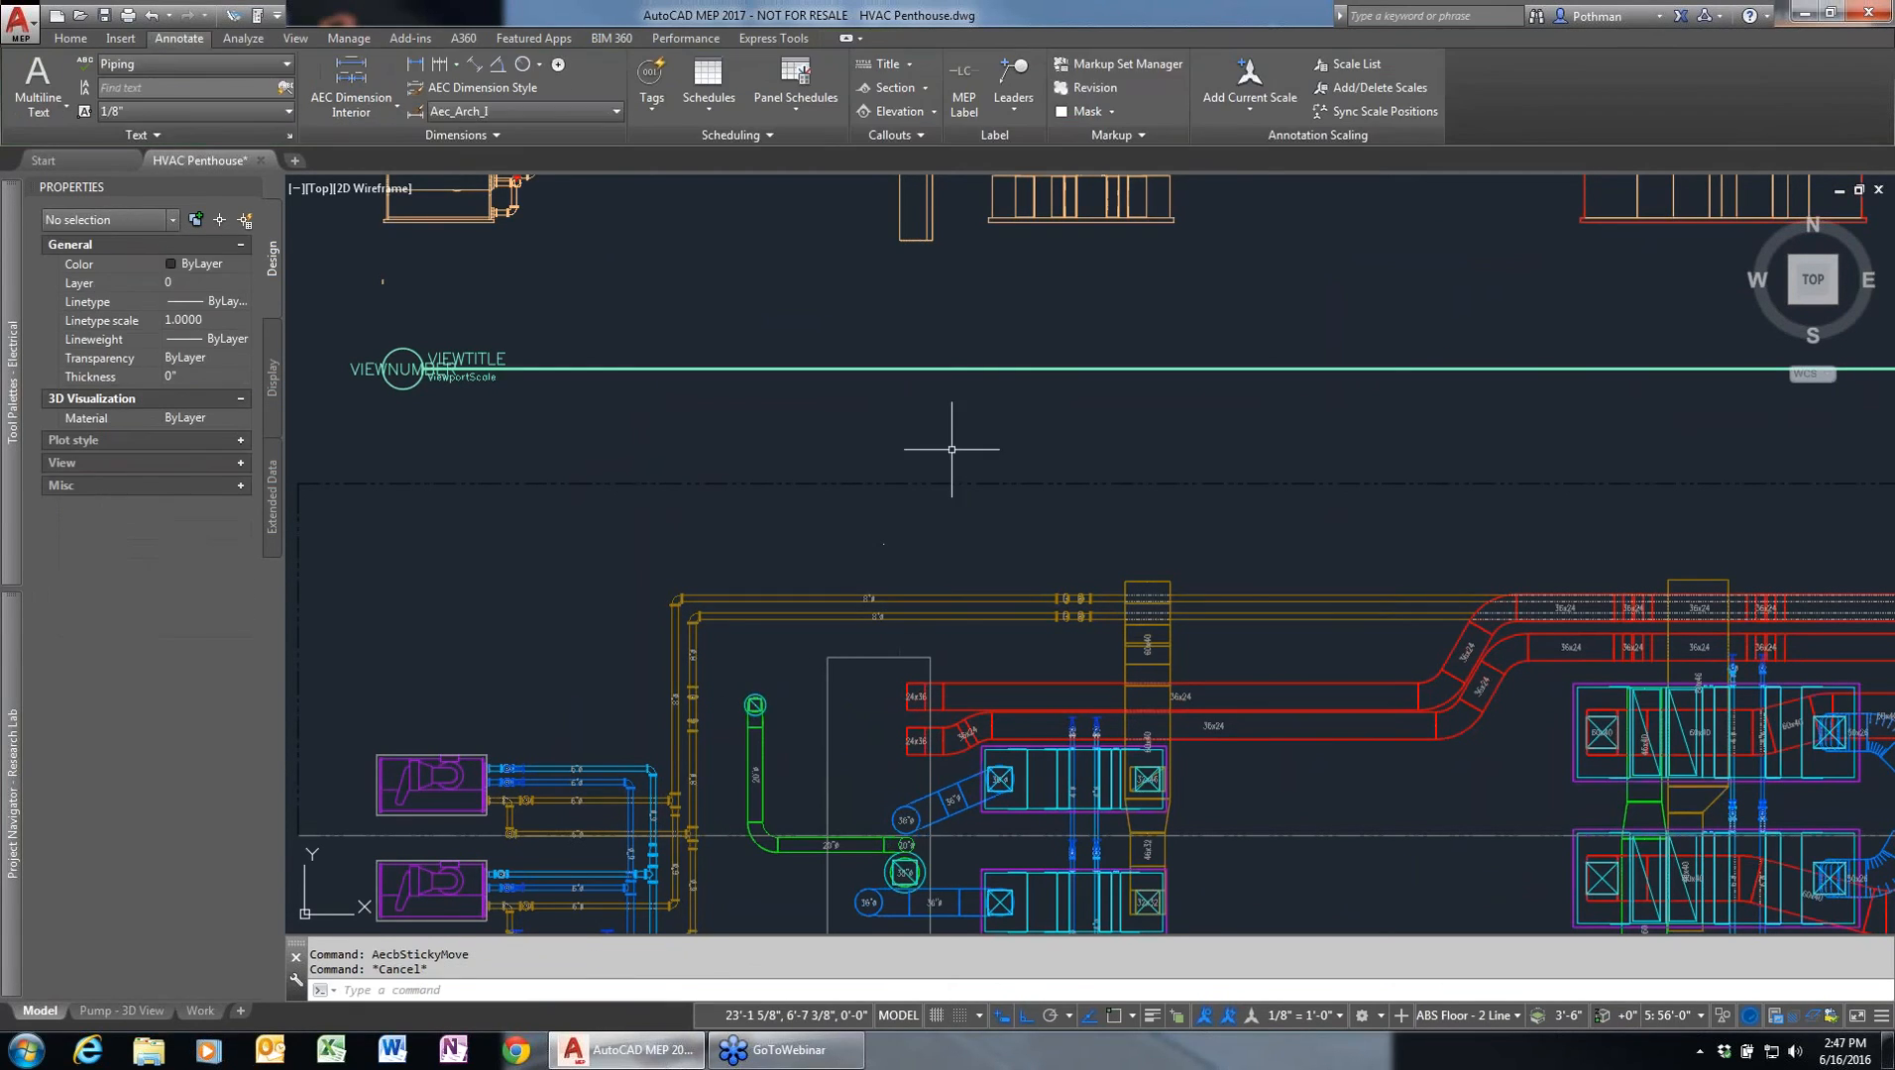
- Refresh the generated 2D section above the plan to match the relocated fan and duct
middle_click_drag(966, 394, 979, 753)
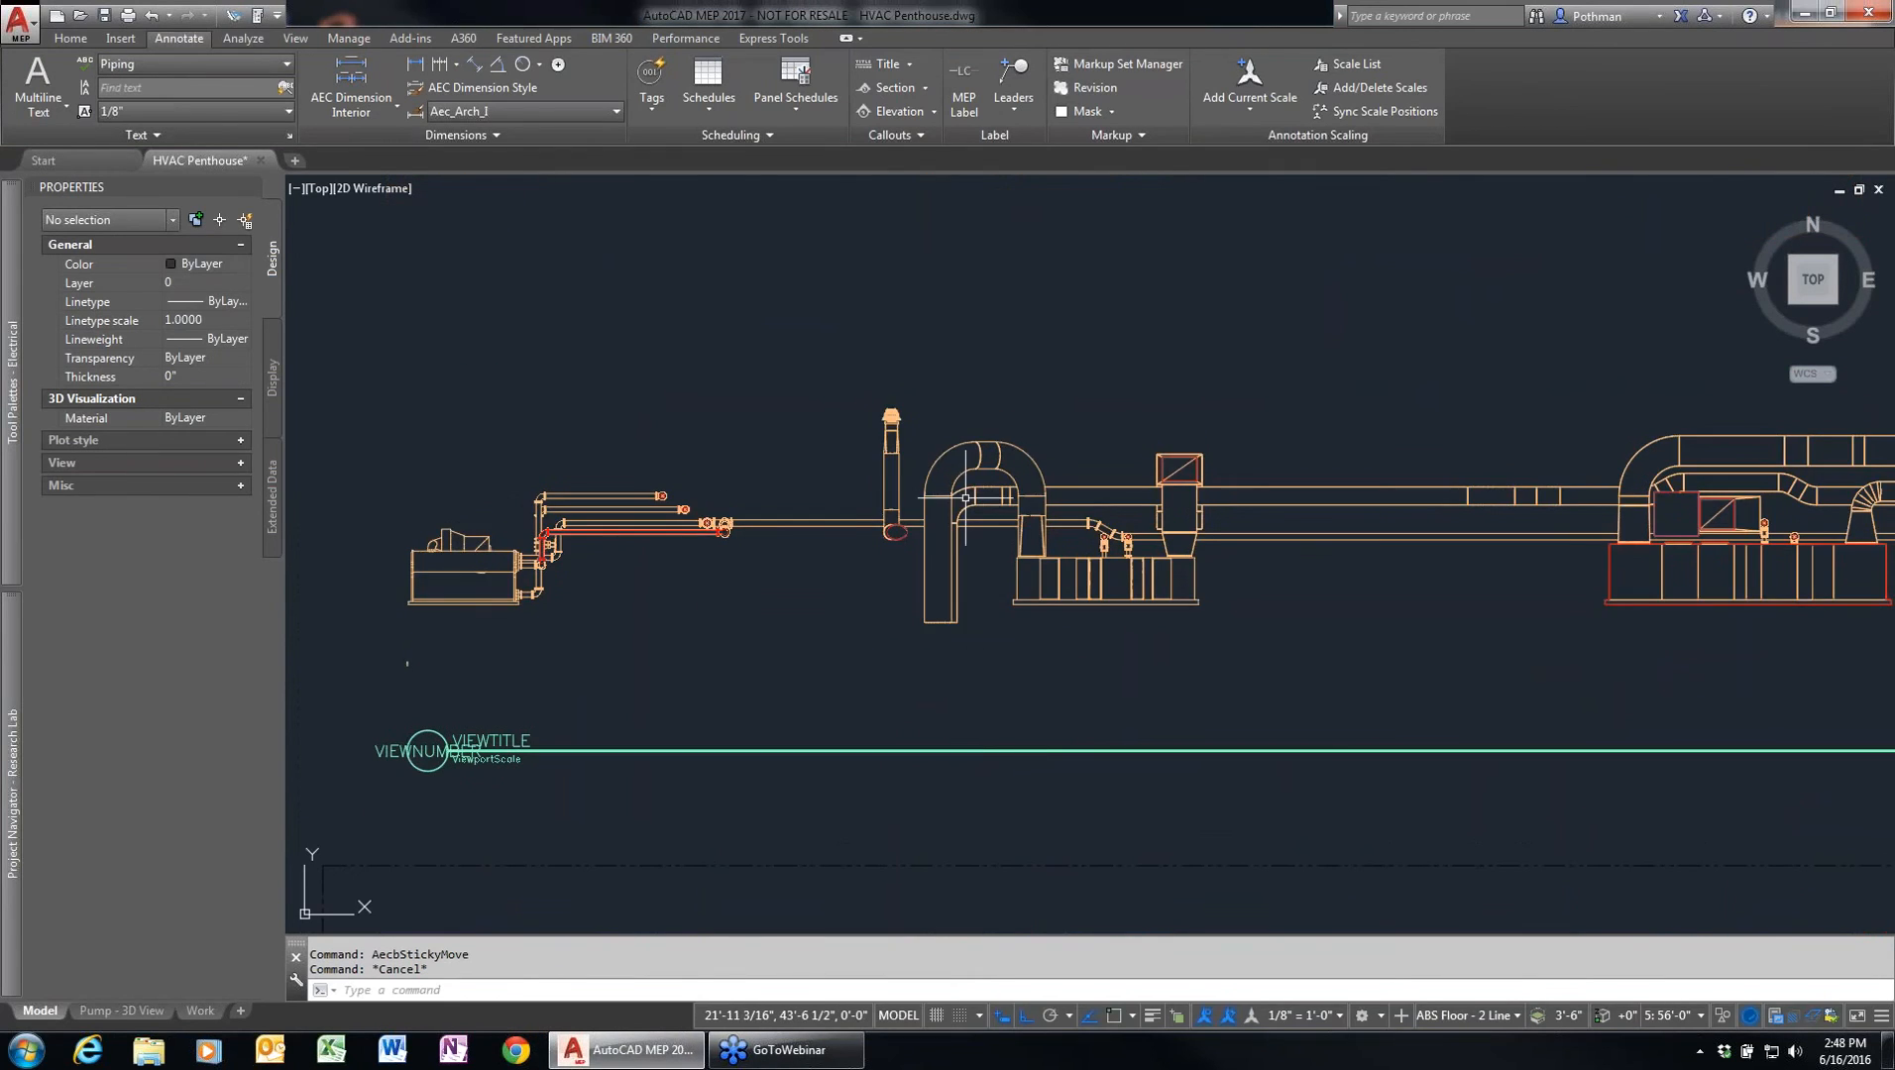
left_click(985, 486)
right_click(984, 487)
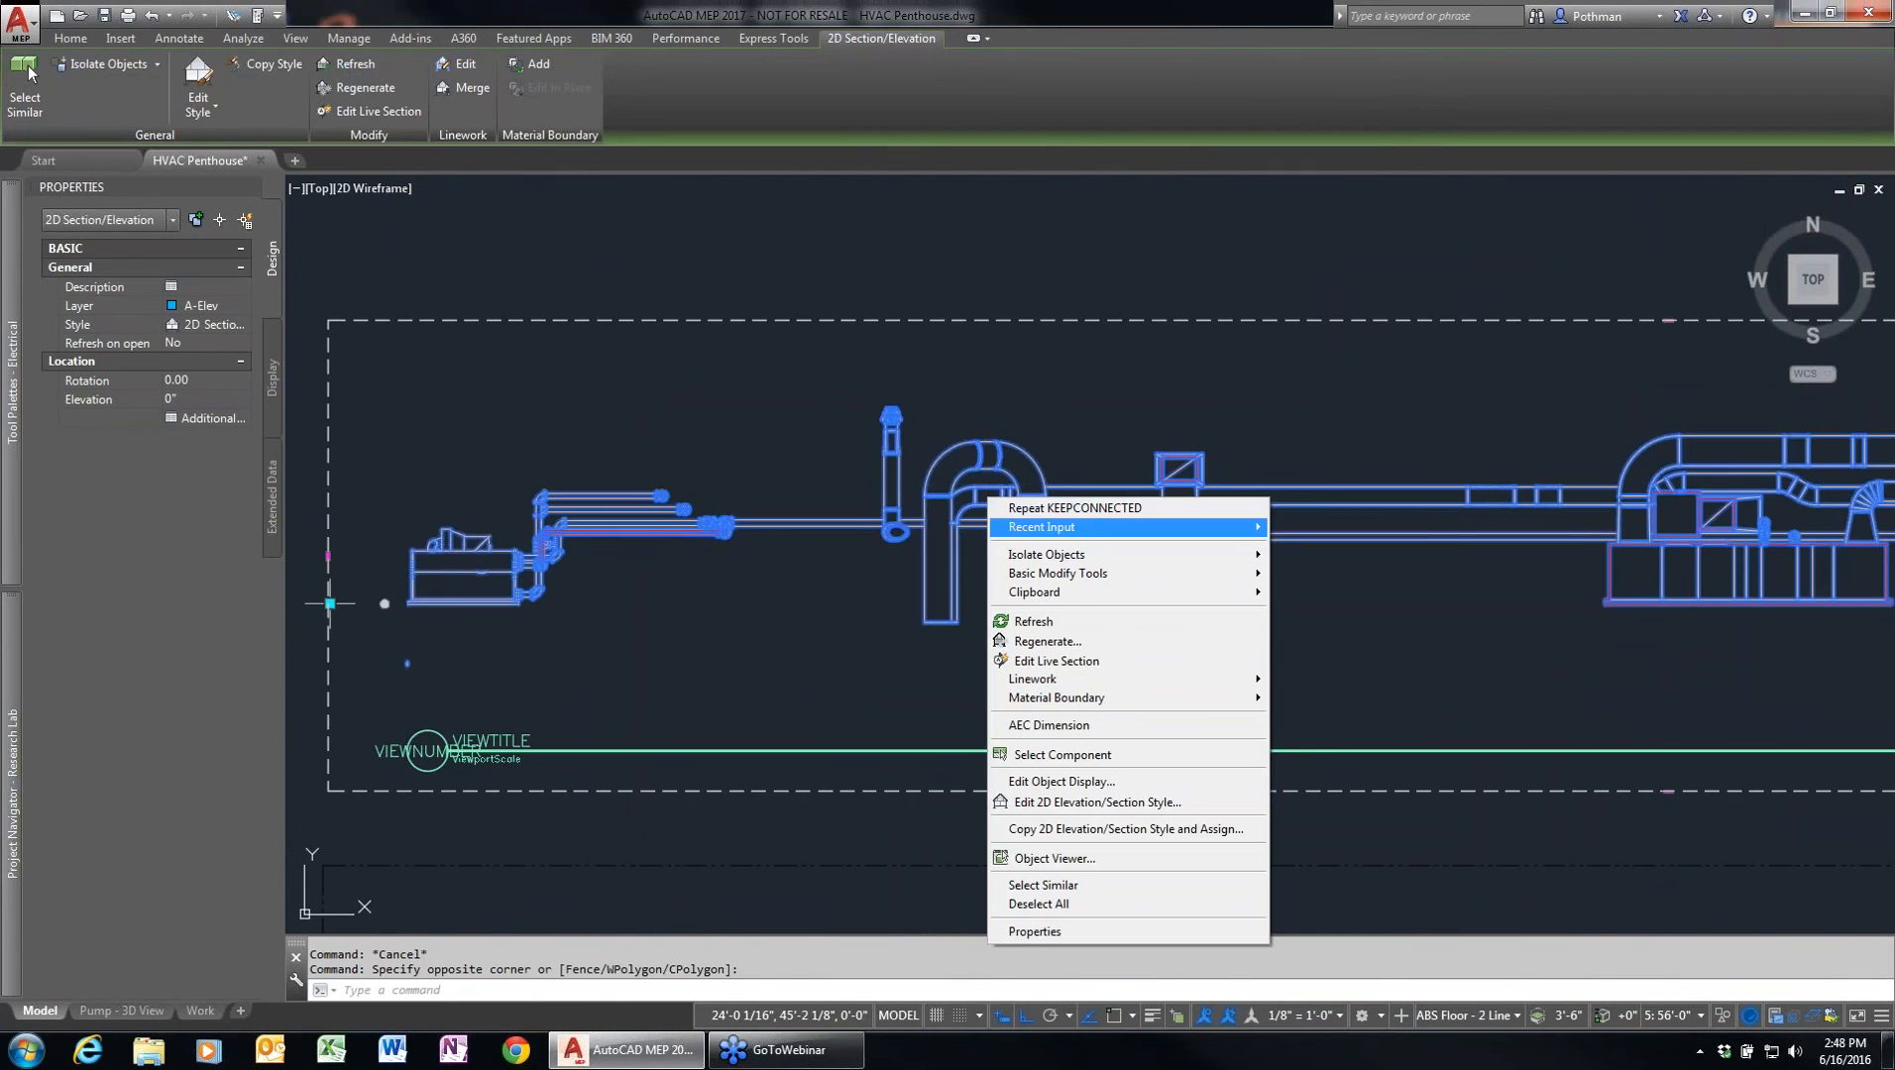
left_click(1088, 622)
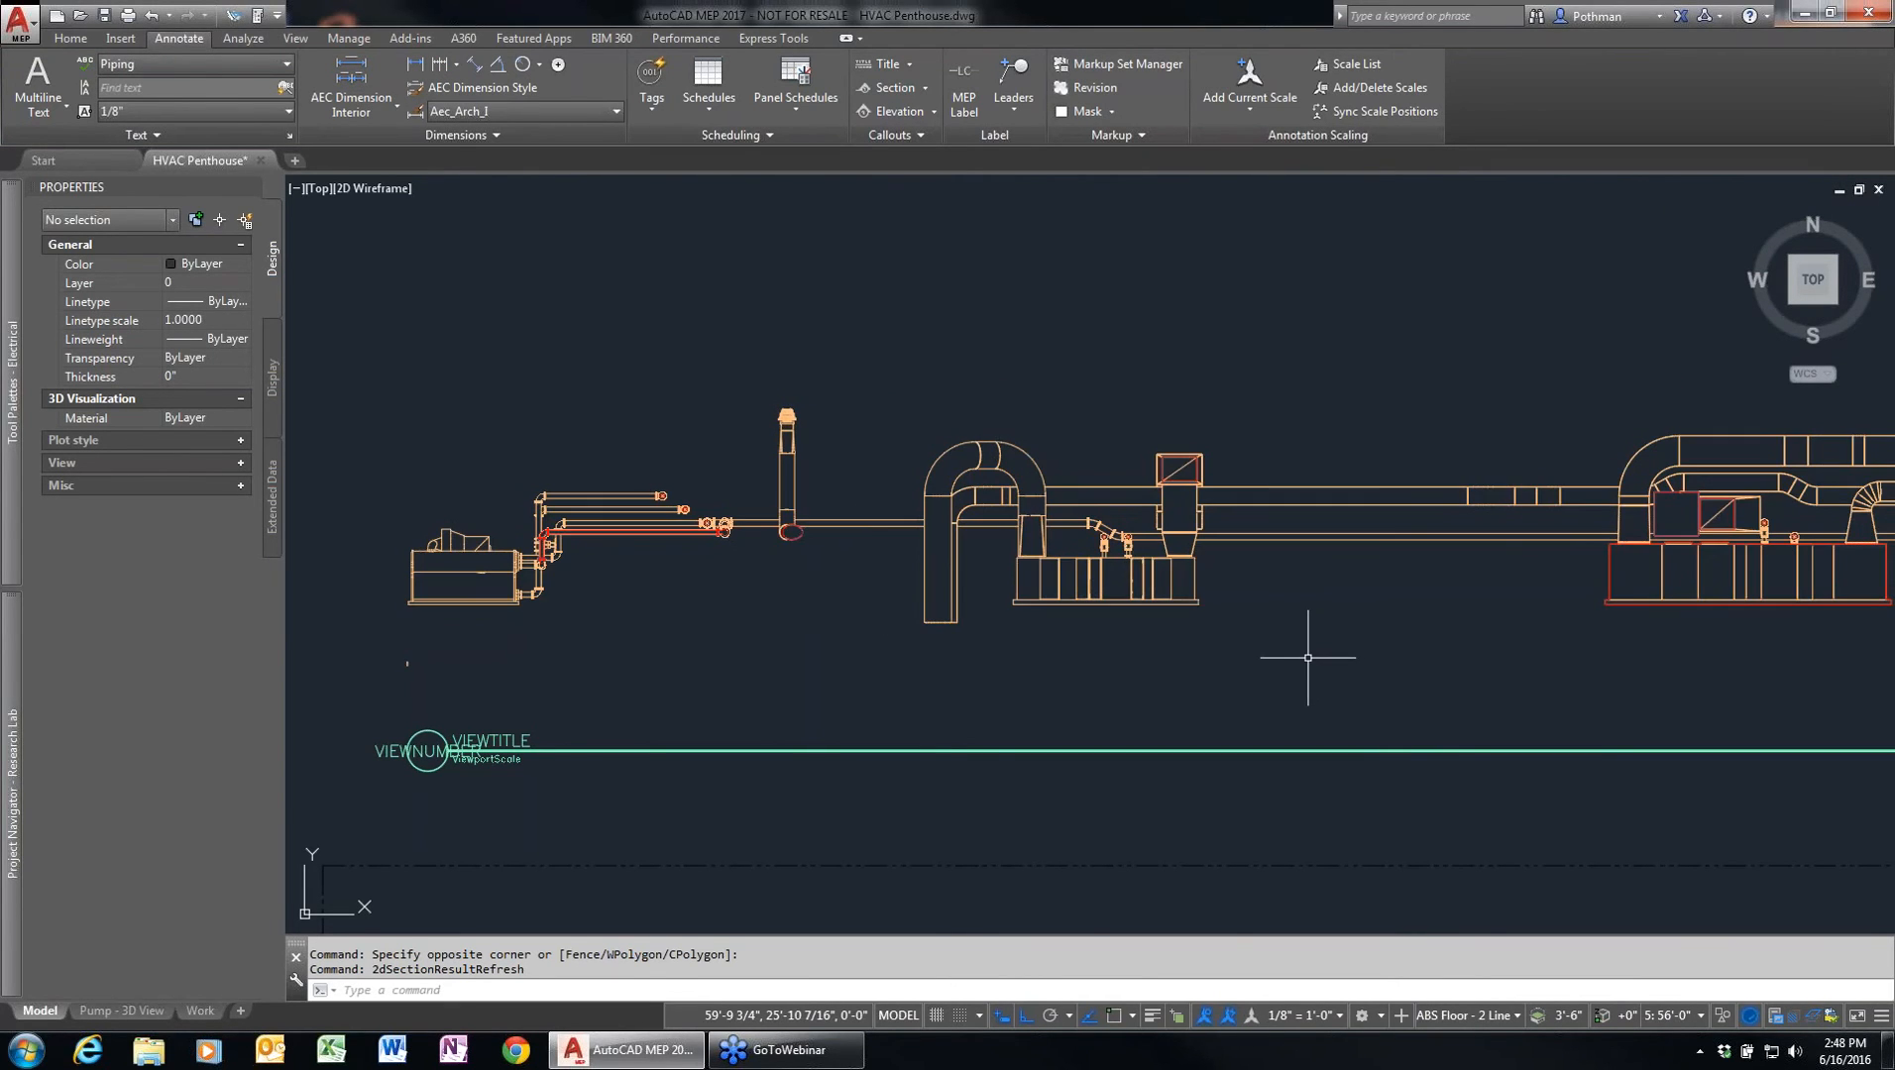
scroll(1314, 652, "down", 4)
middle_click_drag(1327, 669, 845, 487)
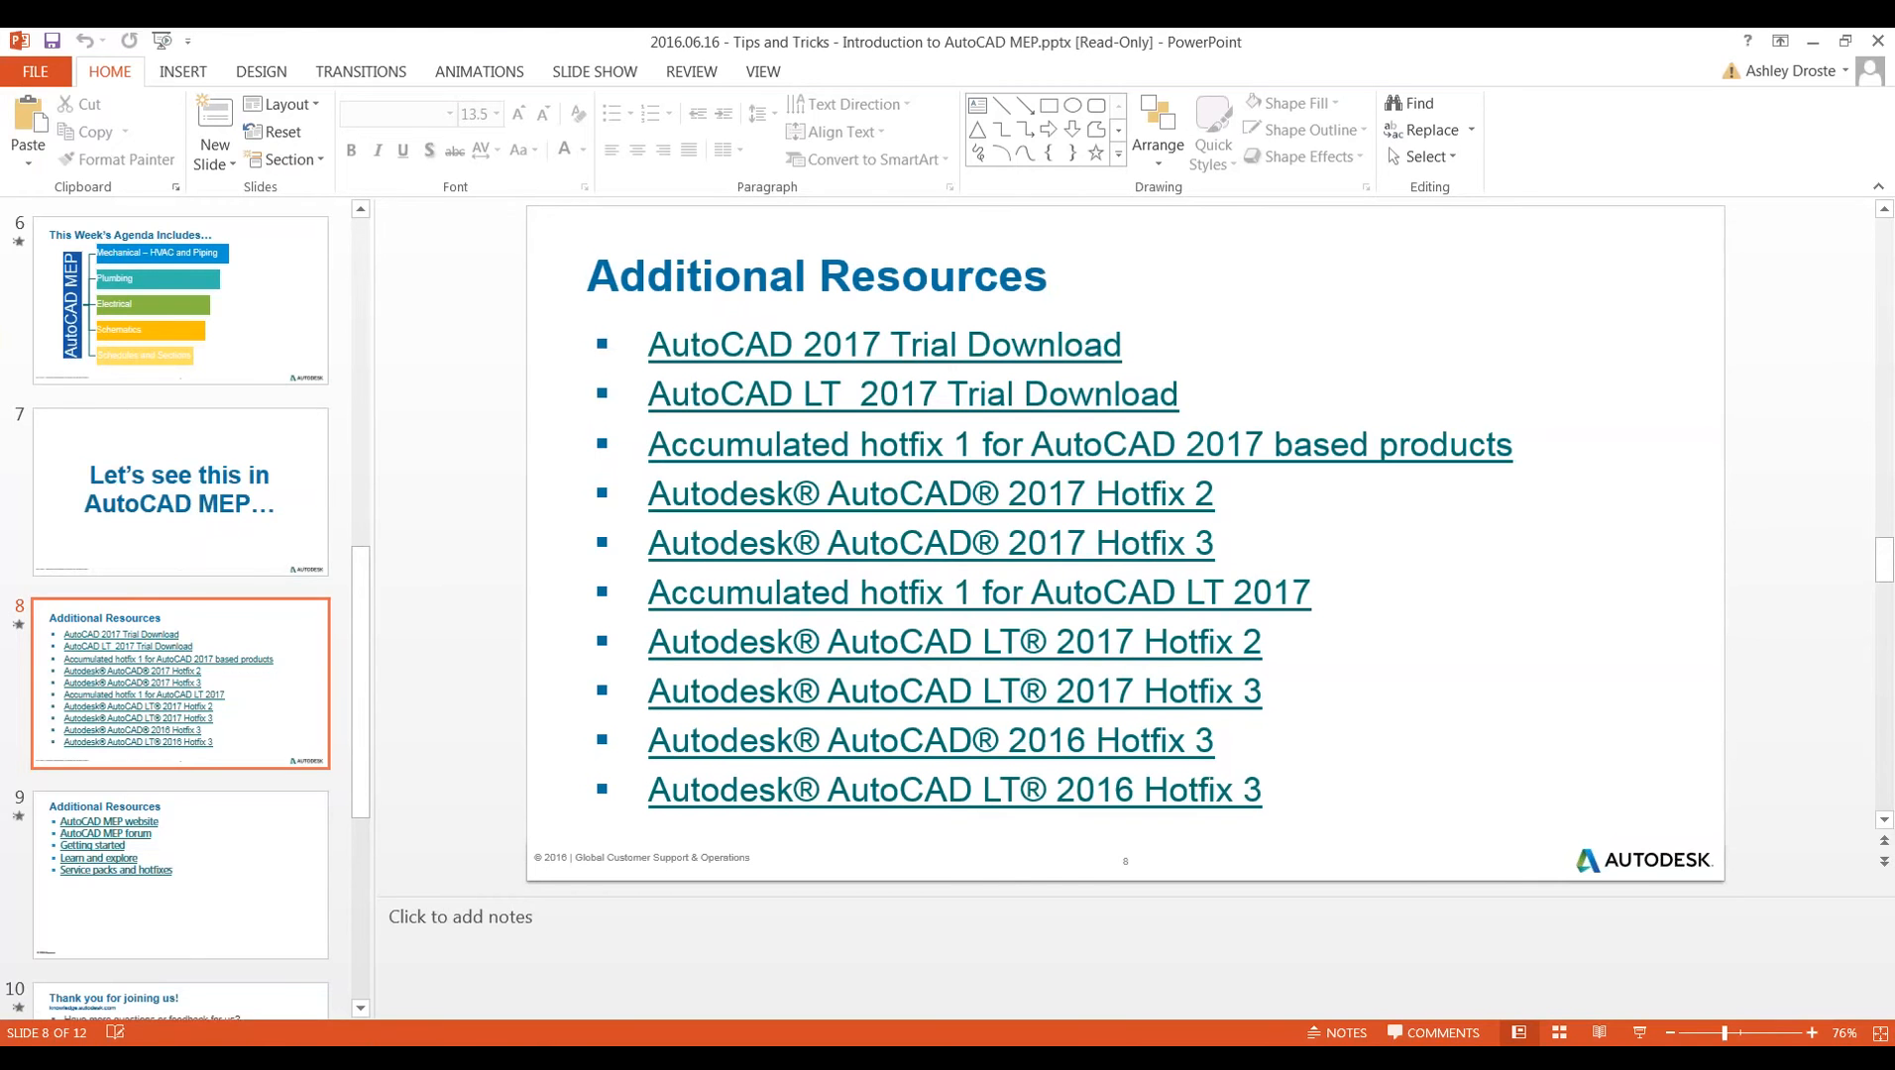
- Switch to PowerPoint, present the Additional Resources slide with the trial and hotfix links full screen, and advance to the following slide
left_click(1667, 1046)
left_click(1641, 1037)
left_click(1641, 1036)
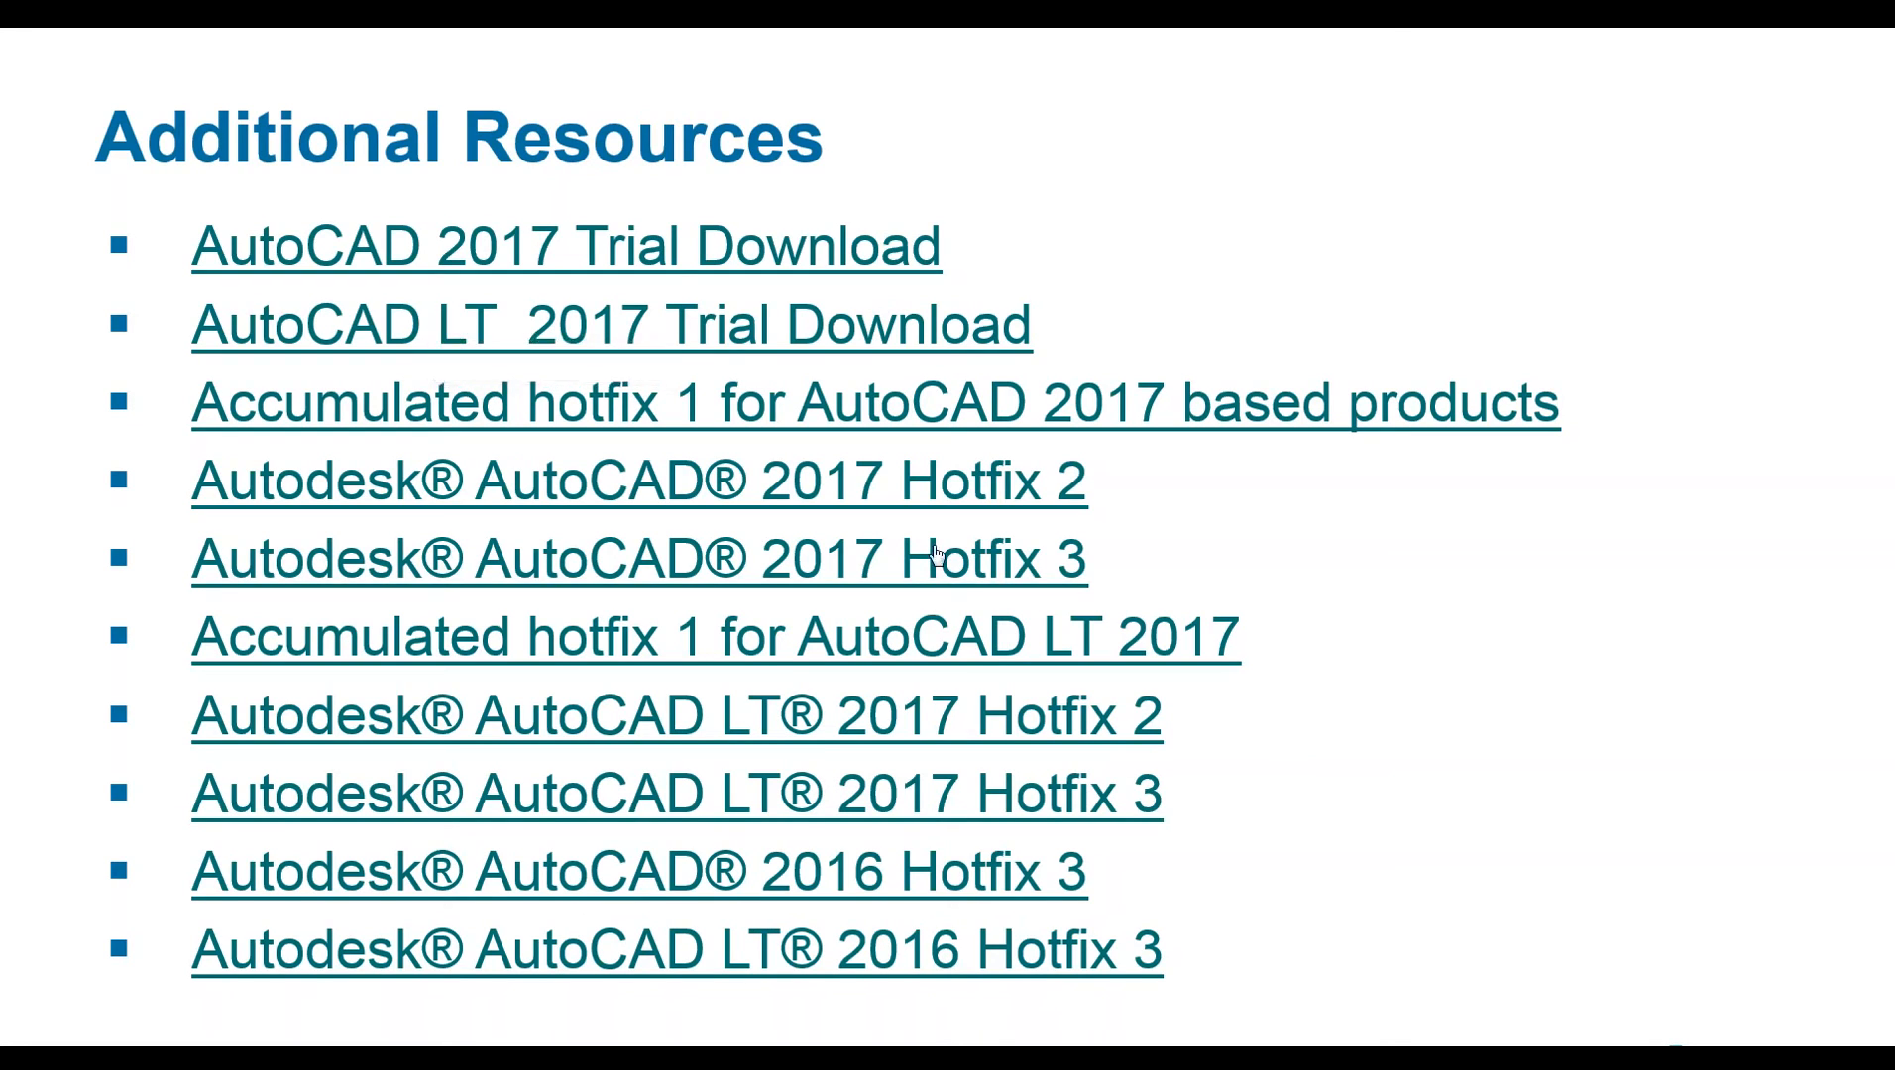
left_click(1250, 563)
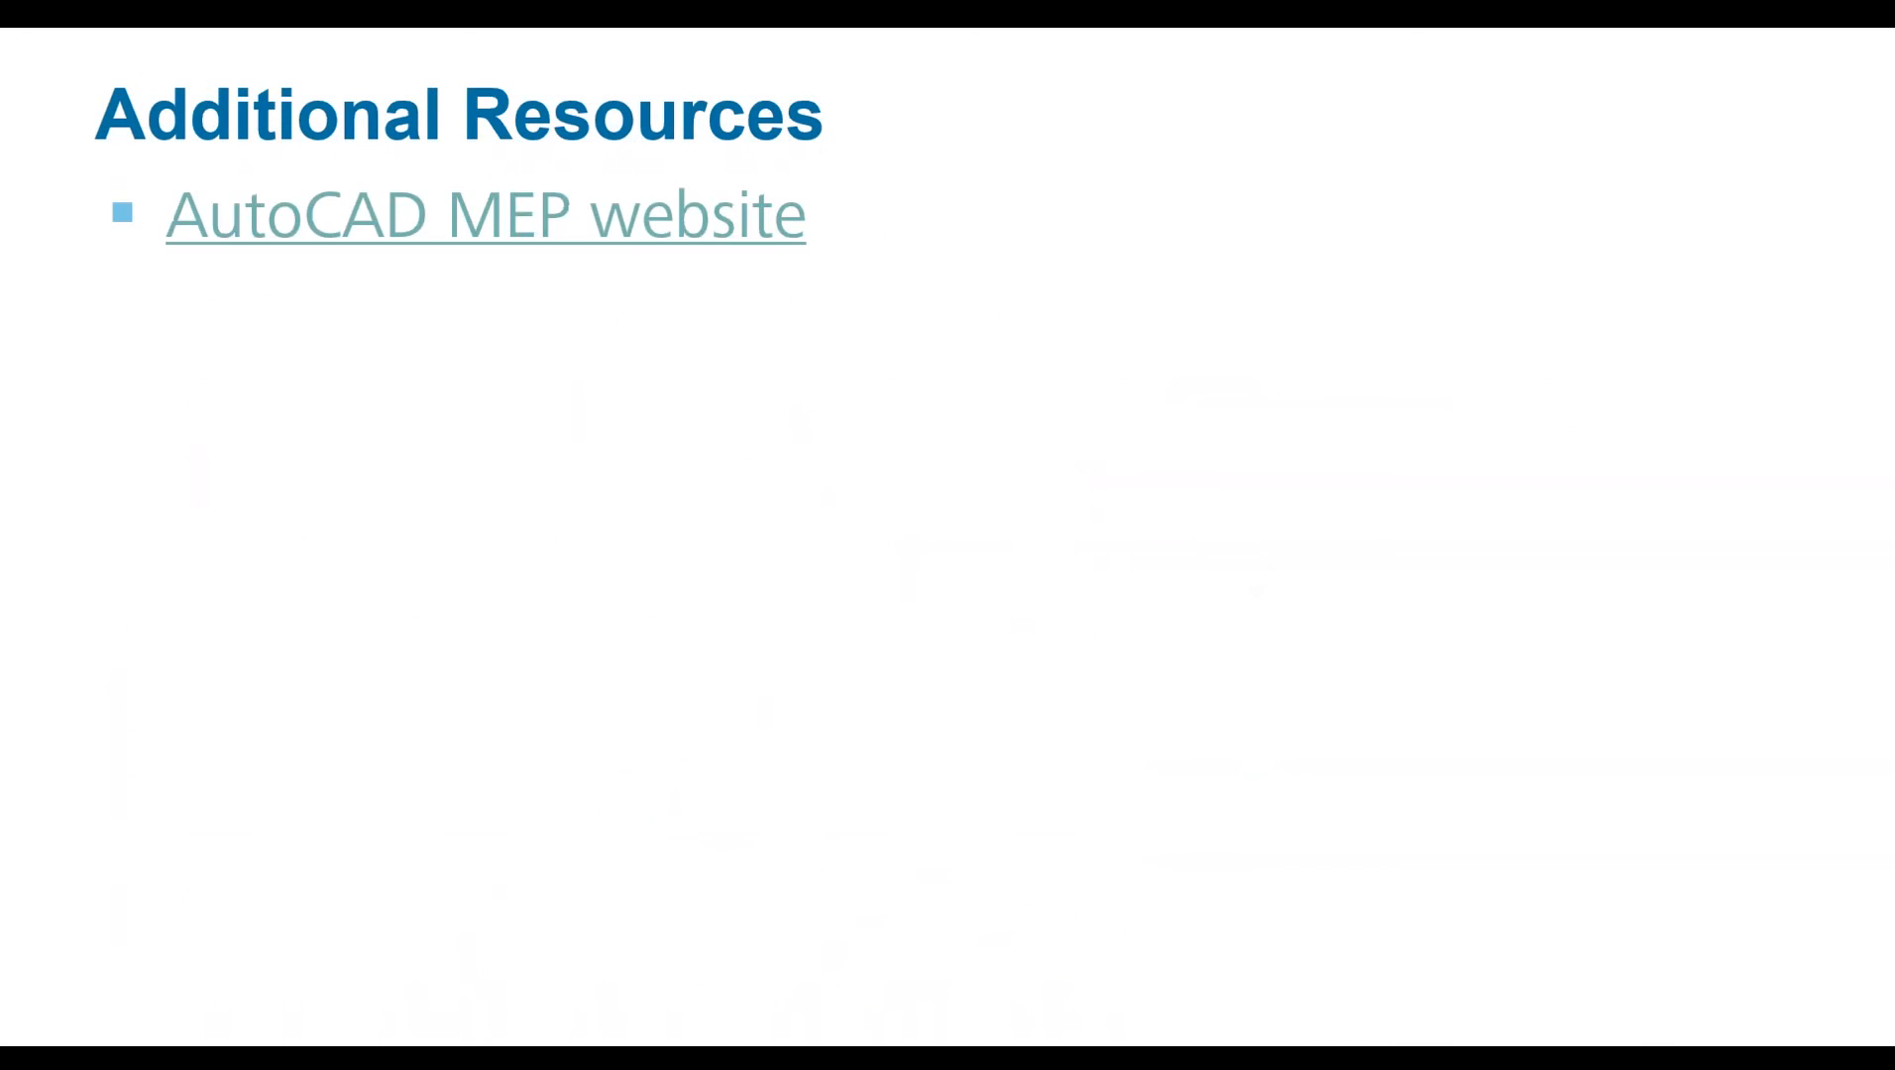
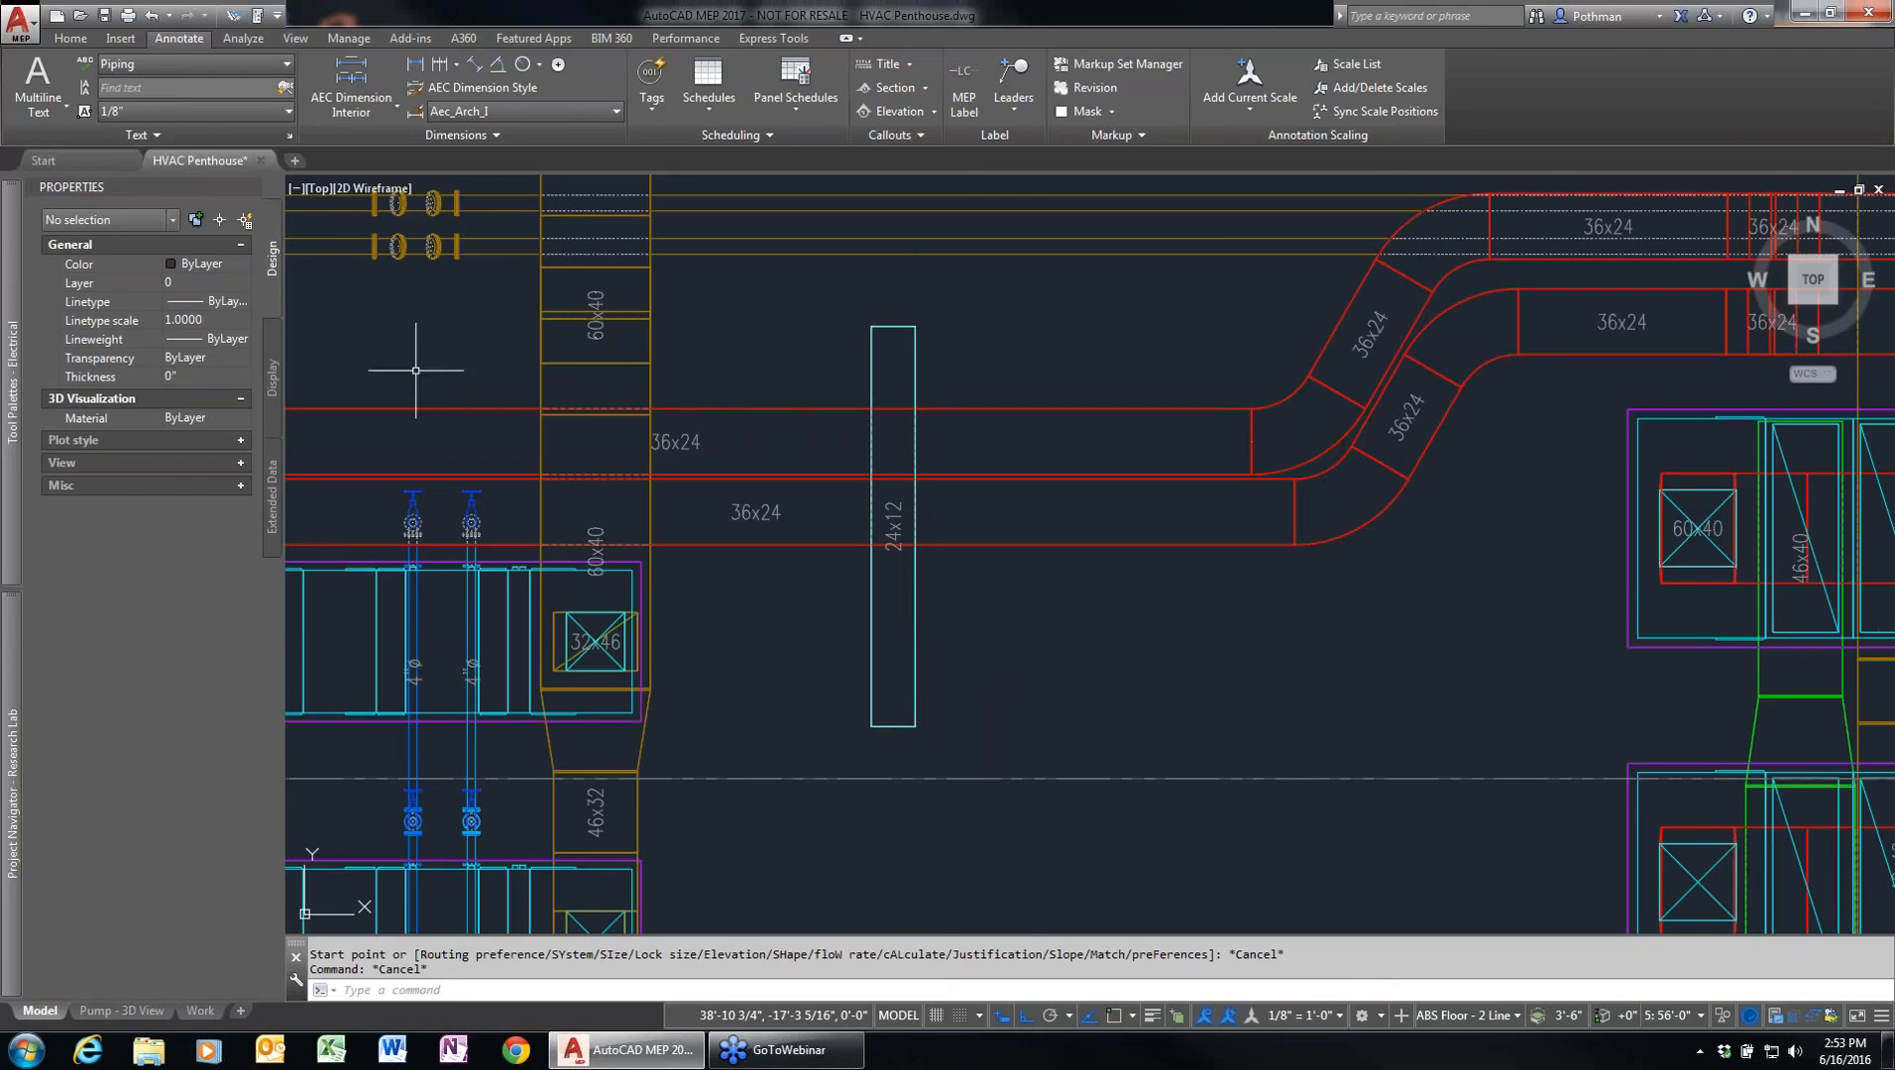
type("duyt")
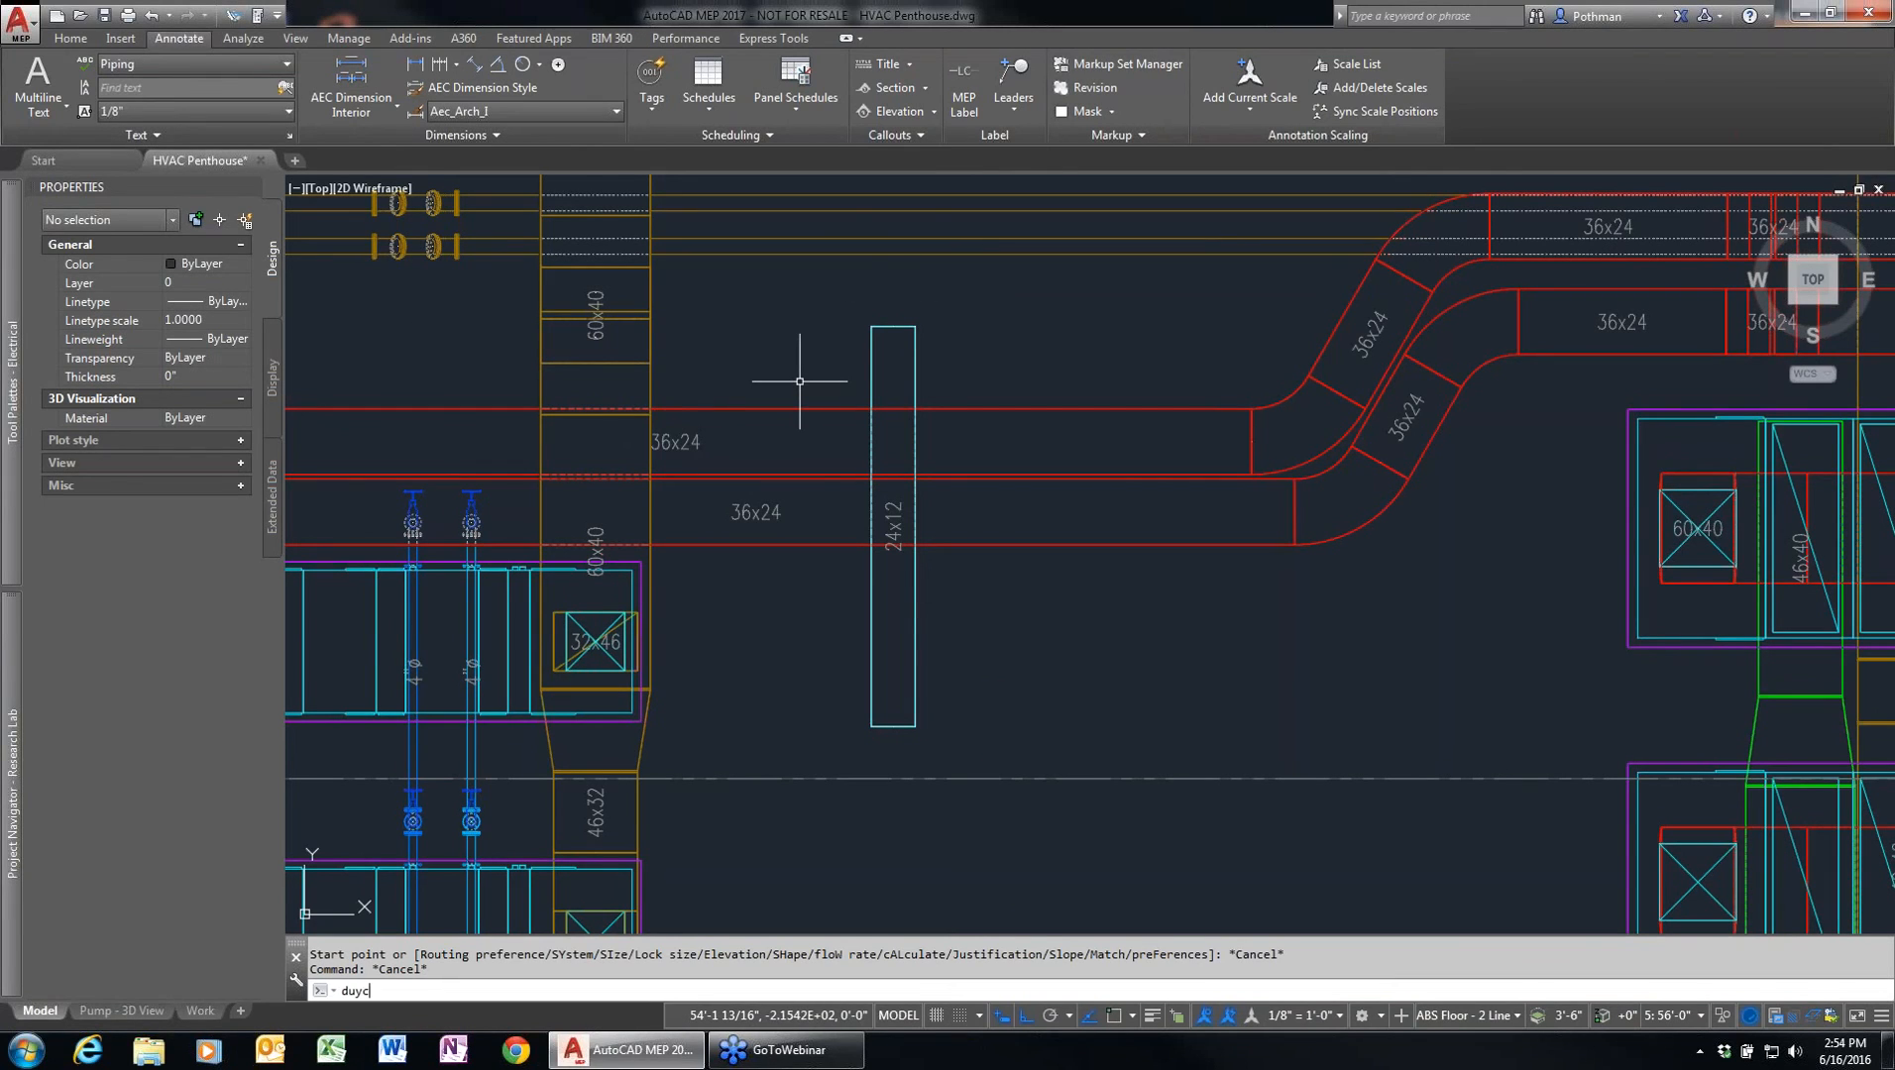
key("BackSpace")
key("BackSpace")
key("BackSpace")
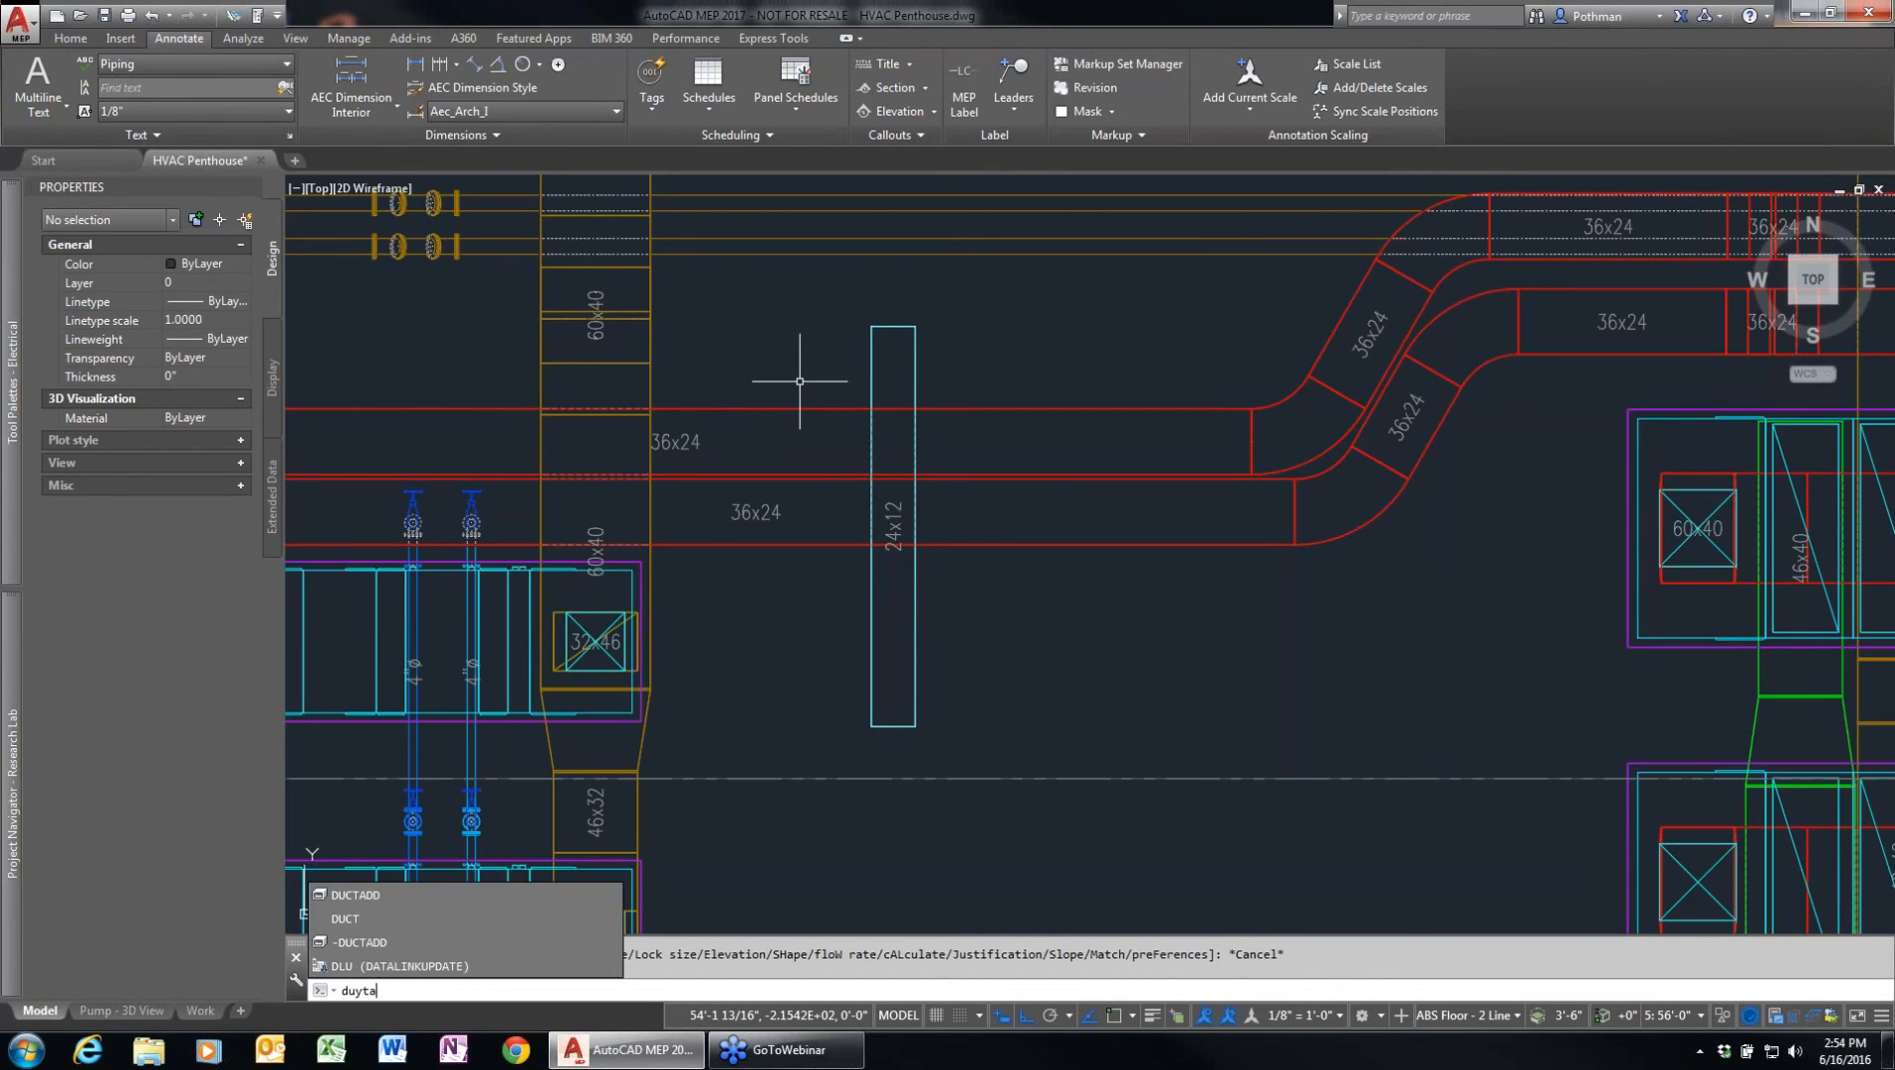
type("uctadd")
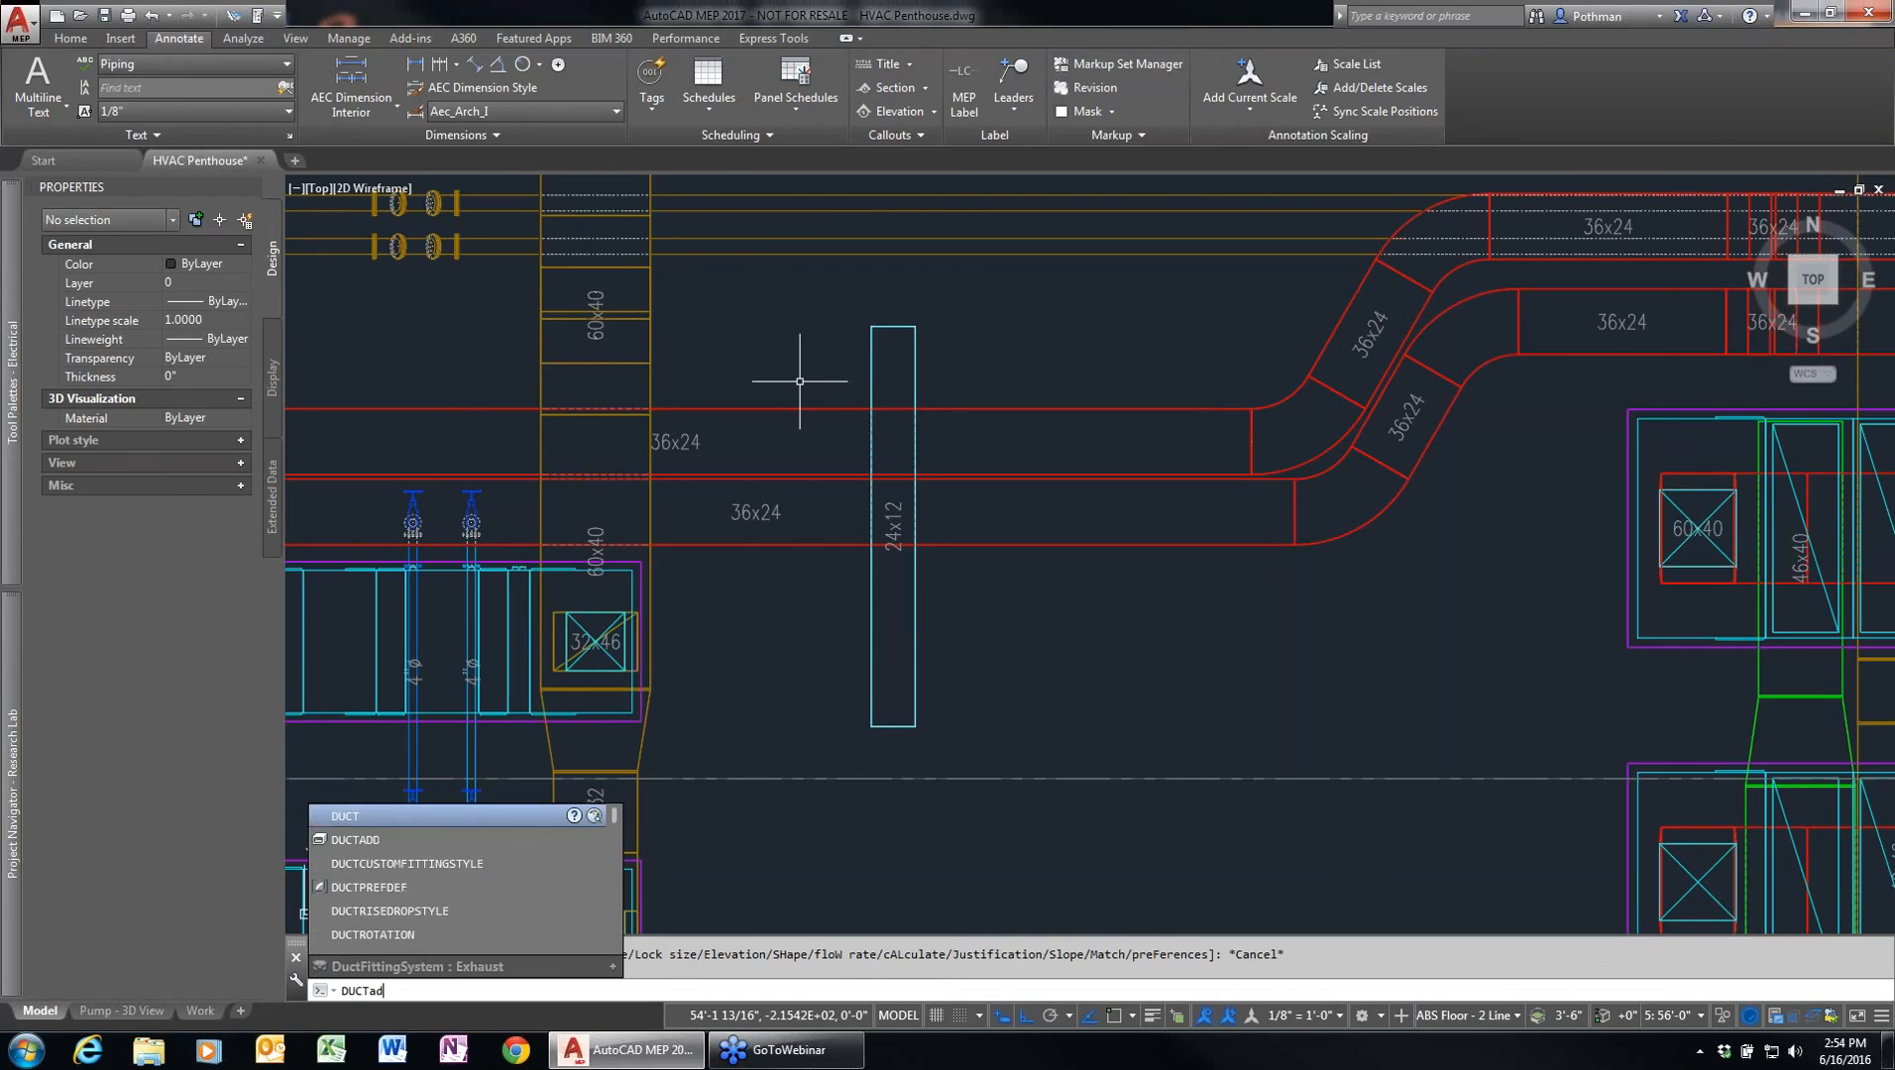
key("Return")
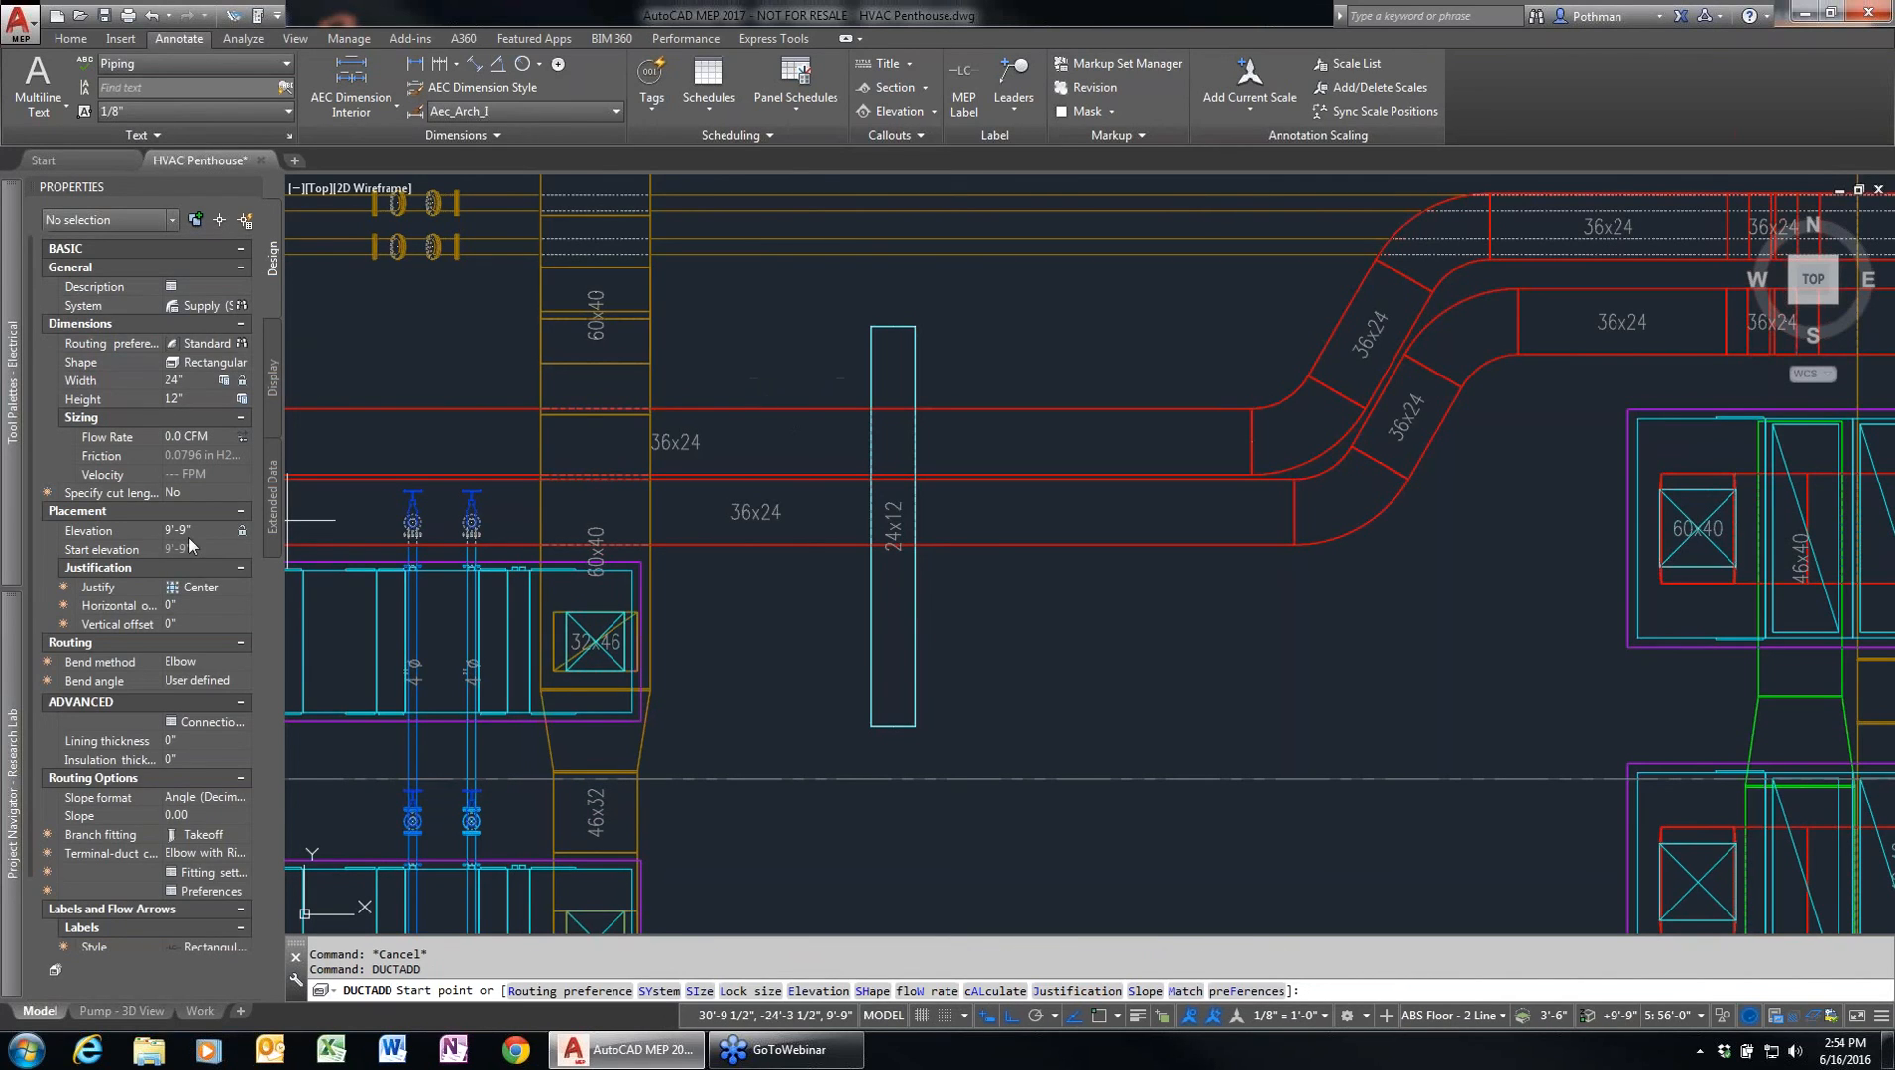
left_click(99, 531)
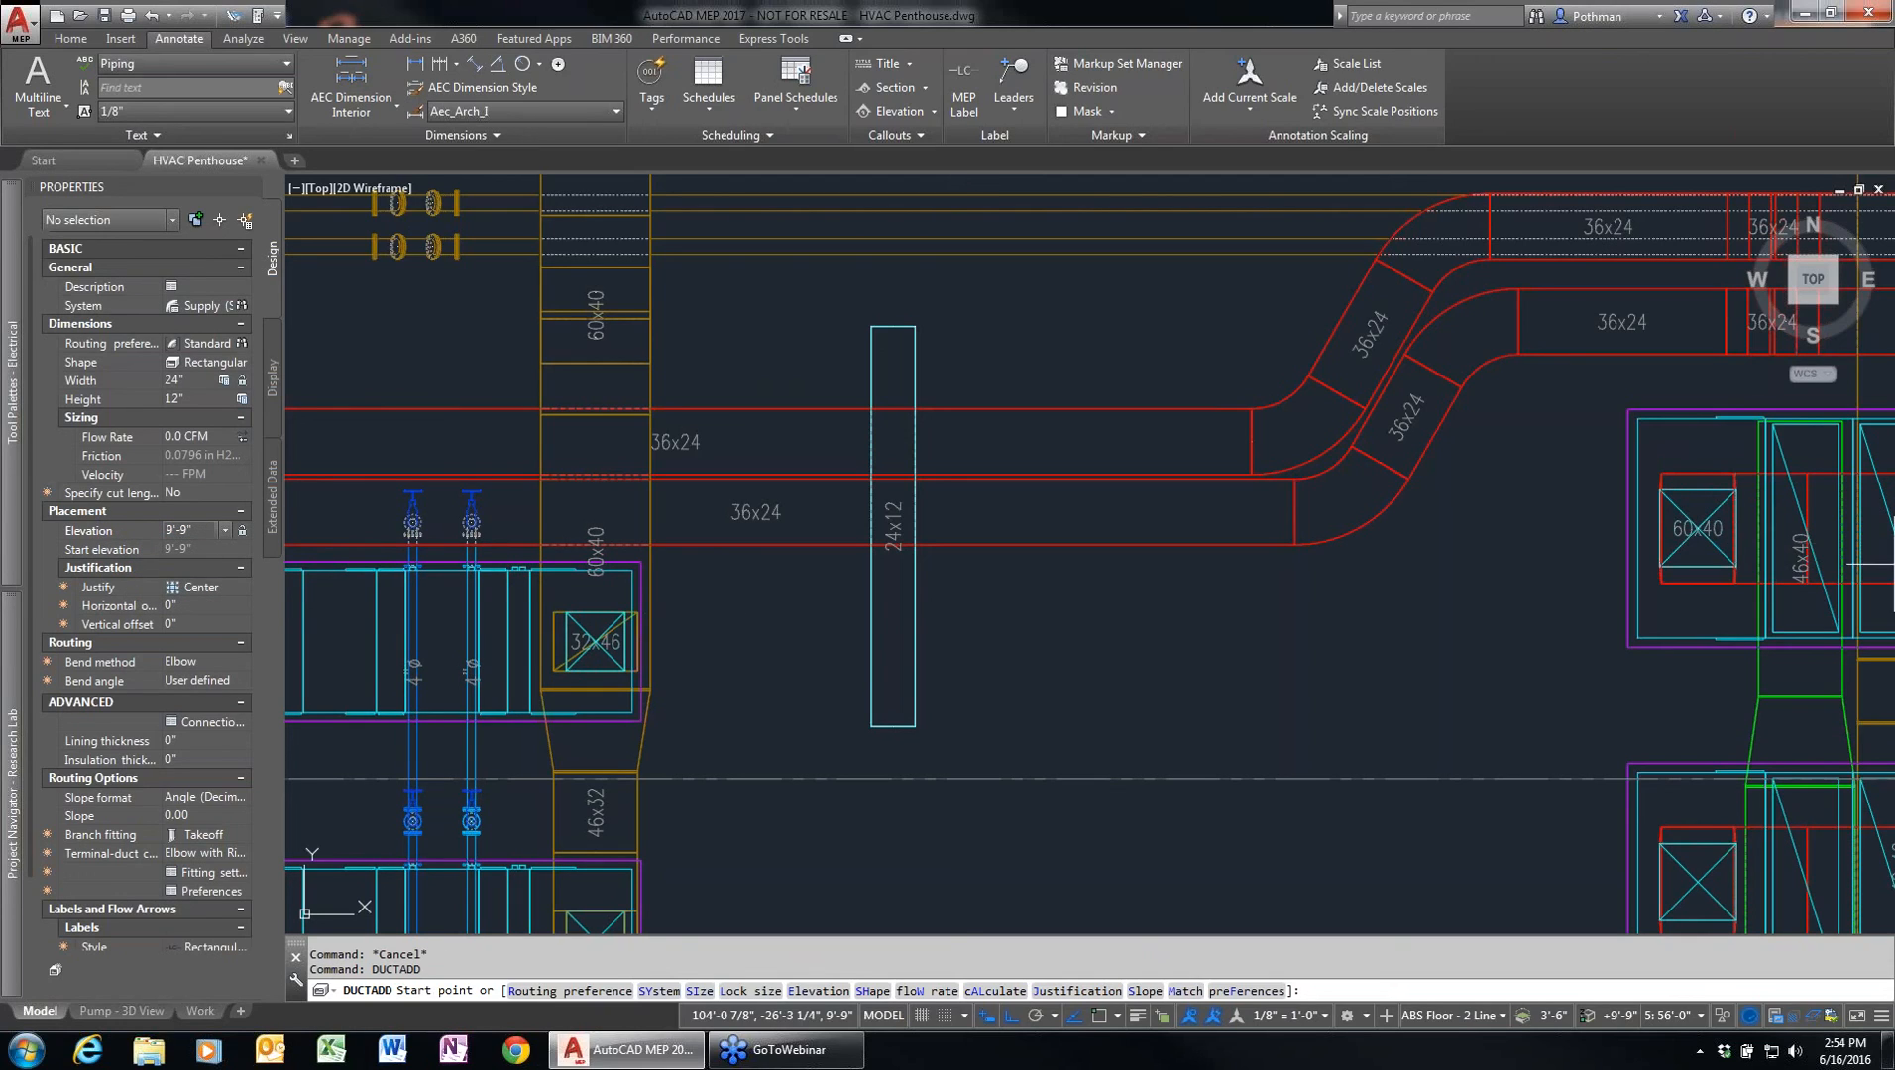
key("Escape")
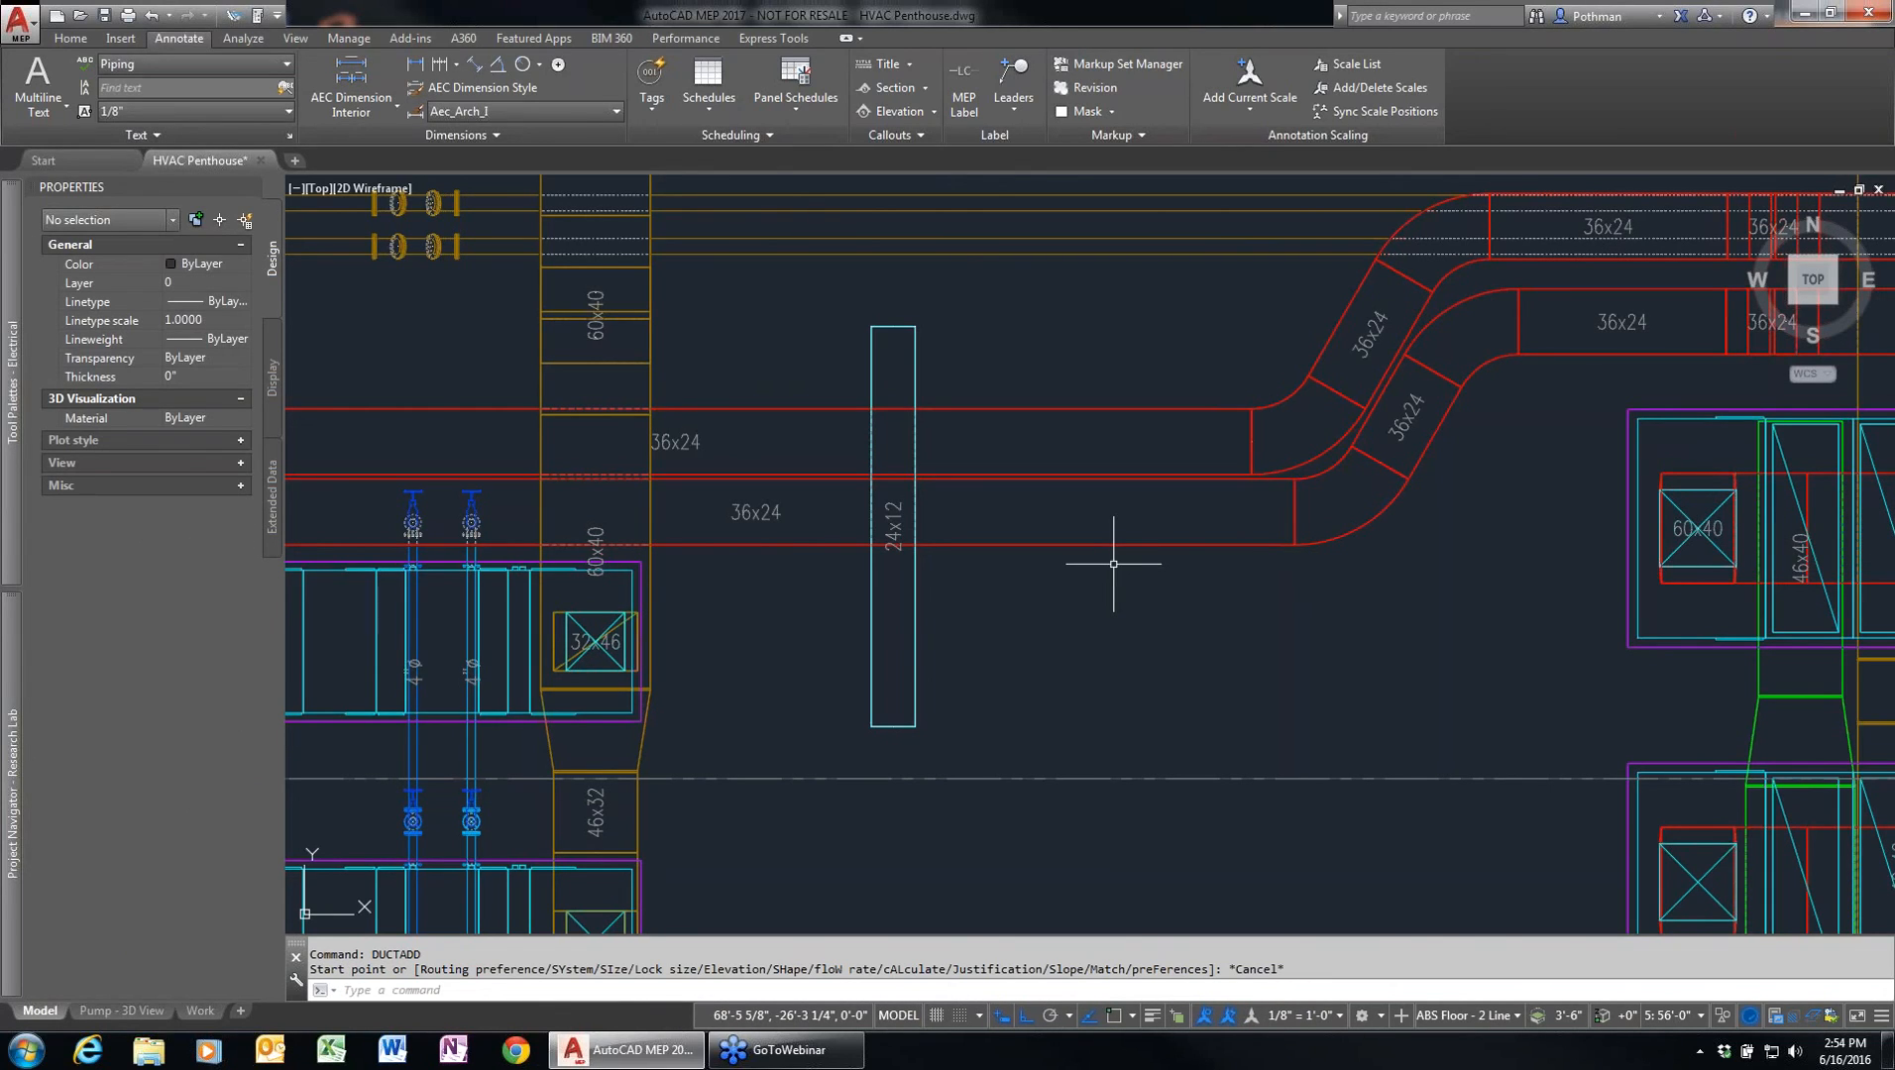
- Start adding a duct, set its system to Outdoor Air from the Content Library duct system definitions, and close the Styles Browser
key("Up")
key("Return")
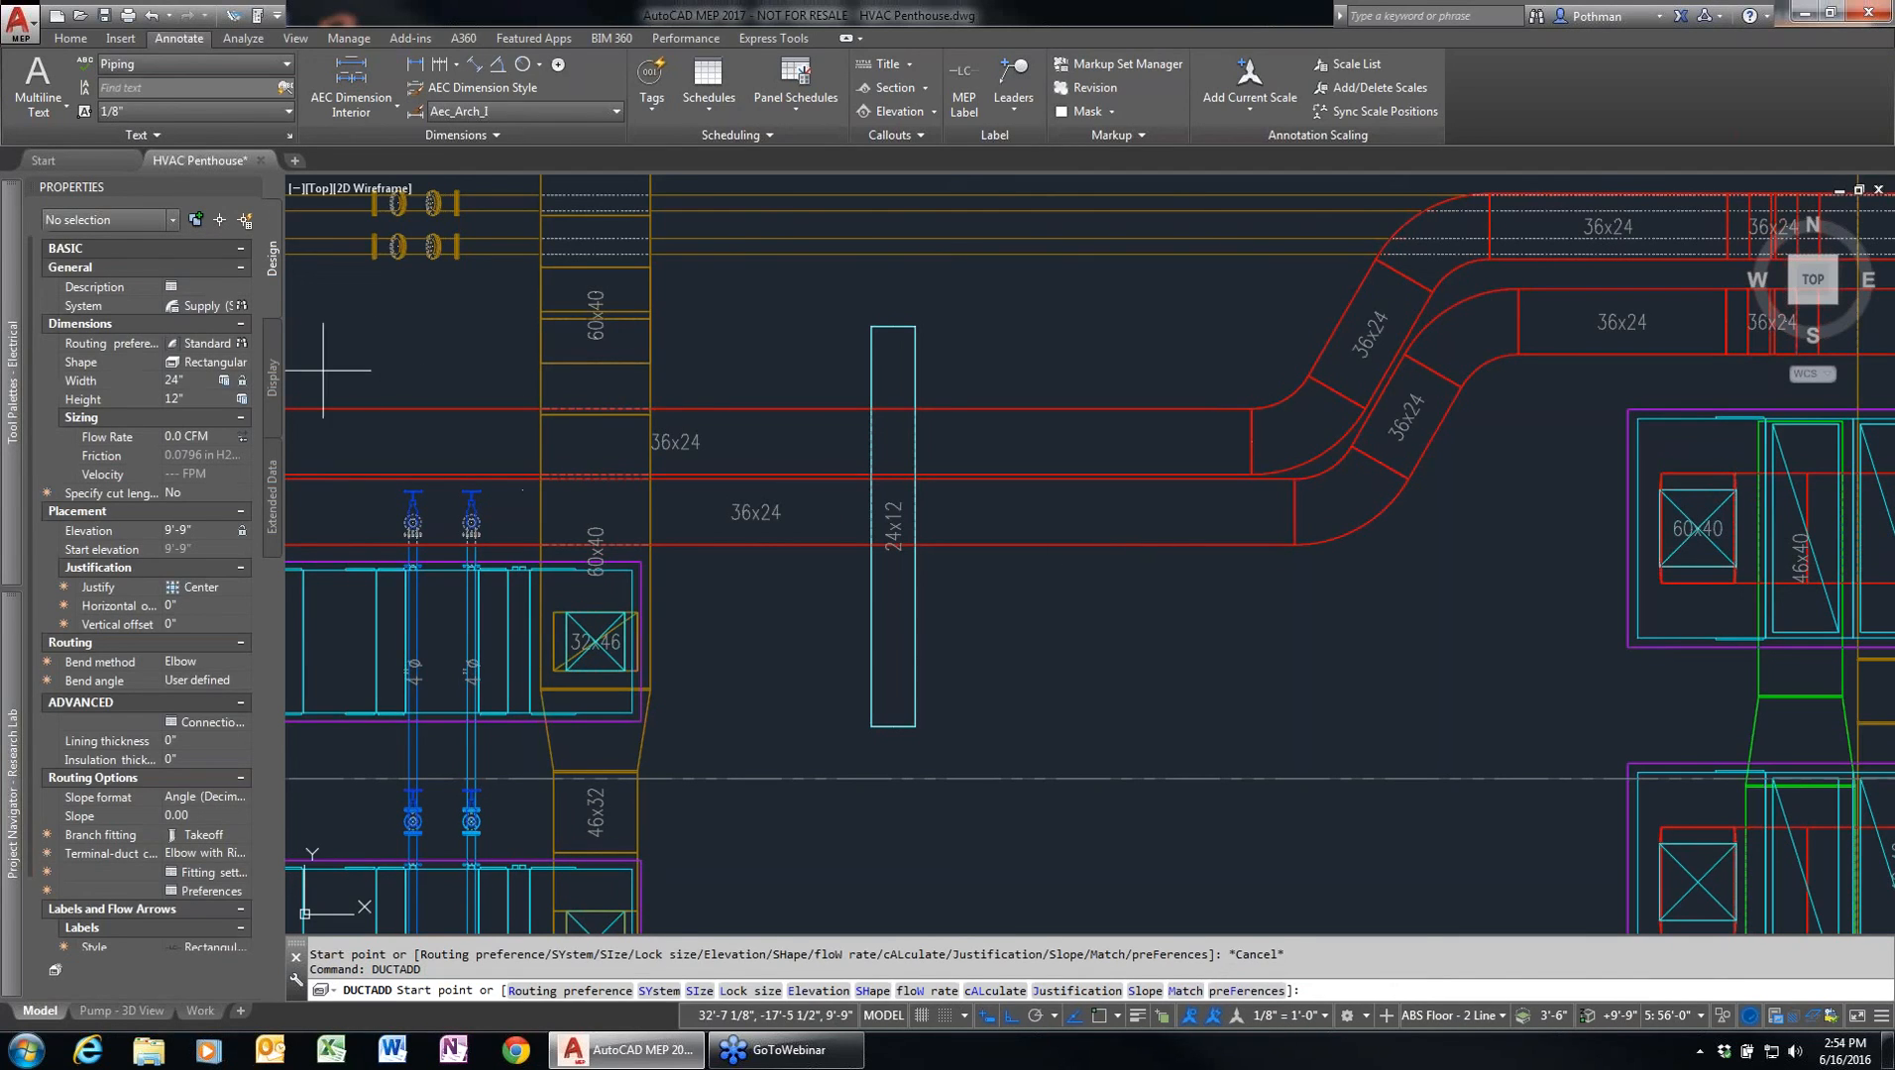
left_click(212, 307)
left_click(239, 307)
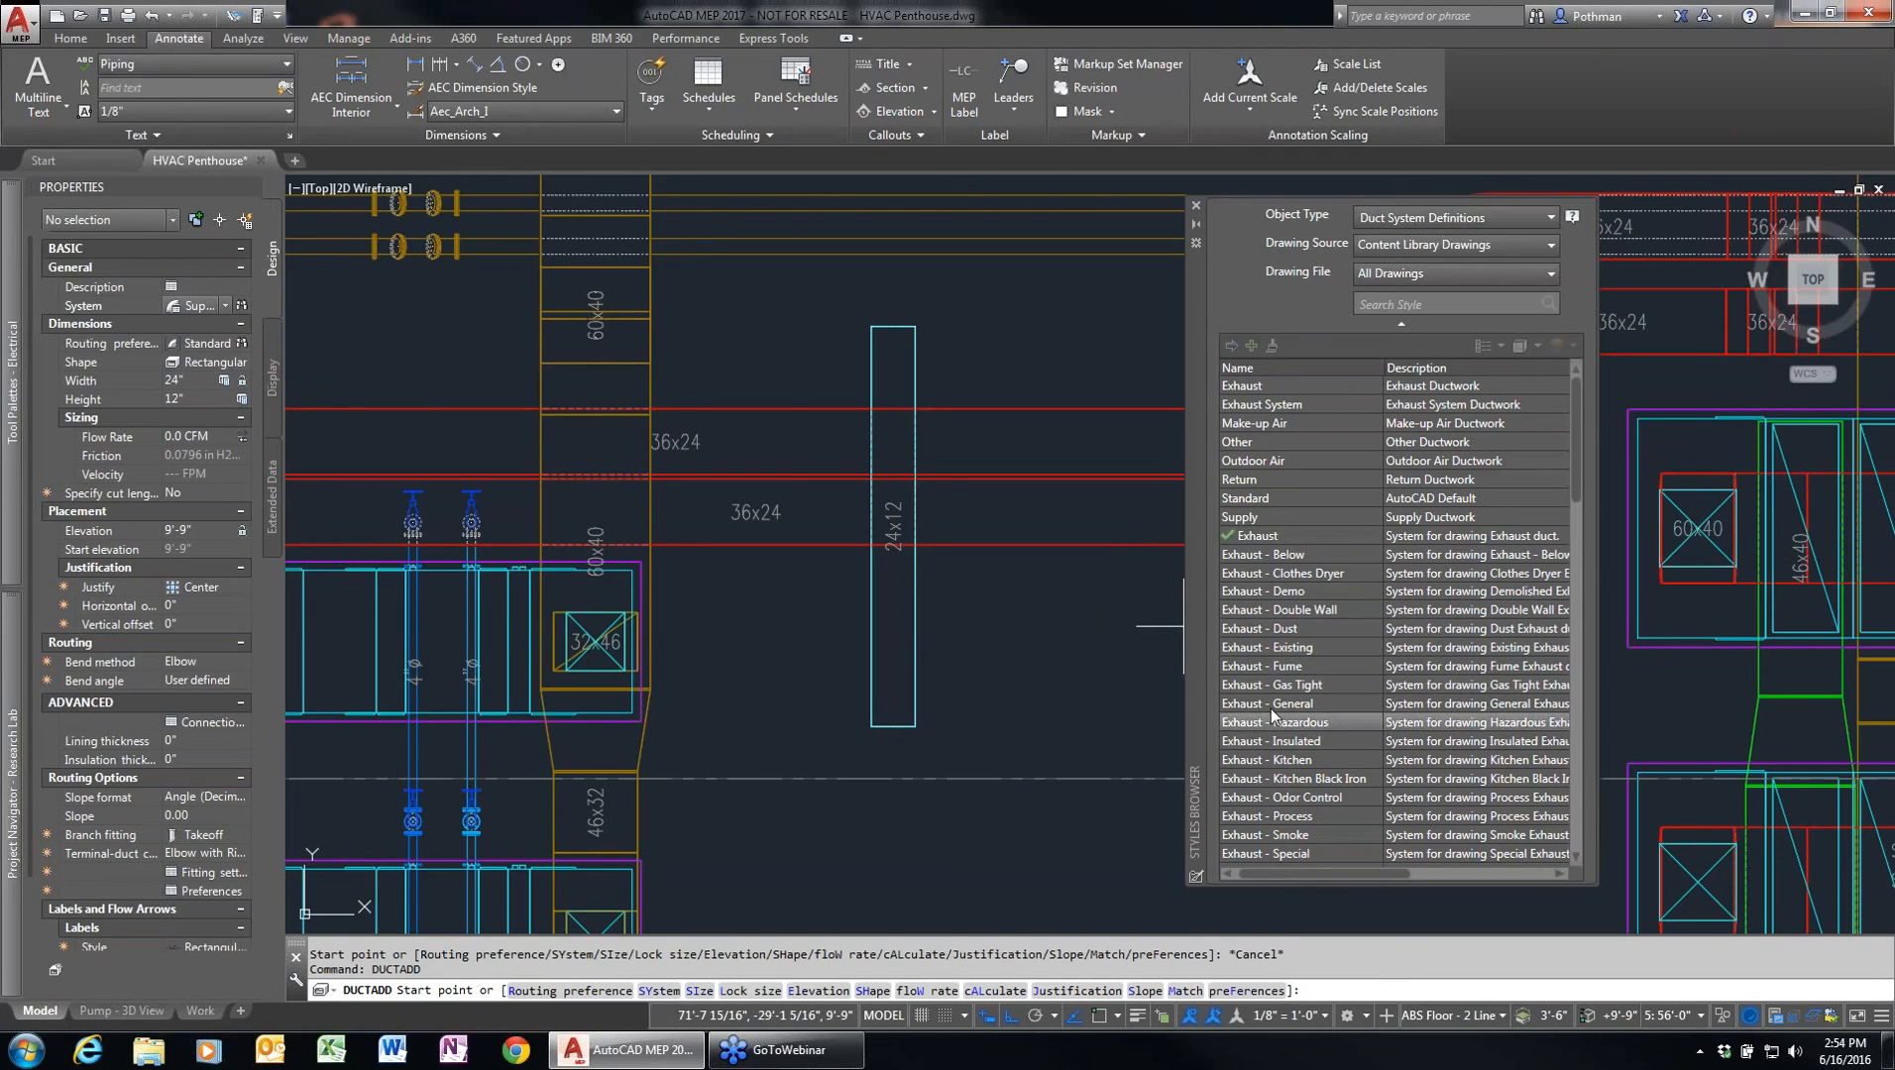
left_click(1268, 462)
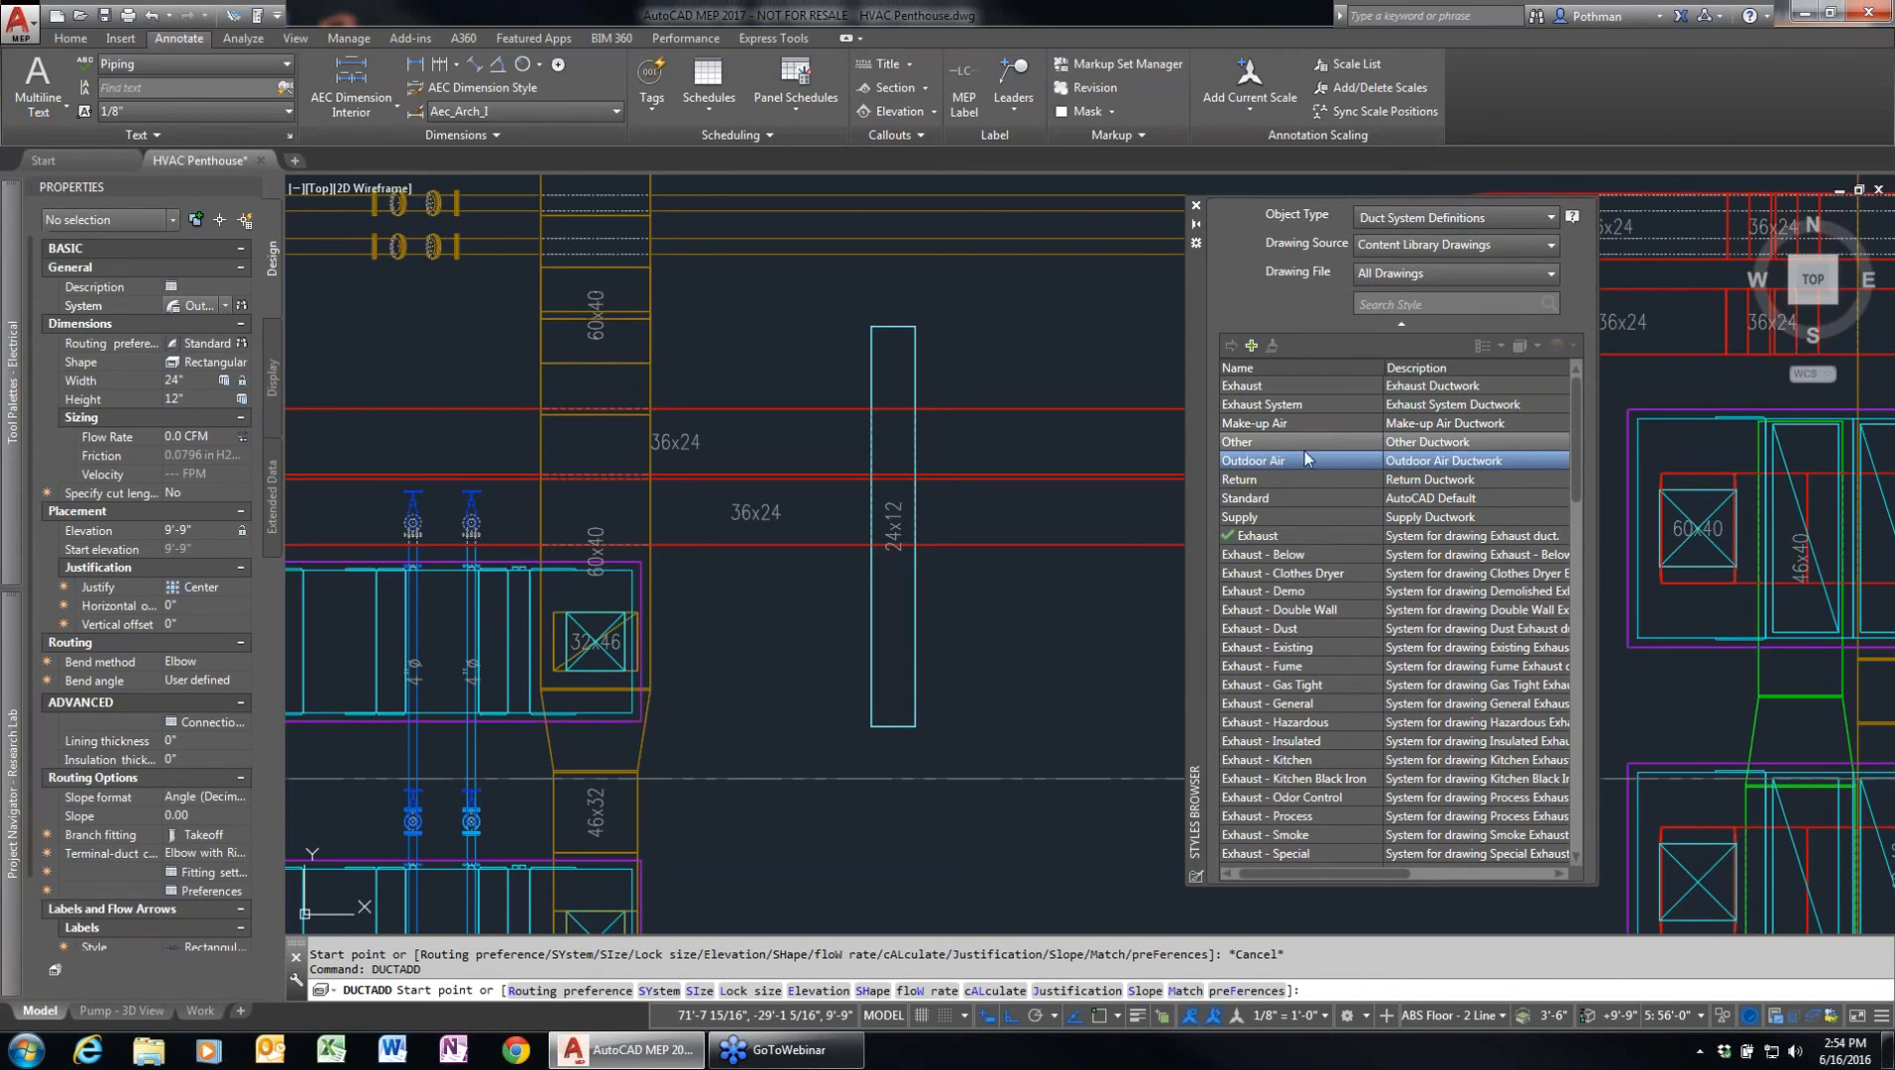
left_click(1547, 221)
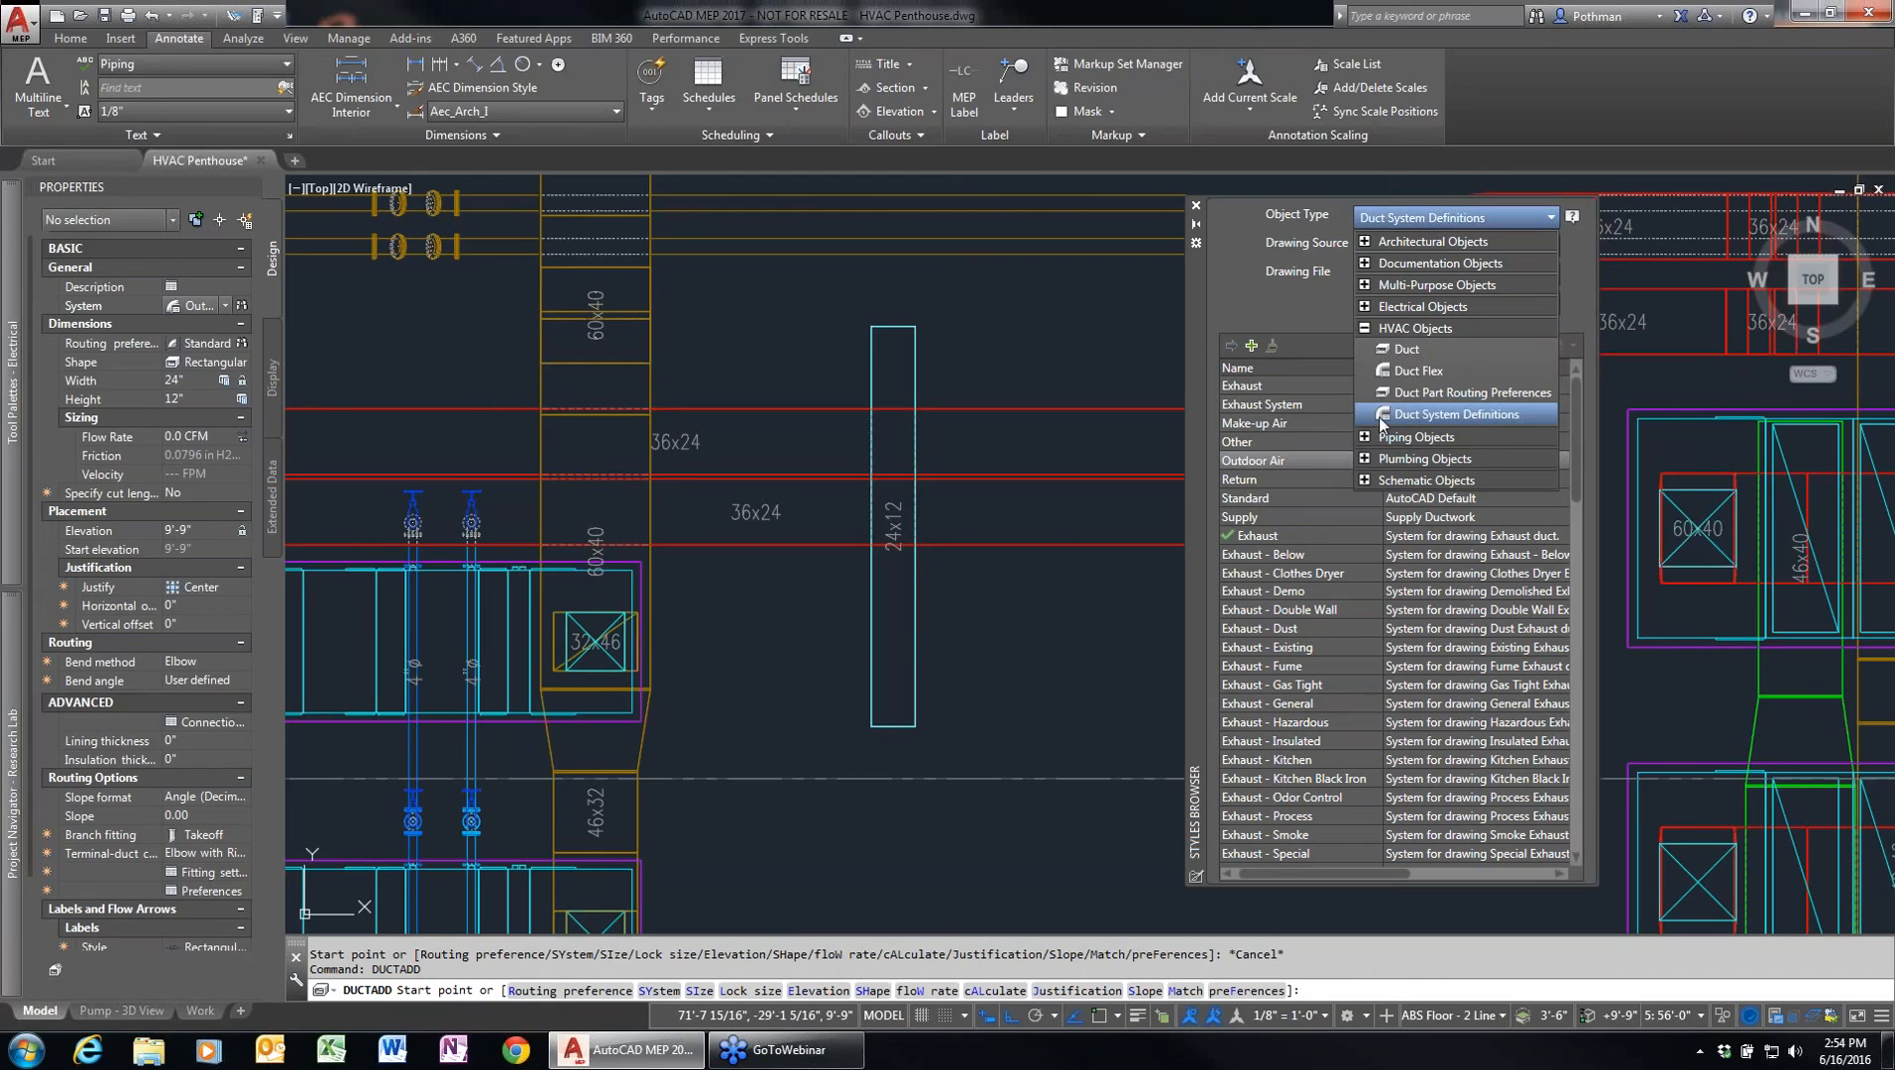
left_click(1225, 260)
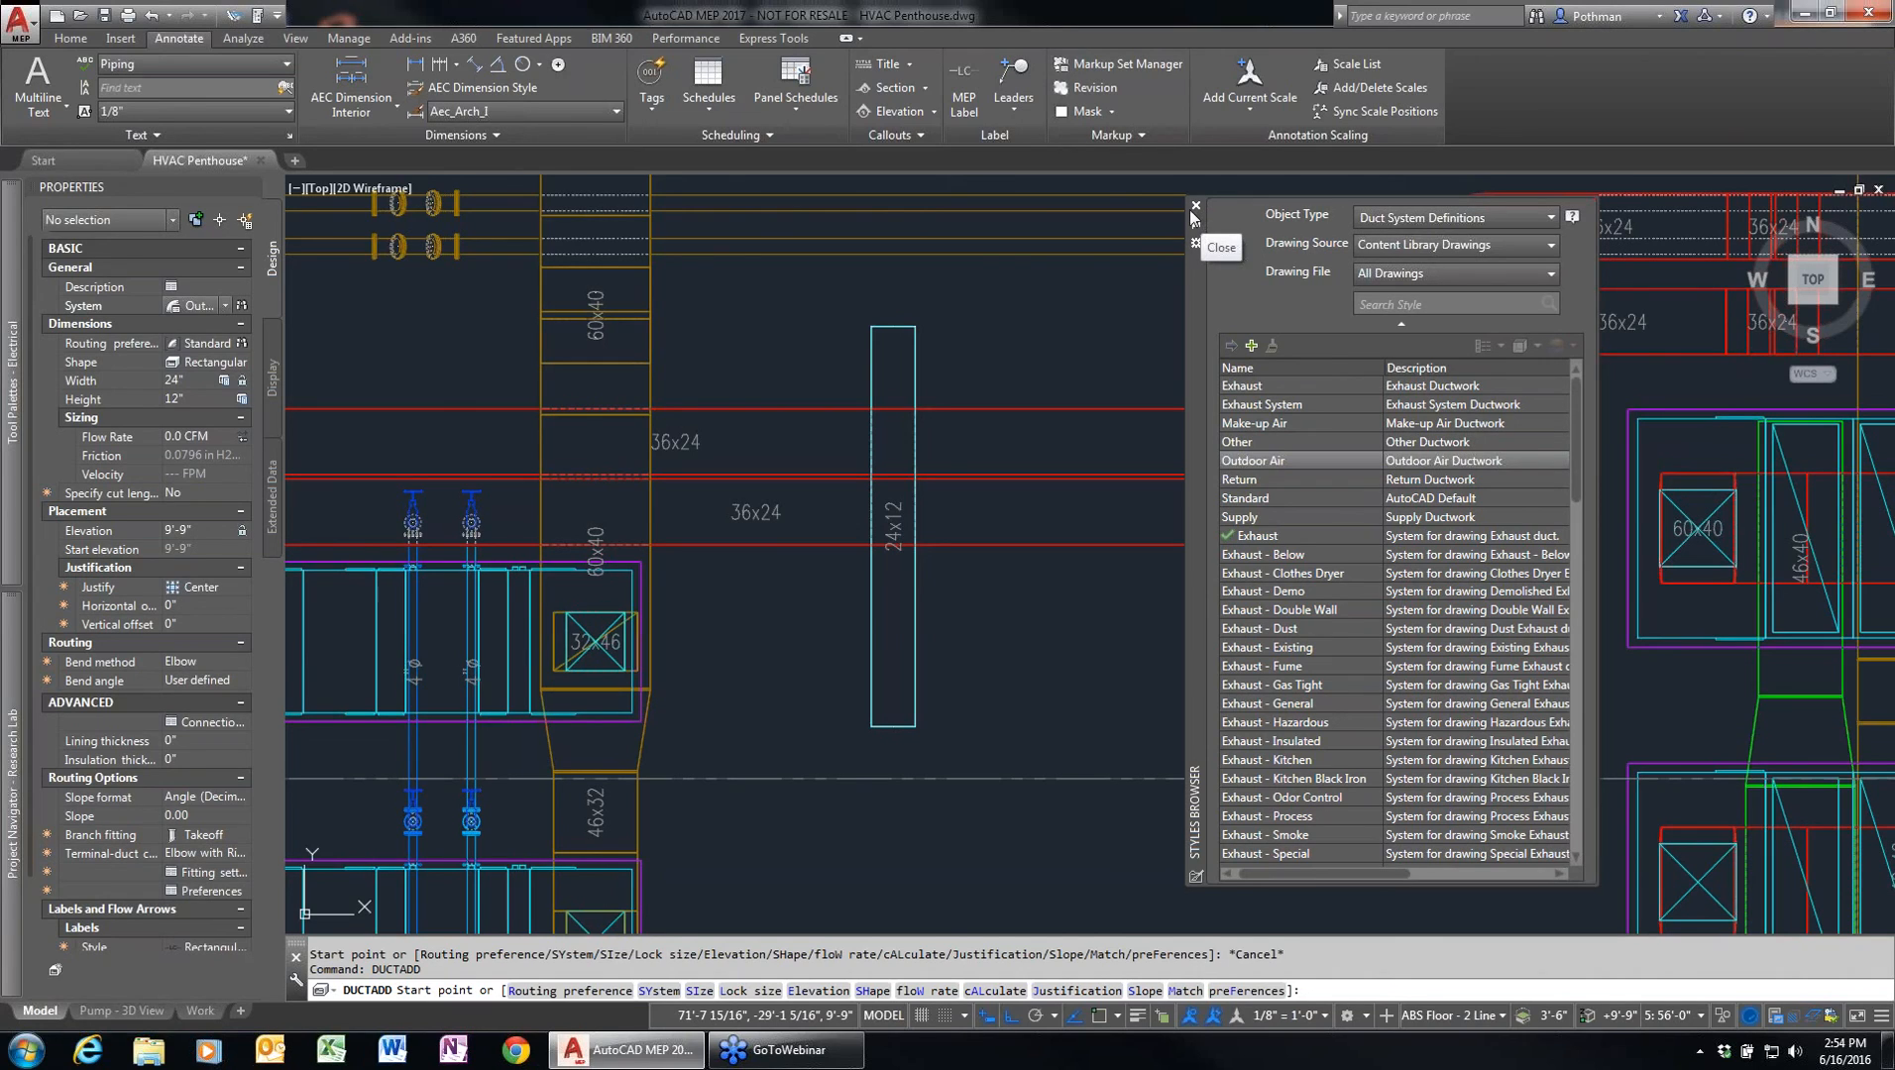
left_click(1195, 208)
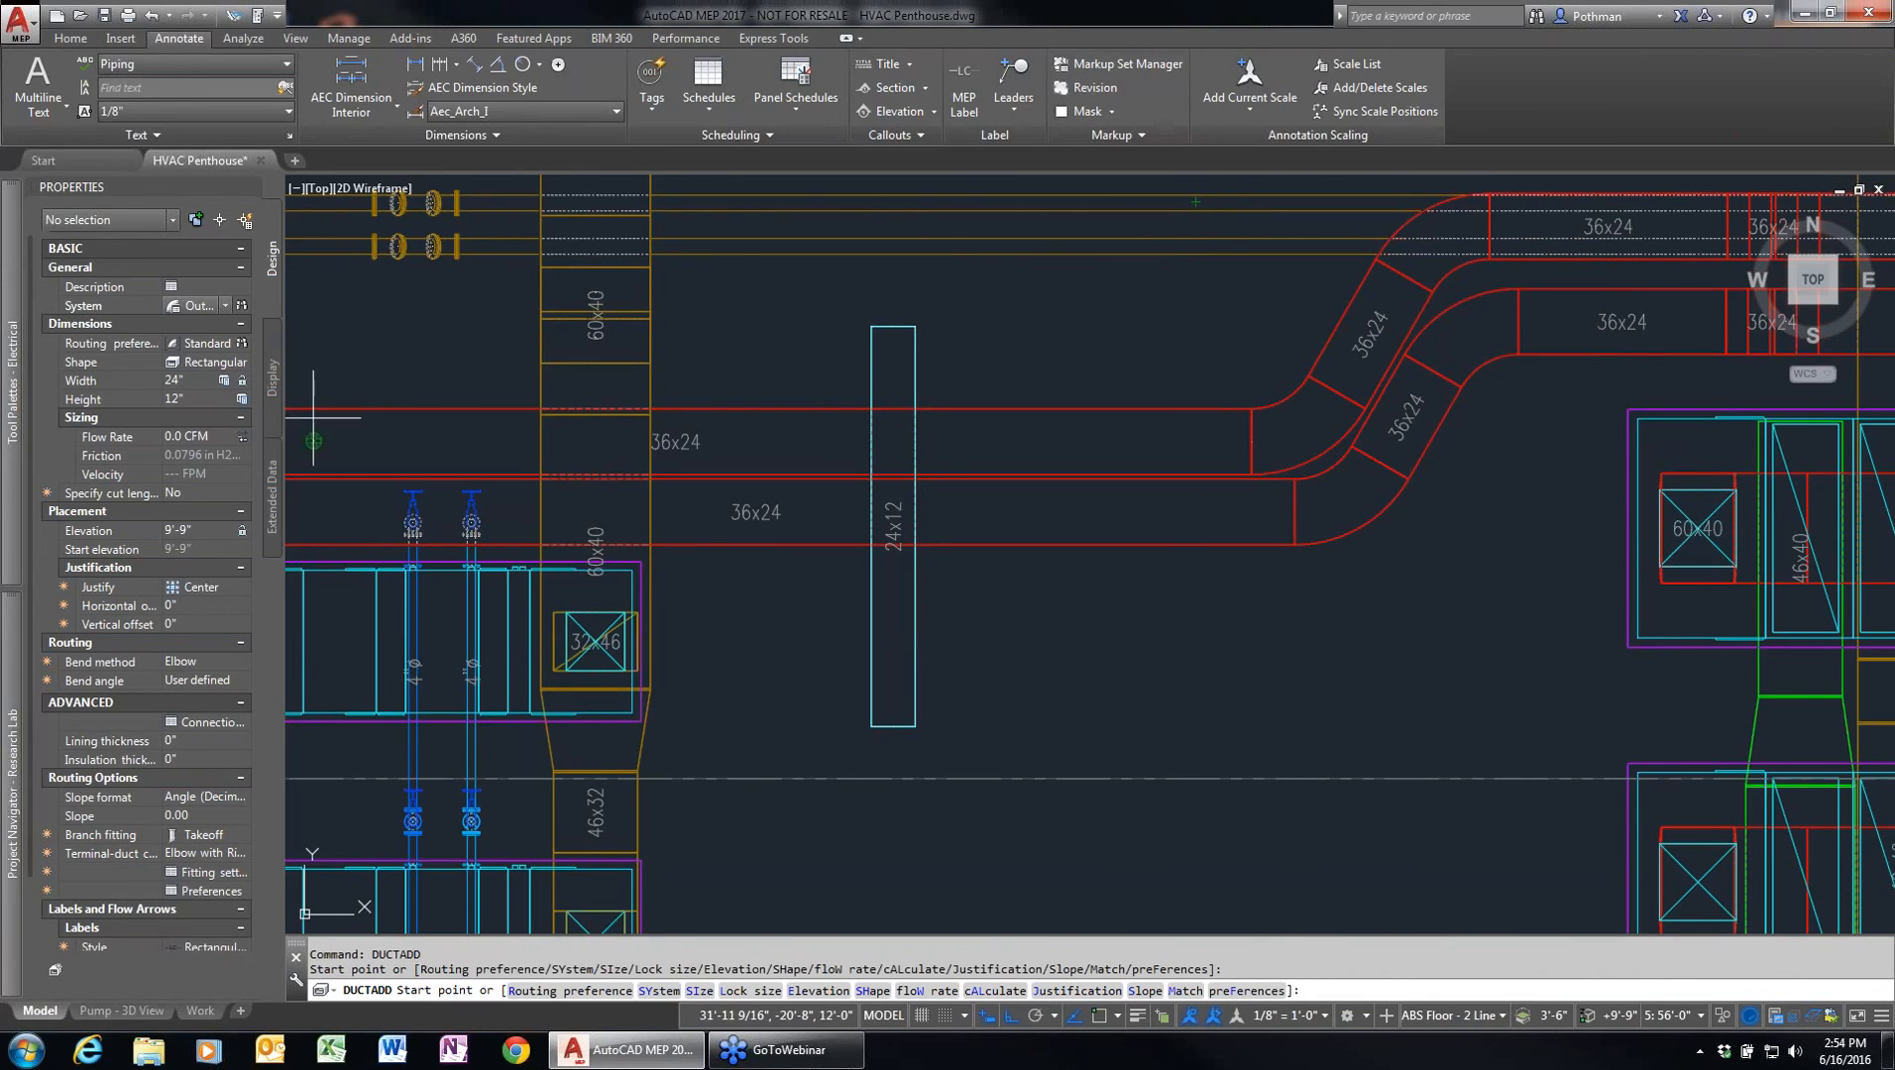
- Cancel the unfinished duct command and create a new blank drawing
key("Escape")
key("Escape")
left_click(58, 18)
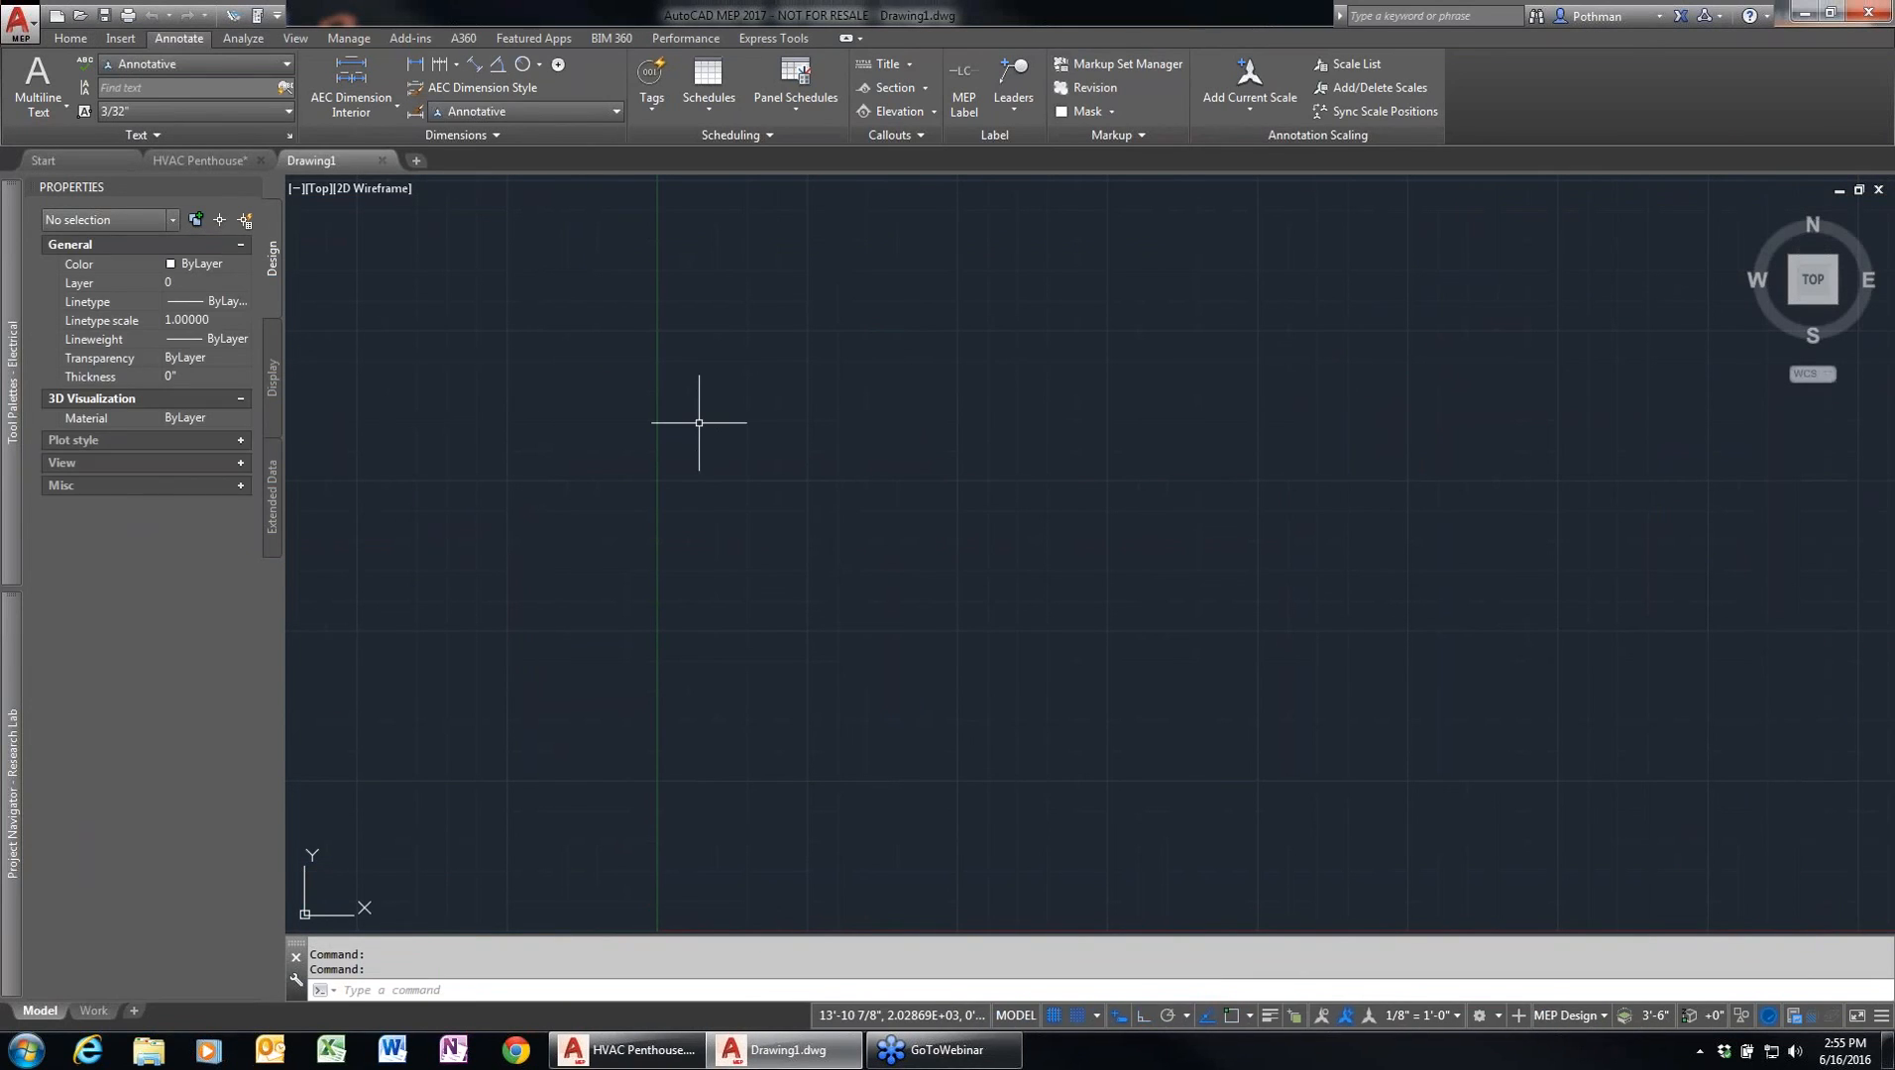
- Start adding a duct, search the Content Library duct system definitions for "supply", and set the duct's system to Supply
type("ductadd")
key("Return")
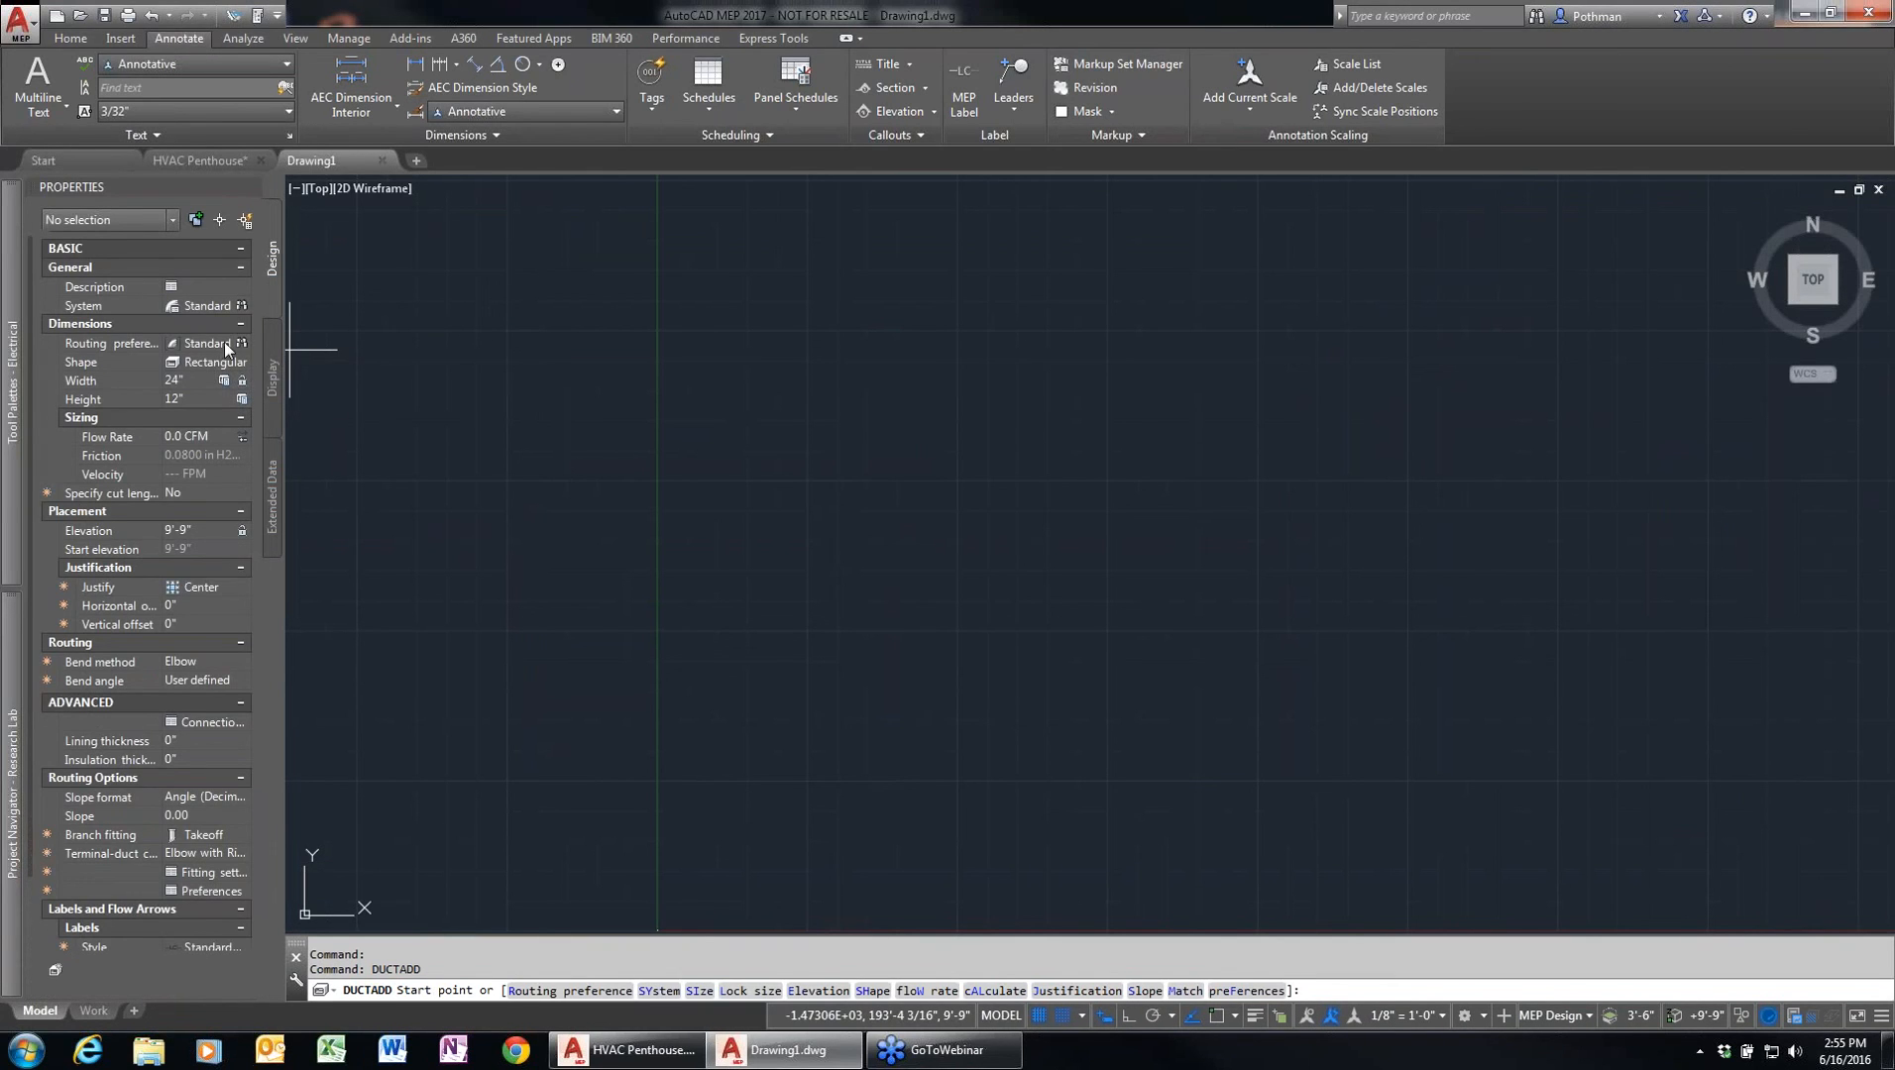
left_click(224, 307)
left_click(225, 309)
left_click(226, 309)
left_click(241, 305)
left_click(1440, 301)
type("supply")
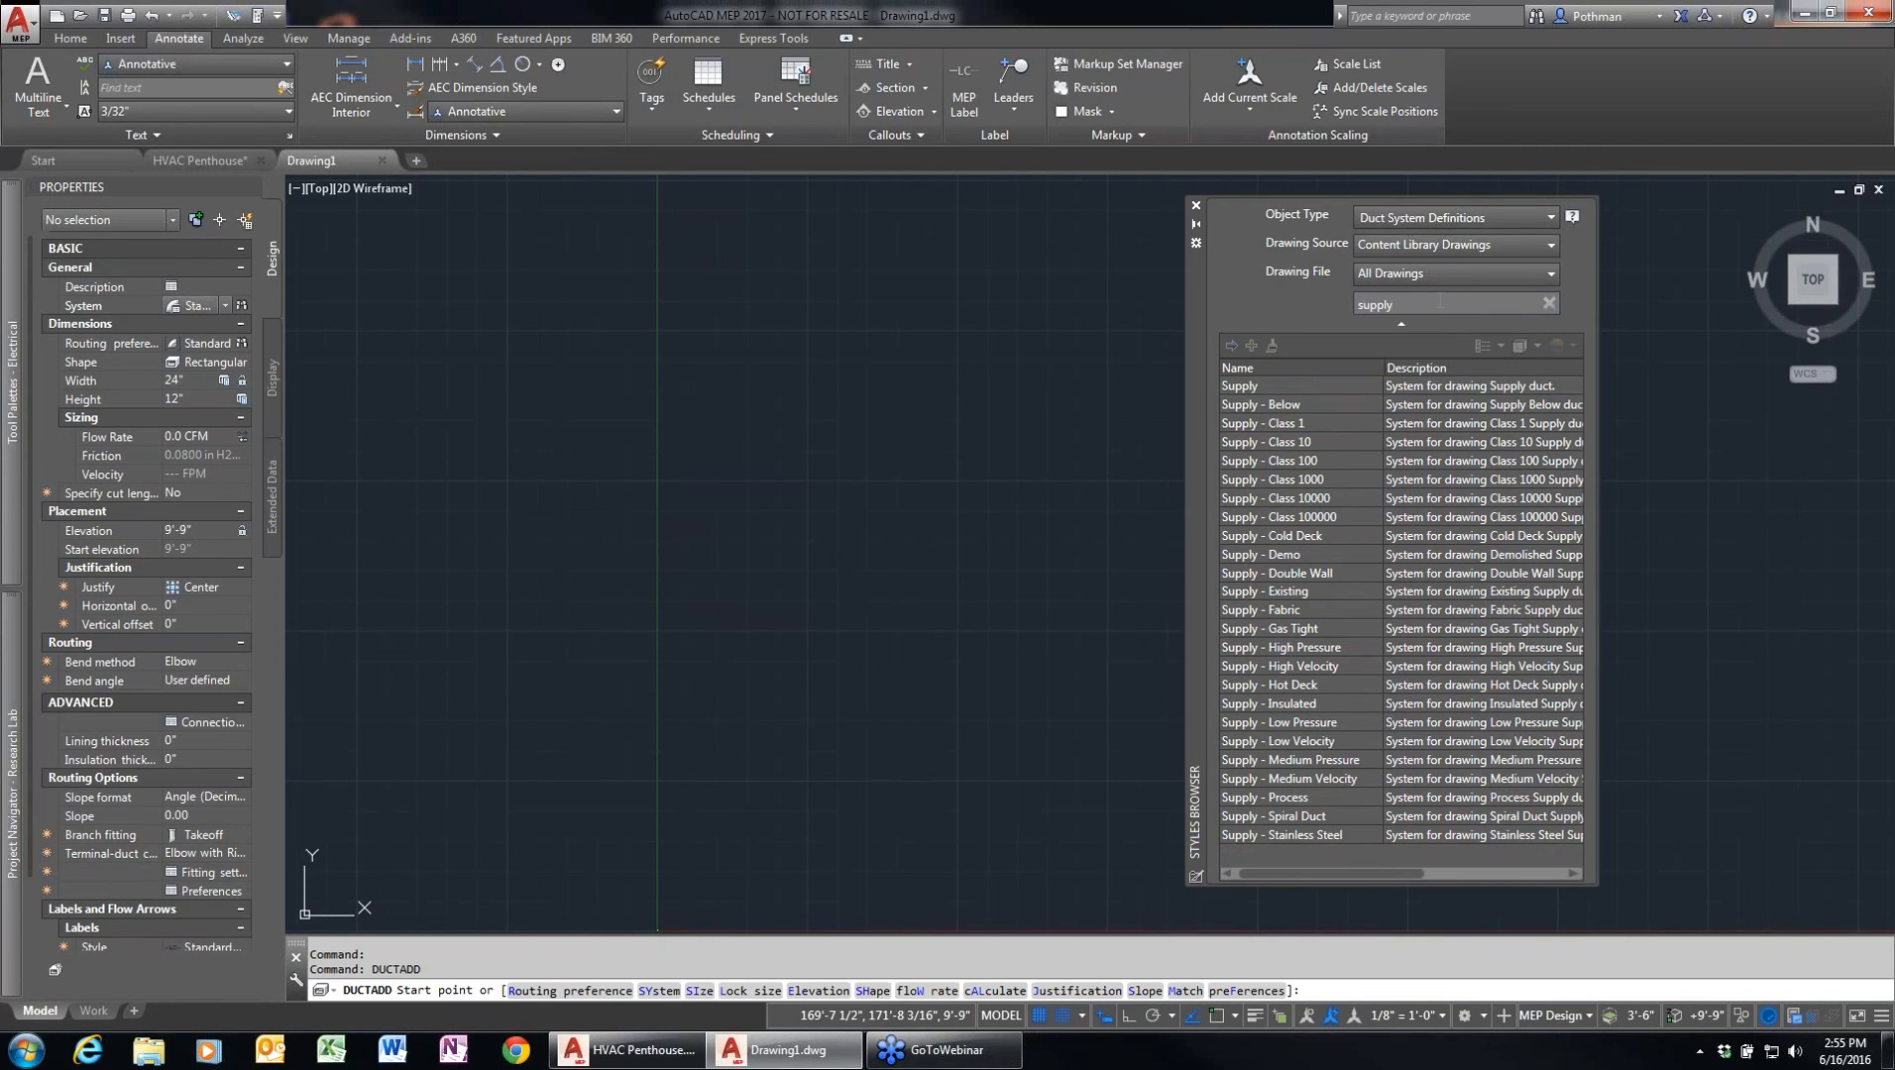
left_click(1254, 385)
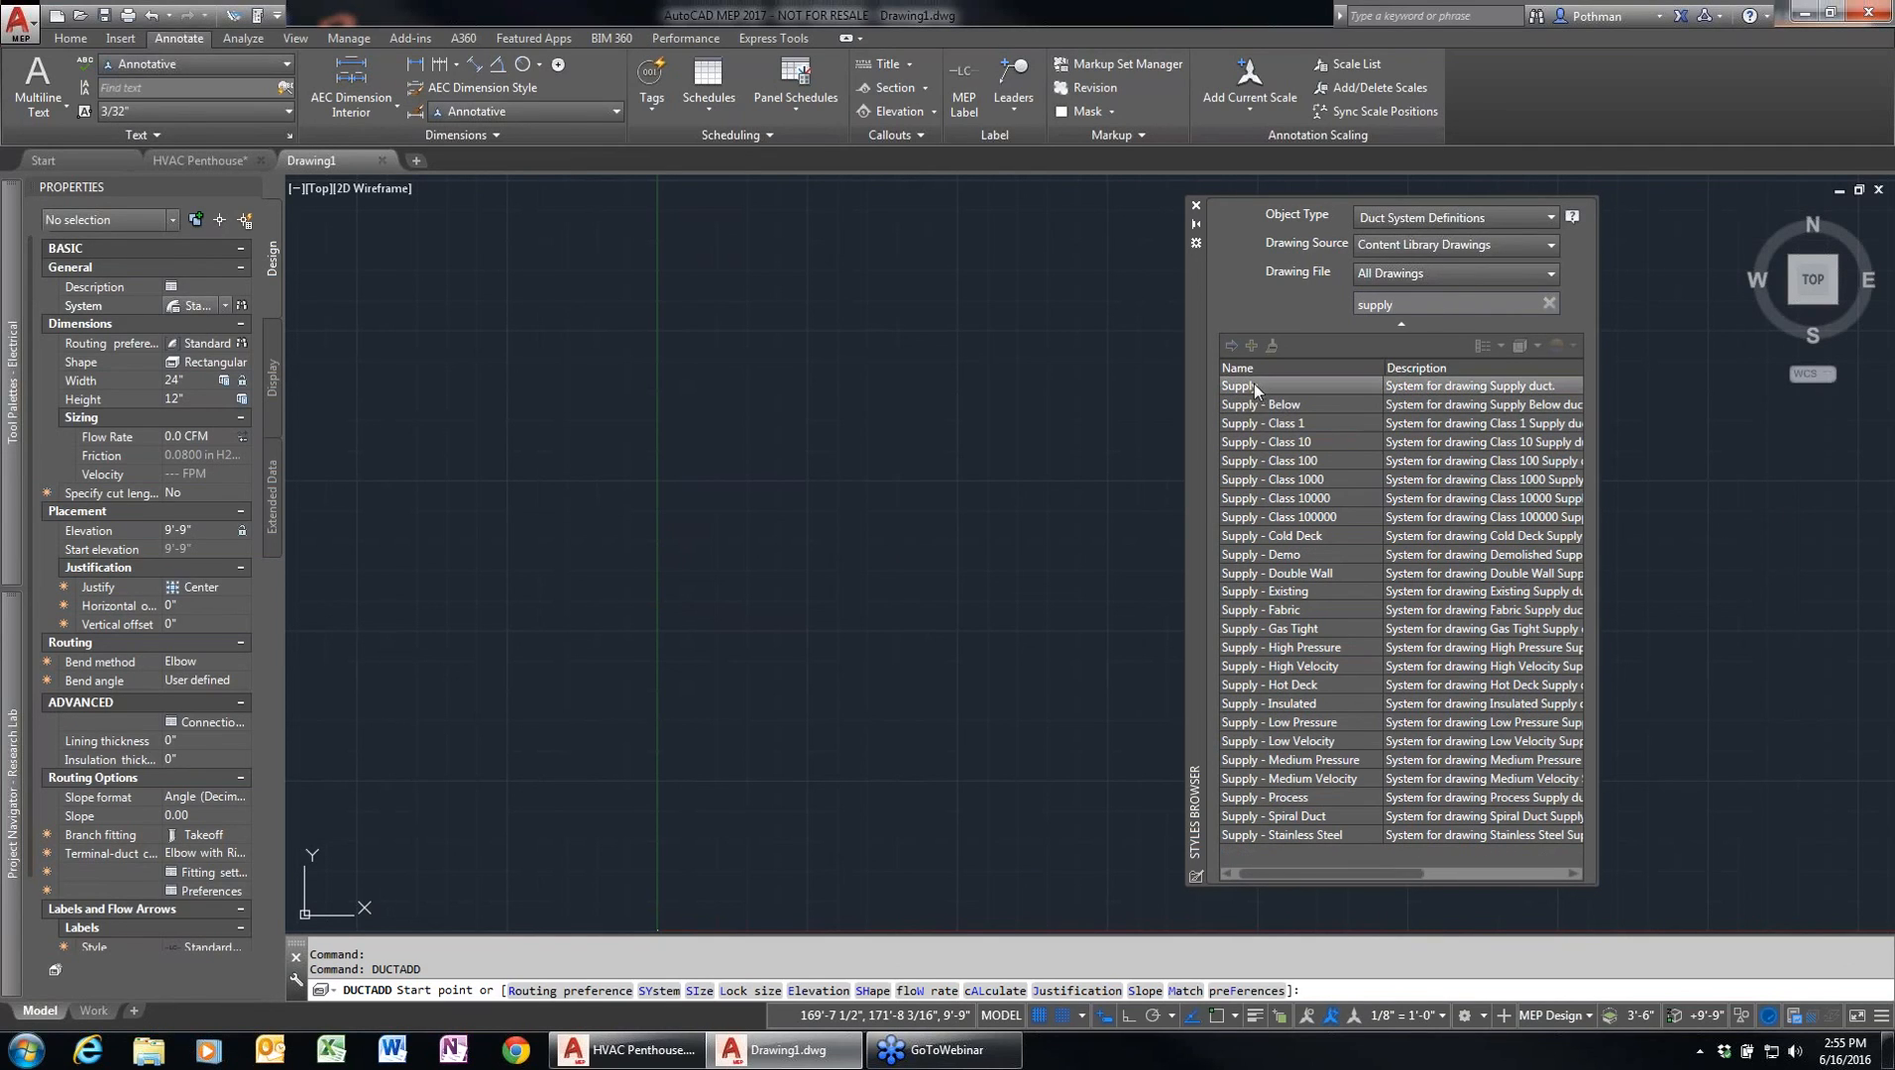
double_click(1253, 385)
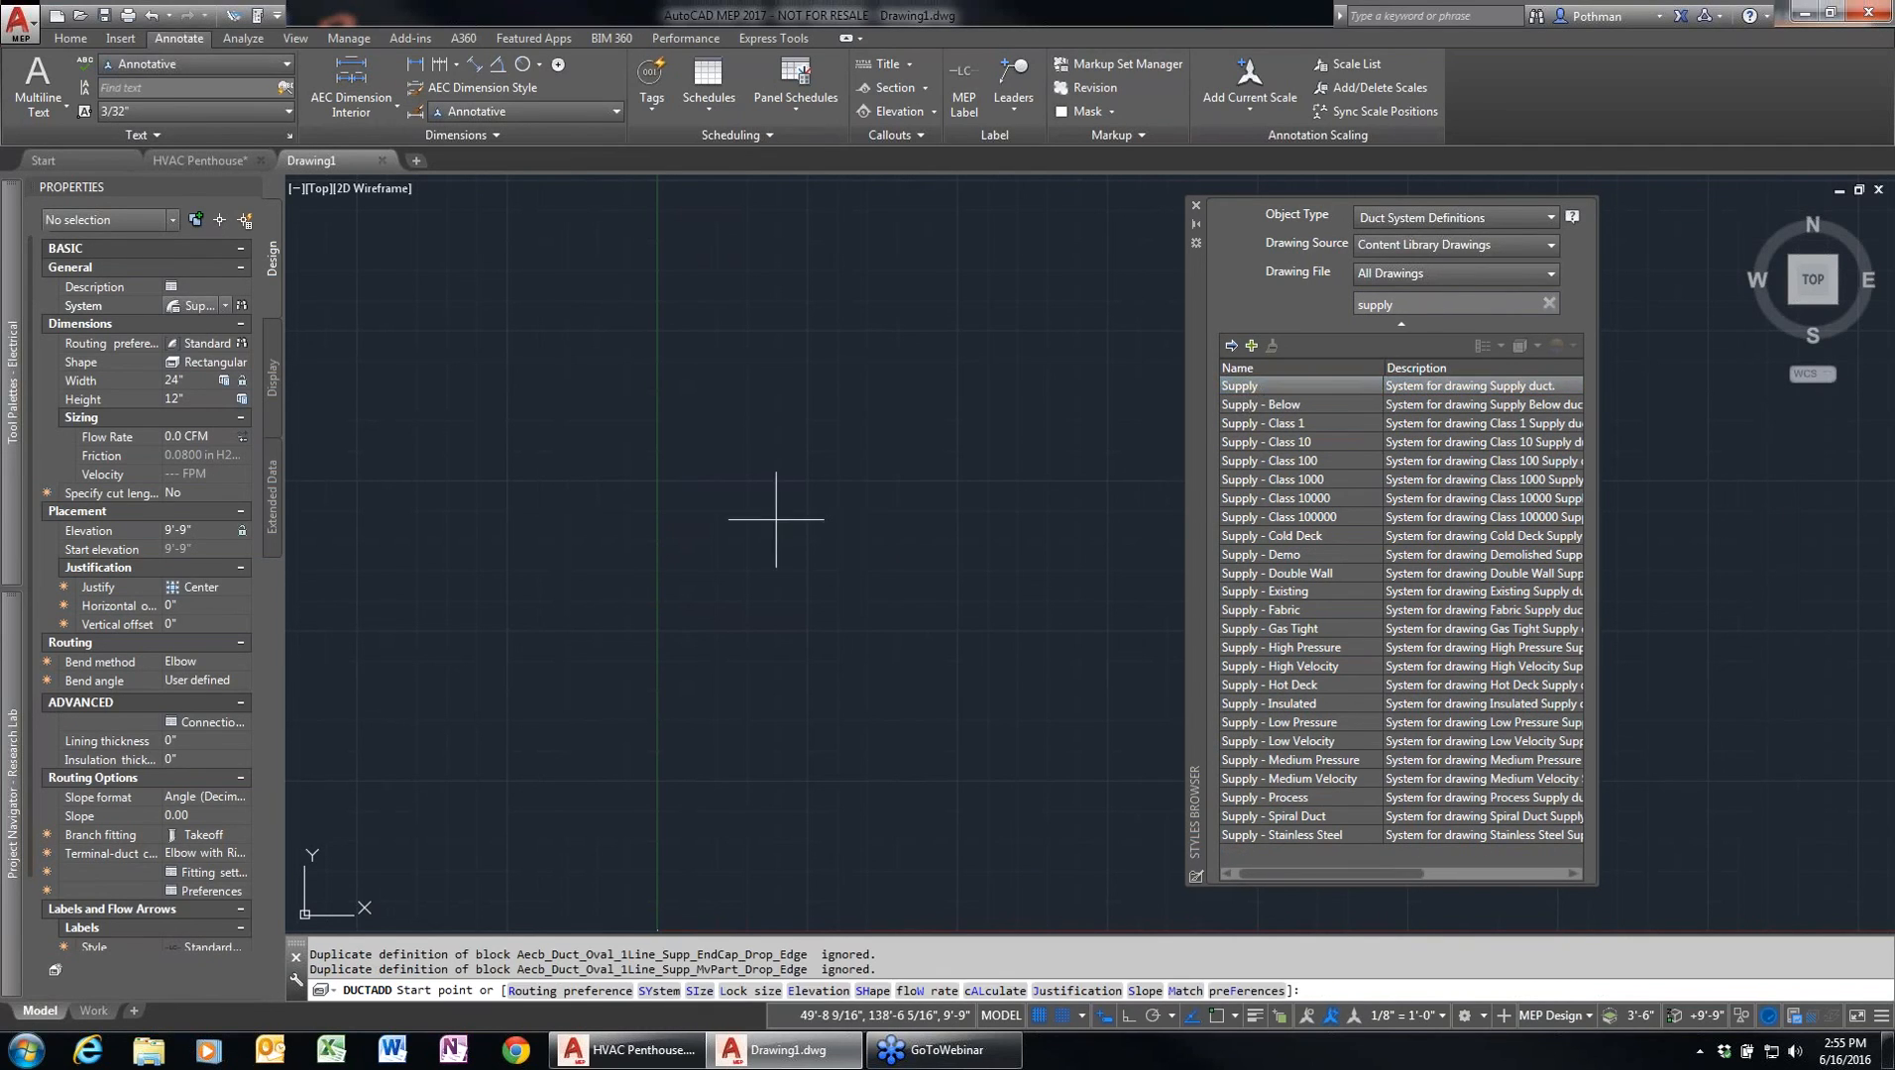
- Review the systems available for the new duct, and close the blank drawing without saving it
left_click(225, 307)
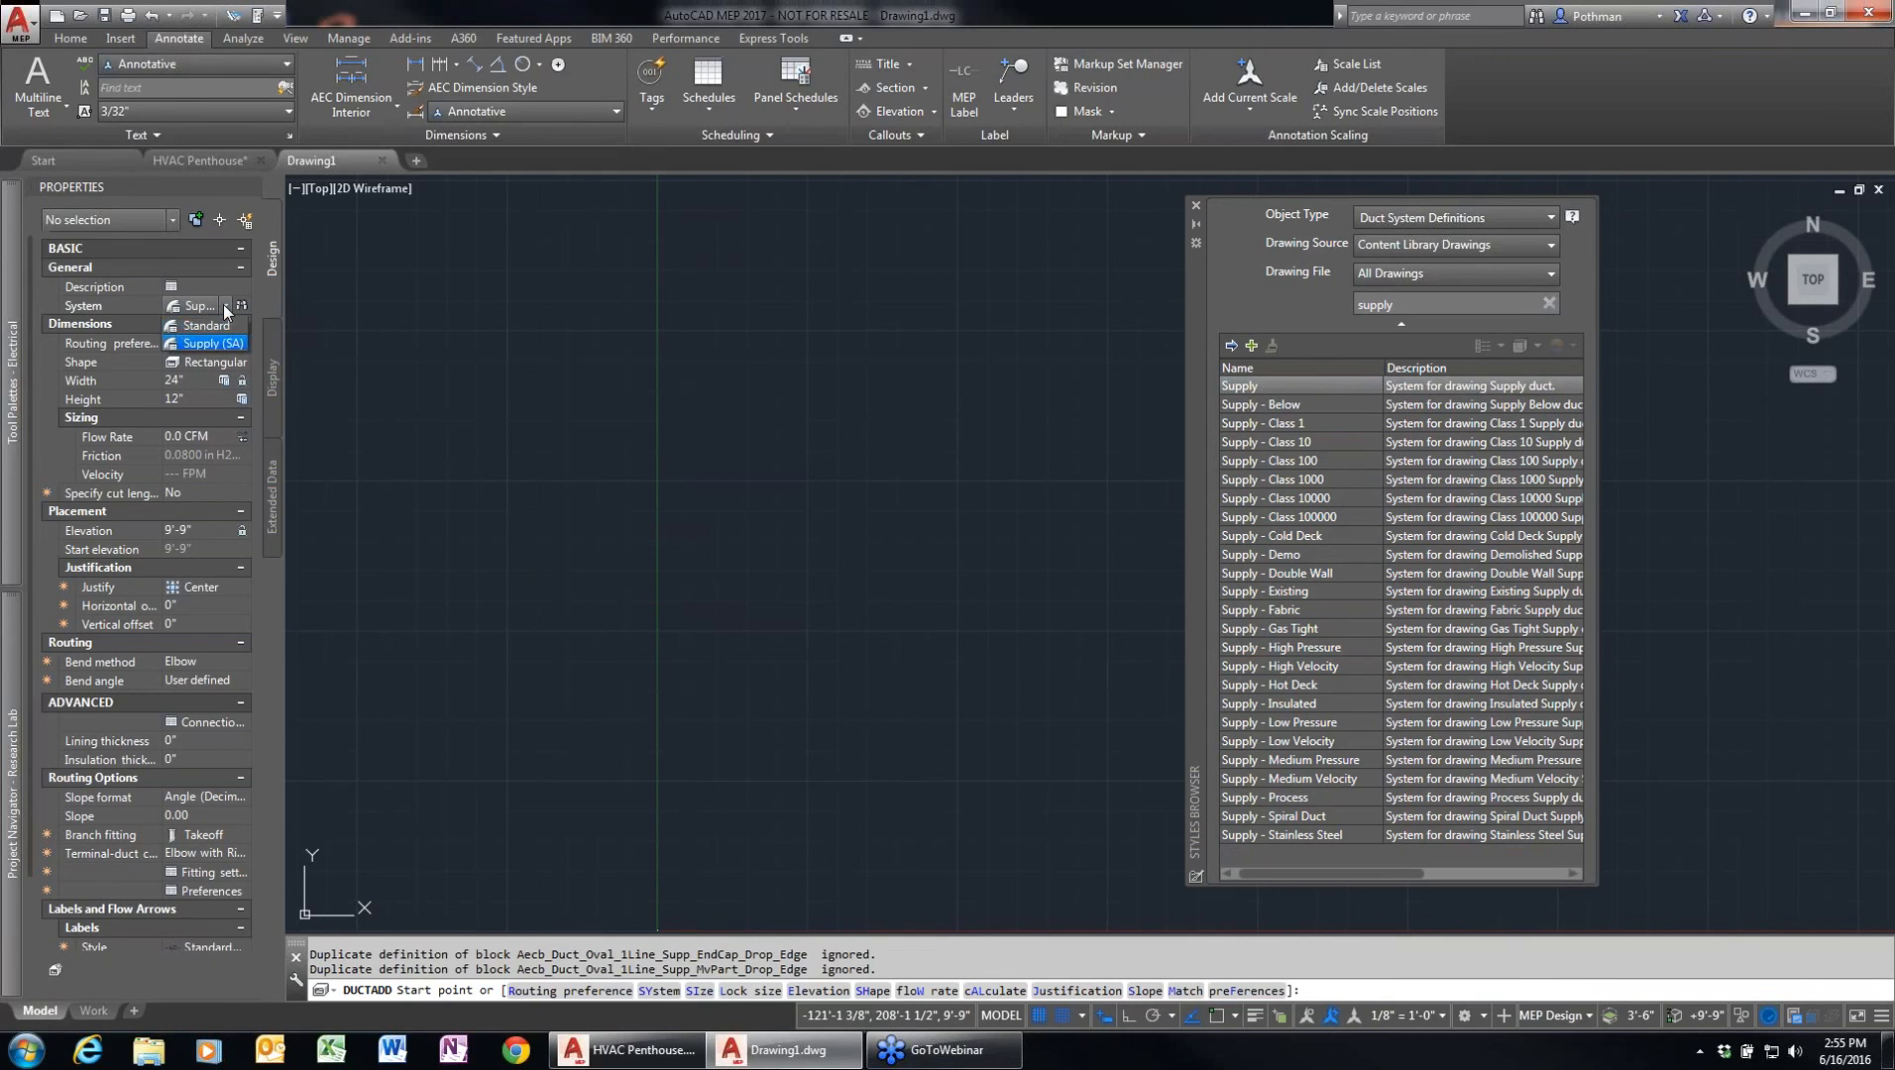
left_click(225, 307)
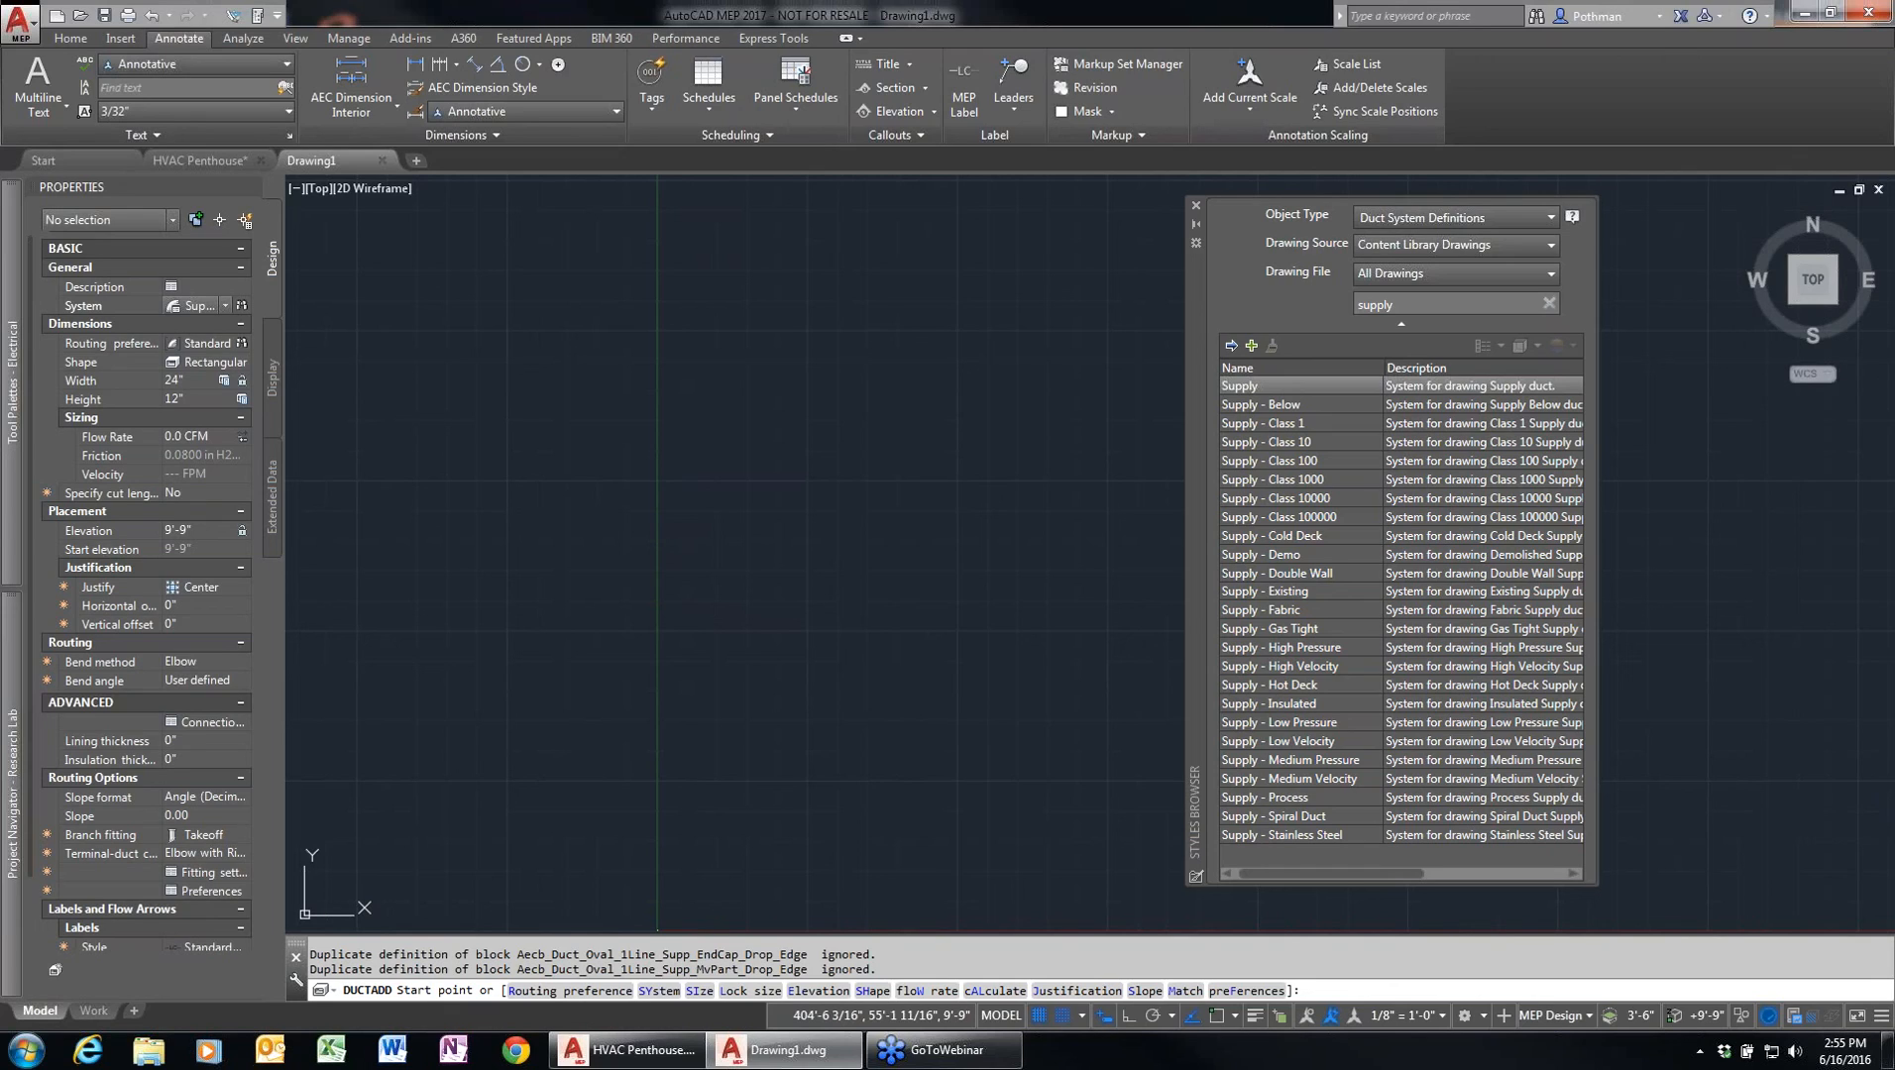
left_click(382, 160)
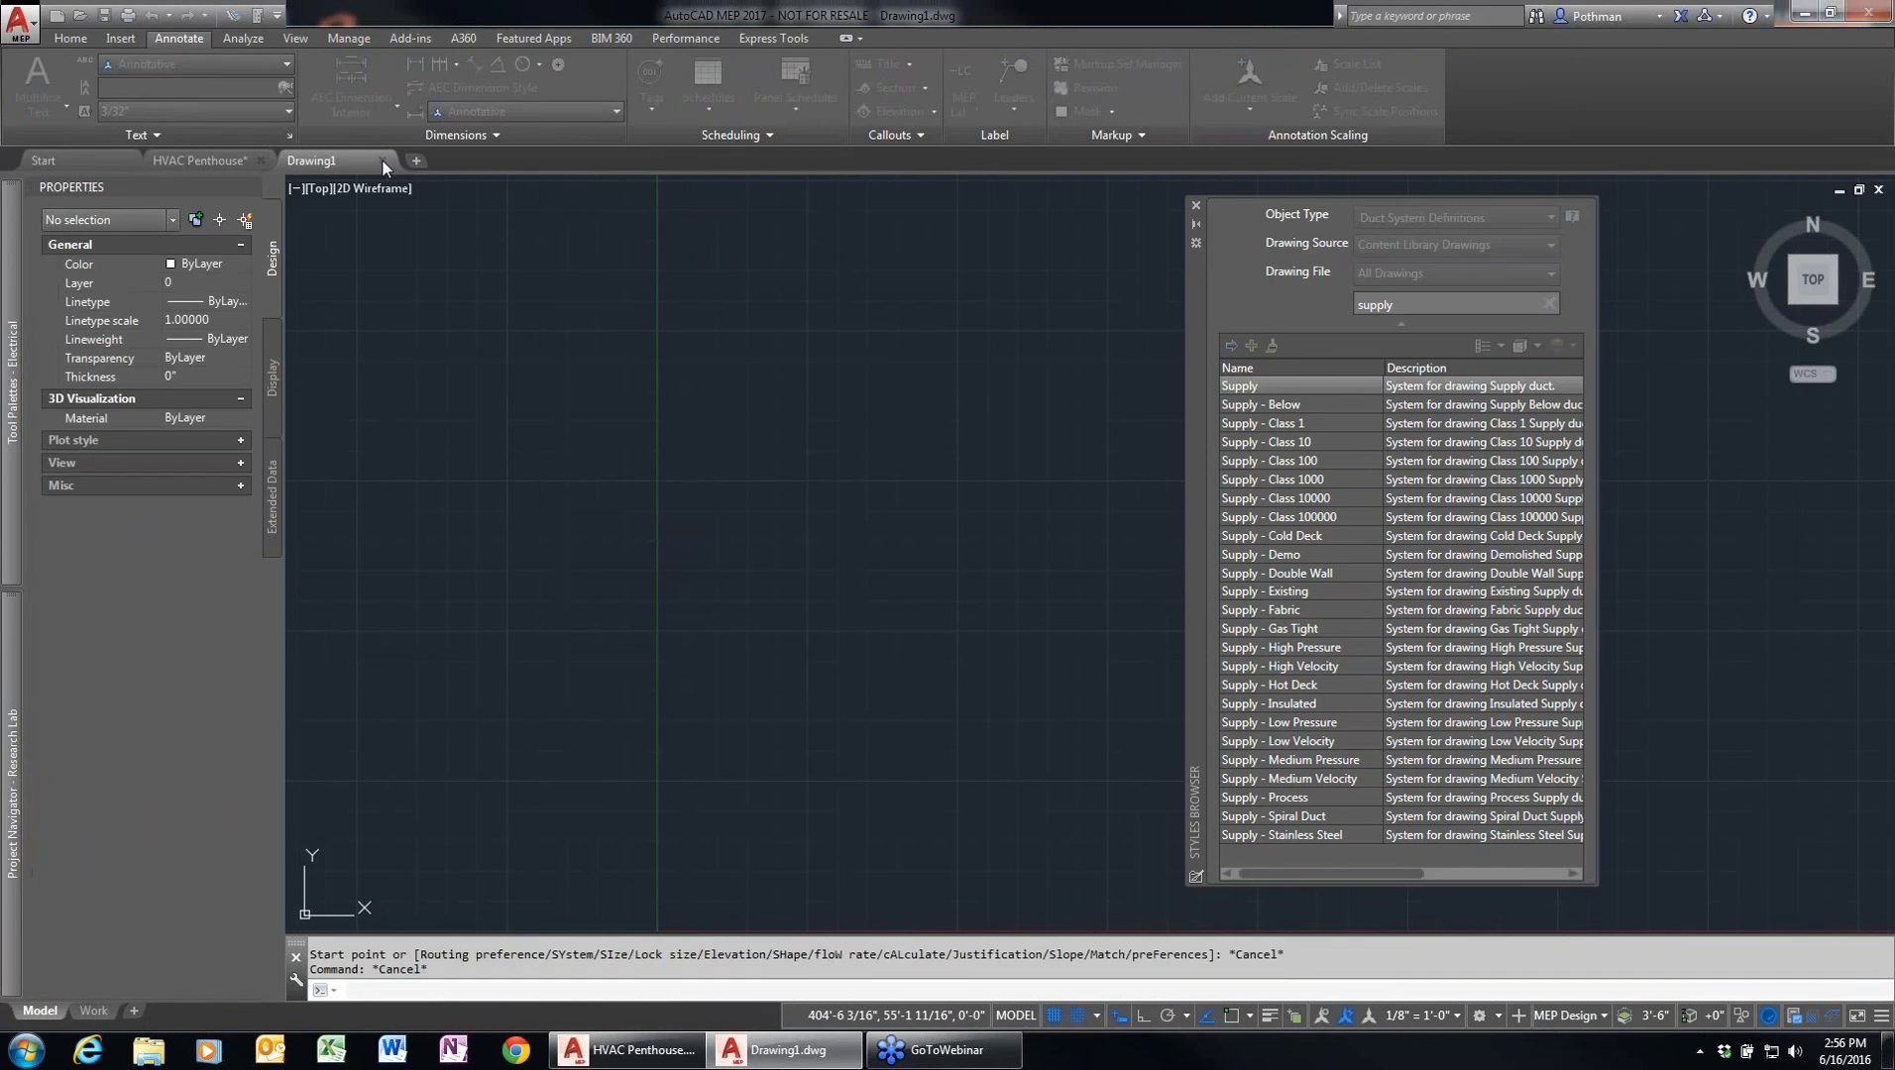
left_click(987, 582)
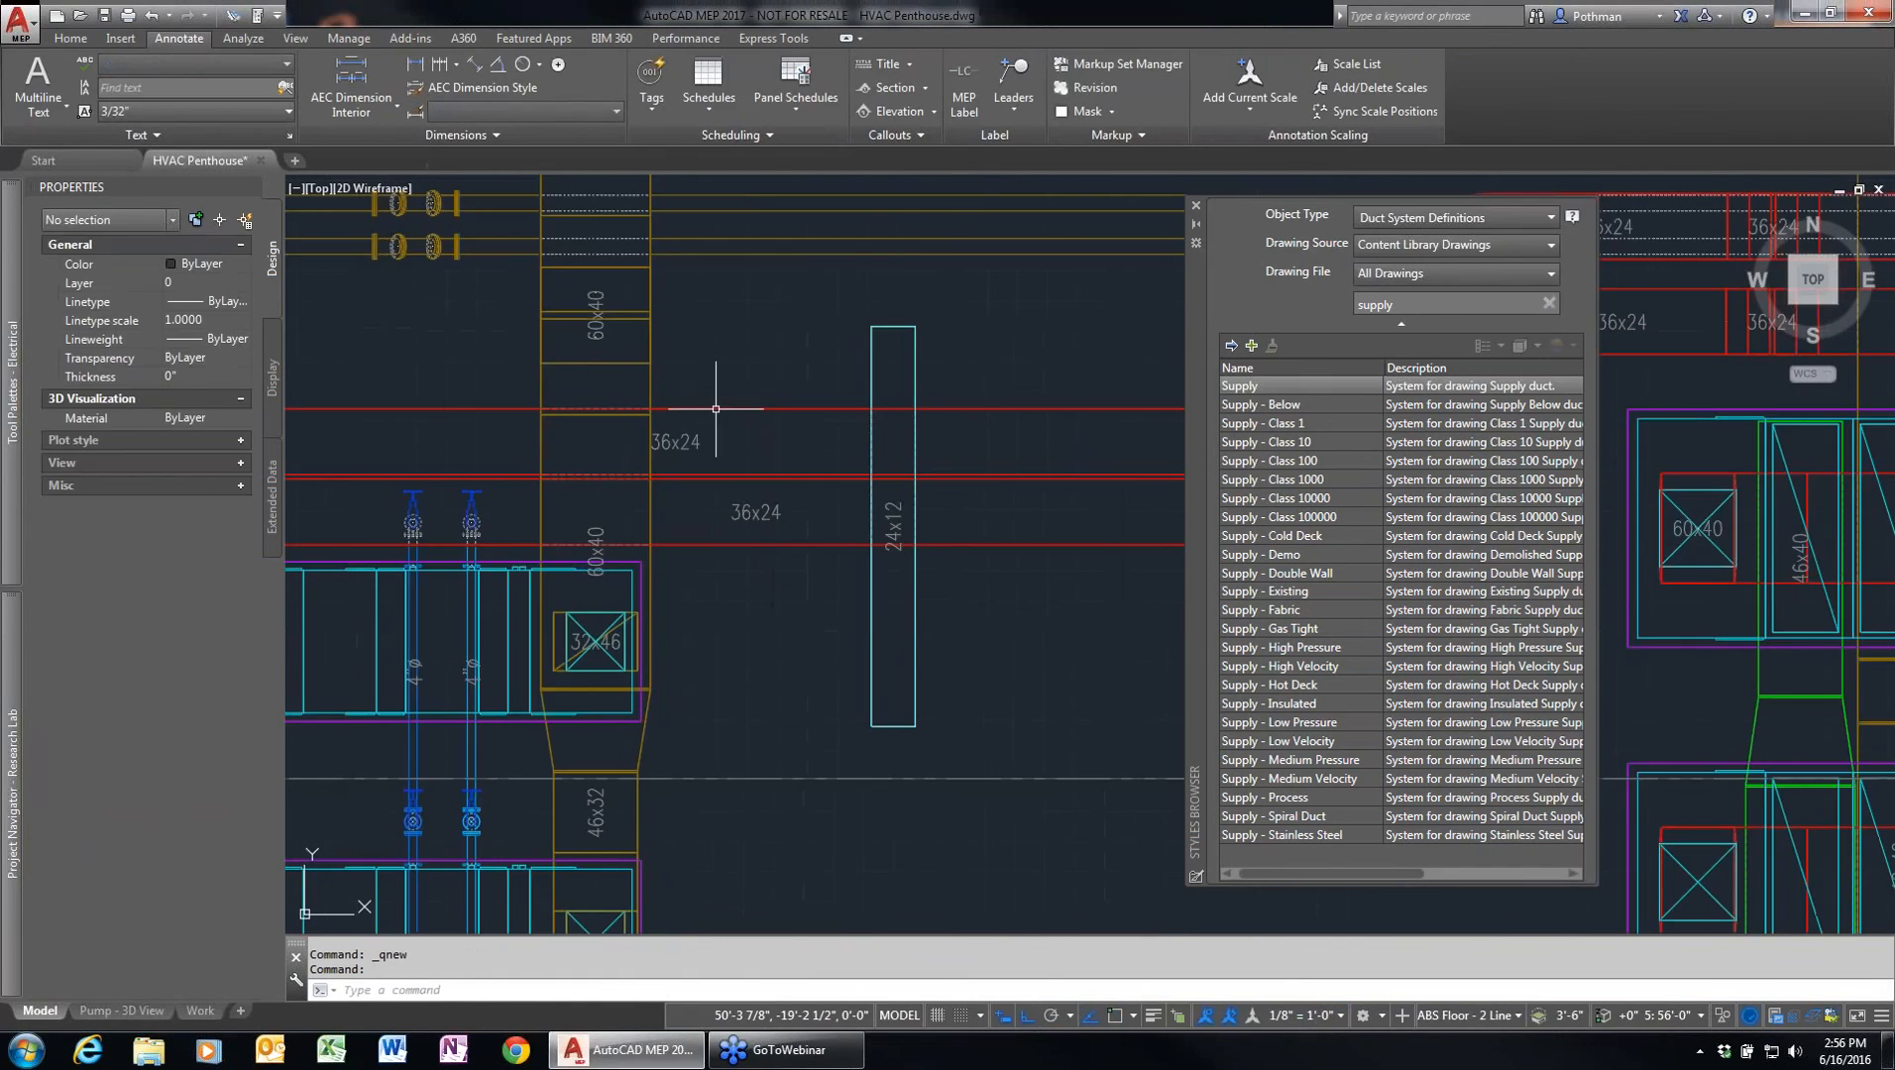
- Open Interference Detection, move it into full view to examine its object and clearance settings, and close it
left_click(245, 39)
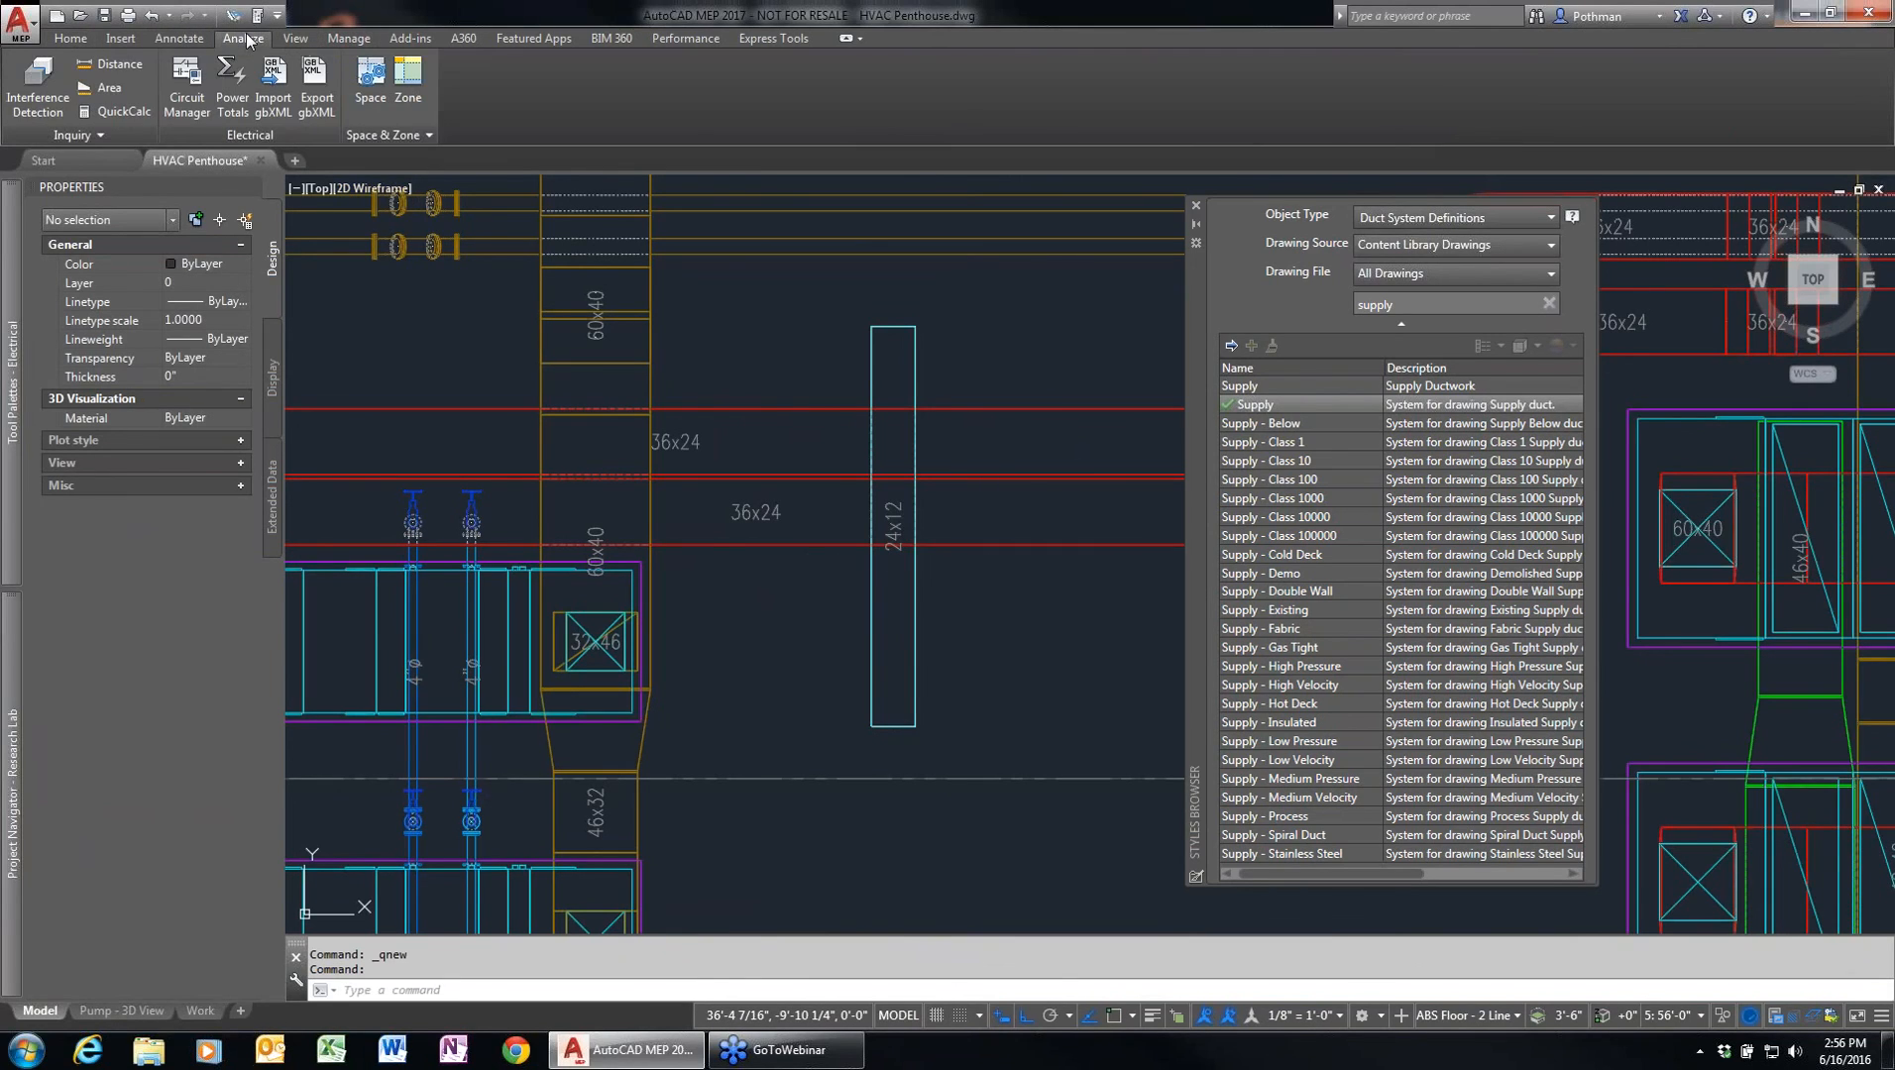
left_click(38, 97)
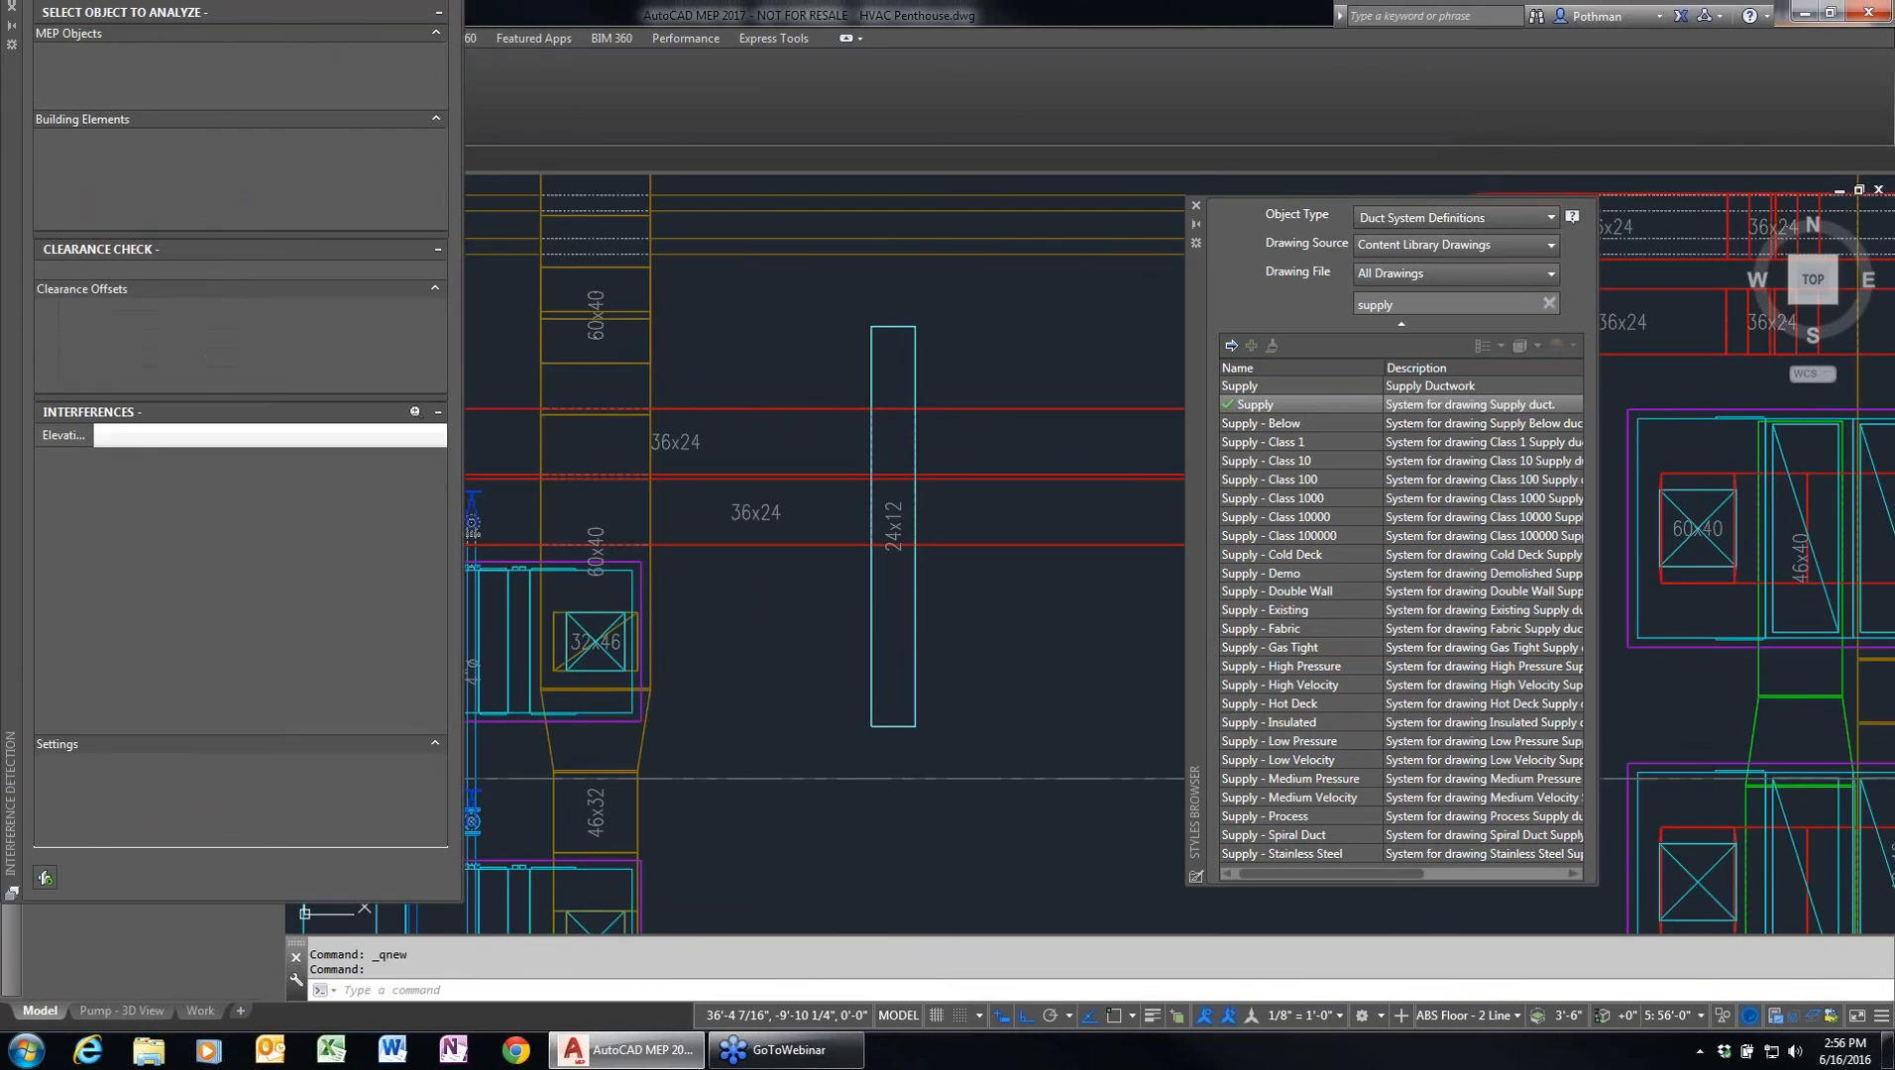
left_click_drag(14, 143, 529, 249)
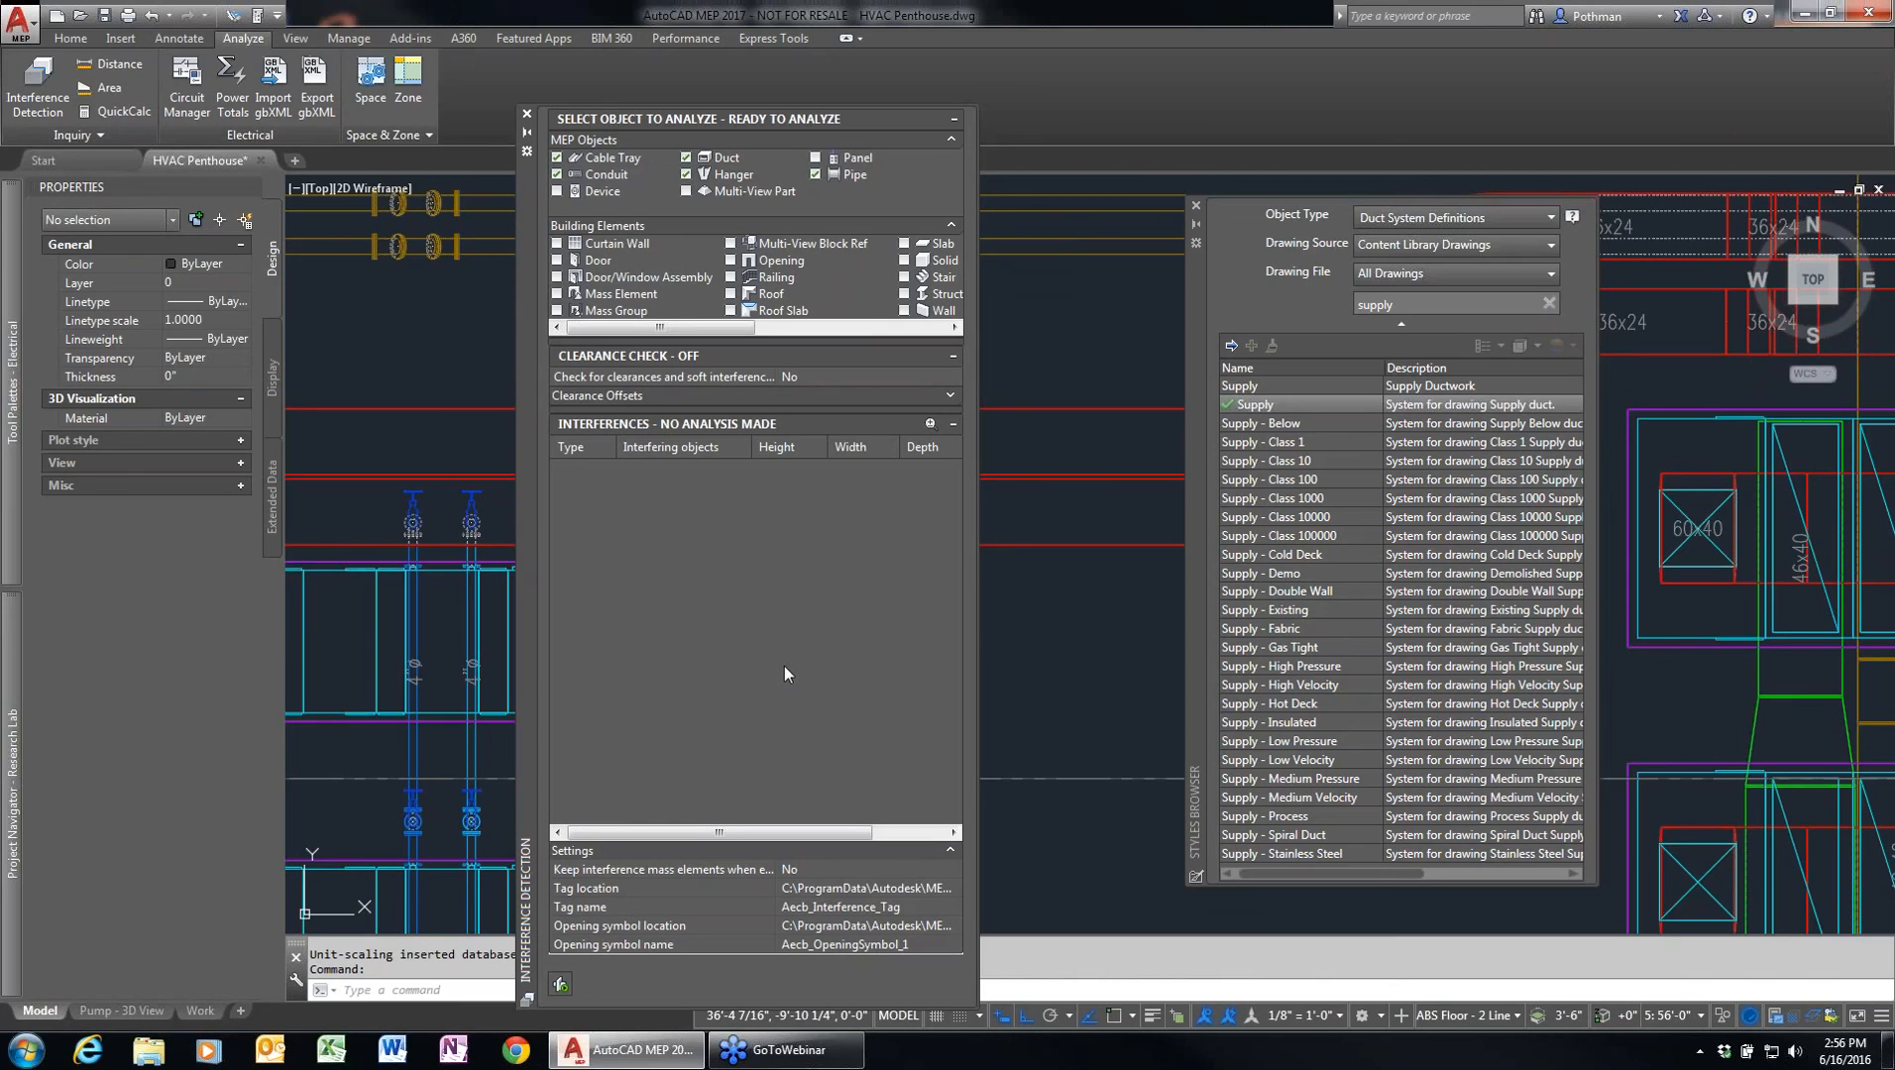
left_click(529, 116)
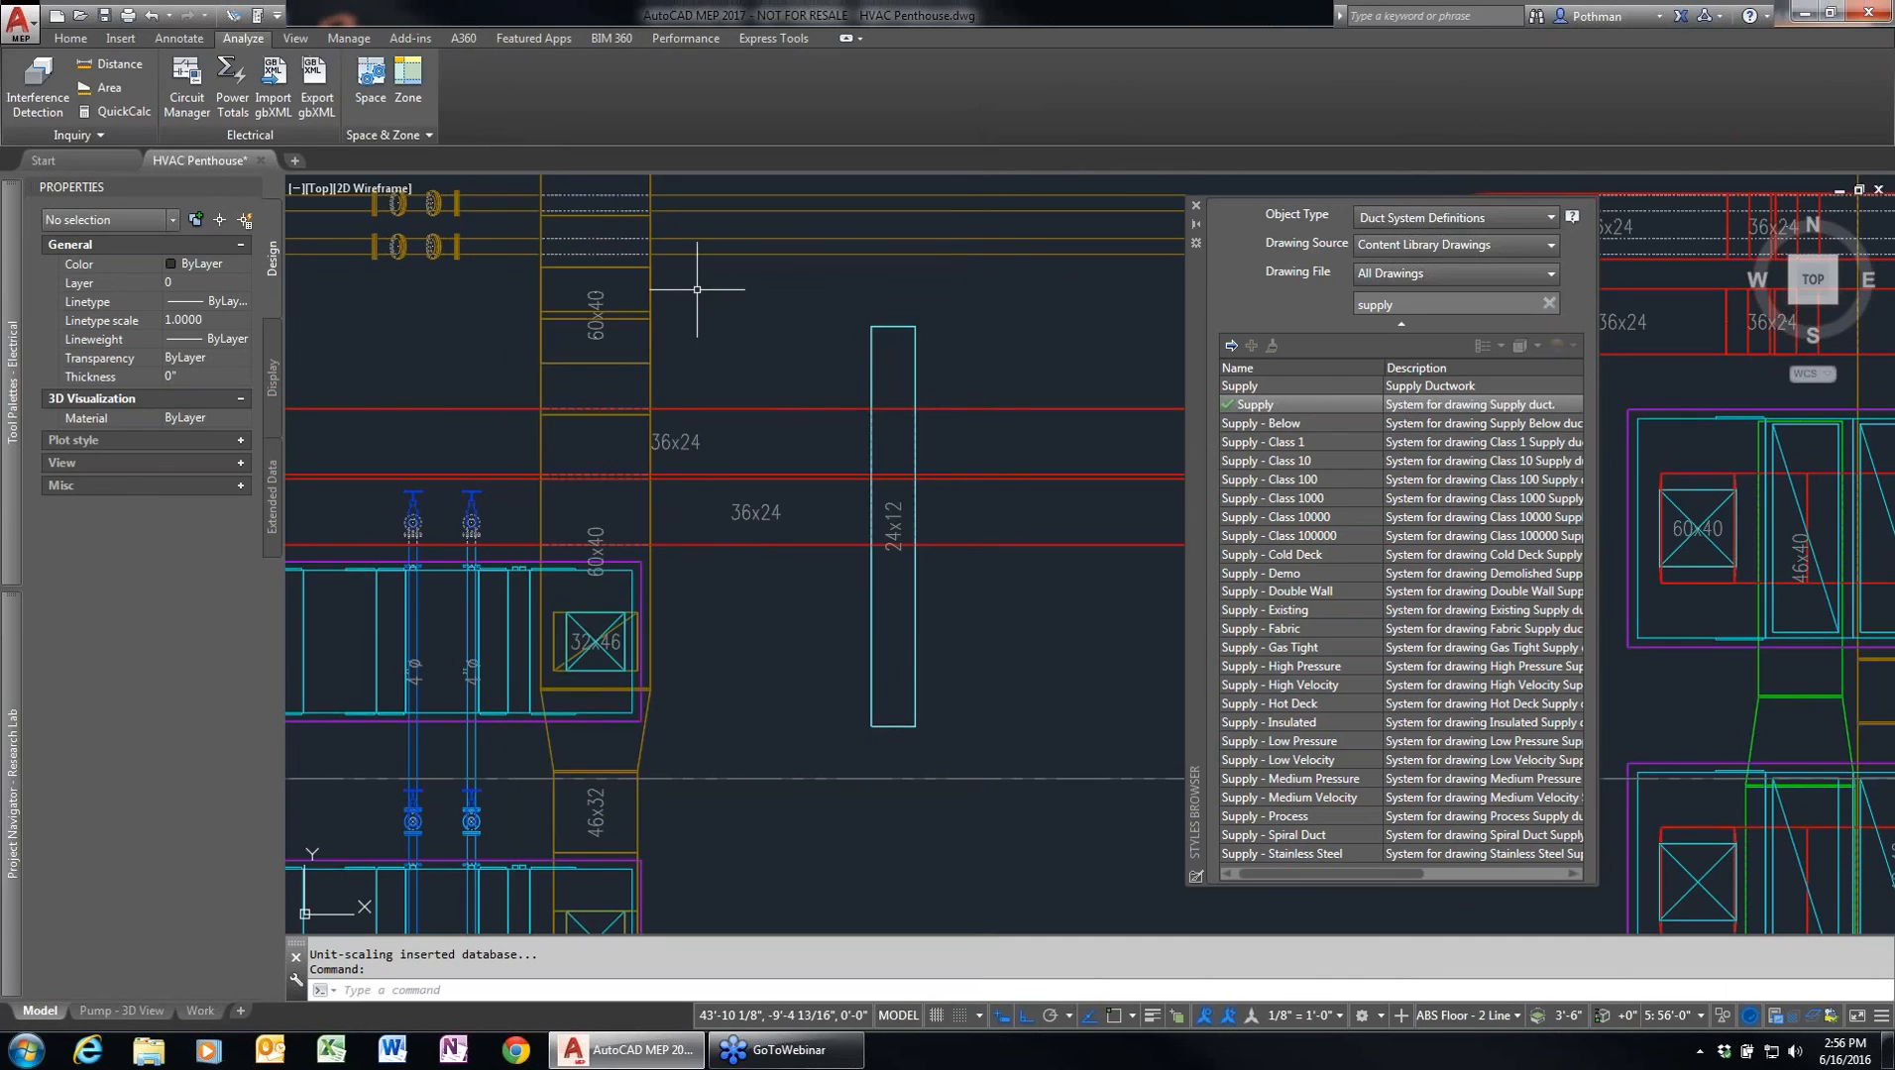
- Delete the vertical 24x12 duct crossing the two red 36x24 ducts
left_click(908, 526)
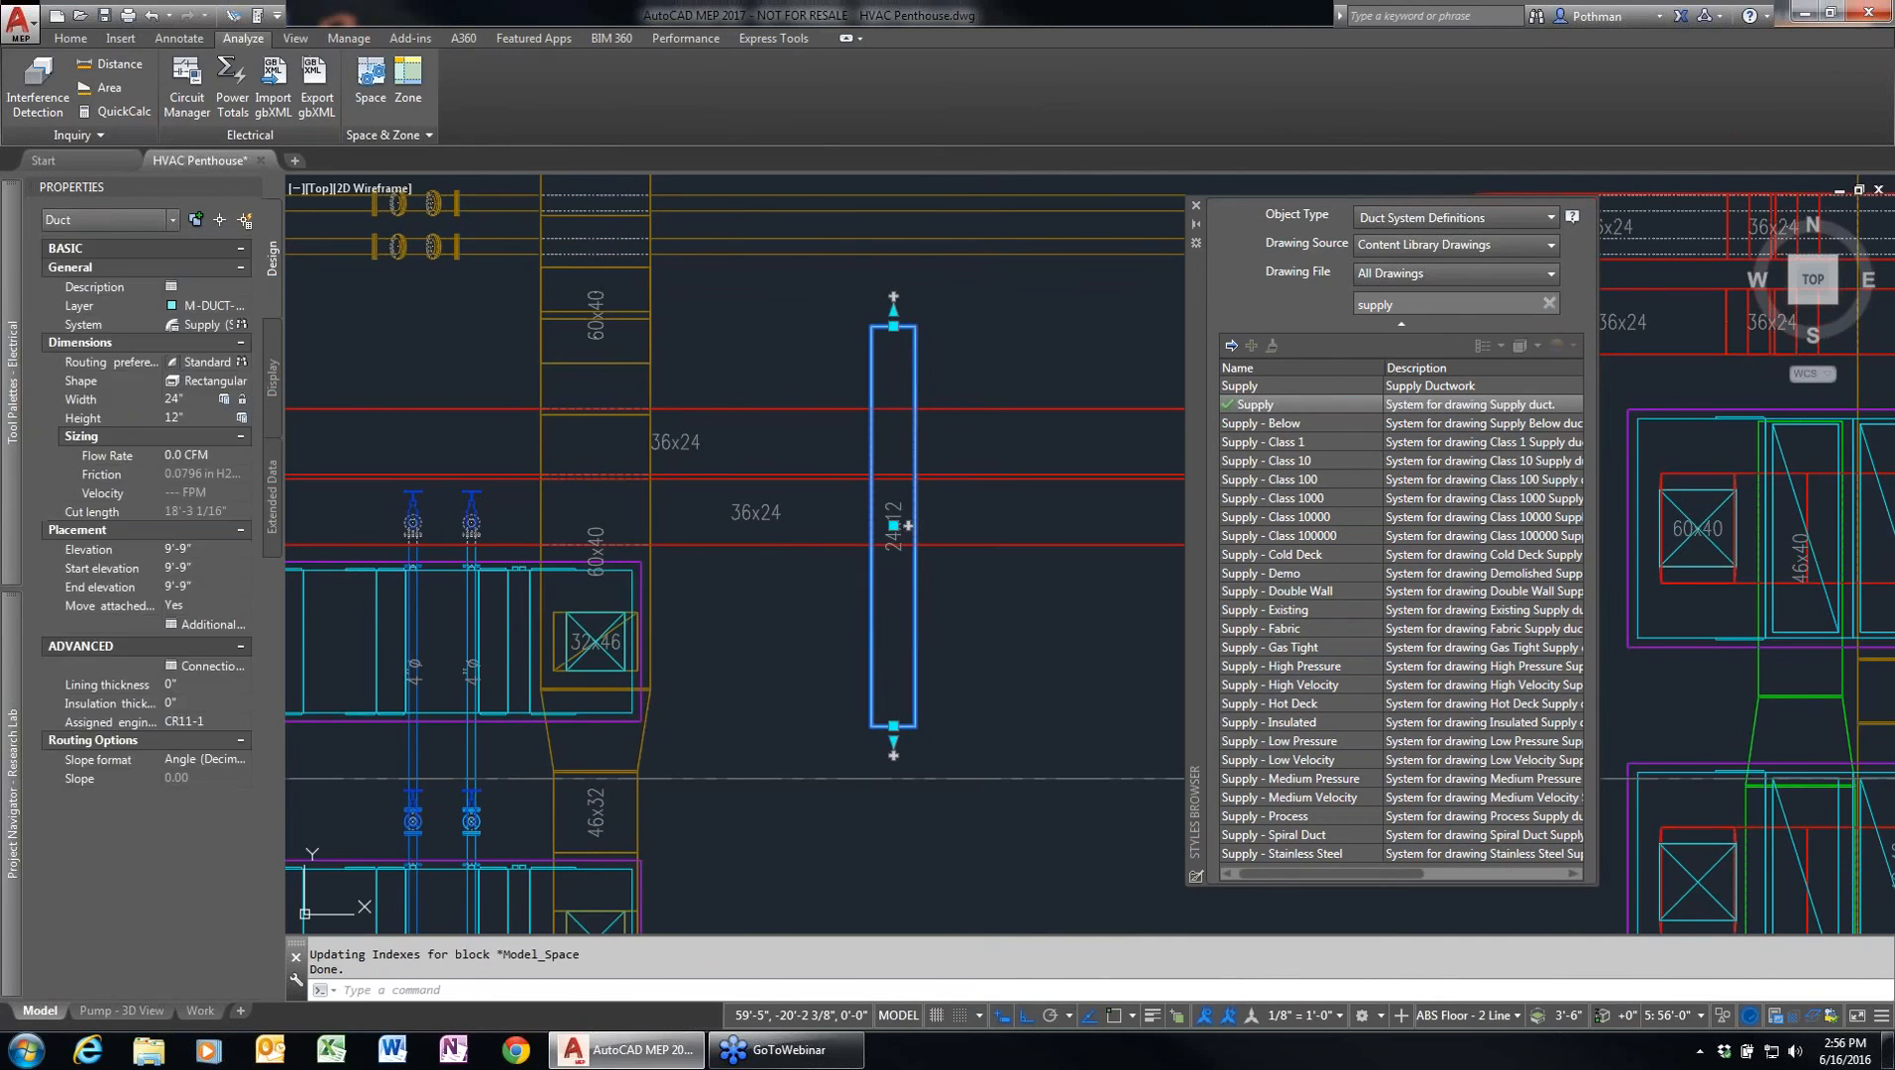
key("Delete")
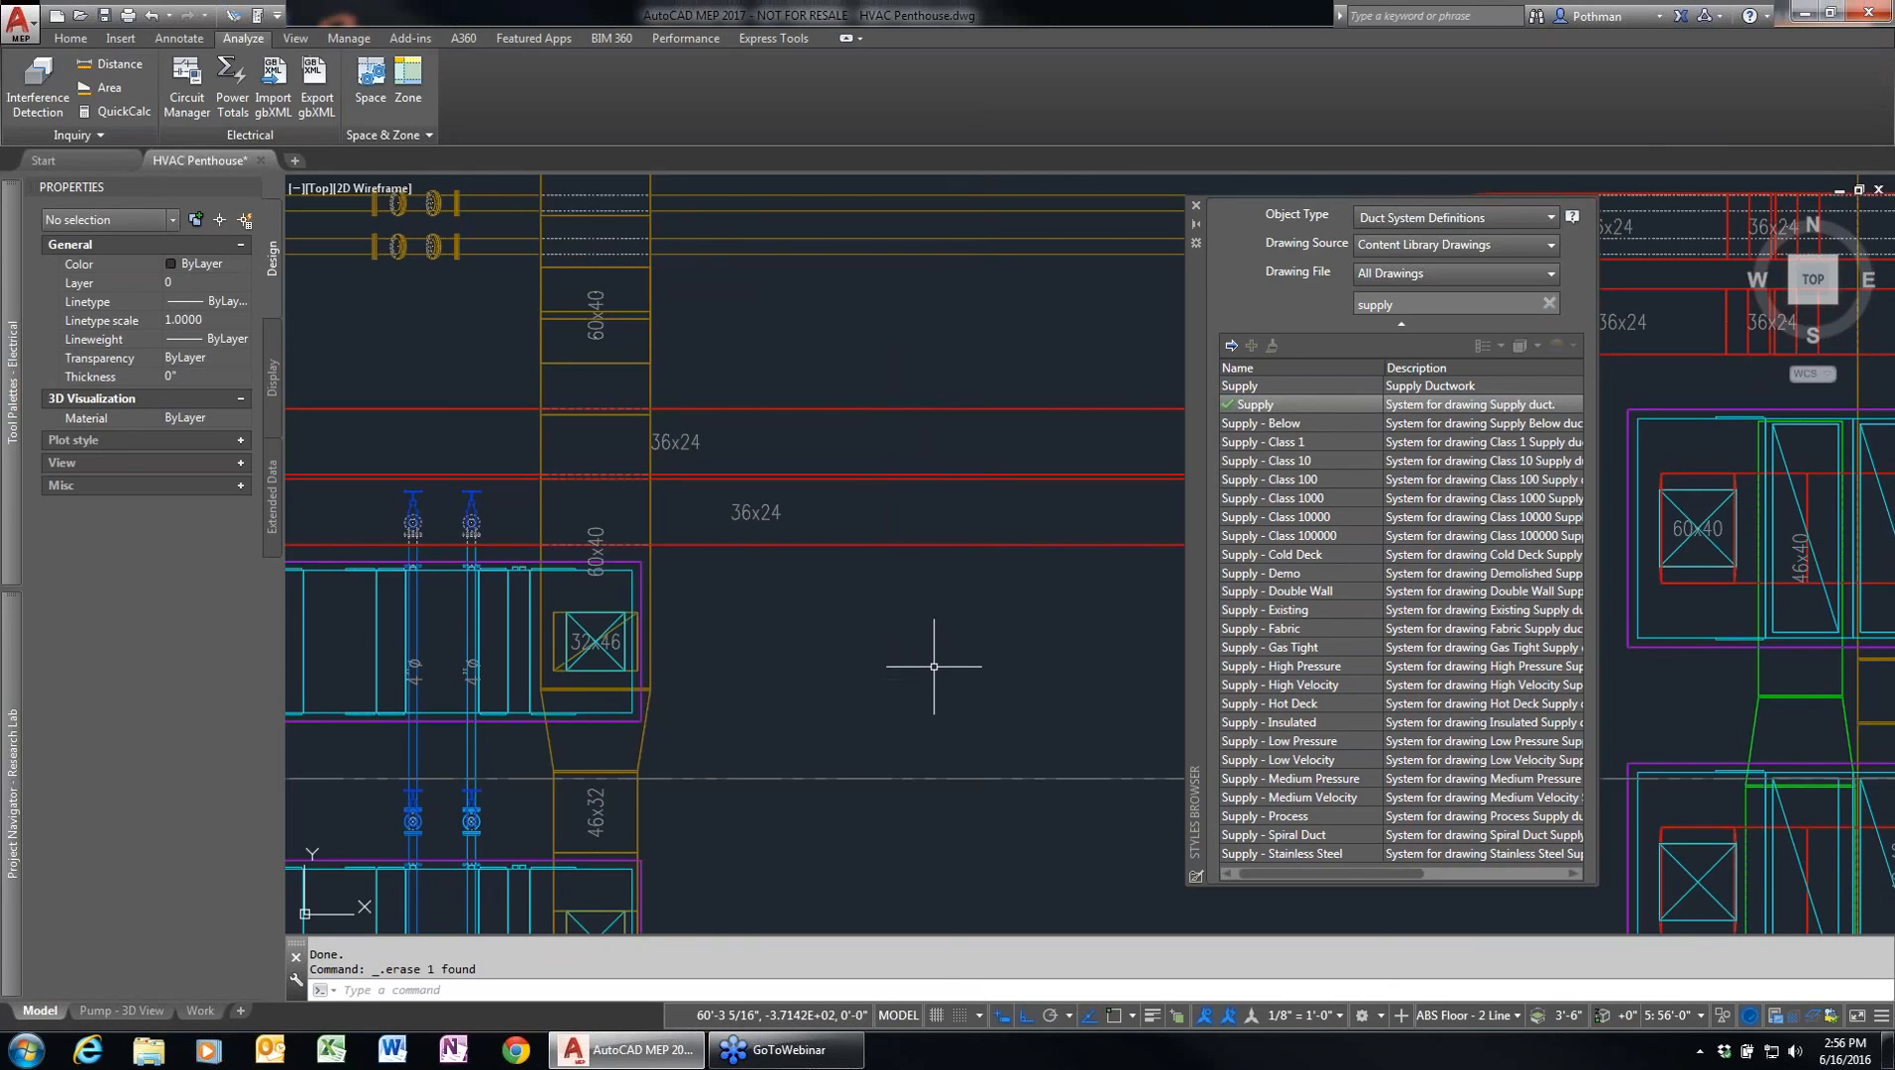
type("rec")
key("Return")
key("Escape")
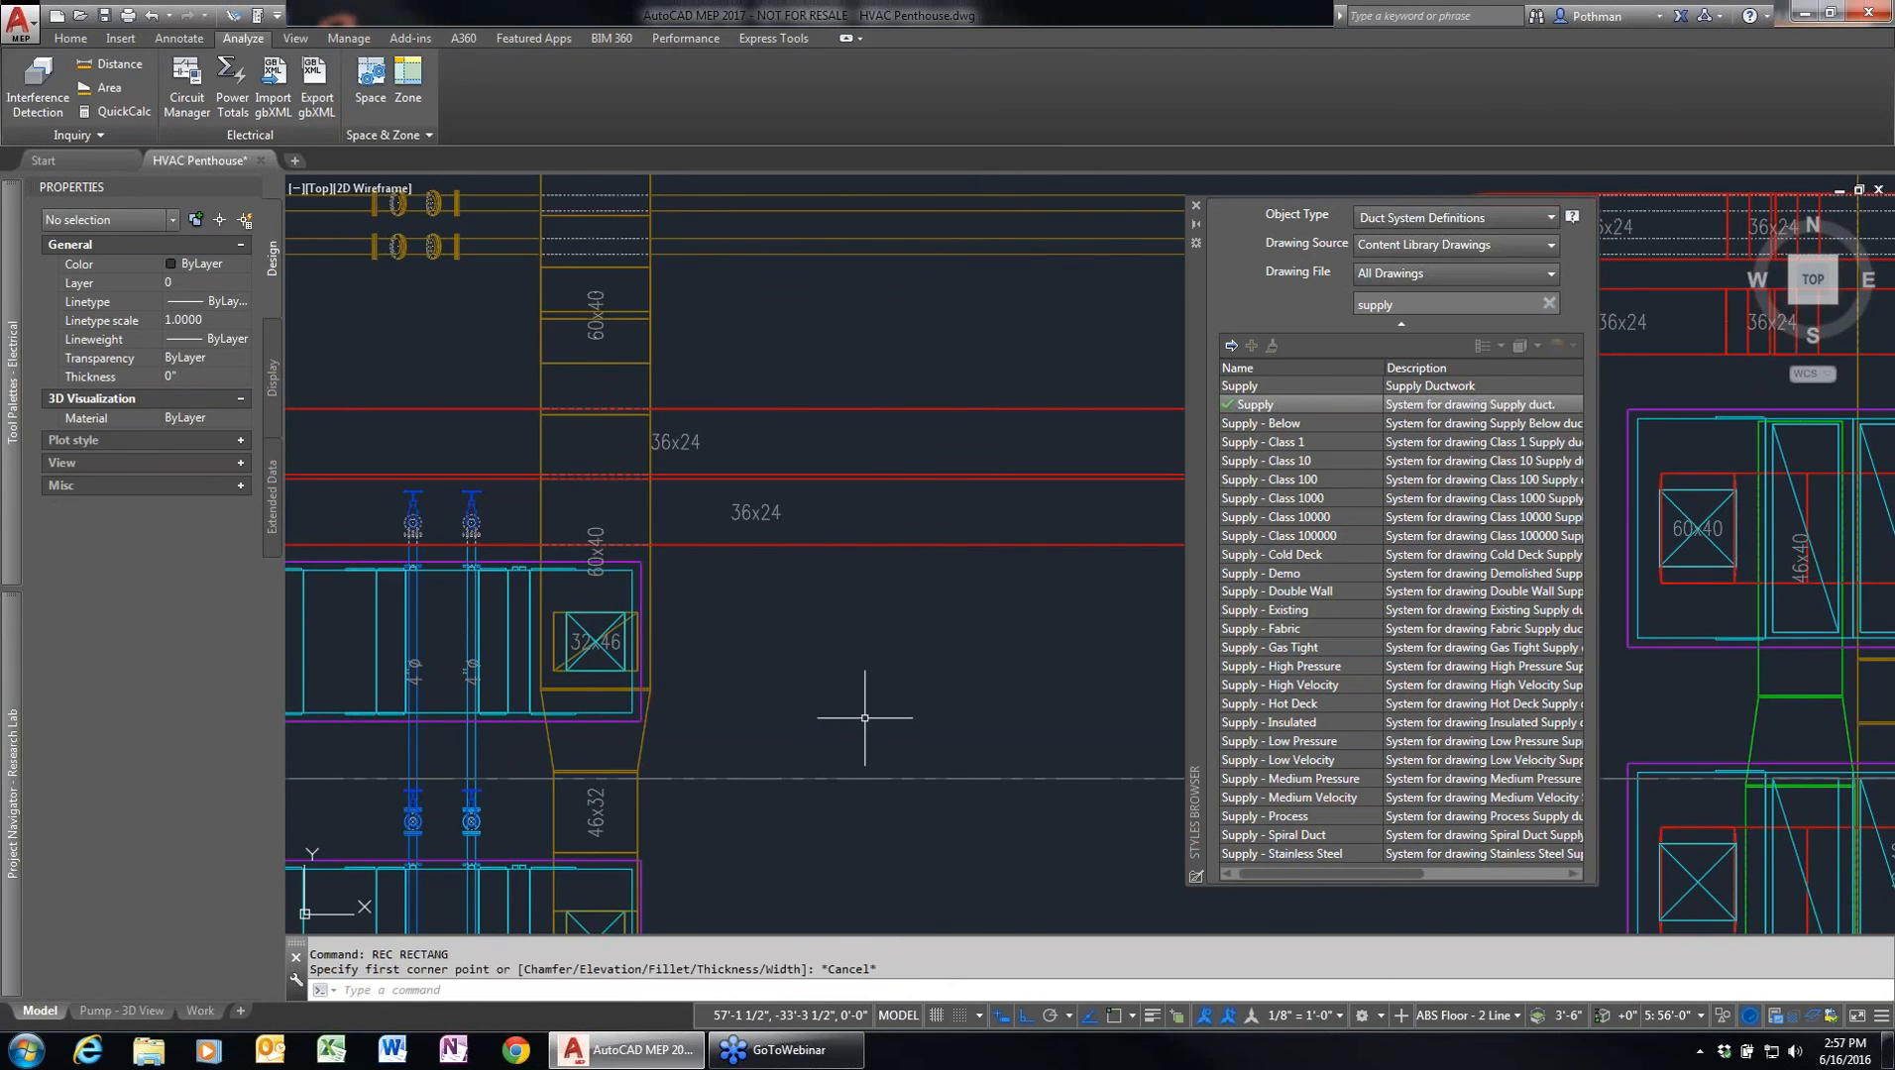
key("Escape")
- Draw a small rectangular box in the open area below the horizontal red 36x24 ducts
type("box")
key("Return")
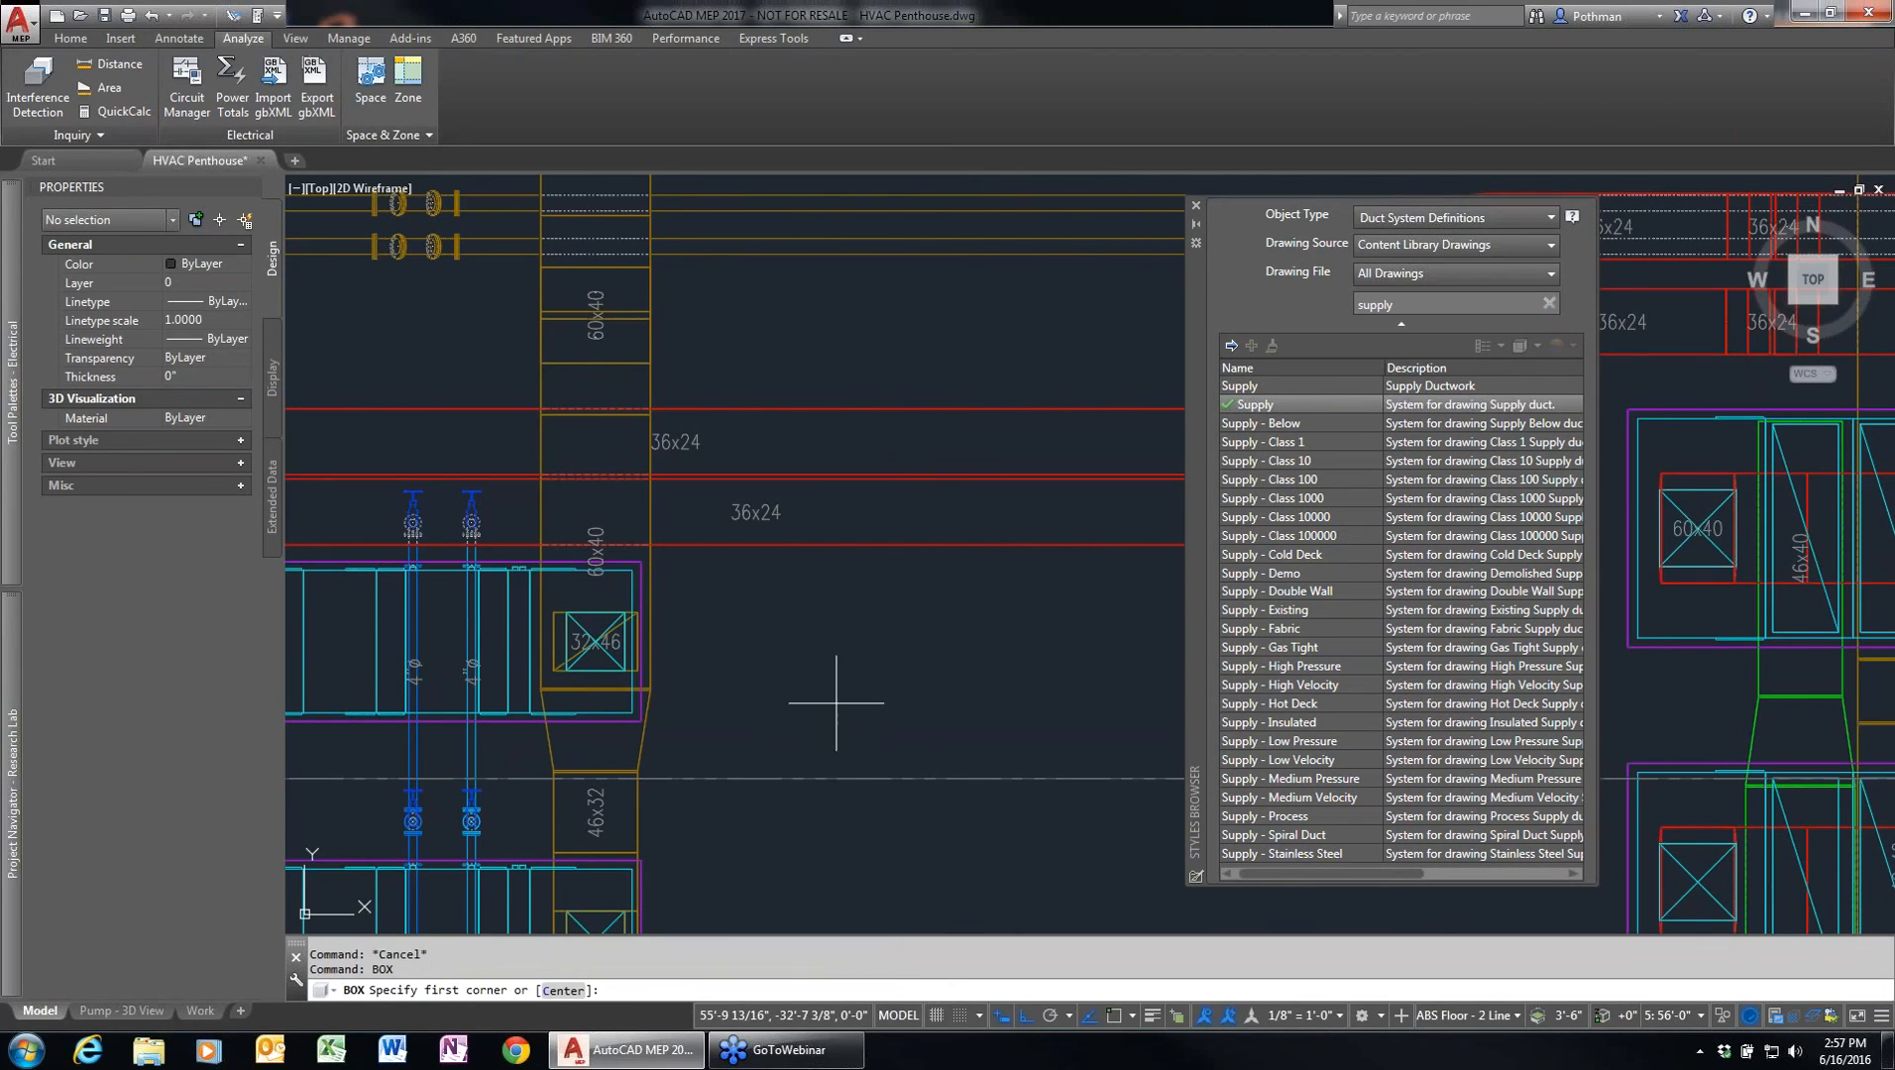
left_click(805, 702)
left_click(901, 656)
key("Escape")
key("Escape")
key("Escape")
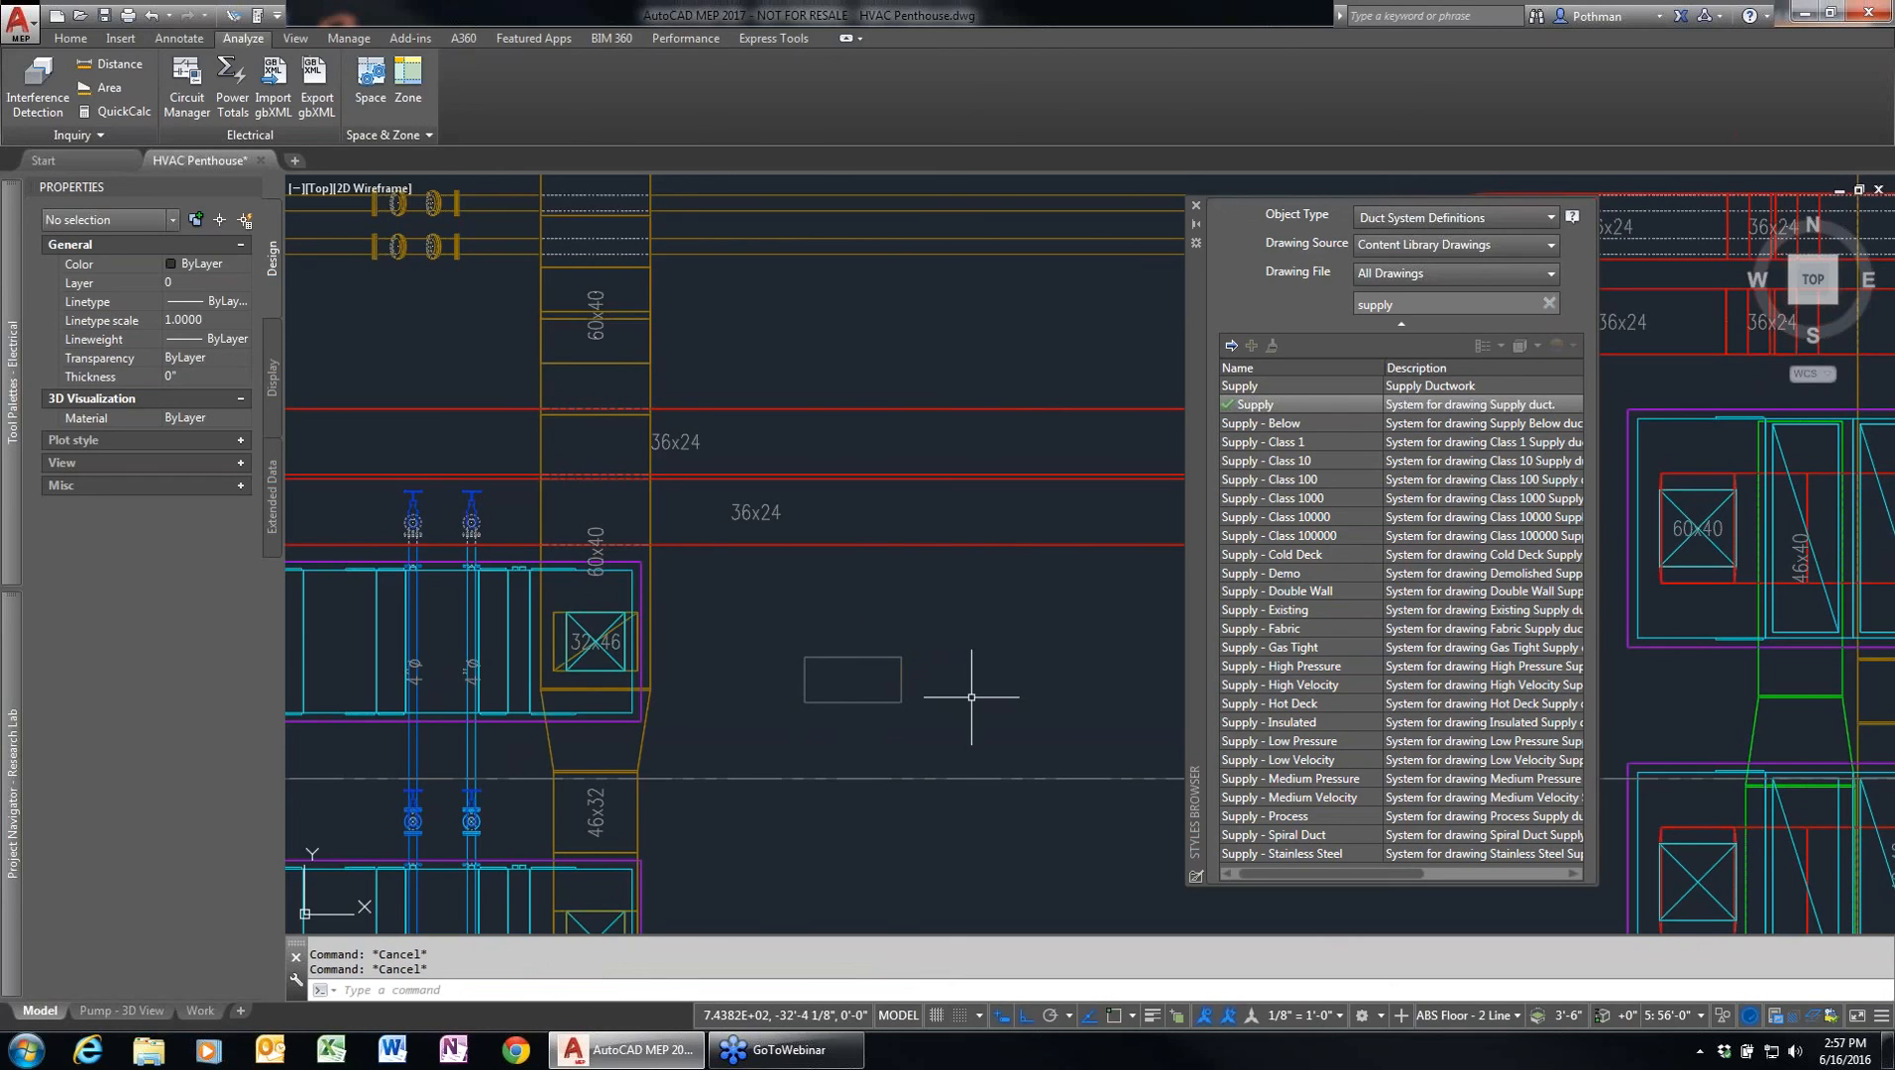
- Define the small rectangular shape as a block named test, with its base point at the shape's lower-left corner
type("block")
key("Return")
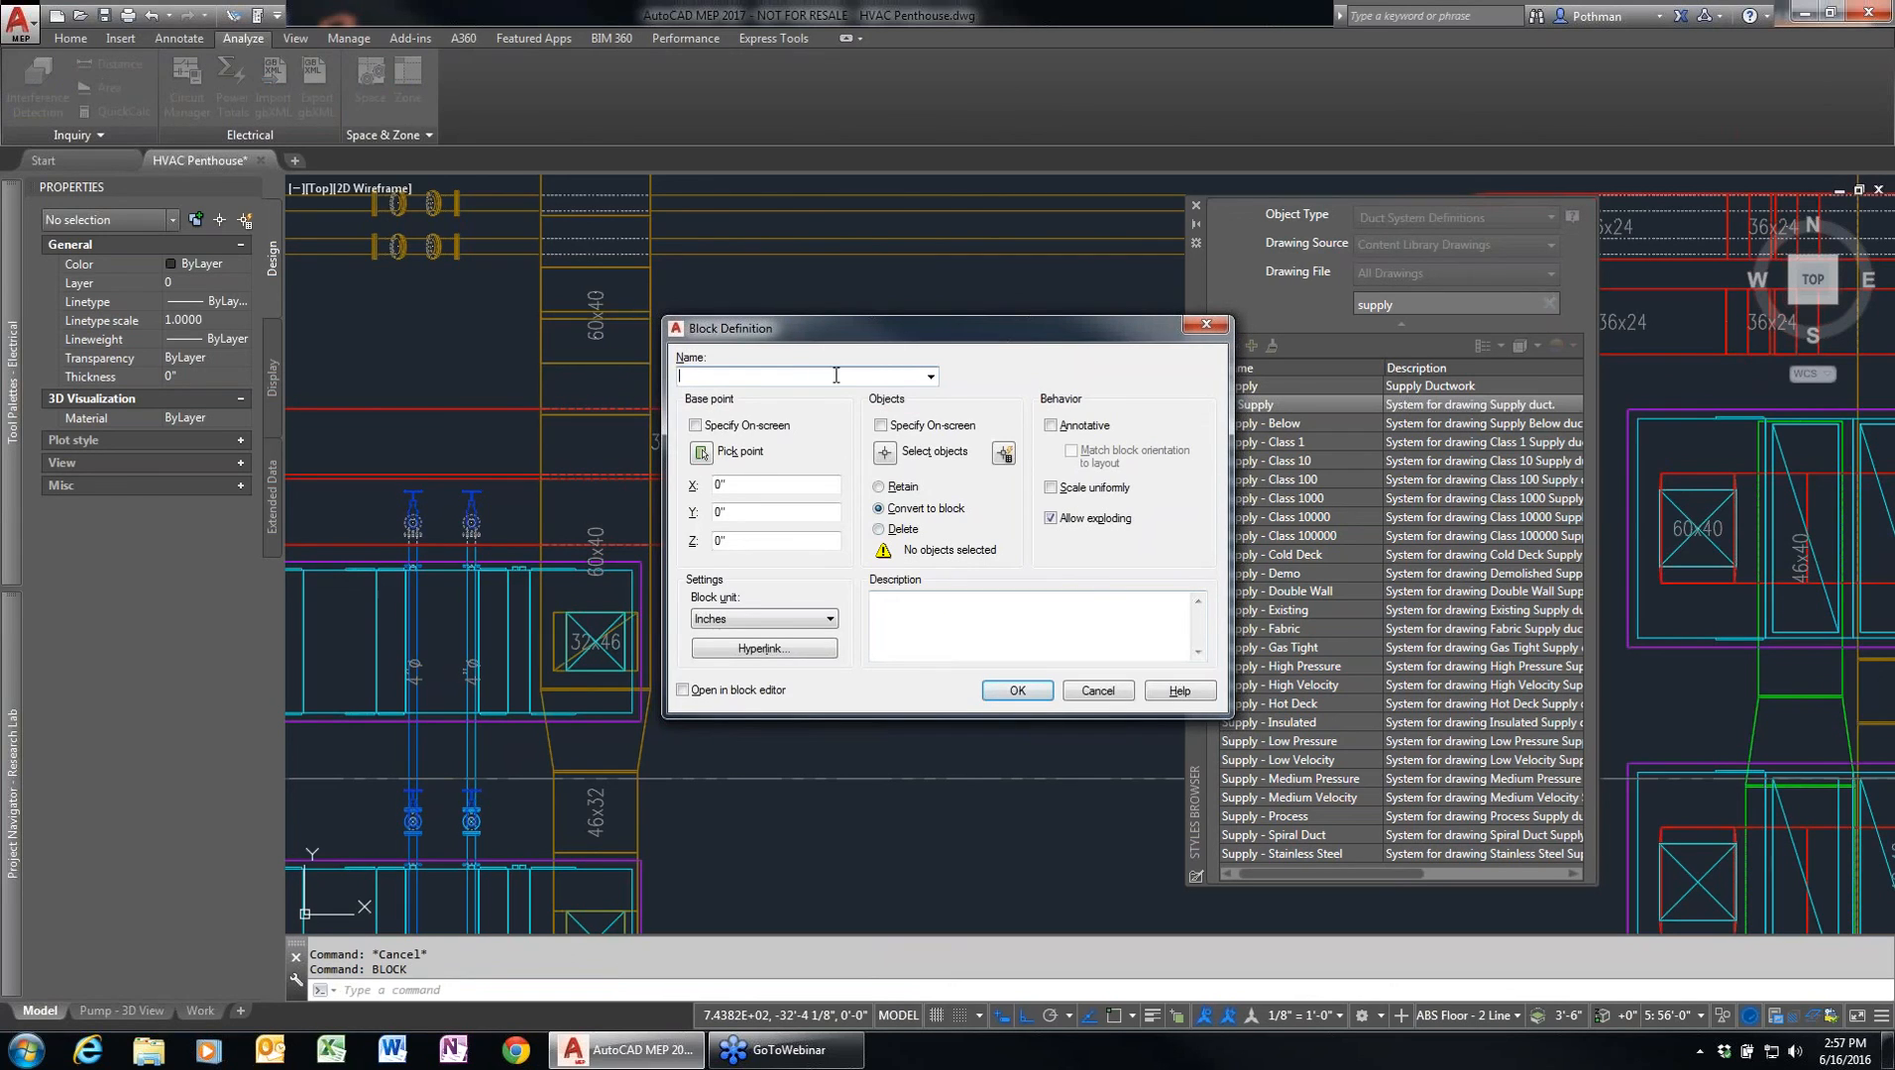
type("test")
left_click(701, 452)
left_click(757, 704)
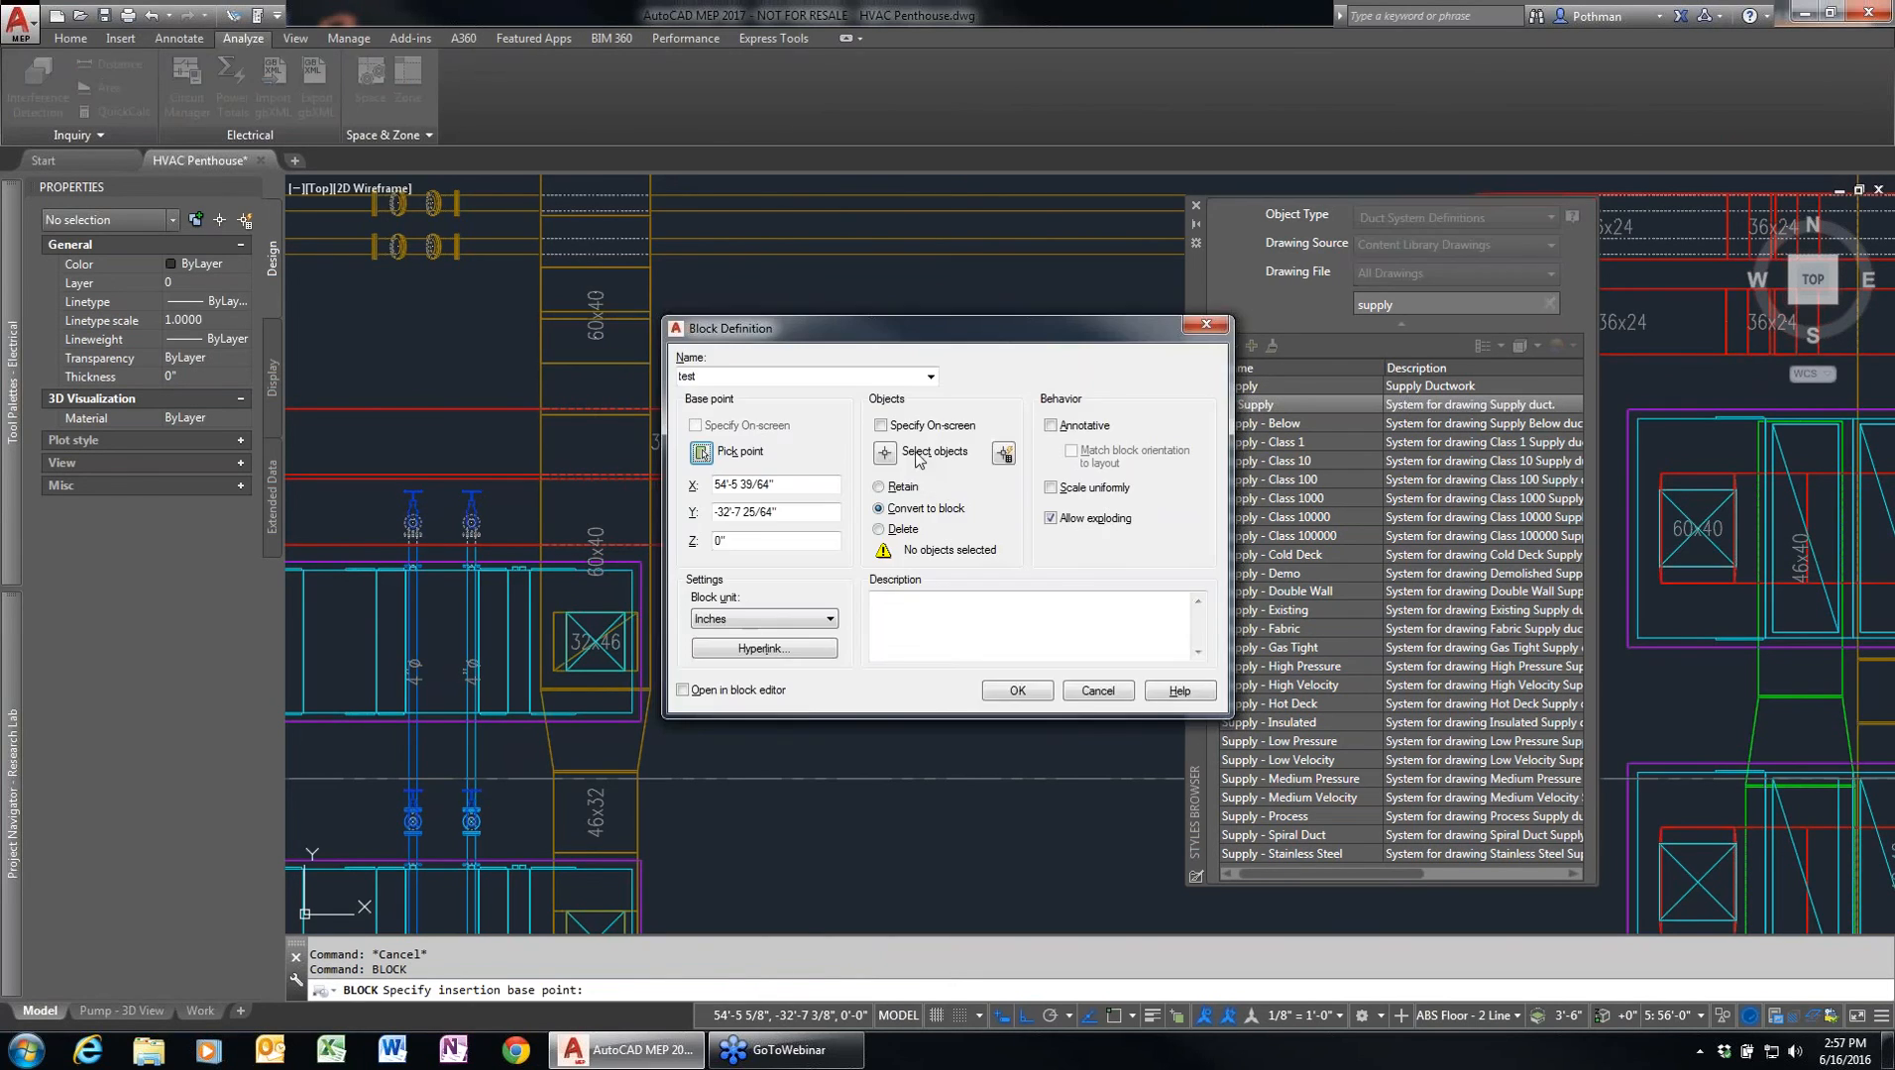
left_click(892, 456)
left_click(932, 609)
left_click(751, 748)
key("Return")
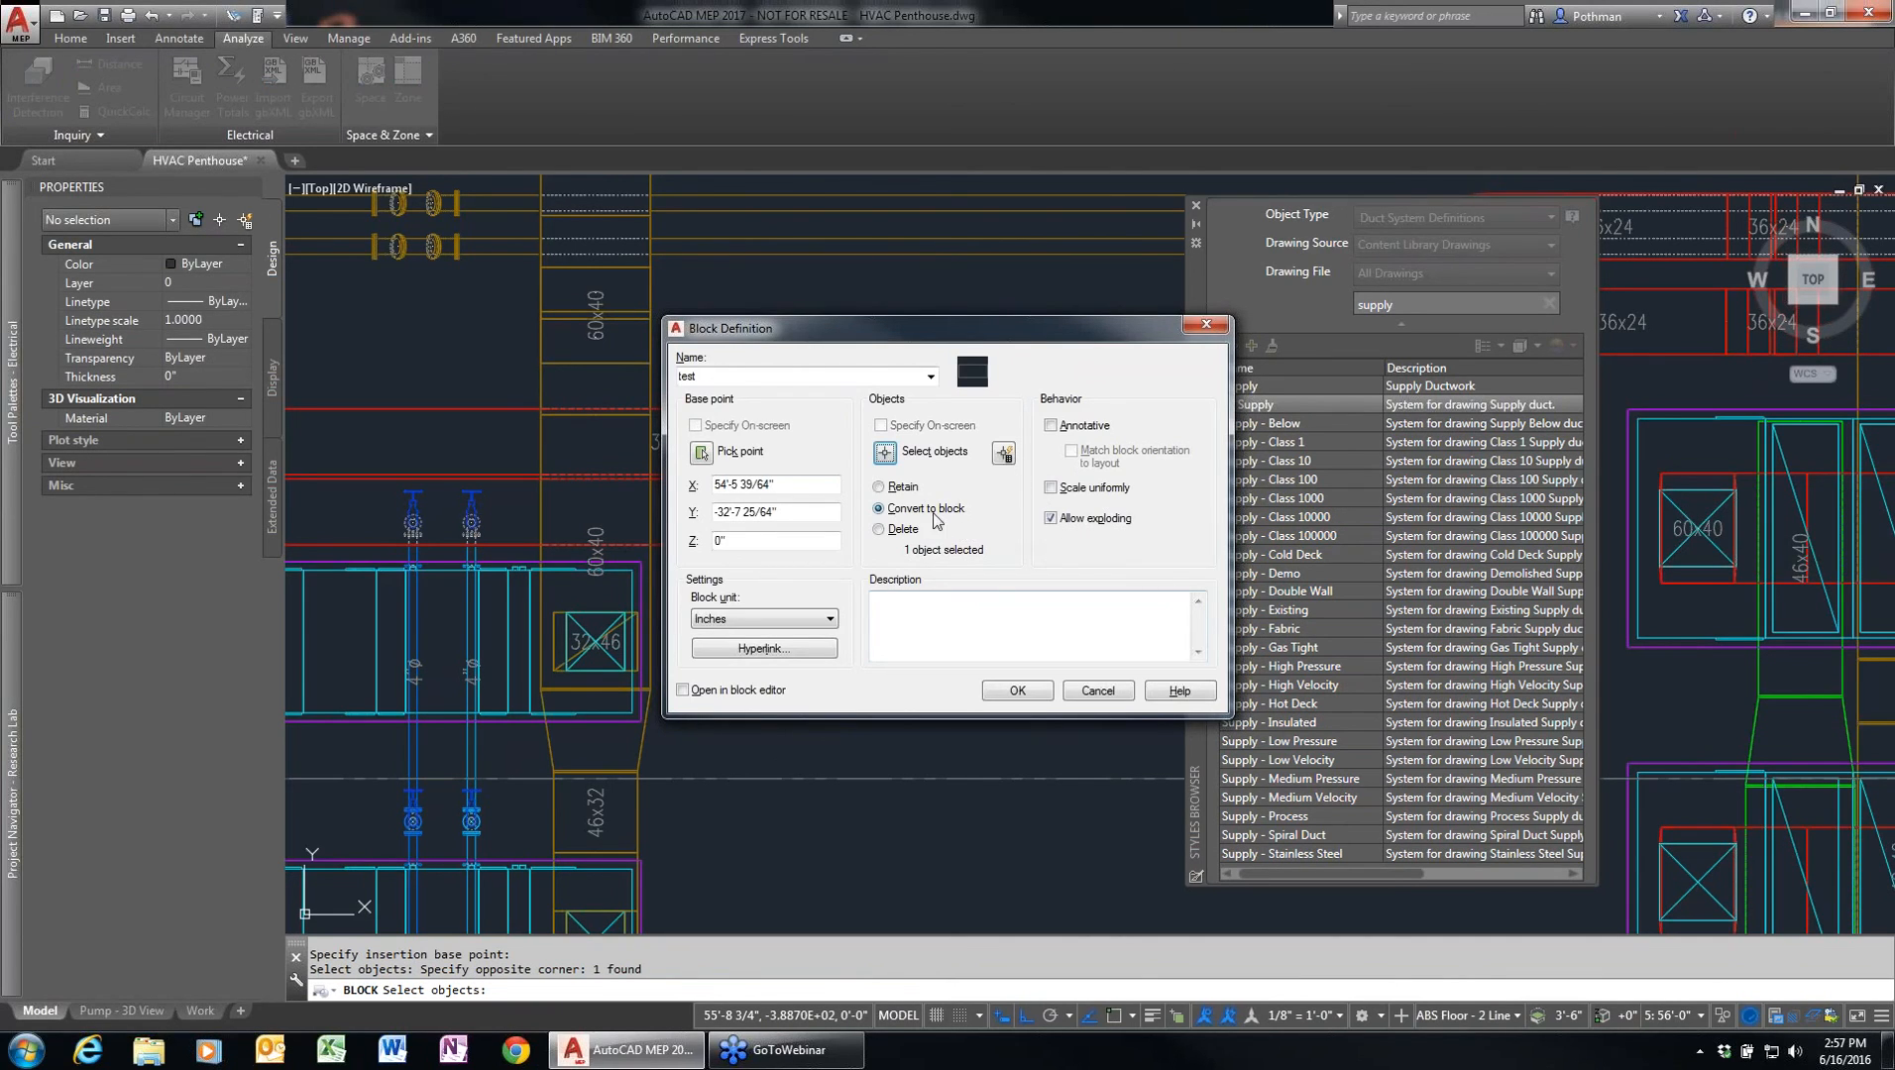
left_click(1018, 691)
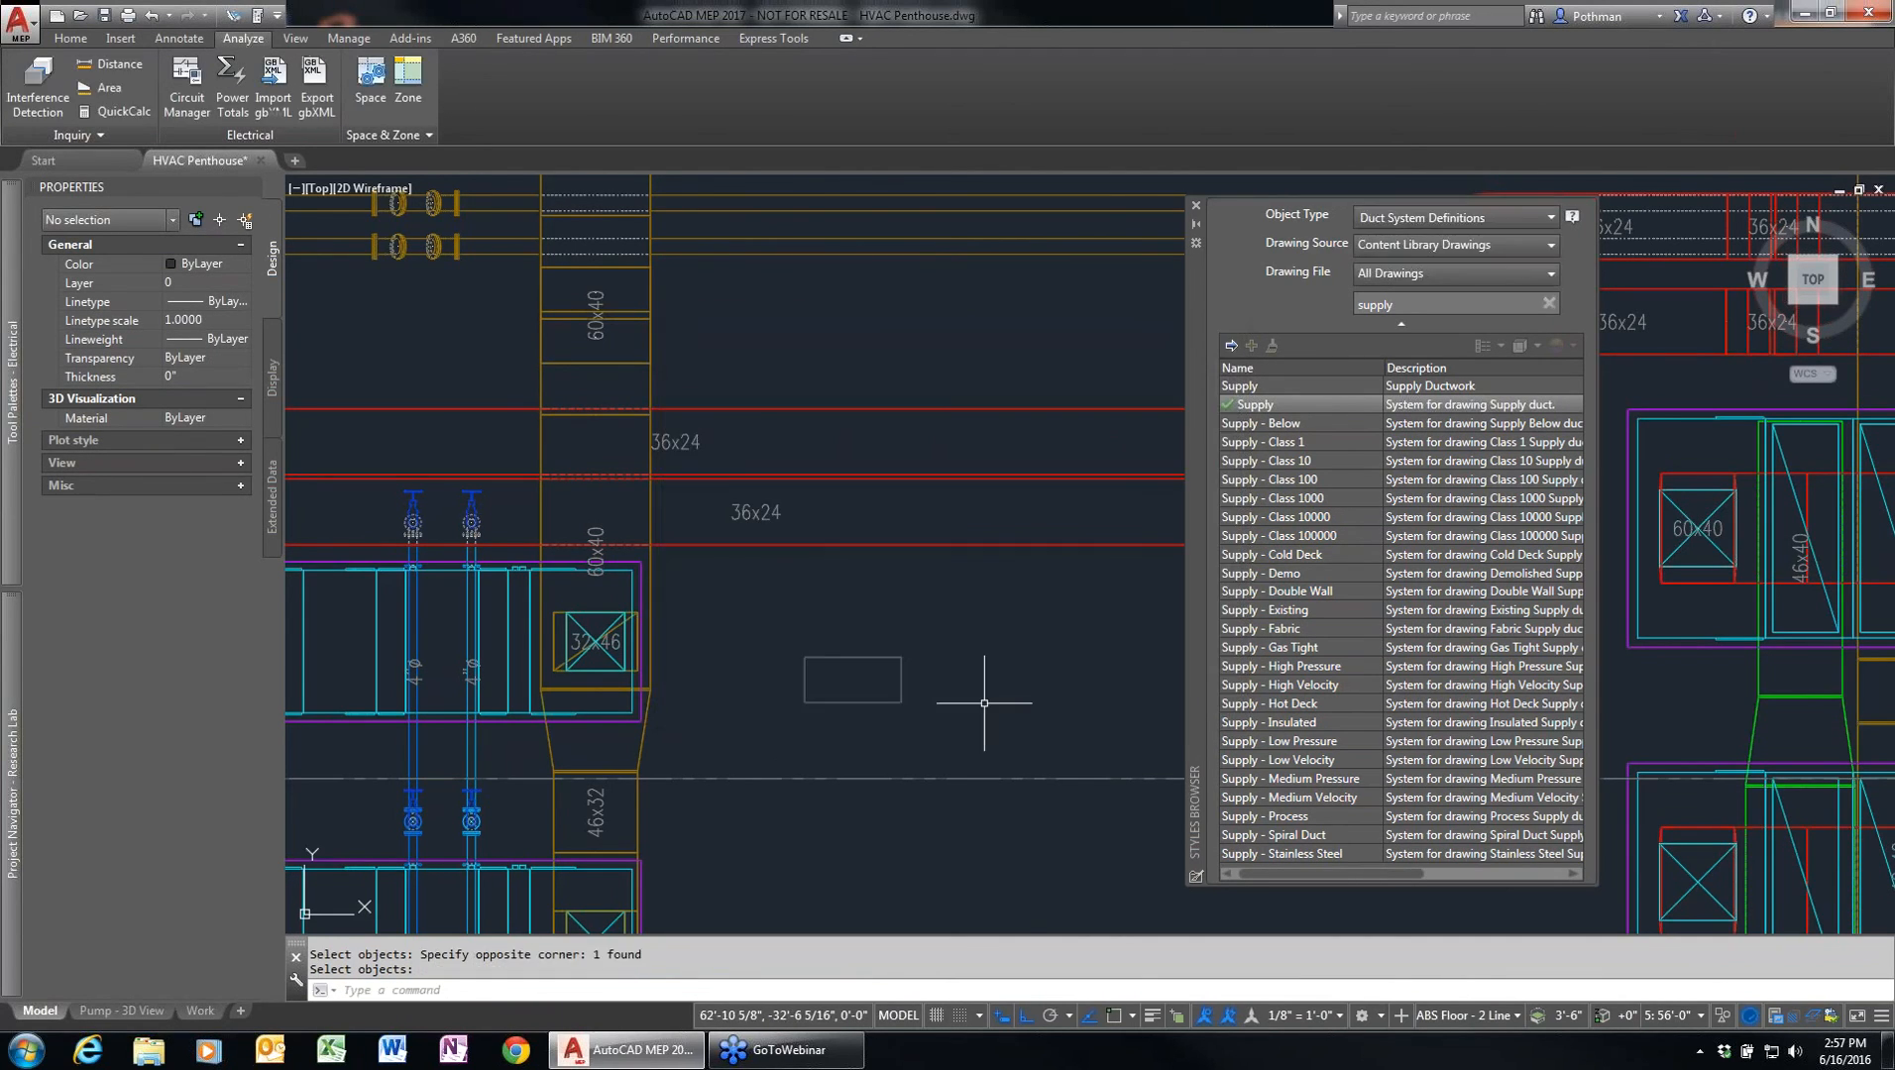
- Examine which MEP object types the test block can be converted to, without converting it, and clear the selection
left_click(854, 702)
right_click(913, 586)
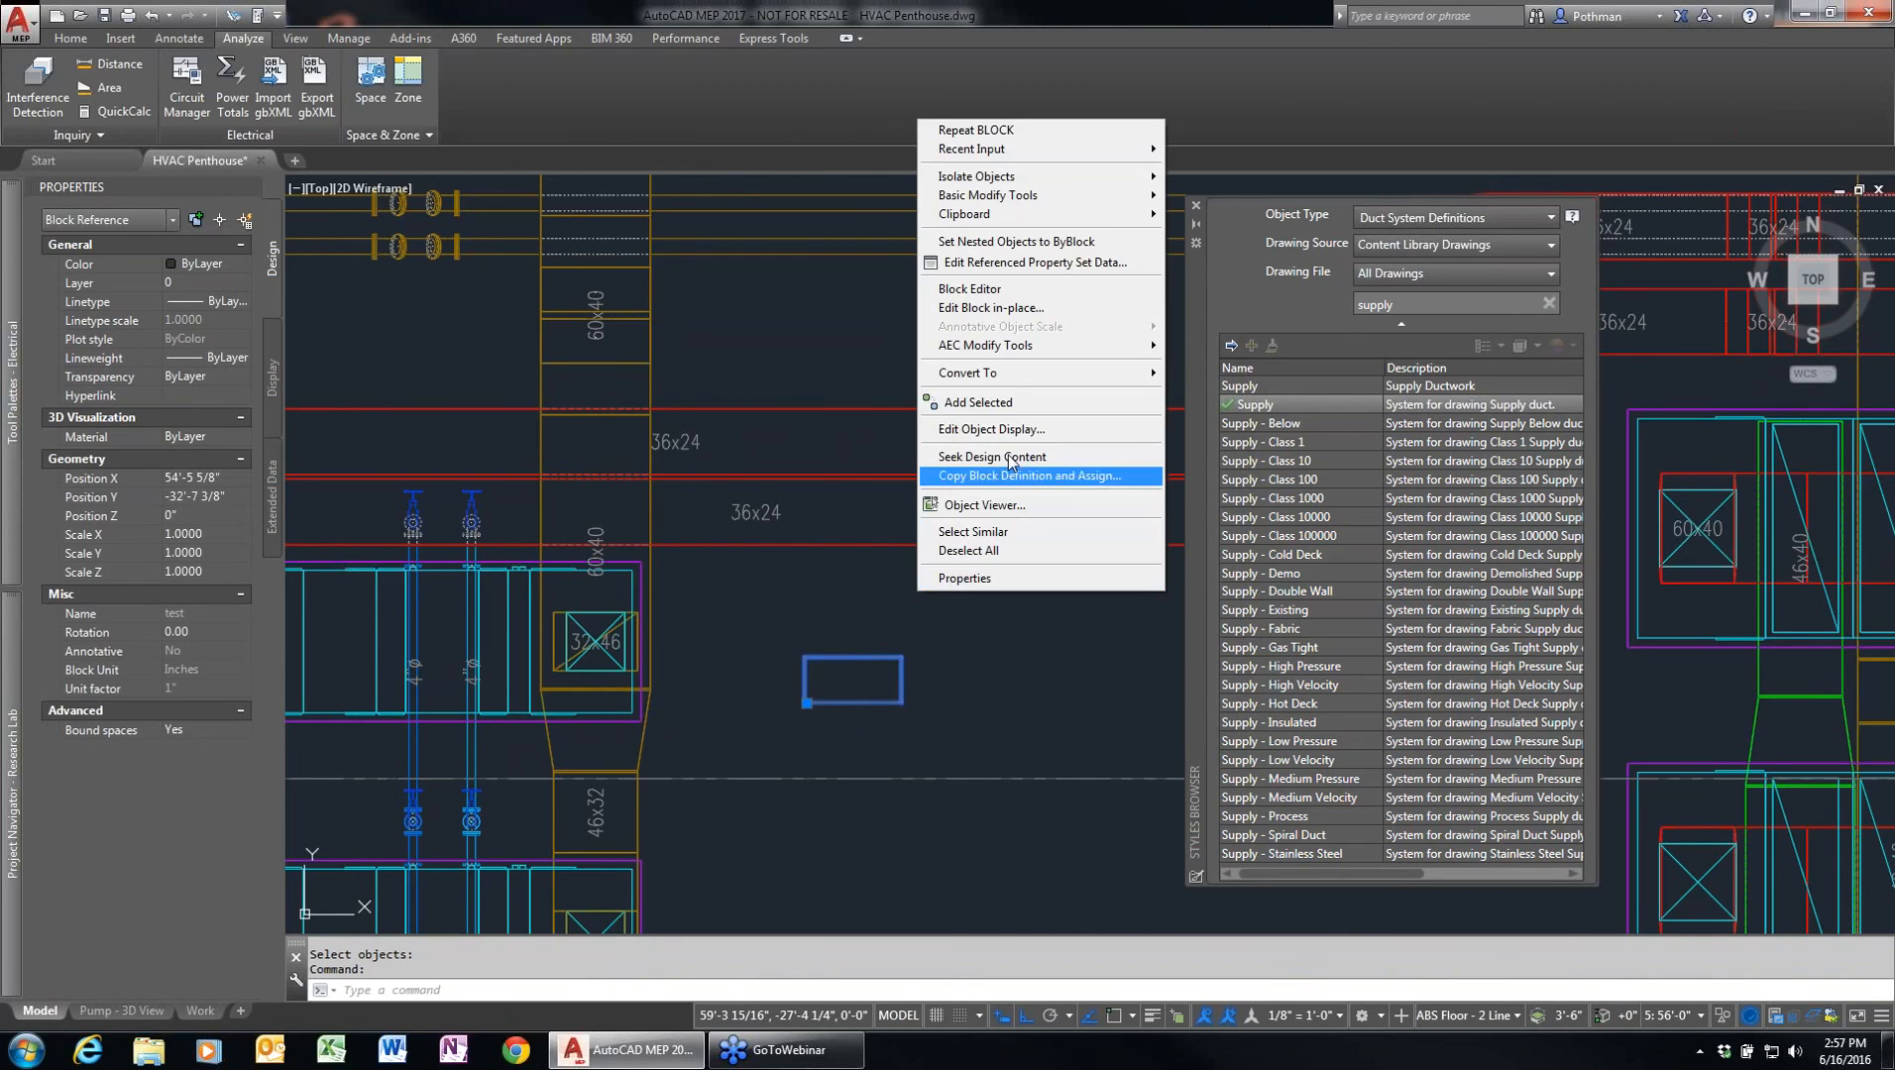
mouse_move(1019, 378)
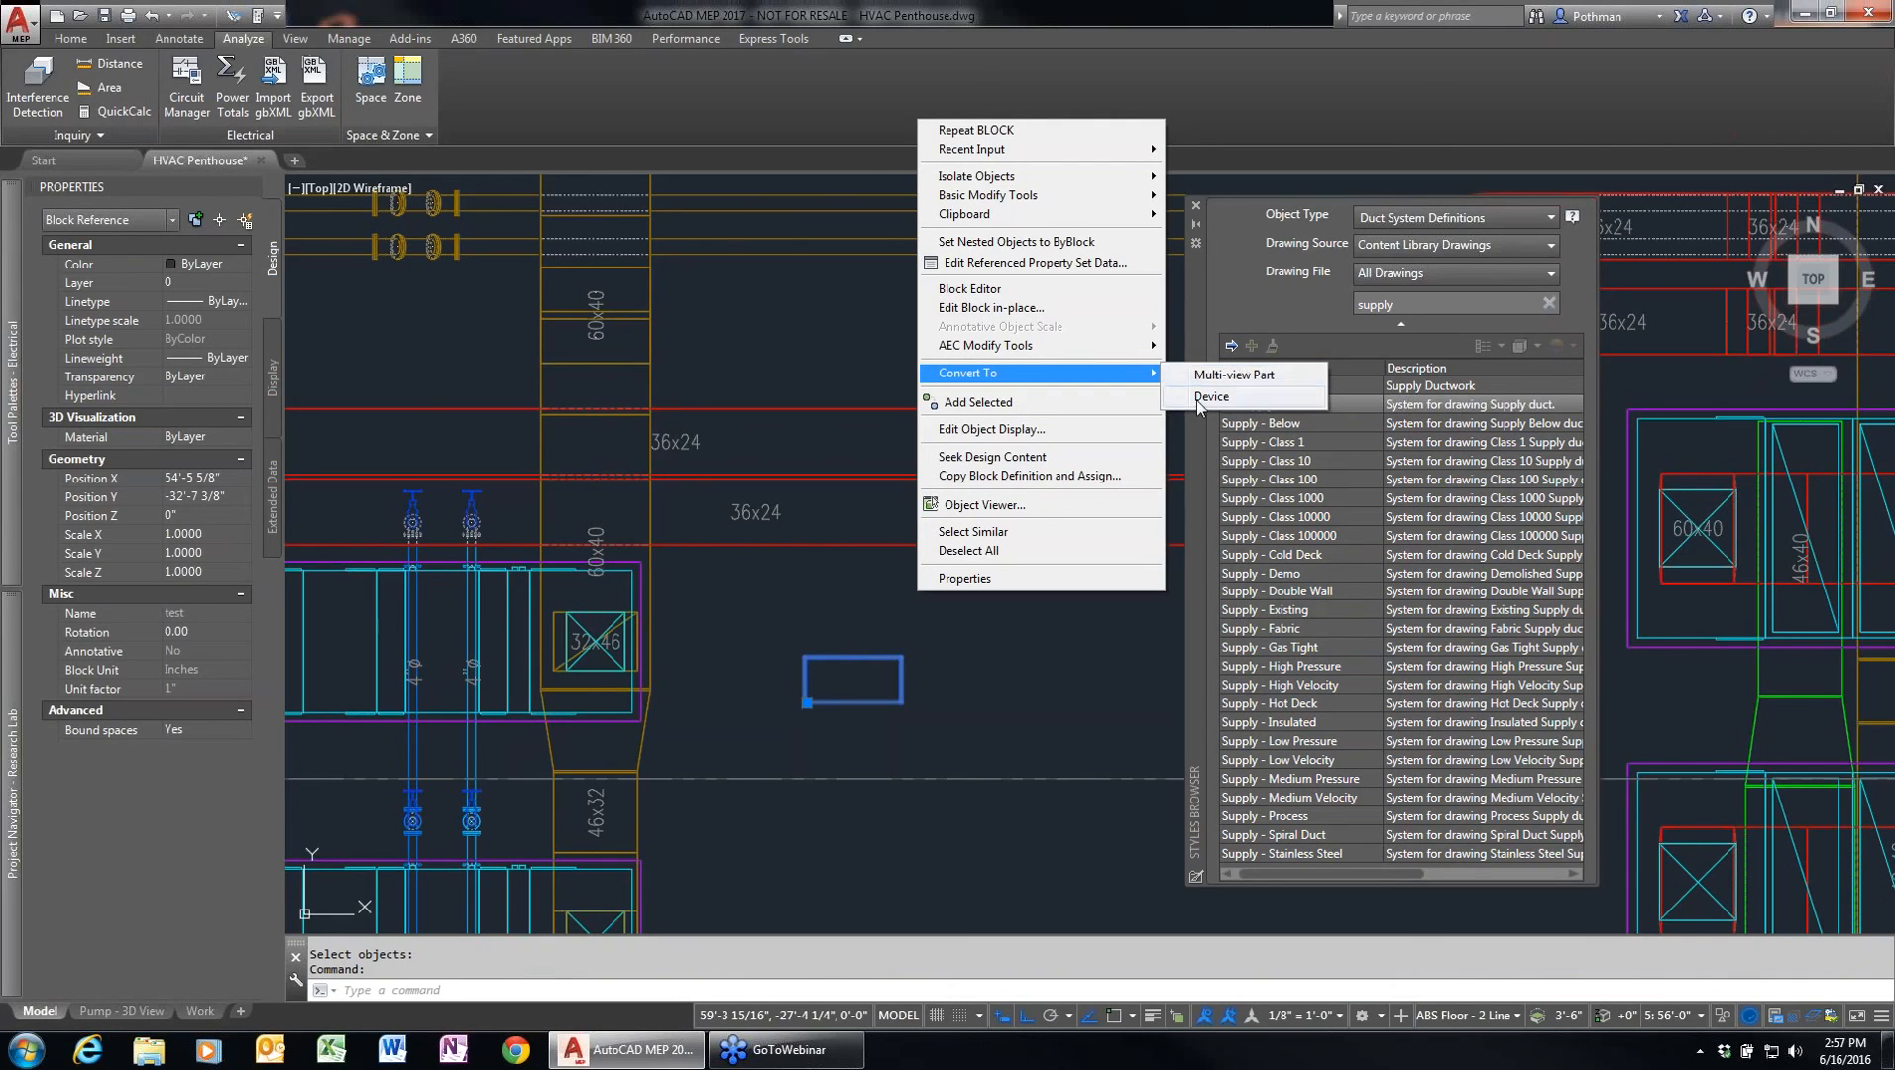
key("Escape")
key("Escape")
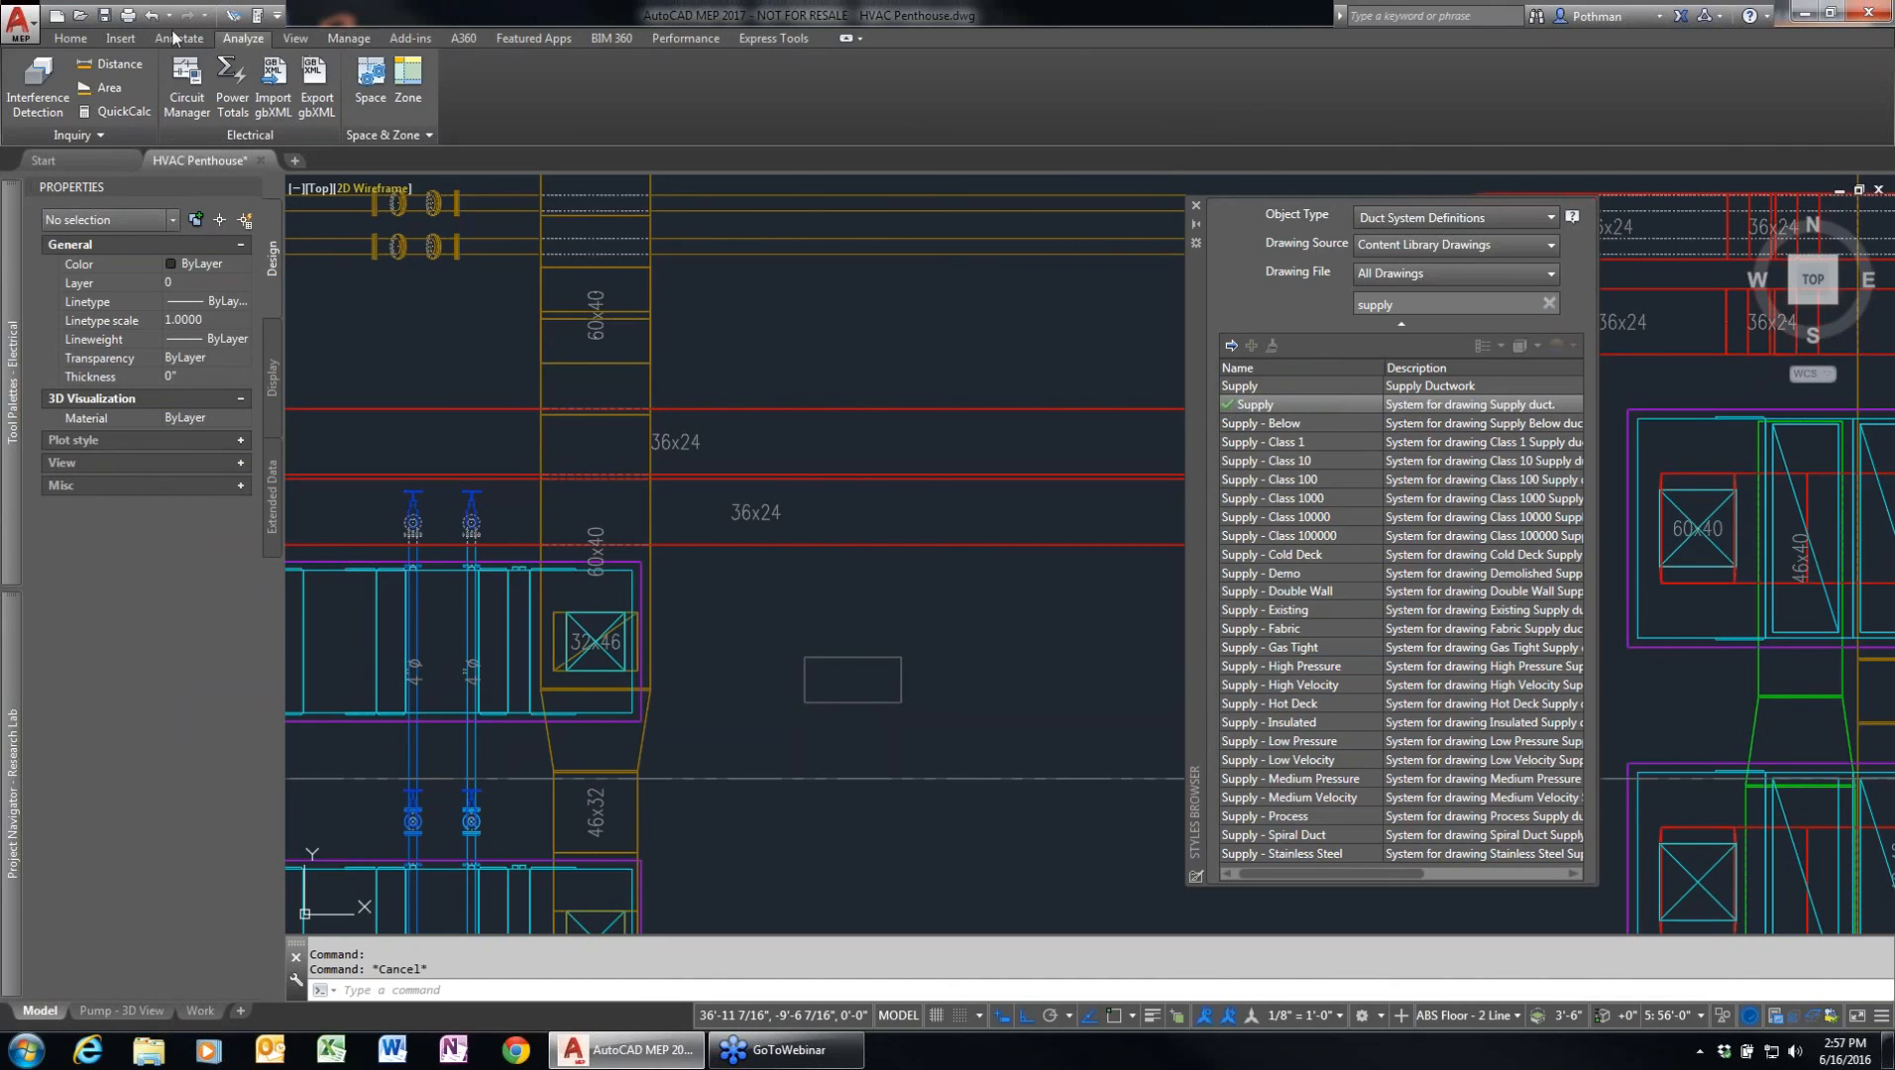
- Open the Parametric Part Wizard
left_click(35, 30)
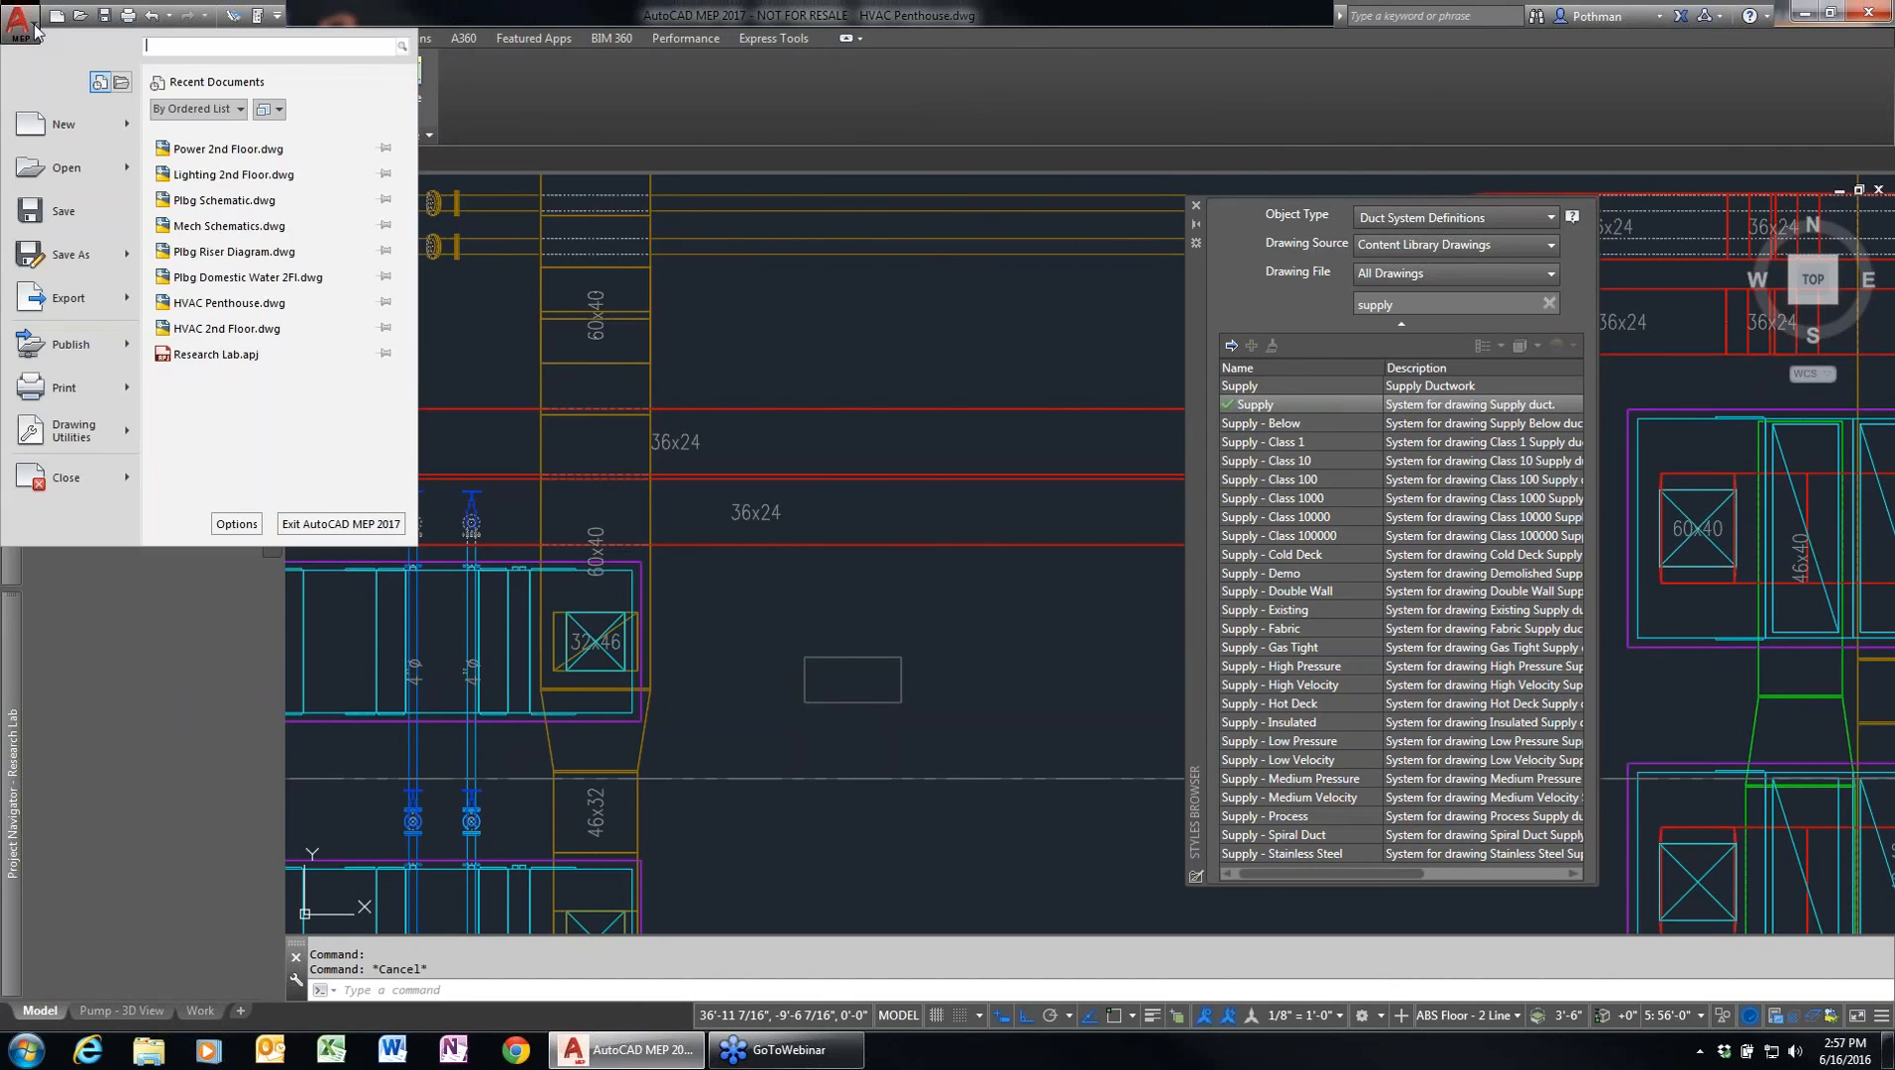
left_click(222, 37)
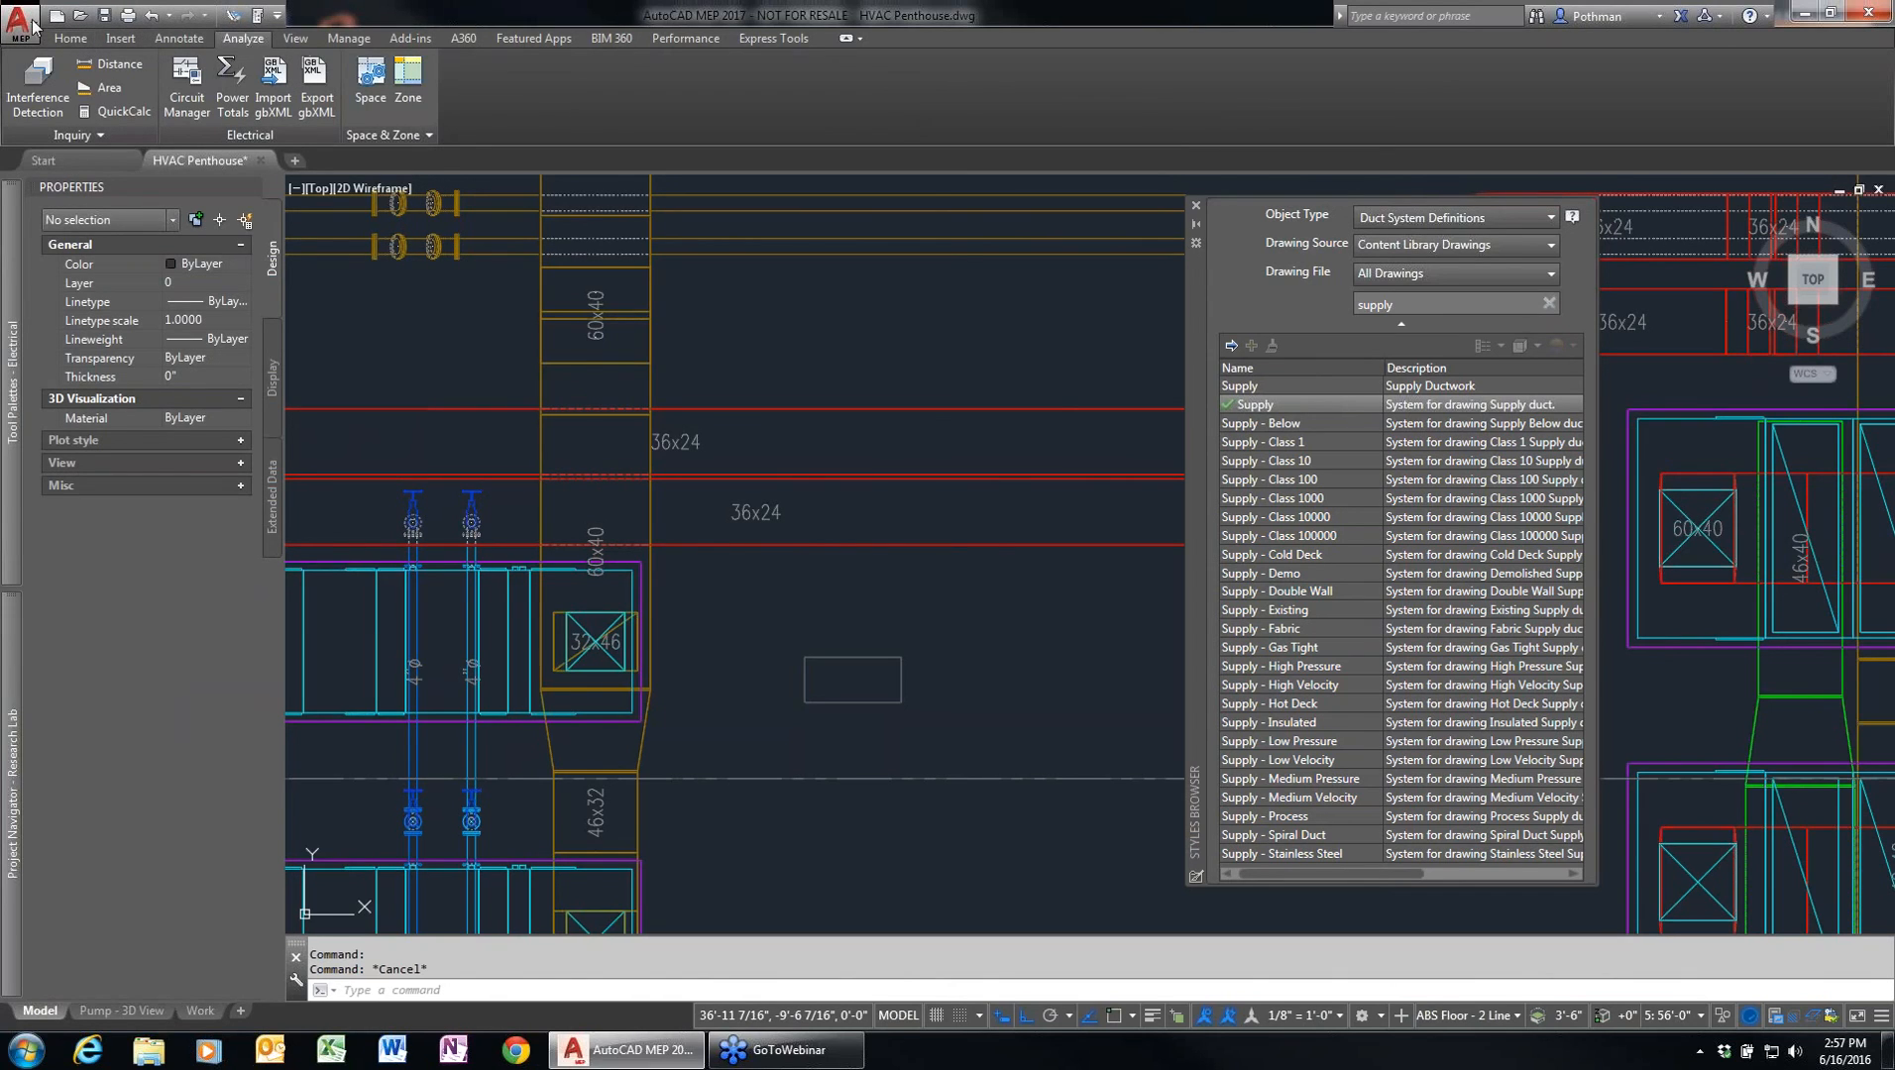
left_click(71, 40)
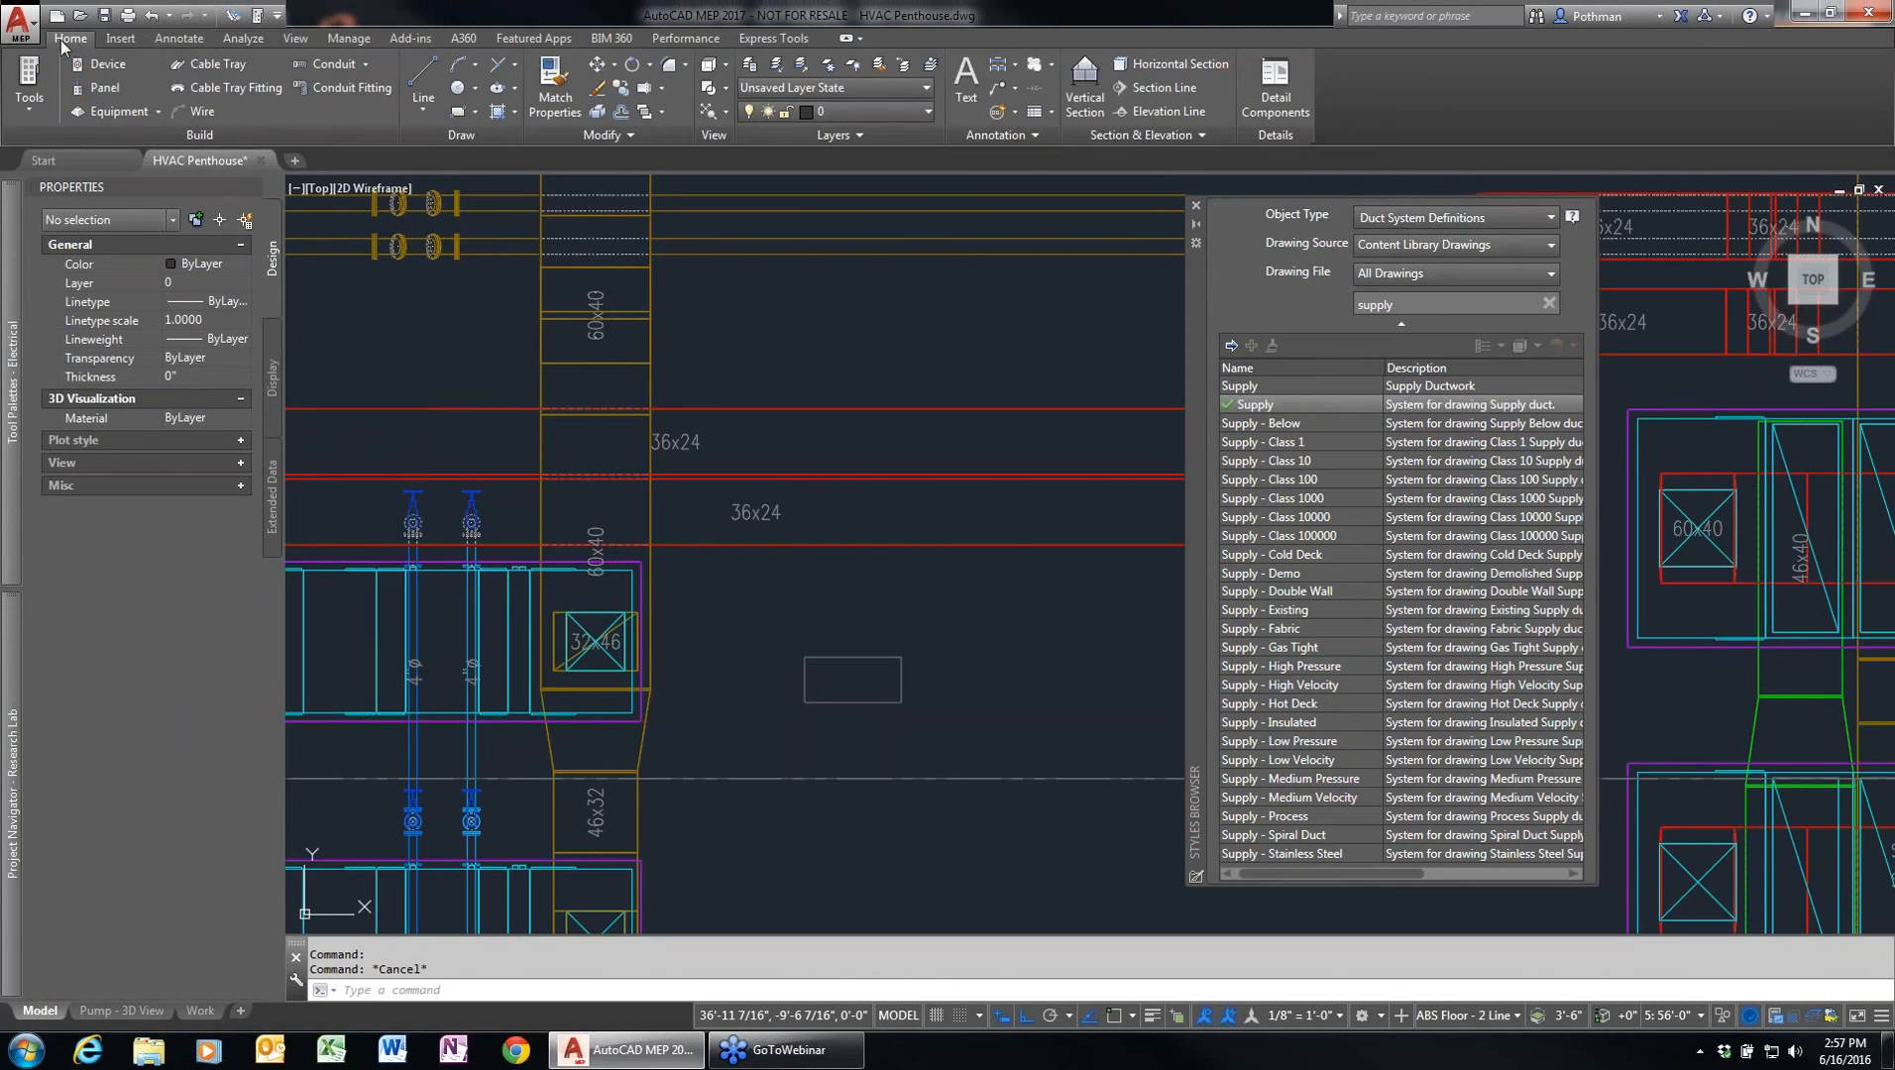
left_click(28, 111)
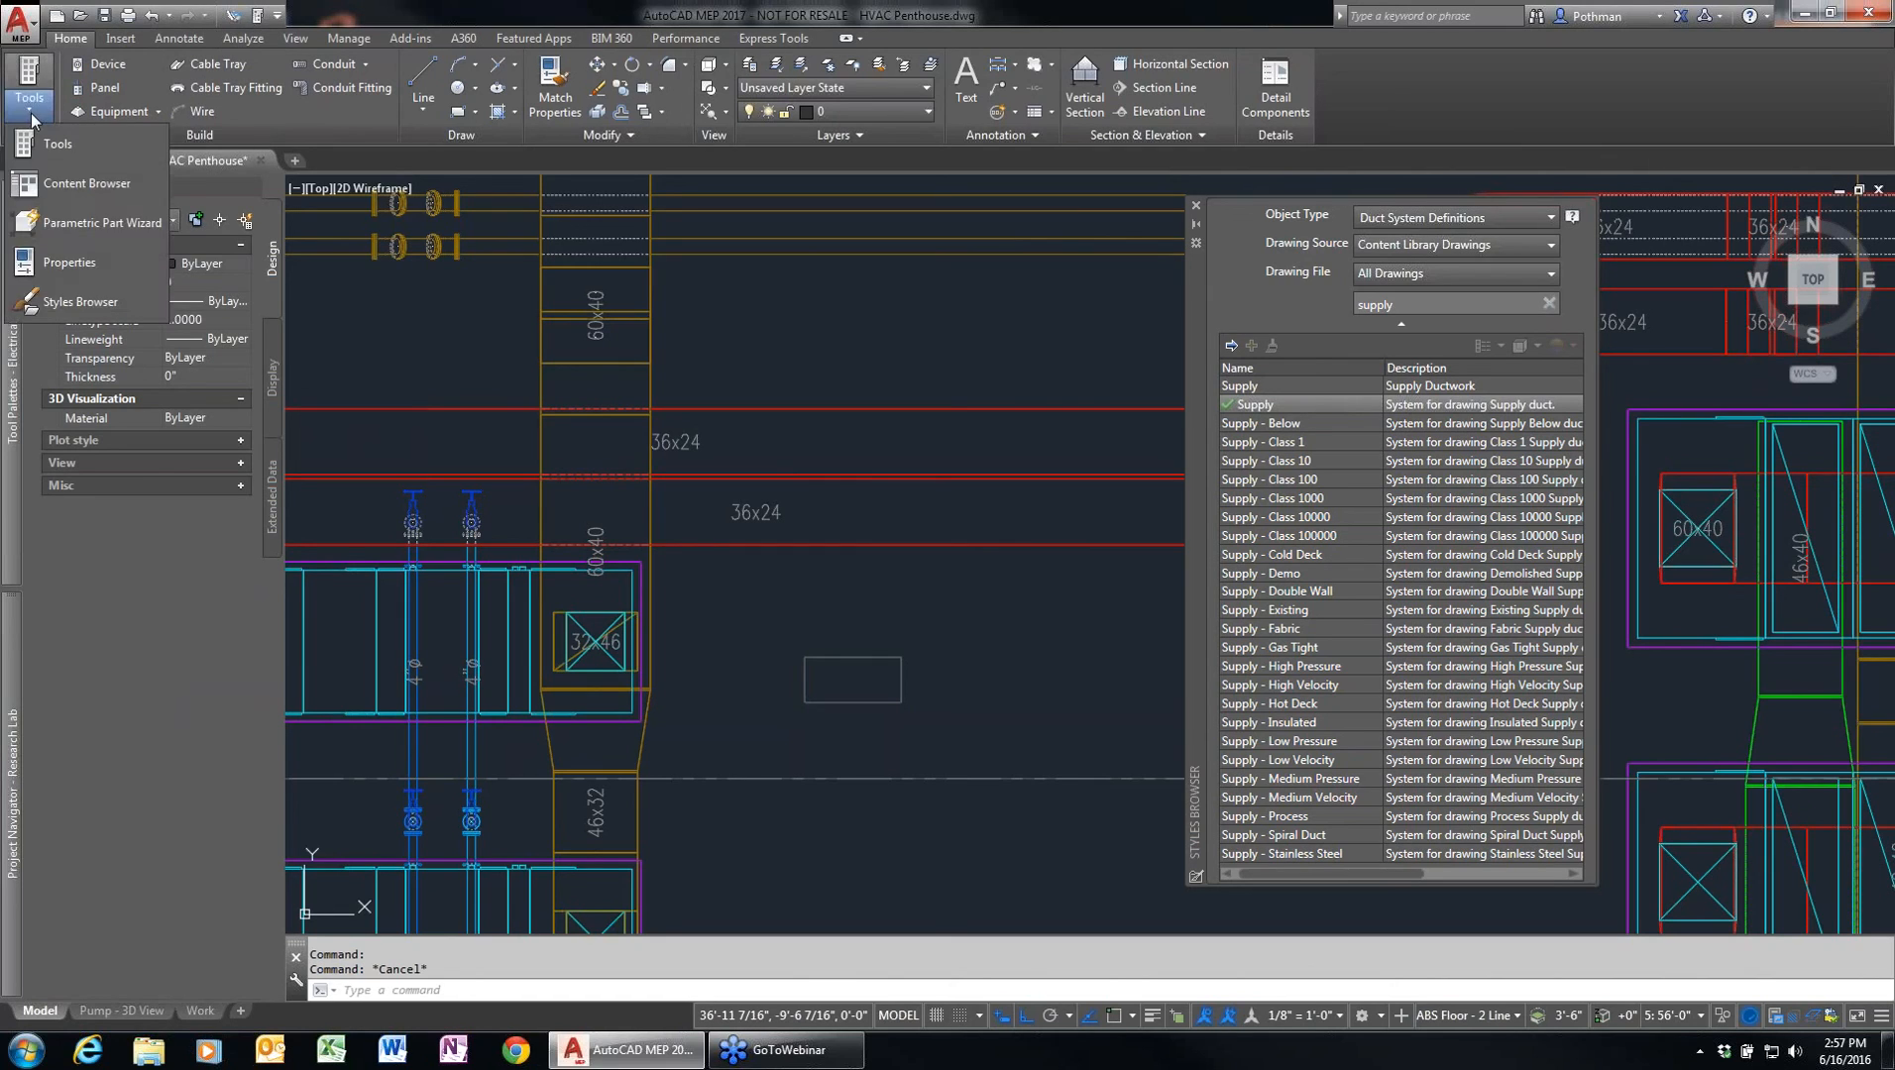
left_click(87, 226)
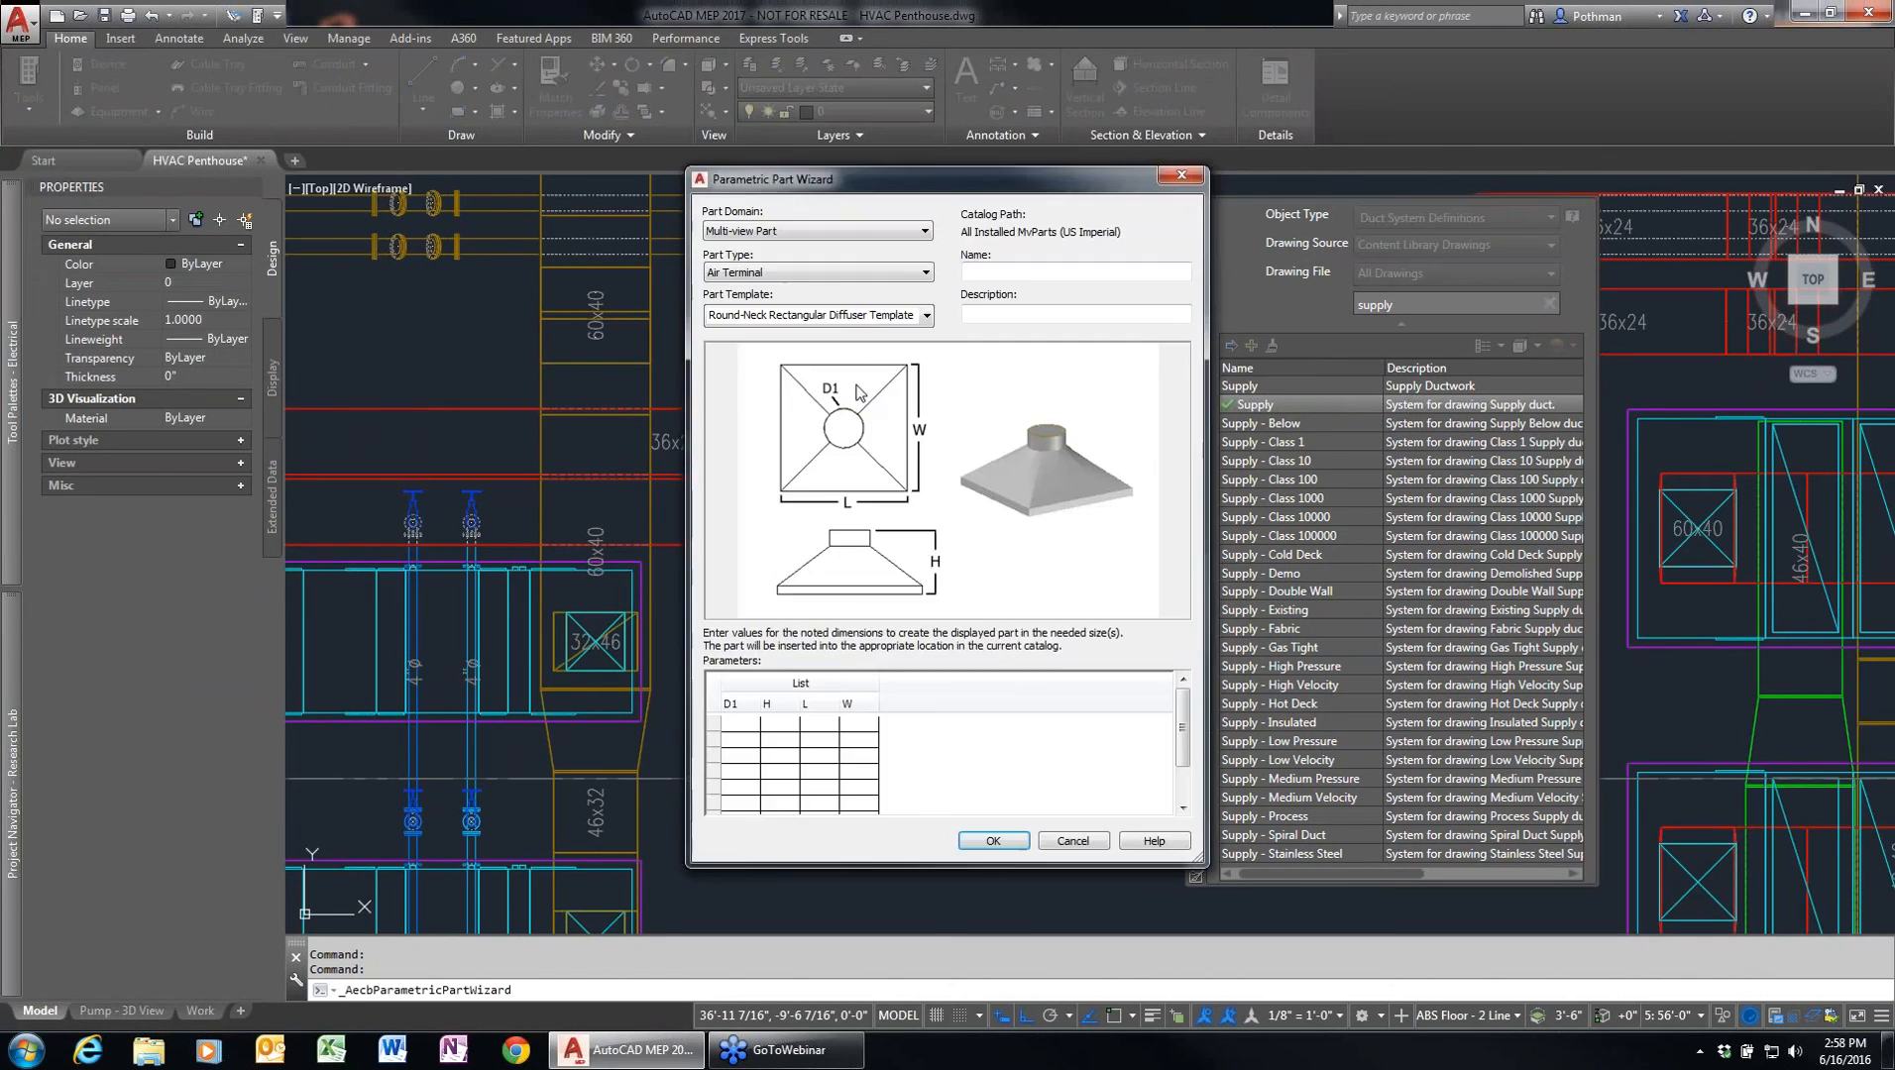
- Inspect the Multi-view Part templates for the Pump type, including the Horizontal Centrifugal Pump Template, and close the wizard without creating a part
left_click(827, 231)
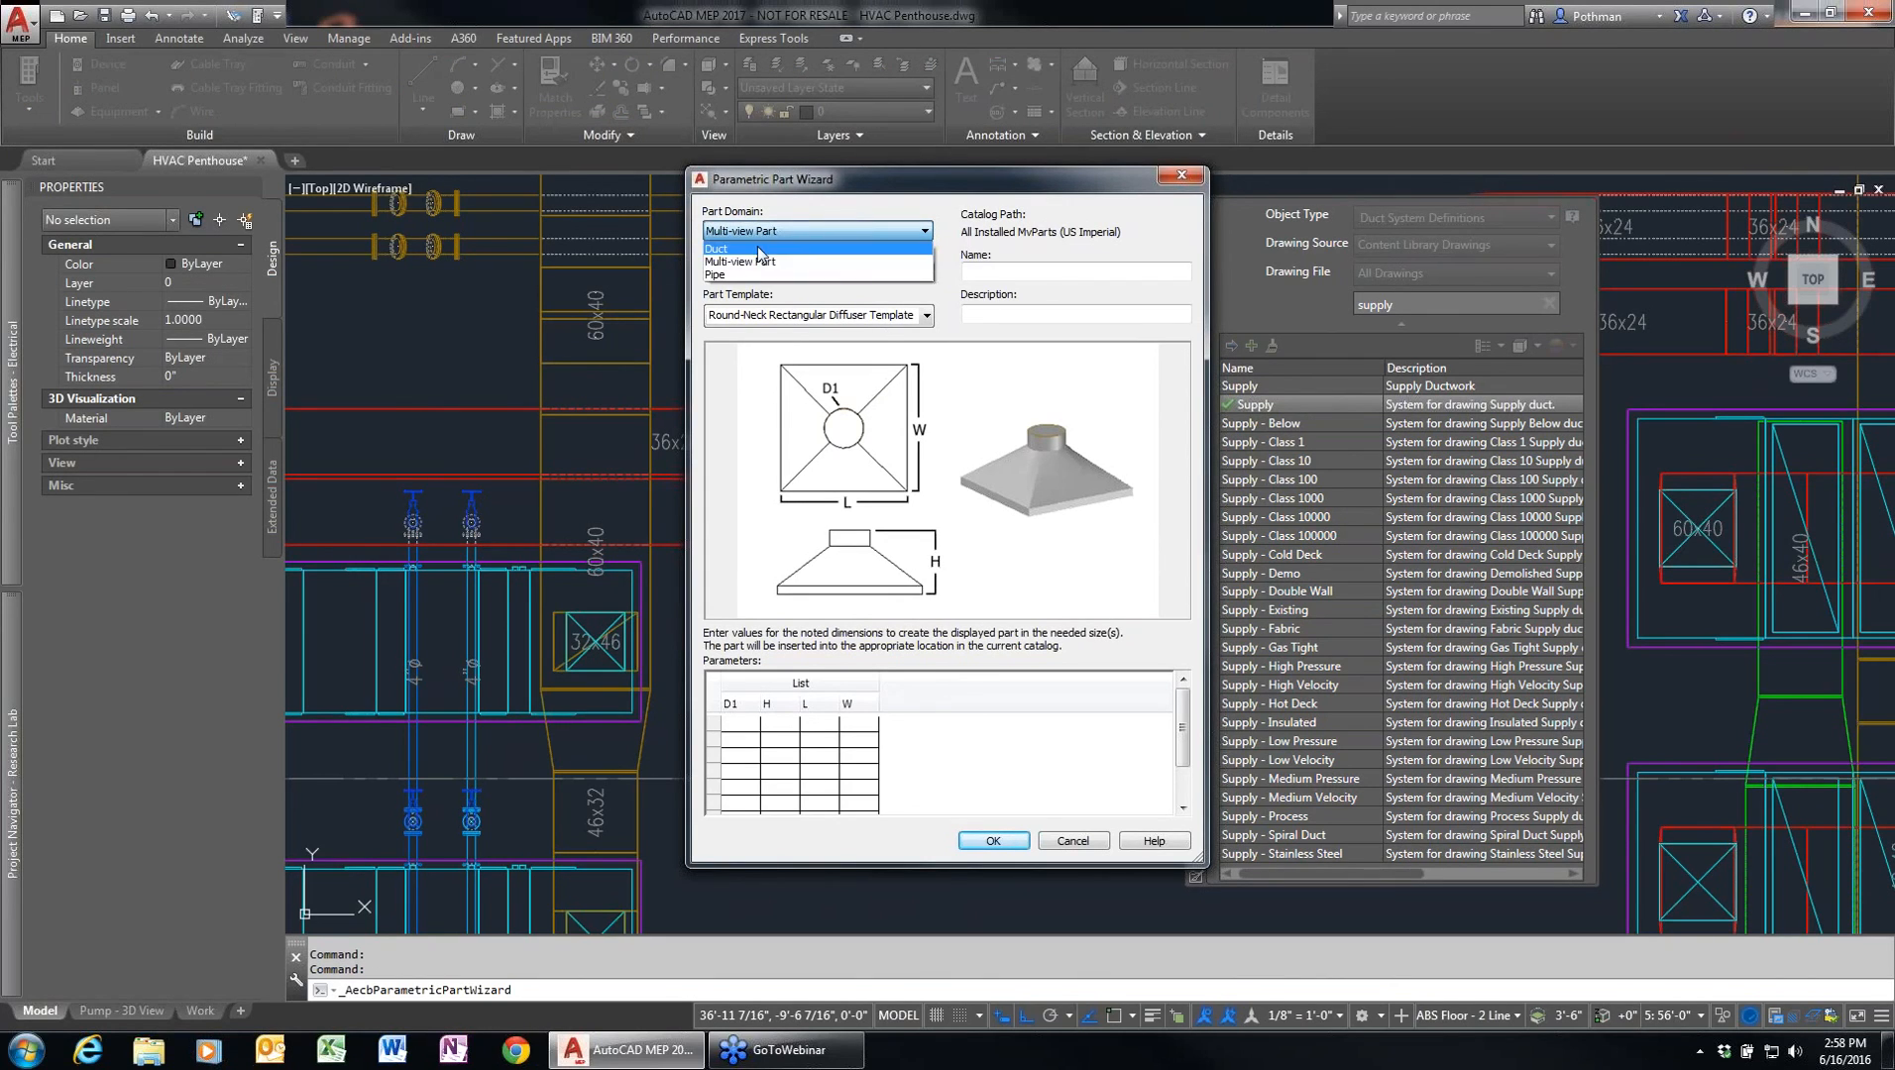
left_click(747, 262)
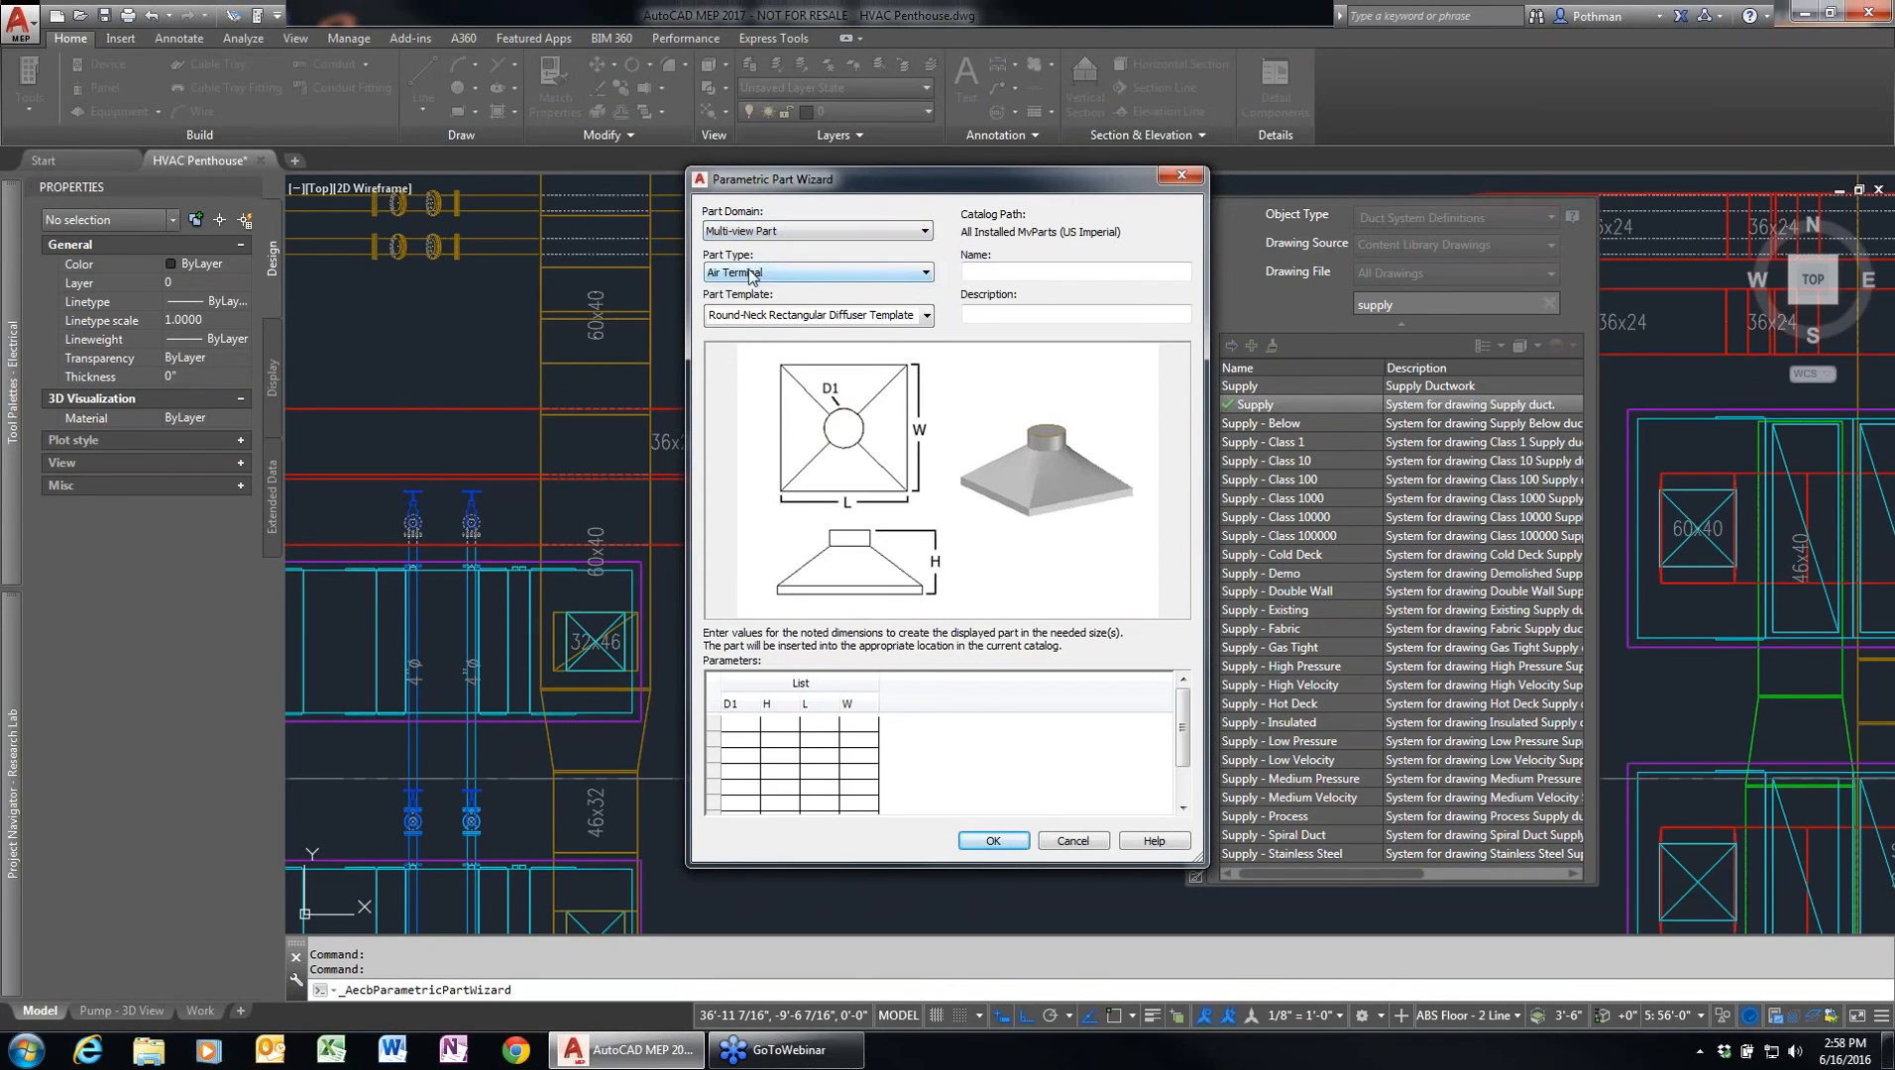
left_click(749, 272)
left_click(738, 330)
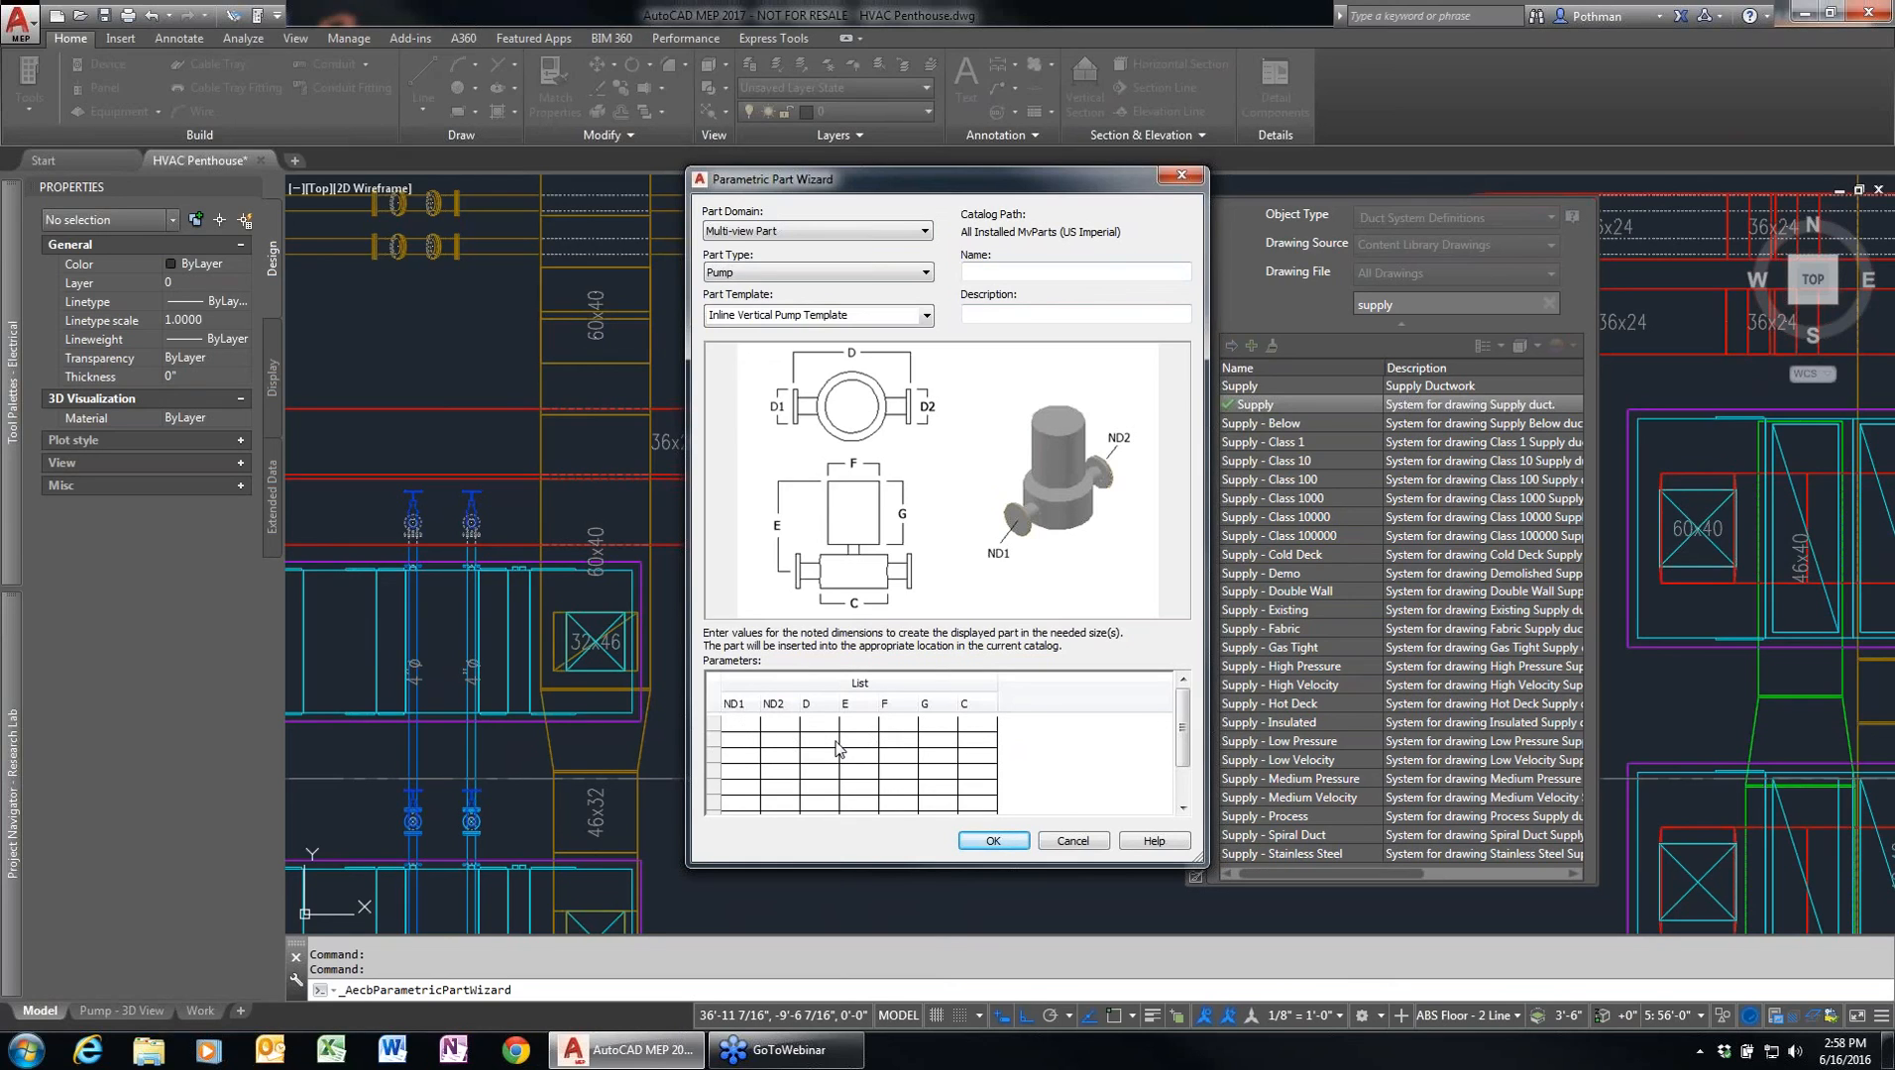
left_click(927, 316)
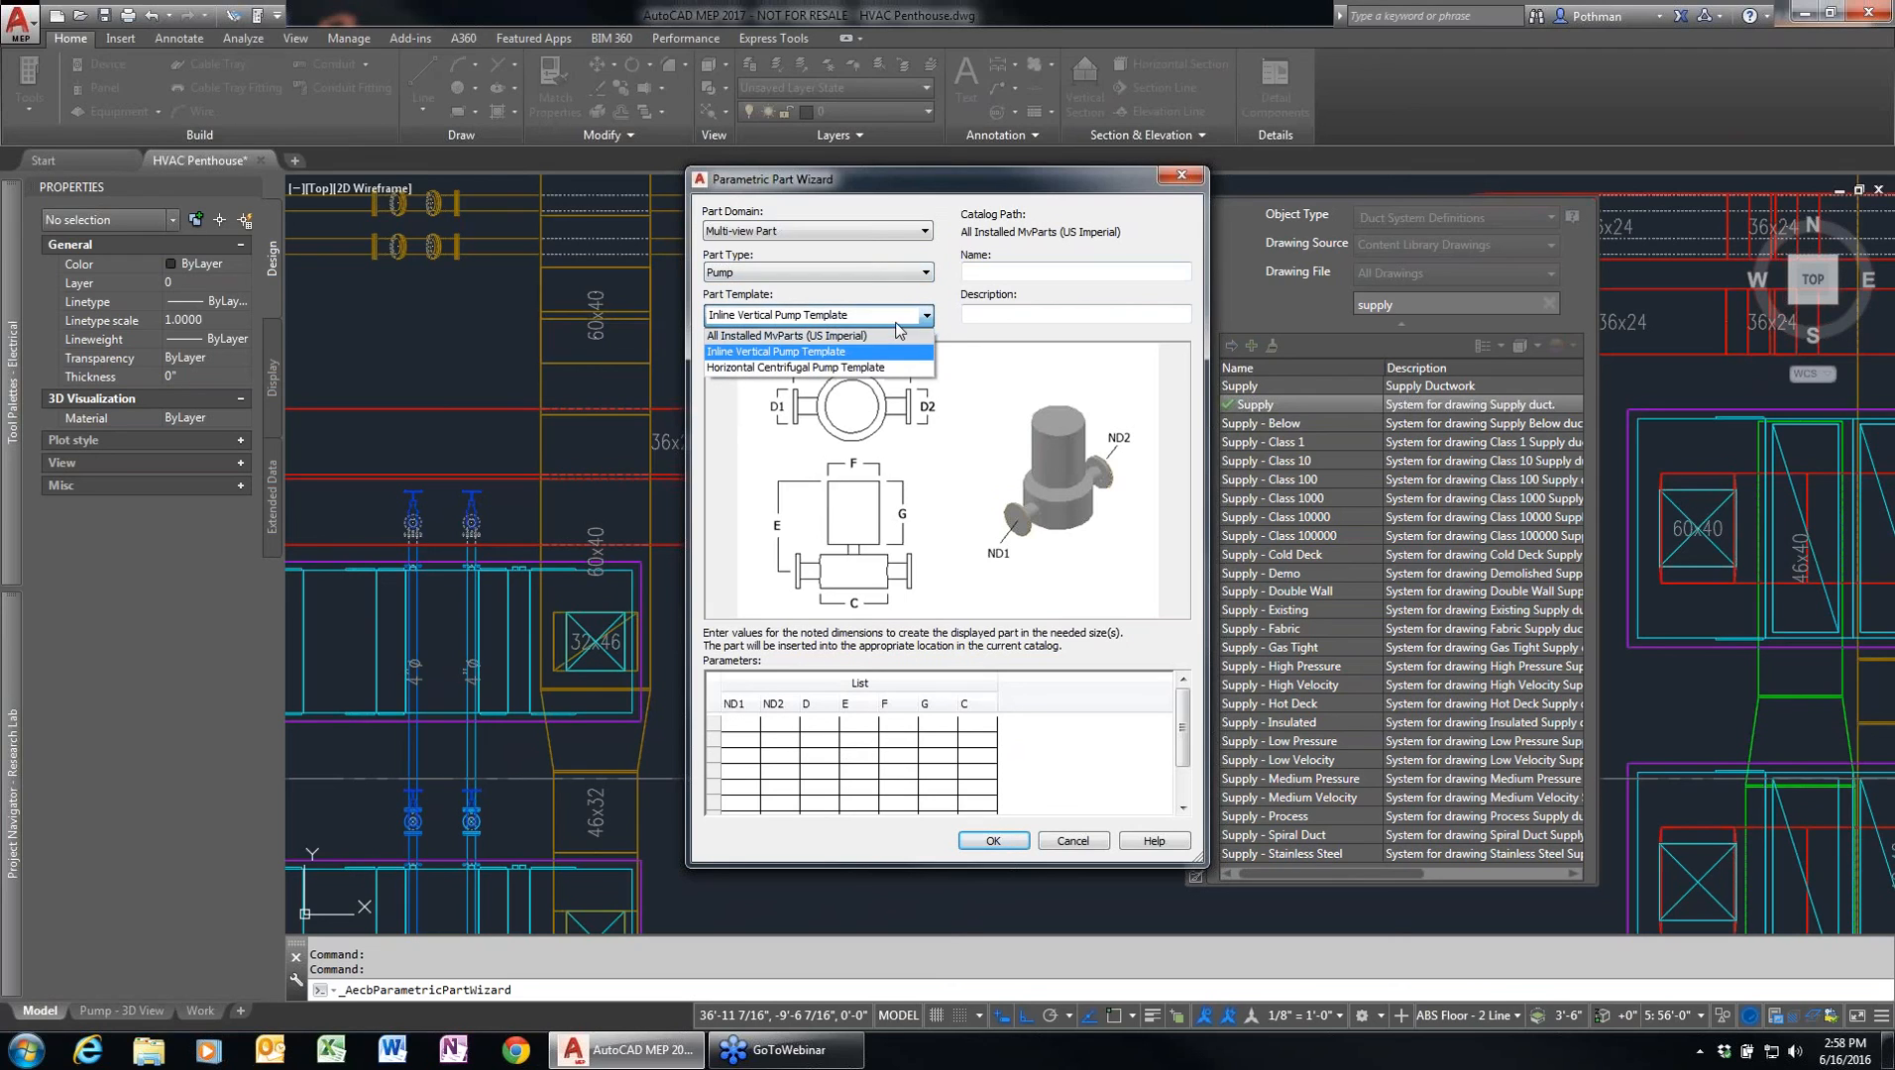
left_click(838, 368)
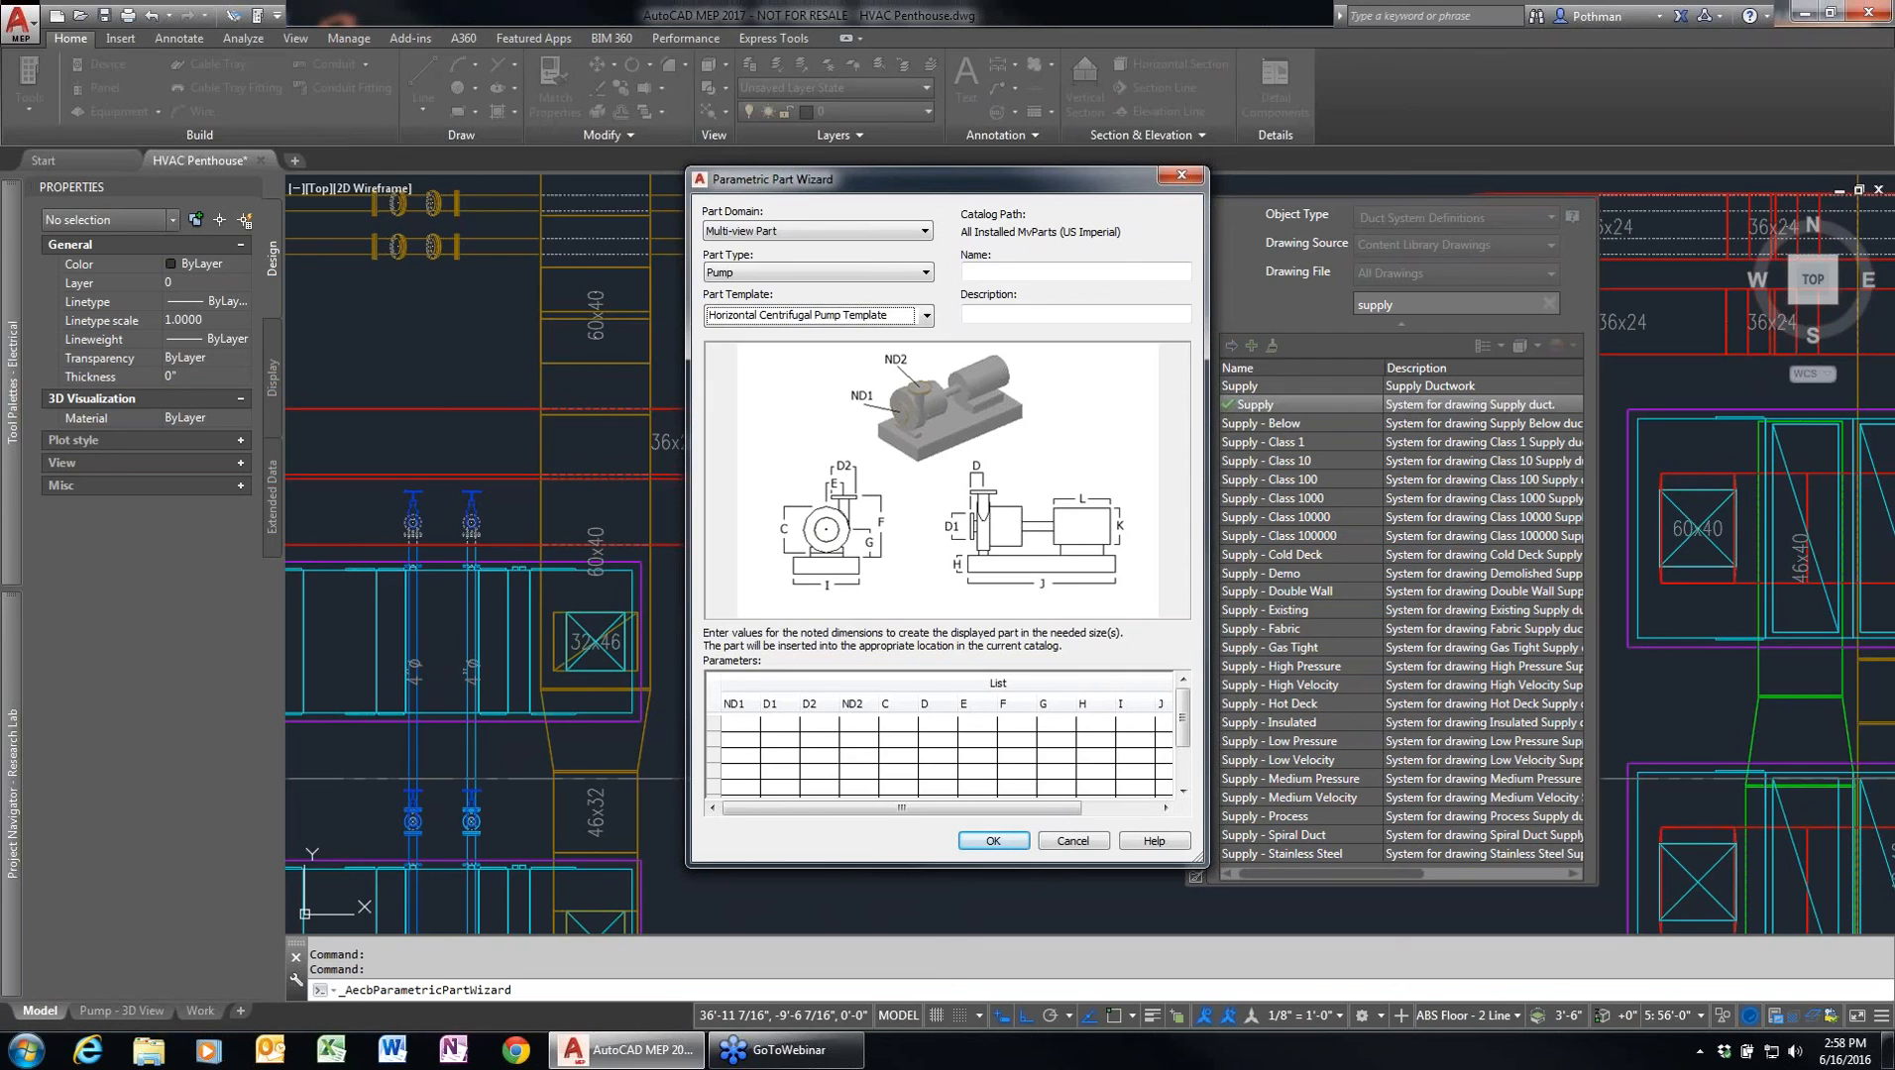
left_click(1181, 175)
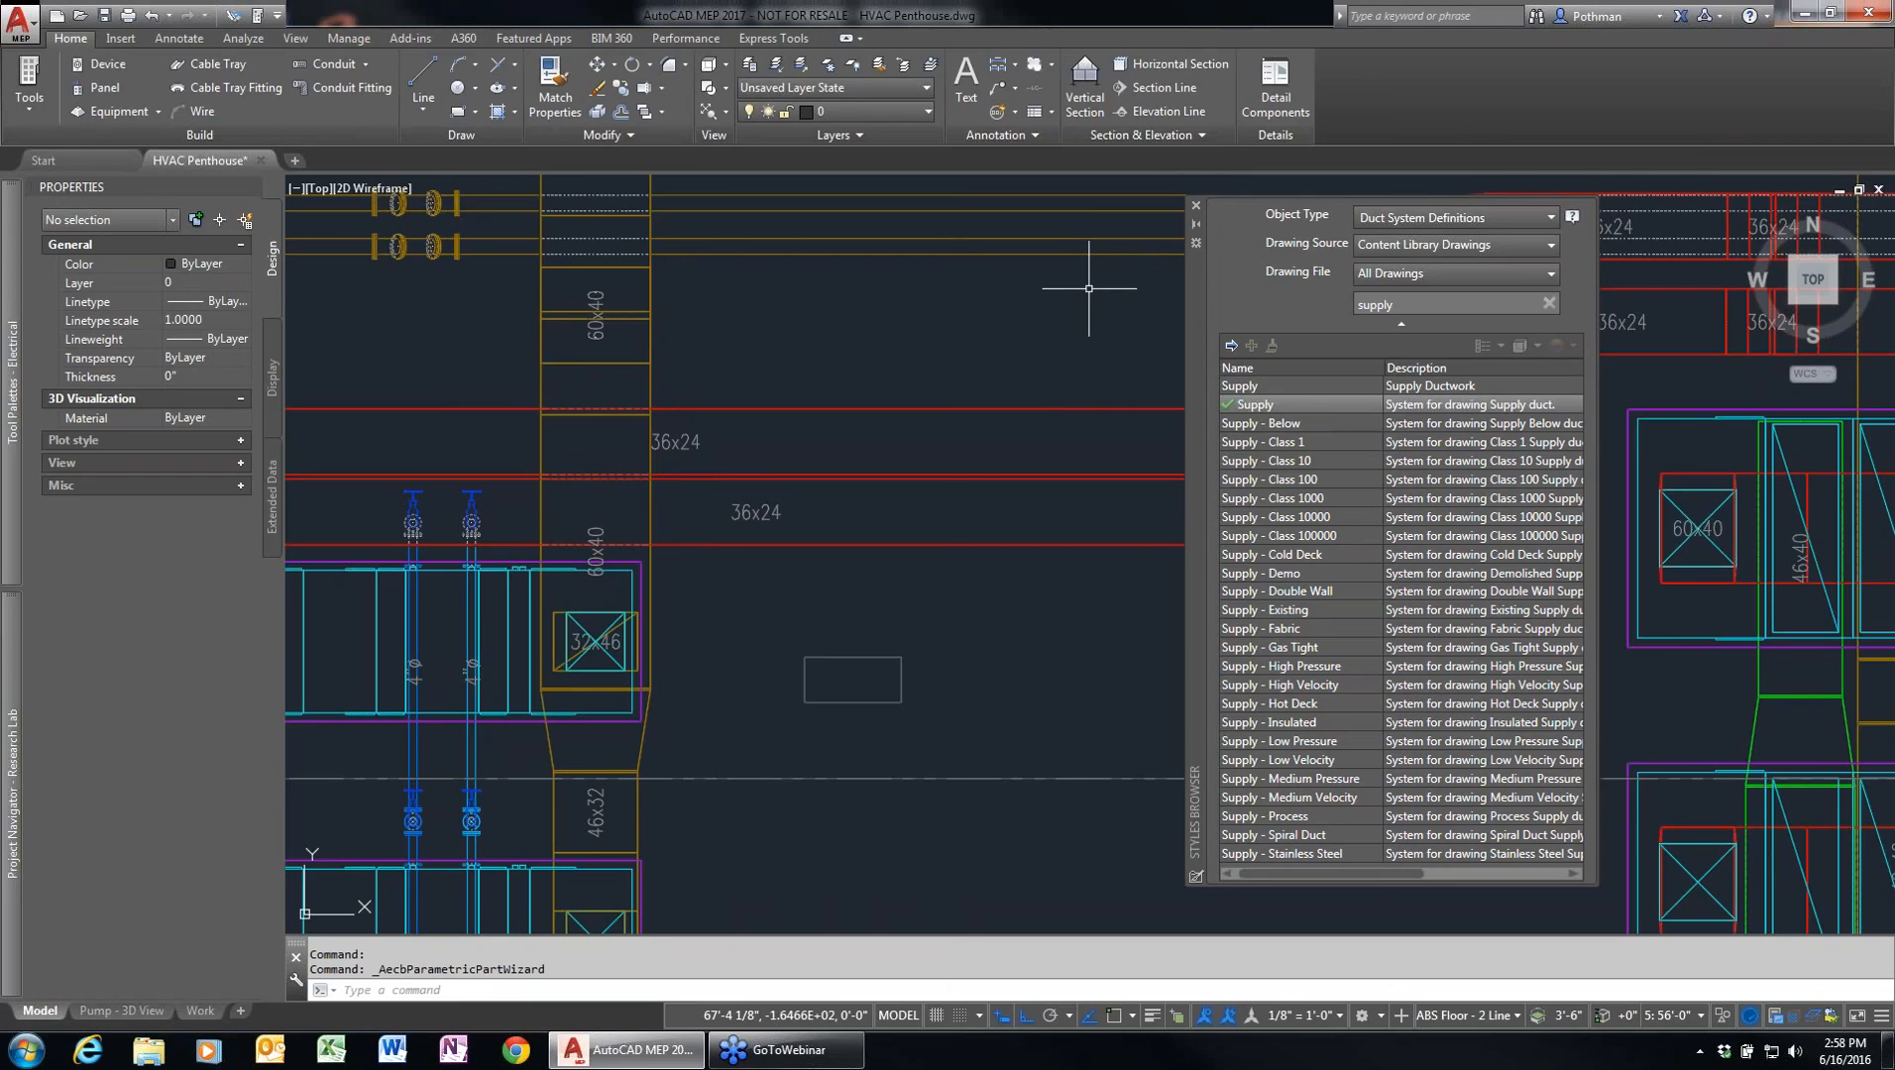